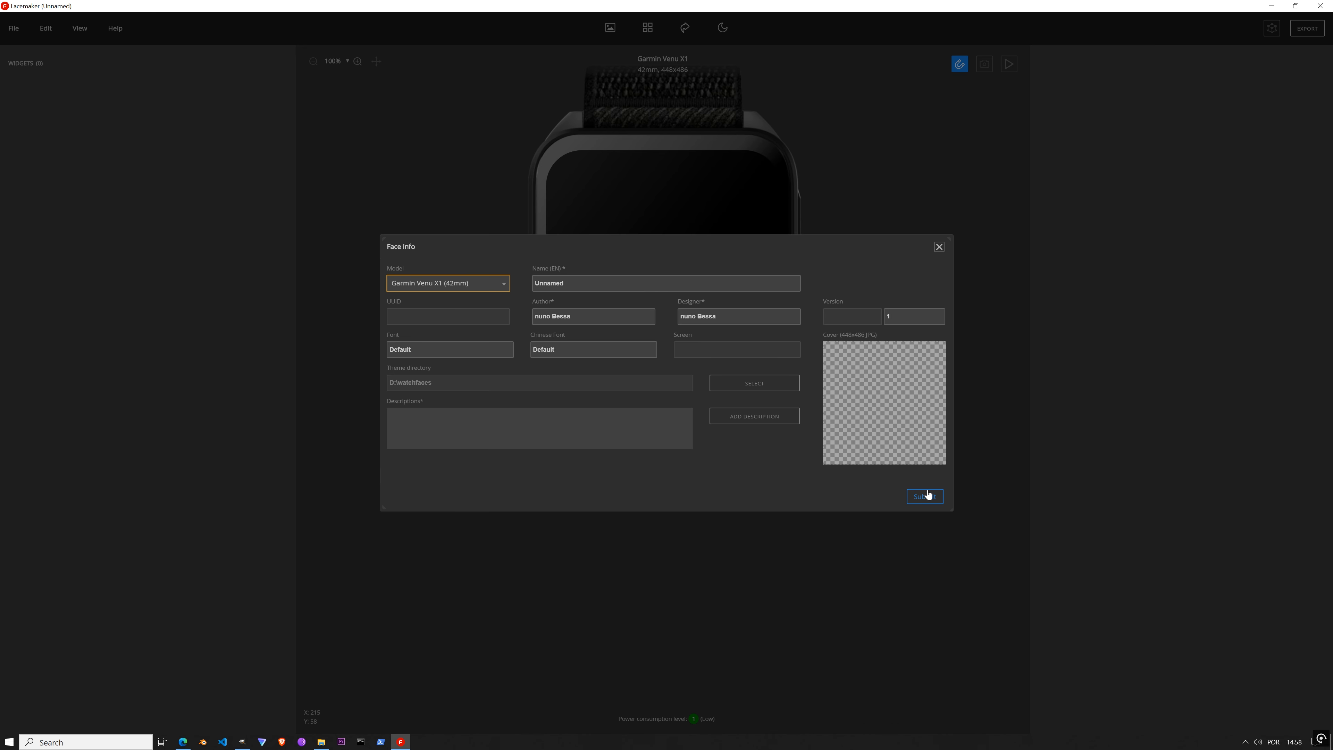
Step: Submit the face info for a new Garmin Venu X1 (42mm) watch face
left_click(925, 496)
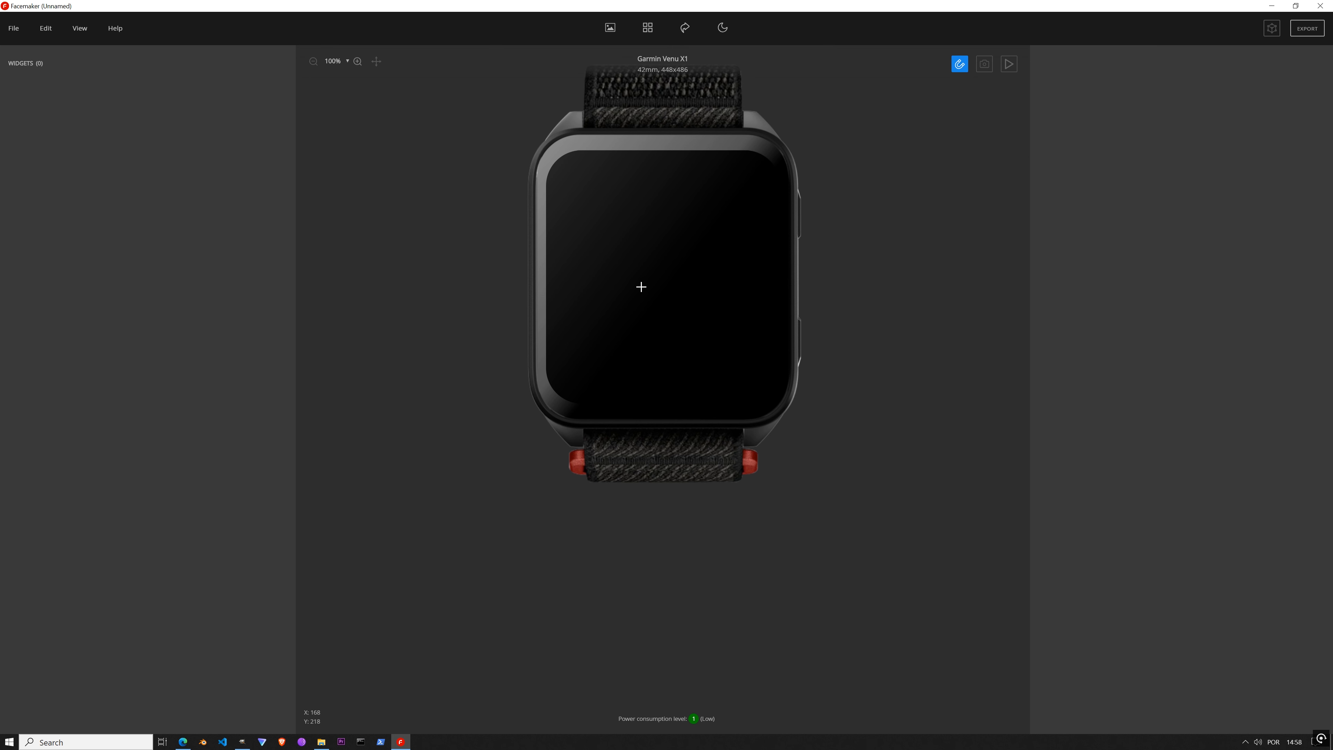
Step: Switch to GIMP and examine the layout of the reference watch face snapshot
left_click(242, 742)
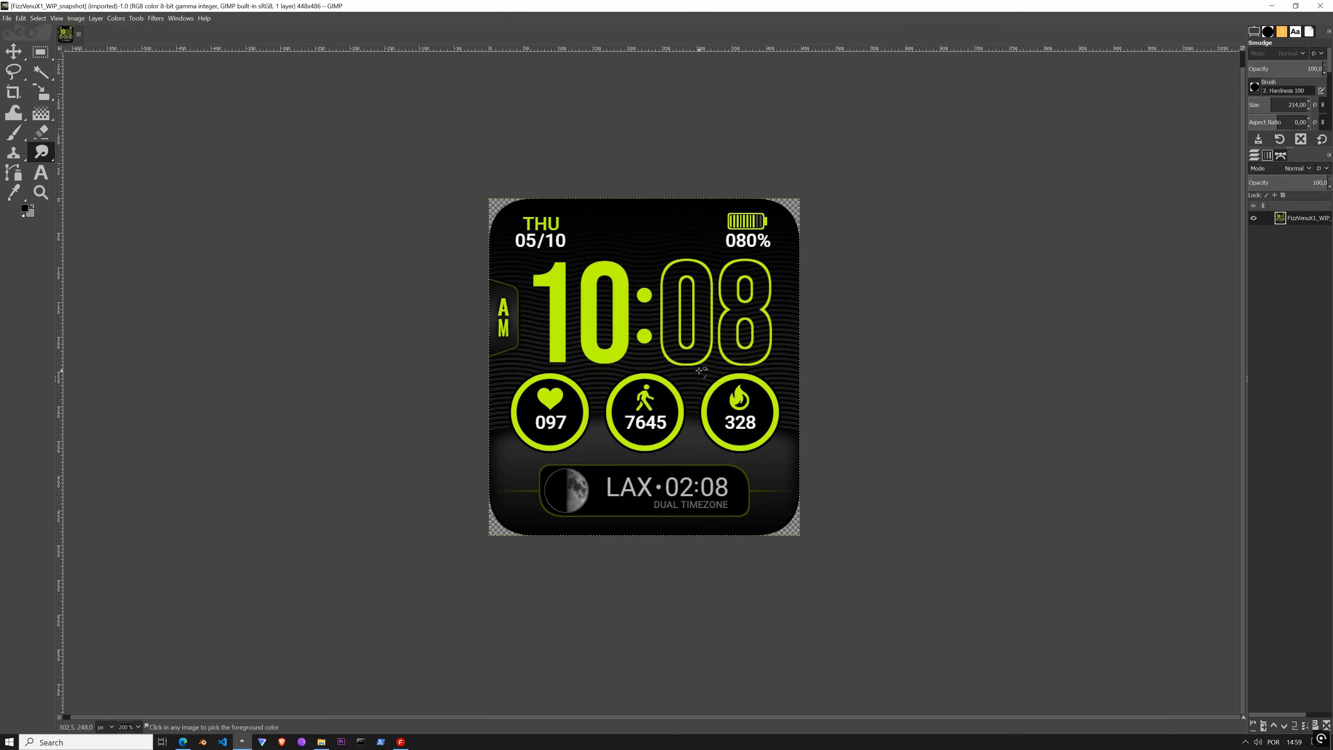
scroll(673, 362, "up", 1)
scroll(673, 361, "down", 1)
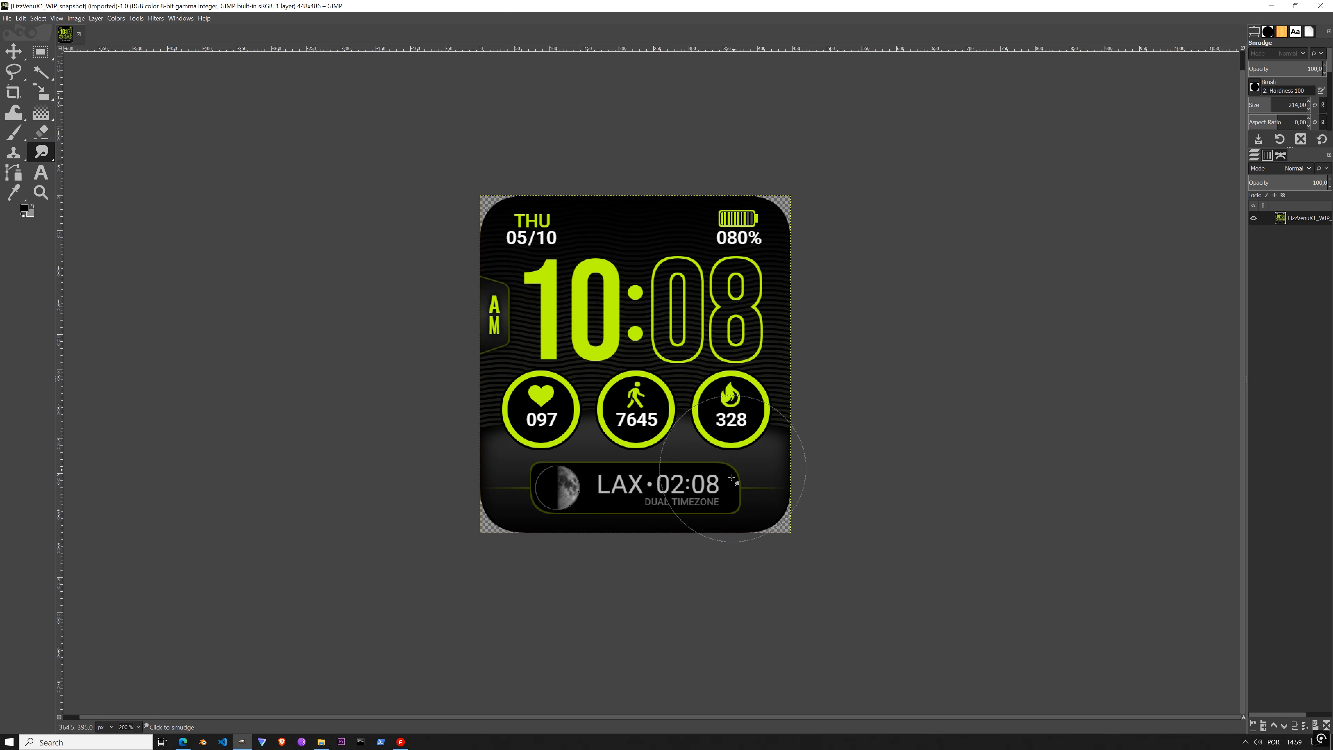
scroll(647, 358, "up", 1)
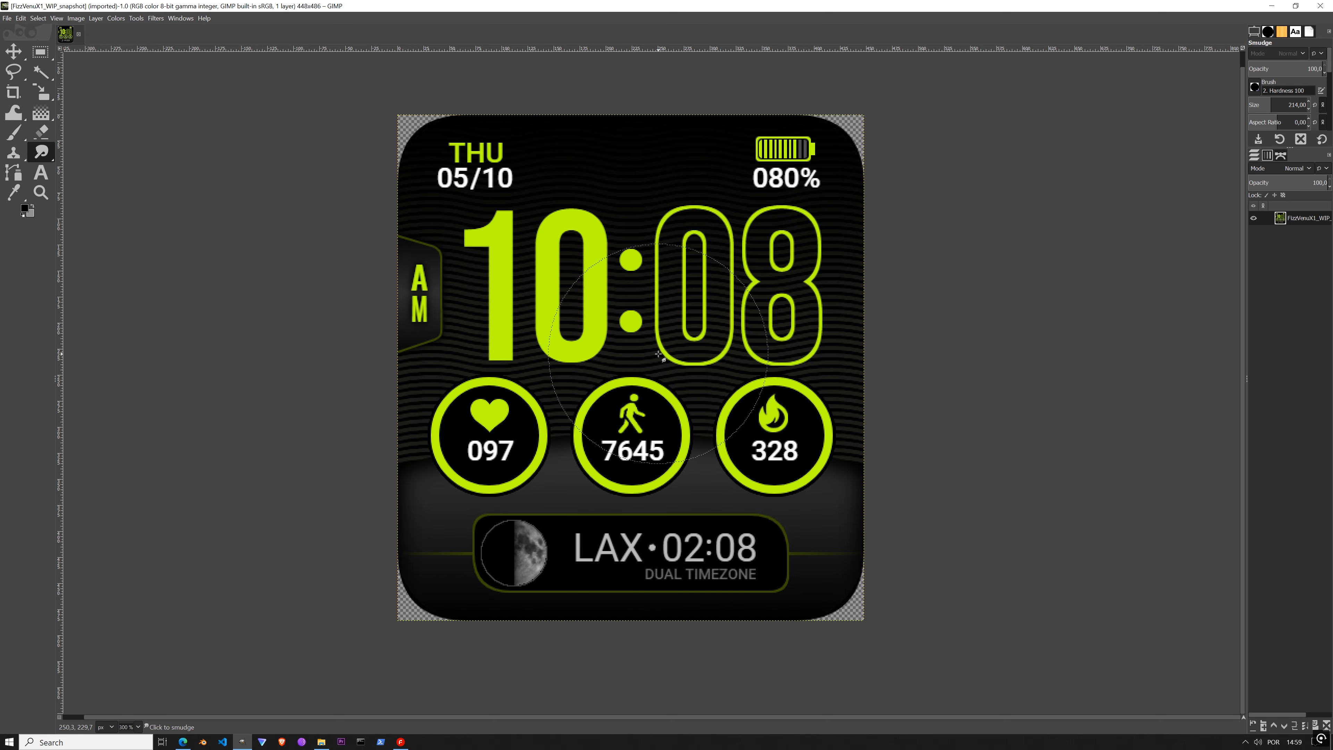
scroll(658, 353, "down", 1, "ctrl")
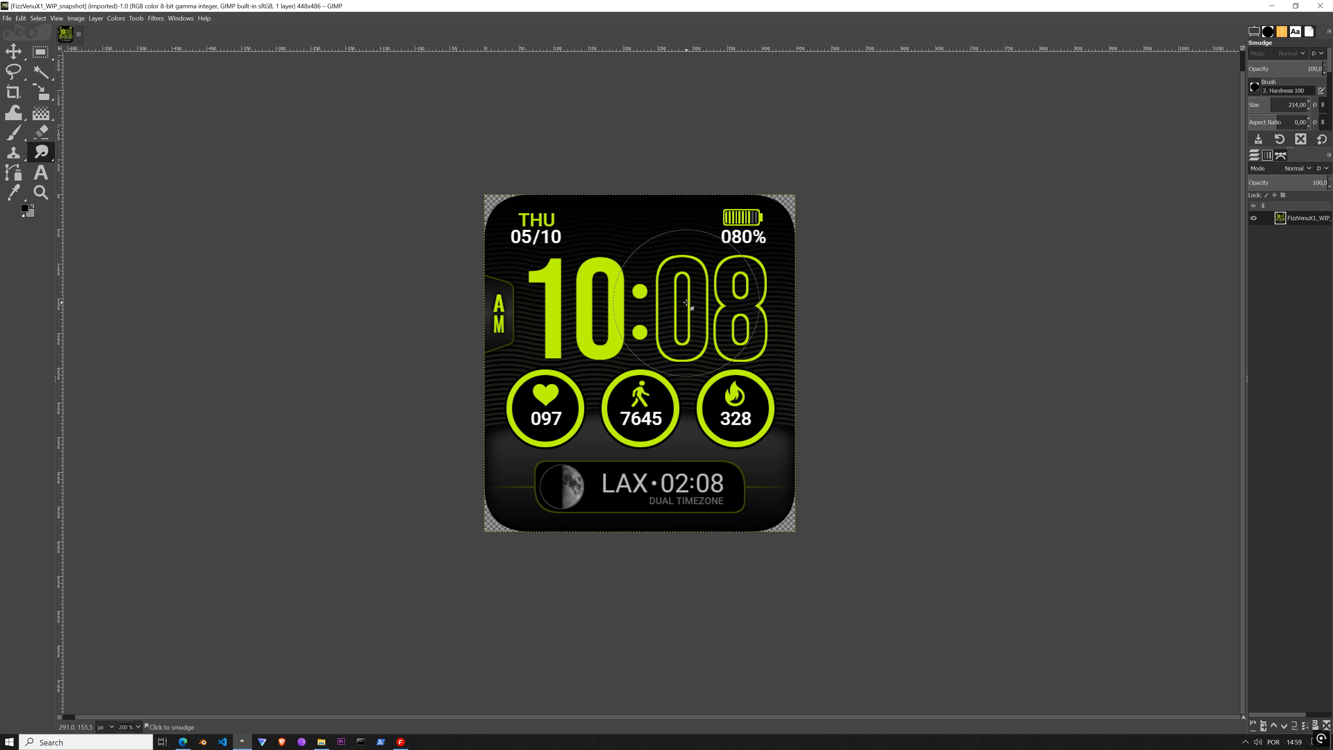
scroll(693, 286, "up", 1, "ctrl")
scroll(691, 294, "down", 1, "ctrl")
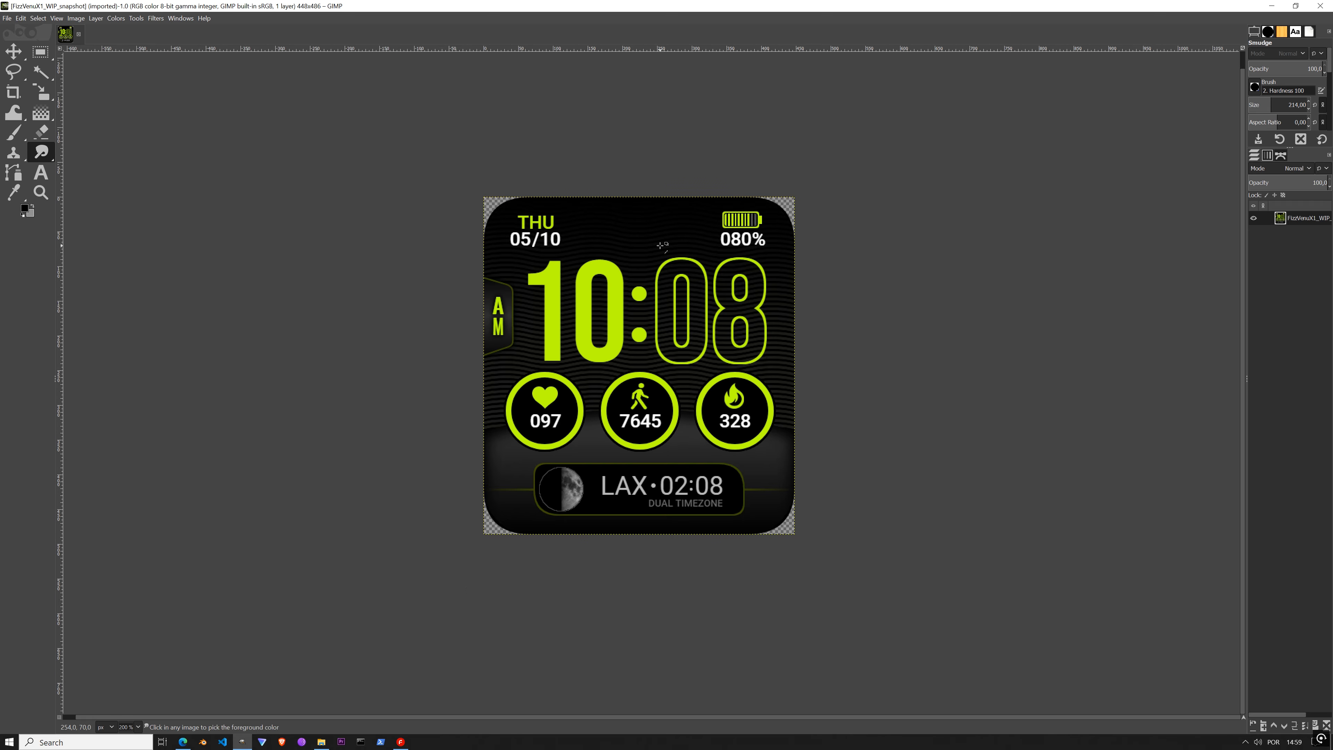
scroll(659, 248, "up", 1, "ctrl")
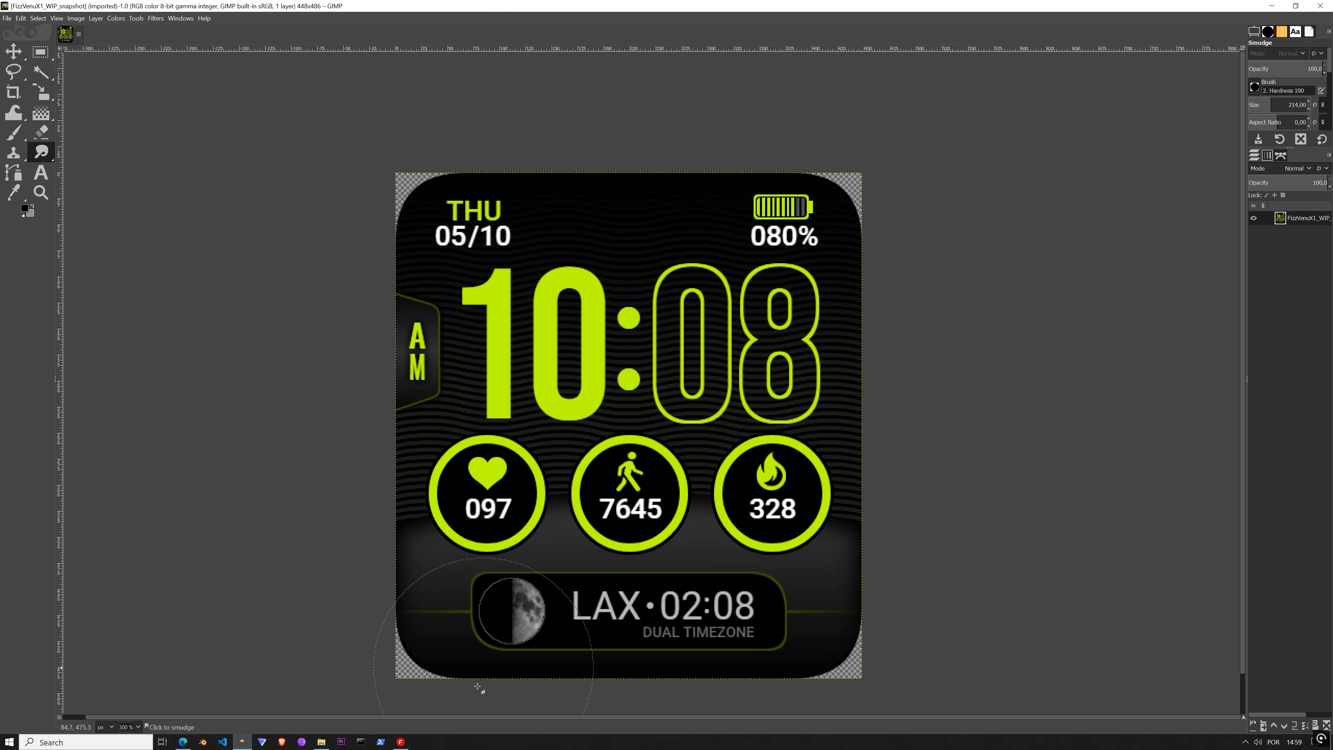
Step: Switch back to Facemaker and add a Background group containing an Image widget
left_click(401, 742)
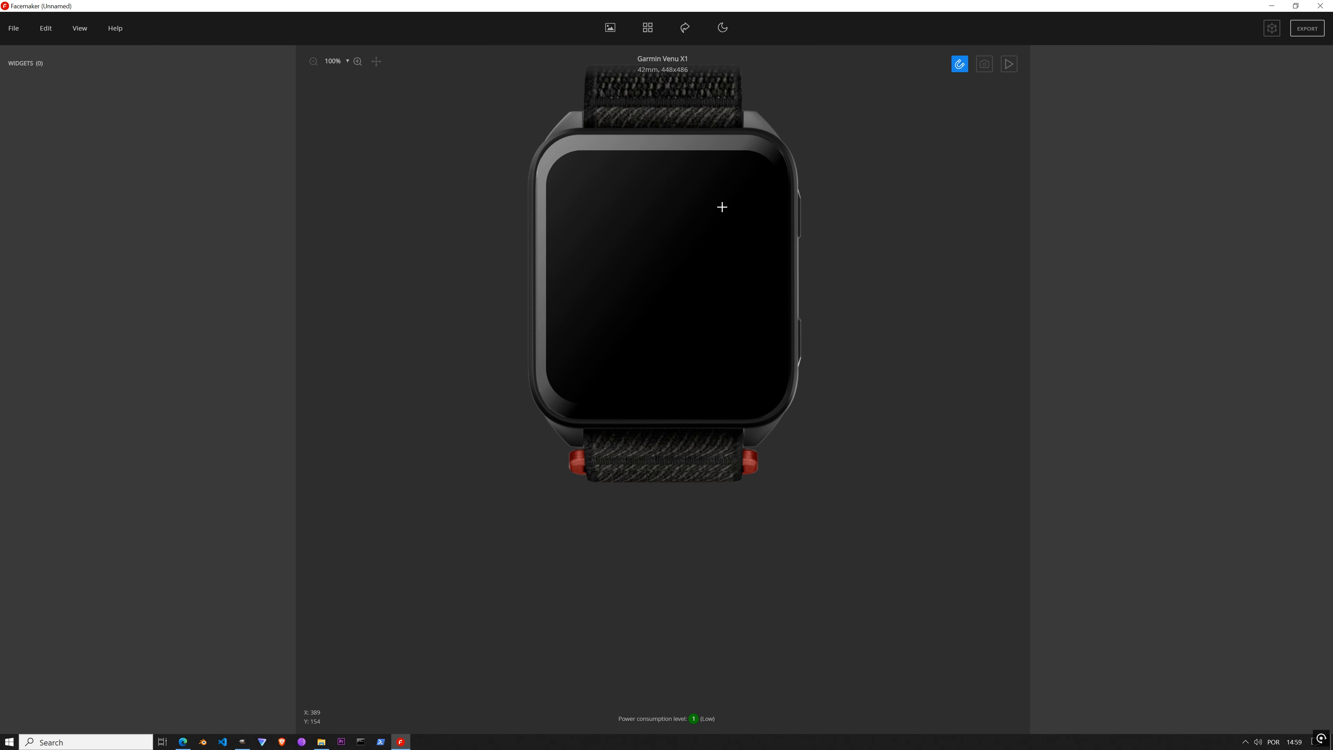
left_click(609, 32)
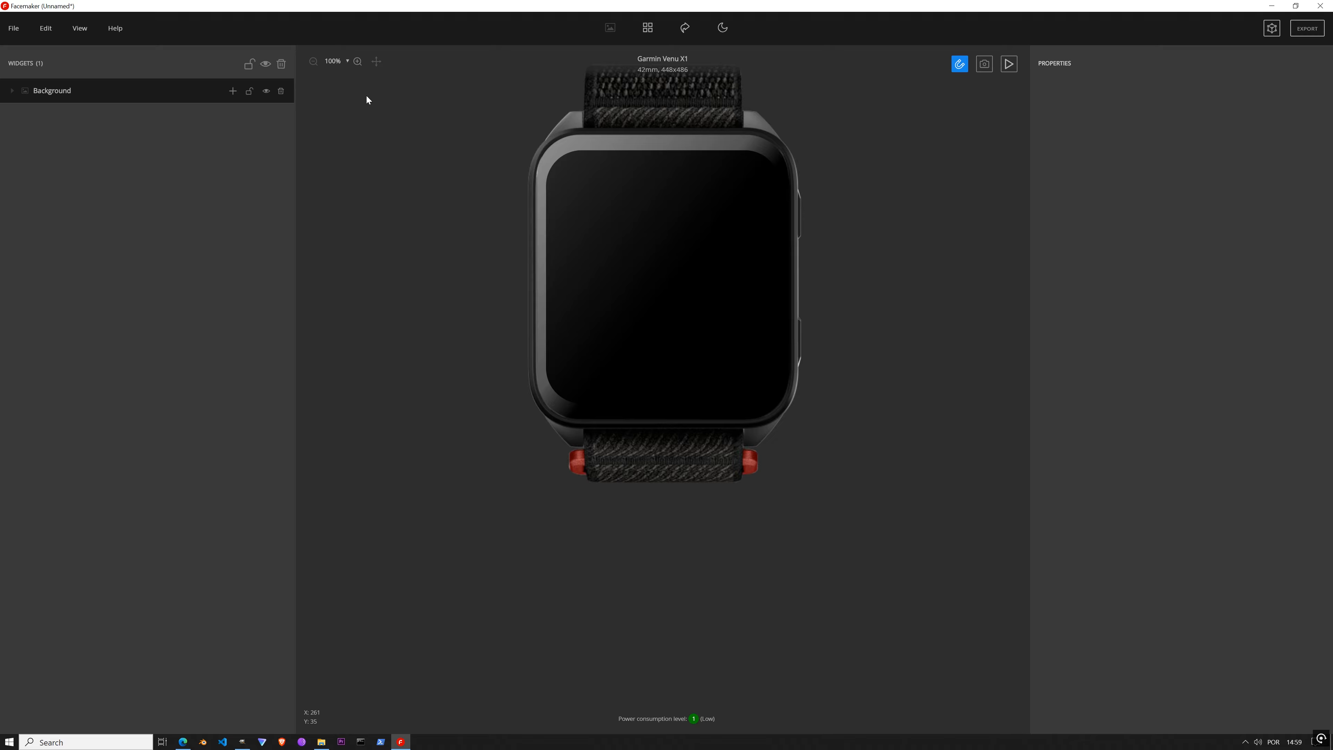
left_click(233, 90)
left_click(250, 153)
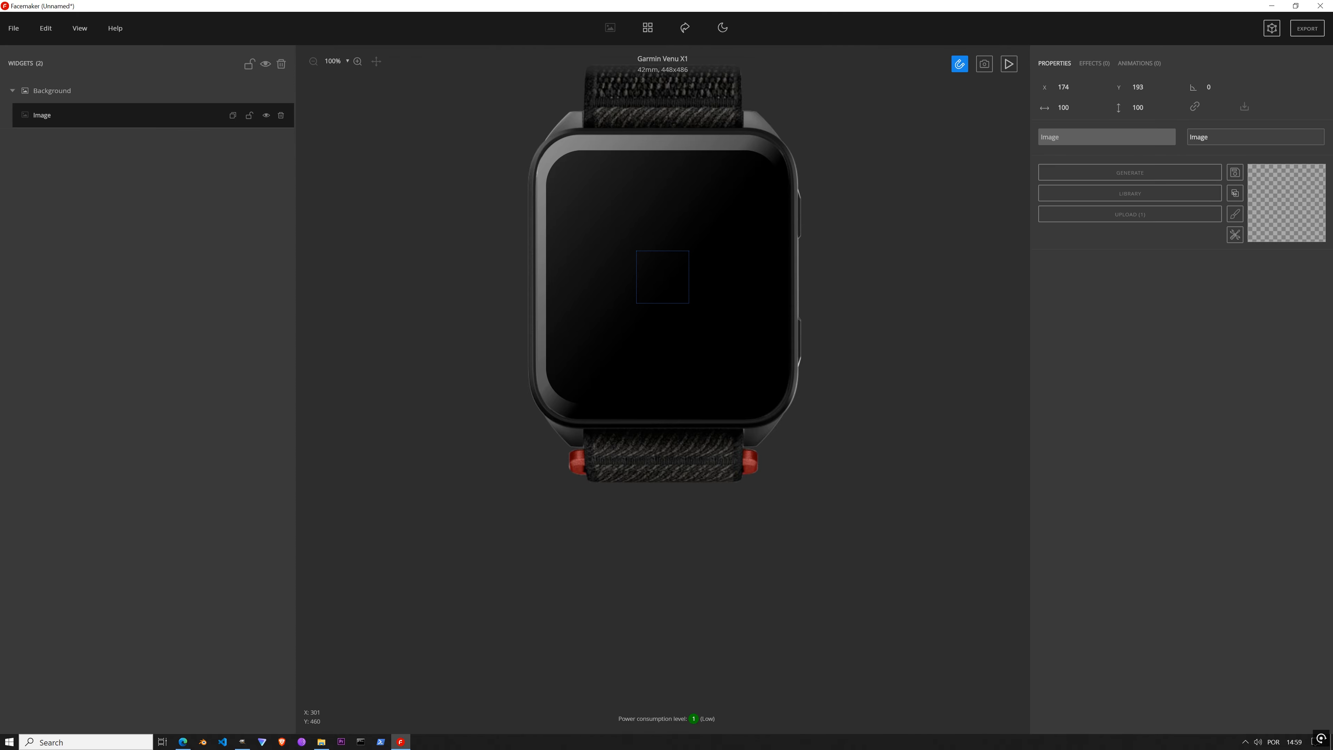
Step: Copy the watch face snapshot from GIMP and paste it into the Image widget in Facemaker
left_click(242, 742)
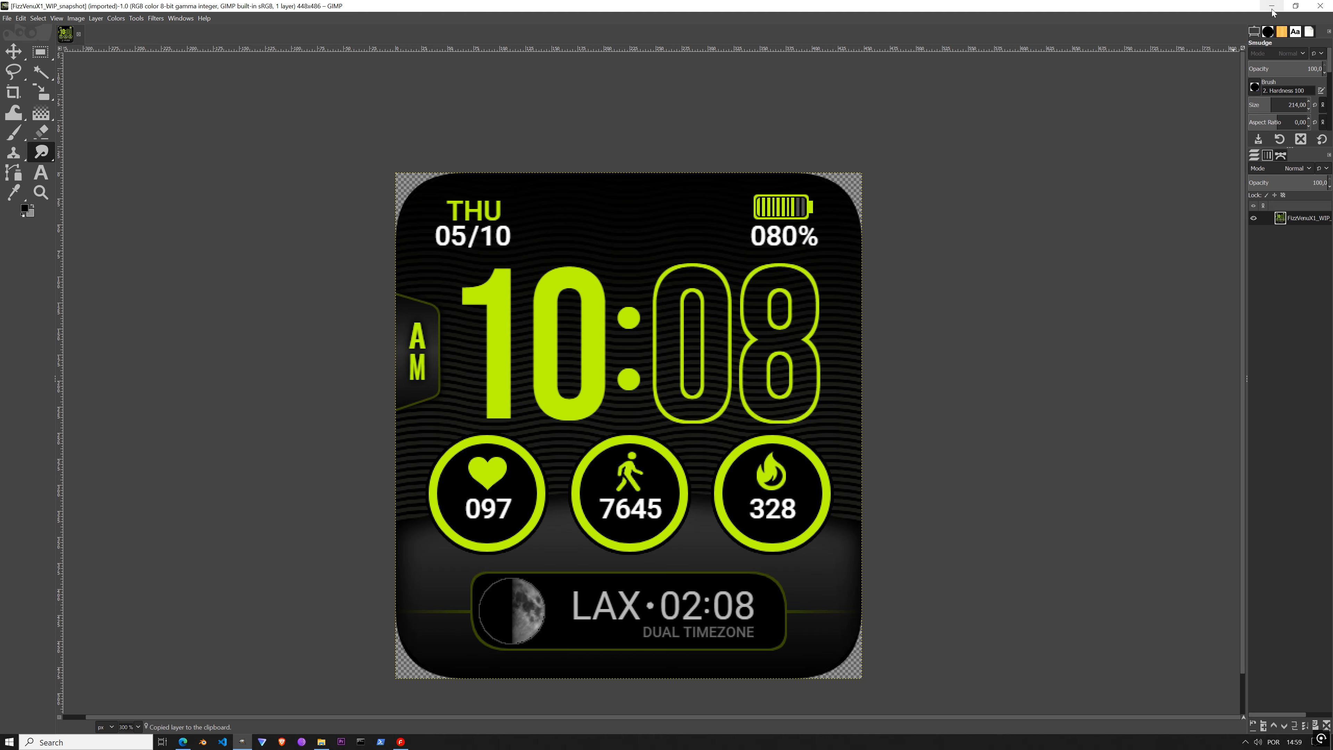
left_click(1272, 6)
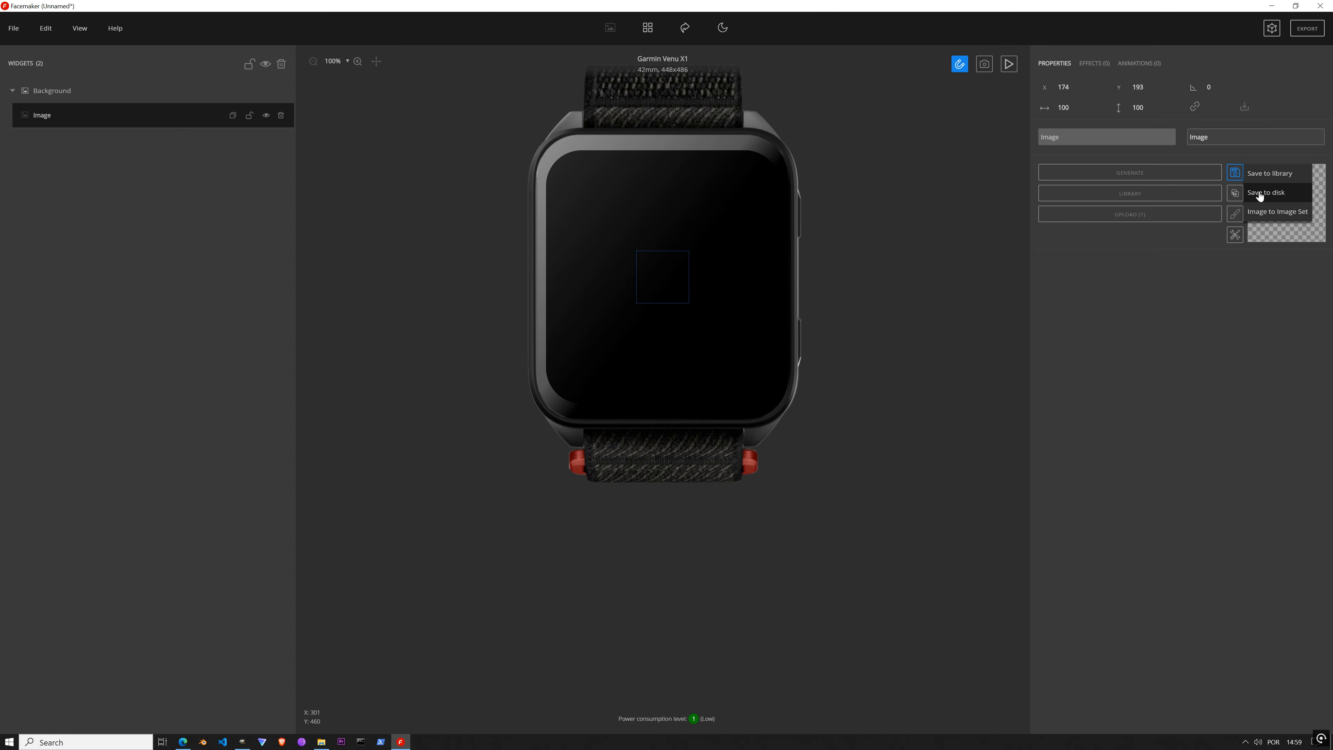
key("ctrl+v")
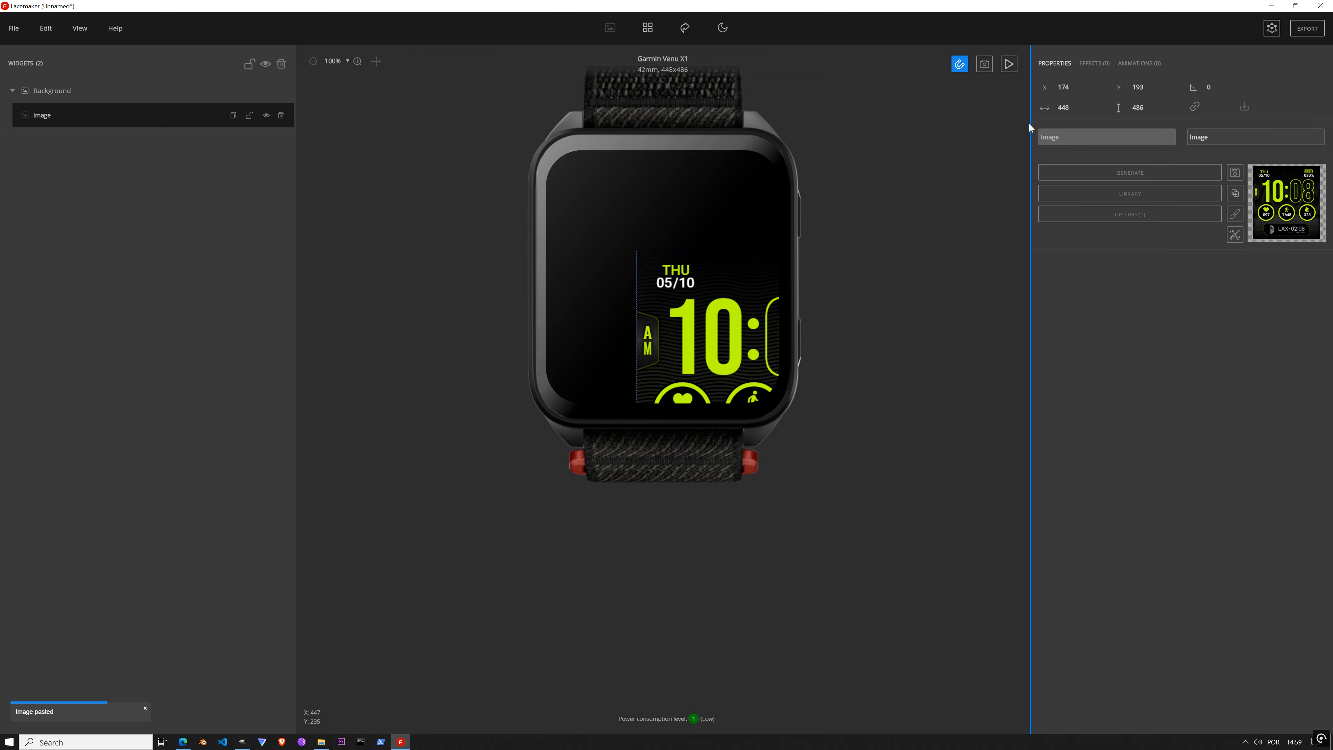
Step: Set the pasted image's position to X 0 and Y 0
left_click(1068, 88)
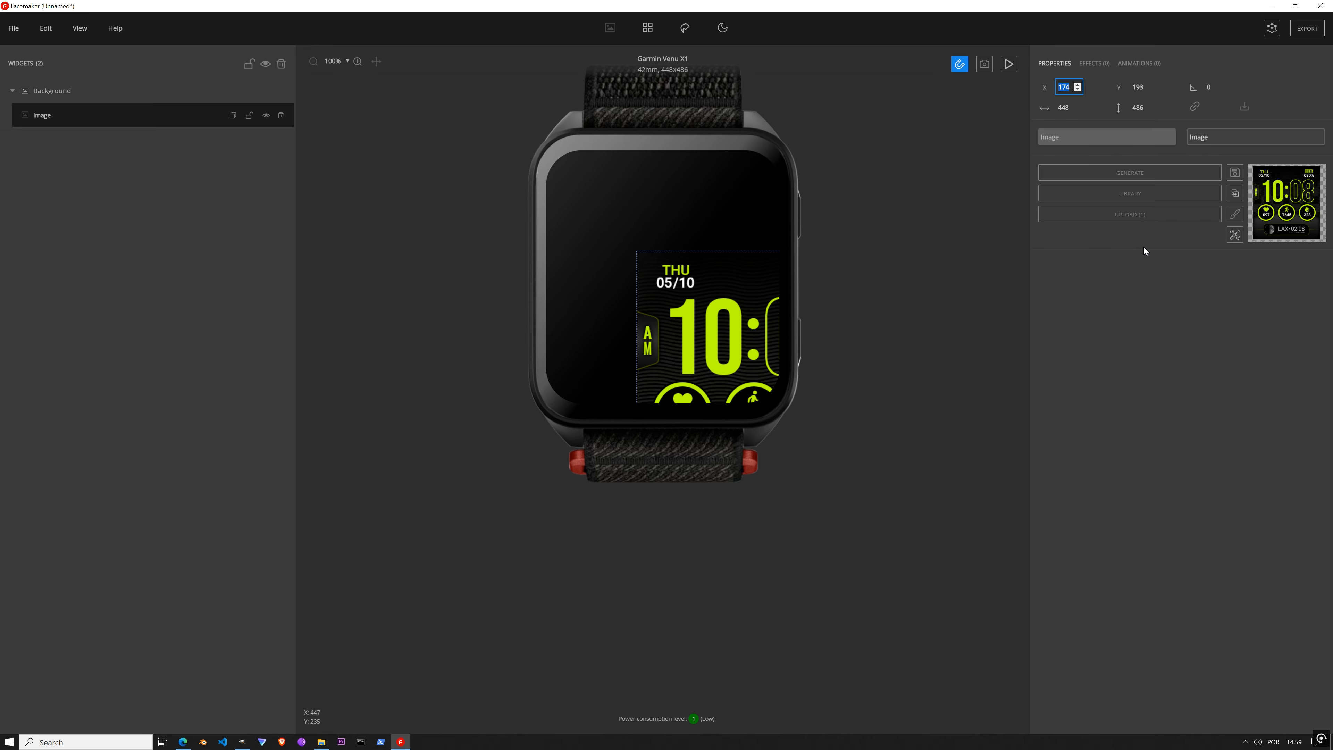
type("0")
key("Tab")
type("0")
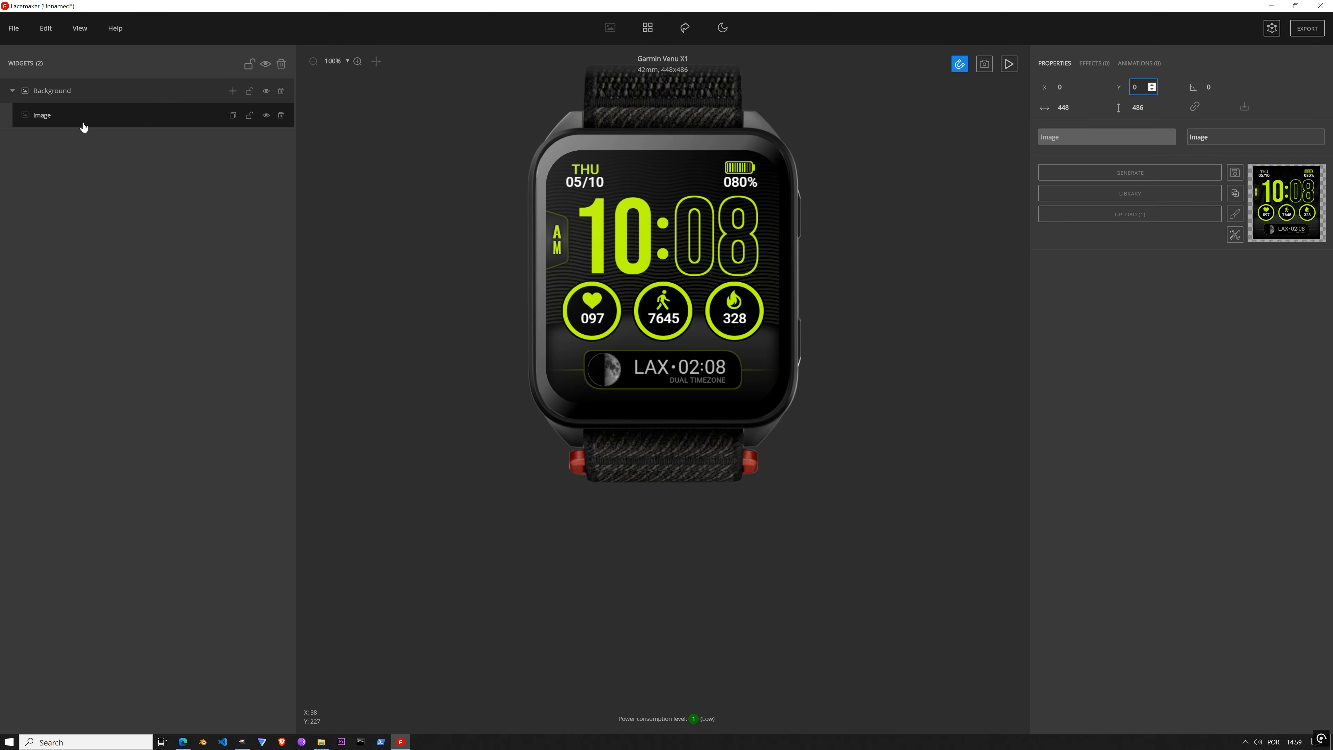
Step: Rename the pasted Image widget as reference
left_click(43, 120)
double_click(44, 120)
type("reference")
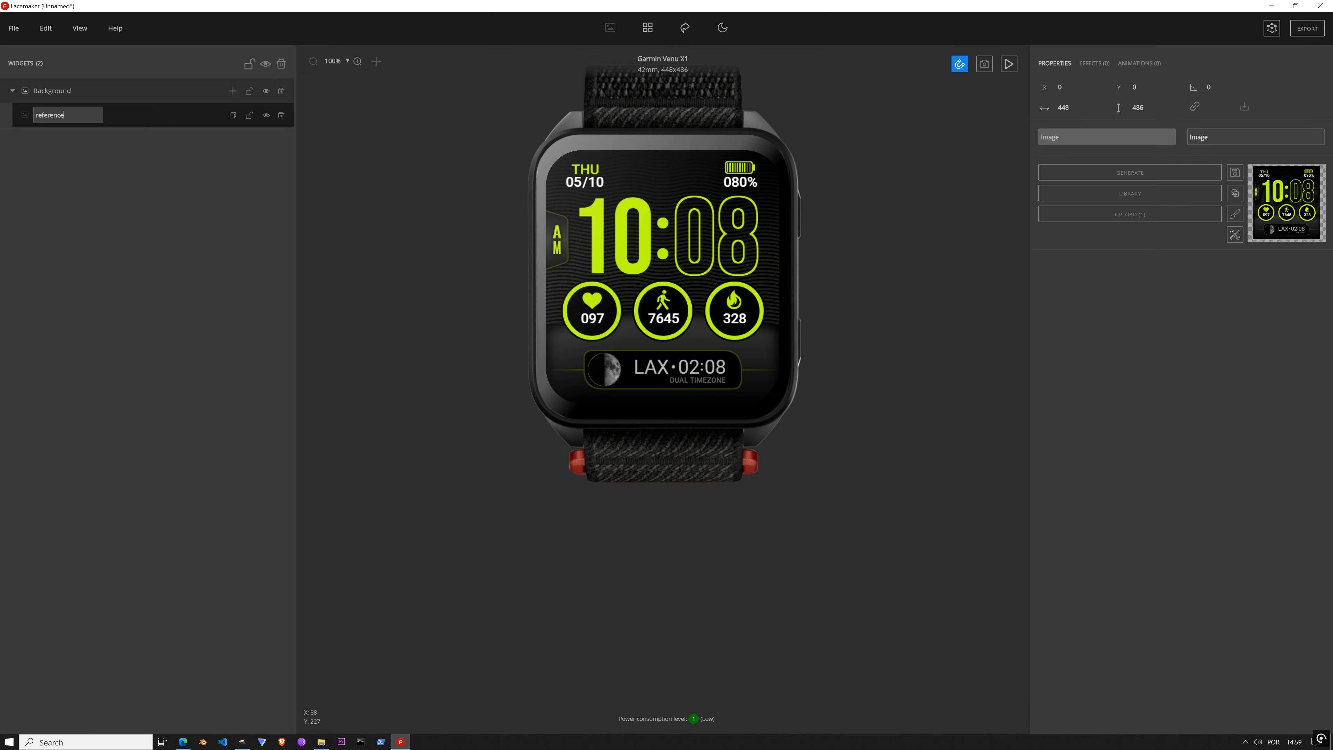
key("Return")
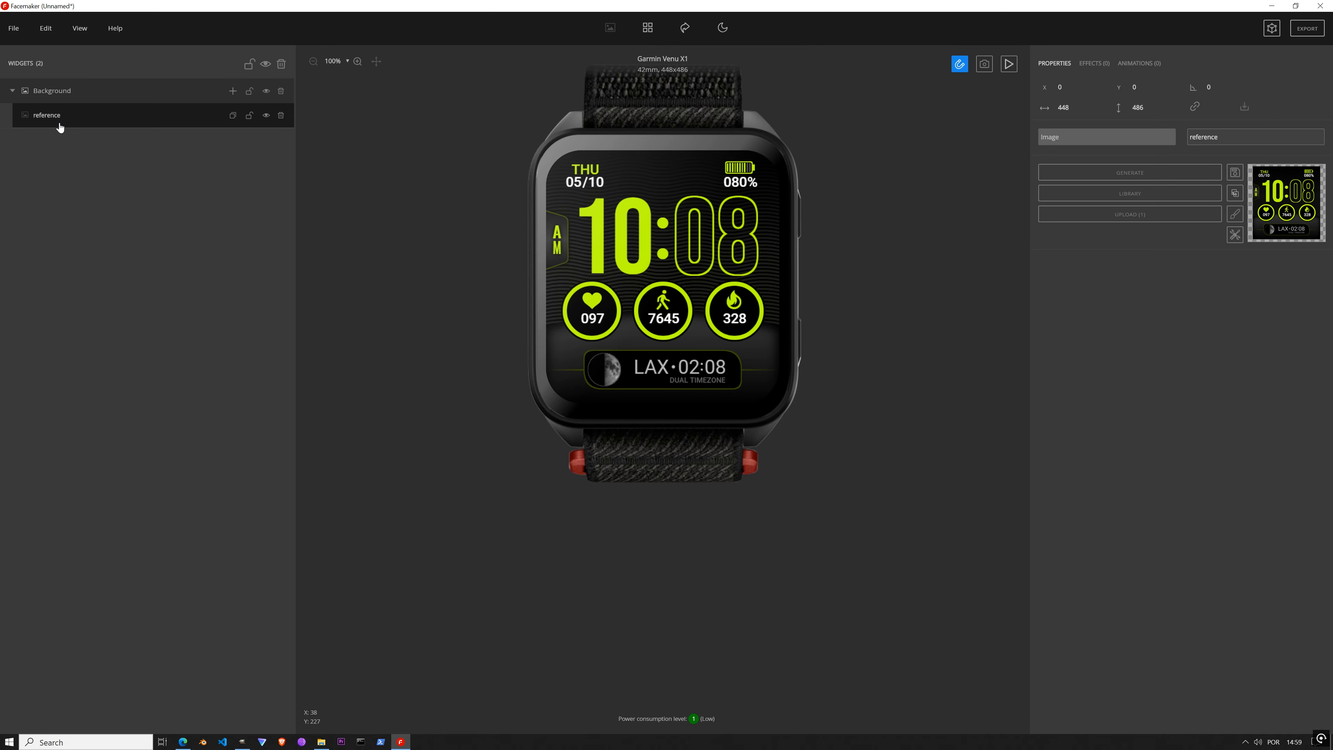
Step: Name the watch face FizzX1Garmin_WIP in the face info and submit it
left_click(26, 33)
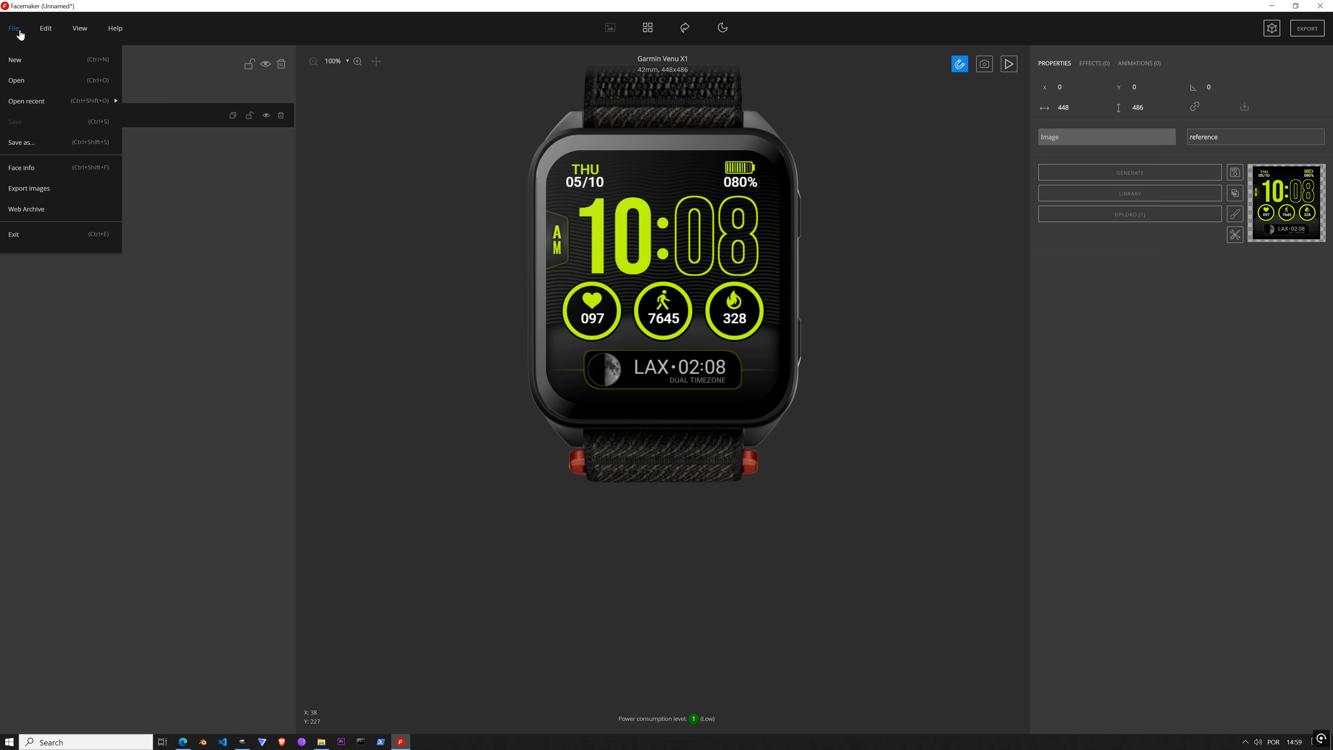
left_click(33, 167)
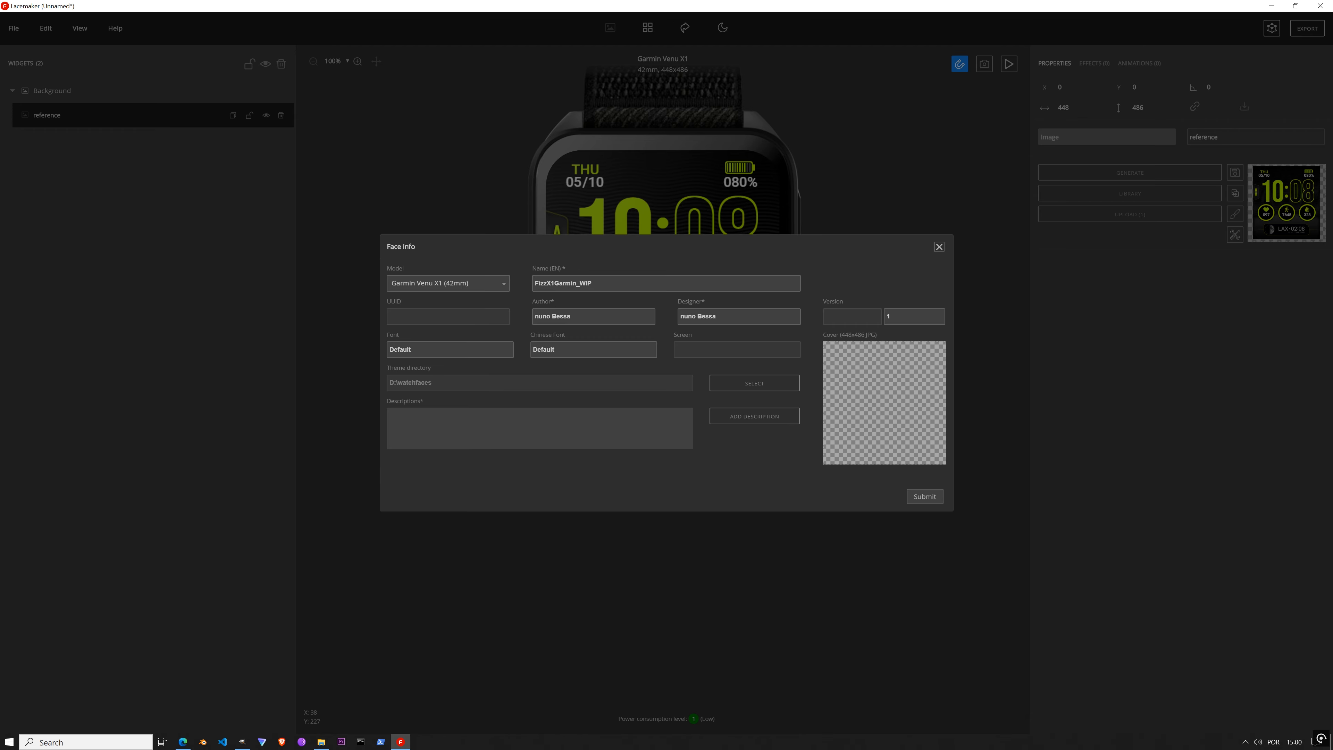
left_click(923, 498)
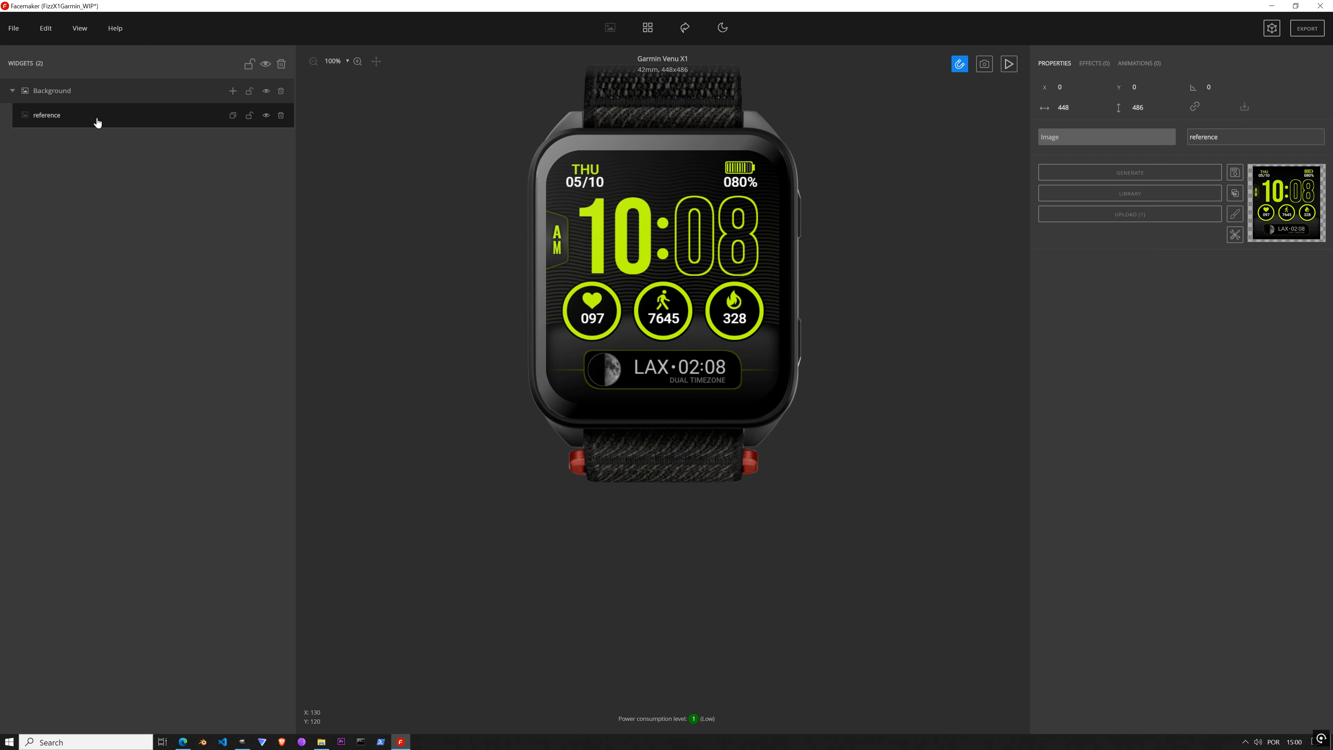
Step: Reopen the face info to review the watch face's name, and close it without changes
left_click(17, 91)
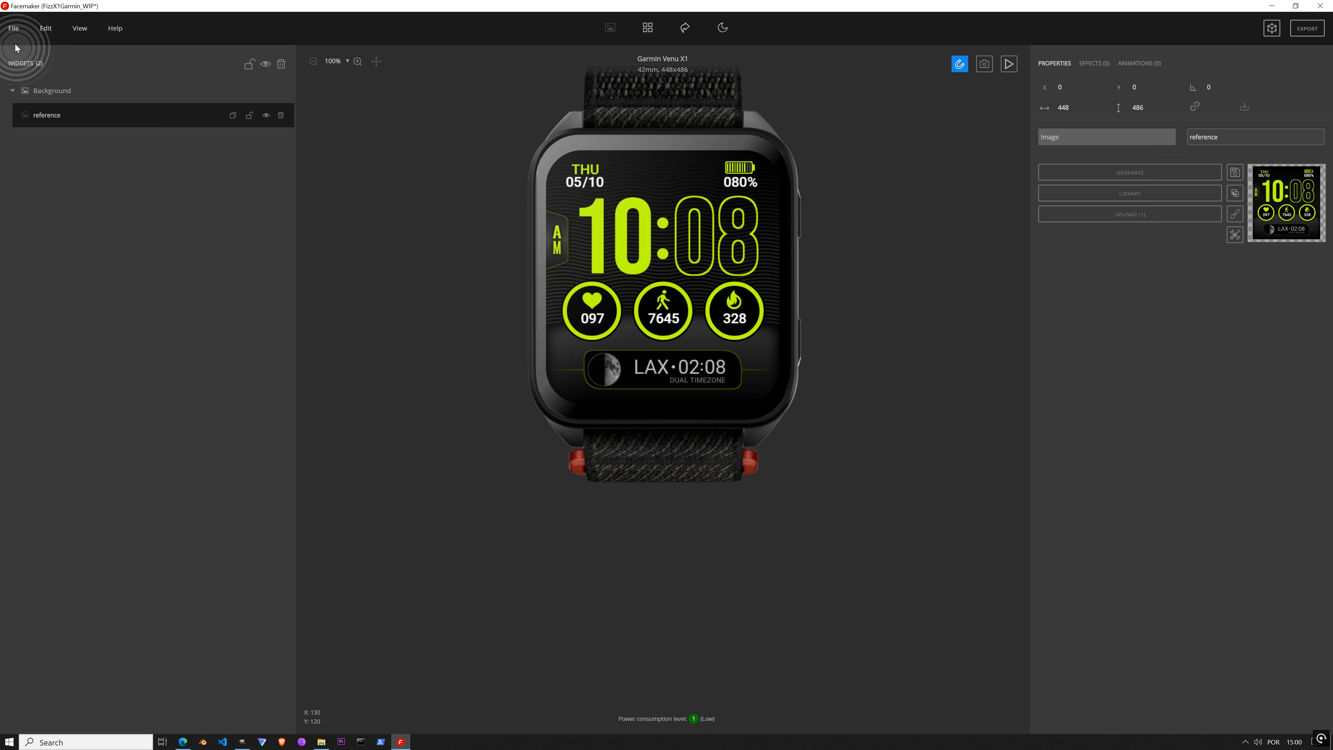
left_click(13, 27)
left_click(43, 168)
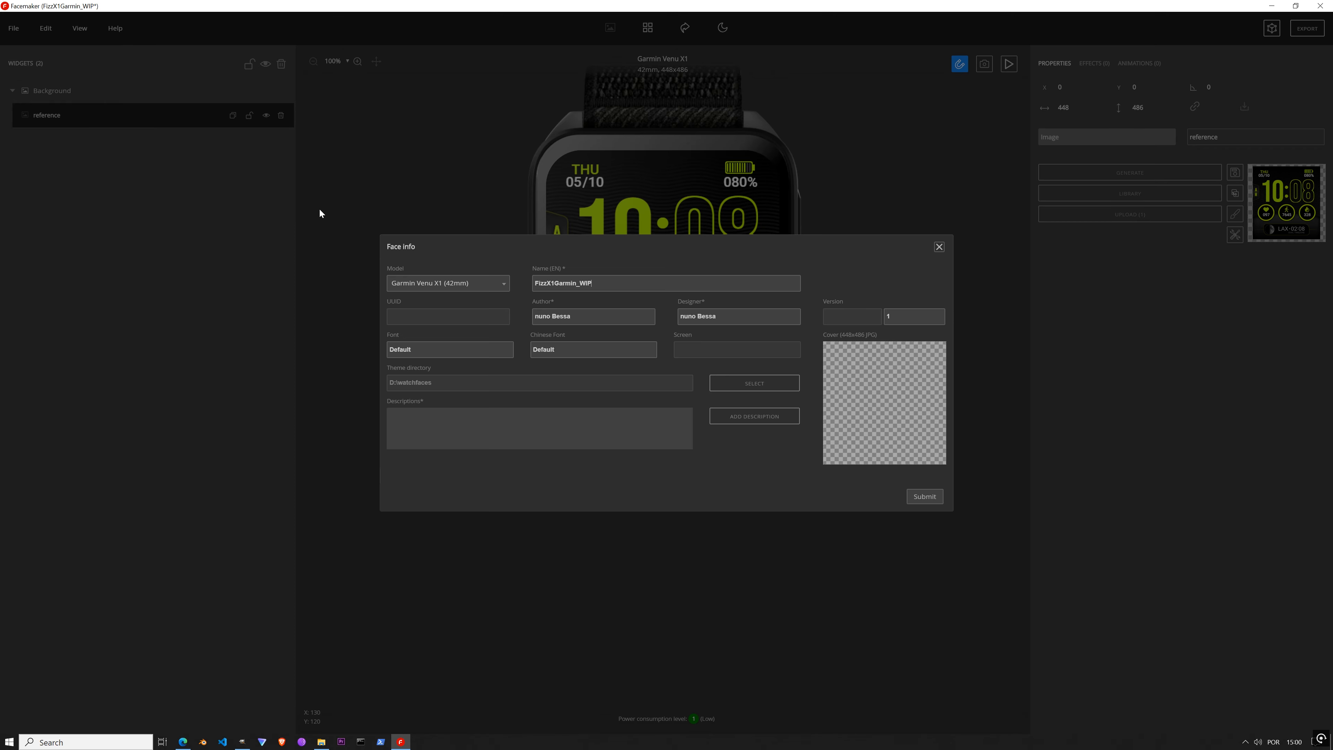
left_click_drag(580, 283, 592, 283)
left_click(943, 249)
left_click(939, 252)
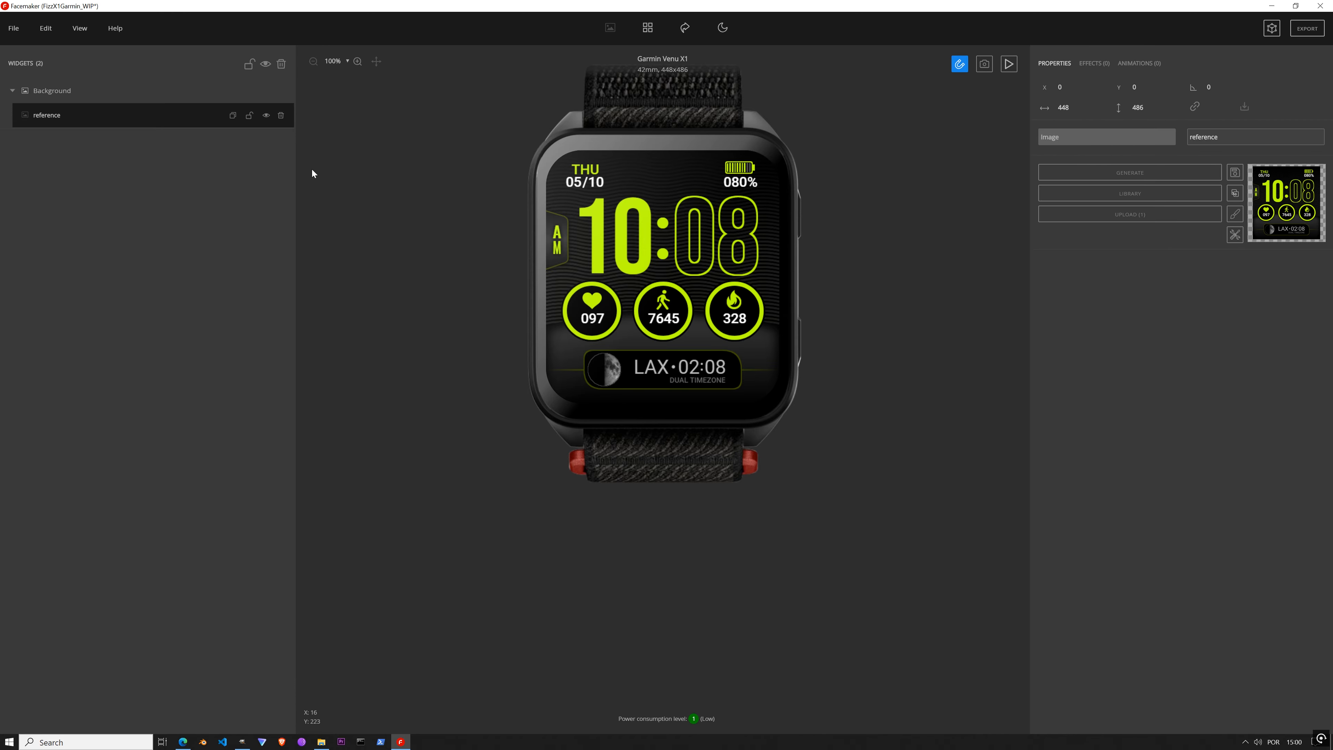
Step: Lock the reference widget and add a second Image widget to the Background group
left_click(249, 116)
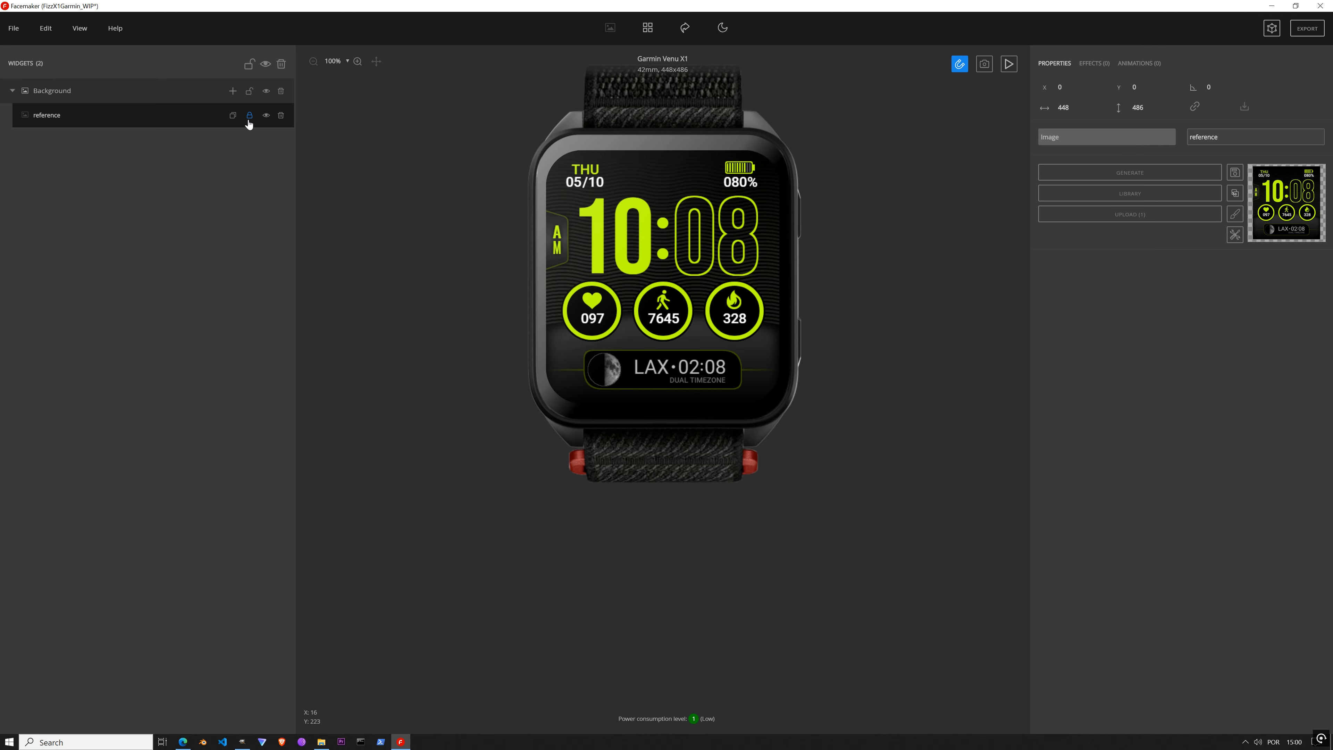
left_click(218, 99)
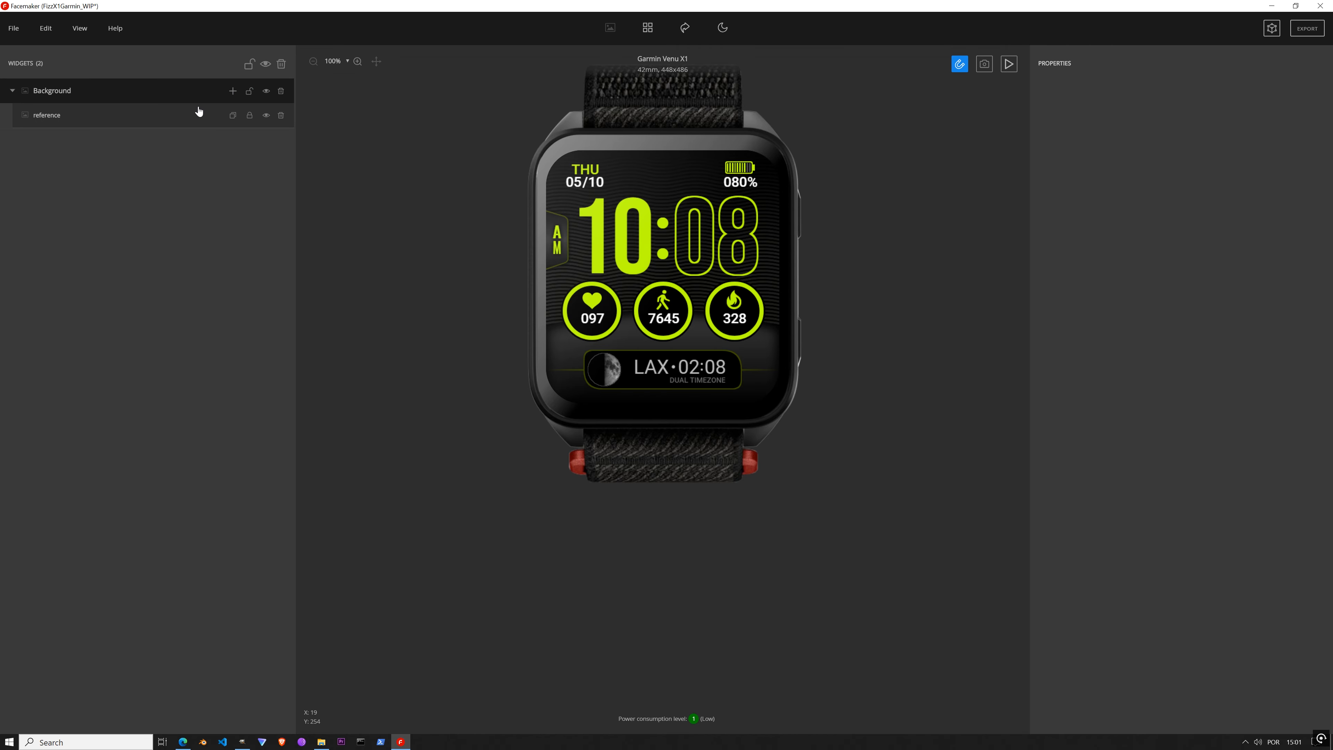
left_click(232, 91)
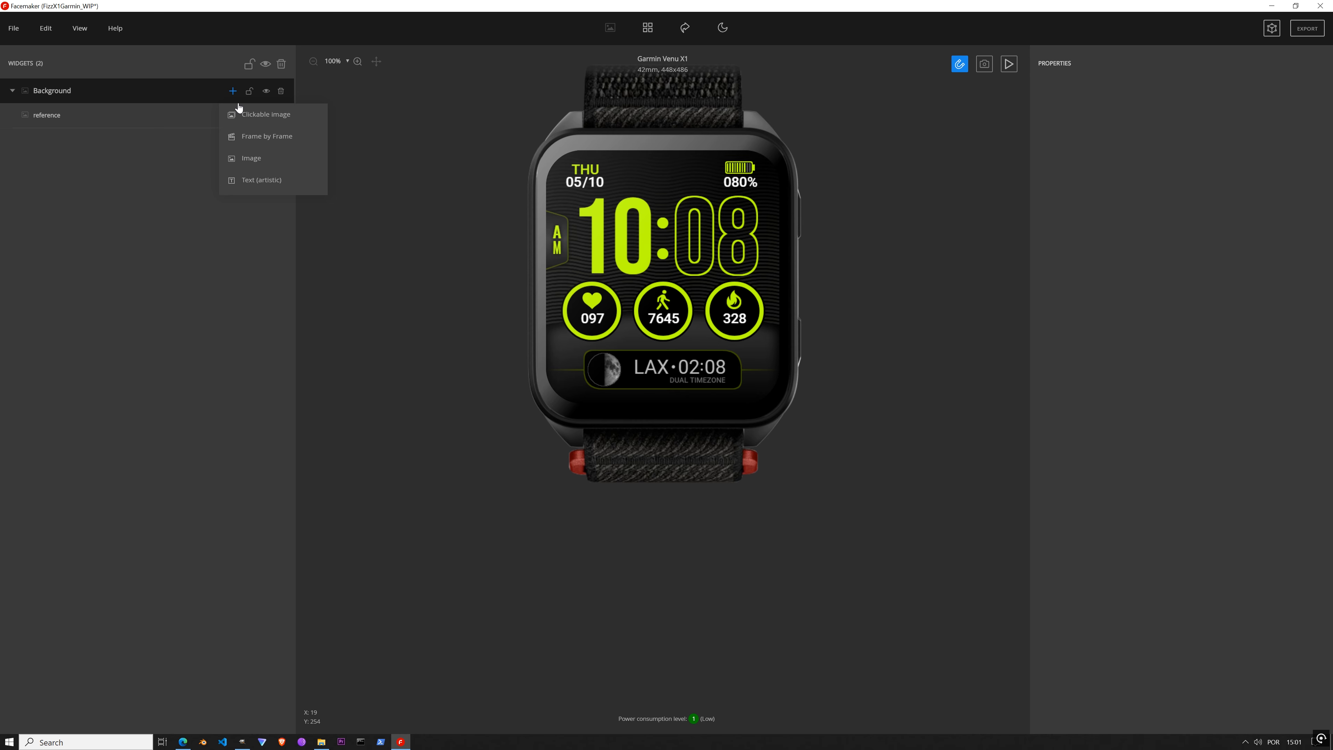
left_click(250, 159)
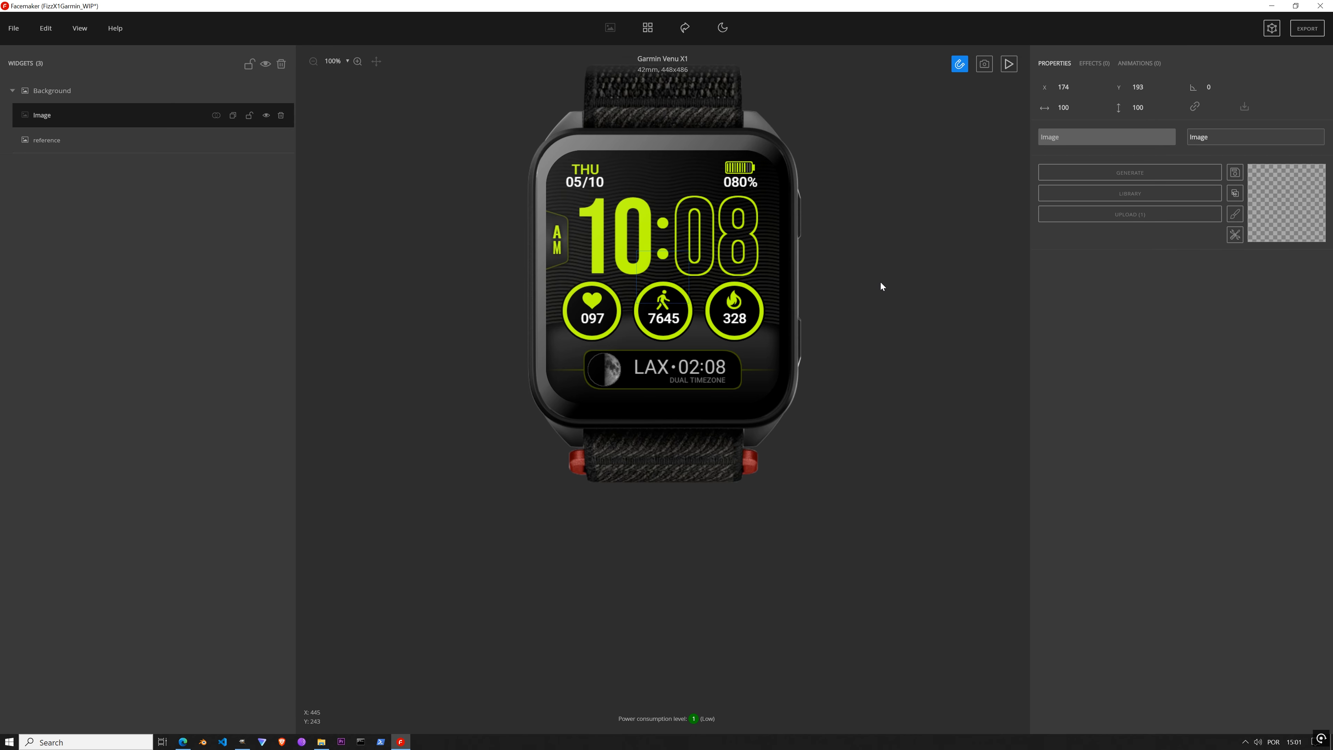
Step: Set the new Image widget's position to X 0 and Y 0
scroll(679, 217, "up", 1)
scroll(679, 217, "up", 1)
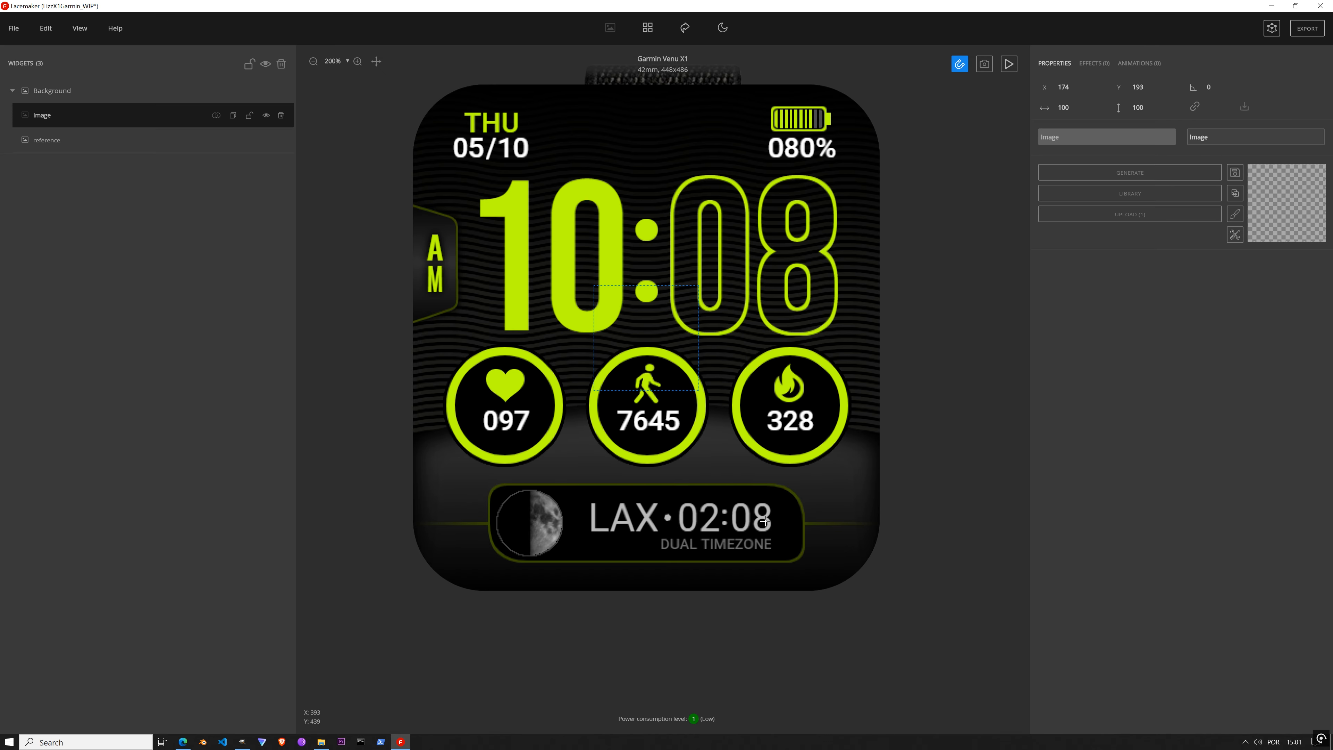
scroll(702, 401, "down", 2)
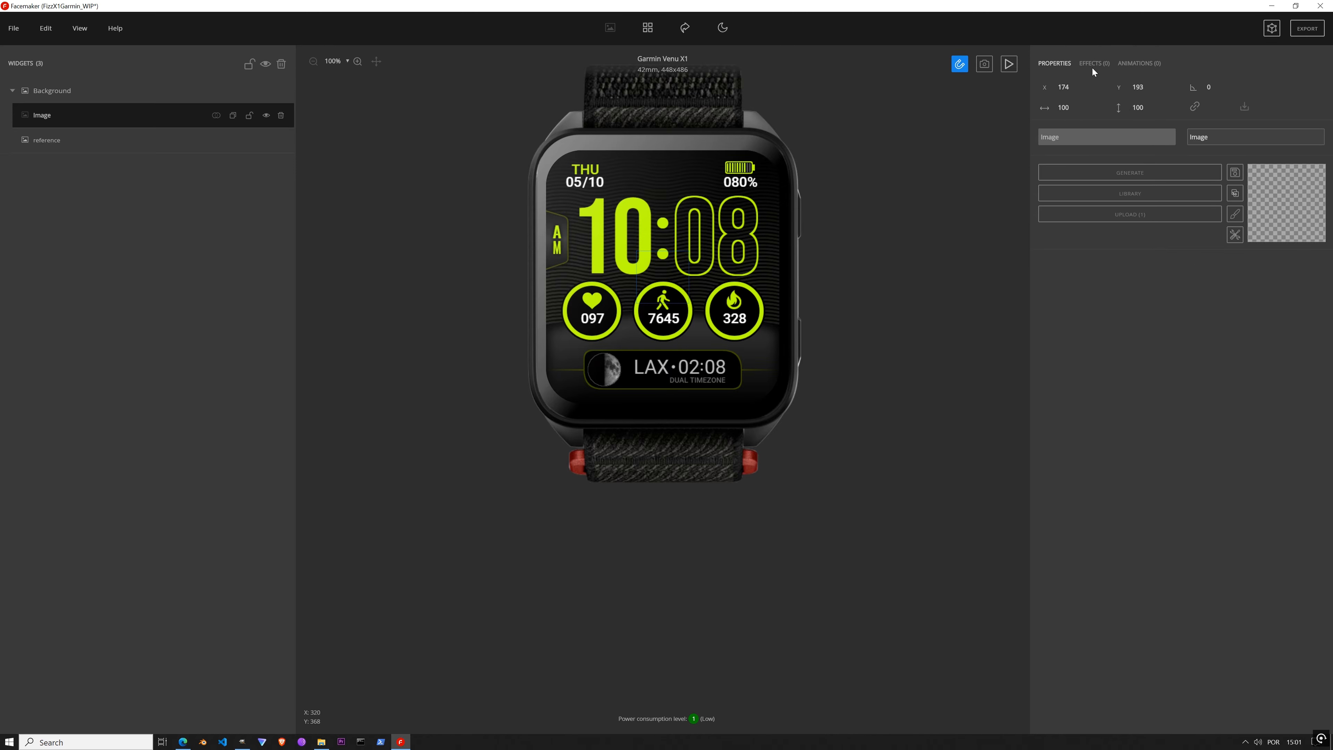
left_click(1068, 87)
type("0")
key("Tab")
type("0")
left_click(1108, 228)
Step: Generate a filled four-sided polygon for the new image, 448 wide and 486 high
left_click(1121, 180)
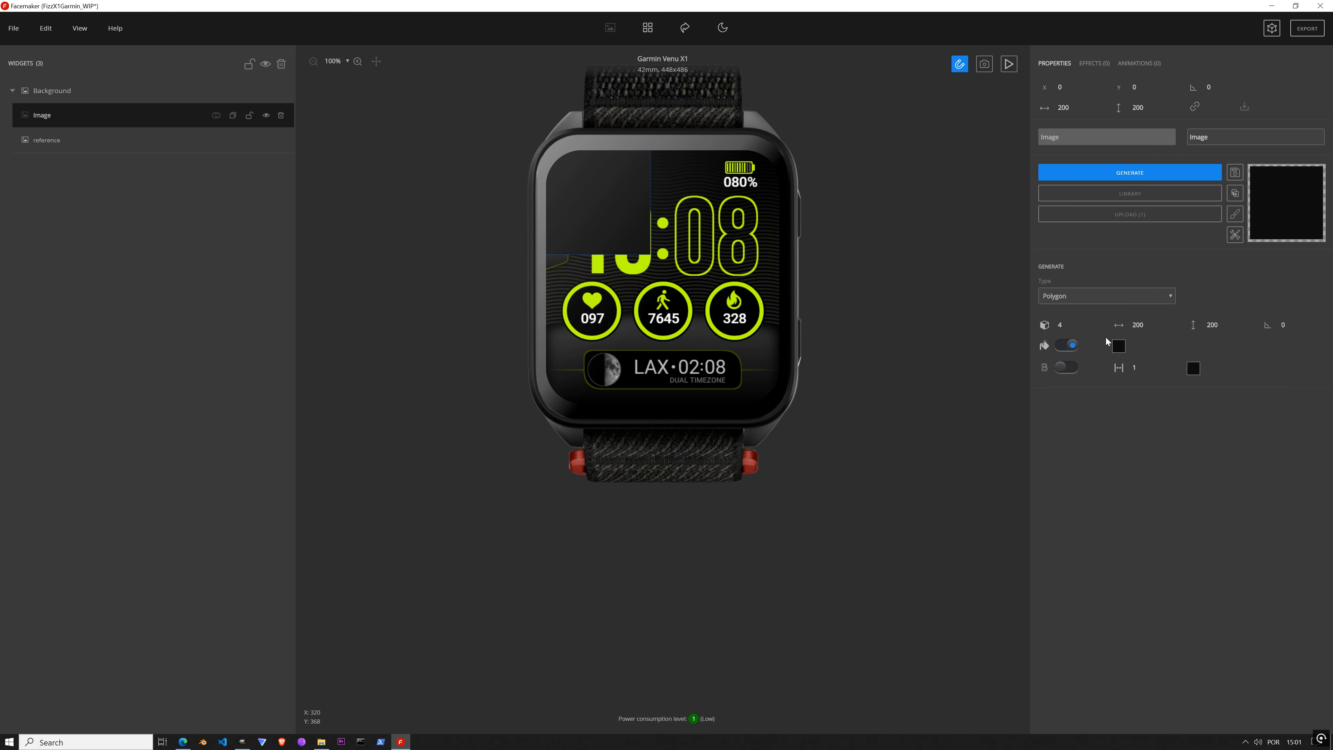
double_click(1138, 325)
type("448")
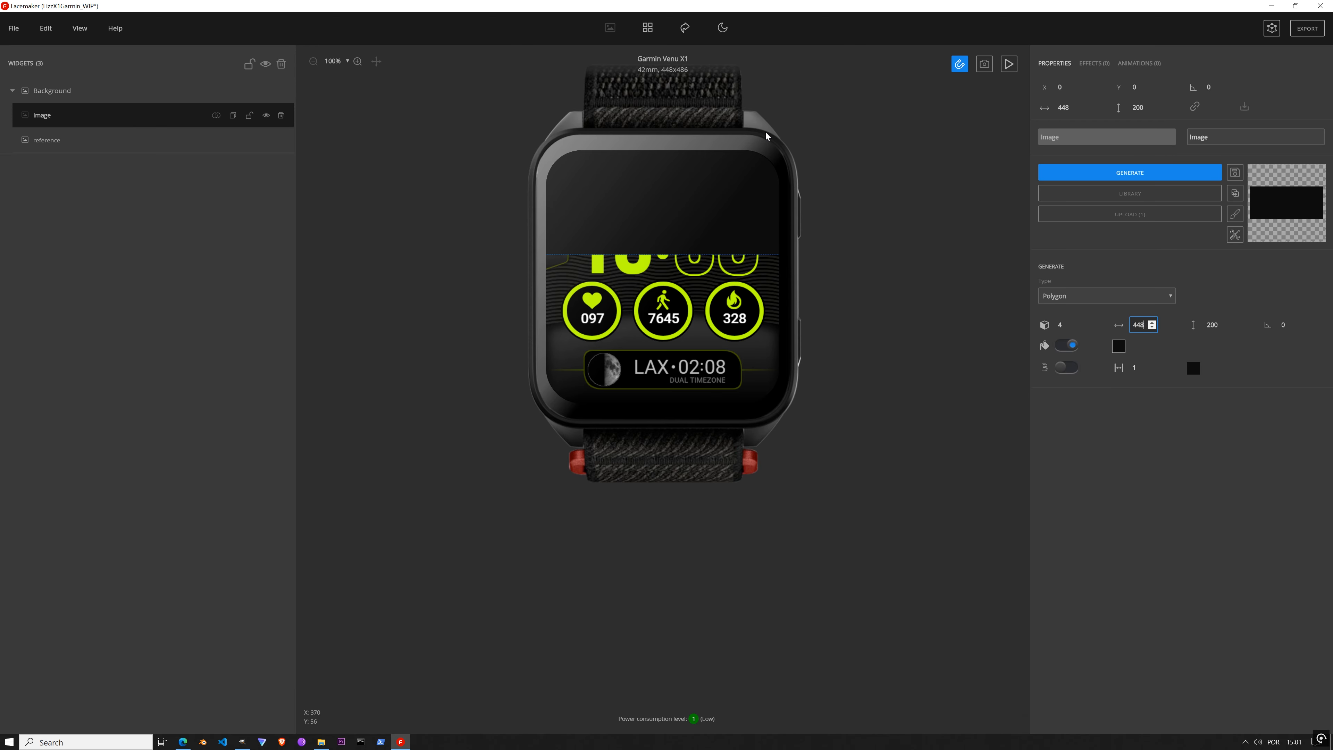
key("Tab")
type("486")
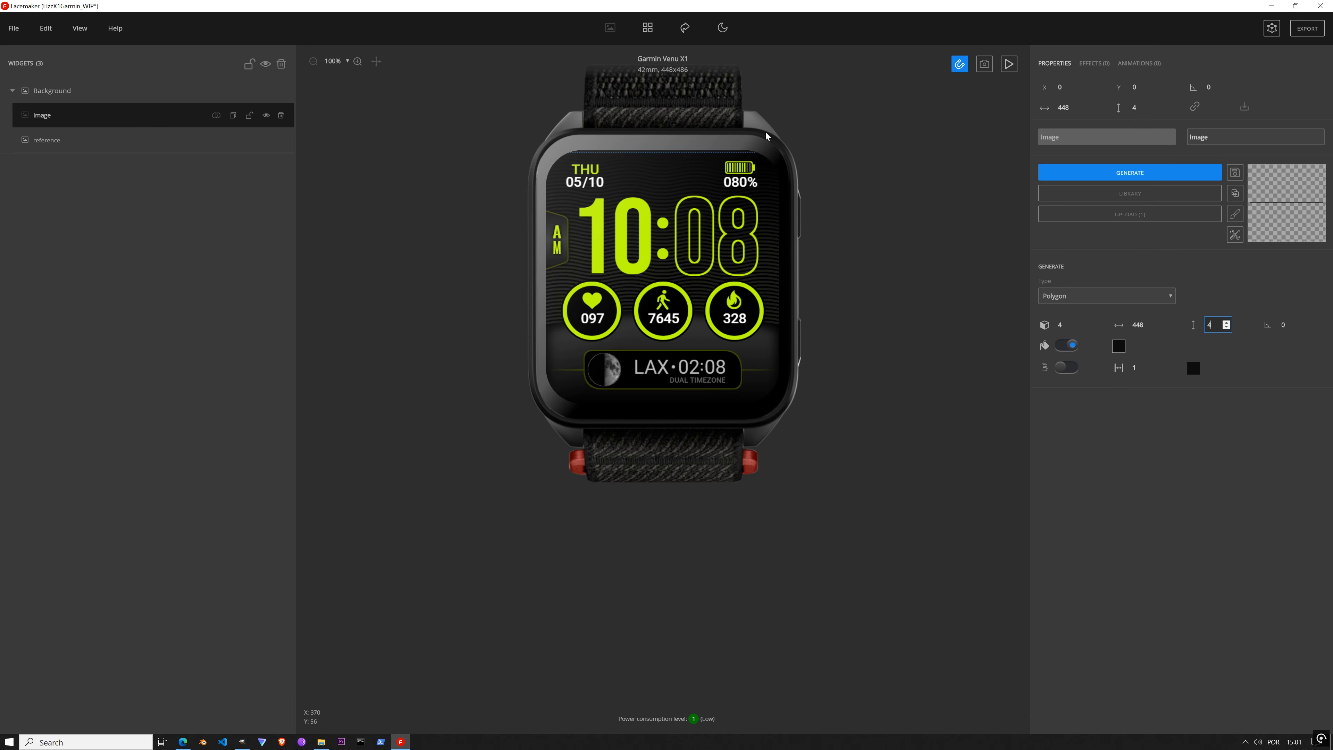
left_click(1116, 178)
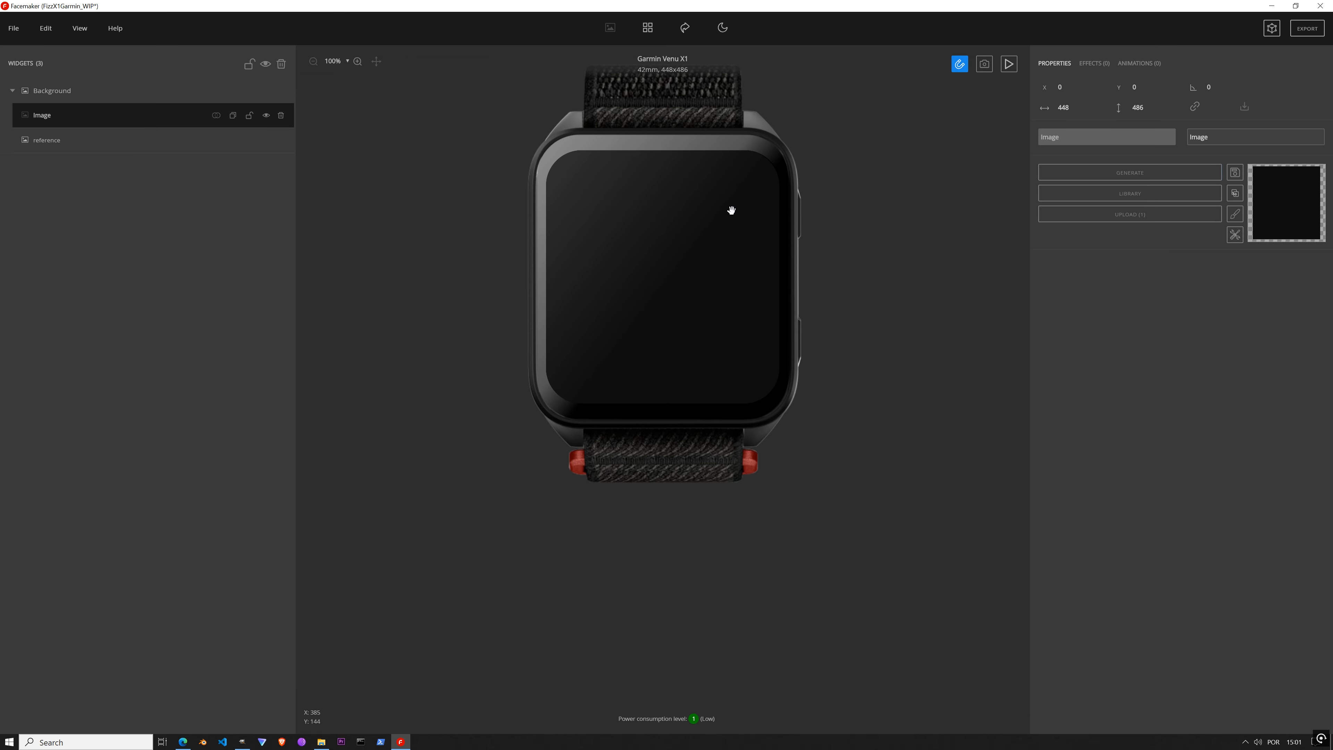
Step: Turn off the reflection effect in the watch preview
left_click(85, 29)
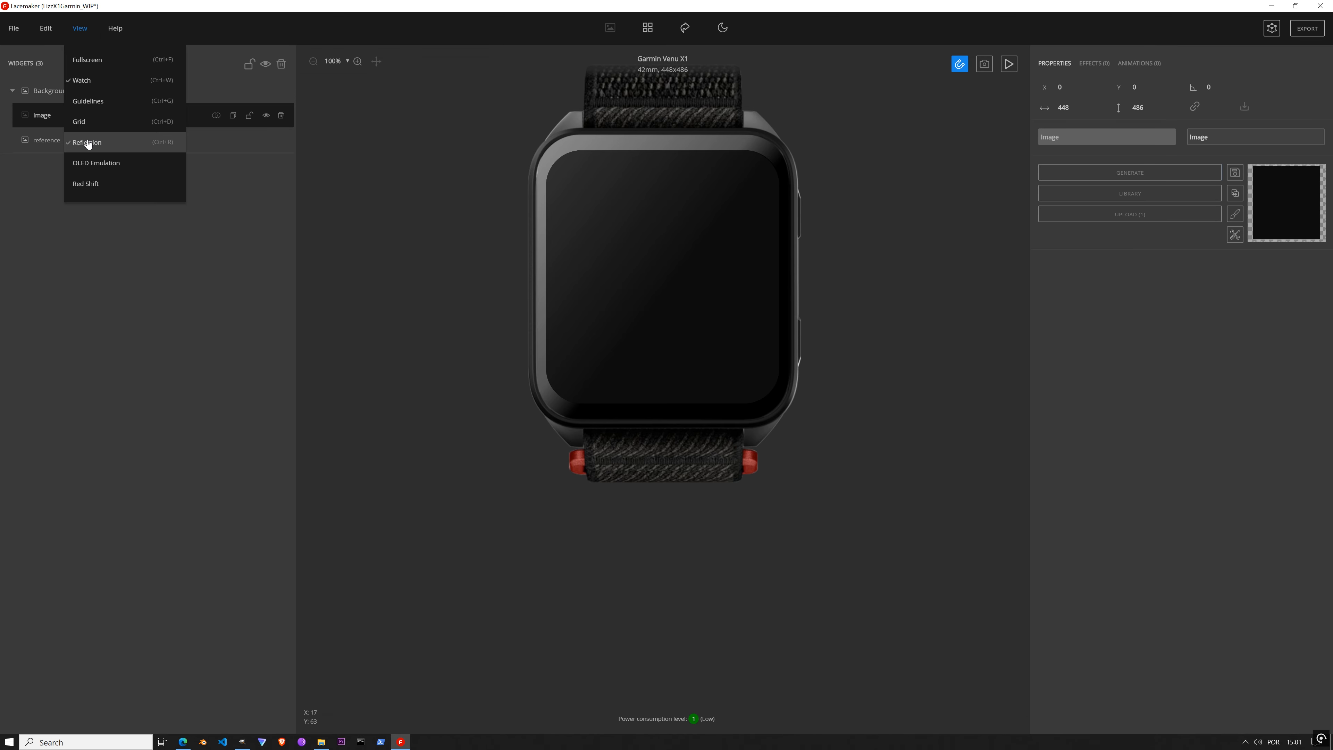
left_click(101, 142)
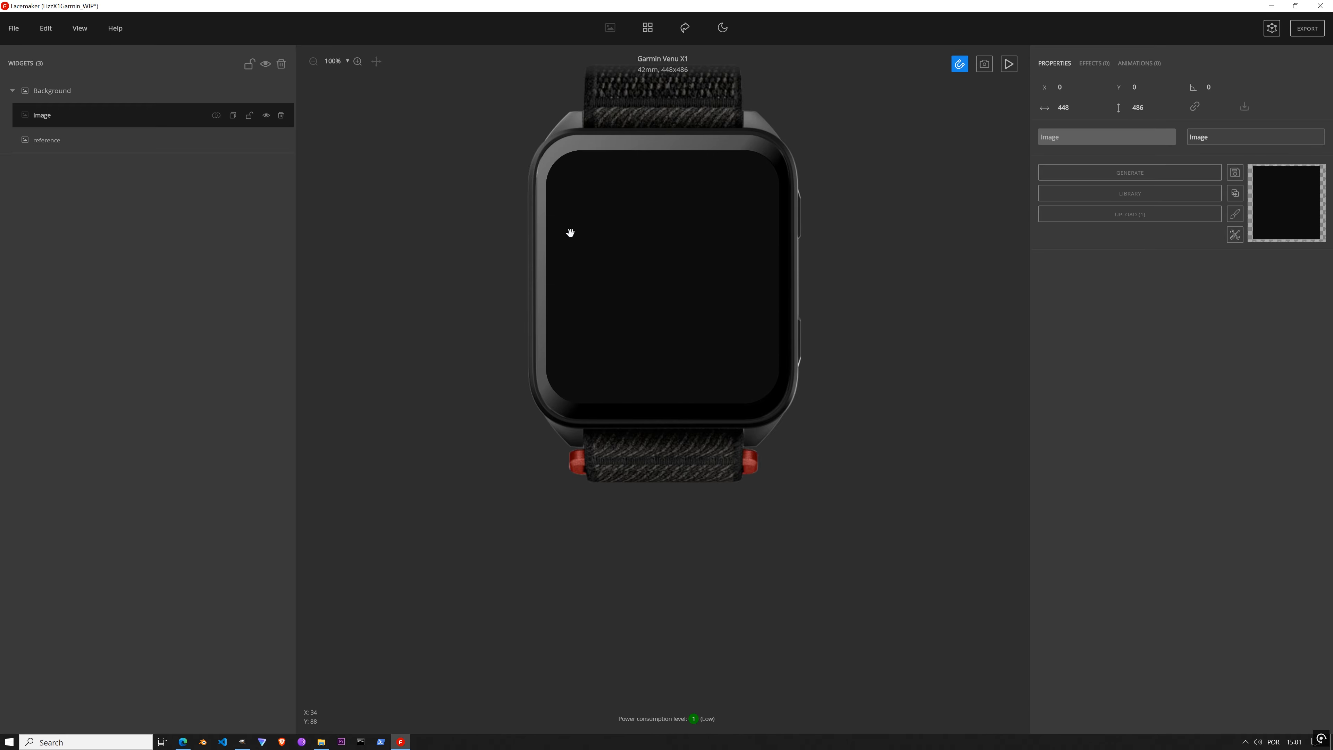
Step: Lock the new Image widget and hide it to expose the reference design underneath
left_click(249, 116)
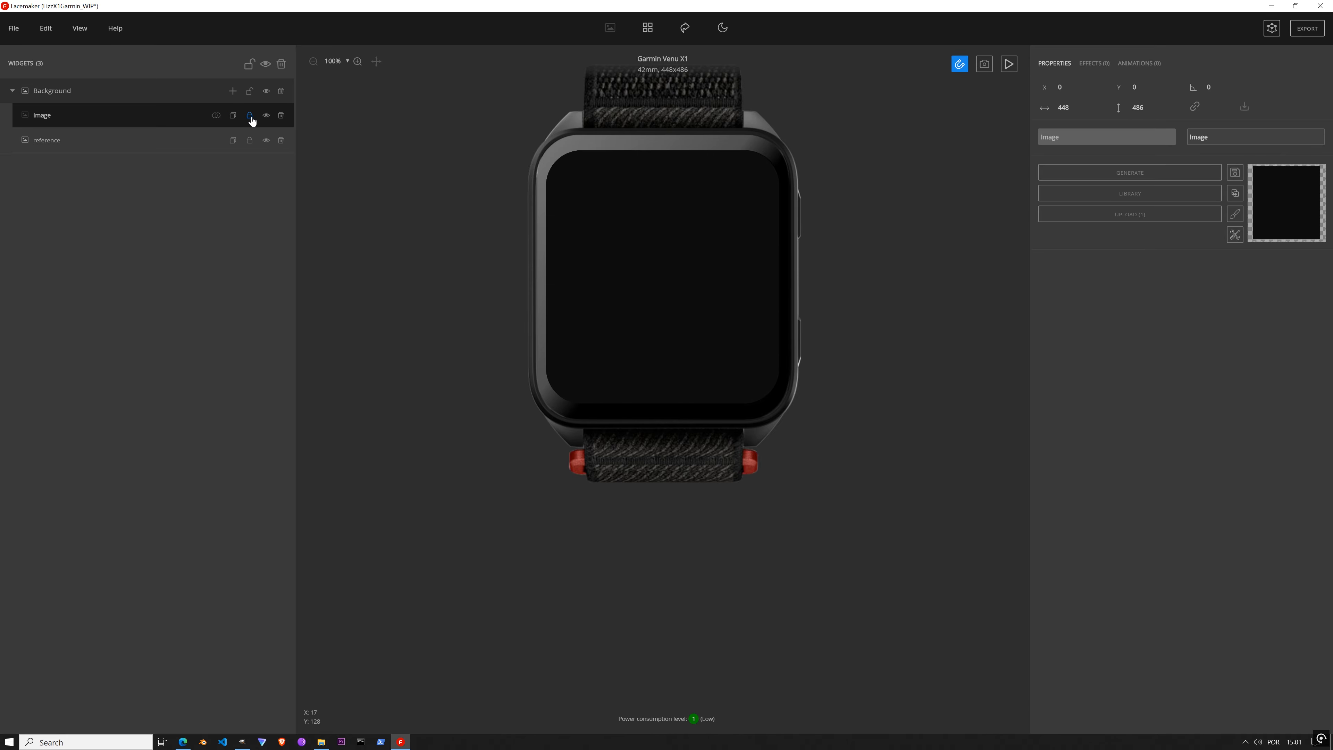
left_click(266, 118)
left_click(266, 116)
left_click(266, 117)
left_click(266, 117)
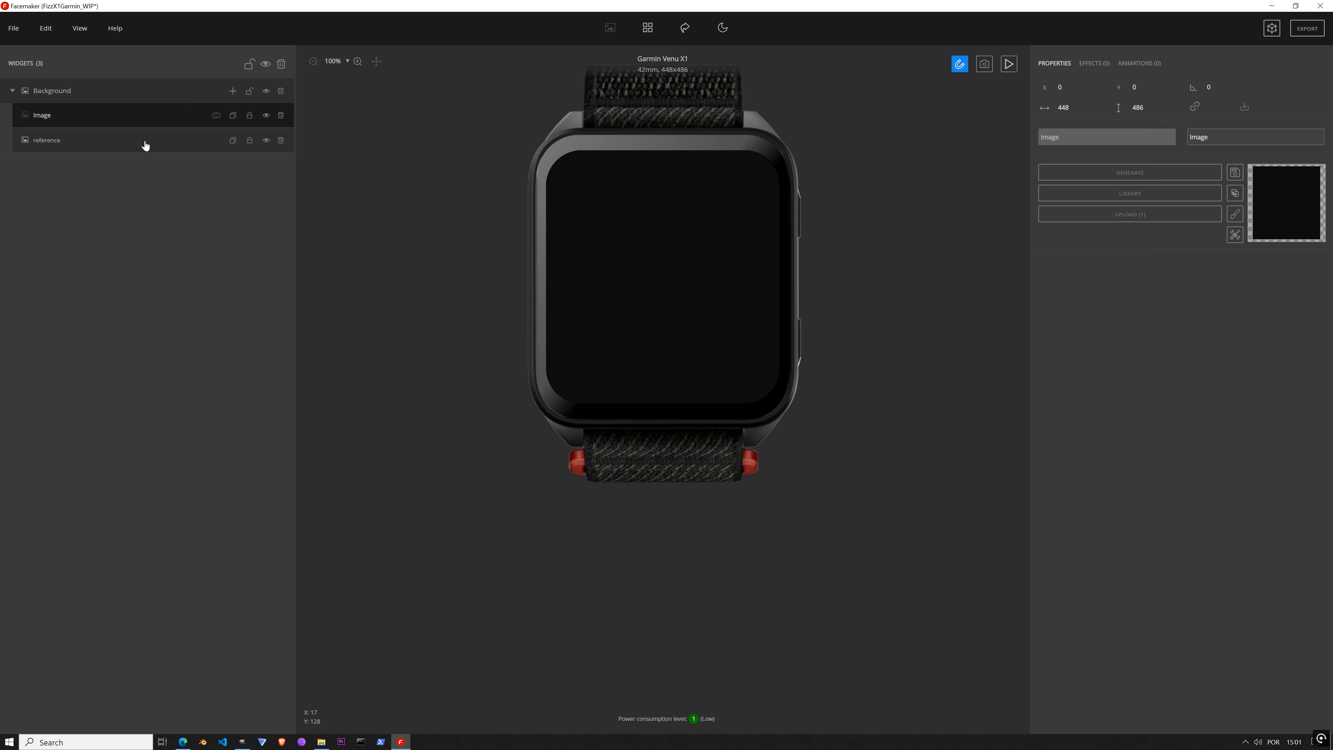
left_click(267, 119)
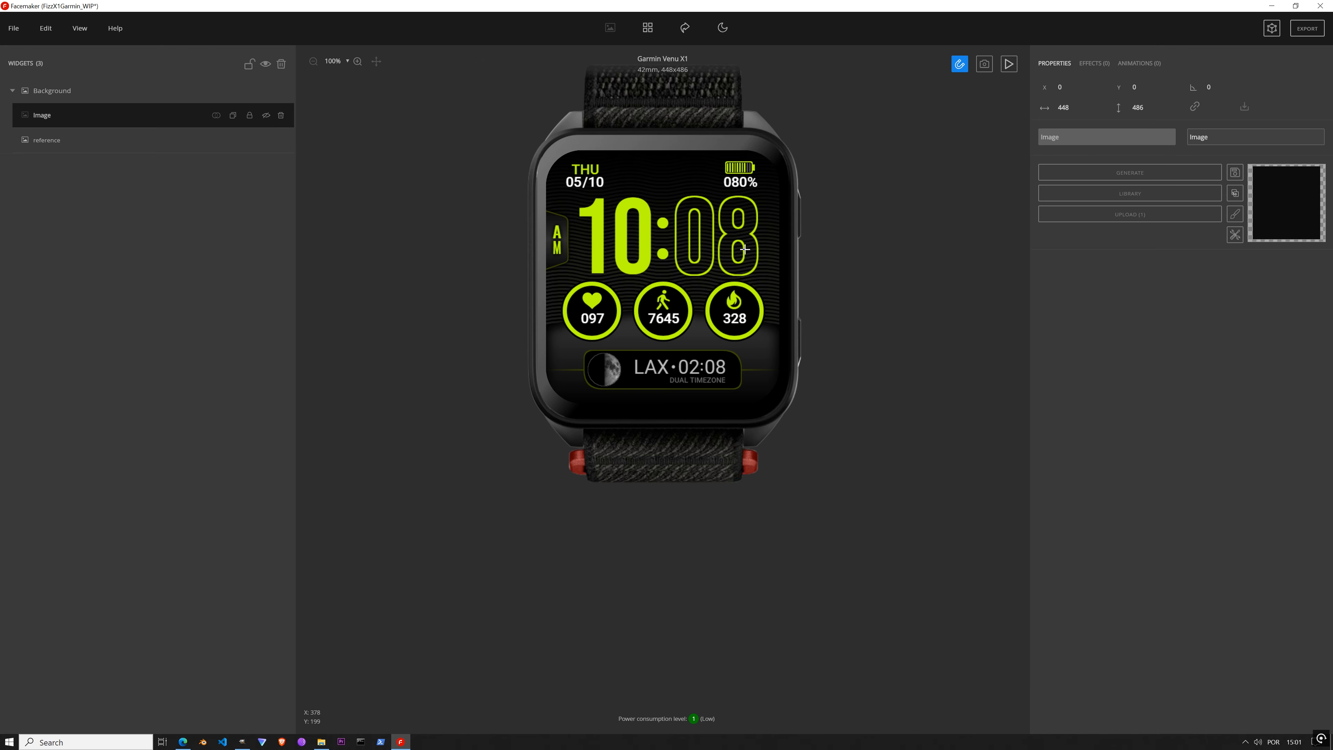
Step: Add a Pattern effect to the Image widget and make the widget visible again
scroll(754, 239, "up", 3)
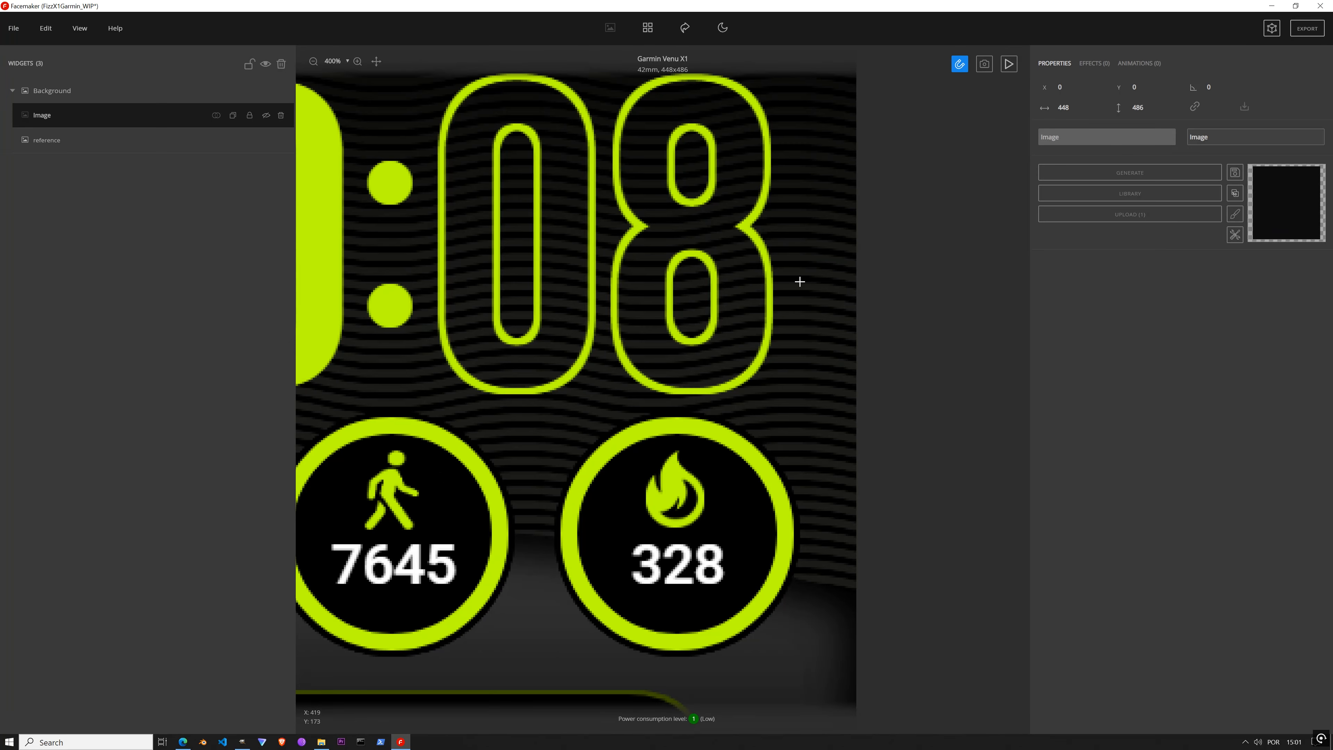
left_click_drag(505, 451, 628, 351)
scroll(628, 351, "down", 1)
left_click_drag(504, 259, 543, 426)
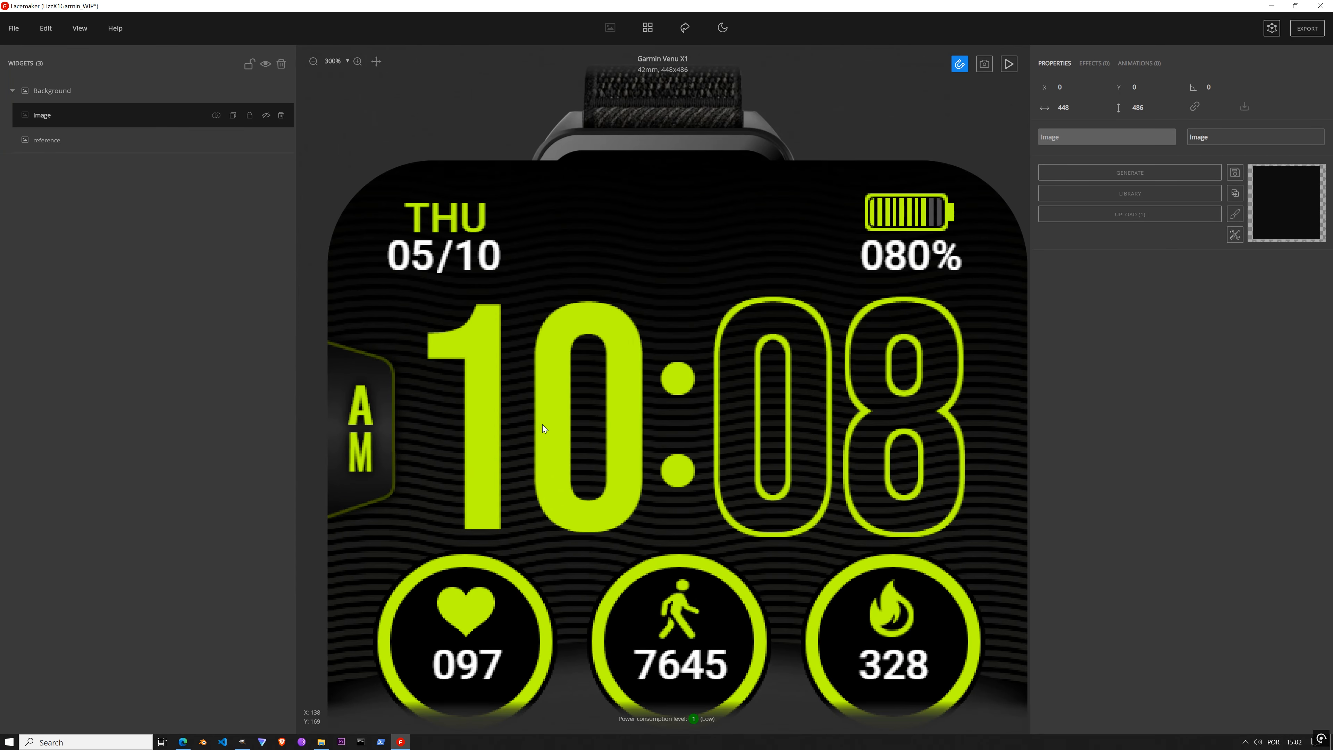
scroll(693, 353, "down", 2)
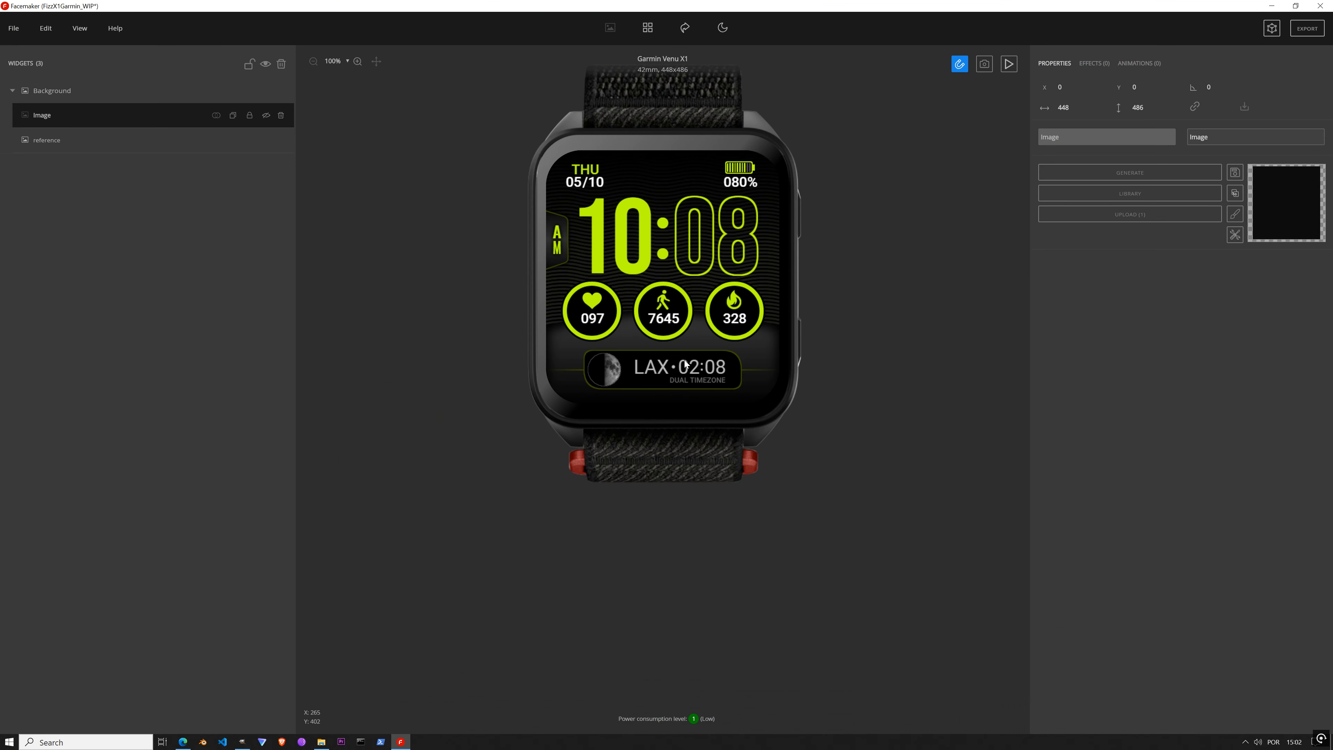
left_click(1099, 68)
left_click(1105, 86)
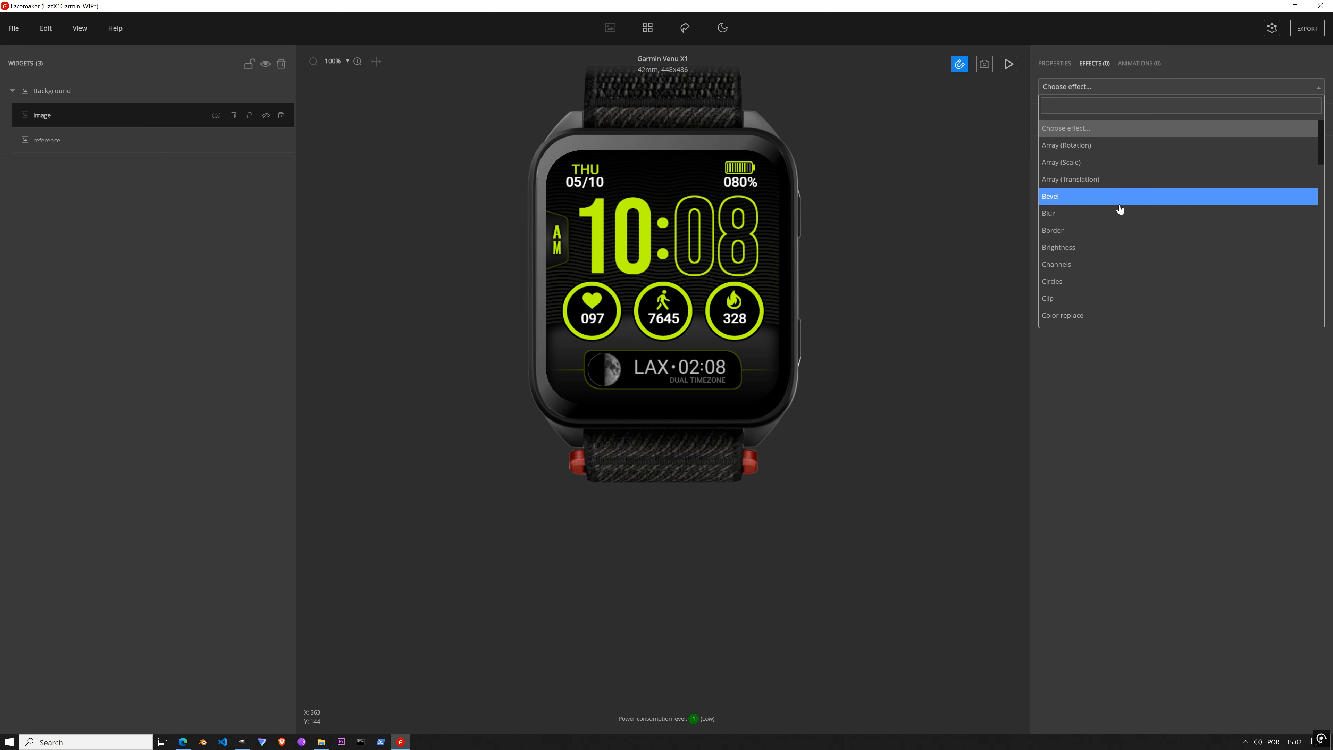
type("pattern")
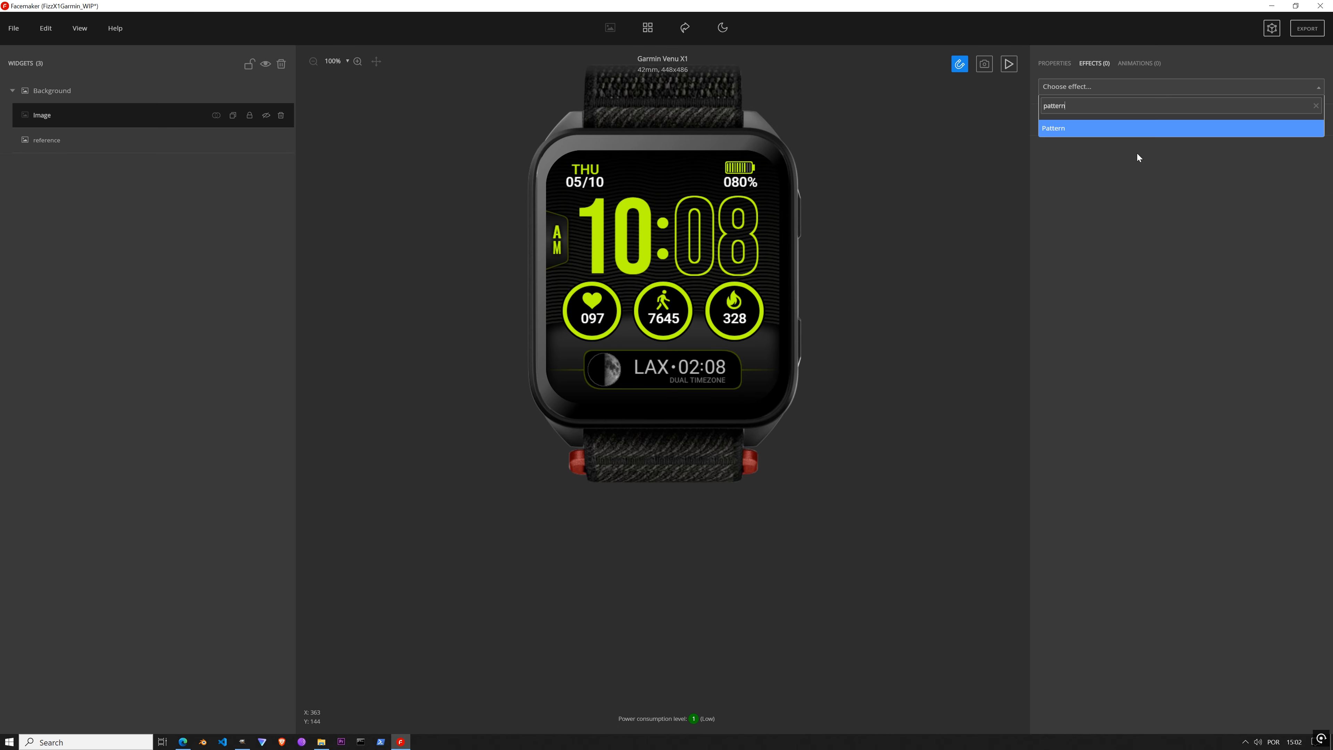
left_click(1132, 132)
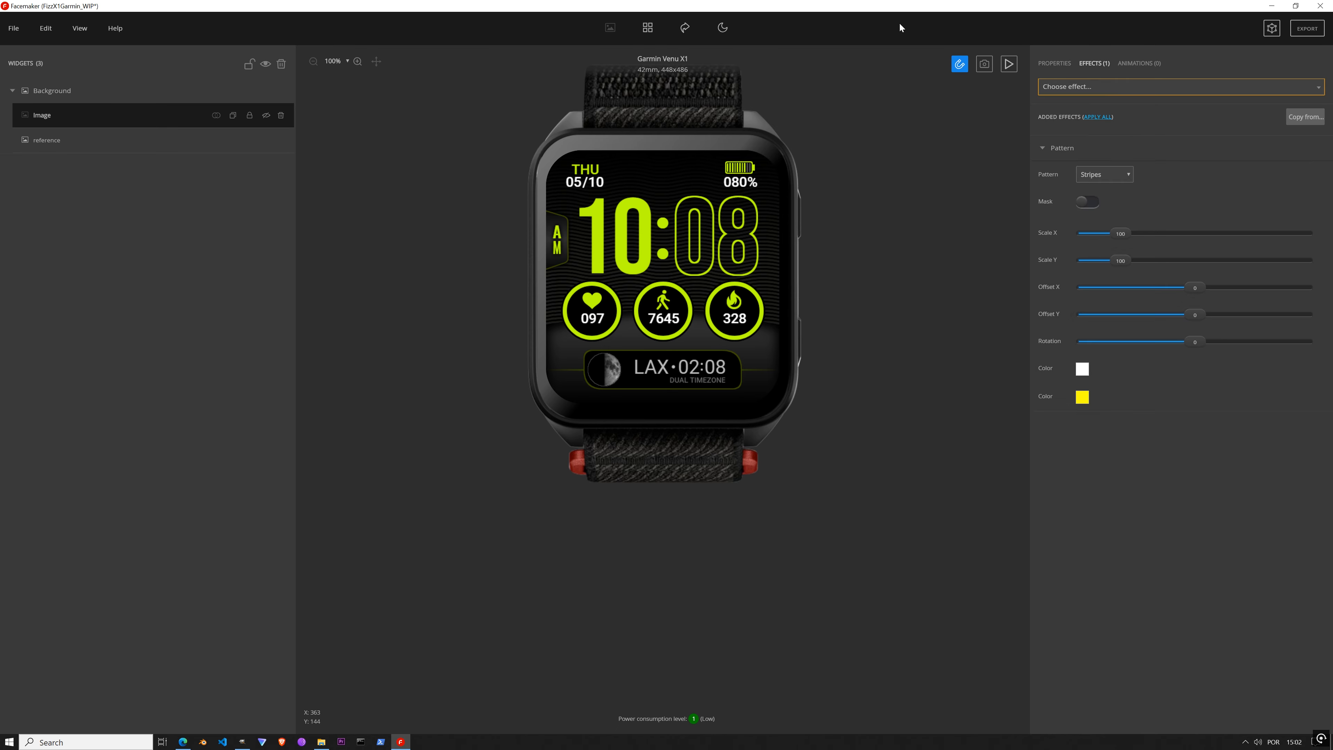
left_click(266, 115)
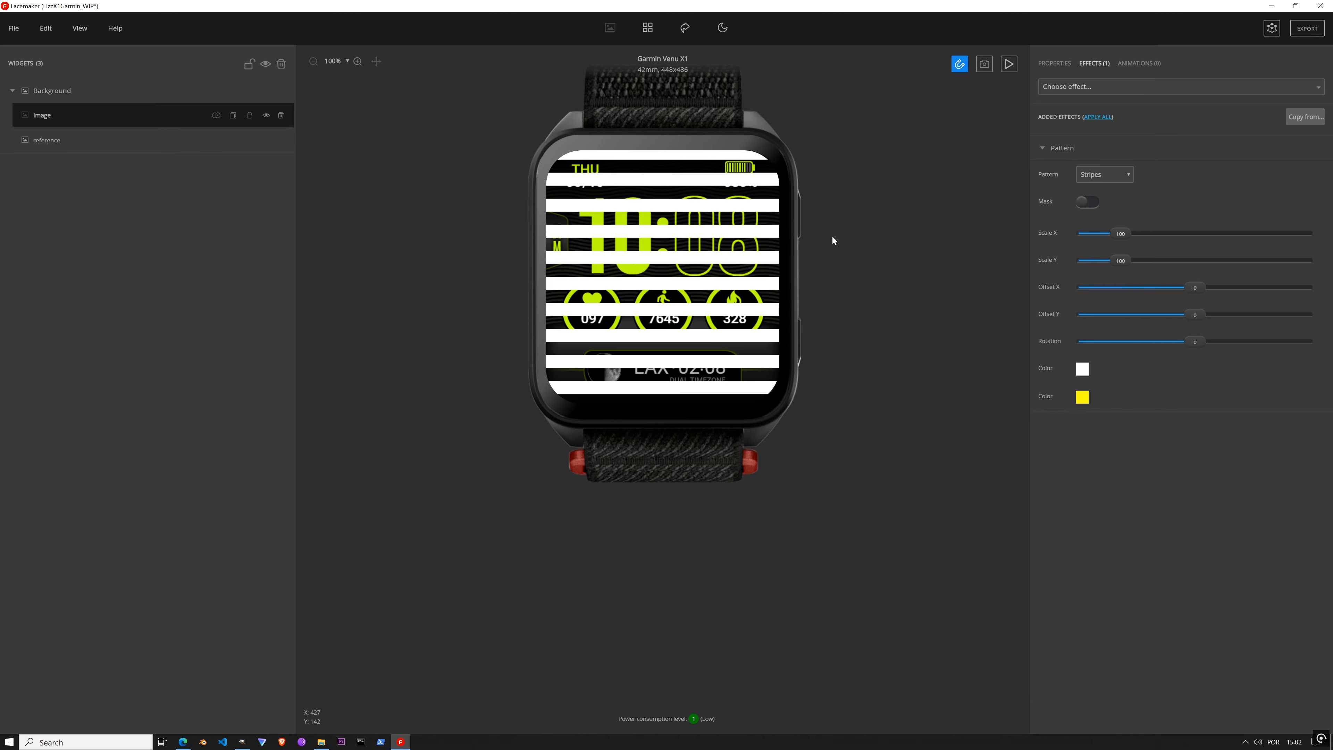
scroll(680, 204, "up", 2)
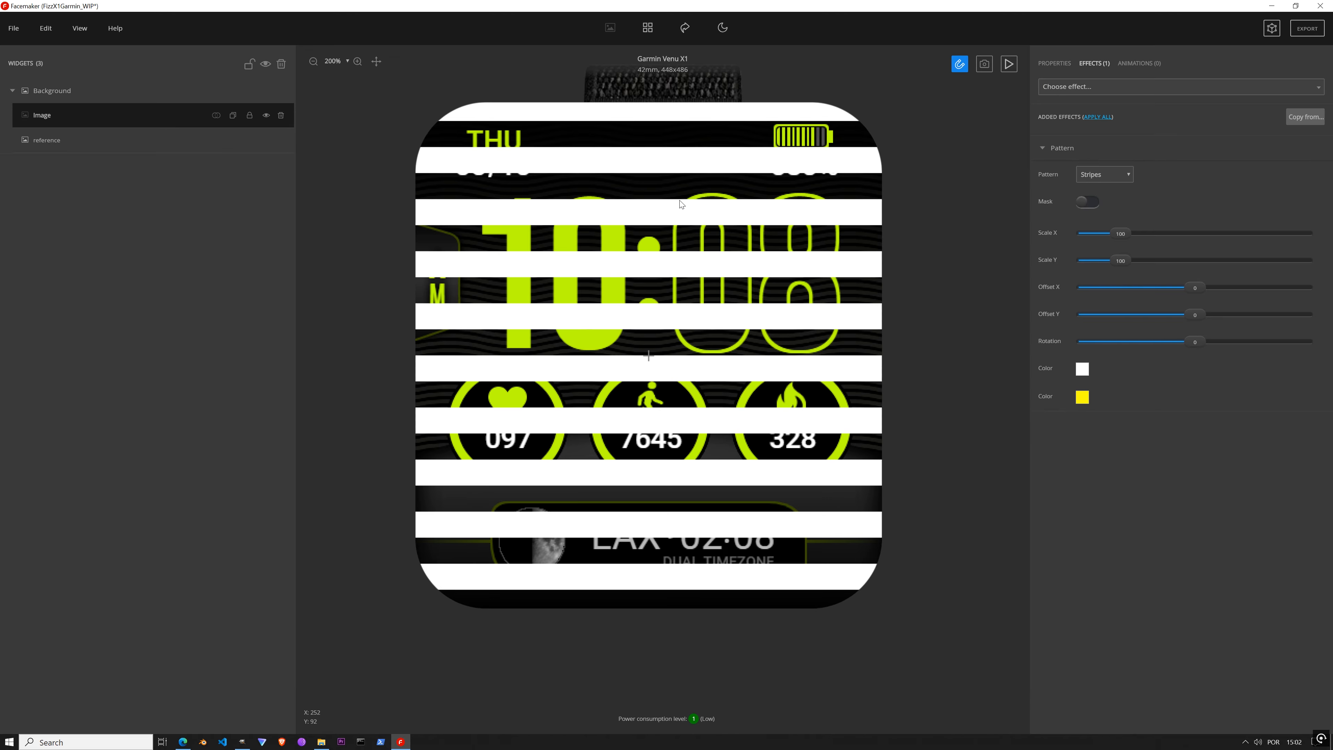
Step: Change the Image widget's pattern to Blank note, hiding the widget meanwhile and showing it again
left_click(266, 116)
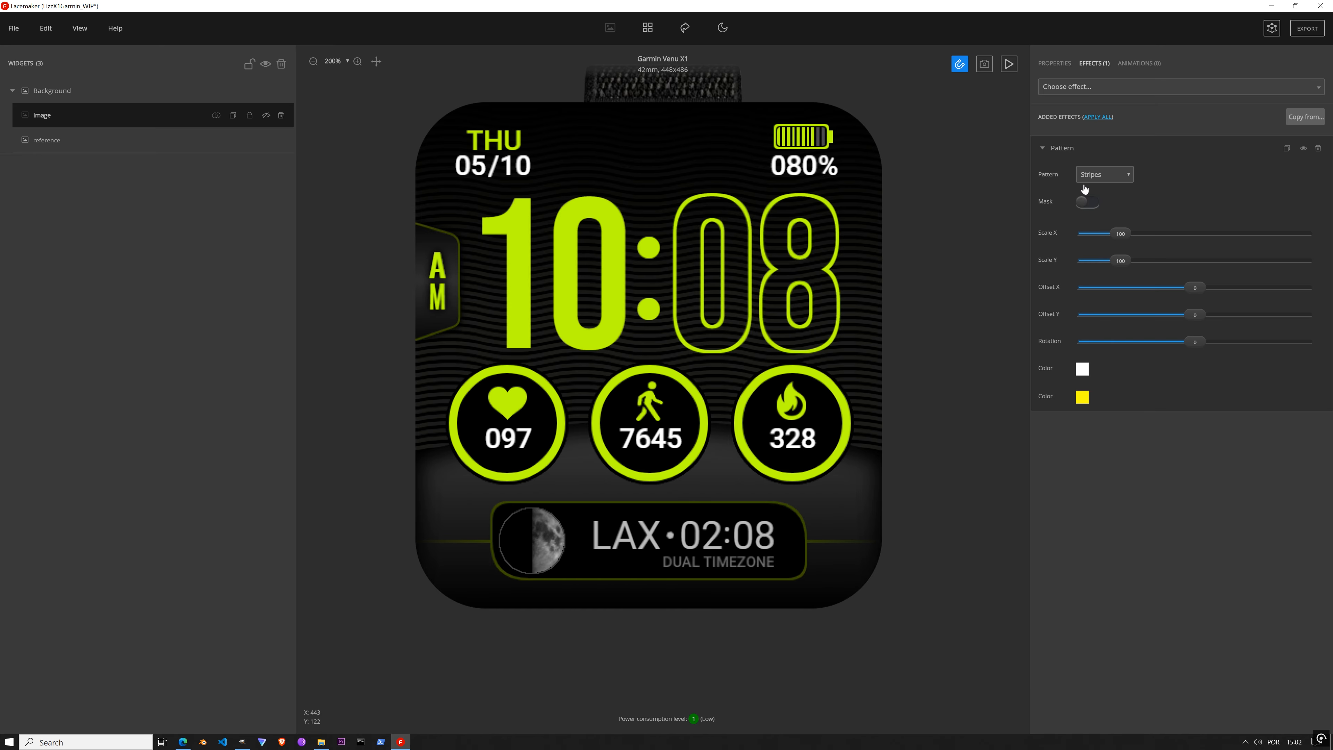
left_click(1089, 176)
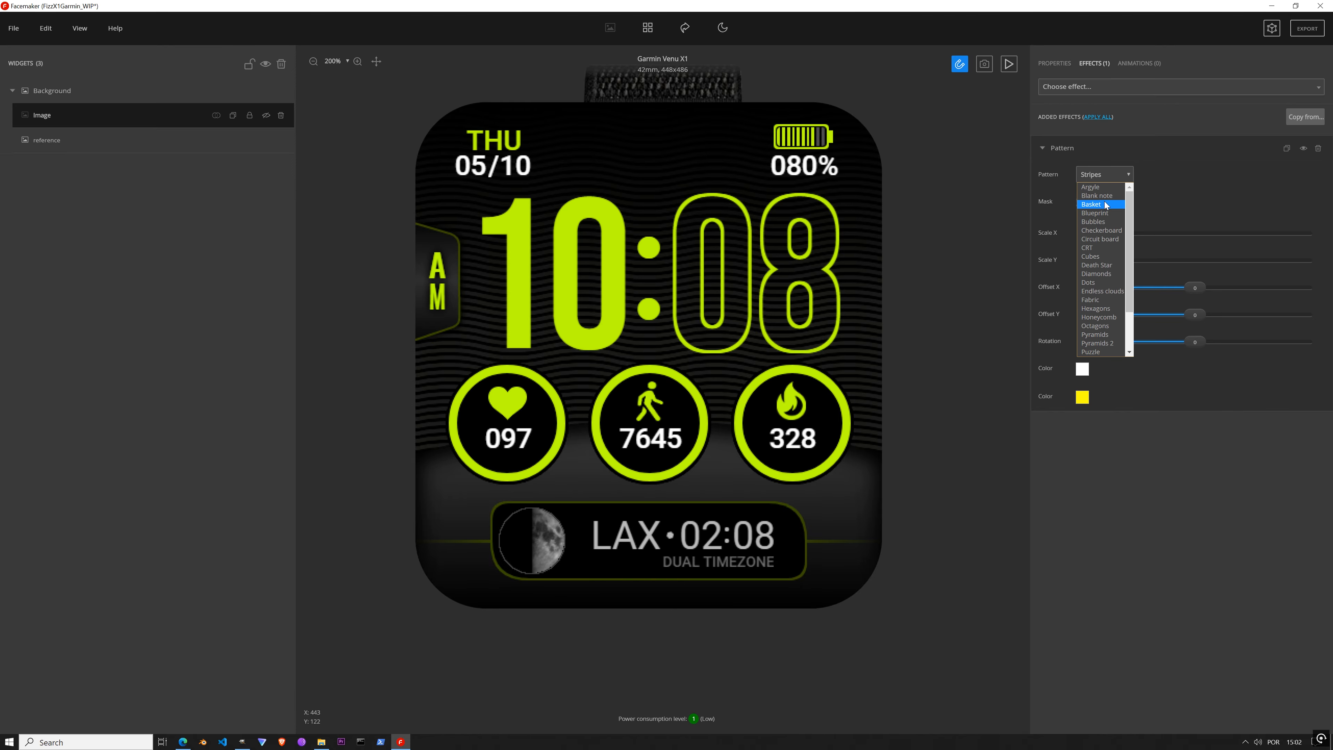
left_click(1097, 195)
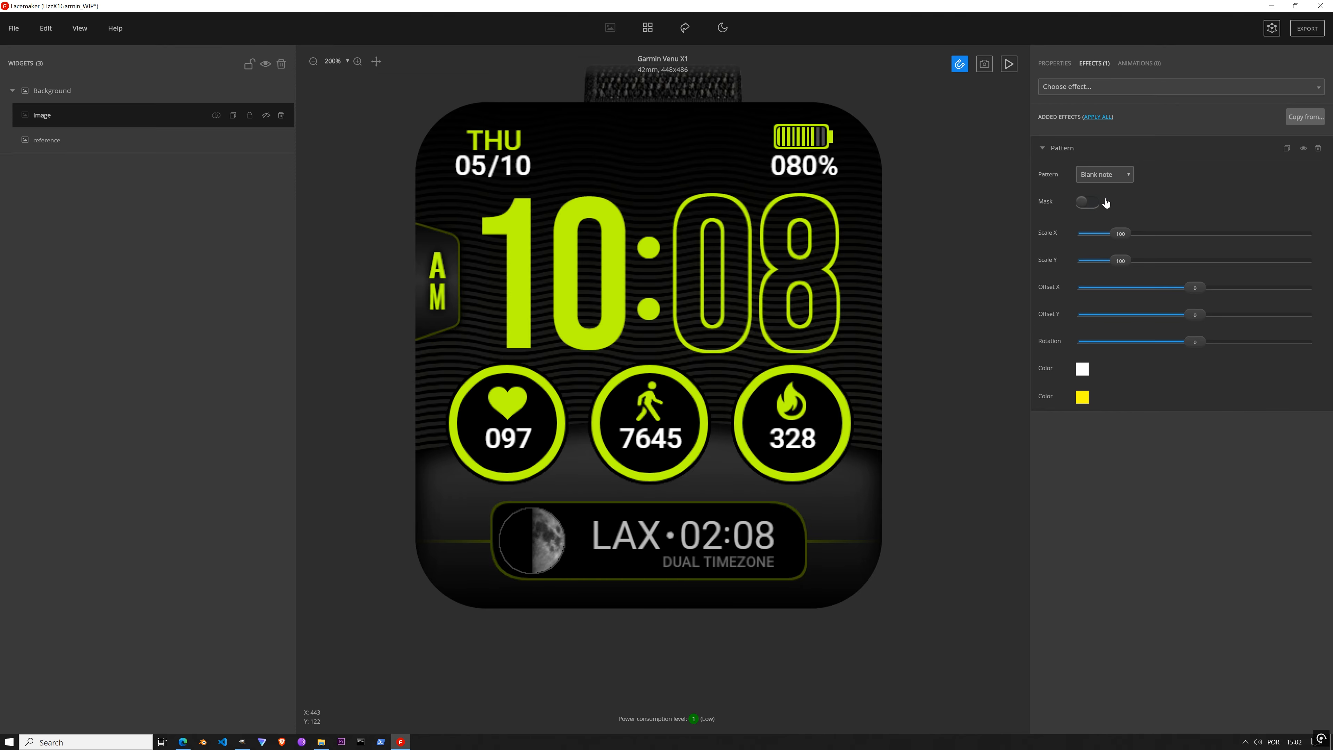
left_click(265, 116)
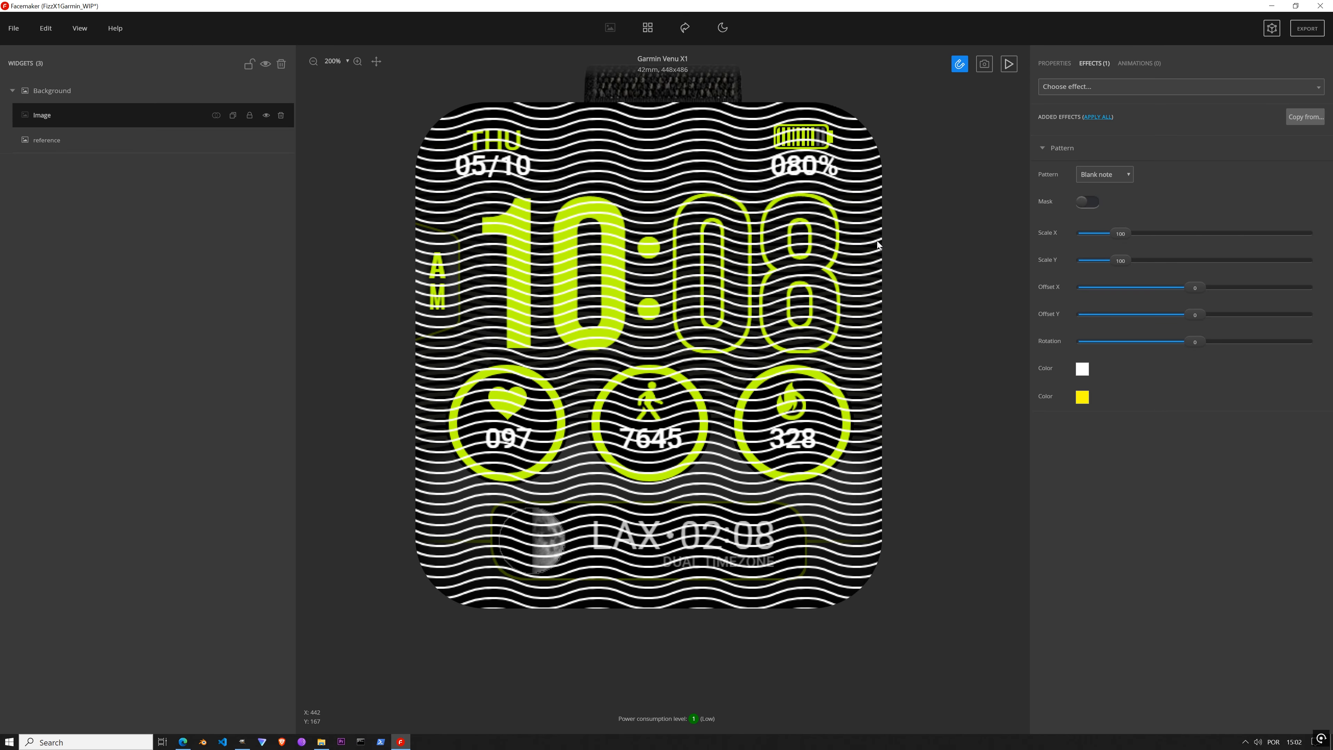
Step: Compare the Blank note waves with the reference background up close by hiding and showing the Image widget
left_click(265, 114)
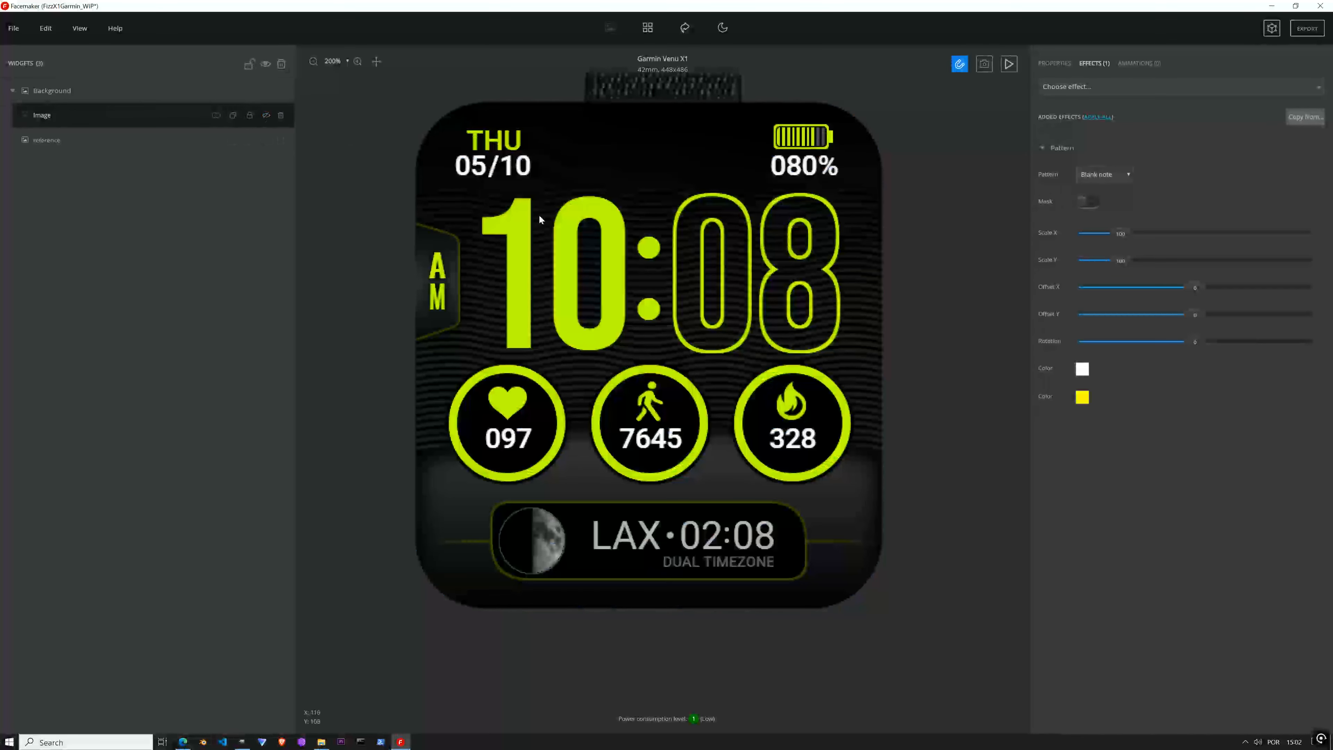
scroll(435, 345, "up", 5)
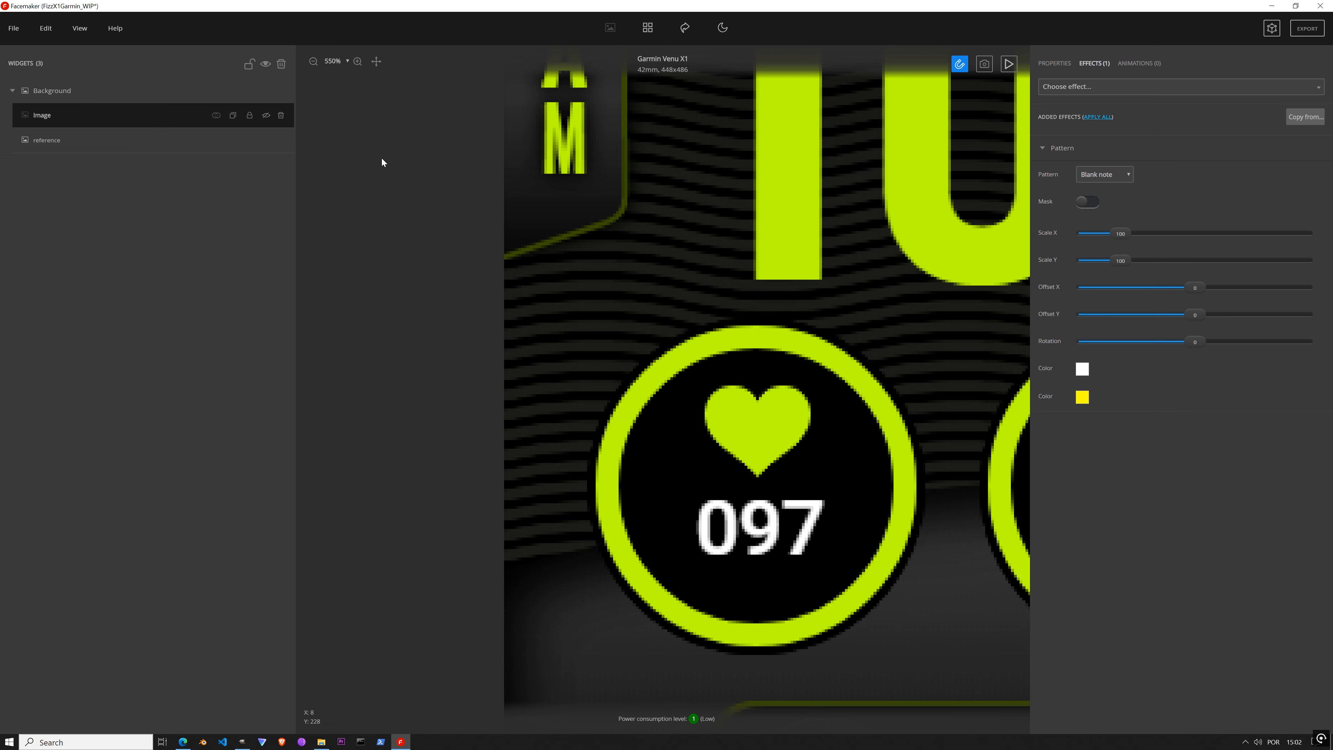
left_click(266, 116)
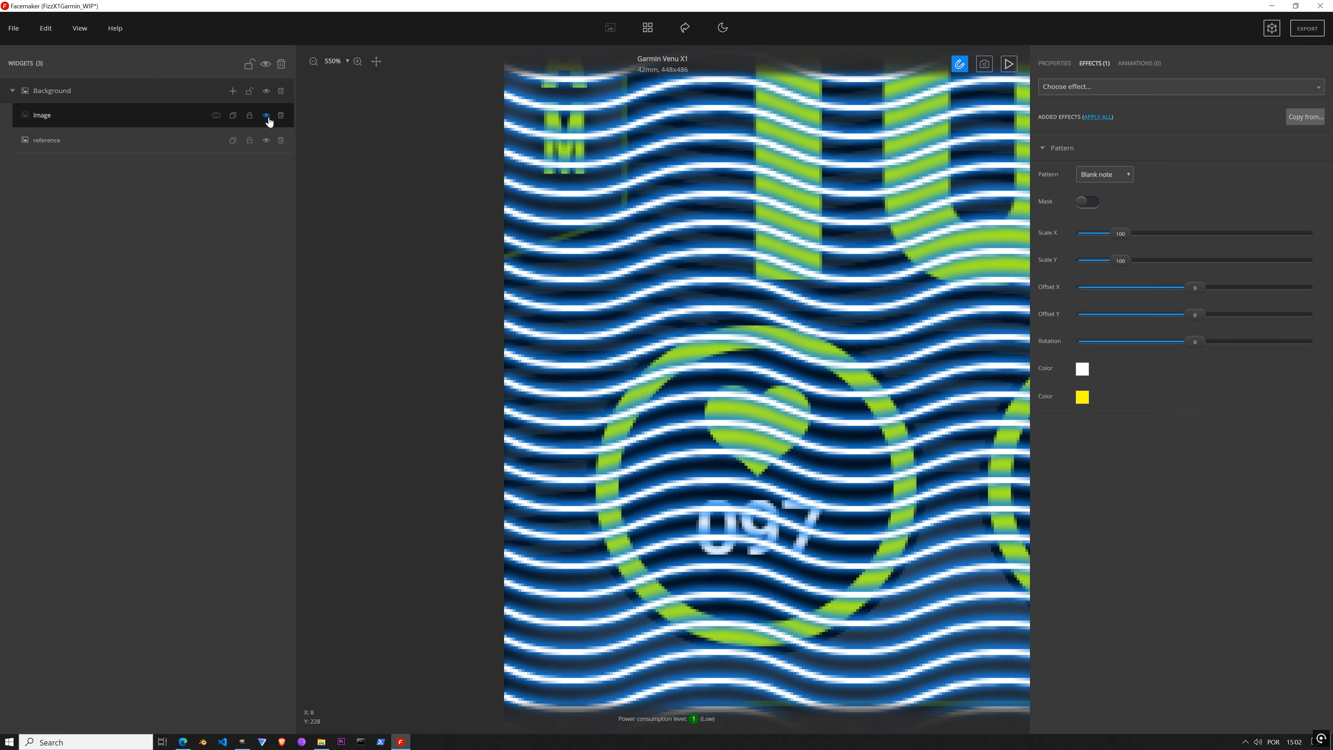
left_click(266, 116)
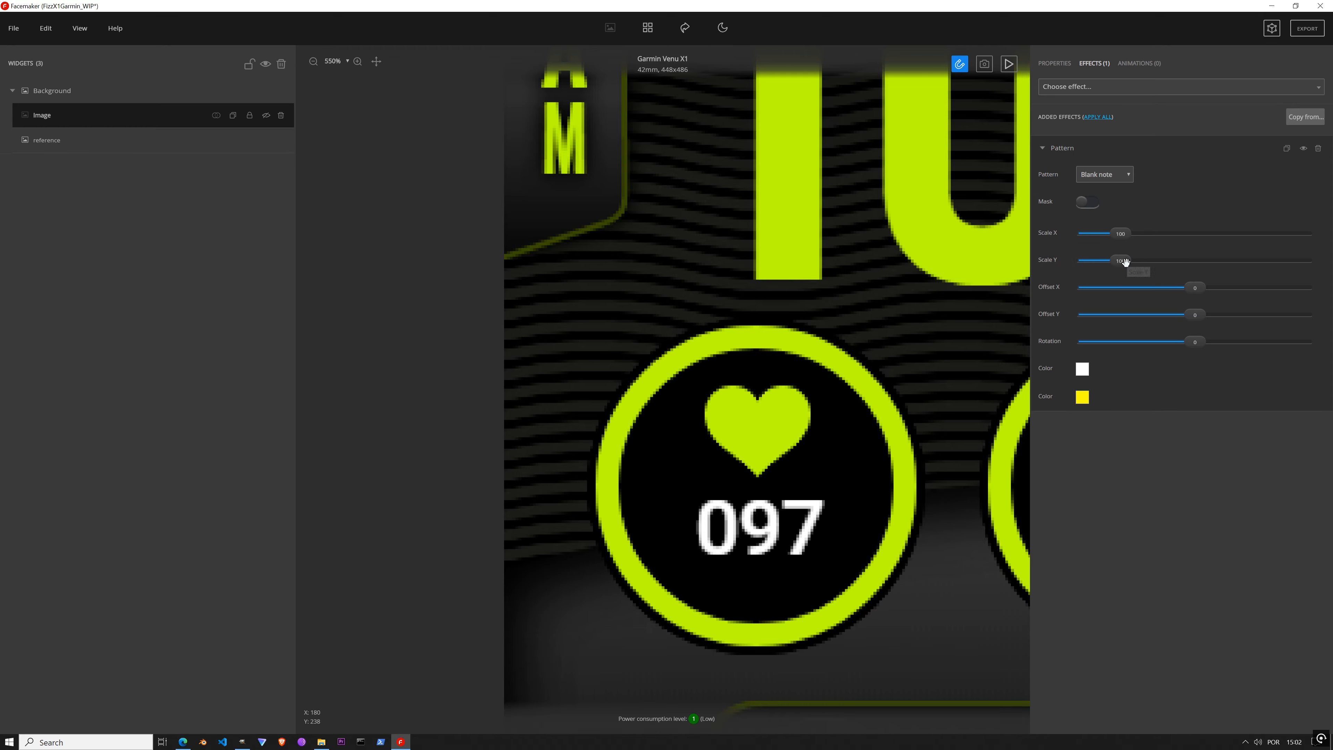
left_click(265, 115)
scroll(682, 225, "down", 5)
scroll(682, 227, "down", 4)
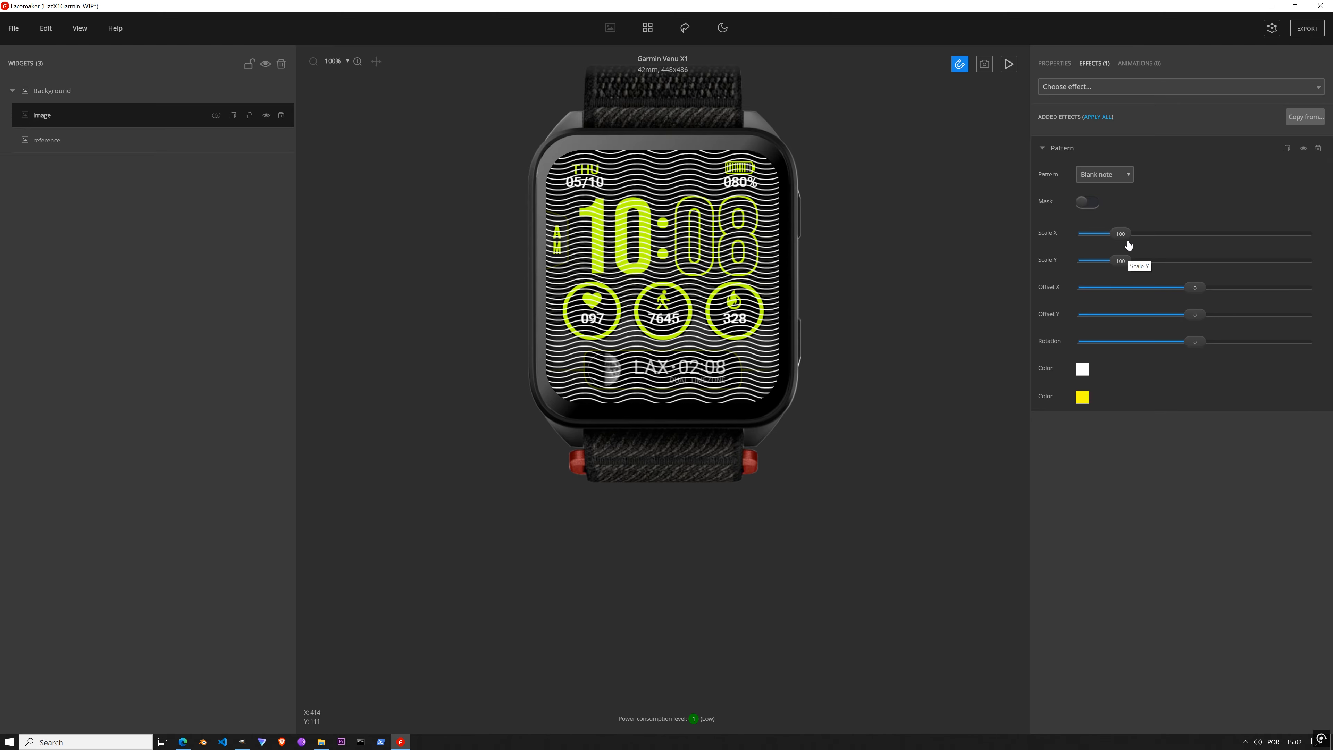
Step: Stretch the Blank note waves to match the reference by setting the pattern's Scale X to 150
left_click_drag(1119, 232, 1136, 248)
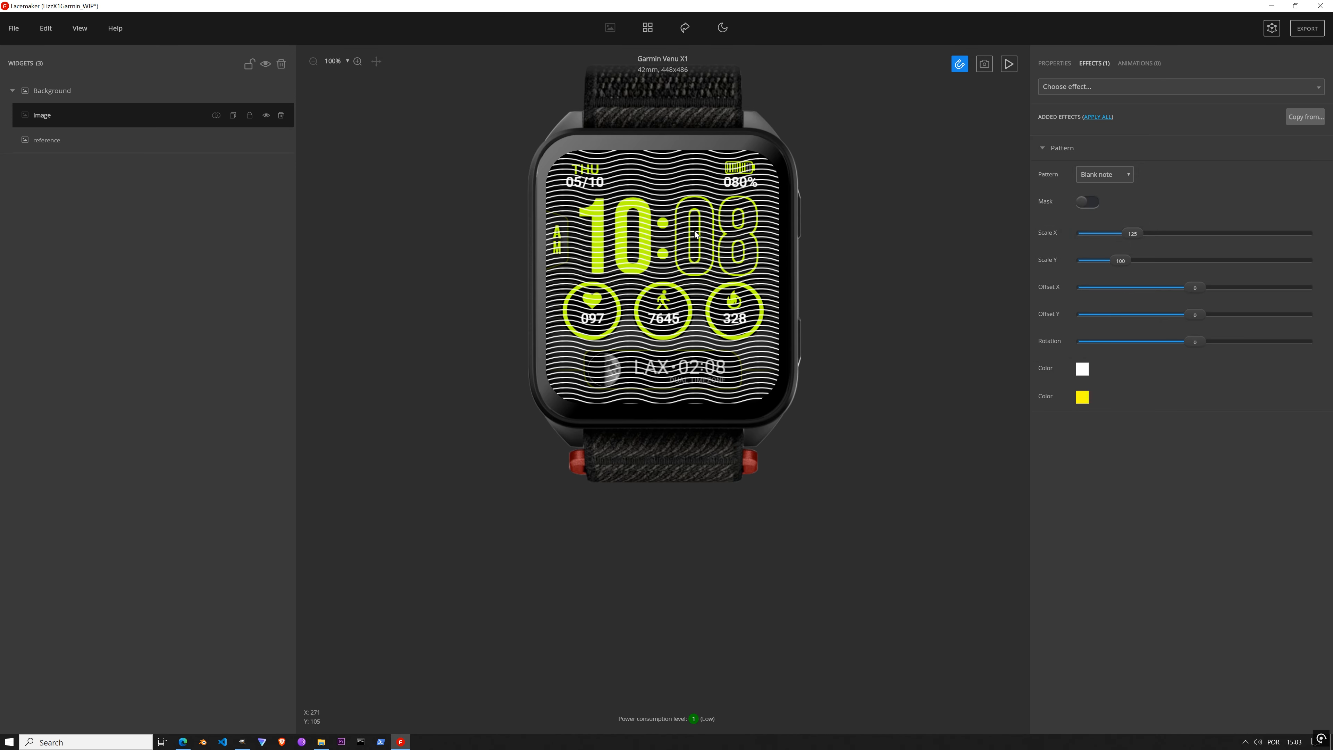
scroll(682, 190, "up", 3)
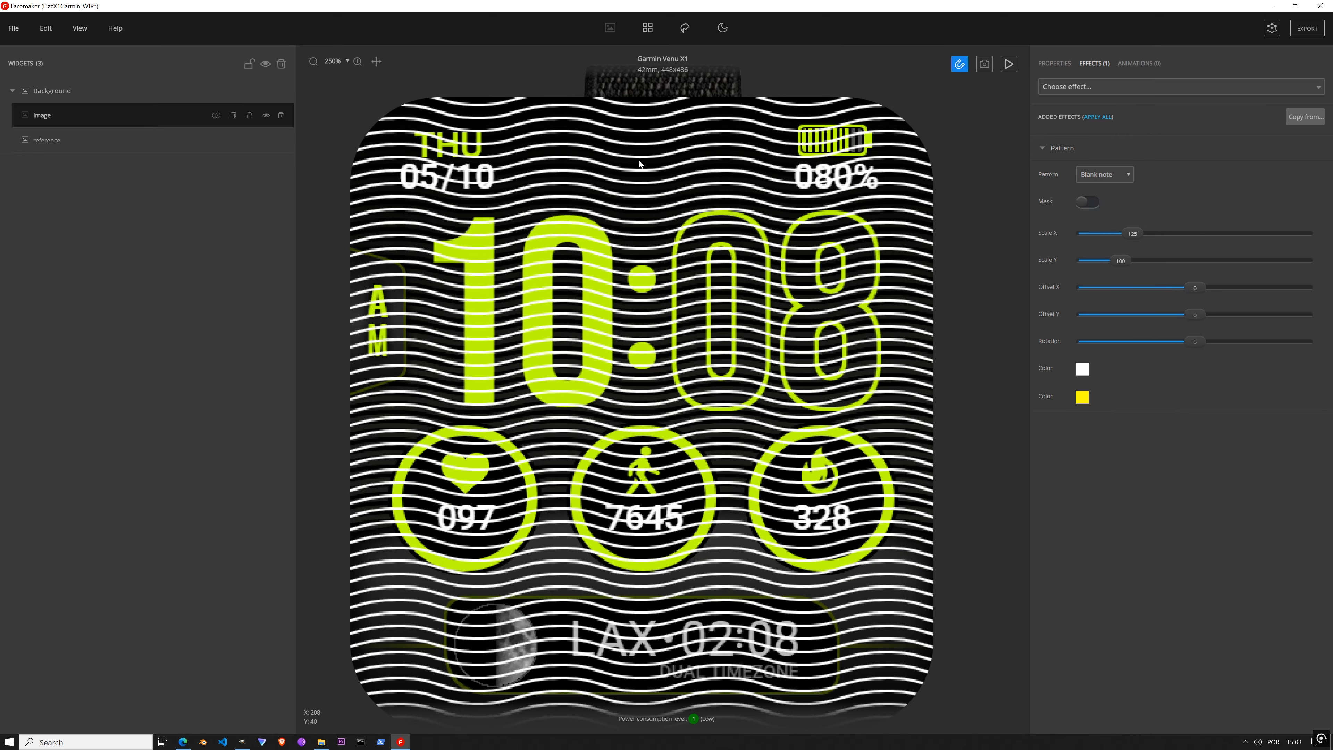
scroll(737, 168, "down", 3)
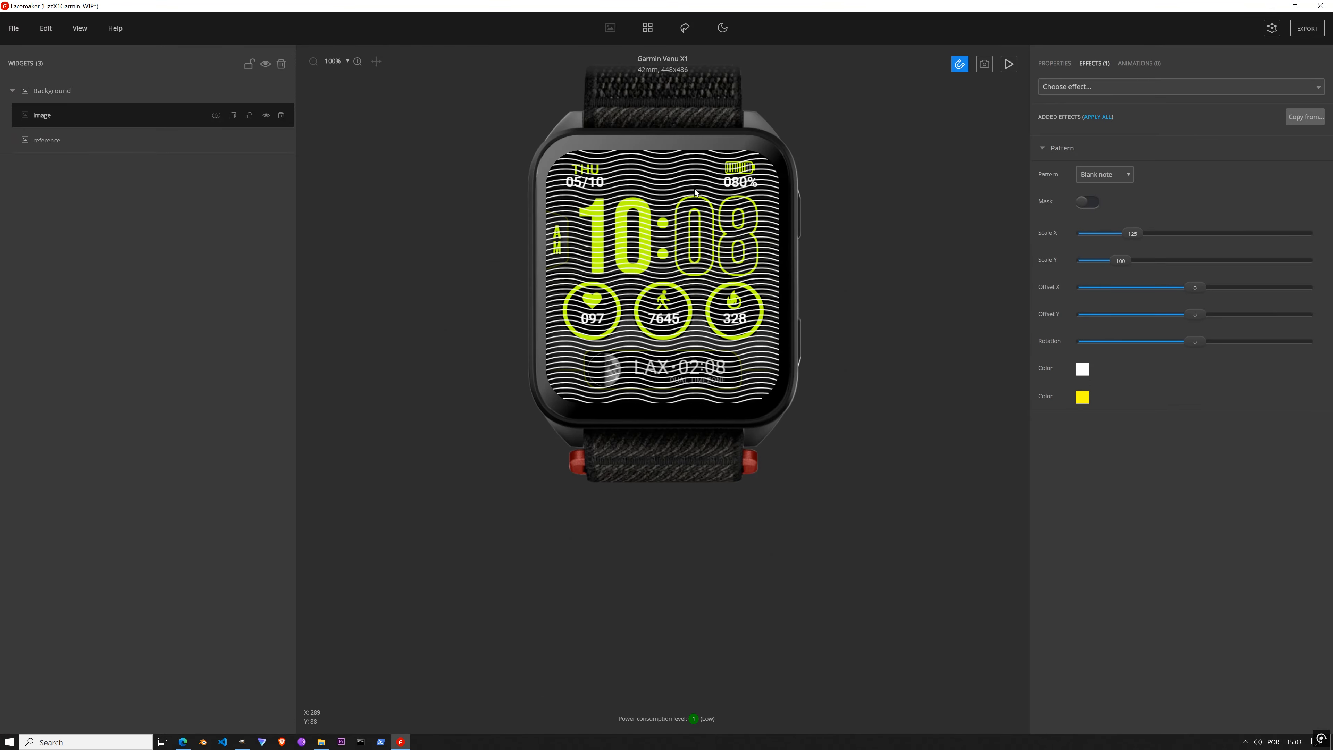
scroll(692, 184, "up", 3)
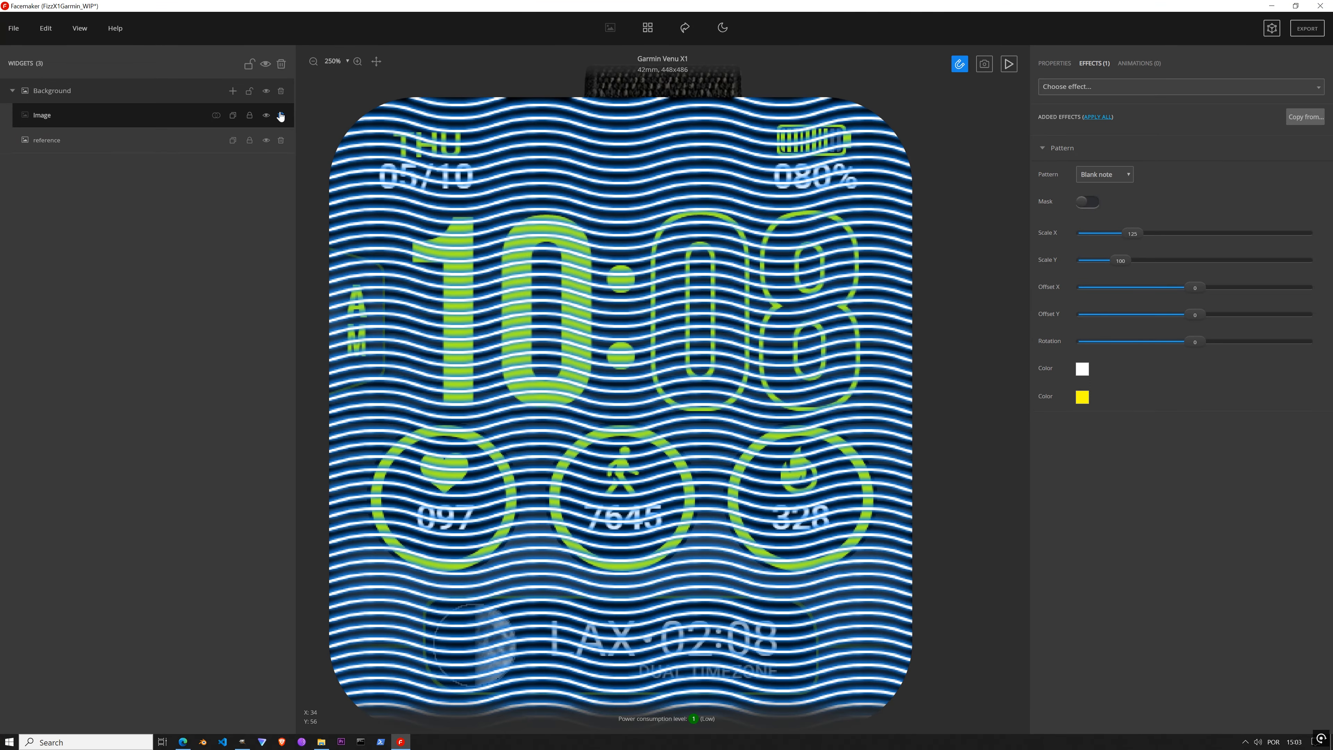
left_click(266, 115)
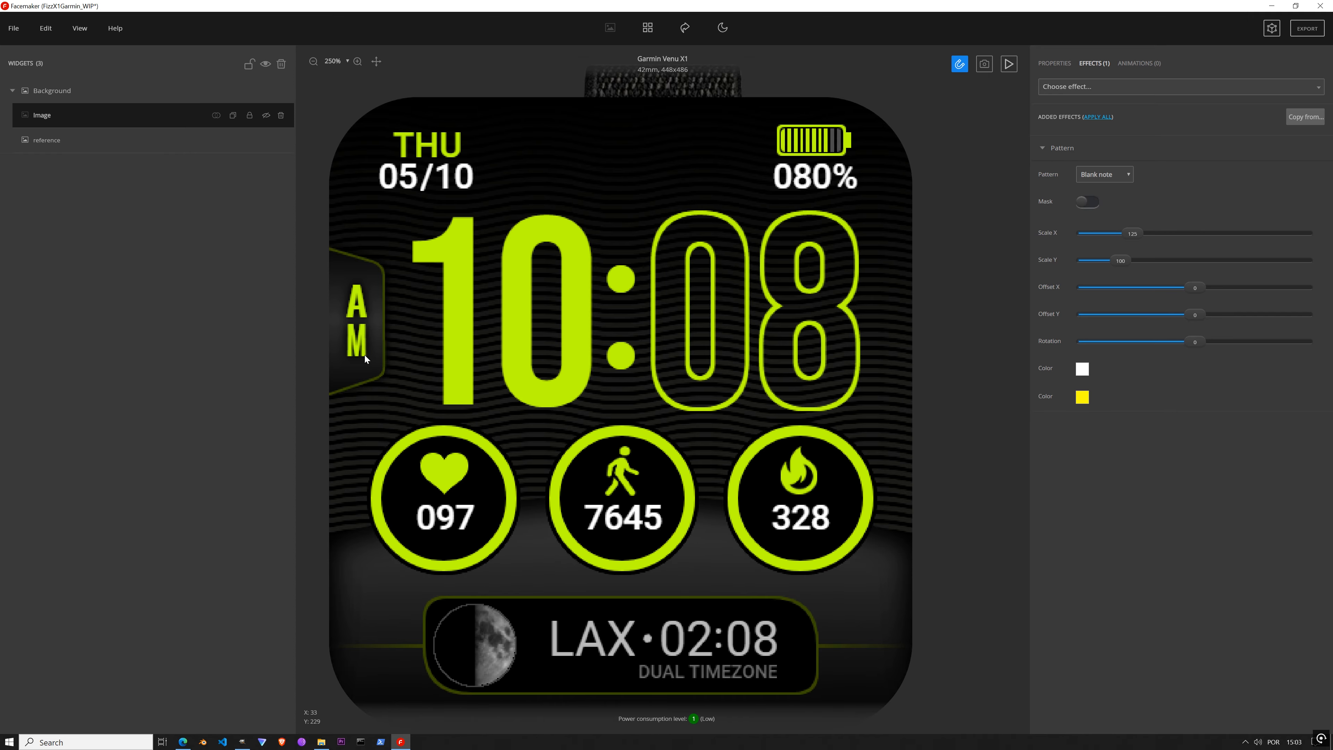
left_click(266, 115)
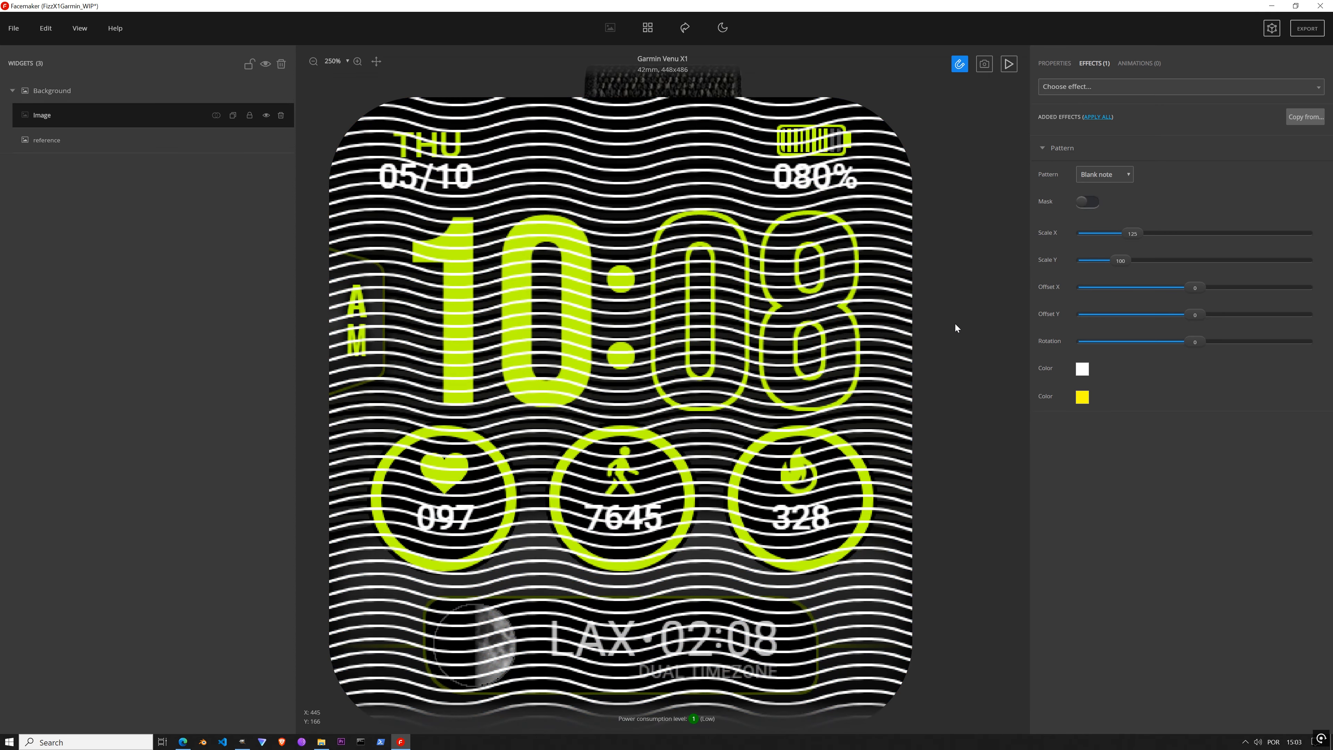
left_click_drag(1135, 234, 1152, 253)
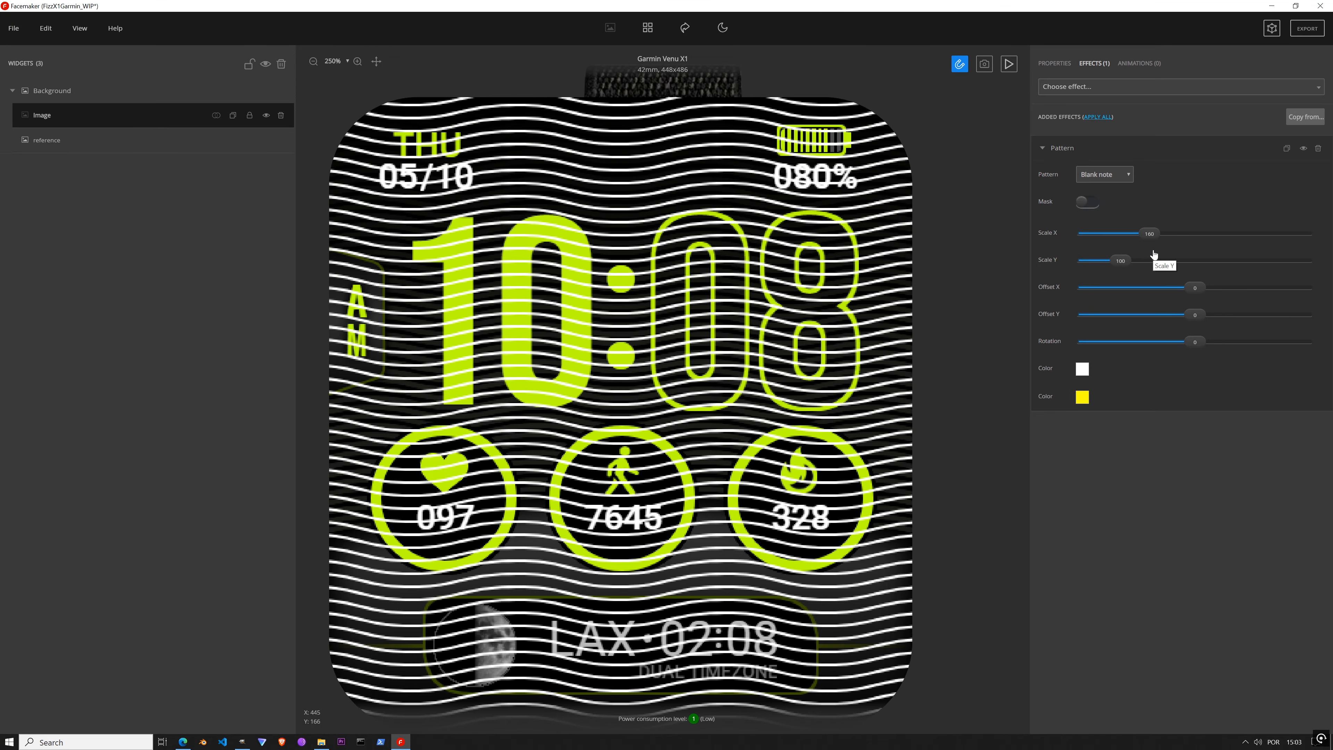
left_click_drag(1152, 237, 1146, 237)
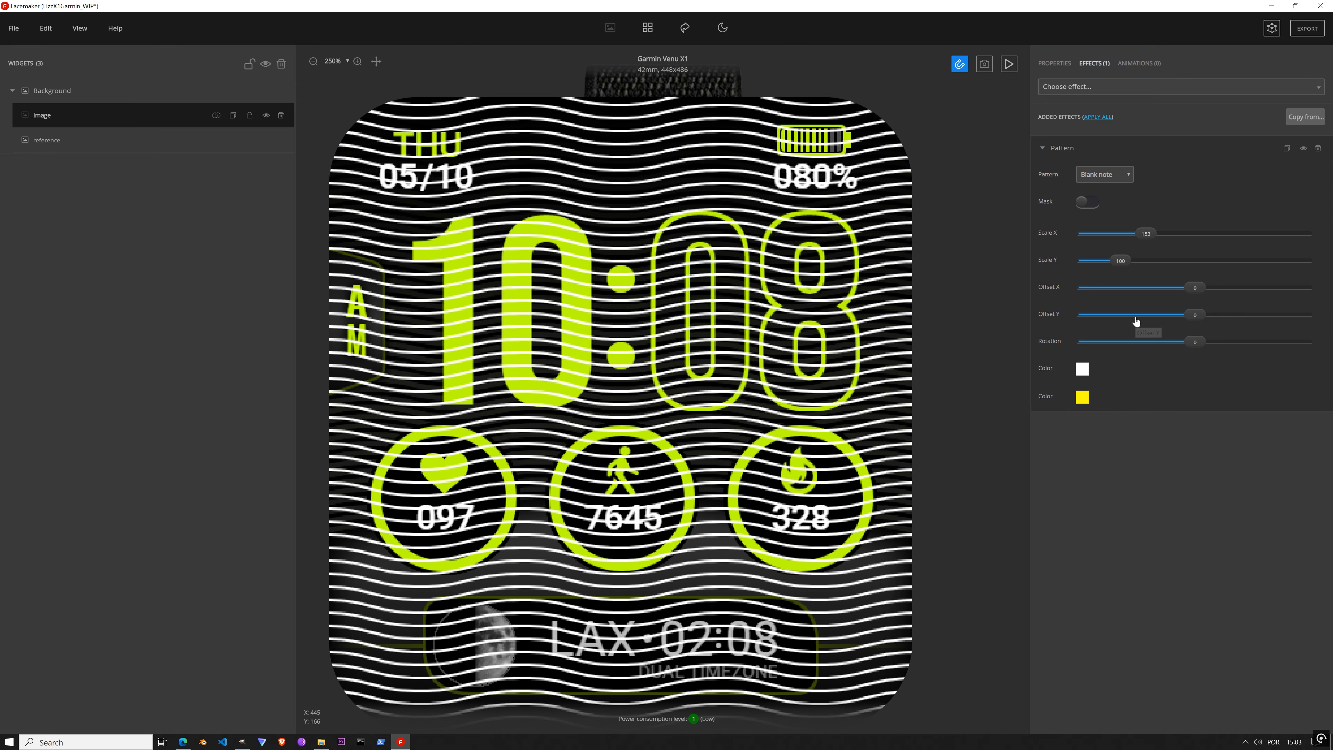
key("Left")
key("Left")
key("Left")
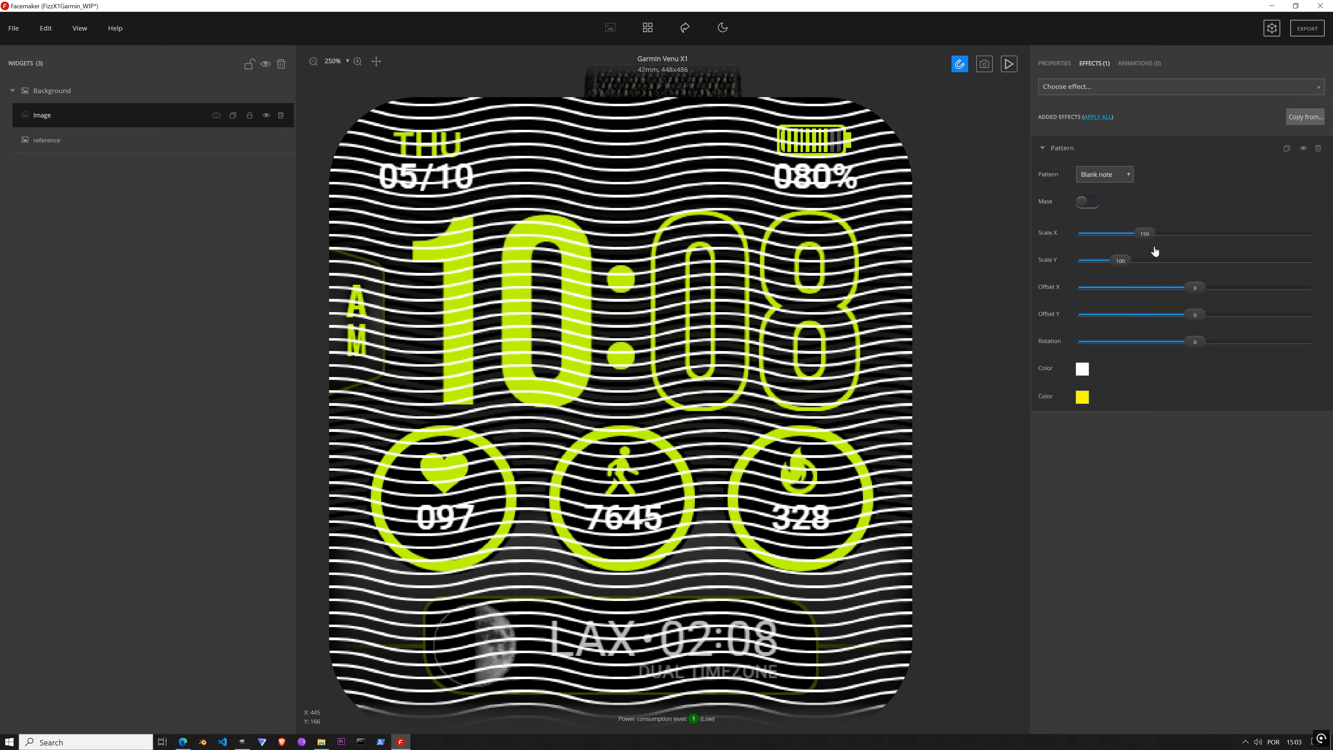
Step: Try wider Scale X values for the wave pattern, up to about 172, and bring it back to 150
left_click(1146, 232)
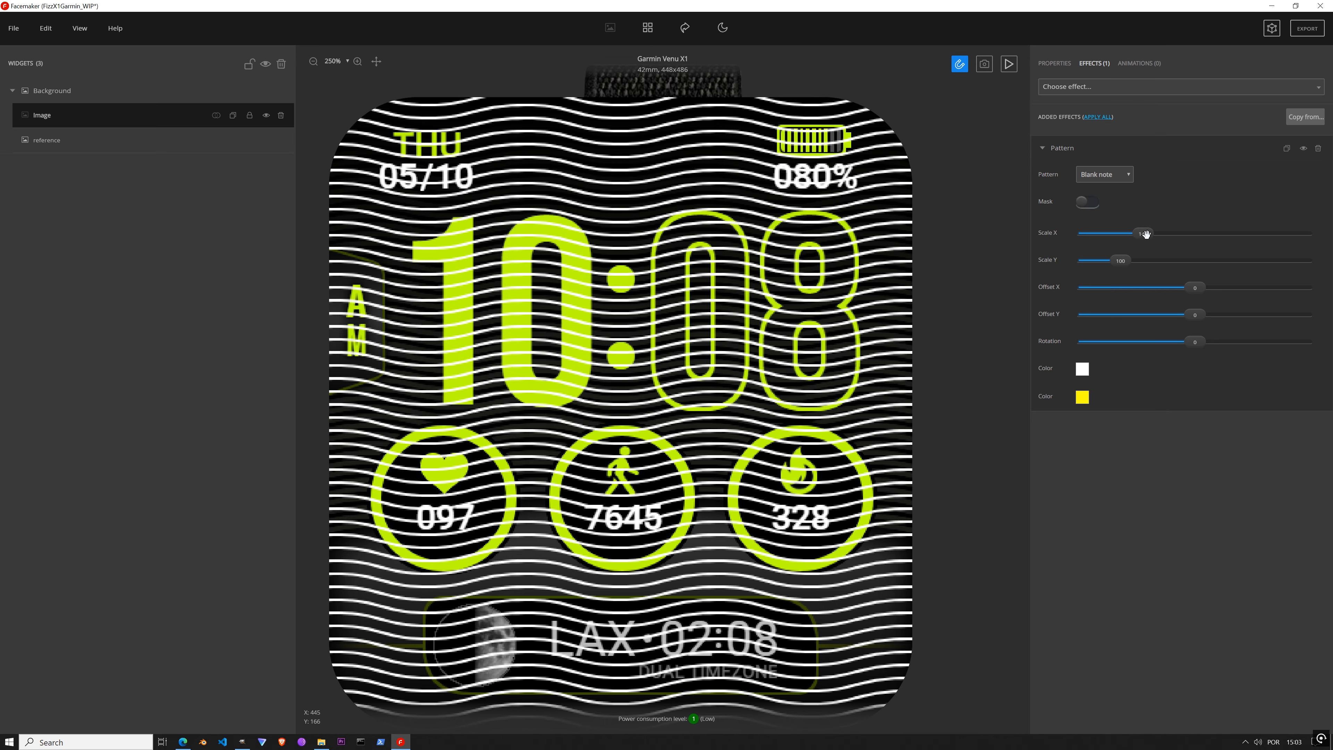
left_click_drag(1144, 233, 1155, 252)
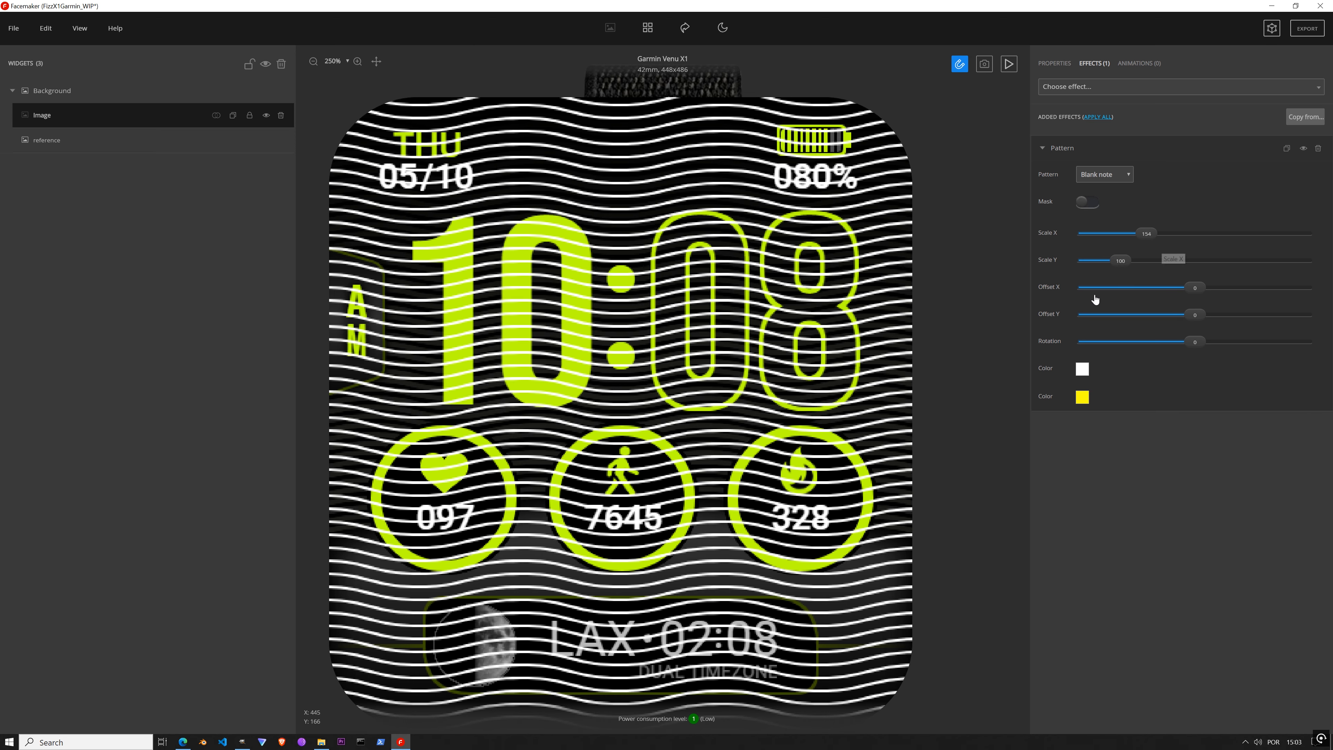
left_click_drag(1142, 233, 1140, 232)
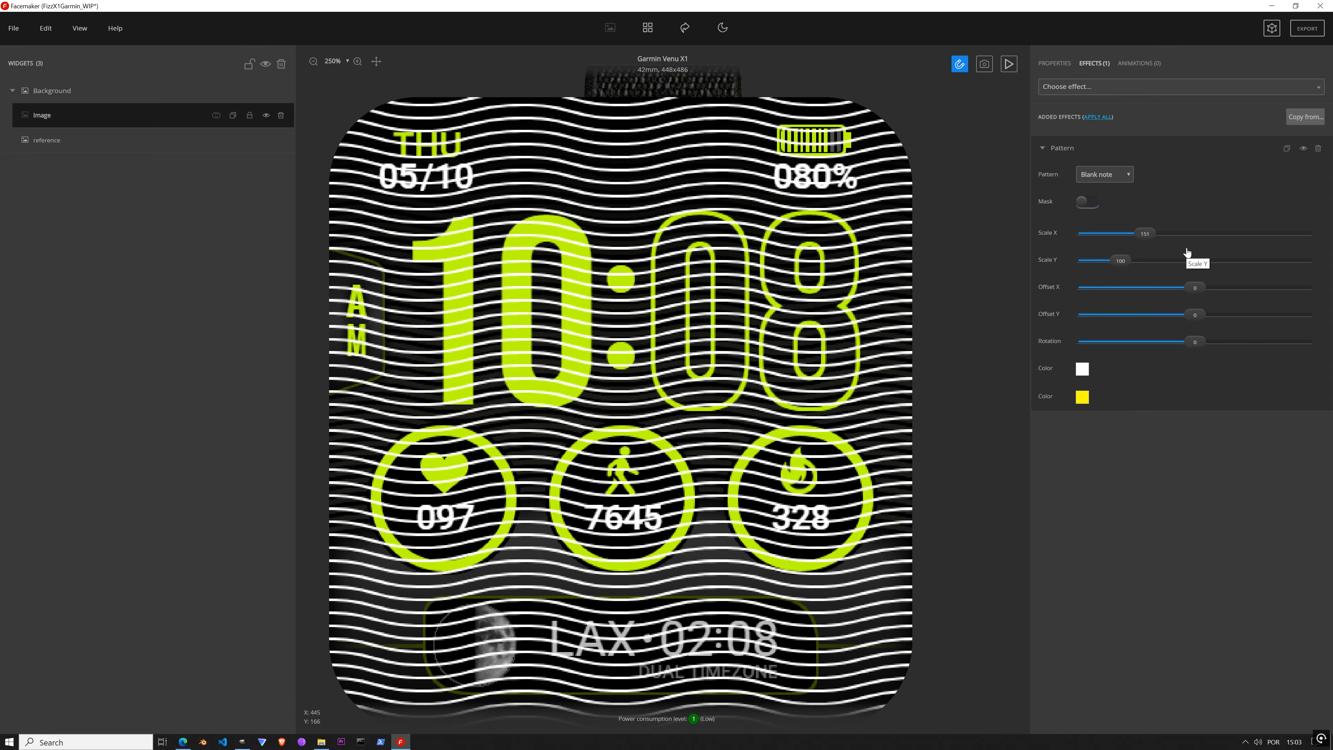
key("Right")
key("Right")
key("Right")
key("Right")
key("Right")
key("Right")
key("Right")
key("Right")
key("Right")
key("Right")
key("Right")
key("Right")
key("Right")
key("Right")
key("Right")
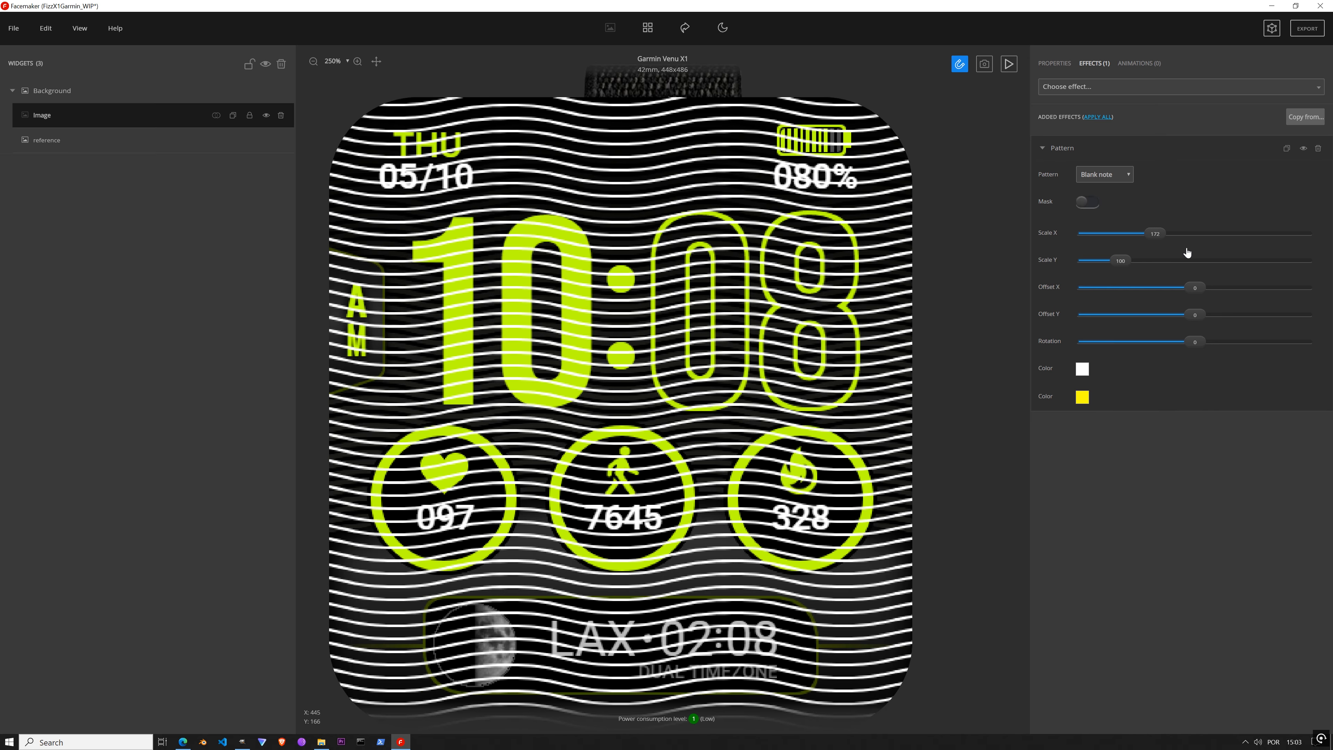
key("Left")
key("Left")
key("Left")
key("Left")
key("Left")
key("Left")
key("Left")
key("Left")
key("Left")
key("Left")
key("Left")
key("Left")
key("Left")
key("Left")
key("Left")
key("Left")
key("Left")
key("Left")
key("Left")
key("Left")
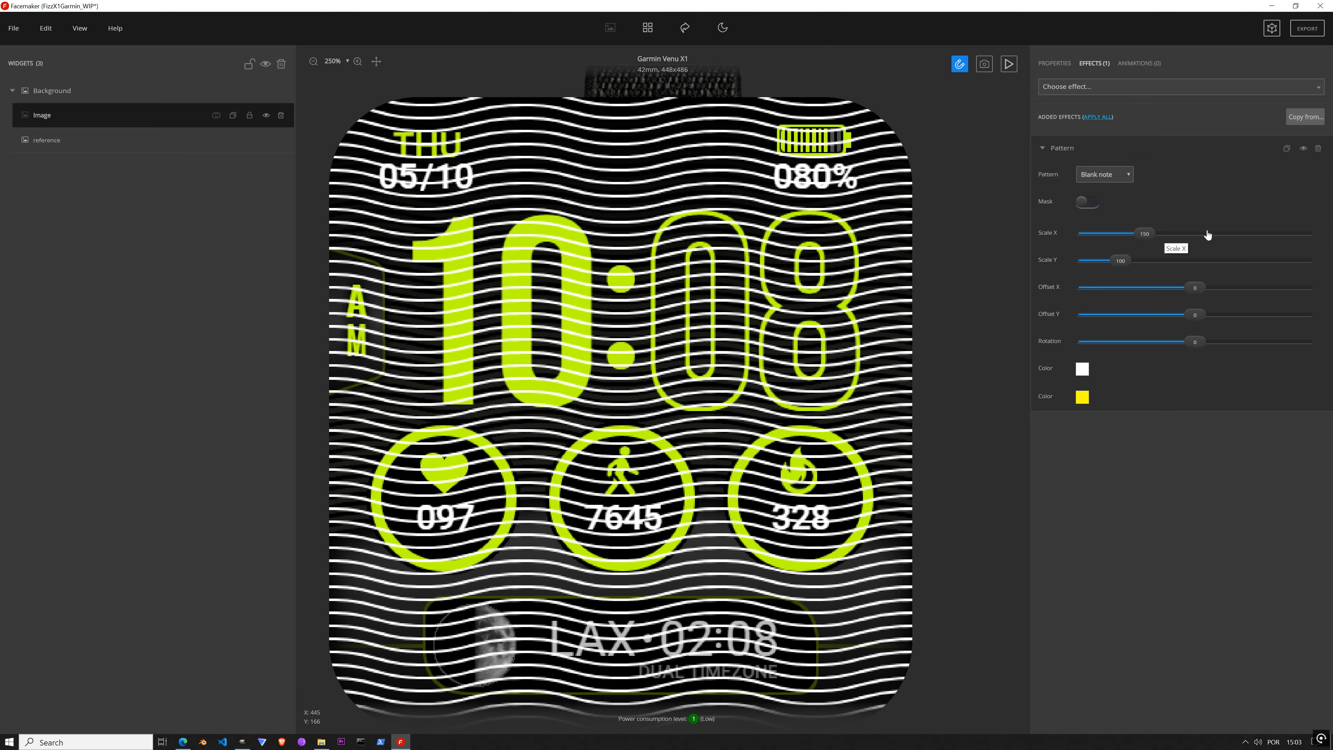
Step: Thicken the wave lines by adding a Border effect with a near-white gradient to the Image widget, and collapse its effect settings
left_click(1127, 87)
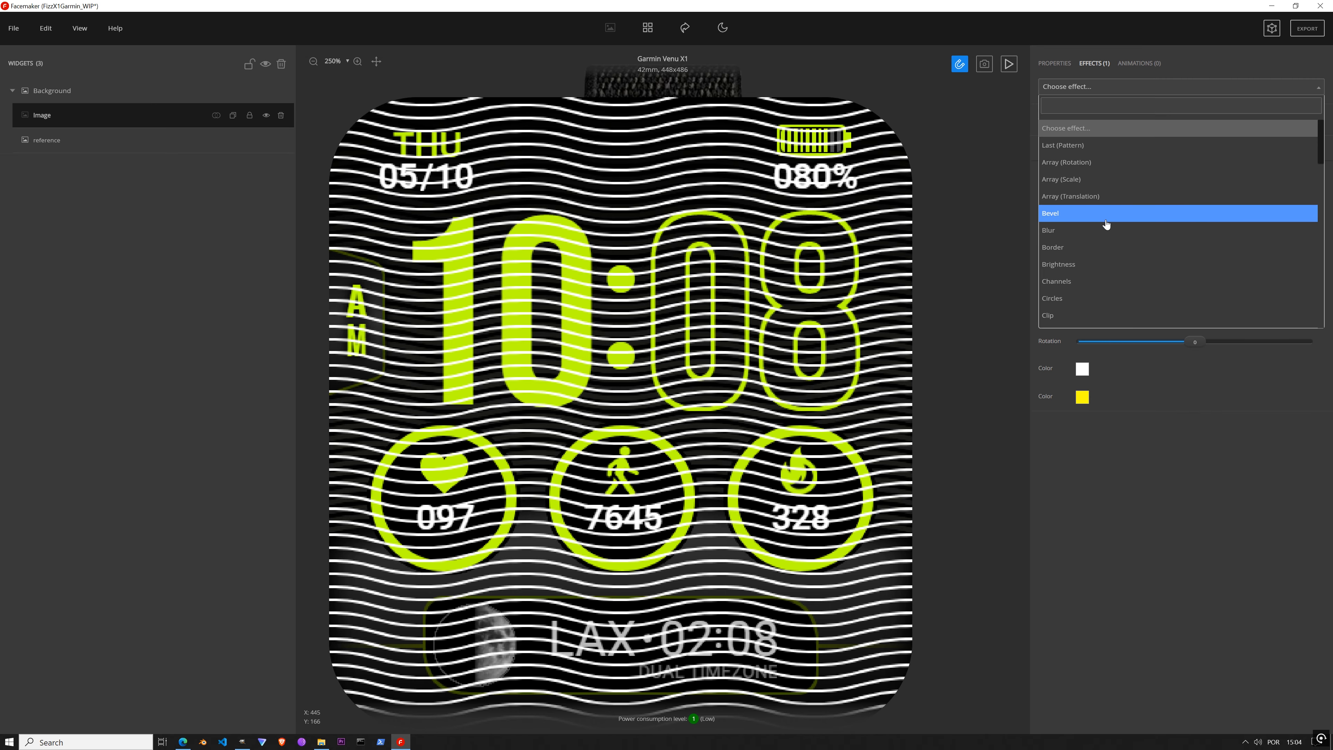
left_click(1106, 247)
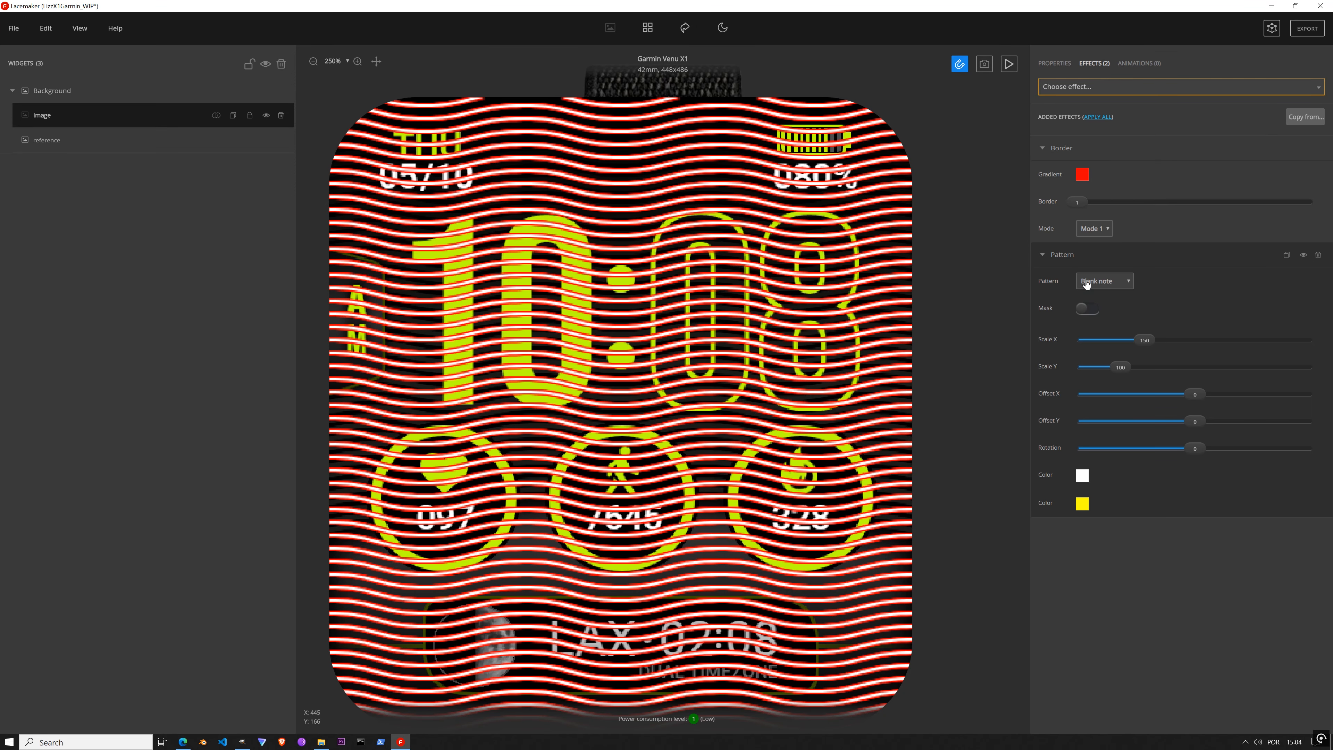
left_click(1079, 178)
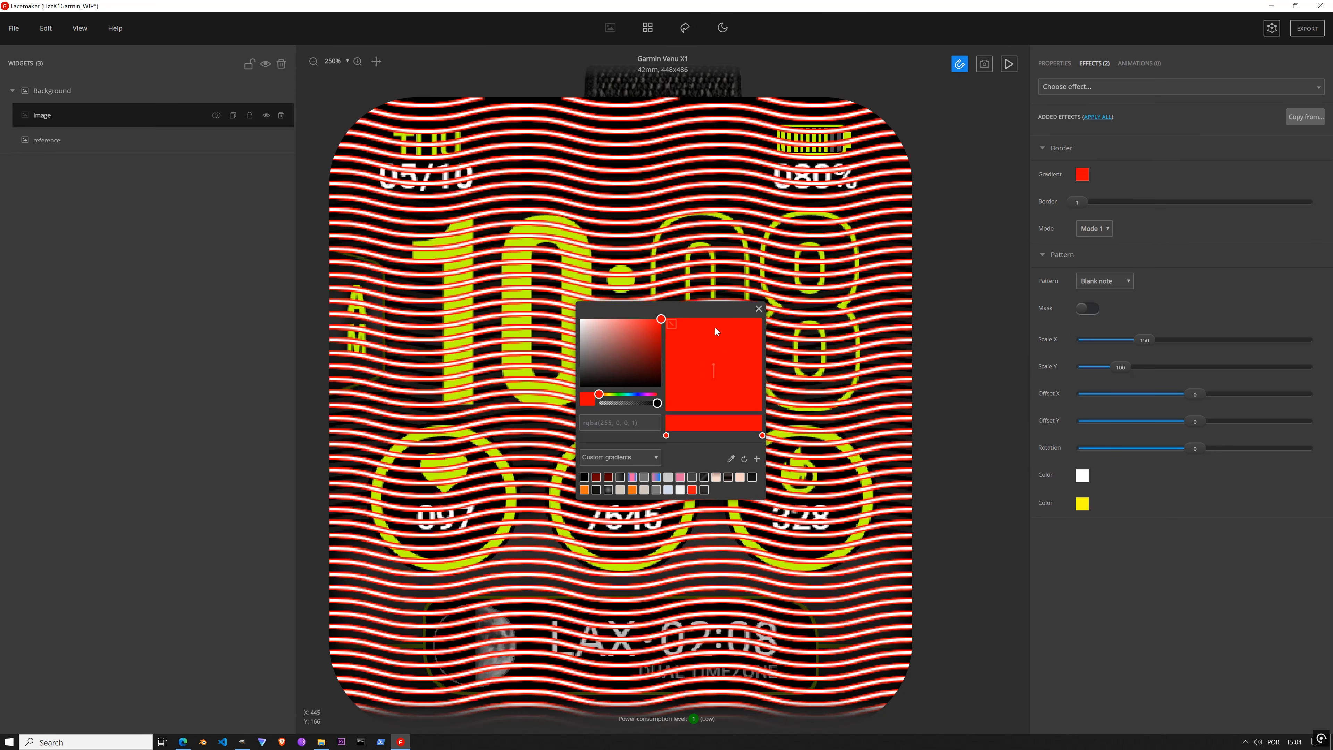
left_click(682, 491)
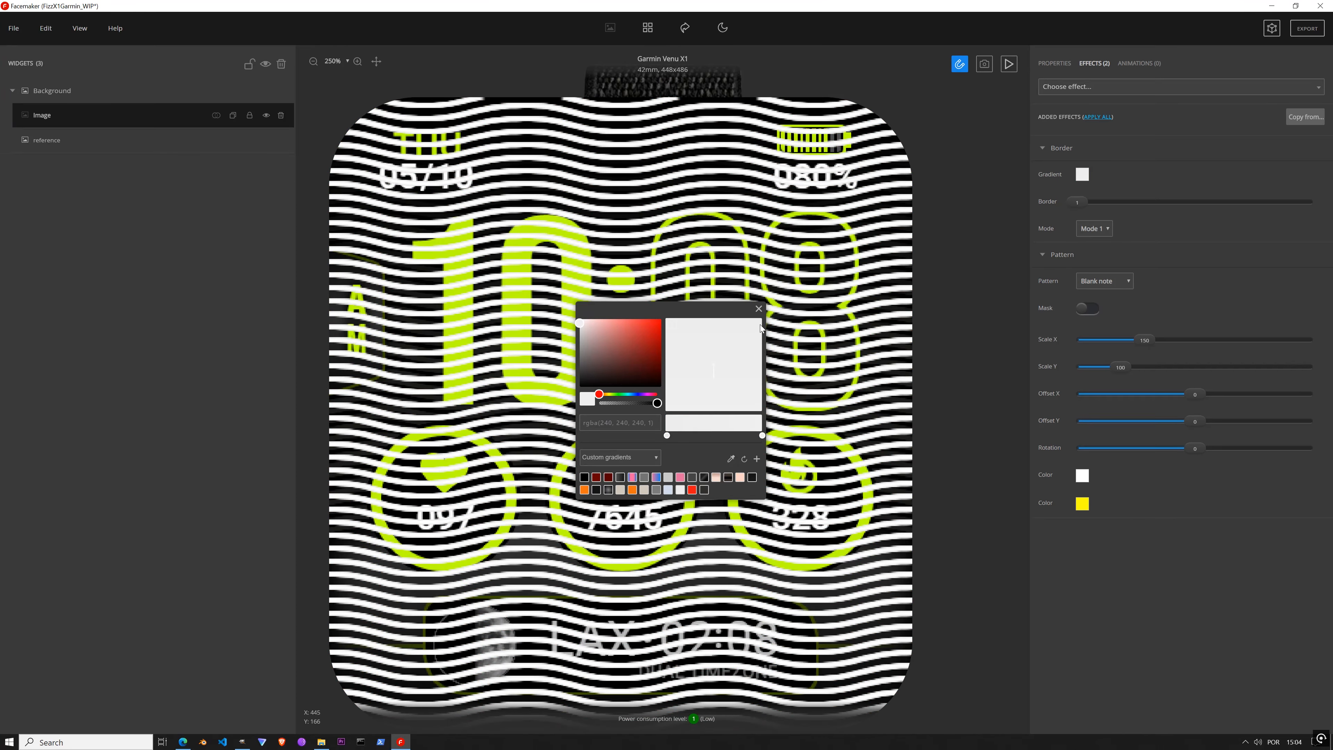
left_click(759, 309)
scroll(742, 361, "down", 3)
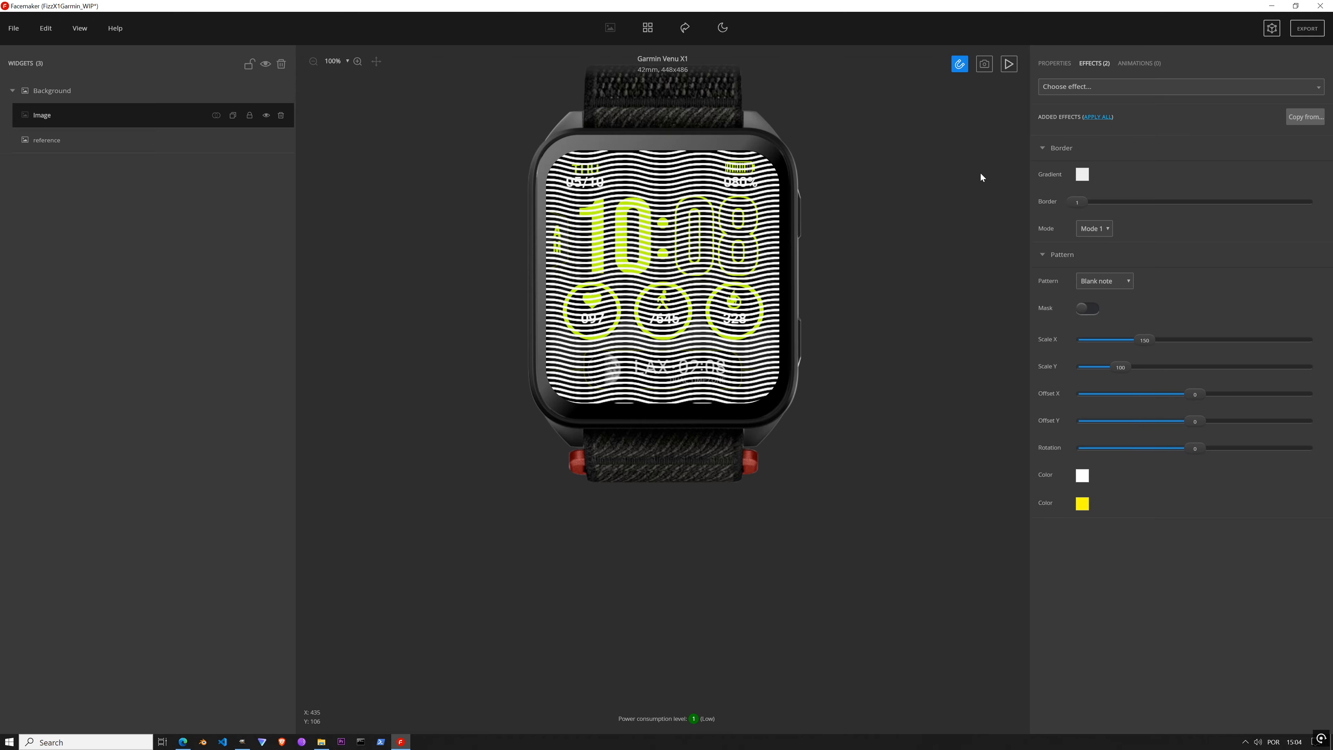
left_click(1043, 148)
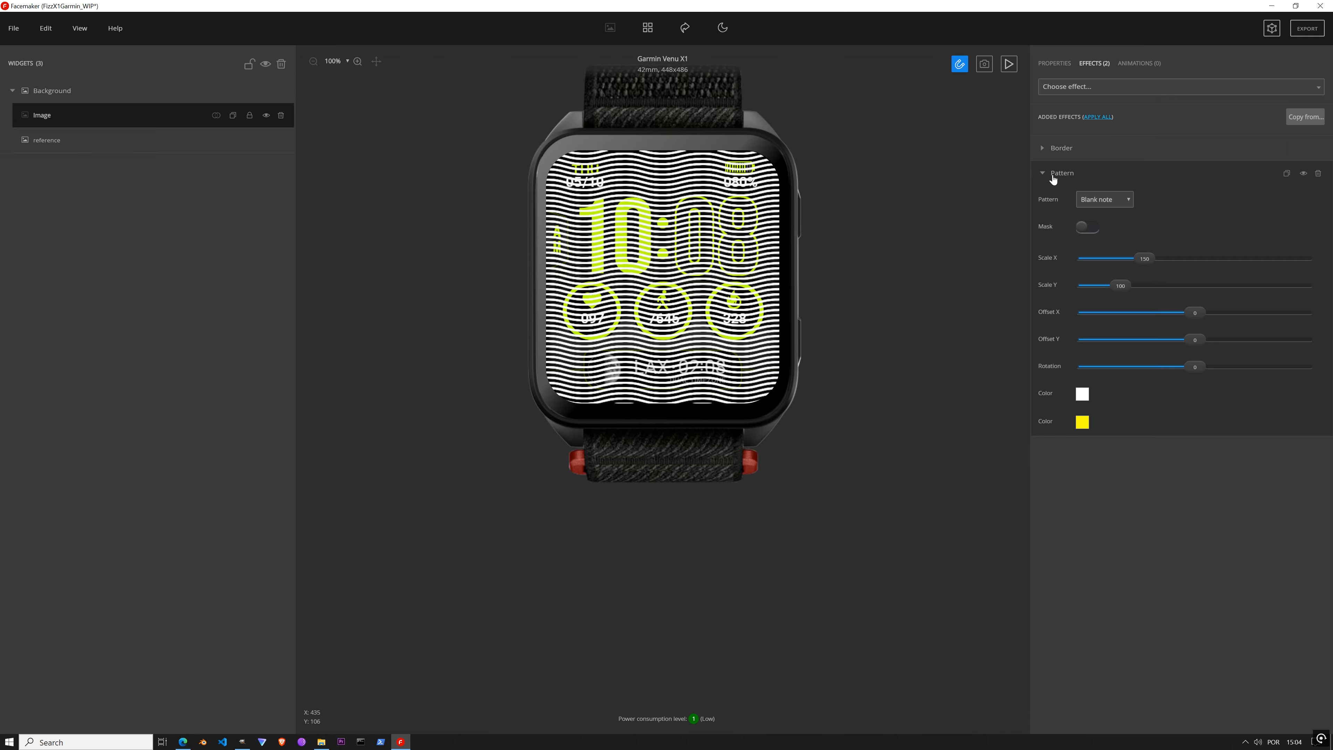
left_click(1045, 173)
Step: Hide the Image widget and add a Fill color effect to it, sampling the dark colour #1b1b19 from the reference's wave background
left_click(266, 115)
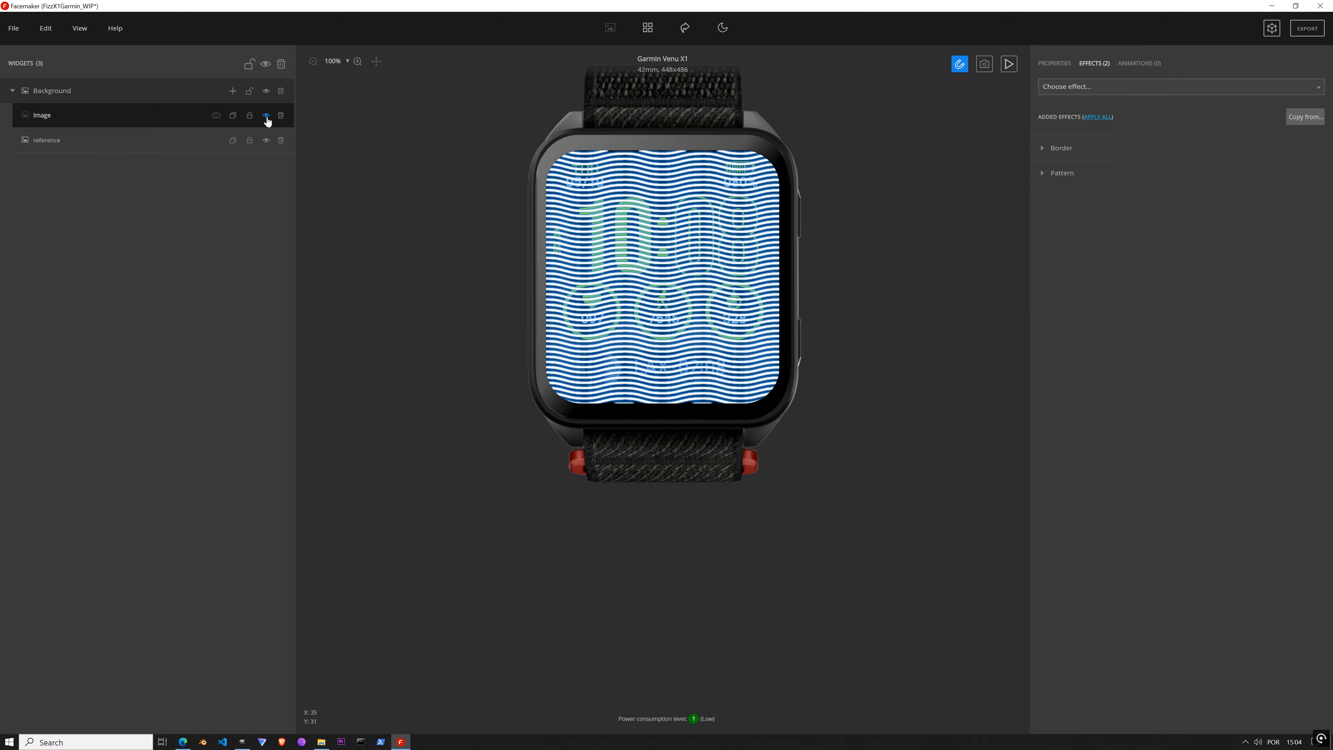
scroll(717, 249, "up", 3)
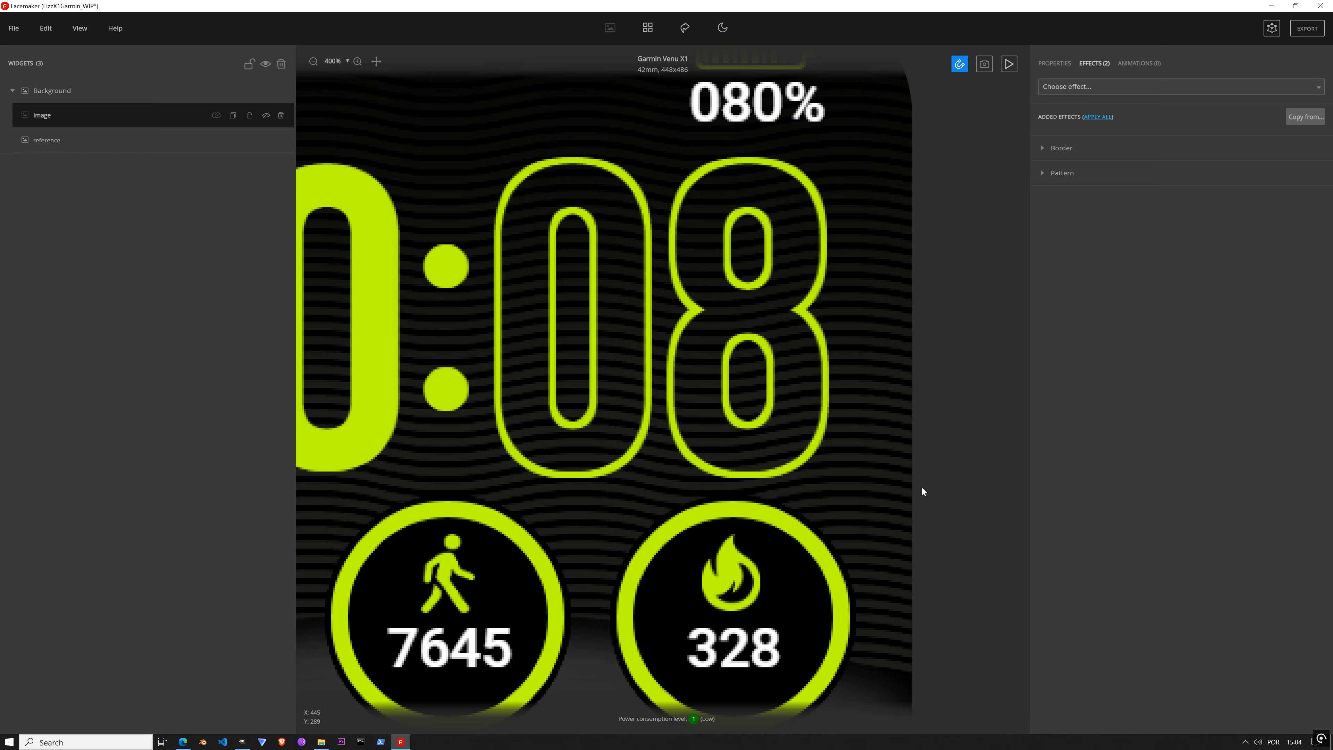
left_click(1091, 88)
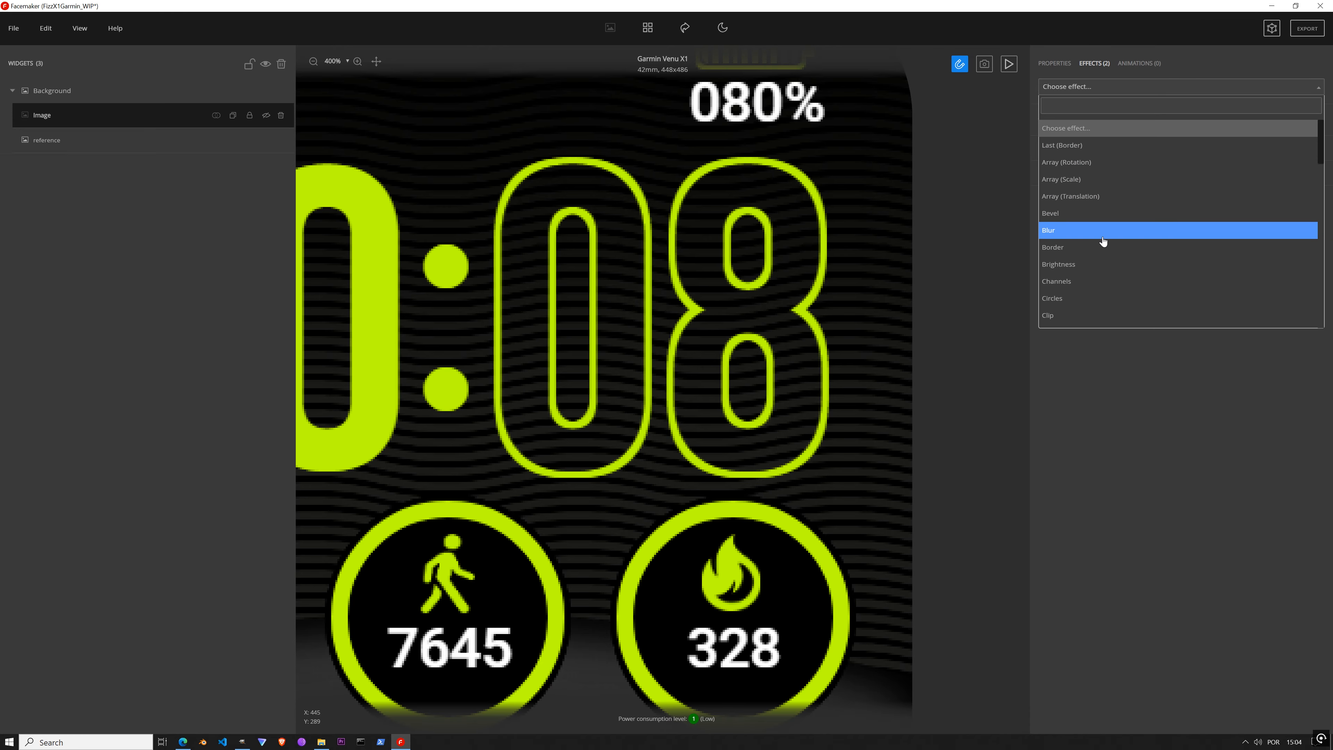
type("fill")
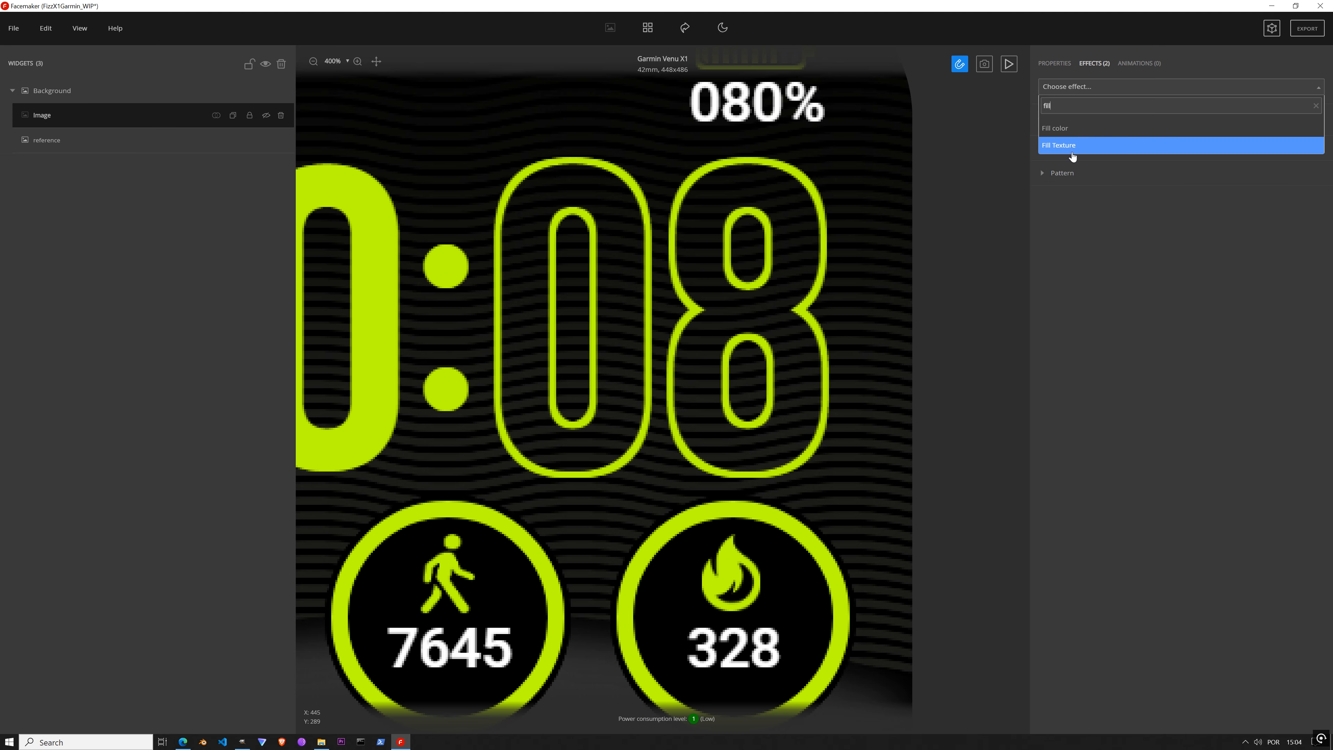
left_click(1072, 129)
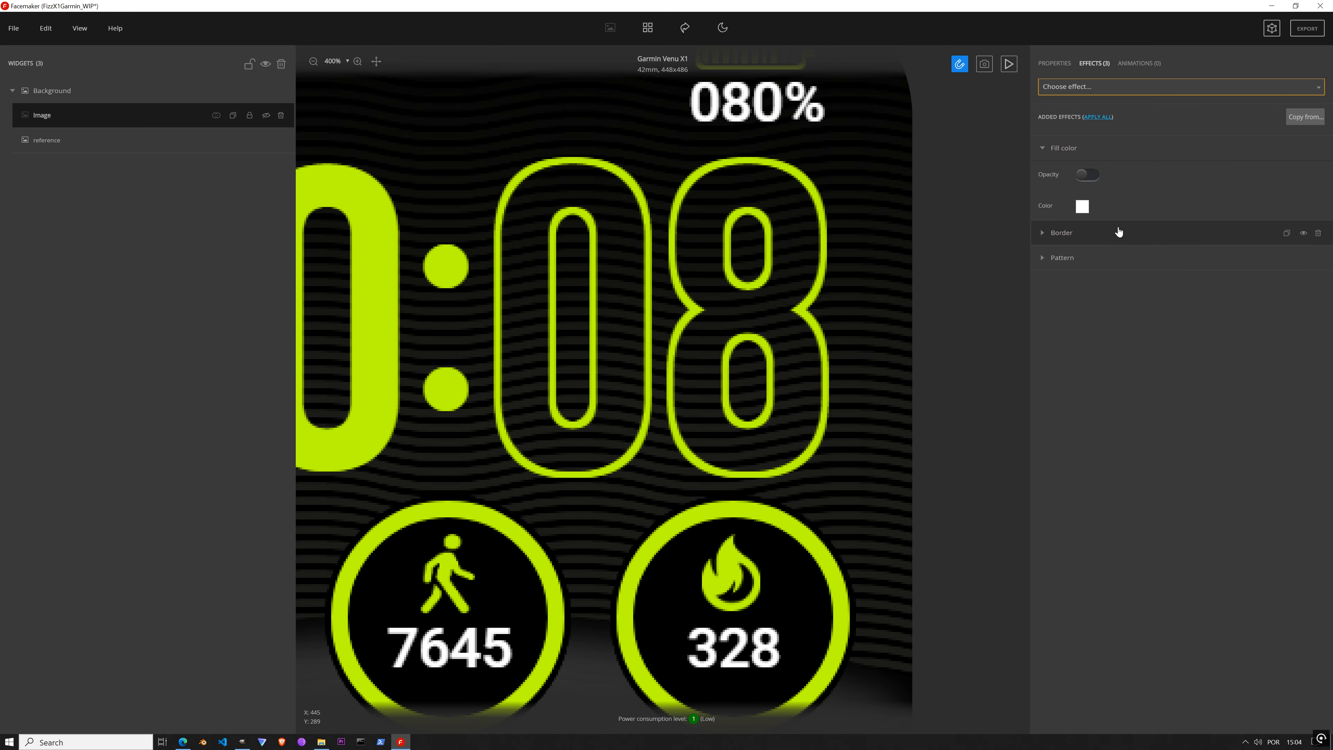
left_click(1082, 207)
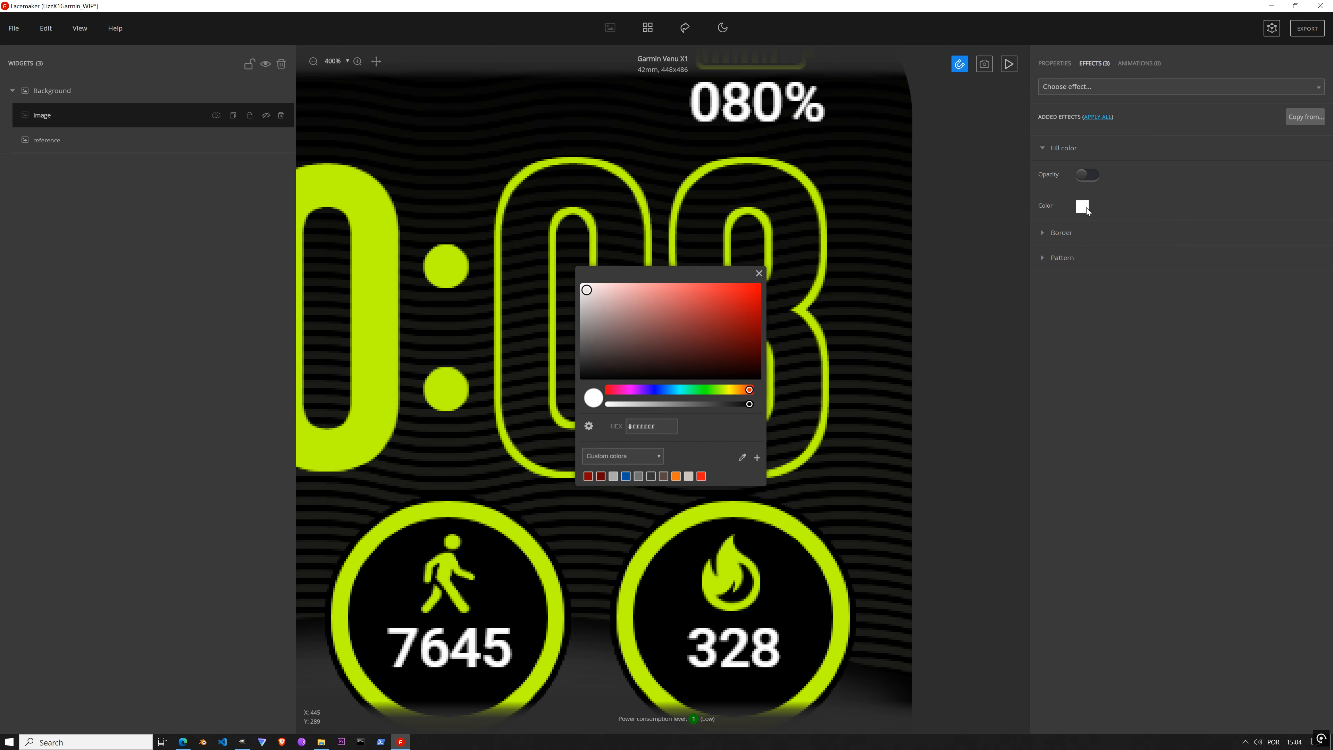
left_click(742, 457)
left_click(903, 522)
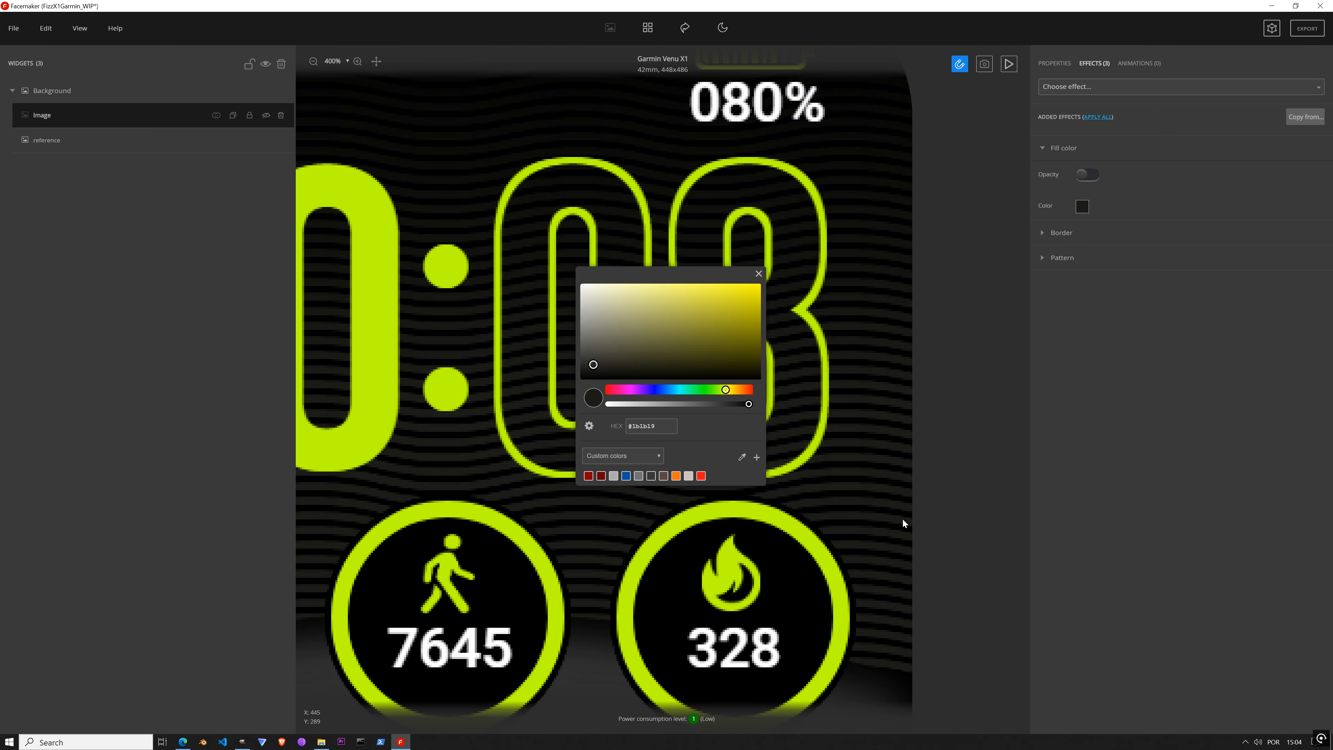
Step: Save the sampled colour #1b1b19 to the Watchface colors and Custom colors palettes and close the colour picker
left_click(657, 457)
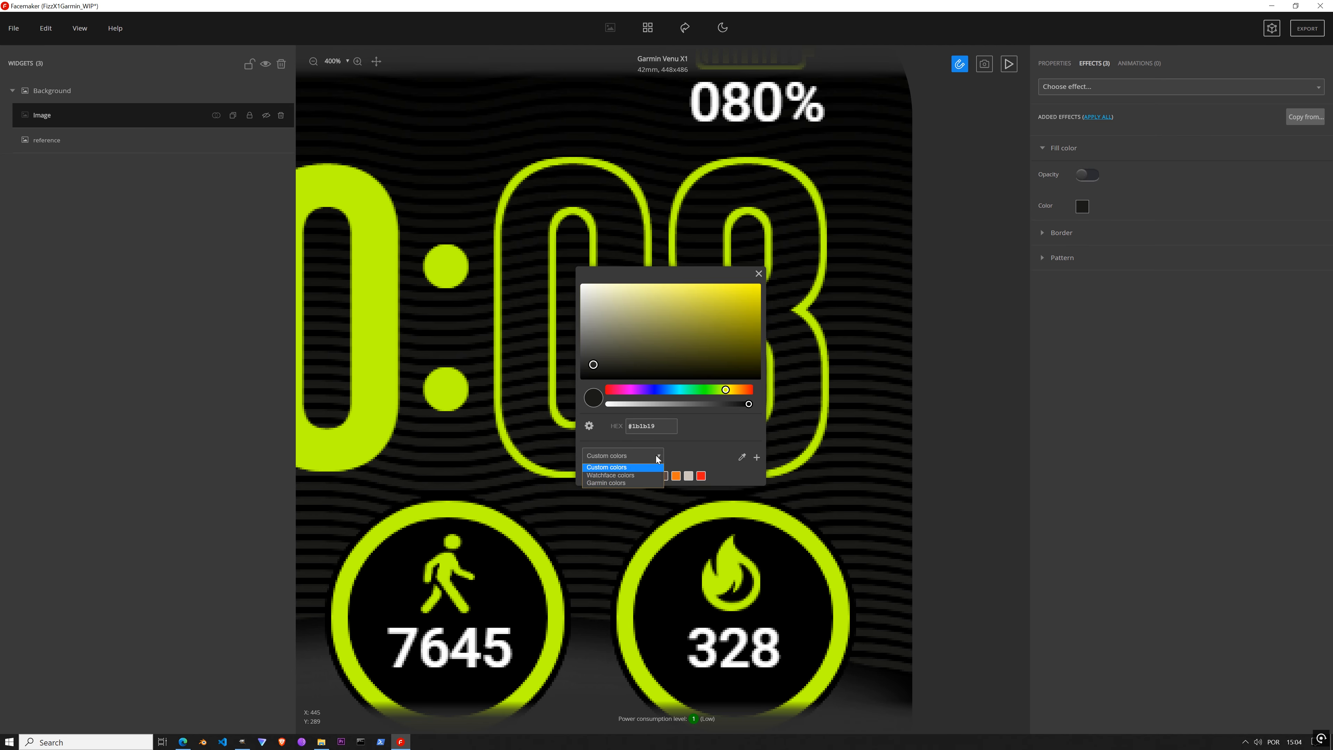
left_click(629, 475)
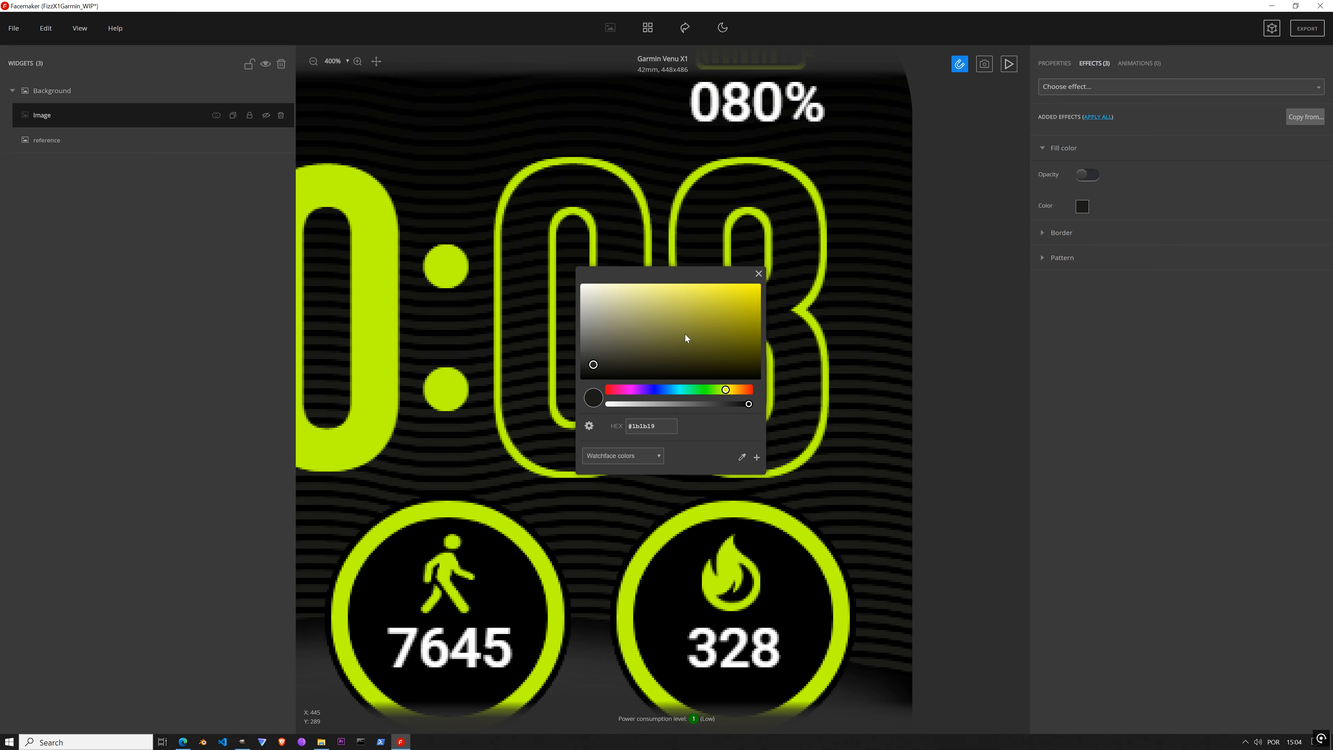
left_click(627, 458)
left_click(758, 458)
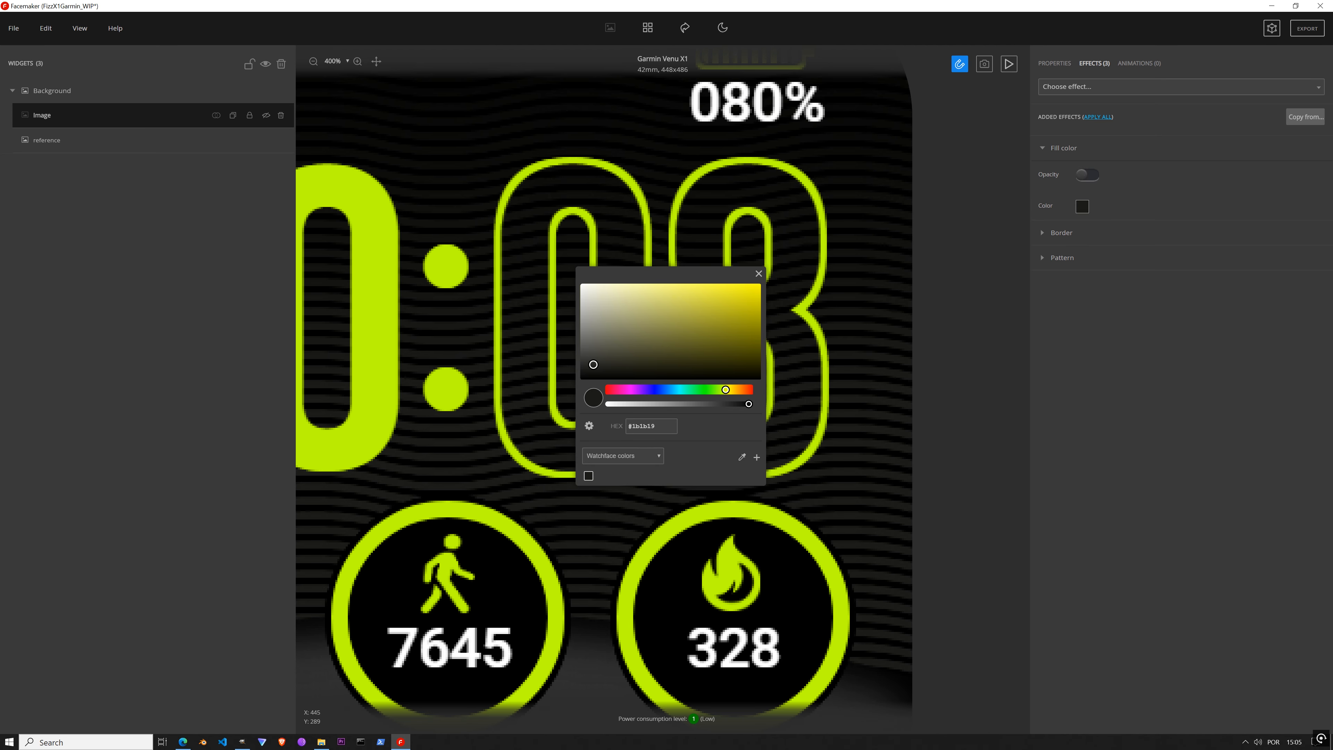
left_click(648, 454)
left_click(632, 467)
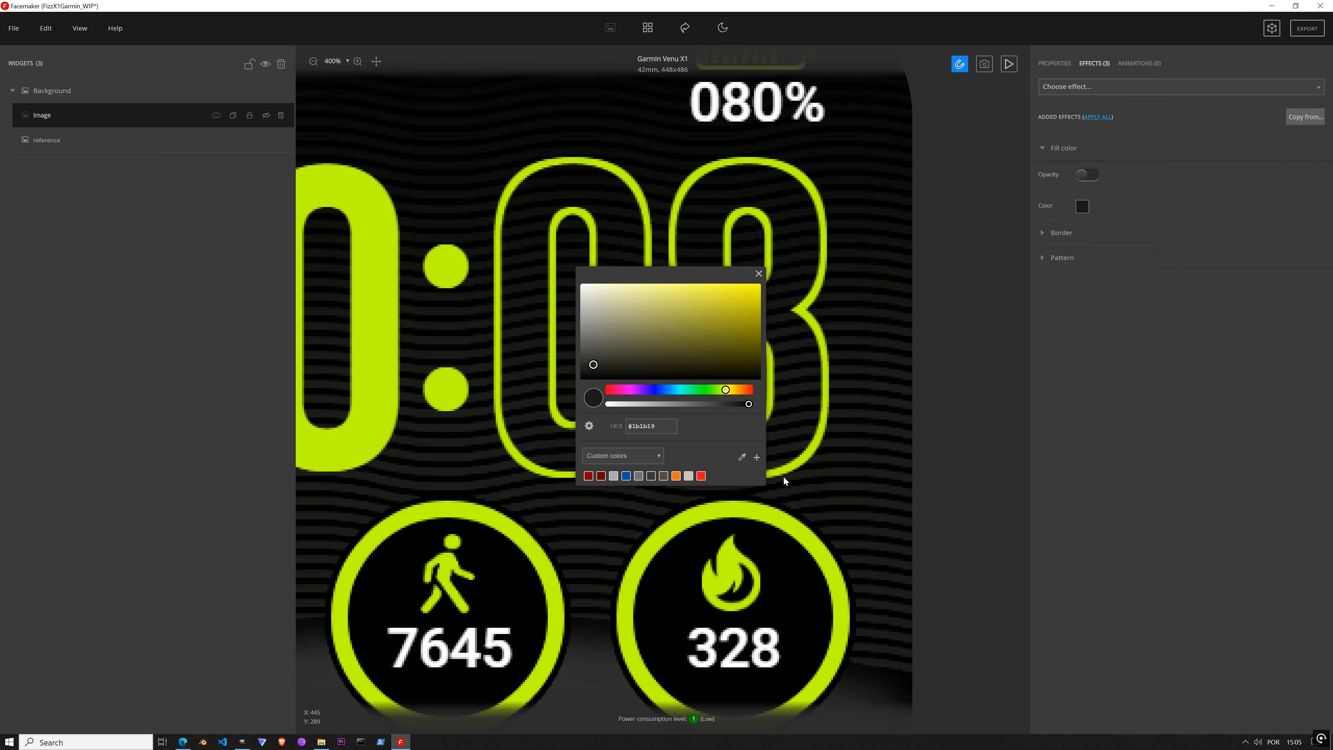
left_click(756, 458)
left_click(654, 460)
left_click(629, 474)
left_click(757, 274)
Step: Inspect the recoloured wave pattern without the reference, and restore the reference with the Image widget hidden
scroll(630, 341, "down", 3)
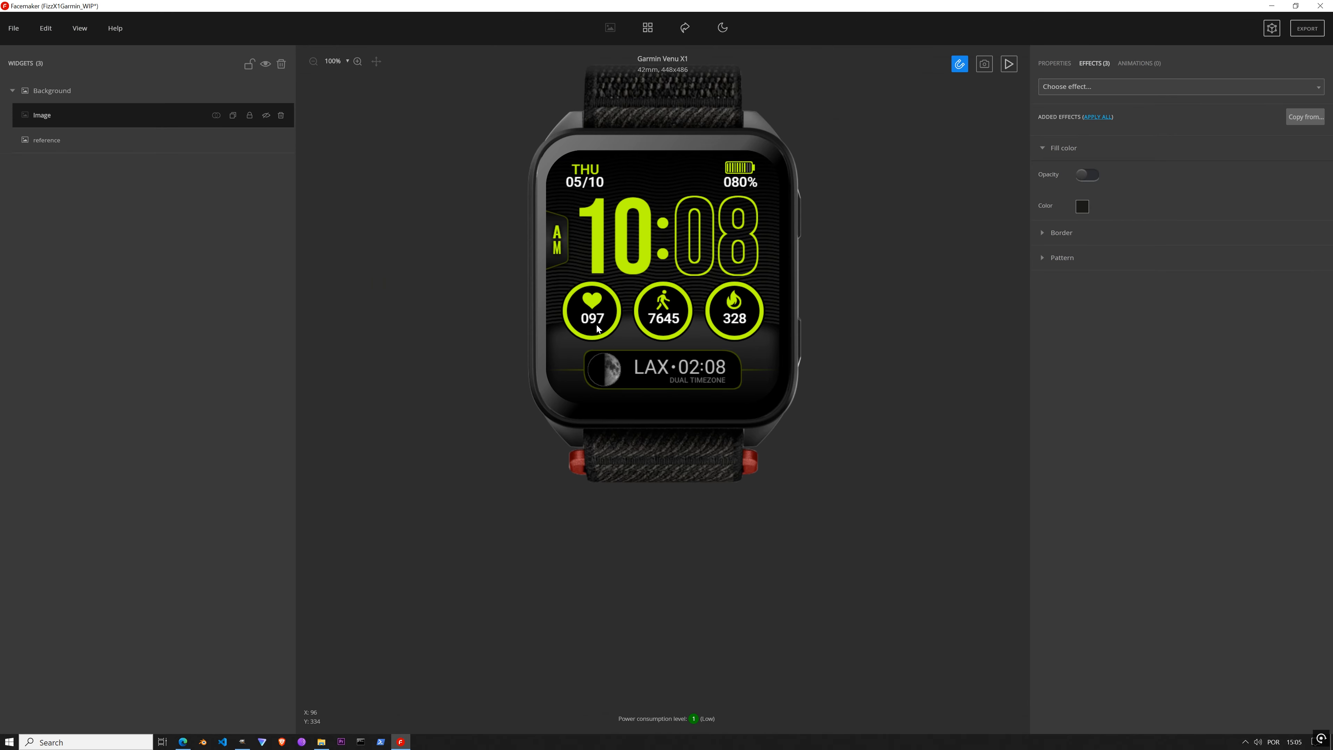
left_click(266, 141)
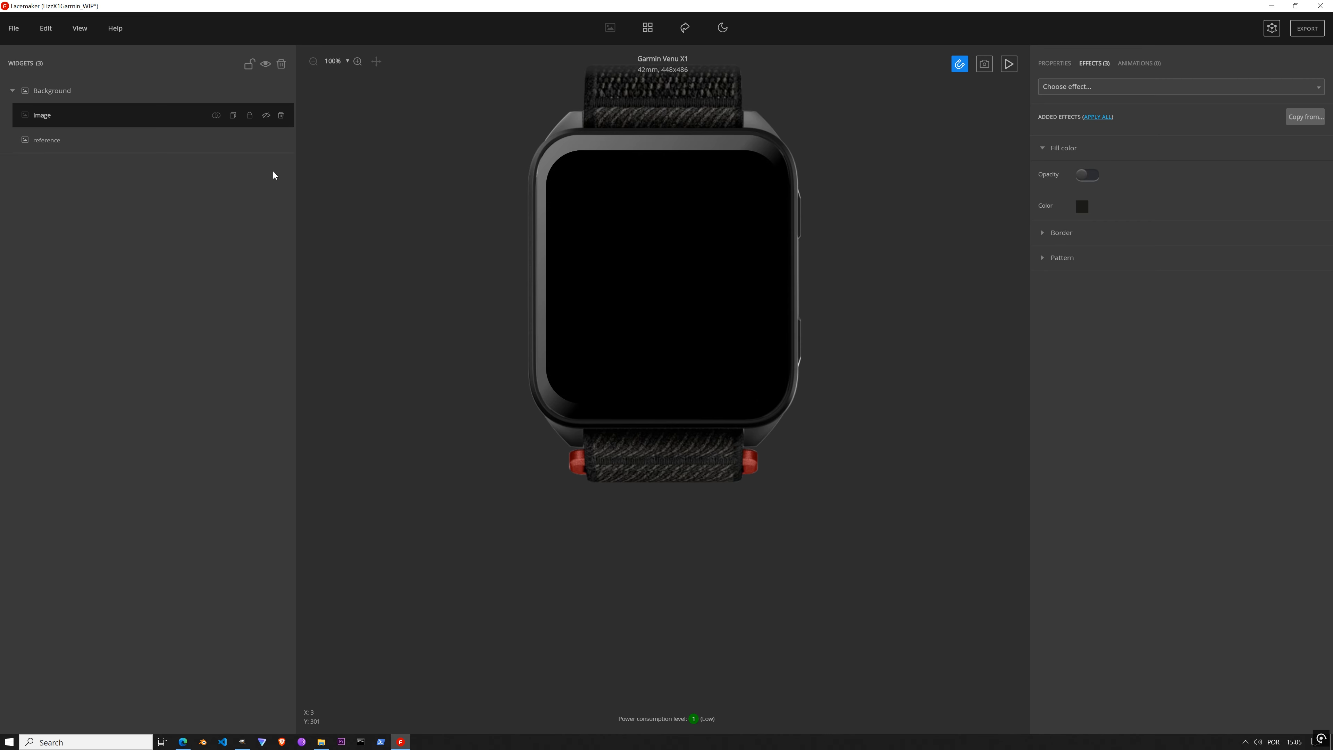
left_click(266, 117)
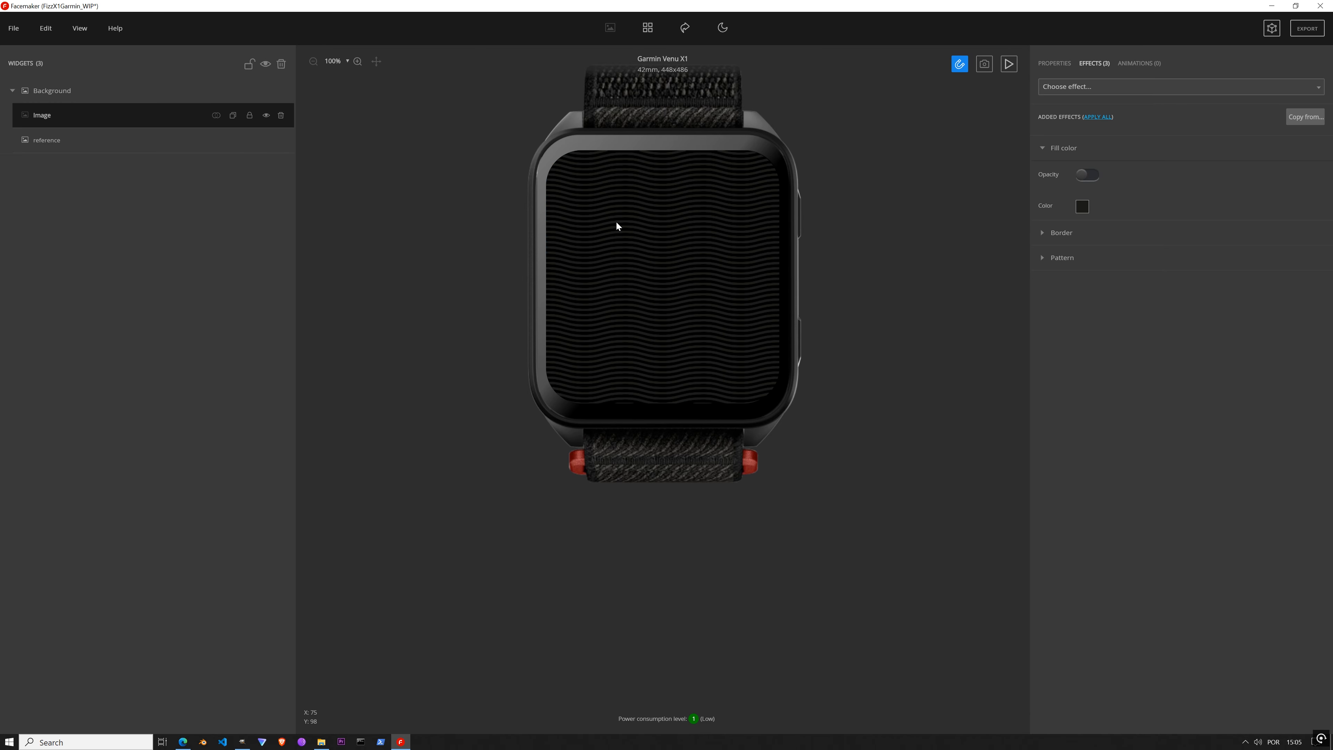
scroll(703, 262, "up", 5)
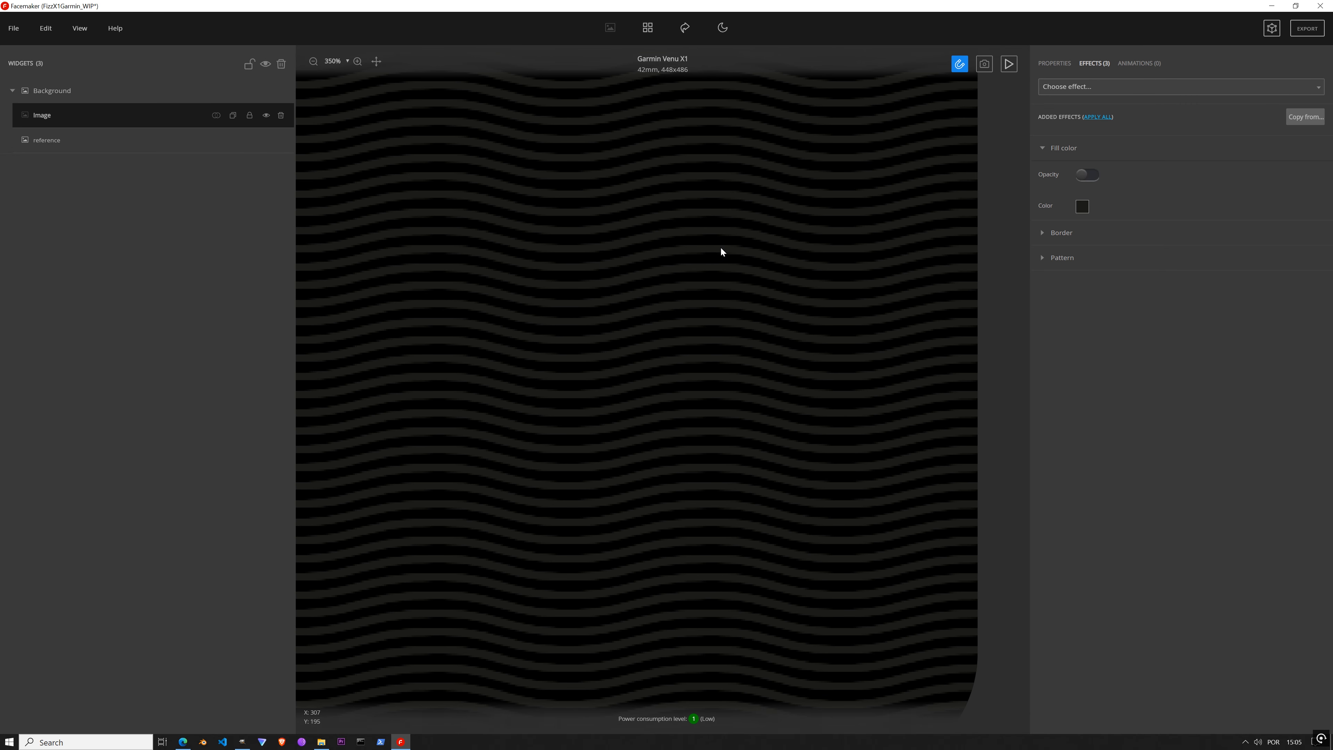
scroll(722, 252, "down", 5)
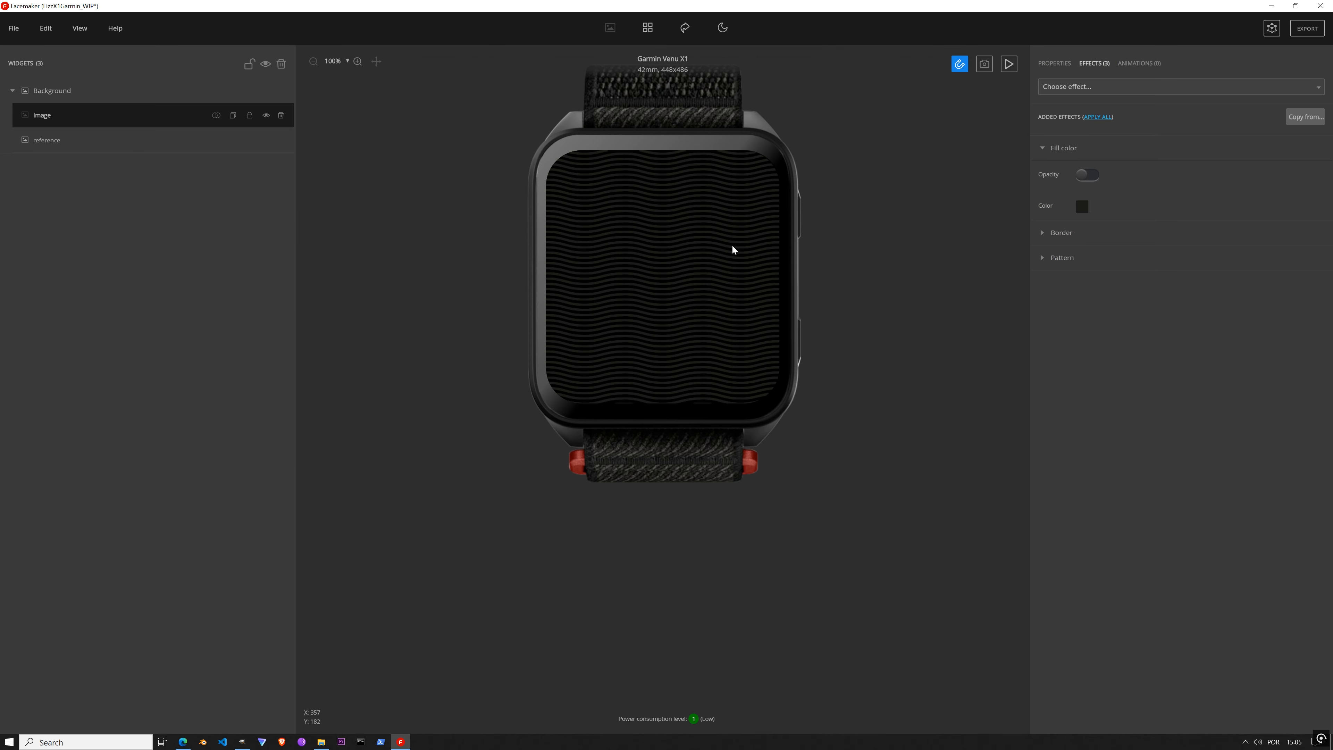
left_click(266, 116)
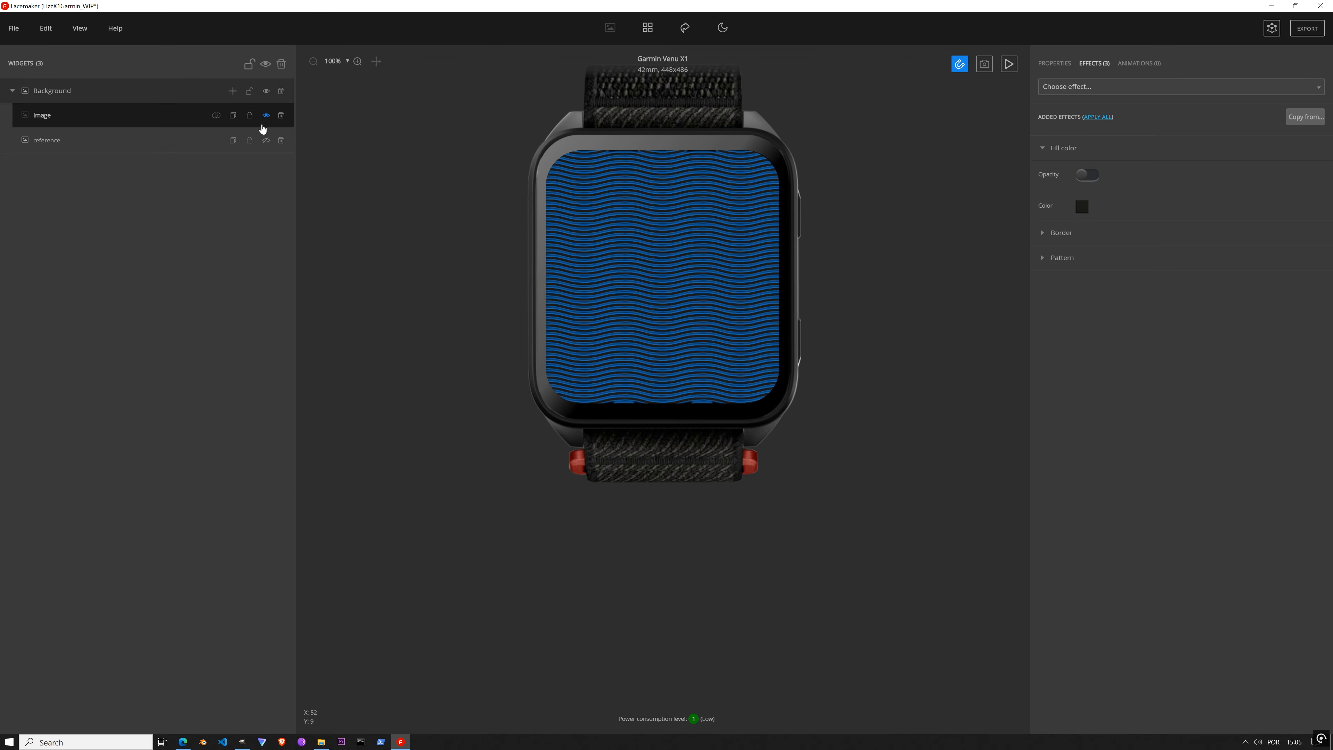
left_click(268, 141)
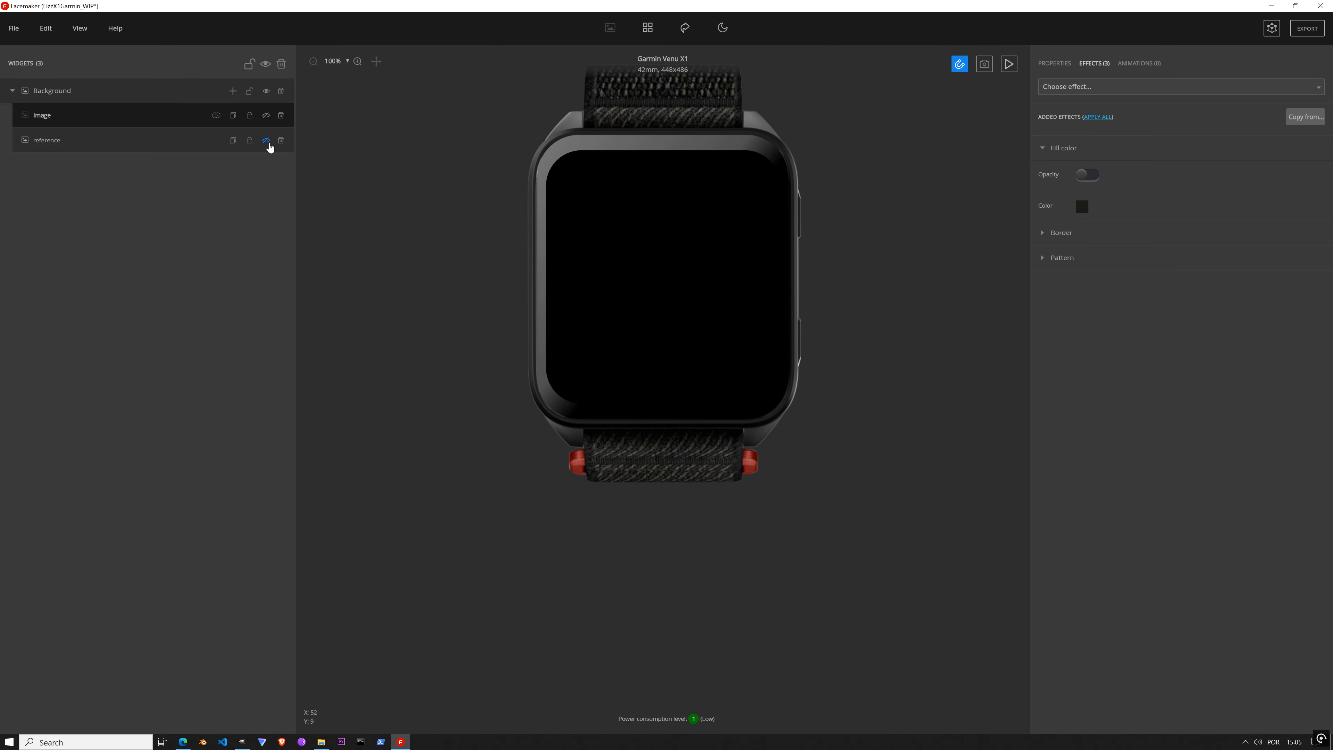
left_click(267, 140)
Step: Compare the lower part of the wave pattern with the reference by toggling the Image and reference widgets, leaving only the reference shown
scroll(676, 337, "up", 2)
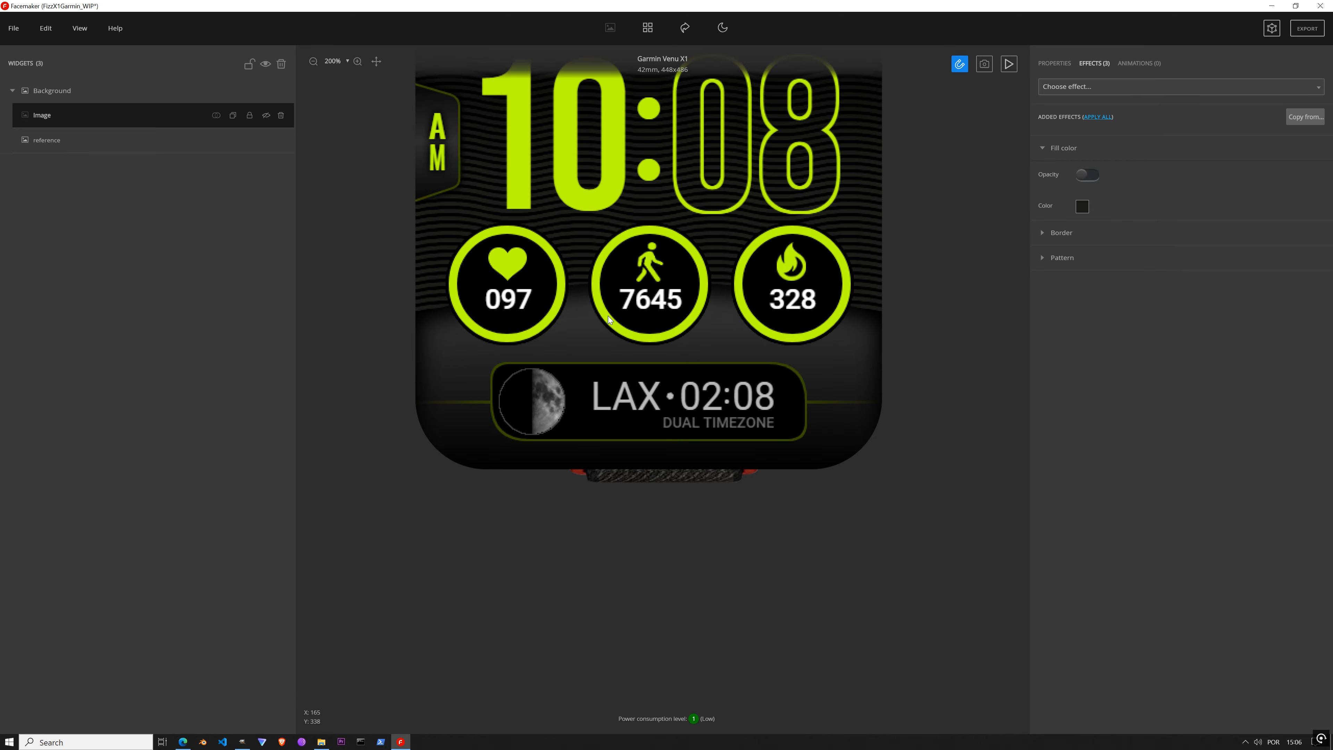
left_click(266, 116)
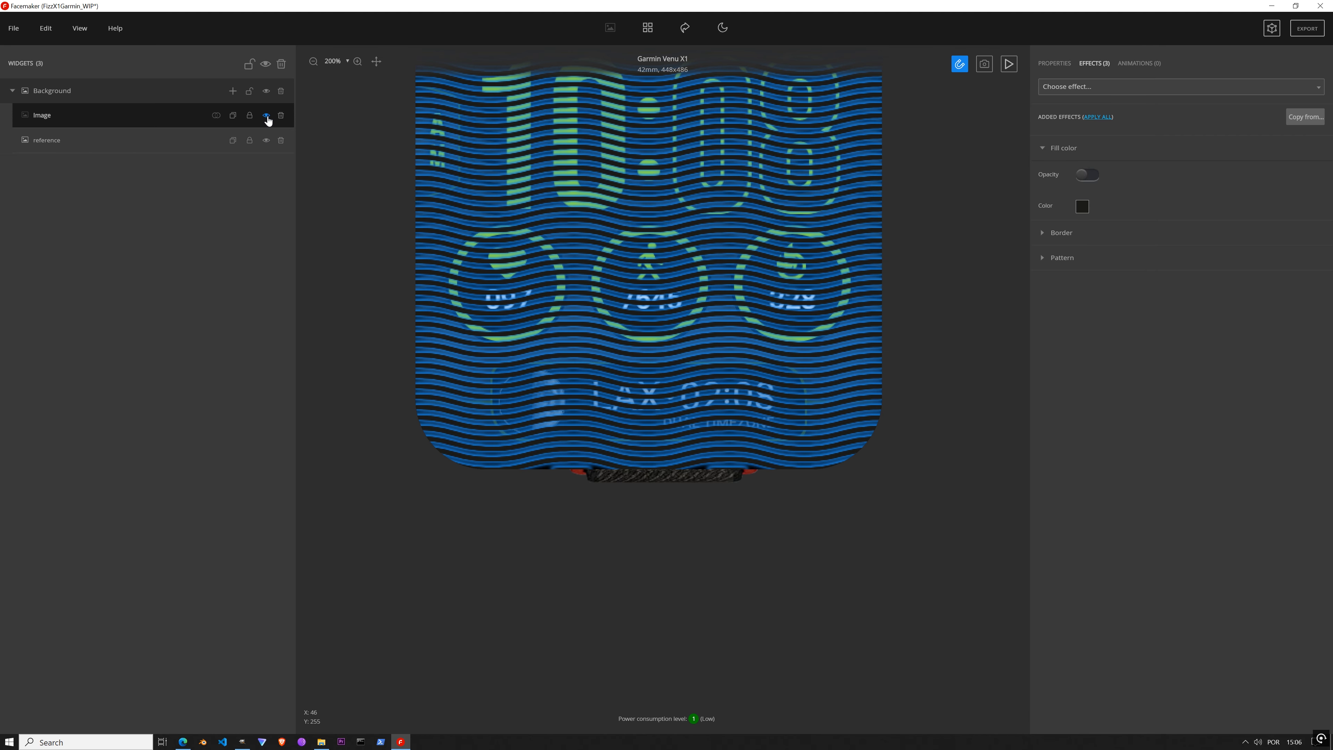
left_click(267, 116)
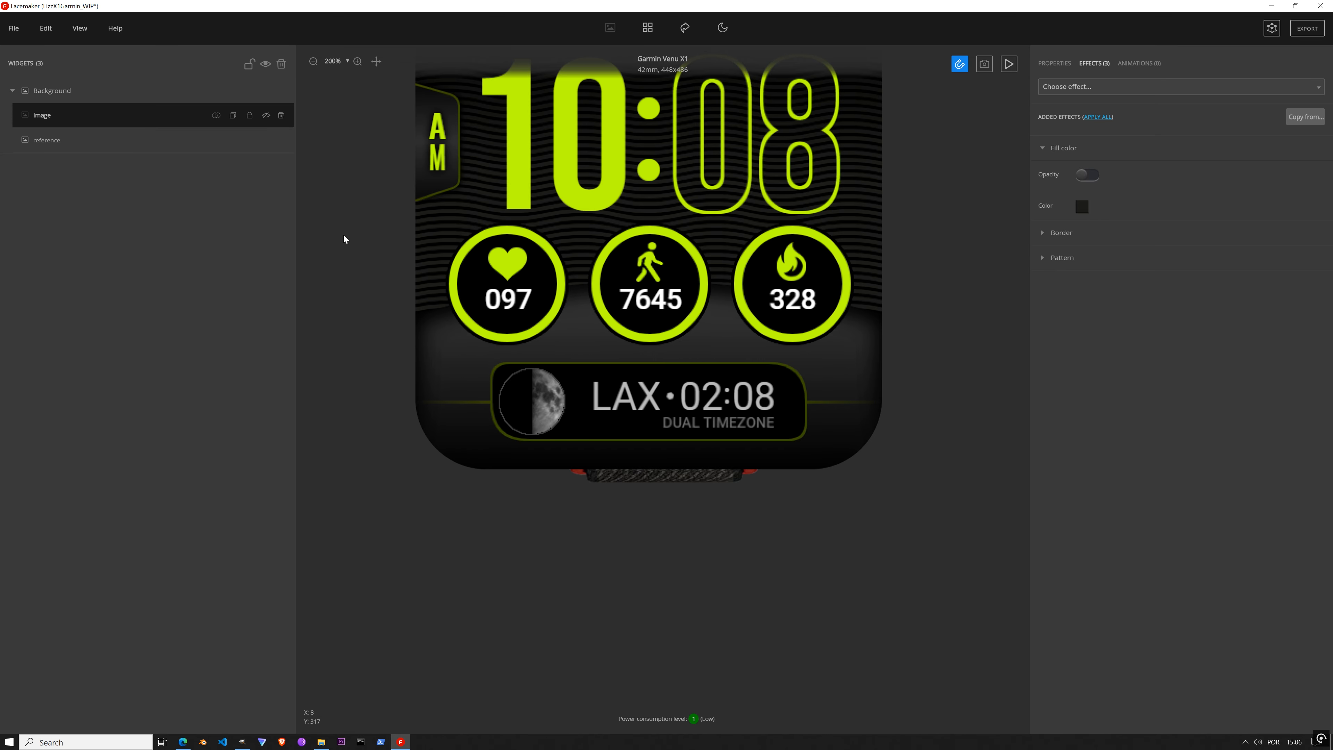
left_click(266, 116)
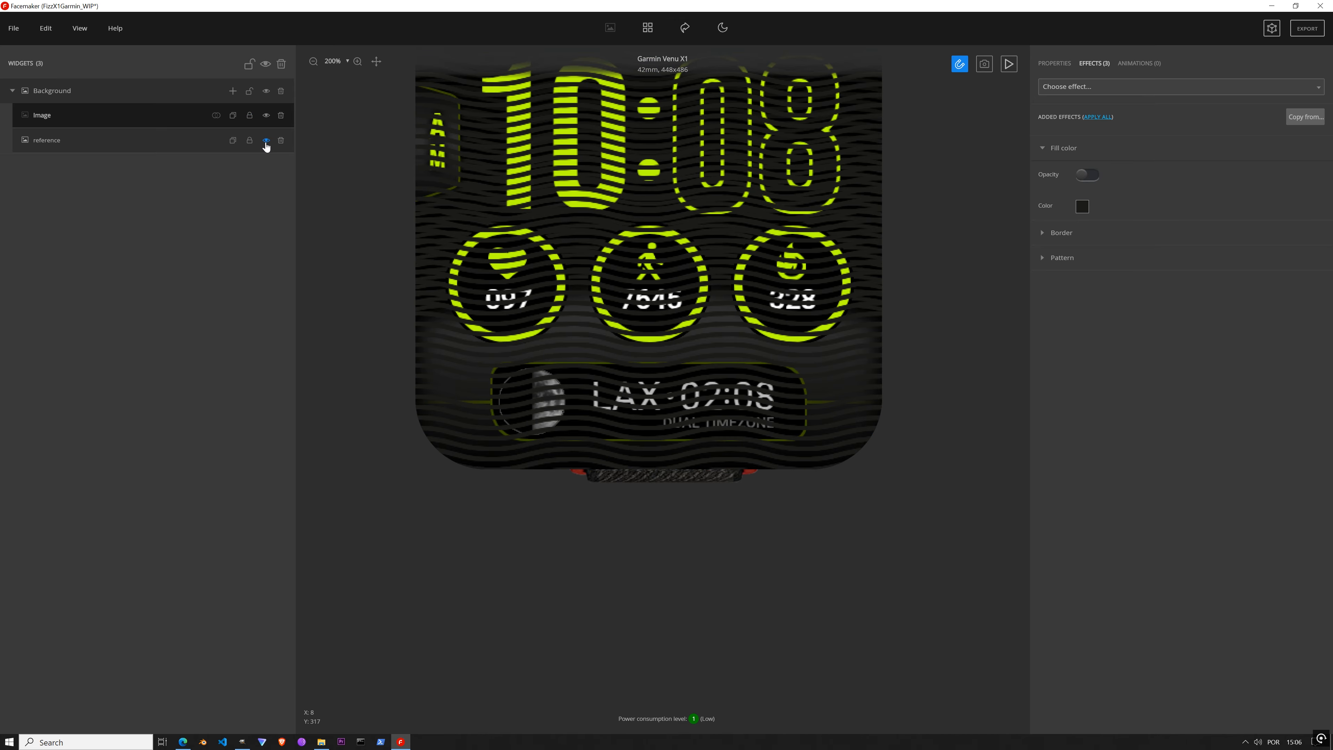
left_click(266, 141)
left_click(266, 141)
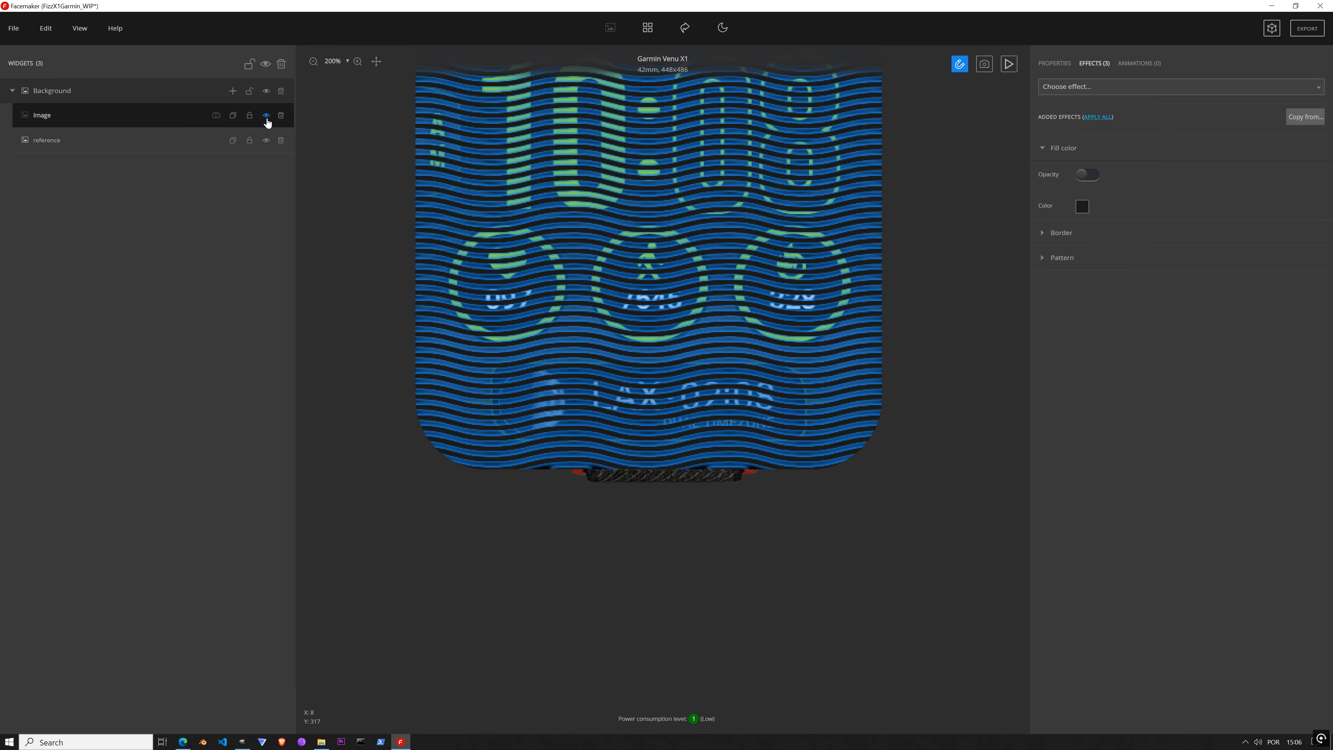
left_click(266, 117)
Step: Add a new Image widget to the Background group and start a vector drawing in it with the canvas guide lines shown
left_click(233, 91)
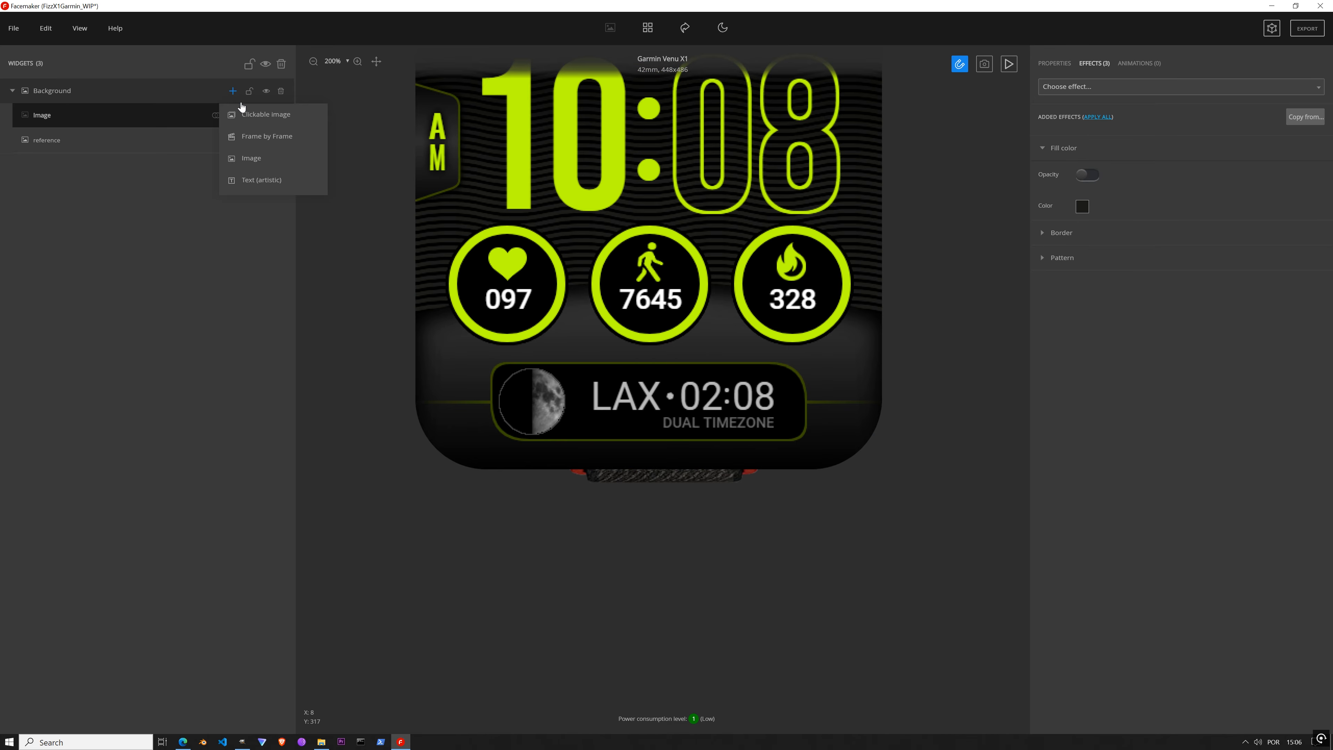
left_click(253, 157)
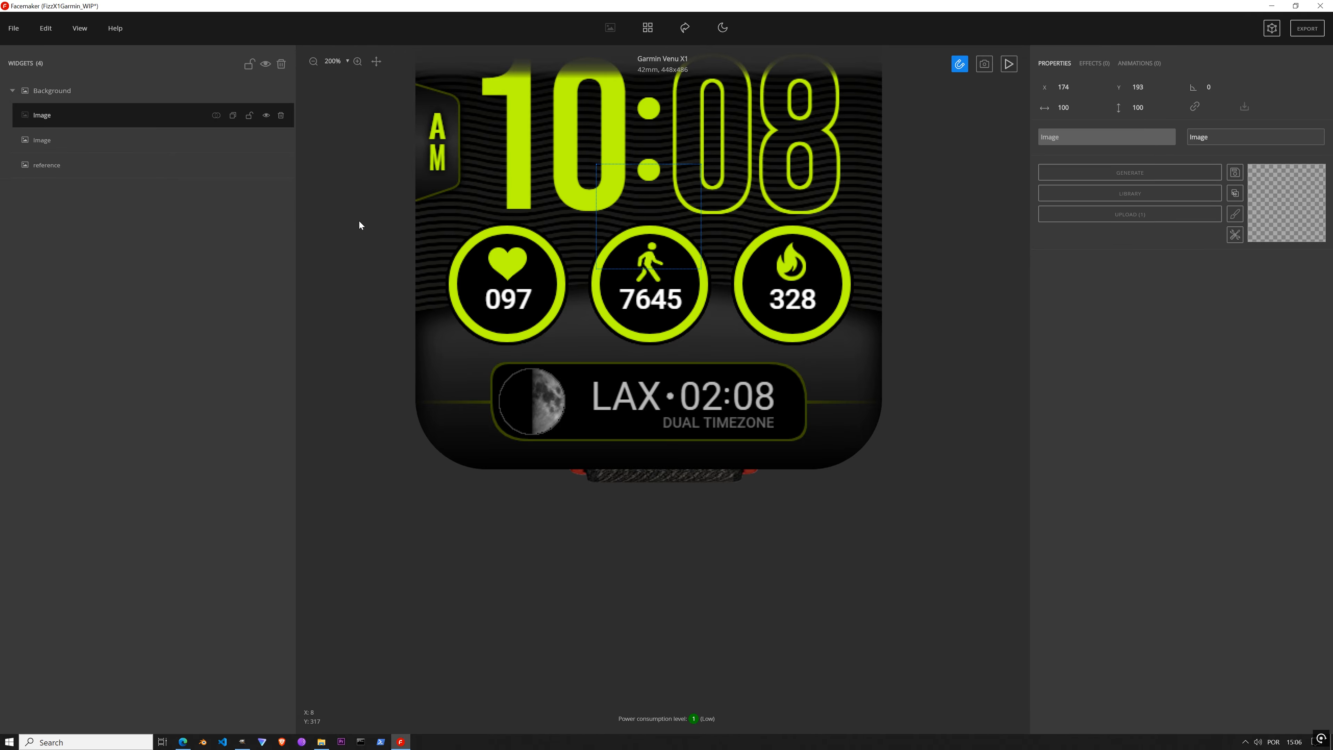
left_click(1234, 214)
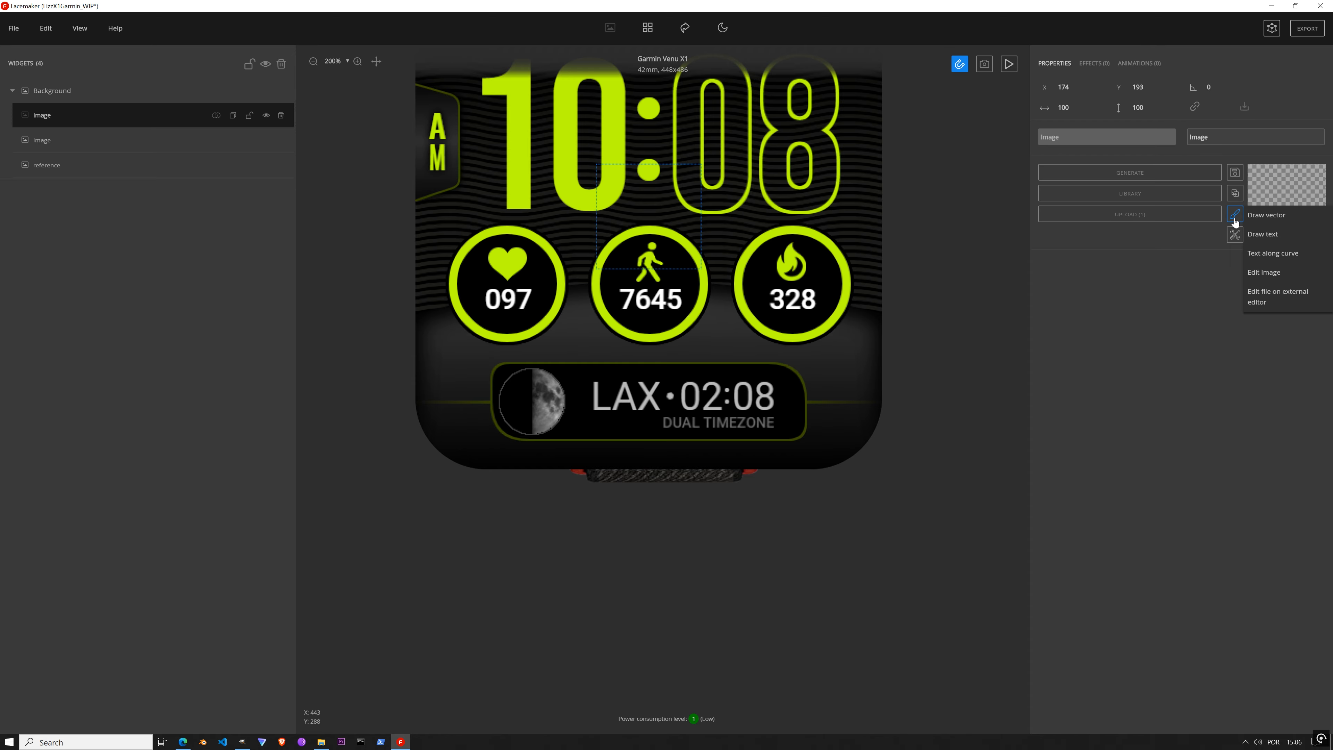
left_click(1266, 215)
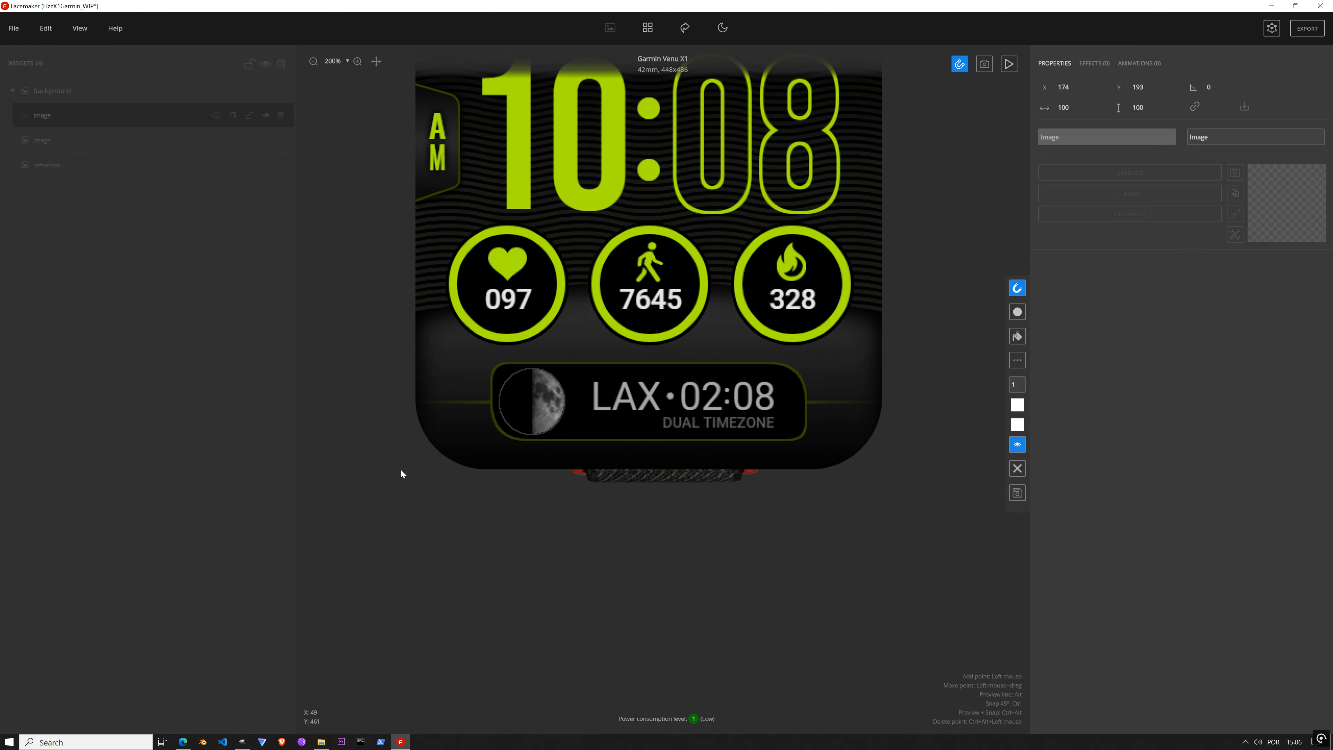
key("g")
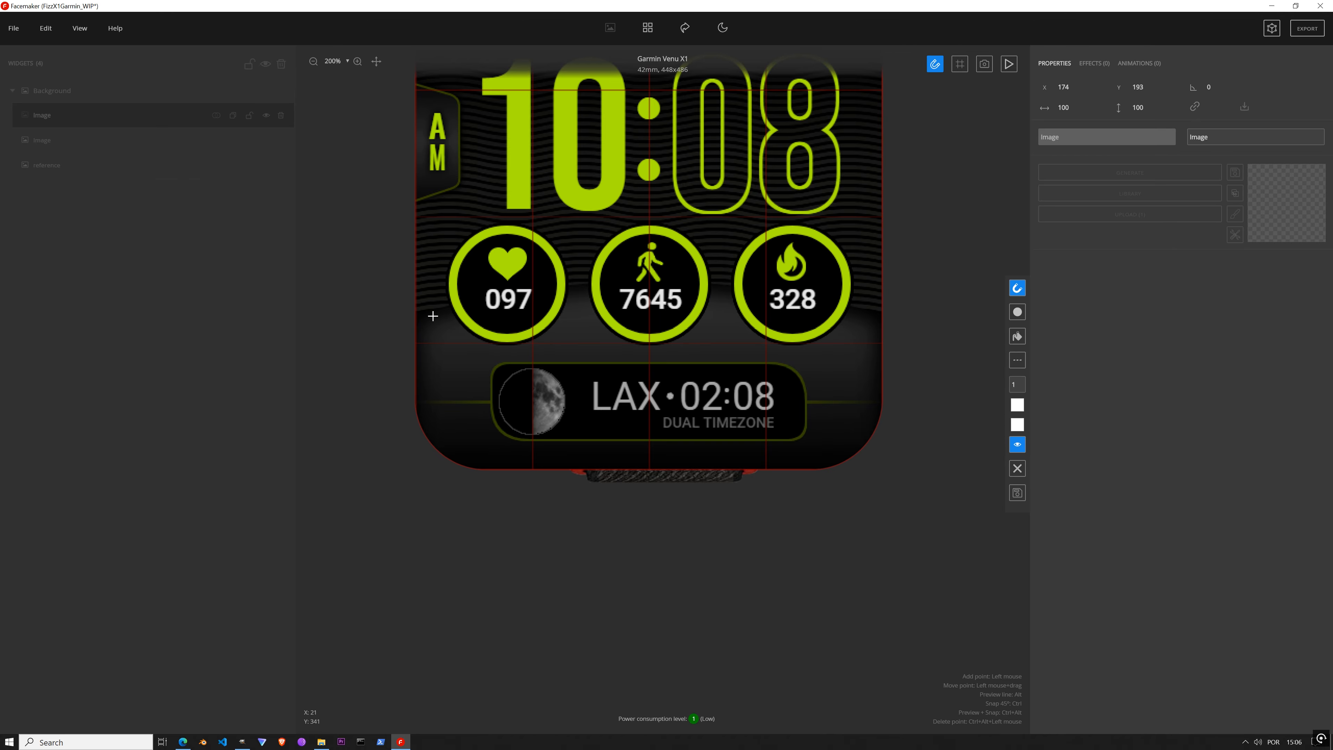
Step: Draw a curve along the panel's upper edge from about X 0, Y 334 to about X 227, Y 303, bending it upward
scroll(425, 310, "up", 5)
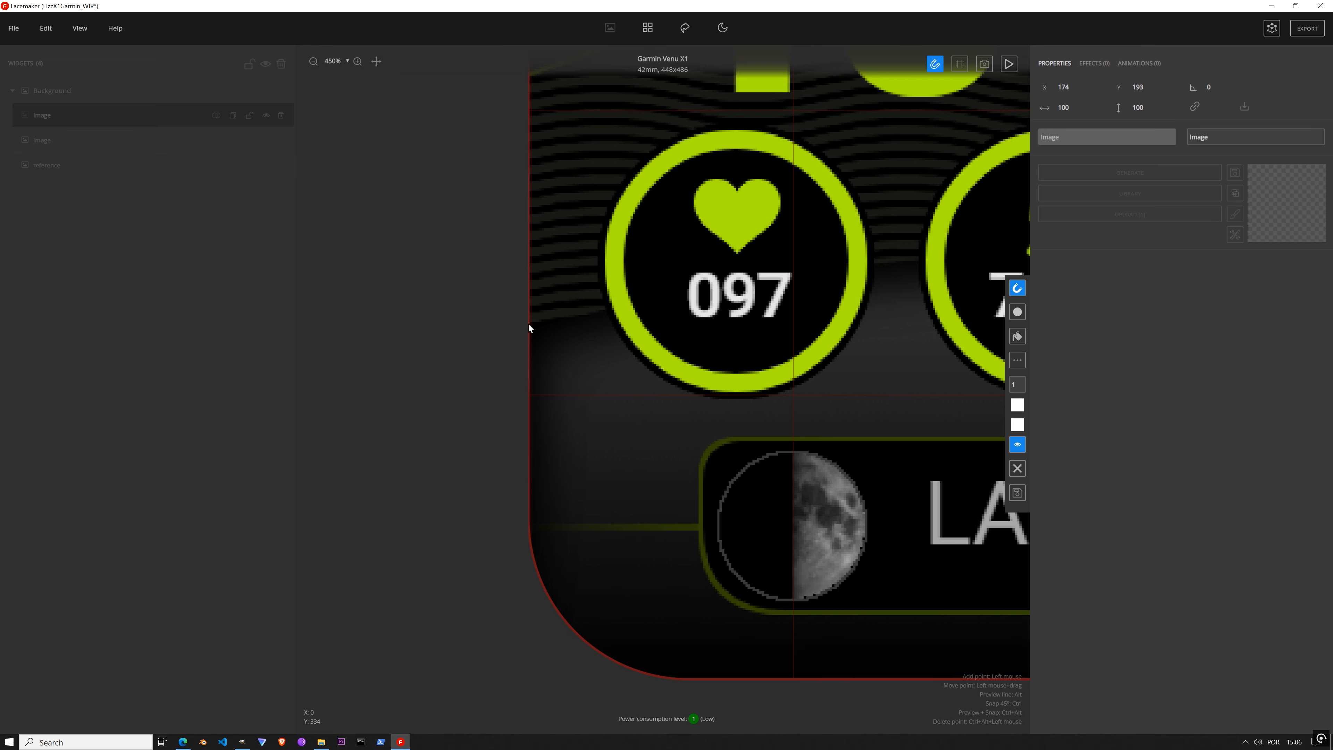
left_click(531, 324)
left_click_drag(847, 314, 636, 359)
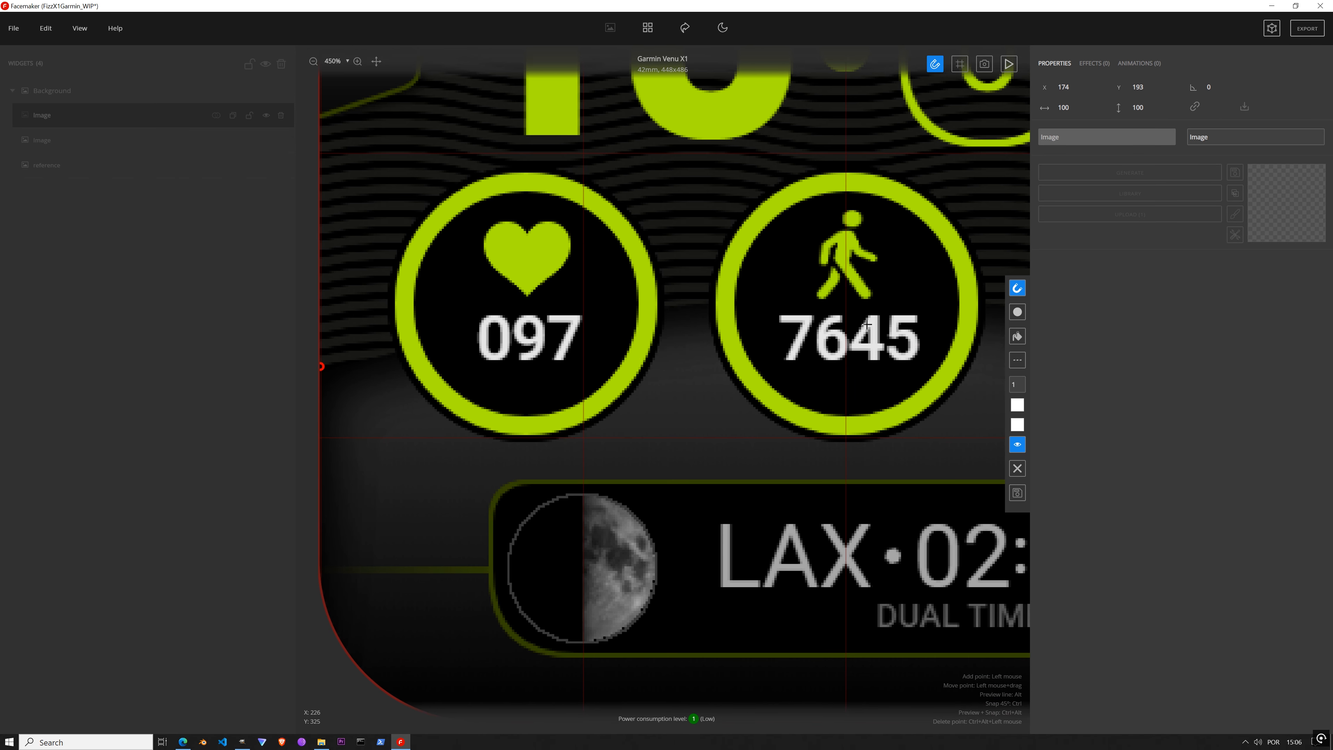
left_click(854, 297)
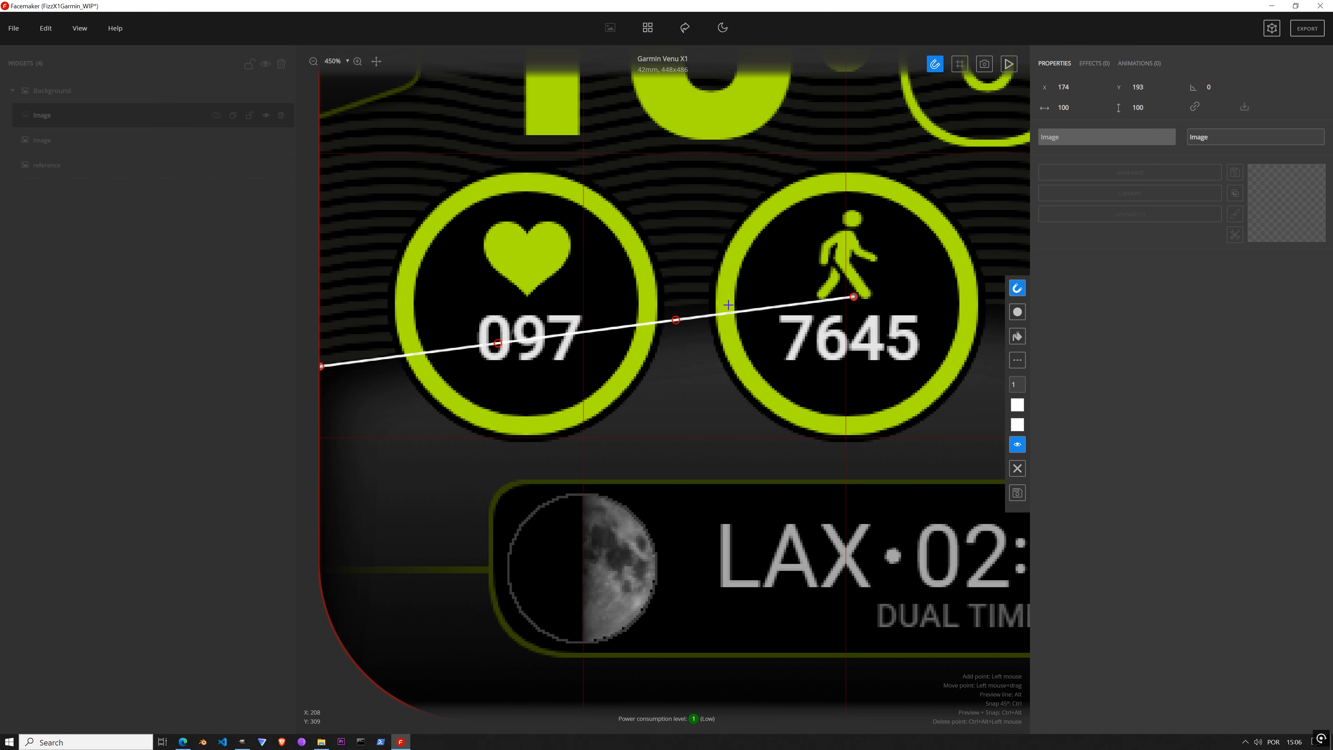
left_click_drag(679, 319, 665, 297)
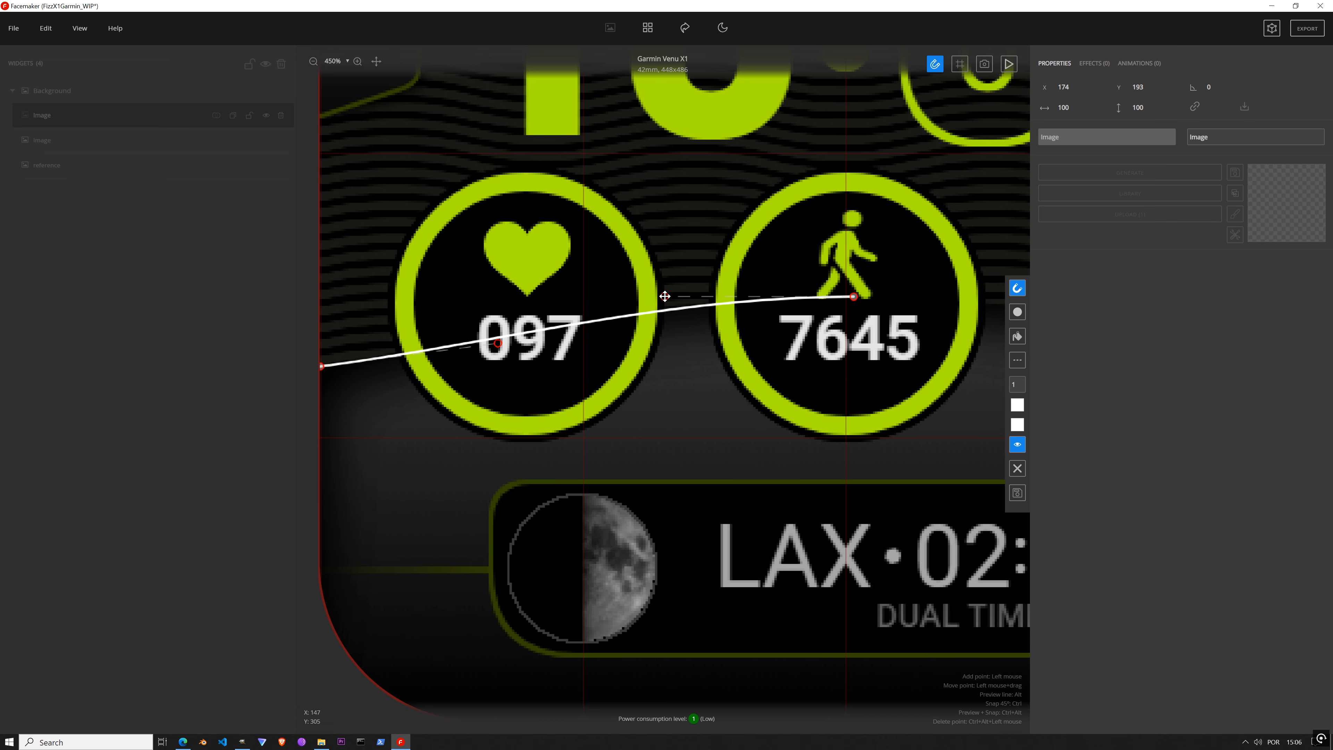
left_click_drag(497, 343, 499, 326)
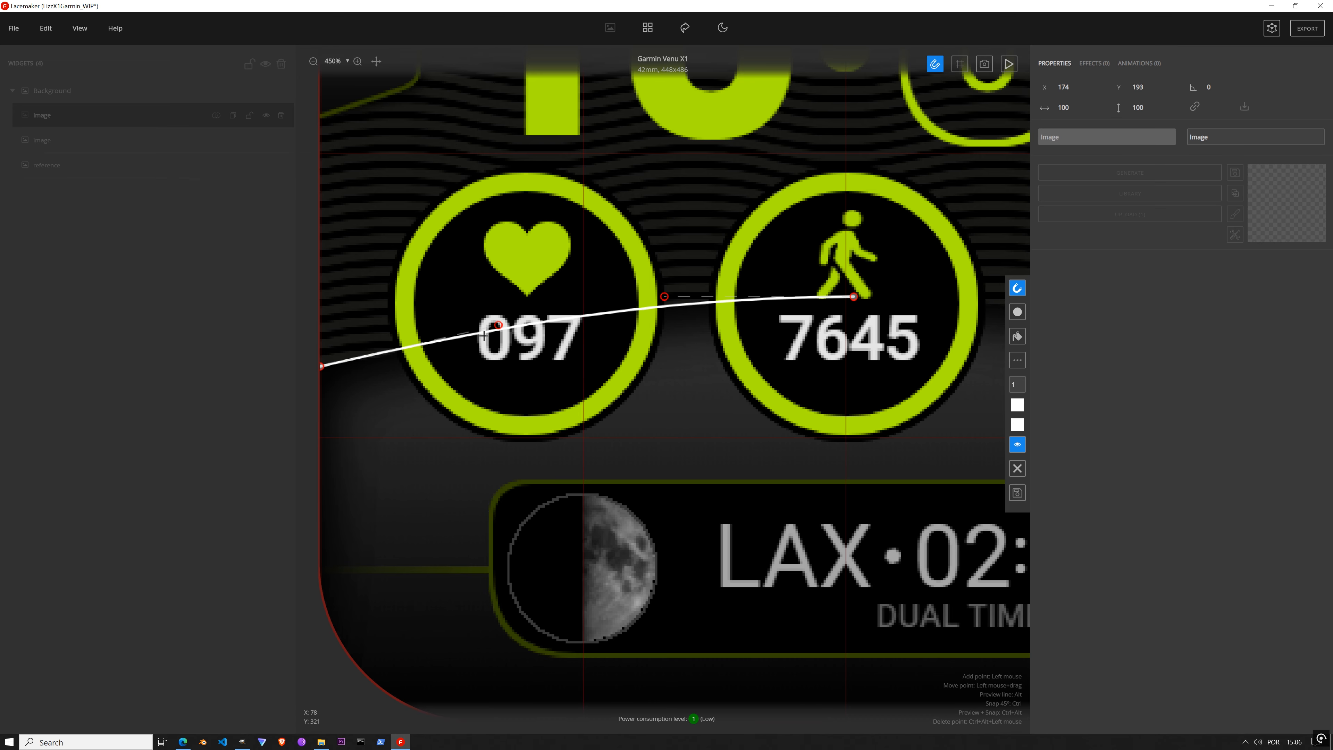
left_click_drag(855, 297, 851, 298)
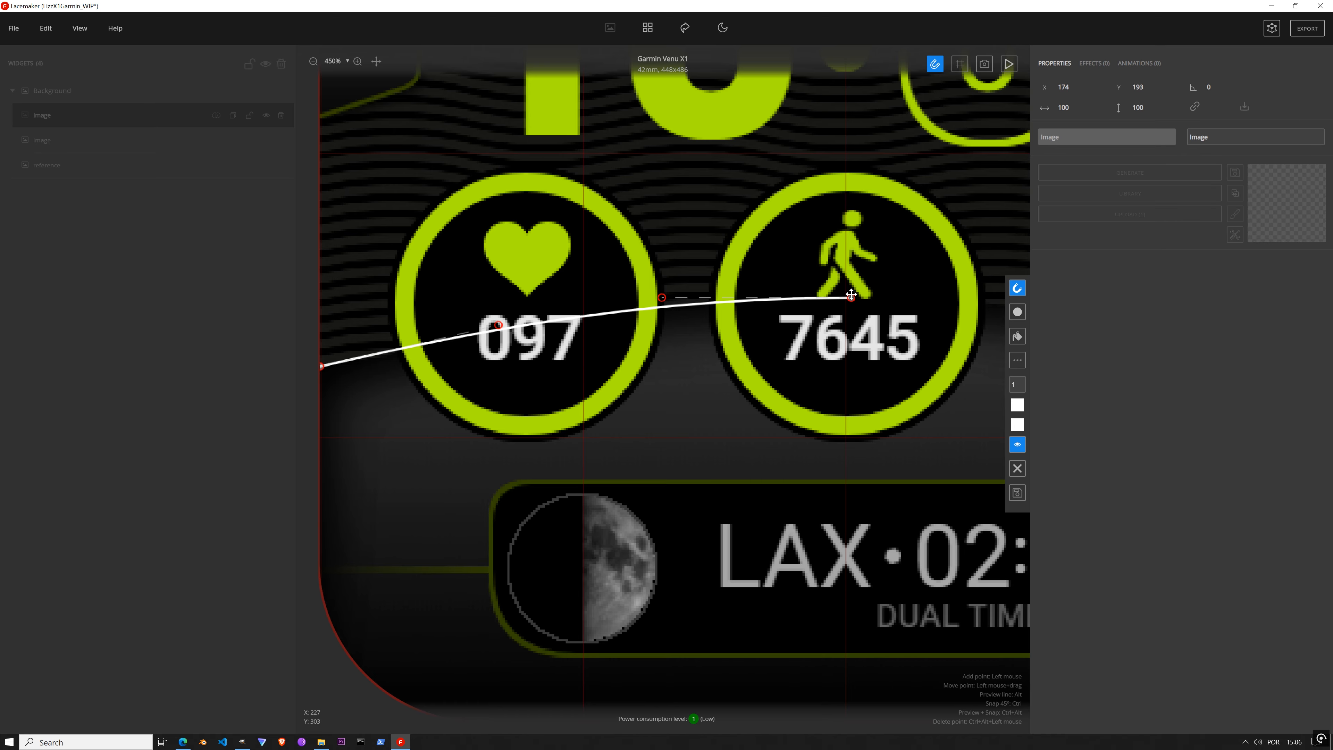
Step: Close the half-panel outline down the watch centre, along the lower edge and up the outer side to its starting point
left_click_drag(847, 561, 777, 470)
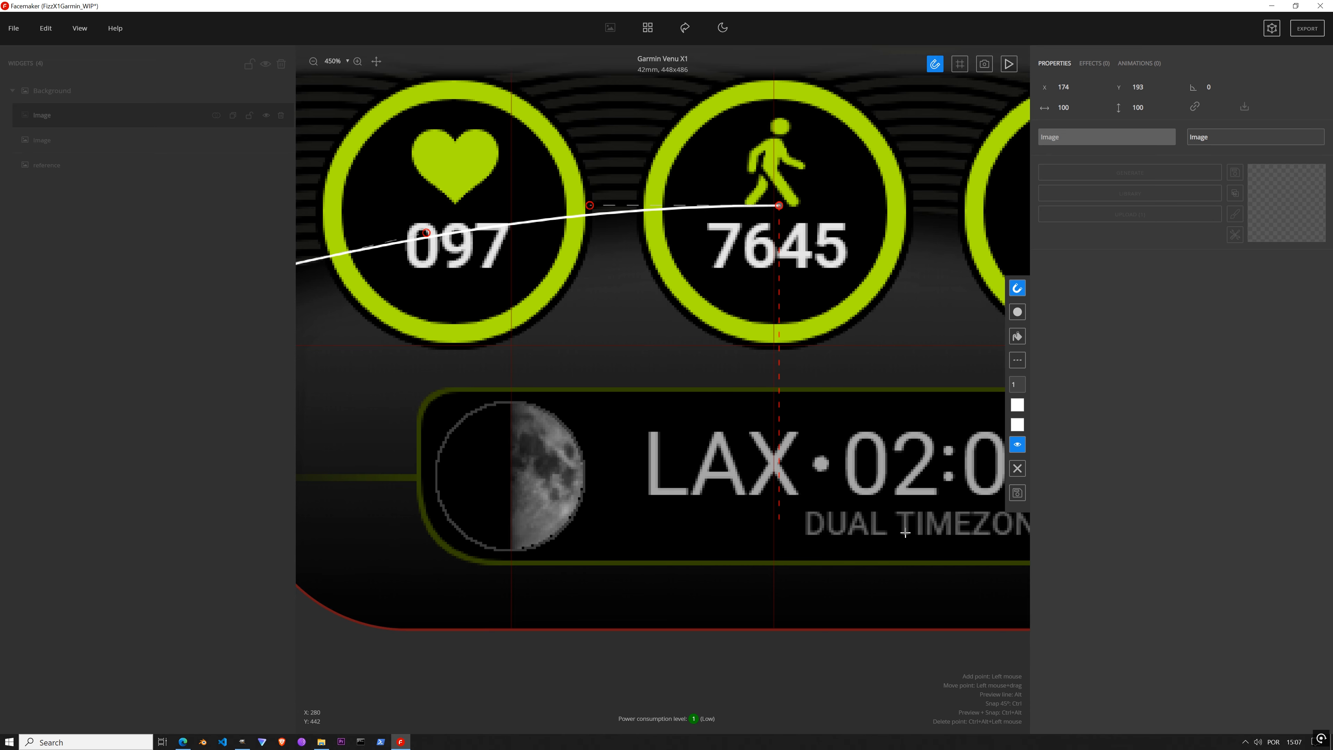
left_click(779, 630)
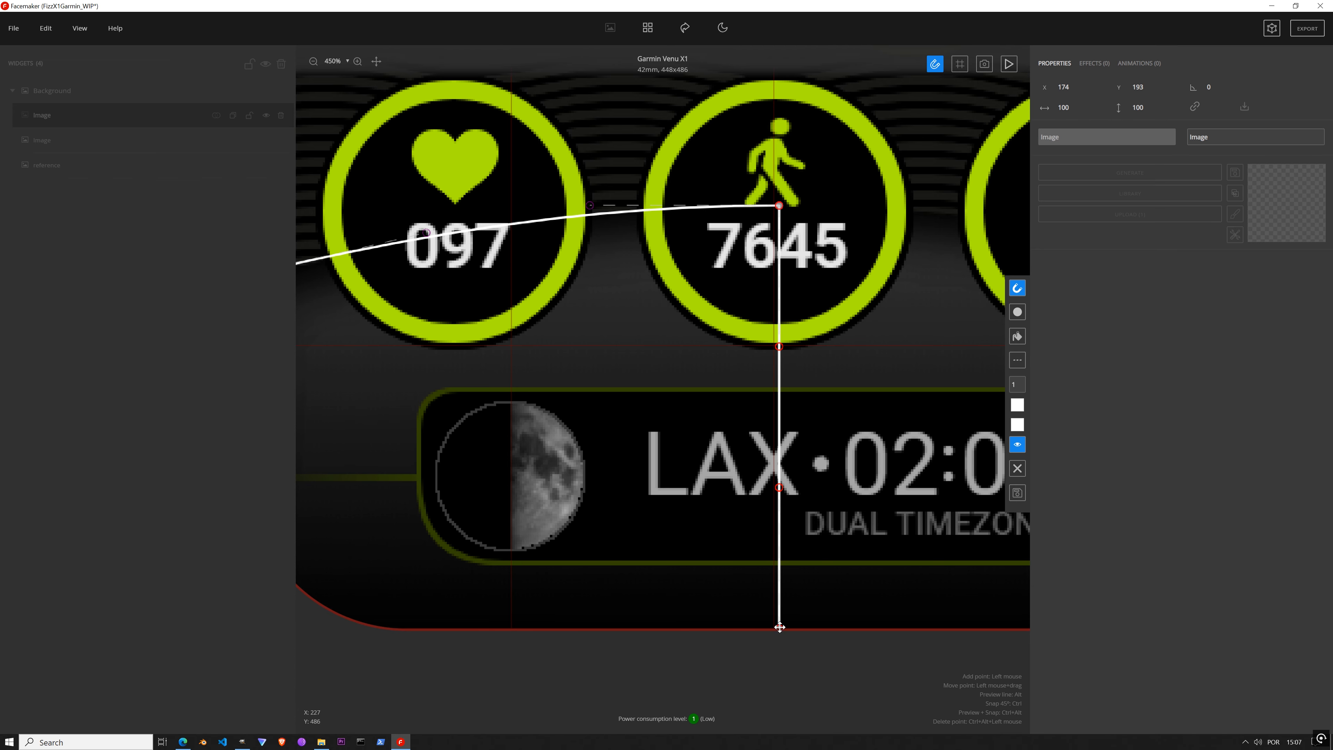
left_click_drag(603, 582, 705, 577)
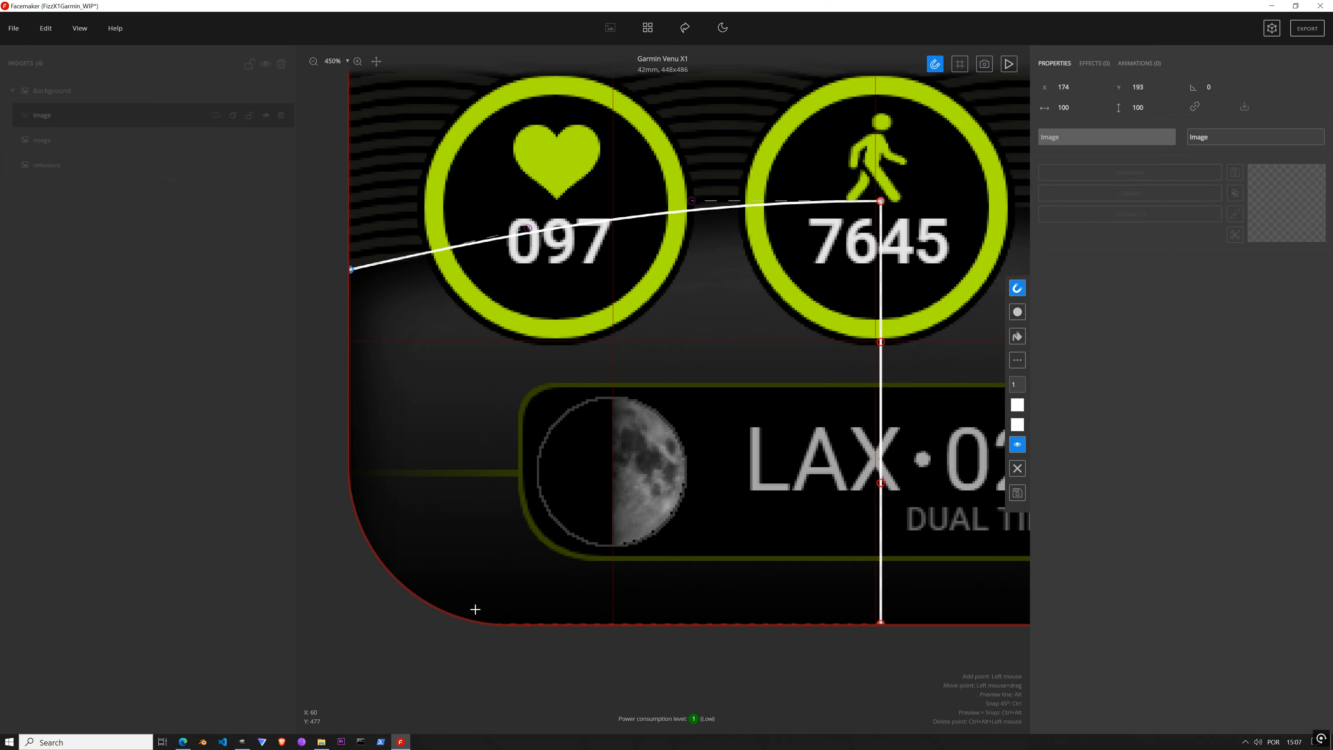
left_click(349, 621)
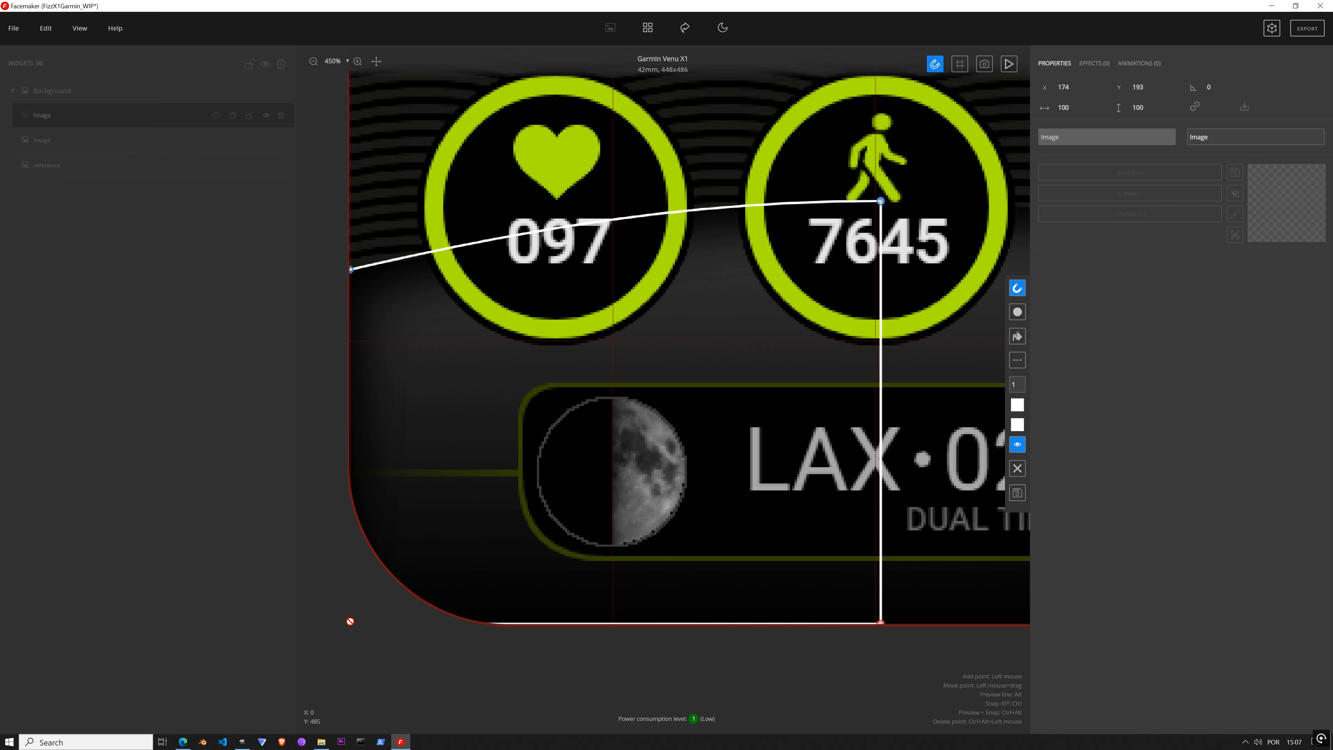
left_click(350, 286)
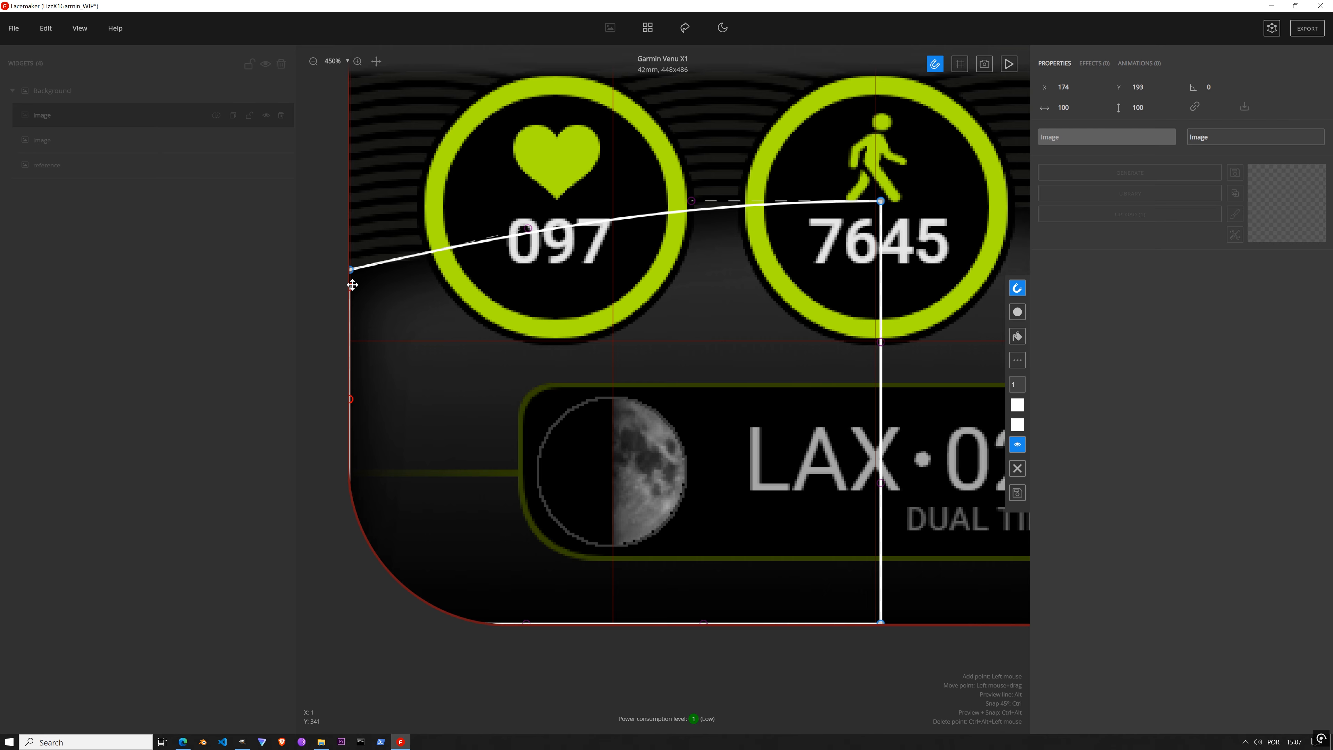
left_click_drag(352, 285, 351, 269)
Step: Fill the half-panel outline with white and save the vector drawing
left_click(1017, 338)
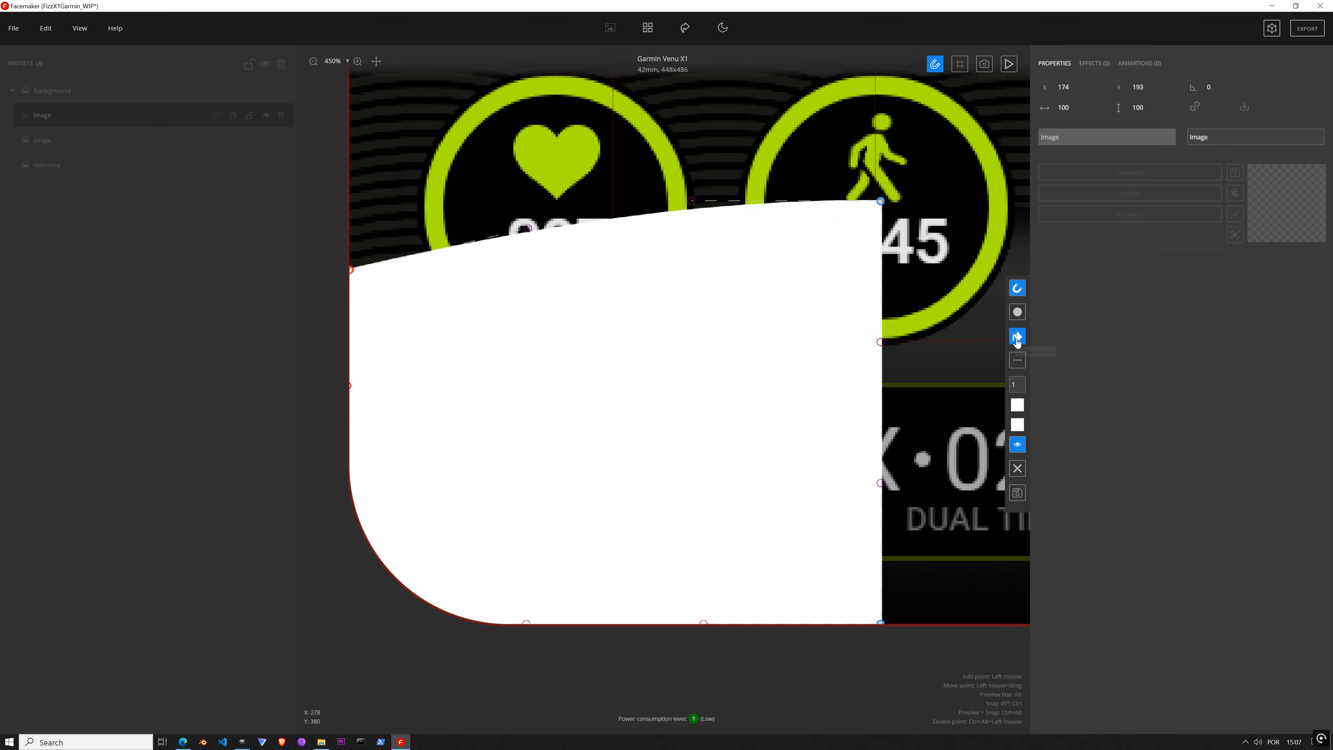
left_click(1018, 494)
scroll(792, 471, "down", 7)
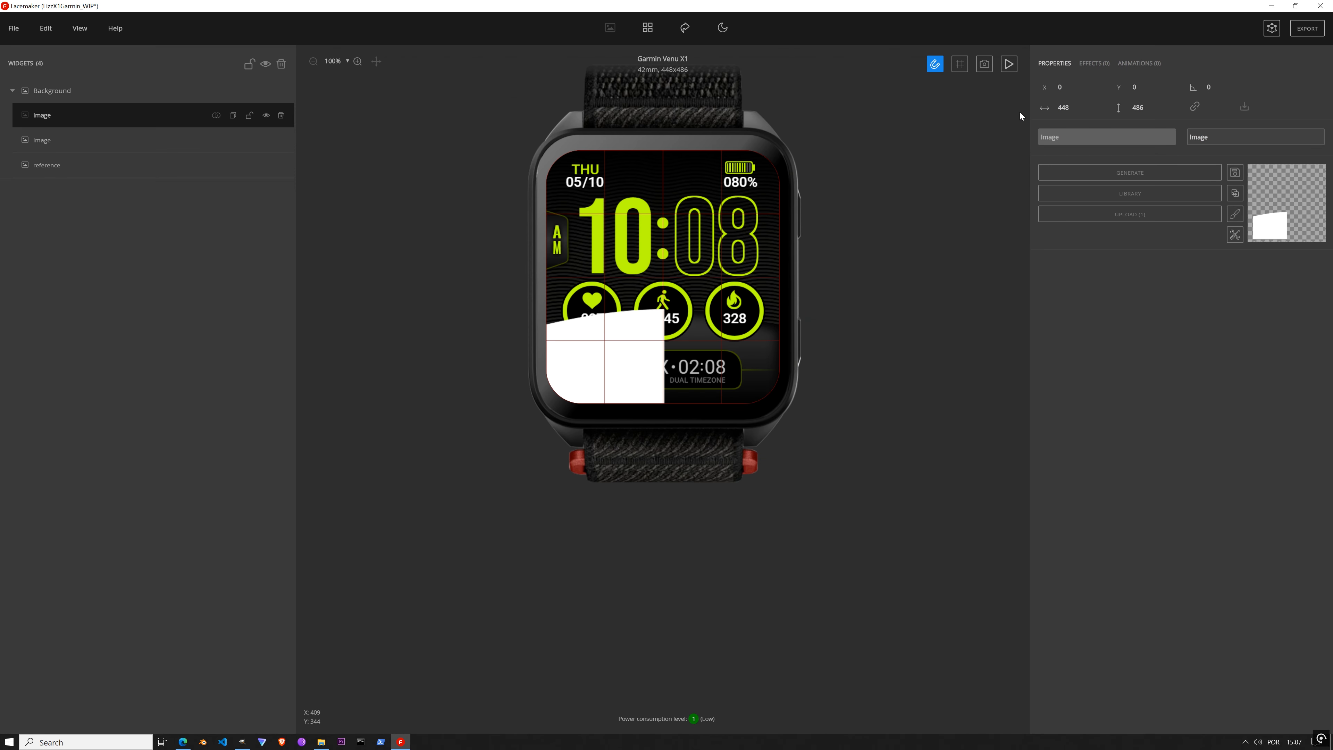
Step: Mirror the half panel horizontally with a Mirror effect and apply the effect permanently to the image
left_click(1084, 66)
left_click(1096, 83)
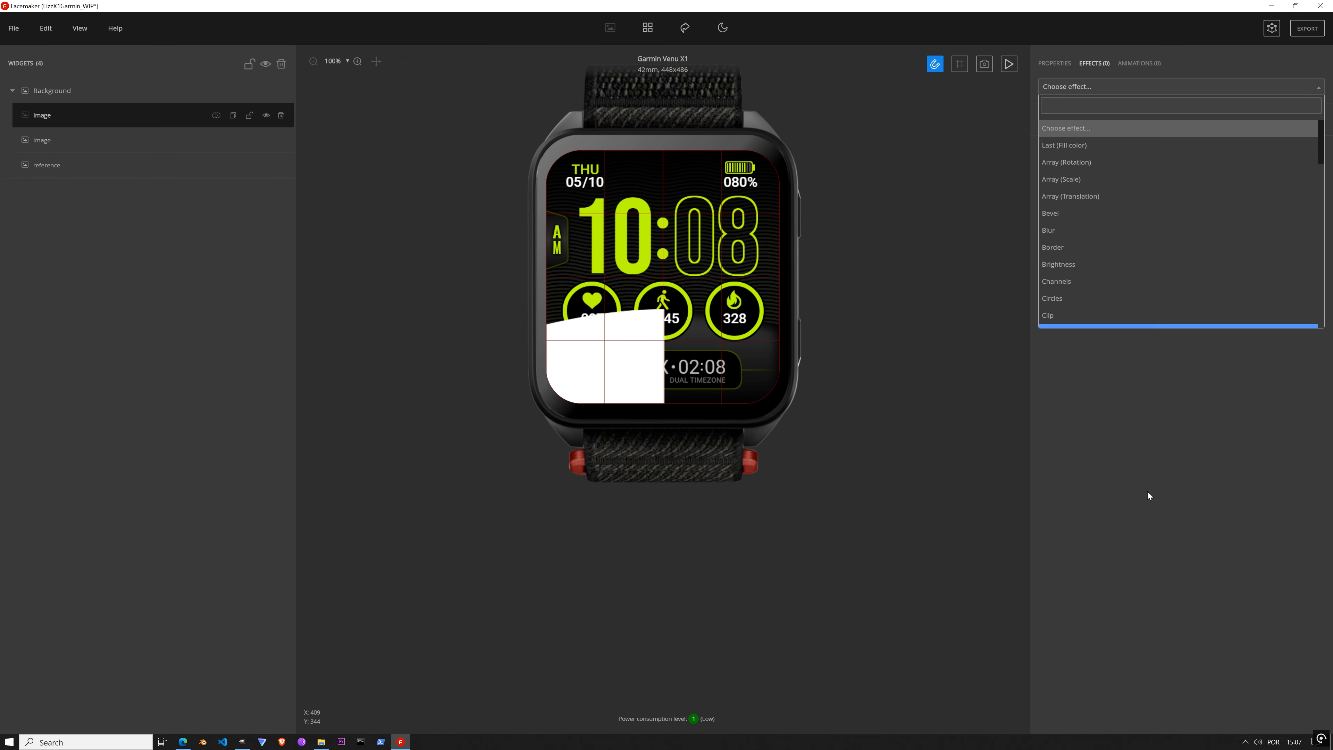
type("mirror")
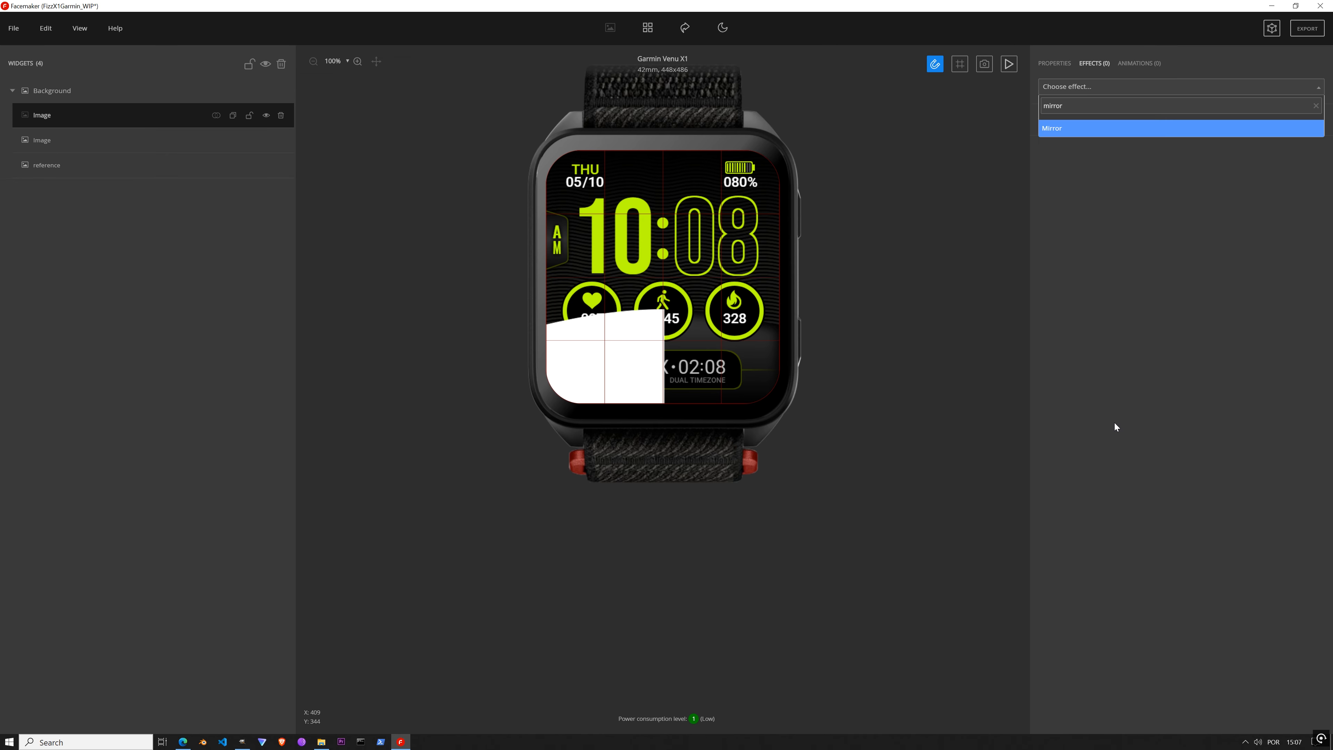
left_click(1056, 131)
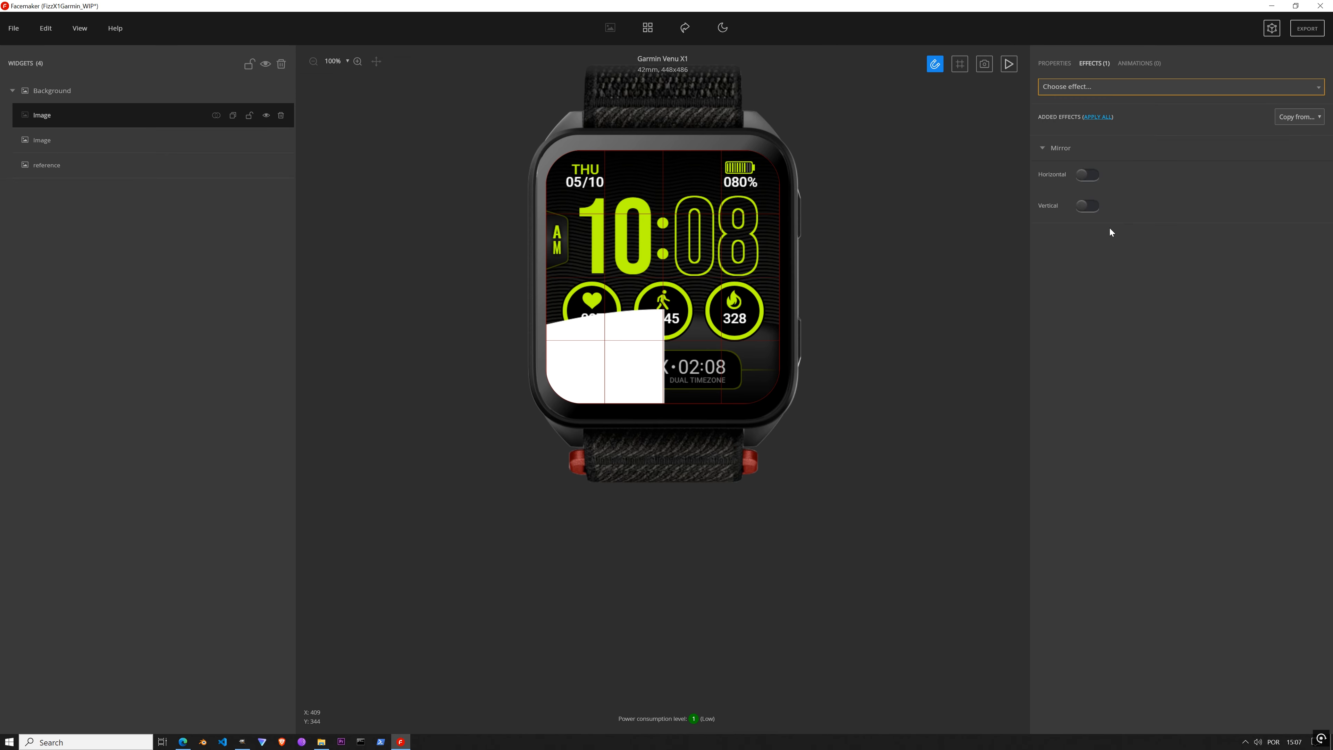
left_click(1087, 174)
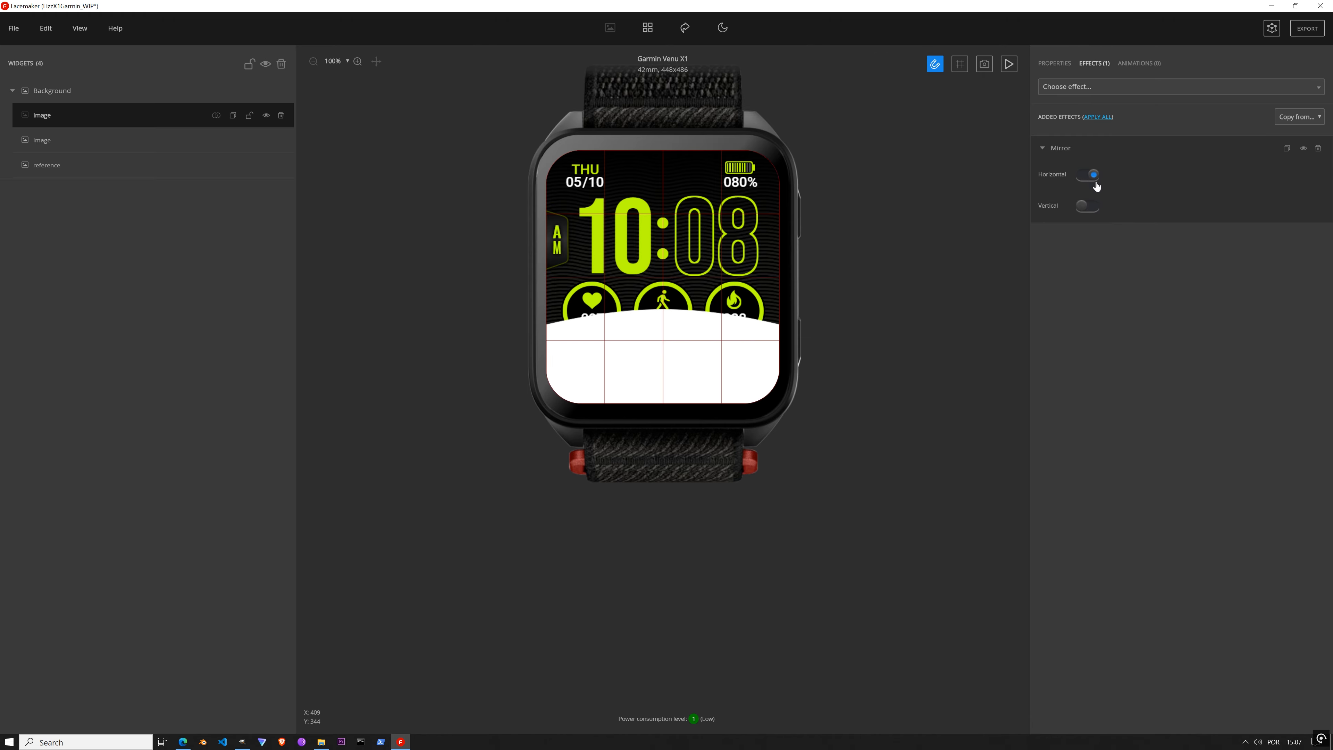
left_click(1097, 119)
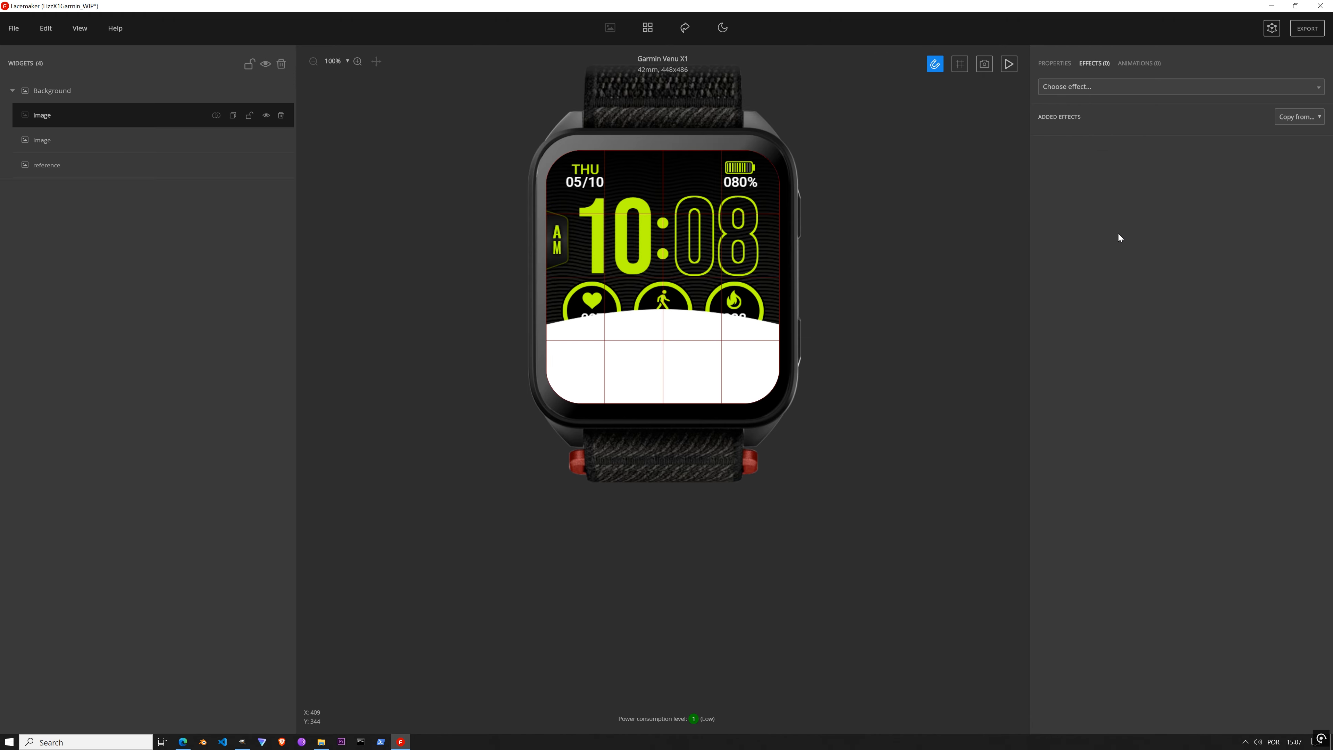
Step: Crop the mirrored panel image to the canvas and to its content
left_click(1056, 63)
left_click(1235, 235)
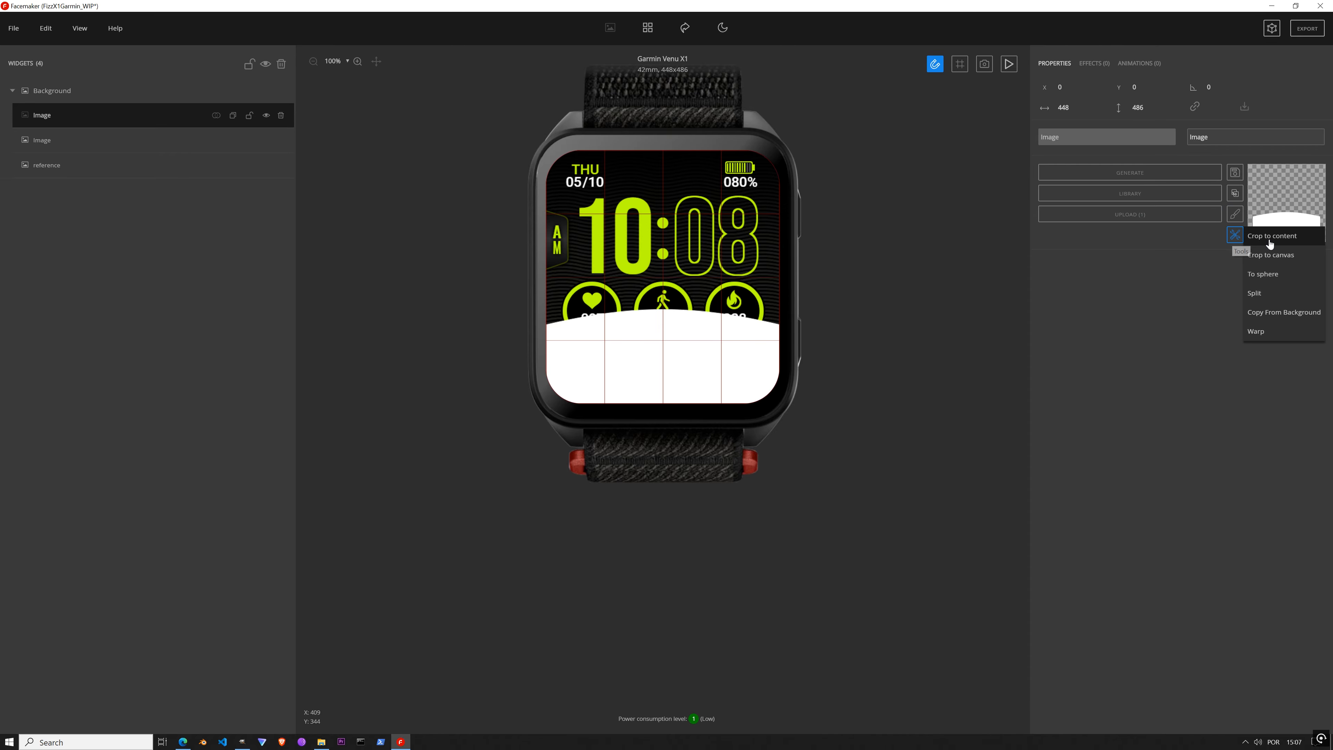
left_click(1260, 252)
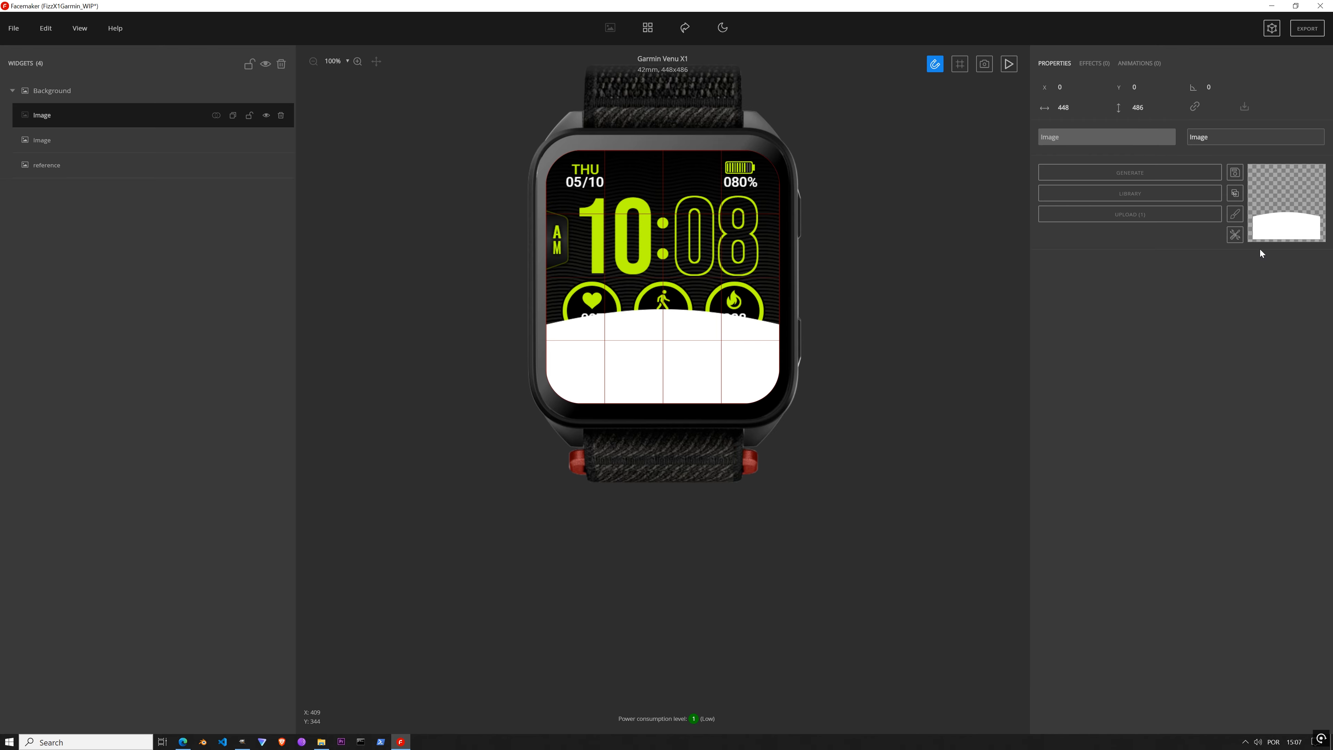
left_click(1234, 234)
left_click(1255, 243)
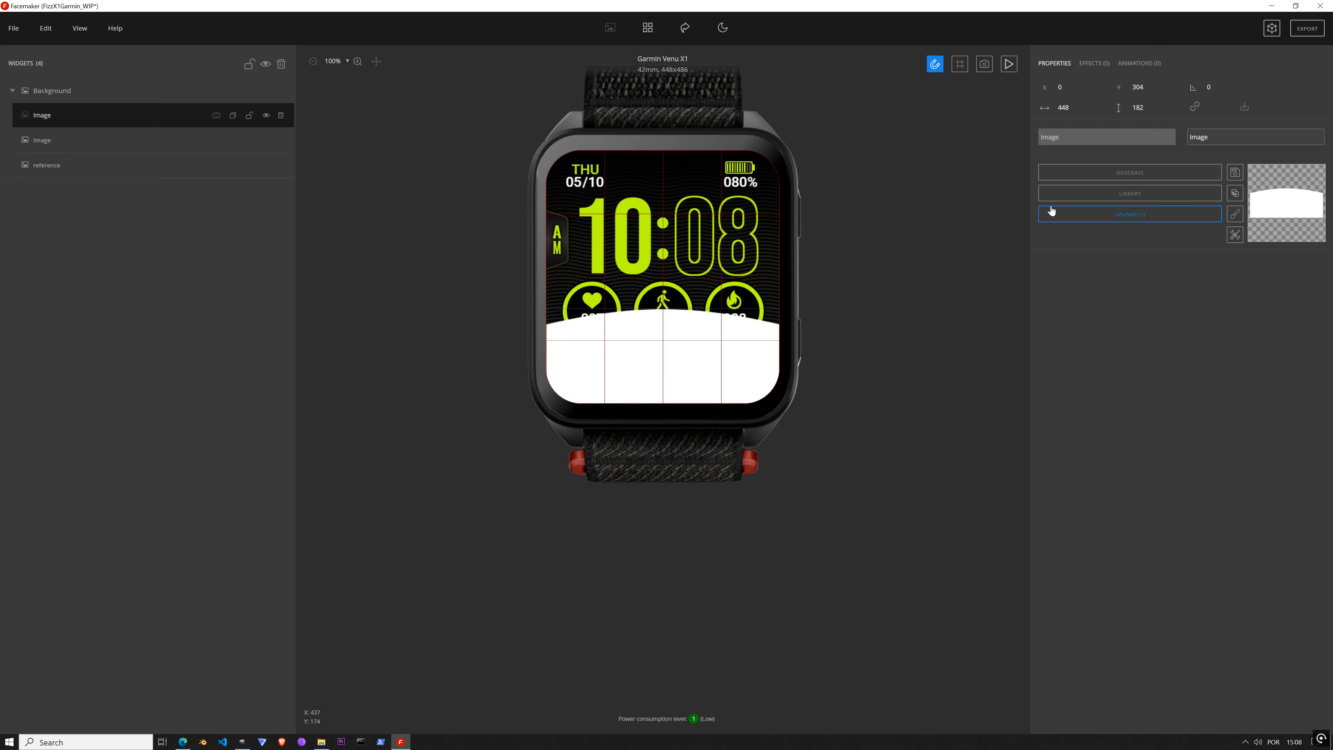
Step: Lock and hide the new panel Image widget so the reference shows beneath it
scroll(598, 330, "up", 4)
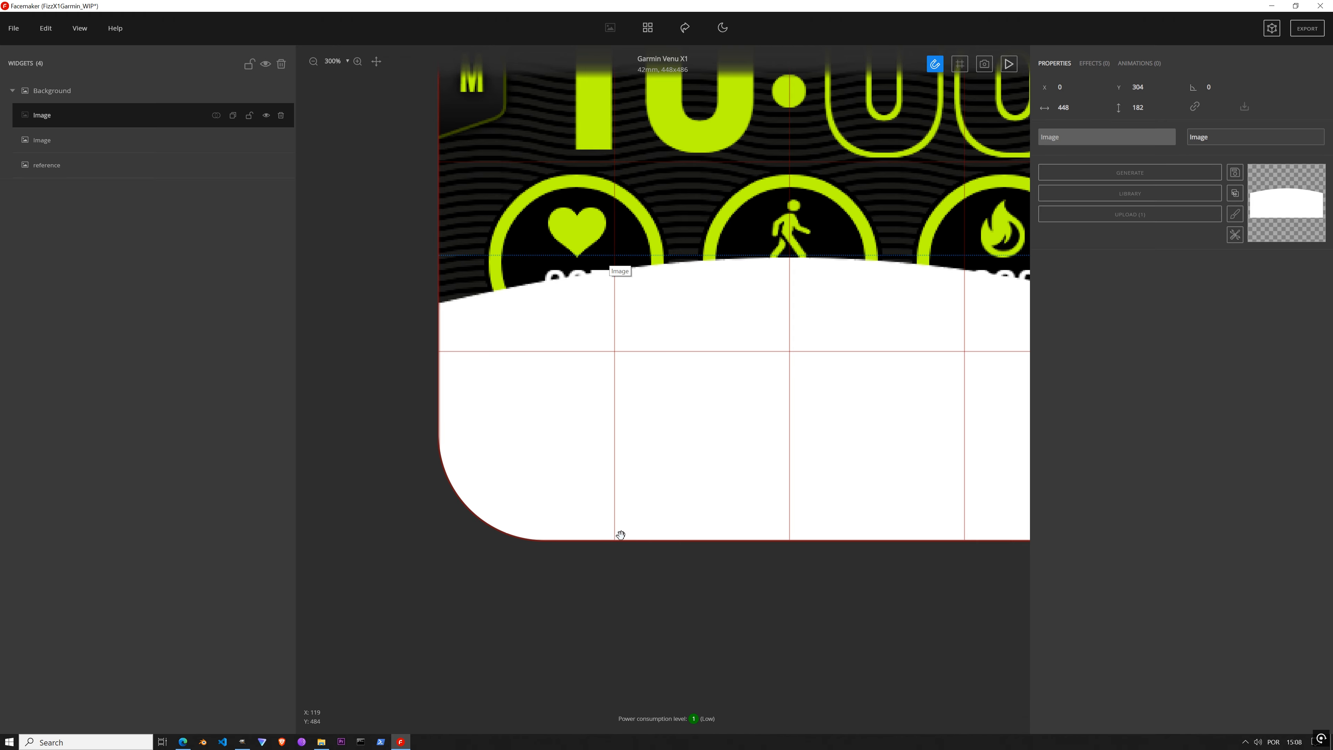
left_click(251, 120)
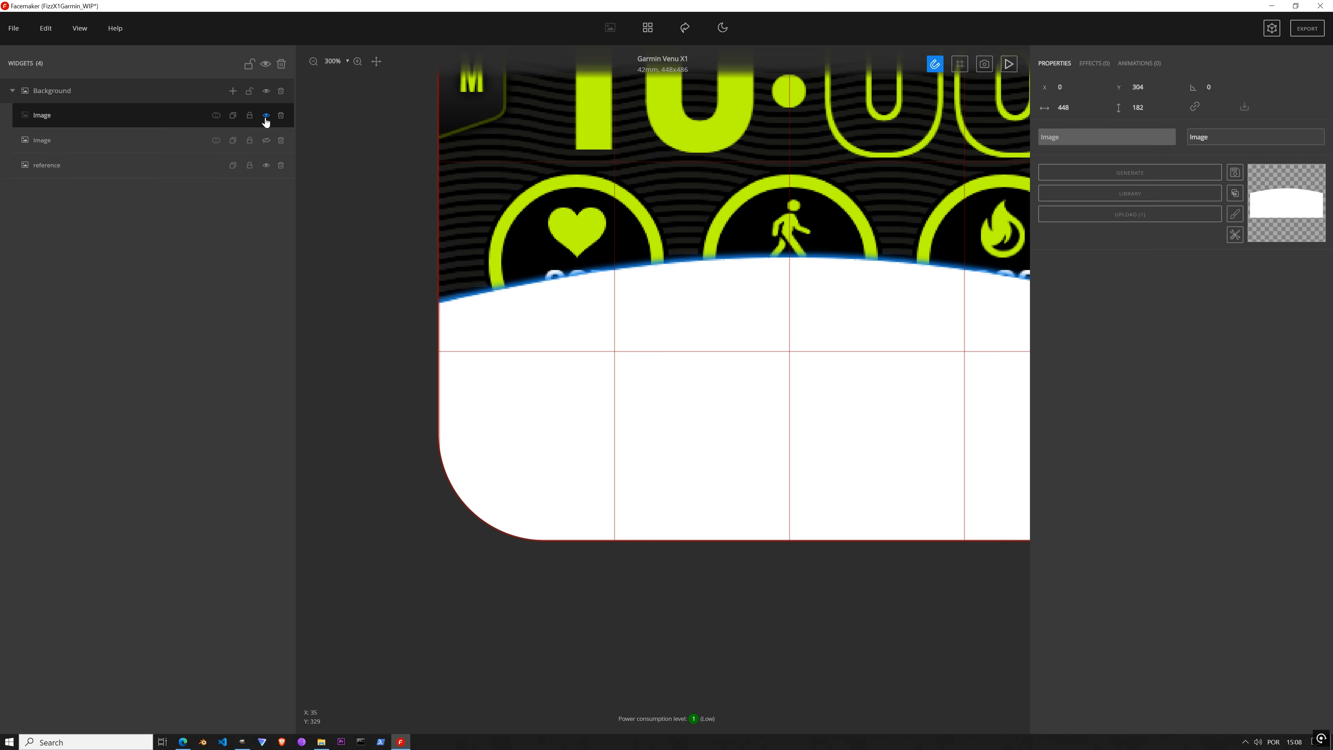
left_click(266, 118)
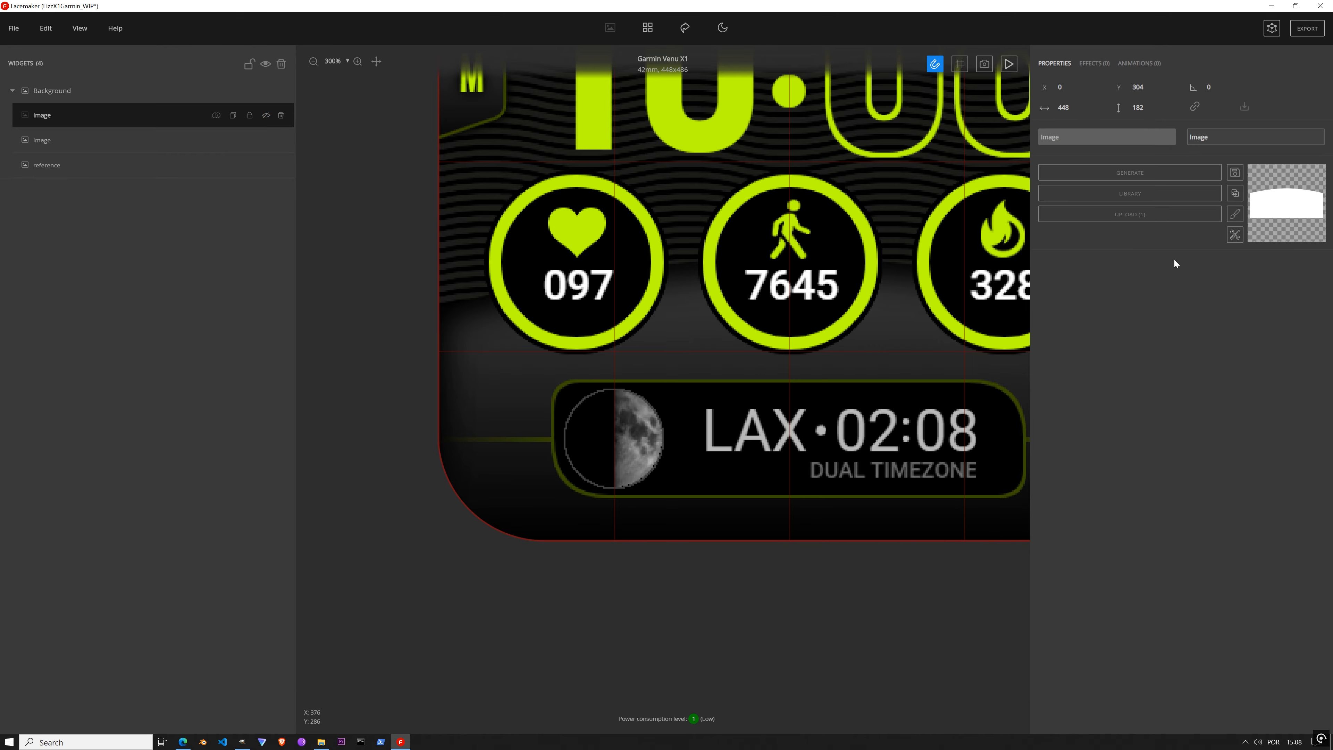
Step: Add a Gradient effect to the hidden panel Image widget
left_click(1101, 67)
left_click(1101, 87)
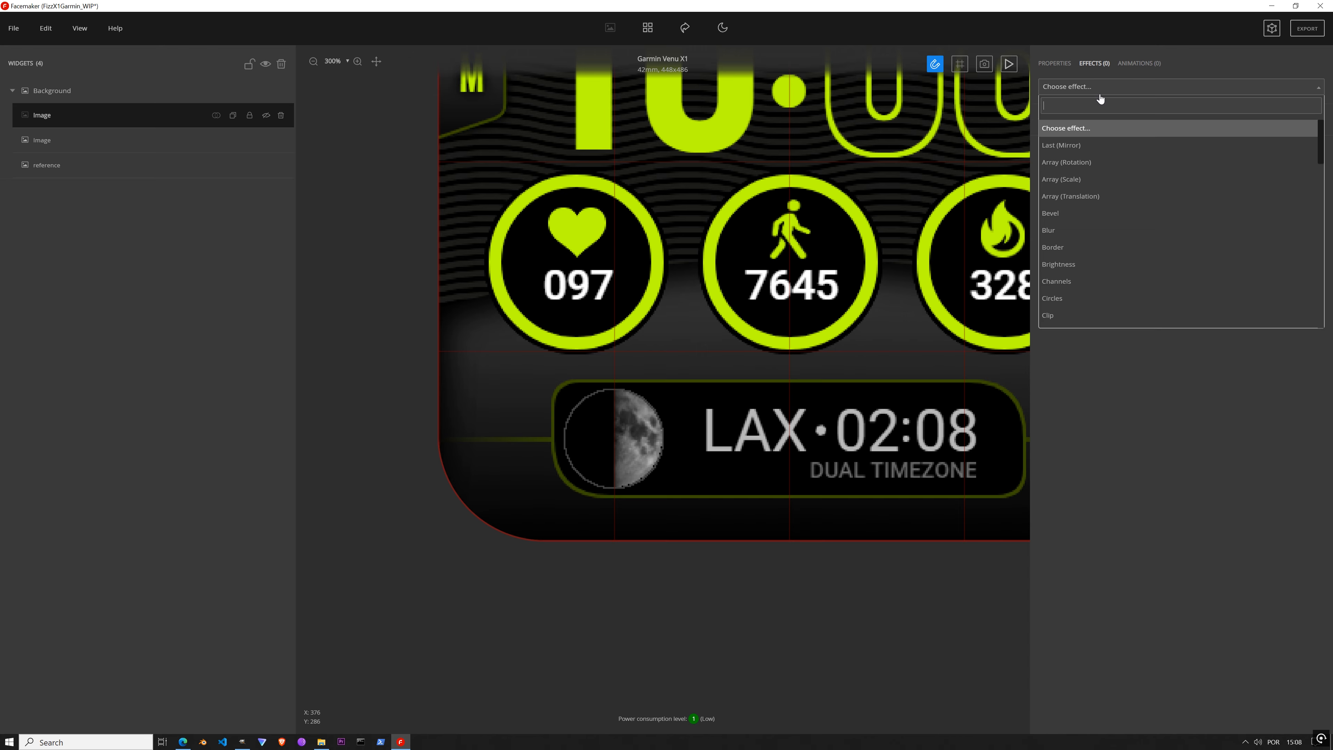
type("grad")
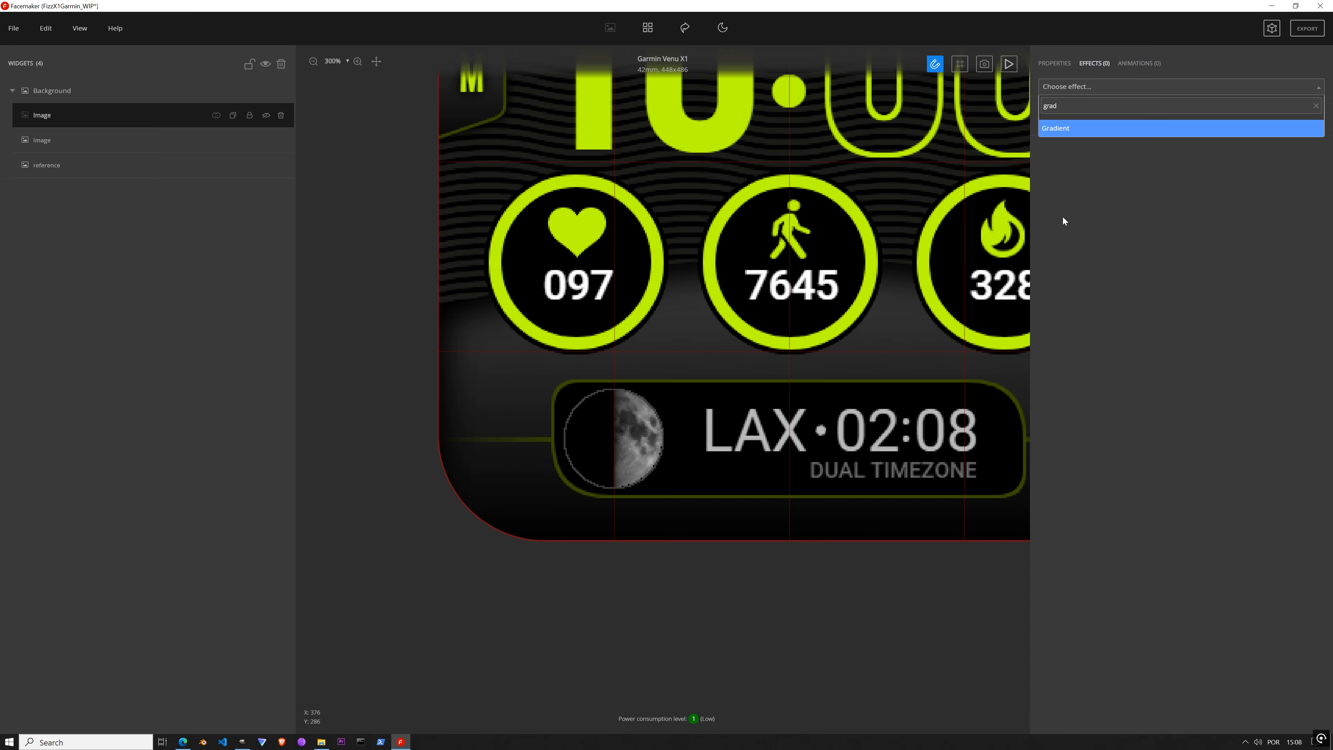
left_click(1080, 129)
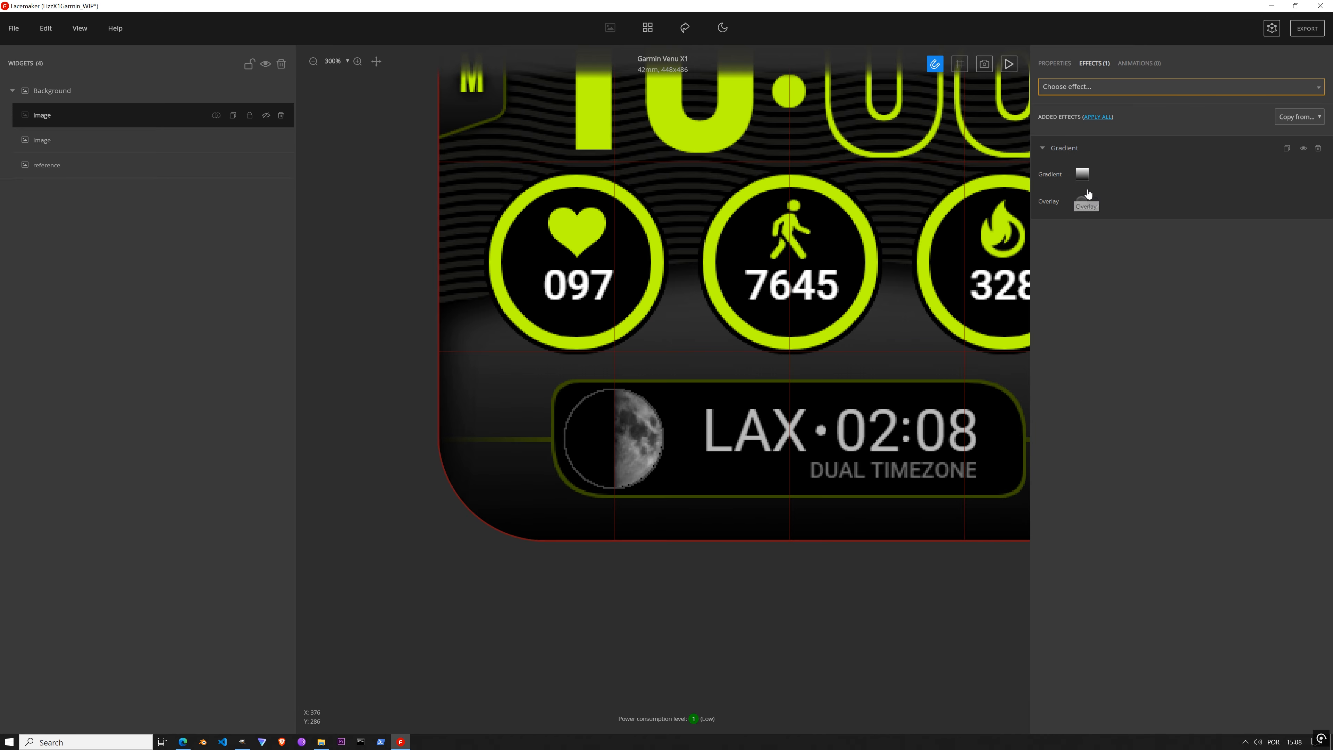
Step: Set the gradient's end colour to the near-black sampled from the reference below the dual timezone box
left_click(1083, 177)
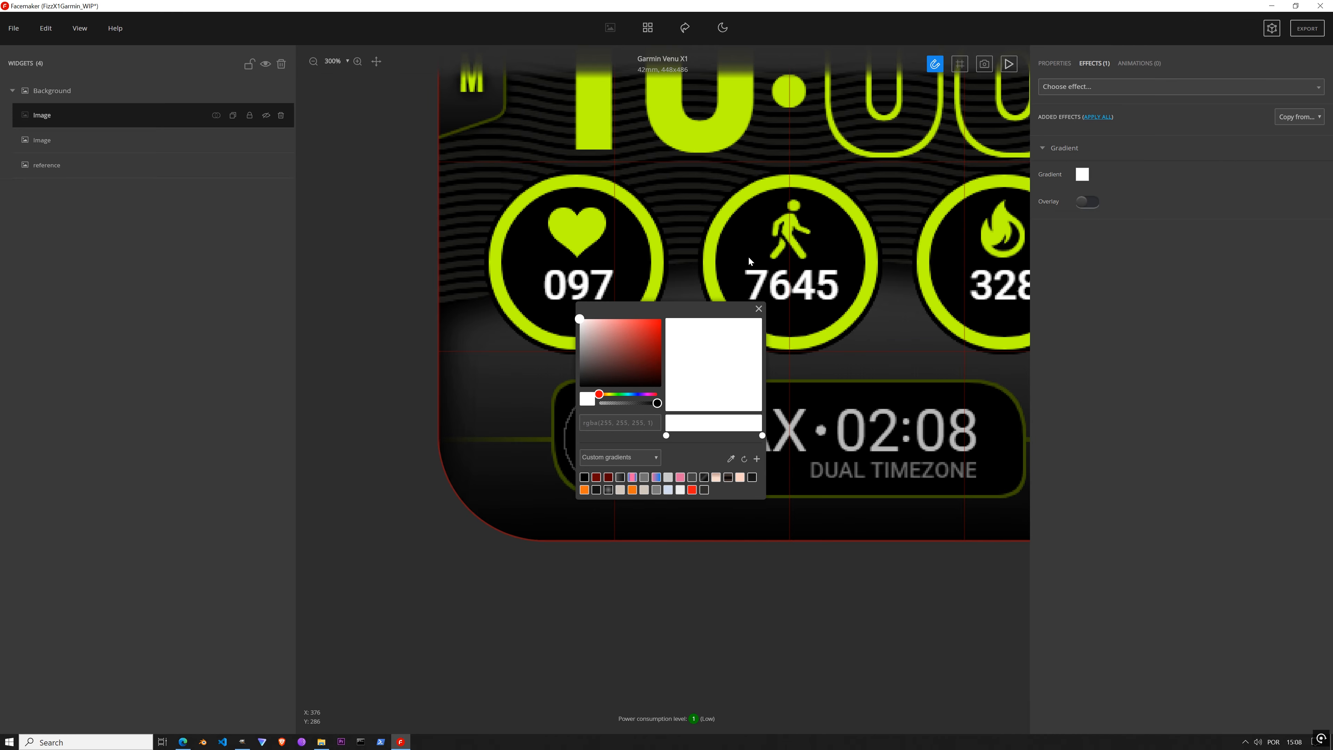
left_click_drag(698, 309, 364, 342)
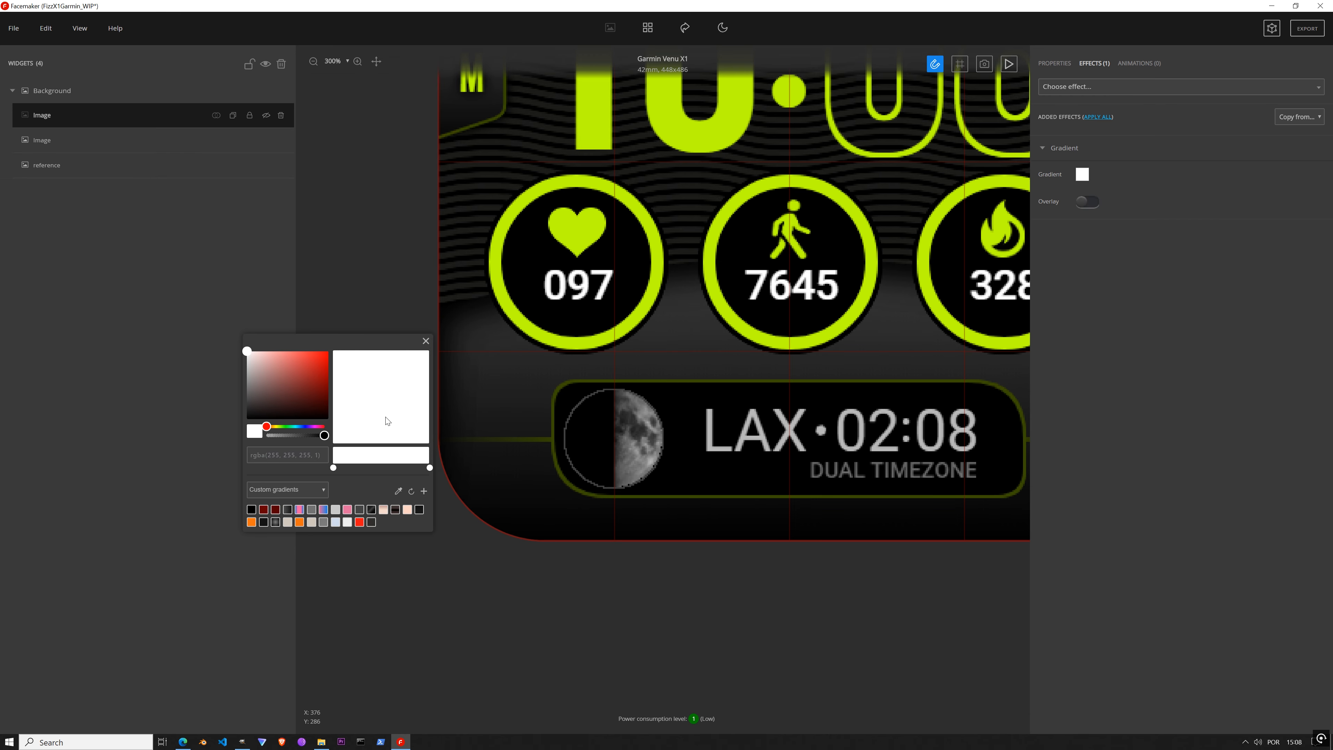
left_click(398, 496)
left_click(717, 526)
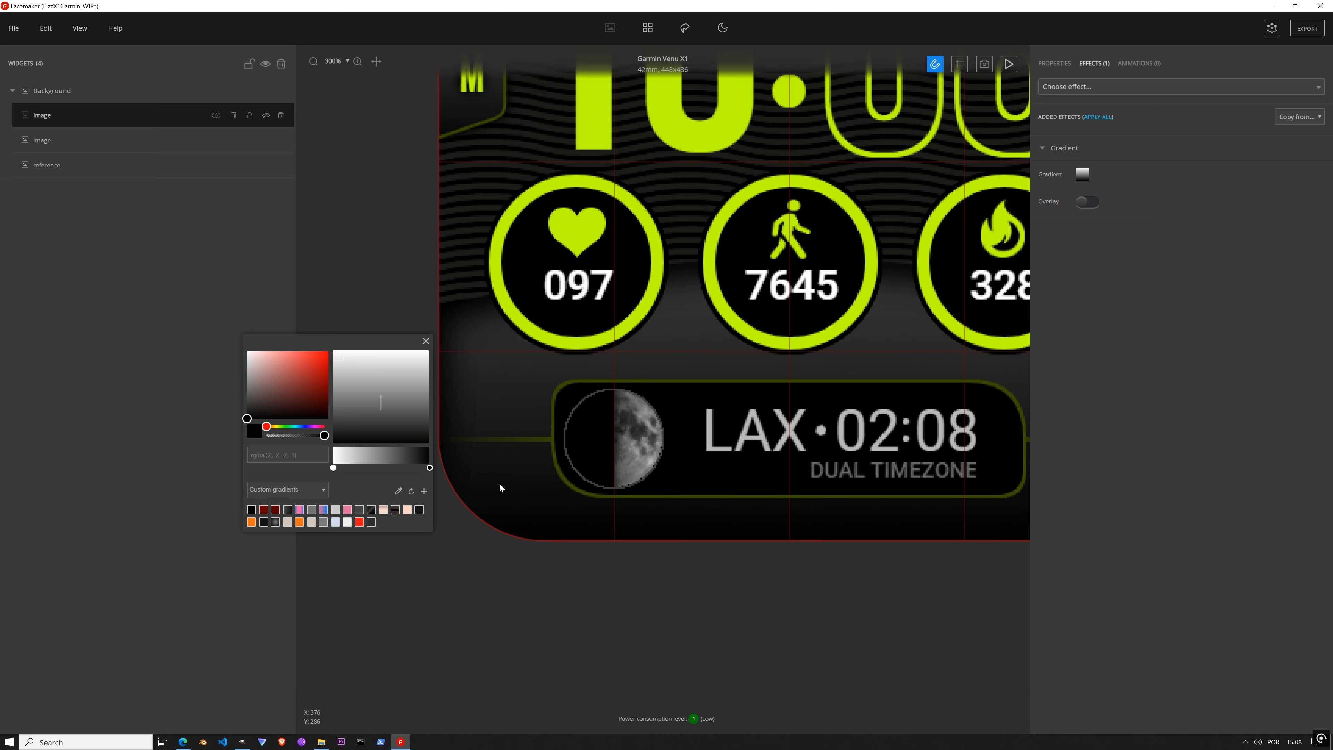
Step: Set the gradient's start colour to a dark grey sampled from the reference's lower panel
left_click(332, 467)
left_click(398, 490)
left_click(451, 466)
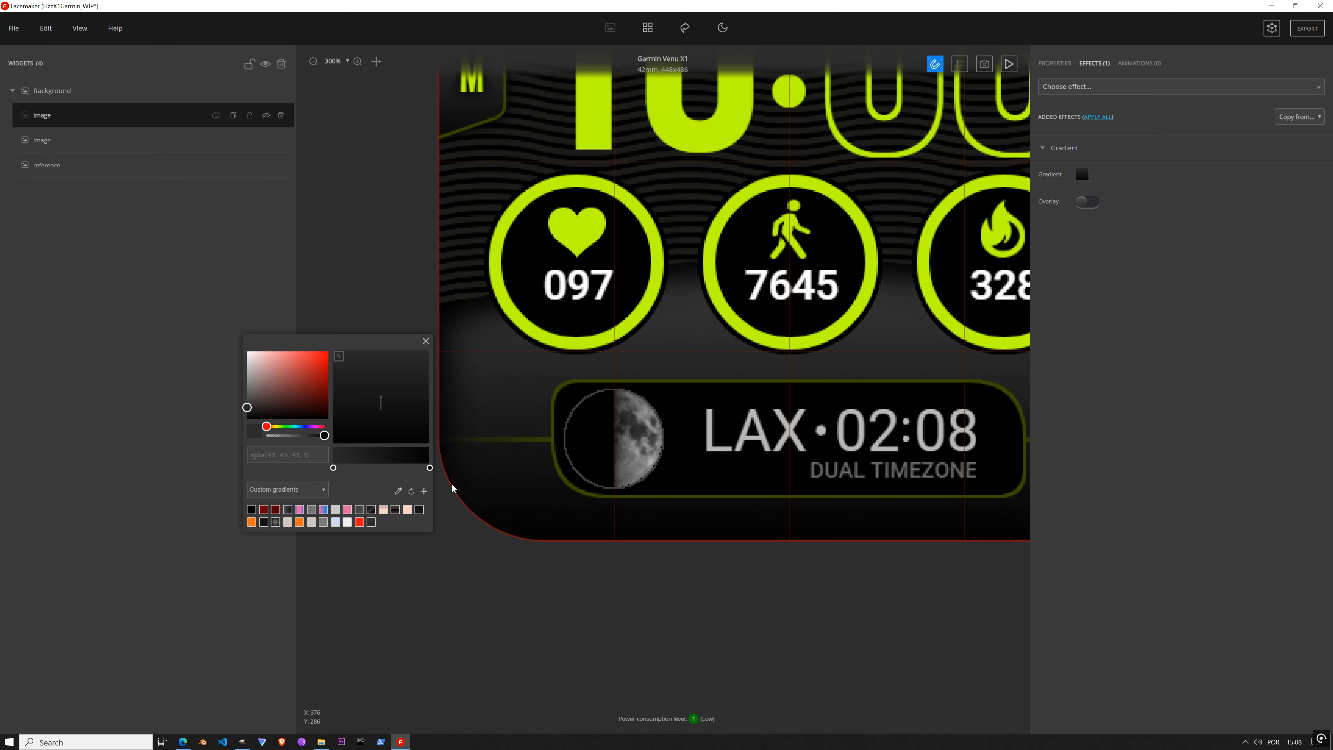
left_click(398, 490)
left_click(426, 342)
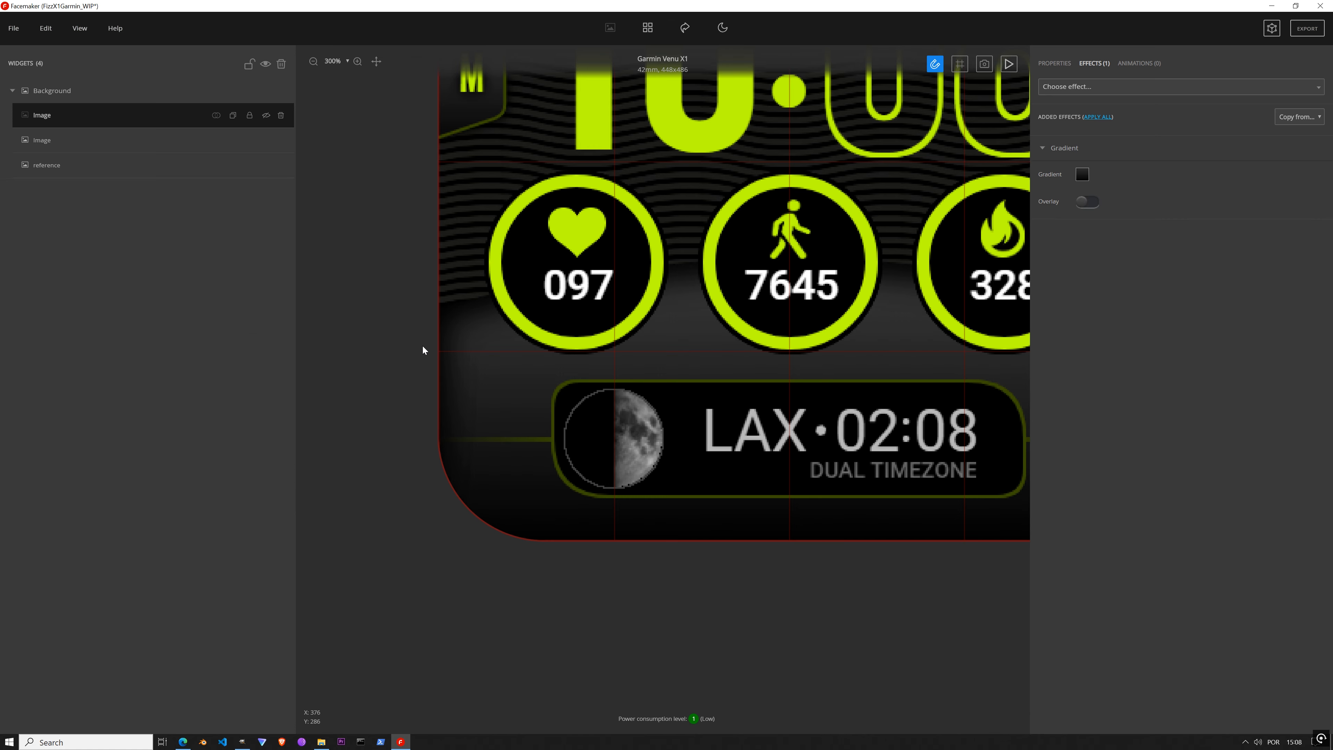
Step: Show the panel and wave-pattern Image widgets in place of the reference and turn off the guidelines
left_click(266, 115)
scroll(626, 238, "down", 2)
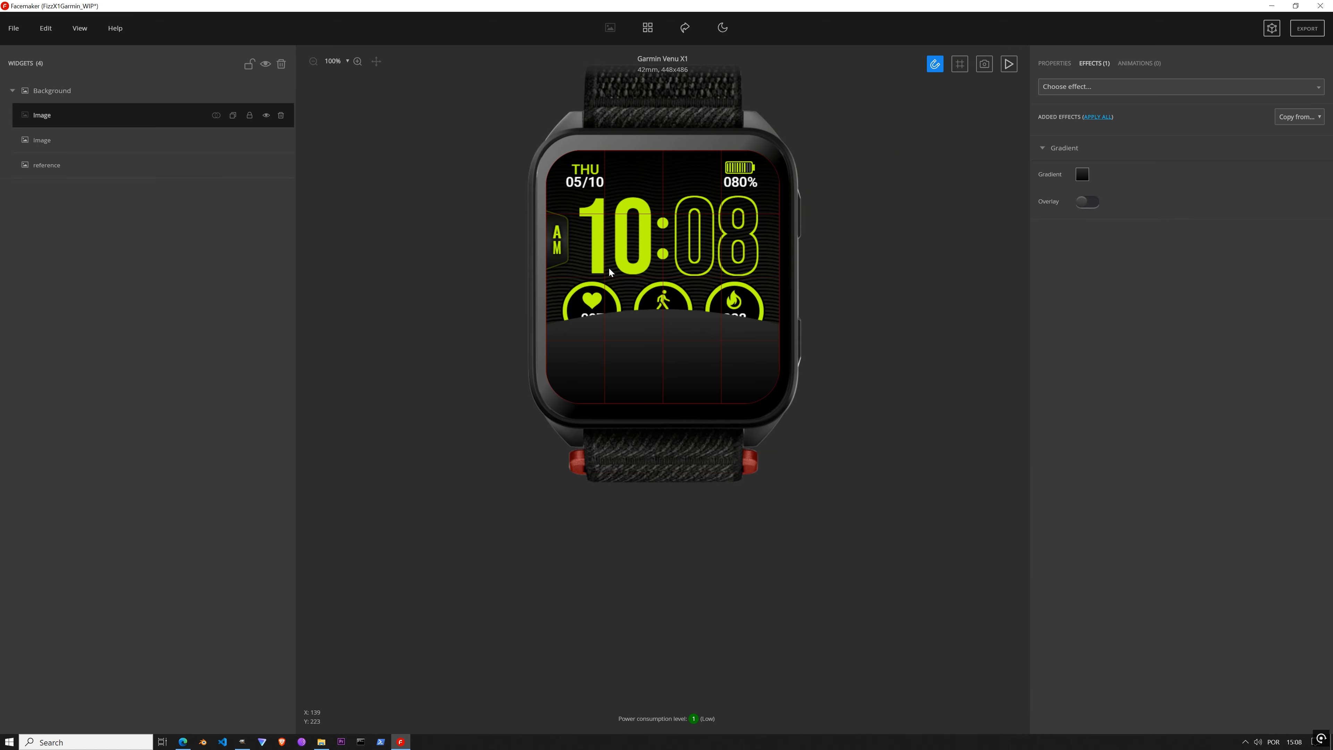
left_click(266, 141)
left_click(266, 166)
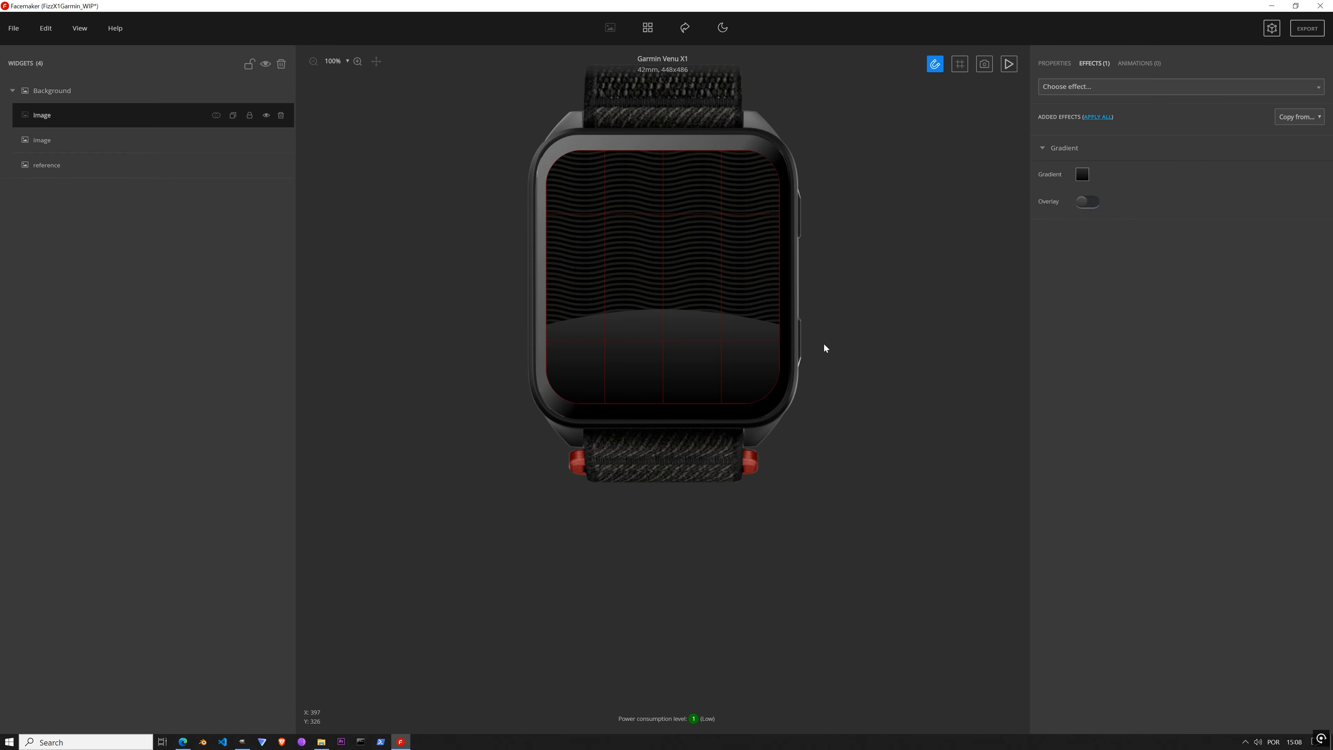
left_click(82, 31)
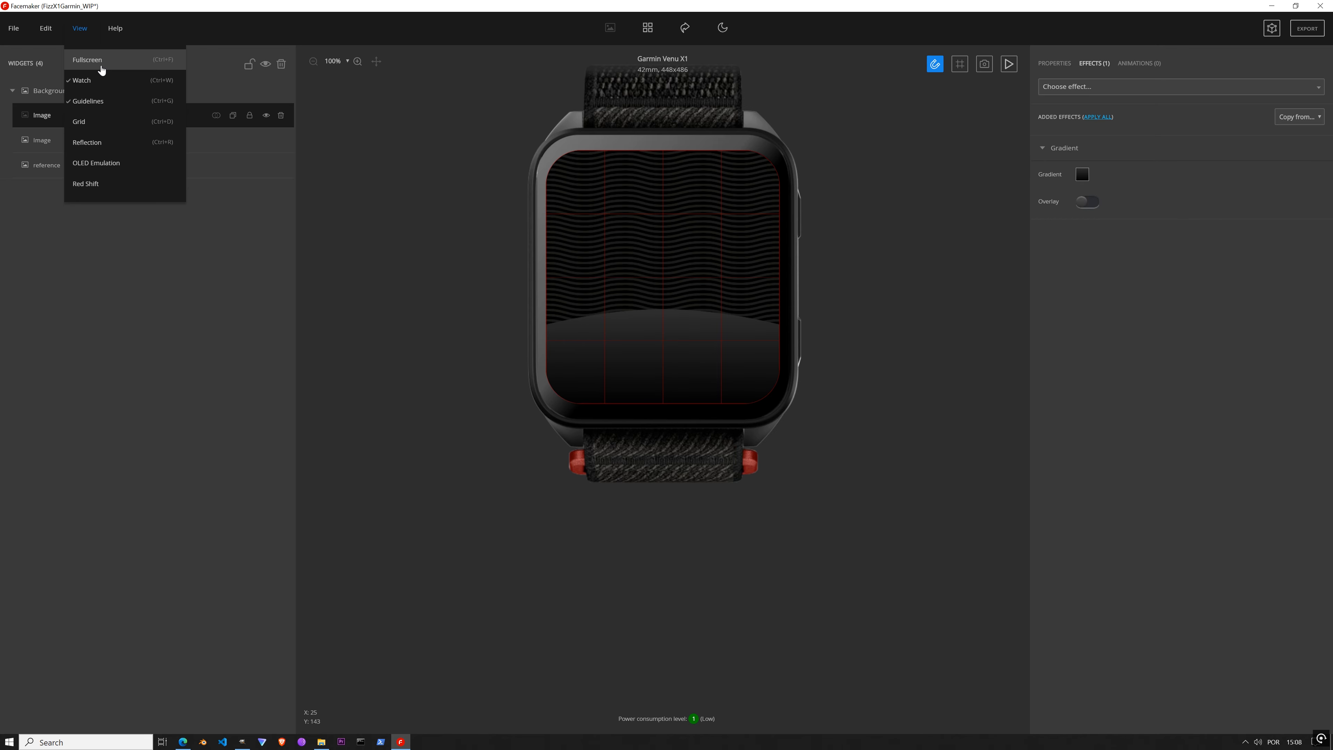
left_click(108, 102)
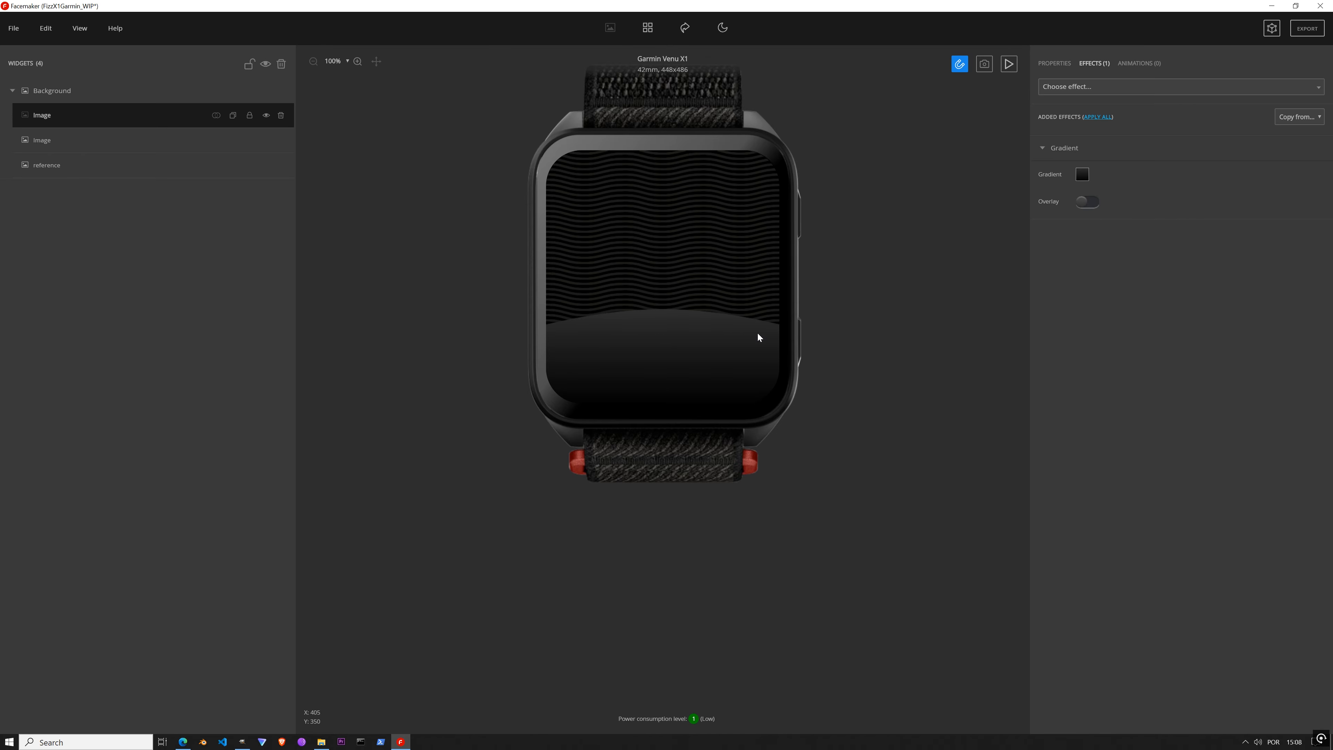
Step: Add an Inner Shadow effect to the lower panel Image widget
scroll(704, 322, "up", 2)
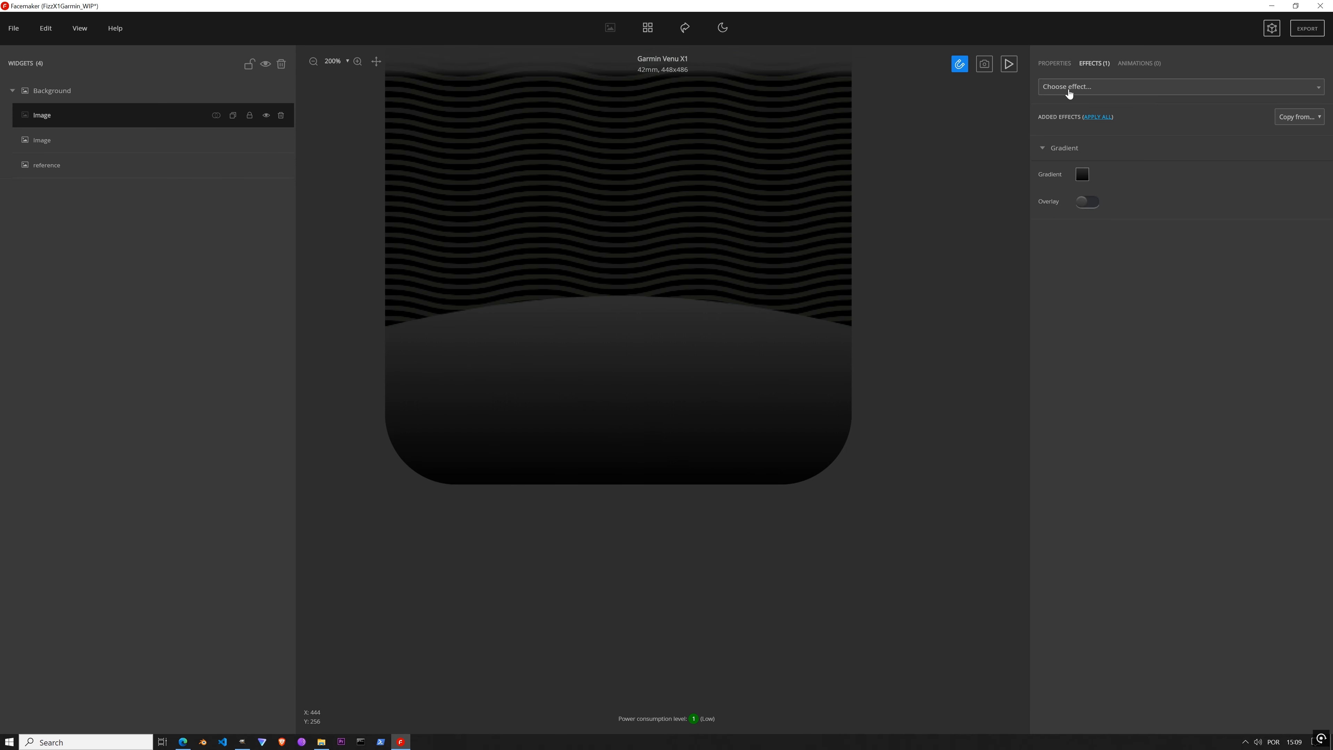
left_click(1069, 89)
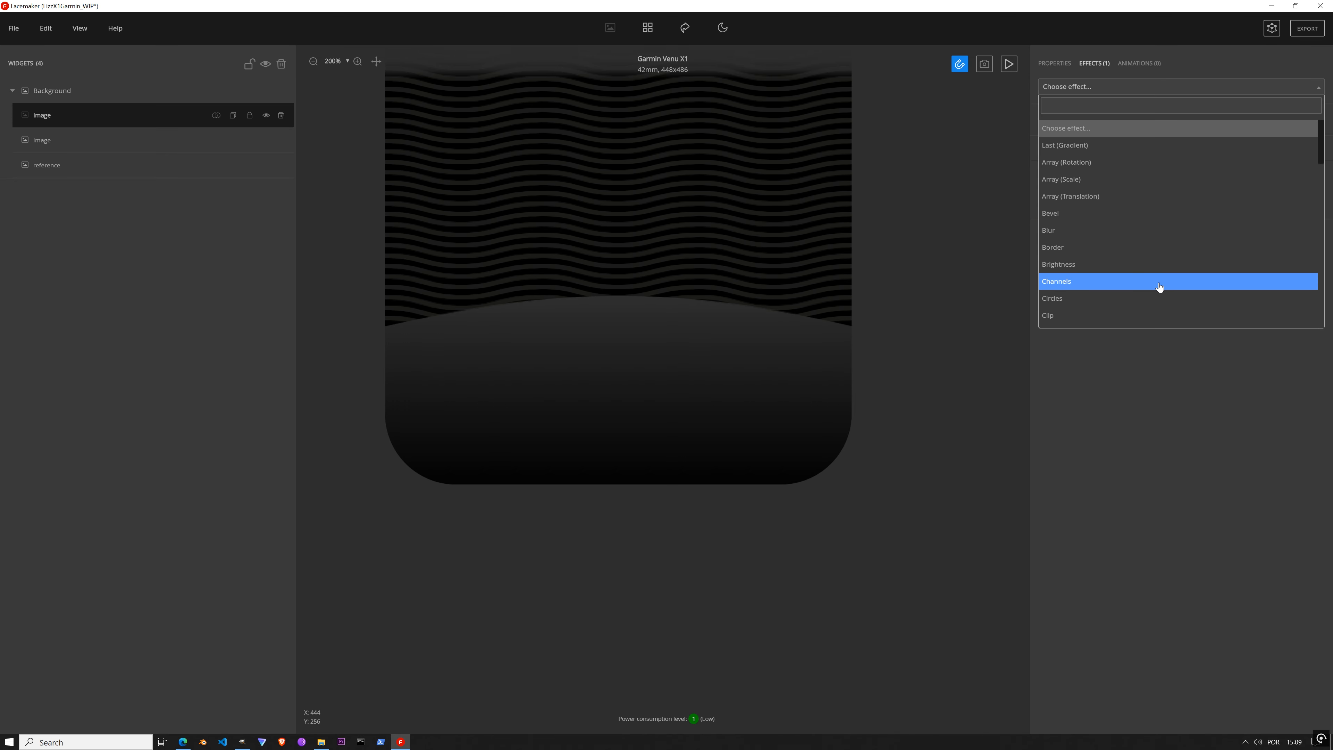
type("inner")
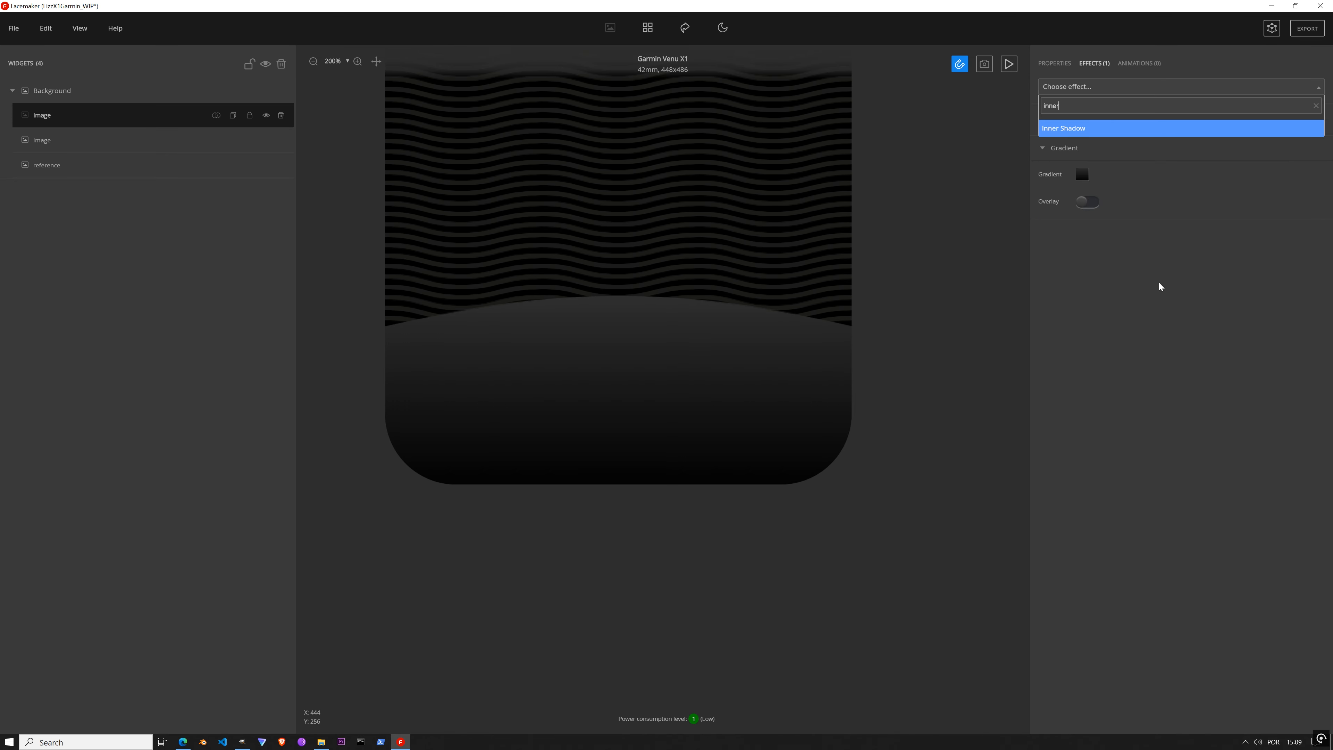
left_click(1102, 129)
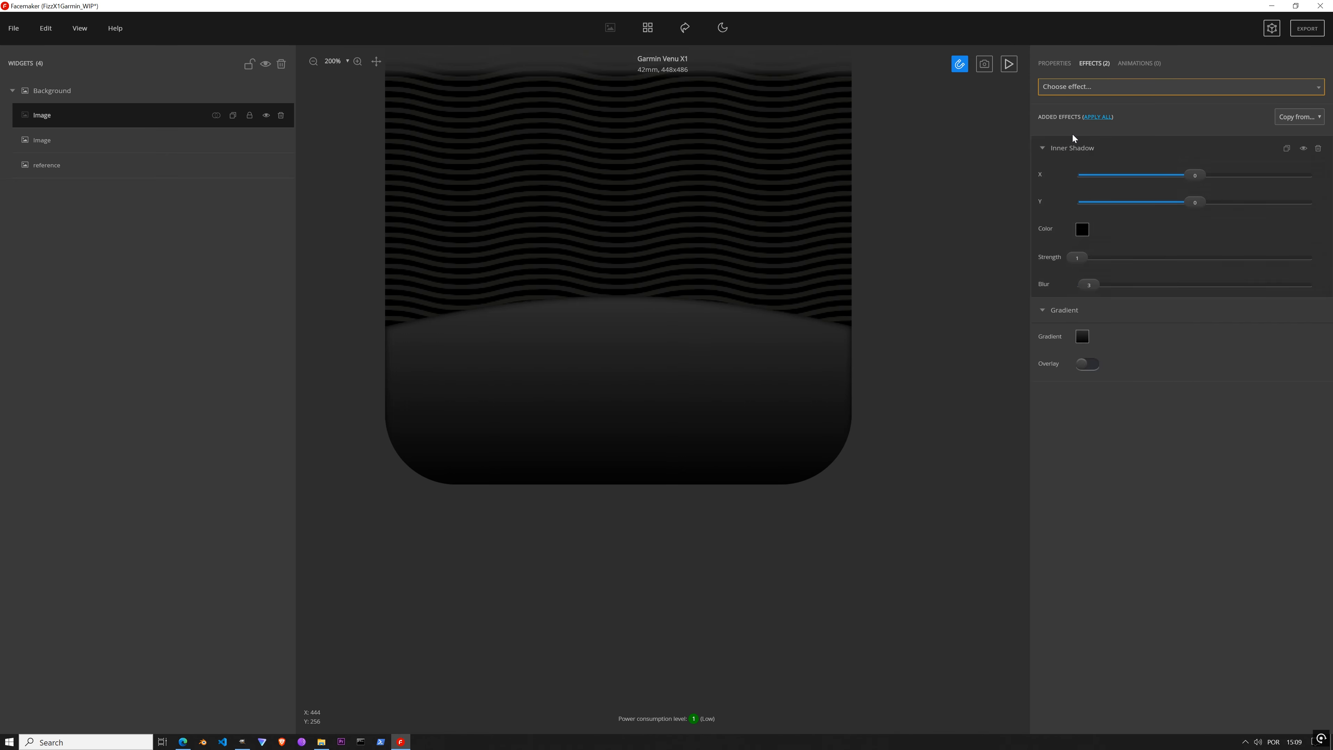
Step: Set the panel's inner shadow to Y 7, strength 2 and blur 8
scroll(538, 312, "up", 2)
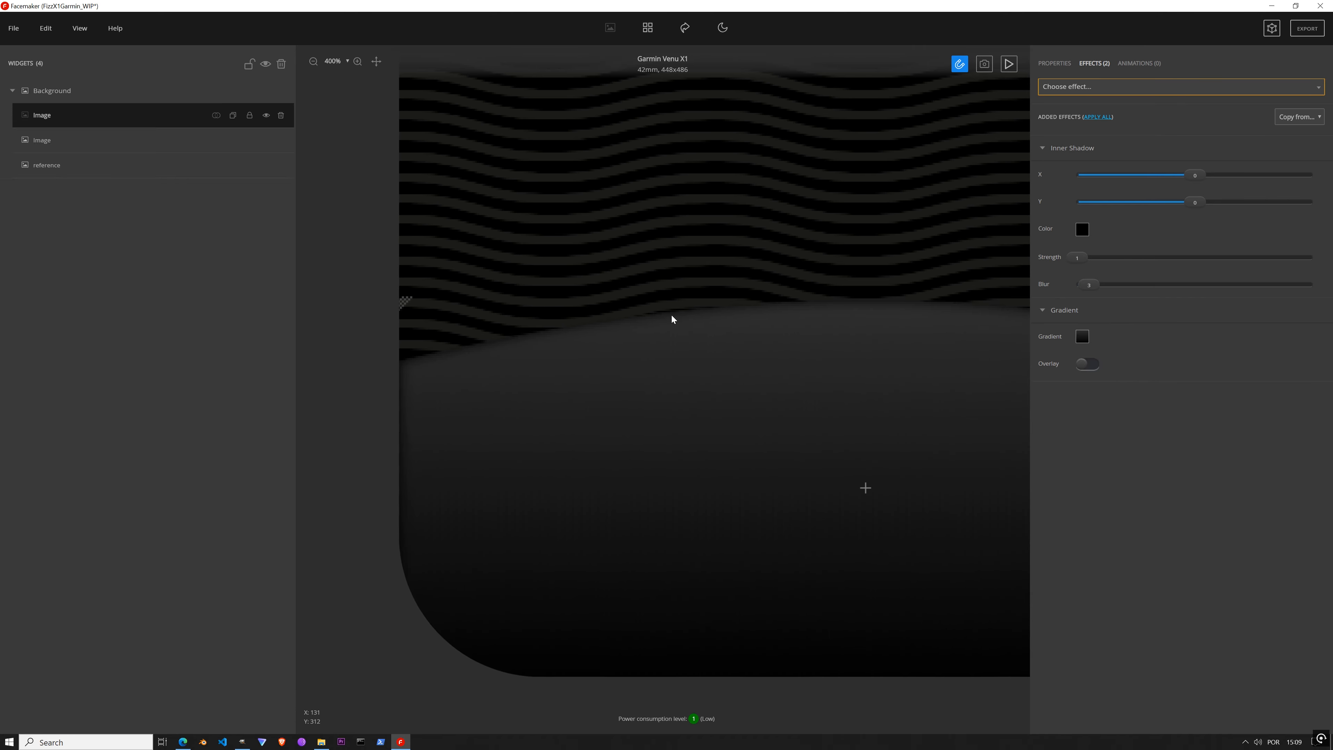
scroll(671, 320, "down", 2)
left_click_drag(1078, 257, 1174, 273)
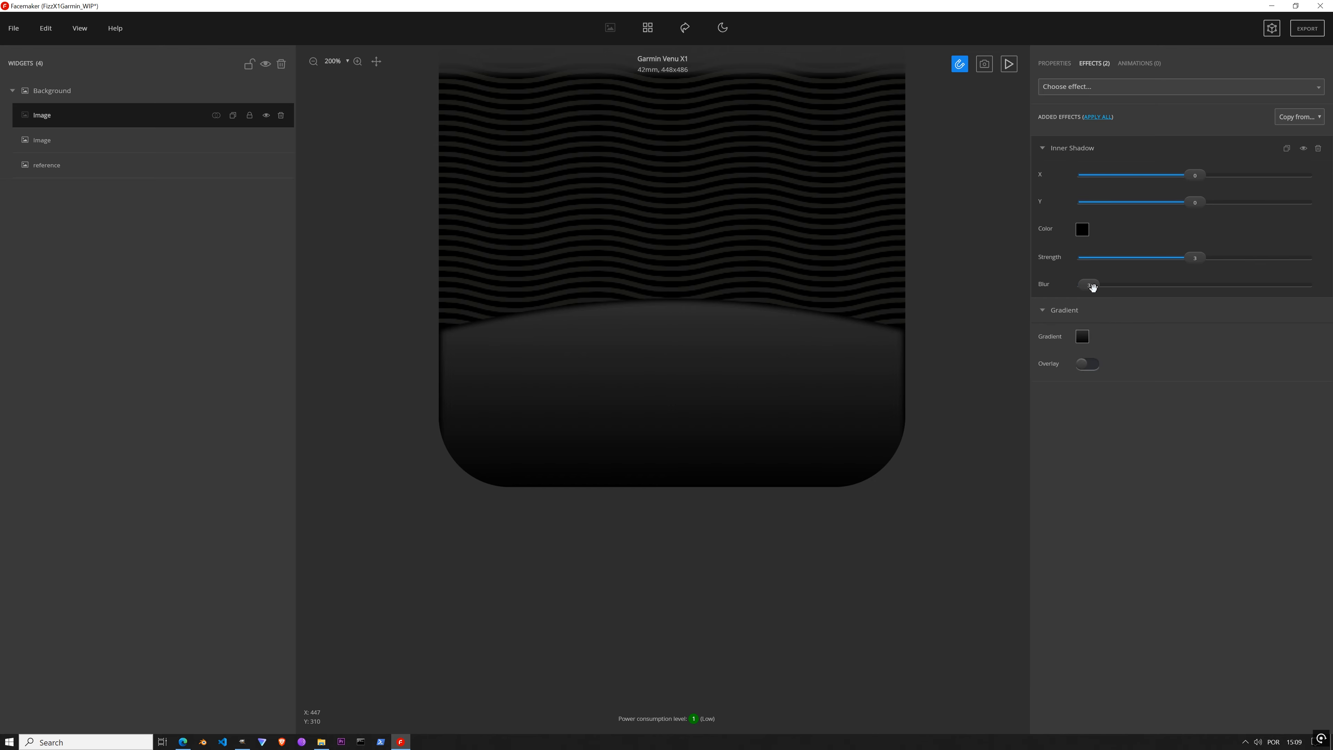
left_click_drag(1096, 287, 1114, 301)
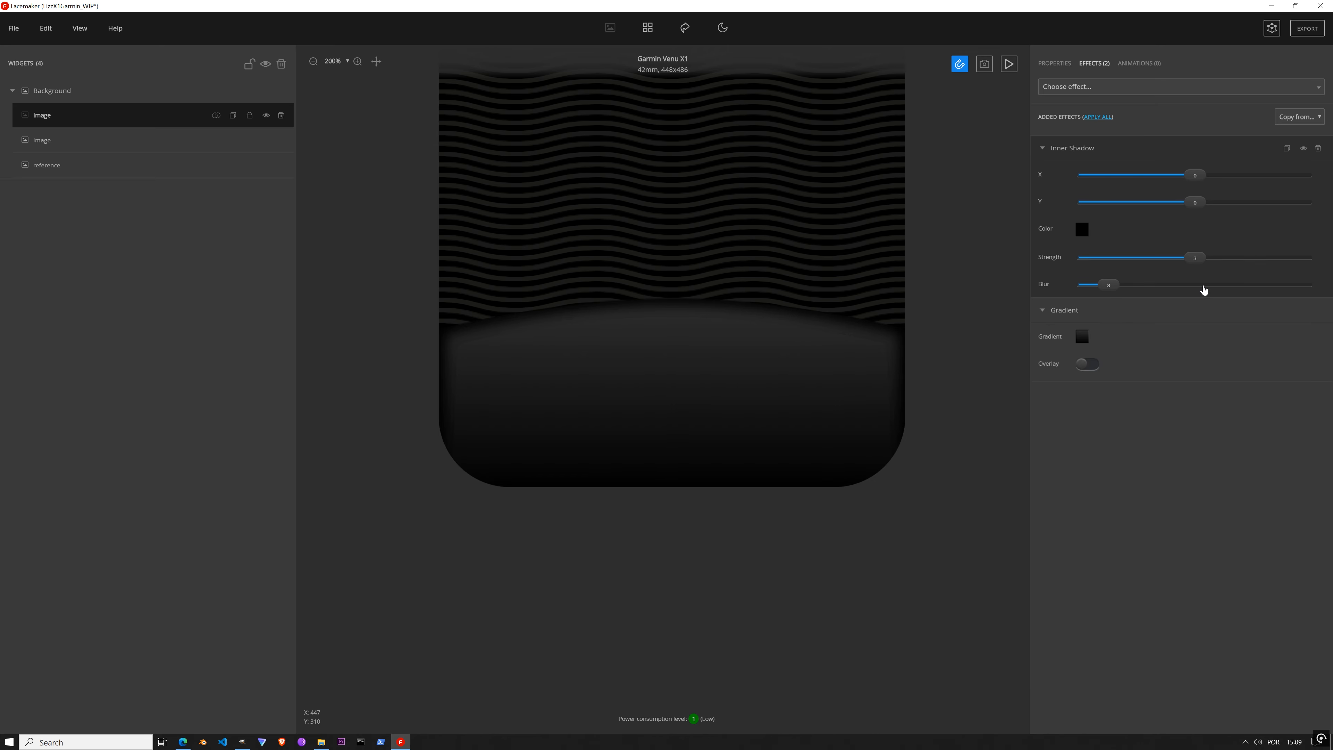
left_click(1154, 266)
left_click_drag(1199, 208, 1210, 216)
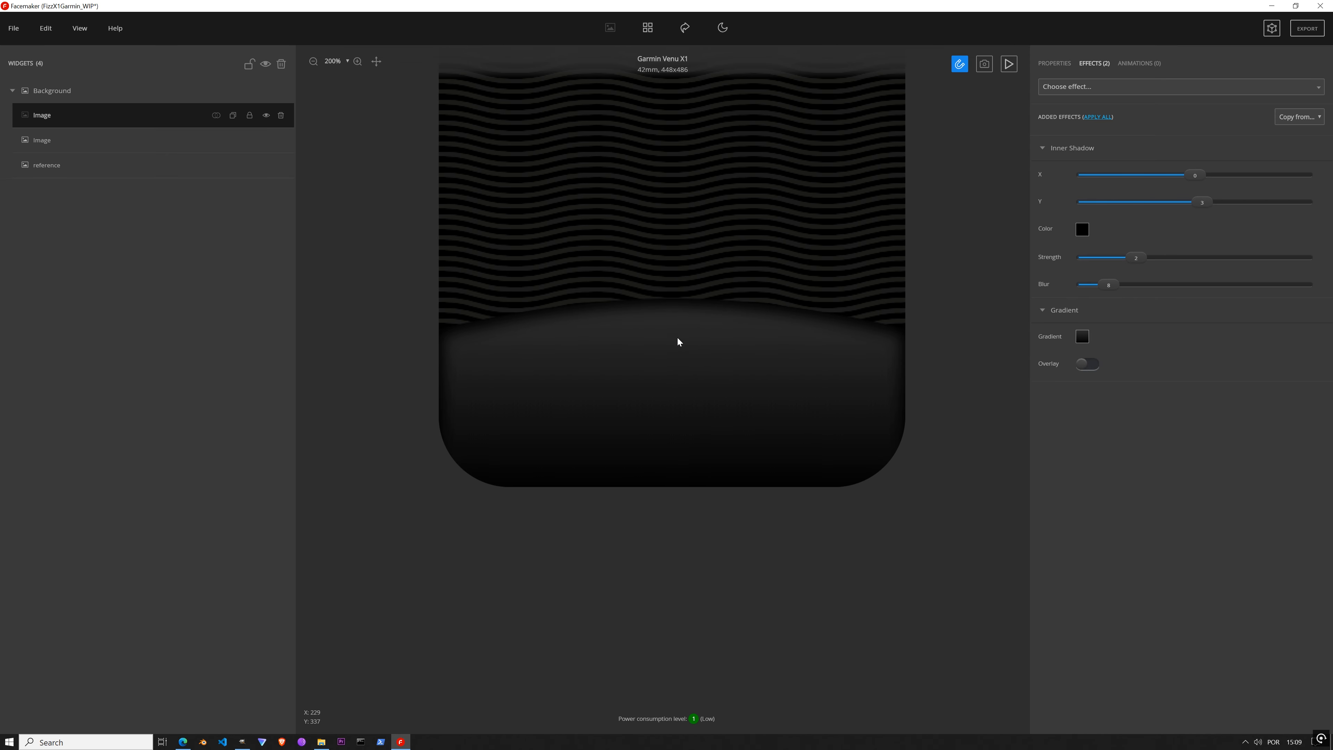
left_click_drag(1202, 213, 1211, 214)
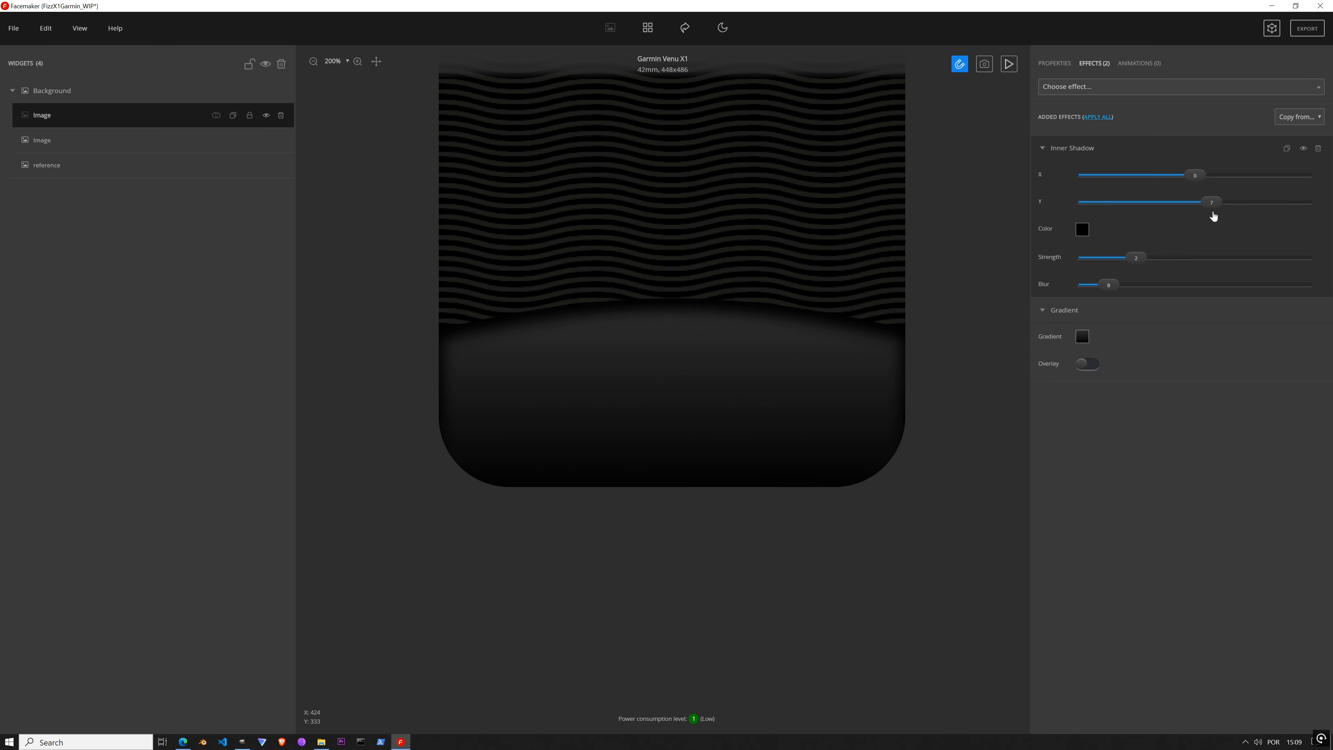
Step: Lock all widgets and show only the reference to compare its lower panel with the new one
scroll(592, 375, "down", 1)
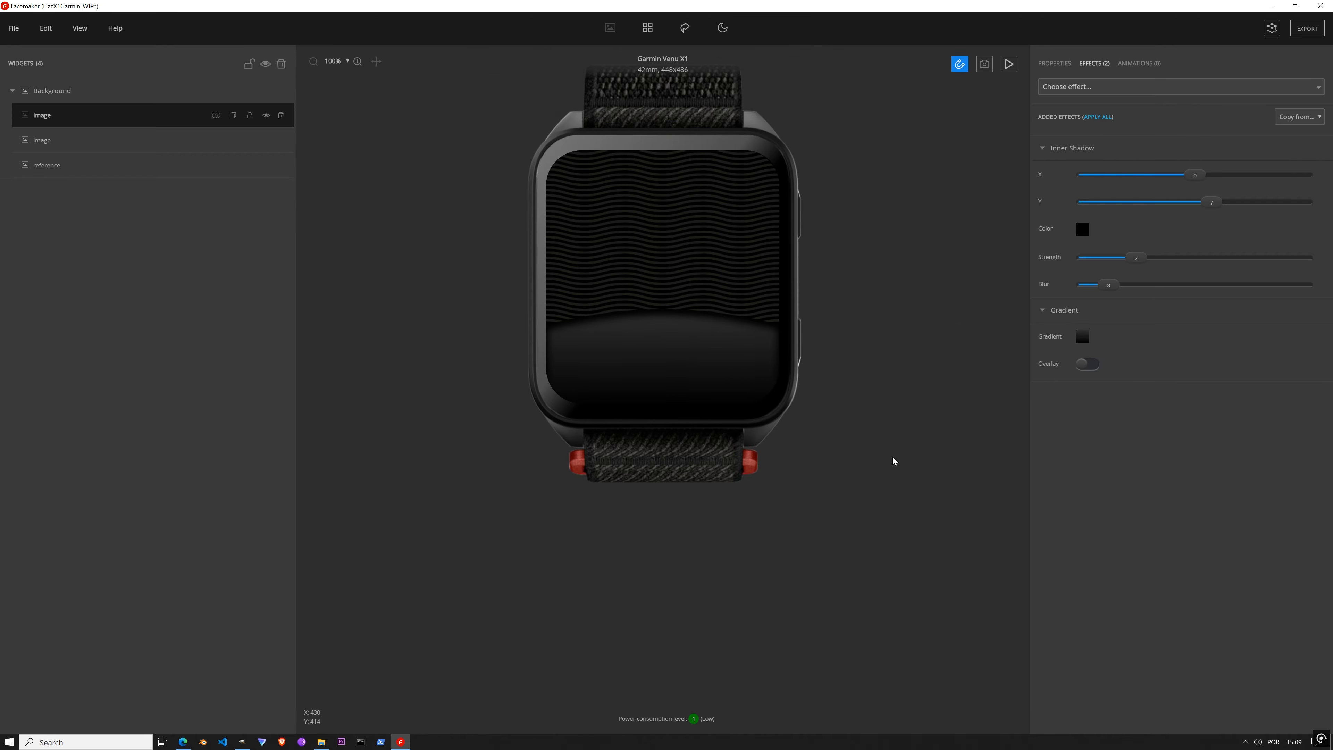
scroll(773, 358, "up", 1)
scroll(776, 363, "down", 1)
left_click(249, 66)
left_click(266, 115)
left_click(266, 140)
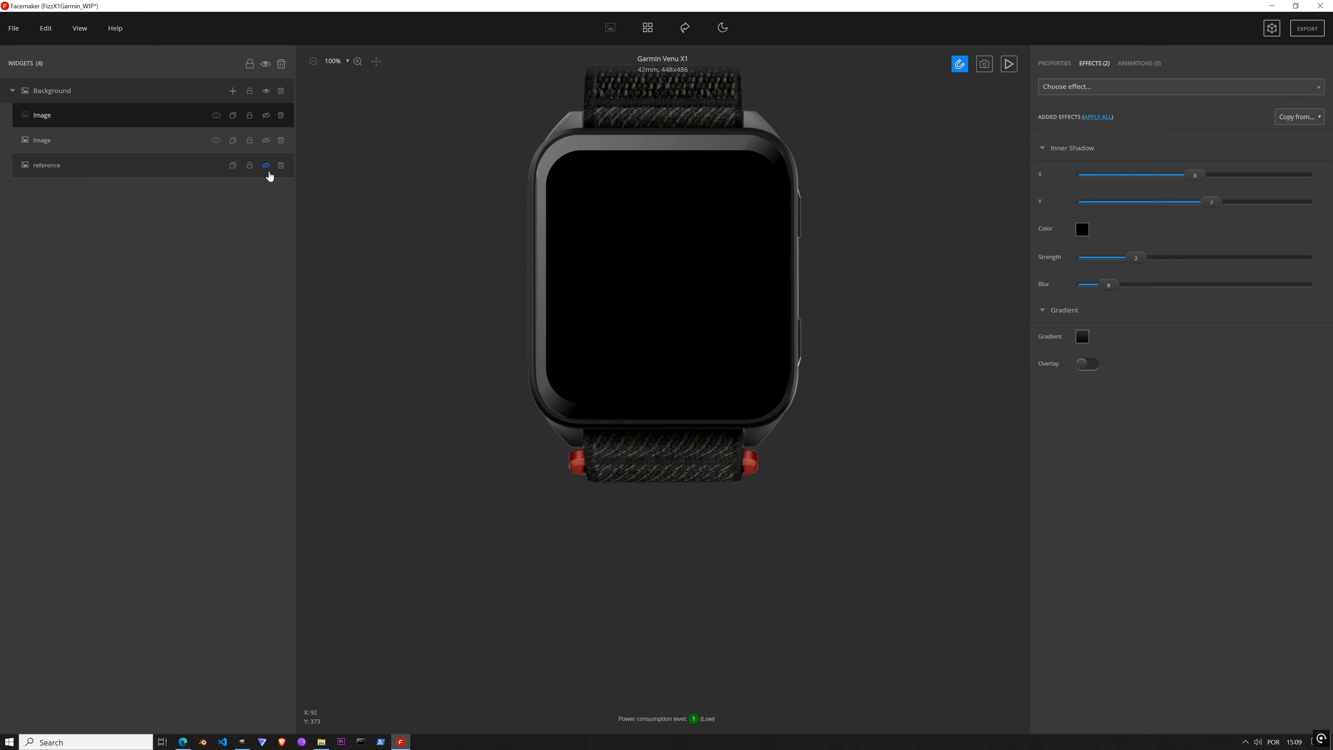
left_click(266, 165)
scroll(605, 307, "up", 2)
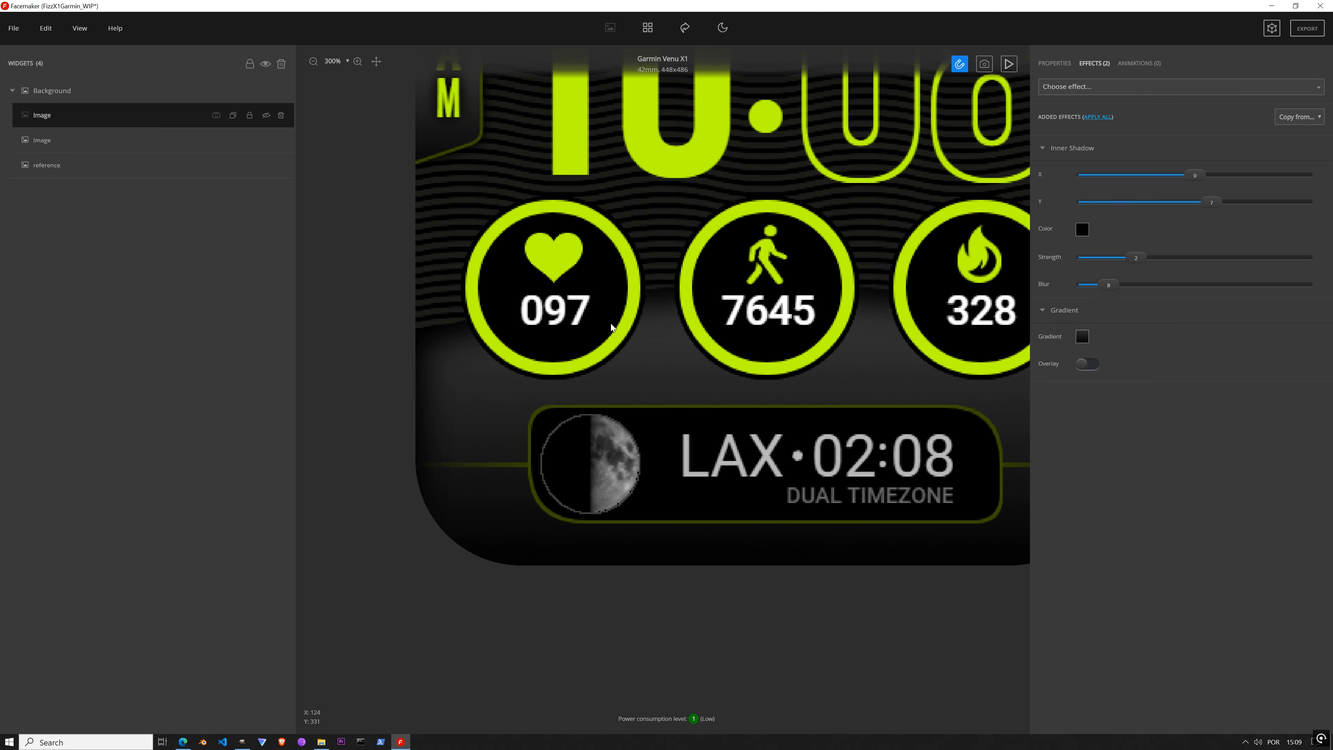
scroll(611, 326, "down", 2)
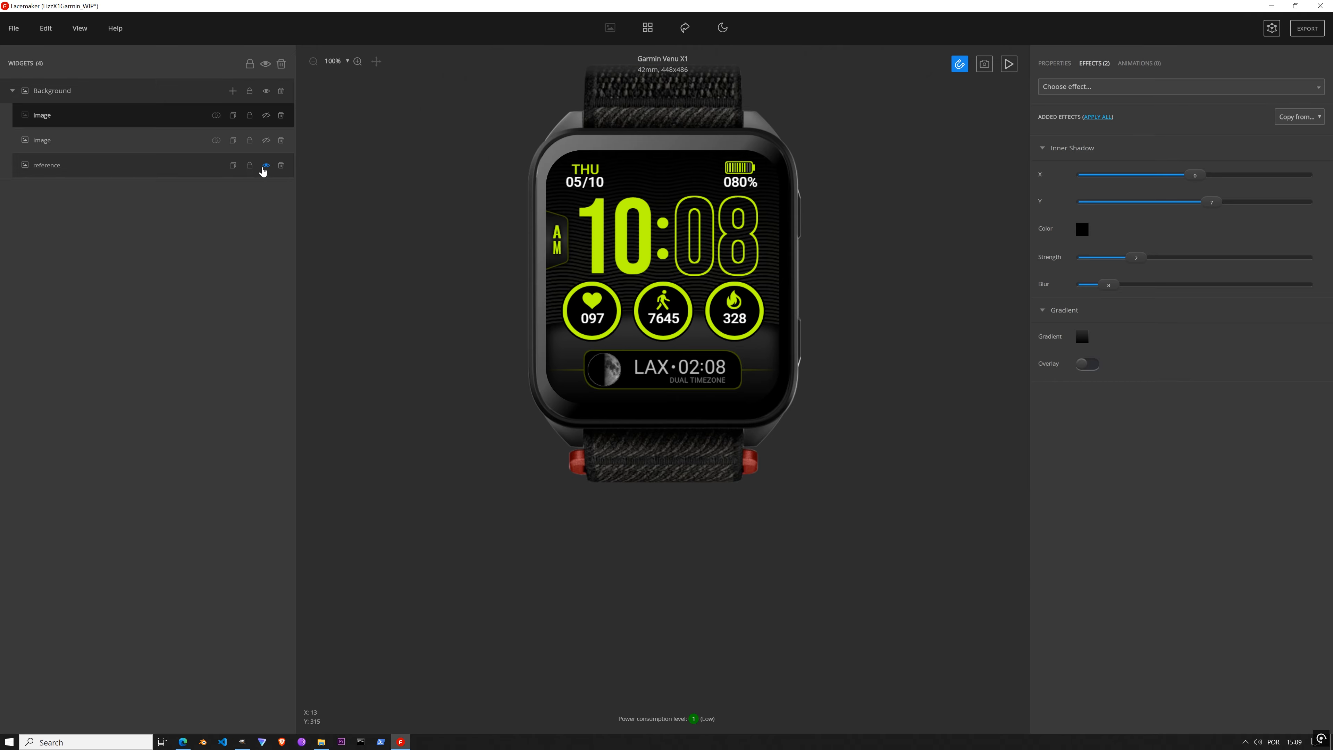
Step: Move the reference above both Image widgets and show the panel beneath it, keeping the wave pattern hidden
left_click_drag(268, 173, 266, 120)
left_click(266, 120)
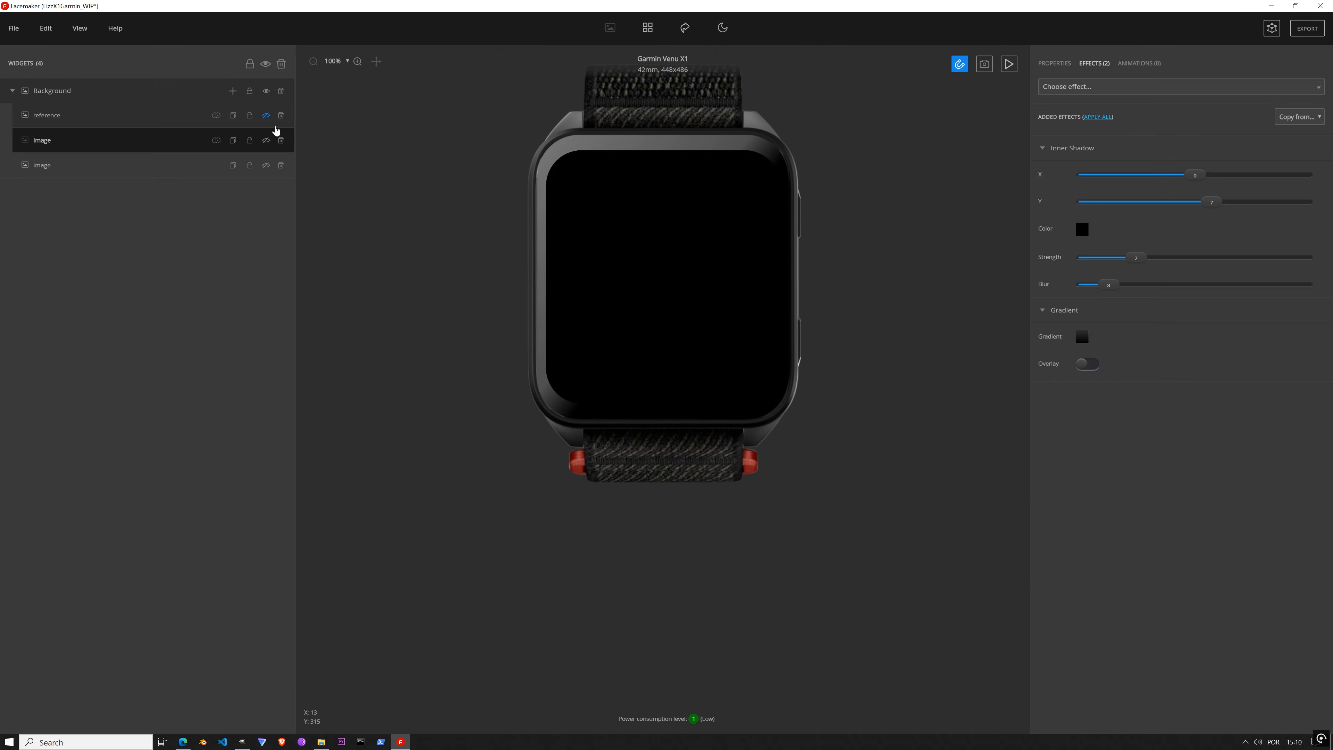
left_click(265, 119)
left_click(267, 142)
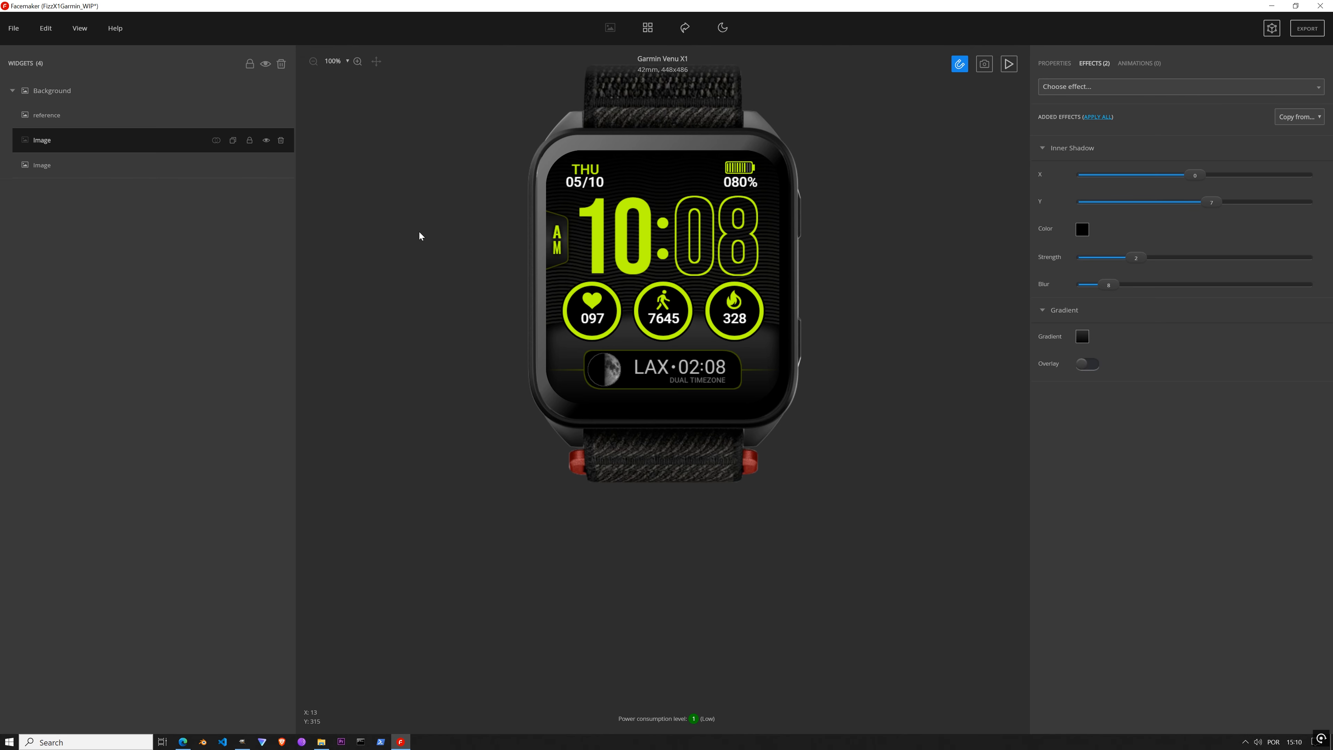
left_click(266, 166)
left_click(1055, 63)
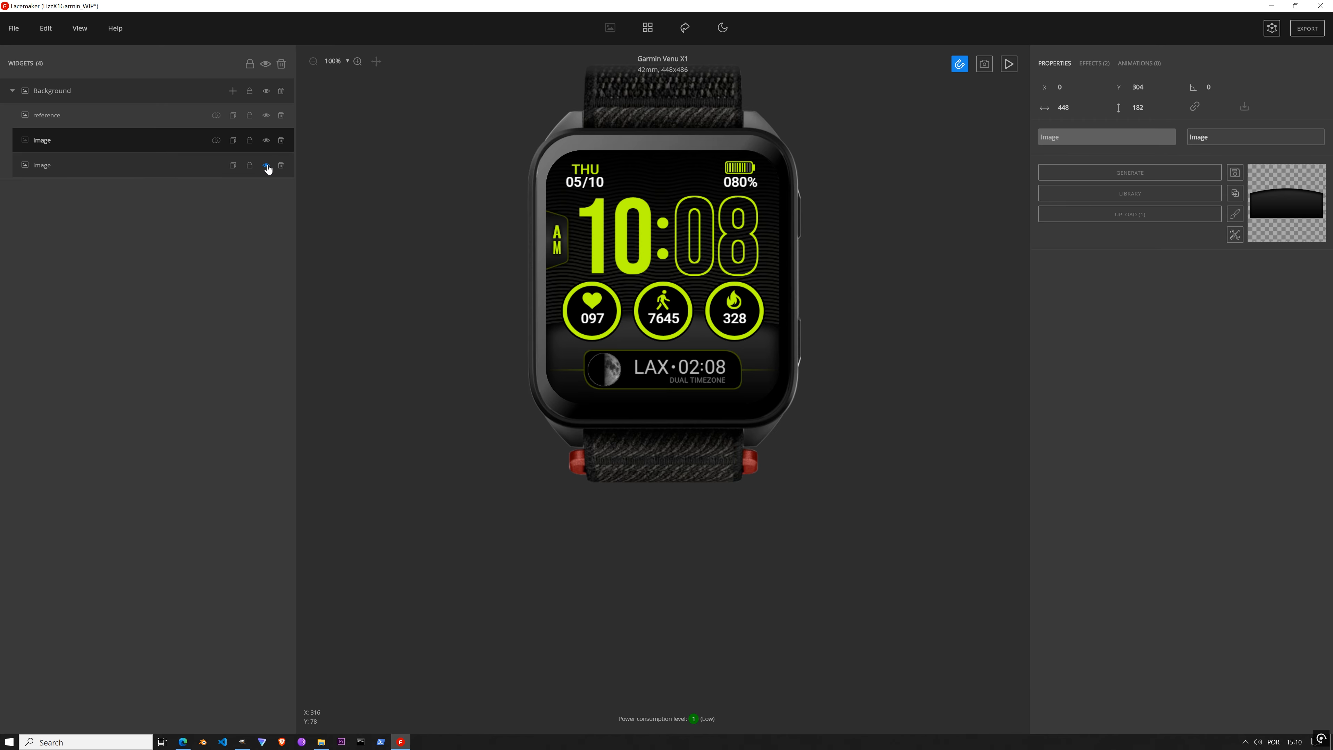
left_click(266, 166)
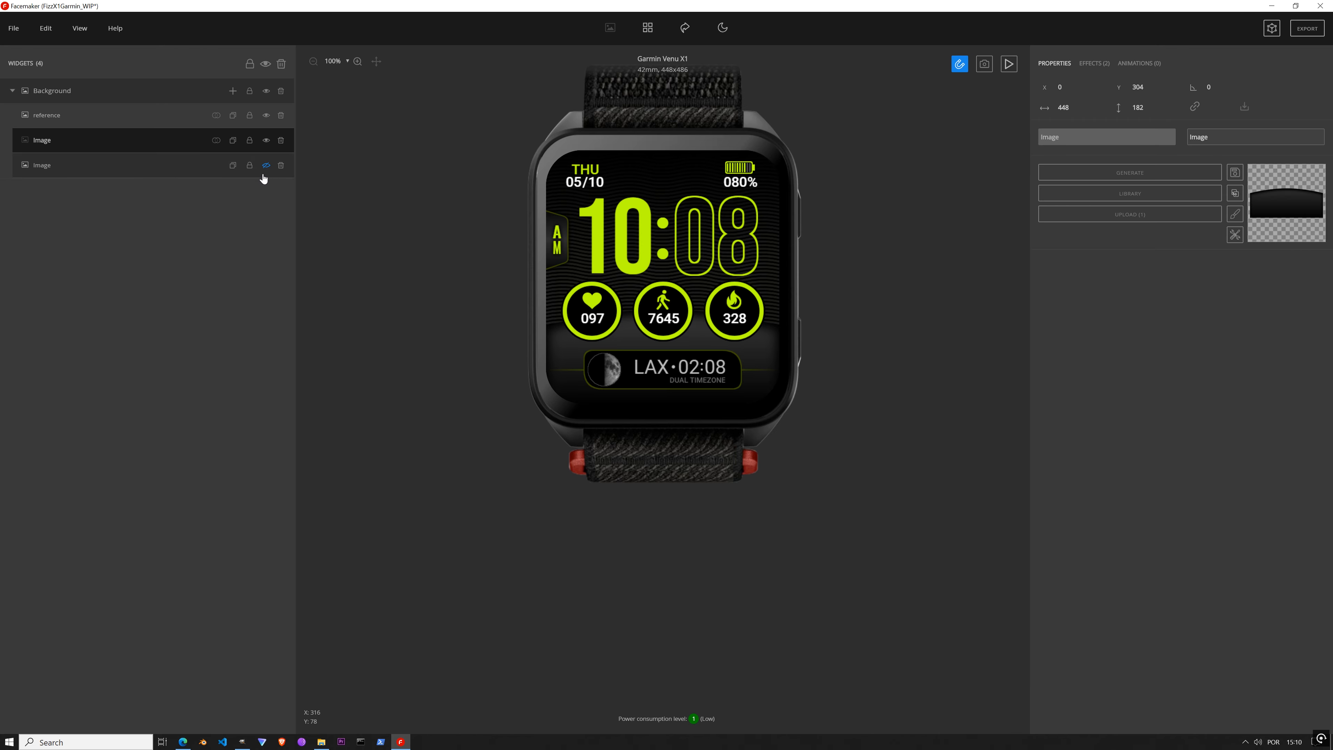
Step: Unlock all widgets, shift the reference sideways for comparison and return its X position to 0
left_click(148, 97)
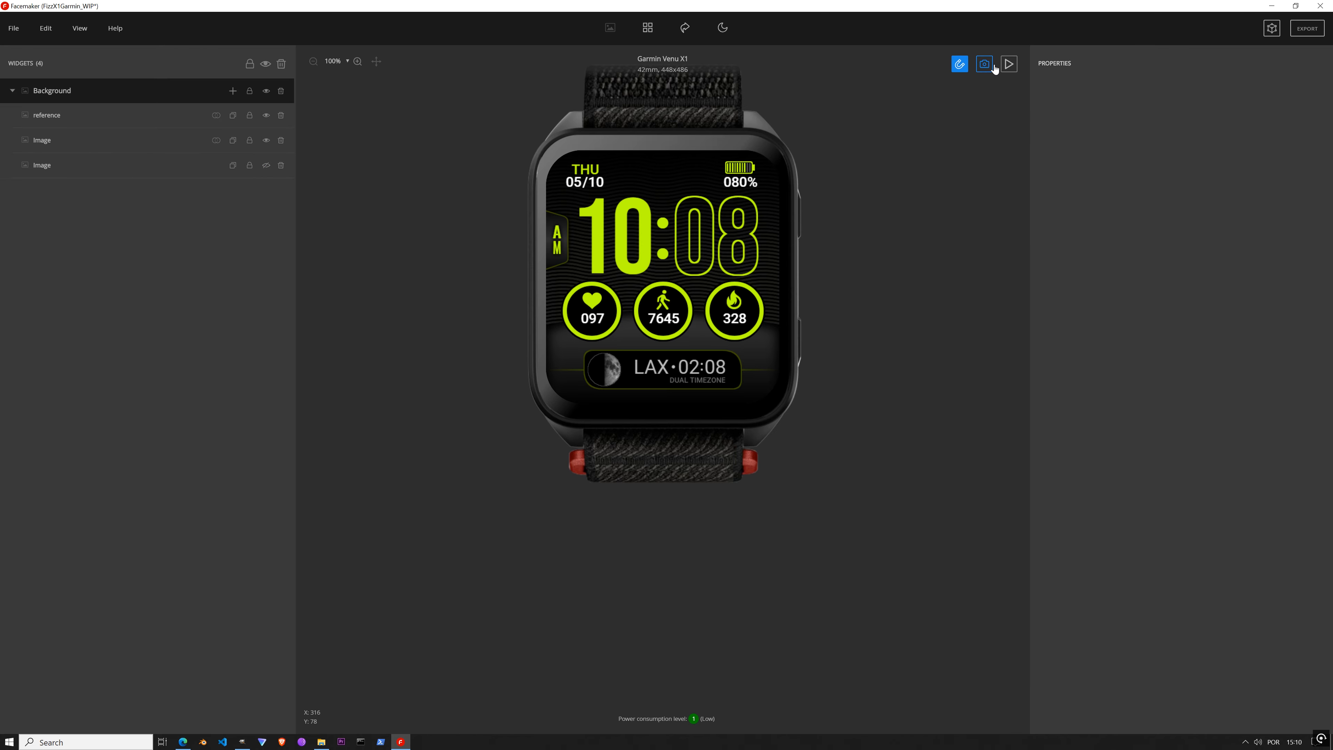
left_click(1009, 66)
left_click(251, 68)
mouse_move(663, 213)
left_mouse_down()
mouse_move(611, 265)
mouse_move(616, 409)
mouse_move(670, 311)
mouse_move(668, 214)
mouse_move(664, 227)
left_mouse_up()
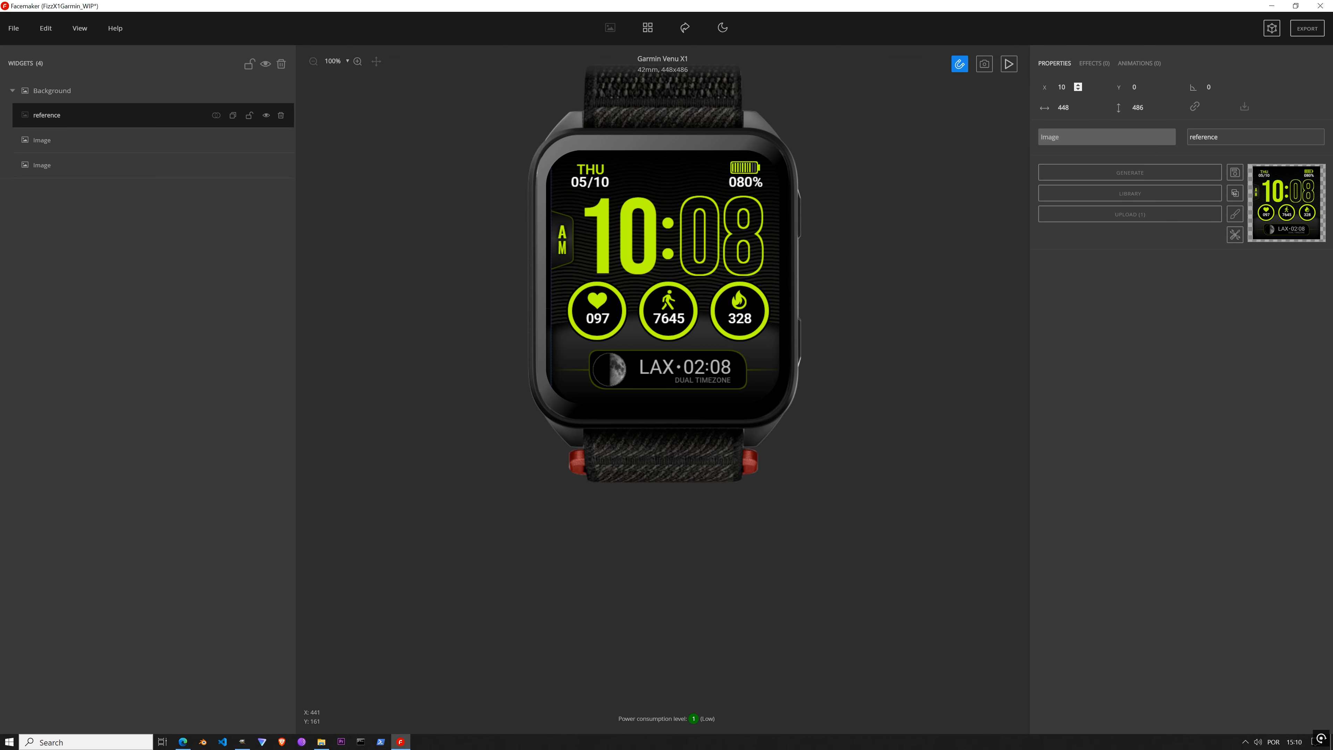
left_click(1063, 87)
type("0")
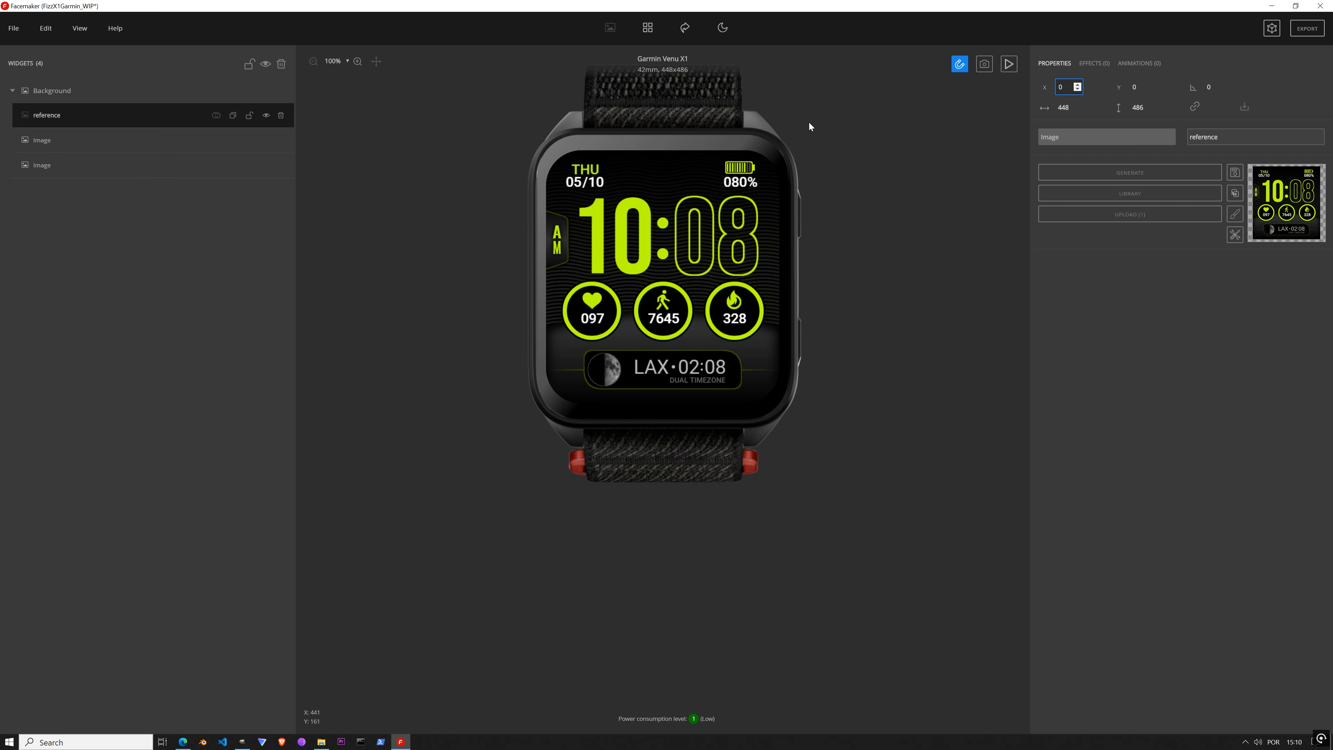
left_click(841, 311)
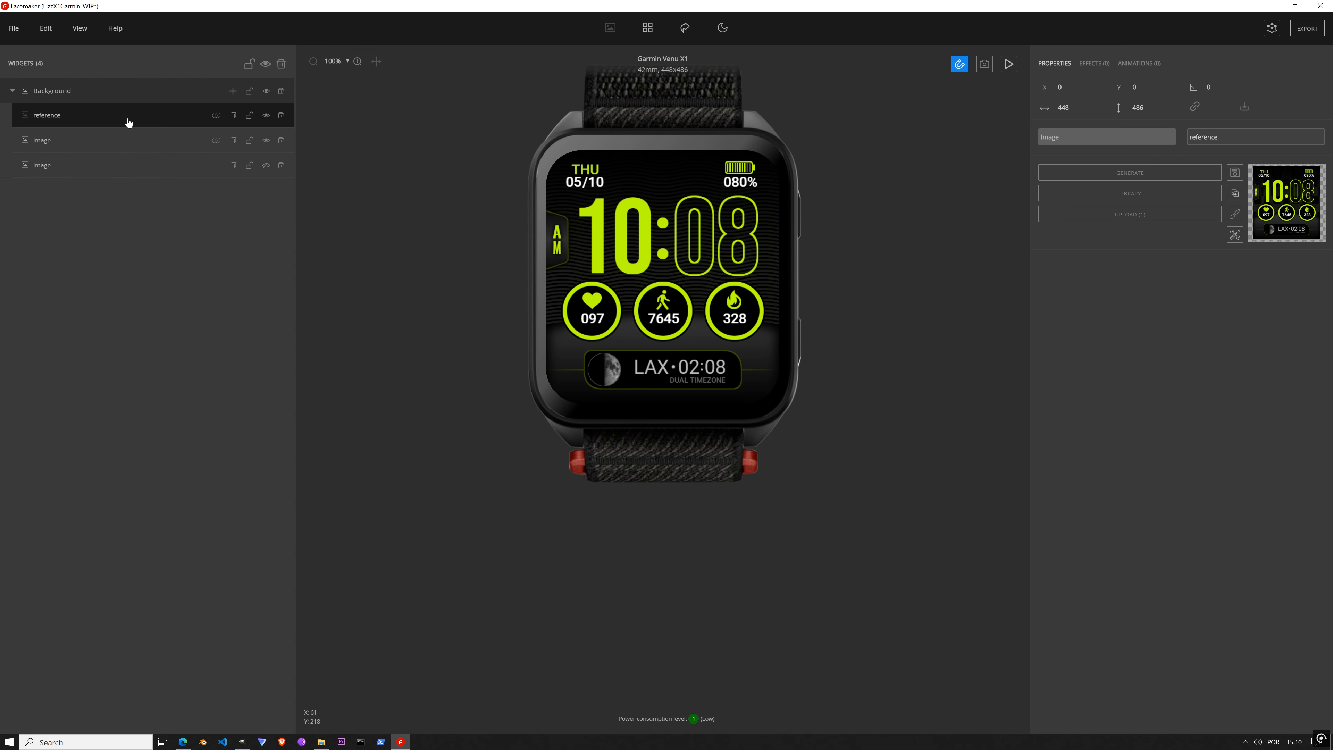
Step: Send the reference to the bottom of the stack and hide it, and show the wave-pattern Image widget directly beneath the panel
left_click_drag(128, 122, 121, 165)
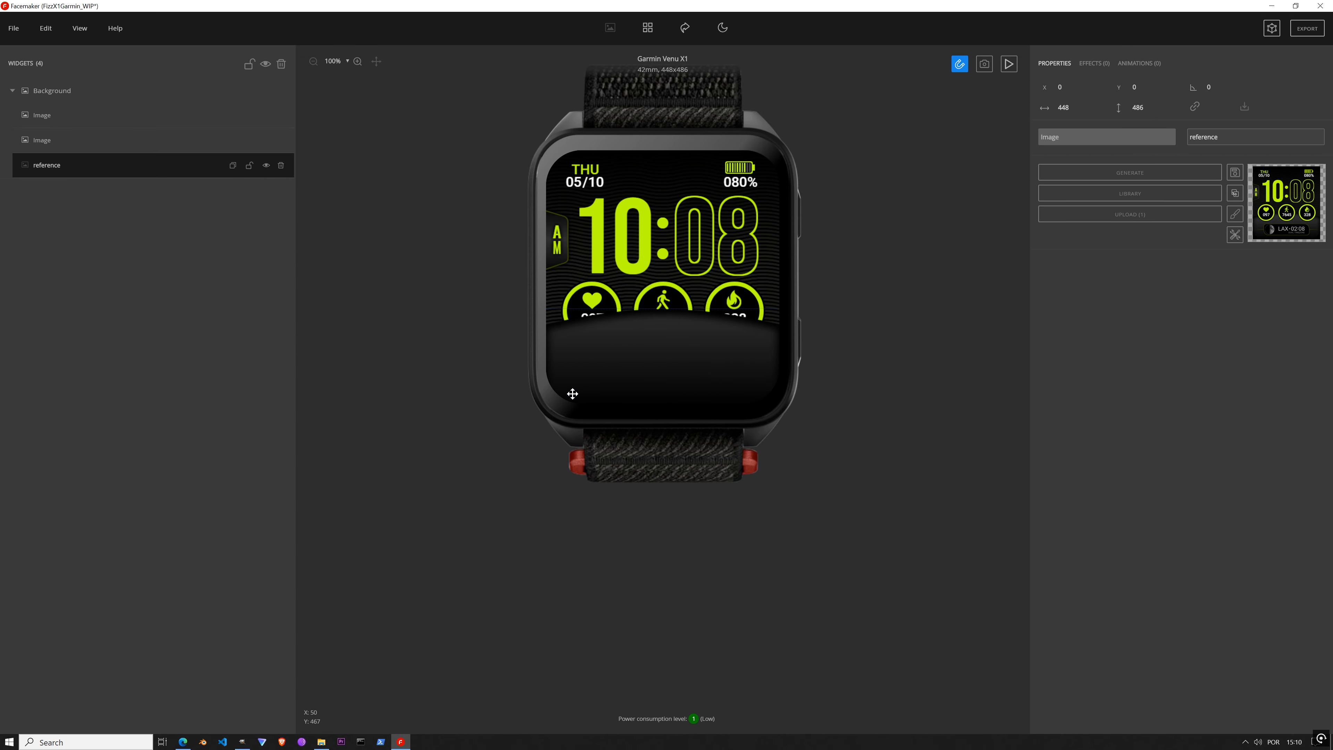
left_click(107, 141)
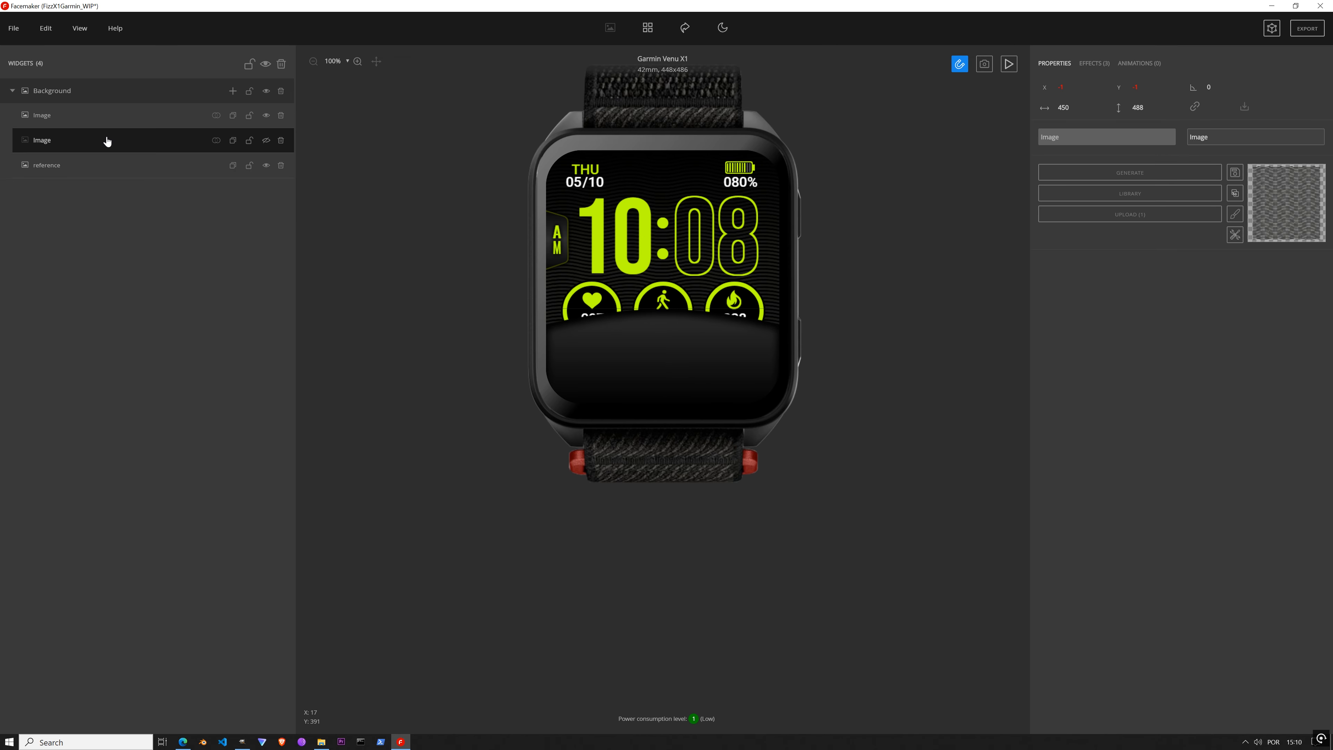
left_click_drag(107, 141, 107, 117)
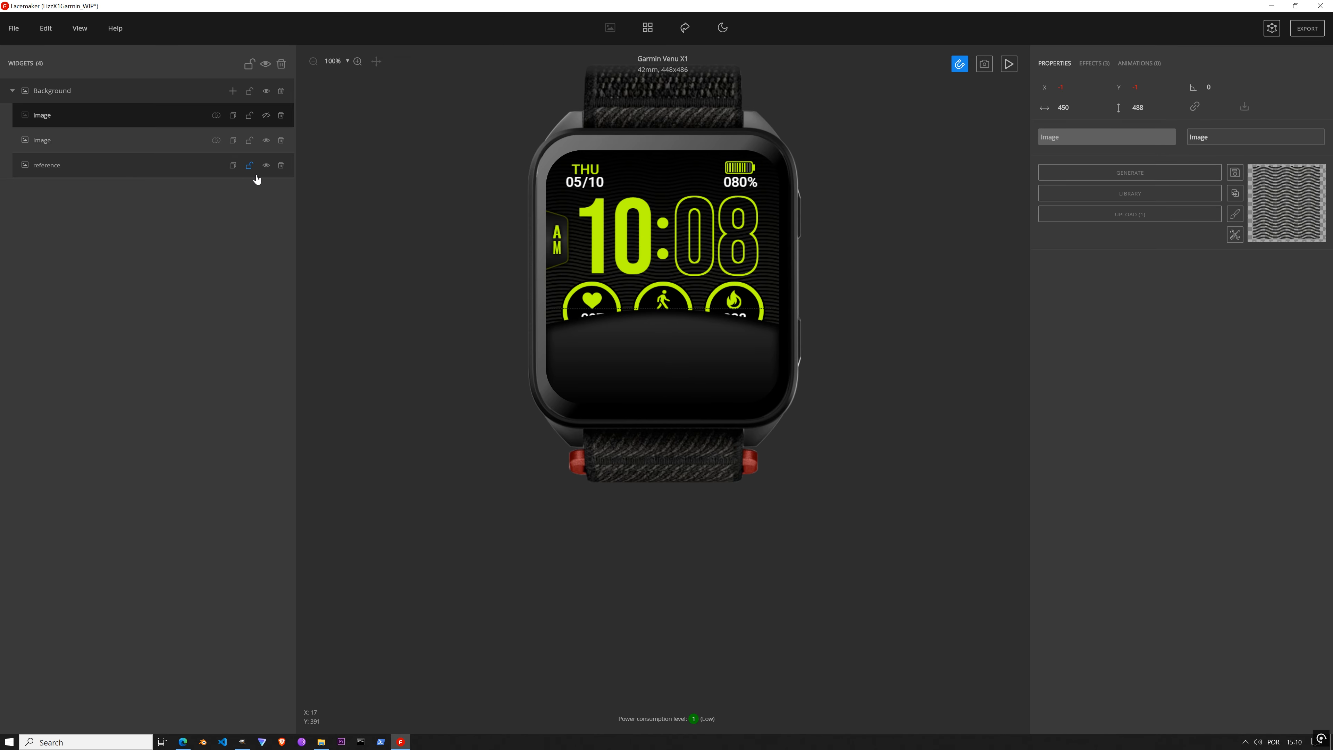
left_click(266, 166)
left_click(266, 116)
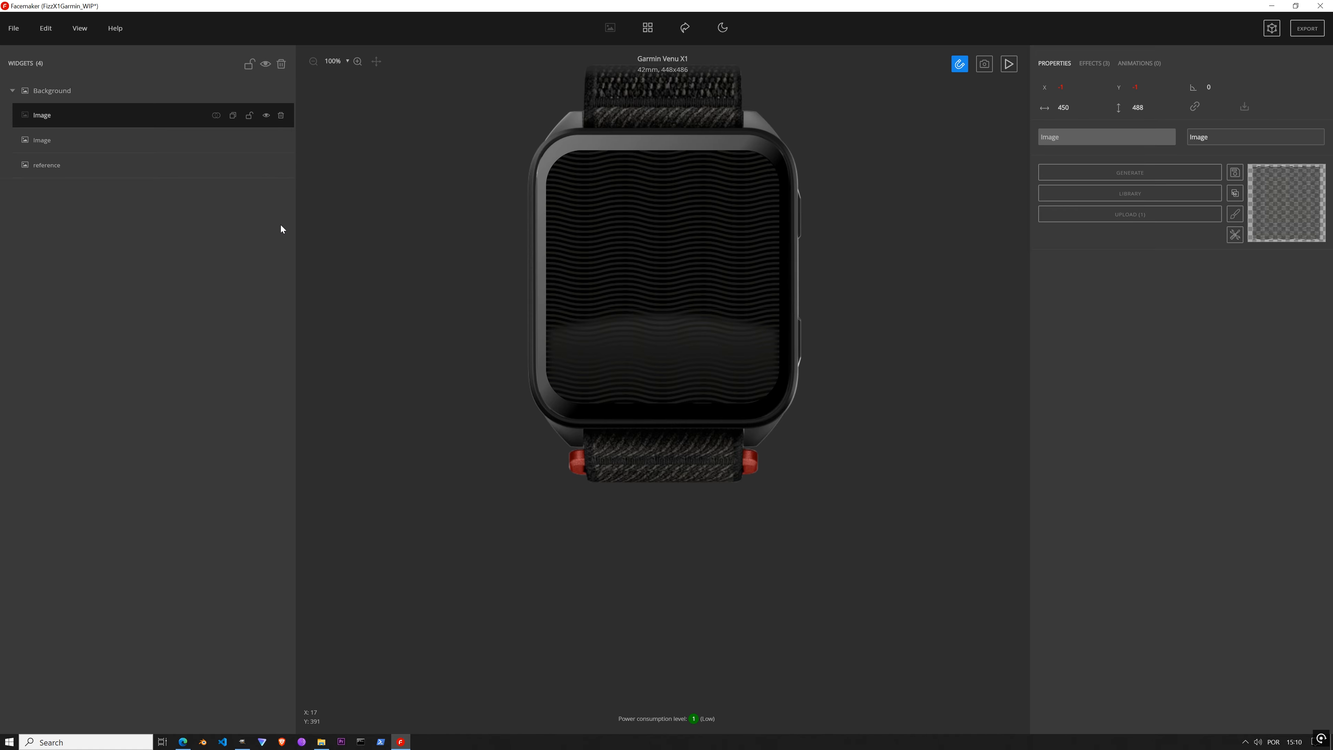
left_click_drag(119, 124, 119, 140)
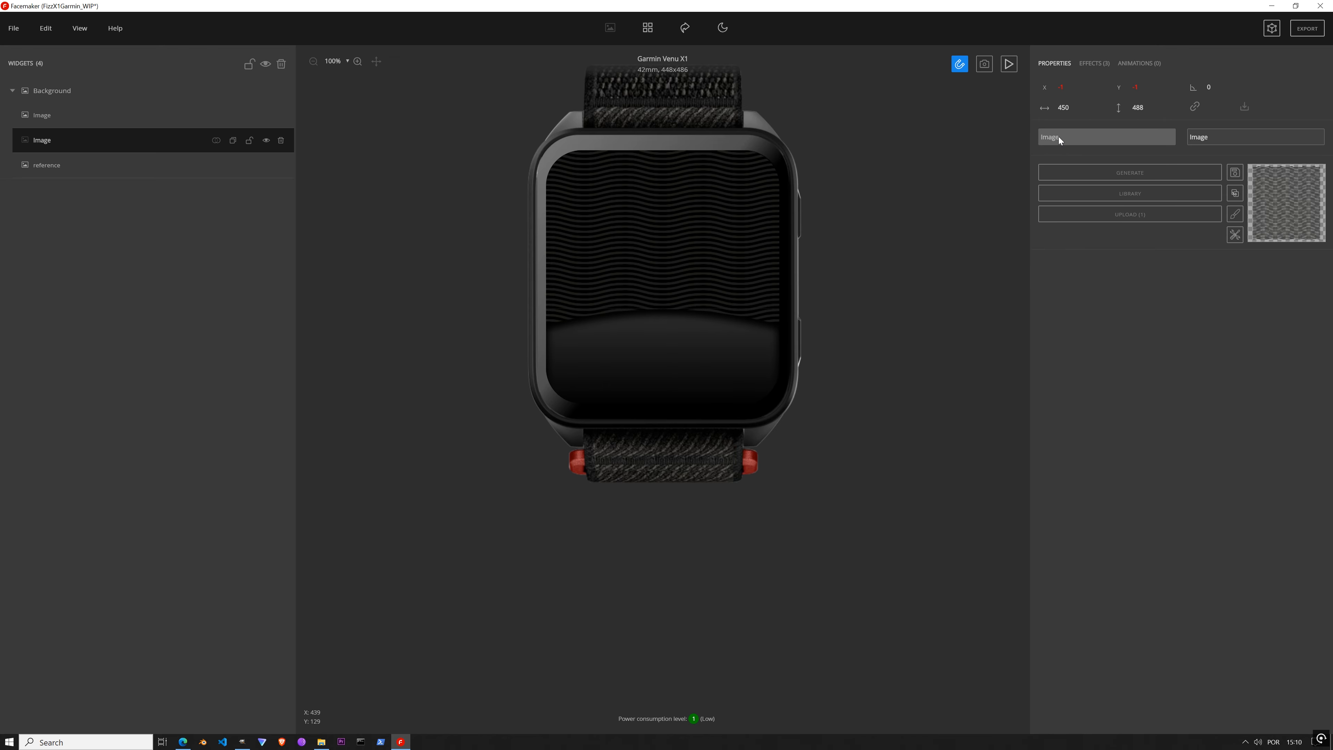
Step: Apply all effects of the wave-pattern Image widget permanently and crop the resulting image to the canvas
left_click(1097, 63)
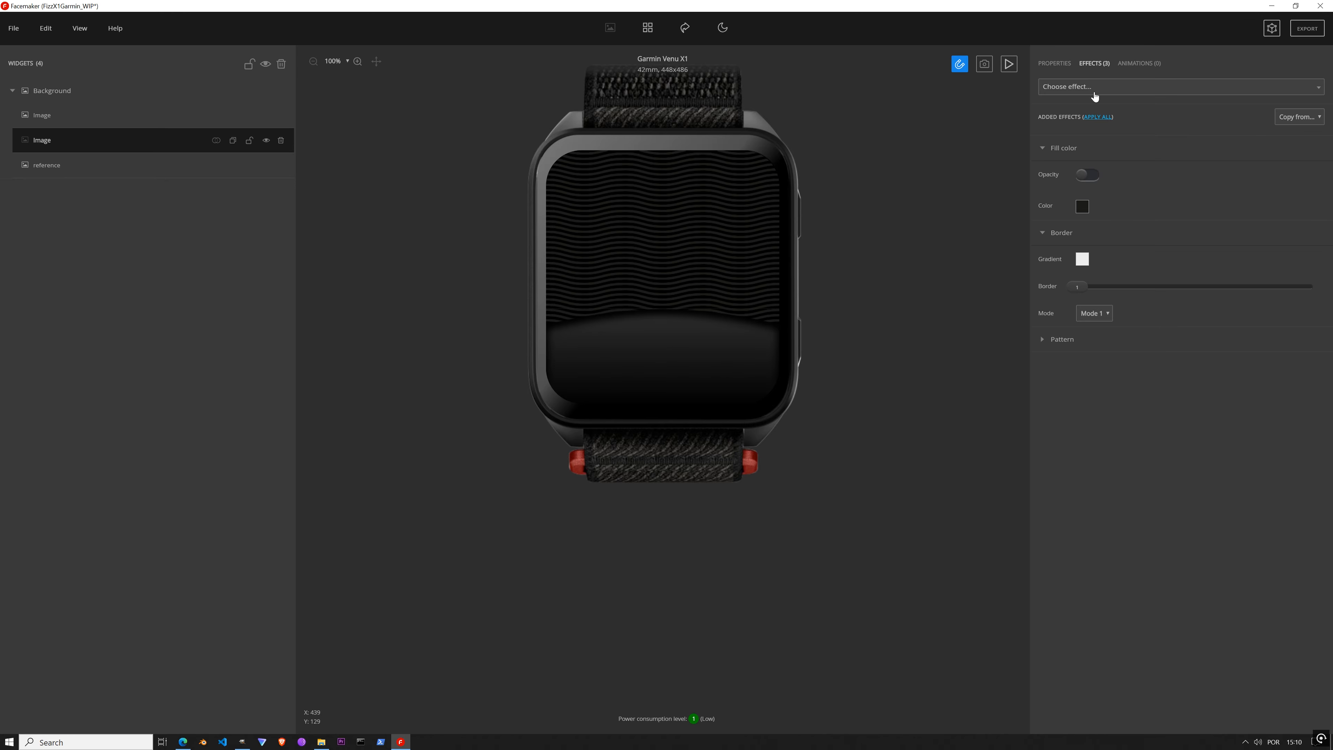
left_click(1098, 118)
left_click(1063, 66)
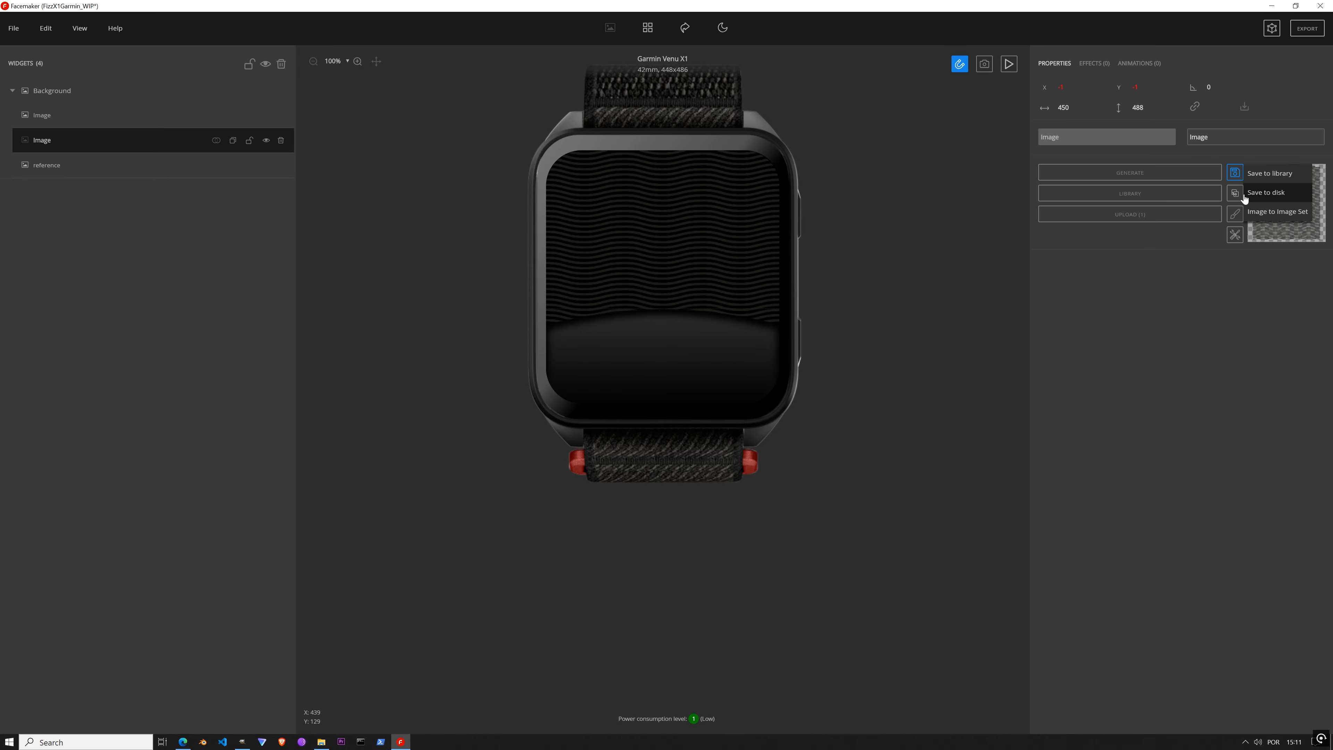
left_click(1235, 234)
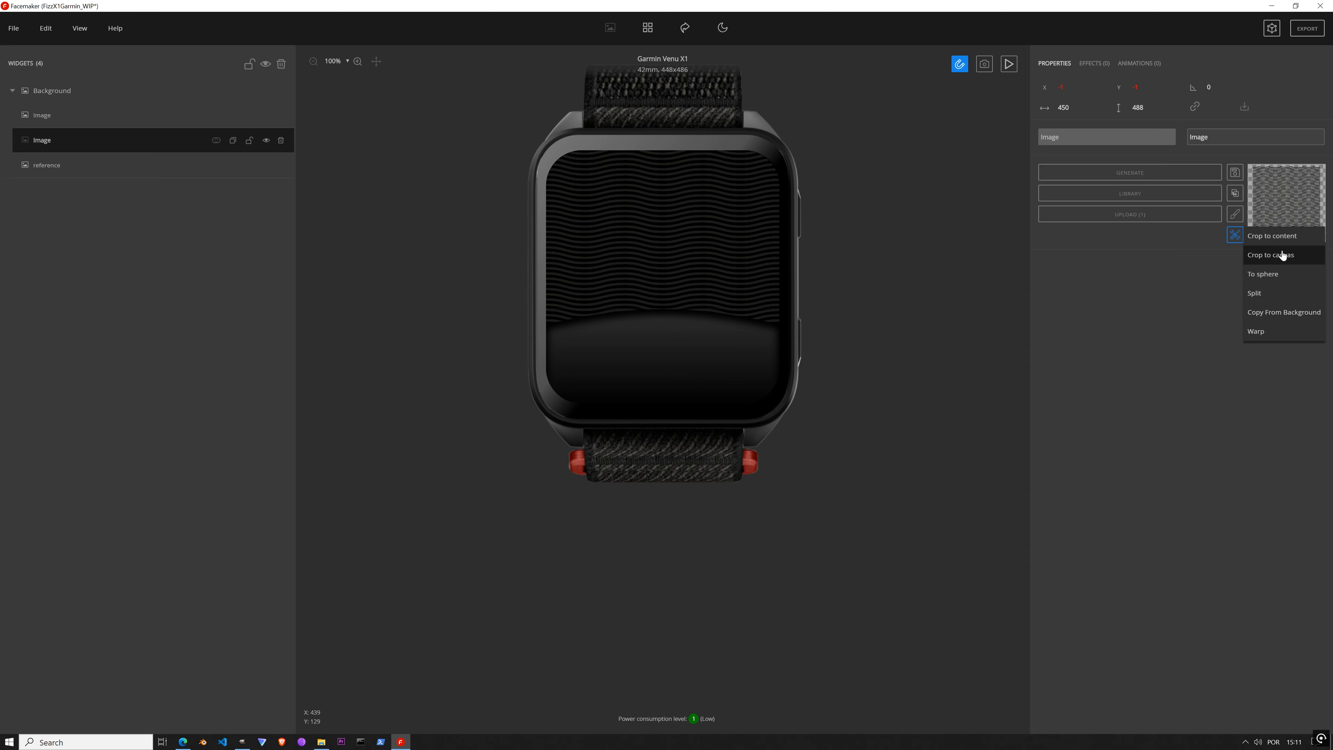
left_click(1265, 255)
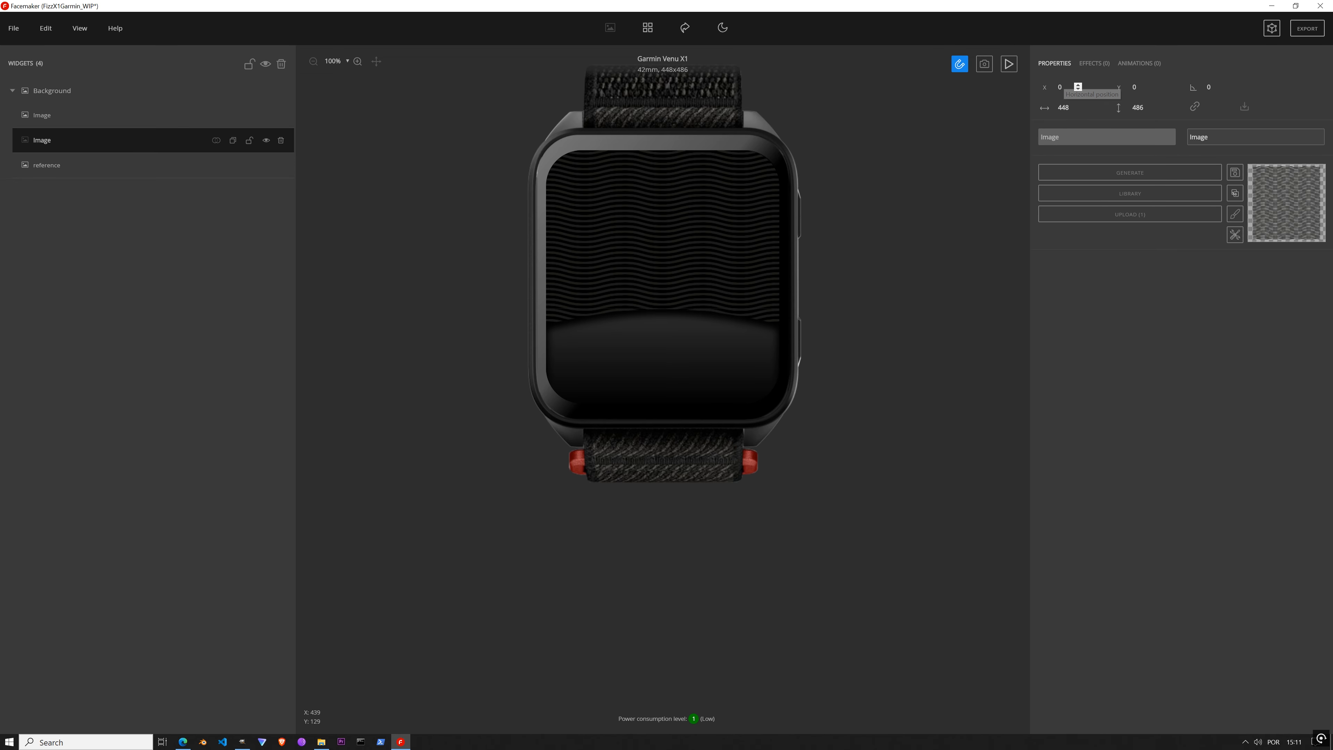
scroll(651, 271, "up", 3)
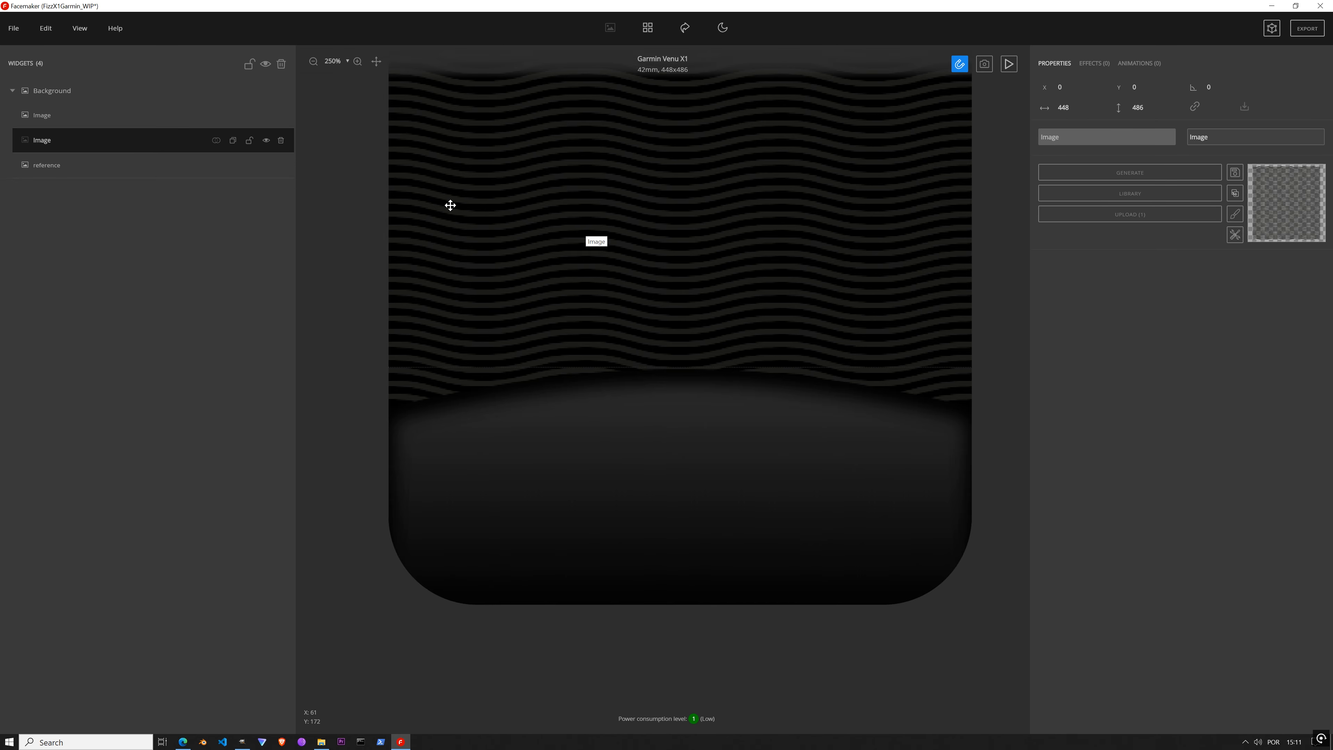
scroll(922, 256, "down", 3)
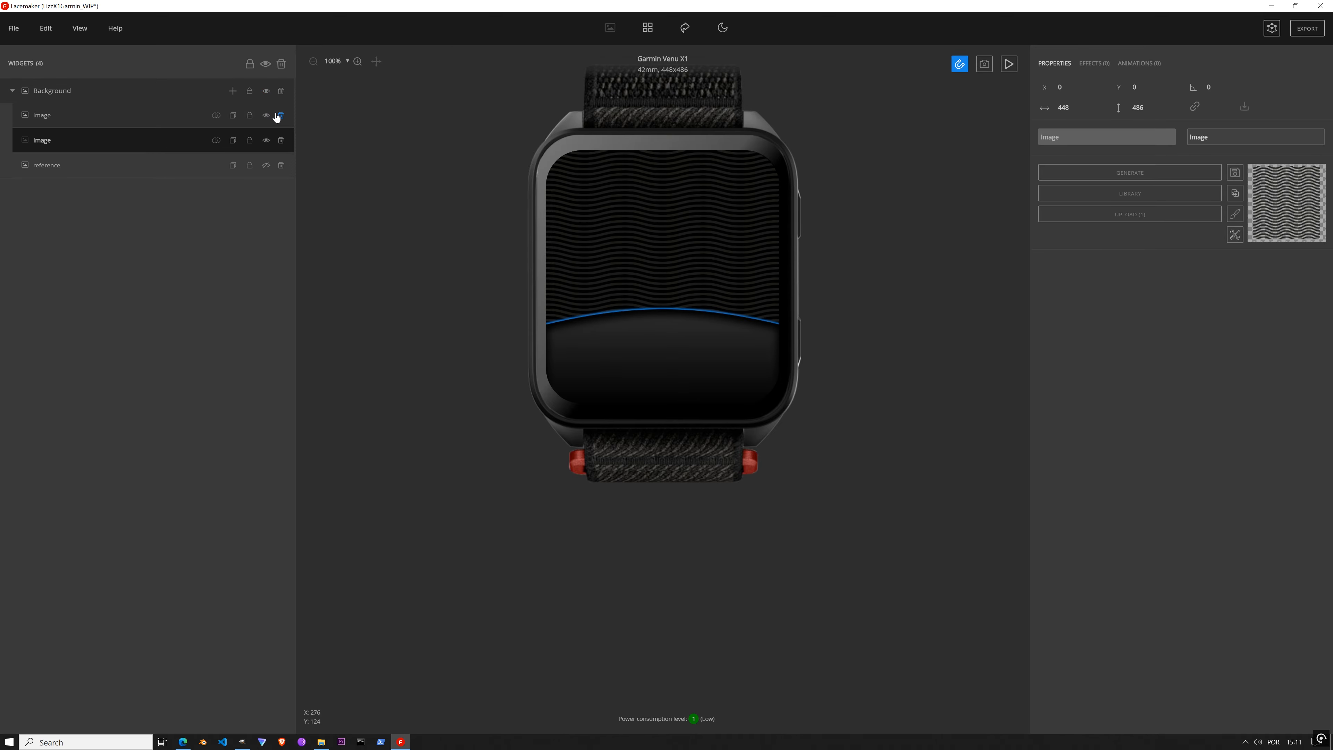
Step: Hide the wave-pattern and lower-panel Image widgets and show the reference
left_click(266, 139)
left_click(265, 166)
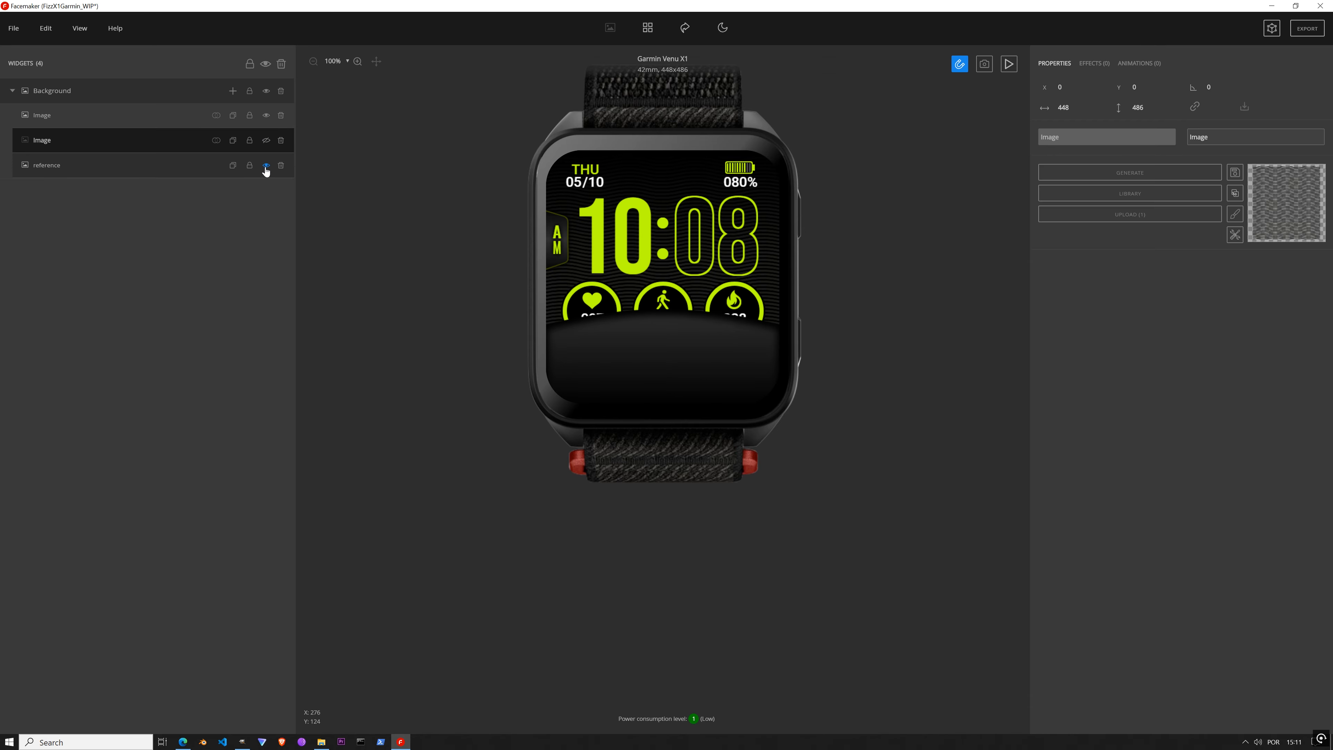
left_click(266, 115)
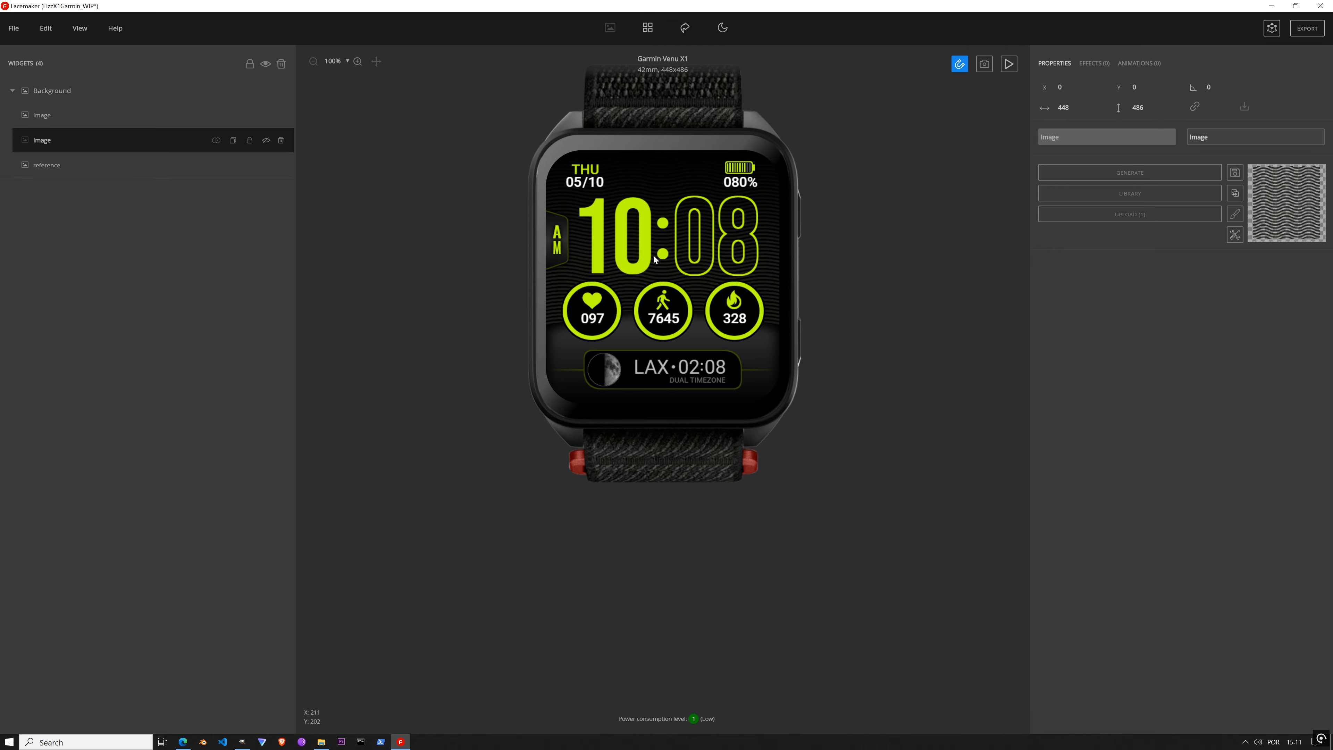
Step: Add an Image widget above the lower panel and generate an 80 by 80 four-sided polygon in it
scroll(668, 233, "up", 4)
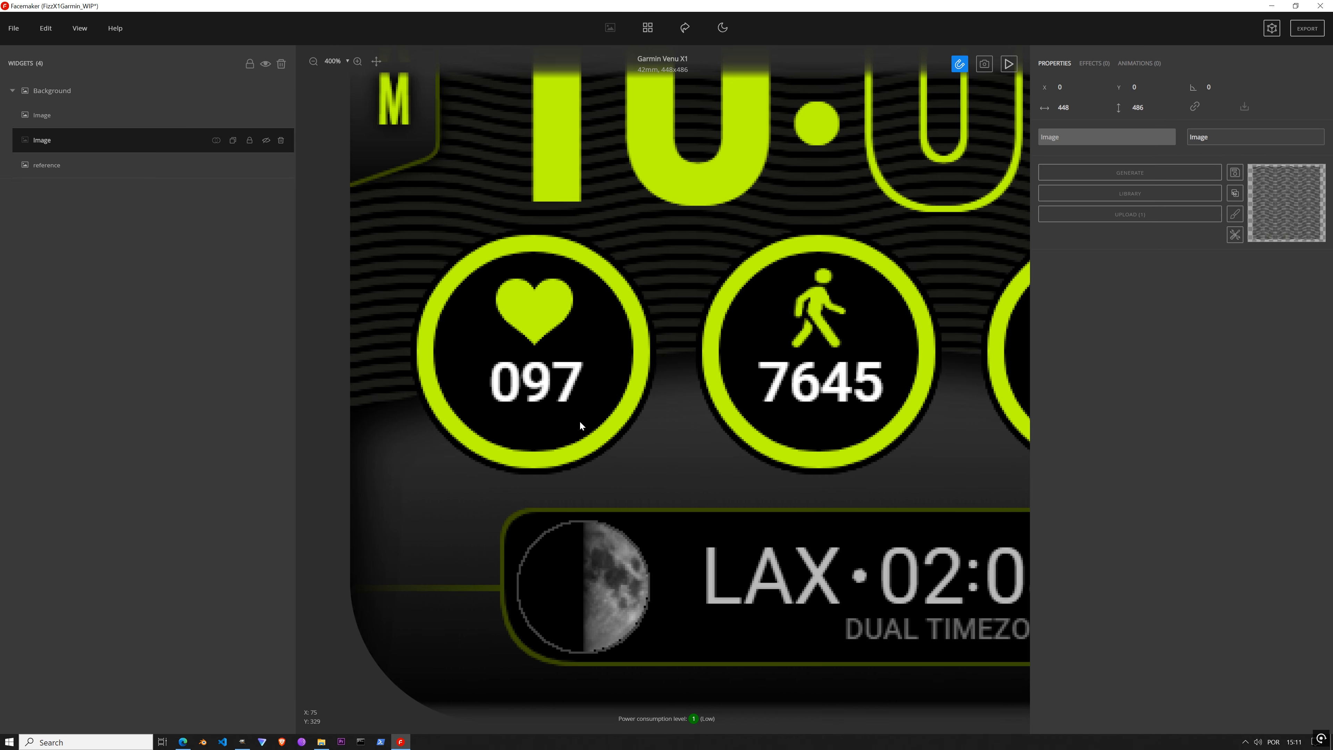
left_click(147, 118)
left_click(233, 91)
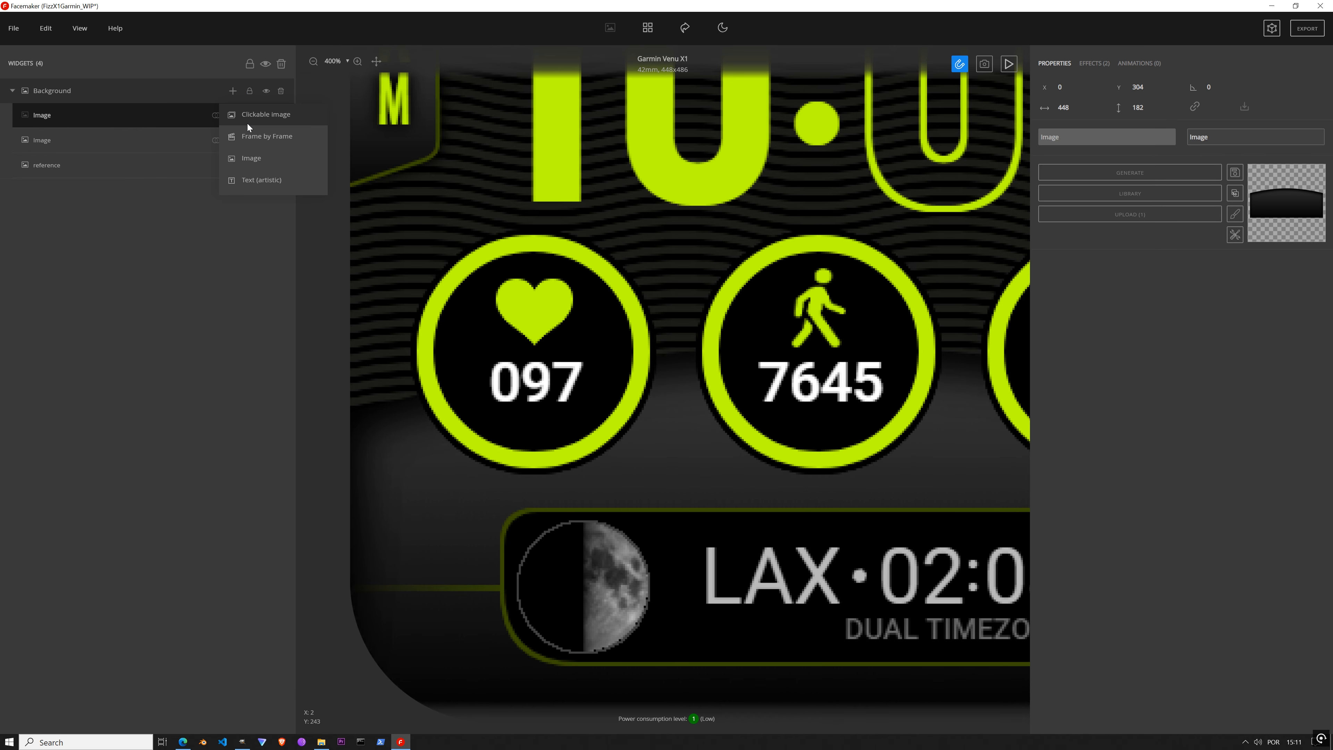
left_click(251, 158)
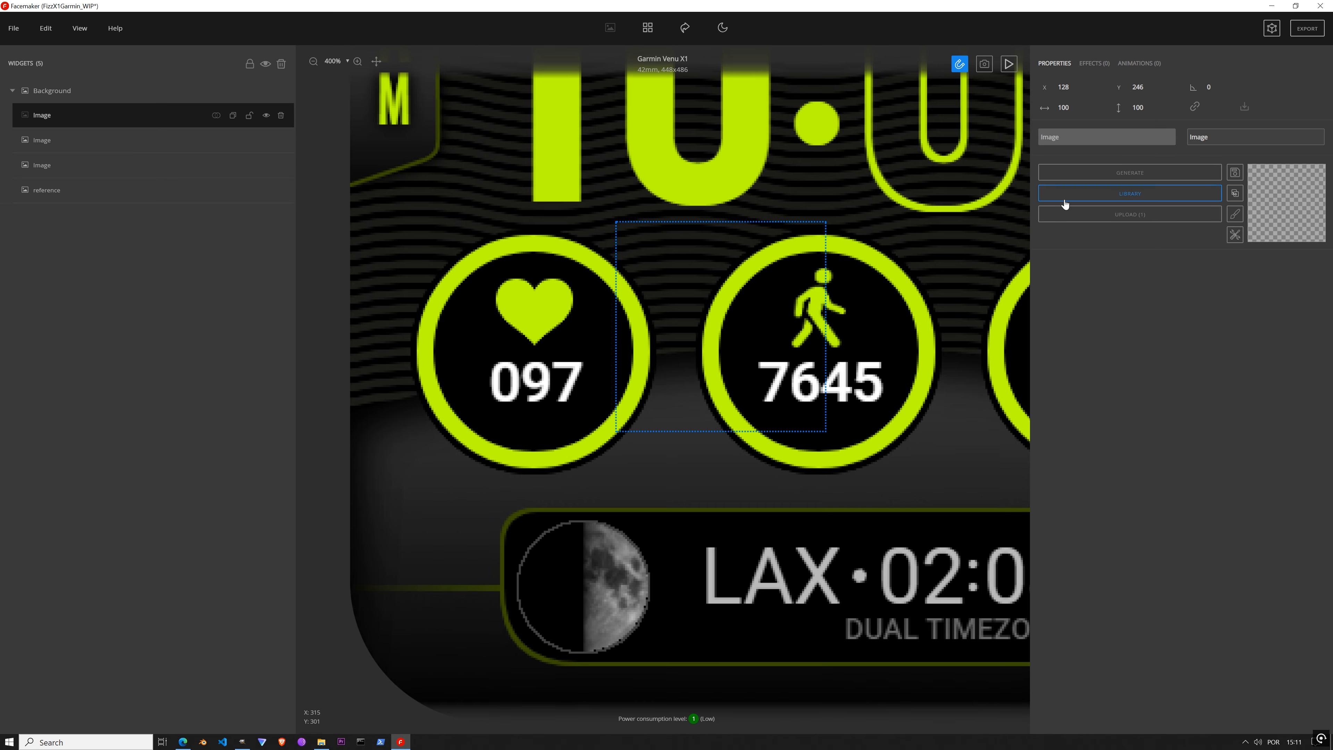
left_click(1123, 176)
double_click(1138, 325)
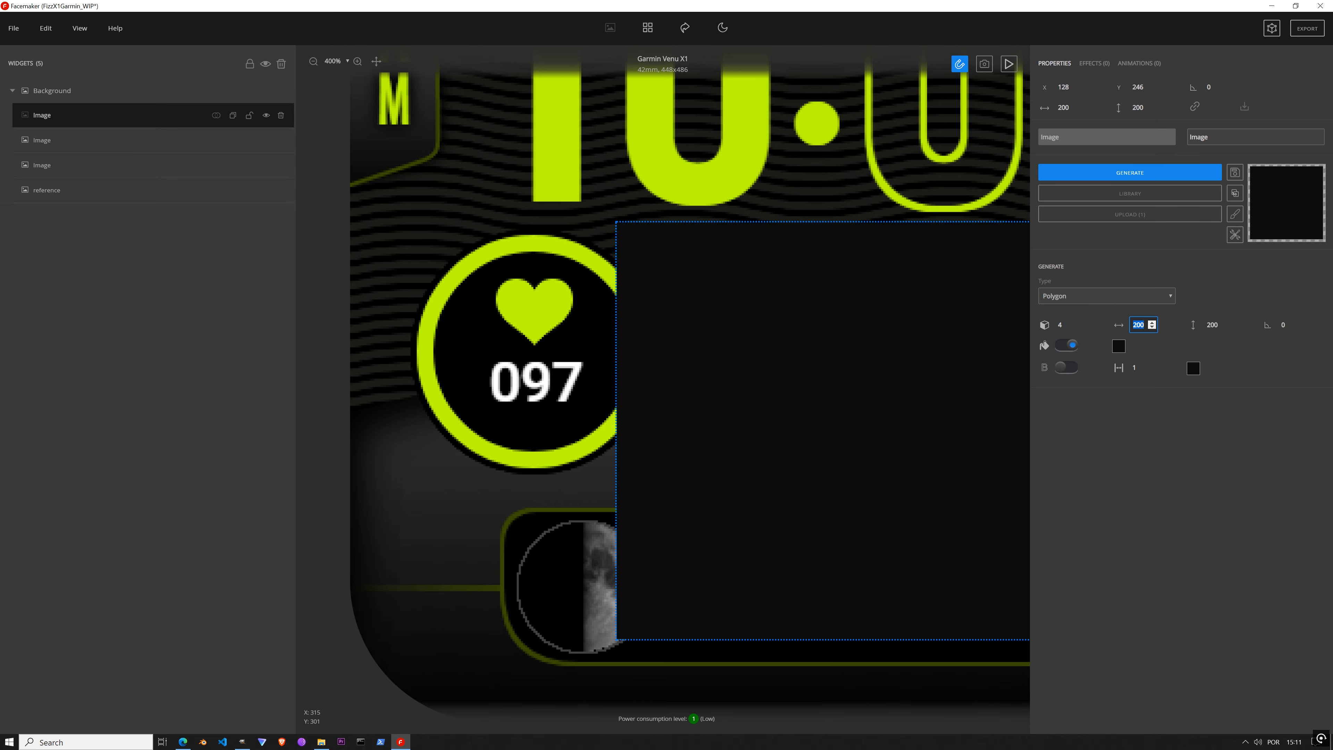
type("80")
key("Tab")
type("80")
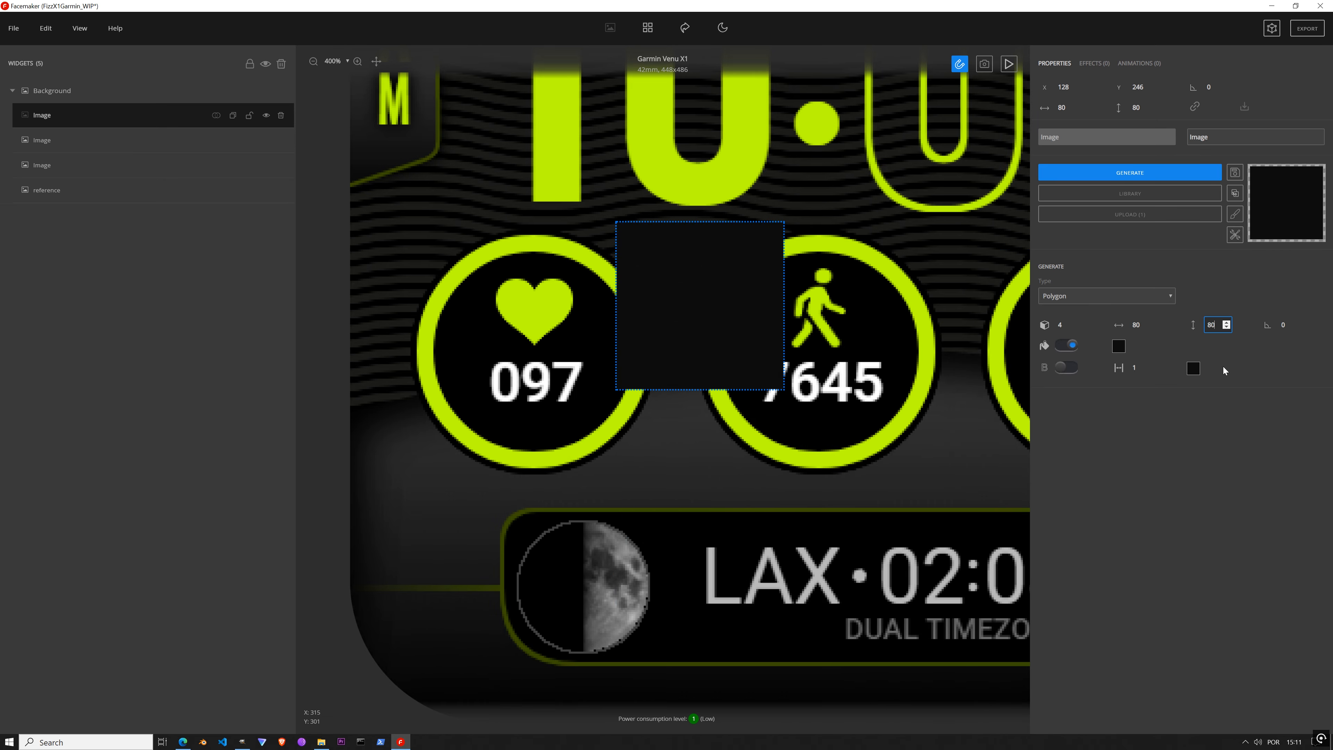
Step: Move the square over the reference's heart-rate circle at X 31, Y 250 and resize it to 115 by 115
left_click_drag(729, 295, 528, 304)
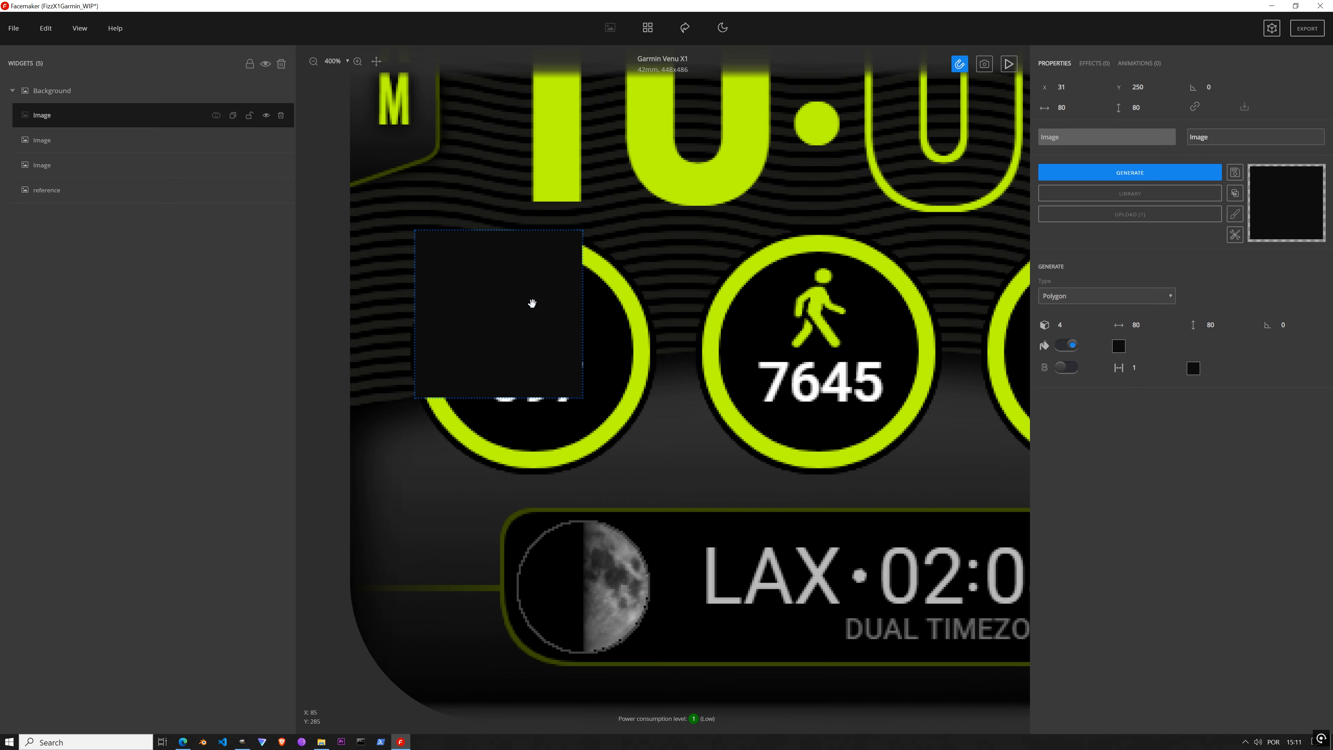
left_click(1153, 323)
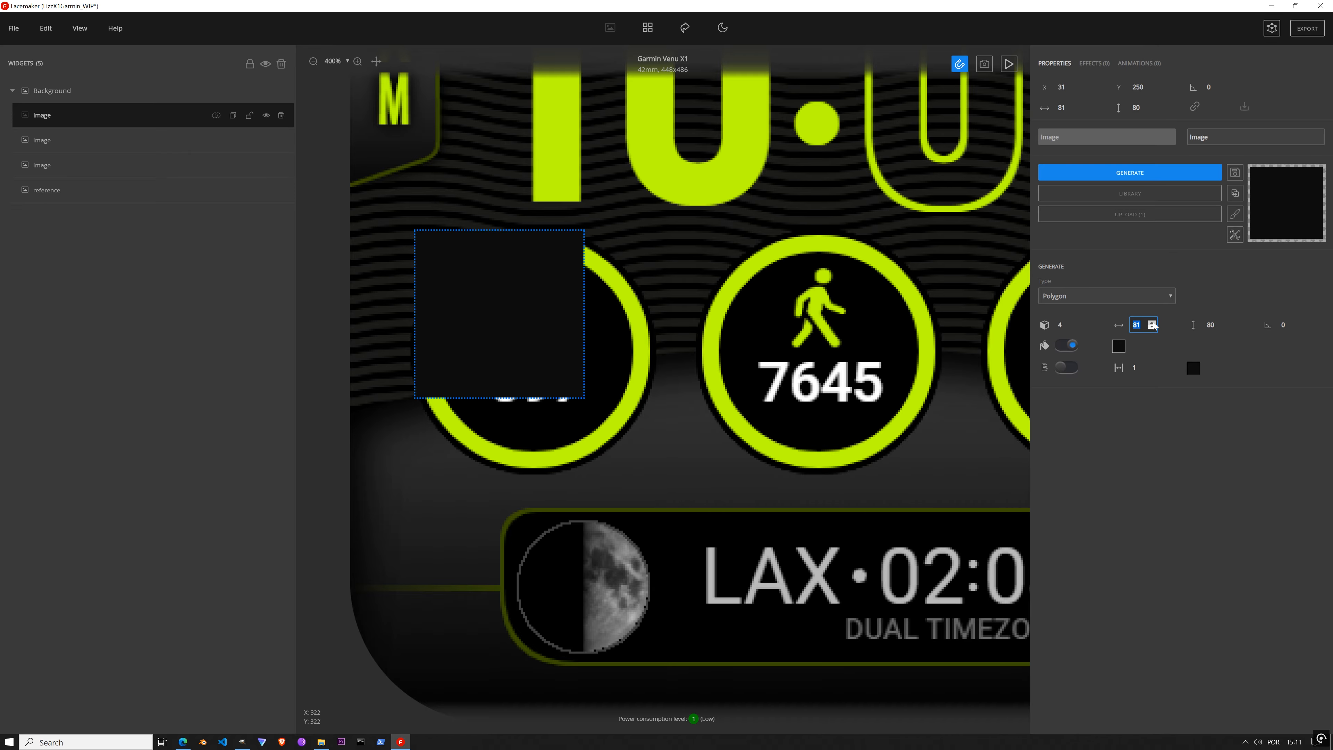
left_click_drag(1153, 324, 1154, 324)
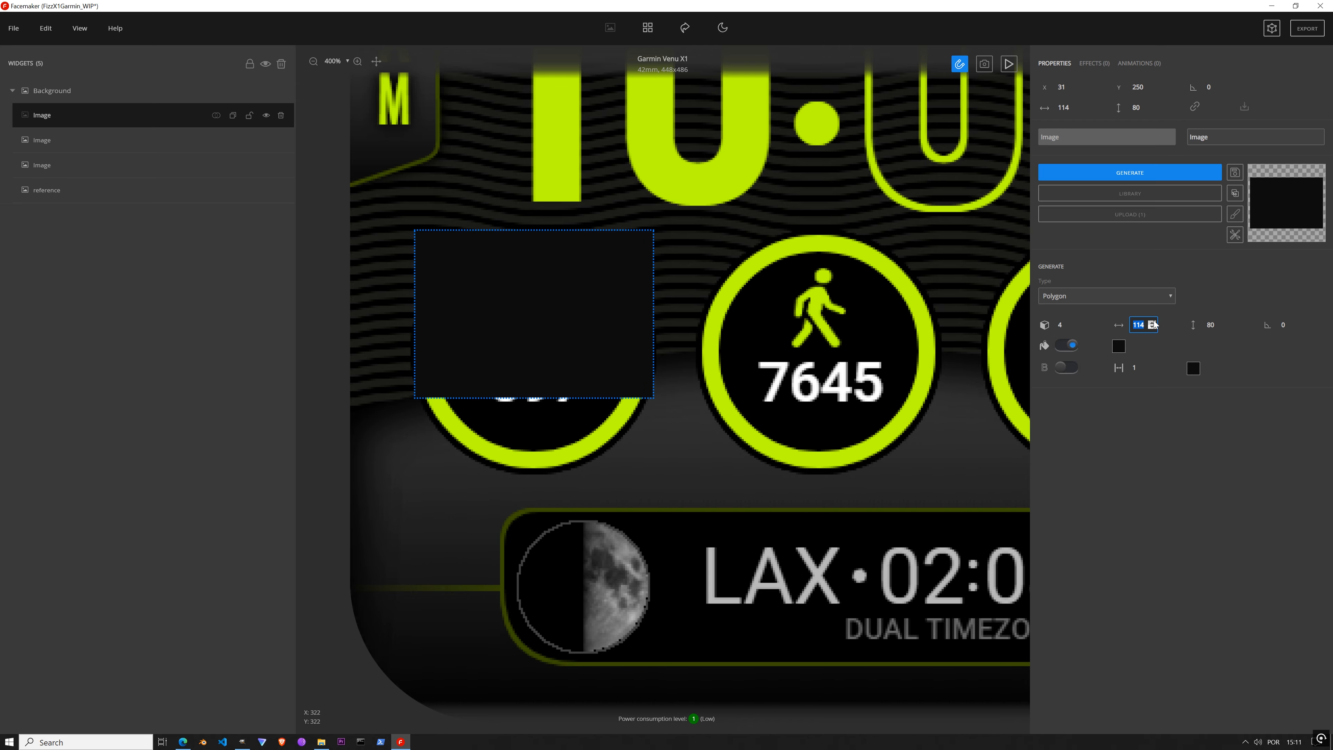
left_click(1154, 323)
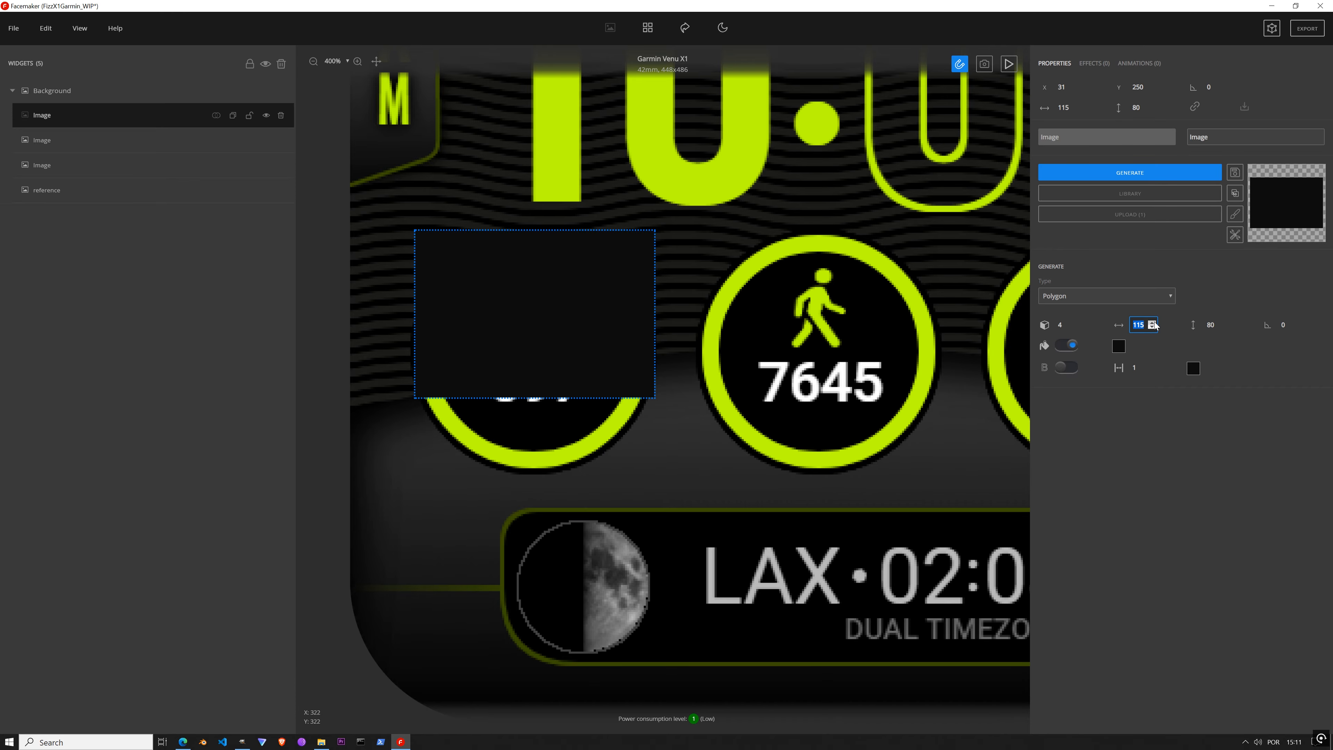
left_click(1211, 325)
type("115")
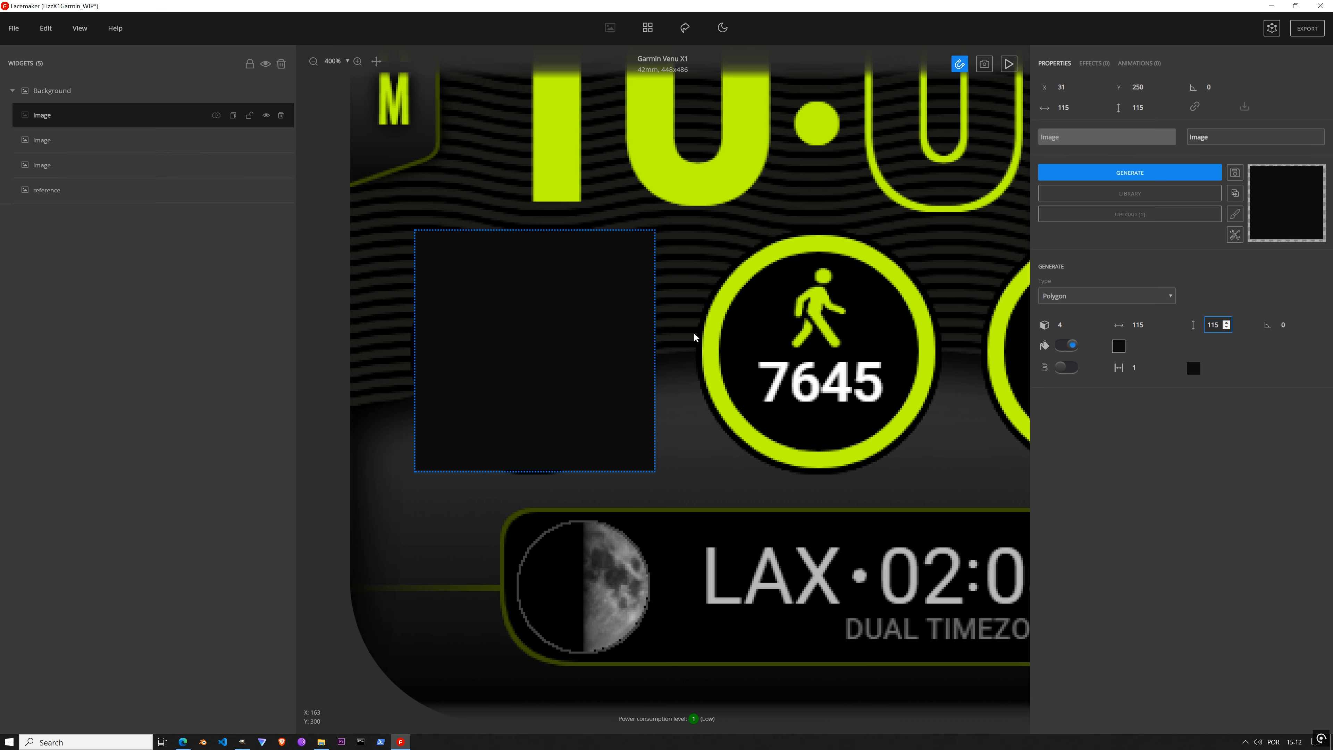
Step: Try 8, 6 and 100 sides for the generated polygon and return it to 4 sides
scroll(695, 339, "down", 3)
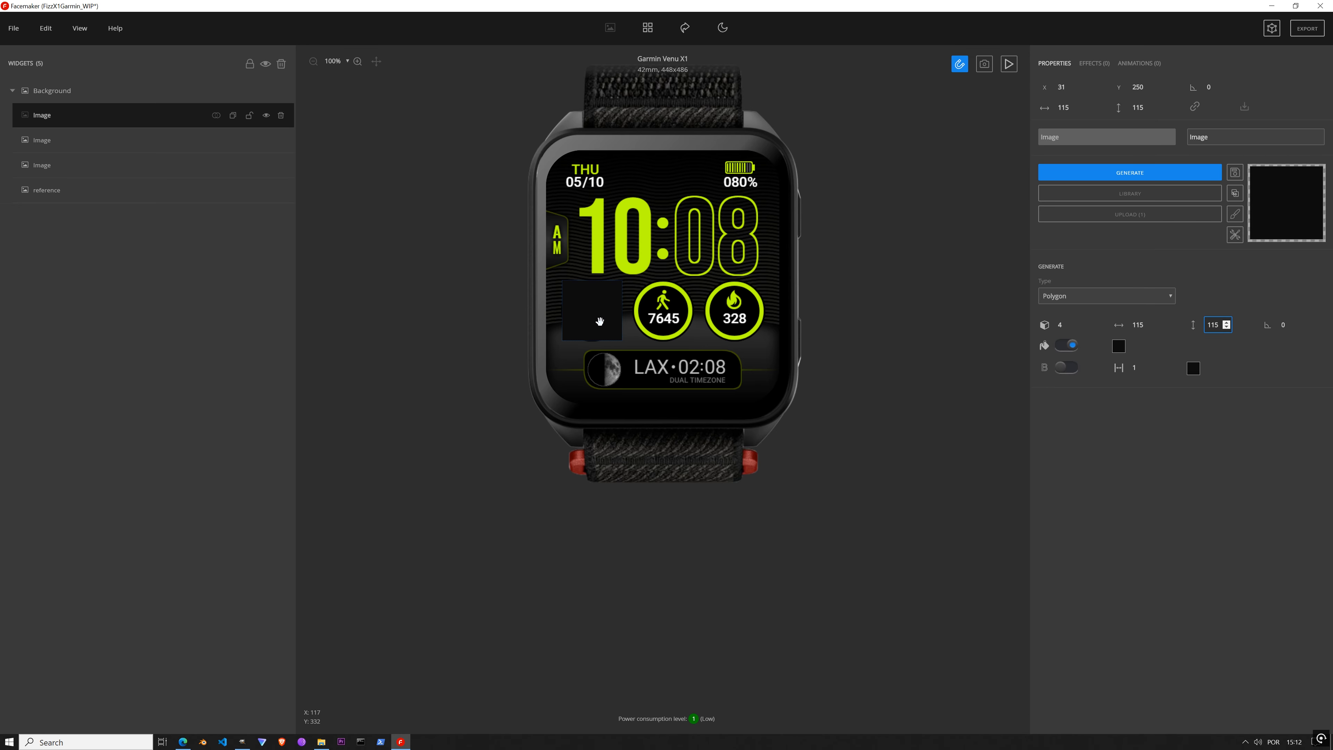
scroll(591, 308, "up", 1)
scroll(597, 312, "down", 1)
left_click(1061, 324)
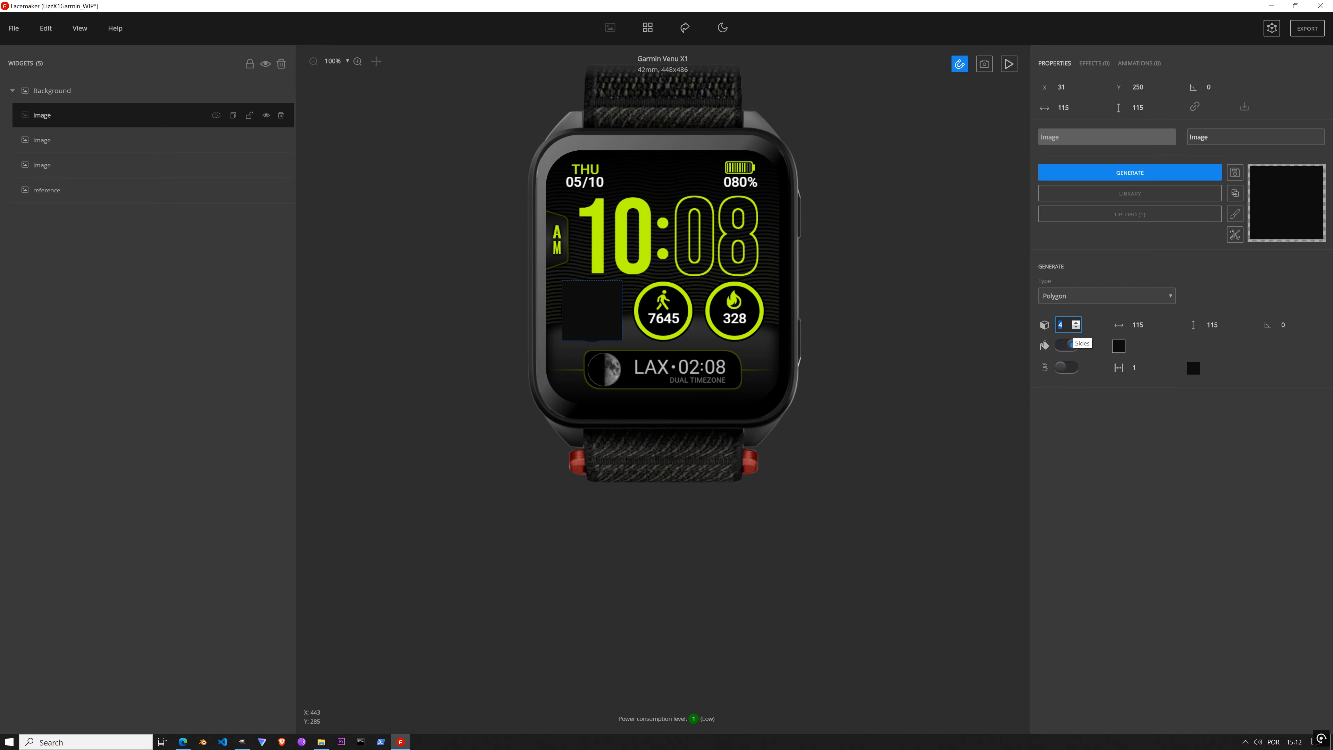
type("8")
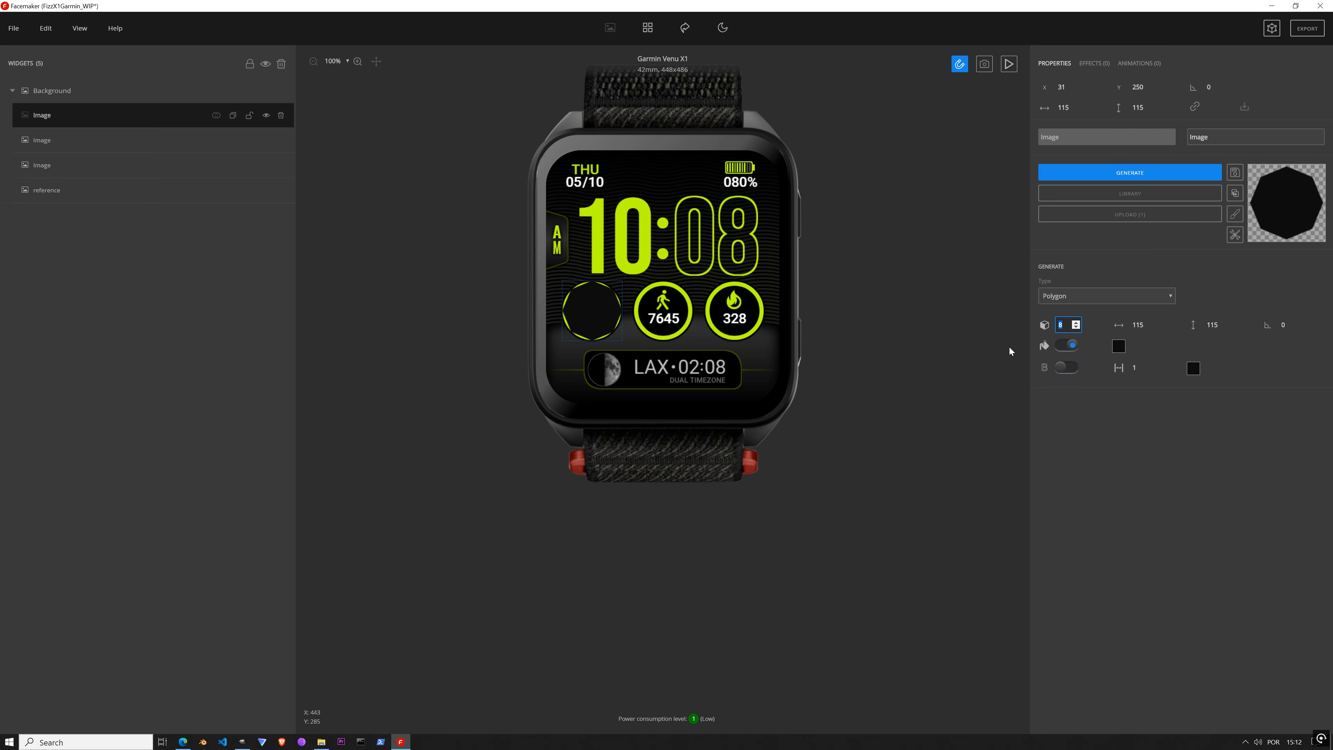
type("6")
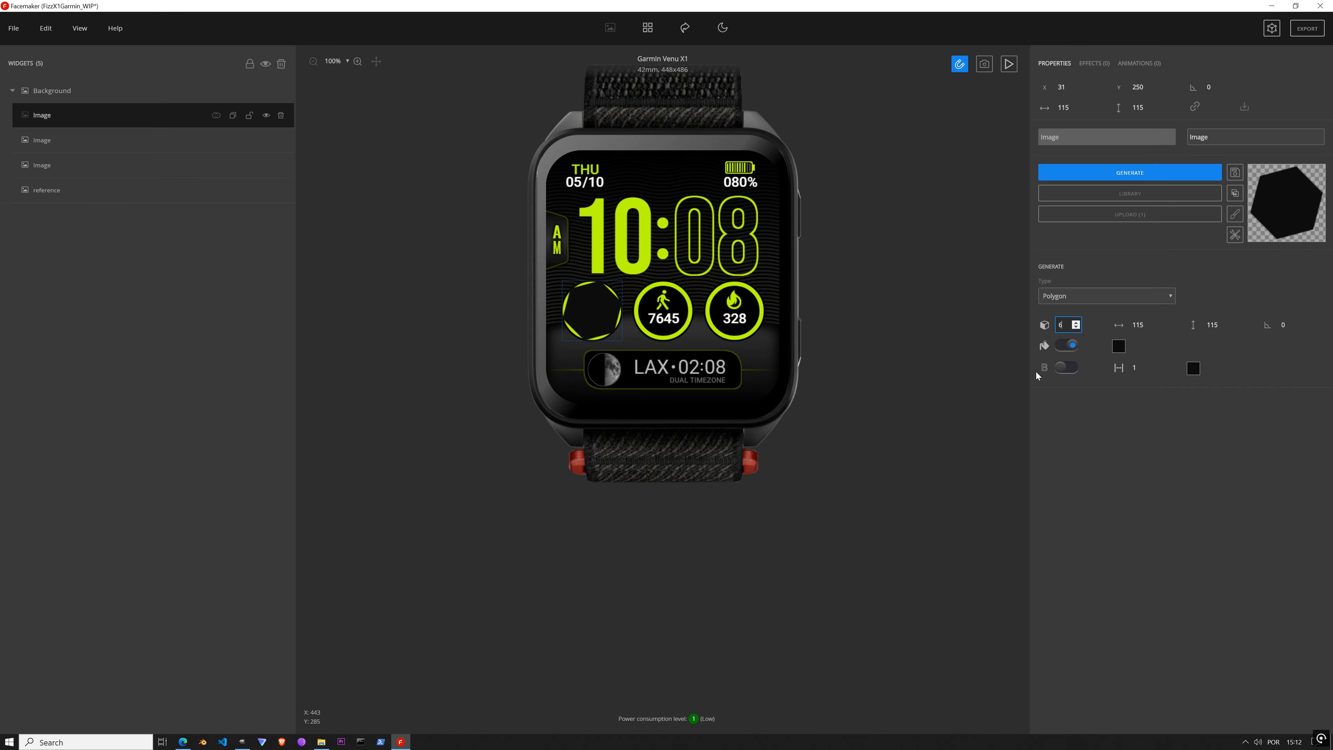
left_click_drag(1065, 325, 1047, 325)
type("100")
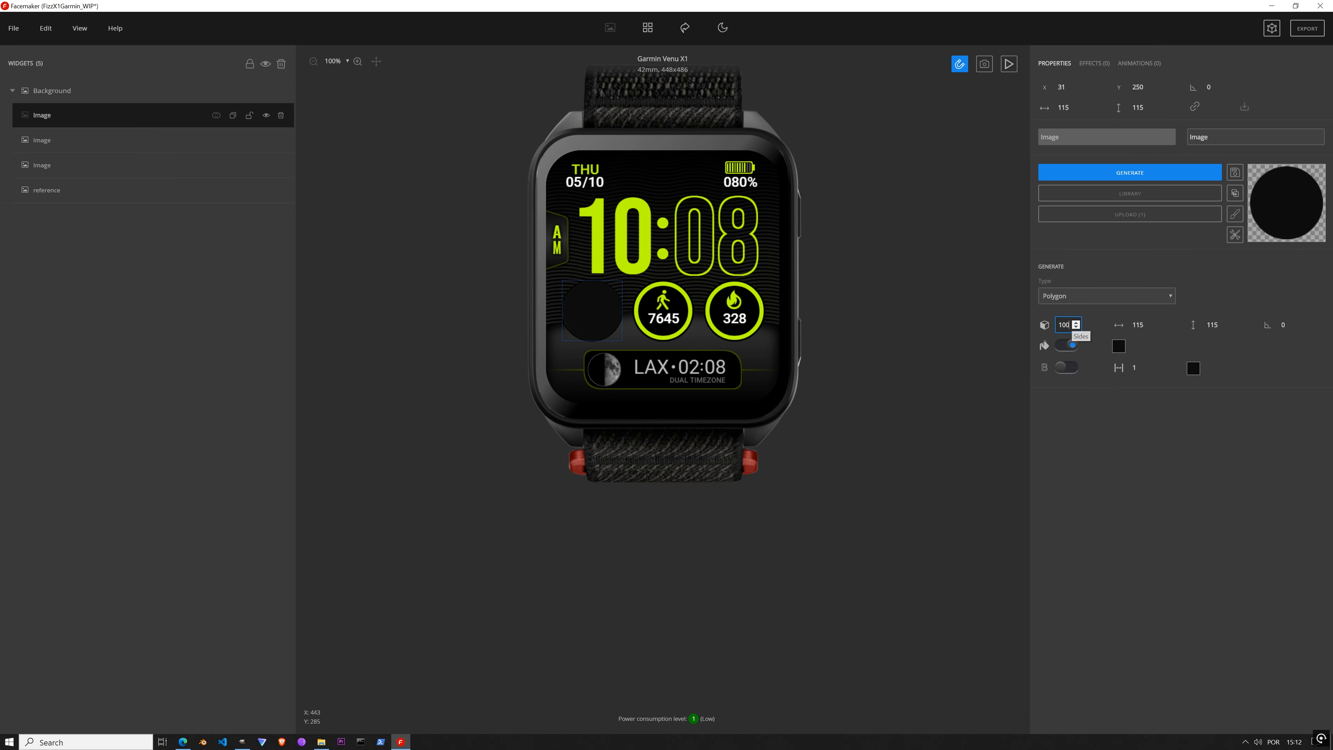
left_click_drag(1069, 324, 1009, 313)
type("4")
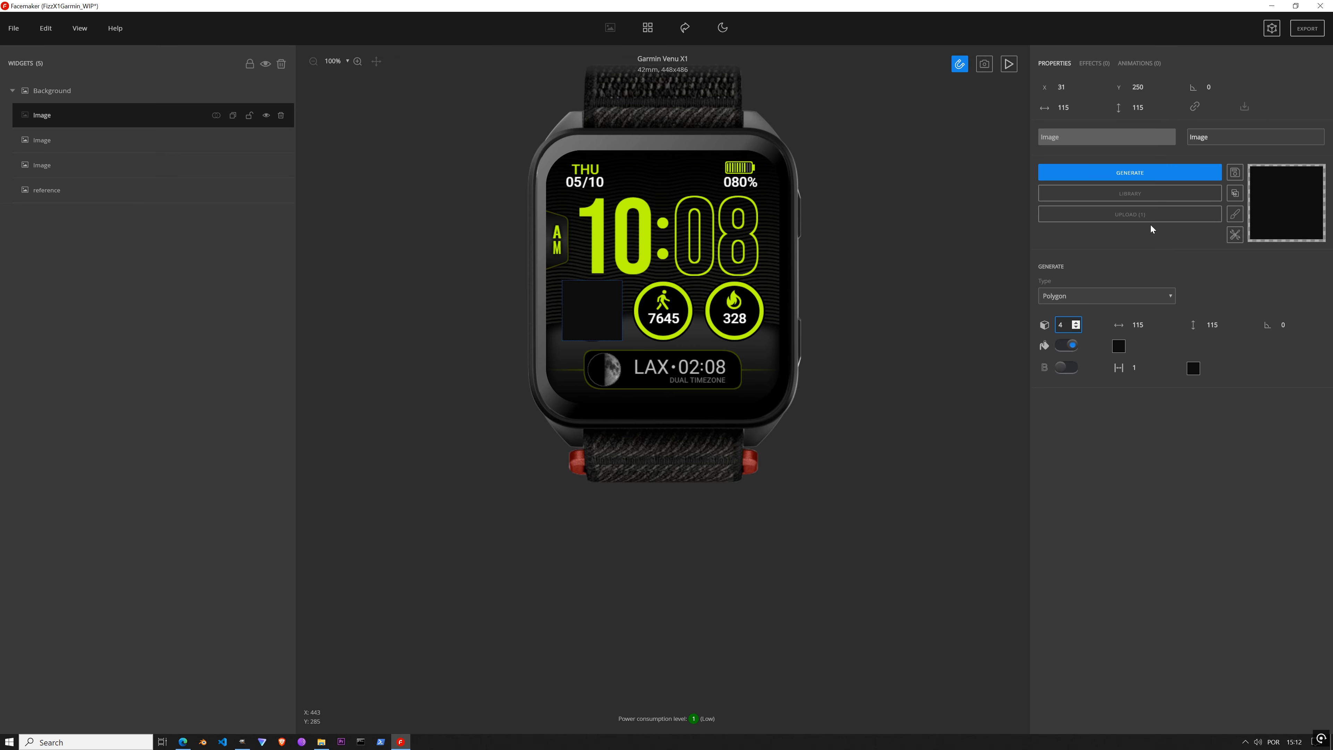
Step: Finish generating the square and convert it to a disc with the To sphere tool
left_click(1131, 183)
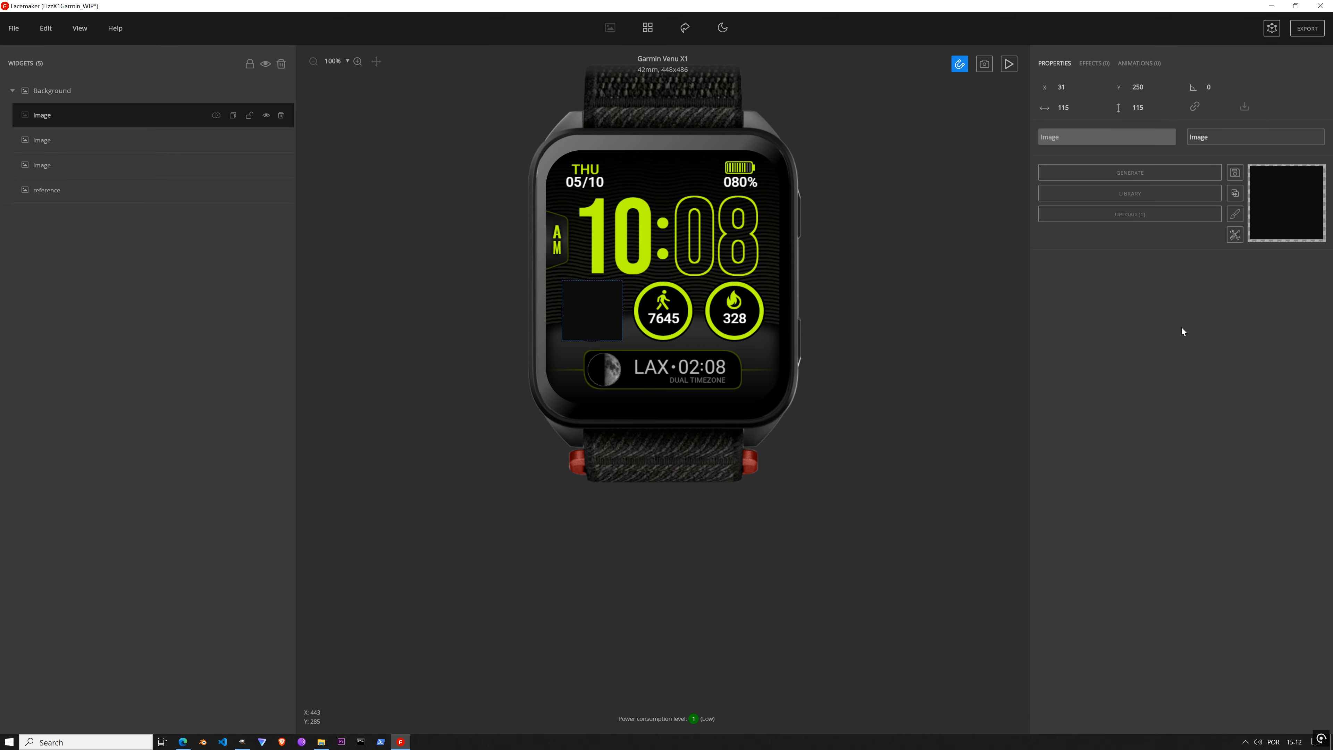
left_click(1235, 235)
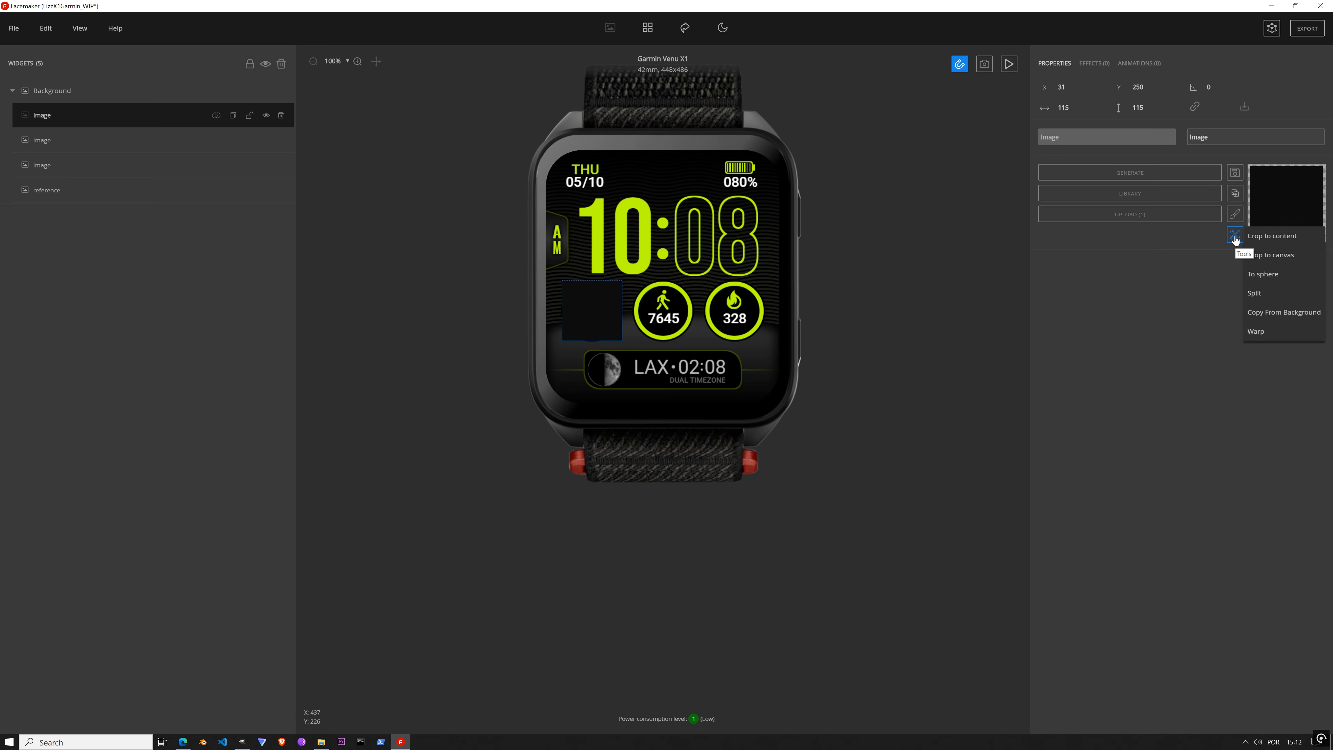
left_click(1272, 279)
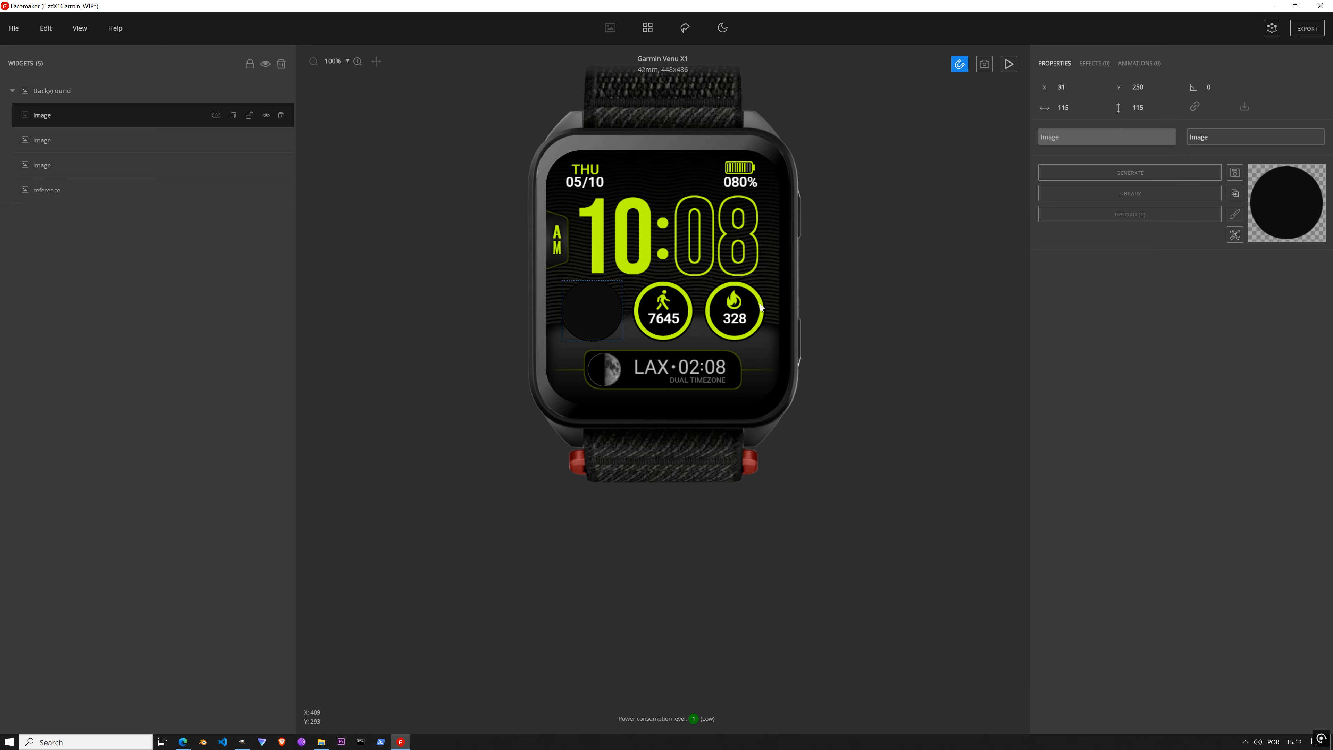
Step: Add a Fill color effect to the disc and set its color to black
left_click(1102, 71)
left_click(1100, 87)
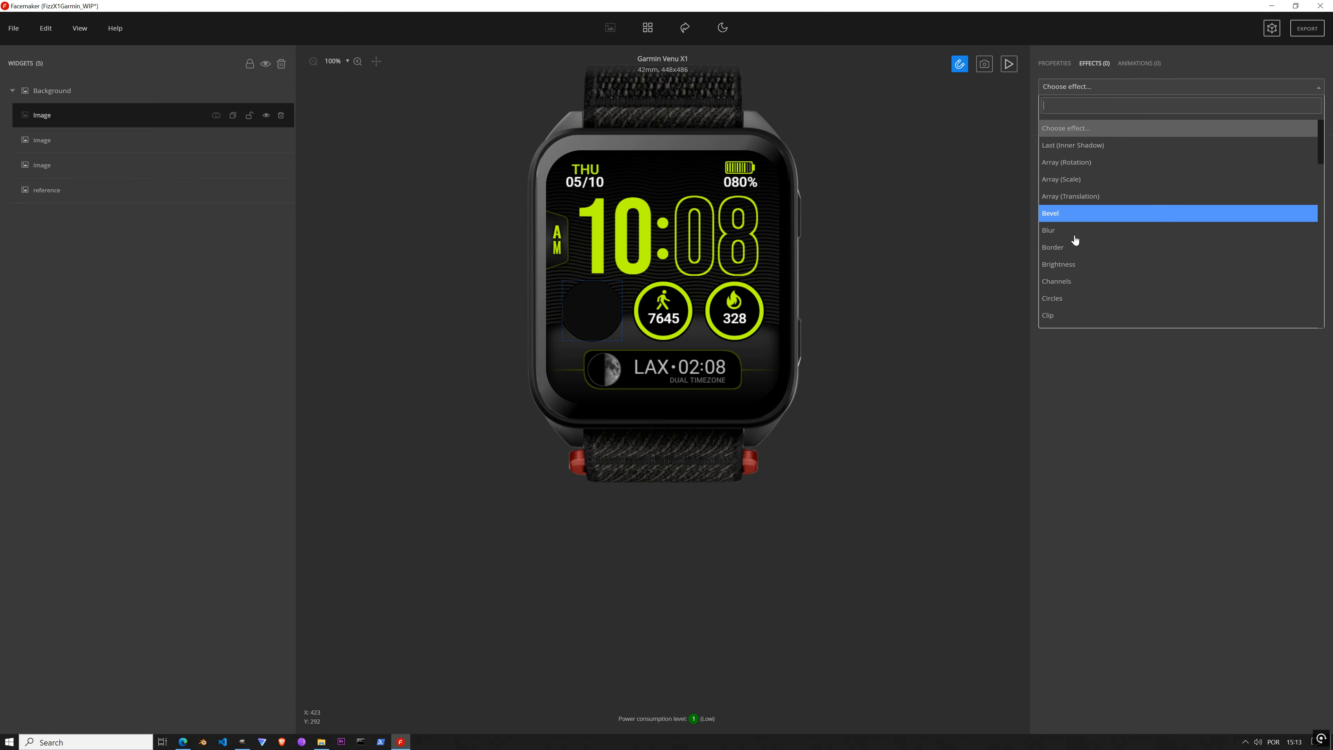
type("fill")
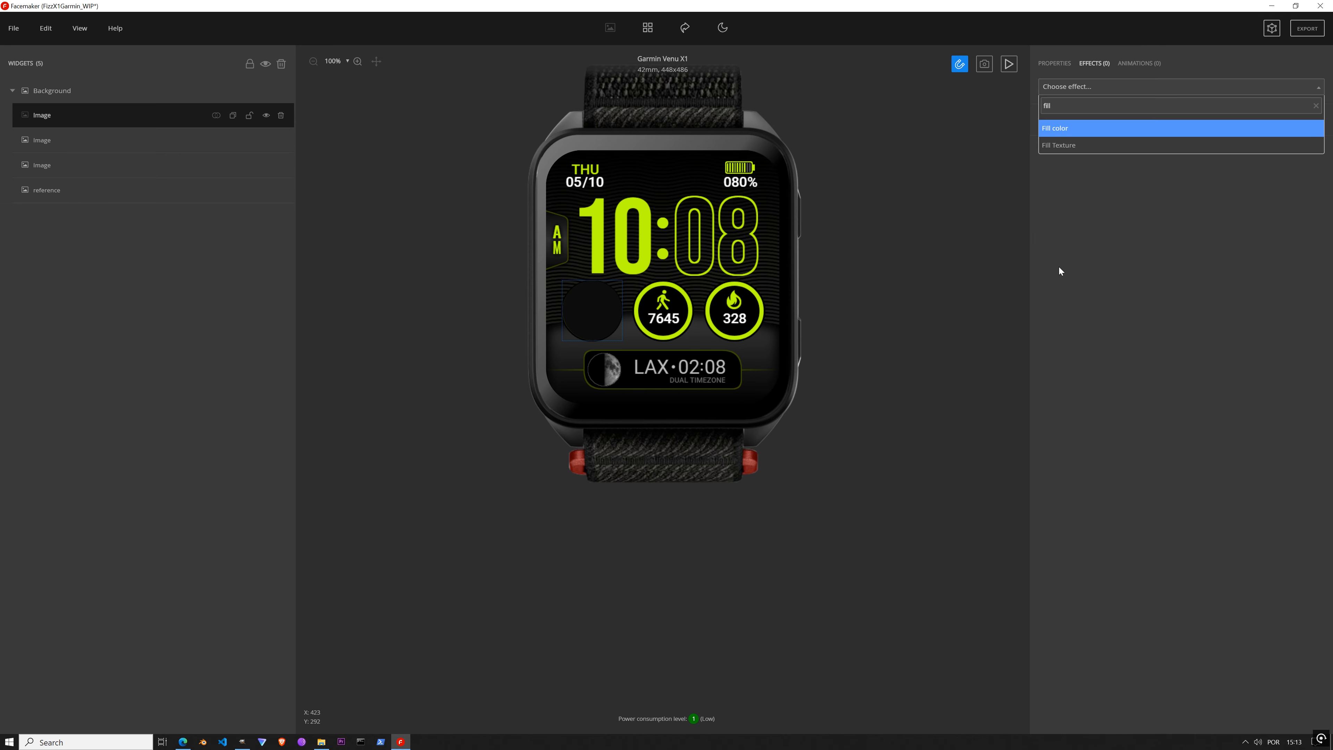
left_click(1077, 132)
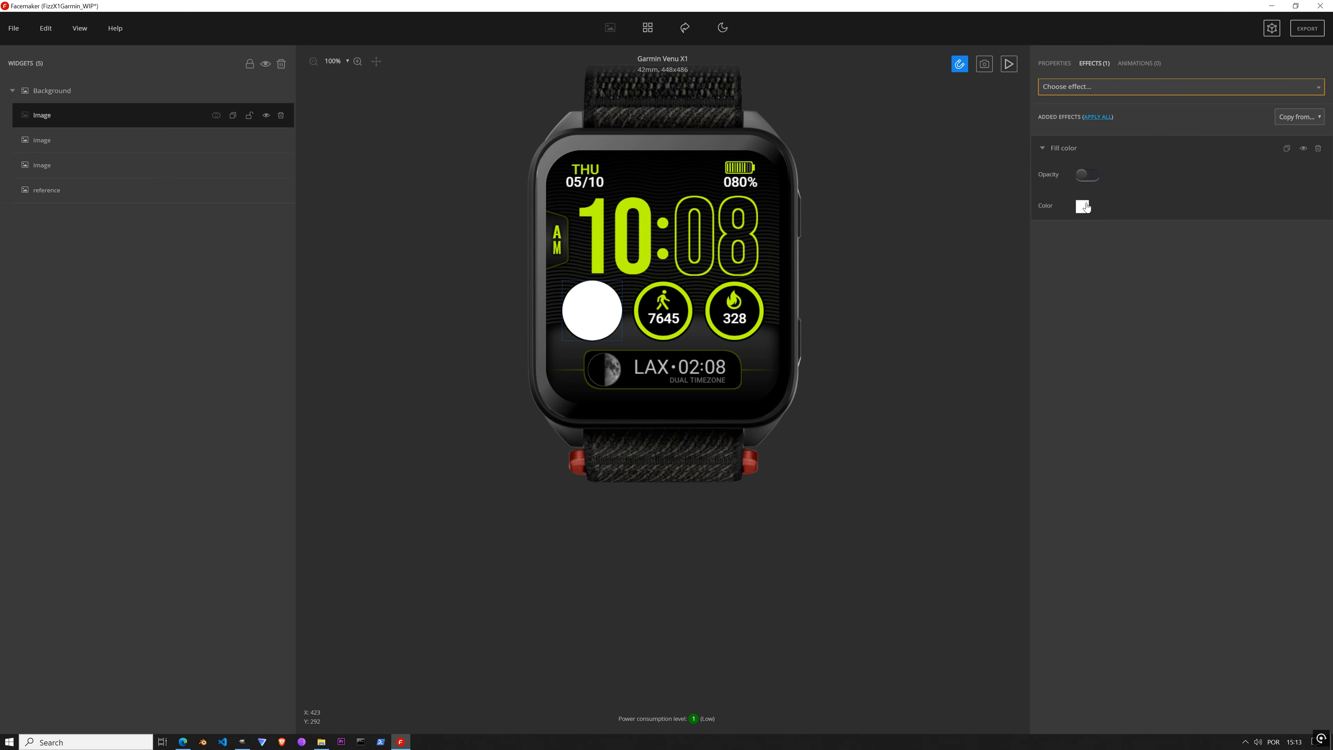
left_click(1082, 206)
left_click_drag(604, 363, 497, 401)
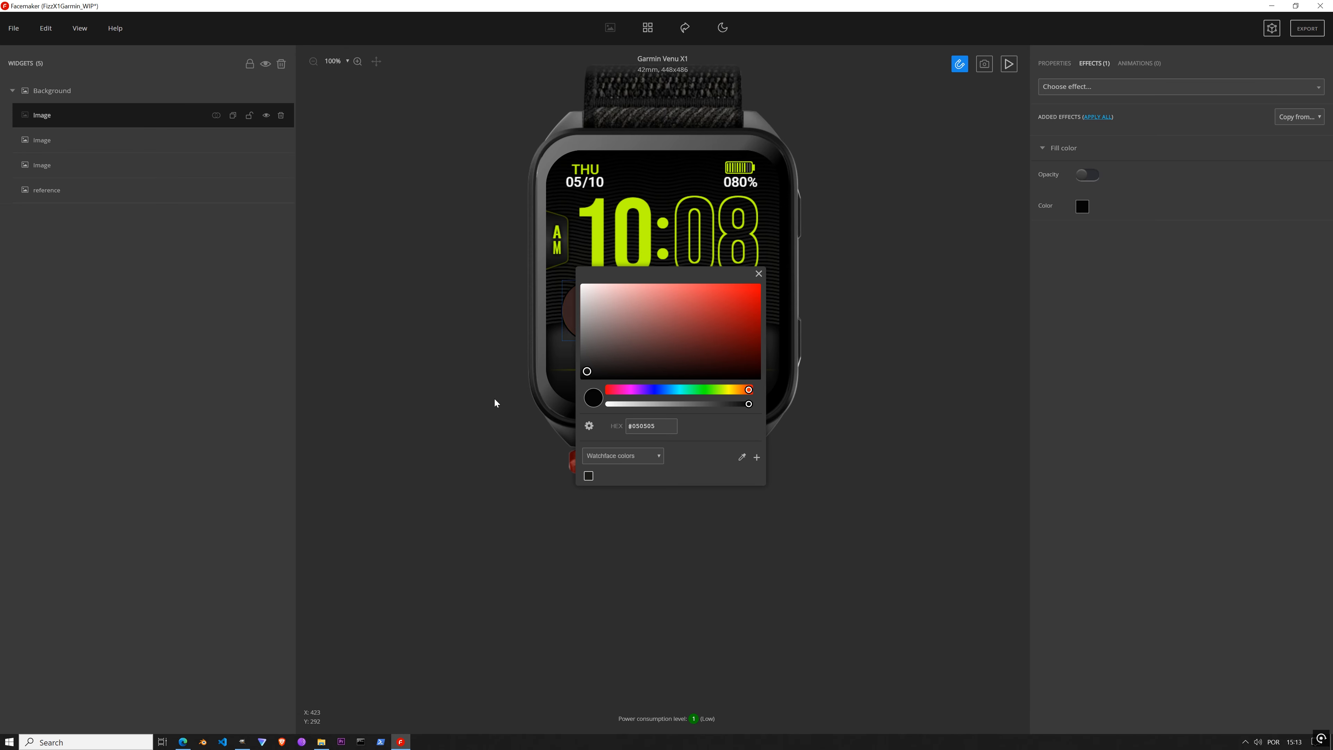
left_click(759, 274)
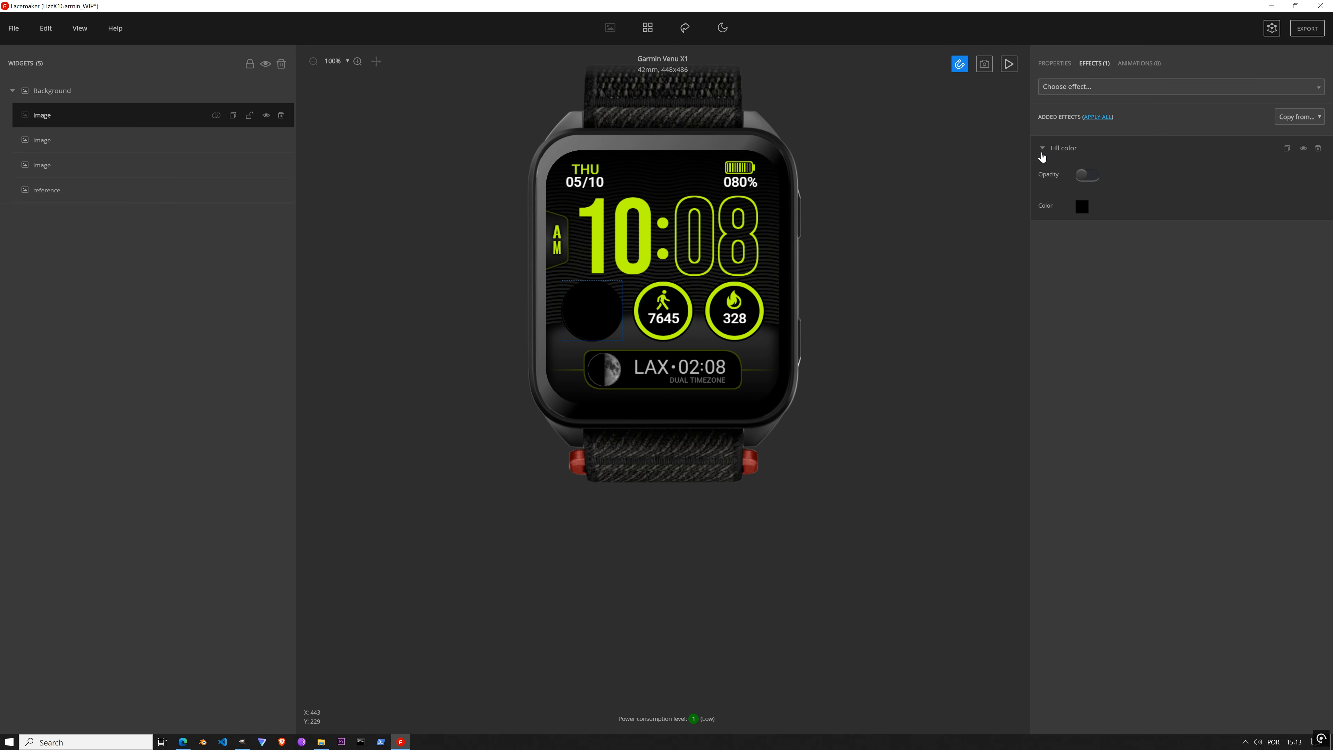
Step: Add an Array (Translation) effect to the disc with an amount of 3 and an X offset of 137
left_click(1088, 90)
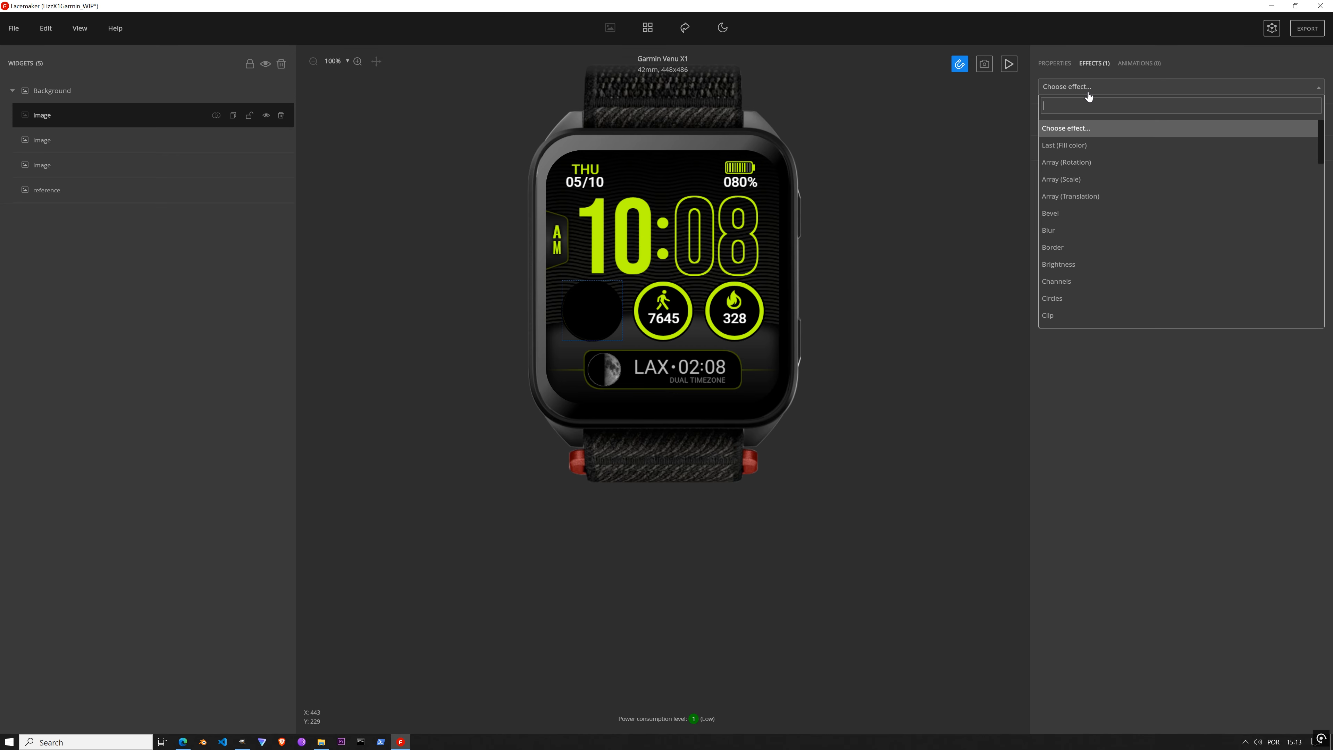
left_click(1097, 197)
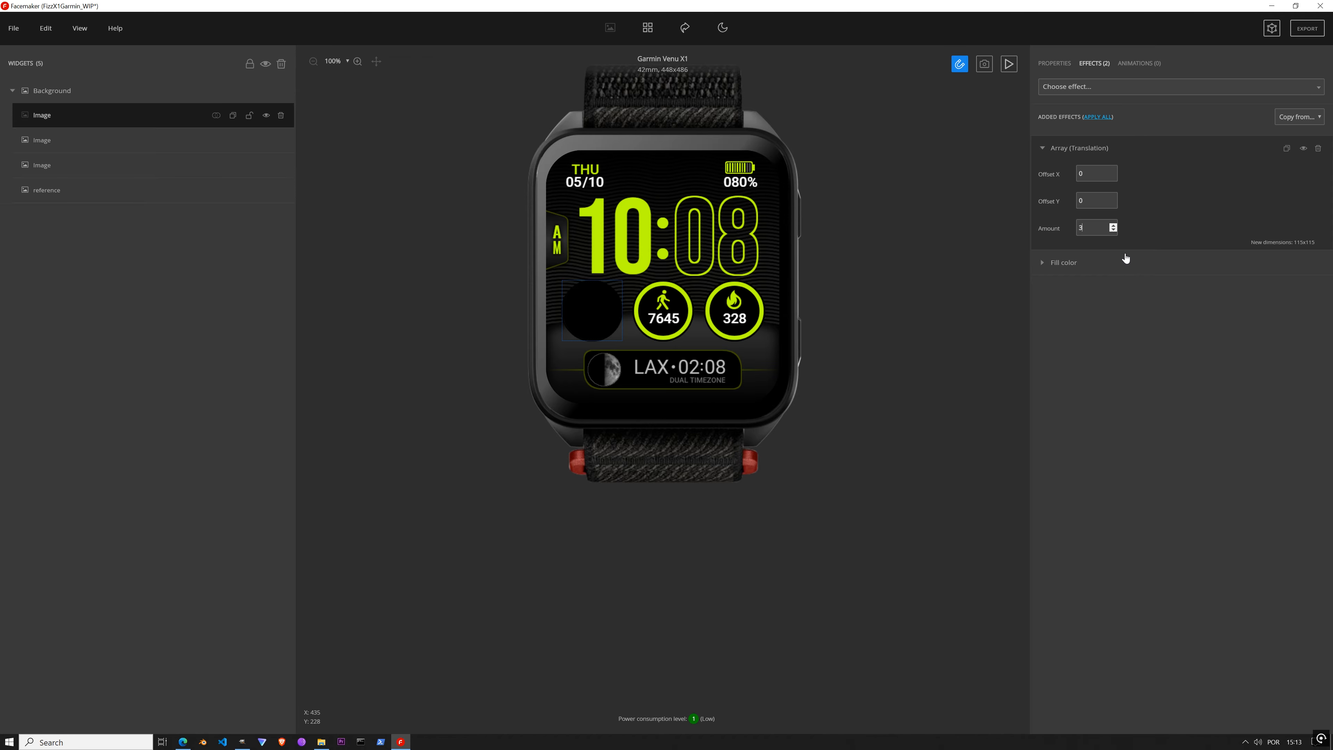
left_click(1112, 171)
left_click_drag(1112, 171, 1112, 173)
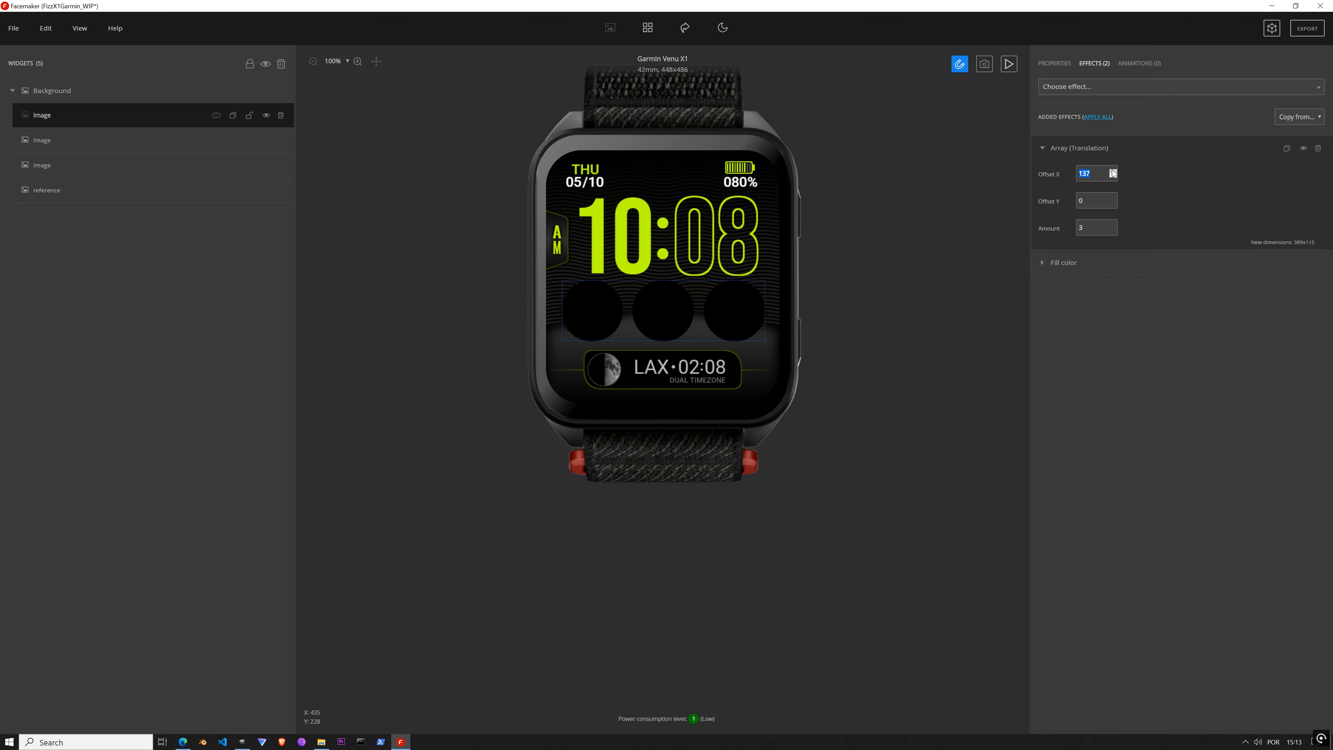
Step: Examine how the three black discs line up over the reference data circles
left_click_drag(667, 308, 671, 303)
scroll(609, 305, "up", 3)
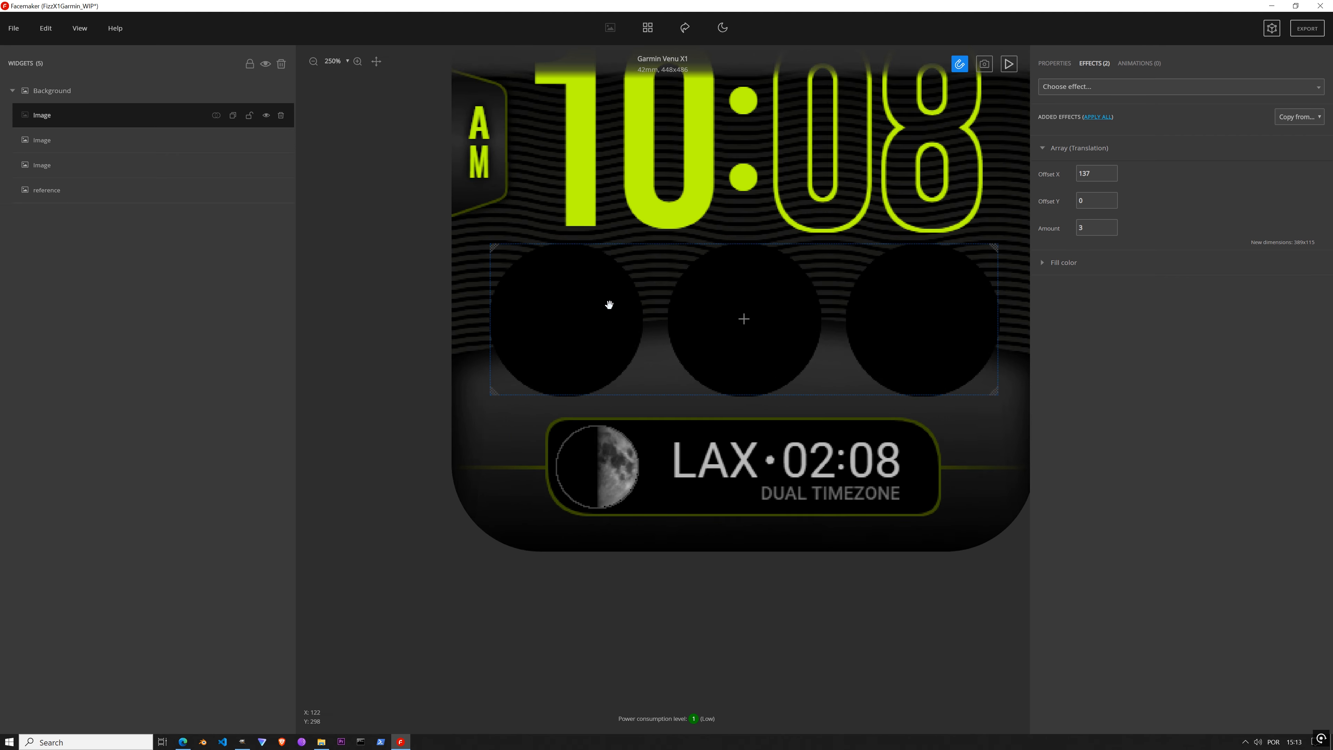
scroll(609, 305, "up", 2)
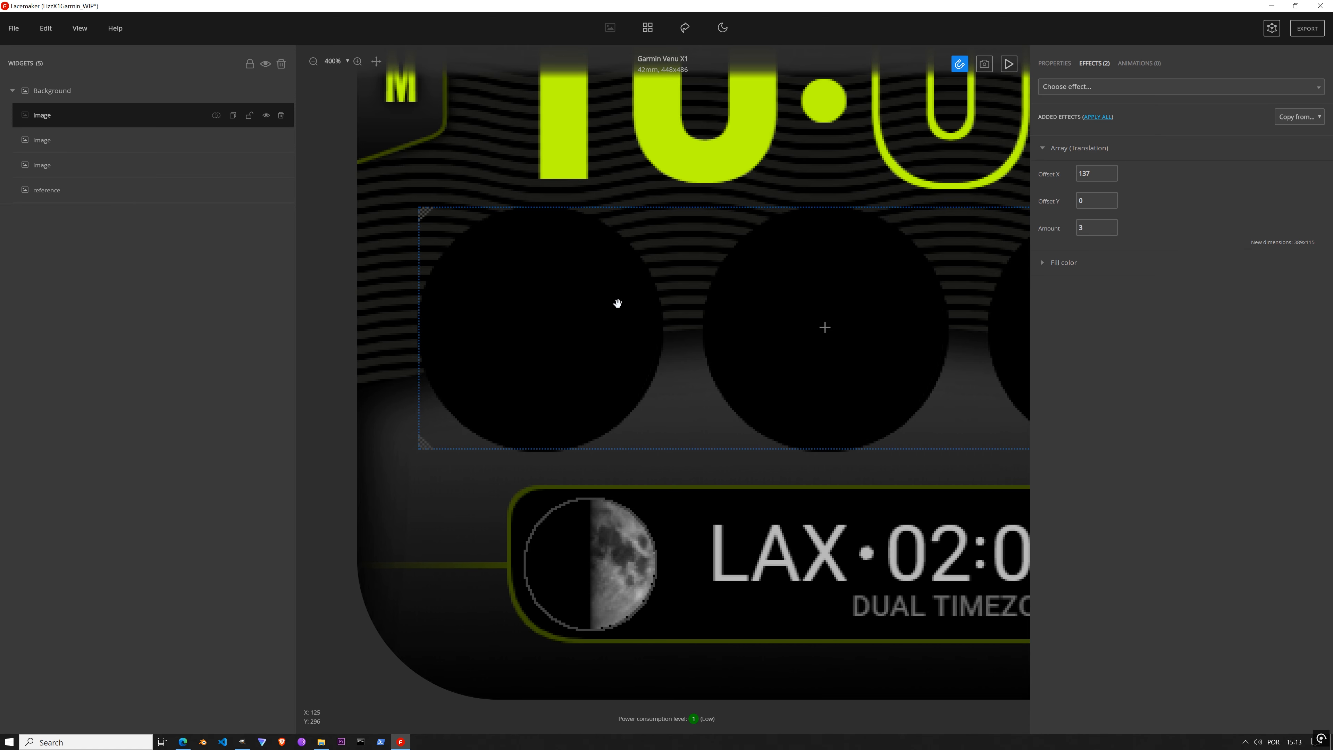
scroll(618, 303, "down", 5)
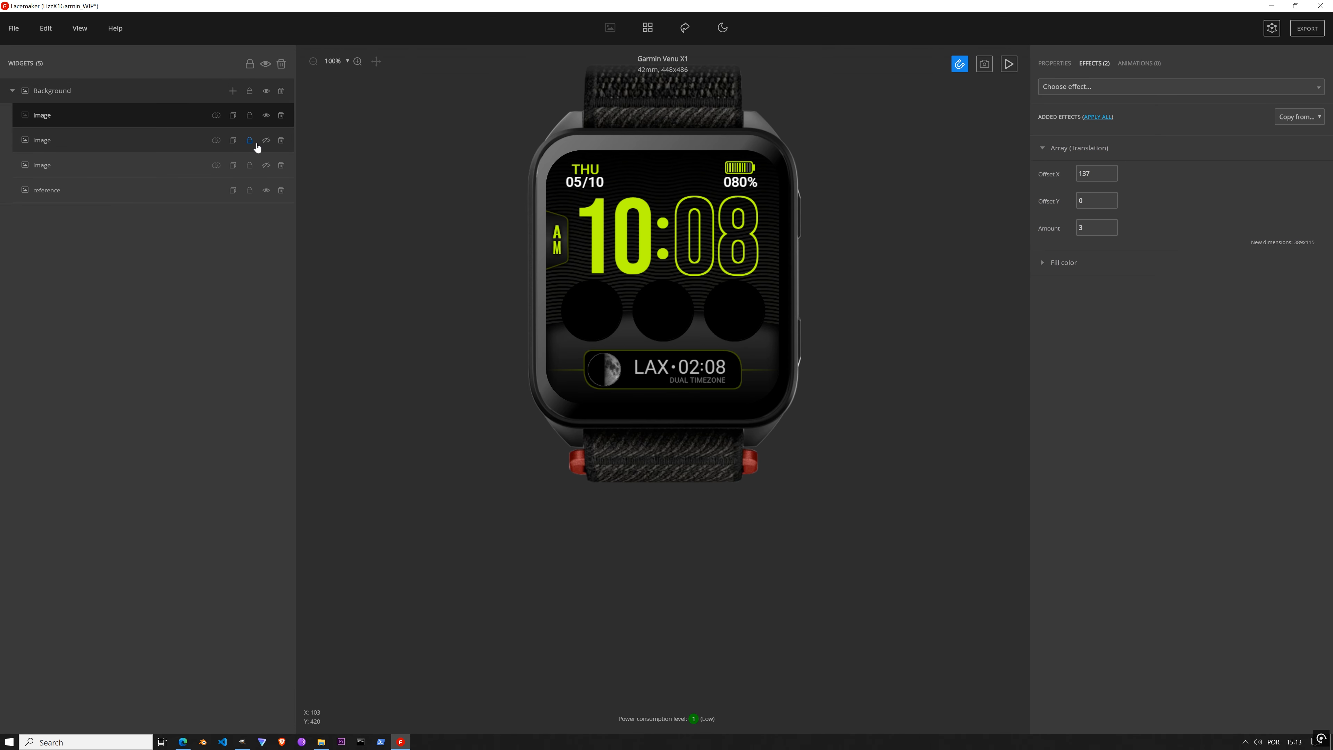
Step: Show the two hidden image layers beneath the discs and hide the reference to review the backdrop
left_click(266, 141)
left_click(266, 165)
left_click(266, 190)
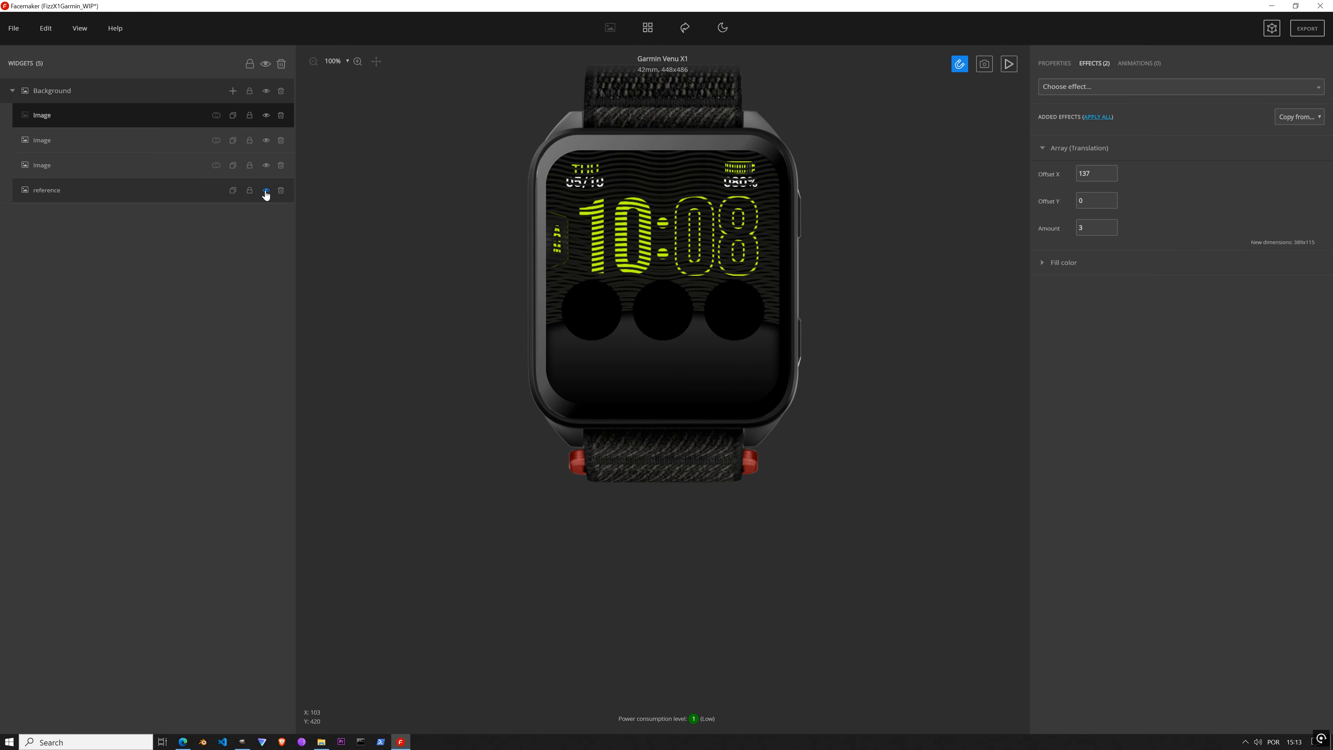
left_click(265, 191)
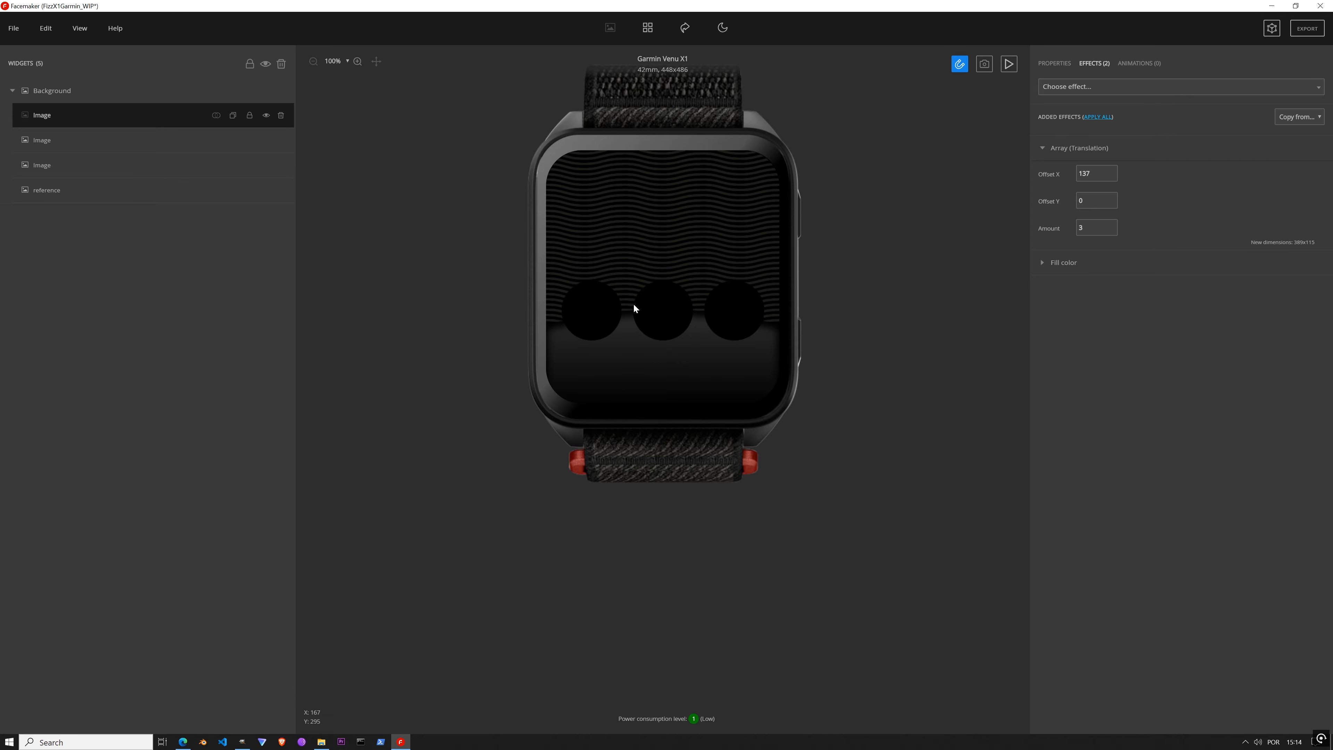
Step: Hide every layer except the reference, then add a new Image widget to Background and place it near the data circles
left_click(266, 92)
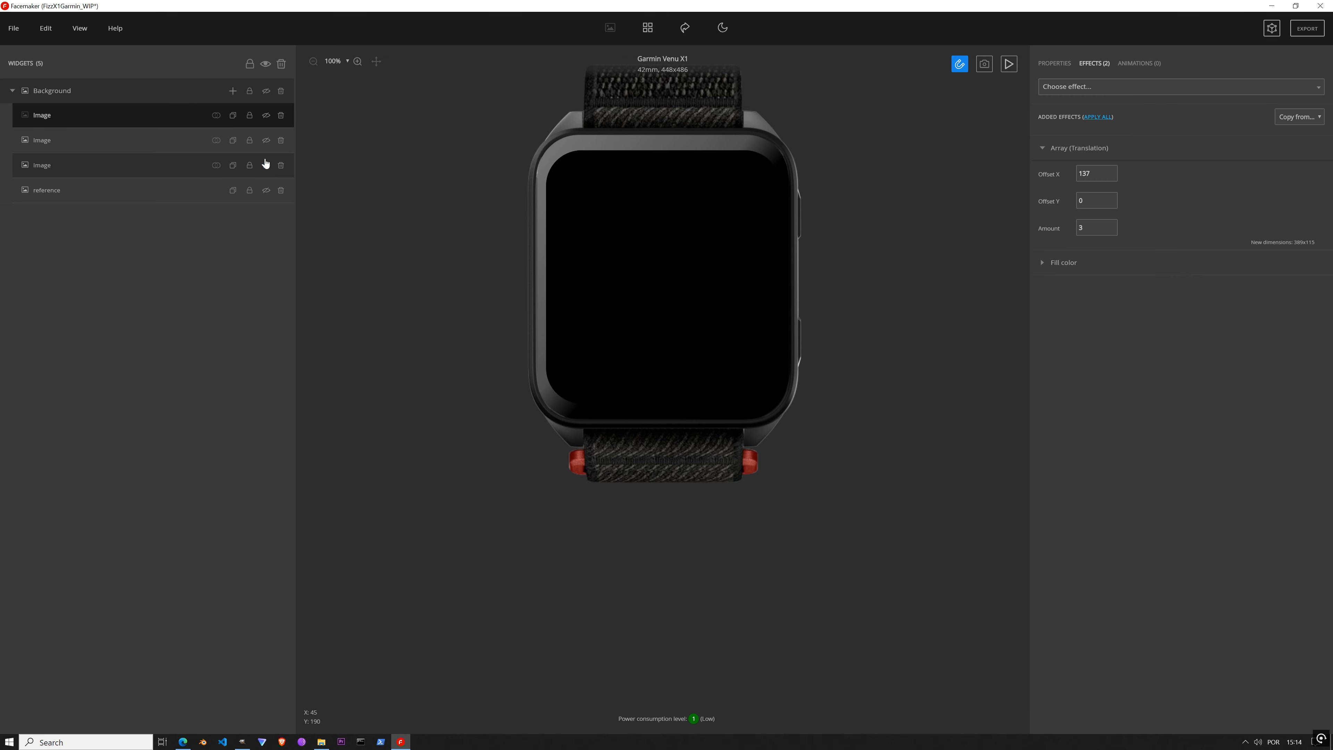
left_click(267, 190)
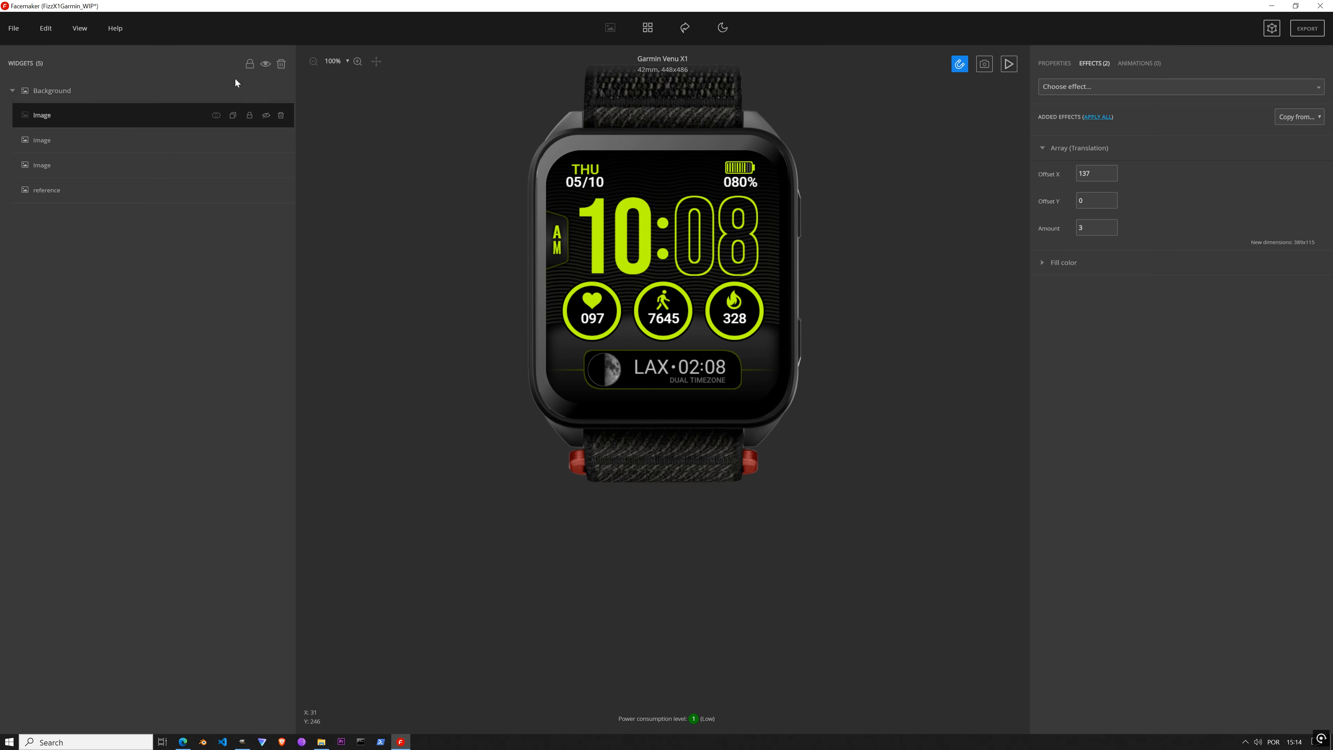
left_click(233, 90)
left_click(255, 155)
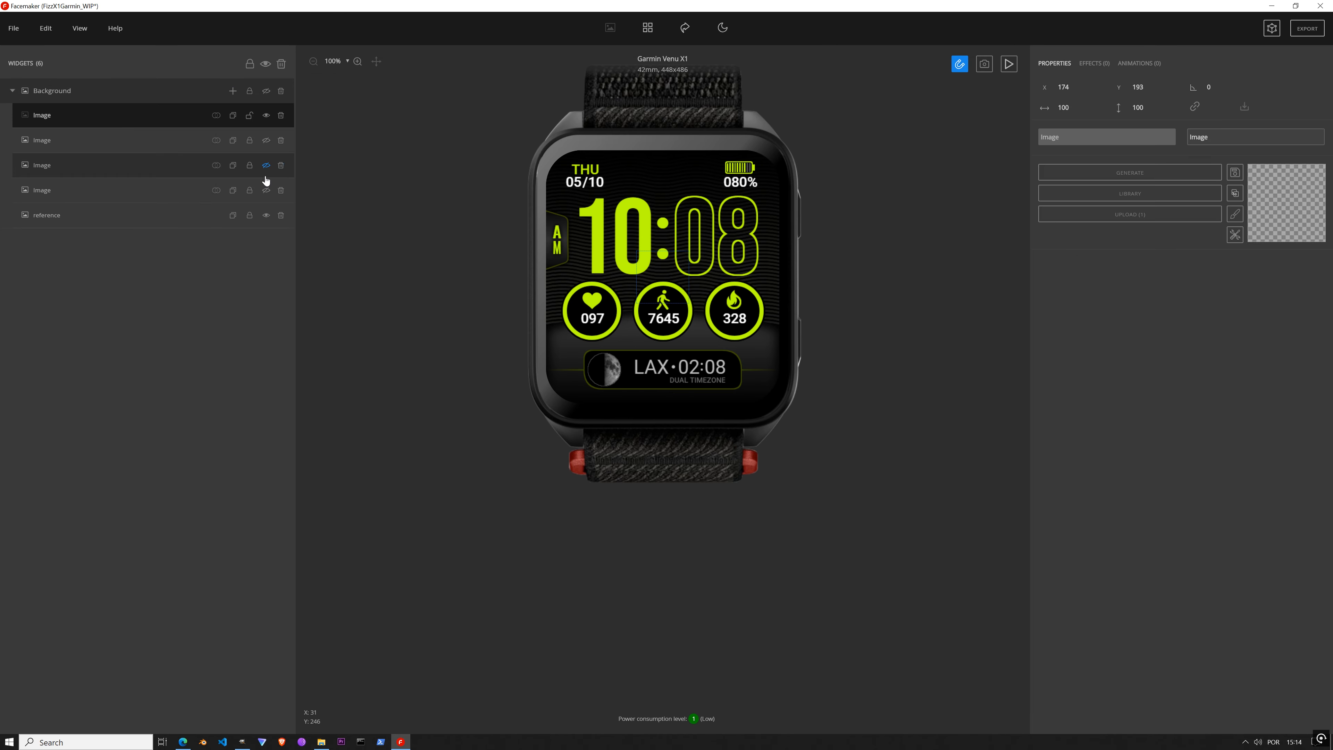
left_click_drag(671, 283, 650, 327)
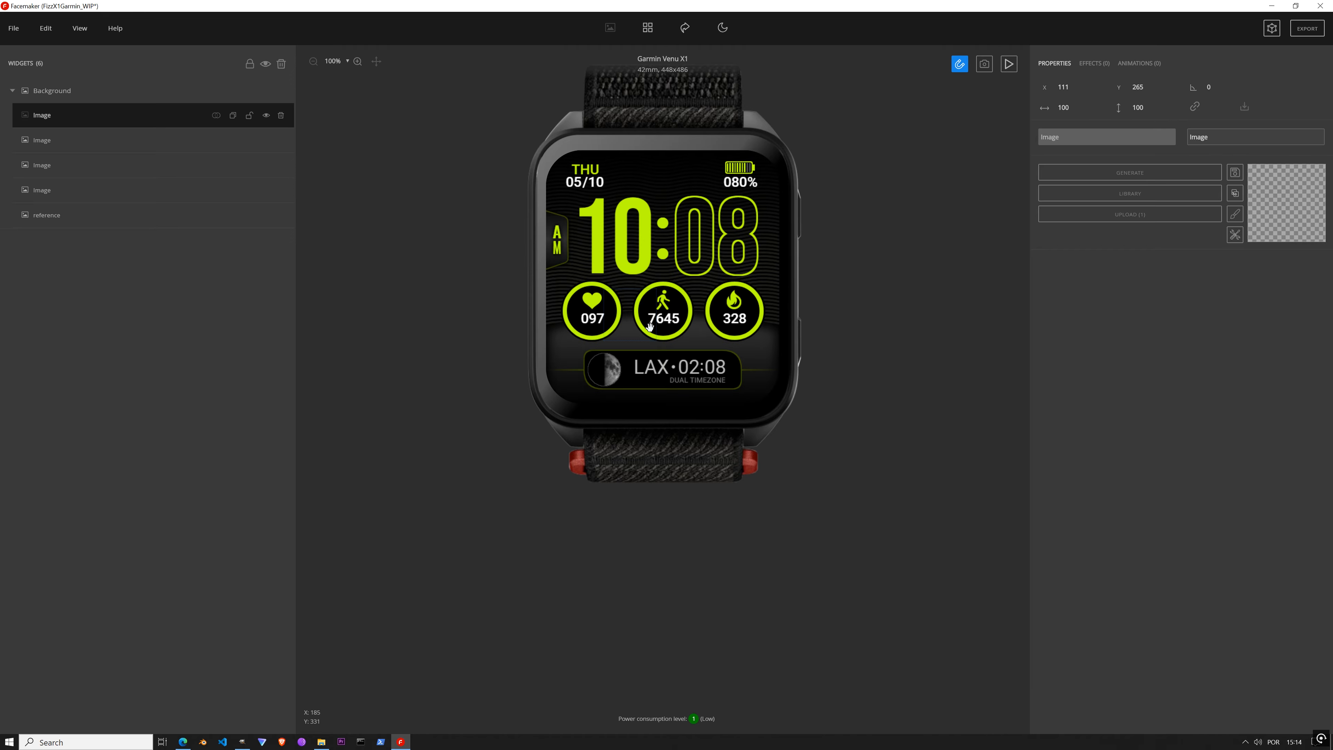
scroll(649, 327, "up", 4)
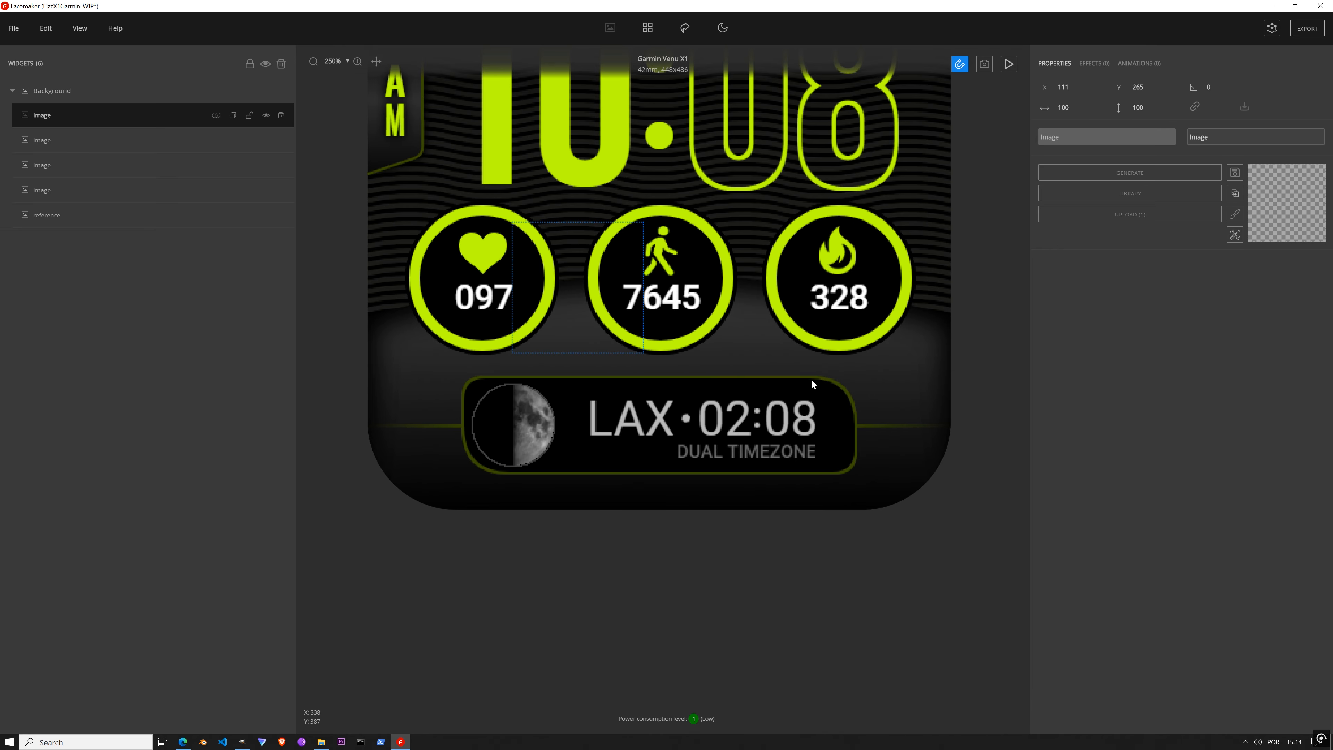
Step: Generate a 4-sided polygon for the new image and change its fill to pure black
left_click(1151, 176)
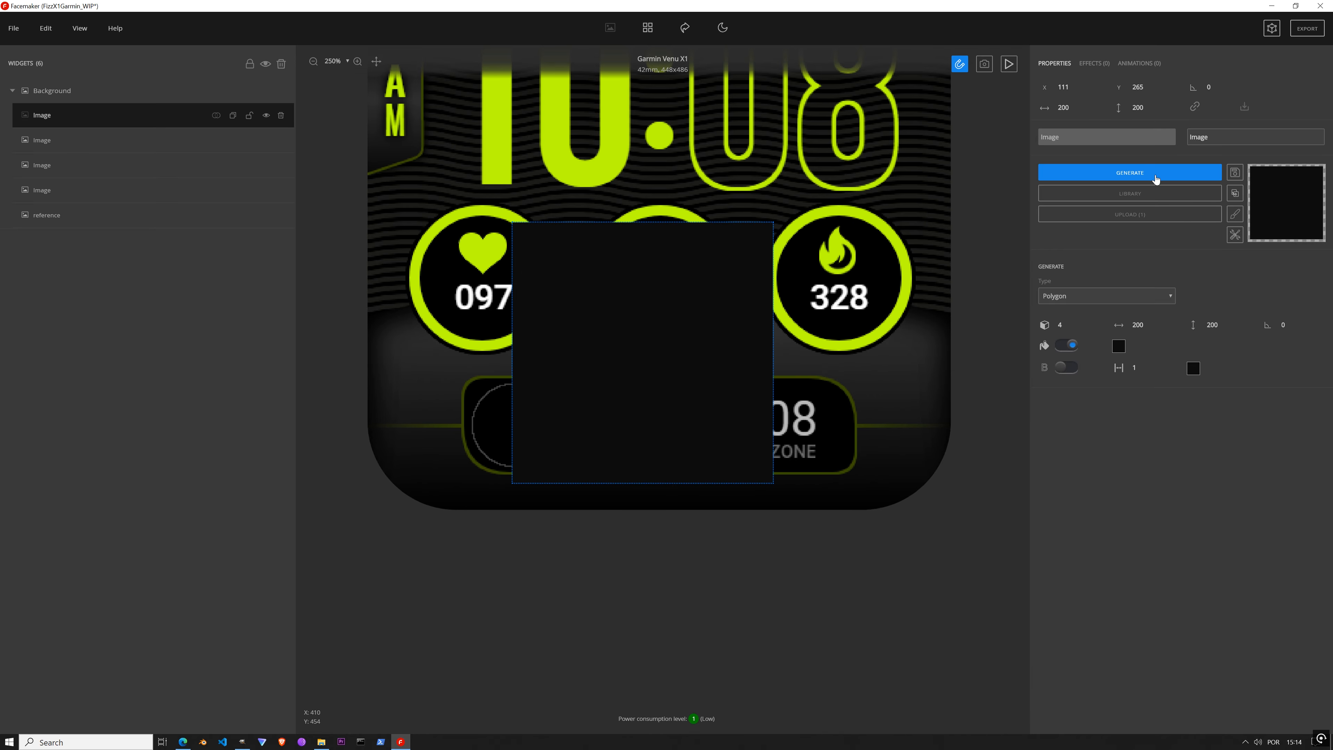
left_click(1118, 345)
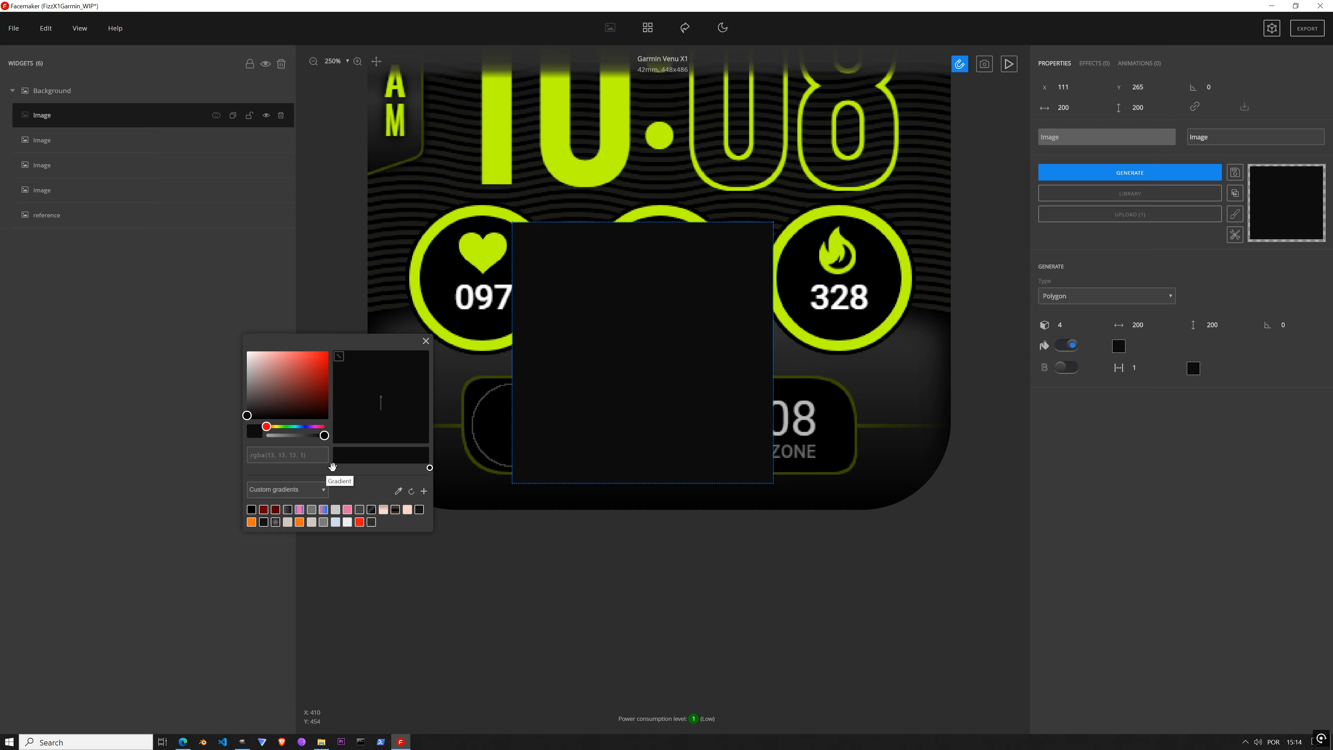
left_click_drag(246, 415, 247, 430)
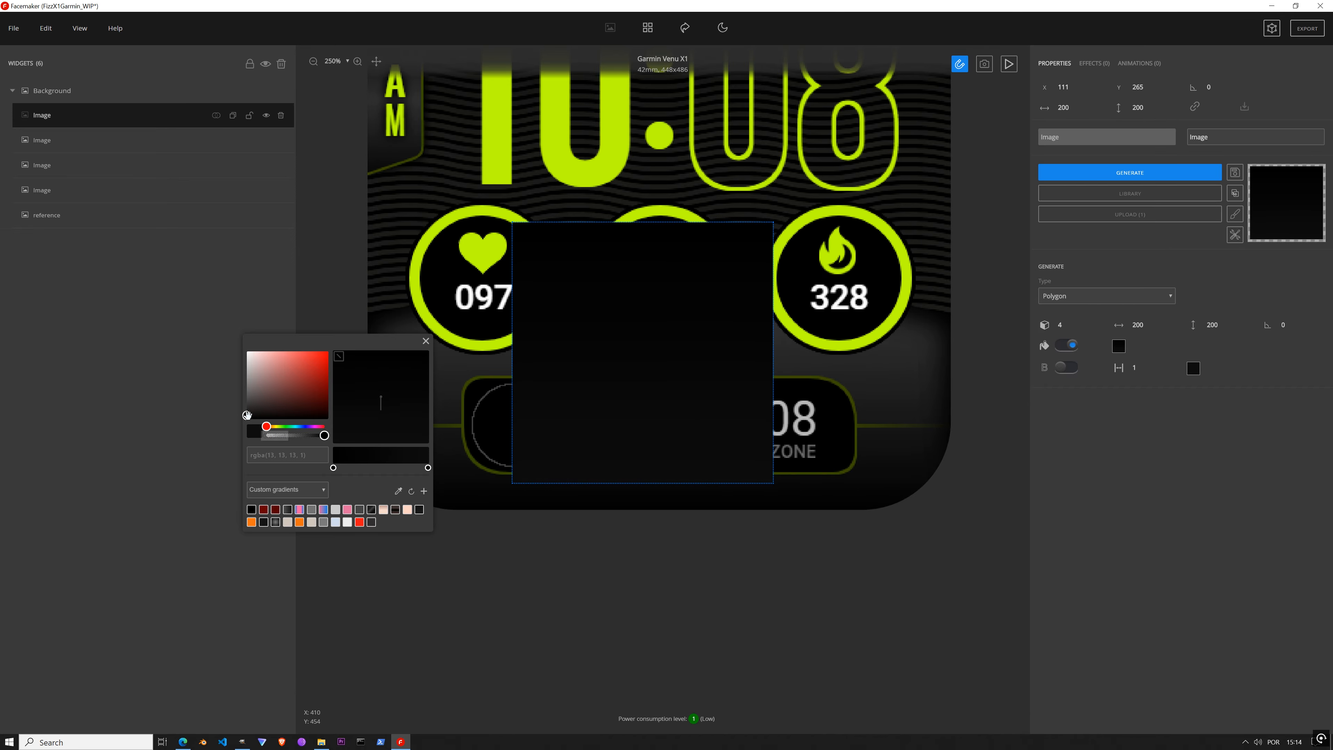
left_click(425, 341)
Step: Set the polygon's width to 380 and move it onto the dual timezone panel at about X 74, Y 392
left_click(1138, 325)
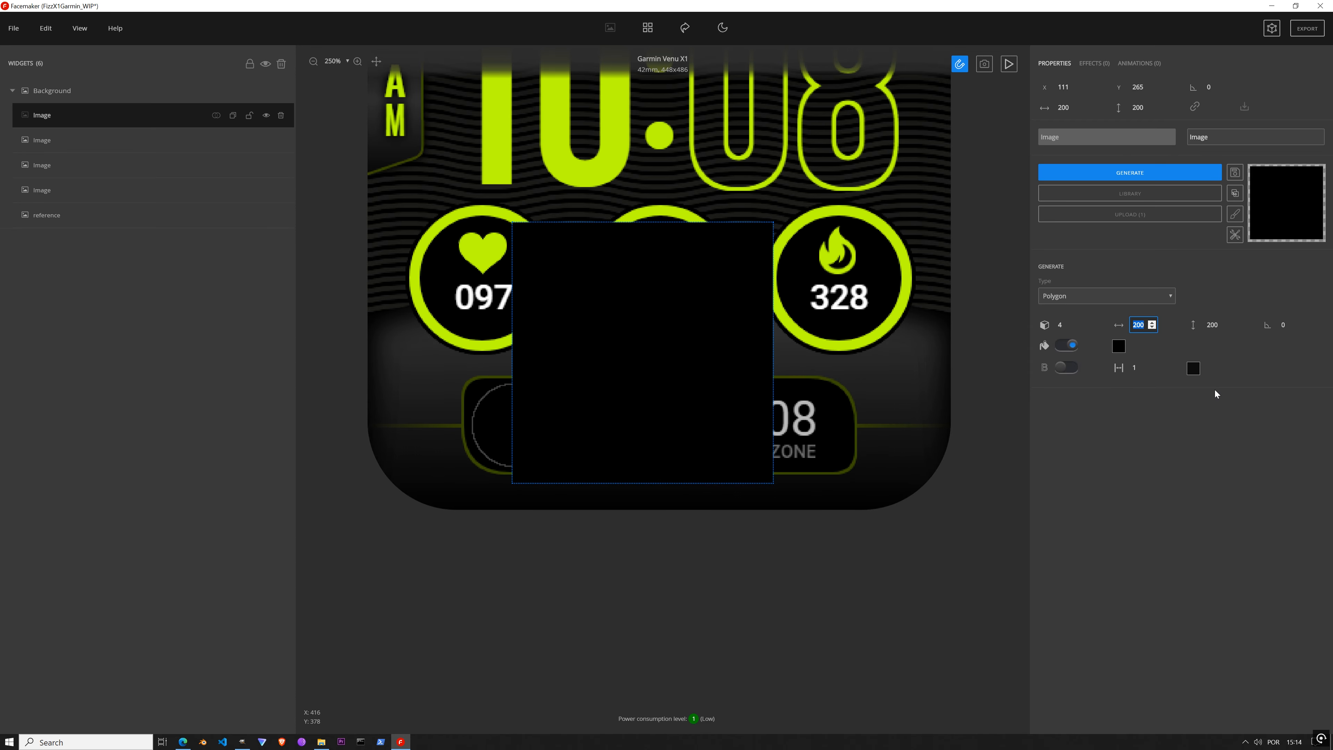
type("380")
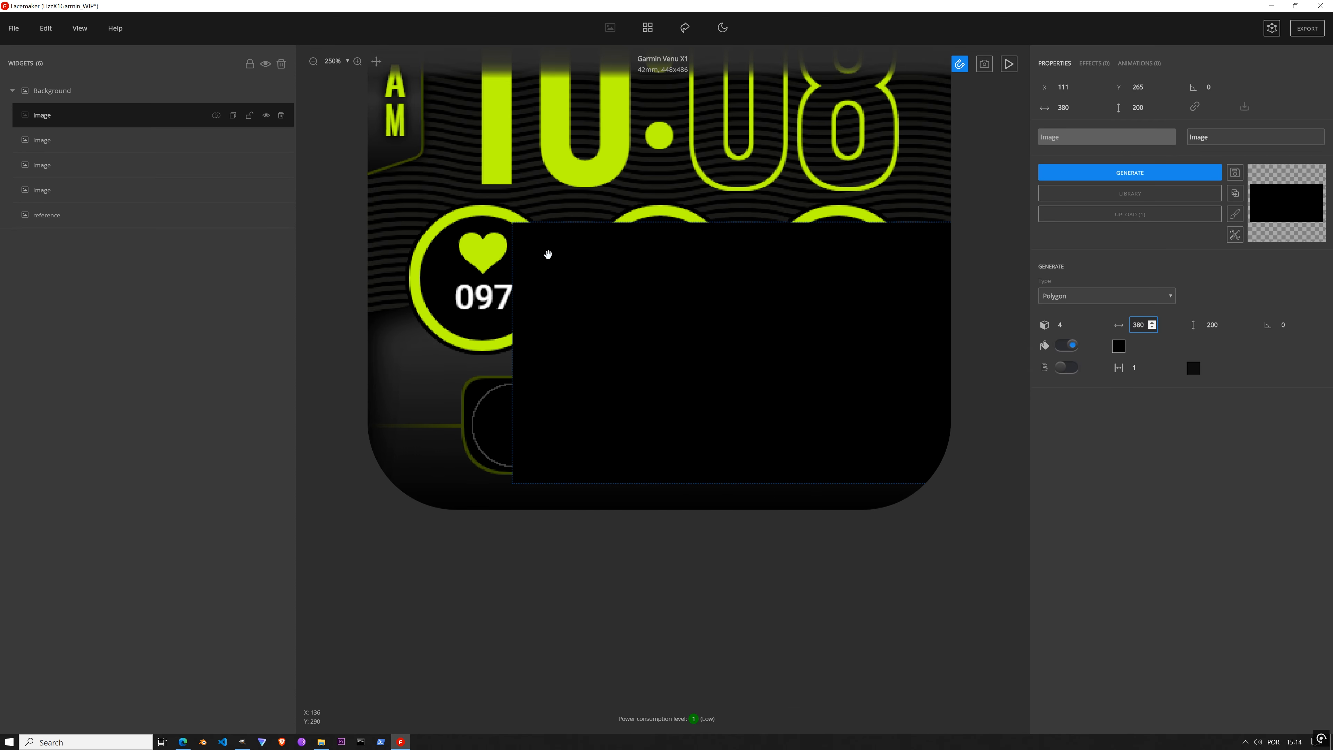
left_click_drag(547, 254, 634, 509)
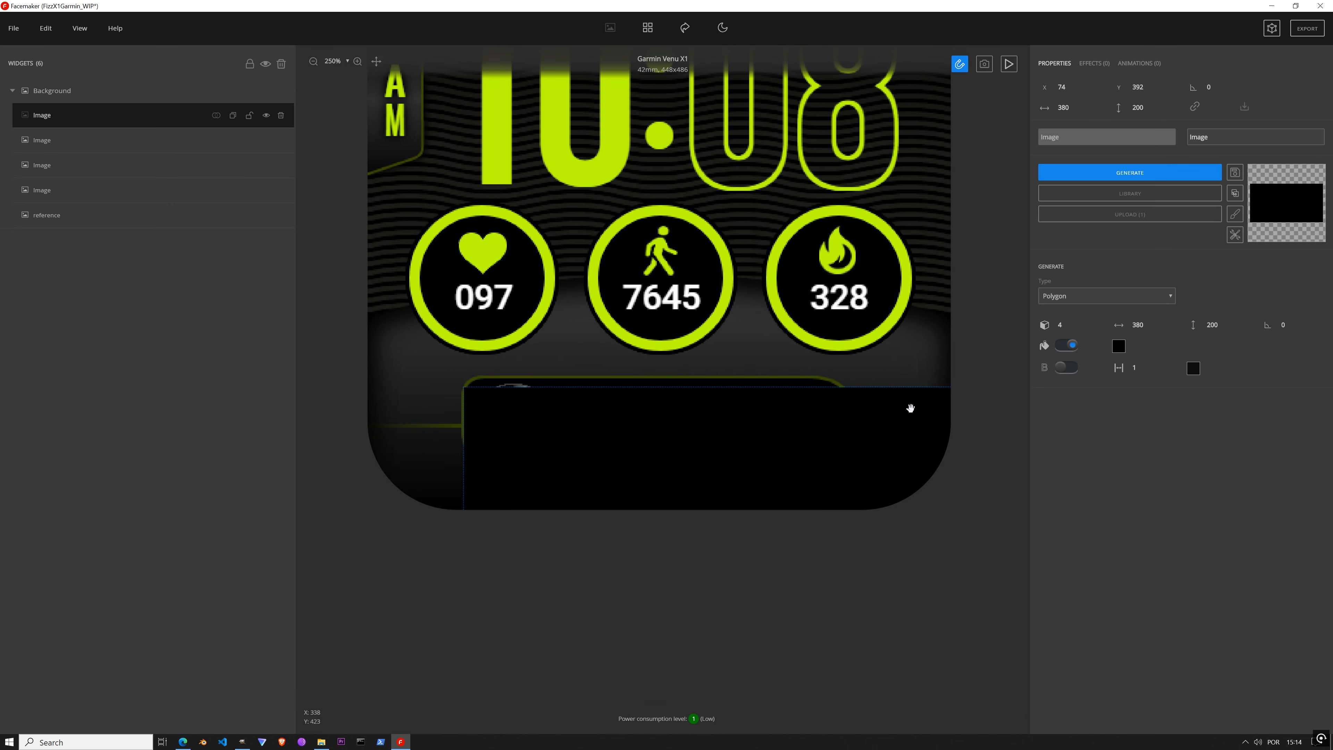
Step: Reduce the black polygon's width to 300 so it matches the timezone panel
left_click(1139, 324)
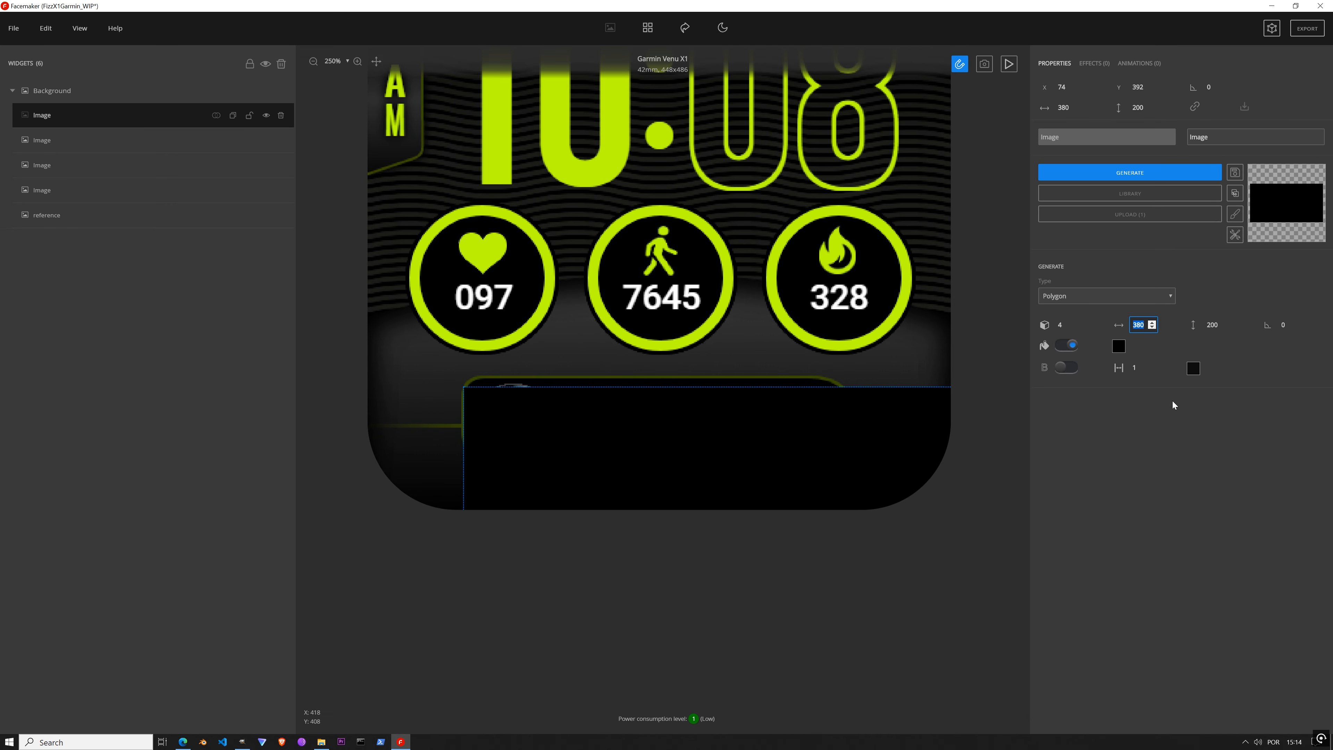
type("320")
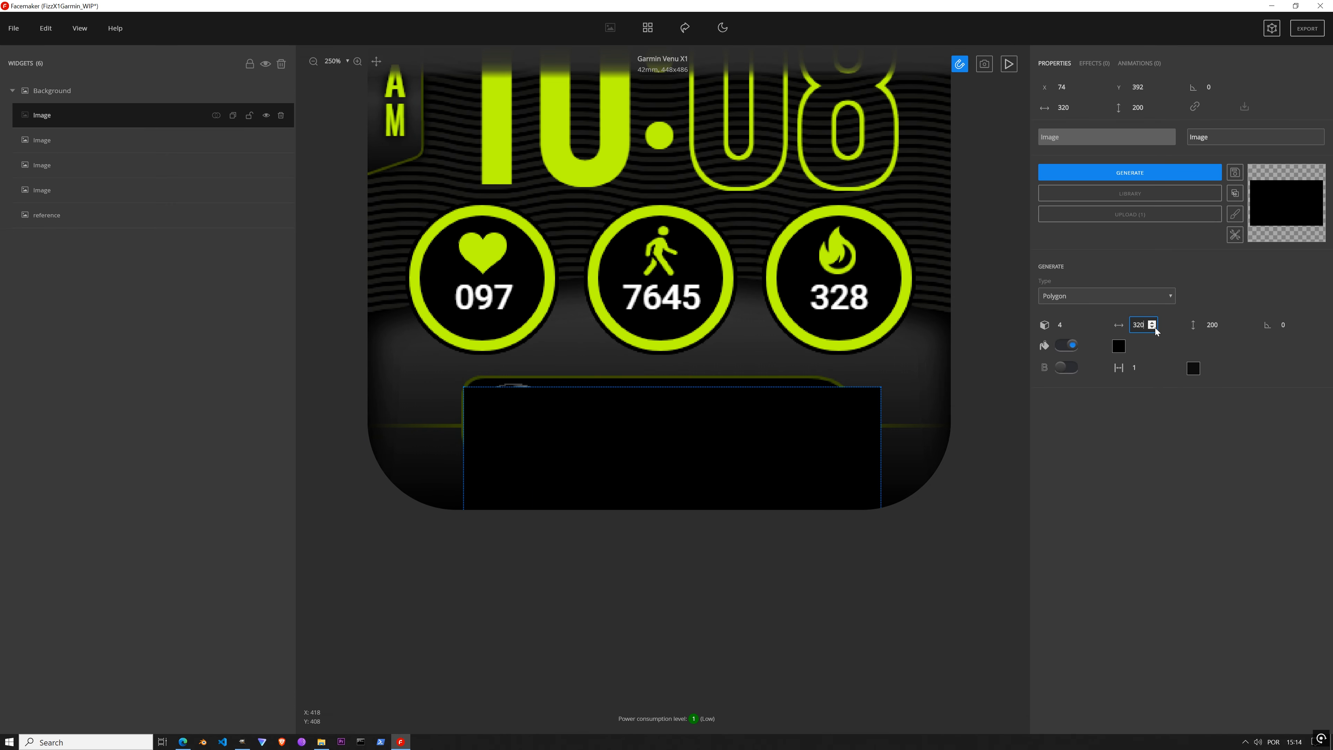
key("Down")
key("Down")
key("Down")
key("Down")
key("Down")
key("Down")
key("Down")
key("Down")
key("Down")
key("Down")
key("Down")
key("Down")
key("Down")
key("Down")
key("Down")
key("Down")
key("Down")
key("Down")
key("Down")
key("Down")
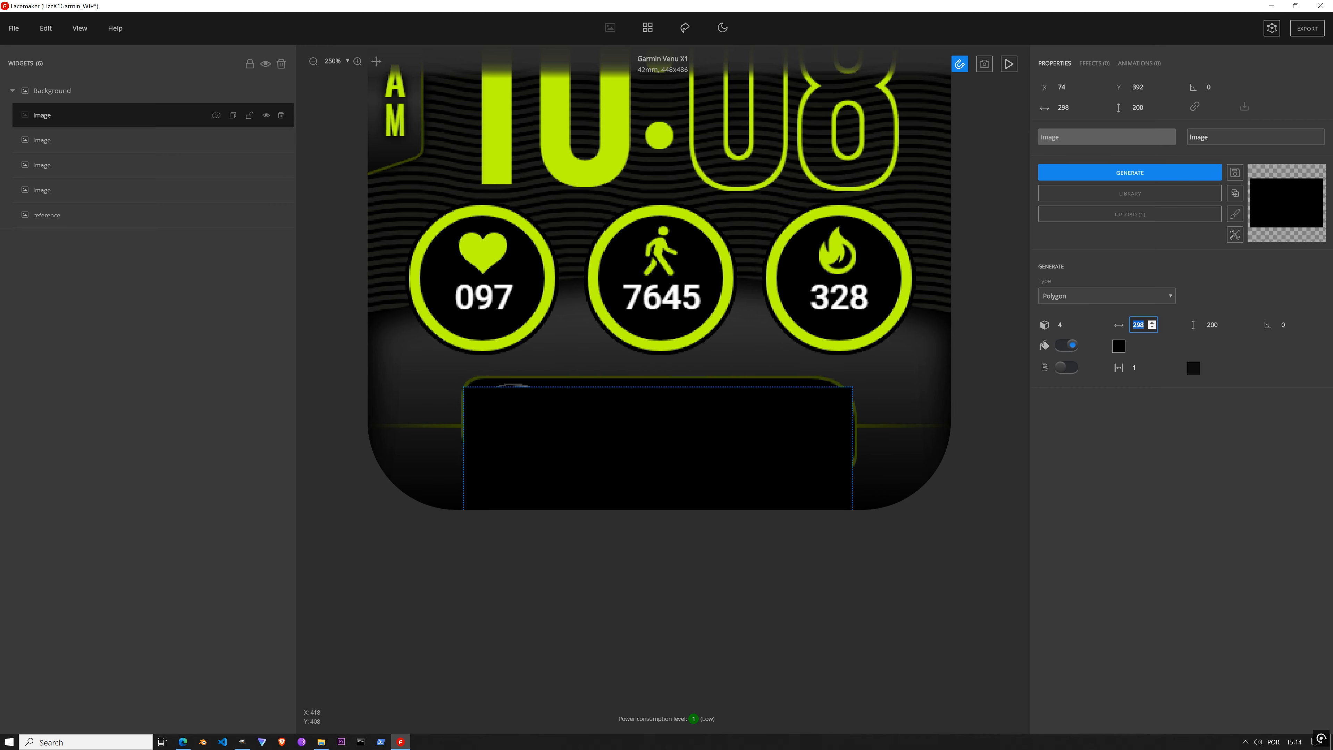
left_click(1151, 323)
left_click(1151, 323)
Step: Set the black rectangle's height to 72 and move it up to Y 385 over the timezone panel
key("Tab")
type("100")
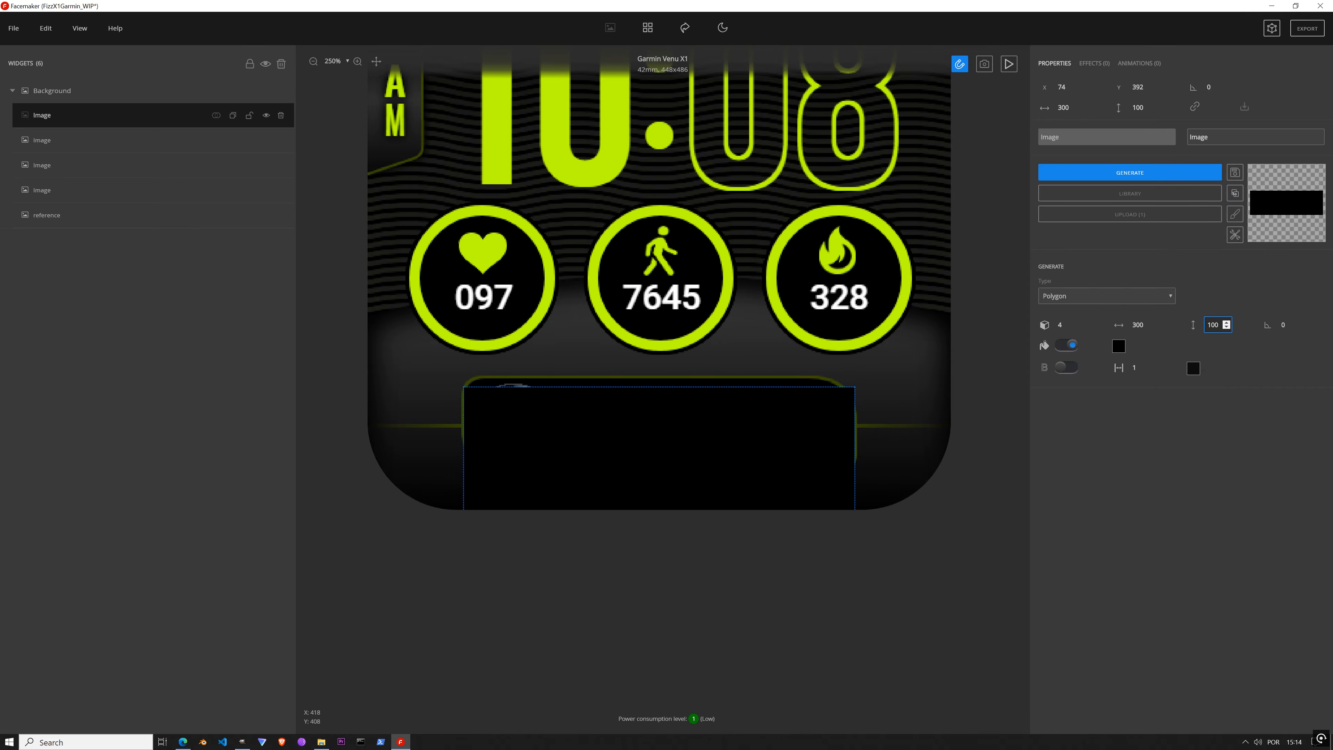
left_click(1226, 328)
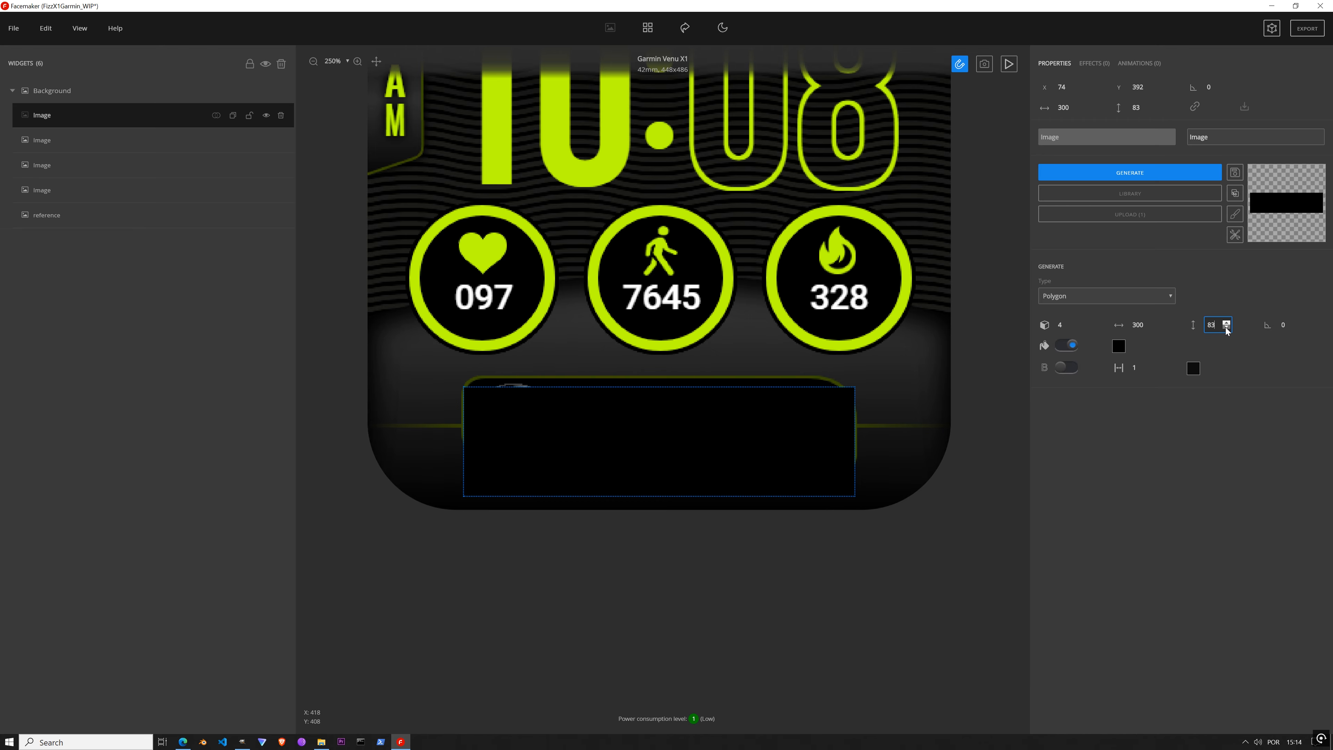
left_click(723, 406)
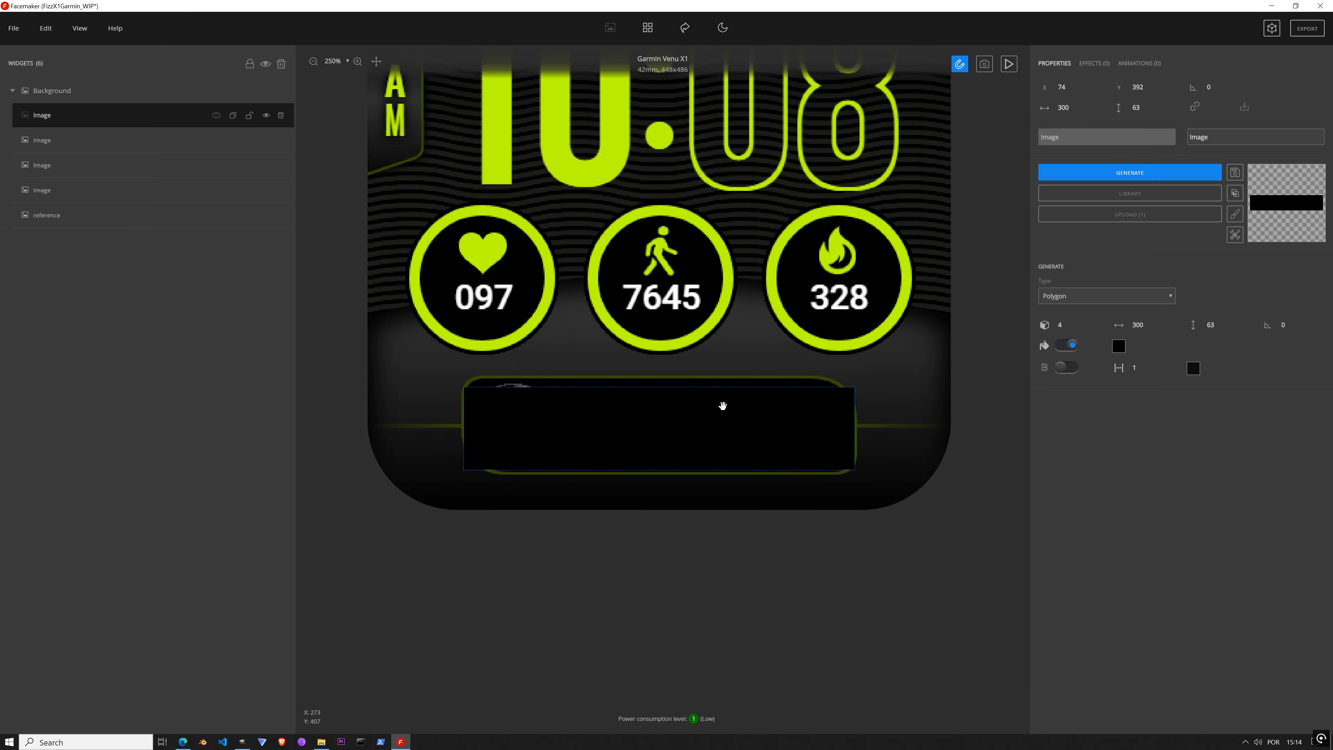
left_click_drag(723, 406, 726, 393)
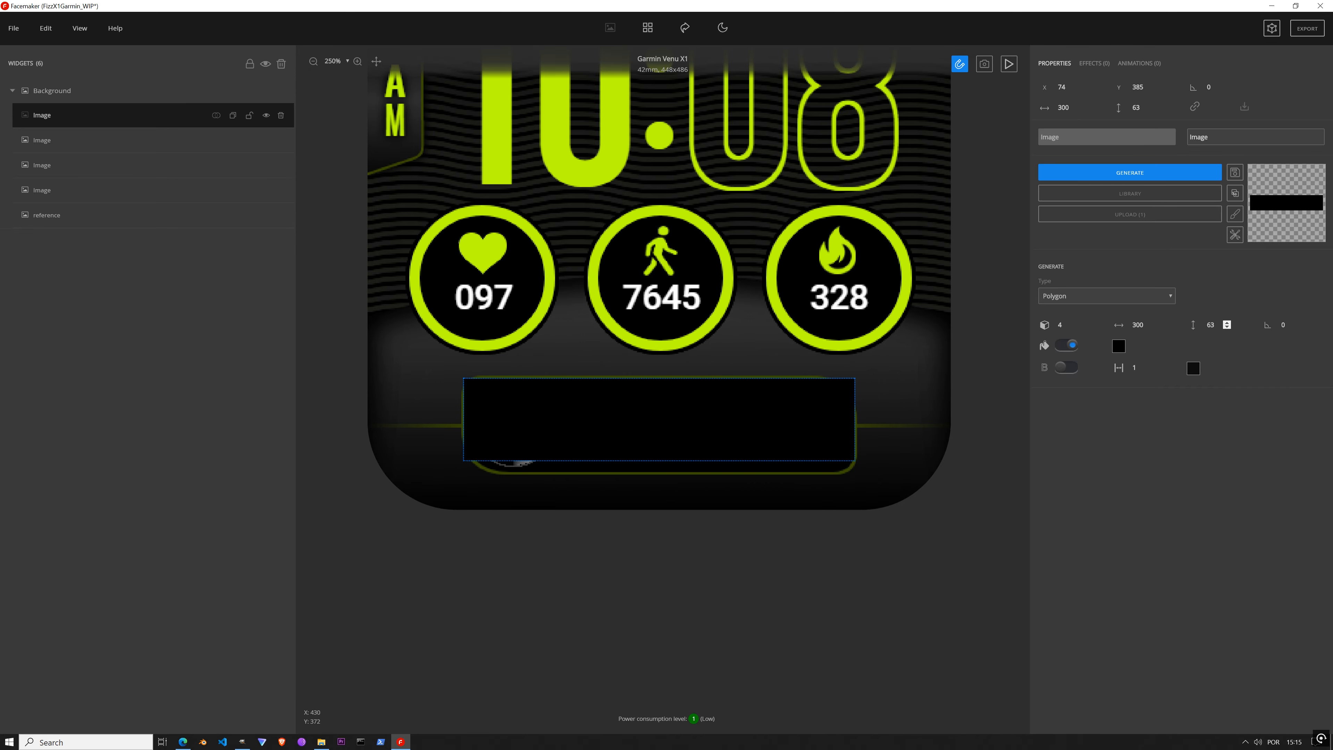
left_click(1229, 323)
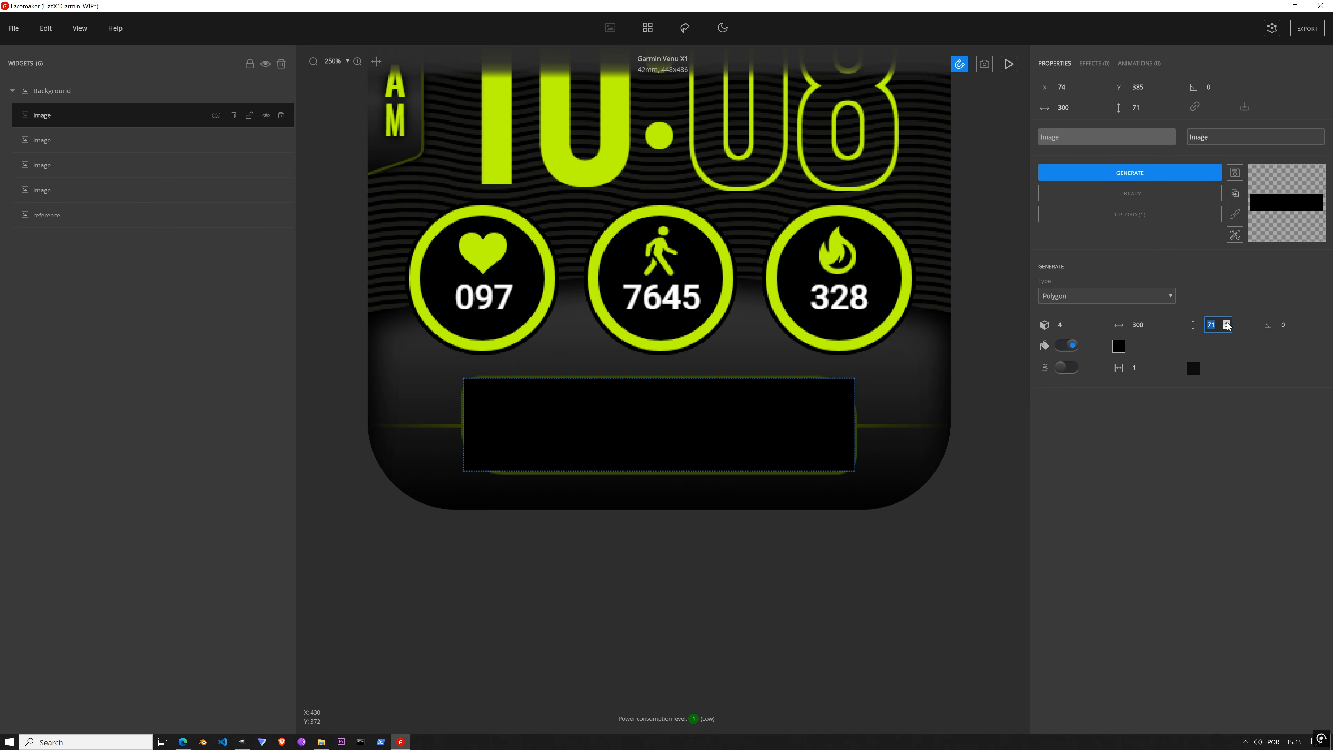
left_click(1227, 323)
scroll(844, 281, "down", 3)
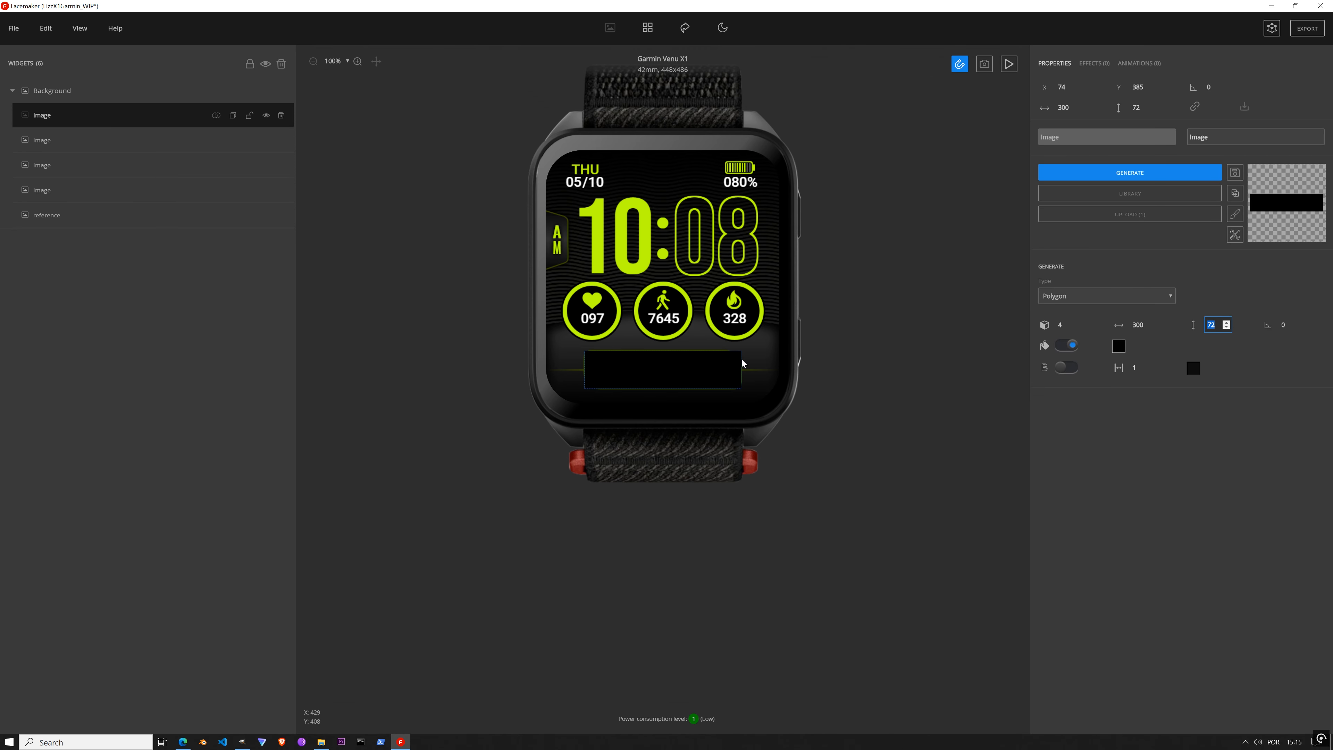
Step: Hide the black rectangle and examine the corner shapes of the timezone panel in the reference
left_click(666, 371)
left_click_drag(666, 371, 662, 369)
left_click(266, 115)
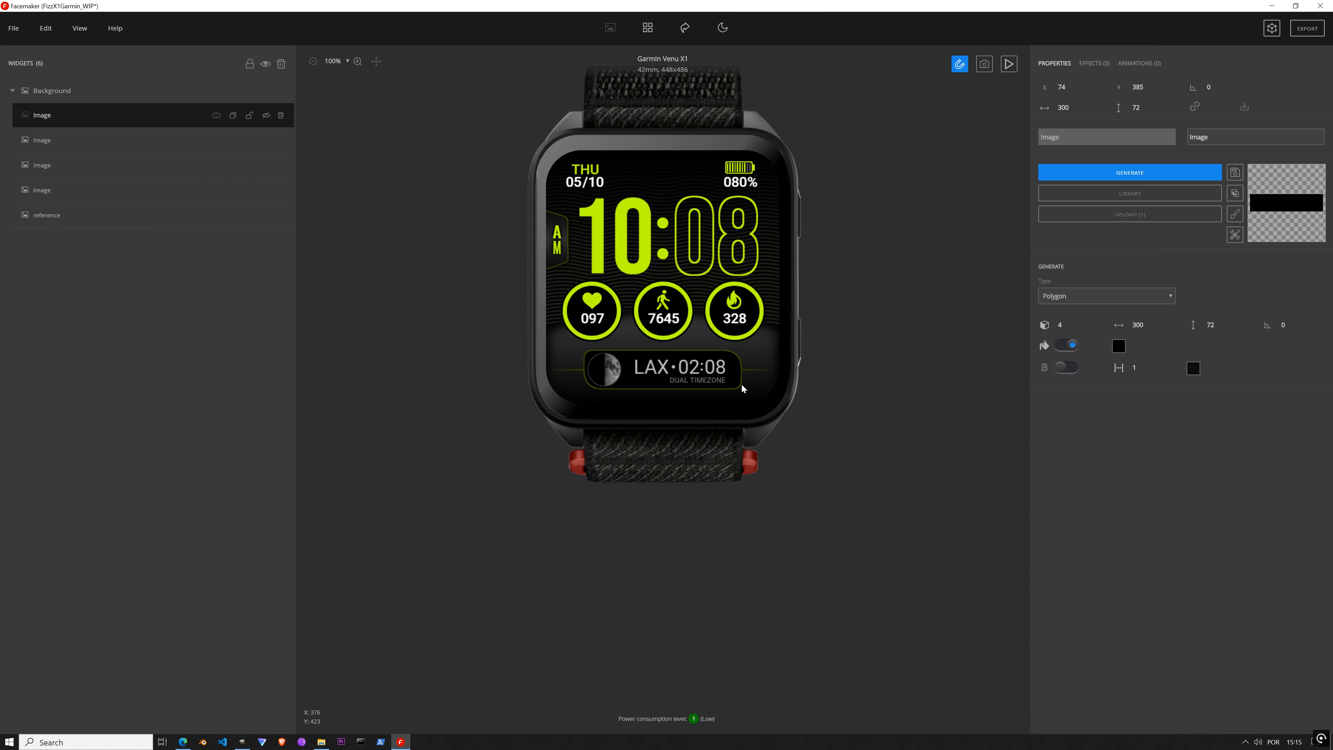
scroll(634, 367, "up", 2)
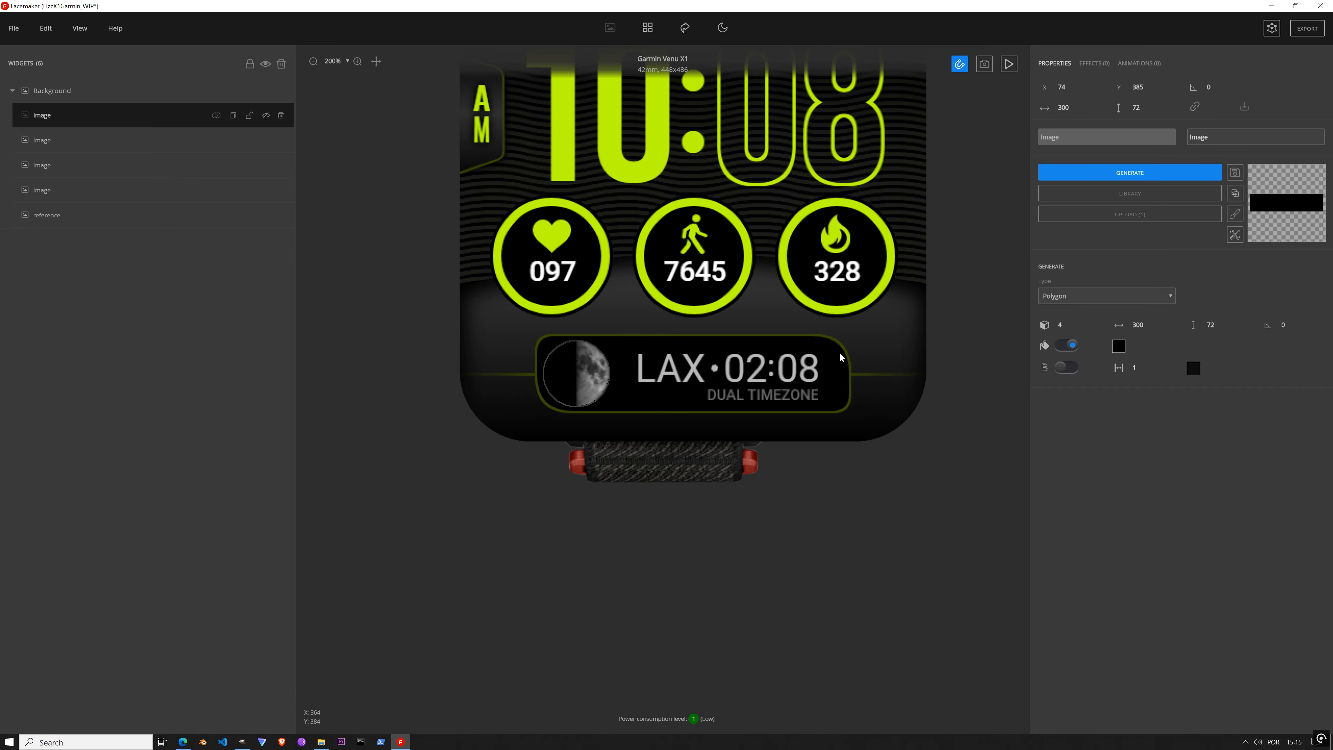
Step: Add a Rounded corners effect to the black rectangle and make the rectangle visible again
left_click(1147, 176)
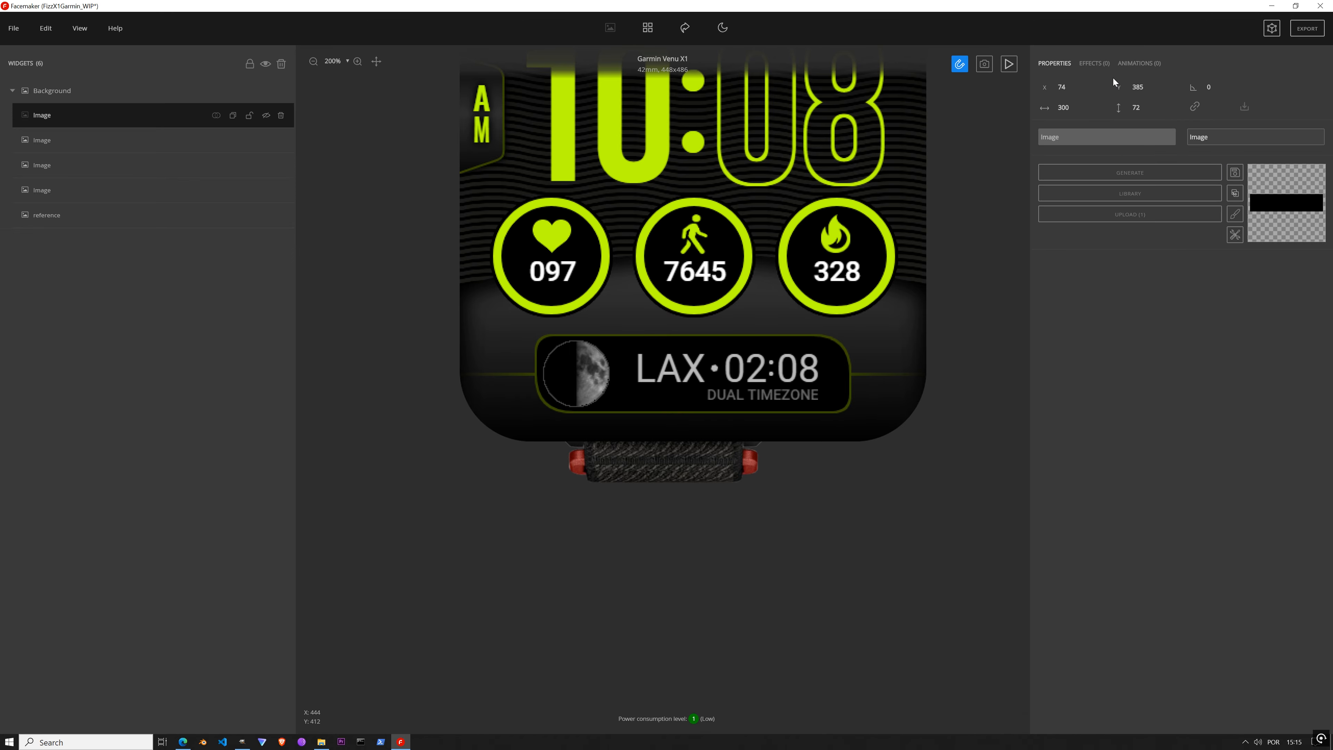
left_click(1094, 64)
left_click(1108, 87)
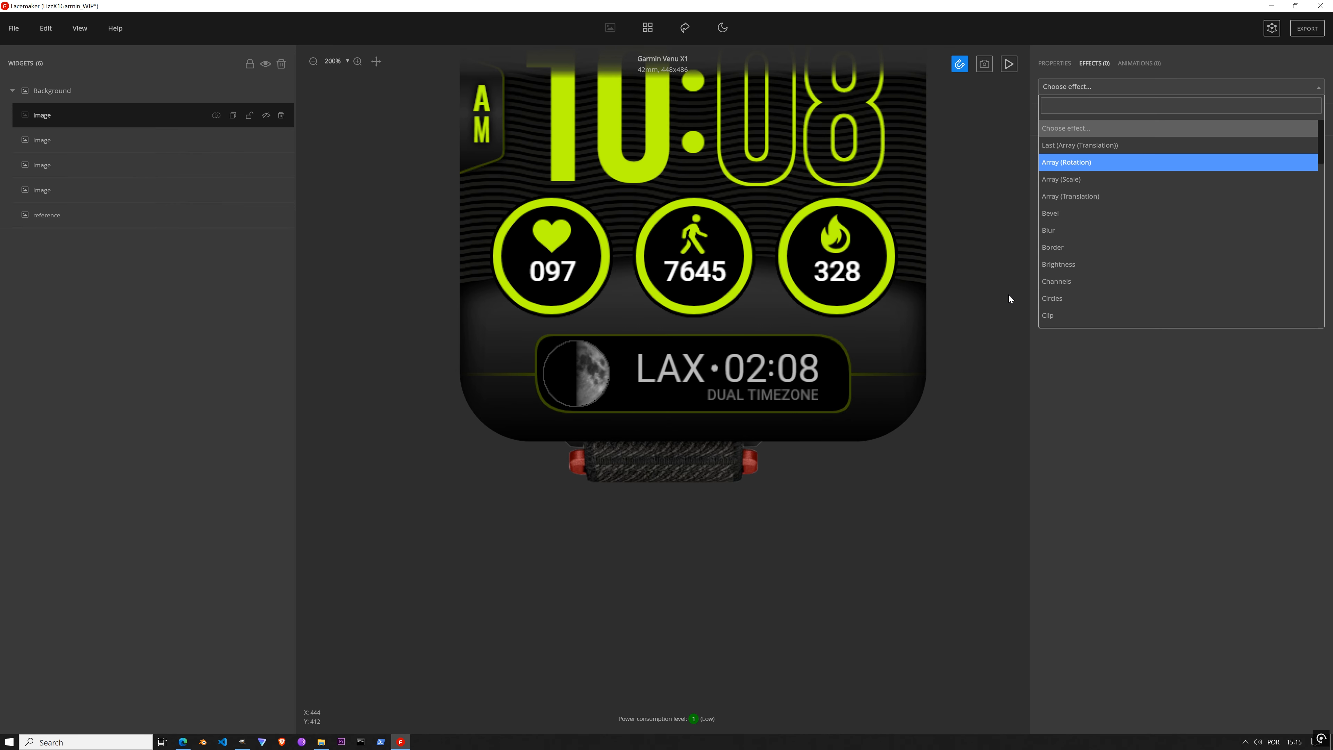
type("rounded")
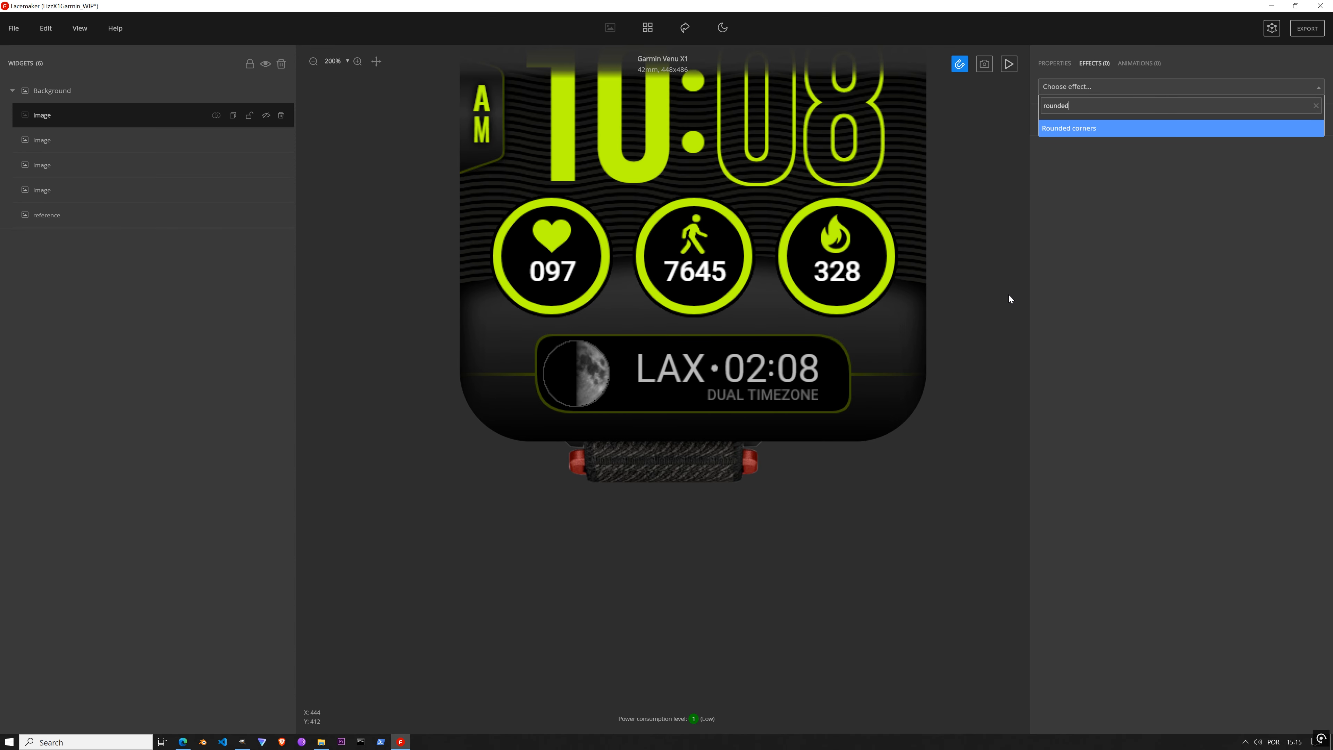
left_click(1080, 135)
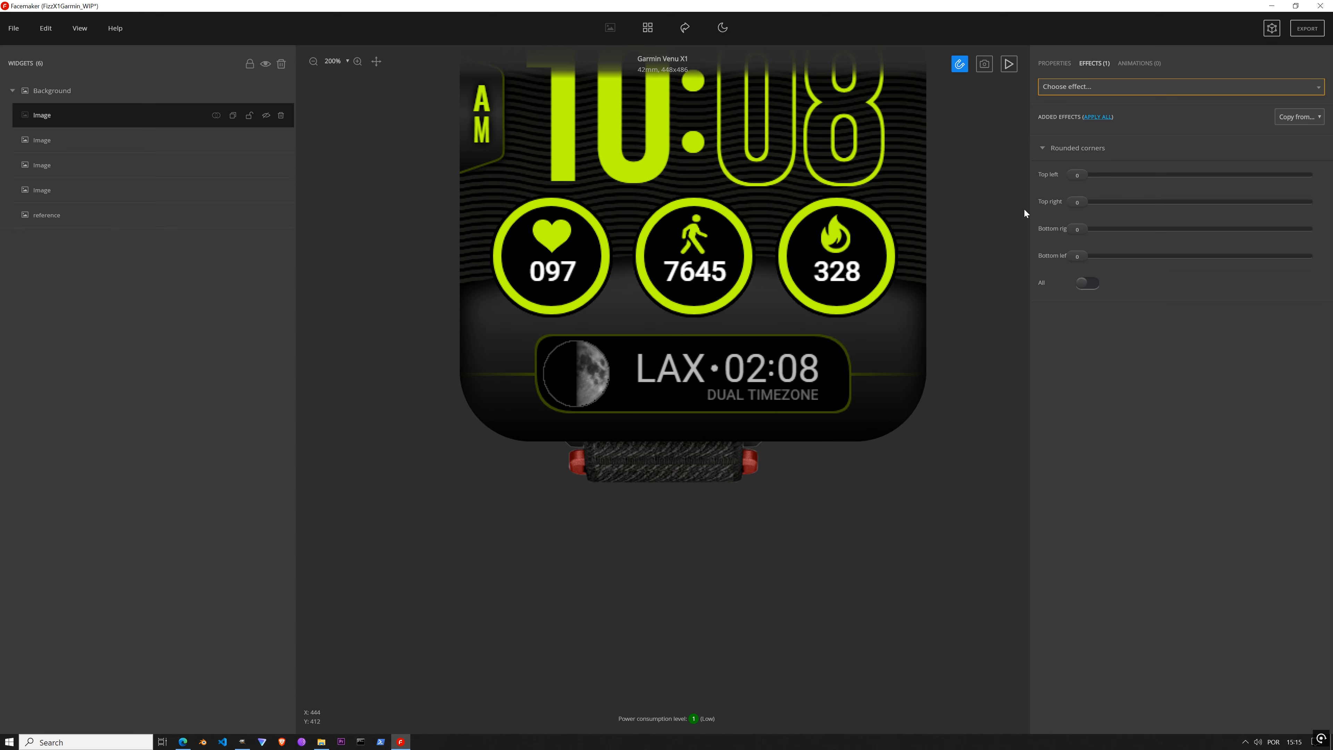
left_click(266, 116)
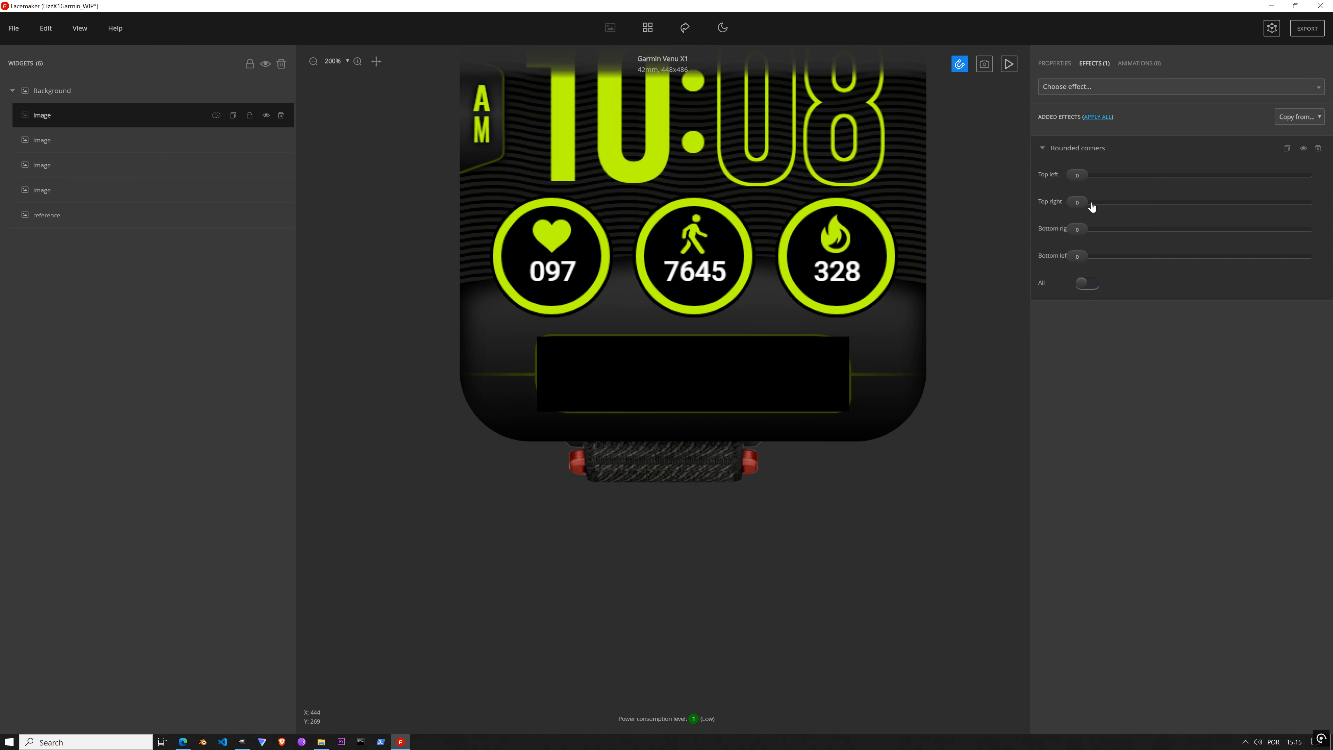
Step: Set the black rectangle's top-left and bottom-right rounded corners to 40
scroll(731, 350, "up", 2)
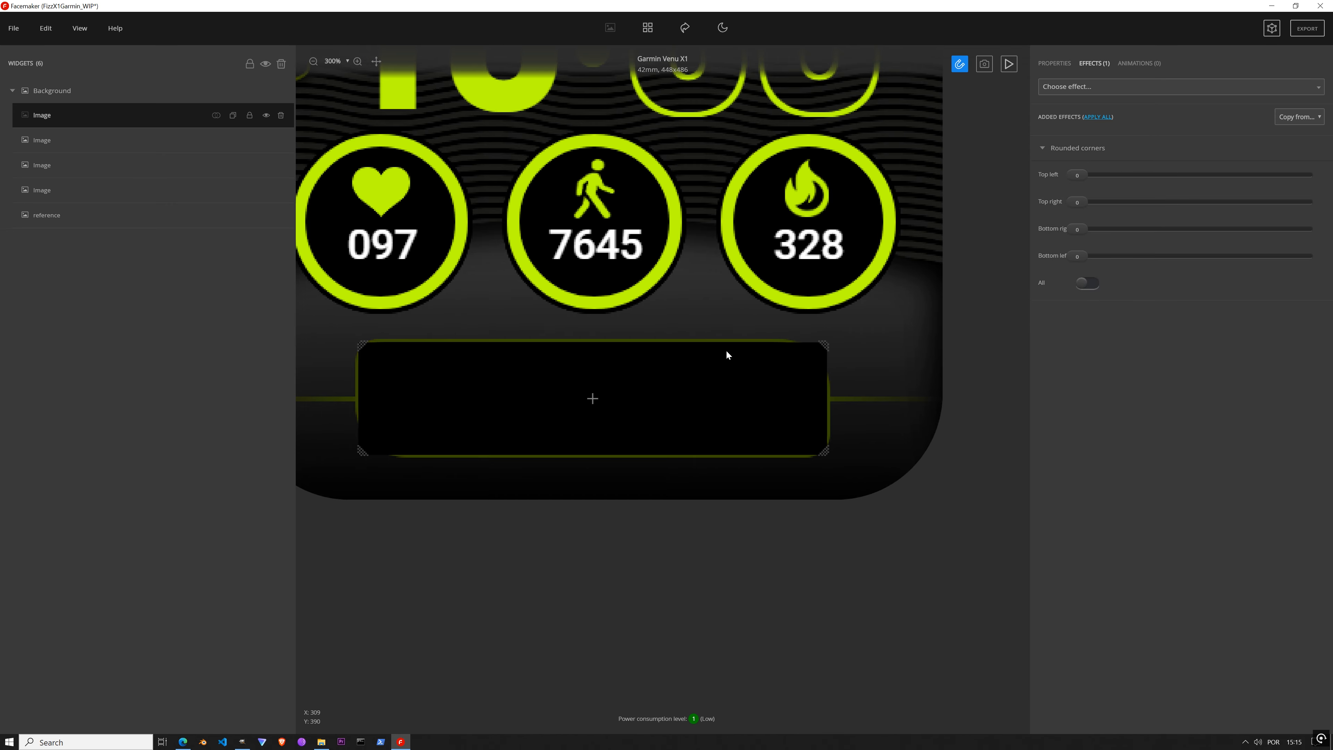
left_click_drag(1076, 175, 1192, 195)
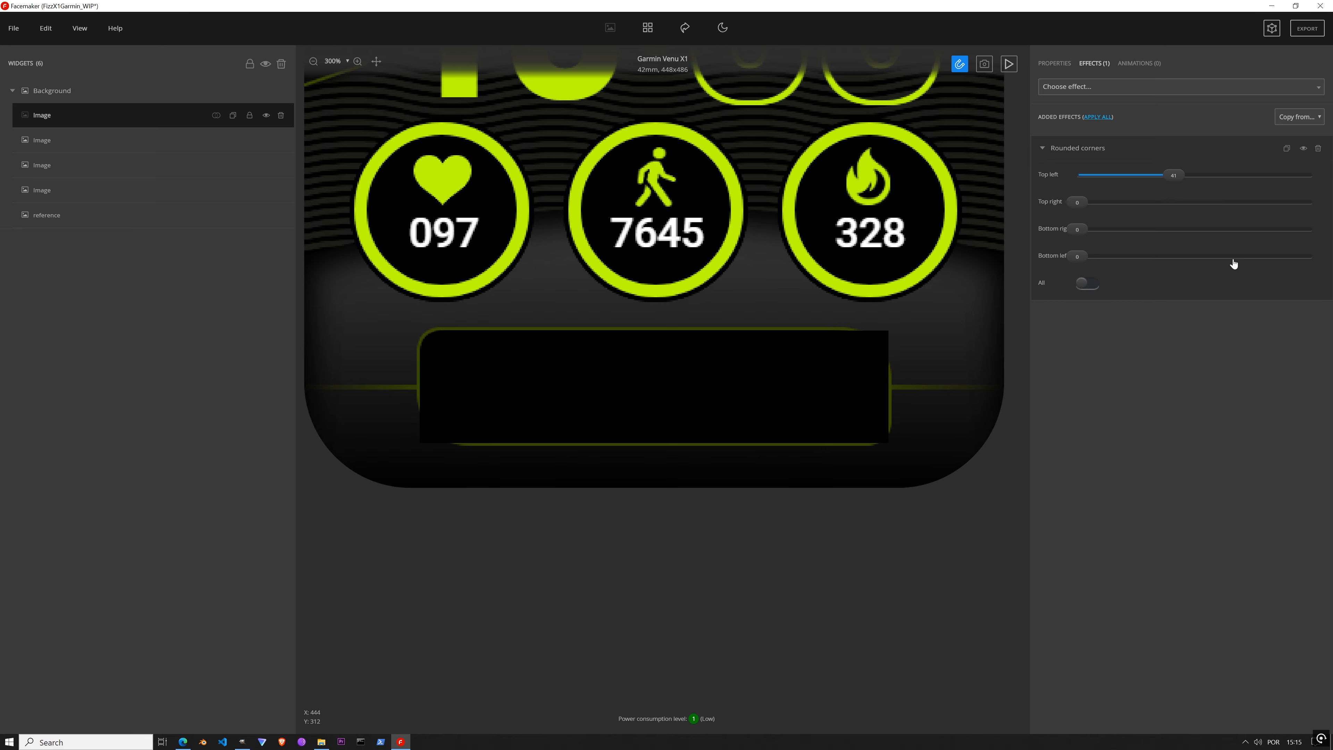
key("Left")
left_click_drag(1078, 231, 1177, 251)
Step: Set the top-right and bottom-left corners of the black rectangle to 85
left_click_drag(1077, 203, 1269, 217)
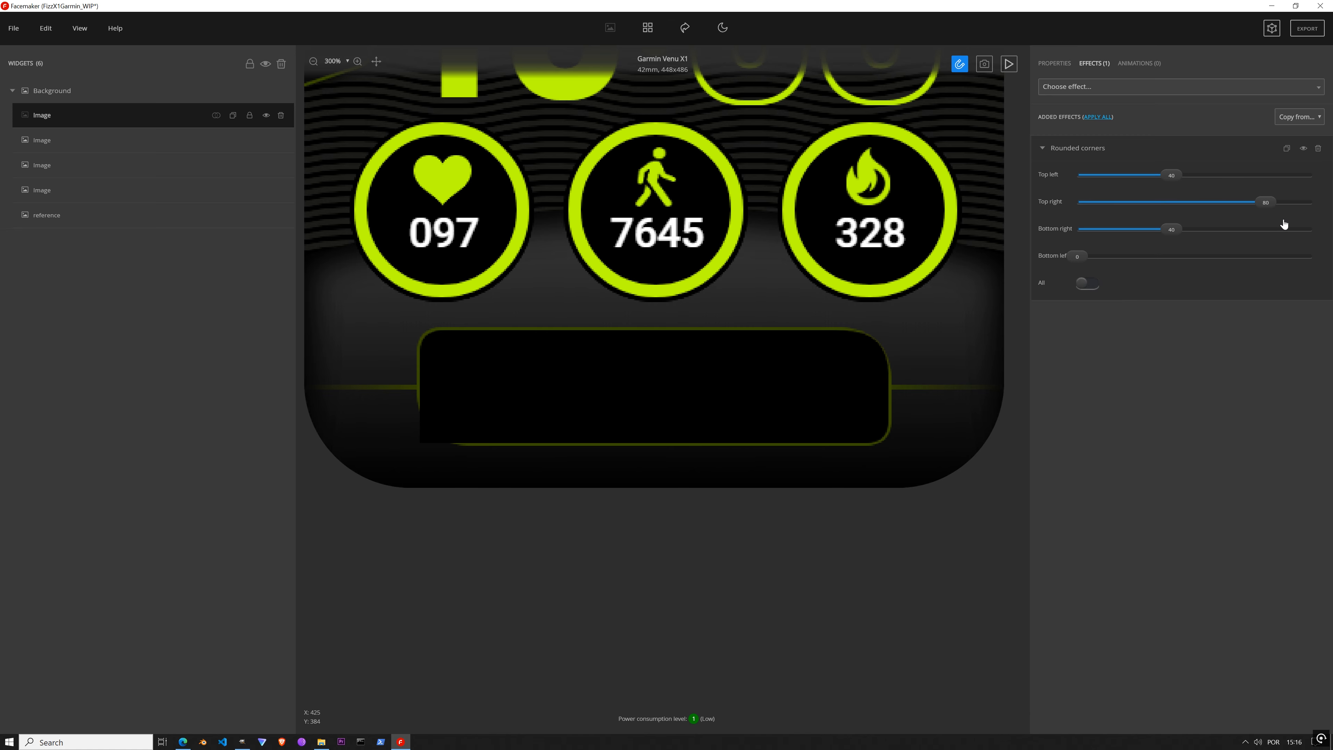
key("Right")
key("Right")
key("Right")
key("Right")
left_click_drag(1078, 257, 1280, 275)
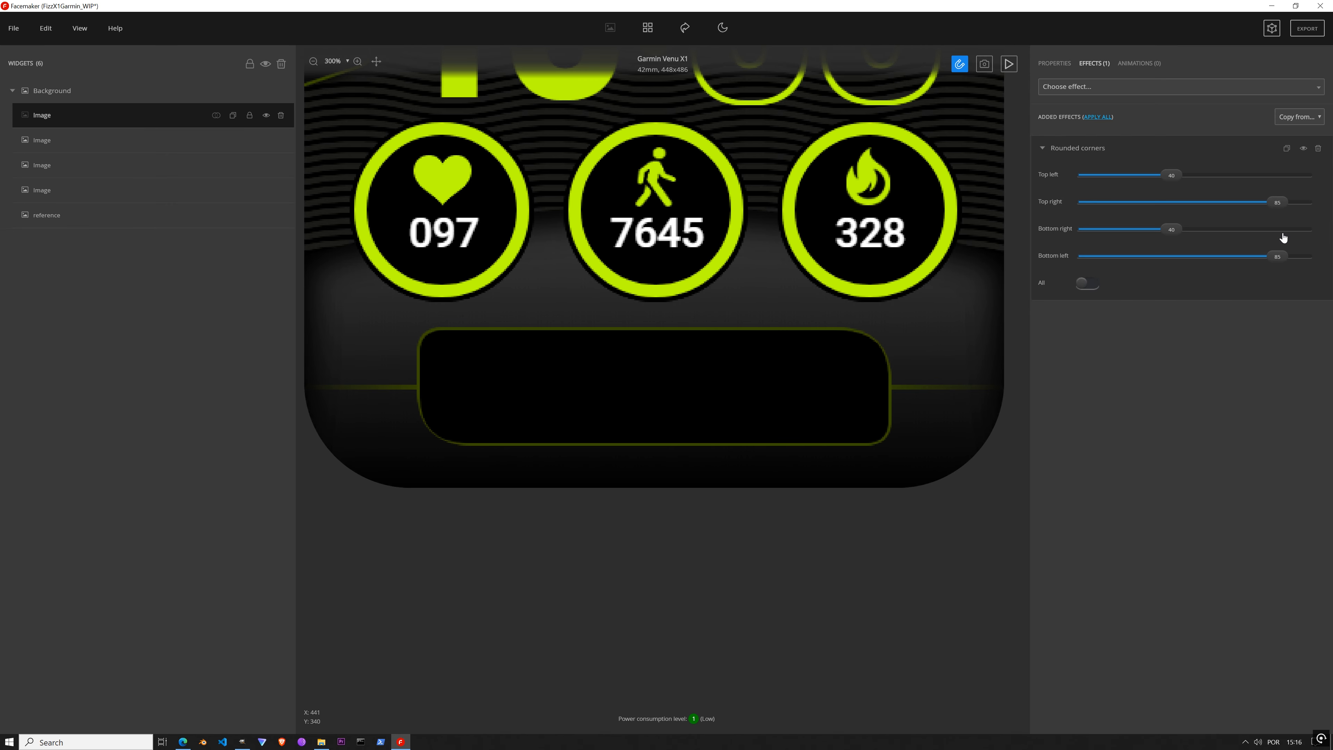
Step: Try an equal radius of 40 on all four corners of the black rectangle
left_click_drag(1281, 205, 1174, 204)
left_click_drag(1278, 257, 1174, 257)
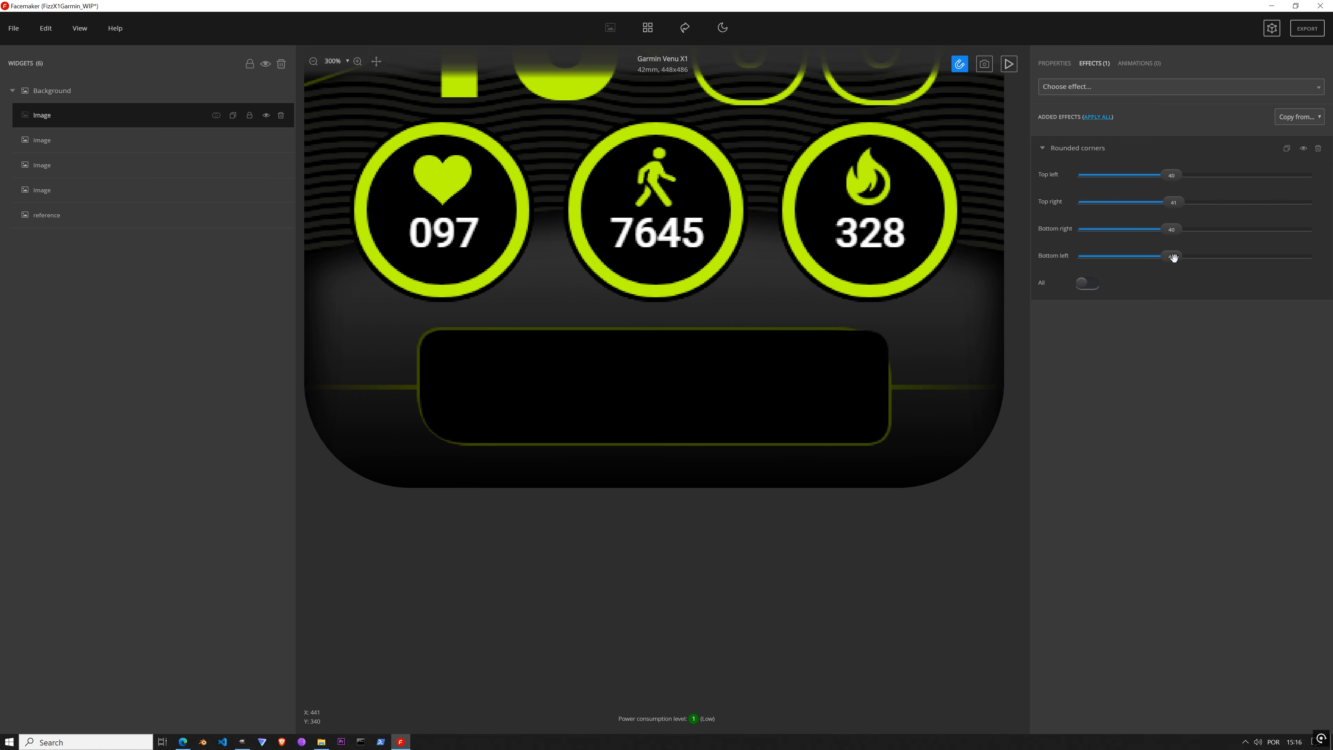
key("Left")
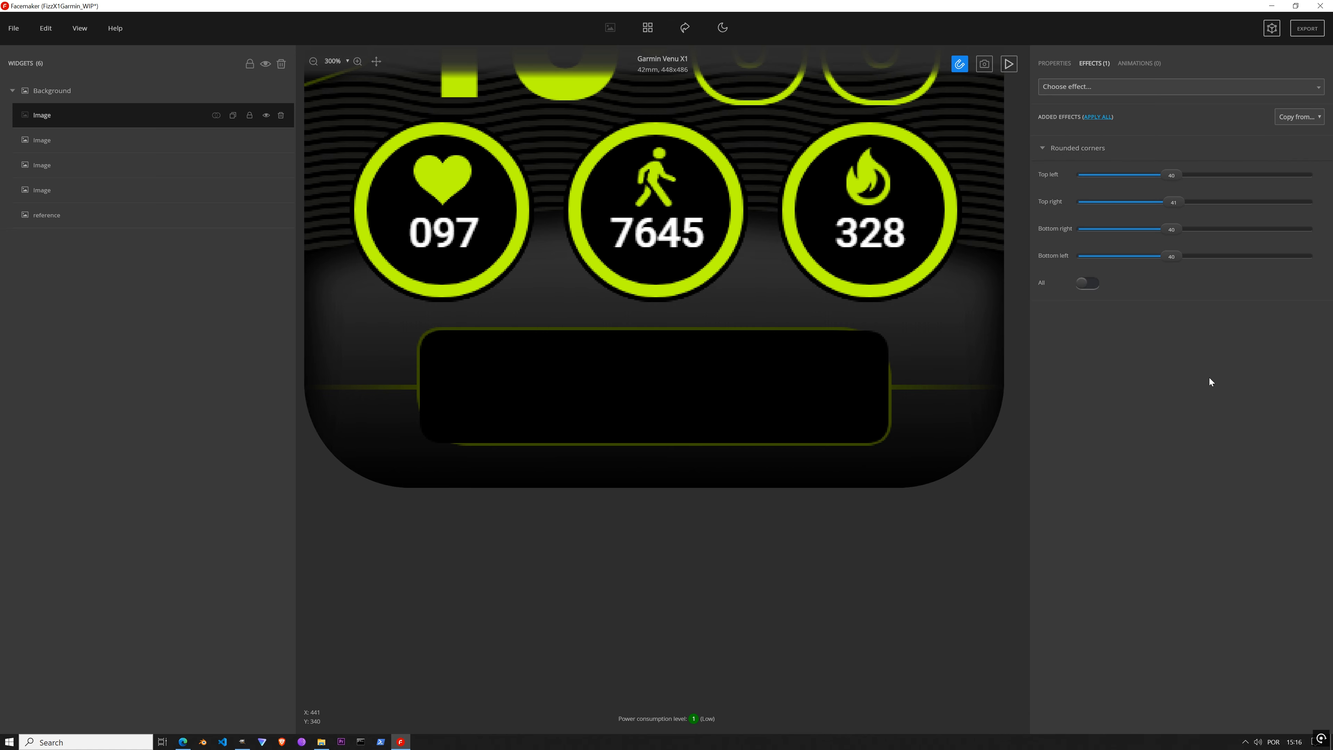
left_click_drag(1174, 202, 1171, 202)
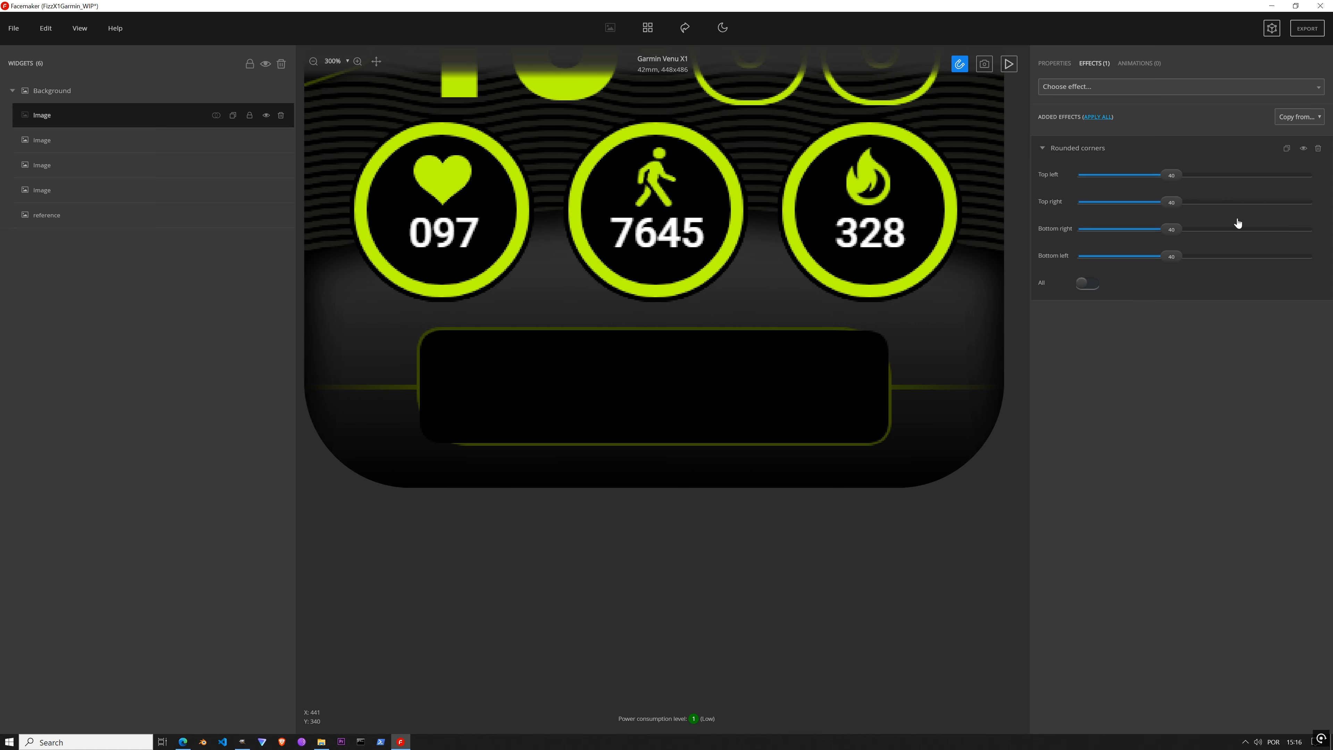
Step: Raise the black rectangle's top-right and bottom-left corners to 90, keeping the other two corners at 40
left_click(1087, 283)
left_click_drag(1174, 175, 1275, 225)
left_click(1092, 286)
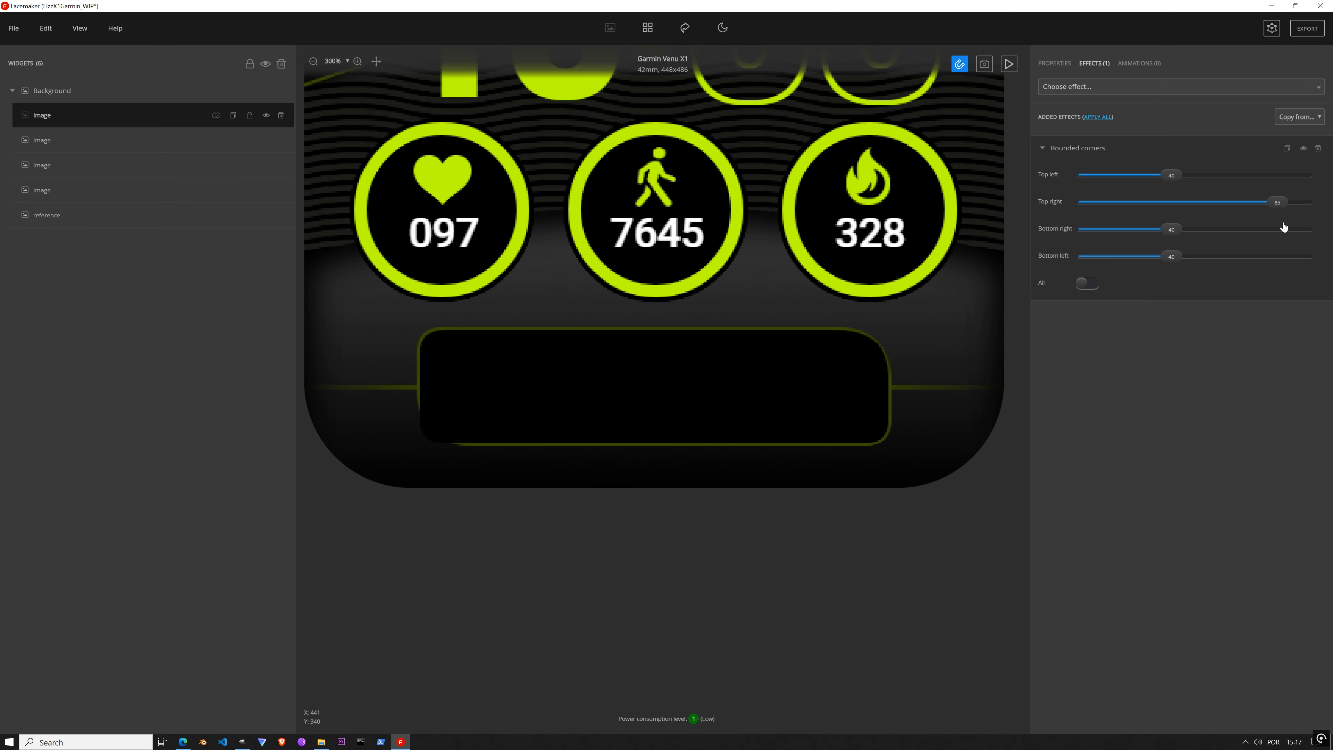
left_click_drag(1172, 257, 1284, 269)
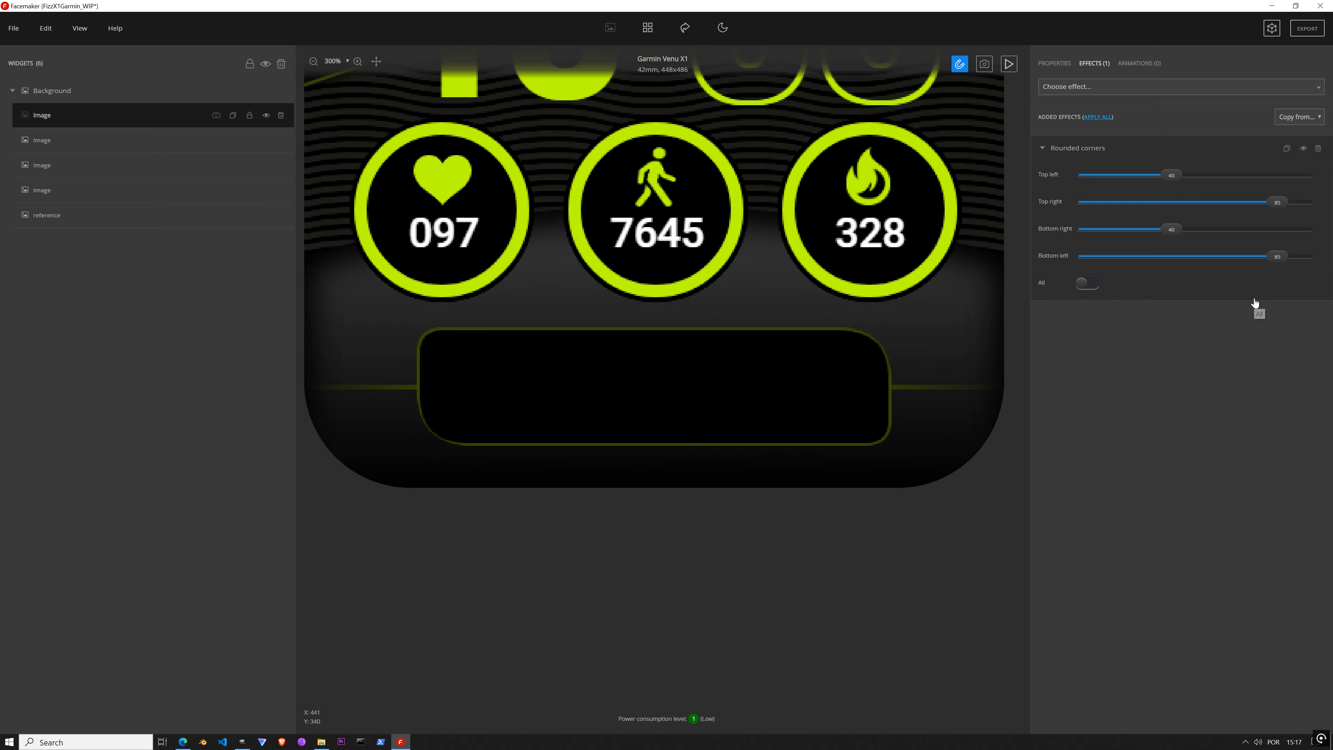
left_click_drag(1279, 202, 1277, 202)
left_click_drag(1285, 257, 1279, 256)
key("Right")
key("Right")
key("Right")
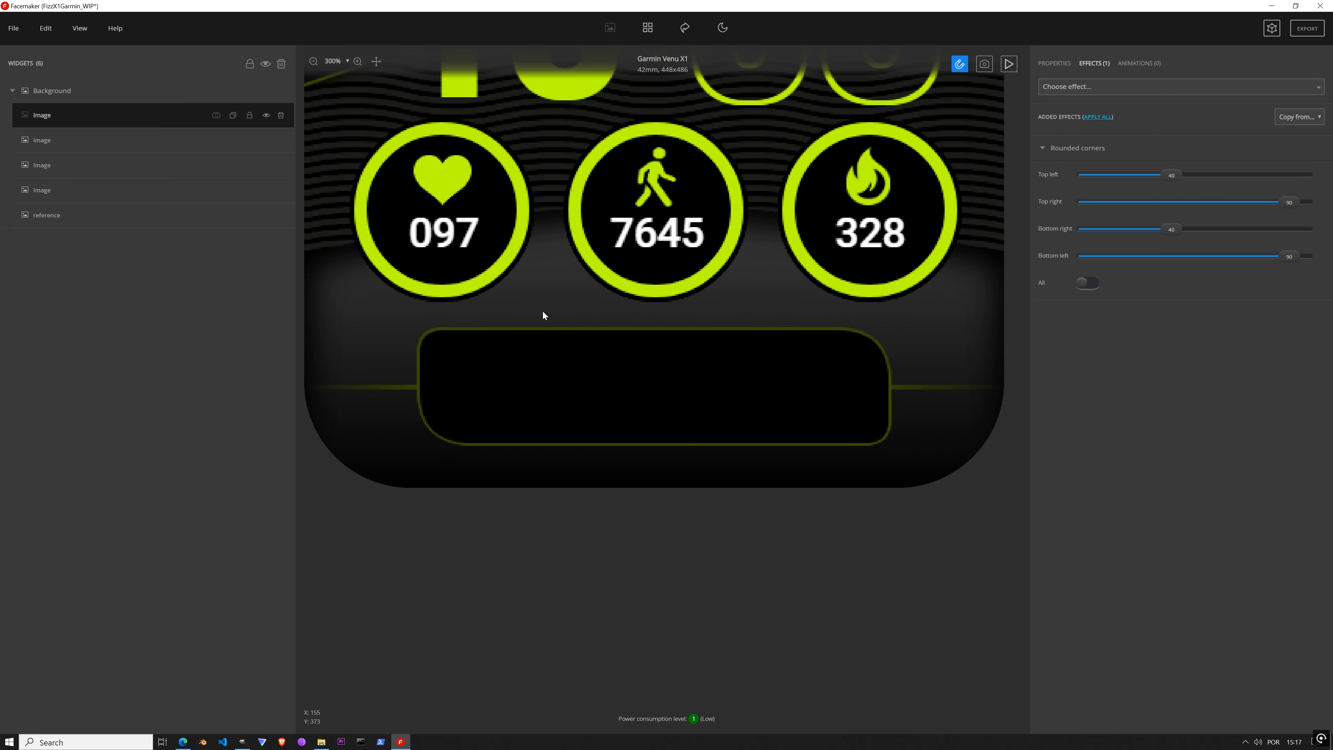
Step: Add a Border effect to the black rounded rectangle
scroll(437, 367, "up", 3)
left_click_drag(863, 369, 457, 306)
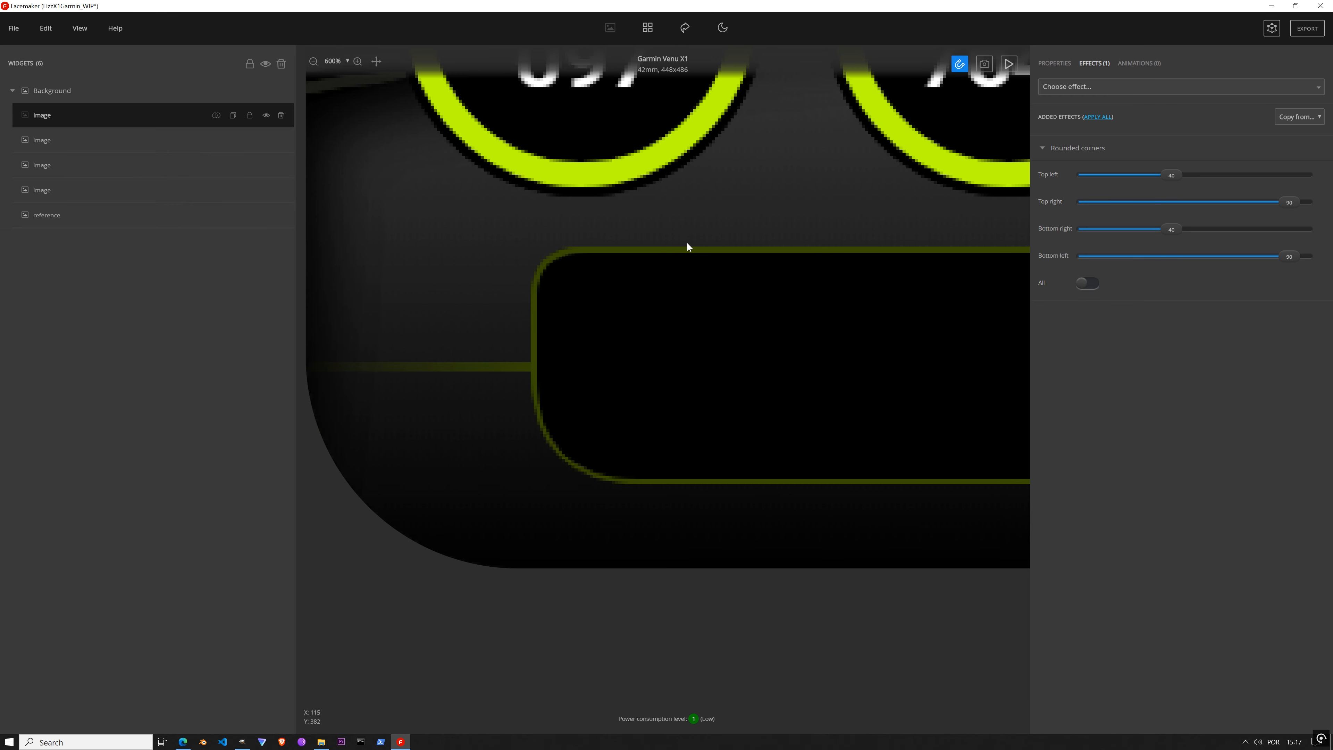
left_click(1146, 87)
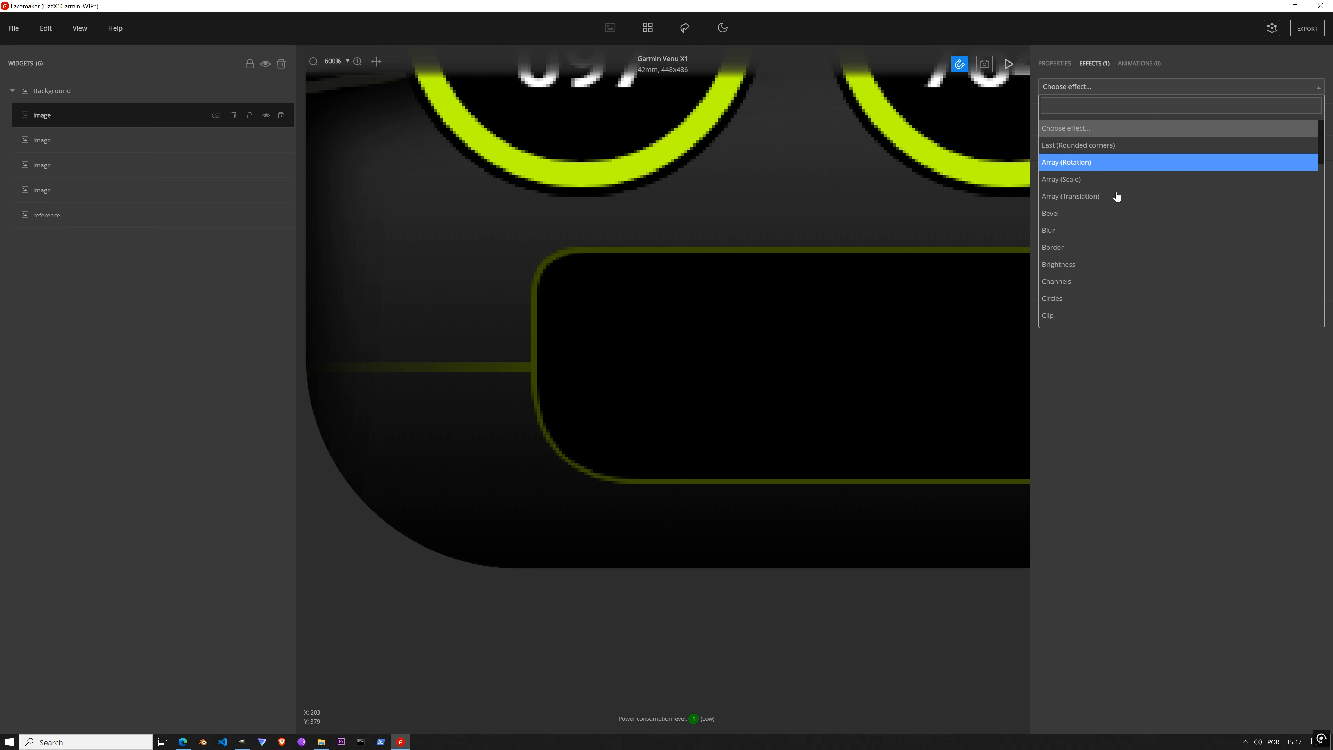
type("border")
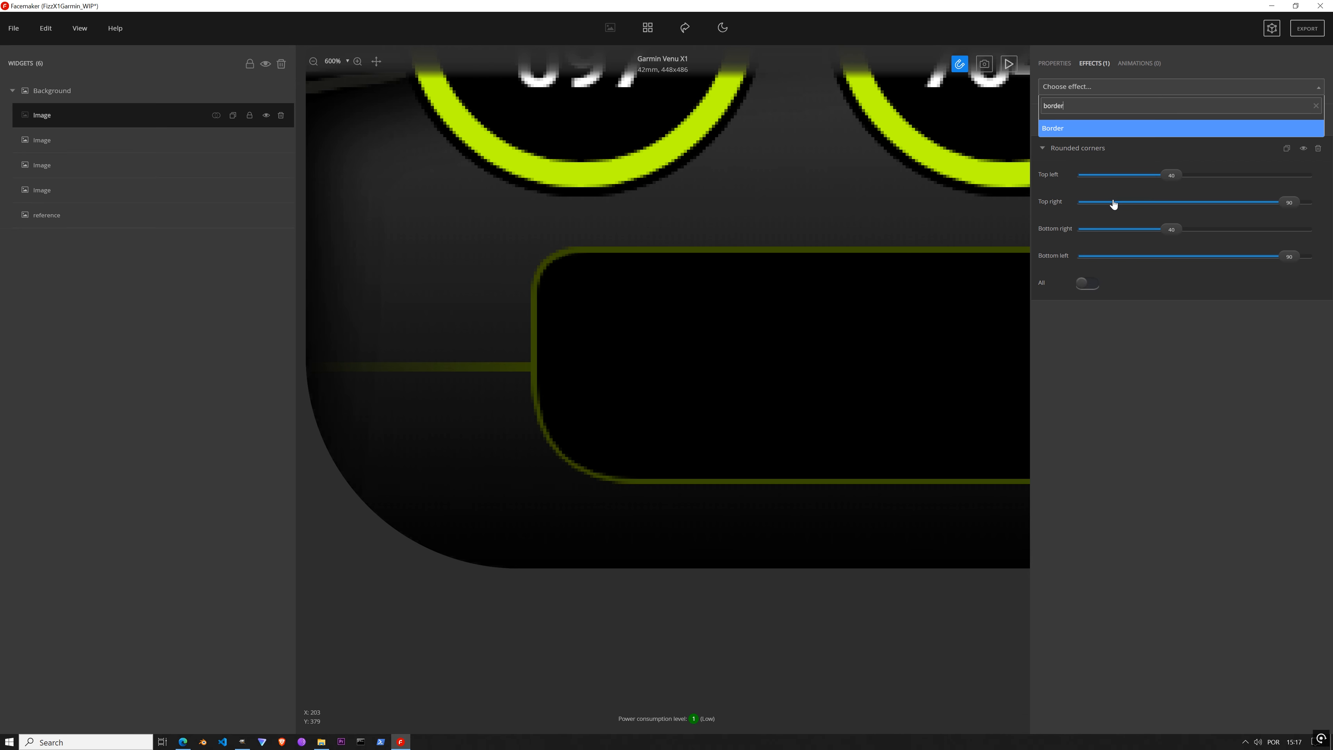
left_click(1094, 130)
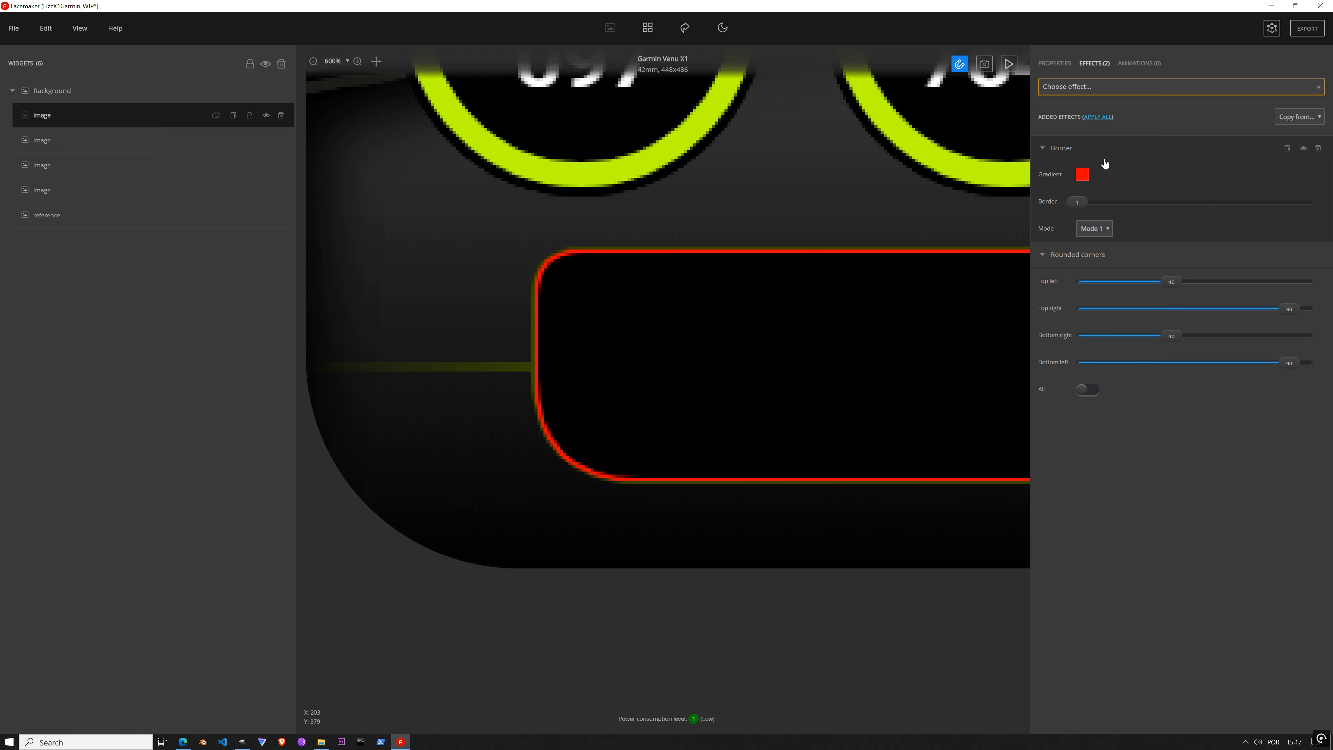
Step: Hide the black rectangle and sample the reference panel's dark olive outline for both ends of the border gradient
left_click(266, 115)
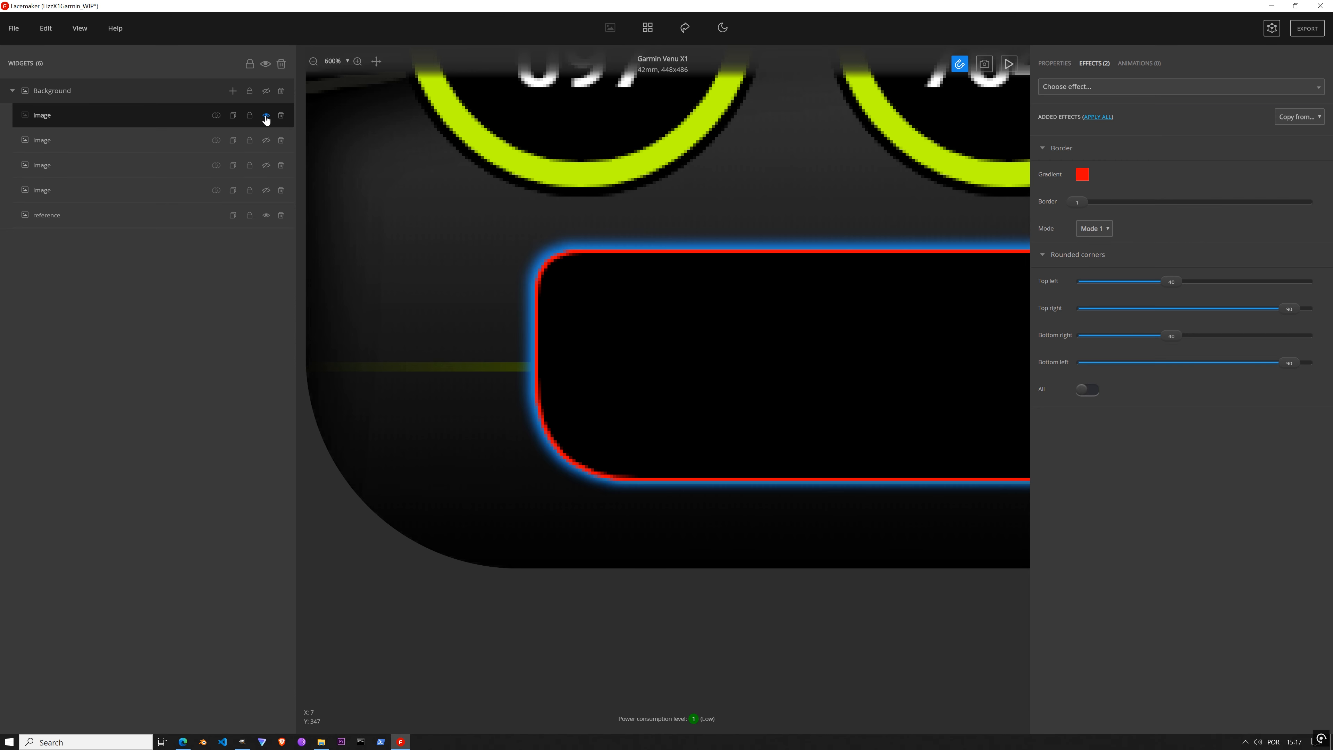
left_click(1082, 175)
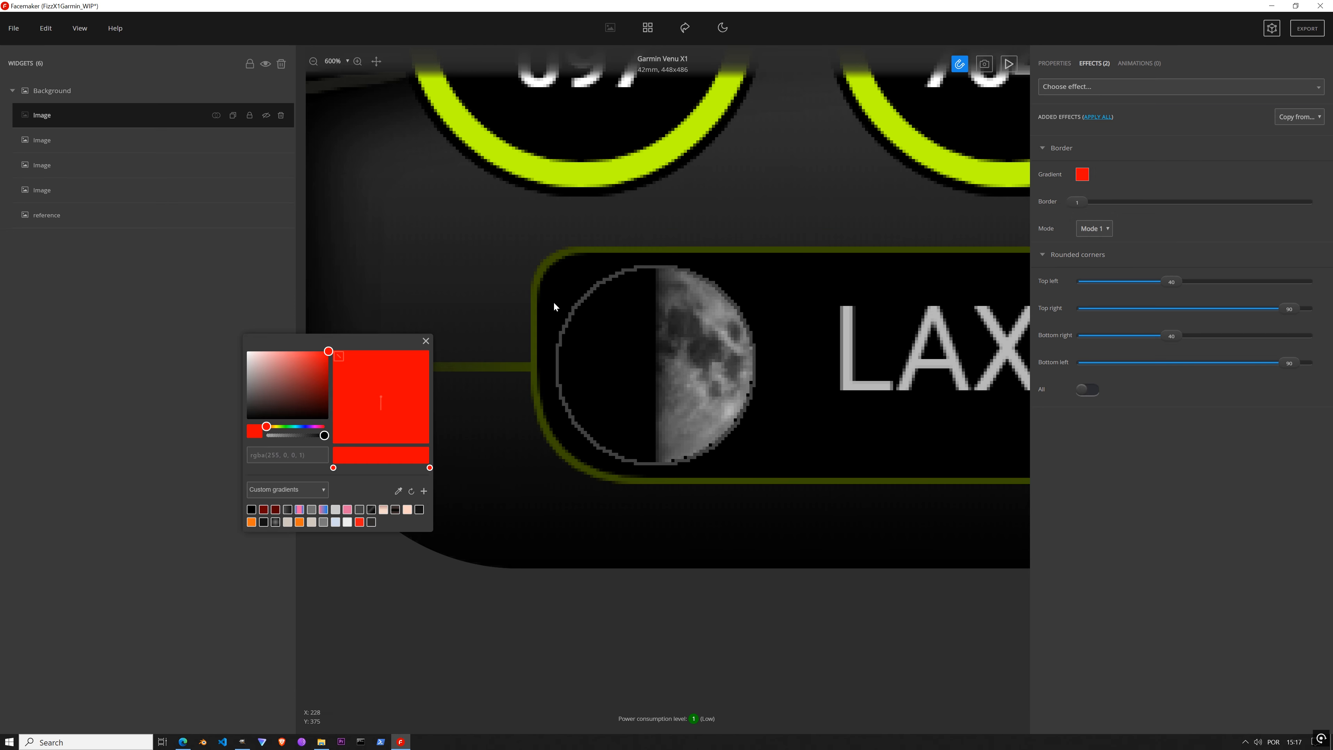
left_click(399, 492)
left_click(535, 339)
left_click(334, 468)
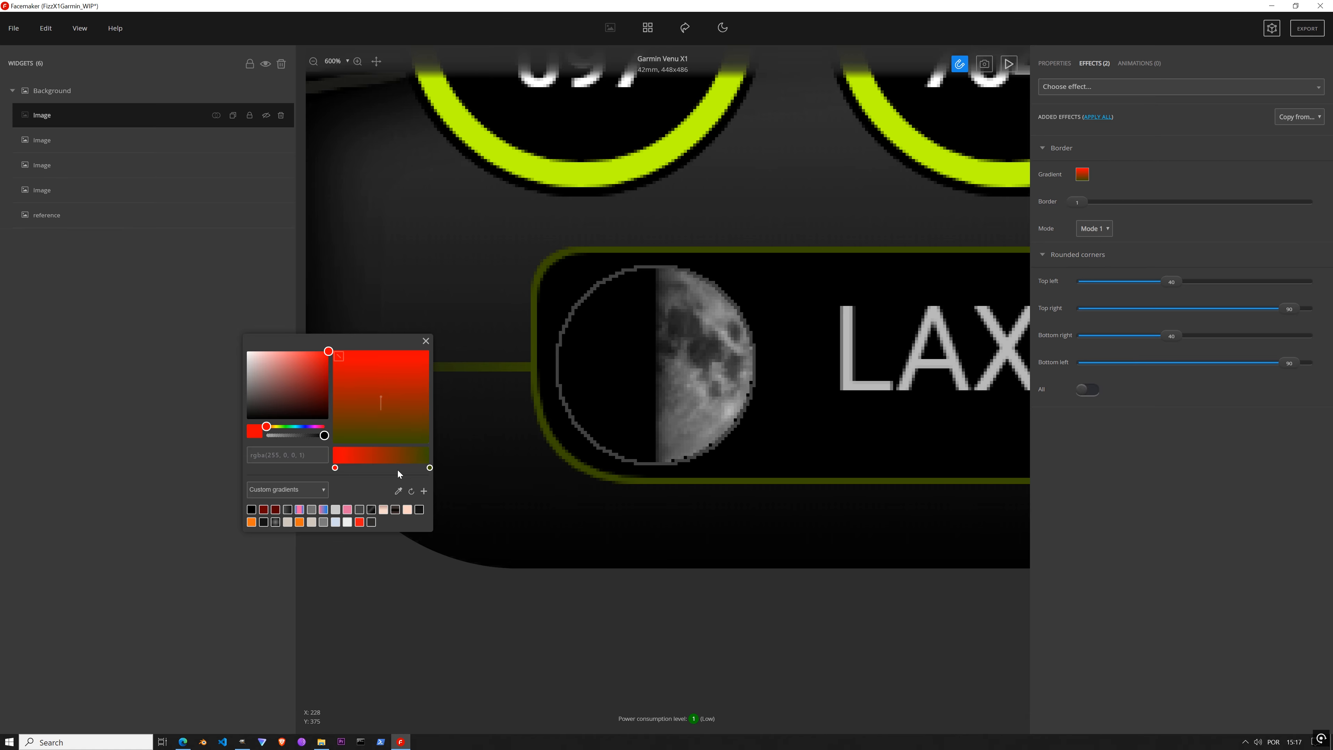
left_click(398, 491)
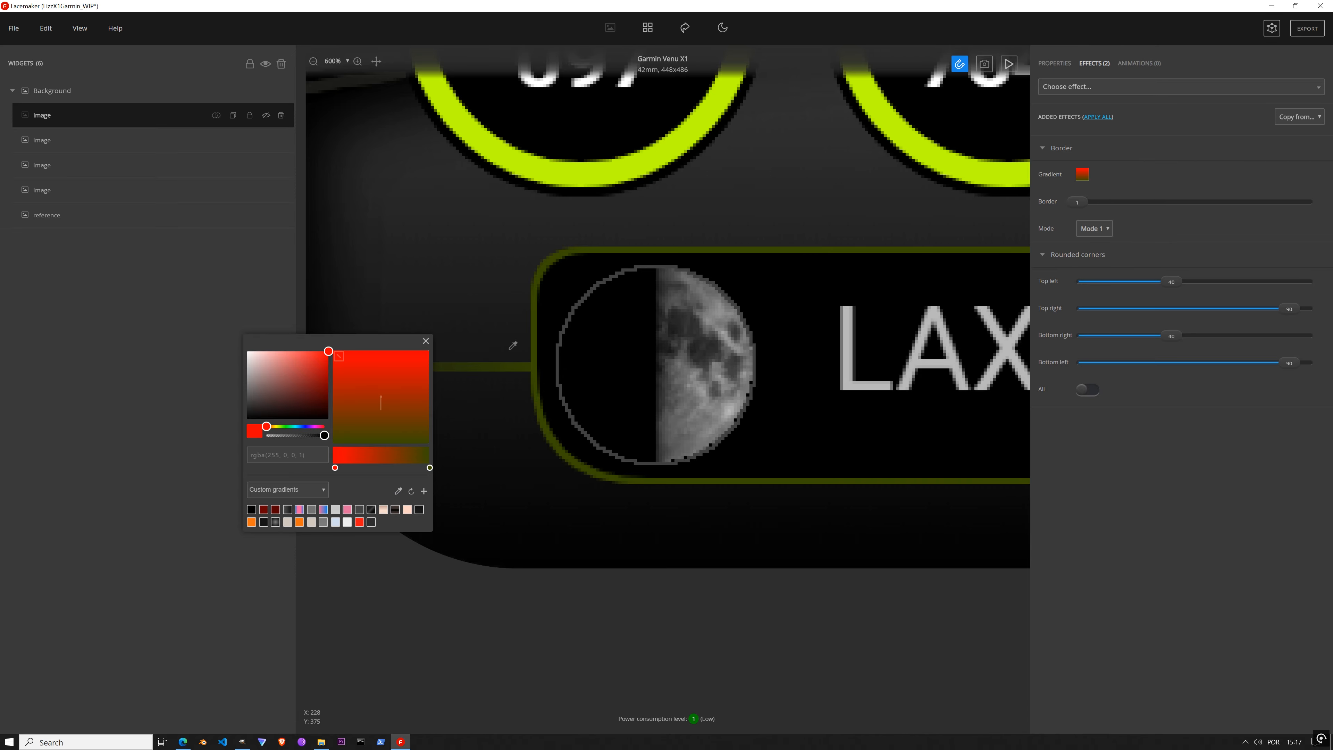
left_click(526, 339)
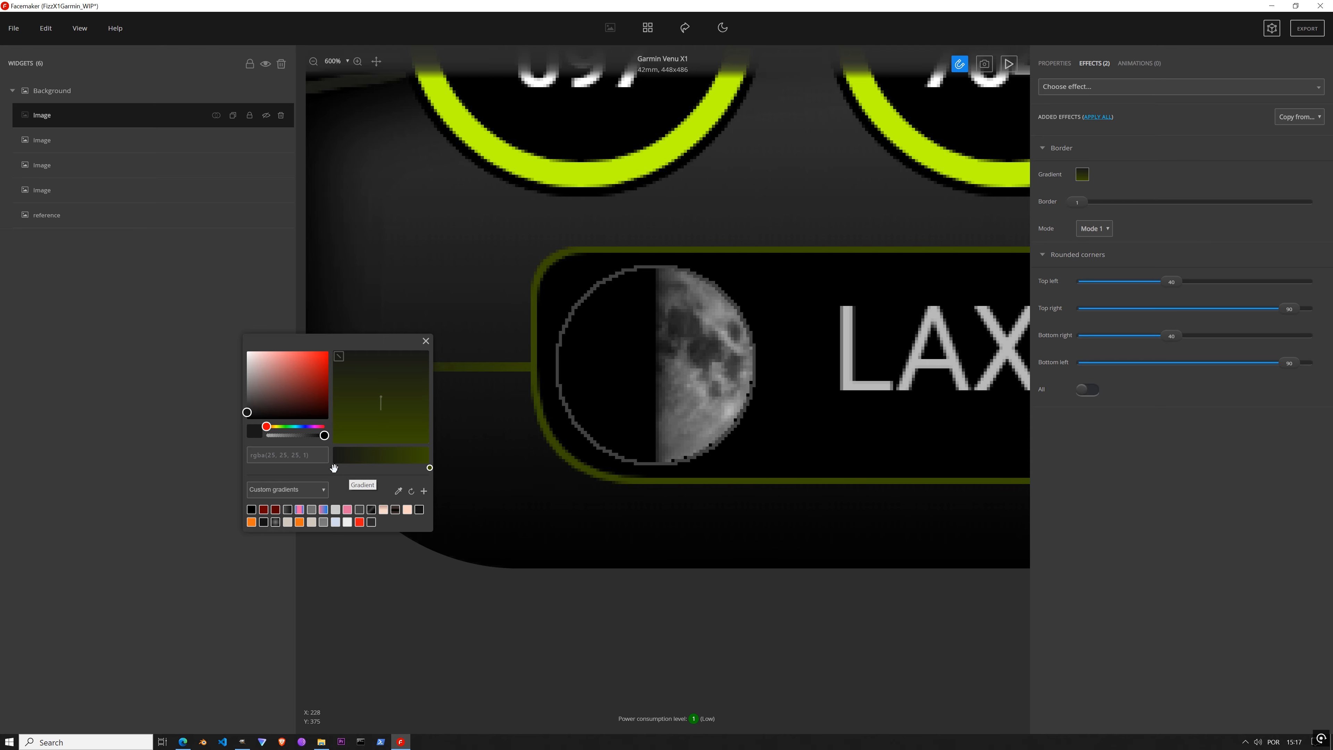
left_click(398, 492)
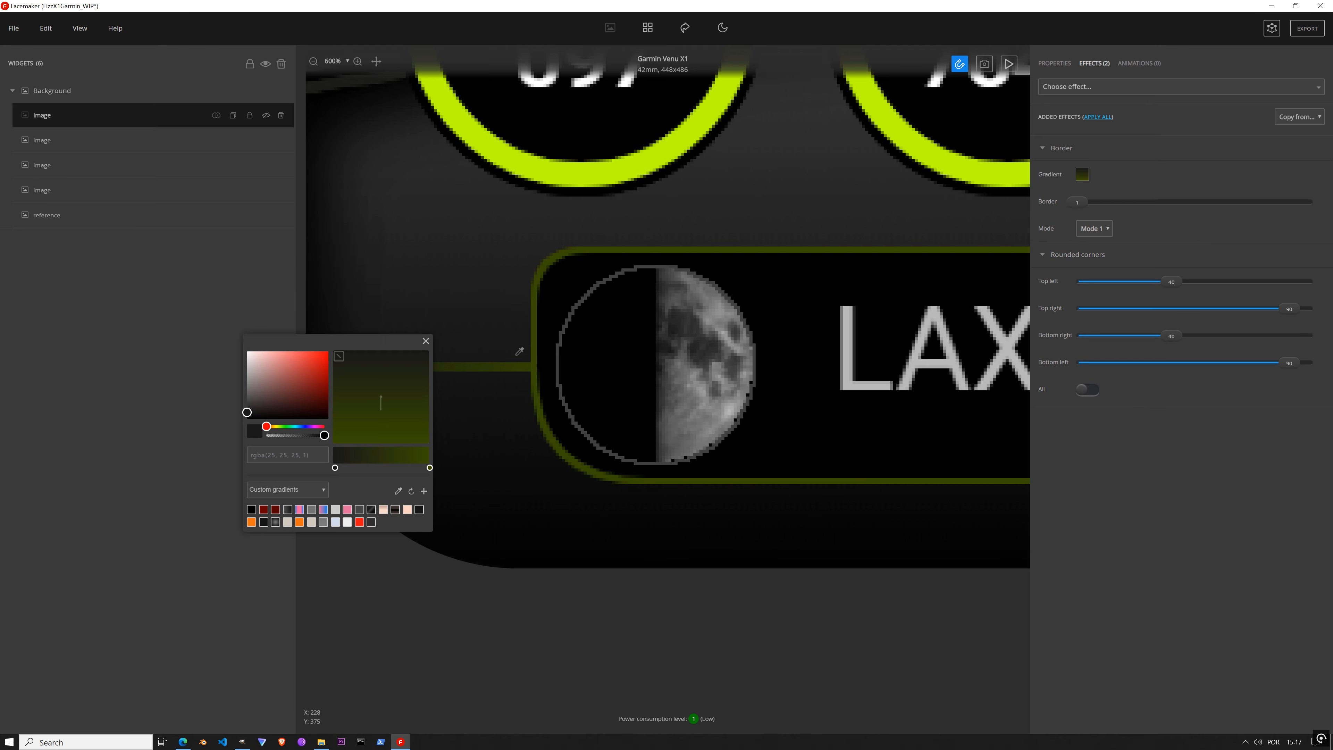
left_click(533, 339)
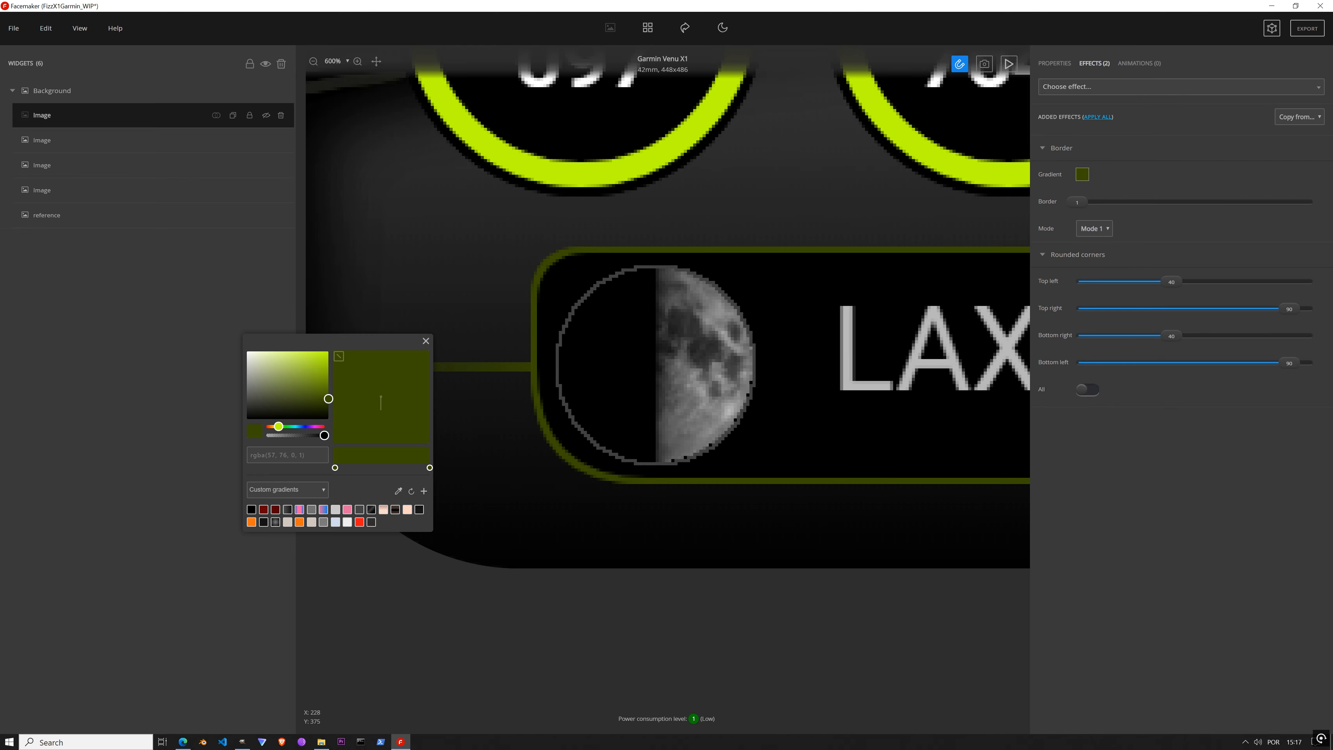
Step: Save the sampled olive colour to the watchface gradients and close the gradient editor
left_click(293, 484)
left_click(292, 506)
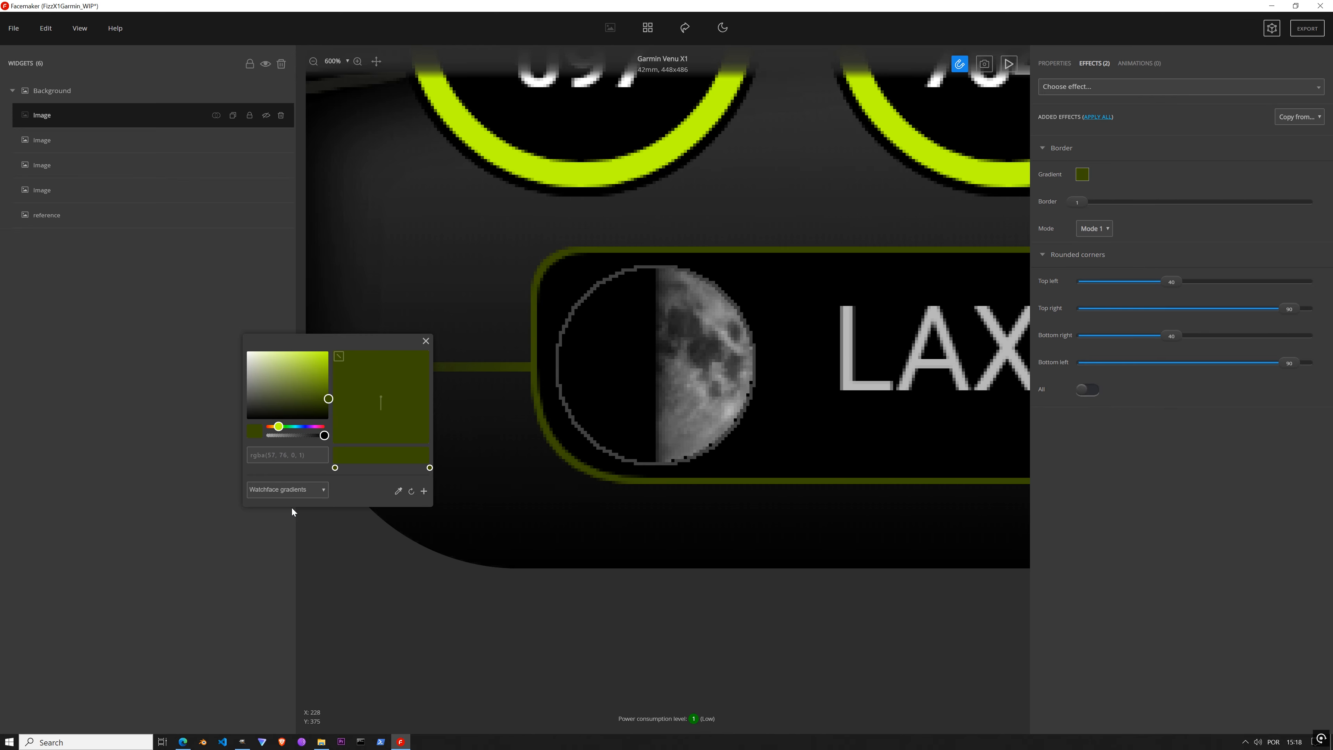
left_click(424, 496)
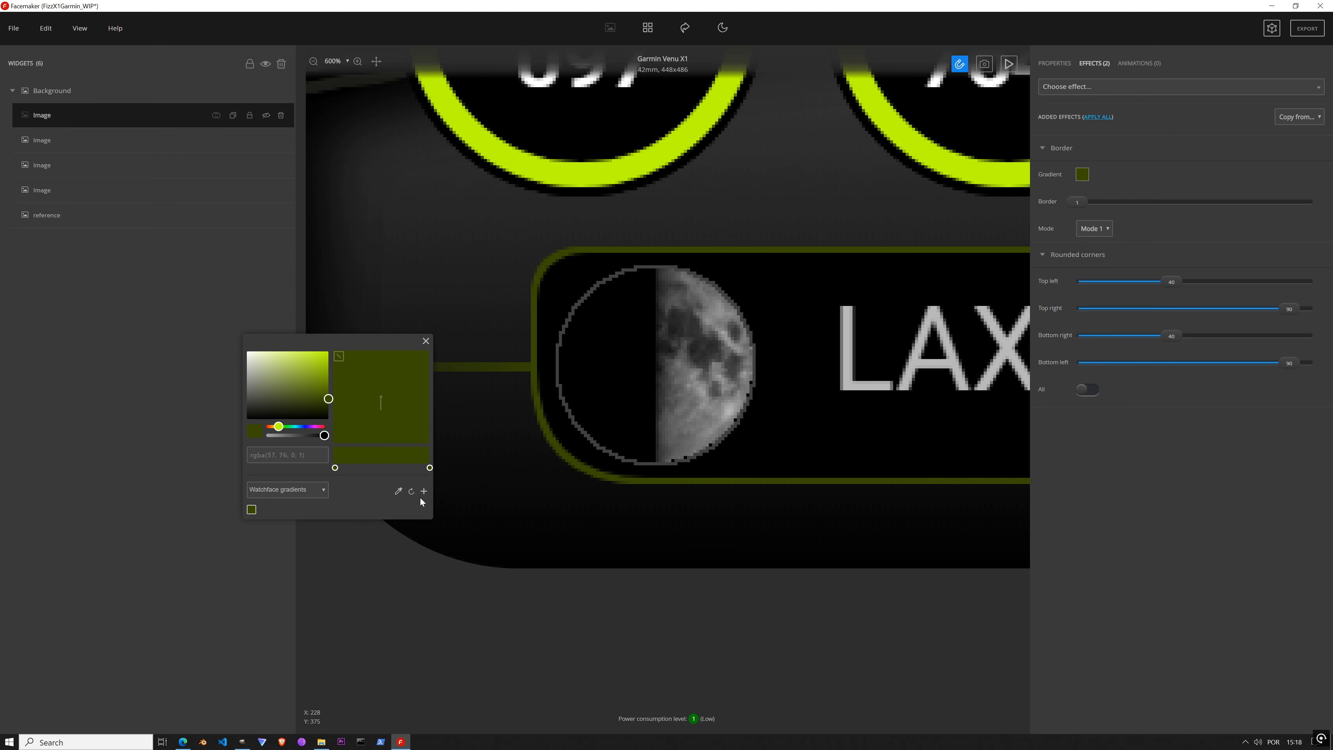
left_click(426, 341)
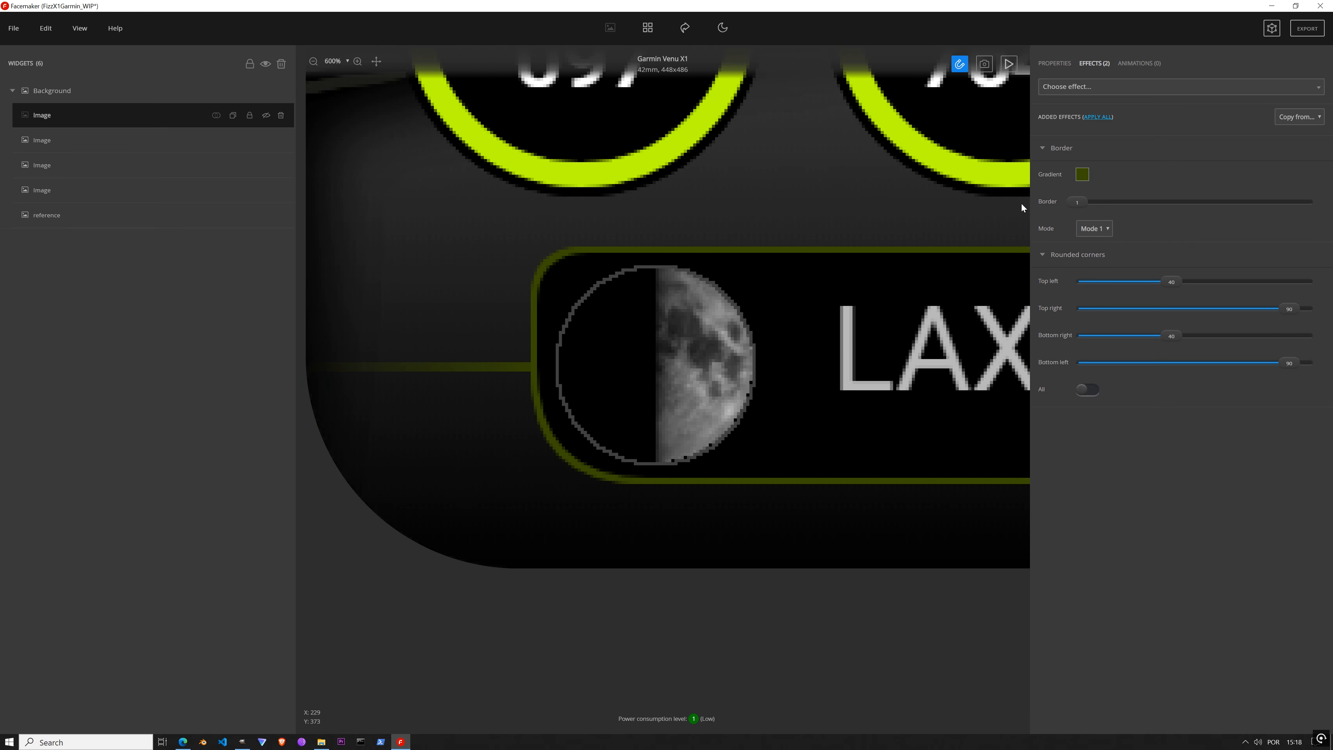
Step: Show the black rectangle again and set its border thickness to 2
left_click(268, 116)
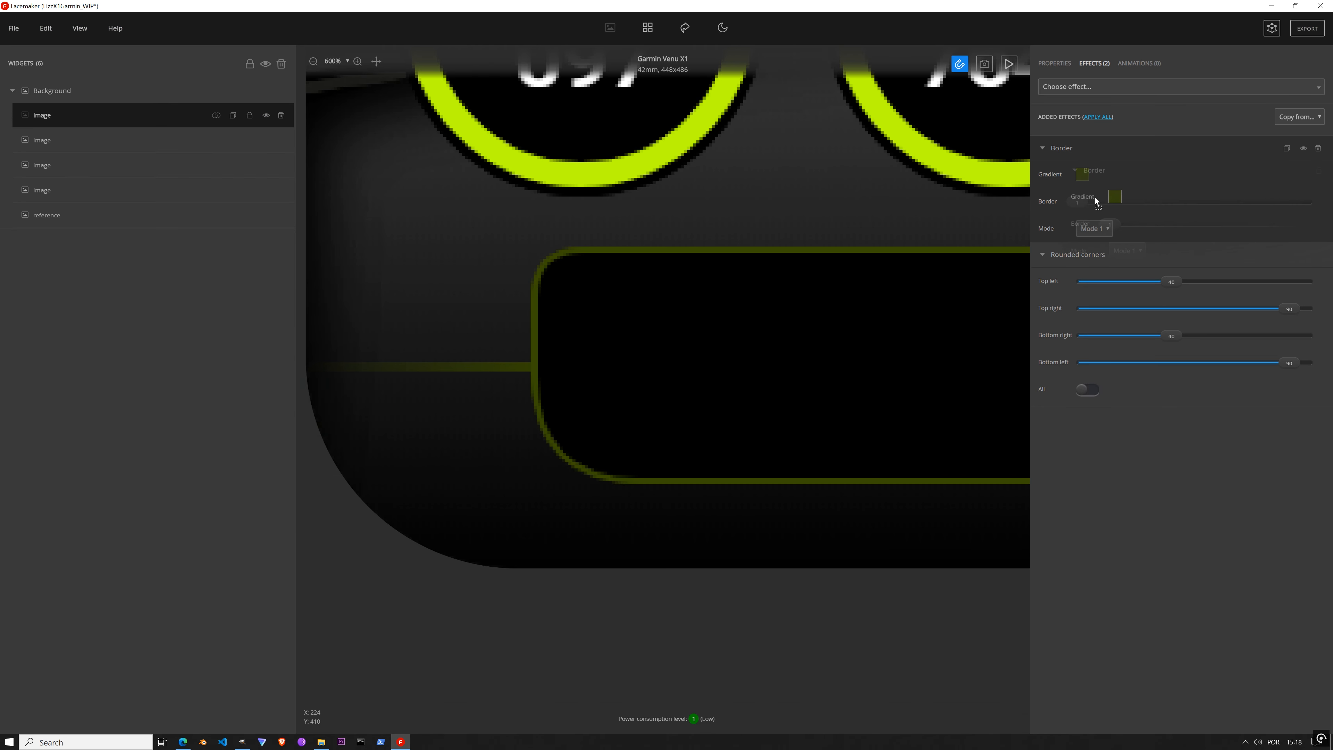
left_click_drag(1078, 201, 1104, 202)
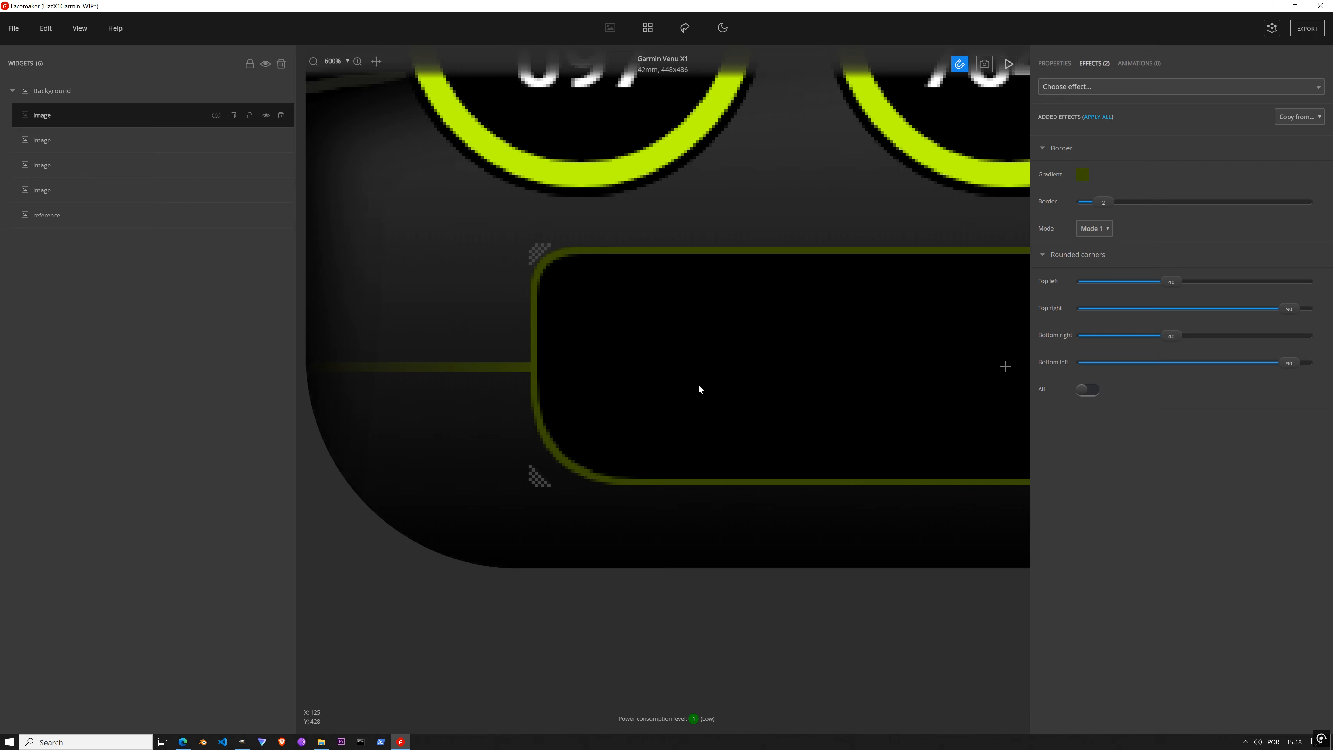
Step: Show the other image layers and hide the reference to check the recreated watch face
scroll(700, 388, "down", 5)
left_click(268, 143)
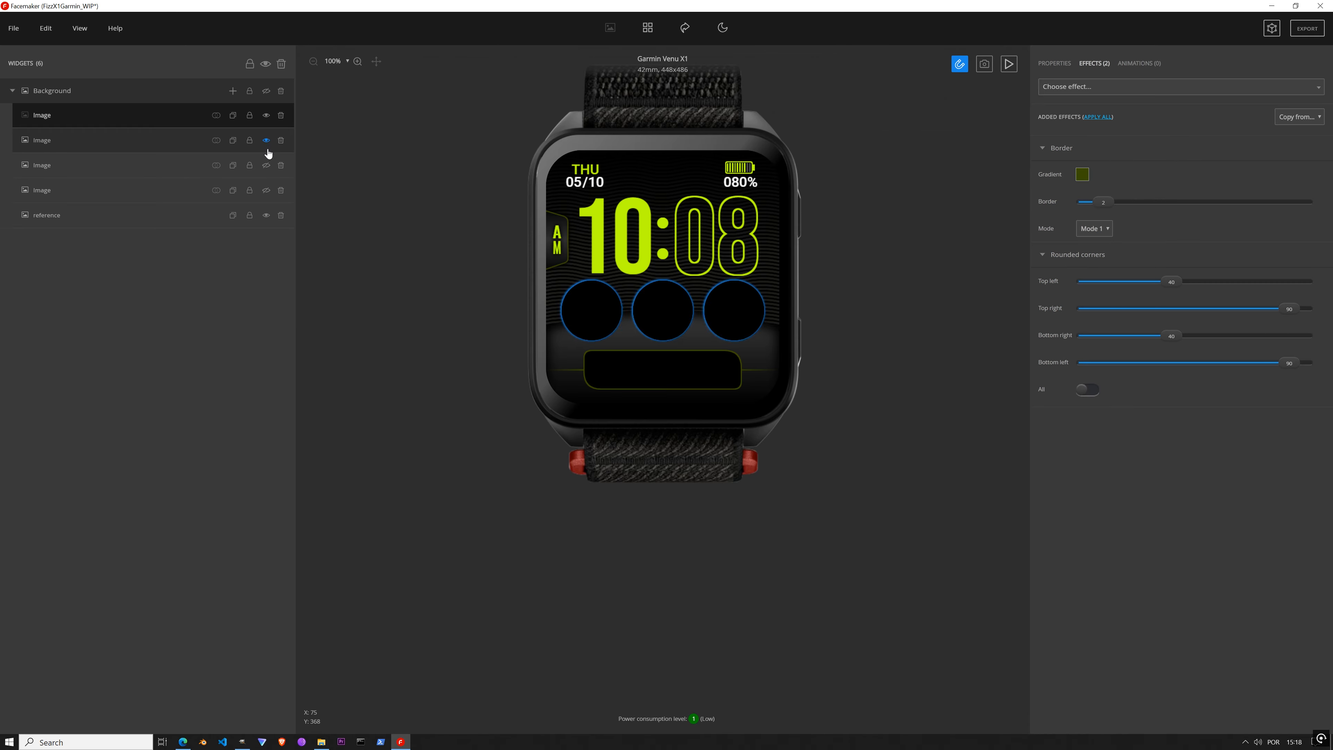
left_click(268, 168)
left_click(266, 216)
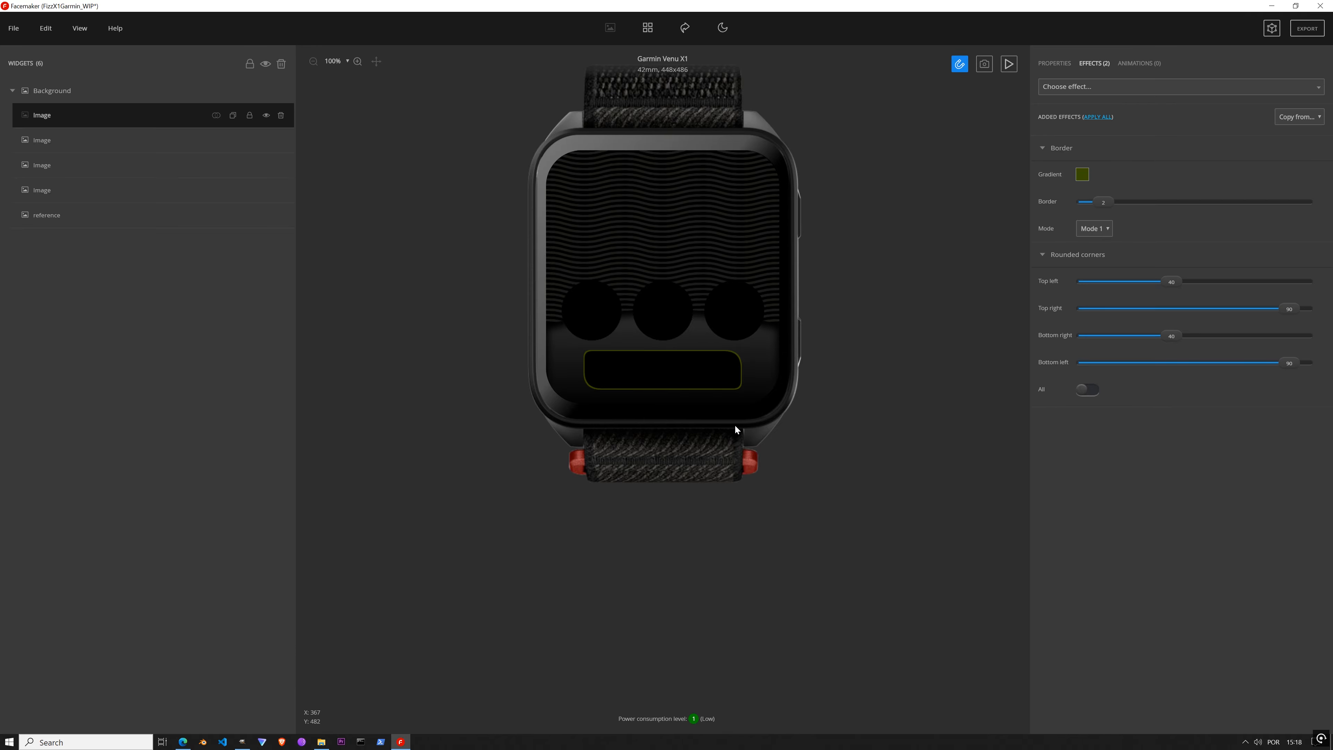
Step: Hide the background and black panel layers and show the reference again
left_click(266, 92)
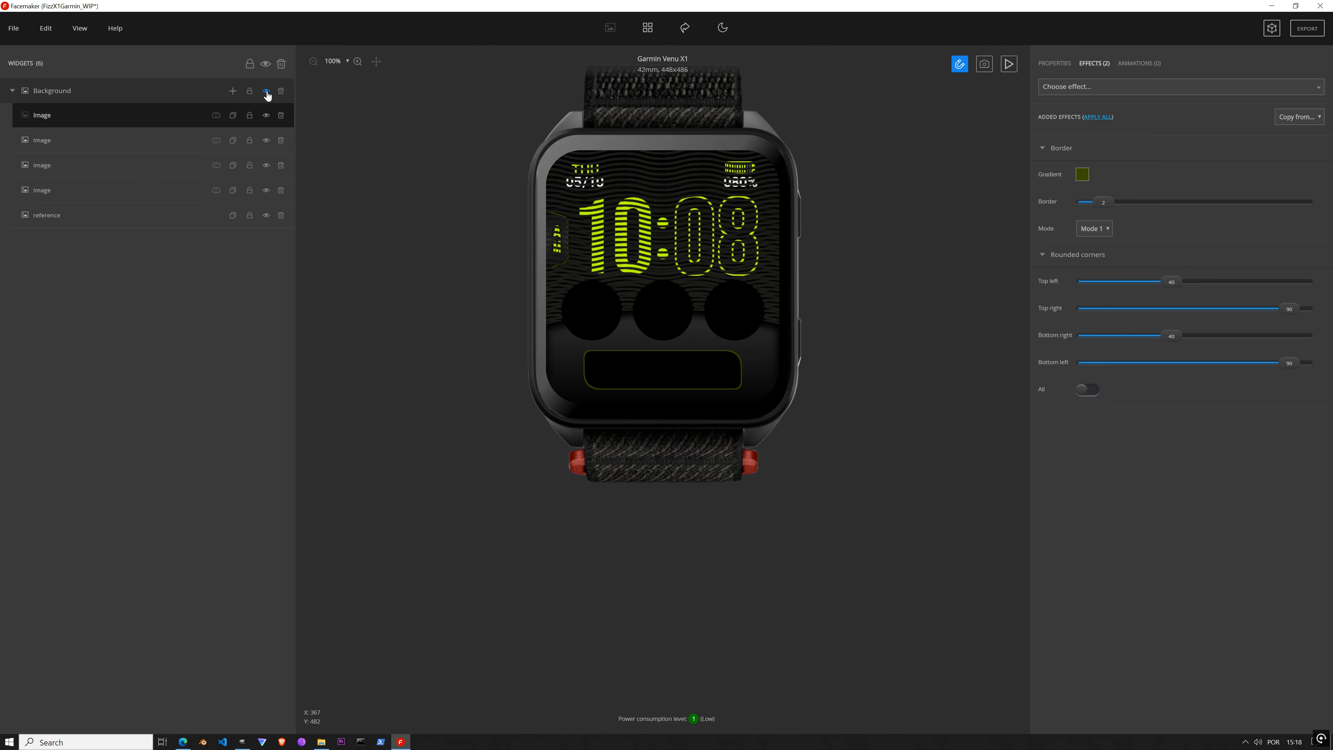
left_click(266, 115)
left_click(267, 216)
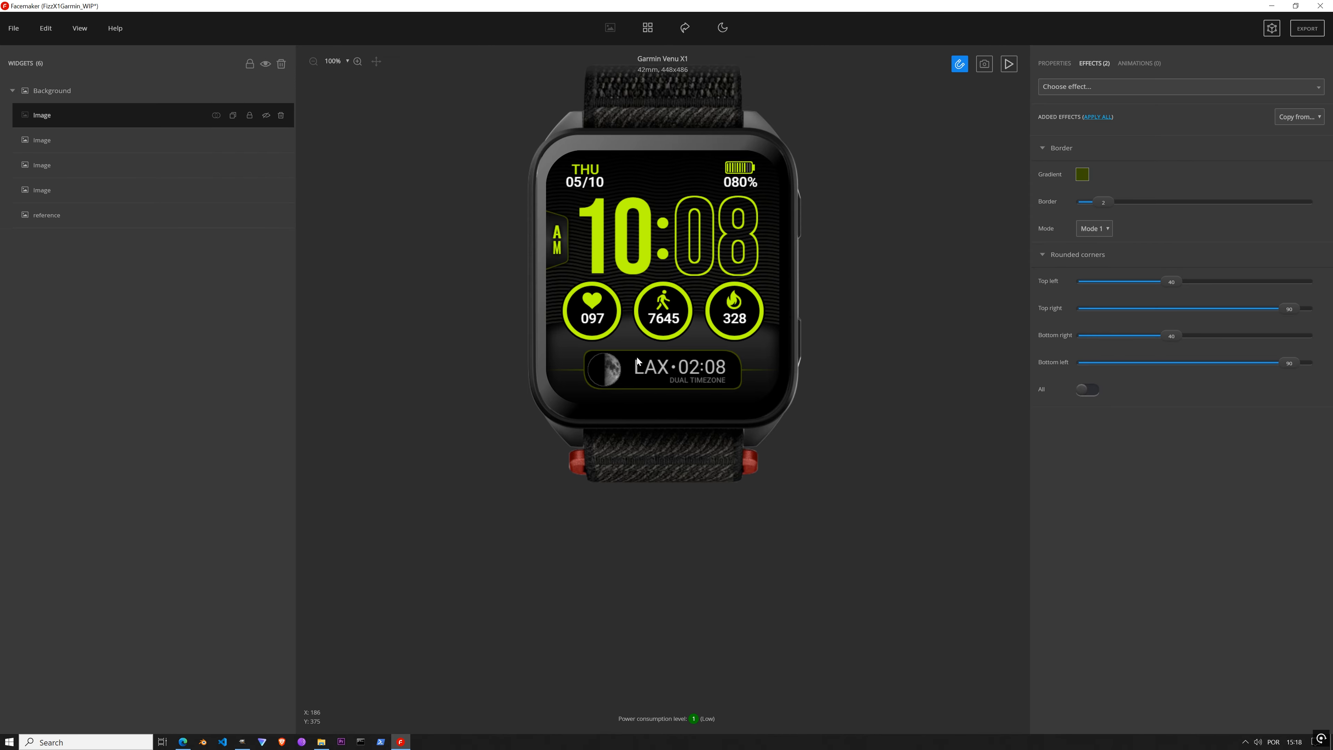
Step: Add a new Image widget under Background and place it just below the black panel in the layer order
scroll(638, 361, "up", 2)
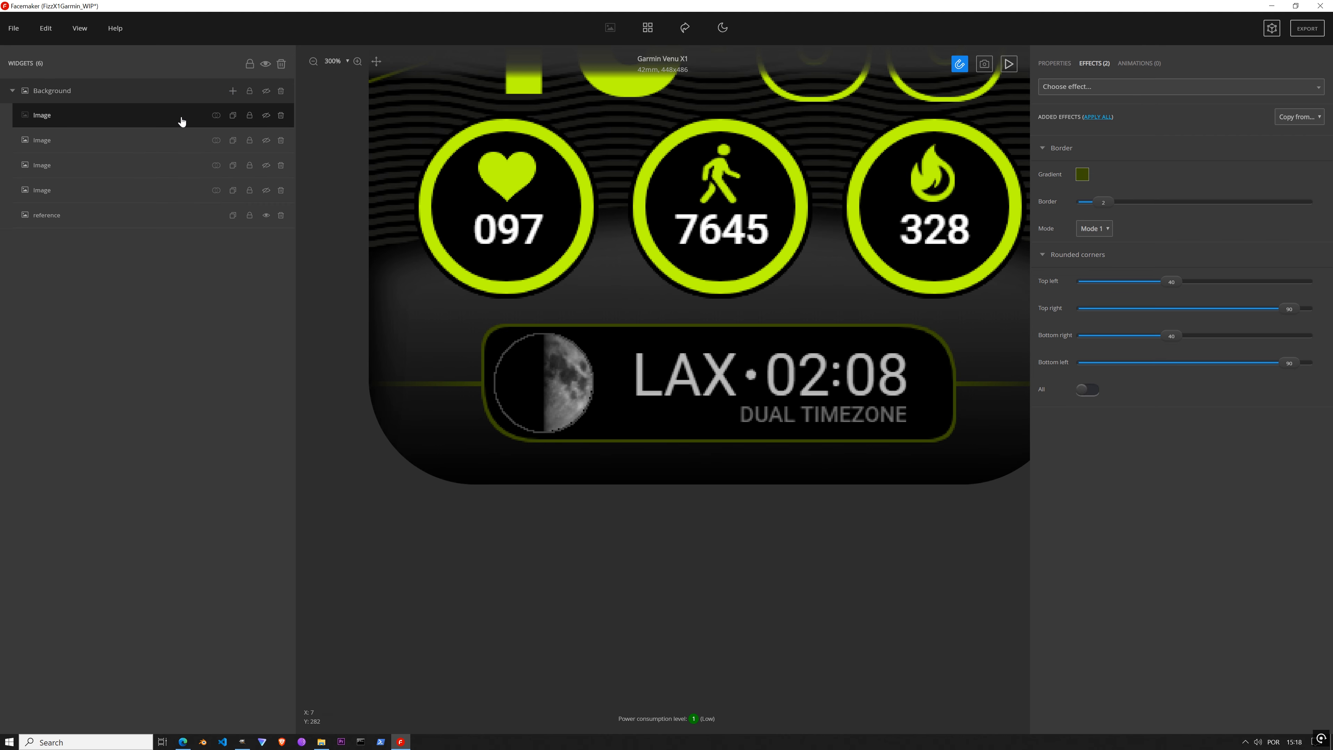
left_click(233, 91)
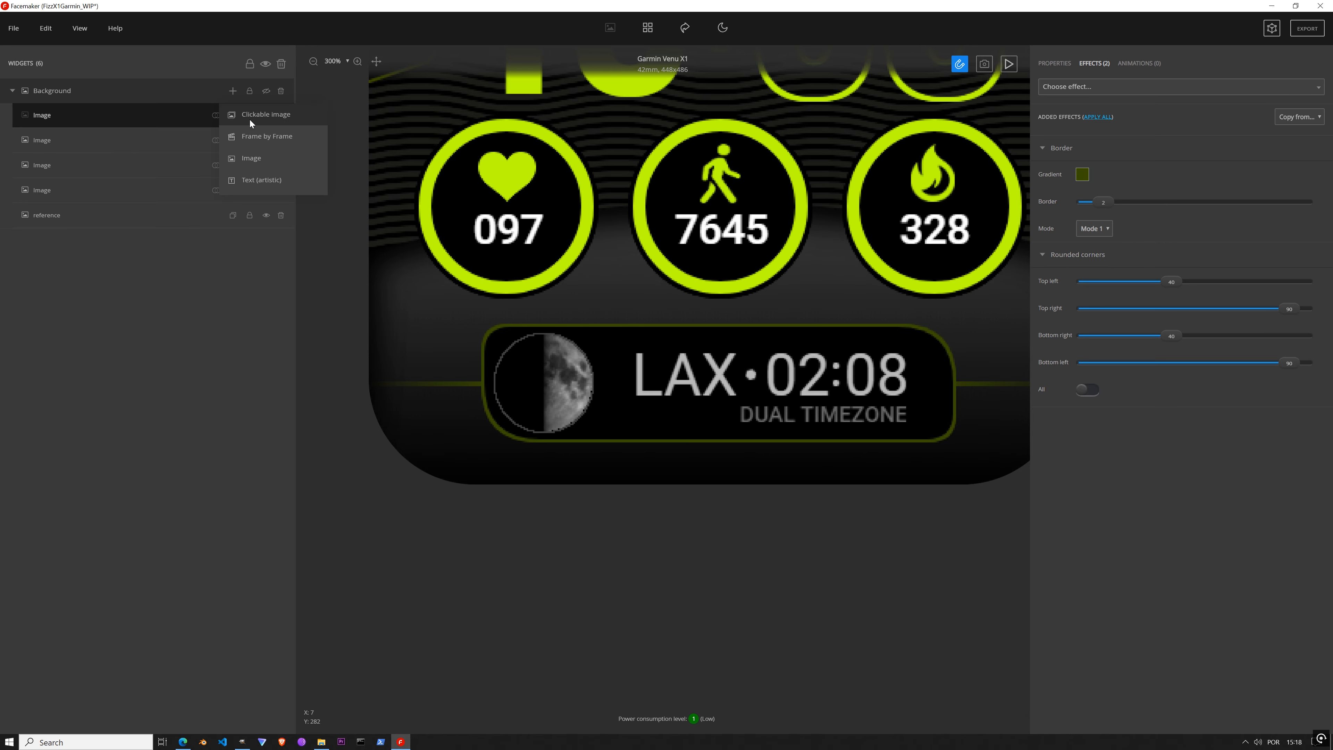
left_click(255, 164)
left_click_drag(98, 119, 248, 153)
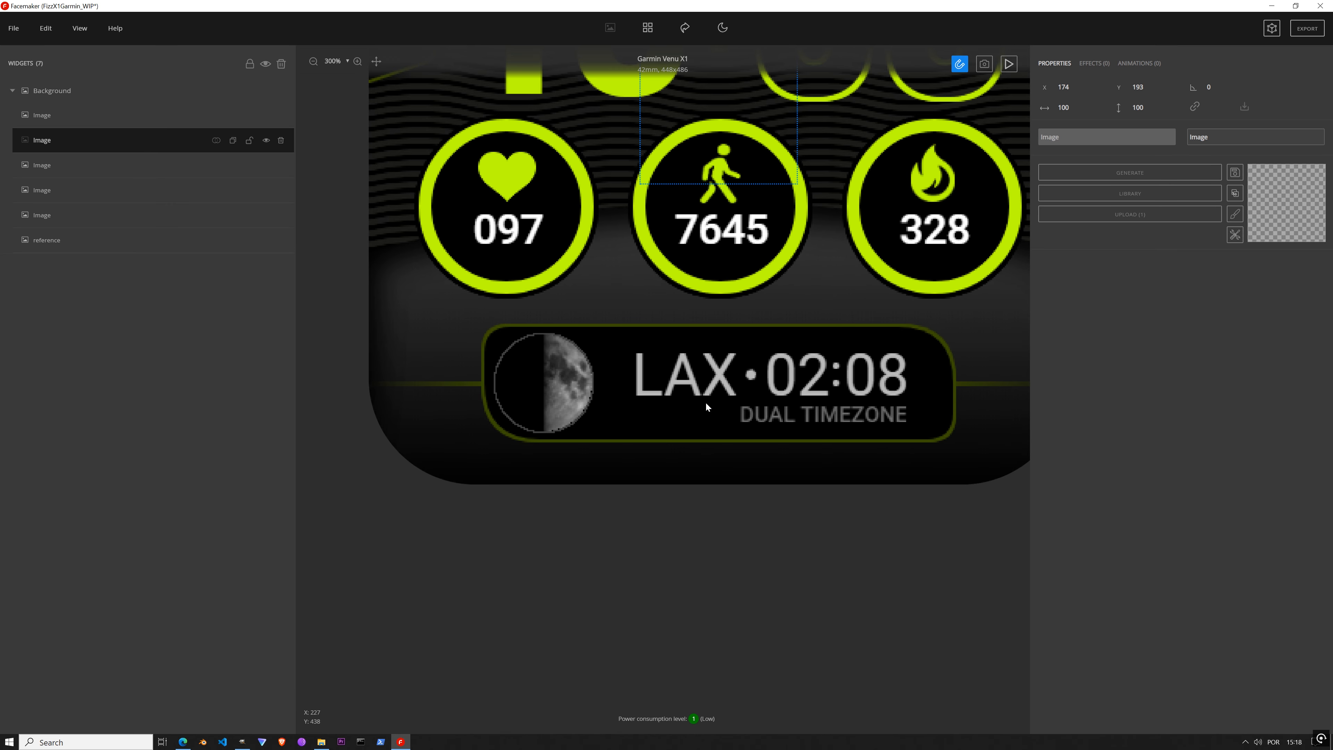
scroll(743, 368, "down", 2)
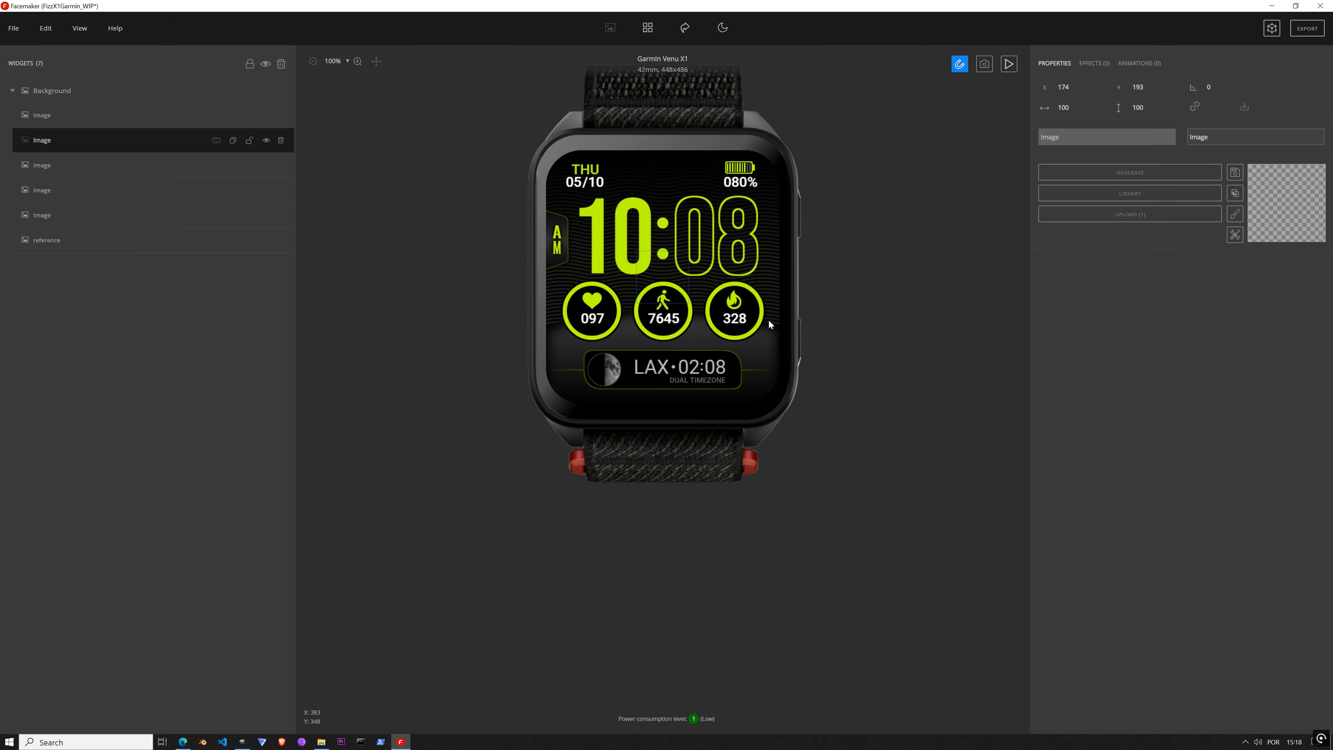
scroll(683, 369, "up", 3)
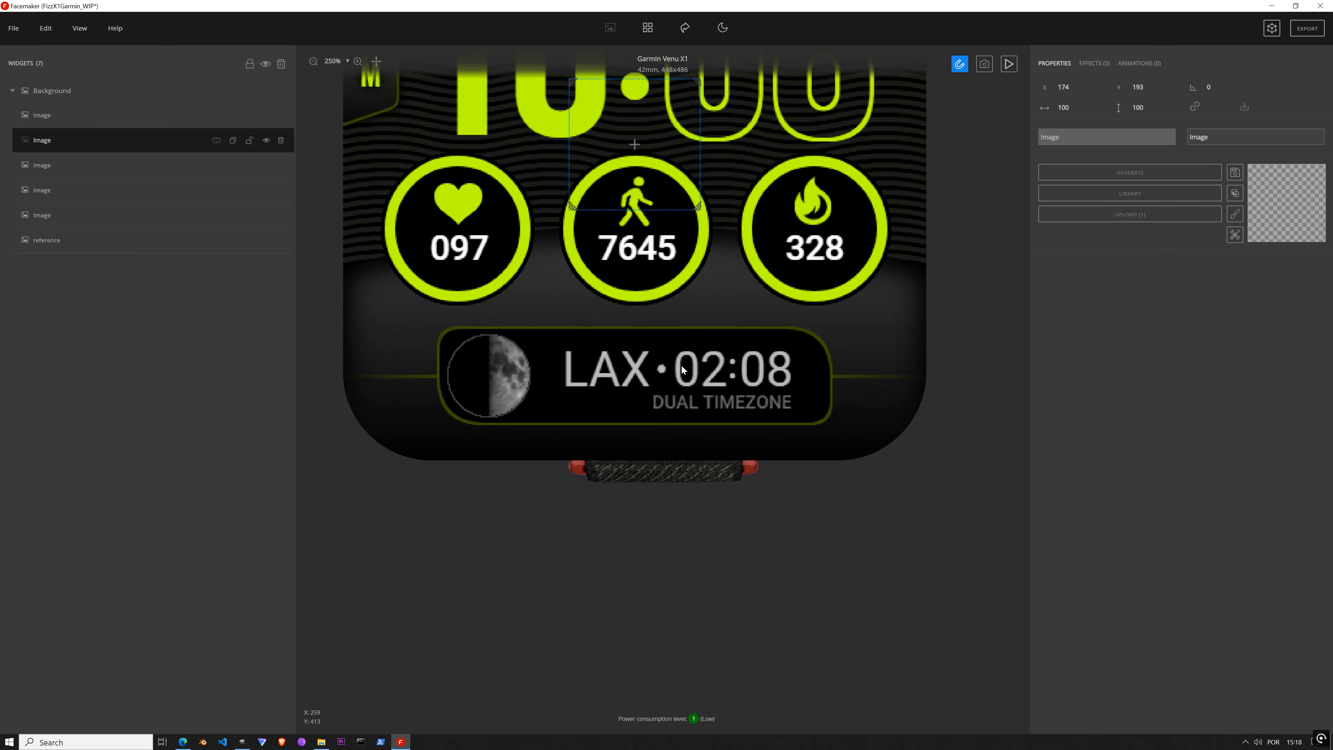
Step: Draw a straight horizontal vector line in the new image, spanning the watch face through the middle of the dual timezone panel
left_click(1235, 214)
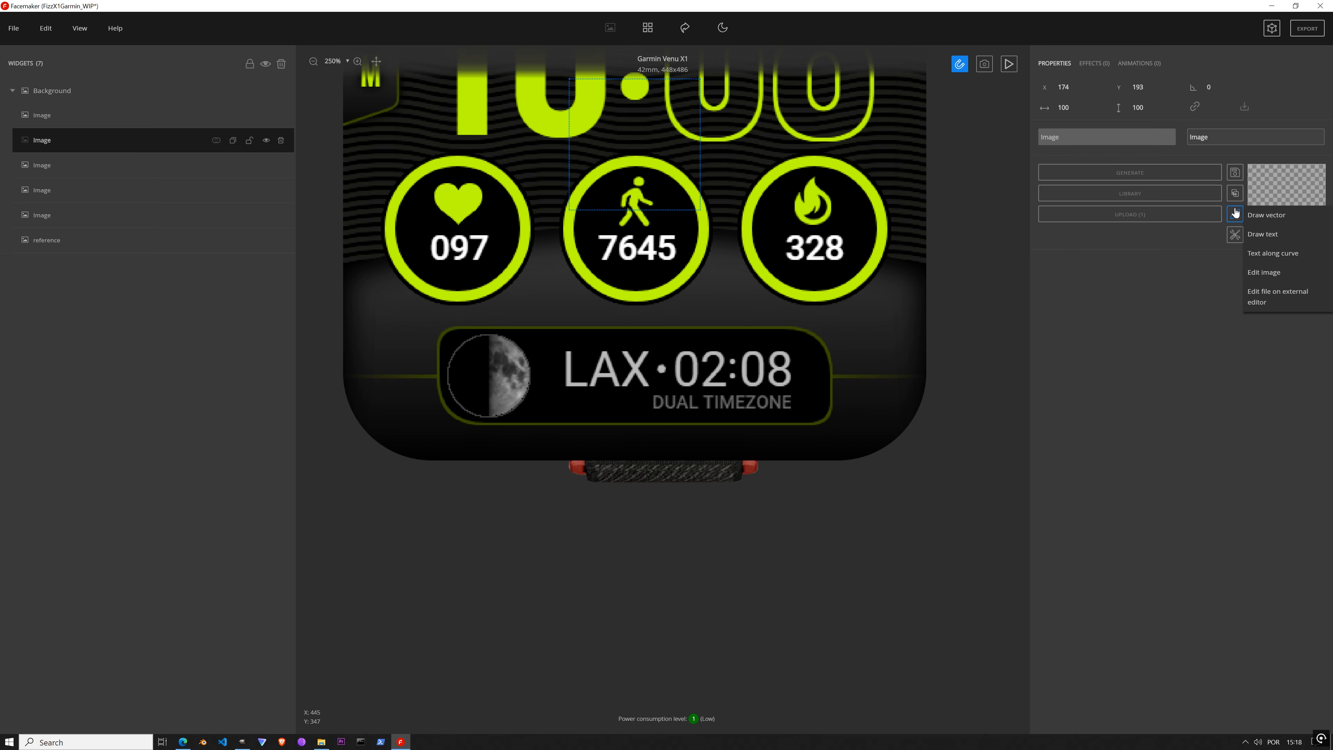
left_click(1253, 216)
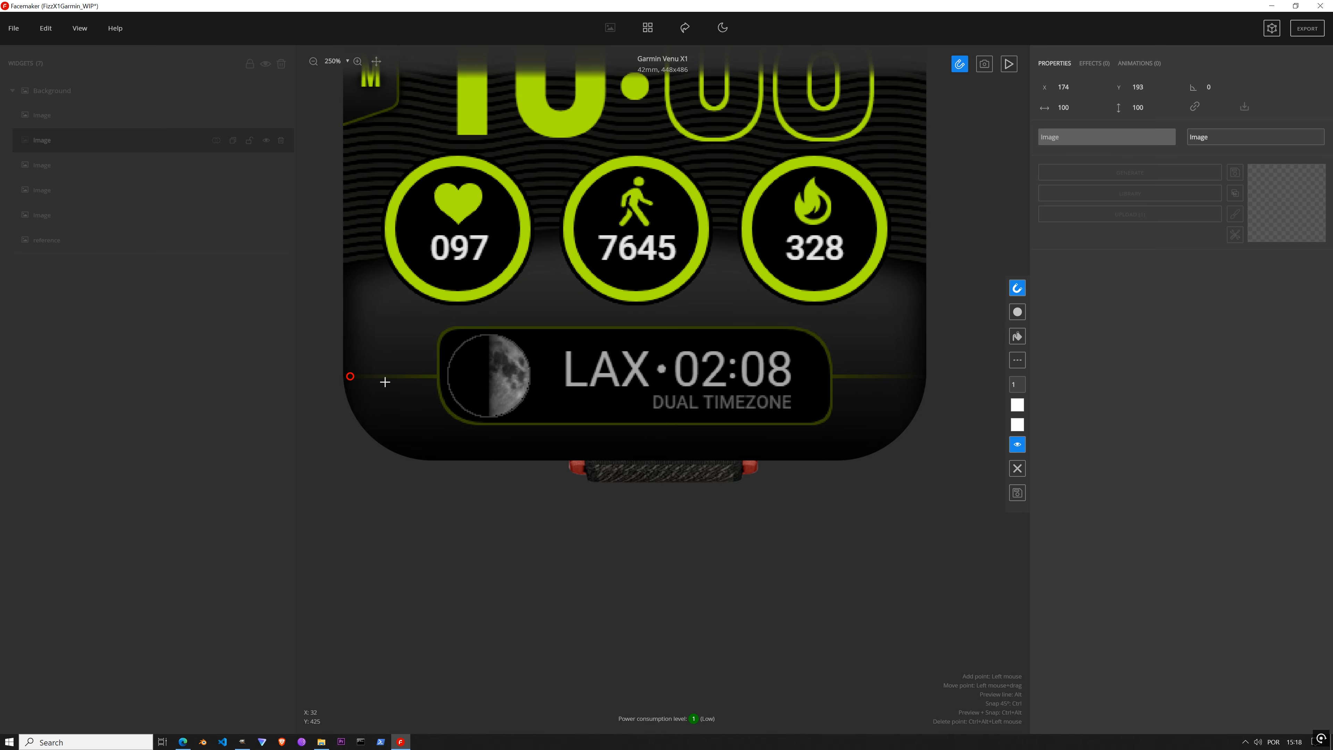
left_click(917, 375)
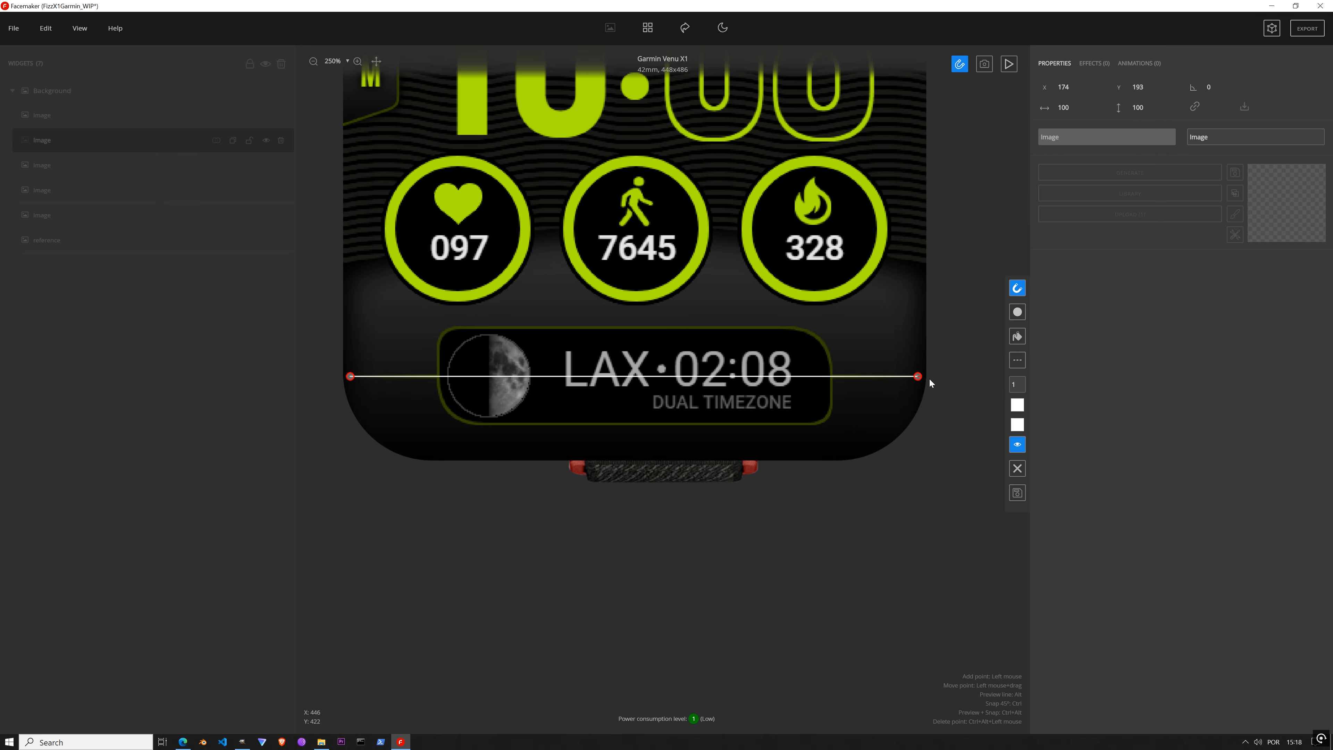
Step: Set the line's stroke colour to the olive green sampled from the panel's border and add it to the Watchface colors
left_click(1020, 409)
left_click_drag(708, 276, 246, 341)
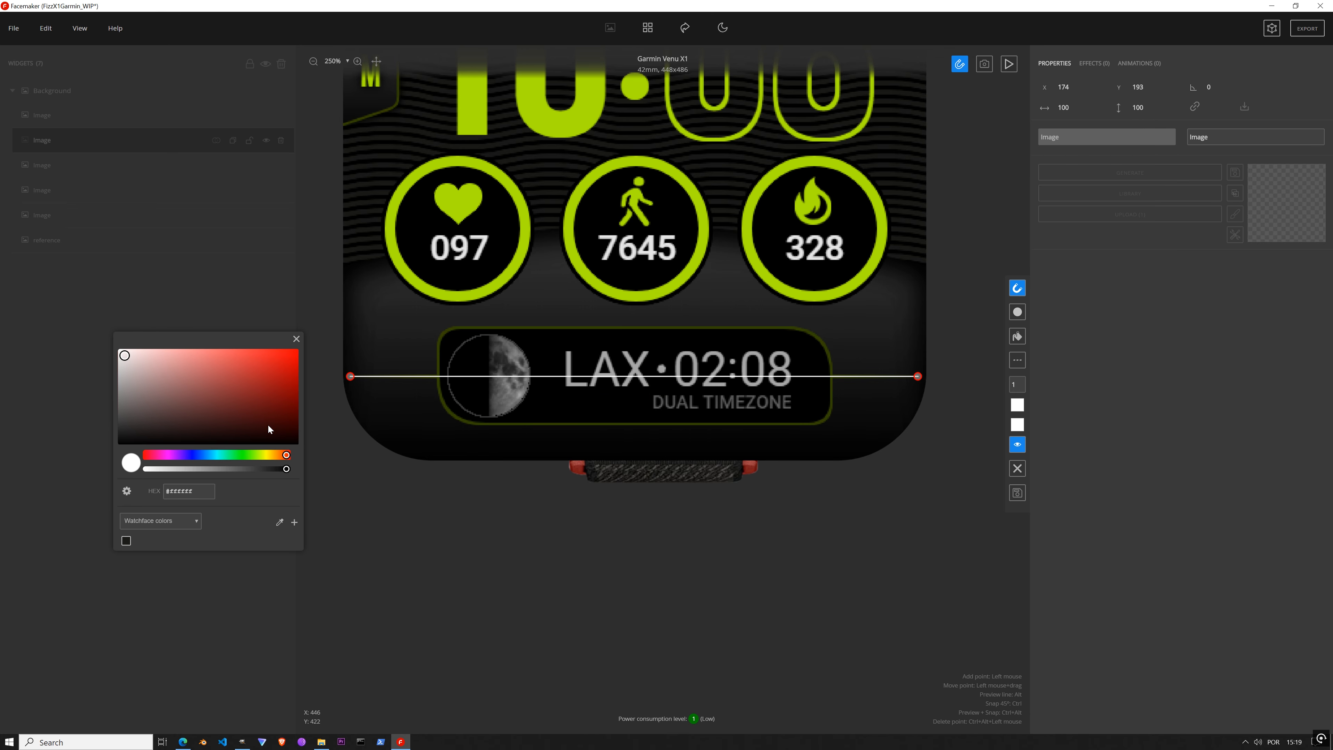
left_click(278, 527)
left_click(439, 351)
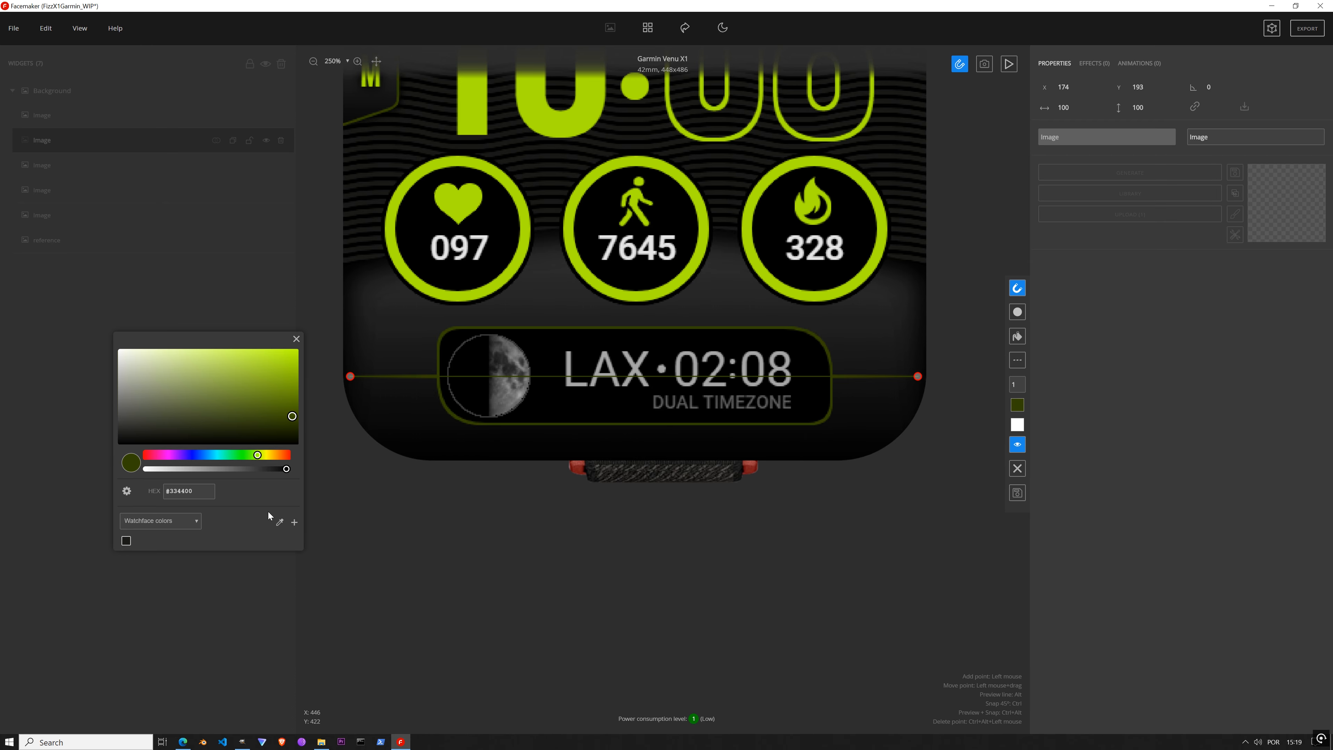
left_click(294, 519)
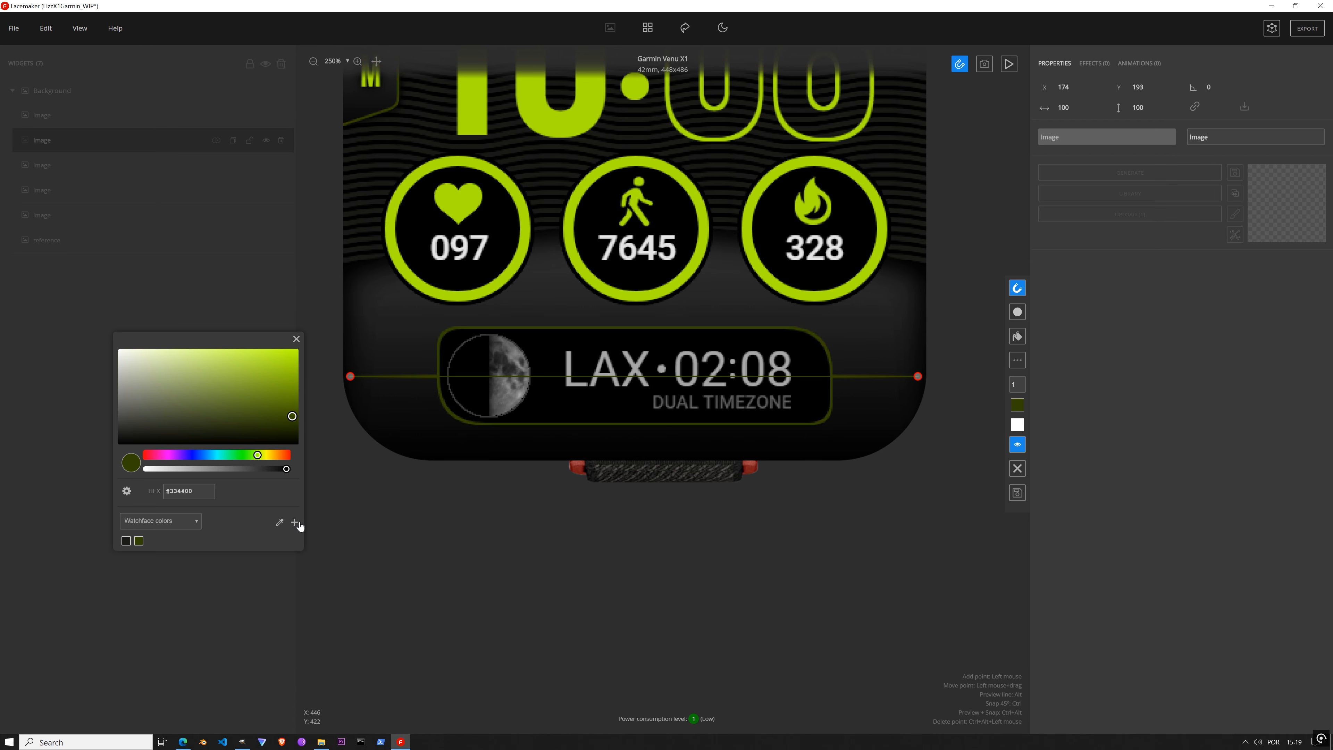
left_click(297, 339)
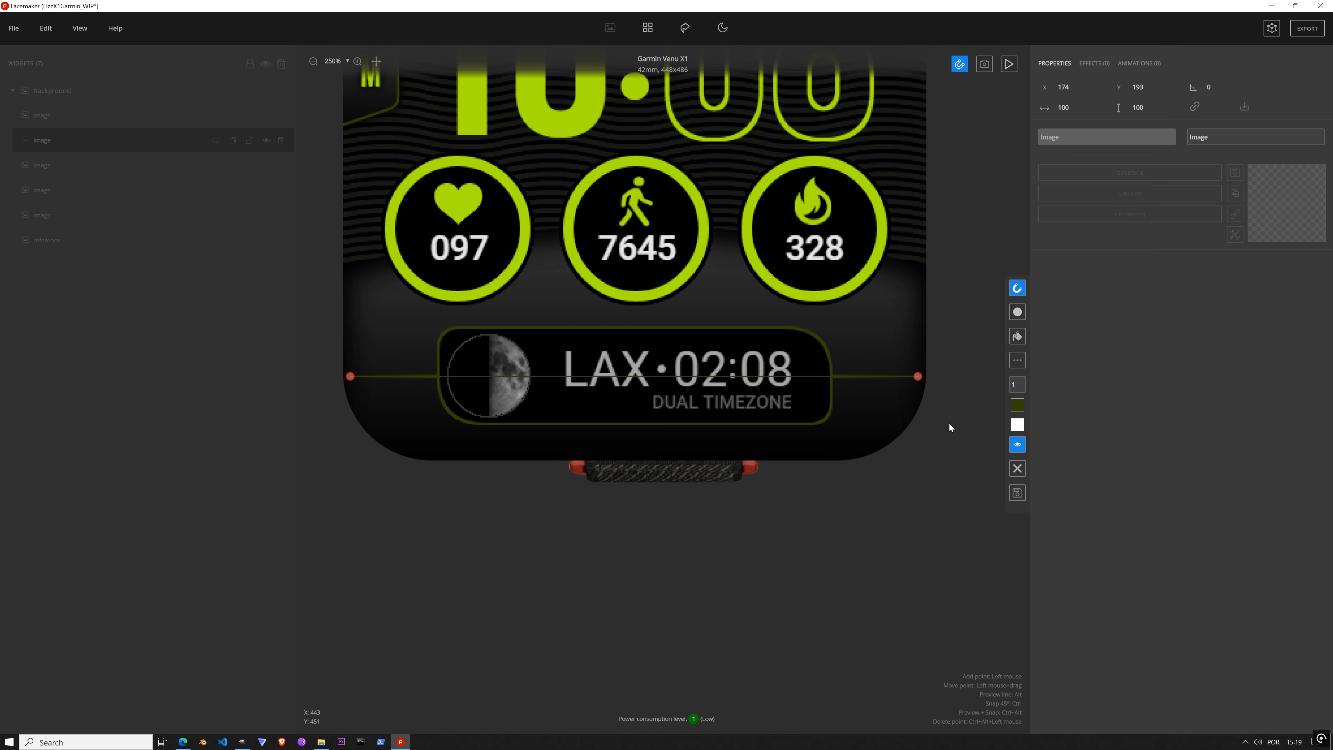
Step: Set the line's thickness to 3 and save the vector drawing
left_click(1021, 383)
left_click(1021, 383)
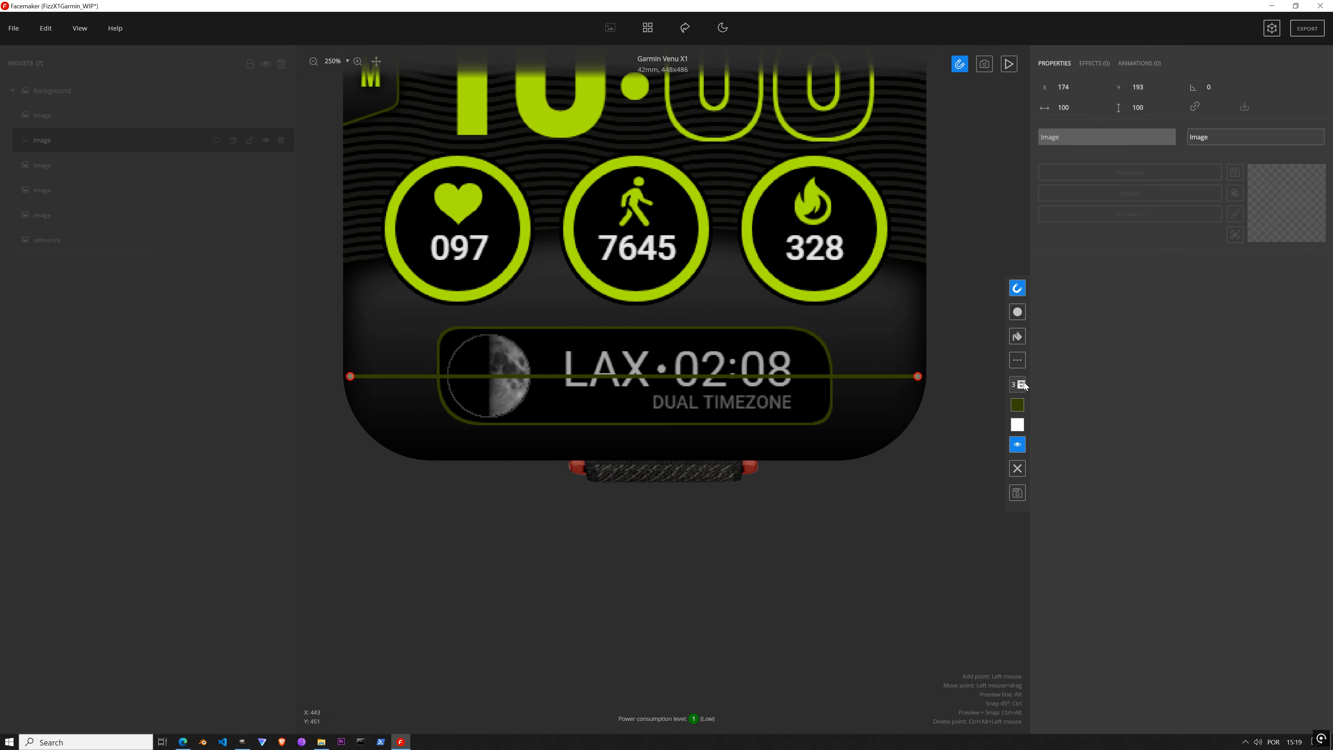
left_click(1018, 494)
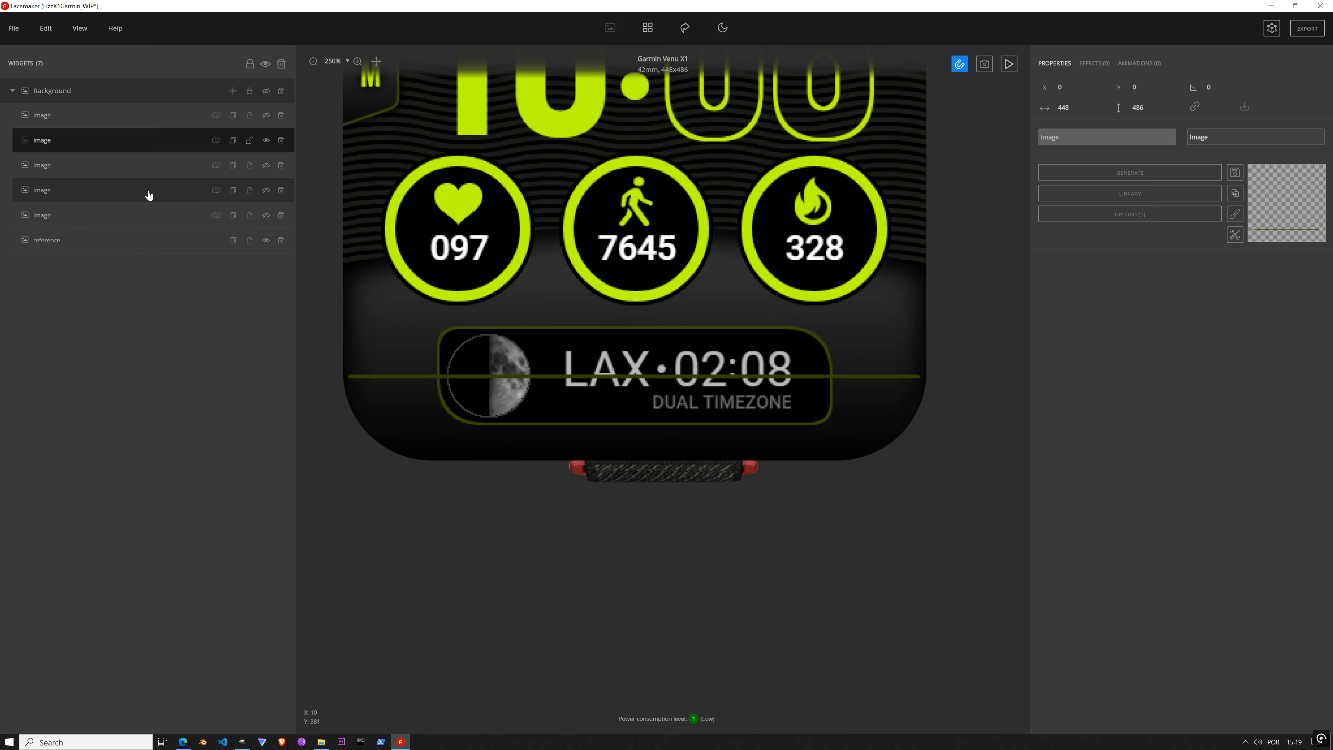
Step: Show the black panel layer over the line and select the line image layer
left_click(79, 125)
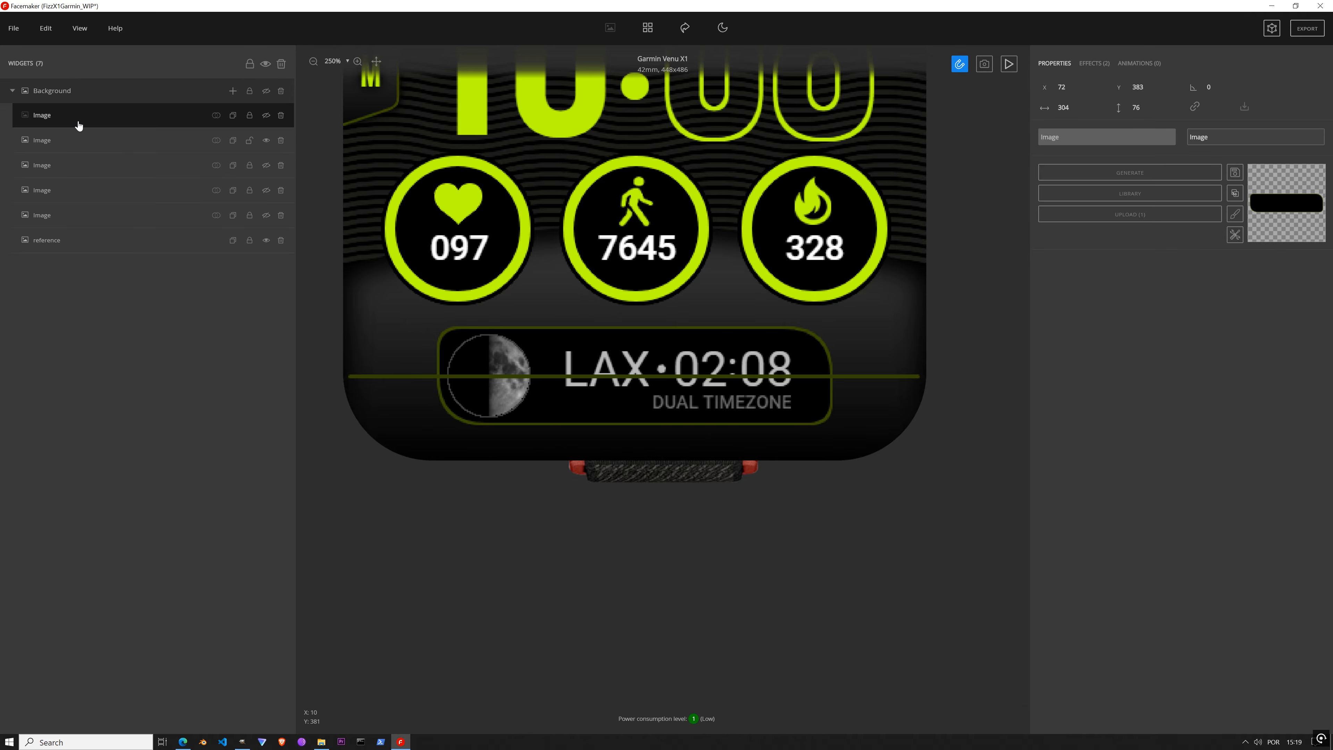
left_click(266, 115)
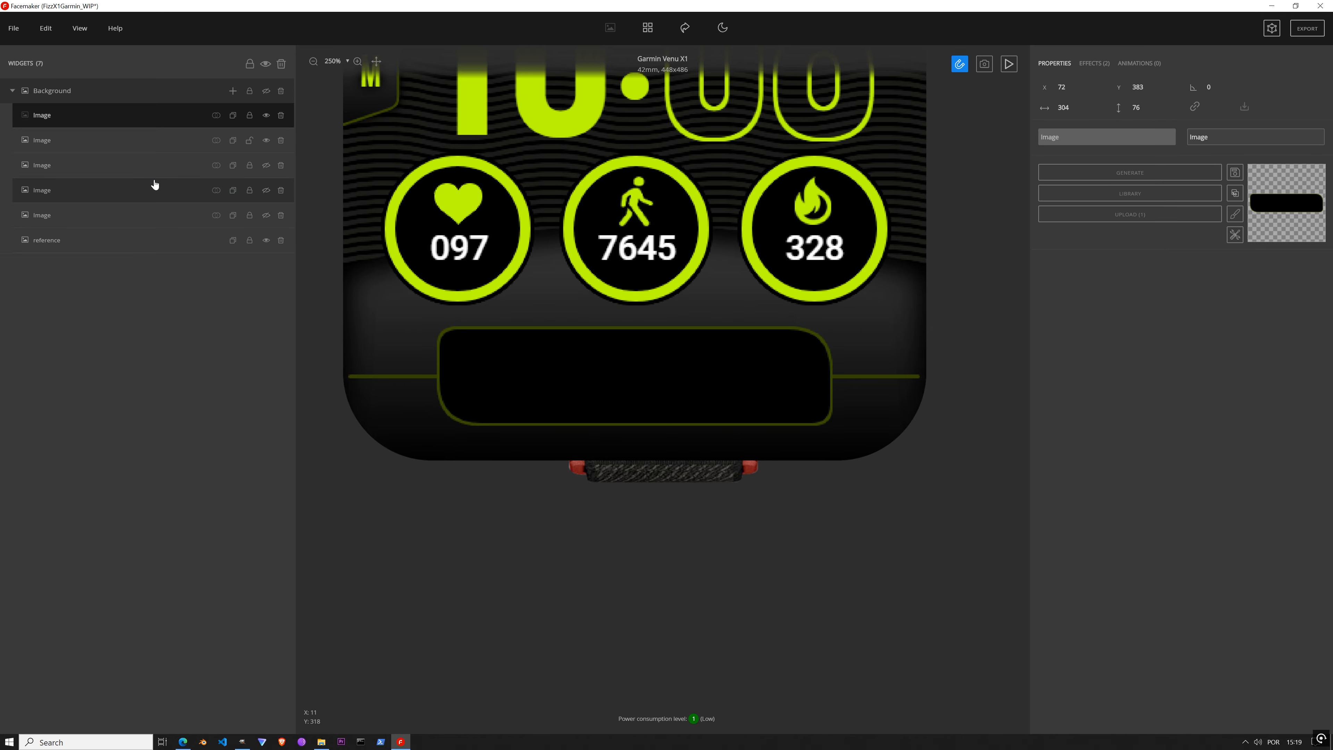
left_click(244, 141)
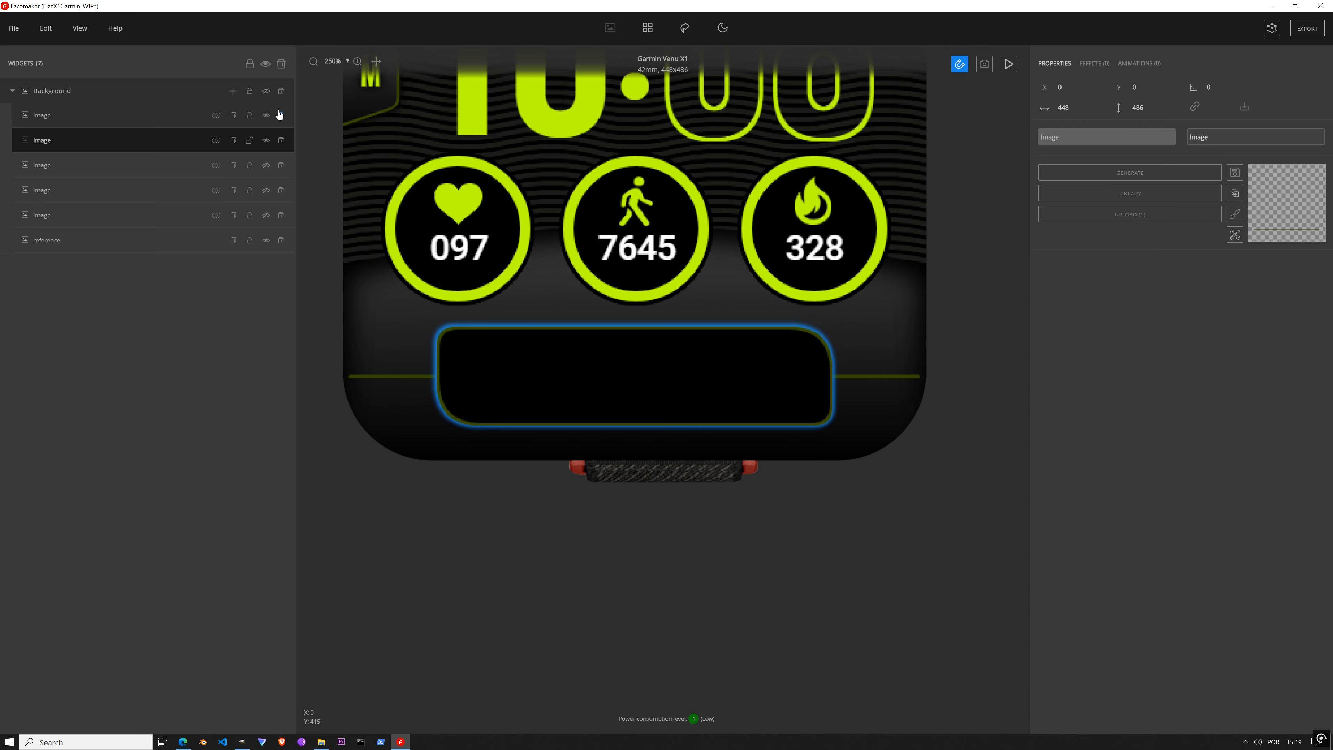
Step: Compare the recreated layers with the reference, leaving the background and image layers shown and the reference hidden
left_click(267, 92)
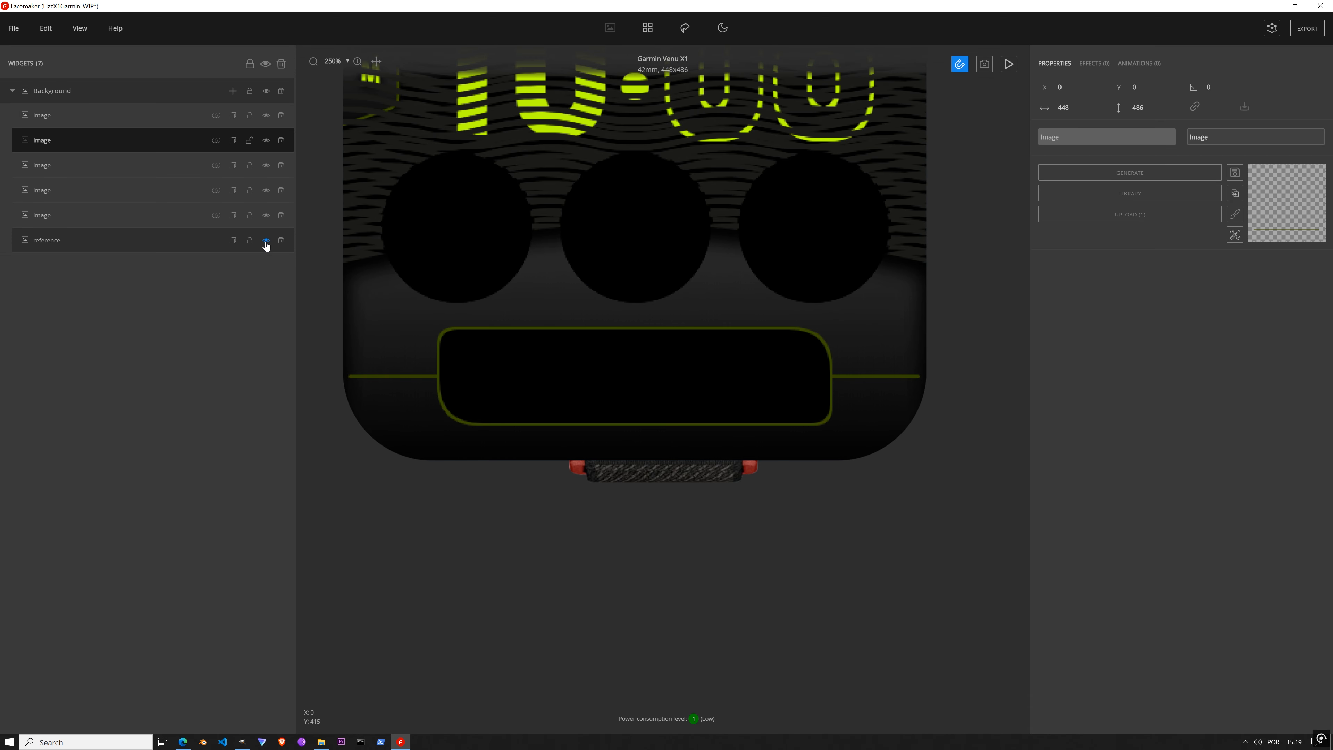
left_click(267, 94)
left_click(266, 242)
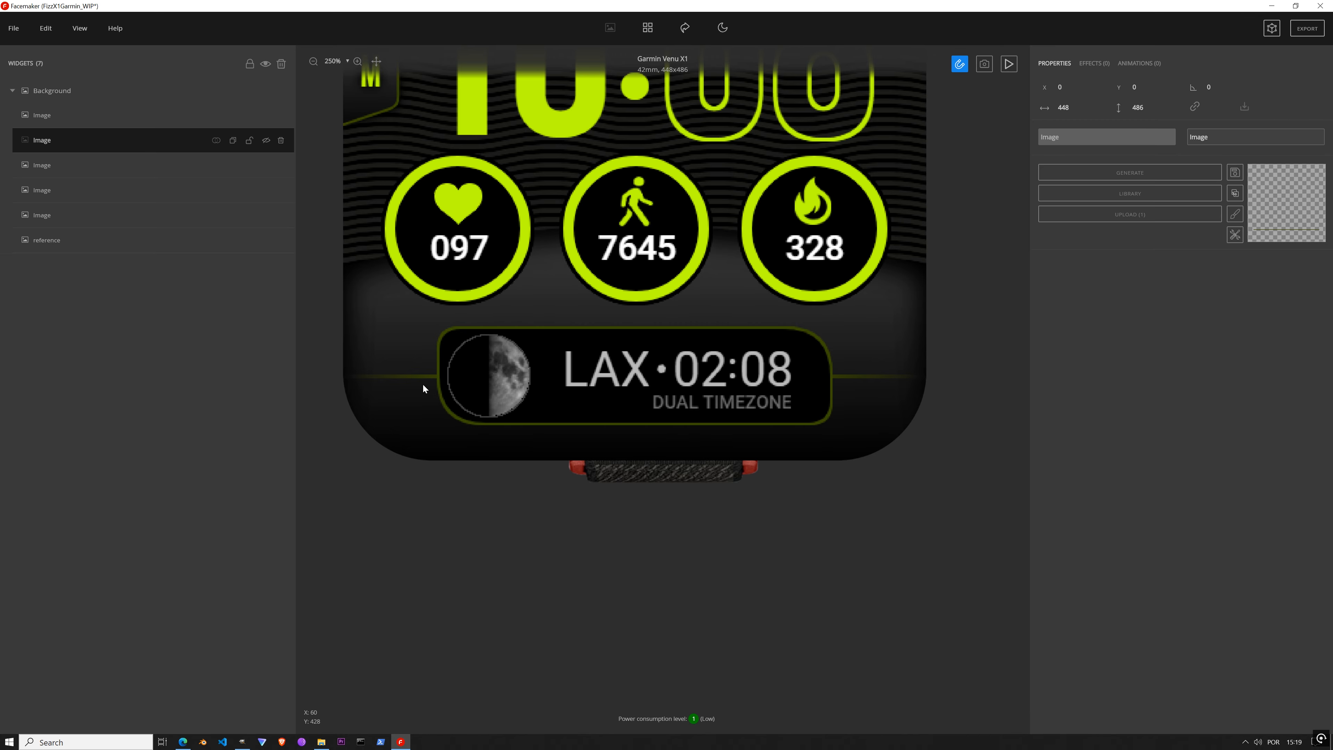
left_click(266, 91)
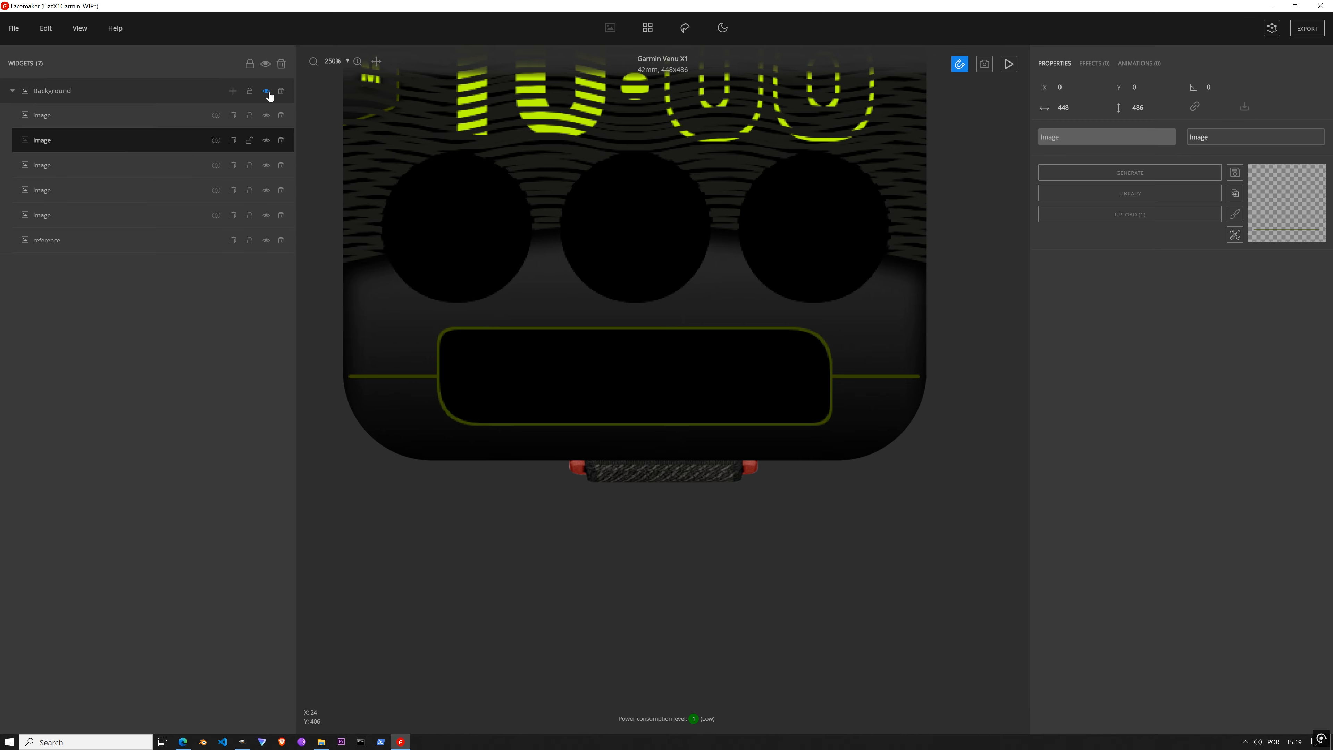
left_click(266, 246)
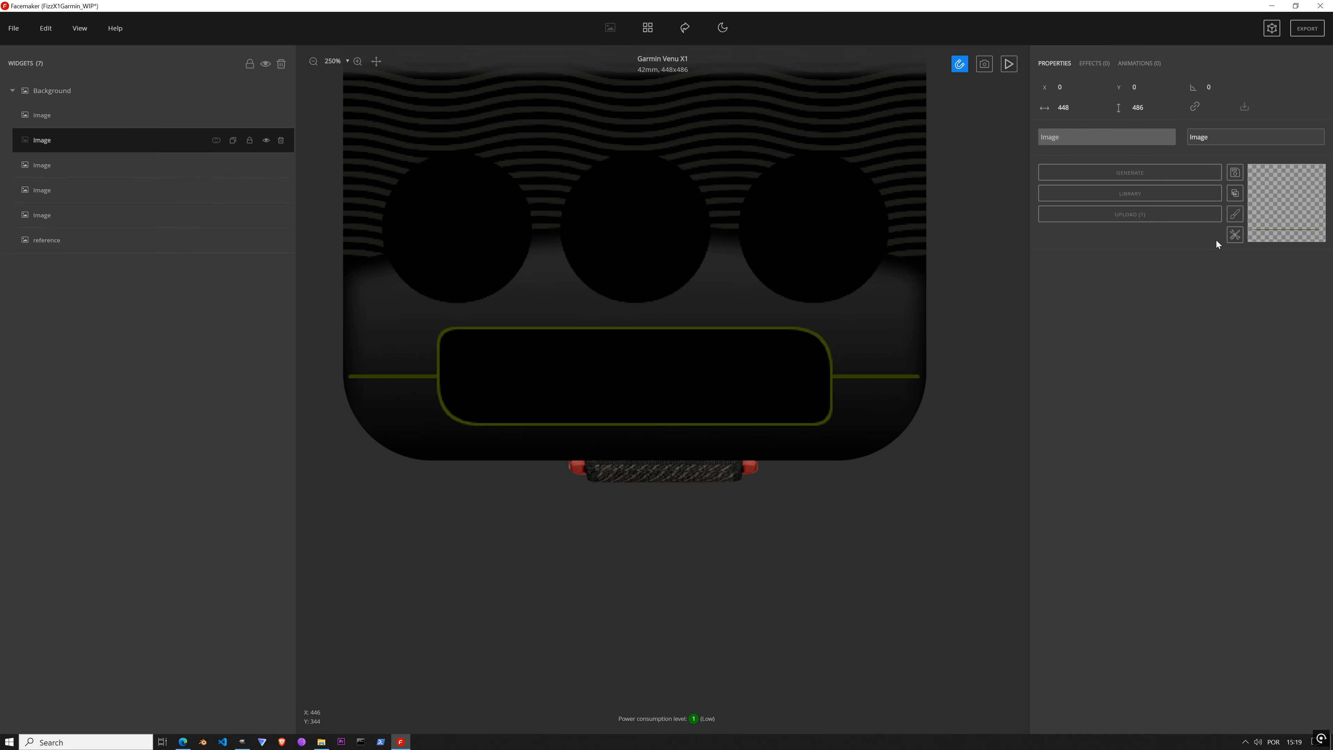
Step: Crop the line image to its drawn content and add a Gradient effect to it
left_click(1235, 234)
left_click(1258, 244)
left_click(1101, 68)
left_click(1105, 86)
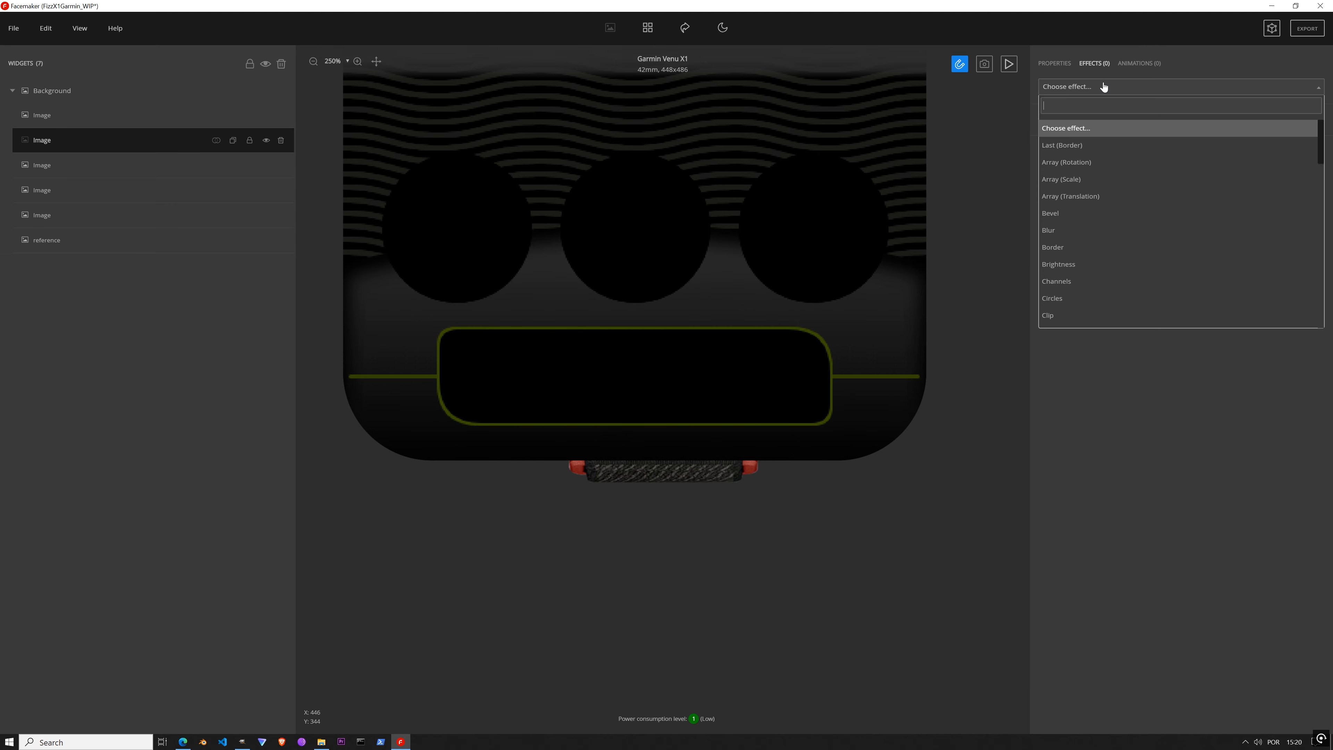
type("grad")
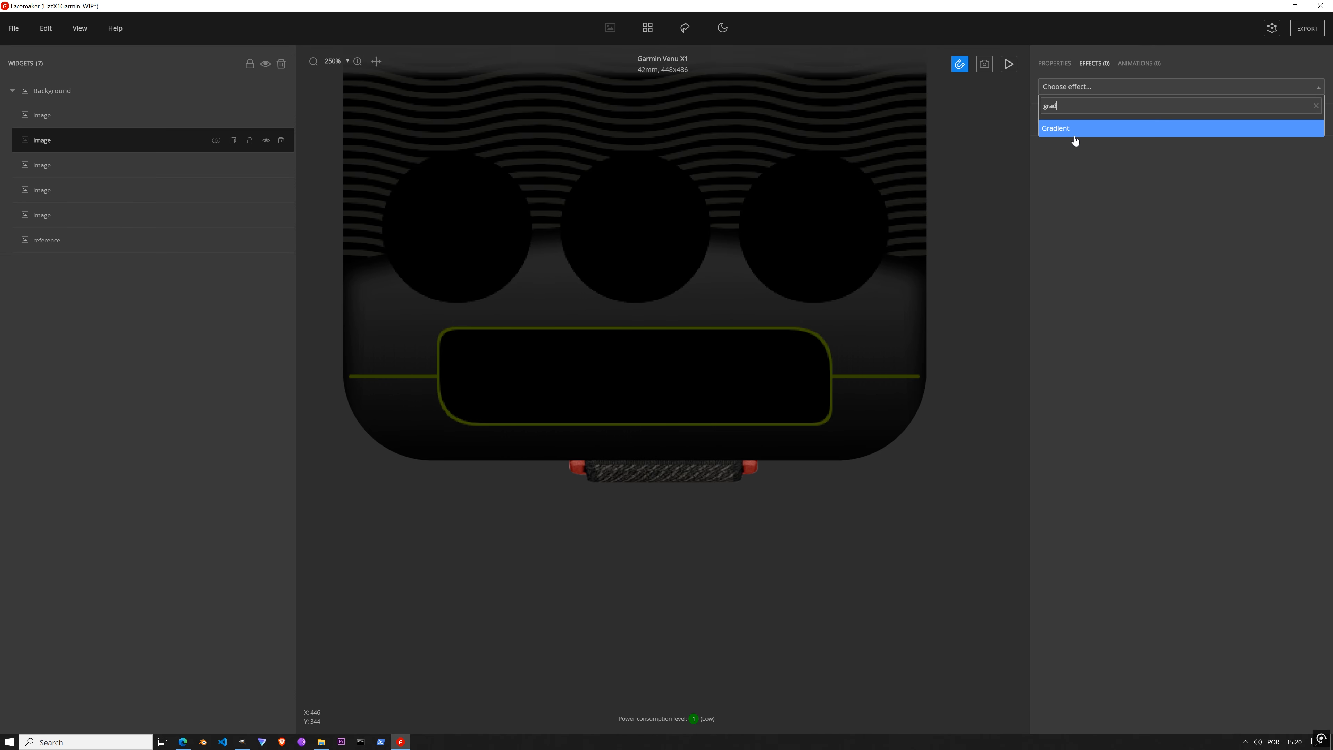
left_click(1053, 130)
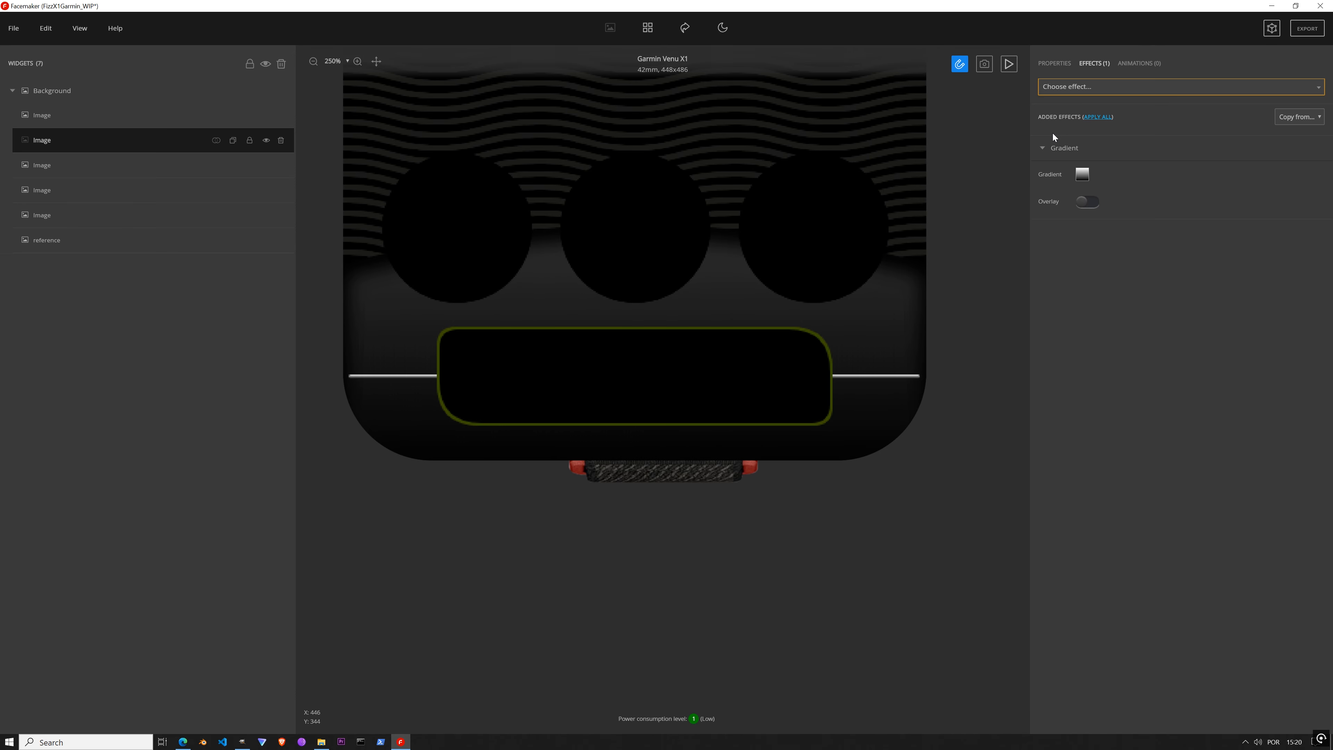
Step: Load the saved olive gradient for the line, move both stops inward, and add fully transparent black stops at both ends
left_click(1084, 175)
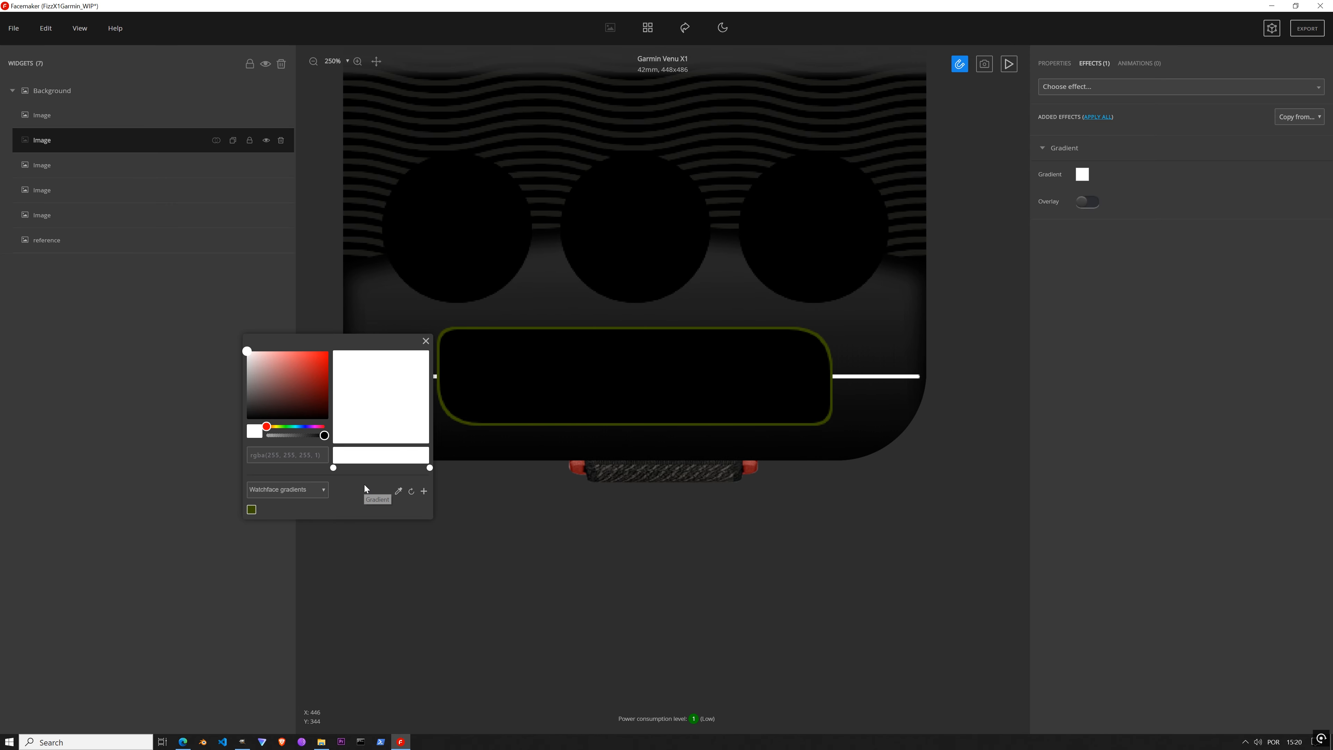
left_click(252, 510)
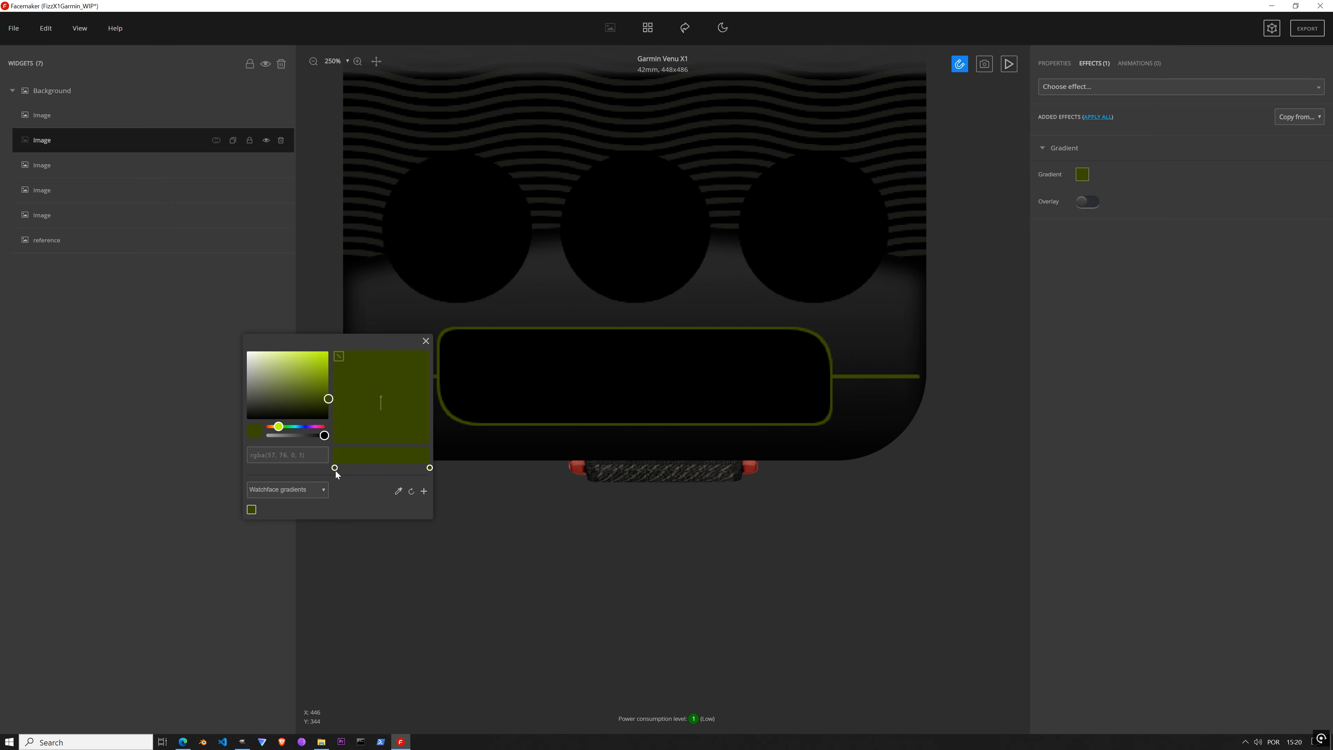
left_click_drag(335, 467, 408, 467)
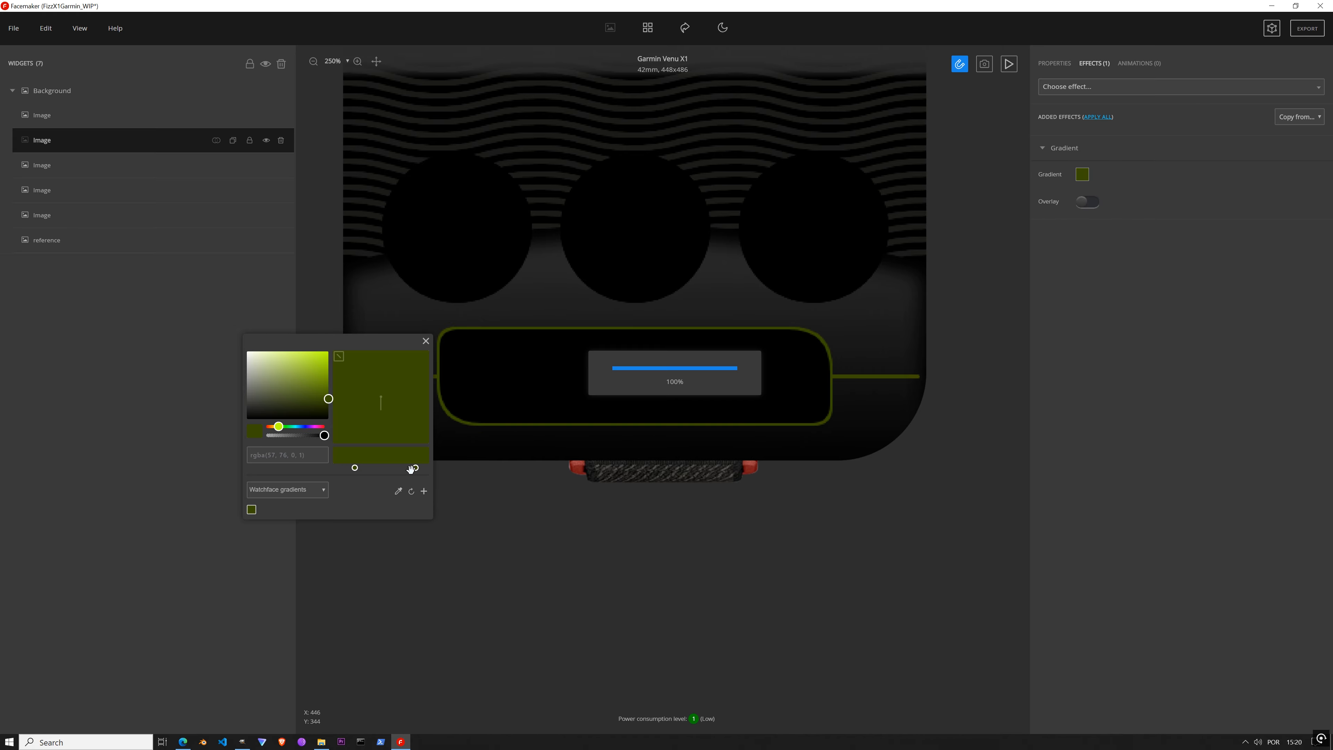
left_click(430, 461)
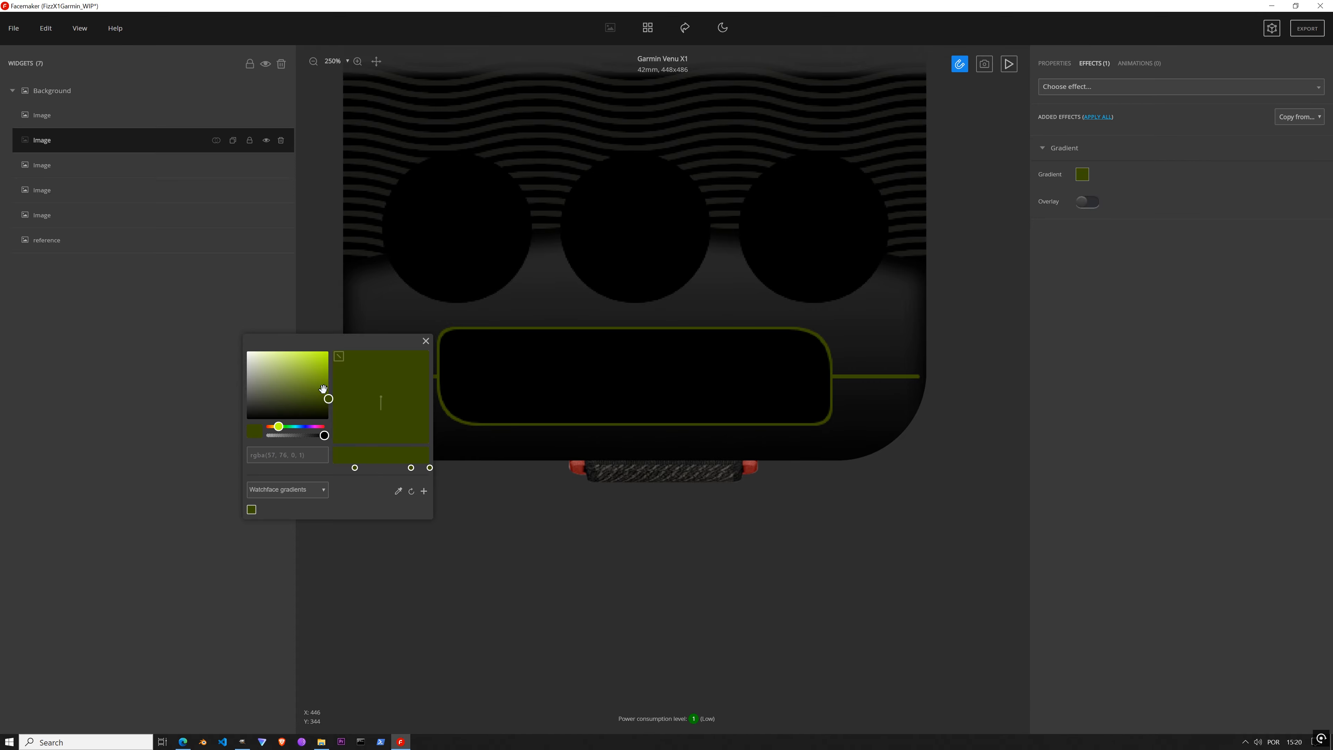
left_click_drag(322, 388, 191, 432)
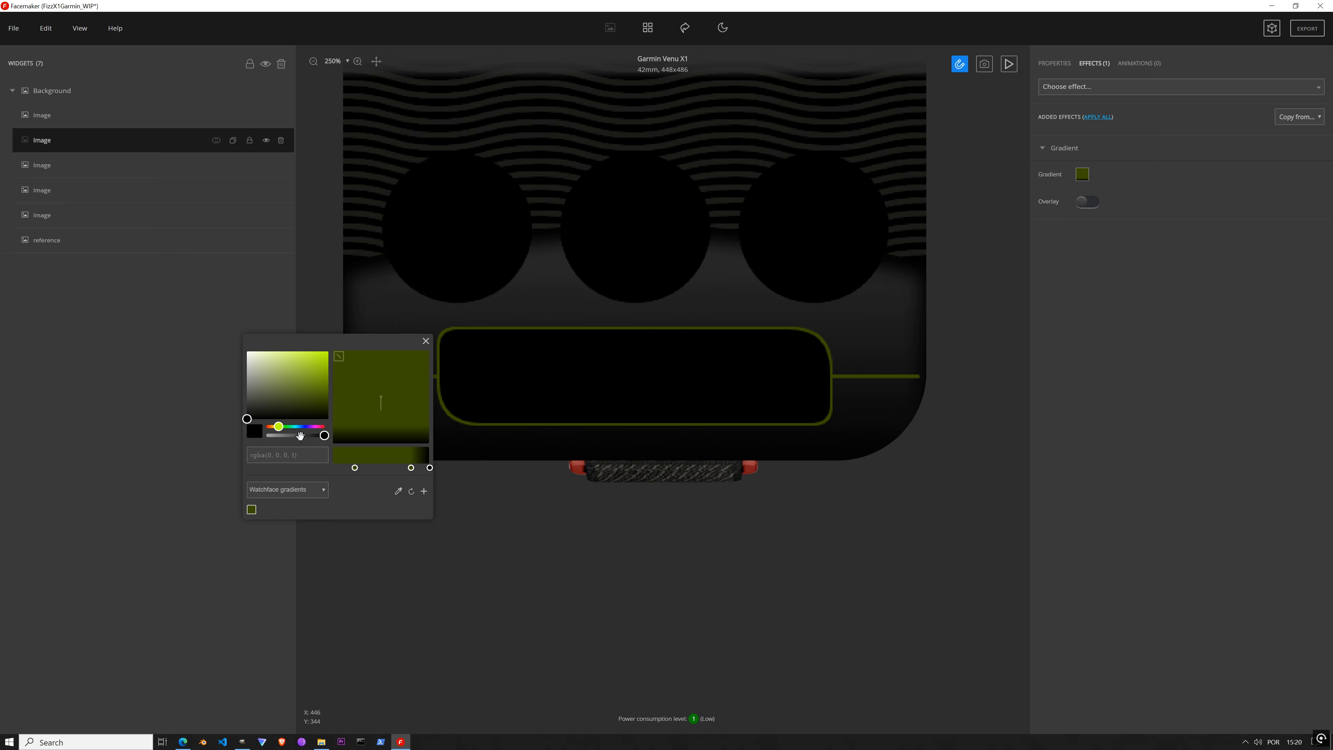
left_click_drag(322, 436, 263, 448)
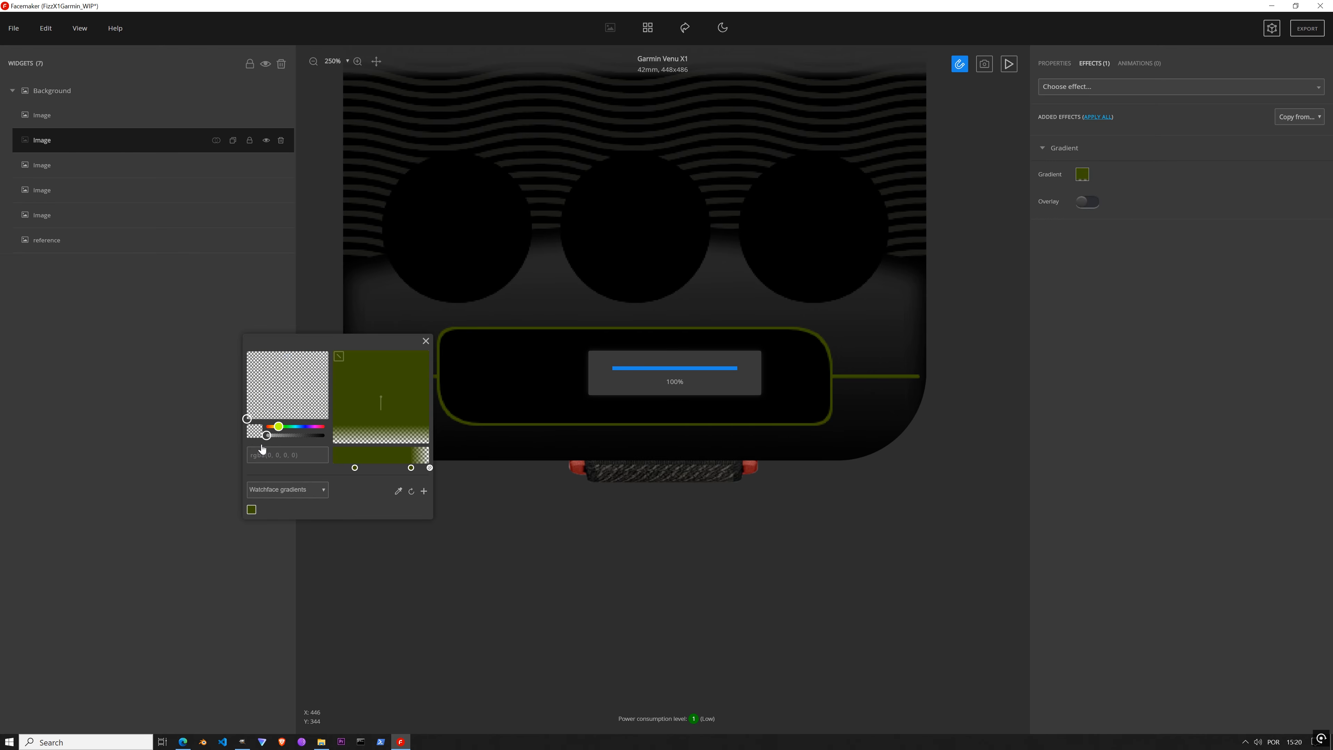
left_click(335, 467)
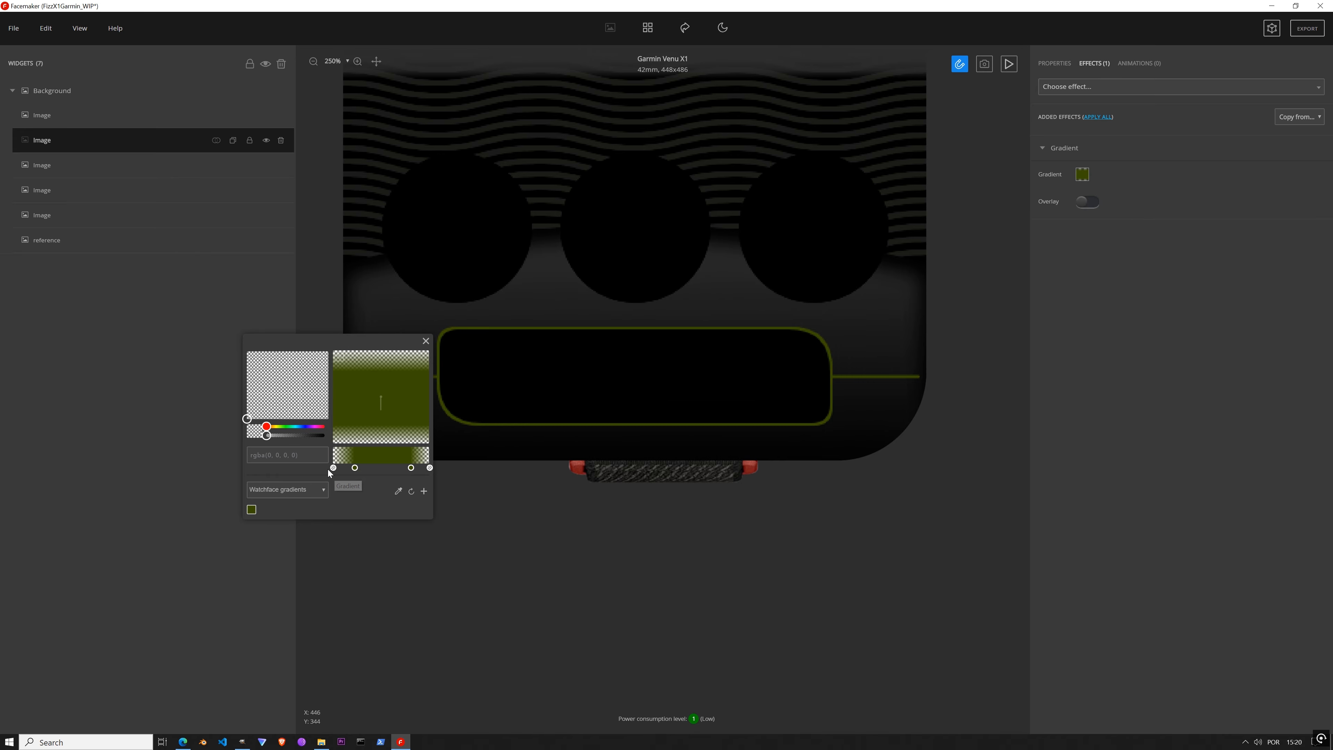
Step: Turn the line's gradient horizontal, move the green stops closer to the ends, and save it to the Watchface gradients
left_click_drag(338, 341, 205, 293)
left_click_drag(241, 363, 262, 359)
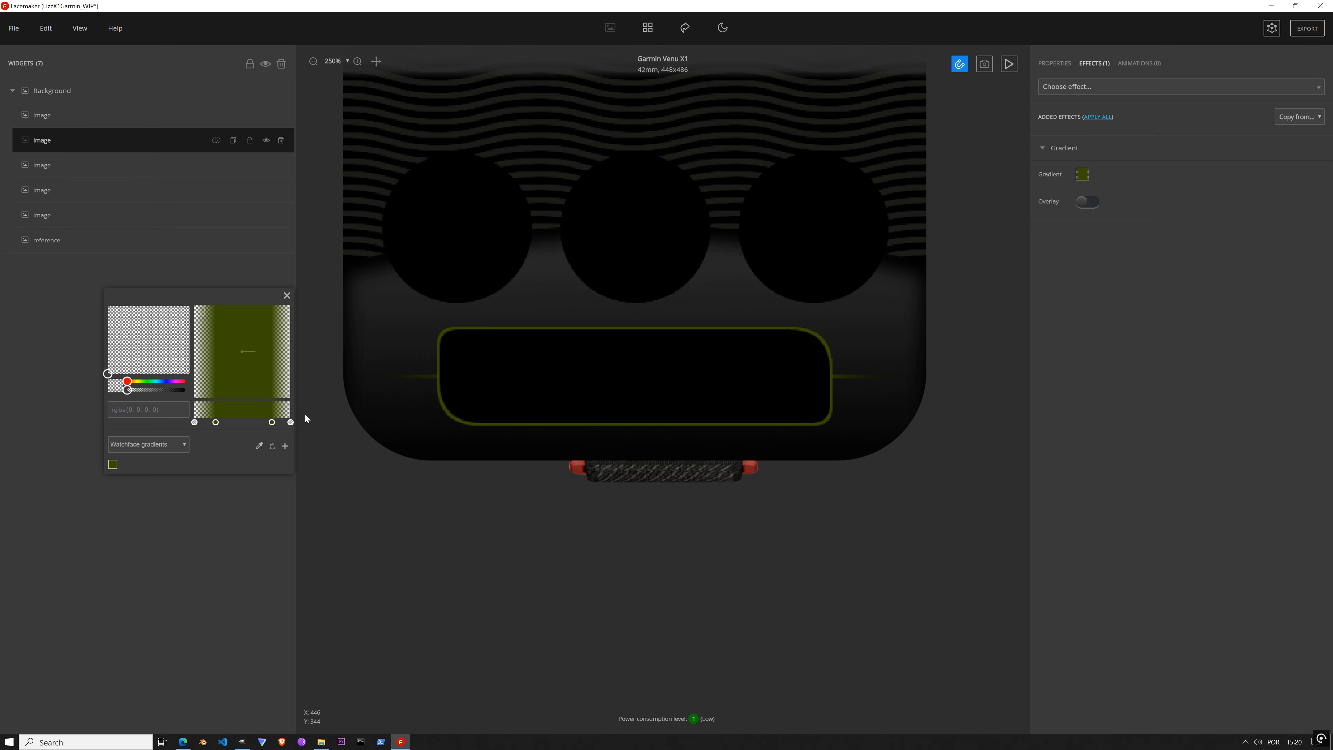
left_click_drag(270, 427, 203, 422)
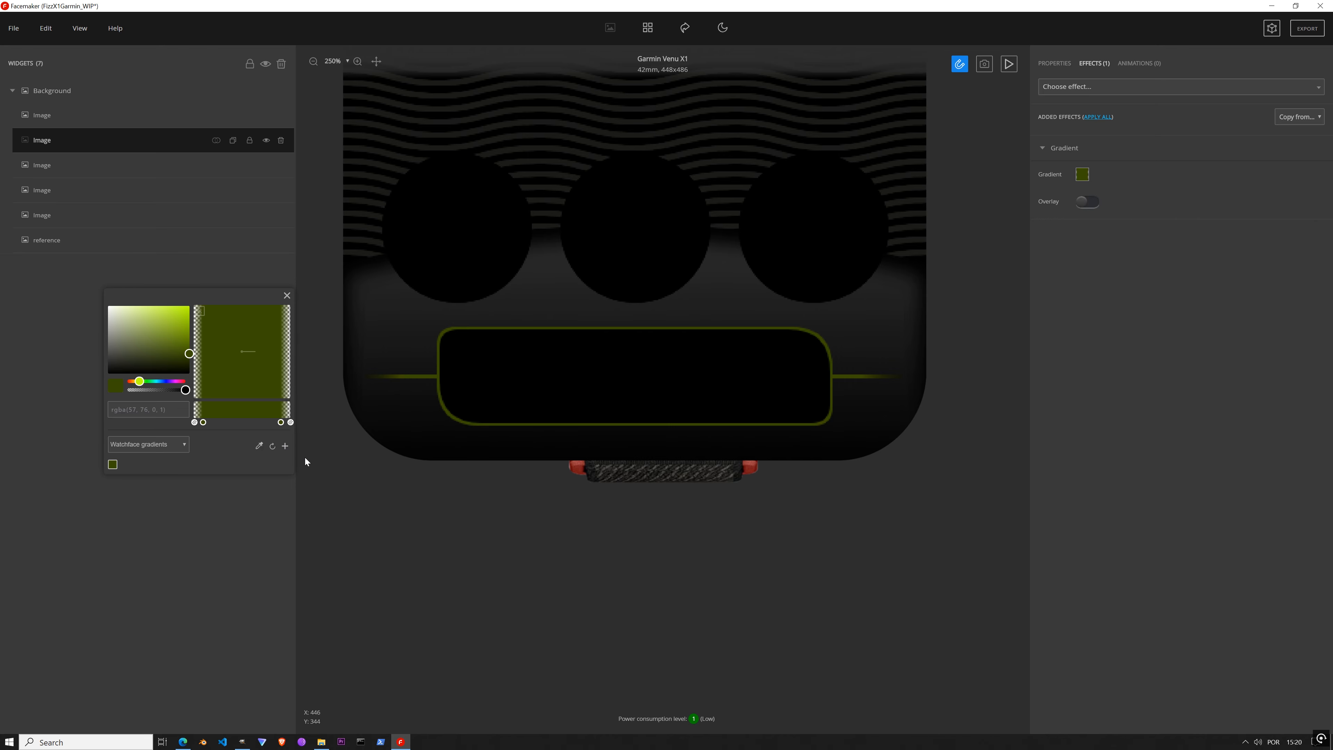
left_click(285, 446)
left_click(287, 296)
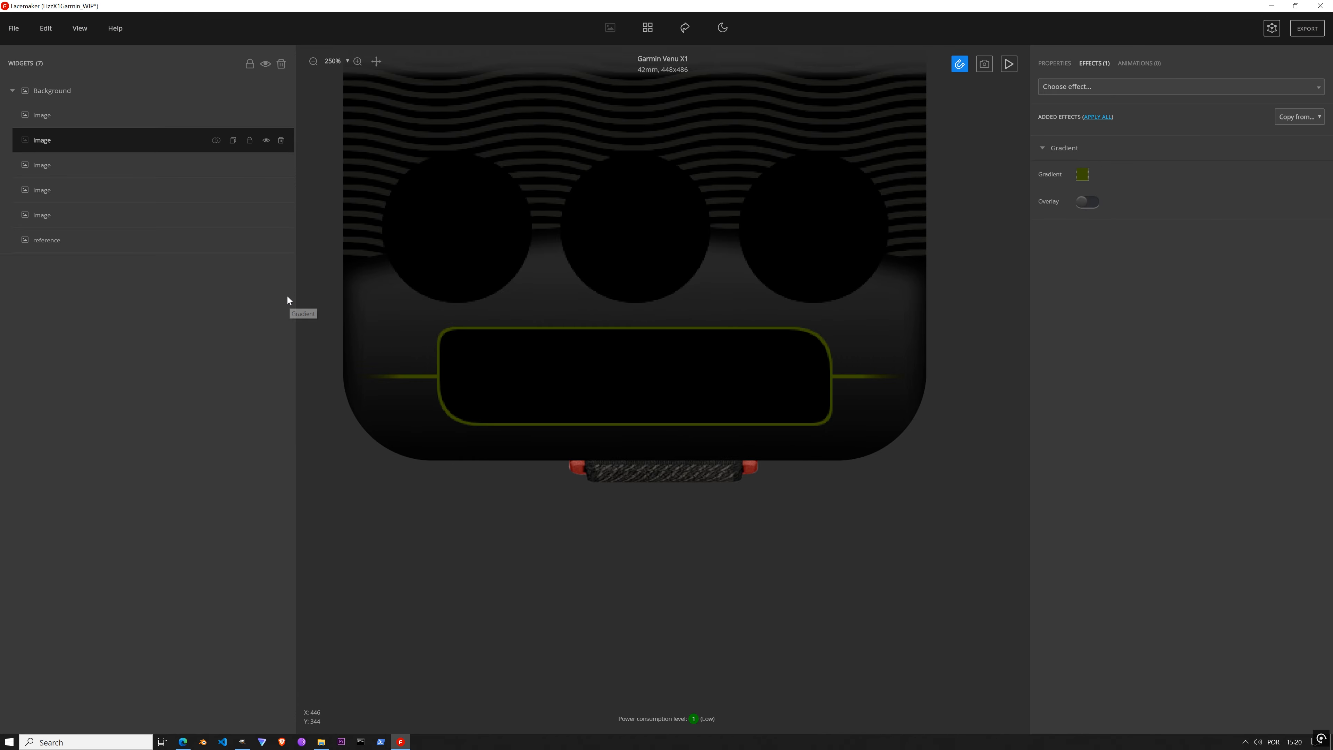
Step: Merge the black panel layer with the line layer beneath it and keep the merged image locked
scroll(612, 249, "down", 3)
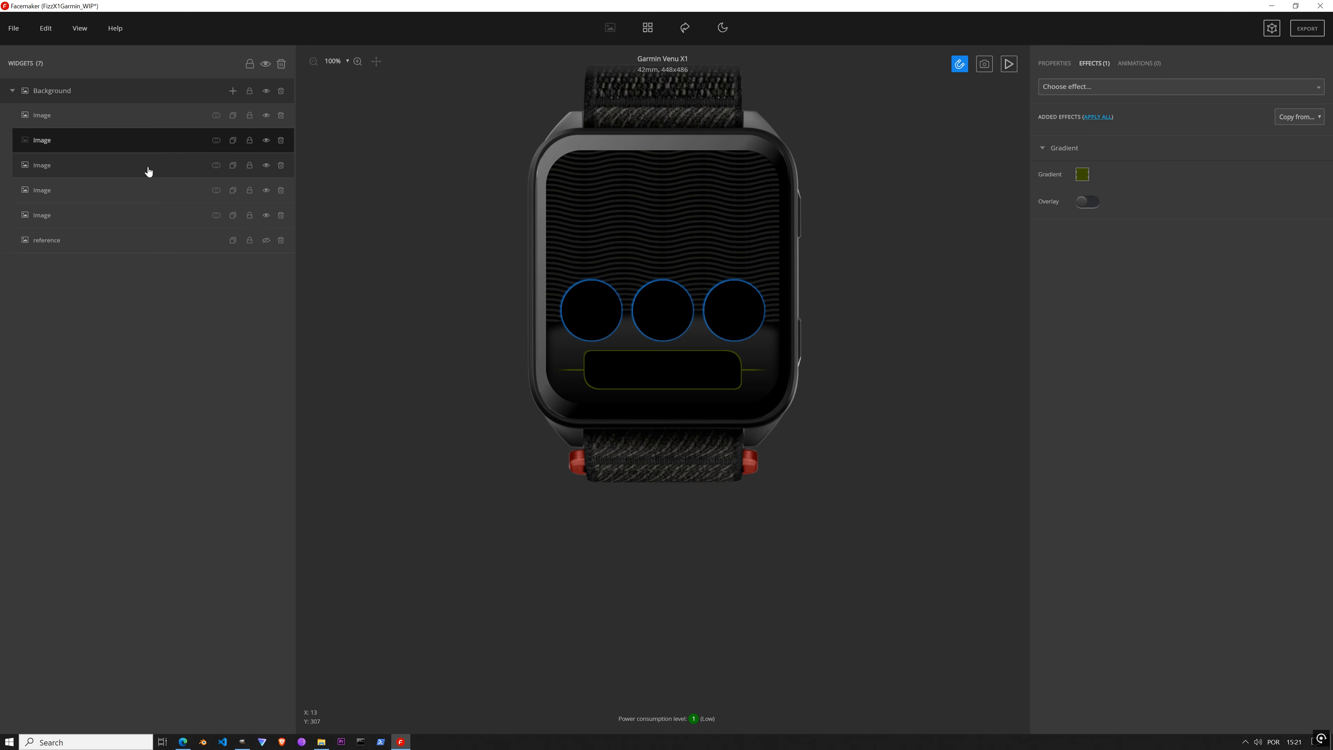
left_click(152, 120)
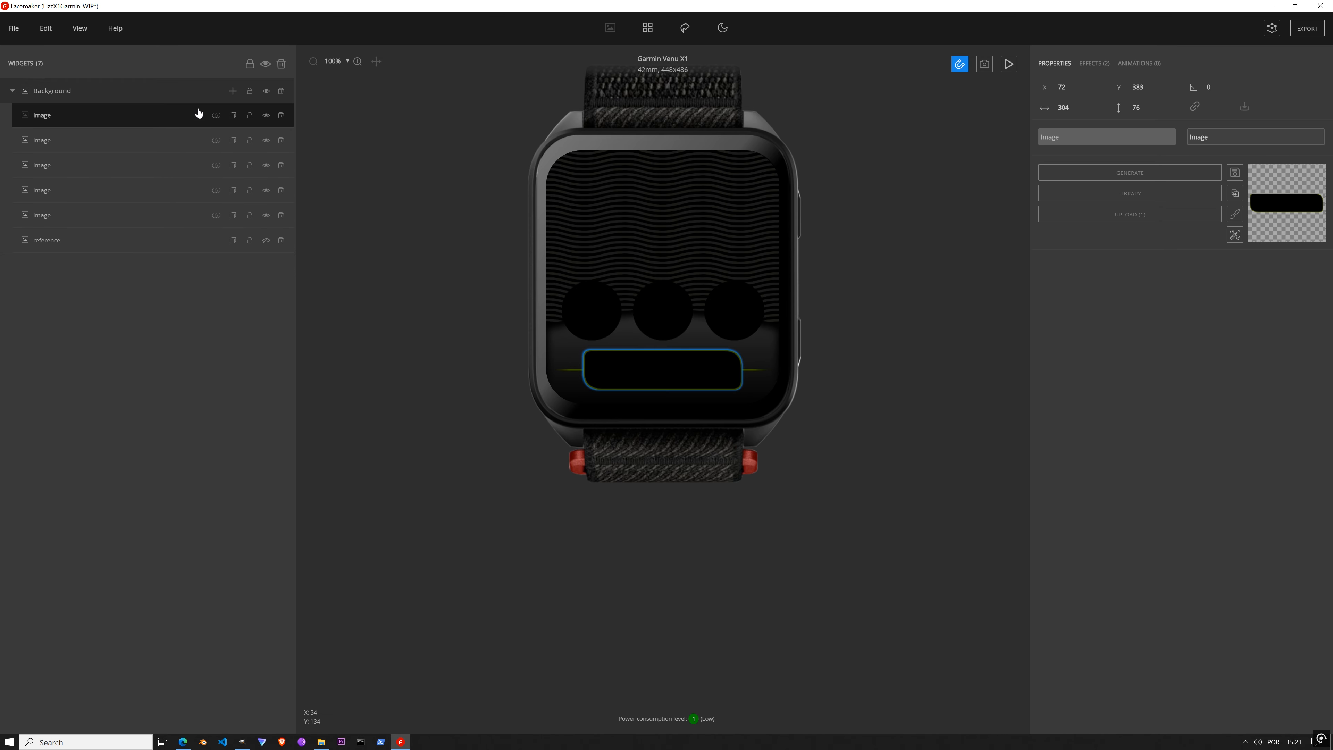
left_click(218, 117)
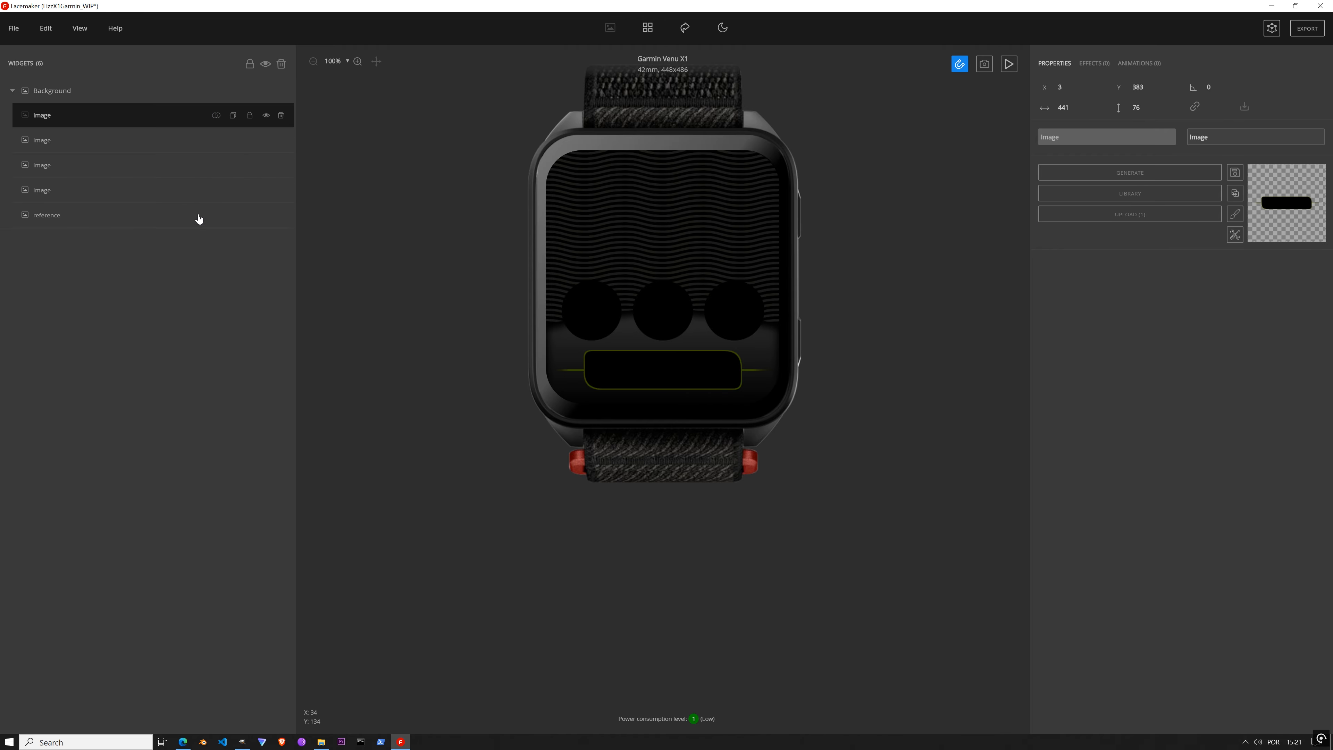
left_click(249, 116)
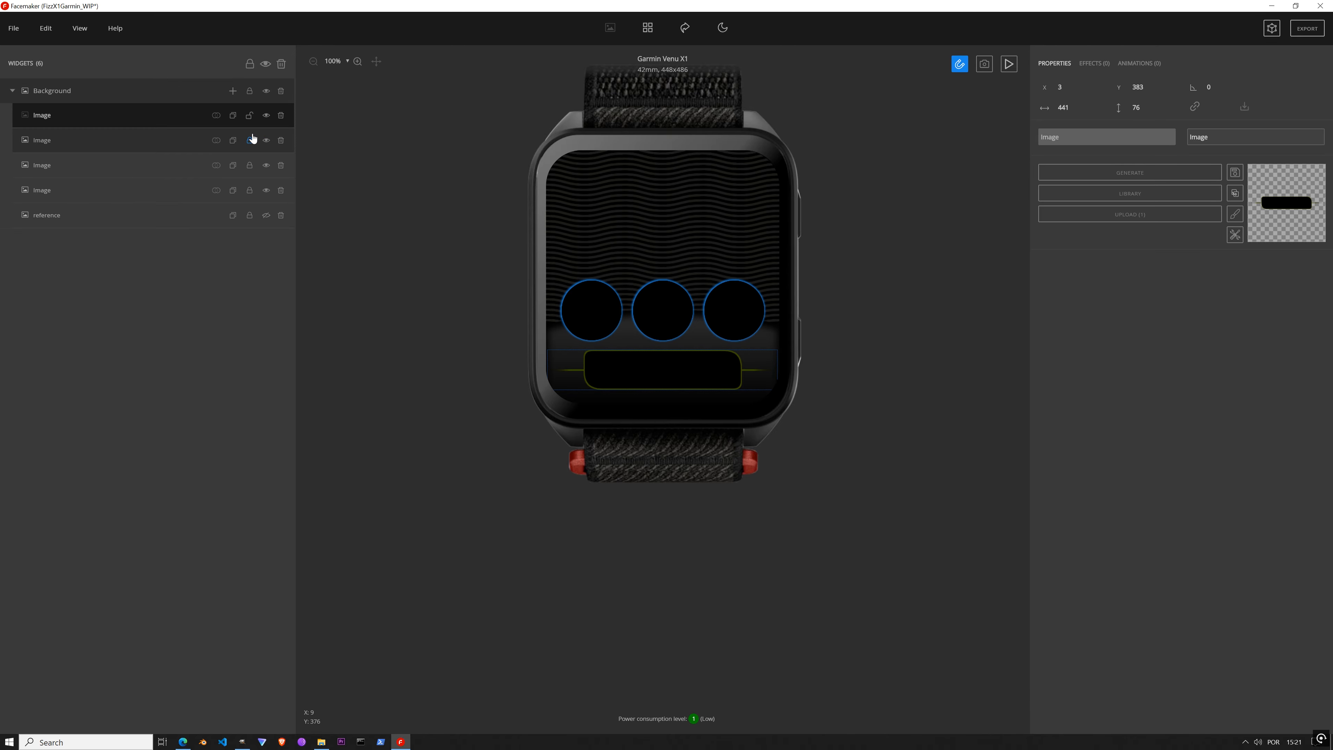
left_click(250, 117)
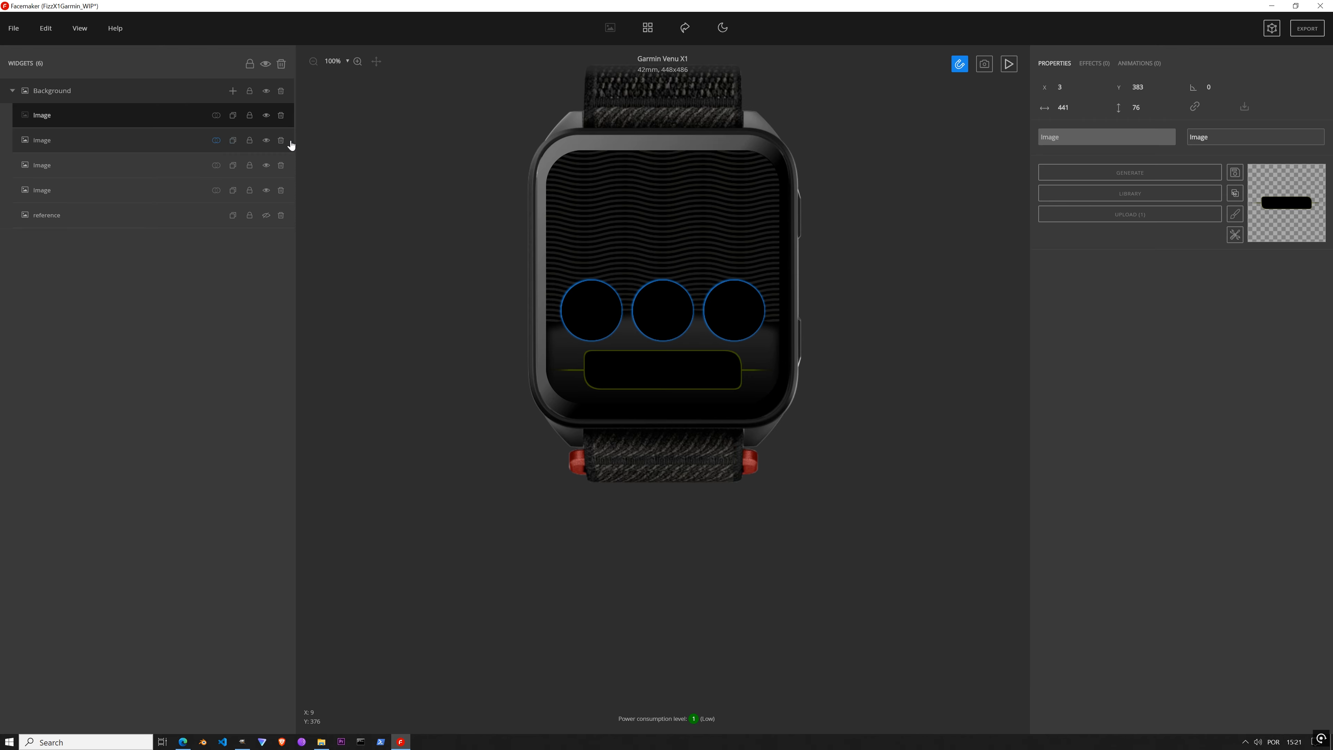
Step: Add a Shadow effect to the merged dual timezone panel and raise the shadow's blur slightly
left_click(1094, 63)
left_click(1108, 87)
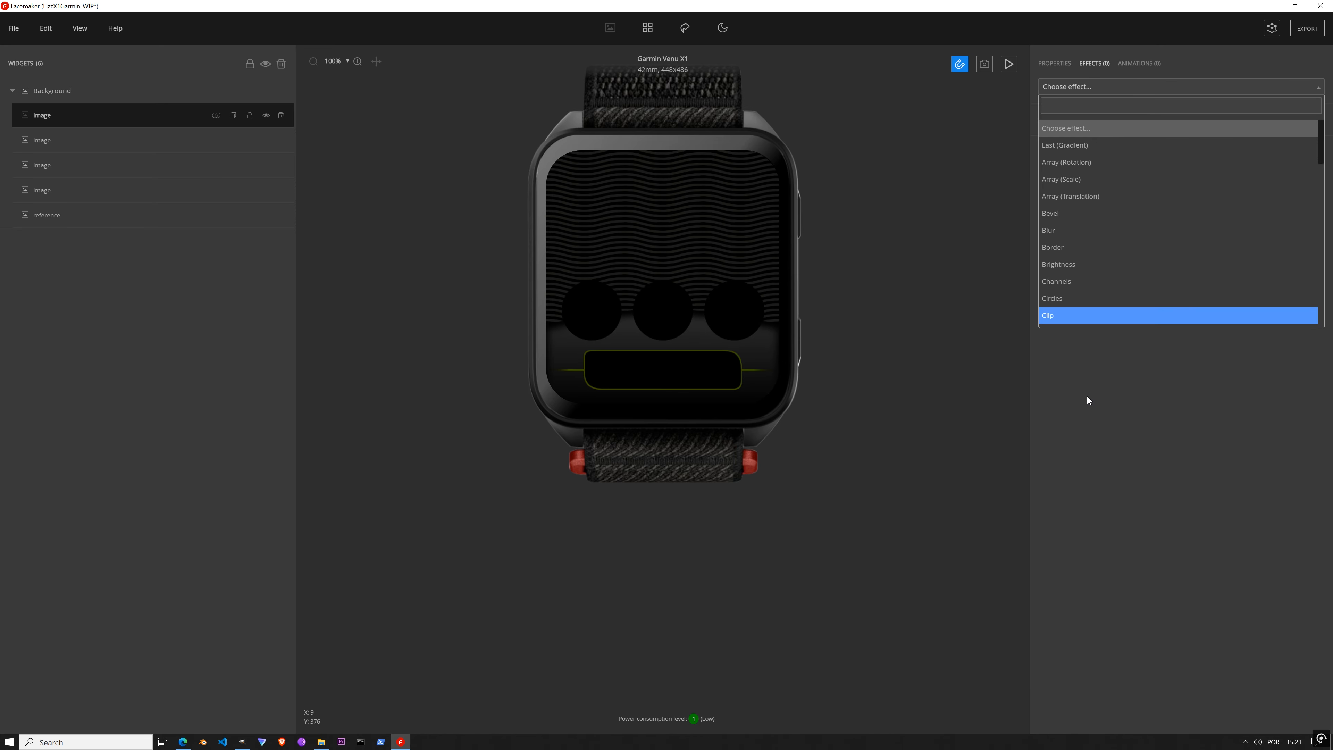
type("shad")
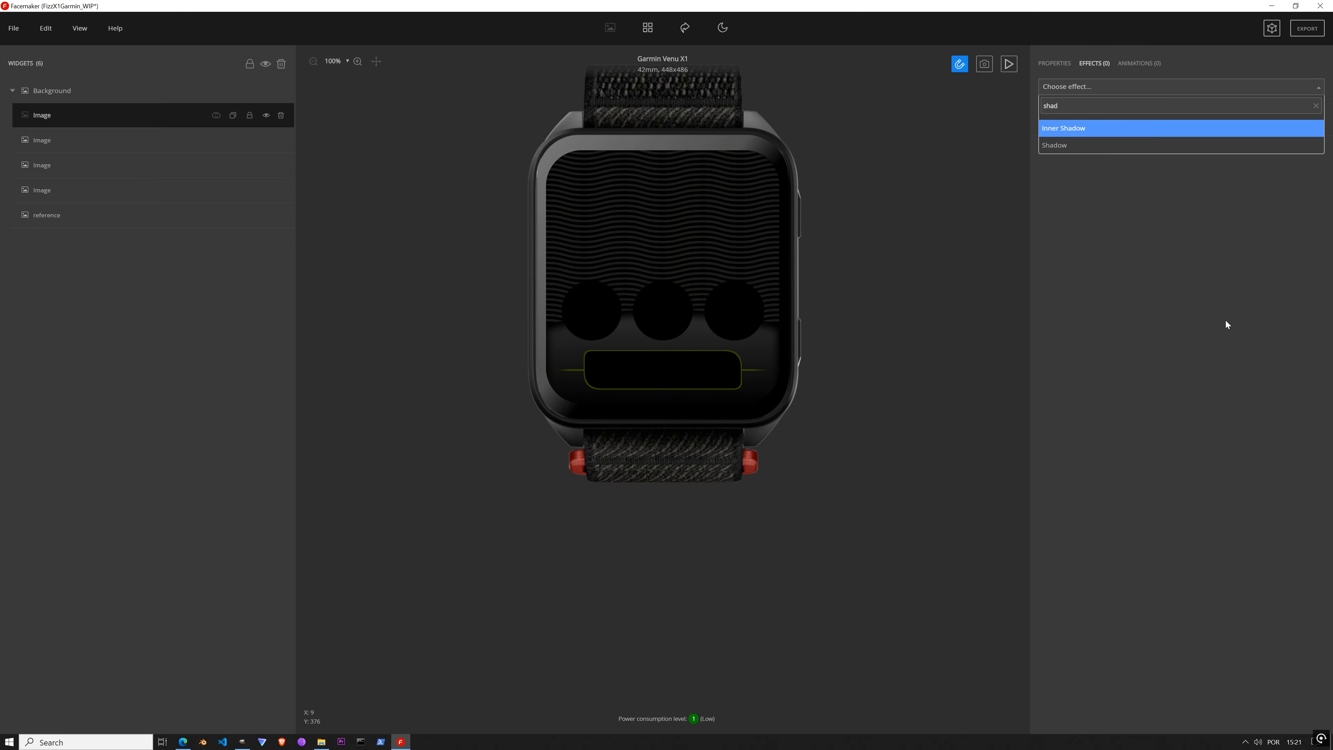
left_click(1085, 146)
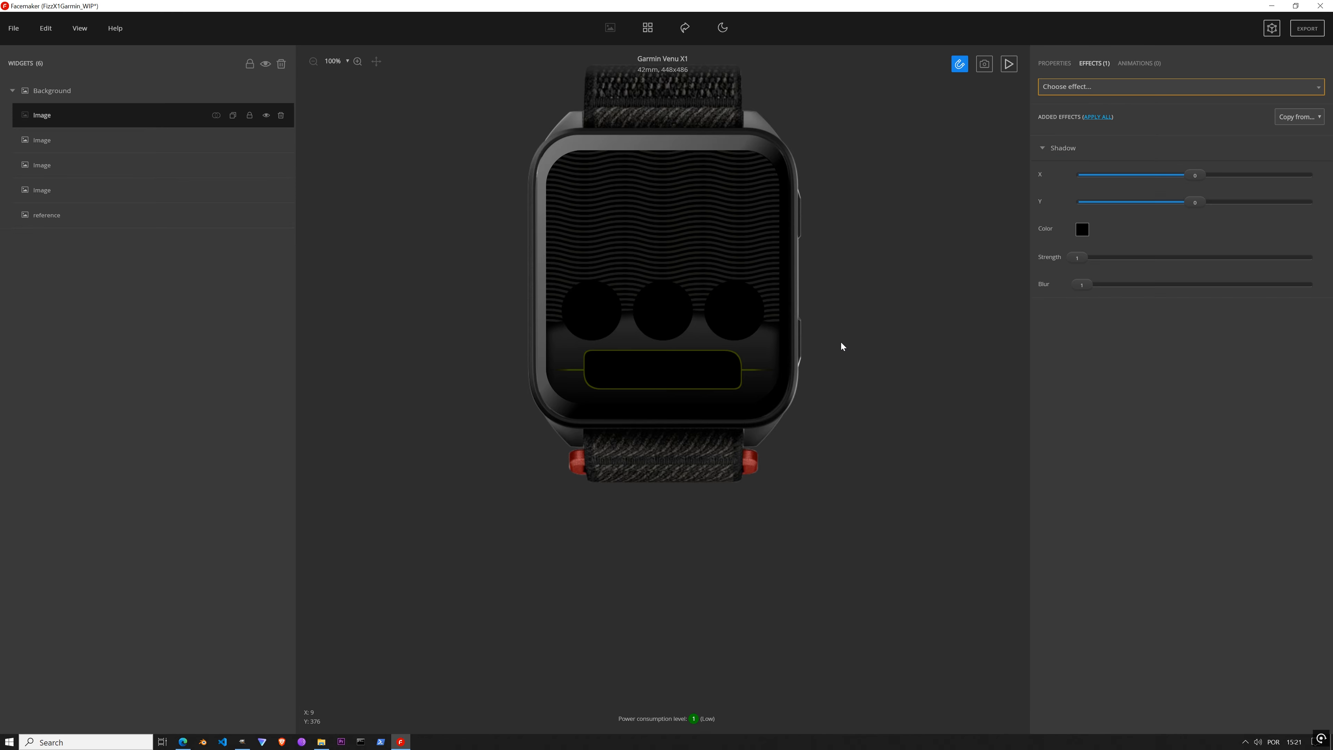
scroll(739, 378, "up", 6)
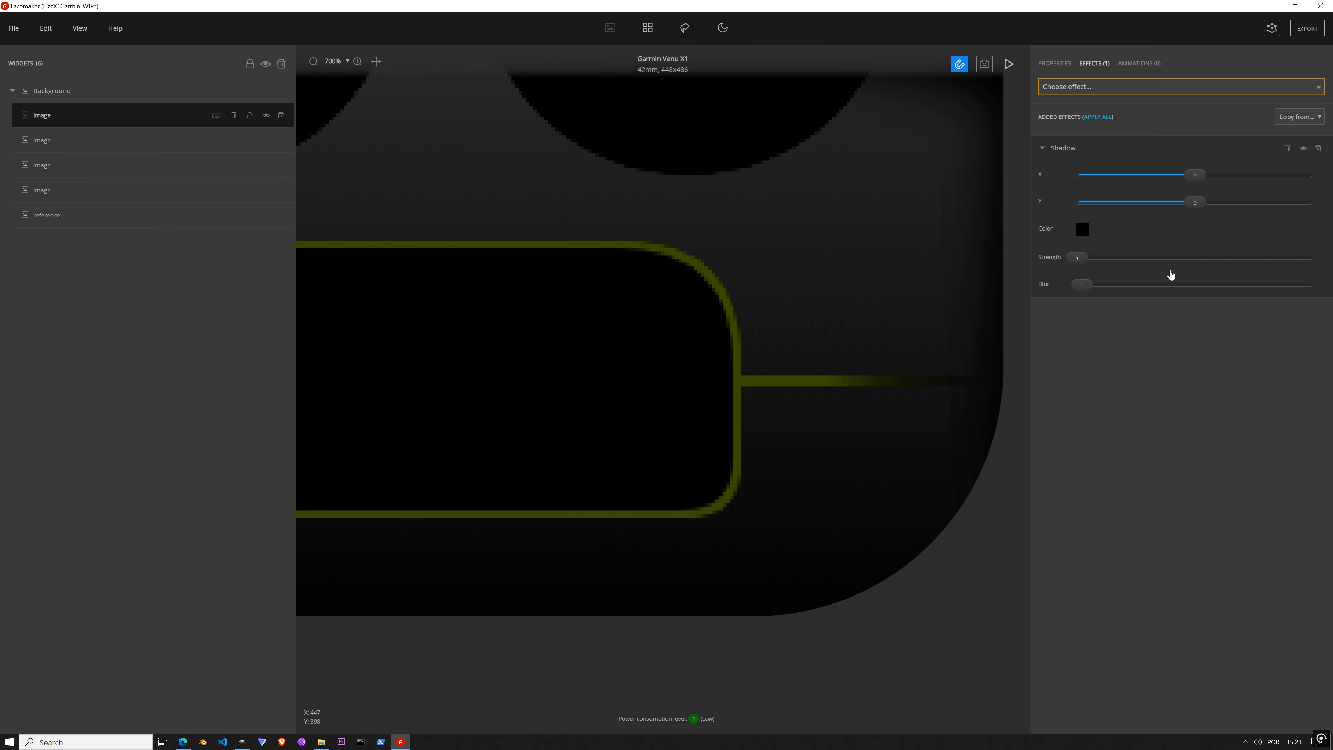
left_click_drag(1082, 284, 1119, 298)
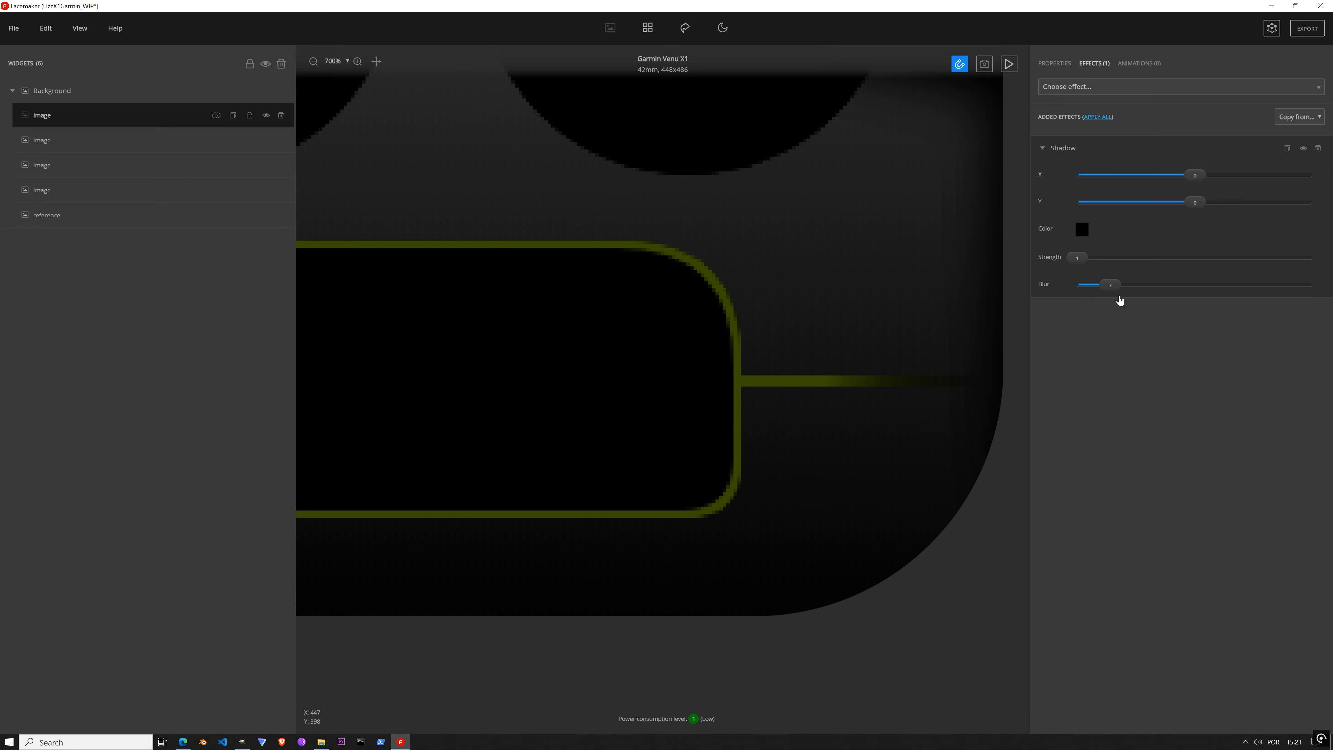
scroll(774, 387, "down", 6)
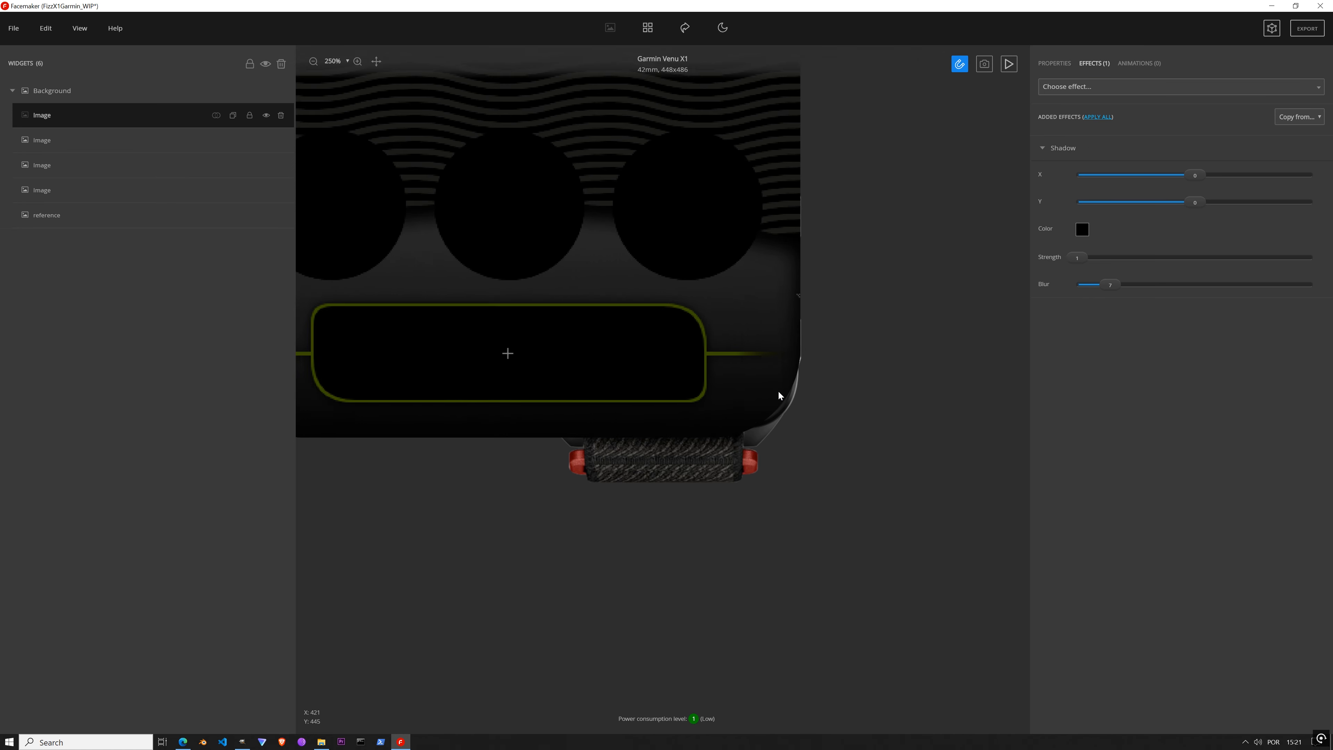
scroll(624, 369, "up", 4)
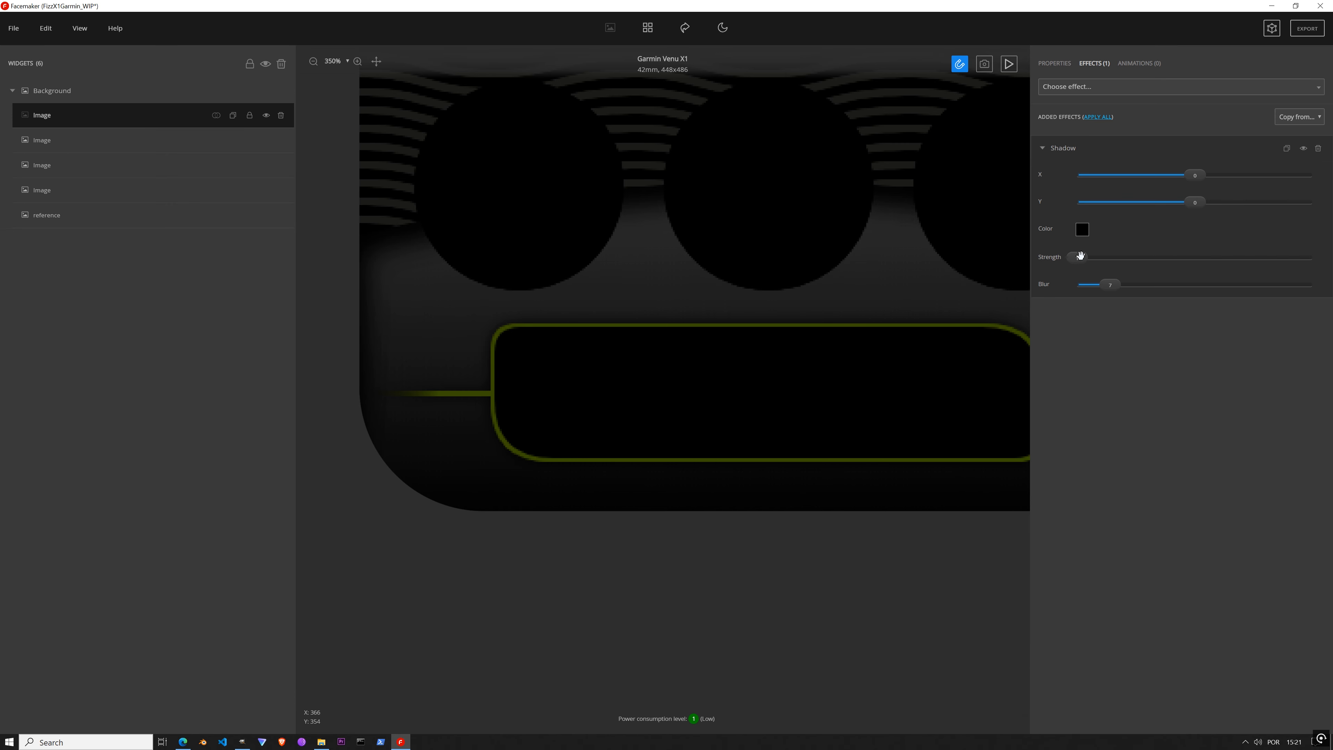
Step: Try a strength of 2 for the panel's shadow and return it to 1
left_click_drag(1078, 257, 1098, 263)
scroll(535, 337, "up", 3)
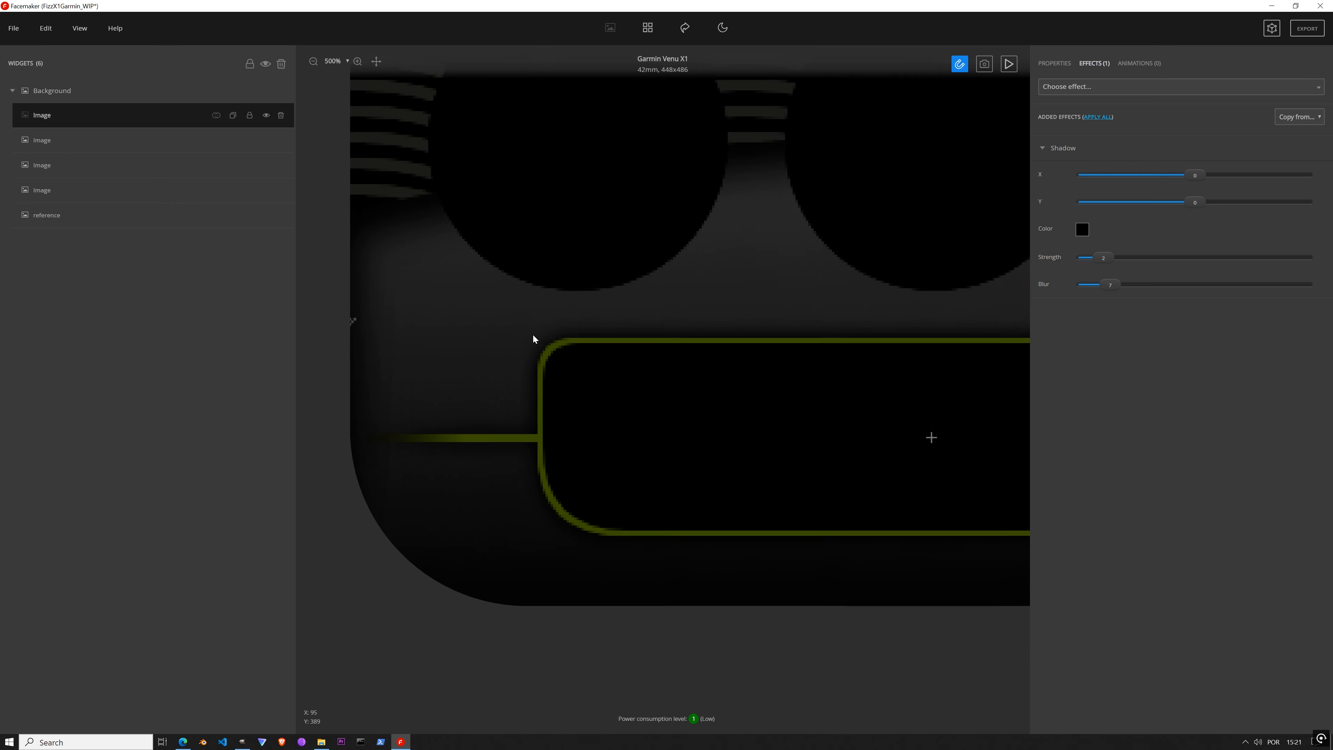
left_click_drag(1104, 257, 1032, 277)
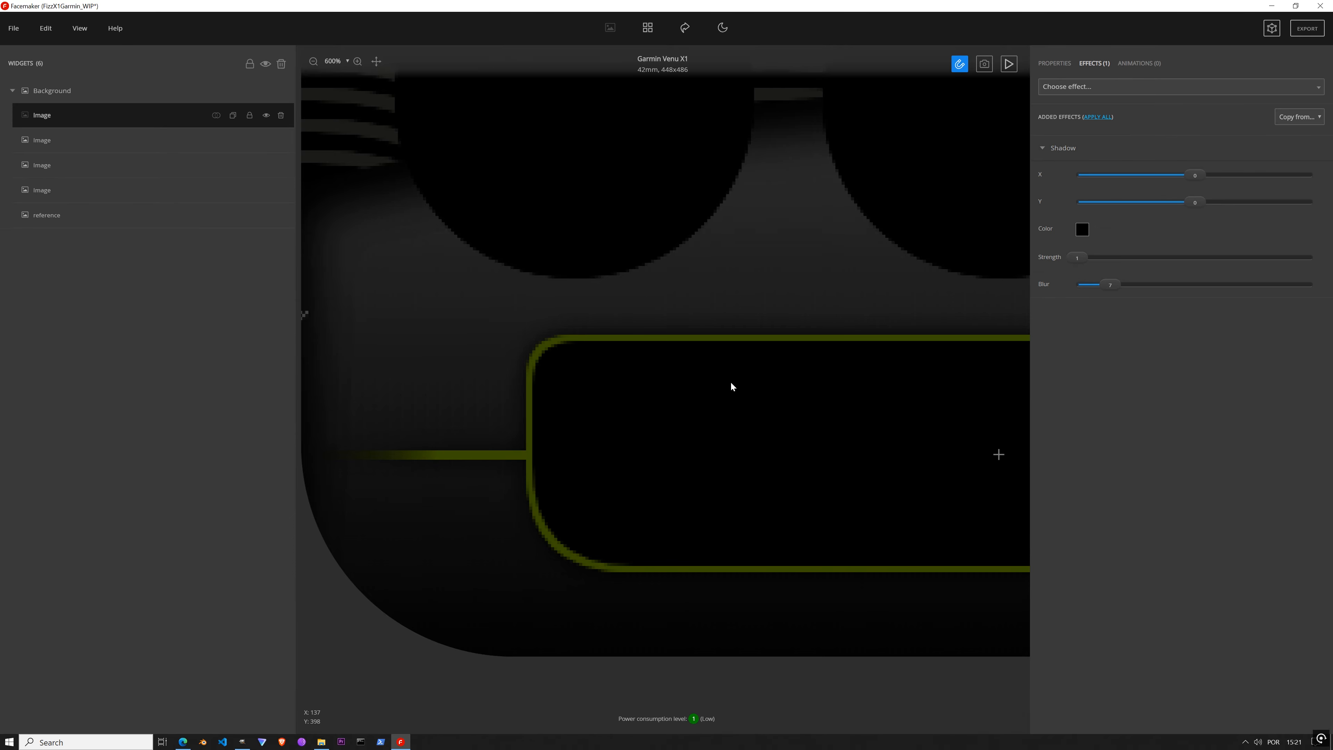
scroll(730, 381, "down", 5)
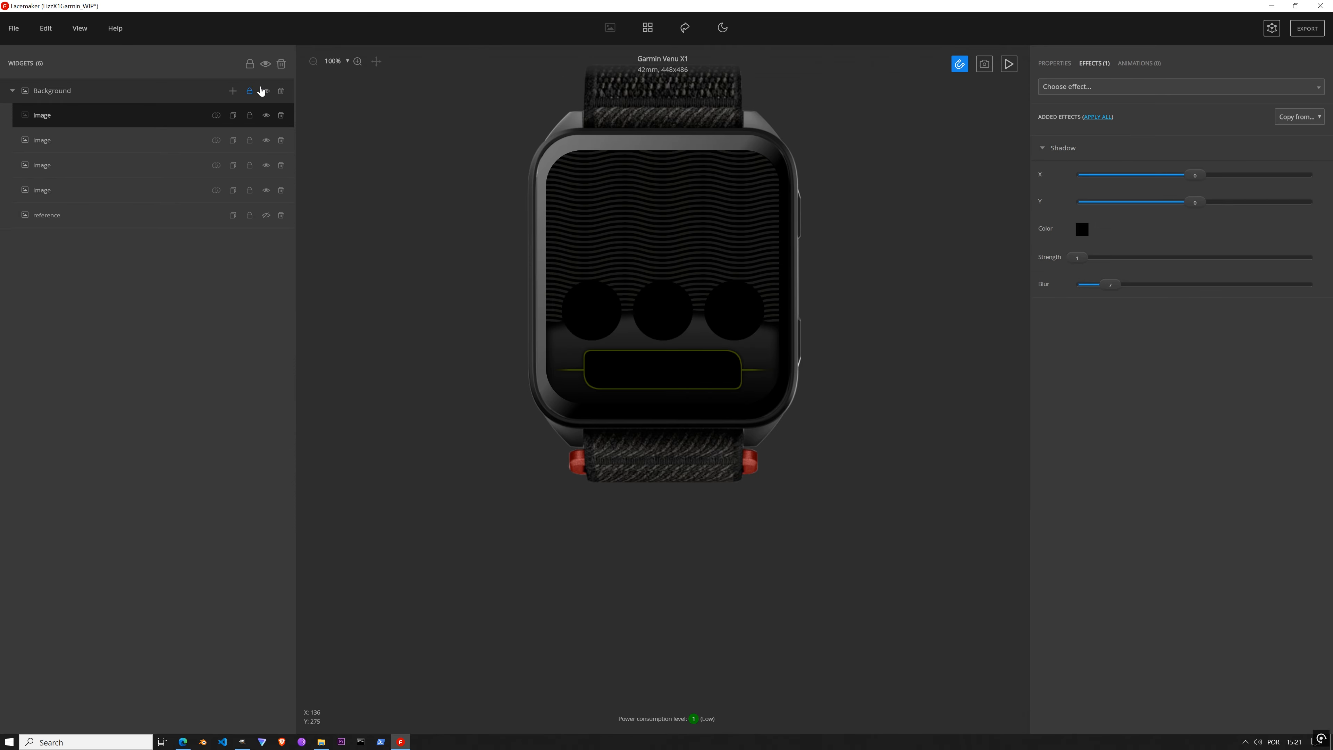
Step: Hide the Background layers, show only the reference image, and examine its AM badge and battery icon
left_click(266, 91)
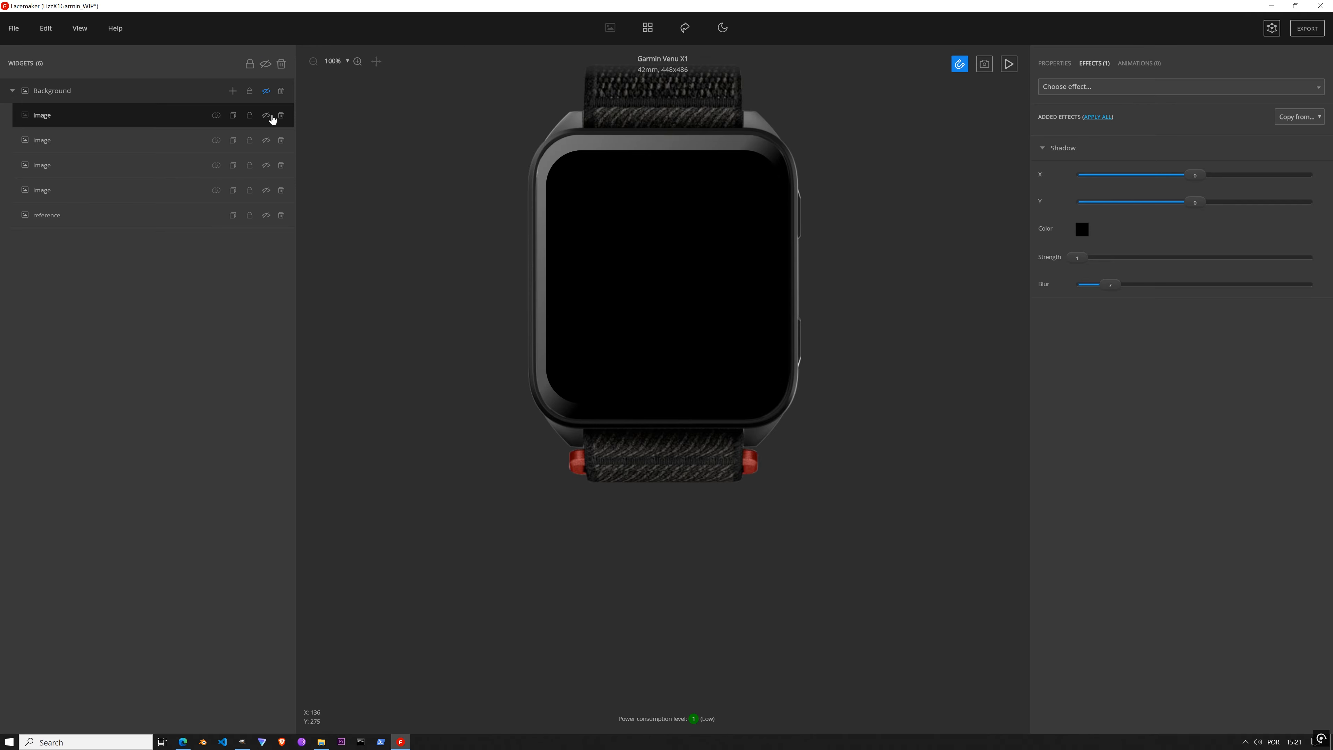
left_click(266, 216)
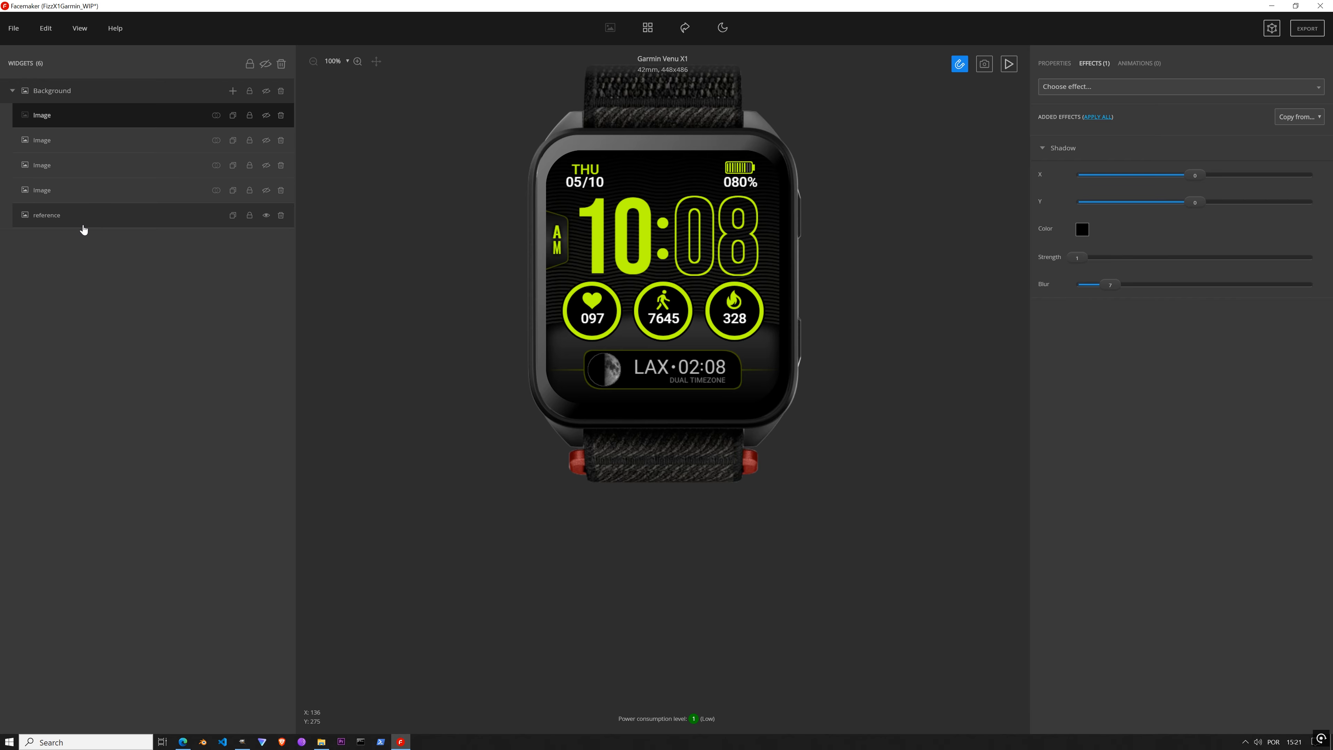
scroll(566, 243, "up", 5)
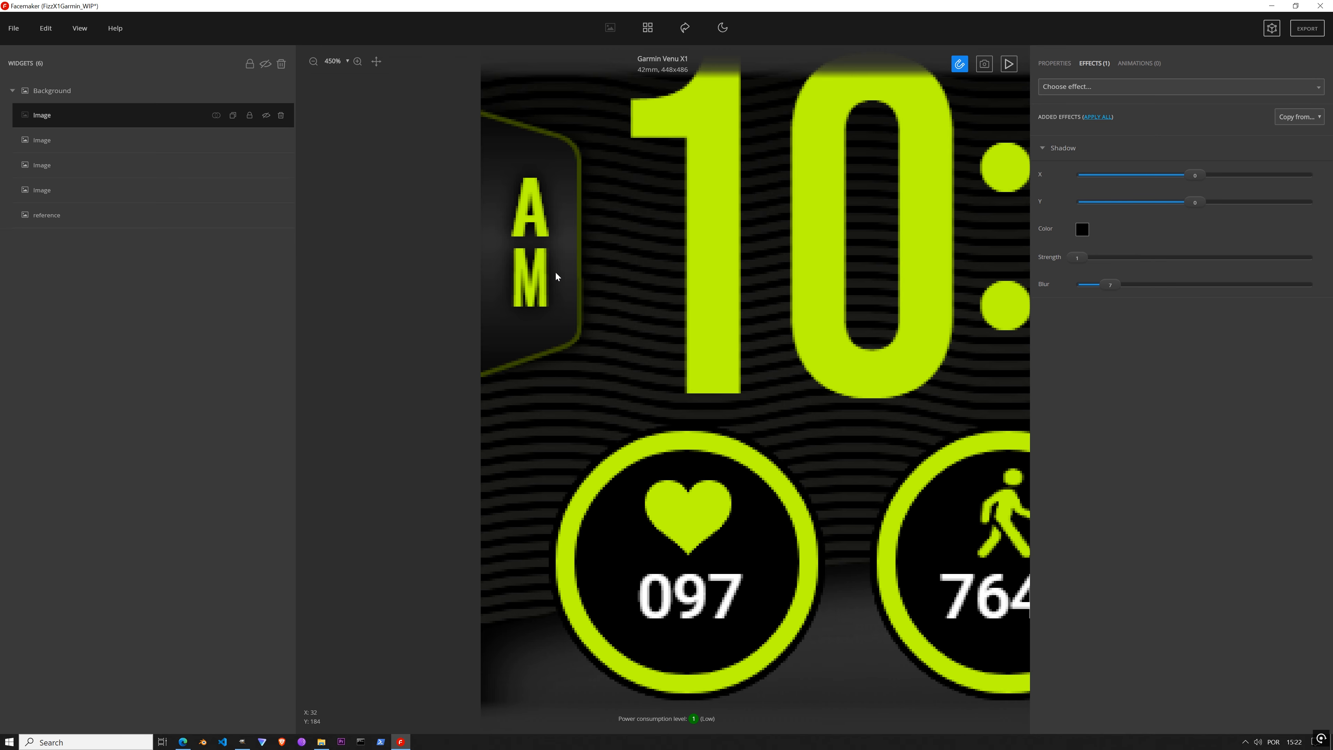
scroll(560, 248, "down", 5)
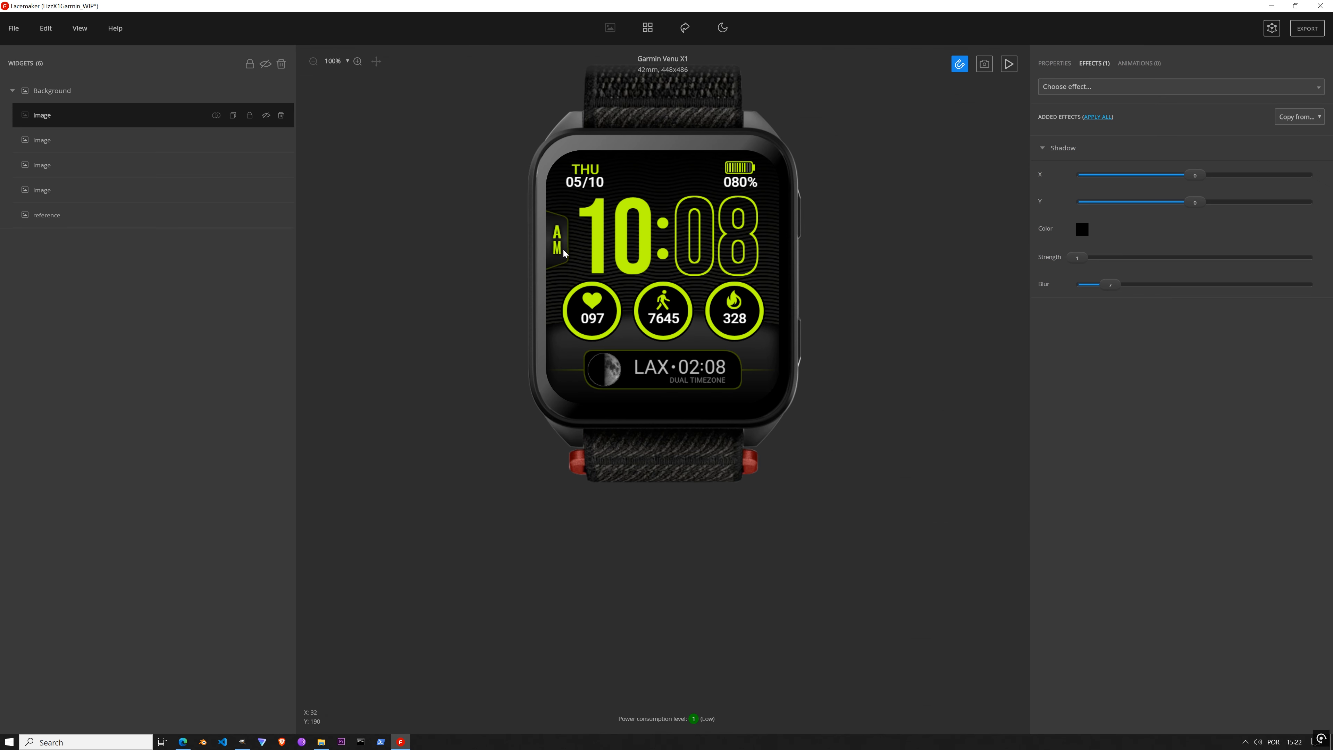
scroll(562, 236, "up", 3)
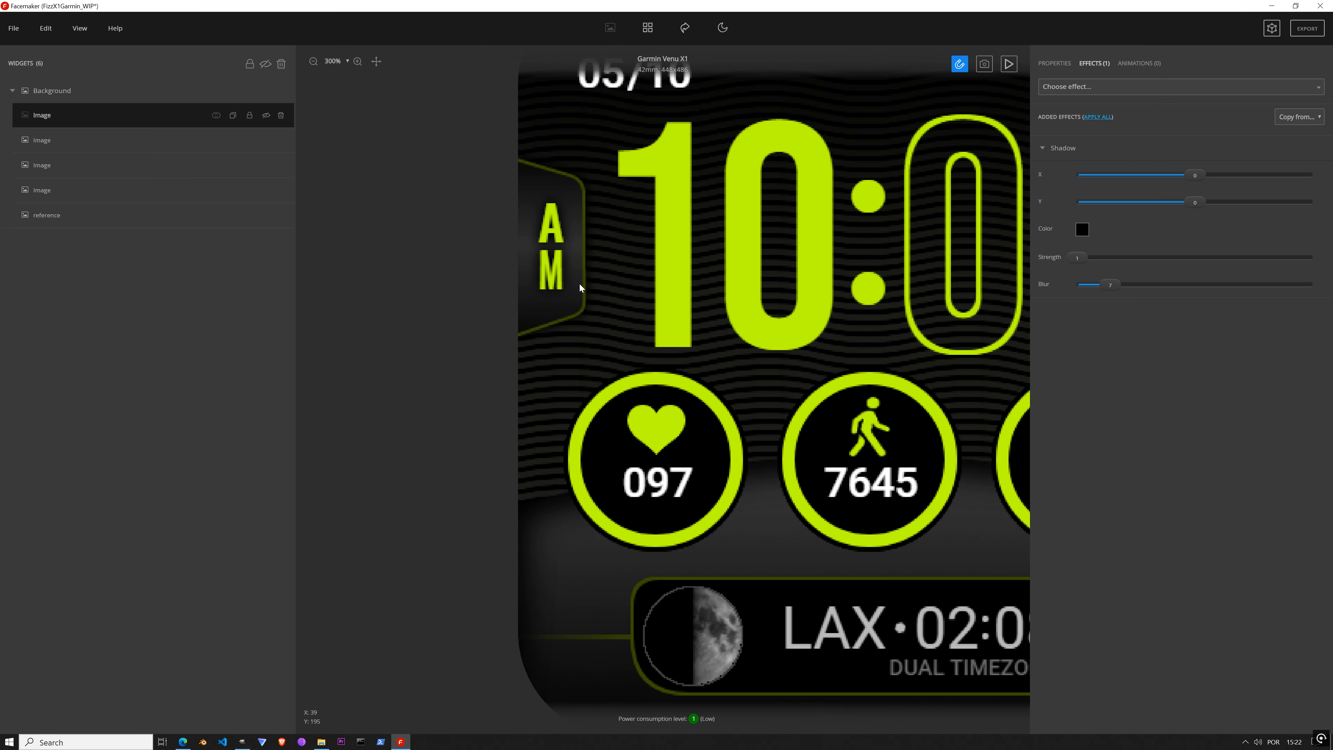
scroll(738, 311, "down", 3)
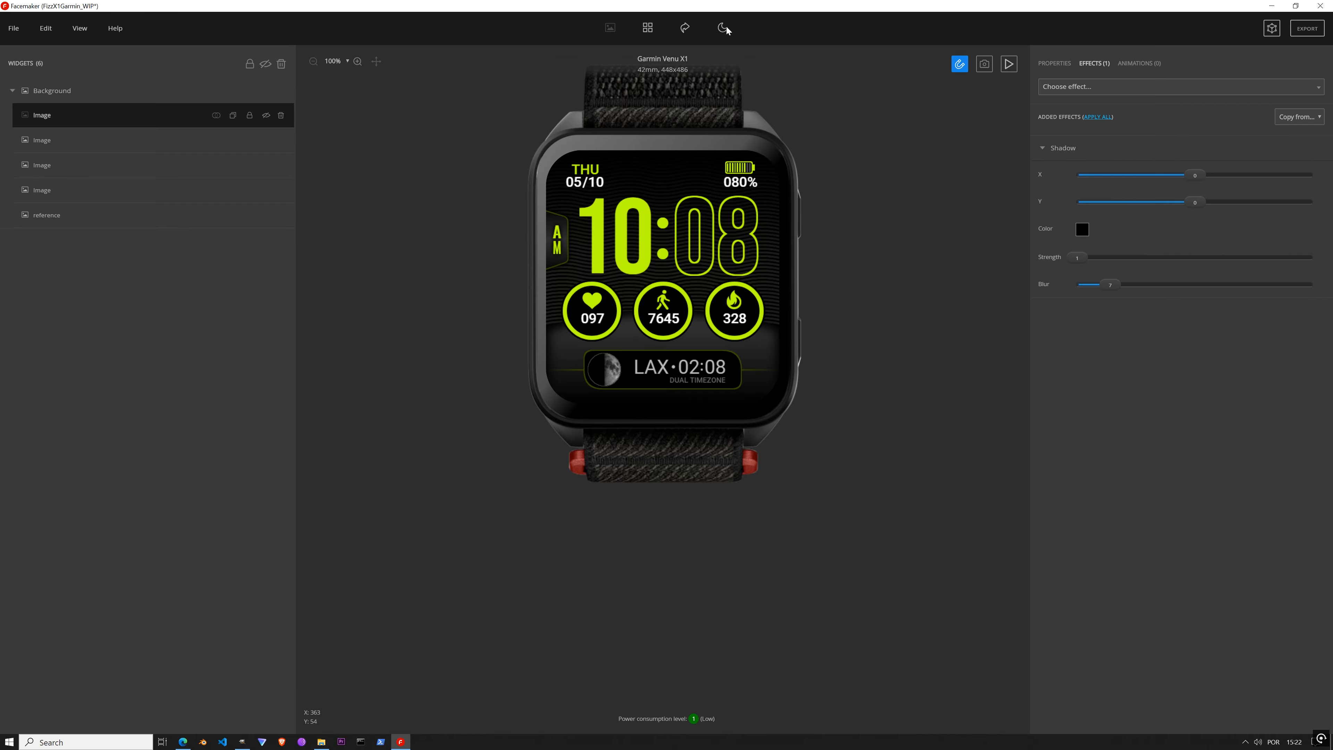
scroll(733, 173, "up", 3)
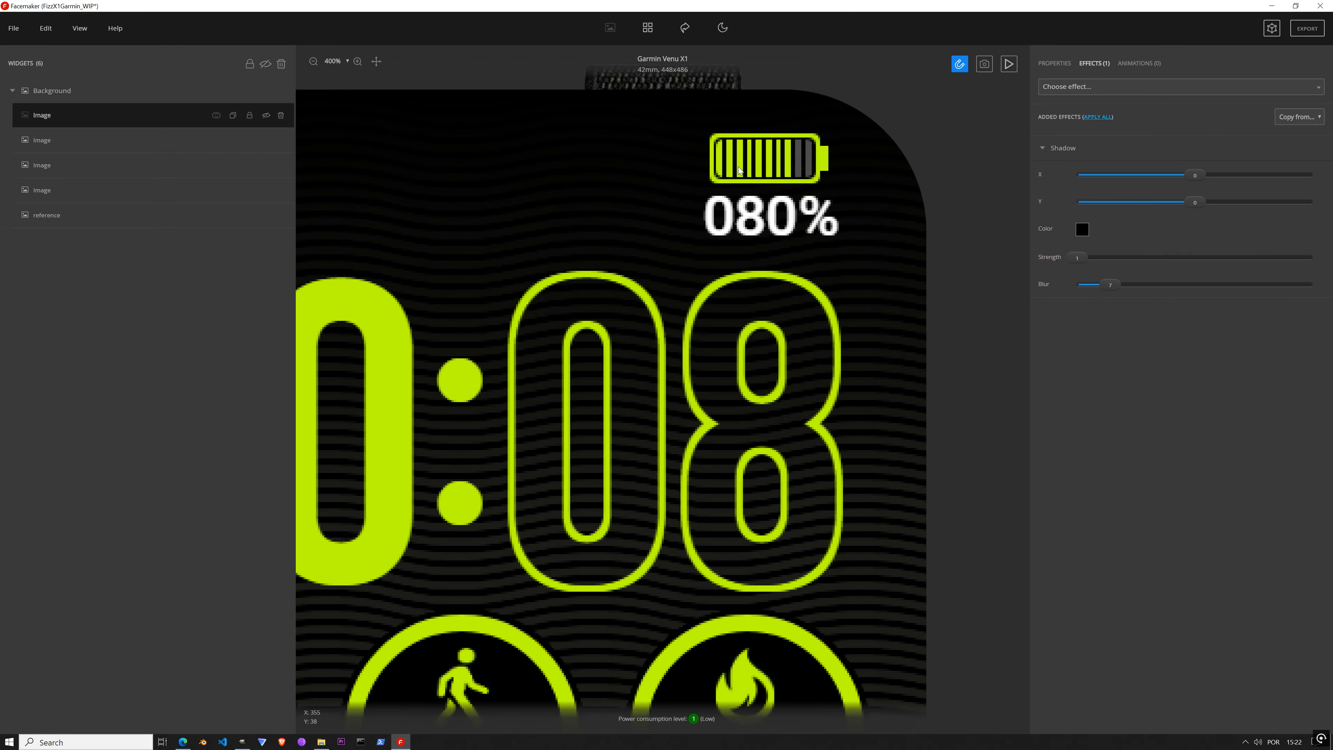
scroll(796, 145, "up", 2)
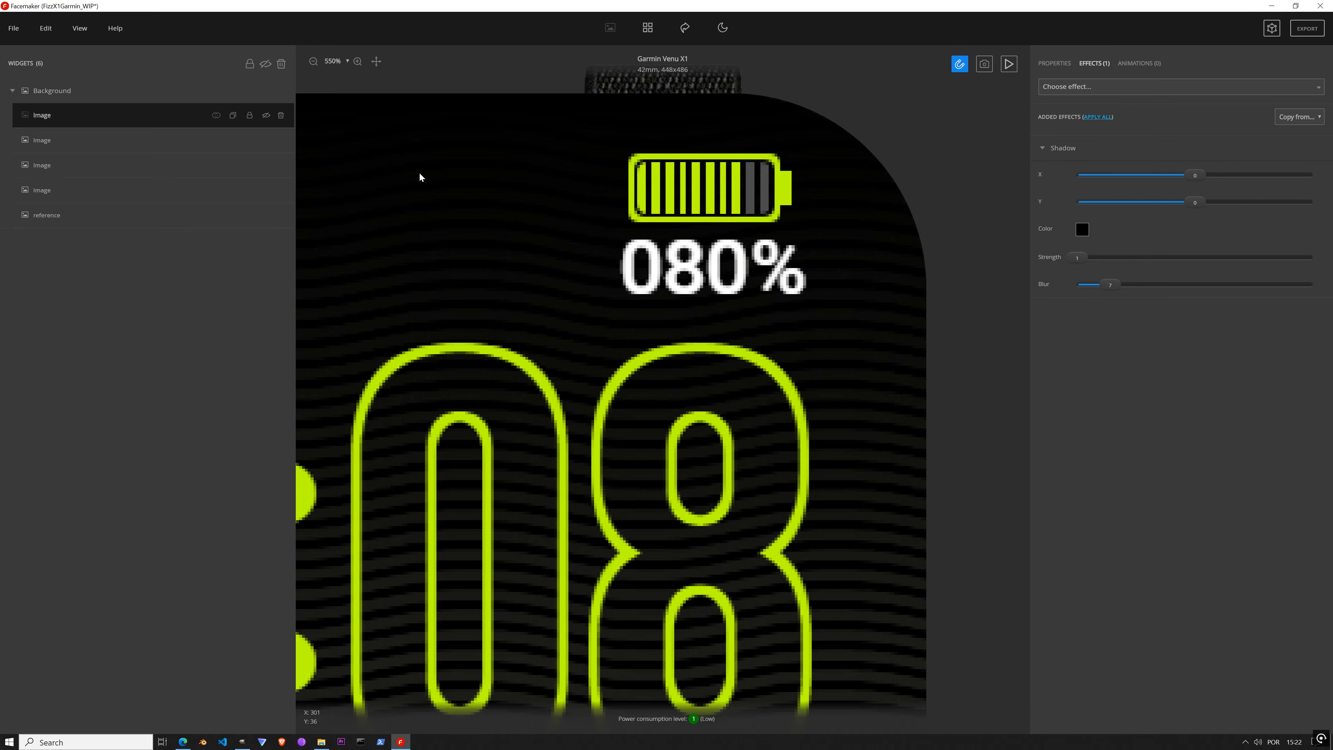
Step: Add an image widget to Background and shrink its dark square to 23 × 23 over the reference battery
left_click(232, 91)
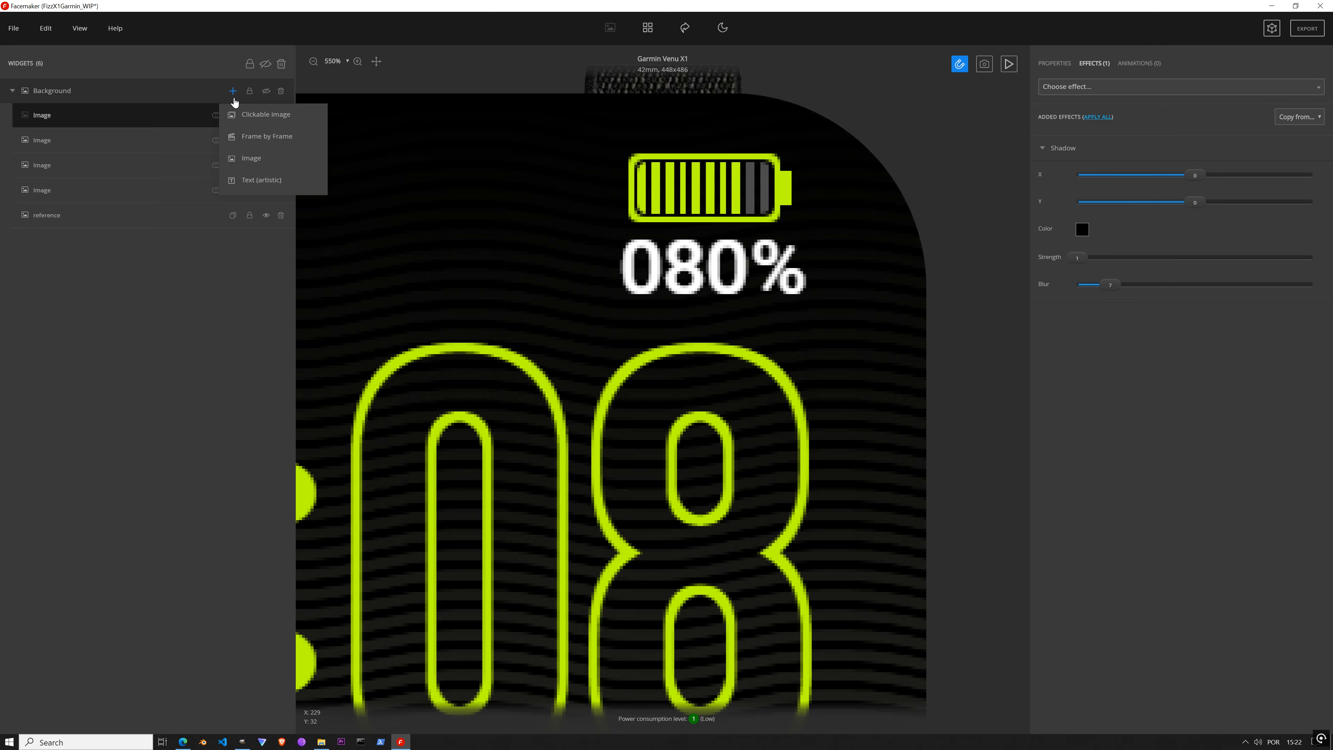
left_click(248, 158)
left_click_drag(396, 686, 751, 314)
left_click(1127, 173)
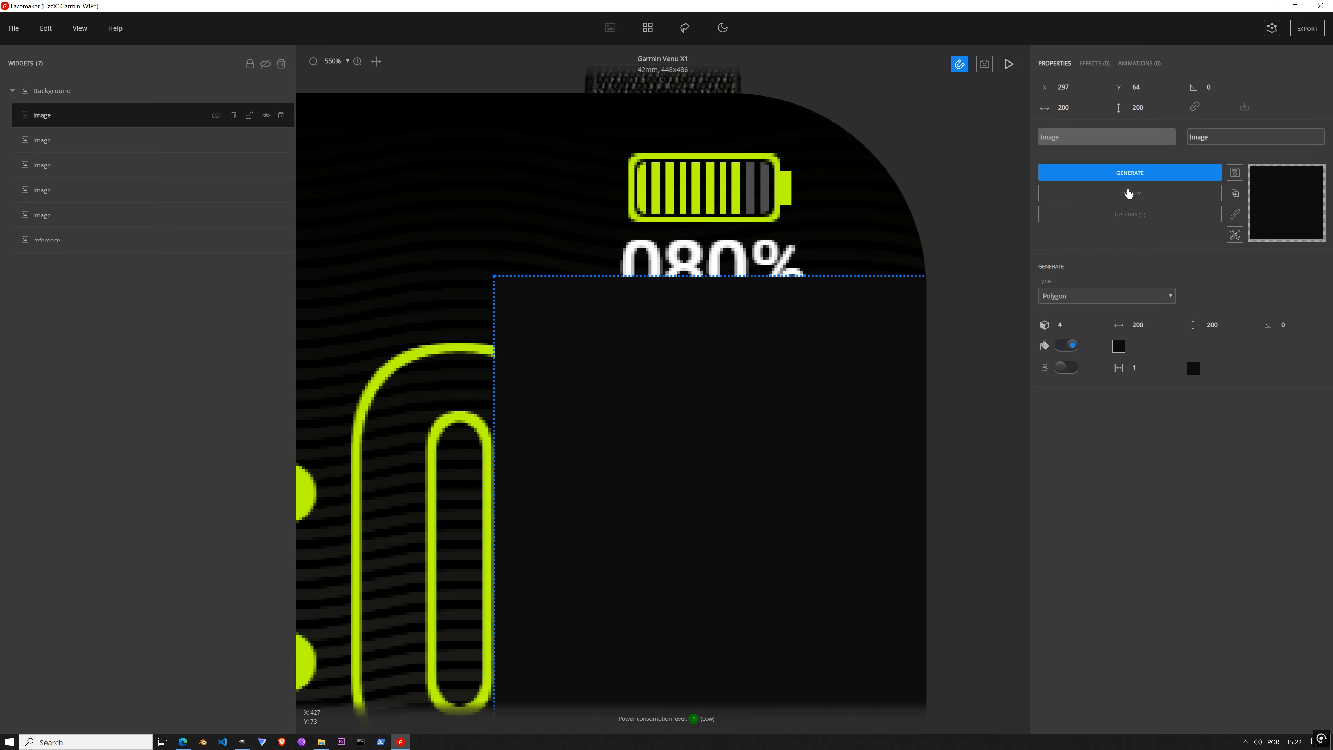
left_click_drag(763, 450, 567, 282)
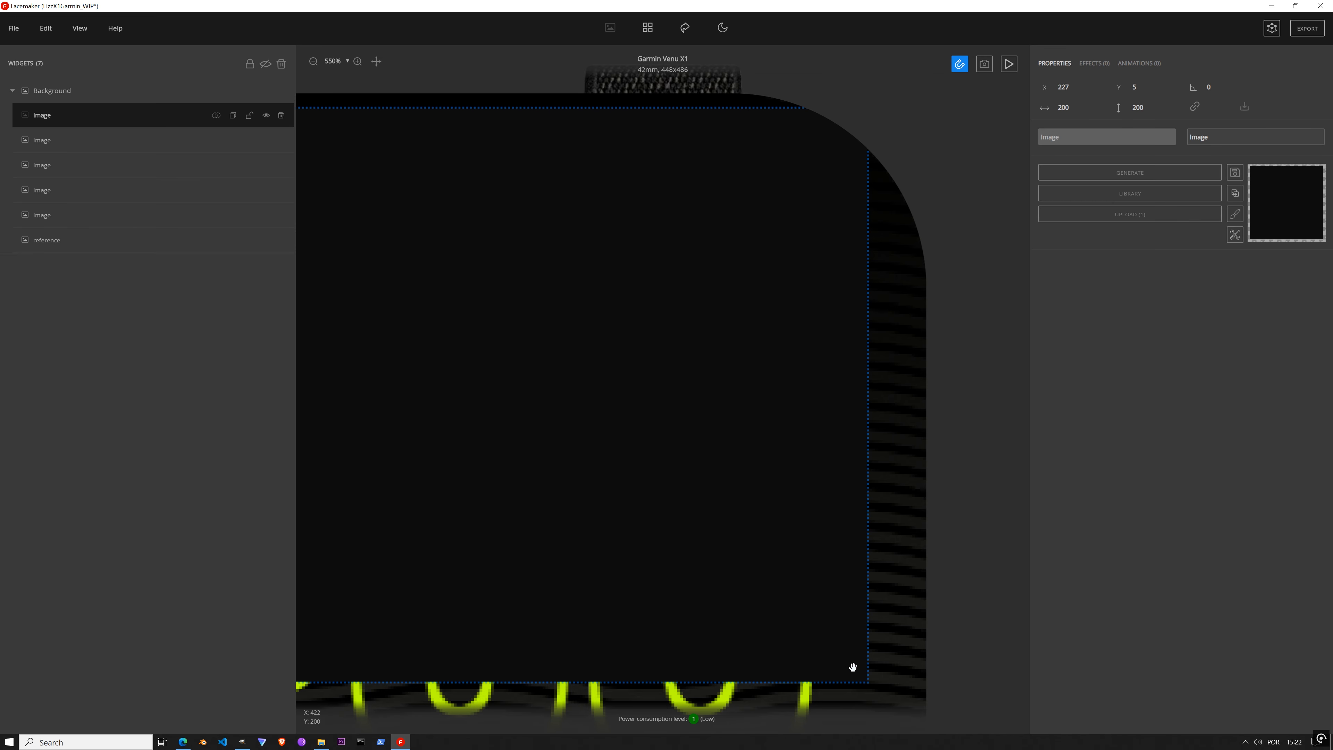
left_click_drag(865, 681, 710, 267)
scroll(727, 189, "up", 3)
scroll(726, 189, "up", 3)
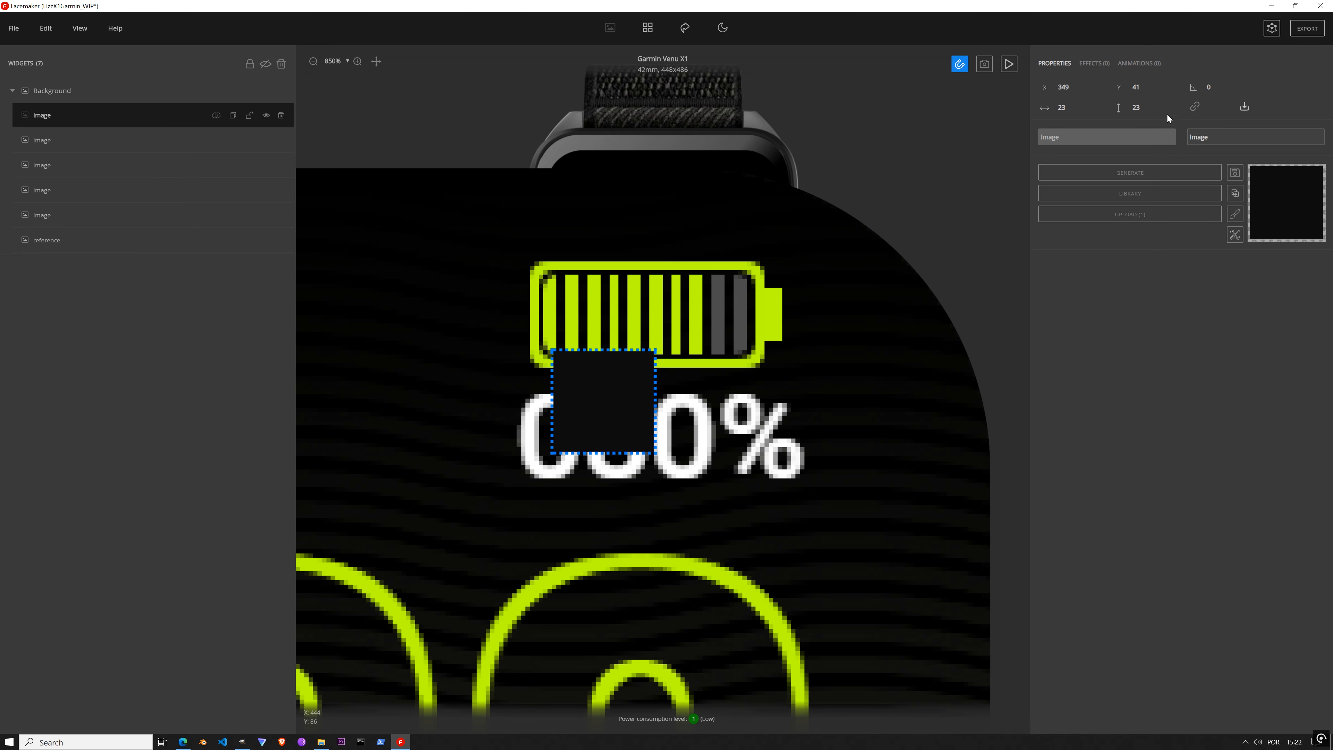
Step: Unlink the square's proportions, fit it inside the battery outline at 49 × 20, and apply the new size to the image
left_click(1195, 109)
left_click_drag(655, 452, 747, 361)
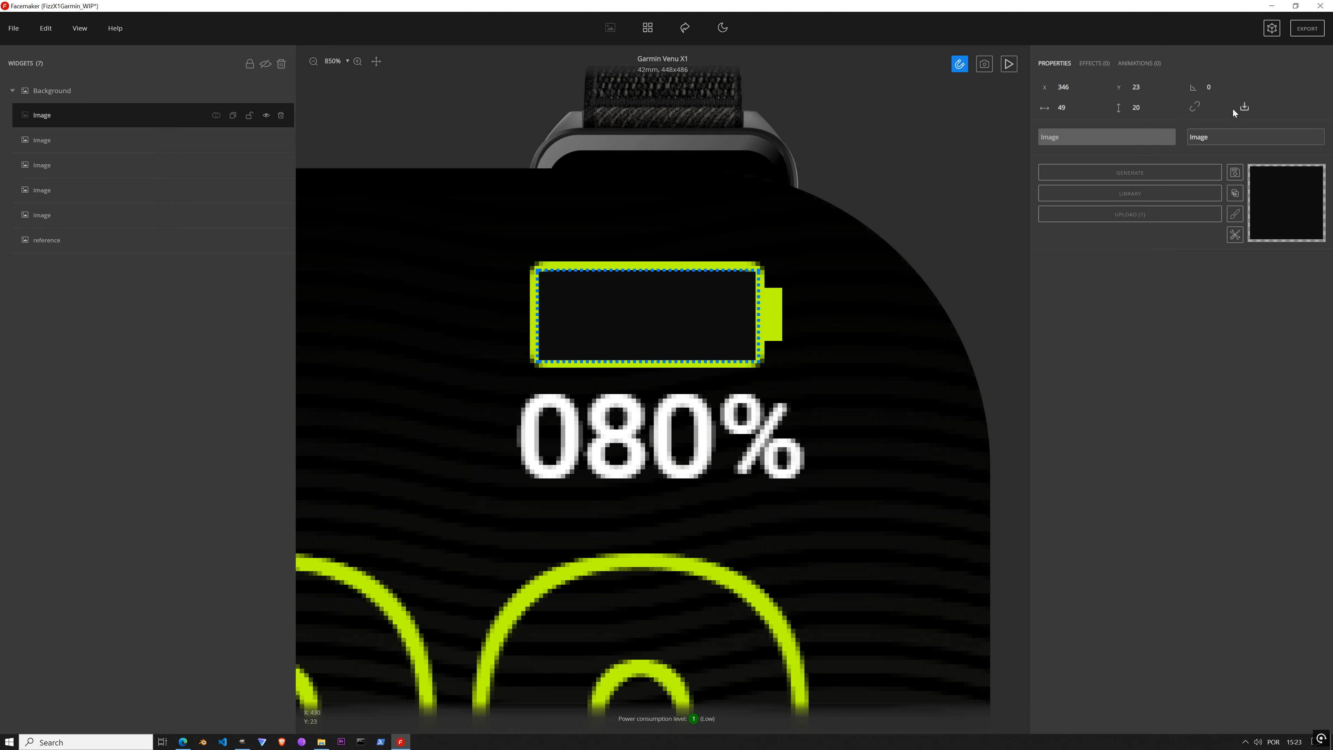
left_click(1244, 109)
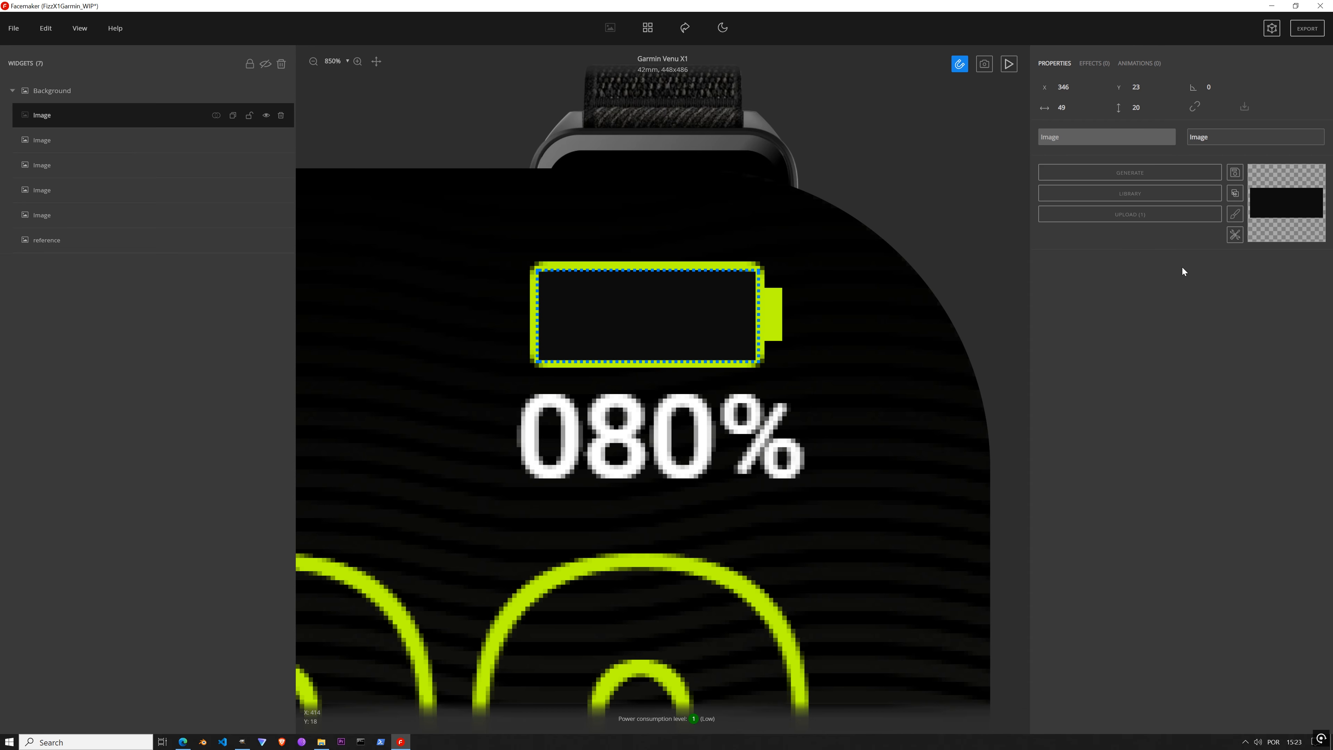
Step: Add a Rounded corners effect to the battery body and round all four corners equally to match the reference
left_click(1095, 64)
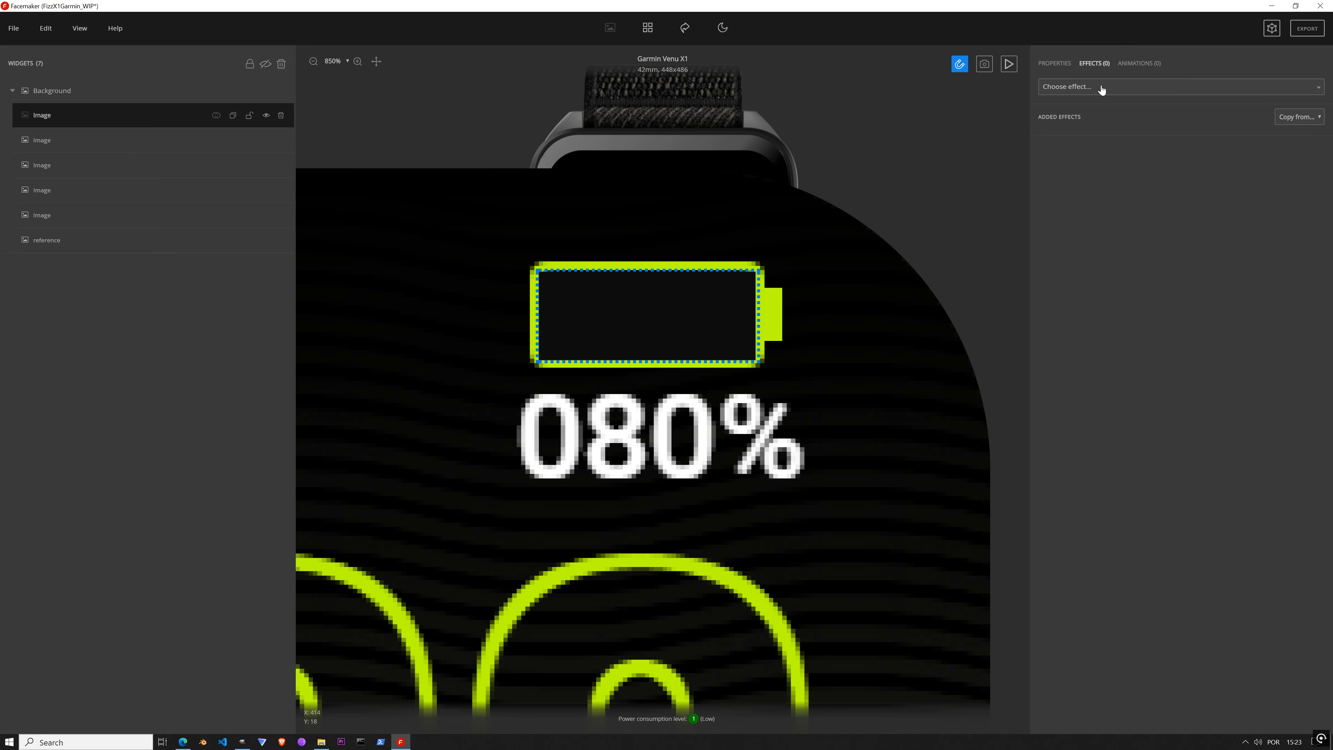
left_click(1101, 87)
type("roundex")
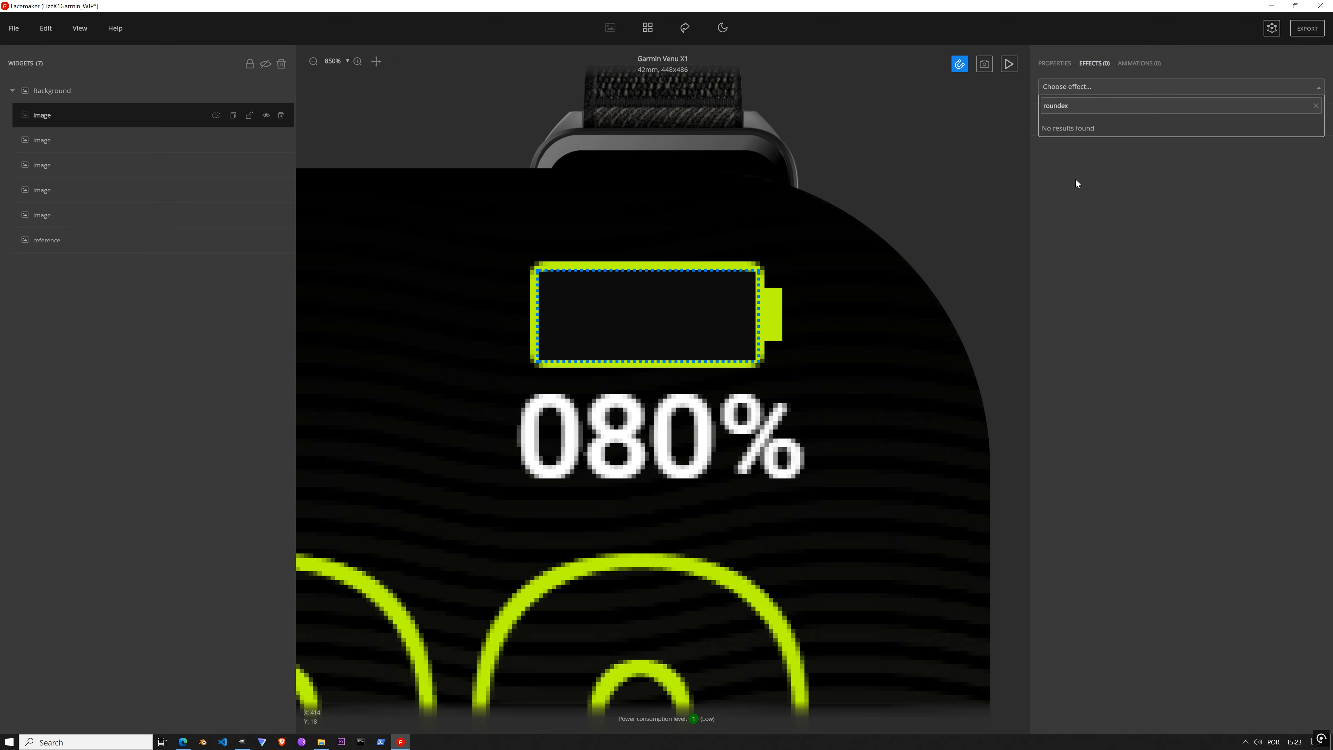
key("BackSpace")
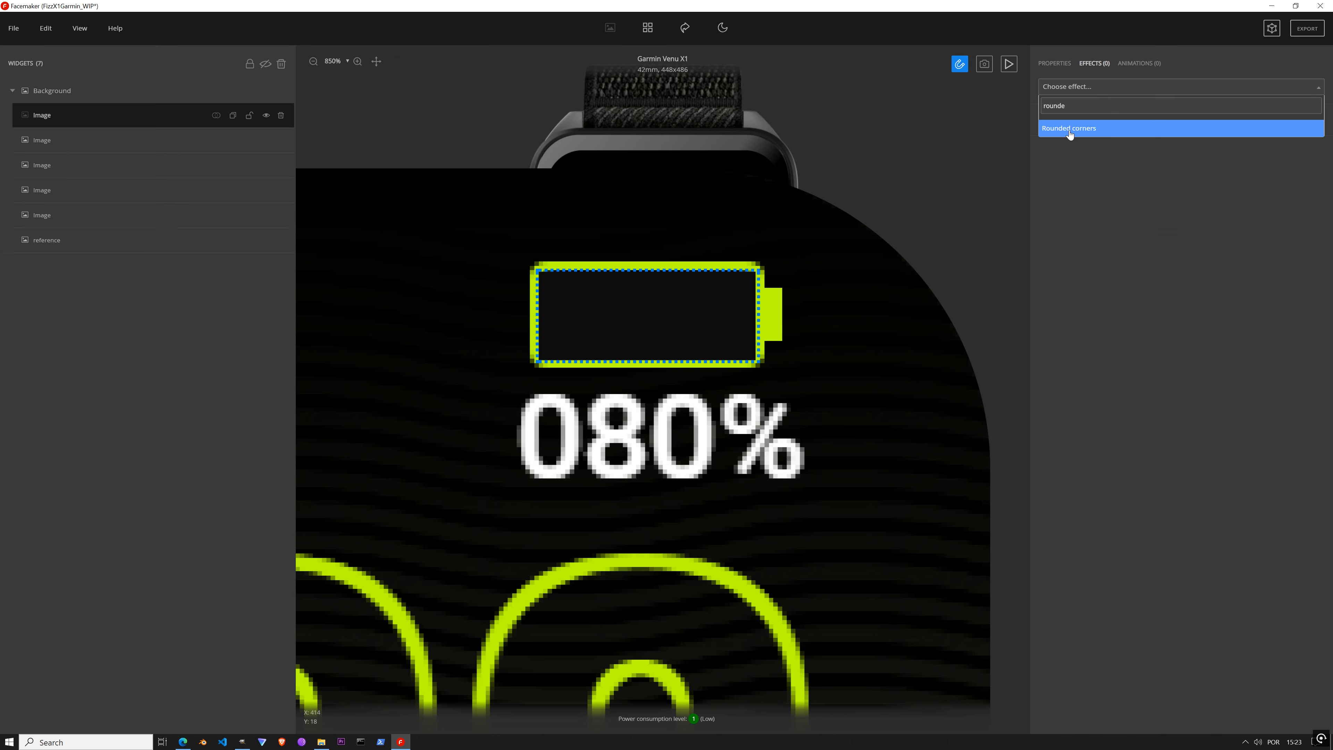
left_click(1070, 129)
left_click(1092, 284)
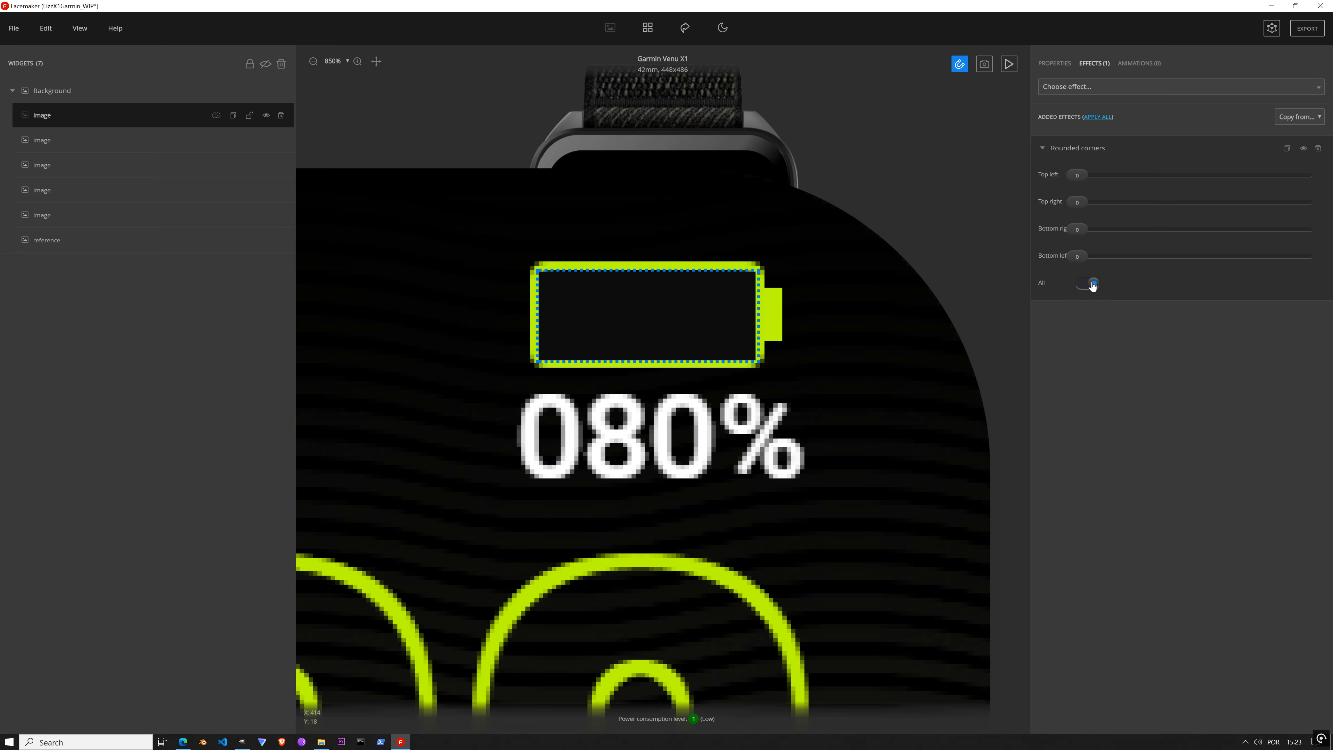
left_click(1092, 281)
left_click_drag(1077, 177, 1128, 180)
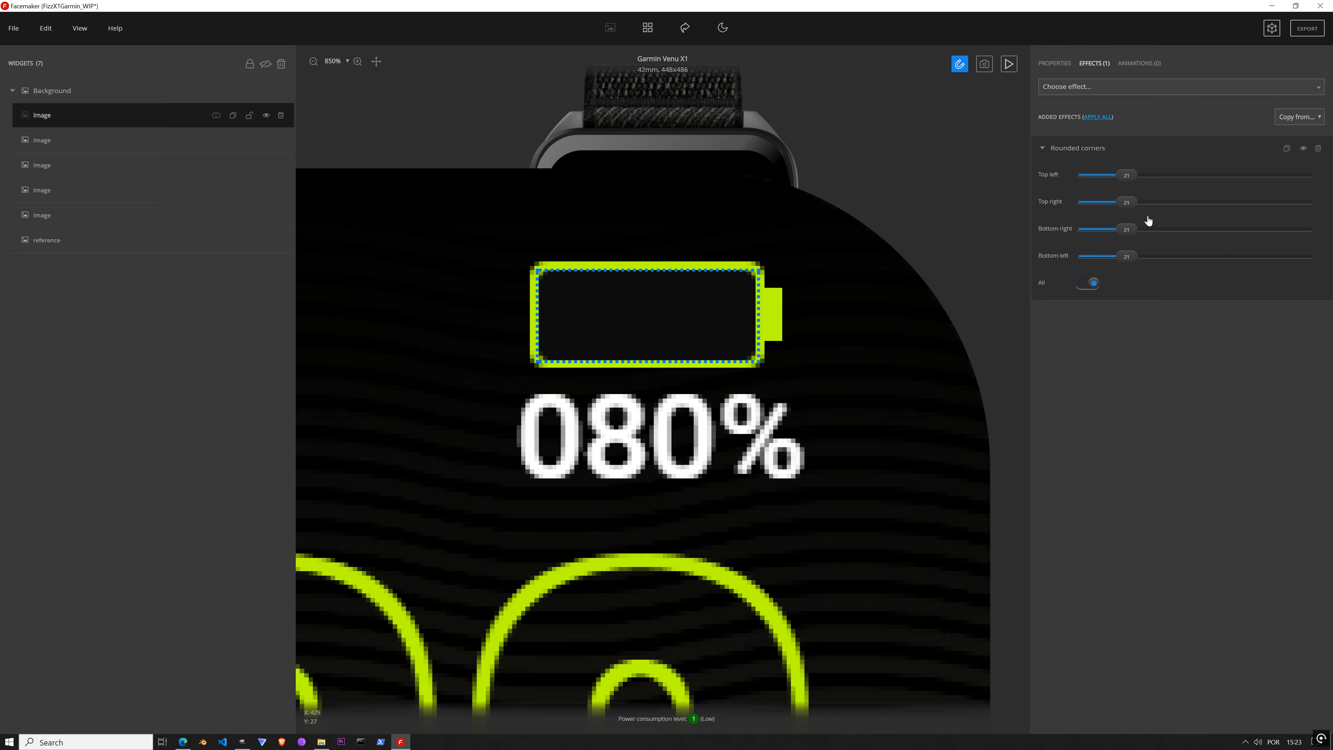
Step: Add a Border effect to the battery body and open the border's gradient for editing
left_click(1102, 89)
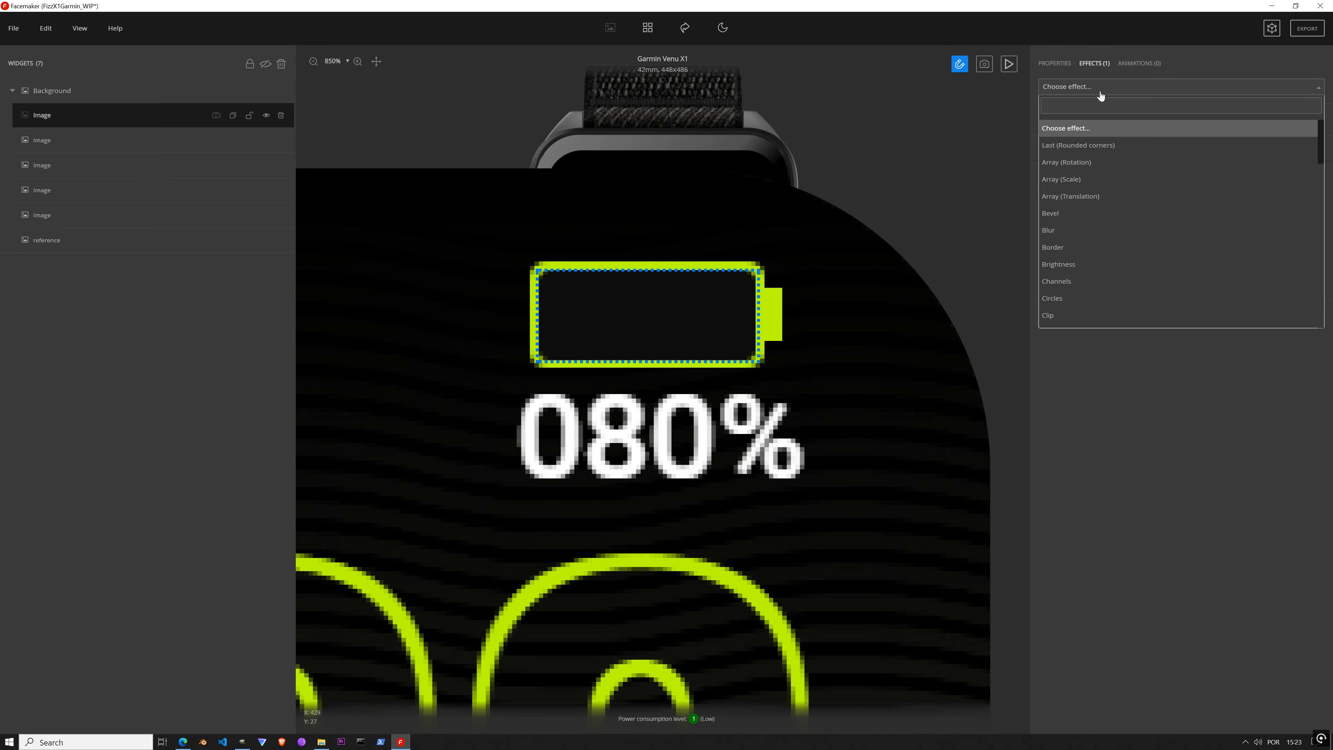
type("border")
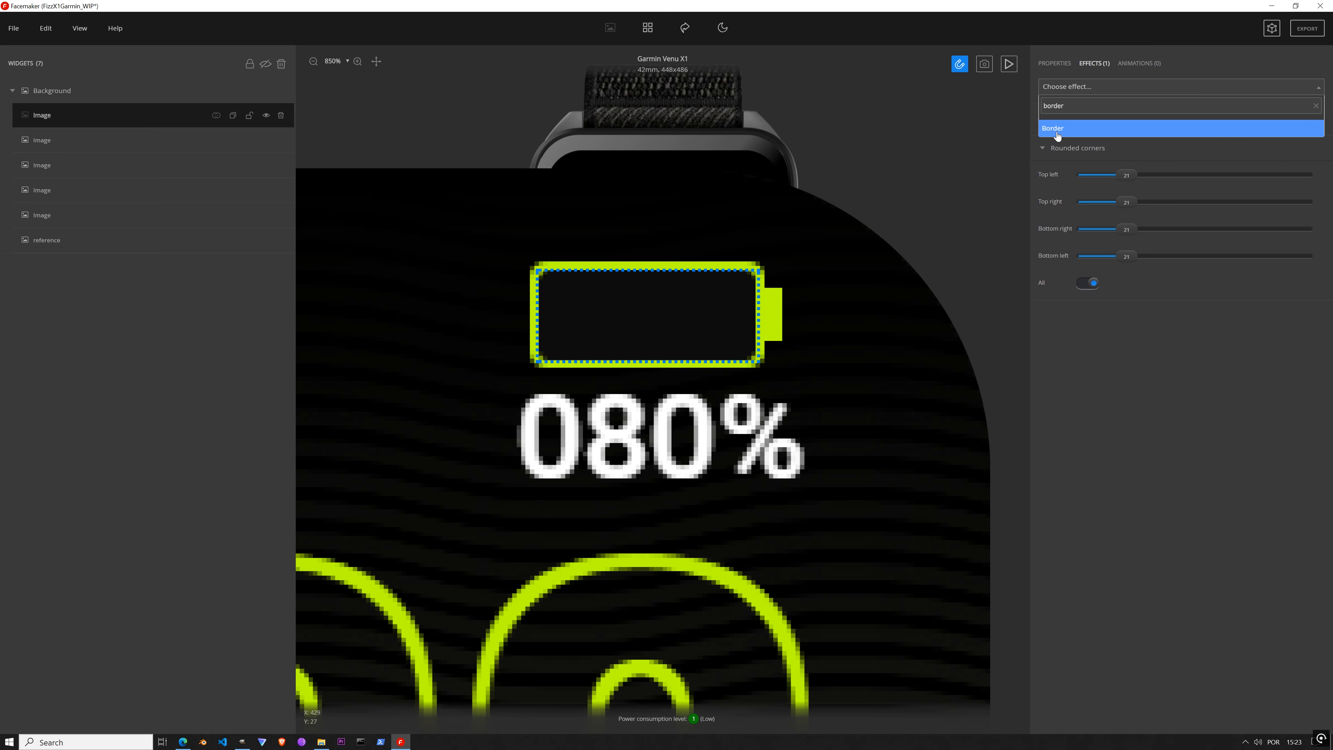
left_click(1057, 131)
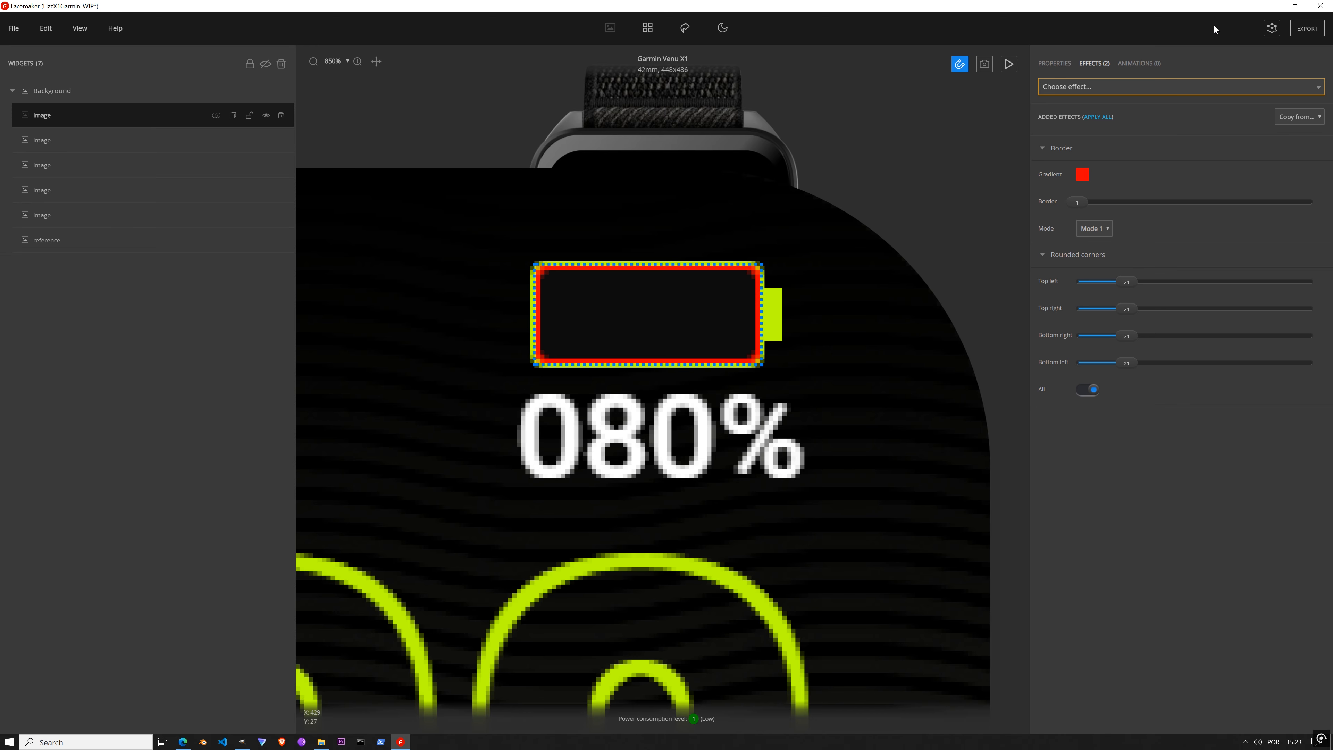
left_click(1088, 175)
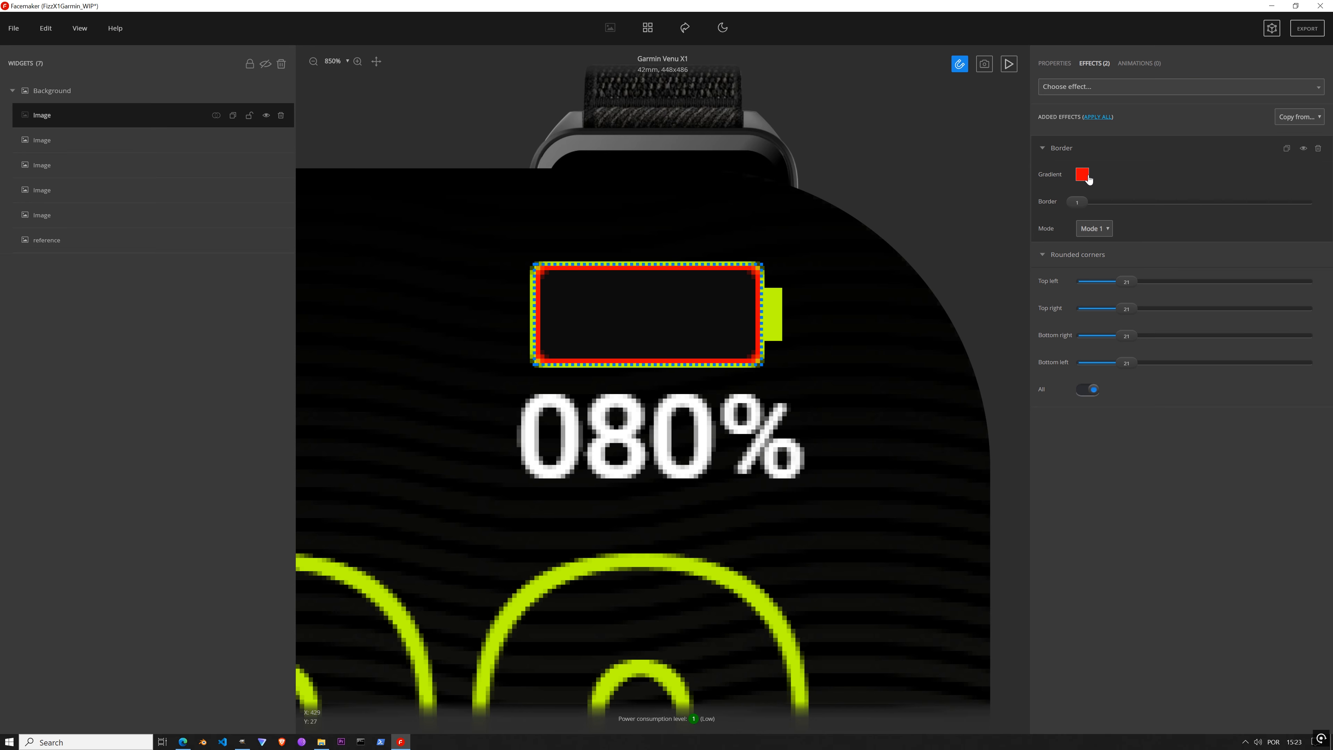
Step: Set both stops of the Border effect's gradient to the lime green sampled from the battery tip in the reference
left_click(258, 446)
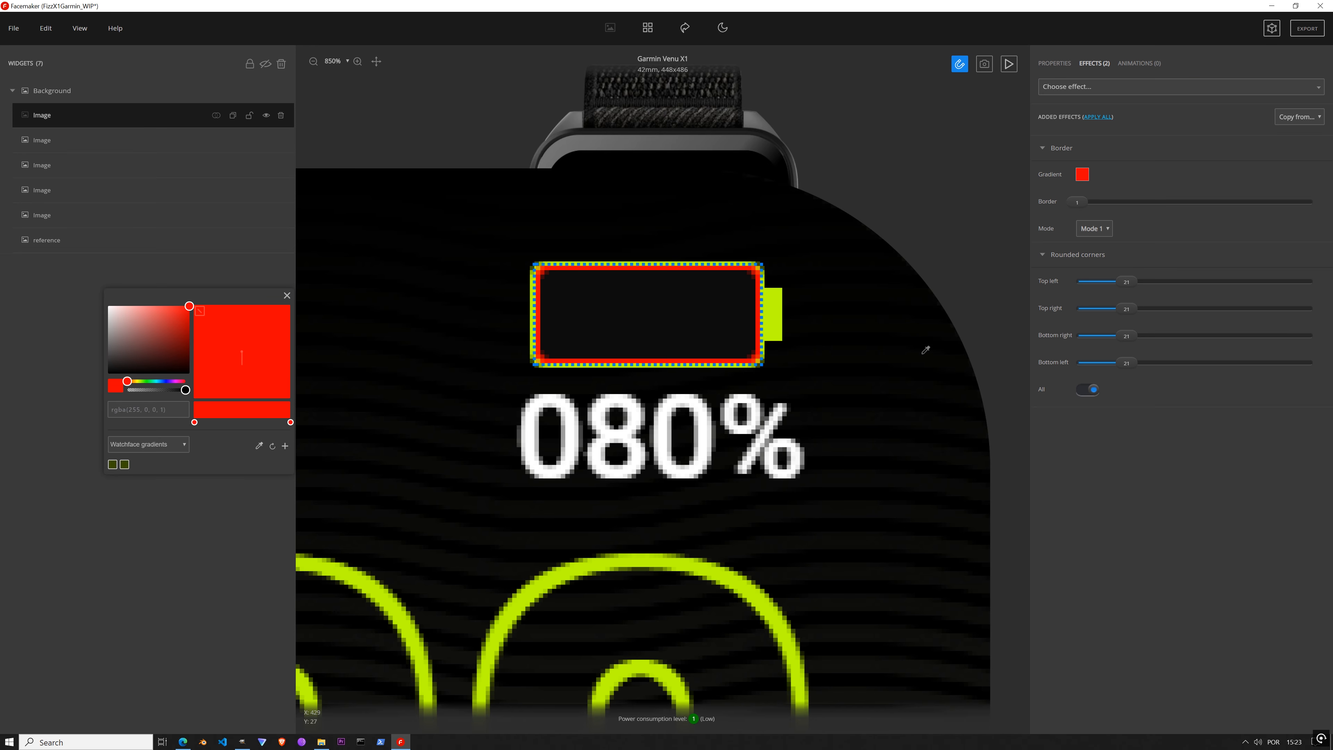
left_click(776, 302)
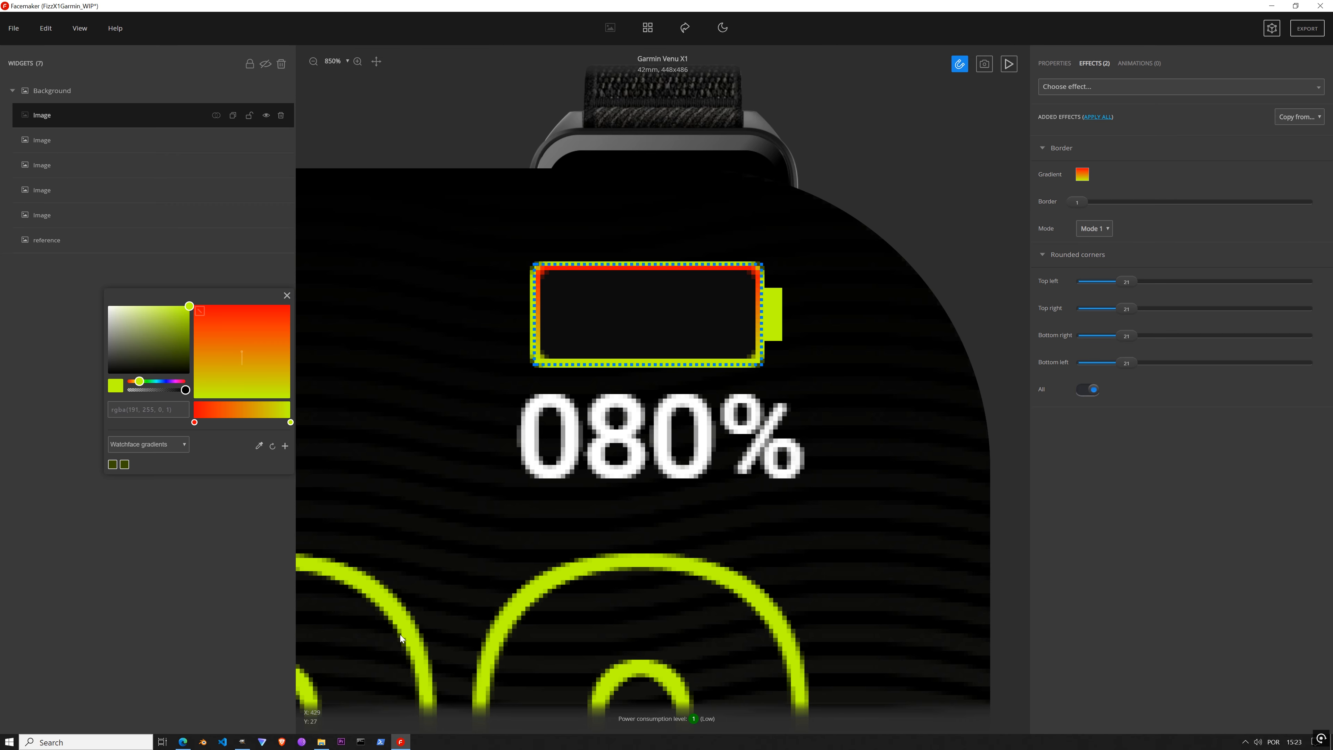
left_click(195, 423)
left_click(259, 445)
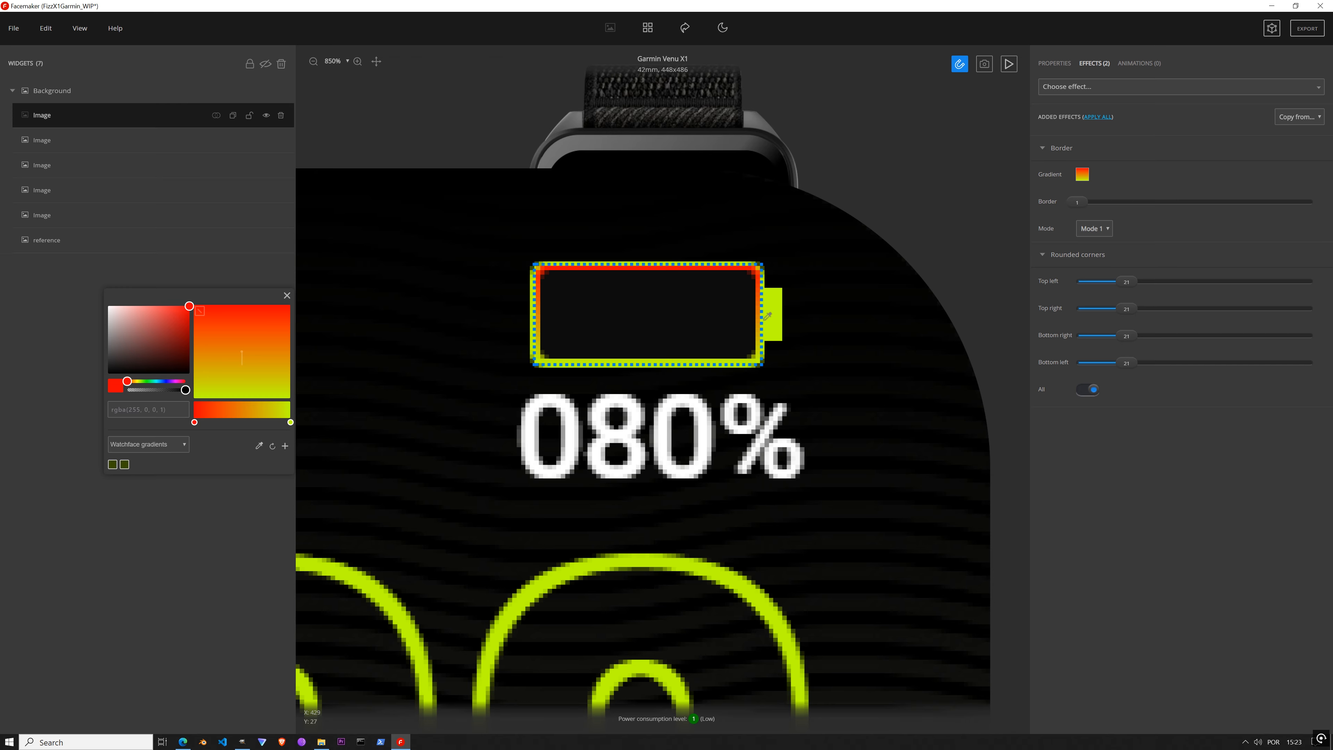
left_click(775, 312)
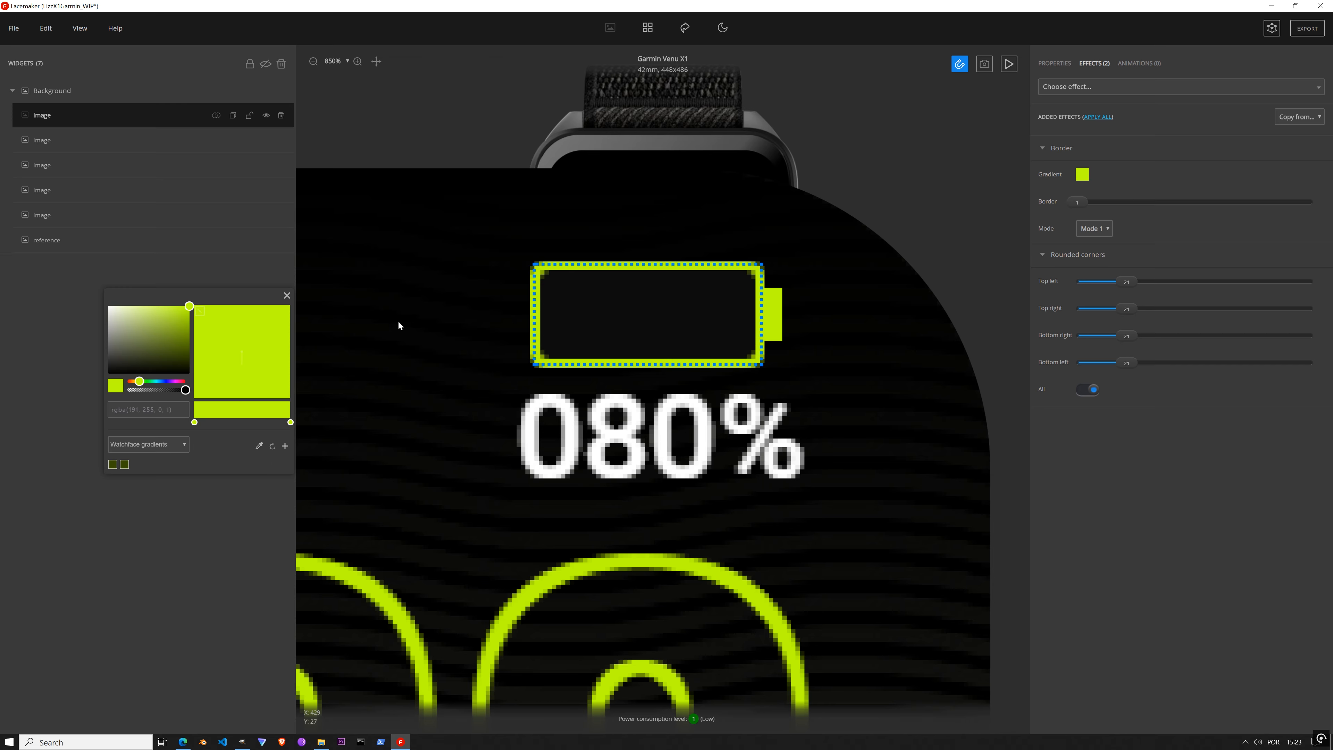
left_click(287, 296)
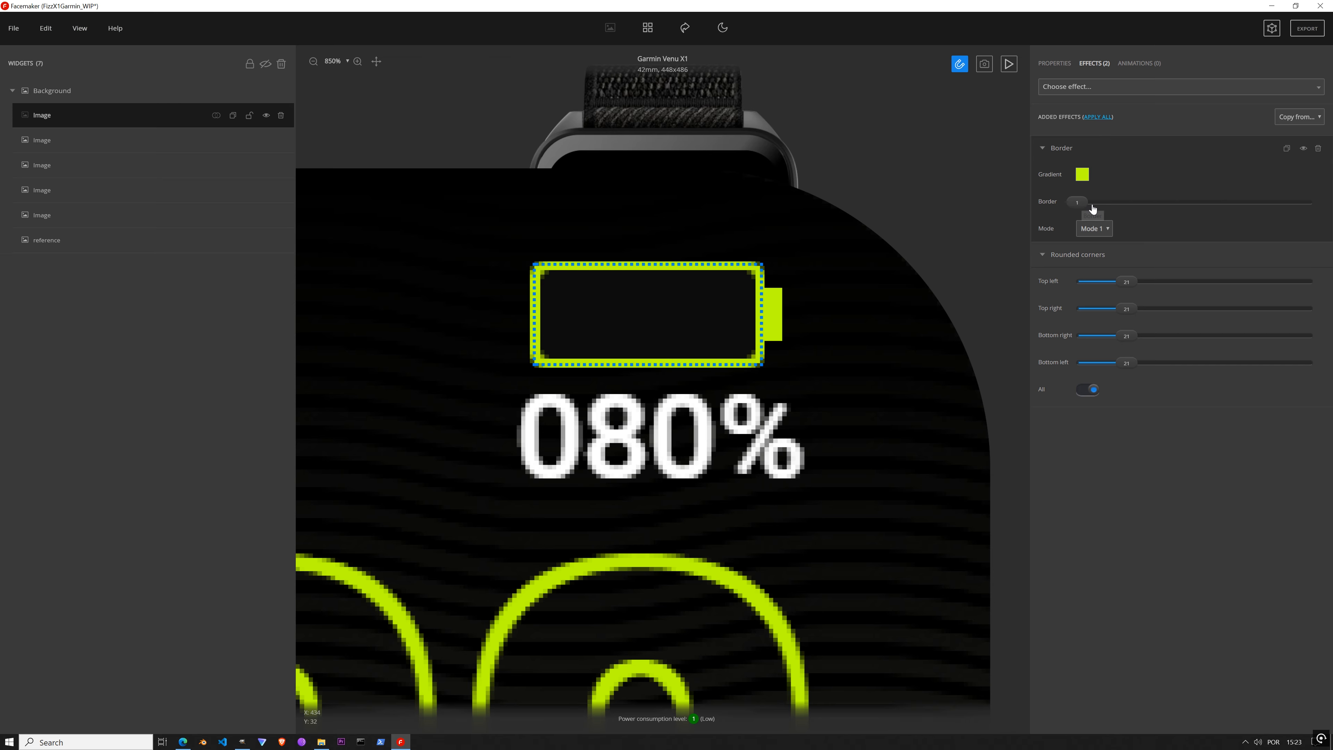
Step: Set the battery outline's border to 2 in Mode 2 and its rounded corners to 30 on all corners
left_click_drag(1081, 203, 1104, 202)
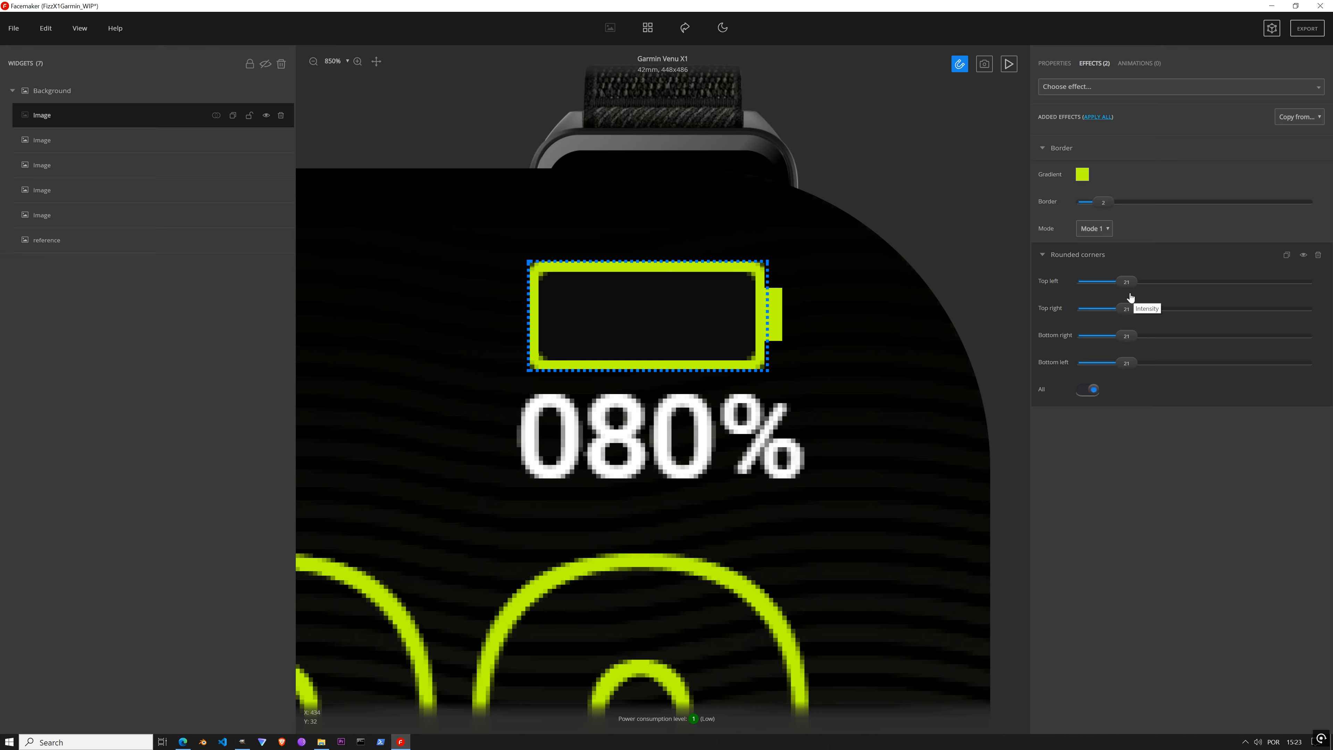
left_click(1099, 232)
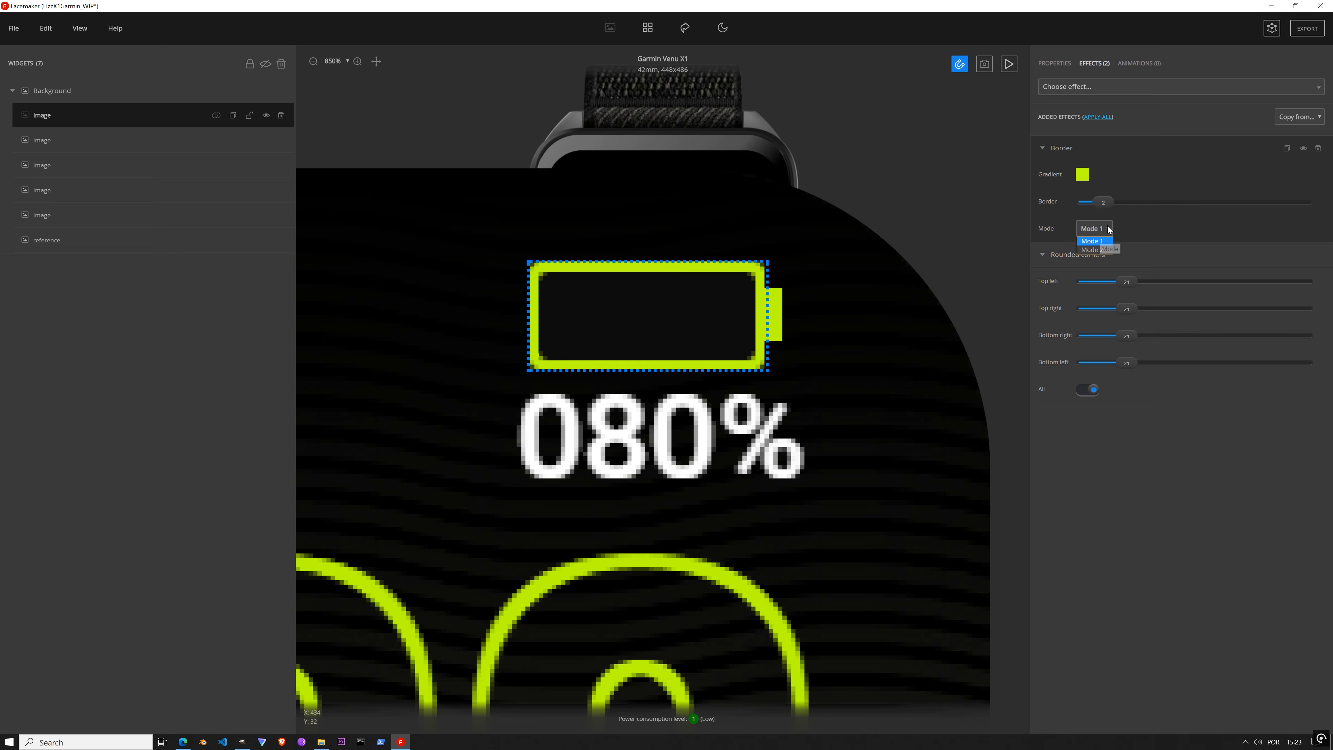
left_click(1096, 251)
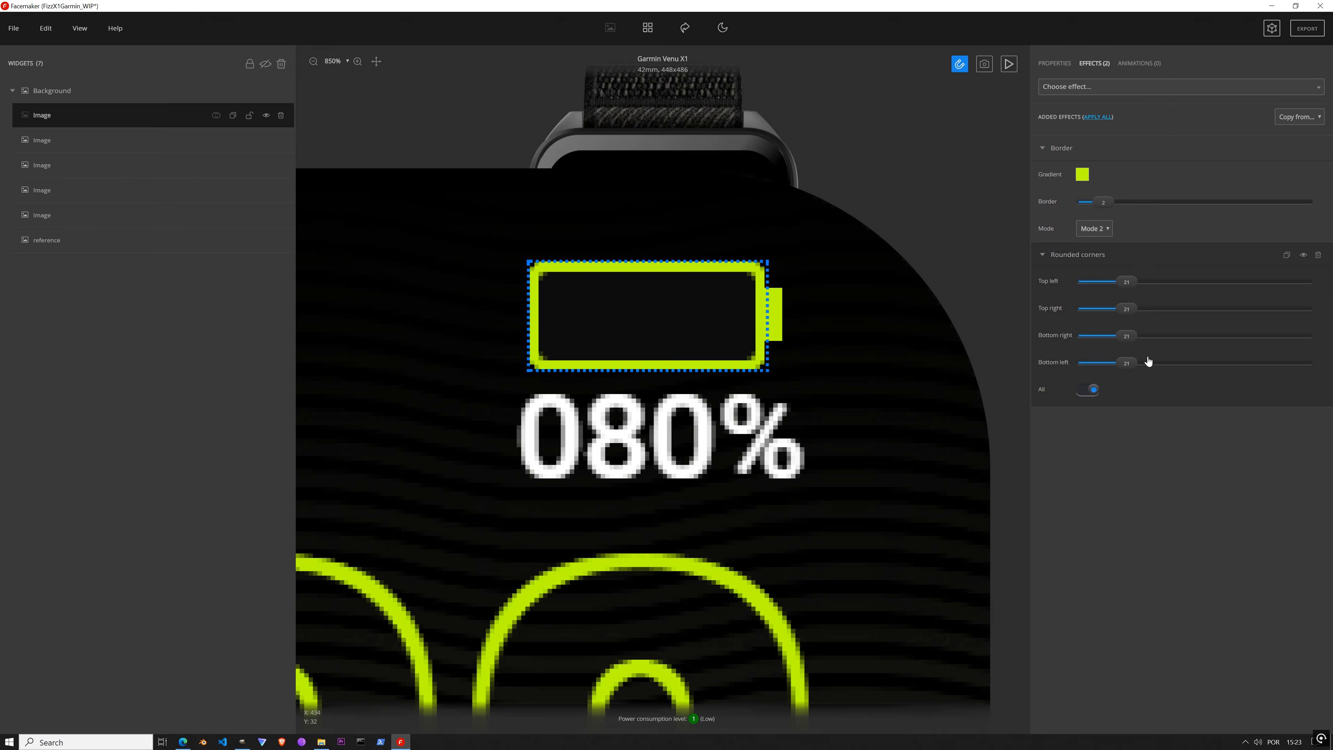
left_click_drag(1125, 293, 1151, 292)
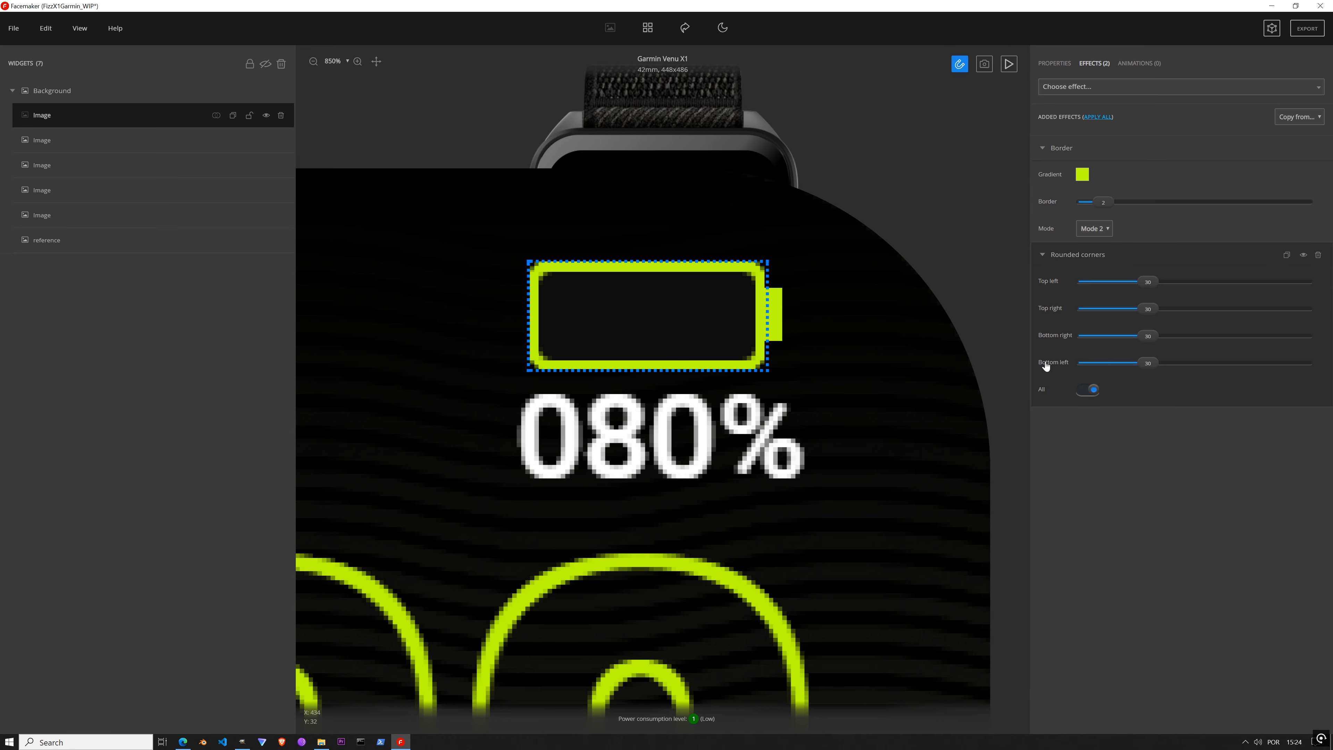
Step: Hide the reference layer to check the battery outline on its own, and lock the outline's layer
left_click(266, 240)
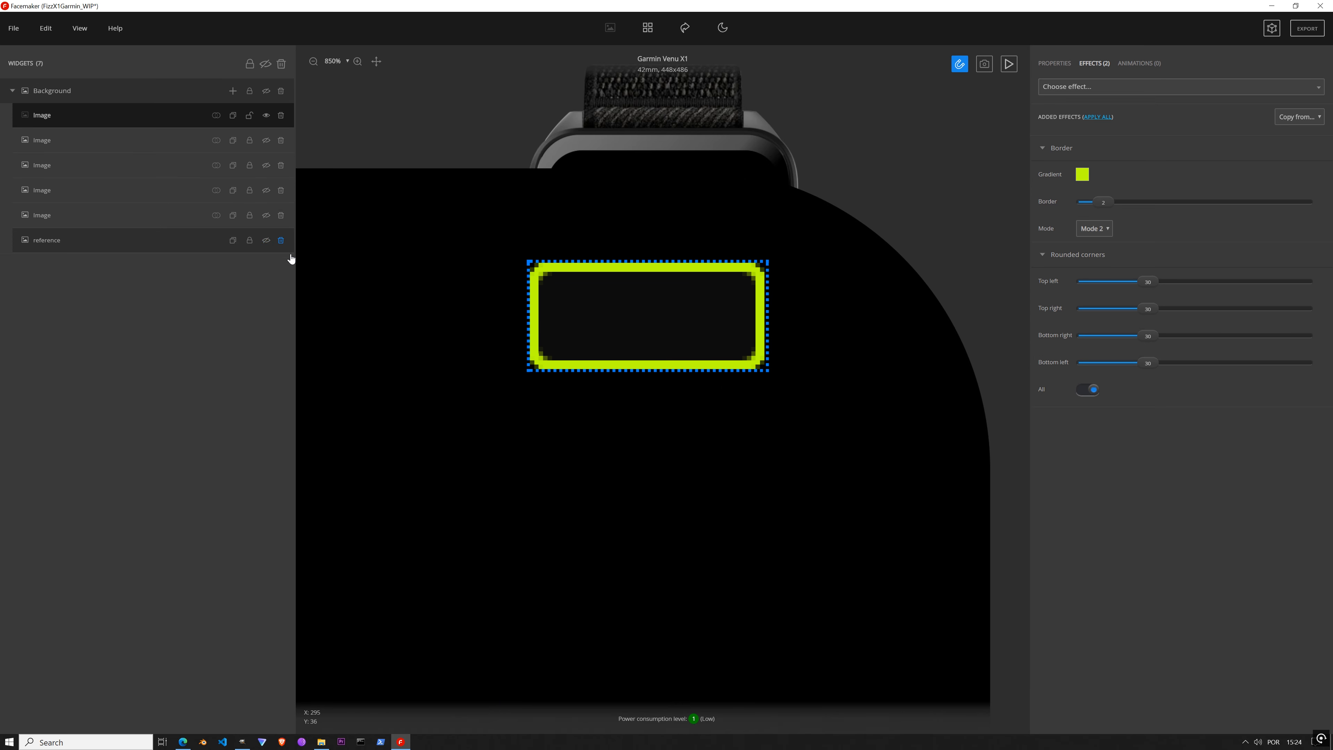
scroll(632, 429, "down", 15)
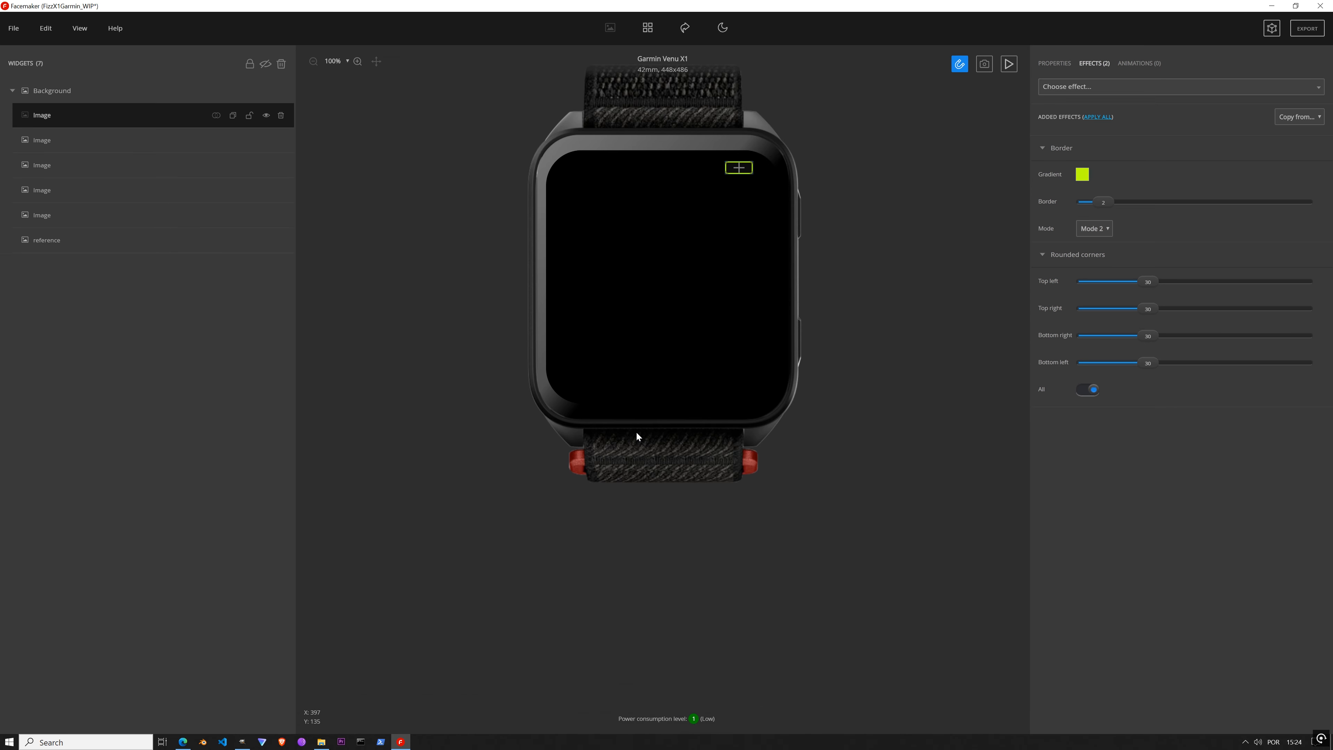
scroll(744, 157, "up", 14)
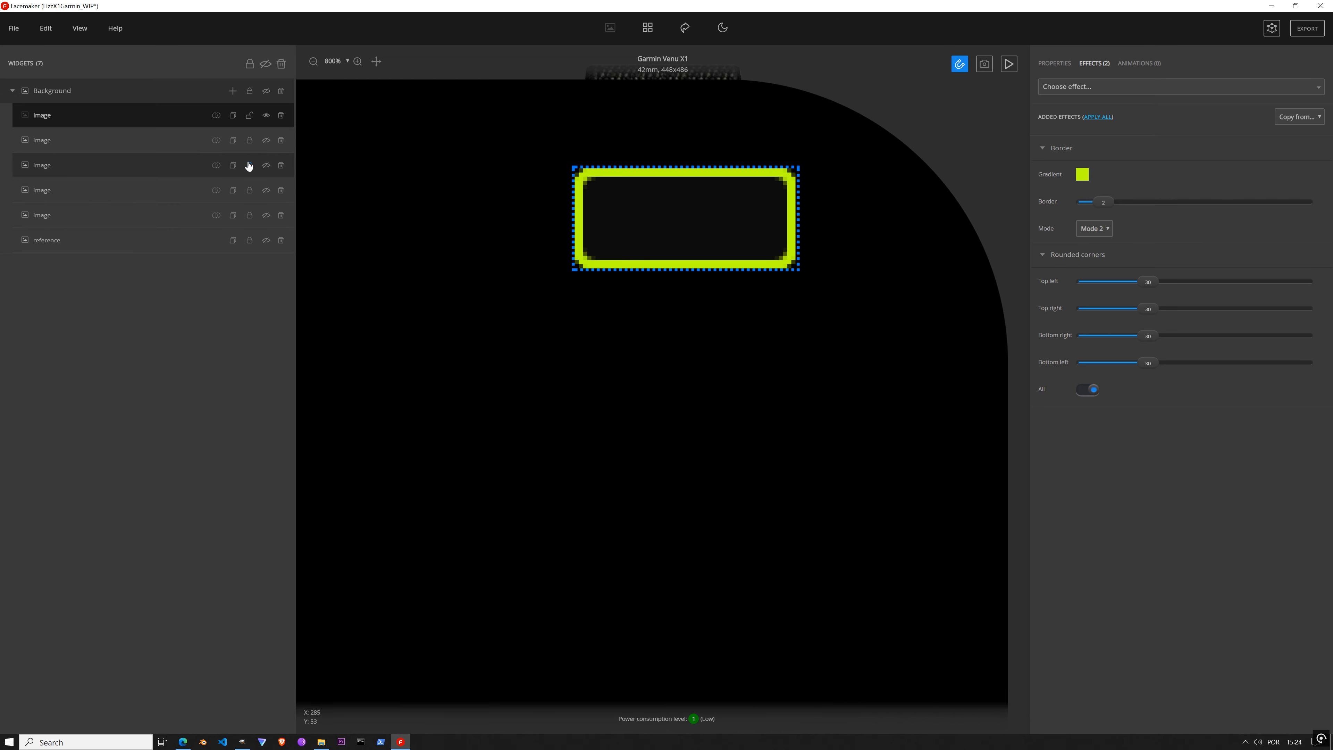
left_click(249, 115)
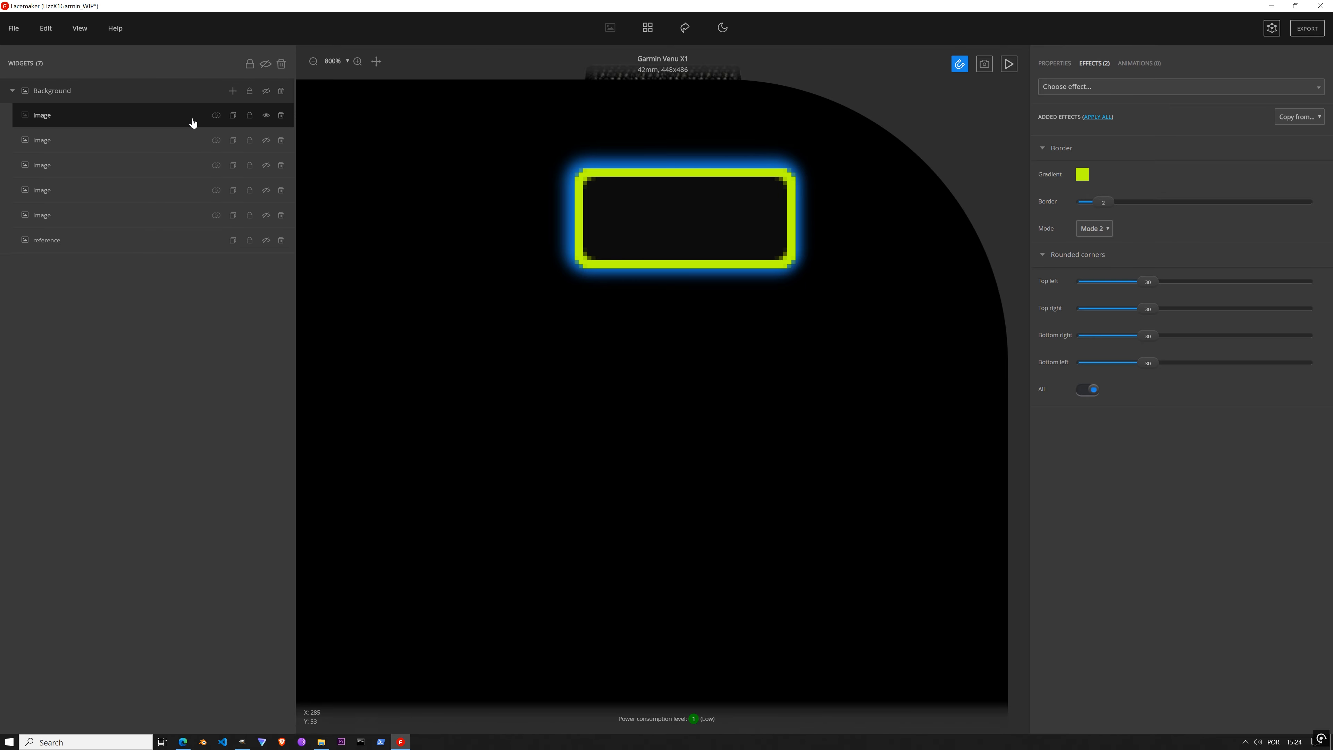
Step: Duplicate the battery outline layer and remove the Border and Rounded corners effects from the unlocked copy
left_click(233, 120)
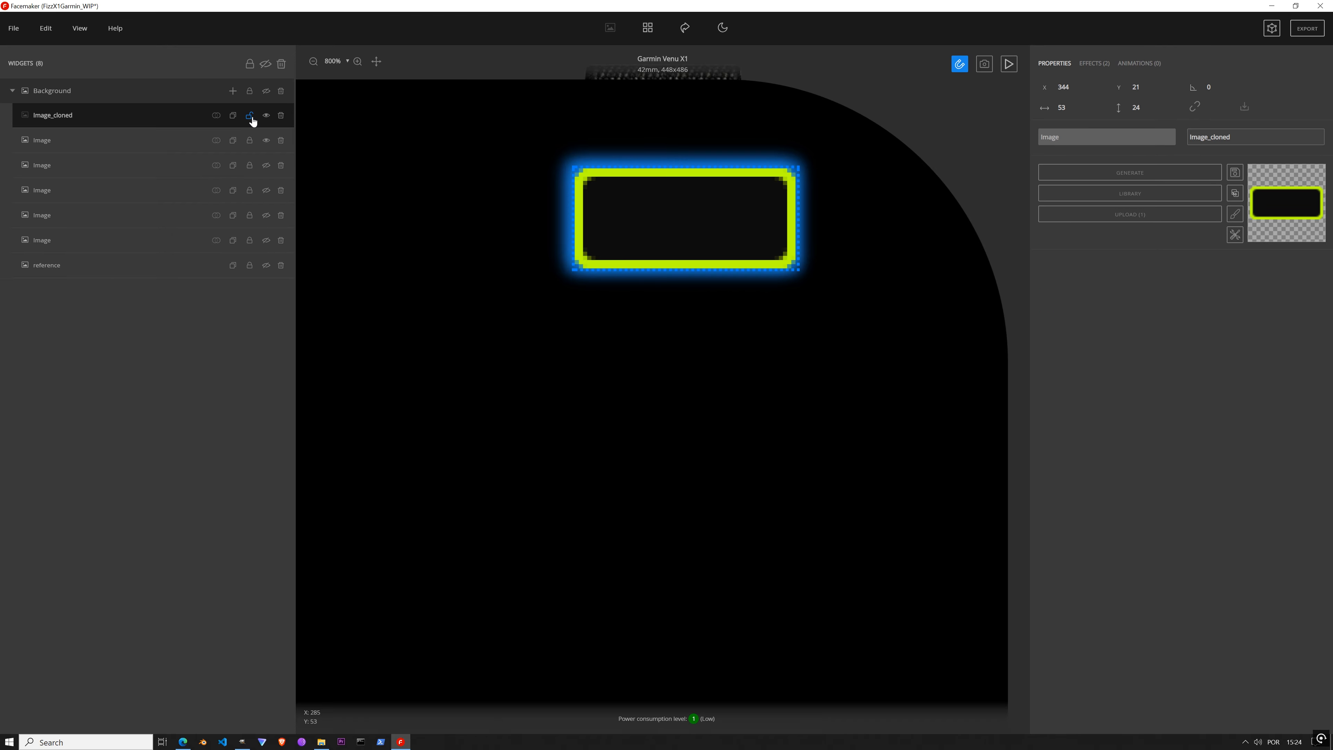
left_click(1105, 65)
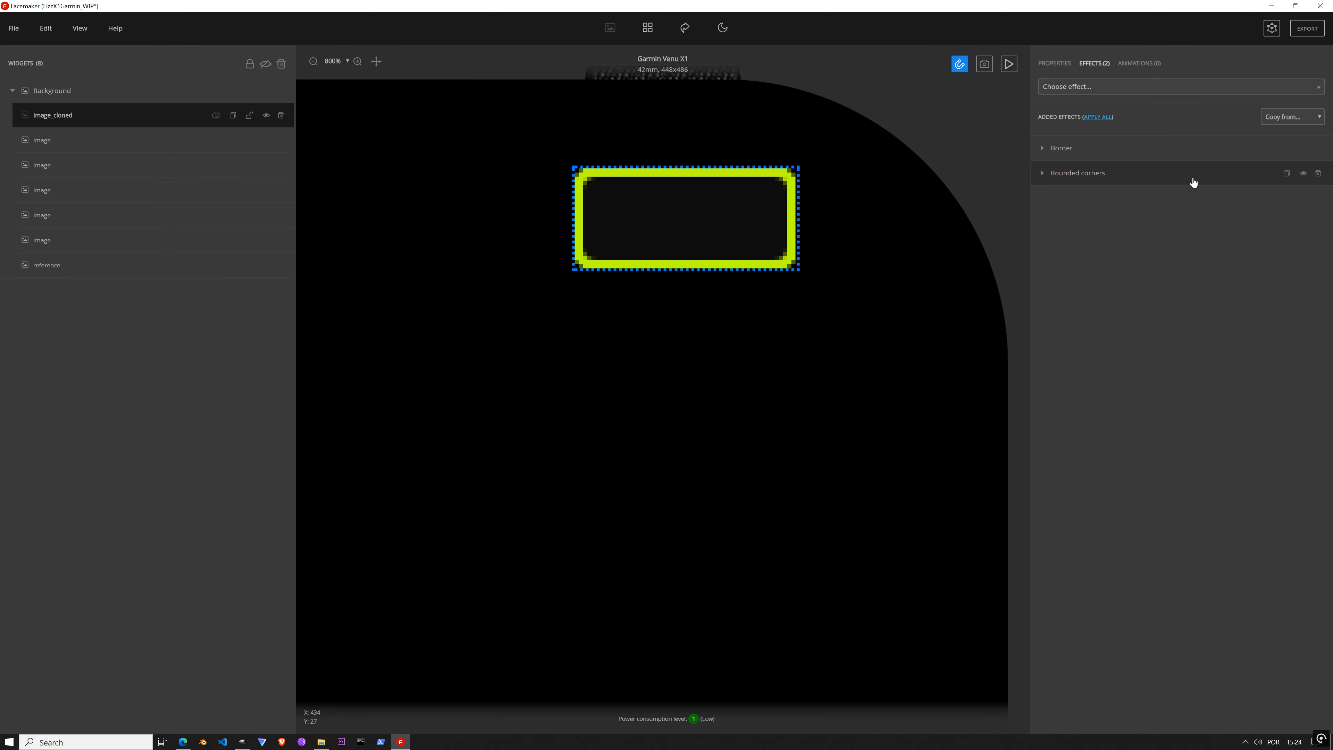
left_click(1318, 149)
left_click(1318, 149)
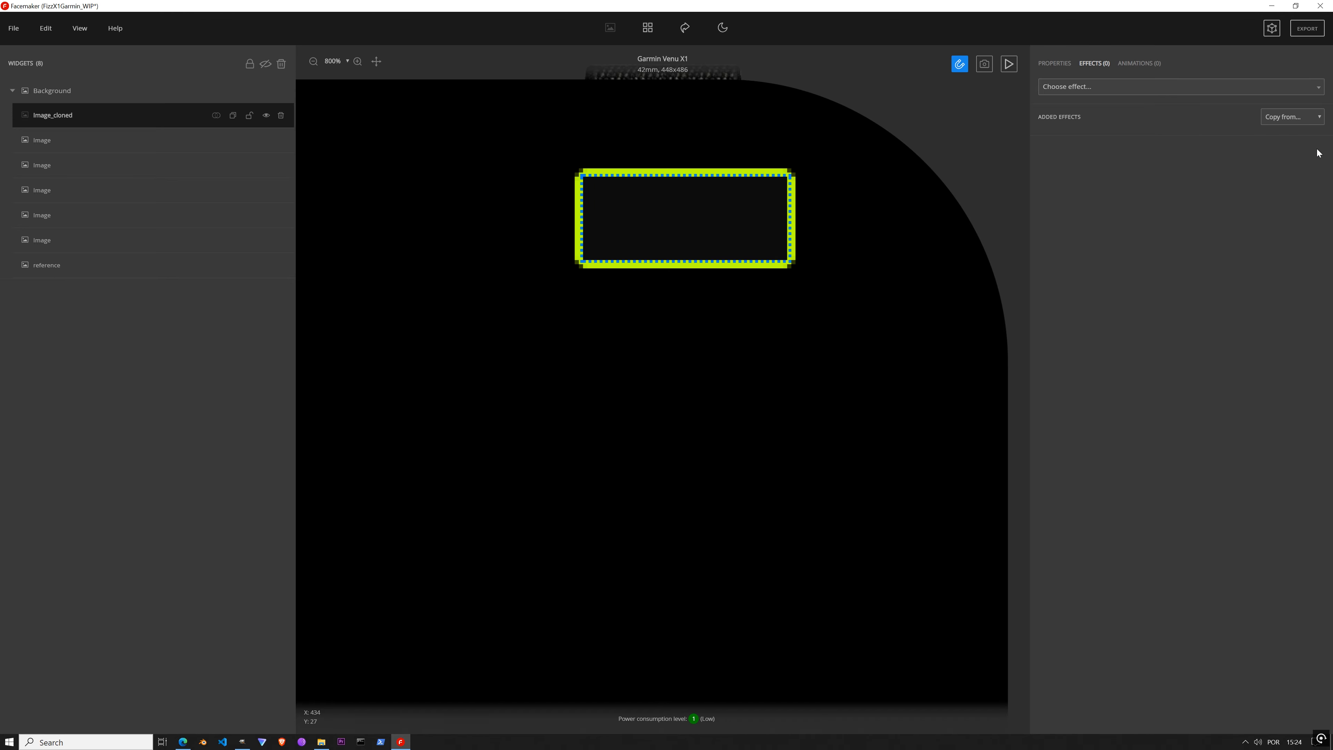
Step: Show the reference and shrink the cloned rectangle to about 4 wide and 13 high, placing it beside the battery tip
left_click_drag(758, 200, 762, 346)
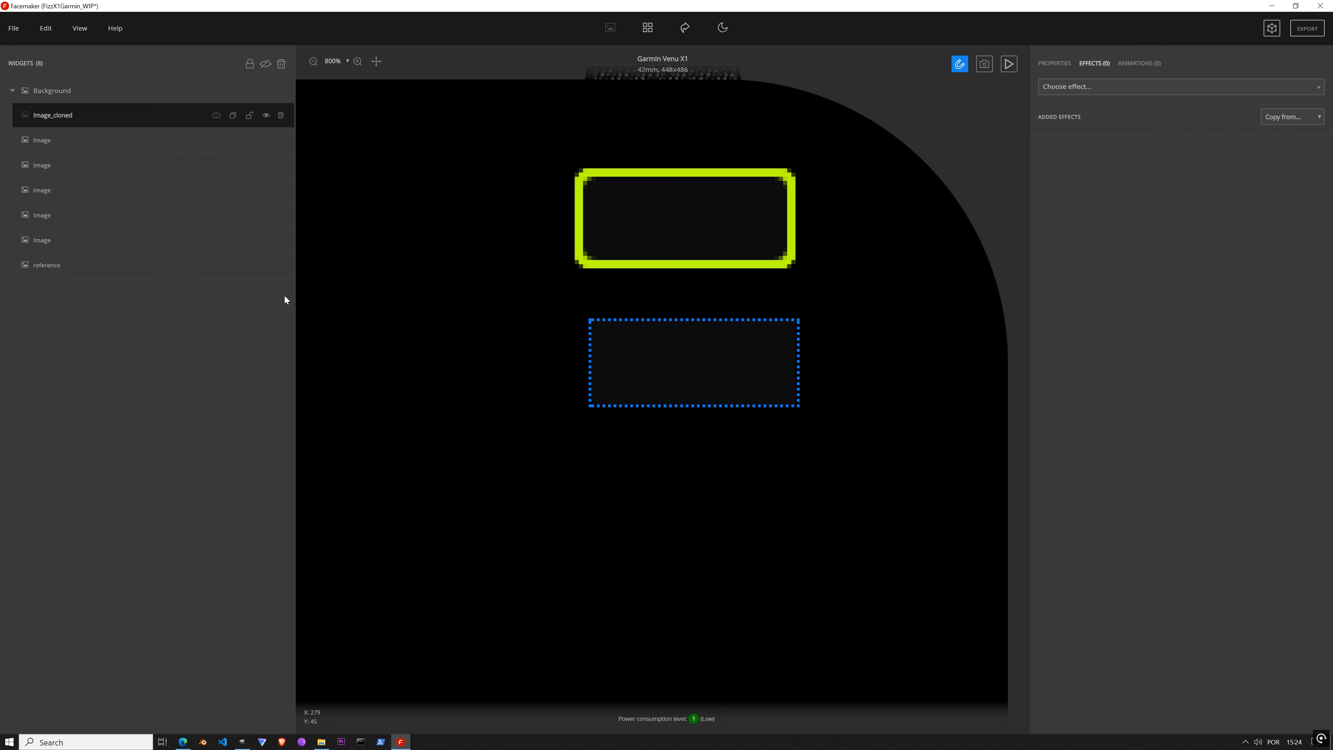
left_click(268, 269)
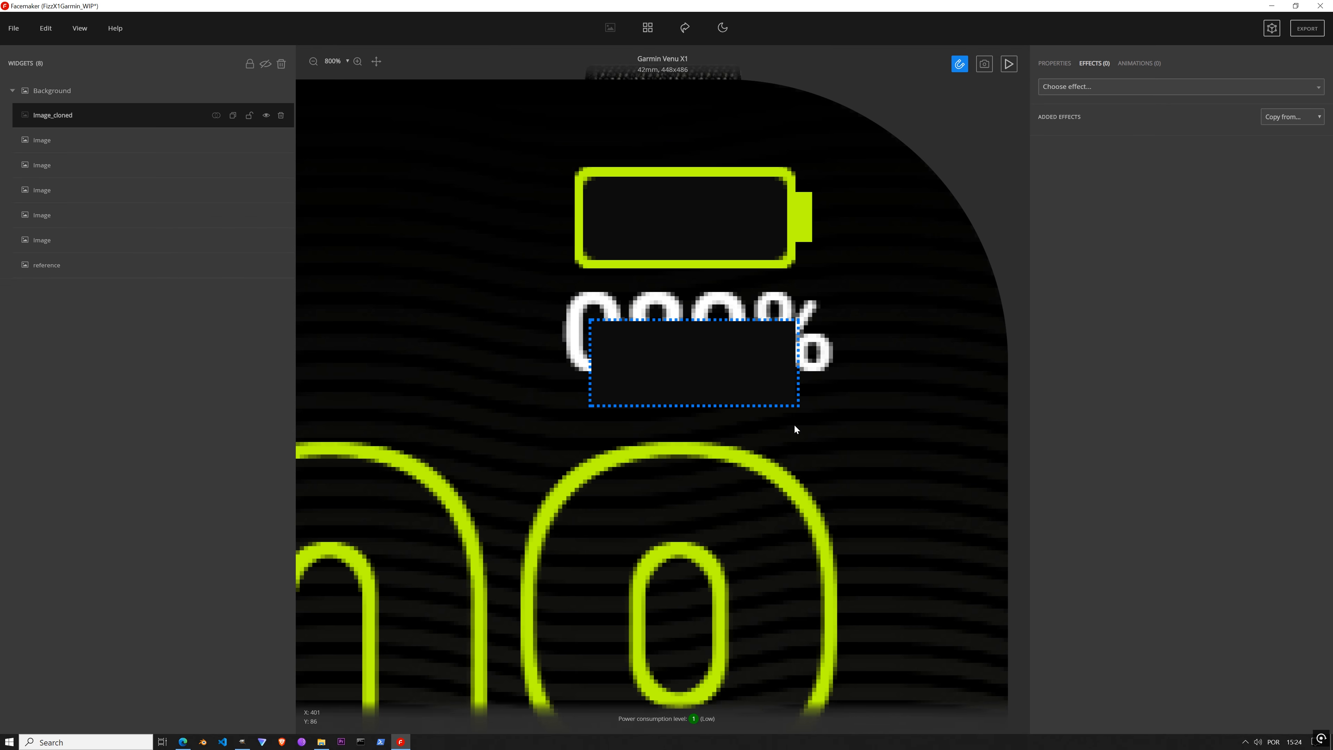
left_click_drag(798, 408, 840, 225)
scroll(840, 207, "up", 1)
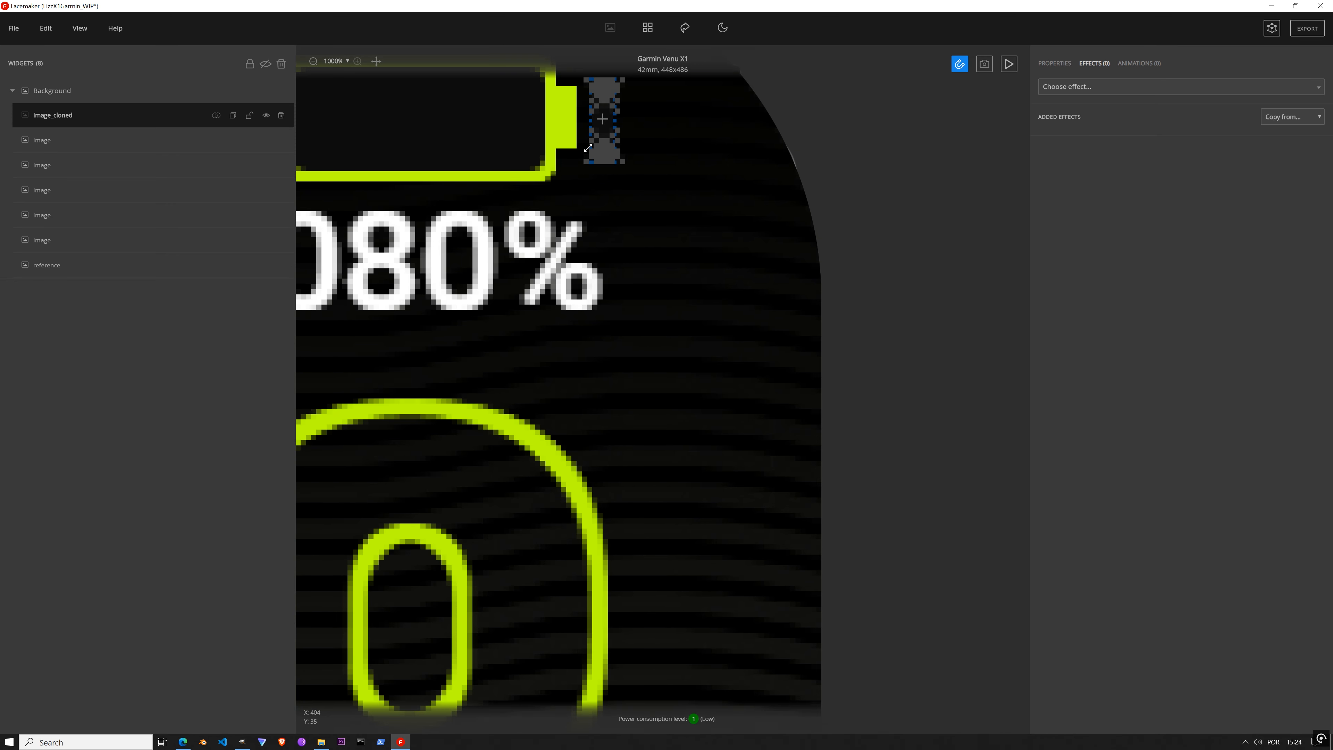
scroll(596, 115, "up", 2)
left_click_drag(876, 267, 675, 324)
left_click_drag(913, 252, 412, 266)
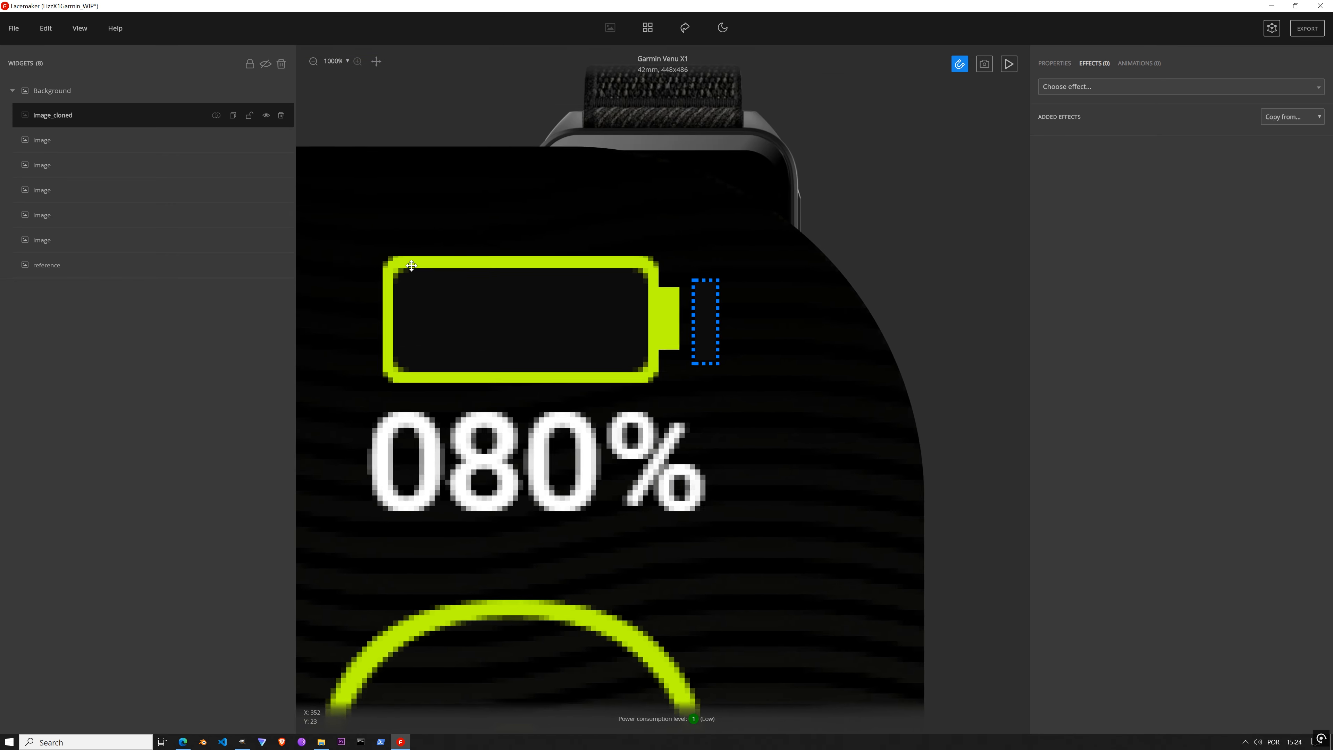
mouse_move(665, 302)
left_mouse_down()
mouse_move(628, 322)
mouse_move(644, 301)
left_mouse_up()
left_click_drag(652, 361, 649, 348)
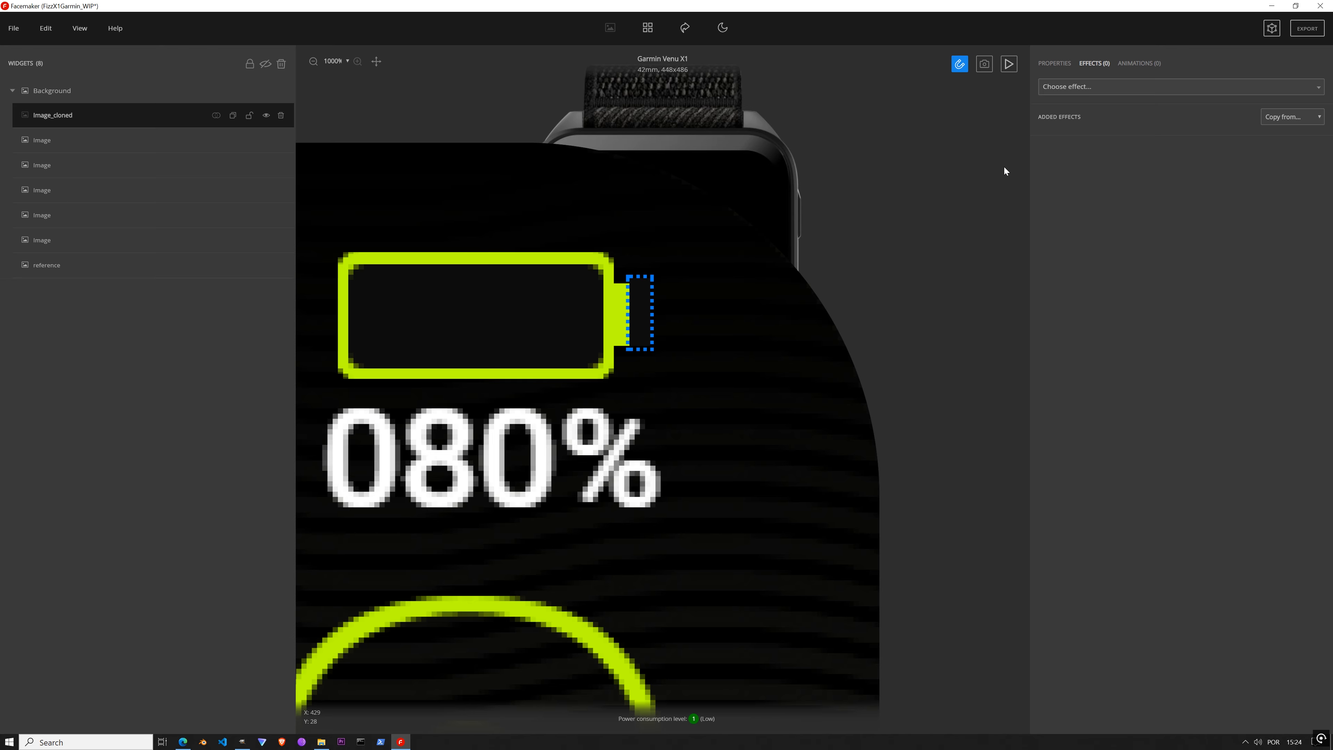
Step: Add a Fill color effect to the cloned rectangle, using the lime green sampled from the battery outline
left_click(1098, 86)
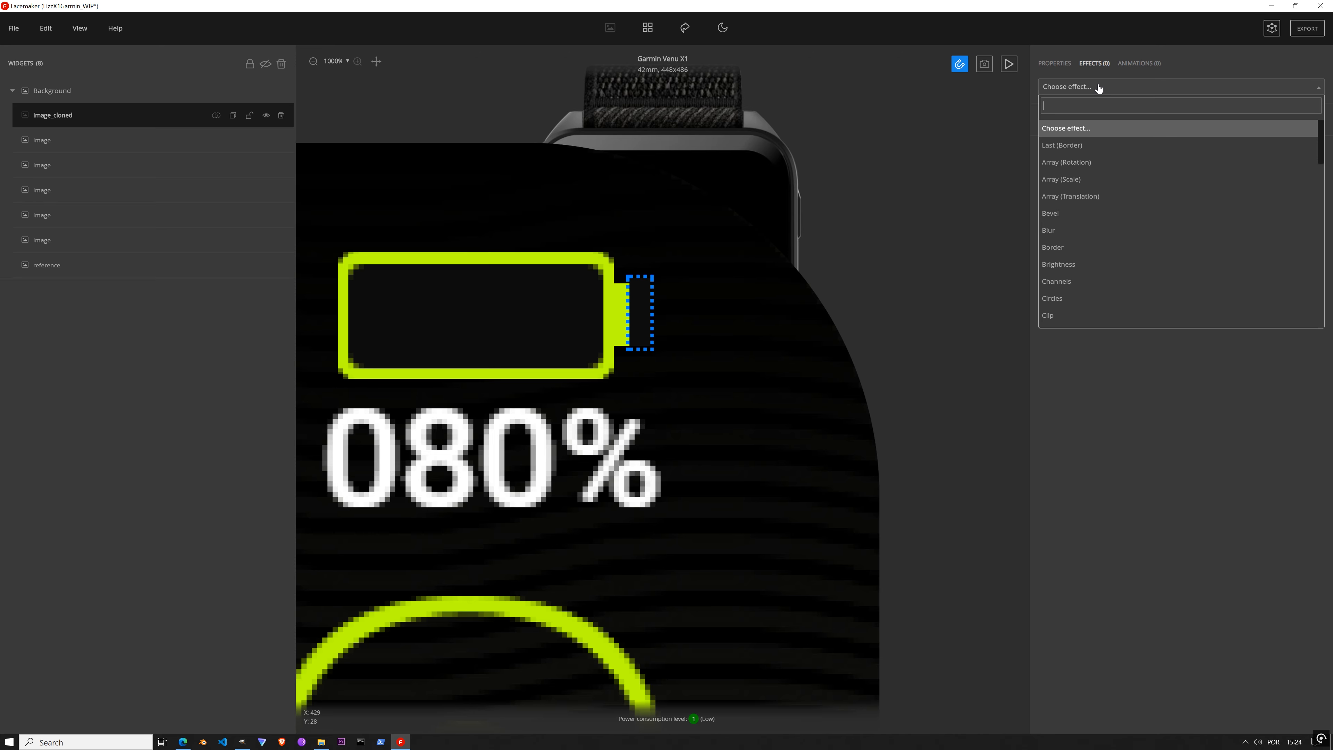
type("fill")
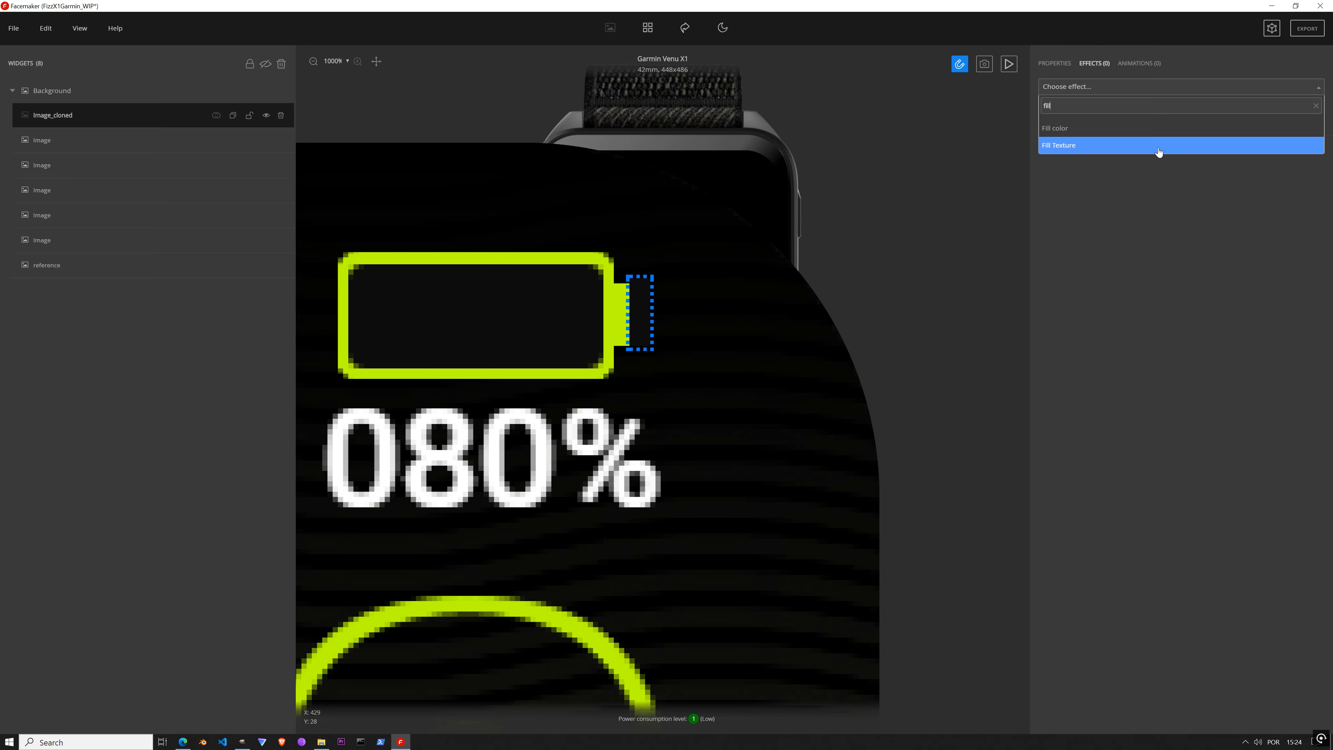
left_click(1133, 129)
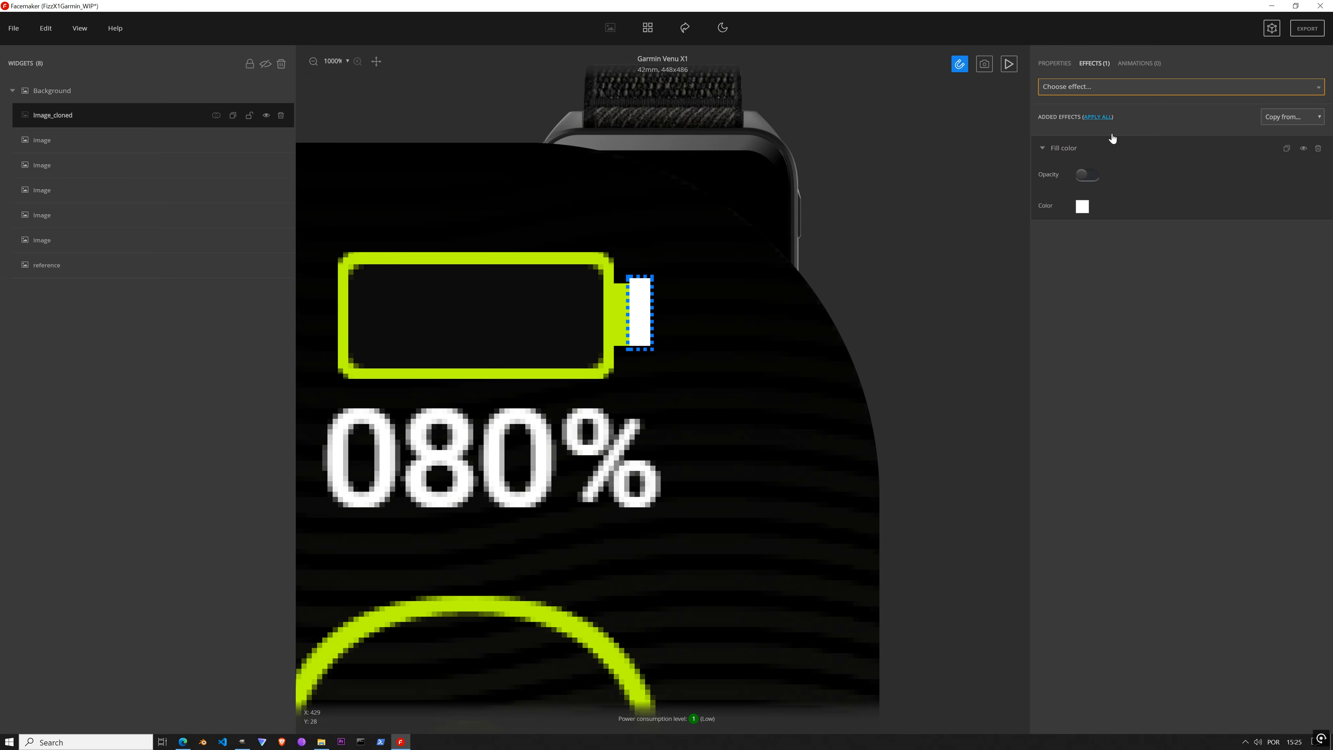
left_click(1082, 208)
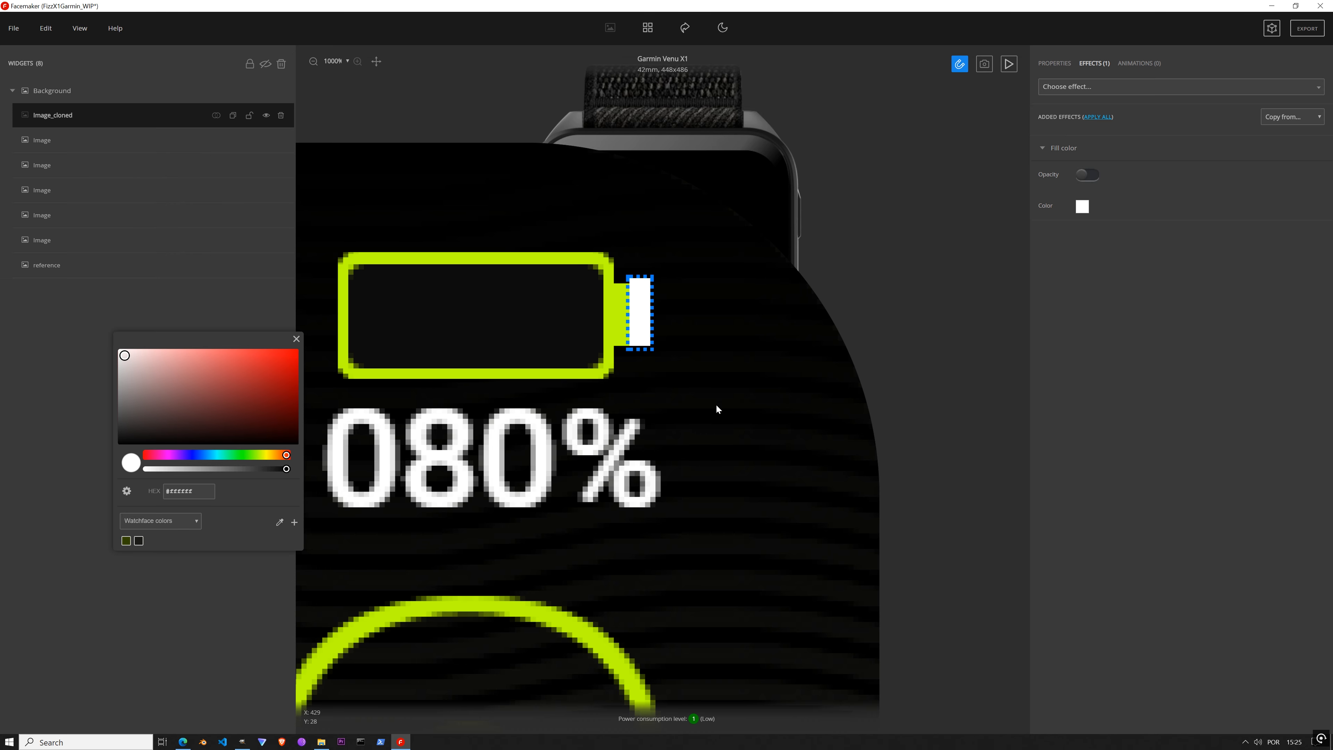
left_click(279, 522)
left_click(346, 296)
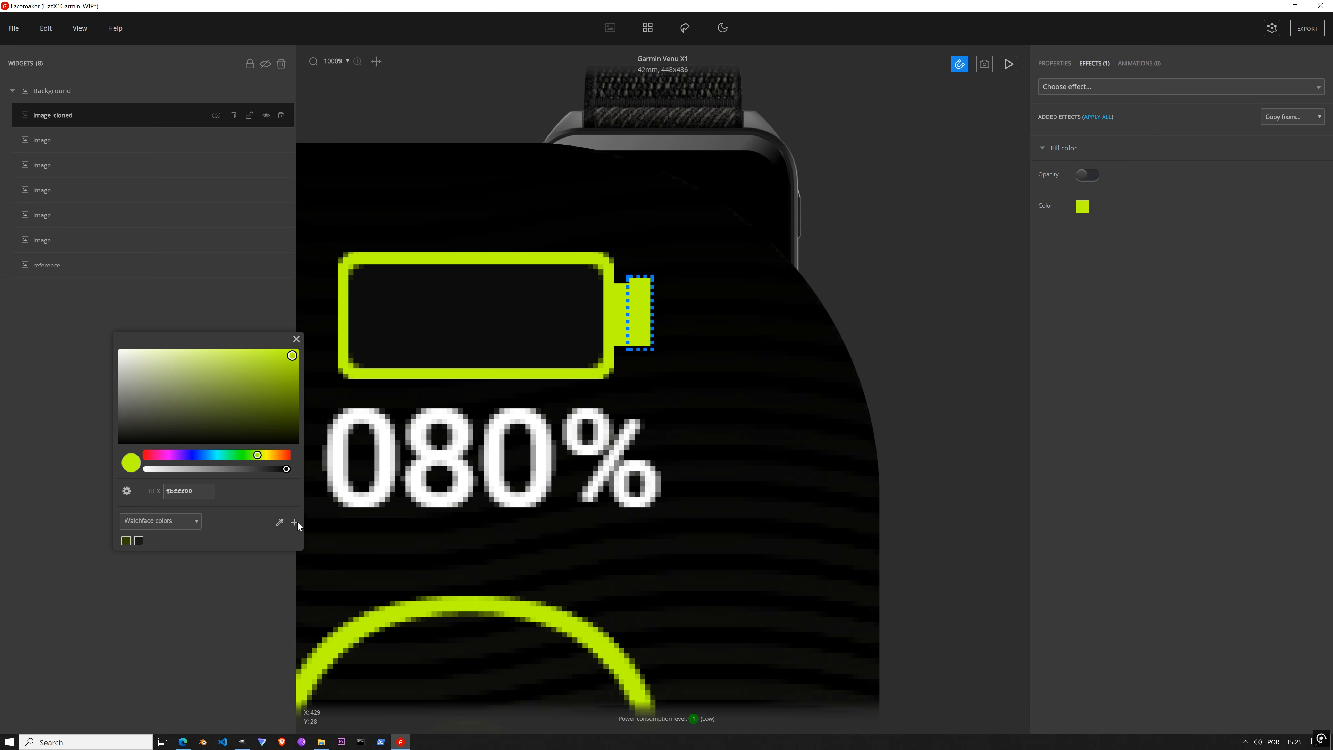
left_click(295, 524)
left_click(296, 339)
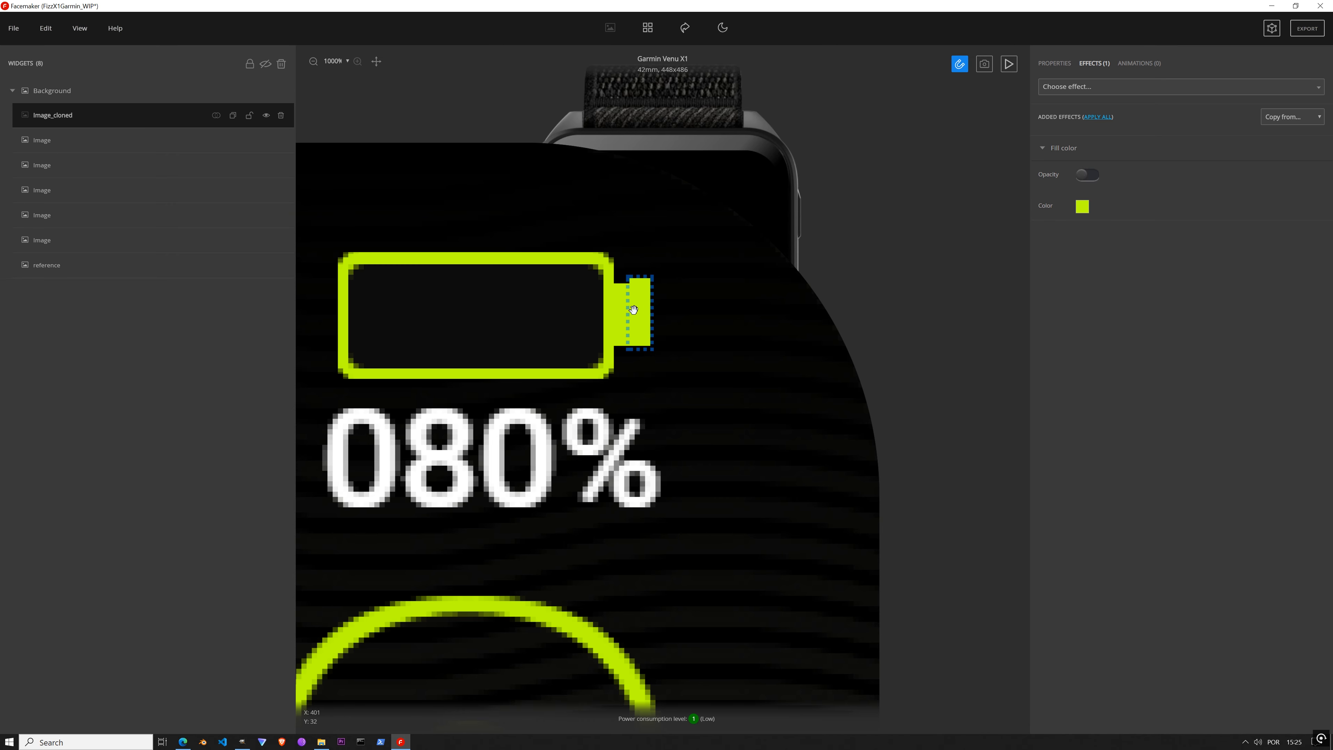
Step: Move the green rectangle against the right end of the battery outline as its tip, and hide the reference layer
left_click_drag(639, 313, 627, 314)
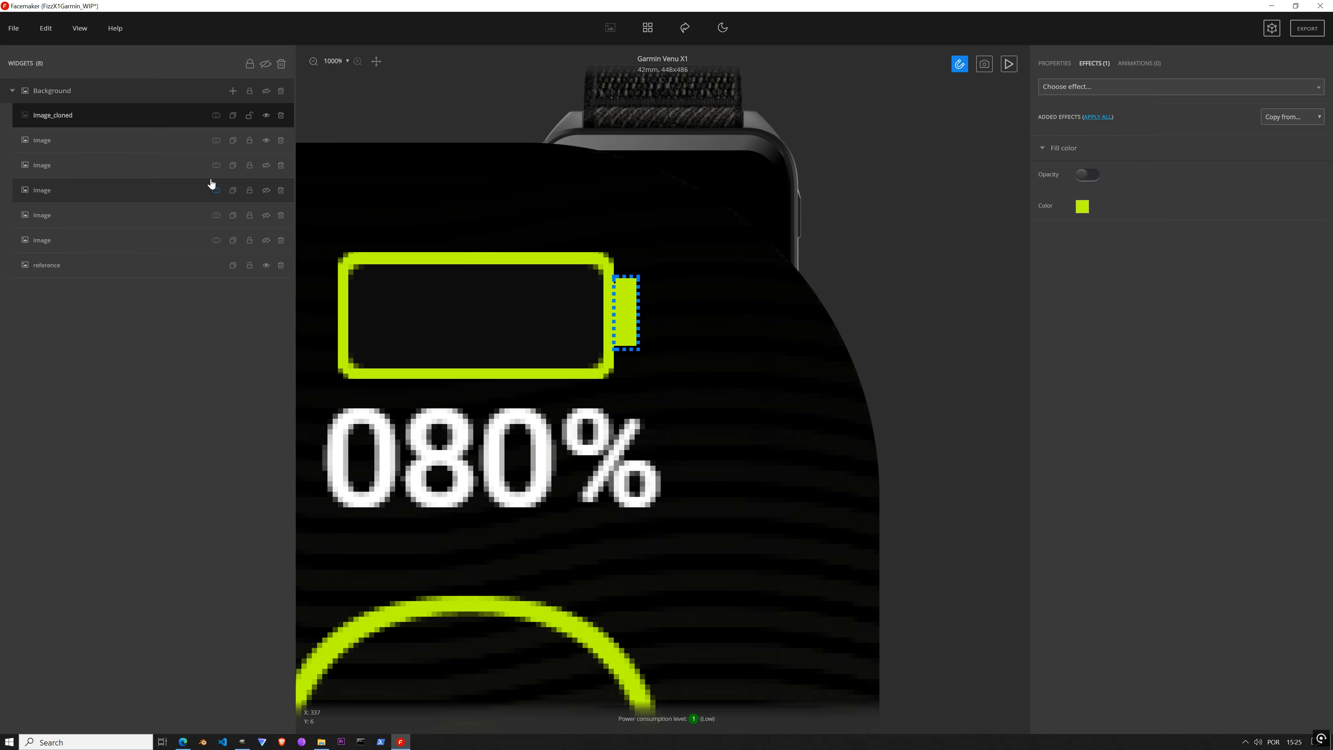
left_click(266, 266)
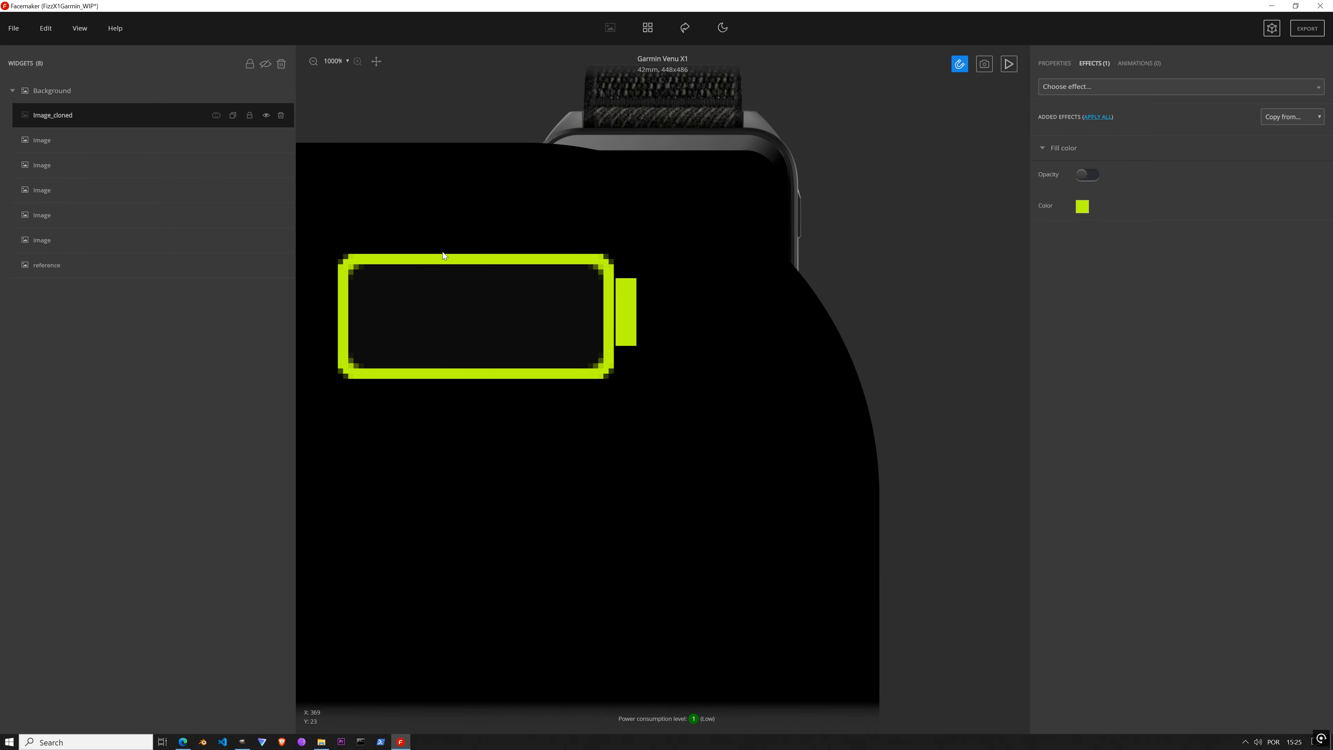
Step: Close the gap between the battery tip and outline by setting the tip's X position to 396 and its width to 6
left_click(1060, 67)
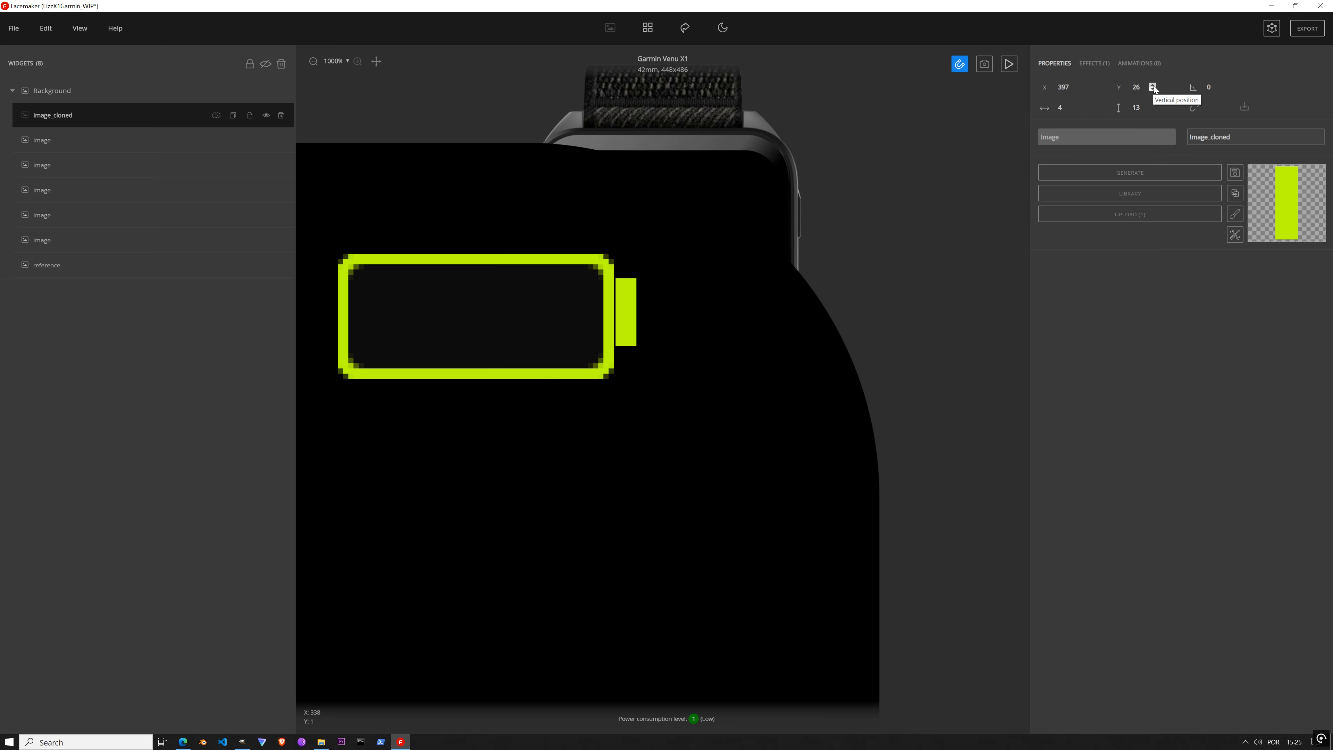
left_click(1079, 105)
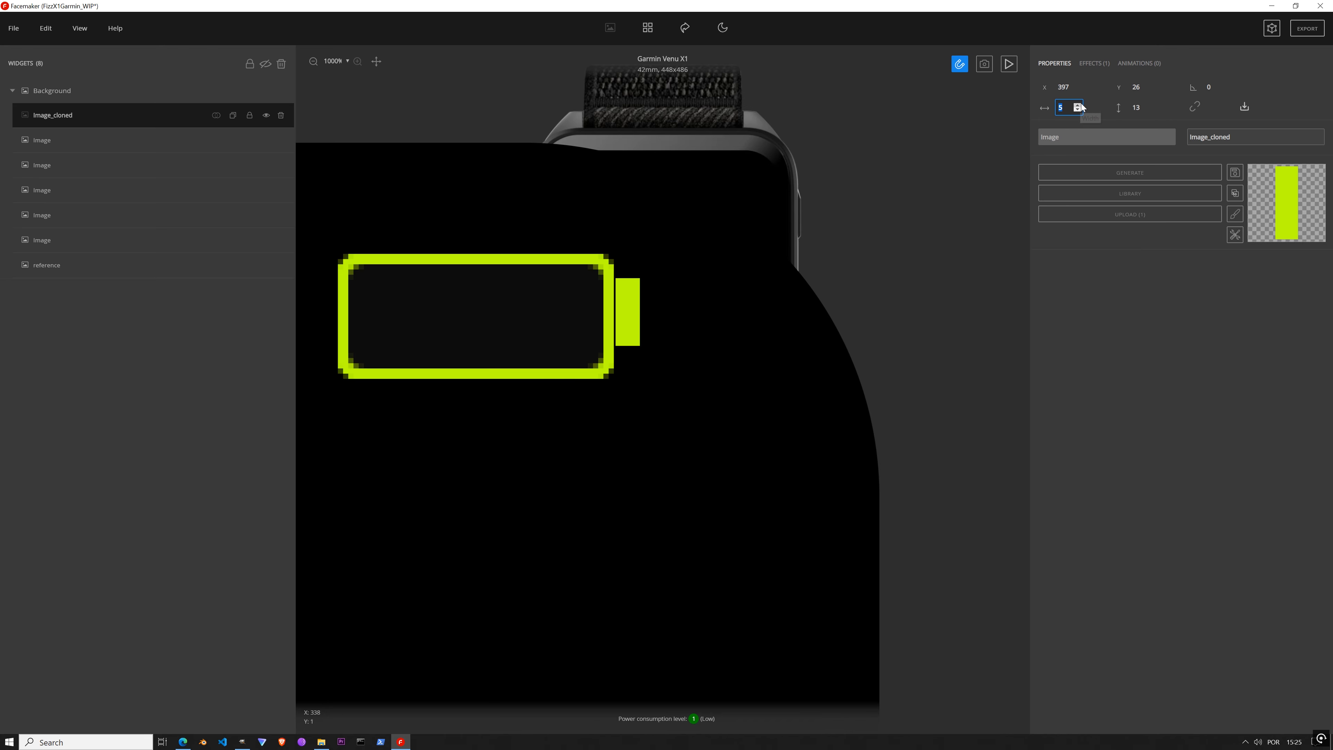
left_click(1077, 90)
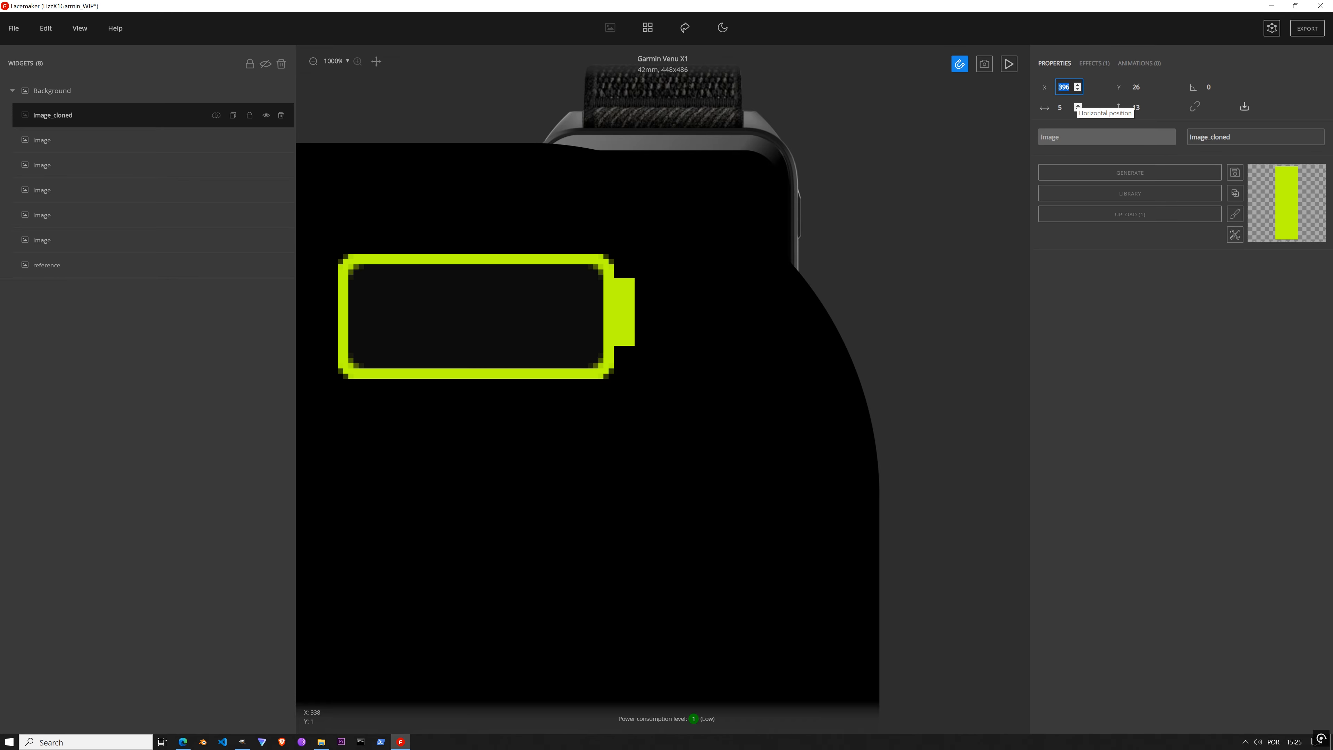
left_click(1062, 107)
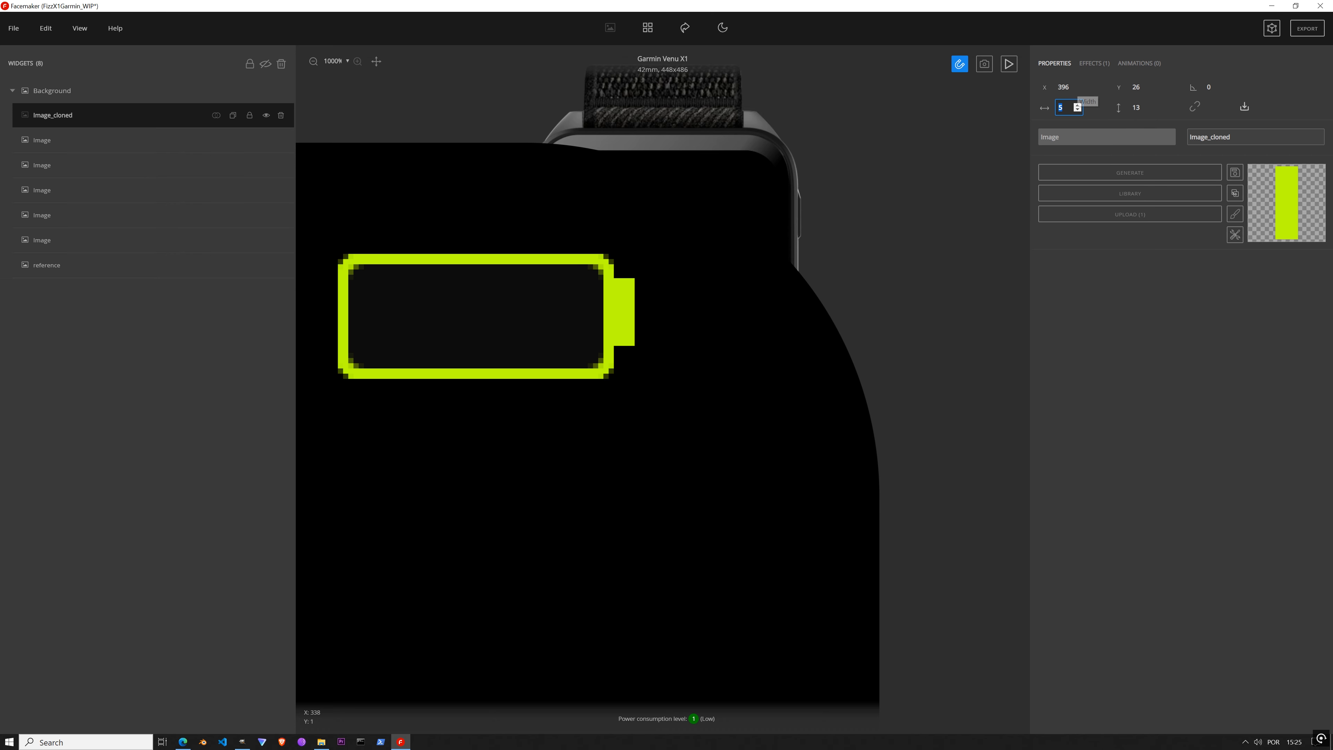
left_click(1079, 105)
scroll(606, 359, "down", 4)
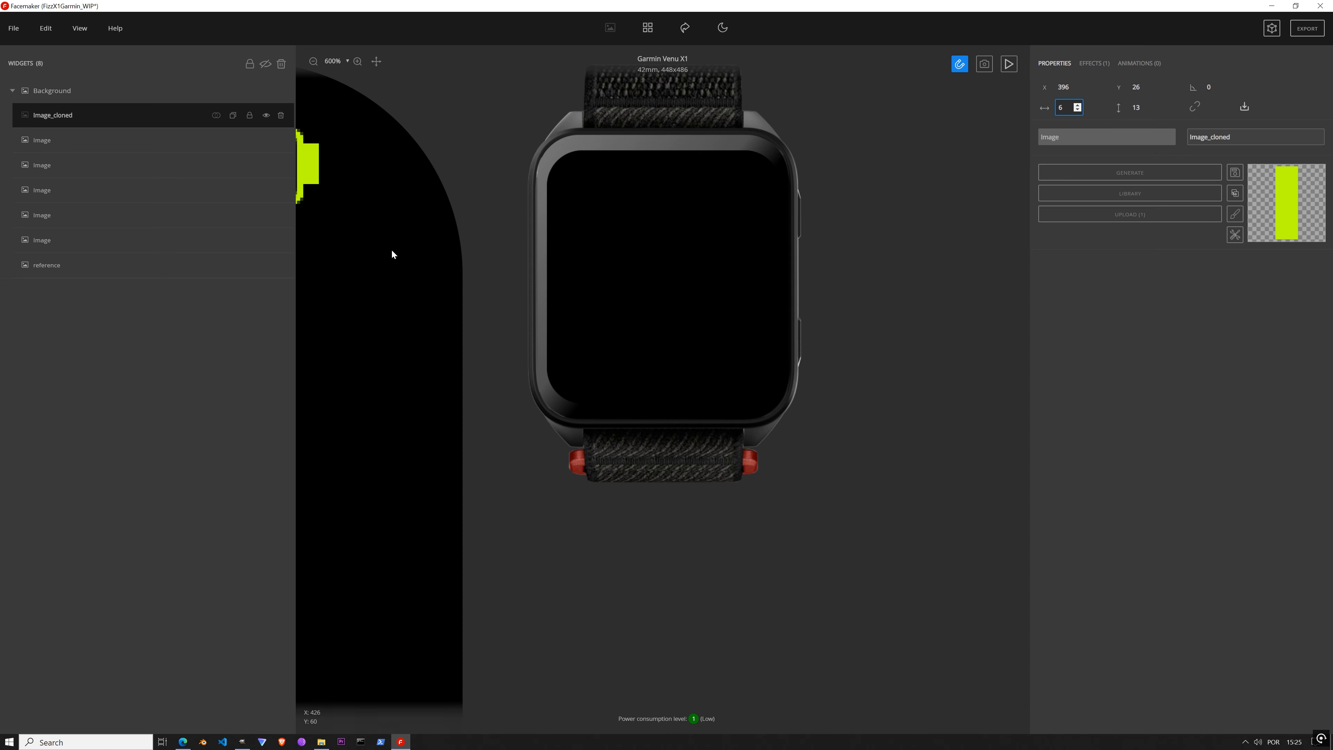
left_click_drag(394, 255, 607, 346)
left_click_drag(456, 314, 763, 324)
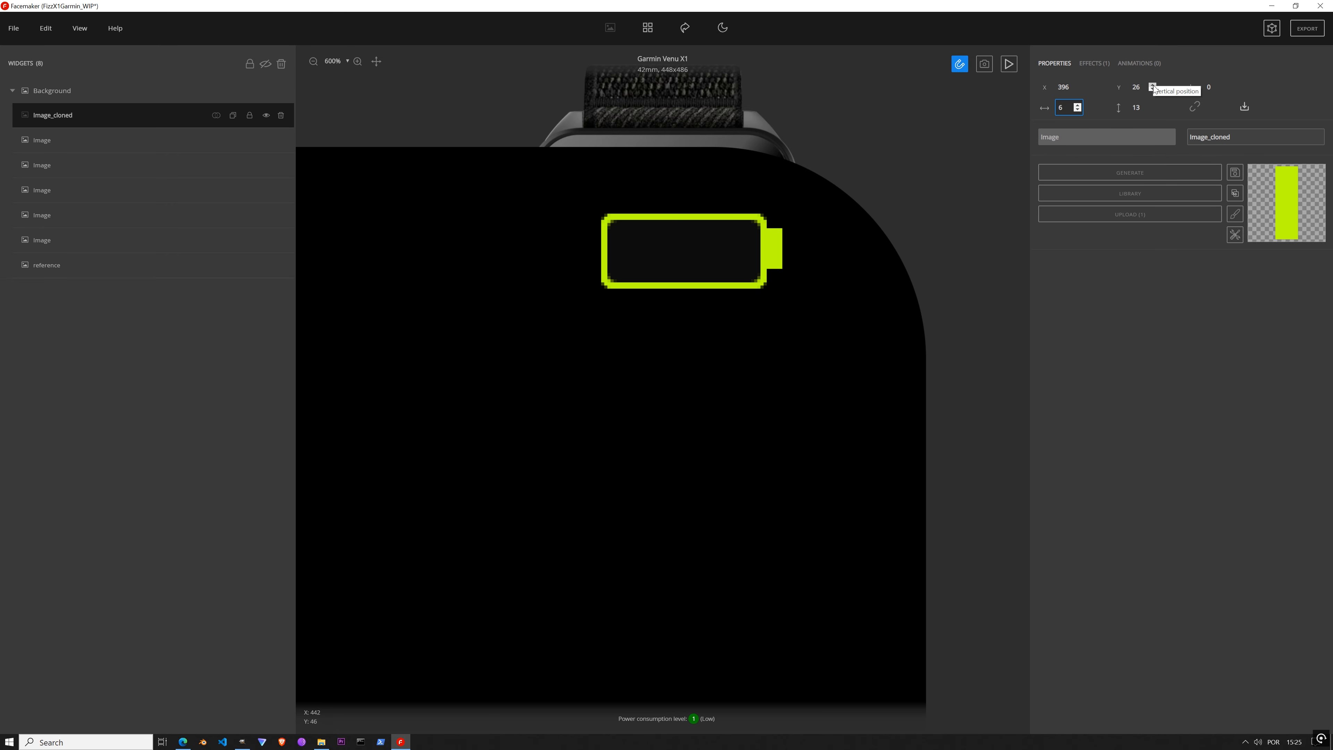
Step: Set the battery tip's Y position to 27 and its height to 11
left_click(1153, 85)
left_click(1153, 112)
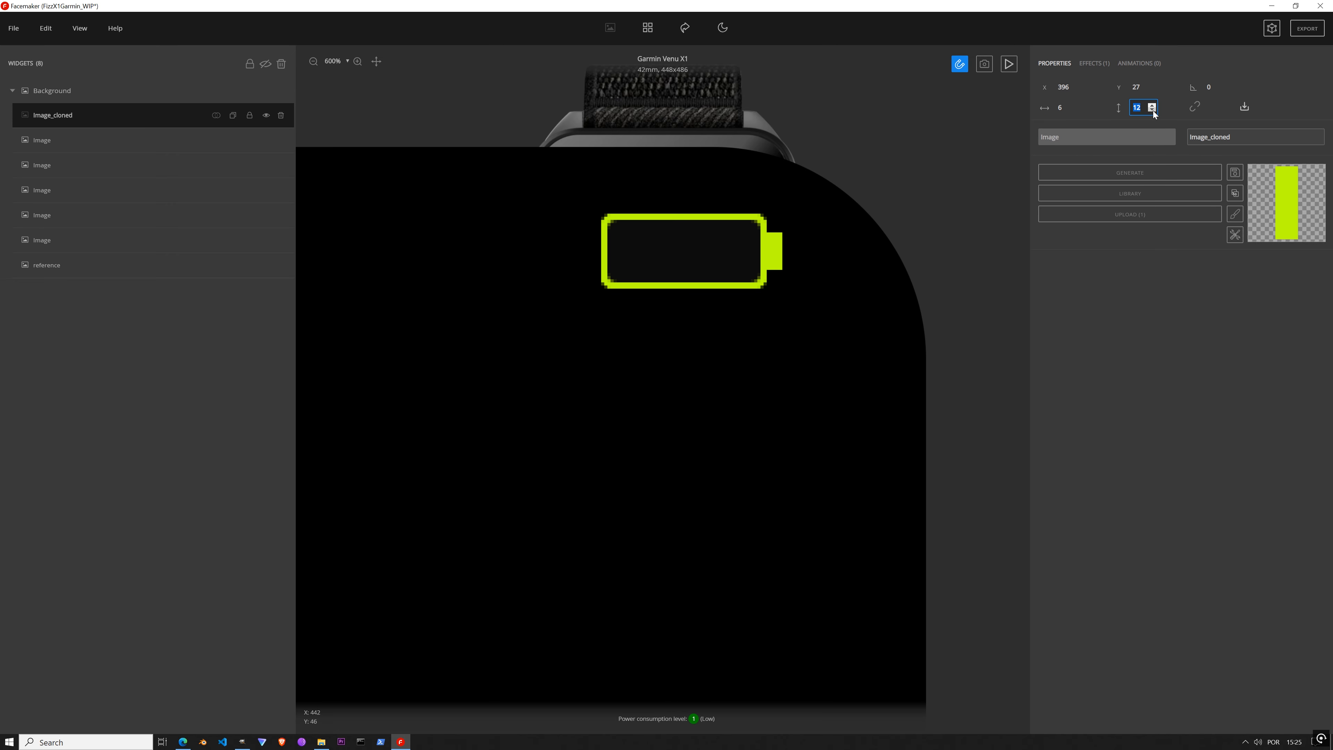
left_click(1153, 111)
Step: Check the tip and outline layers in turn, and show the images the battery outline can be copied from
left_click(129, 138)
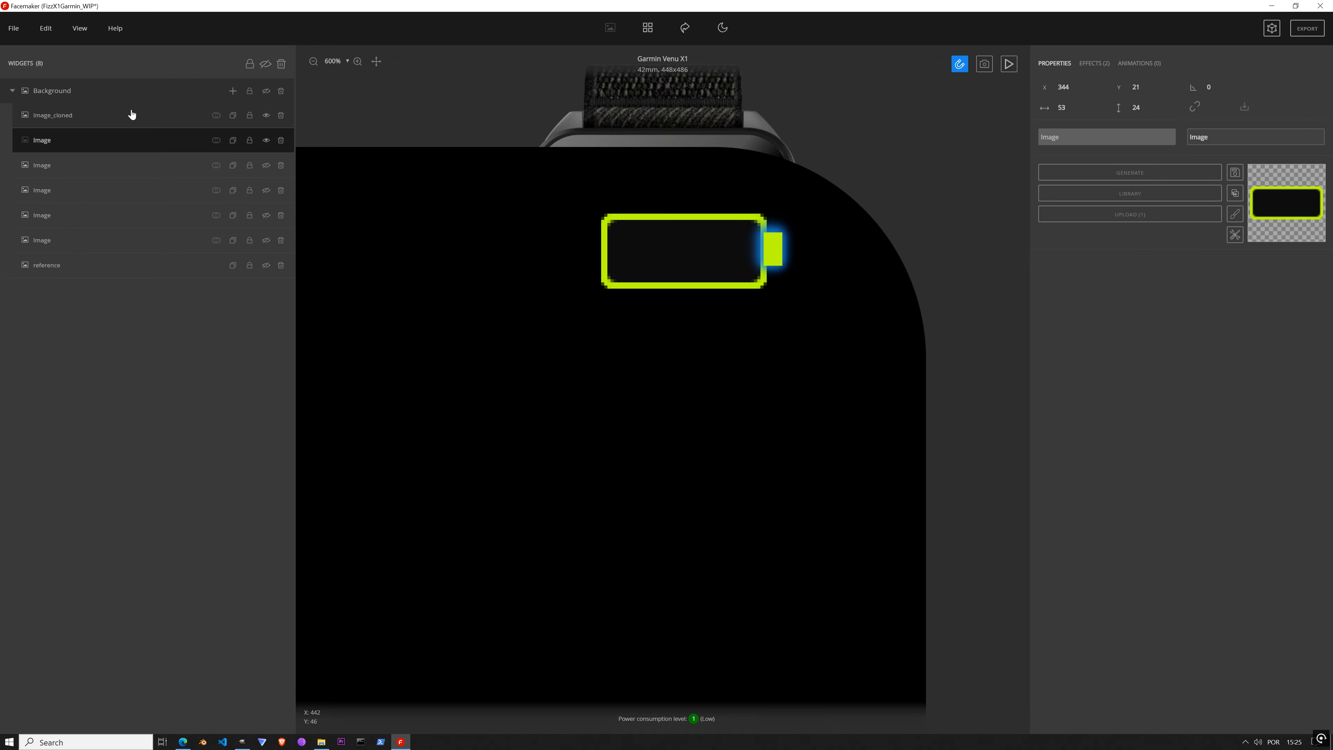
left_click(129, 122)
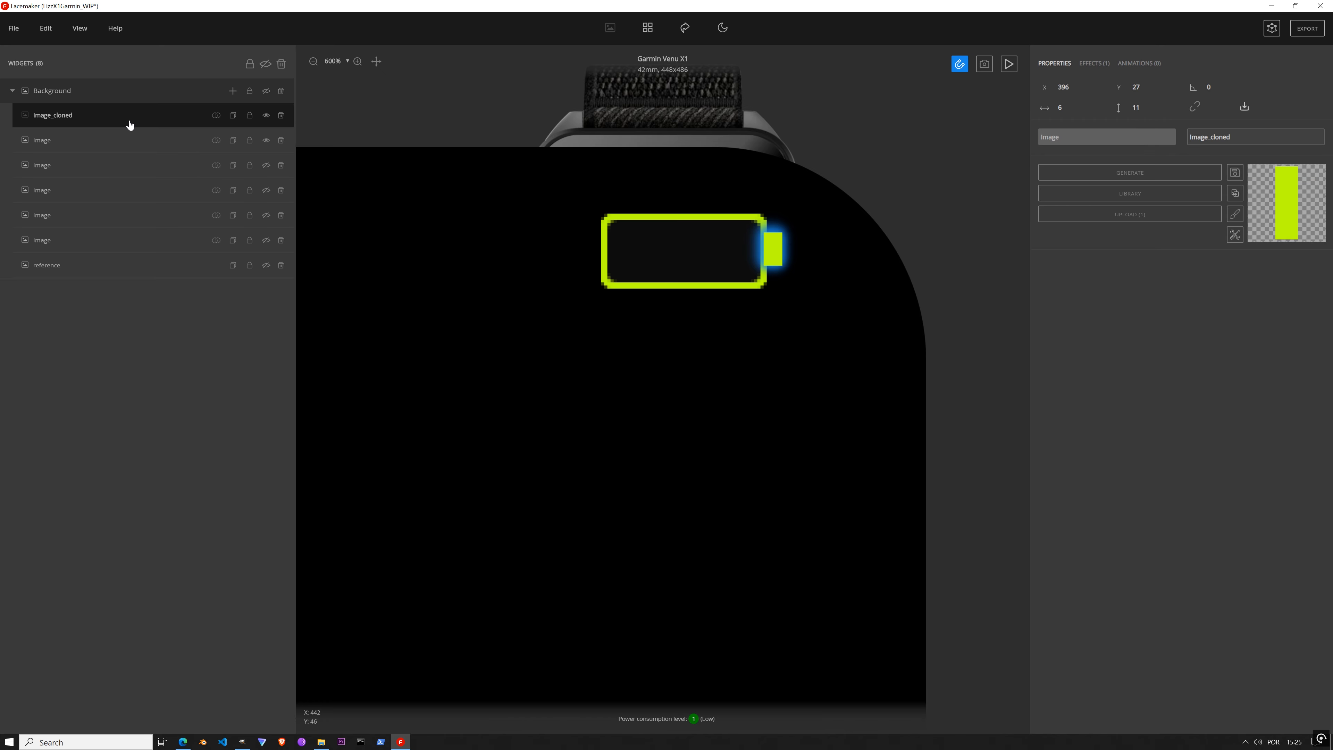
left_click(130, 142)
left_click(135, 122)
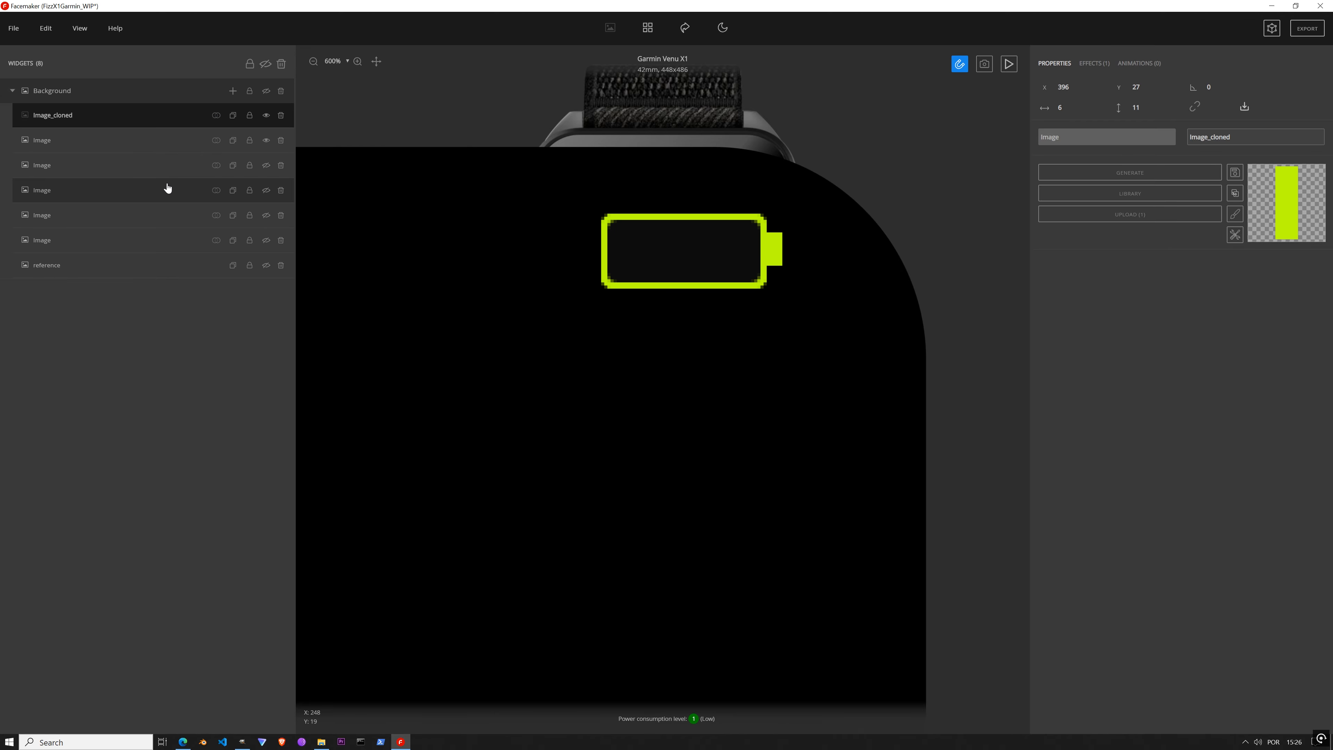
left_click(62, 139)
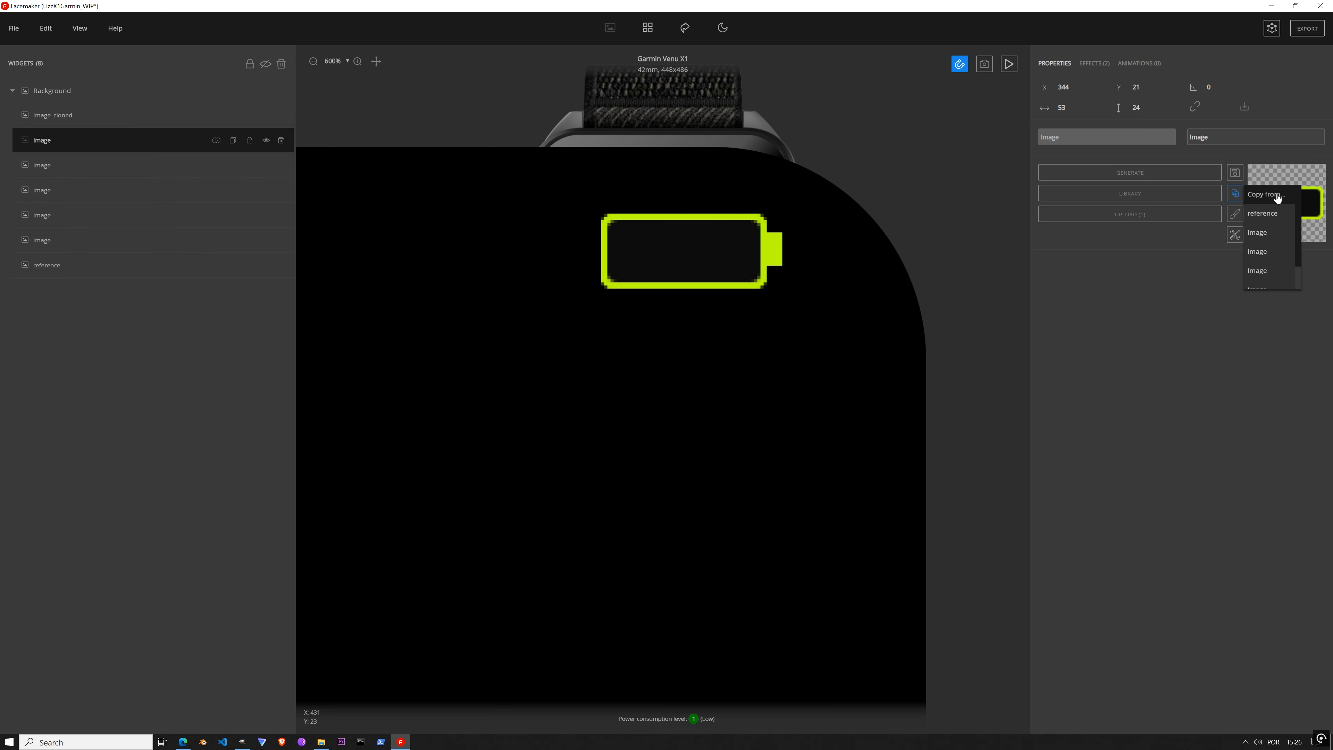
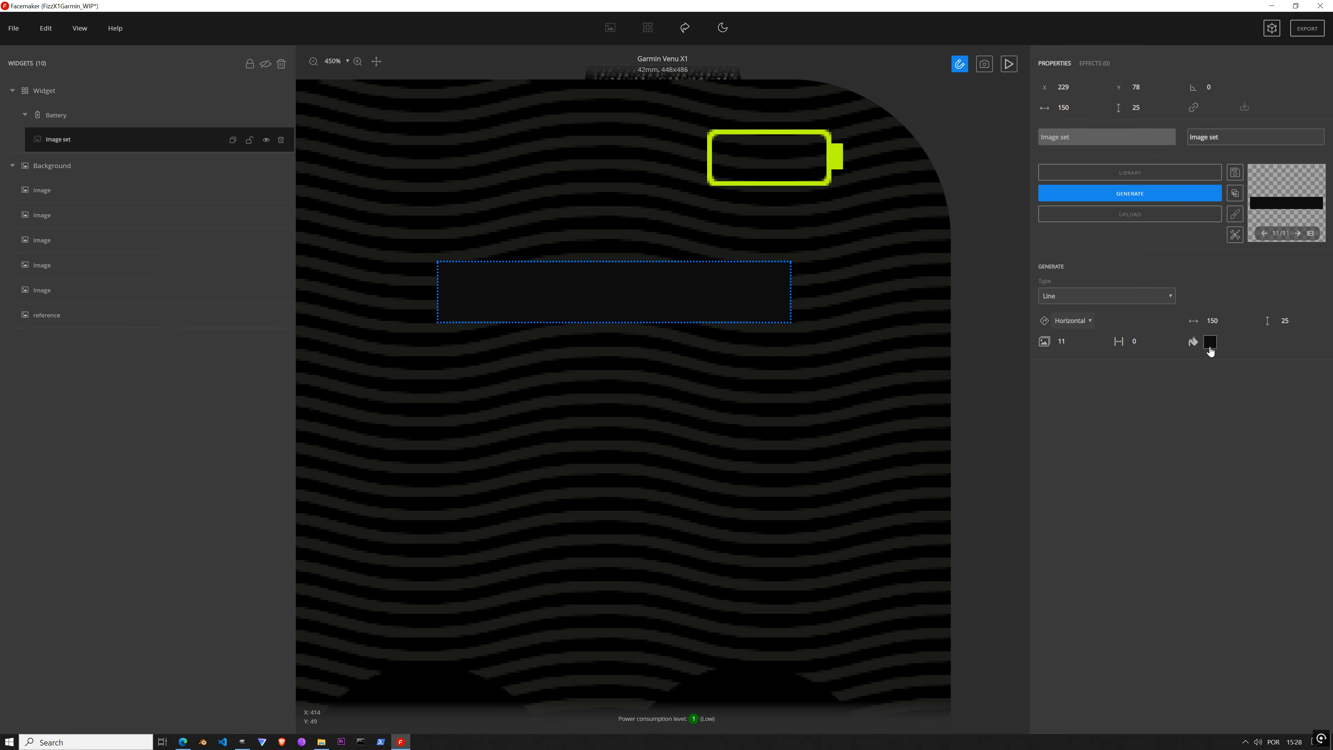
Step: Fill the Battery widget's generated line image set with the saved lime green from the Watchface gradients
left_click(1210, 342)
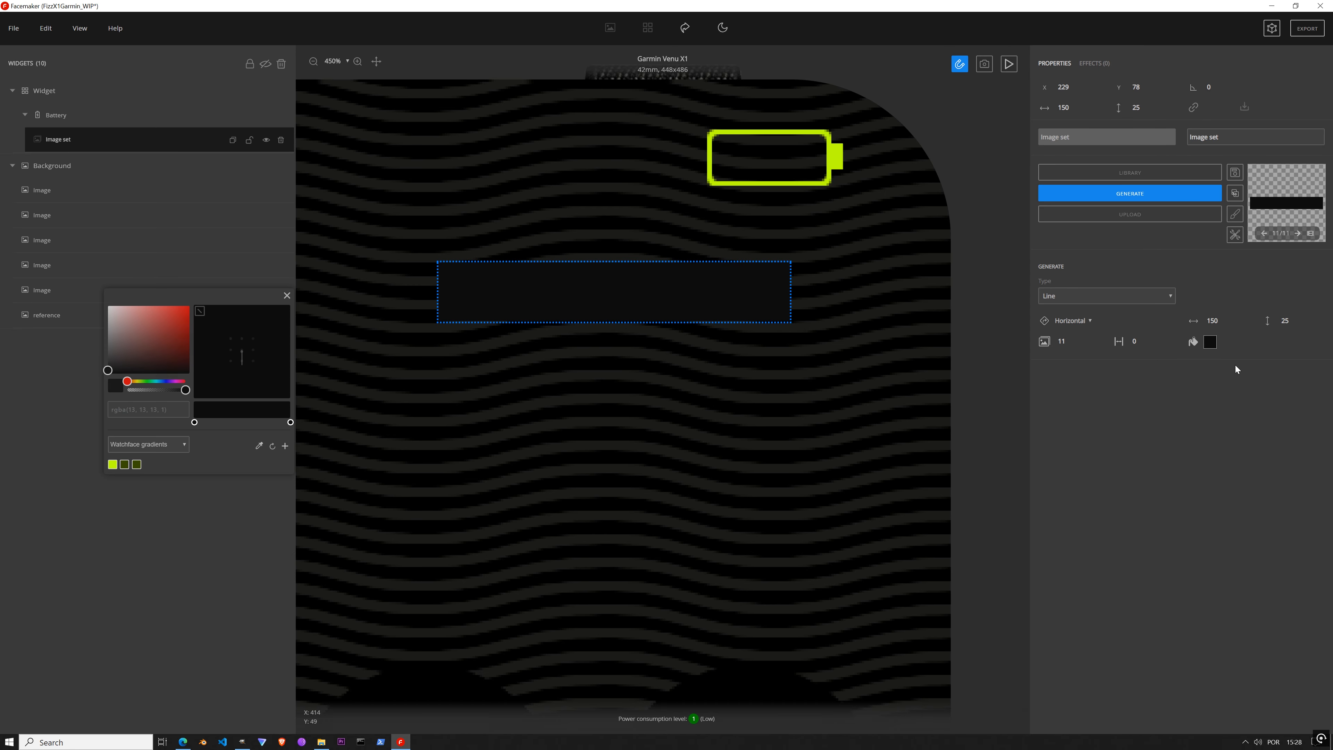
left_click(112, 464)
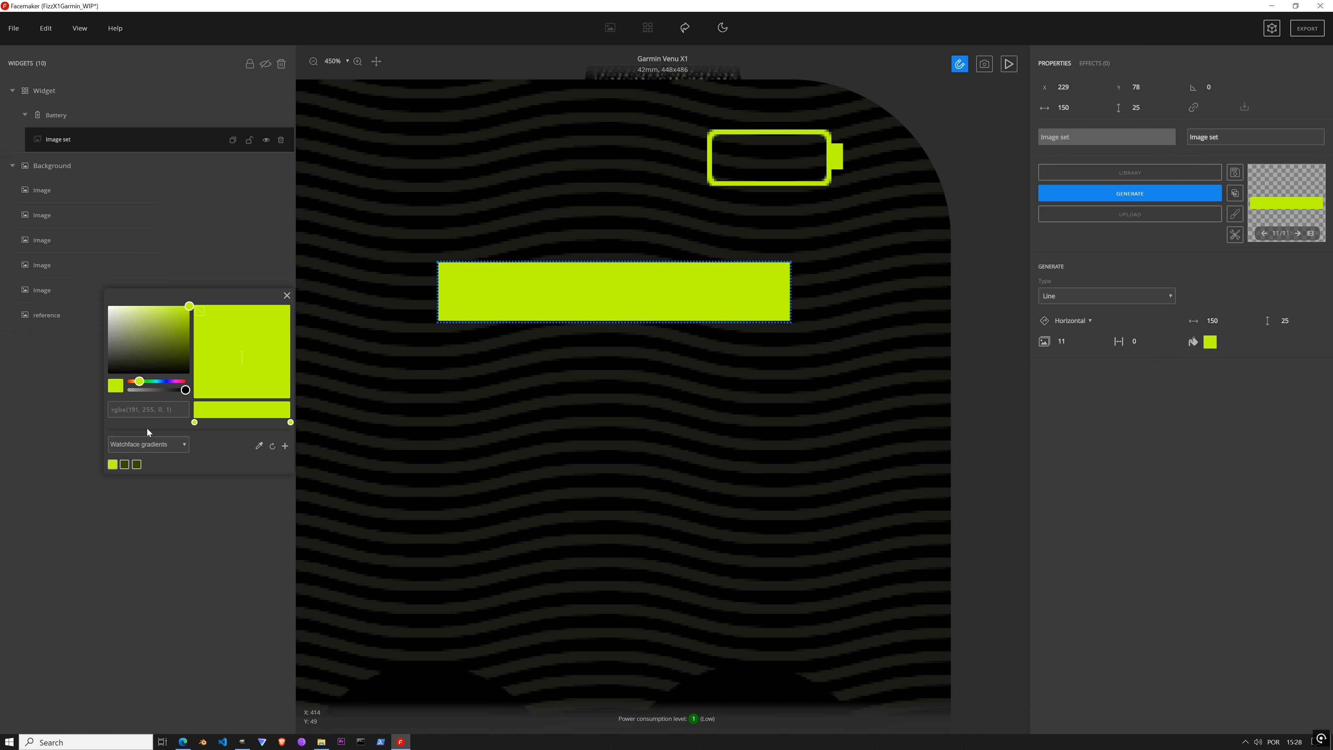
left_click(286, 295)
Step: Move the green level bar just beneath the battery outline and reduce its generated width to 59
left_click_drag(599, 293, 789, 199)
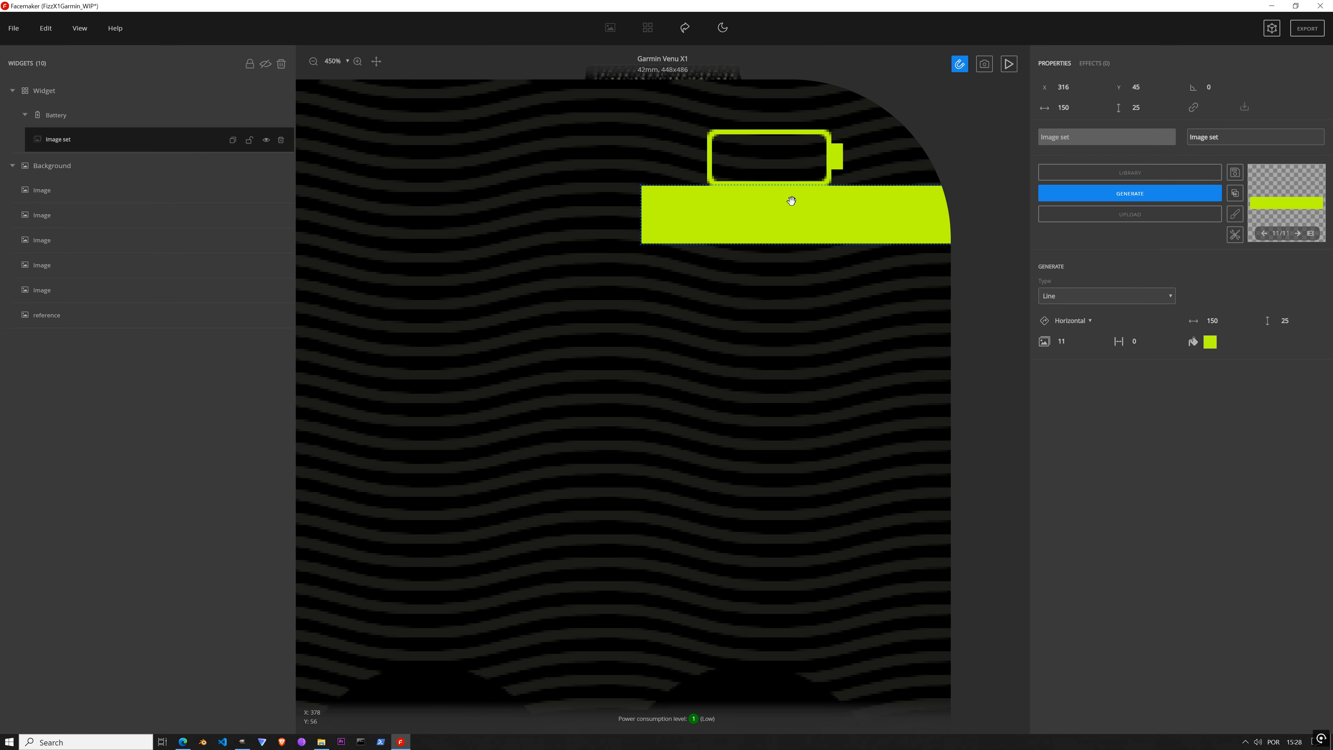
scroll(809, 136, "up", 5)
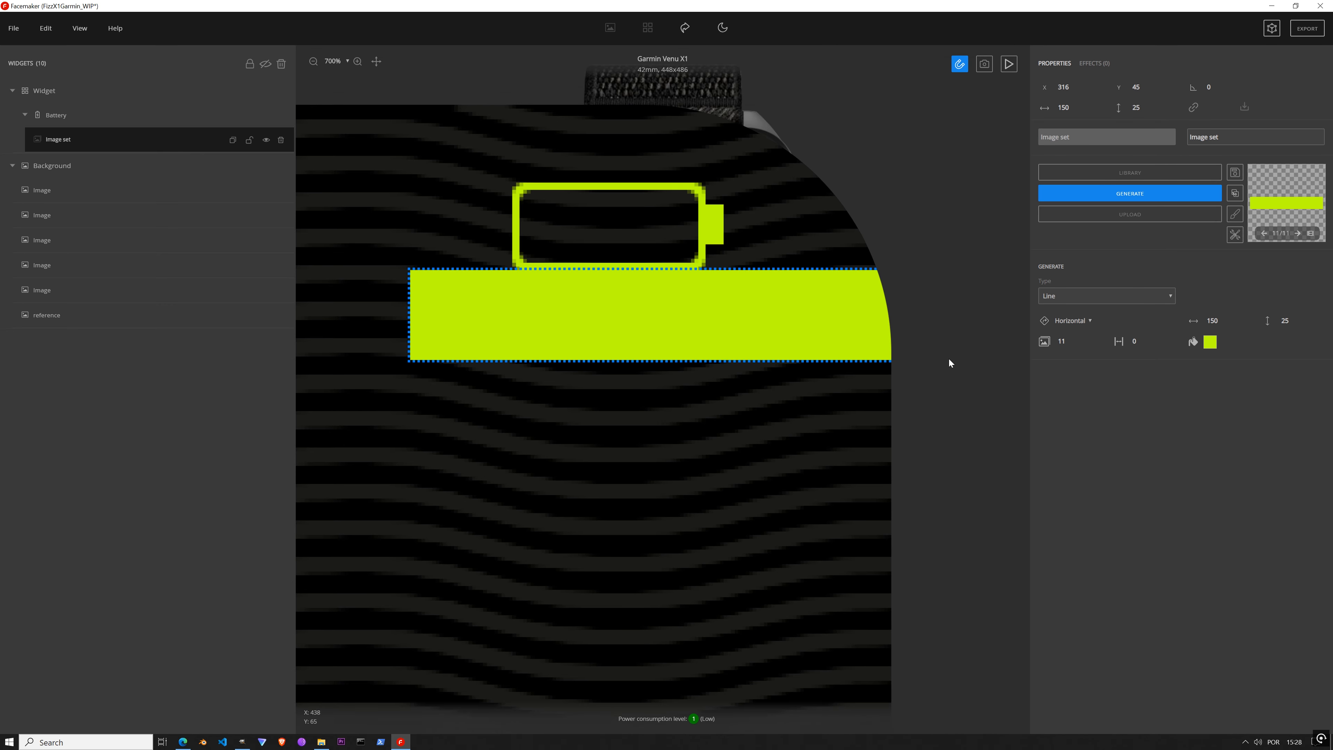
left_click(1212, 320)
type("80")
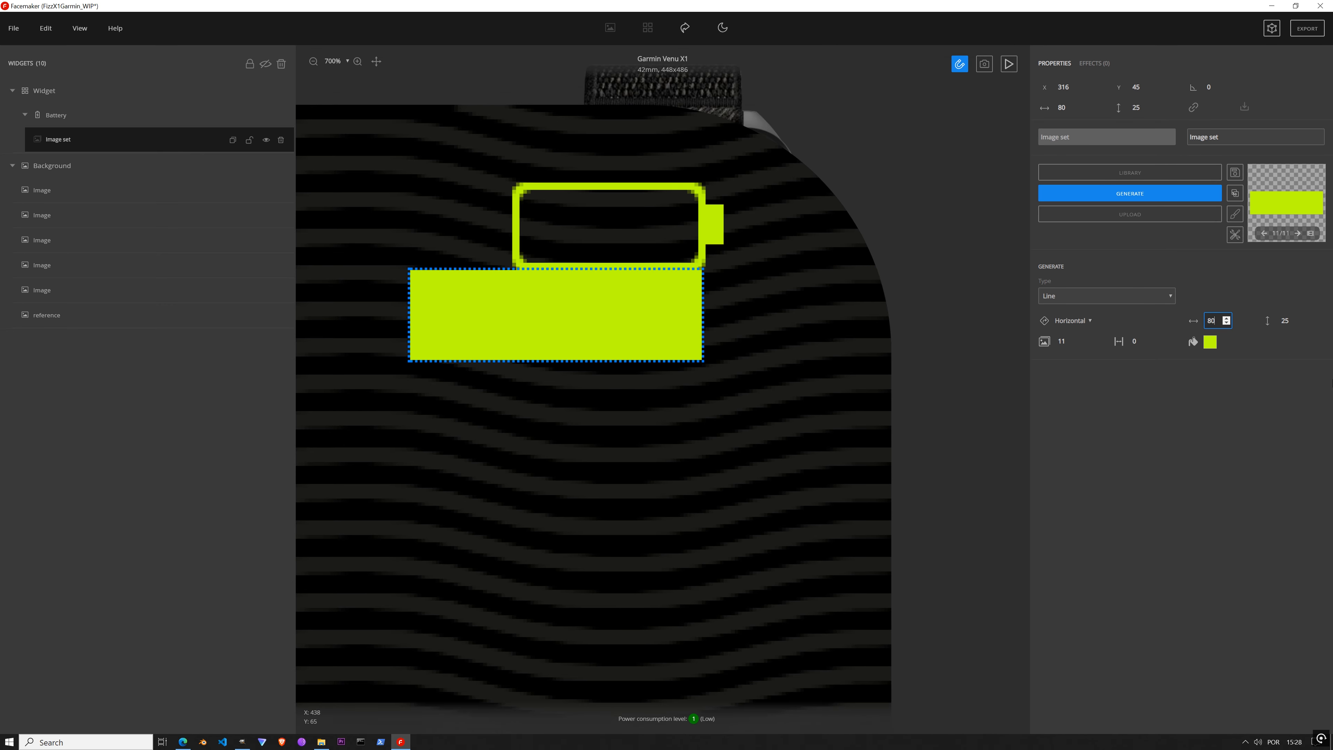
left_click(1227, 324)
left_click(1226, 323)
left_click(1227, 323)
left_click(1227, 324)
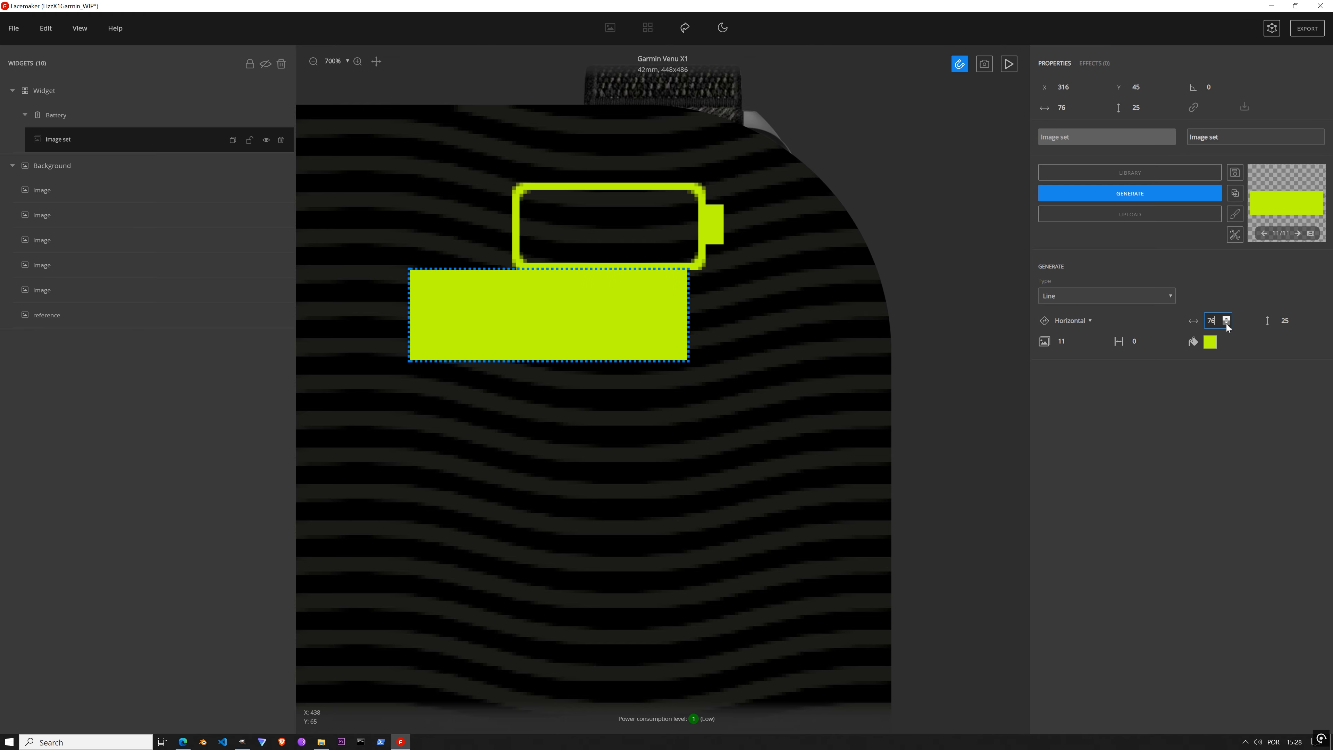
scroll(1226, 323, "down", 17)
Step: Place the level bar inside the battery outline at X 347, Y 24, and lock the image set
left_click_drag(527, 311, 633, 236)
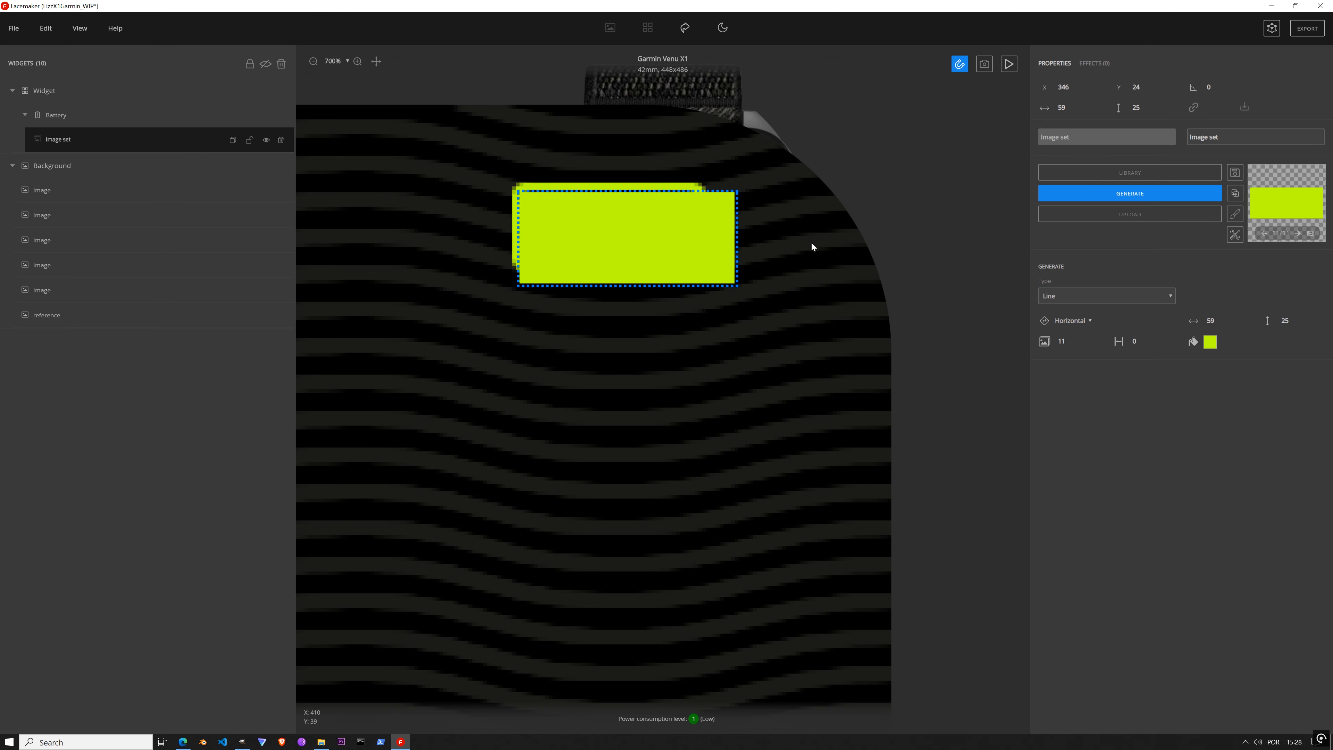
left_click(1078, 86)
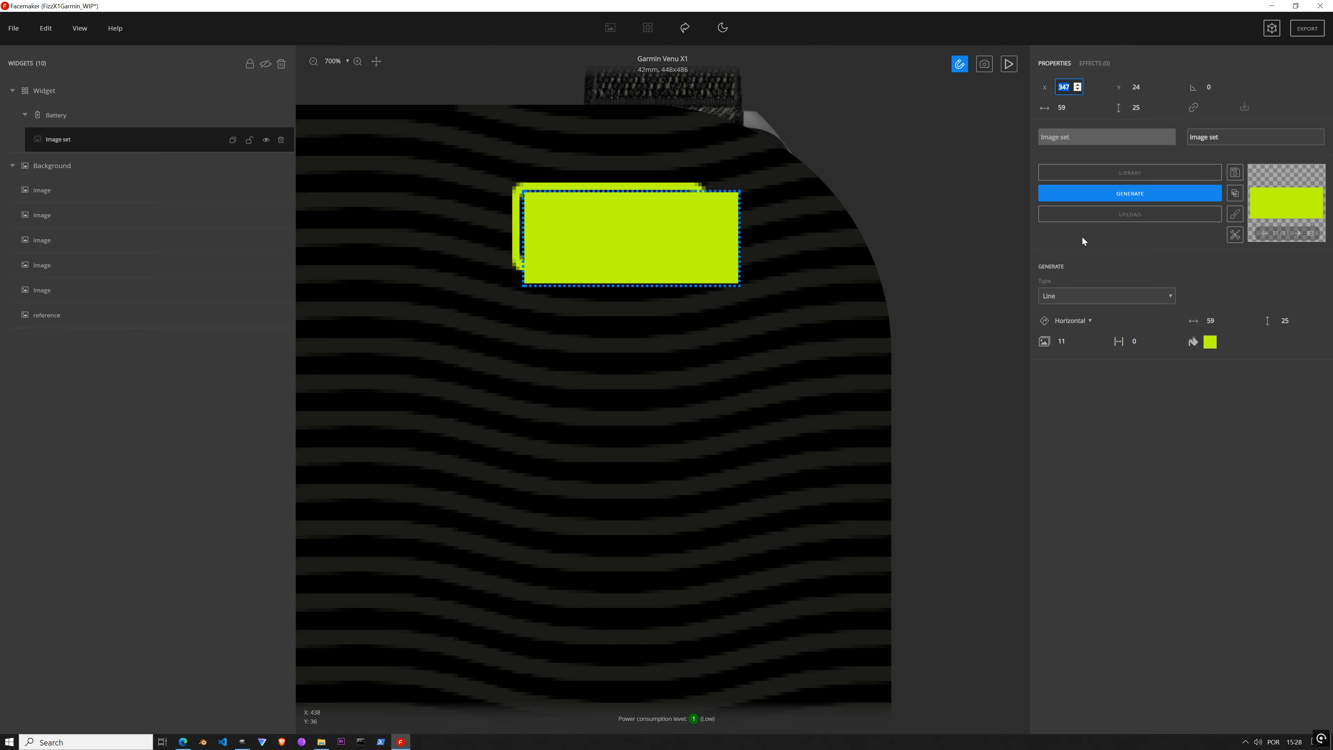
left_click(249, 140)
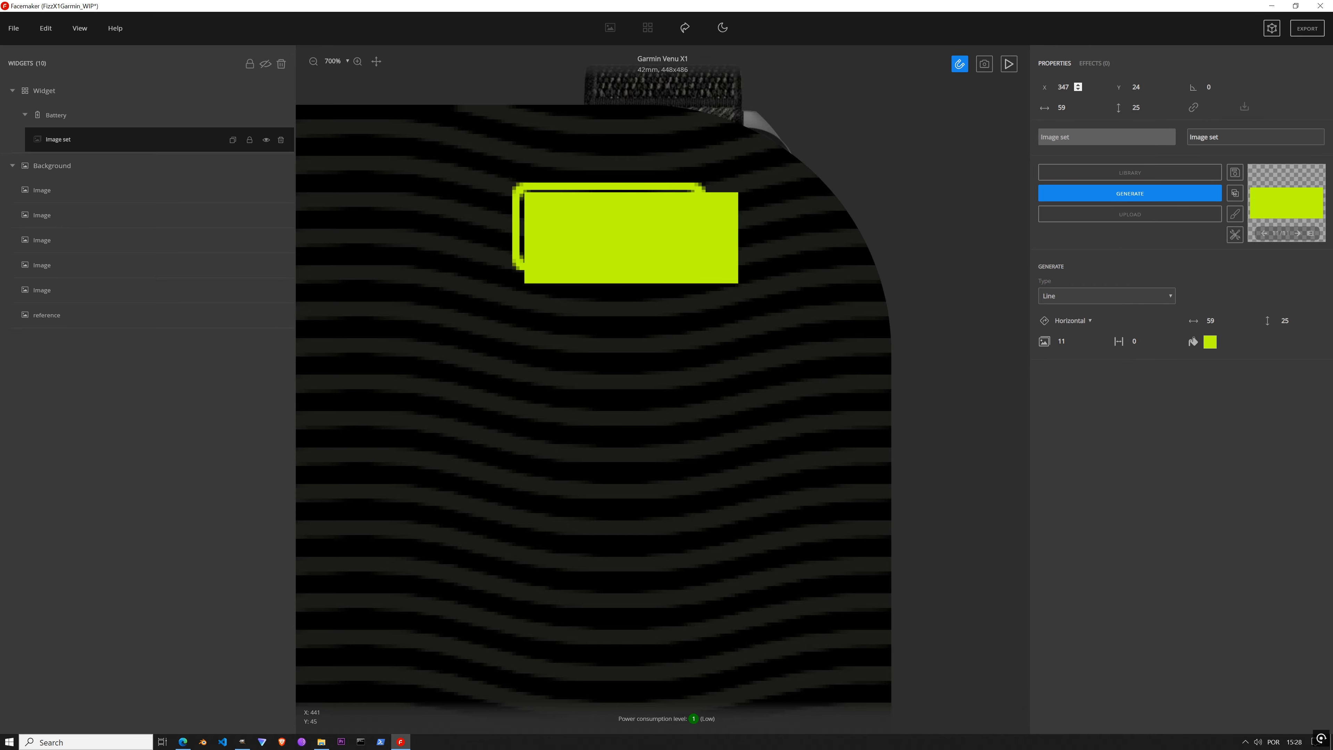
left_click(1076, 89)
left_click(1078, 85)
Step: Reduce the level bar's generated width to 47 so it fits between the battery outline's side walls
left_click(1228, 323)
left_click(1228, 322)
left_click(1228, 323)
left_click(1228, 323)
left_click(1229, 323)
left_click(1228, 322)
left_click(1228, 323)
left_click(1229, 323)
left_click(1228, 323)
left_click(1228, 323)
left_click(1228, 323)
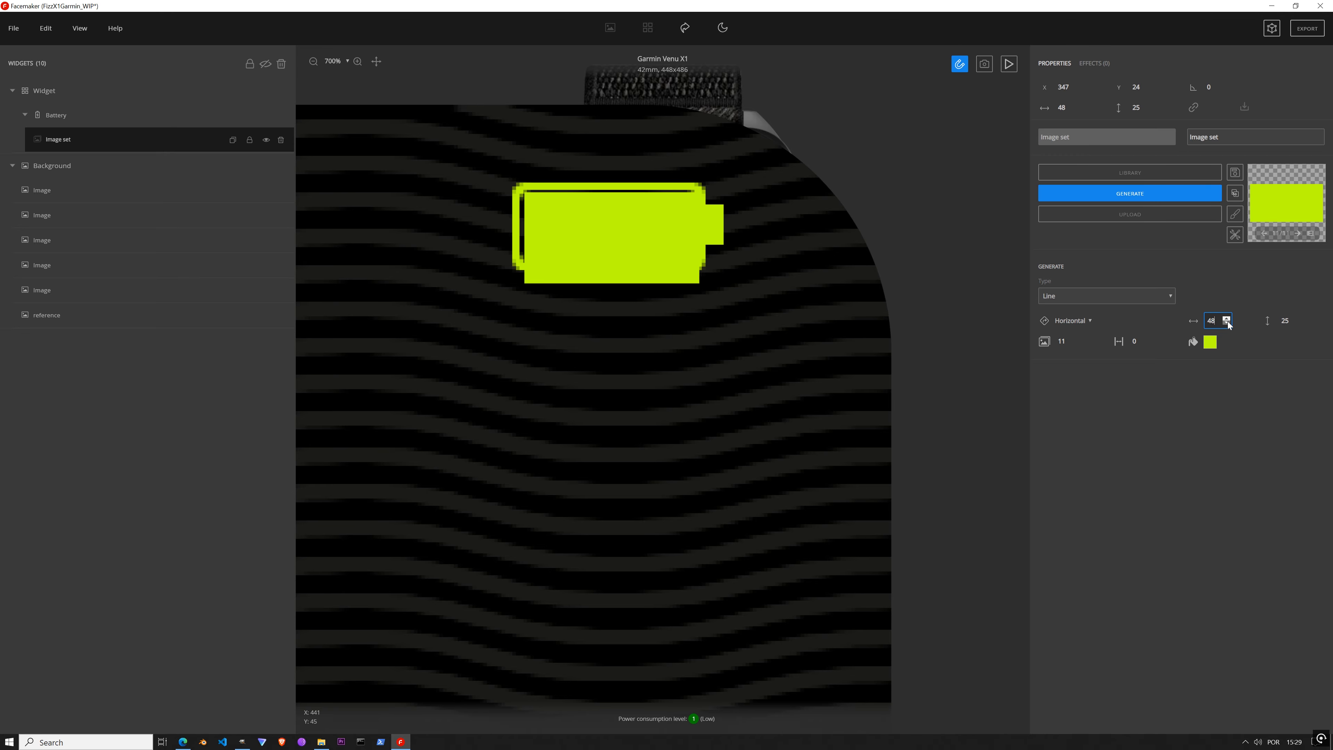
left_click(1228, 322)
left_click(1228, 322)
Step: Reduce the level bar's generated height to 18 so it fits inside the battery outline
left_click(1301, 322)
left_click(1302, 322)
left_click(1302, 323)
left_click(1301, 322)
left_click(1301, 323)
left_click(1302, 323)
left_click(1301, 323)
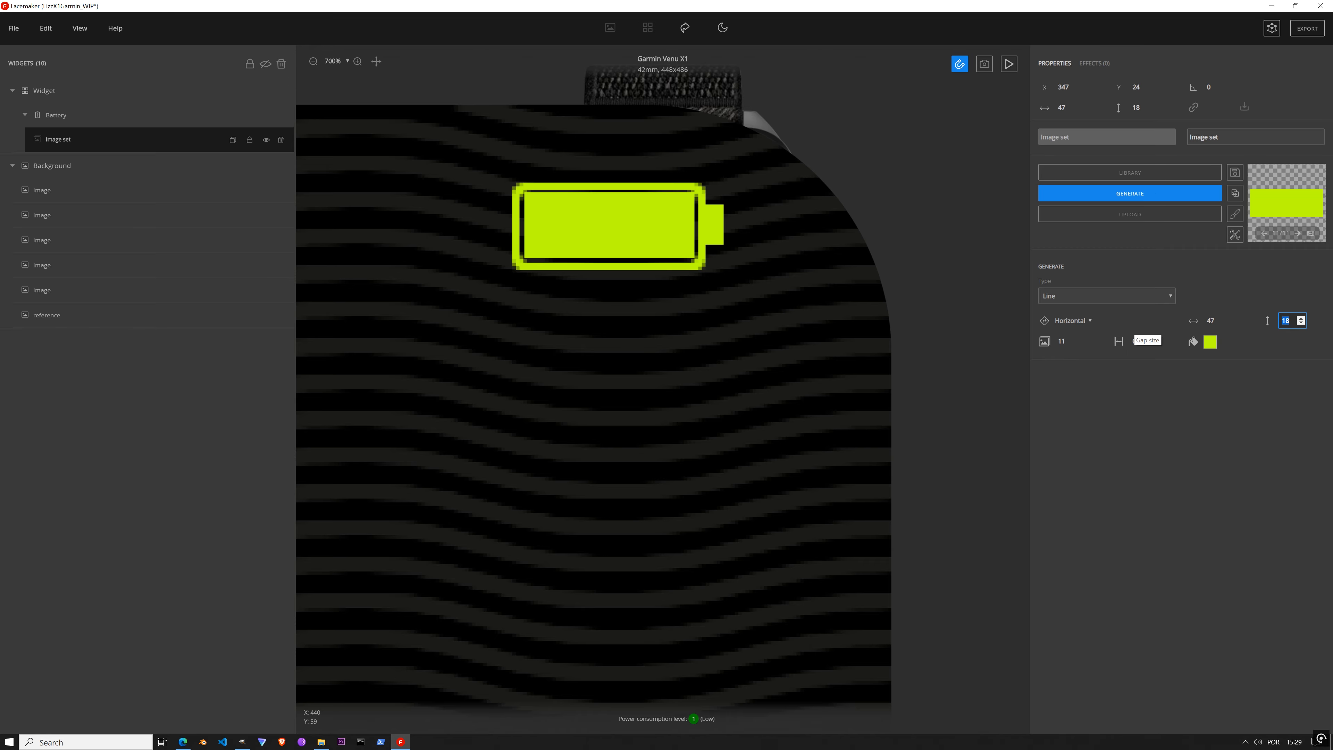
Step: Split the battery level bar into separate segments with a gap size of 2
left_click(1152, 339)
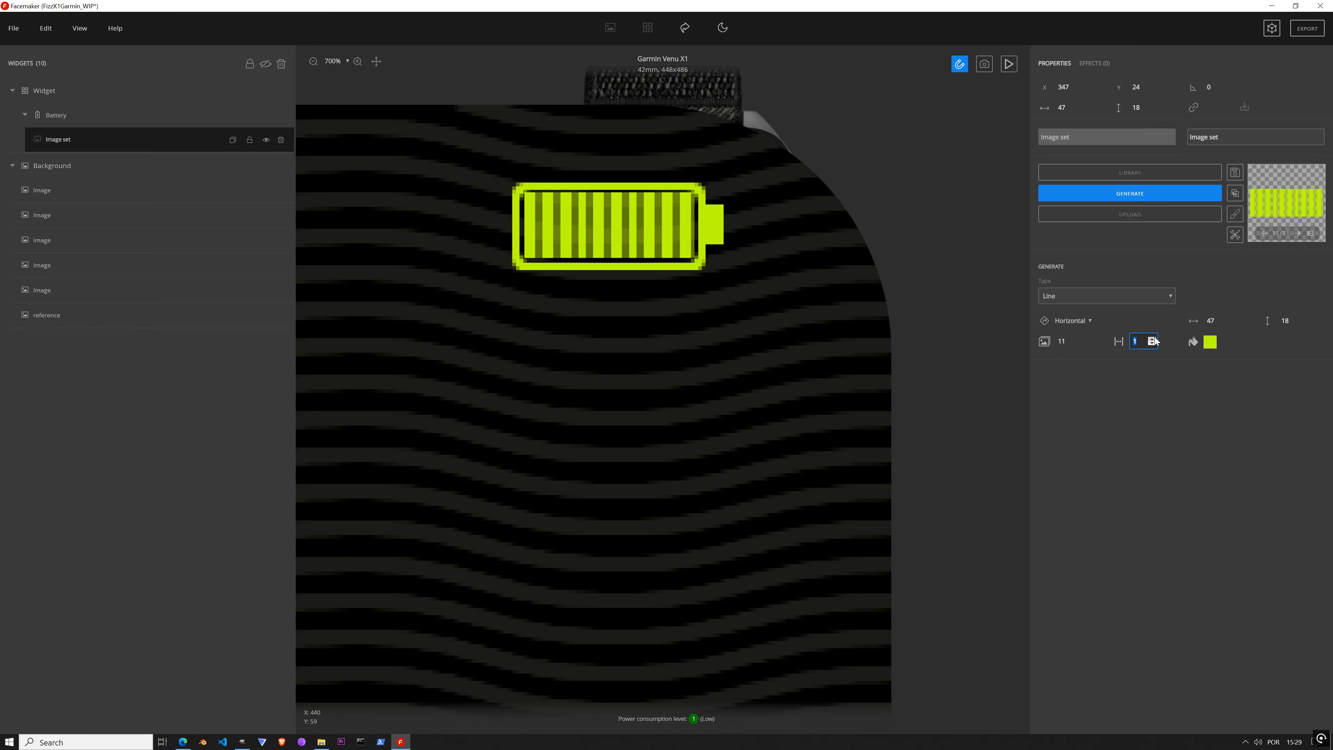
left_click(1153, 340)
scroll(720, 359, "down", 5)
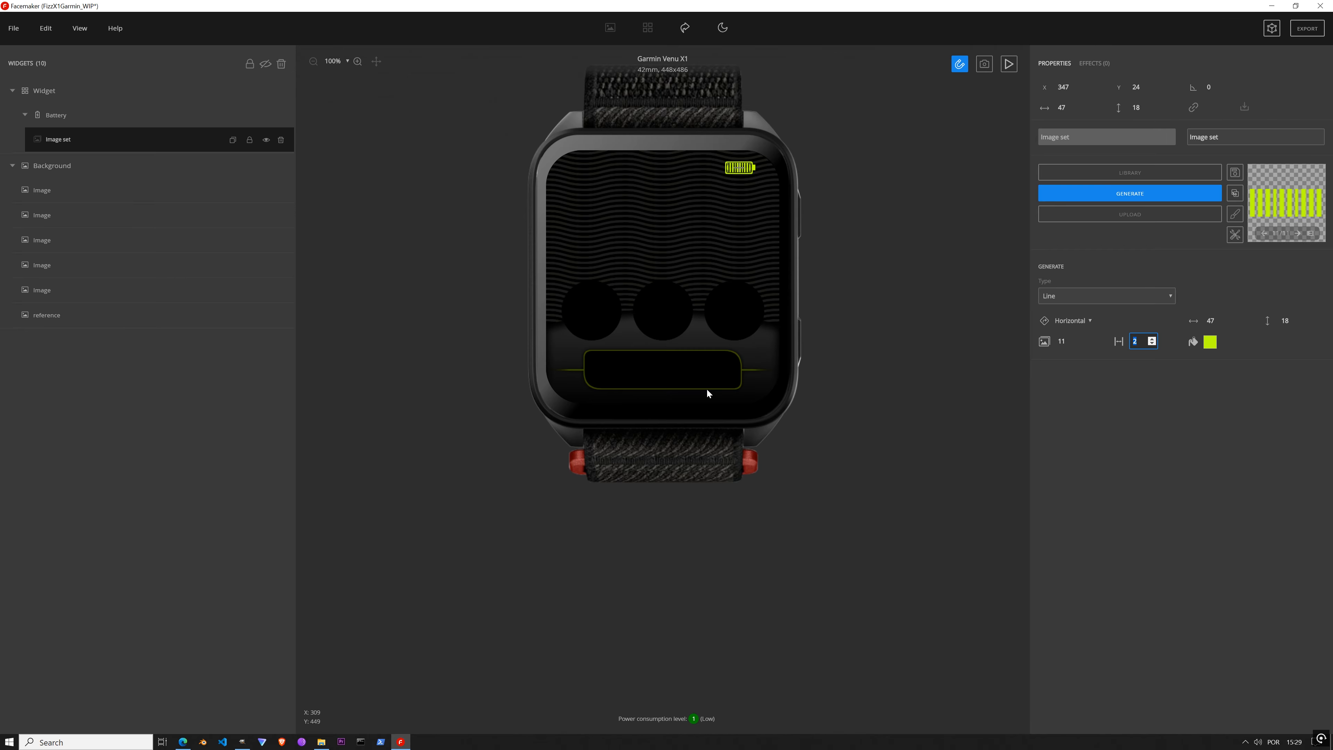
scroll(750, 201, "up", 8)
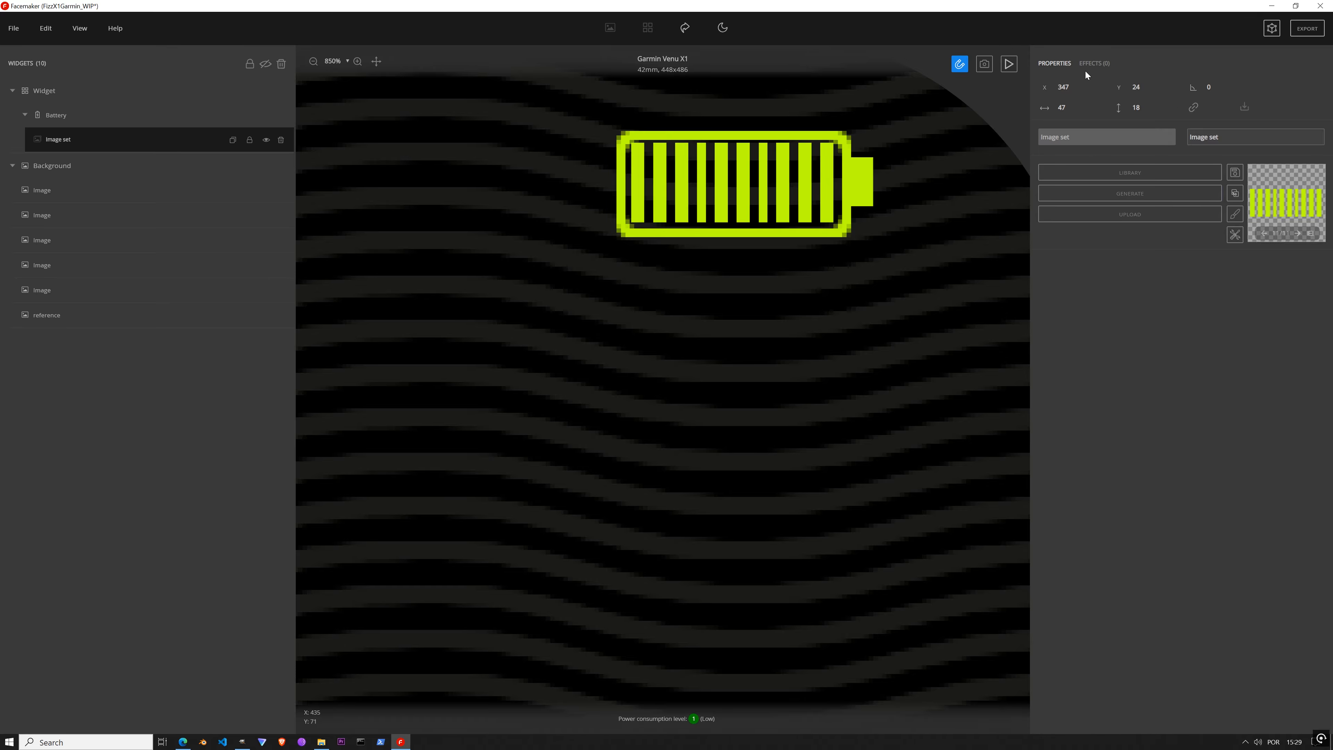
Step: Add a Rounded corners effect to the battery level image set
left_click(1093, 65)
left_click(1091, 88)
type("round")
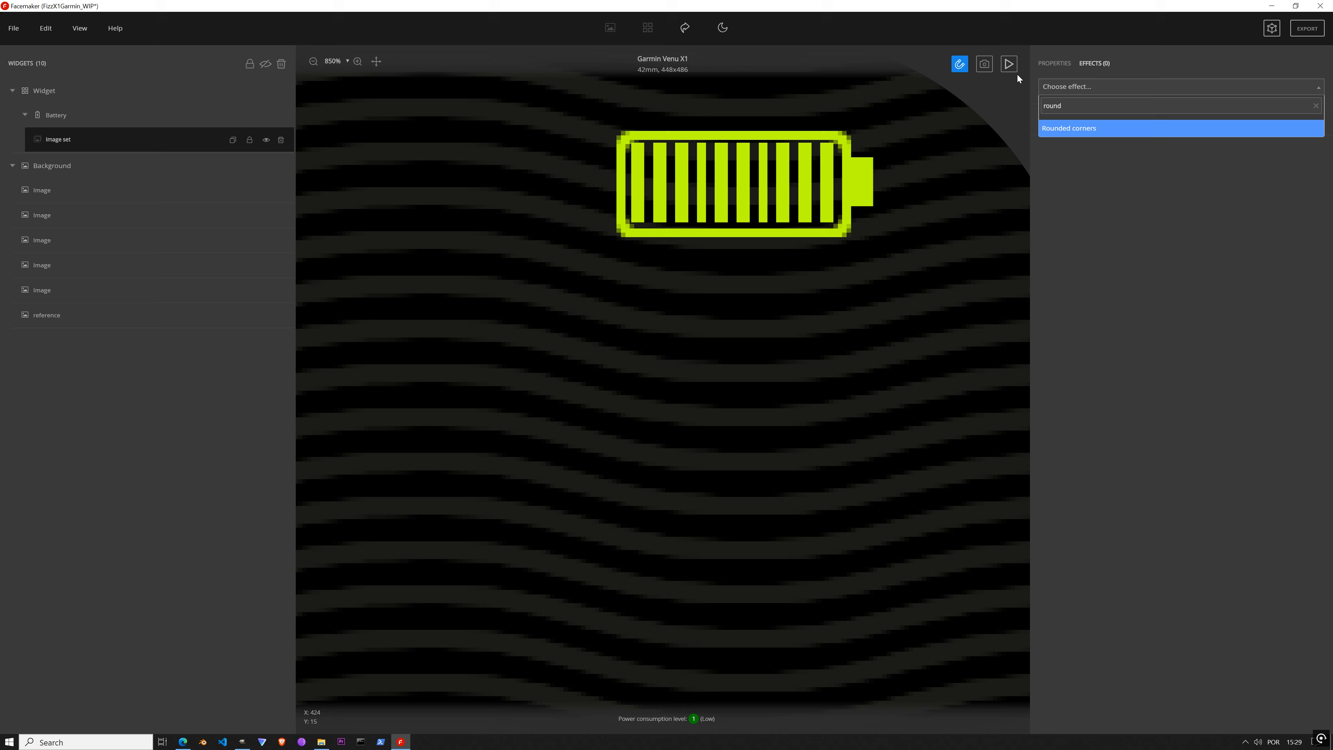
left_click(1080, 128)
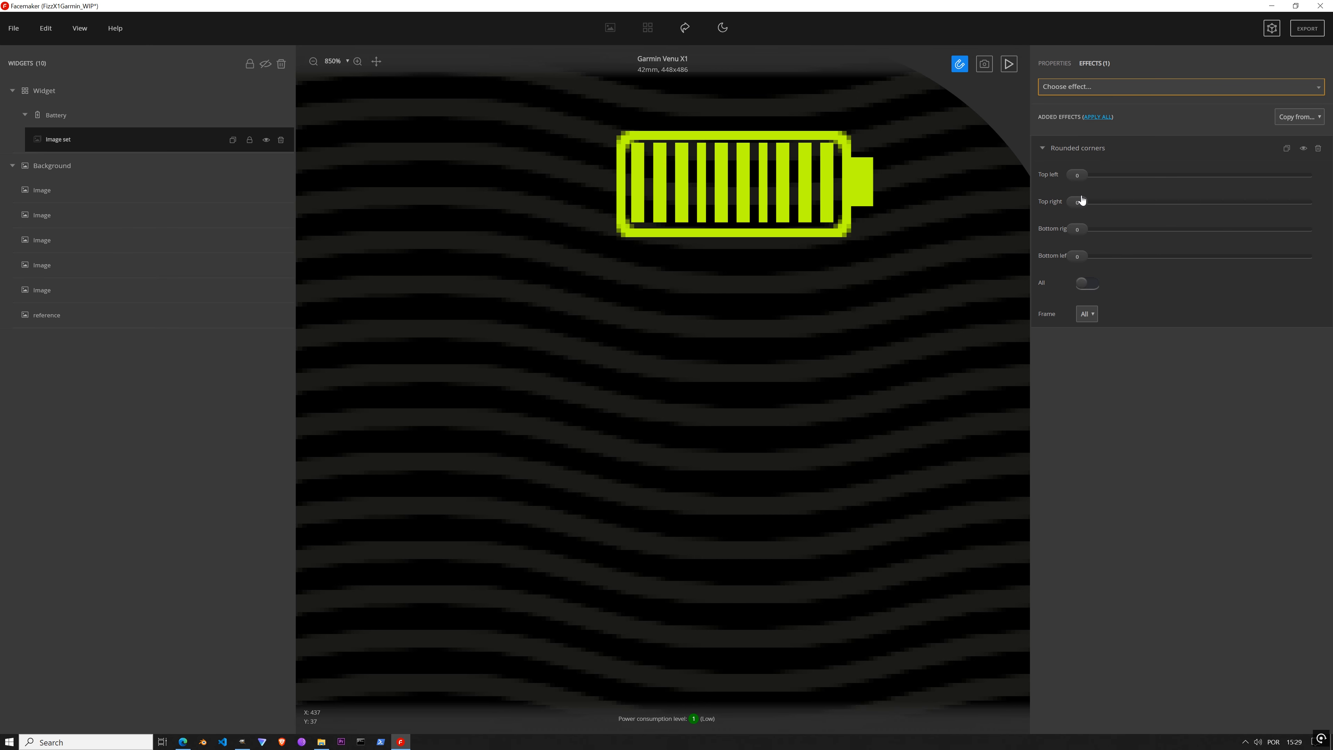
Step: Round all four corners of the battery level image set by 35 and turn on the All option
left_click_drag(1077, 175, 1161, 210)
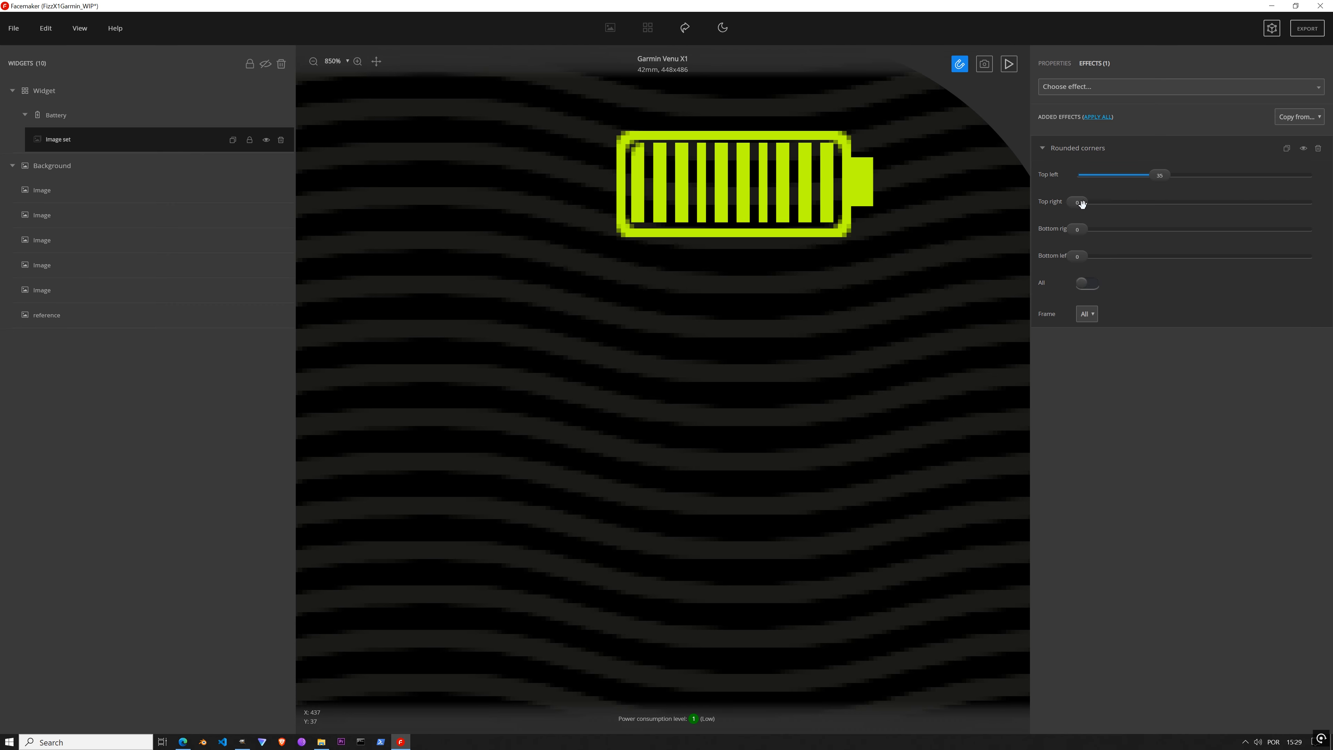
left_click_drag(1078, 202, 1161, 223)
left_click_drag(1076, 229, 1161, 247)
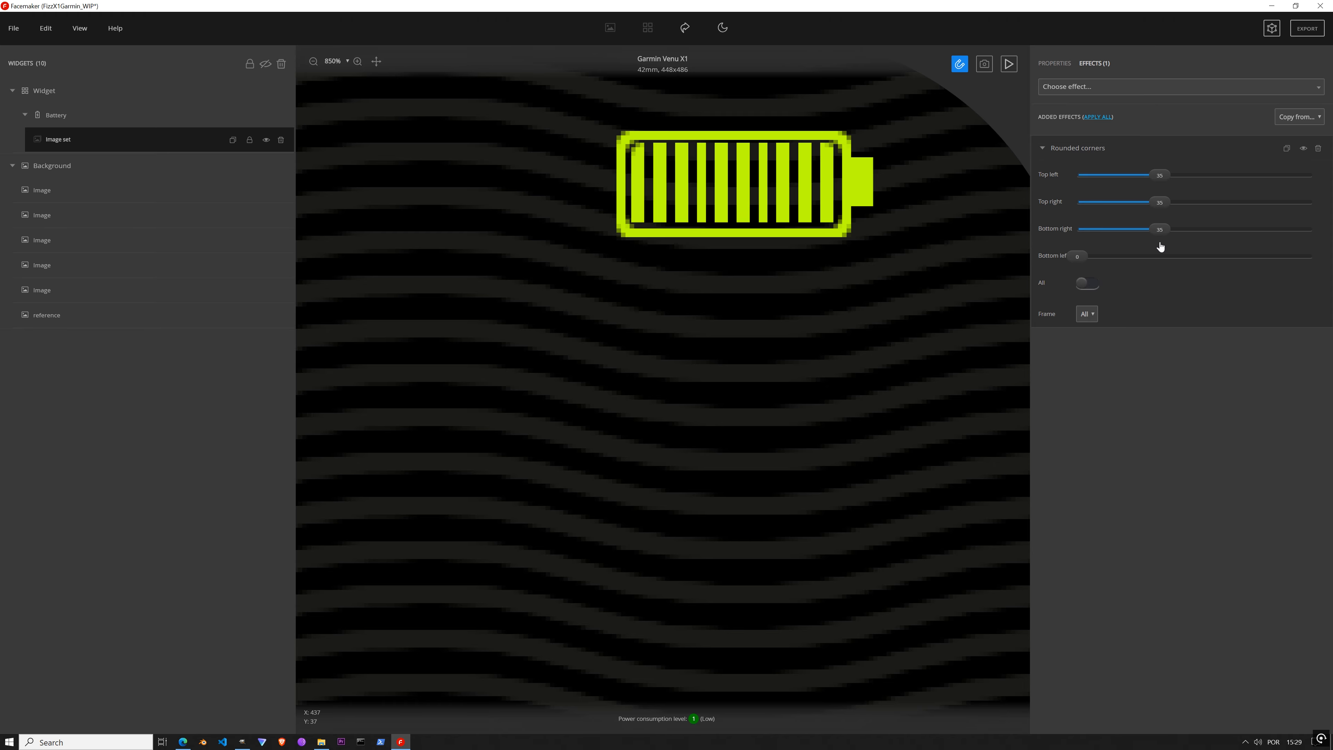
left_click_drag(1080, 256, 1166, 276)
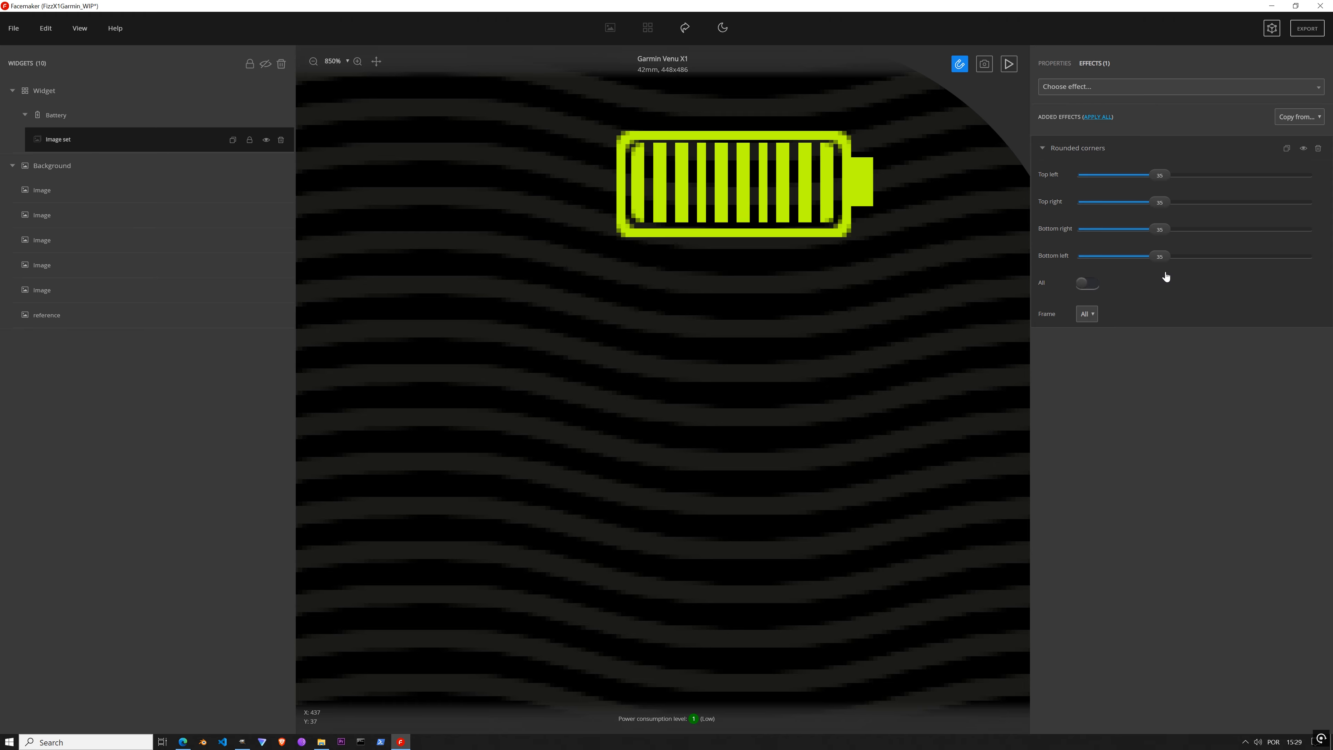
left_click(1094, 284)
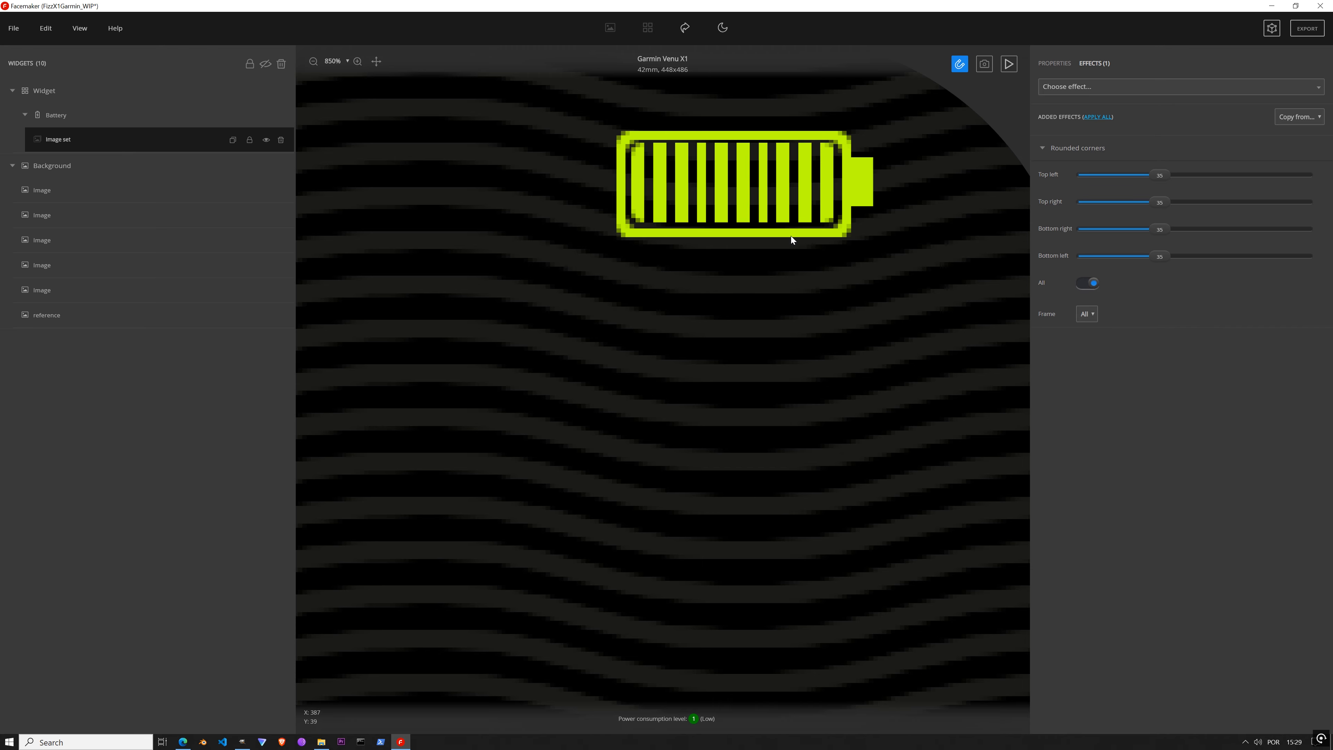
Step: Play the watch face preview to check how the battery level changes, and stop it
scroll(904, 287, "down", 10)
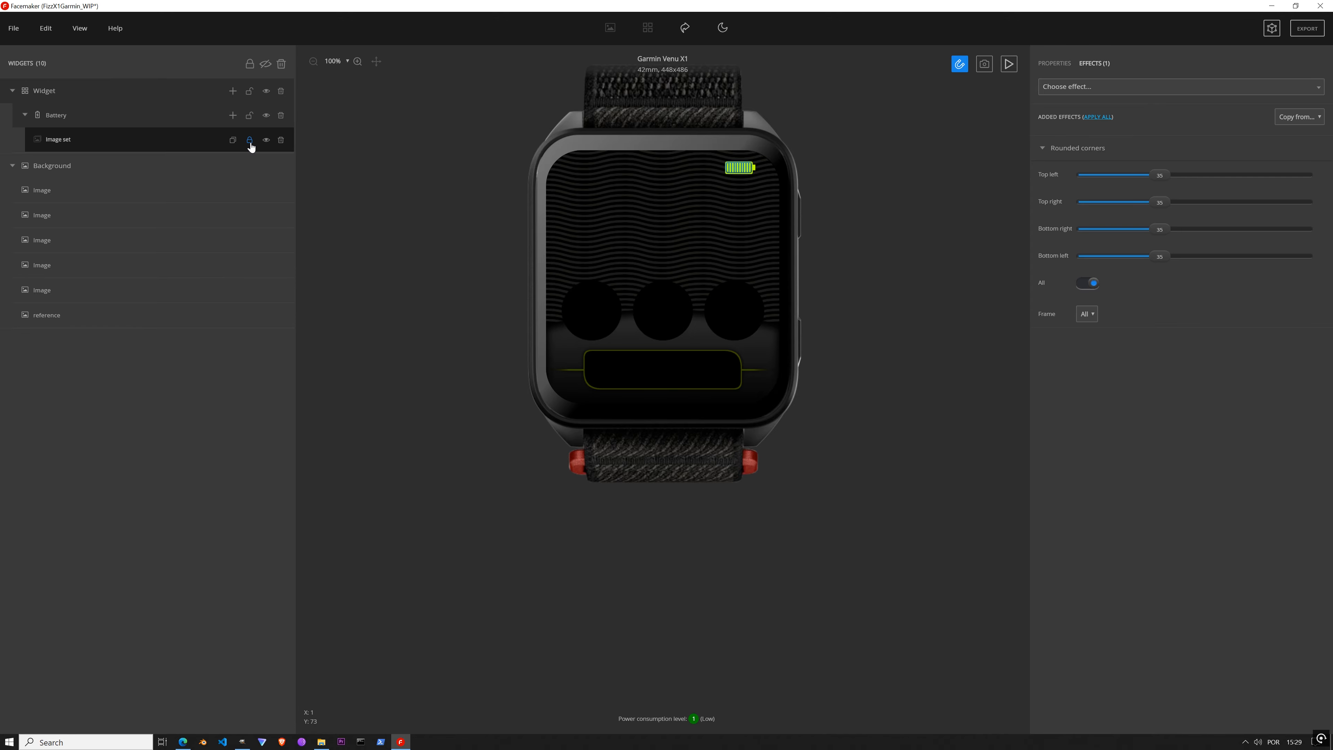
left_click(1010, 65)
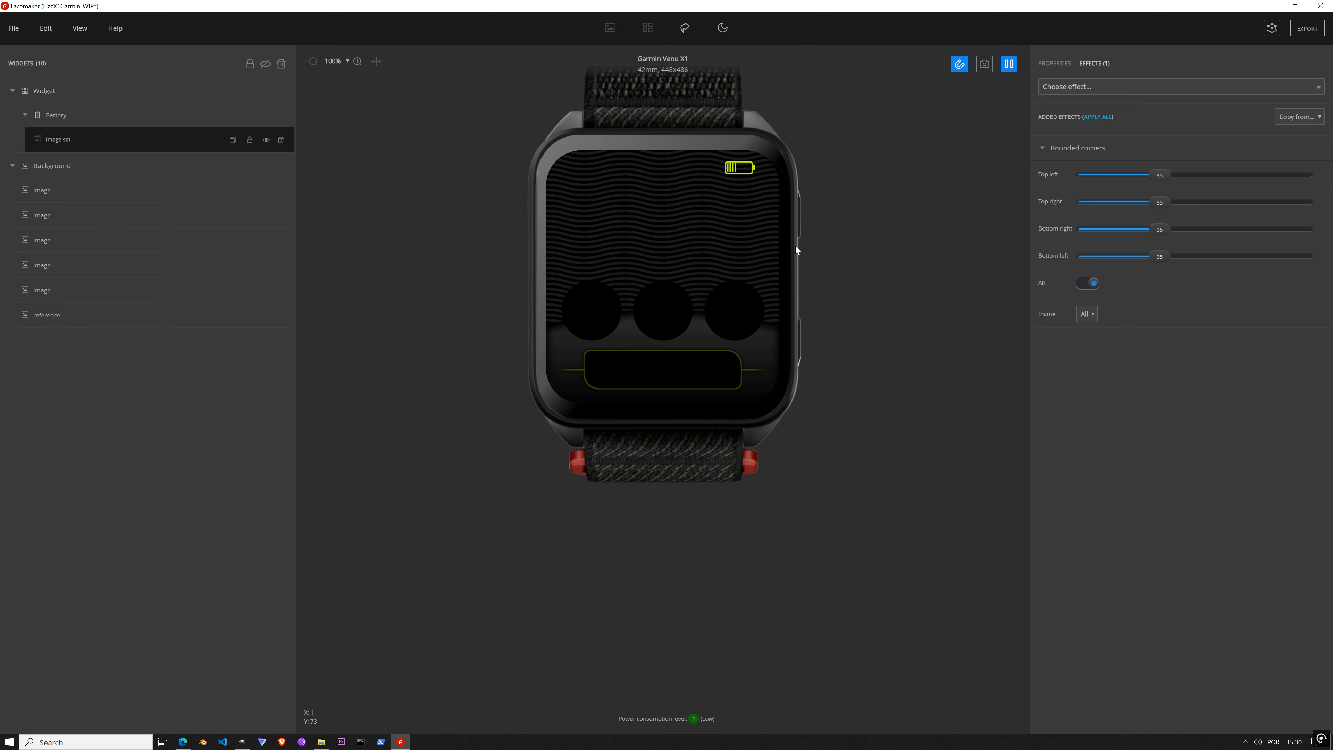
left_click(1009, 64)
Step: Review the battery level image set's individual frames in the Frame editor and close it without changes
left_click(1056, 64)
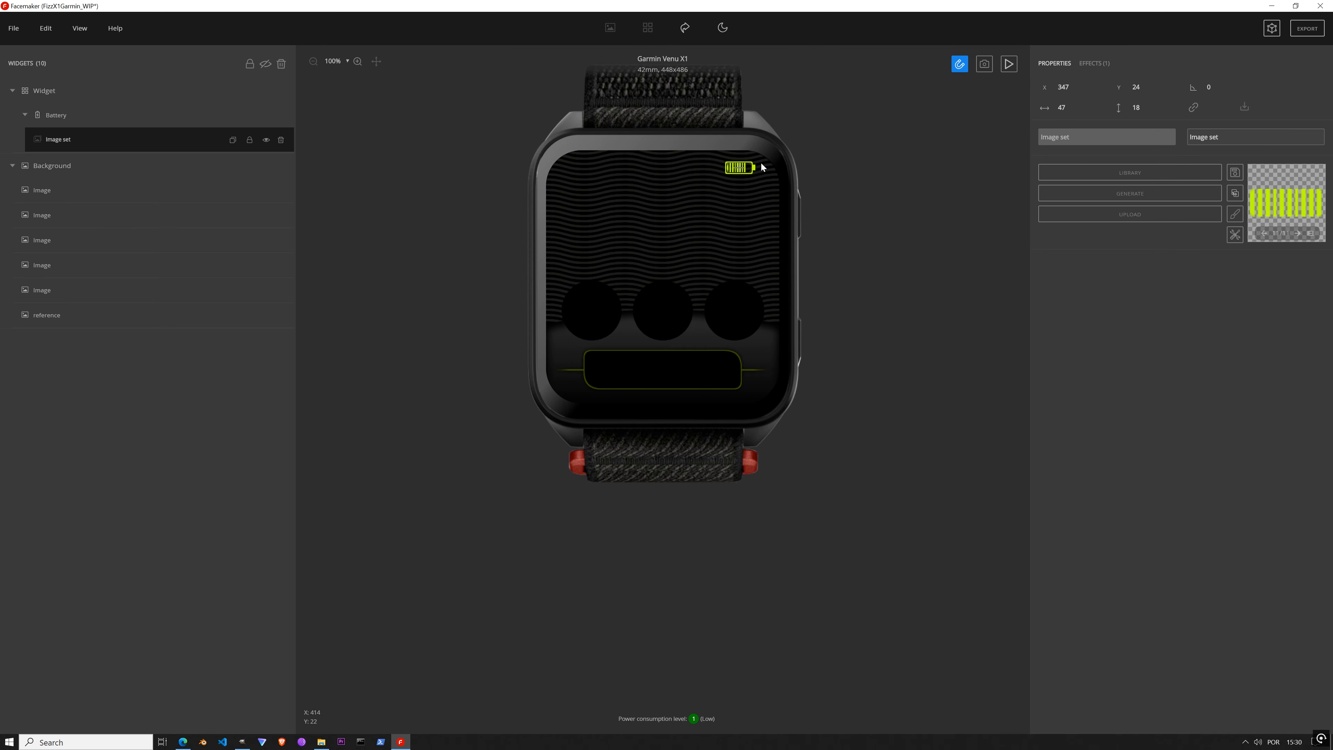
scroll(763, 167, "up", 10)
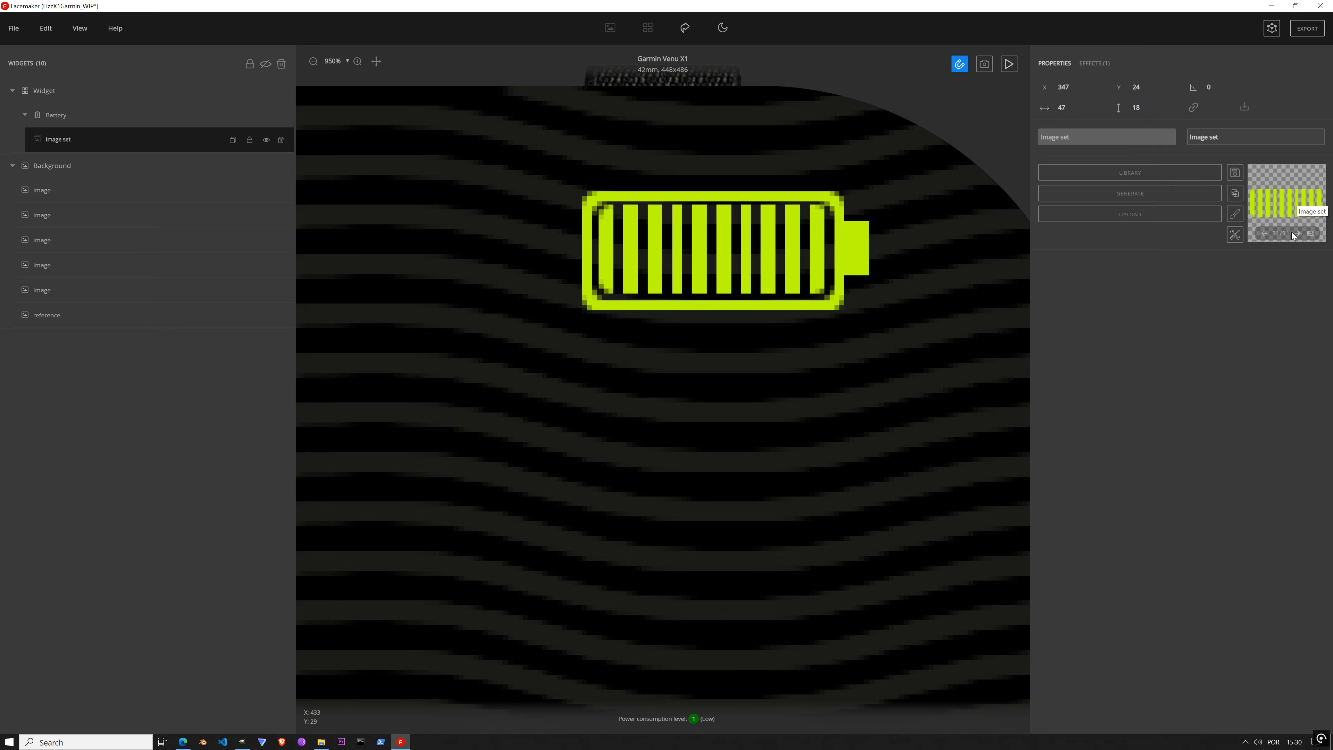
left_click(1310, 234)
mouse_move(687, 403)
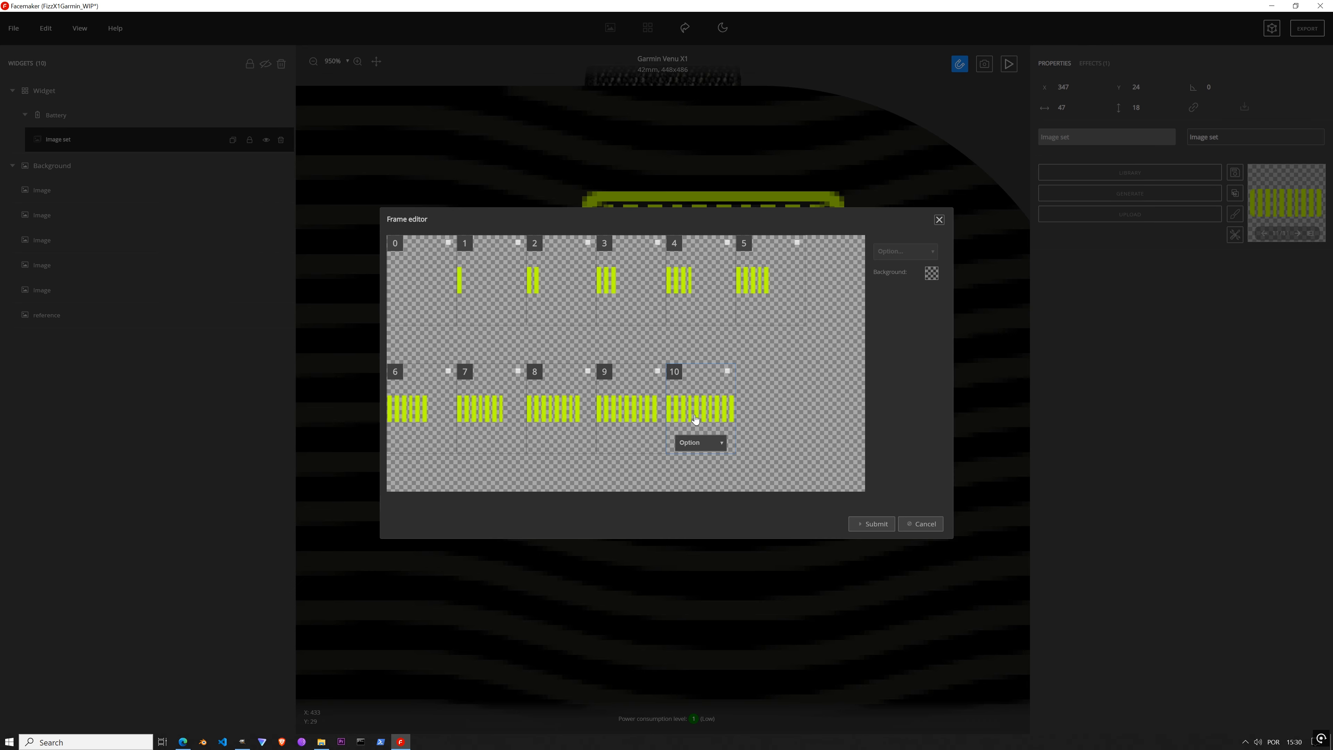
left_click(930, 522)
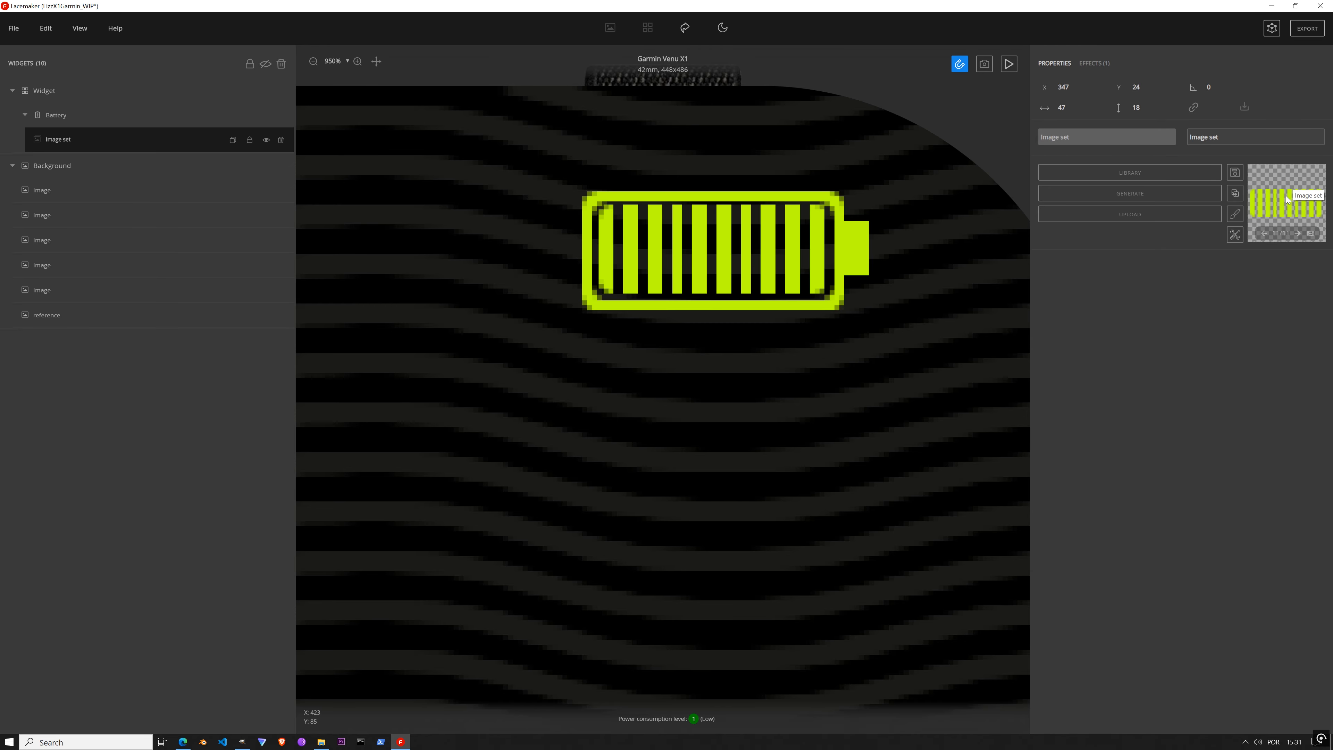
Step: Add a new image layer to the Background group above the battery icon's image
key("ctrl+c")
left_click(85, 197)
left_click(230, 166)
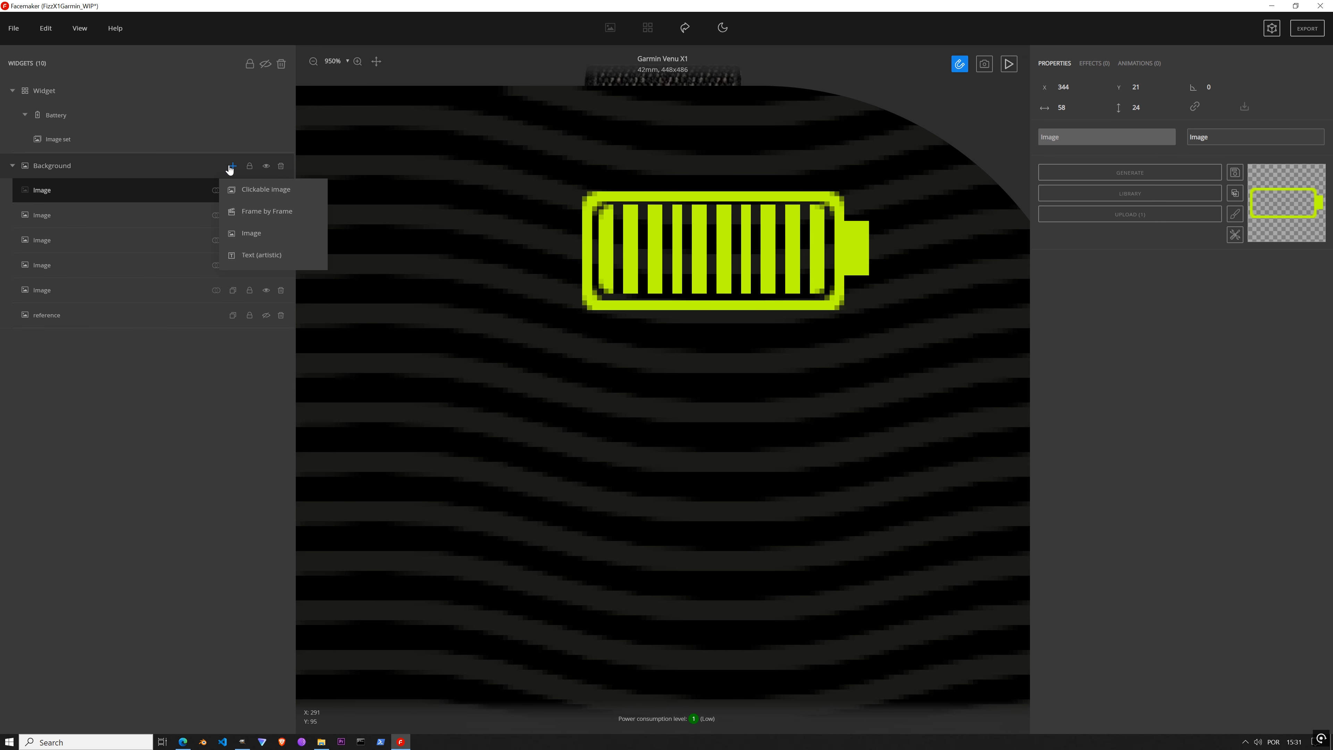
left_click(252, 231)
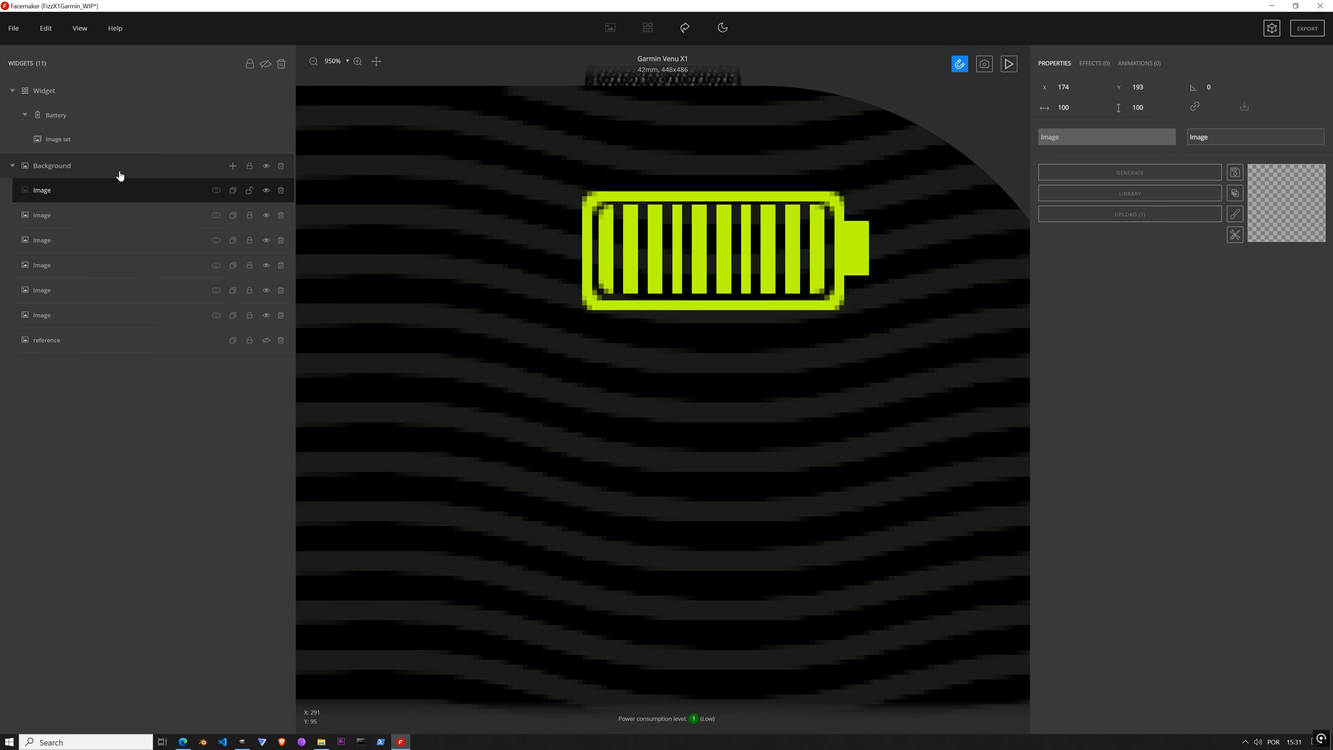
scroll(624, 411, "down", 5)
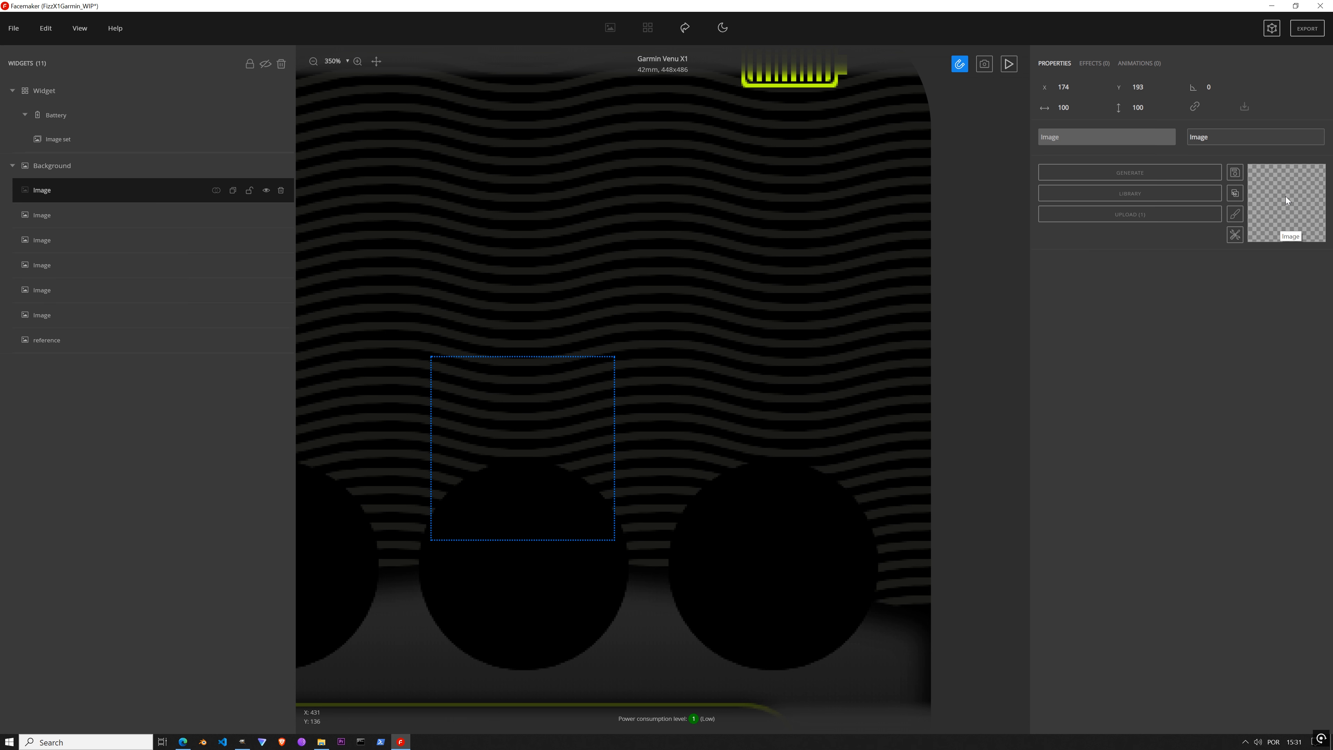
Step: Paste the copied lime battery bars into the new image layer and position them just below the battery icon at X 347, Y 48
key("ctrl+v")
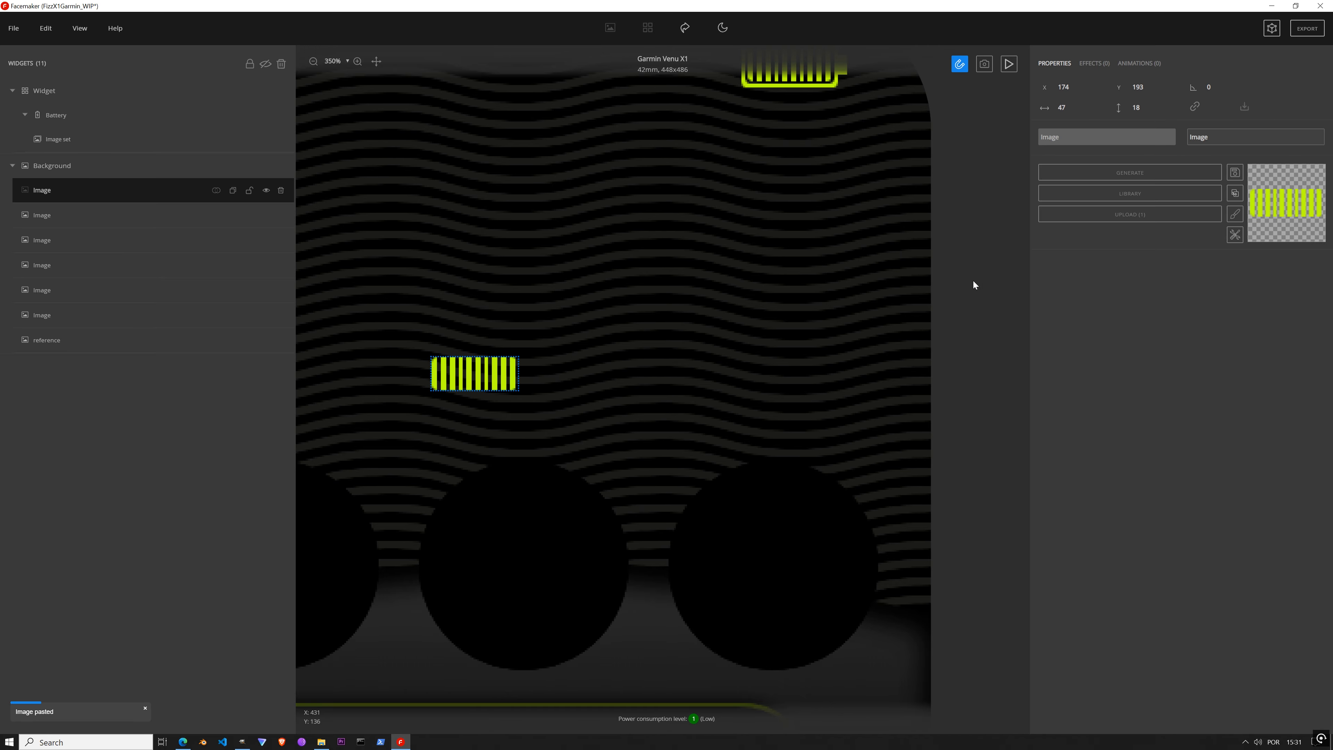
left_click_drag(500, 367, 498, 369)
left_click_drag(820, 143, 820, 109)
left_click_drag(745, 165, 537, 451)
scroll(603, 372, "up", 3)
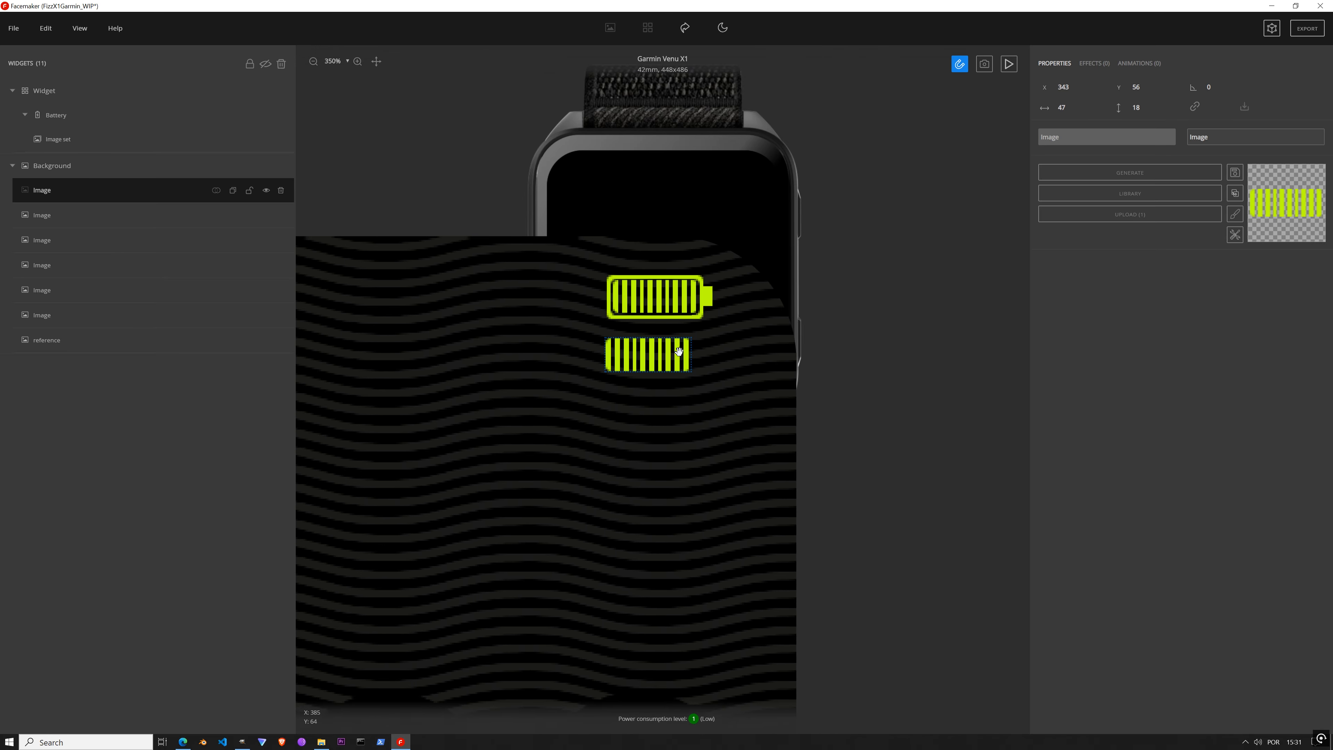
scroll(549, 472, "up", 3)
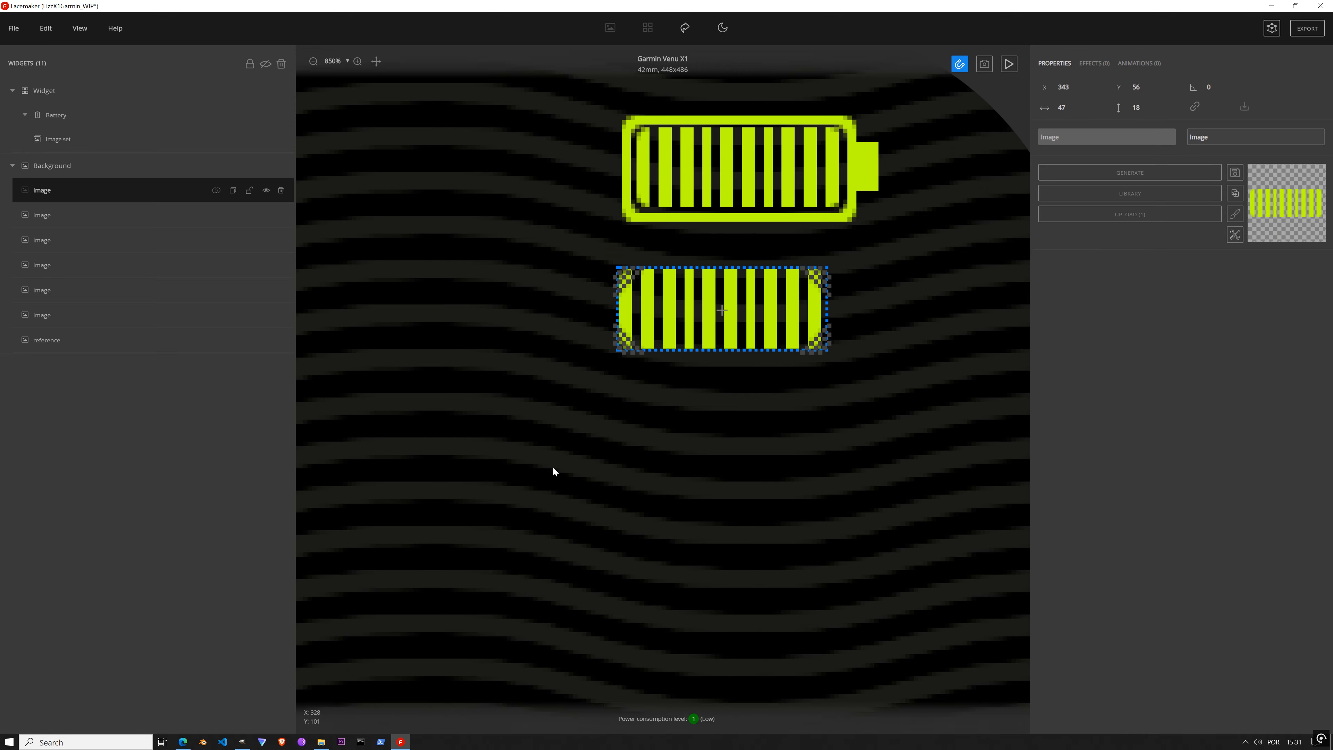
scroll(774, 239, "up", 2)
left_click_drag(568, 495, 594, 452)
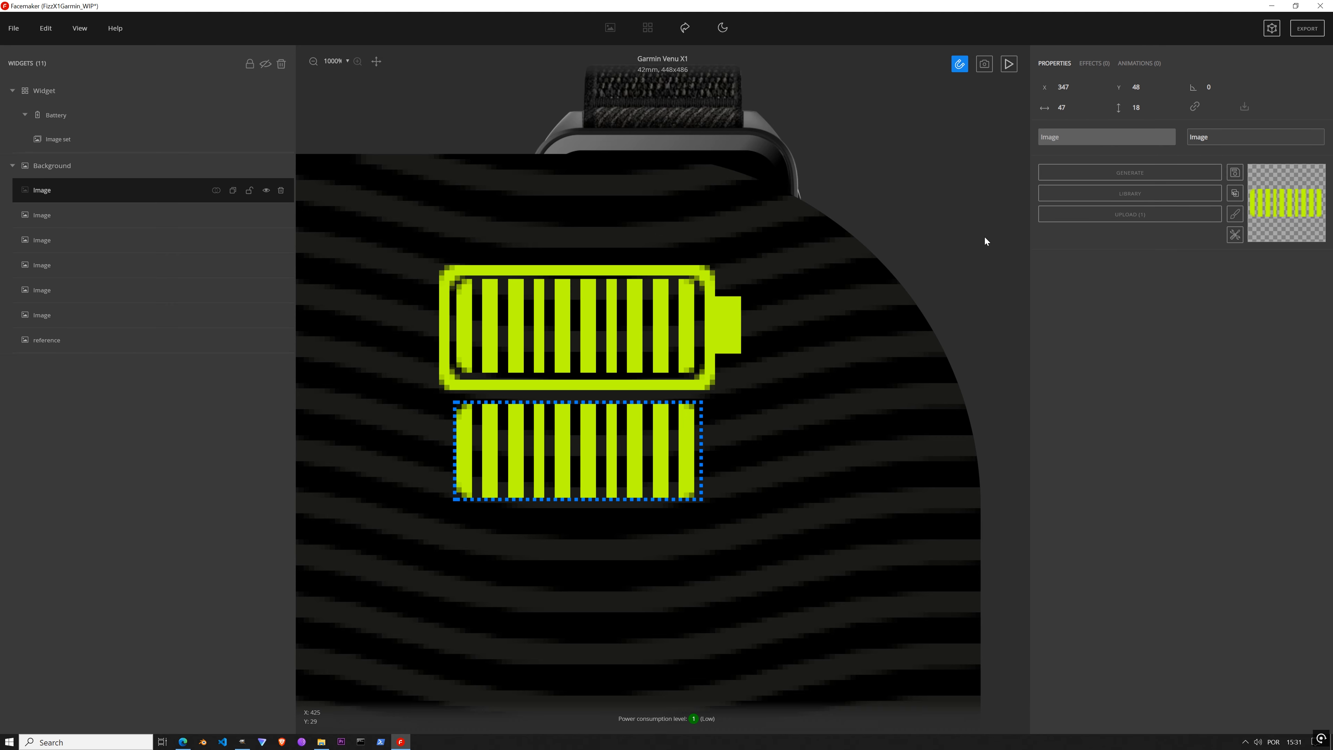
Step: Darken the pasted bars with a strongly negative Brightness effect and move them directly over the battery icon's level bars
left_click(1091, 67)
left_click(1095, 87)
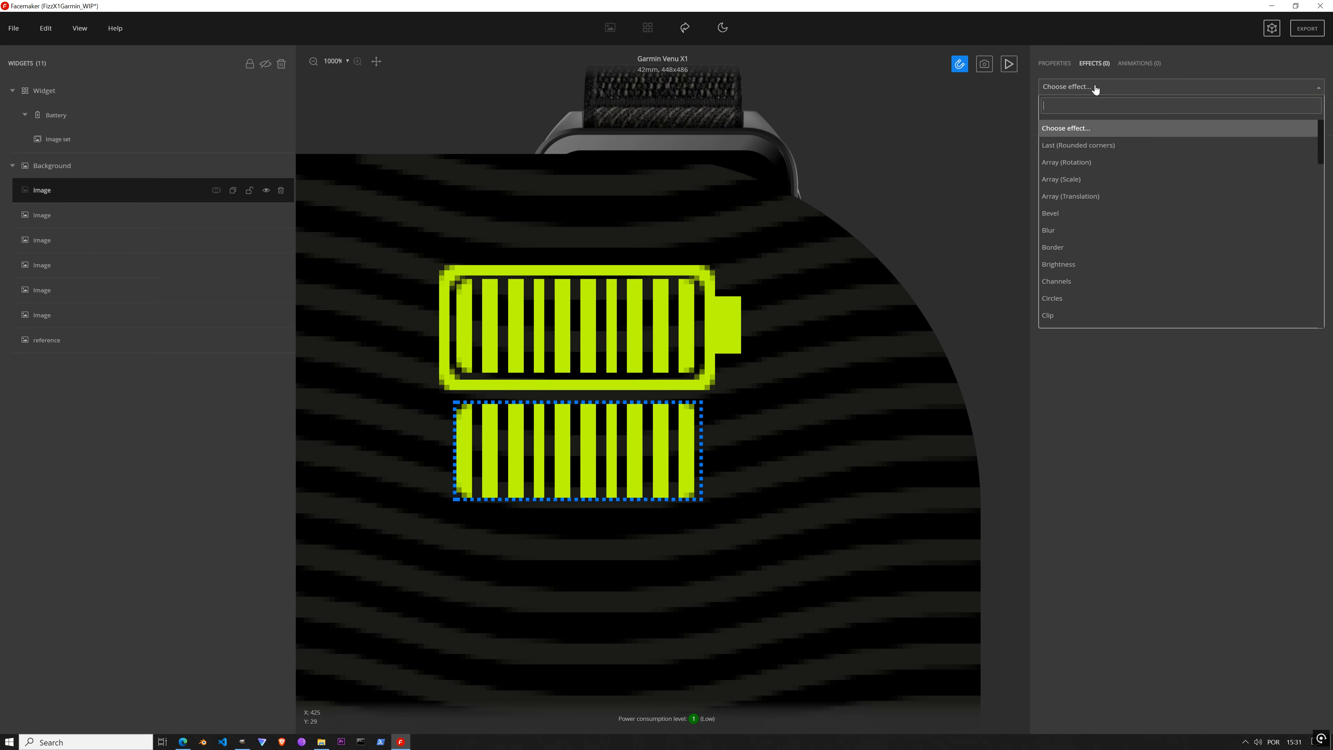
left_click(1091, 266)
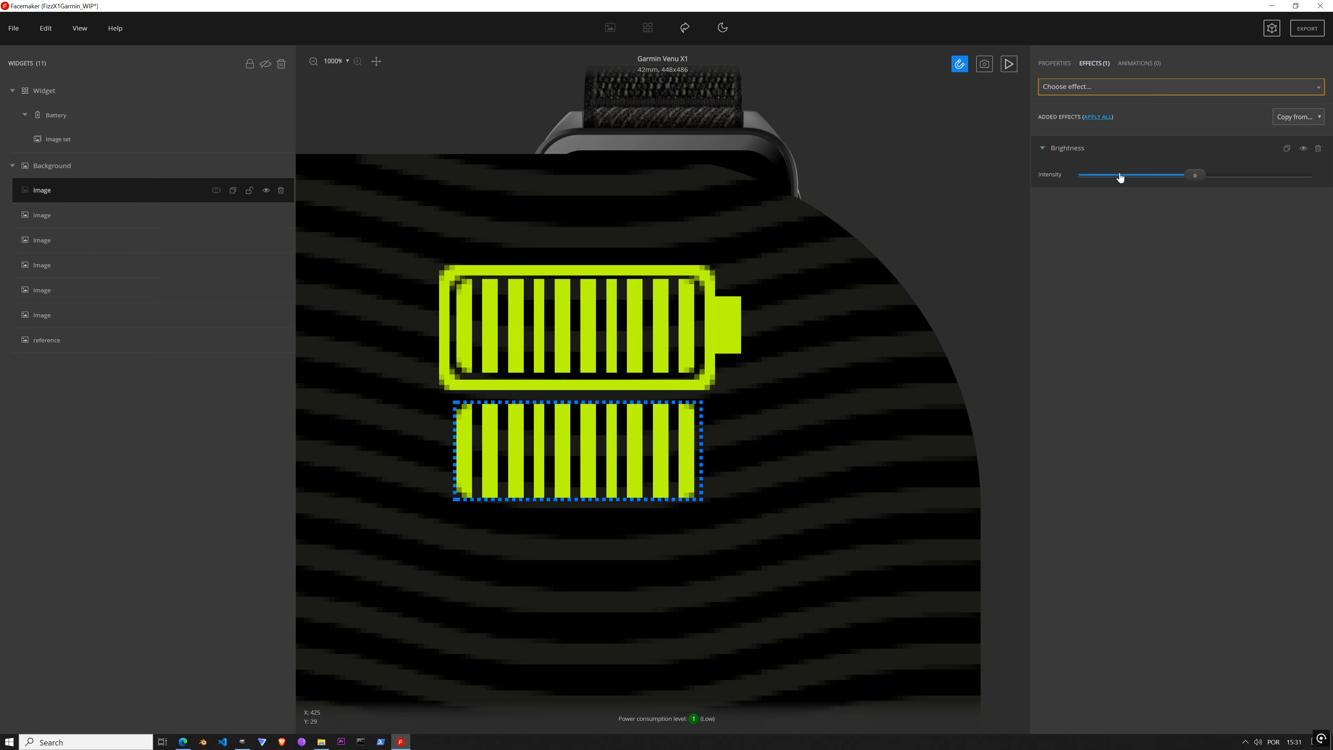
left_click(1112, 174)
left_click_drag(1096, 177, 1090, 176)
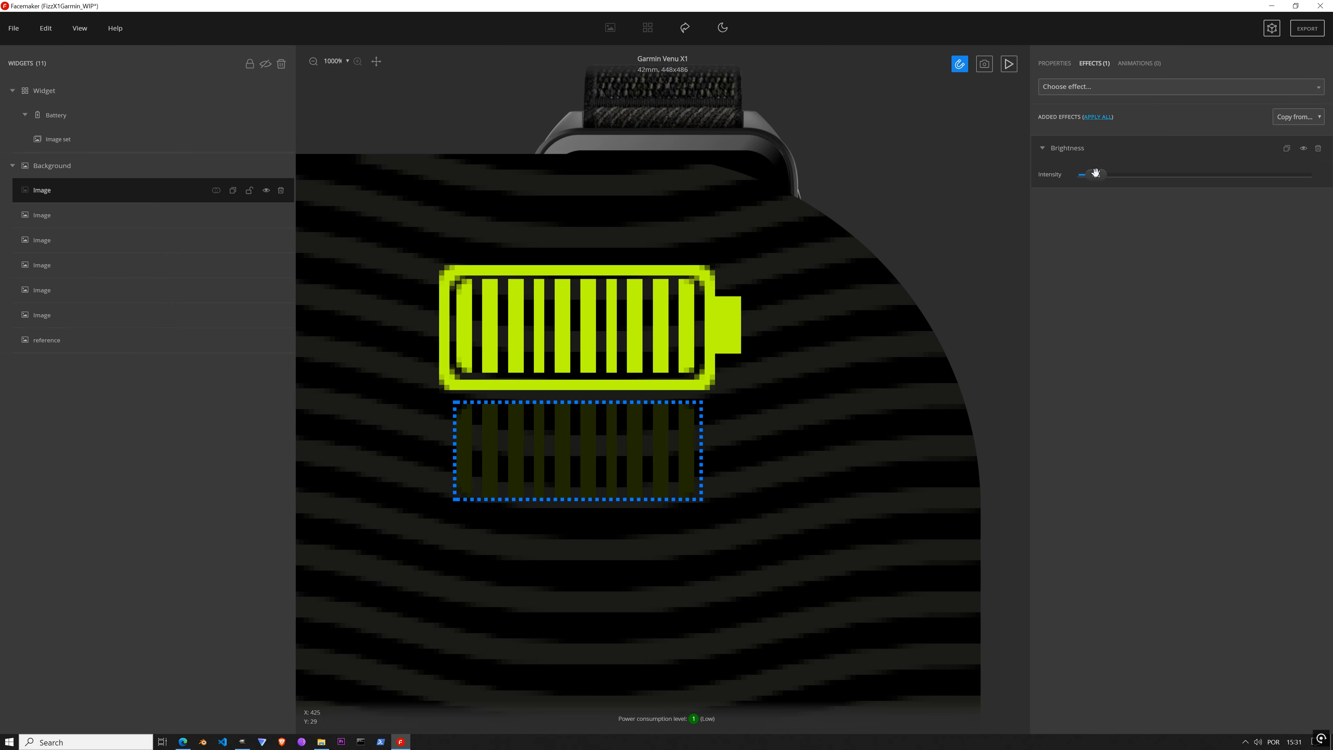
left_click_drag(659, 475, 660, 349)
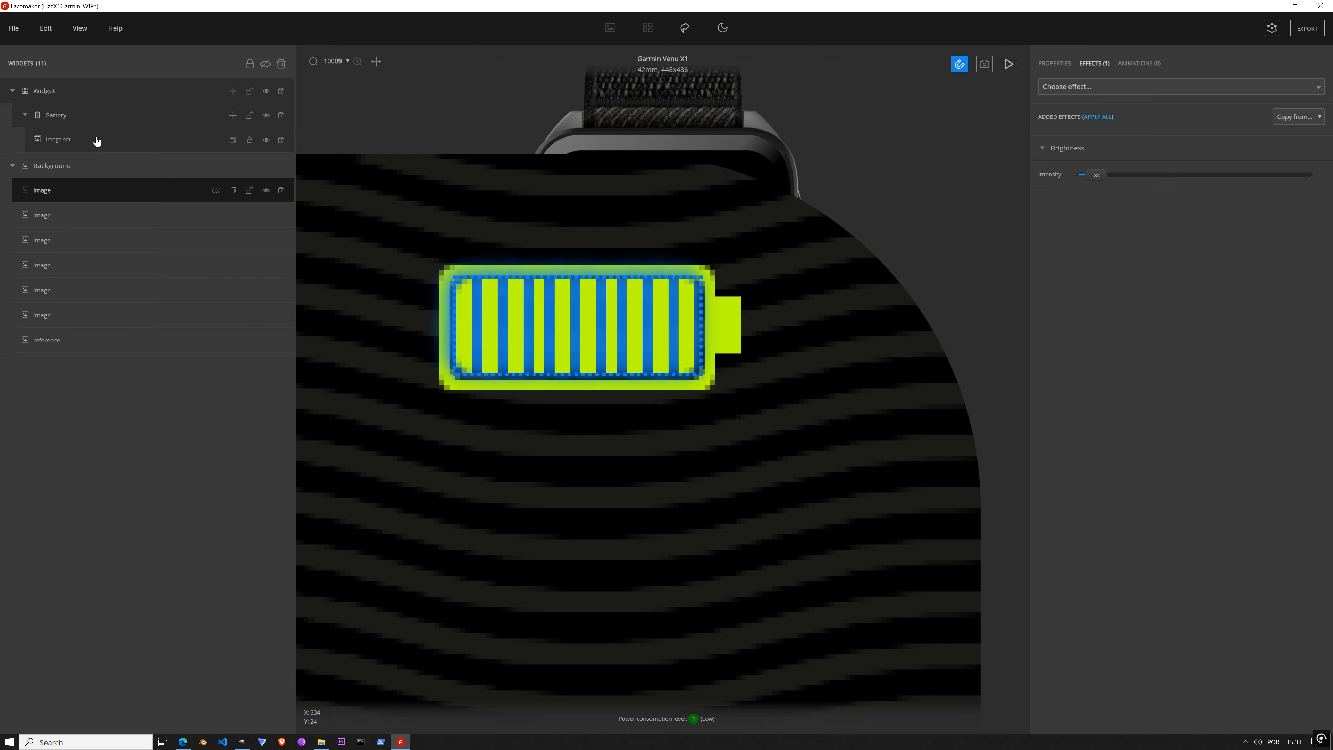
Step: Play the watch face preview to check the dimmed bars behind the battery level, fine-tune their Brightness intensity, and stop the preview
left_click(1009, 65)
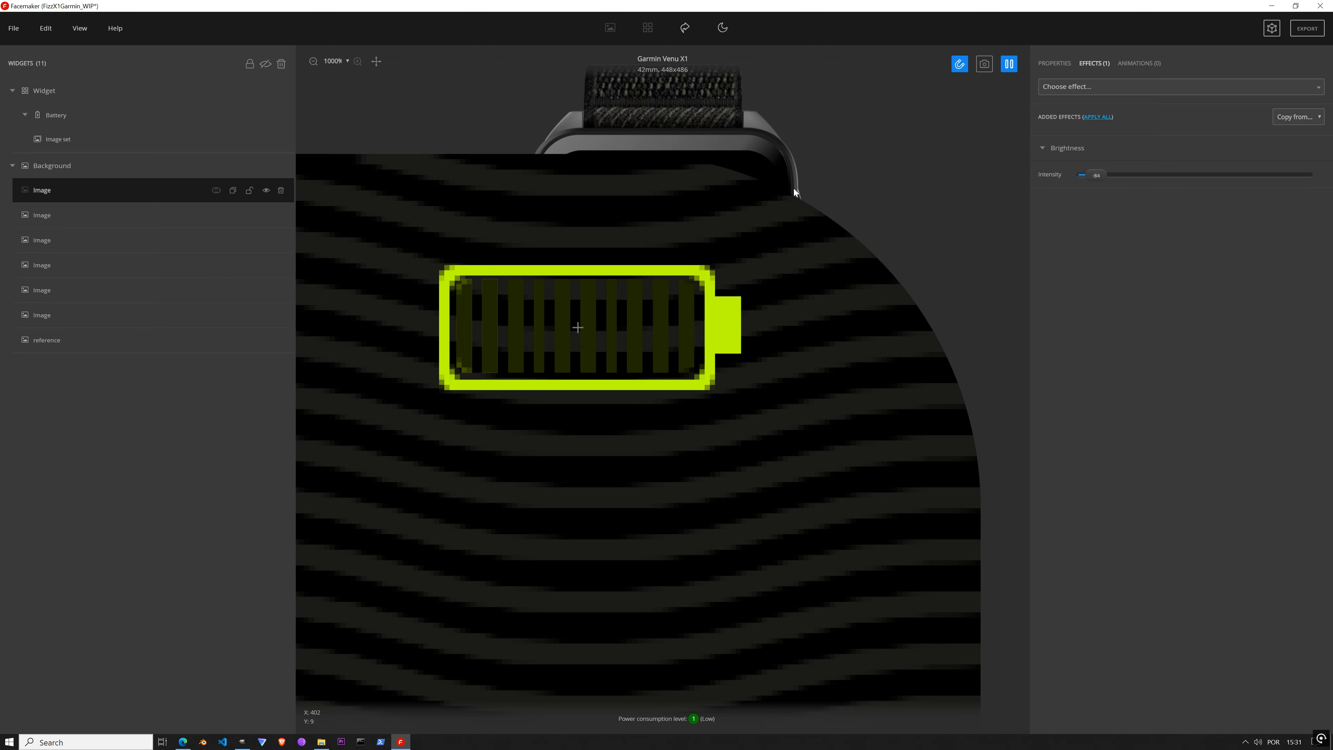
mouse_move(1097, 173)
left_mouse_down()
mouse_move(1120, 175)
mouse_move(1097, 175)
left_mouse_up()
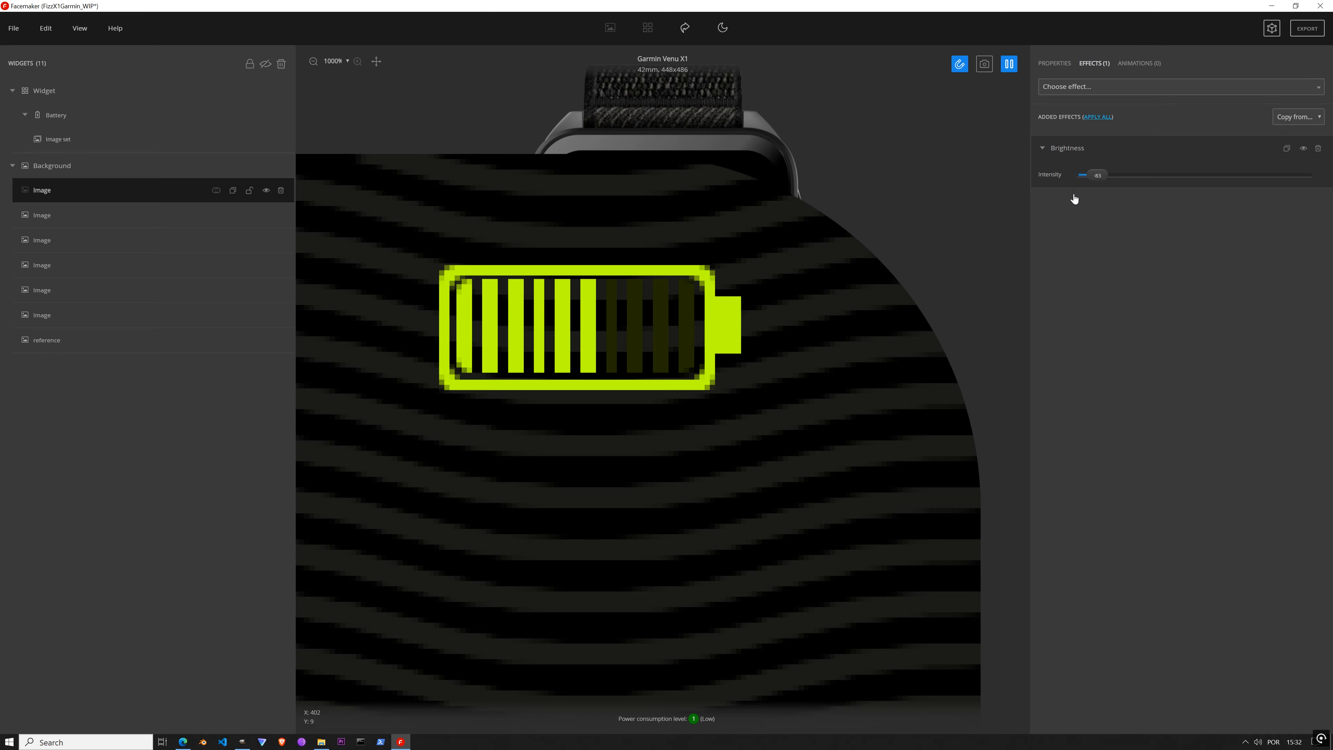
scroll(695, 389, "down", 1)
scroll(697, 389, "down", 10)
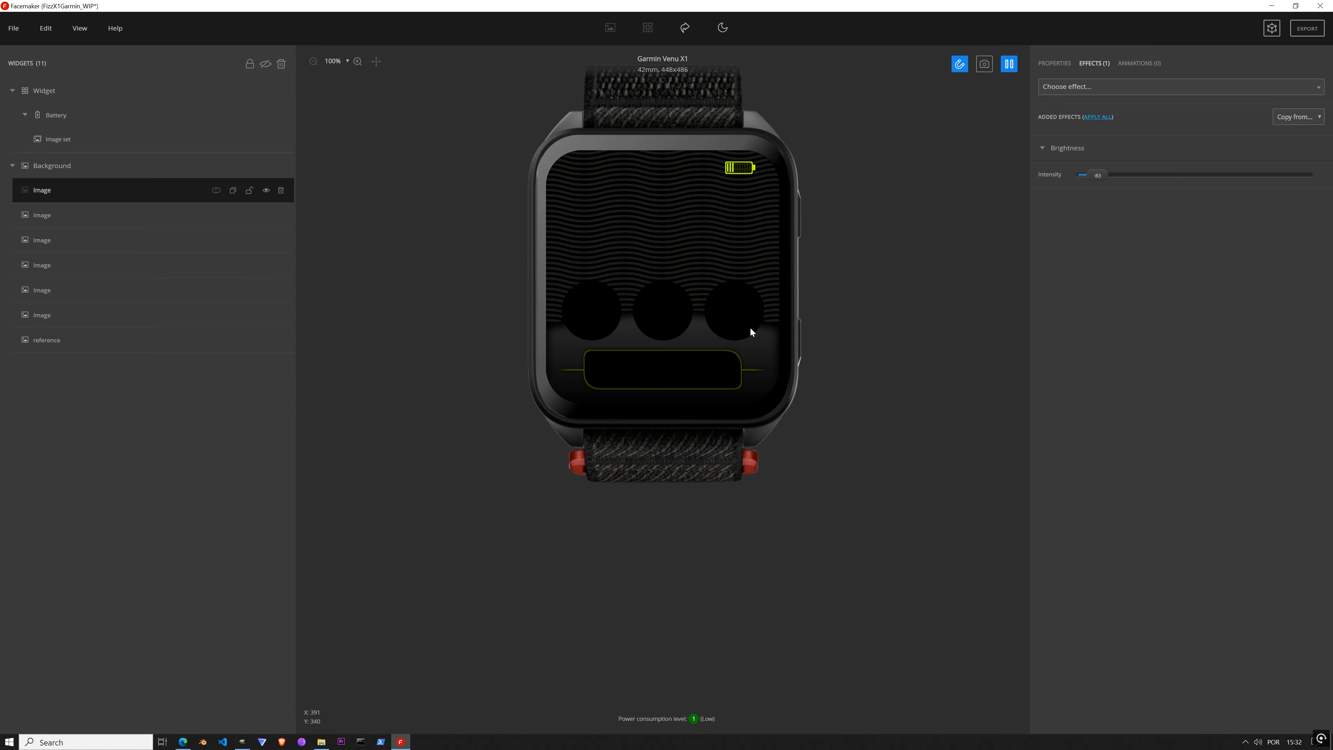
left_click(1009, 64)
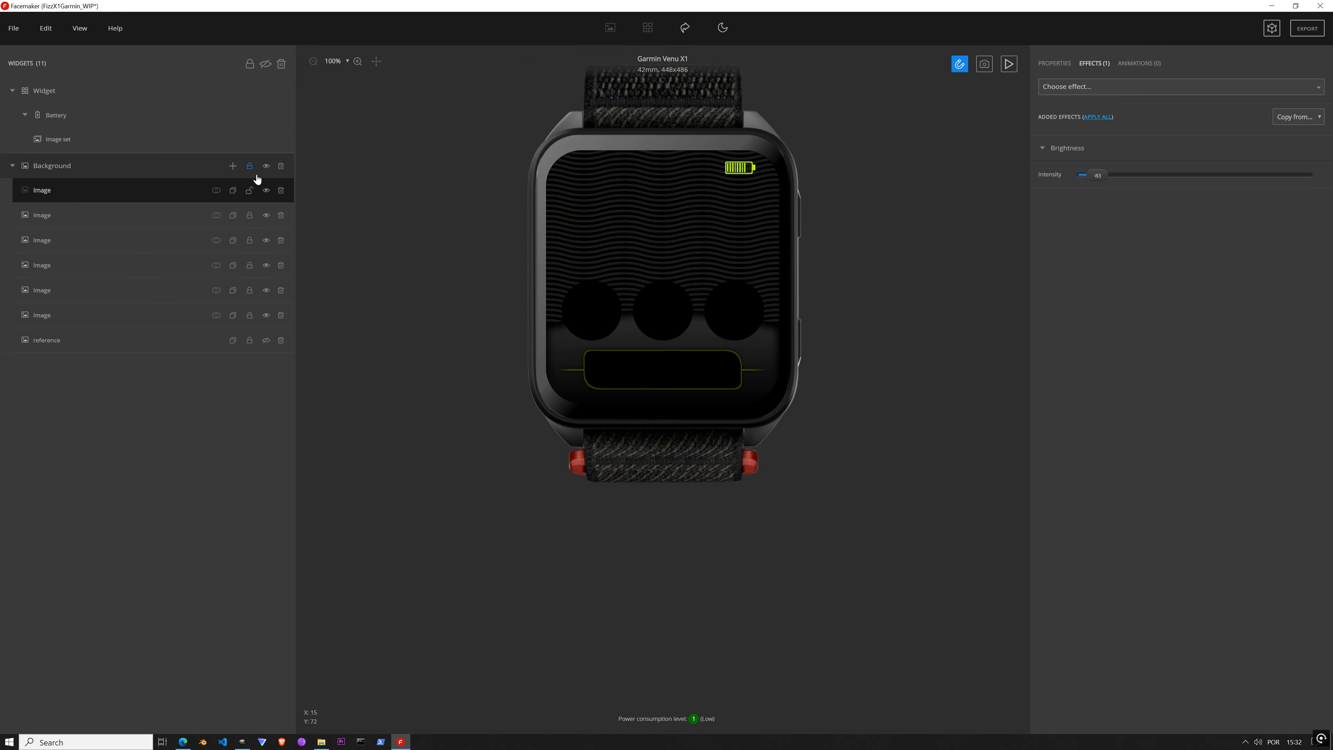
Step: Hide all the Background group's images, keep the reference layer at the bottom of the group, and make only the reference visible
left_click(265, 166)
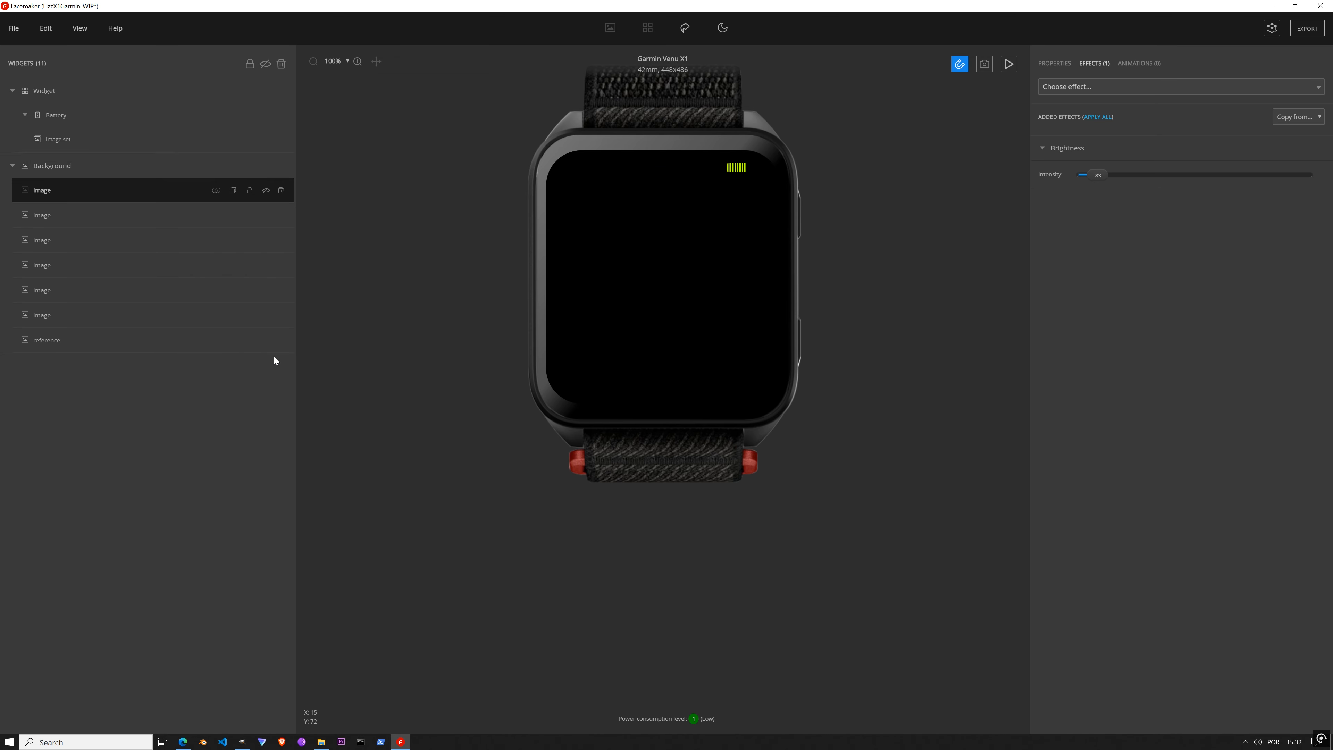
left_click(268, 343)
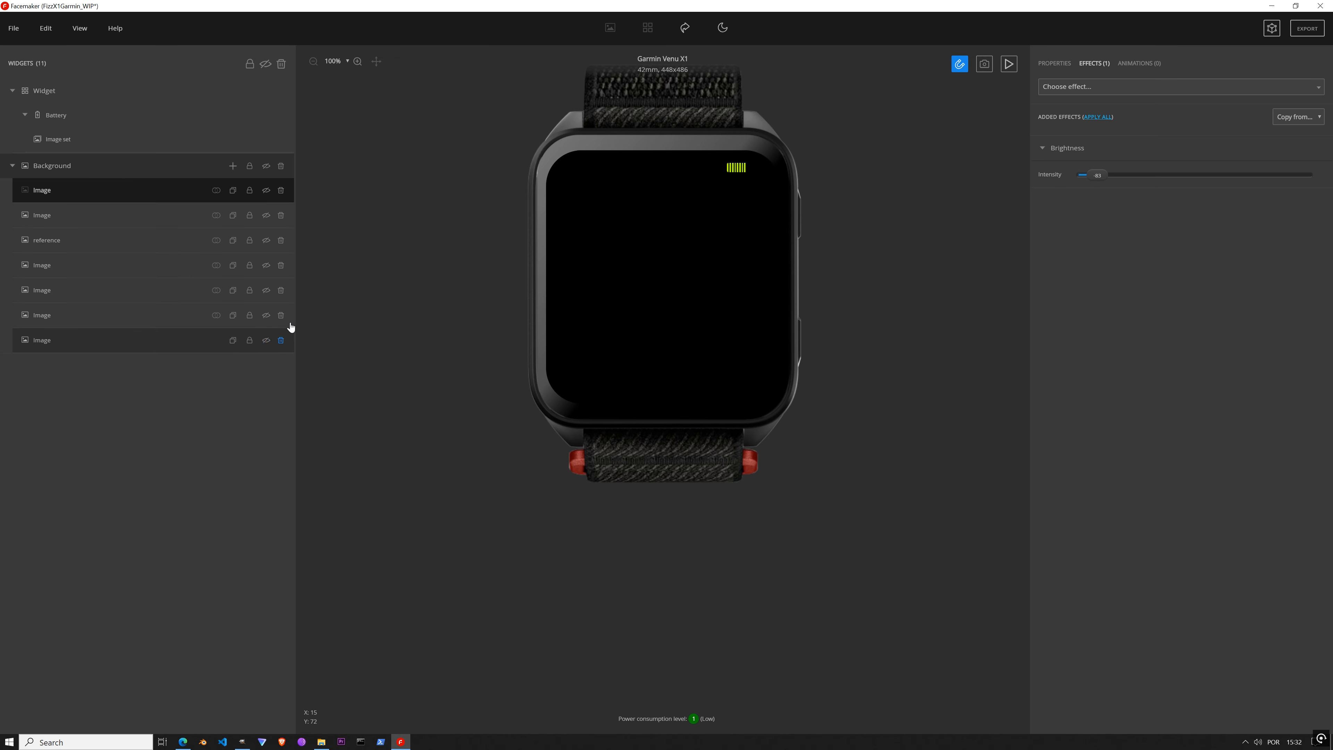
left_click(264, 343)
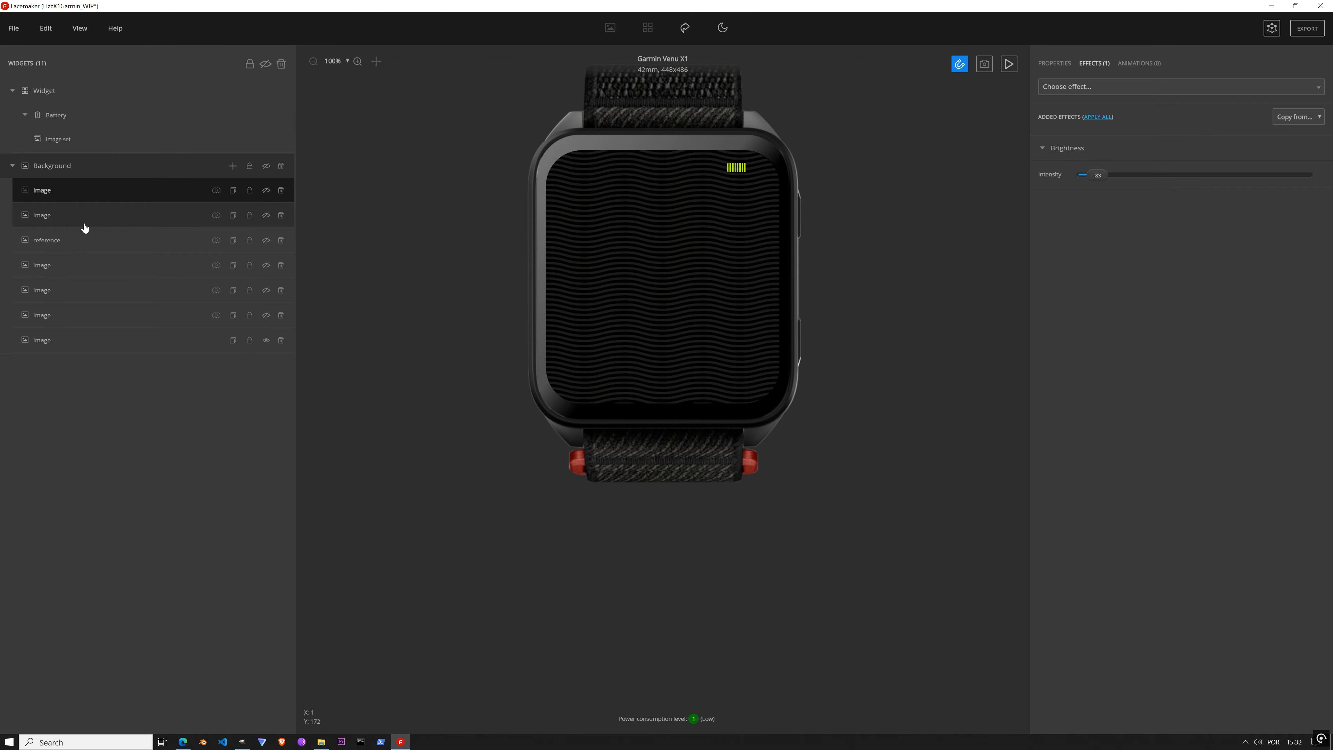
left_click(78, 246)
left_click_drag(78, 247, 70, 340)
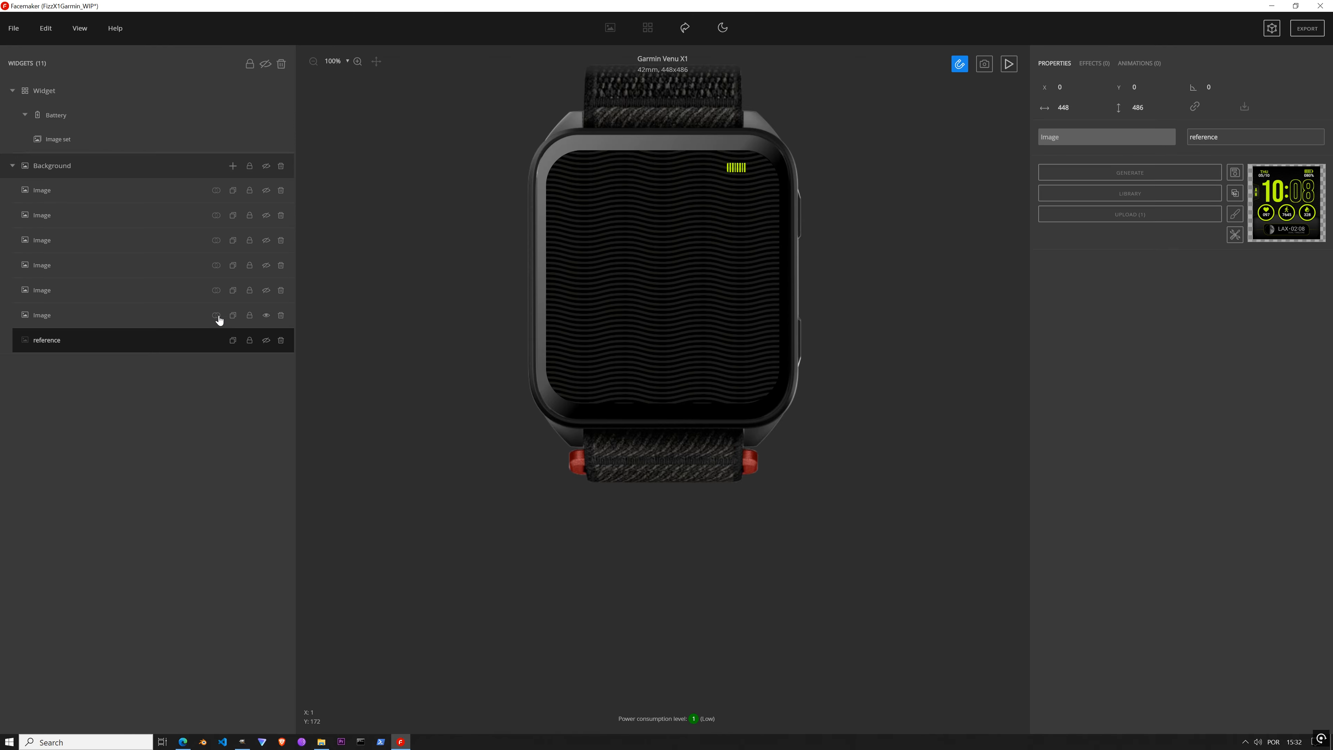
left_click(266, 168)
left_click(266, 168)
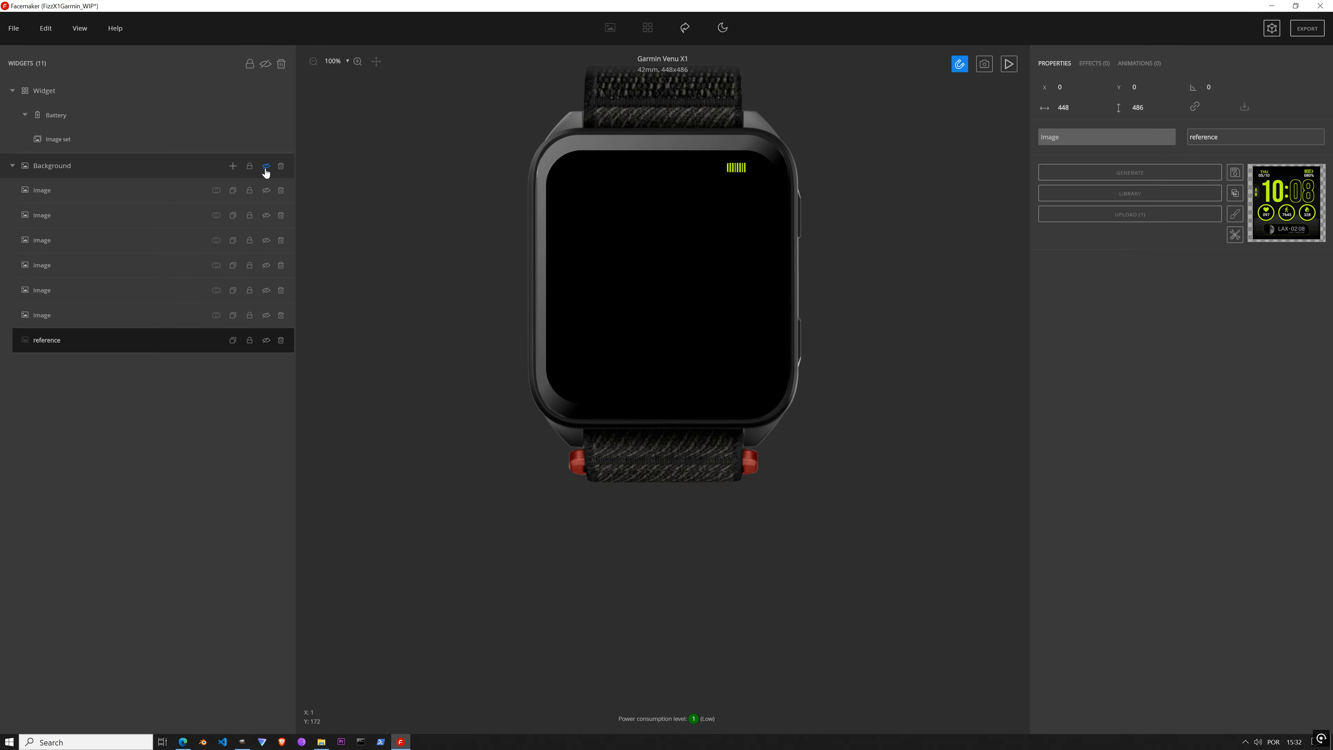
left_click(266, 343)
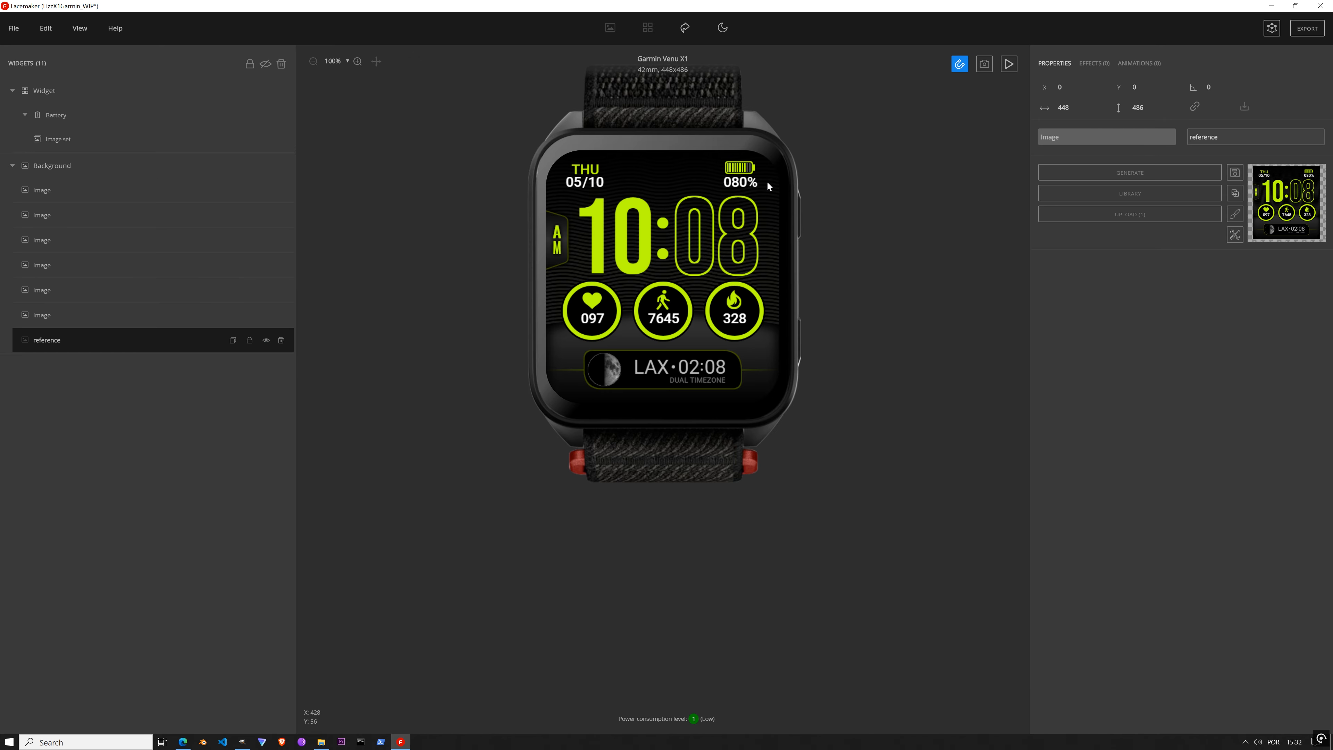
Step: Add an Image Combo to the Battery widget, generate its digits from a font, and place it at X 204, Y 15, clear of the battery icon
scroll(735, 182, "up", 3)
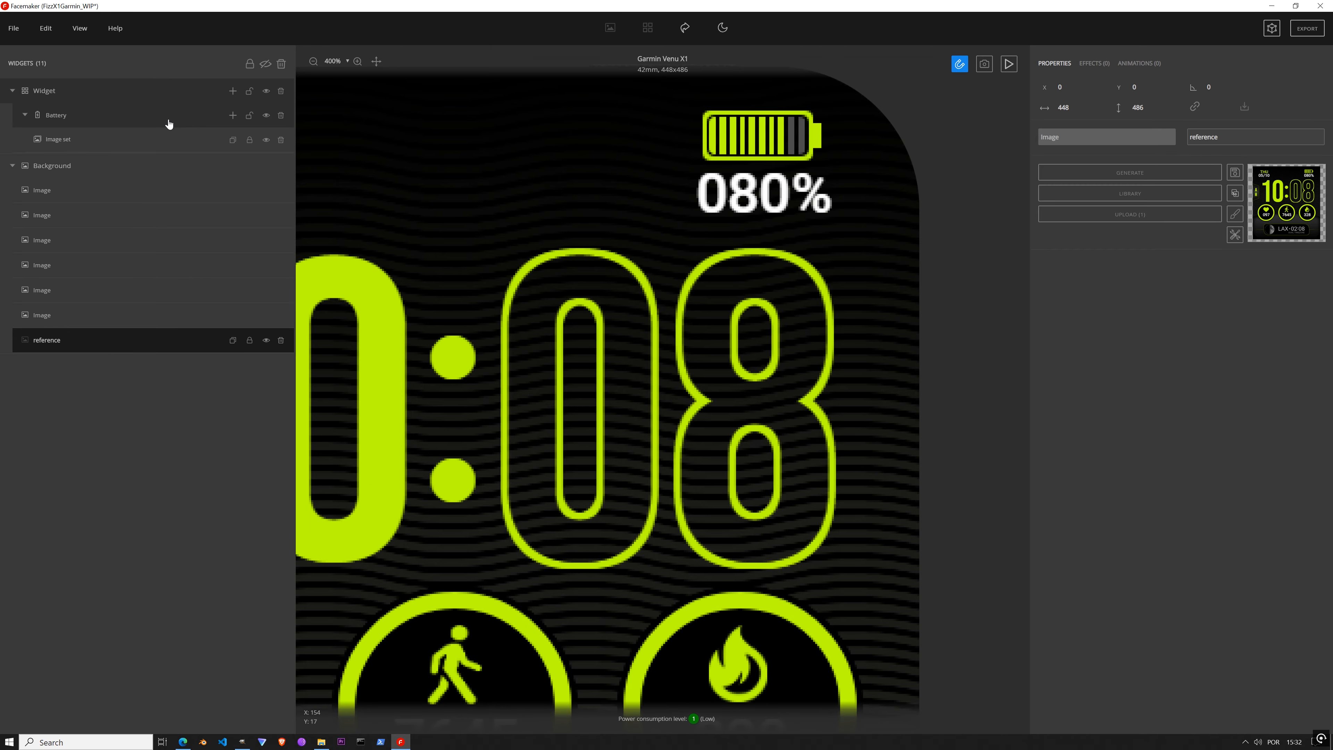
left_click(136, 149)
left_click(232, 115)
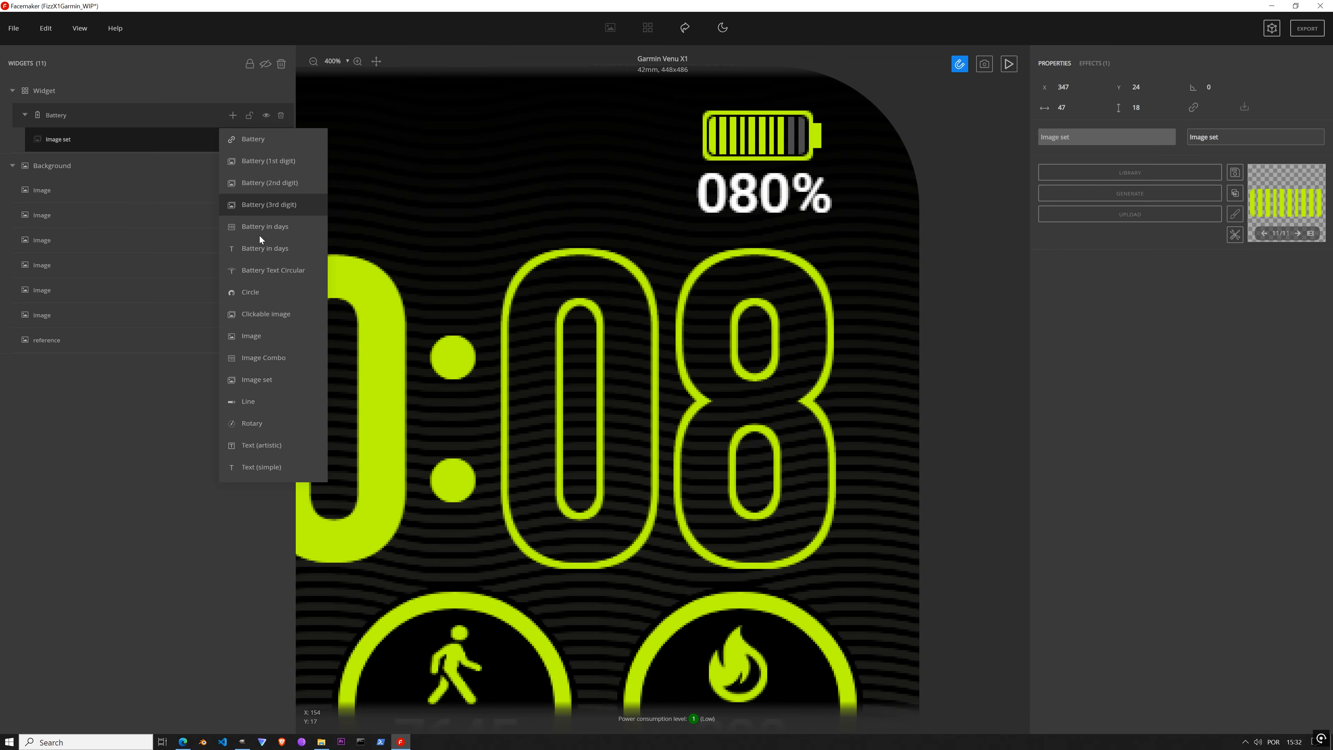
left_click(284, 358)
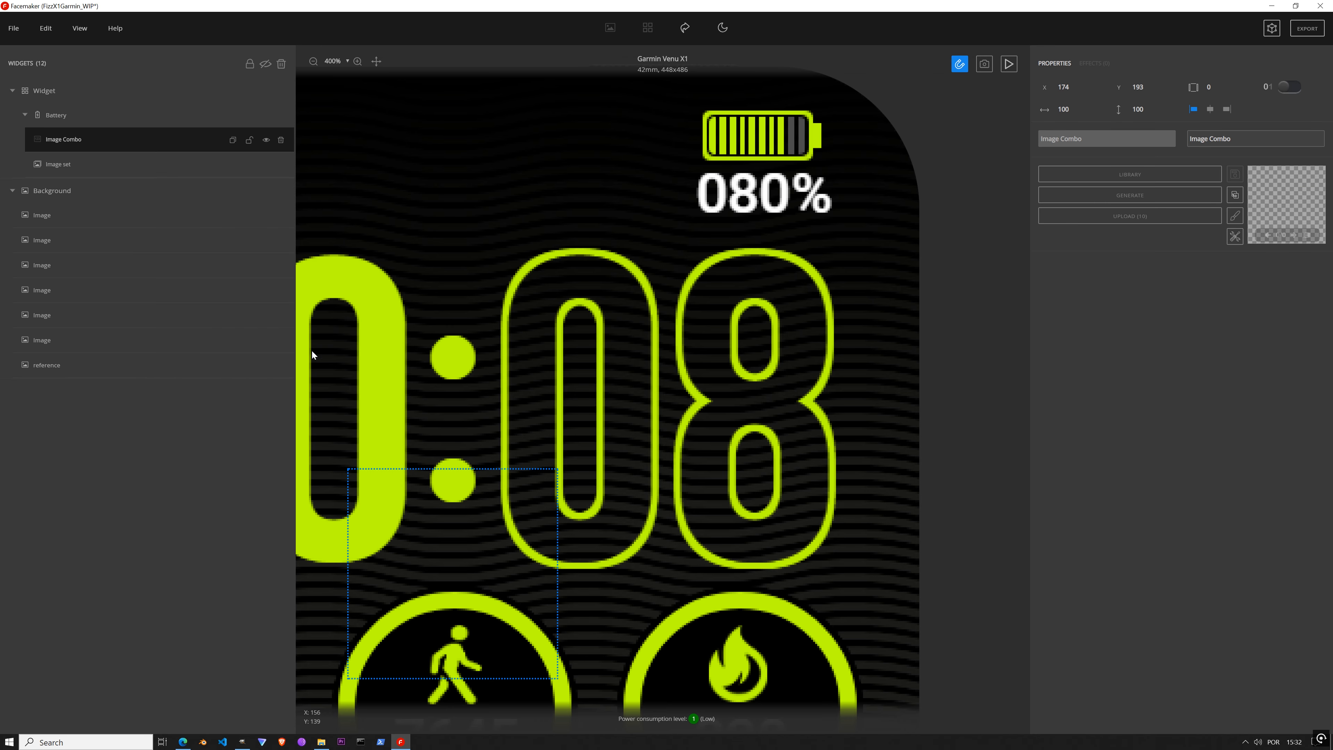
left_click_drag(493, 530, 656, 289)
left_click(1120, 198)
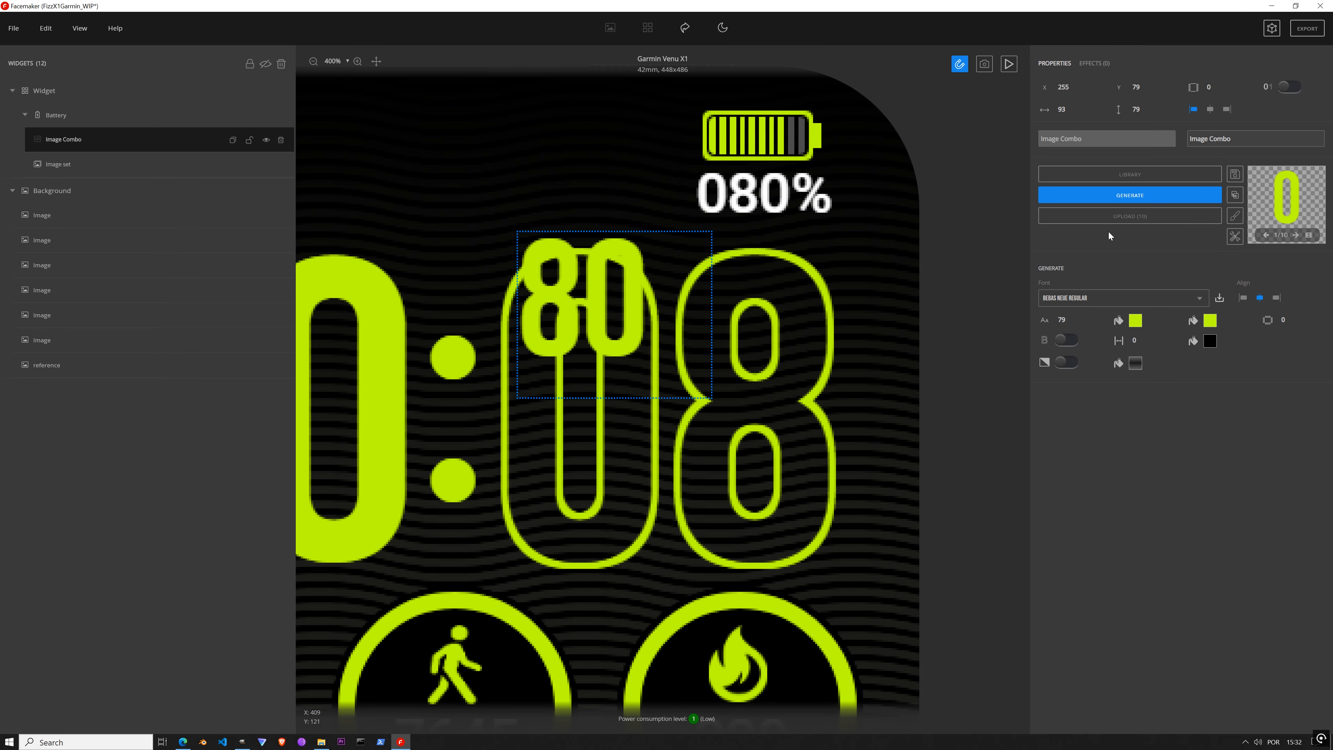
left_click_drag(627, 298, 519, 165)
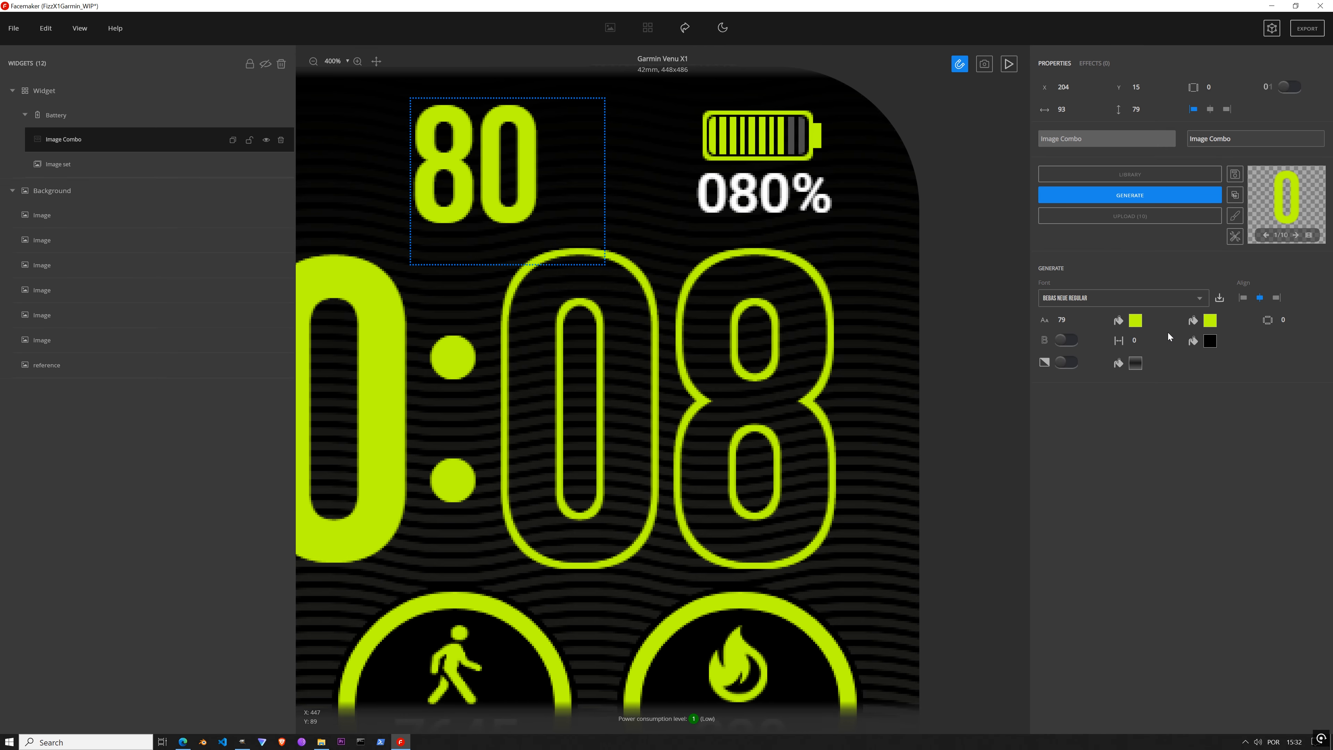
Step: Make the Image Combo digits' fill solid white by setting both gradient stops to white
left_click(1135, 322)
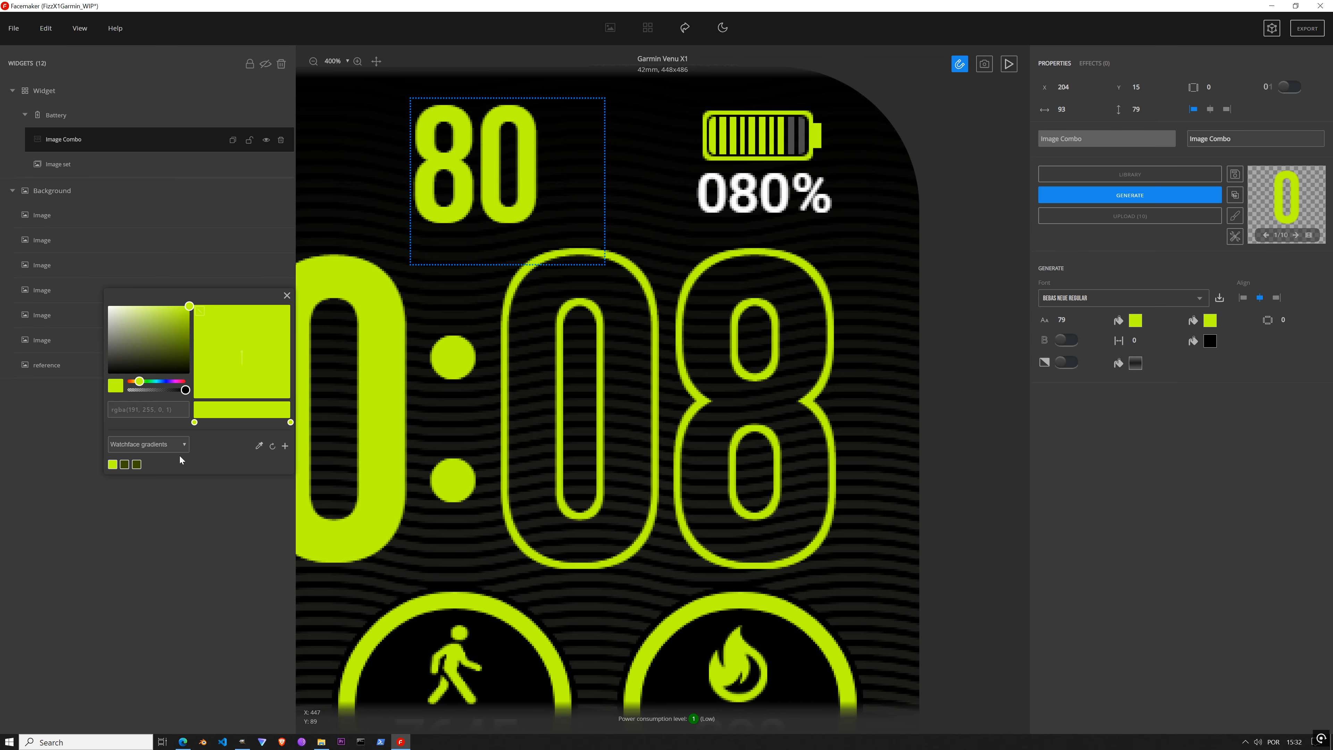
left_click_drag(154, 345, 108, 305)
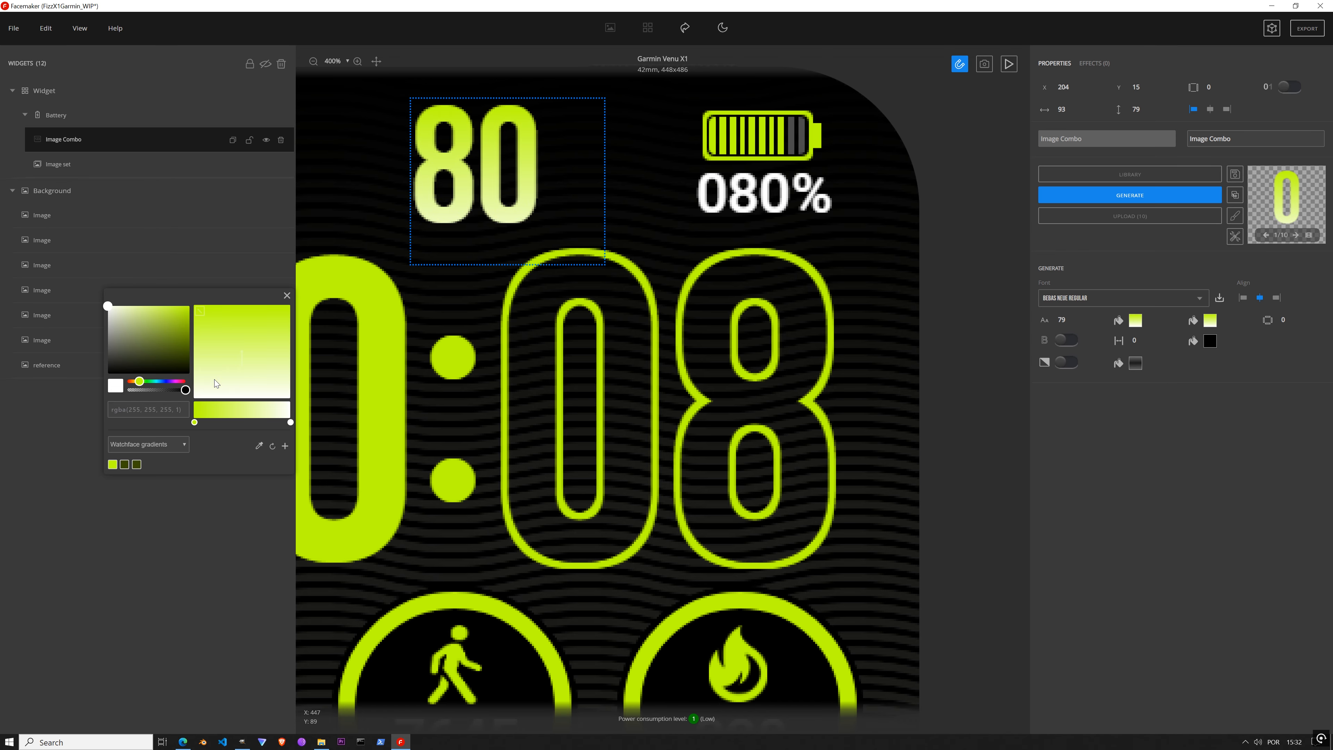
left_click(194, 422)
left_click_drag(164, 365, 108, 305)
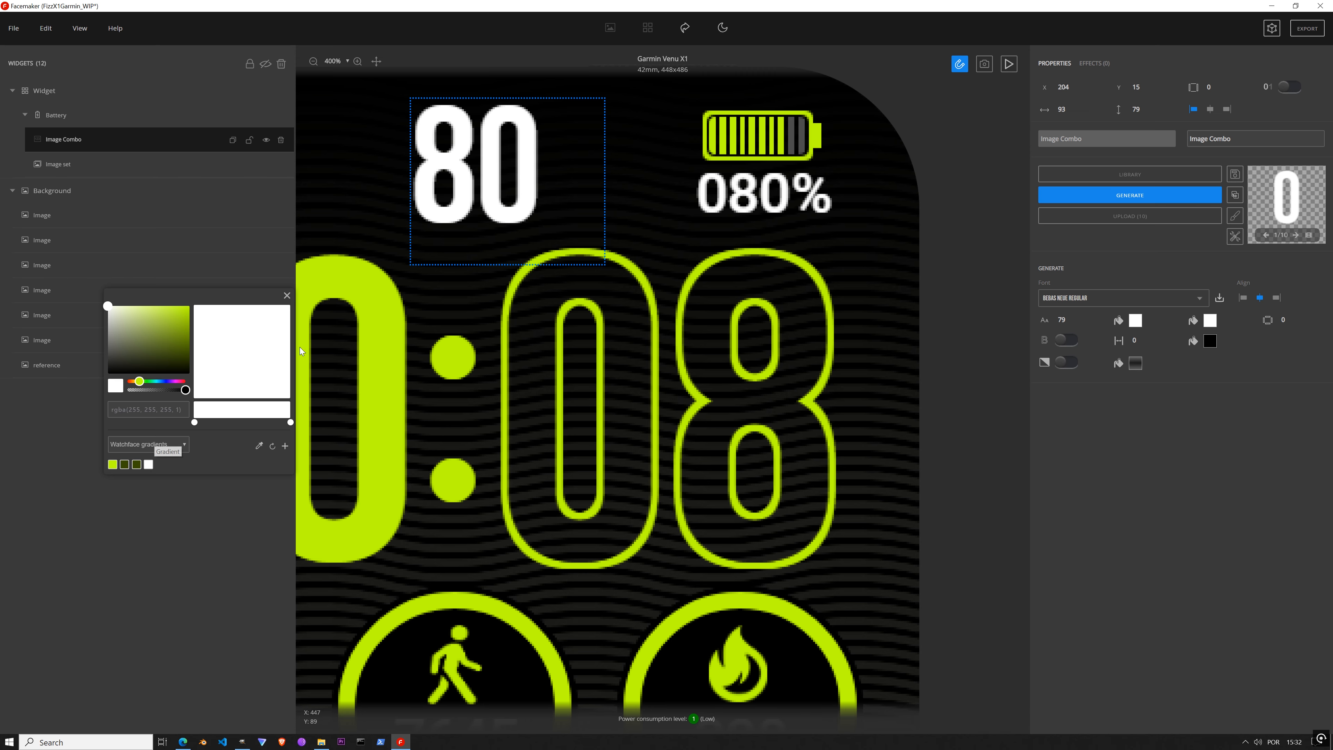
left_click(287, 297)
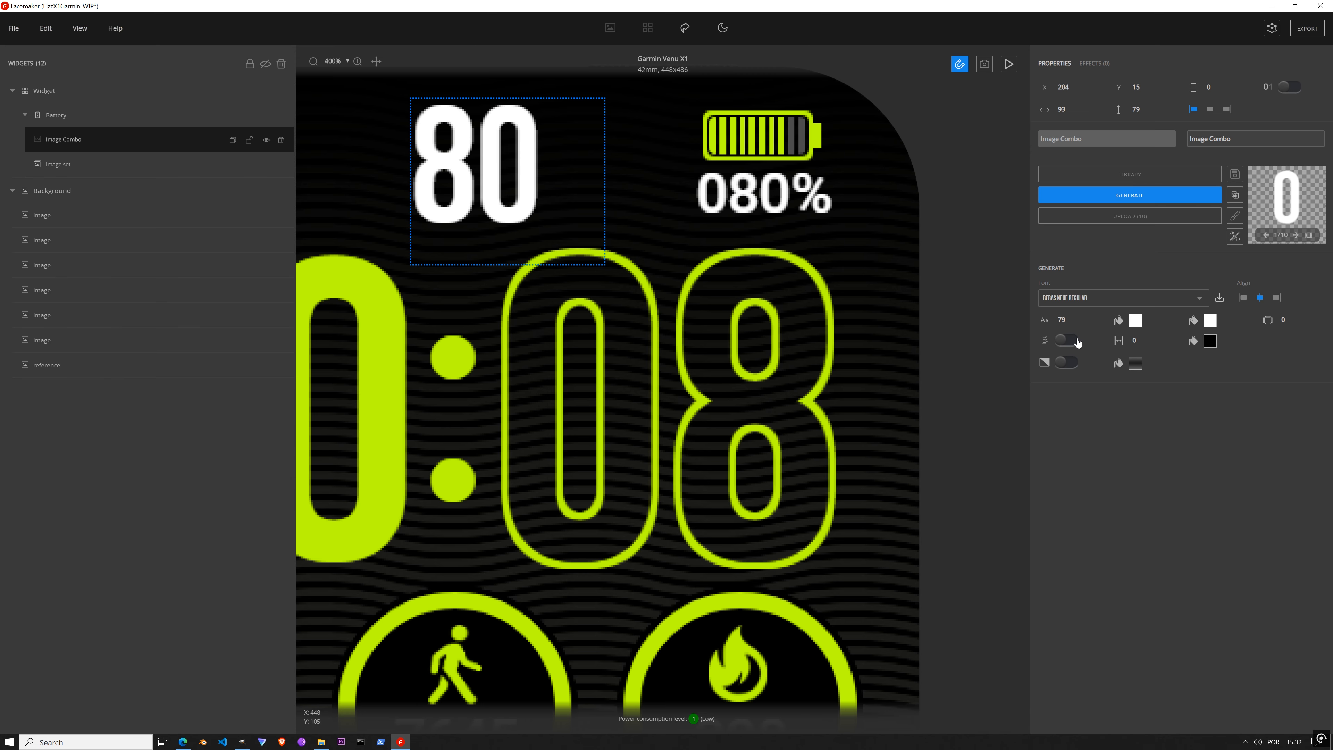
Step: Change the Image Combo digits' font to ROBOTO_BOLD
left_click(1085, 300)
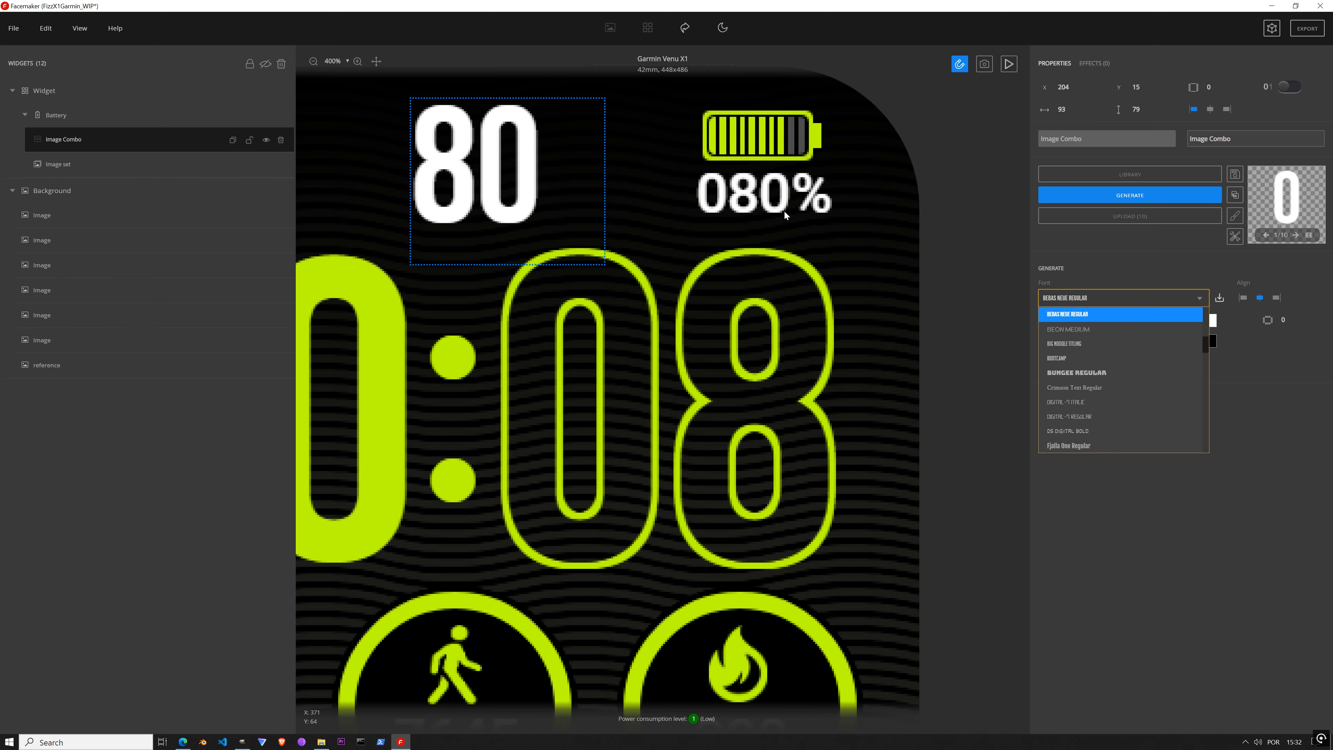
scroll(1077, 386, "down", 3)
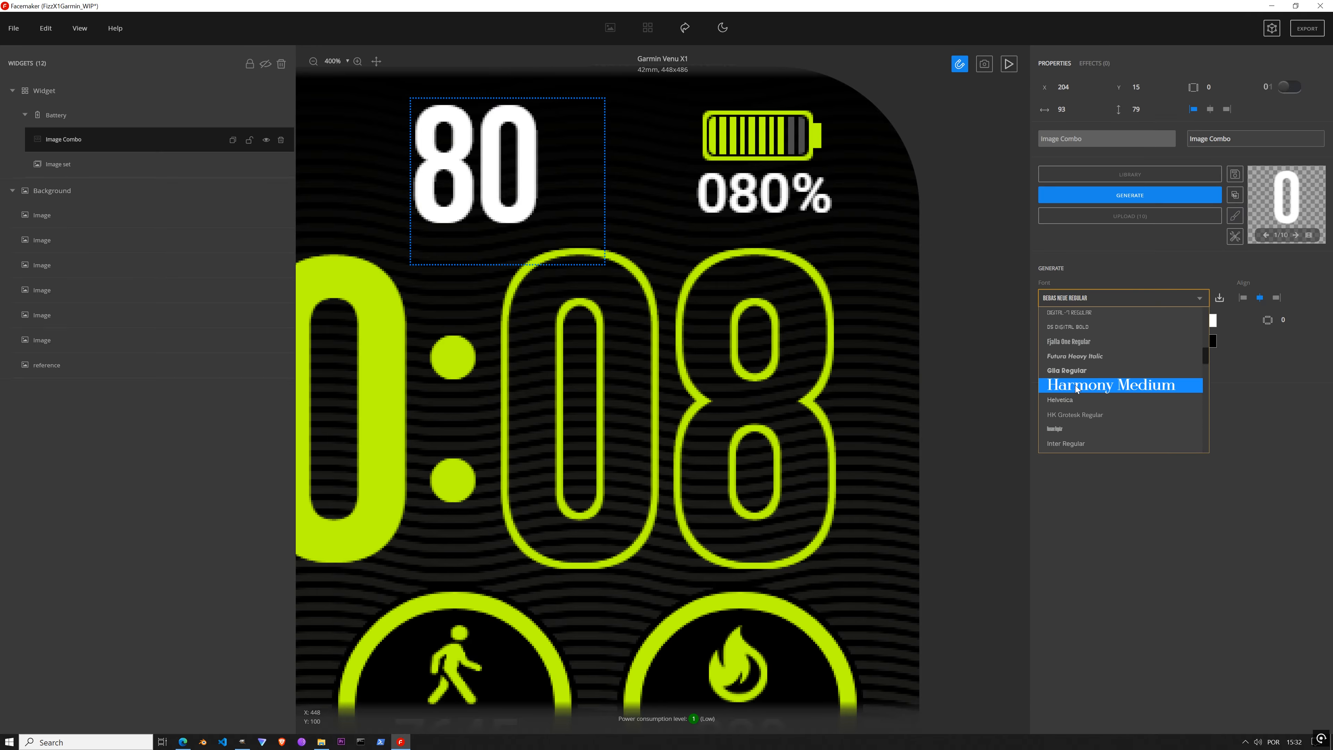
scroll(1075, 387, "down", 4)
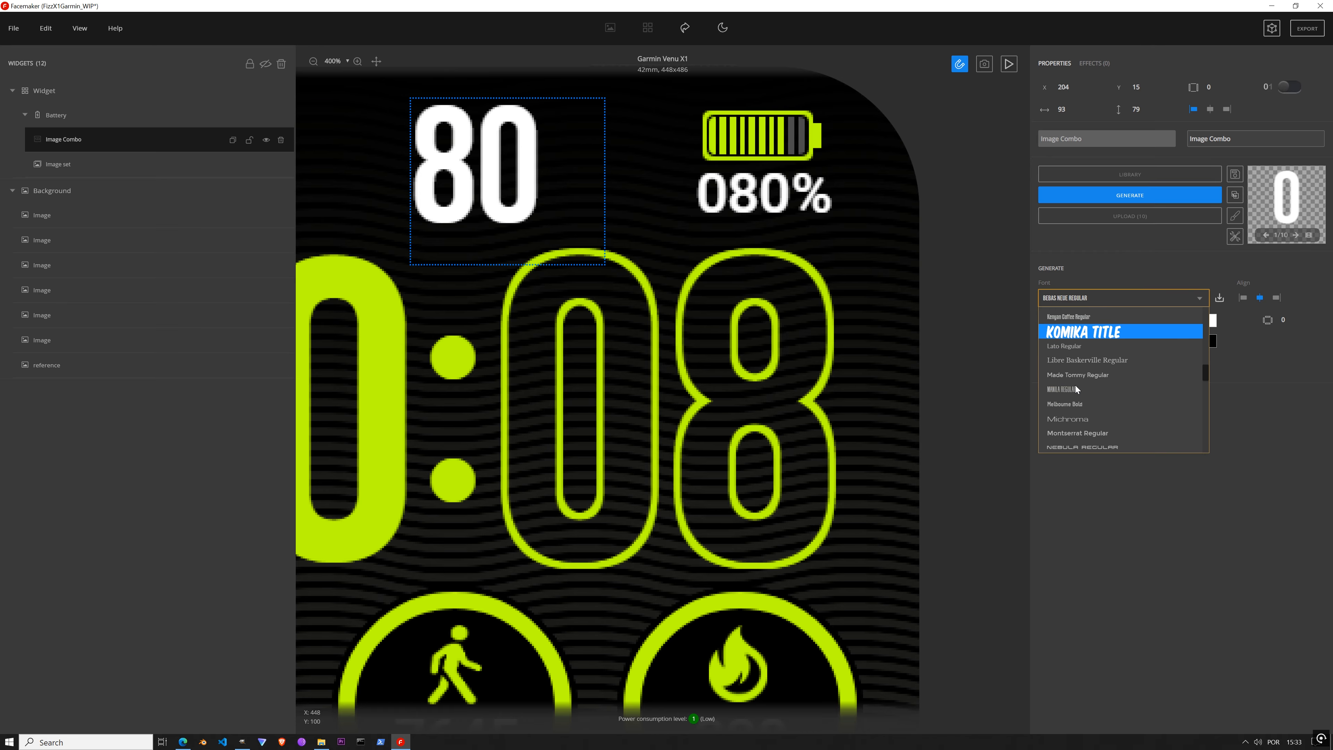
scroll(1076, 386, "up", 4)
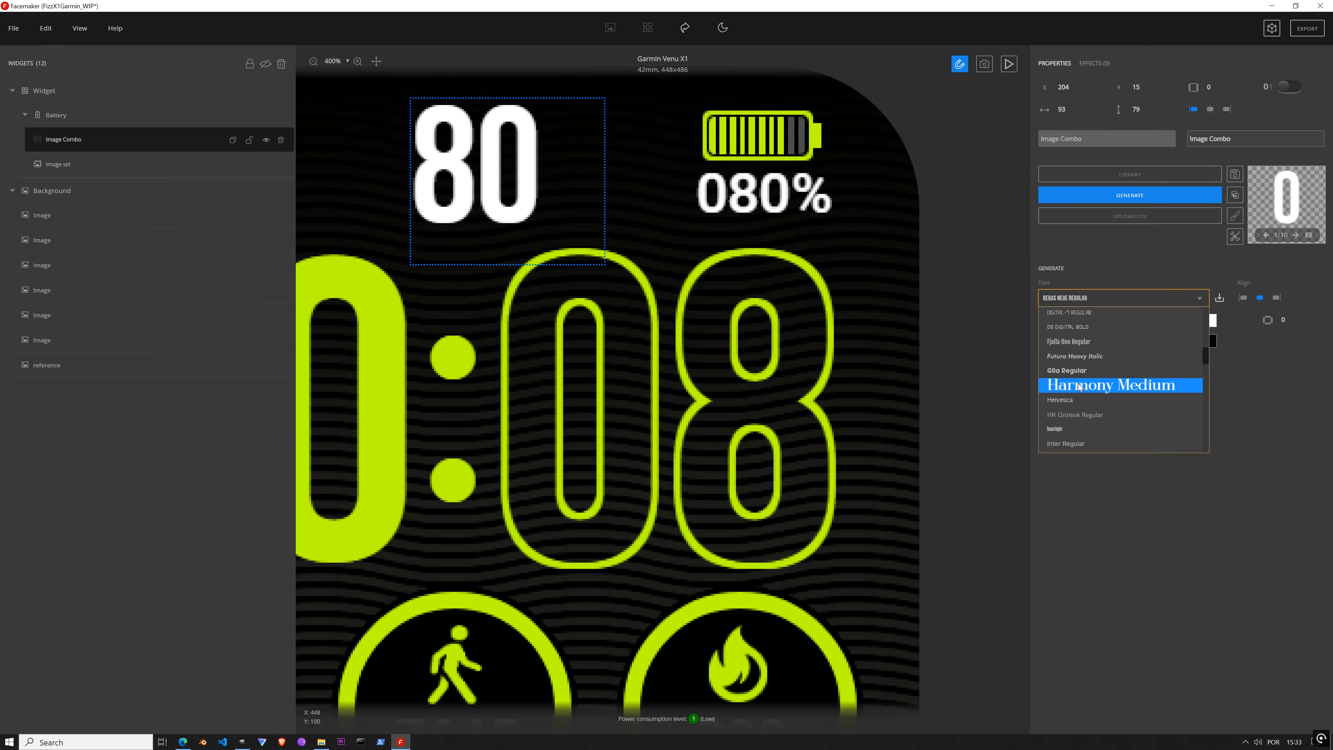
scroll(1080, 387, "up", 5)
left_click(1072, 354)
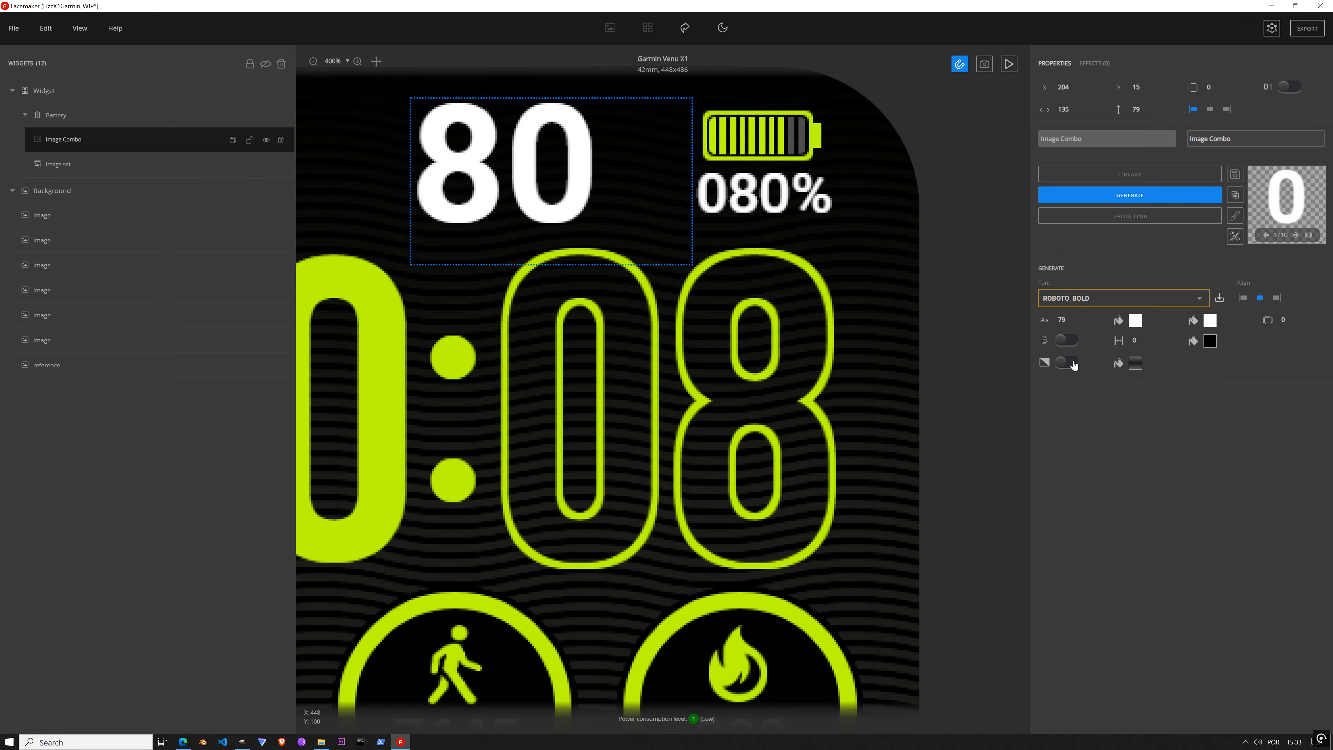
Step: Set the Image Combo's font size to 30 and place it under the reference's battery percentage at X 341, Y 71
key("Tab")
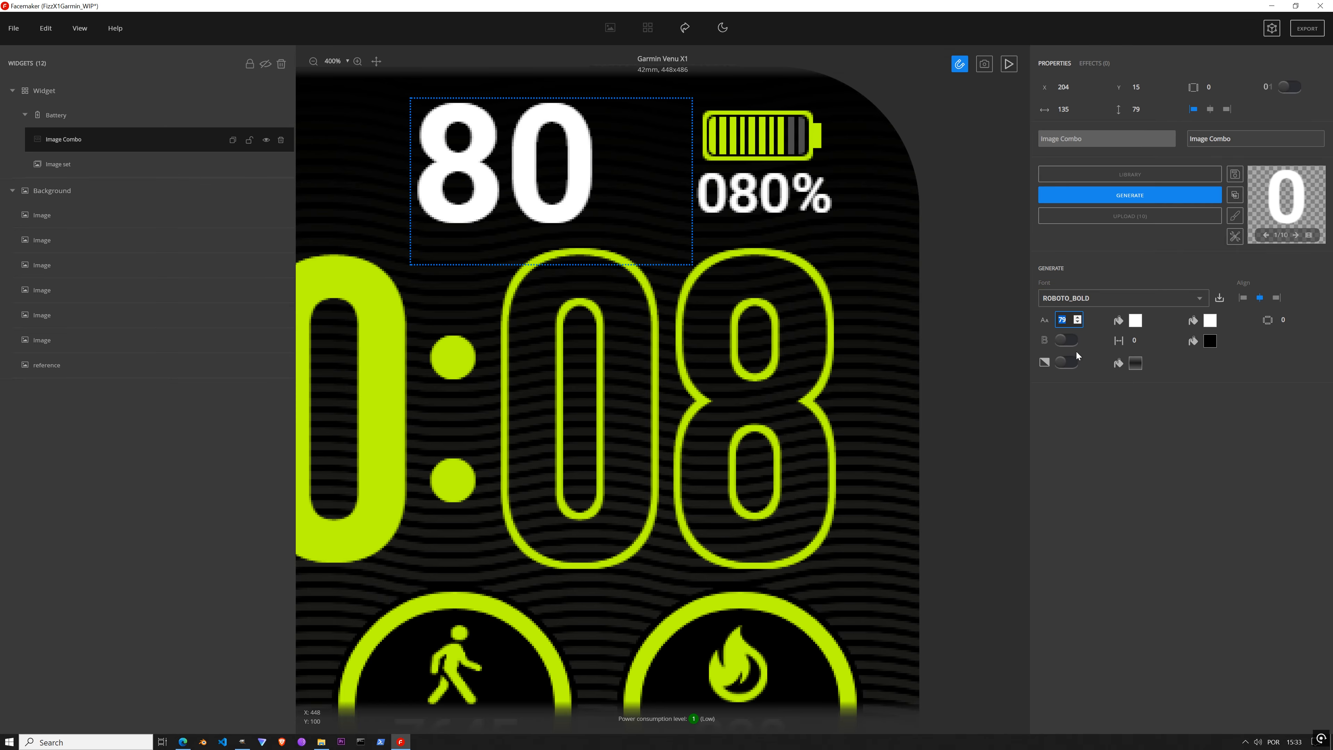
type("30")
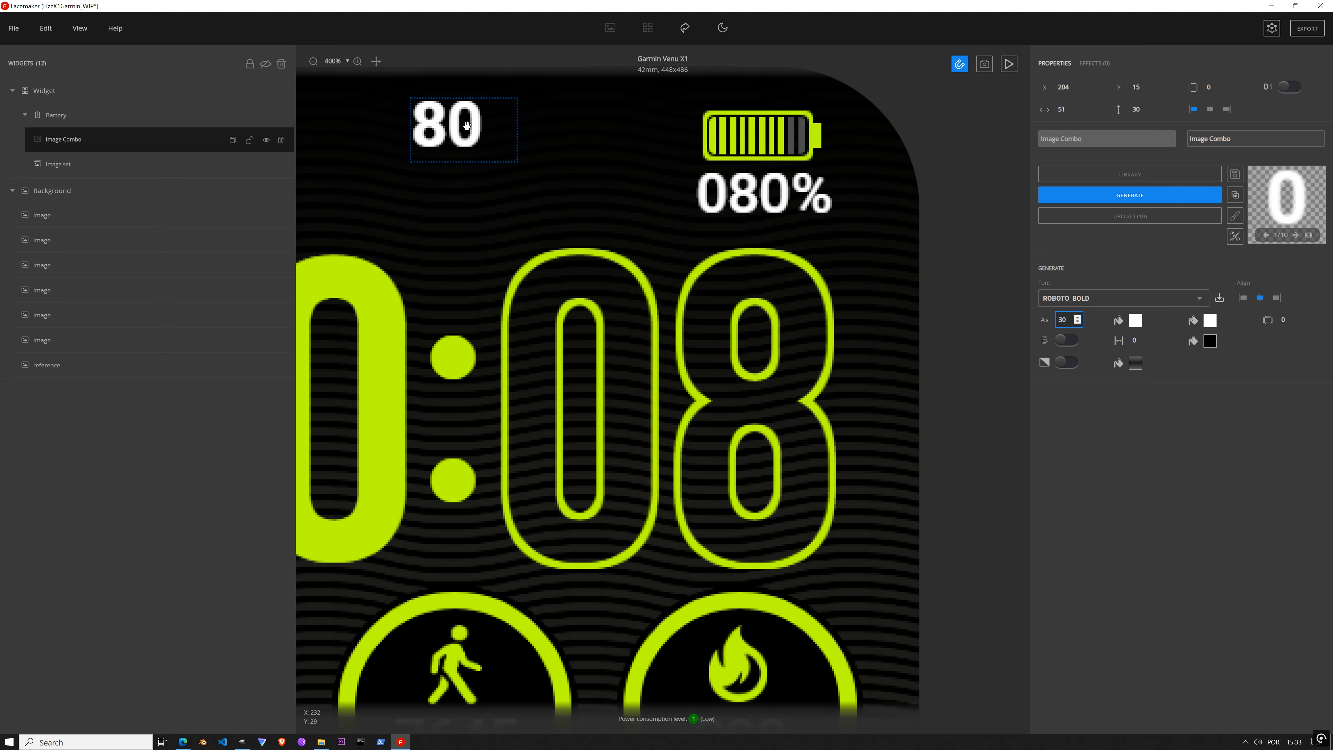
left_click_drag(468, 126, 754, 244)
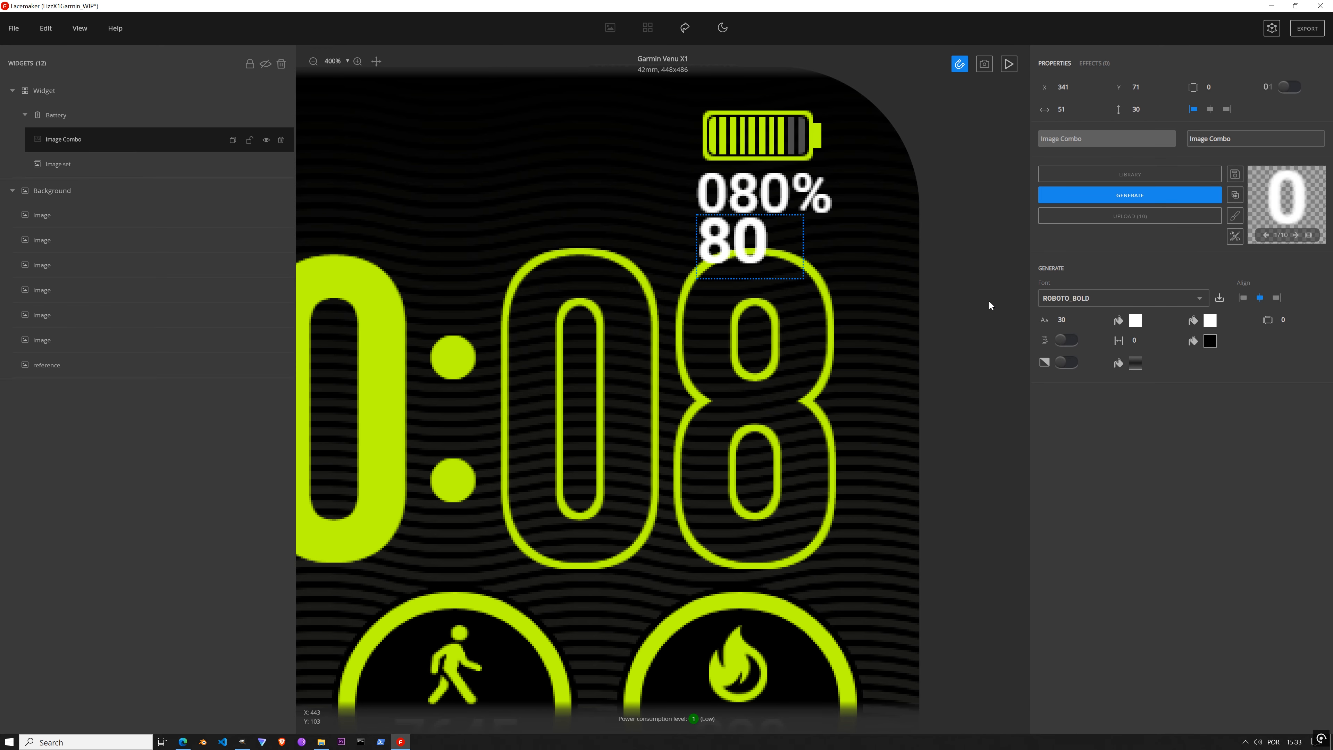
Step: Change the Image Combo digits' font to ROBOTO_MEDIUM and set the font size to 27
left_click(1085, 303)
left_click(1087, 332)
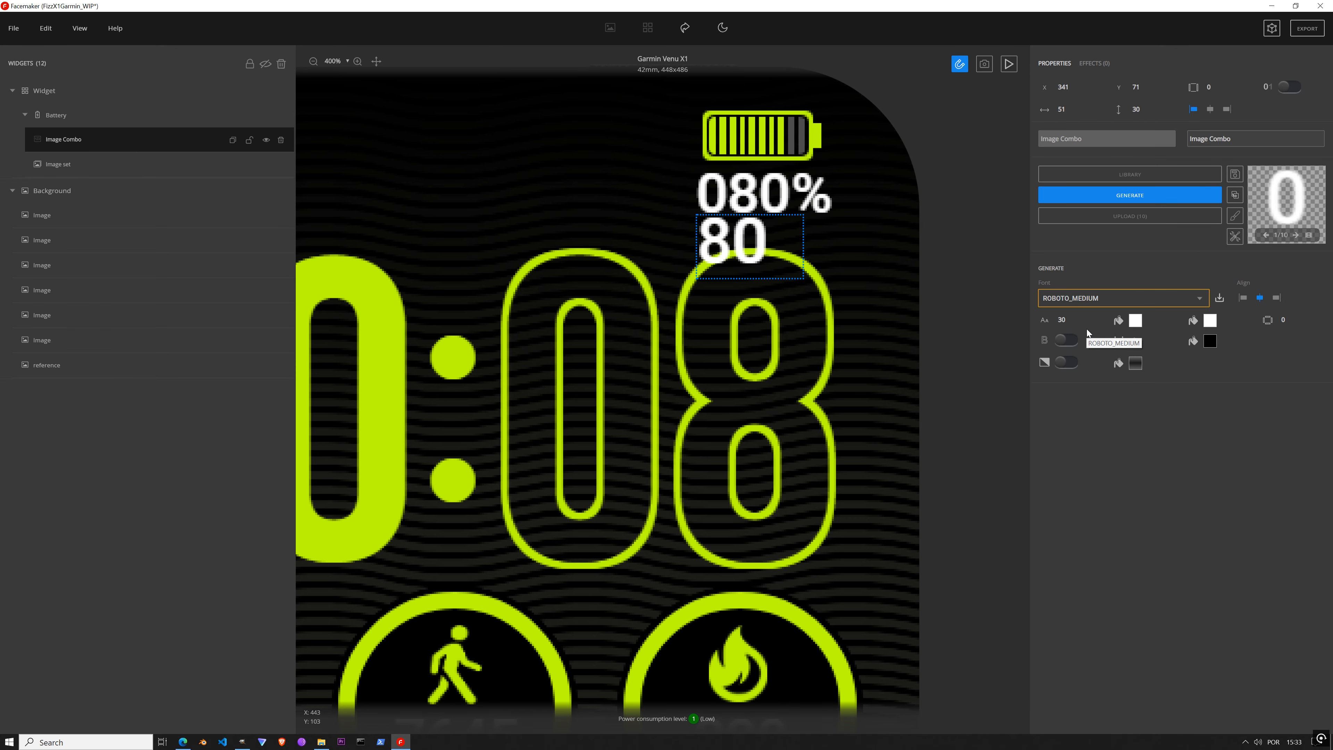
left_click(1079, 323)
left_click(1079, 323)
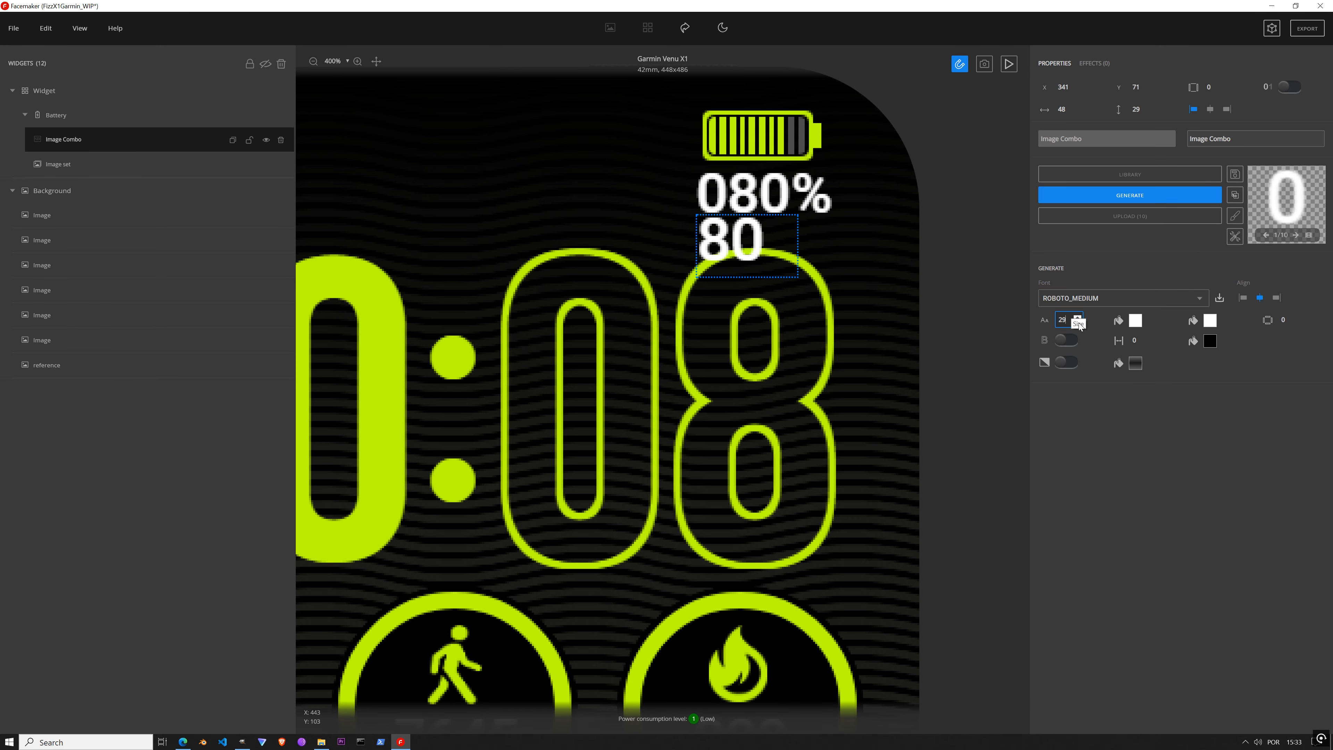
left_click(1079, 323)
left_click(1079, 323)
left_click(1079, 323)
left_click(1079, 323)
left_click(1079, 323)
left_click(1079, 318)
left_click(1080, 317)
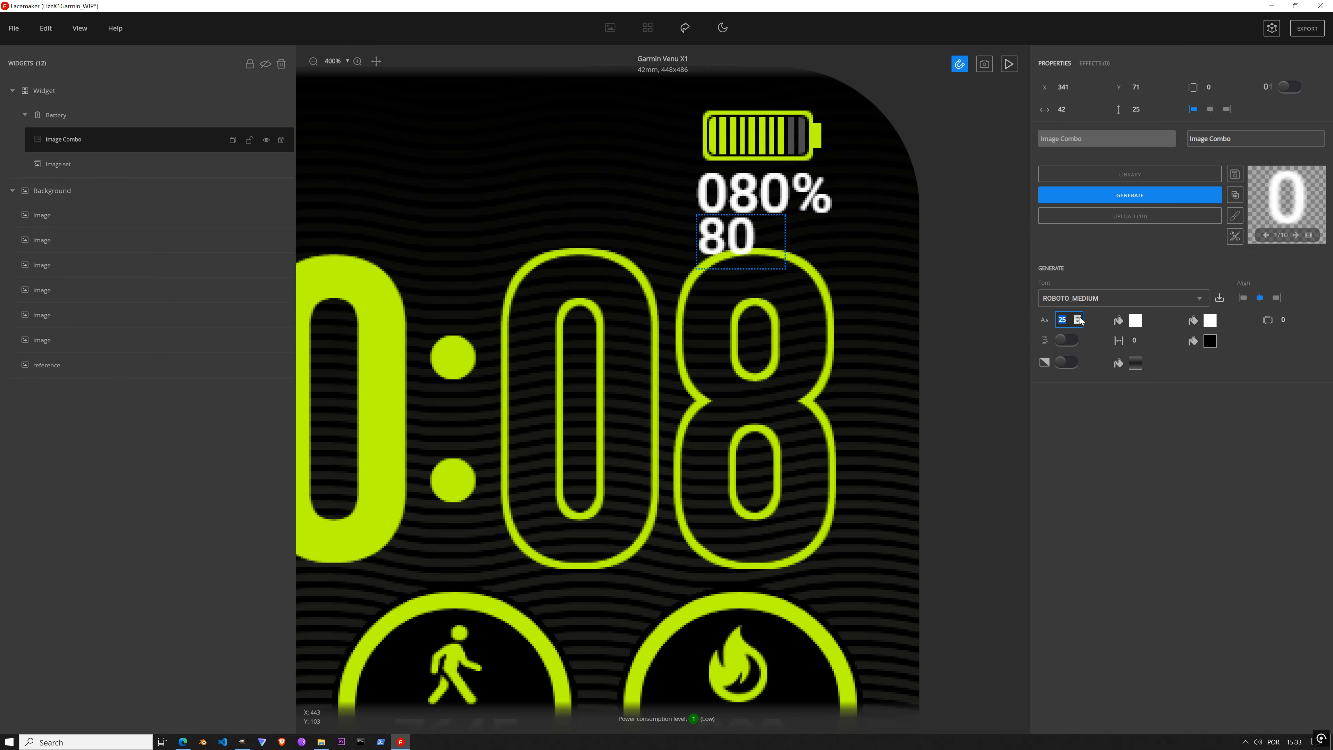
left_click(1079, 318)
left_click(1079, 317)
Step: Right-align the Image Combo with leading zeros, place it over the reference's battery digits at X 341, Y 50, and lock it
left_click_drag(749, 247, 749, 205)
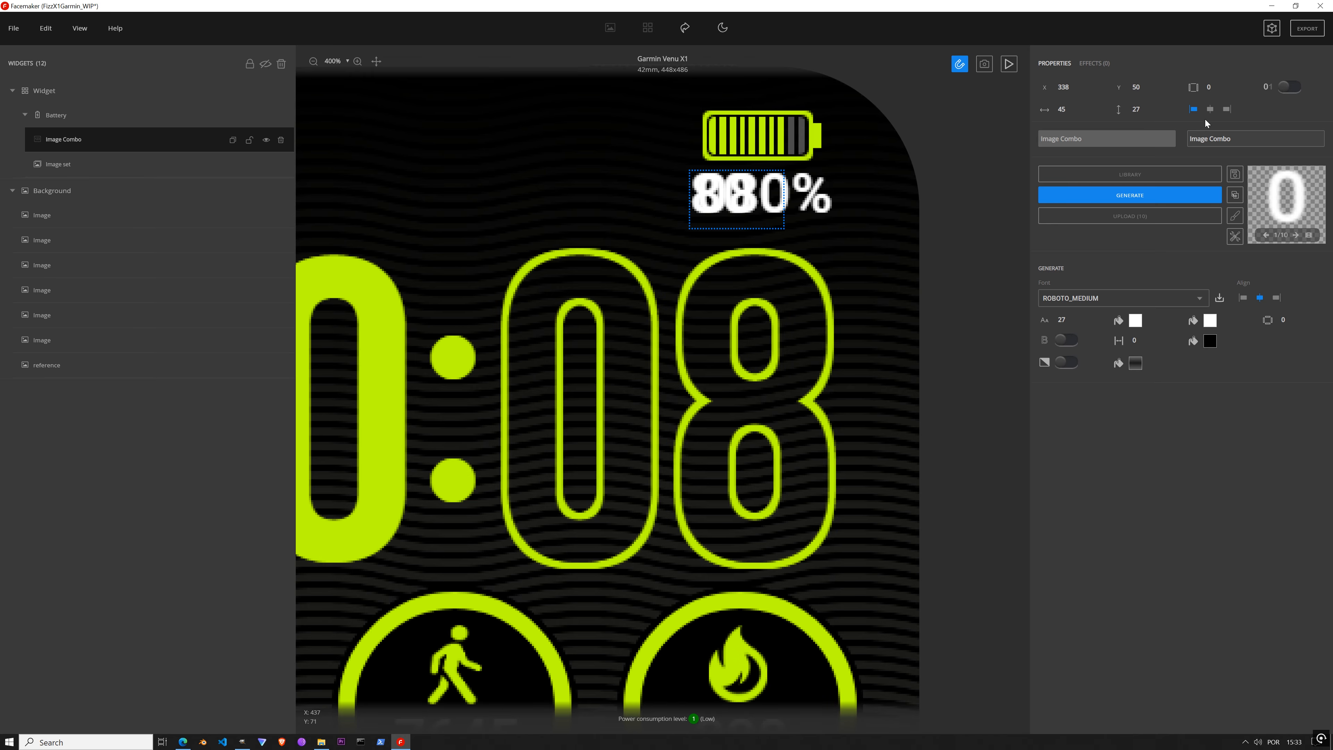
left_click(1226, 112)
left_click(1287, 88)
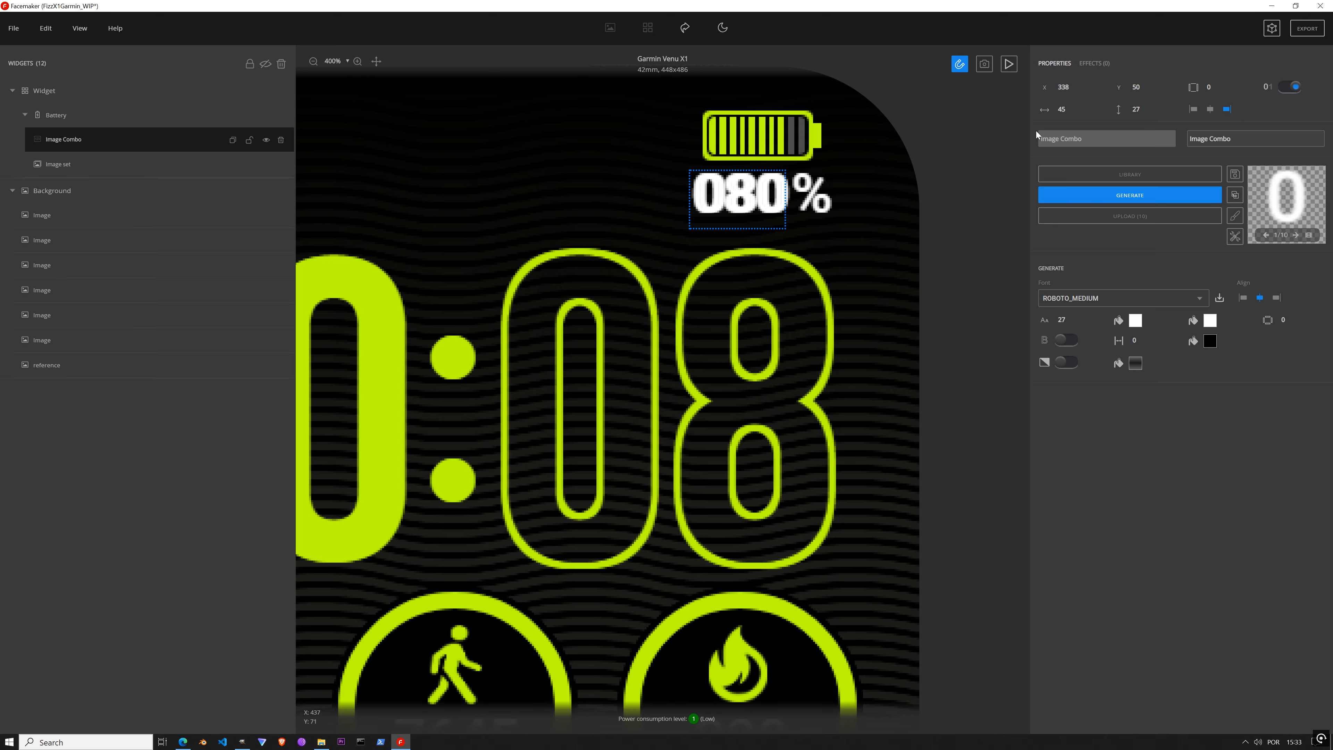
left_click(1077, 85)
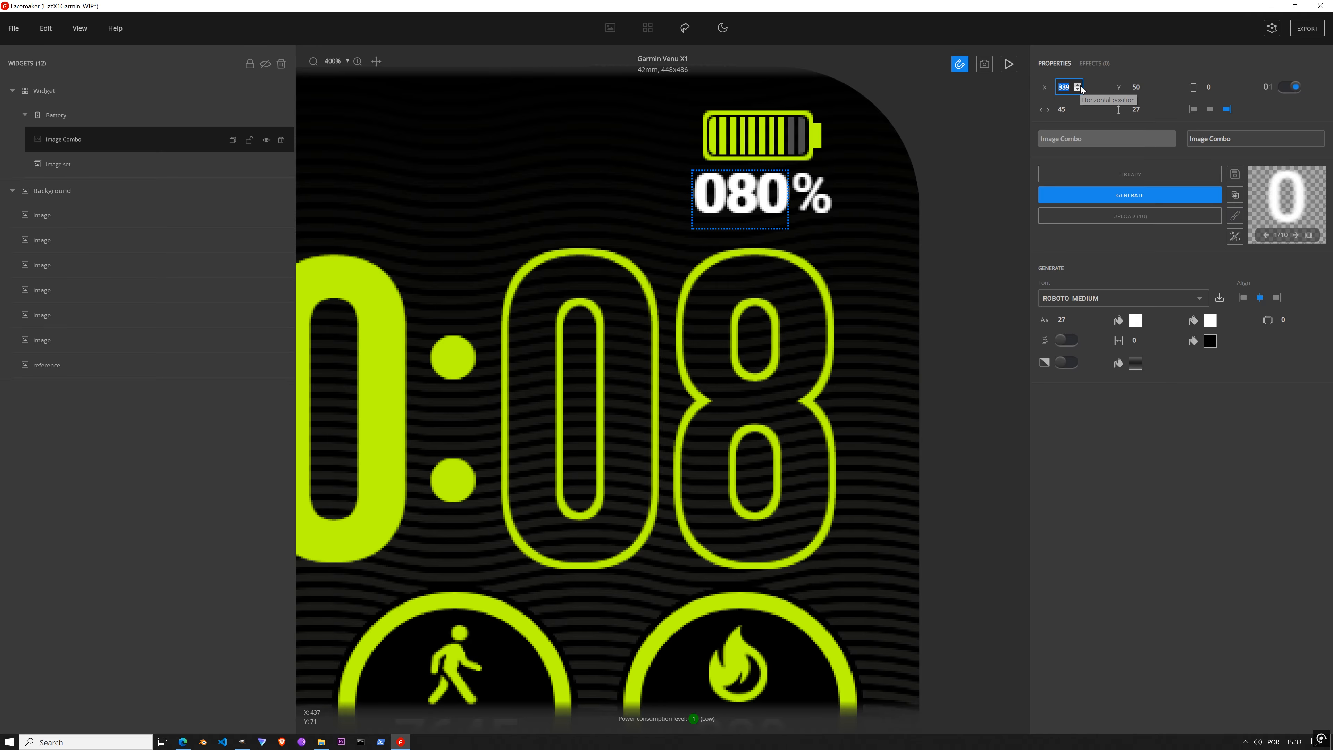
left_click(1078, 85)
left_click(1078, 84)
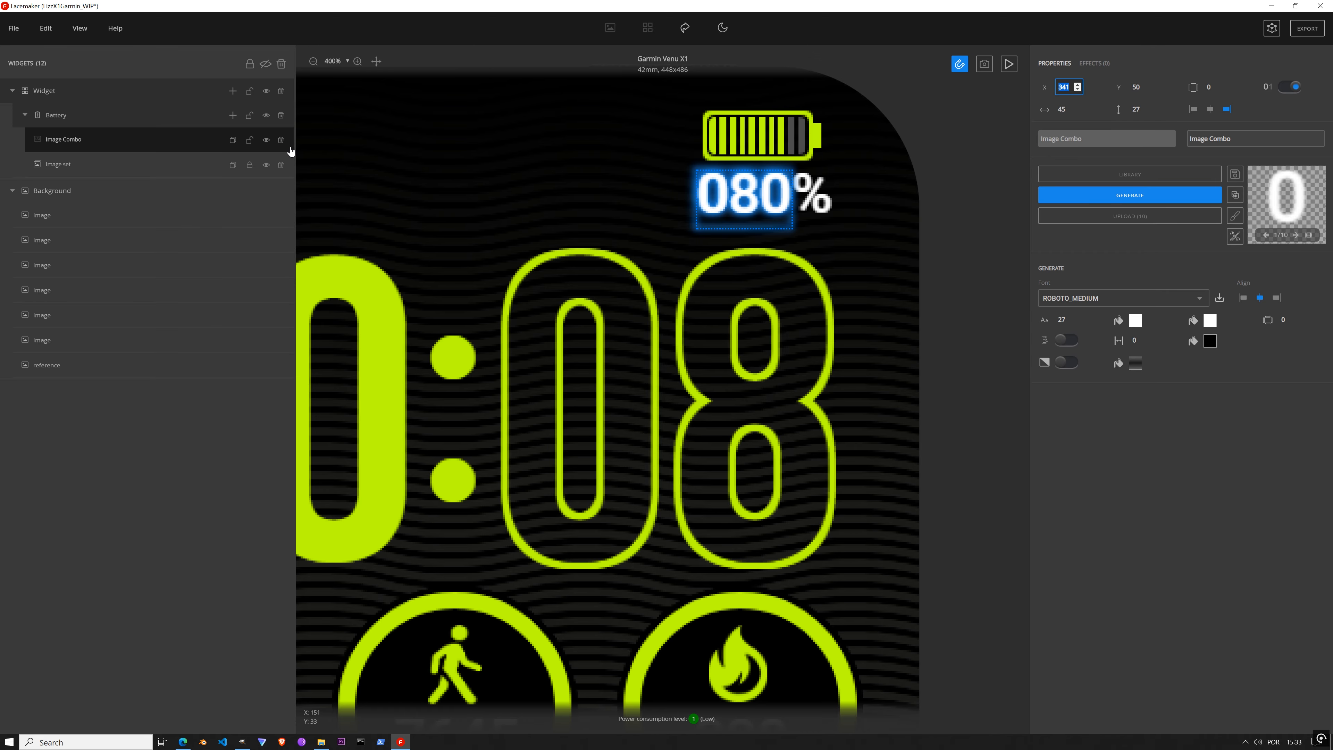
left_click(250, 142)
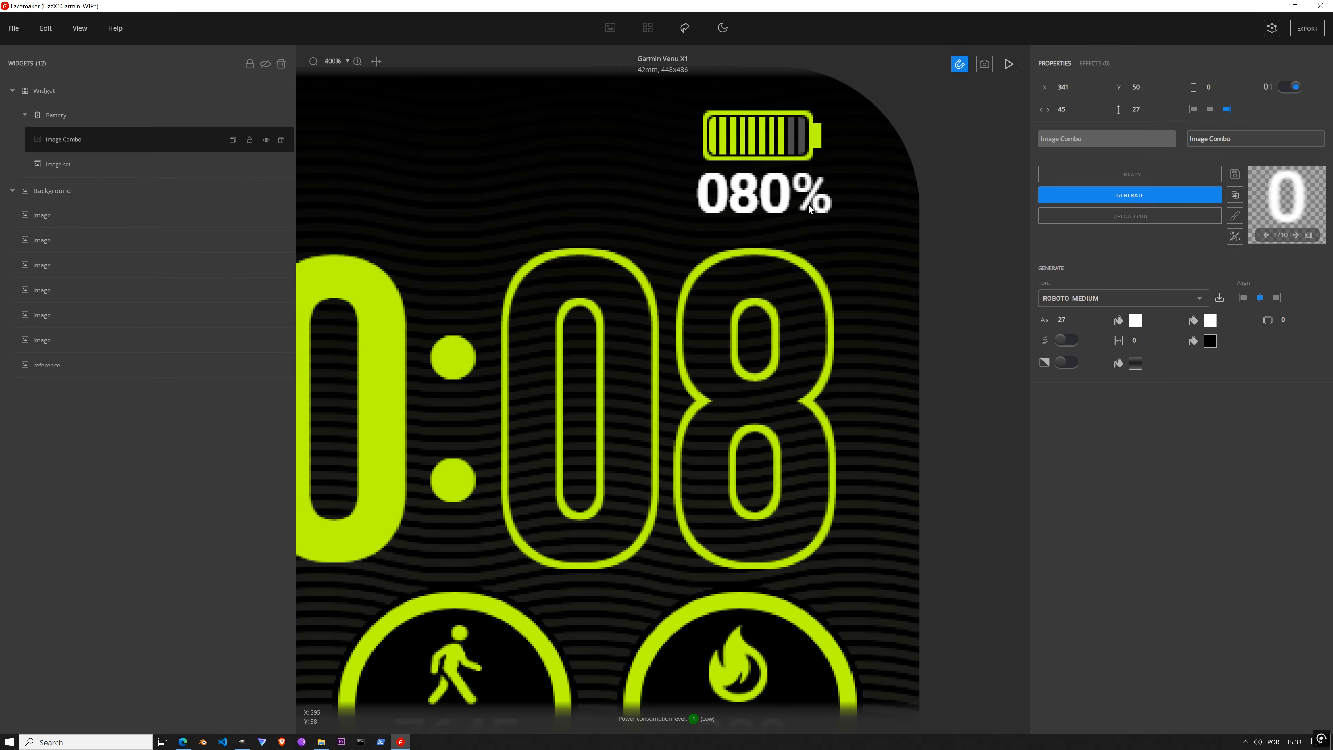
Step: Add an artistic text reading "%" after the battery digits at X 387, Y 50, and move it into the Battery widget
left_click(135, 218)
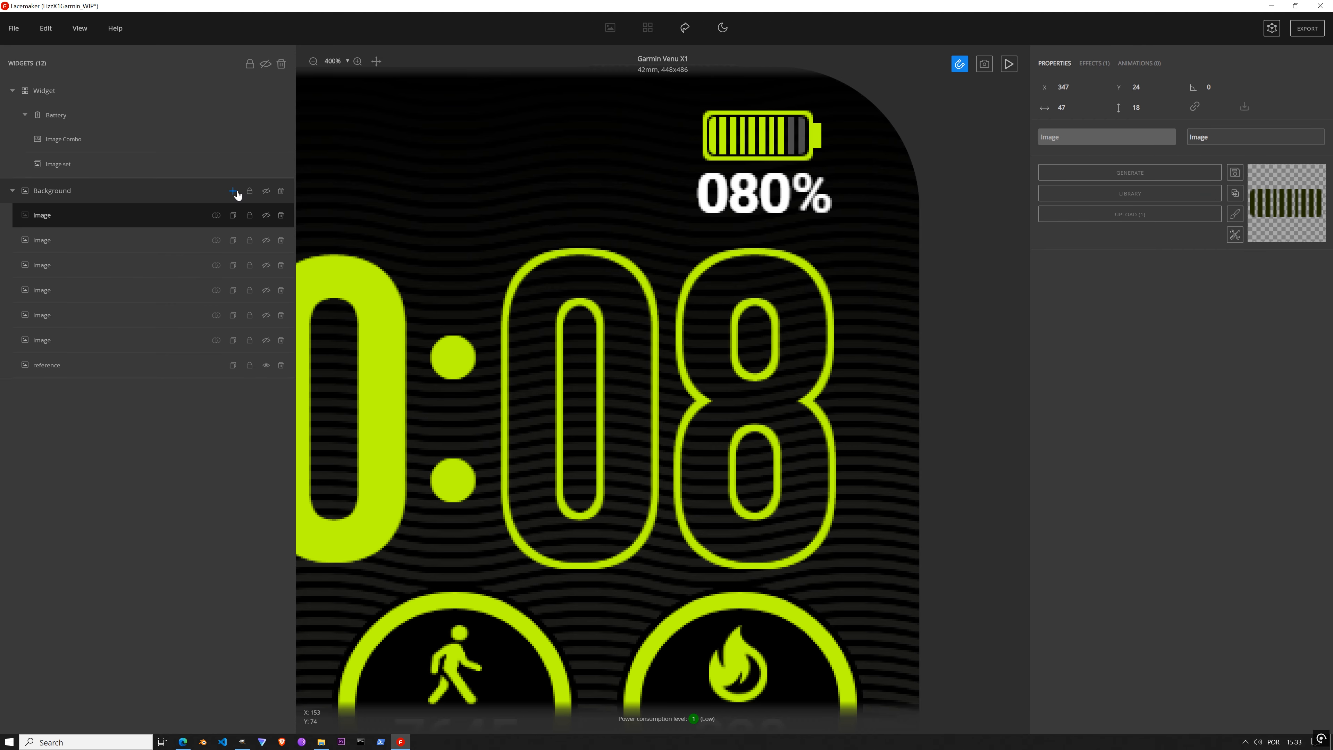
left_click(237, 194)
left_click(249, 279)
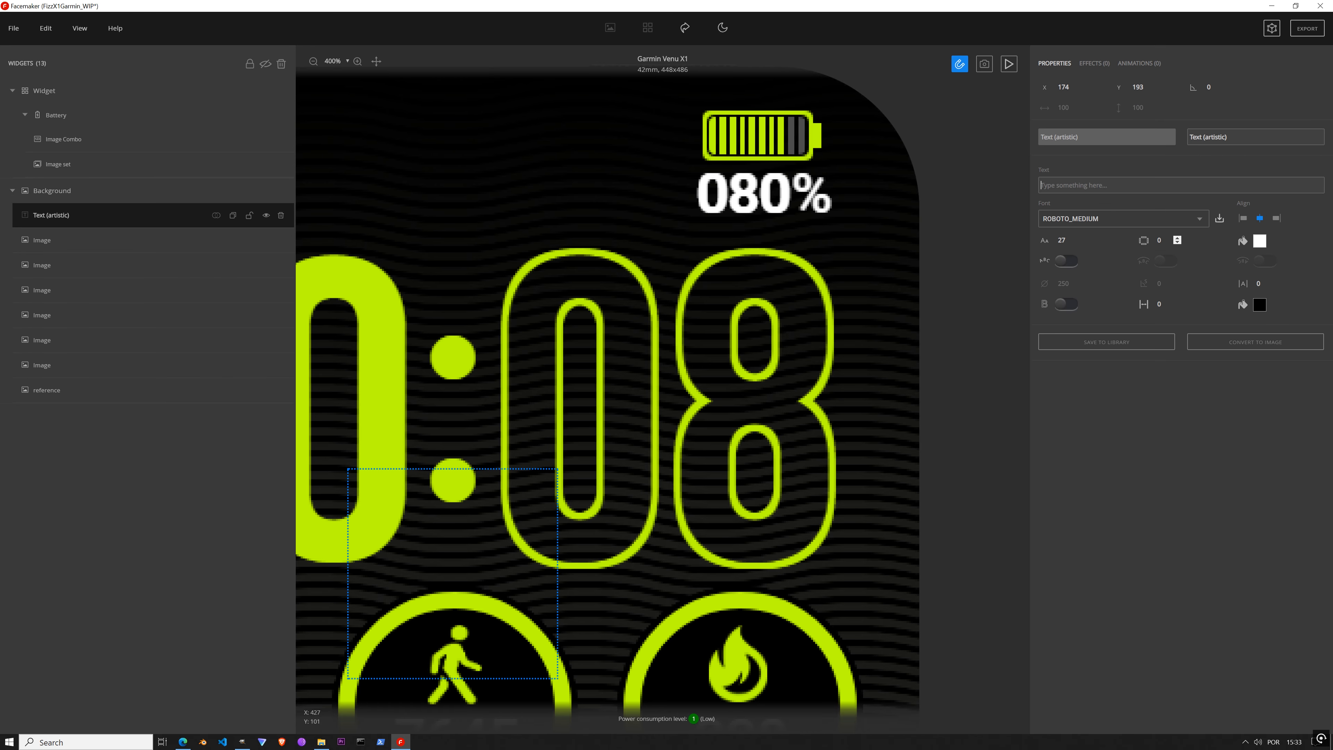
type("%")
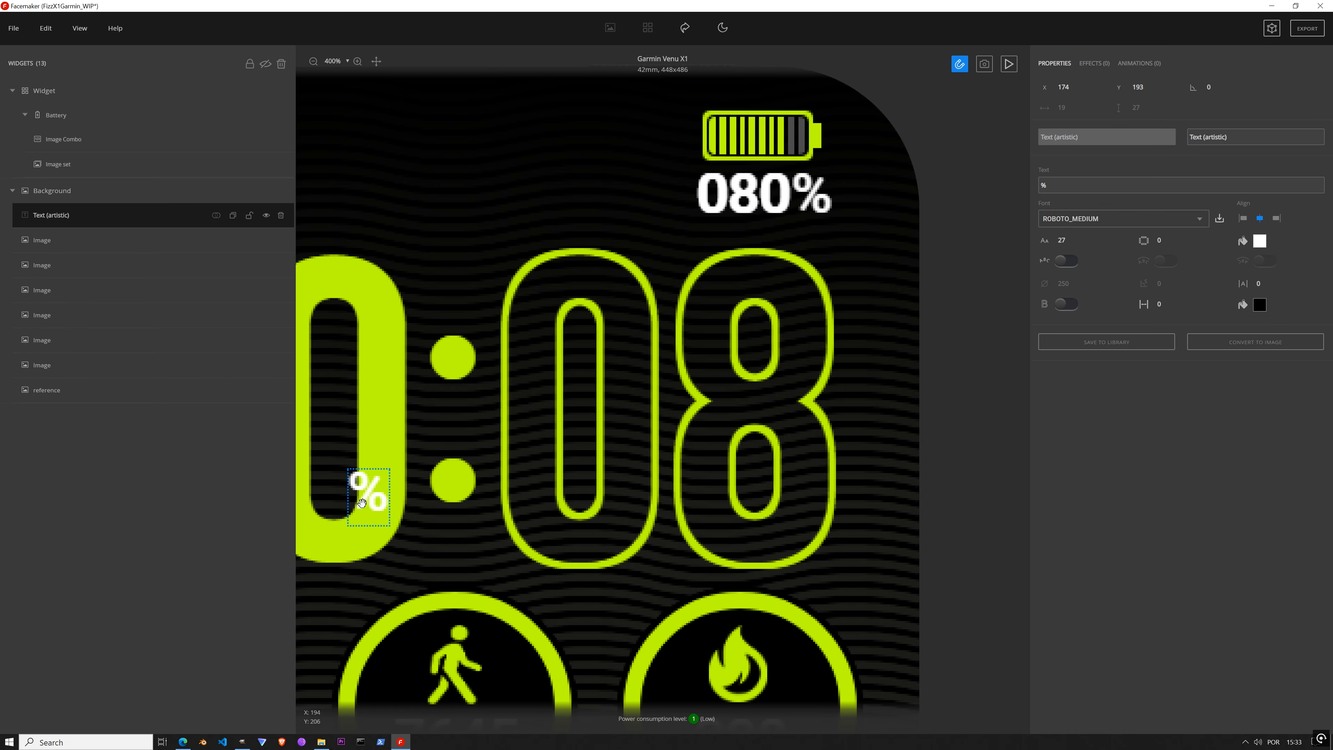
left_click_drag(362, 503, 816, 206)
scroll(808, 194, "up", 3)
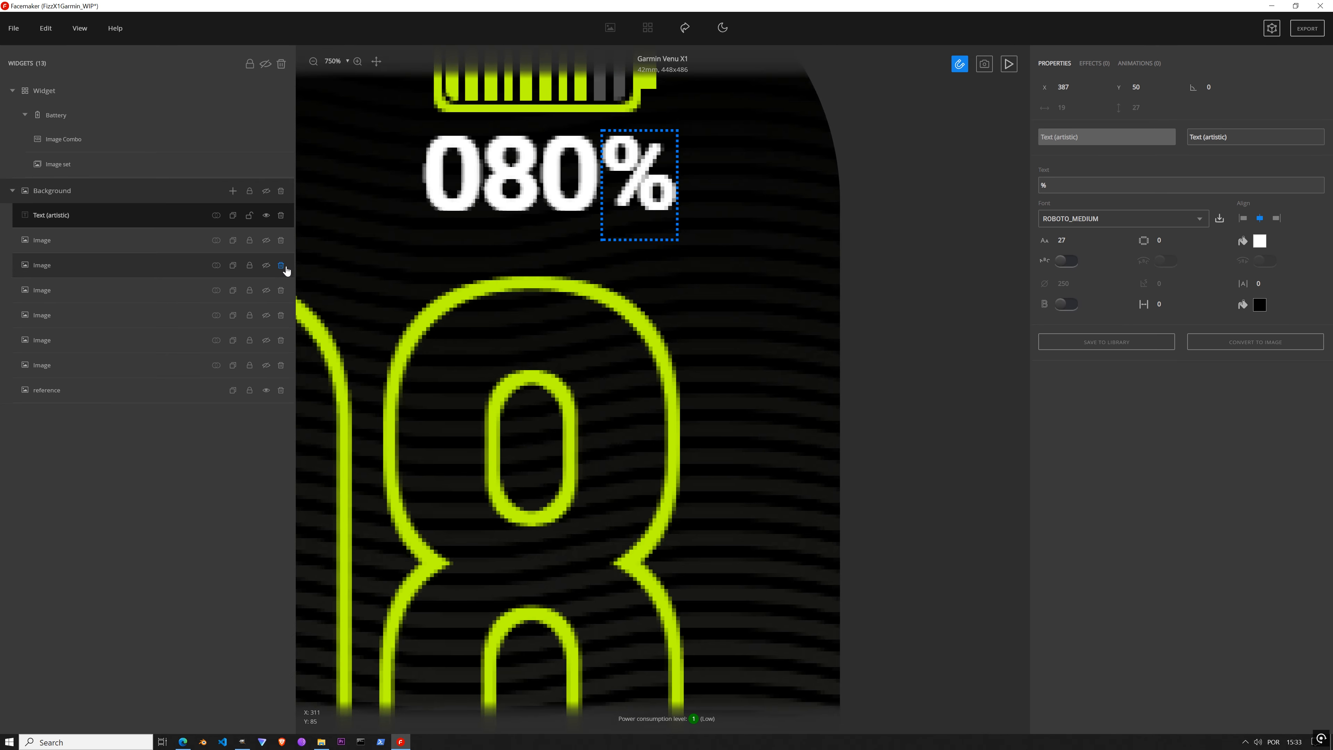
left_click_drag(256, 223, 249, 157)
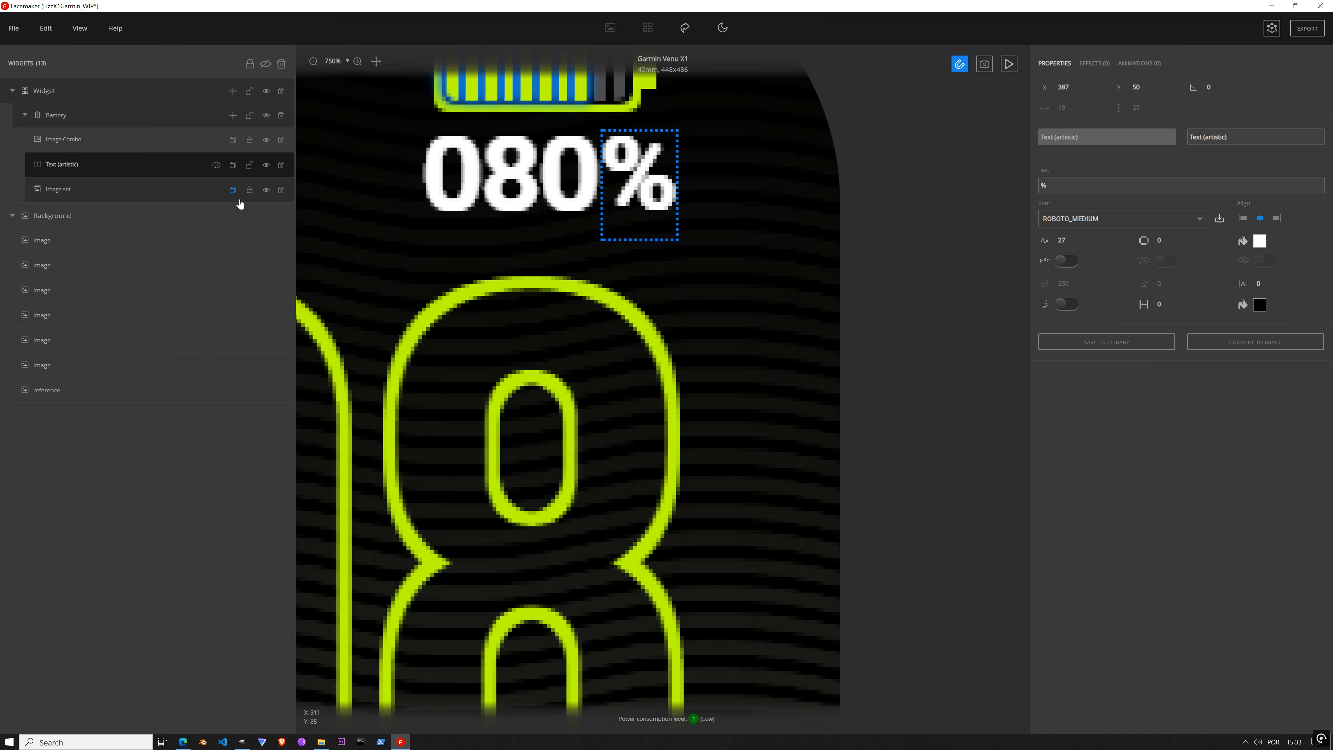
Step: Show the Background group's images and hide the reference image
left_click(265, 216)
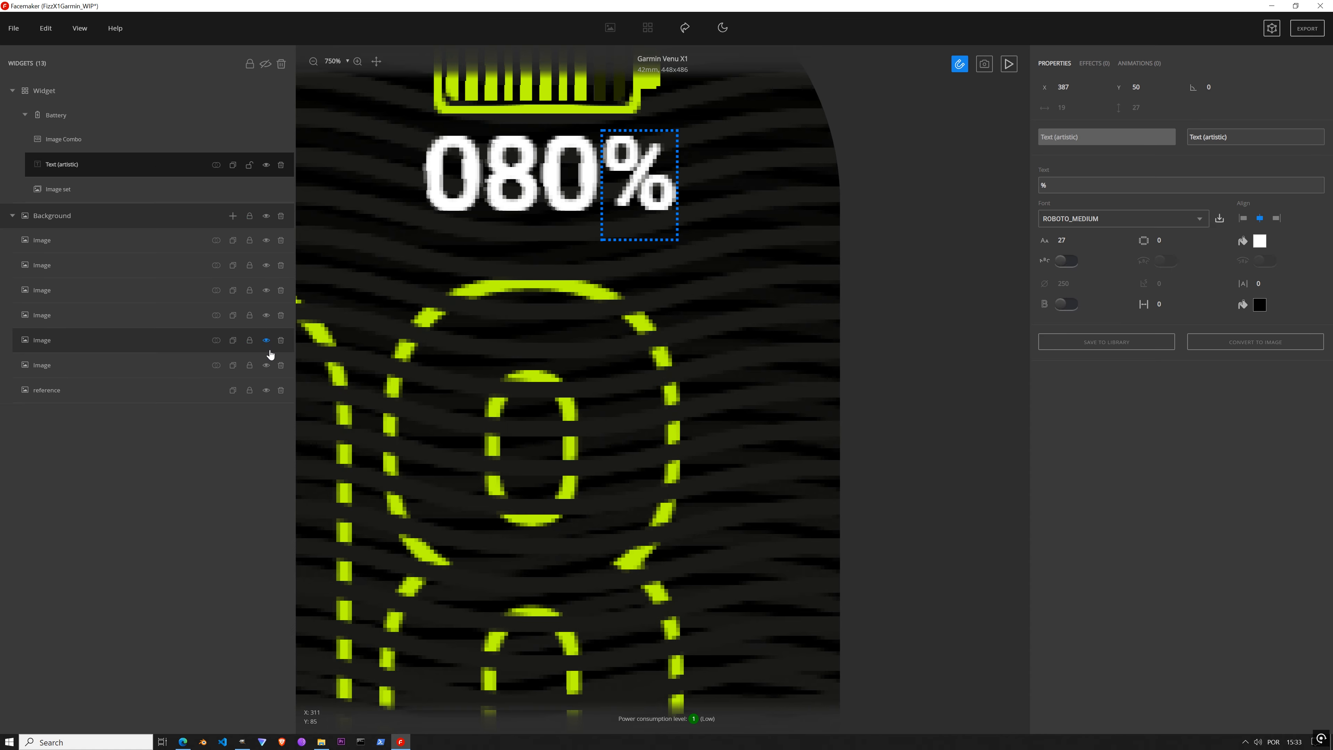
left_click(266, 392)
scroll(574, 384, "down", 6)
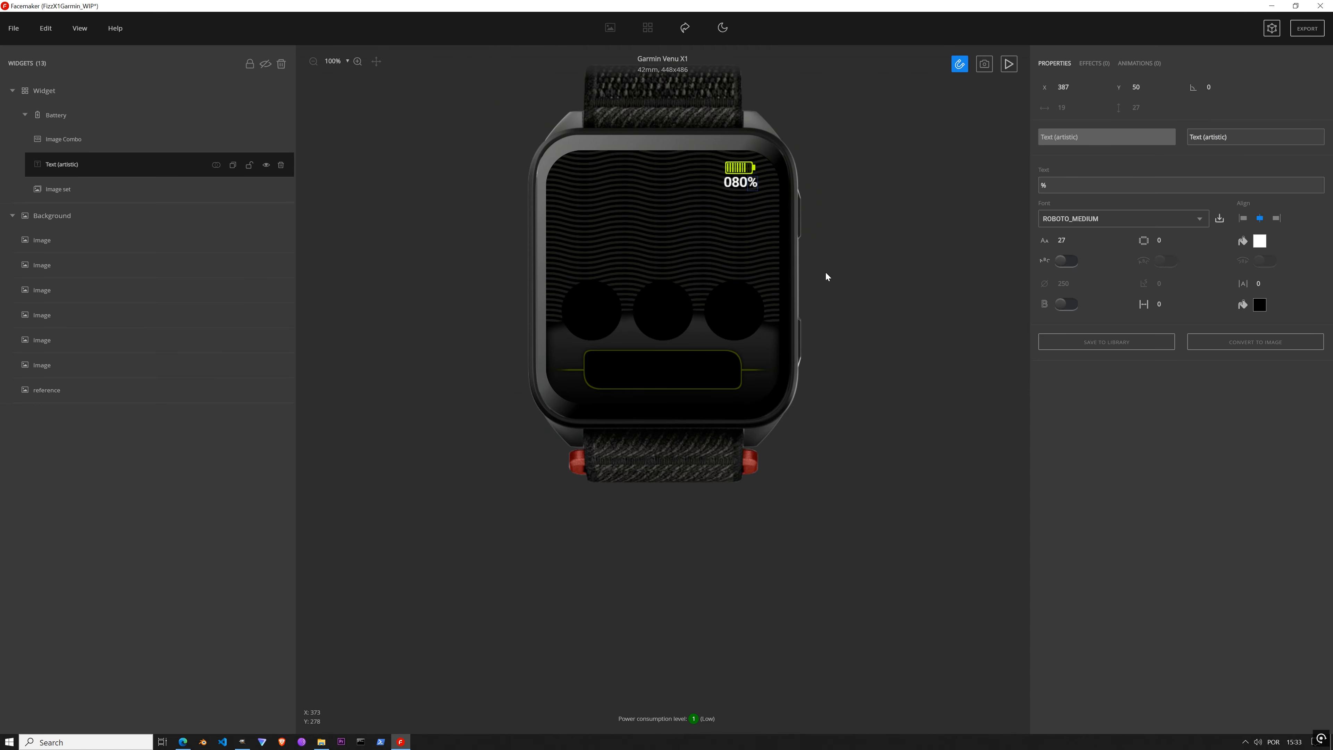
Step: Lock the % text and, with the preview running, move it from the Battery widget back into the Background group
left_click(249, 165)
left_click(1009, 64)
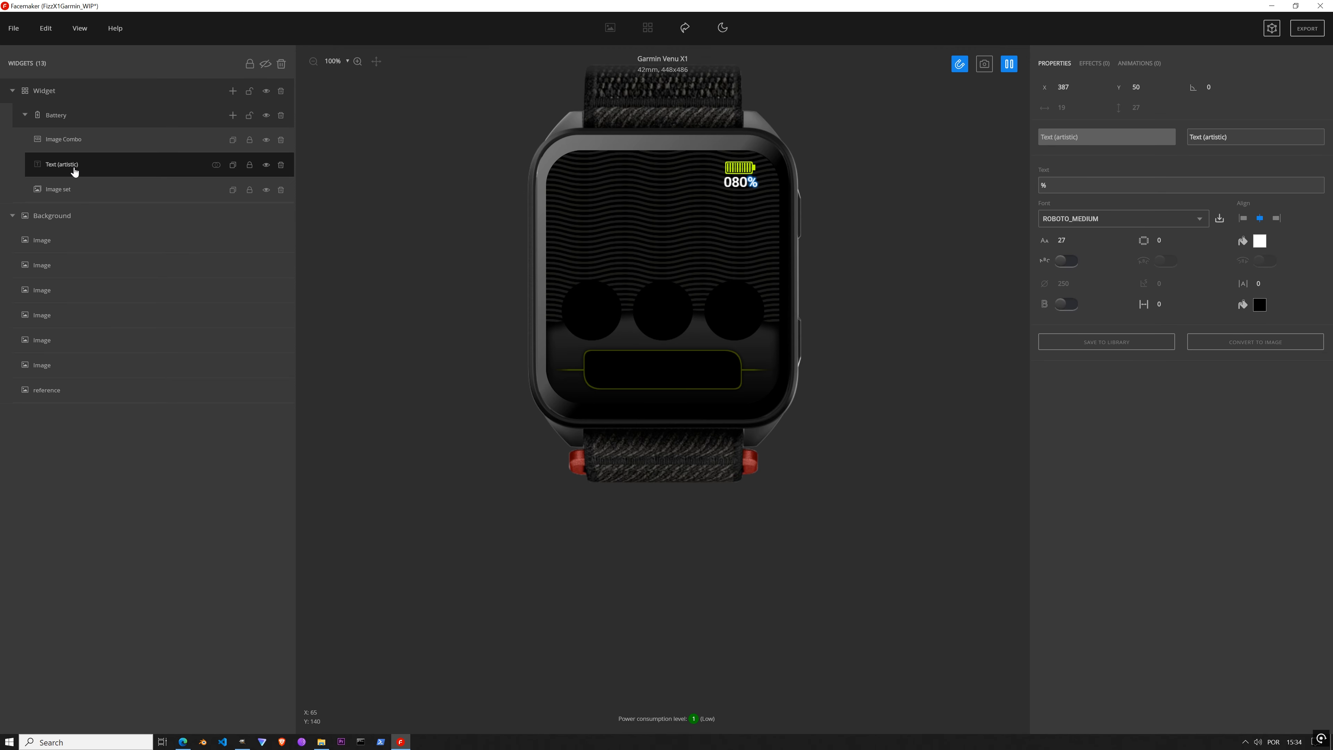
left_click_drag(68, 167, 81, 223)
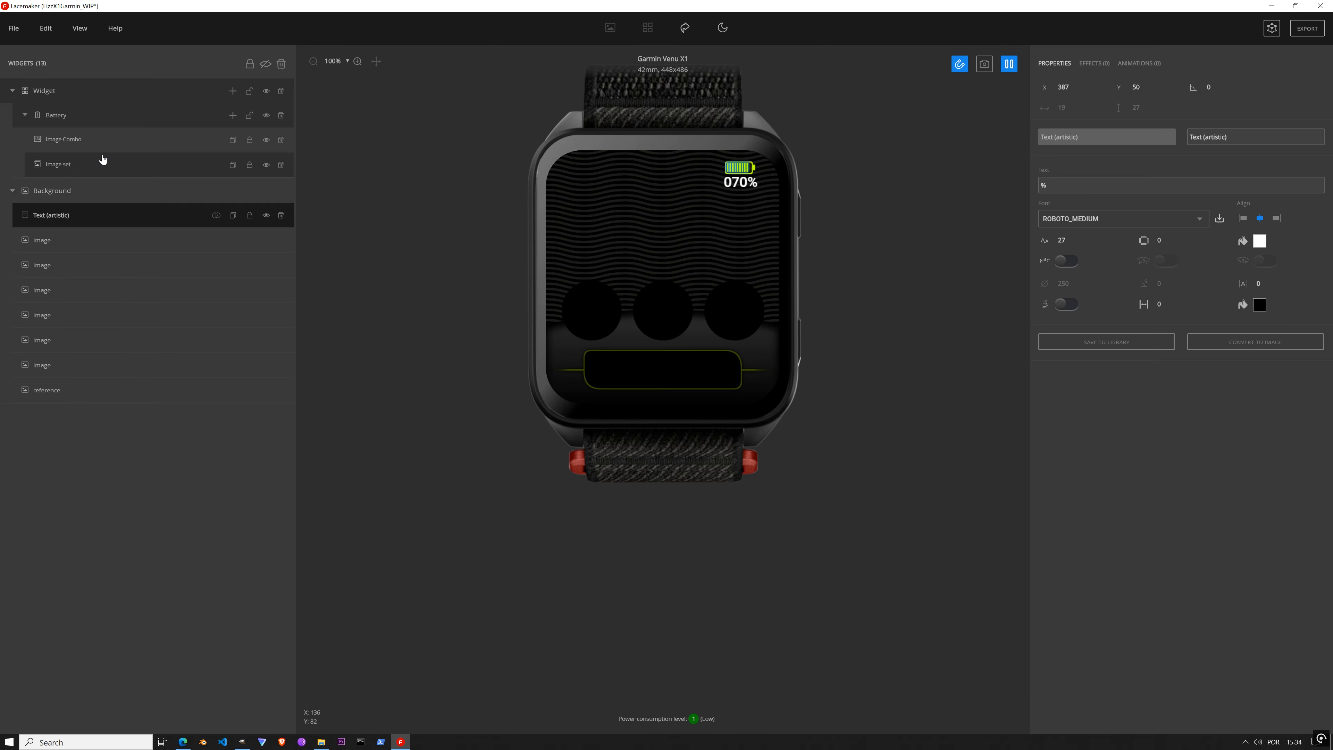
Step: Nudge the battery percentage sideways, putting the Image Combo digits at X 343 and the % text at X 389
left_click(88, 150)
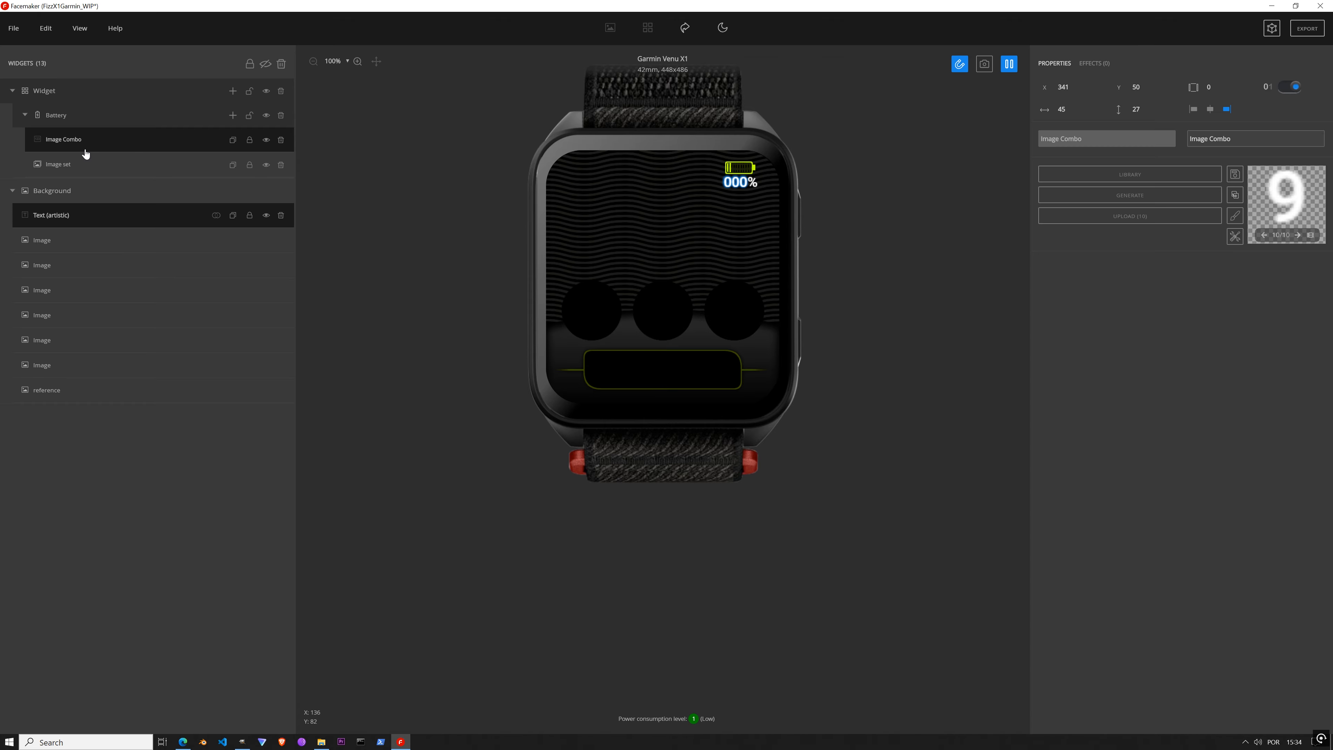
key("Right")
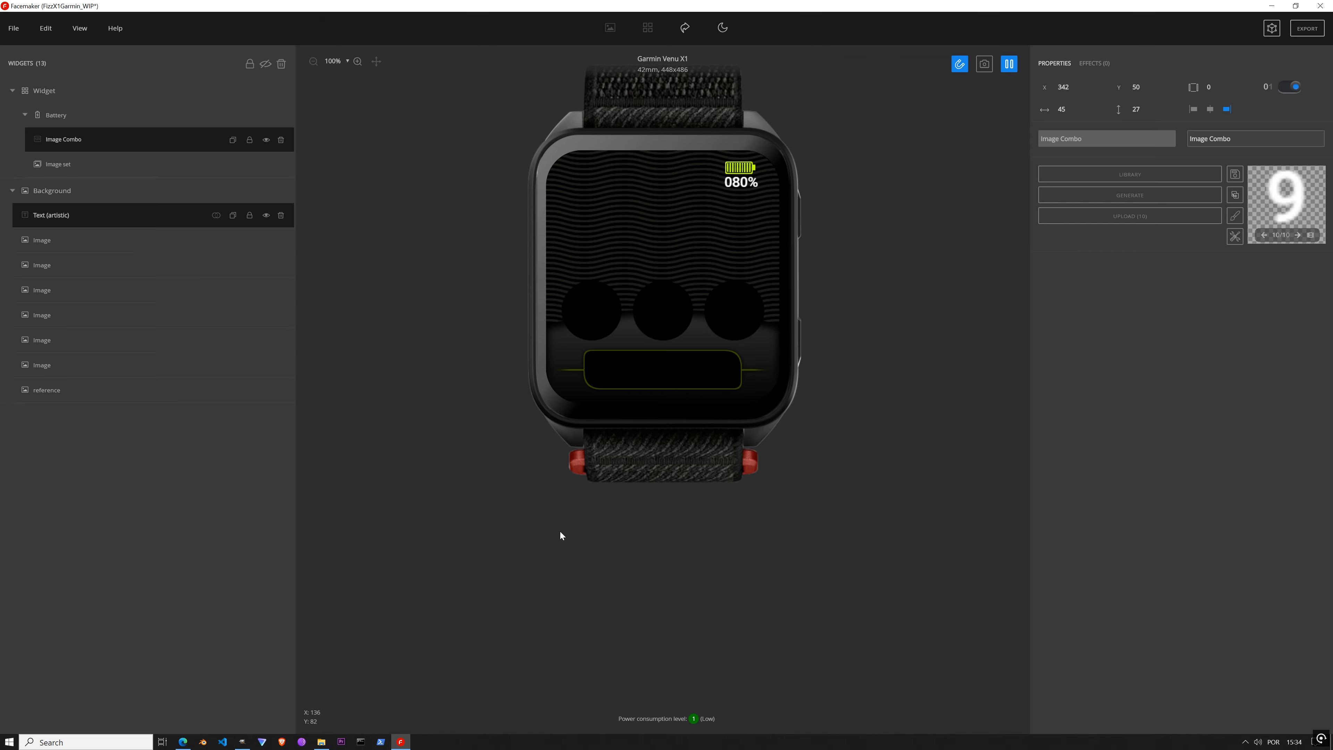
left_click(158, 217)
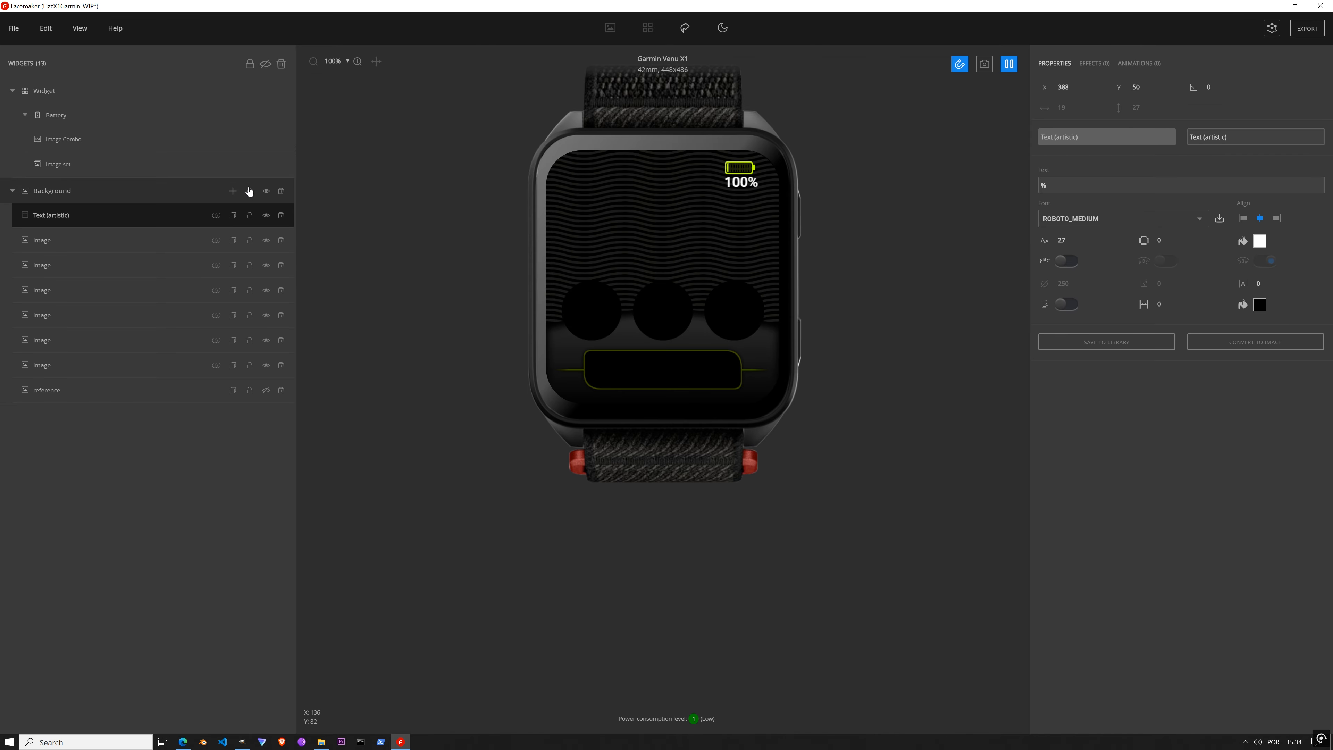
scroll(752, 178, "up", 8)
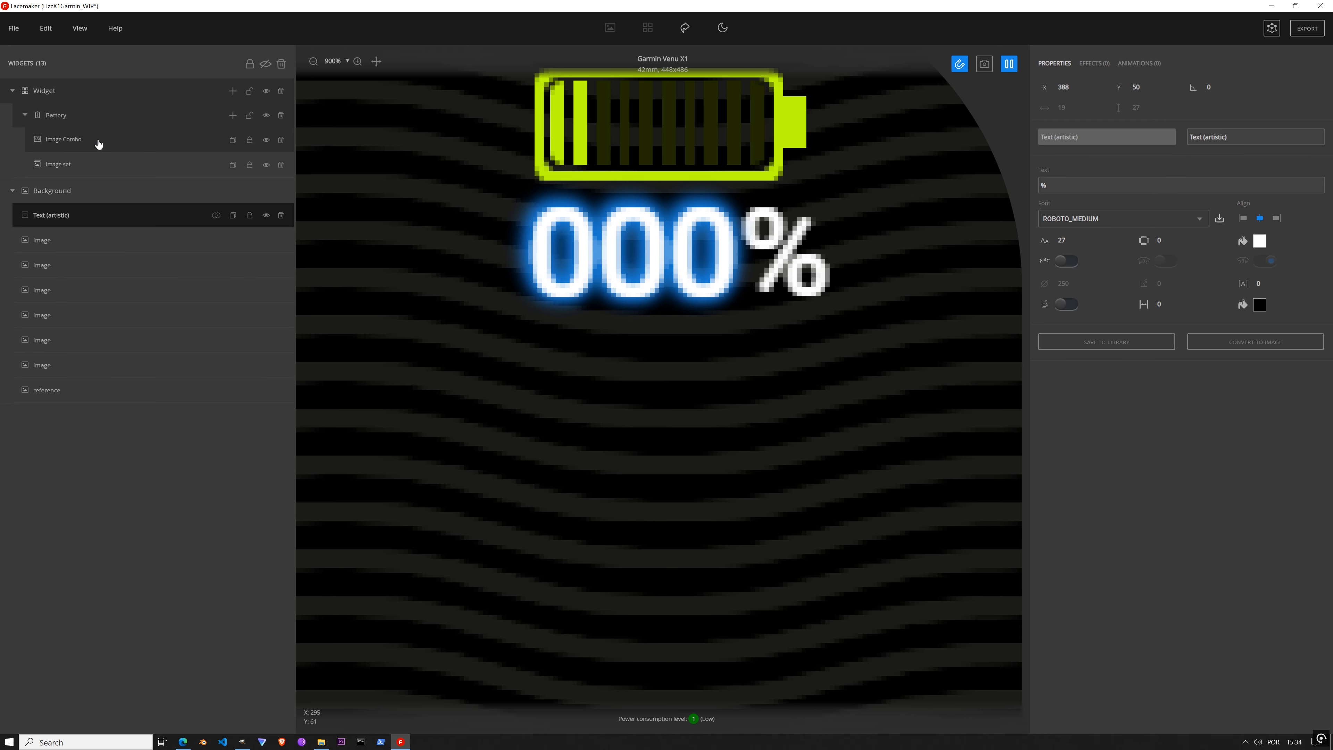
left_click(1077, 87)
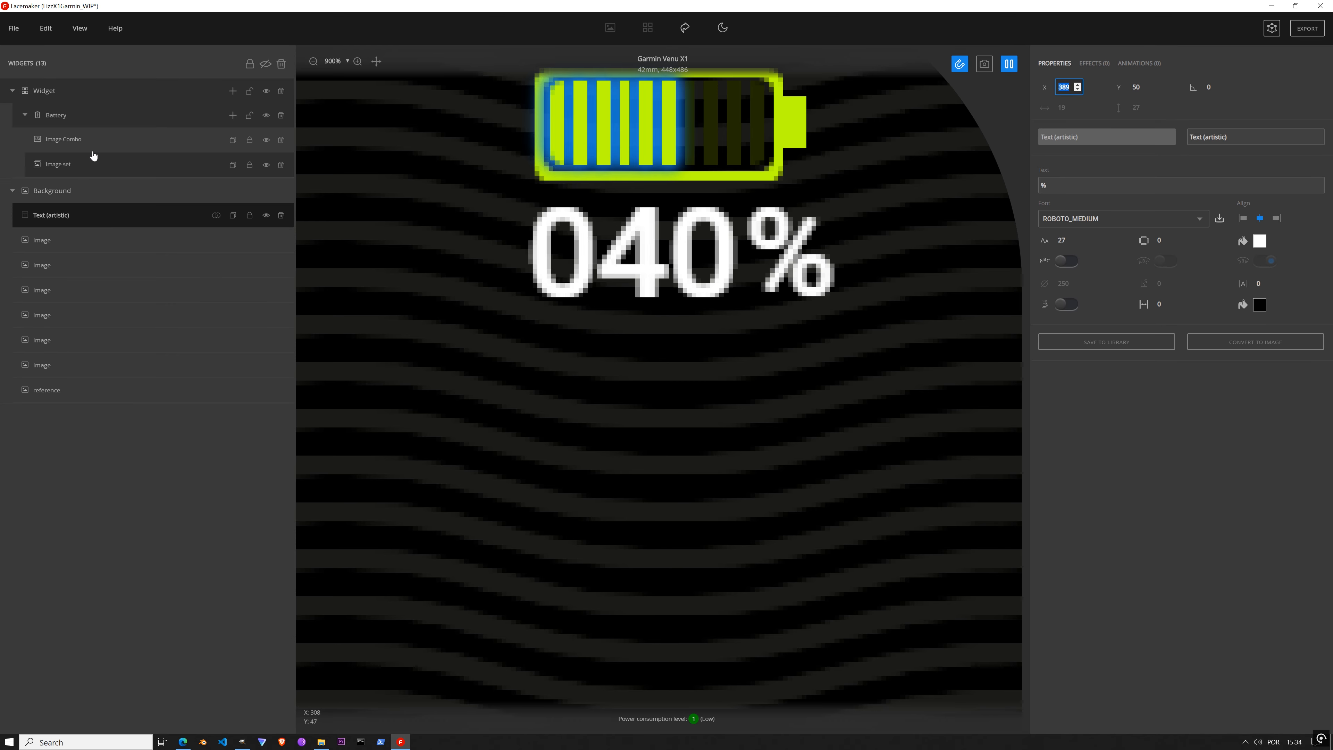
left_click(145, 143)
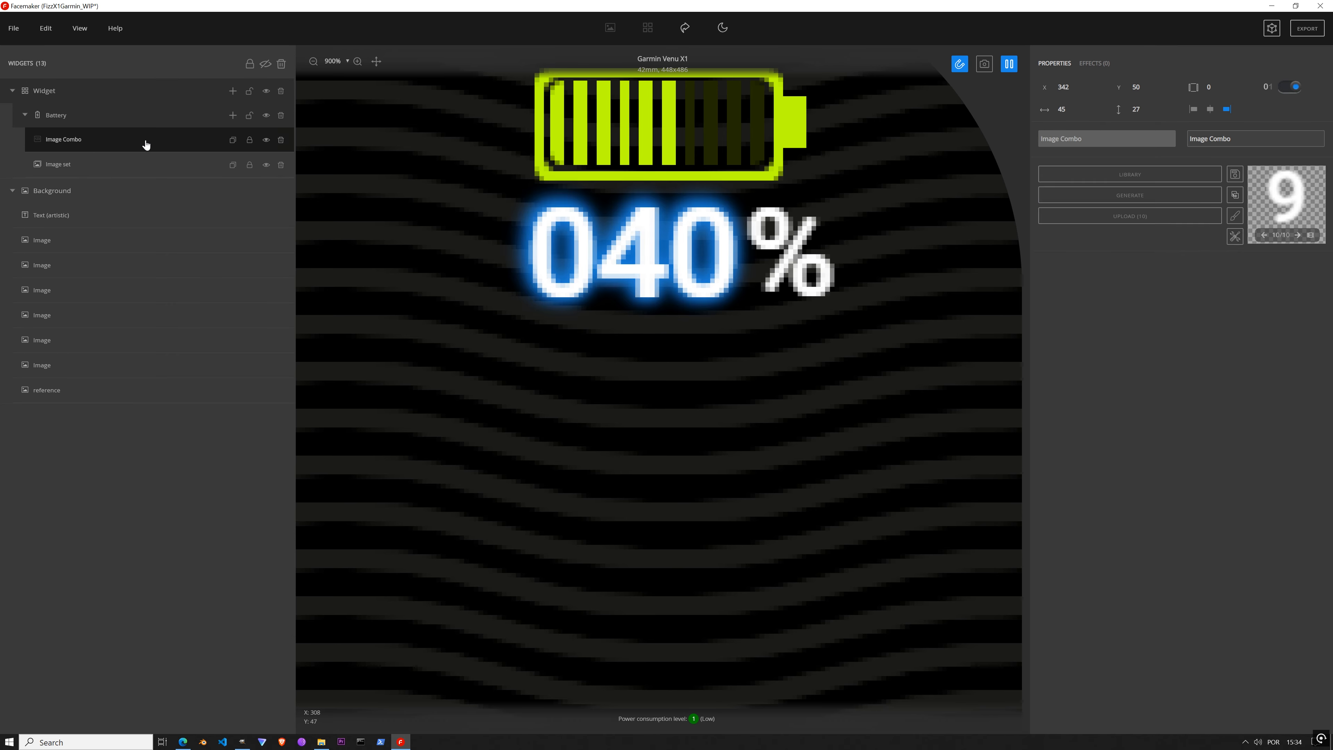
left_click(1077, 84)
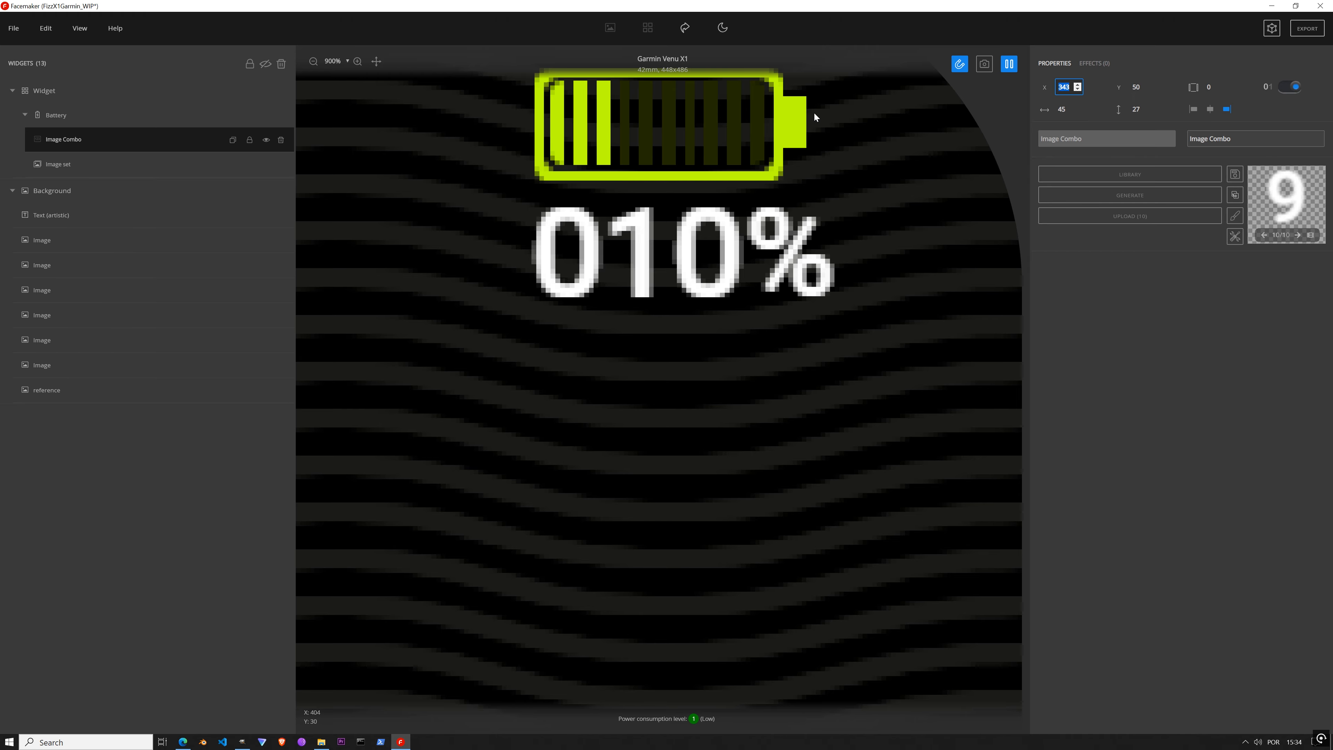
Step: Convert the % text to an image and narrow its width to 14
left_click(98, 215)
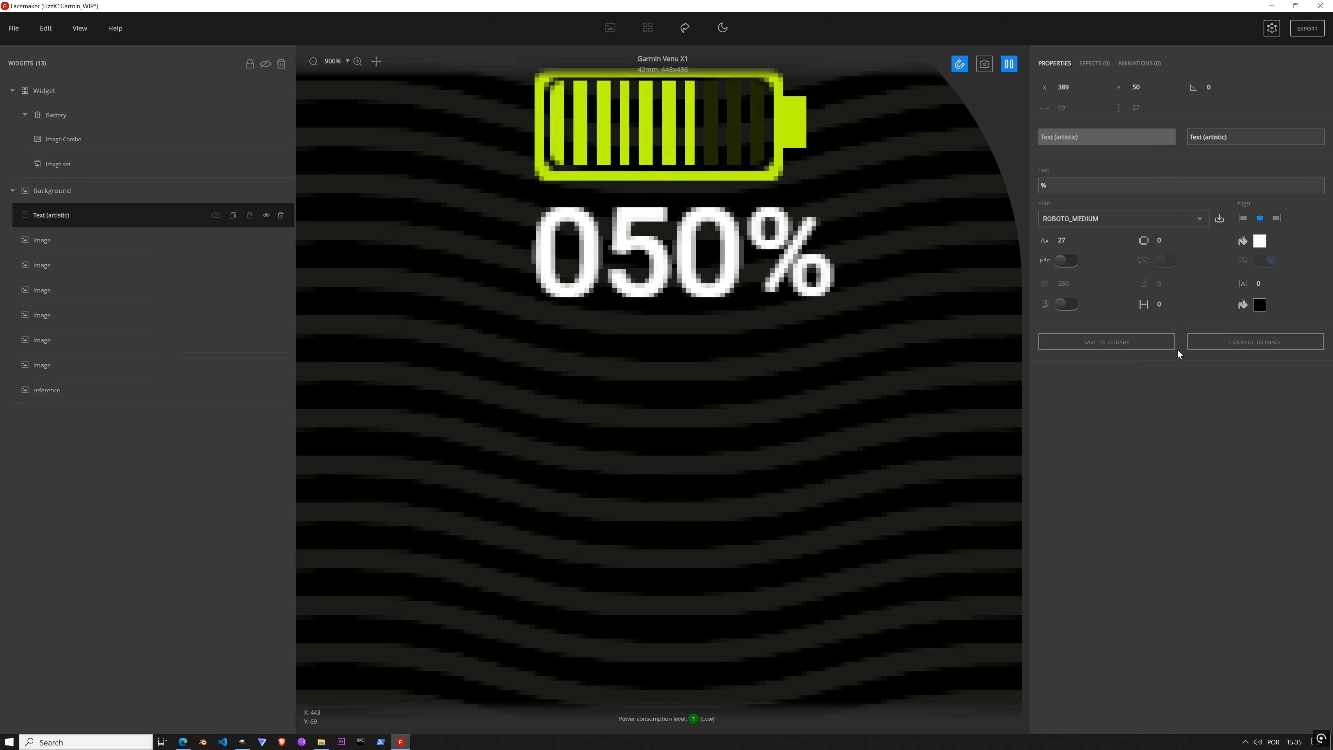
left_click(1256, 346)
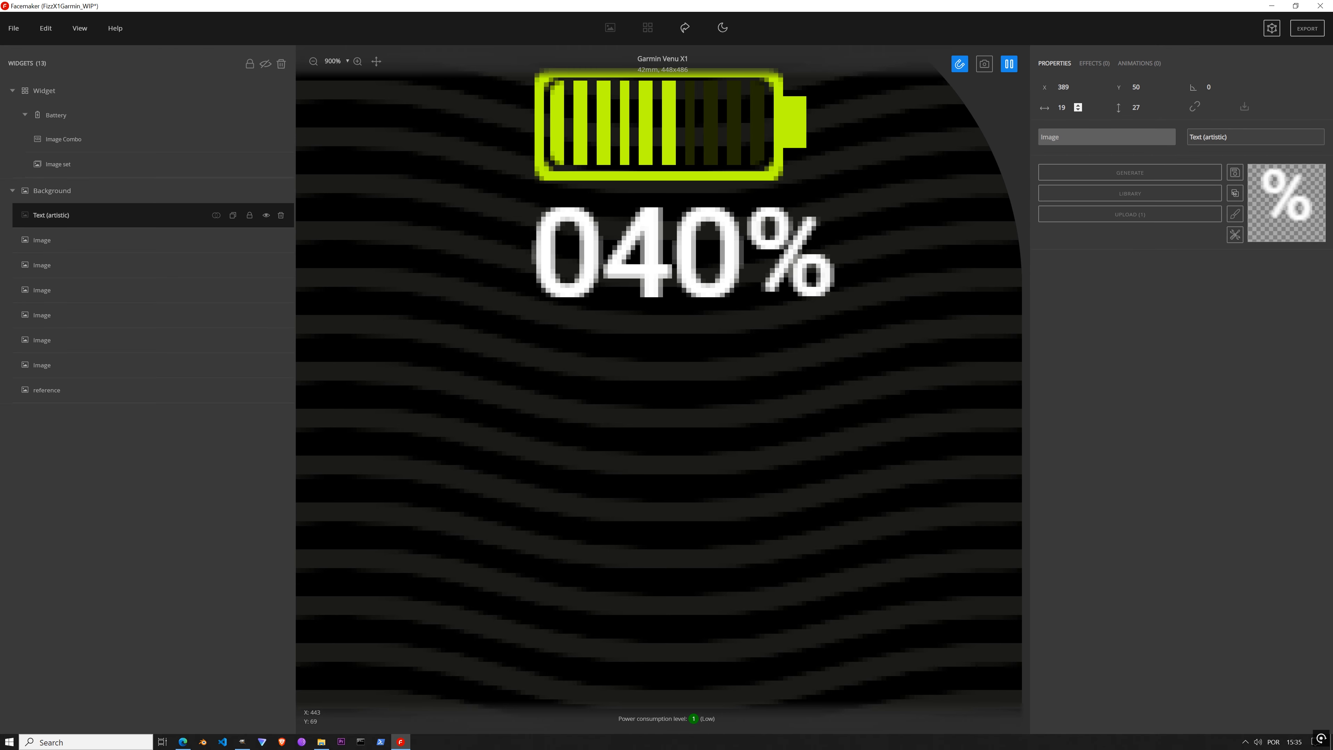
left_click(1078, 110)
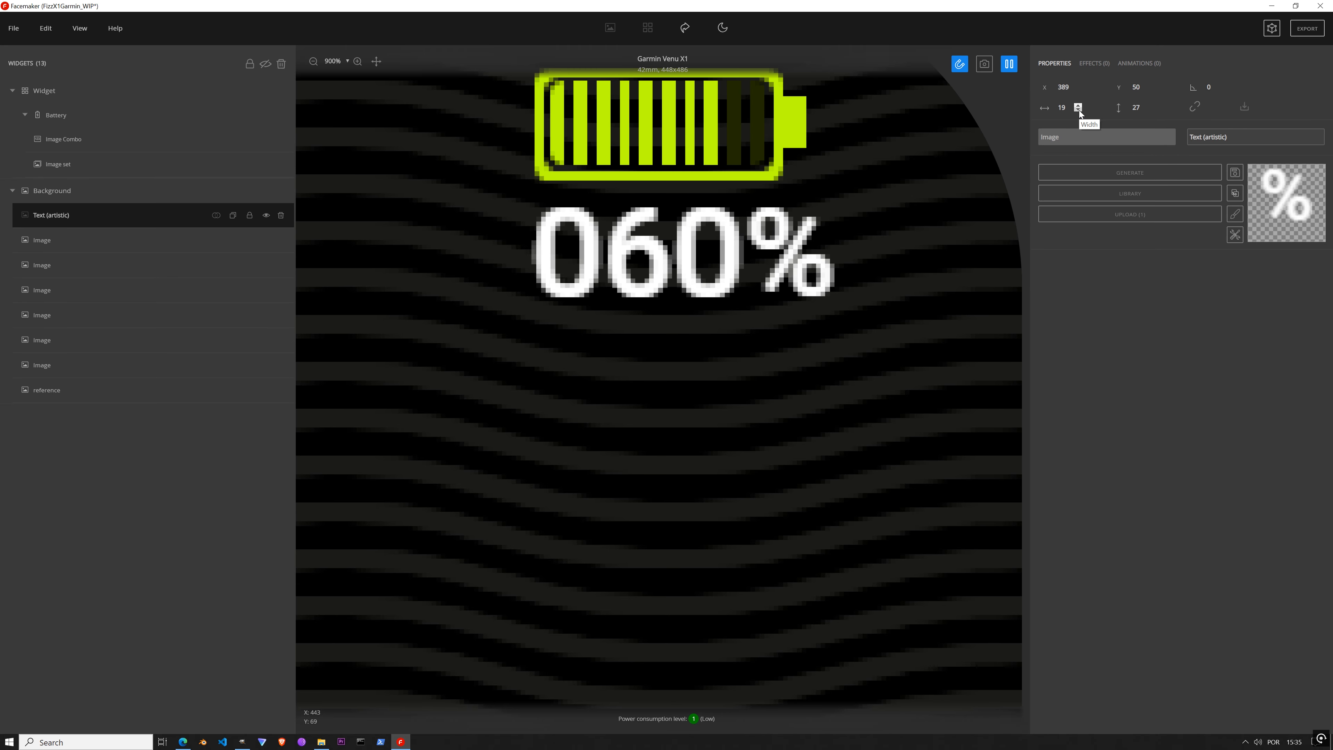
left_click(1078, 109)
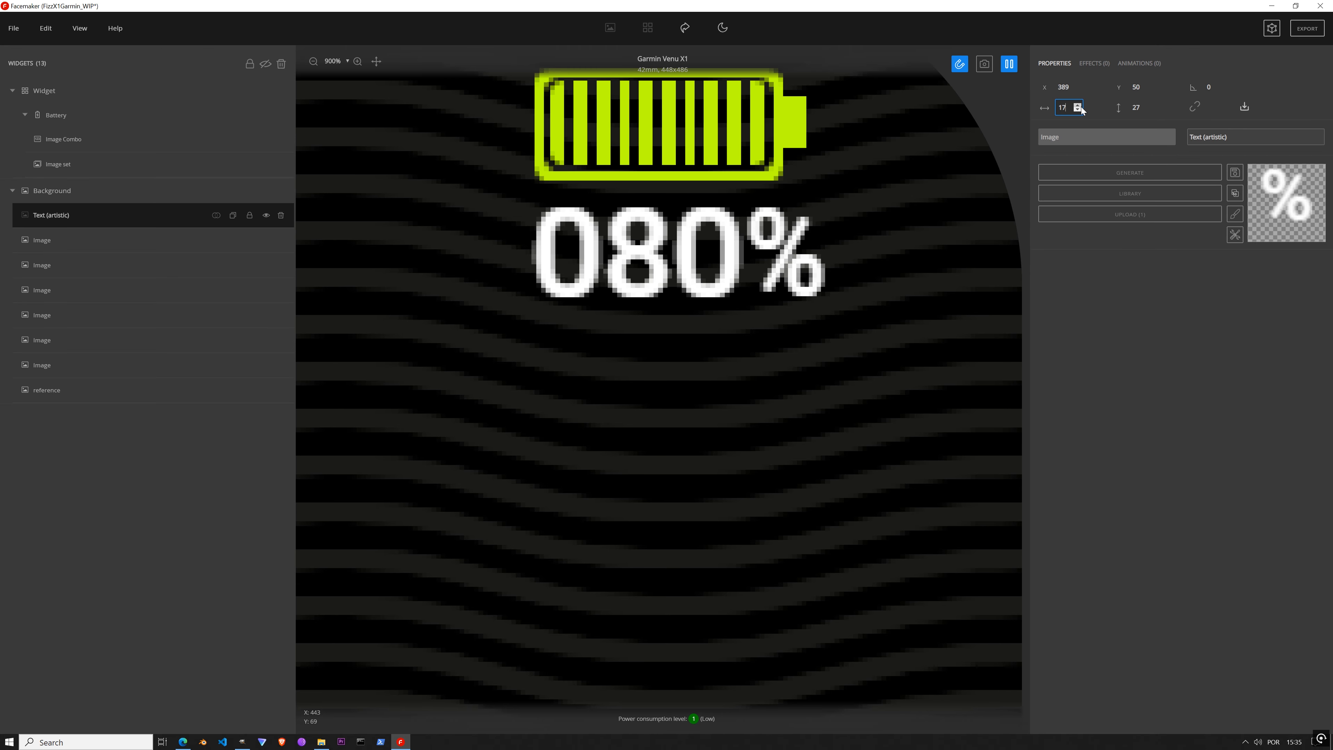
left_click(1078, 110)
left_click(1078, 109)
left_click(1078, 110)
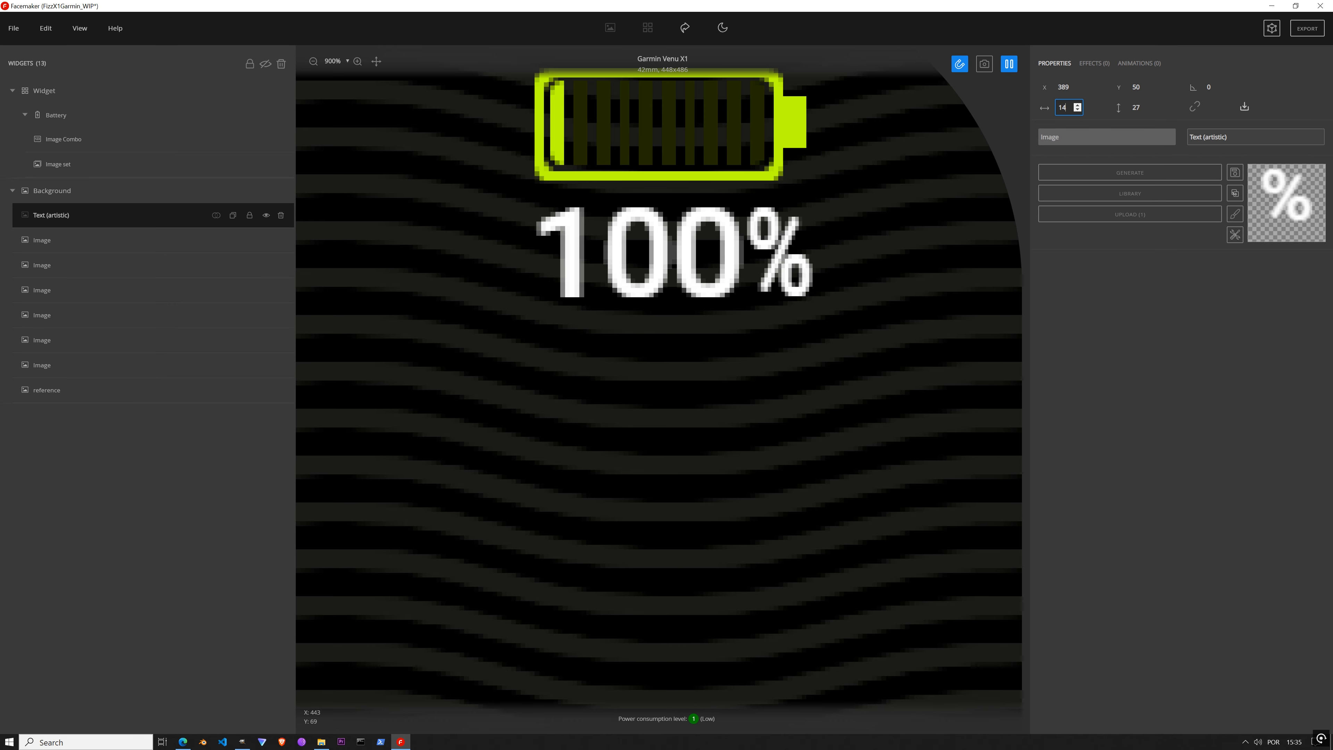
Step: Check the battery percentage on the whole watch face and stop the preview
scroll(710, 309, "down", 10)
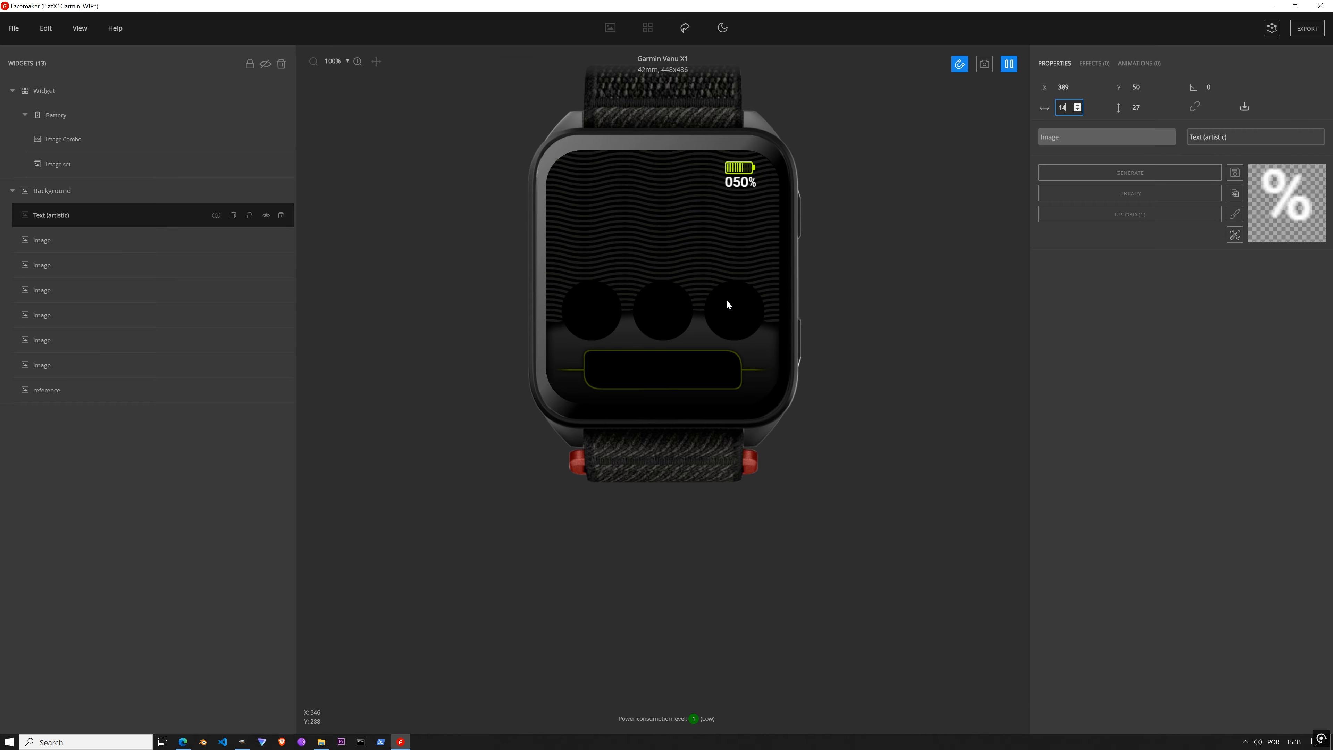
left_click(1120, 405)
left_click(1009, 66)
key("ctrl")
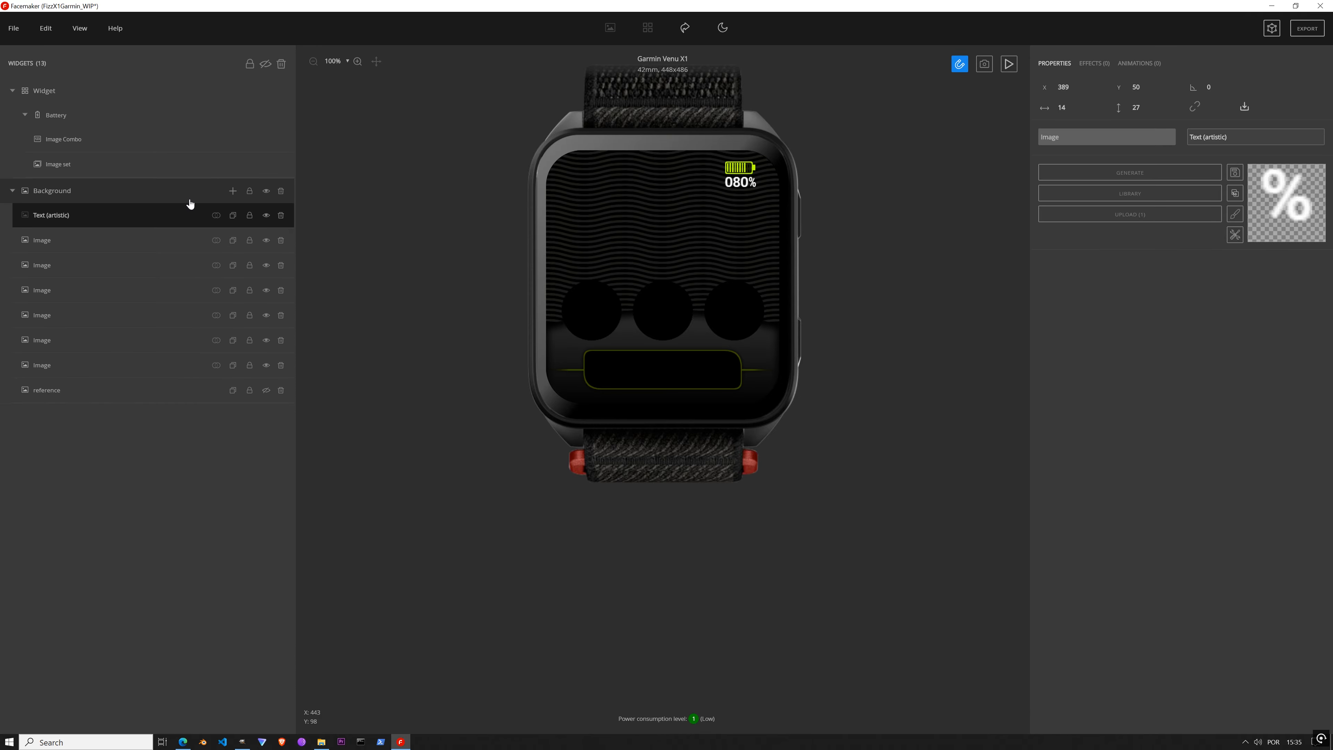
key("ctrl")
Step: Hide the Background group, show the reference image again, and select the collapsed Battery widget
left_click(25, 115)
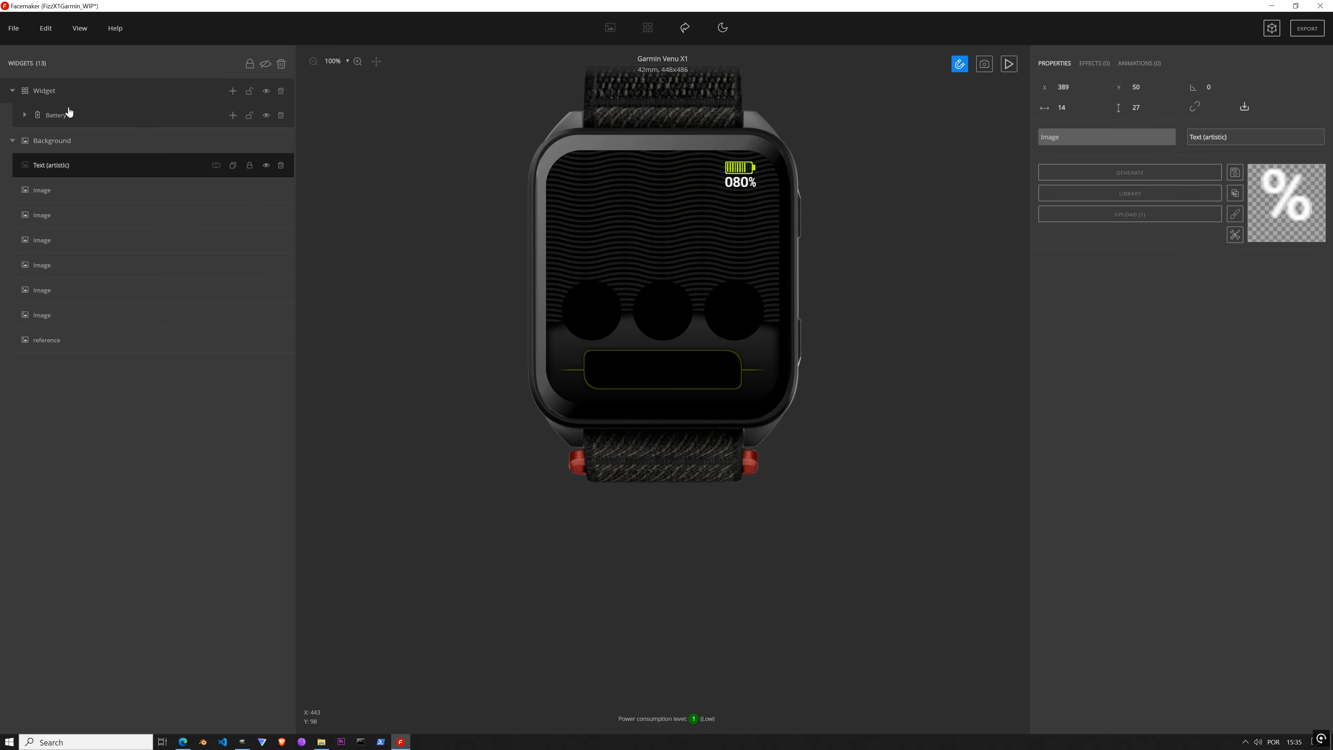
left_click(266, 141)
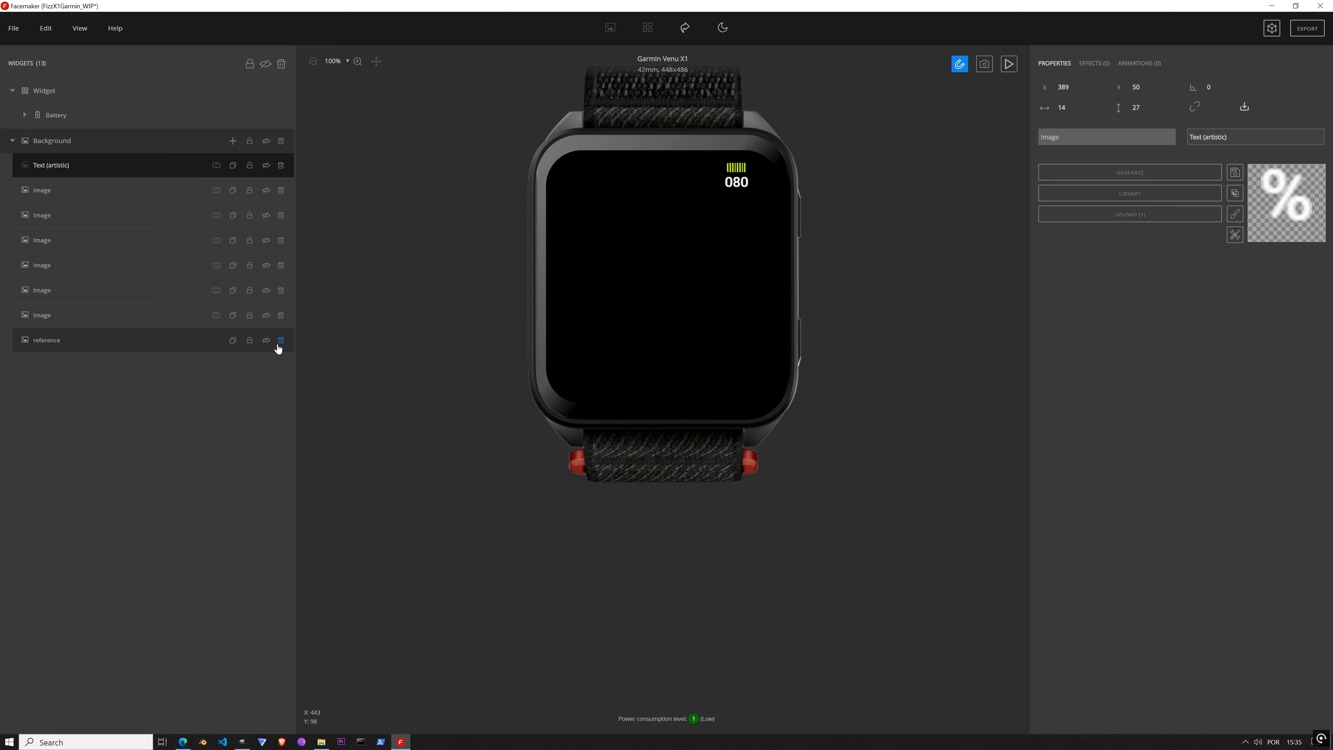
left_click(266, 340)
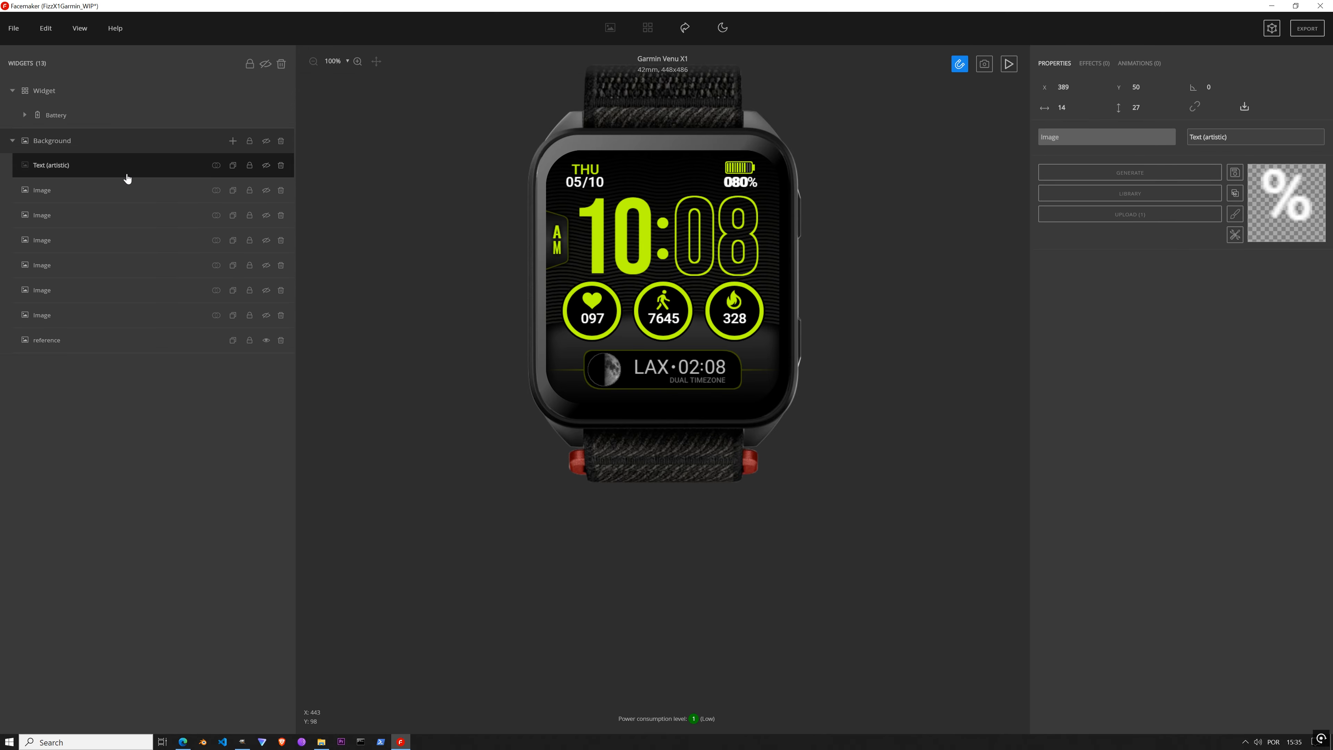
left_click(69, 120)
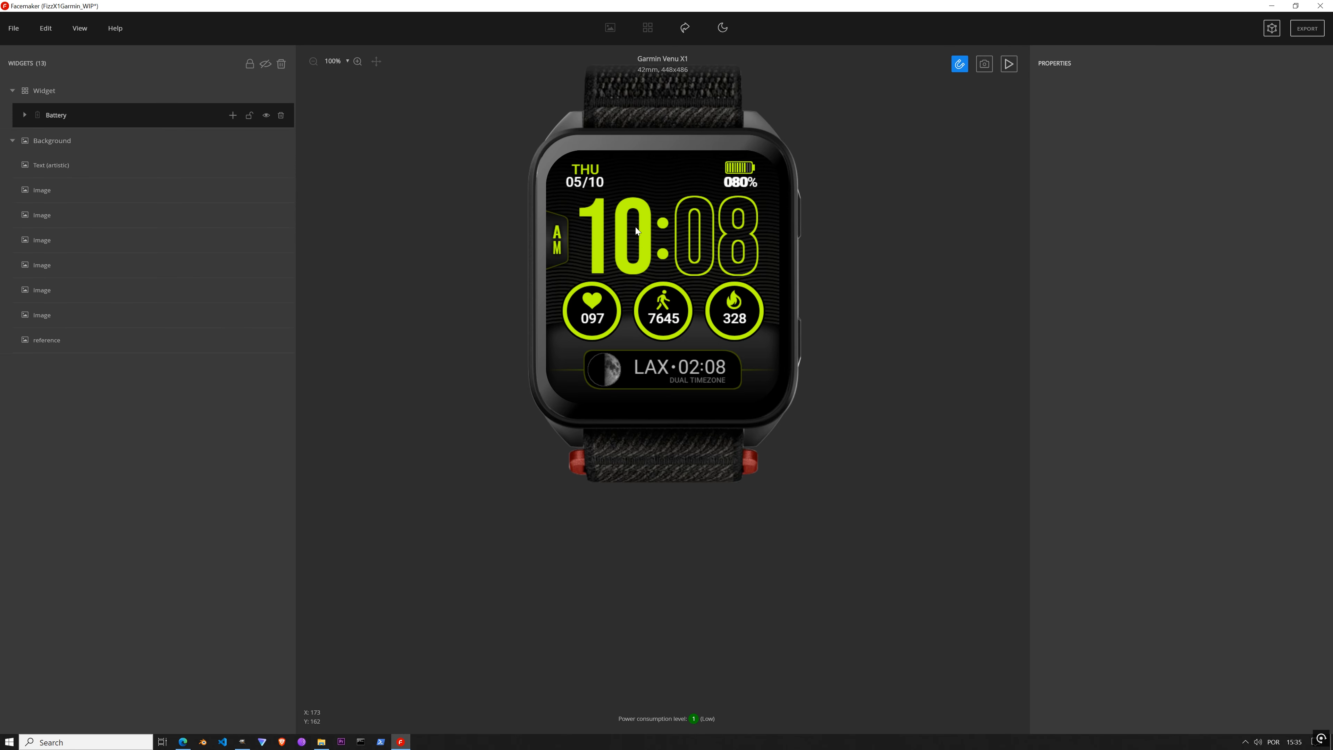
Step: Add a Digital Dial from the Time category to the Widget group
left_click(232, 90)
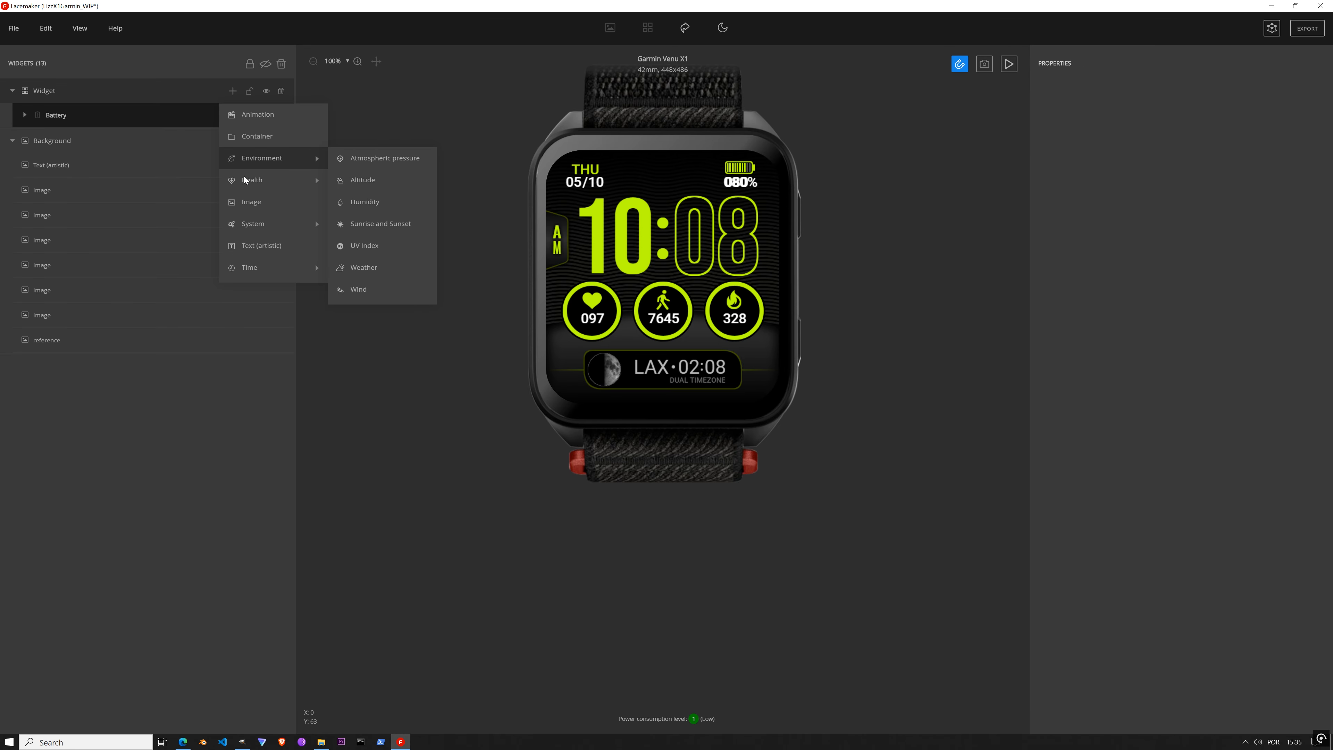
mouse_move(262, 179)
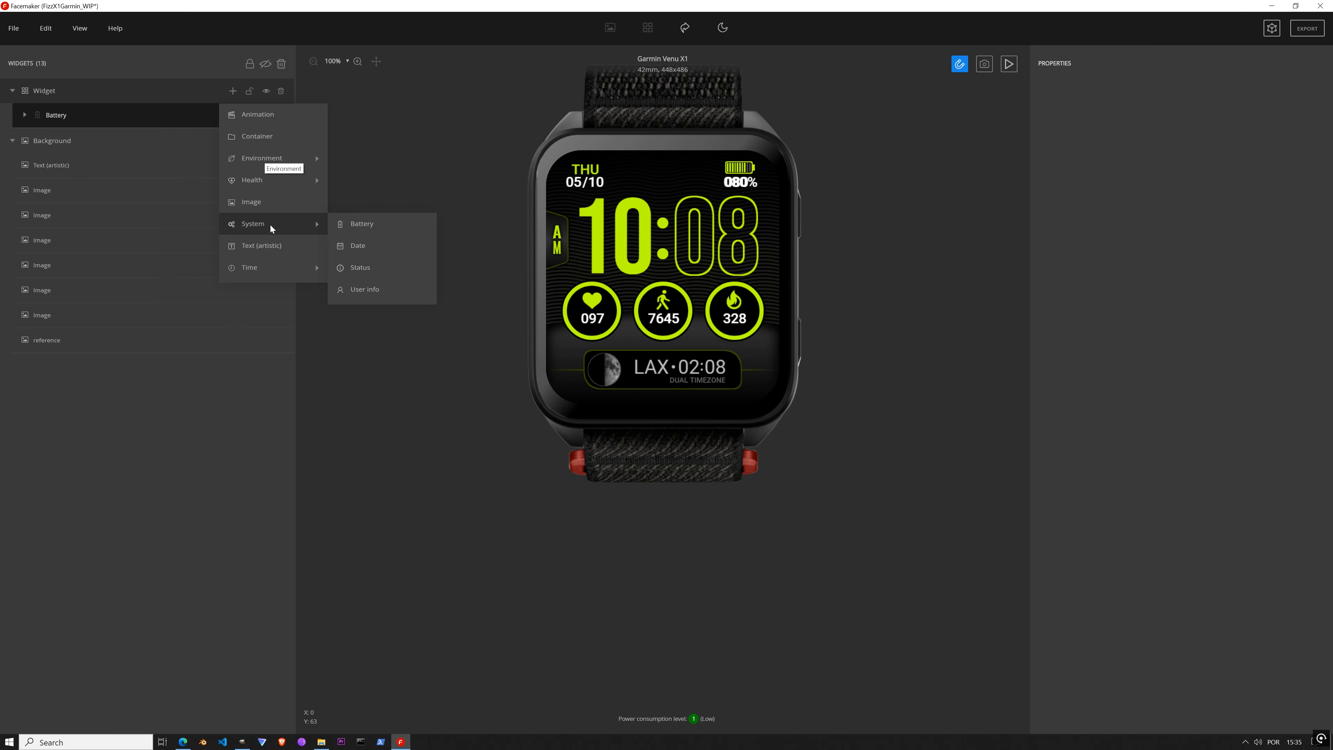
left_click(289, 271)
left_click(233, 115)
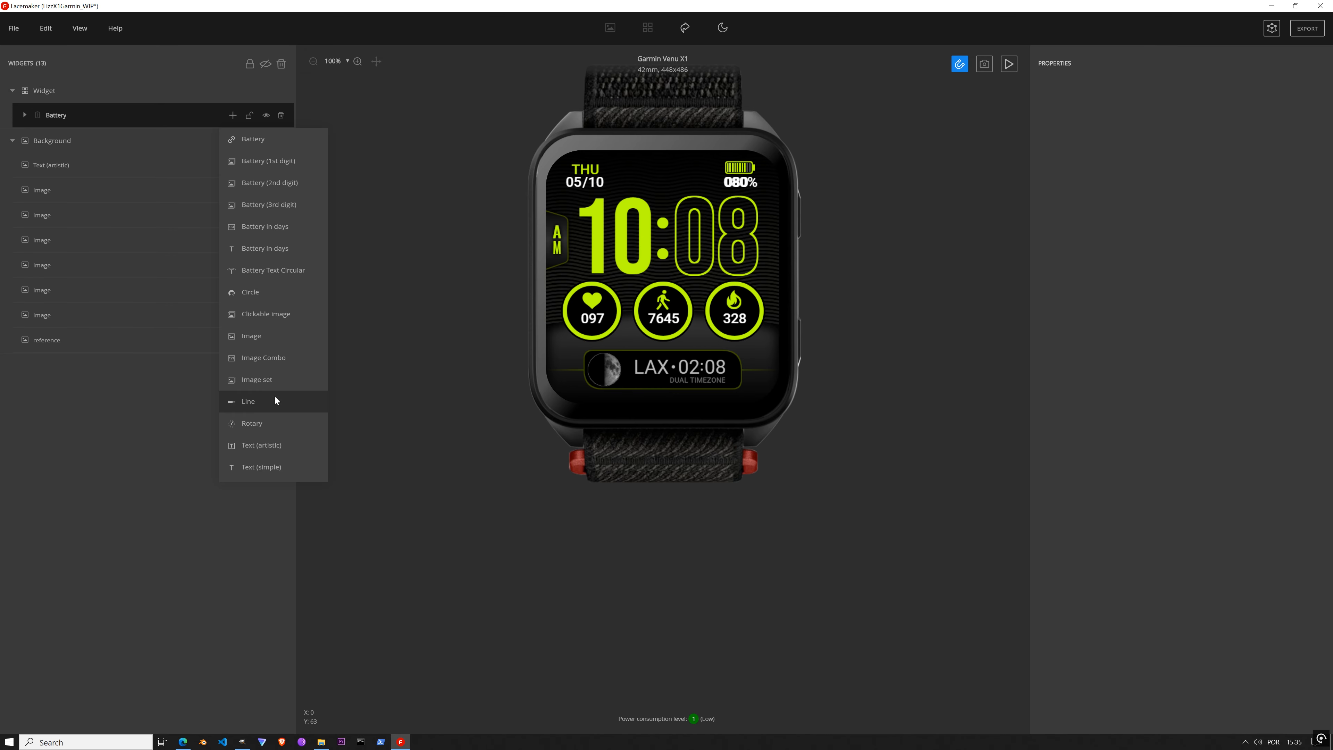
left_click(233, 90)
mouse_move(292, 260)
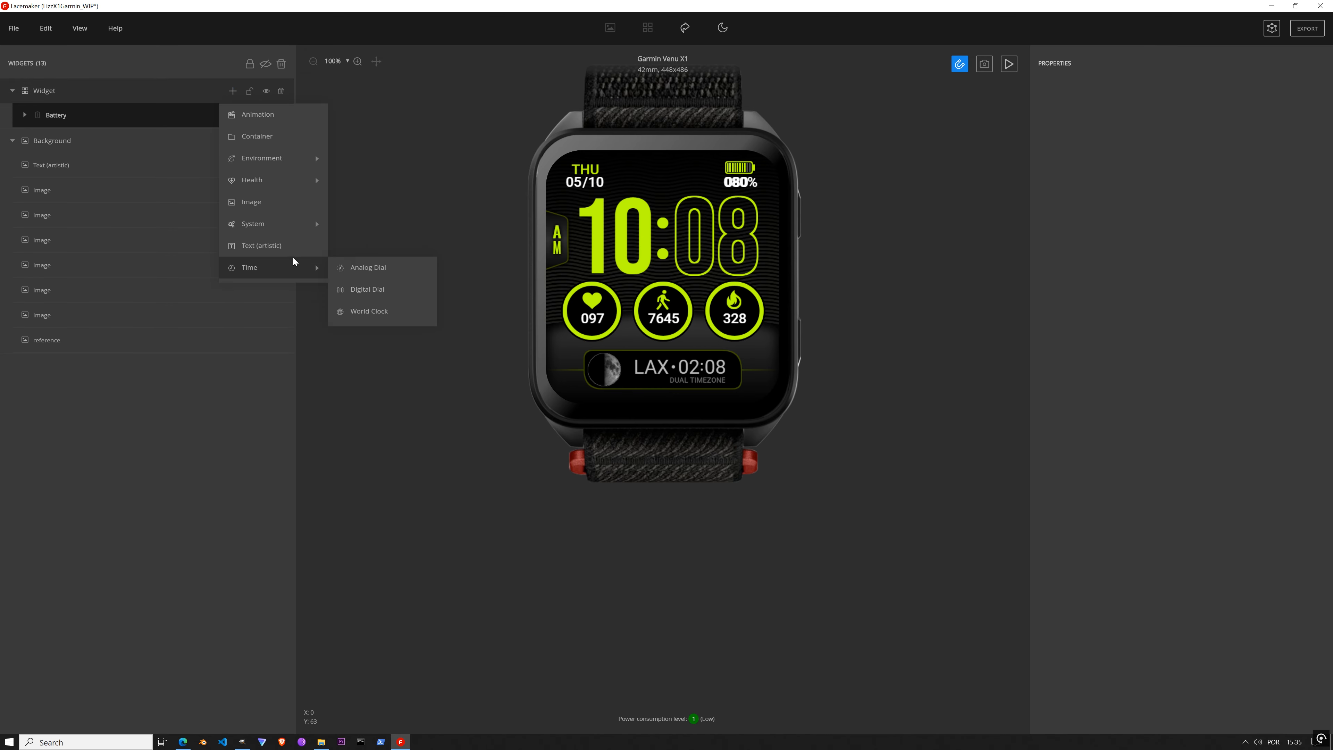
left_click(361, 289)
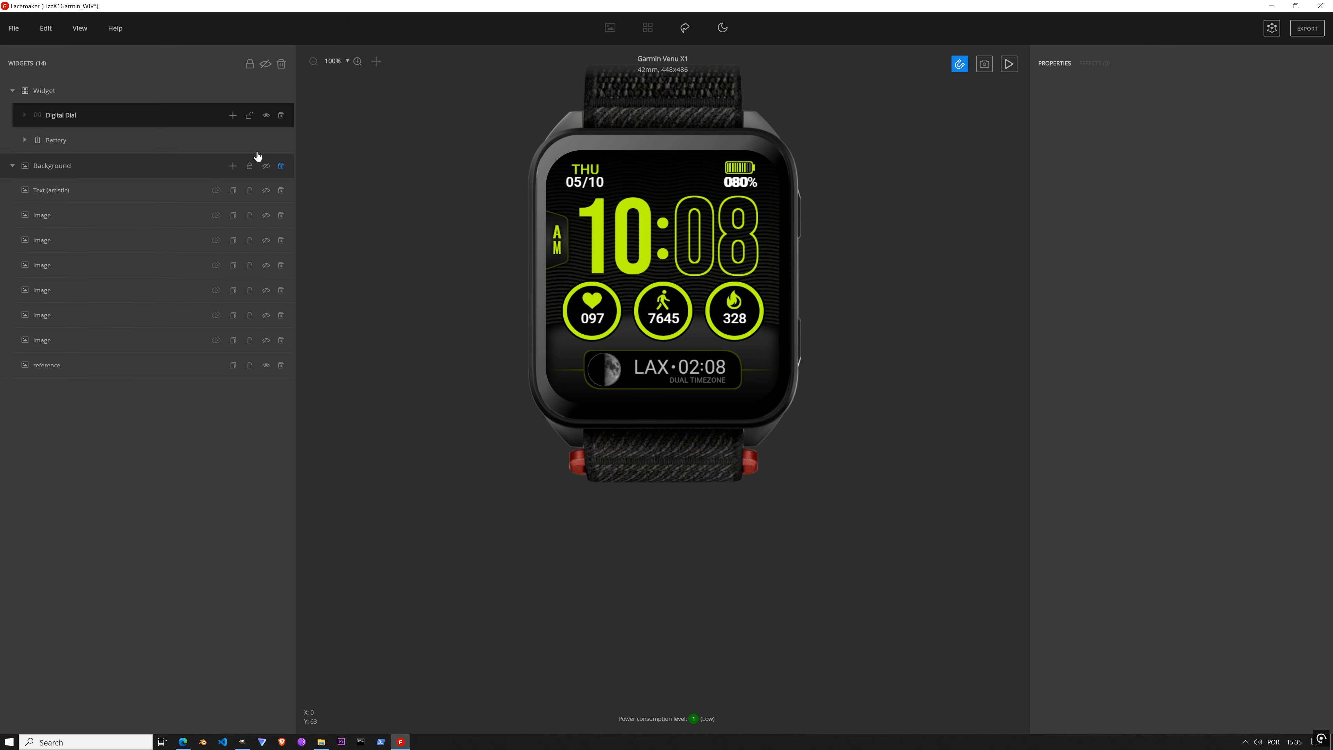
Step: Add the combined Hours element to the Digital Dial and generate its digits in the saved lime green from the watchface gradients
left_click(237, 120)
mouse_move(275, 207)
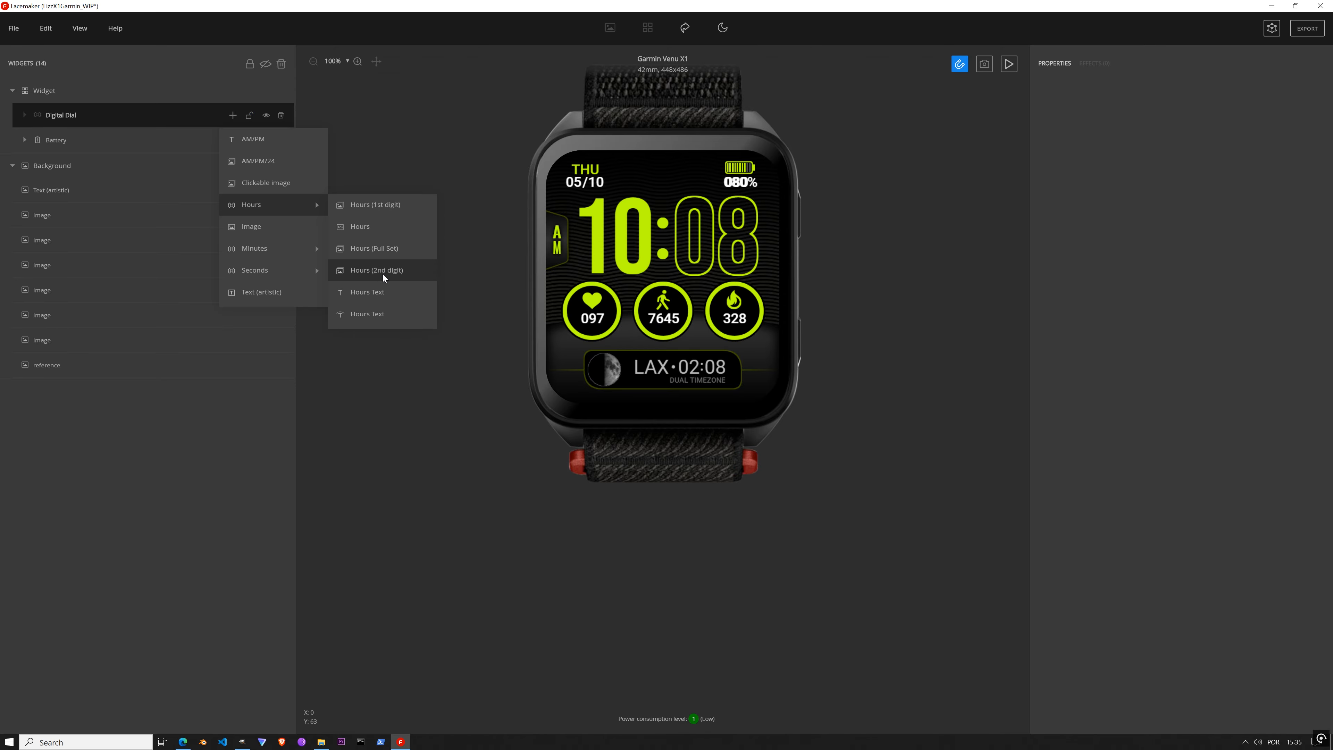
left_click(385, 230)
left_click(1137, 201)
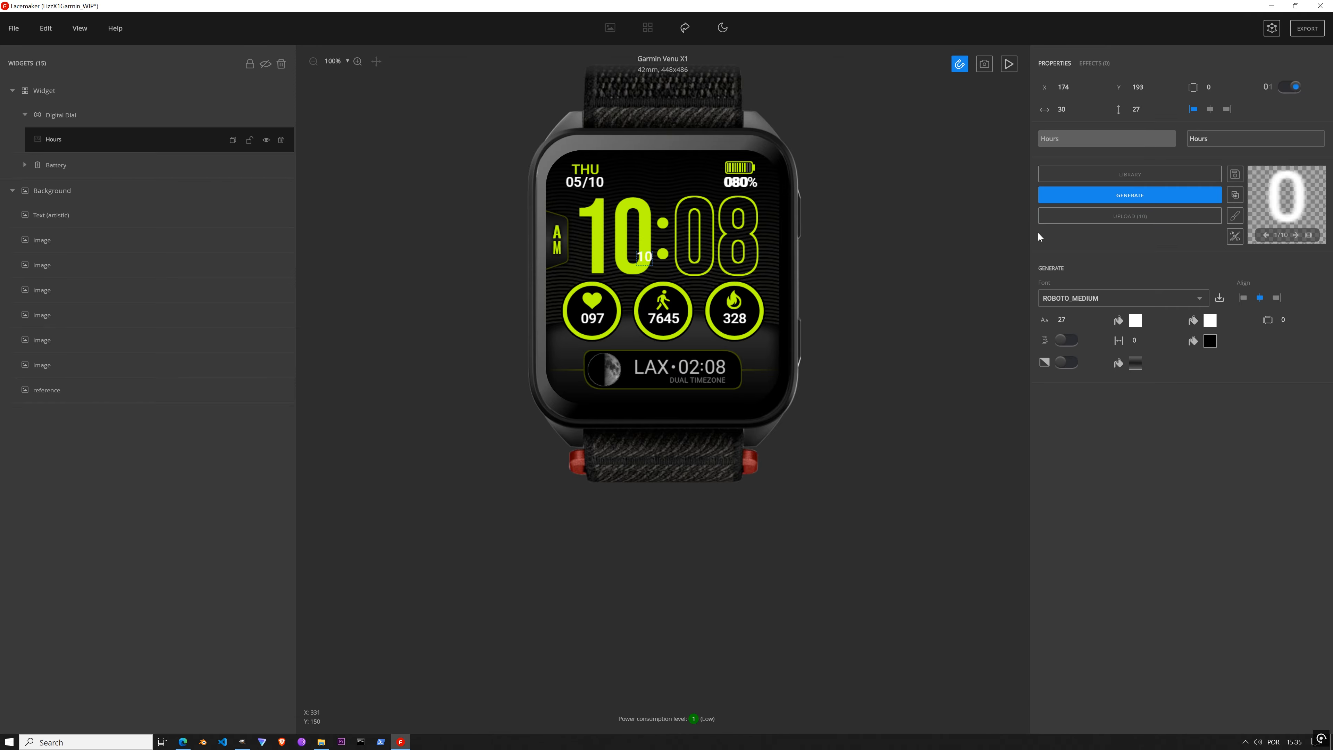
left_click(1134, 320)
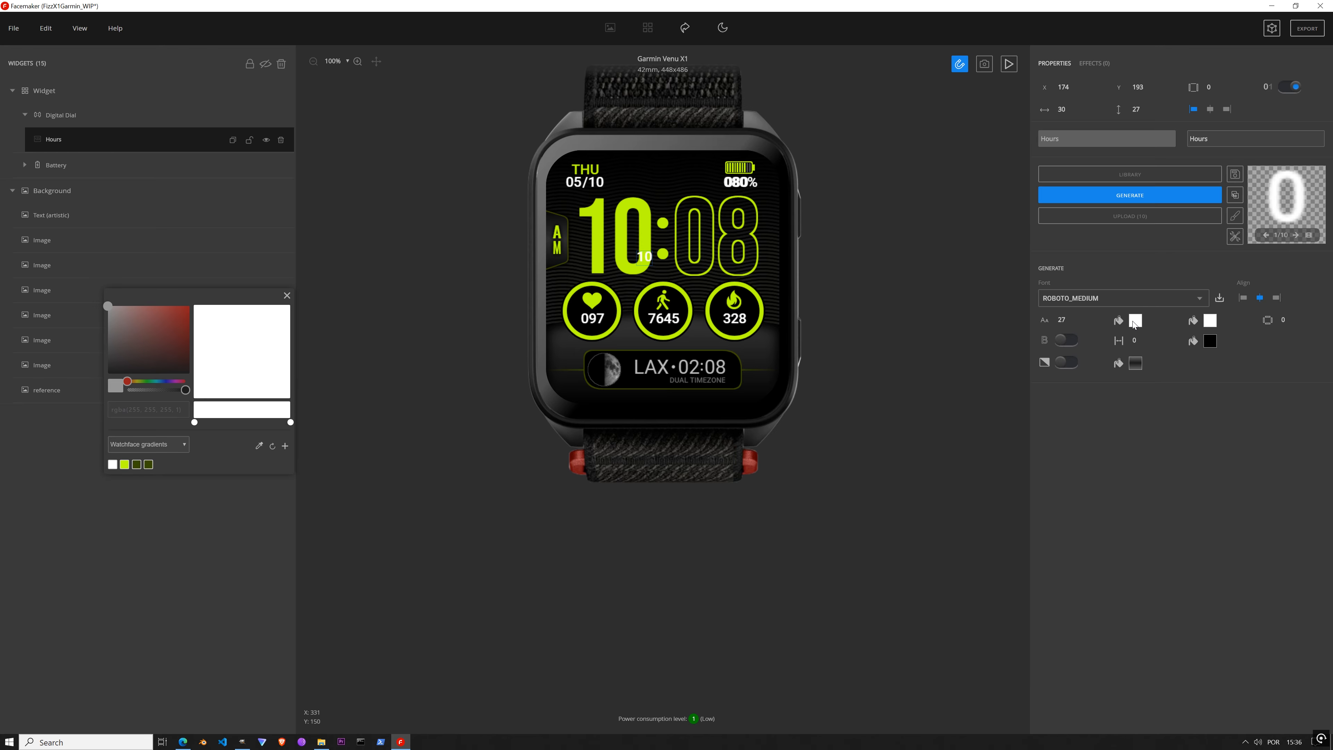
left_click(128, 464)
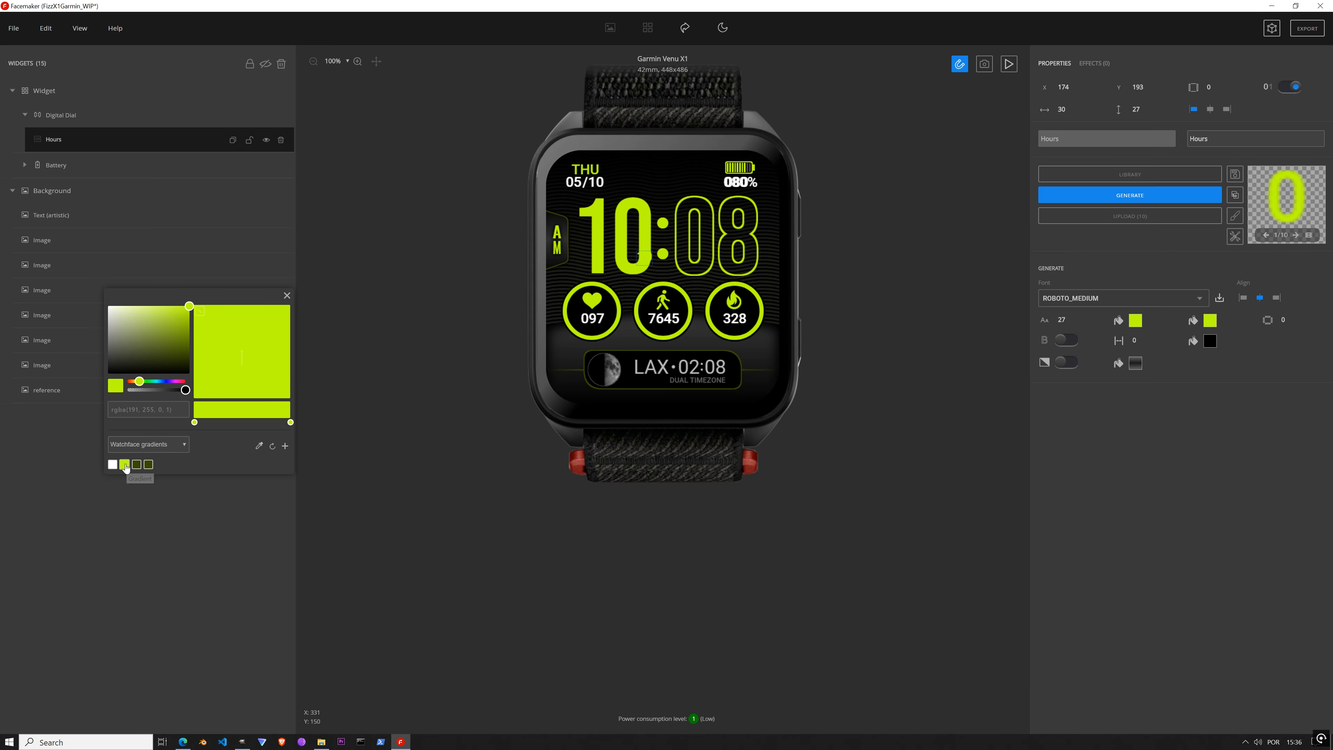
left_click(287, 297)
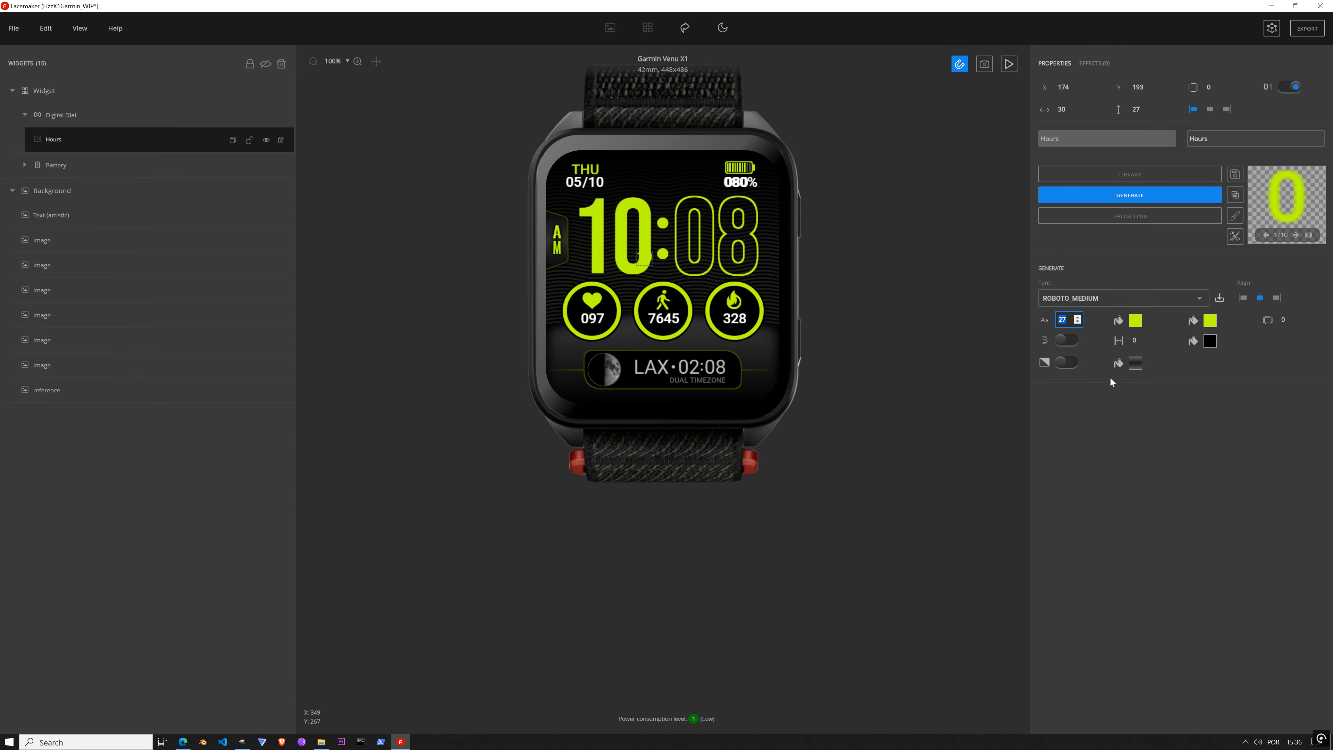
Step: Set the Hours digits to size 100 in the Bebas Neue Regular font and move them up above the reference time
type("100")
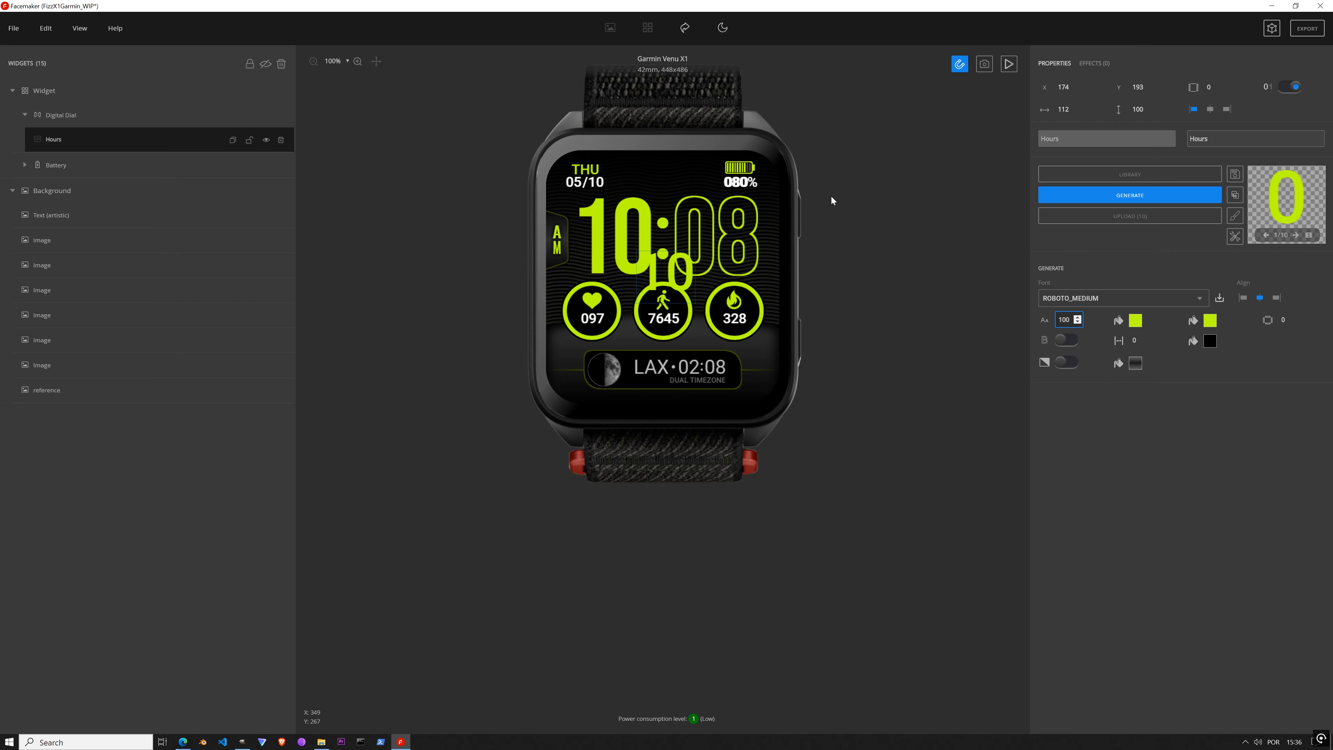
left_click_drag(685, 274, 693, 194)
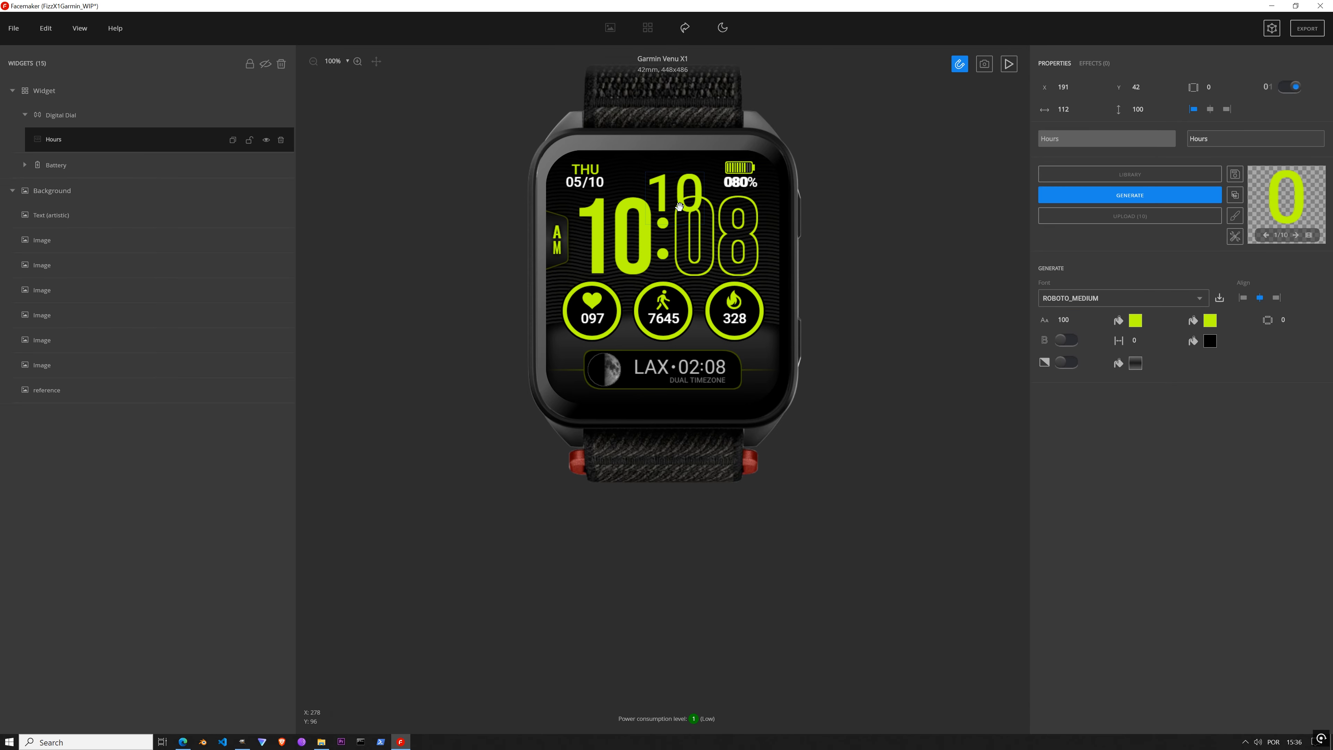
scroll(650, 192, "up", 2)
scroll(650, 192, "up", 2)
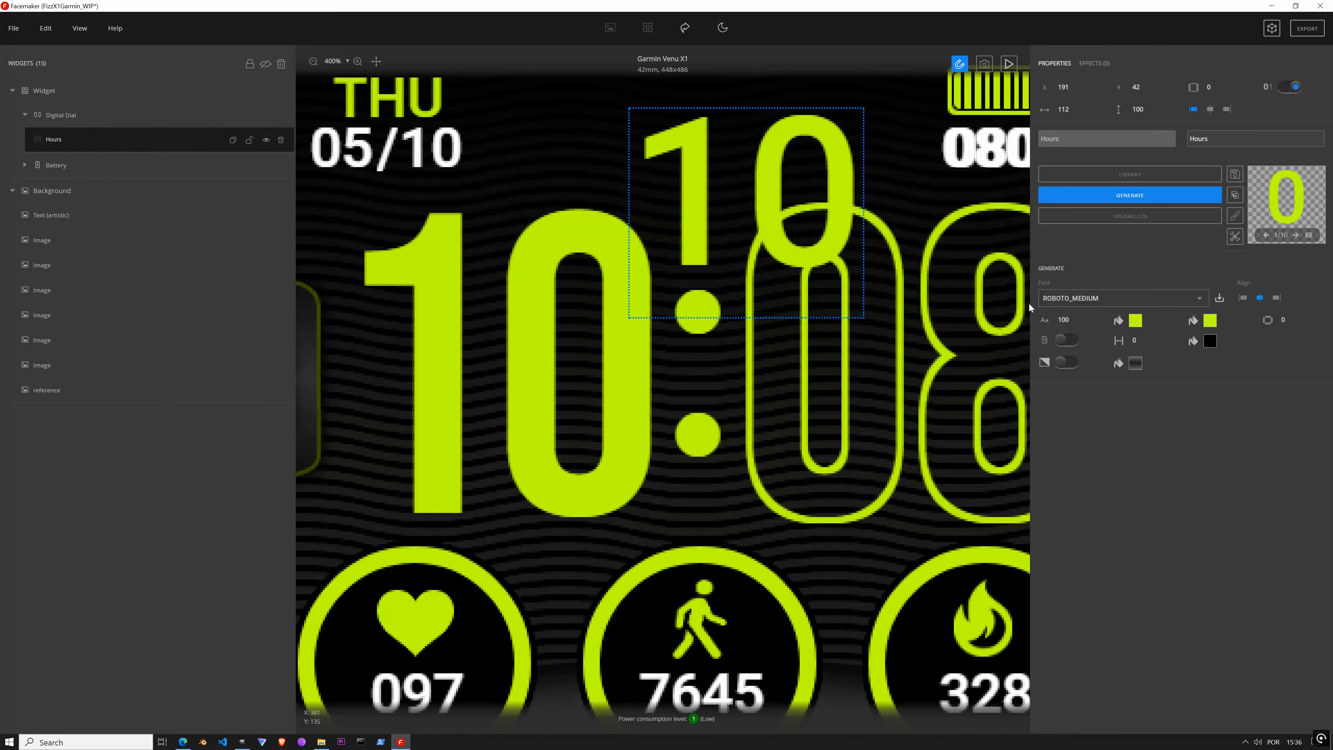
left_click(1055, 299)
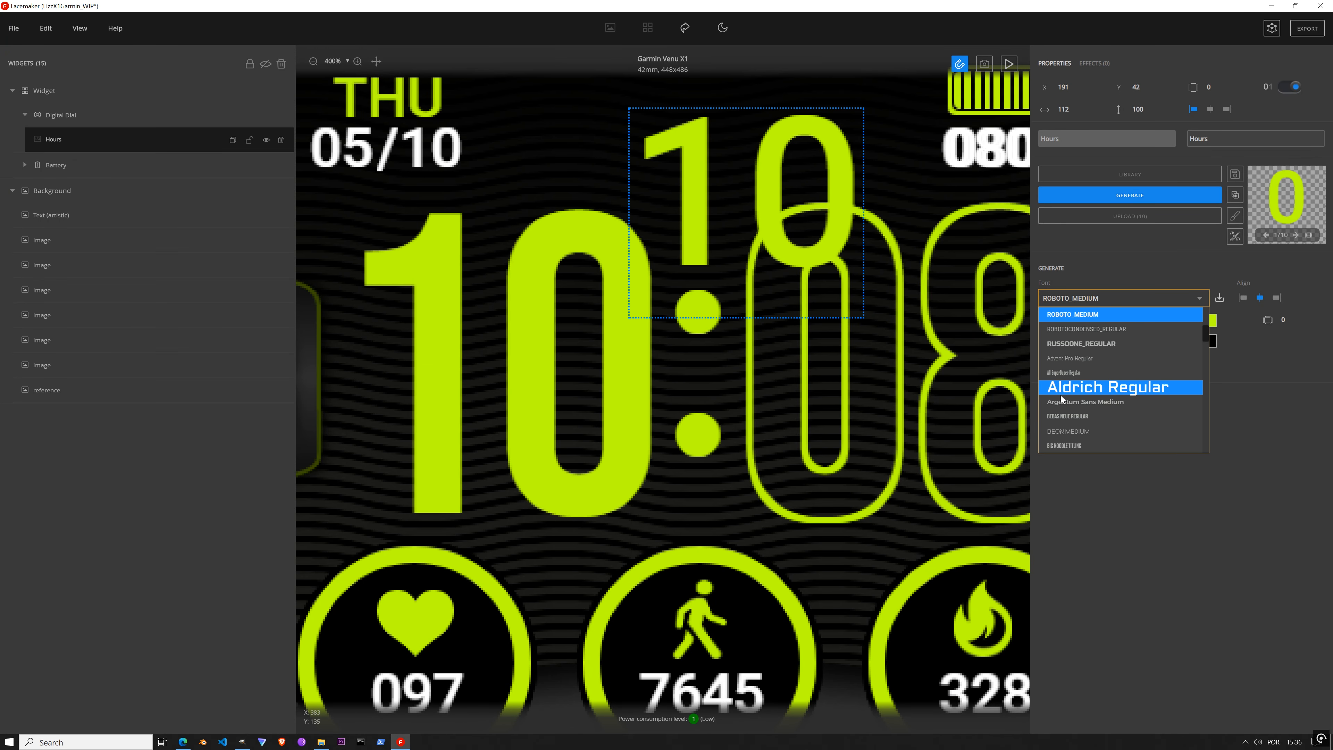
left_click(1096, 418)
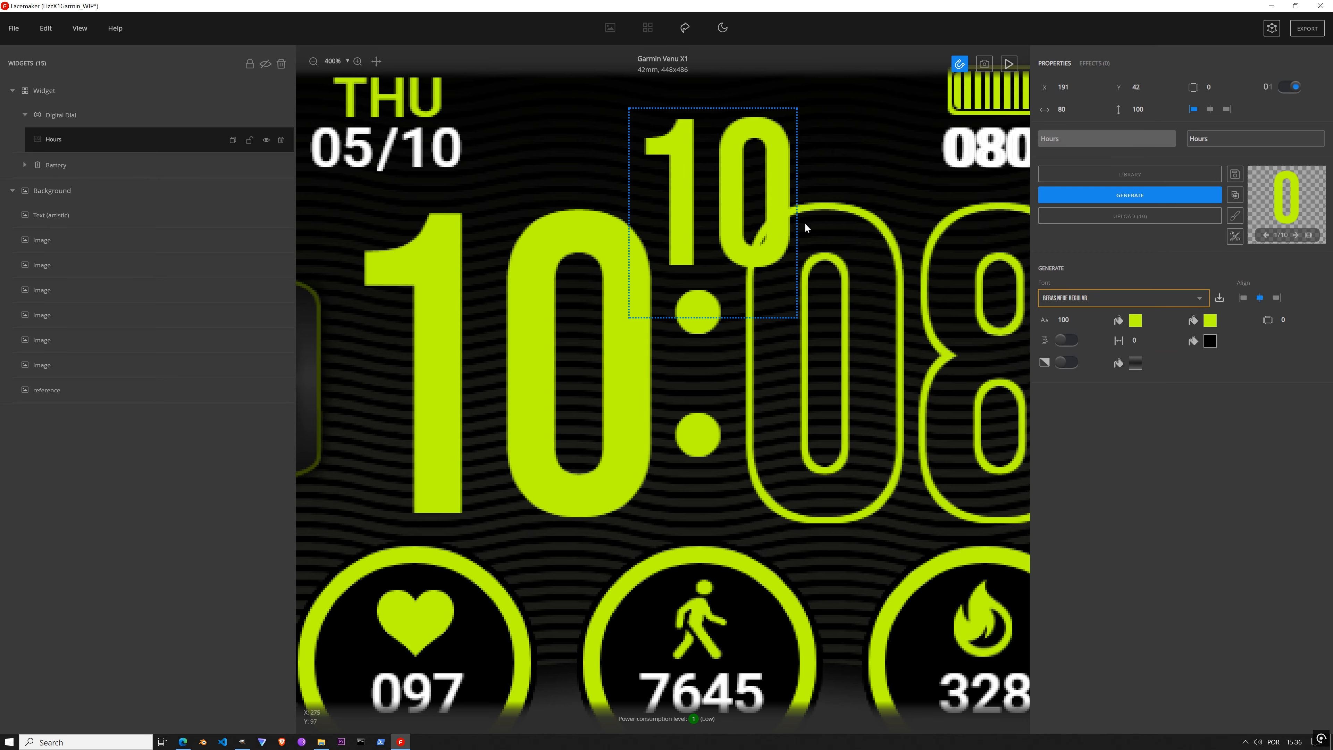
Step: Enlarge the Hours digits to font size 205 and line them up over the reference hour at X 44, Y 81
left_click_drag(757, 212, 515, 307)
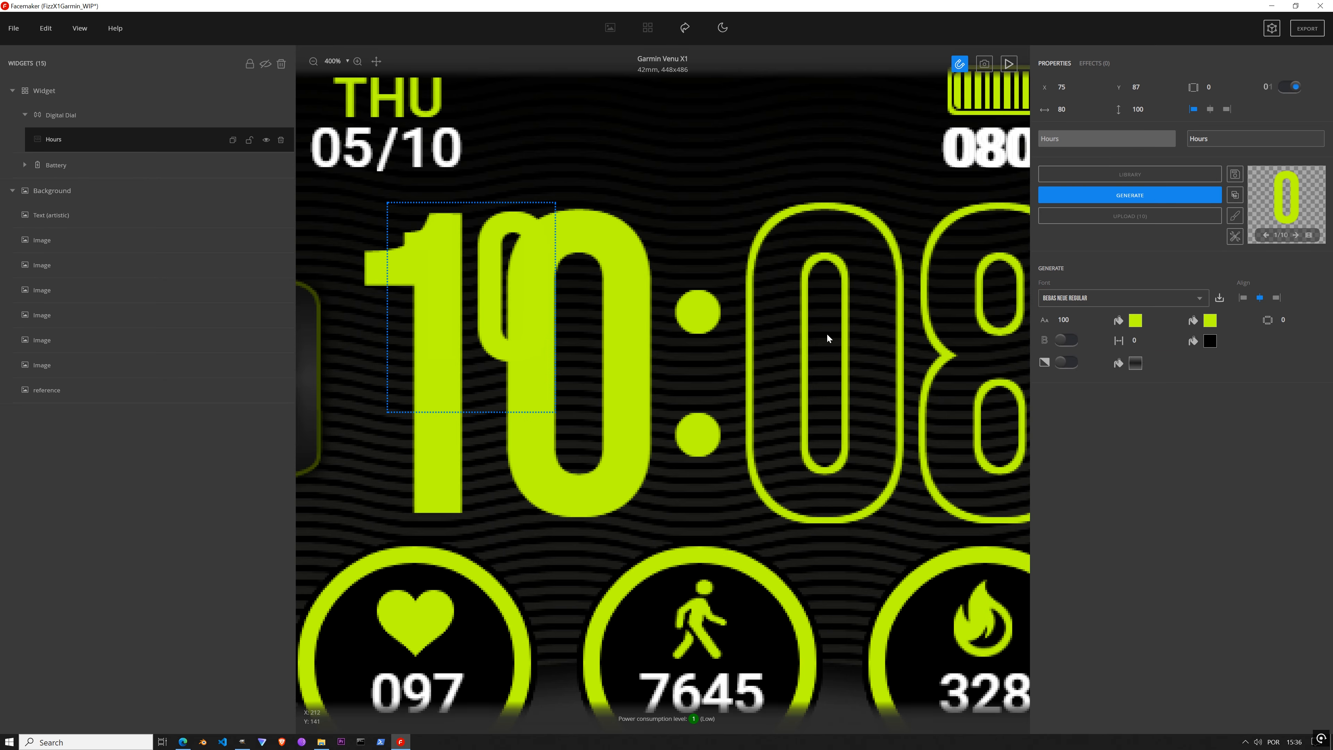
double_click(1065, 319)
type("160")
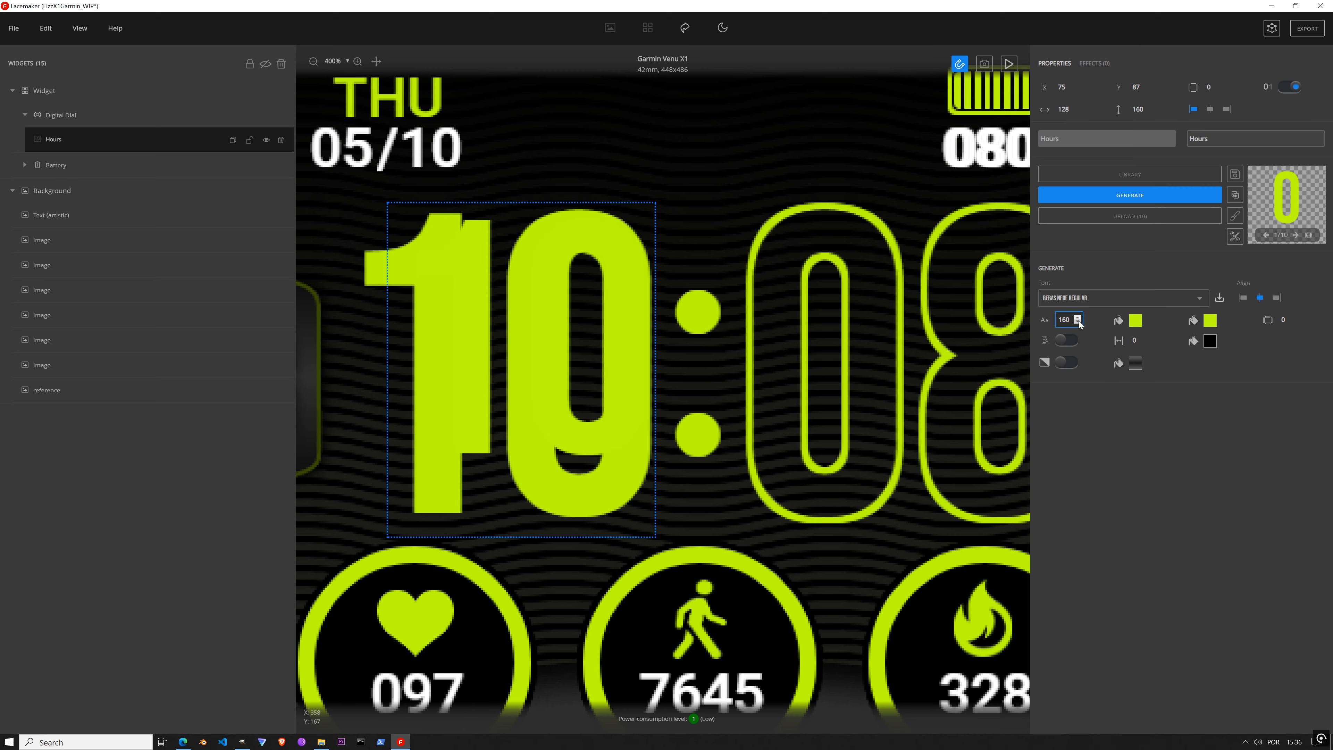
scroll(1079, 324, "up", 20)
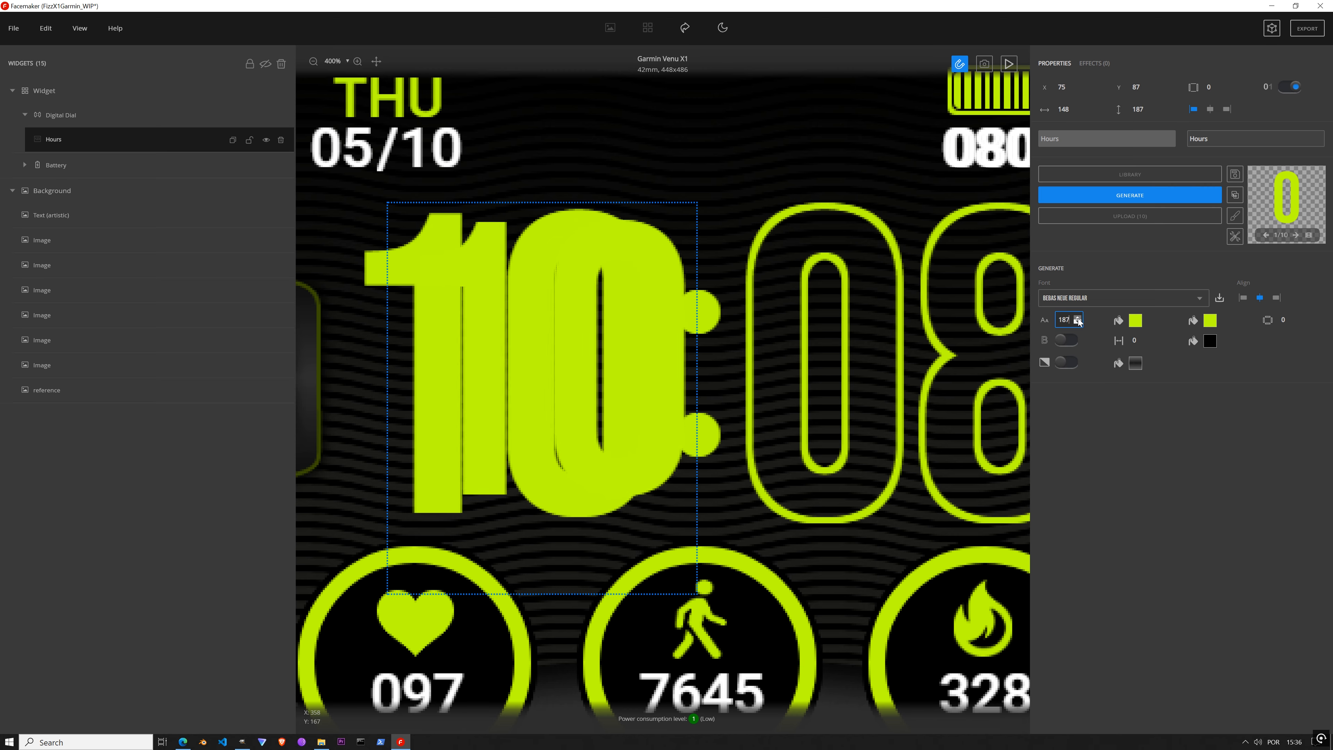
scroll(1078, 322, "up", 15)
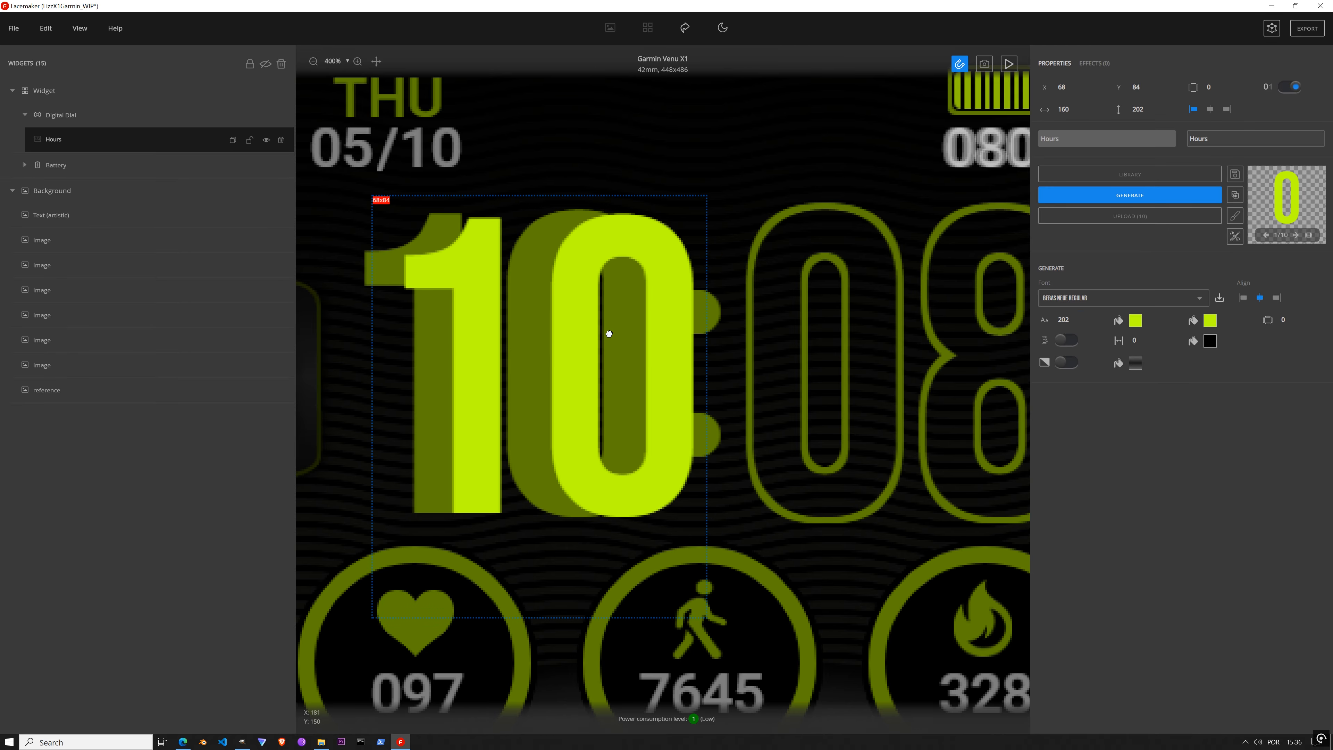
left_click_drag(610, 334, 601, 329)
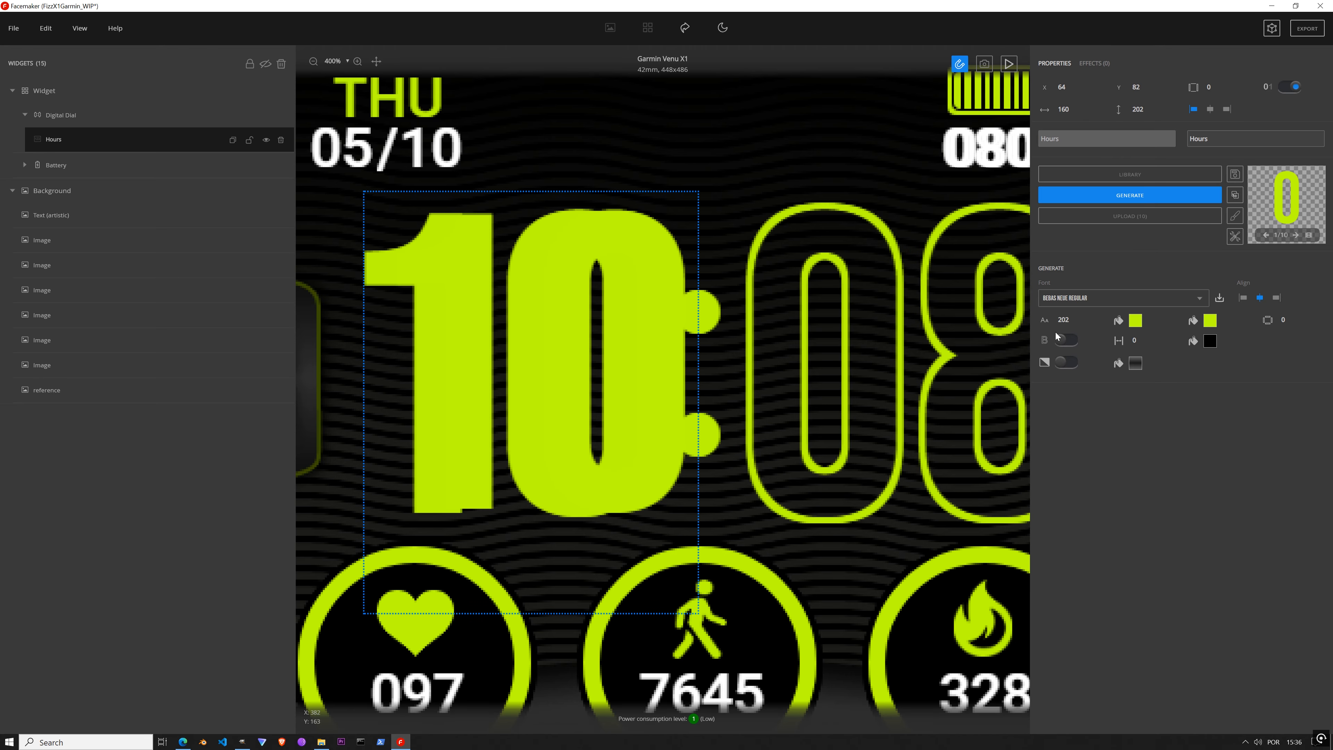
scroll(1076, 321, "up", 3)
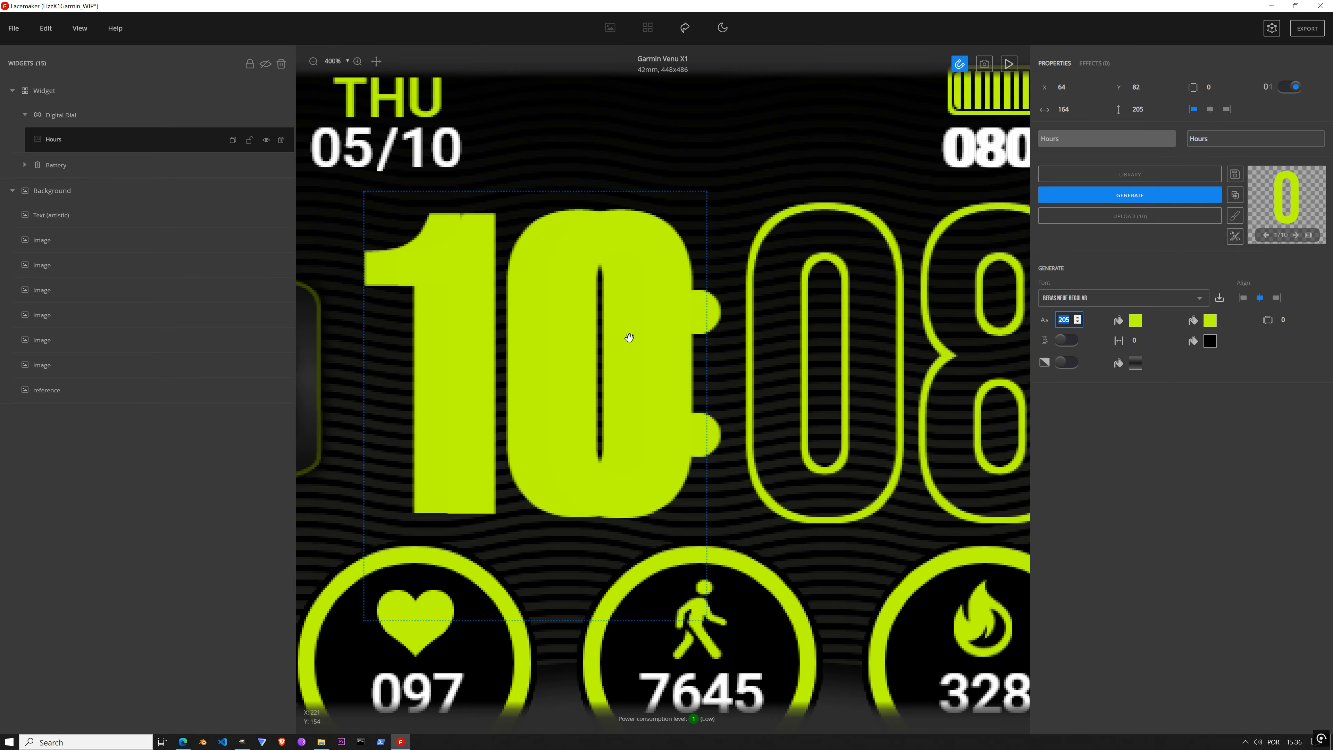
left_click_drag(625, 337, 588, 341)
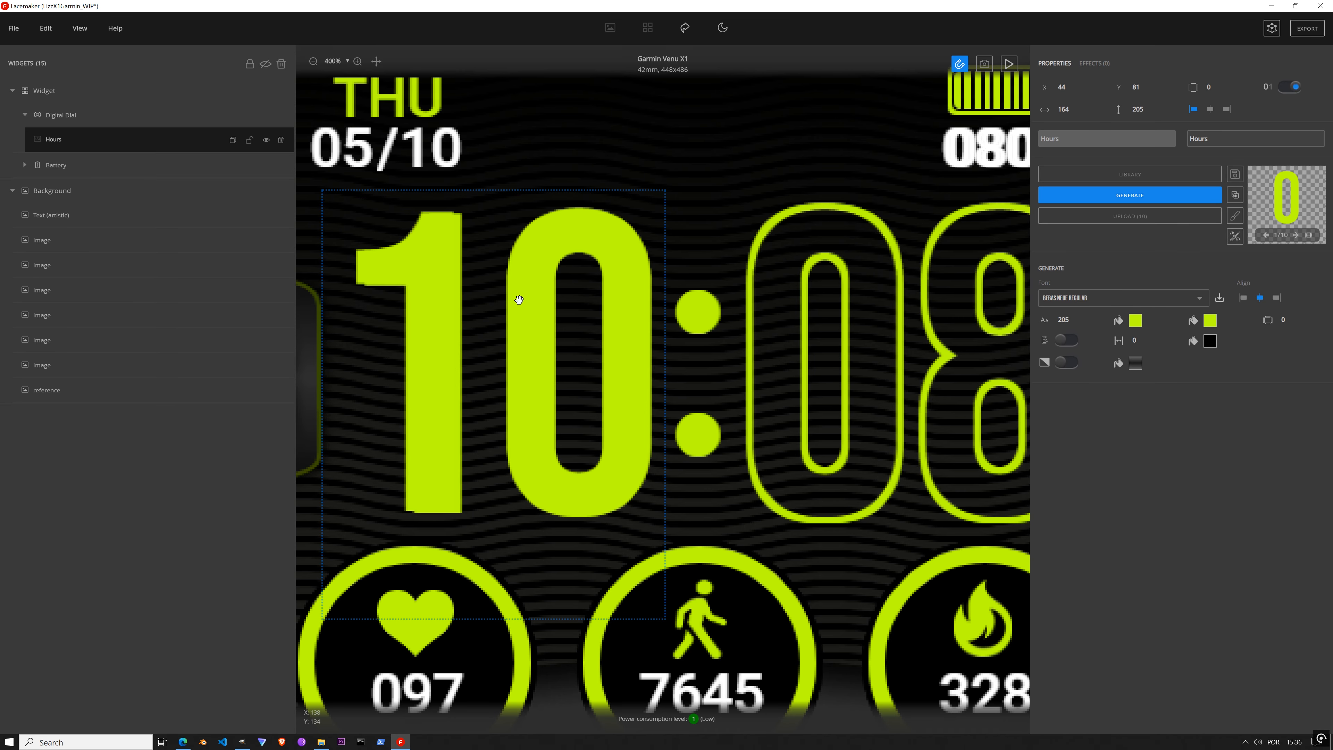
scroll(519, 299, "down", 3)
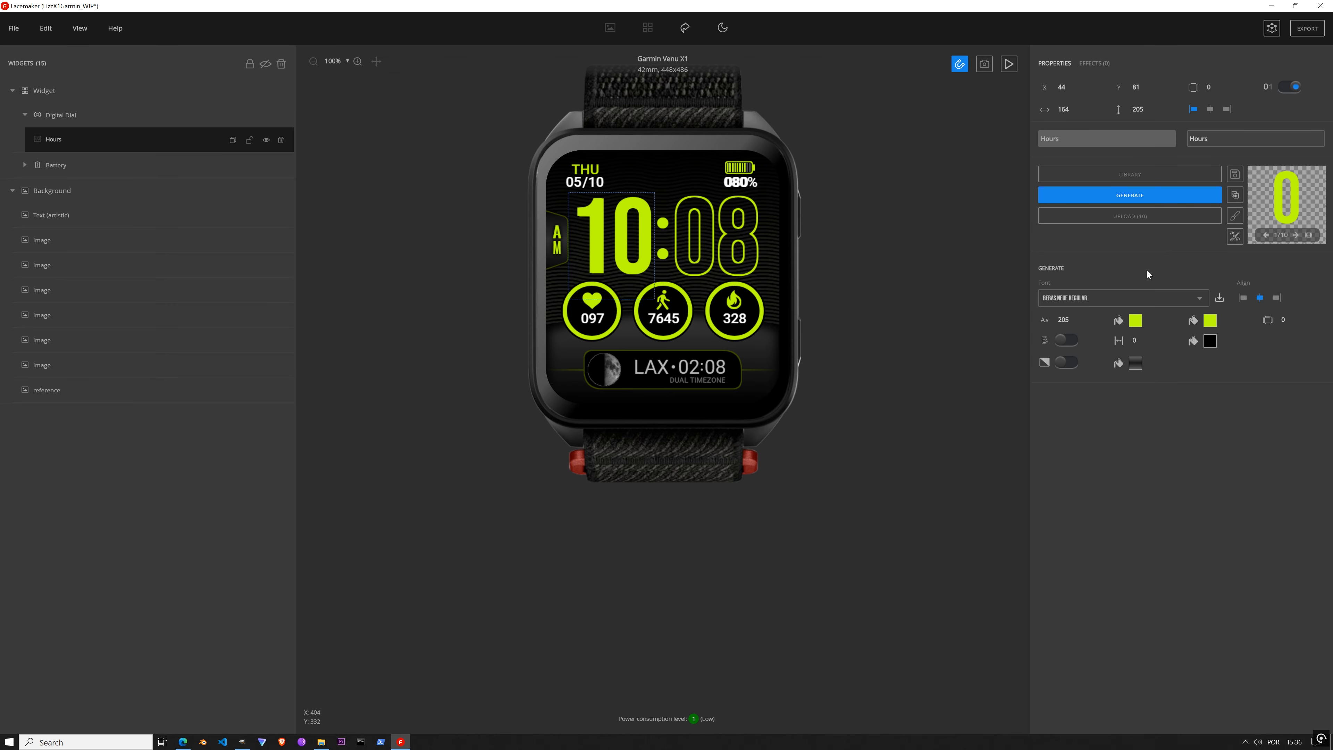
Step: Crop the generated Hours digits to their content
left_click(1144, 206)
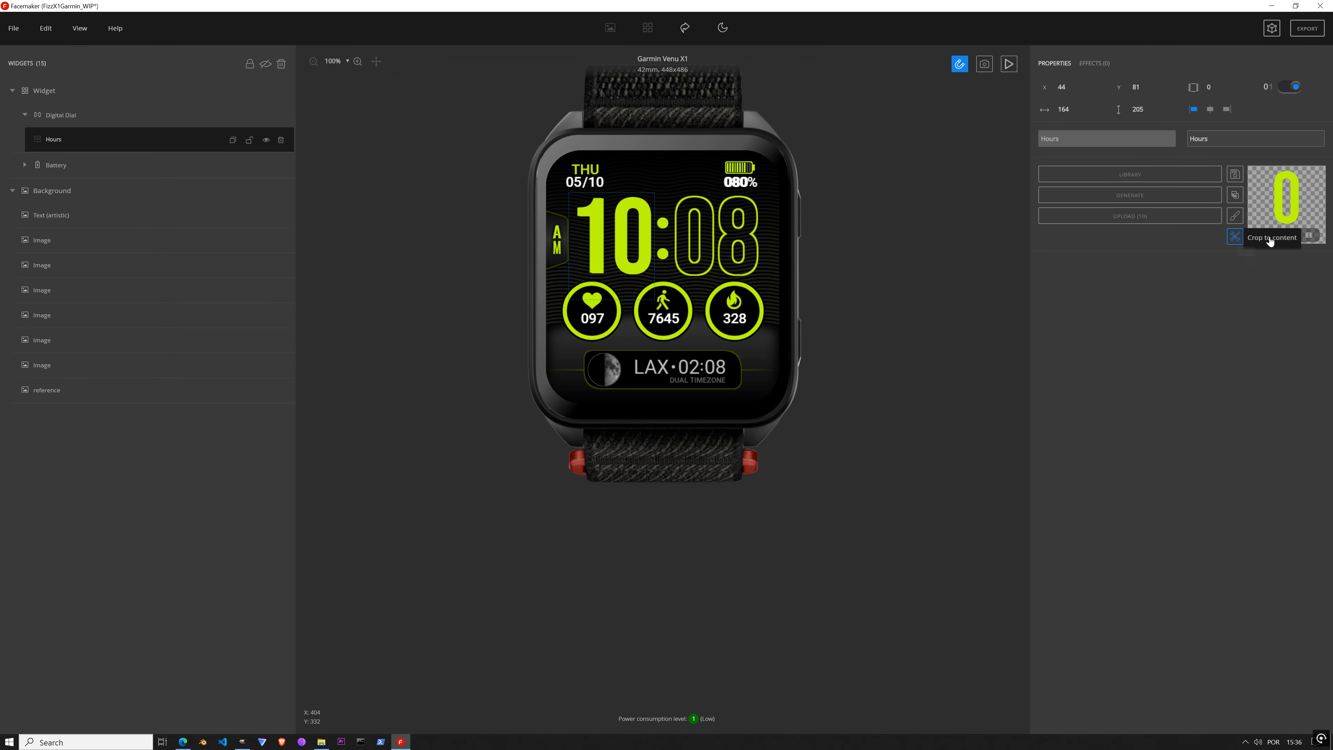
left_click(1270, 240)
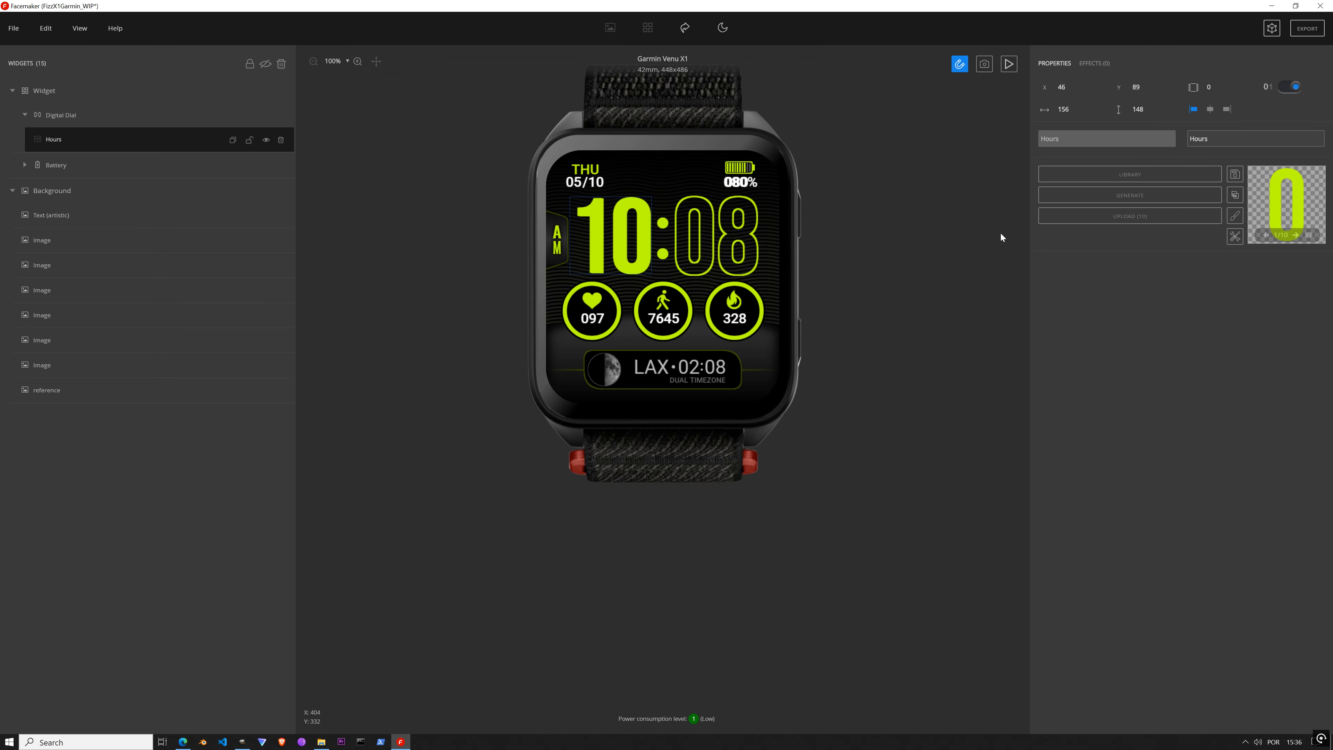
scroll(601, 196, "up", 2)
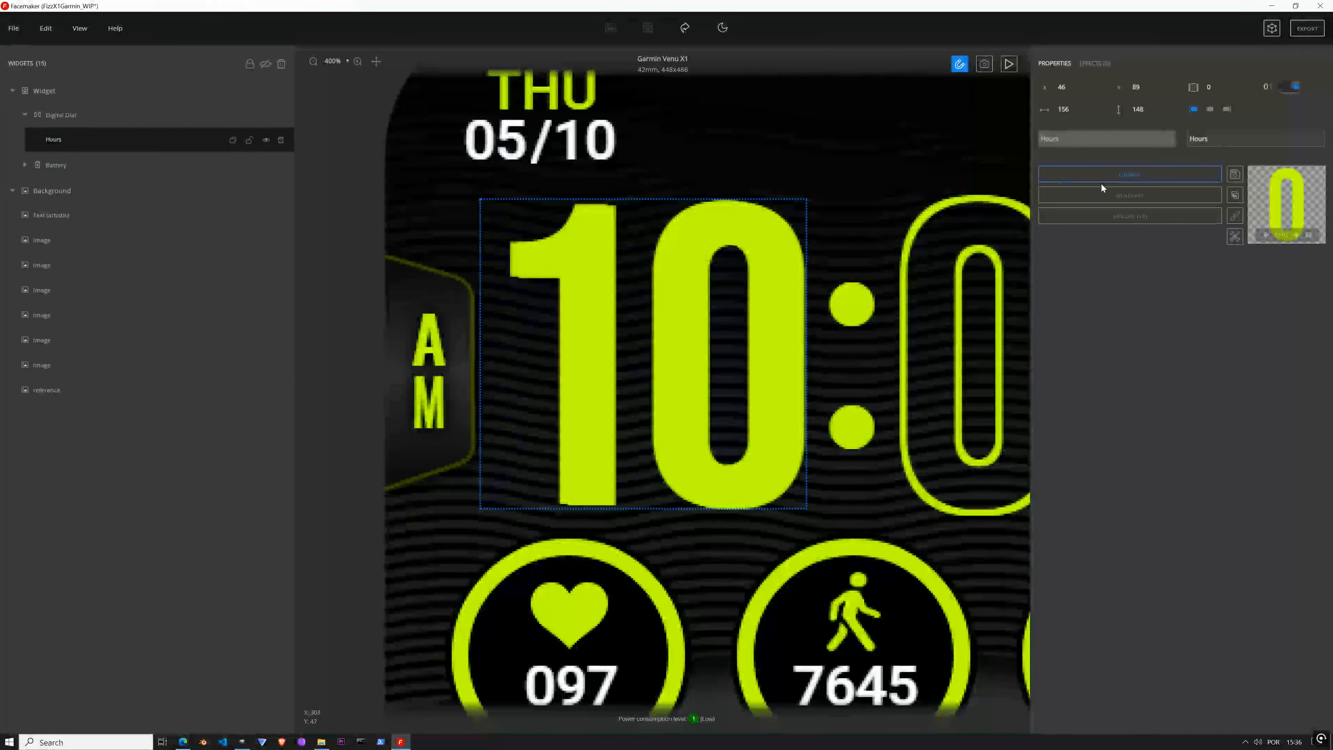
Step: Set the Hours digits' X position to 50 and their alignment to right
left_click(1079, 85)
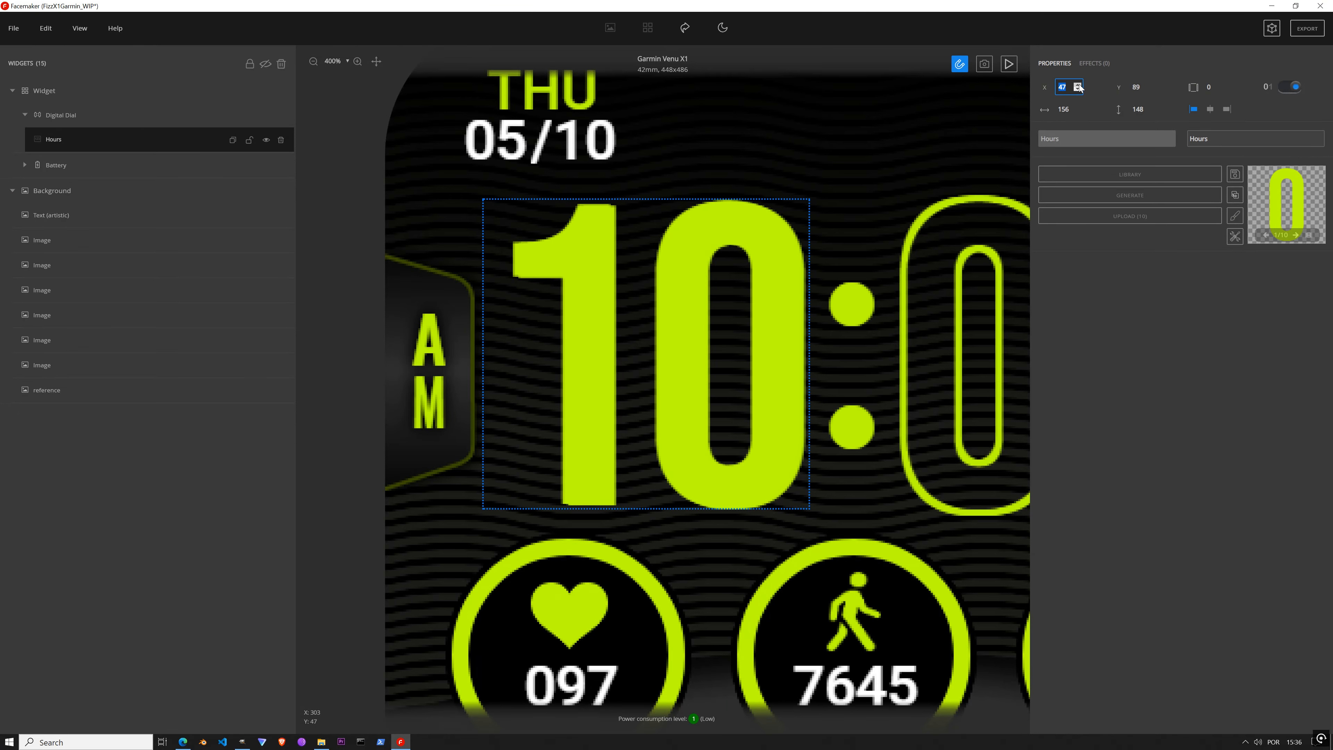
left_click(1079, 85)
left_click(1079, 85)
left_click(1079, 84)
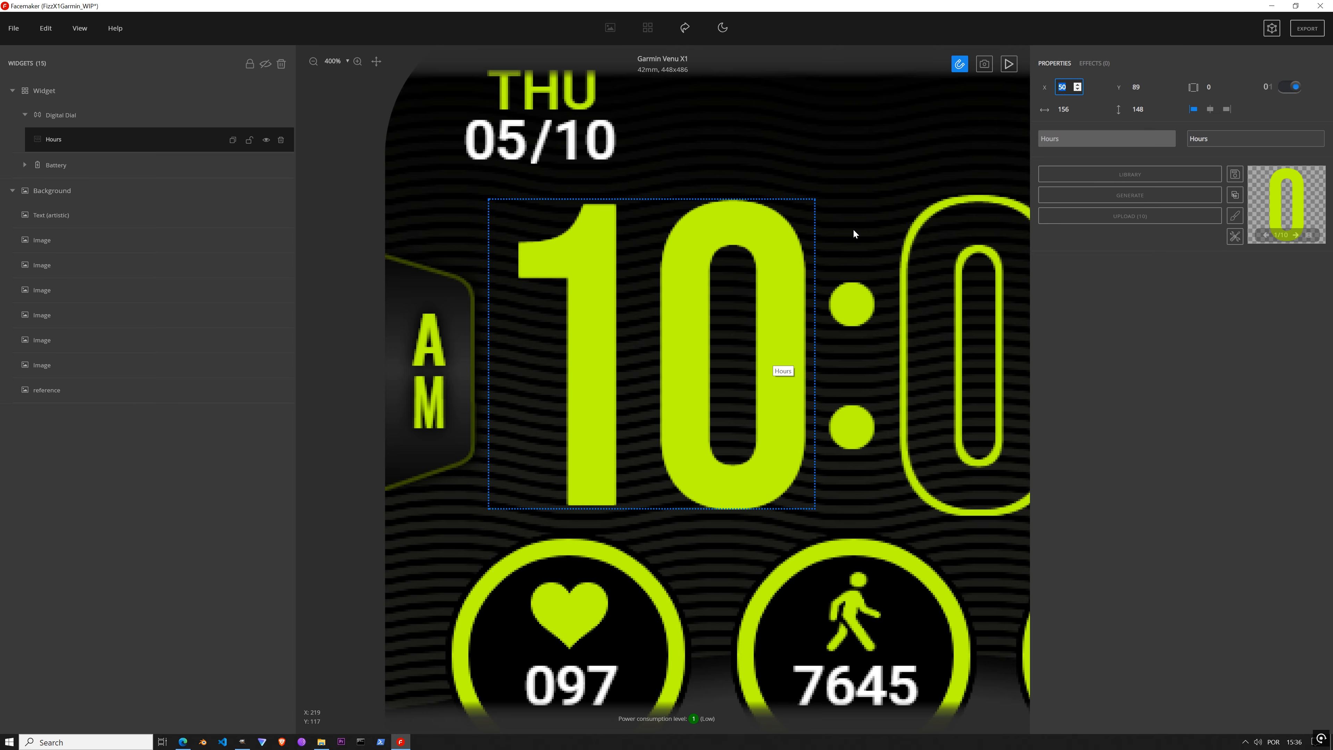
scroll(770, 294, "down", 3)
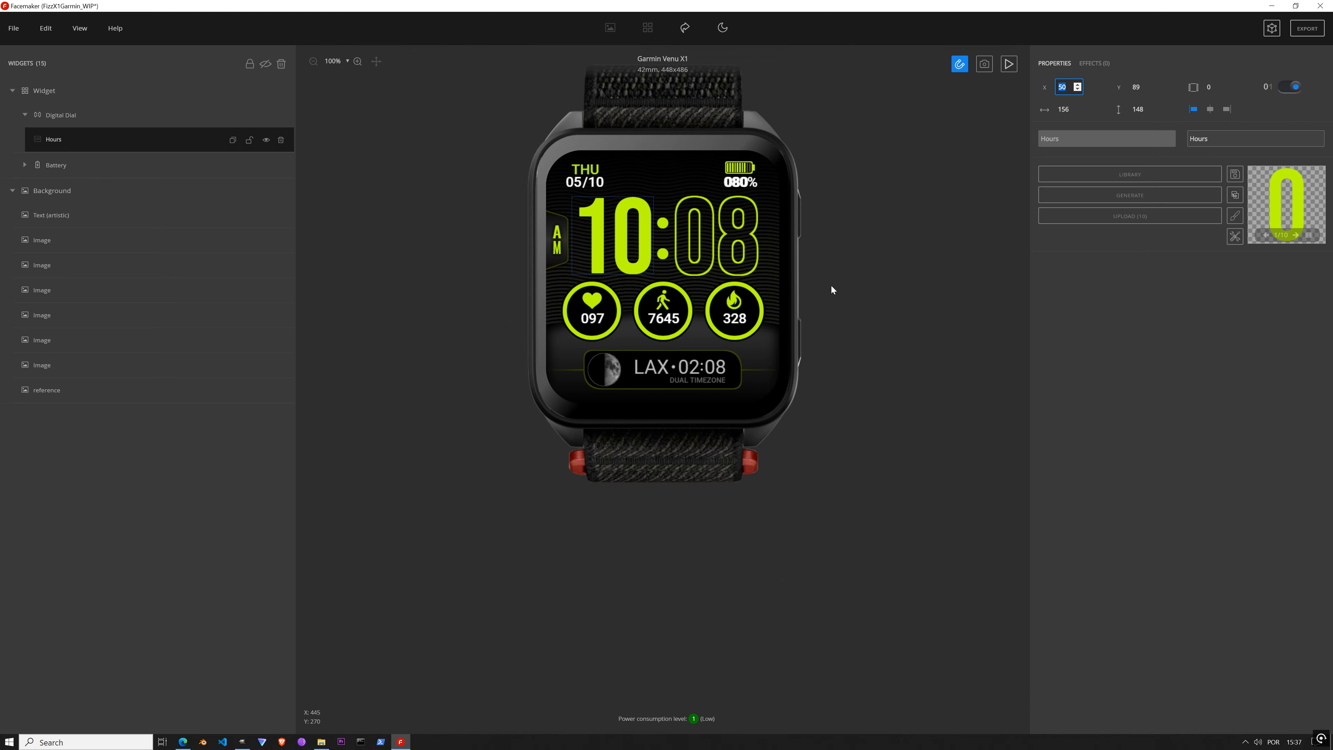
left_click(1227, 111)
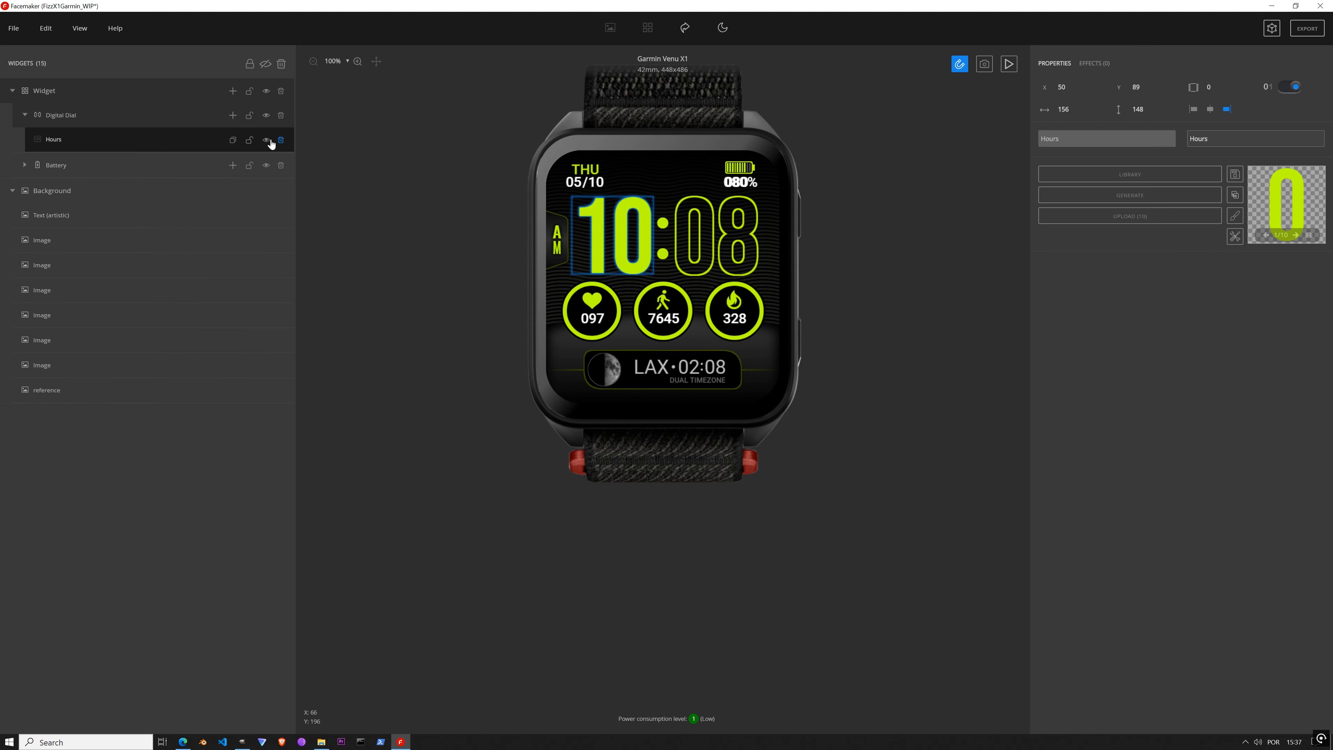
Step: Add the combined Minutes element to the Digital Dial and generate its digits with the Hours style
left_click(232, 115)
mouse_move(276, 245)
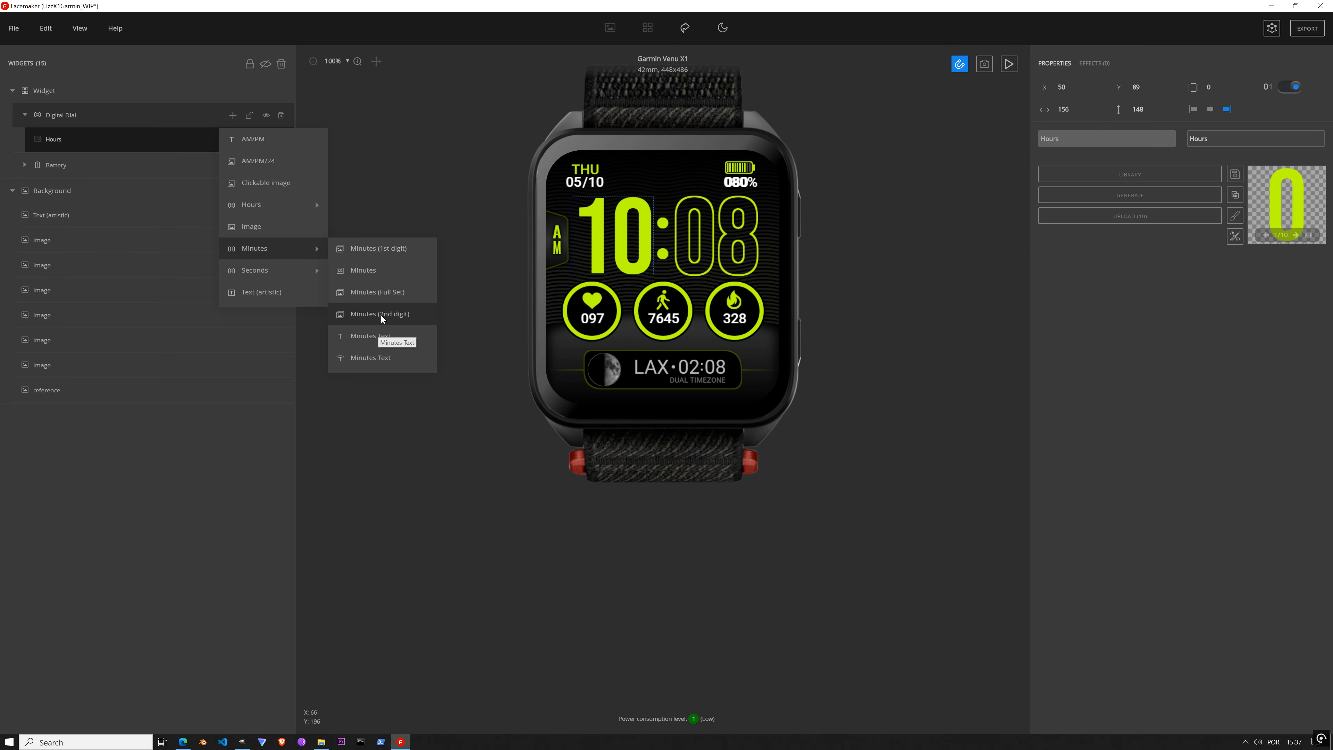
left_click(381, 278)
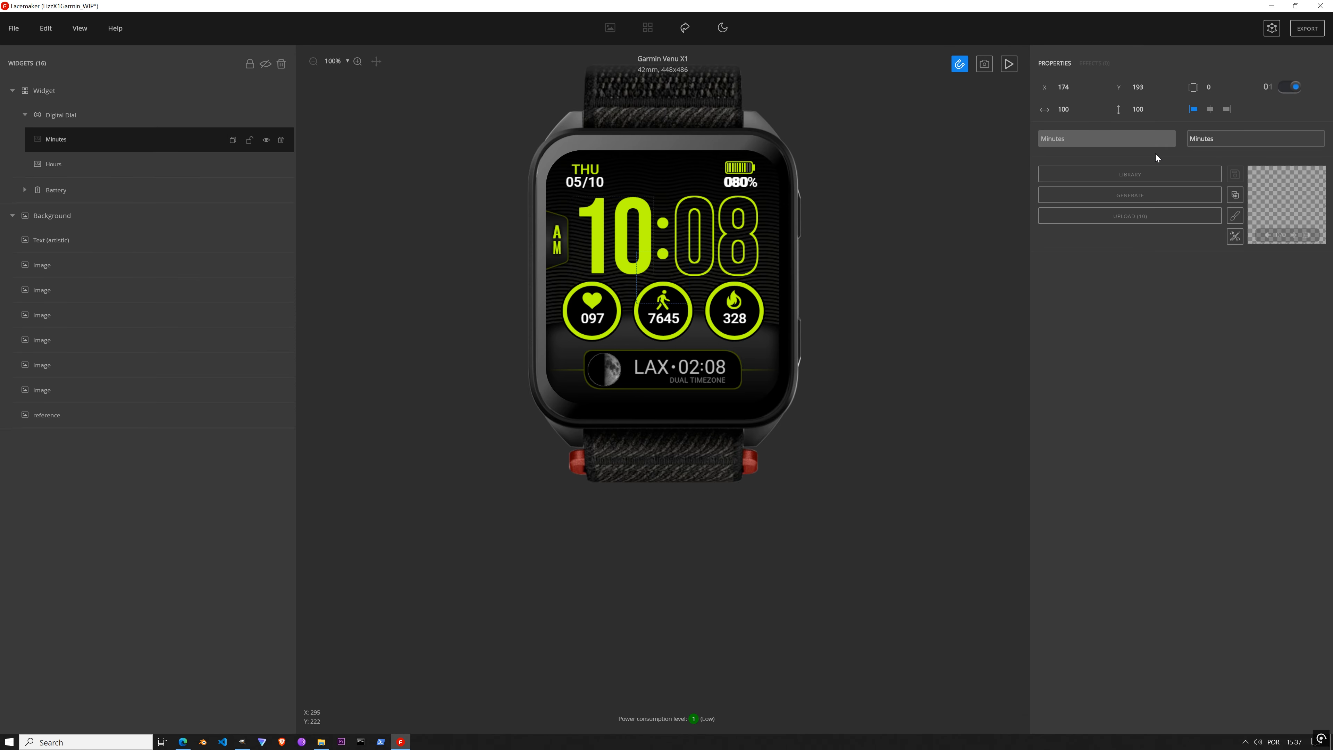
left_click(1149, 197)
Step: Crop the Minutes digits to their content and place them over the reference minutes at X 246, Y 90
left_click_drag(705, 289, 739, 232)
scroll(739, 232, "up", 3)
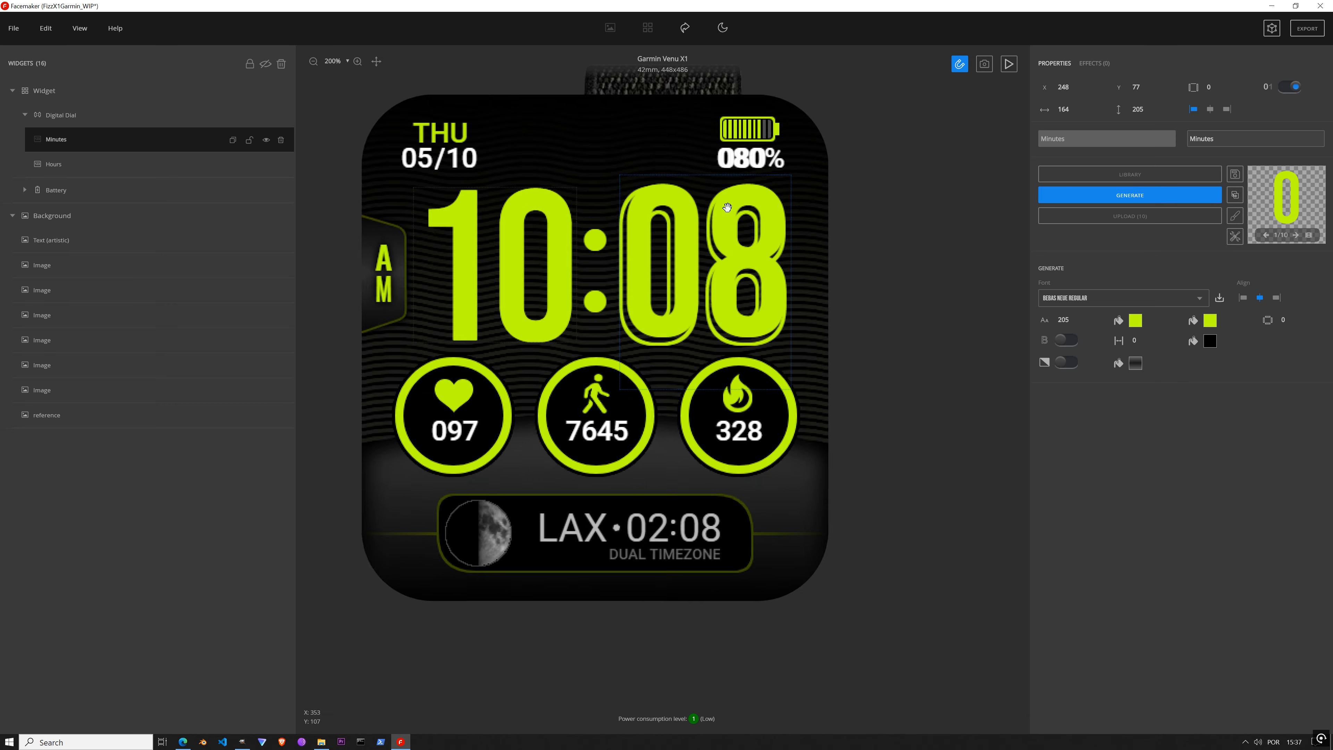
left_click(1234, 239)
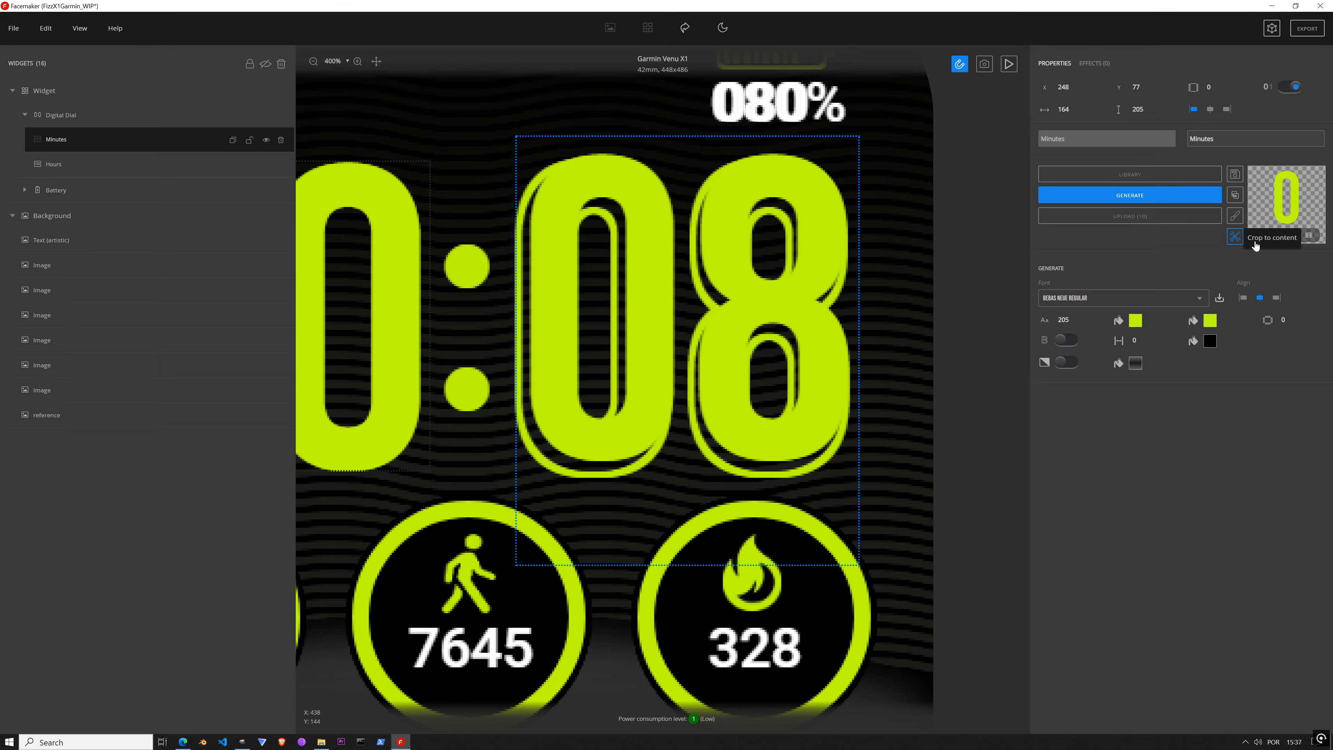
left_click_drag(793, 297, 785, 306)
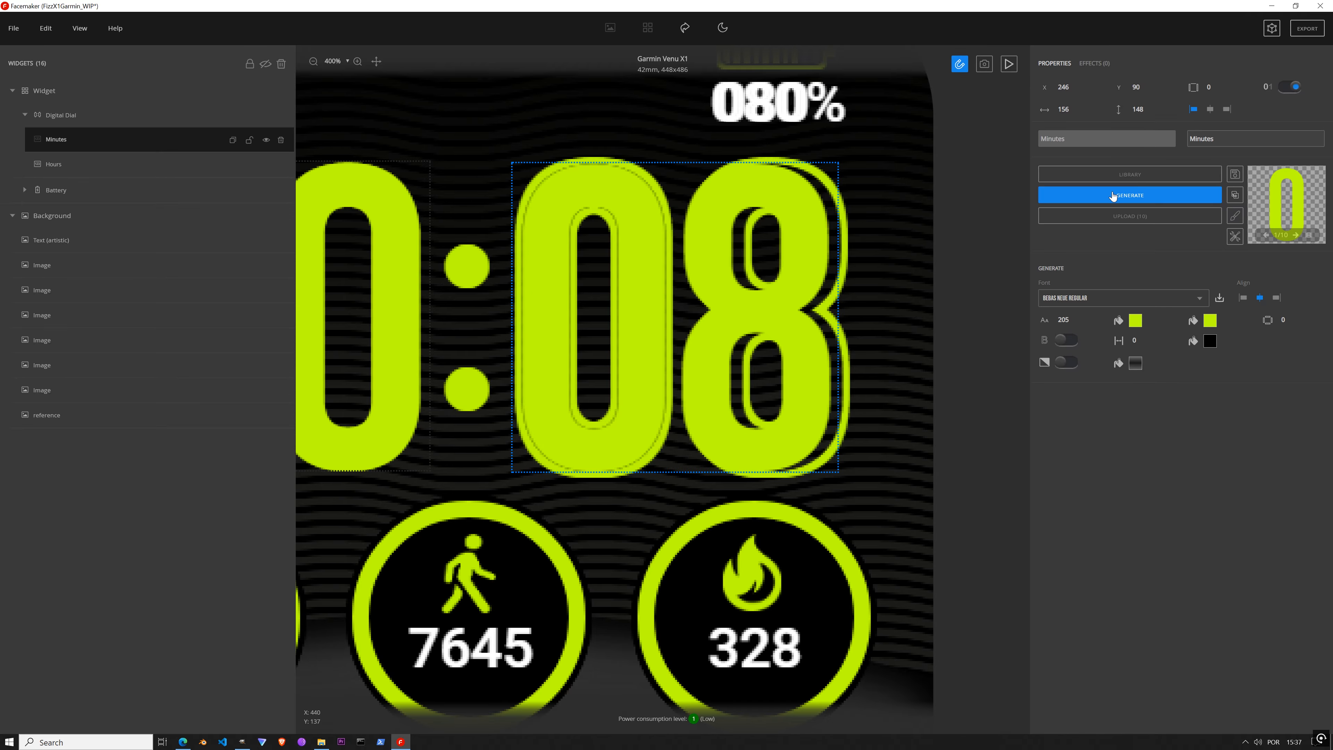
Step: Add an Outline effect to the Minutes digits
left_click(1096, 63)
left_click(1101, 86)
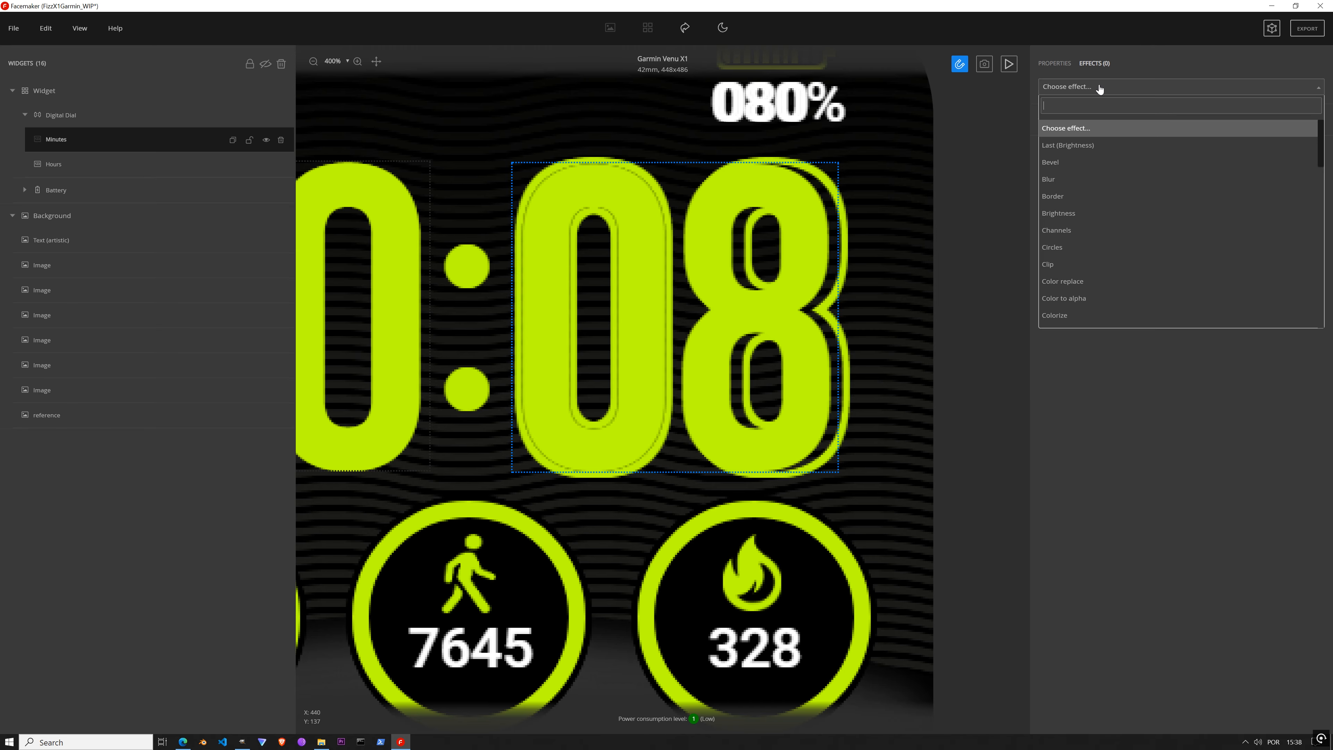
type("outline")
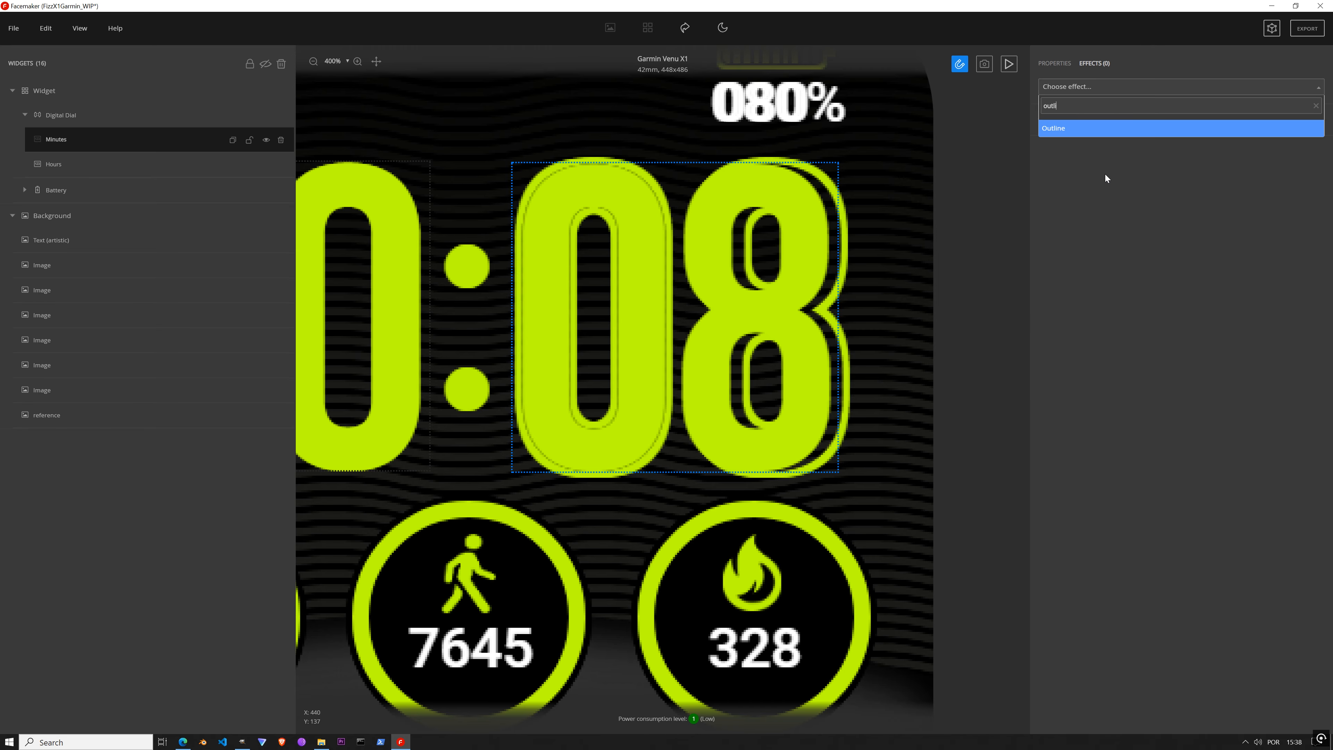
left_click(1093, 134)
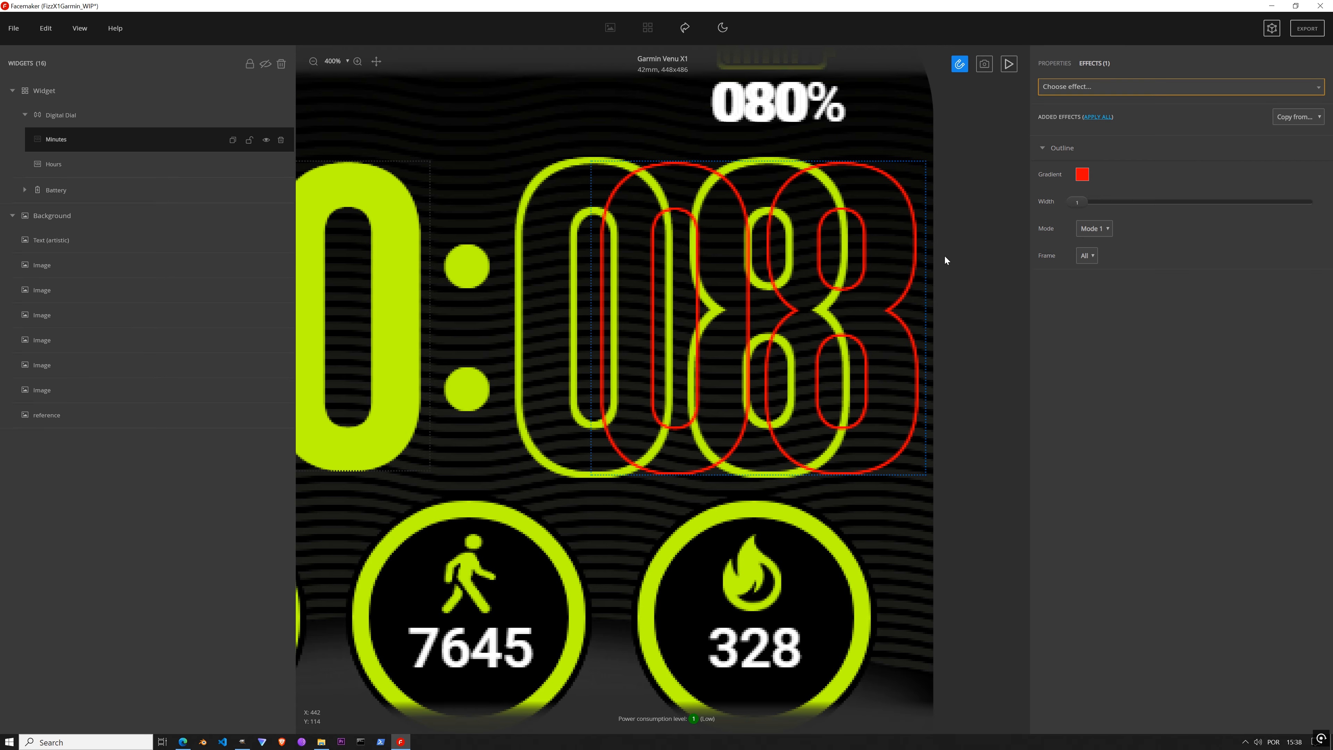
Step: Set the Minutes outline to the watch face's lime green gradient and its width to 3
left_click(1083, 175)
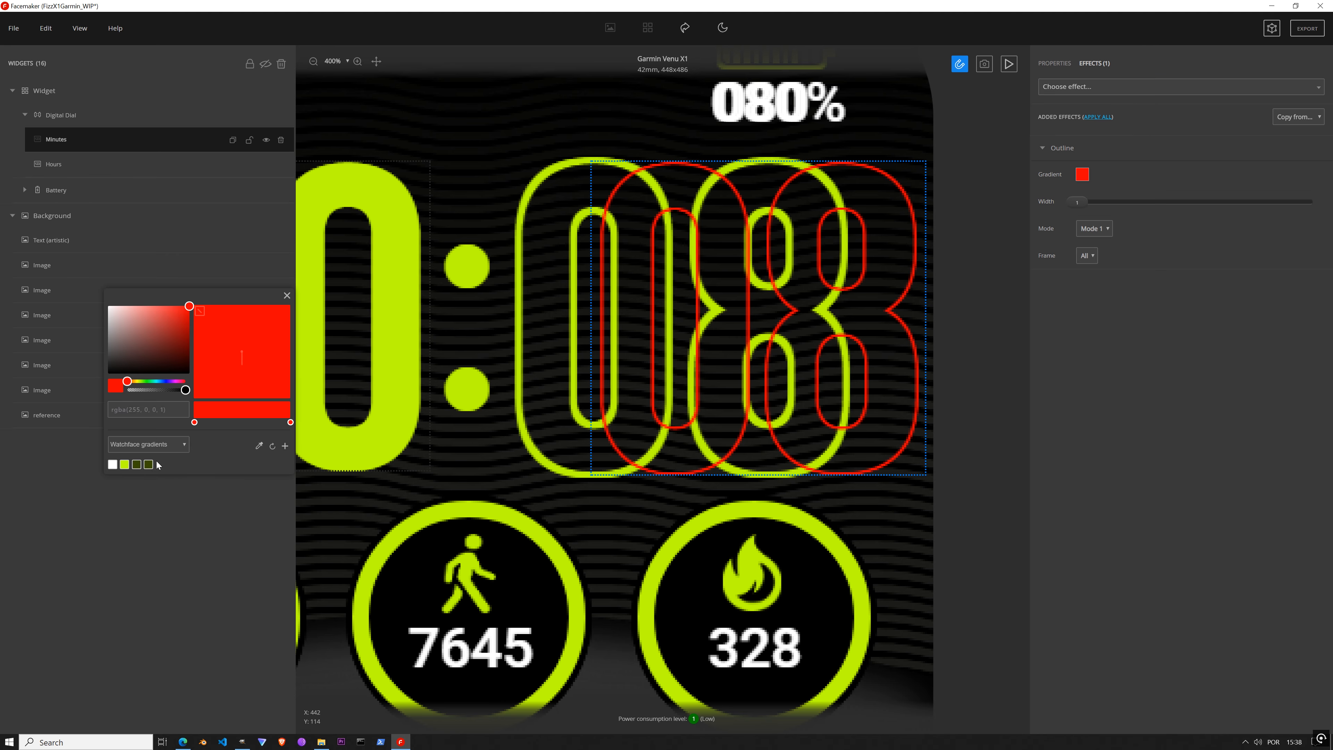
left_click(124, 464)
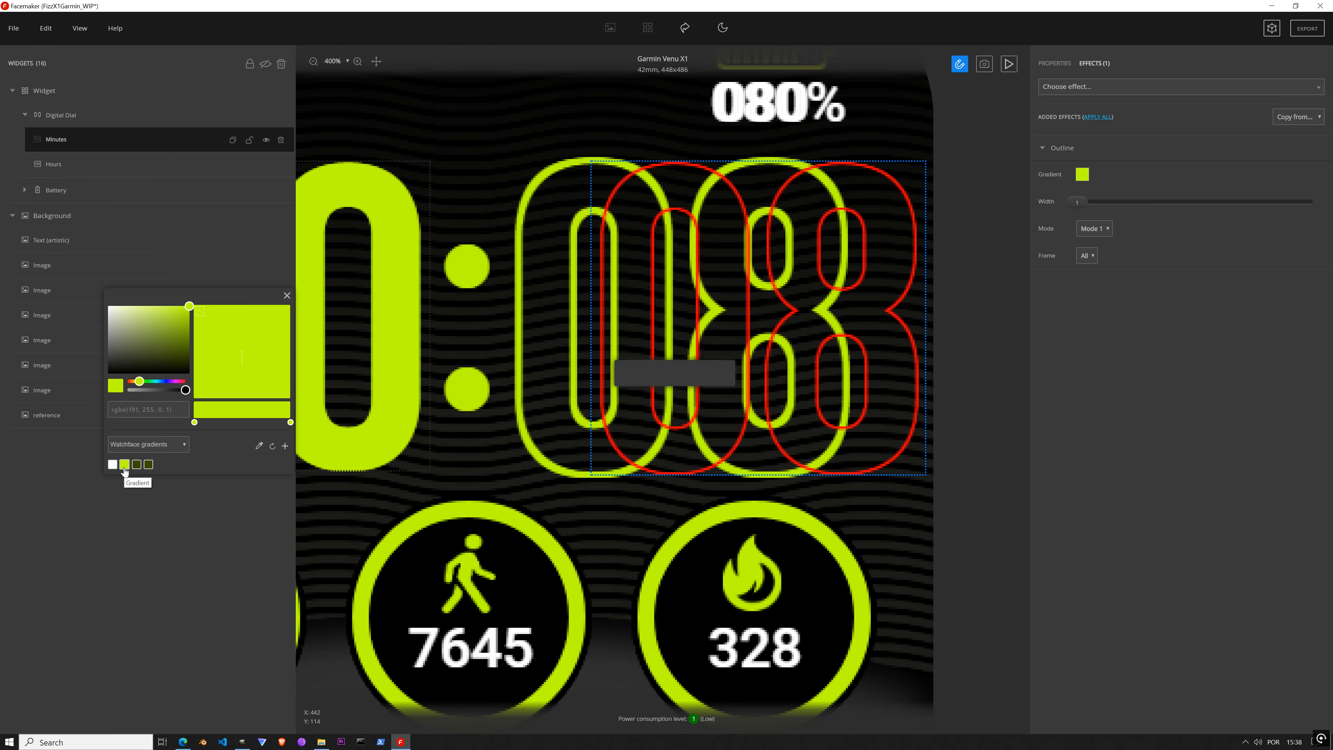
left_click(287, 296)
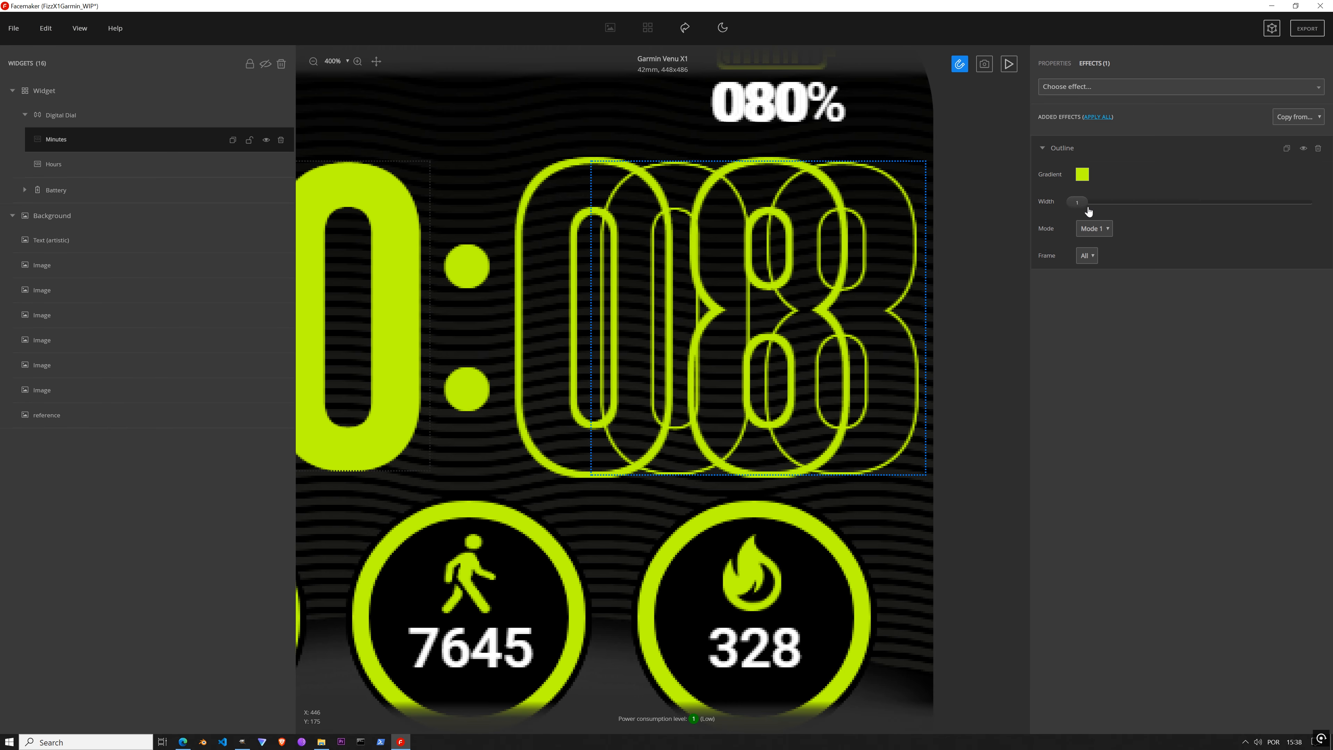
left_click_drag(1088, 211, 1102, 217)
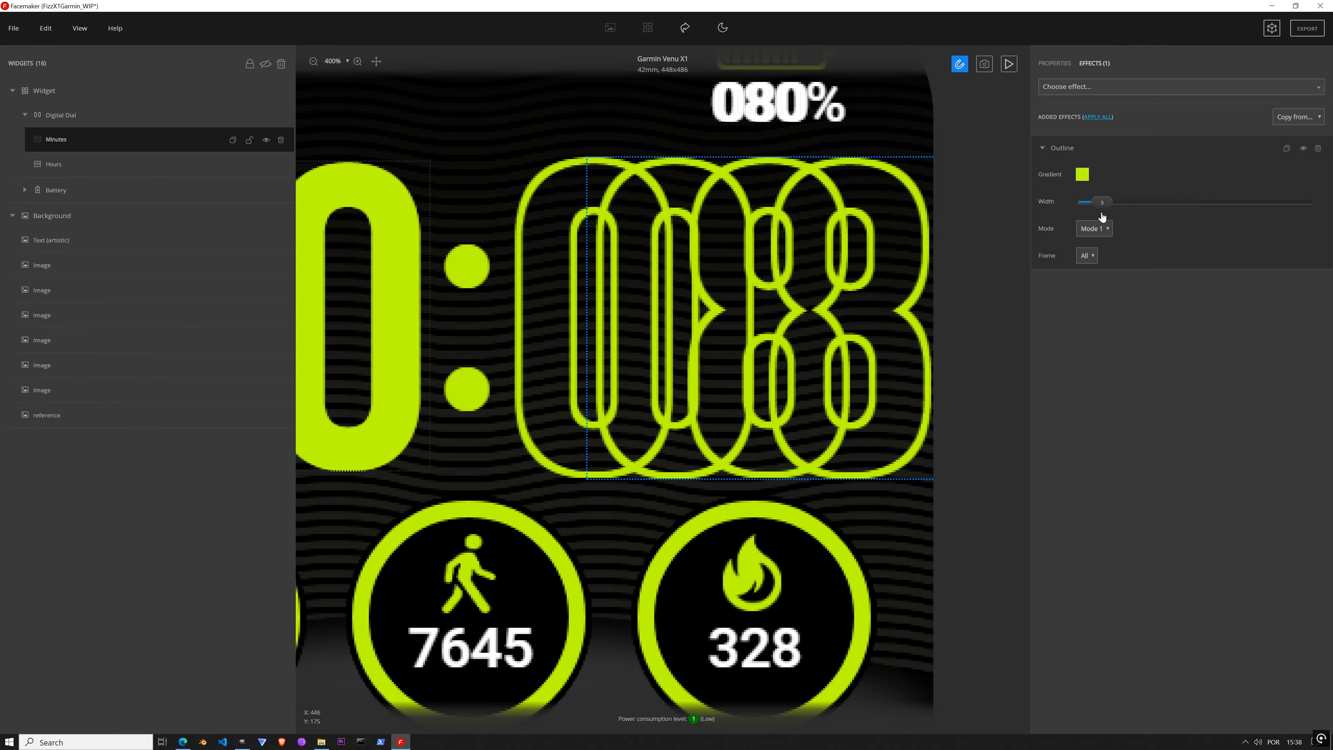
Step: Set the Minutes digits' X position to 244 and hide the reference image
left_click(1069, 64)
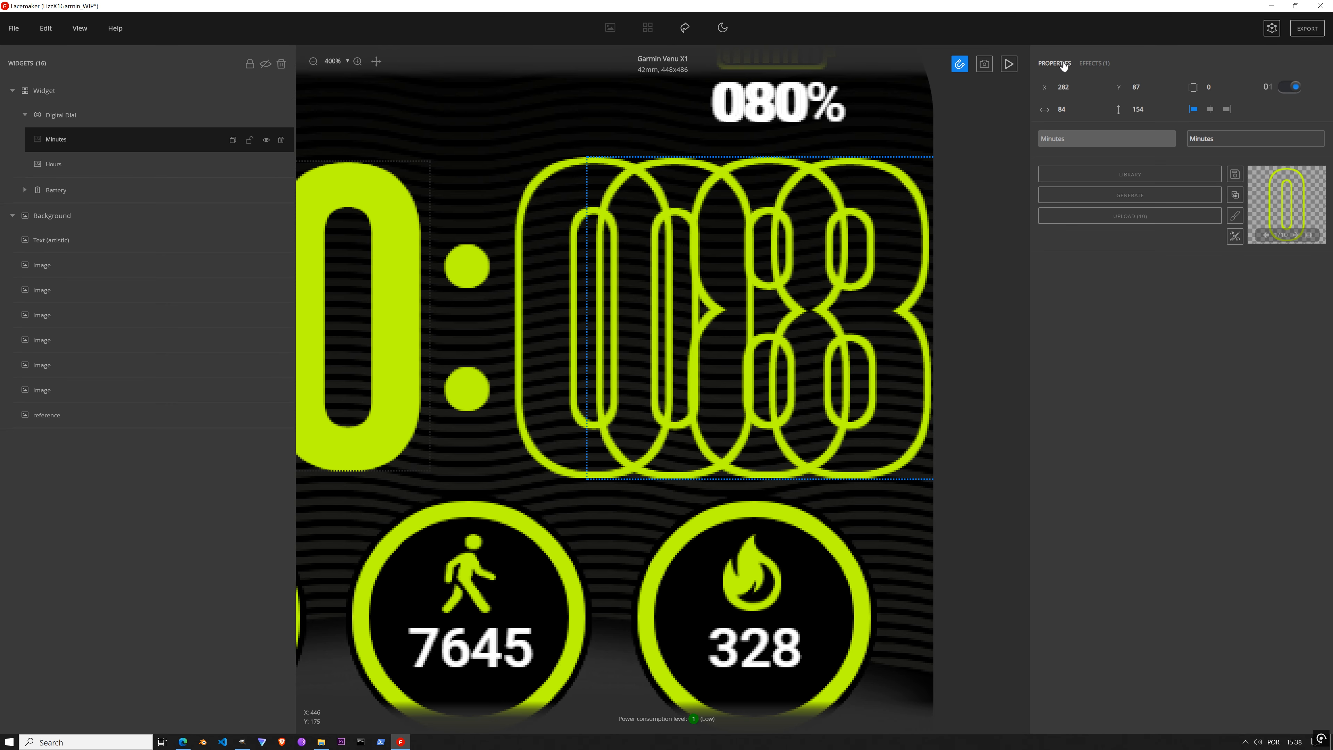
left_click(1078, 89)
left_click_drag(1077, 89, 1078, 89)
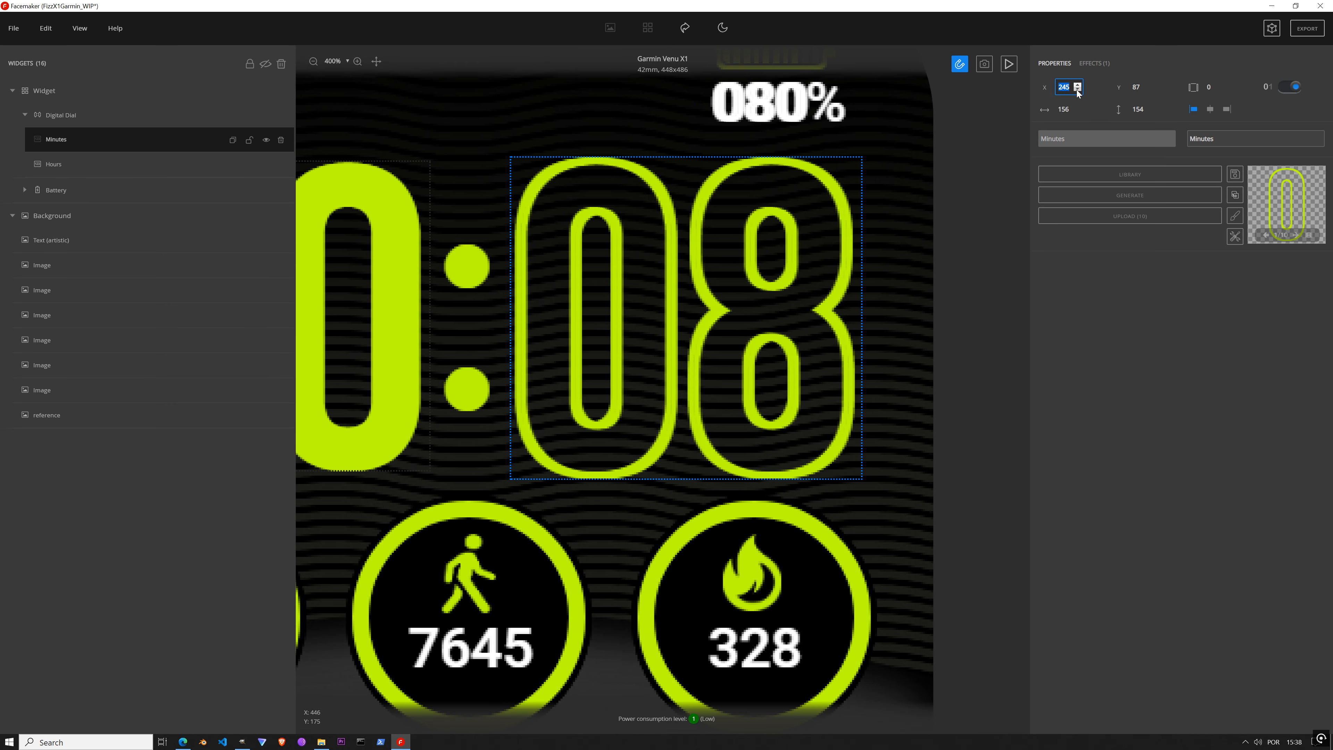
left_click(1078, 90)
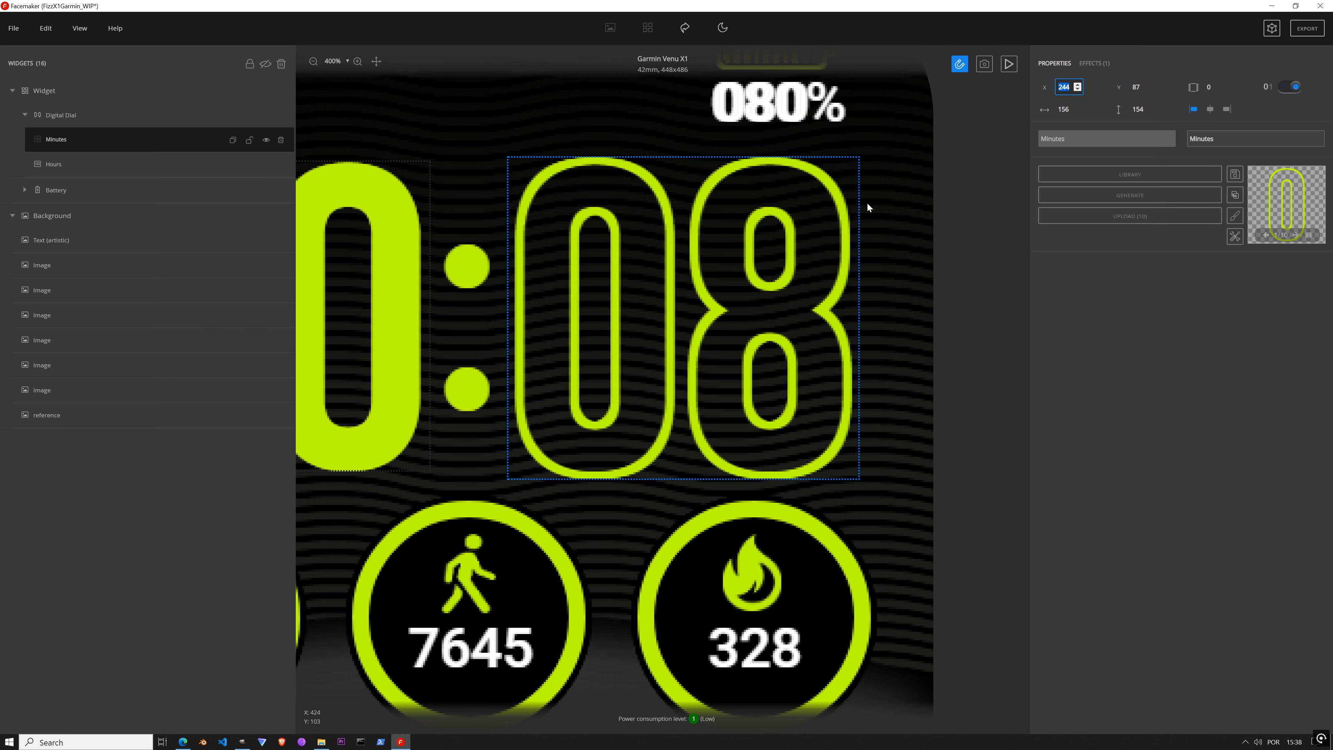
scroll(625, 331, "down", 3)
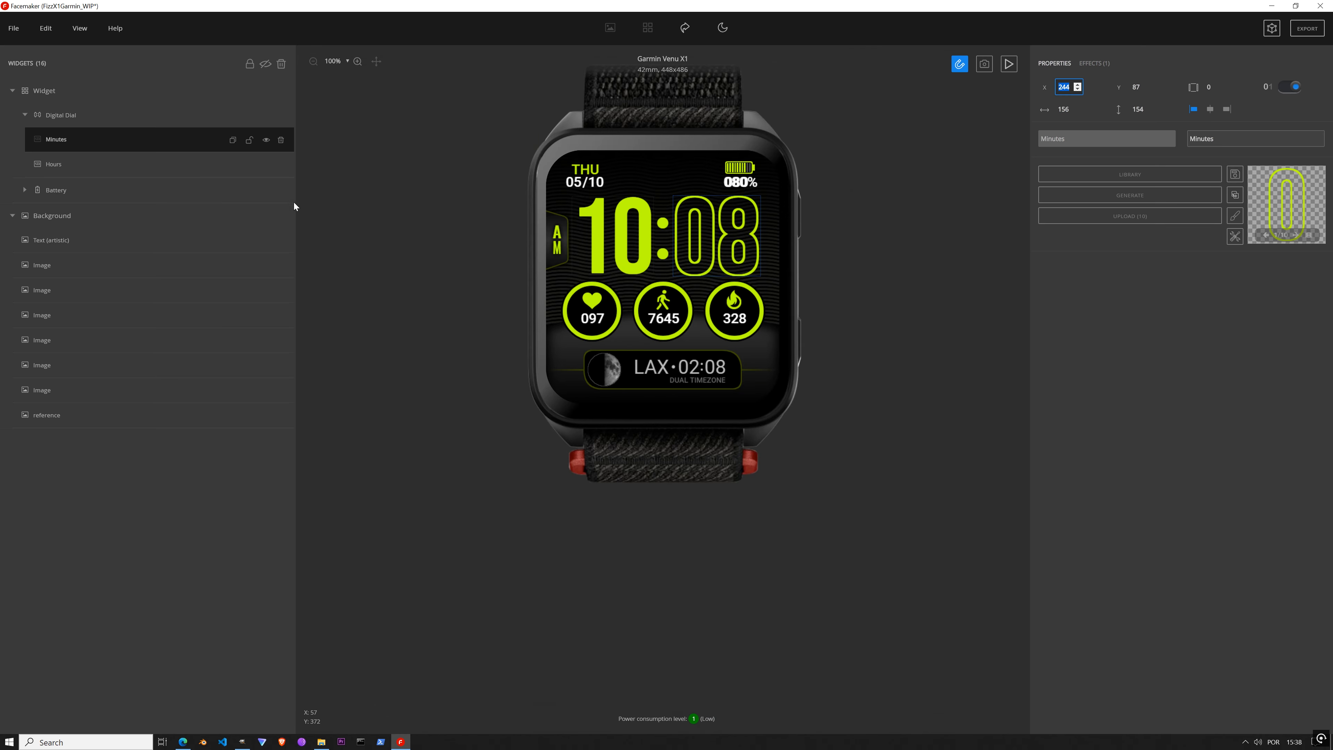
left_click(266, 415)
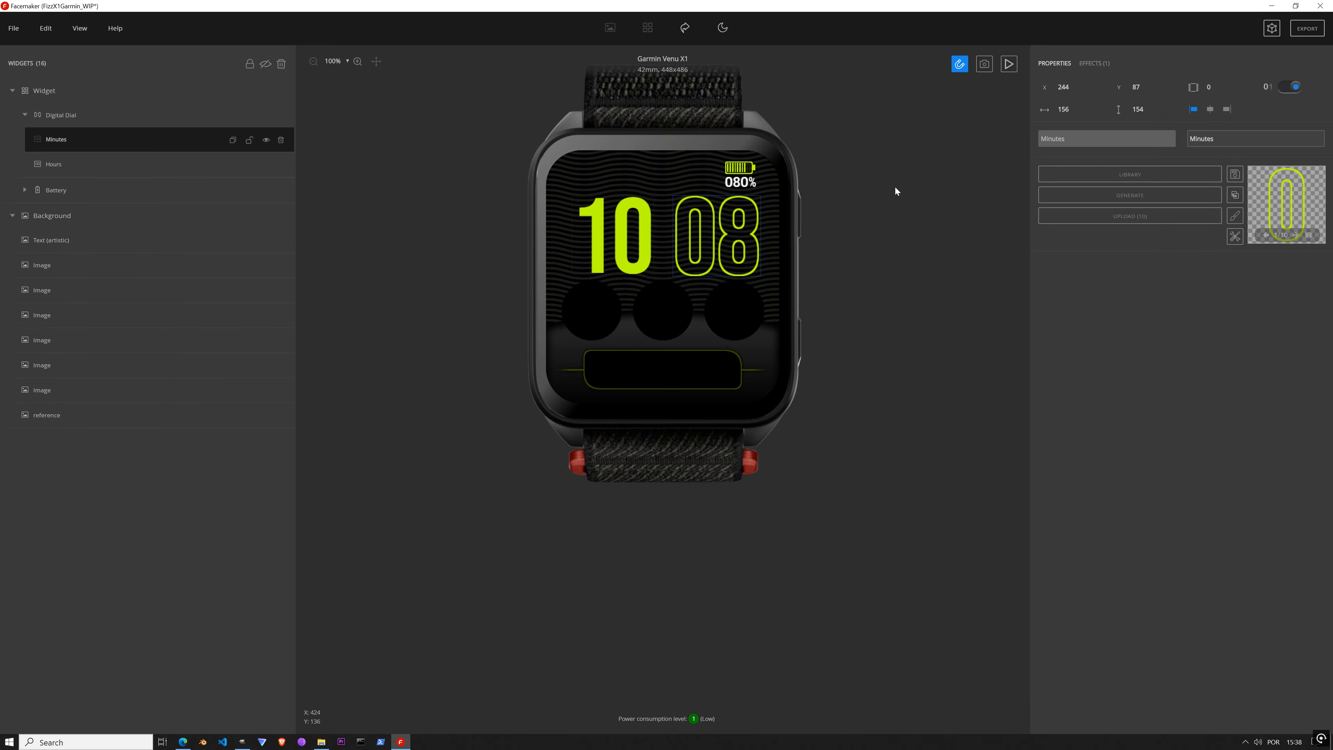
Step: Center-align the Minutes digits and toggle their leading zero off and back on
left_click(1228, 109)
left_click(1210, 113)
left_click(1291, 92)
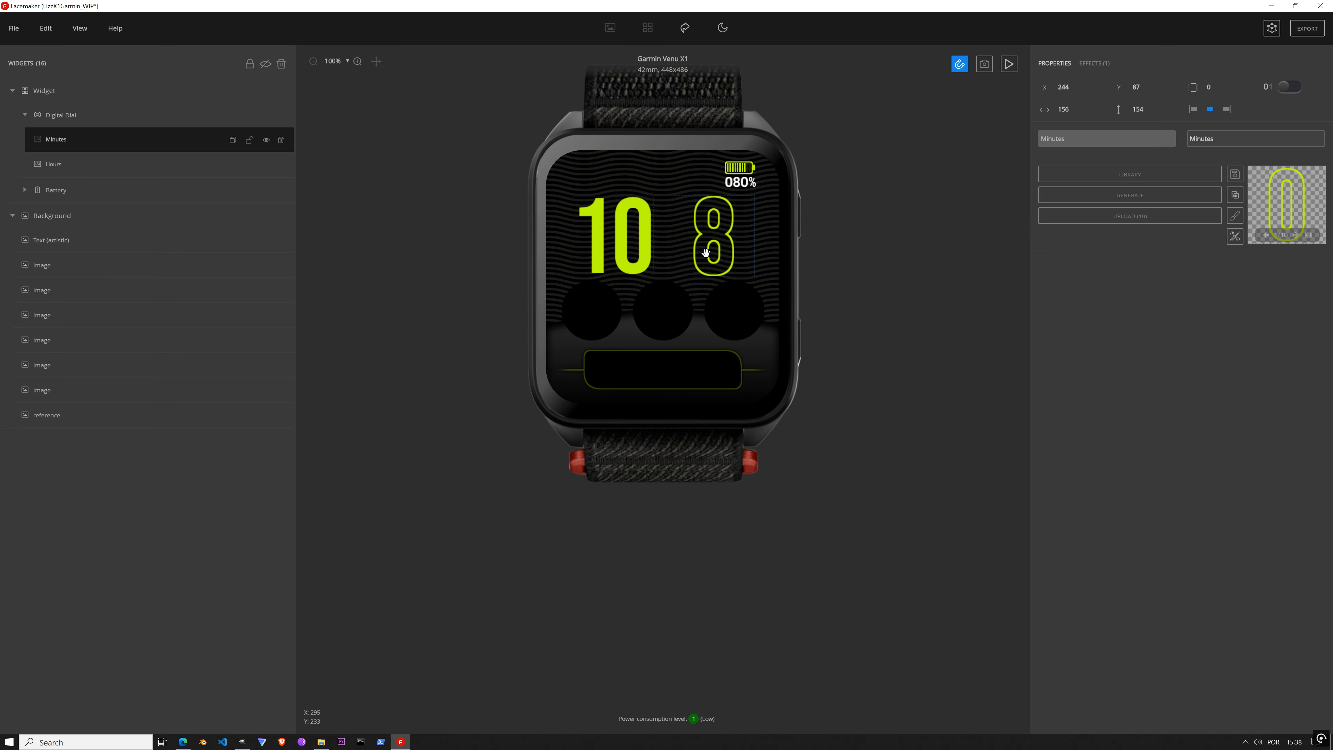
left_click(1290, 88)
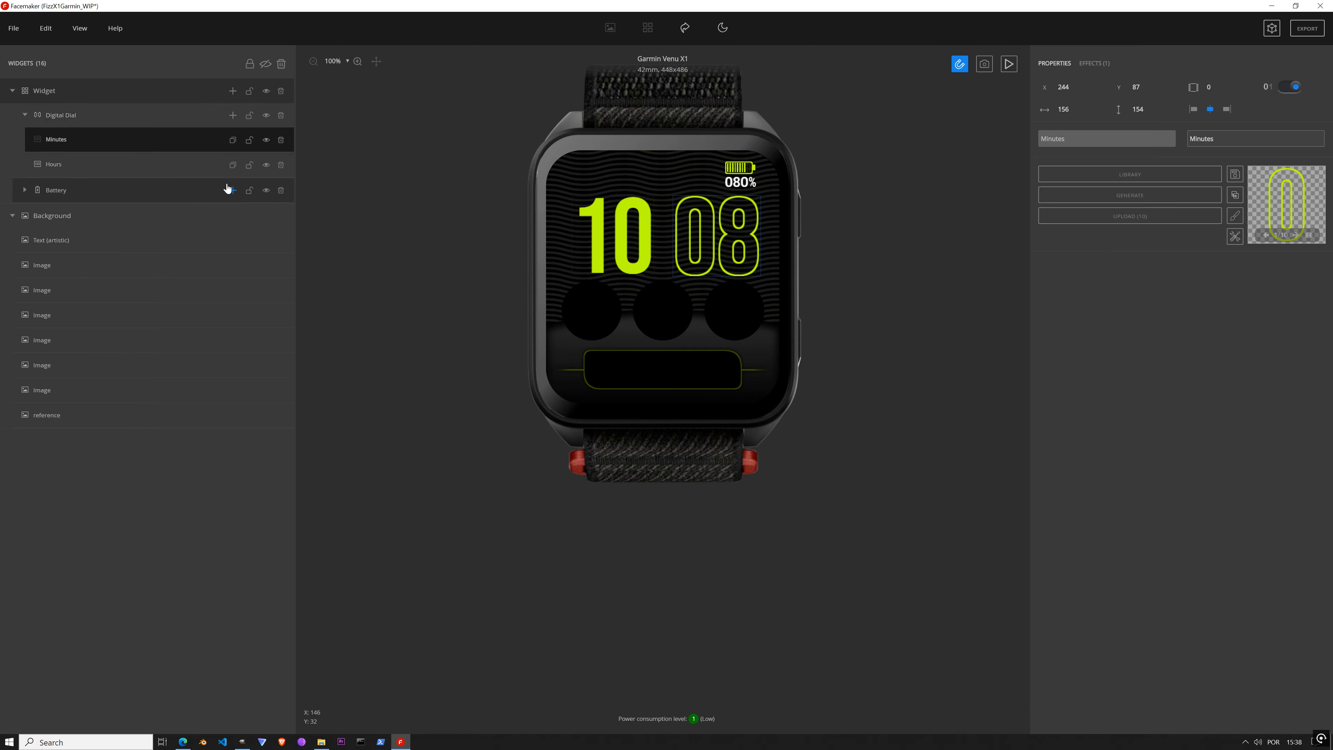
Step: Lock the Minutes element and display the reference image in place of the Background widgets
left_click(249, 139)
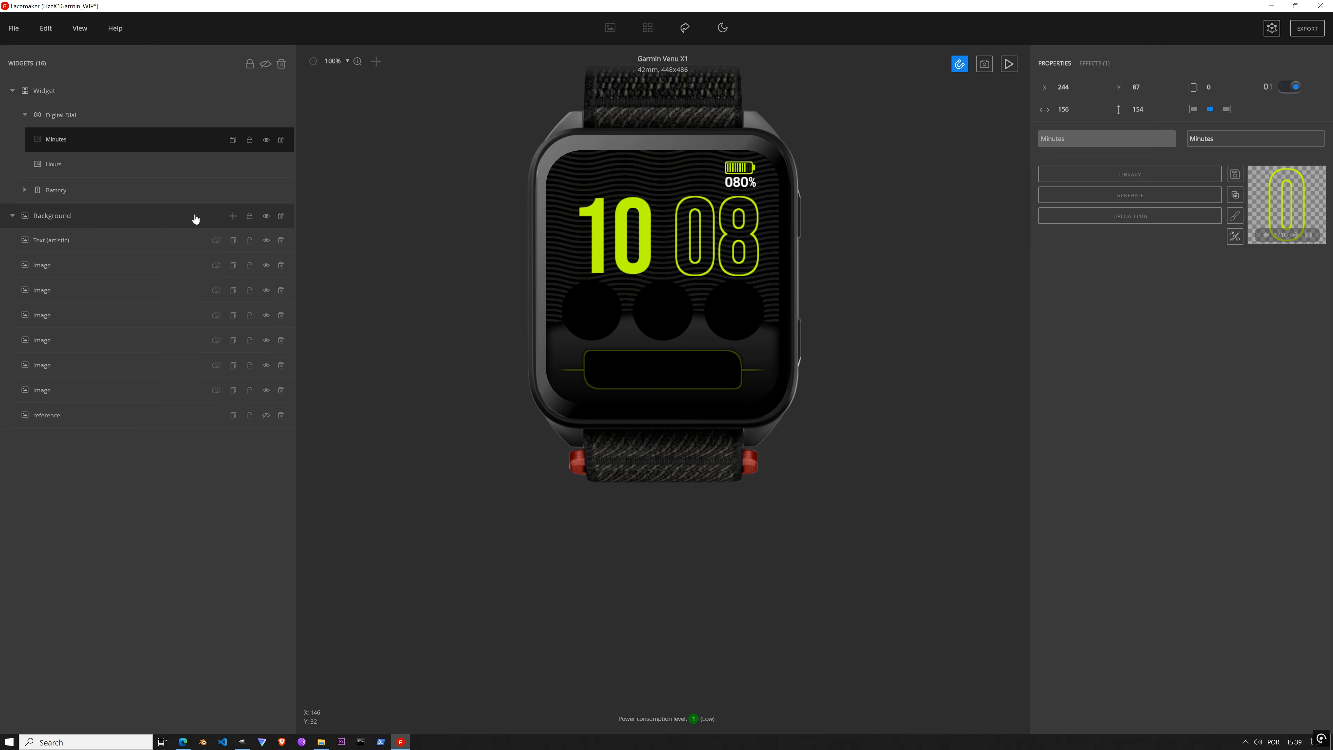
left_click(266, 216)
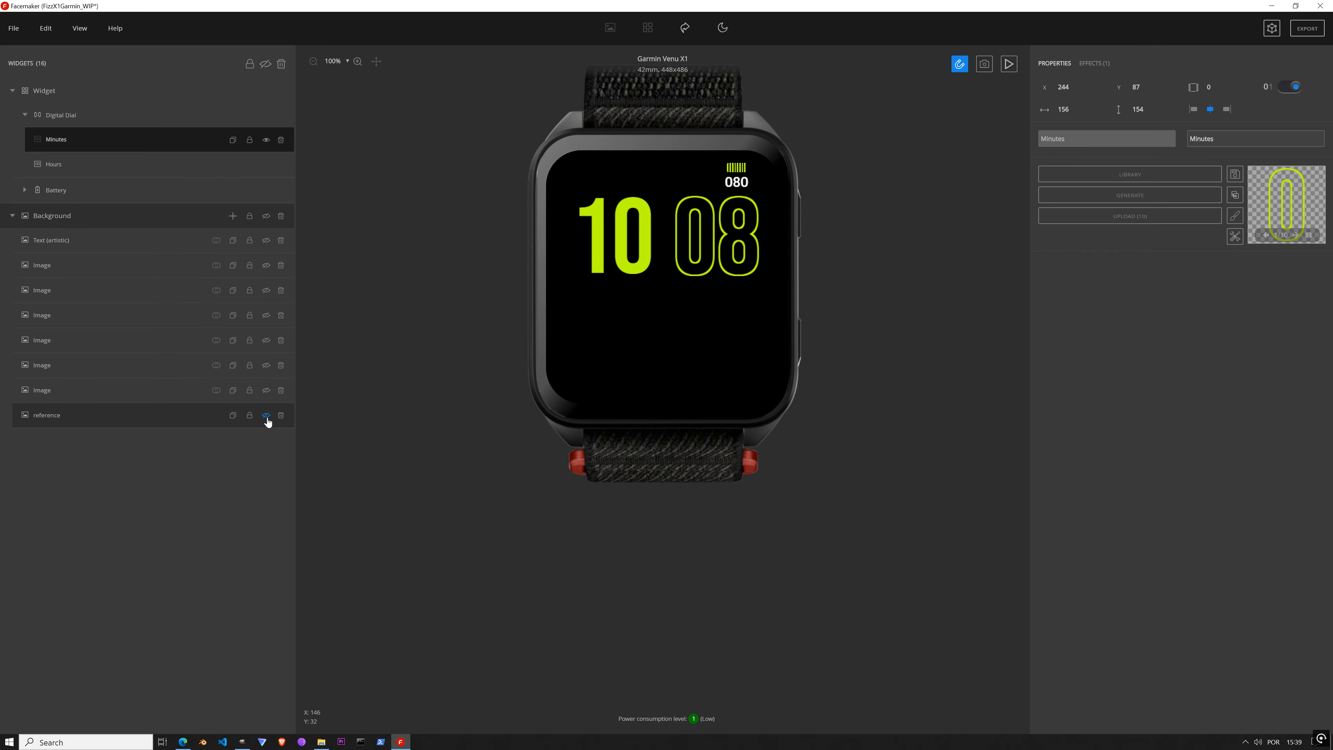
left_click(266, 415)
scroll(673, 226, "up", 5)
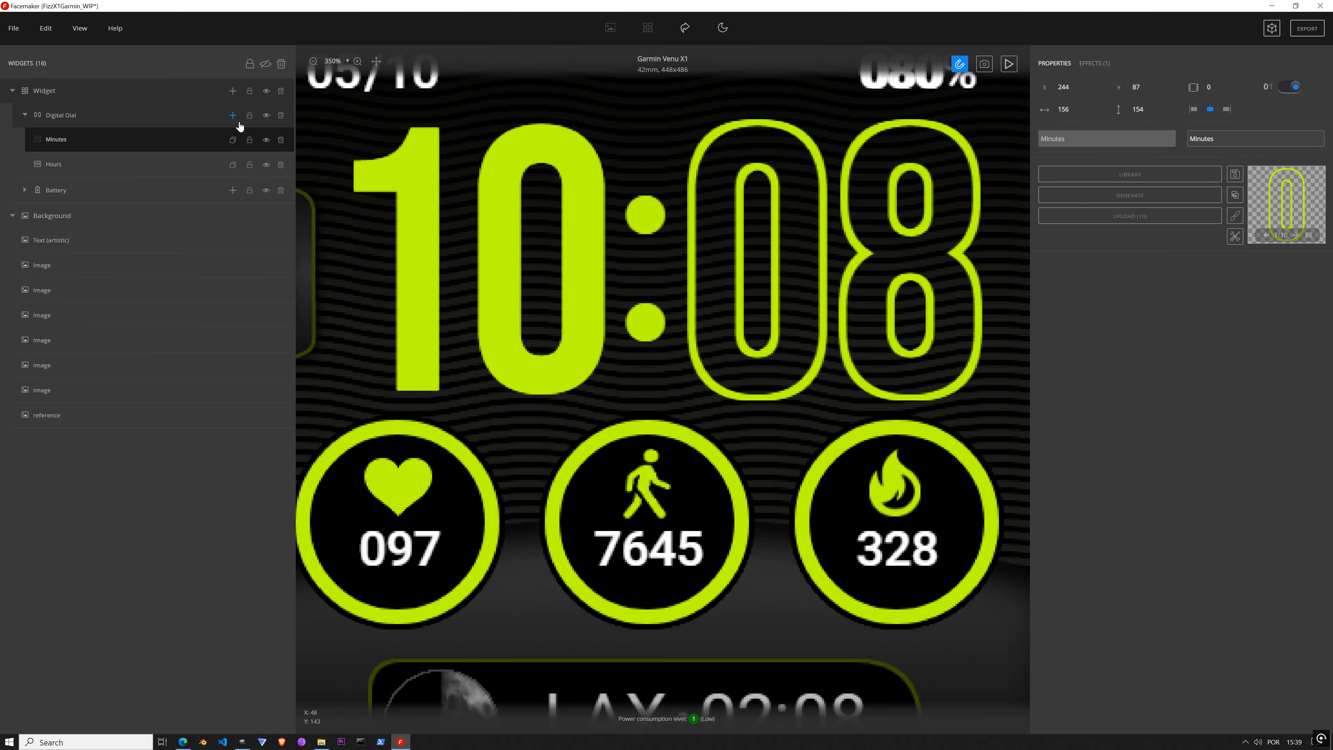
Step: Add a Seconds (2nd digit) element to the Digital Dial and generate it as a blinking colon instead of digits
left_click(233, 116)
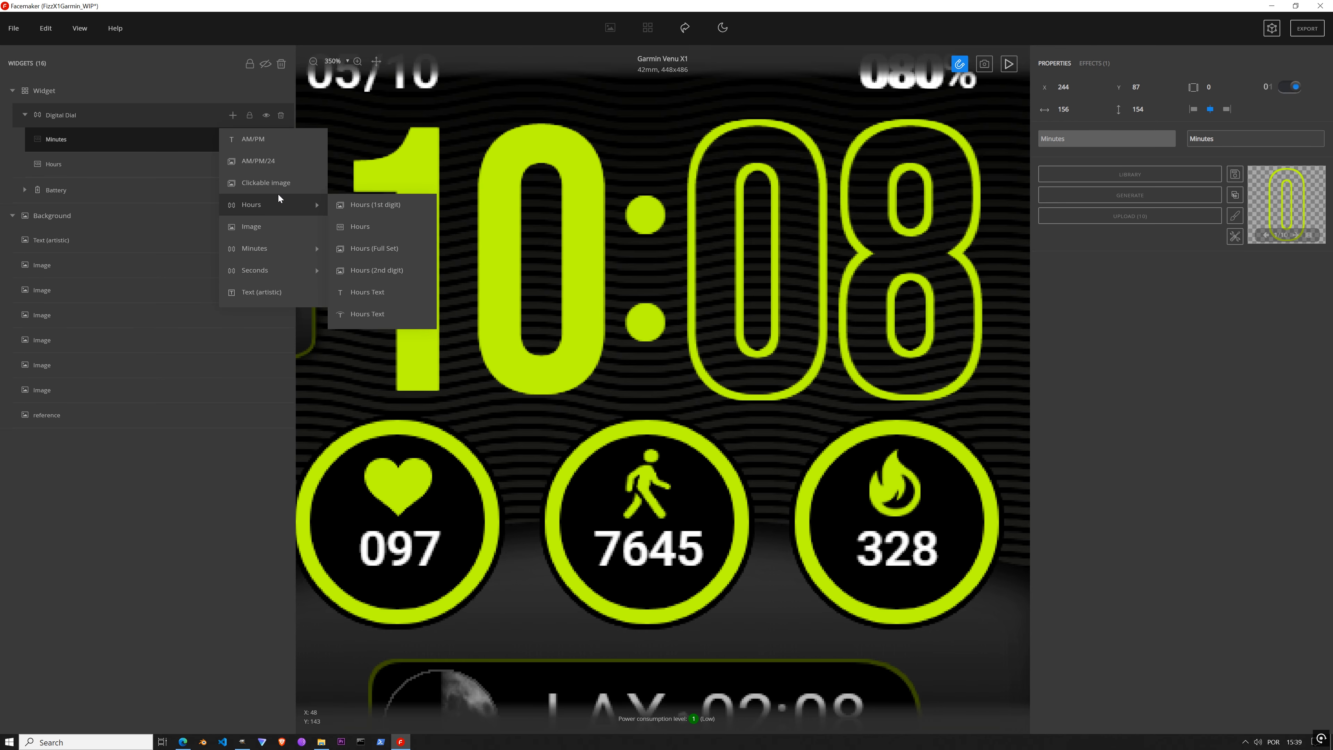
mouse_move(287, 274)
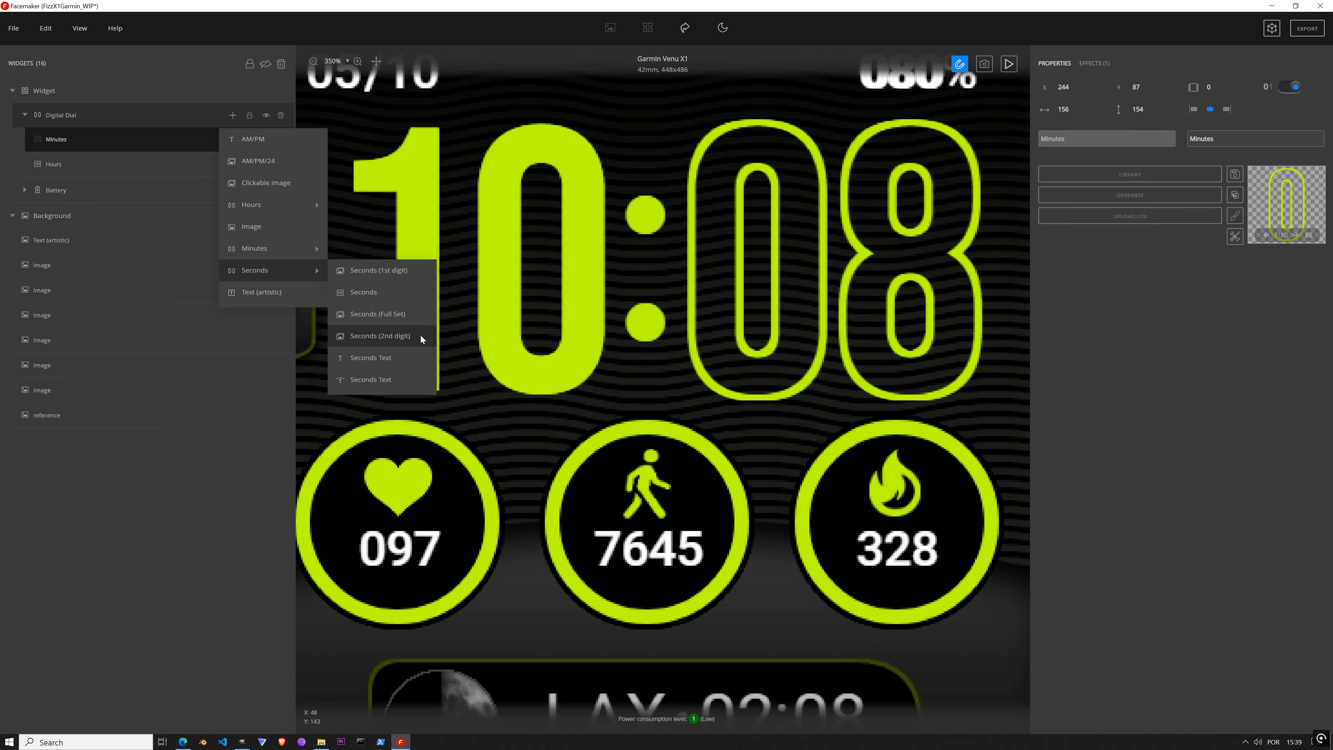
left_click(385, 340)
left_click(1135, 195)
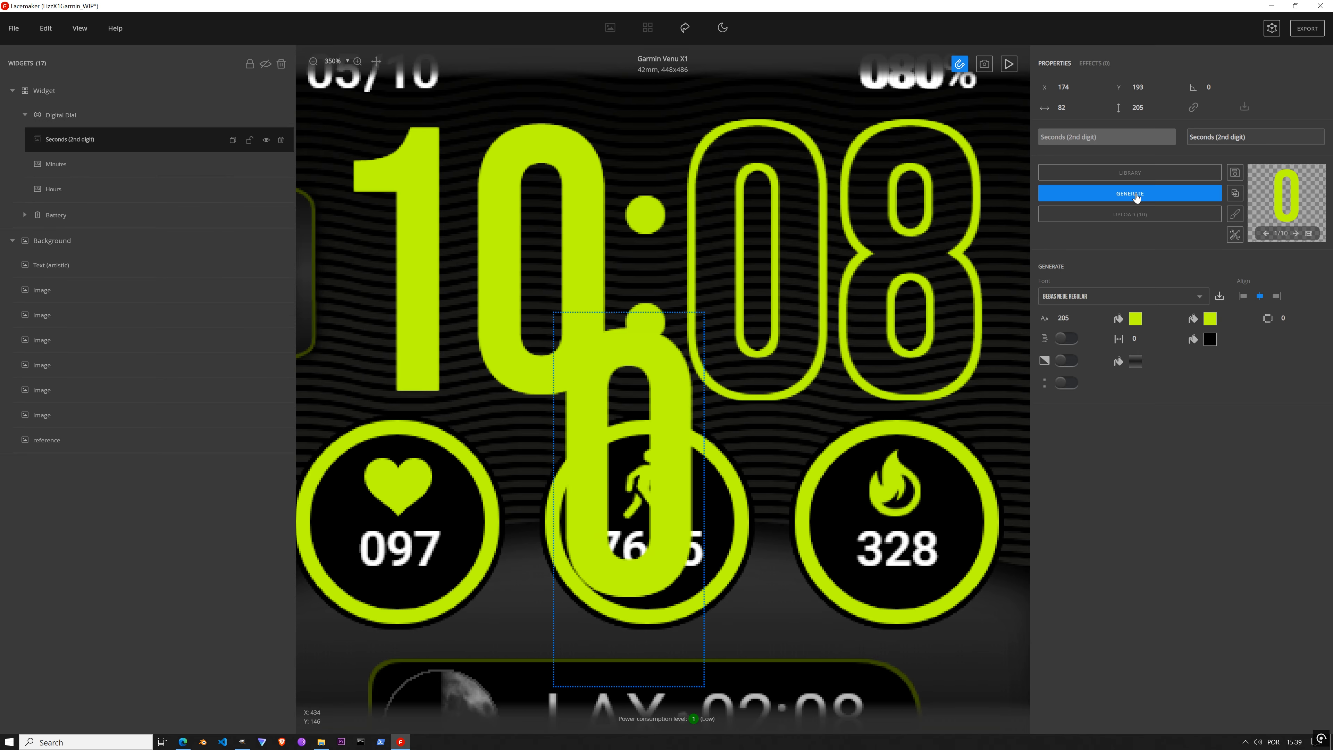
left_click(1065, 383)
left_click_drag(584, 435, 461, 366)
Step: Try ROBOTO_BOLD for the colon and switch its font to ROBOTO_MEDIUM
left_click(1068, 297)
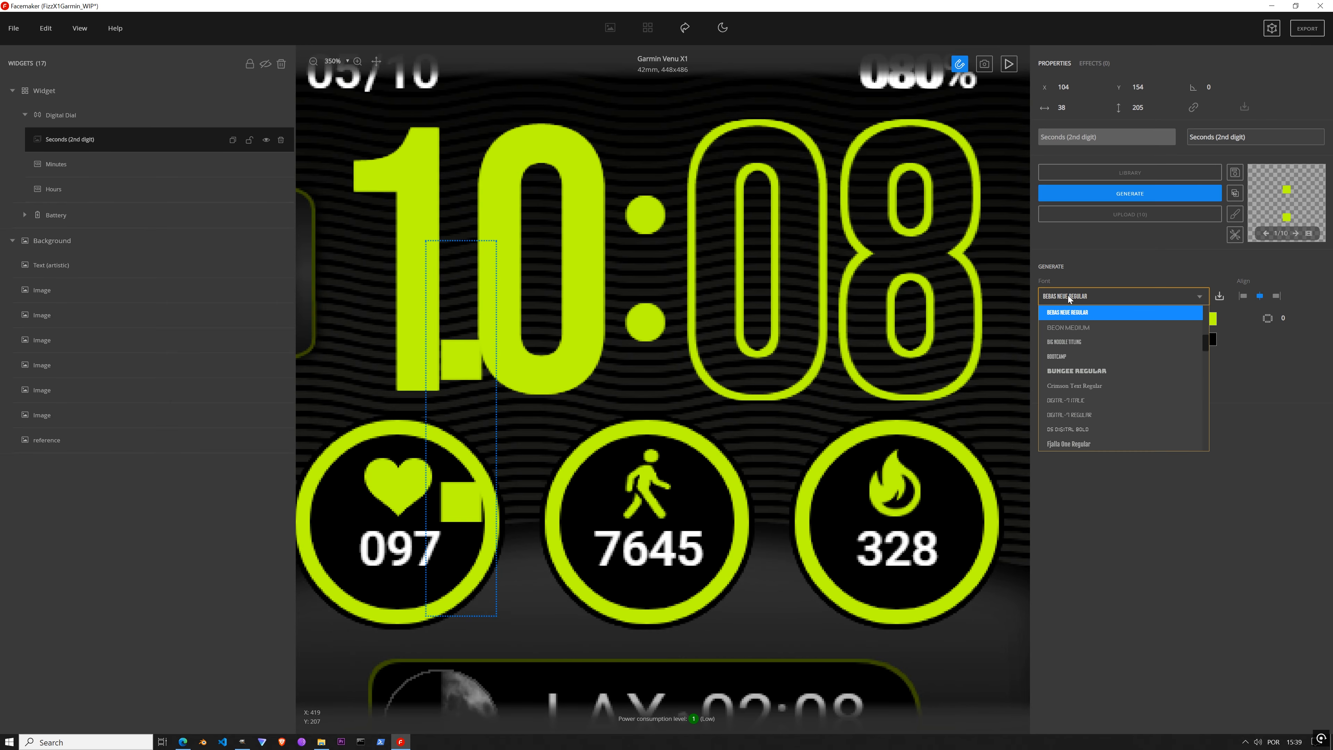
scroll(1084, 368, "down", 5)
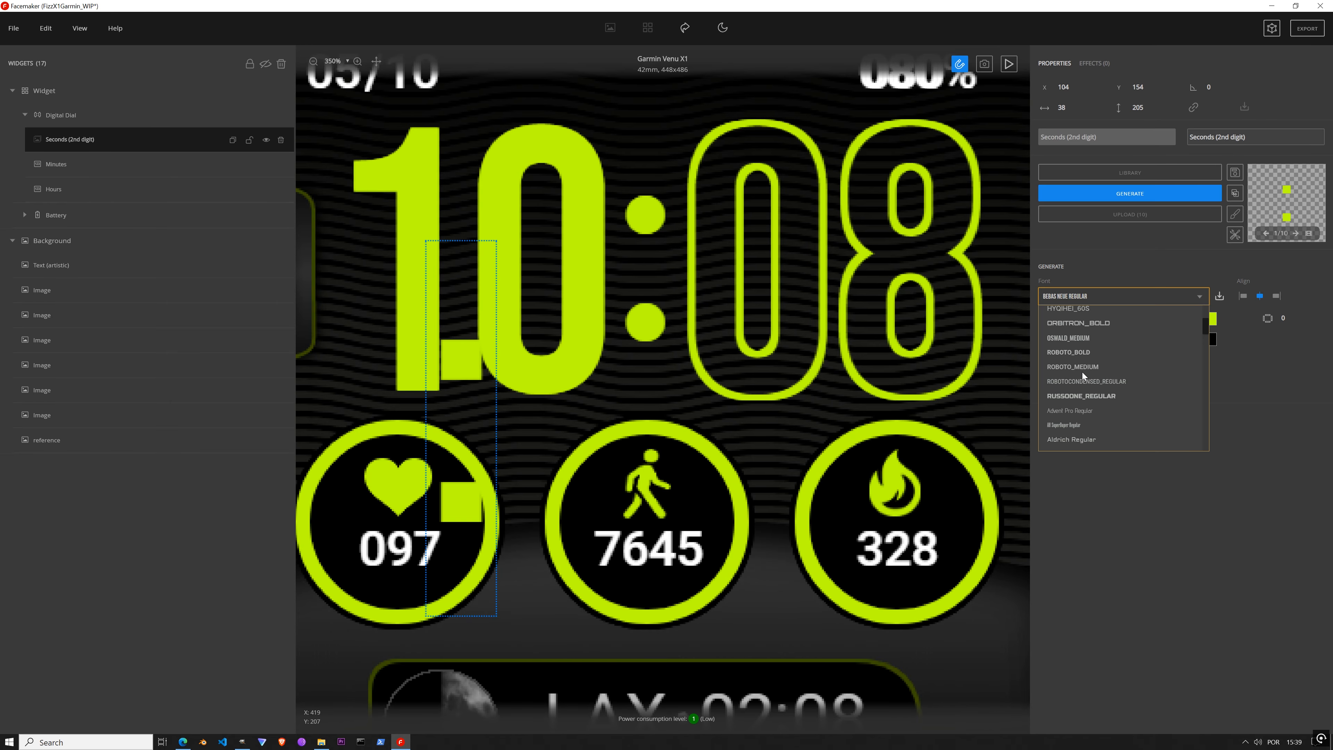
left_click(1085, 352)
left_click_drag(494, 437, 609, 302)
left_click(1073, 298)
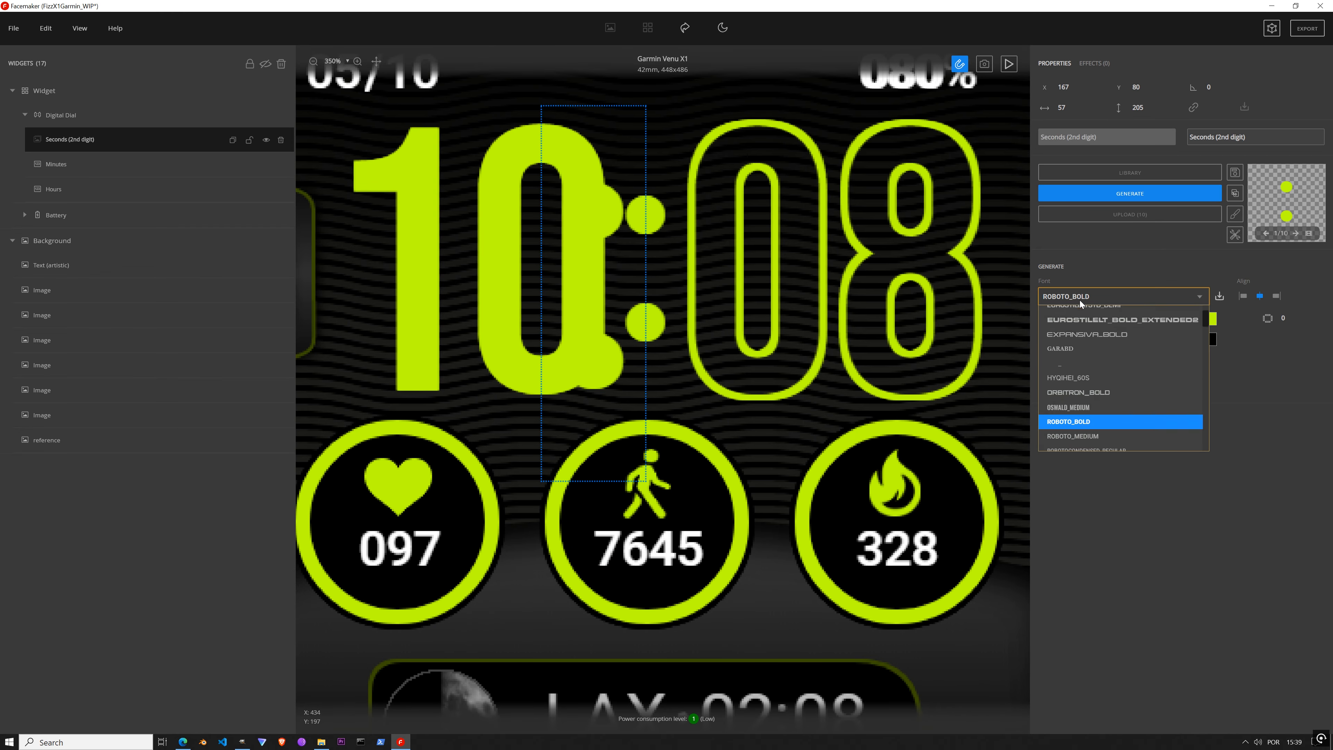
left_click(1084, 327)
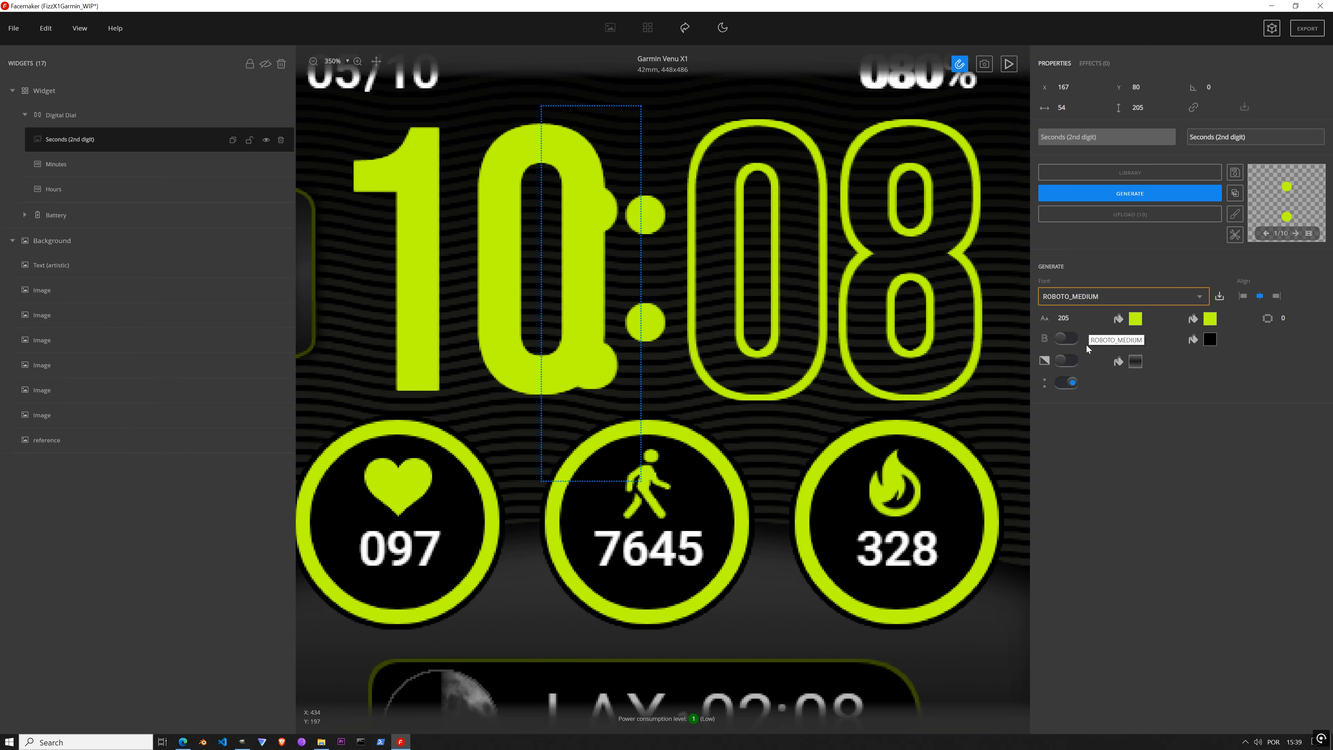
left_click_drag(598, 363, 536, 579)
Step: Set the colon's font size to 150 and place it over the reference colon at X 205, Y 96
double_click(1064, 319)
type("180")
left_click_drag(512, 412, 603, 214)
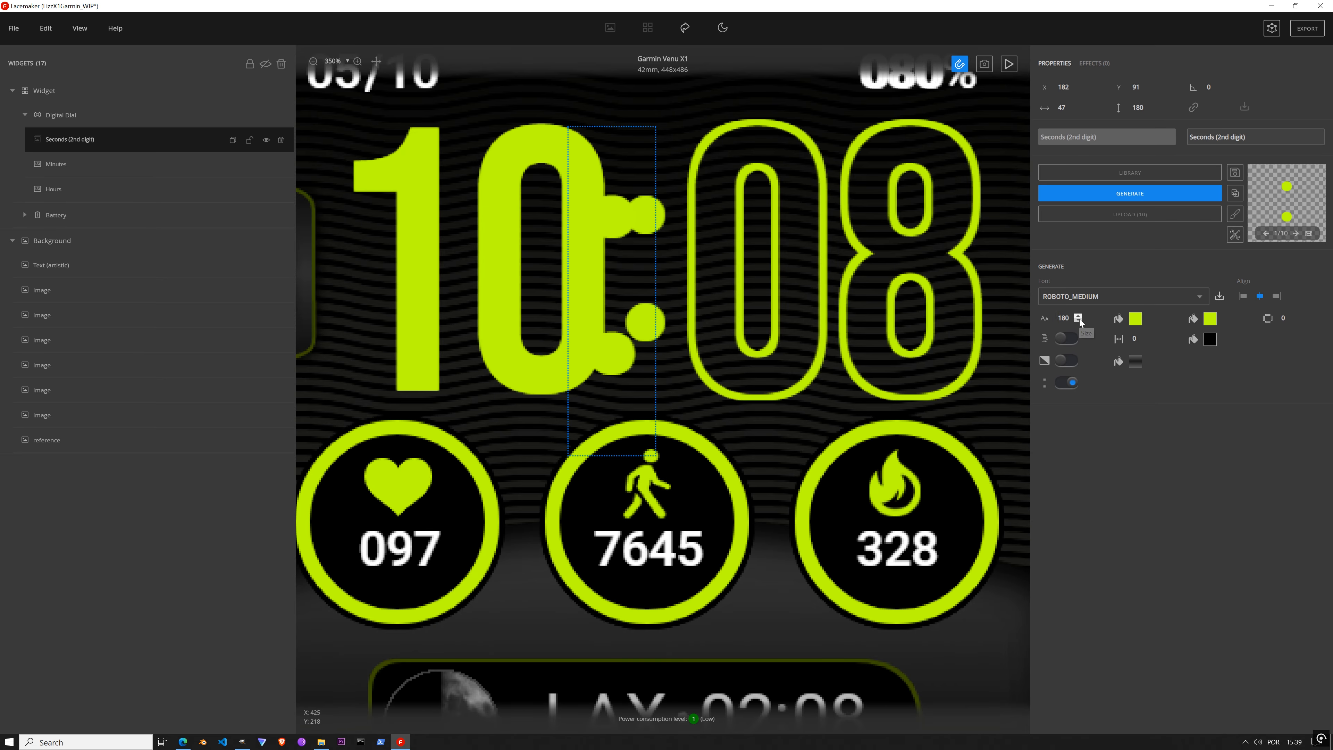
left_click(1079, 320)
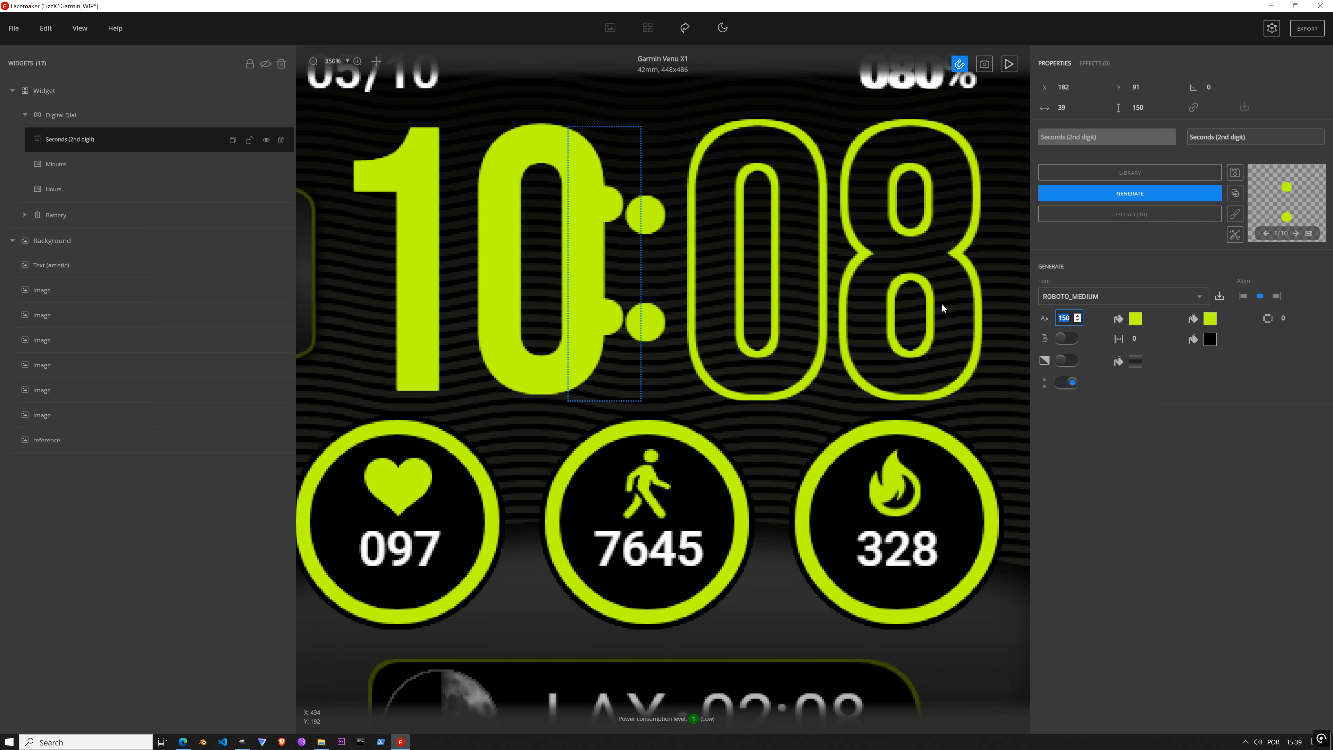
left_click_drag(617, 261, 645, 258)
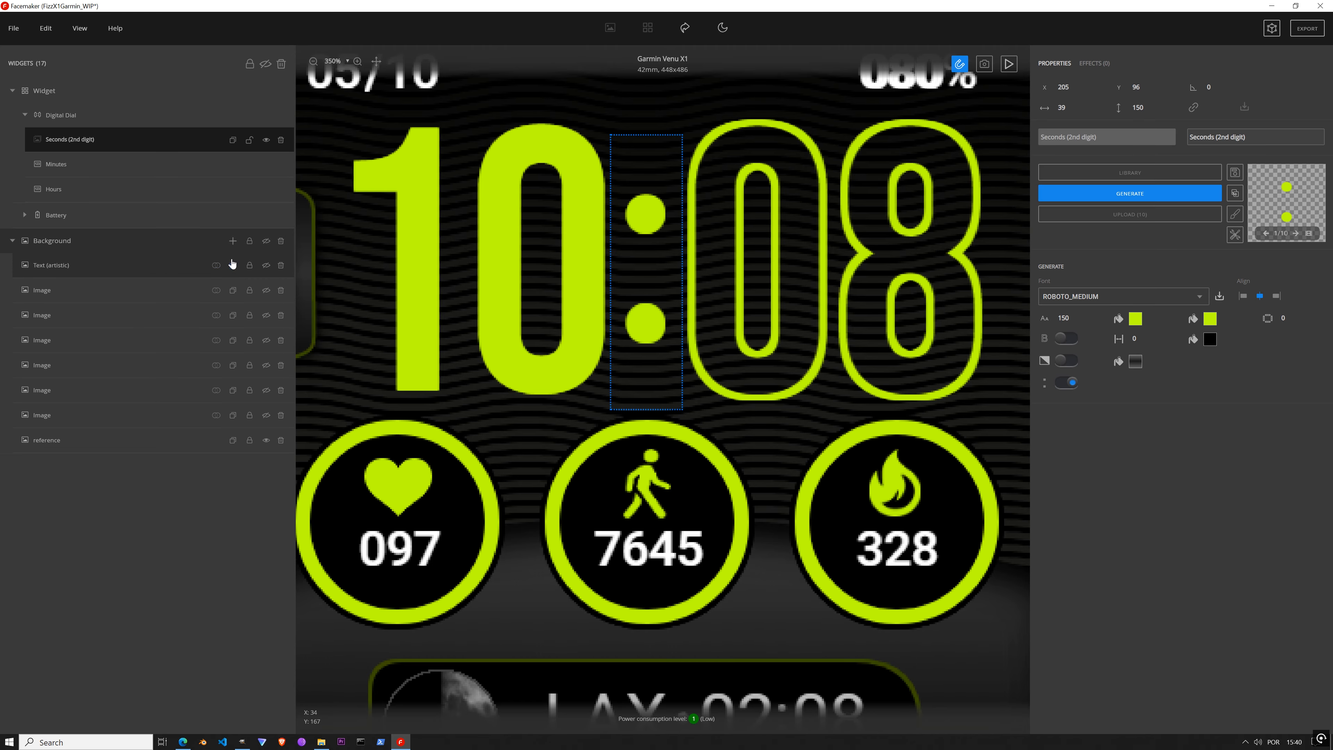
Step: Restore the Background widgets in place of the reference image and preview the running watch face with its blinking colon
left_click(266, 240)
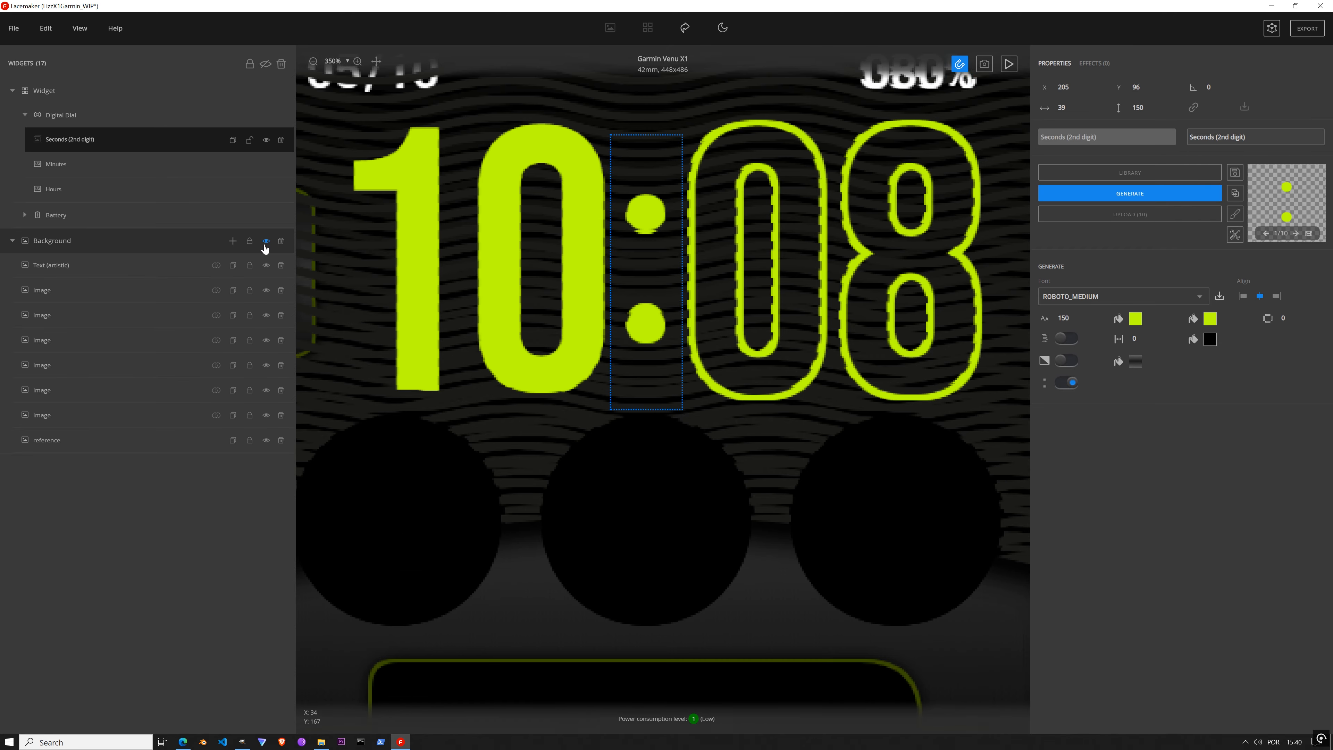
left_click(266, 441)
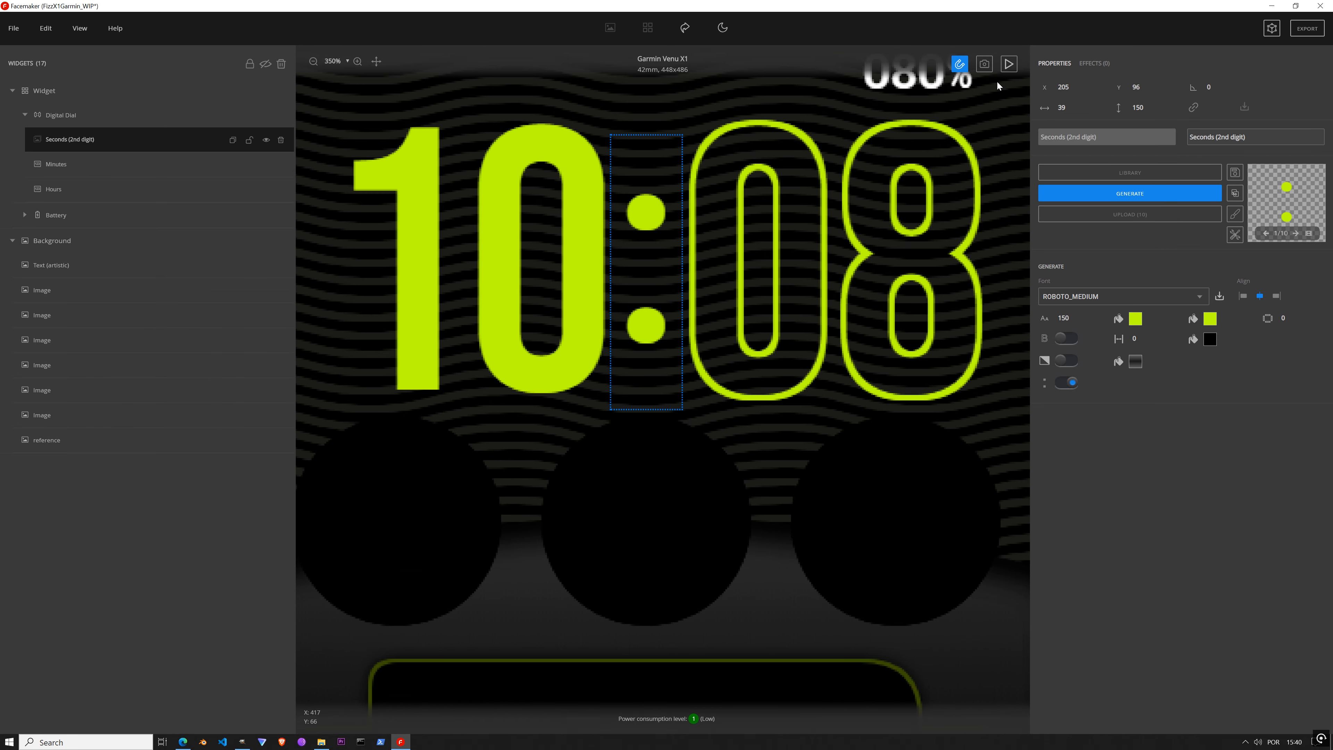
scroll(946, 217, "down", 5)
left_click(1009, 65)
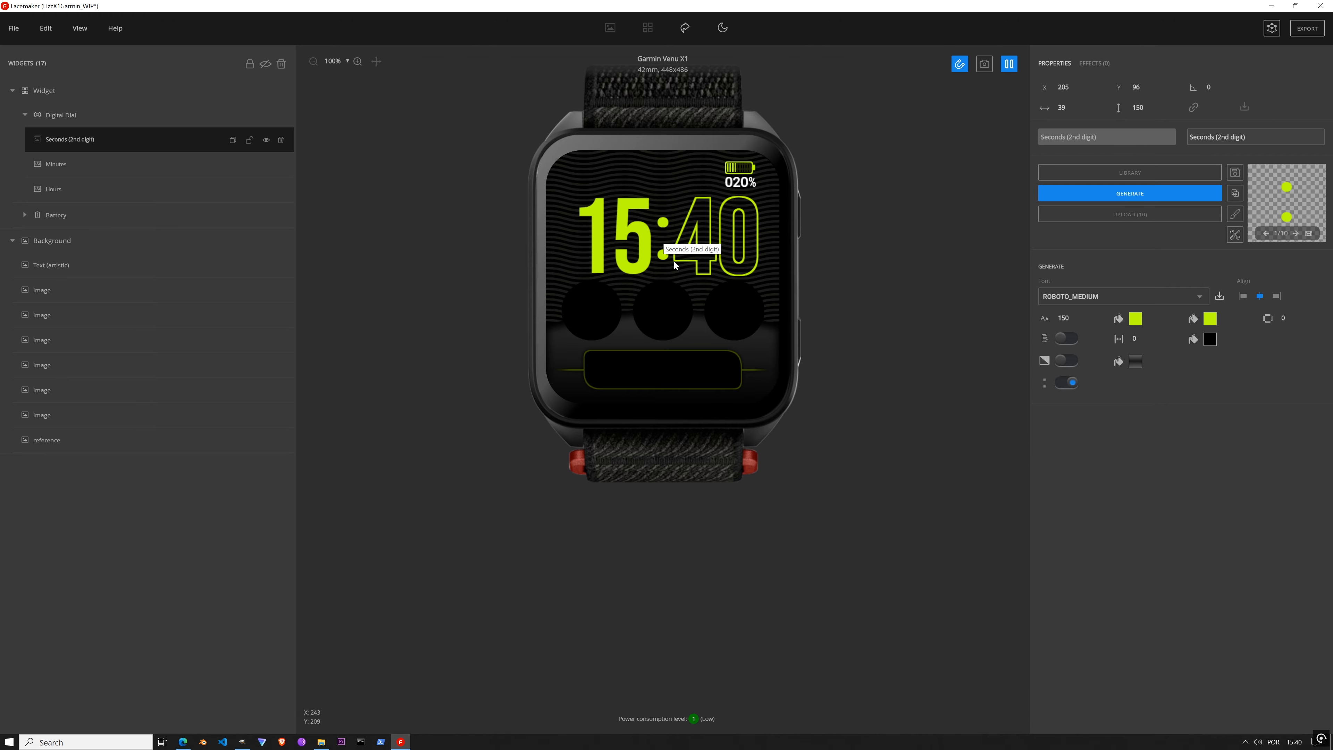
left_click(1009, 64)
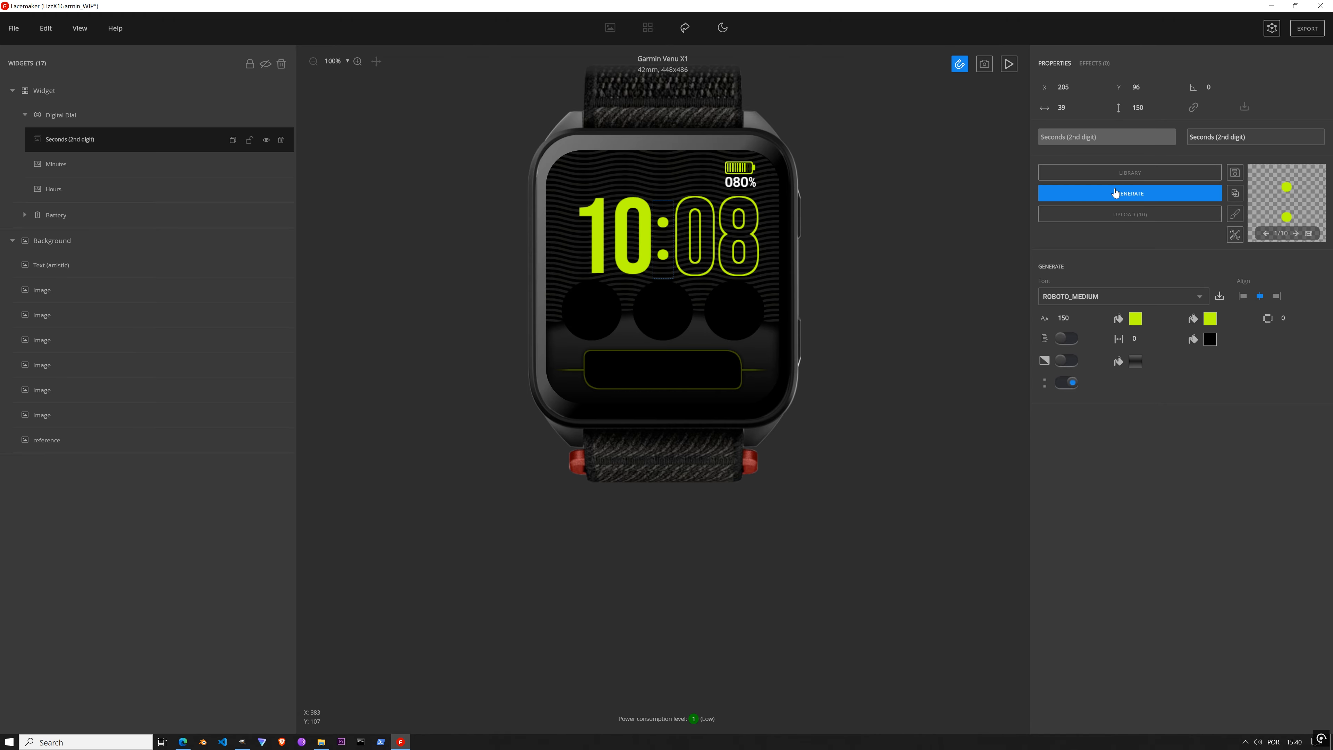
Step: Inspect the colon's individual frames from 0 to 9 in the frame editor and leave them as they are
left_click(1161, 214)
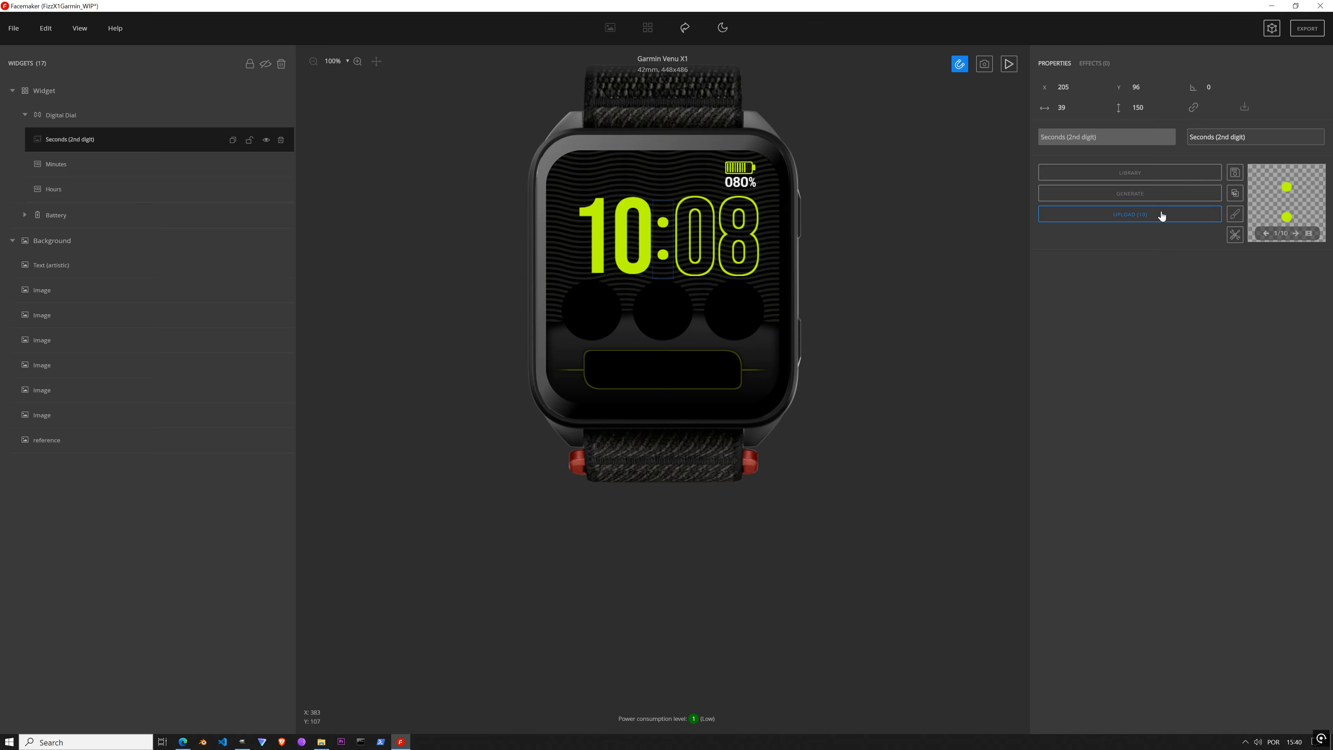
left_click(1292, 204)
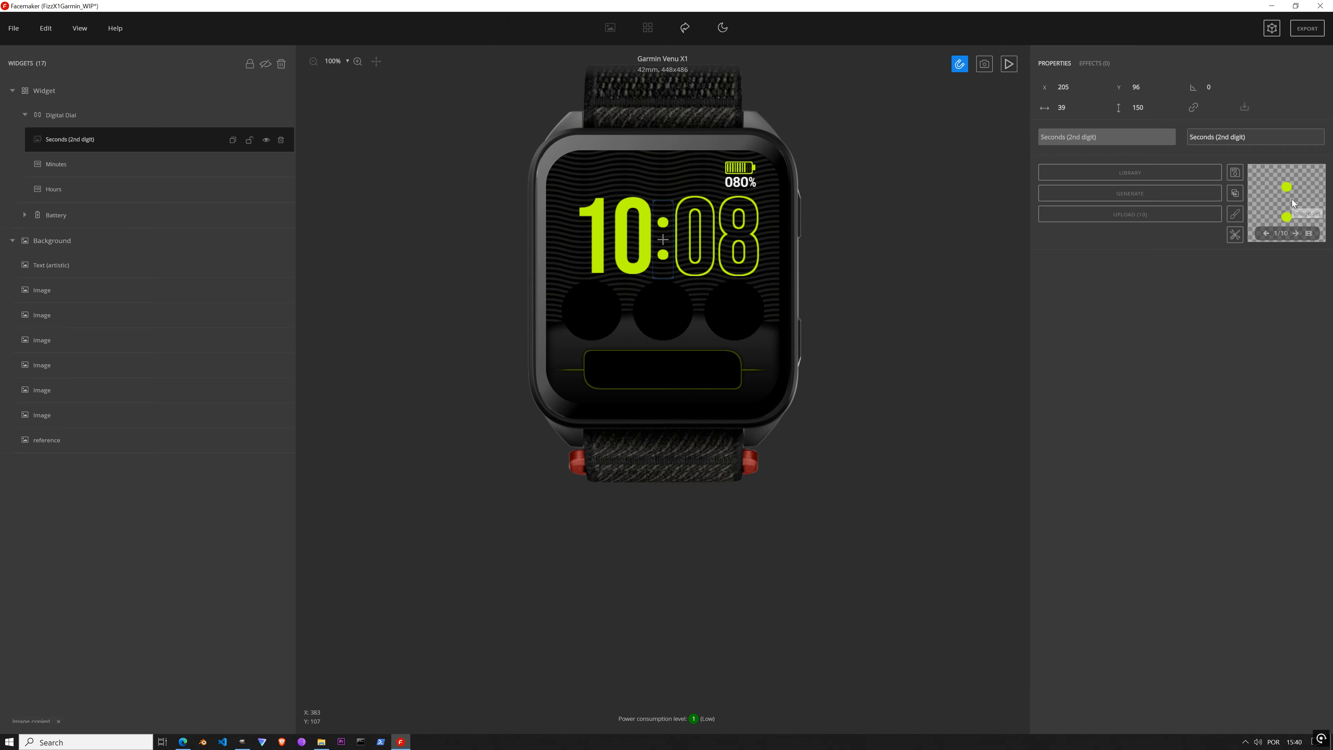
left_click(1308, 233)
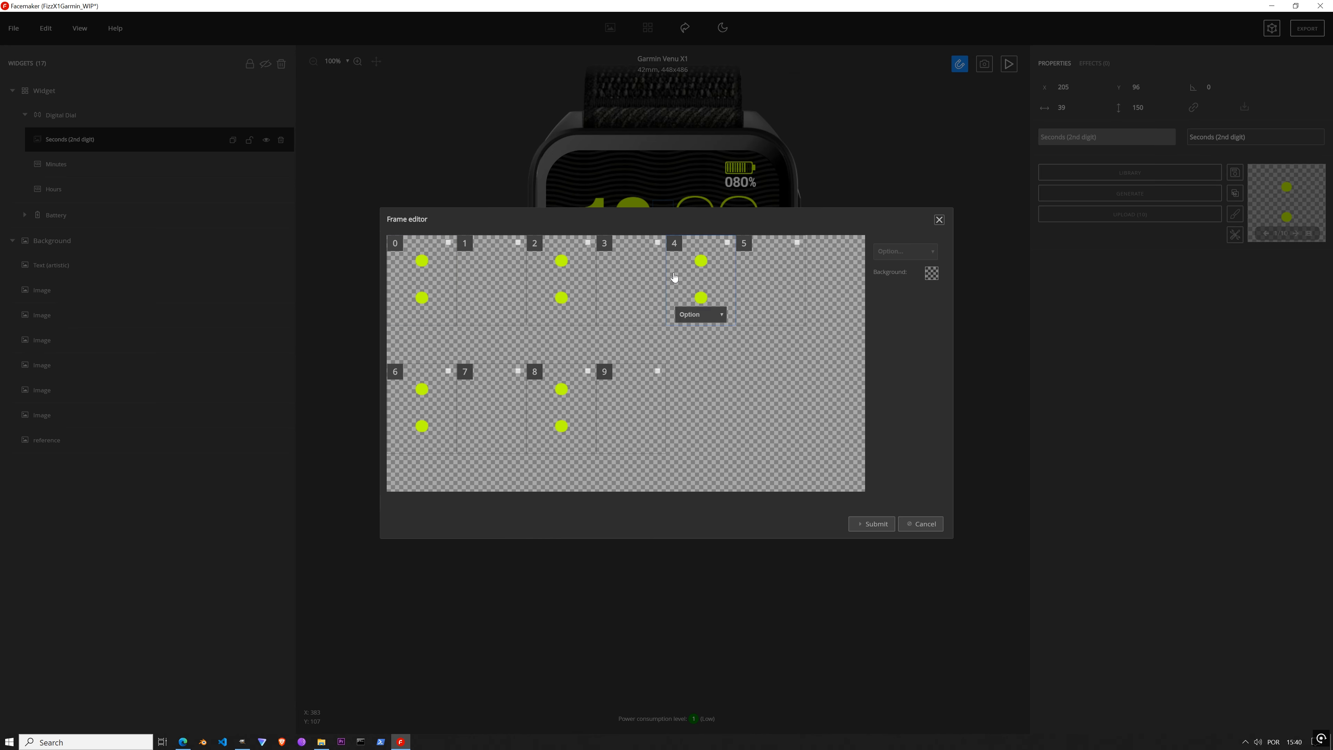
mouse_move(476, 316)
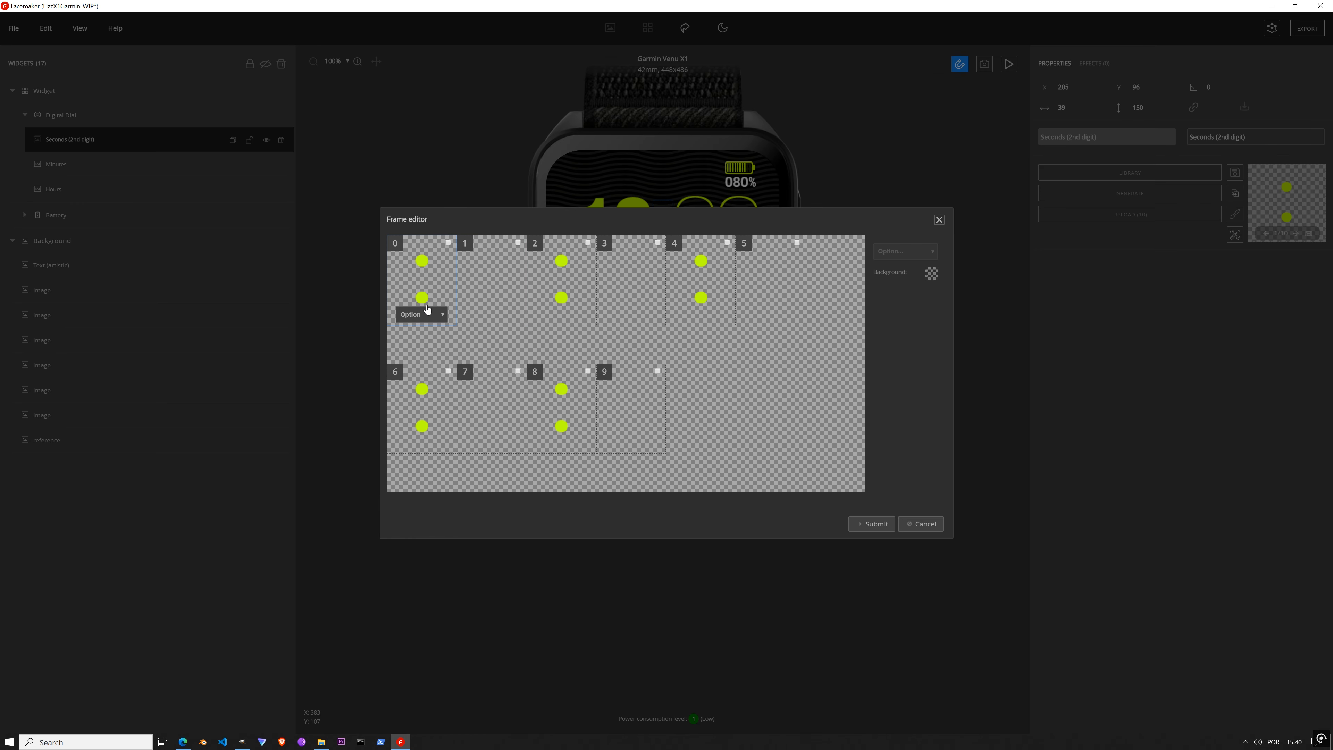
left_click(940, 220)
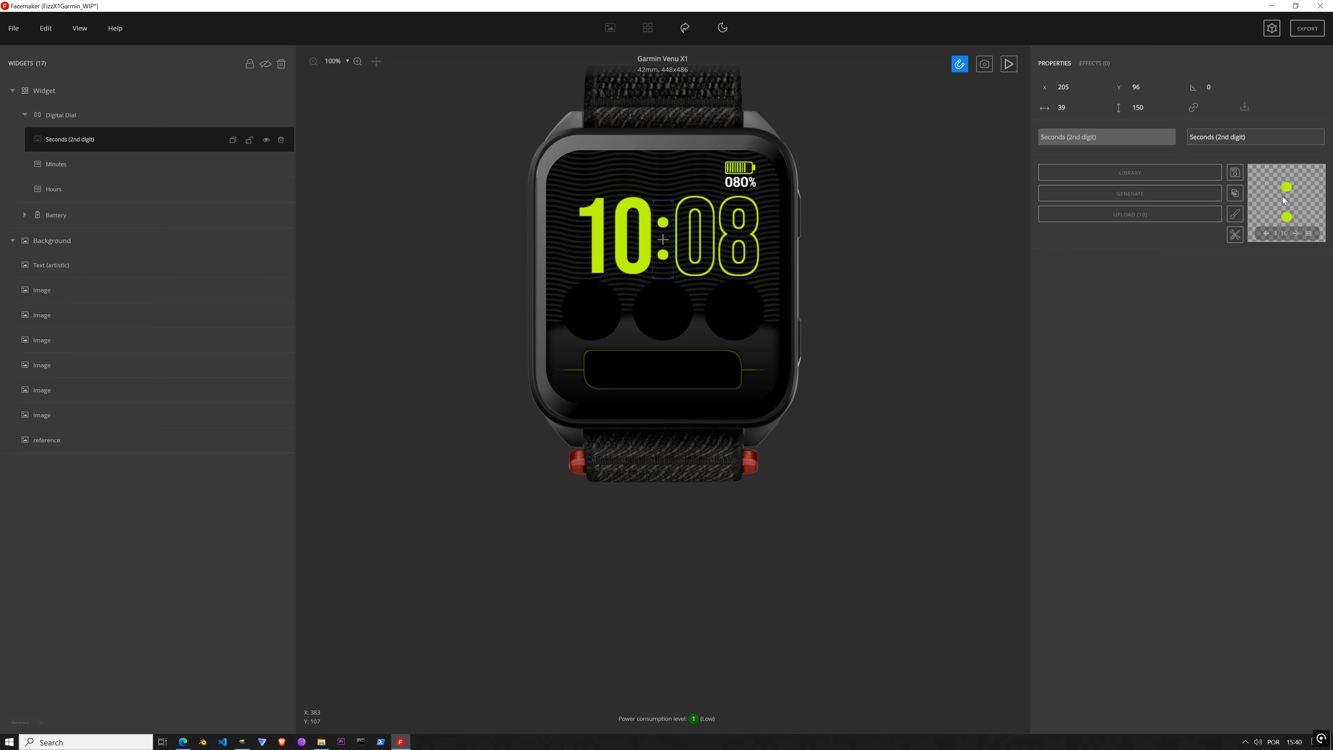
Step: Copy the visible colon frame and paste it into a new Image widget added to the Background
key("ctrl+c")
left_click(119, 273)
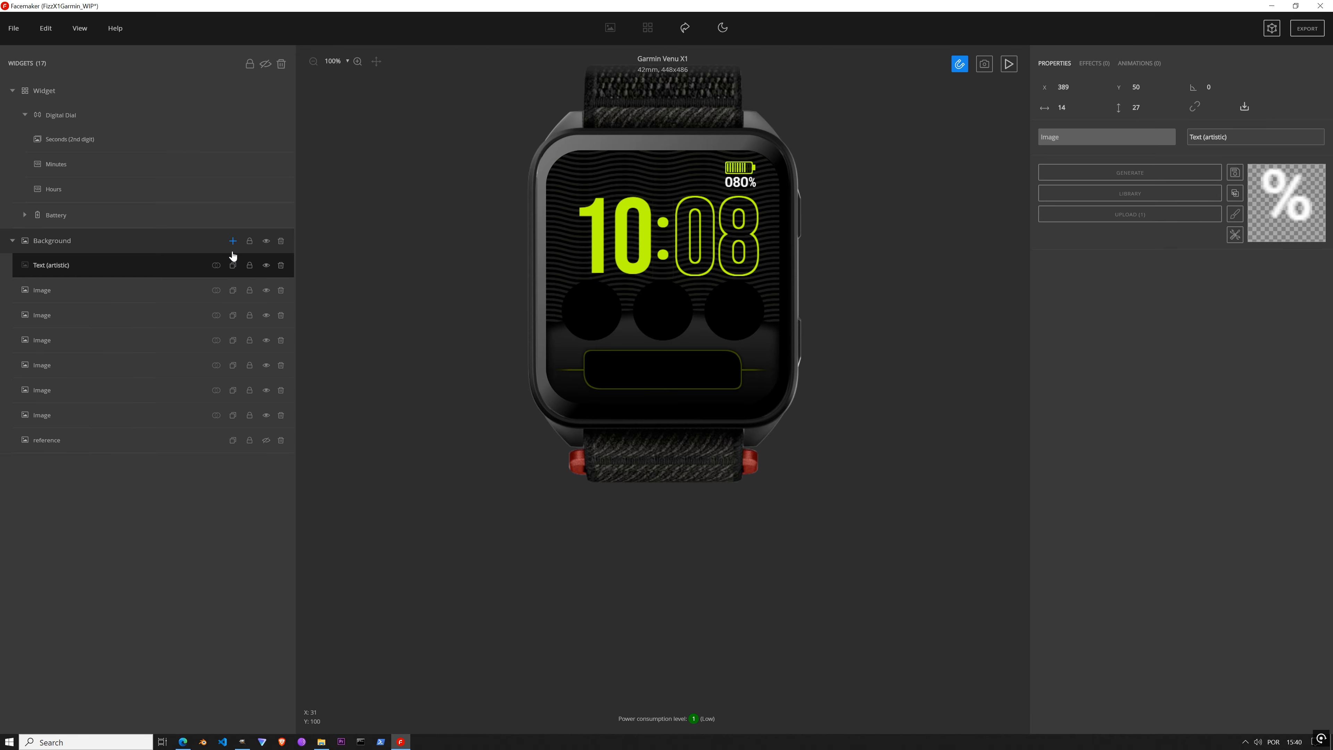
mouse_move(231, 251)
left_click(257, 307)
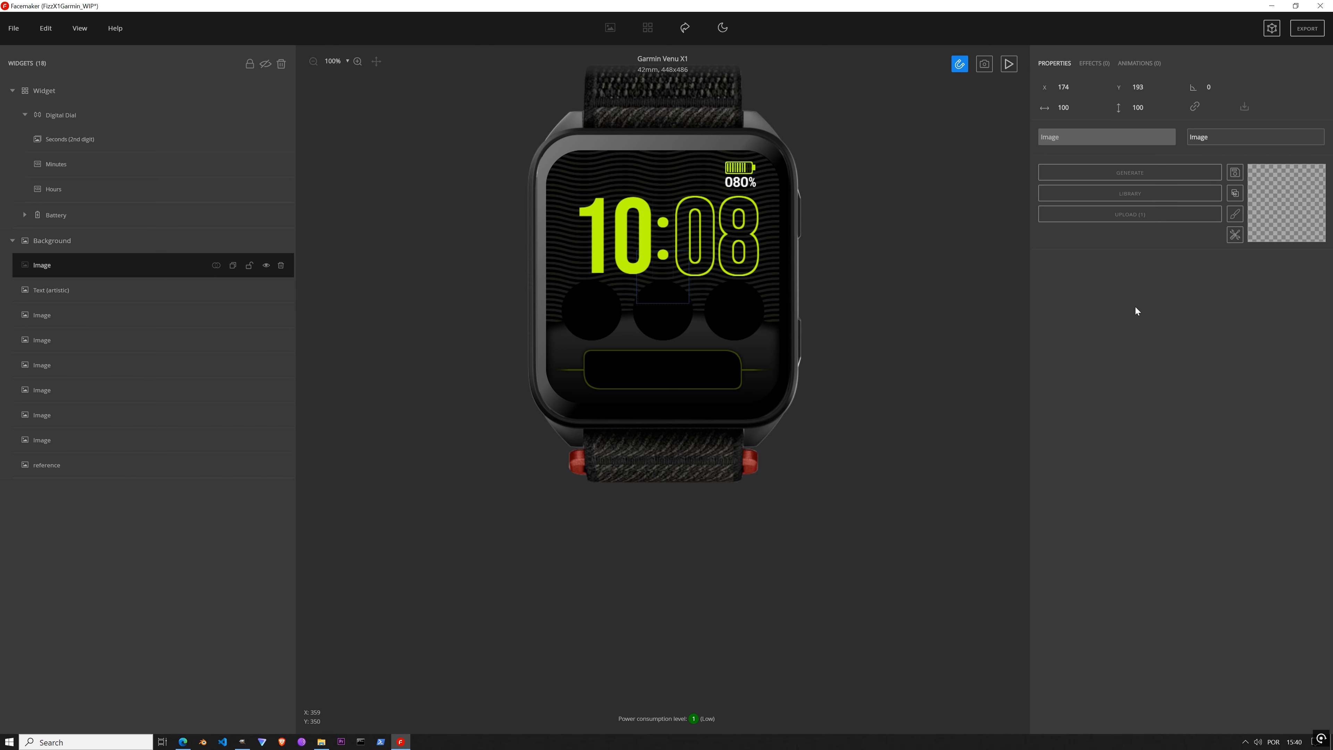
key("ctrl+v")
left_click(78, 140)
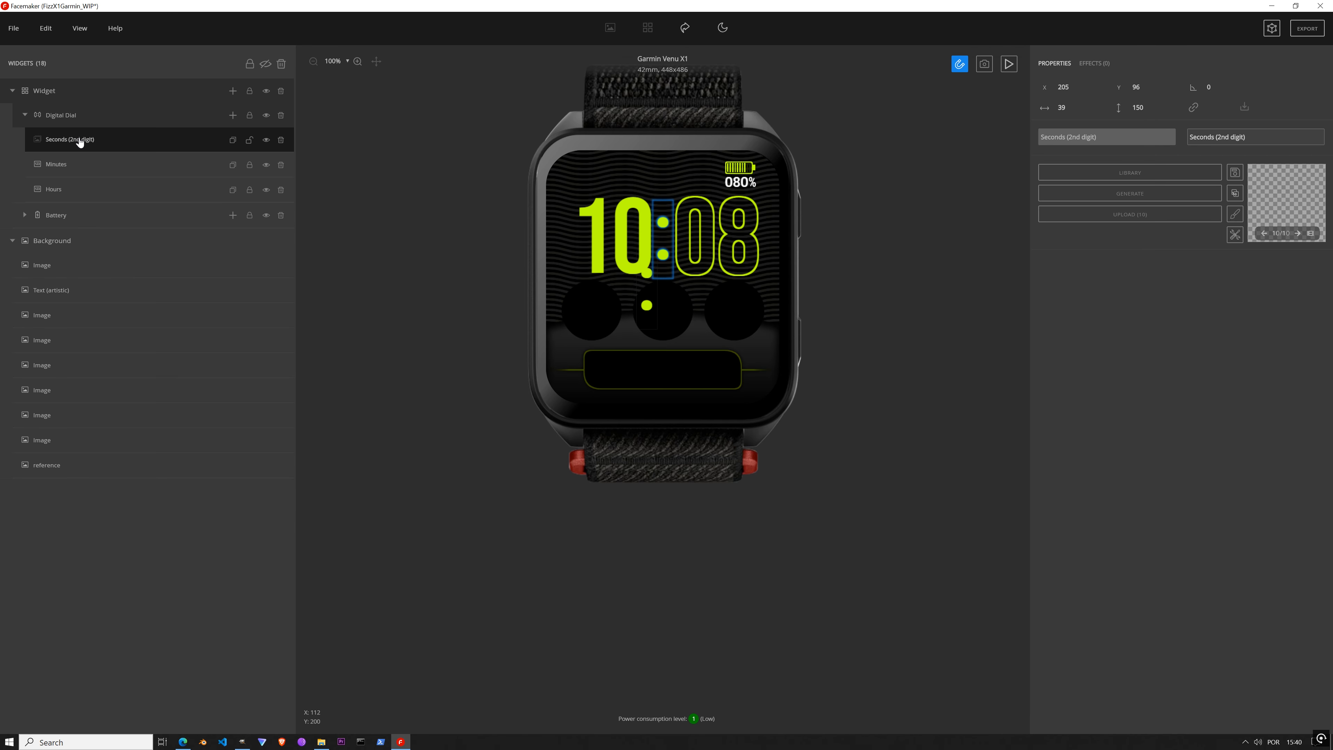
Step: Move the pasted colon image into the Digital Dial between Minutes and Hours and position it at X 205, Y 96
left_click_drag(95, 264, 99, 181)
left_click(1056, 87)
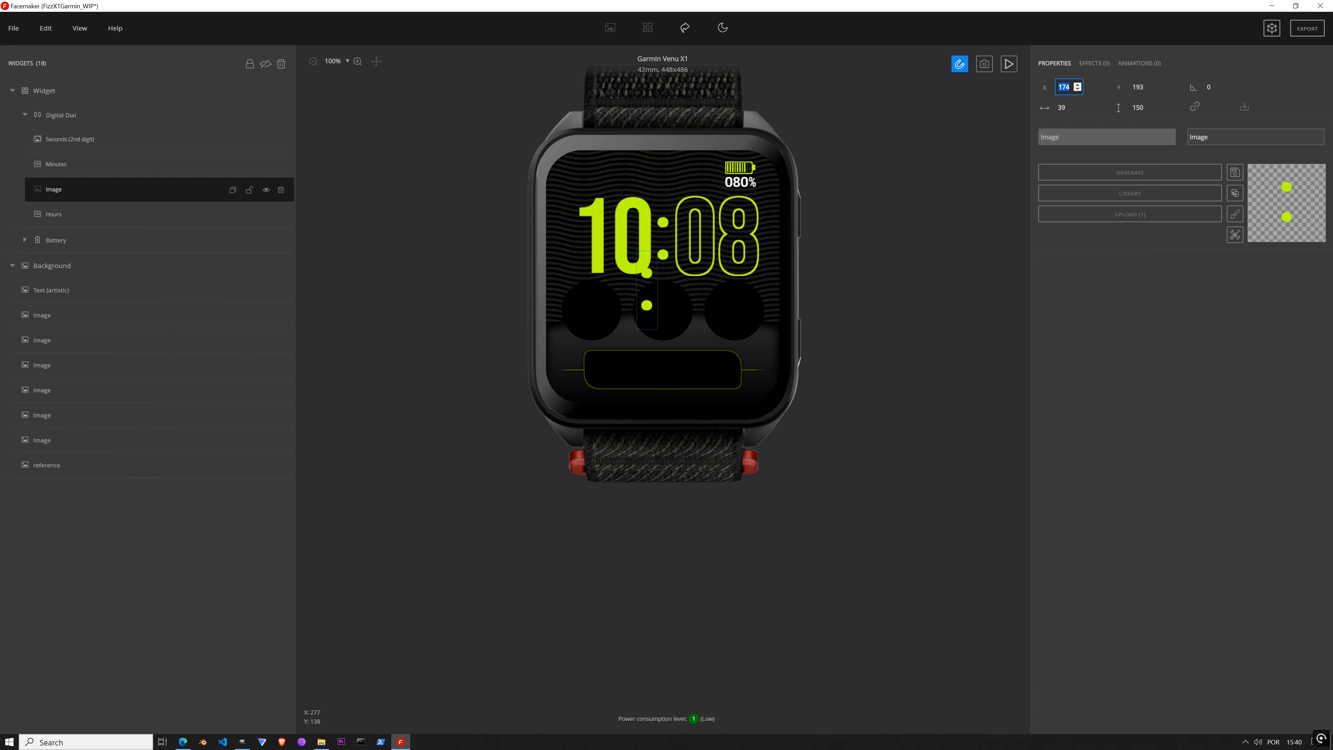
type("205")
key("Tab")
type("96")
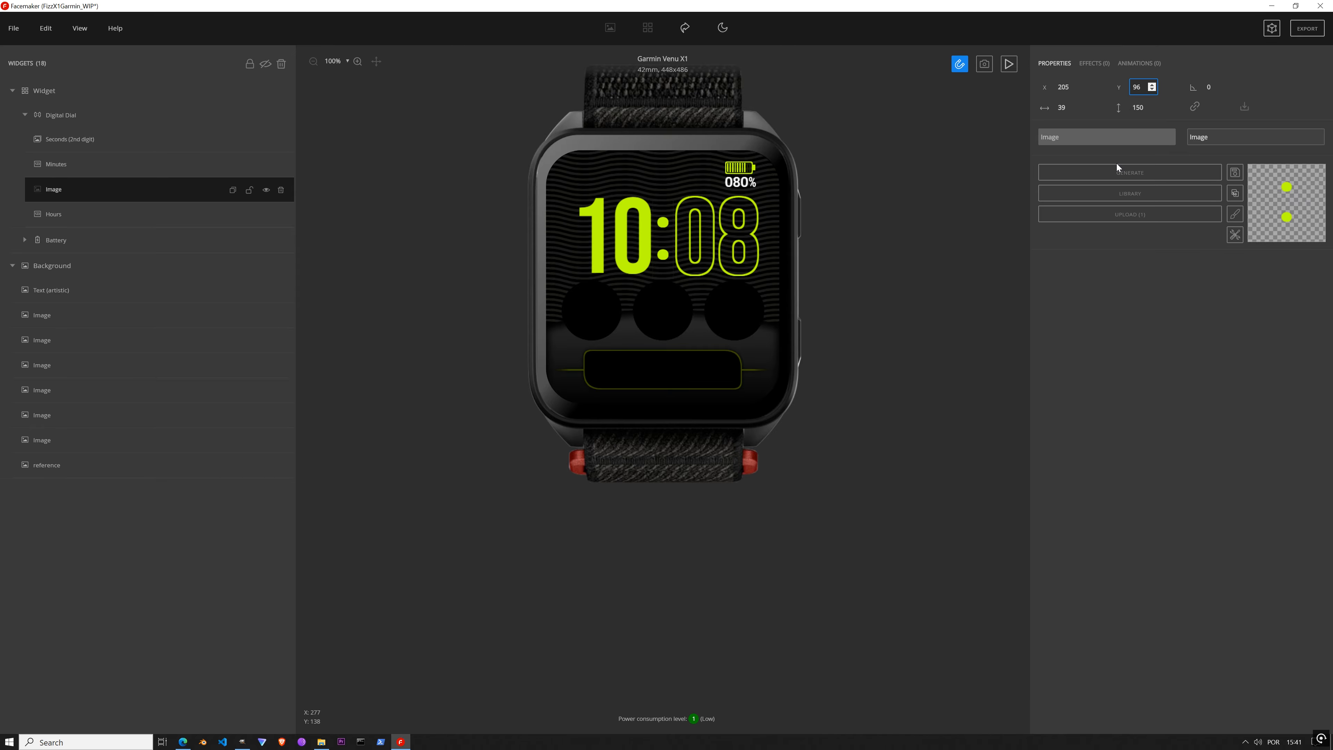
left_click(1145, 321)
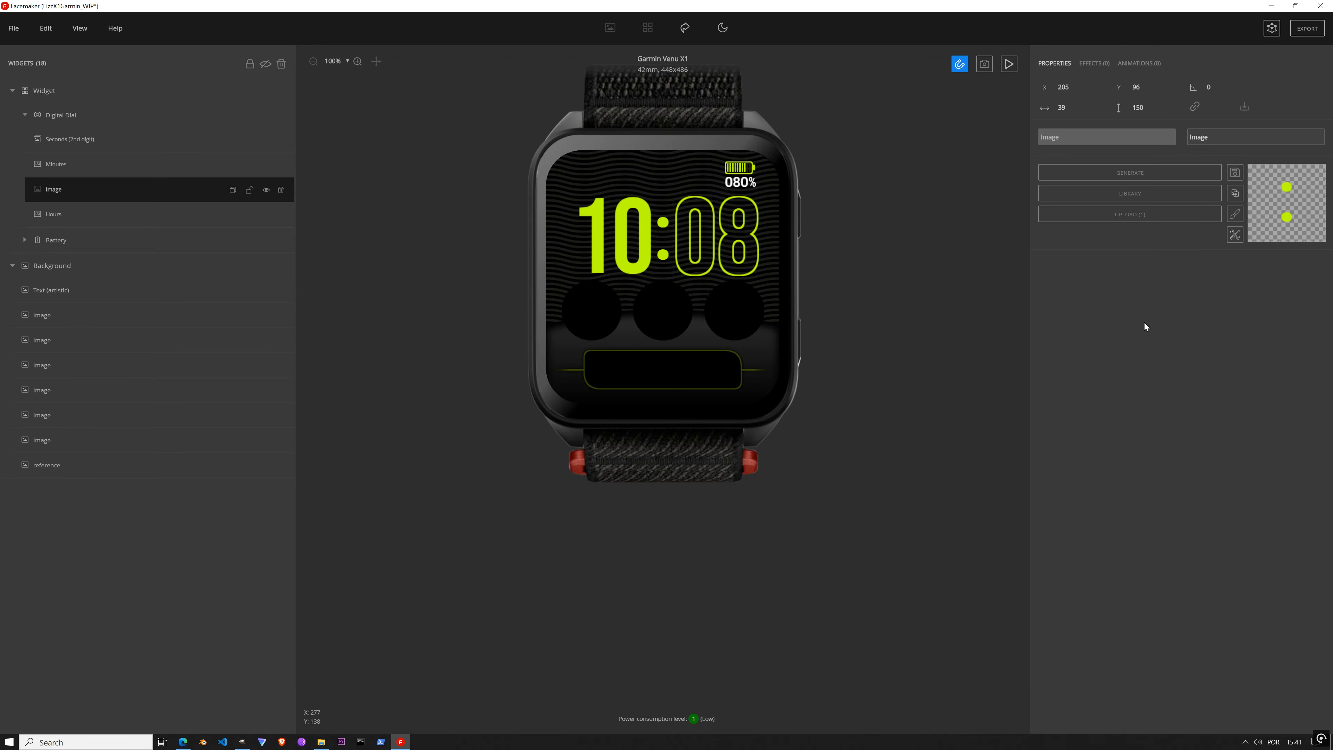
Step: Add a Brightness effect to the static colon image, darken it to about -66 intensity and check it in the running preview
left_click(1091, 64)
left_click(1095, 88)
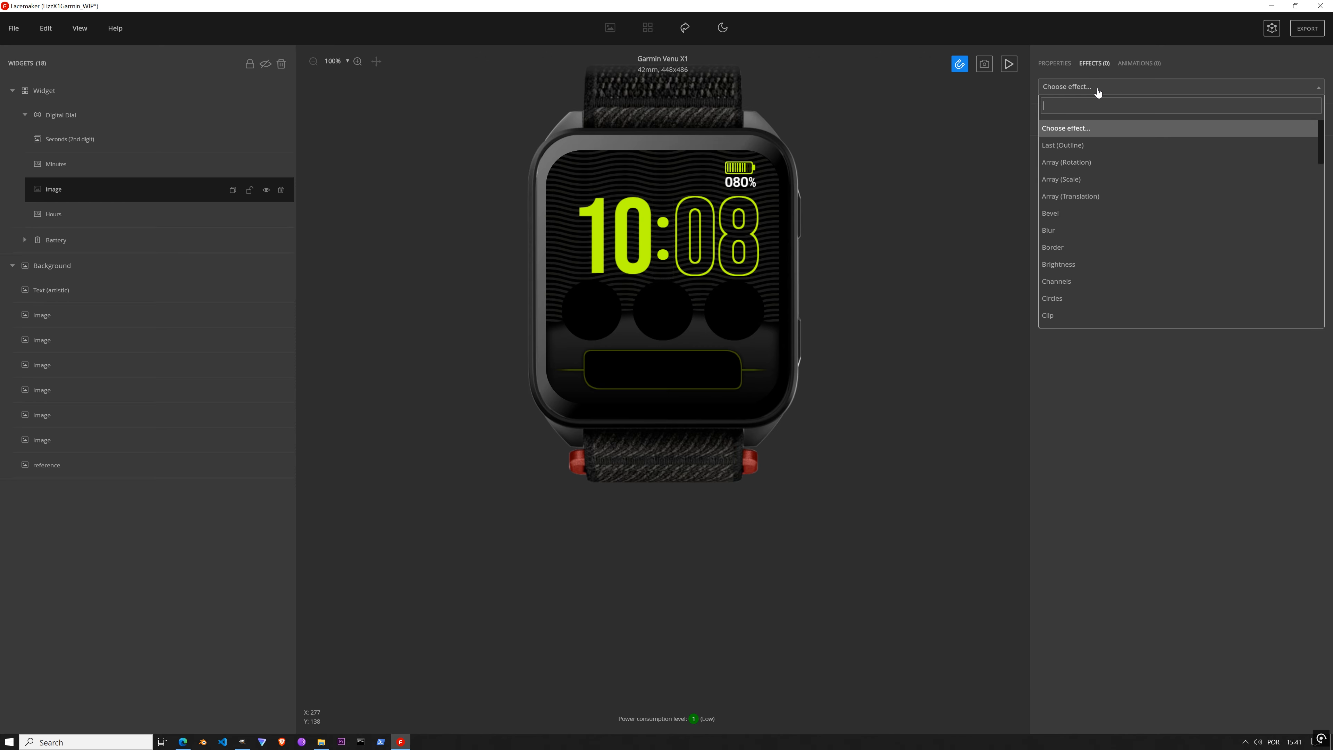
type("br")
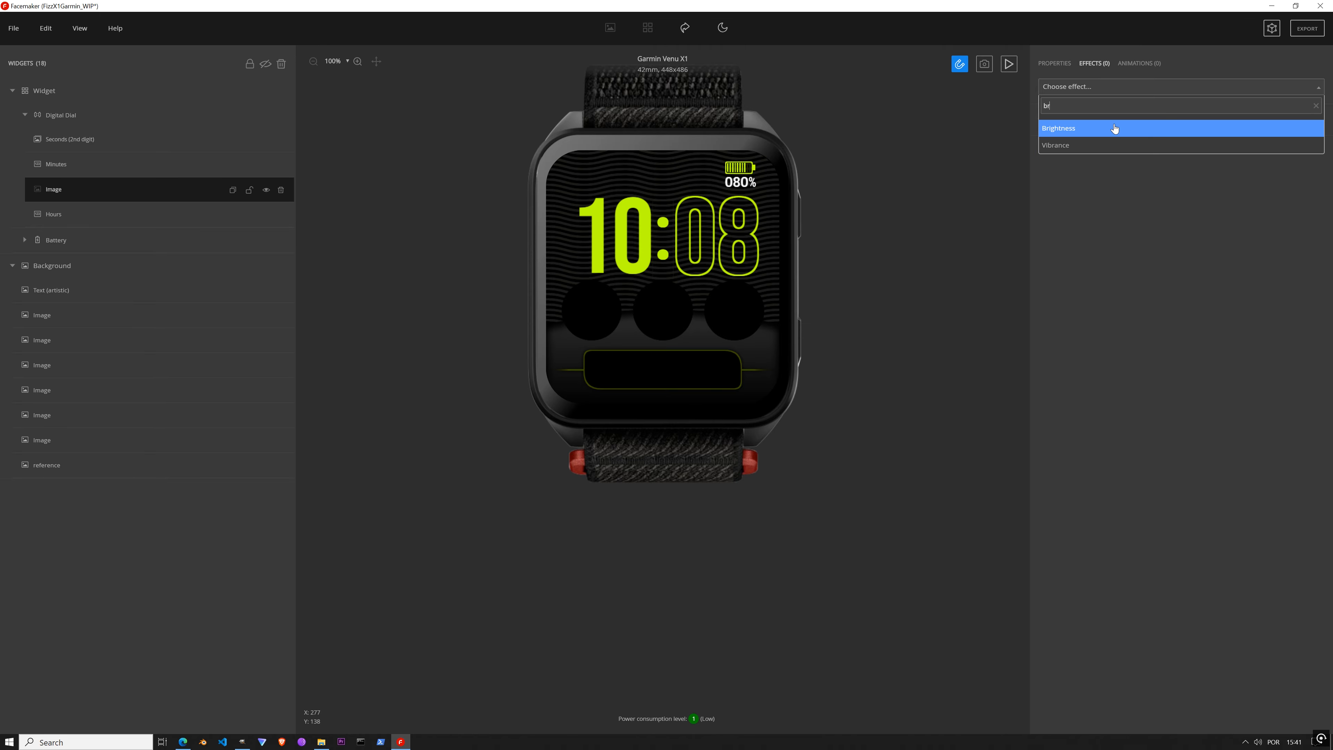
left_click(1114, 128)
left_click(1131, 175)
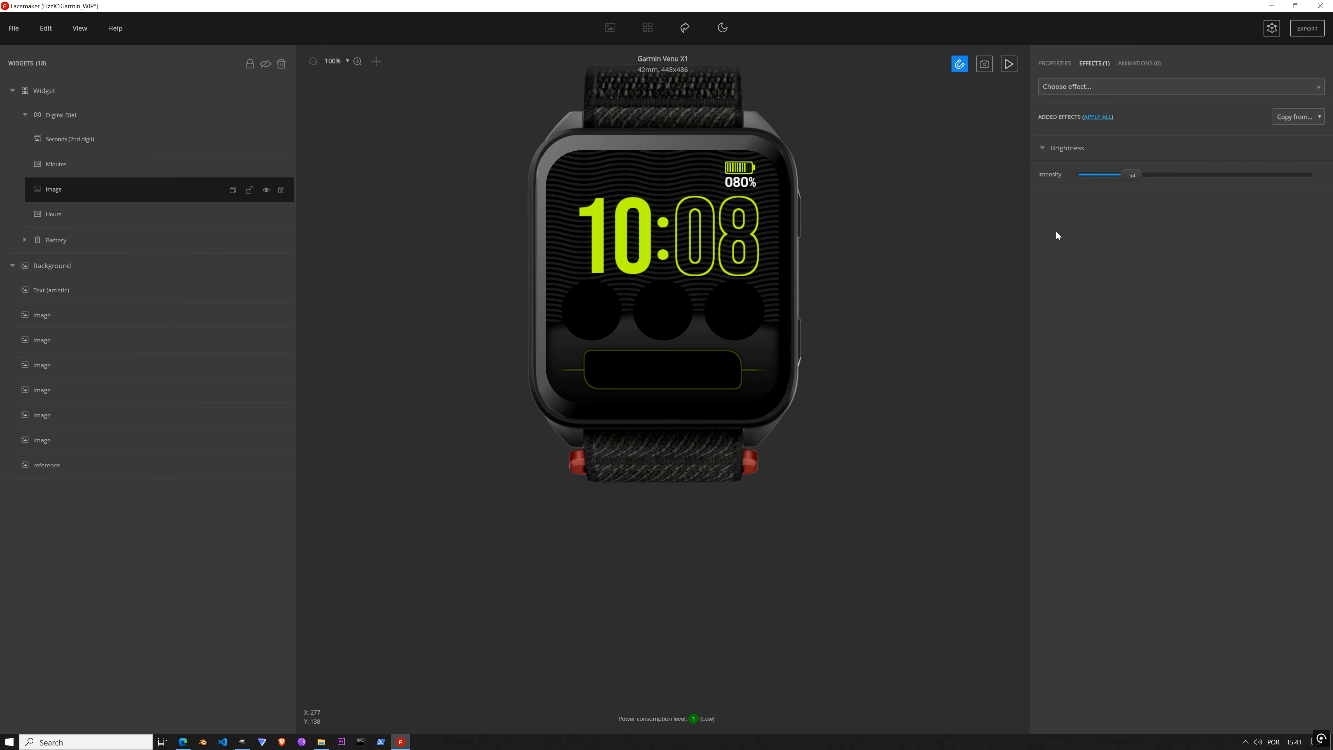
left_click(1129, 175)
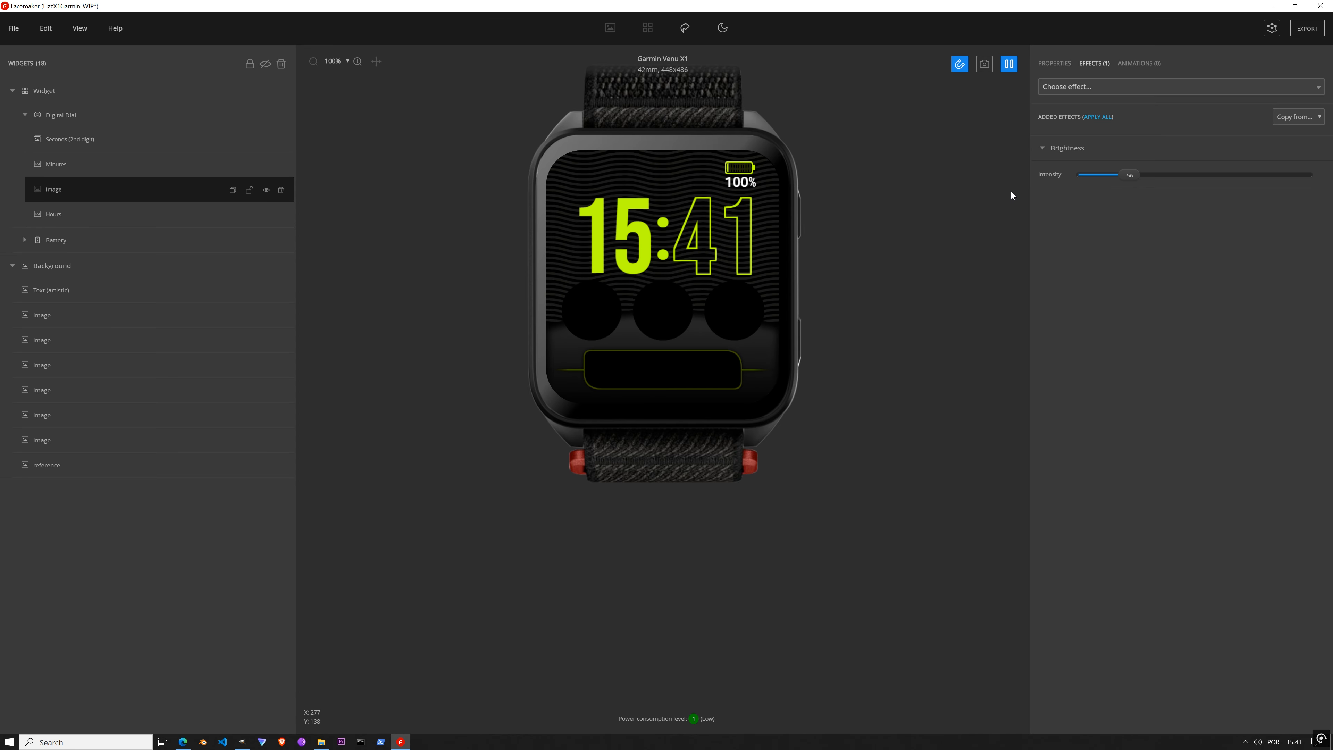
left_click_drag(1122, 177, 1114, 214)
left_click(1010, 67)
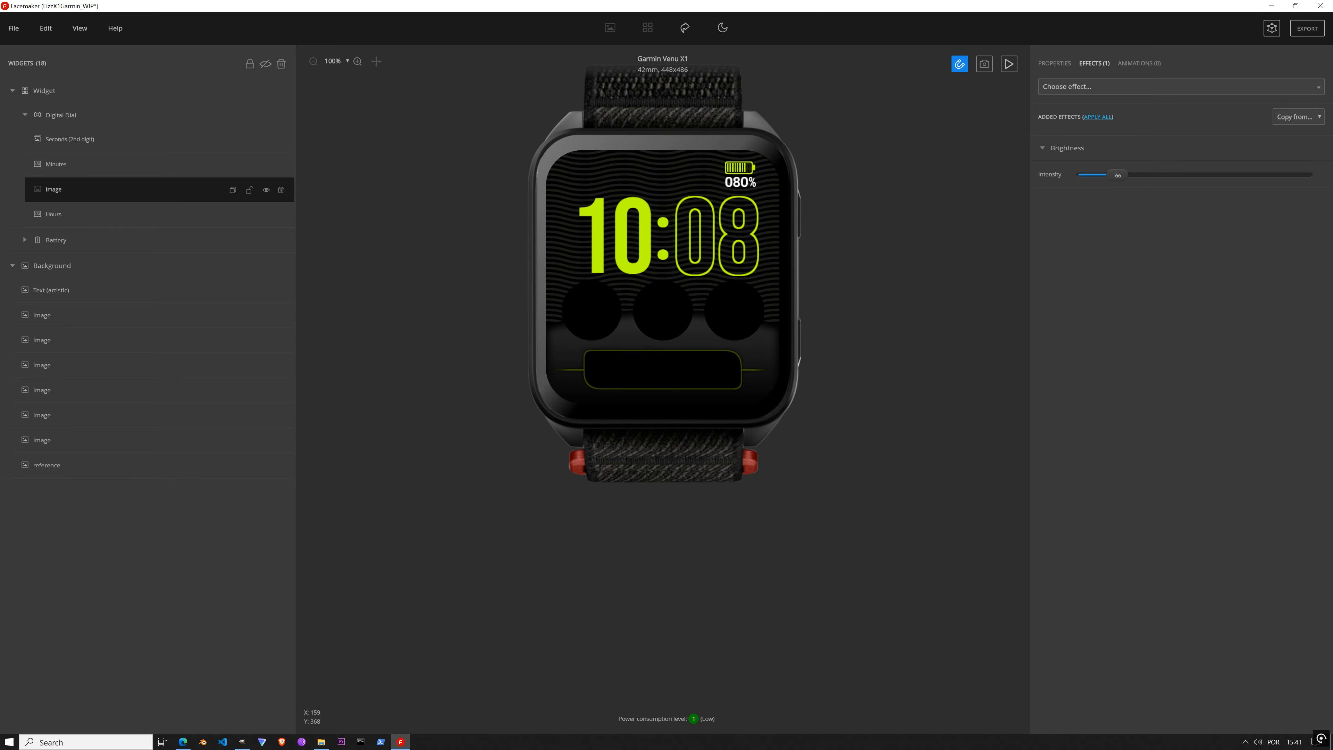
Step: Save the project to the Desktop as FizzX1Garmin_WIP.hfm and collapse the Digital Dial group
left_click(13, 28)
left_click(24, 148)
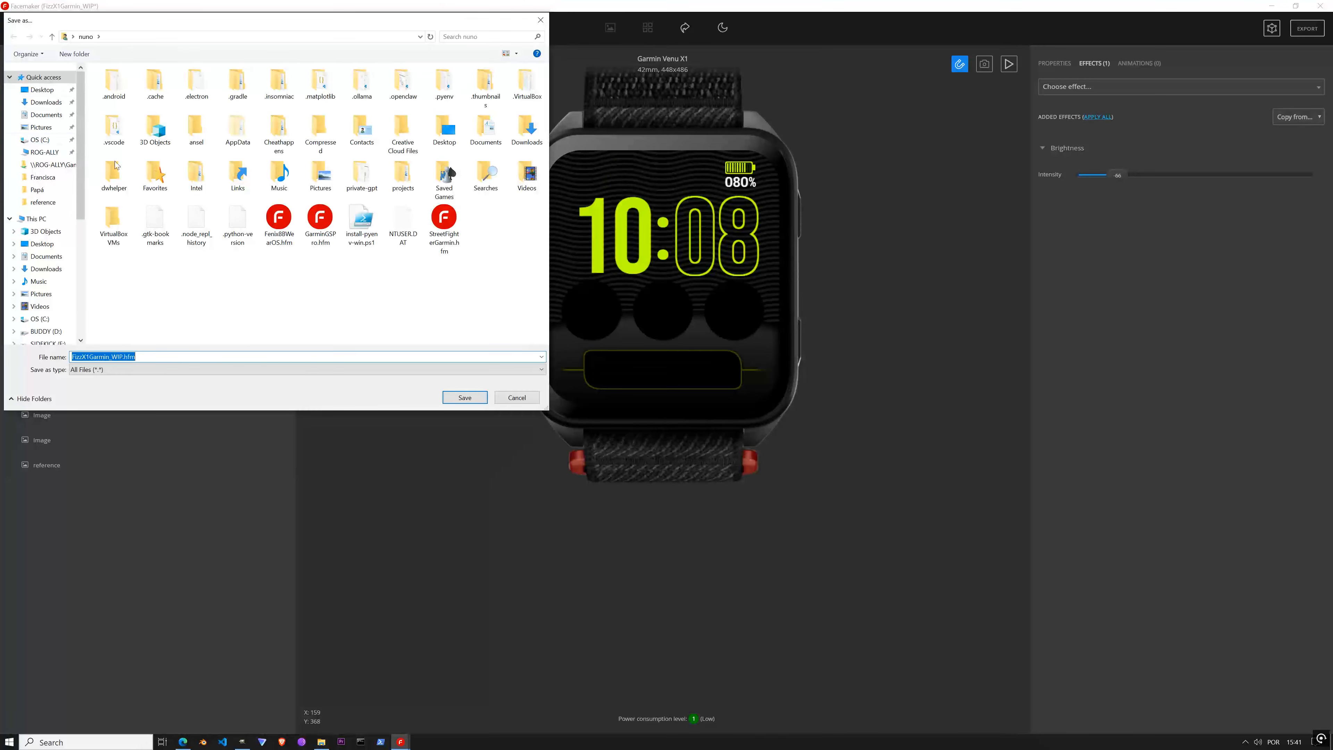
left_click(42, 243)
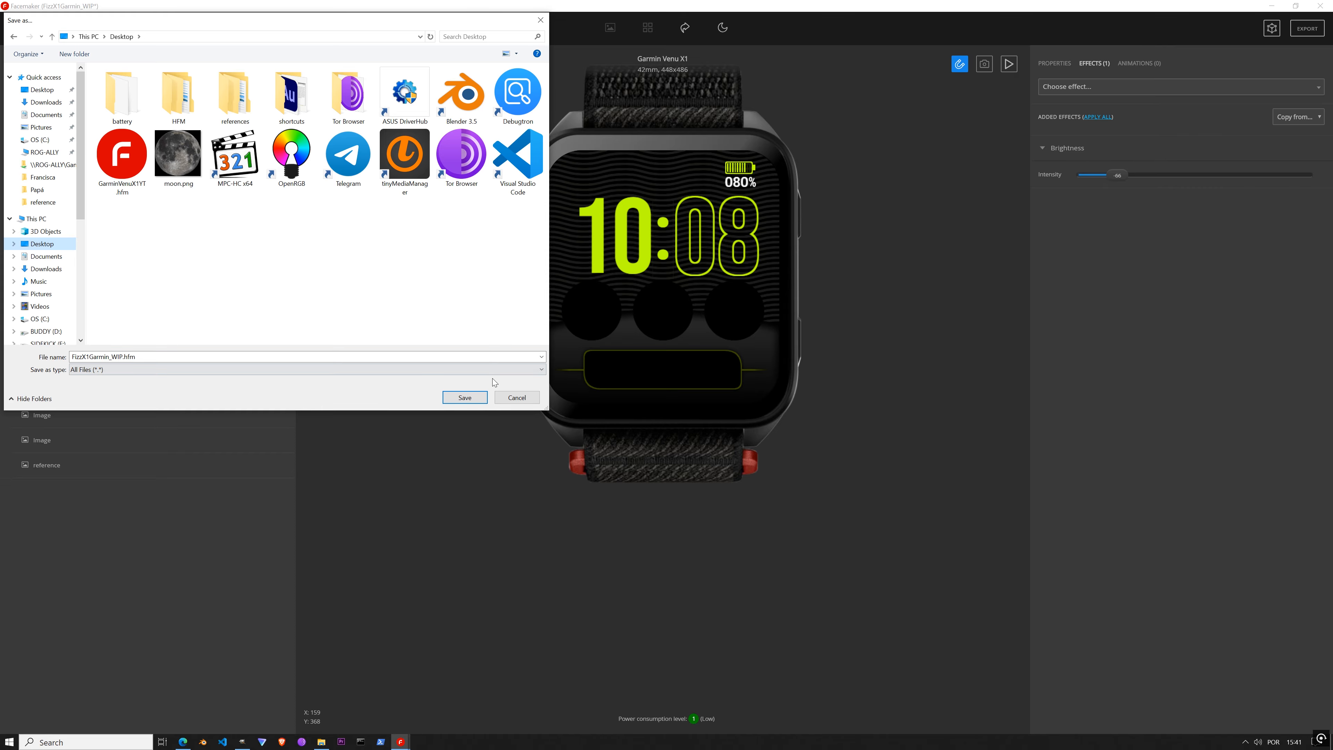
left_click(472, 398)
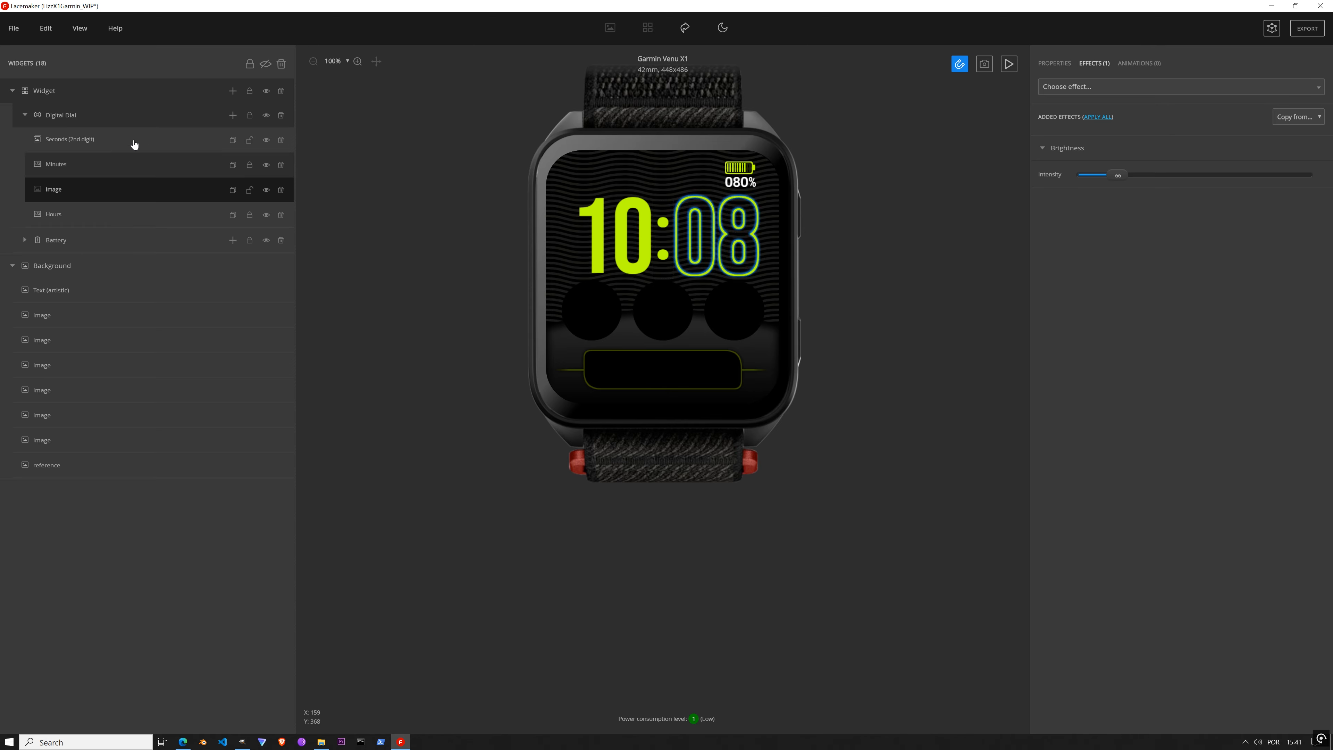
left_click(25, 116)
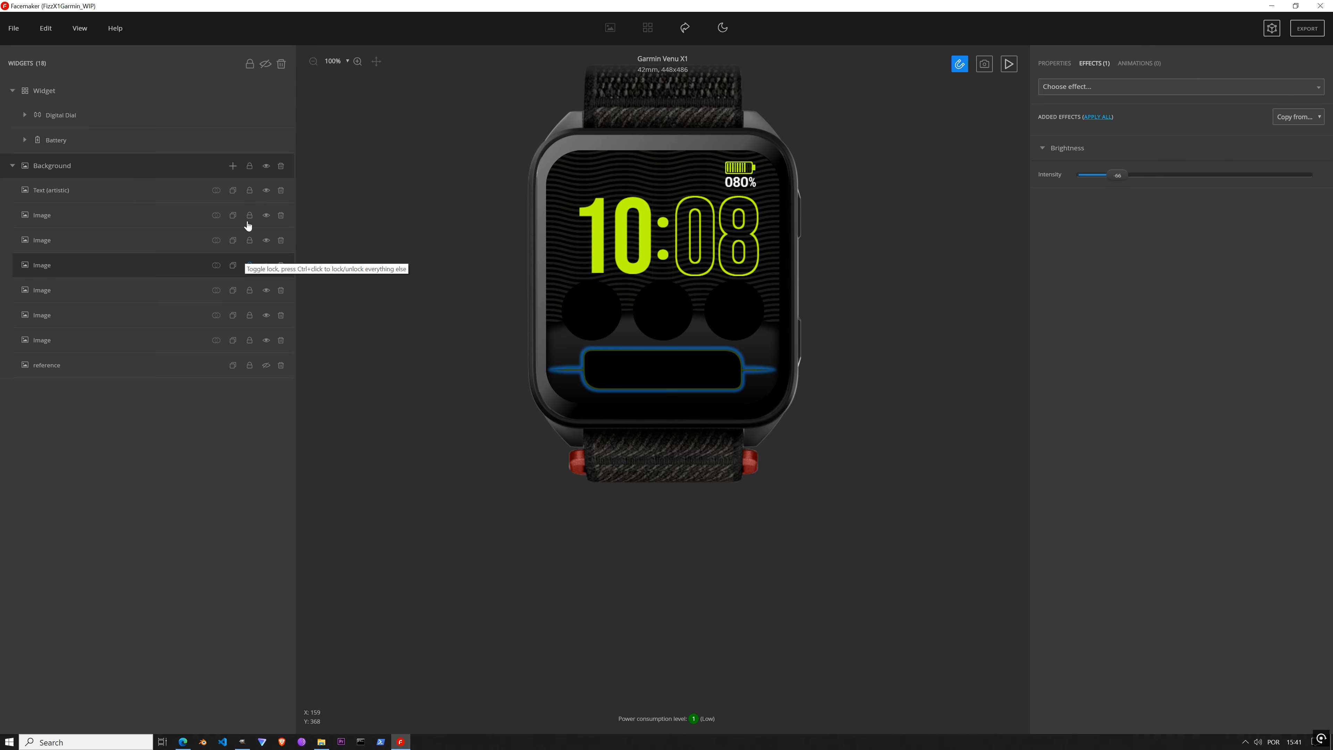
left_click(161, 150)
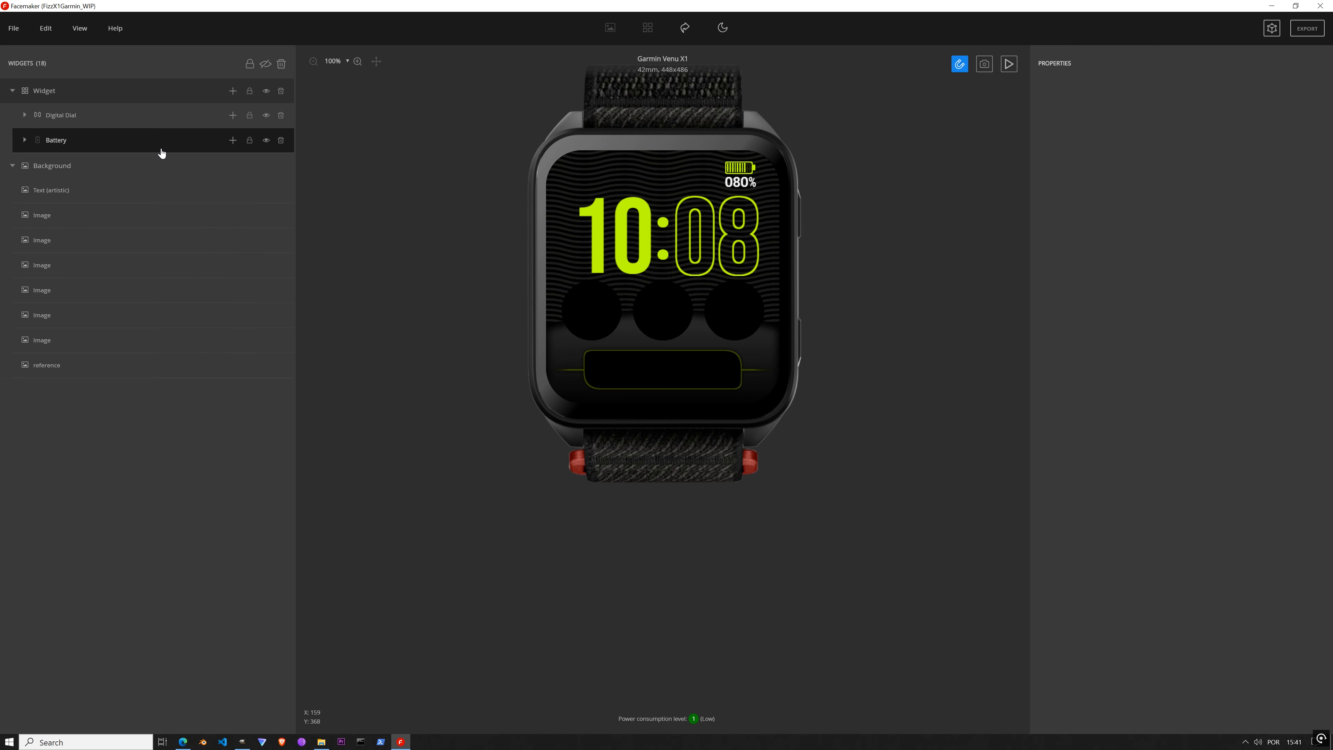
left_click(233, 92)
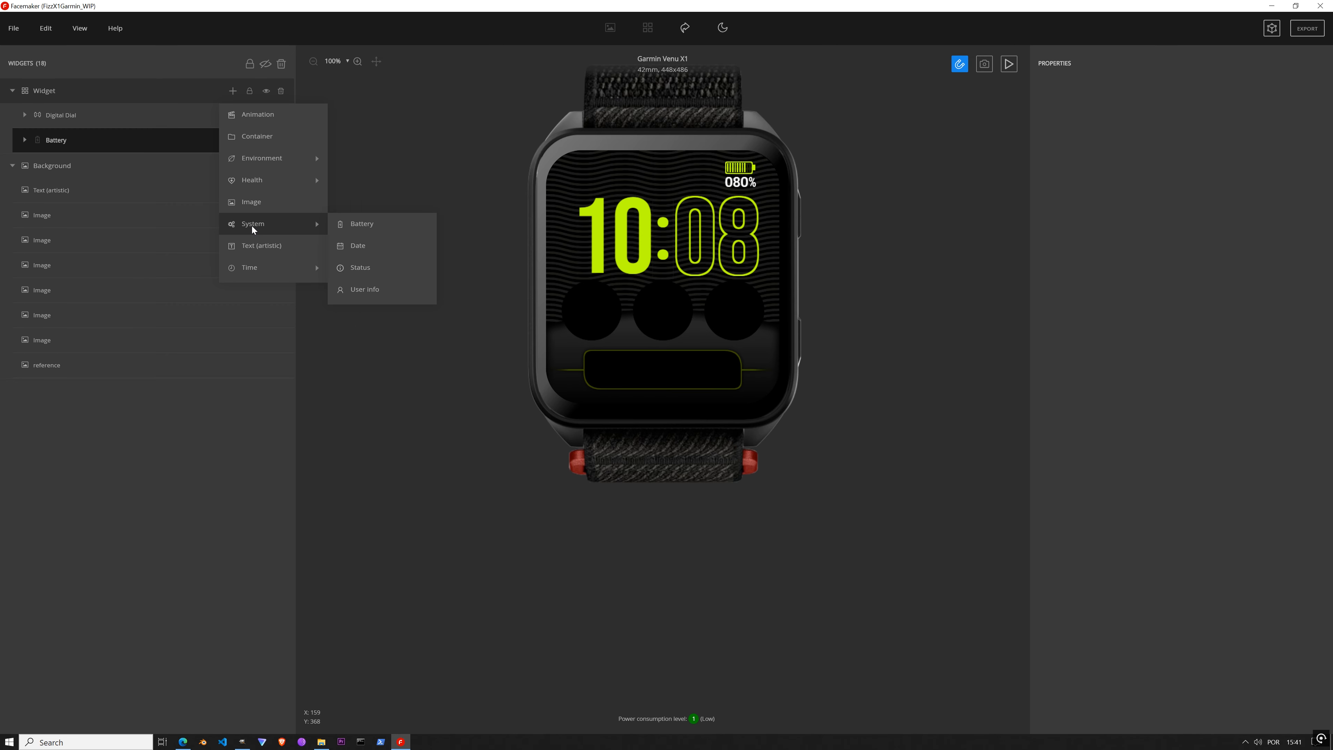
left_click(257, 207)
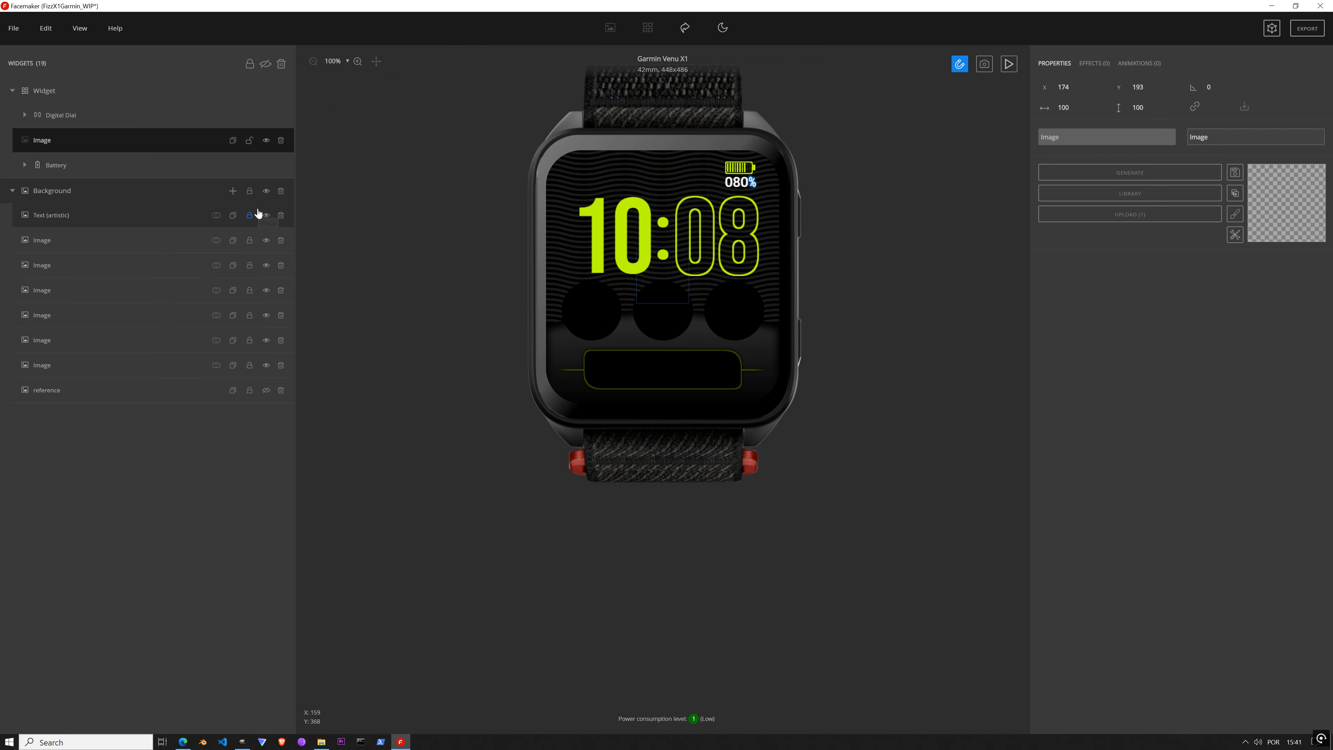
left_click(281, 140)
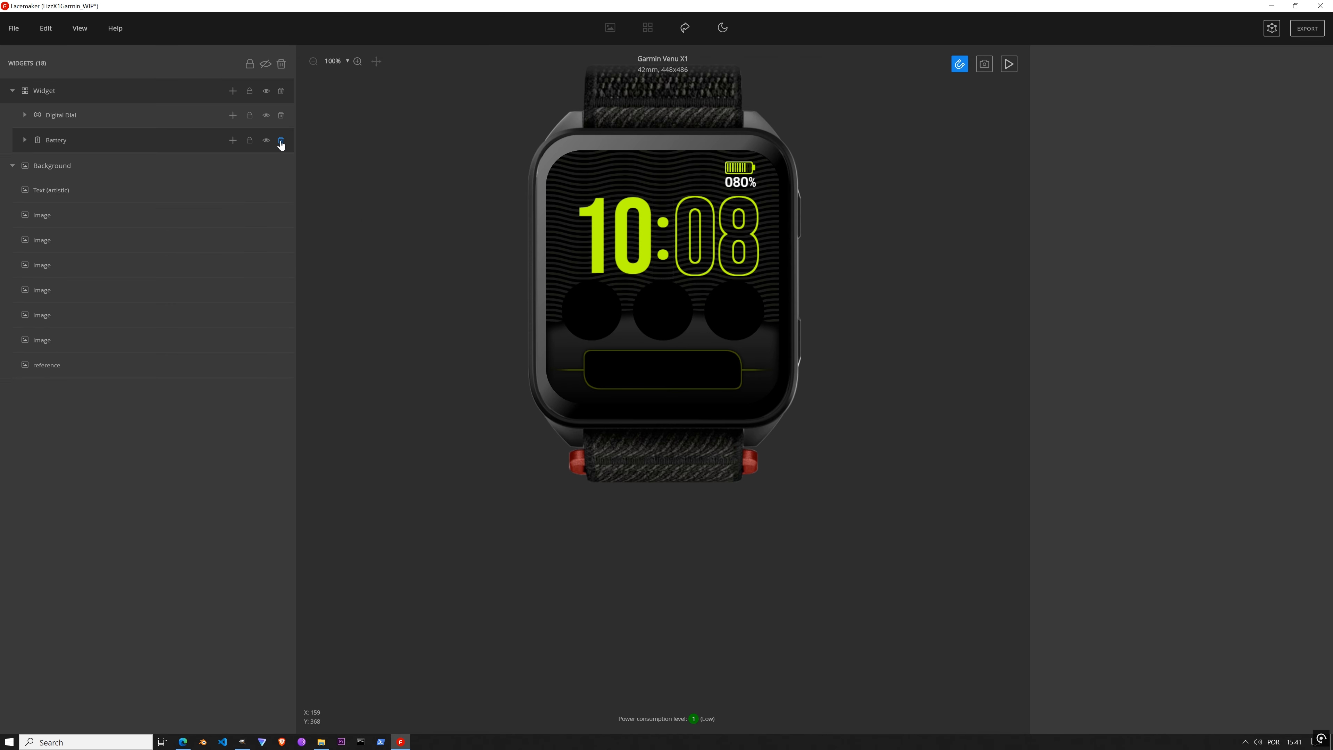
Step: Add a Date widget to the Widget group and reorder it between the Digital Dial and the Battery
left_click(169, 143)
left_click(232, 91)
mouse_move(314, 149)
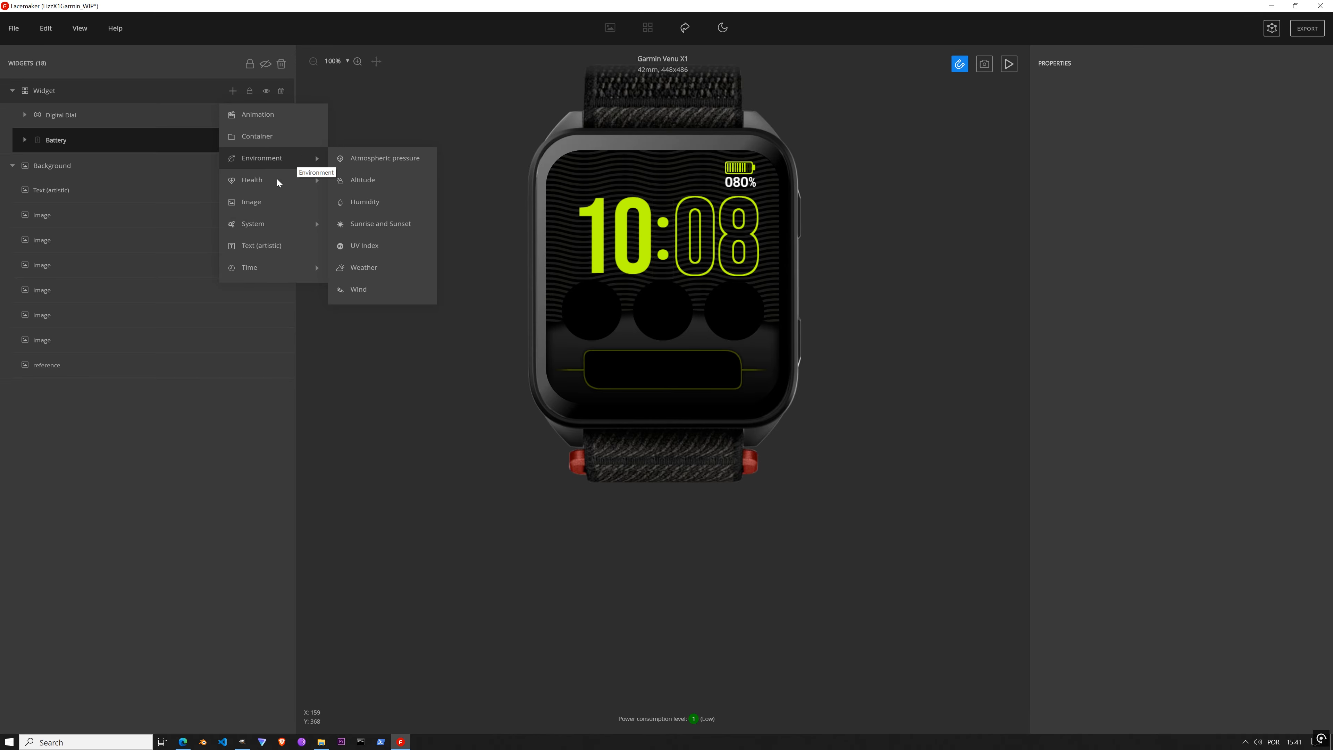
mouse_move(268, 224)
left_click(355, 245)
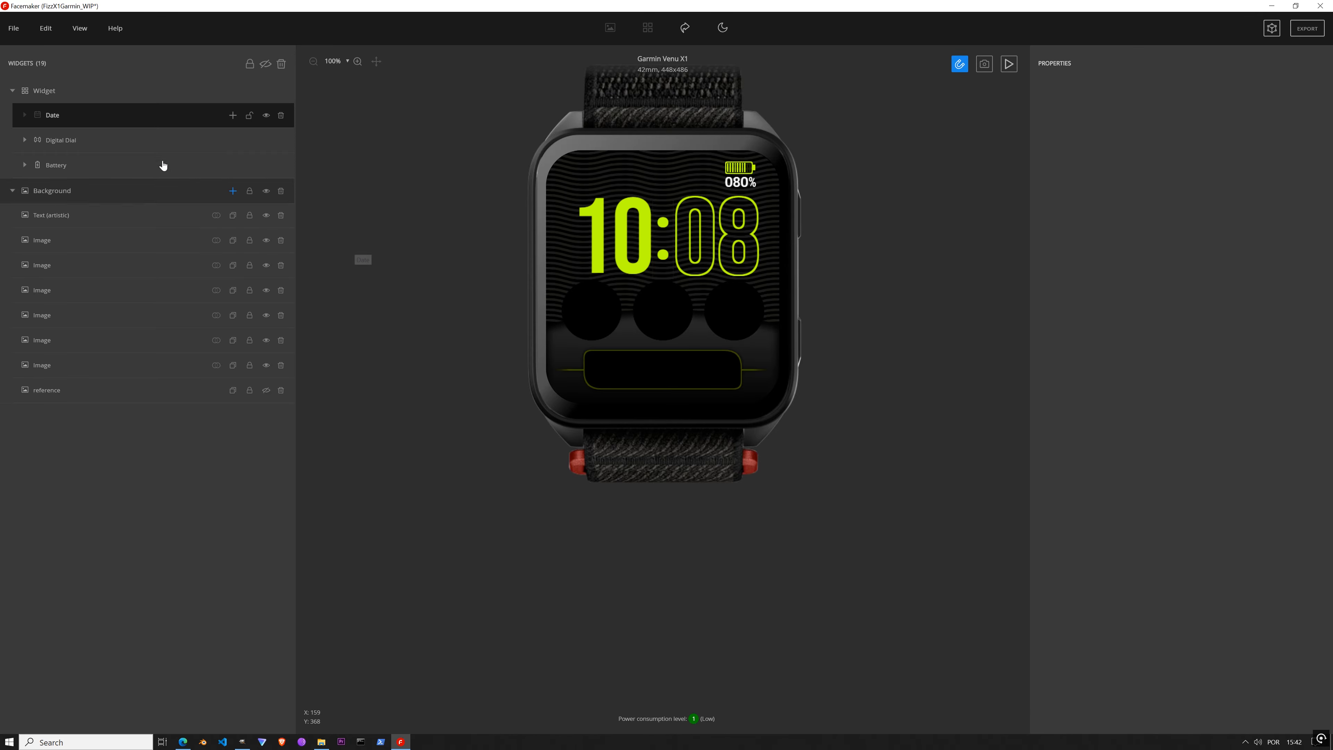
left_click_drag(60, 118, 68, 138)
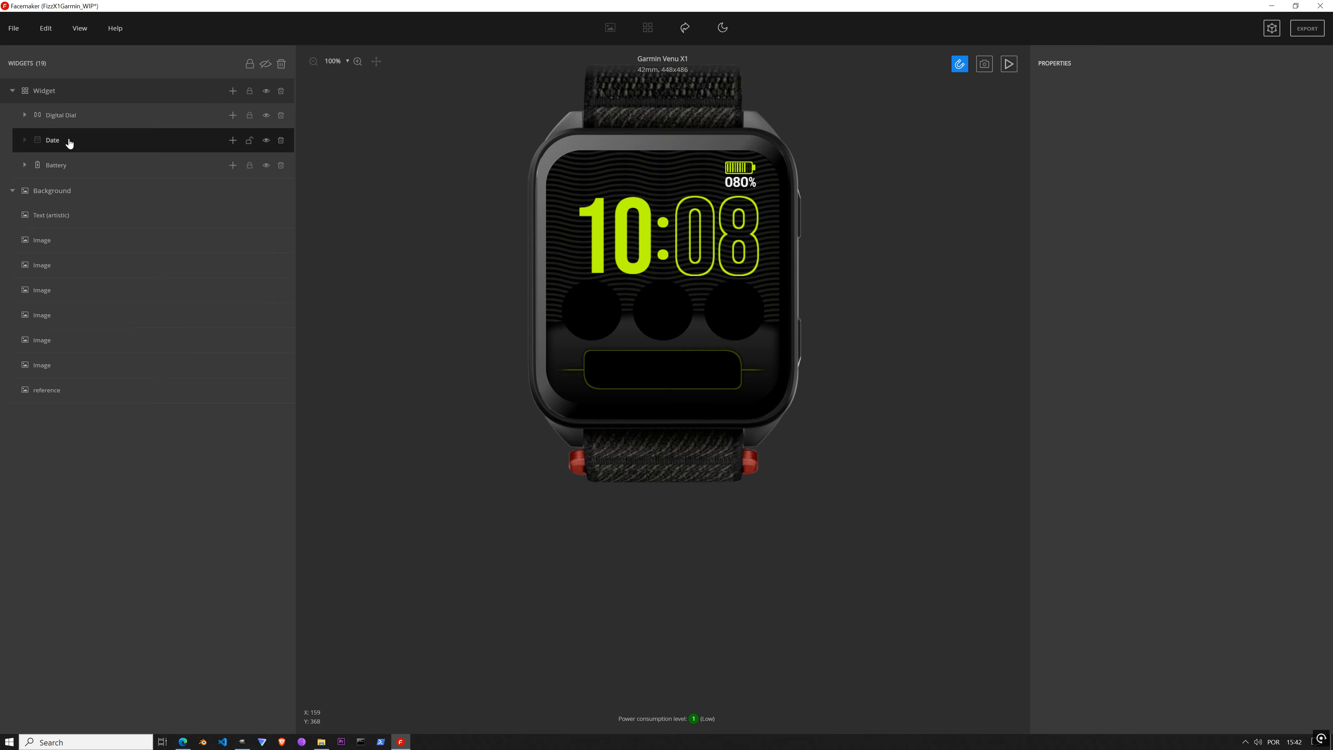
Step: Add a Lunar Phase element to the Date widget, generate its moon graphics and place it at about X 131, Y 277
left_click(233, 141)
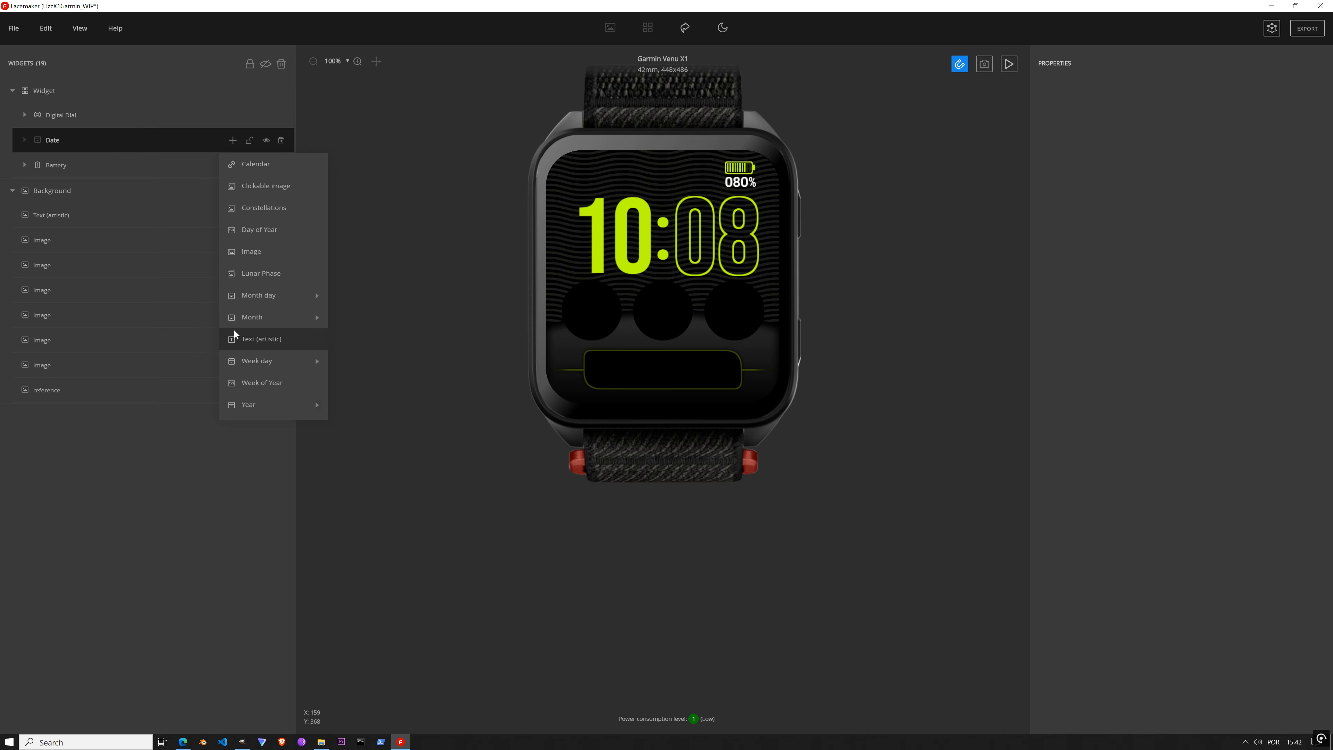
left_click(258, 273)
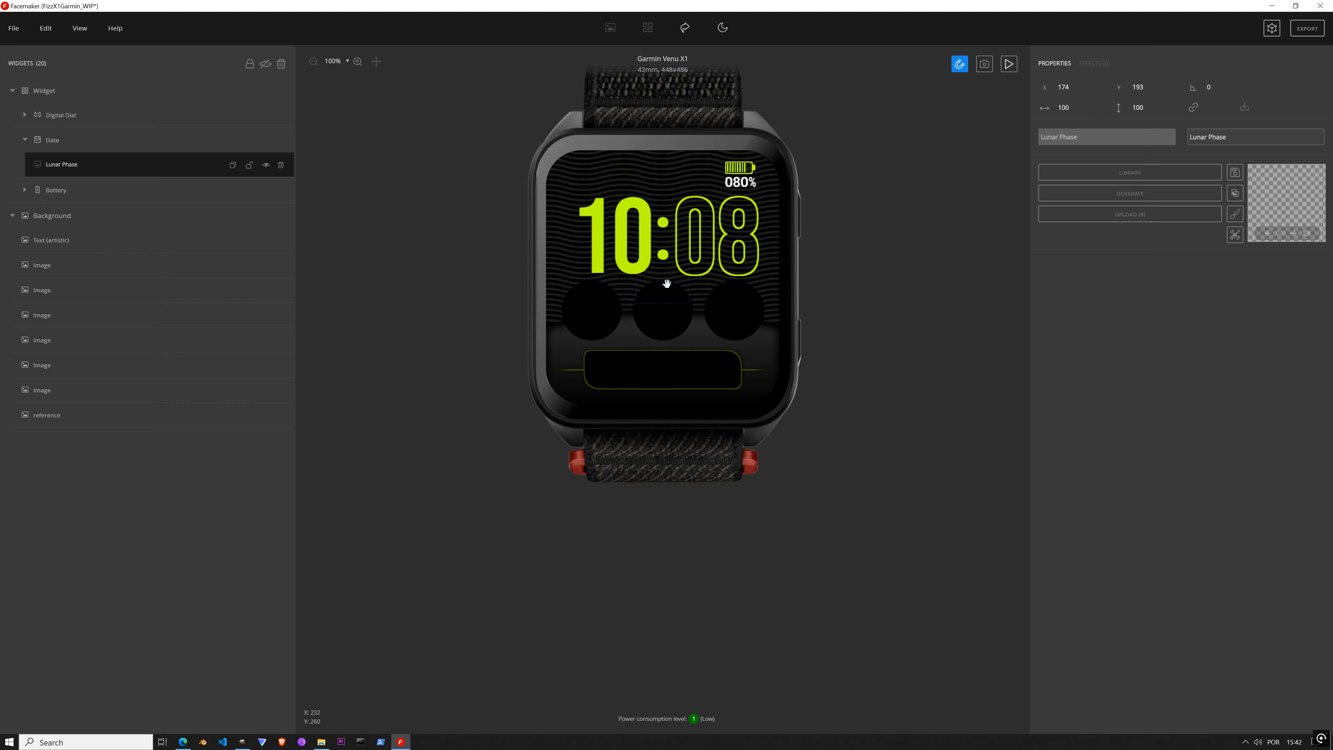
left_click_drag(662, 286, 615, 374)
left_click(1129, 196)
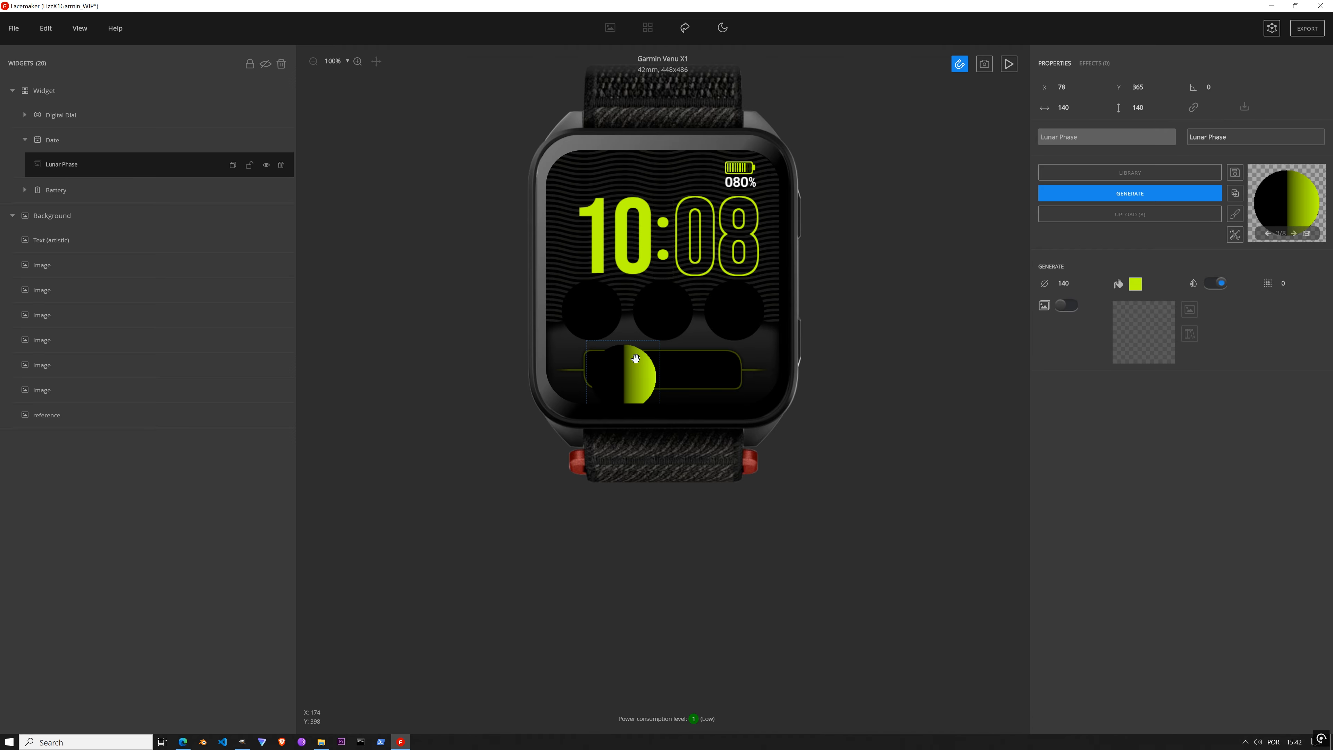
left_click_drag(635, 358, 681, 328)
scroll(653, 335, "up", 3)
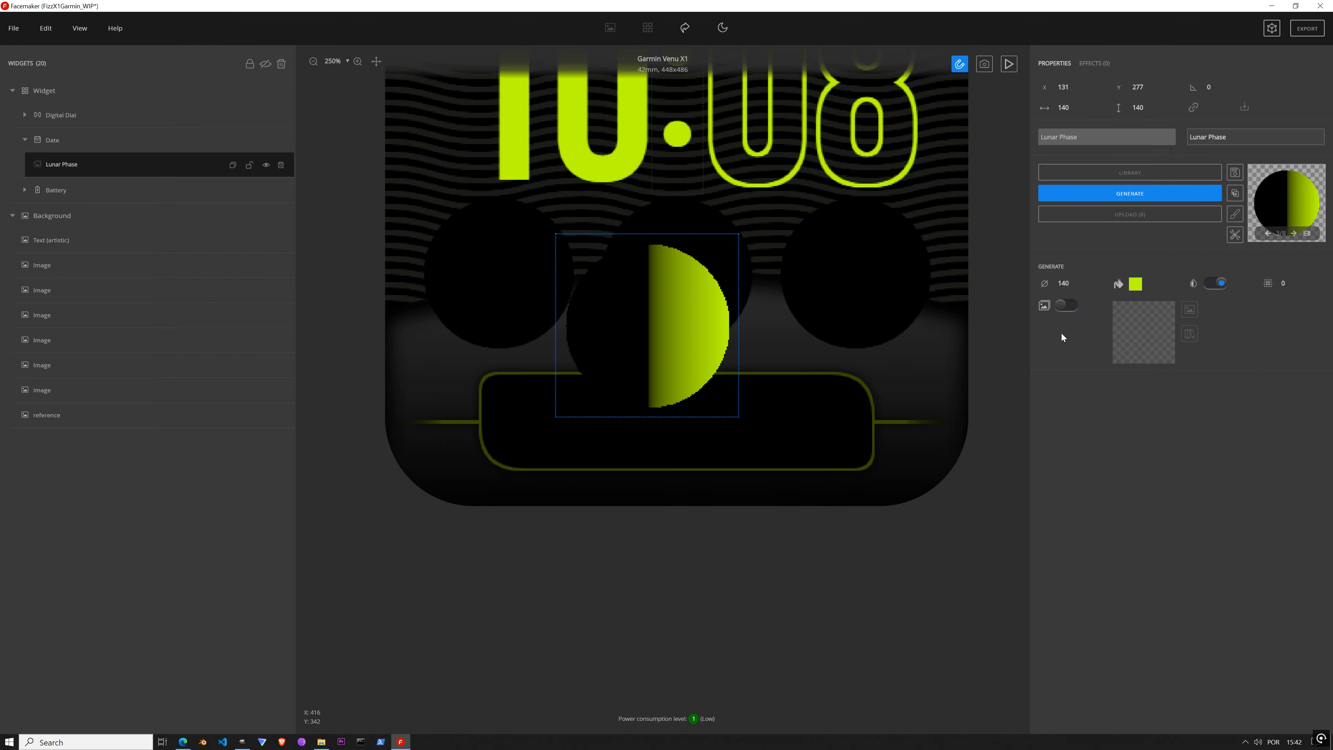
Step: Fill the generated moon with the pink and blue gradient from the Custom gradients
left_click(1135, 283)
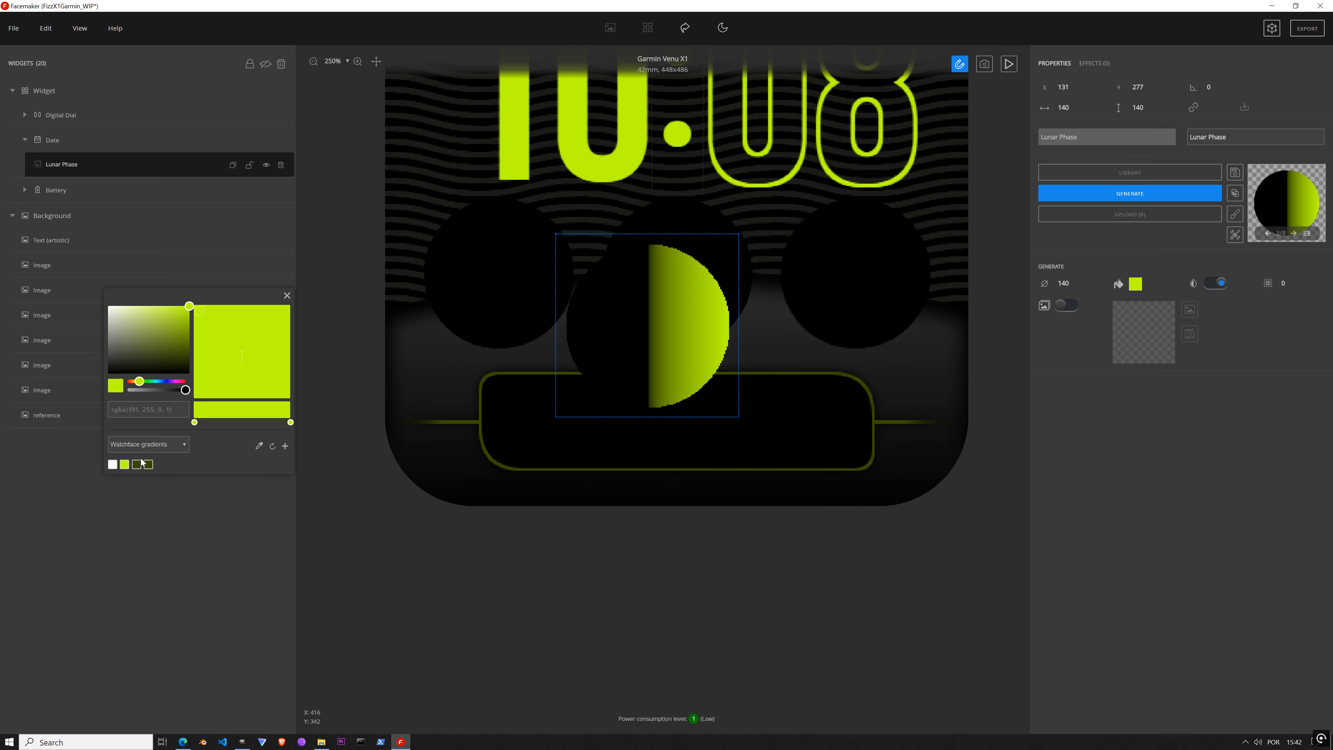
left_click(142, 447)
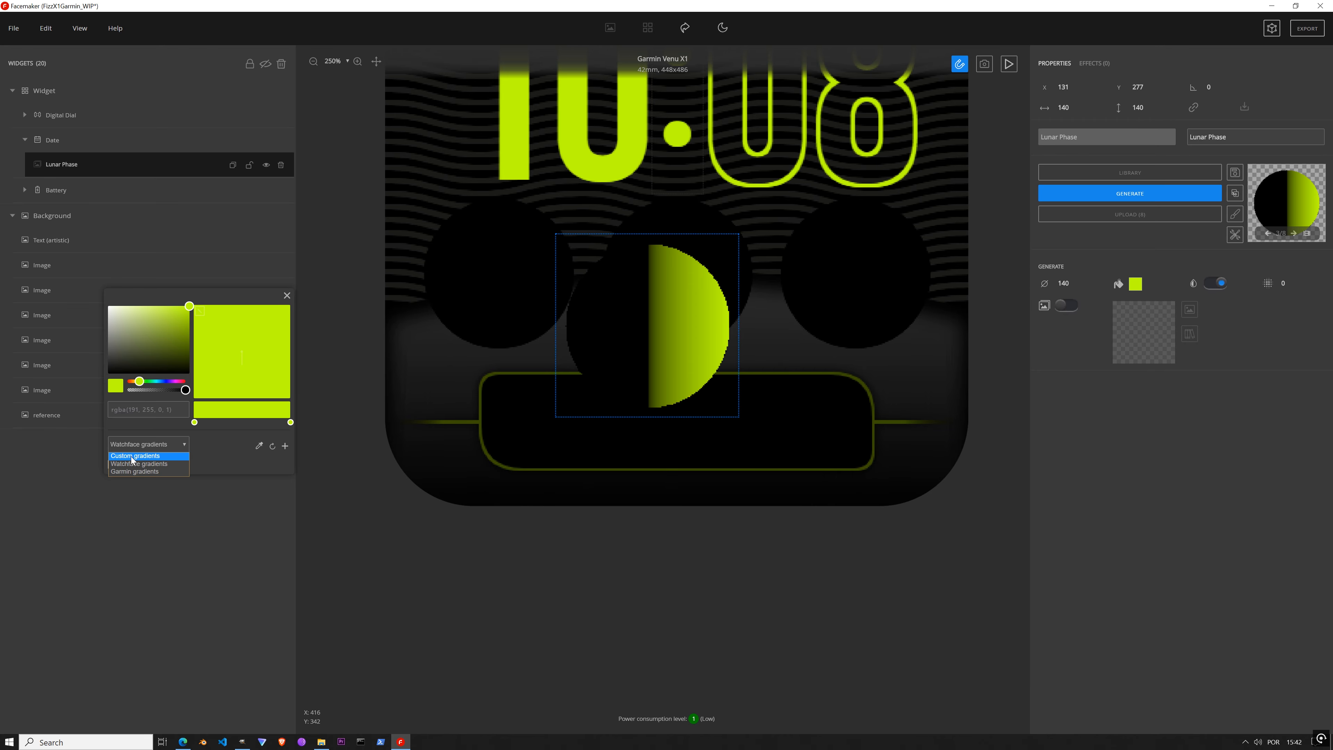
left_click(131, 462)
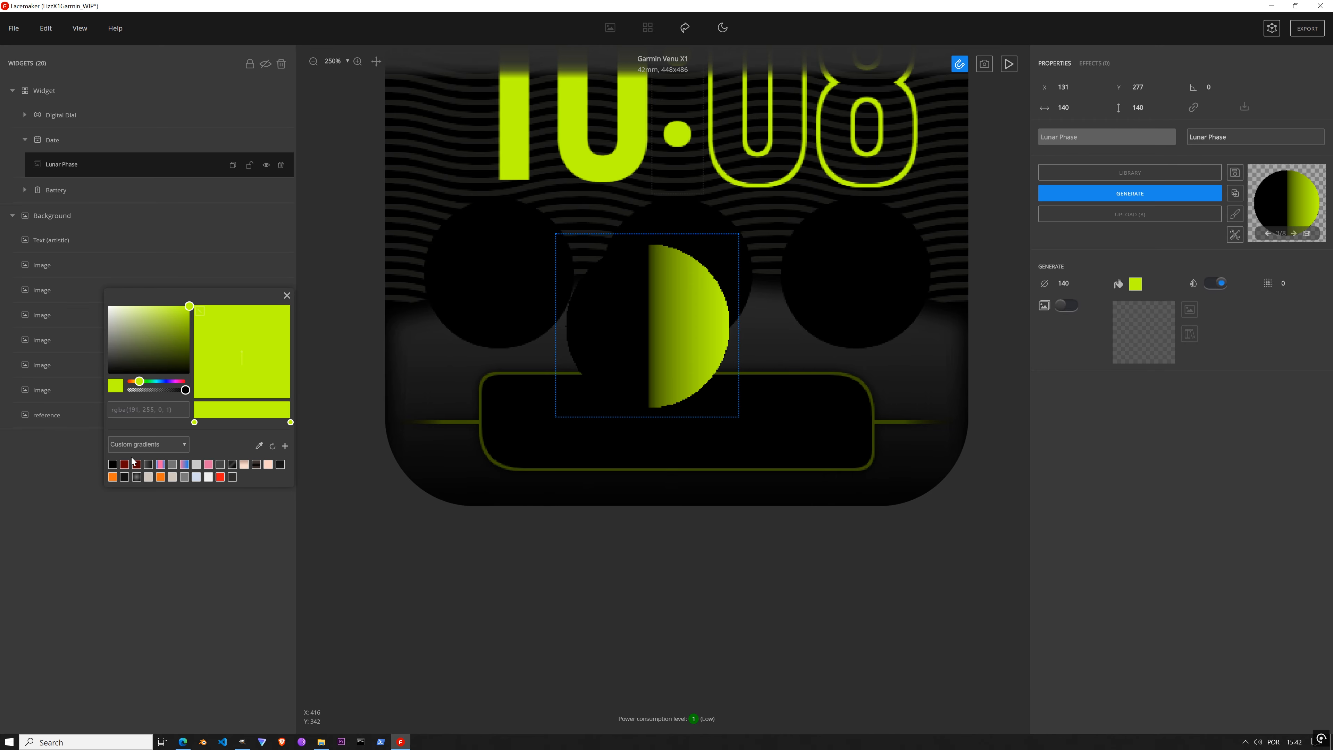
left_click(160, 465)
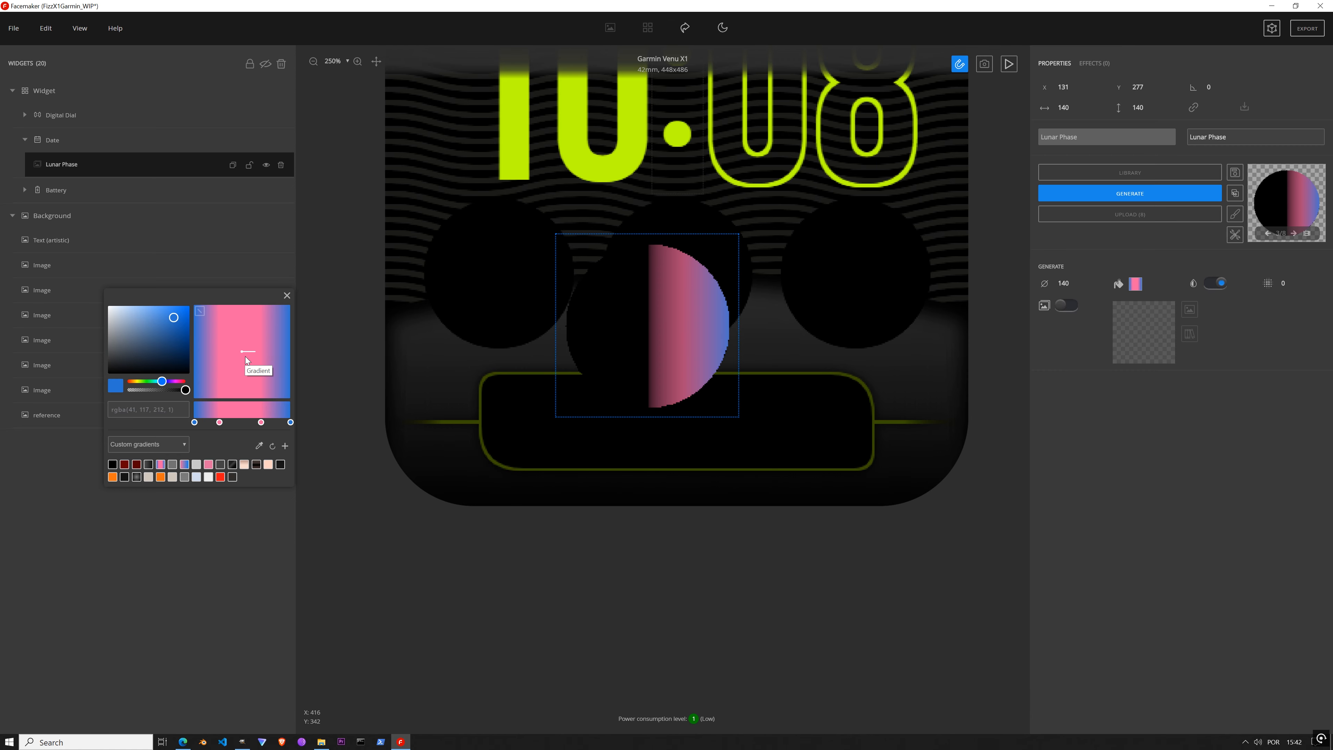
Step: Turn the moon's pink and blue gradient to run vertically and switch off the moon's dark unlit side
left_click_drag(246, 356, 251, 336)
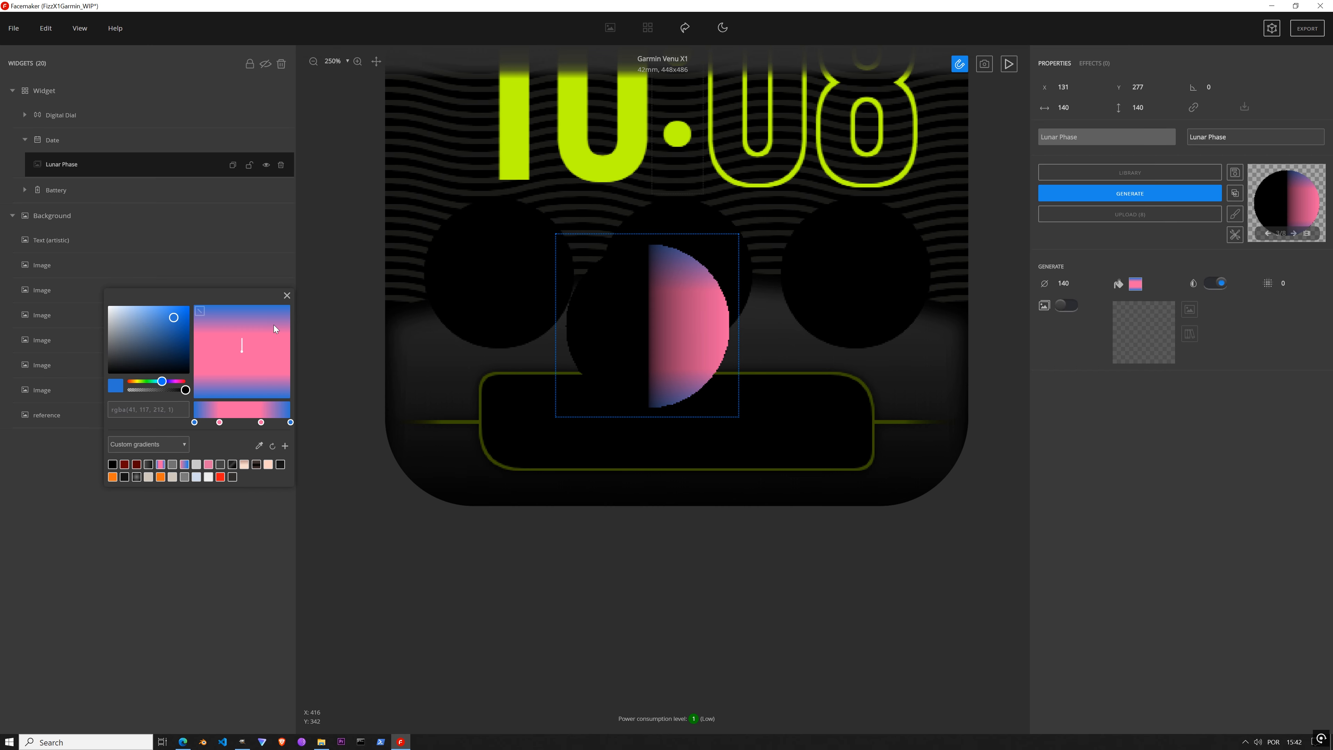
left_click(286, 296)
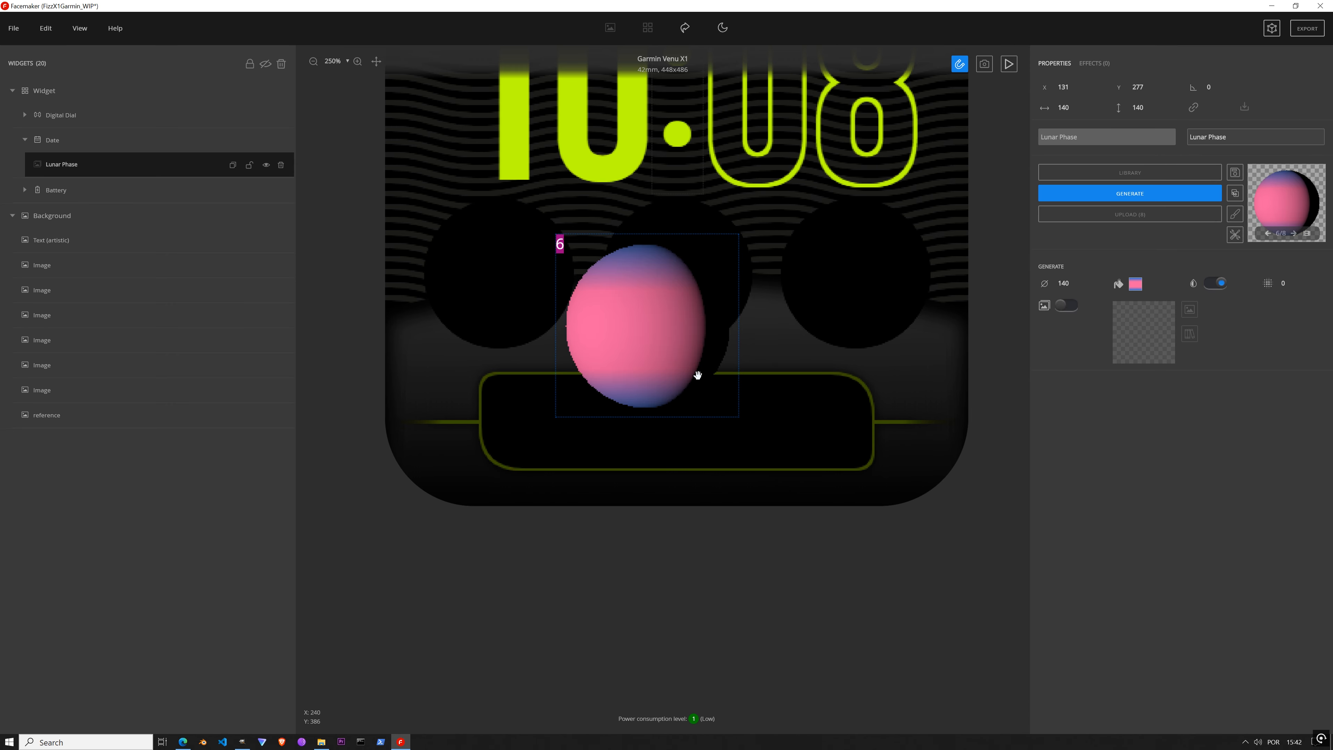
left_click(1217, 283)
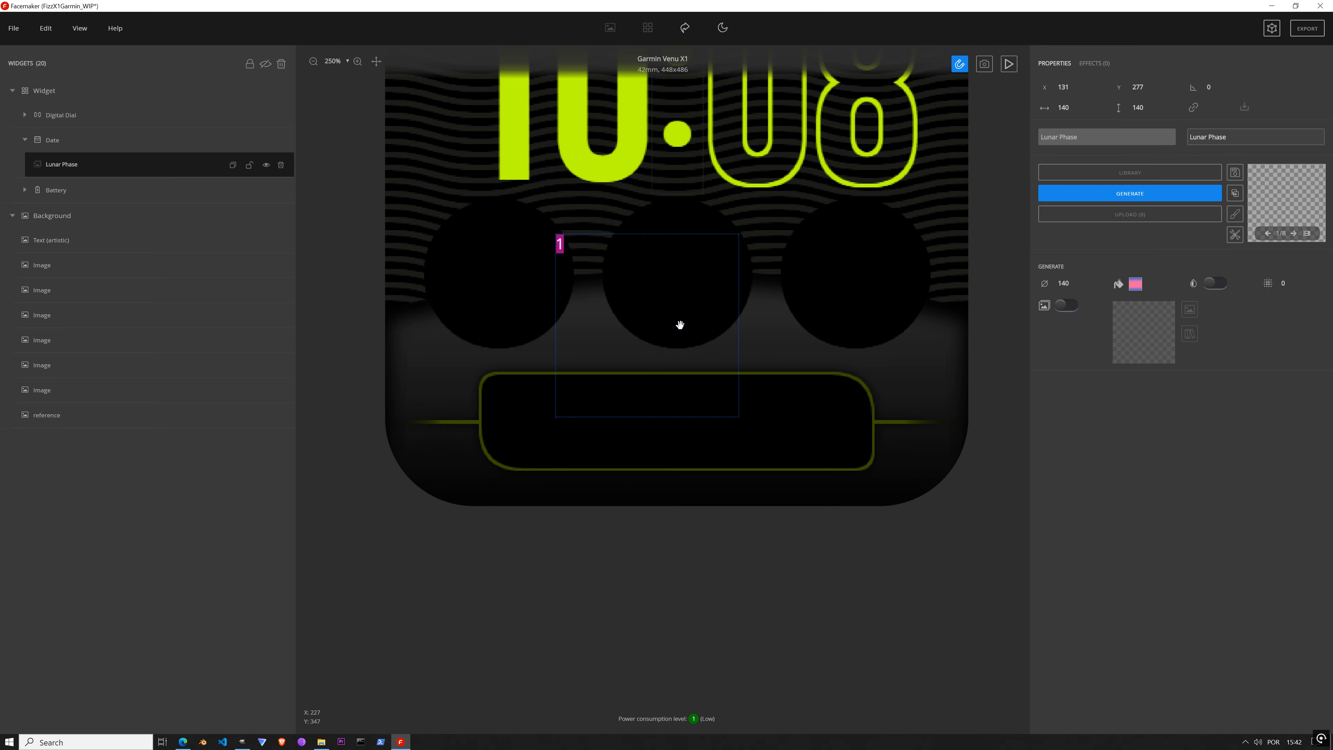
Step: Set the generated moon's diameter to 100 and place it over the left black circle at about X 37, Y 256
left_click_drag(680, 324, 534, 295)
left_click(1062, 284)
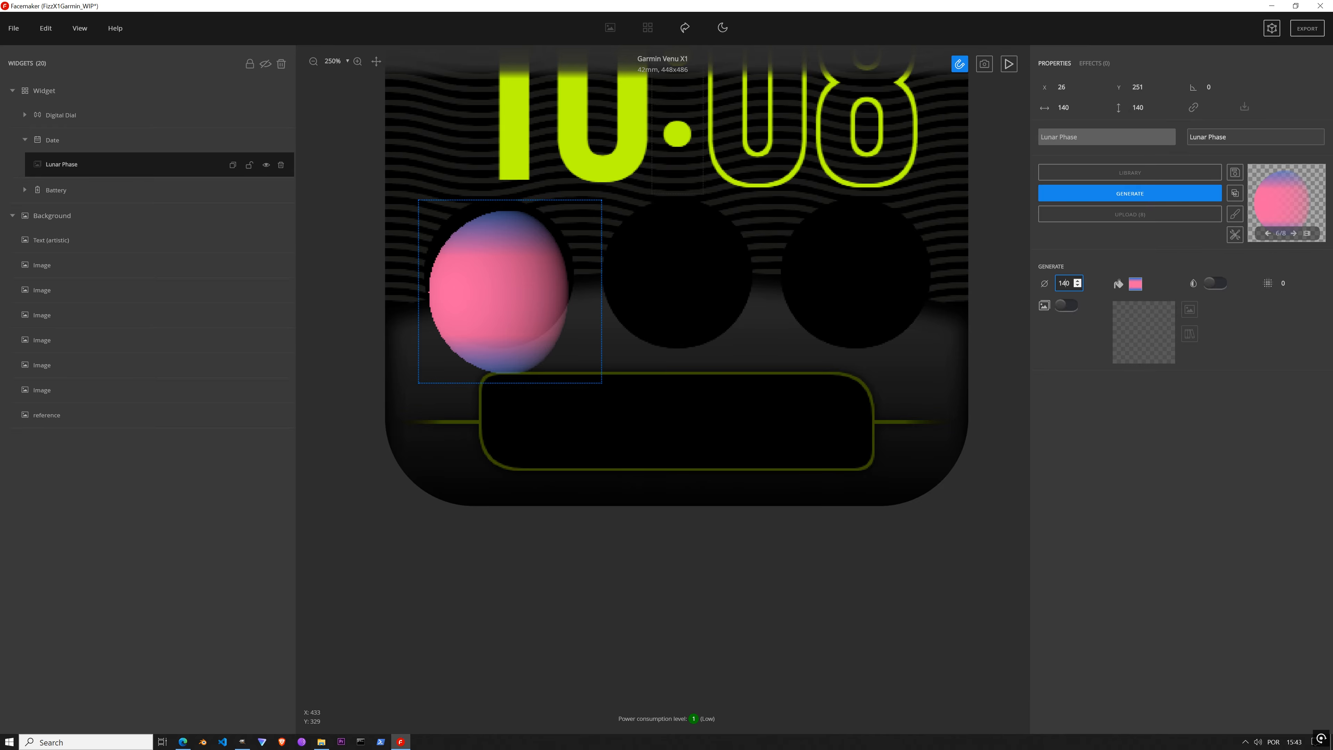
type("100")
key("Return")
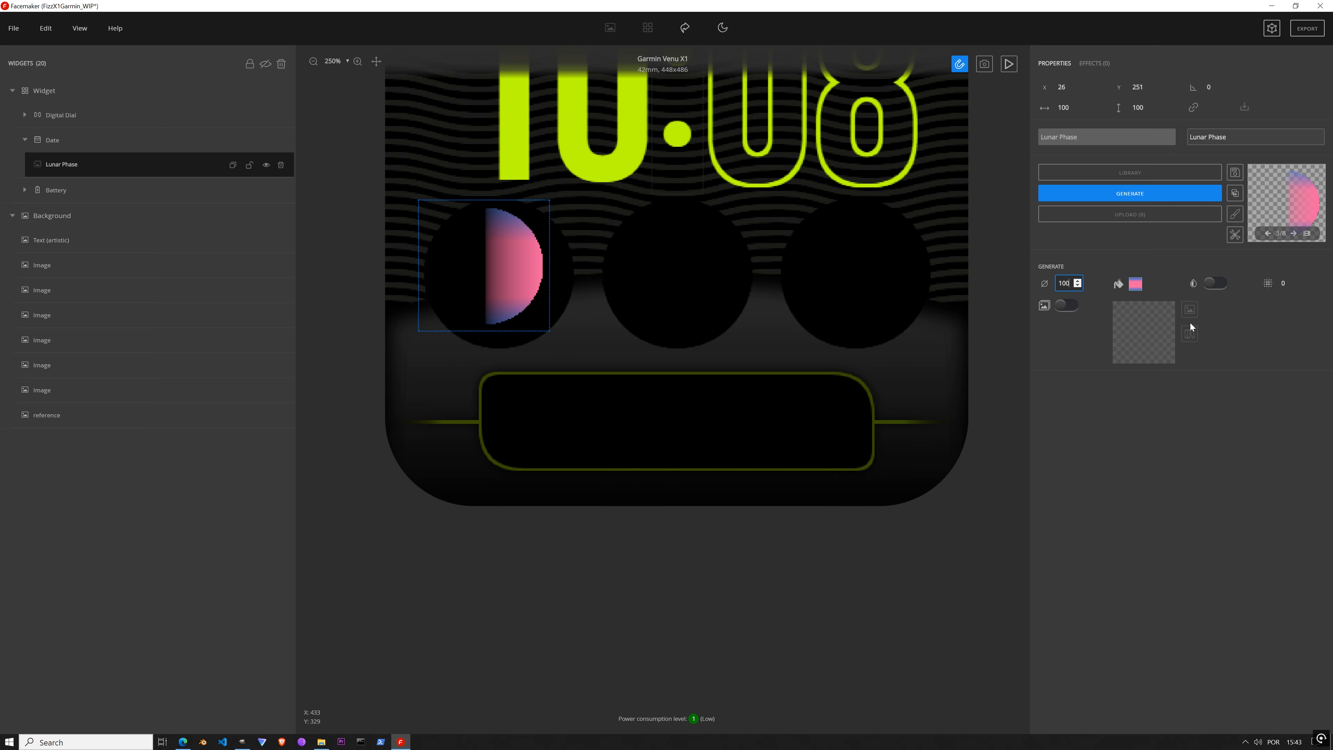
left_click_drag(511, 271, 526, 277)
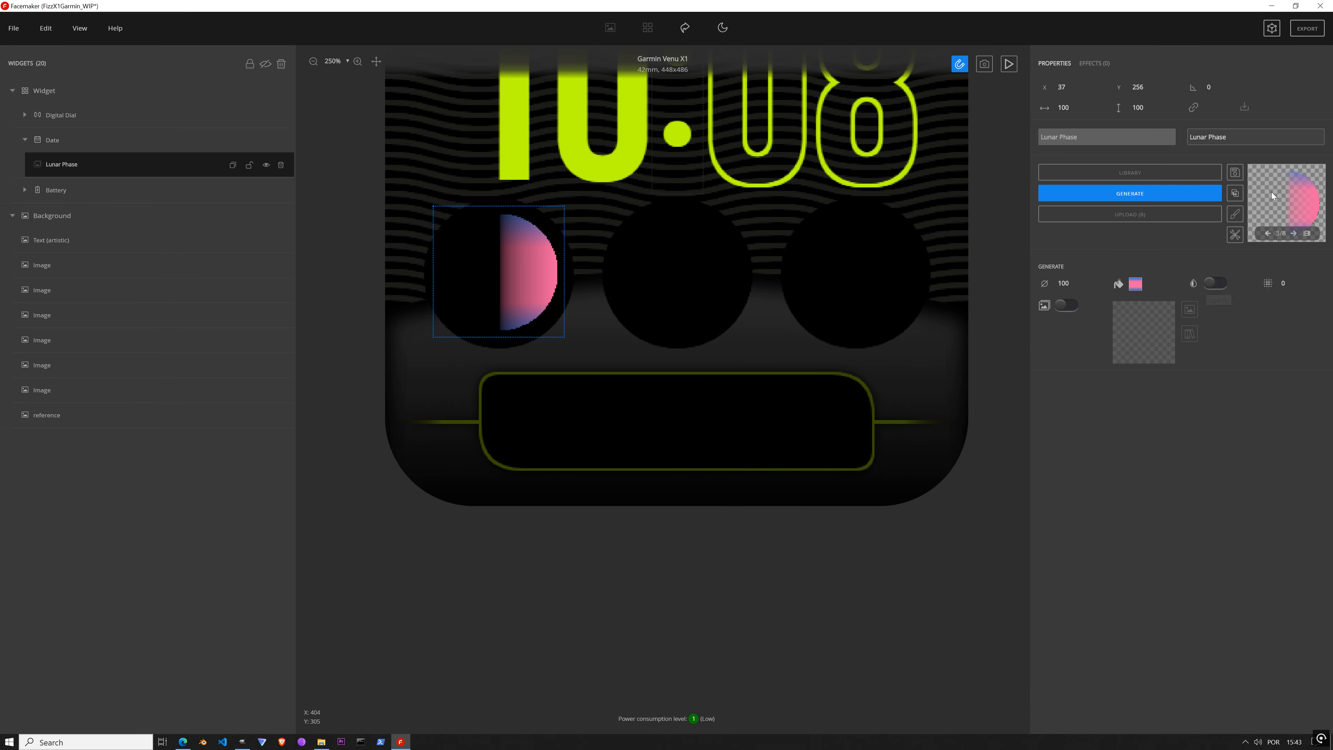
Step: Switch the moon's dark unlit side back on, try small blur values up to 1, and return the blur to 0
left_click(1217, 283)
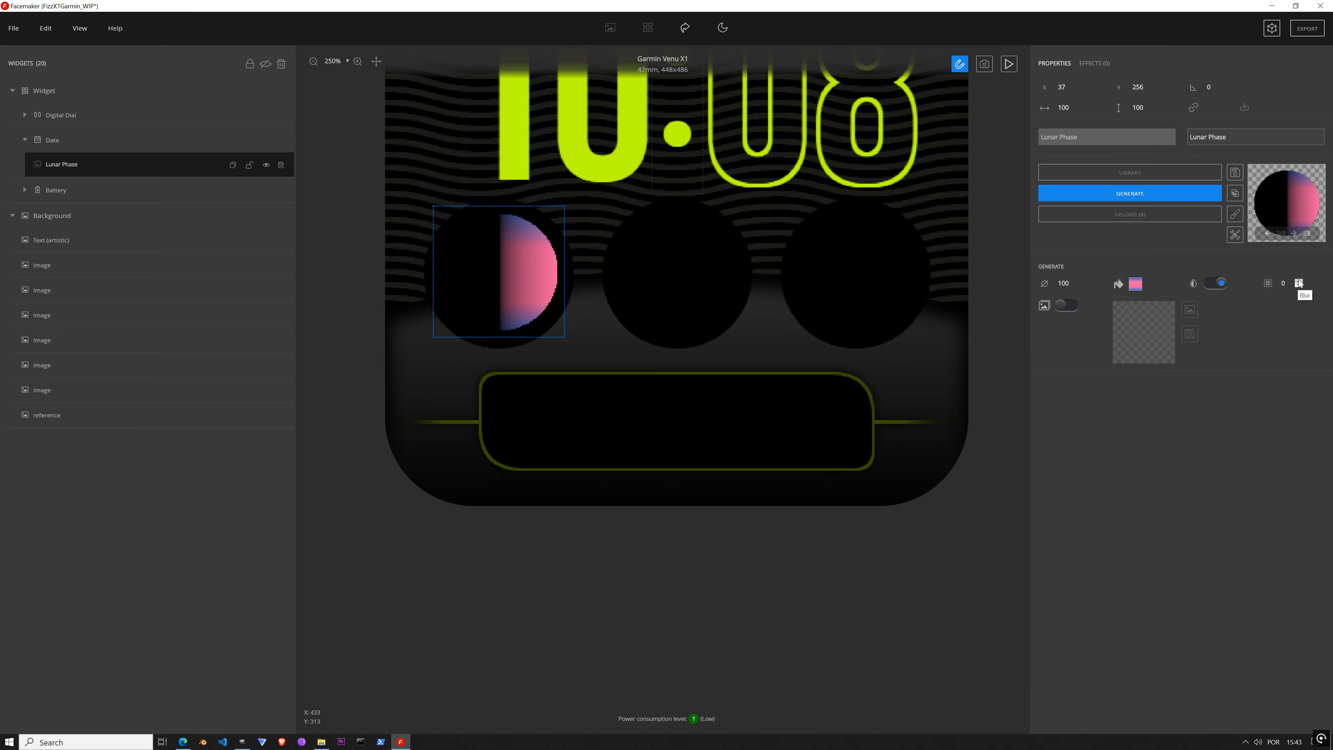
left_click(1299, 284)
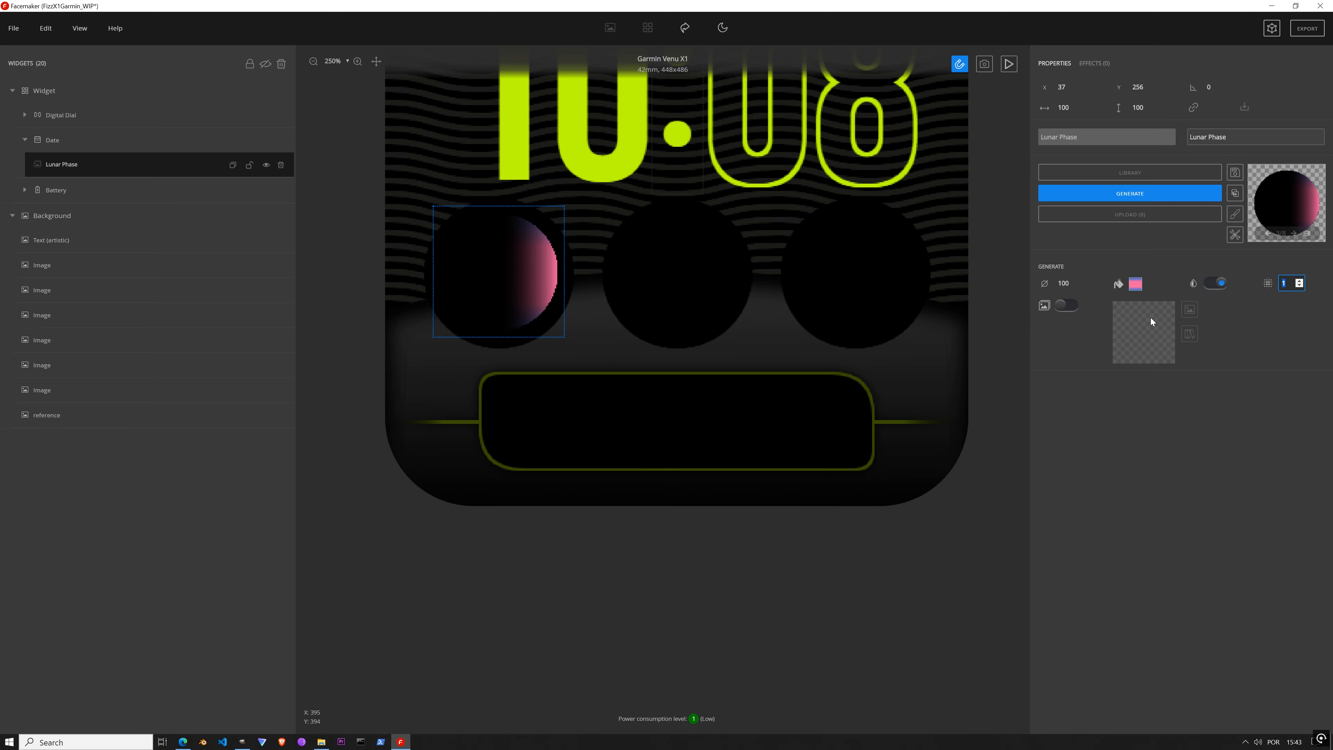
left_click(1300, 285)
left_click(1301, 283)
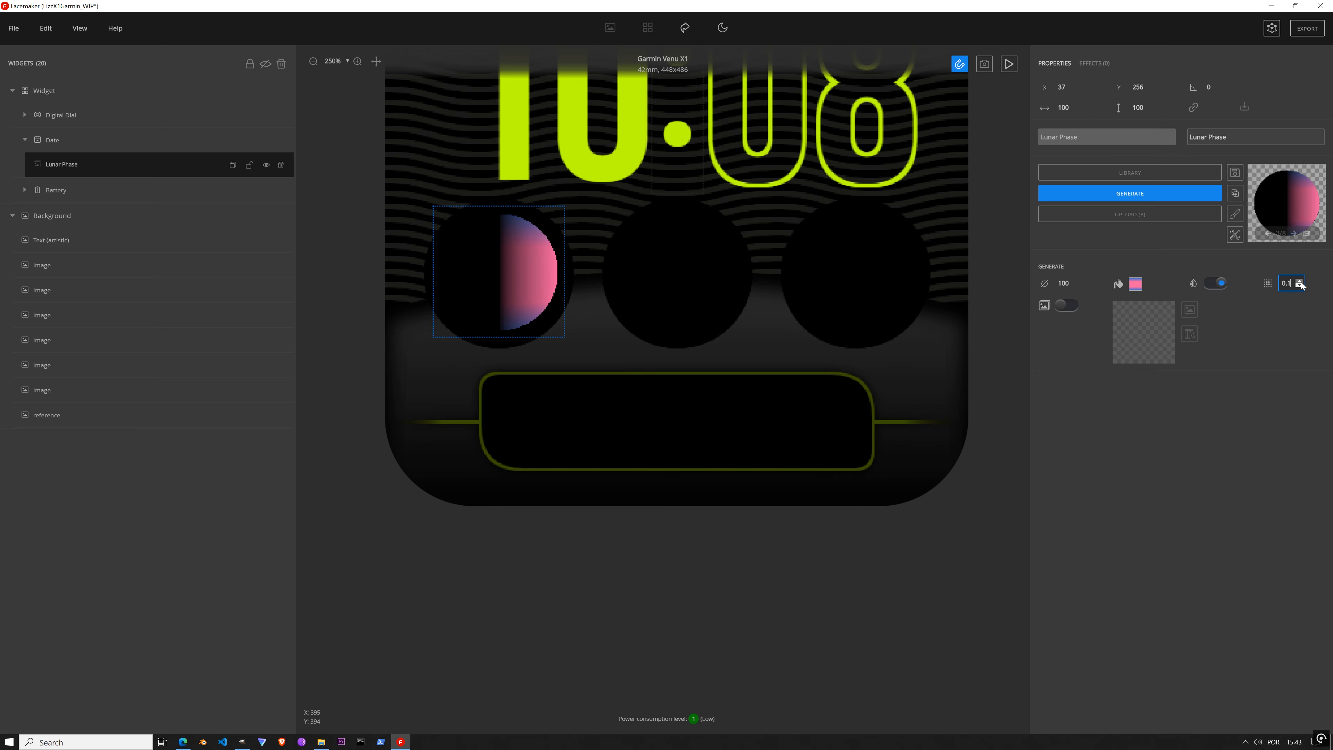
left_click(1301, 282)
left_click(1302, 287)
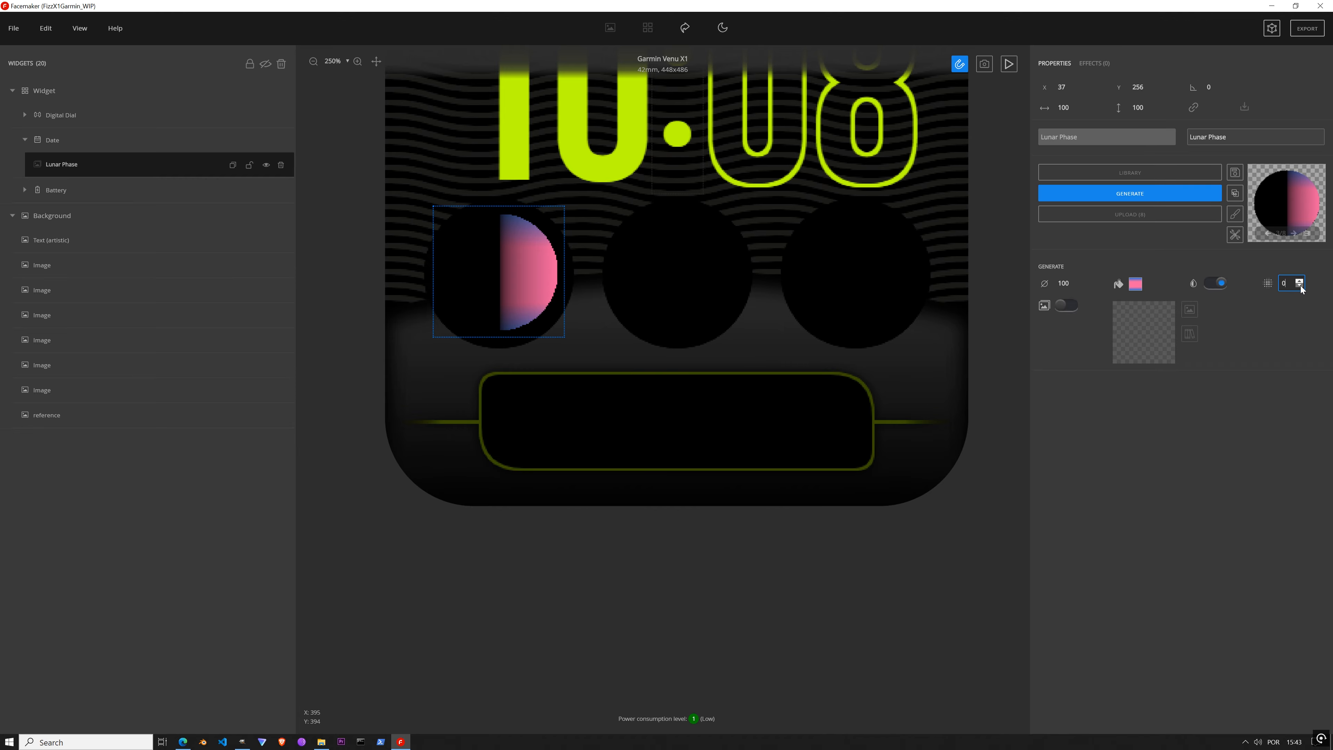
left_click(1279, 337)
Step: Move the moon to the left end of the rounded bar at X 76, Y 385 and set its diameter to 71
left_click_drag(529, 268, 579, 429)
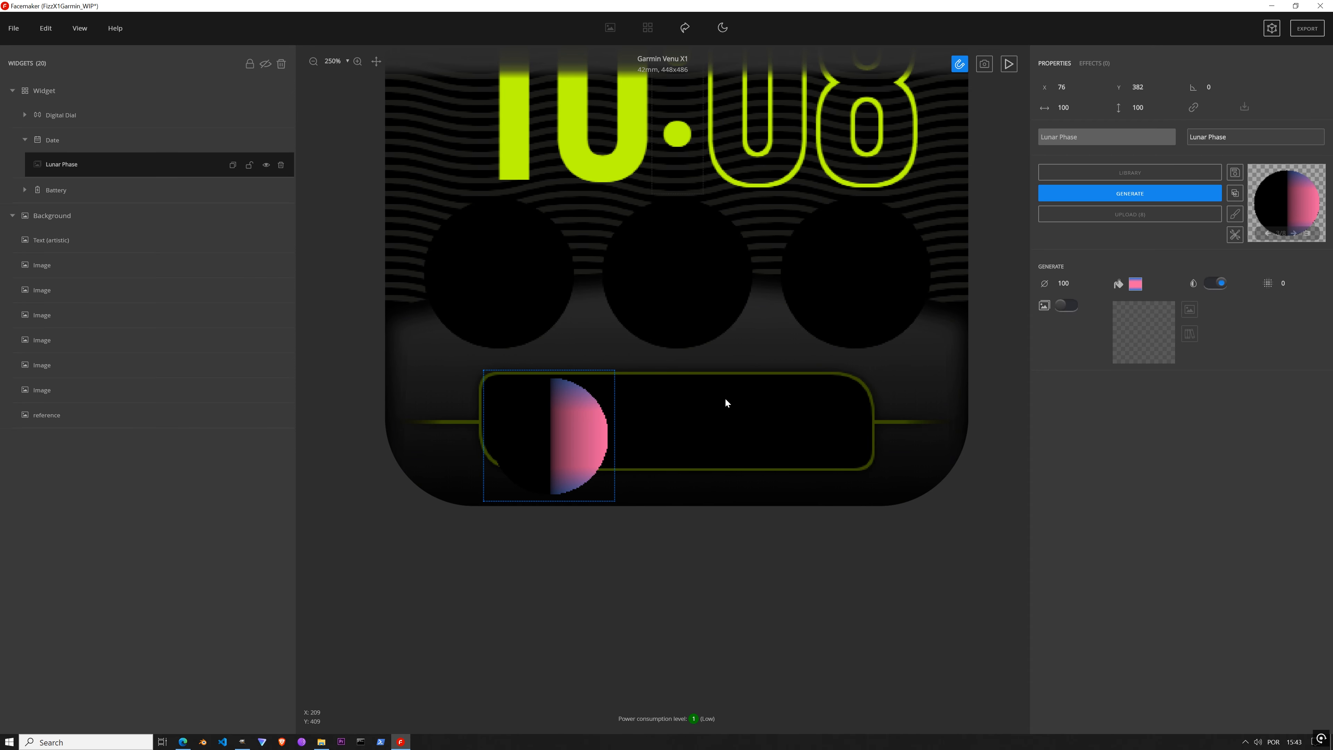
left_click_drag(1079, 284, 1079, 285)
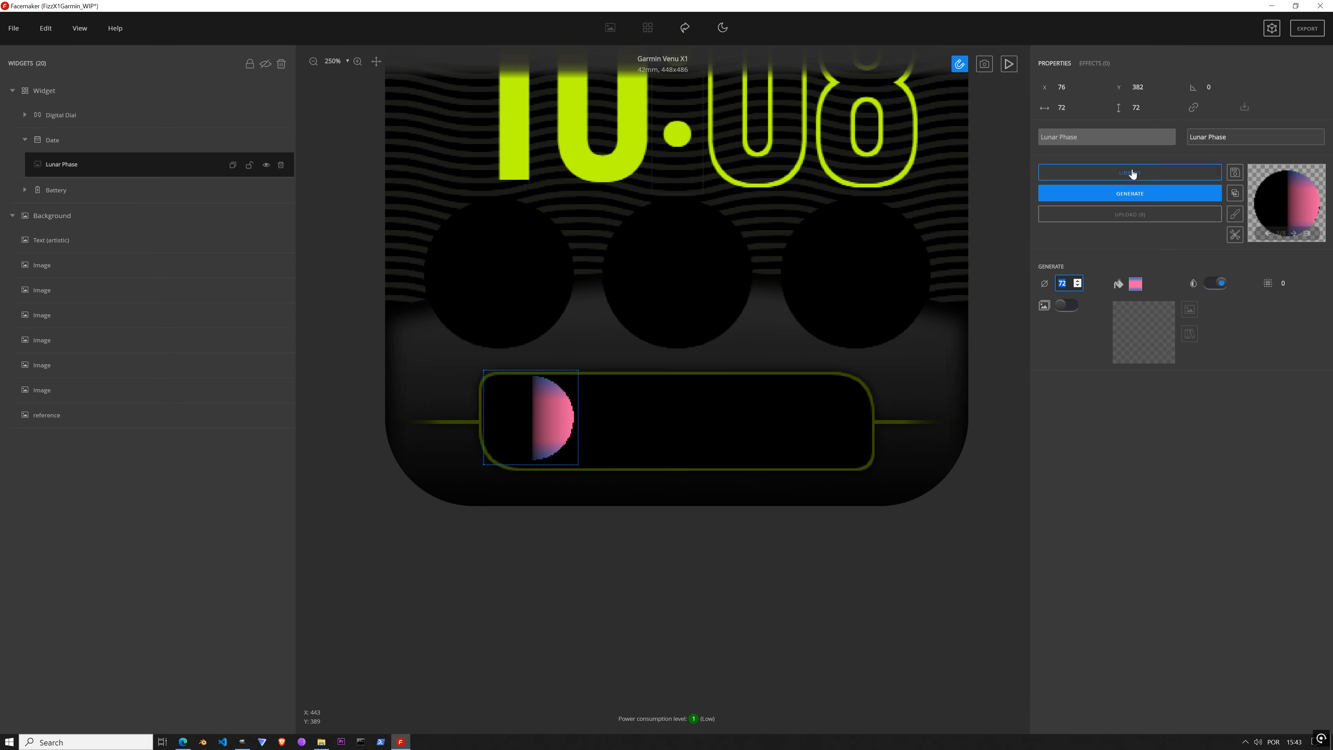
left_click(1152, 85)
left_click(1152, 84)
left_click(1152, 85)
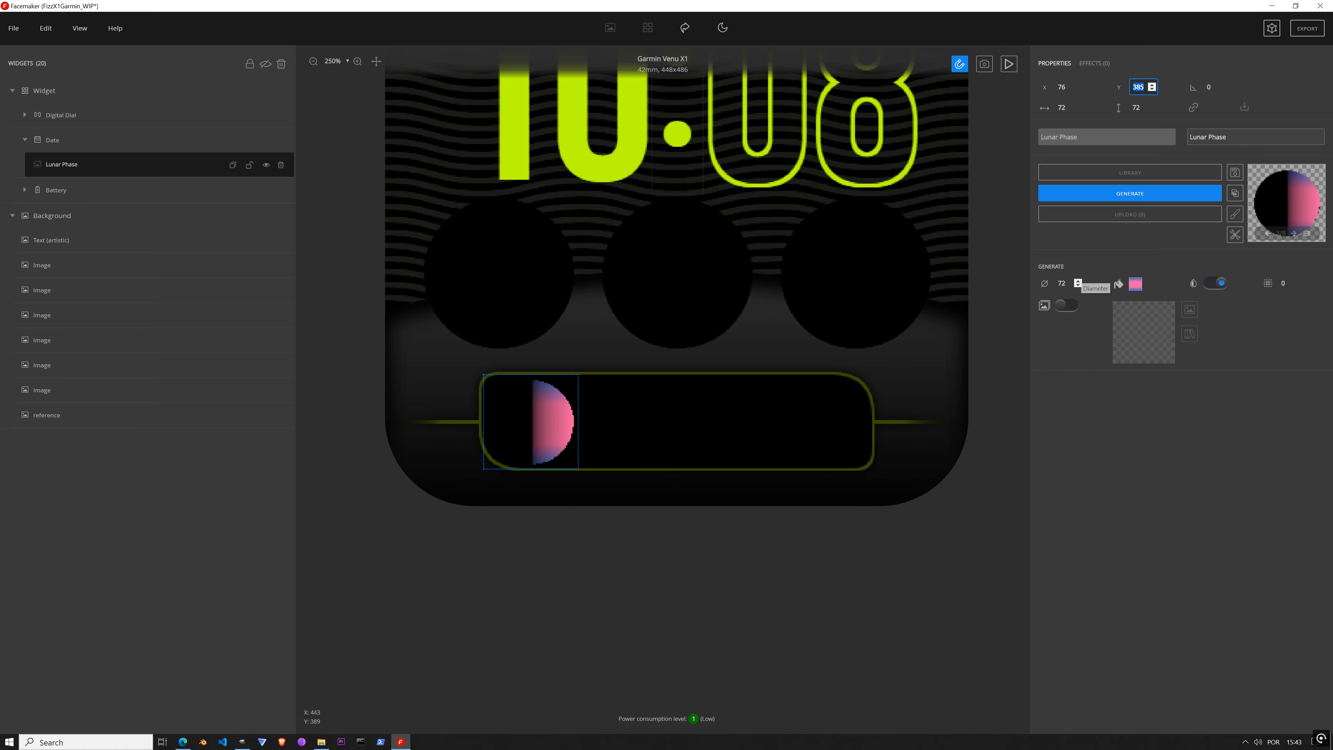
left_click(1078, 286)
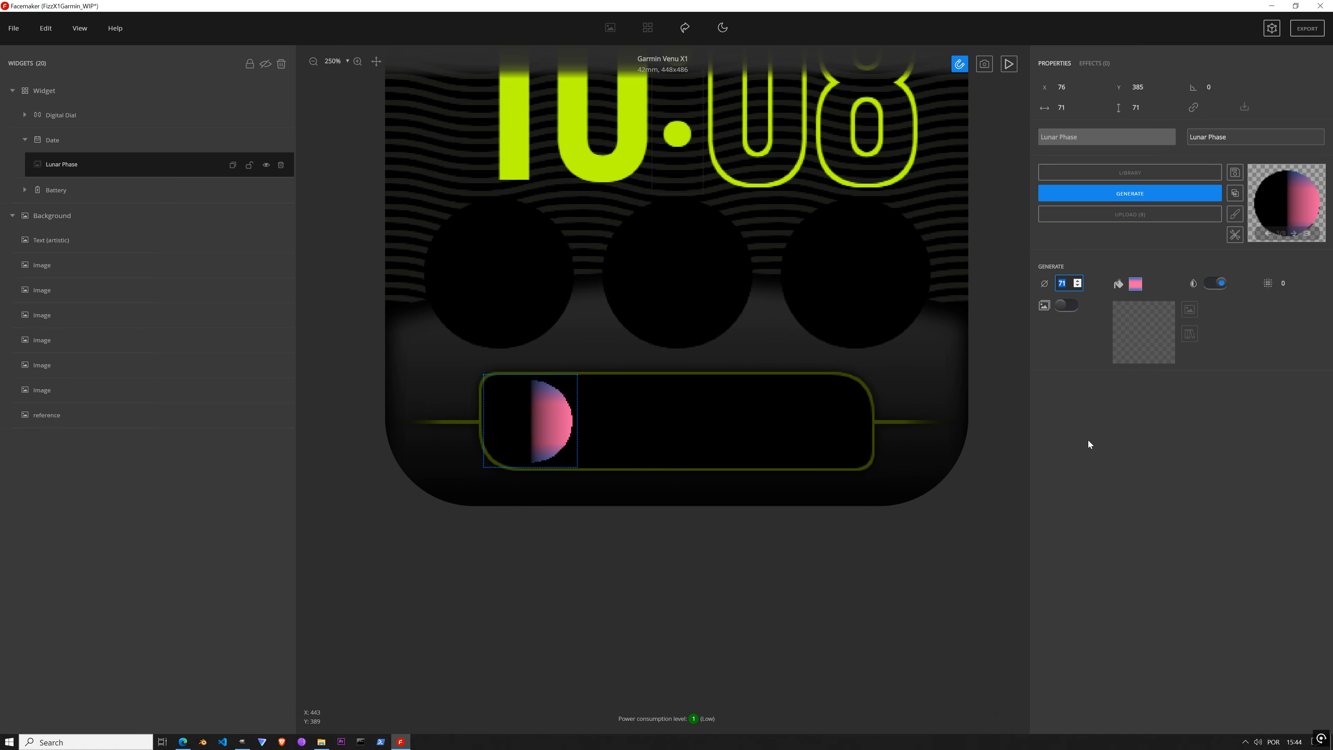
Step: Try the orange swatch on the moon, and fill it with the light peach swatch from the Custom gradients
left_click(1135, 284)
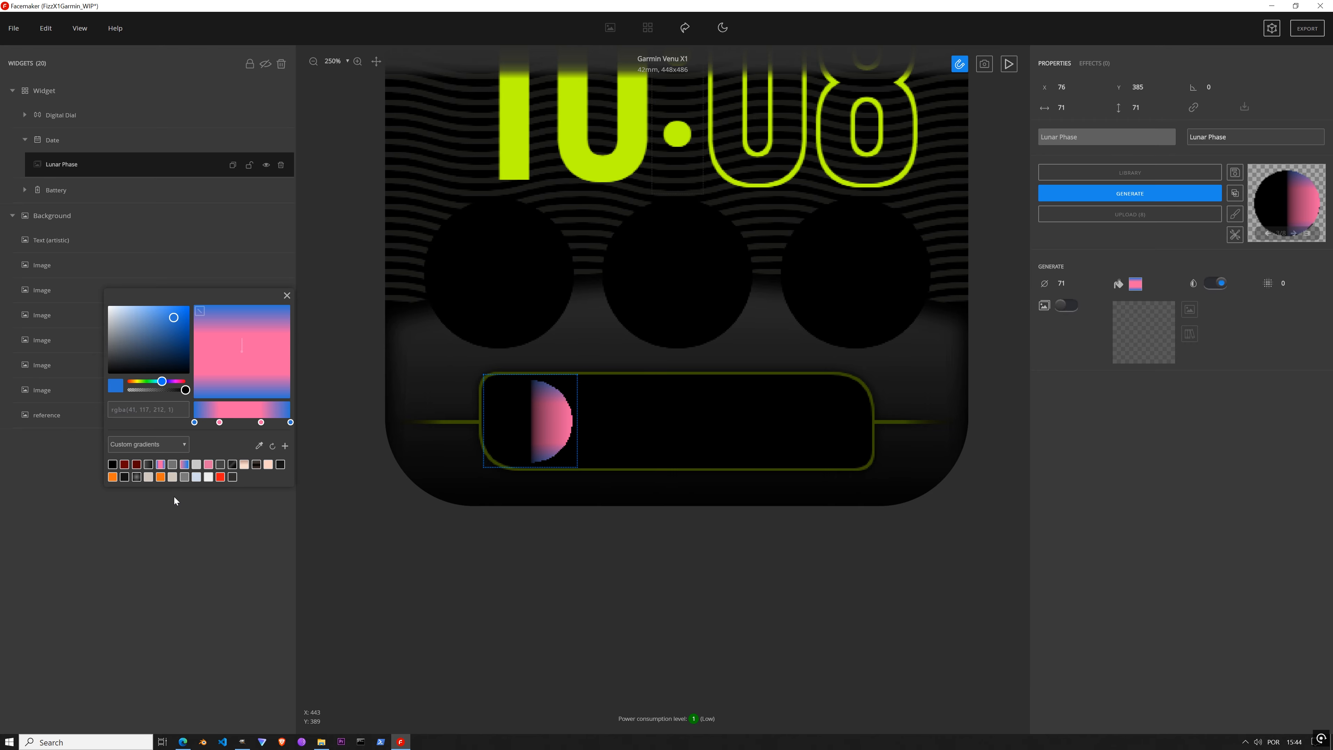
left_click(113, 477)
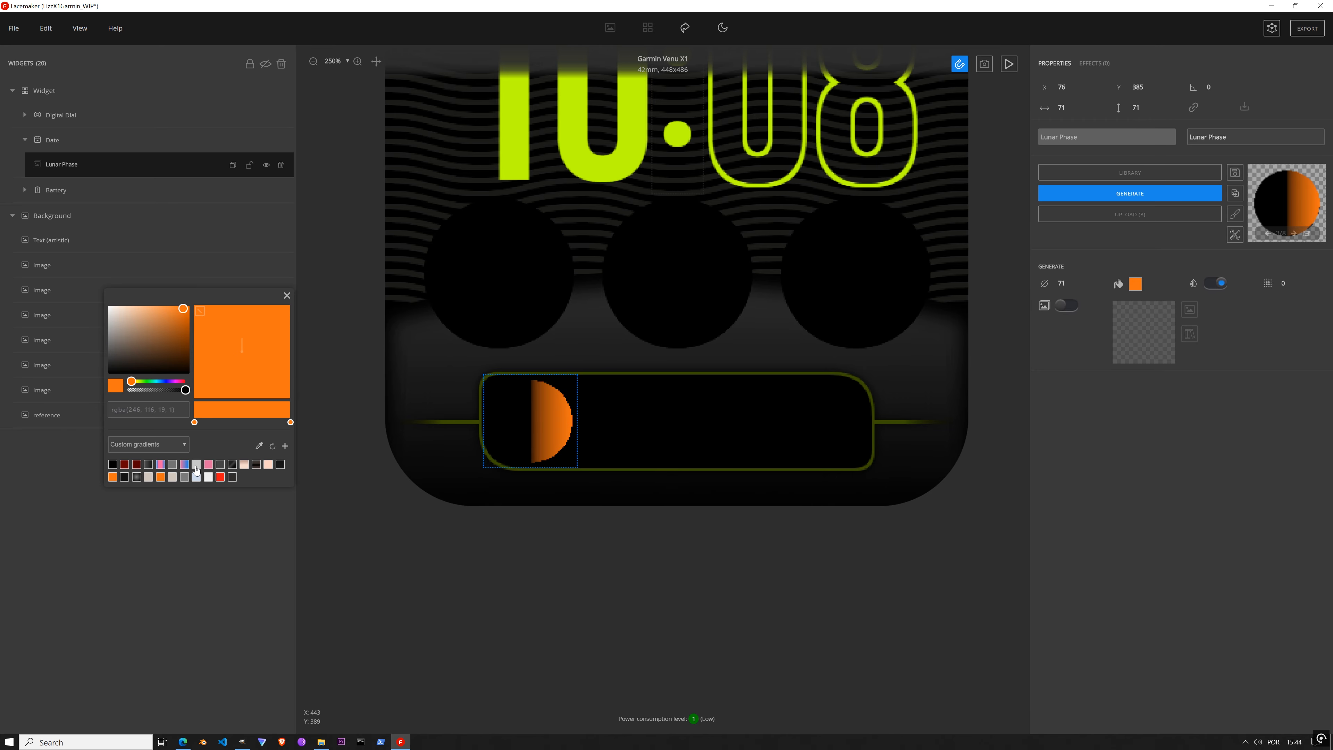
left_click(268, 464)
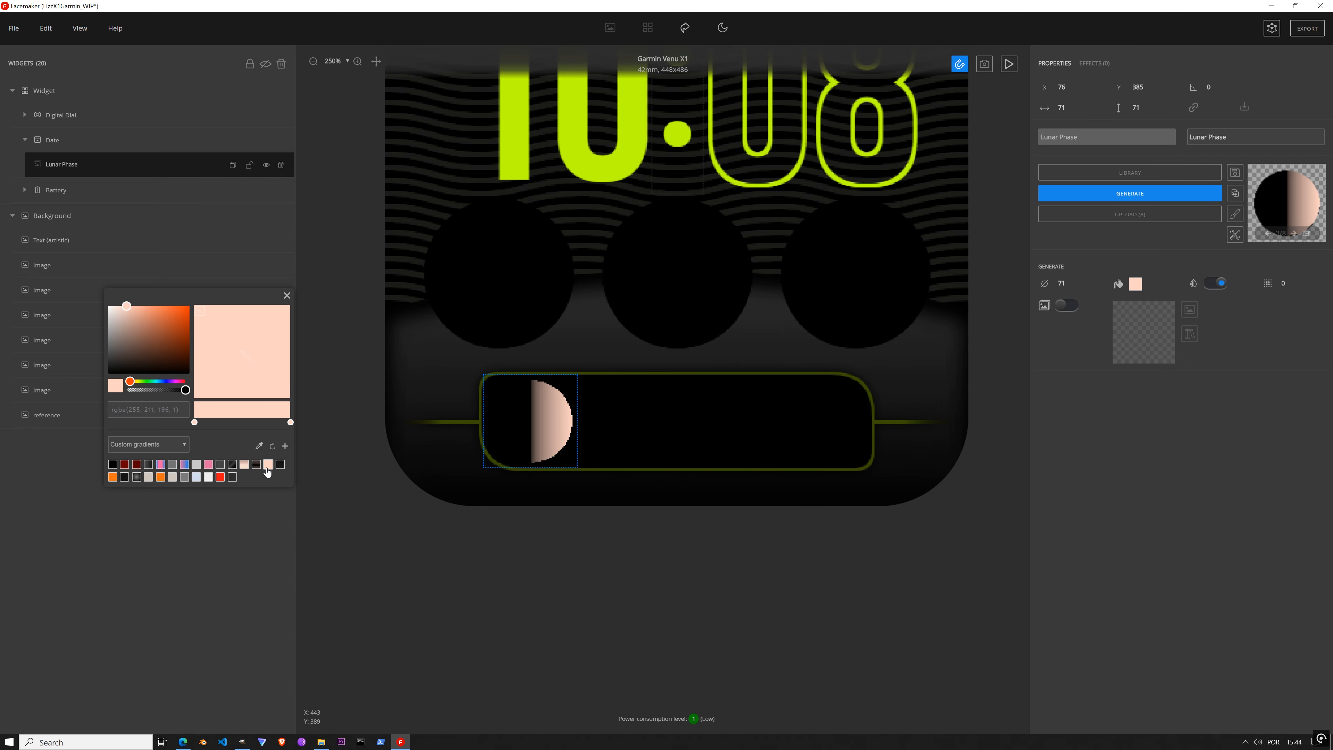
left_click(287, 296)
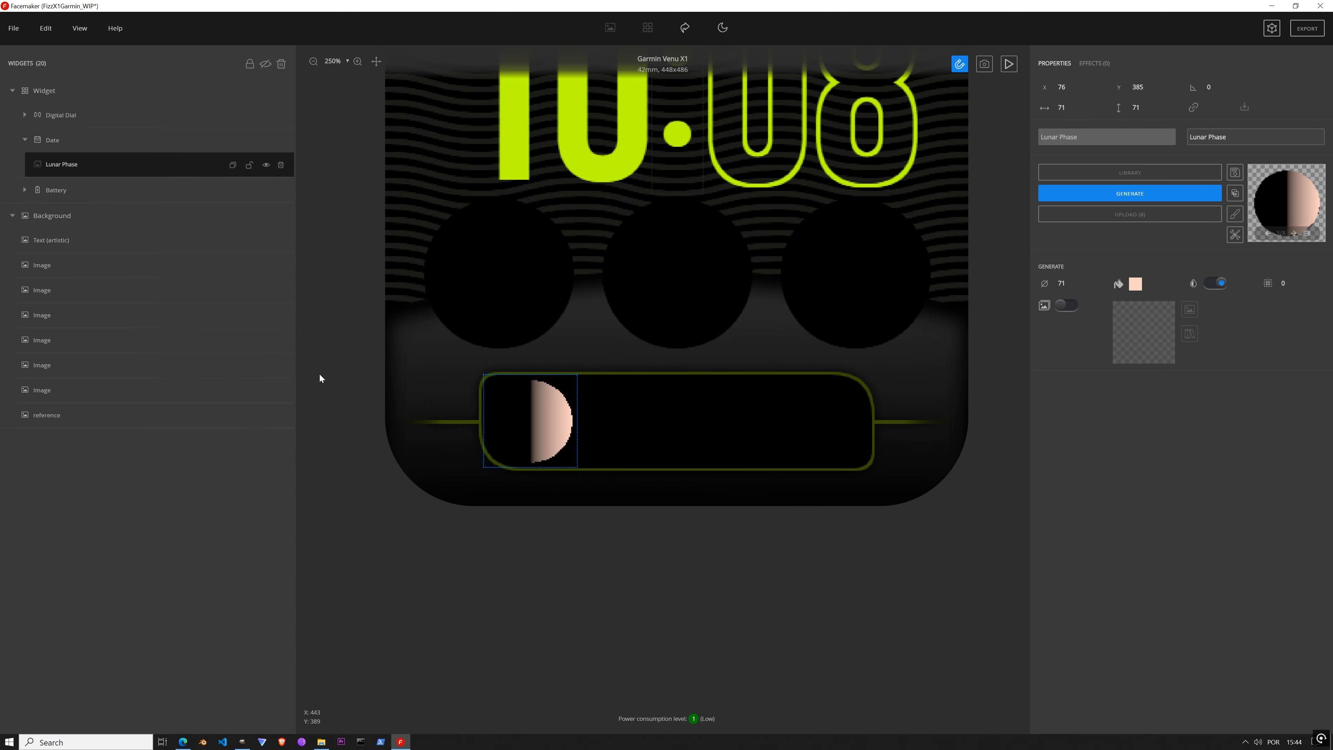
Step: Enable an image texture for the generated lunar phase and load moon.png from the Desktop
left_click(1064, 306)
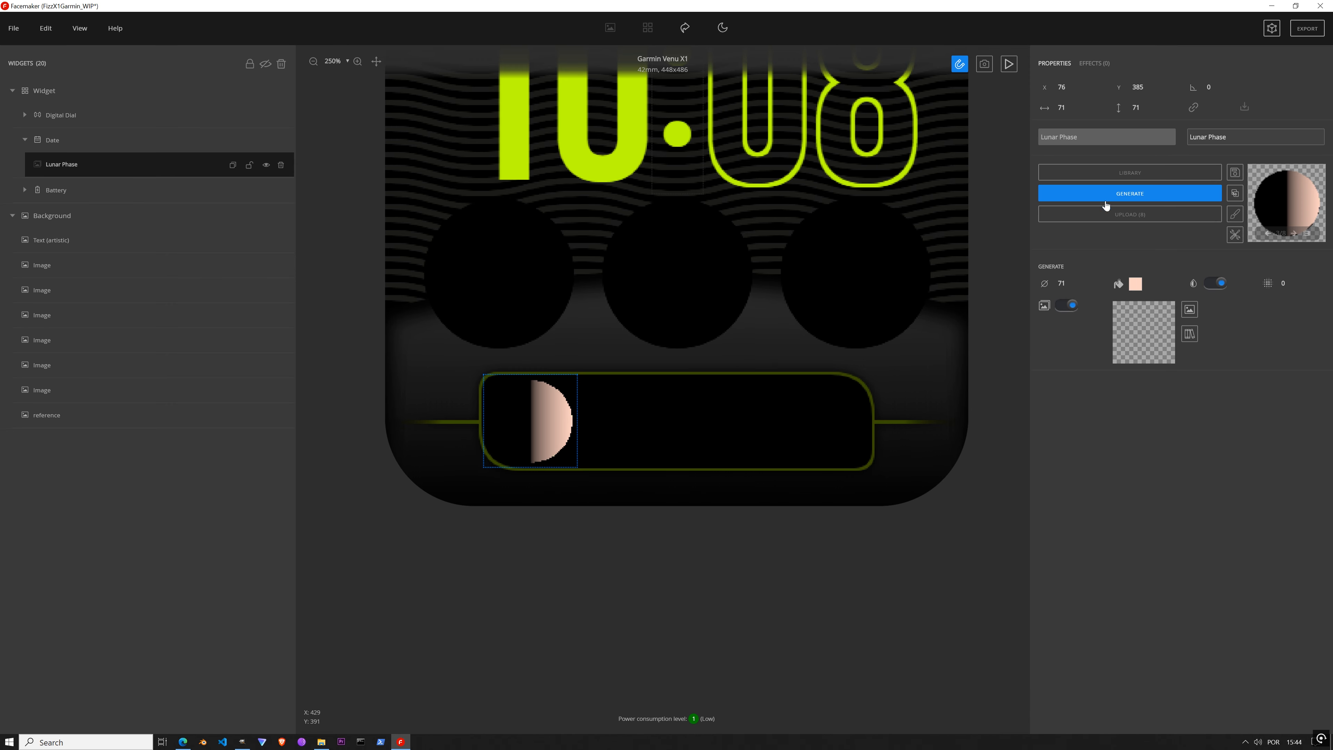
left_click(157, 164)
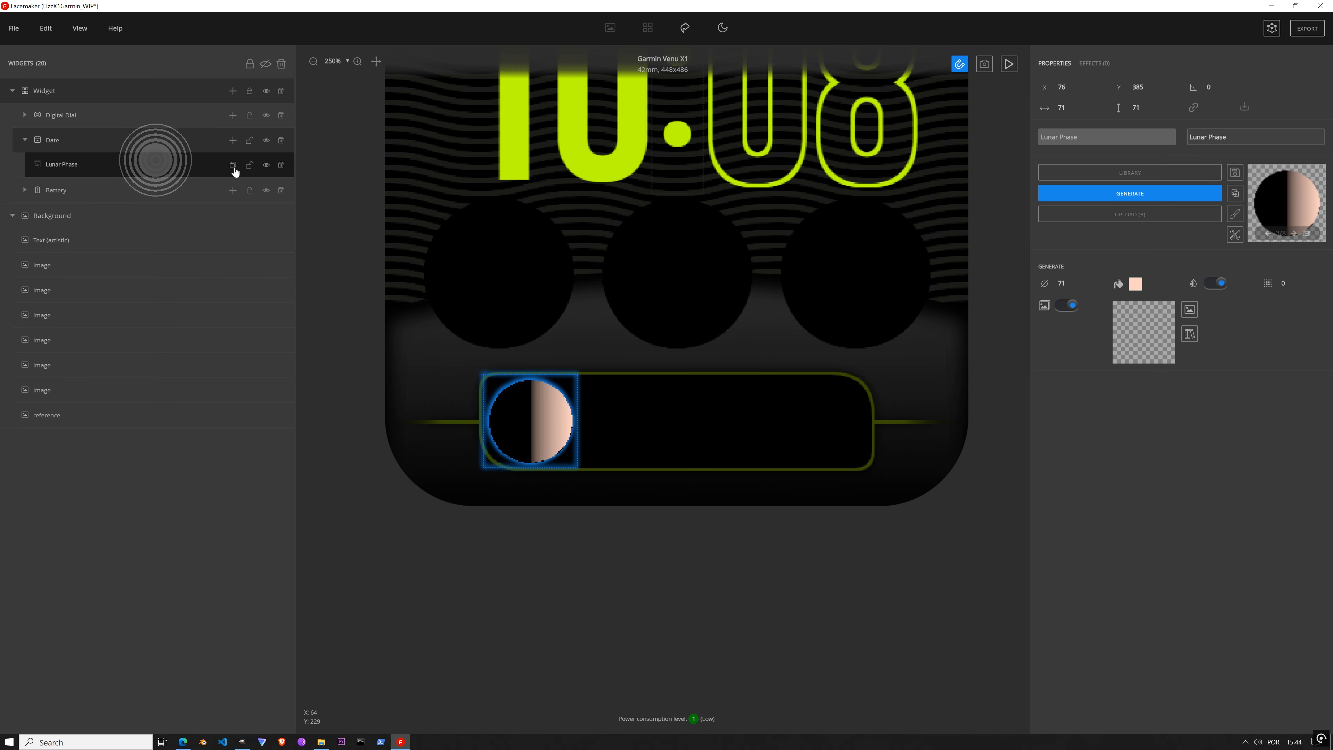
left_click(103, 164)
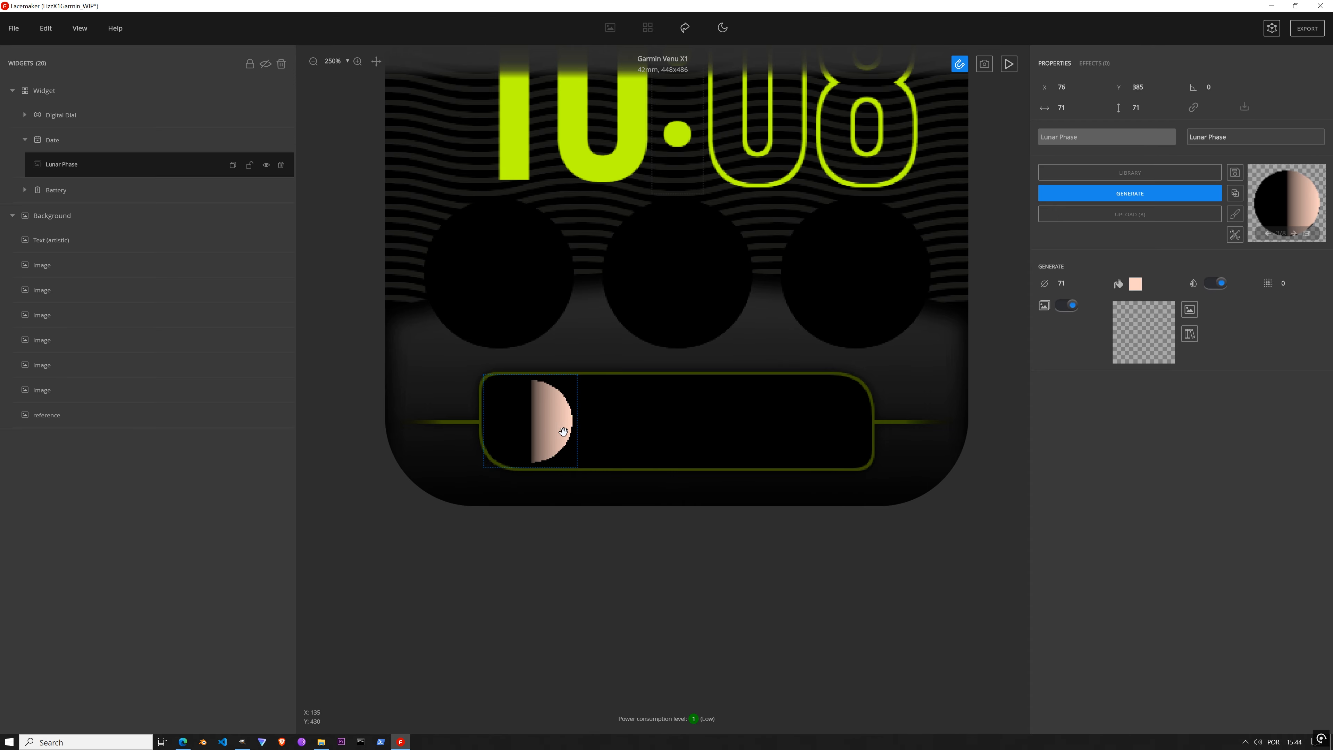
left_click(1190, 311)
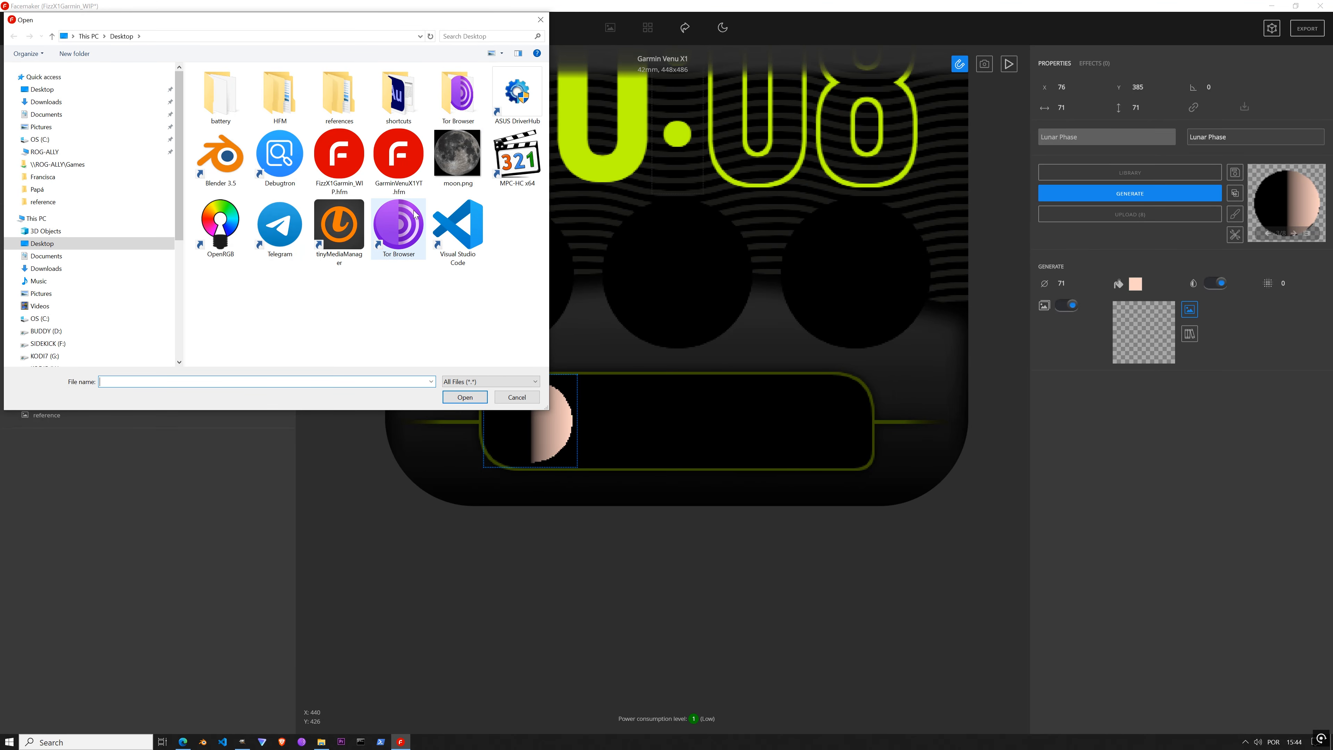
double_click(456, 161)
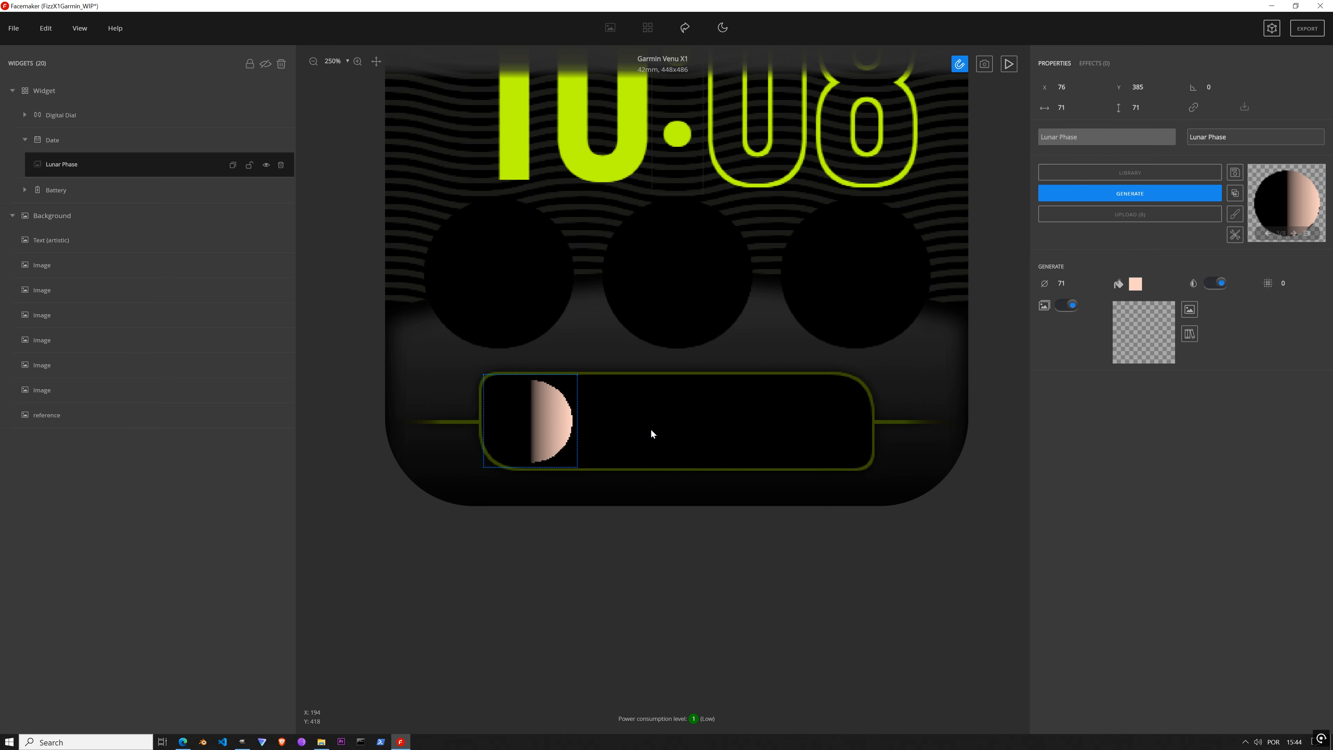
scroll(647, 415, "down", 3)
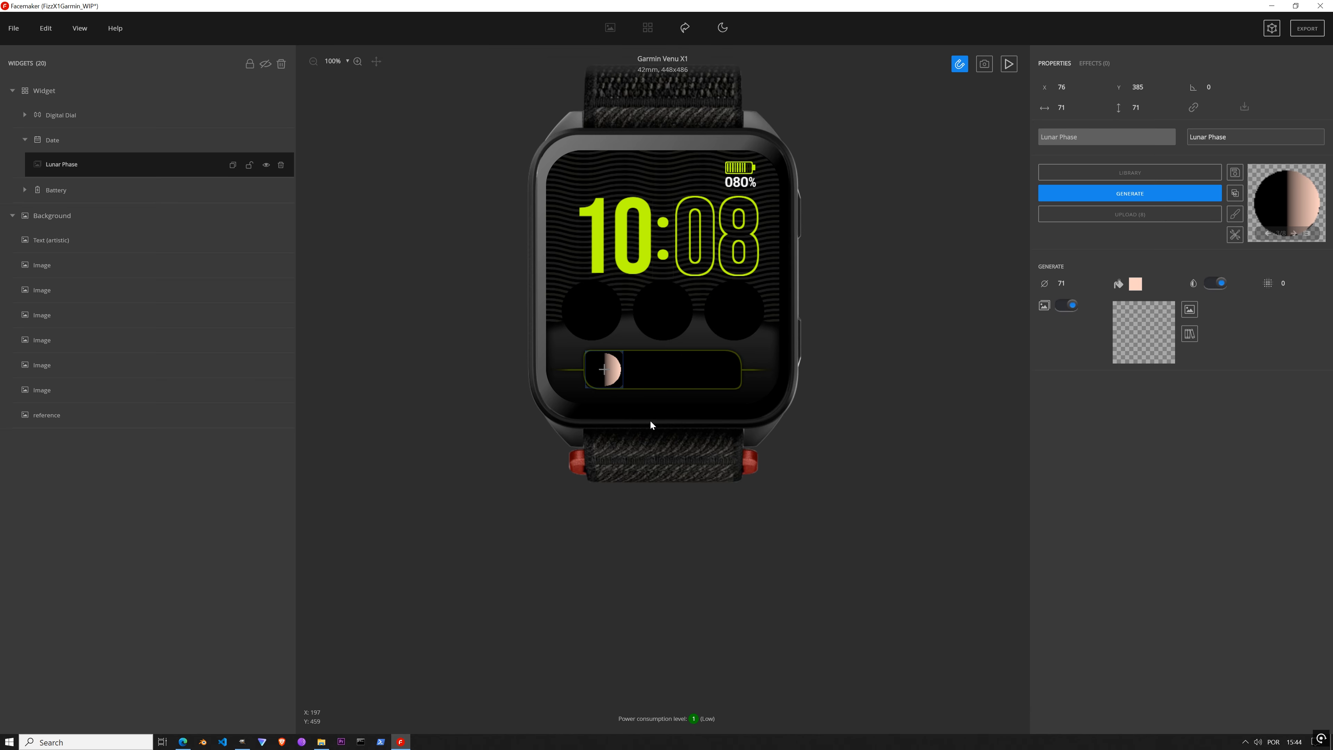
scroll(630, 378, "up", 2)
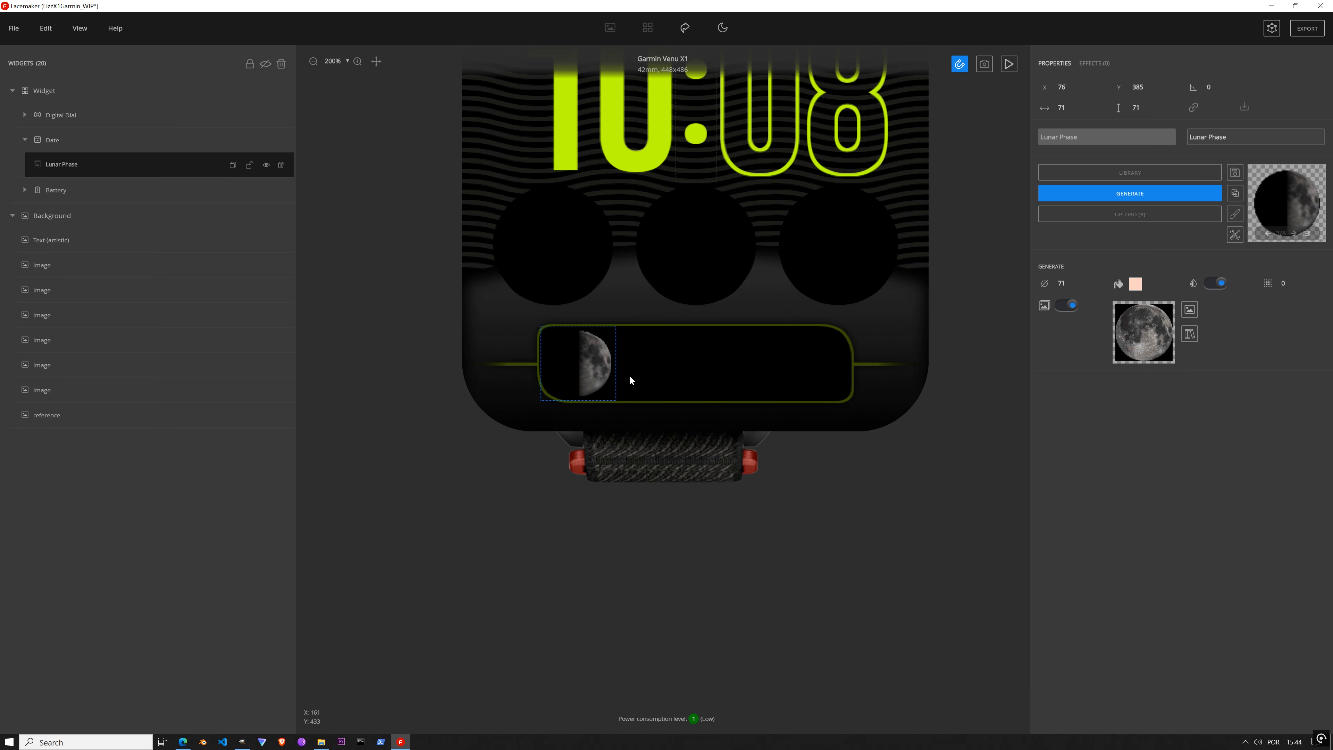
scroll(595, 358, "up", 3)
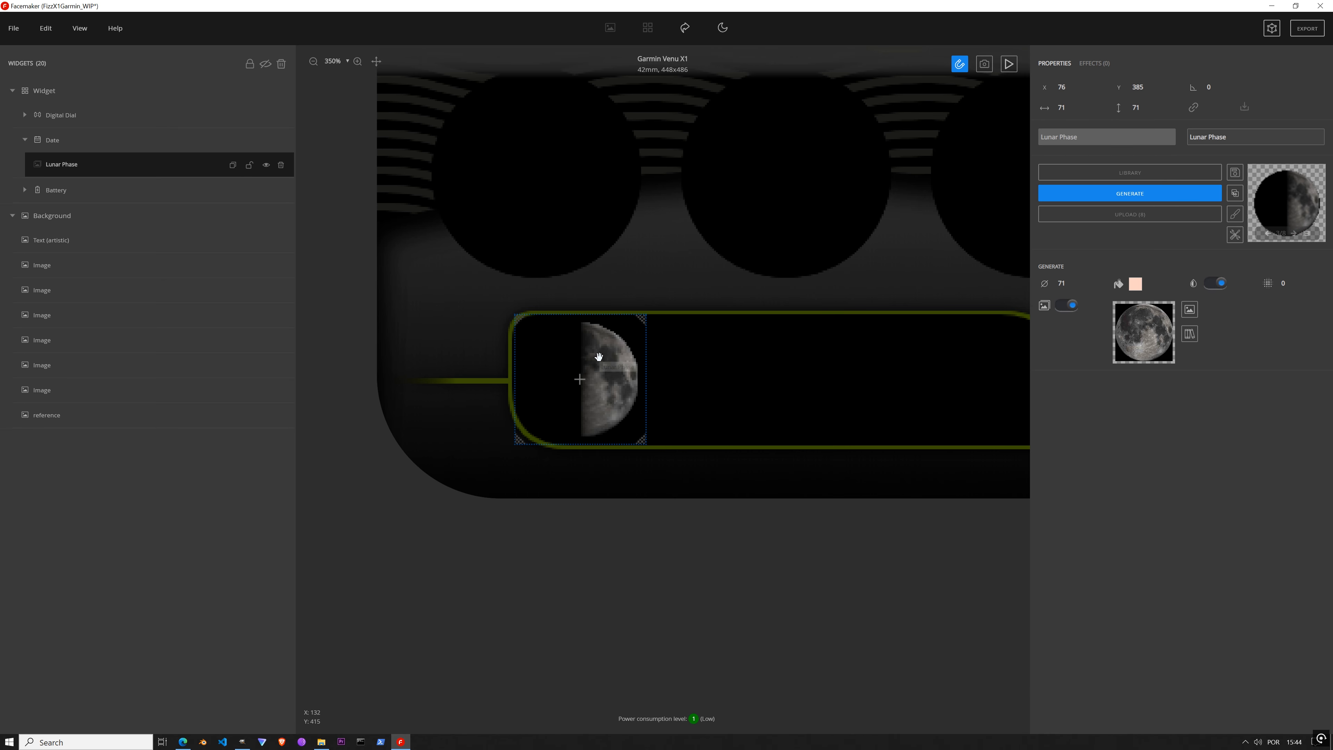
scroll(696, 392, "down", 4)
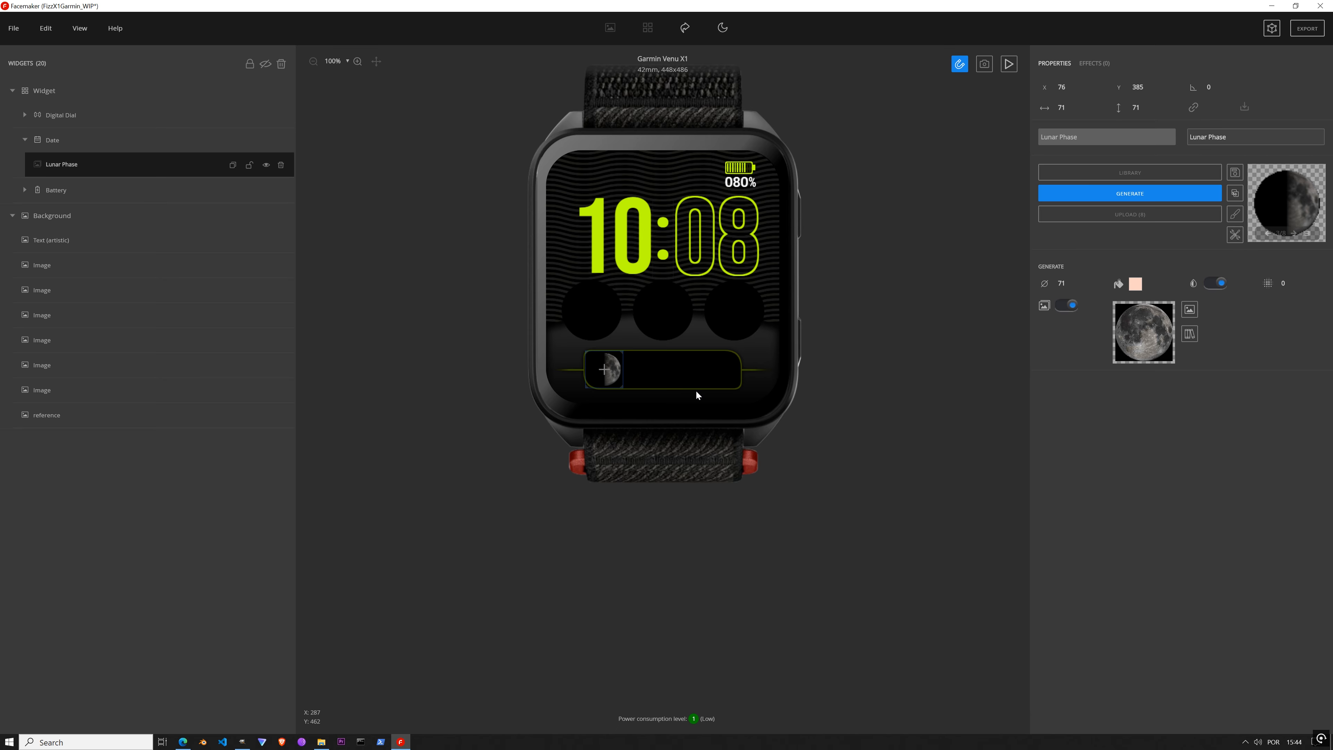
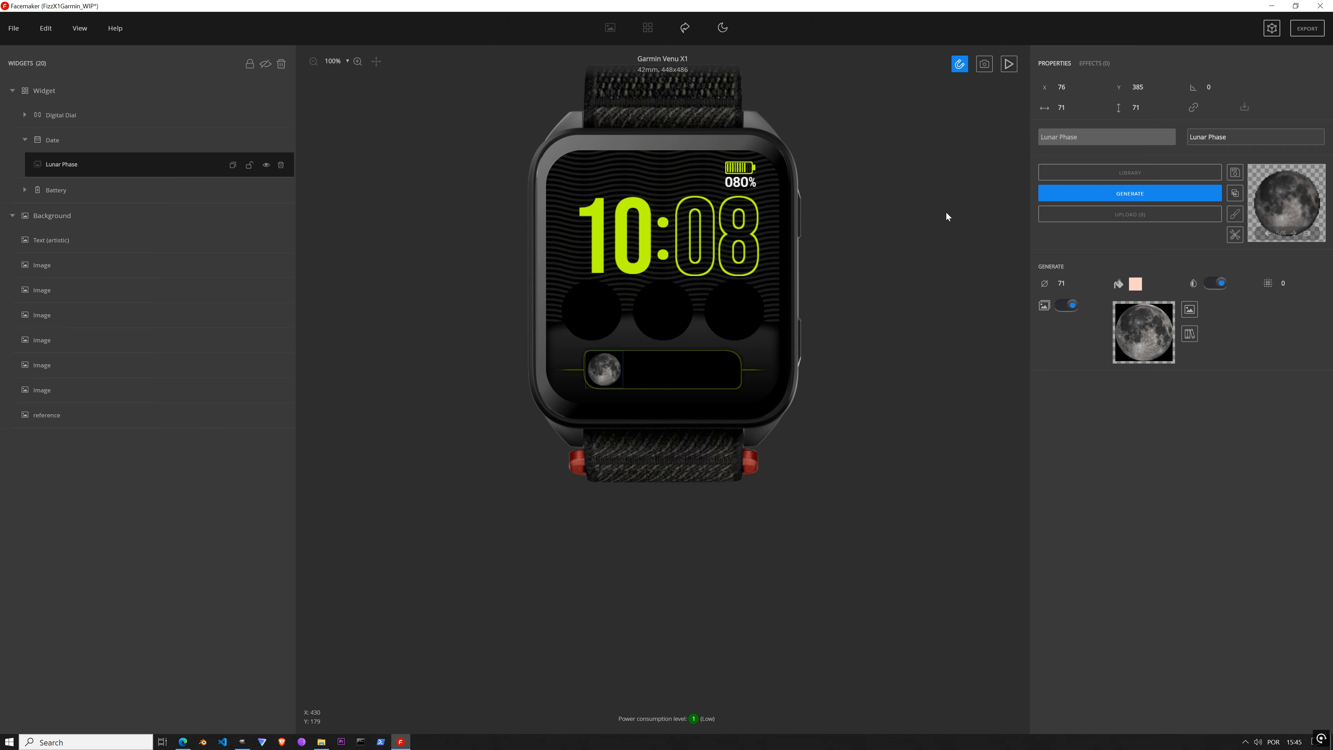
Step: Replace the moon texture with the red moon from the library's Misc category and inspect its phase frames
left_click(1189, 334)
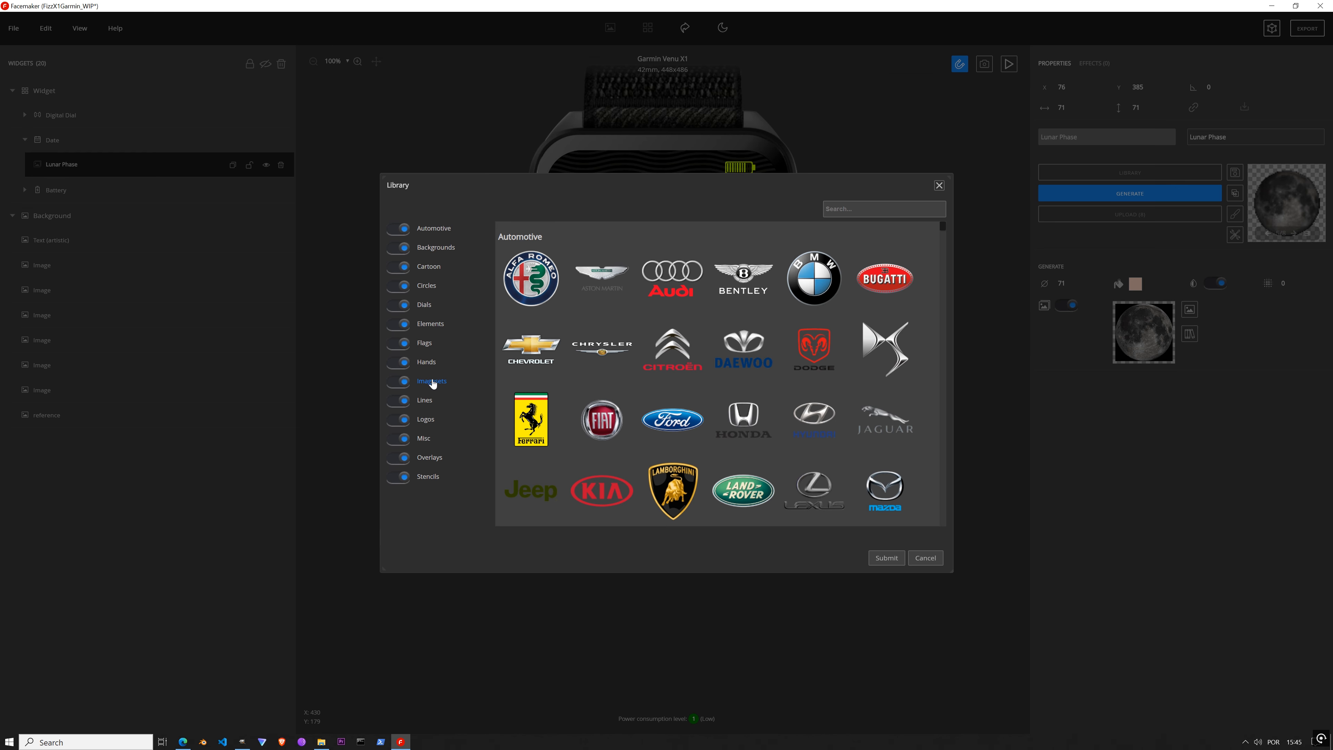
left_click(424, 440)
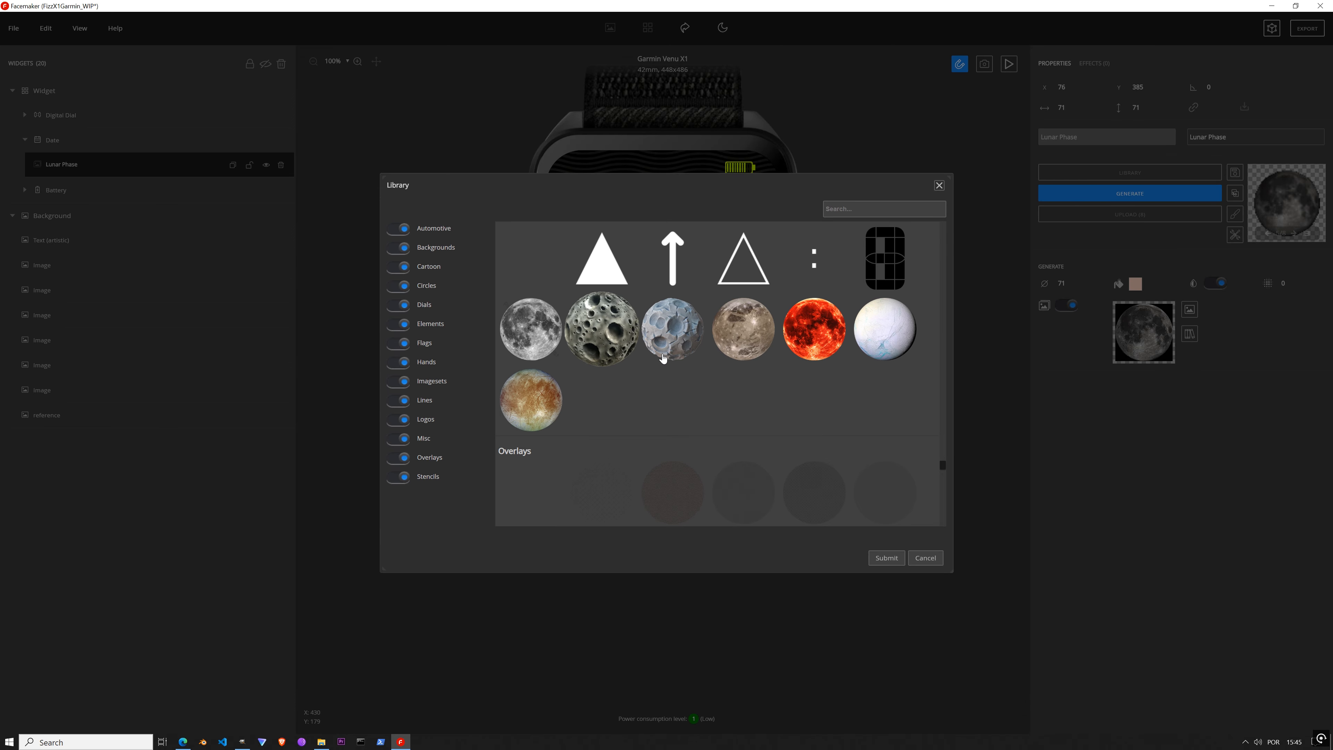
left_click(825, 330)
double_click(826, 330)
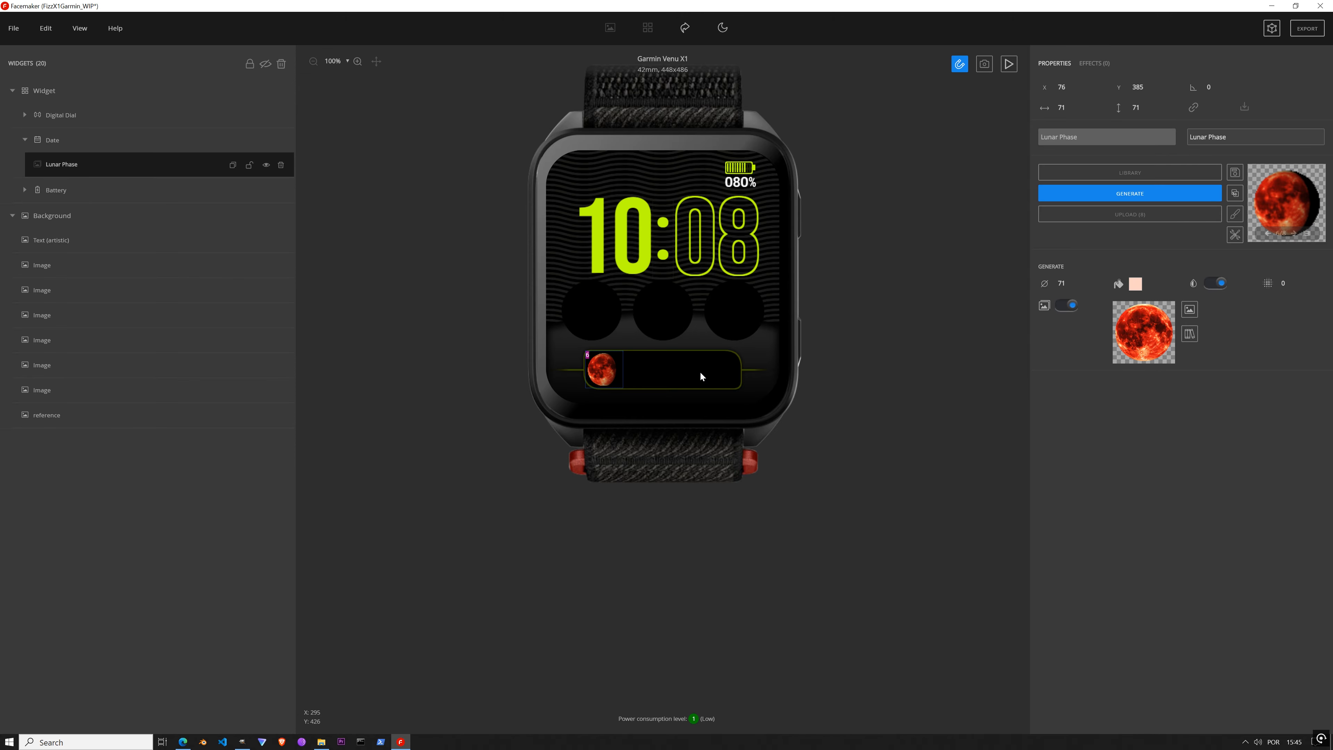
left_click(1306, 234)
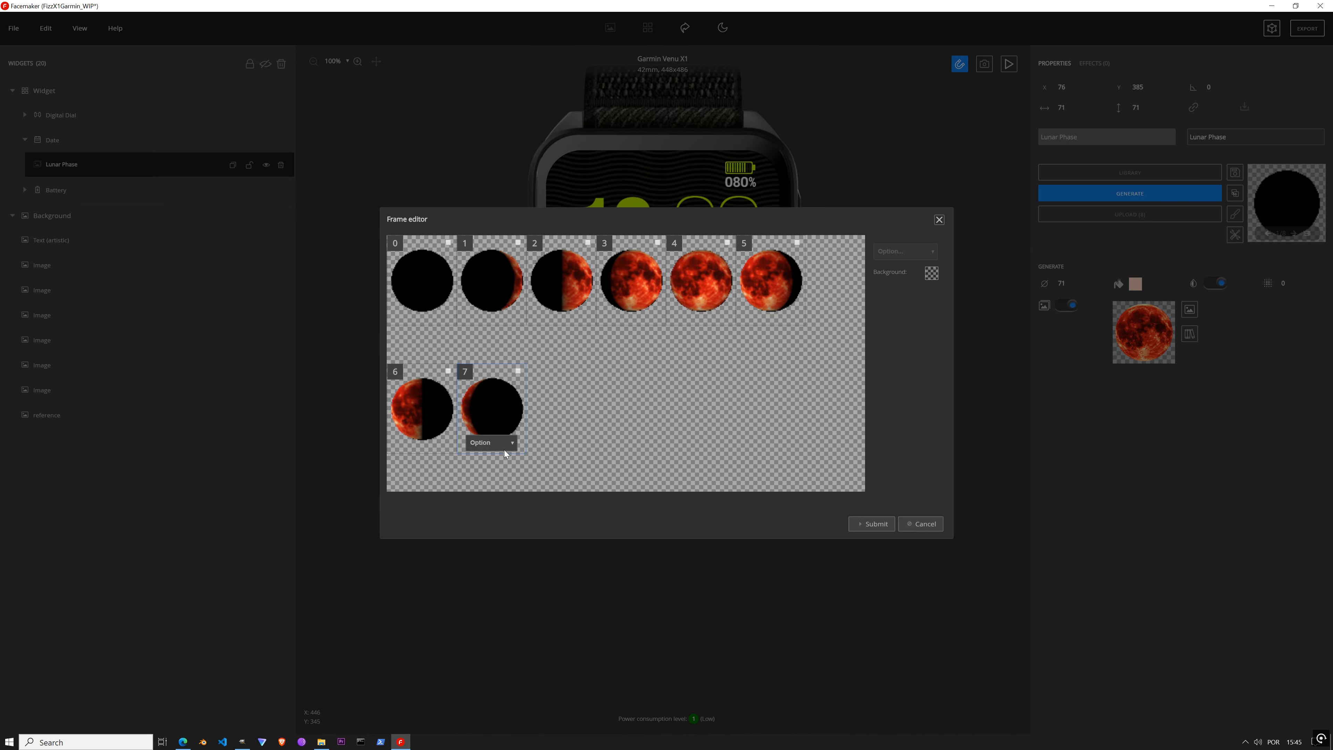
left_click(939, 220)
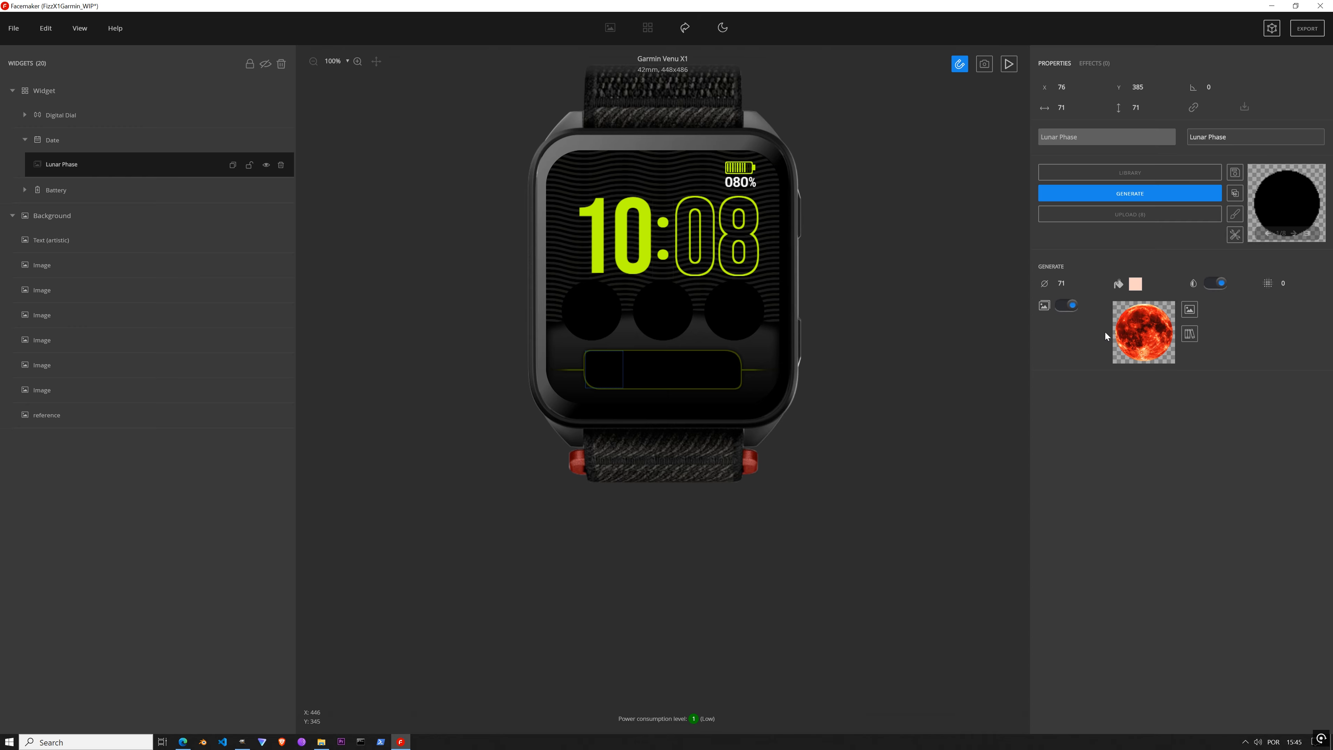
Step: Try the blue-grey cratered moon from the library's Misc category as the lunar phase texture
left_click(1189, 335)
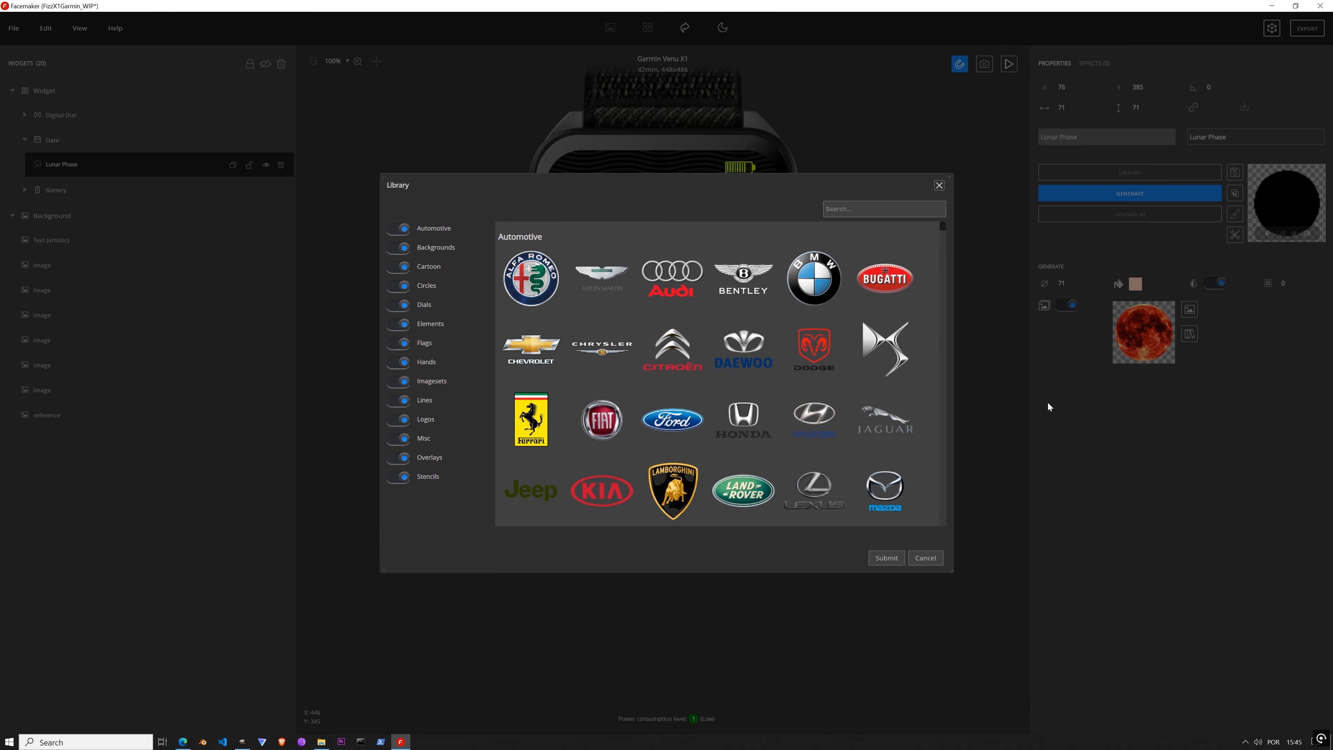
left_click(424, 438)
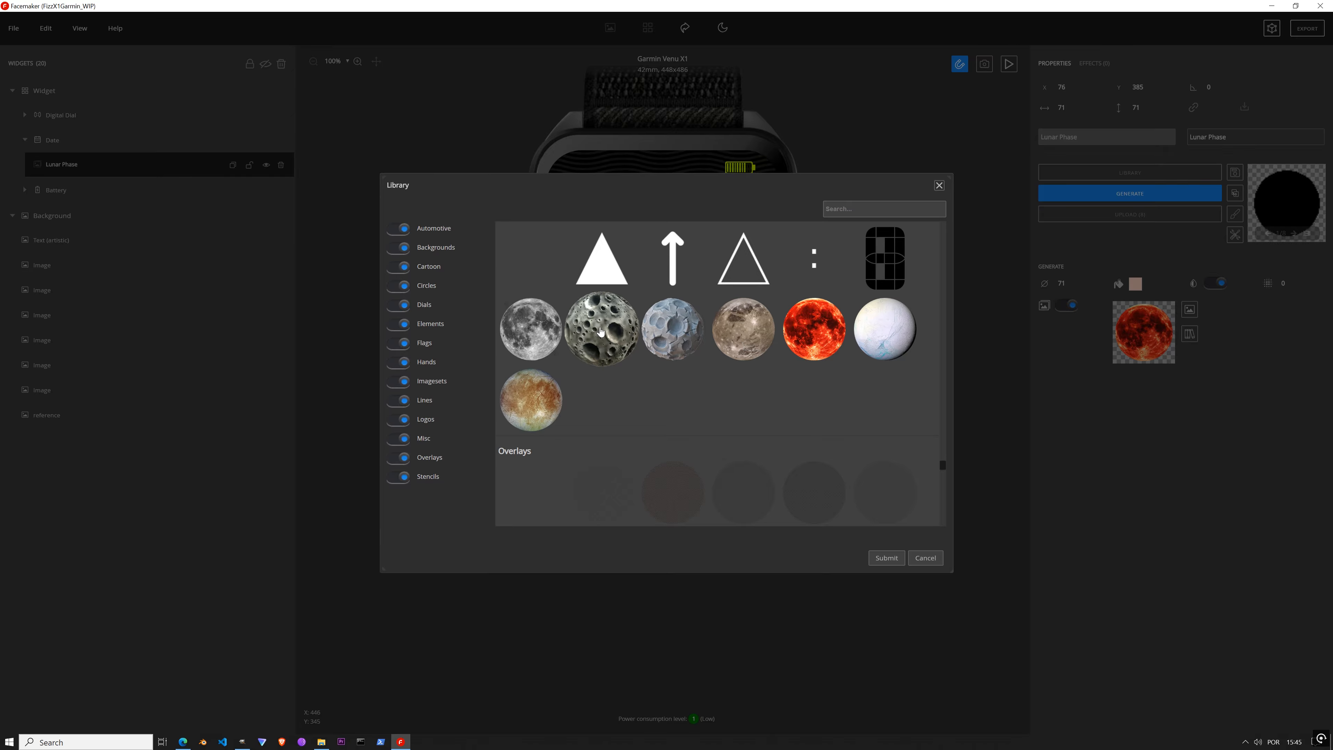
left_click(669, 328)
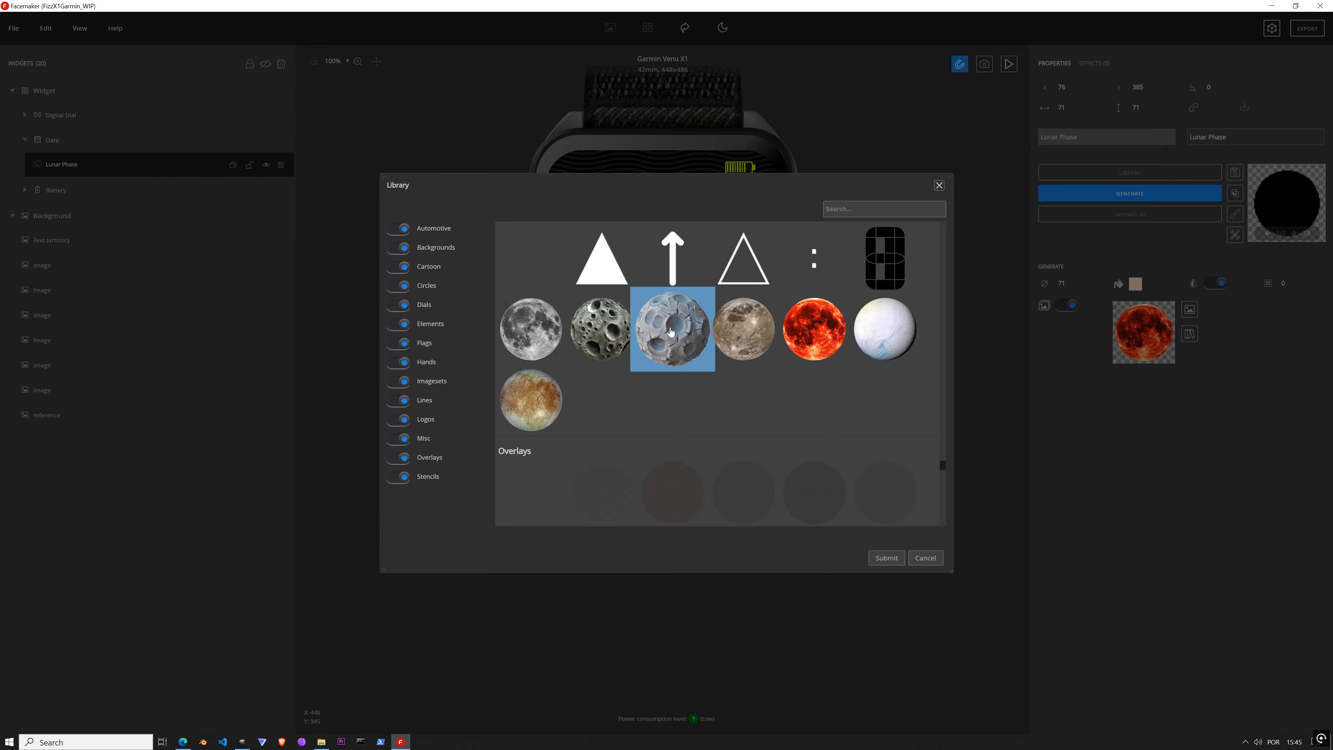
double_click(669, 331)
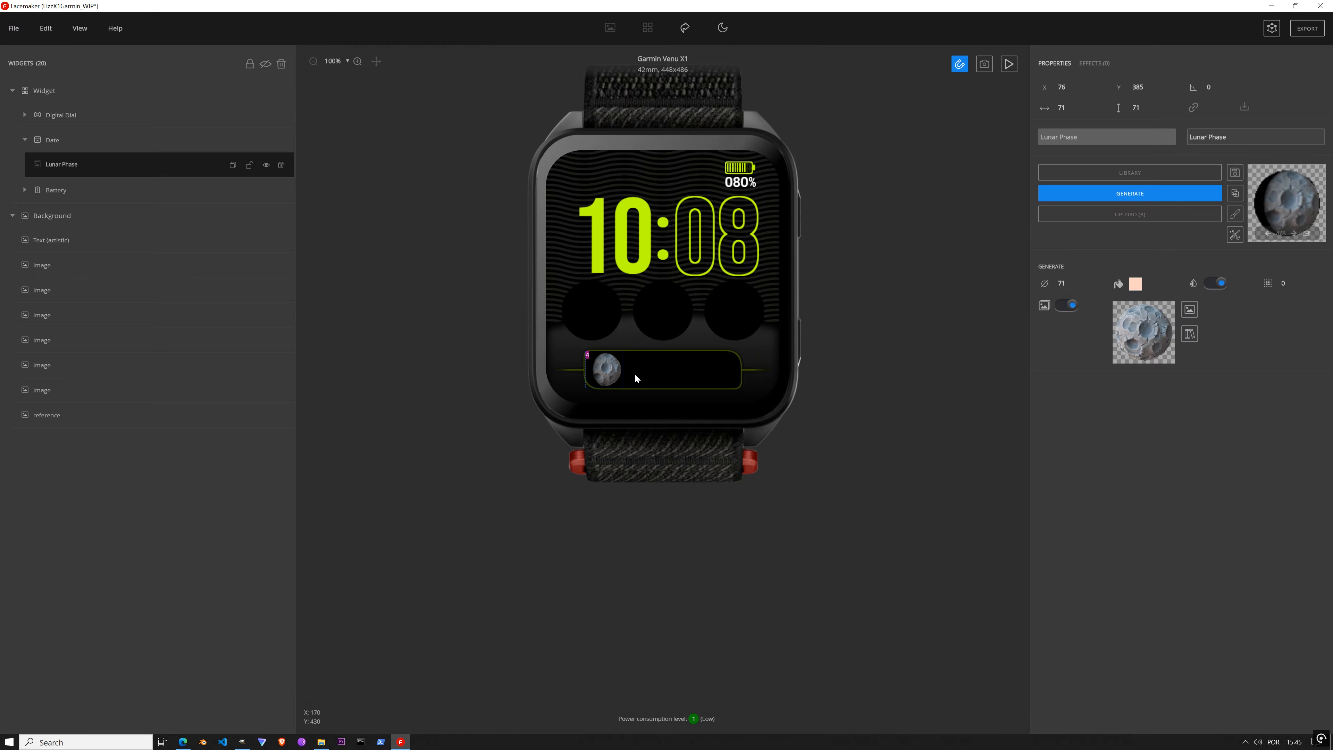
Step: Replace the moon texture with the grey full moon from the library's Misc category and close the generate settings
left_click(1189, 335)
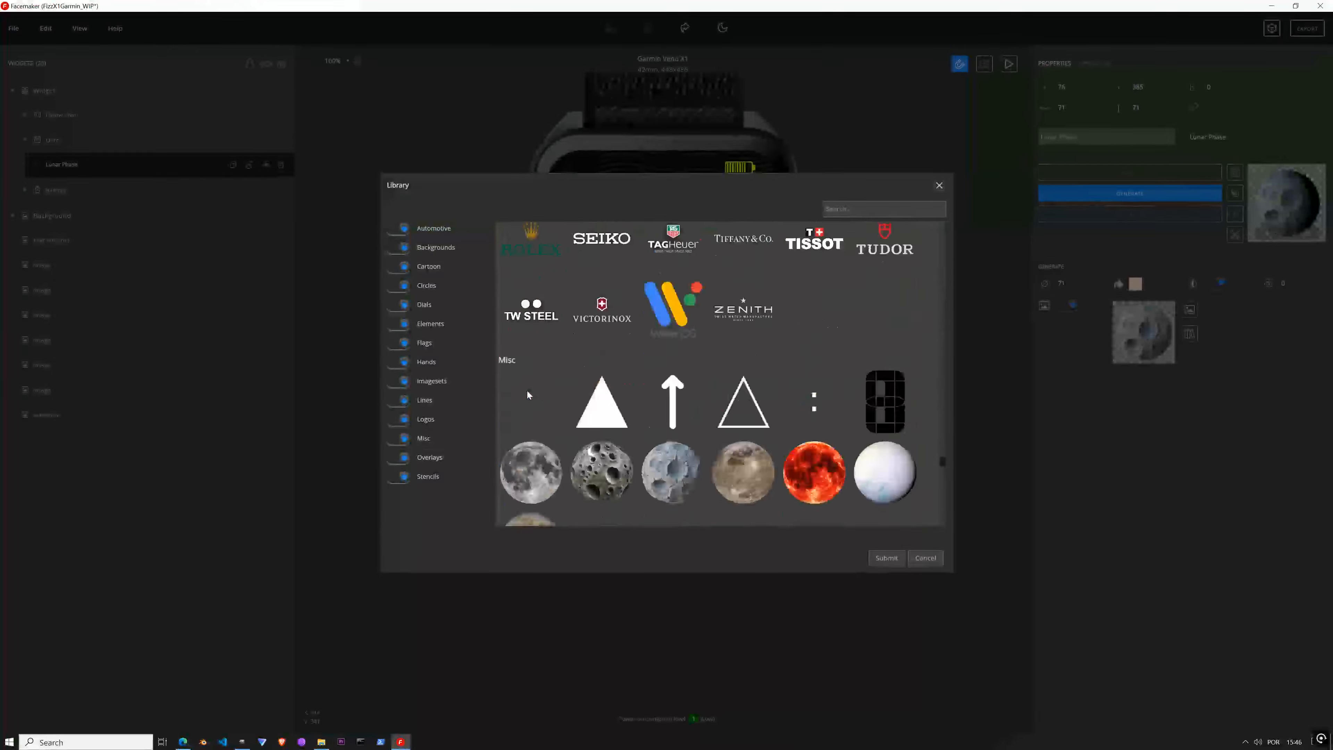
scroll(527, 389, "down", 3)
left_click(539, 339)
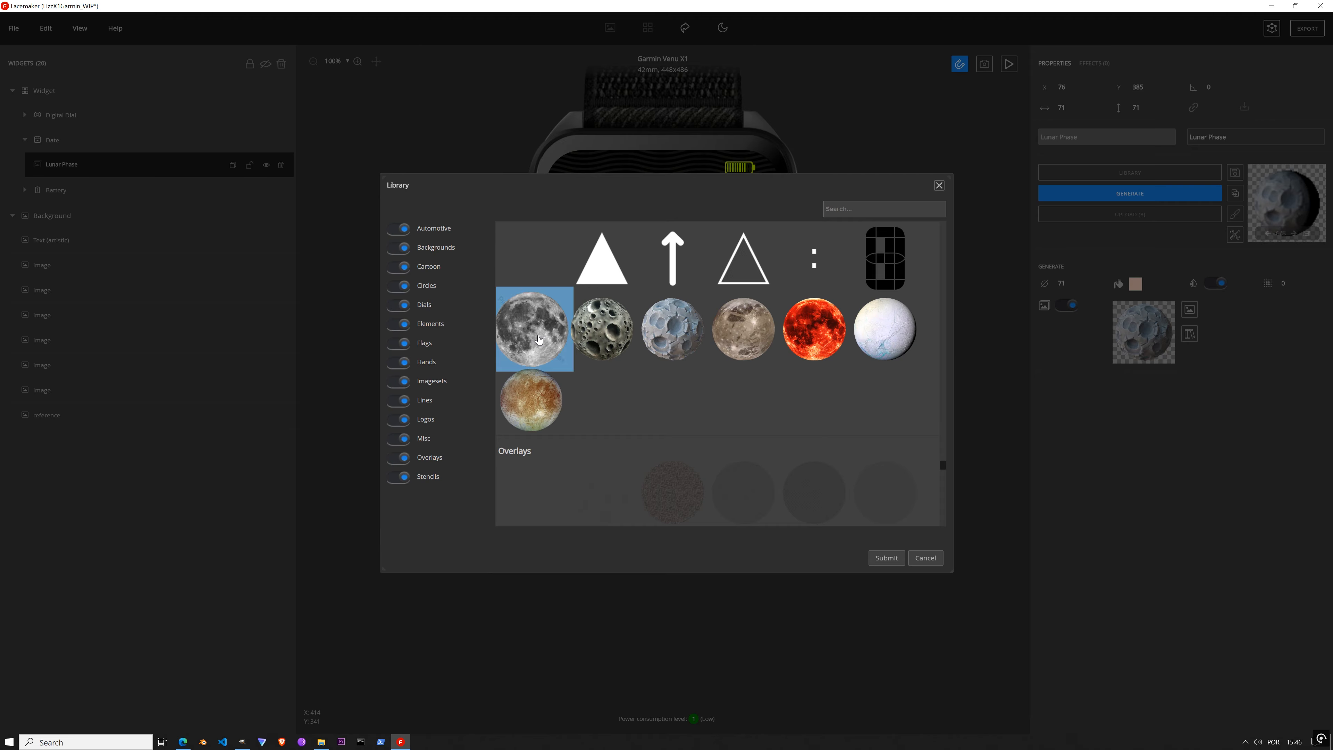
double_click(539, 339)
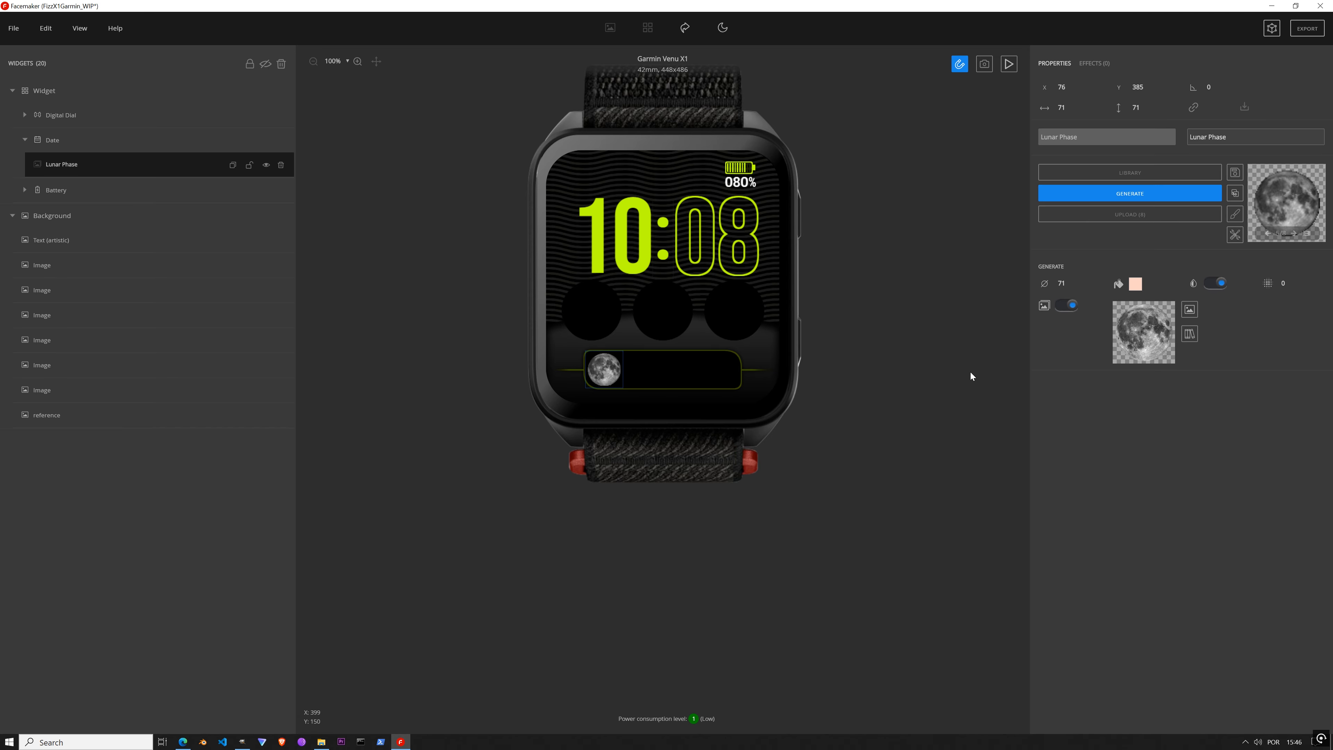
left_click(1140, 199)
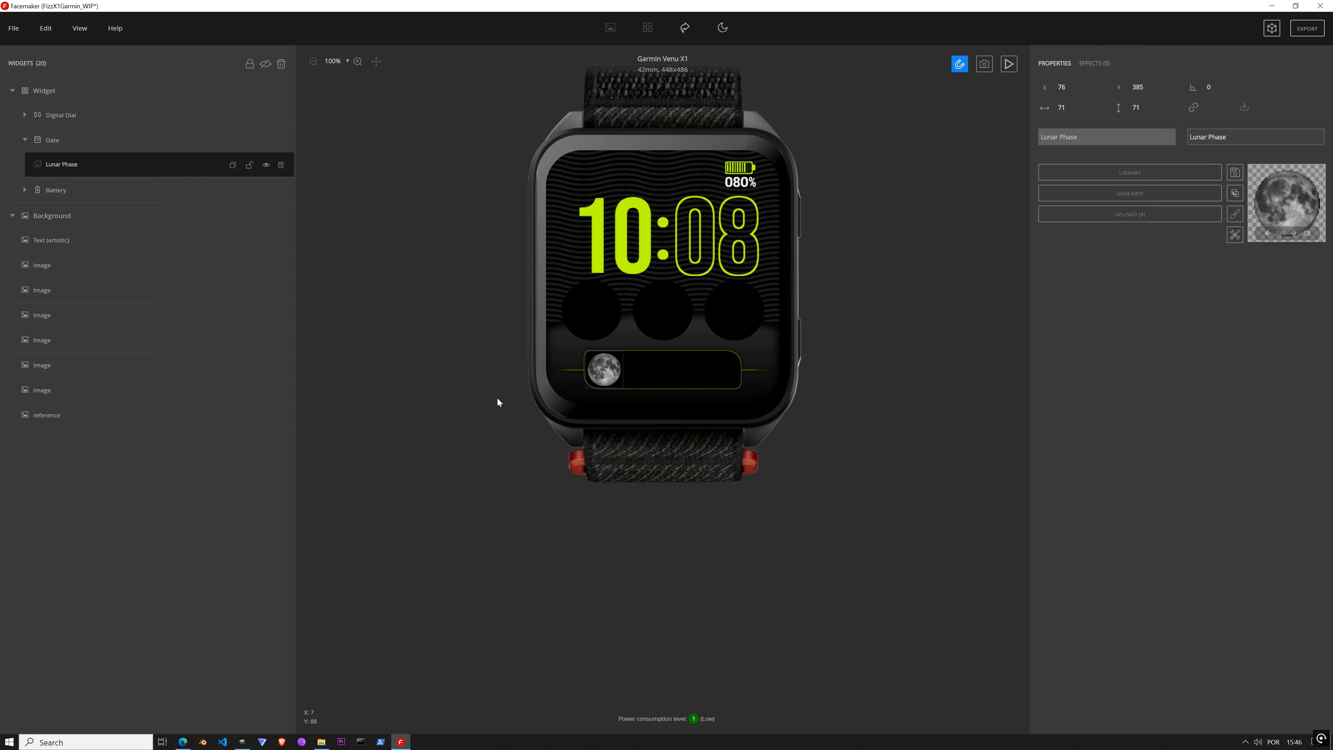
Step: Inspect how the dark moon phase looks inside the lower bar, briefly locking the Lunar Phase layer to hide its outline
scroll(604, 369, "up", 2)
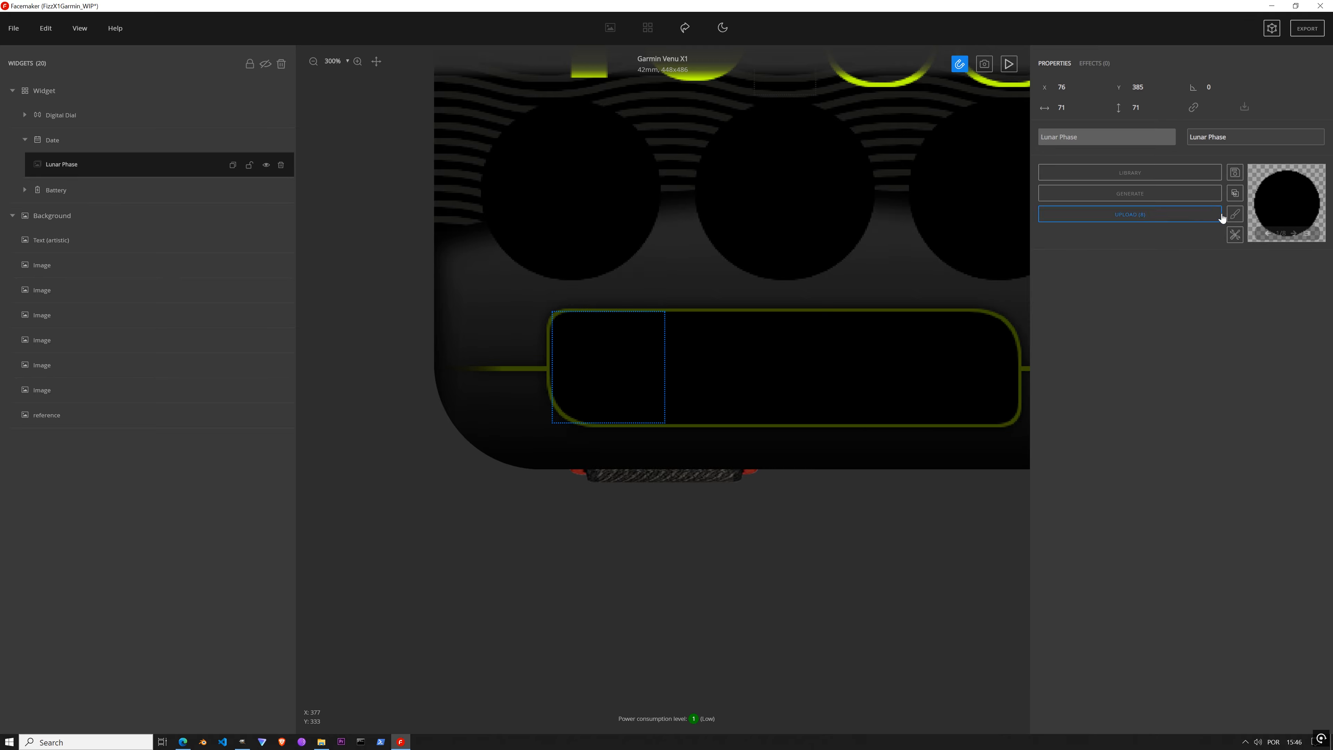
scroll(636, 425, "down", 4)
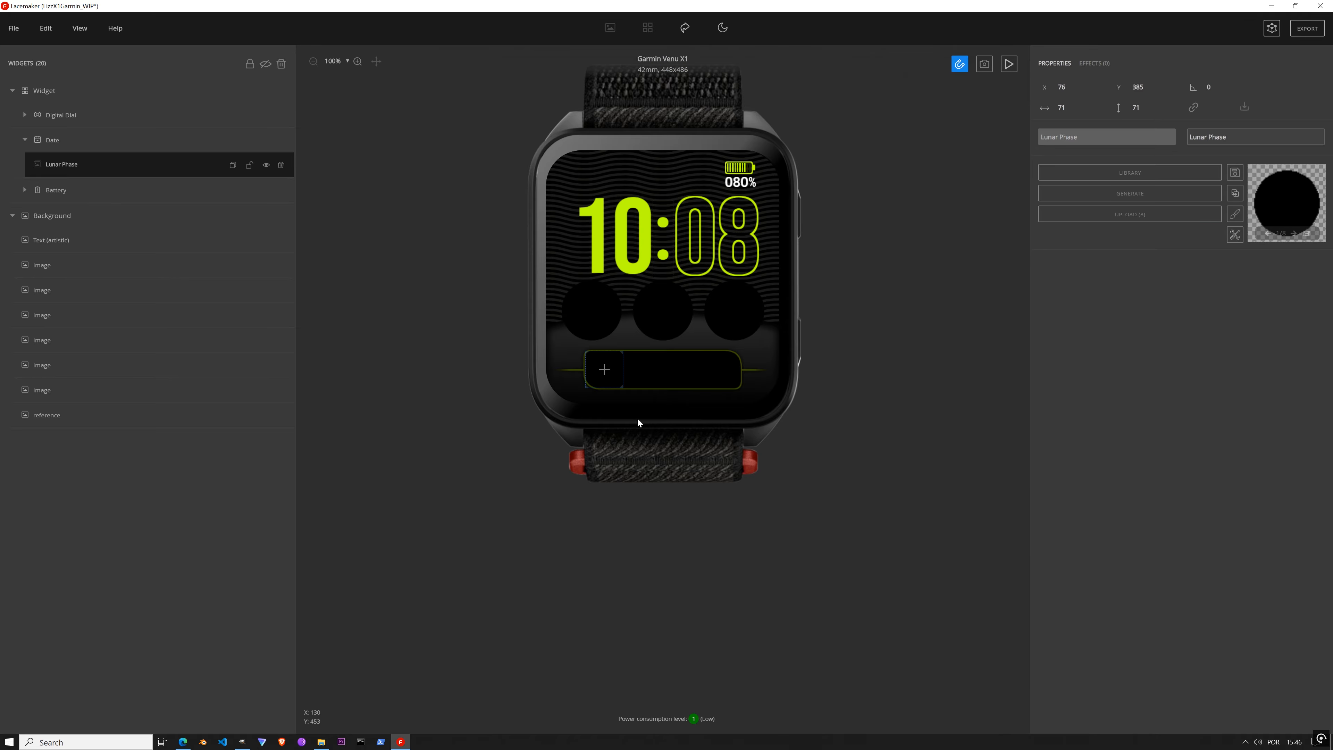
left_click(254, 165)
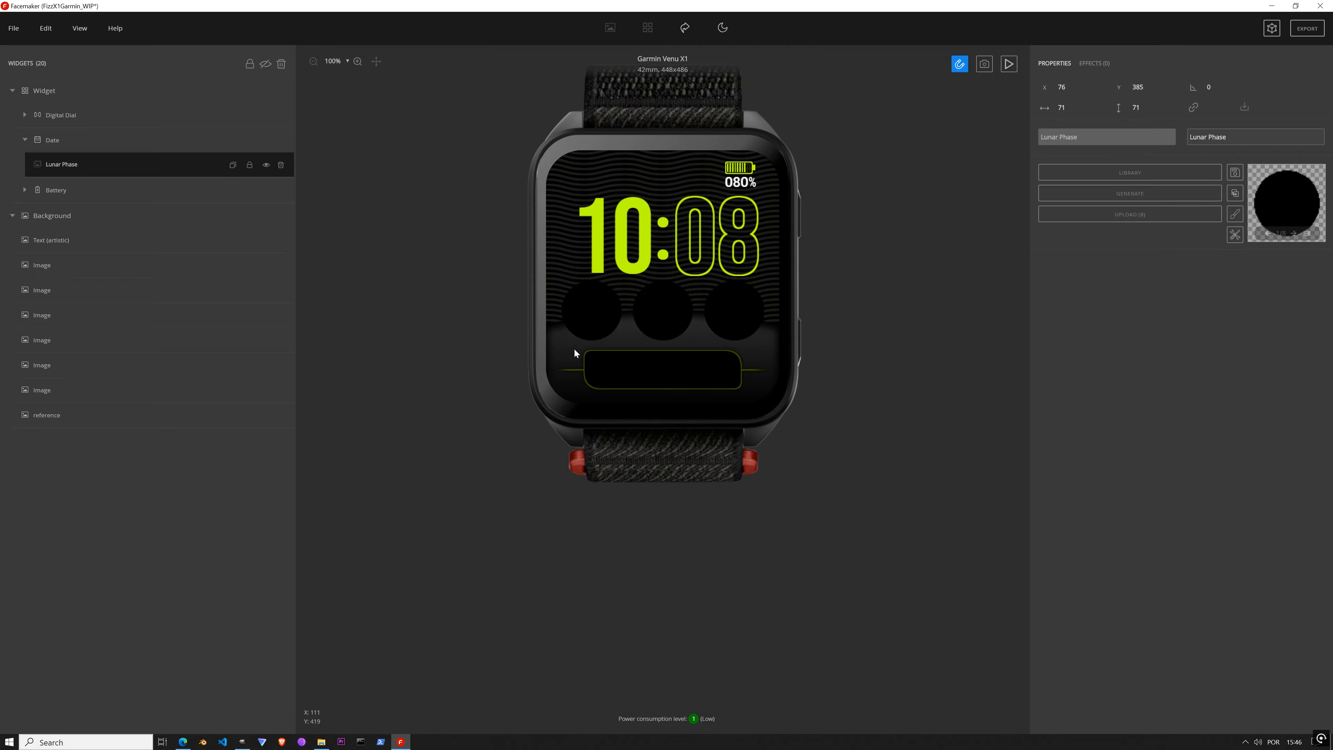
left_click(250, 166)
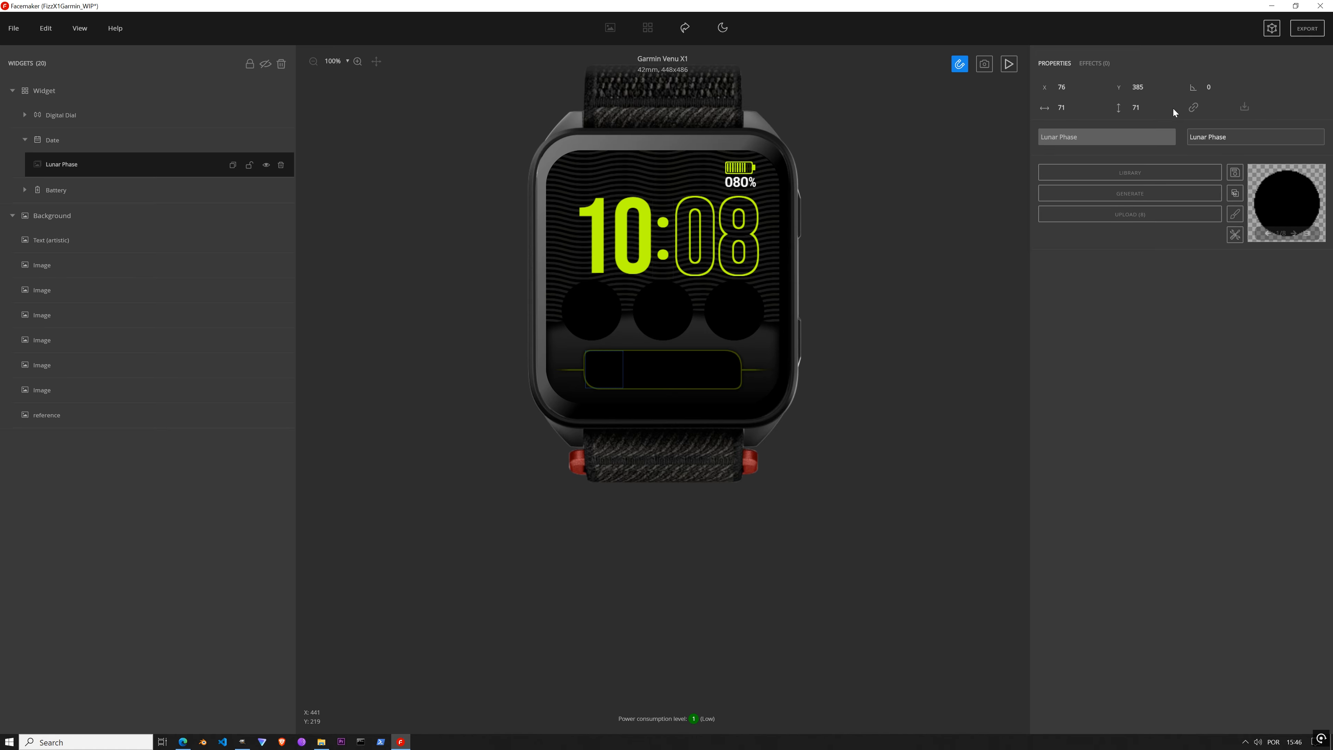
Step: Add a Border effect to the Lunar Phase layer
left_click(1095, 64)
left_click(1092, 90)
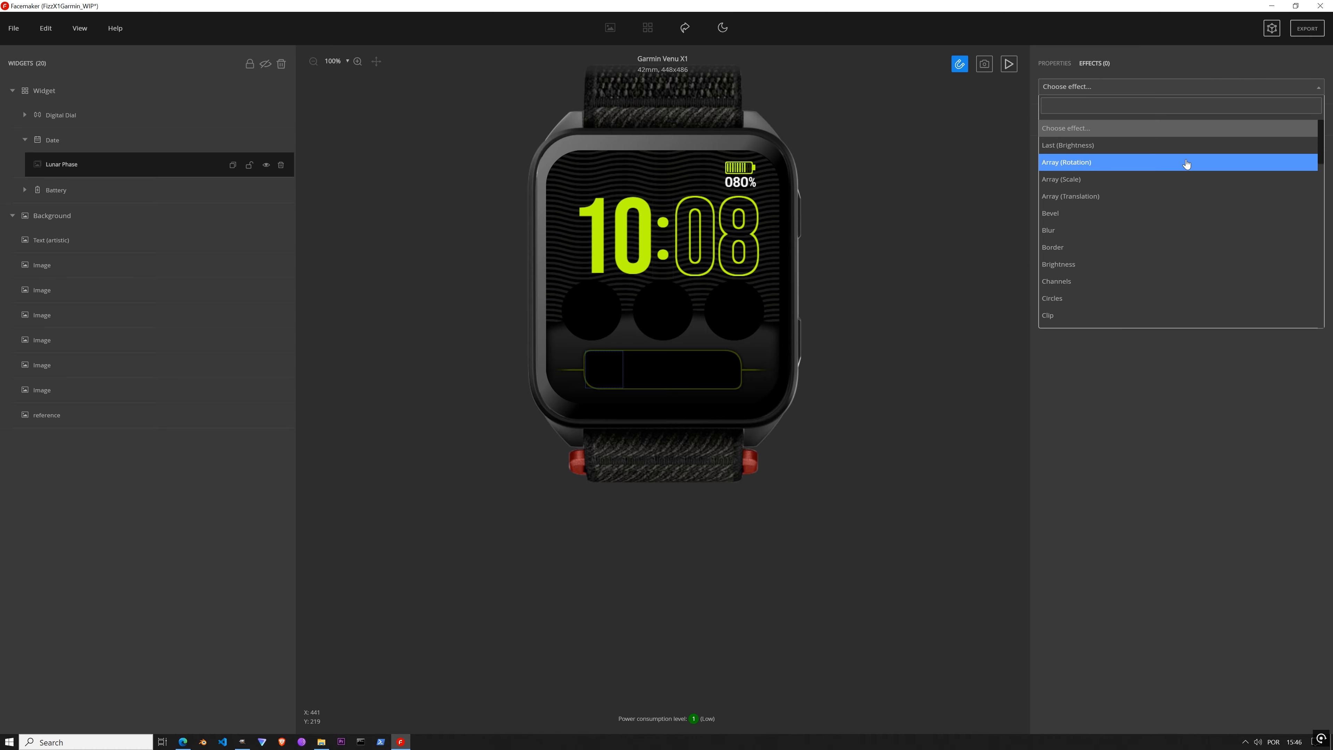
type("border")
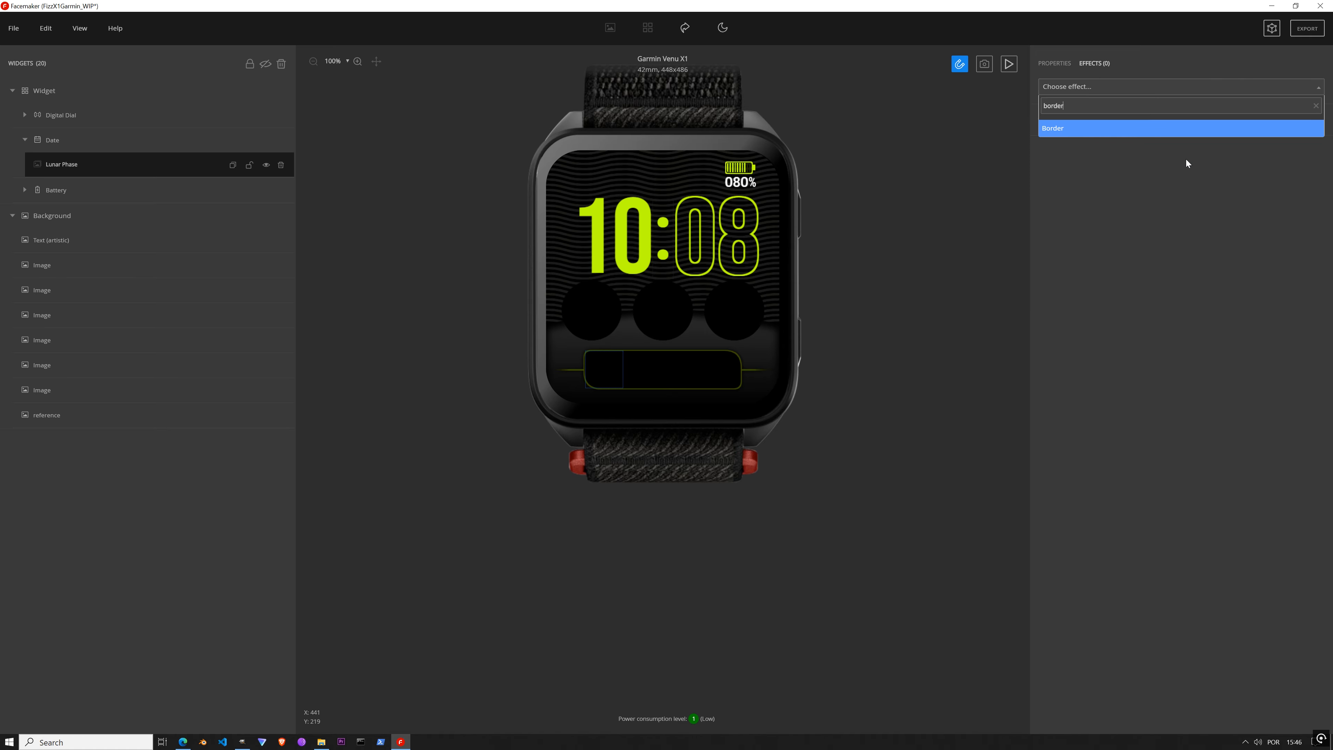
left_click(1095, 128)
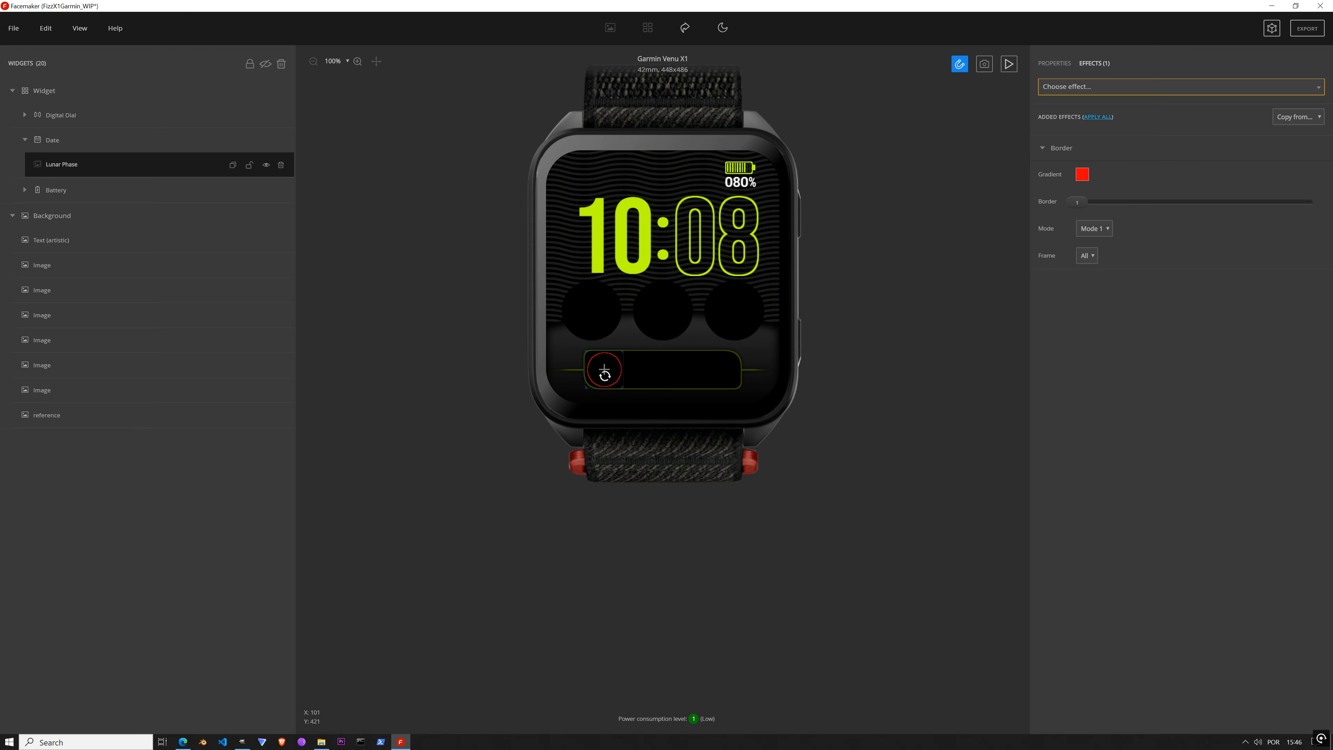
Step: Recolour the moon's border with a dark grey gradient from about rgb(57, 57, 57) to rgb(41, 41, 41)
scroll(604, 371, "up", 3)
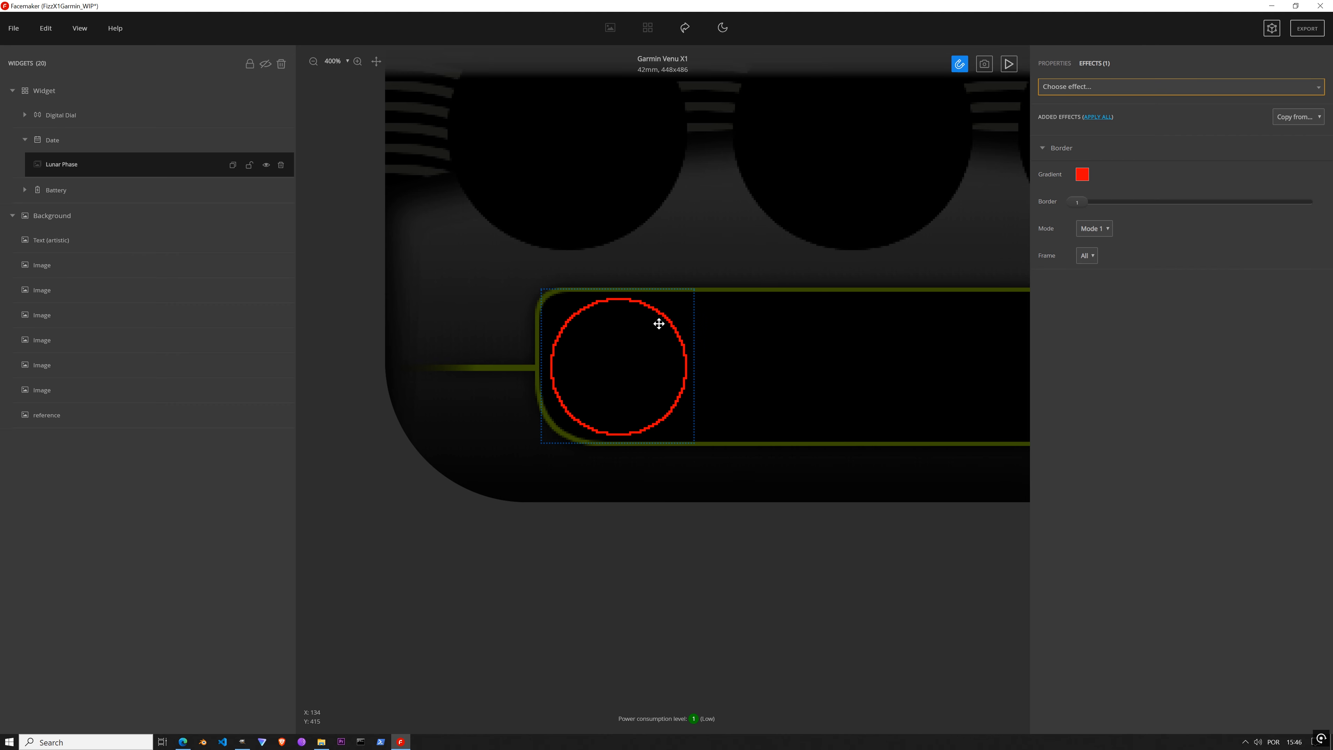
left_click(1084, 179)
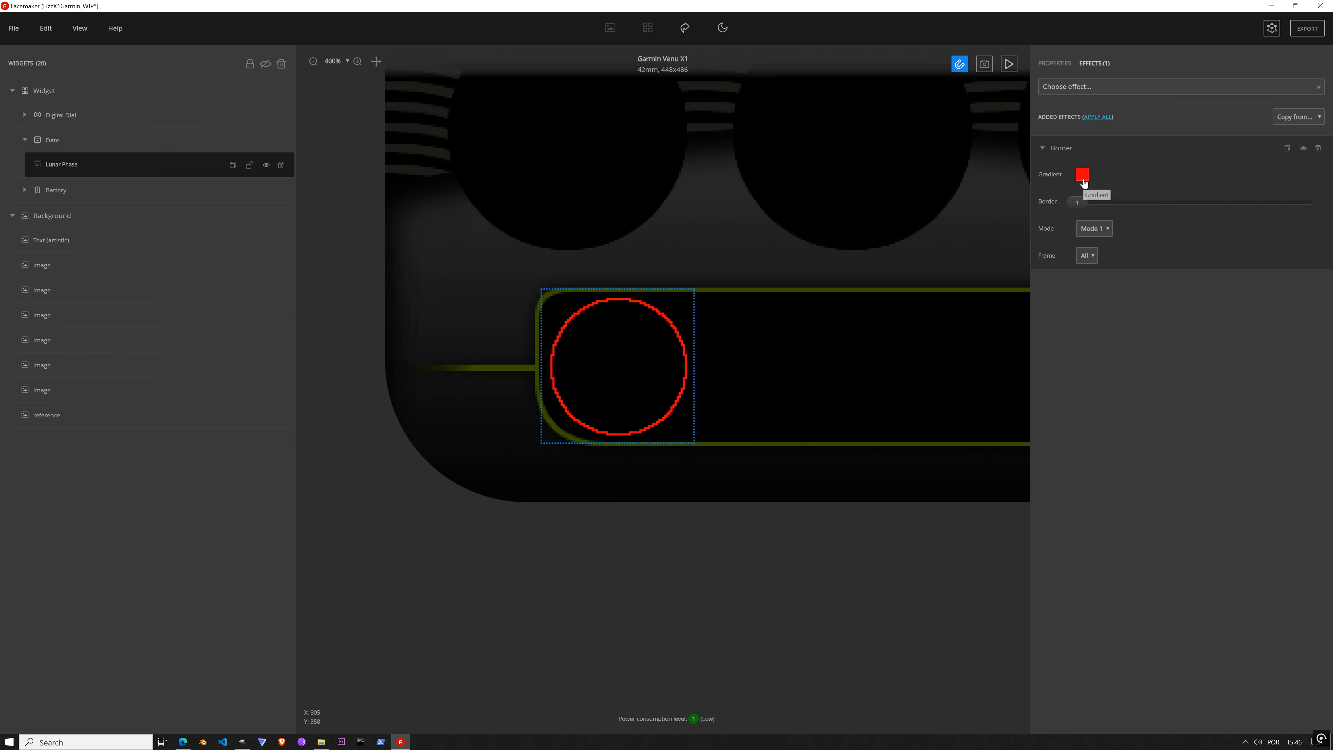
left_click(1083, 177)
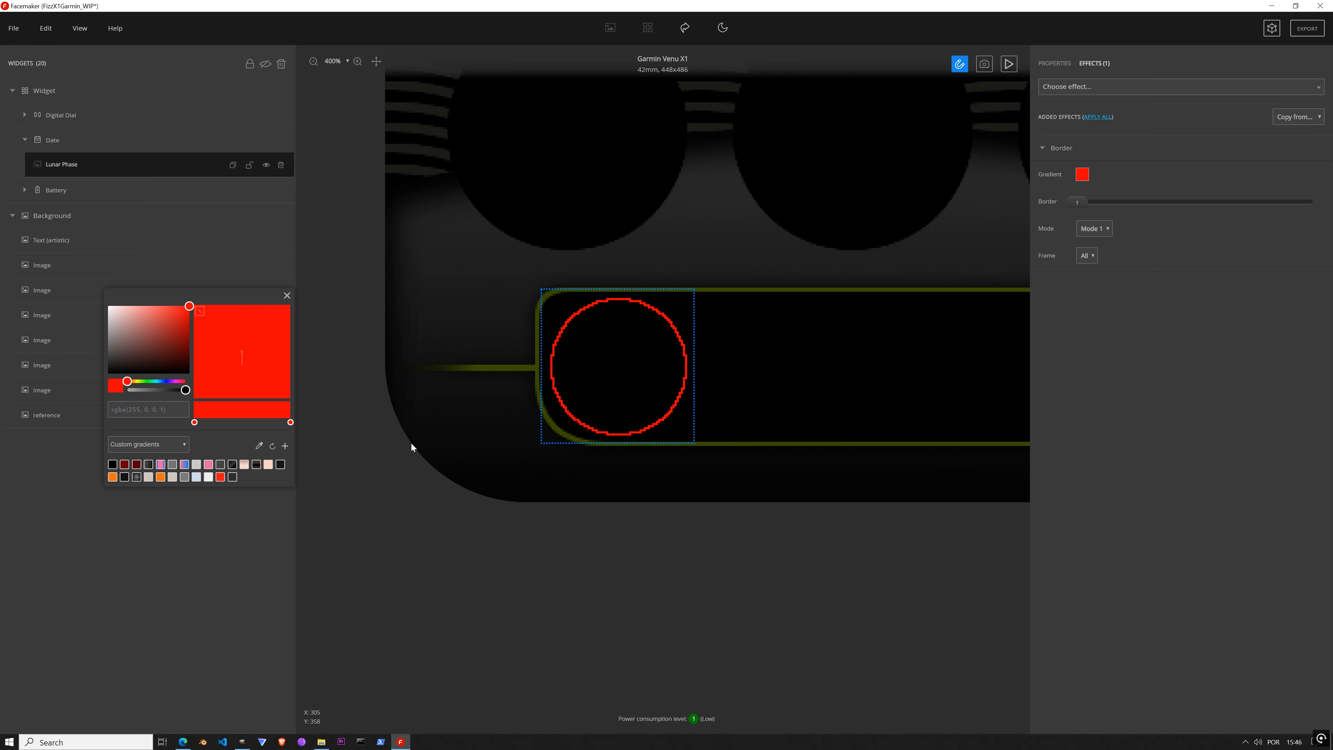
left_click(184, 476)
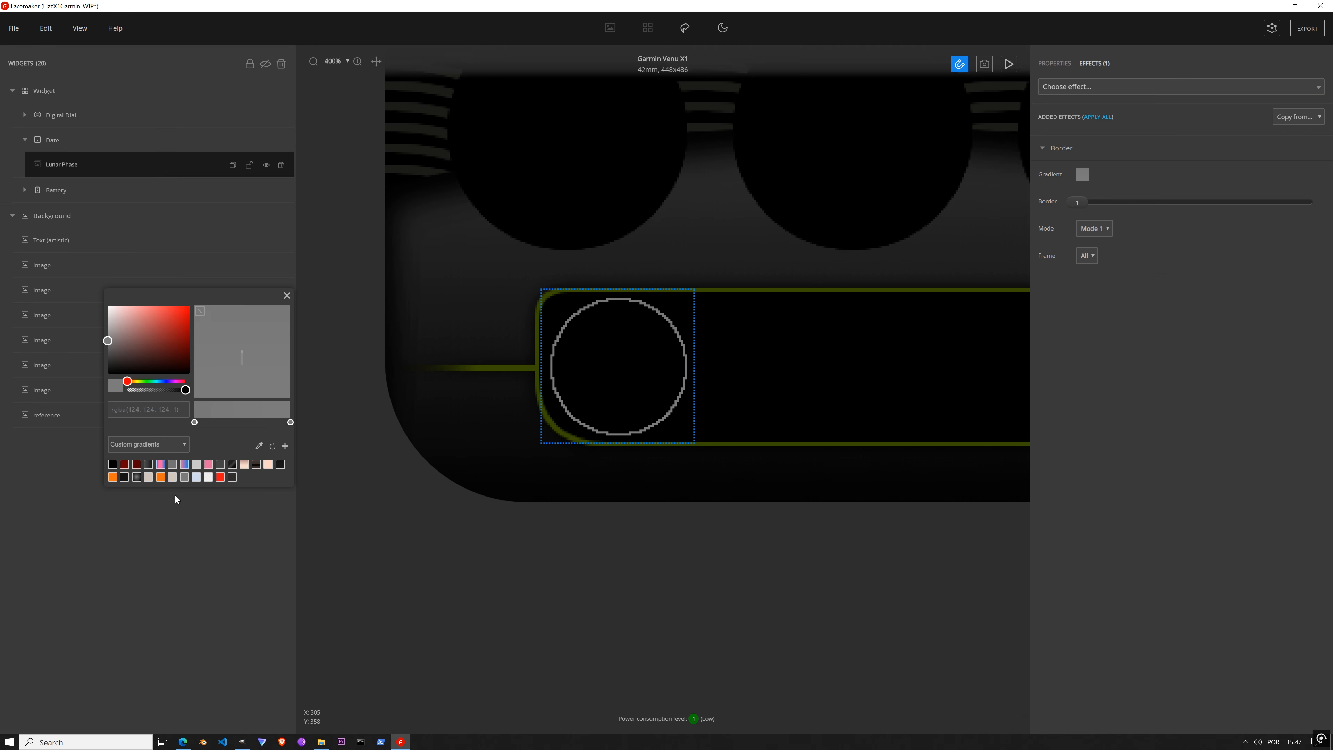
left_click(175, 467)
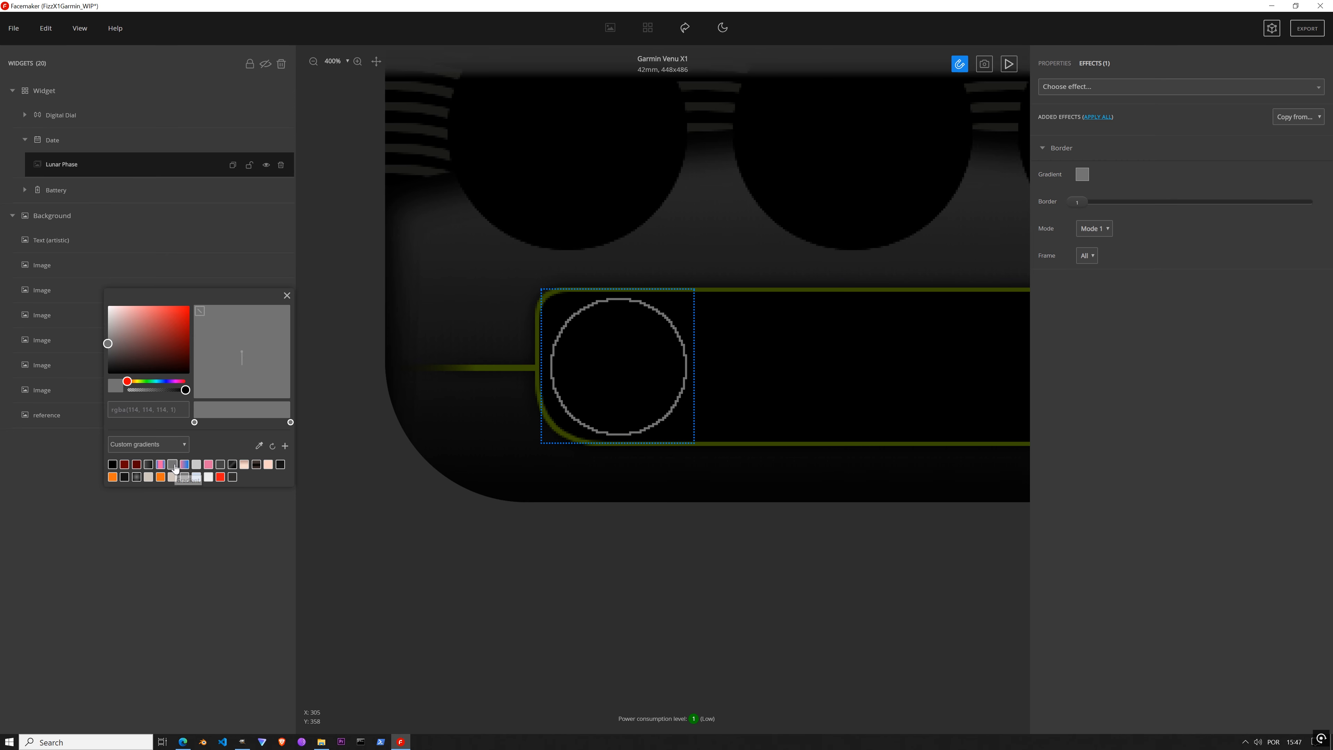
left_click(108, 355)
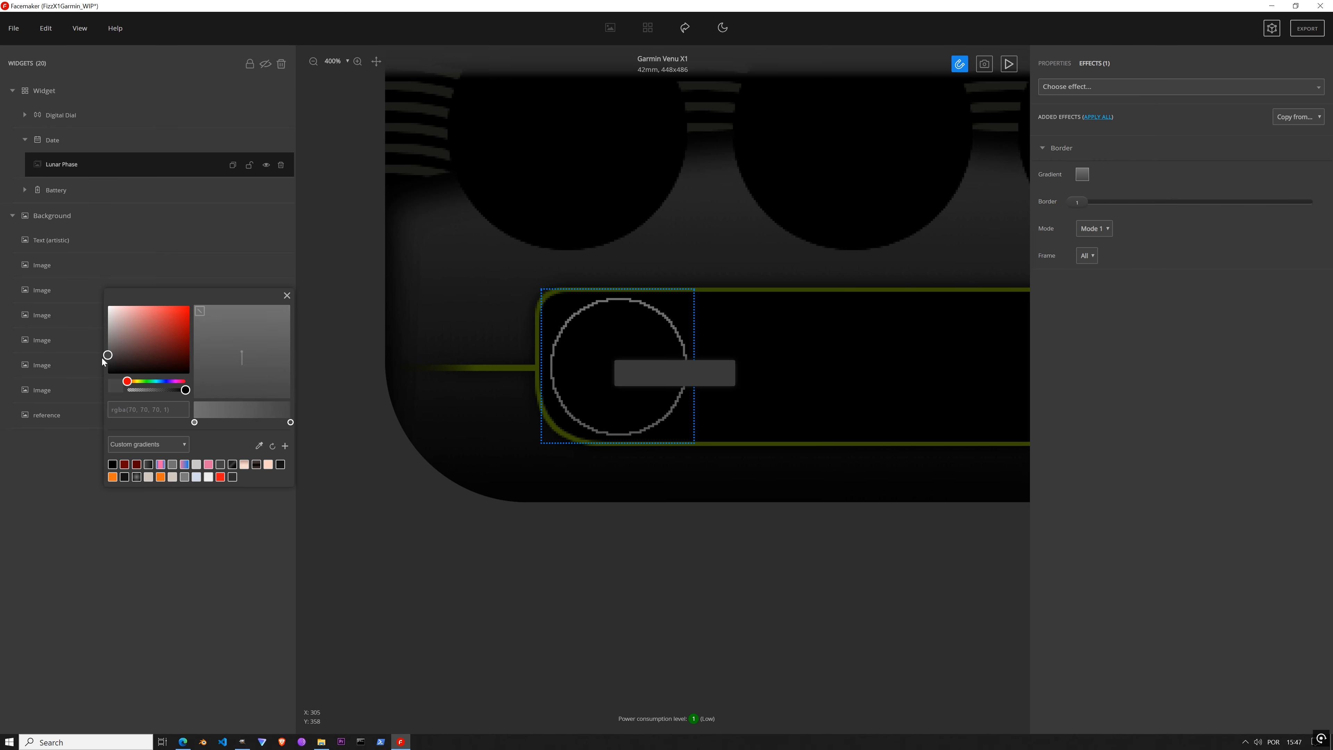
left_click_drag(103, 360, 101, 365)
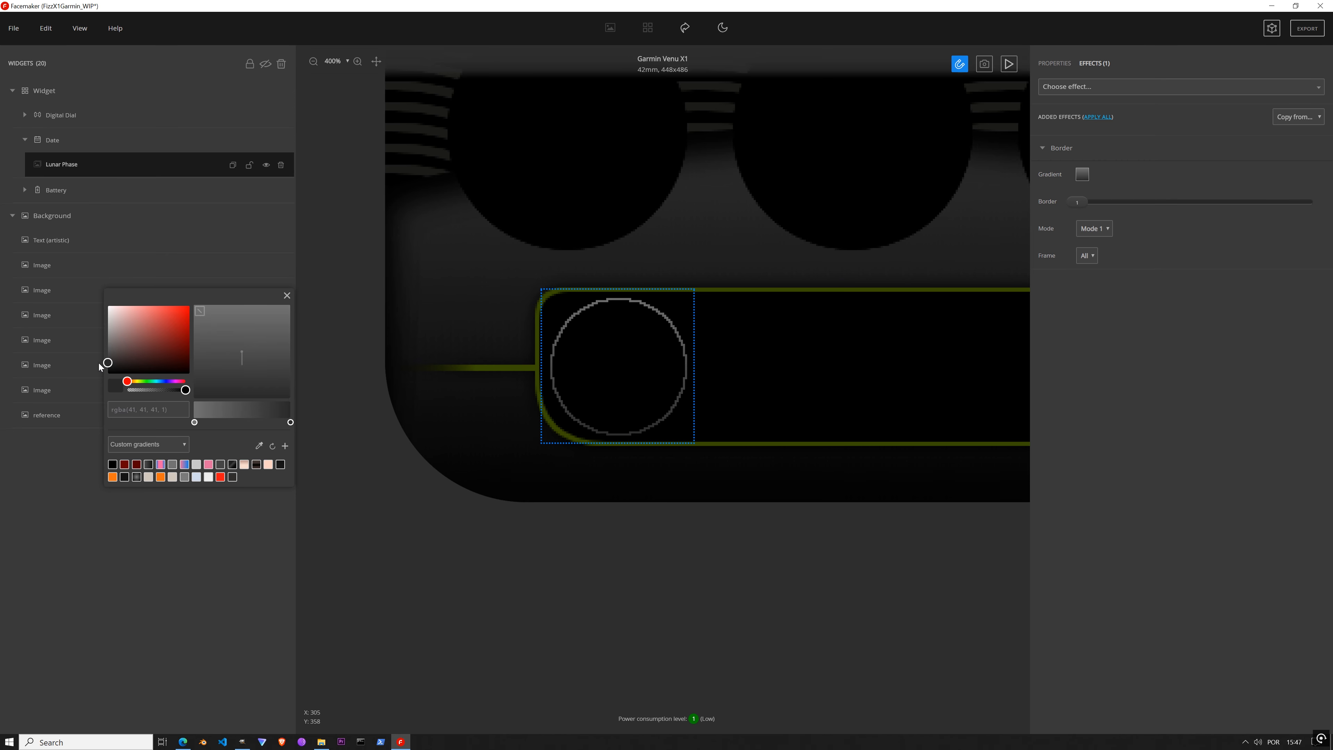
left_click(195, 422)
left_click_drag(107, 344, 96, 364)
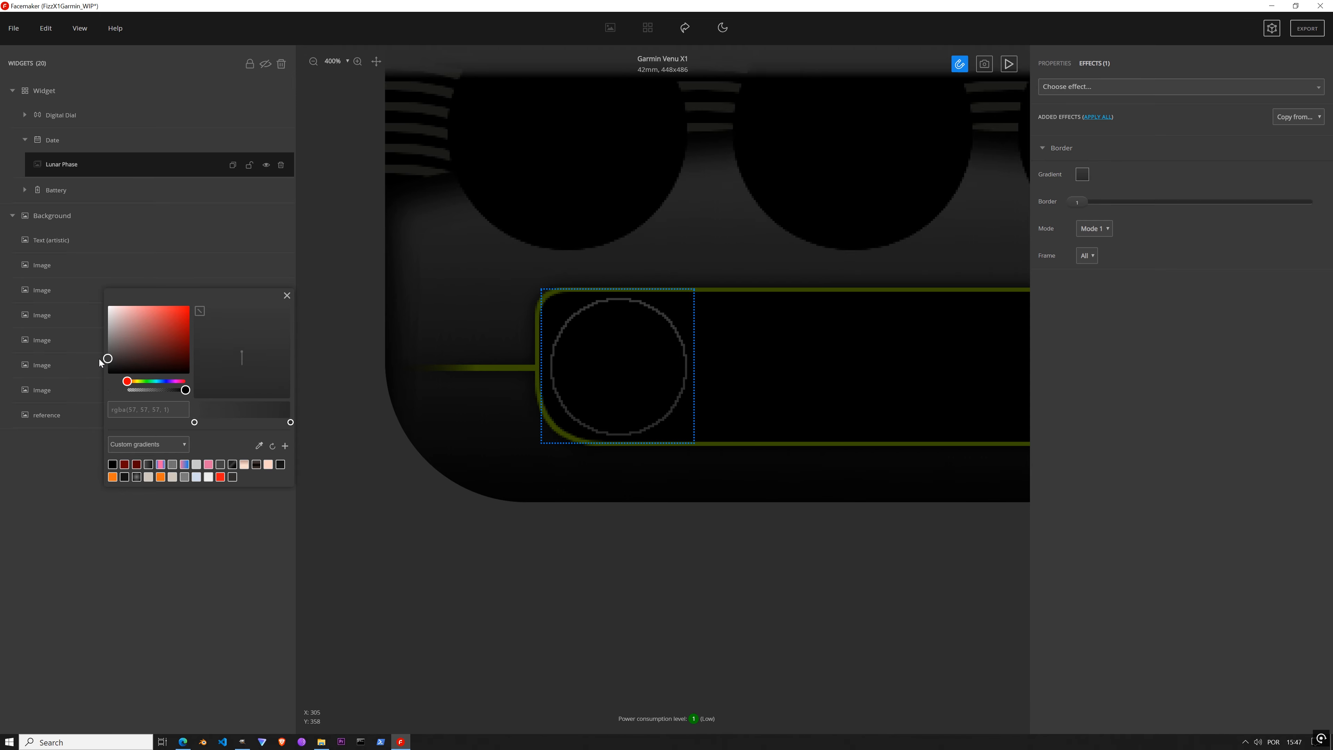
left_click(287, 297)
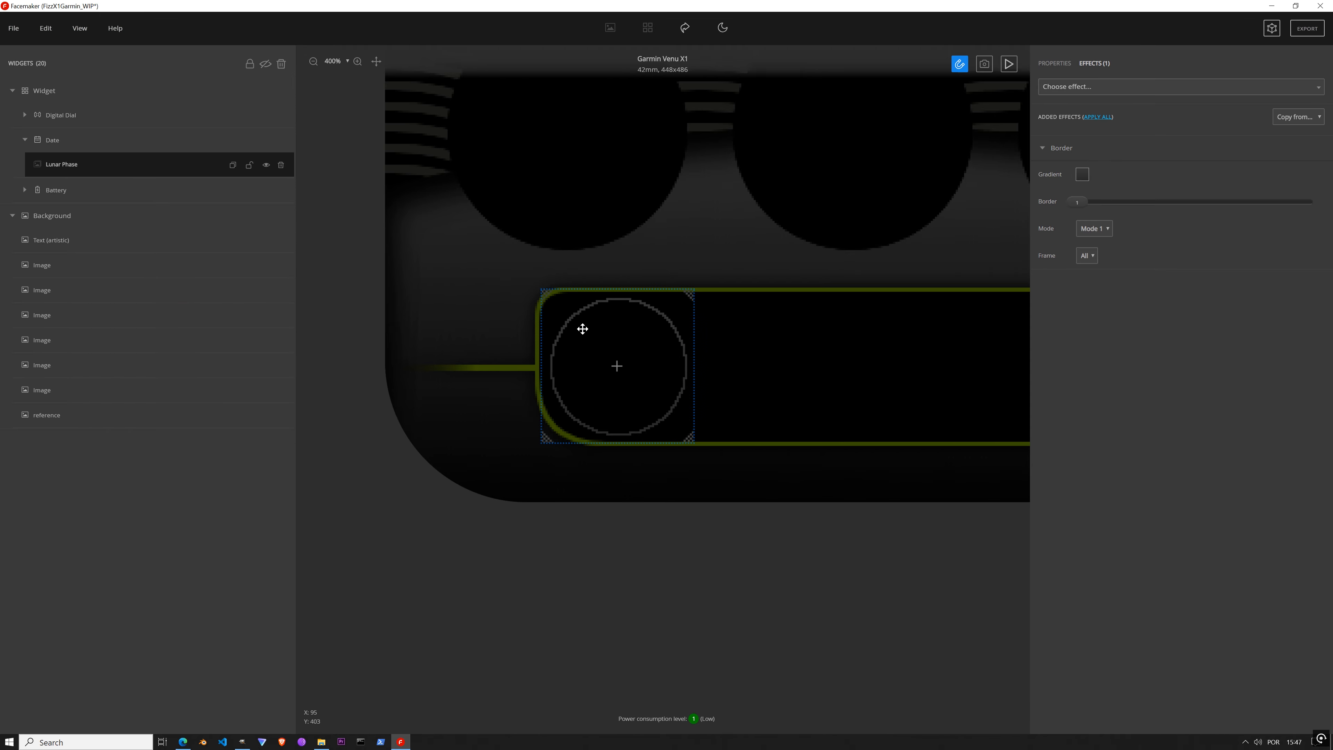
Step: Lock the Date group with its Lunar Phase layer, check the moon's border up close, and collapse the group
scroll(583, 329, "down", 3)
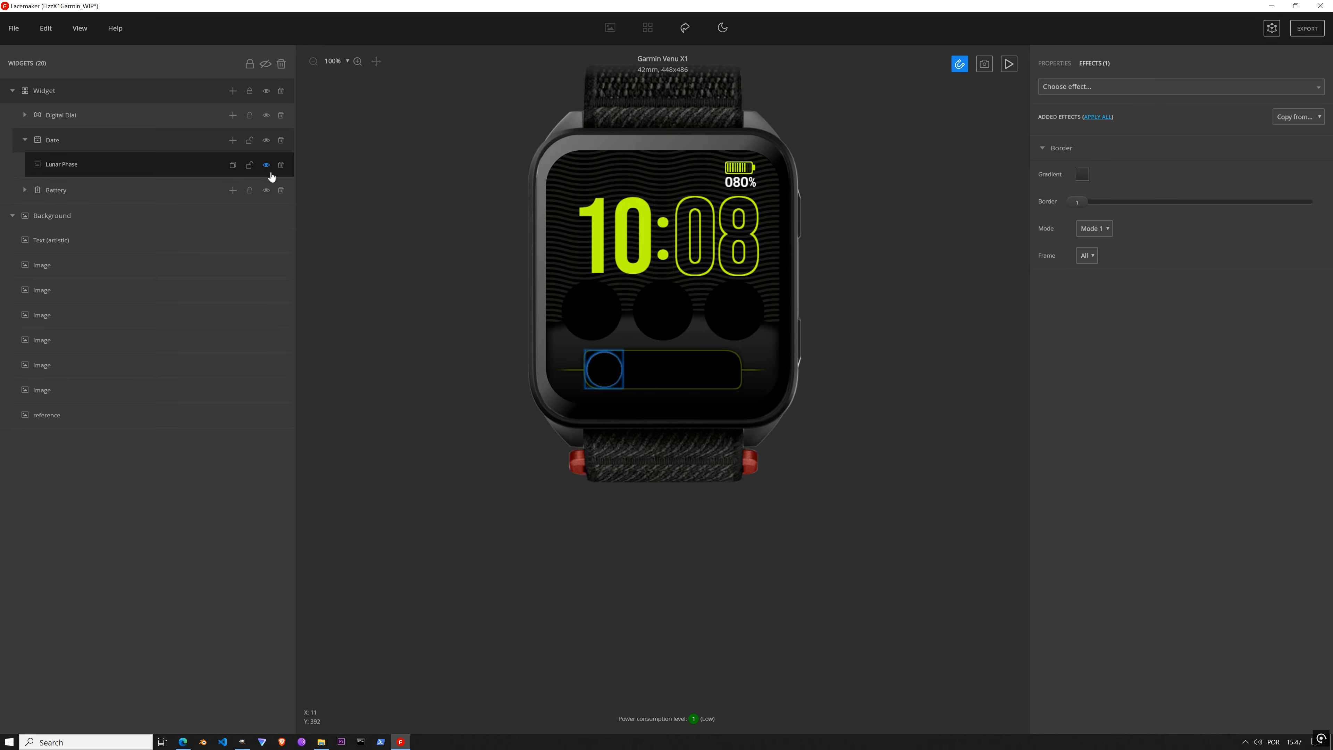
left_click(249, 141)
left_click(249, 141)
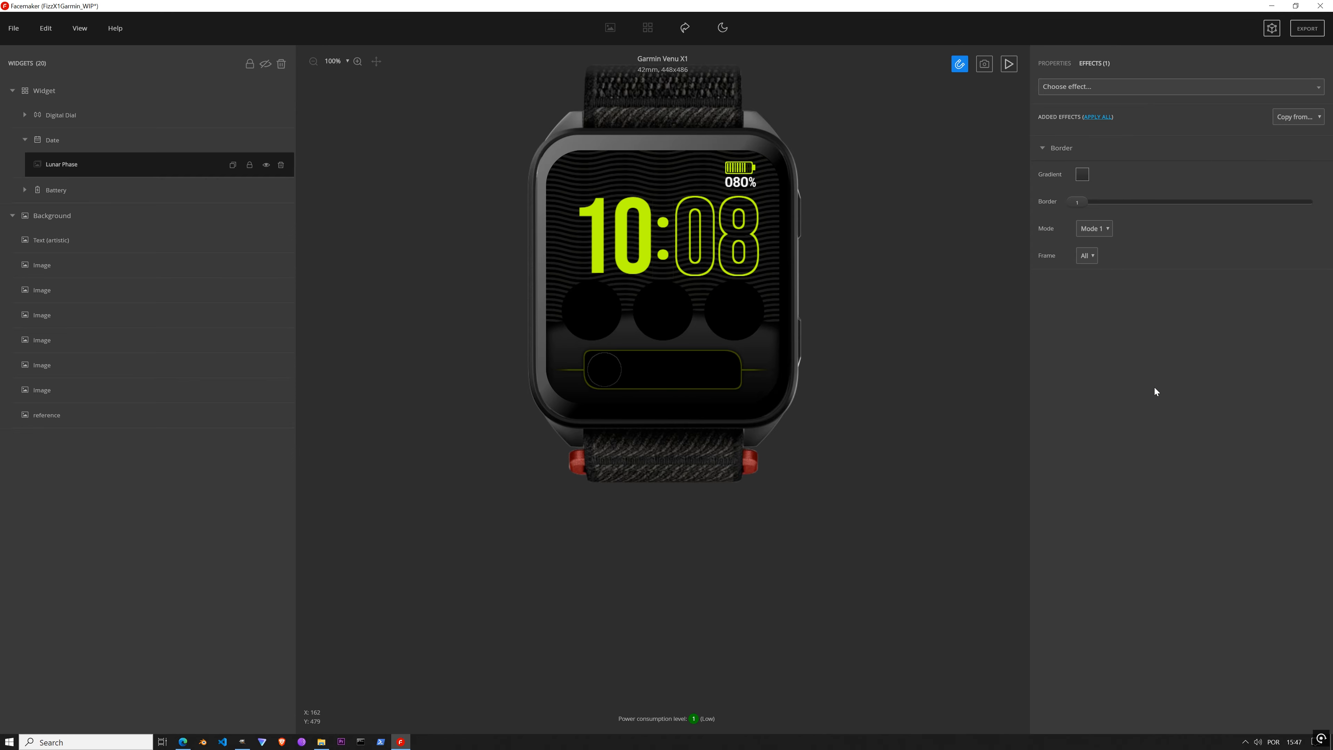
scroll(623, 365, "up", 5)
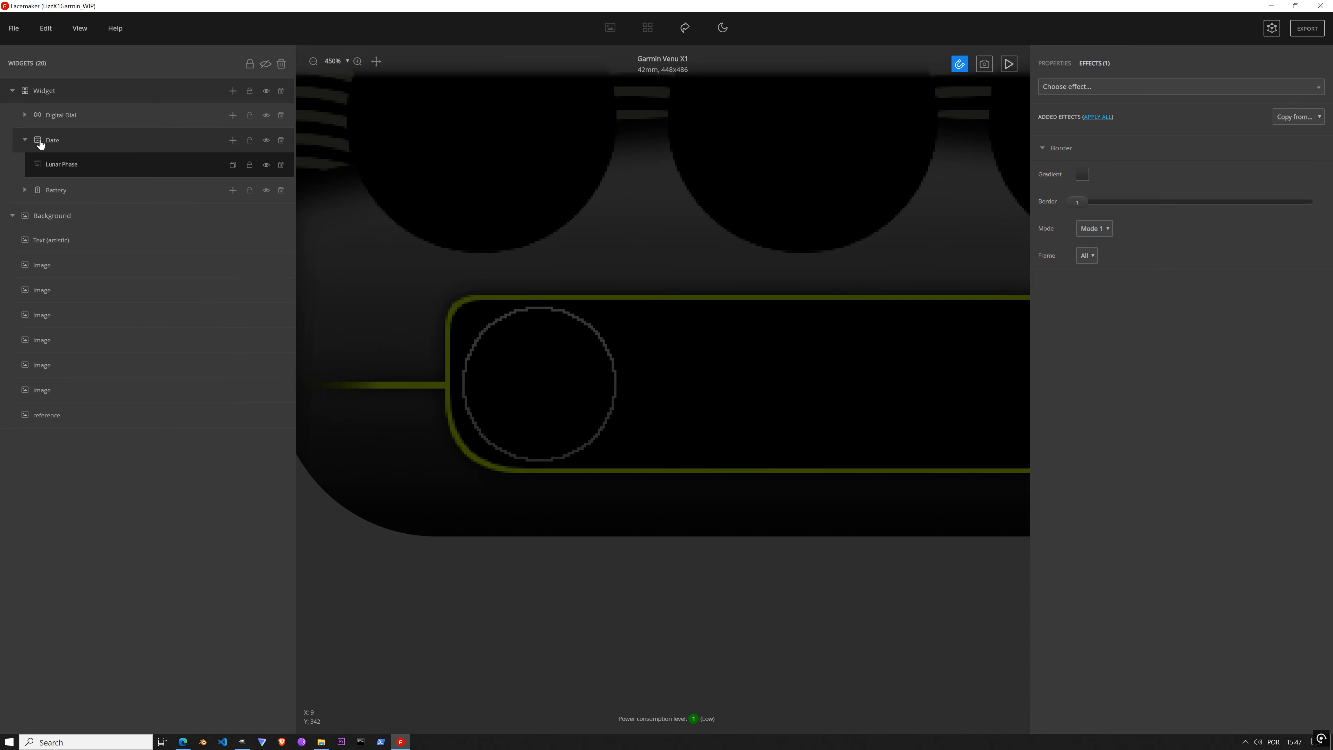
left_click(24, 141)
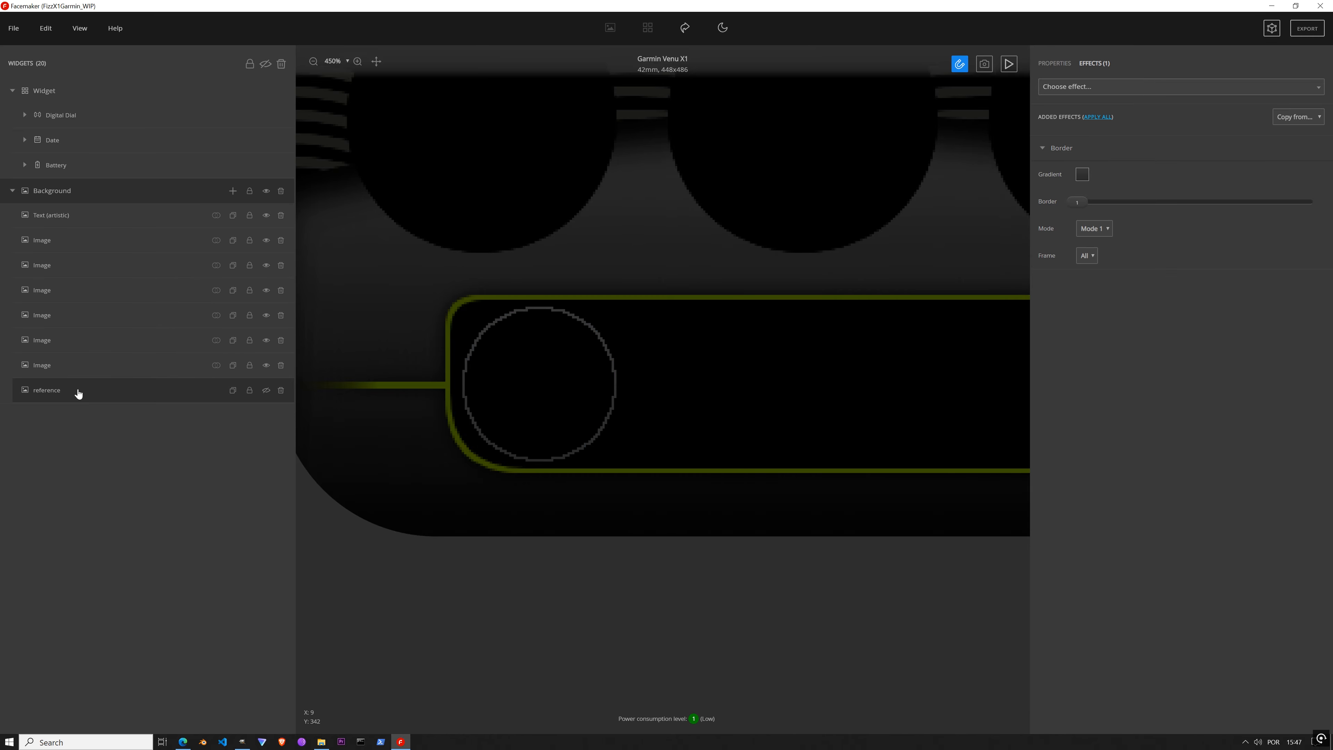
Step: Hide all Background layers except the reference image, moving the reference back to the end of the group
left_click(266, 192)
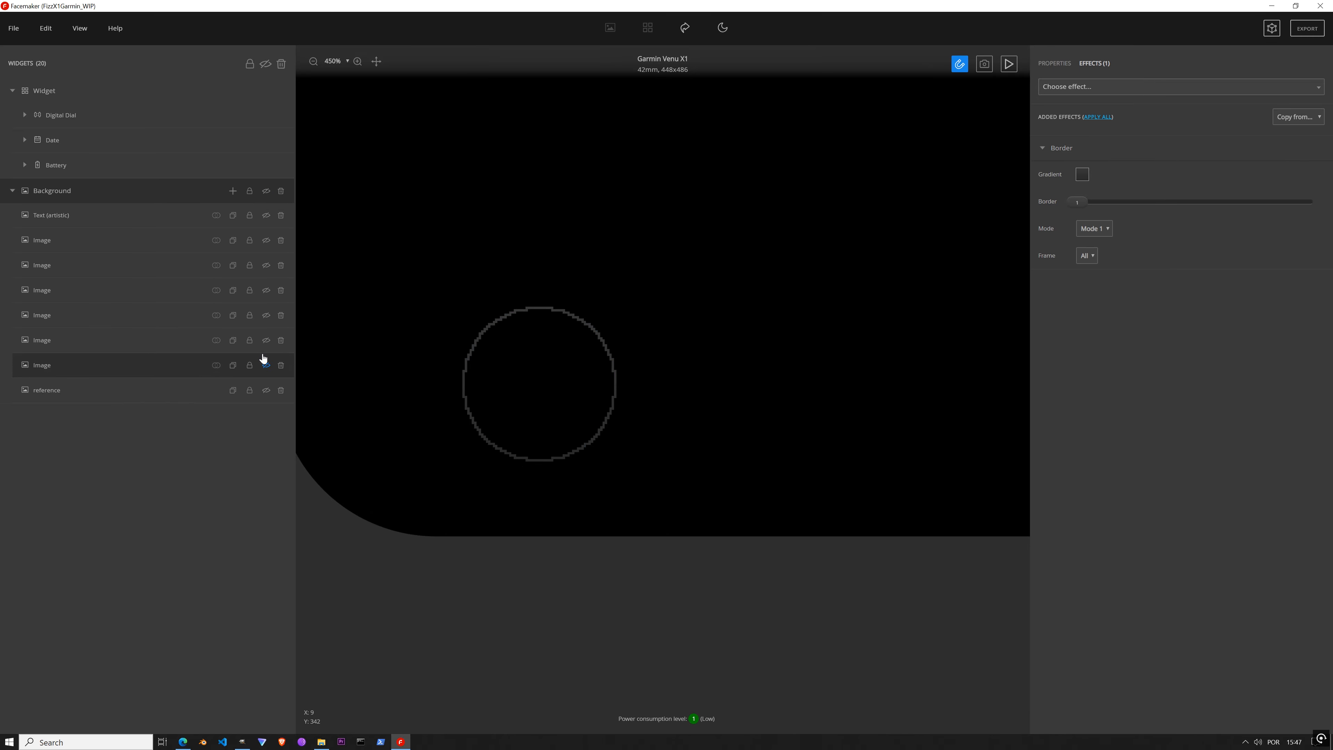
left_click(266, 391)
scroll(572, 371, "down", 7)
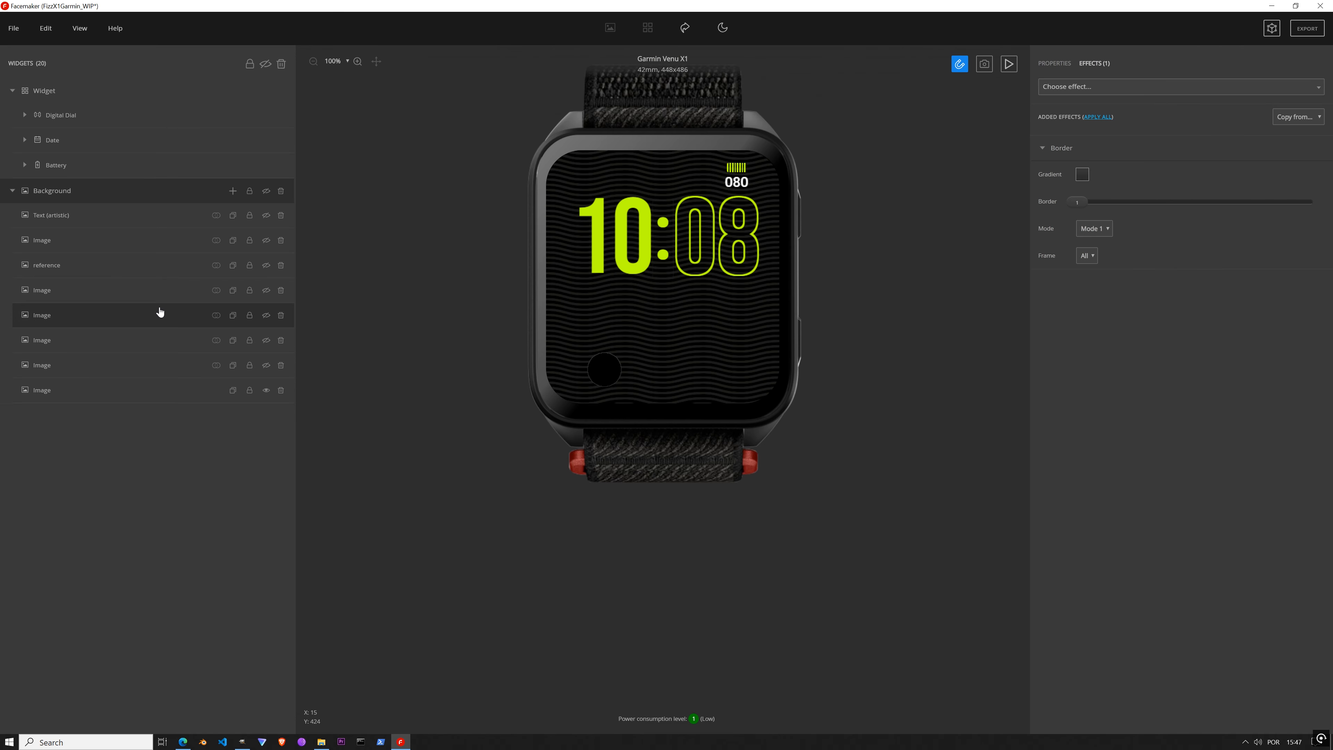
left_click_drag(83, 268, 74, 394)
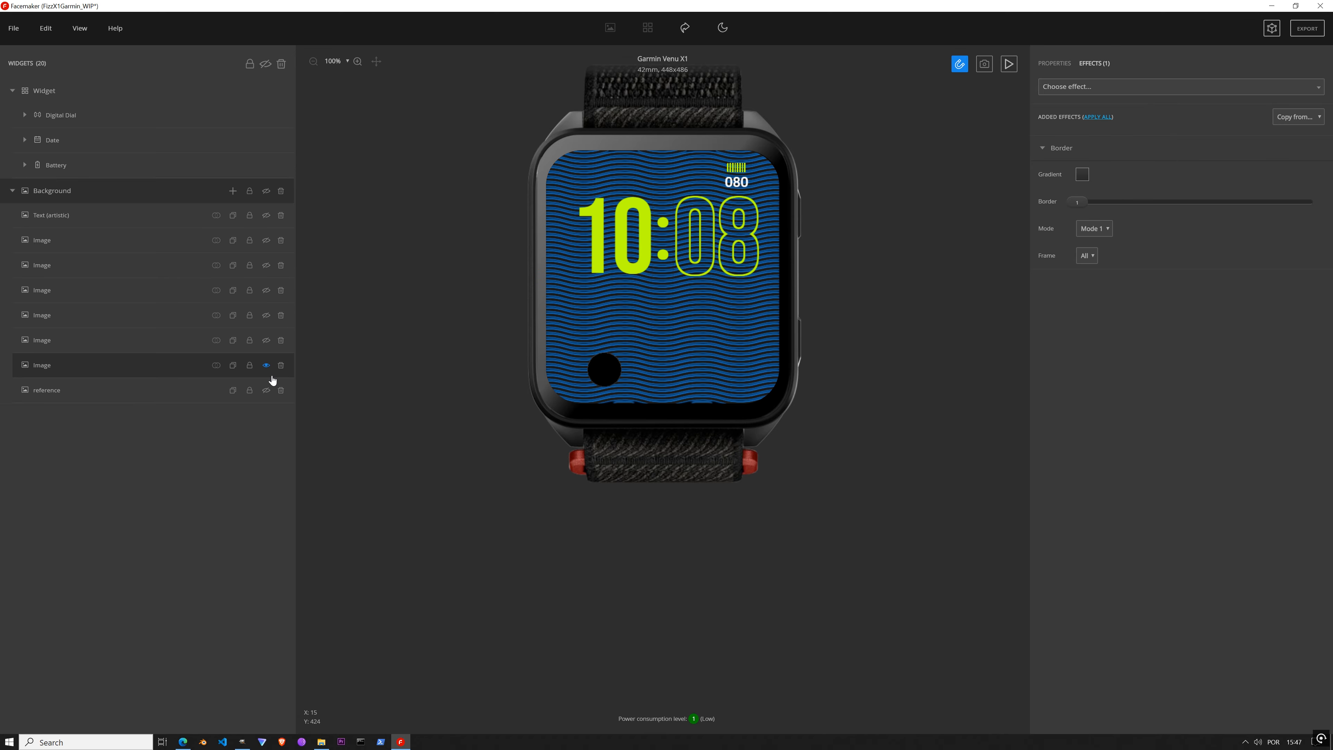
left_click(266, 366)
left_click(265, 390)
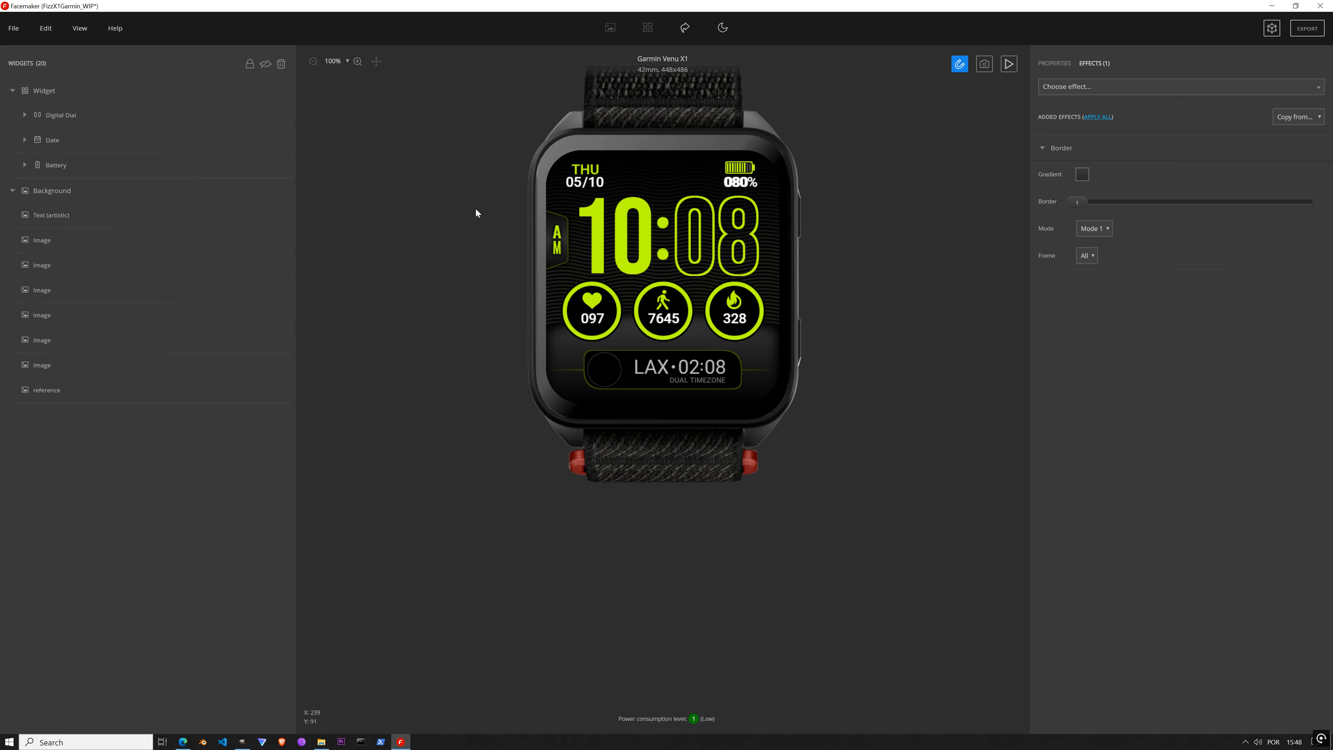
Step: Add a Week day image layer to the Date group and place it between the reference date and the battery, at about X 127, Y 31
left_click(65, 213)
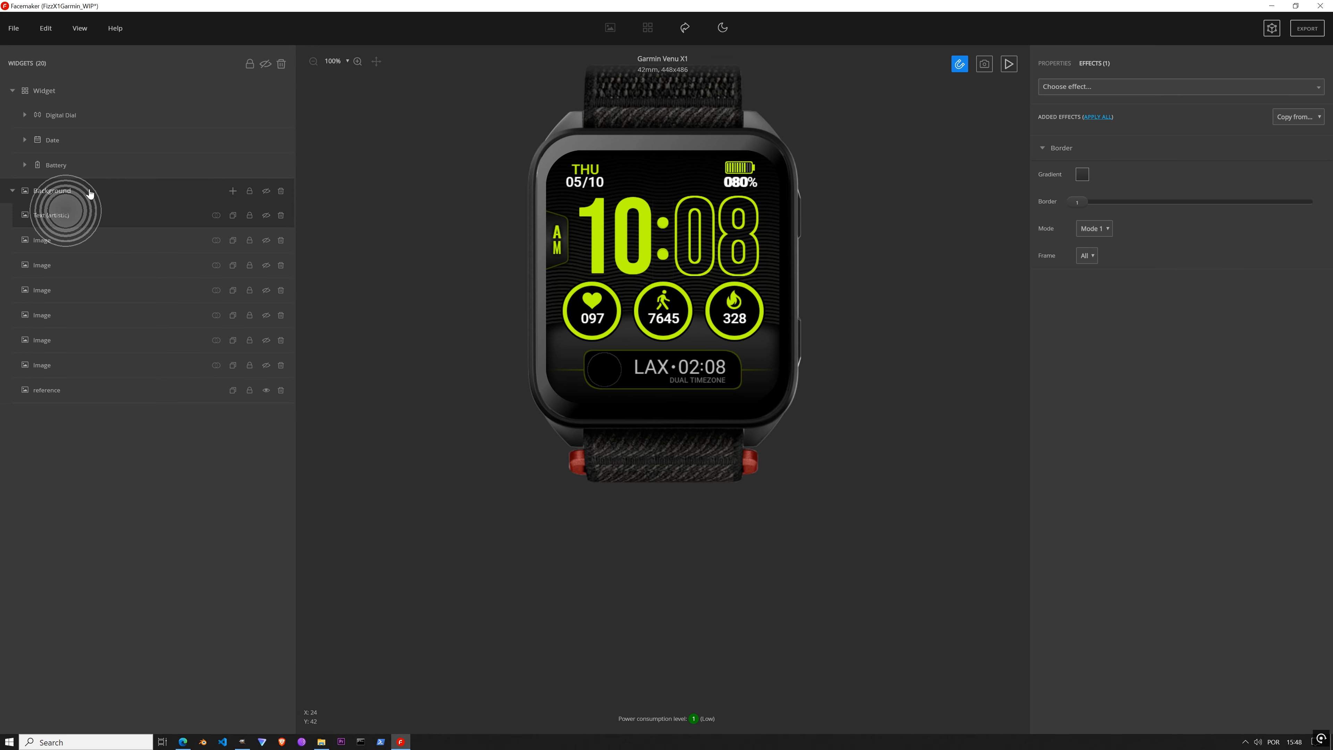
left_click(25, 140)
left_click(232, 140)
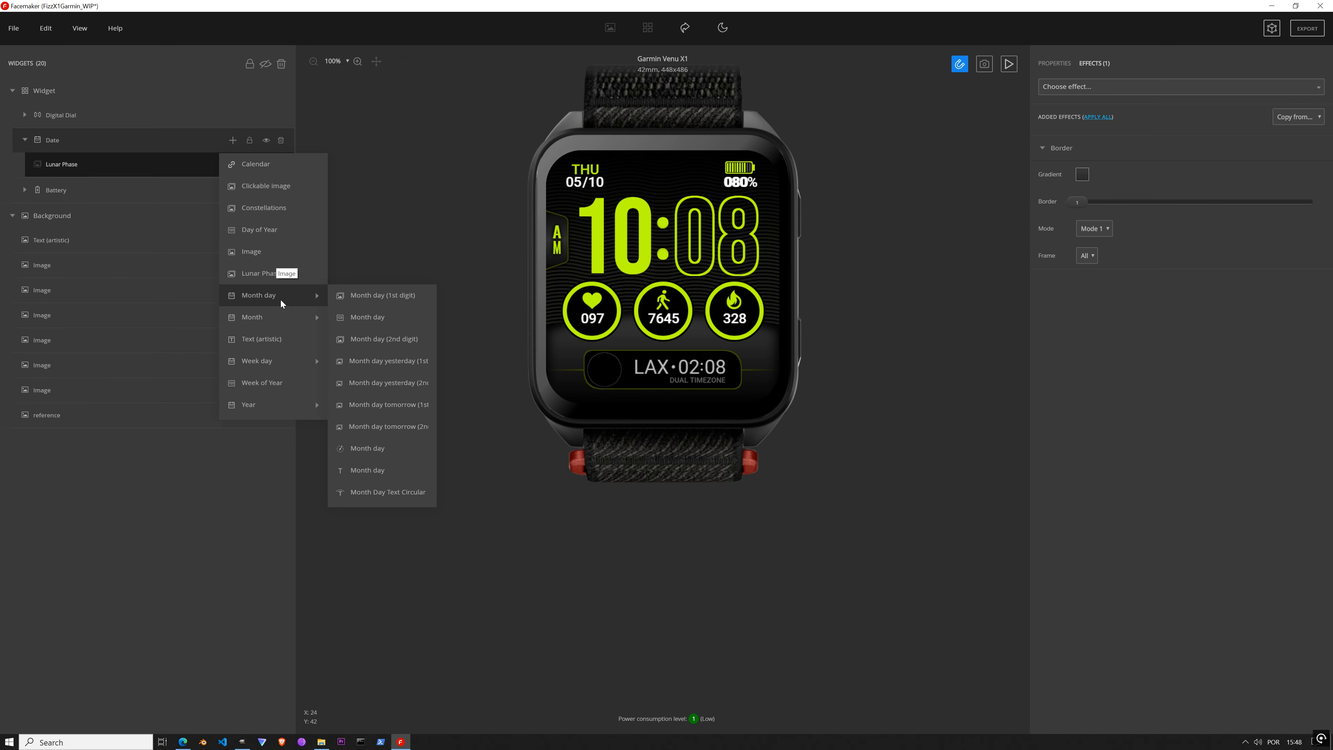
mouse_move(289, 368)
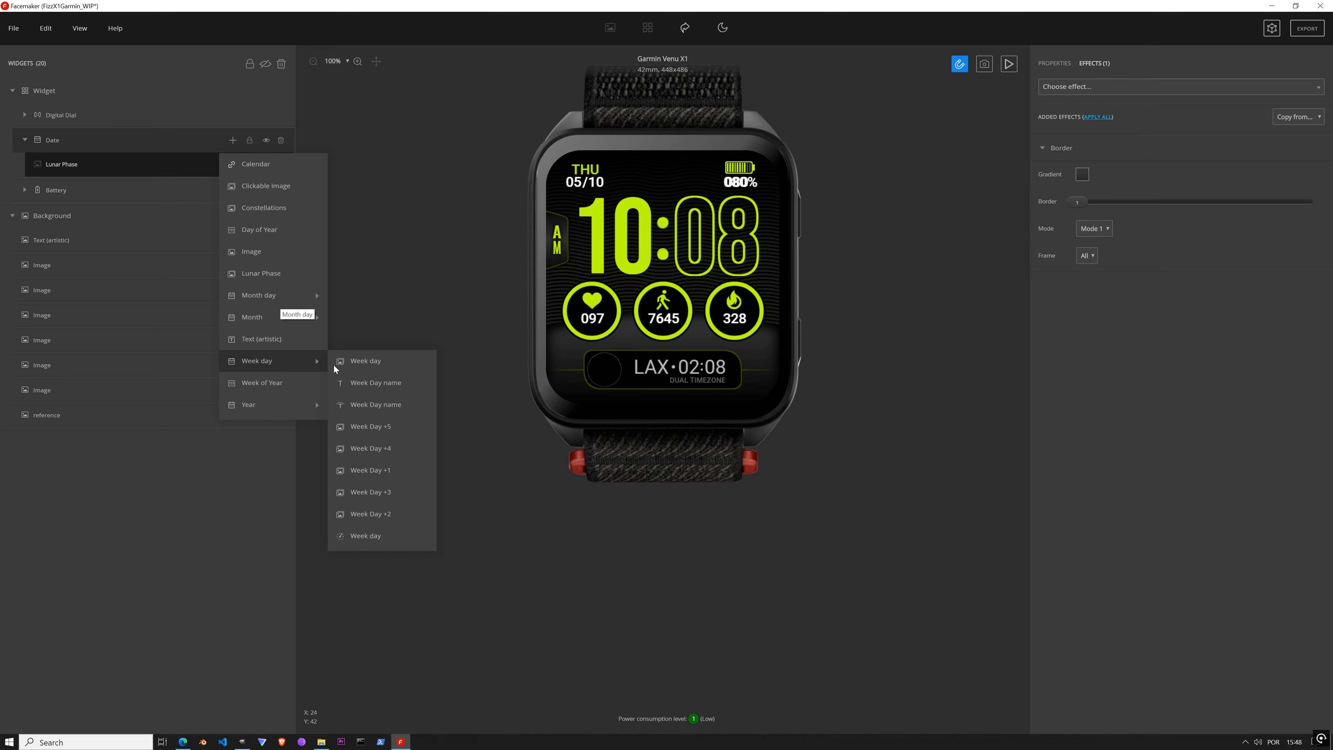
left_click(365, 363)
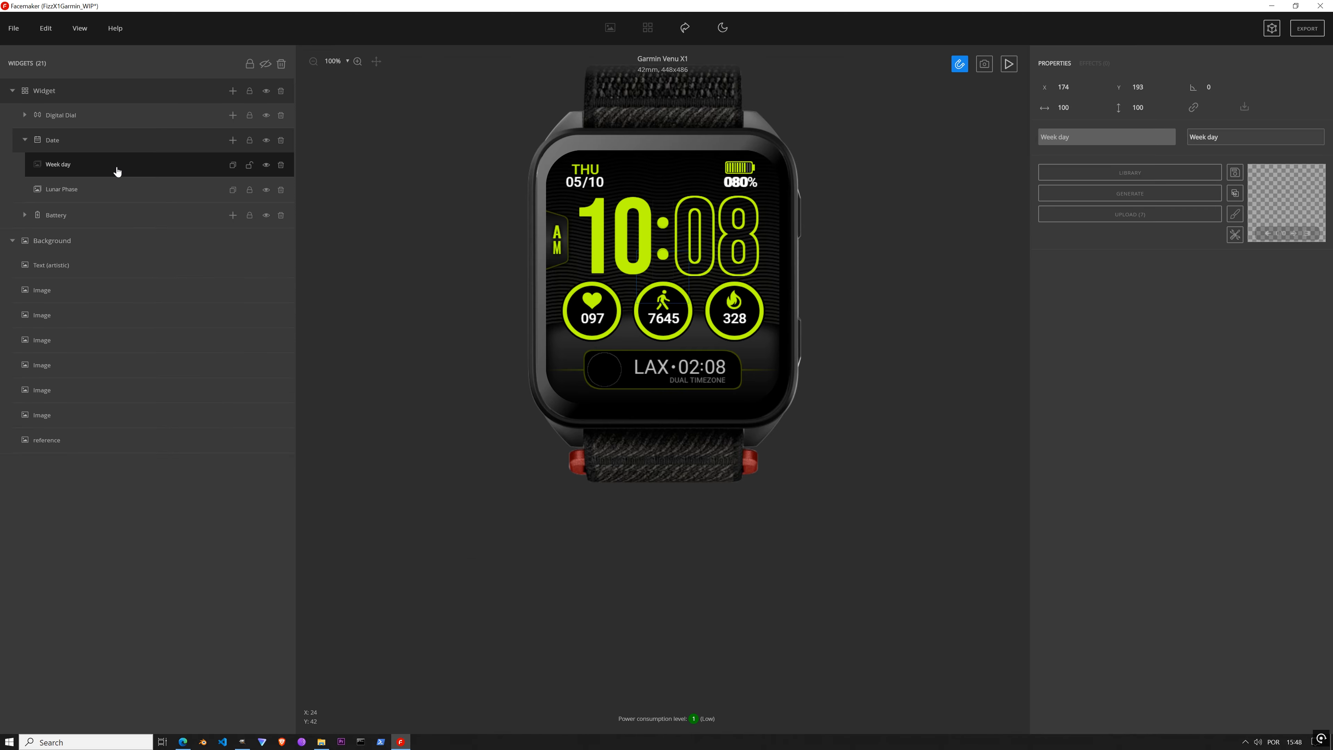
left_click_drag(669, 285, 645, 200)
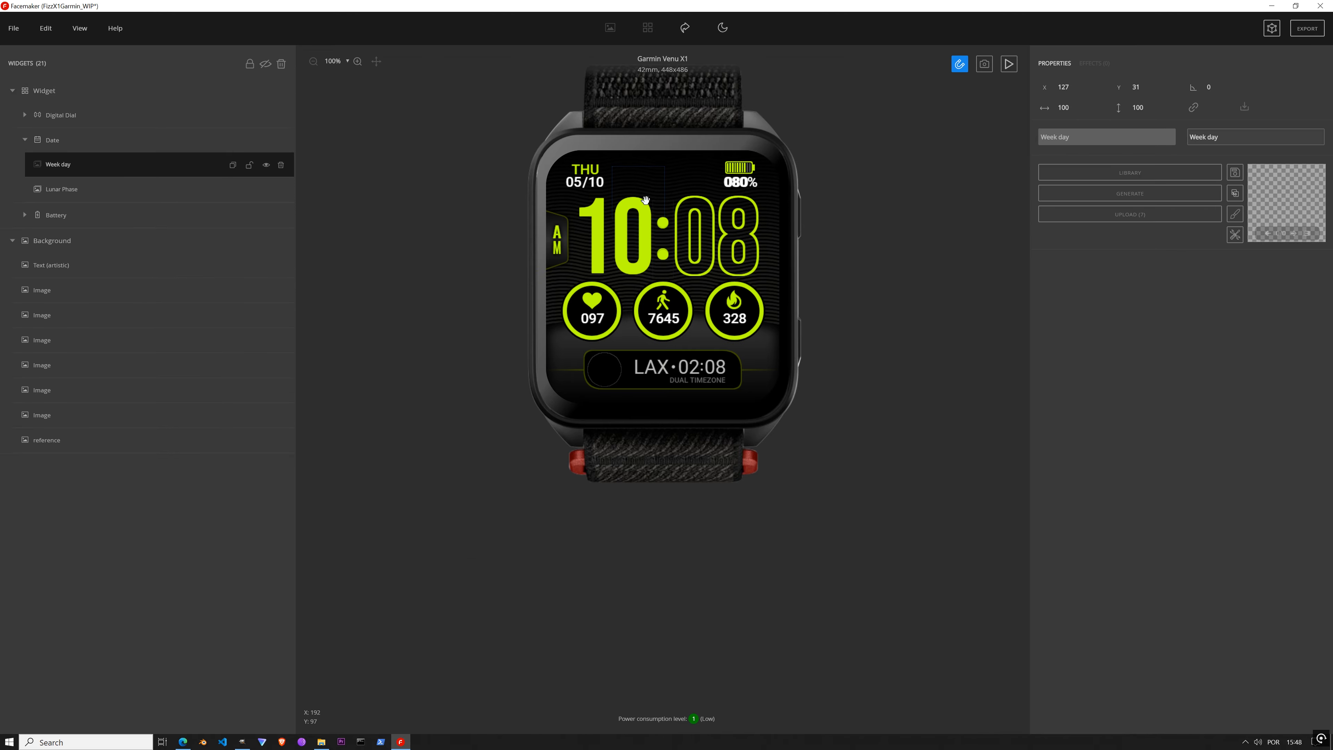
Step: Generate the weekday text images for the Week day layer and set their font size to 30
scroll(631, 164, "up", 3)
scroll(630, 166, "up", 2)
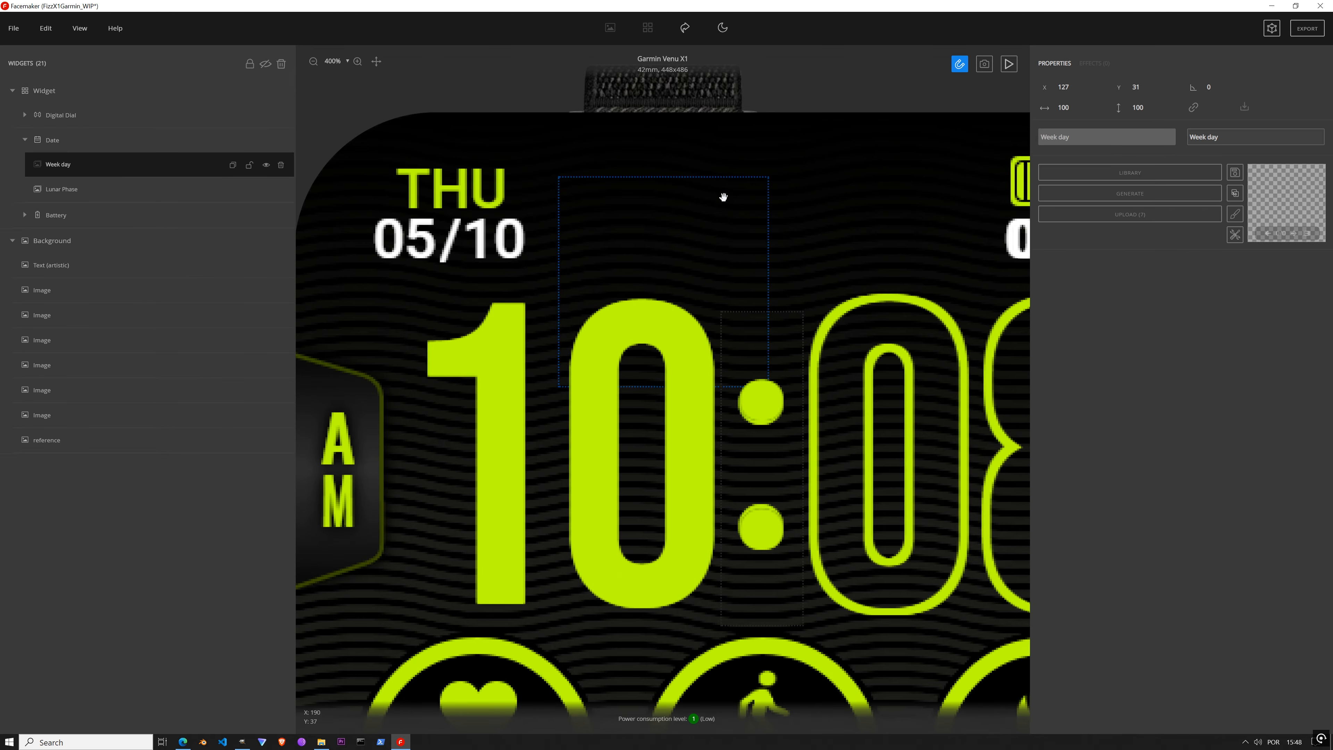
left_click(1149, 194)
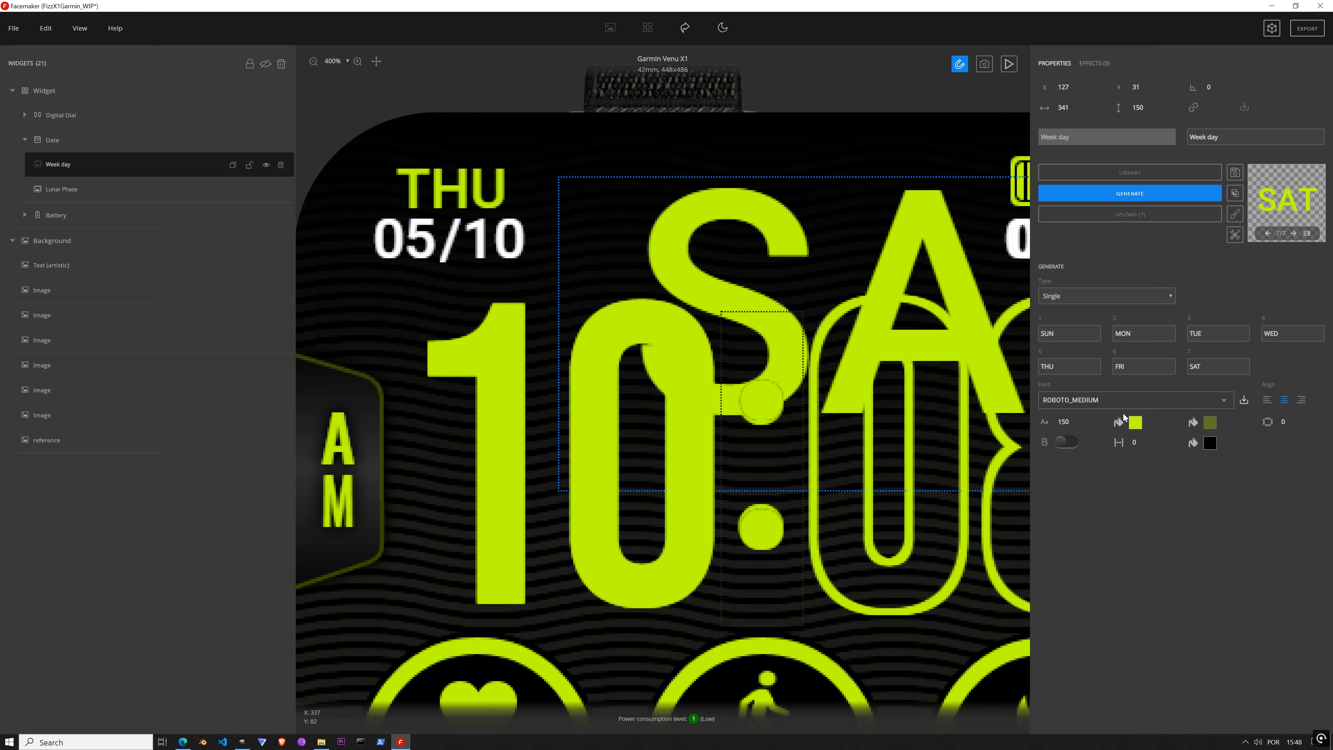
double_click(1064, 423)
type("30")
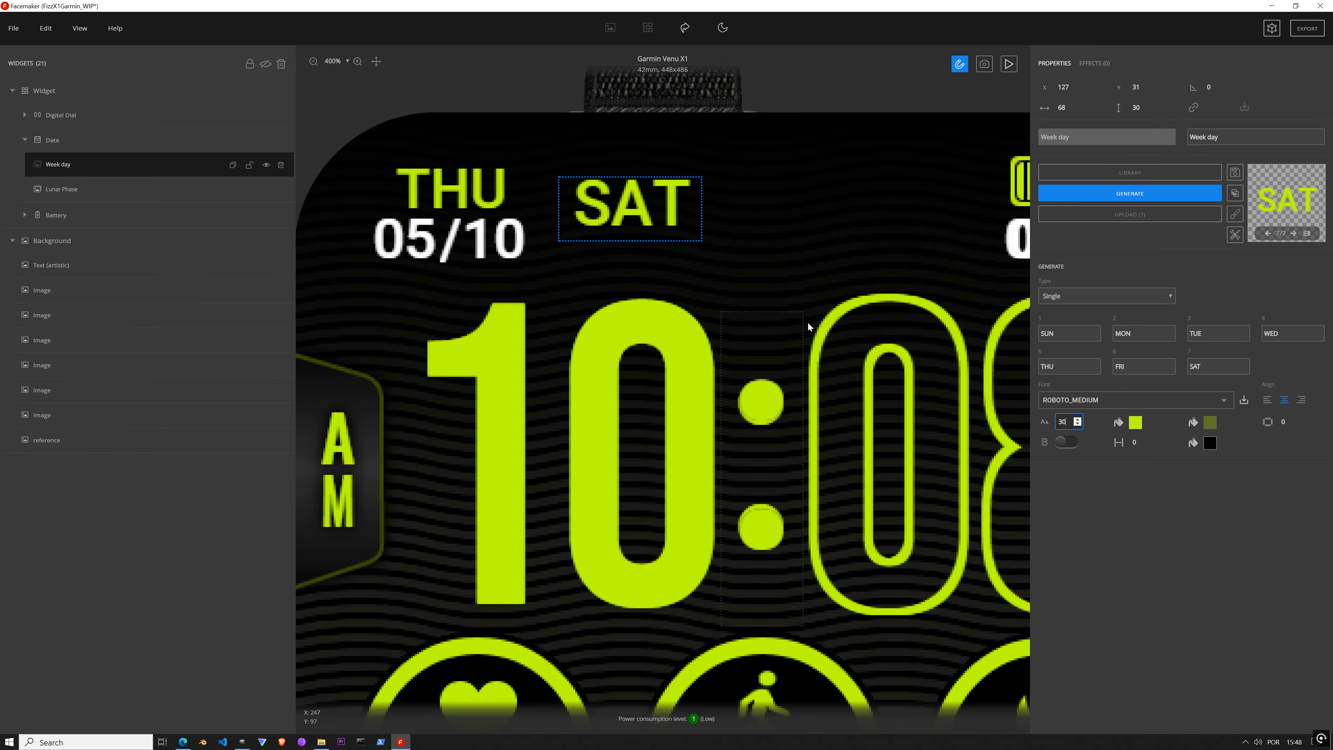
Step: Place the weekday label beside the reference THU at about X 94, Y 26 and reduce its font size to 27
left_click_drag(606, 209, 542, 197)
scroll(503, 181, "up", 3)
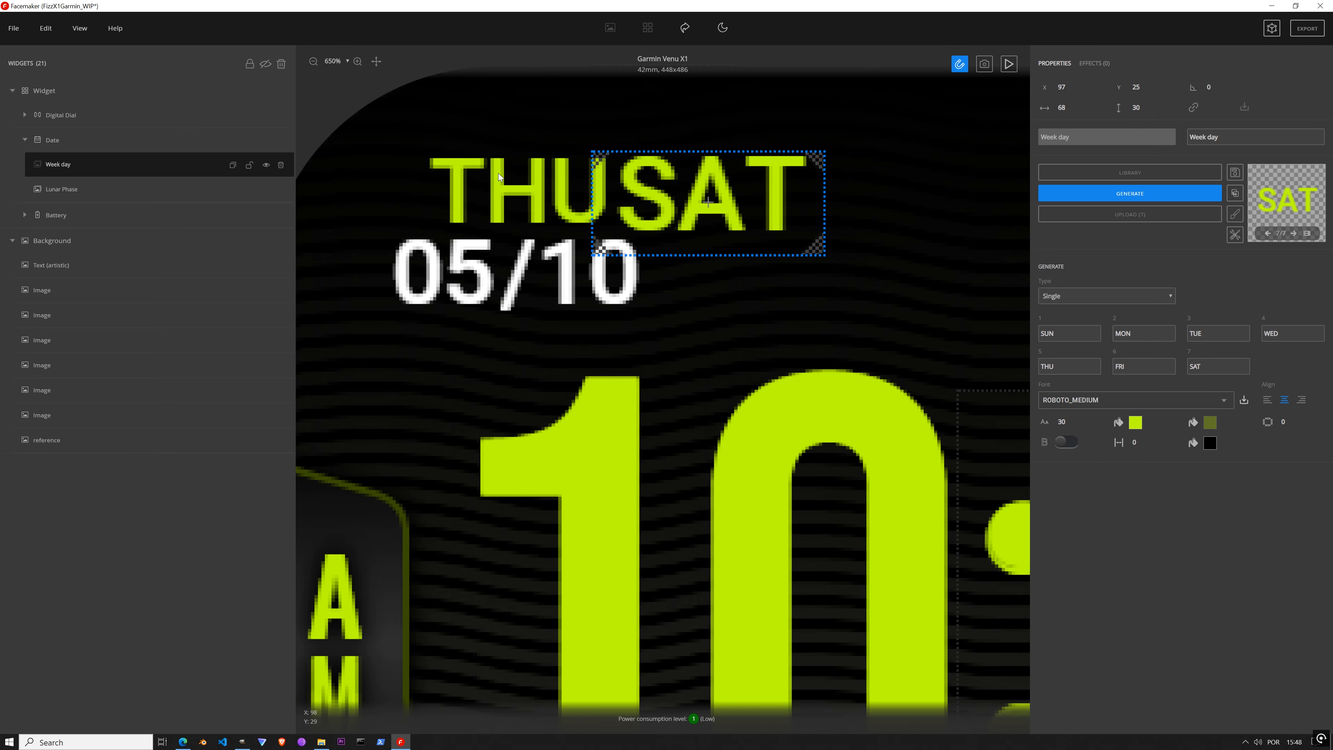
left_click_drag(658, 196, 645, 198)
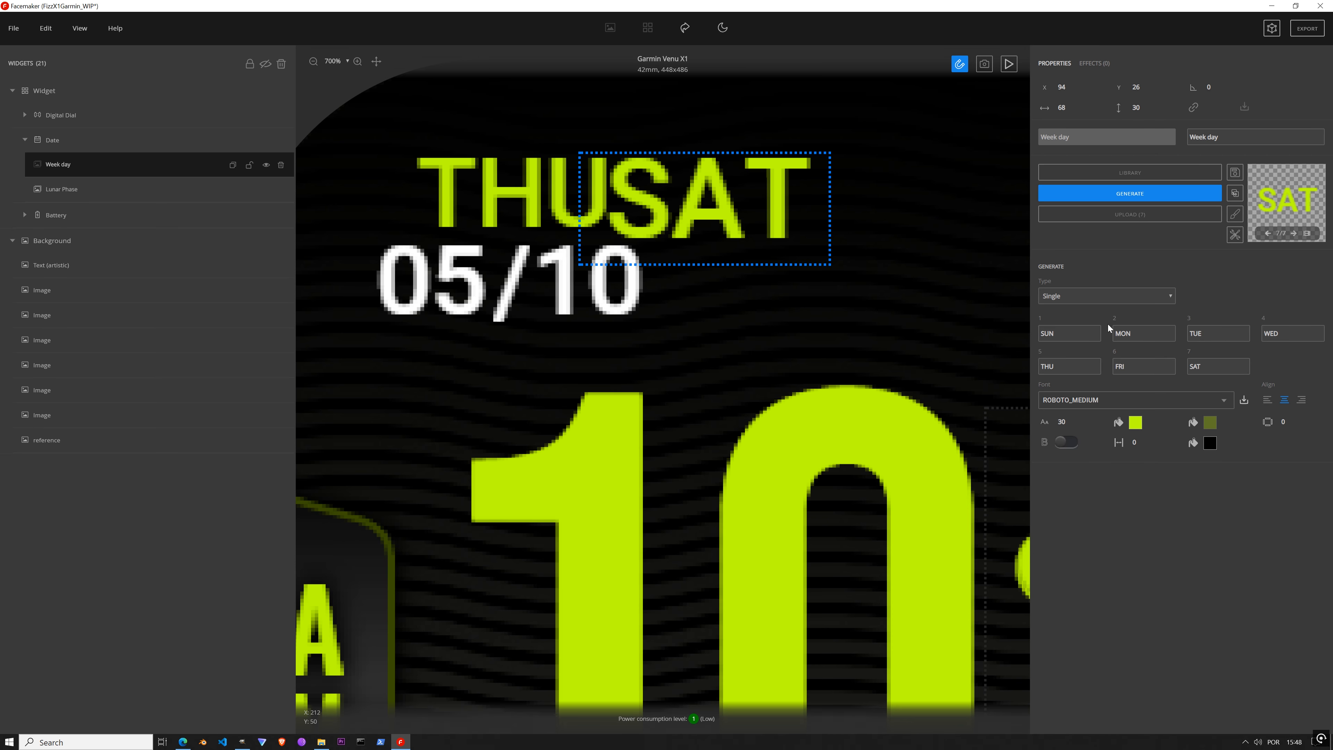
left_click(1079, 424)
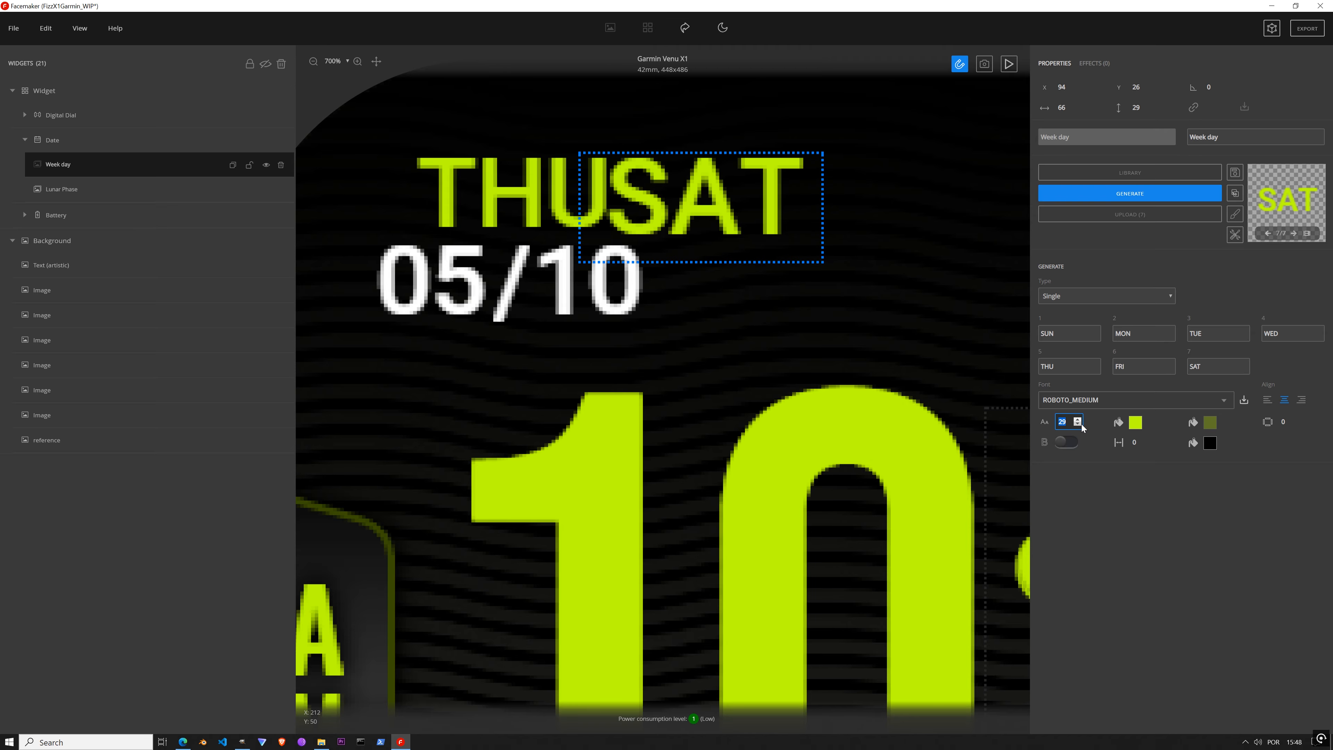
left_click(1079, 425)
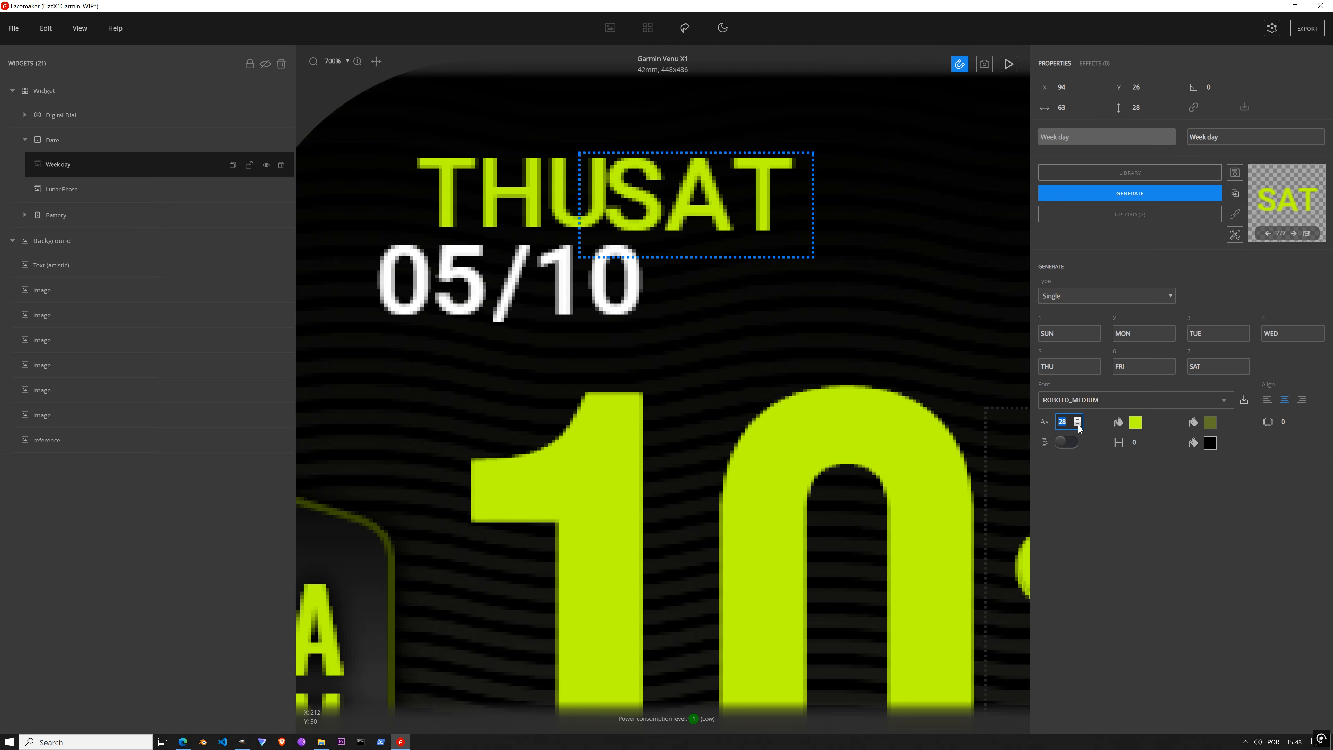
left_click(1079, 426)
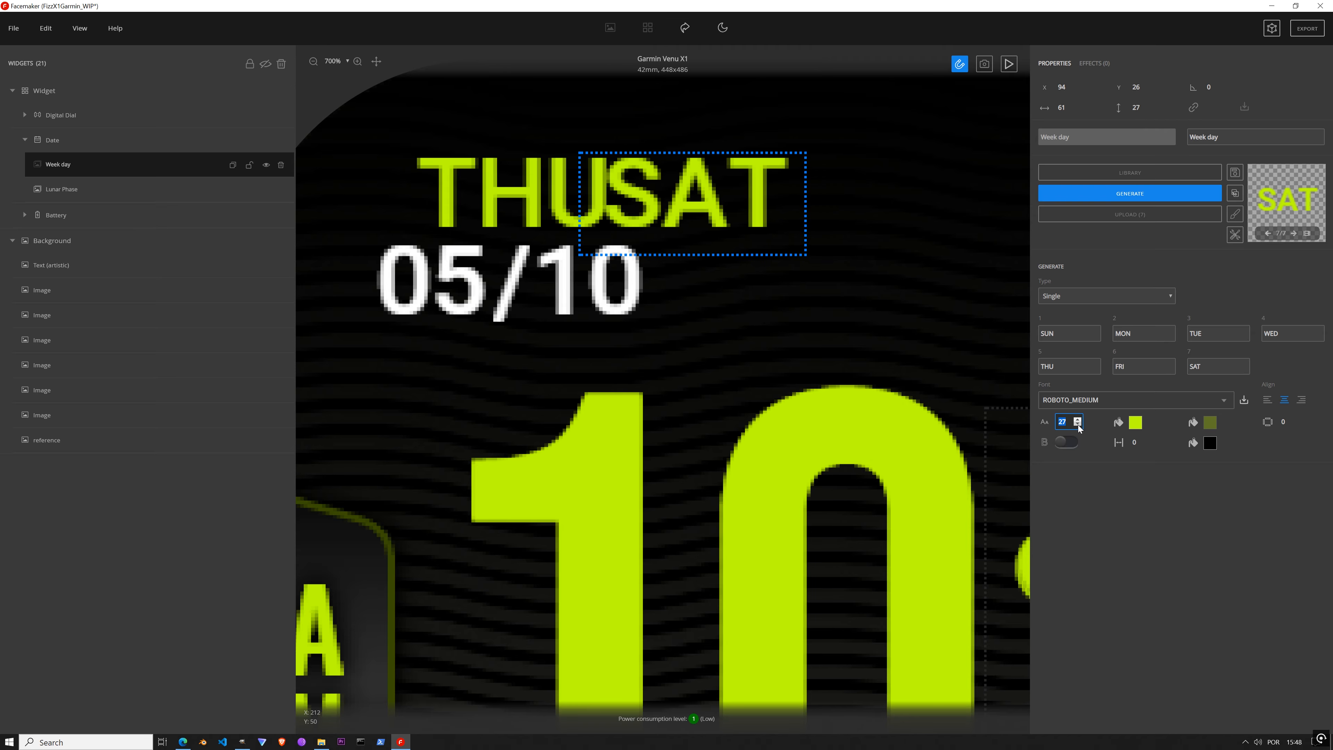
Step: Line the weekday label up directly above the reference THU and run the preview to compare the two days
left_click_drag(701, 177, 536, 97)
left_click(1008, 64)
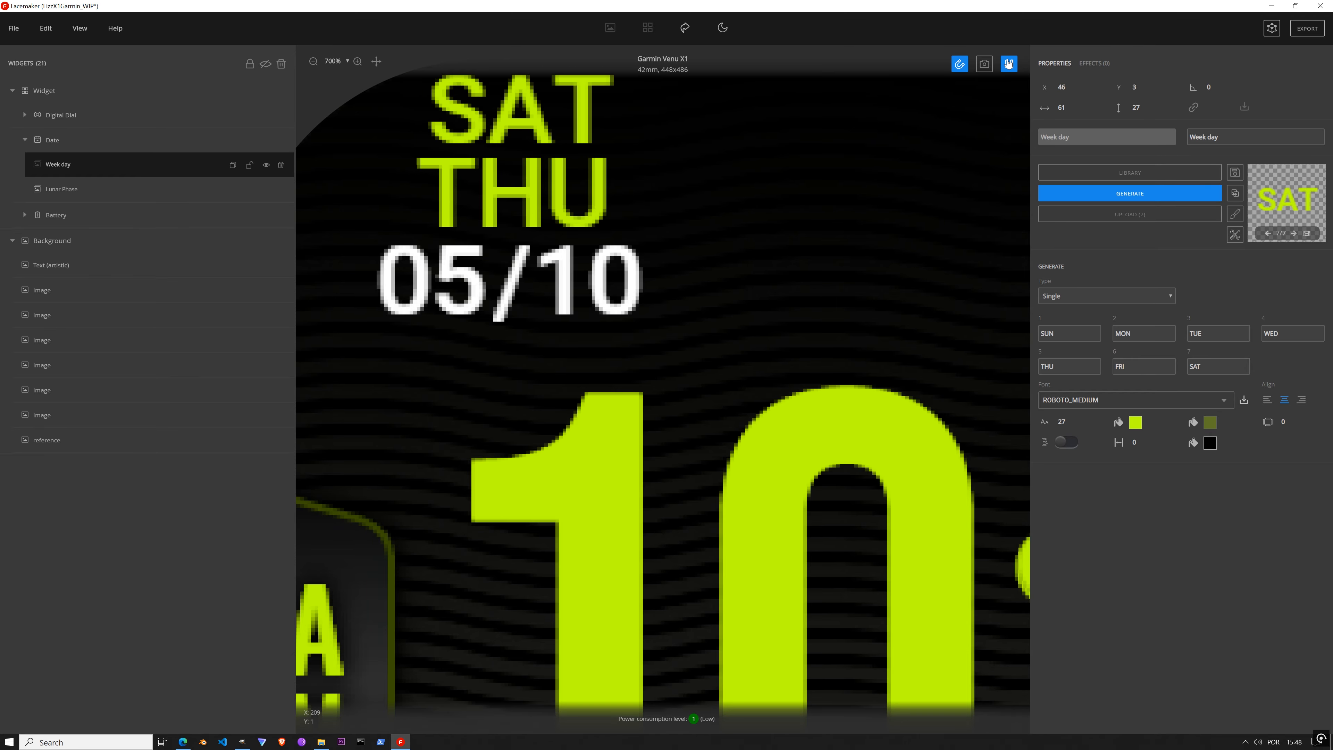
scroll(688, 226, "down", 6)
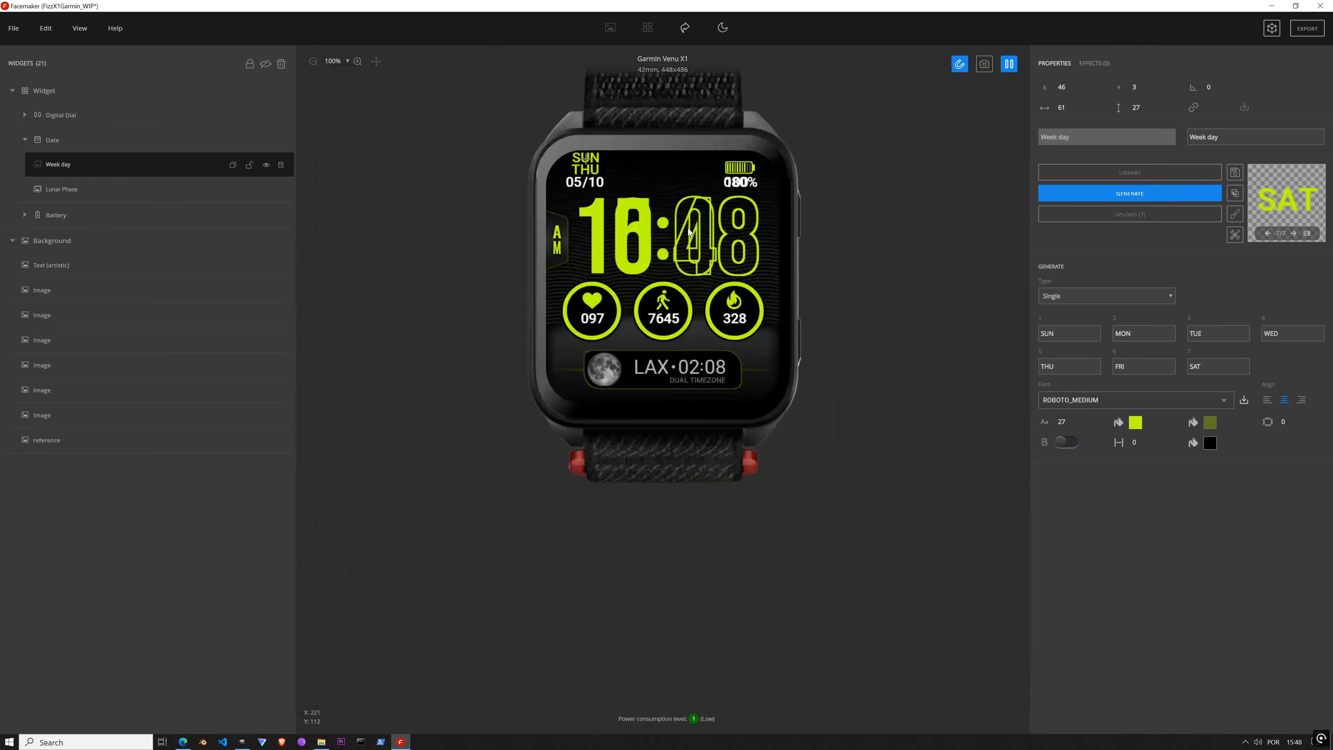
scroll(682, 158, "up", 3)
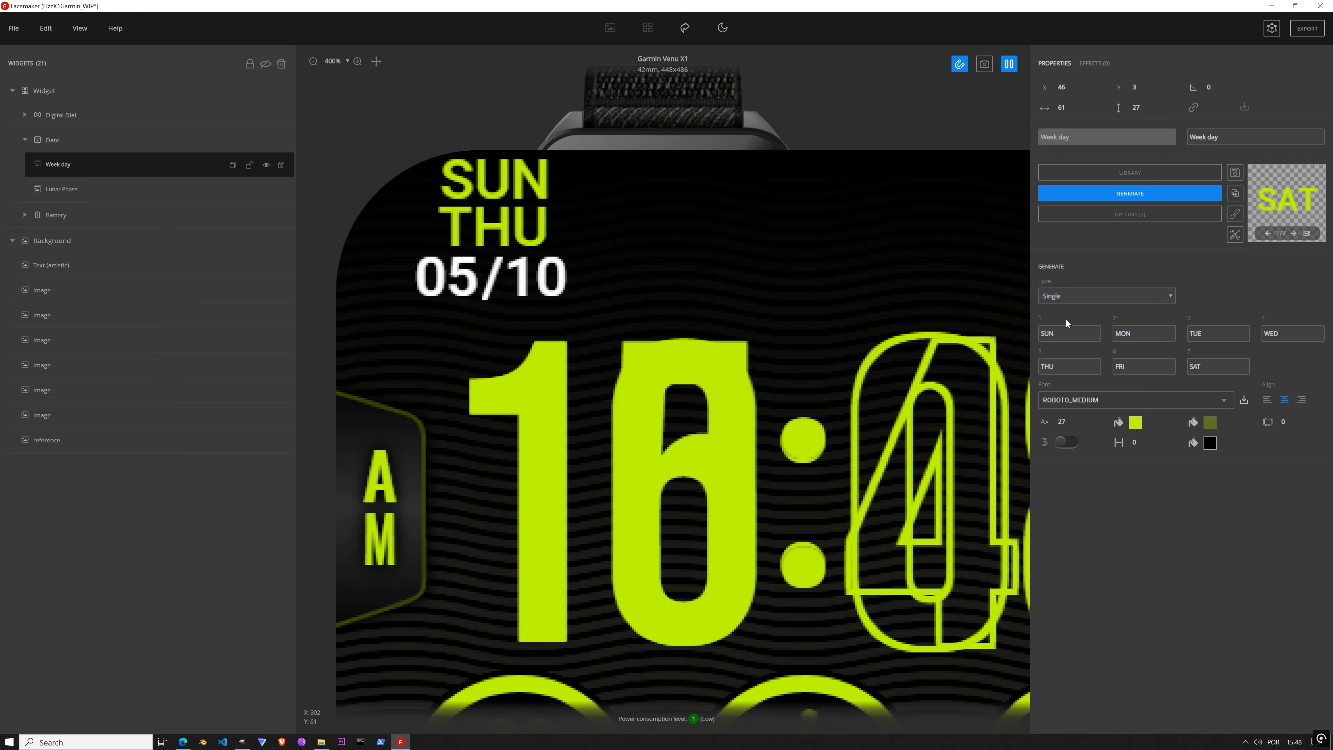
left_click(1008, 68)
Step: Move the weekday label clear of the reference THU and reorder its seven entries to MON, TUE, WED, THU, FRI, SAT, SUN
left_click_drag(495, 184, 658, 201)
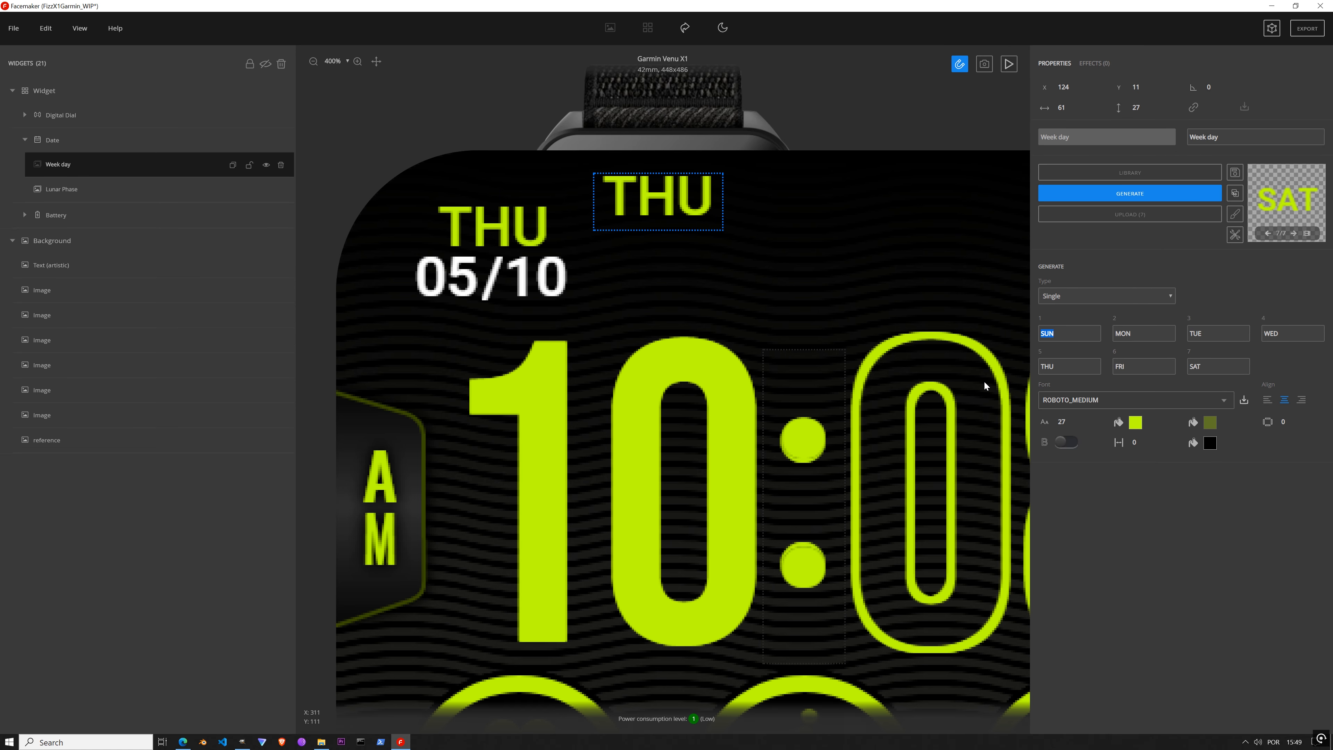
type("MON")
key("Tab")
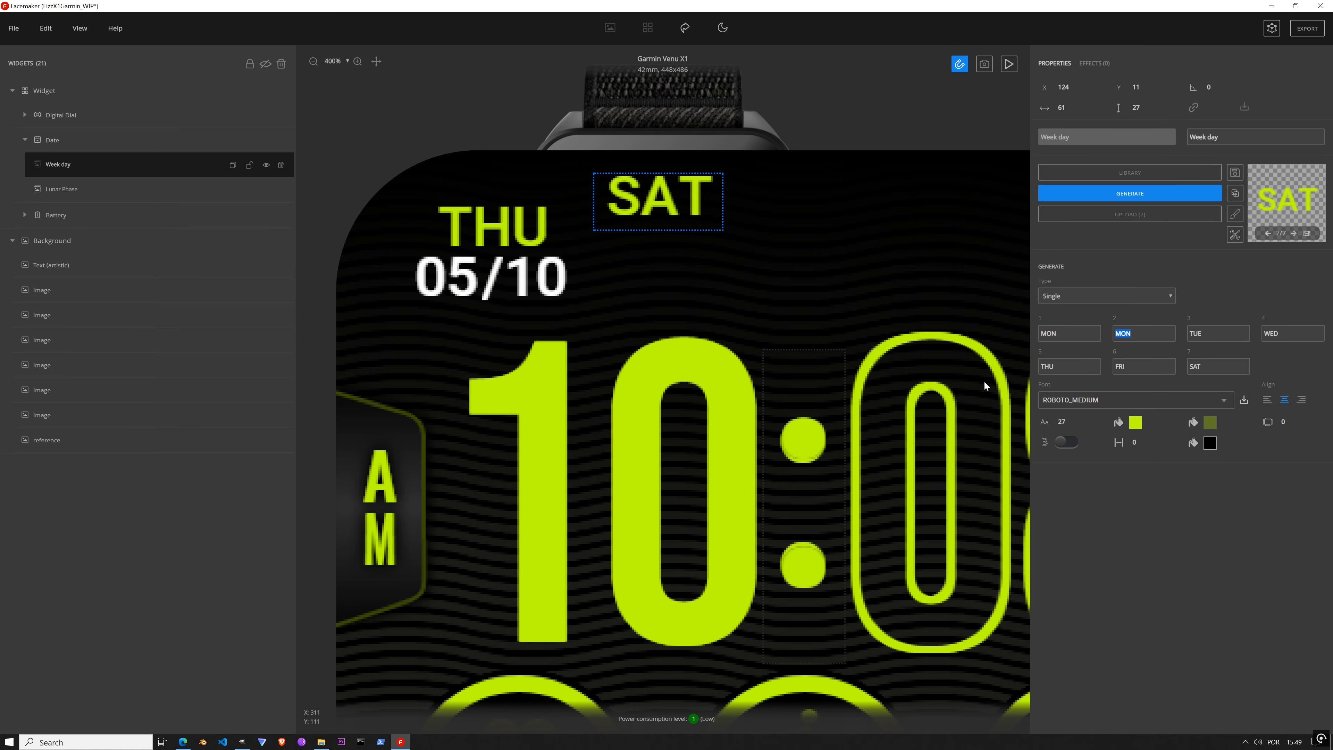
type("T")
type("THU")
key("Tab")
type("FR")
key("Tab")
type("SAT")
key("Tab")
type("SUN")
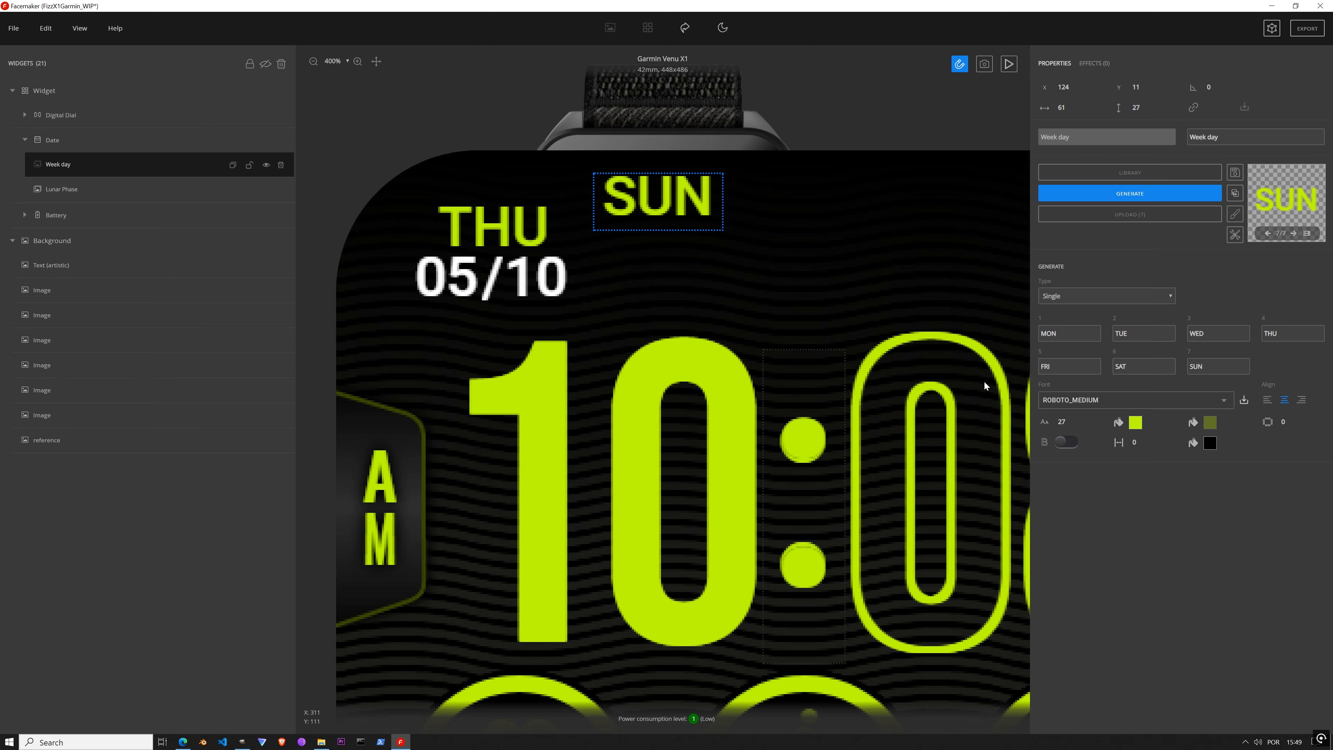
Step: Shift the weekday label to about X 123, Y 22 and preview the face to check the reordered days
left_click_drag(735, 189, 734, 211)
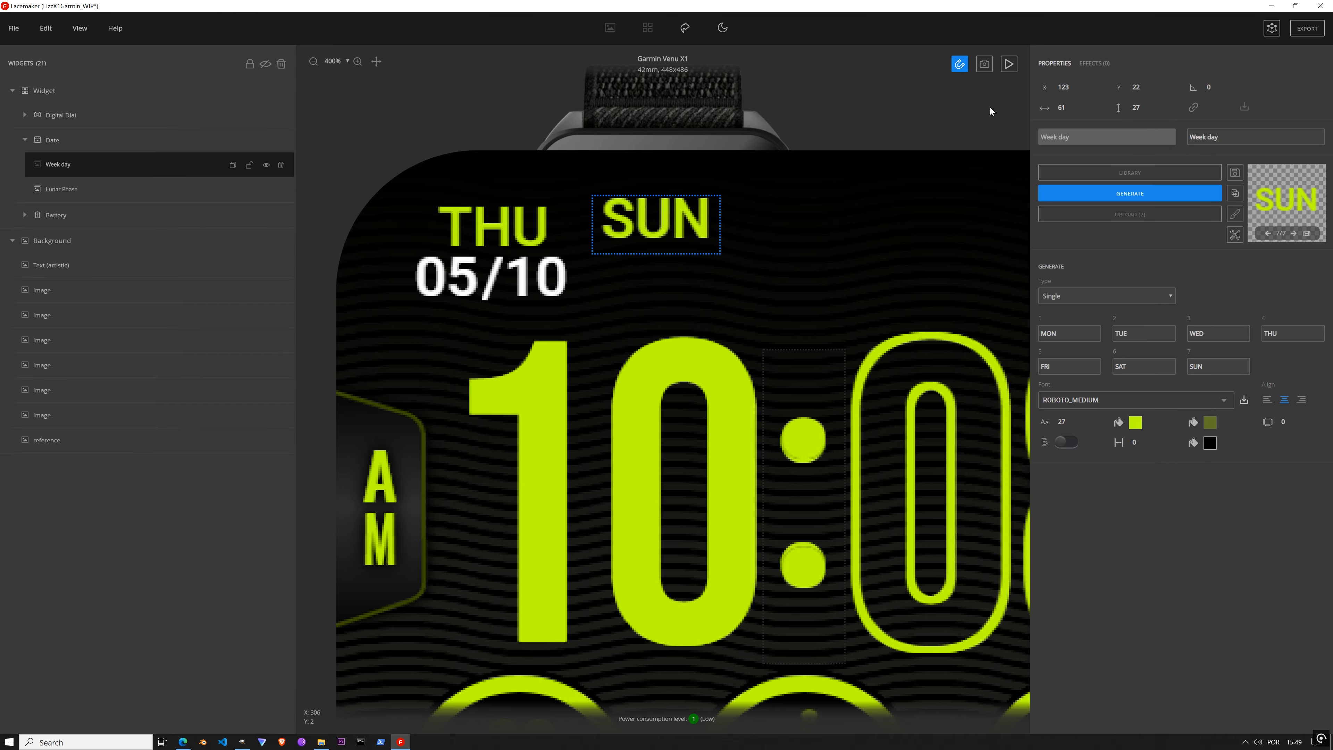
left_click(1009, 64)
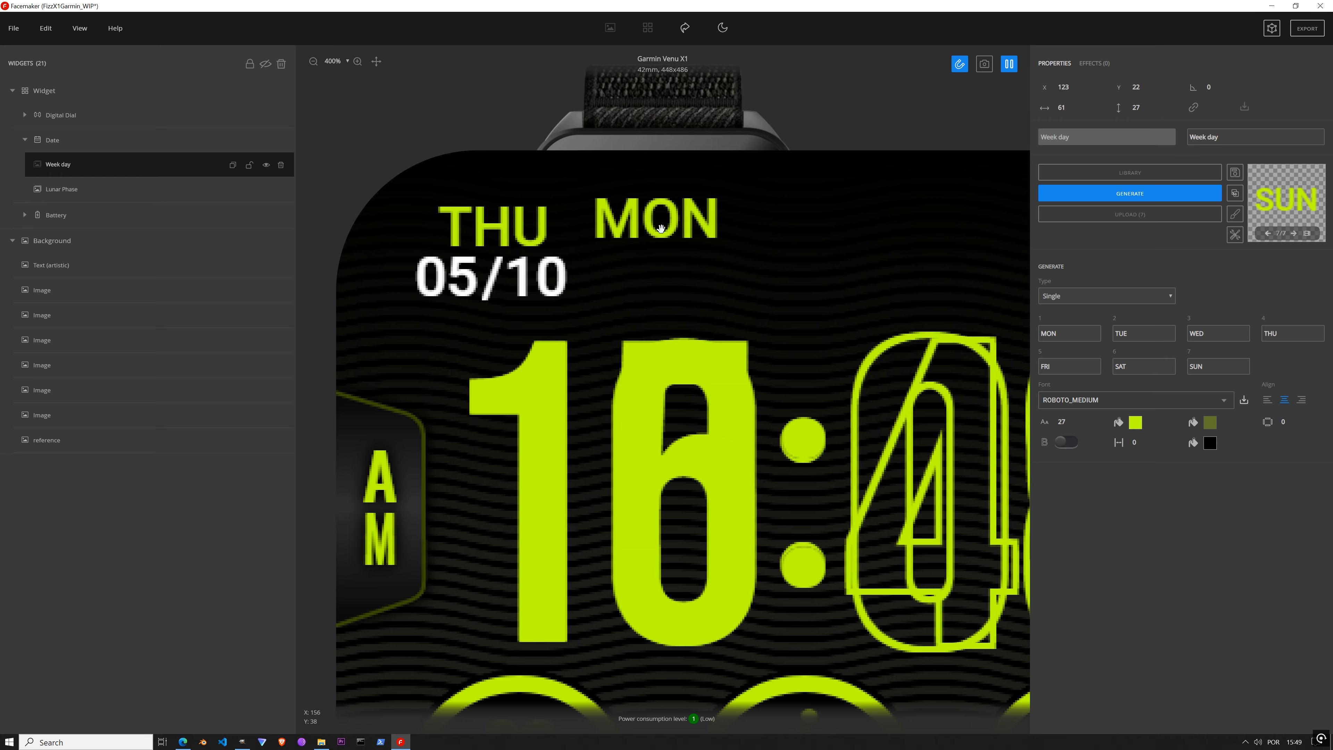
left_click(1009, 64)
Step: Close the weekday text generation settings and crop the empty margins from the weekday images
left_click(1111, 196)
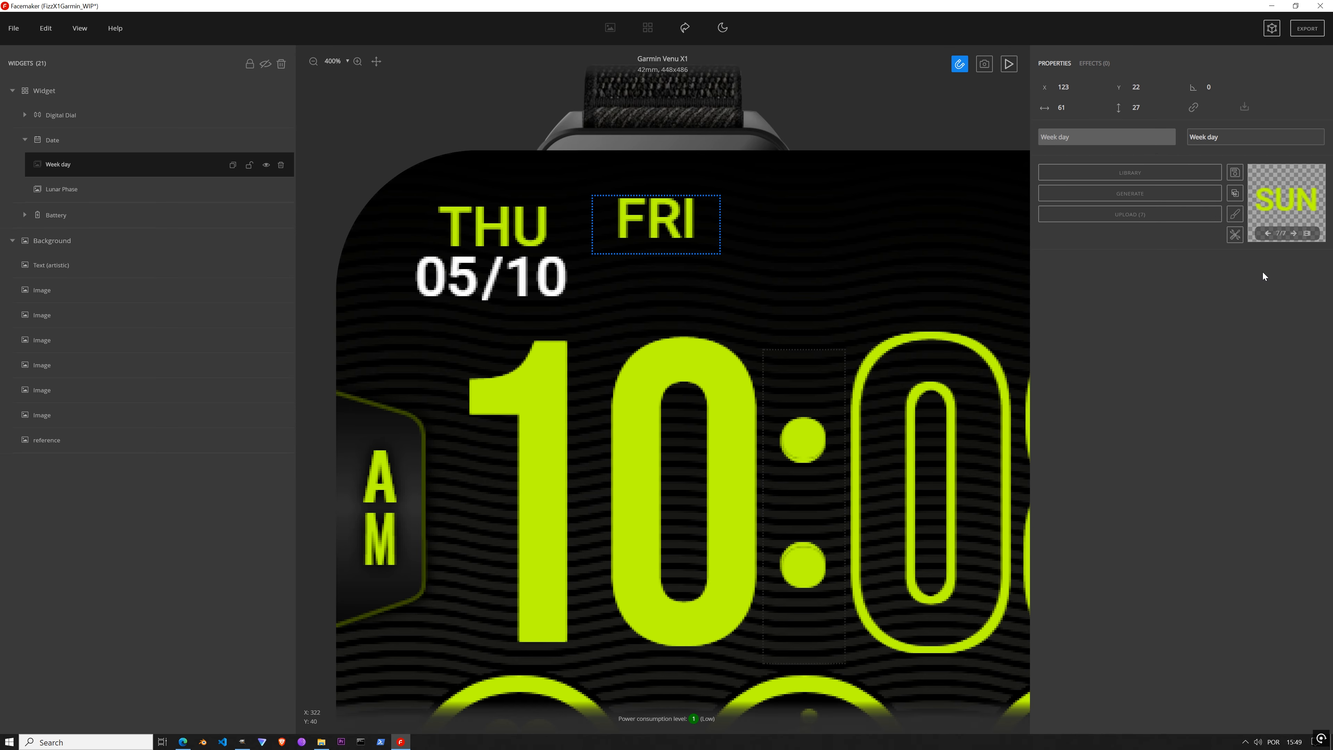
left_click(1235, 234)
left_click(1276, 250)
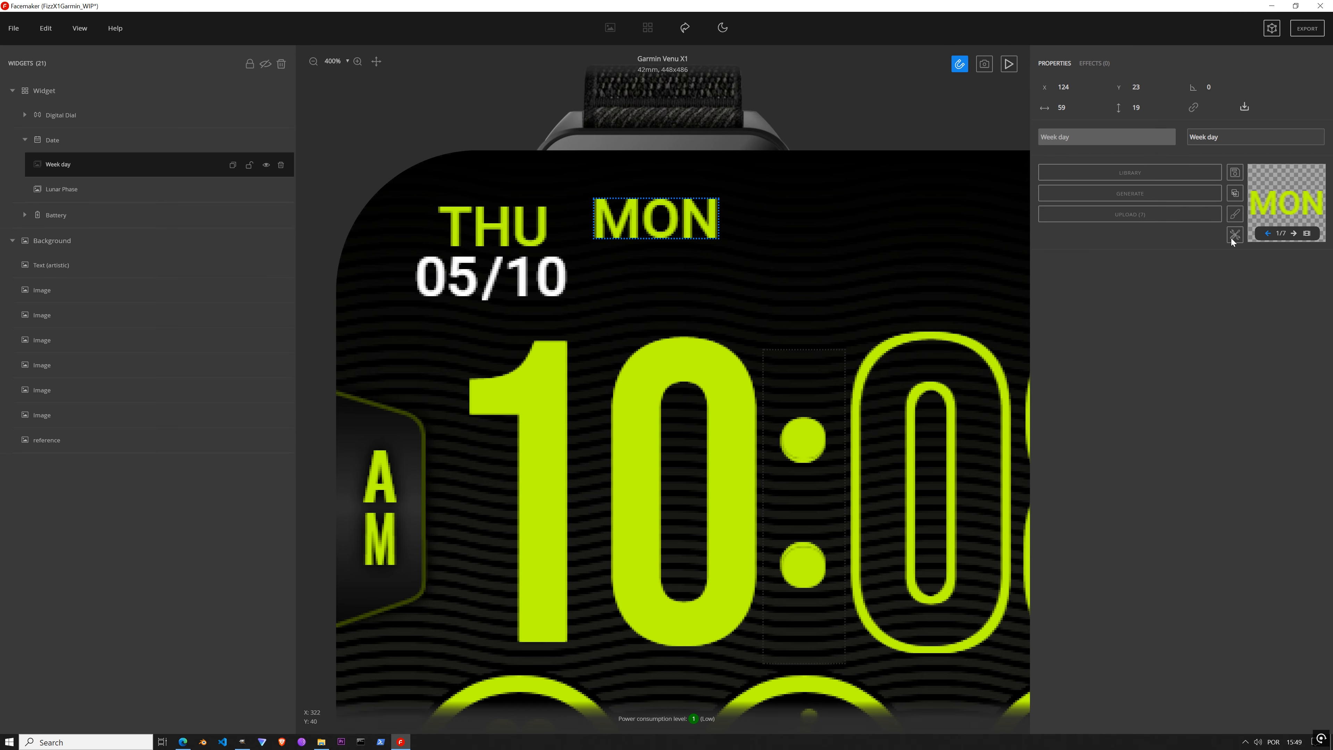
Step: Align the cropped weekday label over the reference THU at X 46, Y 27, checking the fit with different weekday images
left_click_drag(681, 218, 521, 226)
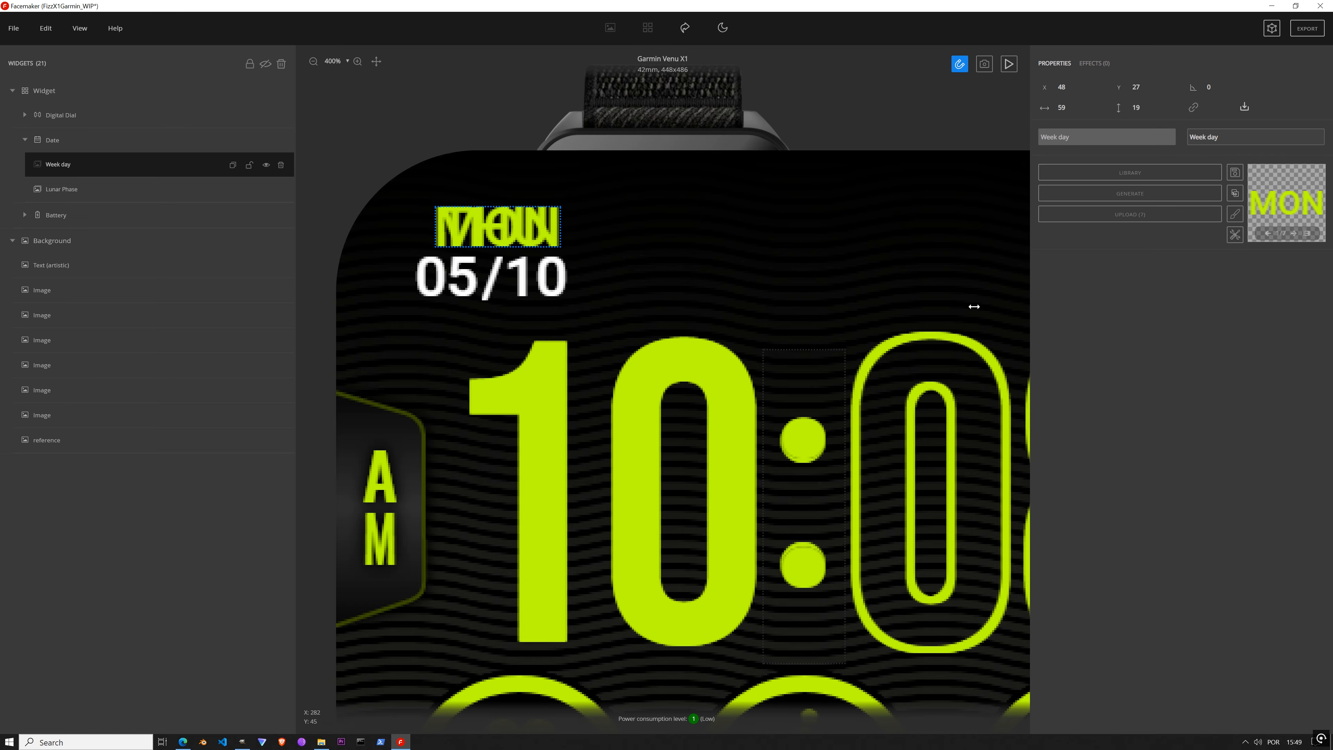
key("plus")
mouse_move(502, 226)
left_mouse_down()
mouse_move(667, 212)
mouse_move(501, 237)
left_mouse_up()
key("plus")
key("plus")
key("plus")
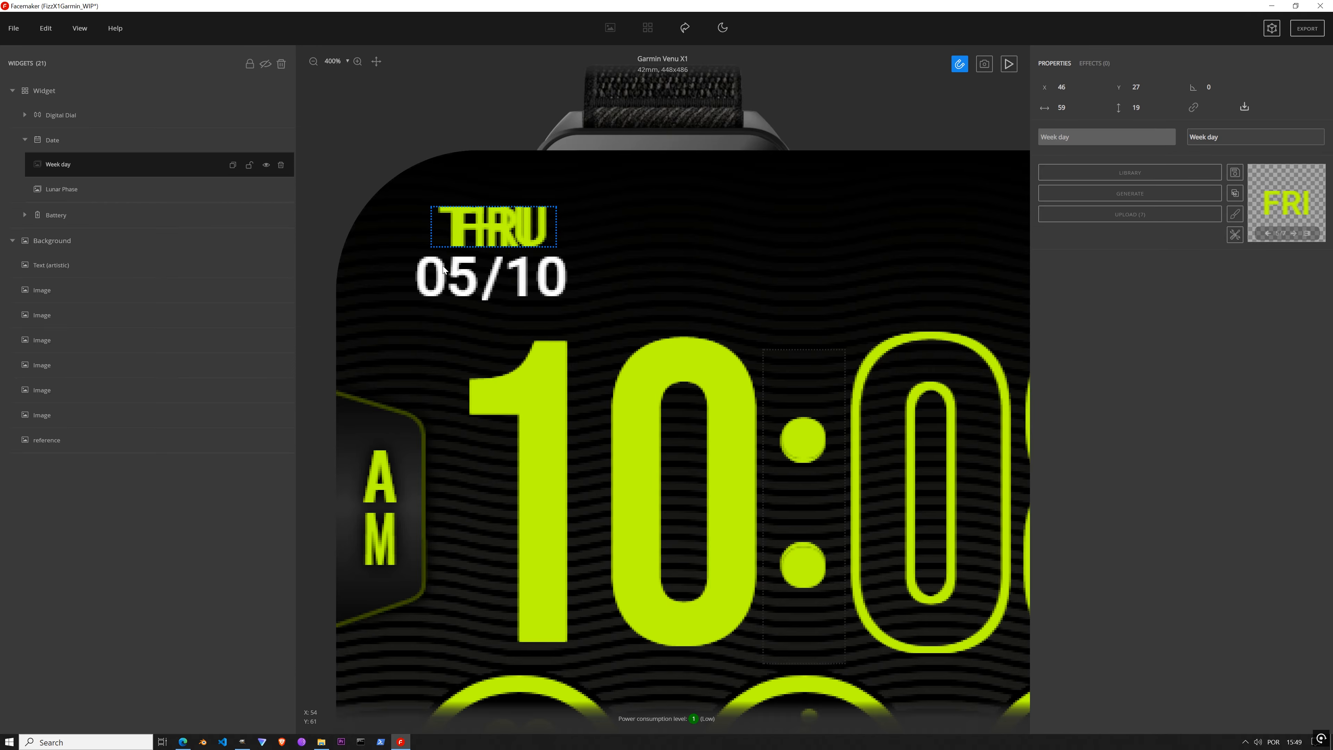
Step: Add a numeric Month layer to the Date group and place it above the time digits at about X 151, Y 7
left_click(233, 140)
mouse_move(278, 321)
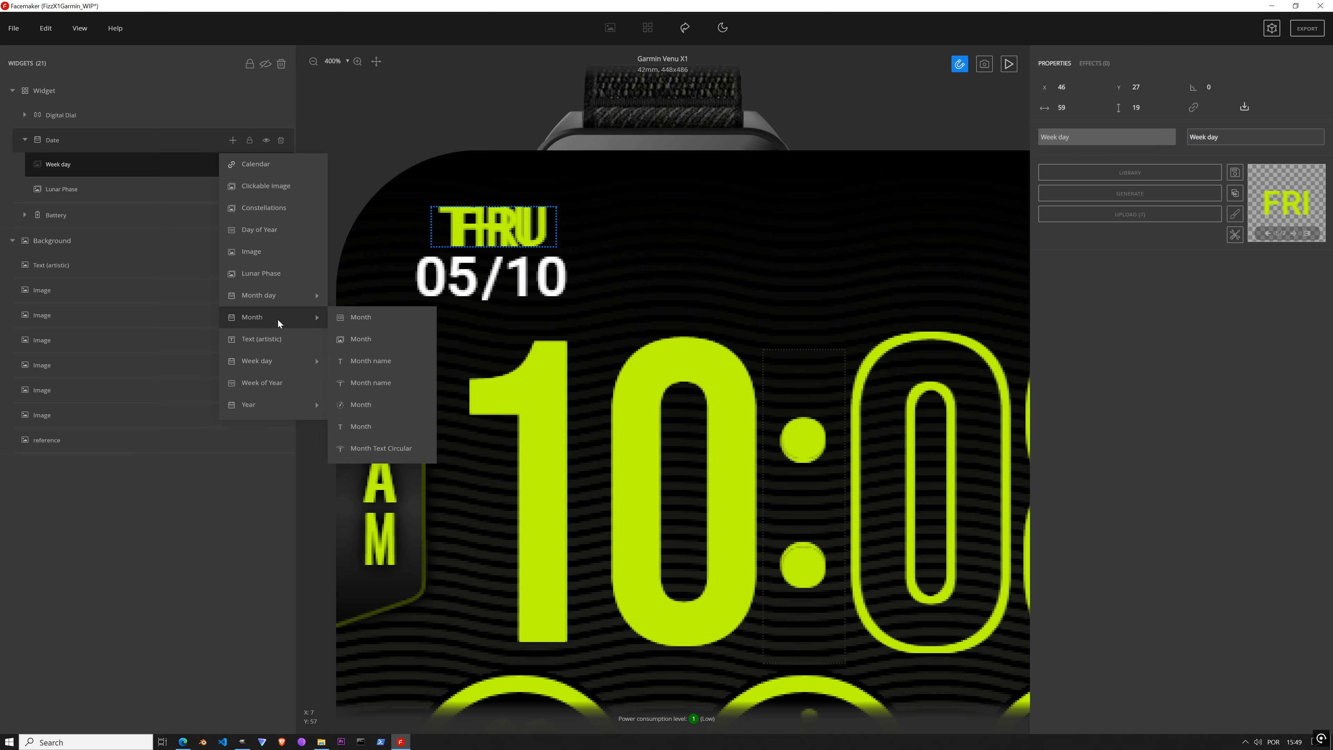
left_click(382, 317)
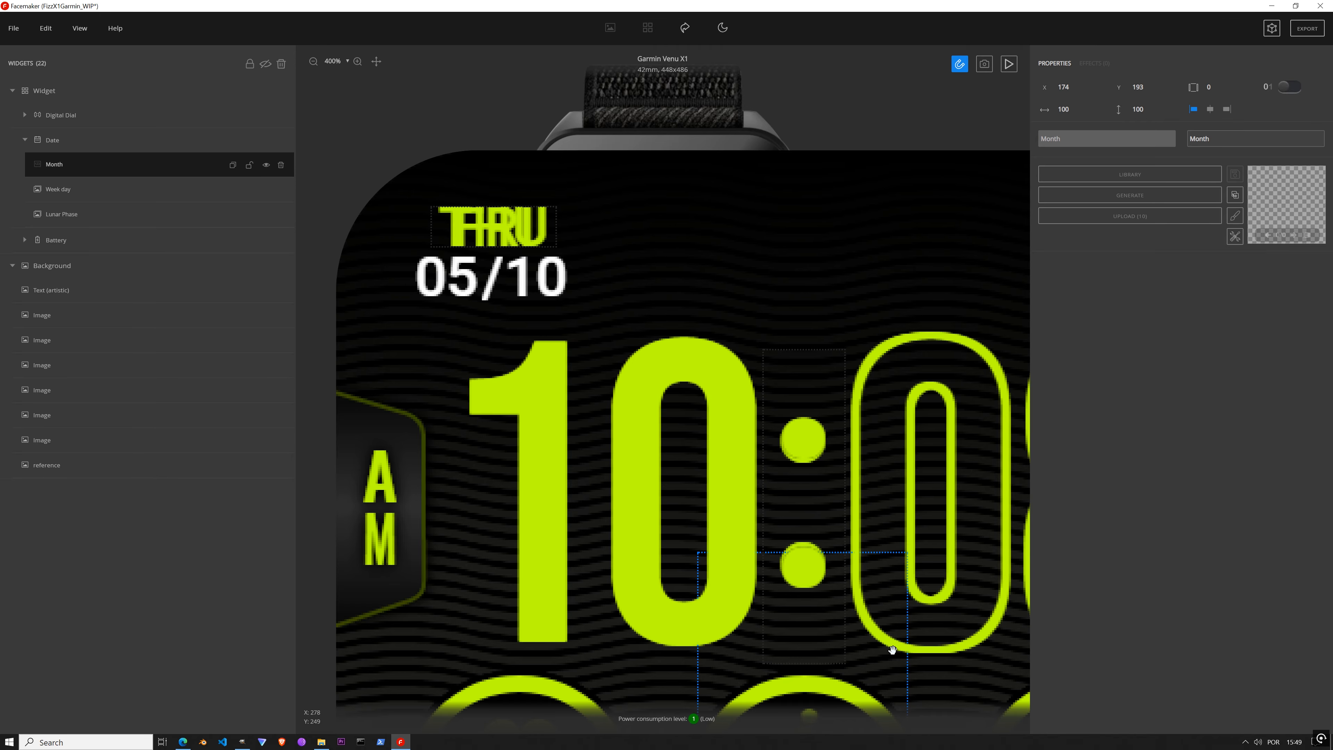
left_click_drag(892, 651, 845, 263)
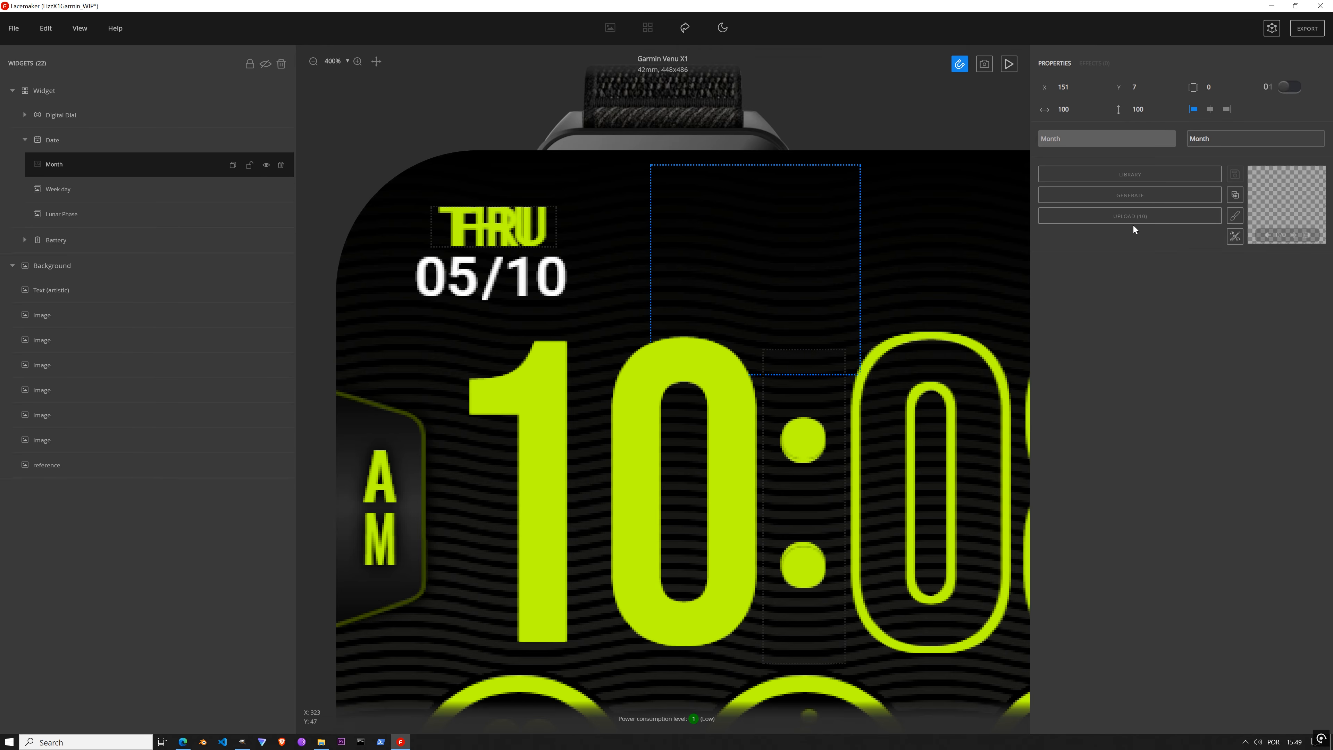
Step: Generate the Month widget's digits in ROBOTO_MEDIUM size 27 and colour them white from the watchface gradients
left_click(1147, 196)
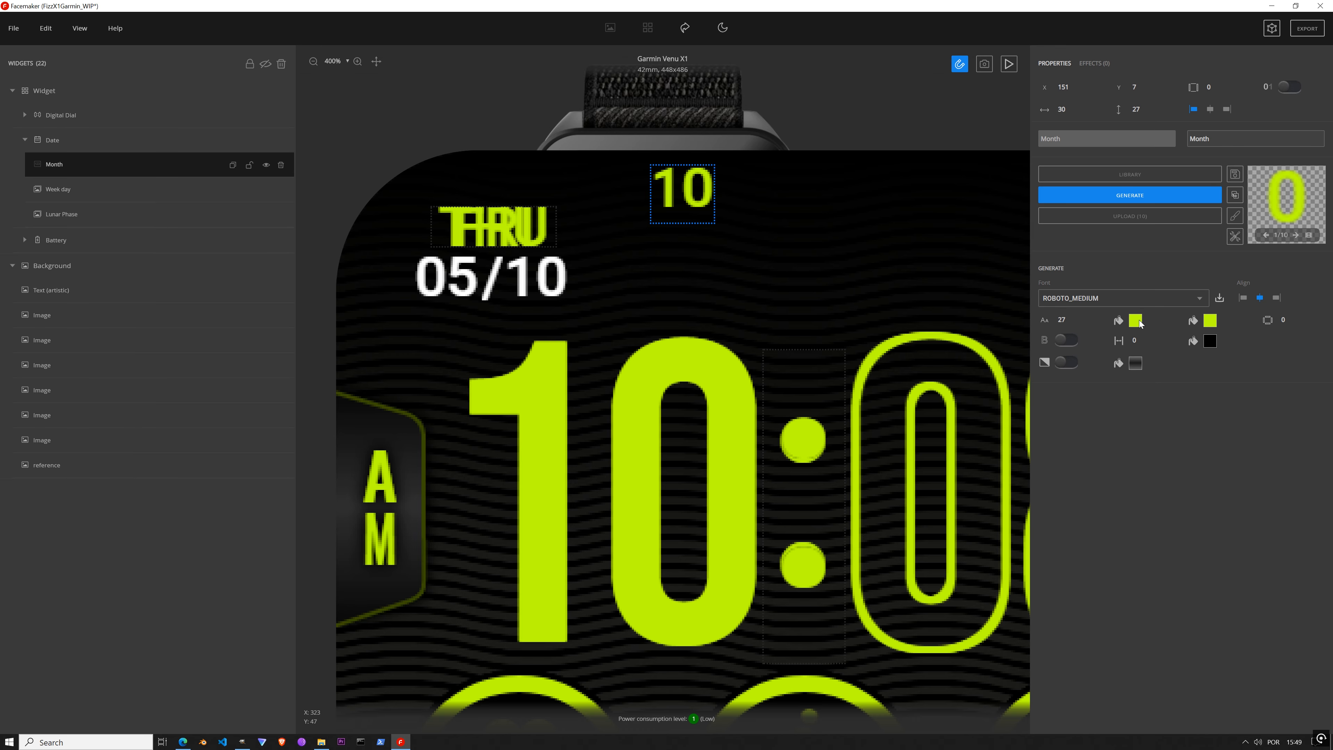
left_click(1136, 321)
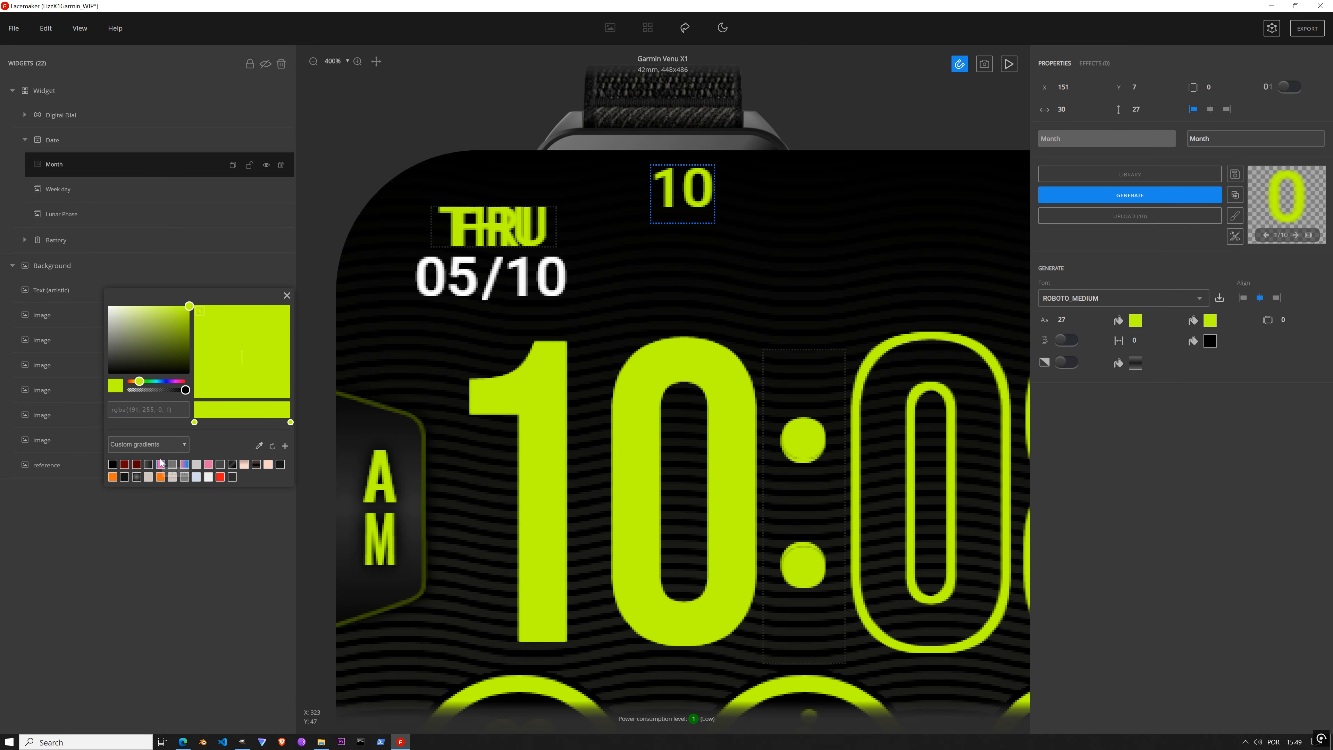
left_click(157, 447)
left_click(131, 471)
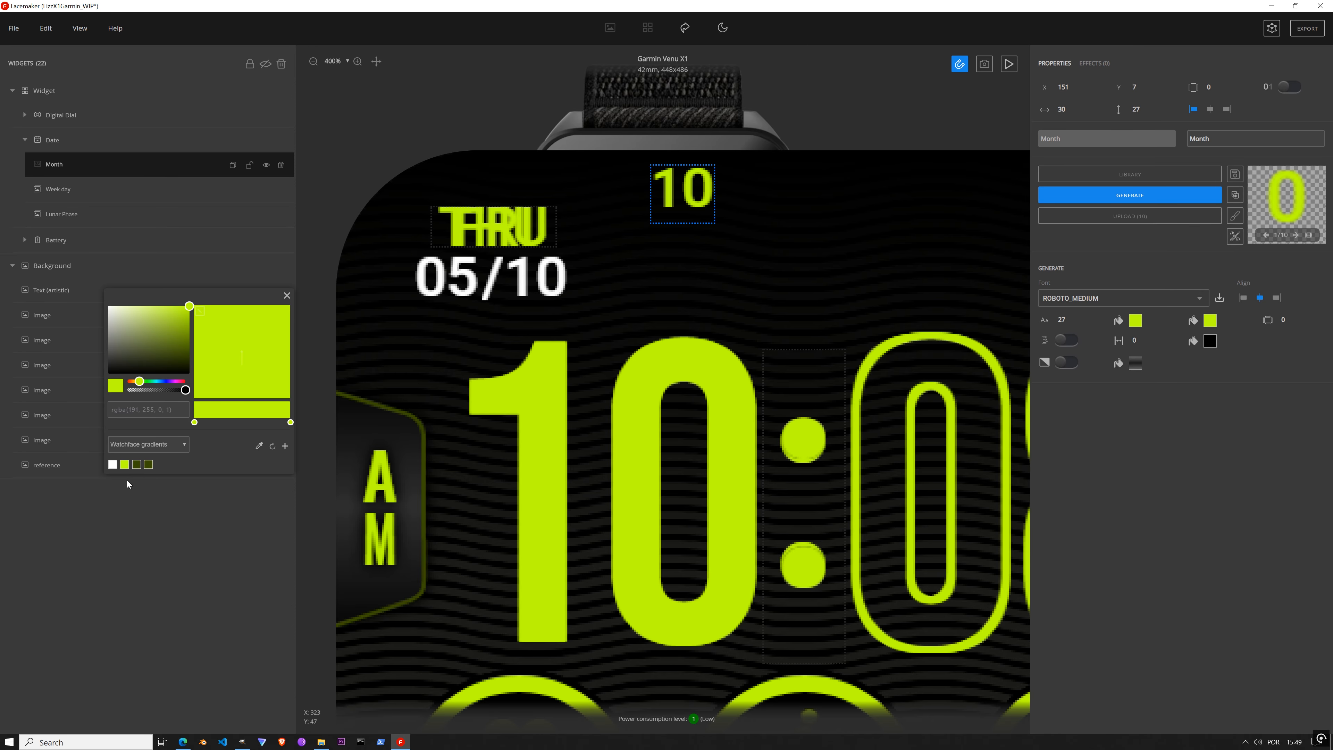
left_click(113, 464)
left_click(286, 295)
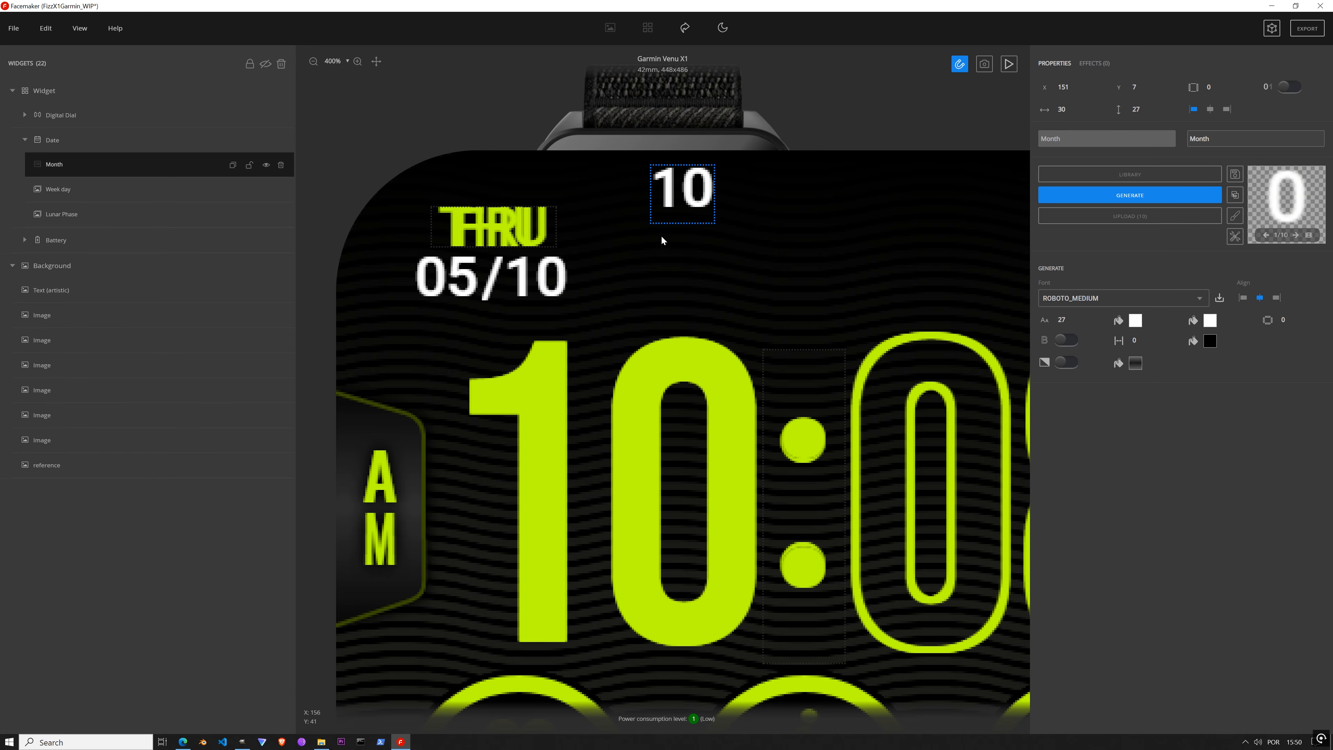
Step: Trim the month digit images to a height of 19 and place them over the reference date's first number at X 37, Y 51
left_click(1235, 195)
left_click(1249, 221)
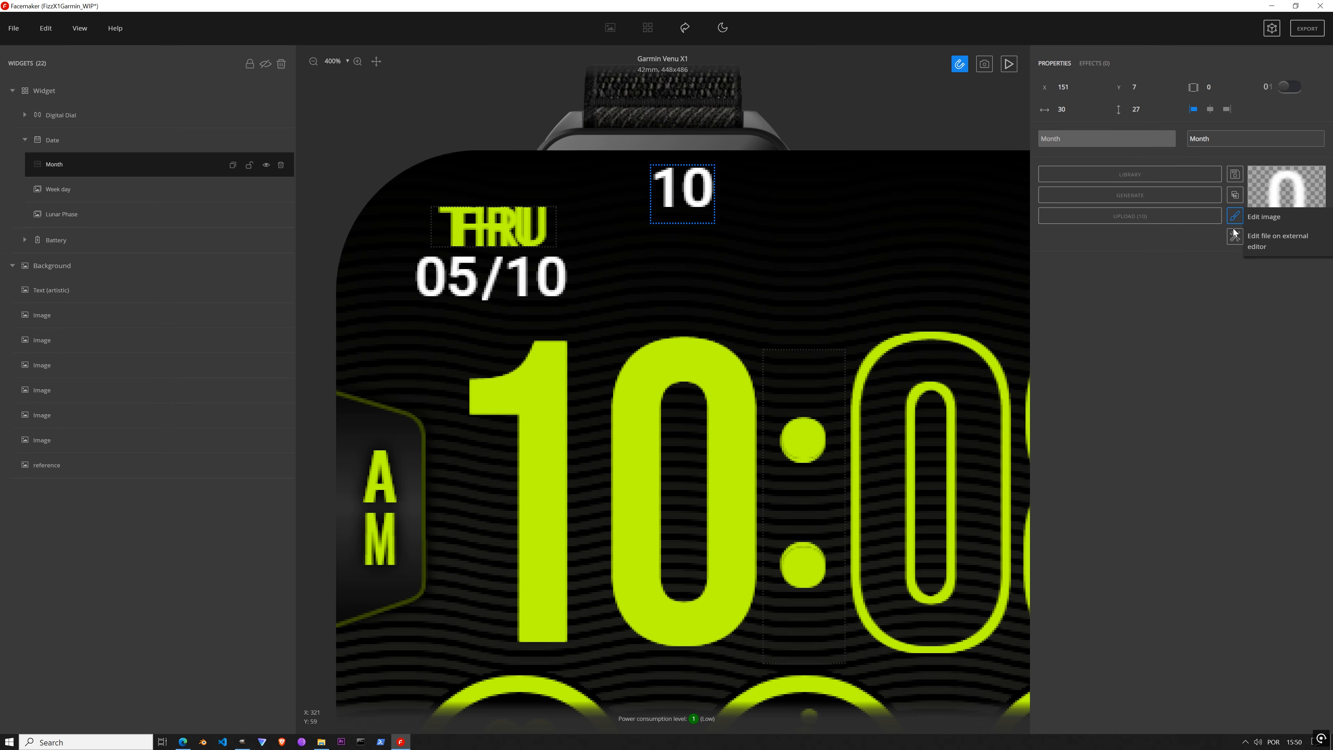
left_click_drag(697, 187, 461, 279)
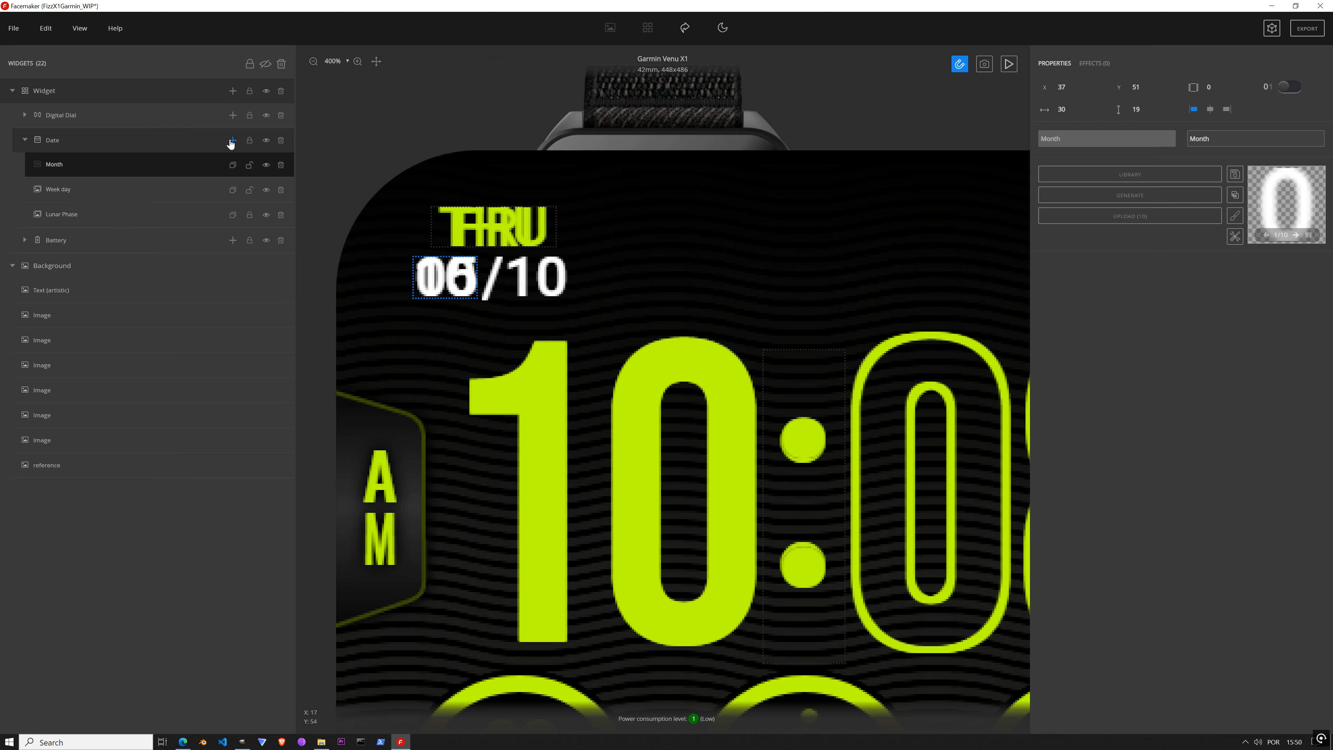
Step: Add a Month day number widget to the Date group and move it to an empty area beside the date, about X 143, Y 23
left_click(232, 140)
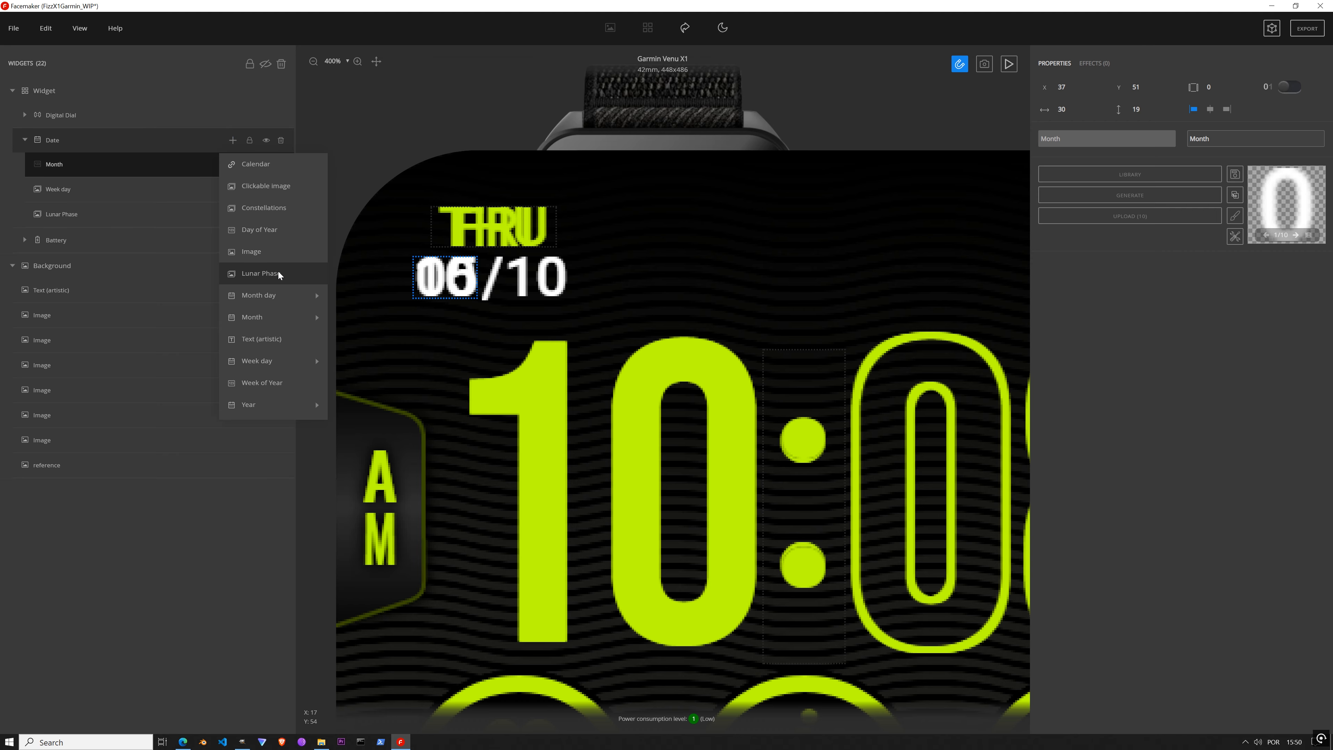
mouse_move(280, 299)
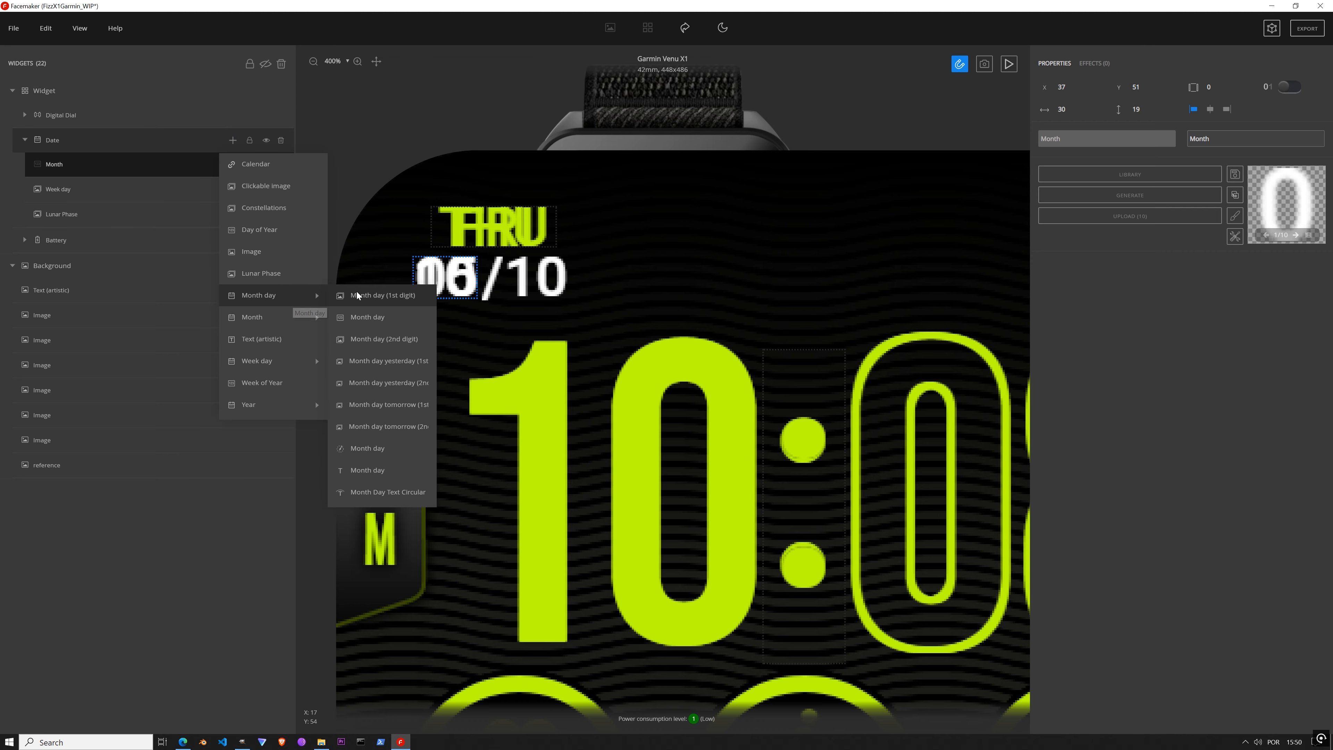
left_click(371, 322)
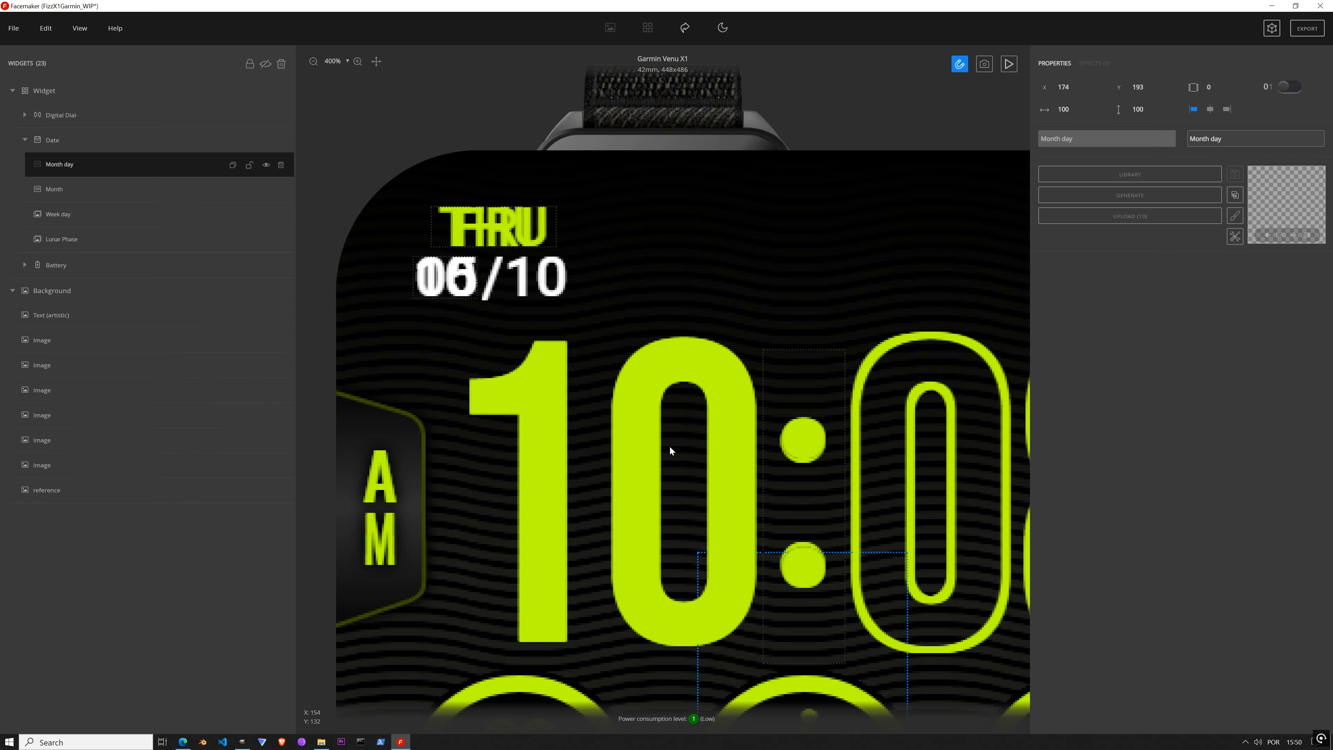
left_click_drag(743, 600, 672, 243)
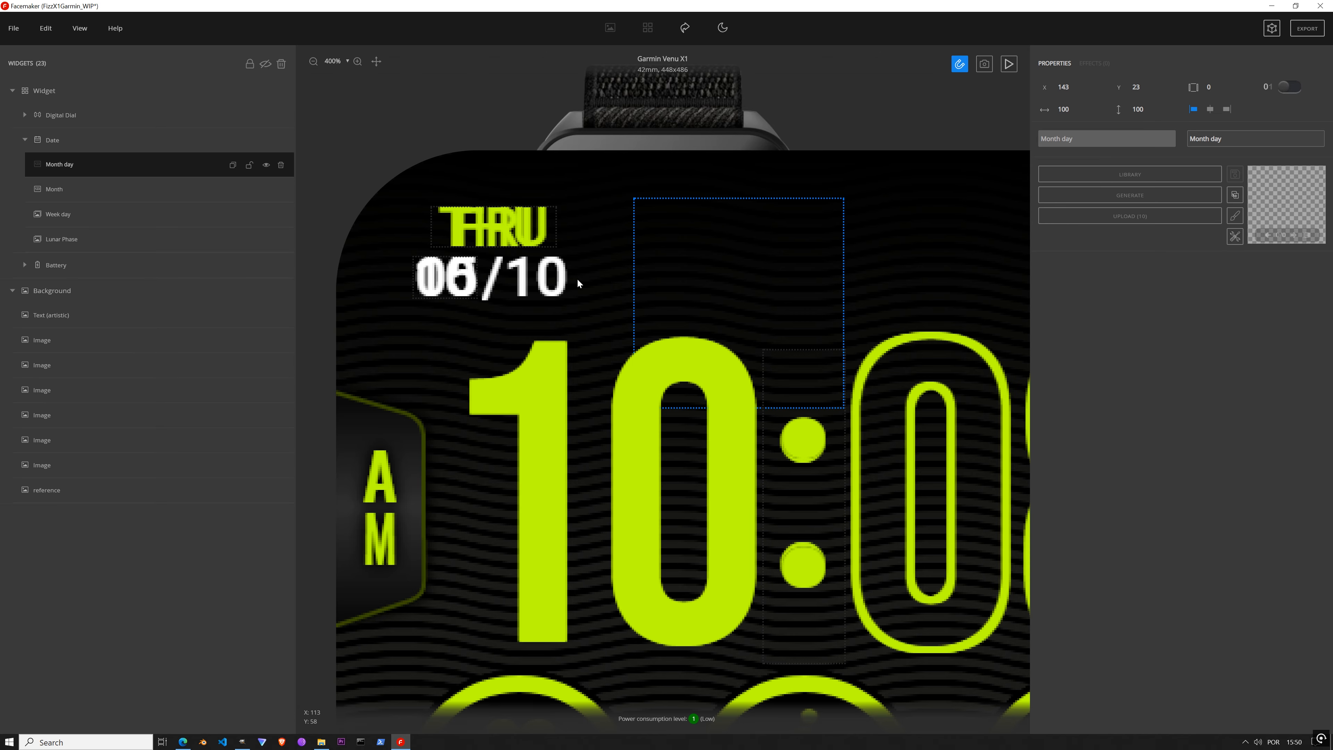
left_click(306, 352)
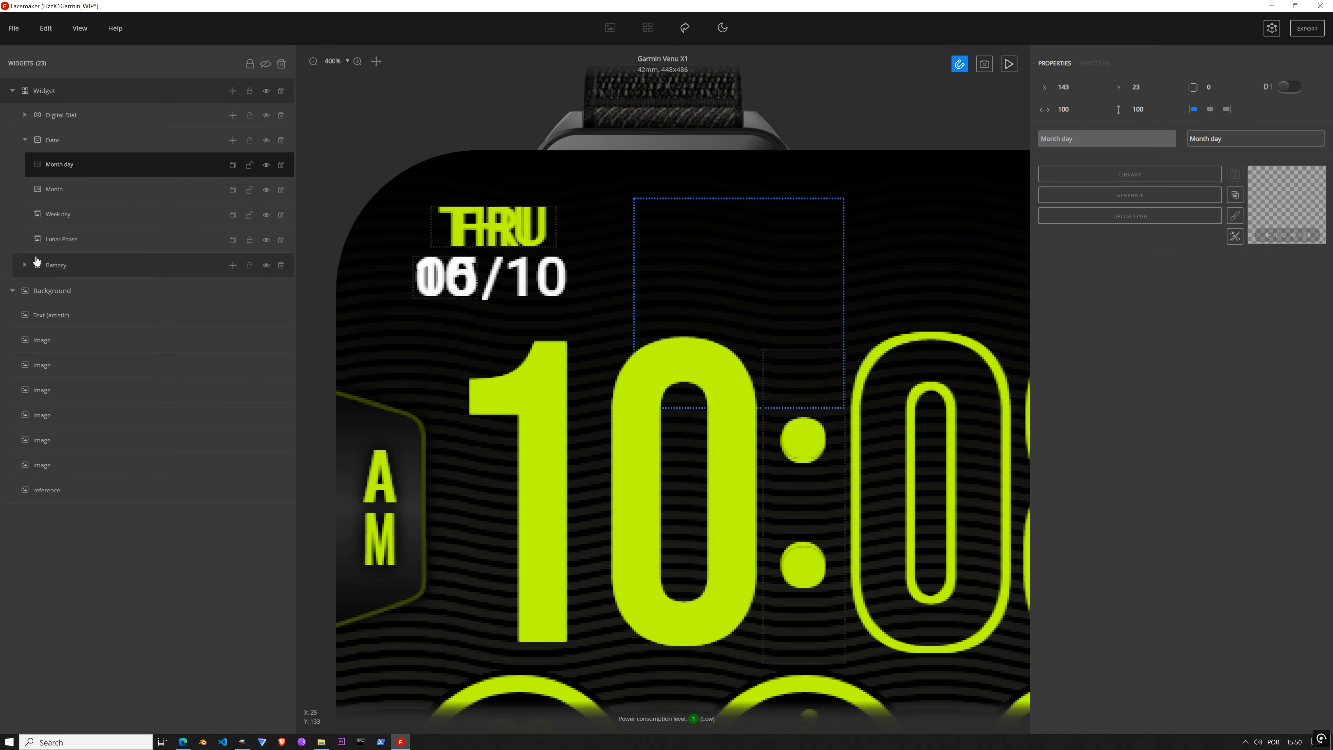
left_click(25, 115)
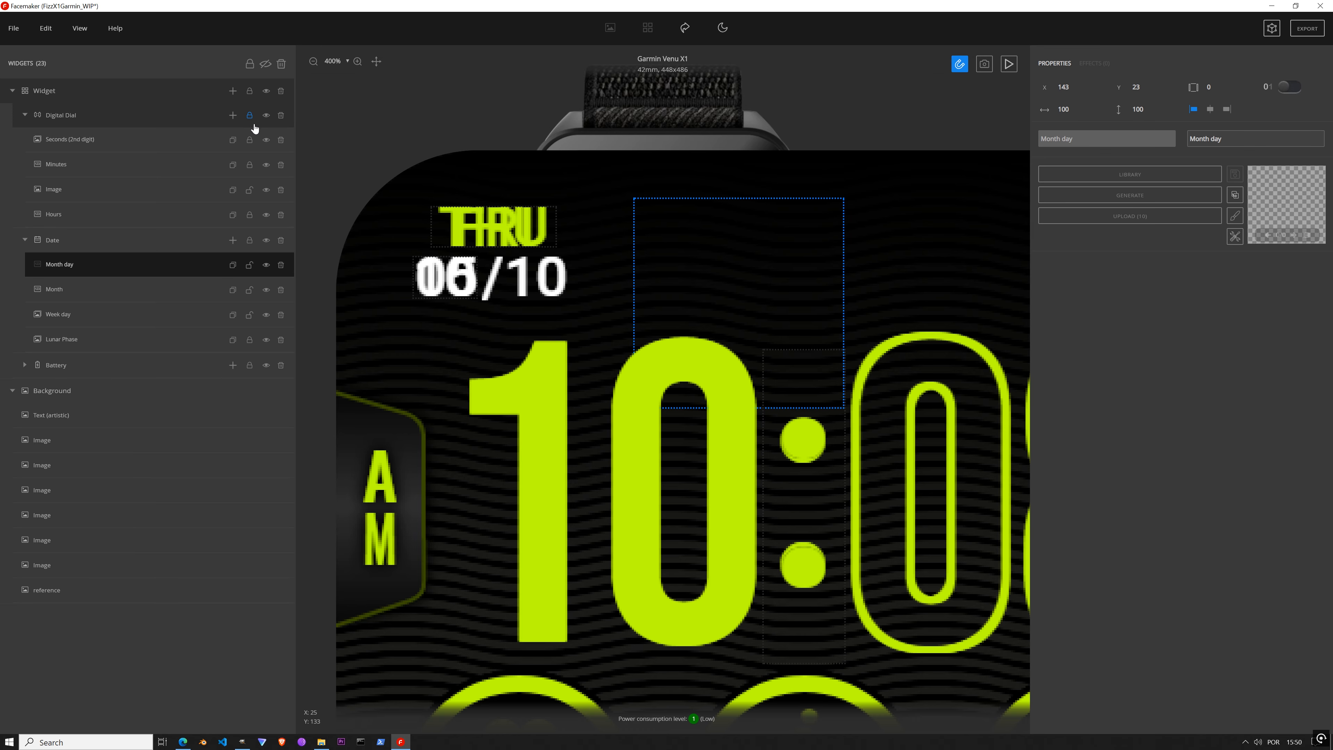
left_click(25, 114)
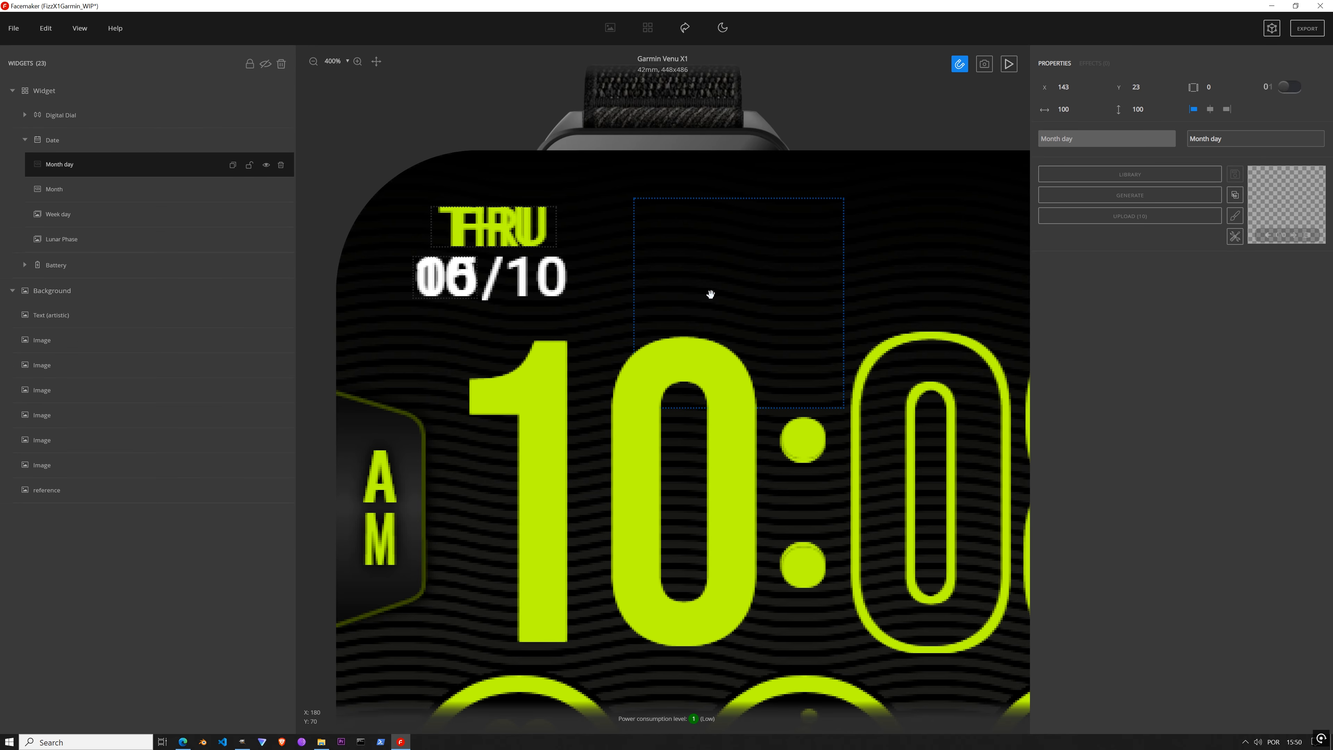
Step: Generate white ROBOTO_MEDIUM size 27 digits with a leading zero for the month day and place them at X 82, Y 51
left_click(1103, 204)
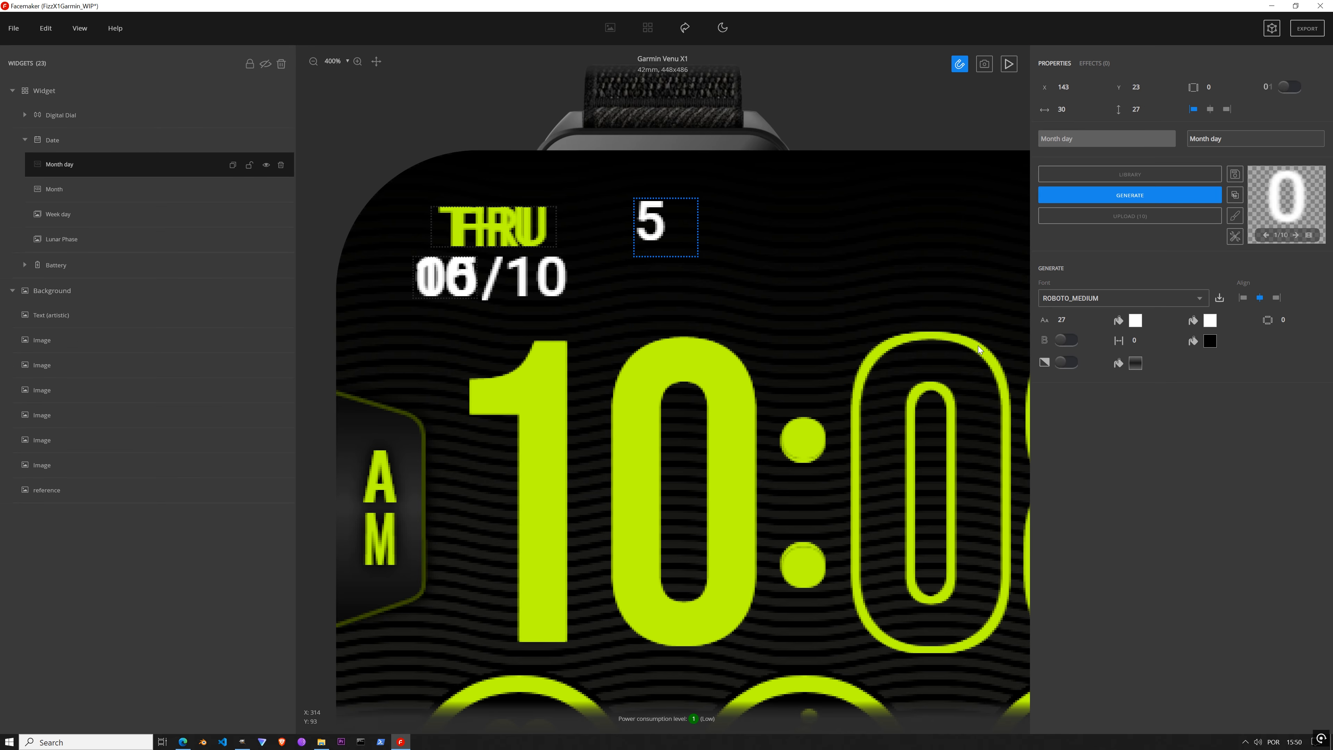
left_click(1292, 88)
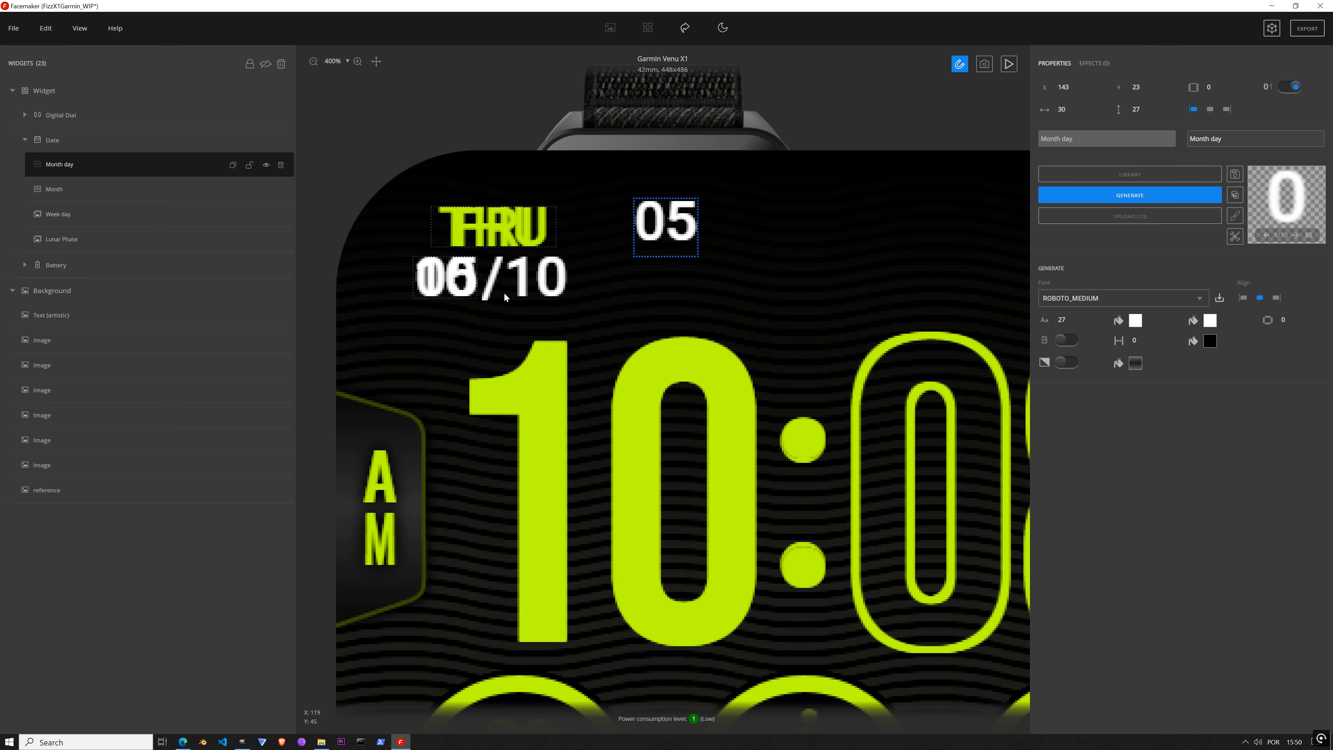
left_click_drag(661, 221, 536, 275)
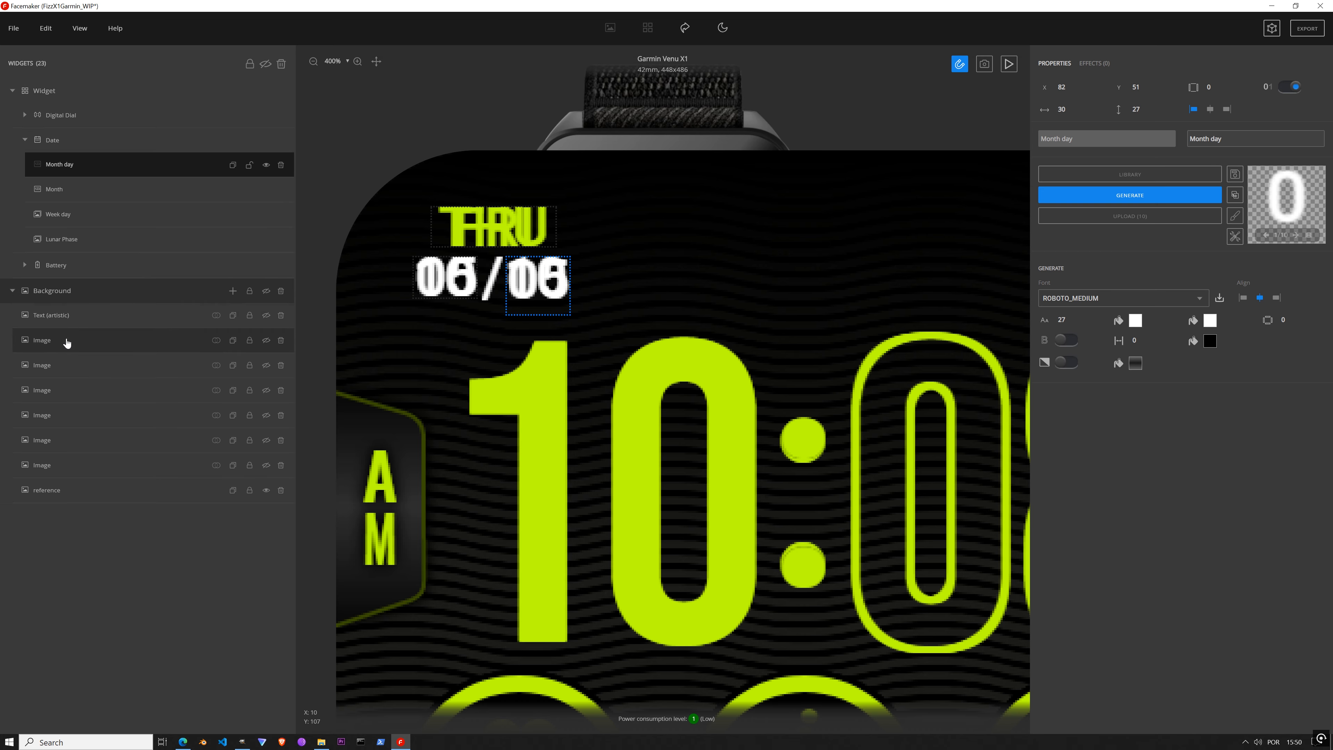
Step: Add an artistic text reading "/" to the Background group and place it between the two date numbers at X 70, Y 50
left_click(68, 317)
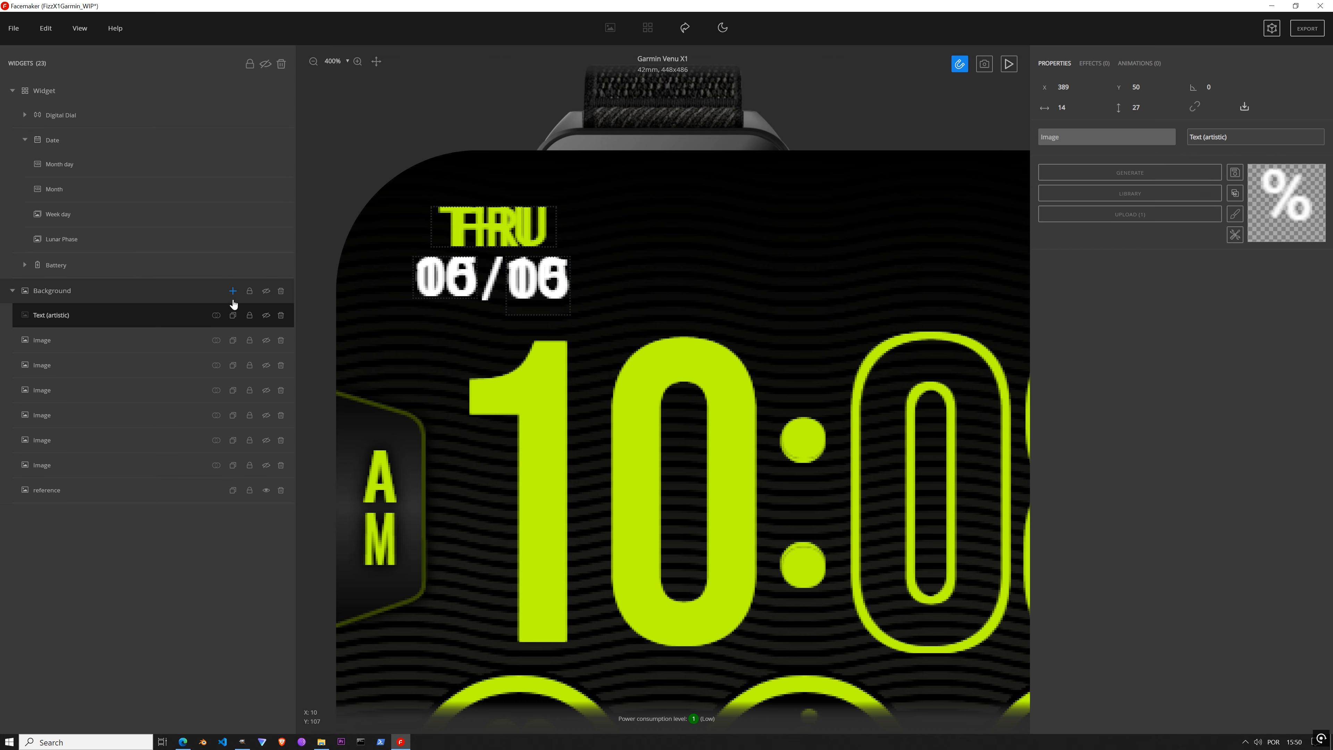
left_click(233, 291)
left_click(261, 379)
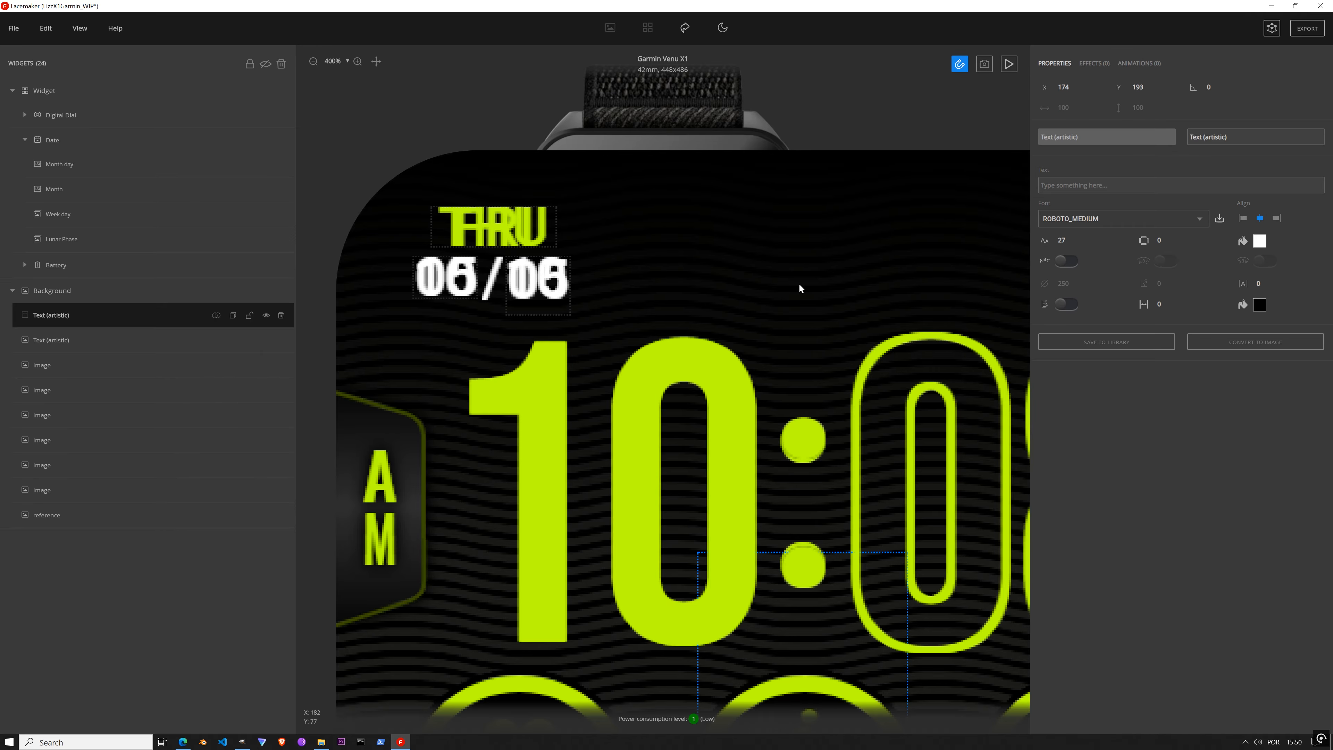
left_click_drag(881, 604, 835, 235)
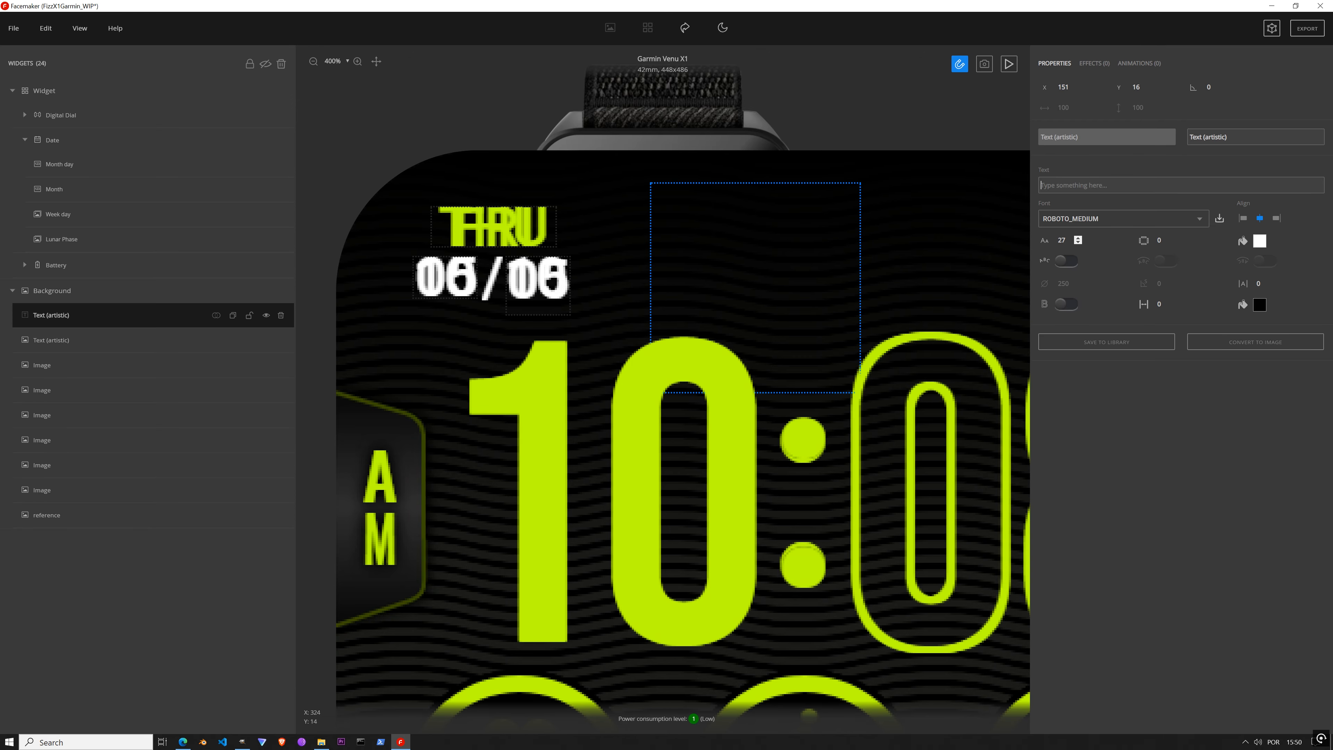
type("/")
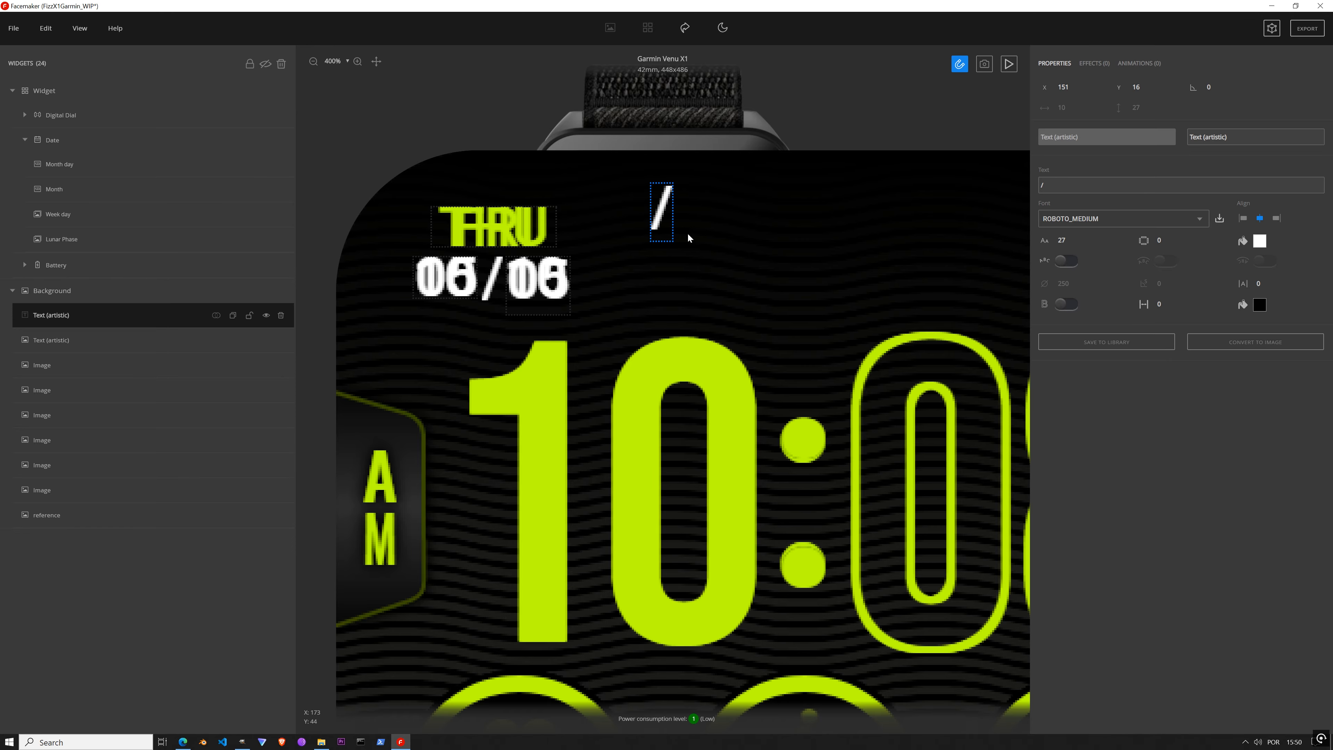
left_click_drag(662, 221, 500, 286)
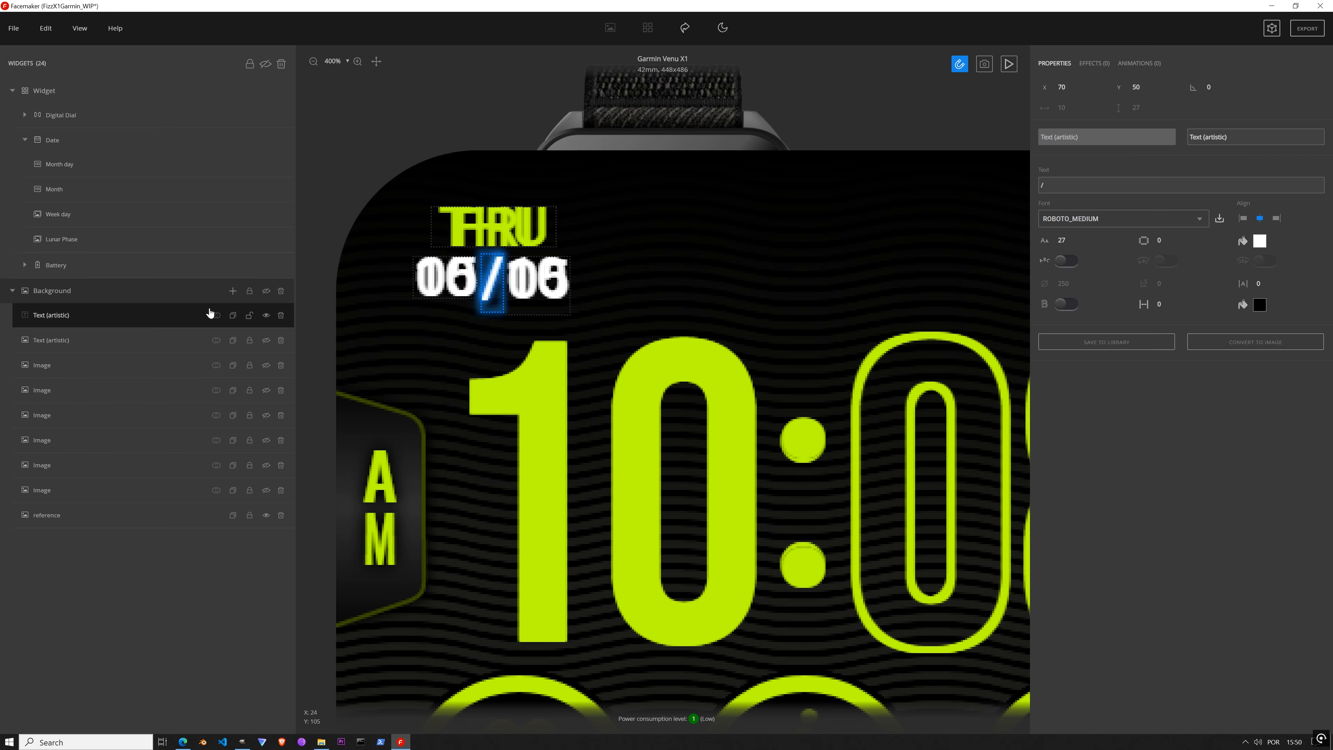
Step: Show the Background group without the reference image and check which date number belongs to Month day and which to Month
left_click(266, 291)
left_click(267, 516)
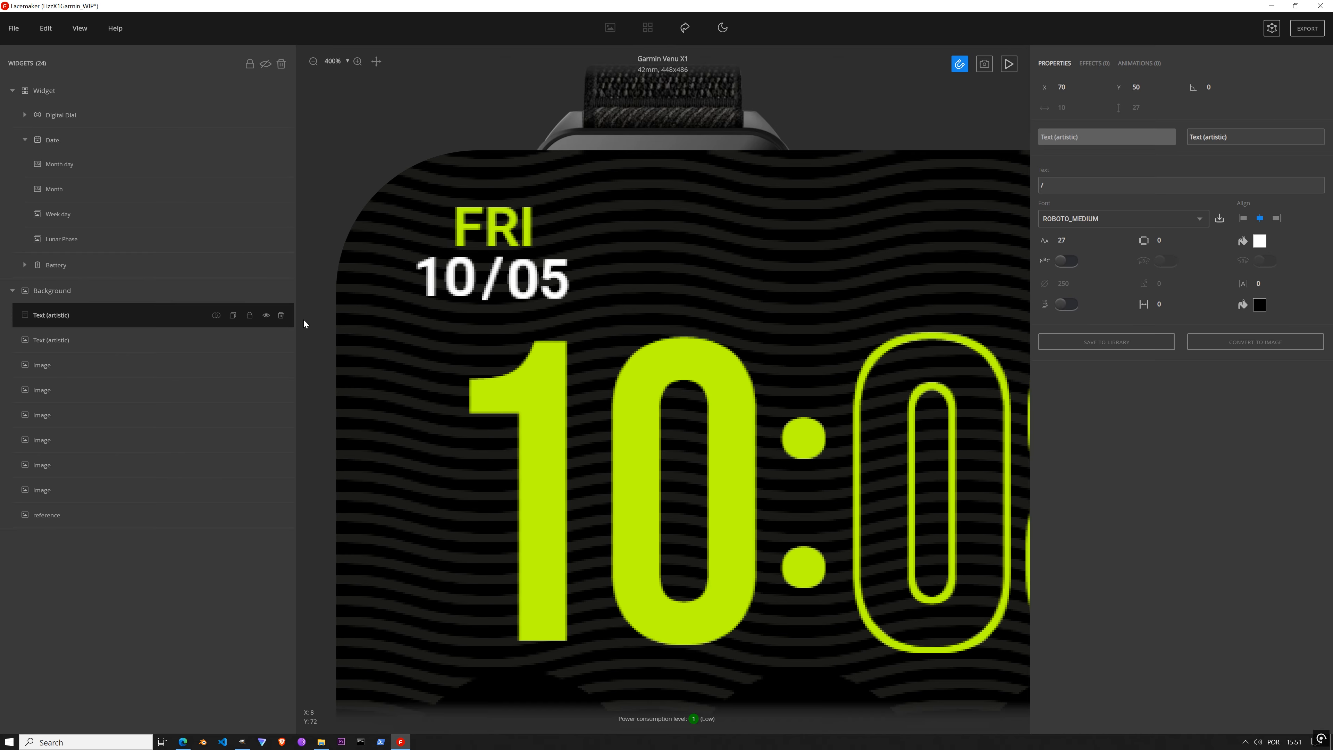
left_click(74, 167)
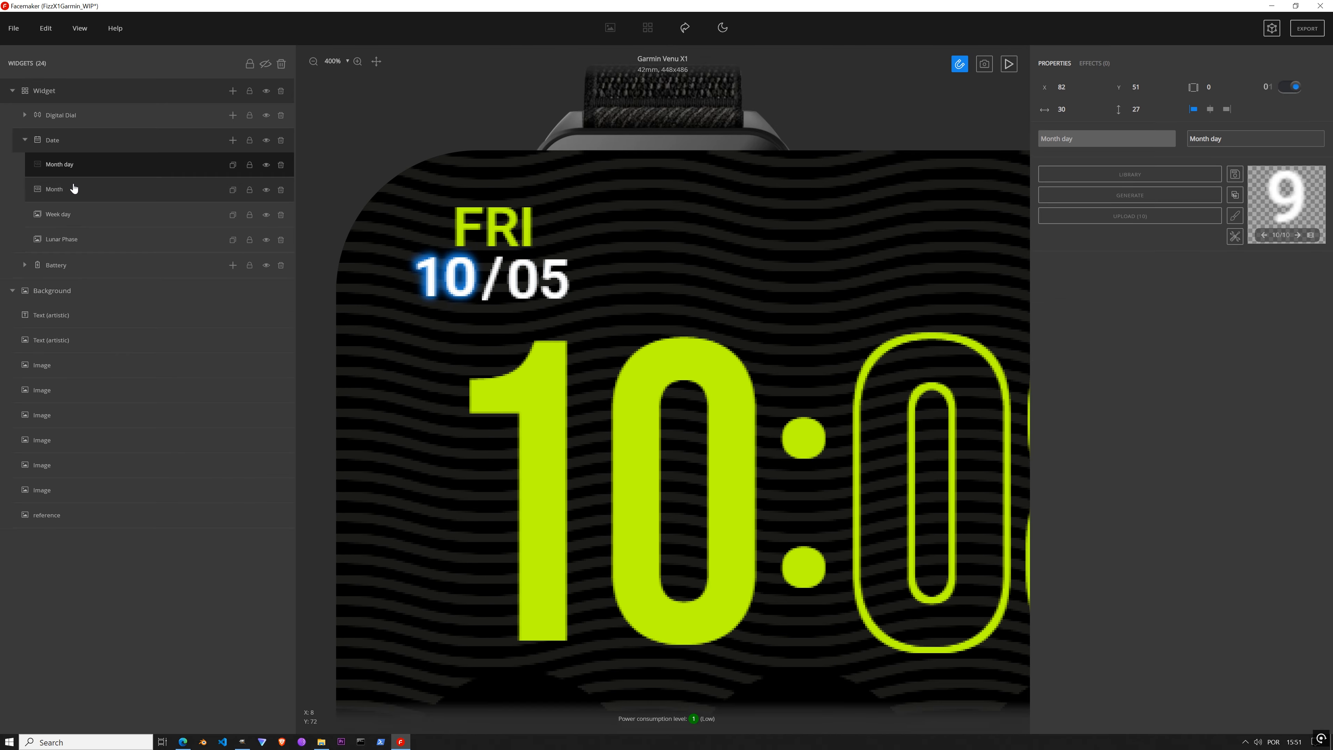
left_click(73, 188)
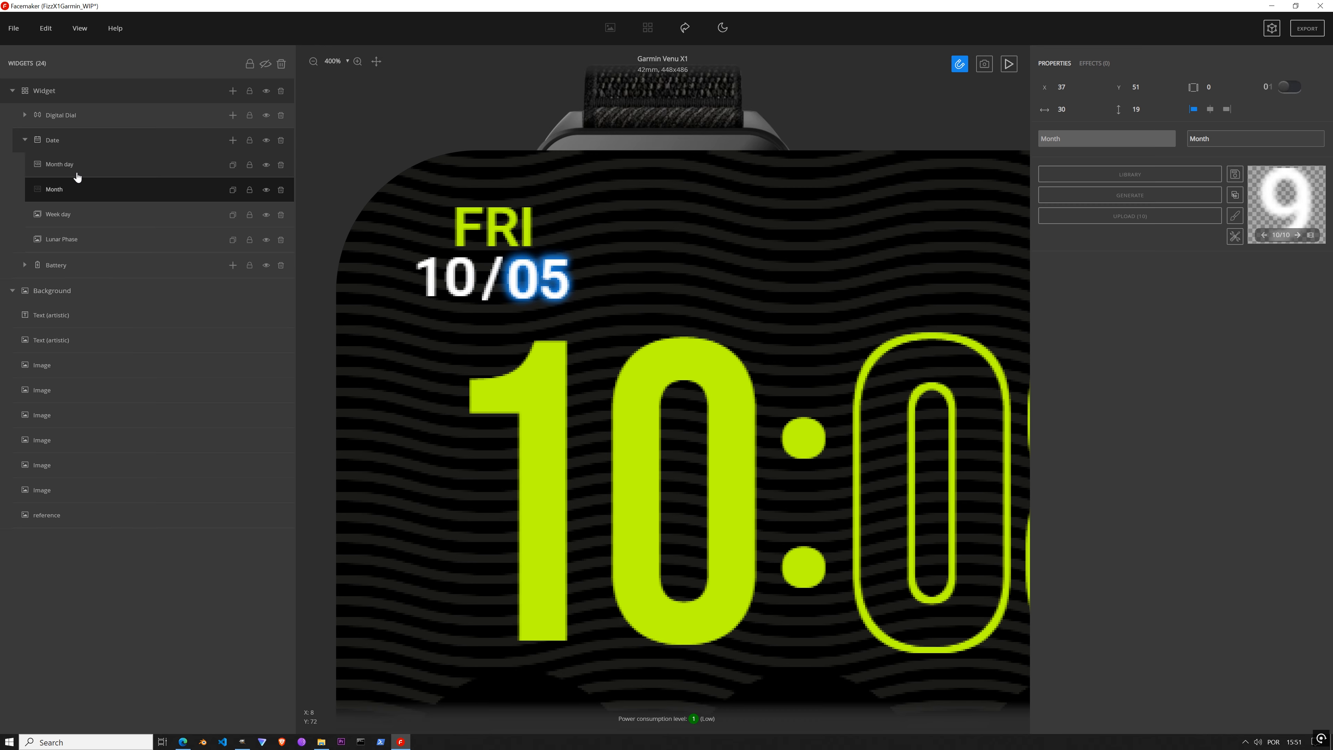
left_click(76, 174)
left_click(75, 192)
left_click(79, 166)
scroll(939, 258, "down", 3)
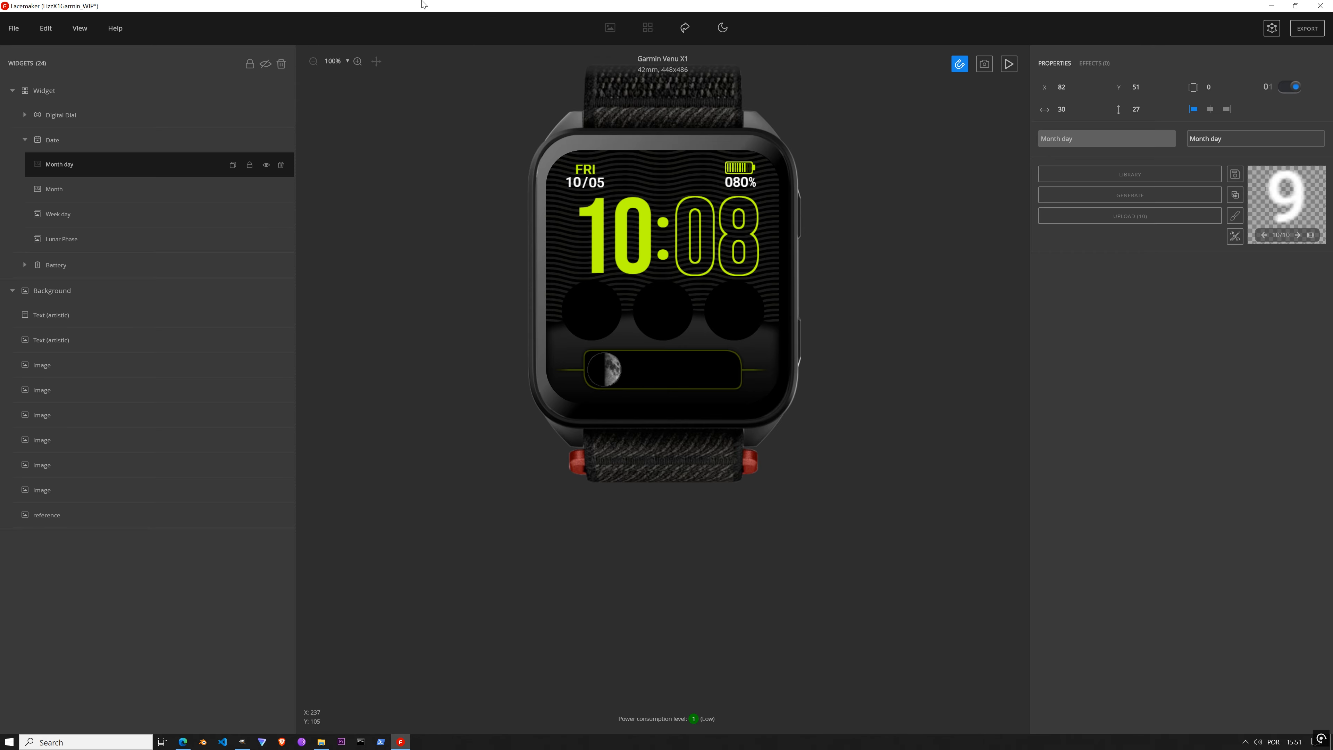
Step: Add a World Clock group to the Widget group and move it directly below Digital Dial
left_click(25, 140)
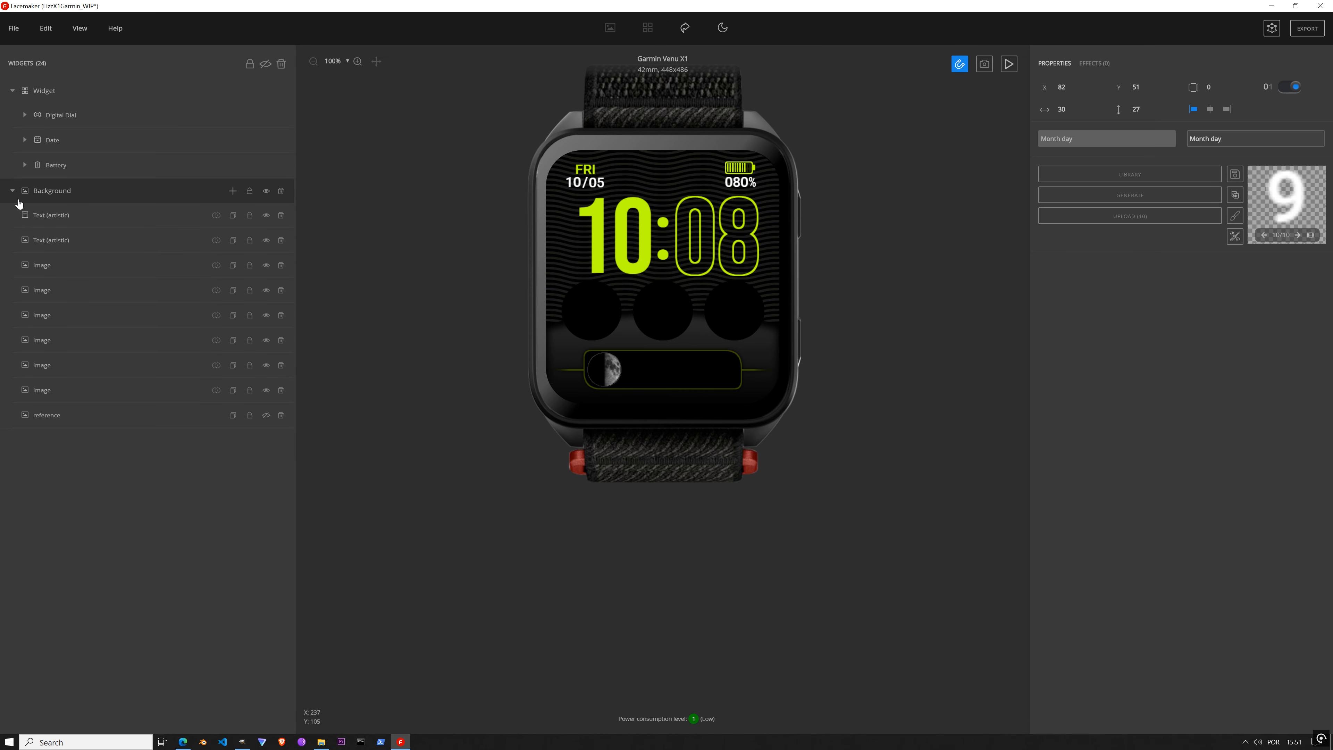
left_click(13, 192)
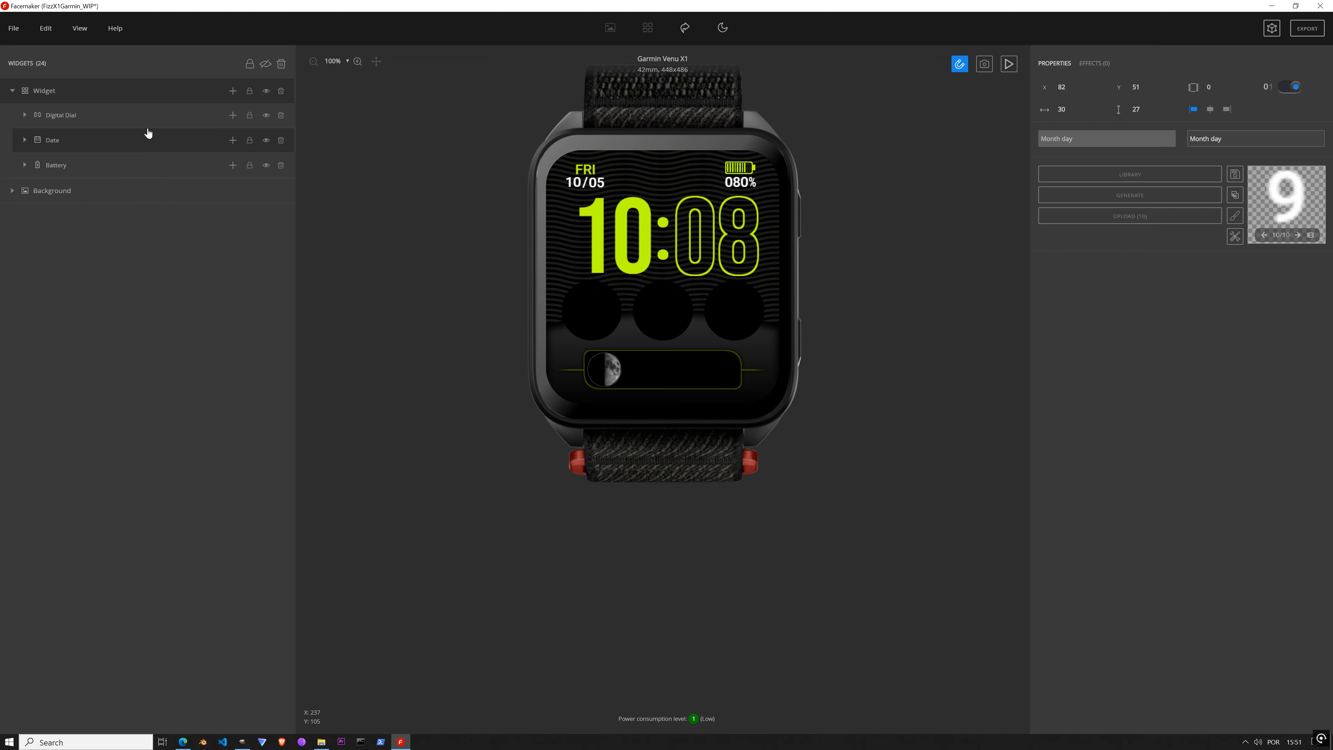
left_click(232, 91)
mouse_move(277, 268)
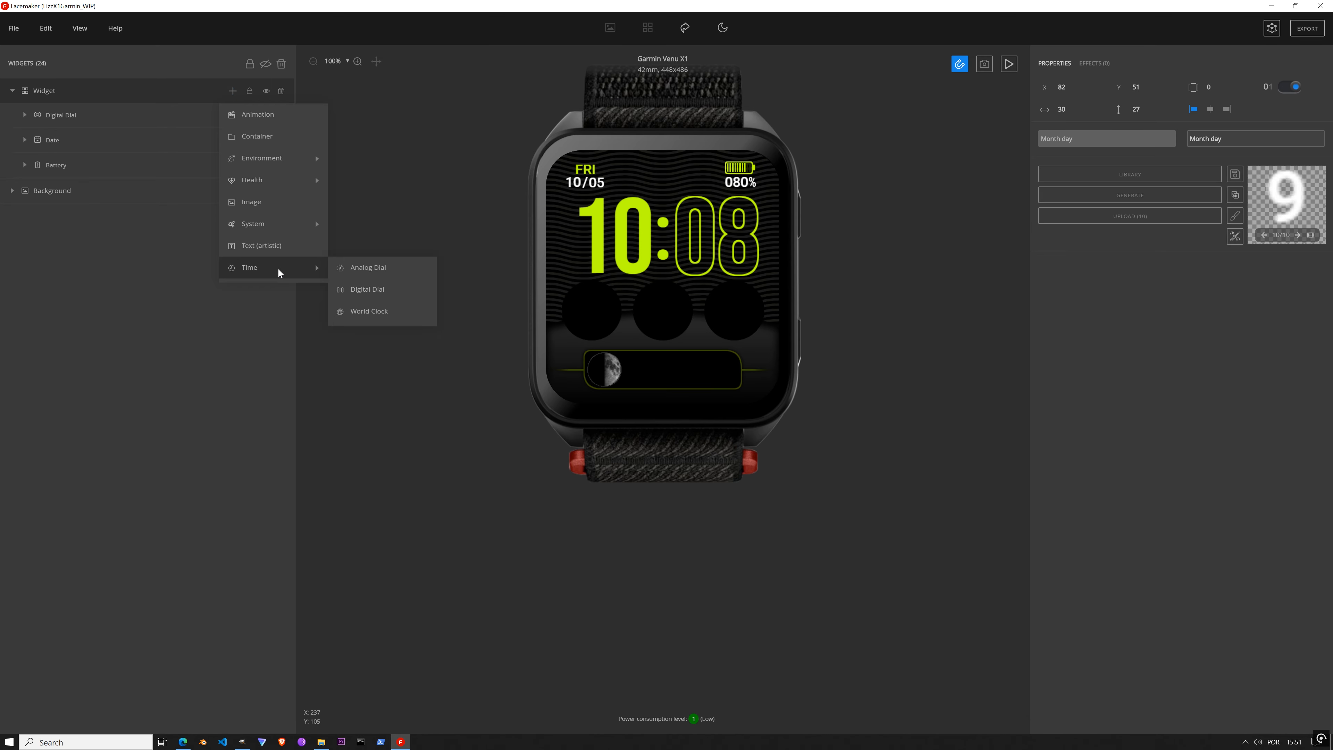
left_click(375, 311)
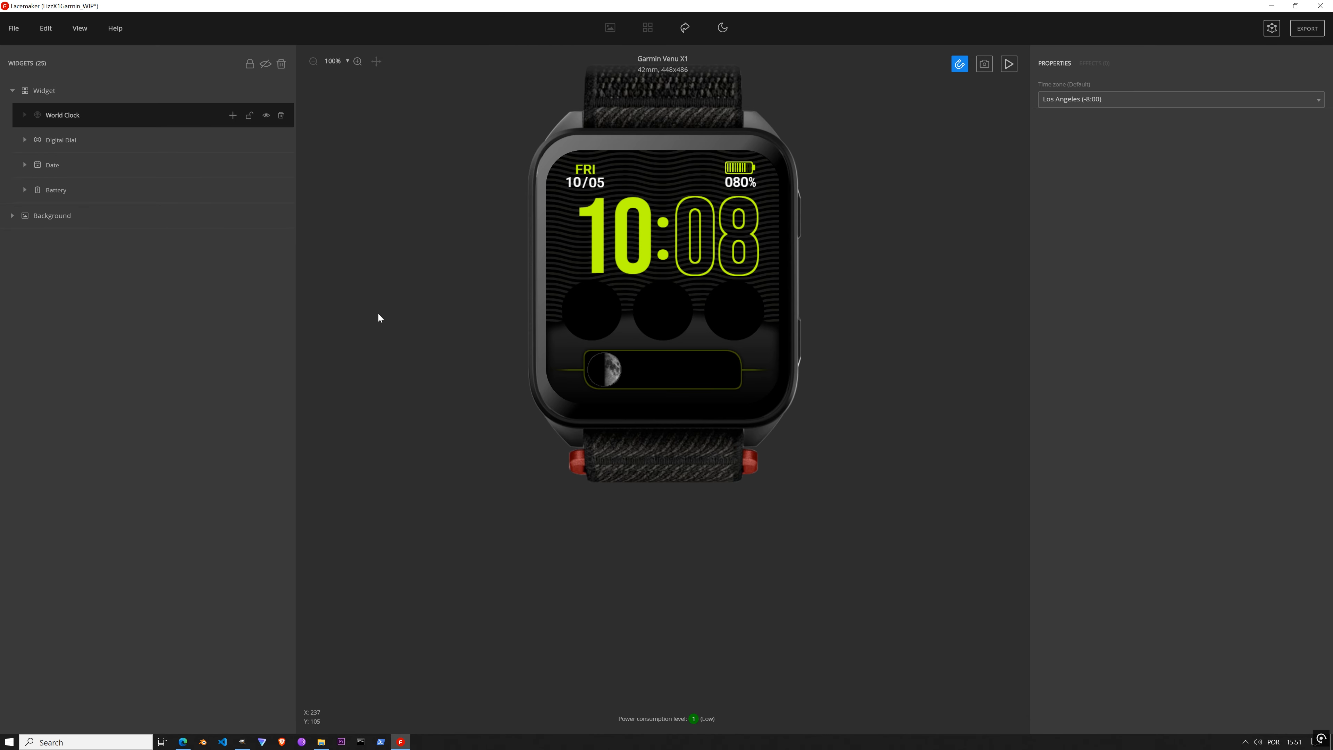
left_click_drag(79, 117, 87, 144)
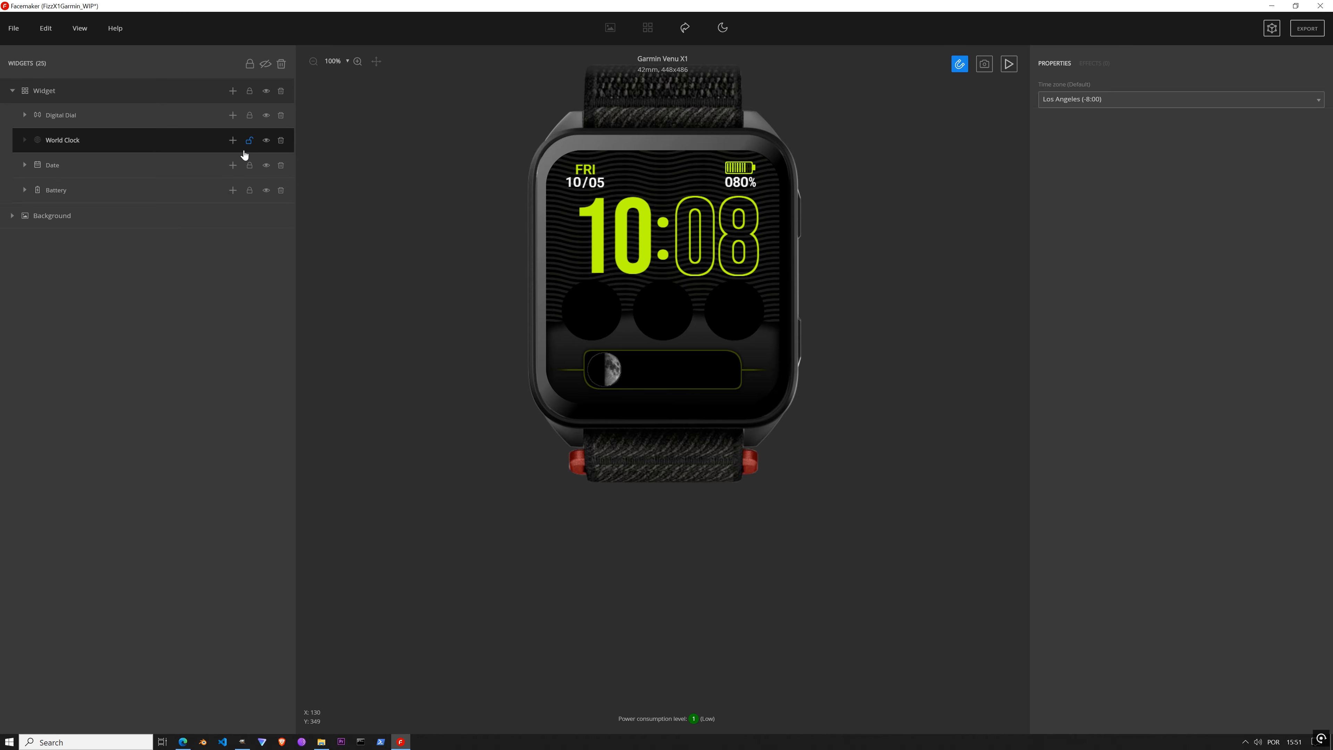
Step: Hide the Background group's artwork and show only its reference image
left_click(12, 216)
left_click(266, 216)
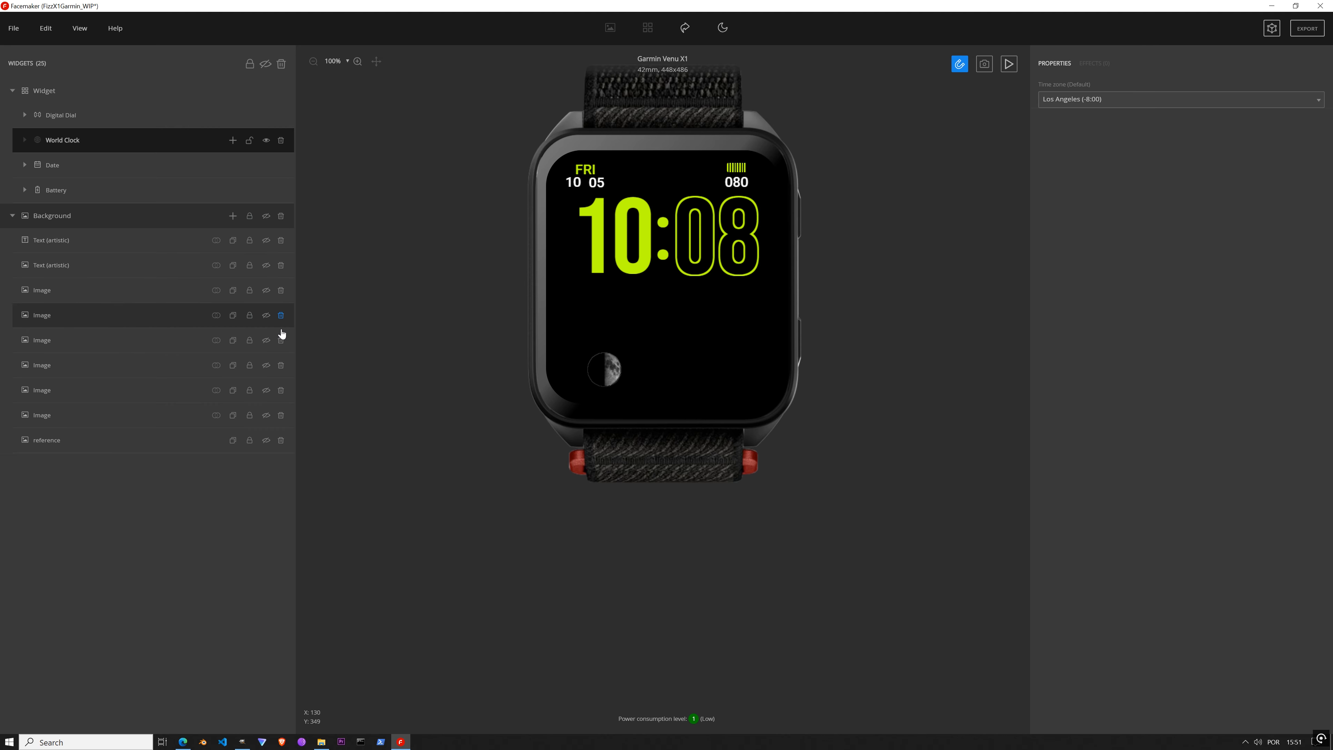
left_click(266, 441)
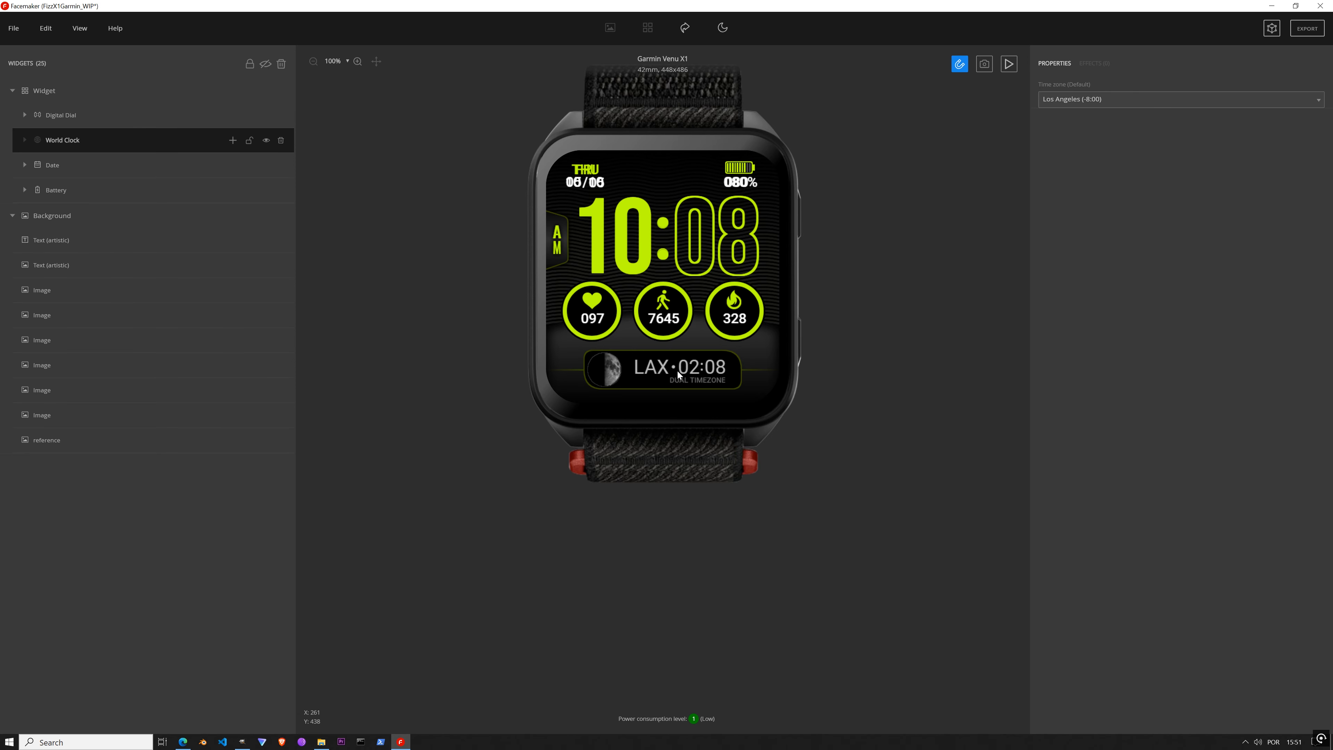
Step: Add a plain World Clock City text widget to the World Clock group
scroll(677, 373, "up", 2)
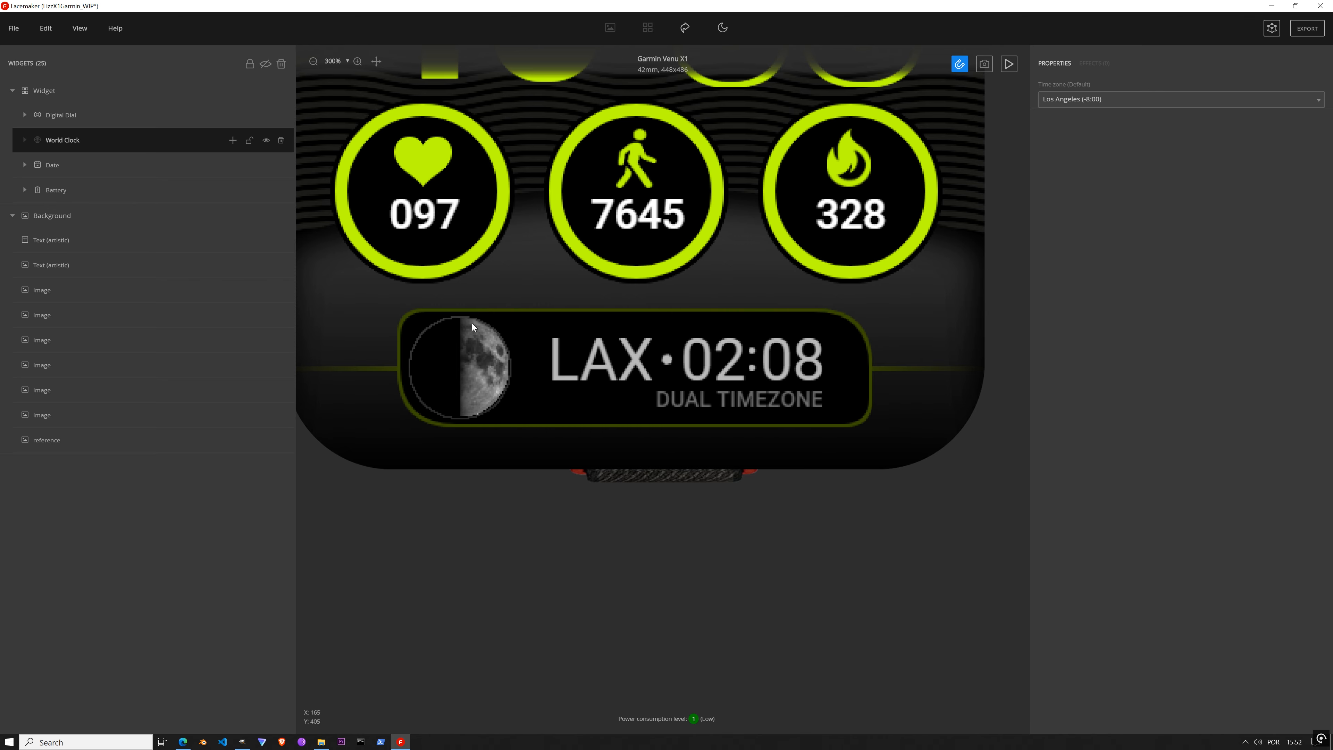
left_click(232, 141)
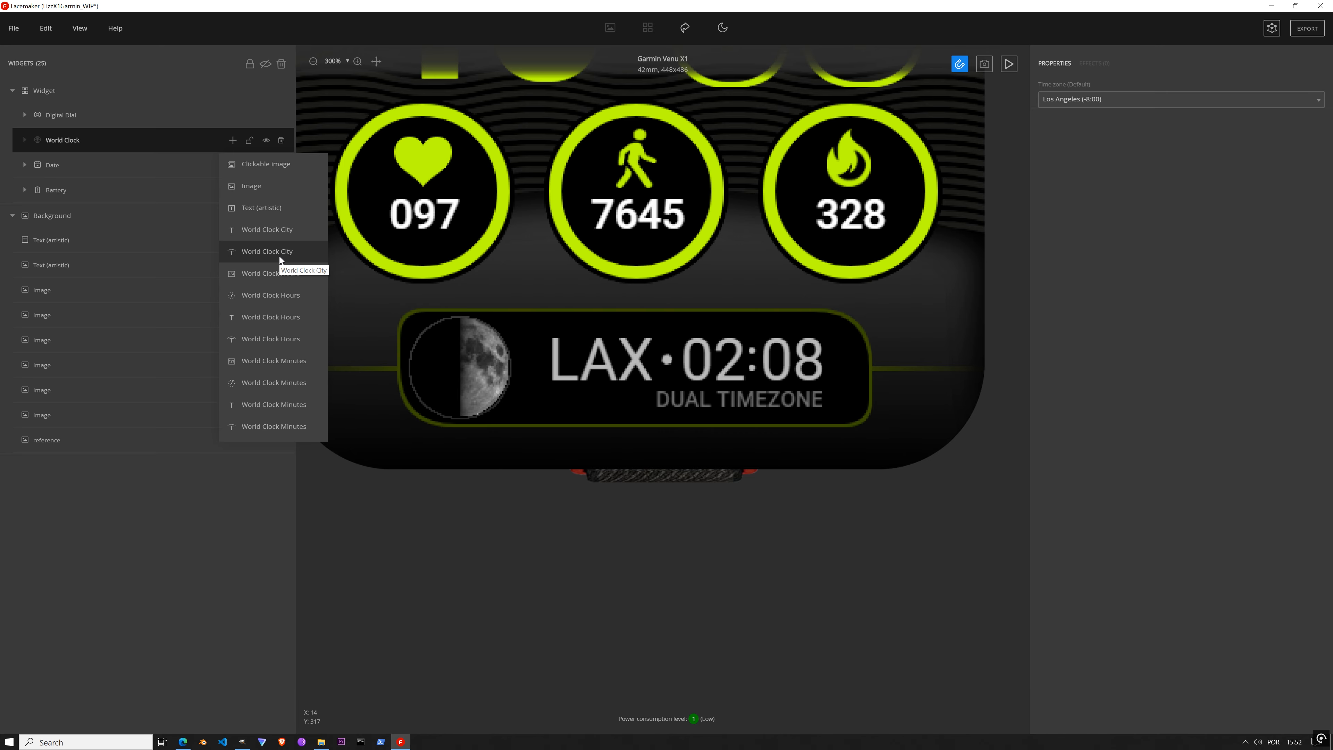
left_click(282, 232)
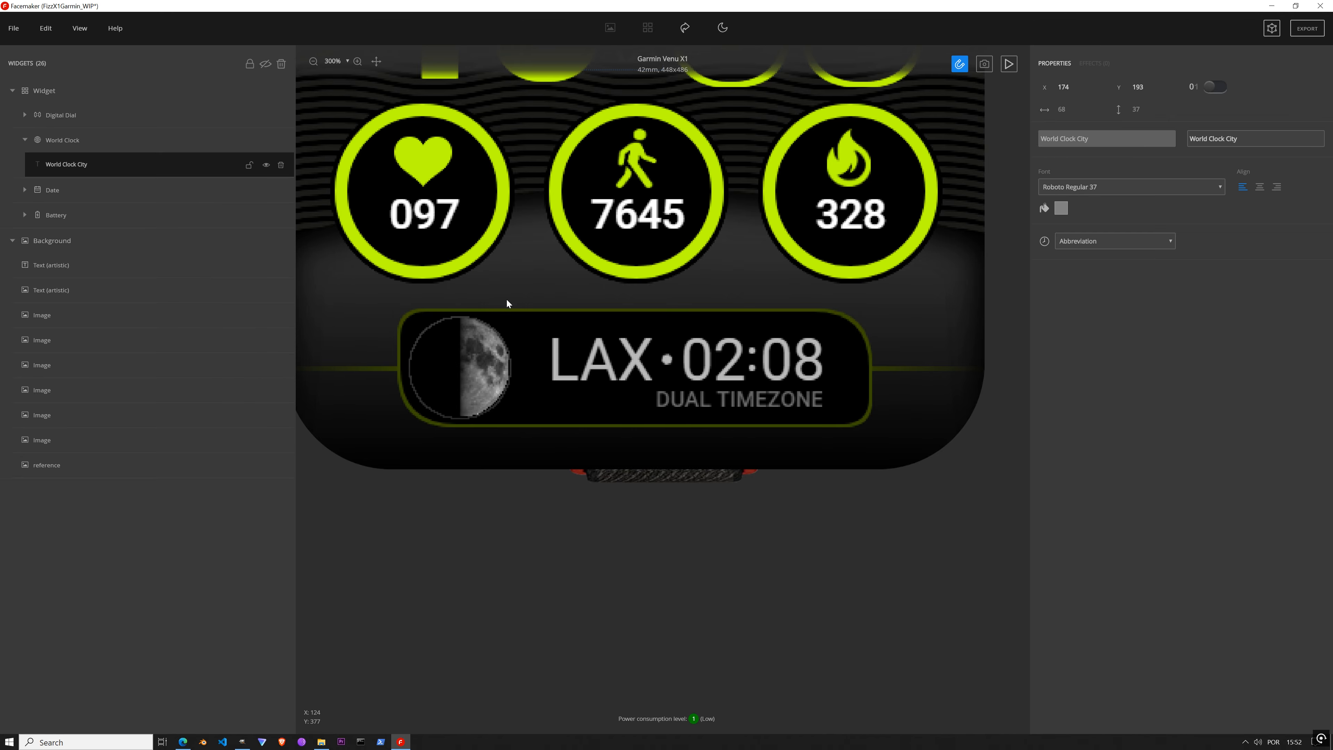
Step: Move the World Clock City text from the watch face centre to just above the reference LAX text, about X 168, Y 362
scroll(637, 272, "down", 3)
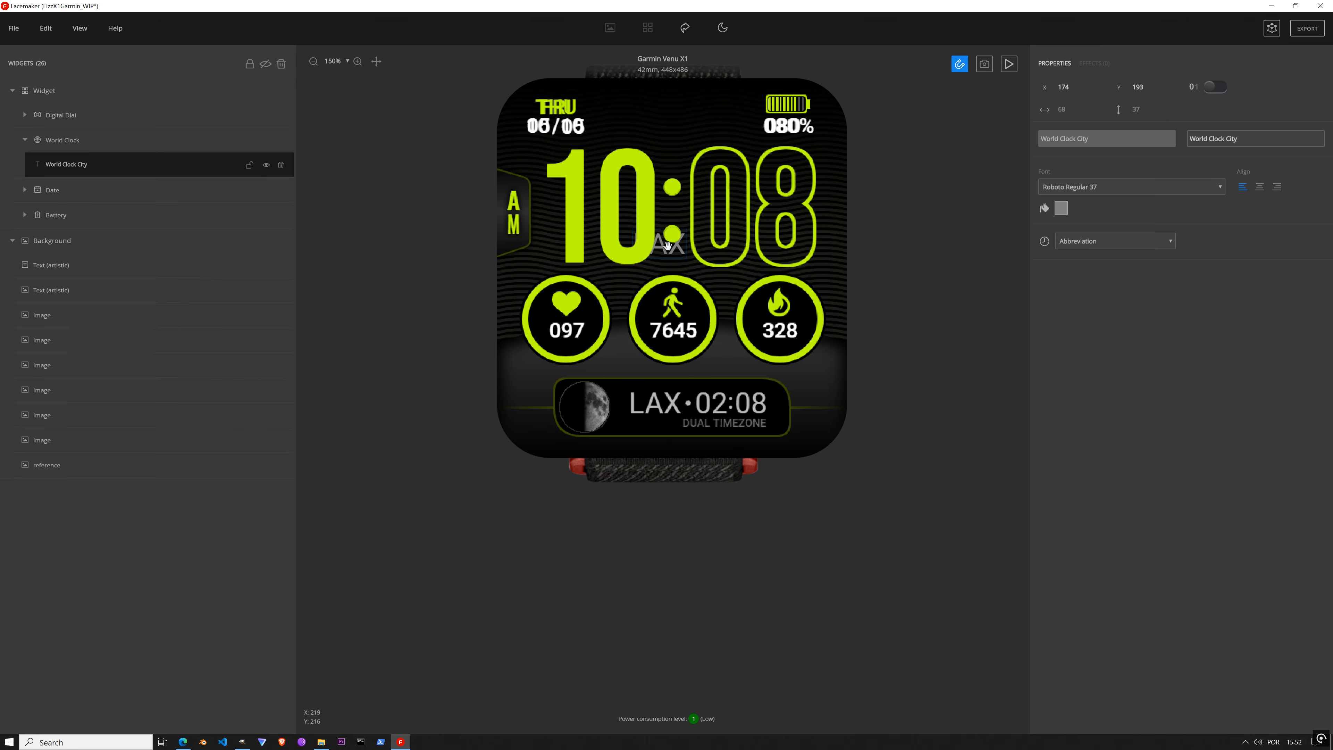
left_click_drag(678, 248, 674, 380)
scroll(674, 381, "up", 2)
scroll(674, 381, "up", 3)
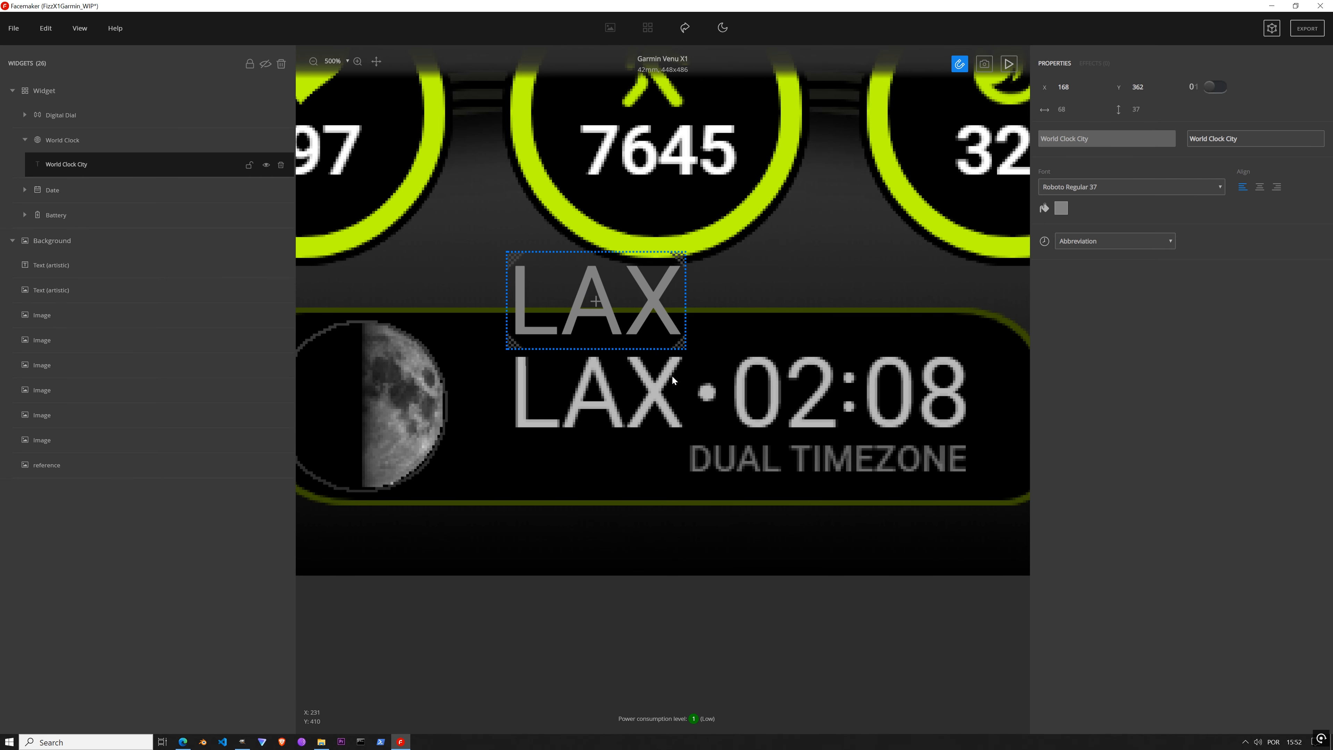
Step: Recolour the World Clock City text with the light grey sampled from the reference LAX text and save it to the watchface colors
left_click(1061, 208)
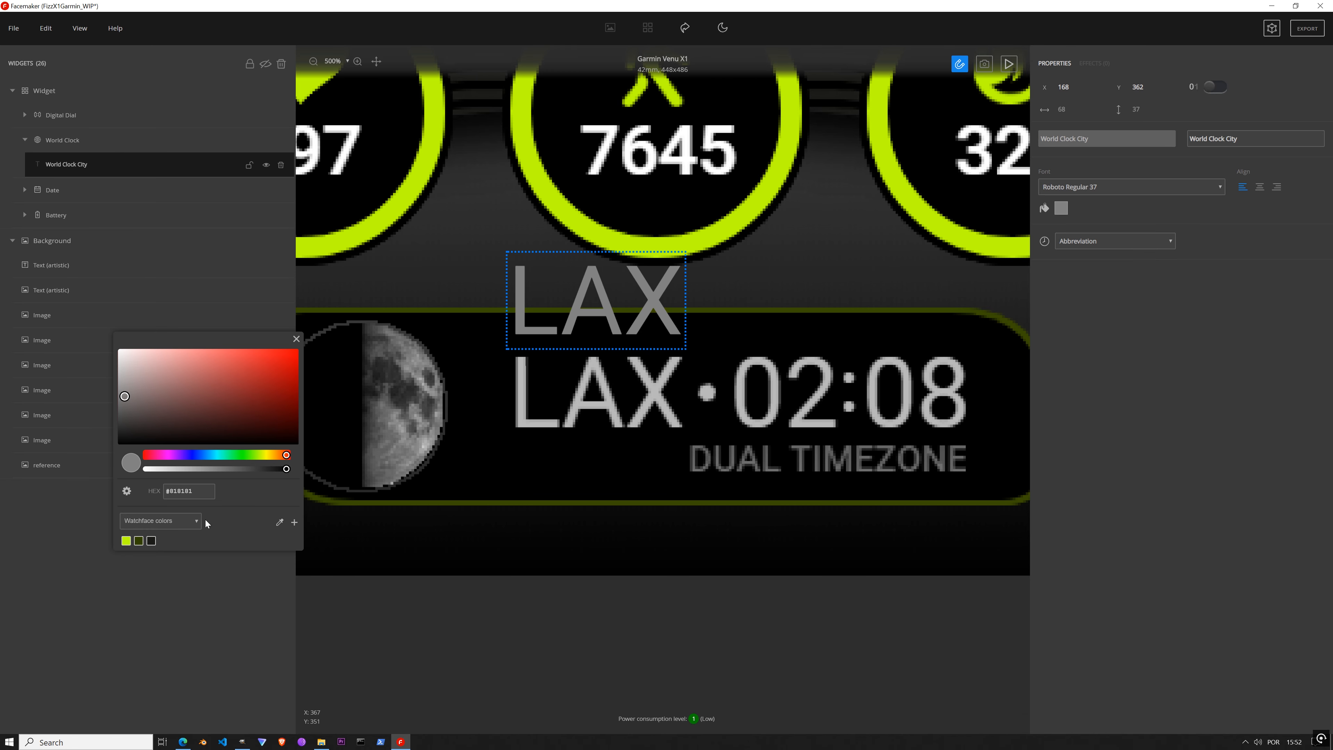
left_click(279, 522)
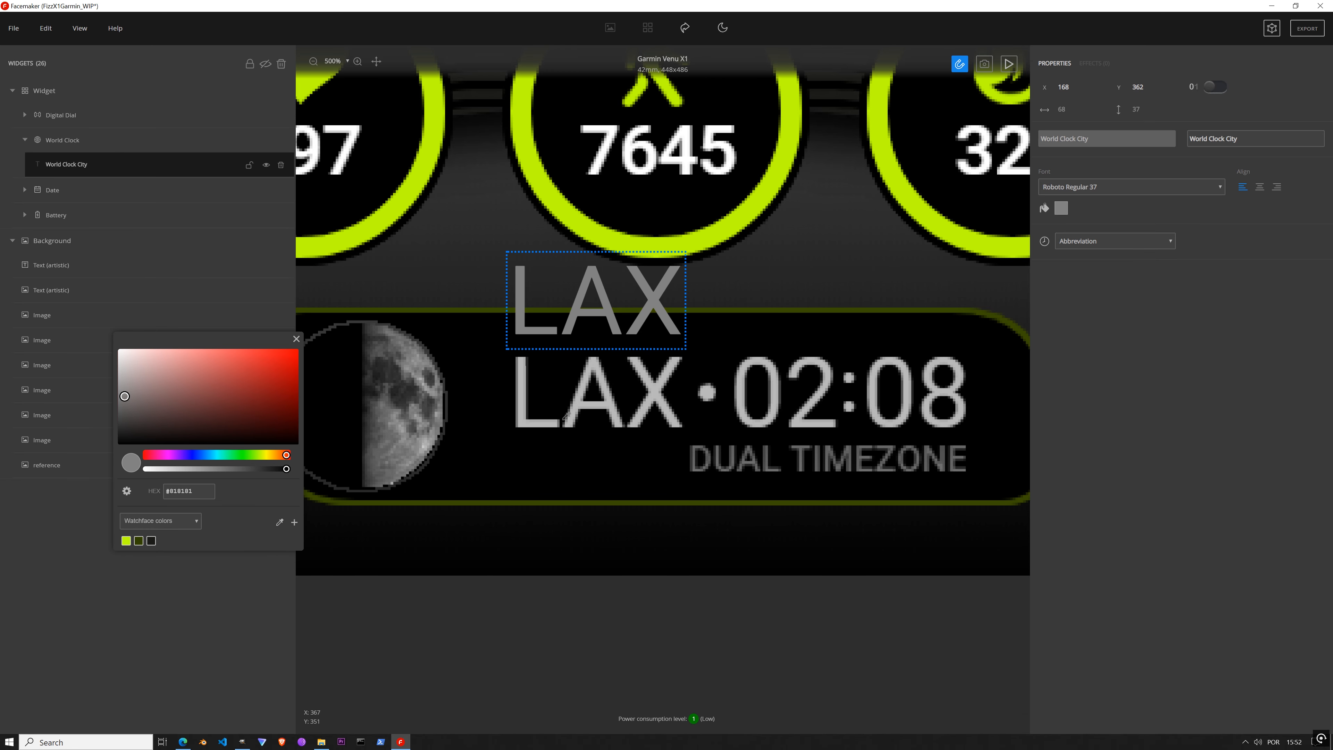
left_click(523, 414)
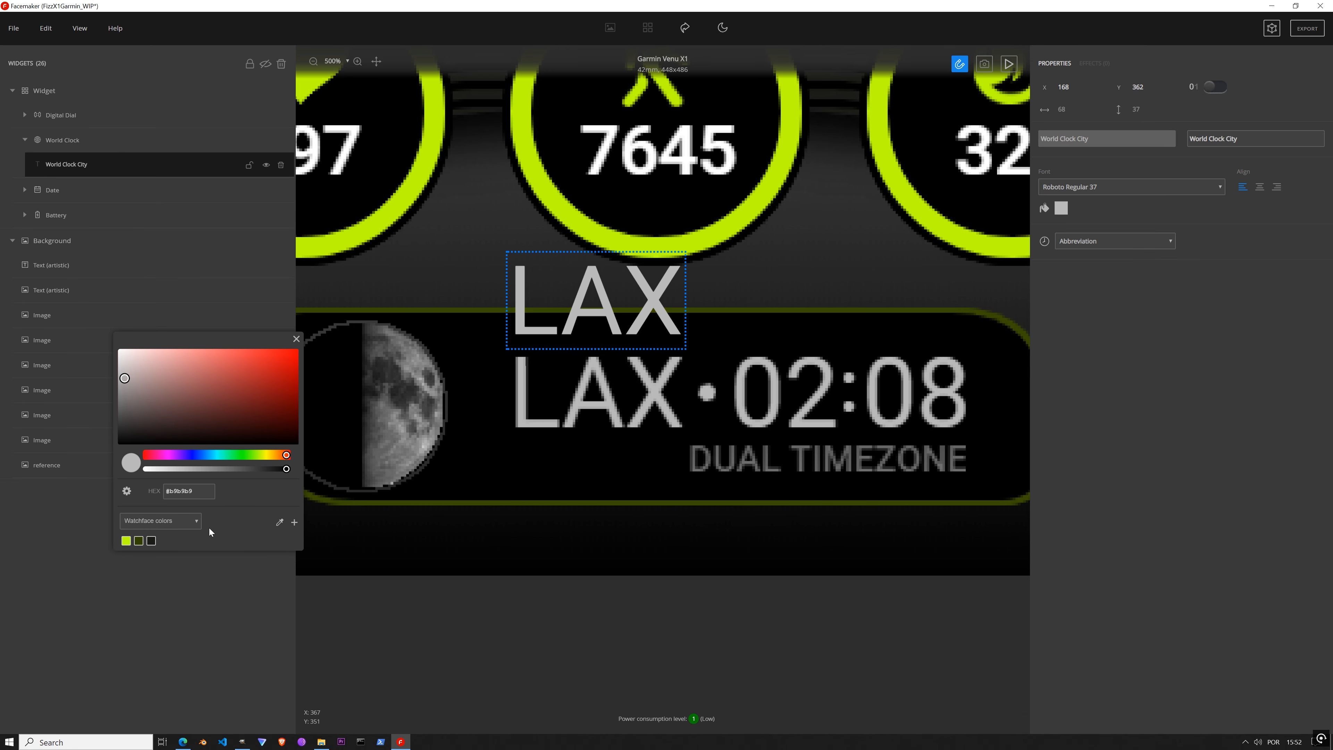
left_click(294, 523)
left_click(294, 339)
Step: Overlay World Clock City on the reference LAX text, right-align it at X 236, Y 397, and lock it
left_click_drag(618, 321, 620, 408)
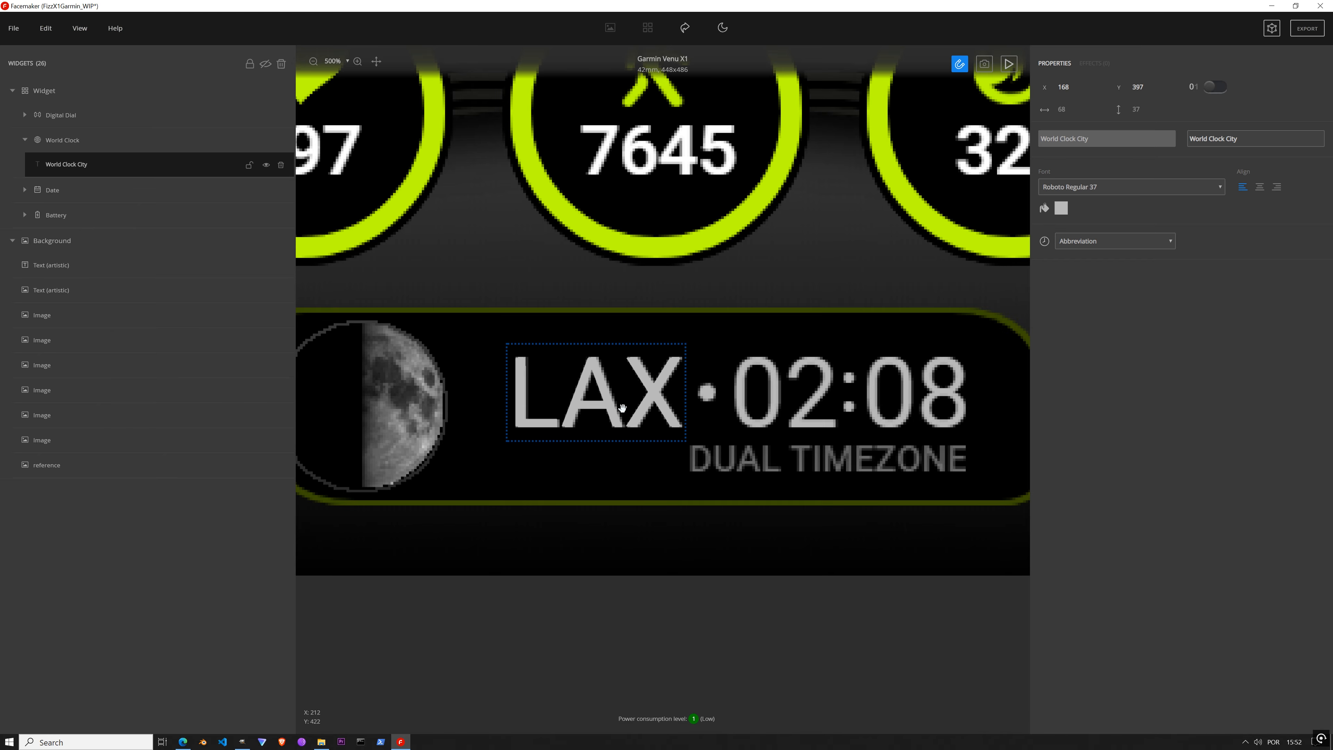
left_click(1260, 188)
left_click(1276, 186)
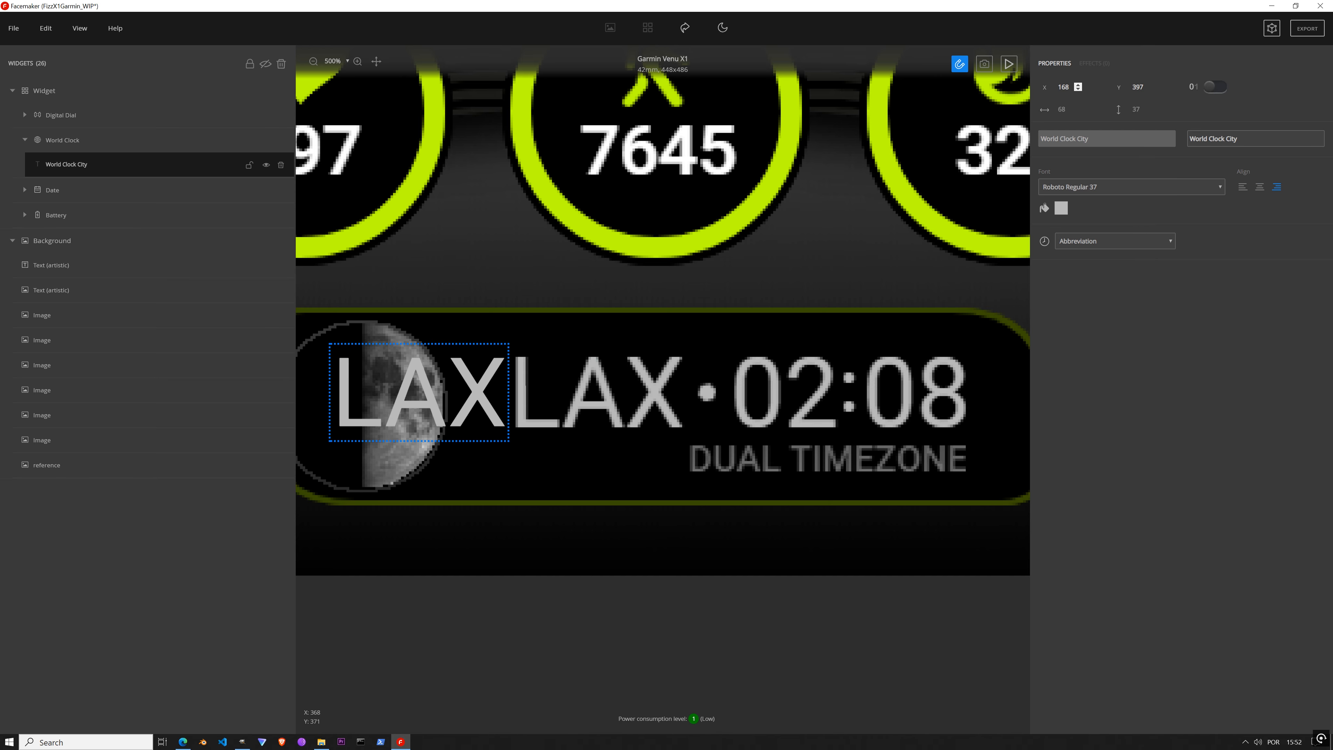
left_click(1078, 84)
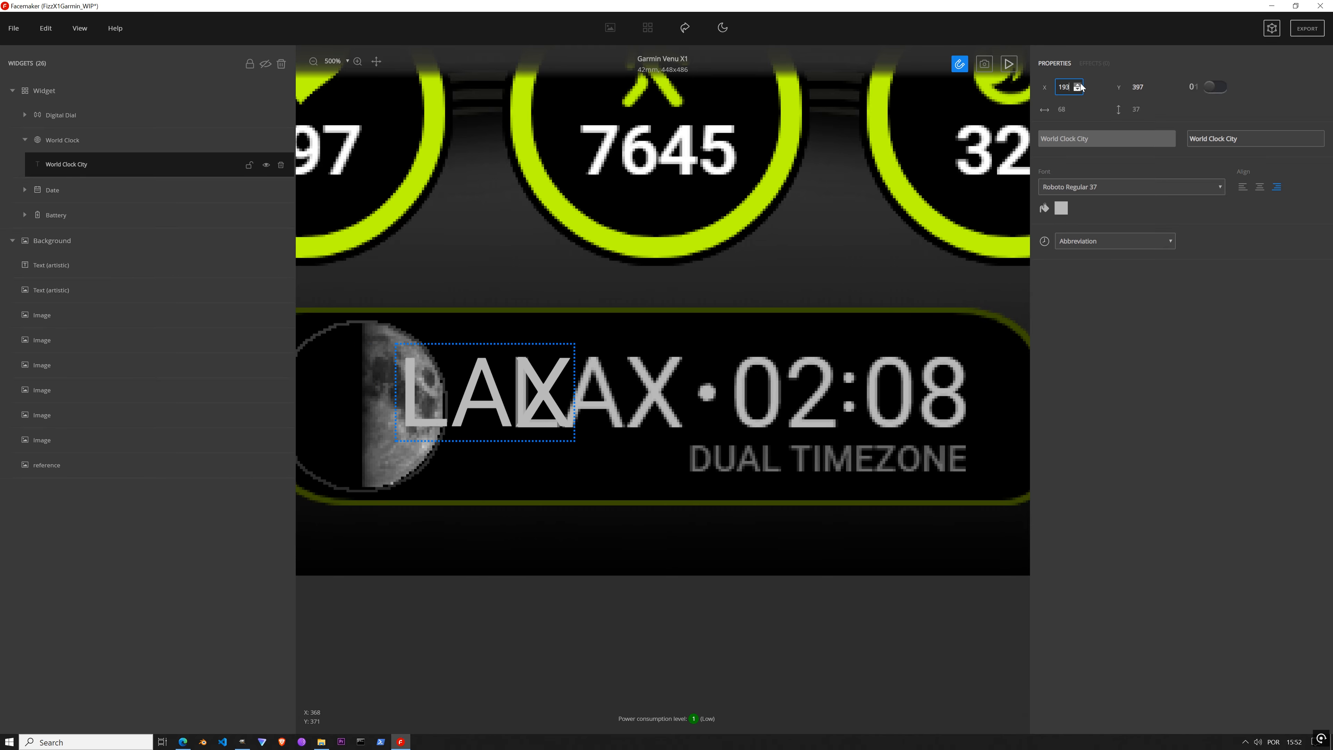
left_click(1078, 84)
left_click(1078, 84)
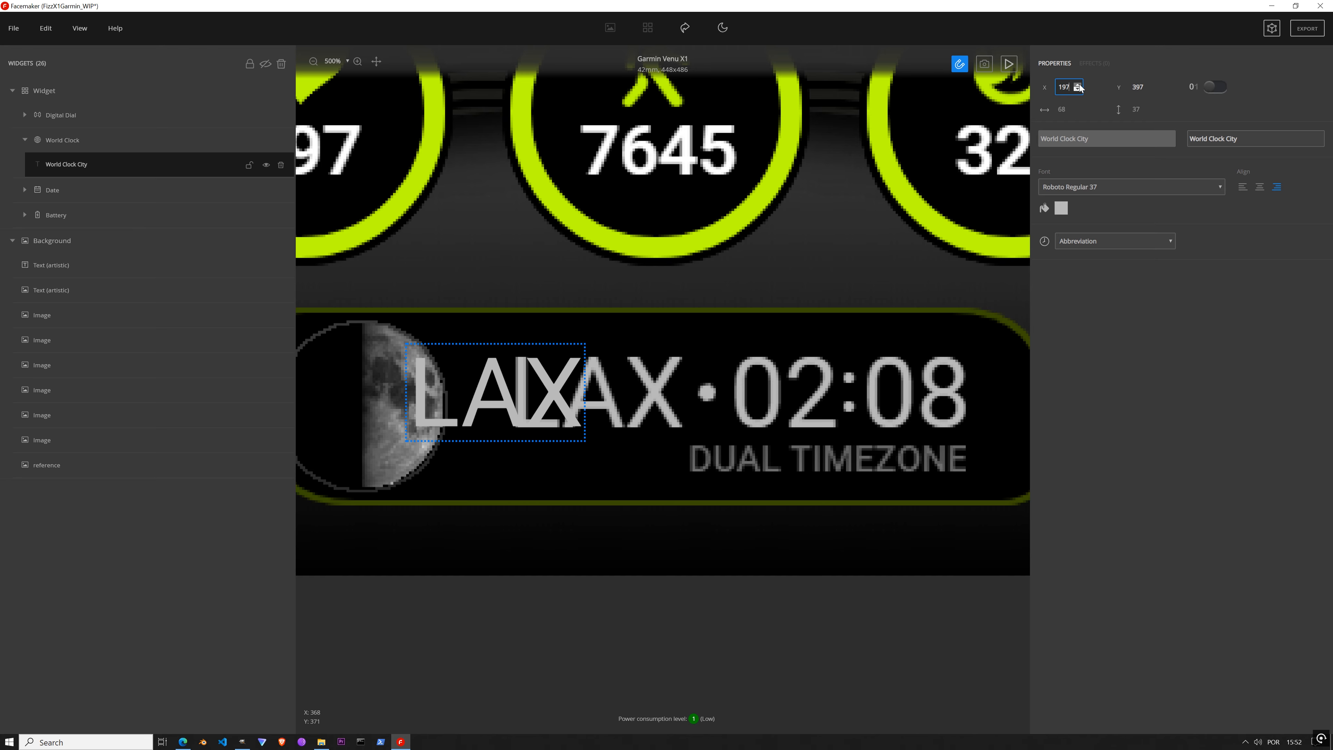
left_click(1078, 85)
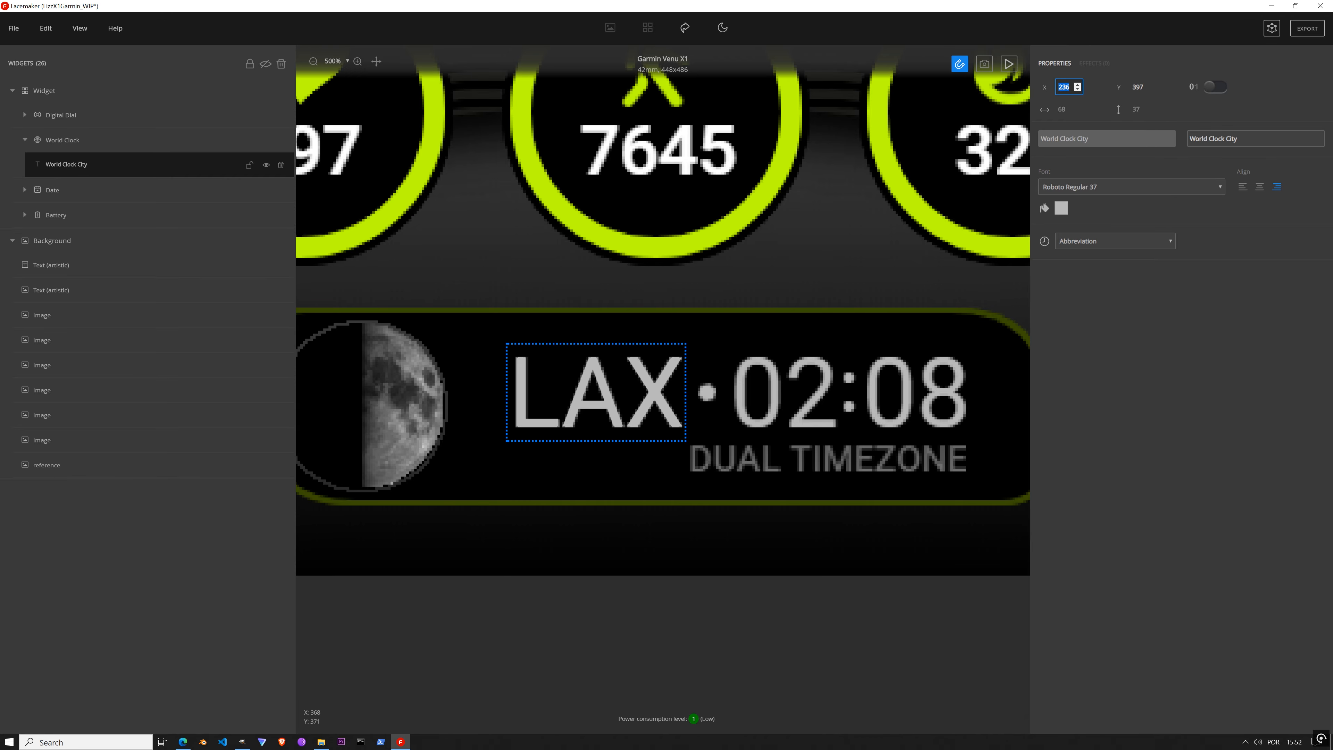
left_click(1078, 85)
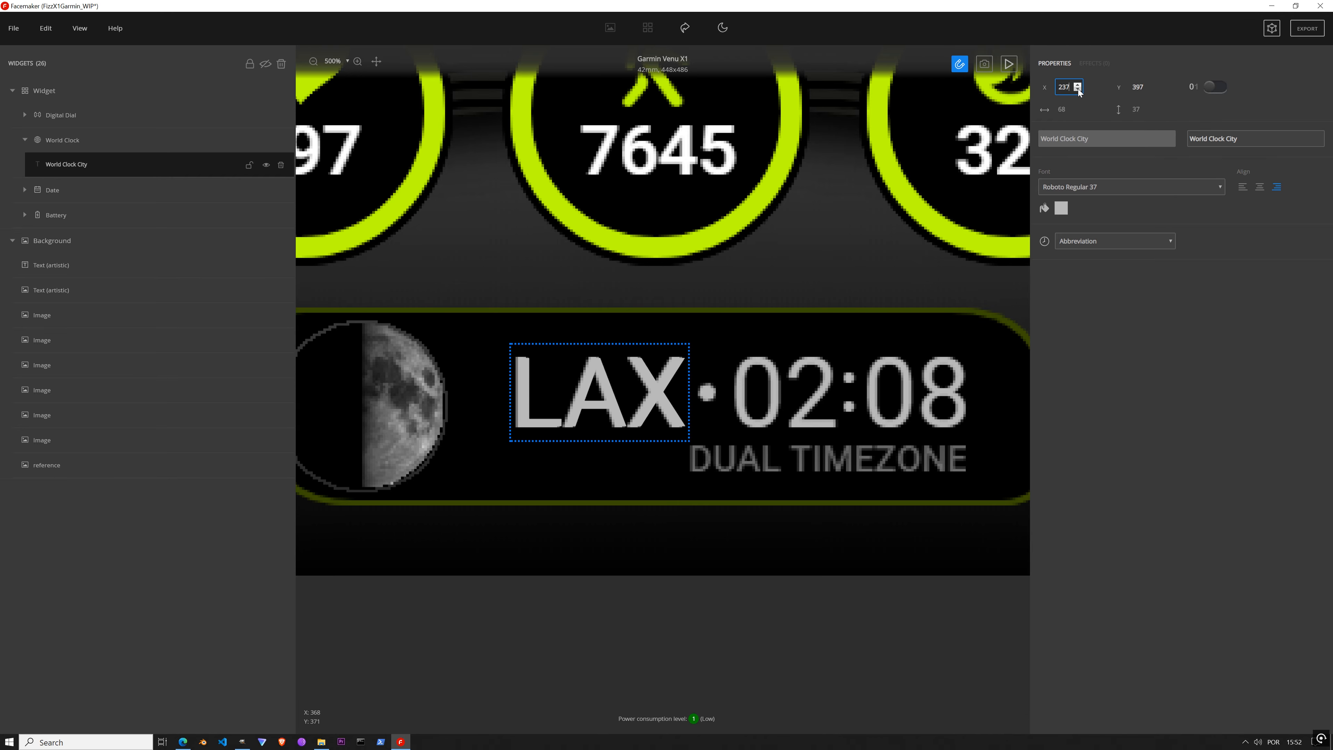
left_click(1079, 90)
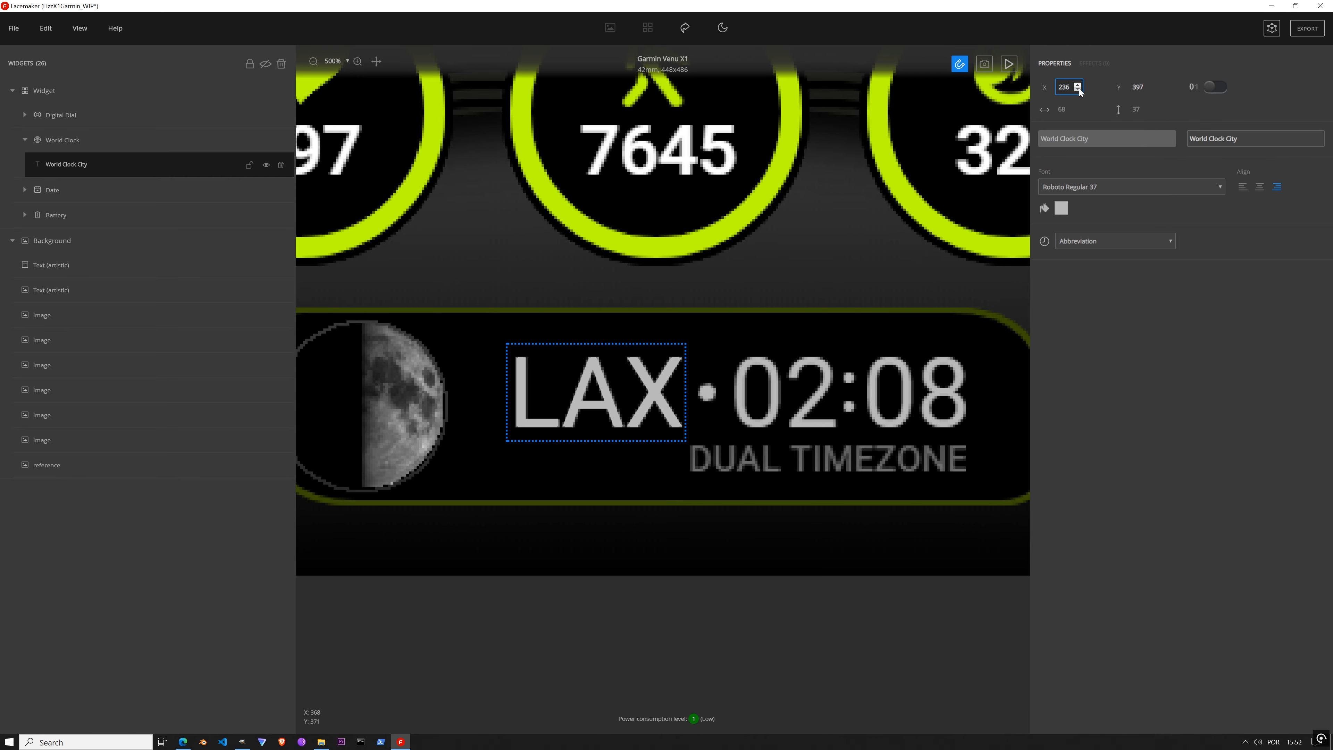
left_click(250, 164)
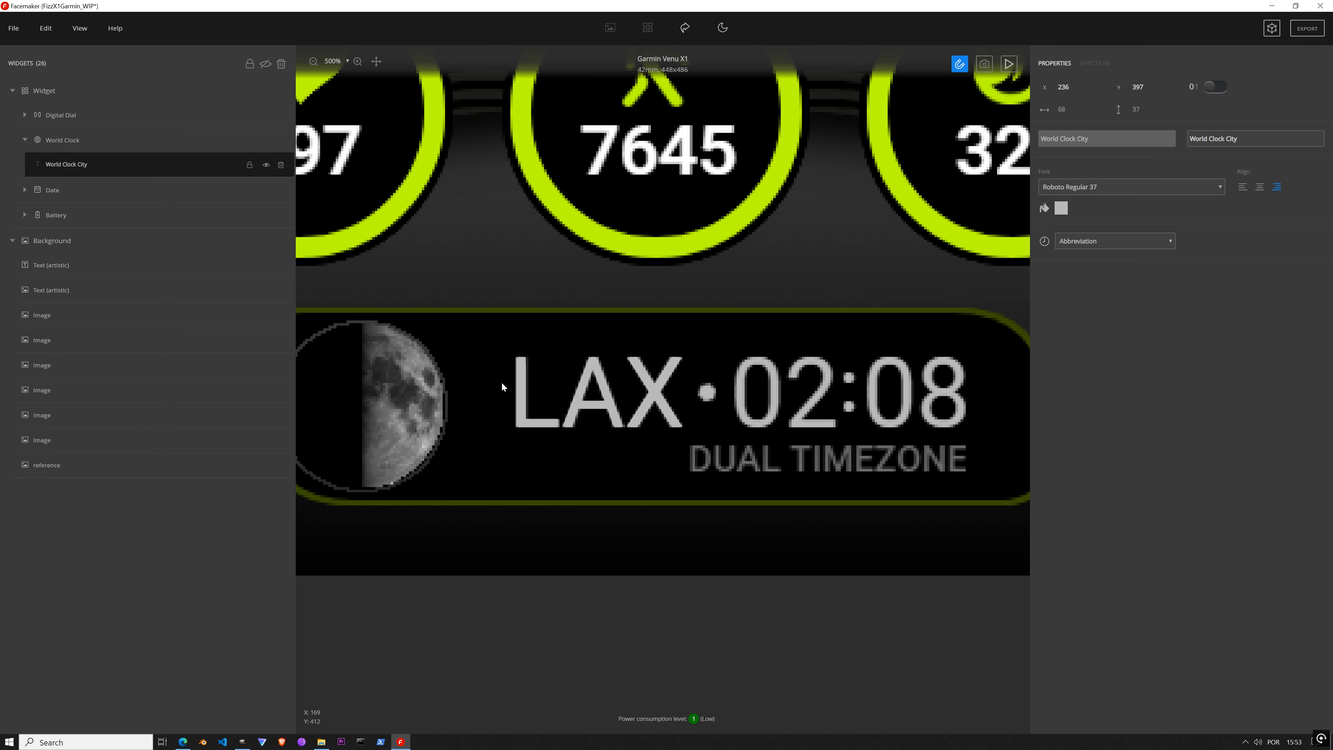
Step: Run the preview with the reference image hidden to check how other city codes align, then stop it and show the reference again
left_click(1009, 63)
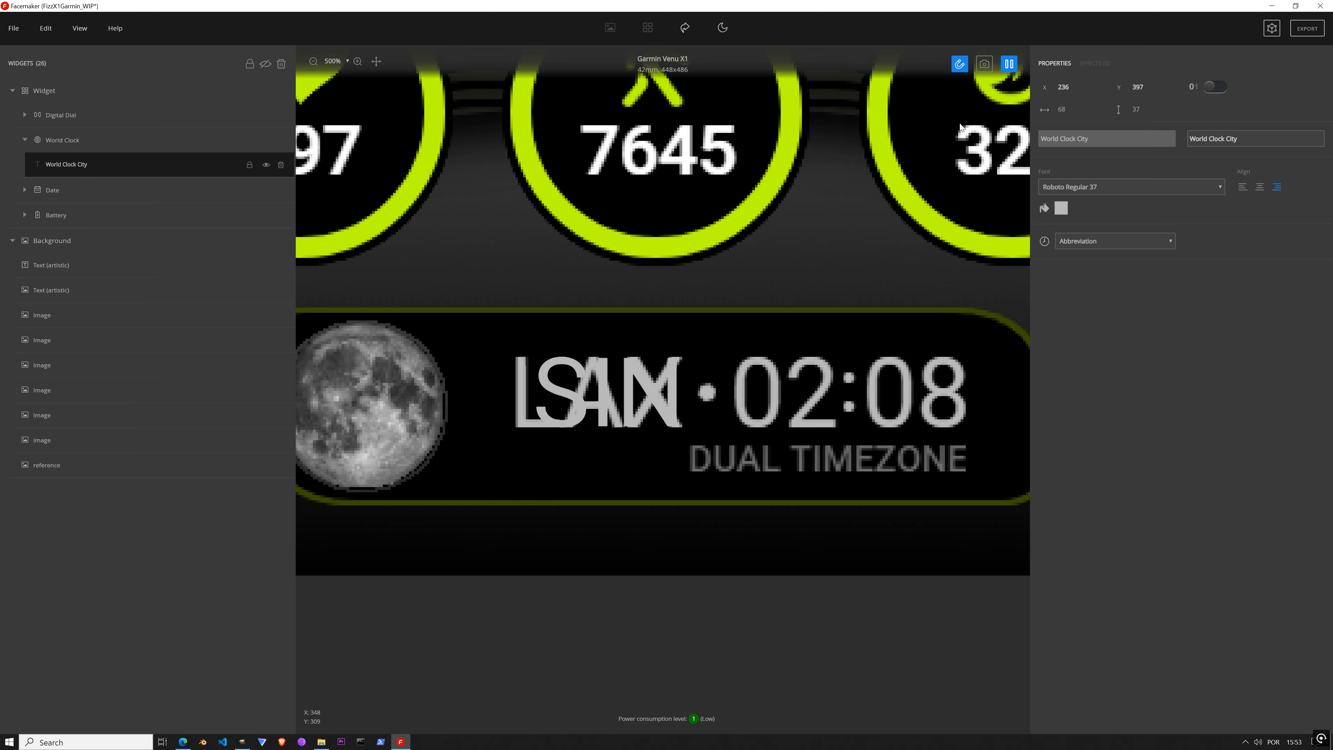
left_click(266, 466)
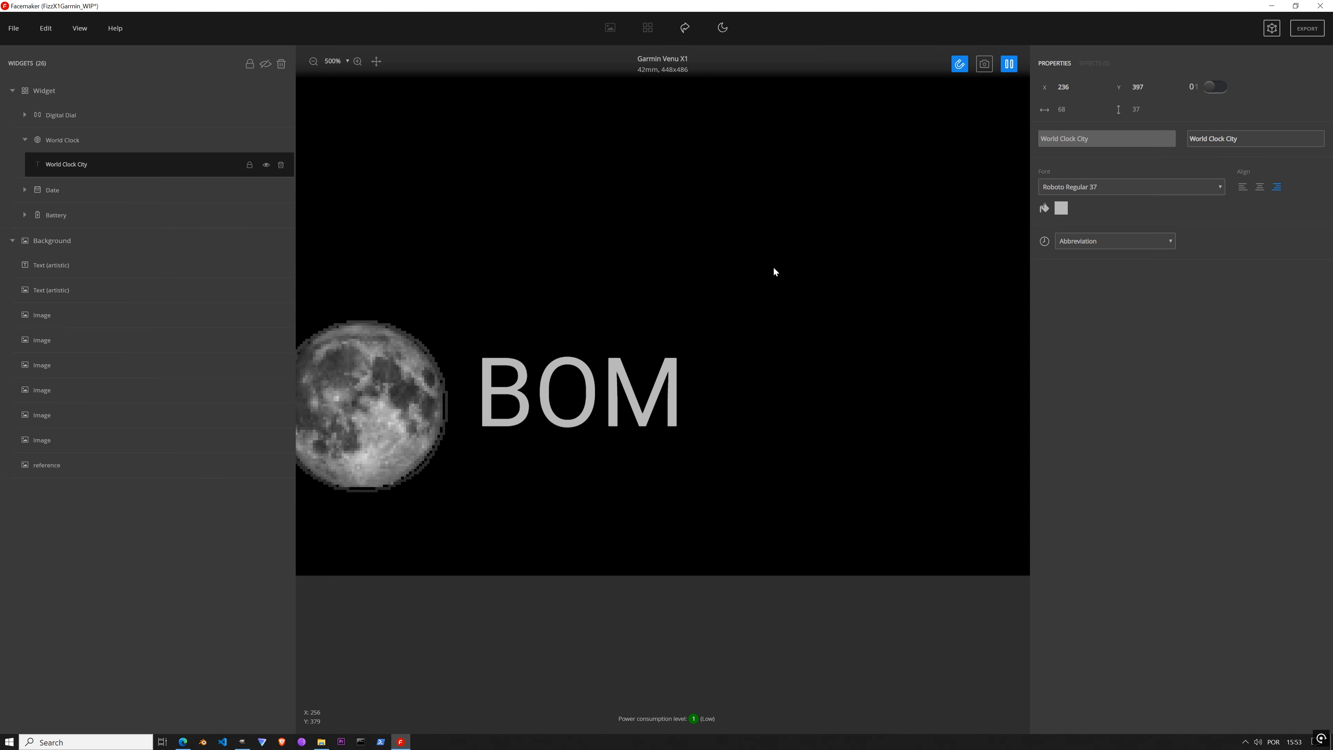
left_click(1009, 64)
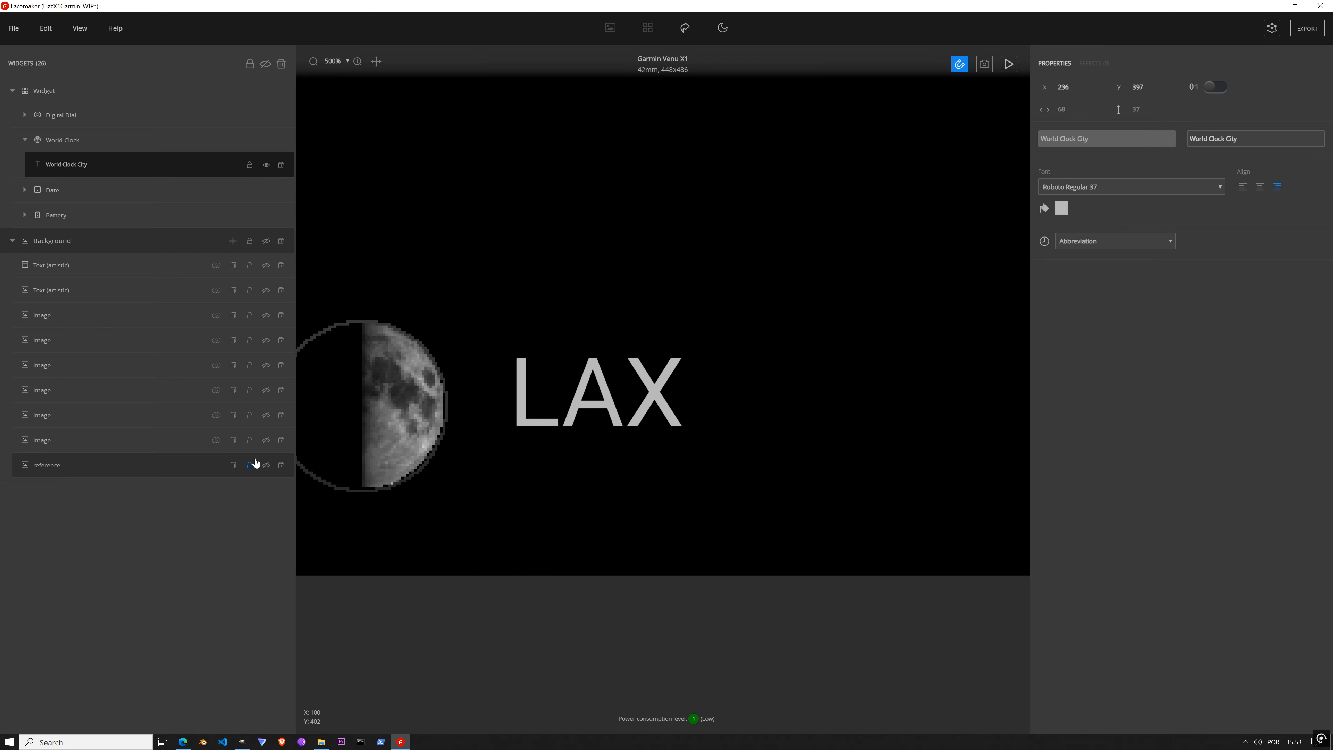
left_click(266, 466)
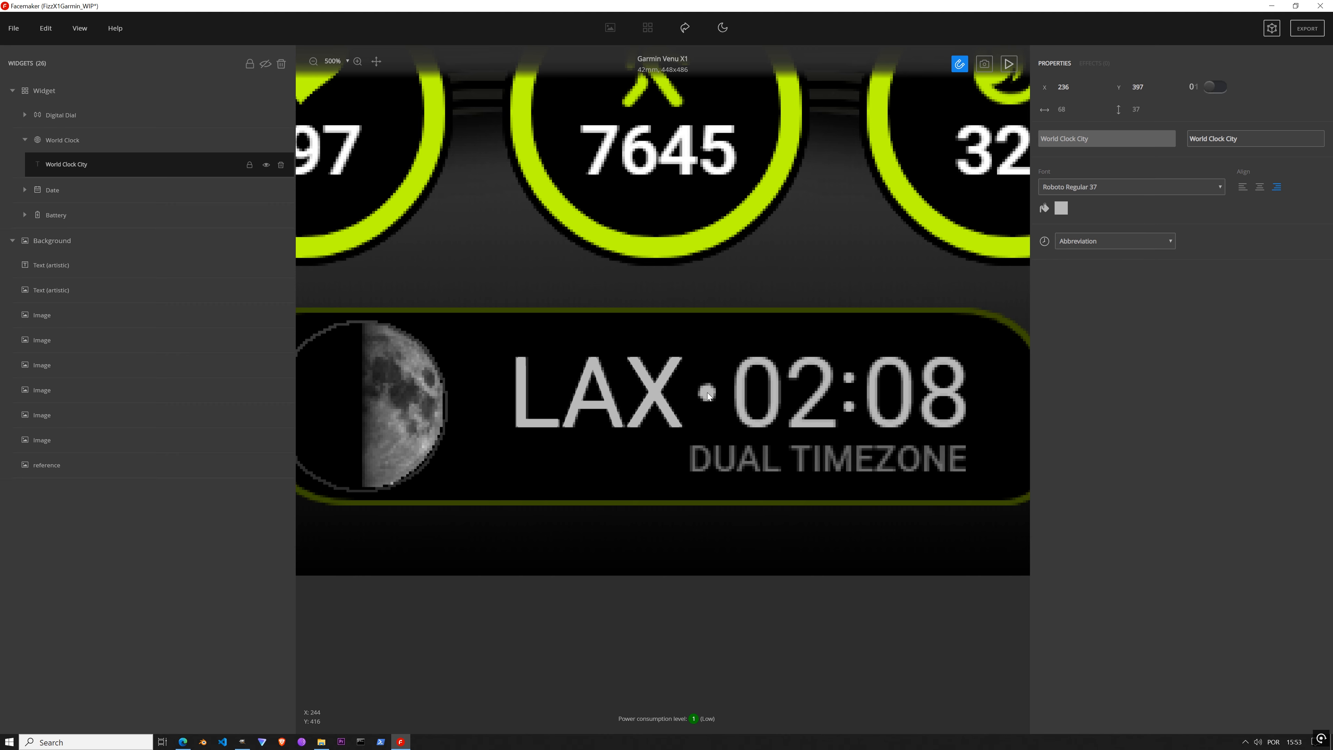
Step: Add an Image to the Background group, generate it as a four-sided polygon, and move it clear of the reference X
left_click(109, 273)
left_click(232, 241)
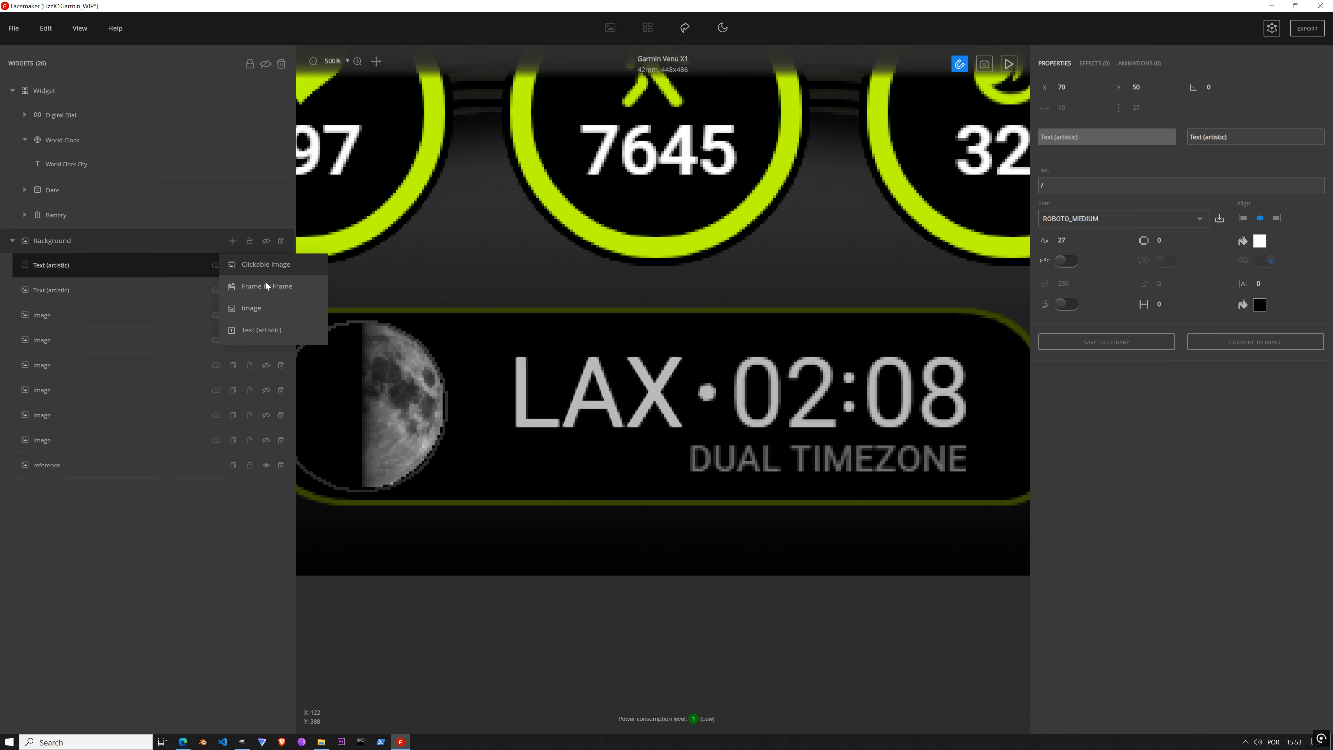
left_click(268, 308)
scroll(653, 103, "down", 1)
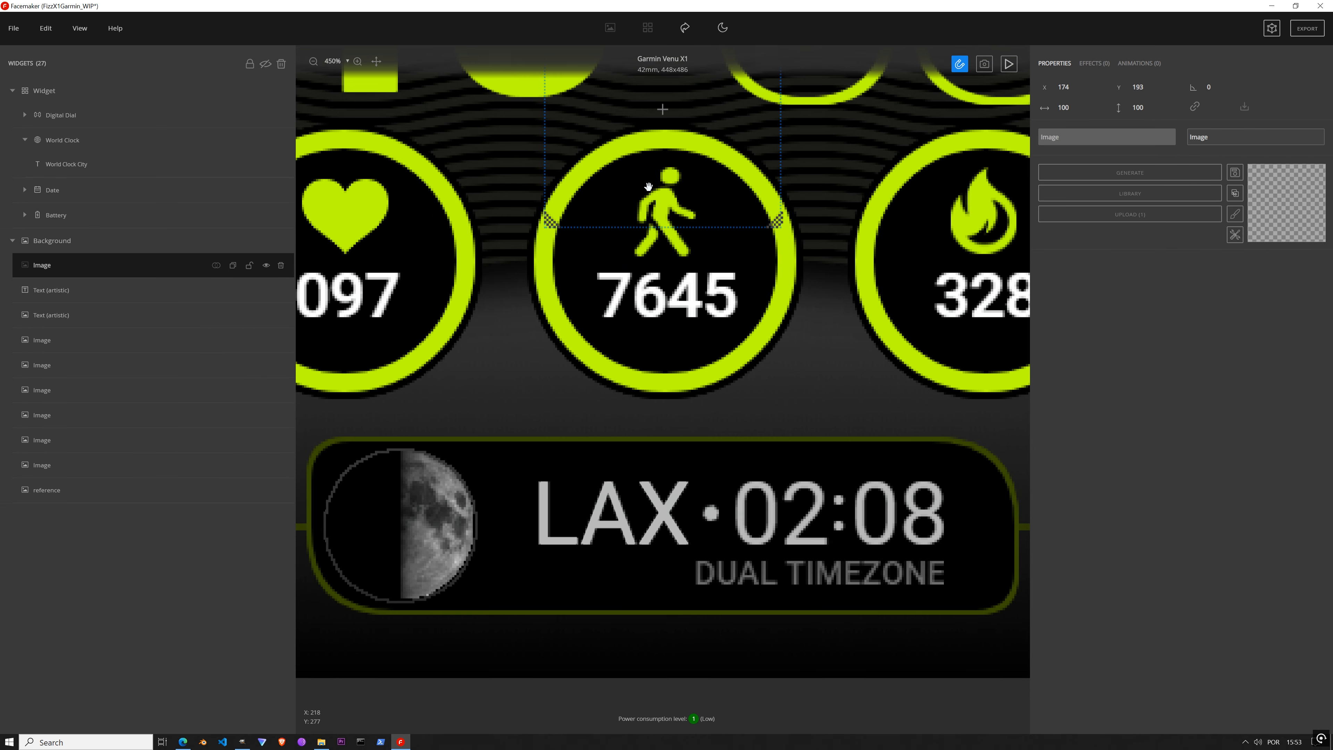
left_click_drag(663, 138, 473, 397)
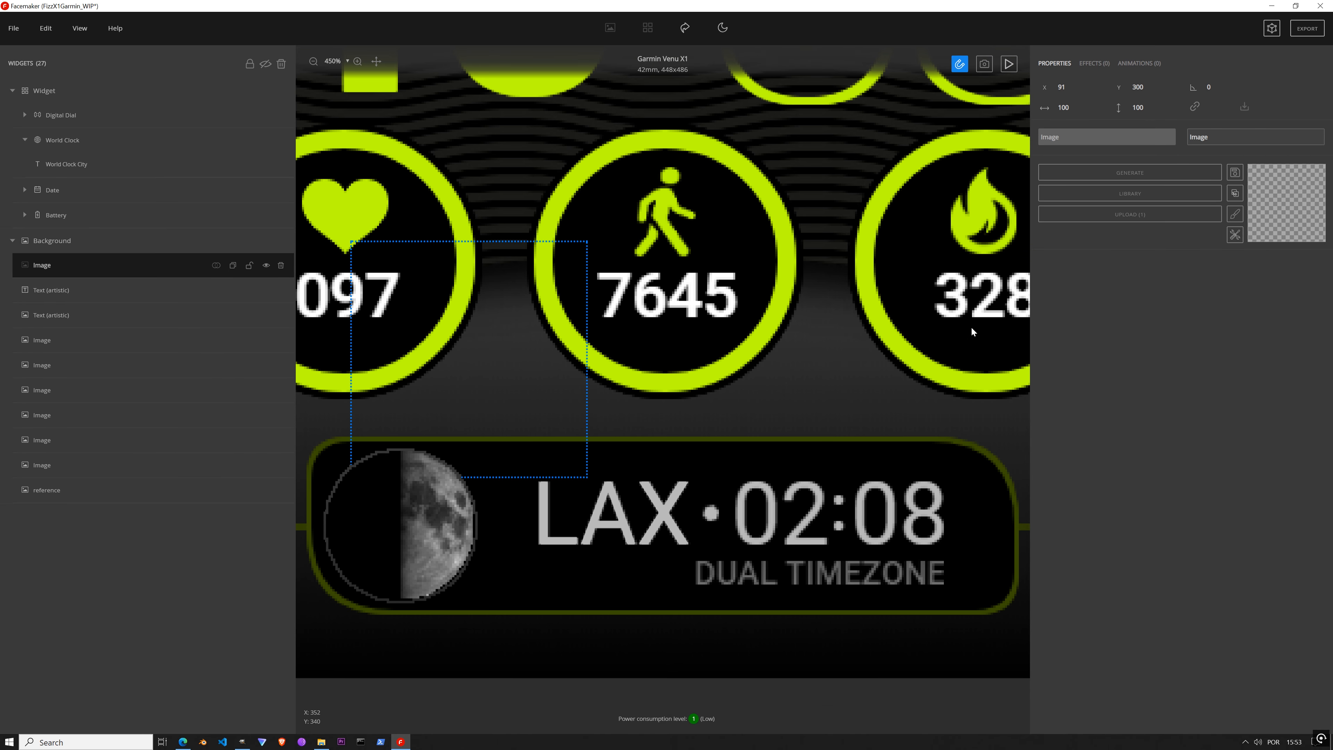
left_click(1132, 173)
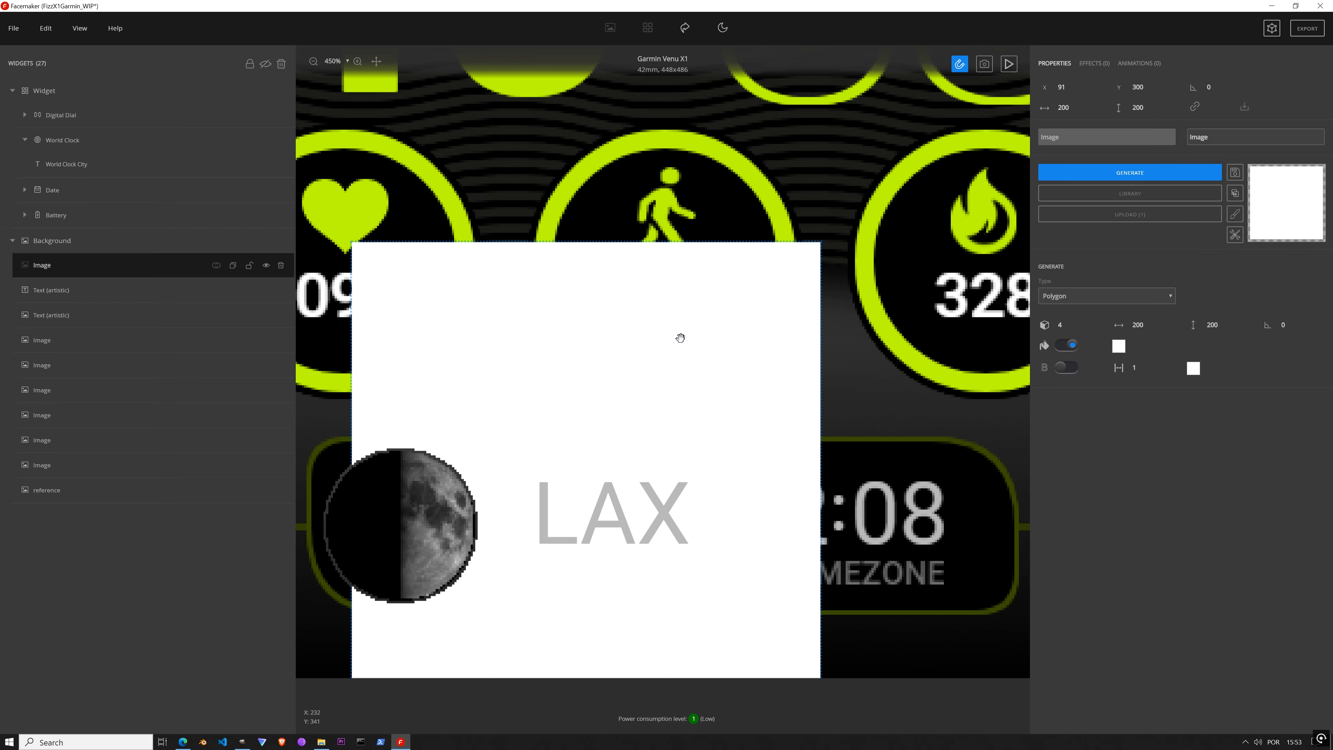
left_click_drag(681, 336, 500, 188)
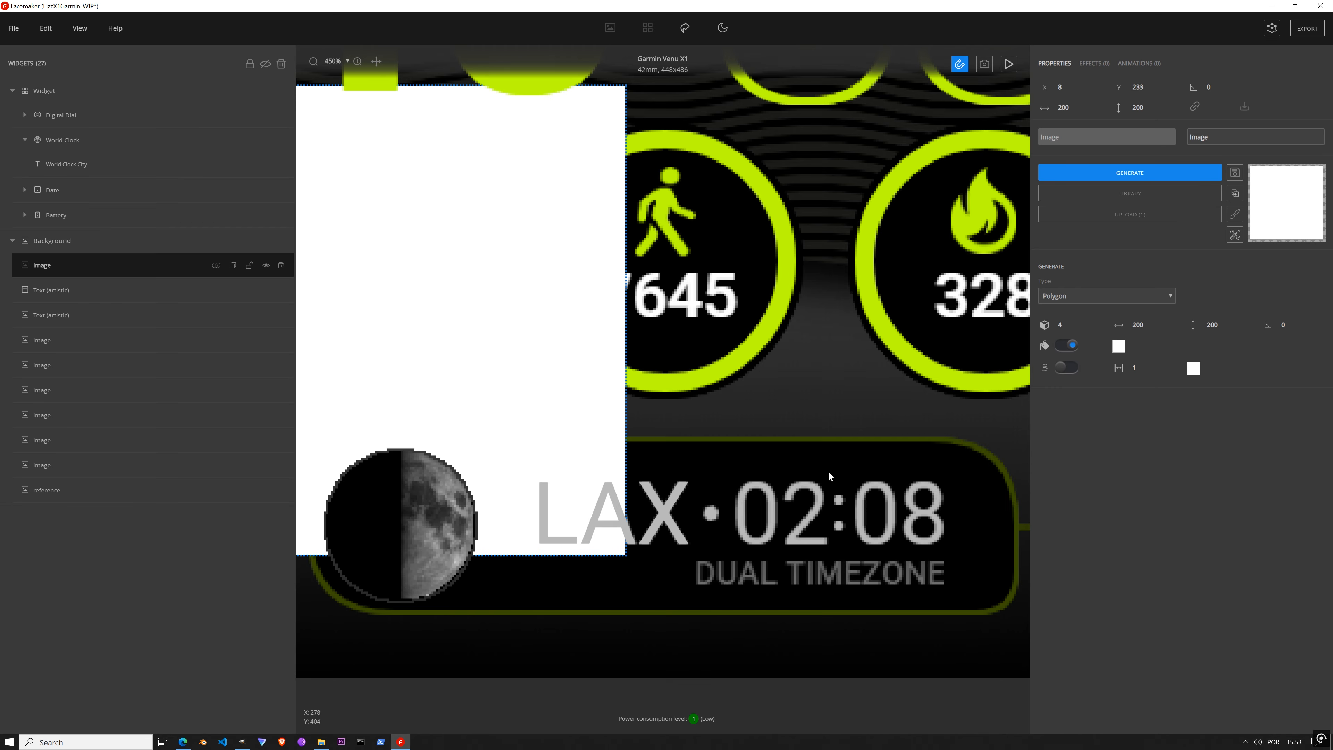
Step: Fill the polygon with a uniform grey by sampling the reference LAX text for both gradient stops
left_click(1118, 347)
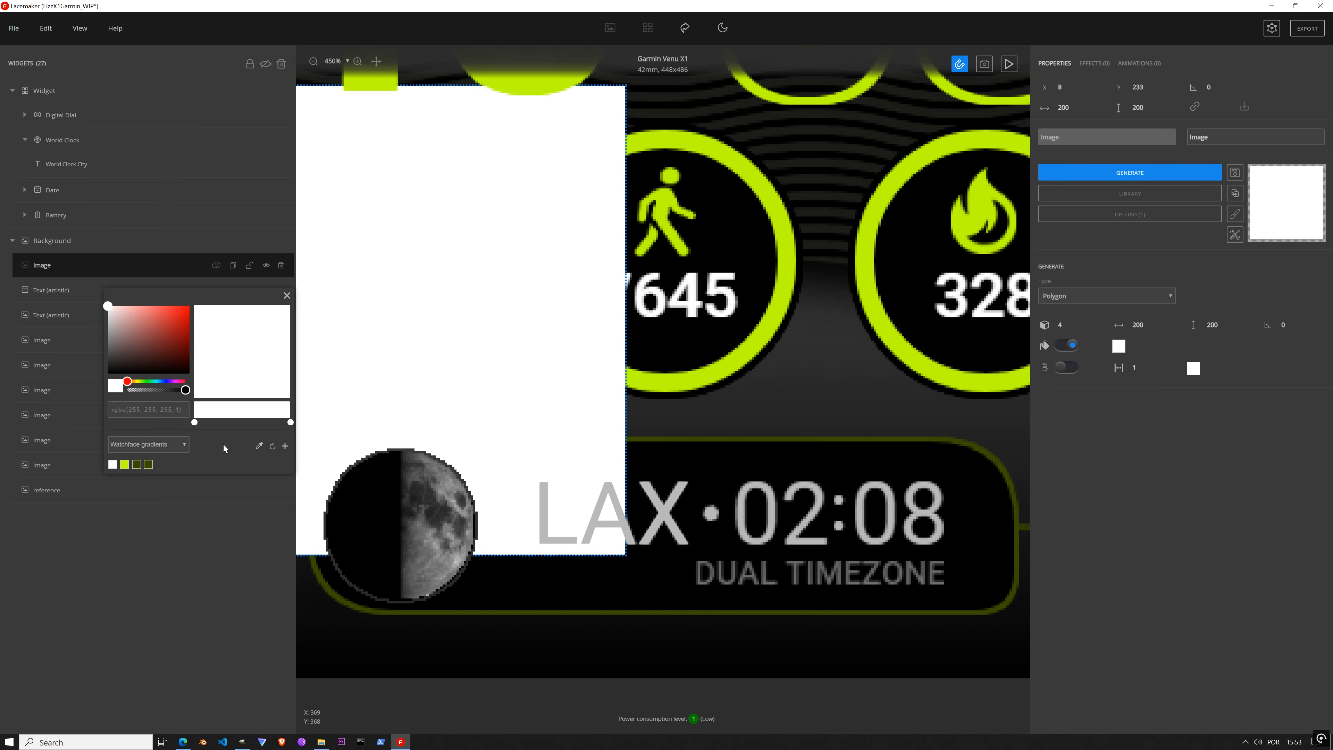
left_click(259, 447)
left_click(662, 509)
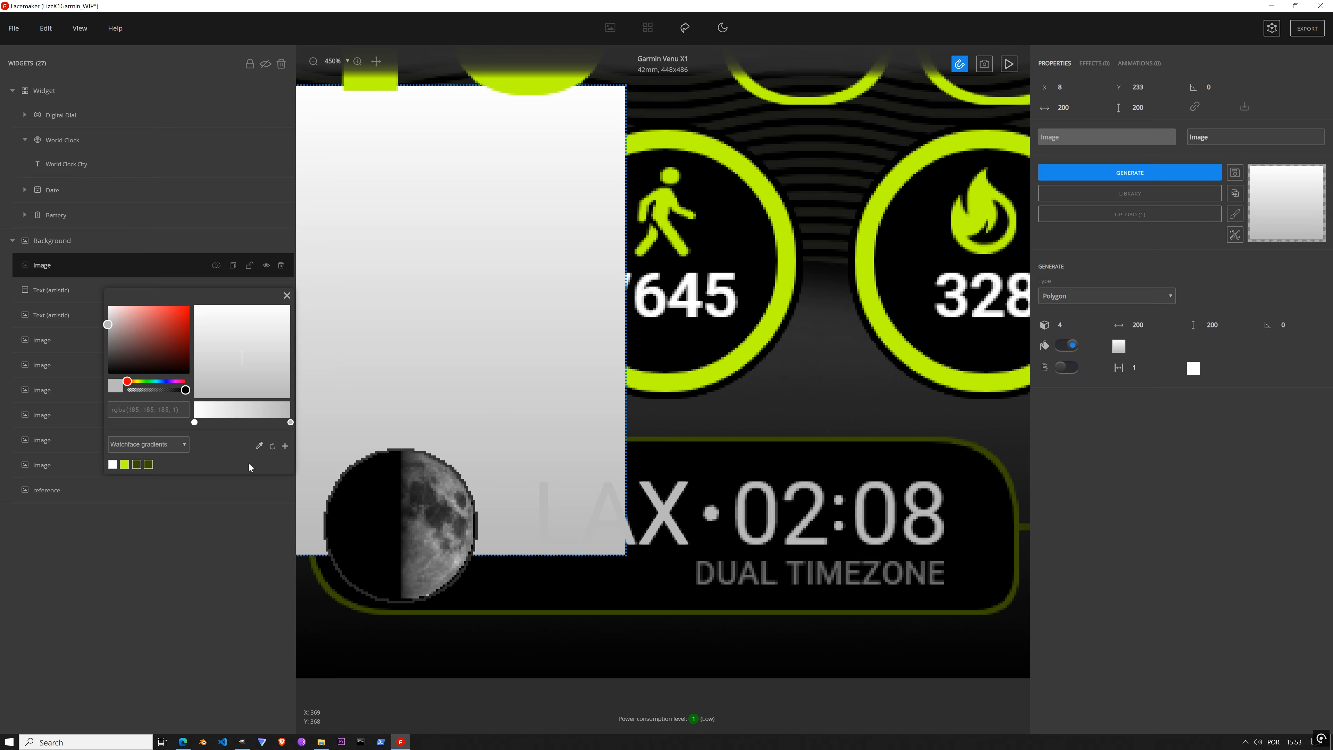
left_click(193, 423)
left_click(259, 446)
left_click(666, 515)
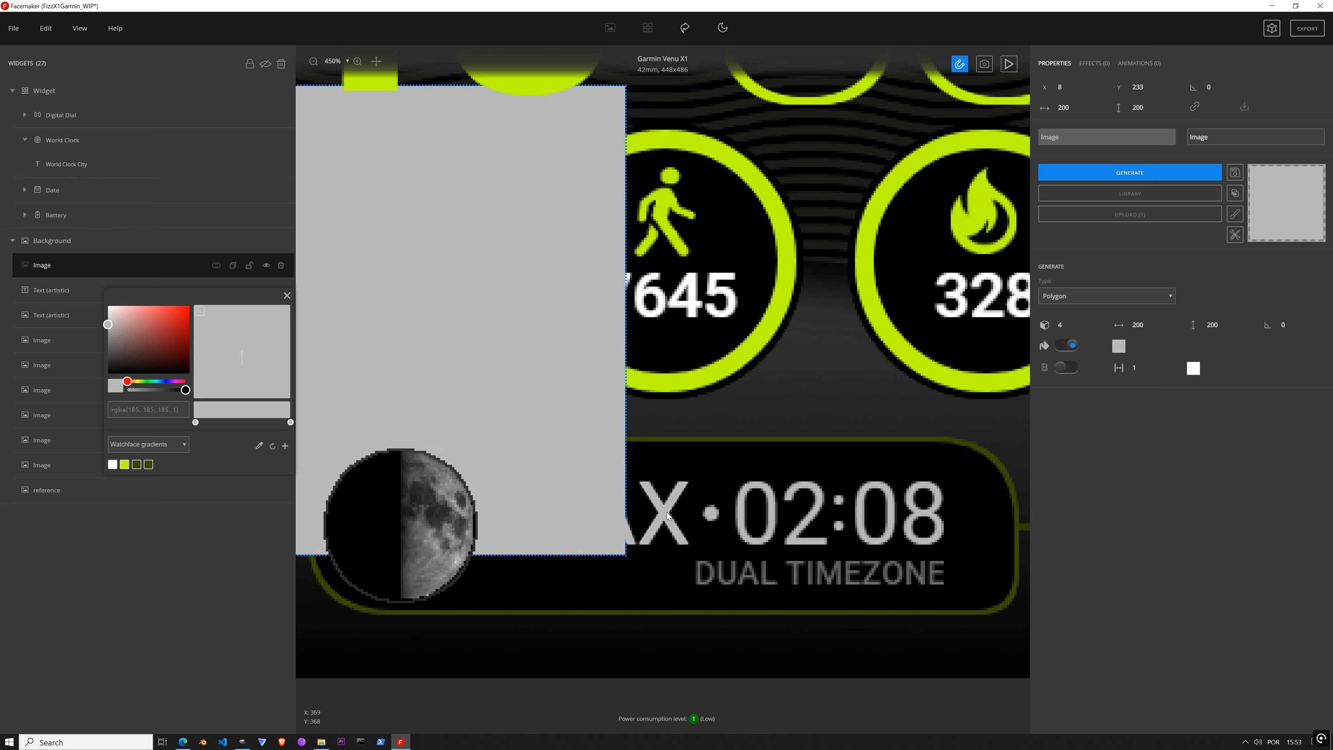
left_click(287, 295)
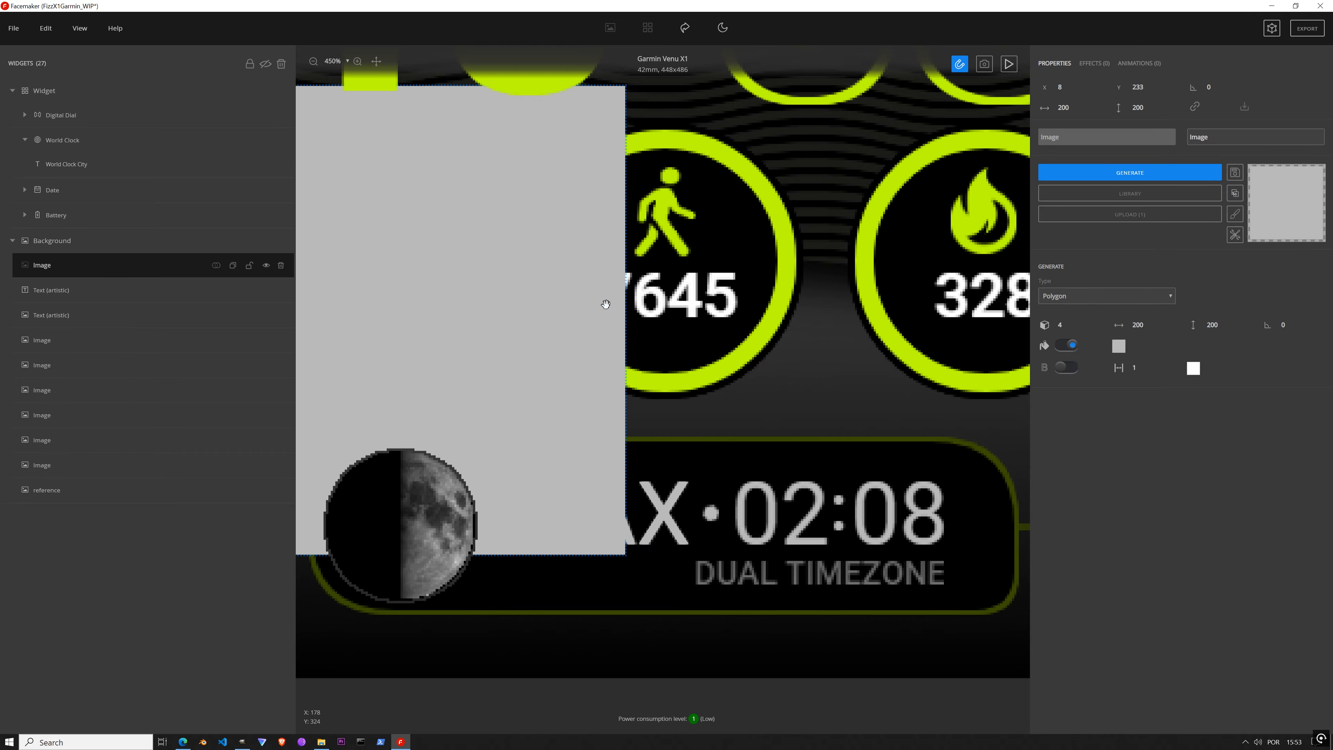
Step: Shrink the grey square to 7 × 7, place it over the reference separator dot at X 241, Y 412, and lock it
left_click_drag(569, 283, 851, 372)
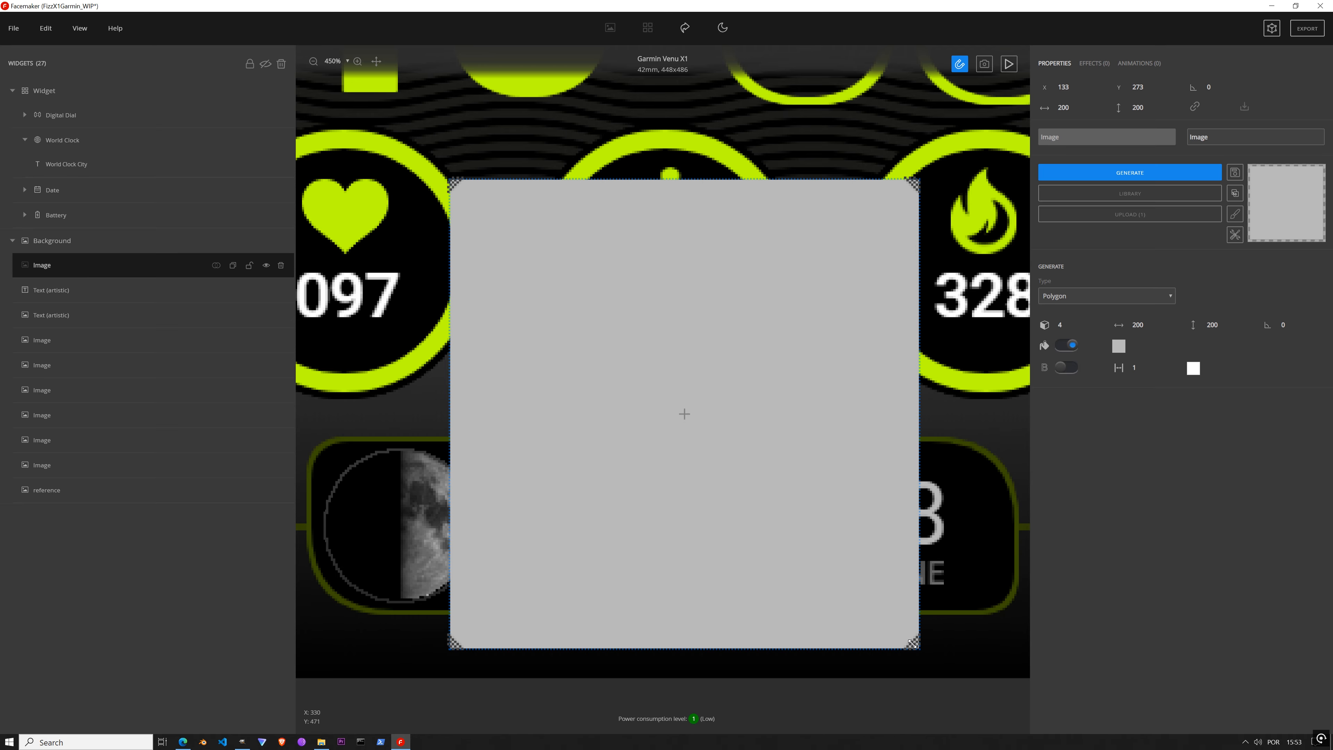
left_click_drag(914, 647, 718, 518)
scroll(720, 524, "up", 5)
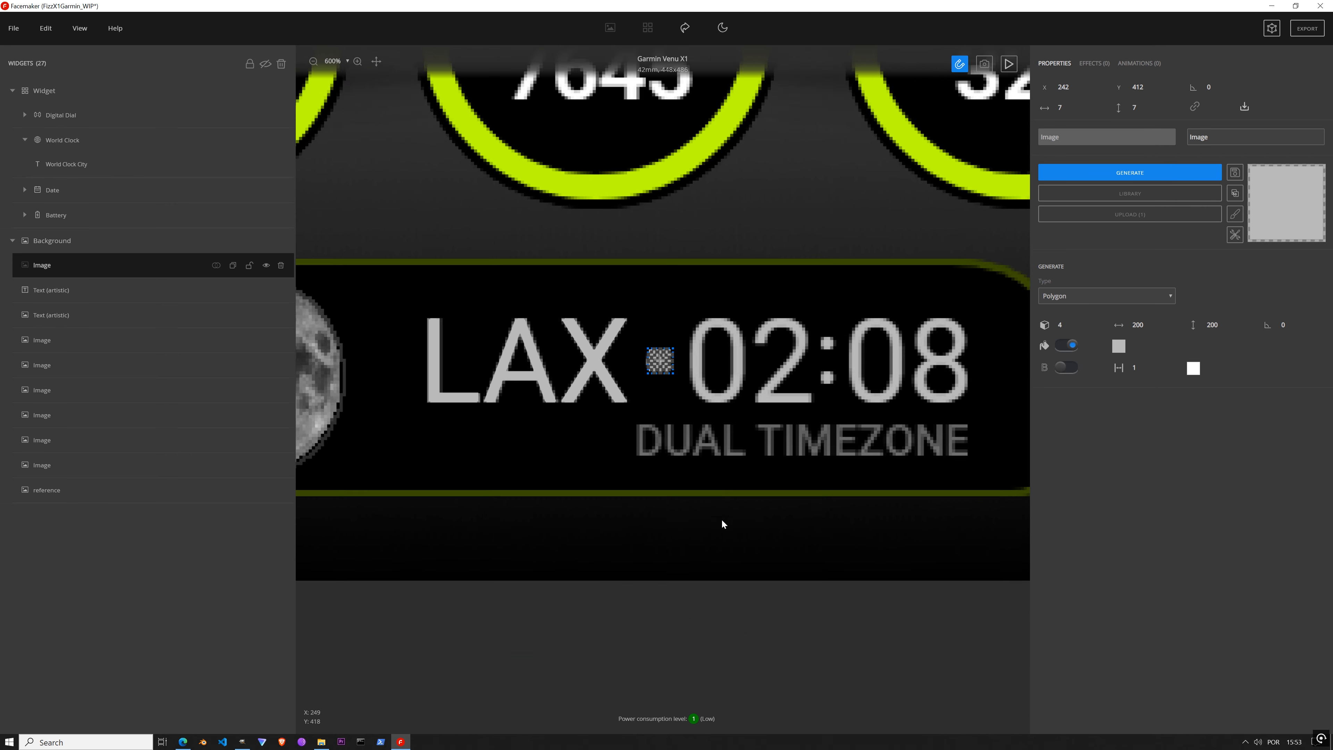
left_click_drag(652, 357, 648, 357)
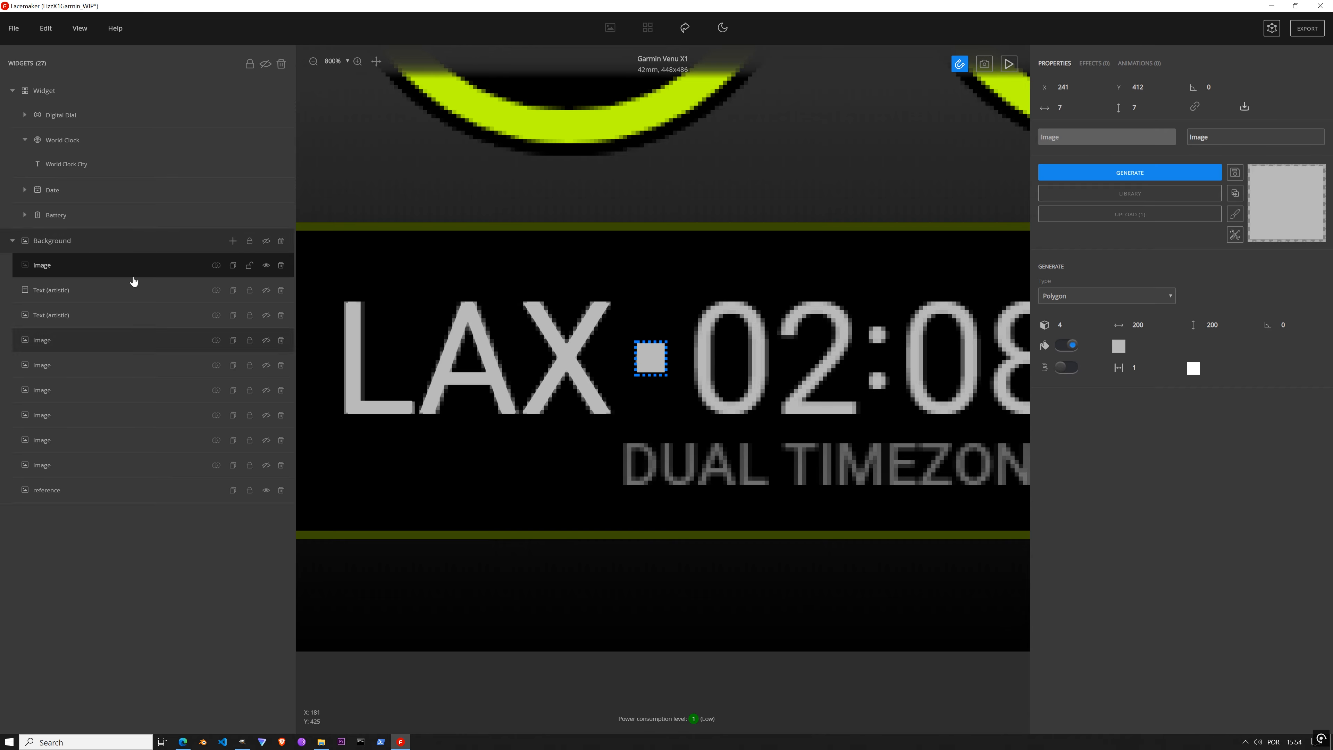
left_click(251, 266)
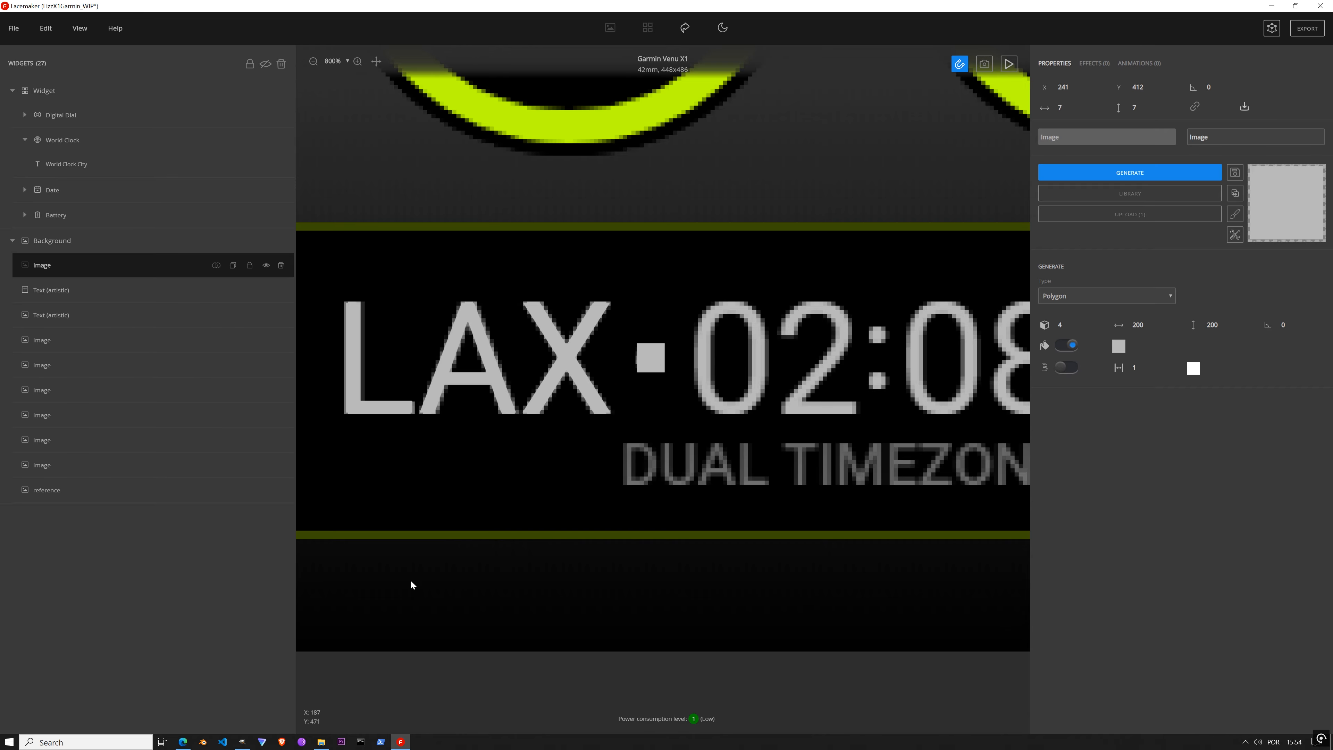
Step: Add a plain World Clock Hours text widget to the World Clock group and move it just above the dual timezone panel, about X 227, Y 365
scroll(635, 357, "down", 2)
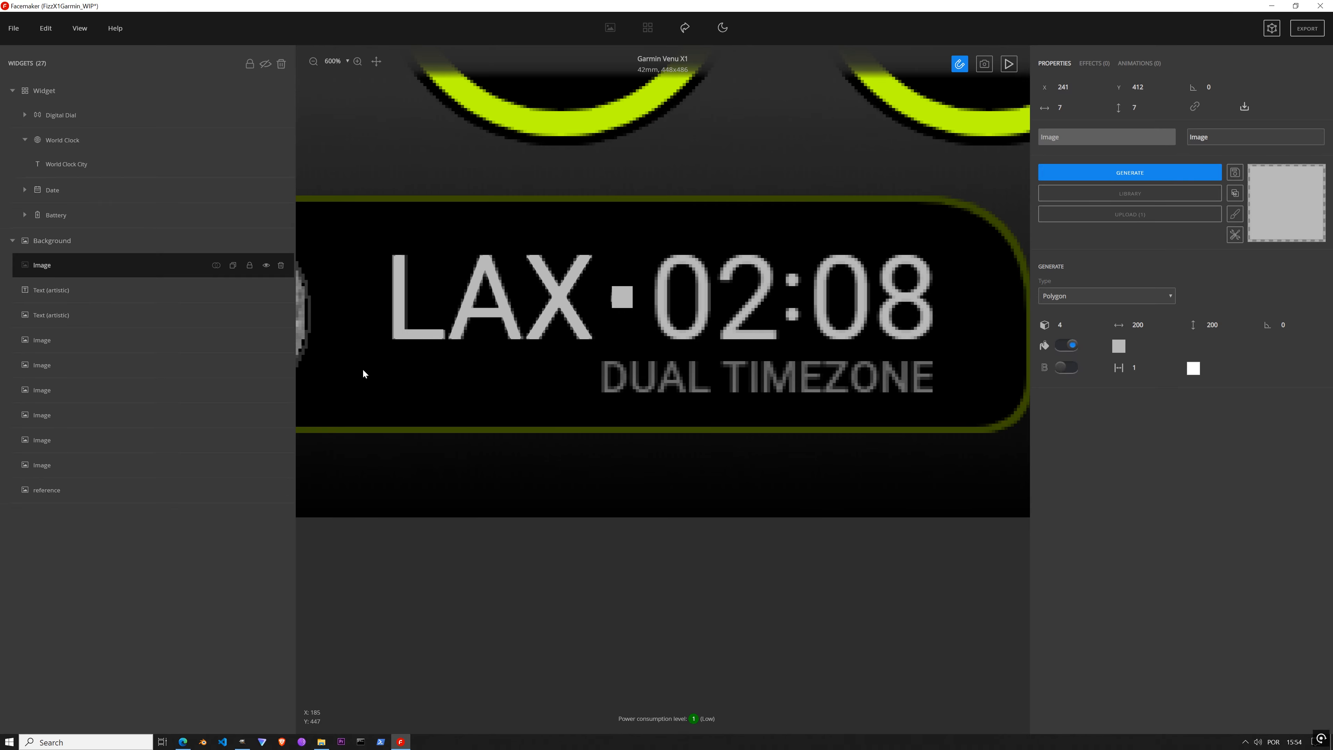
left_click(89, 165)
left_click(232, 139)
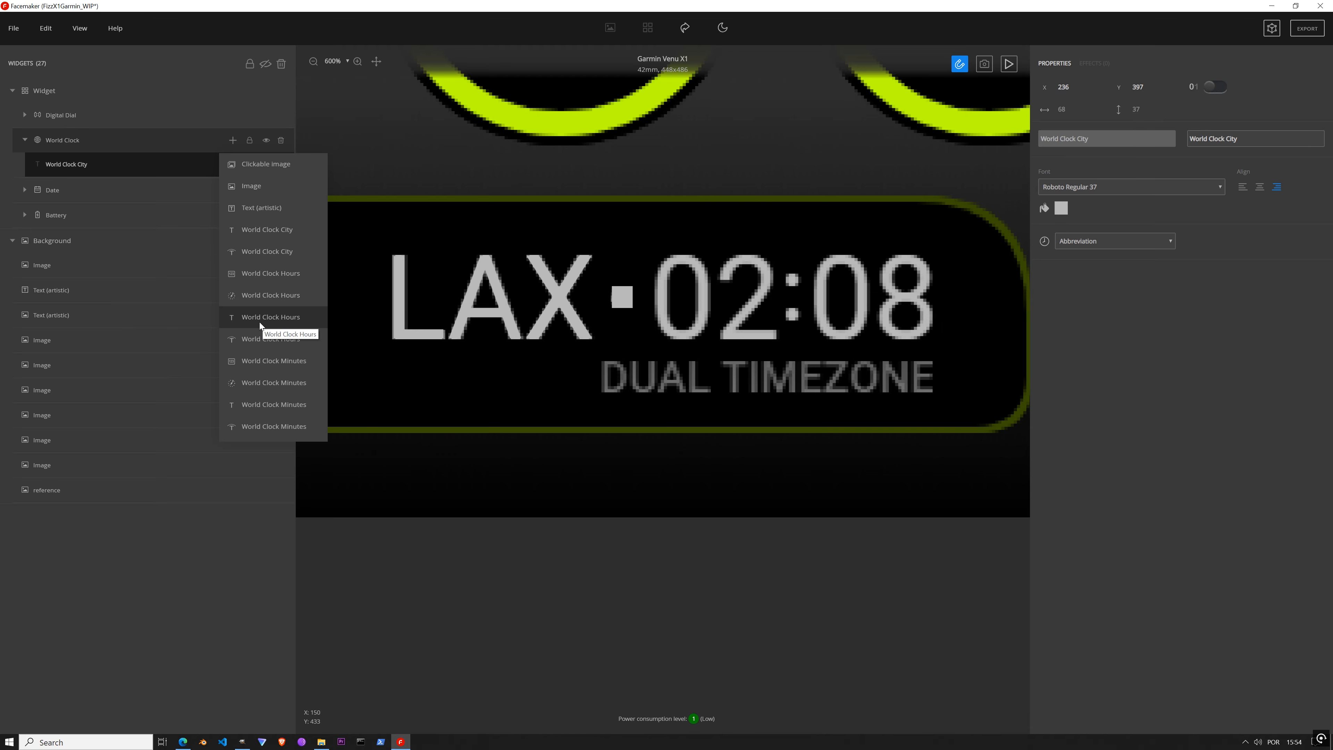
left_click(268, 317)
scroll(490, 248, "down", 1)
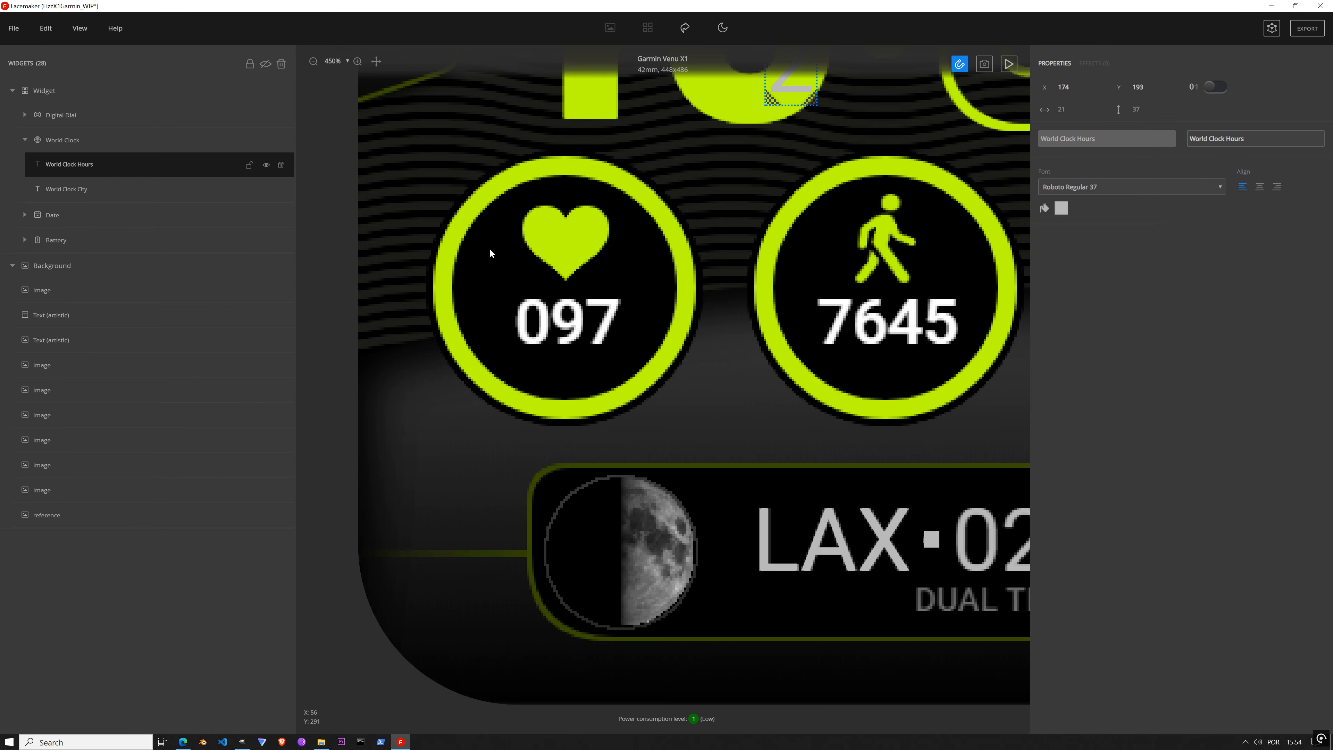
left_click_drag(841, 230, 724, 247)
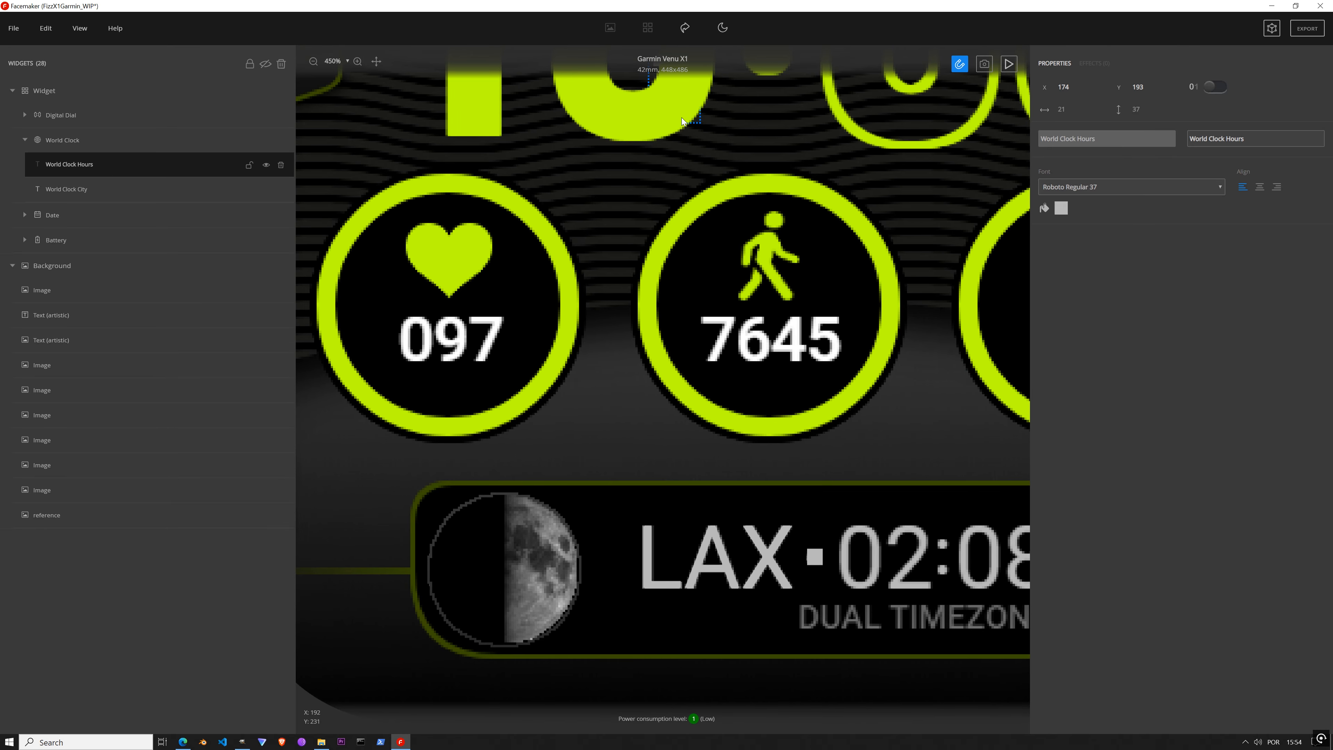
left_click_drag(671, 87, 665, 353)
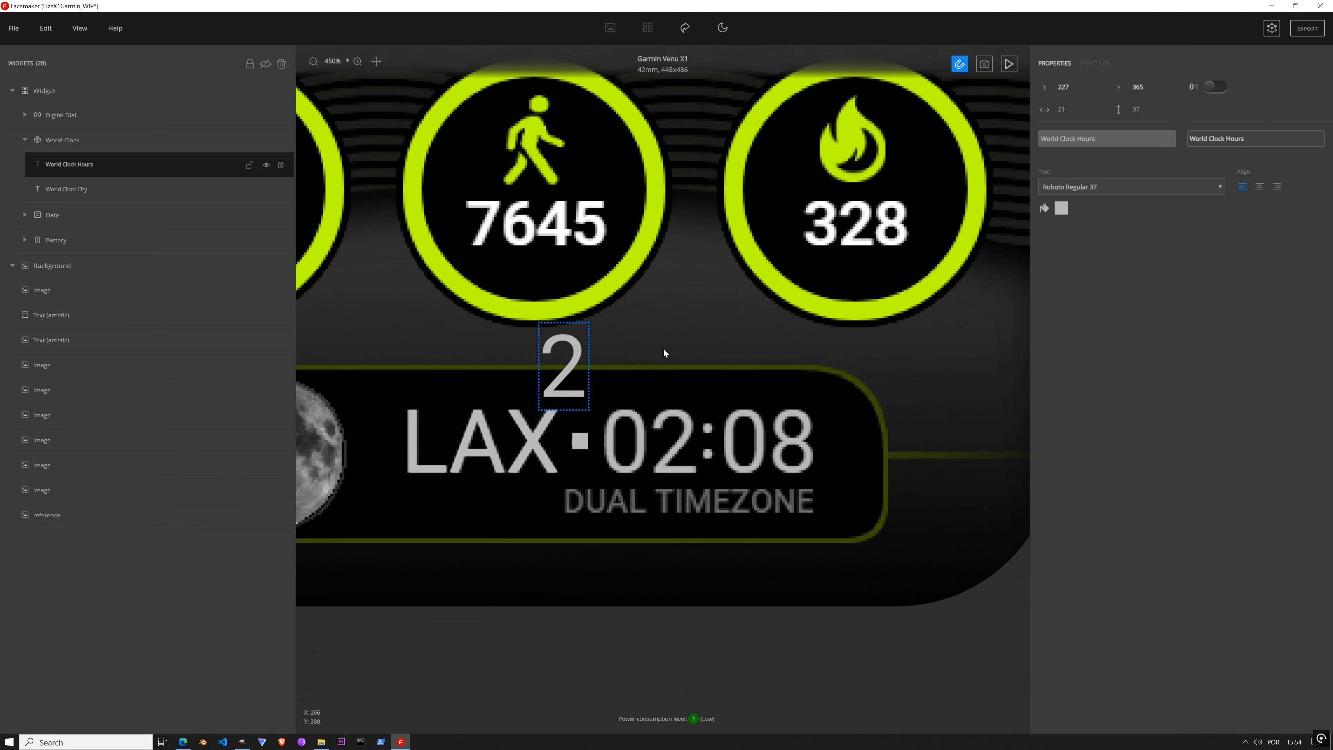
Step: Give the World Clock Hours widget a leading zero and right alignment, and place it over the reference hours at X 295, Y 397
left_click(1218, 92)
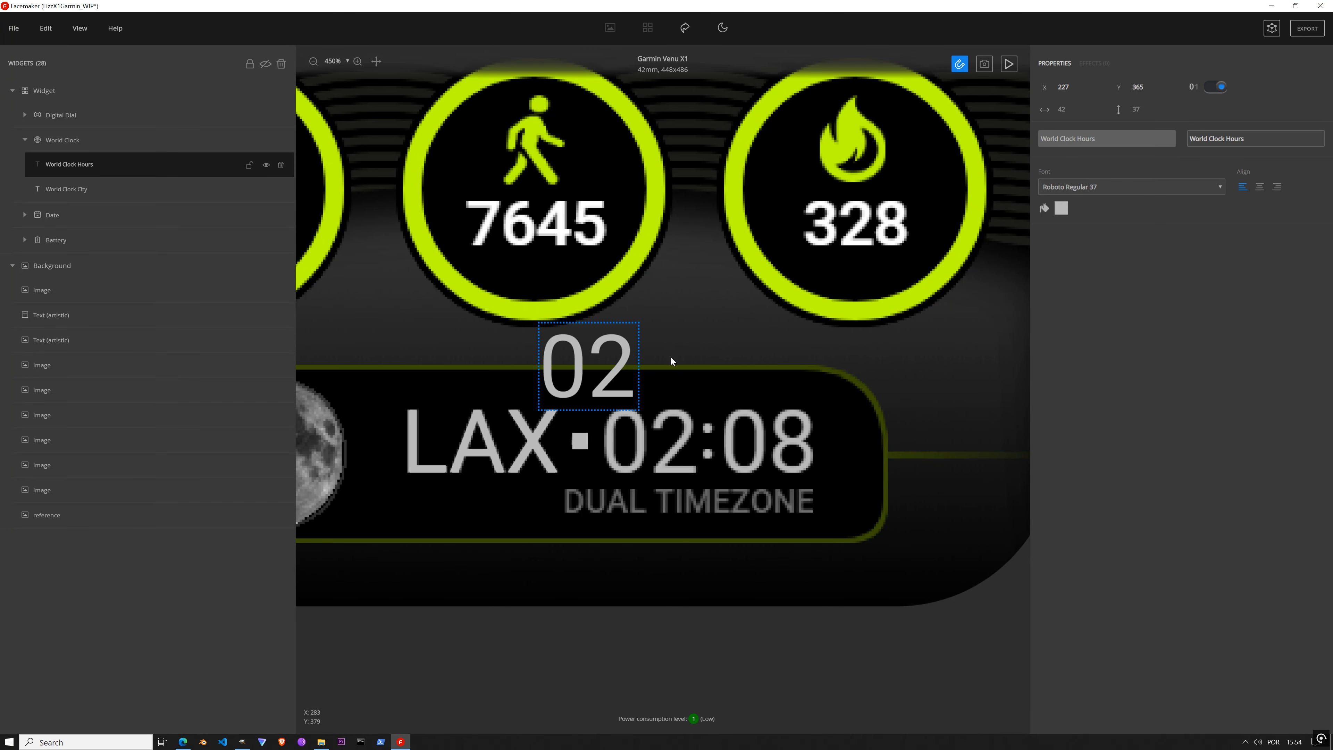
left_click_drag(588, 389, 652, 460)
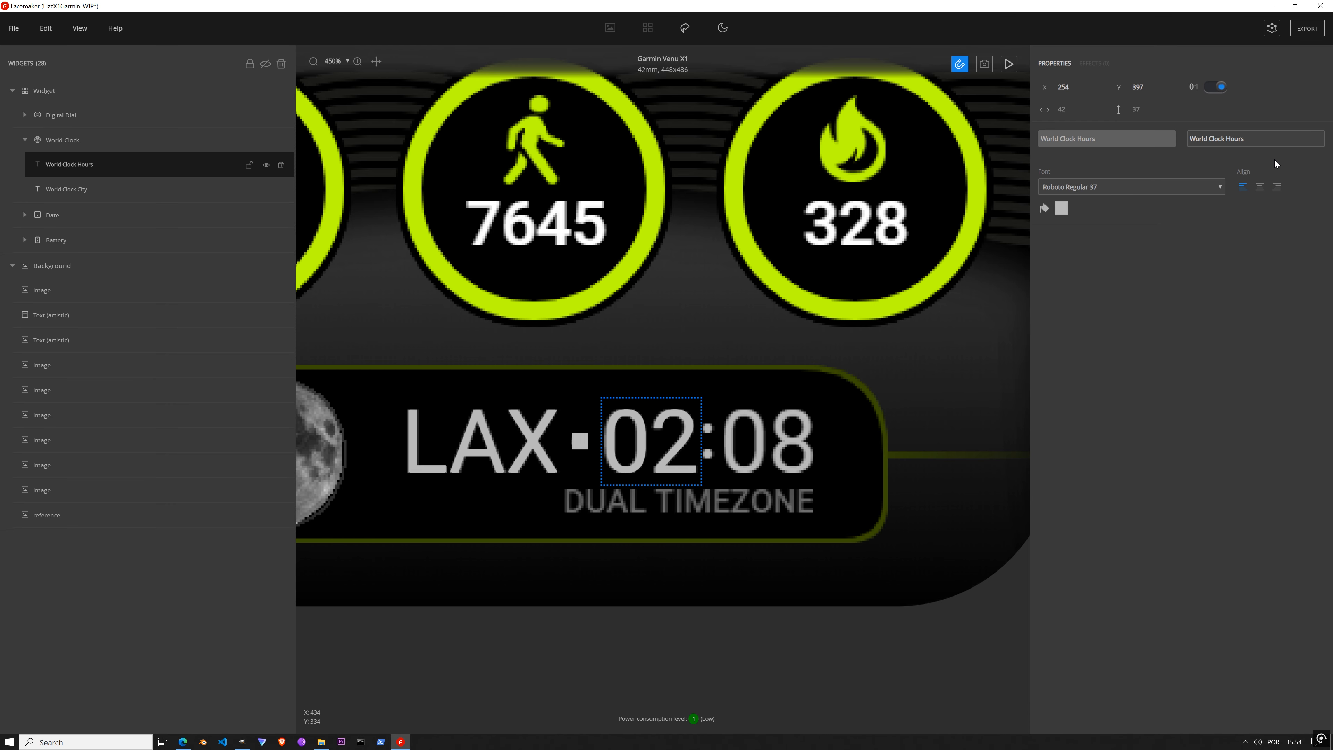
left_click(1276, 187)
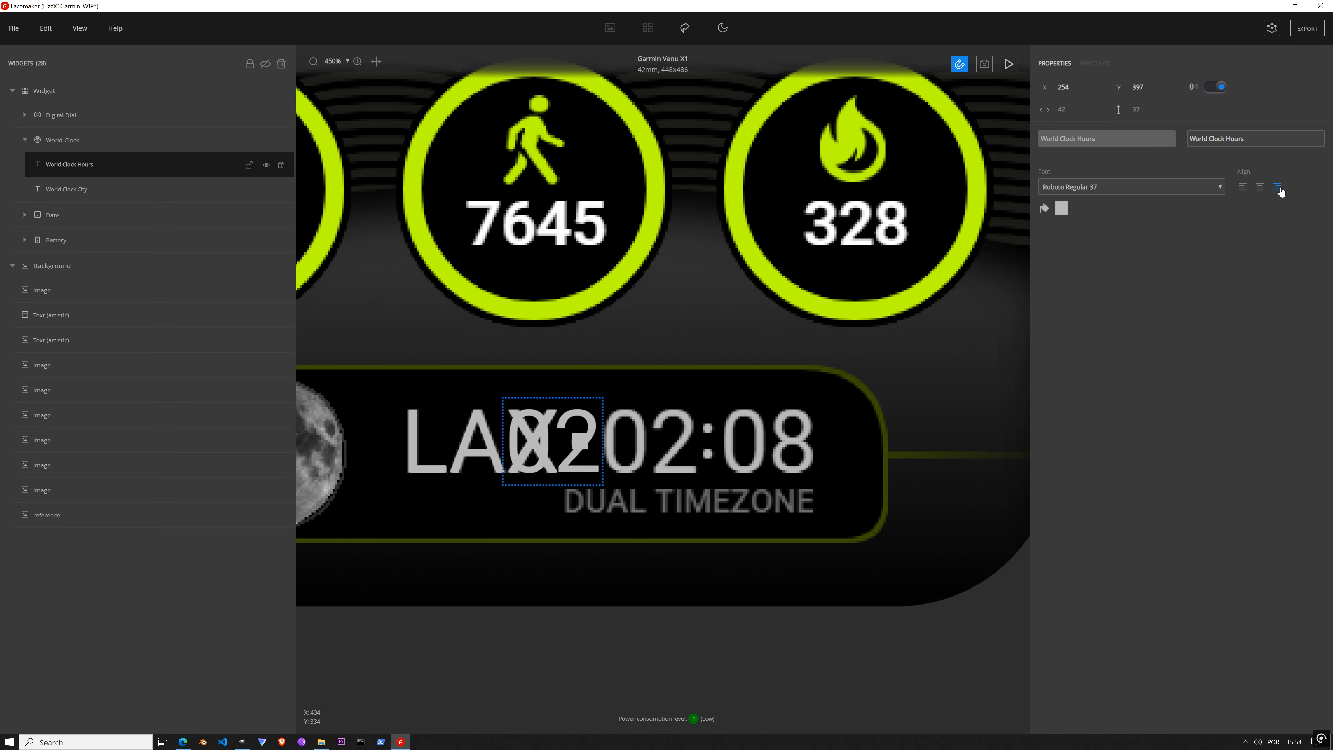
left_click(1080, 85)
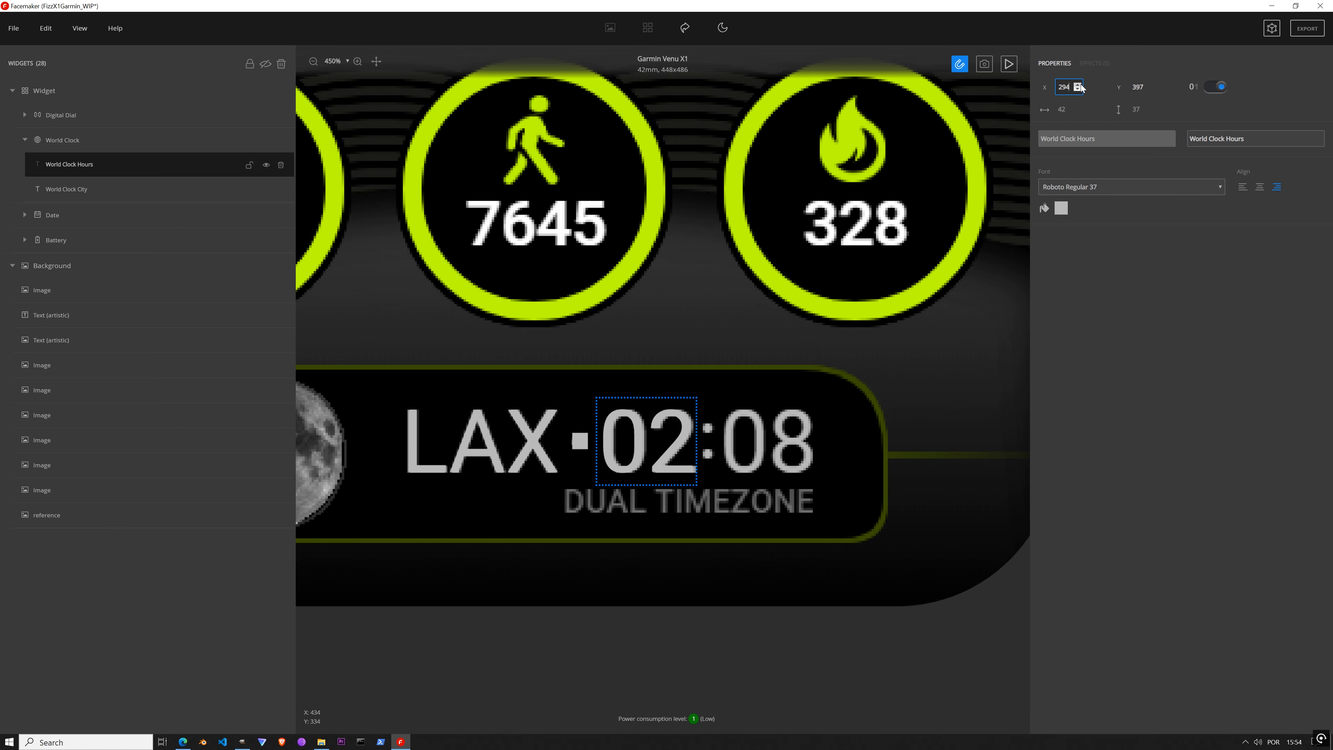
left_click(1080, 85)
left_click(1080, 85)
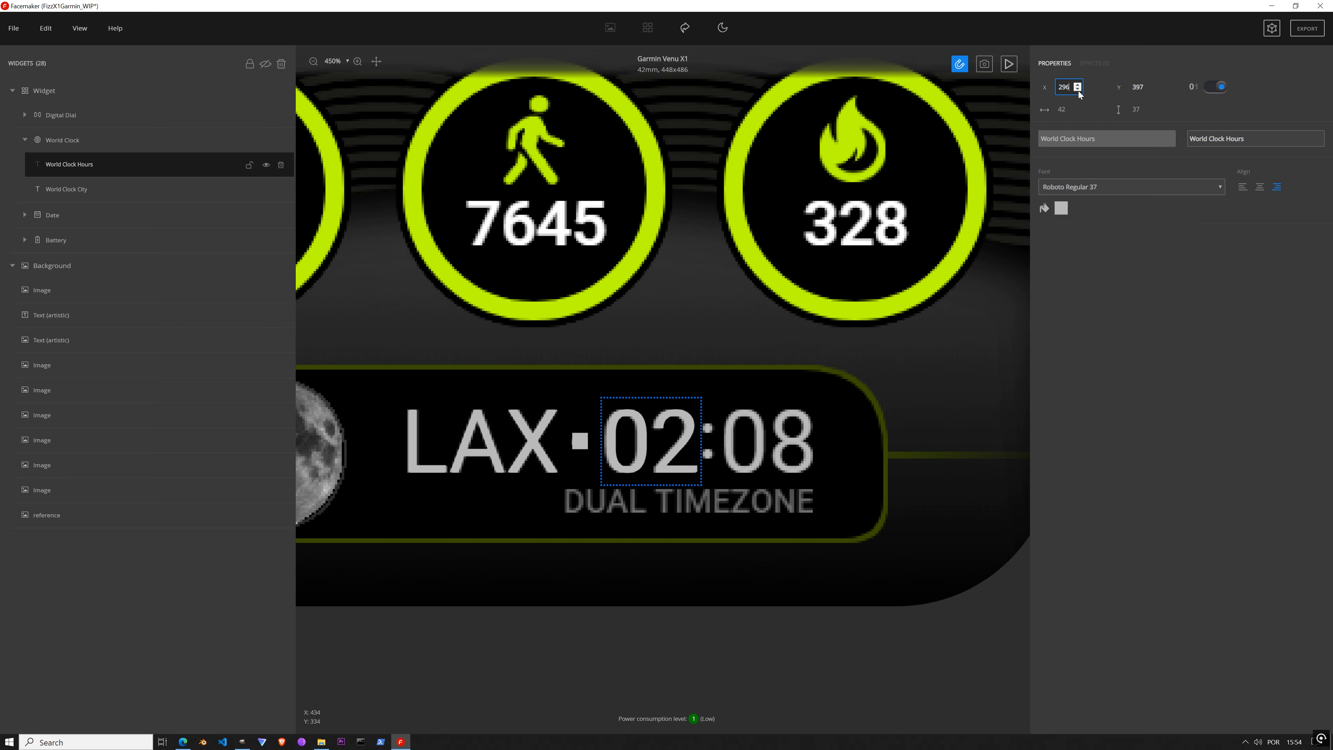
left_click(1079, 91)
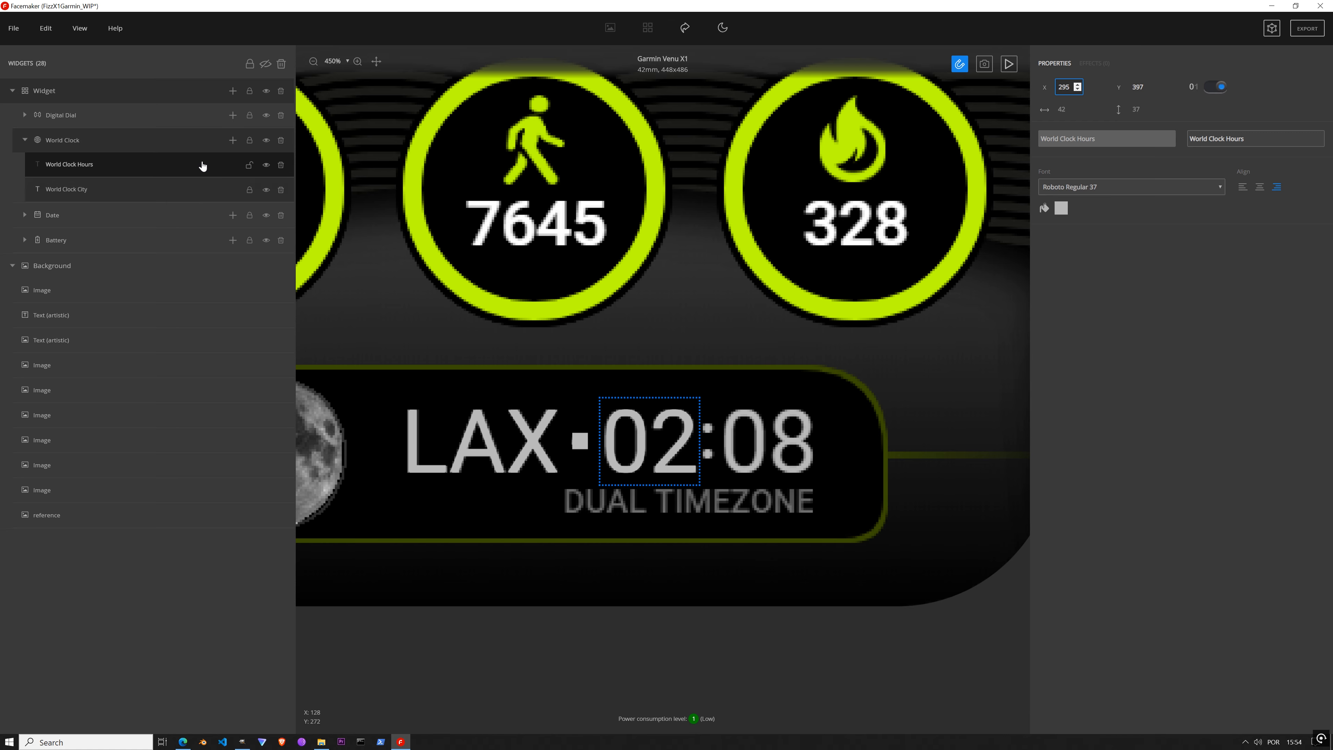
Step: Add a plain World Clock Minutes text widget to the World Clock group and move it above the dual timezone panel, about X 284, Y 336
left_click(233, 141)
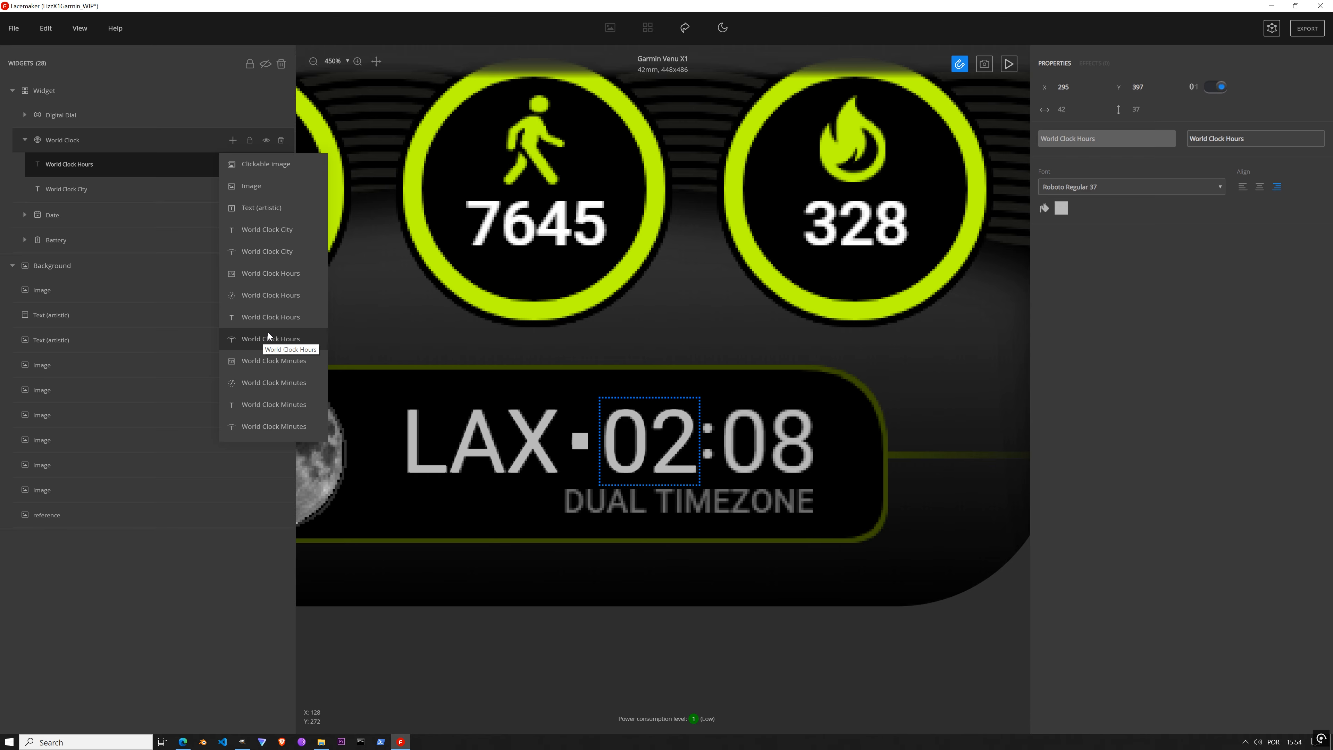
left_click(280, 408)
scroll(603, 284, "down", 2)
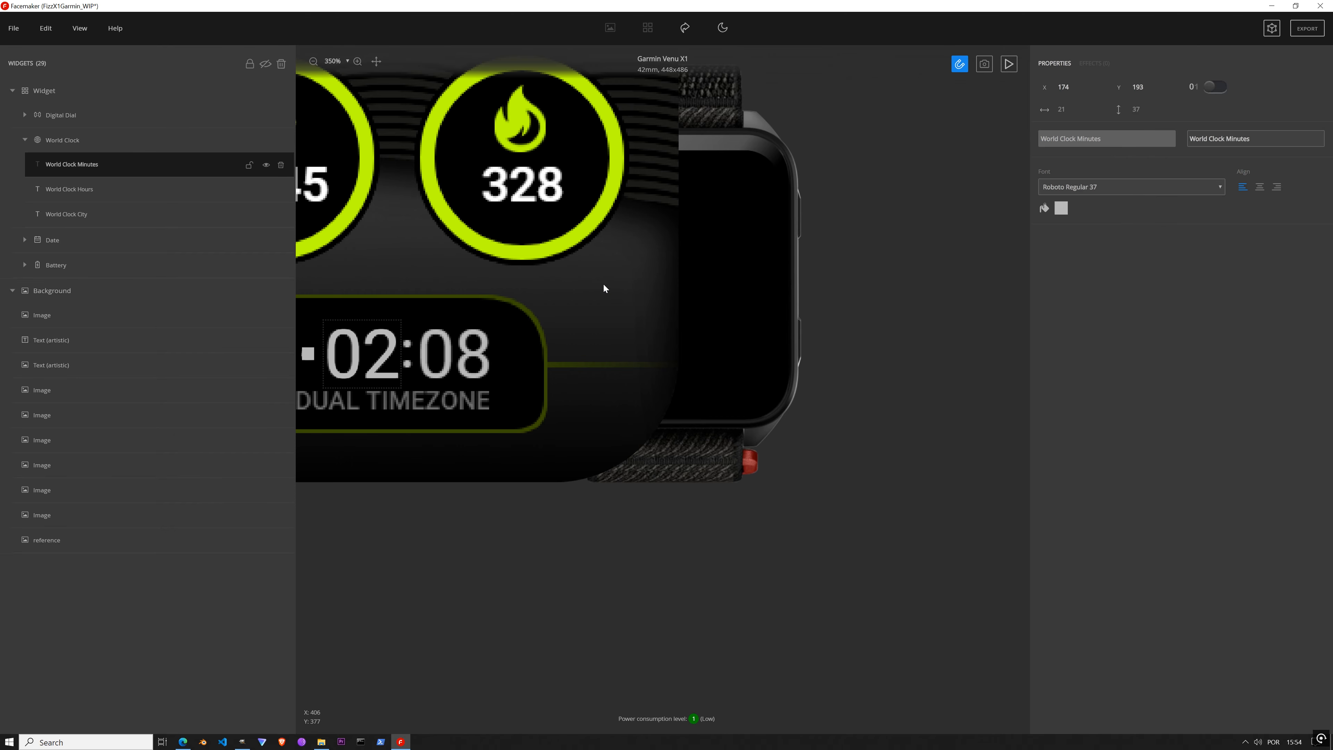
left_click_drag(409, 69, 630, 307)
left_click_drag(431, 231, 632, 494)
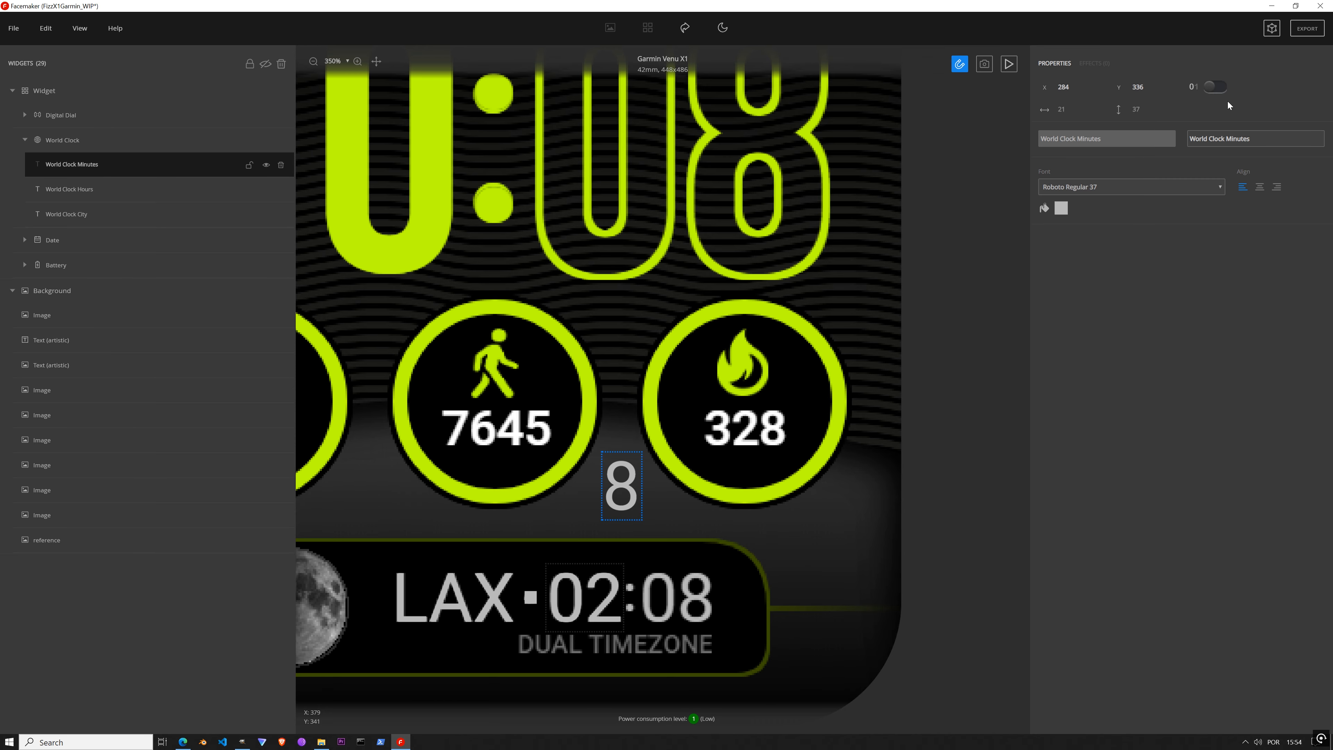
Step: Enable the leading zero on the World Clock Minutes widget and place it over the reference minutes at X 304, Y 397
left_click(1217, 87)
left_click_drag(802, 600, 832, 411)
left_click_drag(665, 306, 703, 418)
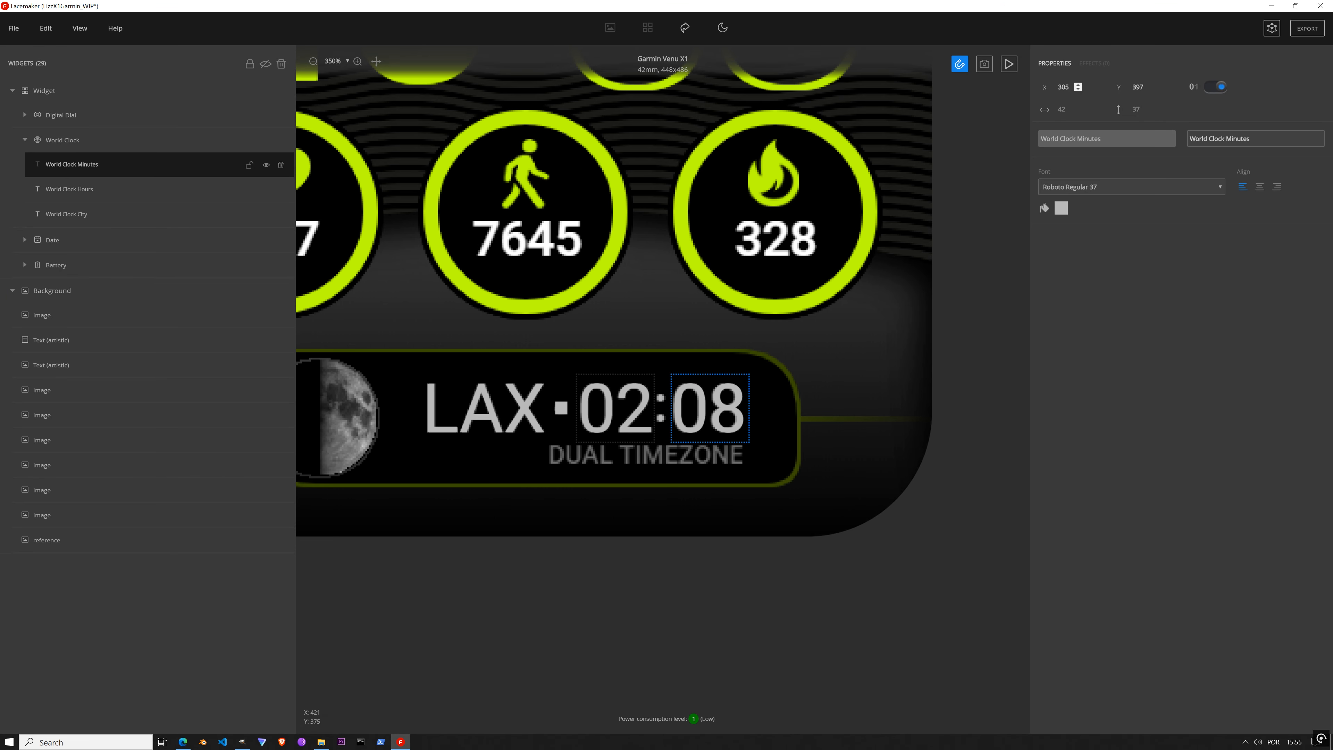
left_click(1078, 88)
left_click(1079, 88)
left_click(1078, 89)
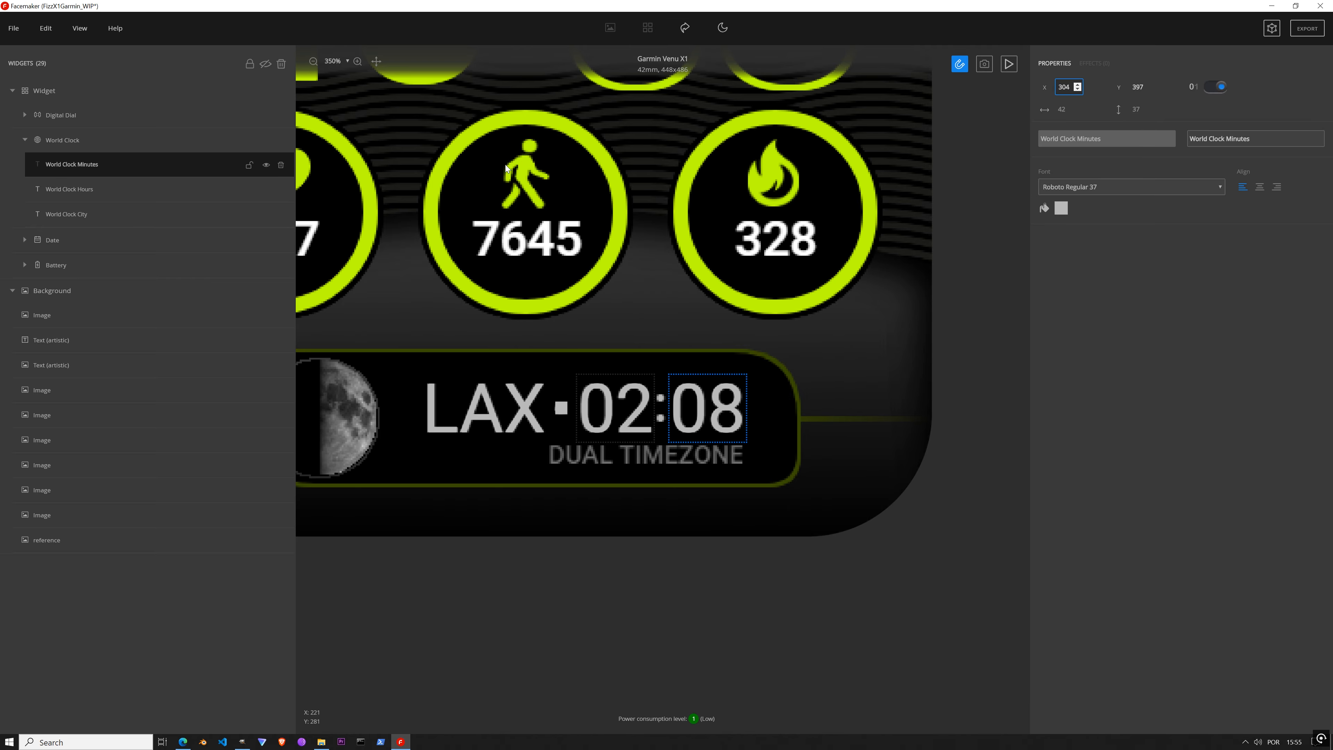
Step: Add an artistic text ":" to the Background group and place it over the reference world clock colon at X 296, Y 404
left_click(123, 318)
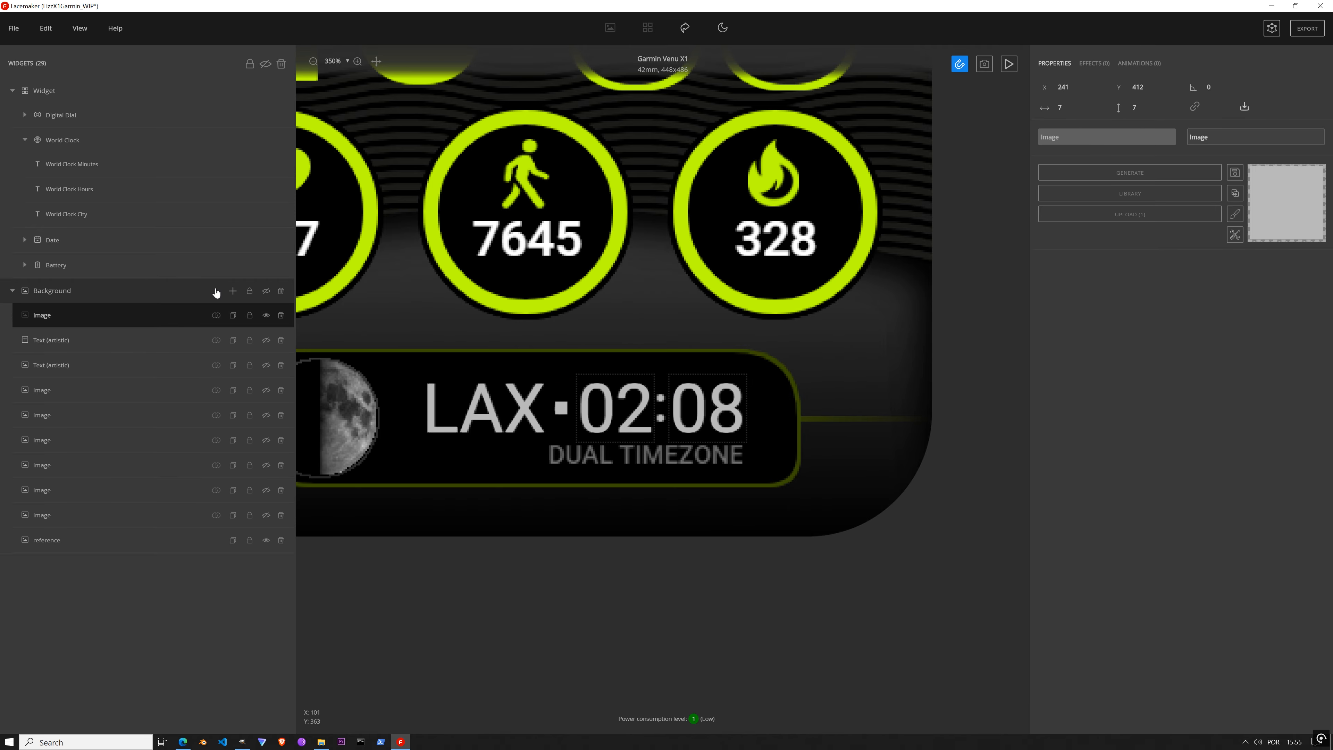
left_click(233, 293)
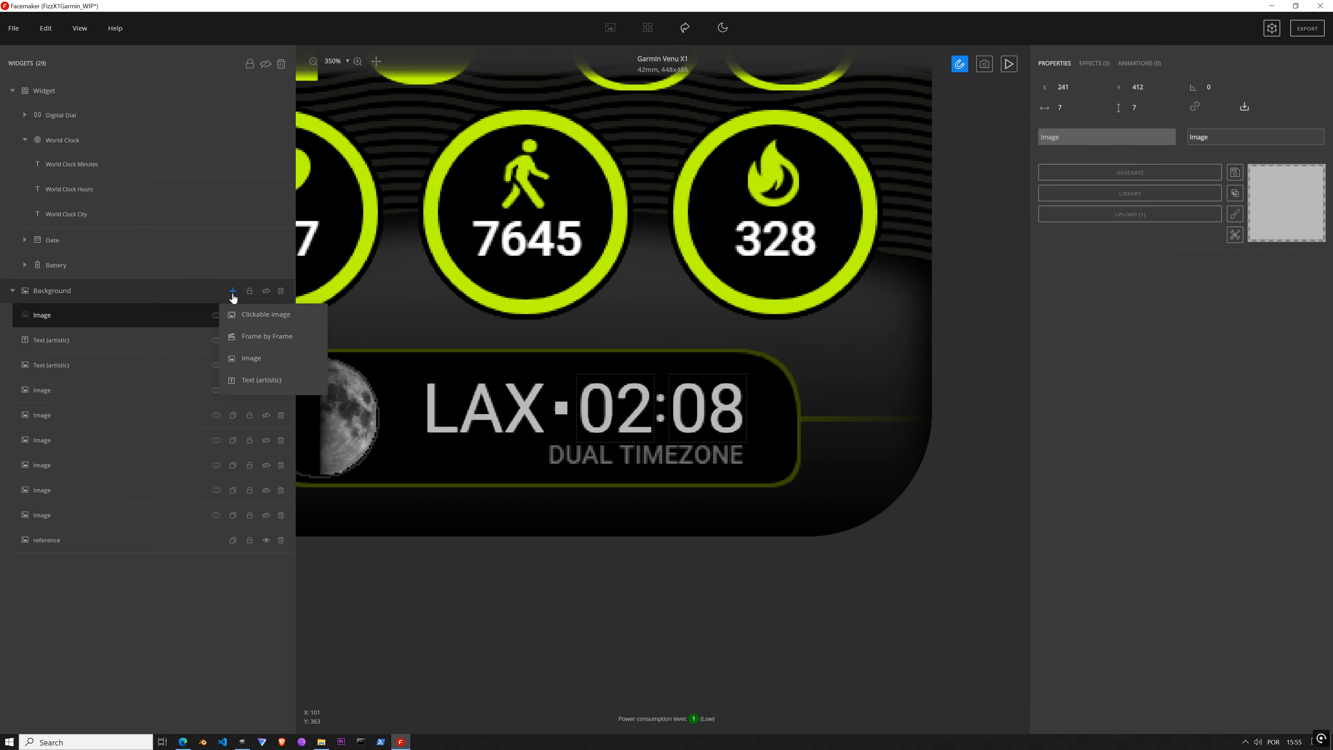
left_click(281, 384)
left_click_drag(489, 138, 494, 462)
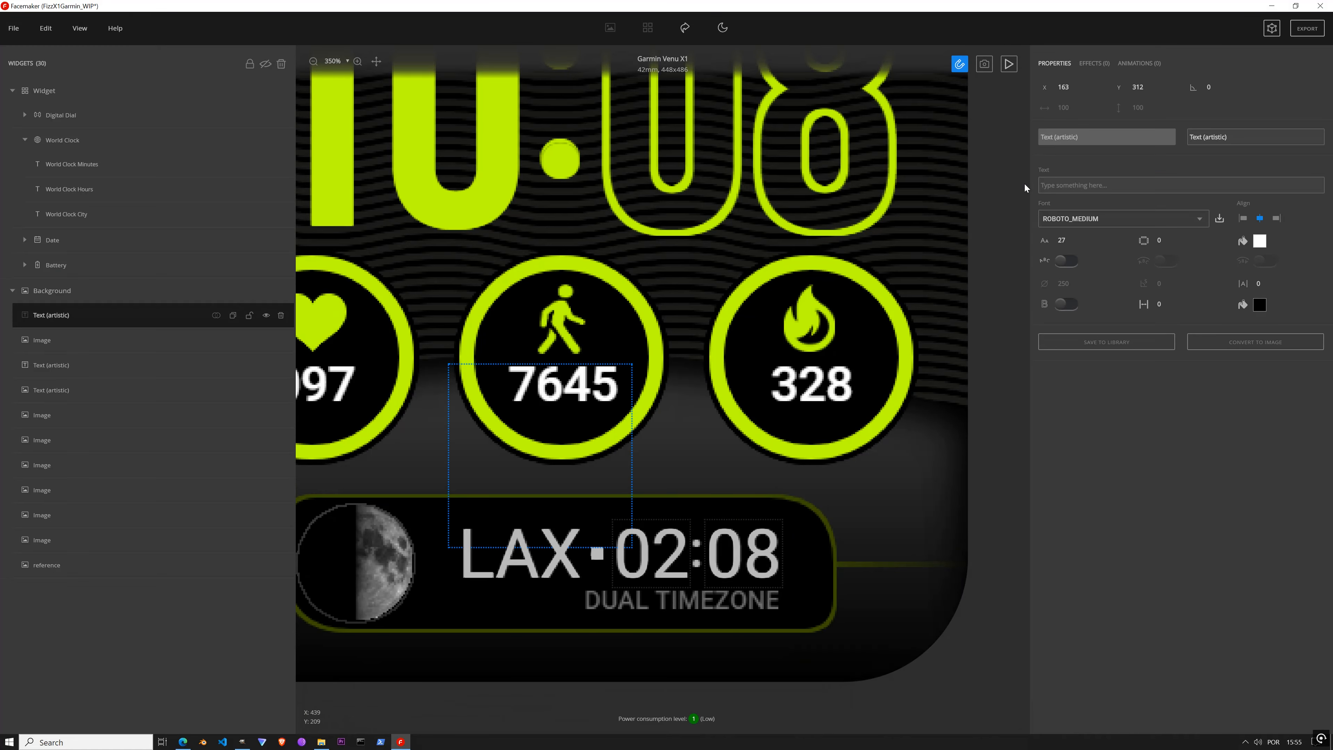
type(":")
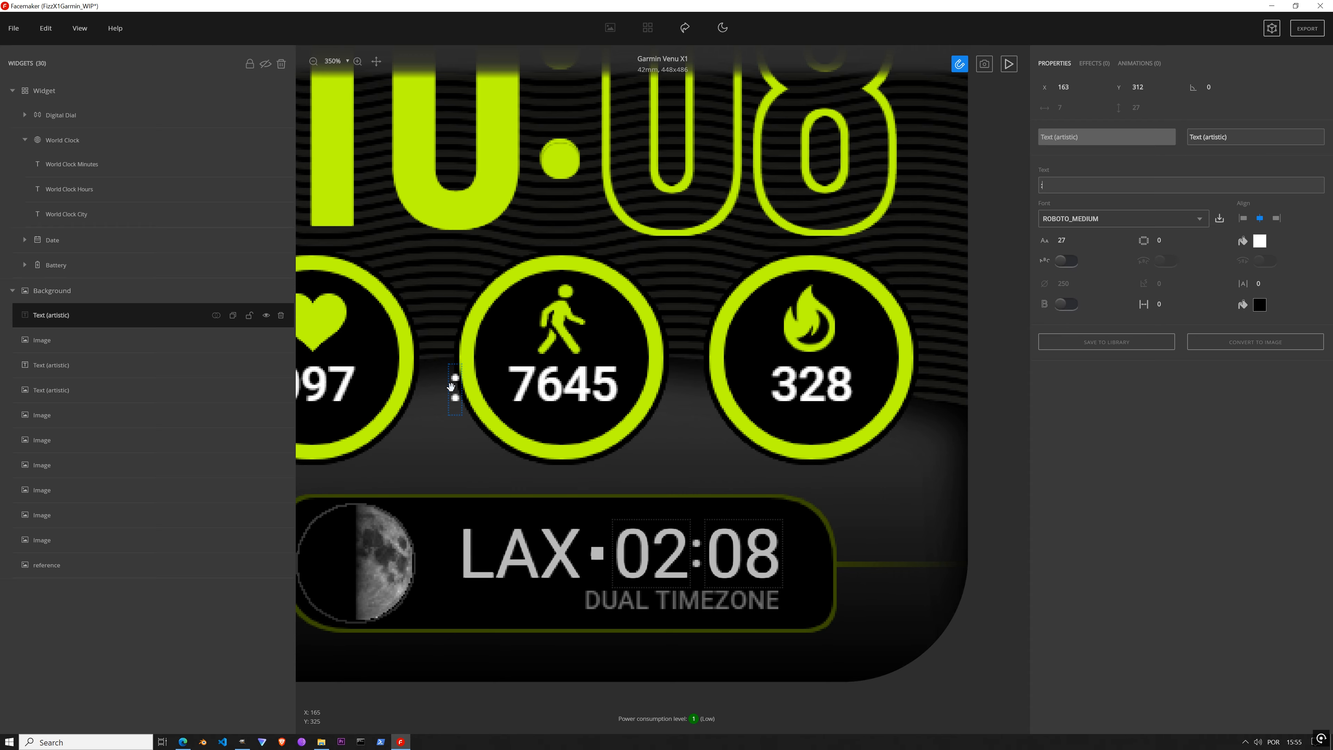
left_click_drag(455, 388, 698, 561)
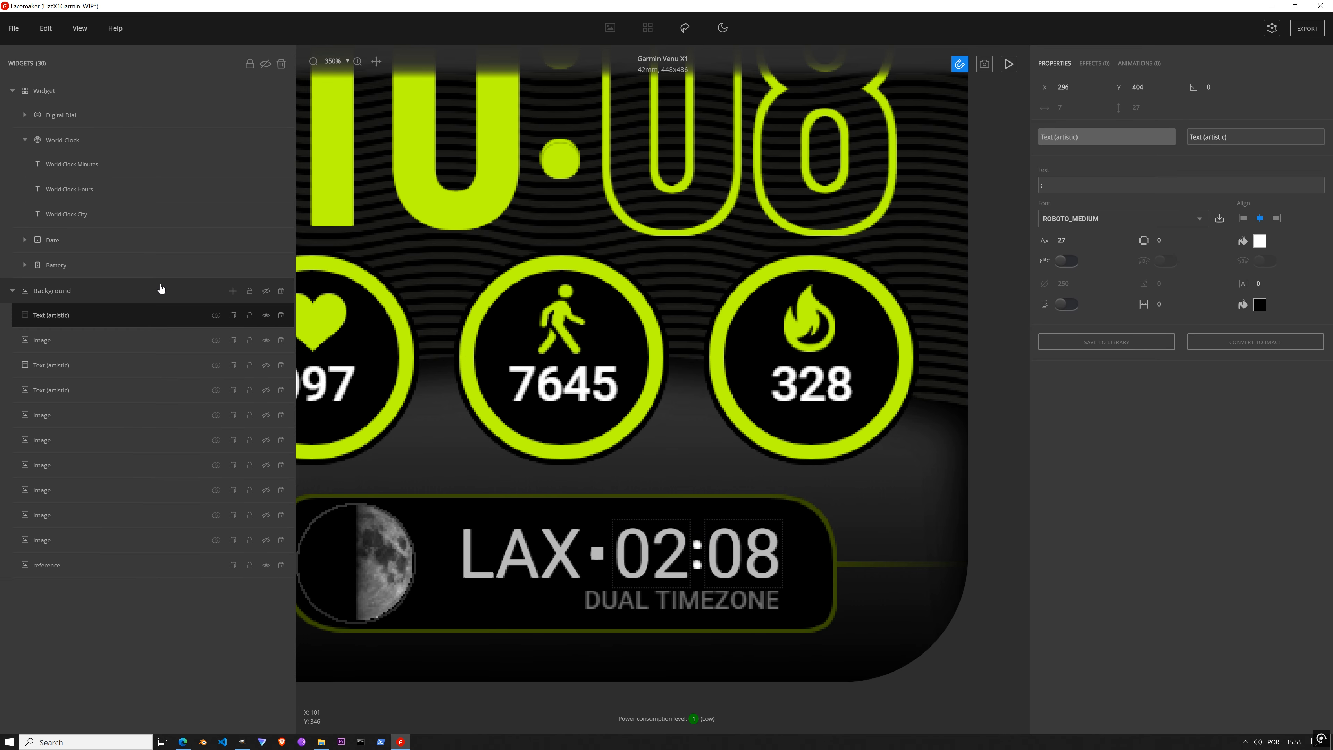
Step: Convert the colon text to an image, crop it to its content, and save the project
left_click(1220, 346)
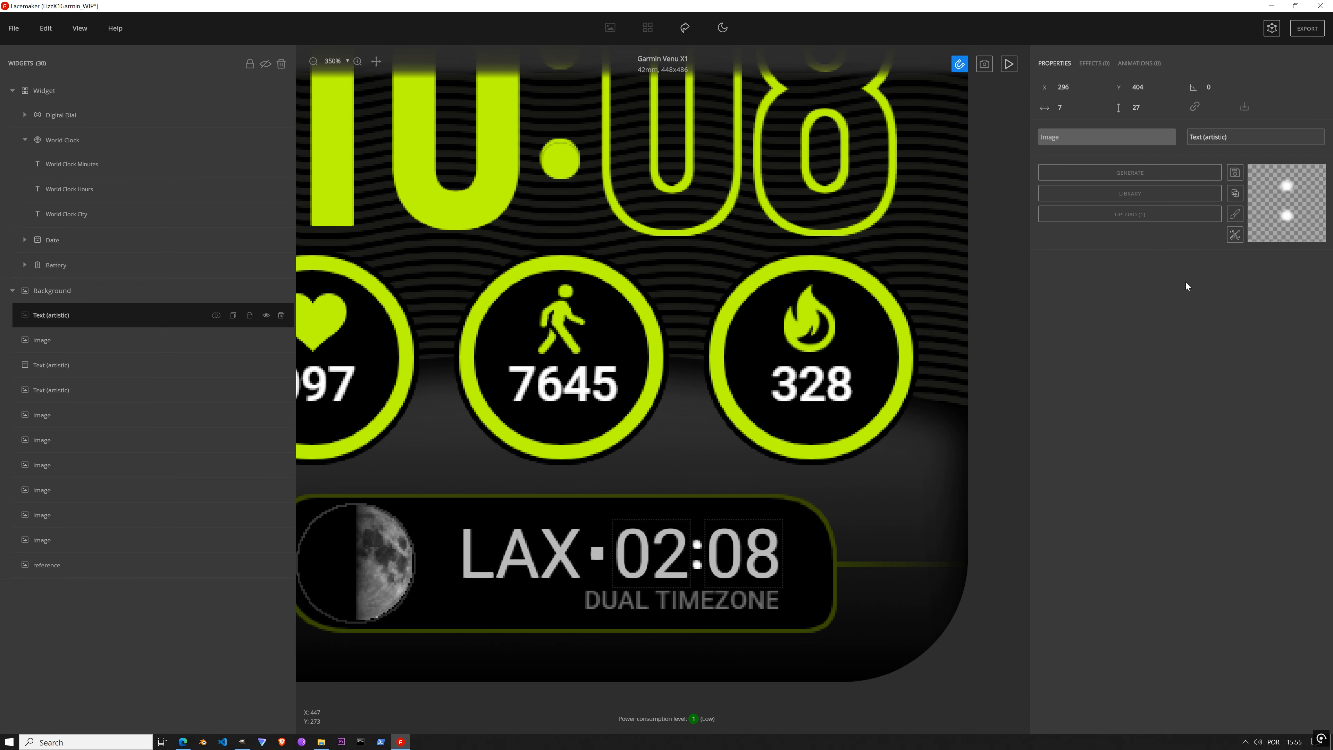
left_click(1234, 235)
left_click(1270, 246)
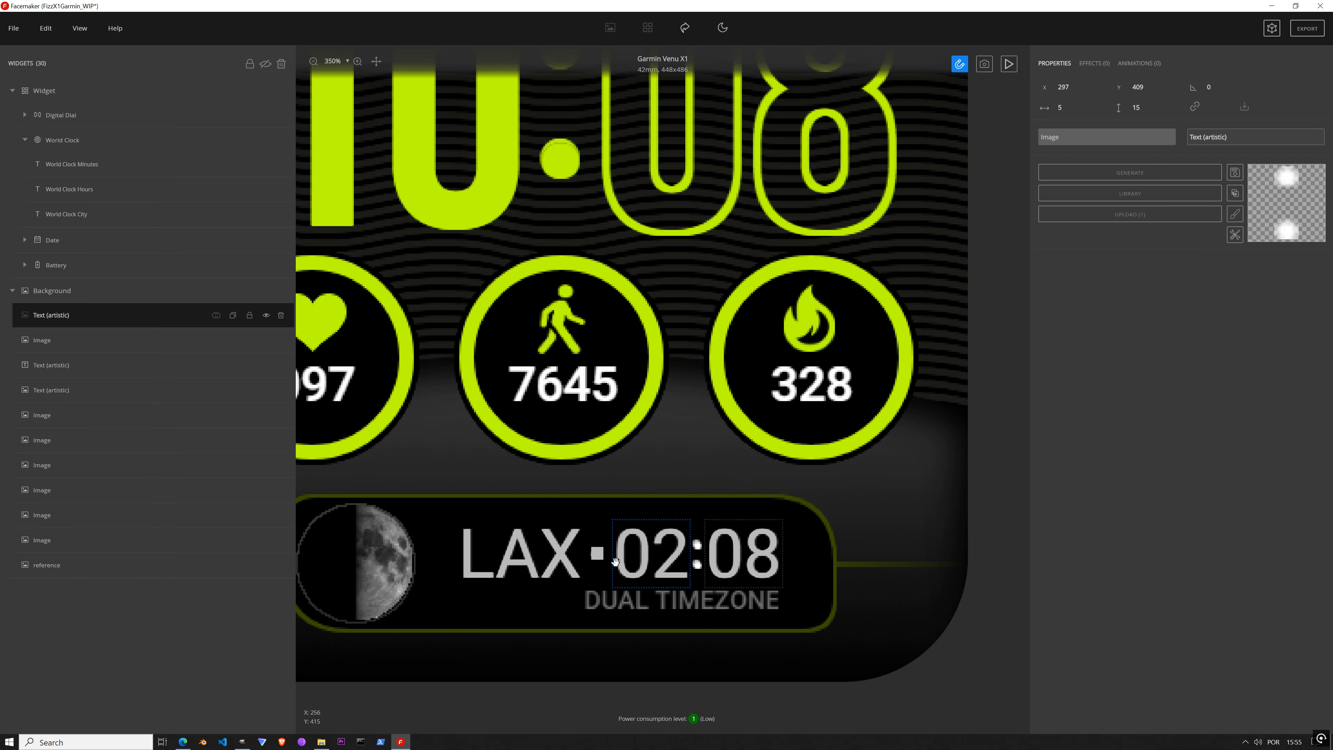
scroll(561, 440, "down", 5)
key("ctrl+s")
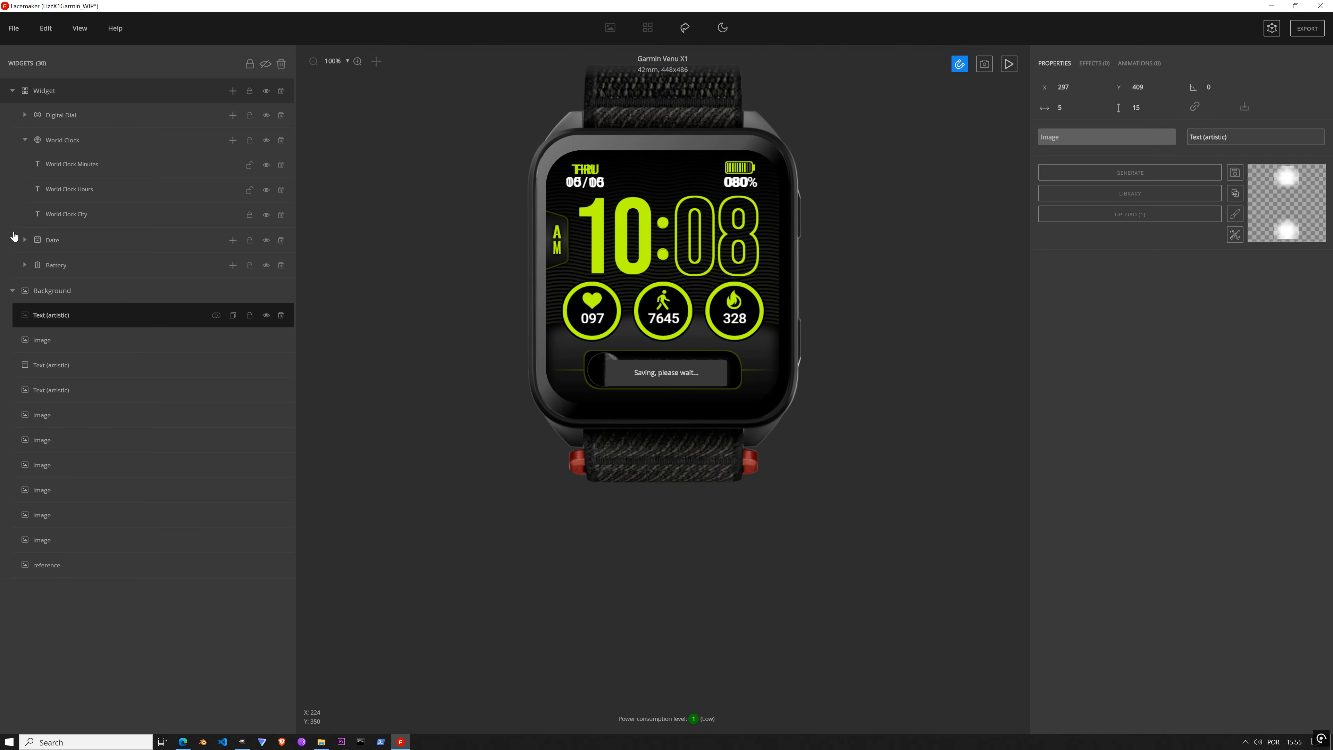
Step: Convert the date's "/" artistic text in the Background group to an image and crop it to its content
left_click(81, 366)
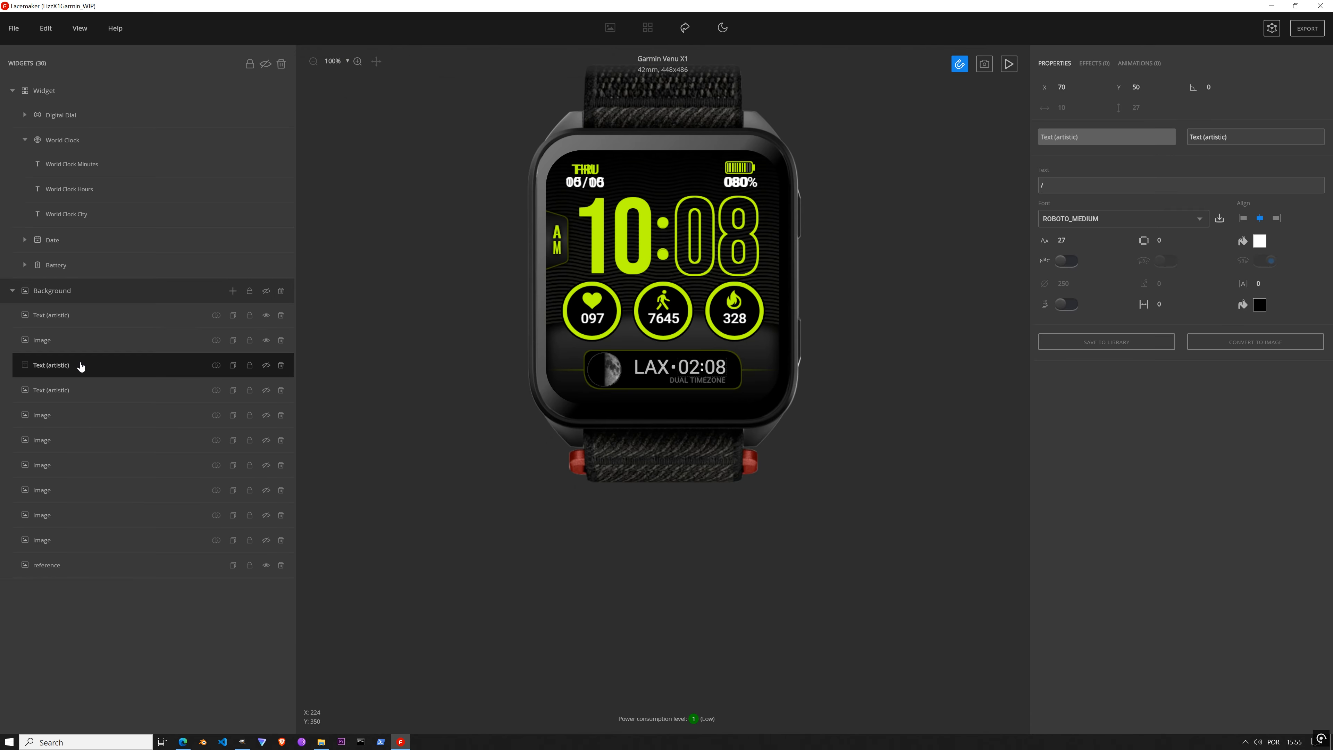
left_click(1209, 347)
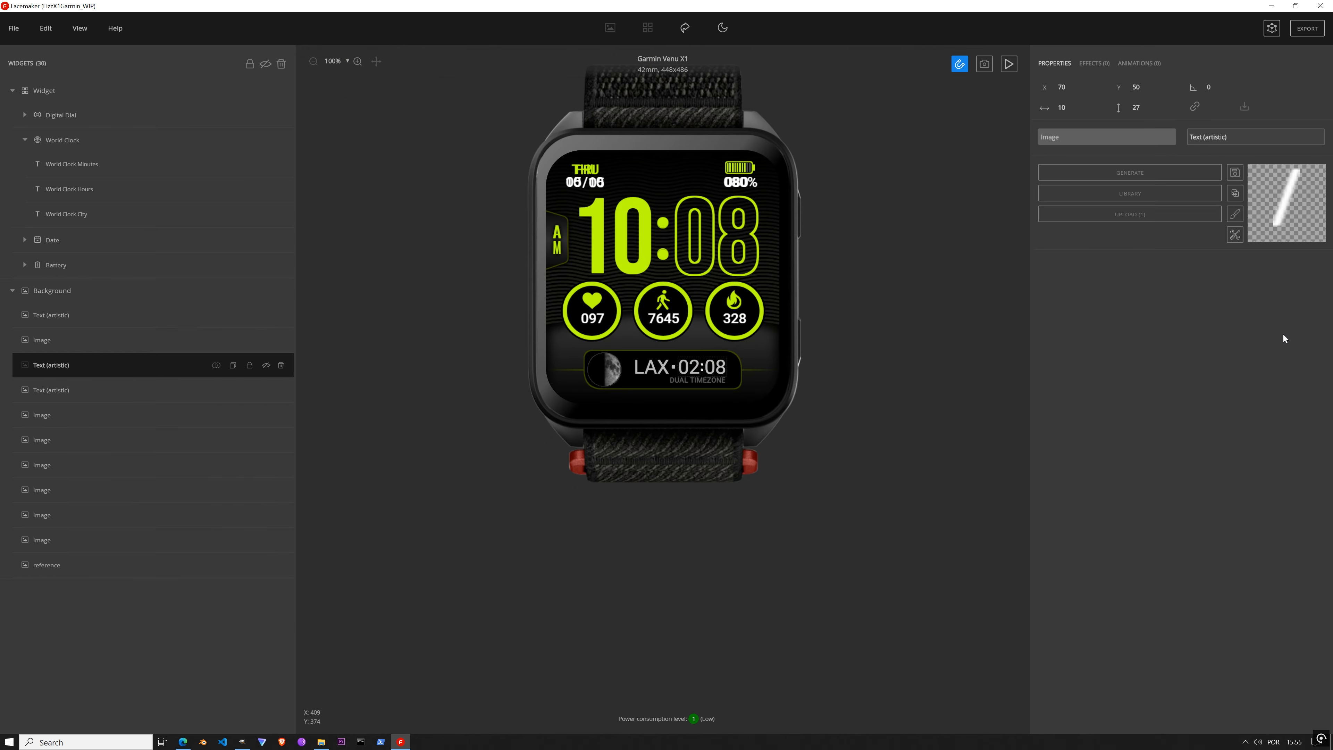
left_click(1235, 236)
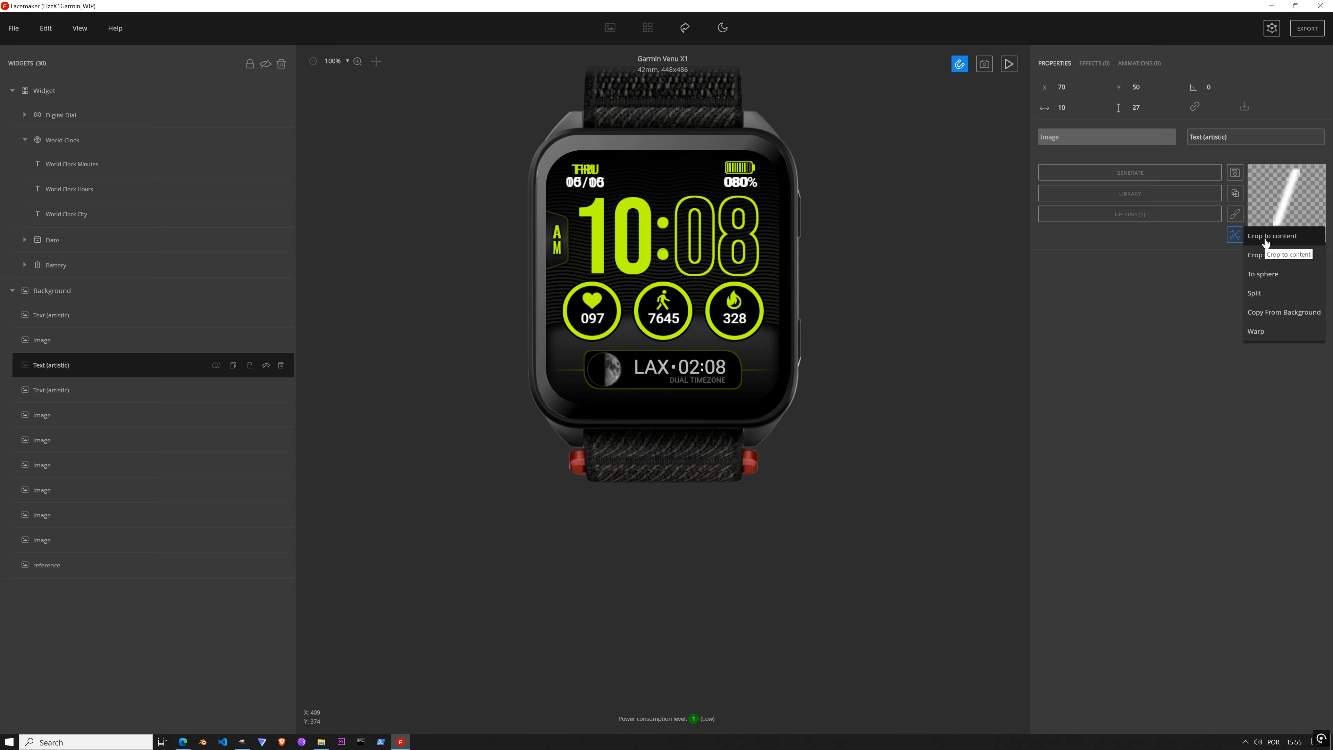
left_click(1266, 238)
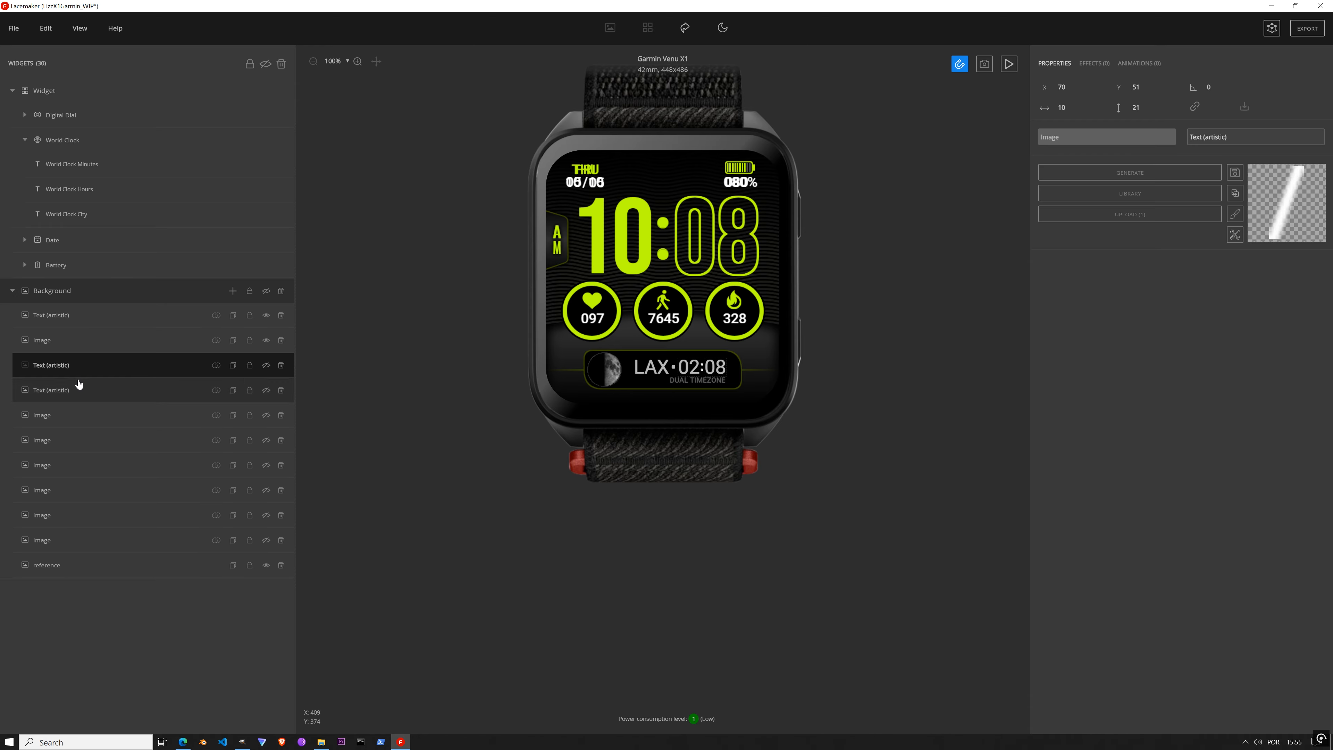
left_click(75, 391)
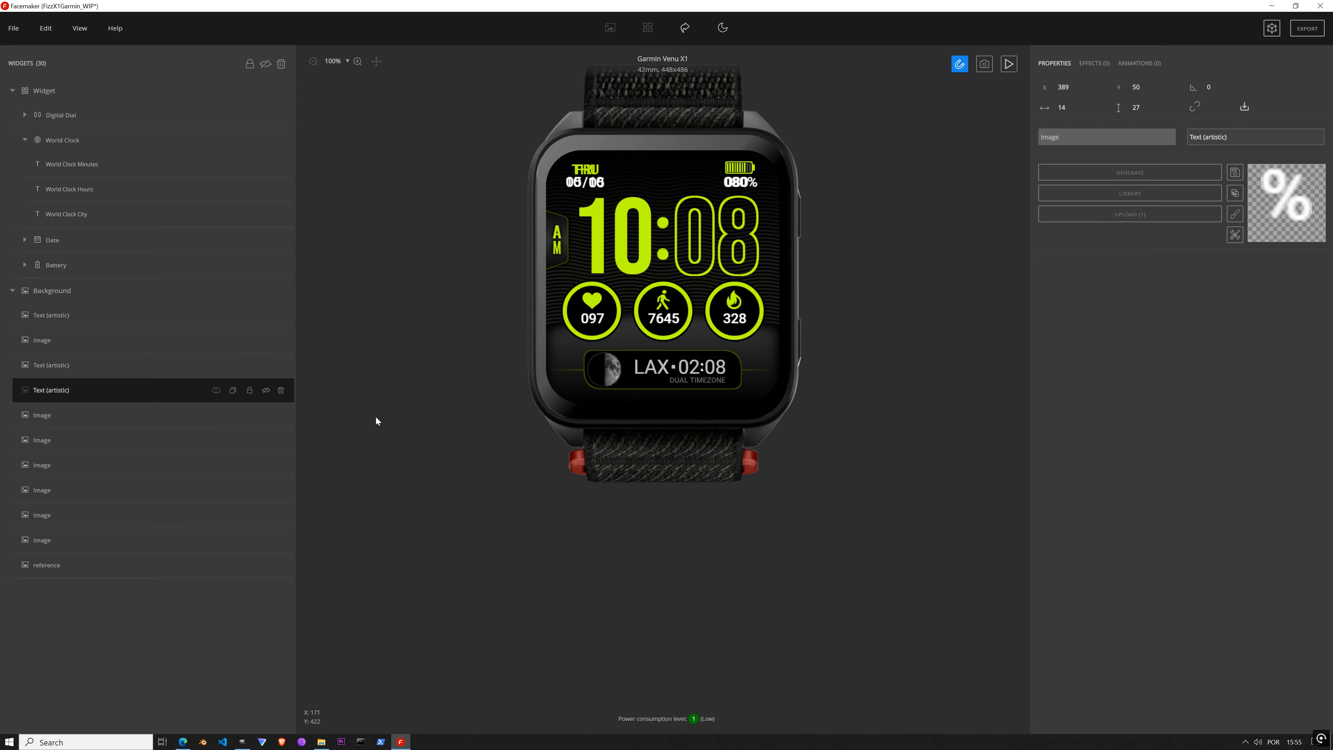
left_click(36, 424)
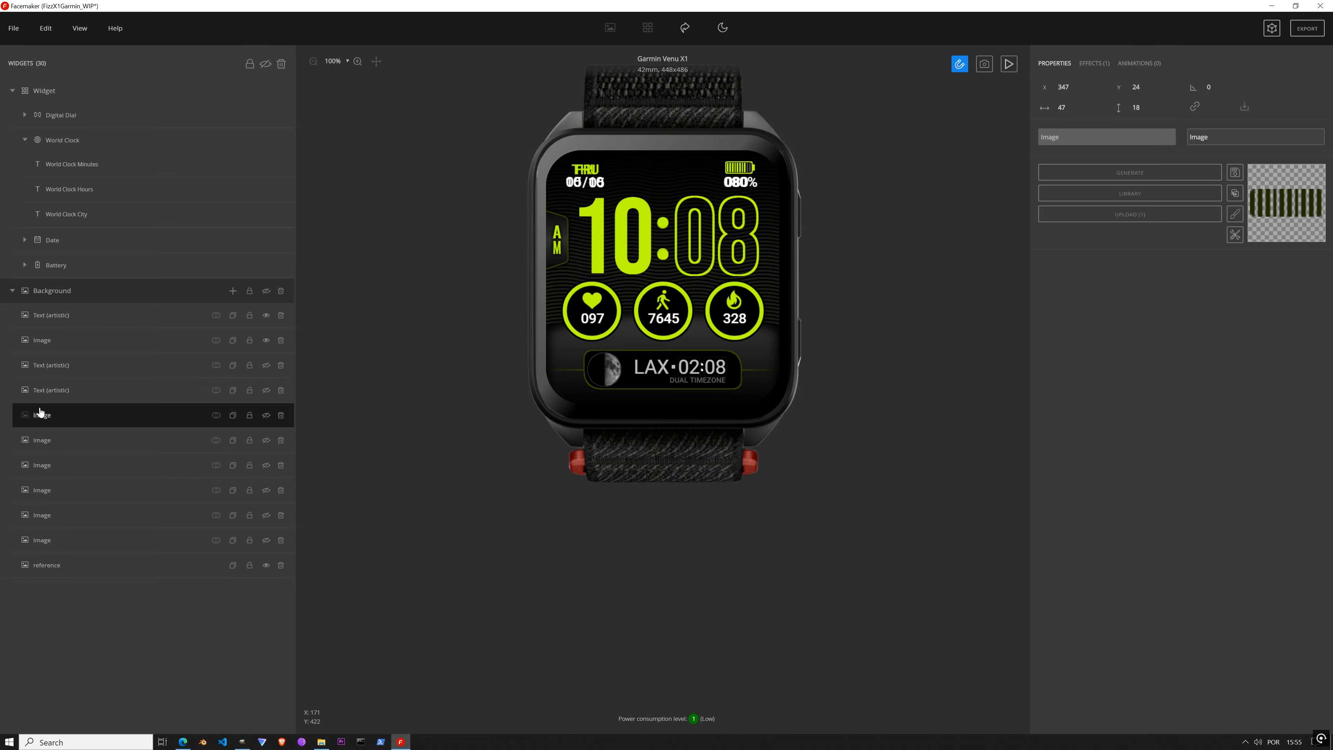
left_click(49, 346)
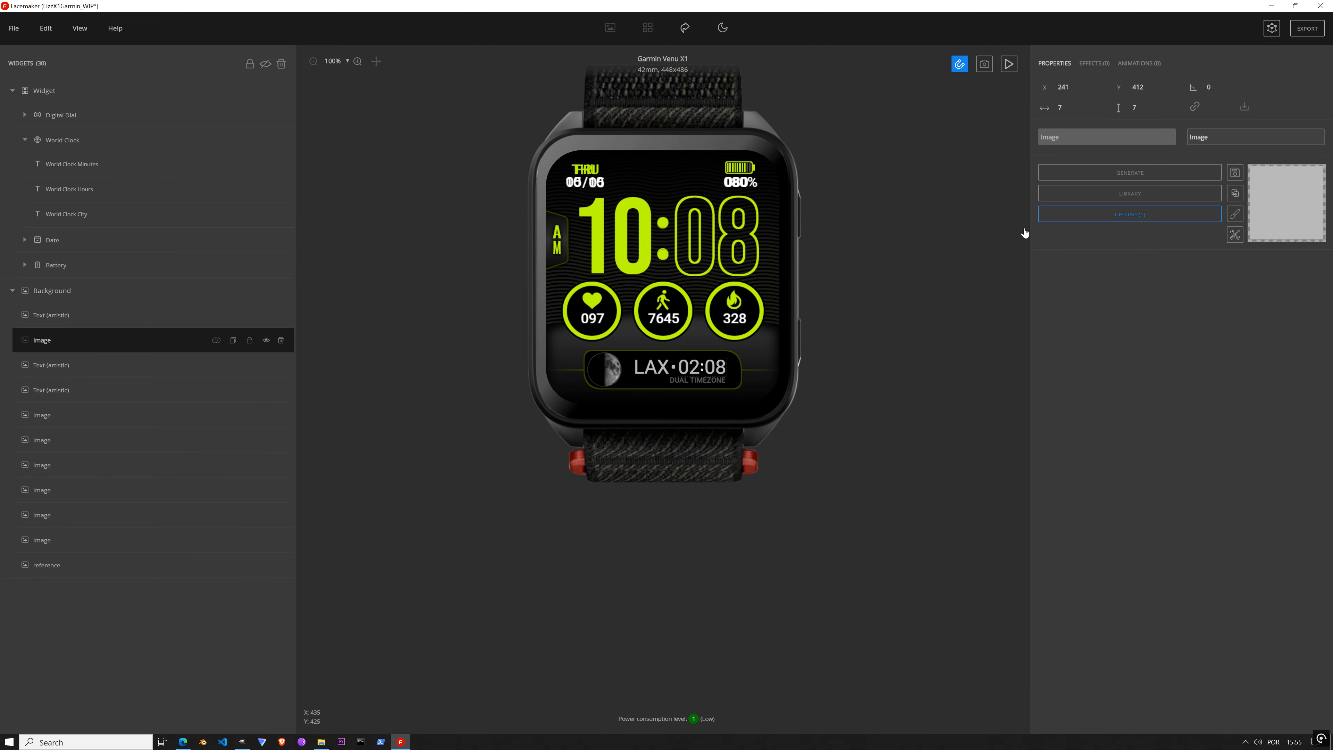
Step: Add an artistic text reading "DUAL TIMEZONE" to the Background group and move it below the reference label, about X 195, Y 453
left_click(136, 321)
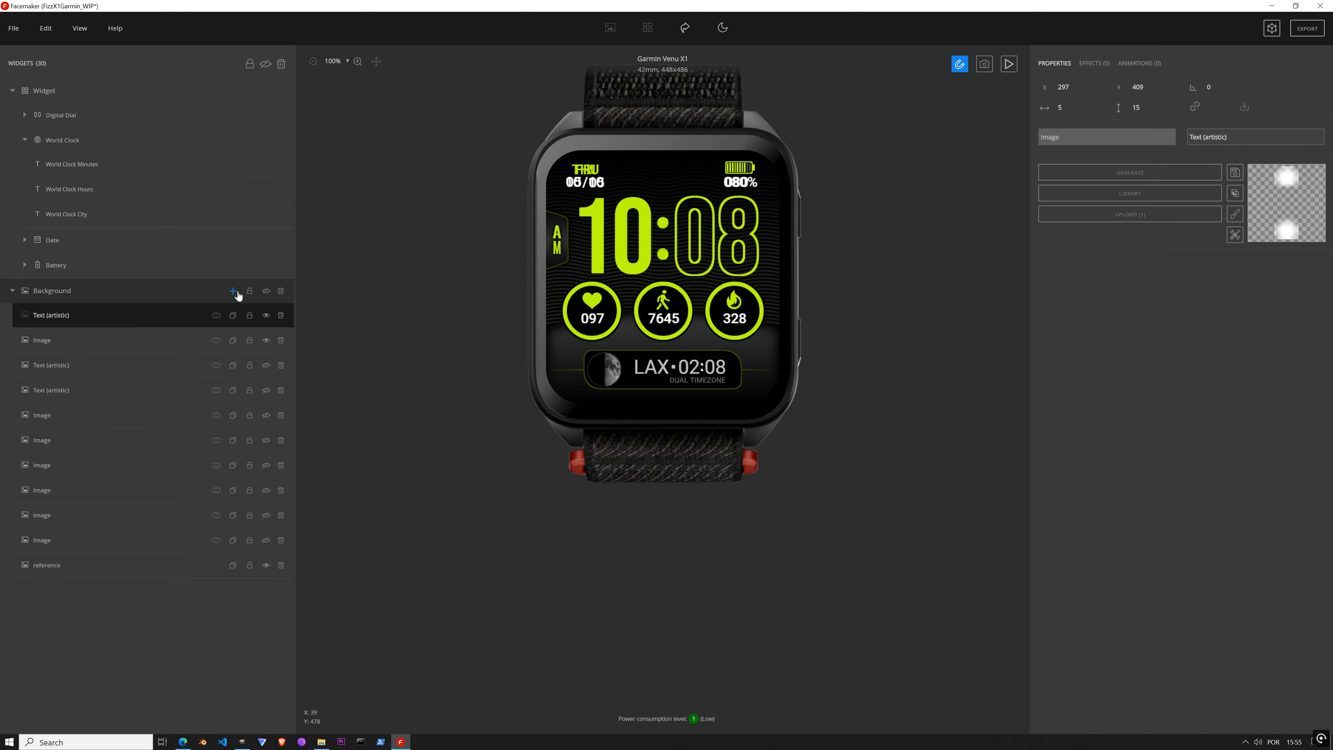
left_click(233, 292)
left_click(258, 374)
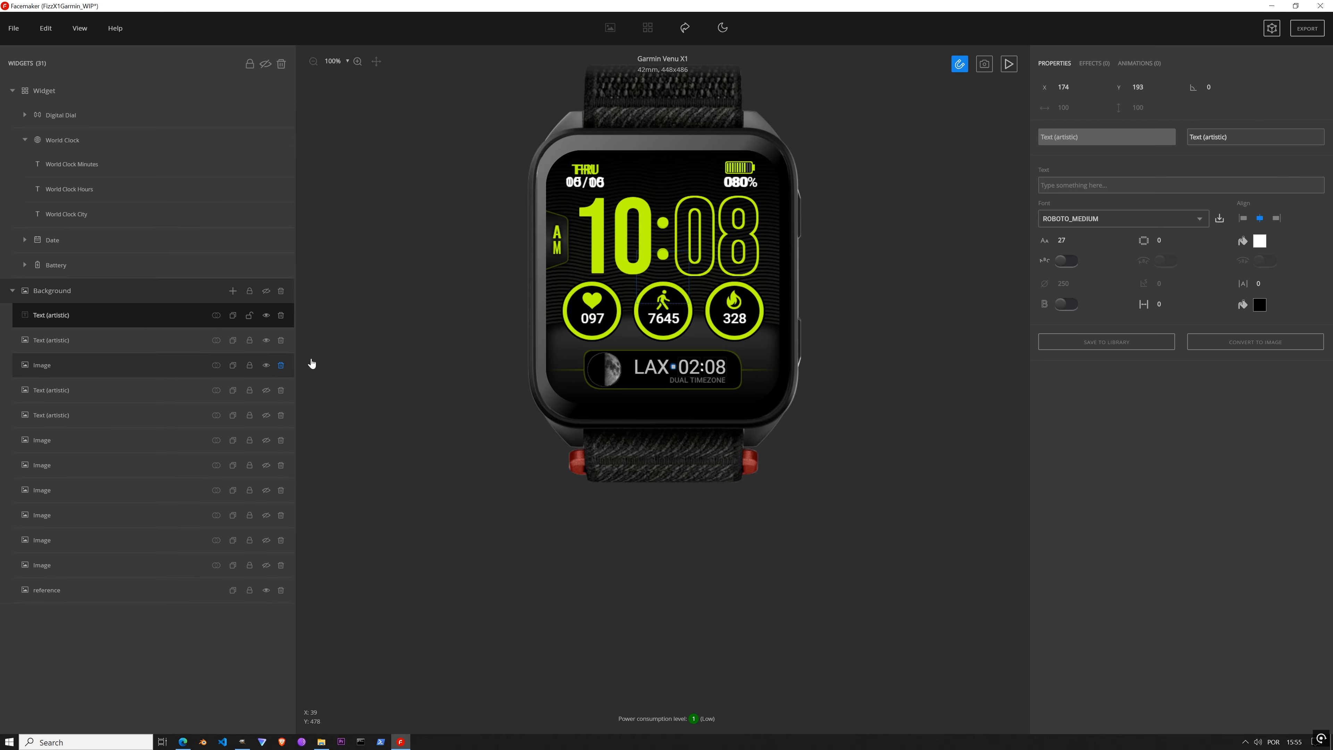
scroll(694, 344, "up", 7)
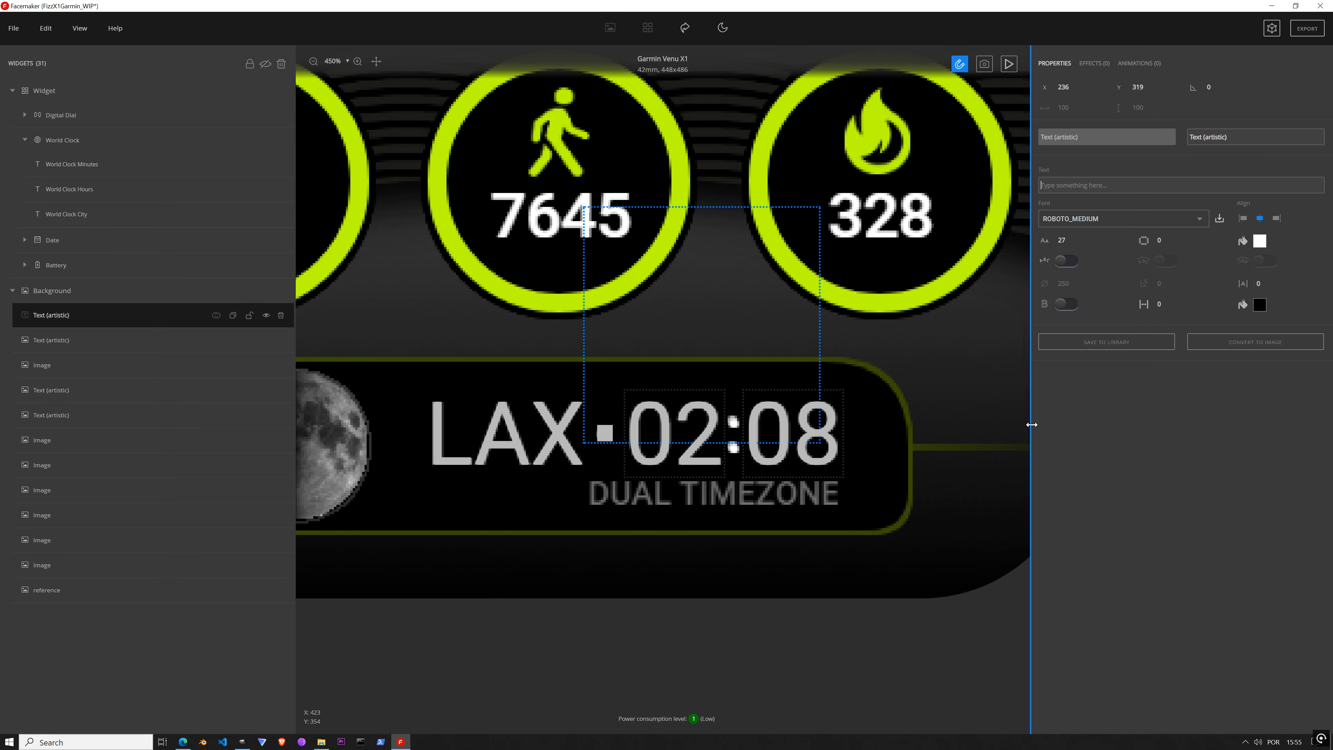
type("DUAL TIMEZONE")
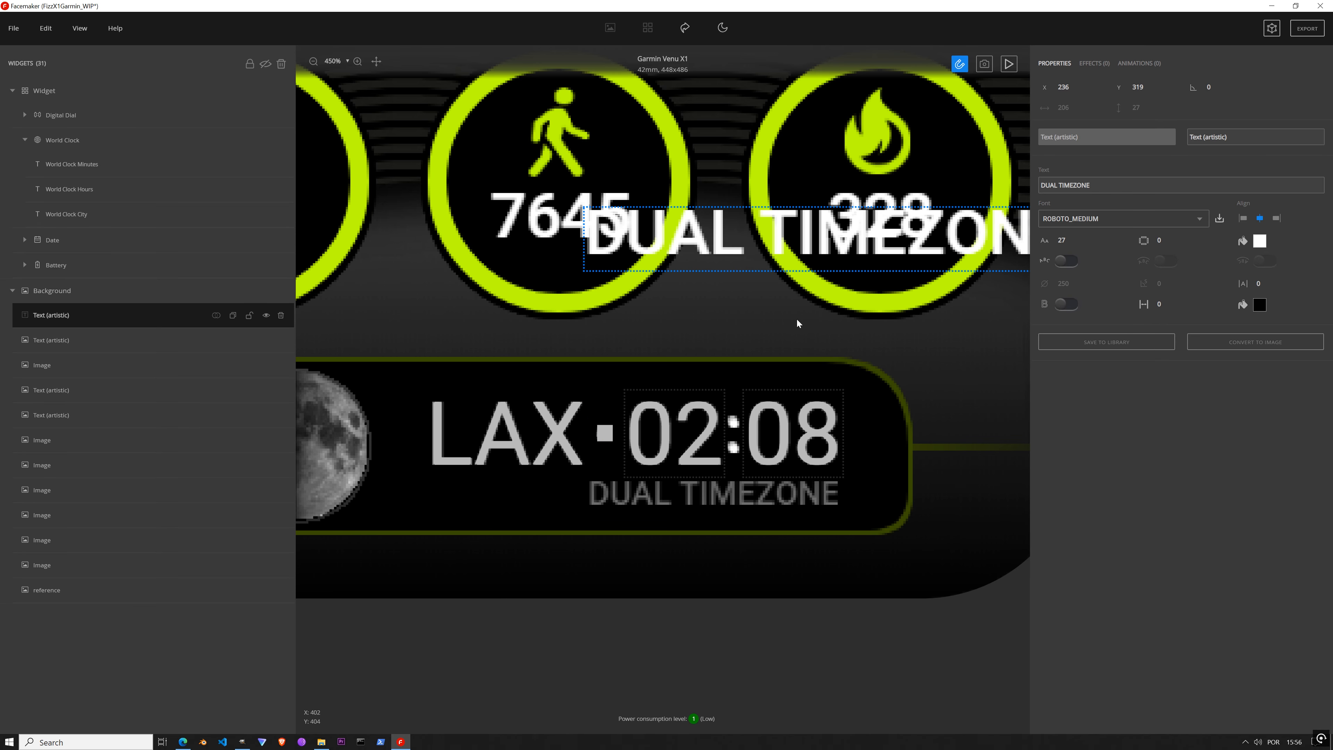
left_click_drag(741, 230, 645, 547)
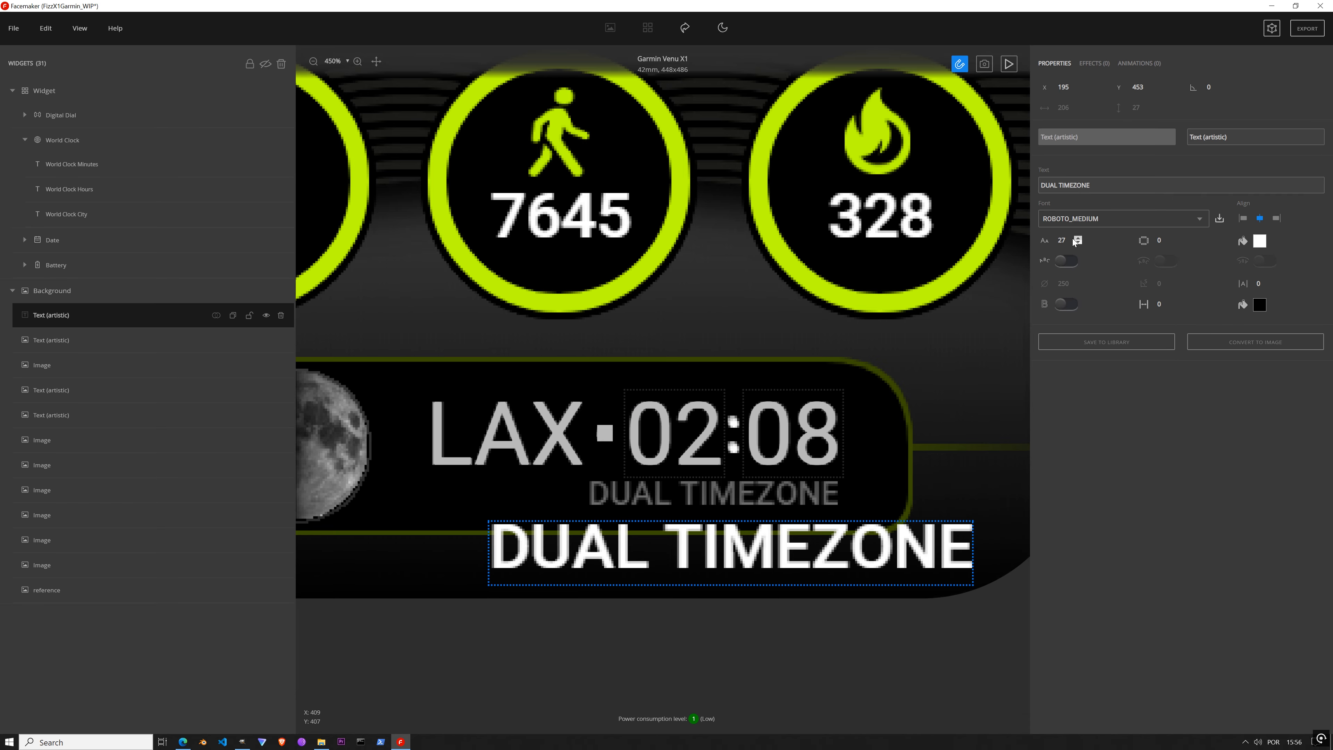
Step: Set the DUAL TIMEZONE text's font size to 14 and line it up directly beneath the reference label at about X 238, Y 448
type("18")
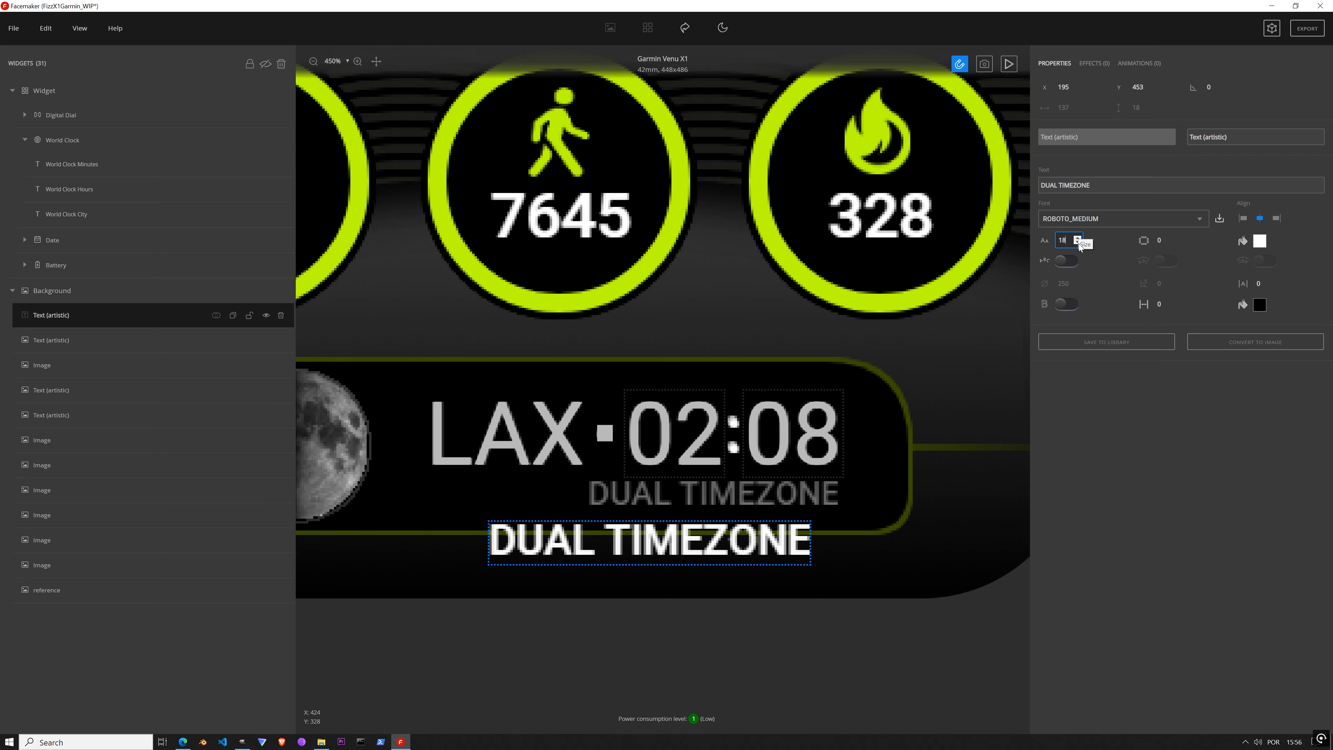
scroll(1080, 243, "down", 7)
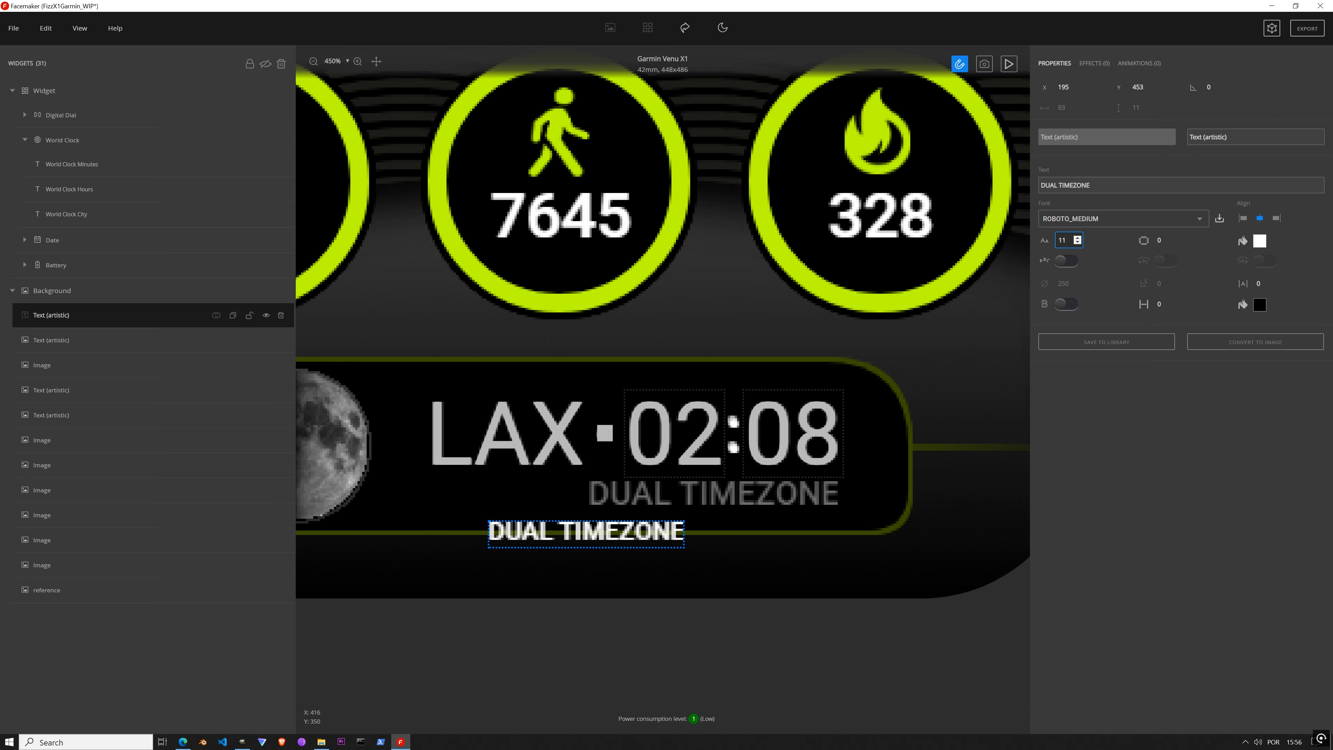
scroll(1079, 241, "up", 3)
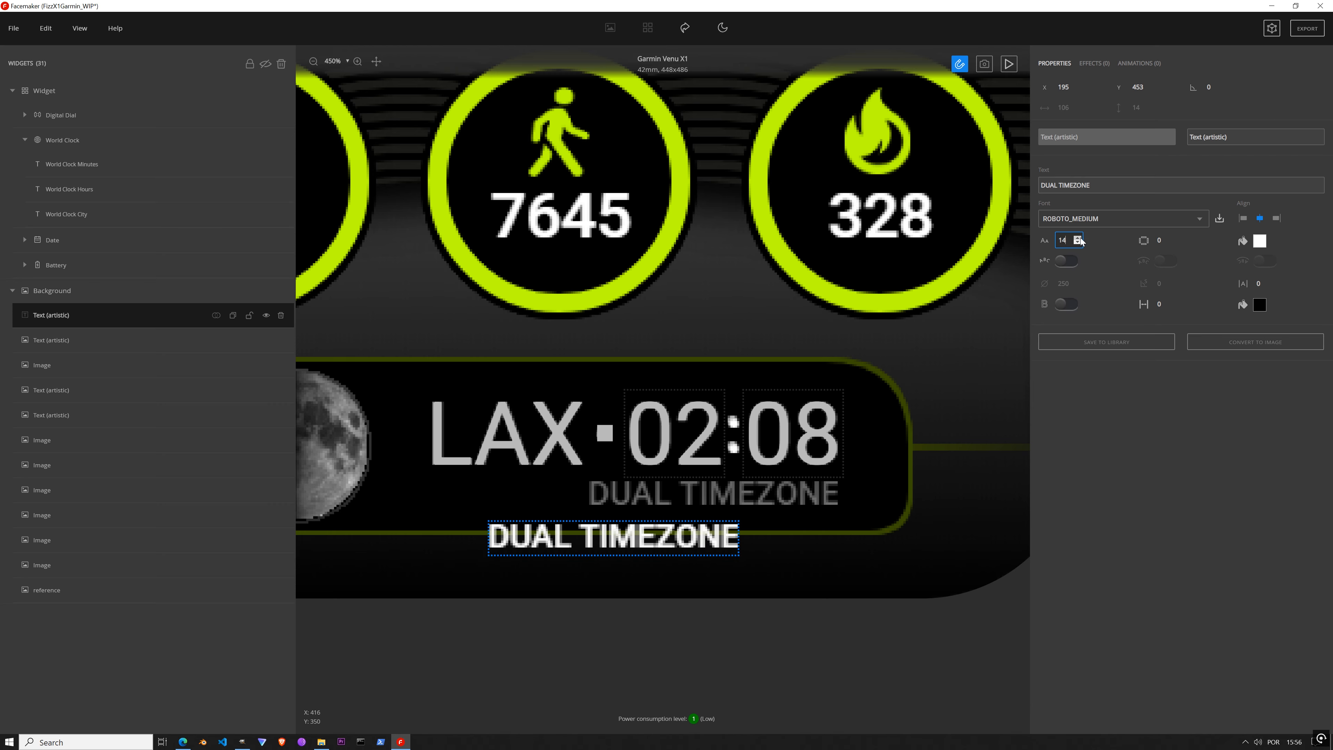
left_click_drag(718, 541, 819, 527)
Step: Colour both gradient stops of the DUAL TIMEZONE text with the grey sampled from the reference label and store it in Watchface gradients
left_click(1259, 241)
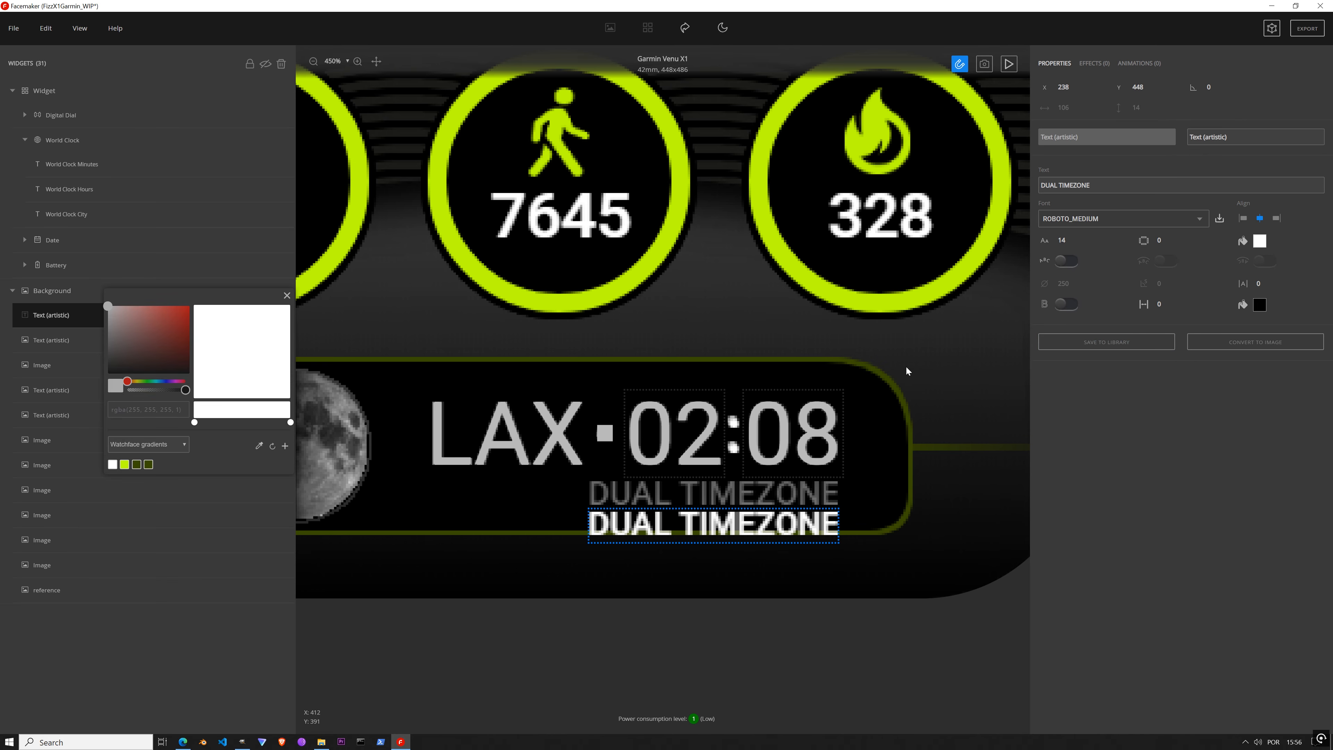
left_click(259, 446)
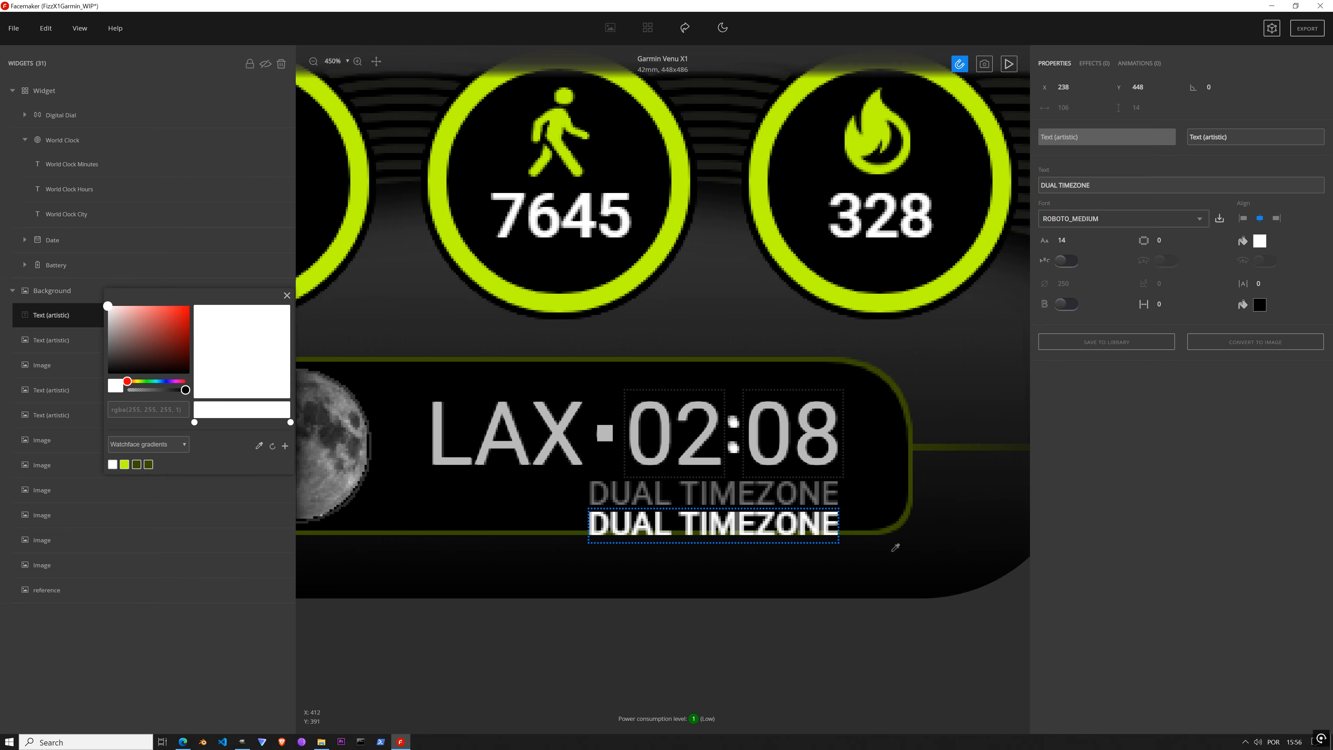
left_click(596, 494)
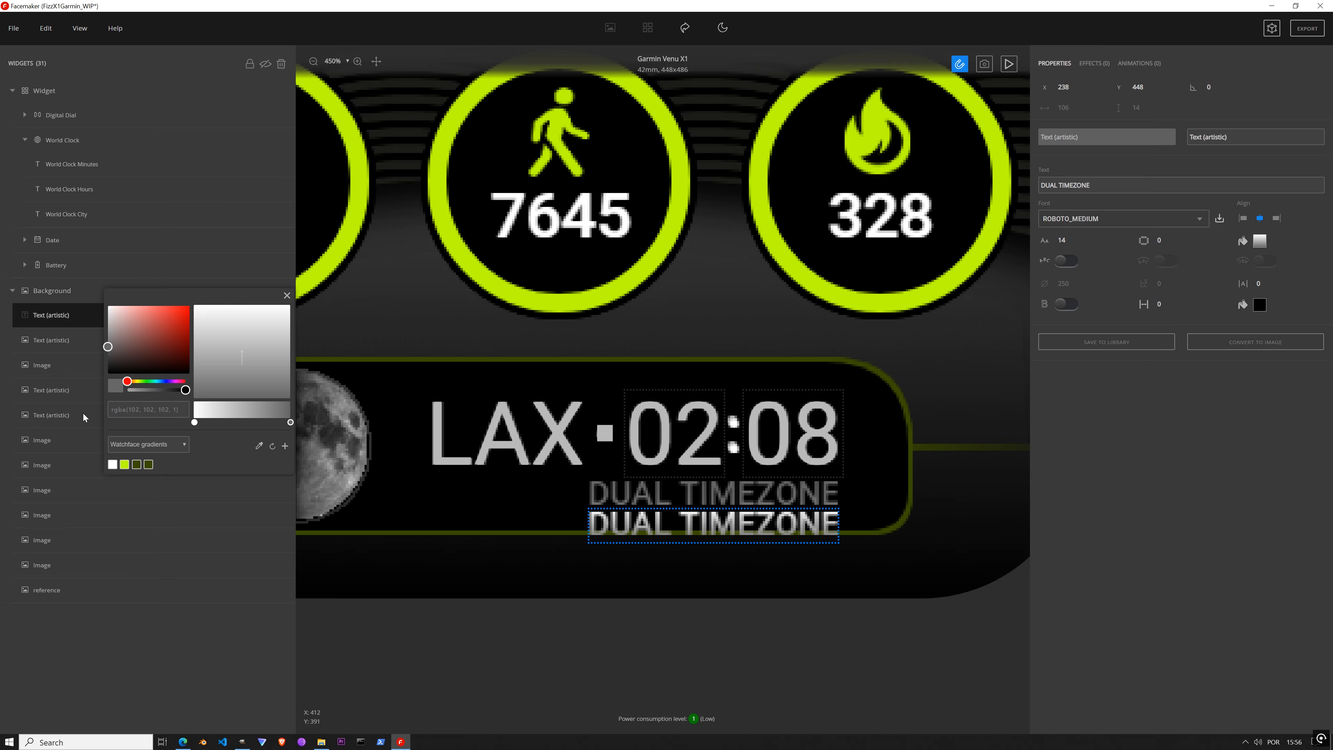
left_click(260, 447)
left_click(596, 493)
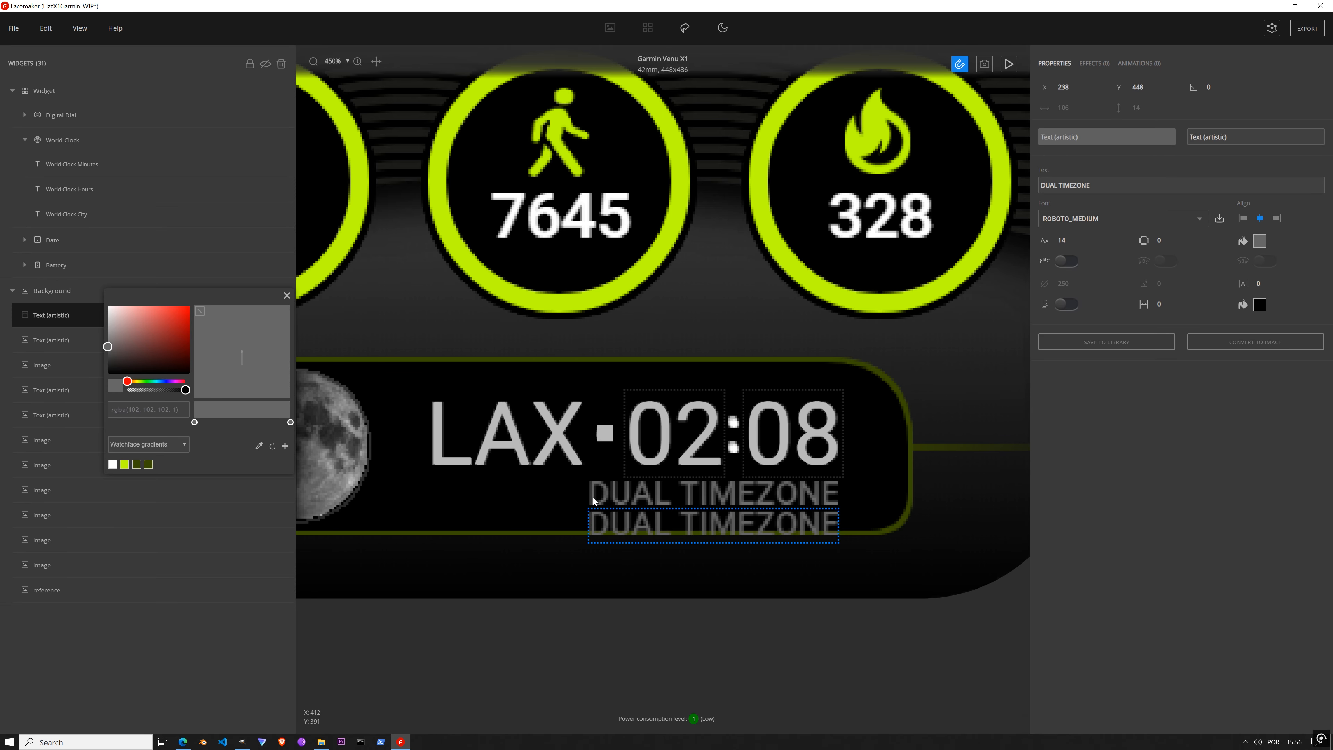
left_click(286, 446)
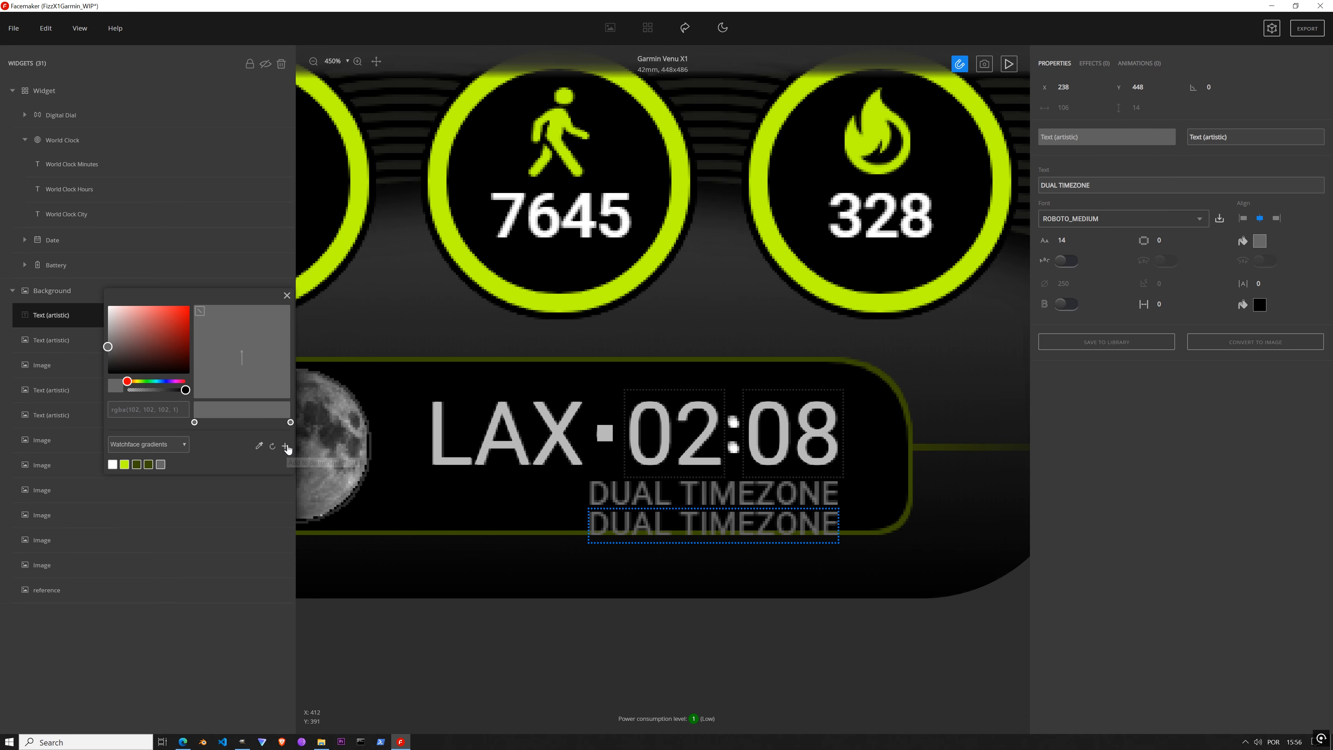
left_click(286, 296)
Step: Place the DUAL TIMEZONE text exactly over the reference label at X 238, Y 435
left_click_drag(727, 531, 728, 503)
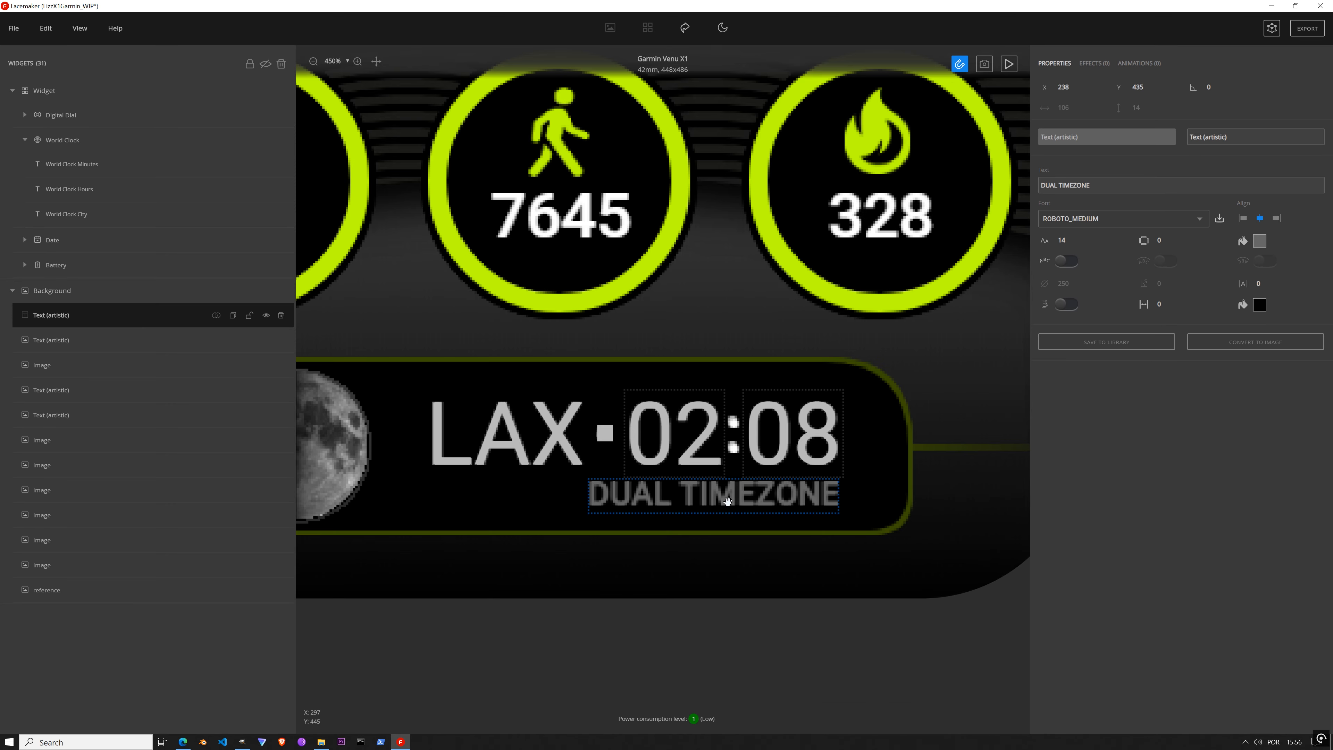
left_click(1153, 85)
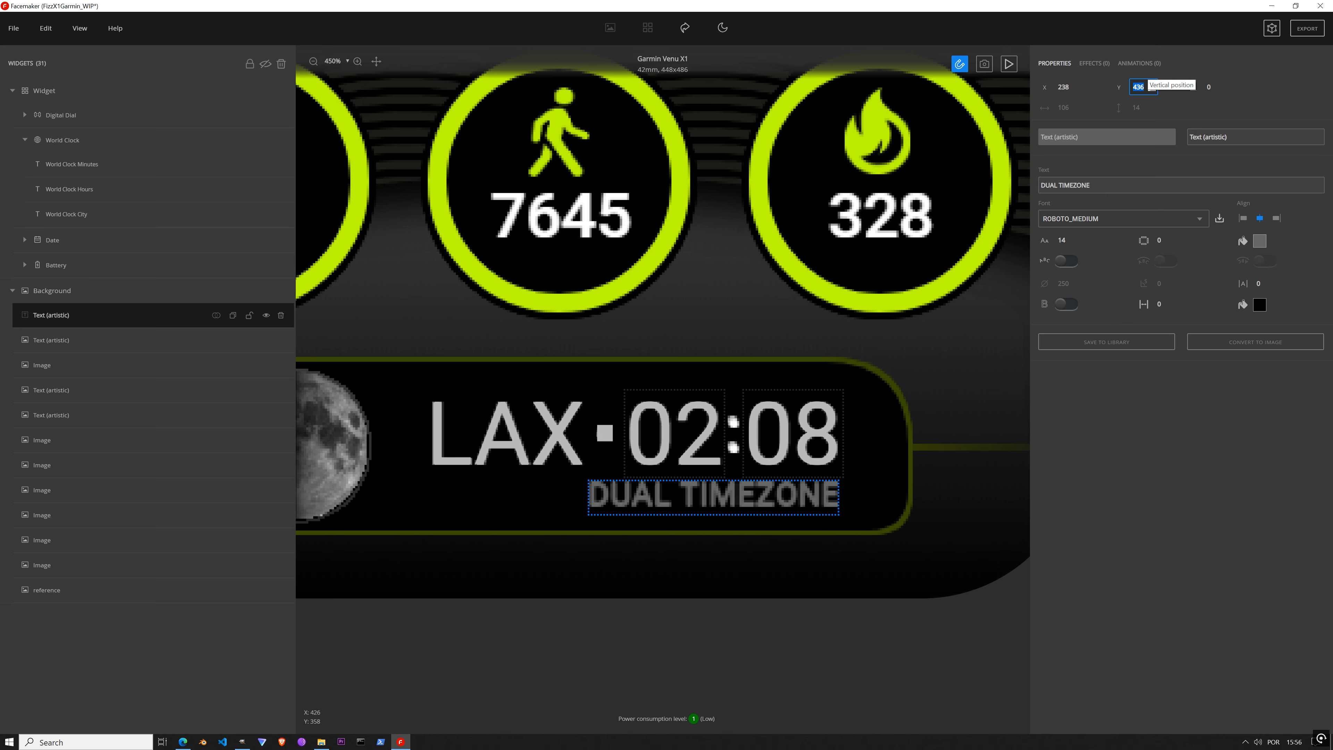
left_click(1152, 85)
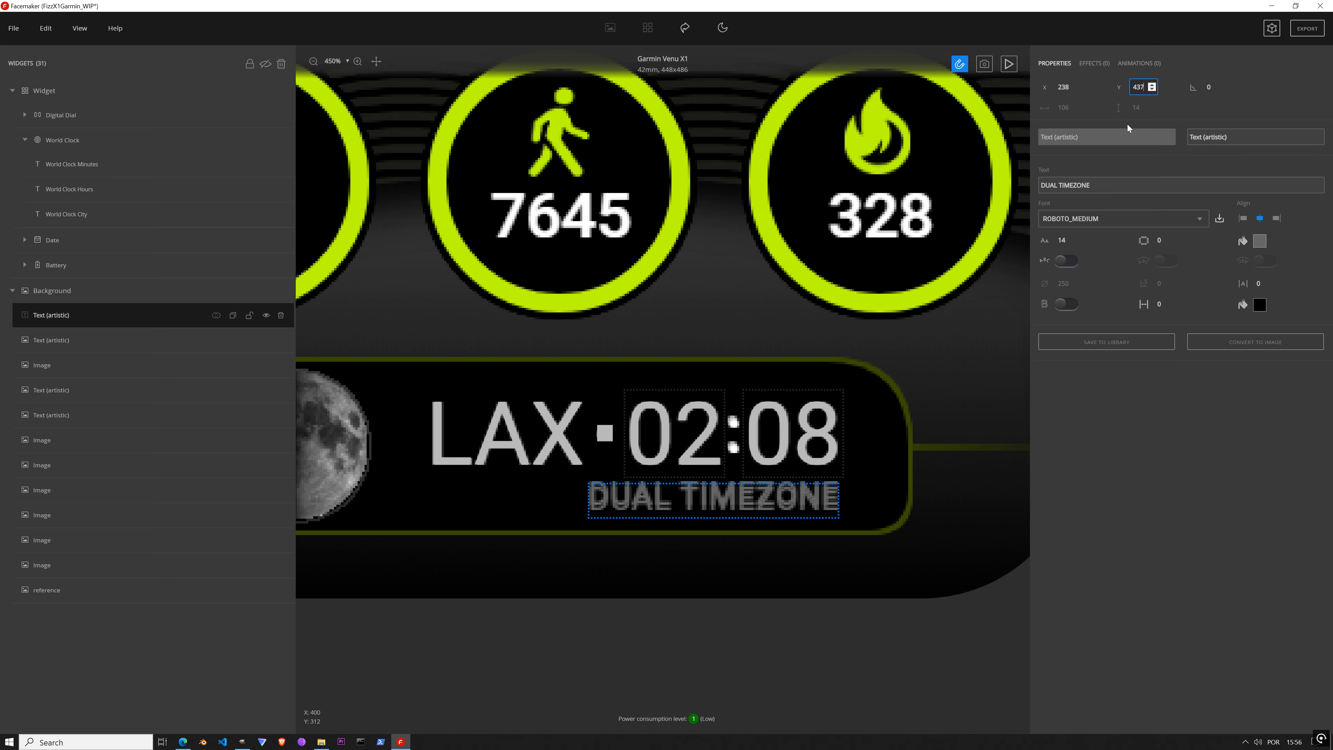
left_click(1152, 89)
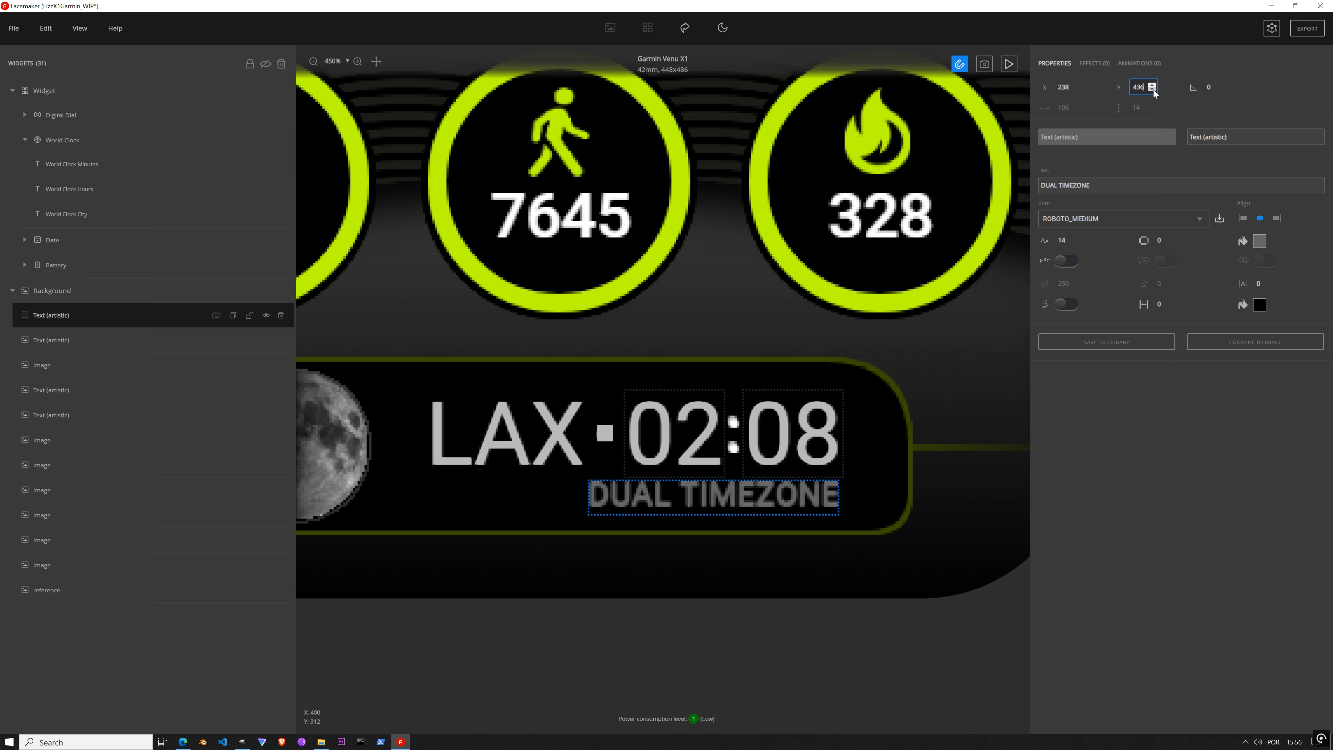
left_click(1153, 89)
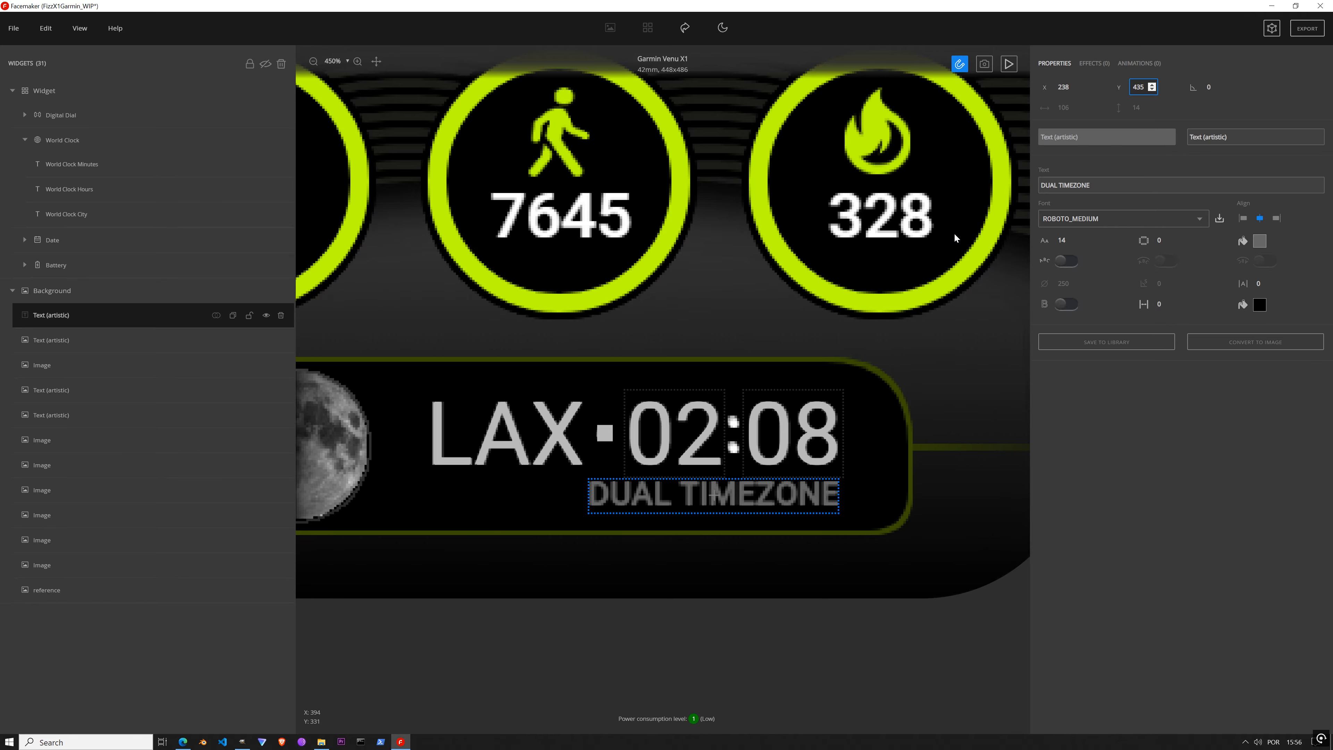
Step: Lock the DUAL TIMEZONE text layer and save the project
scroll(923, 307, "down", 7)
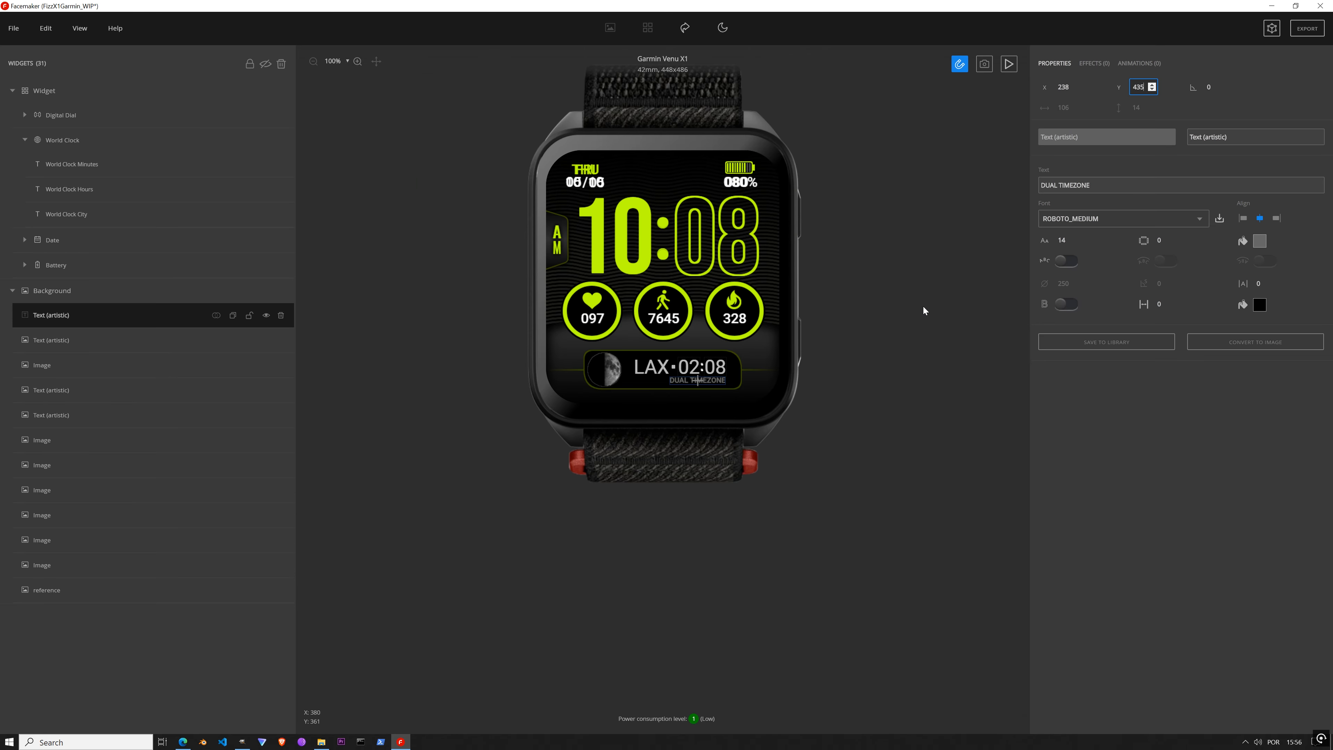
left_click(250, 316)
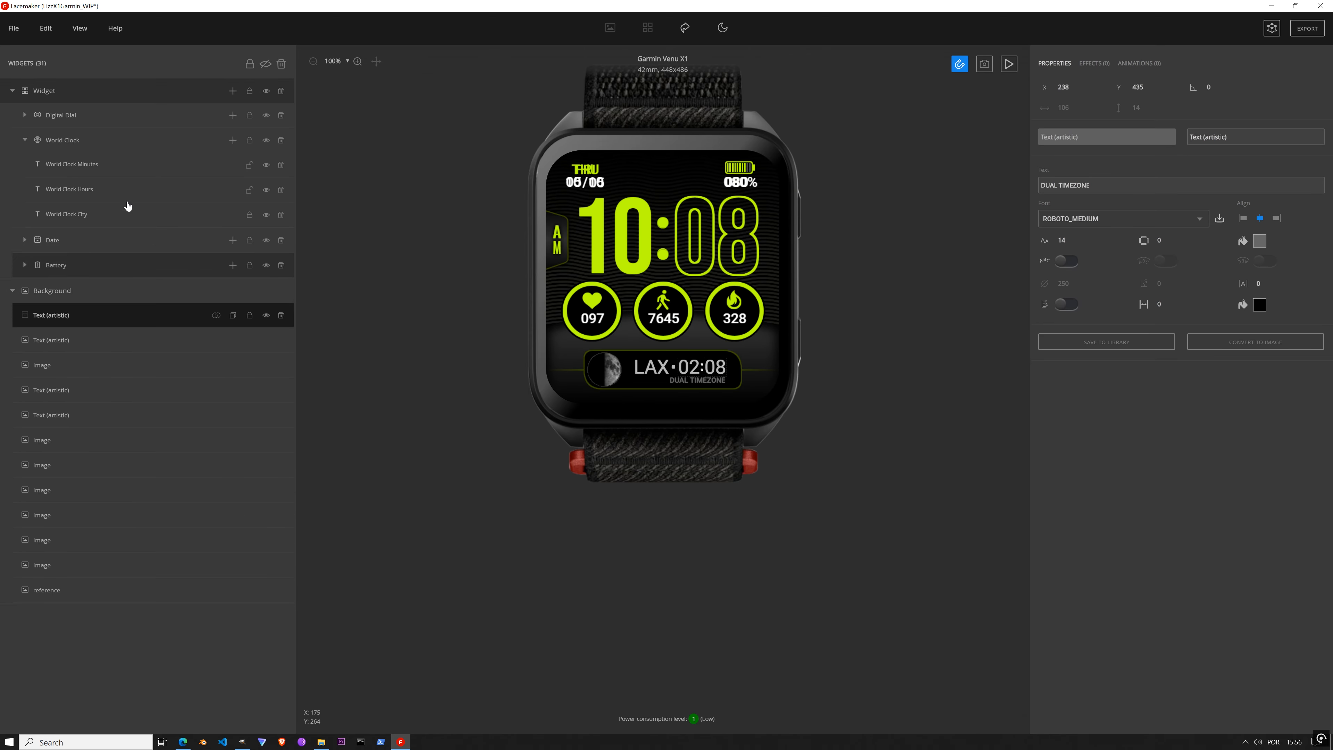
key("ctrl+s")
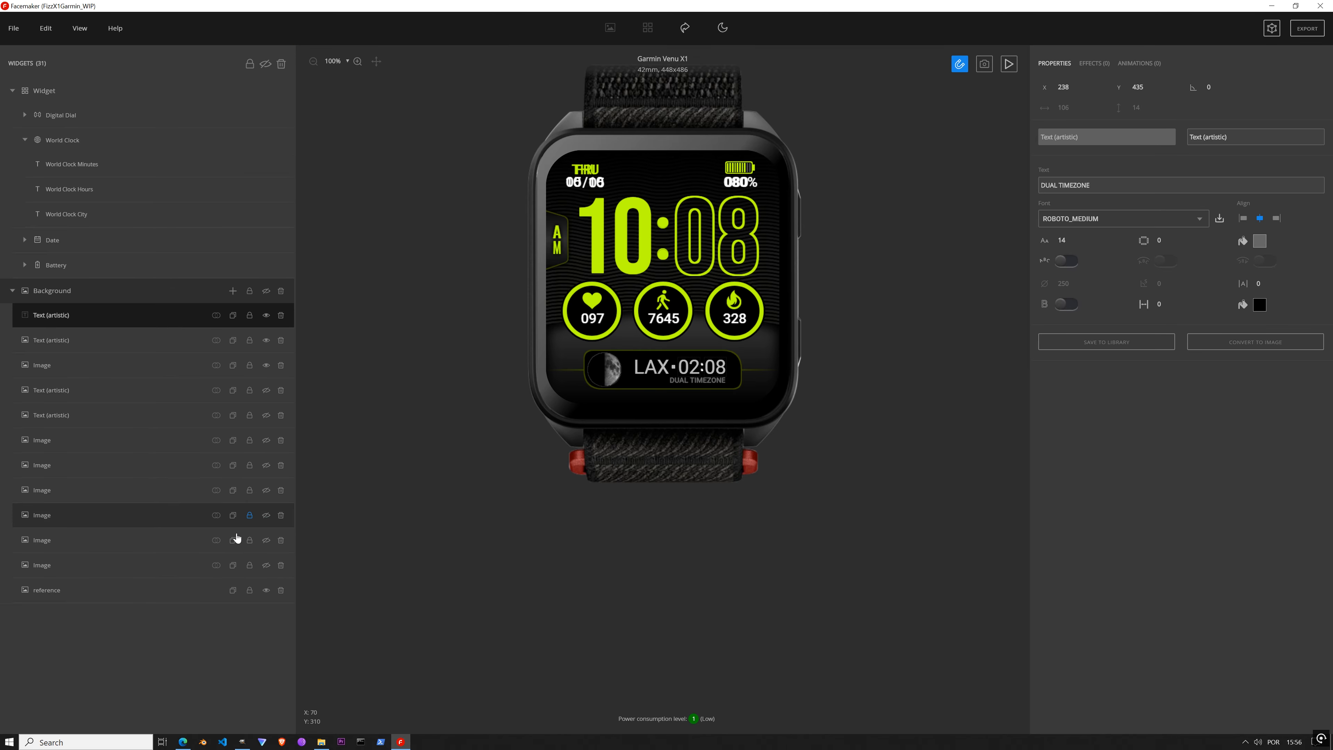
Step: Show the Background group's layers with the reference image hidden, and start the watch face preview
left_click(266, 291)
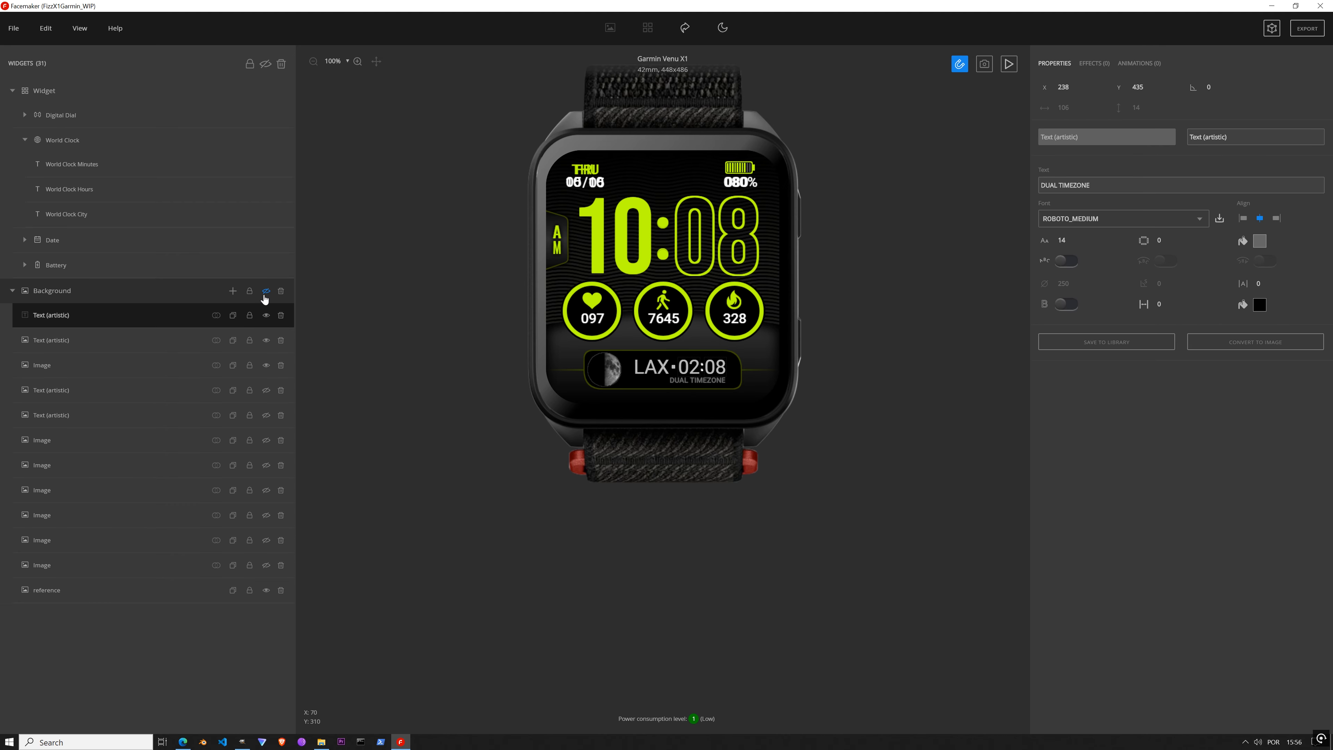
left_click(266, 596)
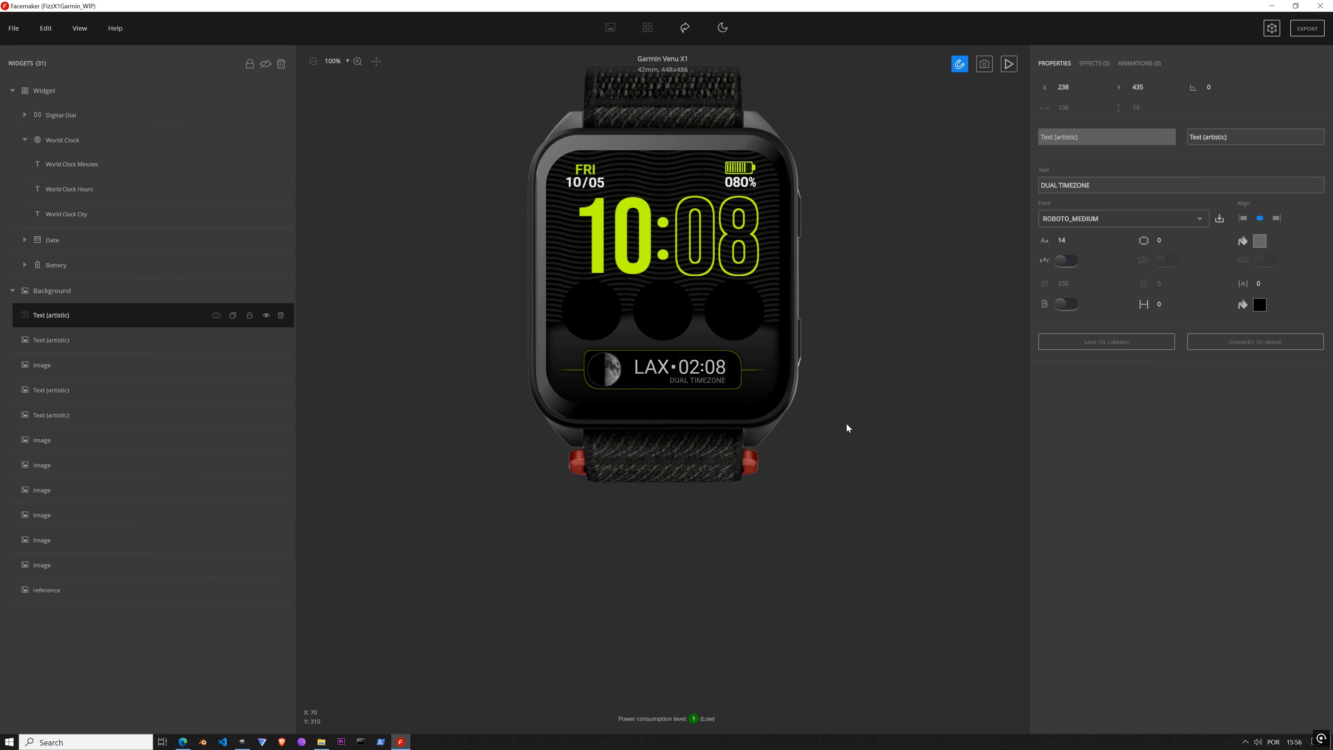
left_click(1008, 63)
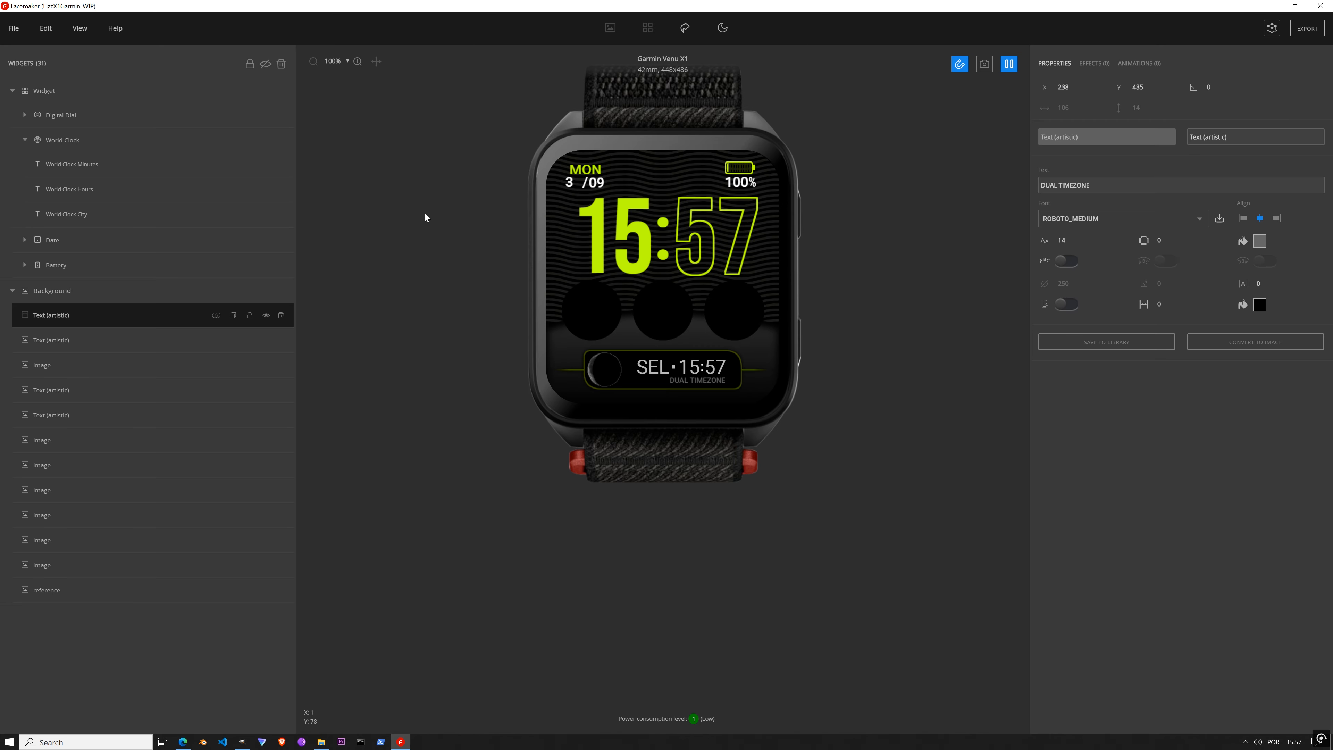
Step: Turn on the leading zero for the Date widget's Month element, align it right, and stop the preview
left_click(25, 241)
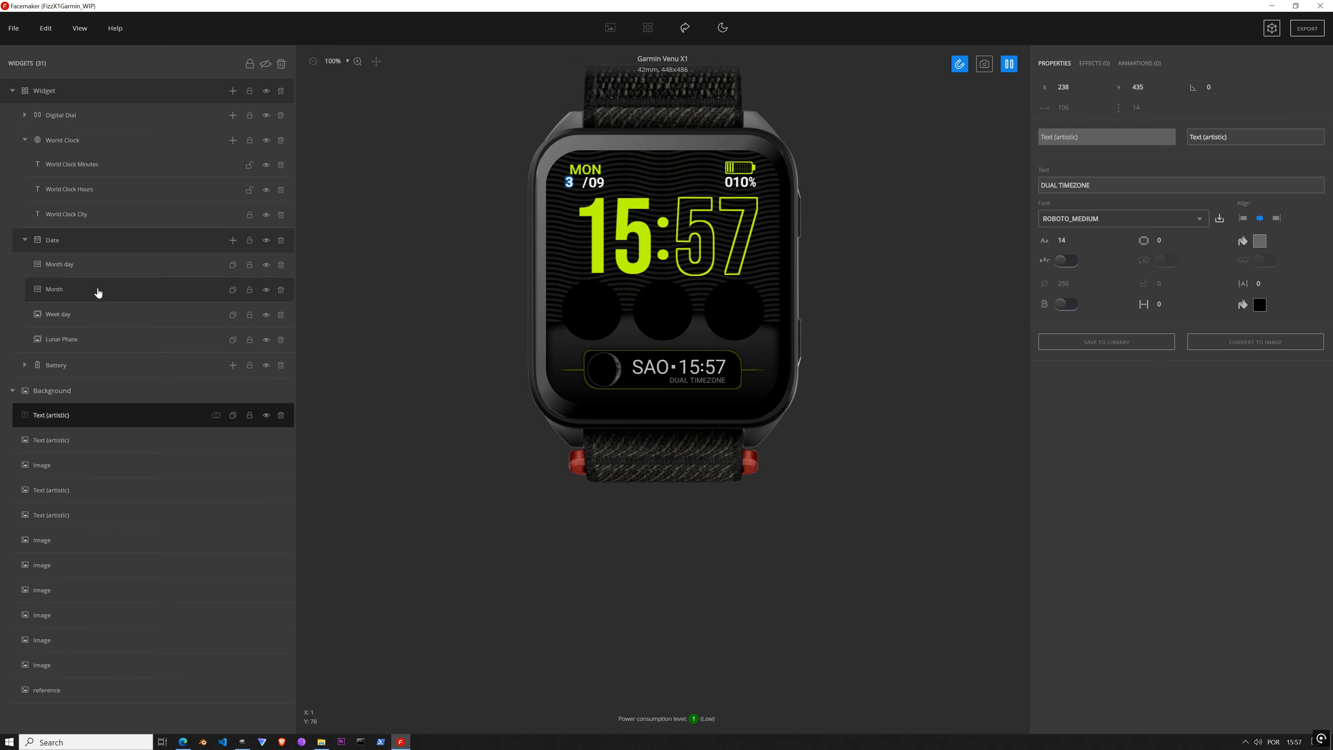
left_click(86, 290)
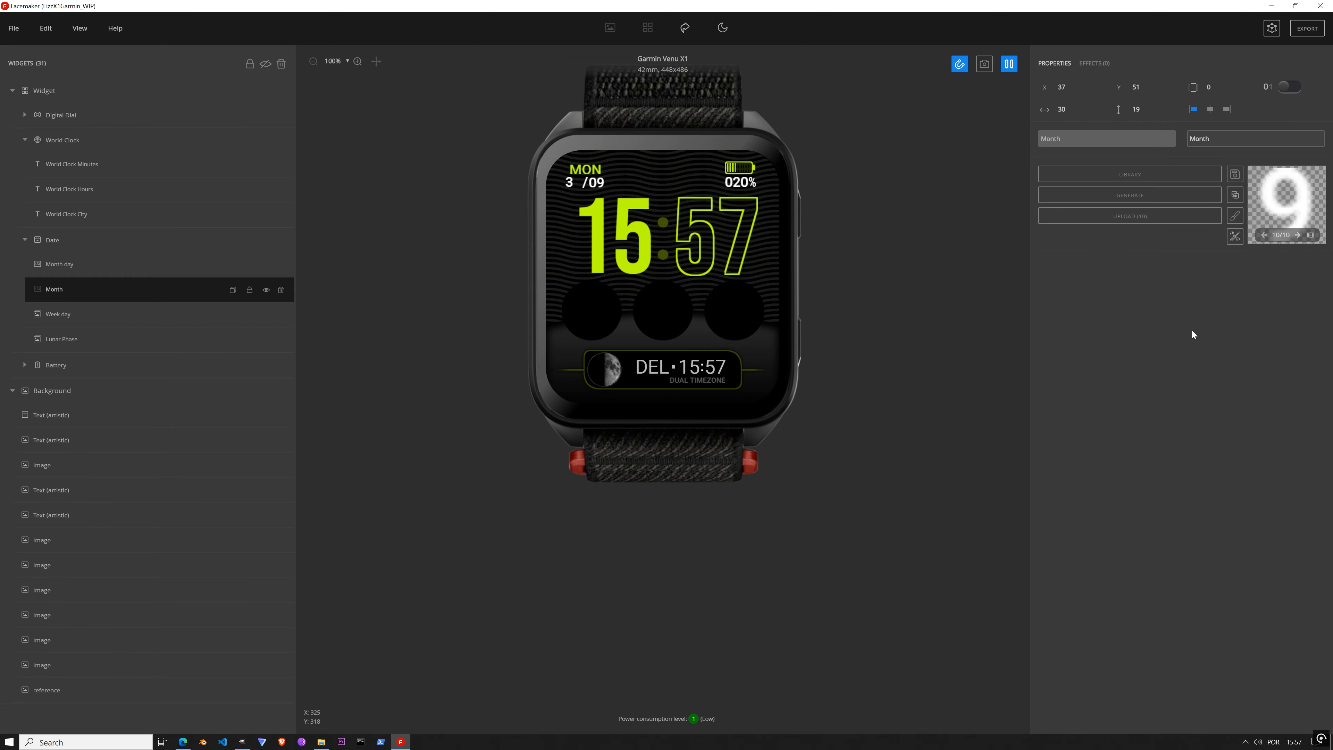
left_click(1290, 88)
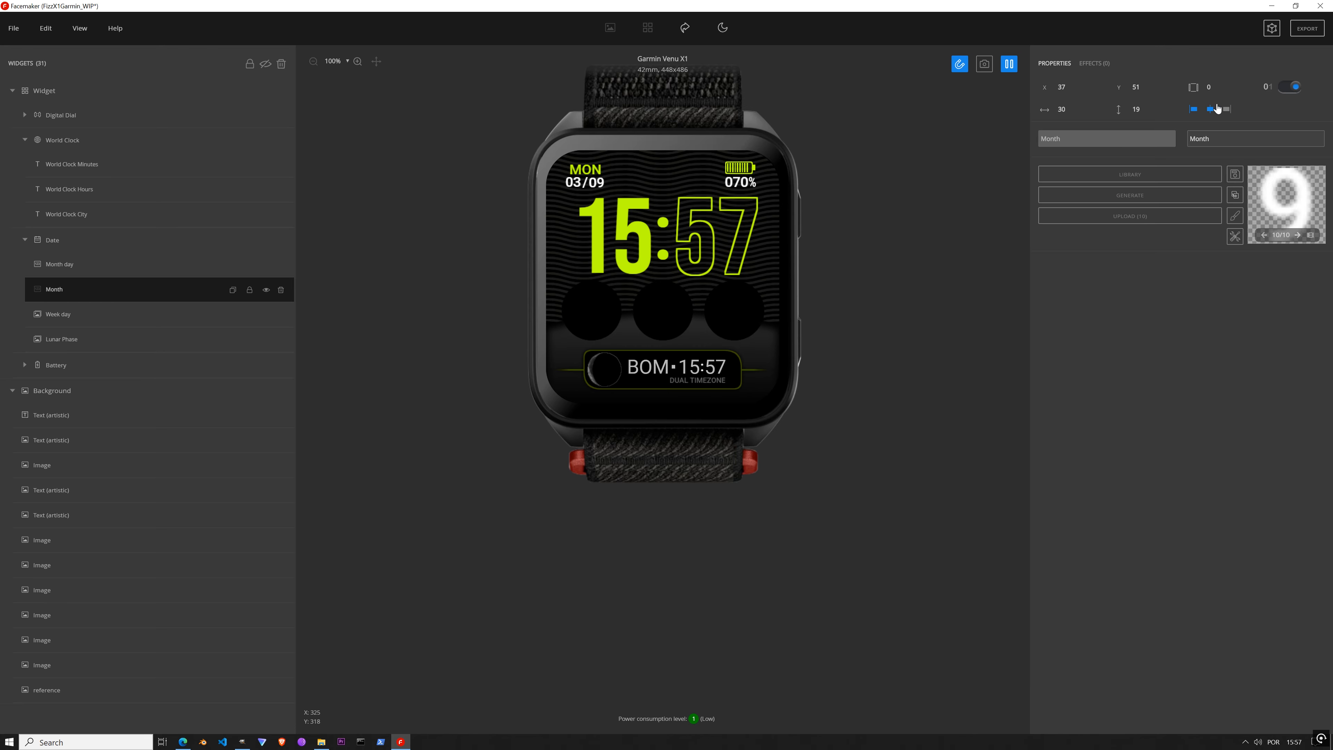
left_click(1227, 109)
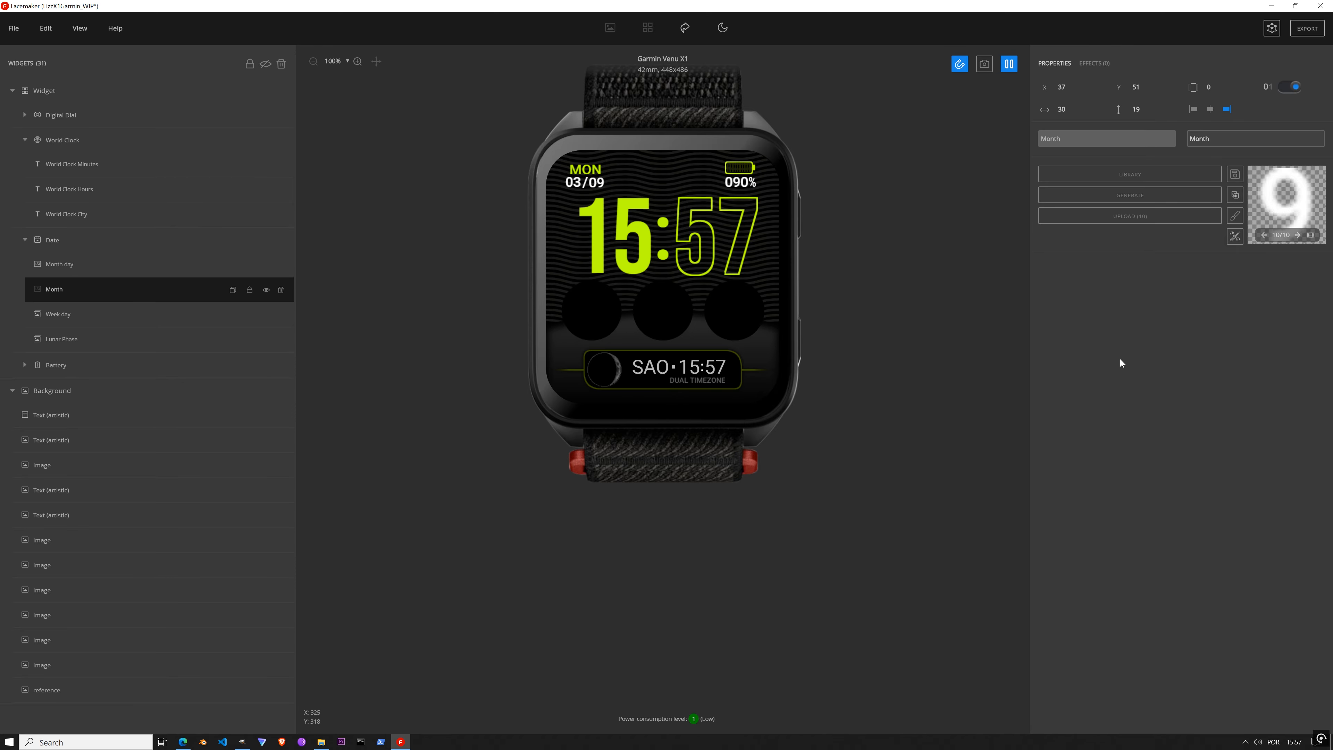
left_click(1013, 70)
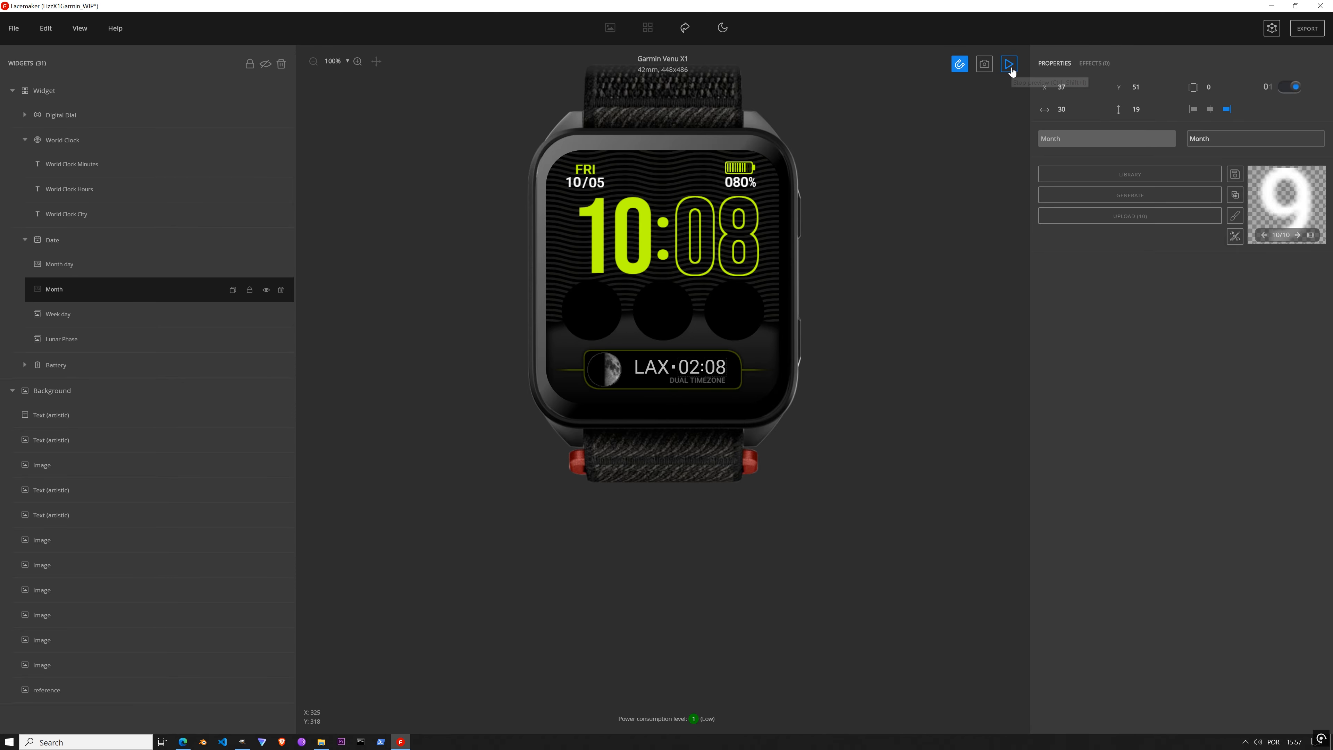
Step: Collapse the Date and World Clock groups and save the project
left_click(25, 239)
left_click(25, 140)
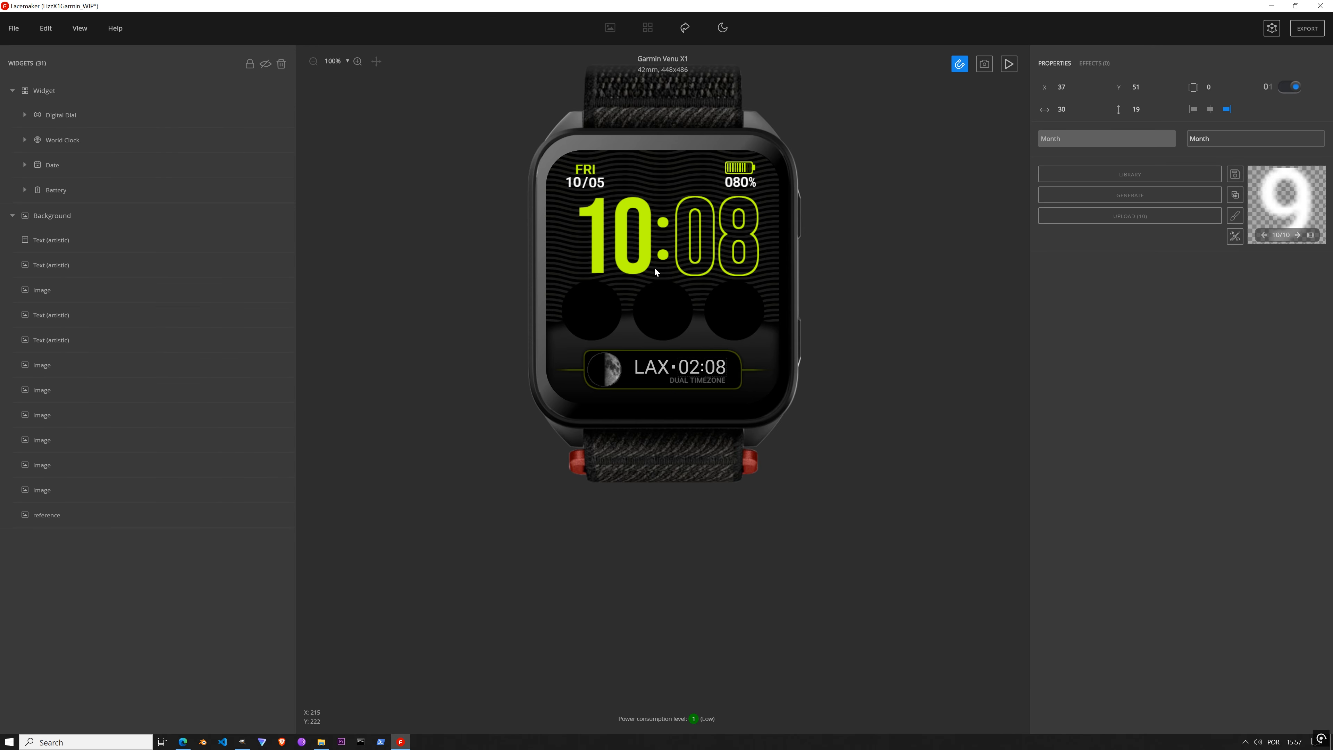
key("ctrl+s")
Step: Hide the Background group's layers, show only the reference image, and examine its heart rate, steps and calories rings
left_click(193, 215)
left_click(265, 216)
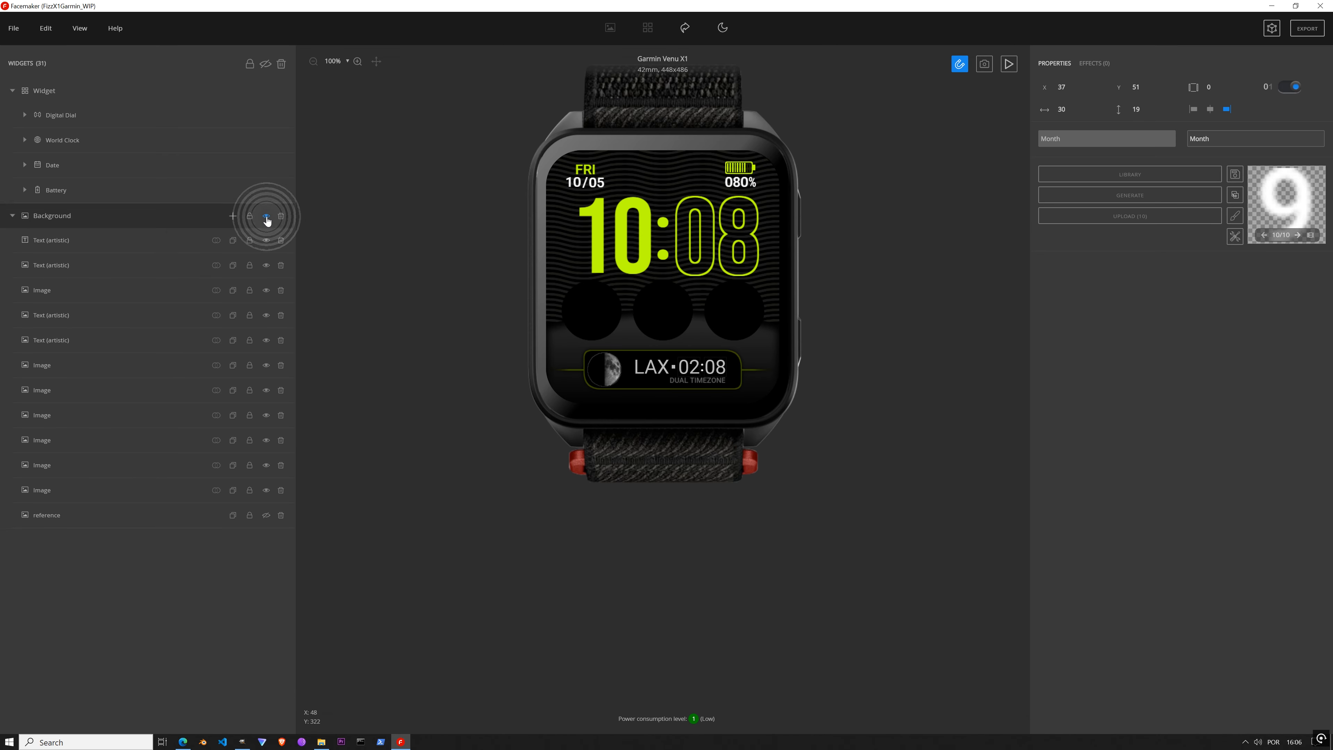
left_click(264, 516)
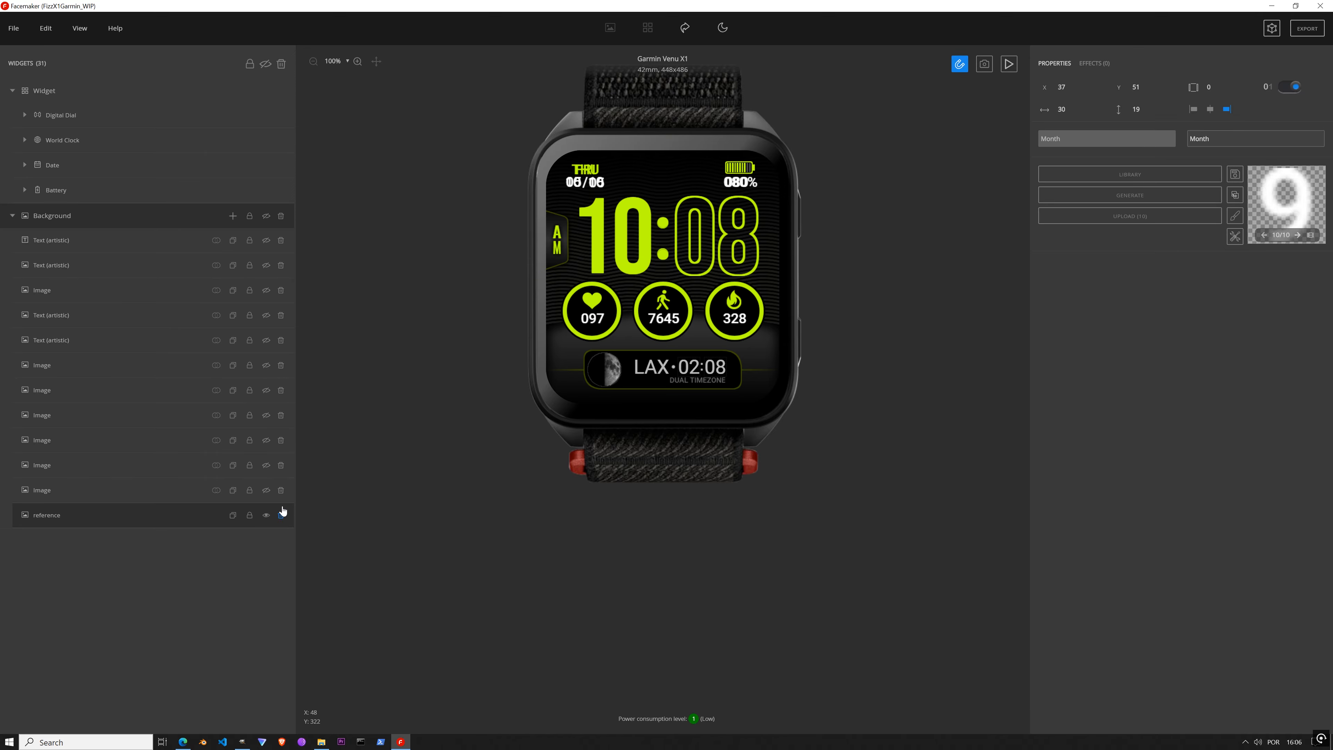
scroll(589, 310, "up", 5)
scroll(589, 310, "down", 1)
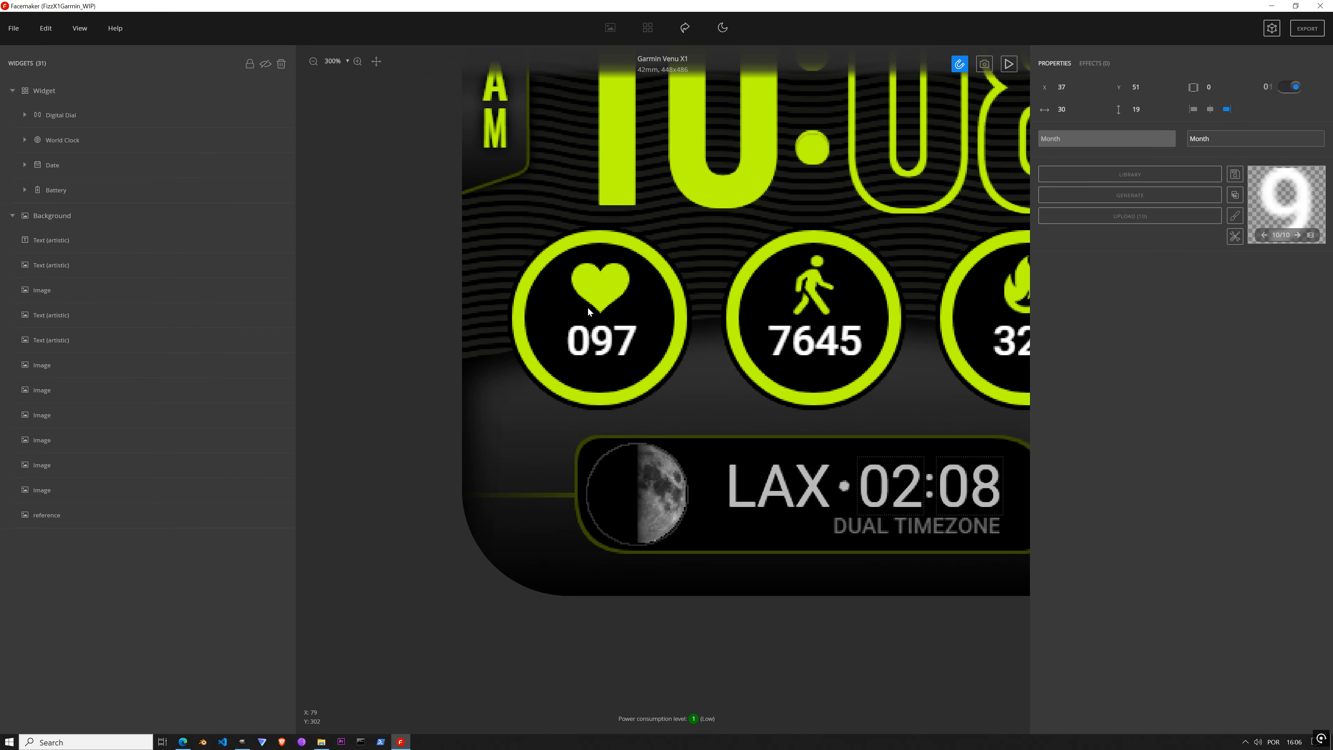
left_click_drag(759, 255, 572, 263)
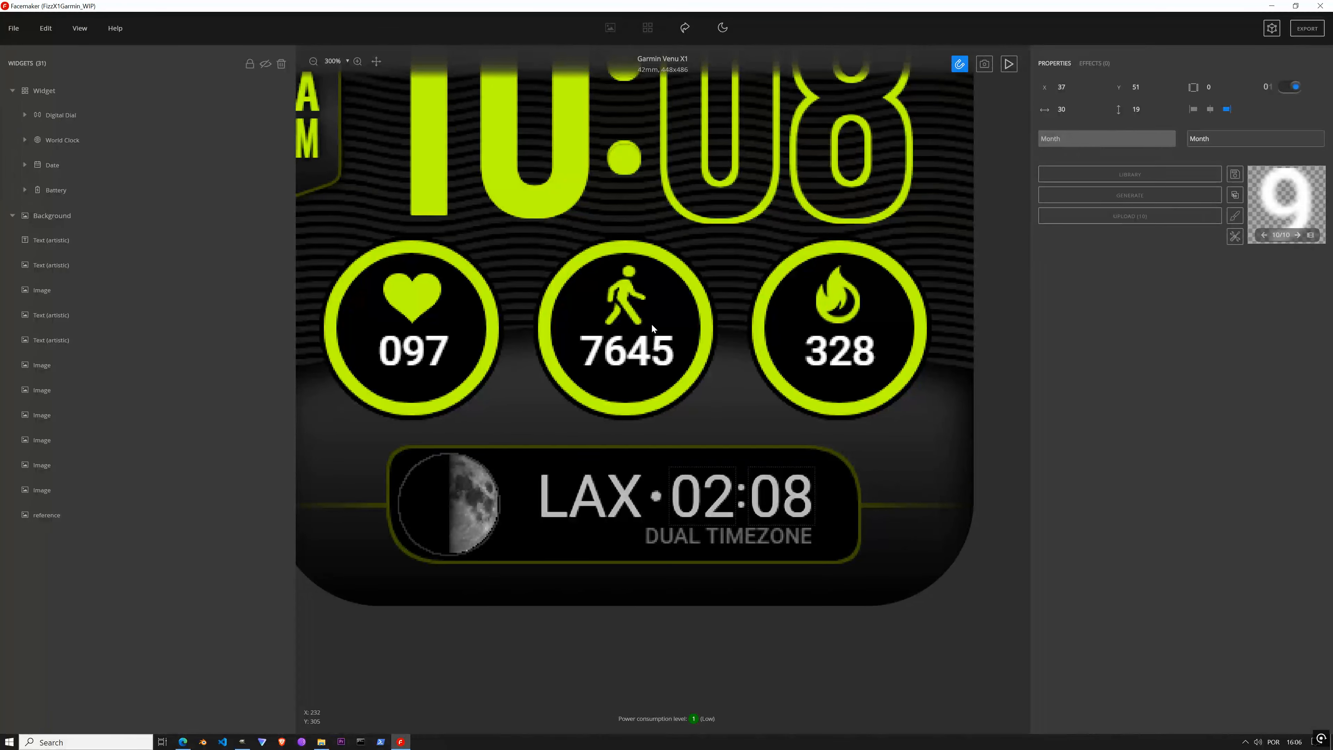
scroll(691, 318, "down", 4)
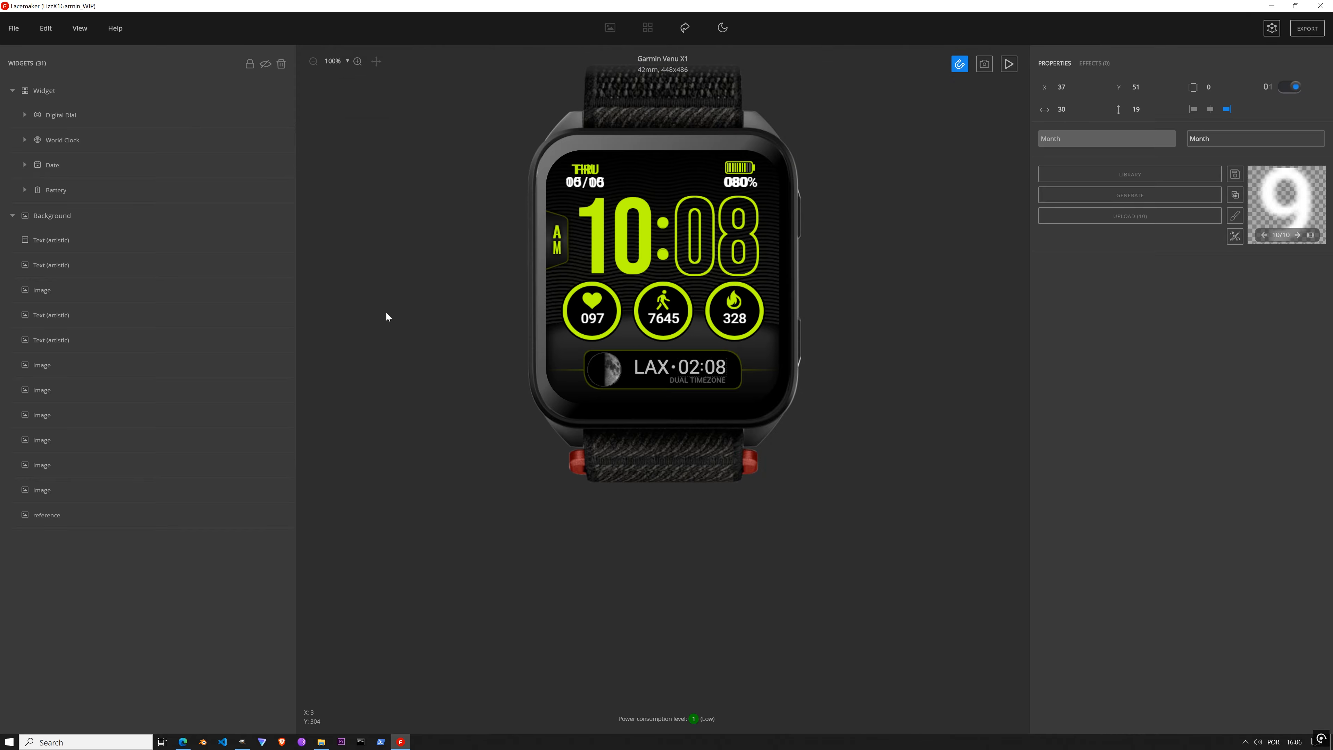
Step: Add a Heart rate health widget to the Widget group and place it between Digital Dial and World Clock
left_click(155, 119)
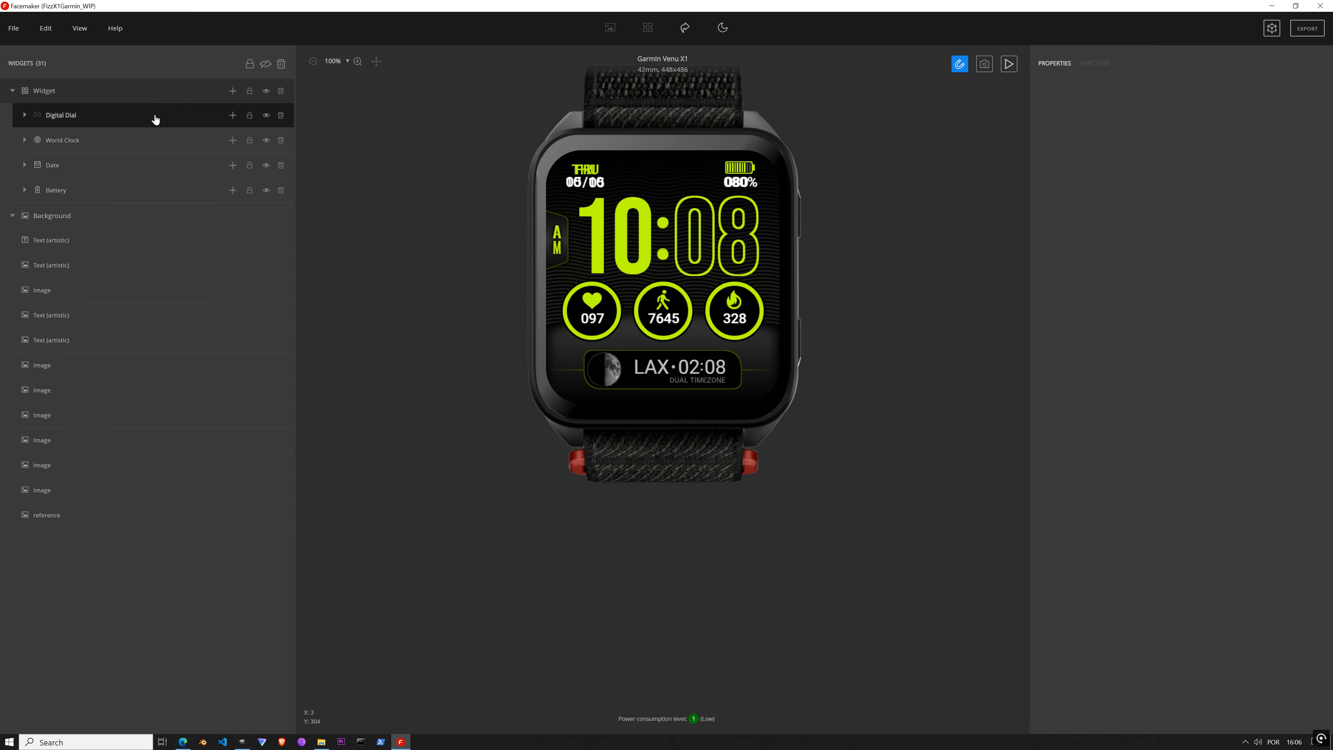
left_click(231, 95)
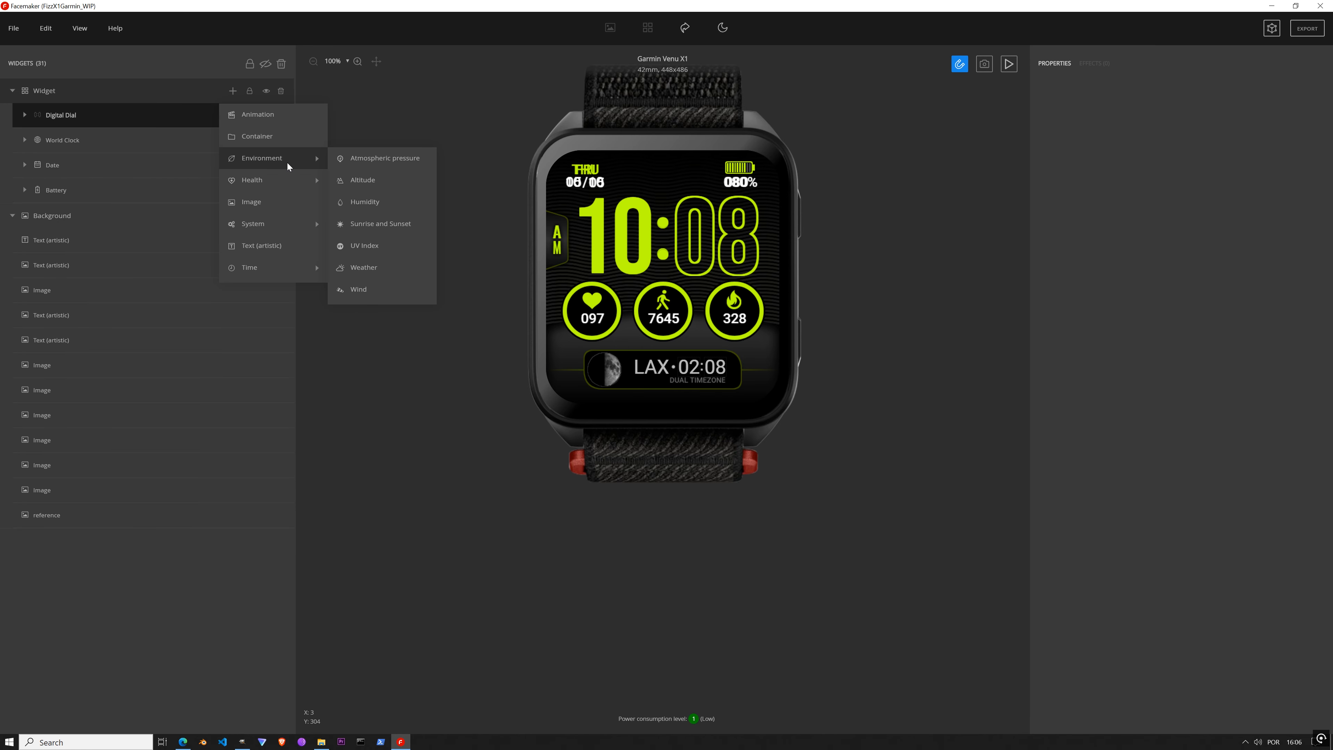
mouse_move(295, 179)
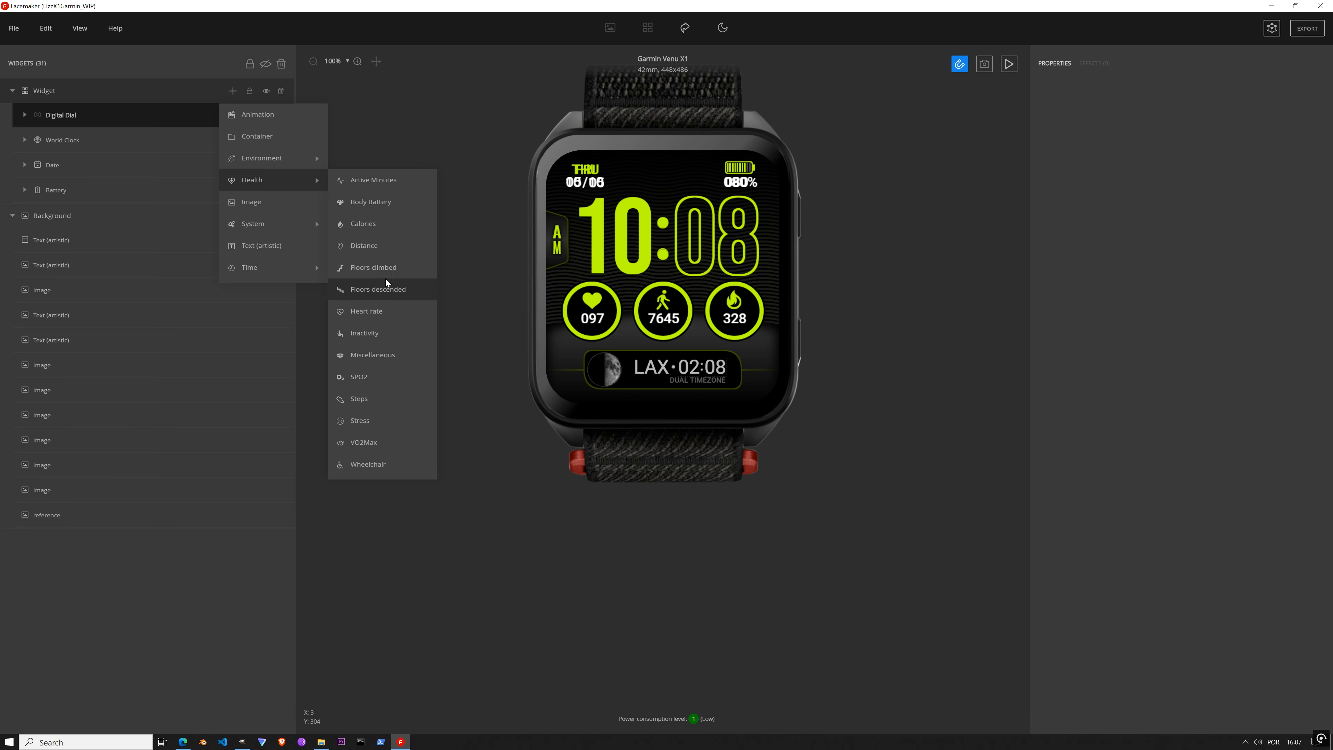
left_click(373, 311)
left_click_drag(87, 119, 70, 142)
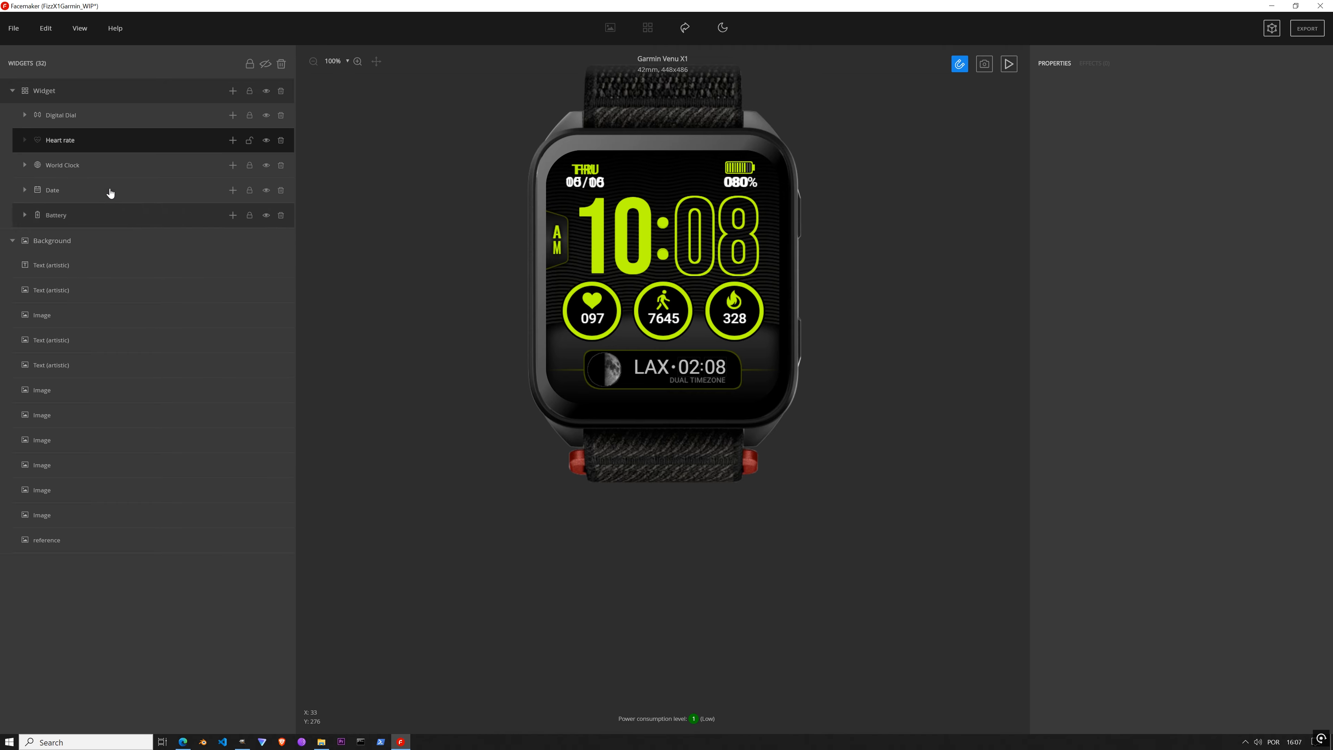
mouse_move(72, 137)
left_mouse_down()
mouse_move(82, 130)
mouse_move(60, 143)
left_mouse_up()
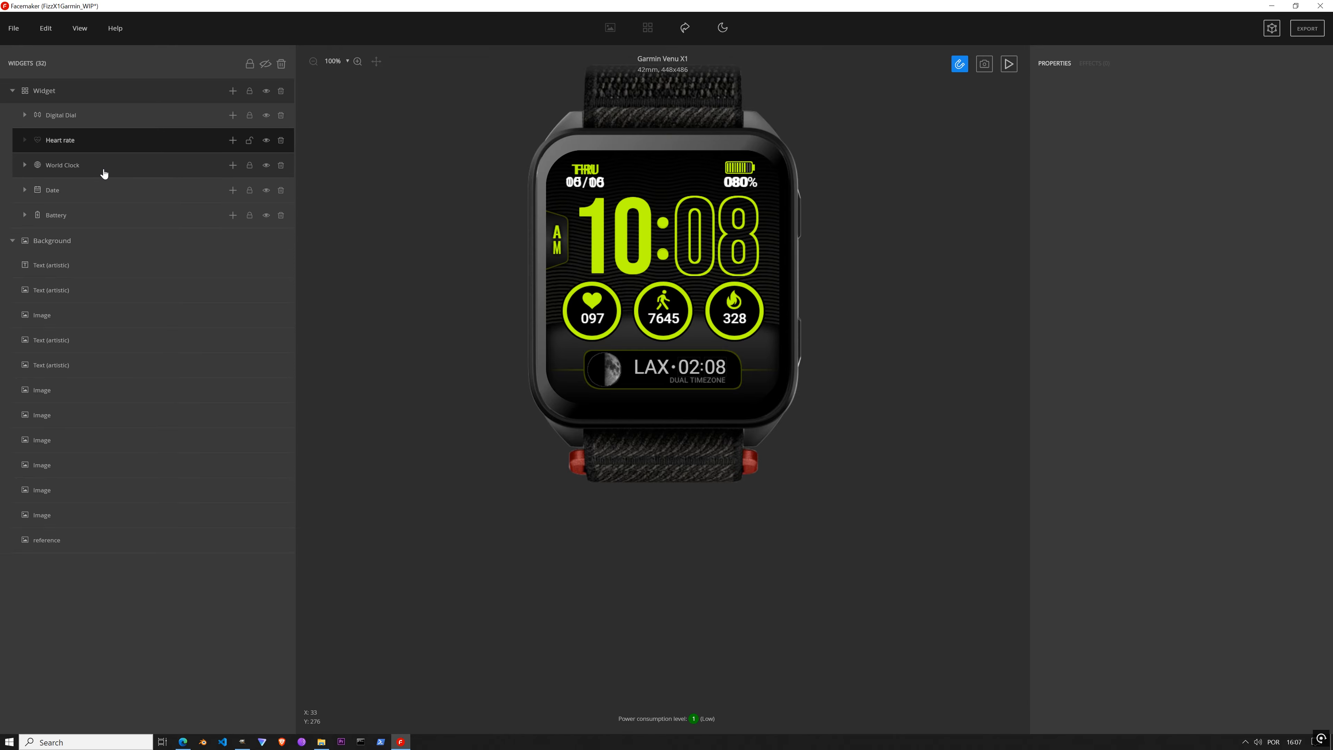
Step: Add a Circle element to the Heart rate widget and move it up to the area between the date and battery
left_click(233, 140)
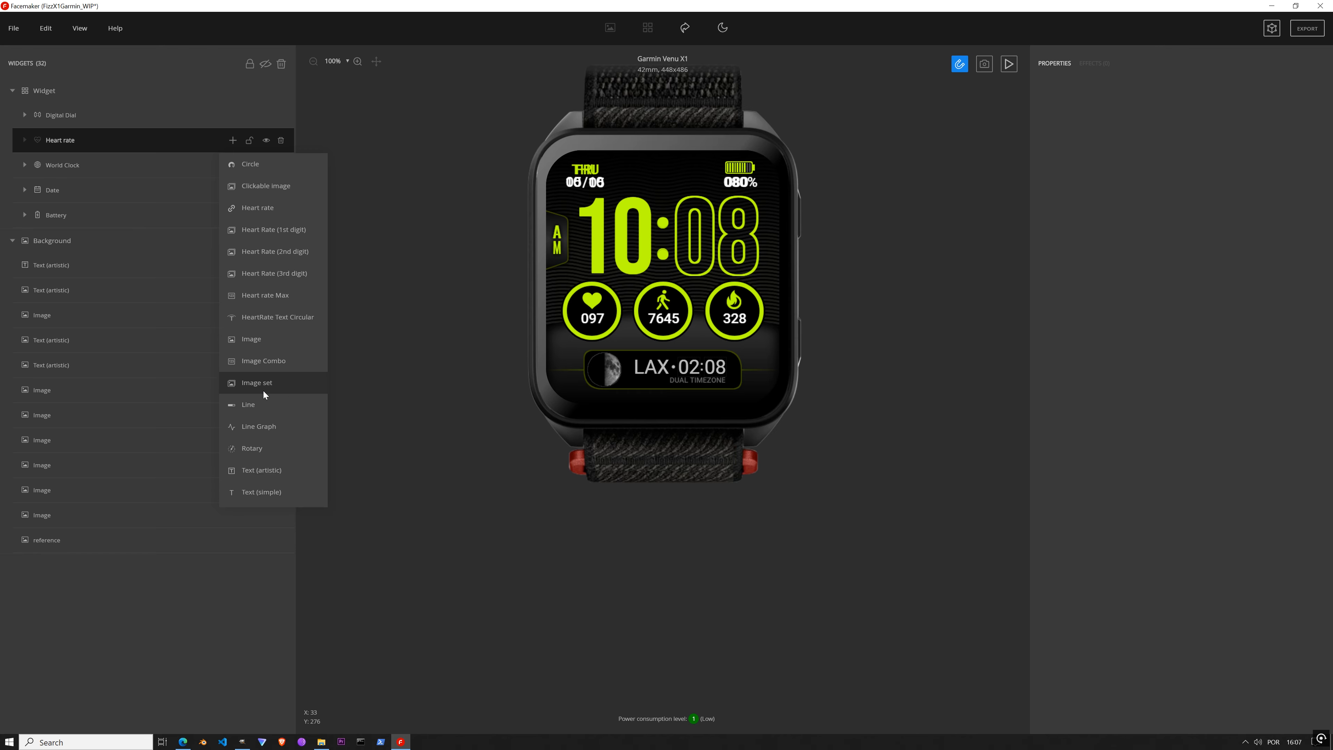
left_click(268, 144)
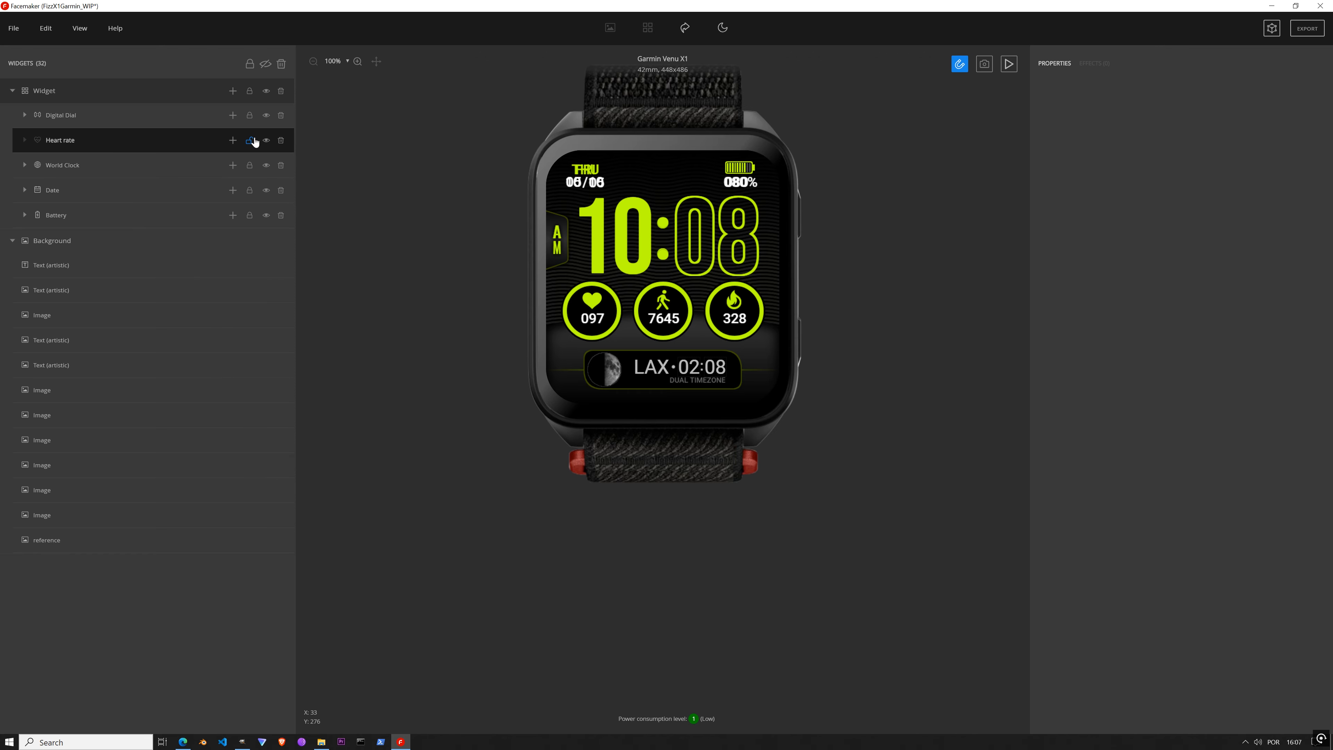
left_click(232, 141)
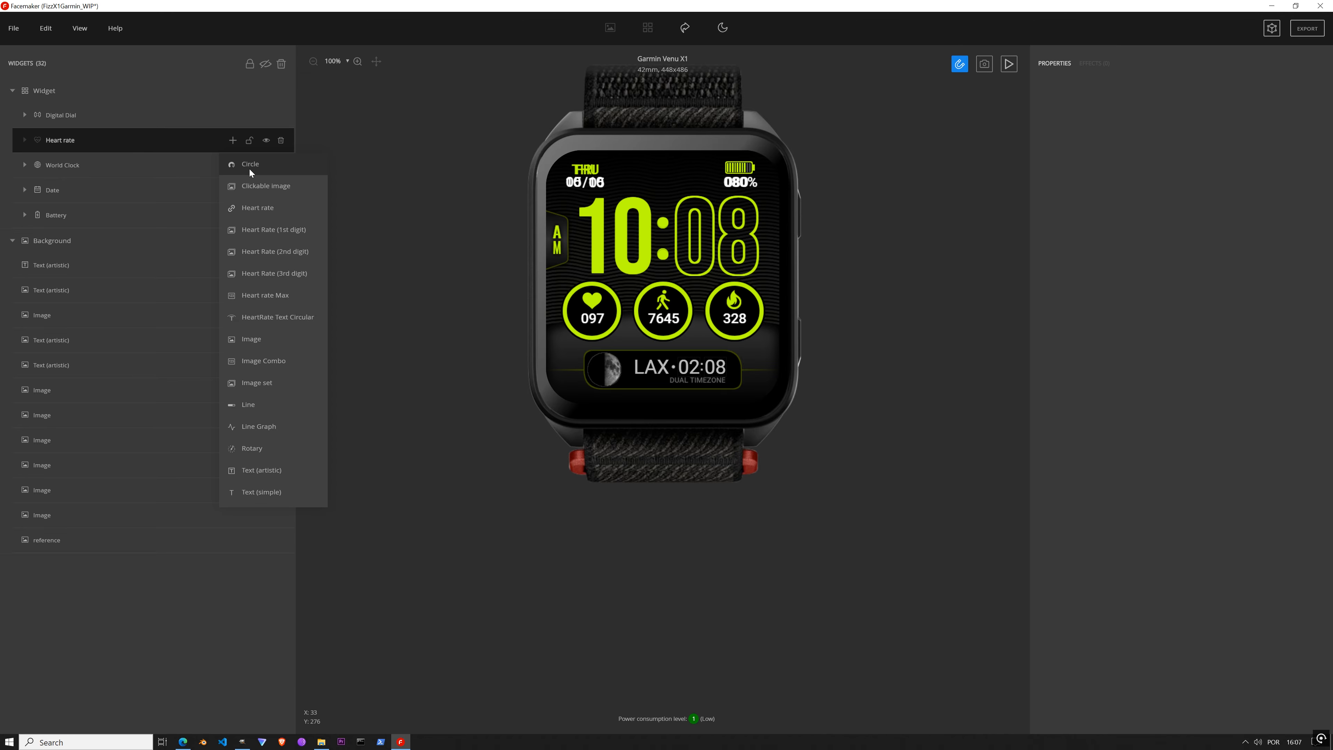
left_click(250, 170)
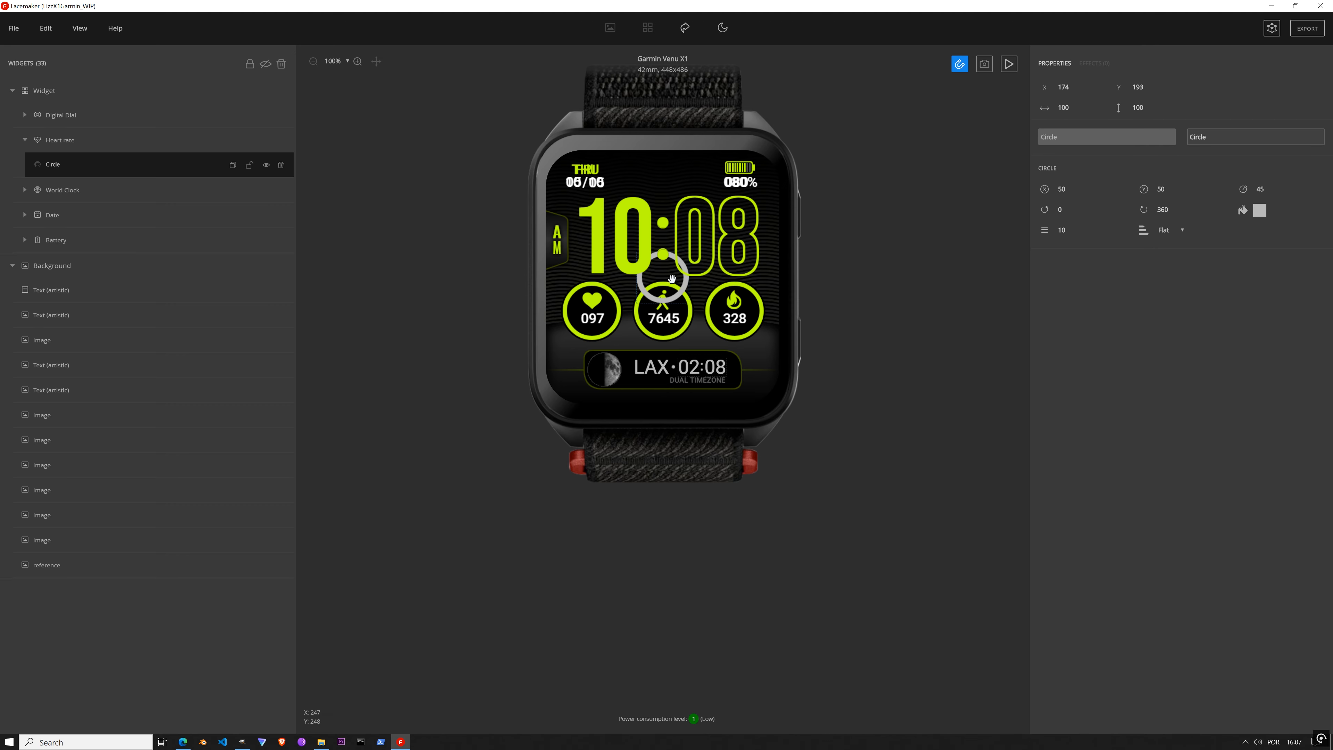
left_click_drag(671, 279, 670, 196)
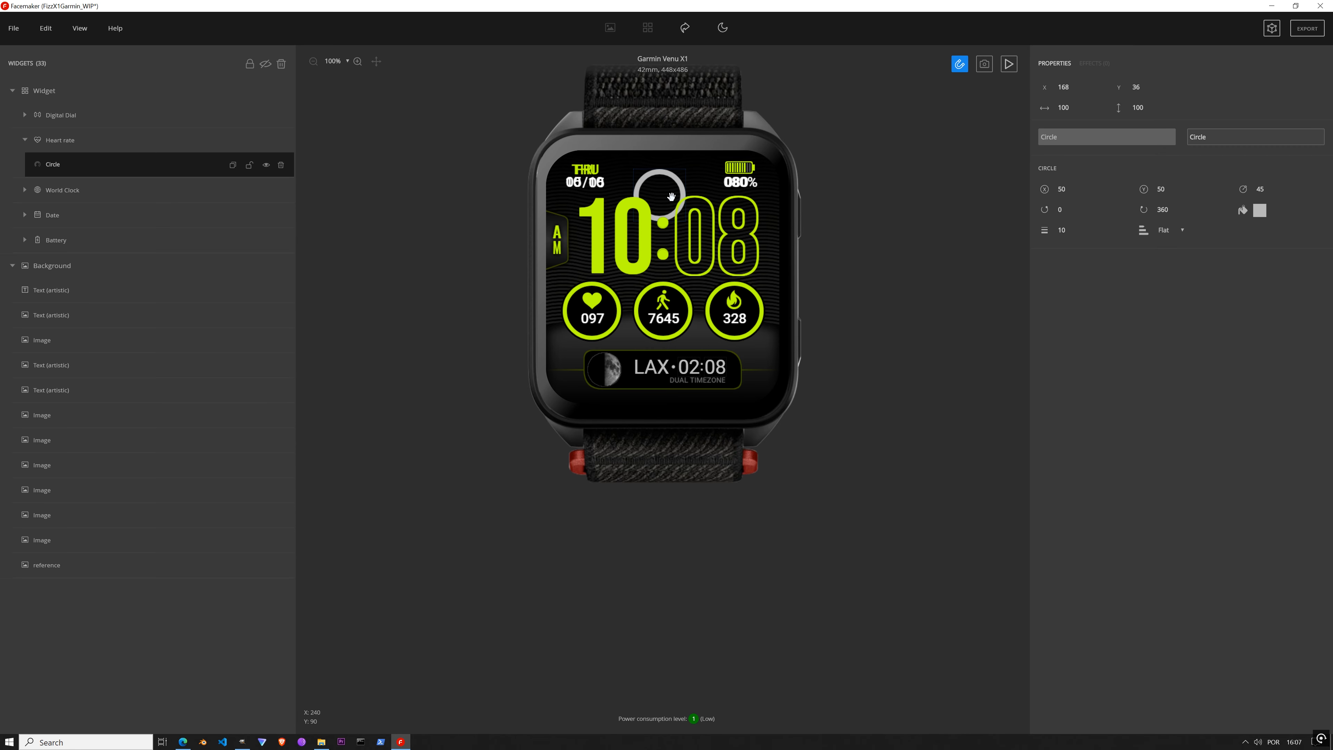
scroll(634, 208, "up", 3)
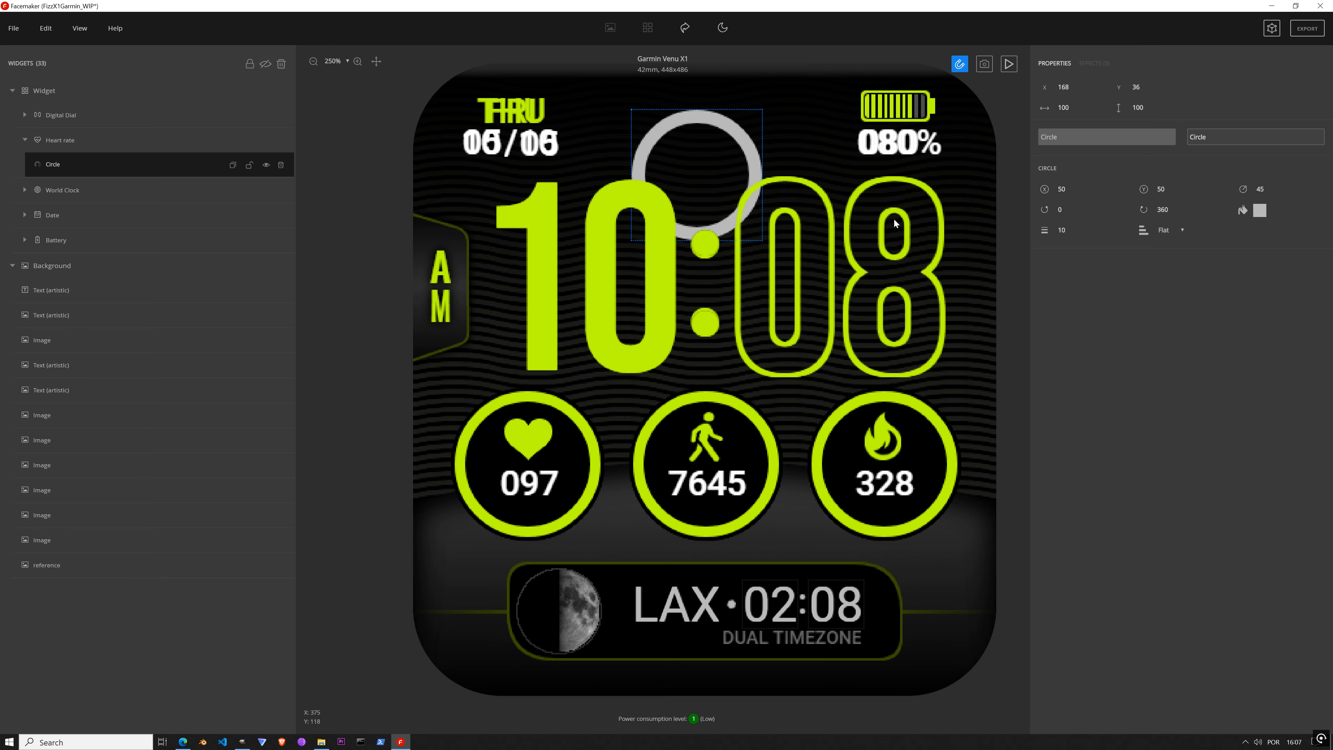
left_click_drag(698, 171, 635, 156)
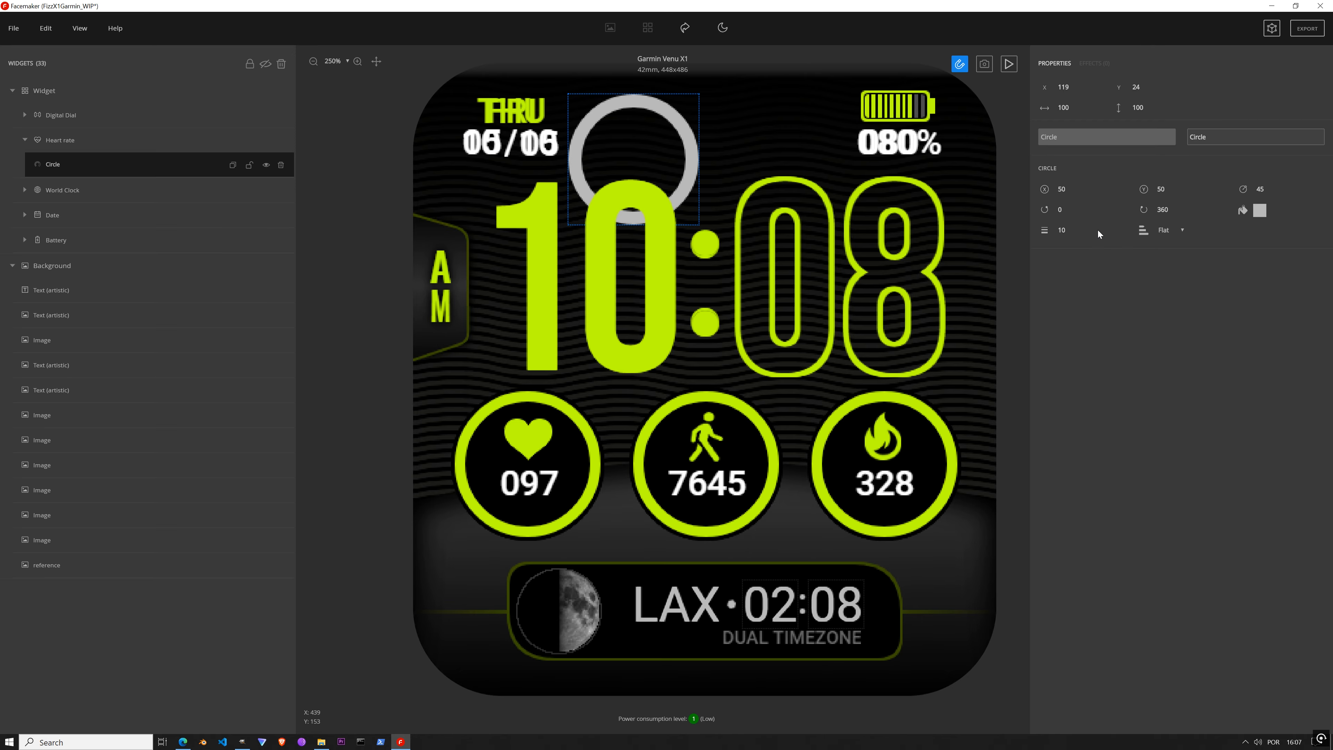
Step: Colour the circle with the lime green watchface colour and move it down beside the reference heart rate ring
left_click(1260, 210)
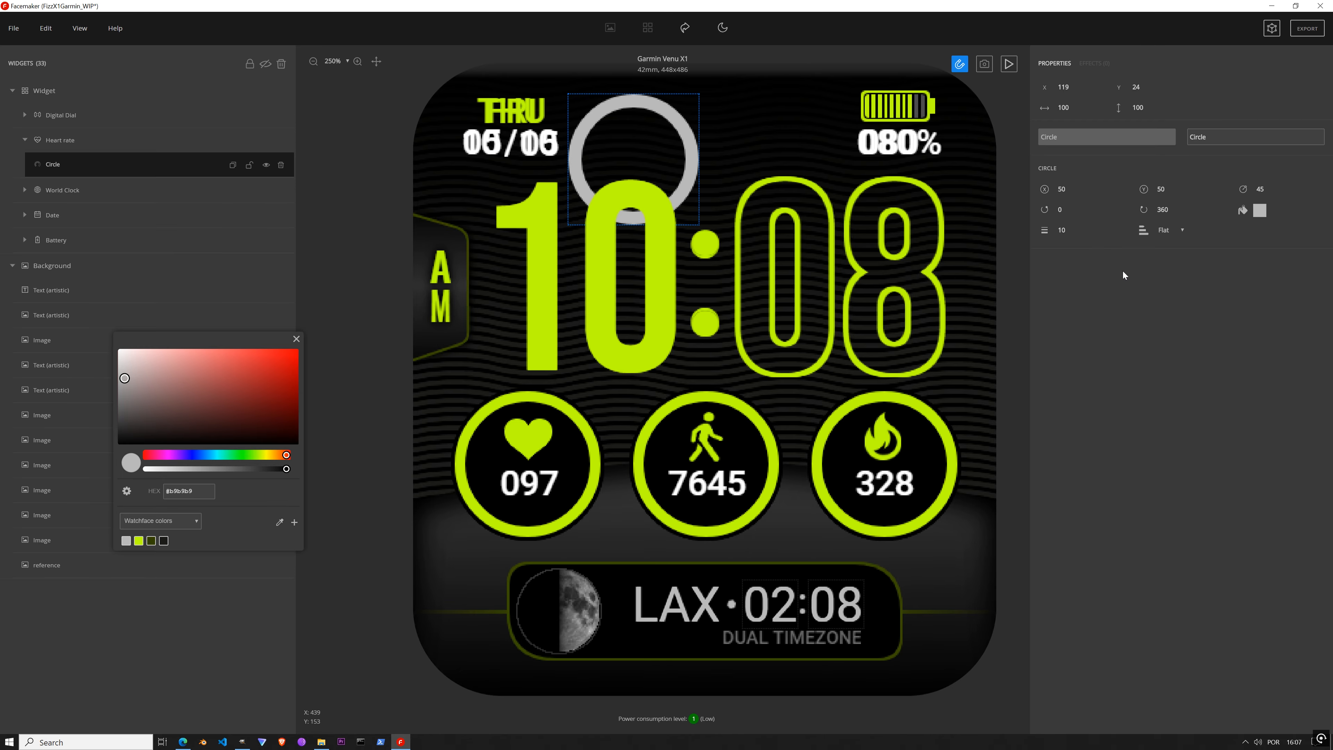
left_click(138, 541)
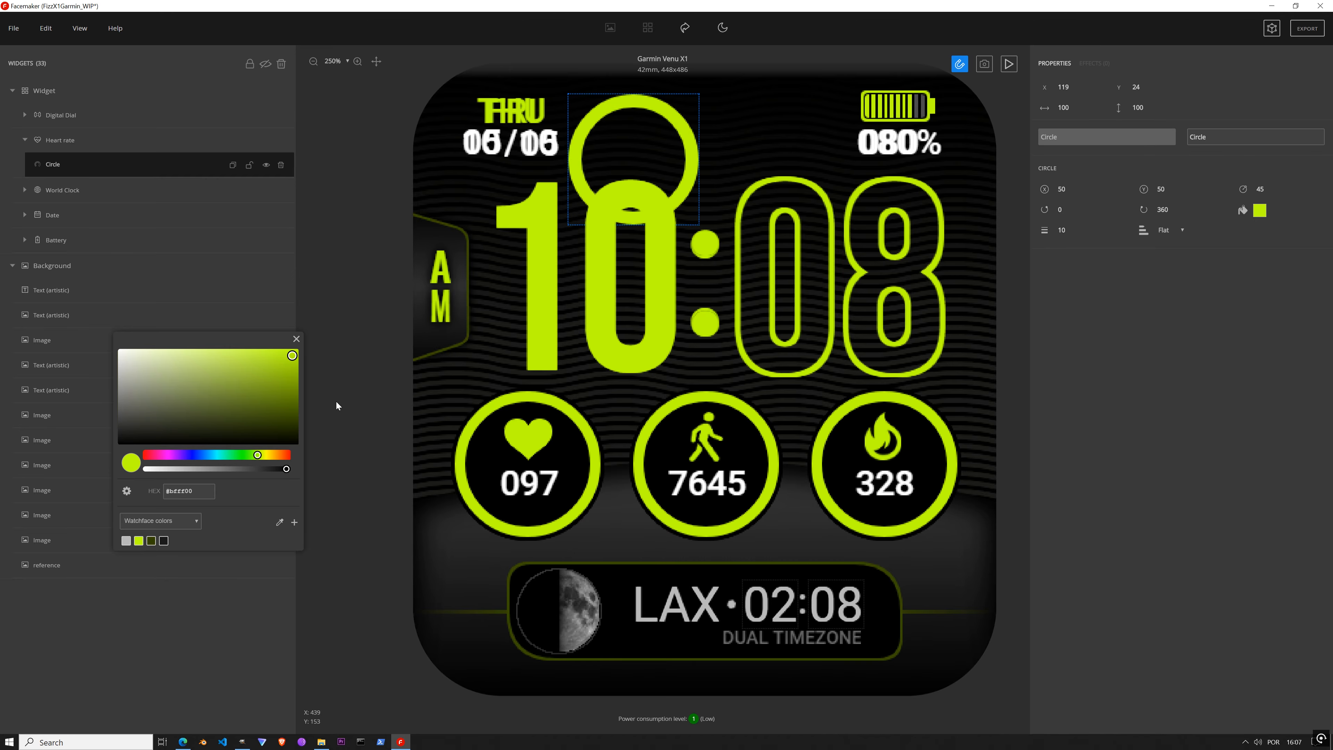
left_click(296, 339)
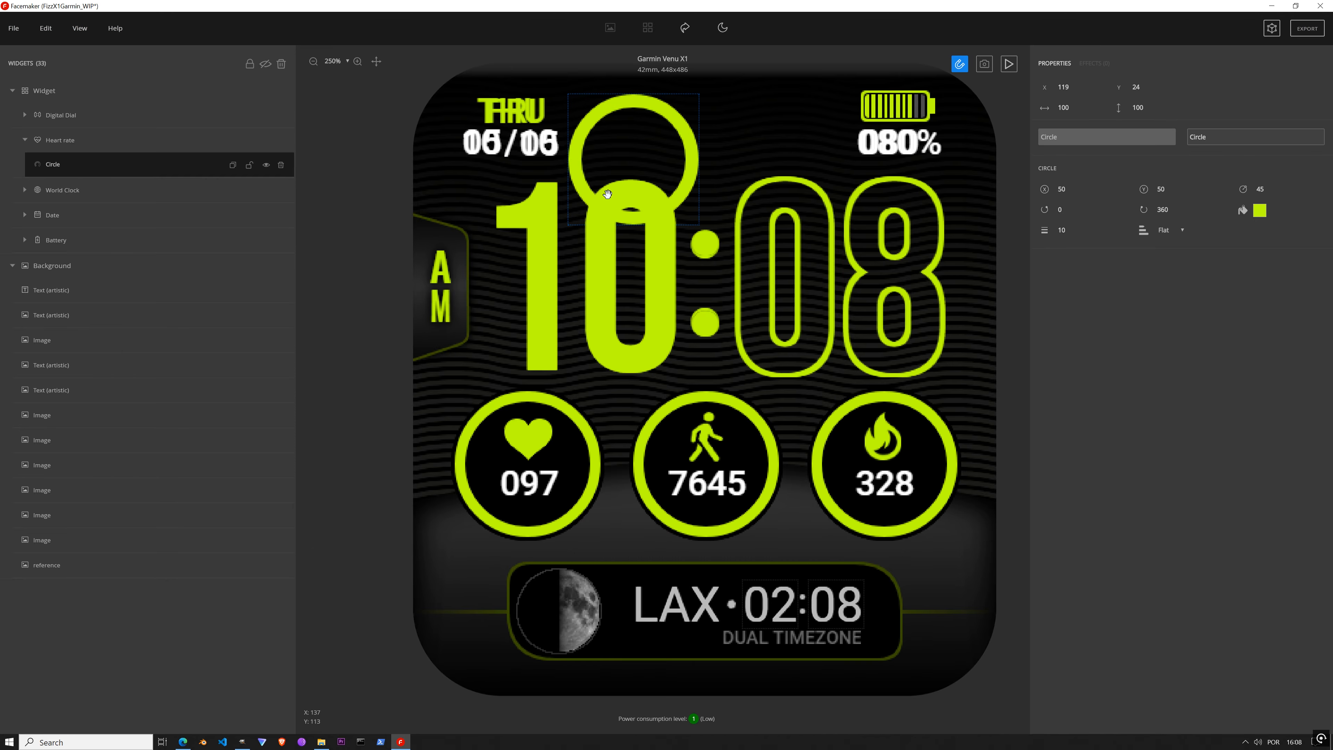
left_click_drag(634, 186, 493, 483)
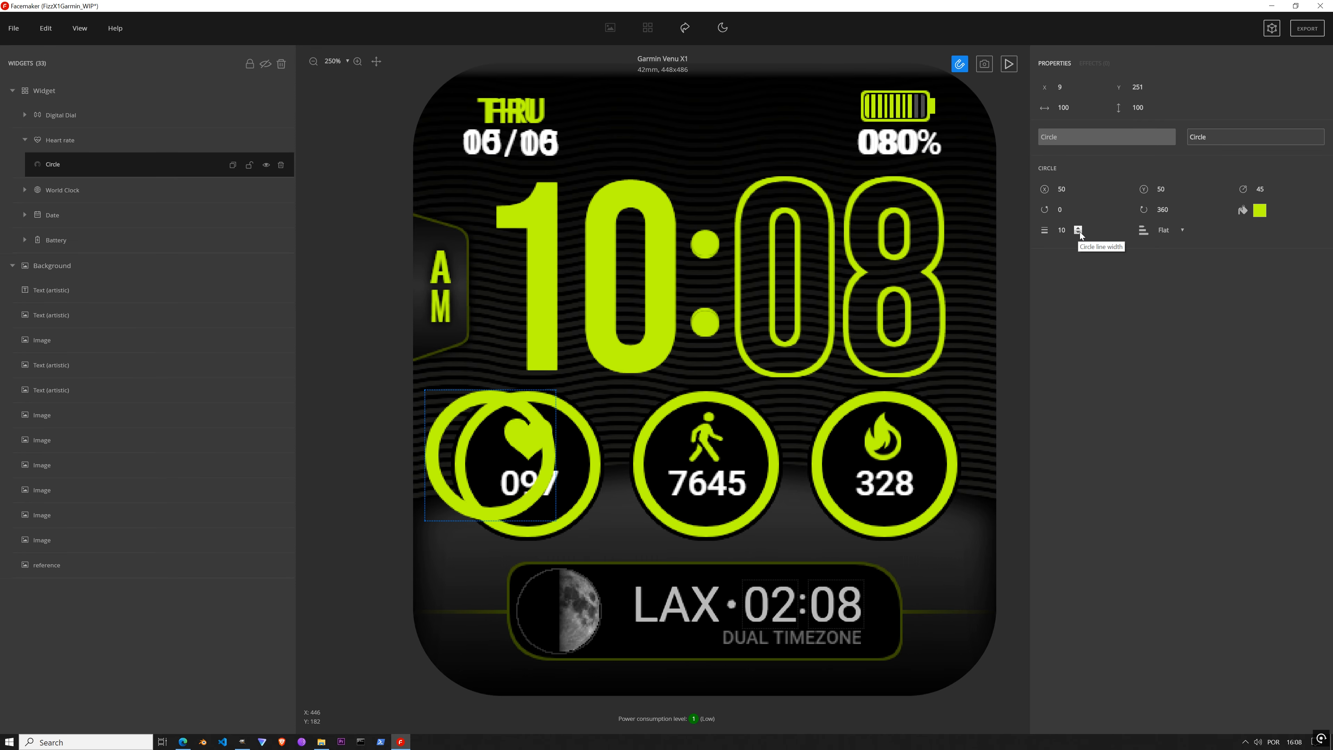
Step: Set the circle's line width to 8 and radius to 52, and align it with the reference heart rate ring at X 31, Y 251
left_click(1080, 232)
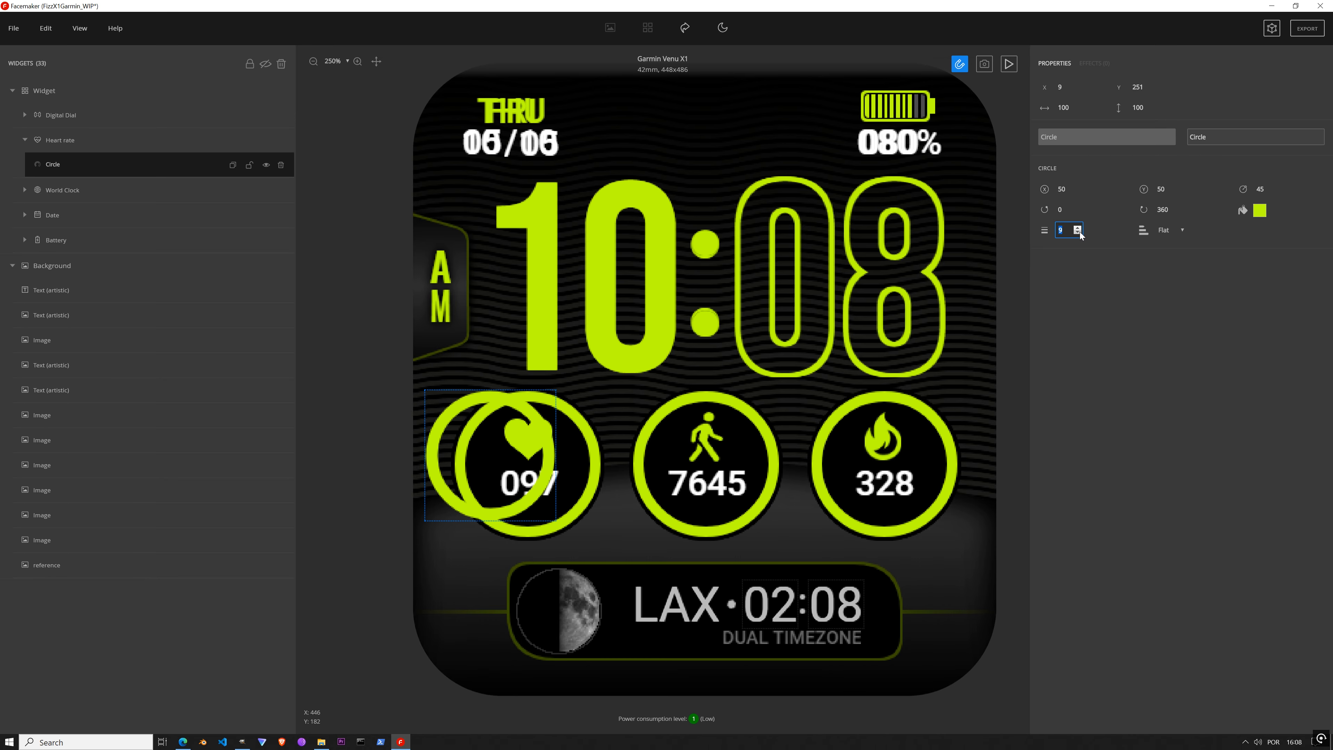
left_click(1080, 231)
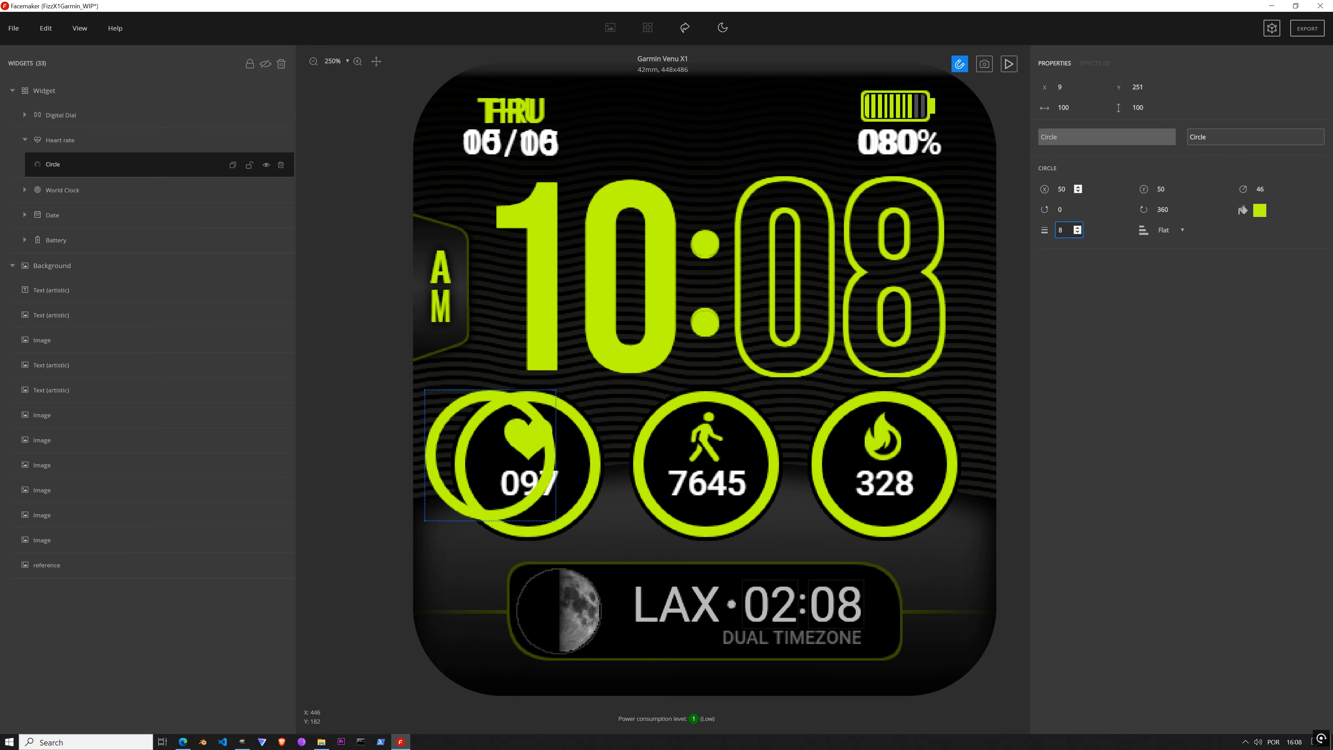
left_click(1276, 186)
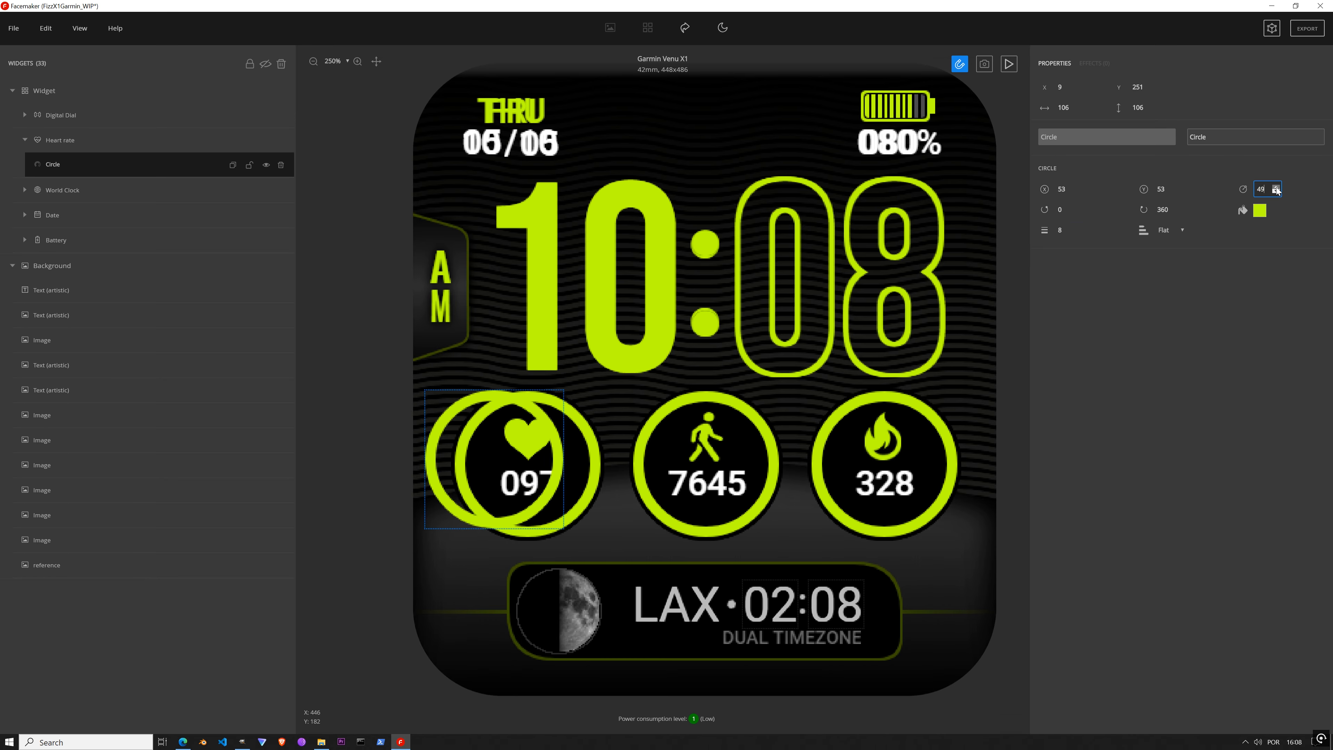
left_click(1277, 192)
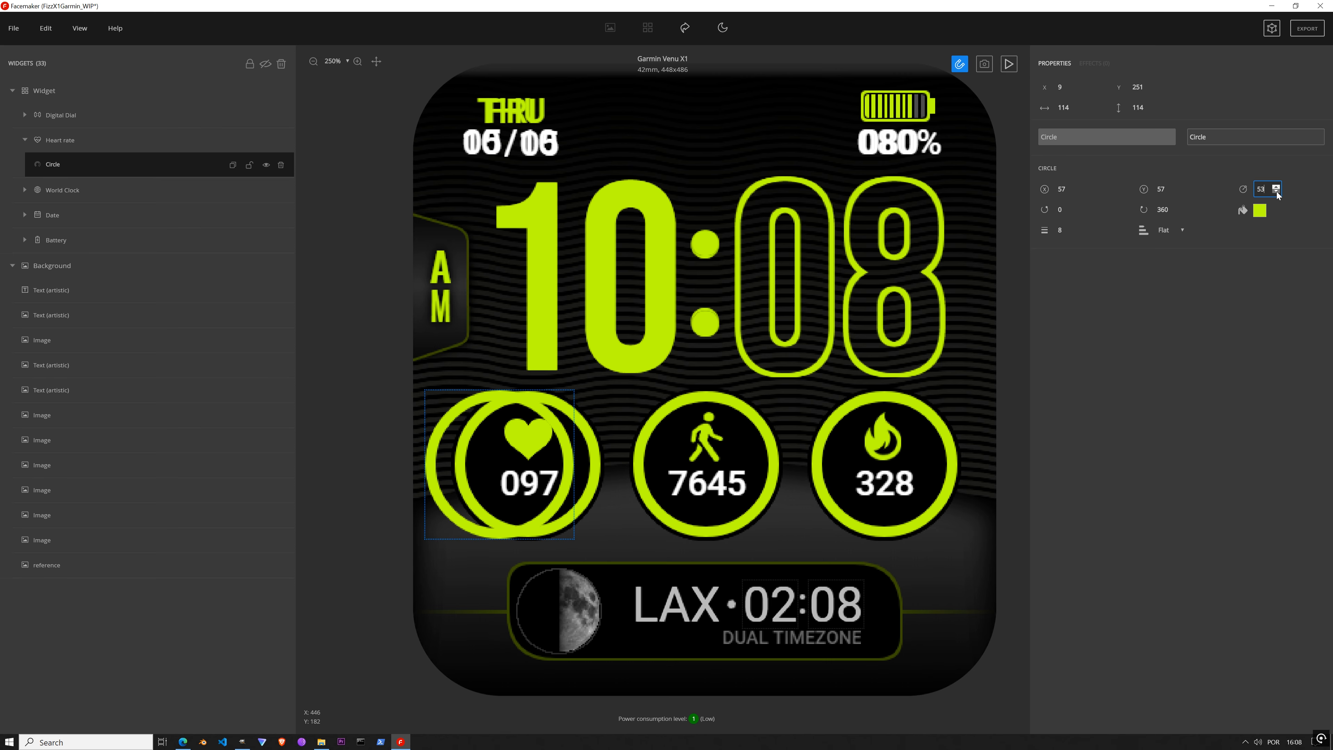
left_click(1277, 192)
left_click(1278, 192)
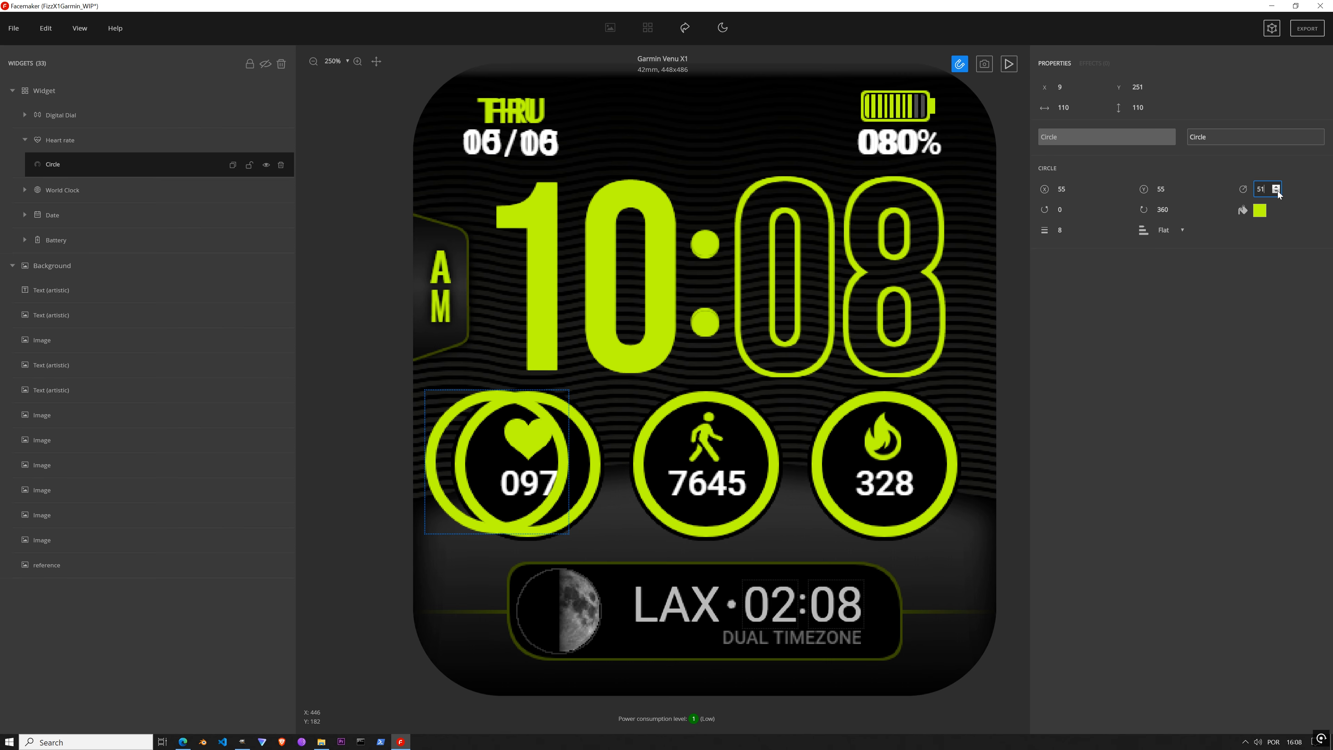
left_click(1278, 187)
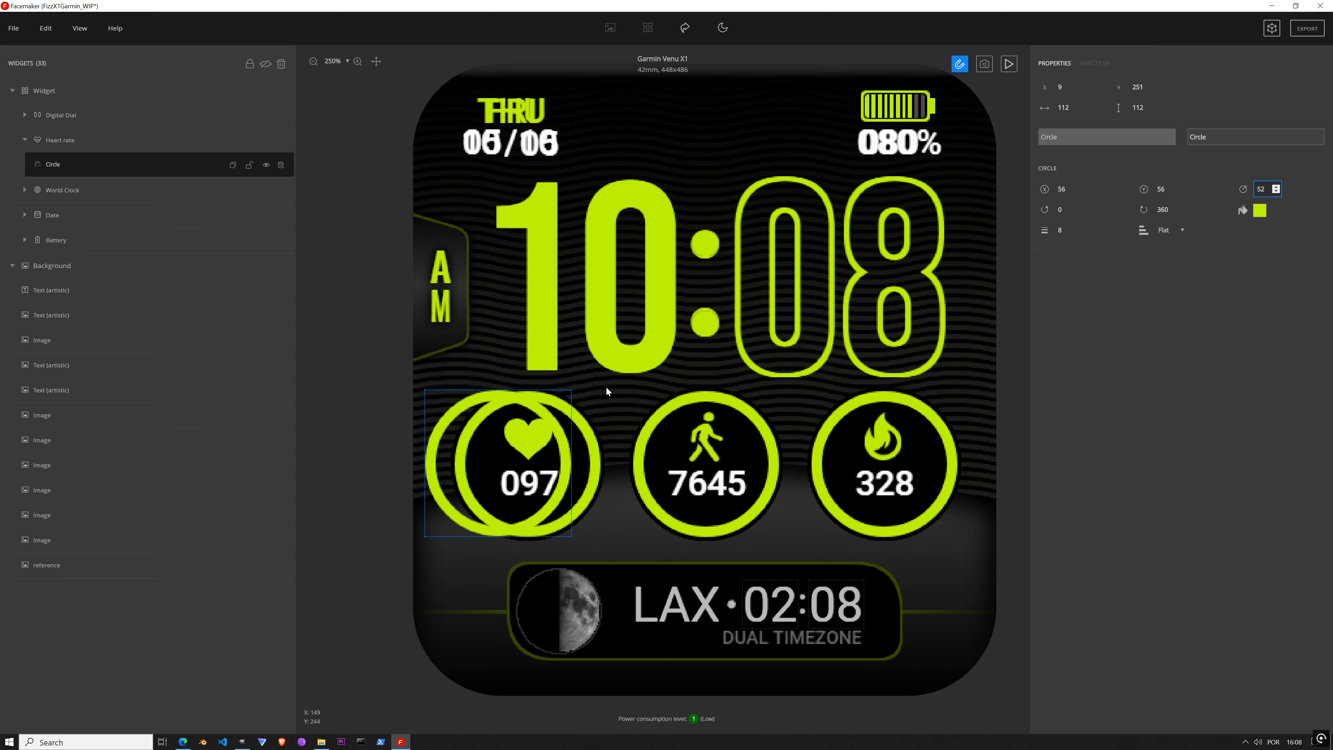
left_click_drag(471, 470, 500, 469)
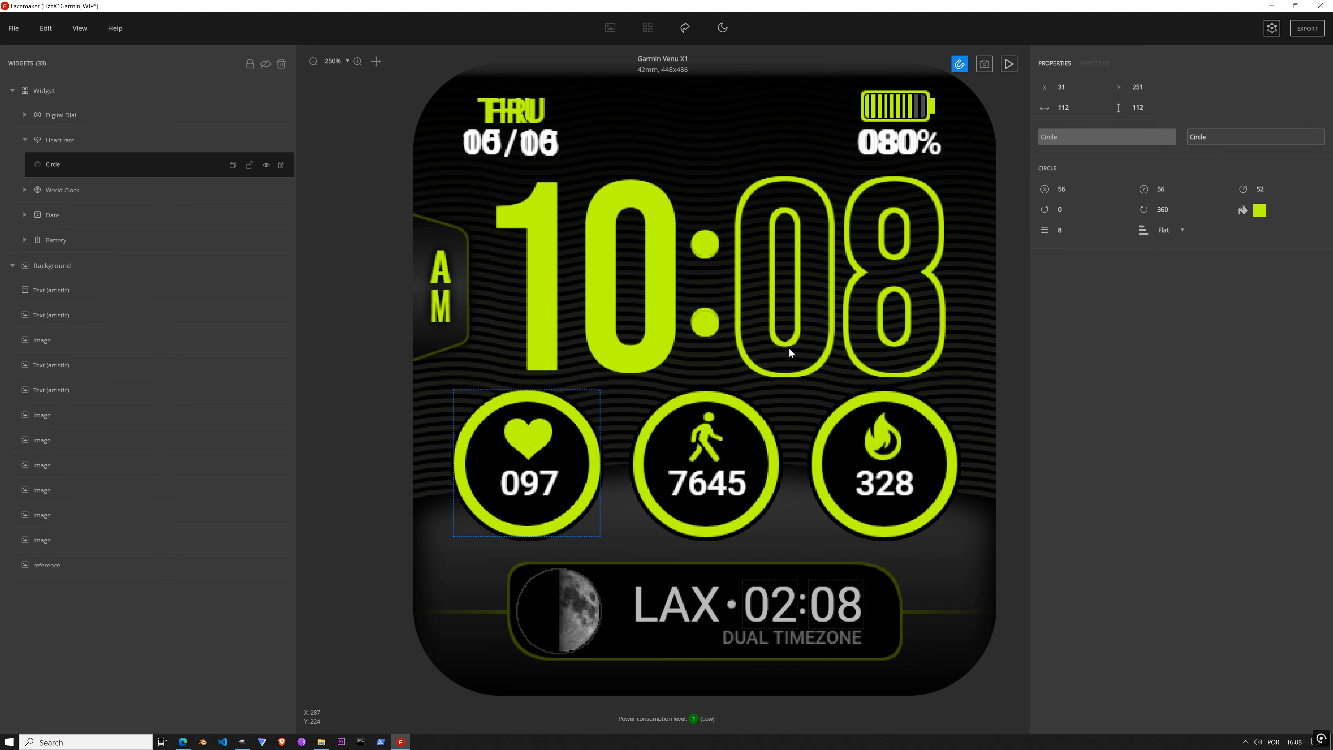
Step: Preview the heart rate circle's animation with the reference image hidden, show the reference again, and stop the preview
left_click(1008, 72)
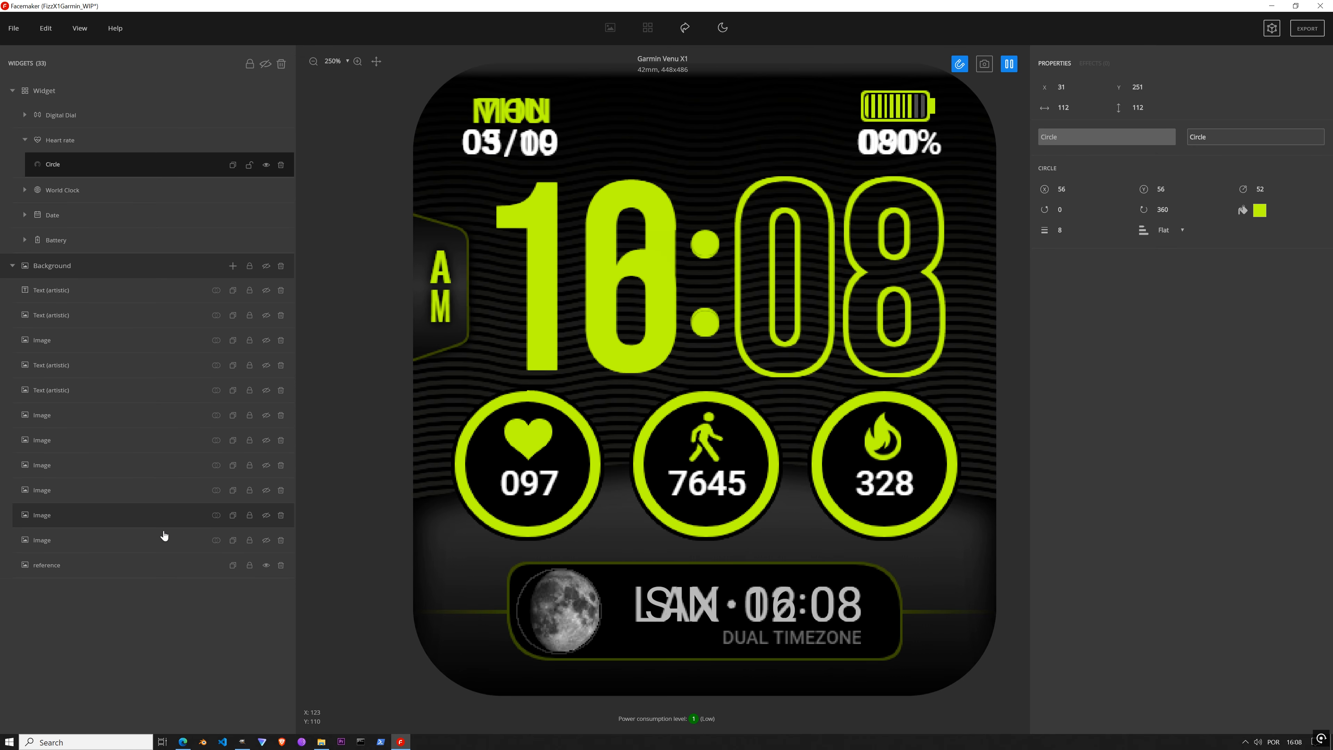
left_click(265, 565)
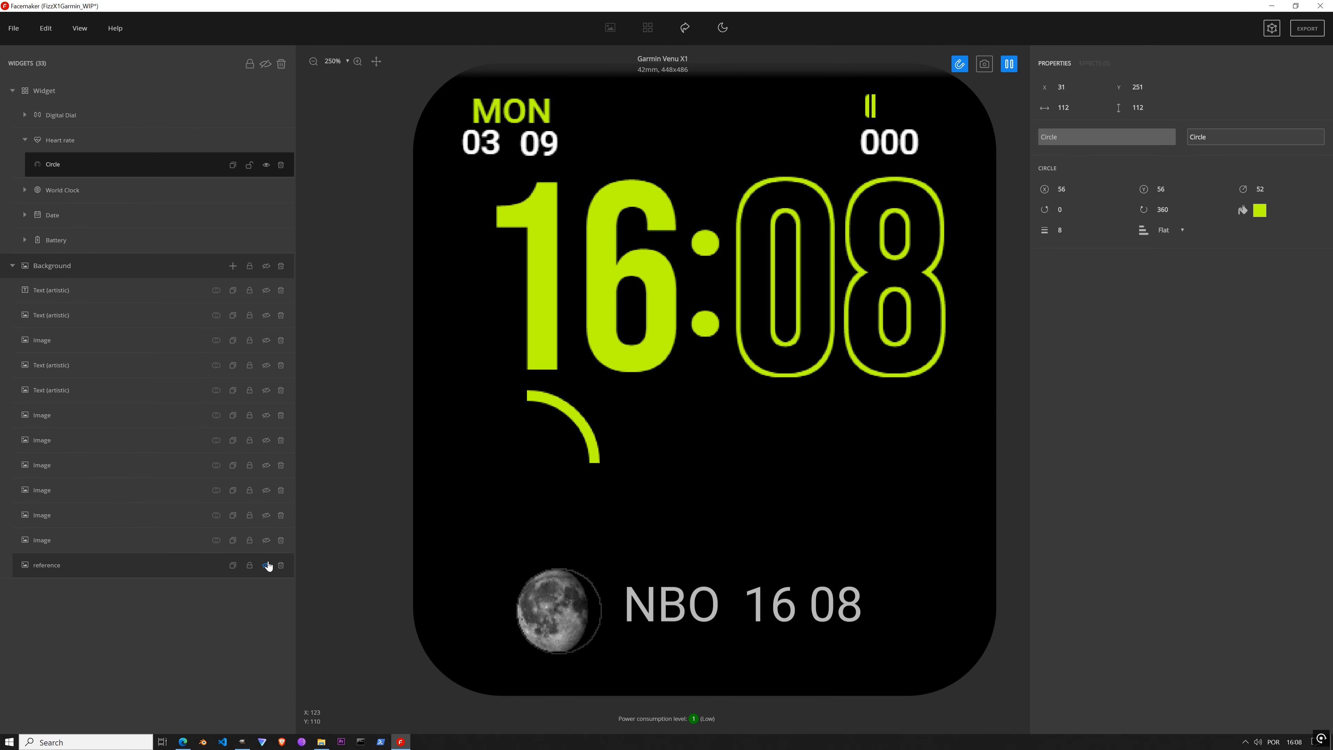
left_click(267, 565)
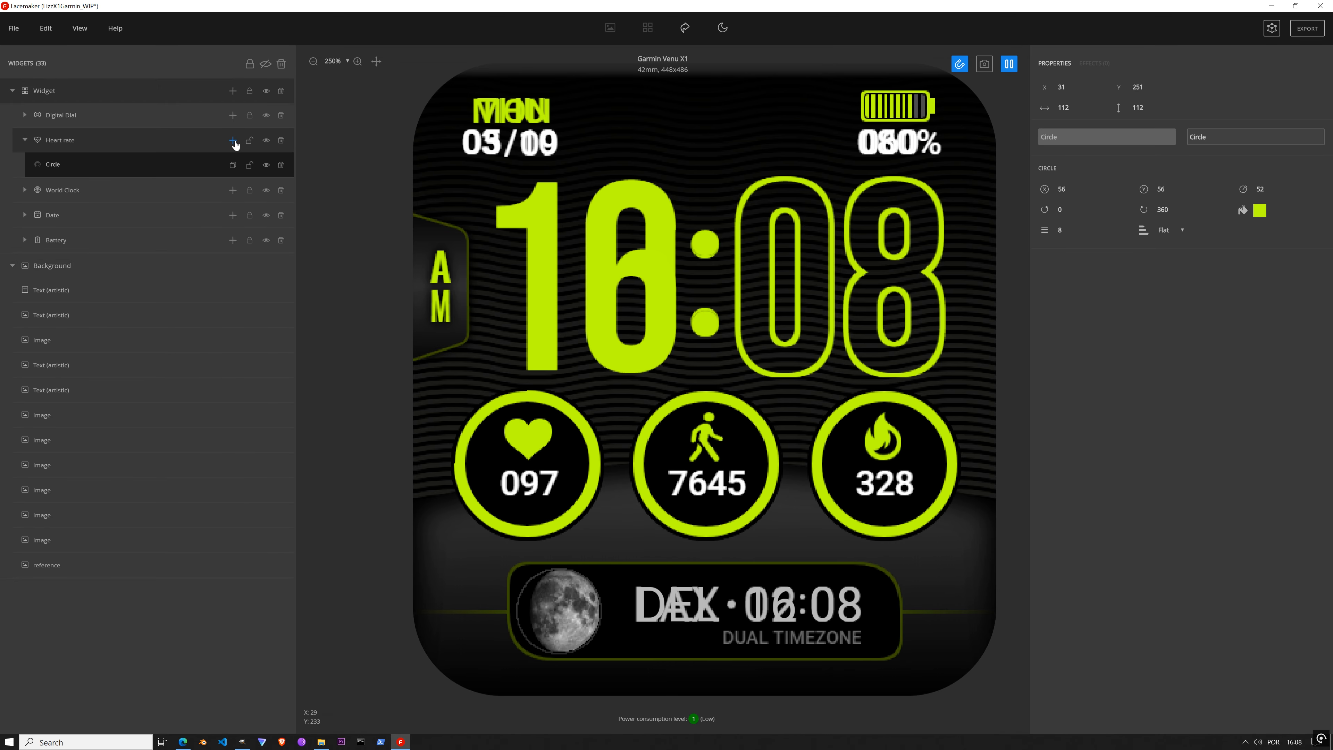
left_click(233, 140)
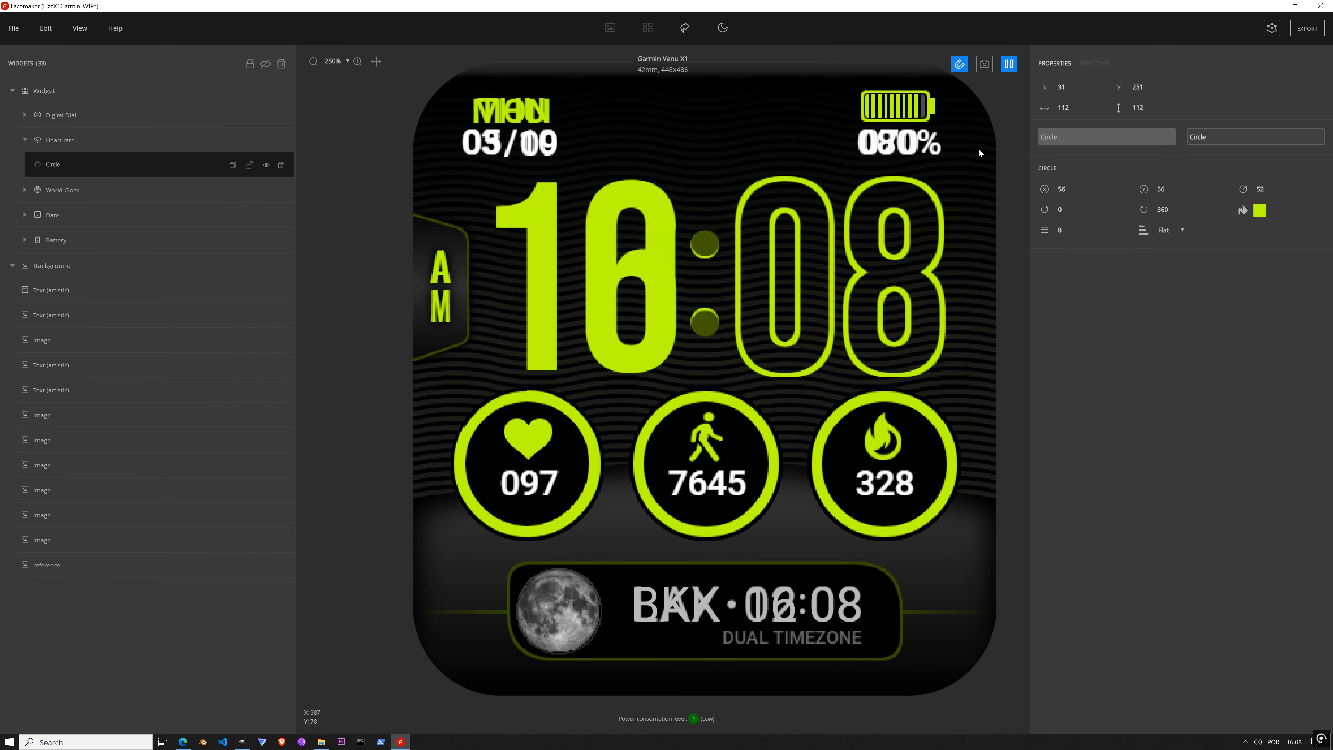
left_click(1008, 64)
Step: Add an Image element to the Heart rate widget, move it up near the date and battery, and generate a Circle shape for it
left_click(233, 164)
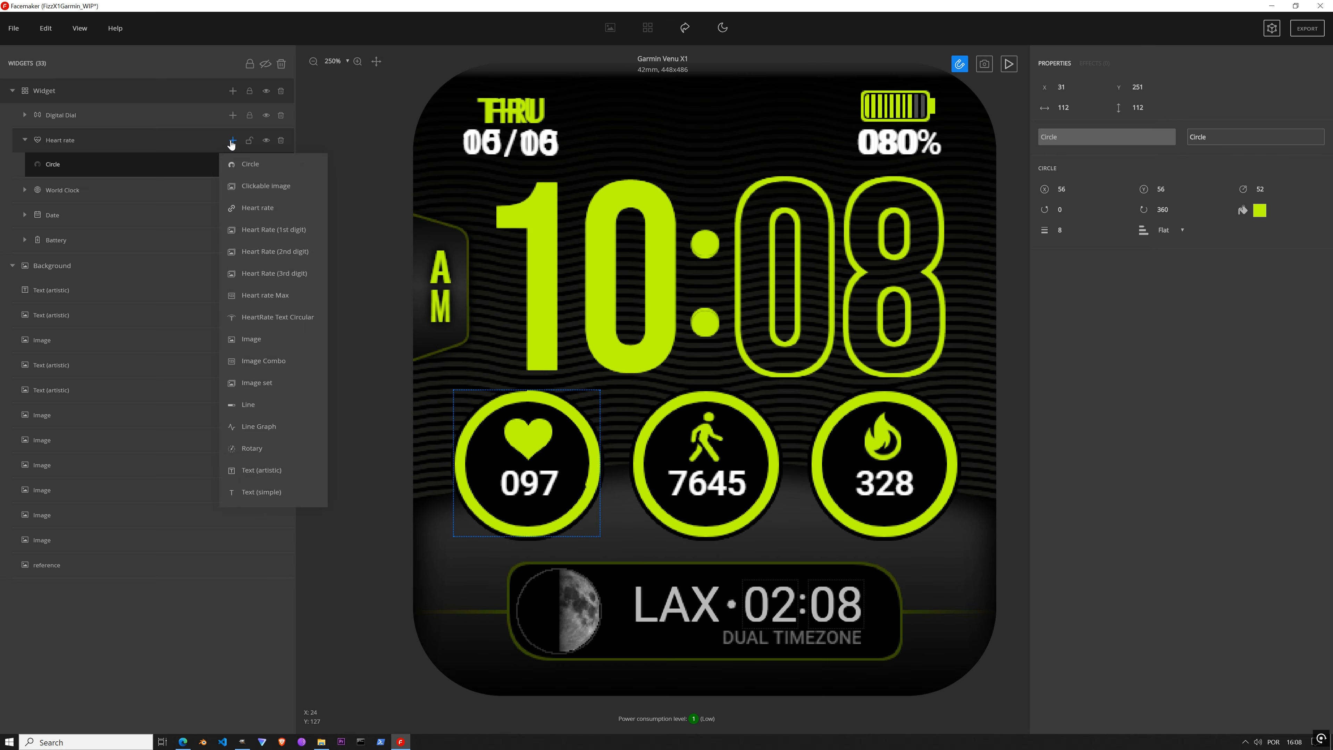
left_click(262, 339)
left_click_drag(707, 361, 703, 173)
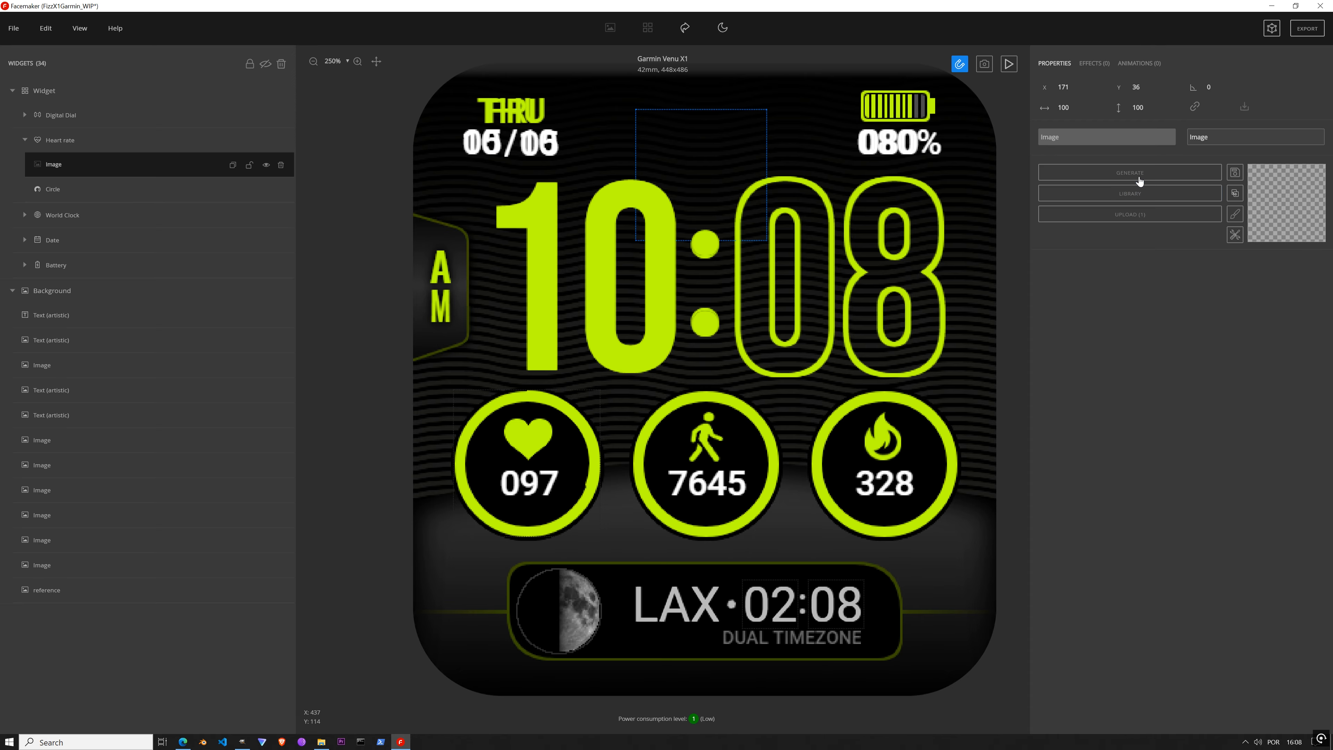
left_click(1111, 165)
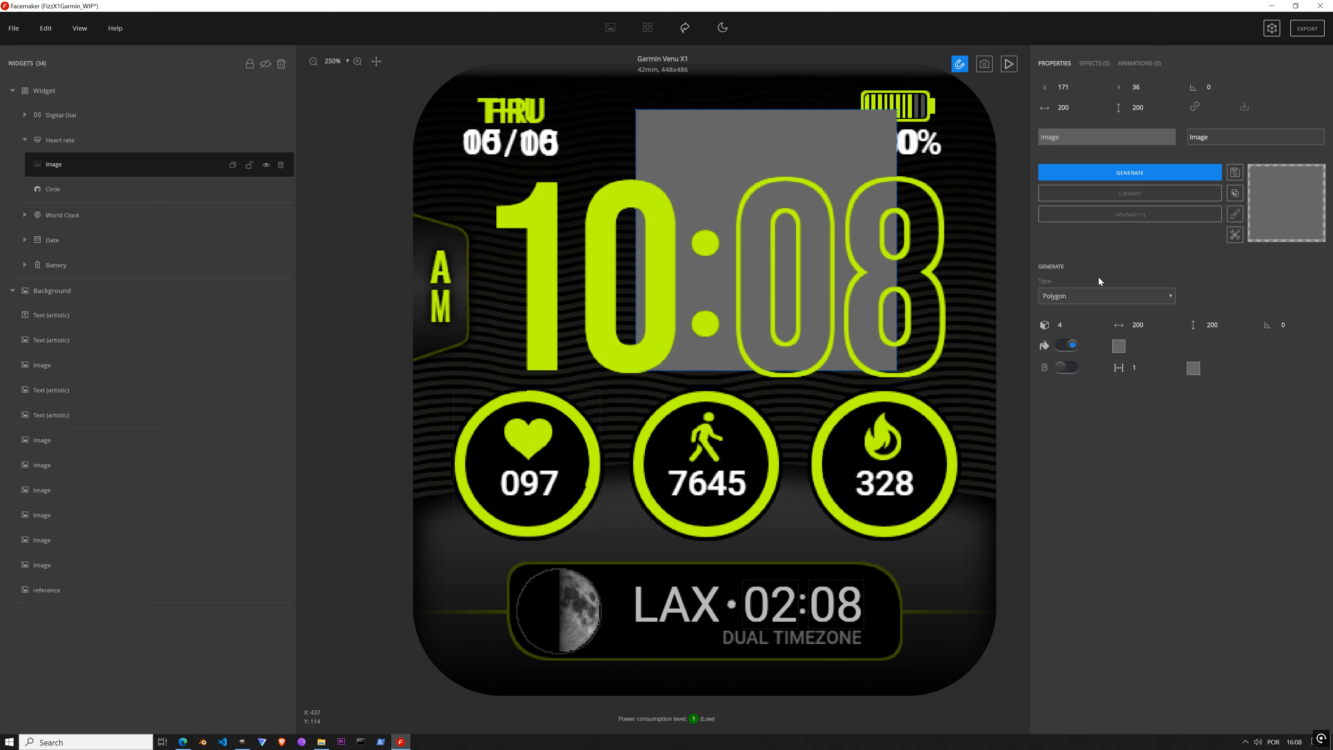
left_click(1080, 297)
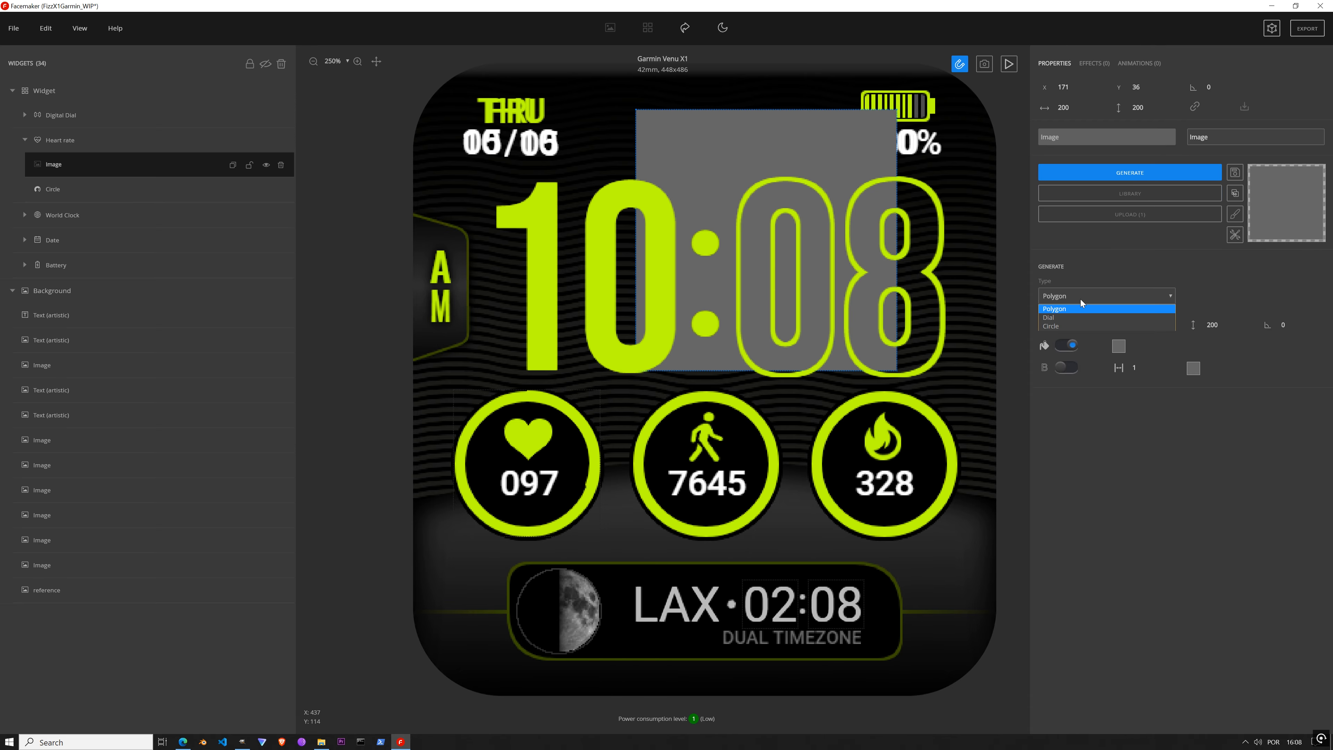
left_click(1068, 326)
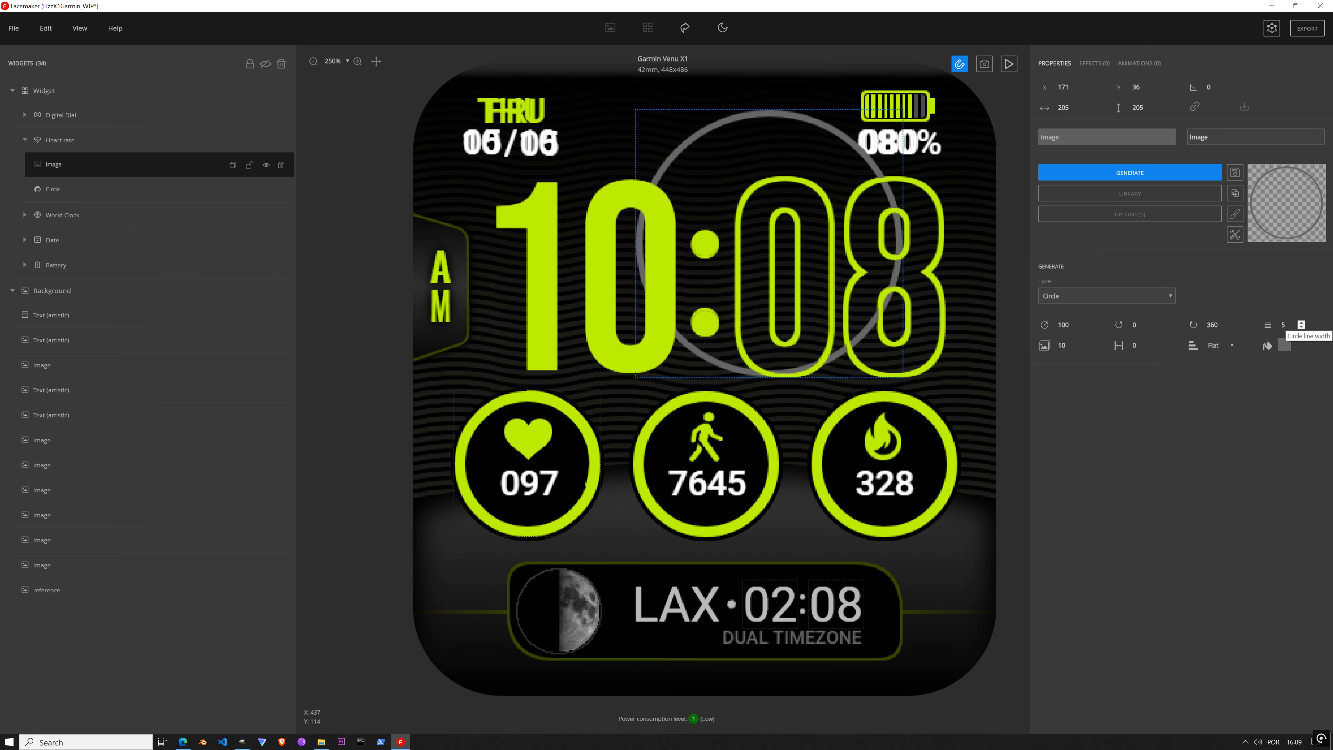
Step: Give the generated circle a line width of 8 and the lime green watchface gradient, and move it over the heart rate ring
left_click(1301, 322)
left_click(1301, 322)
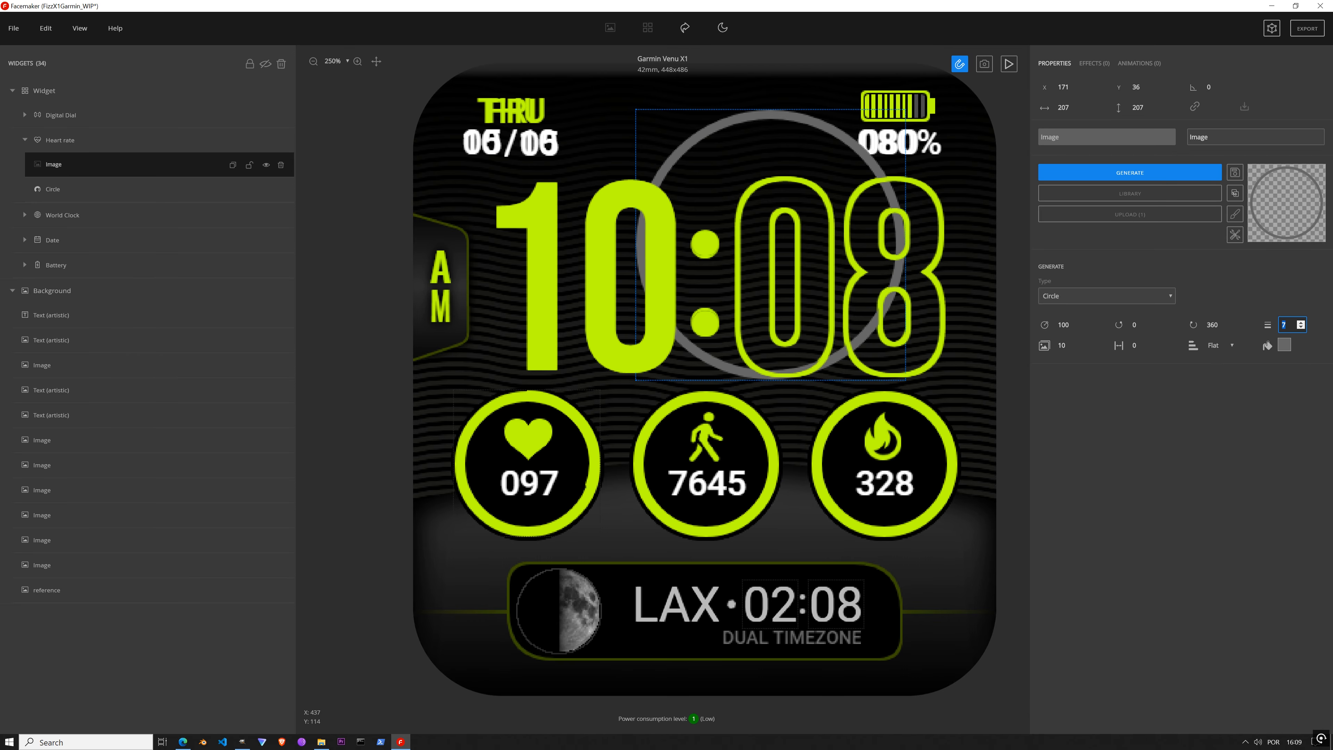
left_click(1301, 322)
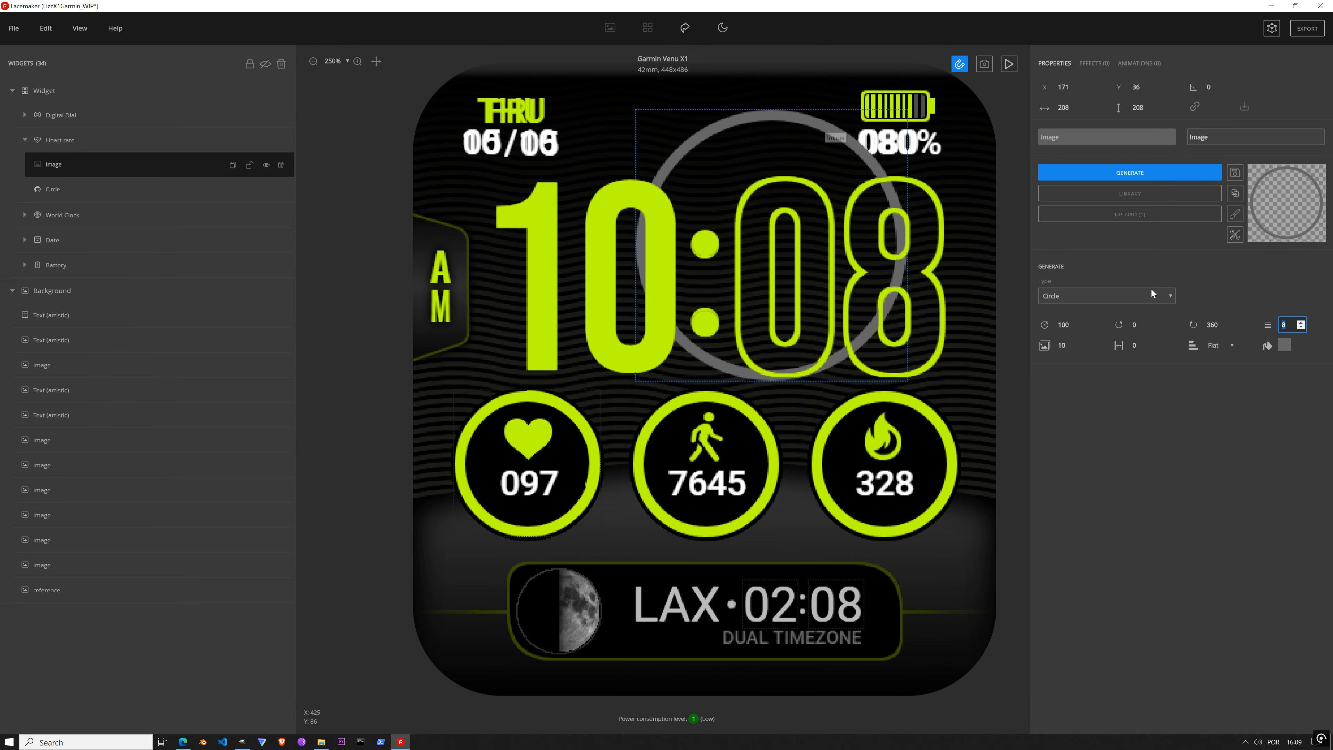
left_click(1264, 347)
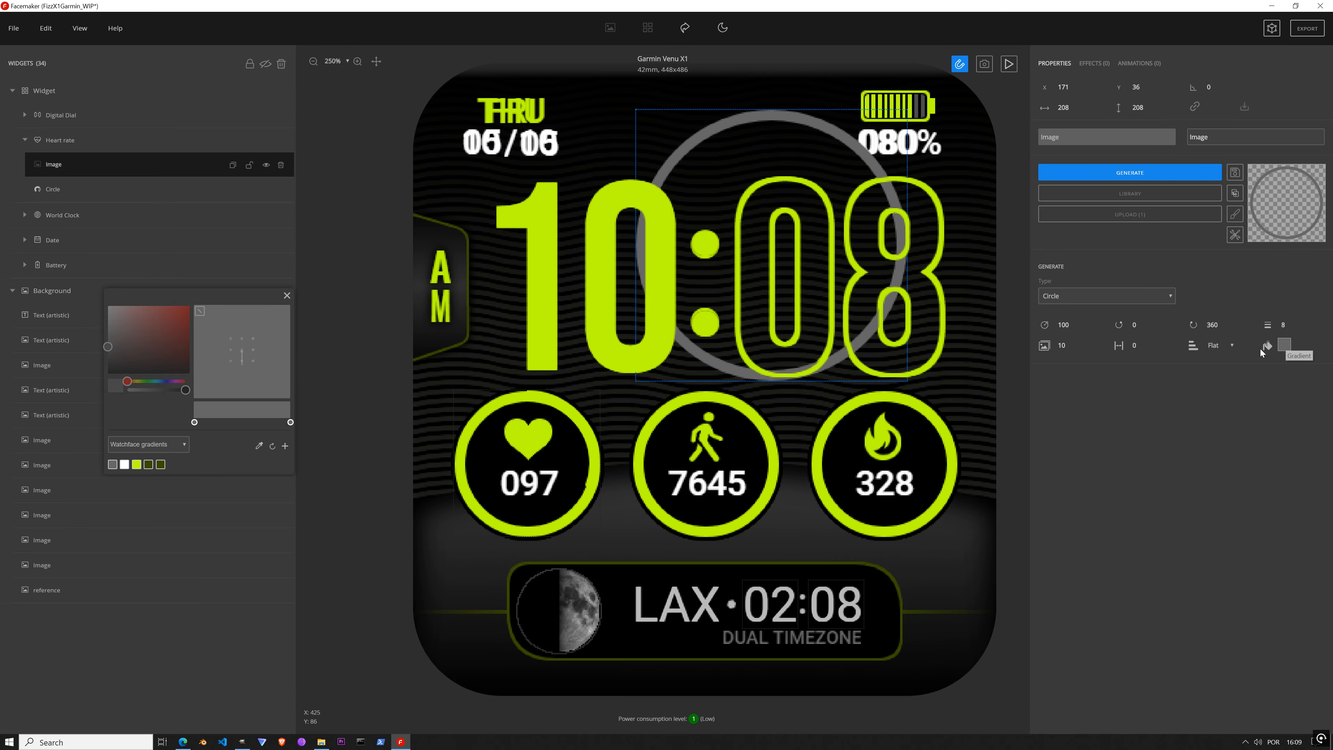
left_click(137, 464)
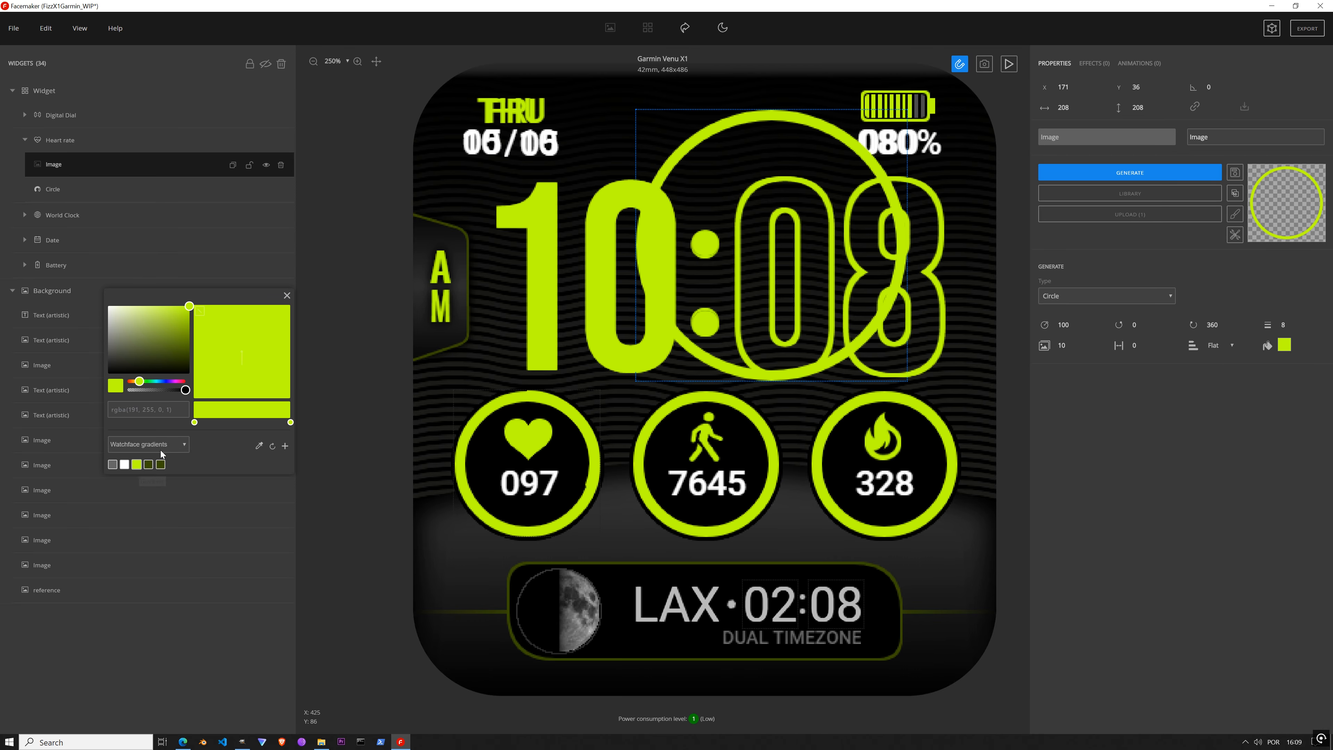
left_click(287, 295)
left_click_drag(731, 174, 518, 403)
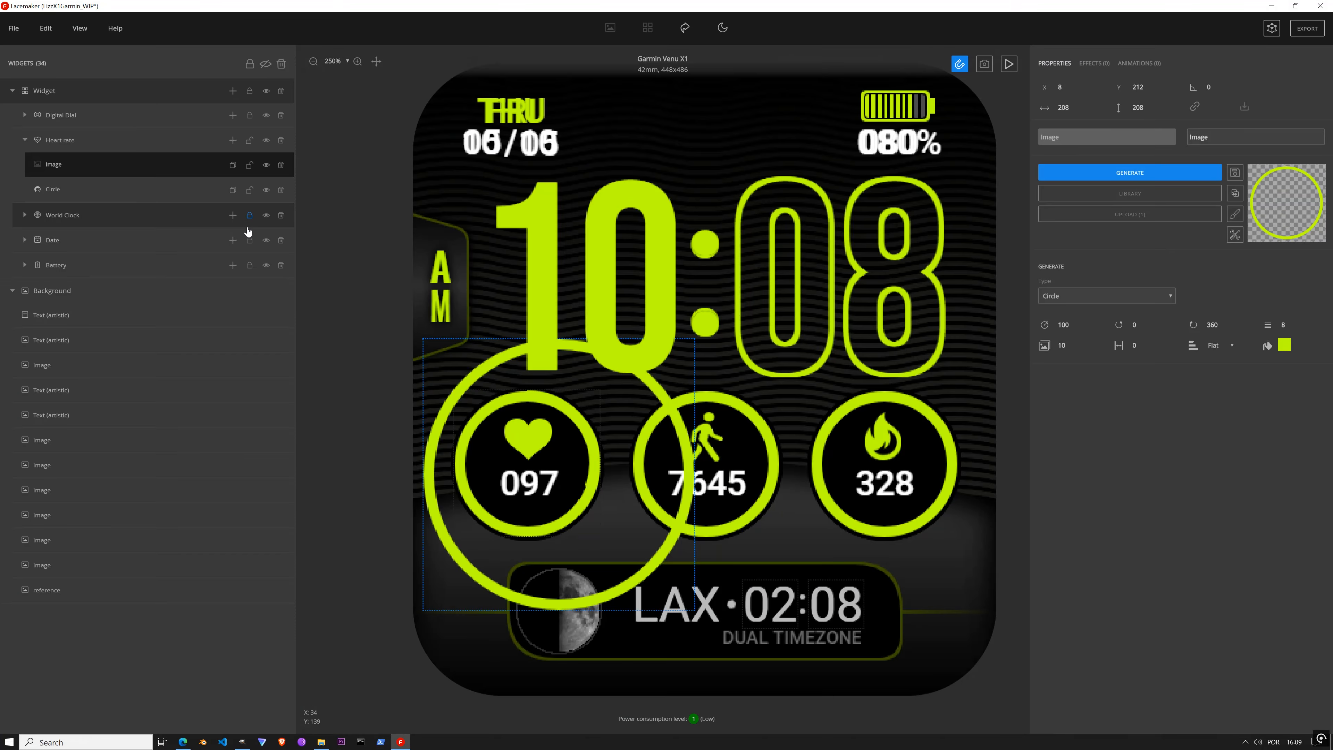
Step: Check the Heart rate circle's radius and set the generated circle image's radius to 52
left_click(57, 189)
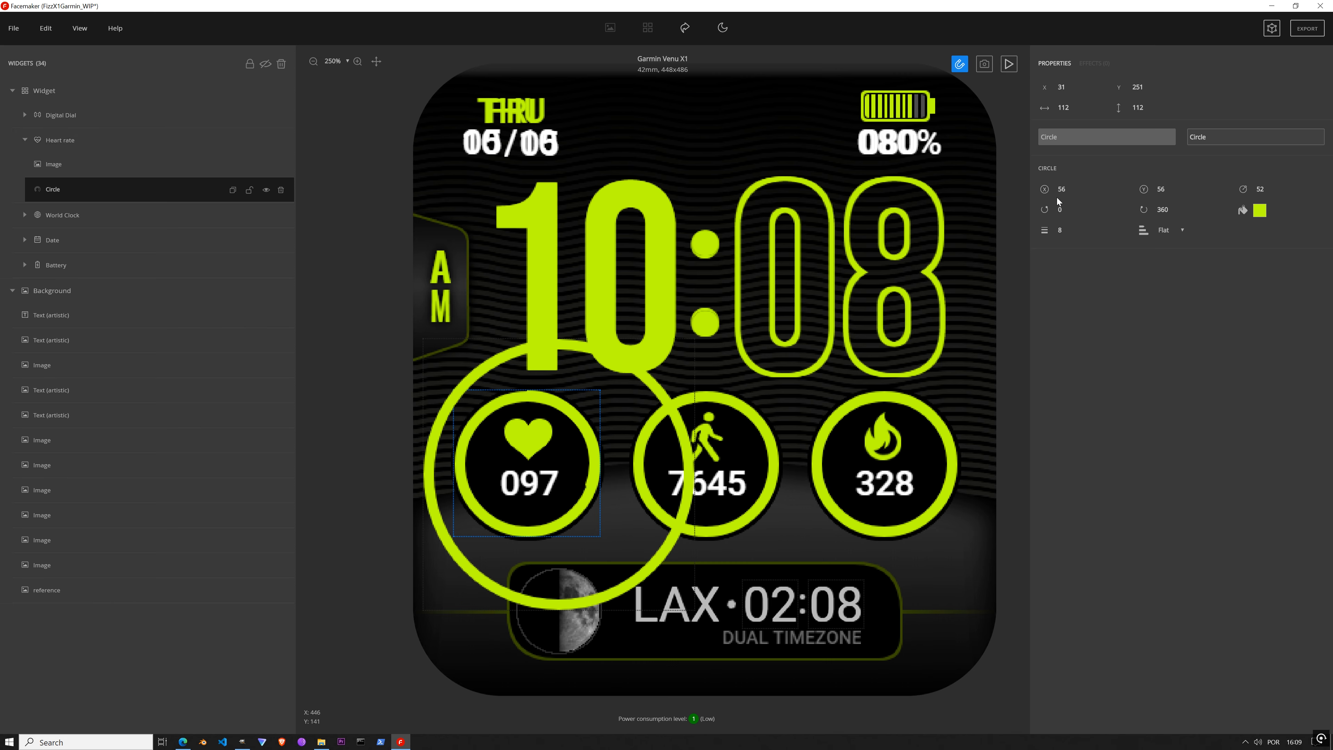
left_click(60, 169)
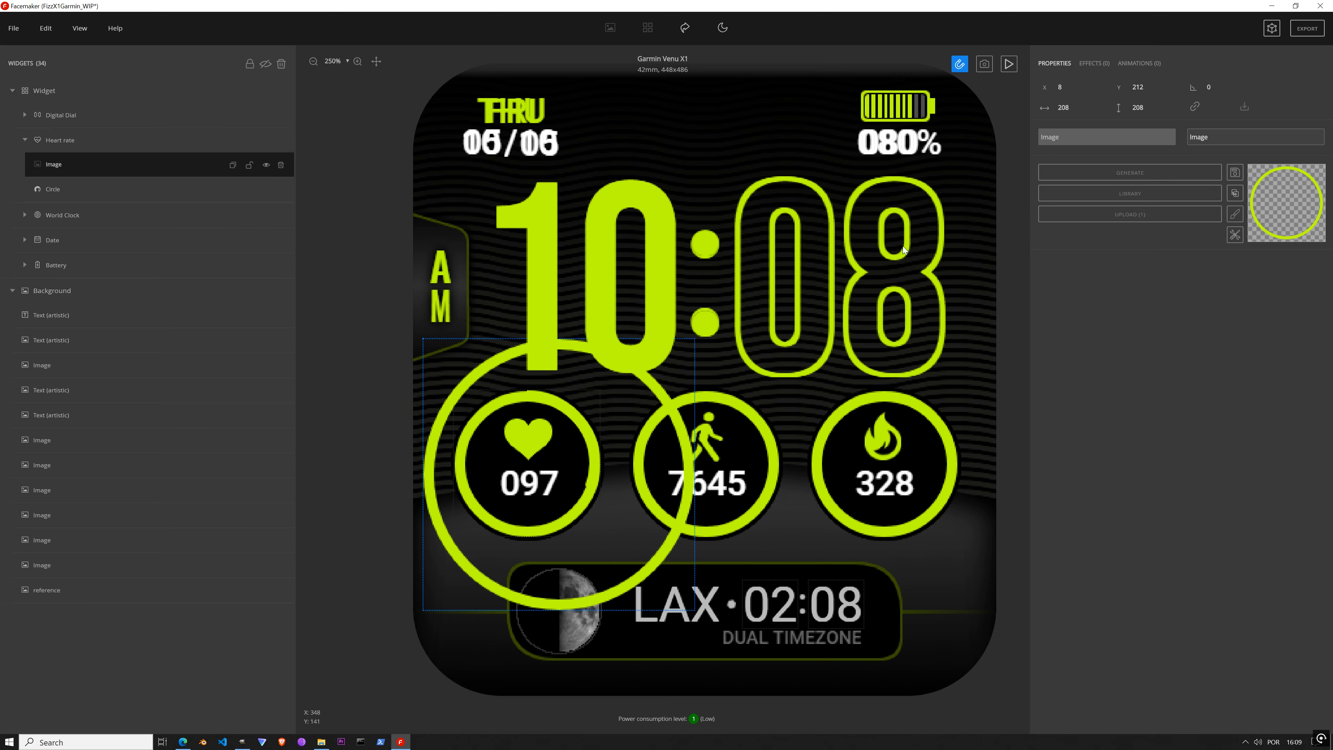
left_click(1124, 178)
left_click(1065, 327)
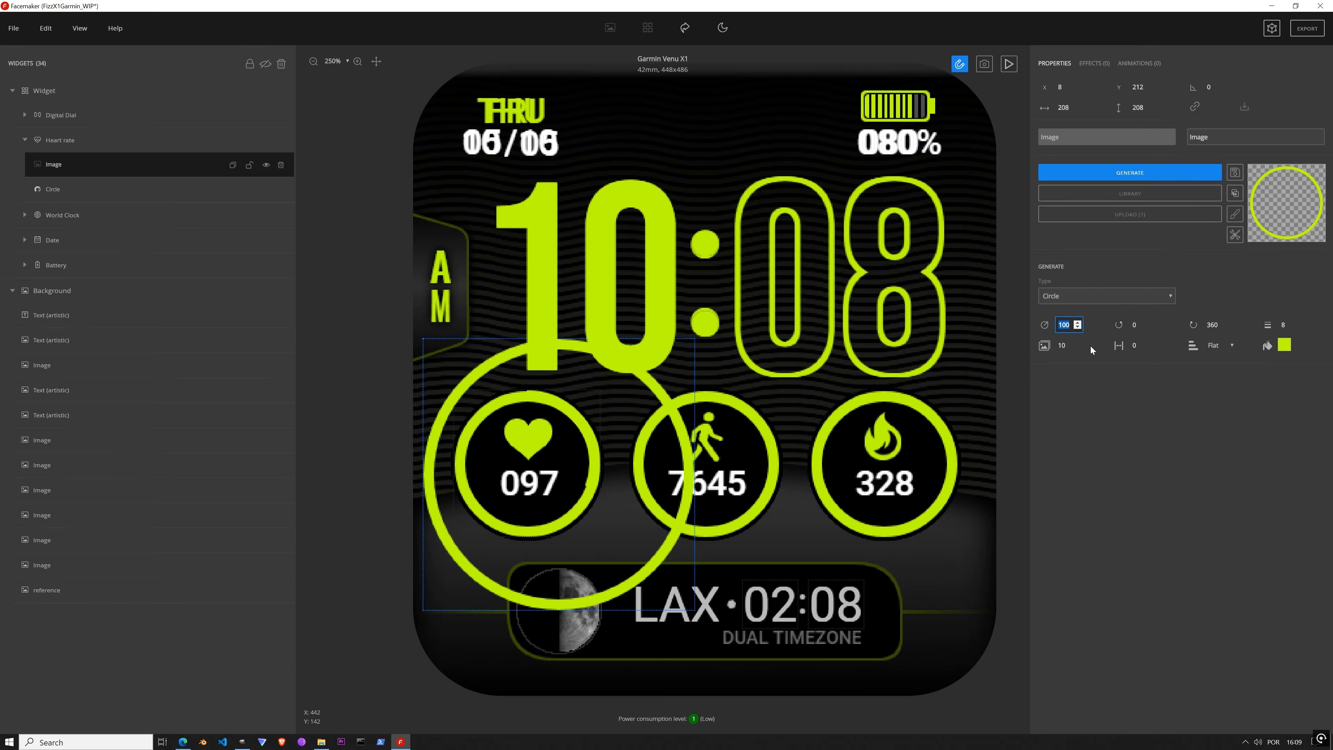
type("52")
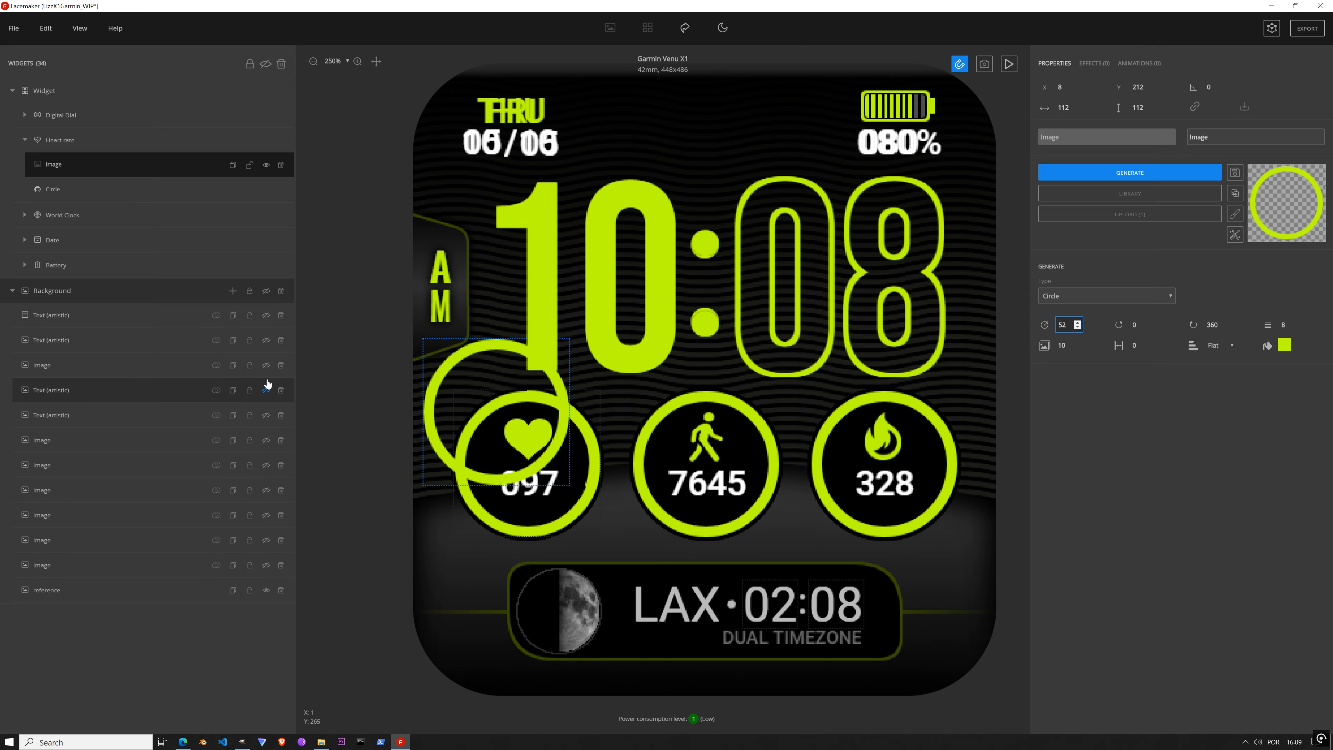
Step: Move the generated ring image over the heart rate ring at X 34, Y 251, and send the reference image to the bottom of the Background group
left_click(266, 293)
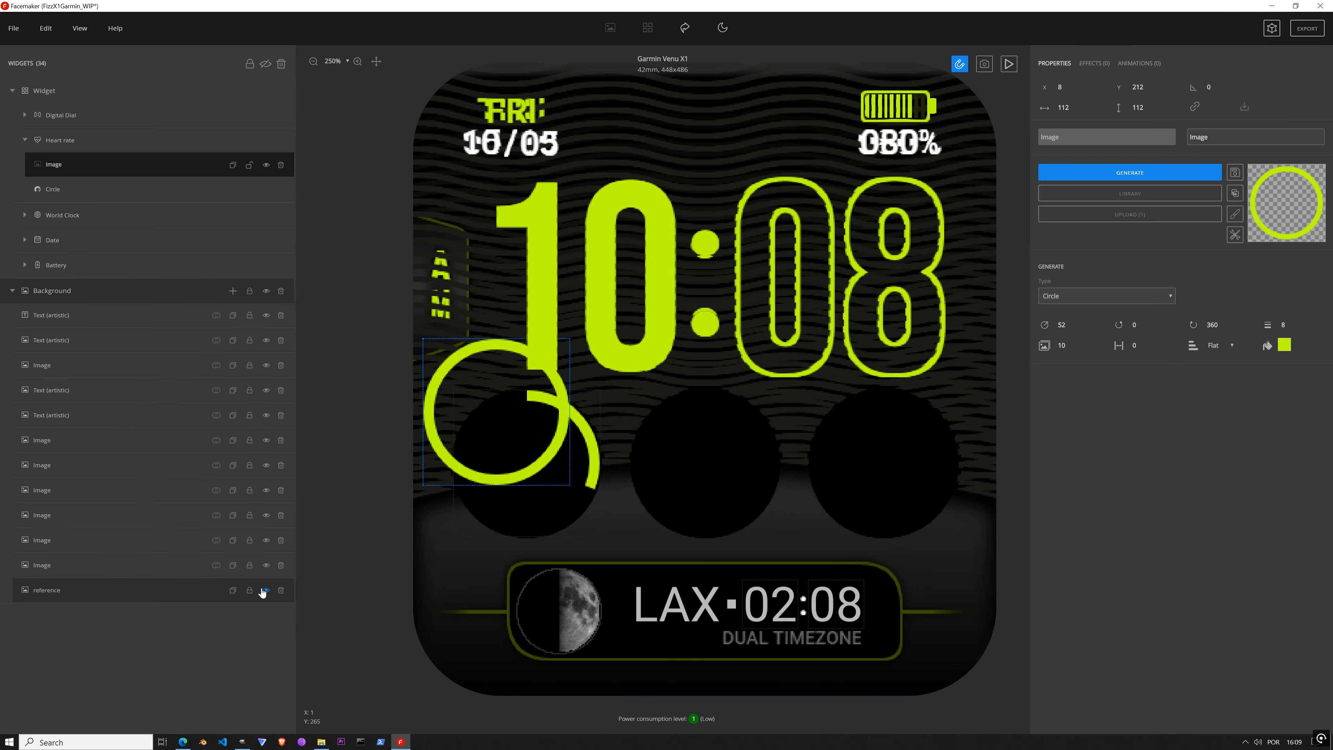
left_click(265, 590)
key("ctrl+s")
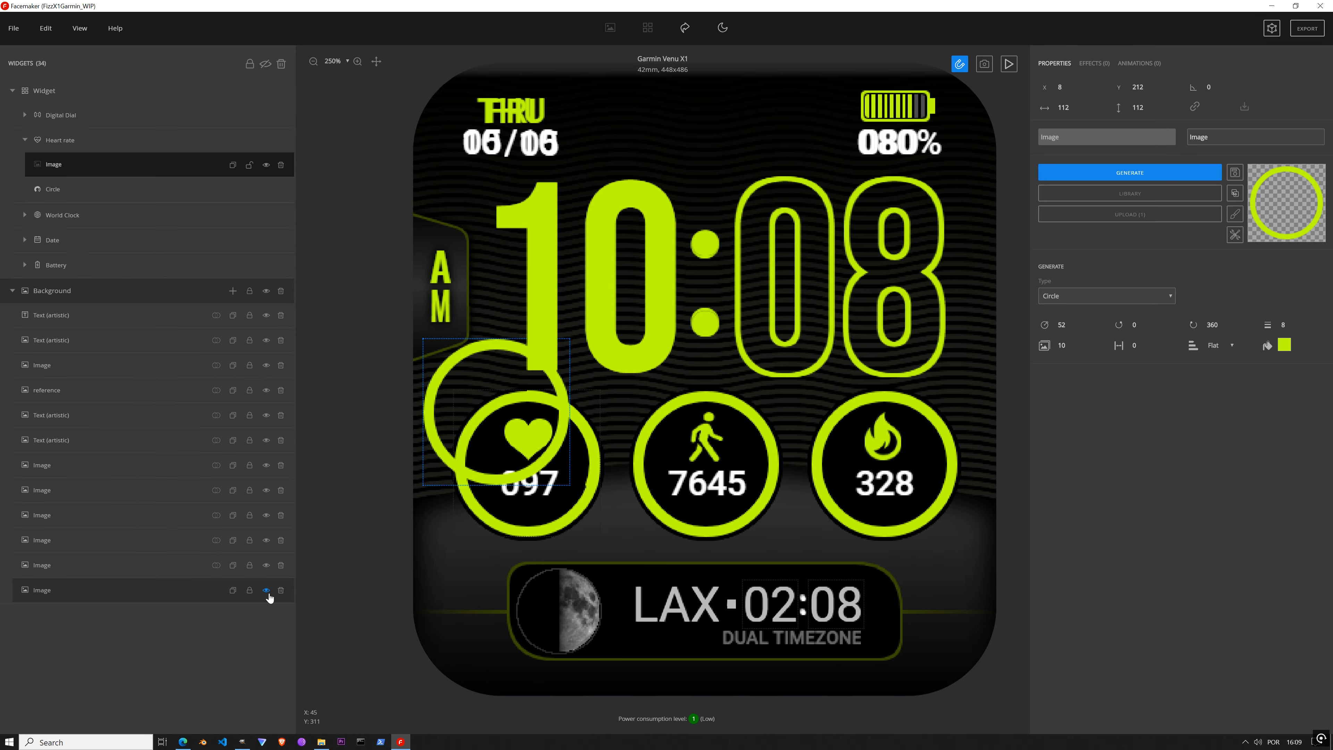
left_click_drag(473, 373, 507, 425)
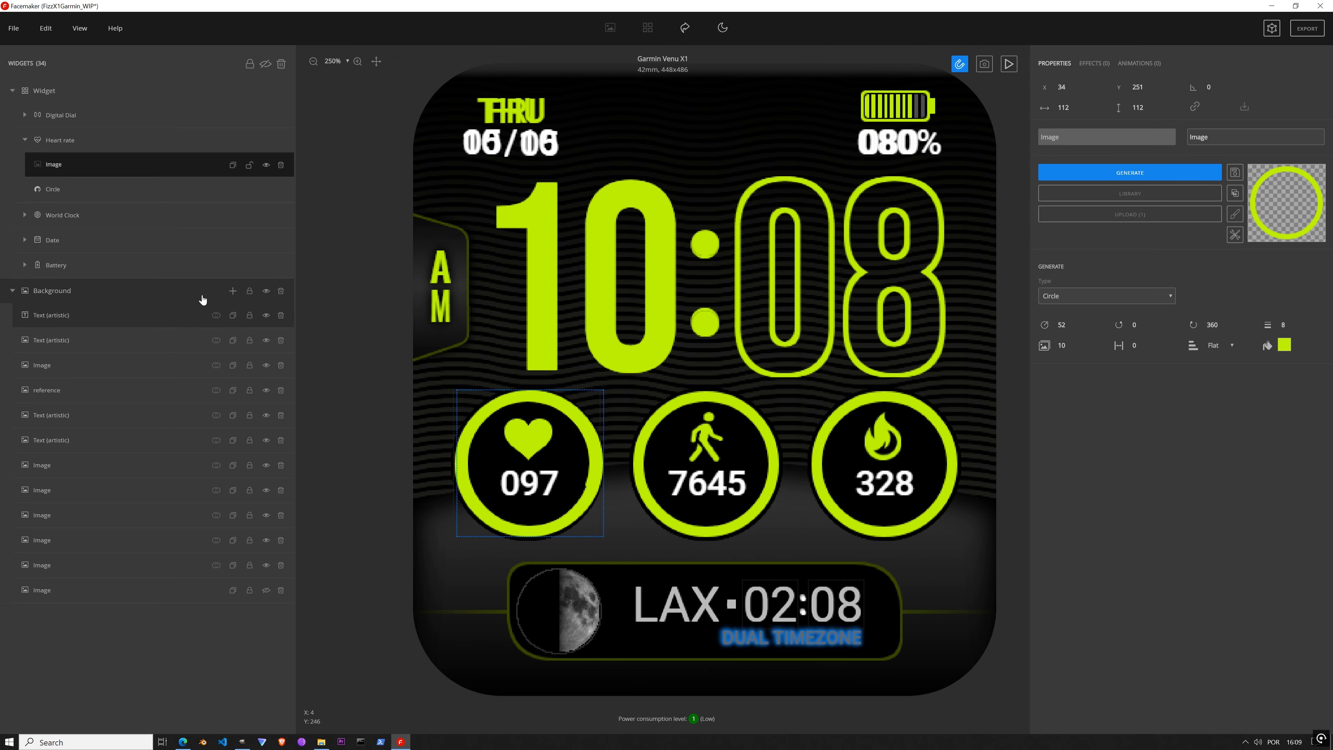
left_click_drag(57, 390, 62, 589)
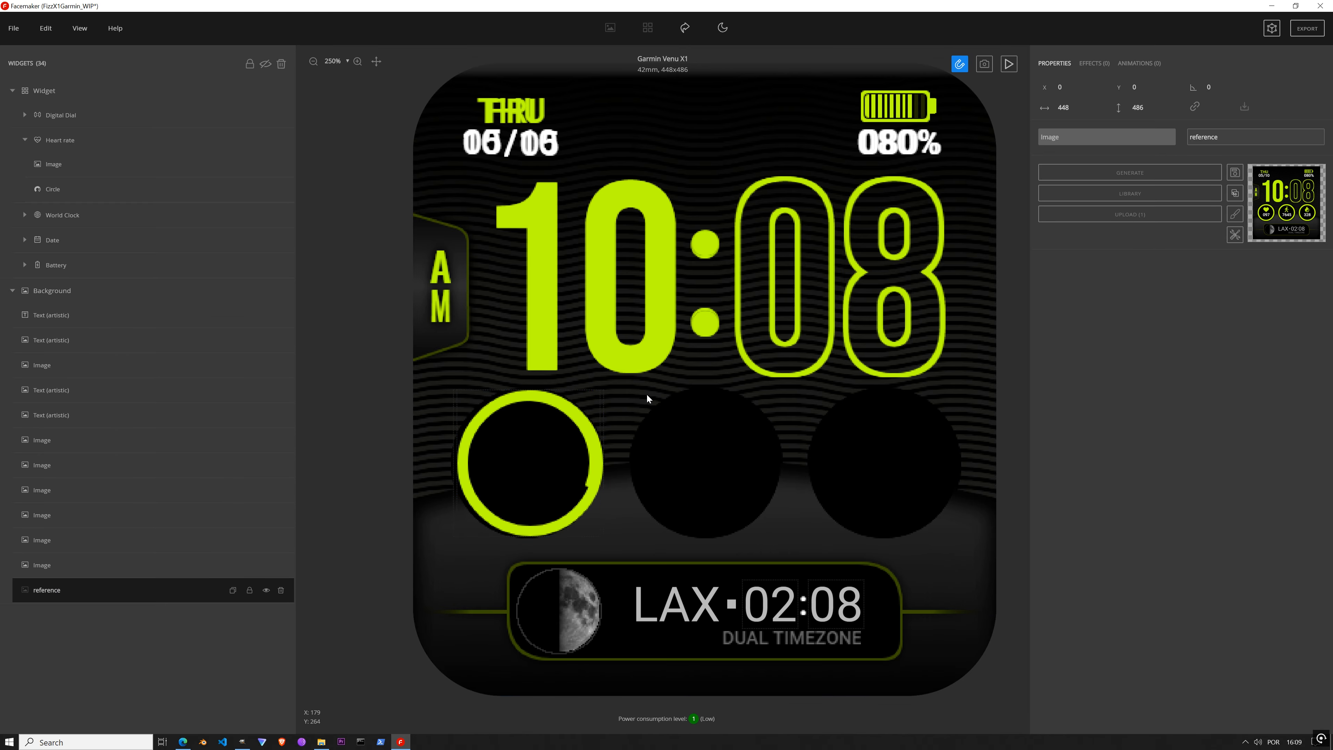
Step: Compare the ring image's position with the Circle's and set the image's X to 31 so the two line up
scroll(532, 447, "up", 3)
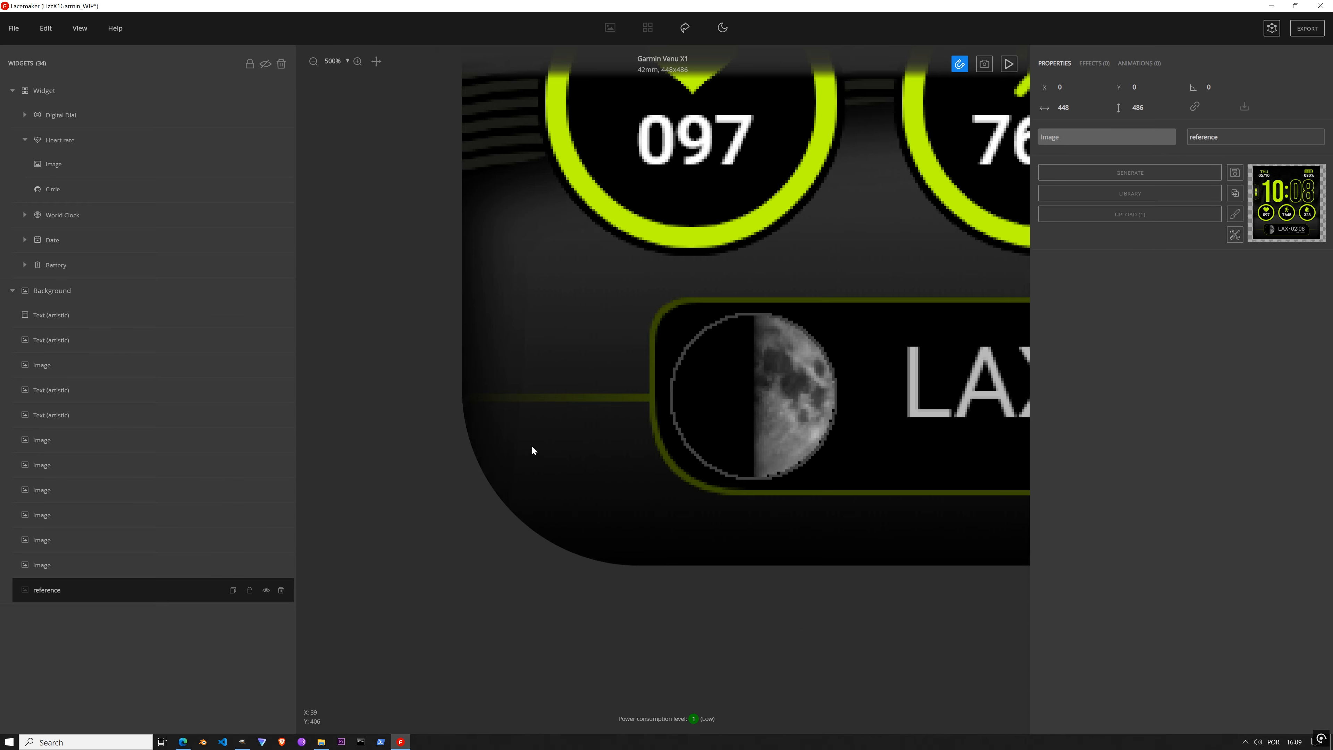
left_click_drag(707, 243, 607, 524)
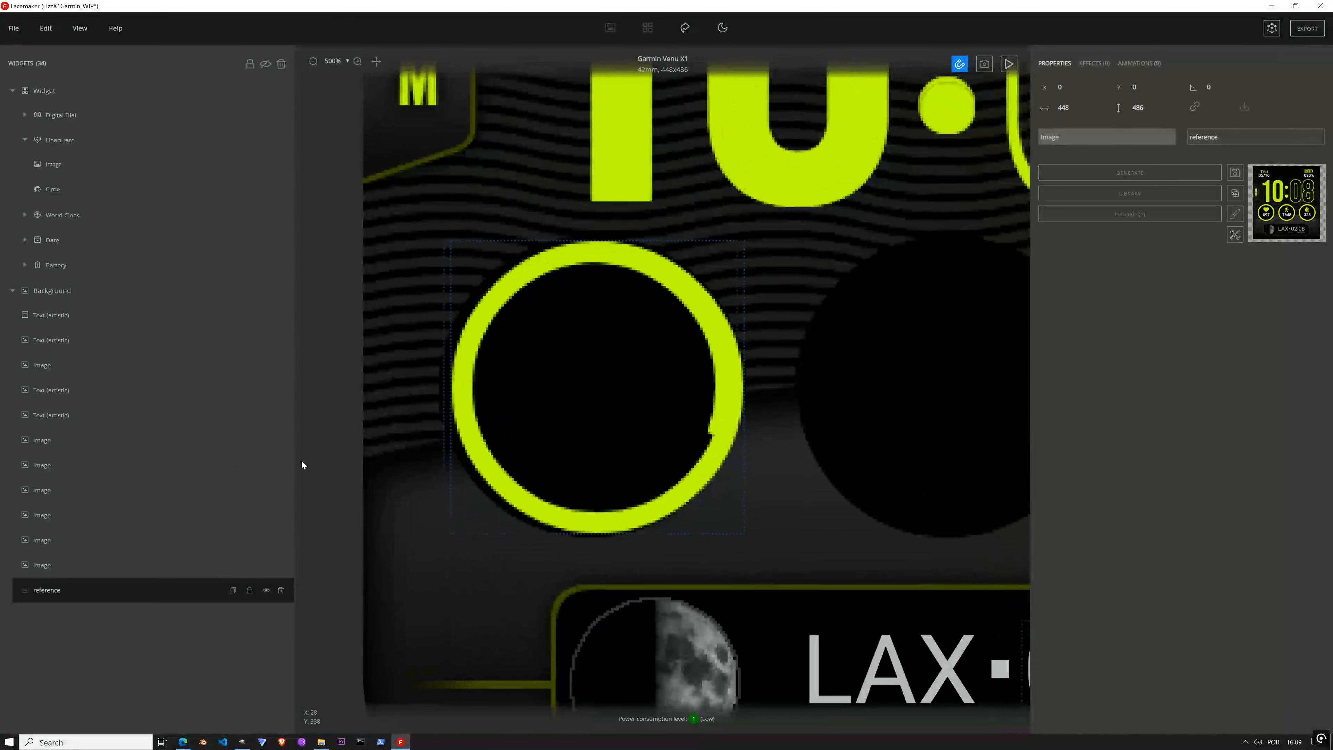
left_click(74, 191)
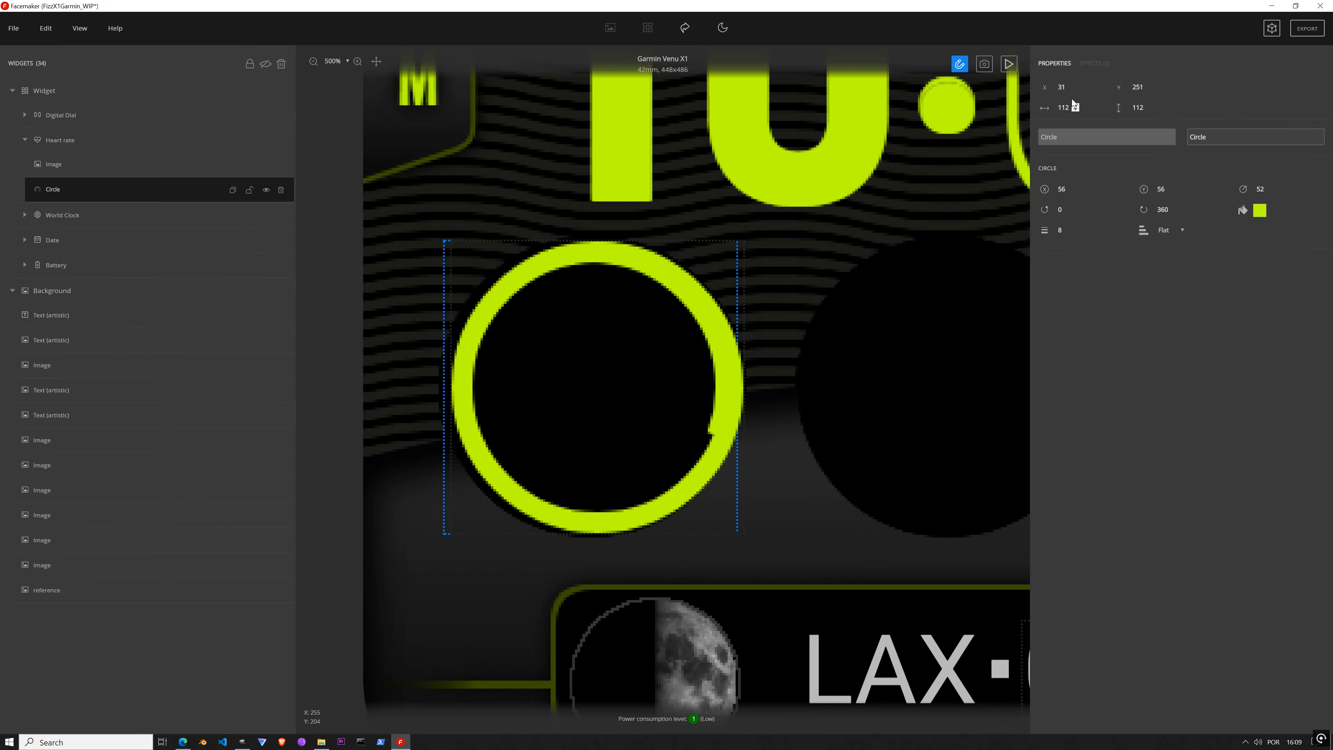
left_click(100, 588)
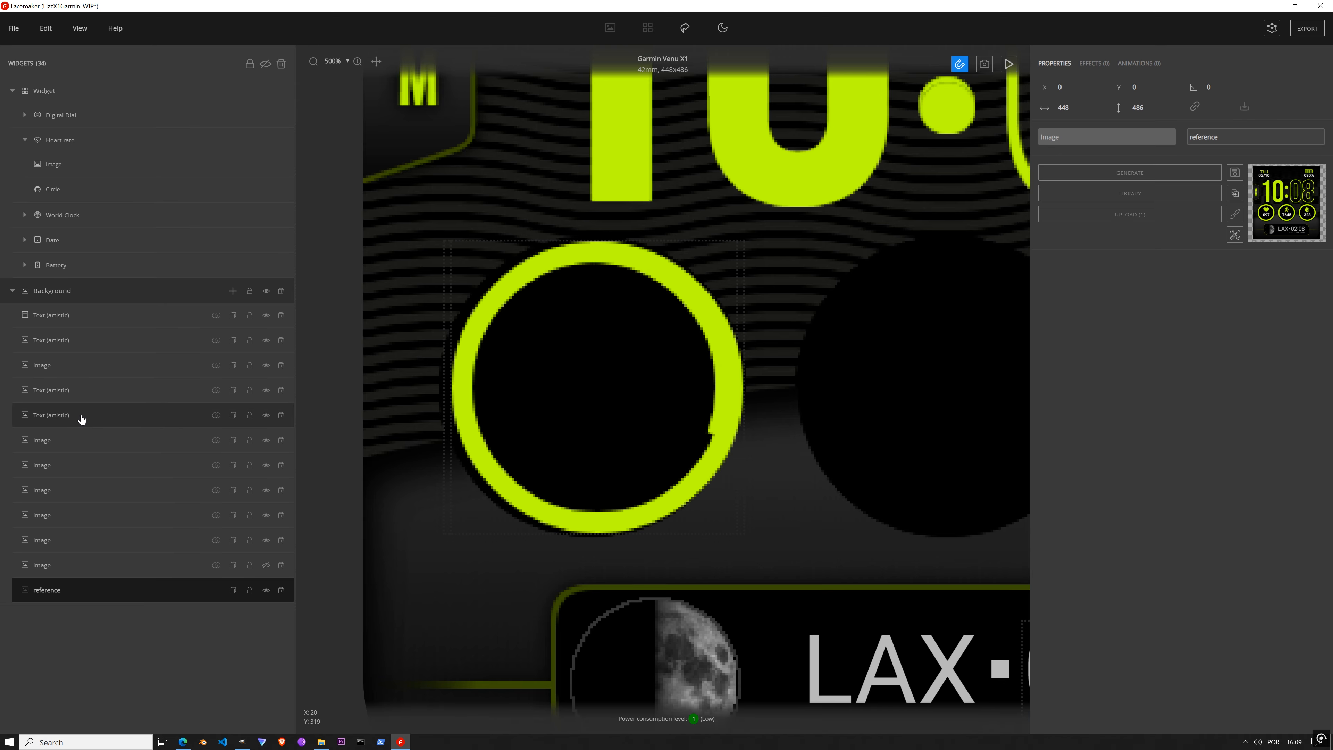
left_click(93, 369)
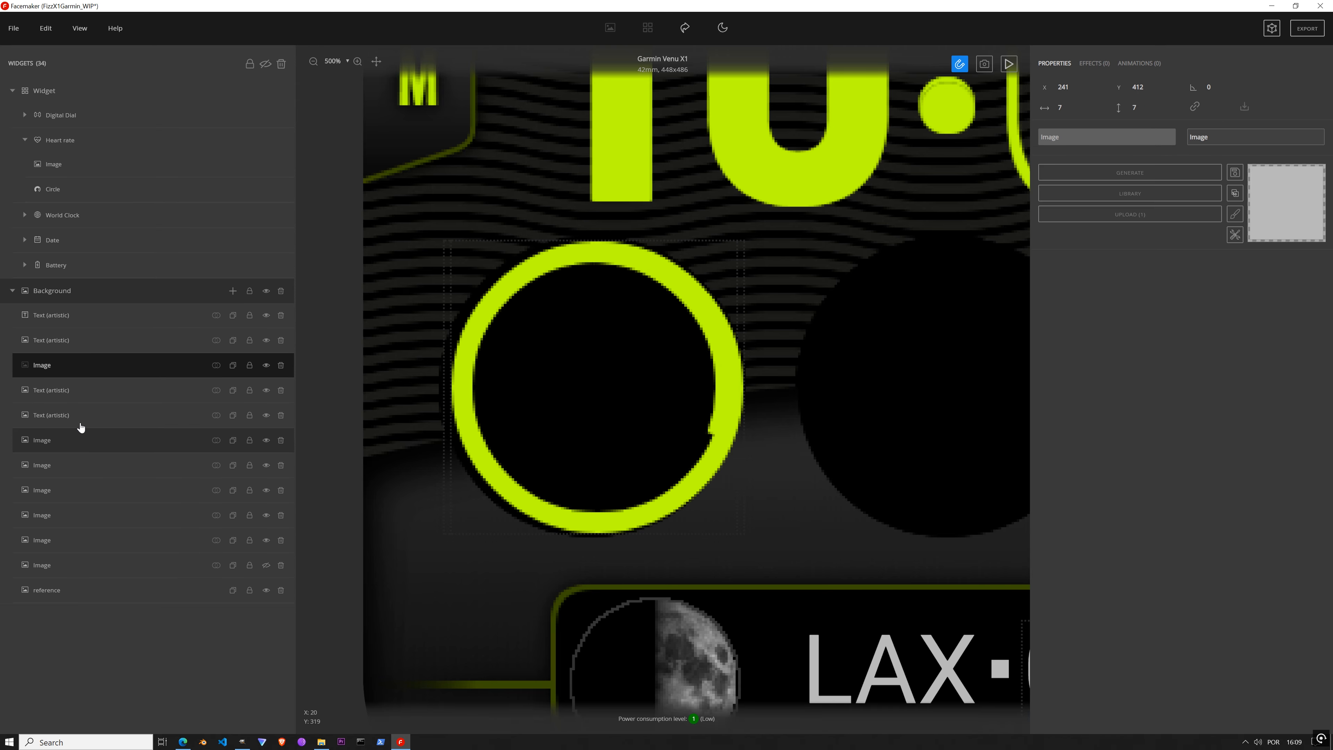
left_click(79, 164)
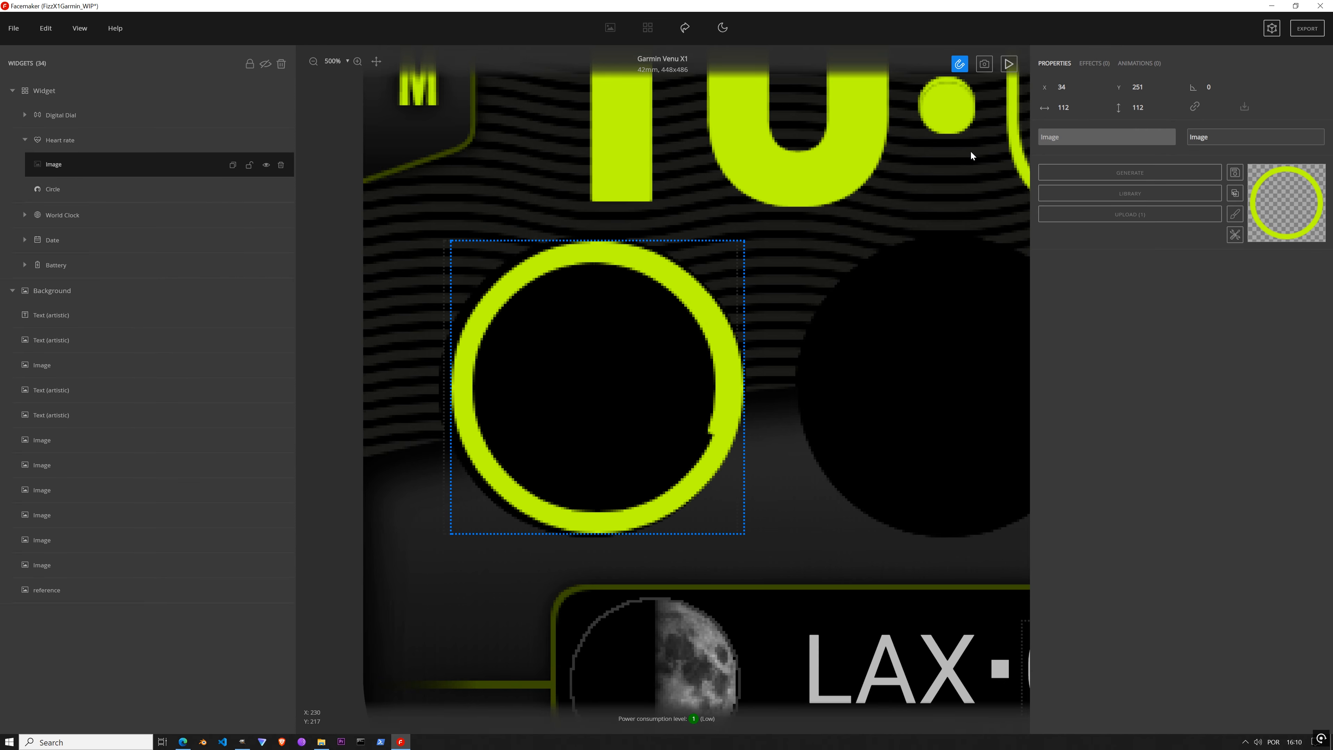
left_click(1080, 90)
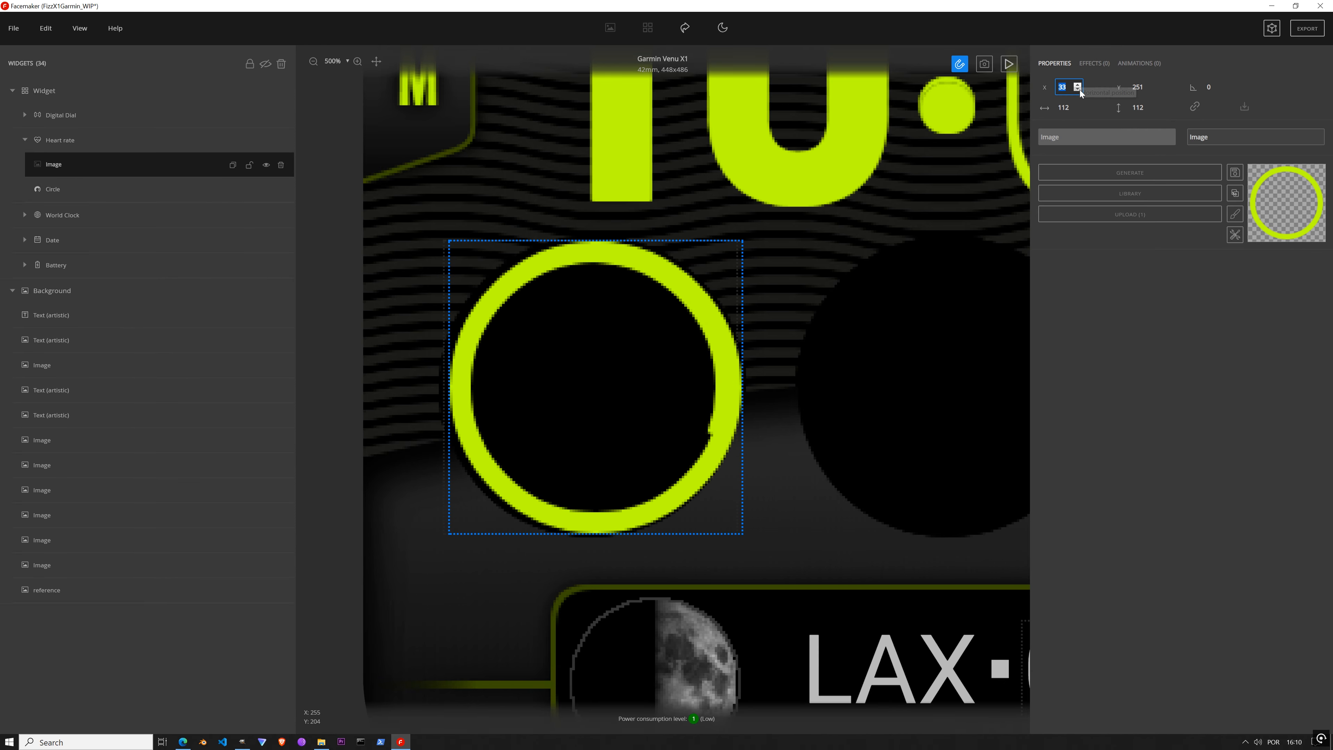
left_click(1080, 90)
left_click(1080, 89)
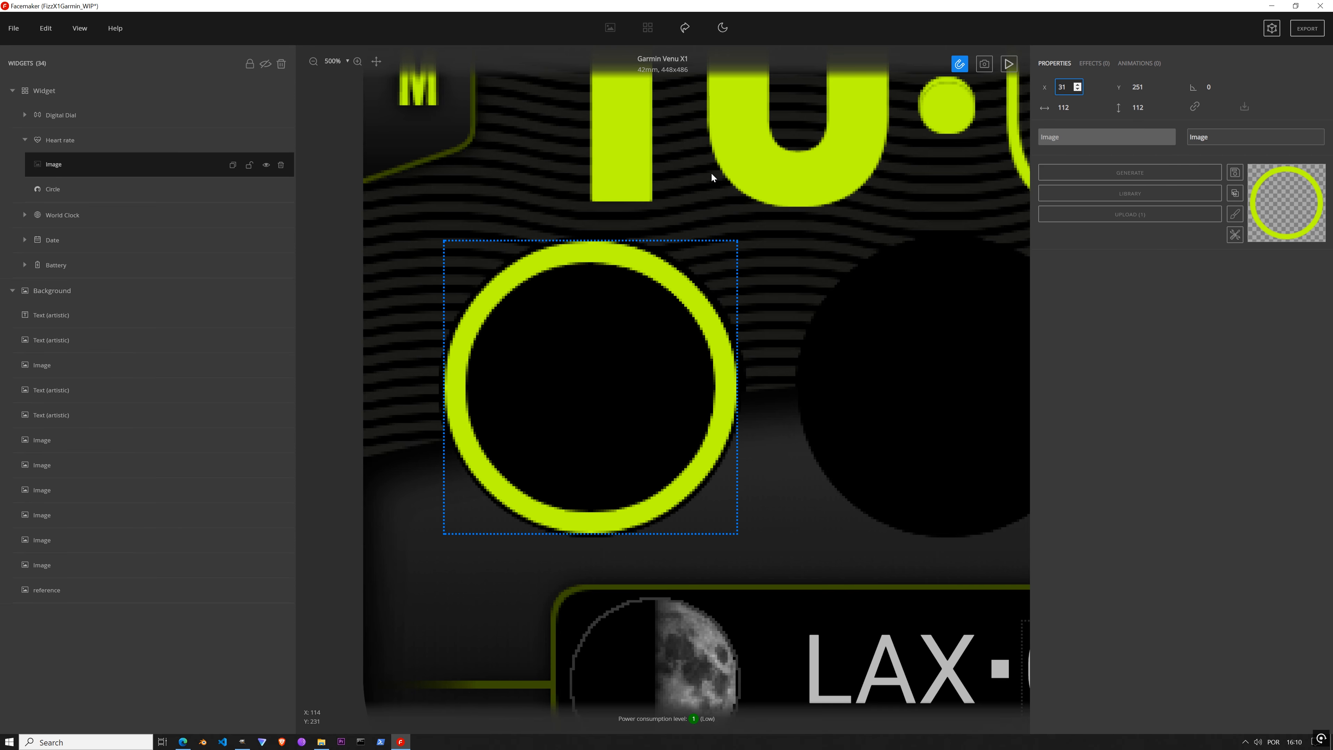
Step: Place the ring image below the Circle in the Heart rate widget and darken it with a low-intensity Brightness effect
left_click(121, 198)
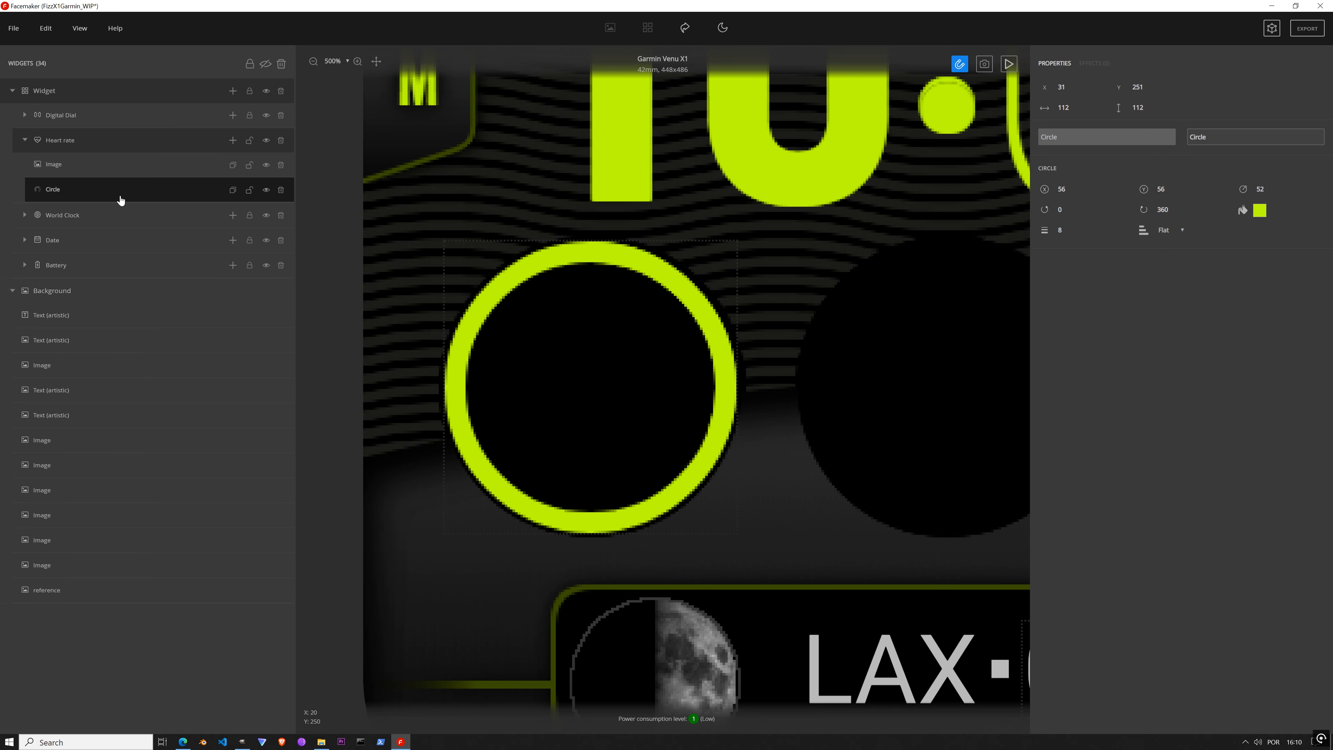
left_click_drag(139, 167, 99, 184)
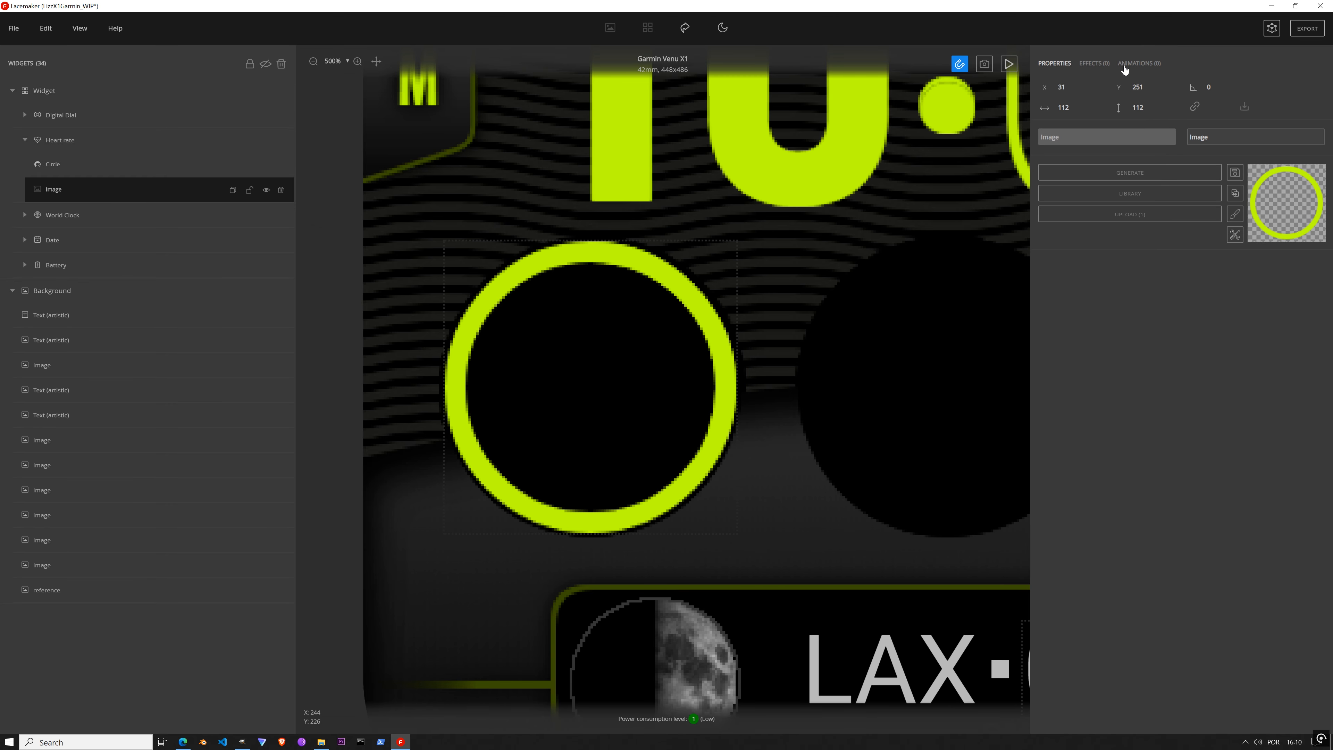
left_click(1102, 65)
left_click(1104, 88)
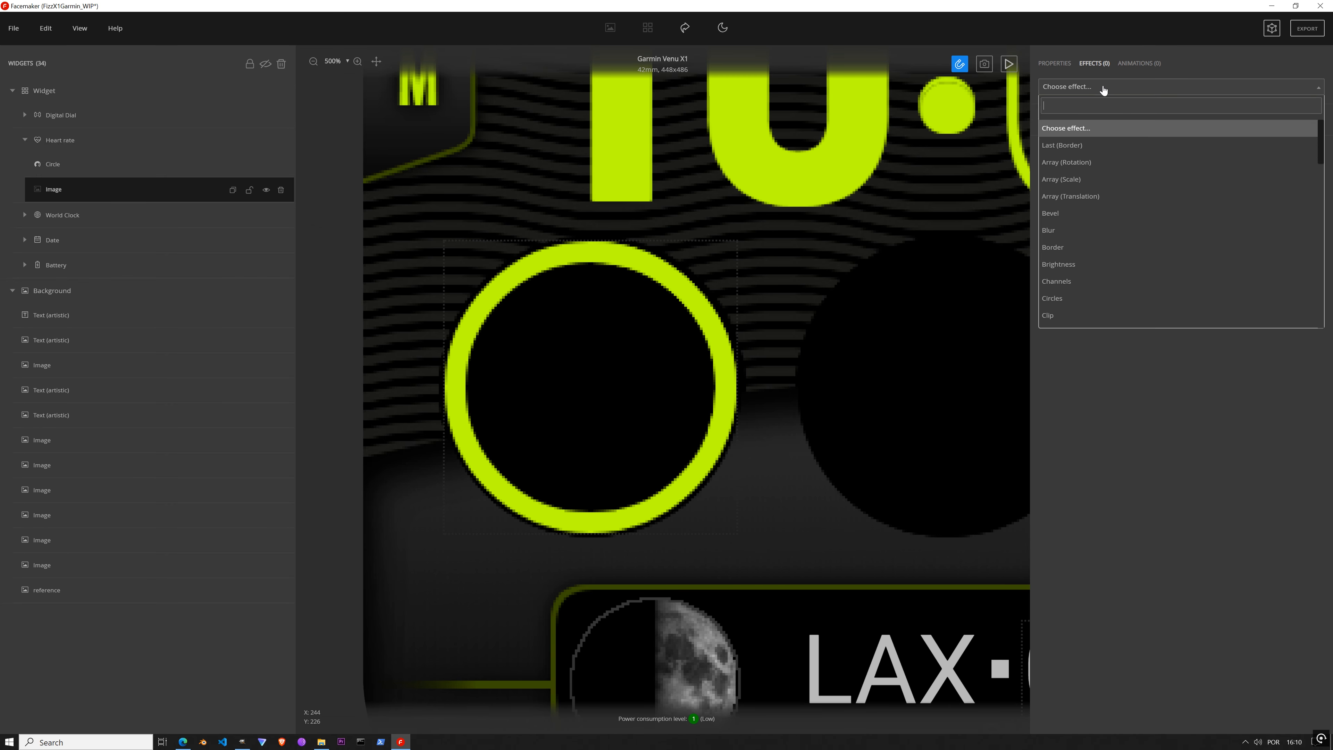
type("bright")
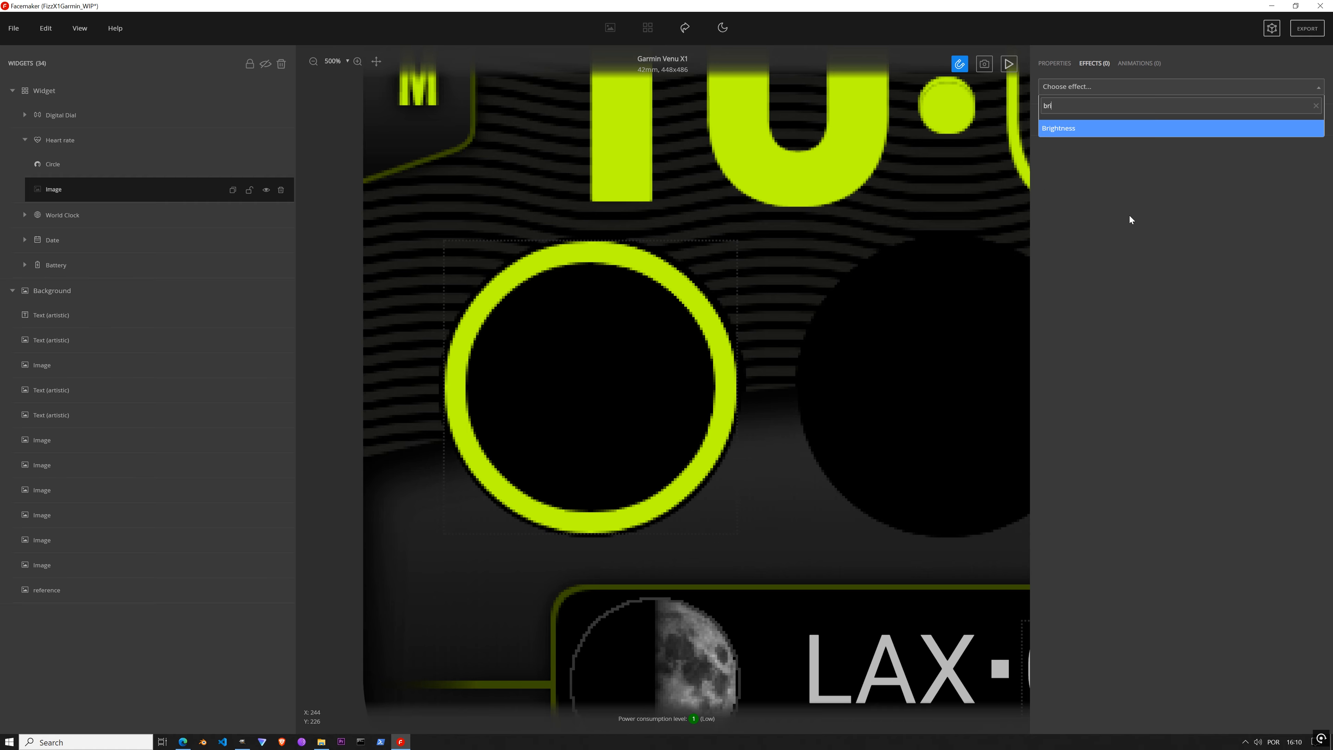
left_click(1067, 131)
left_click_drag(1128, 175, 1123, 173)
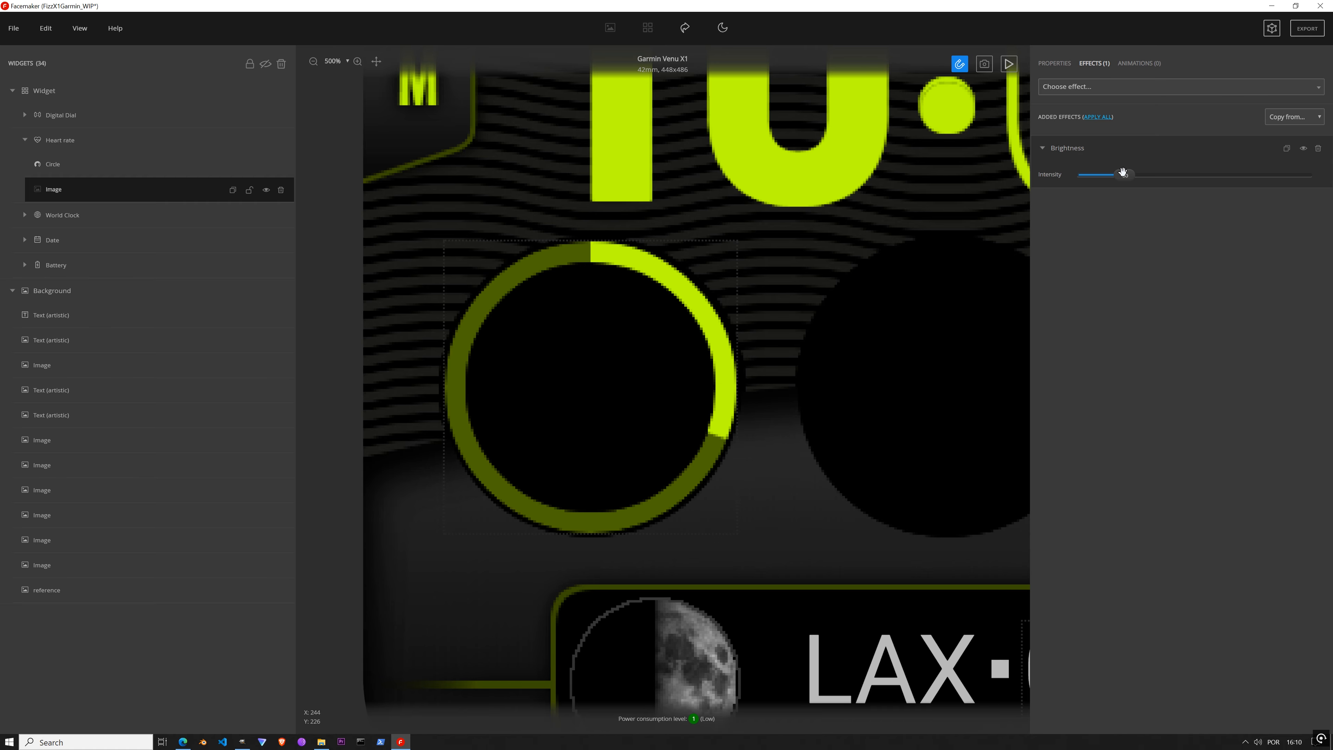
Step: Transfer the darkened ring image from the Heart rate widget to the top of the Background group and duplicate it
scroll(759, 347, "down", 5)
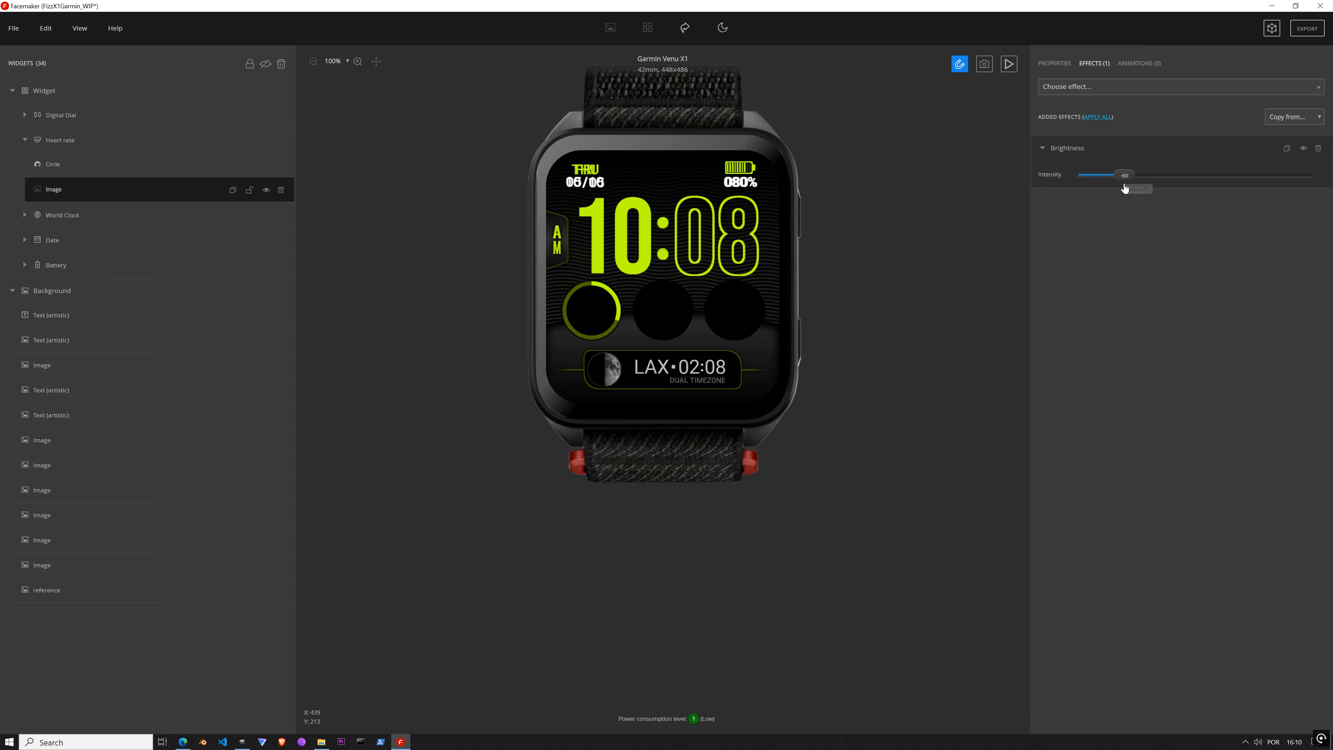
left_click_drag(89, 195, 65, 290)
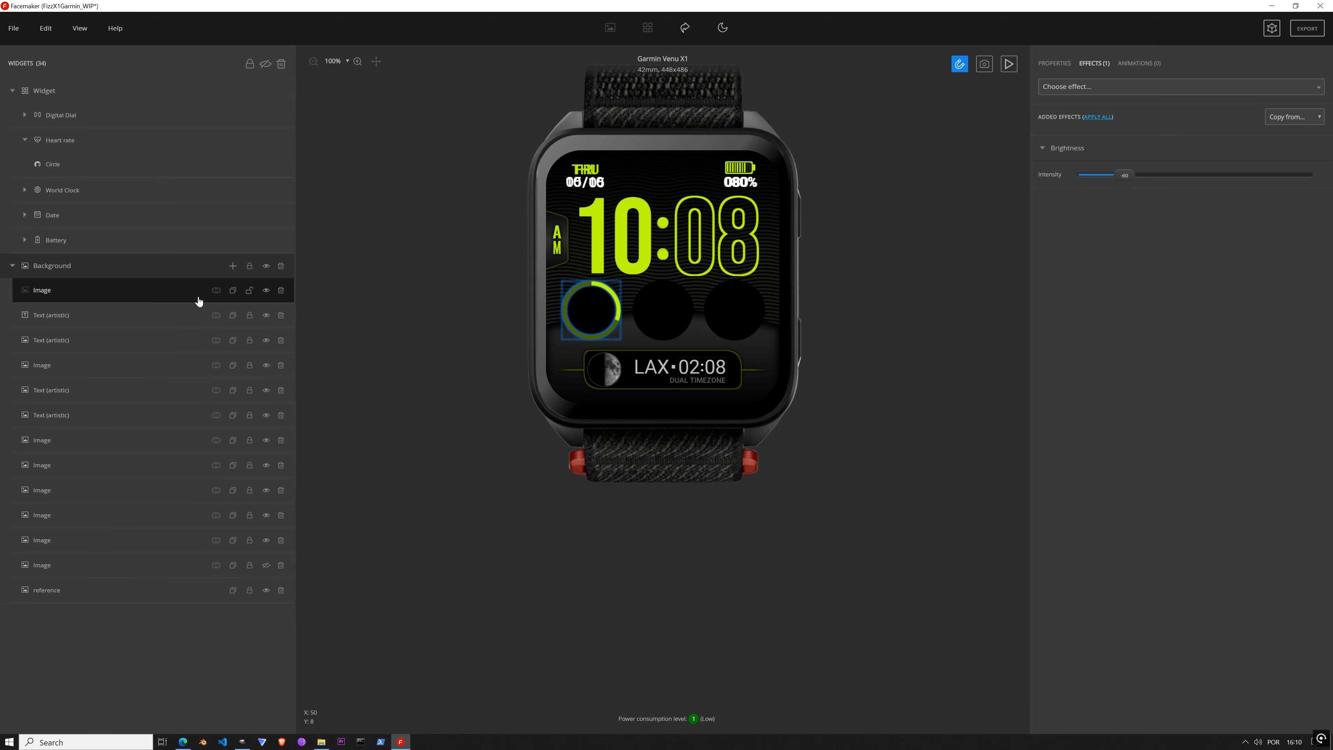
left_click(233, 291)
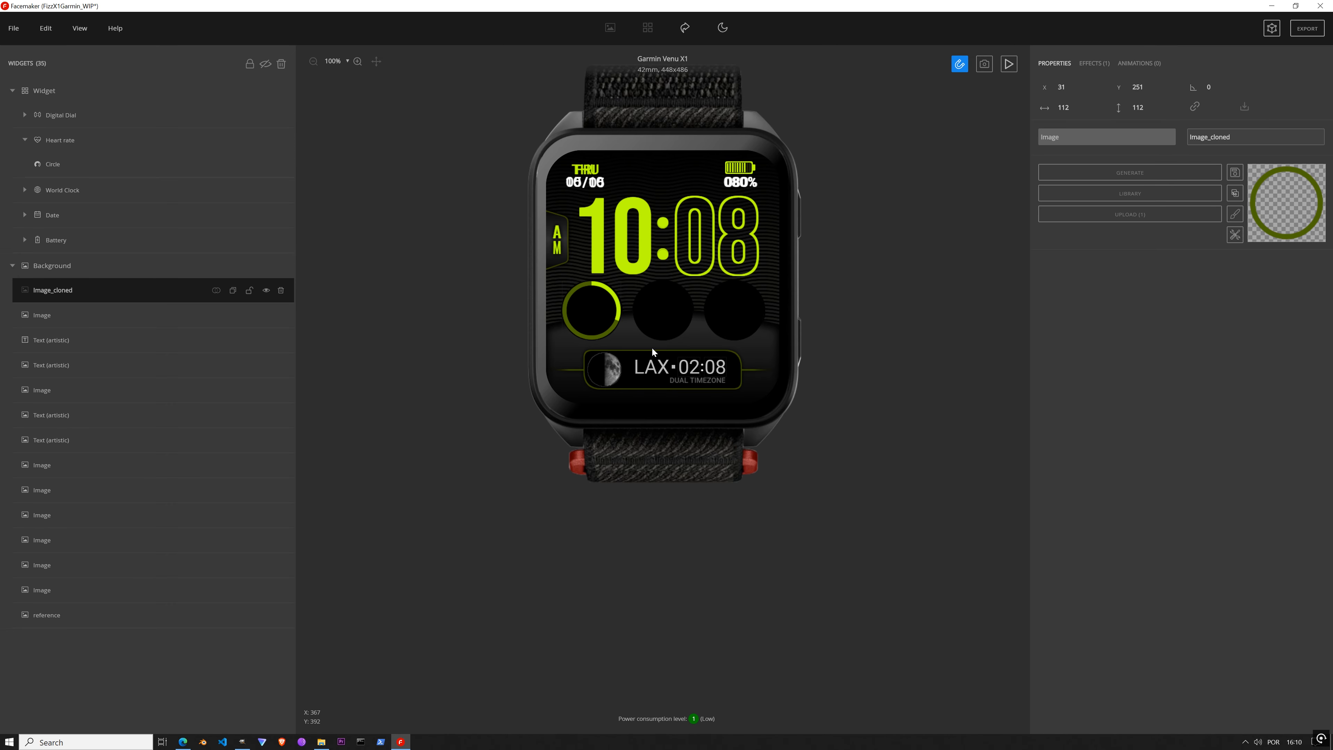
Step: Set the Heart rate Circle's X back to 31 and lock the Circle
mouse_move(595, 308)
left_mouse_down()
mouse_move(663, 311)
mouse_move(591, 308)
left_mouse_up()
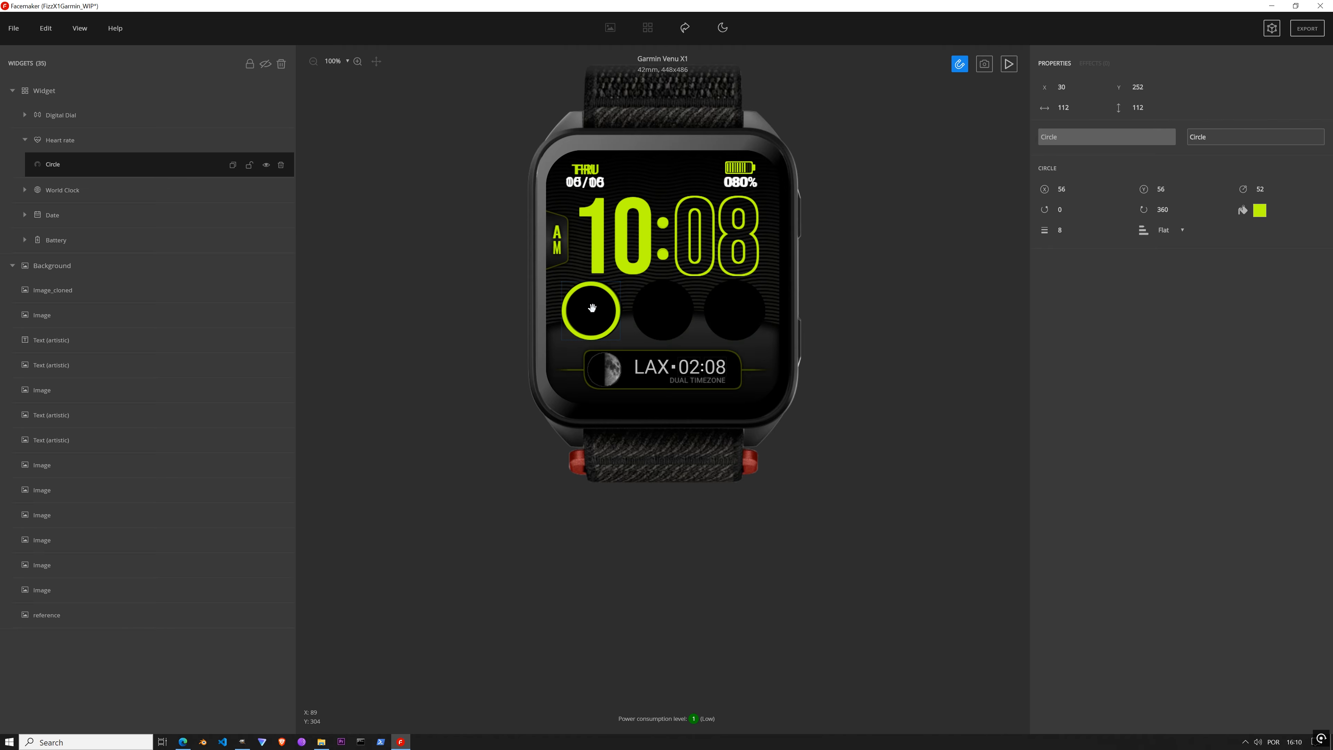
scroll(595, 301, "up", 5)
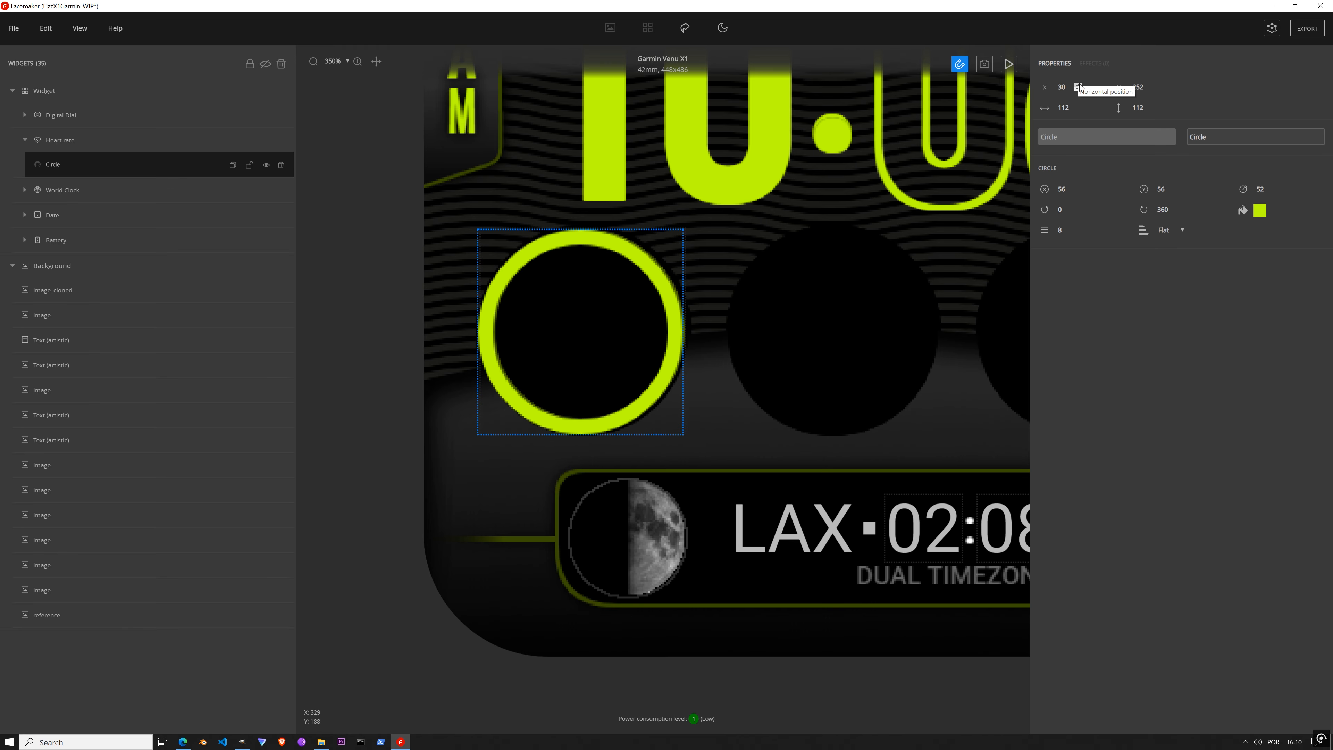
left_click(1077, 84)
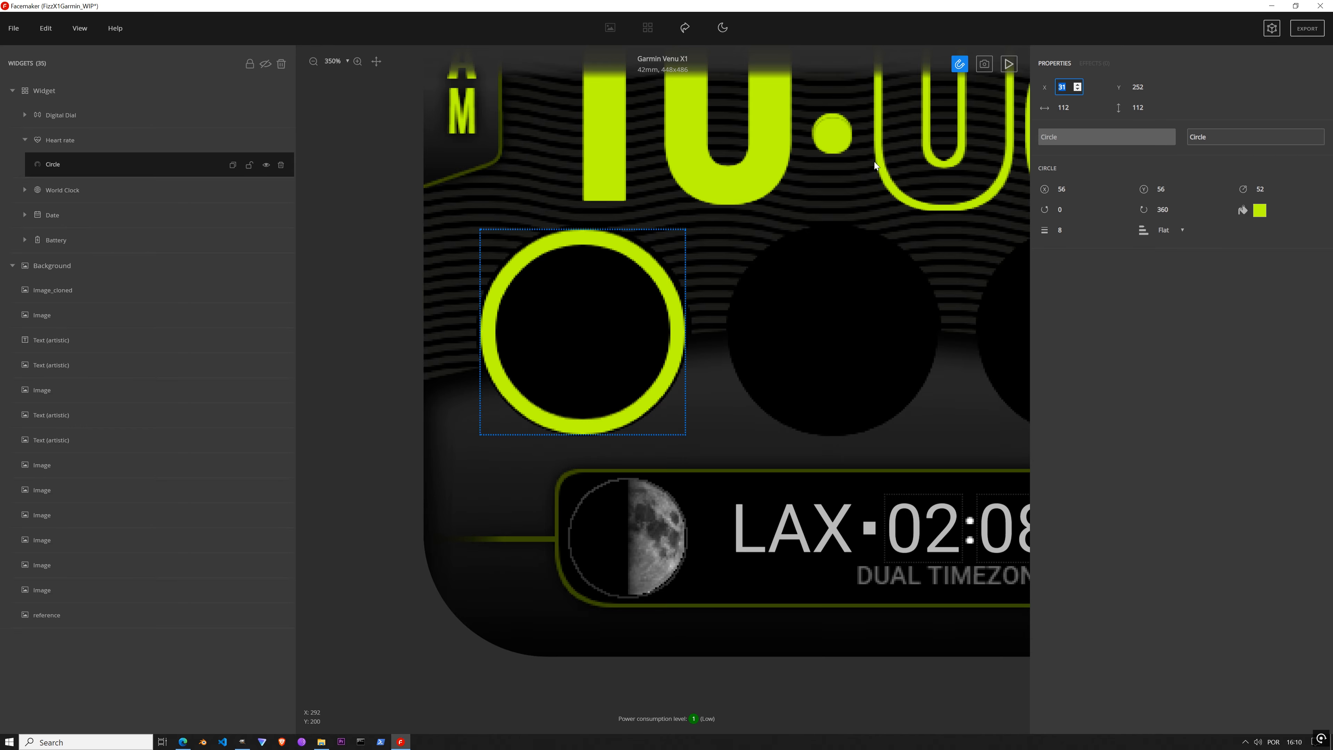
left_click(250, 164)
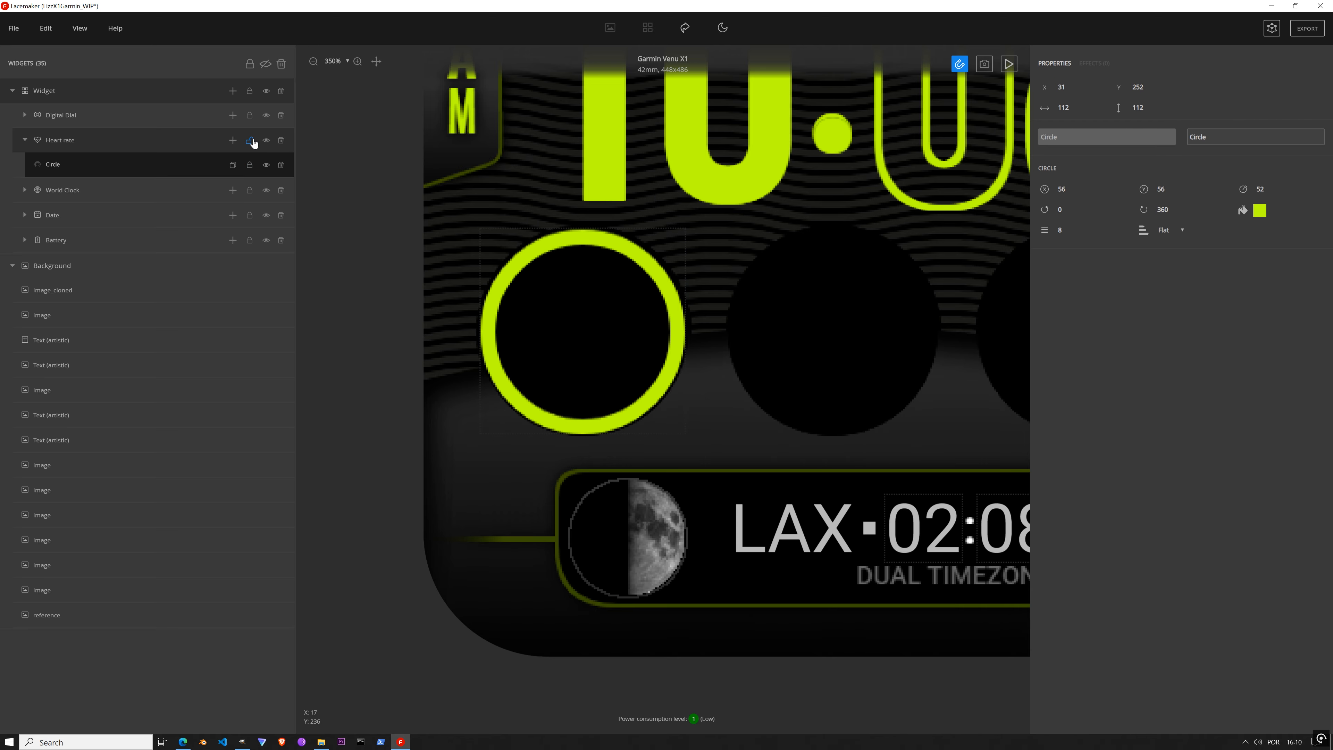
Step: Move the cloned dark ring onto the middle black disc at X 168, Y 252
left_click(131, 298)
scroll(736, 311, "down", 5)
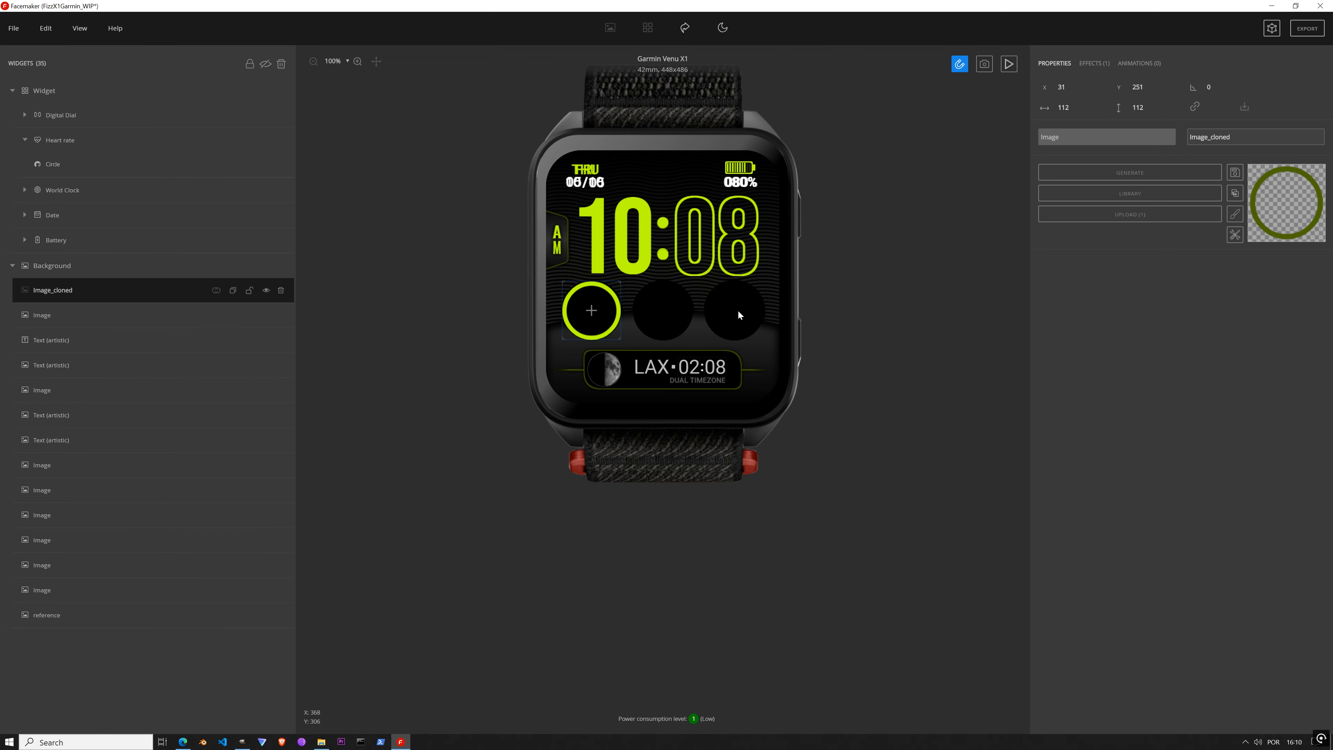
left_click_drag(600, 319, 667, 313)
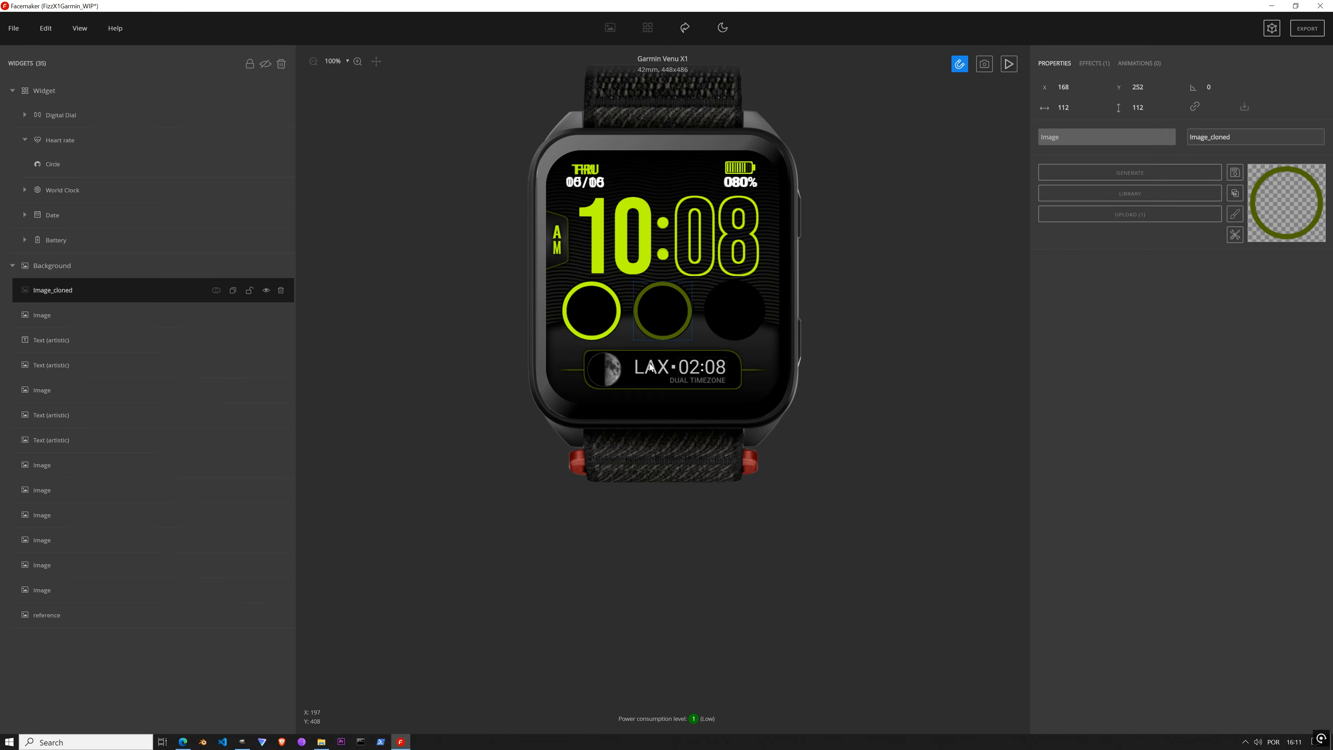
Step: Duplicate the middle dark ring and position the copy over the third black disc at X 306, Y 252
left_click(233, 291)
left_click_drag(676, 321, 743, 312)
scroll(743, 312, "up", 5)
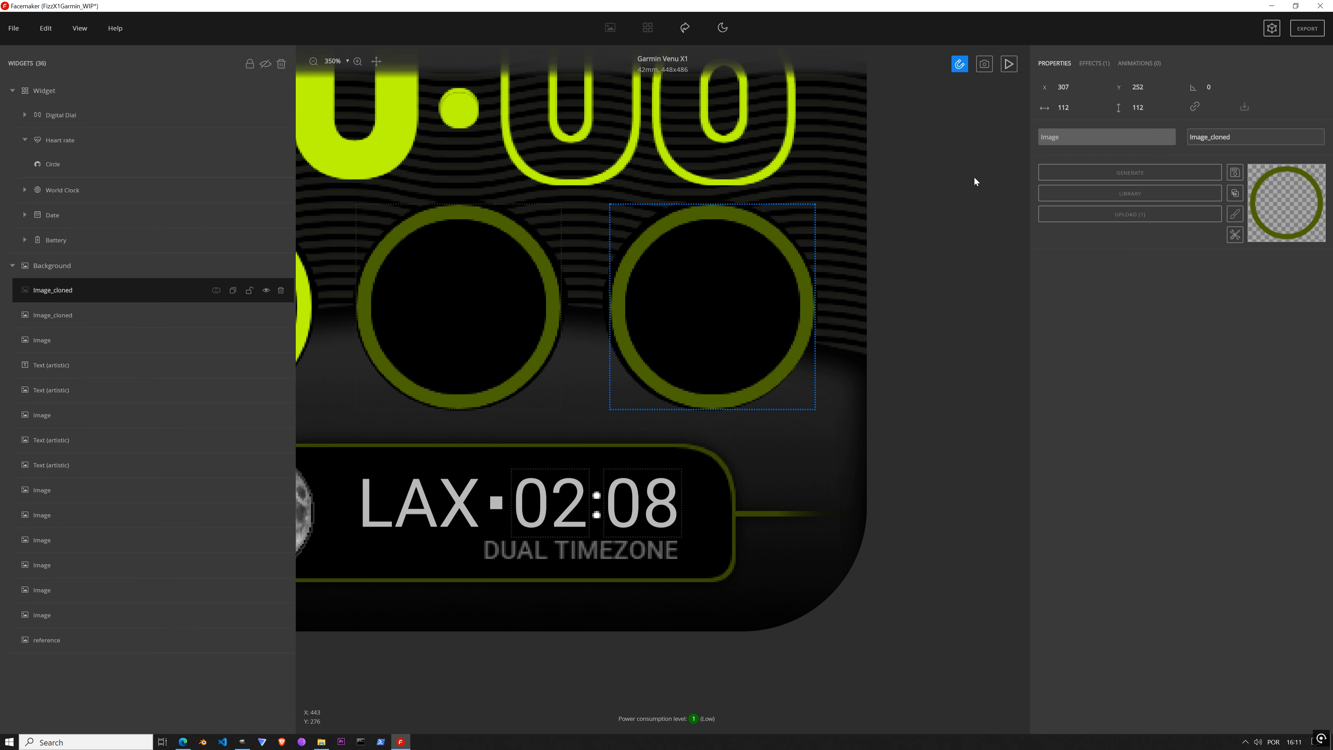
left_click(1077, 88)
left_click(1079, 90)
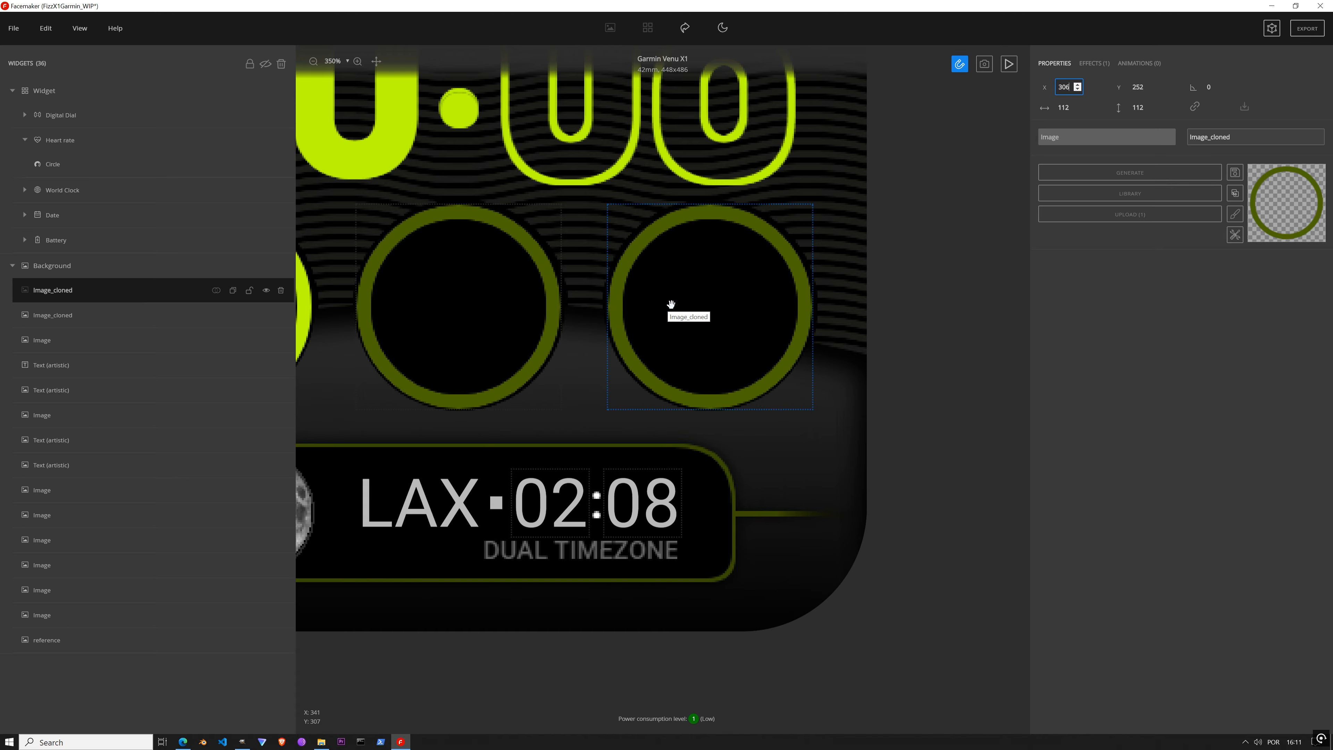
Step: Nudge all three dark ring images up one pixel, to Y 250 for the heart rate ring and Y 251 for the two clones
left_click_drag(522, 330, 687, 369)
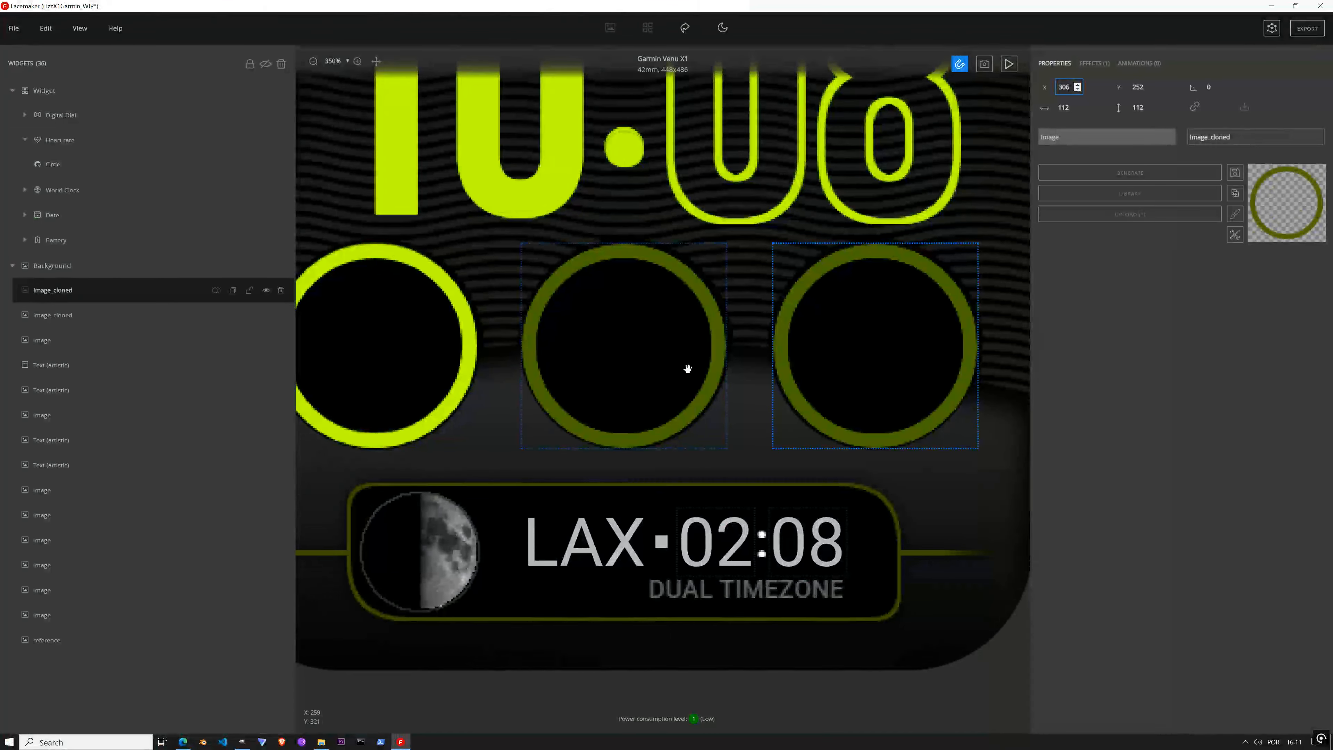
left_click(98, 322, "ctrl")
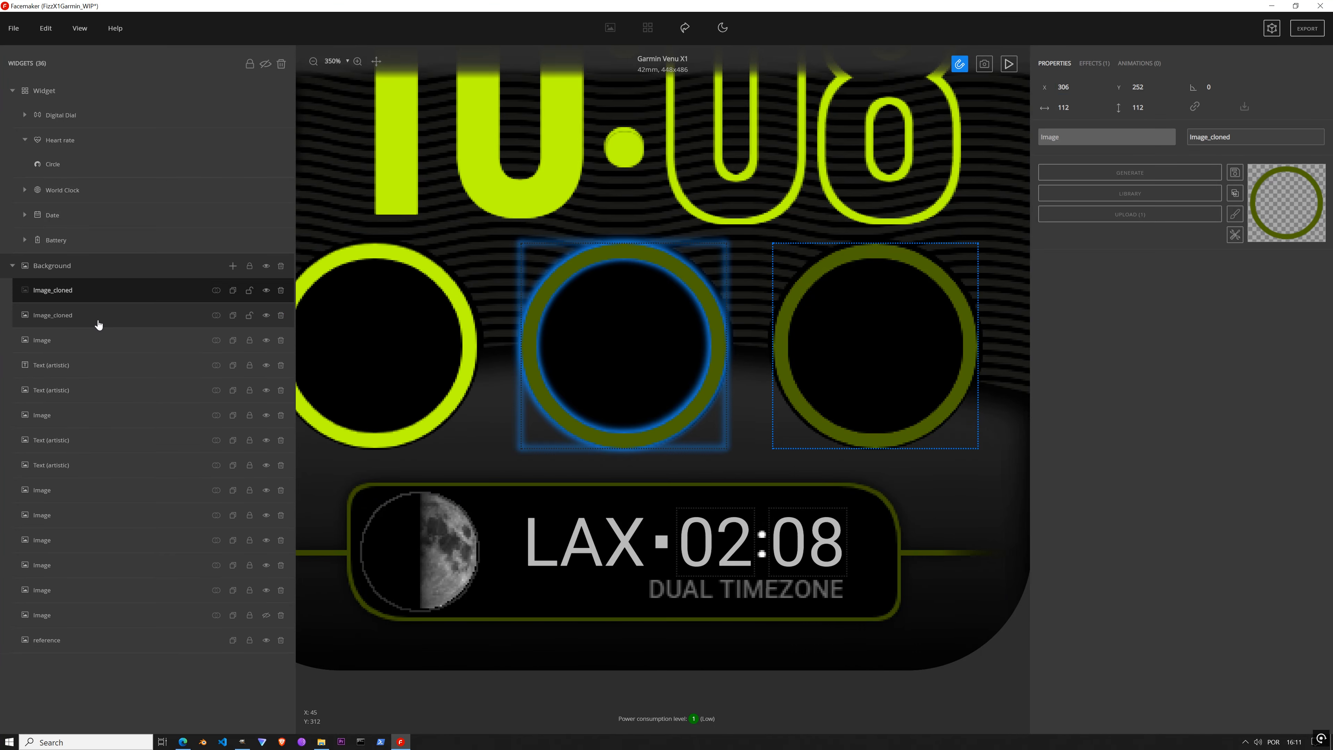
left_click(98, 339, "ctrl")
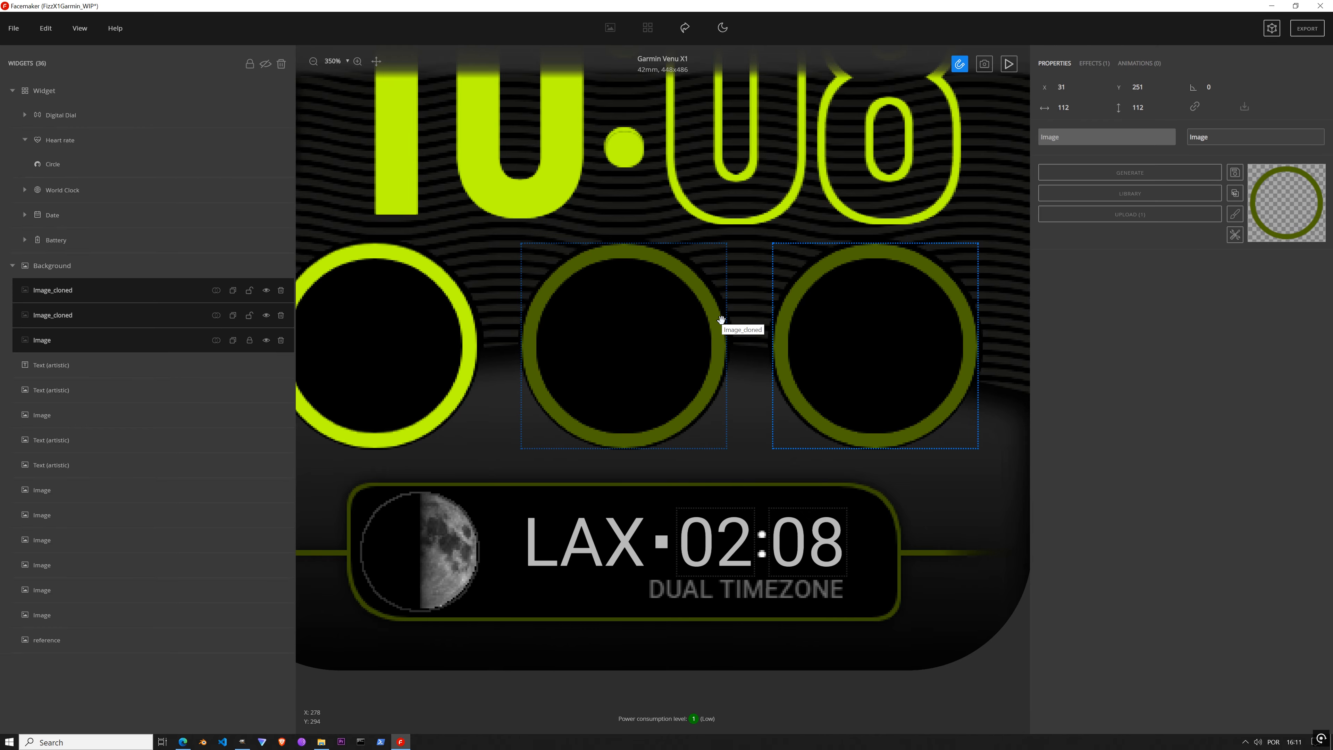
key("Up")
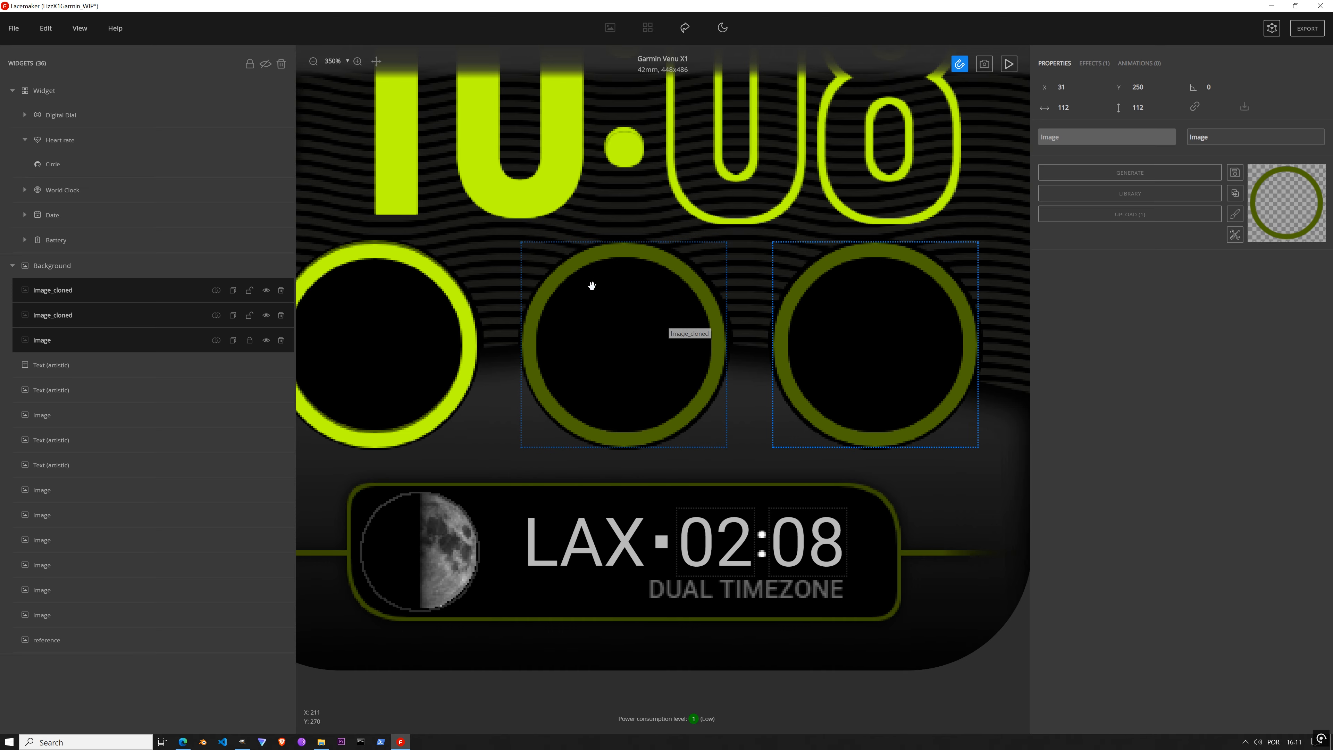
left_click(867, 315)
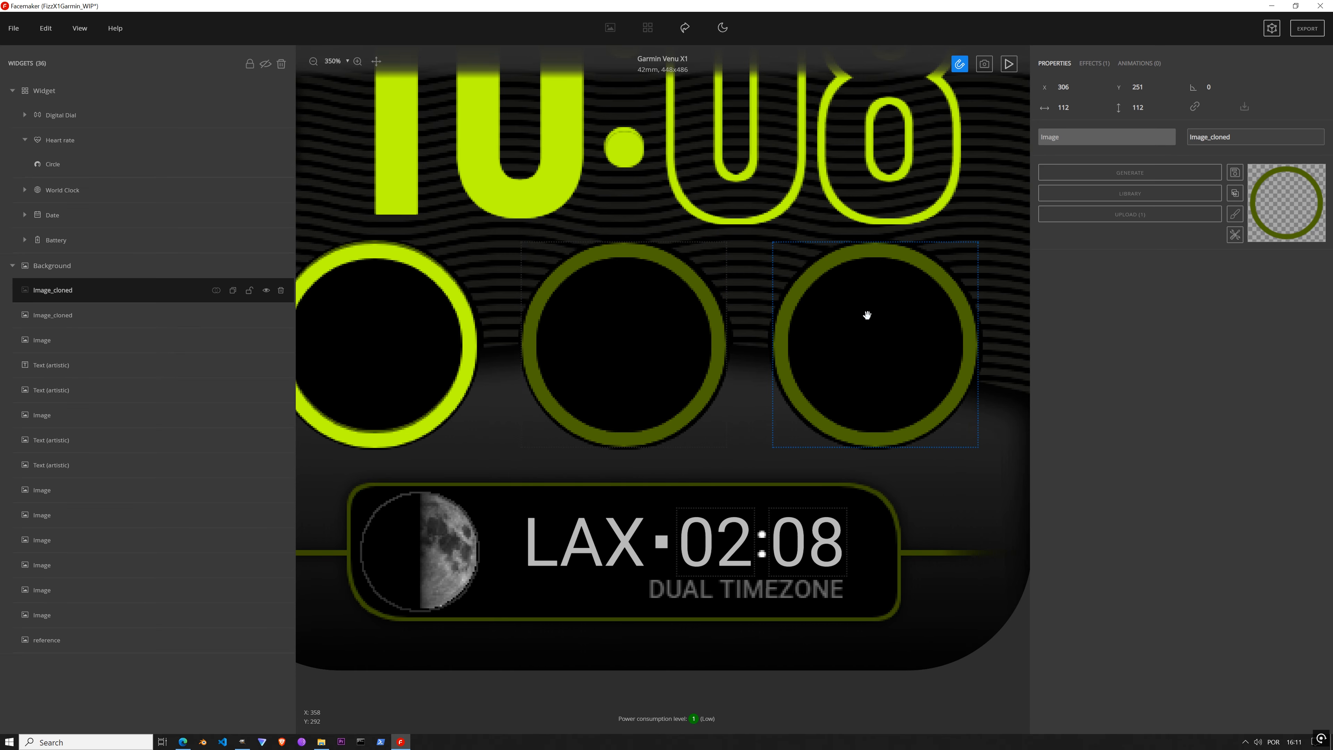
left_click(670, 317, "shift")
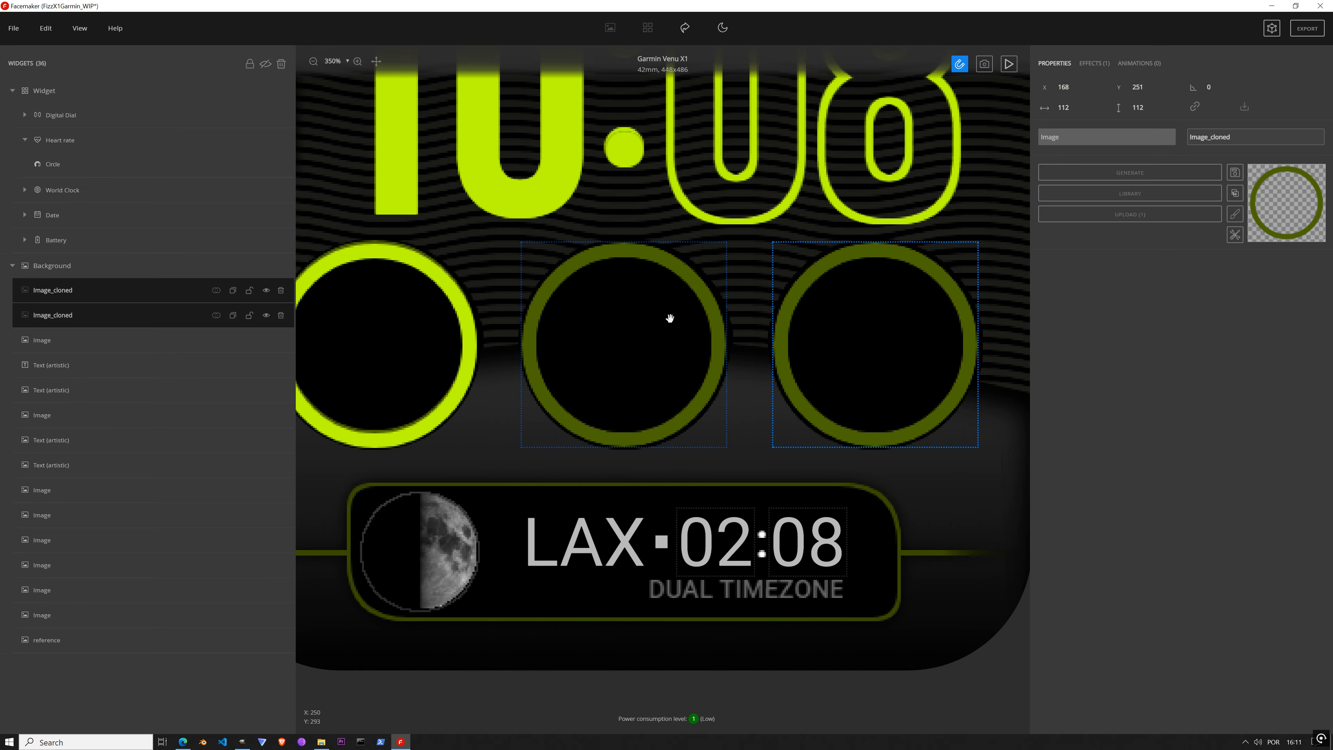
left_click(91, 339, "shift")
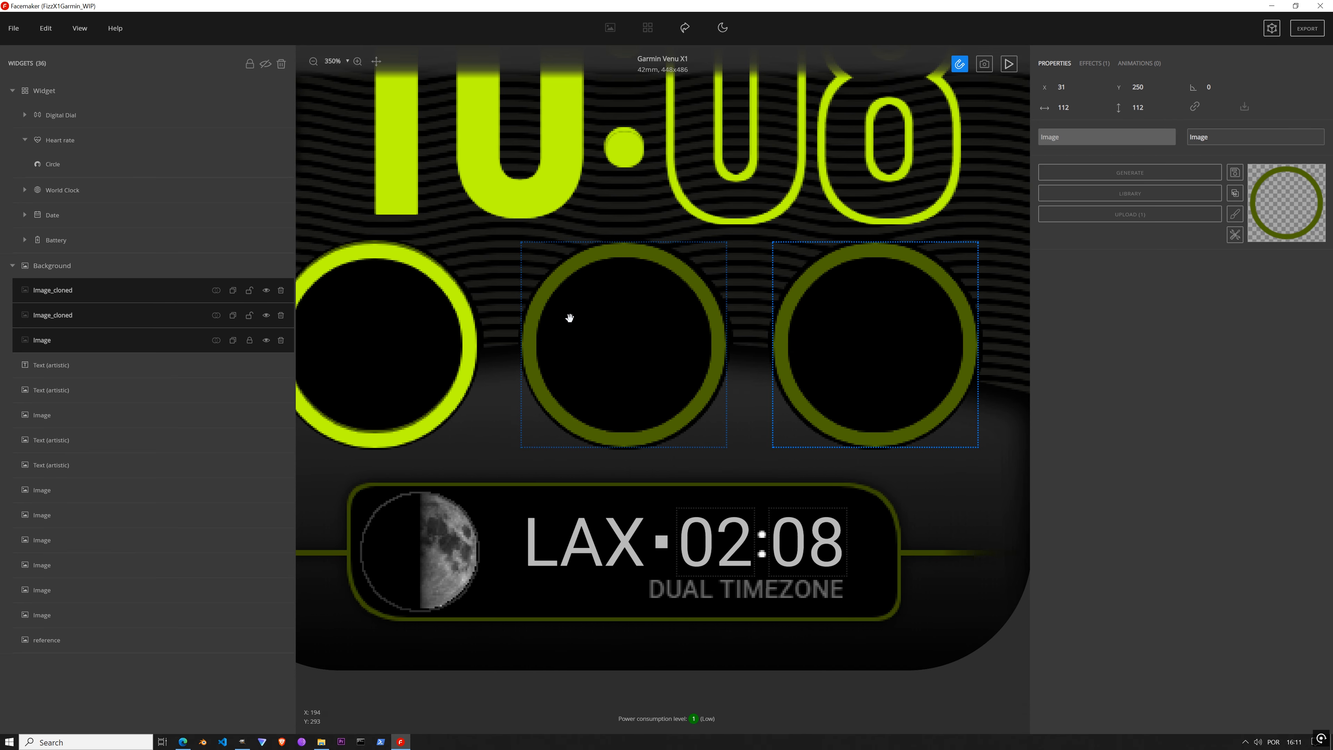
Step: Align the Heart rate Circle with its dark ring by setting its Y to 250, playing the watch face preview to check
left_click(130, 175)
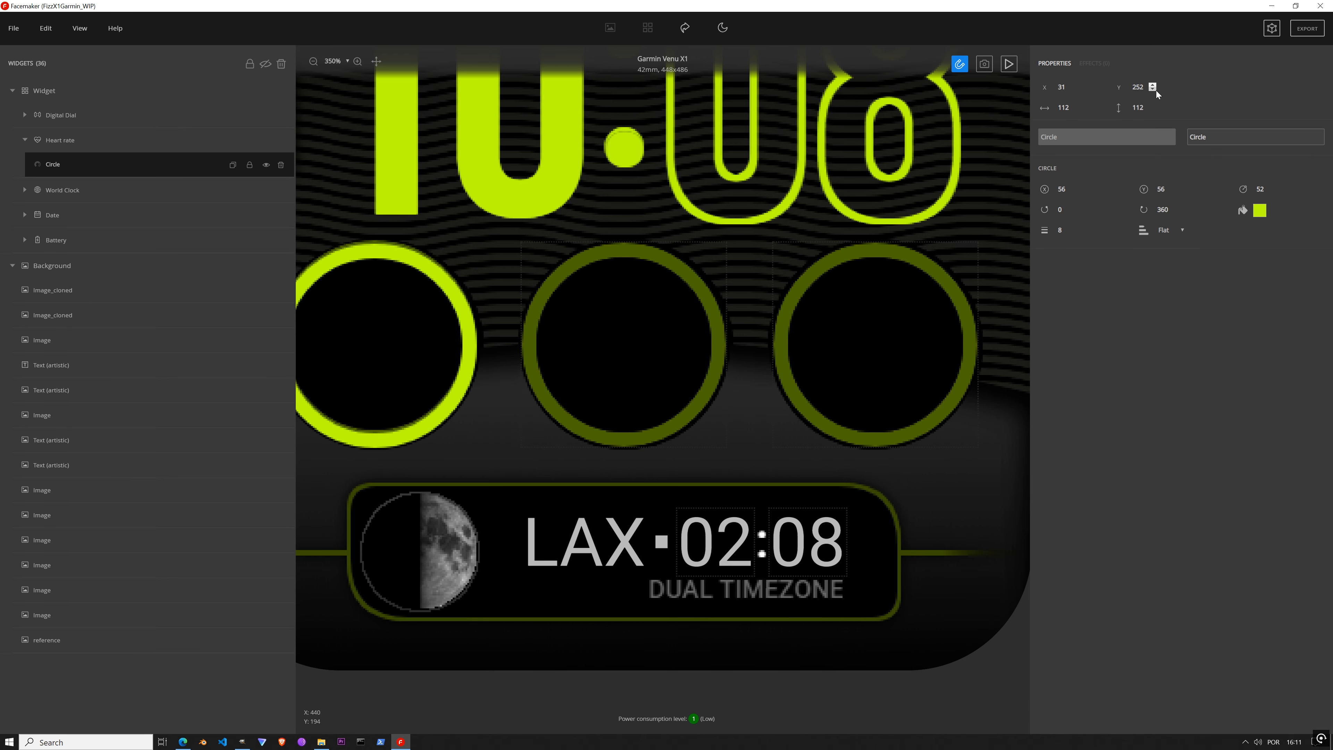
left_click(1154, 90)
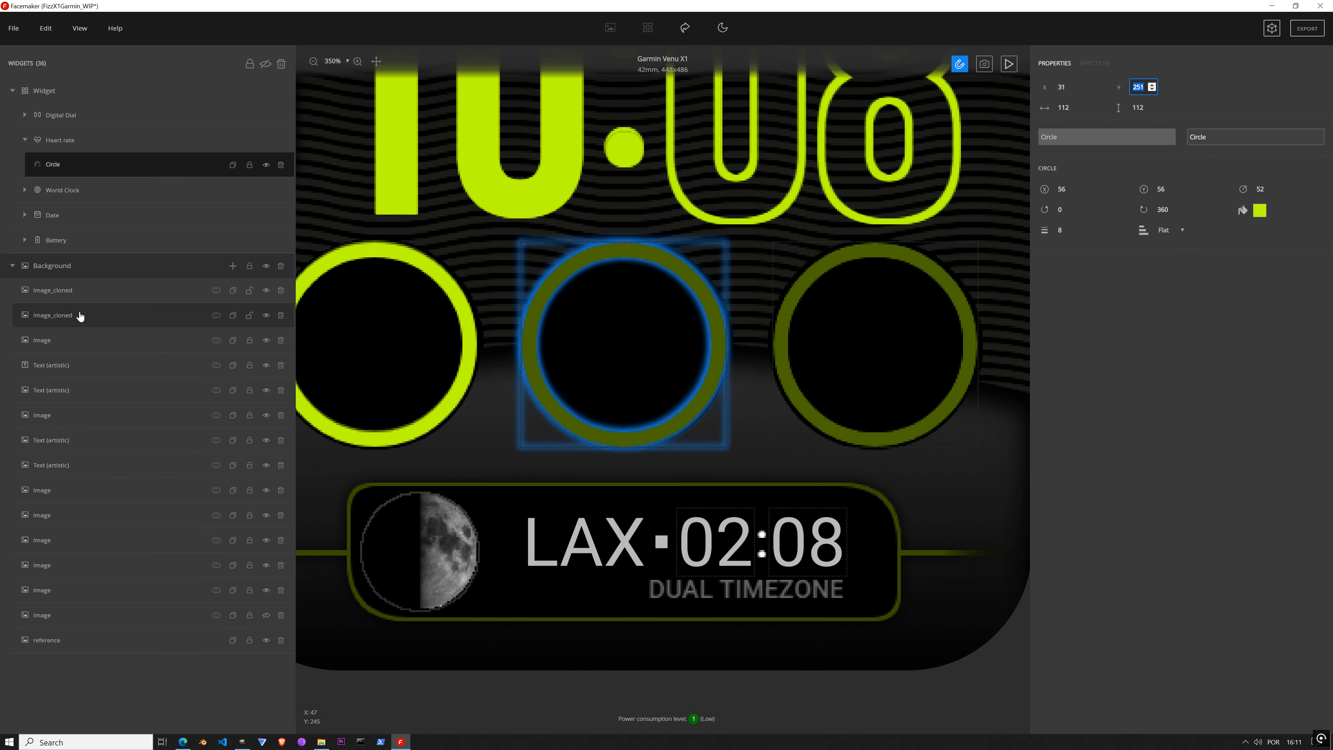
left_click(88, 286)
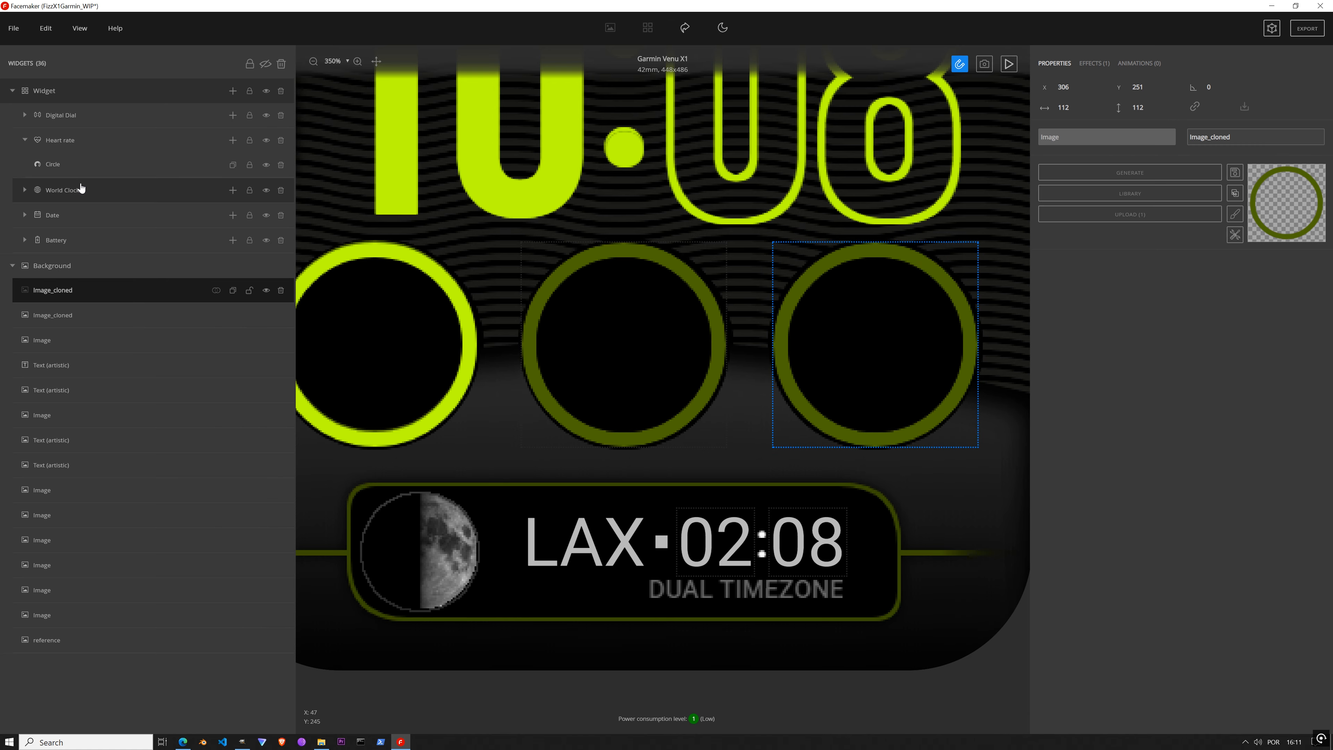
left_click(79, 167)
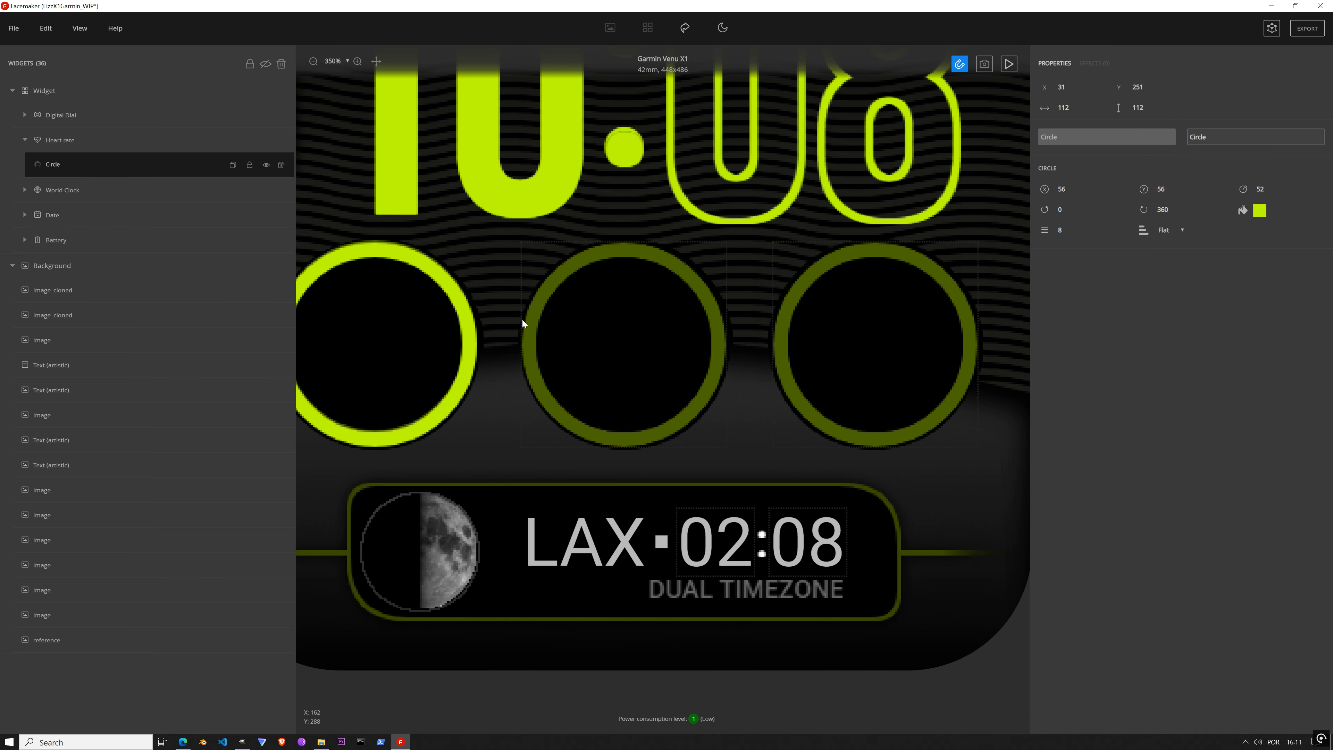
scroll(639, 287, "down", 5)
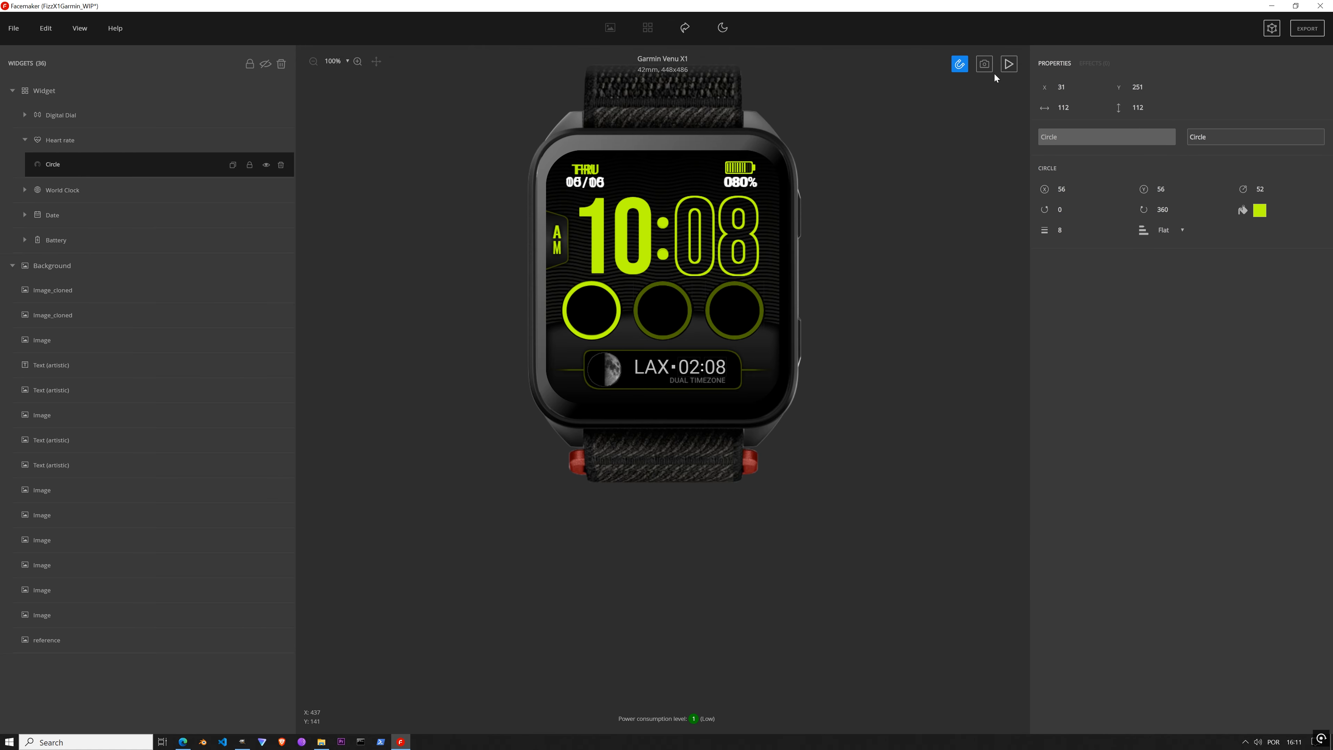
left_click(1008, 65)
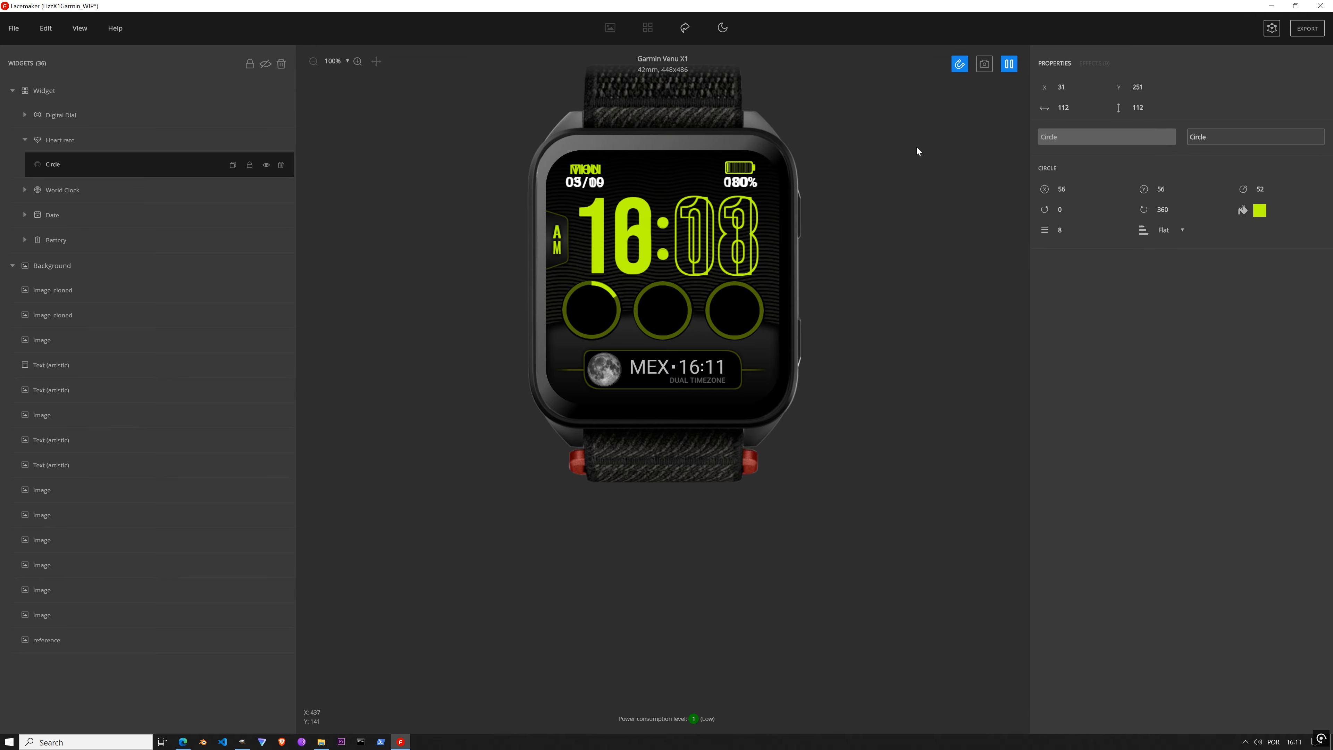
scroll(617, 286, "up", 6)
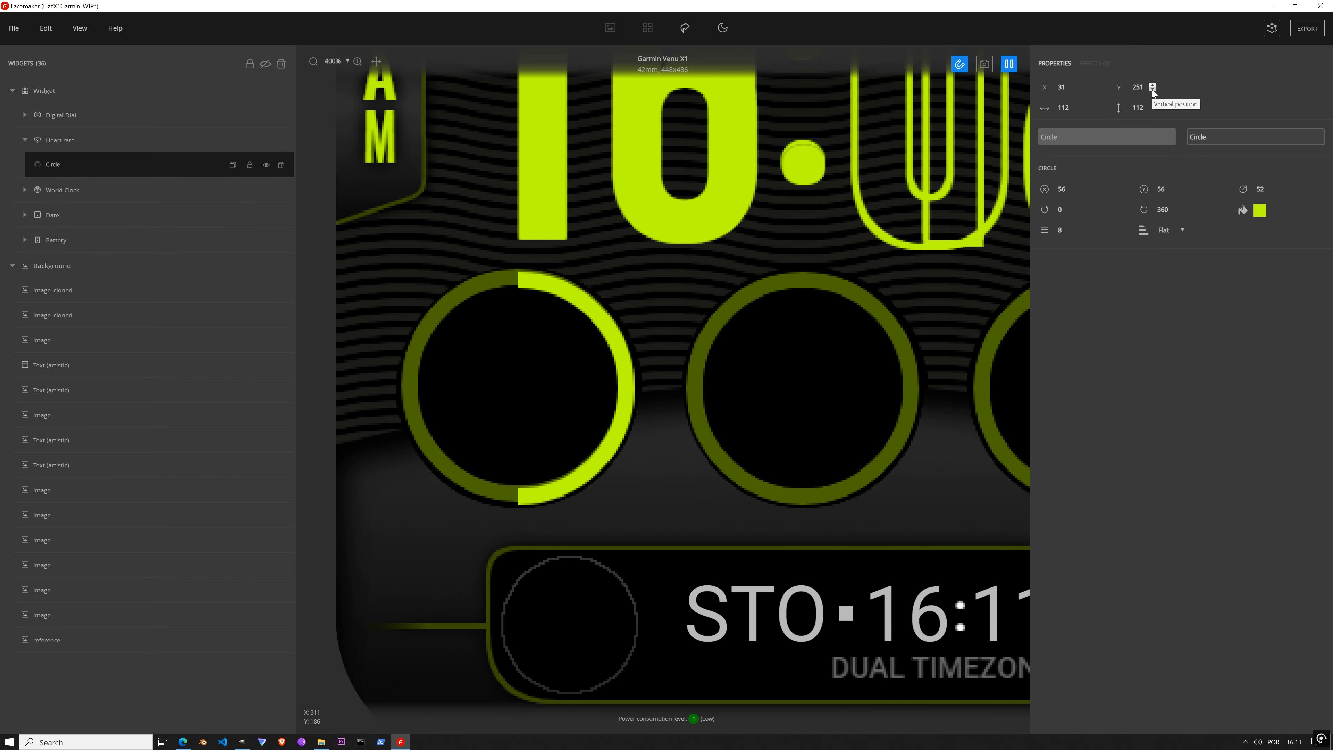
left_click(1153, 90)
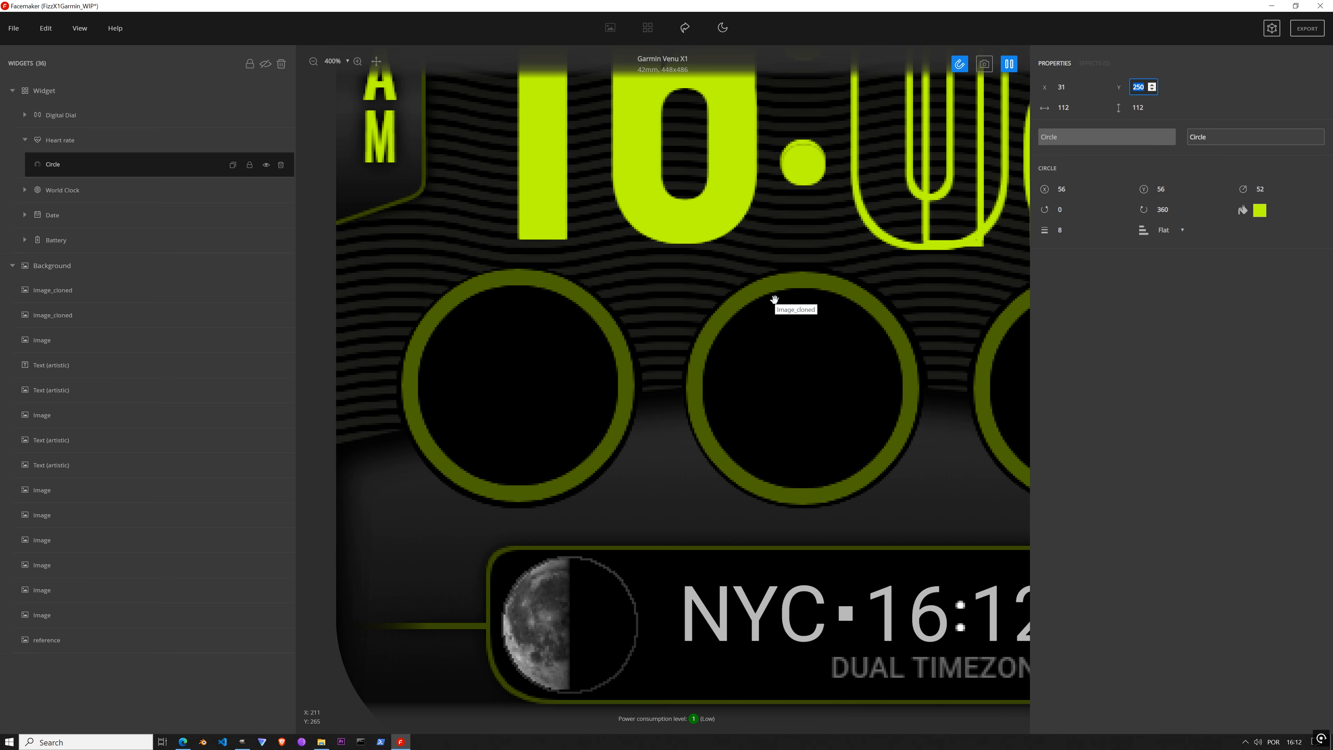
scroll(775, 299, "down", 2)
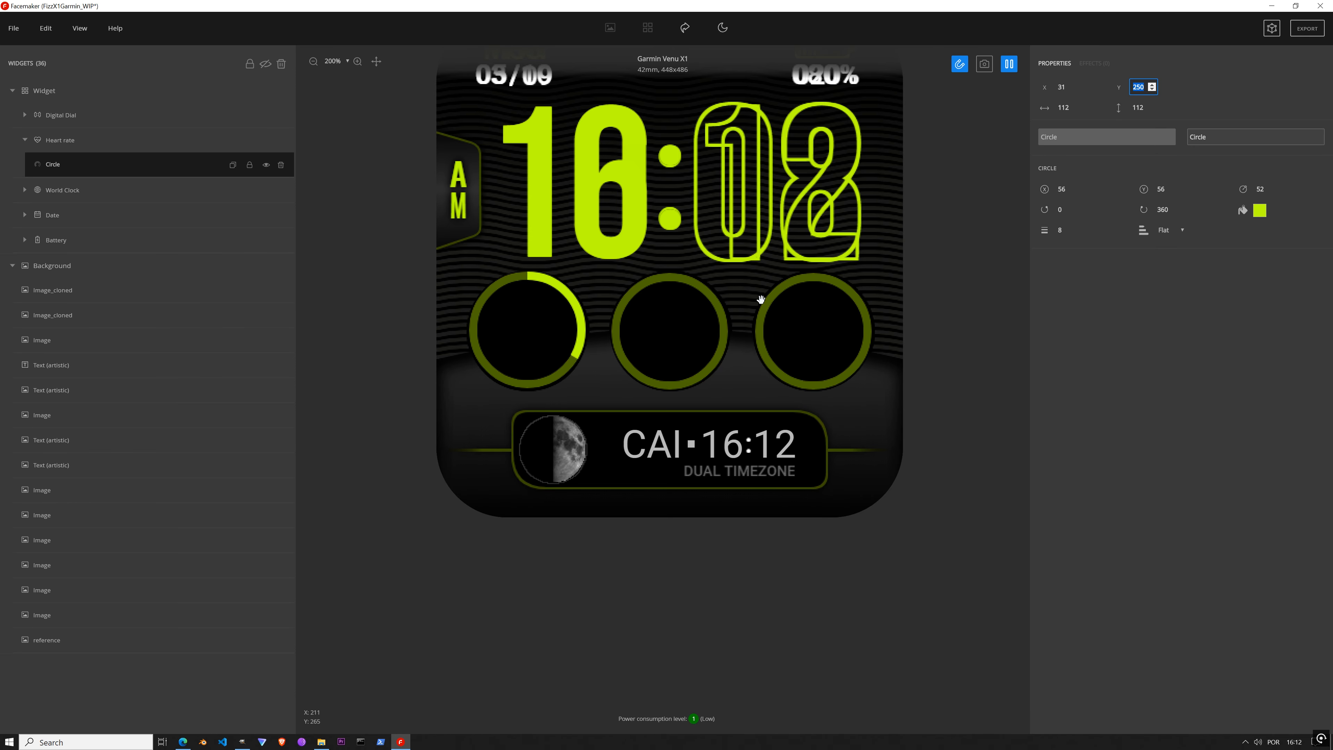
Step: Hide the reference in favour of the lowest Background image and lock the two cloned dark rings
key("ctrl")
left_click(268, 641)
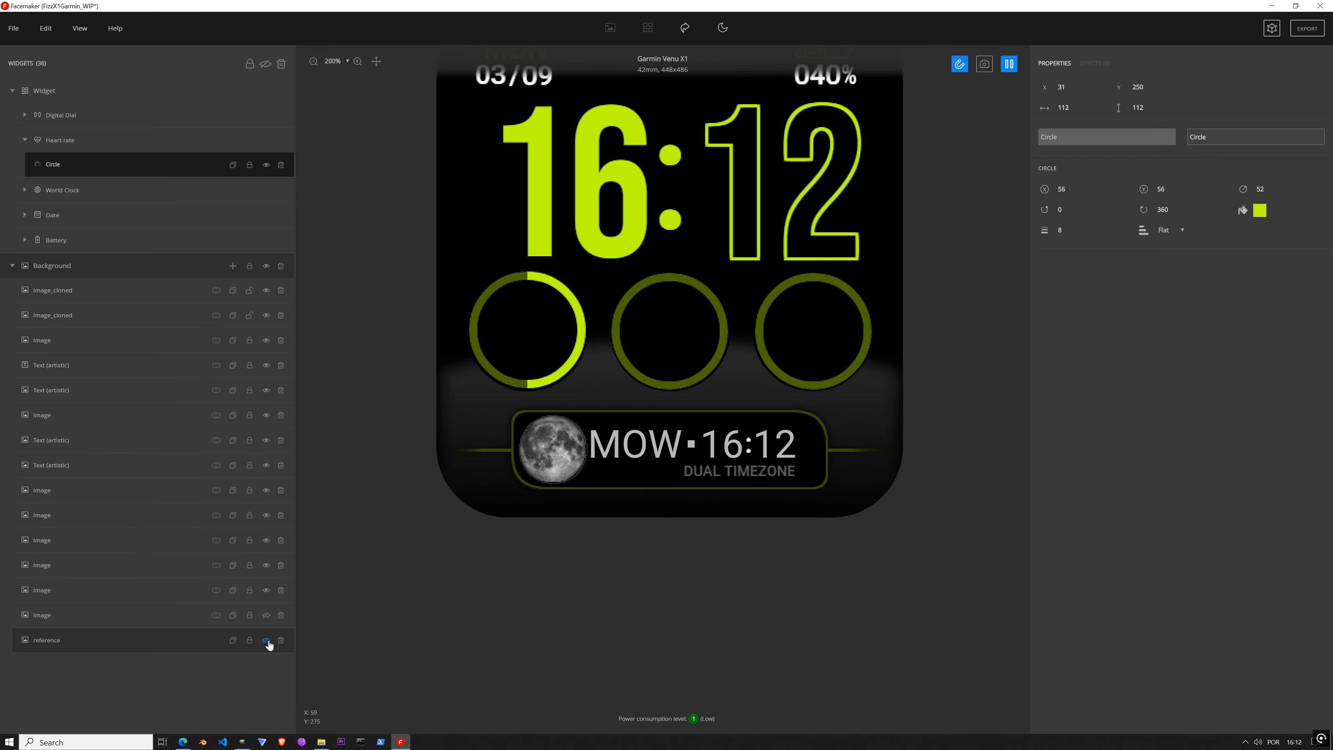
left_click(266, 617)
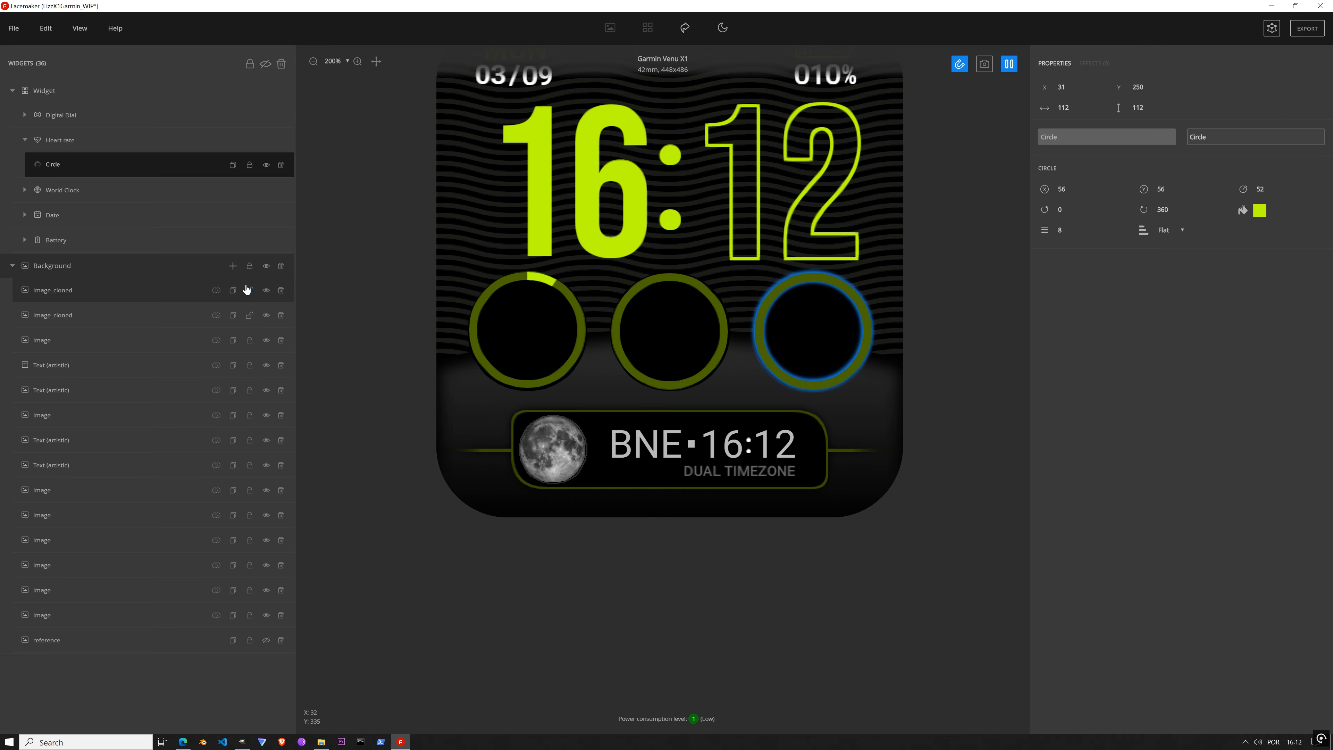
left_click(248, 315)
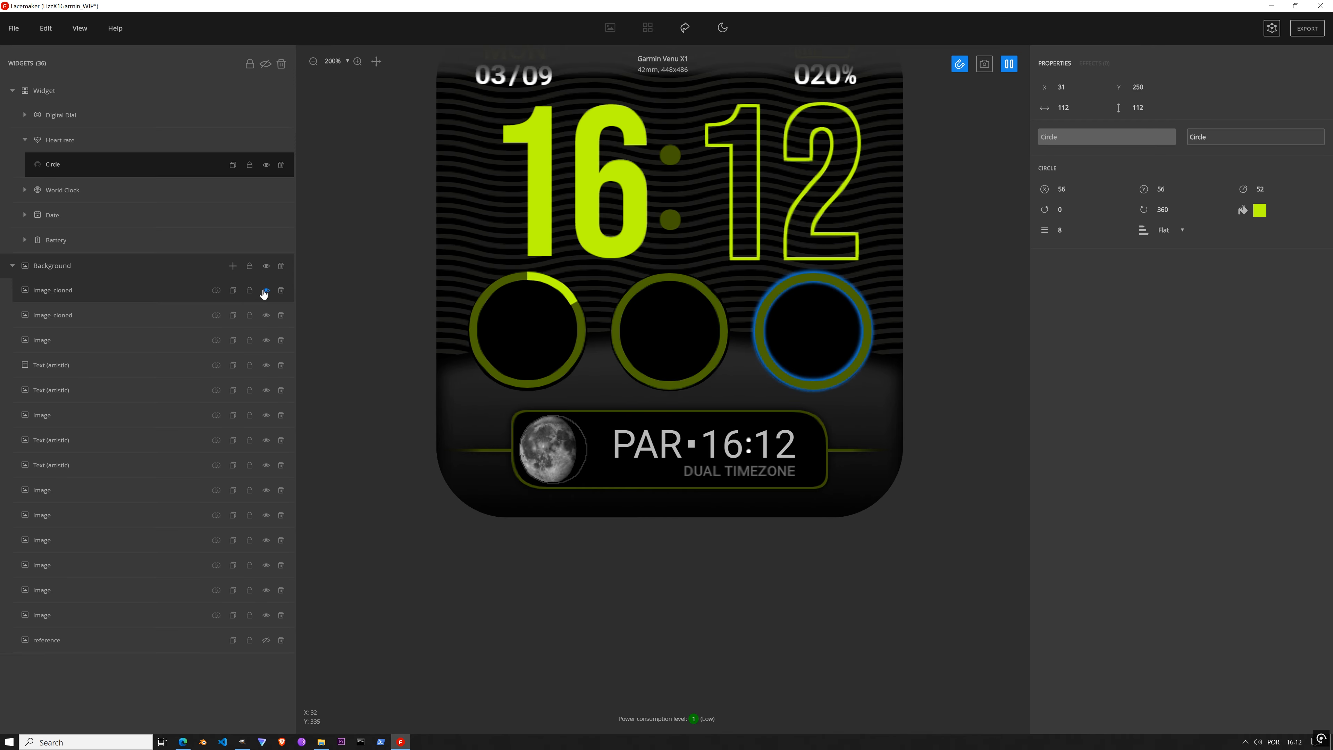
Step: Show the reference instead of the other Background images, add a new image to the Background group, and stop the preview
left_click(266, 266)
left_click(265, 640)
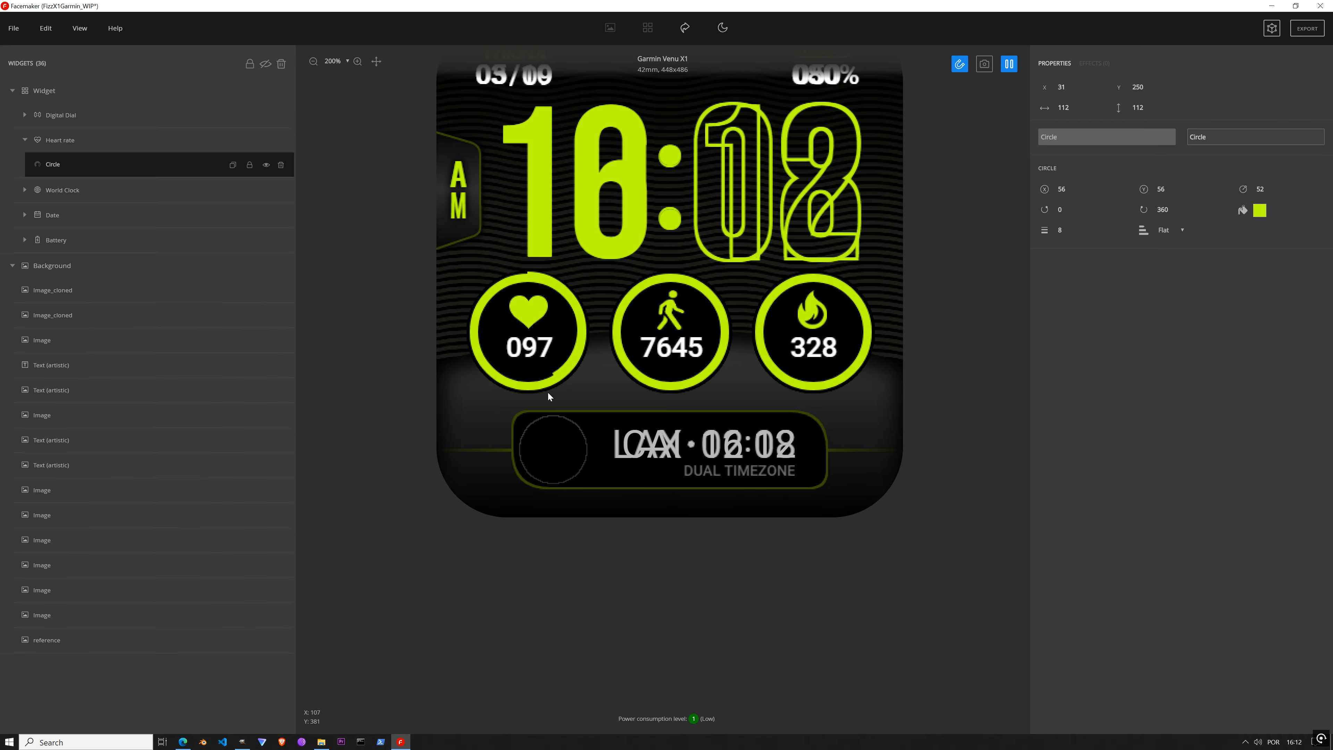
left_click(109, 293)
left_click(232, 266)
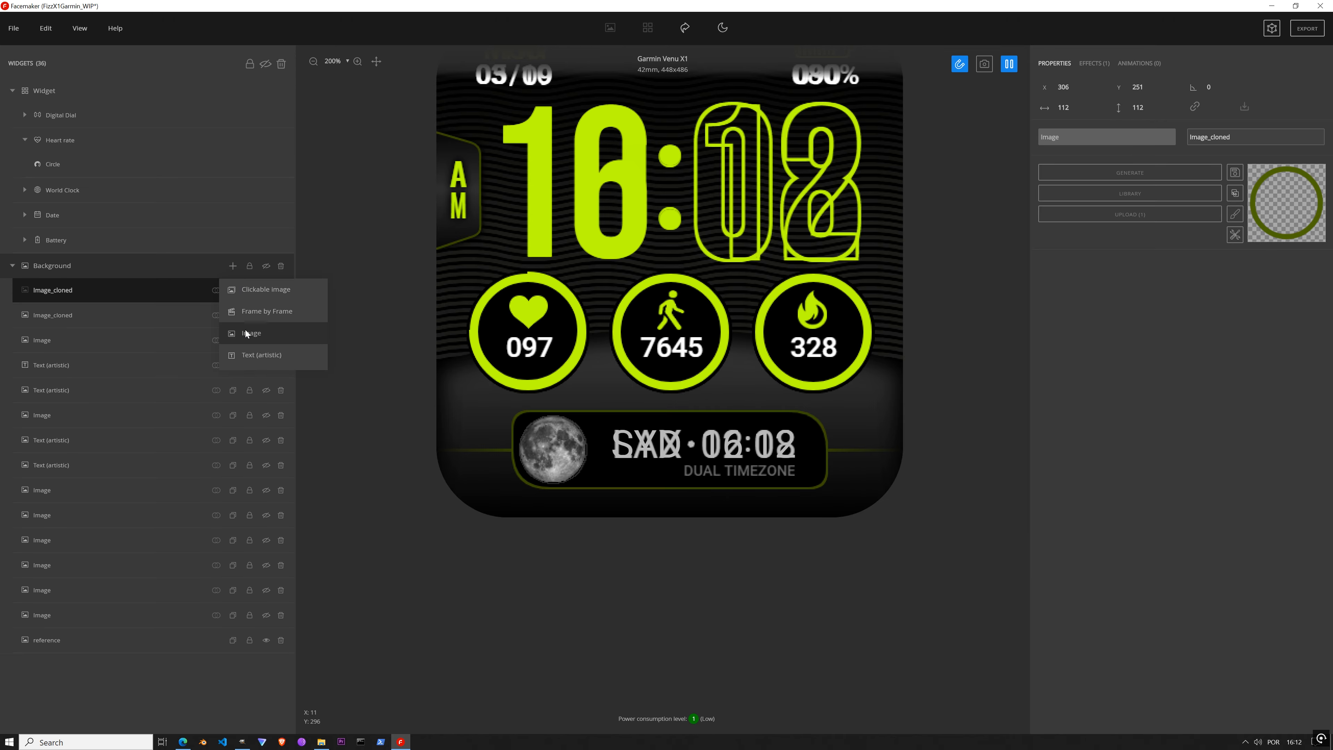
left_click(245, 329)
left_click(1007, 68)
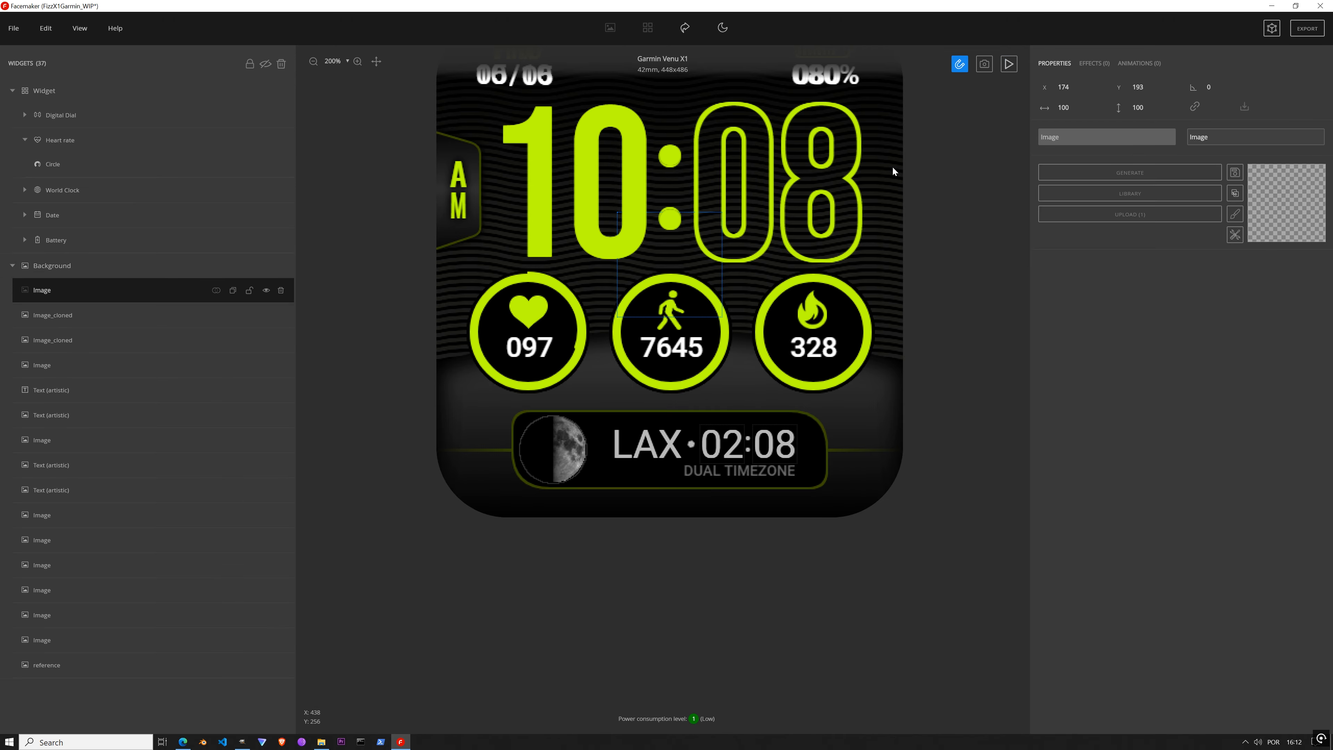
Step: Move the new image toward the heart rate ring and fill it with the solid white heart from the library
left_click_drag(685, 305, 607, 352)
left_click(1126, 198)
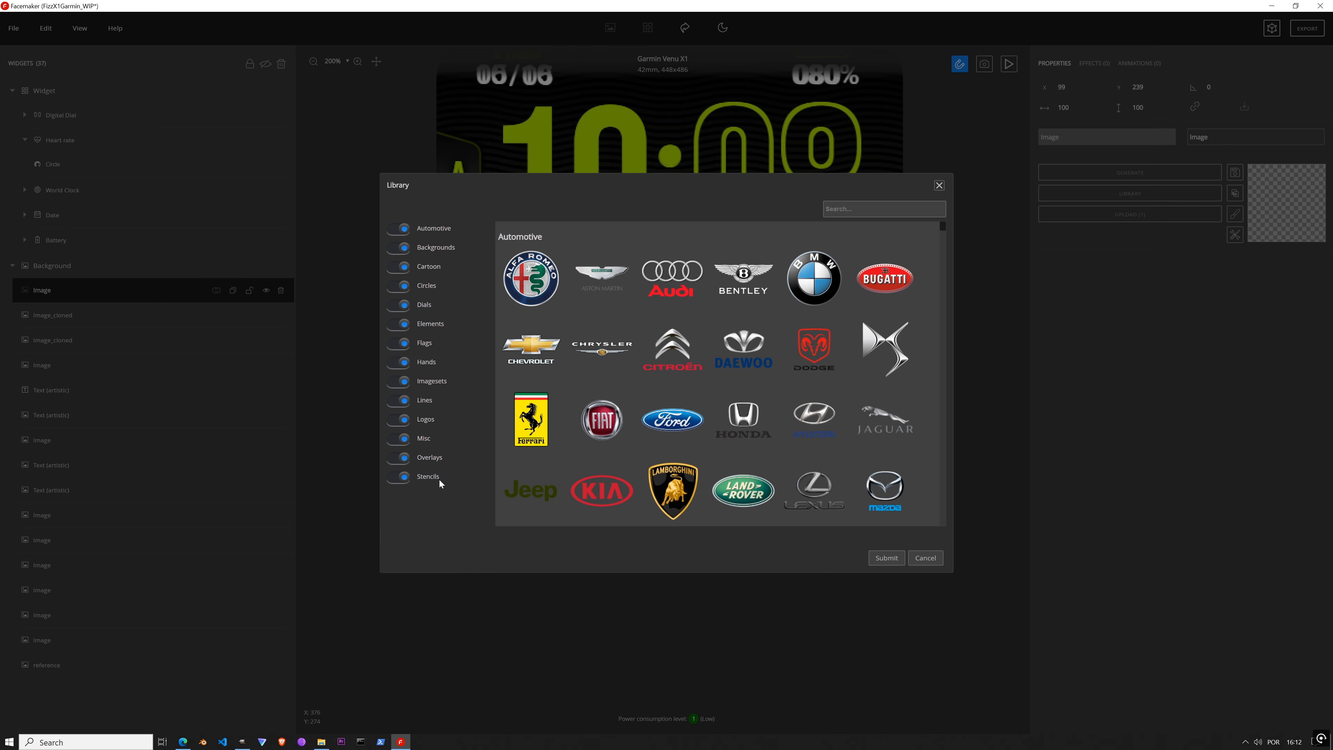
scroll(796, 410, "down", 20)
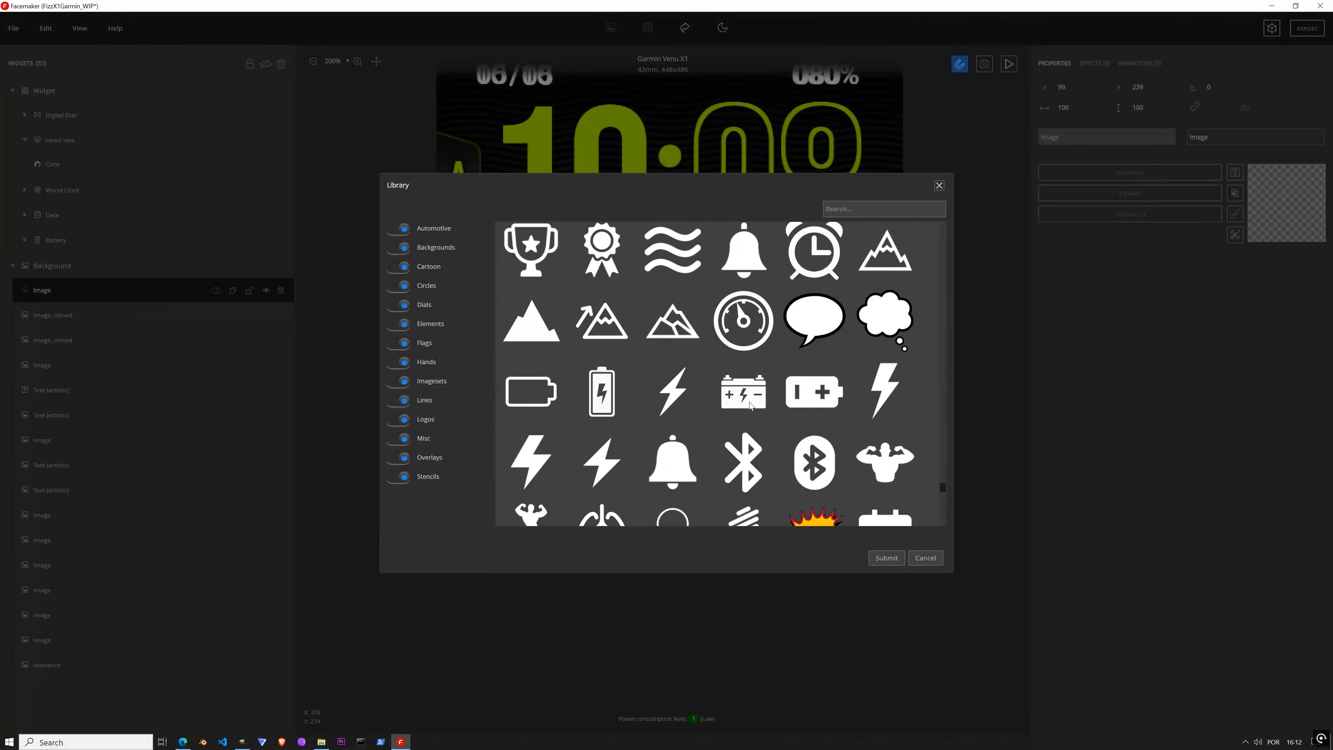
scroll(690, 389, "down", 5)
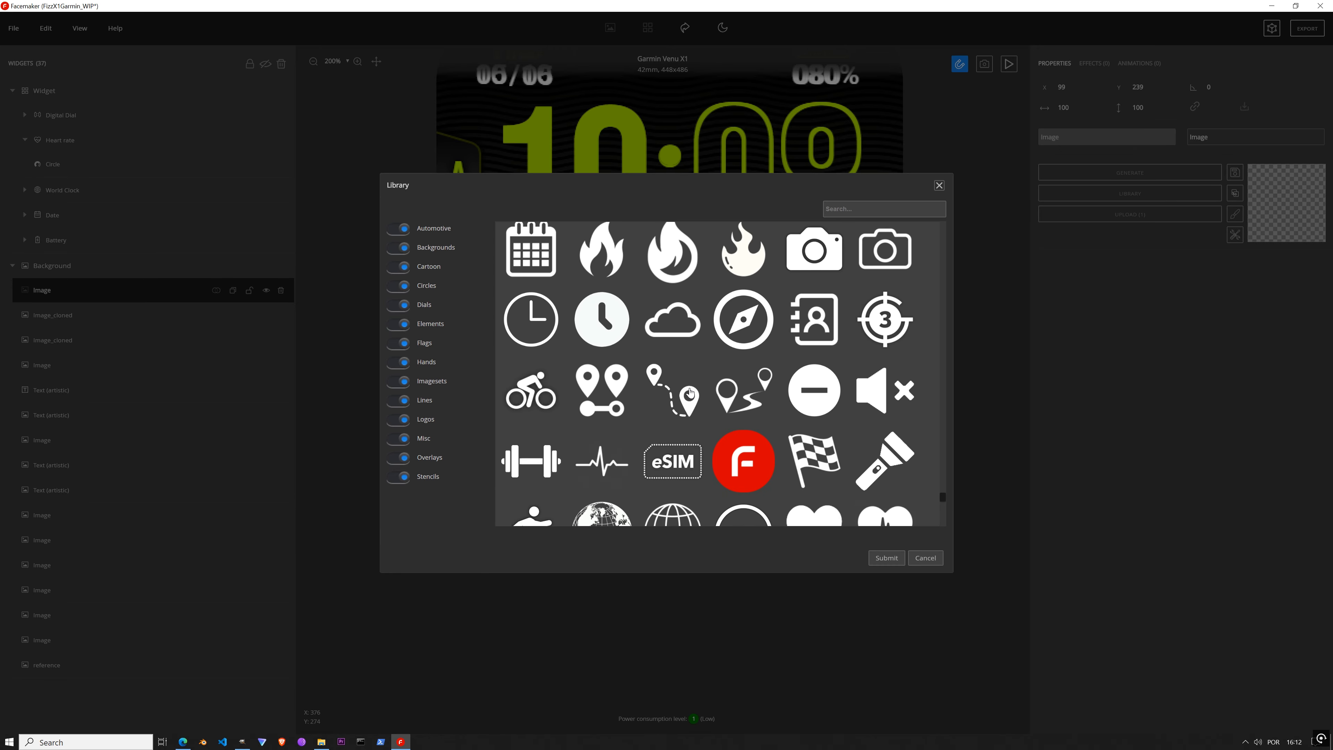
scroll(690, 390, "down", 2)
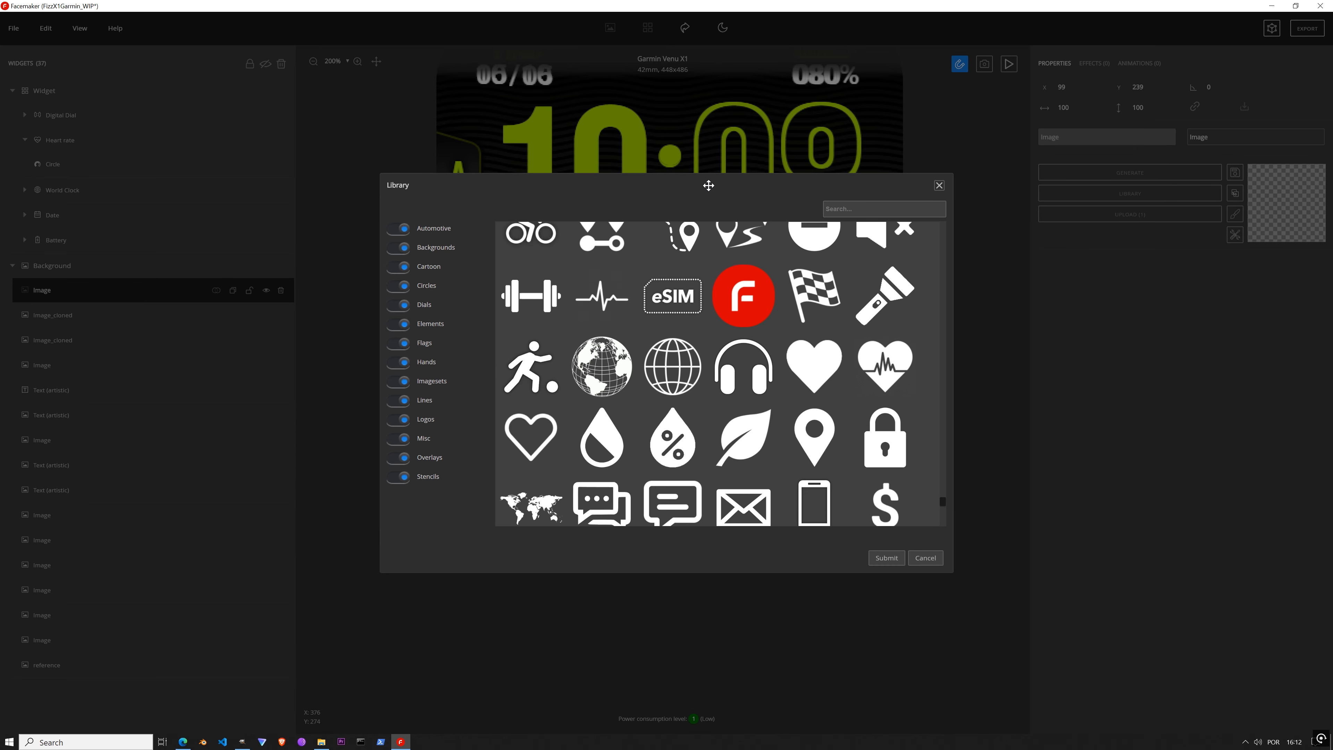
left_click_drag(707, 186, 940, 217)
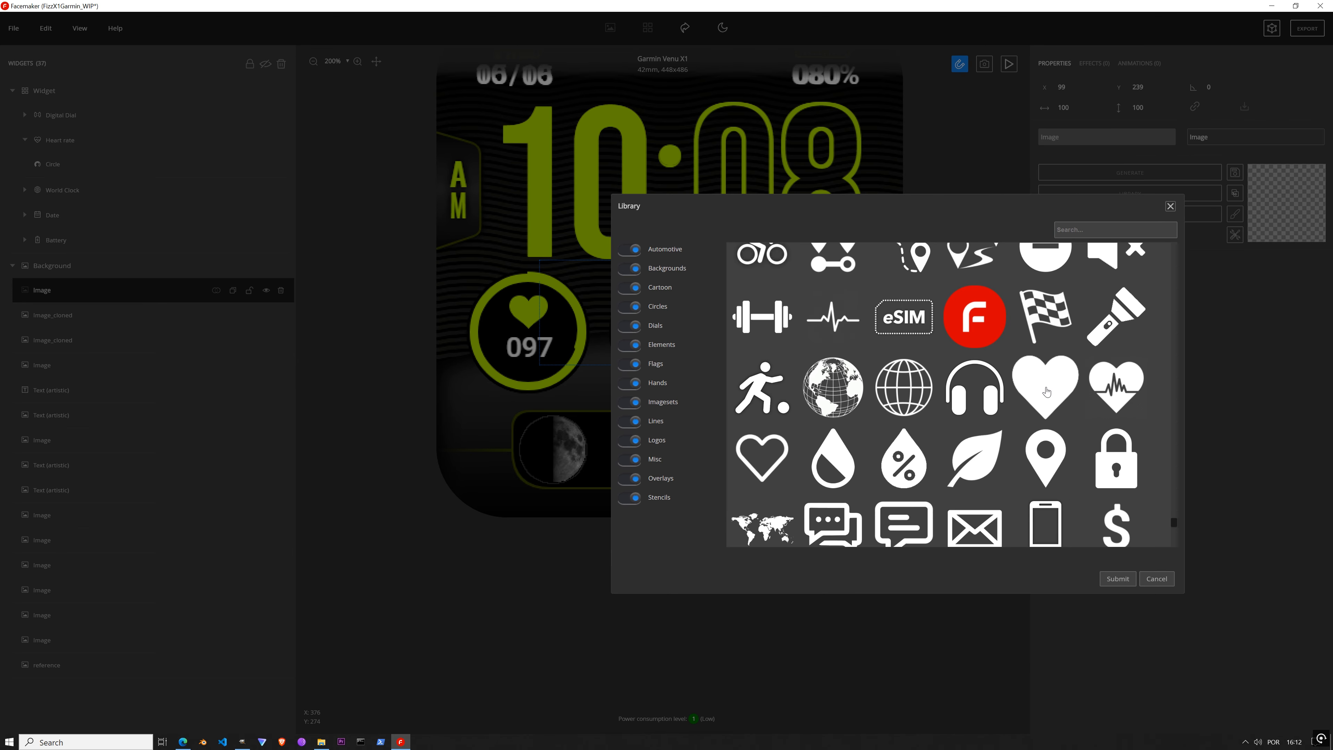
left_click(1042, 395)
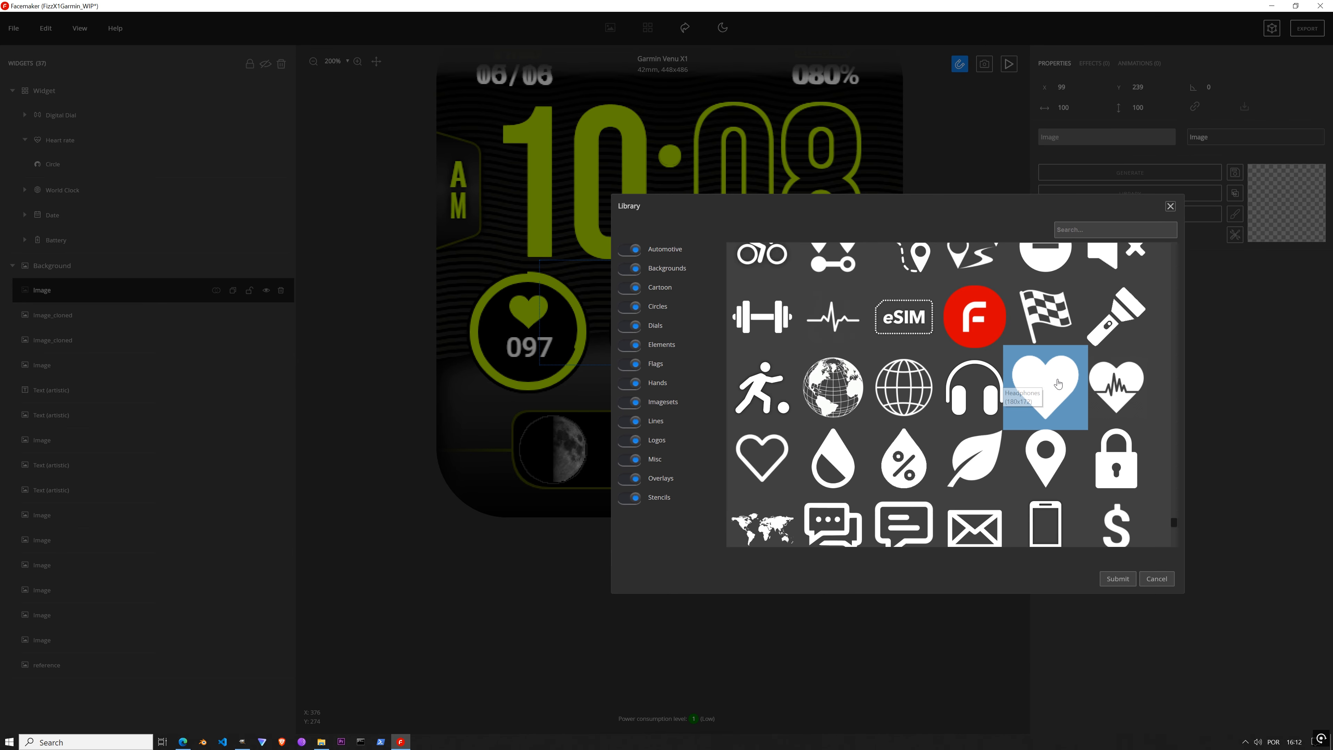
double_click(1042, 395)
Step: Trim the transparent margins of the heart image to 114 × 109
scroll(571, 336, "up", 3)
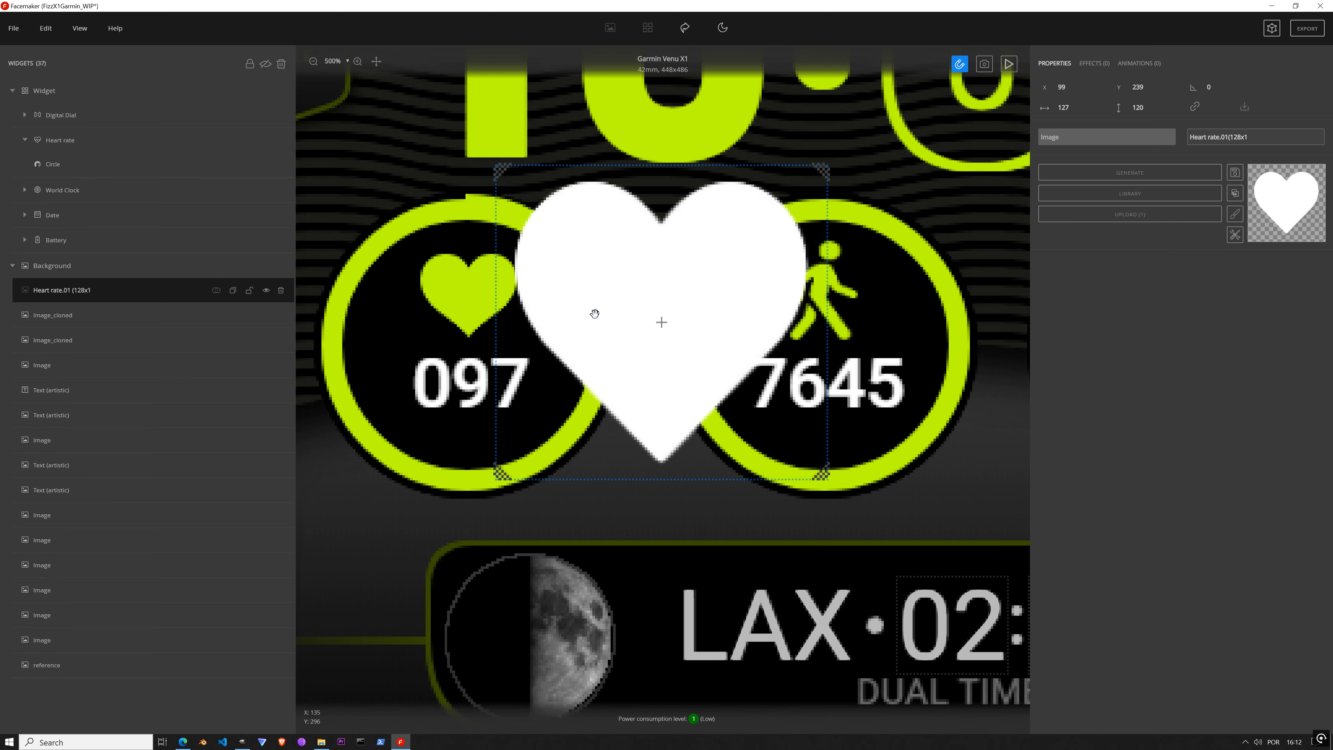
left_click(1235, 235)
left_click(1275, 236)
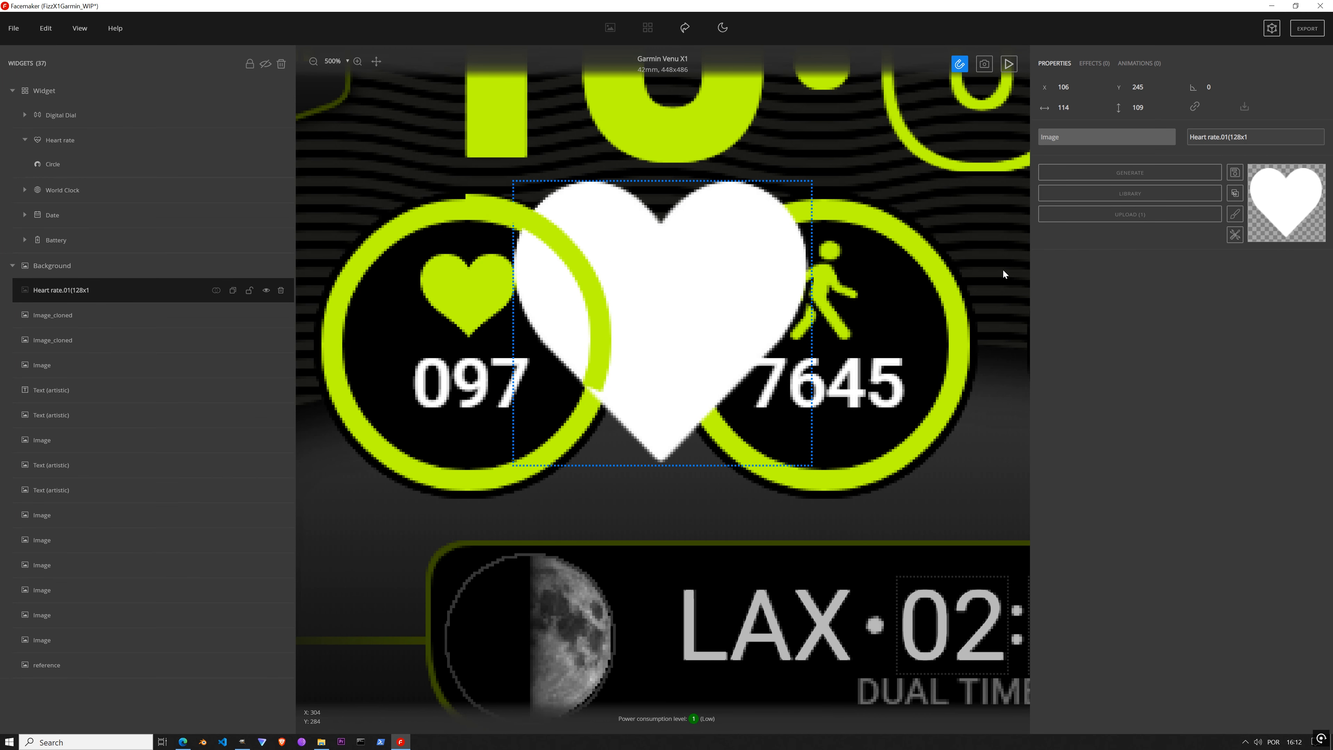
Step: Fit the heart over the reference heart icon at X 70, Y 273, sized 38 × 32 without locked proportions, and apply the resize
left_click_drag(798, 459, 628, 288)
left_click_drag(594, 219, 502, 293)
left_click_drag(534, 361, 506, 332)
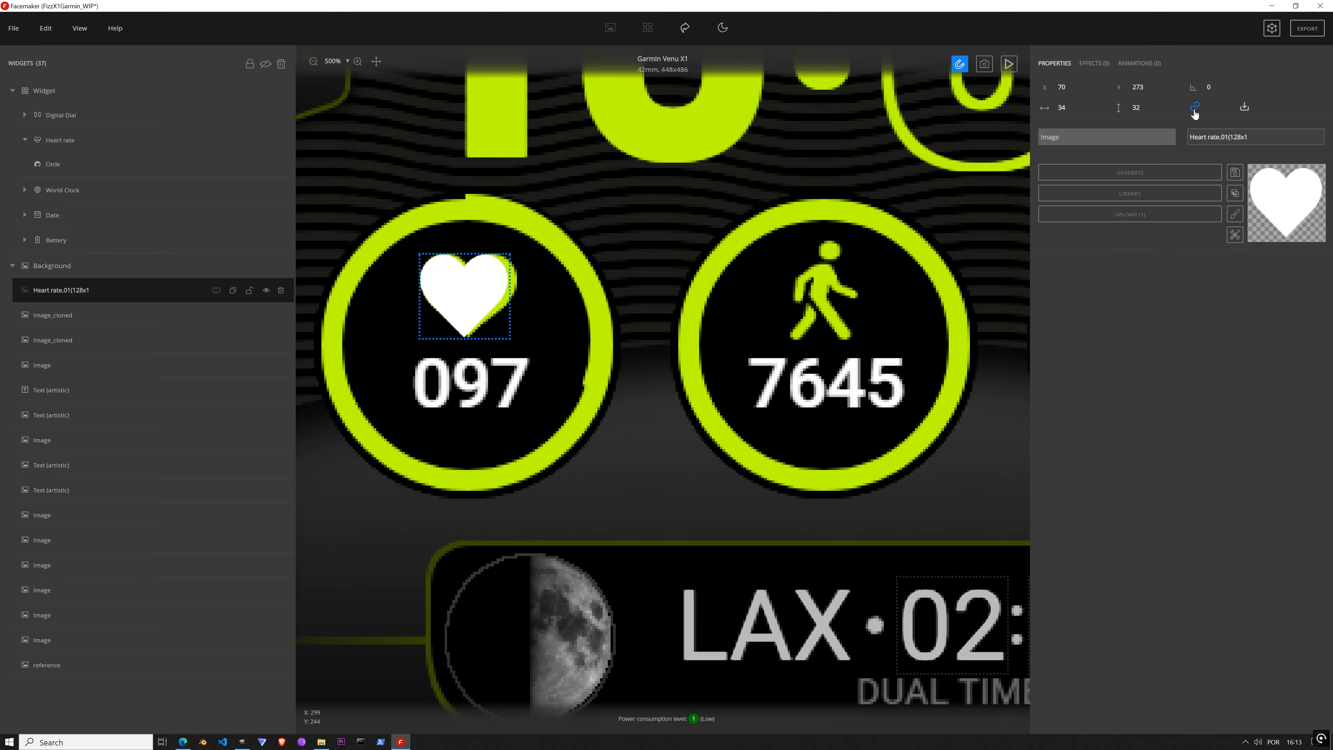
left_click_drag(511, 294, 525, 297)
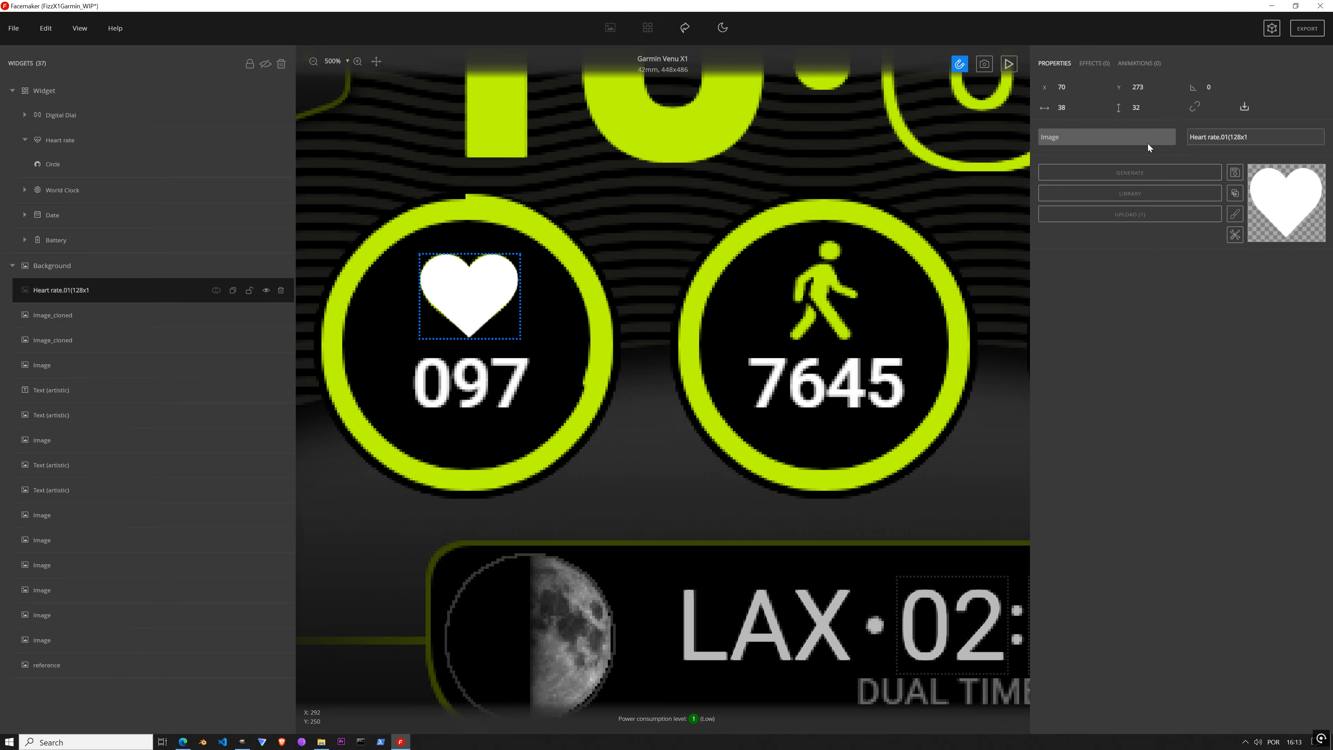
left_click(1241, 109)
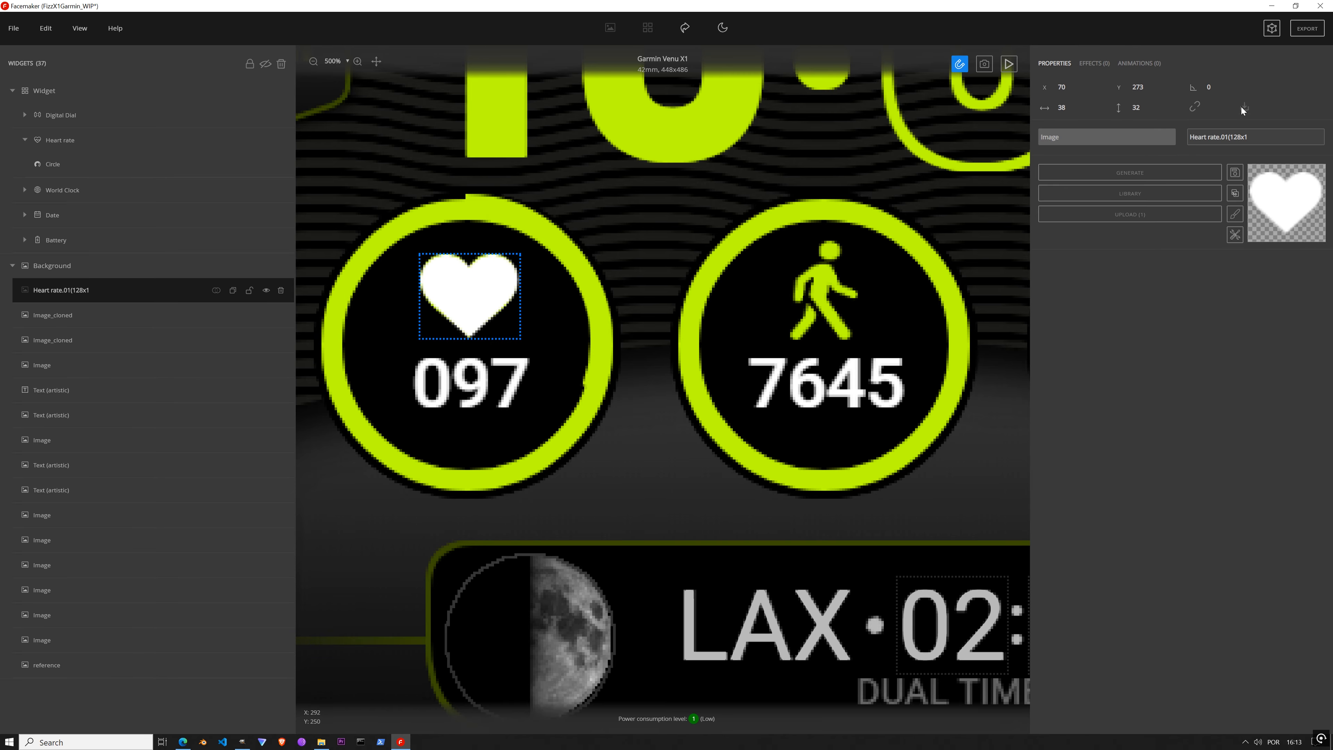
Step: Apply a Fill color effect to the heart image using the lime green watchface color
left_click(1097, 64)
left_click(1098, 85)
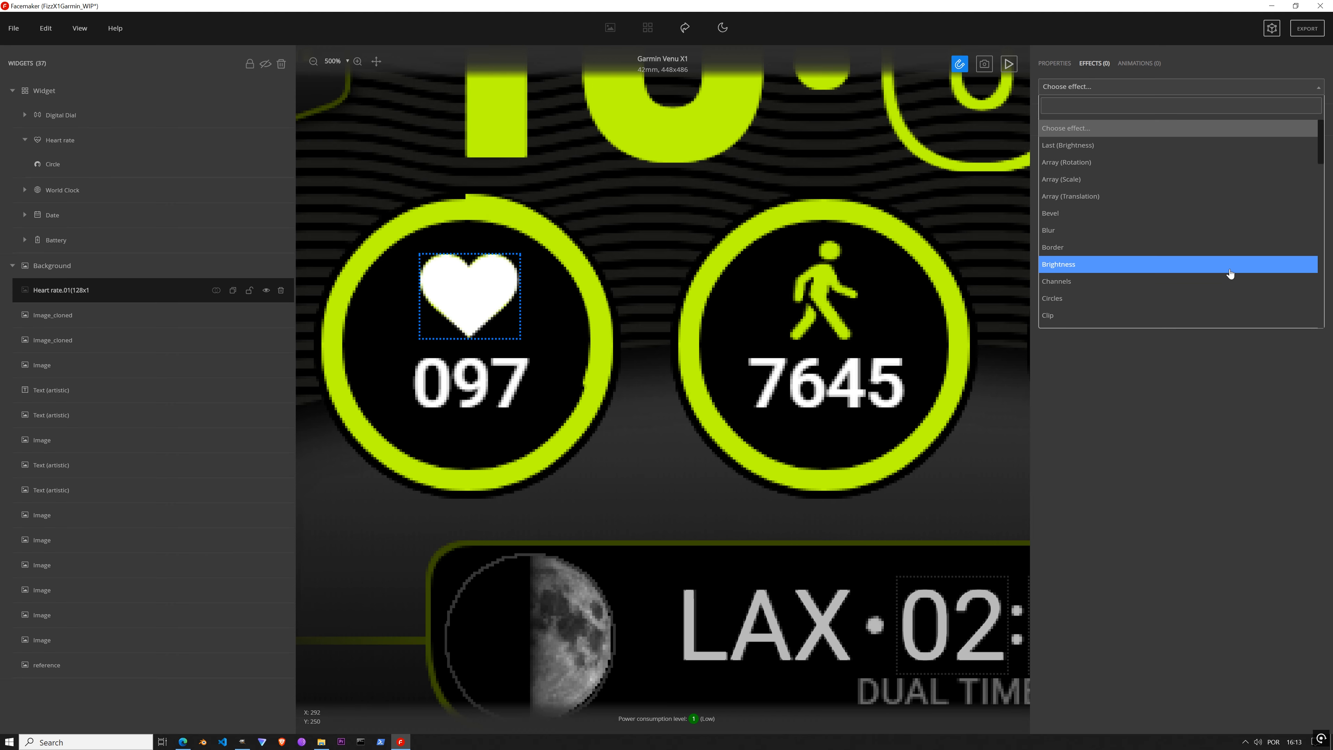
type("fill")
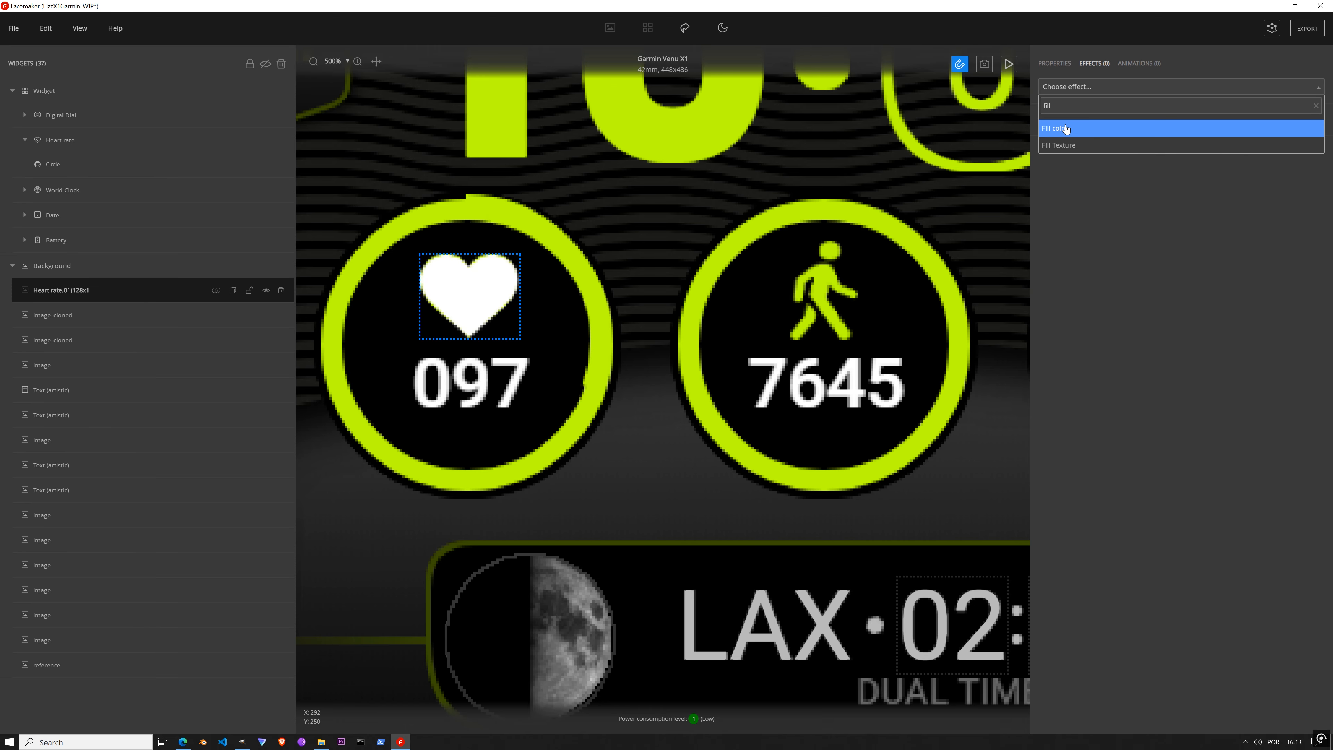
left_click(1066, 129)
left_click(1082, 206)
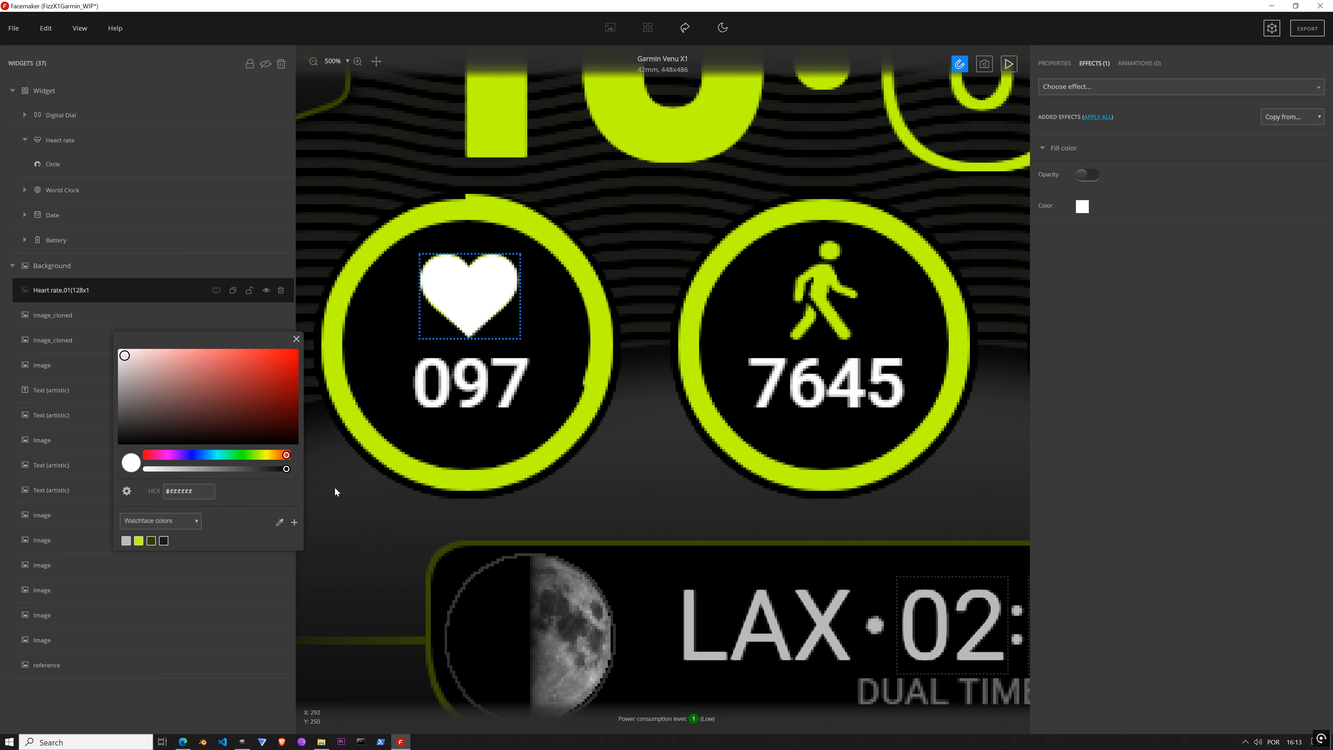
left_click(139, 540)
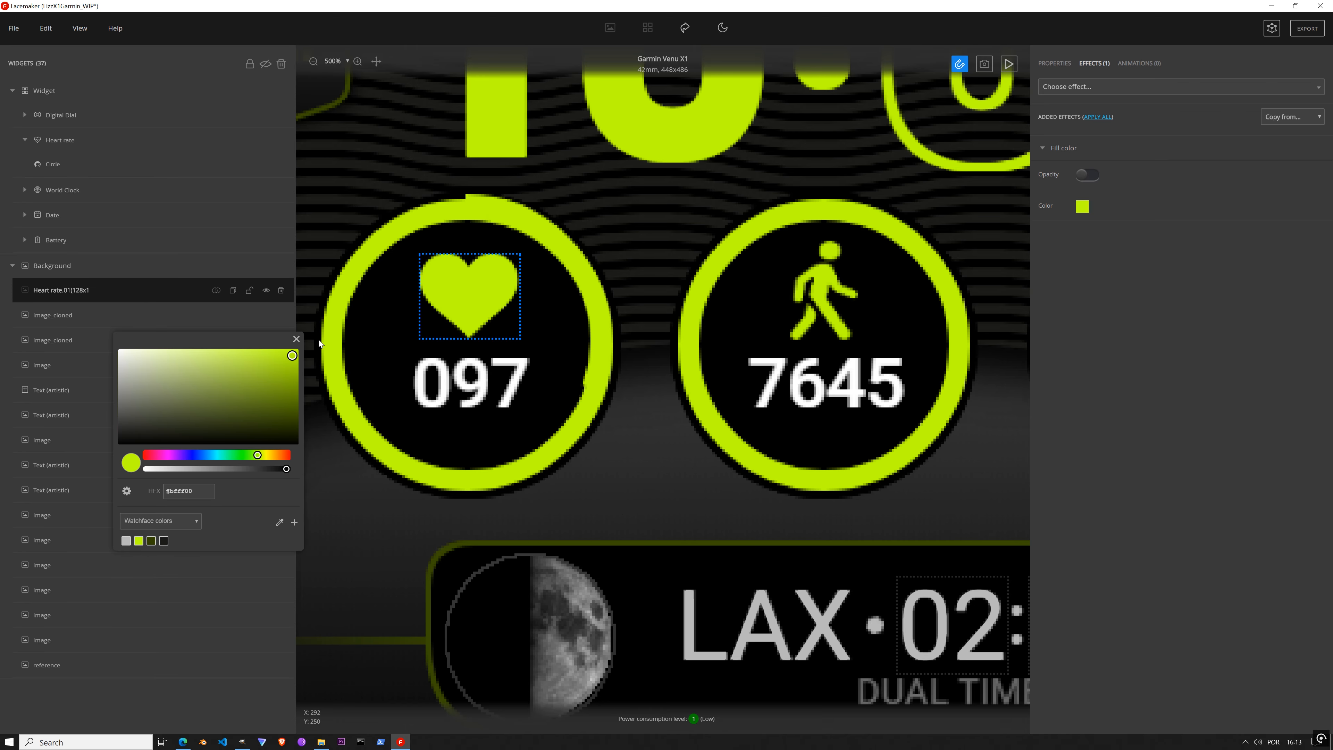
left_click(296, 340)
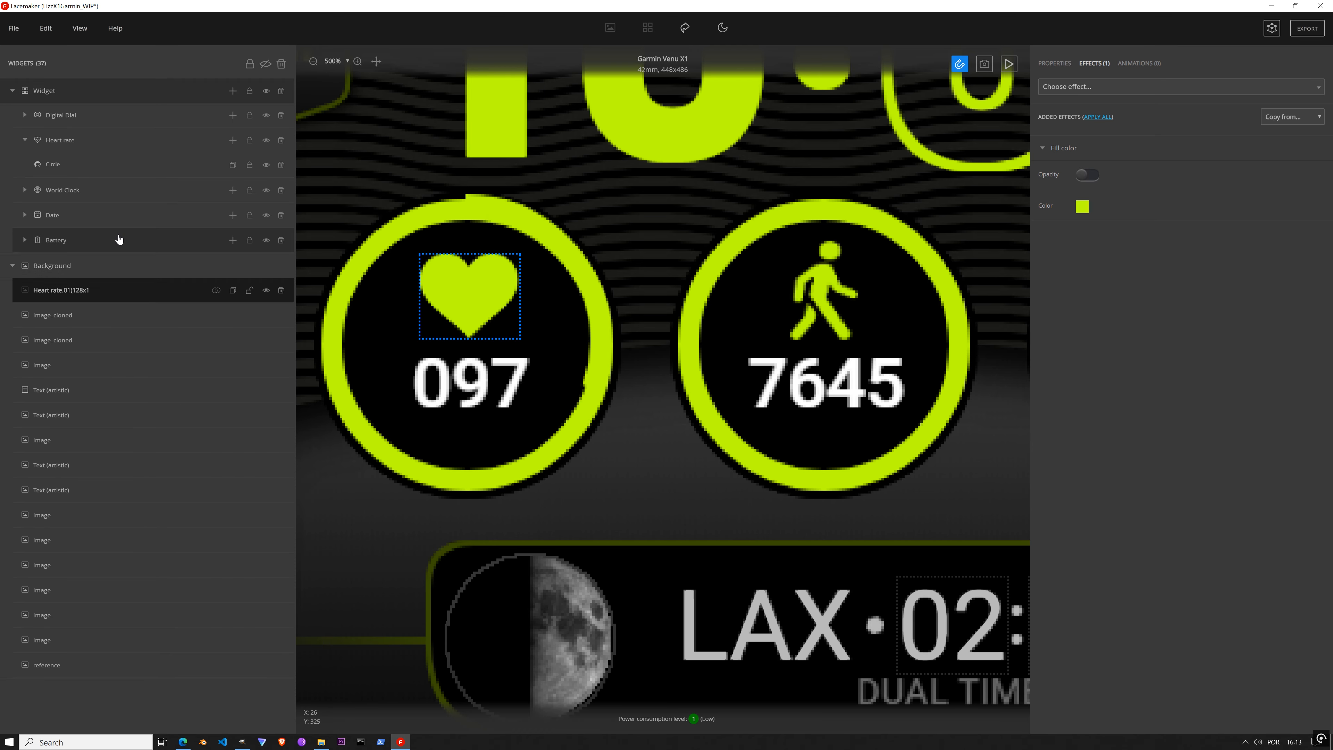
Step: Add an Image Combo to the Heart rate group, generate its digits, and move it beside the heart rate ring
left_click(97, 140)
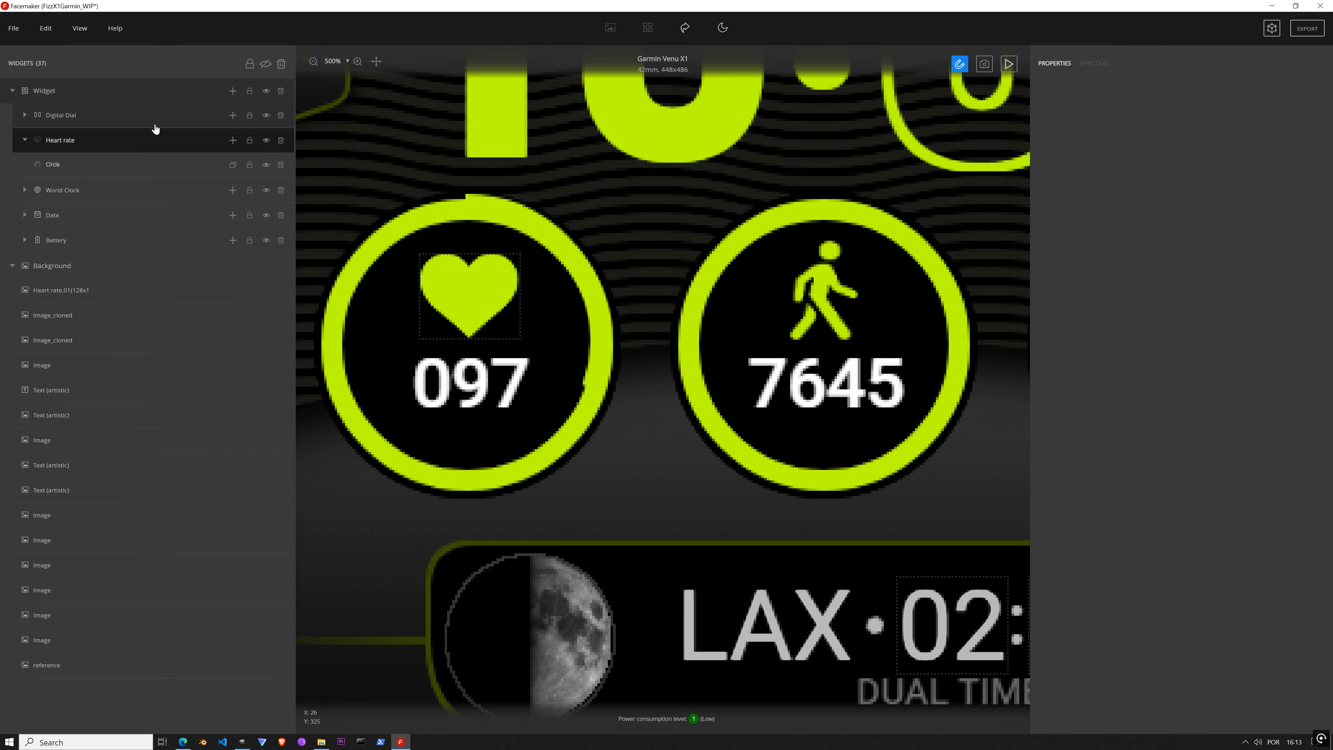
left_click(233, 141)
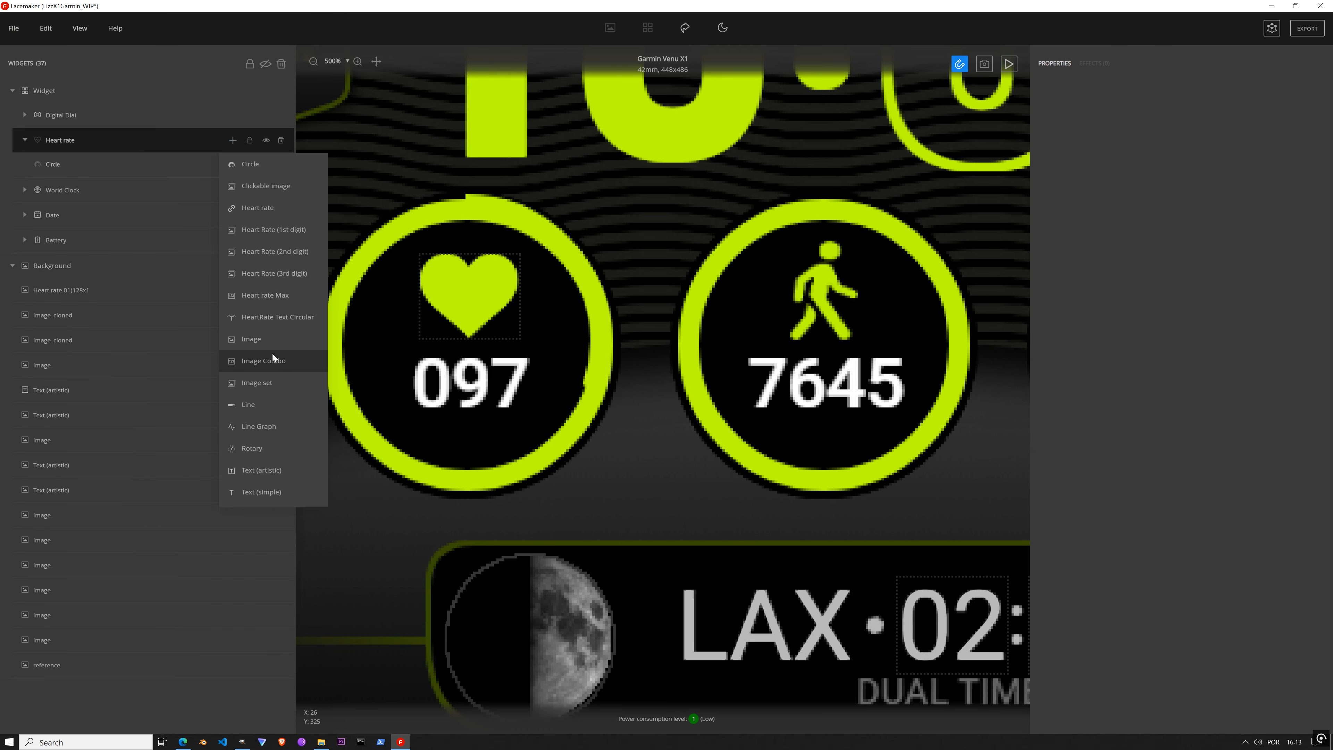
left_click(234, 362)
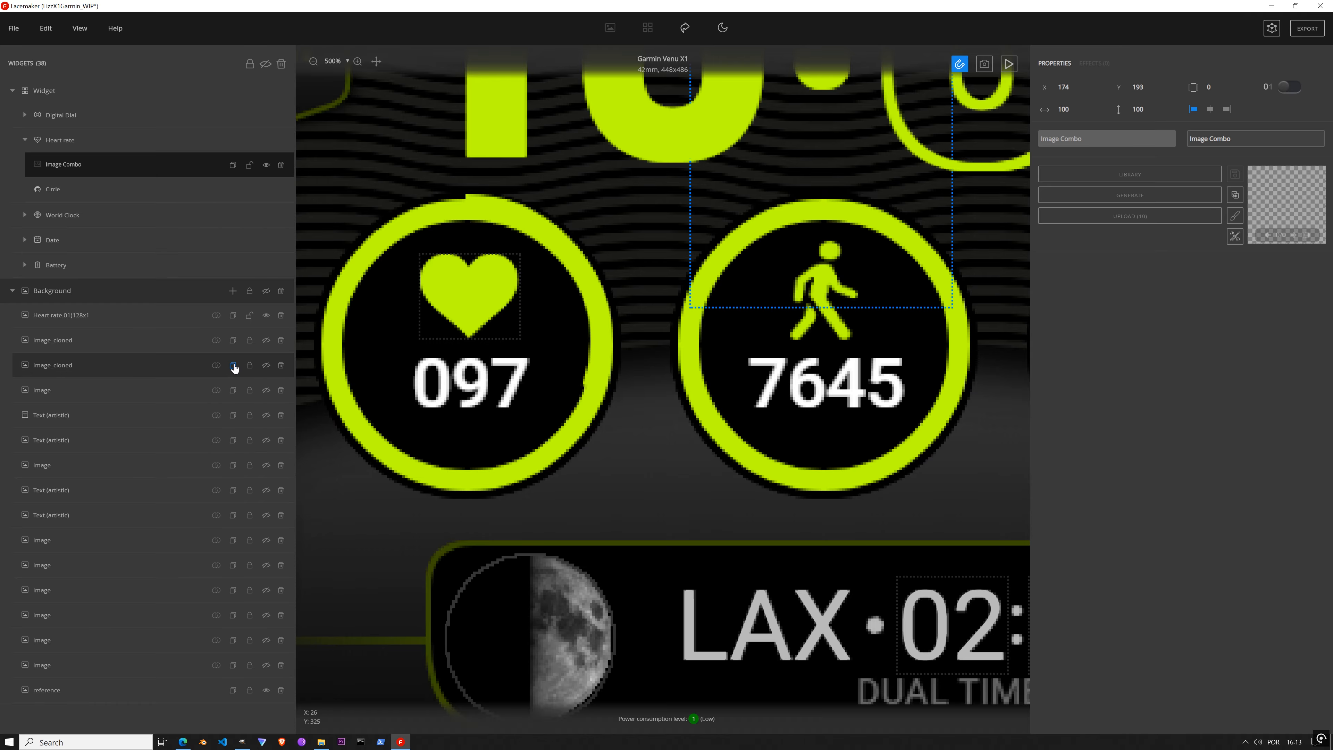
left_click(1118, 199)
left_click_drag(717, 80, 621, 268)
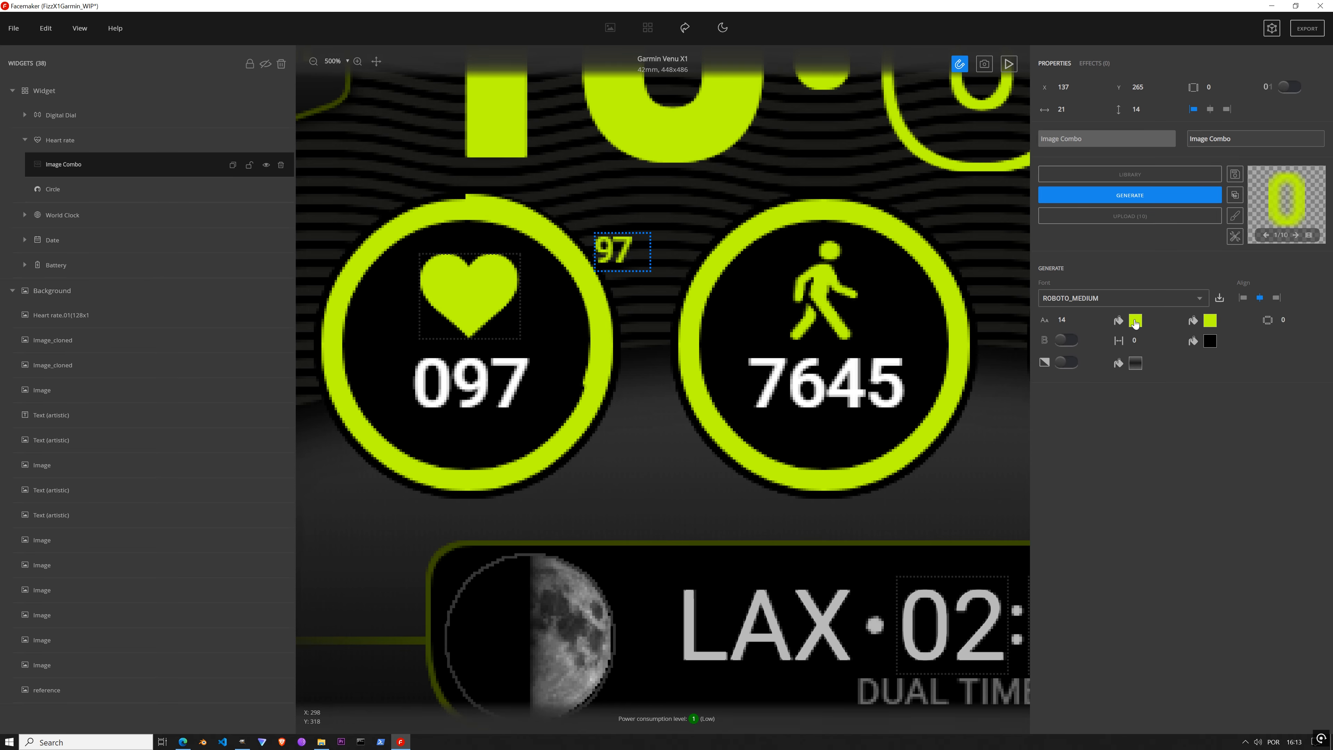
Step: Color the heart rate digits white and move them inside the ring, just below the reference reading
left_click(1135, 321)
left_click(124, 465)
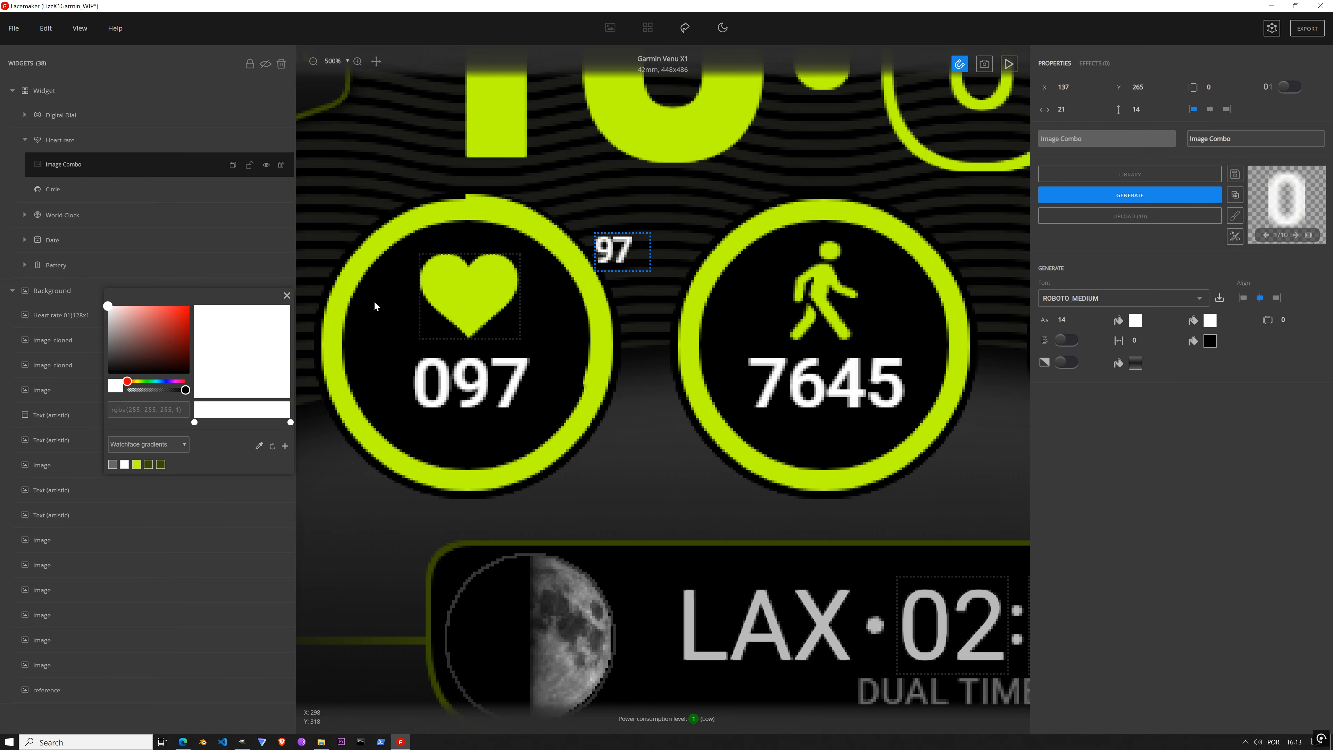
left_click(287, 295)
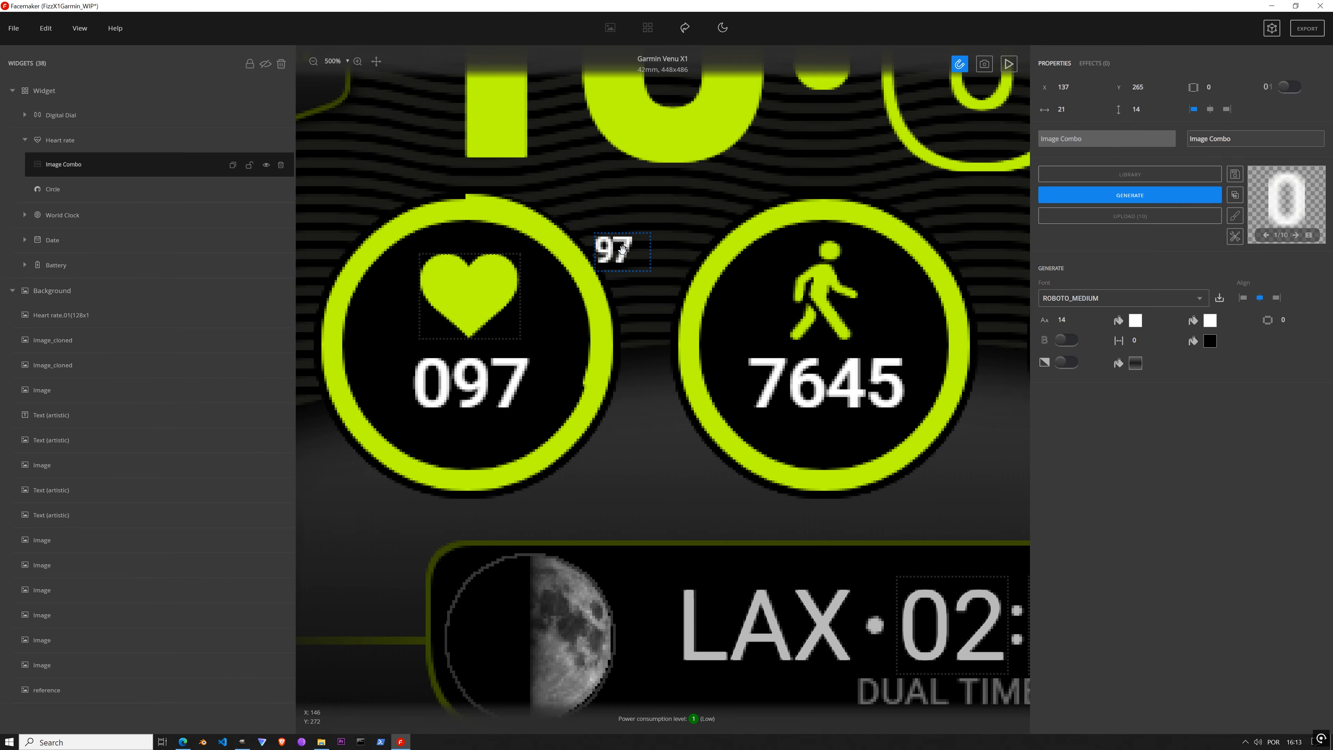
left_click_drag(622, 248, 456, 425)
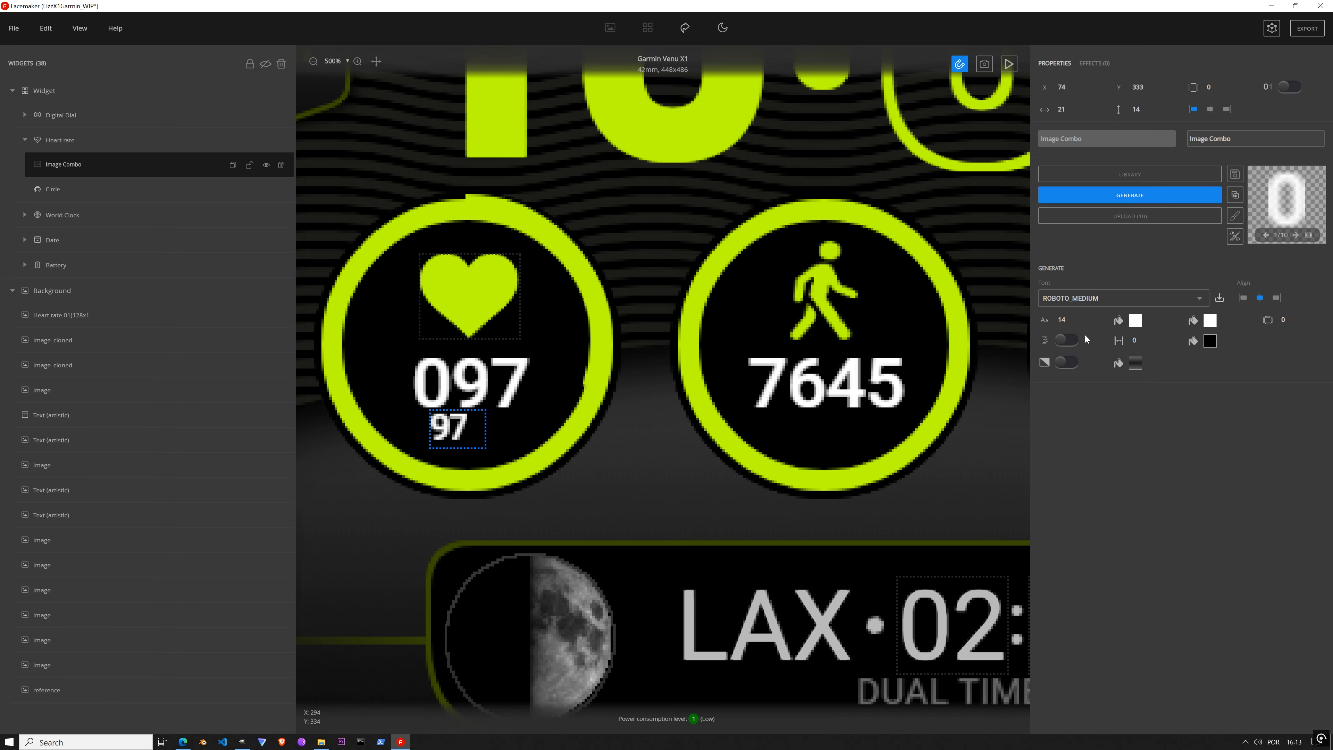
Step: Set the heart rate digits' font size to 26 and move them over the reference reading
left_click(1077, 317)
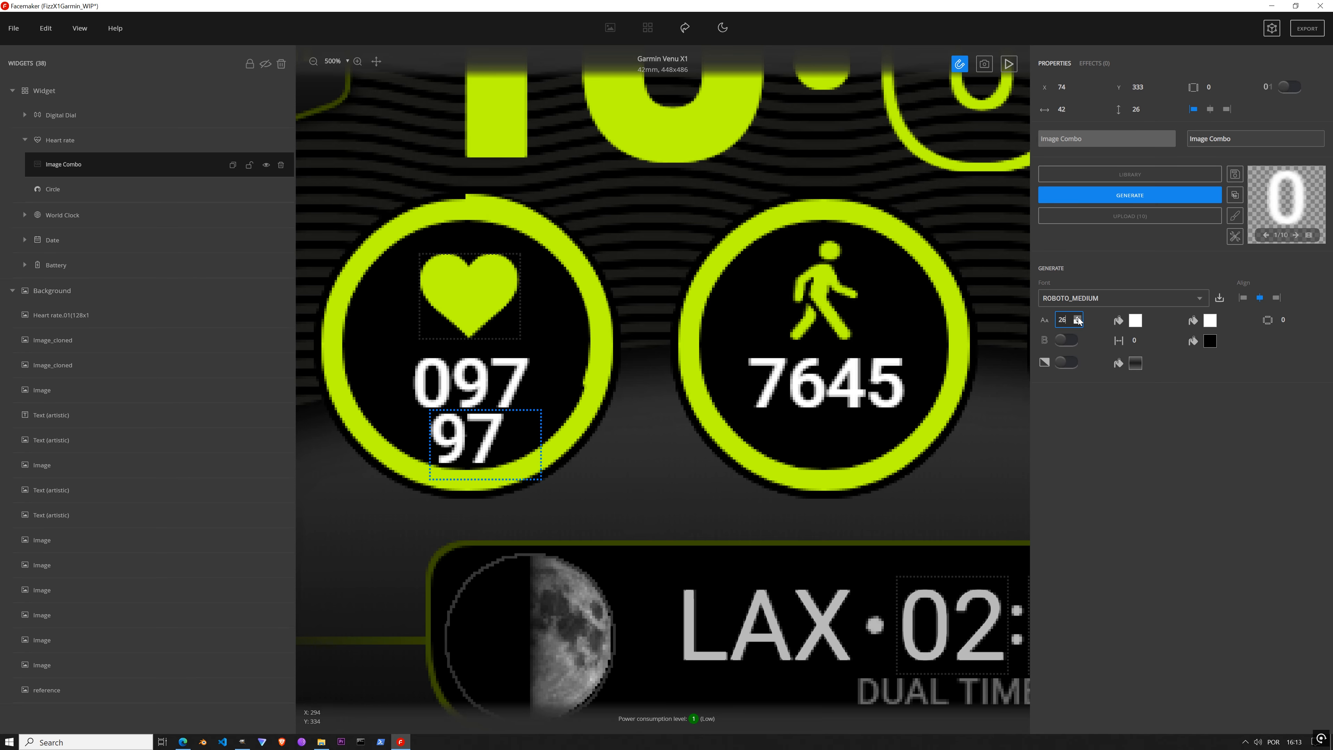
mouse_move(501, 432)
left_mouse_down()
mouse_move(540, 378)
mouse_move(493, 416)
mouse_move(495, 434)
left_mouse_up()
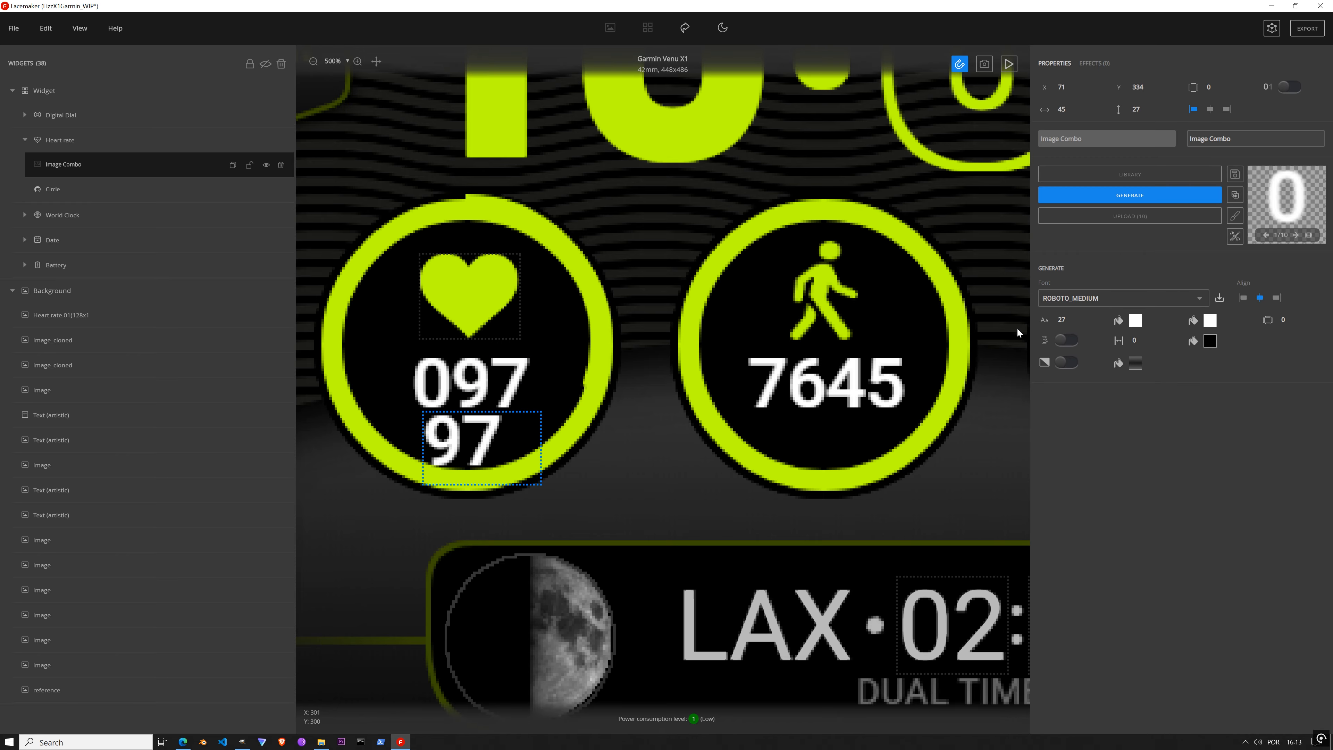
left_click(1078, 323)
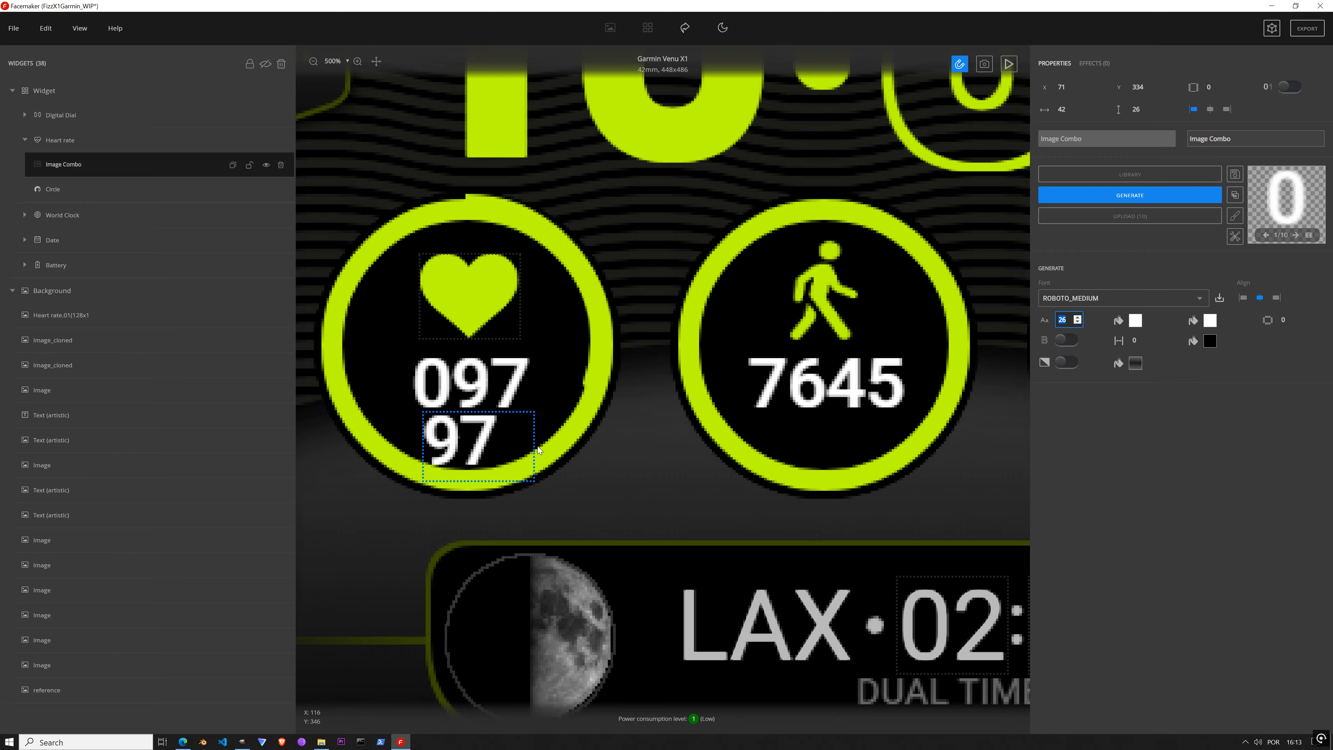
left_click_drag(490, 447, 489, 392)
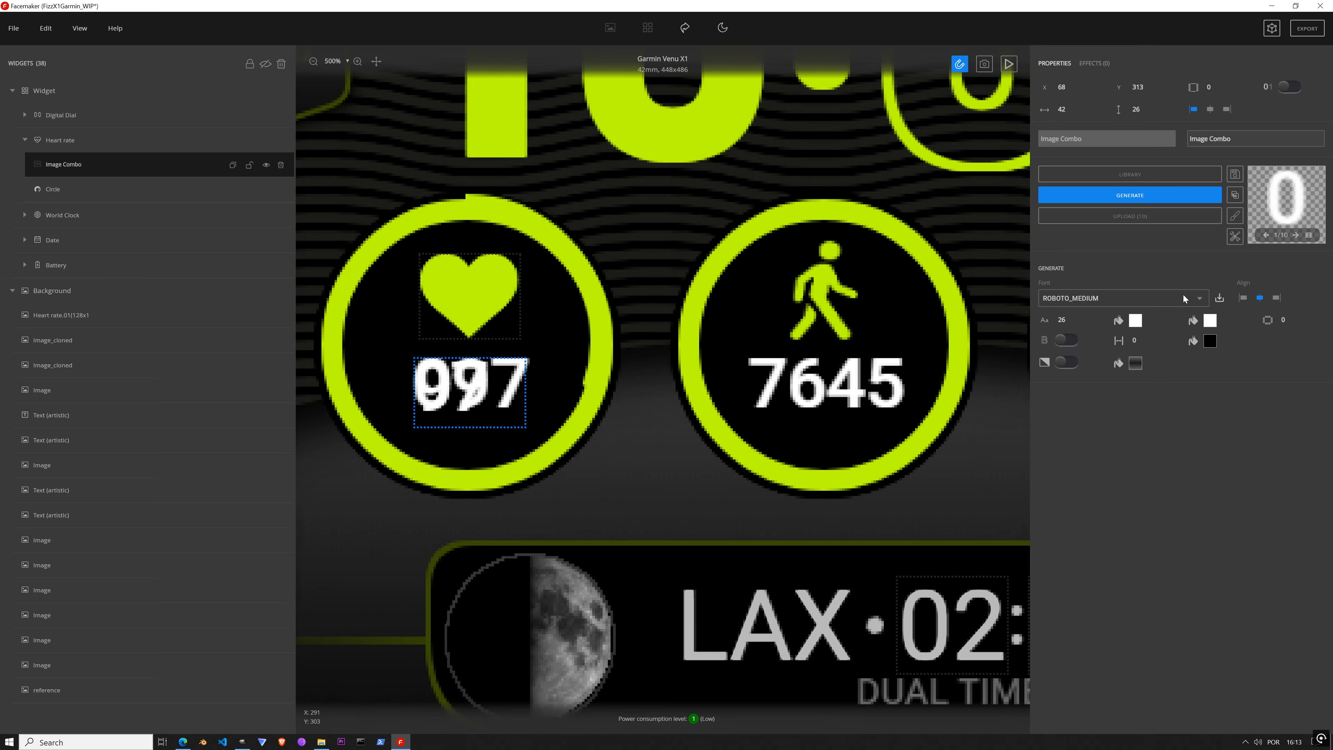
Step: Center-align the heart rate digits, turn on leading zeros, and position them at X 68, Y 312
left_click(1211, 111)
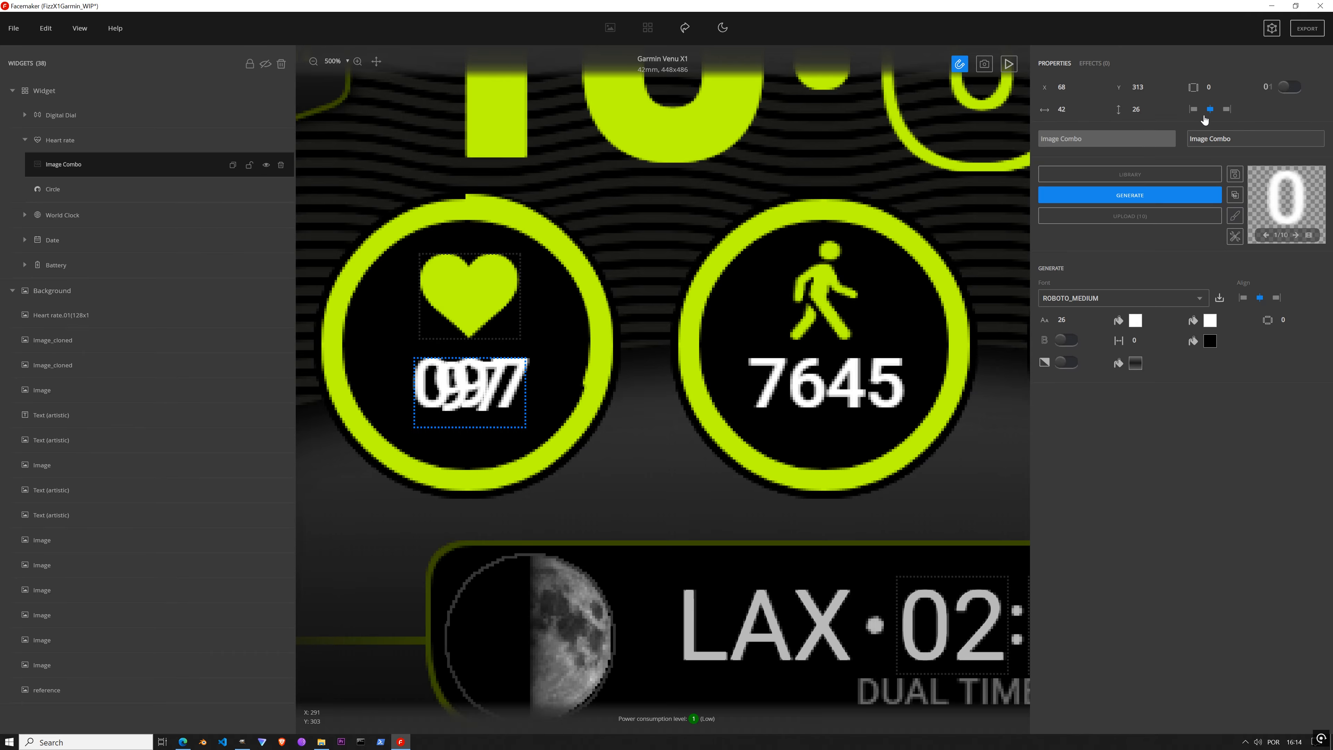
left_click(1294, 88)
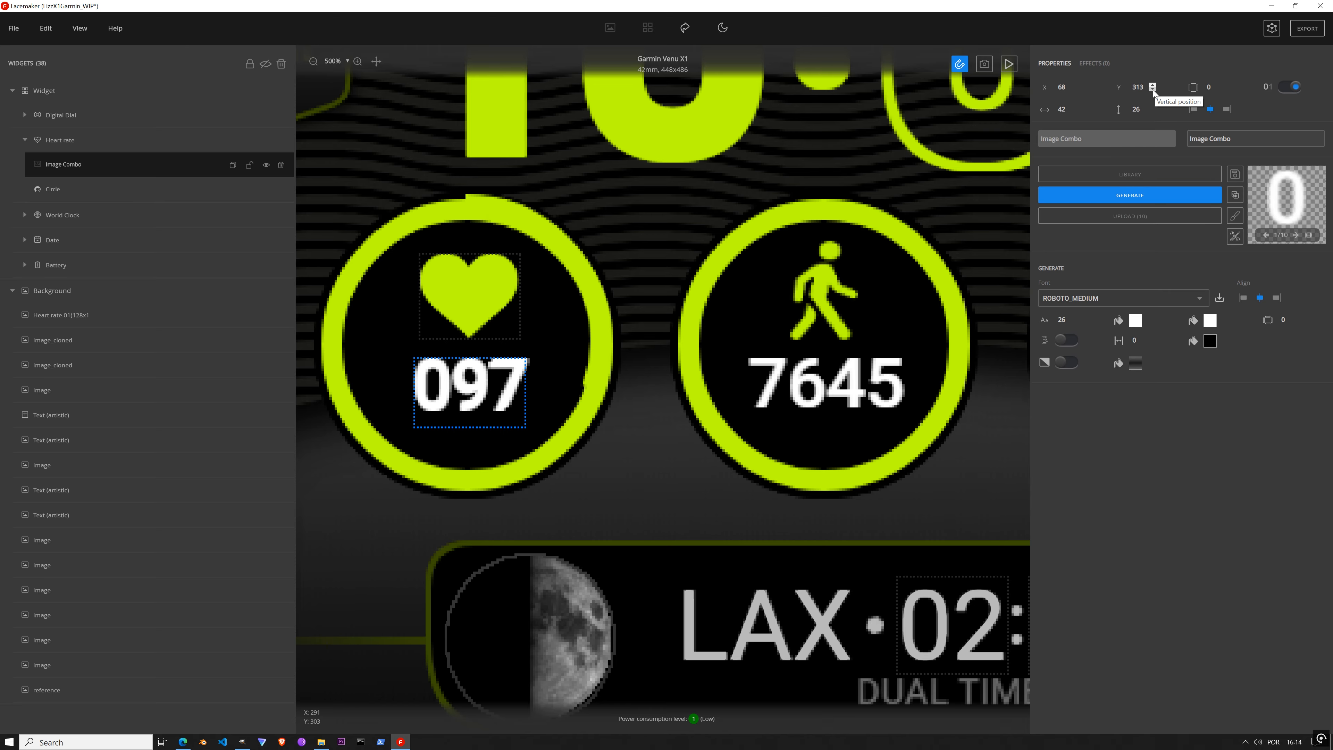
left_click(1152, 90)
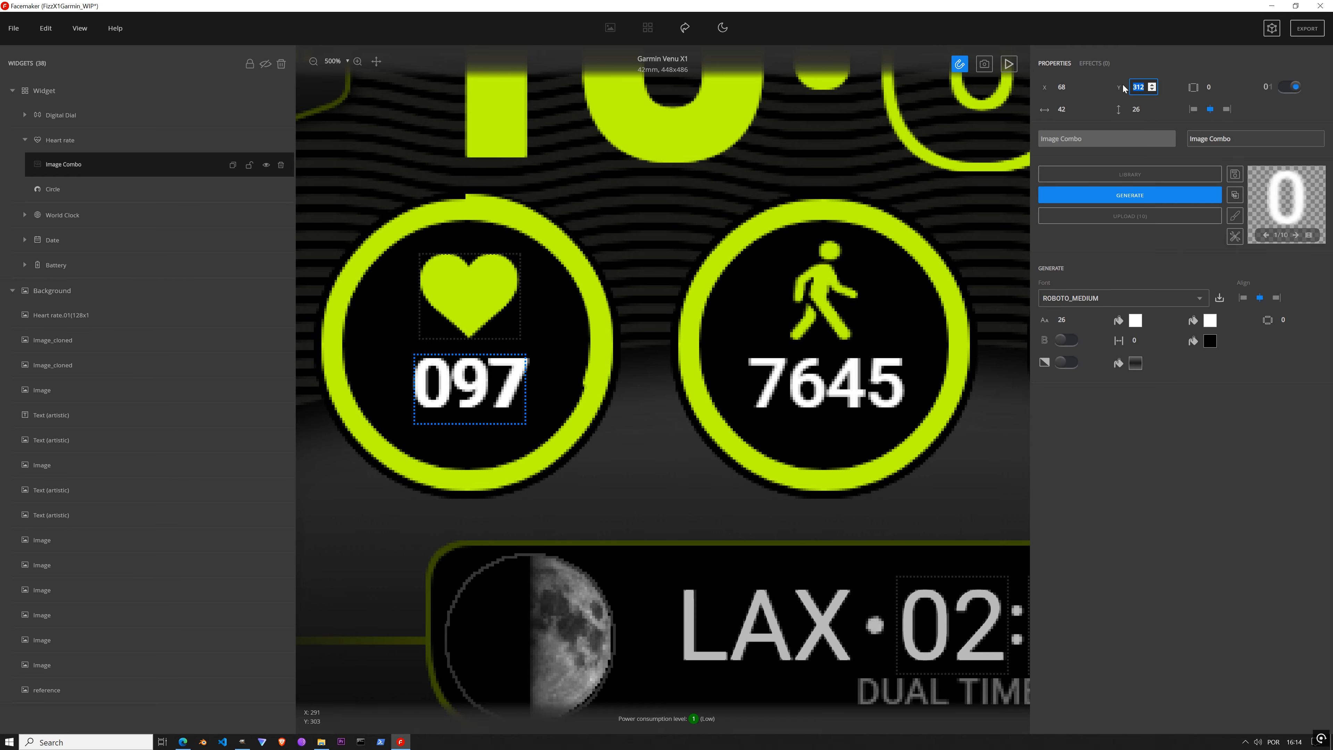
left_click(1079, 85)
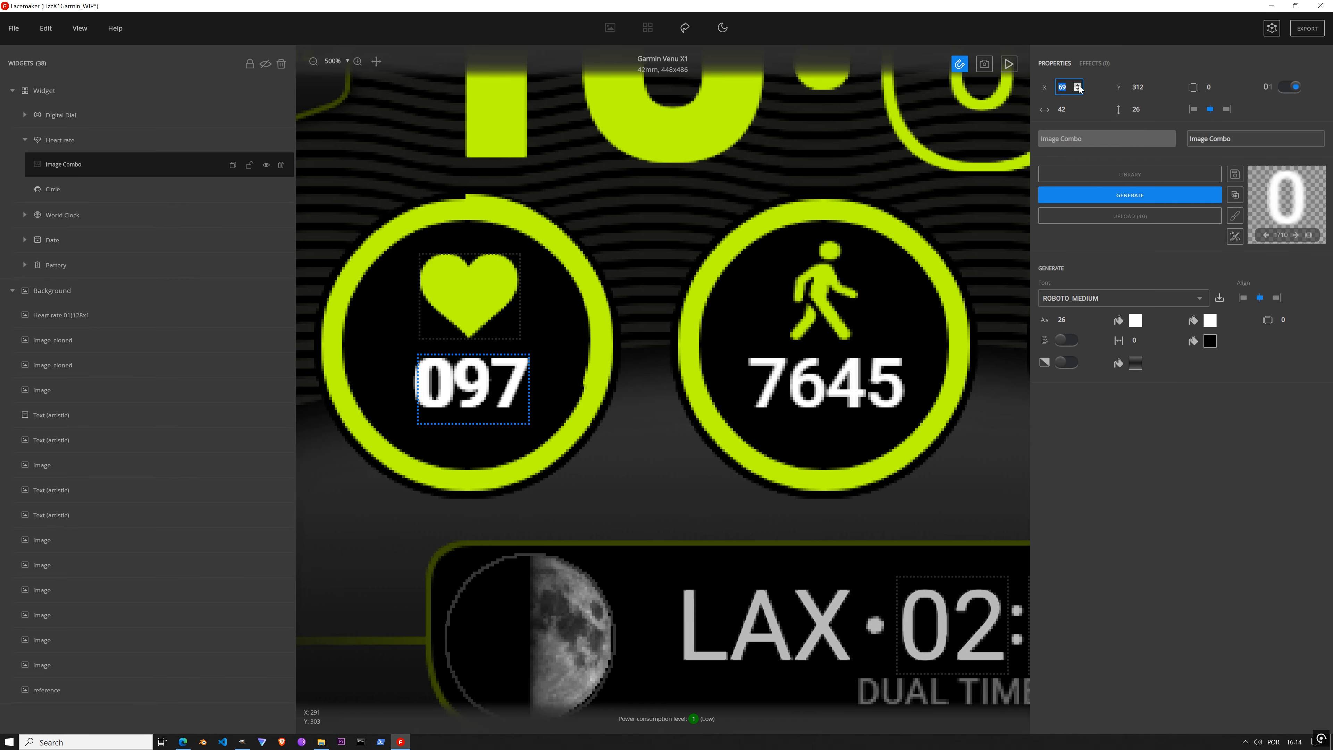
left_click(1078, 90)
Step: Lock the heart rate Image Combo and collapse the Heart rate group
scroll(826, 236, "down", 5)
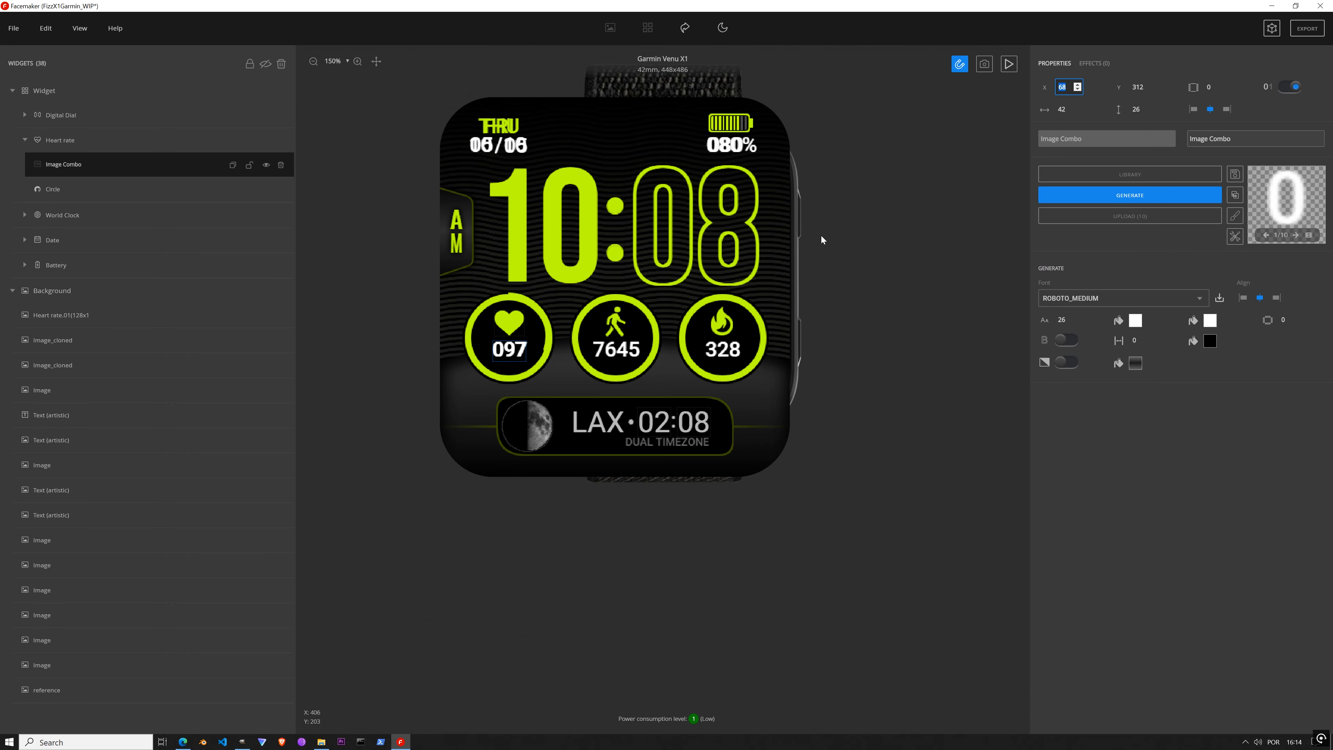
left_click(249, 167)
left_click(24, 140)
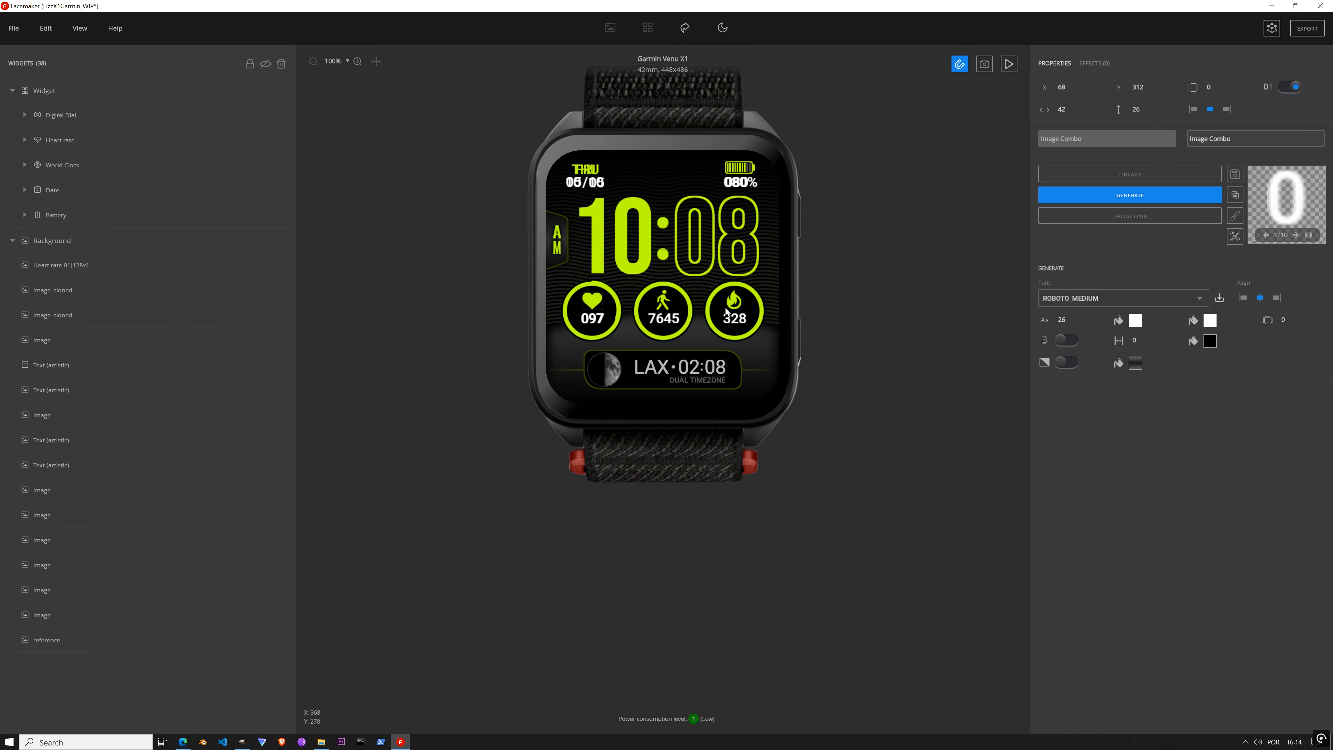
Step: Add a Calories health widget to the Widget group and move it below Digital Dial
left_click(172, 146)
left_click(233, 91)
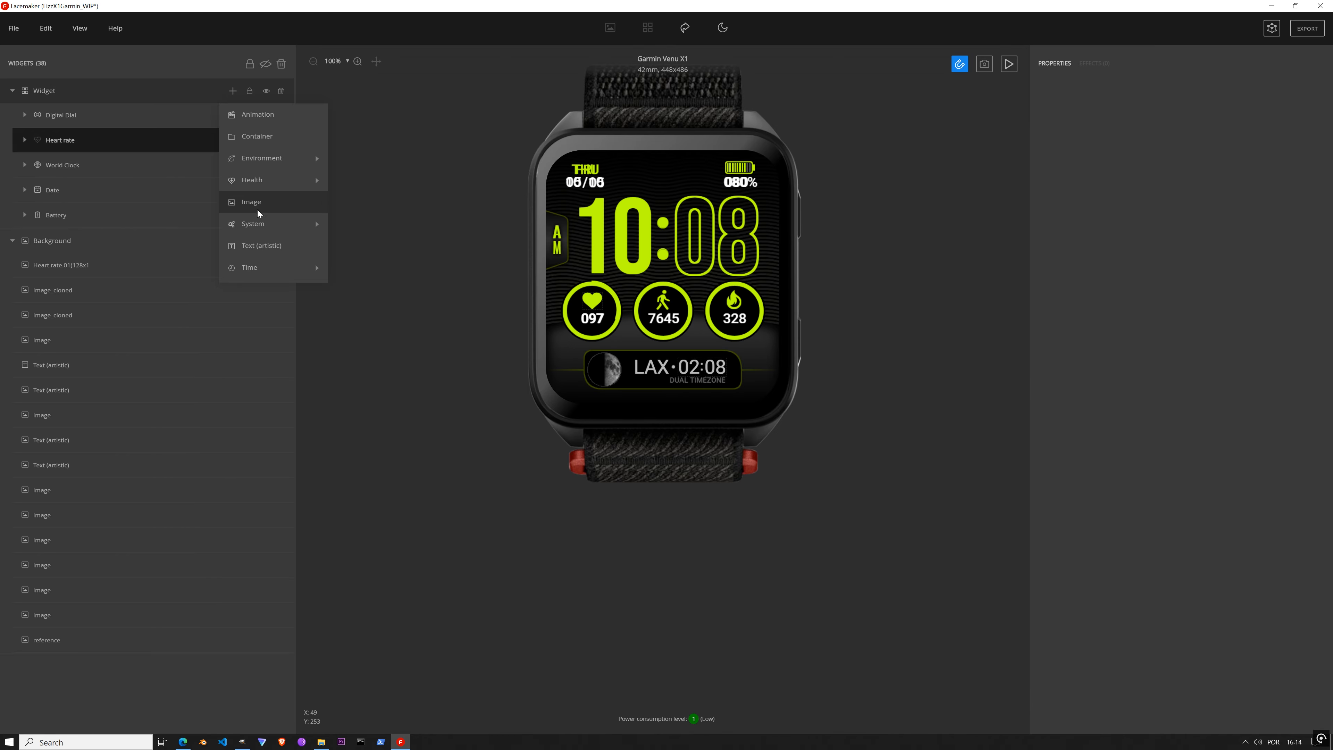
mouse_move(318, 181)
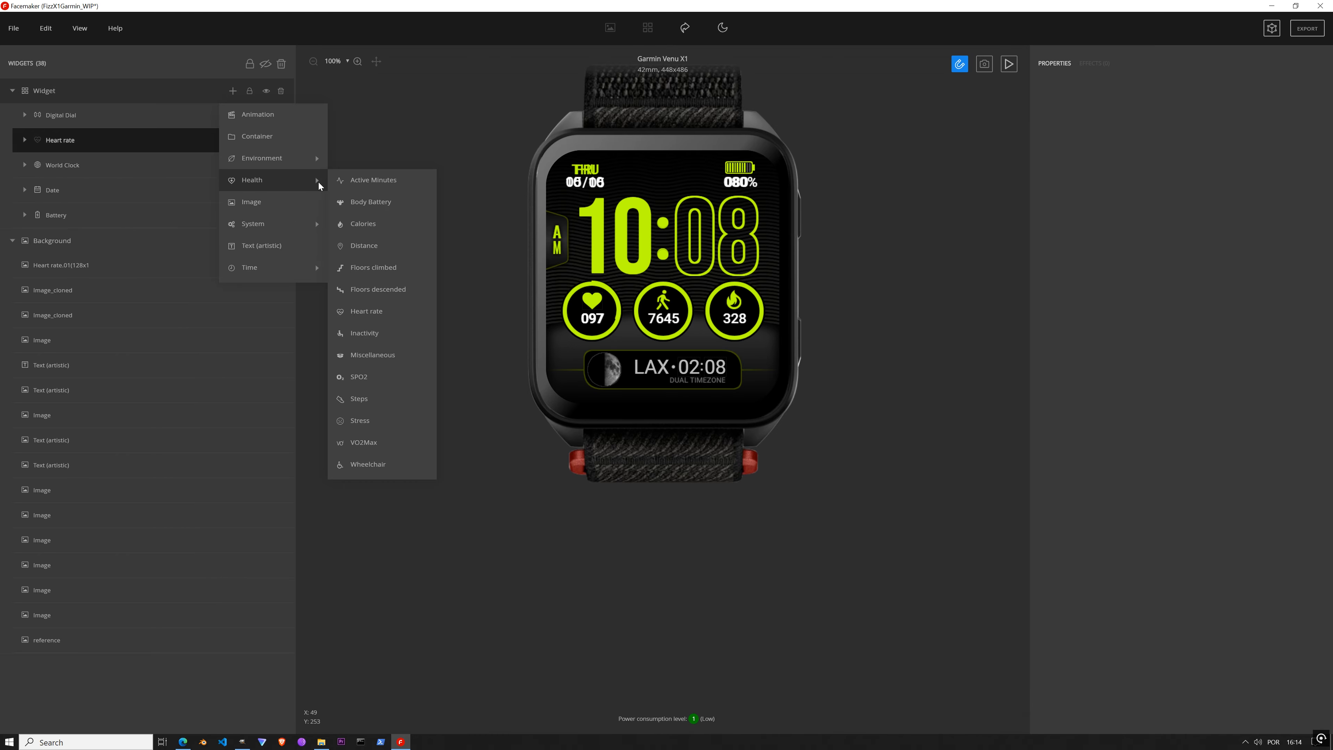
left_click(370, 225)
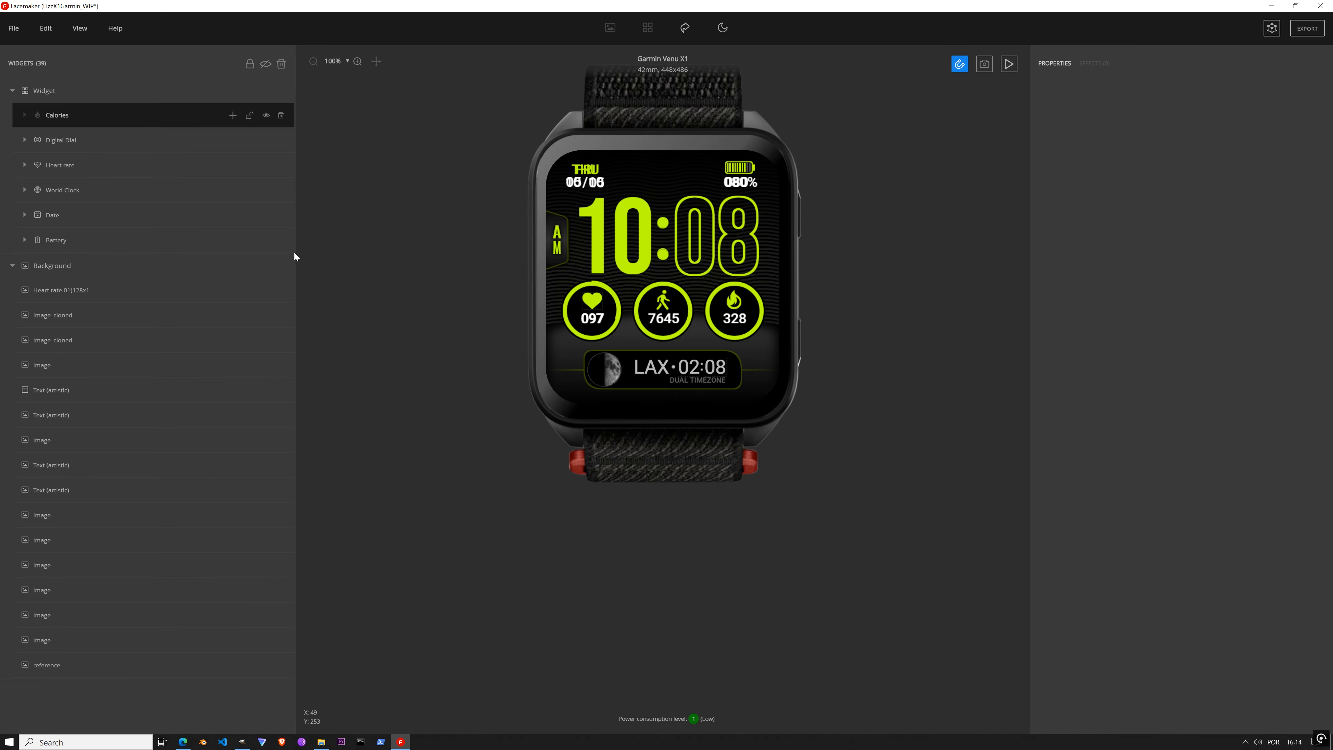
left_click(25, 139)
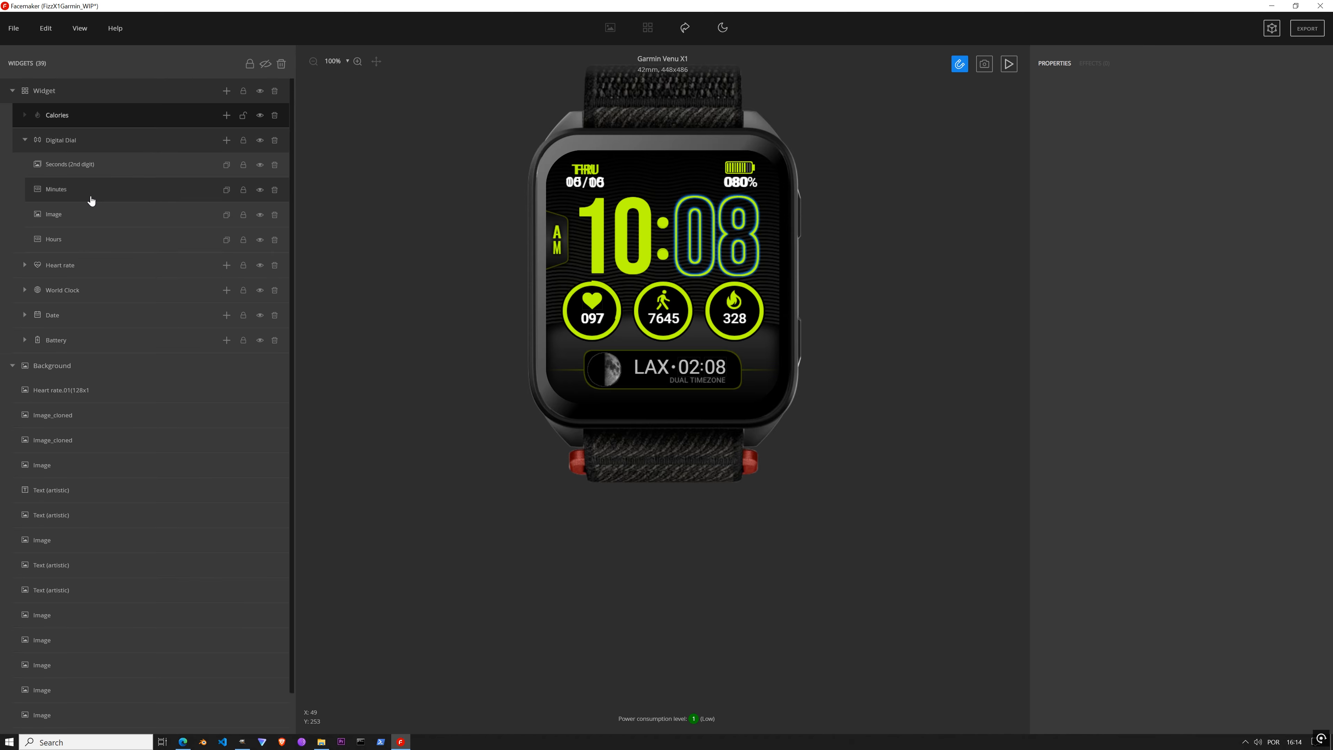
left_click(24, 139)
mouse_move(83, 118)
left_mouse_down()
mouse_move(85, 154)
mouse_move(78, 141)
left_mouse_up()
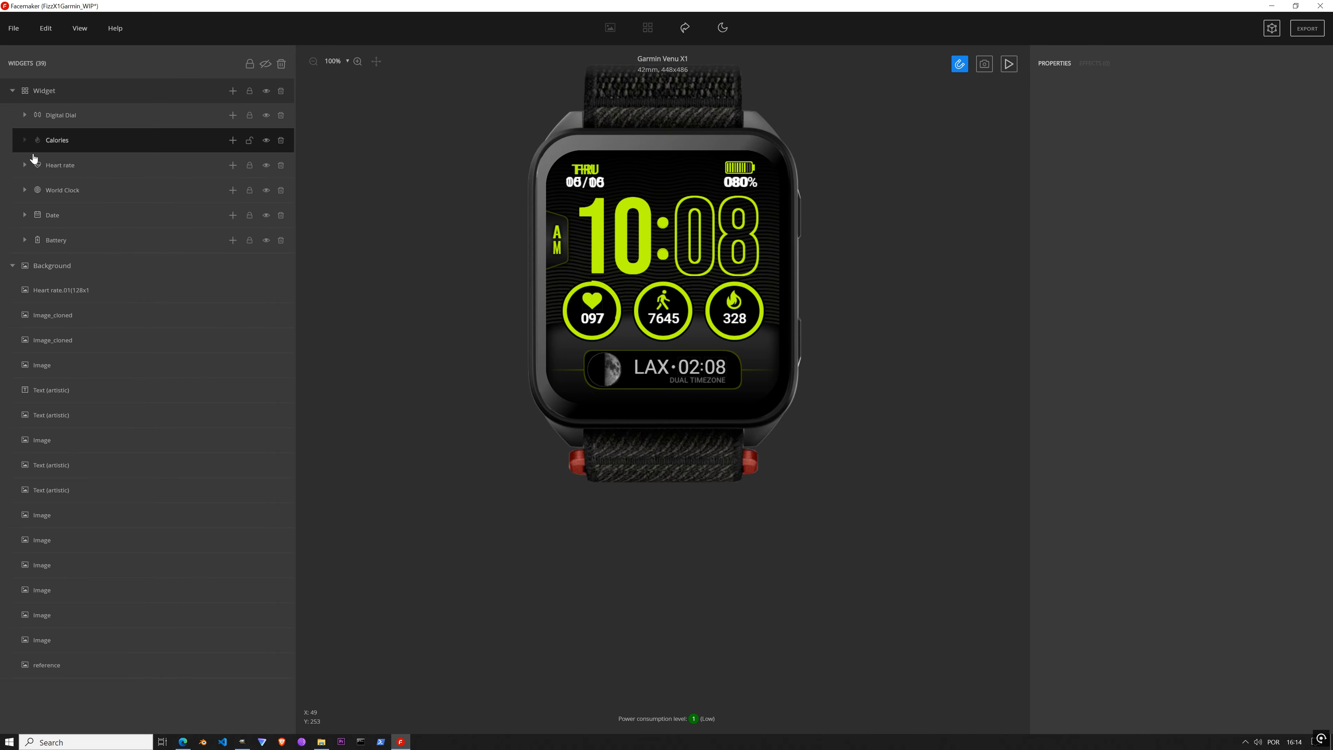
Step: Add a Circle to the Calories group and color it with the lime green watchface color
left_click(24, 165)
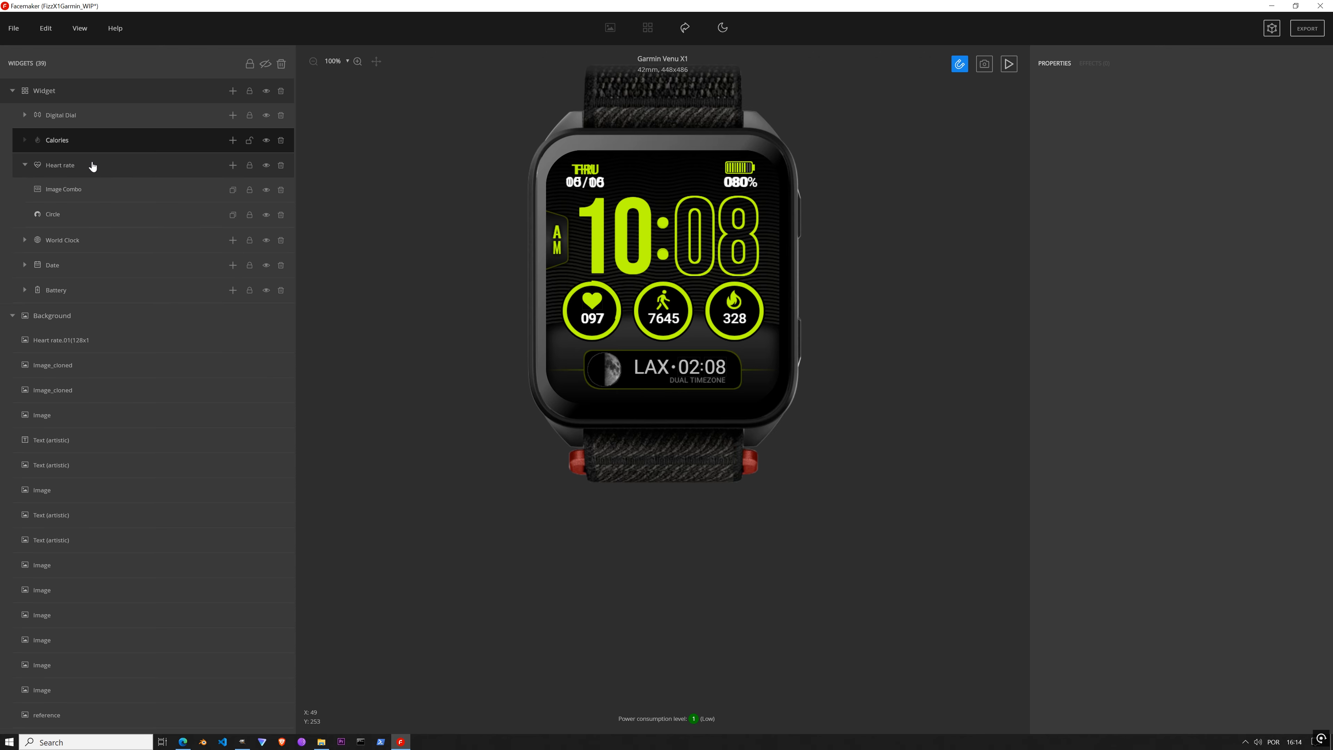
left_click(233, 140)
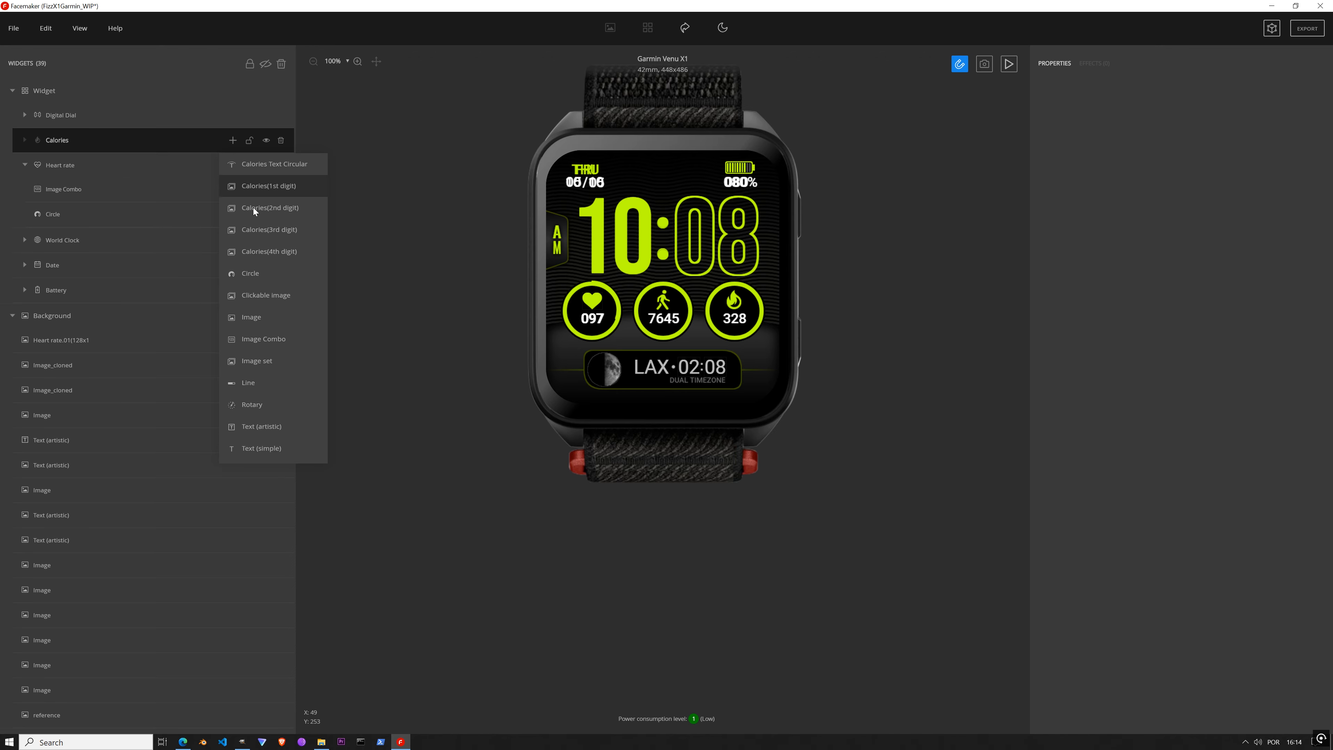
left_click(264, 277)
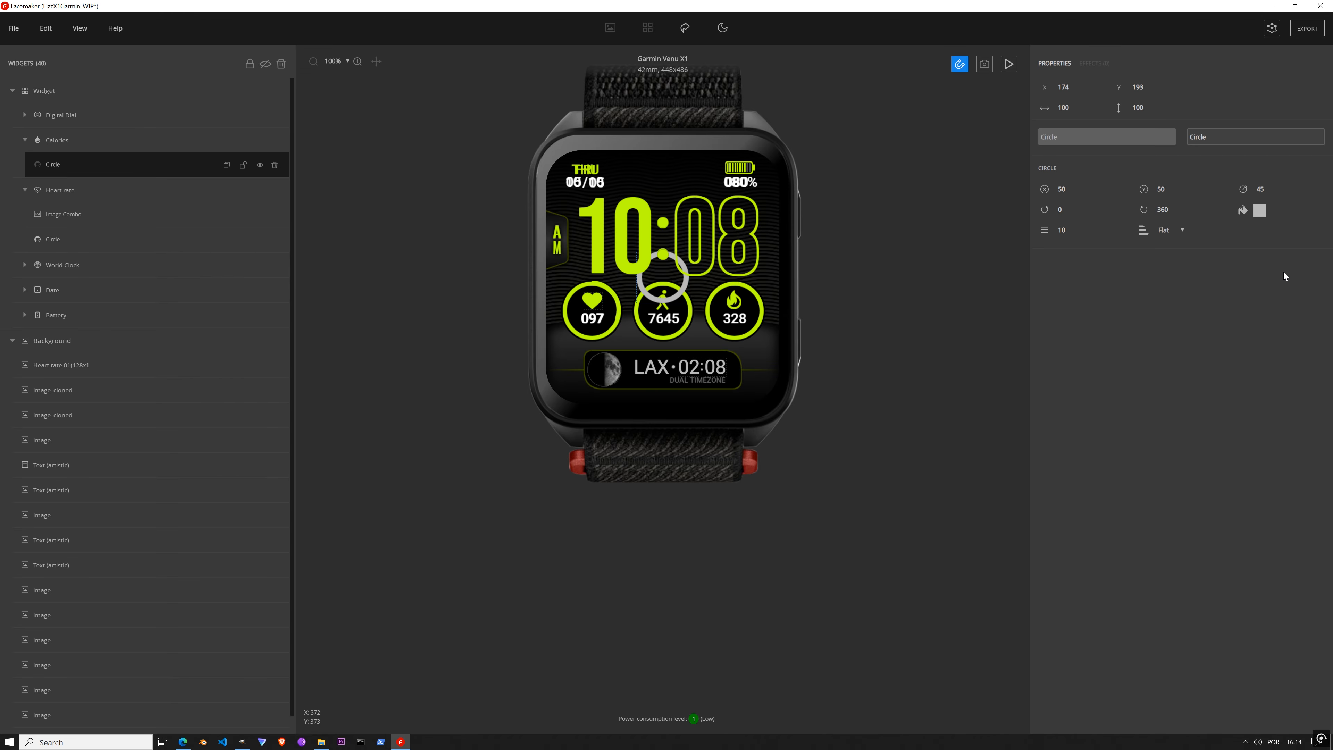
left_click(1260, 211)
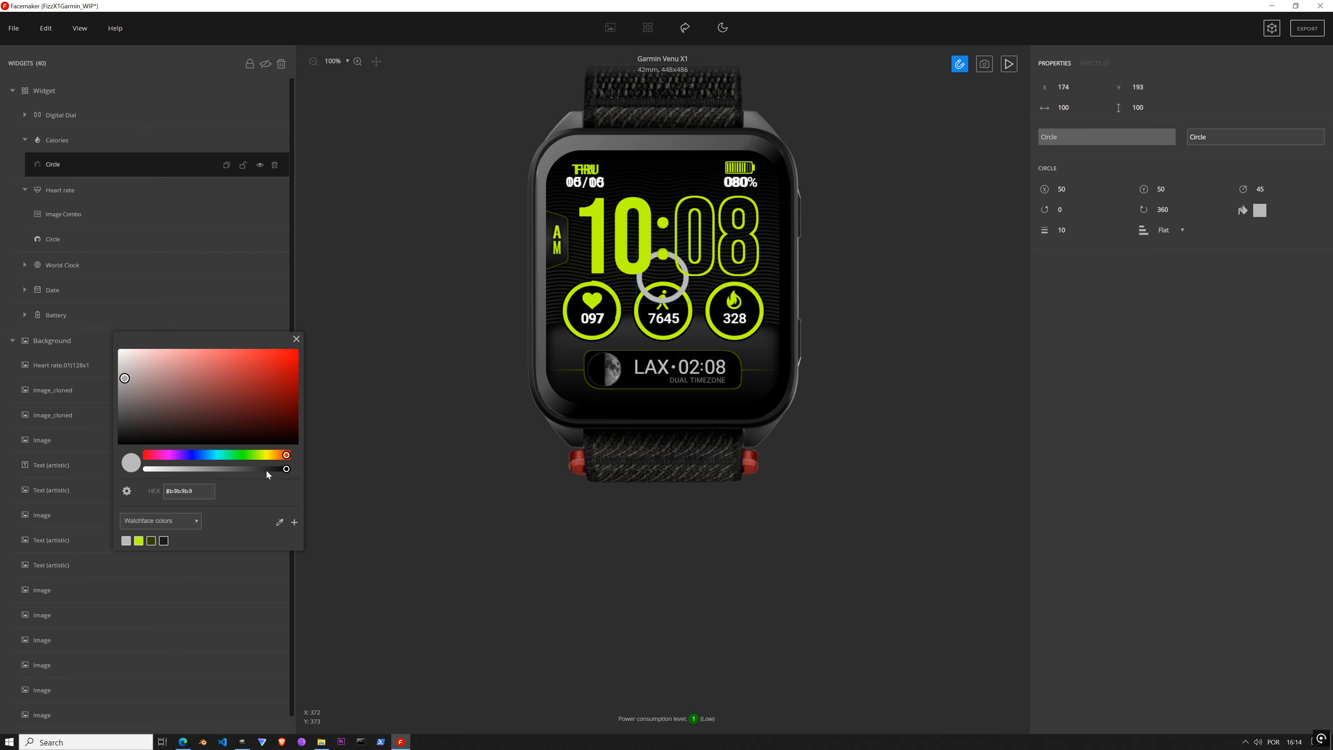
left_click(139, 540)
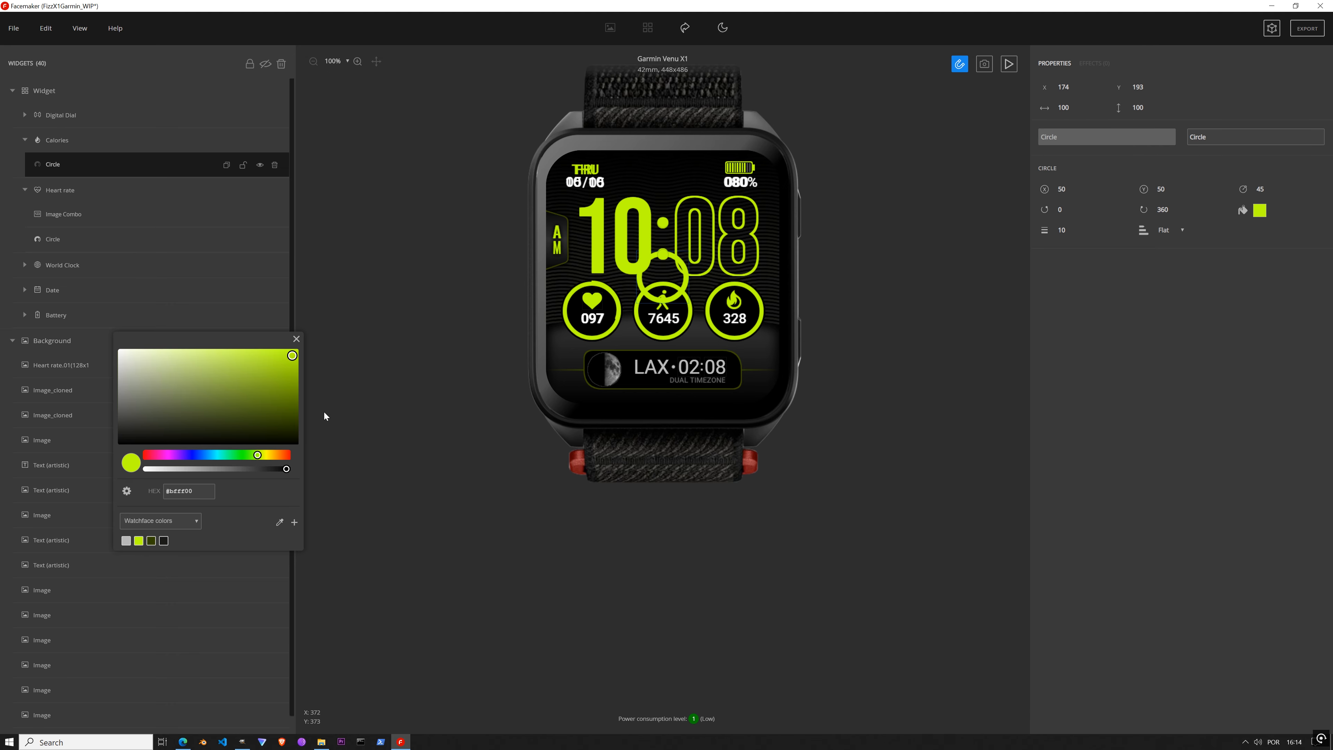
left_click(296, 340)
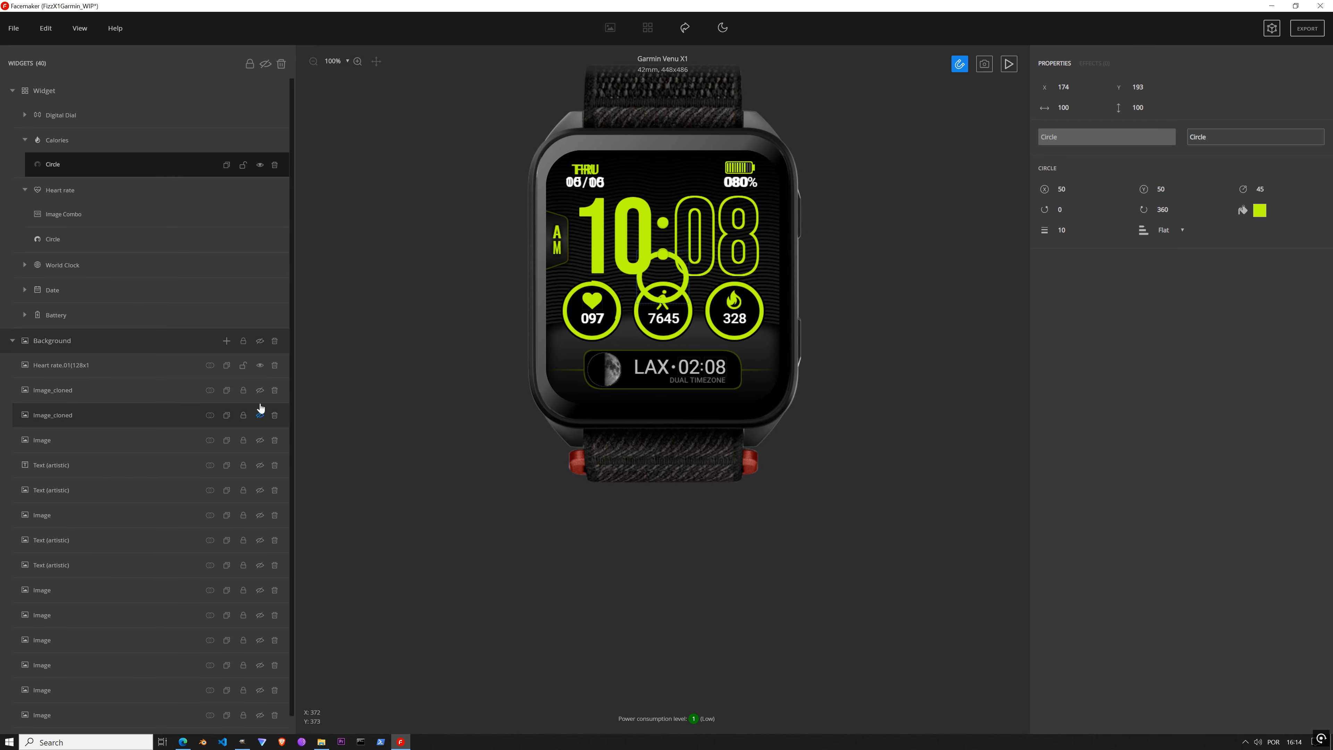
Step: Set the Calories circle's thickness to 8 and radius to 46, and select the Heart rate circle
left_click(1077, 231)
left_click(1078, 232)
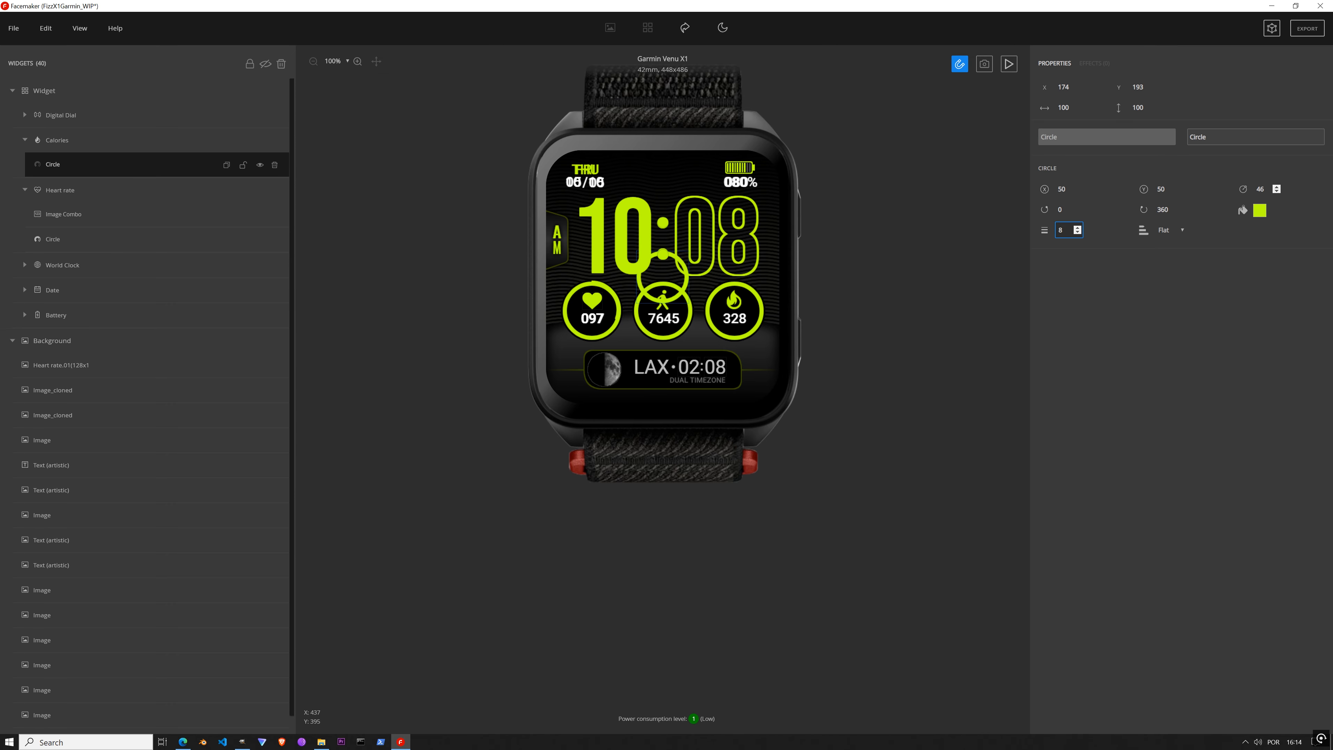
left_click(93, 239)
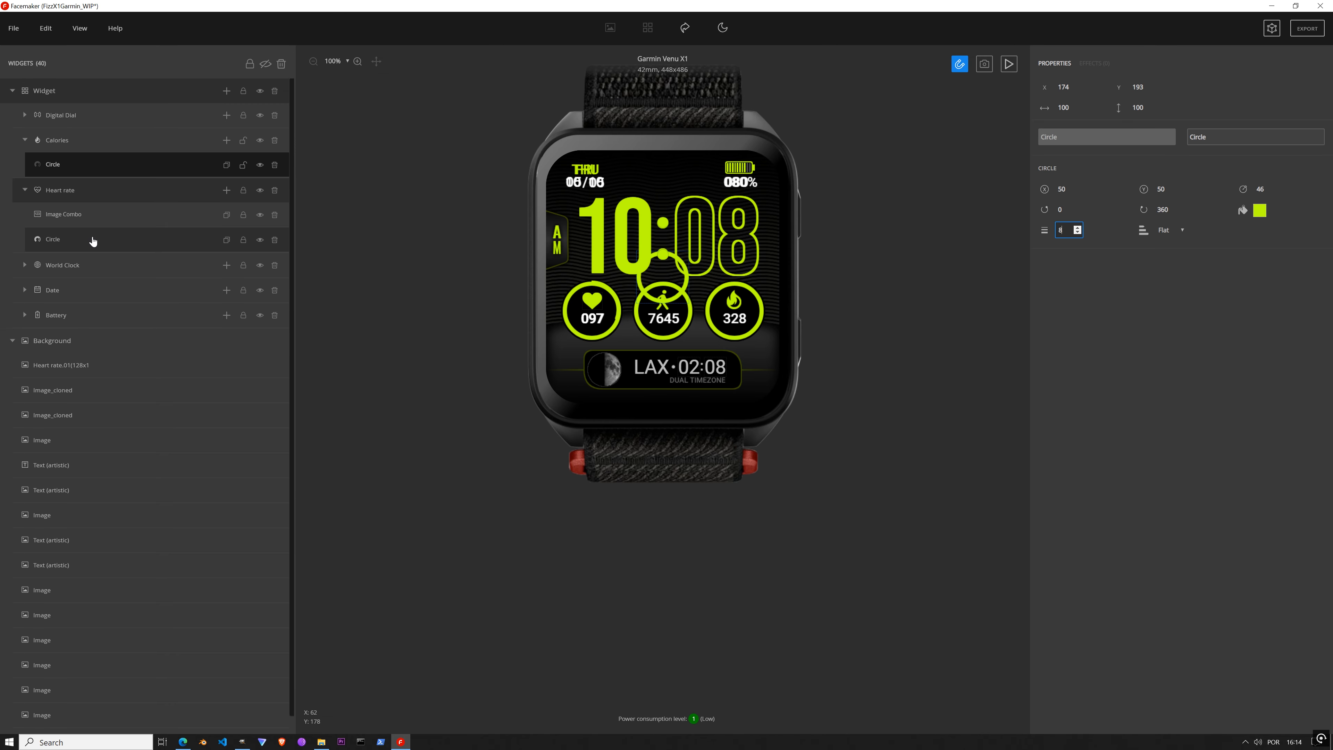
Step: Set the Calories circle's radius to 52 and move it over the calories ring at X 306, Y 252
left_click(95, 167)
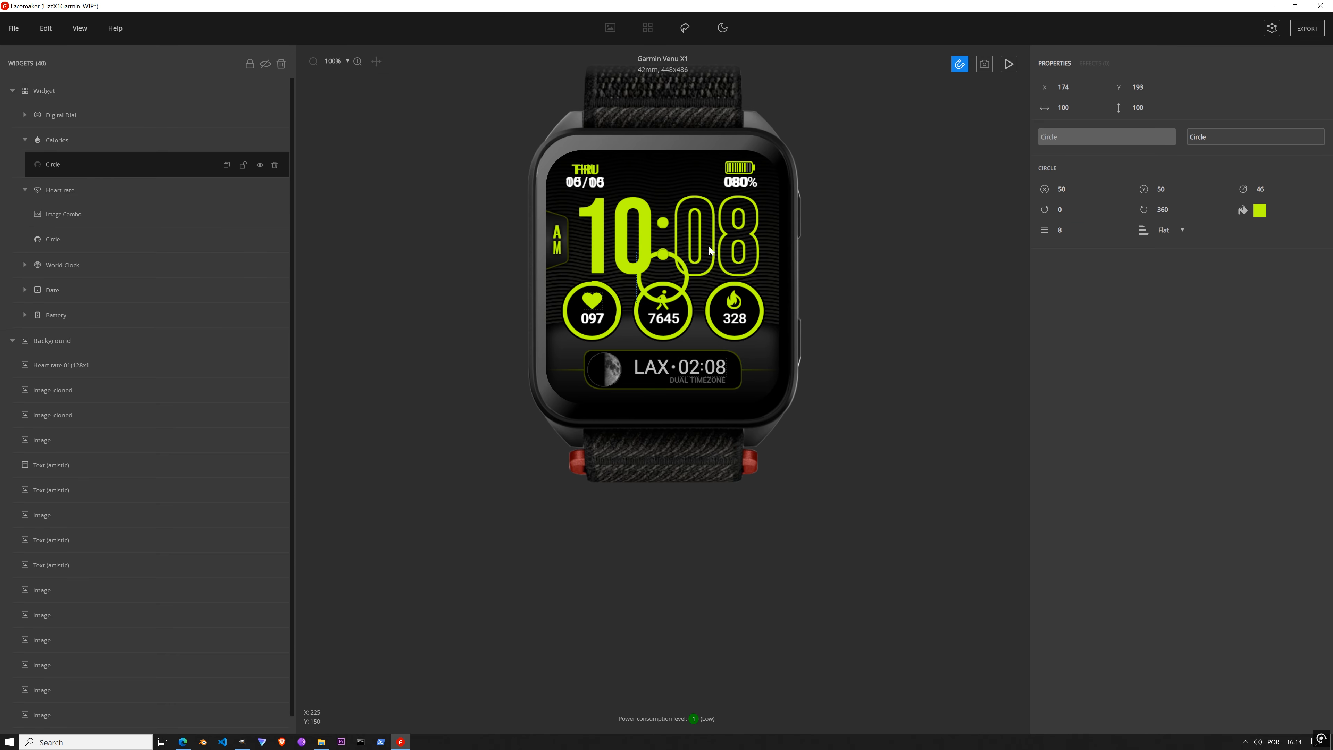
left_click(1261, 189)
type("52")
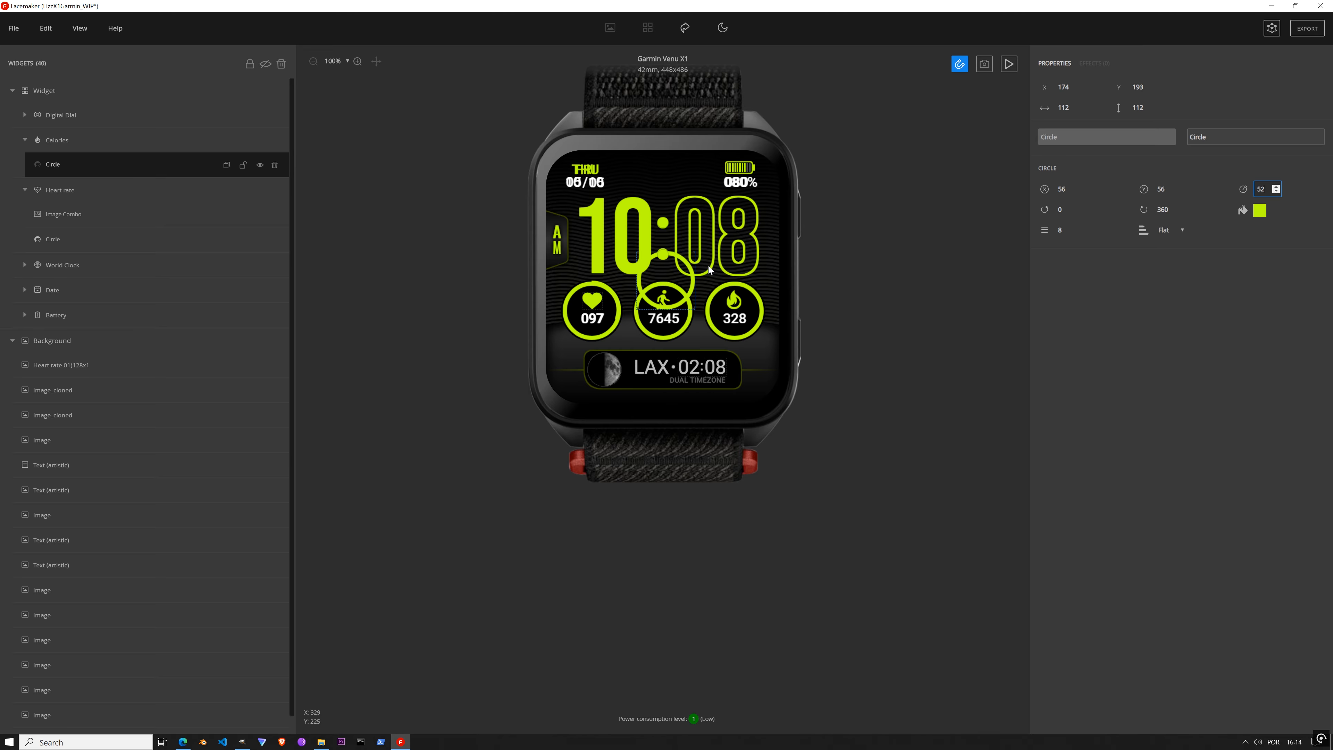
scroll(709, 270, "up", 5)
left_click_drag(581, 295, 824, 405)
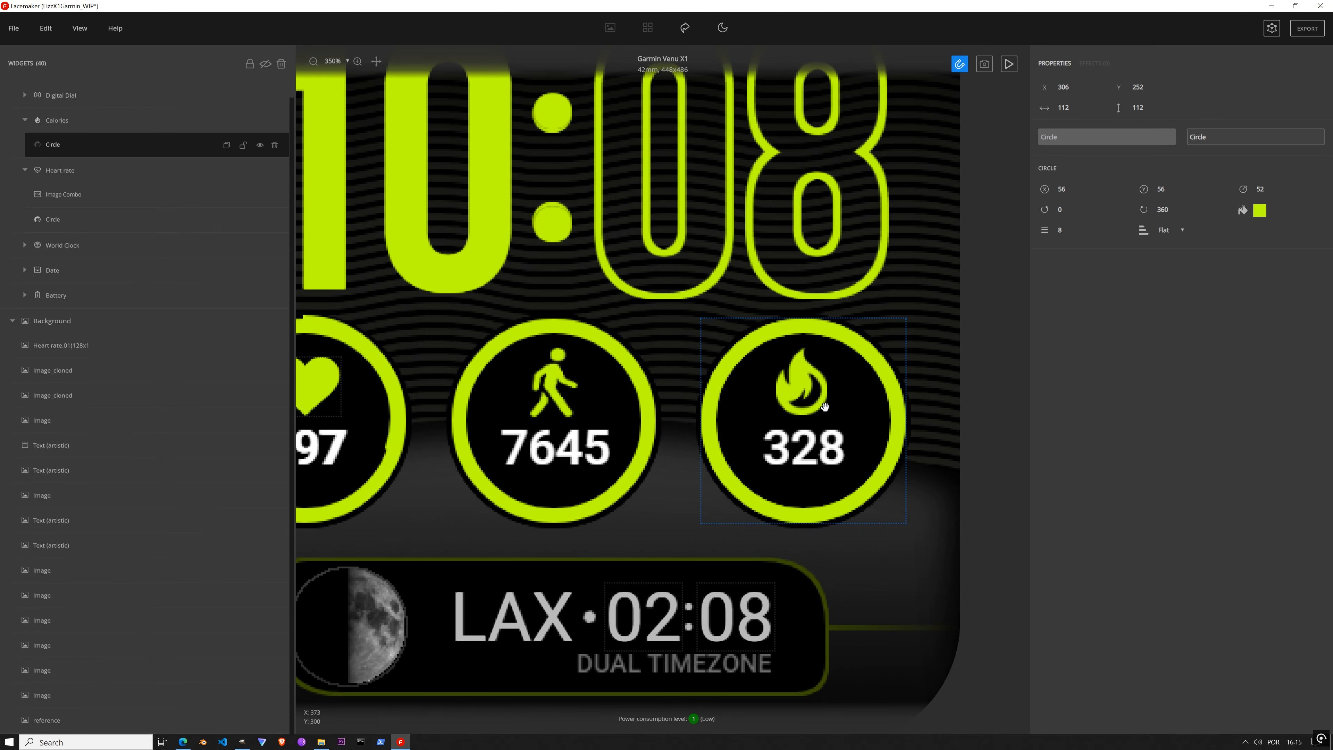
Step: Show the Background group and hide the reference image
scroll(608, 401, "down", 5)
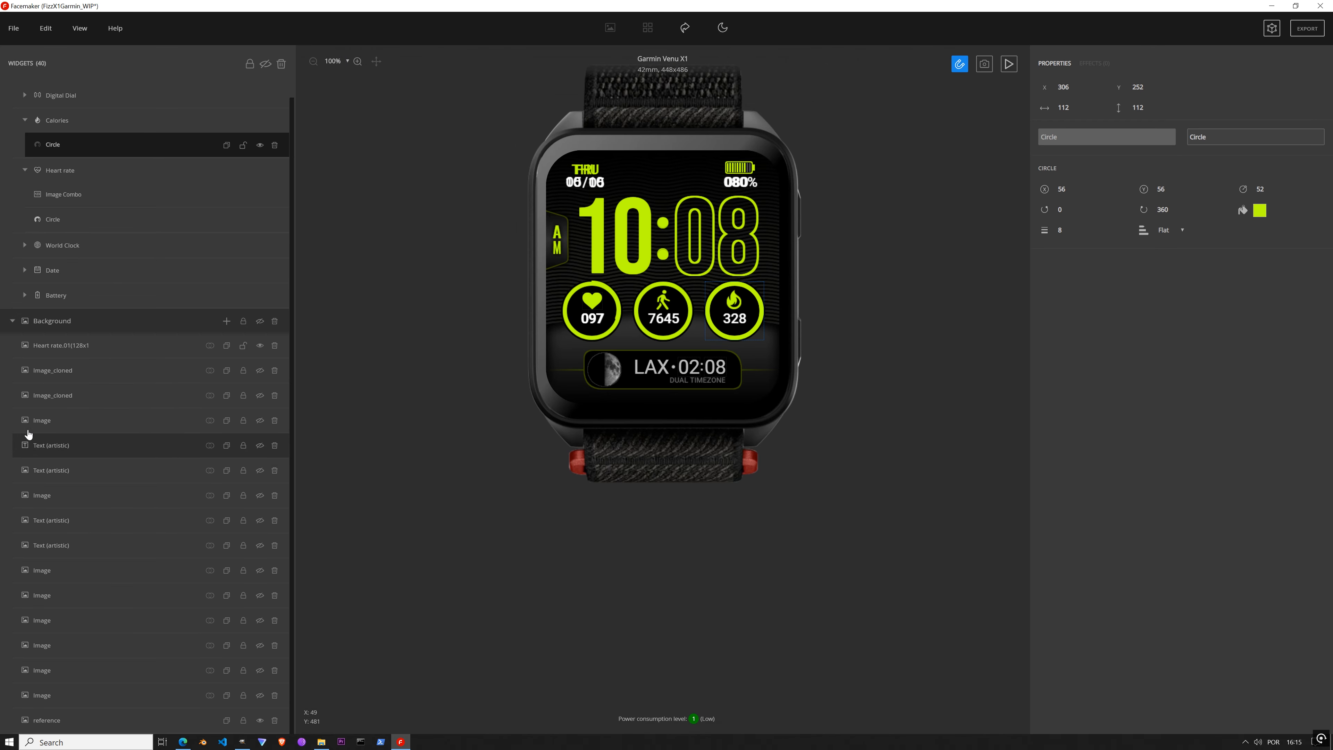
left_click(259, 323)
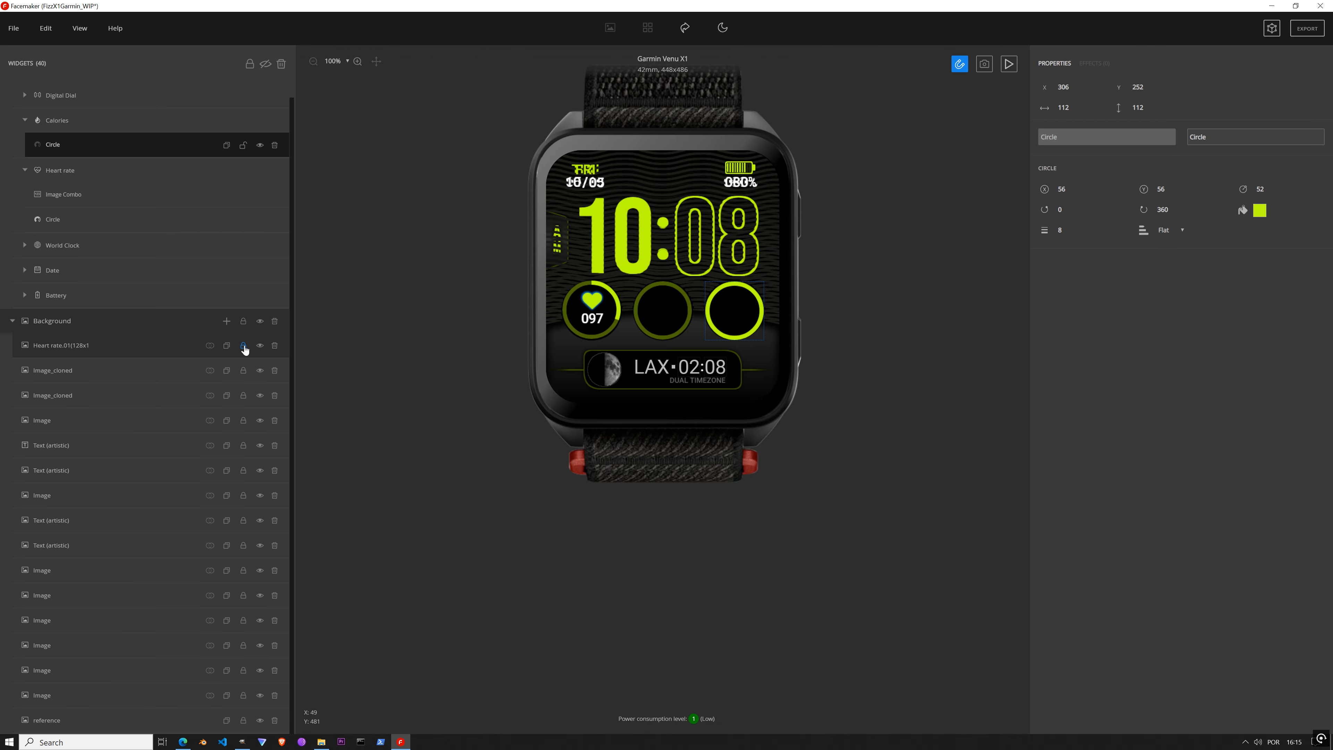
left_click(260, 722)
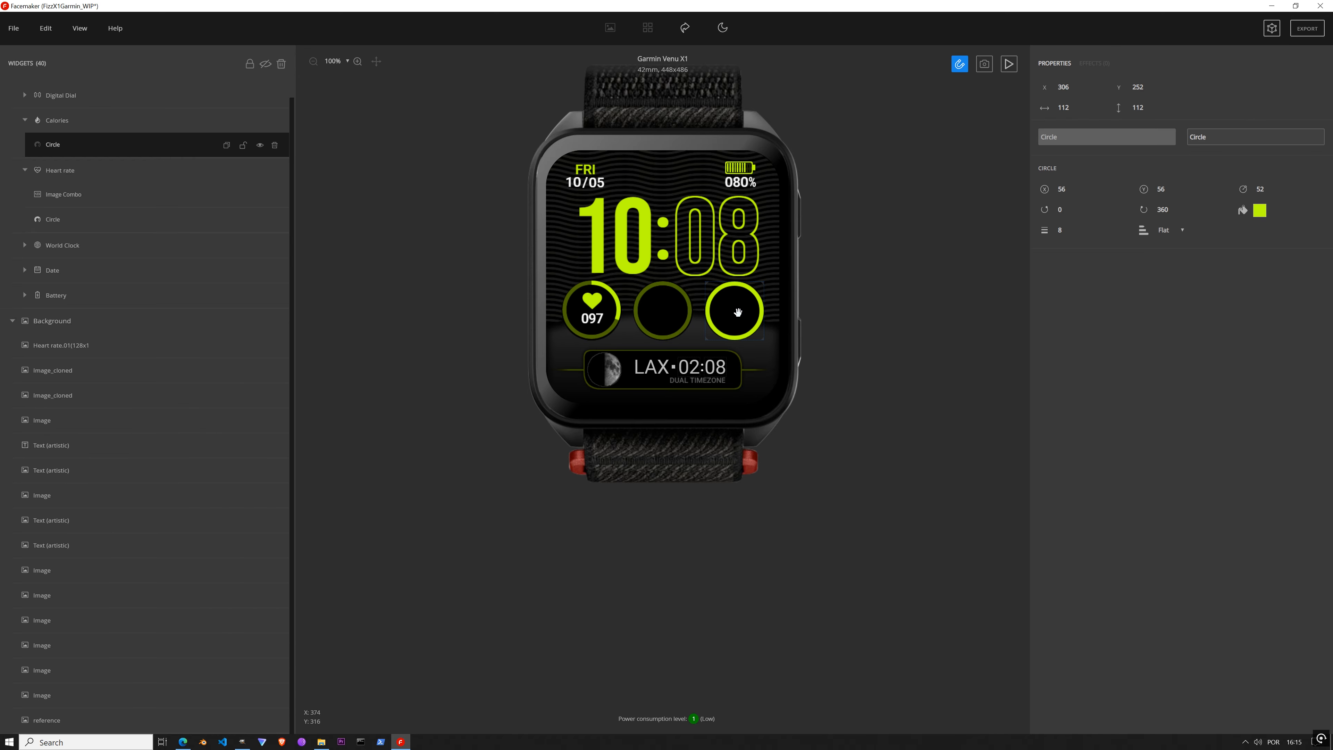
Step: Preview the watch face in the simulation and set the Calories circle's Y position to 251
scroll(738, 312, "up", 4)
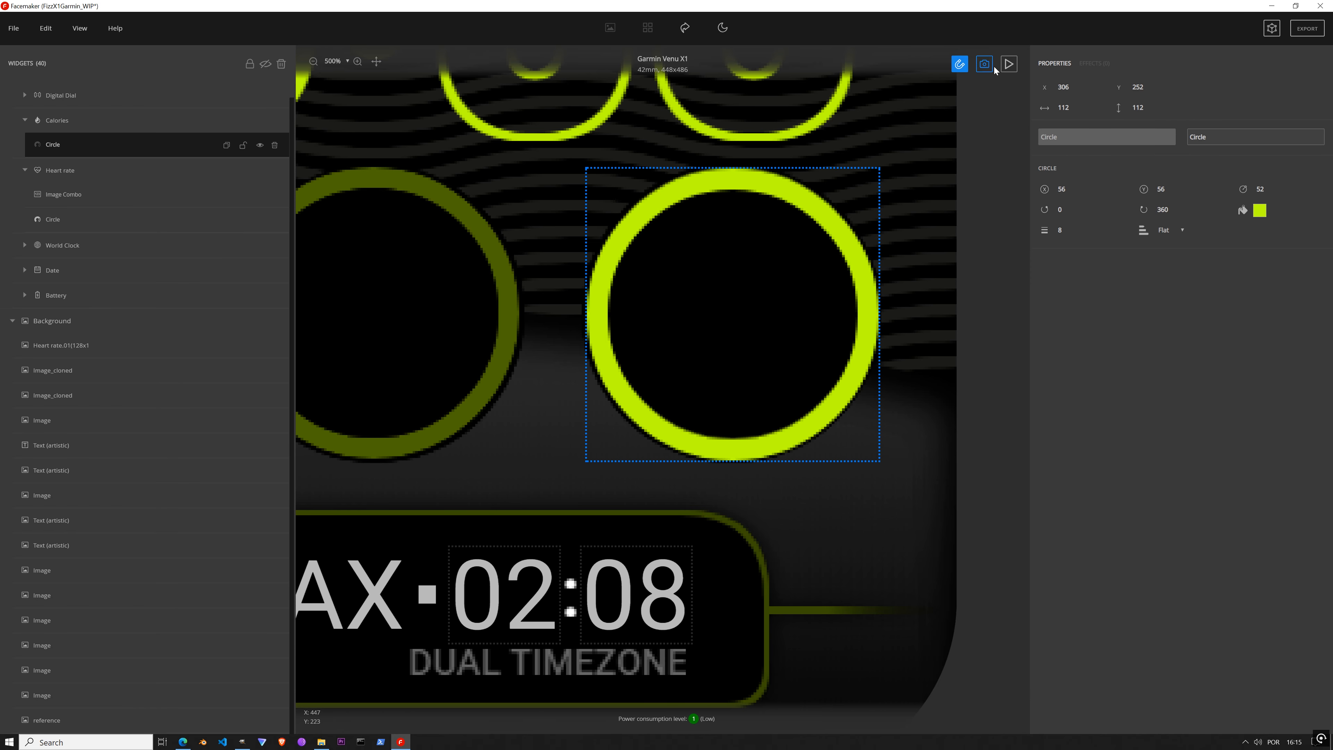
left_click(1005, 67)
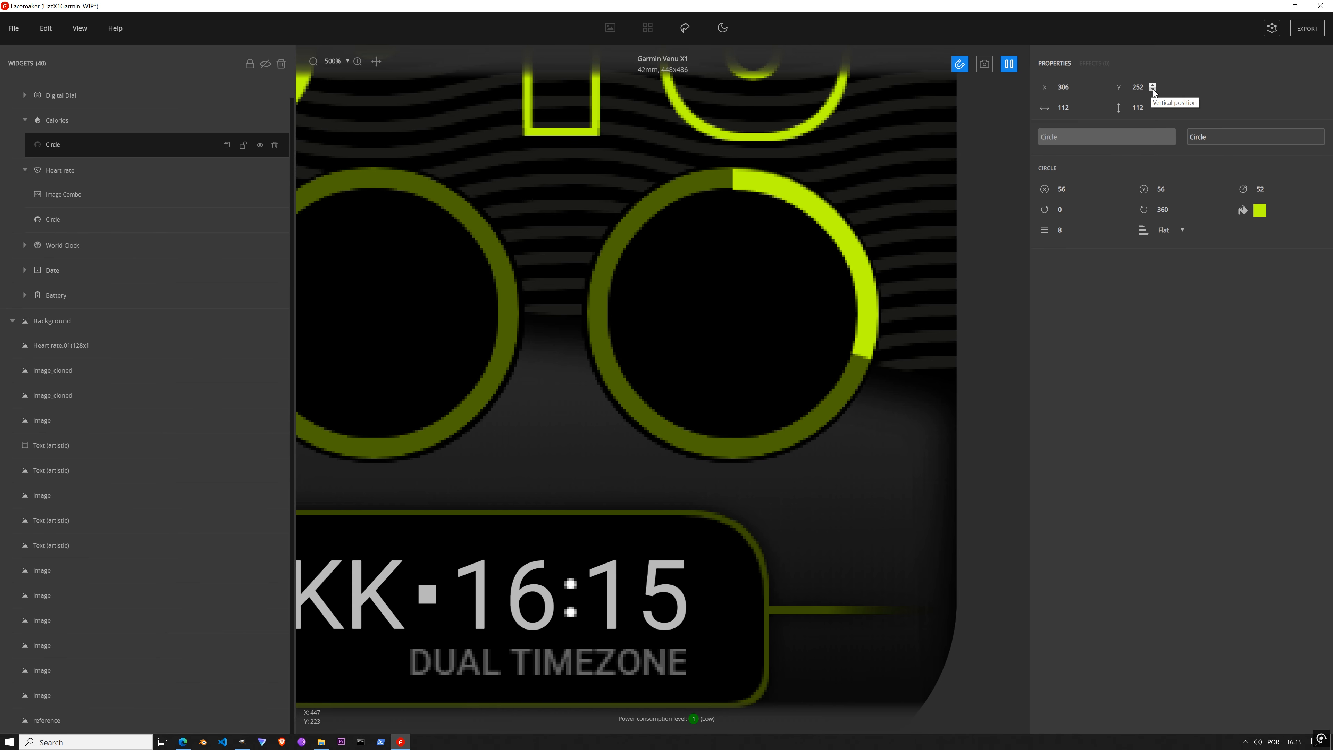
left_click(1153, 89)
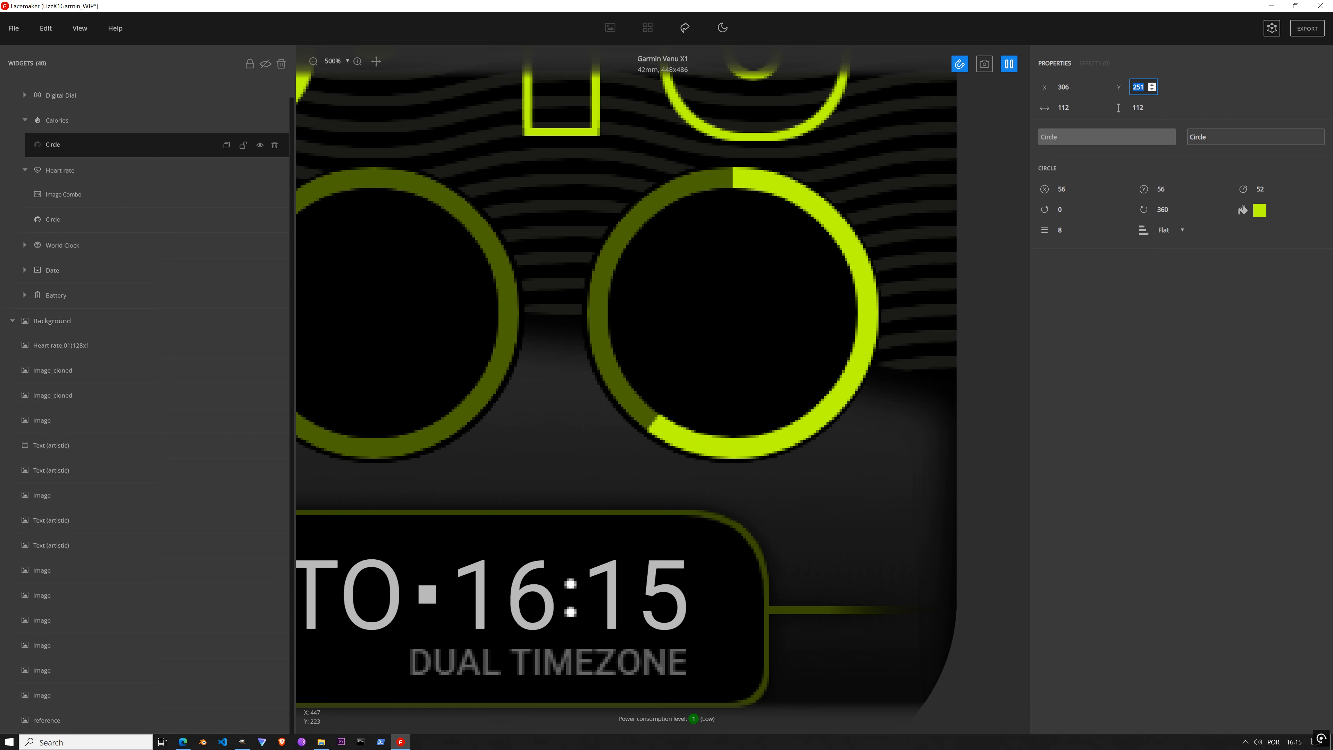
left_click(1150, 397)
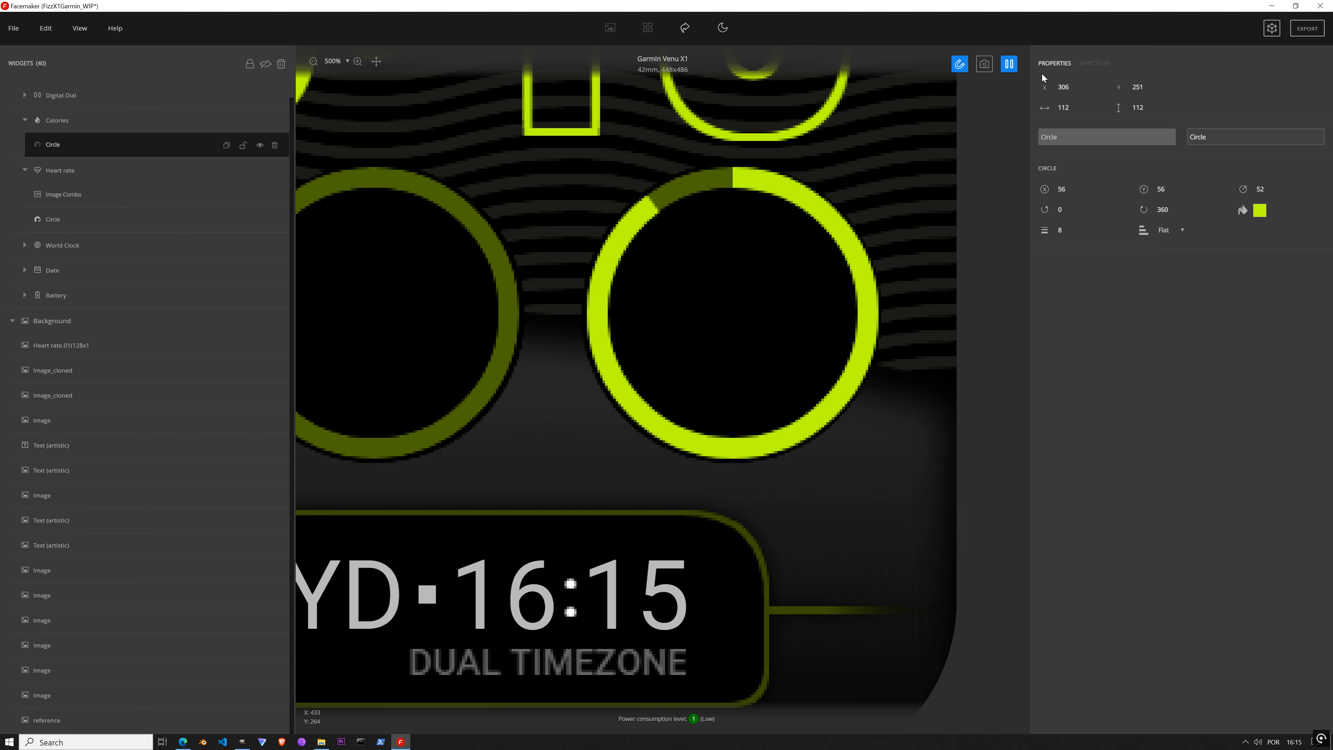
left_click(1010, 65)
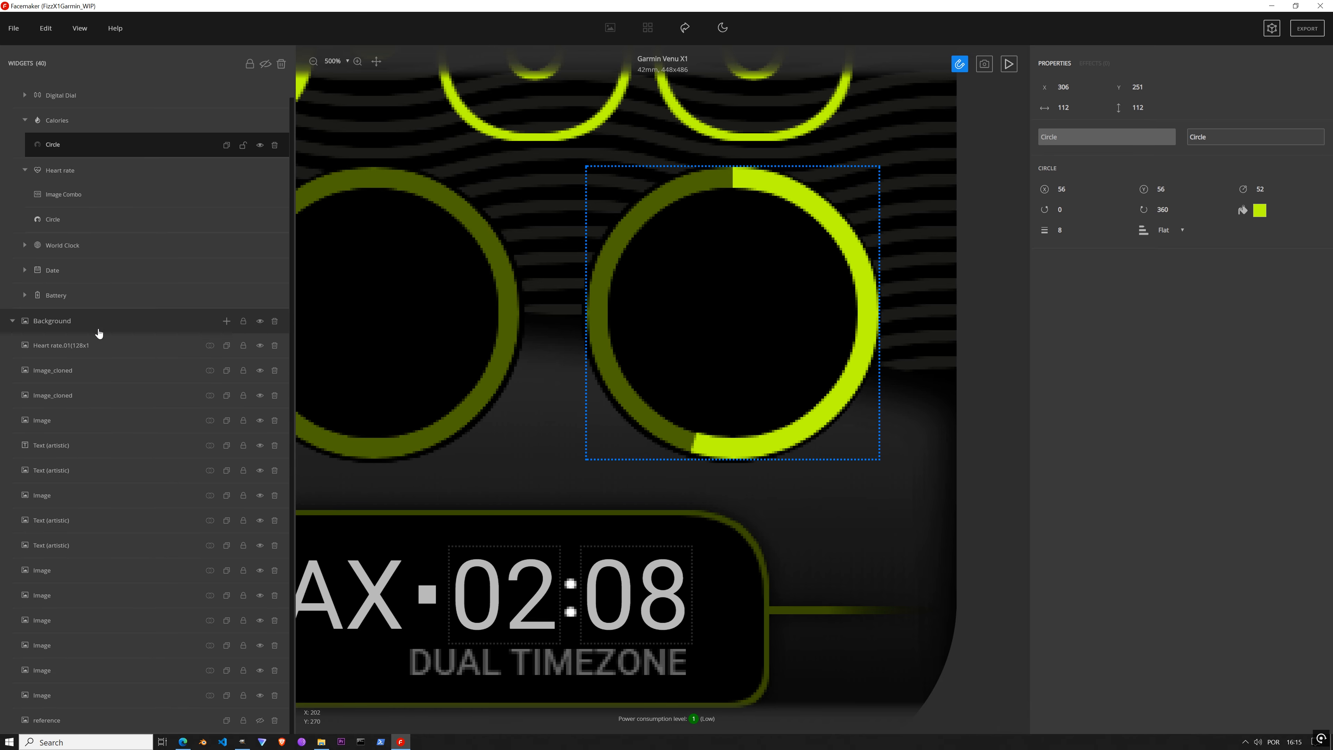
Step: Duplicate the heart icon in the Background group and move the copy into the calories ring at X 341, Y 273
left_click(76, 347)
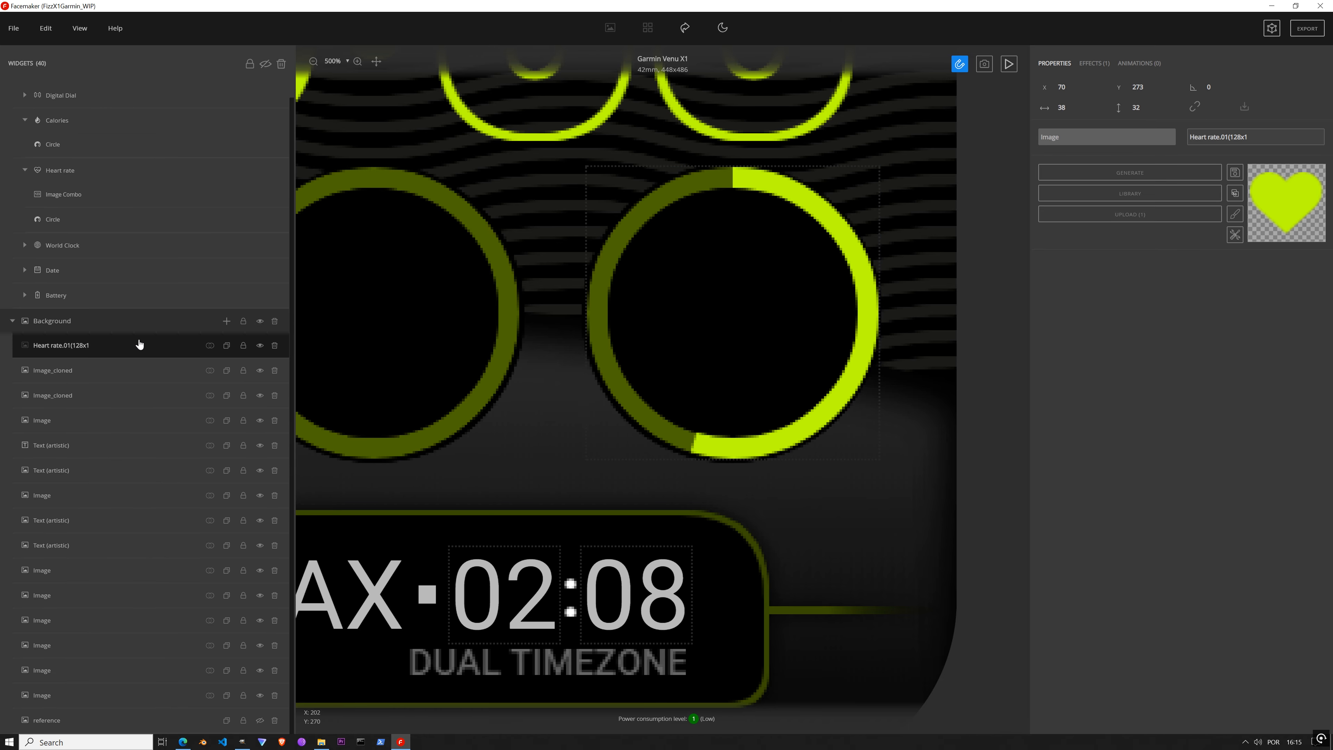
left_click(226, 346)
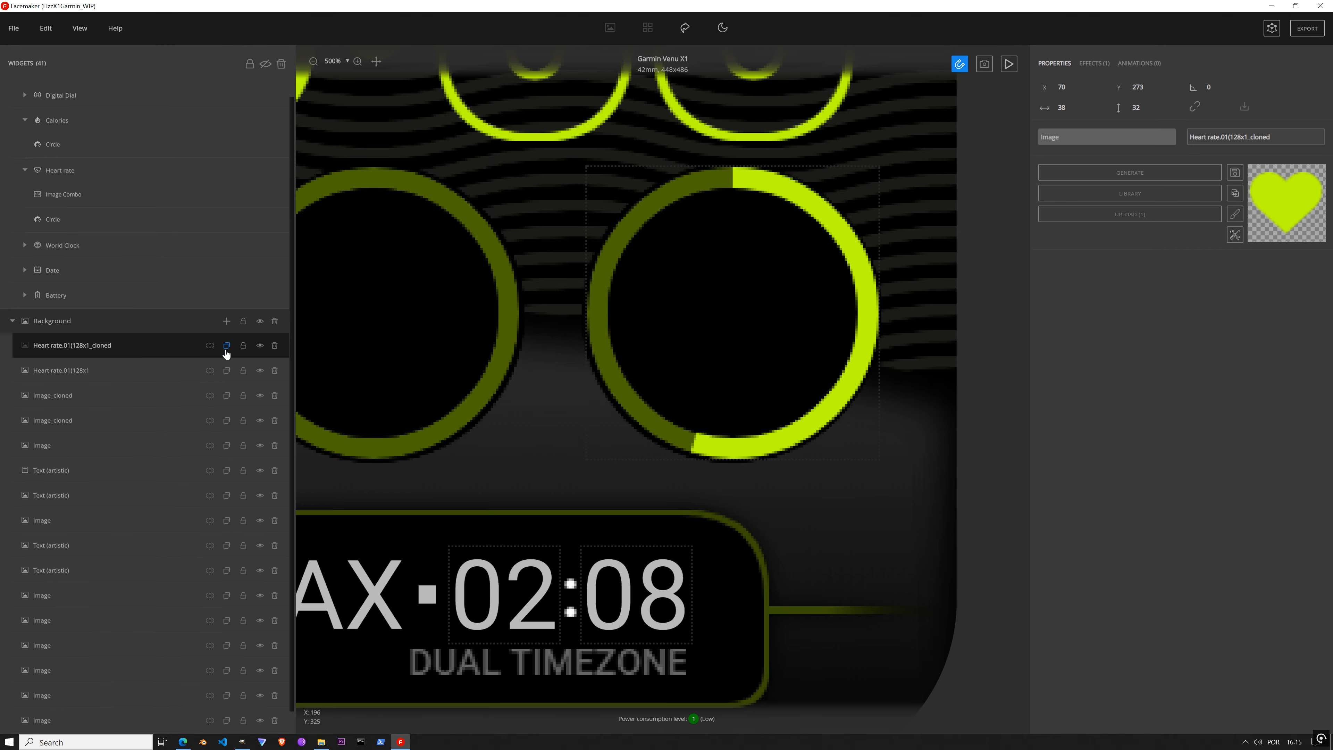
scroll(575, 335, "down", 2)
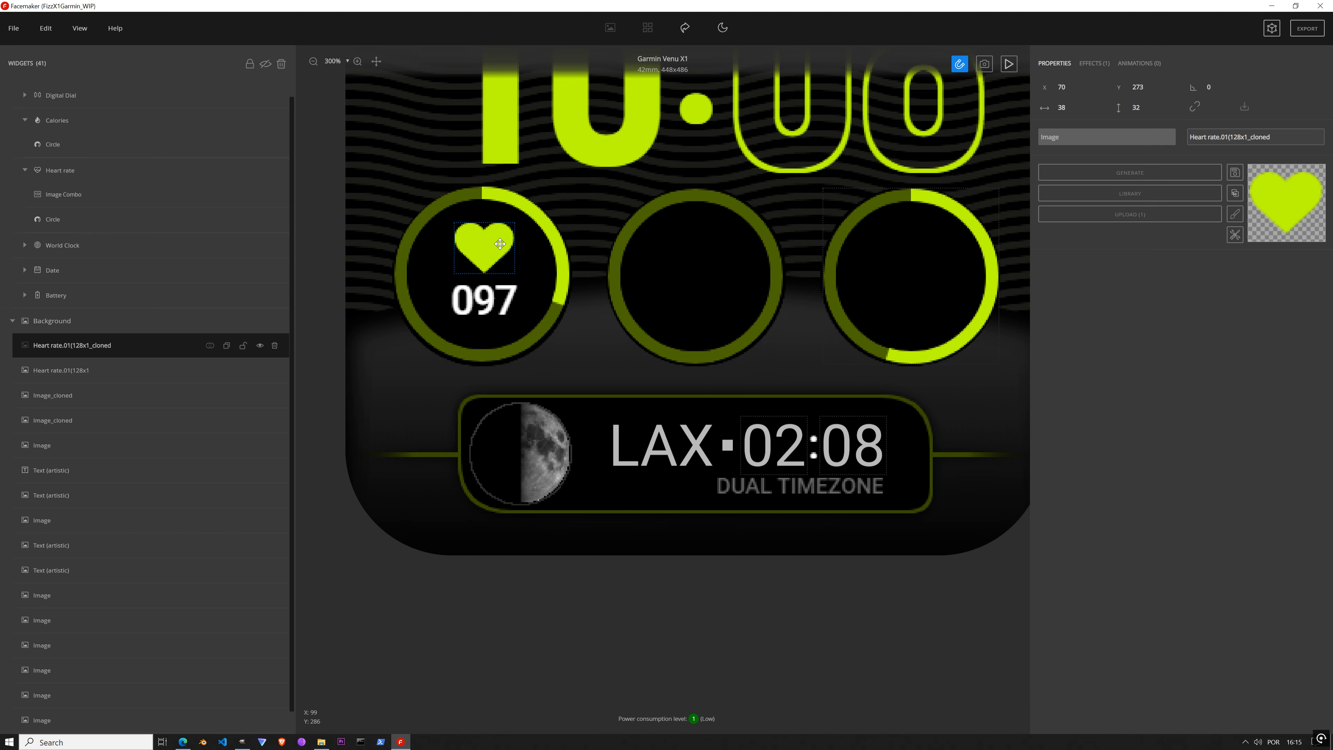
left_click_drag(493, 245, 918, 247)
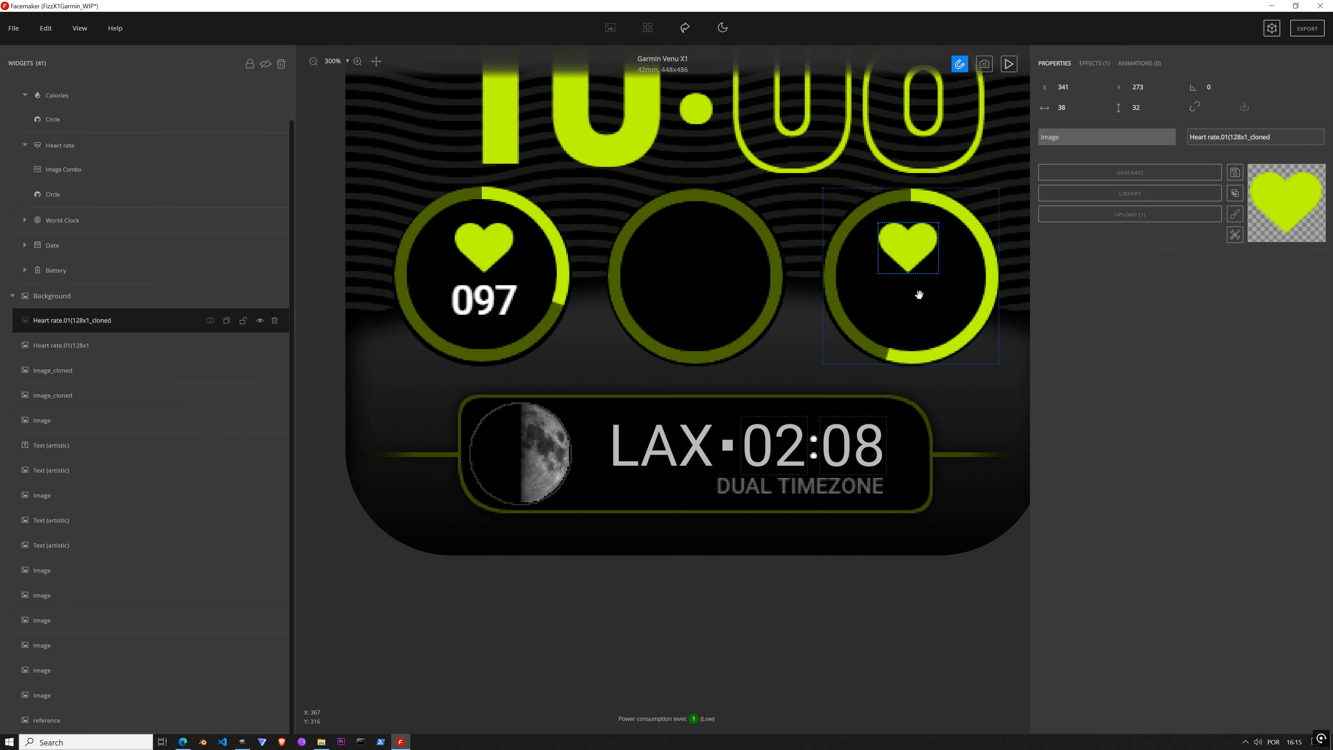
left_click_drag(921, 298, 715, 339)
Step: Replace the duplicated heart's image with the Calories02 flame from the library's Stencils category
left_click(1153, 193)
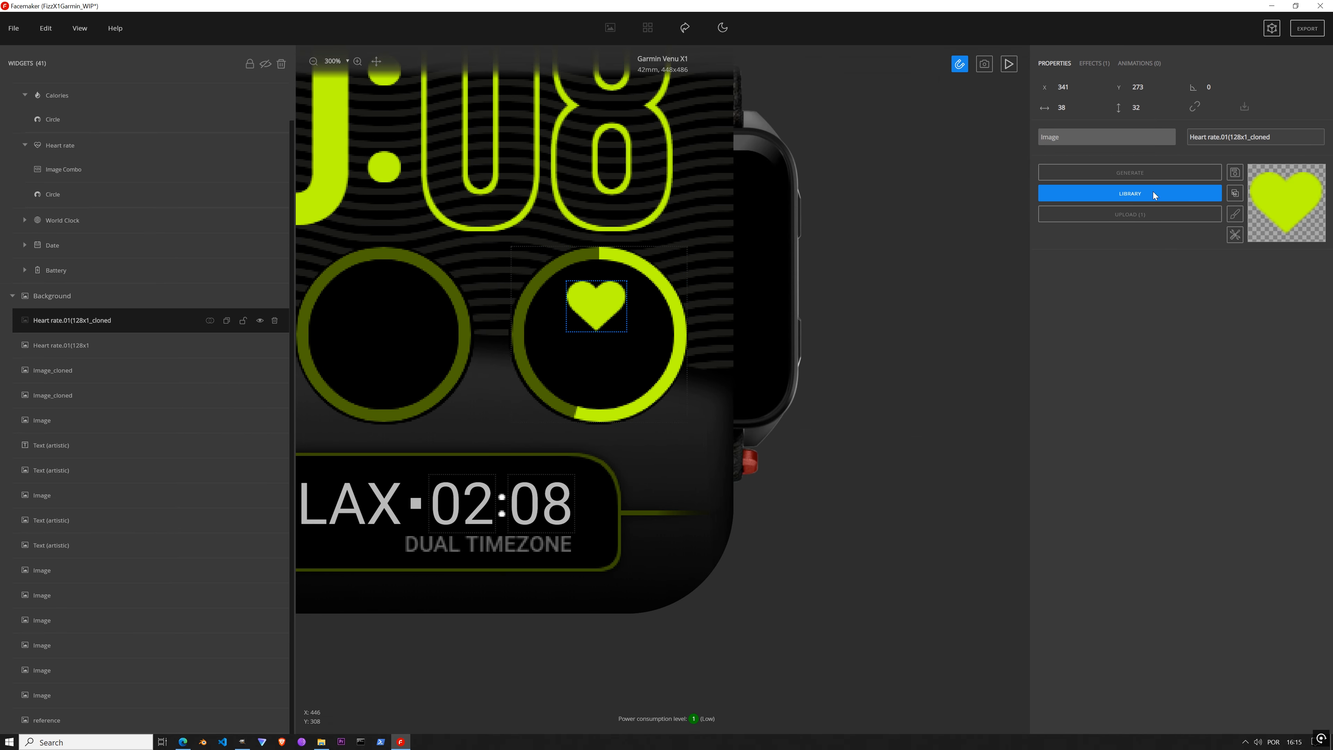
left_click(664, 498)
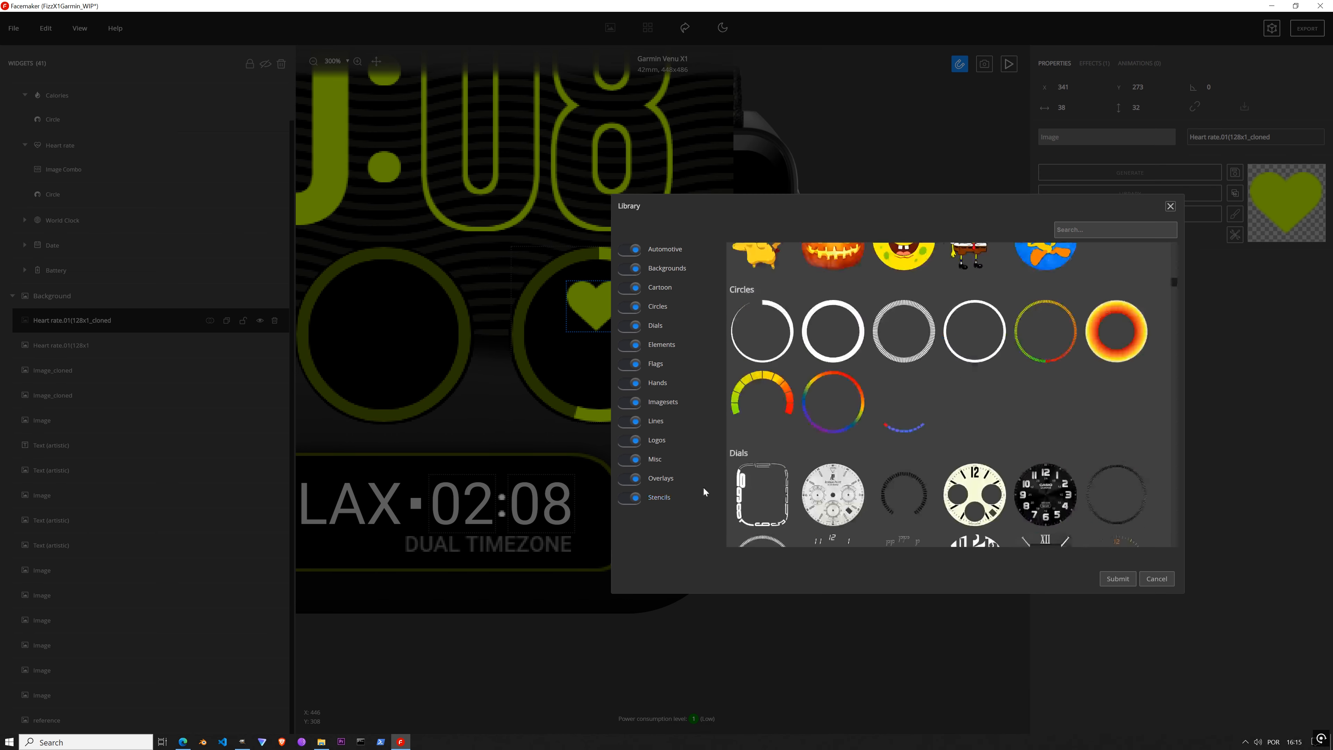
scroll(1074, 483, "down", 3)
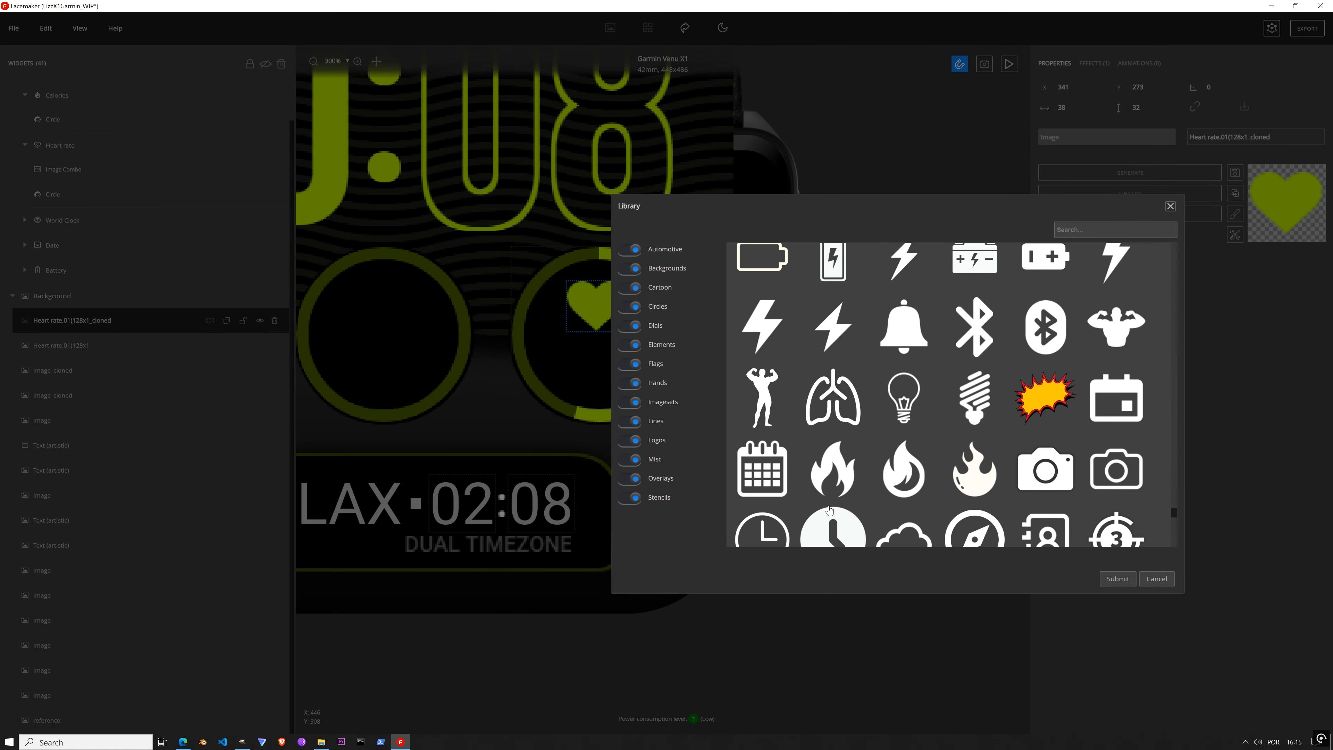
double_click(905, 479)
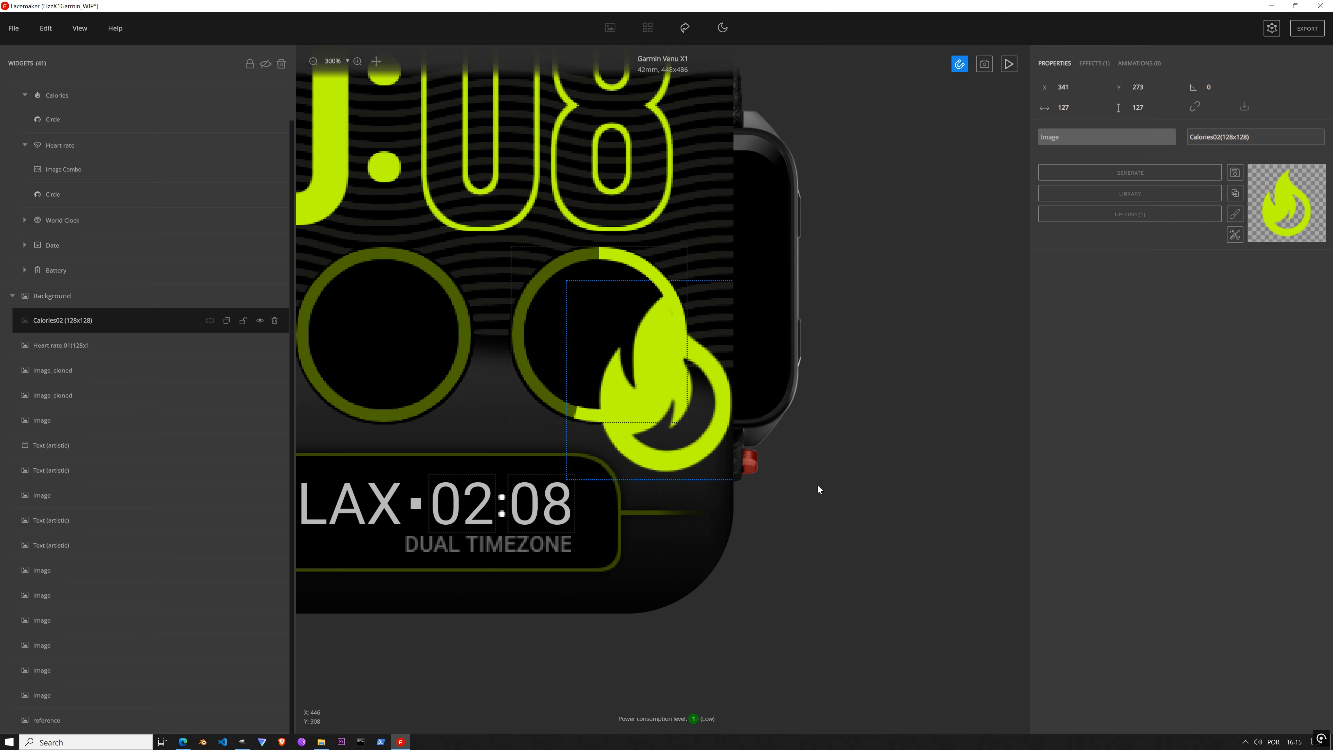
Step: Shrink the flame icon to about 42 × 33, place it near X 256, Y 300, and check its effects
left_click(1081, 110)
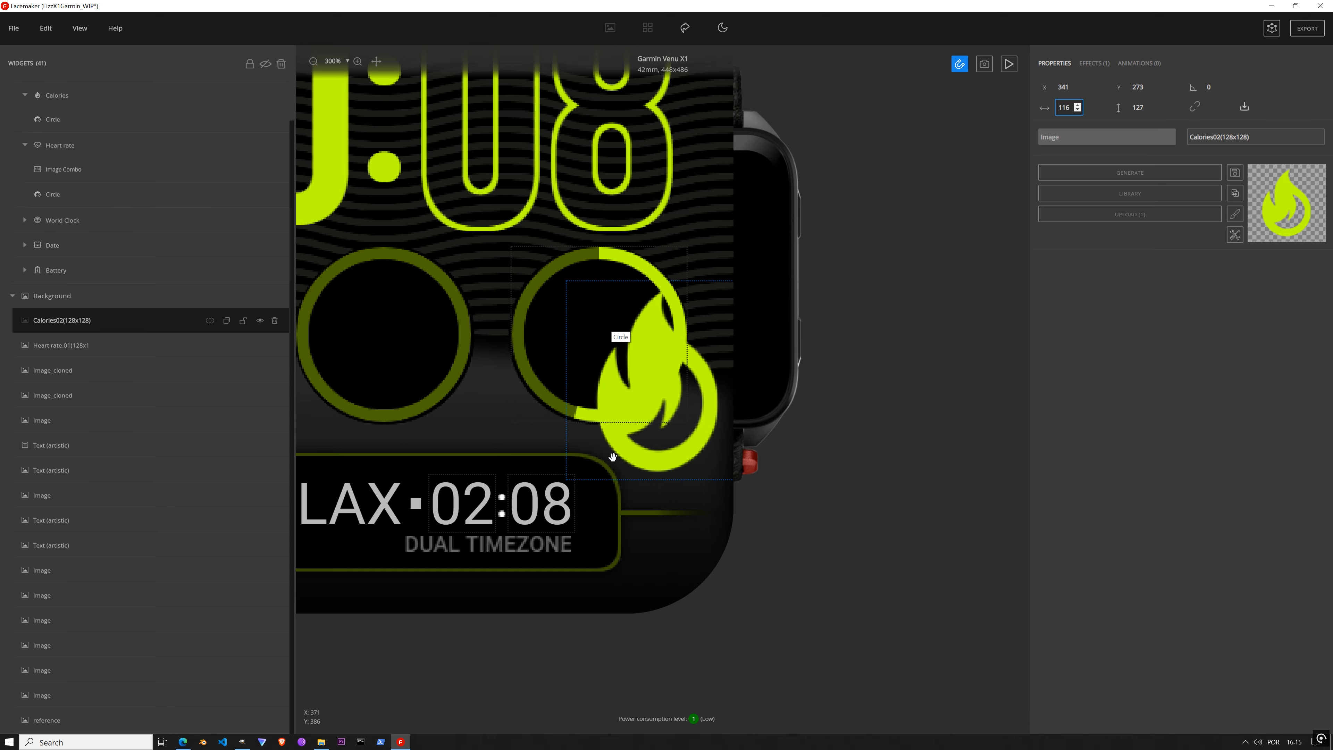
left_click_drag(609, 467, 476, 507)
left_click_drag(607, 522, 499, 375)
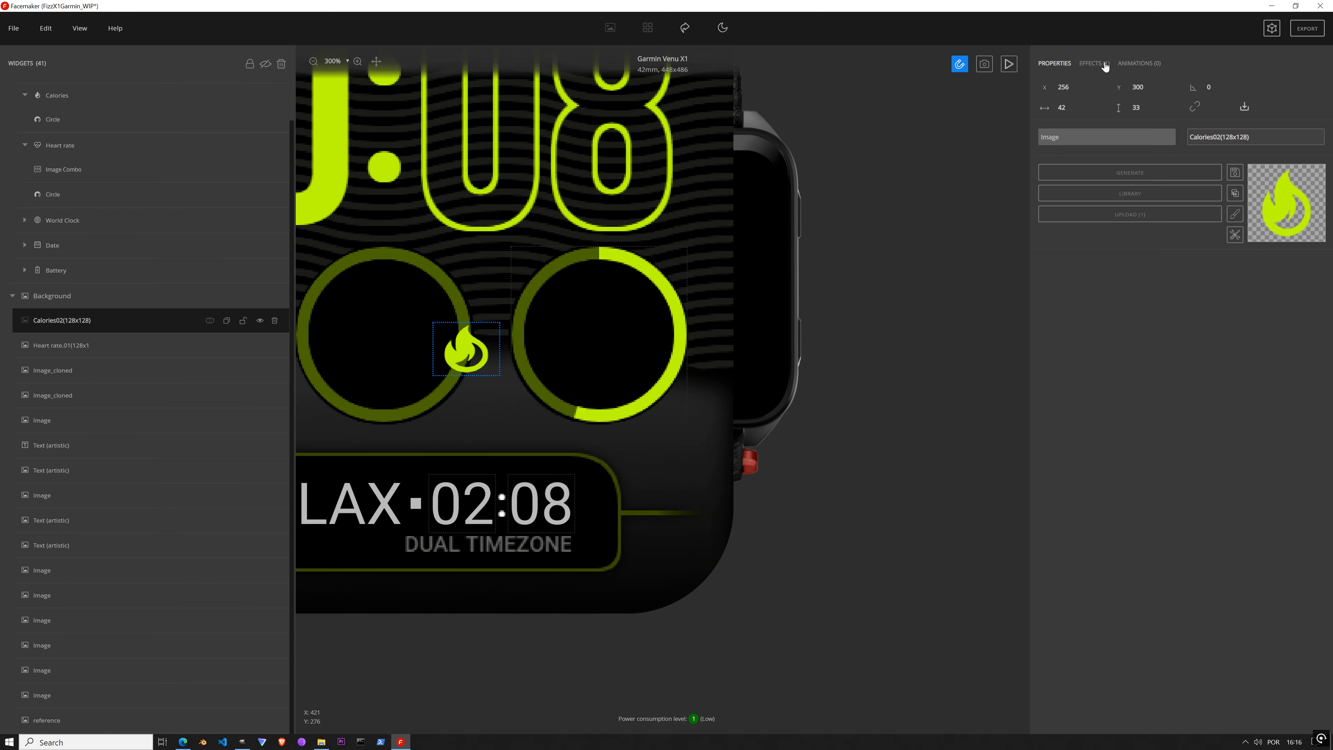
left_click(1094, 63)
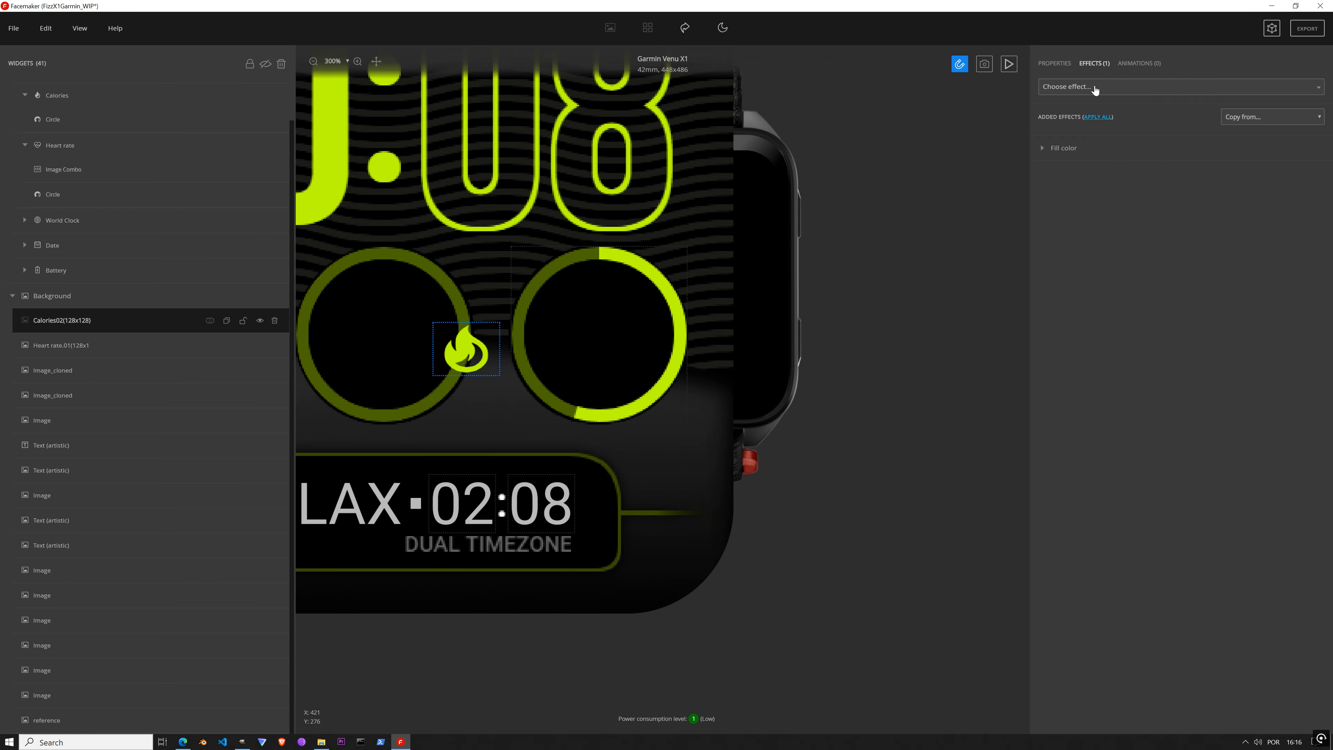
left_click(1054, 63)
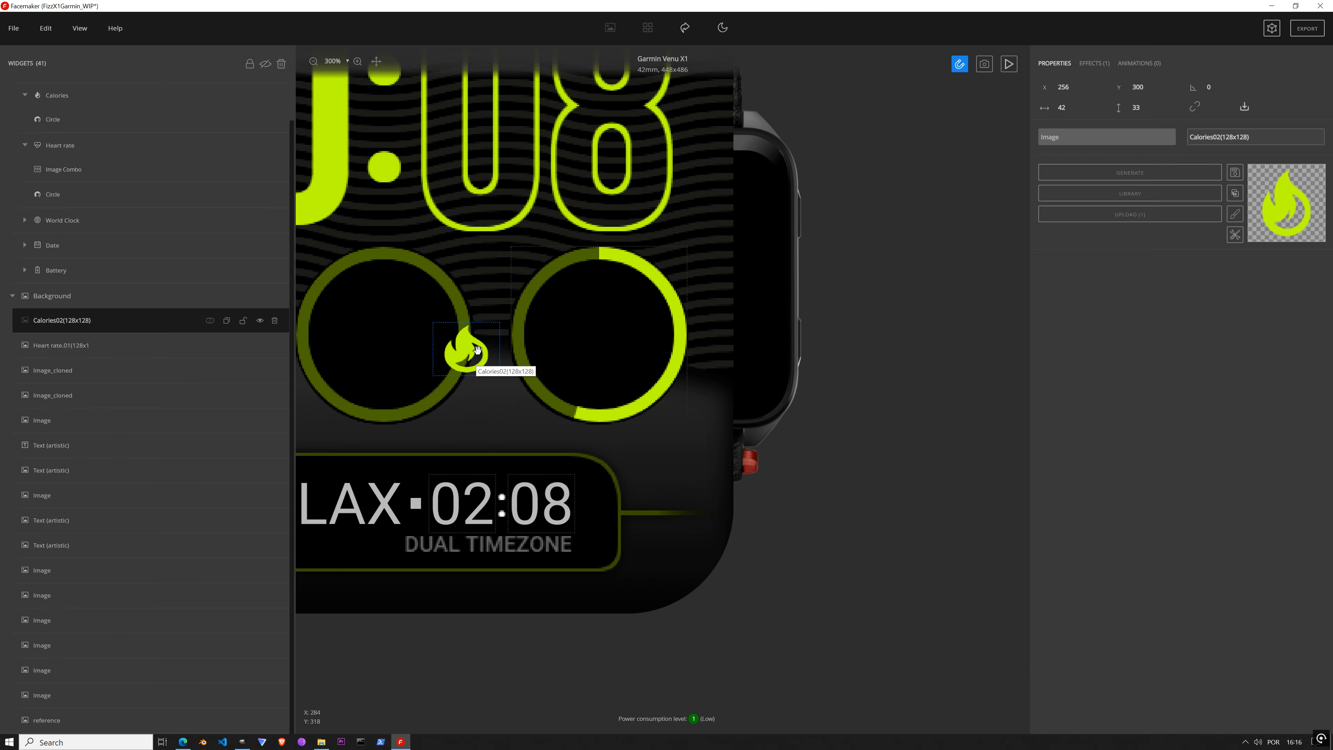
Step: Move the flame icon over the heart icon at X 66, Y 271 and resize it to about 46 × 36 to match
scroll(467, 349, "up", 5)
left_click_drag(414, 426, 392, 417)
scroll(543, 454, "left", 2)
scroll(543, 455, "left", 8)
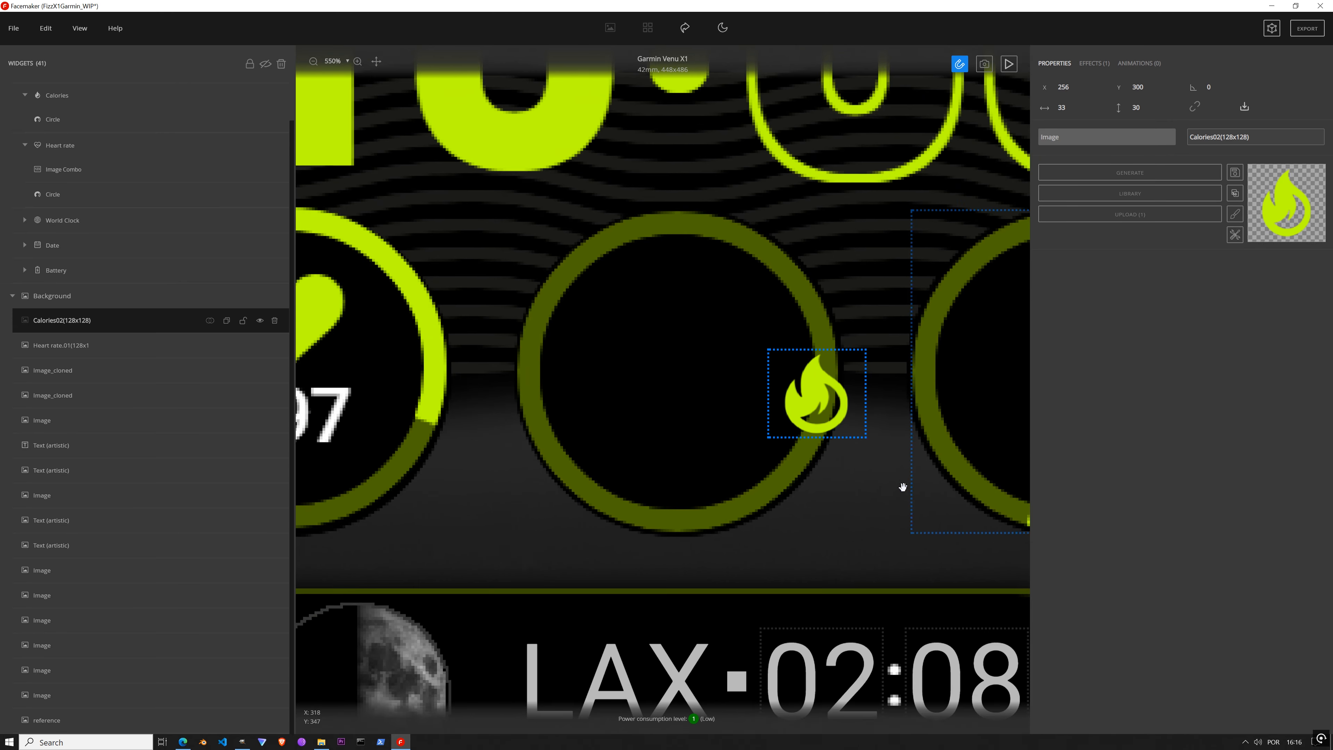
left_click_drag(923, 400, 559, 362)
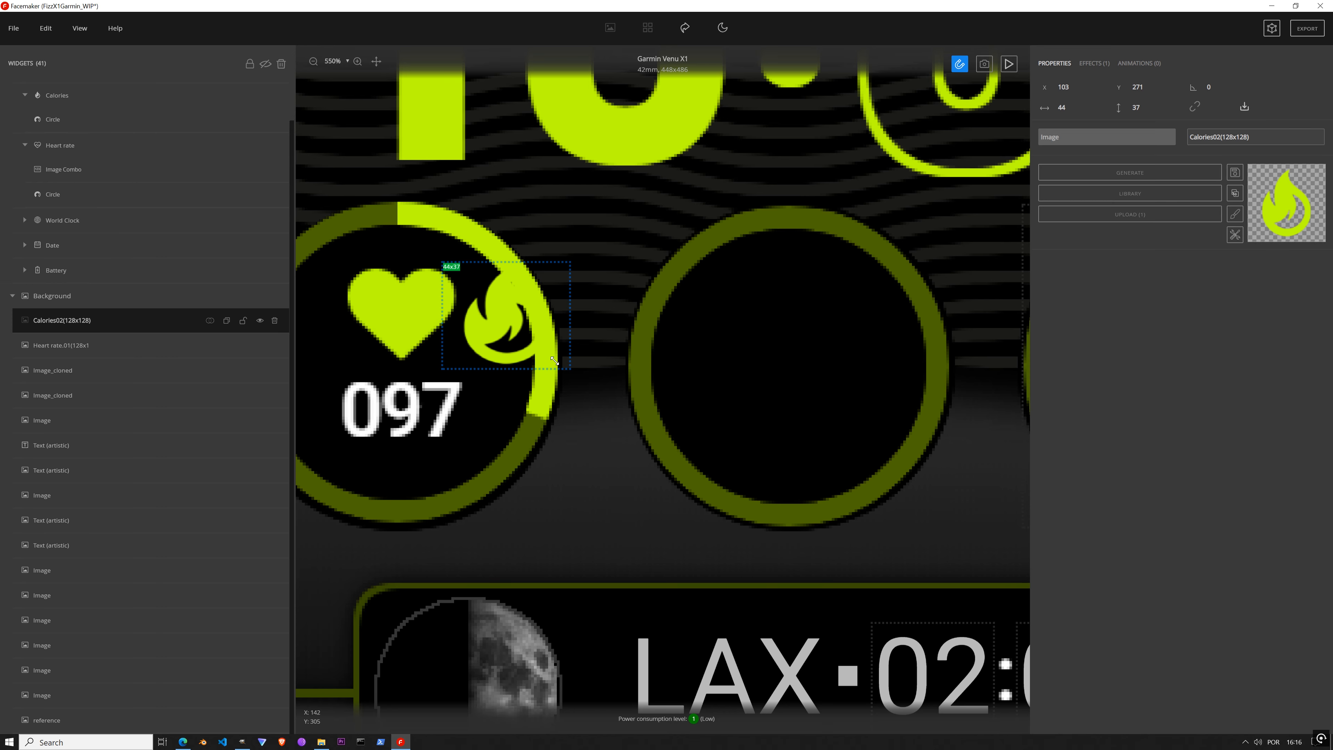
left_click_drag(508, 321, 401, 321)
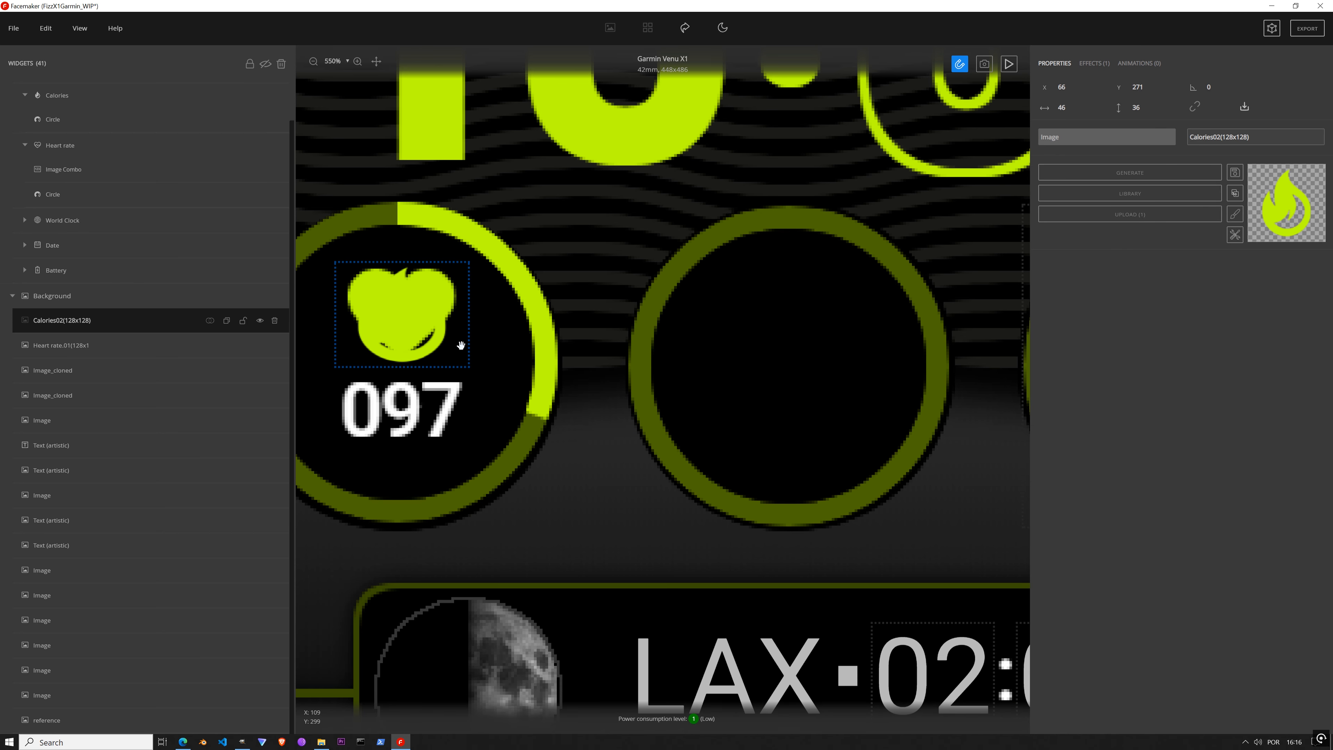
Step: Resize the flame icon to 46 × 34 and move it into the calories ring at X 340, Y 267
left_click_drag(468, 366, 795, 332)
left_click_drag(909, 354, 803, 331)
scroll(781, 414, "down", 9)
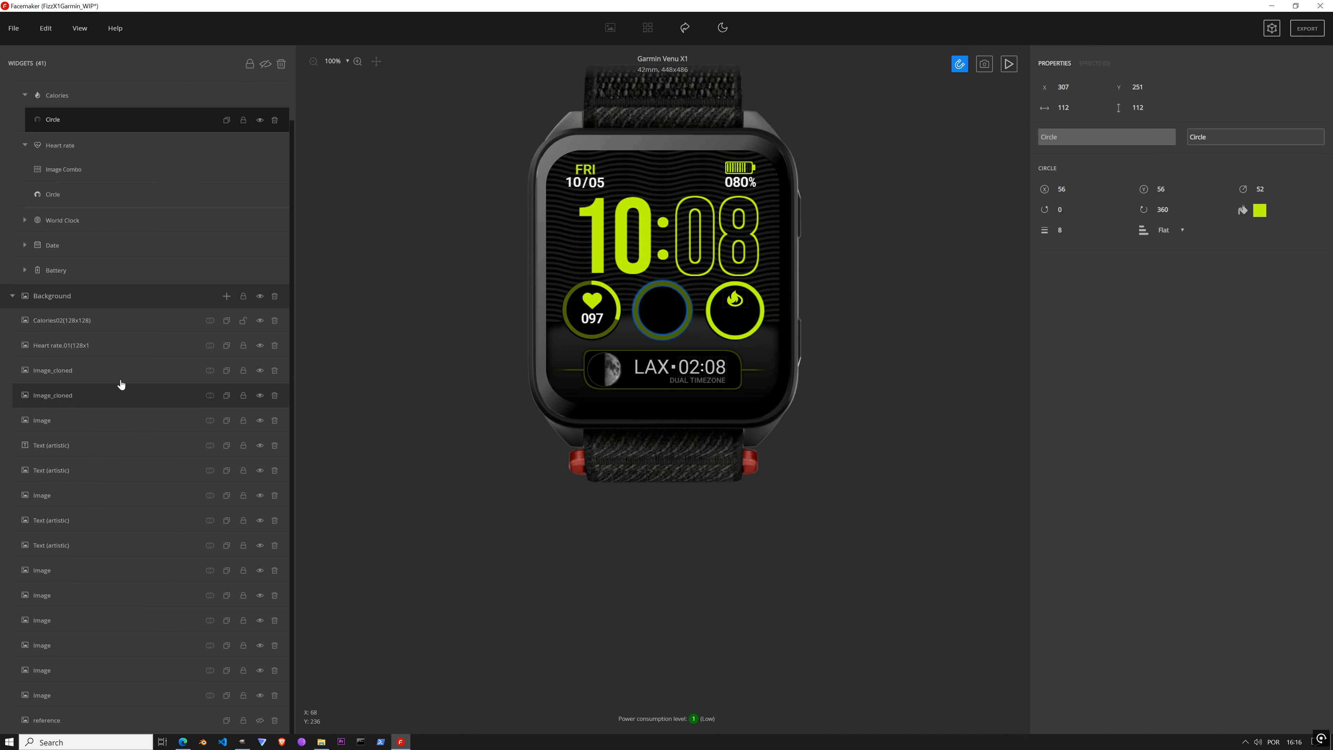
Step: Compare the flame icon's position with the heart icon's and set the flame's Y position to 271
left_click(119, 320)
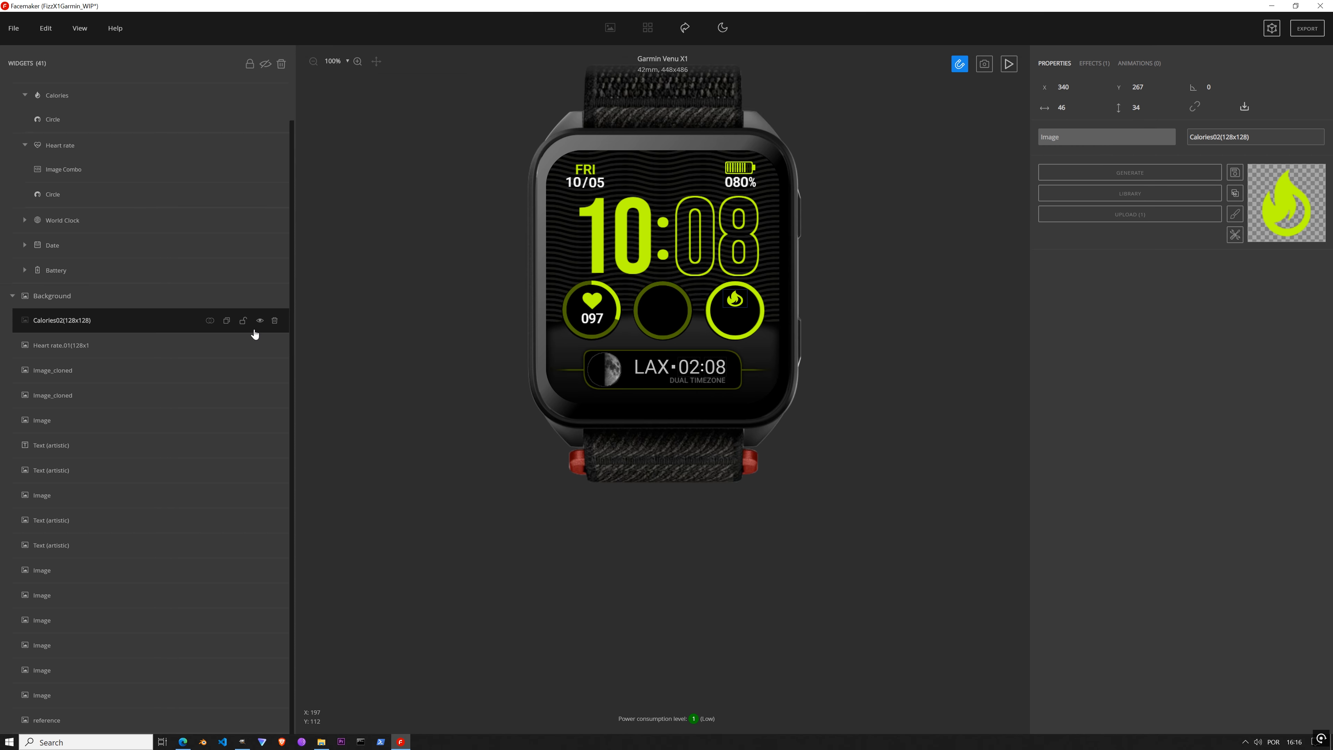
left_click(52, 345)
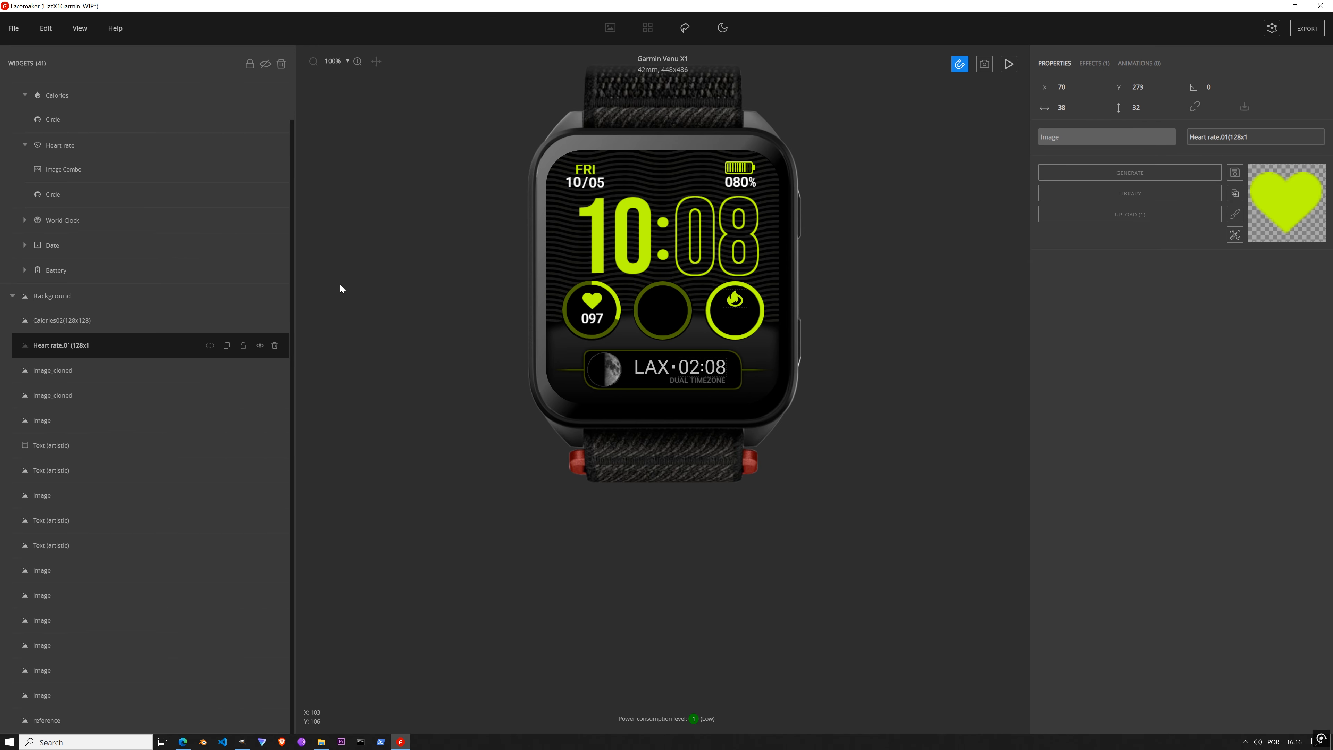
left_click(86, 320)
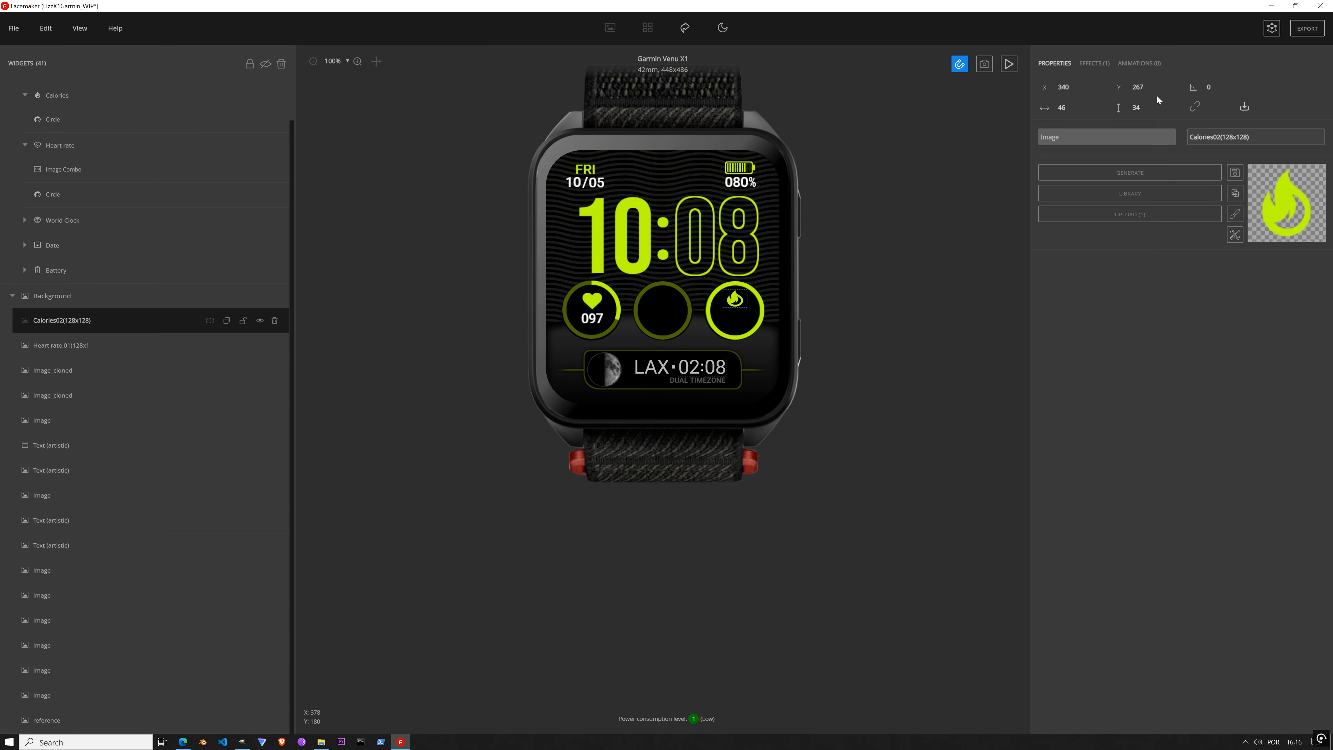
left_click(1152, 86)
left_click(1151, 86)
left_click(1152, 86)
left_click(1151, 86)
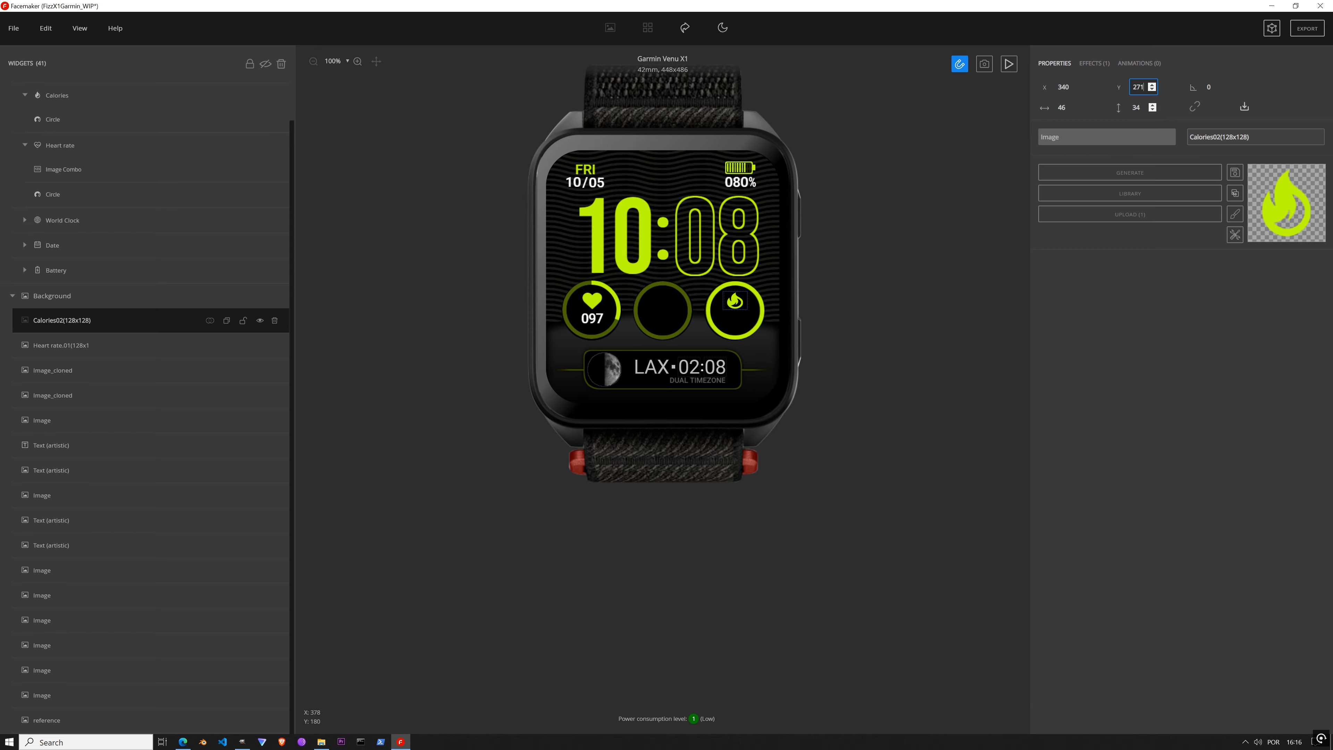
Step: Narrow the flame icon by a few pixels and shift it slightly right to center it within the calories ring
left_click(1079, 111)
left_click(1079, 111)
left_click(1079, 112)
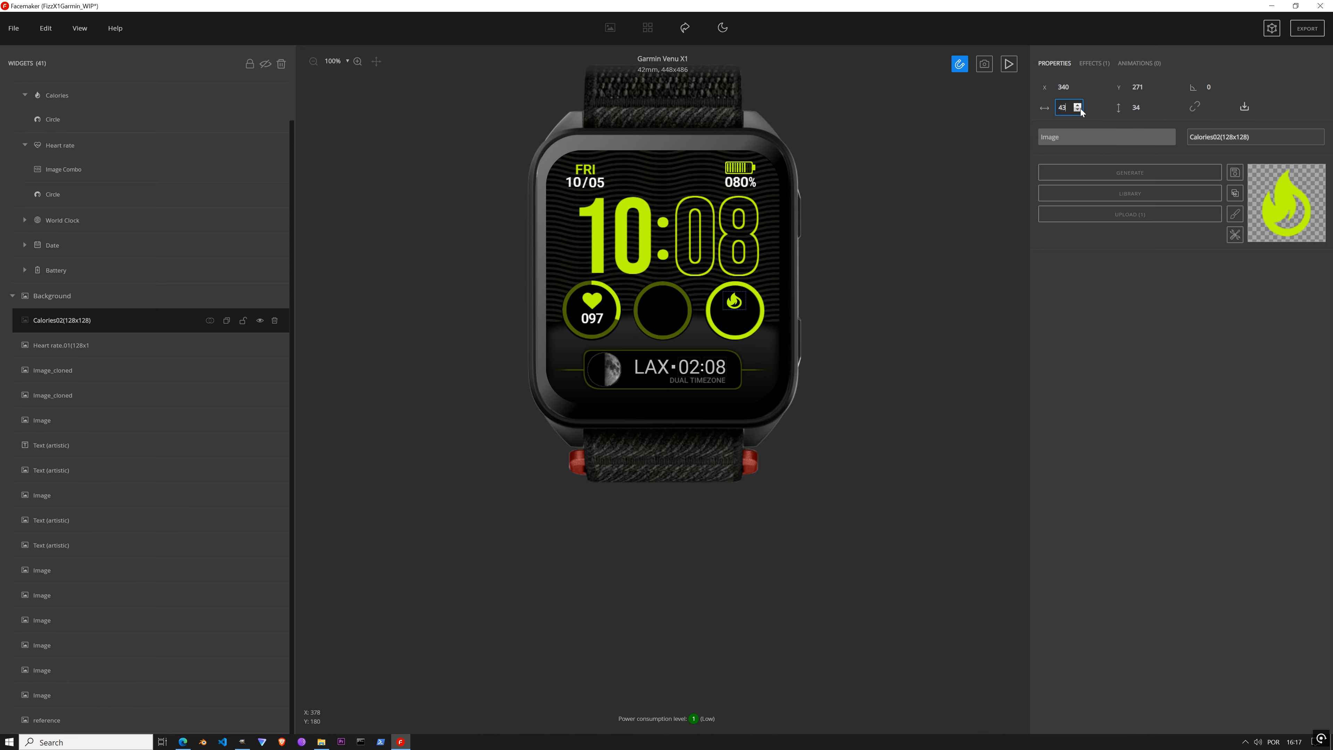
left_click(1079, 112)
left_click(1079, 84)
left_click(1079, 84)
left_click(1079, 85)
left_click(1079, 90)
Step: Check the heart rate Image Combo's settings and add an Image Combo to the Calories group
left_click(90, 170)
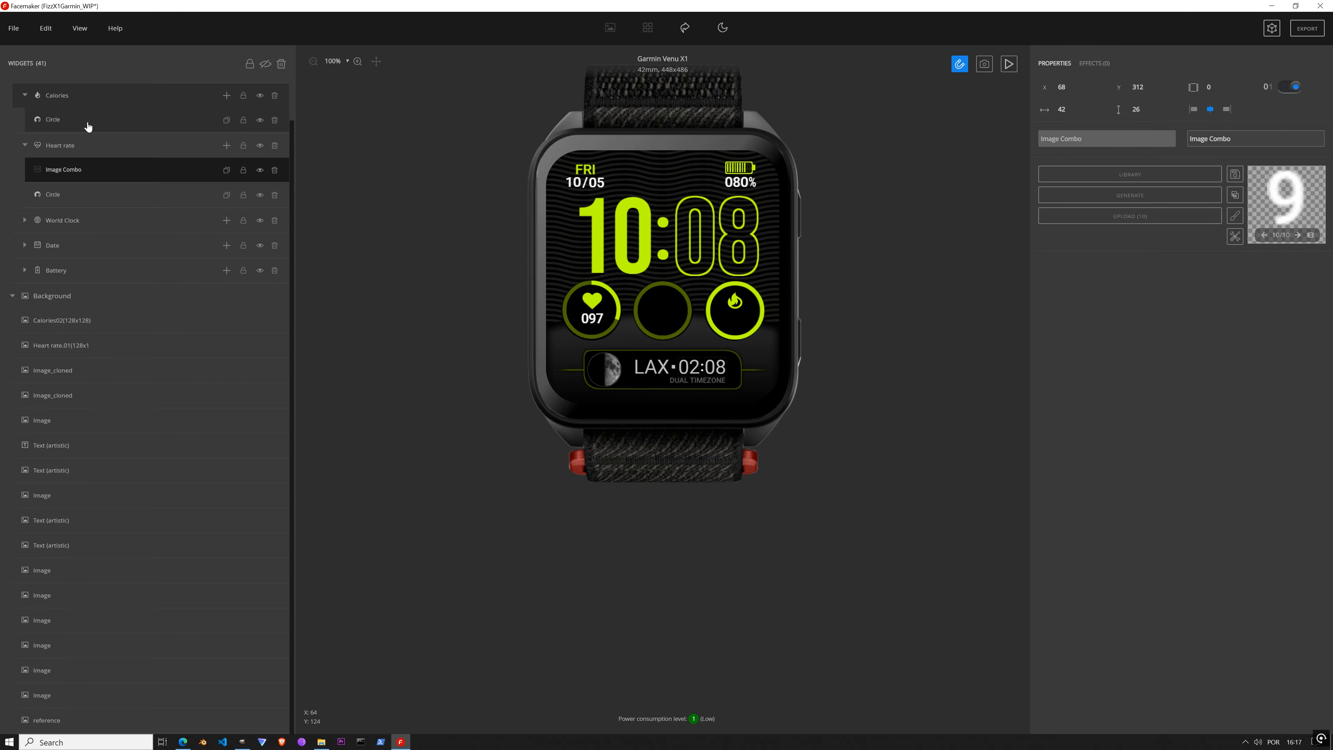
left_click(169, 118)
scroll(172, 153, "up", 1)
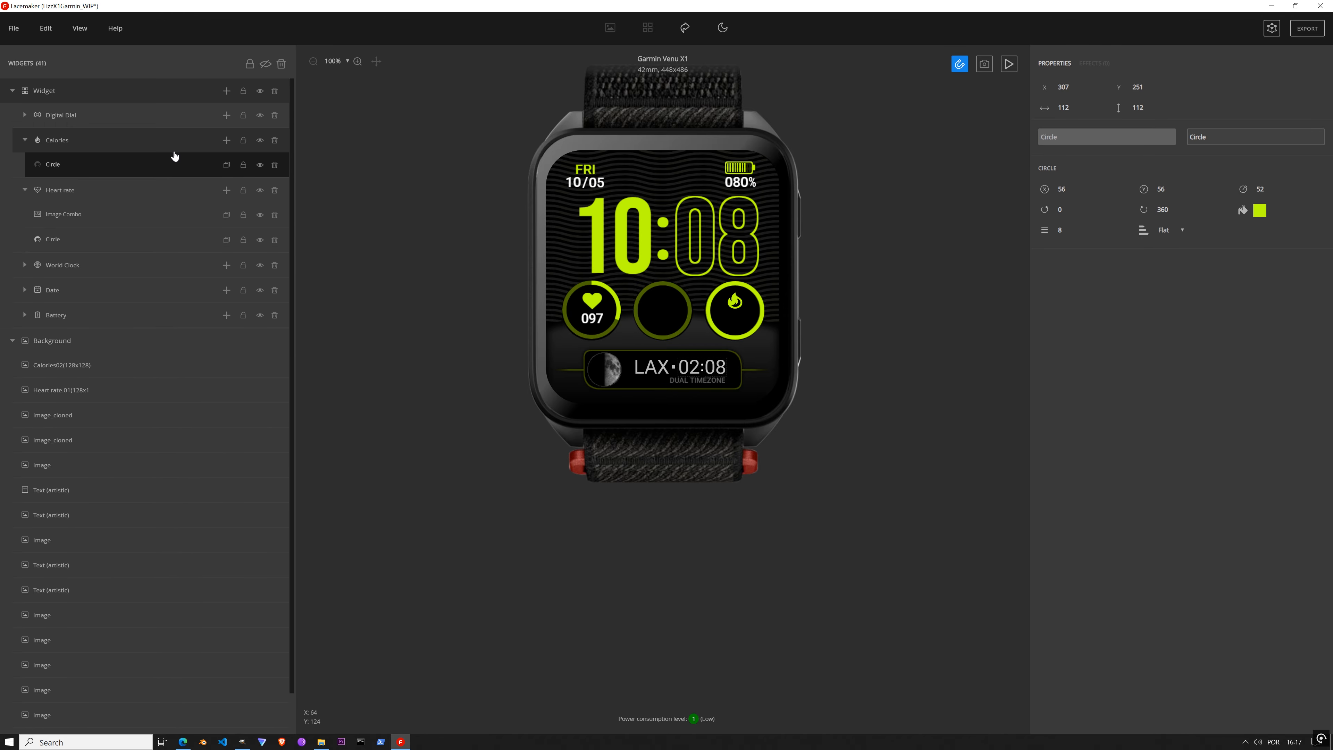
left_click(227, 139)
left_click(258, 340)
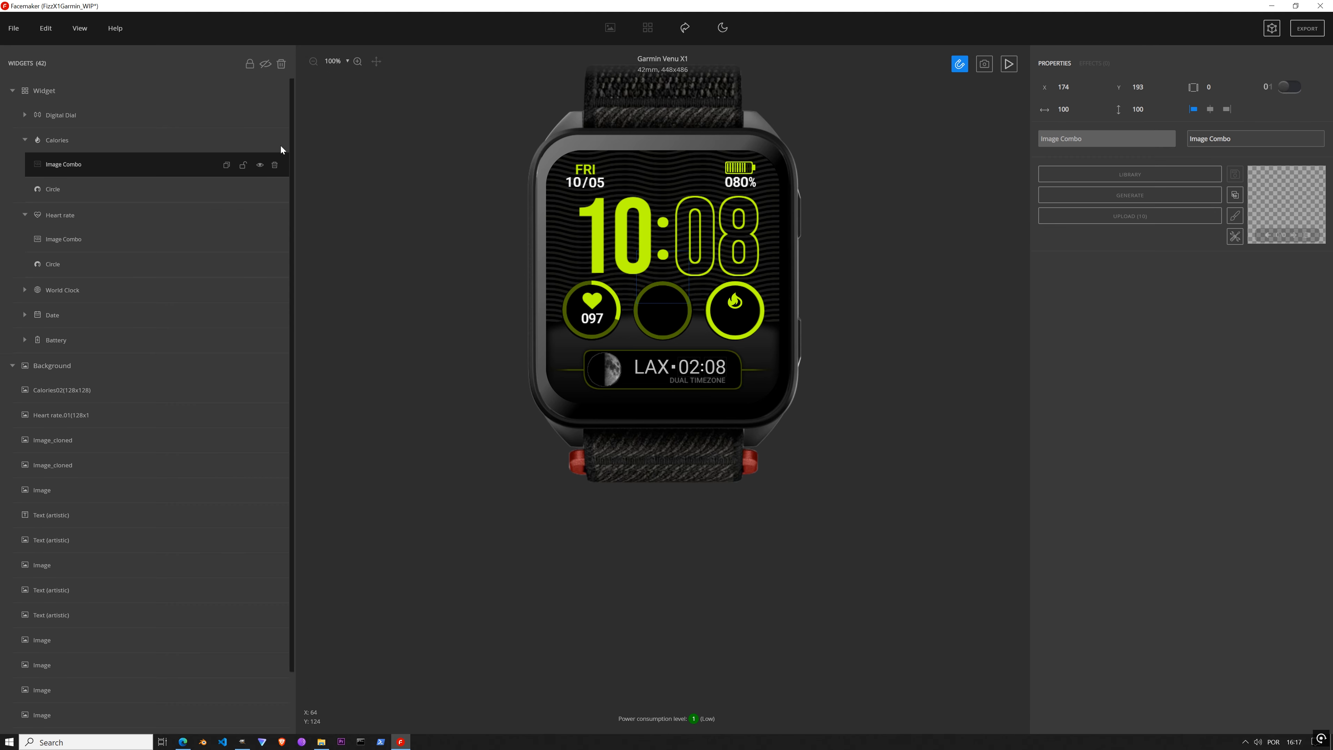
Step: Generate the calories digits in ROBOTO_MEDIUM at size 26, center-align them, place them under the flame at X 337, Y 311, and save the project
left_click(1118, 200)
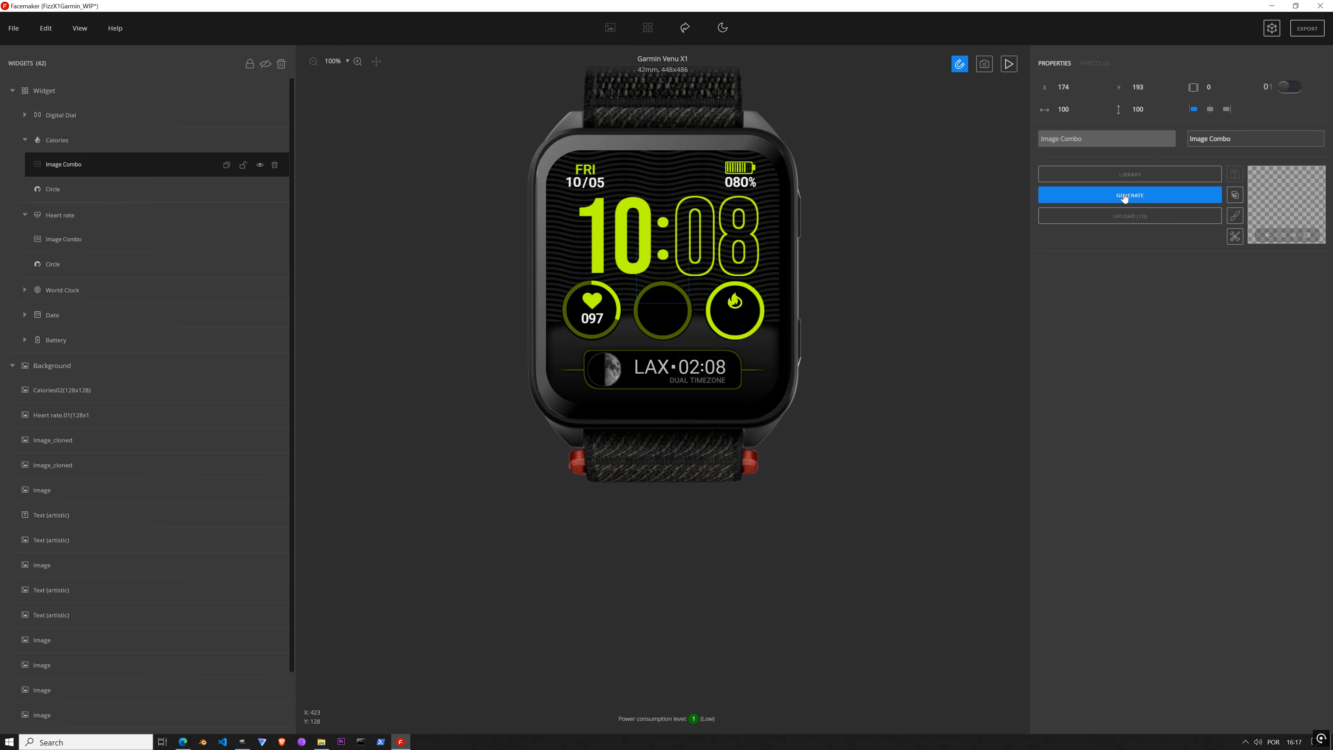
scroll(706, 269, "up", 3)
left_click_drag(566, 236, 781, 399)
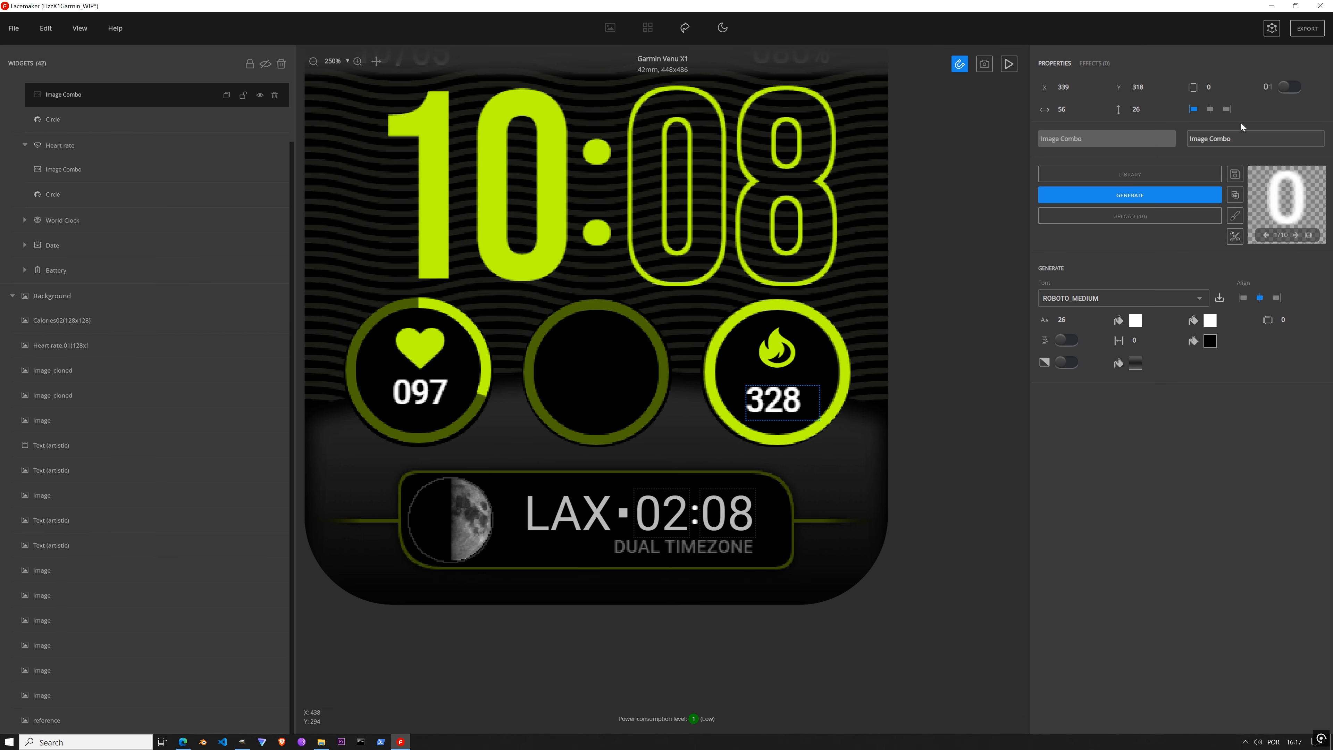
left_click(1210, 111)
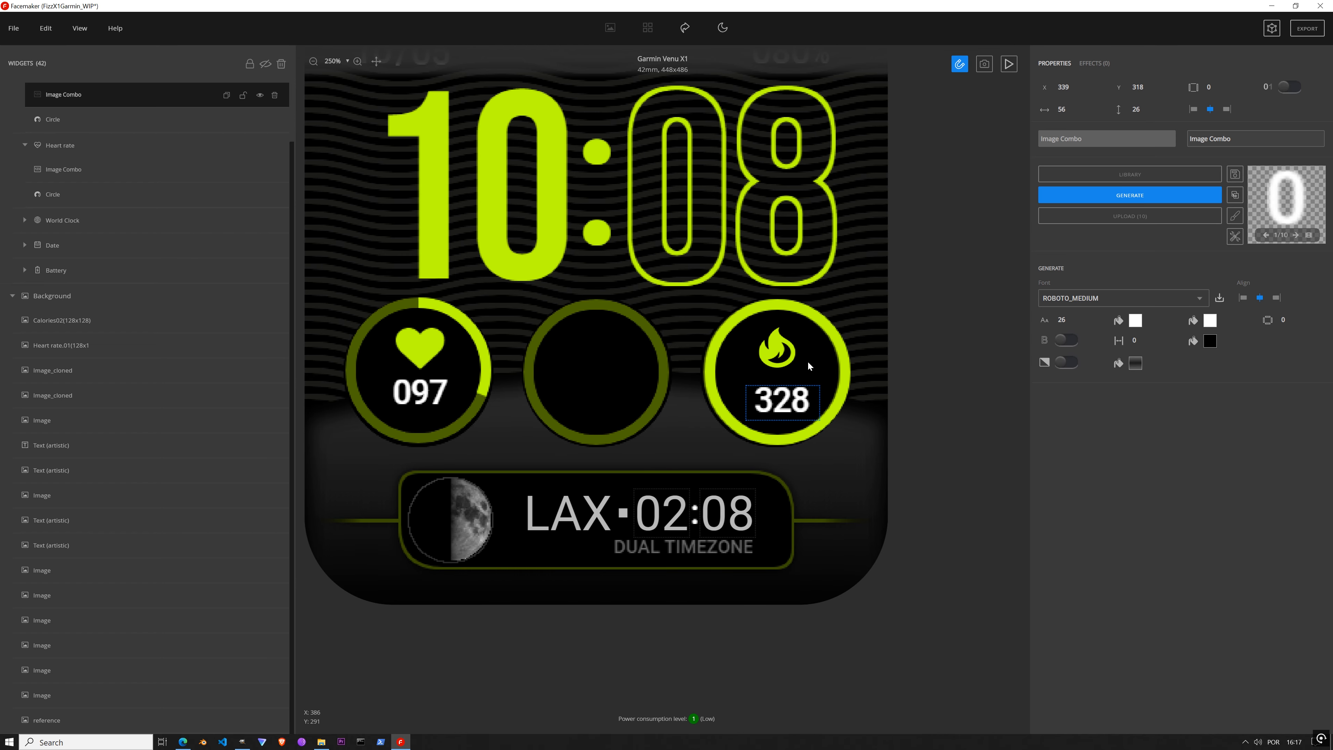
left_click_drag(779, 400, 775, 391)
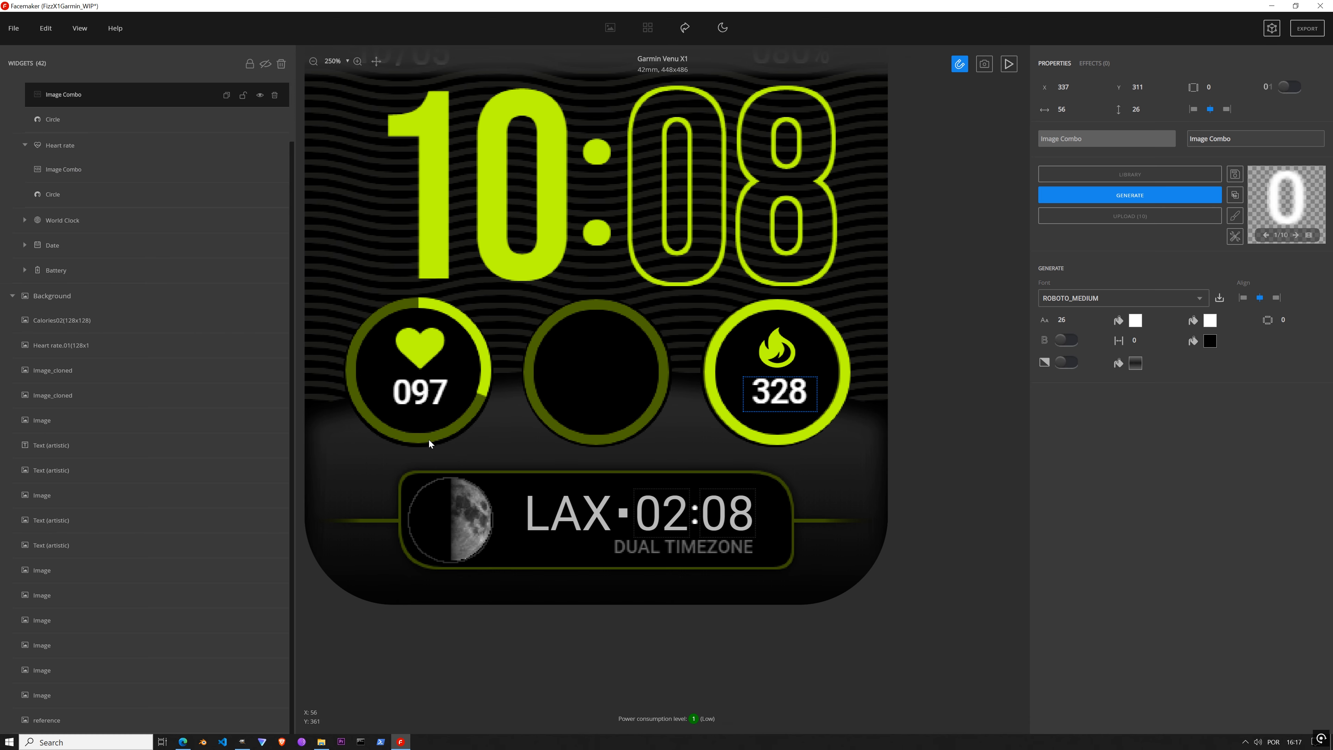
key("ctrl+s")
Step: Compare the calories digits with the heart rate digits, move them to X 336, Y 312, and try out the leading zero
left_click(60, 174)
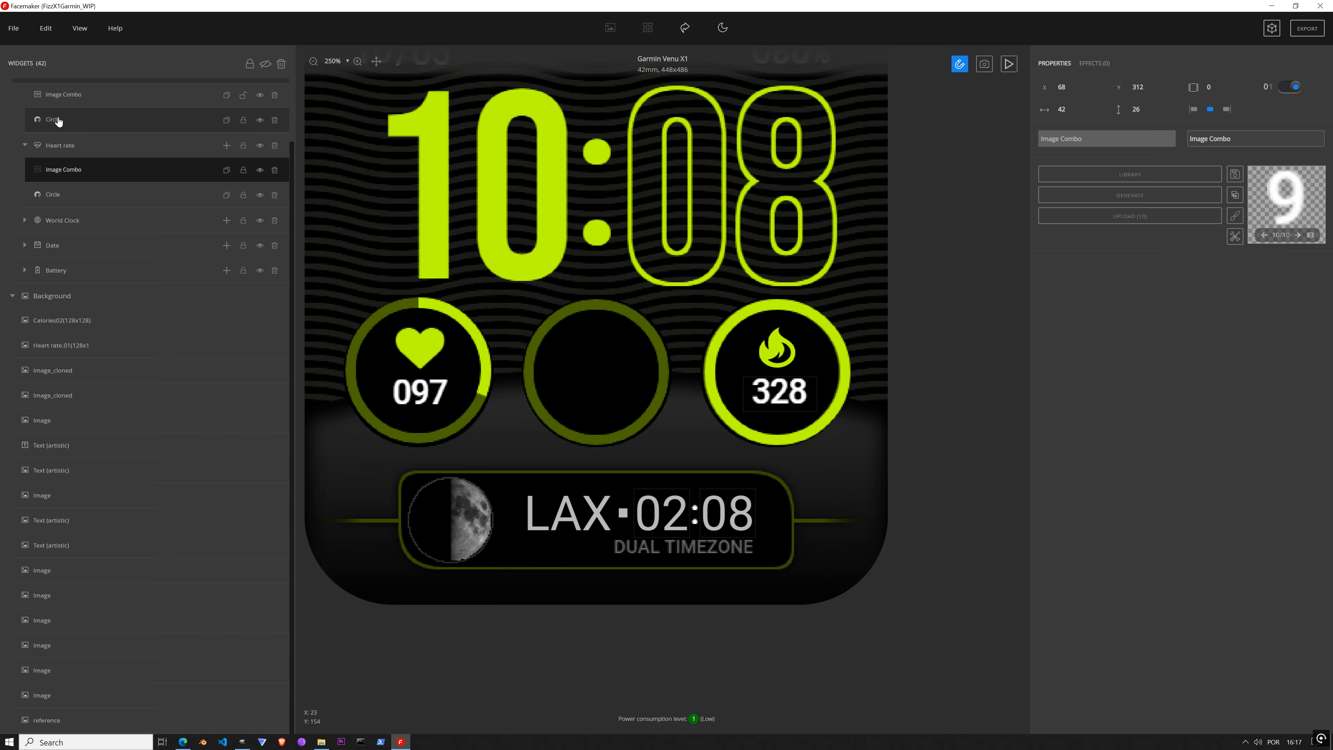
left_click(70, 98)
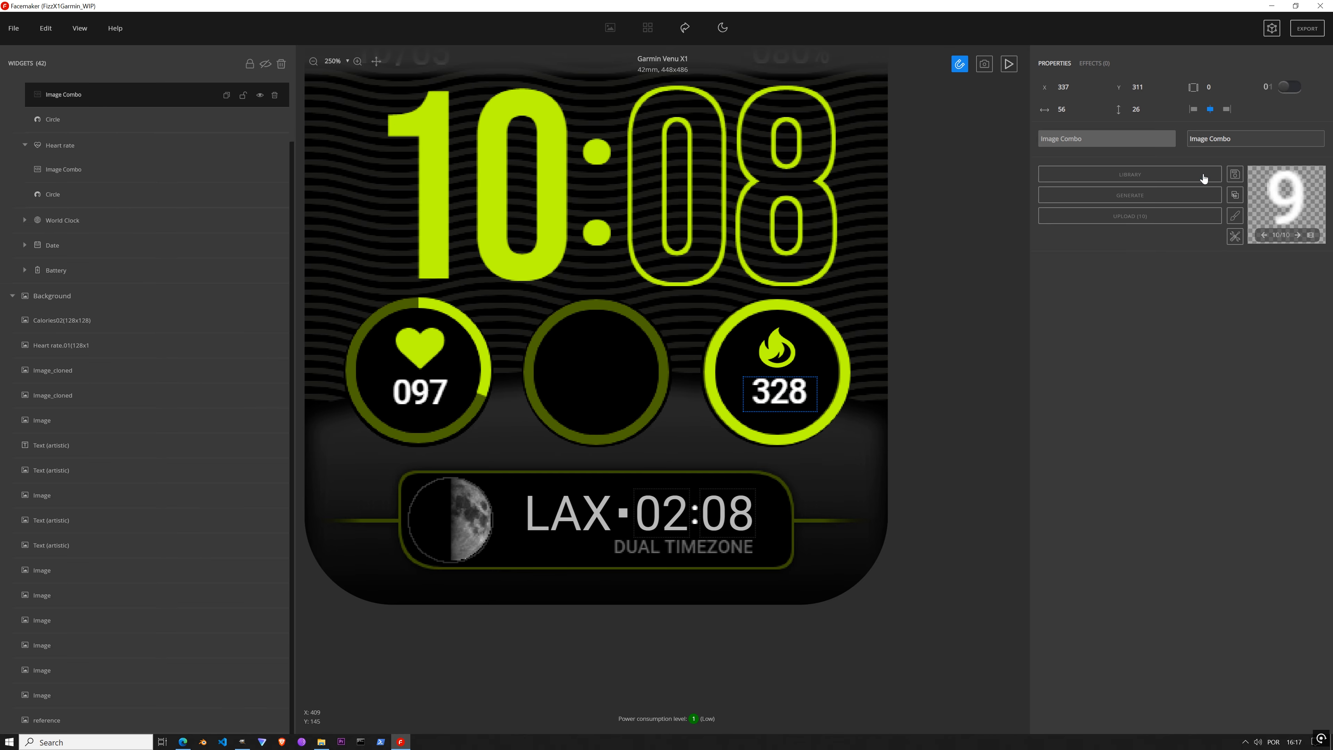
left_click(1153, 85)
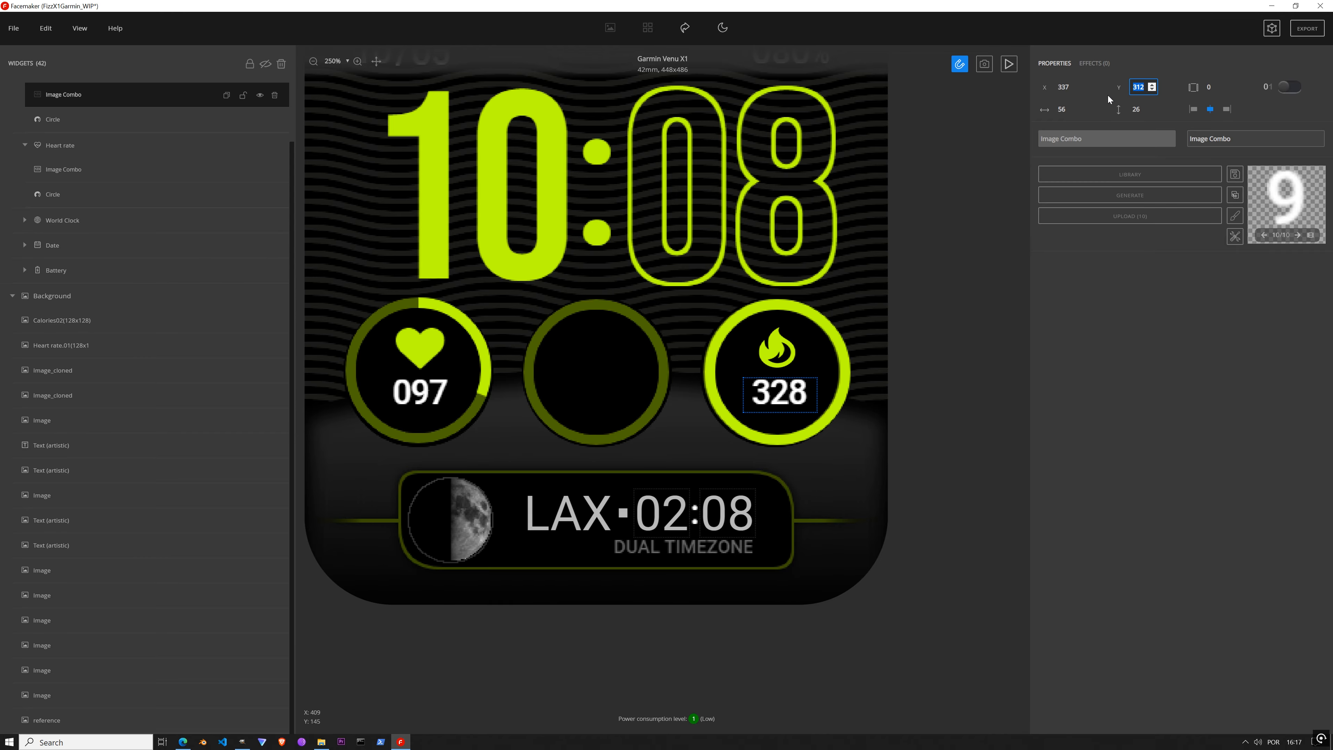
left_click(1079, 90)
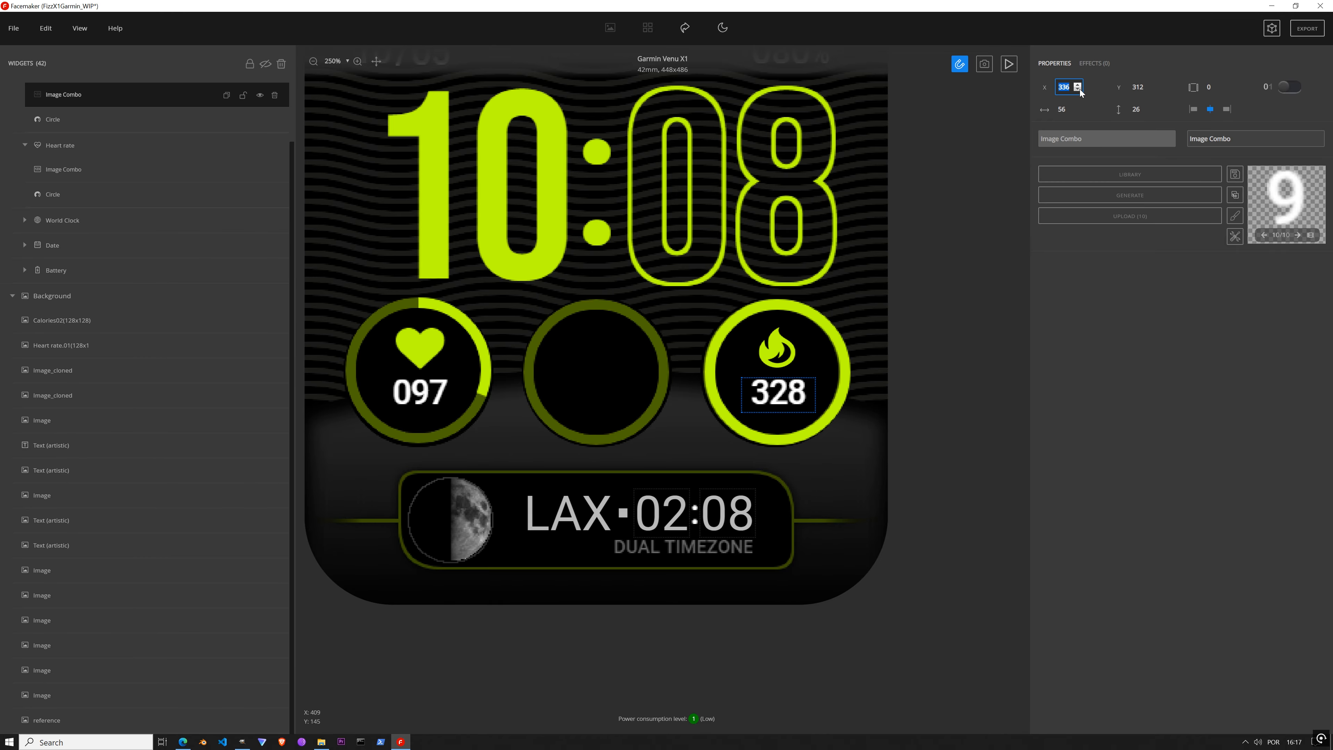
left_click(1292, 87)
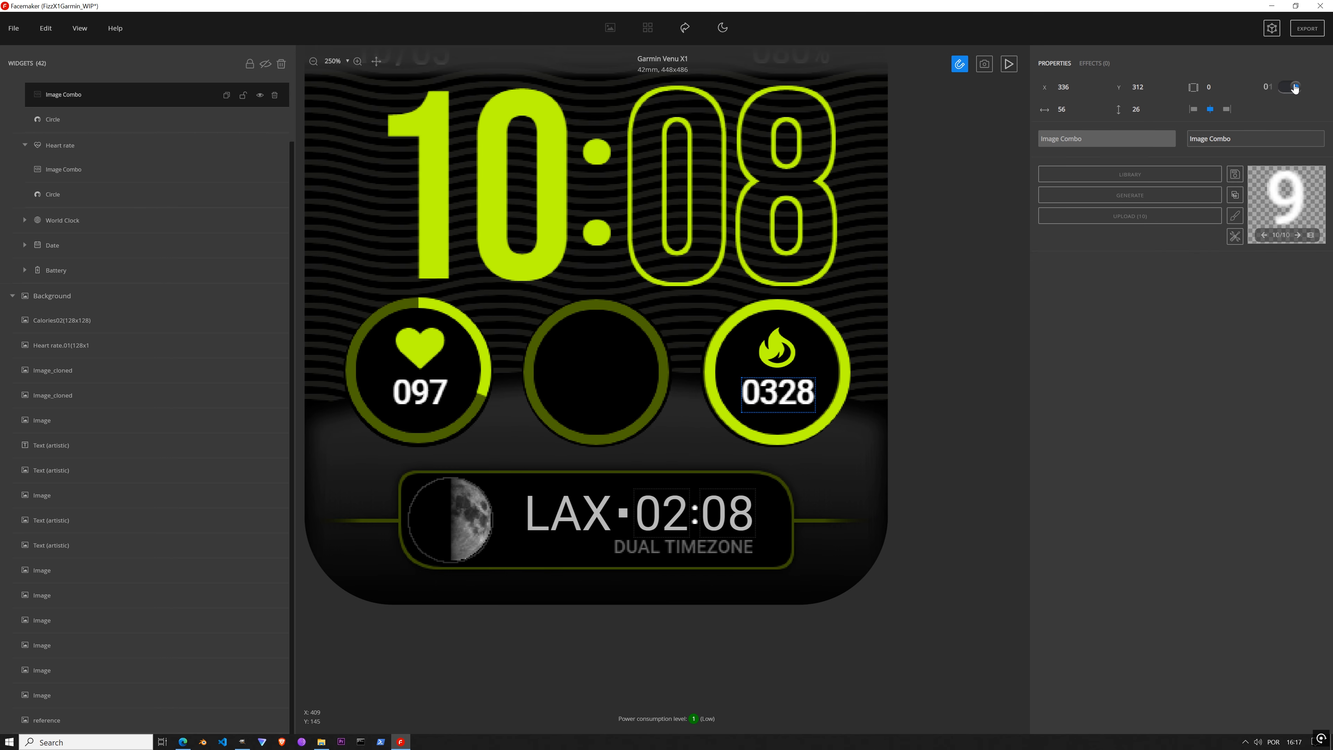
left_click(1290, 87)
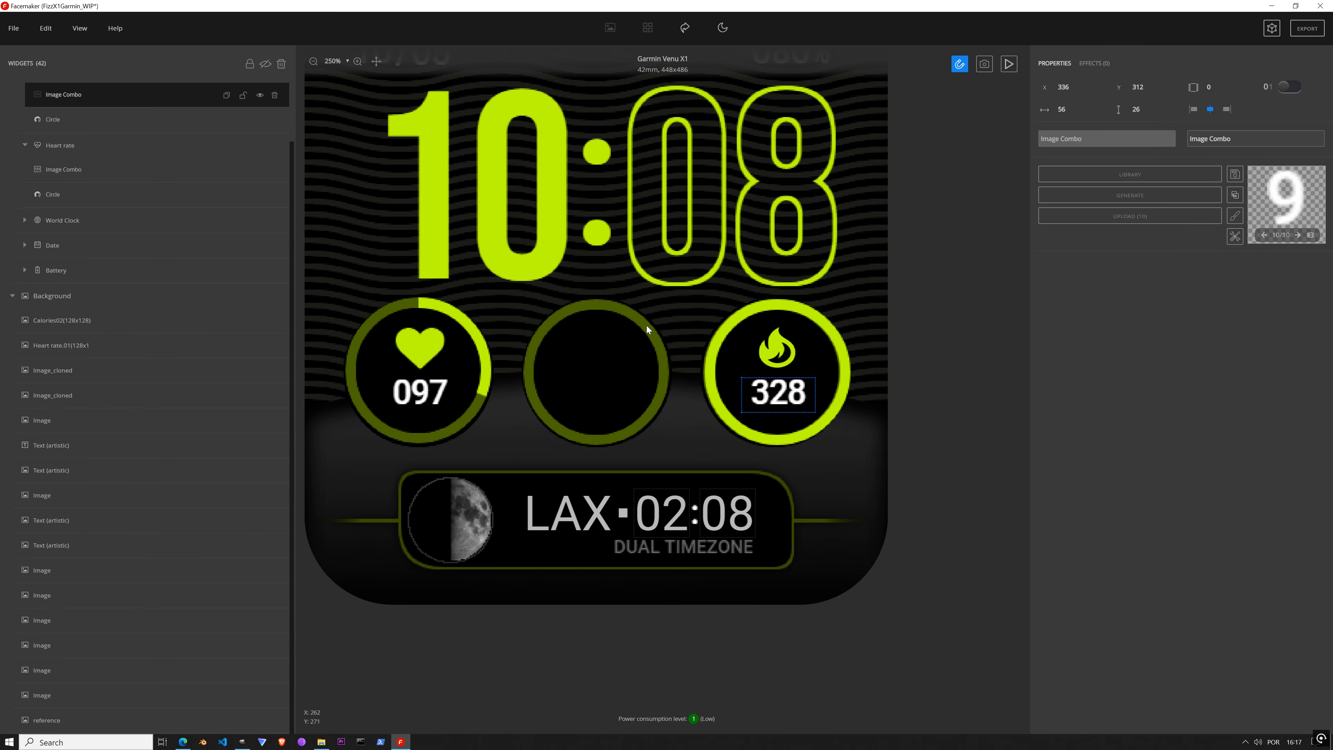
Step: Collapse the Calories and Heart rate groups in the widget list
scroll(646, 325, "down", 3)
scroll(208, 214, "up", 2)
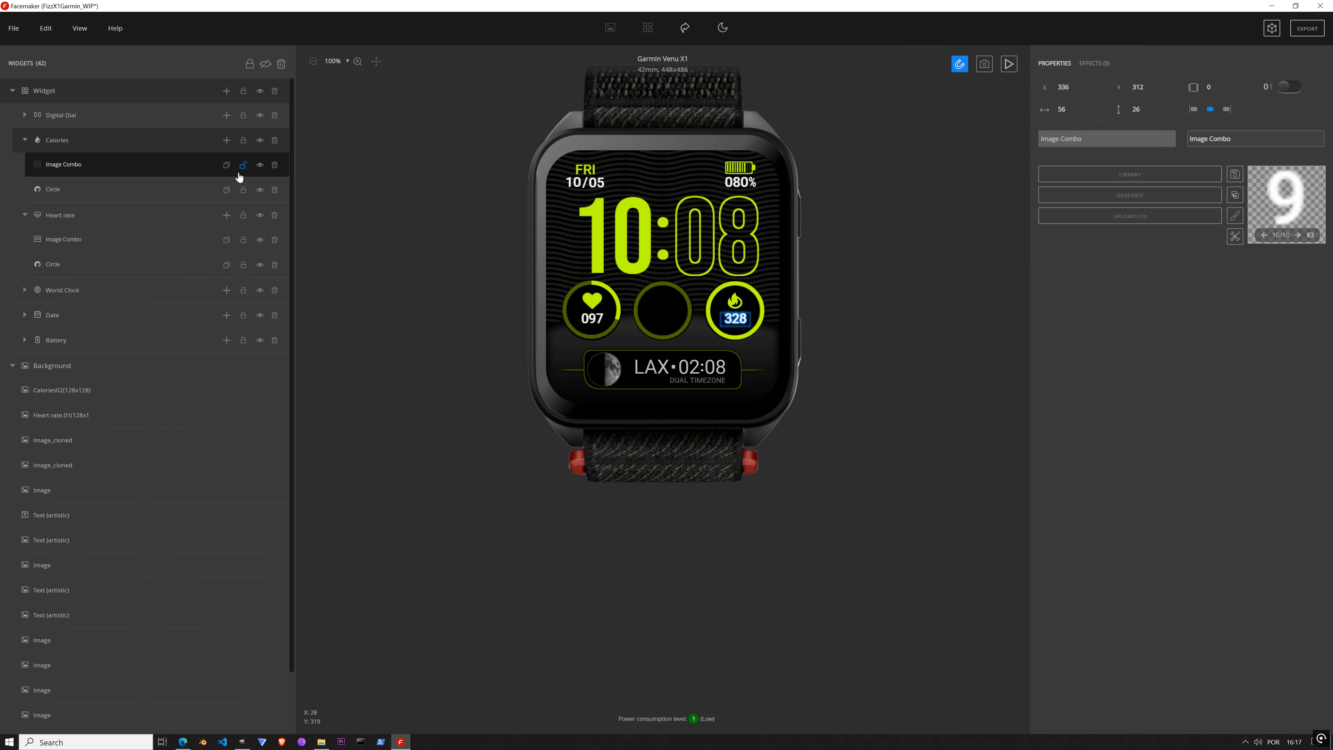
left_click(27, 139)
left_click(25, 165)
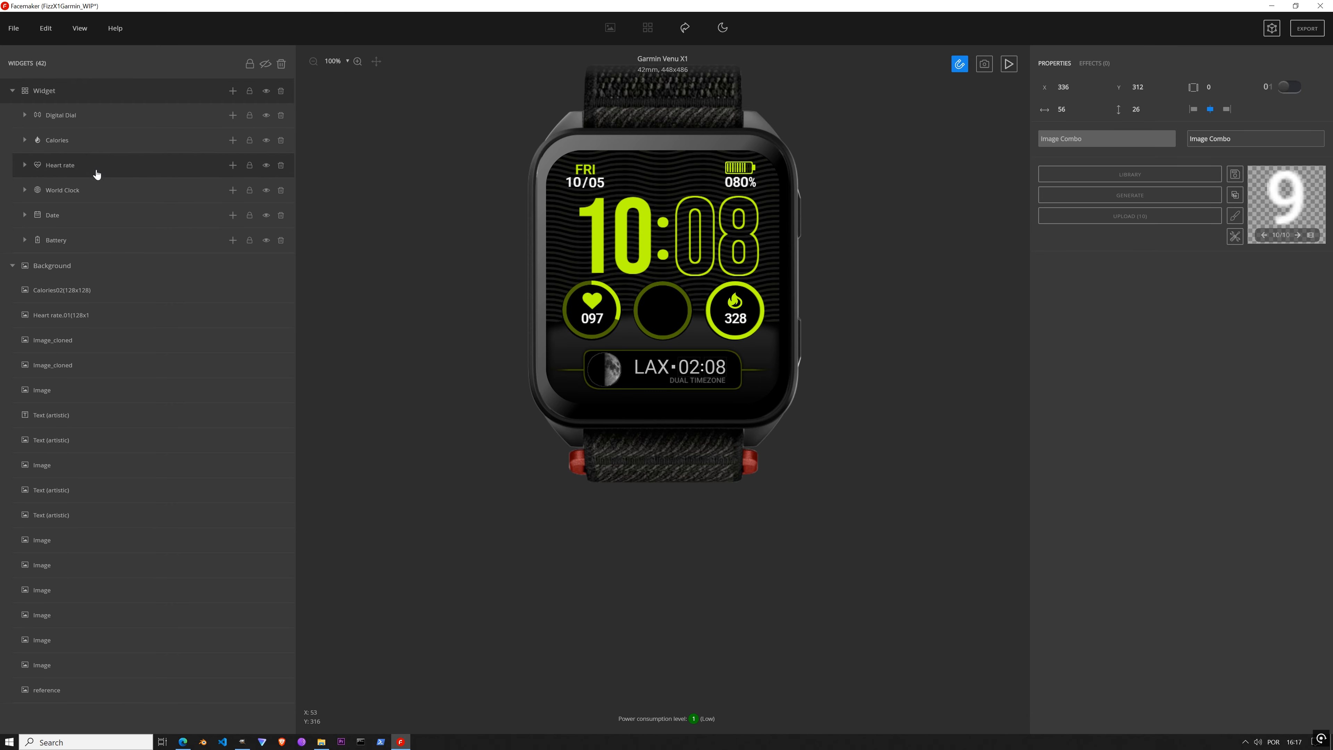
left_click(129, 145)
left_click(233, 92)
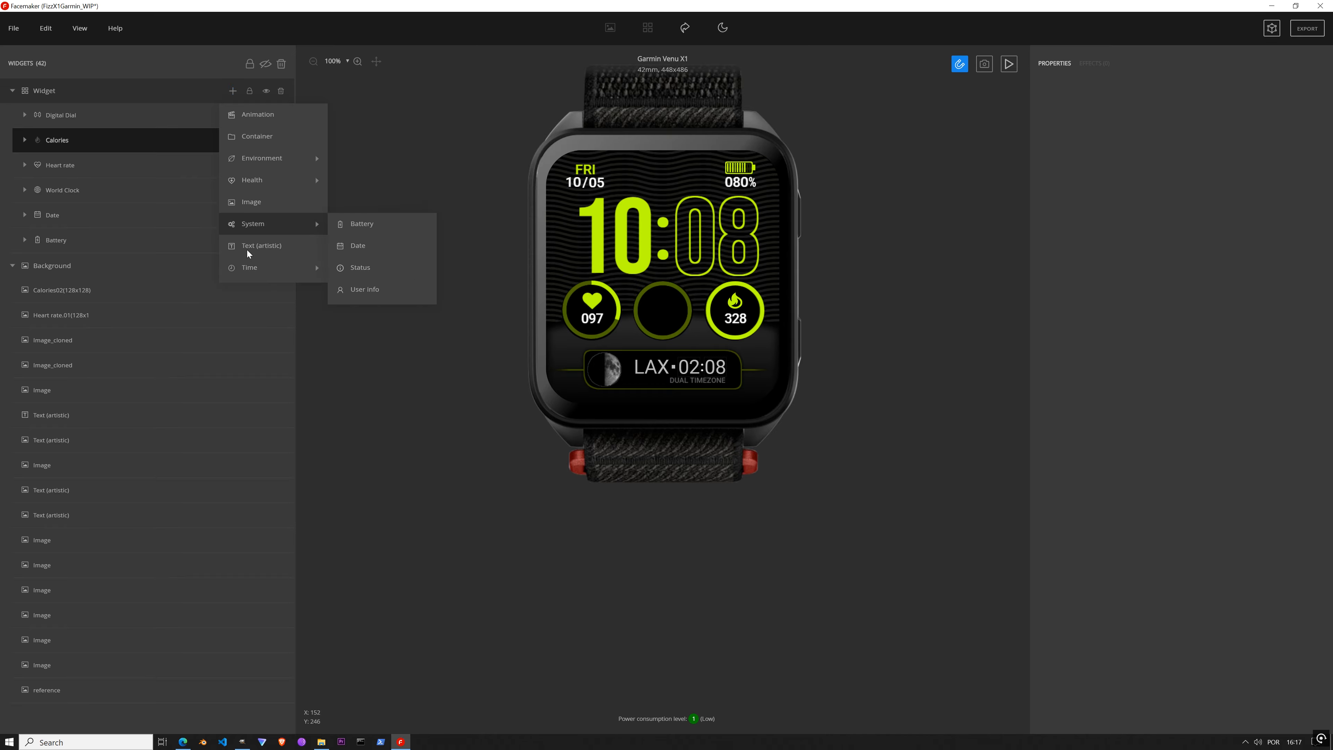
mouse_move(268, 165)
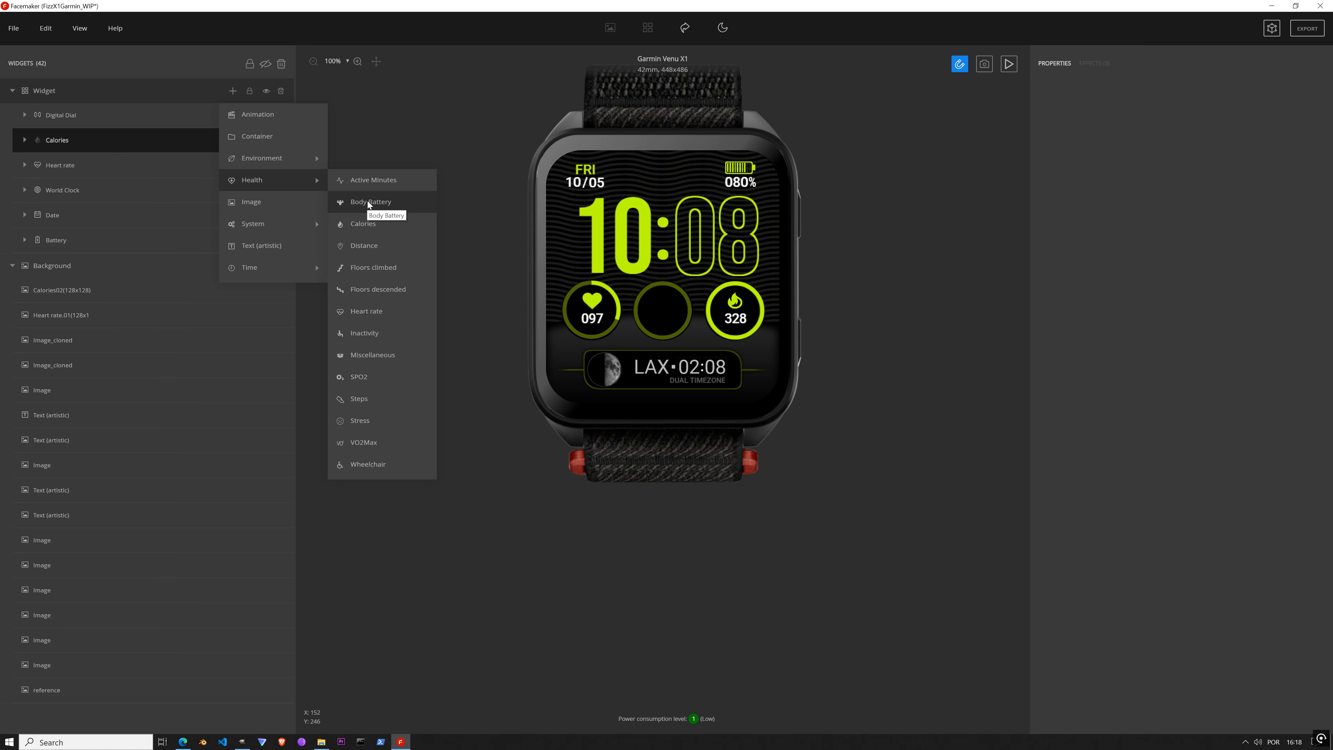
left_click(390, 128)
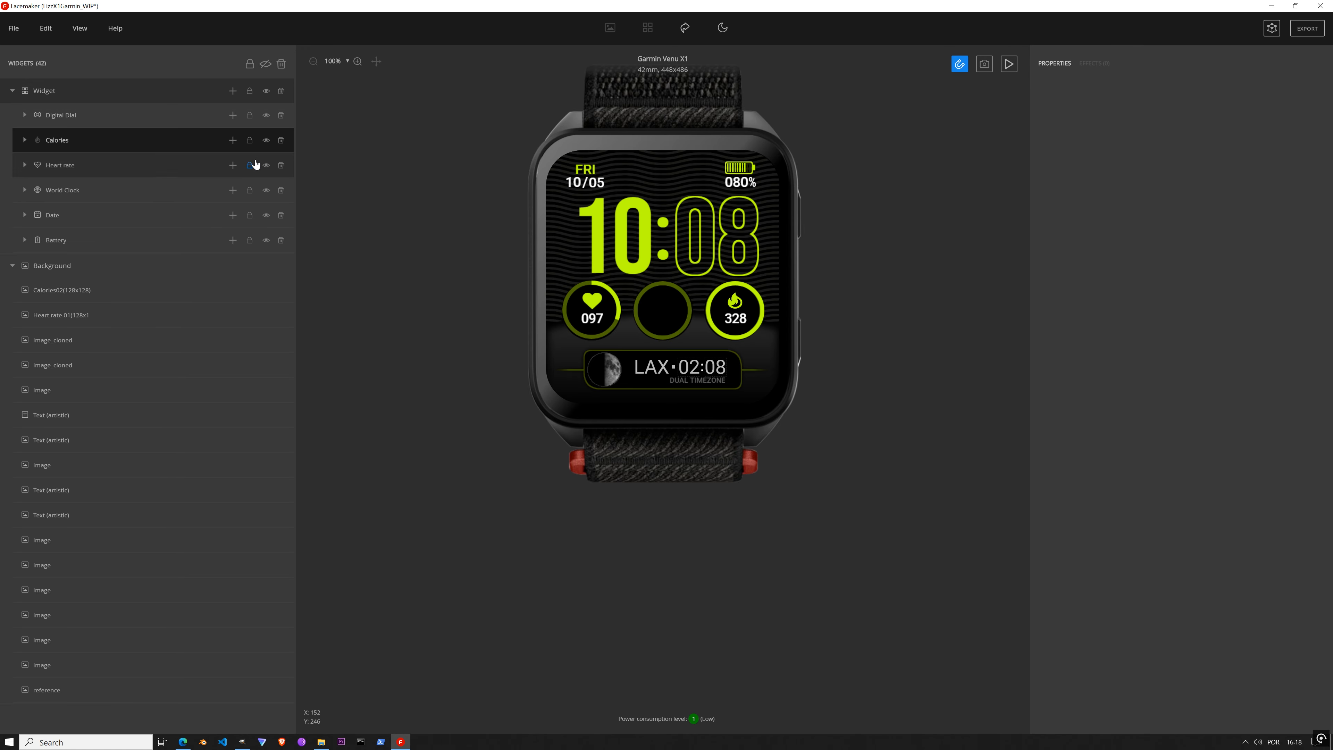
Step: Add a Container between Digital Dial and Calories and fit it over the empty middle ring at X 166, Y 250, sized 116 × 115
left_click(233, 92)
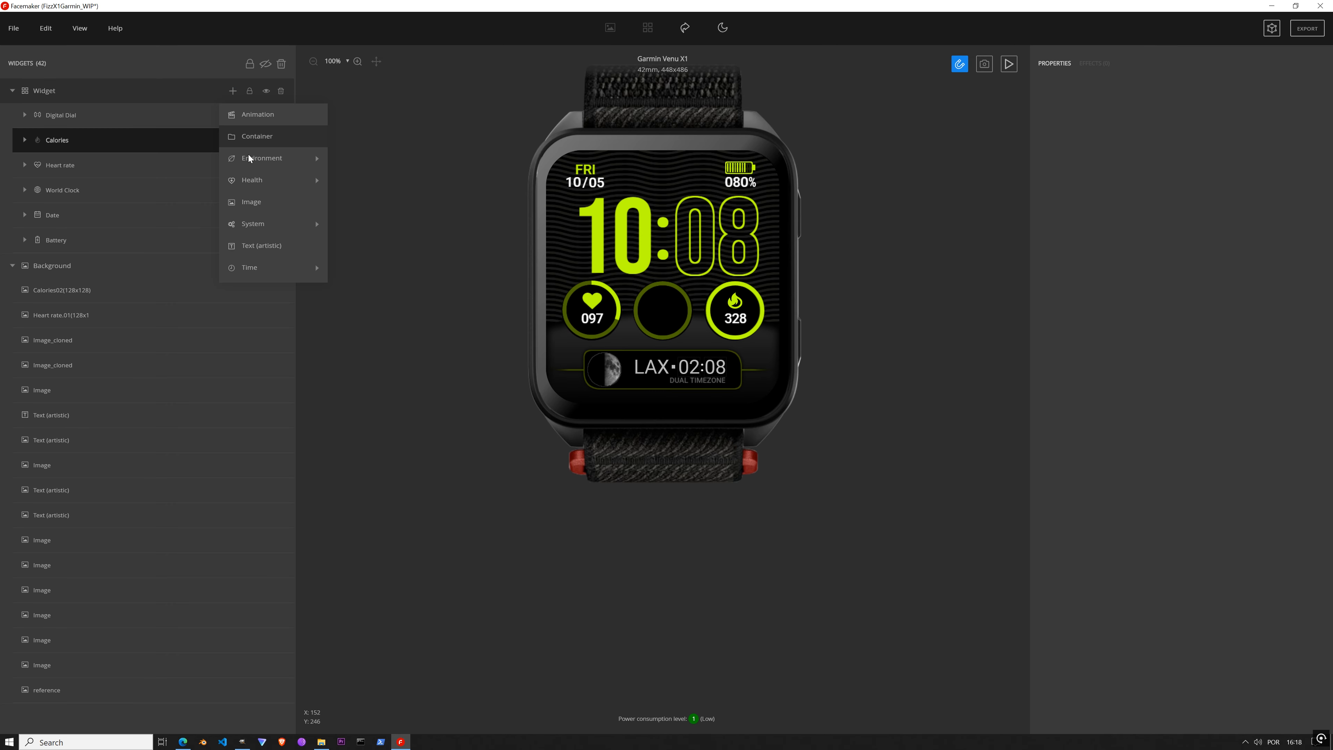
left_click(273, 137)
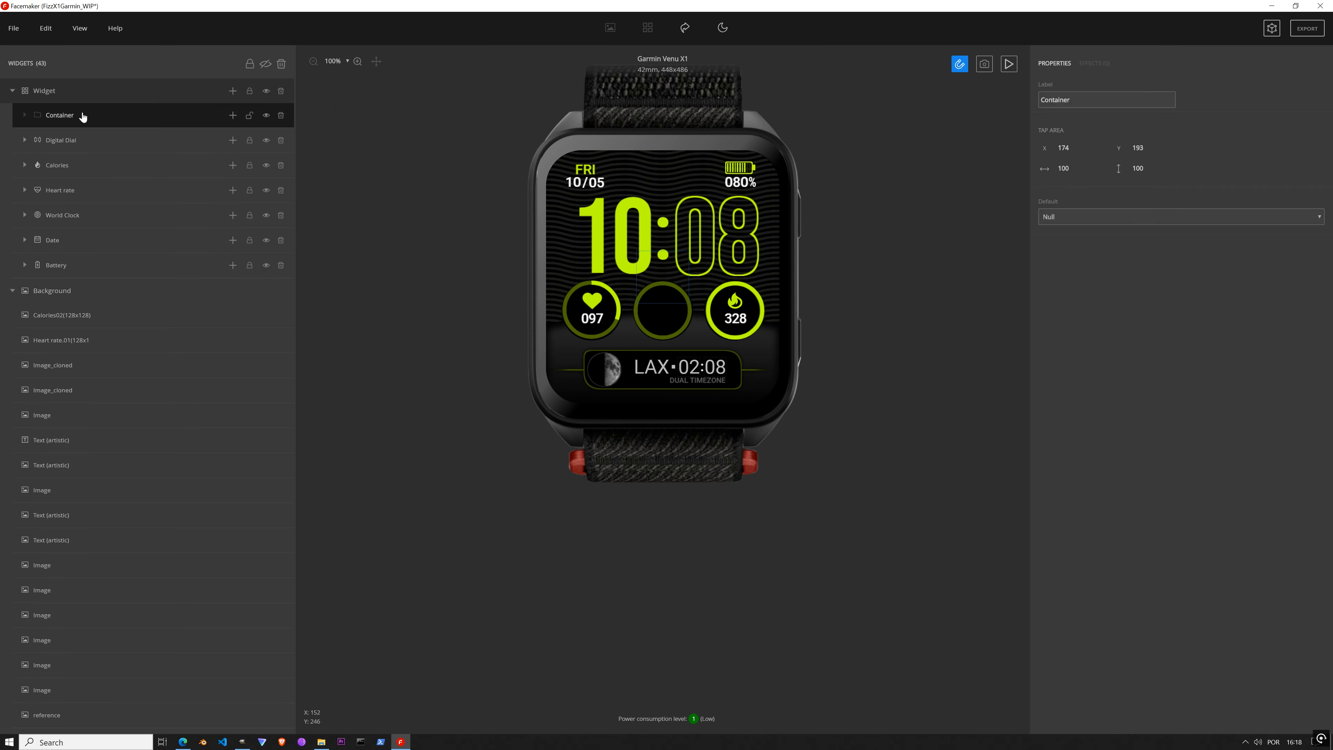
mouse_move(83, 117)
left_mouse_down()
mouse_move(95, 151)
mouse_move(74, 139)
left_mouse_up()
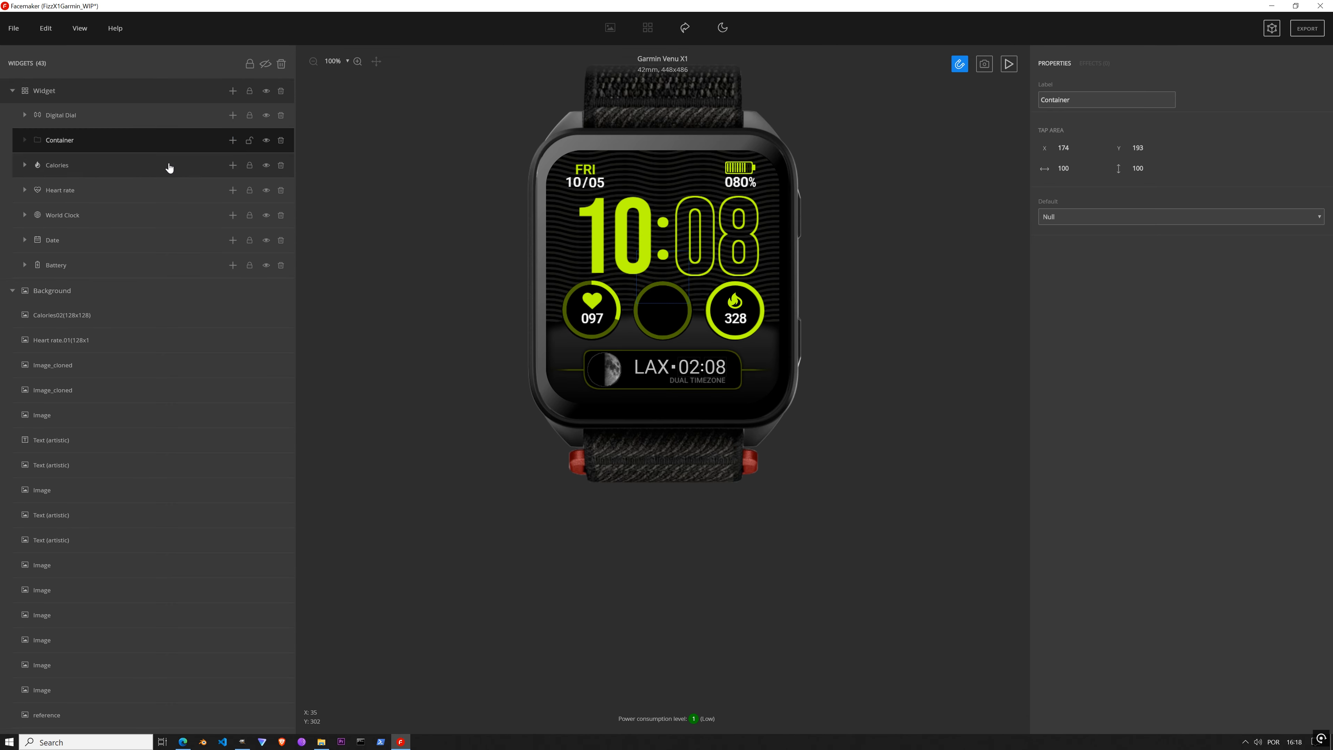
scroll(682, 289, "up", 5)
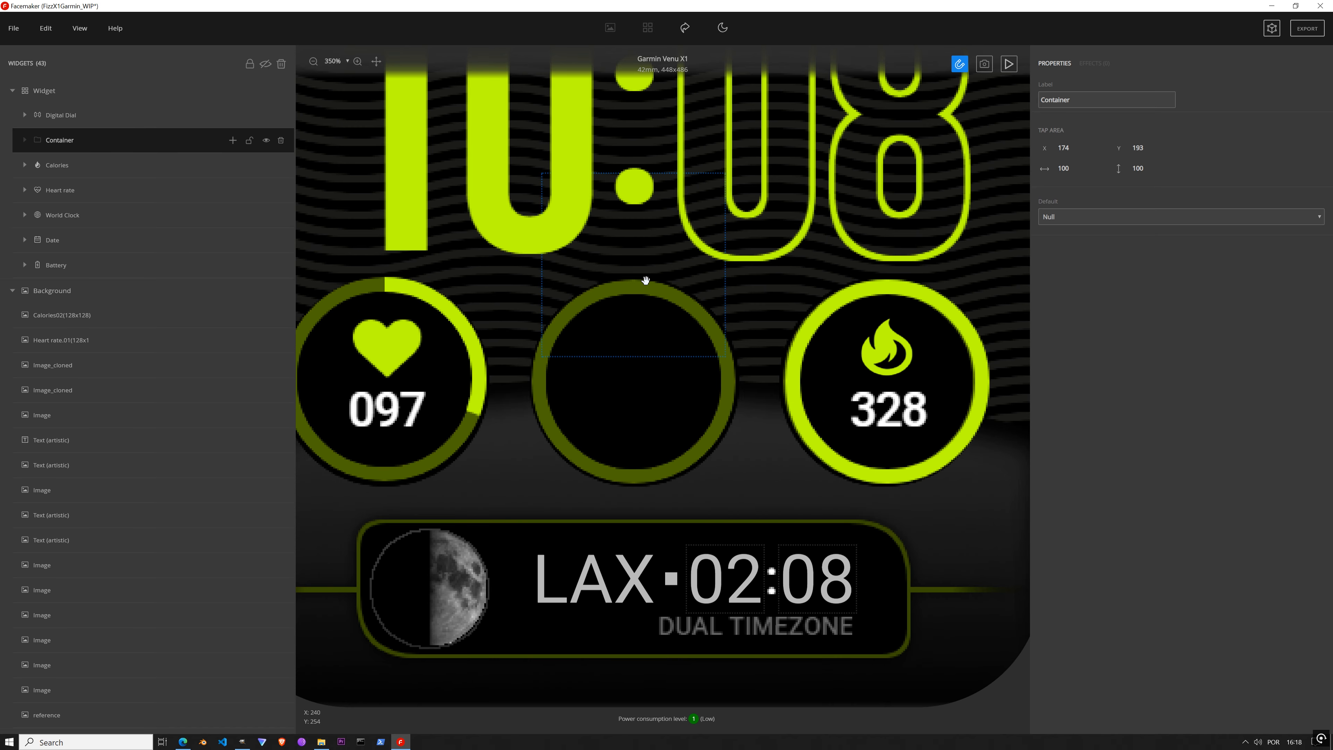
left_click_drag(645, 283, 617, 378)
left_click_drag(710, 460, 729, 481)
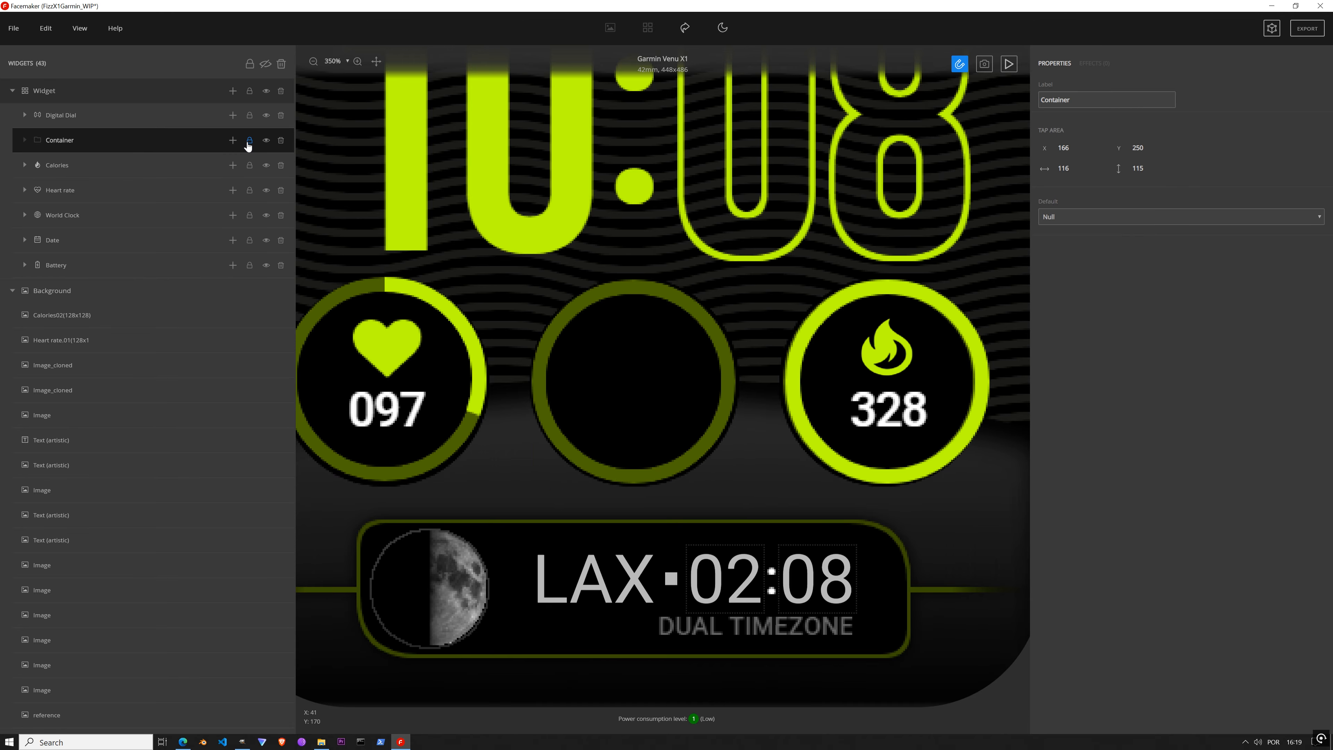
Step: Add a Steps widget inside the Container and give it a Circle element
left_click(233, 140)
mouse_move(255, 205)
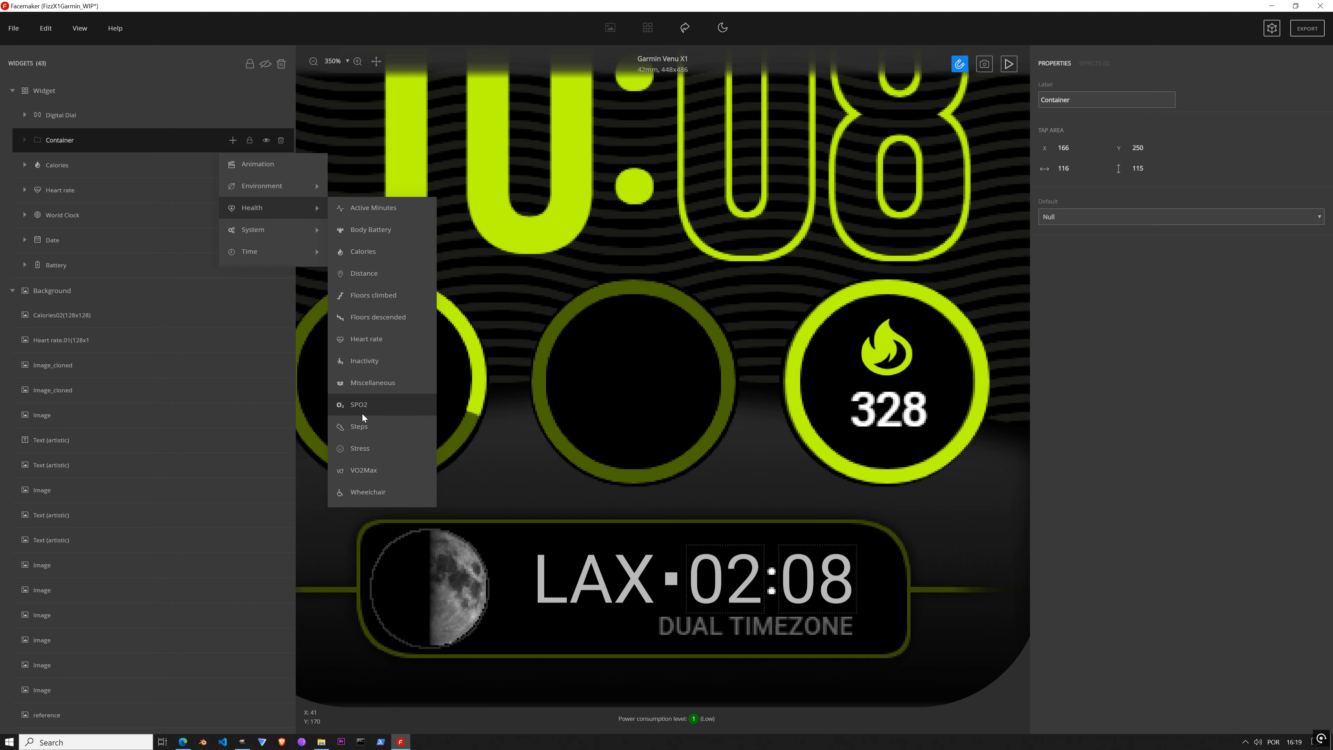
left_click(375, 427)
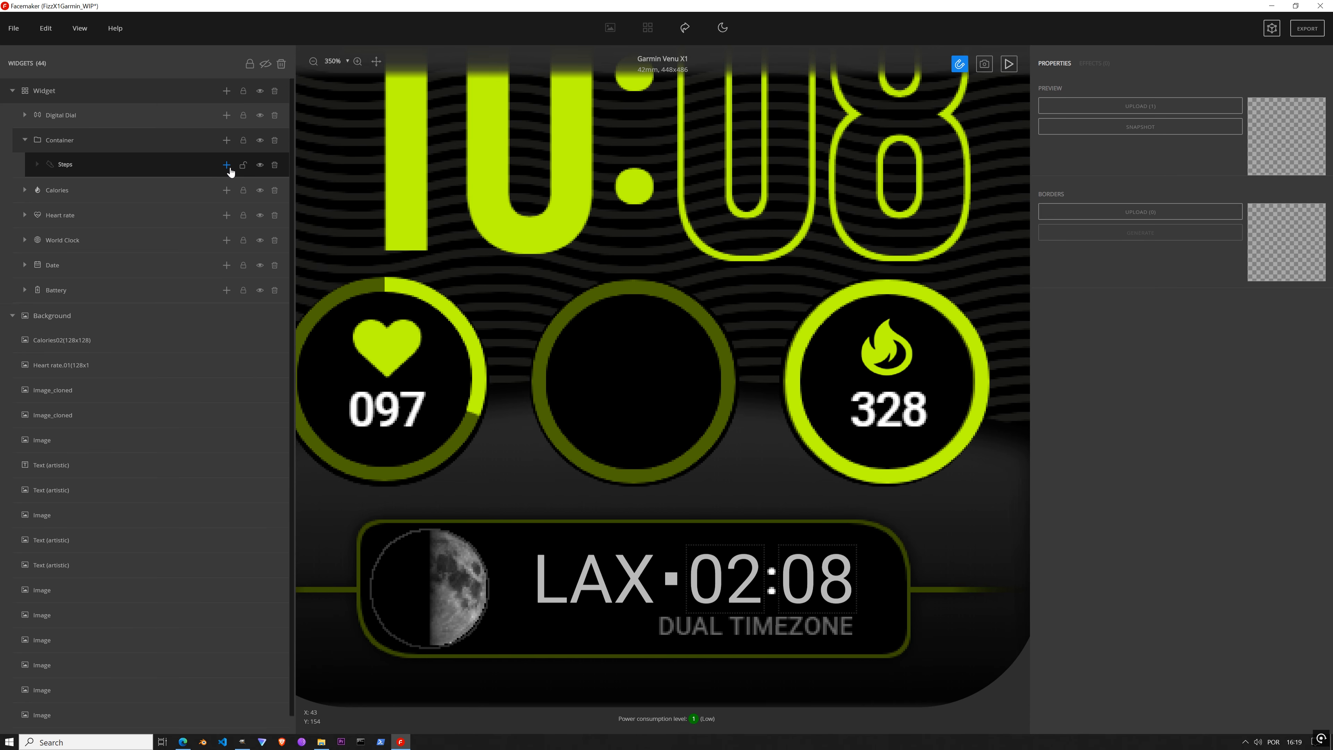
left_click(228, 166)
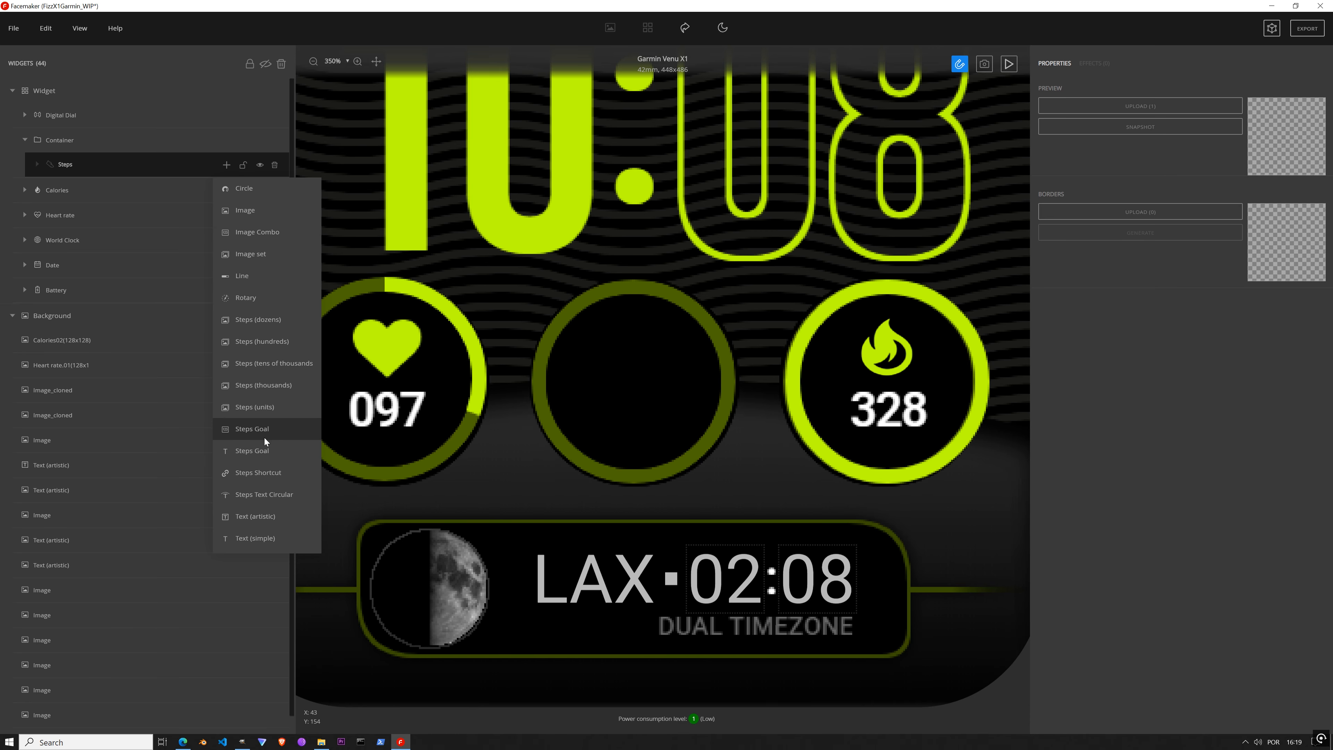
left_click(281, 191)
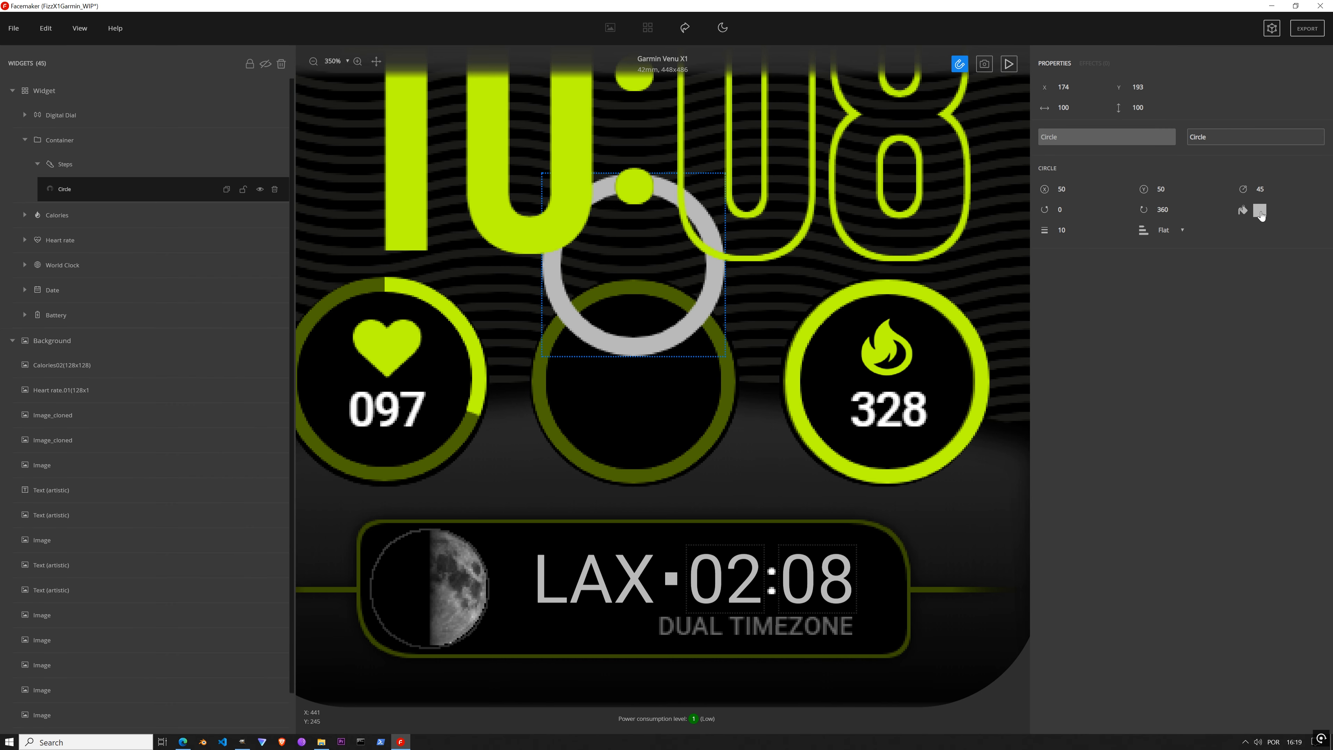
Step: Color the steps circle with the lime green watchface color and move it over the middle ring at about X 174, Y 245
left_click(1262, 210)
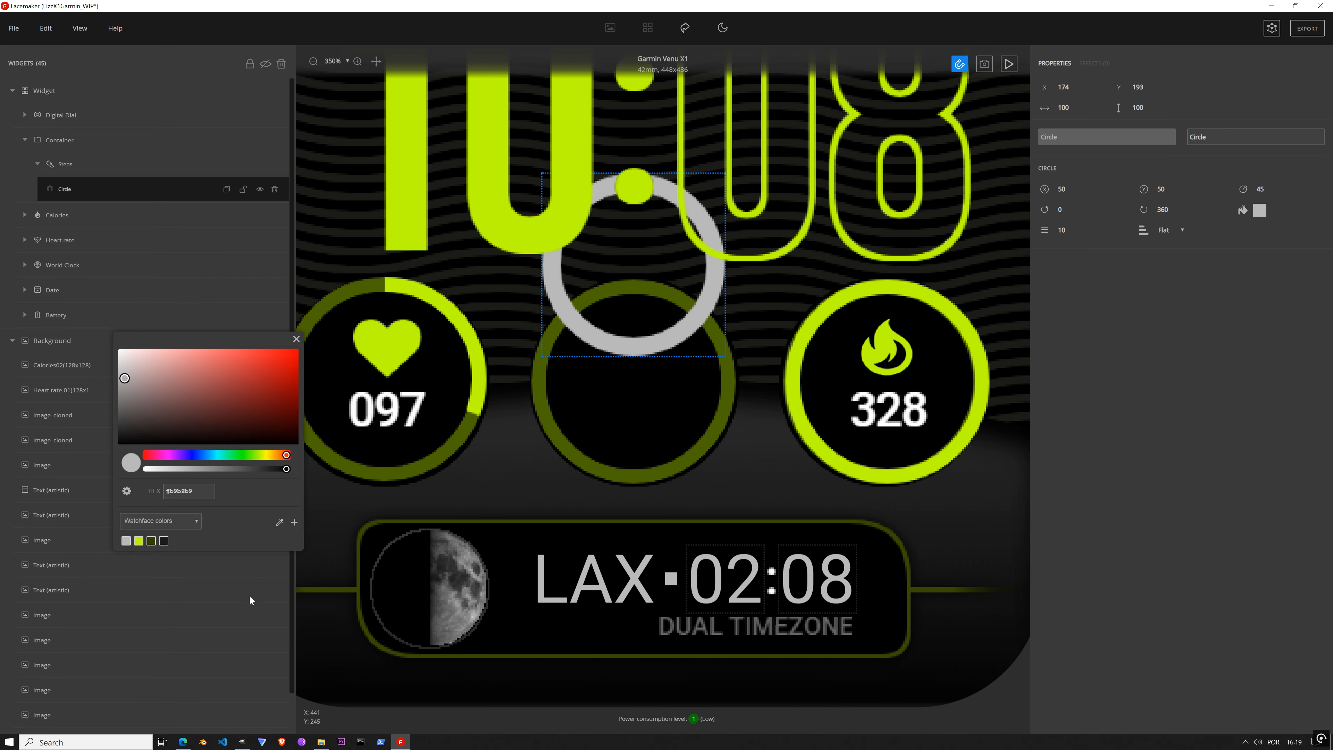
left_click(139, 540)
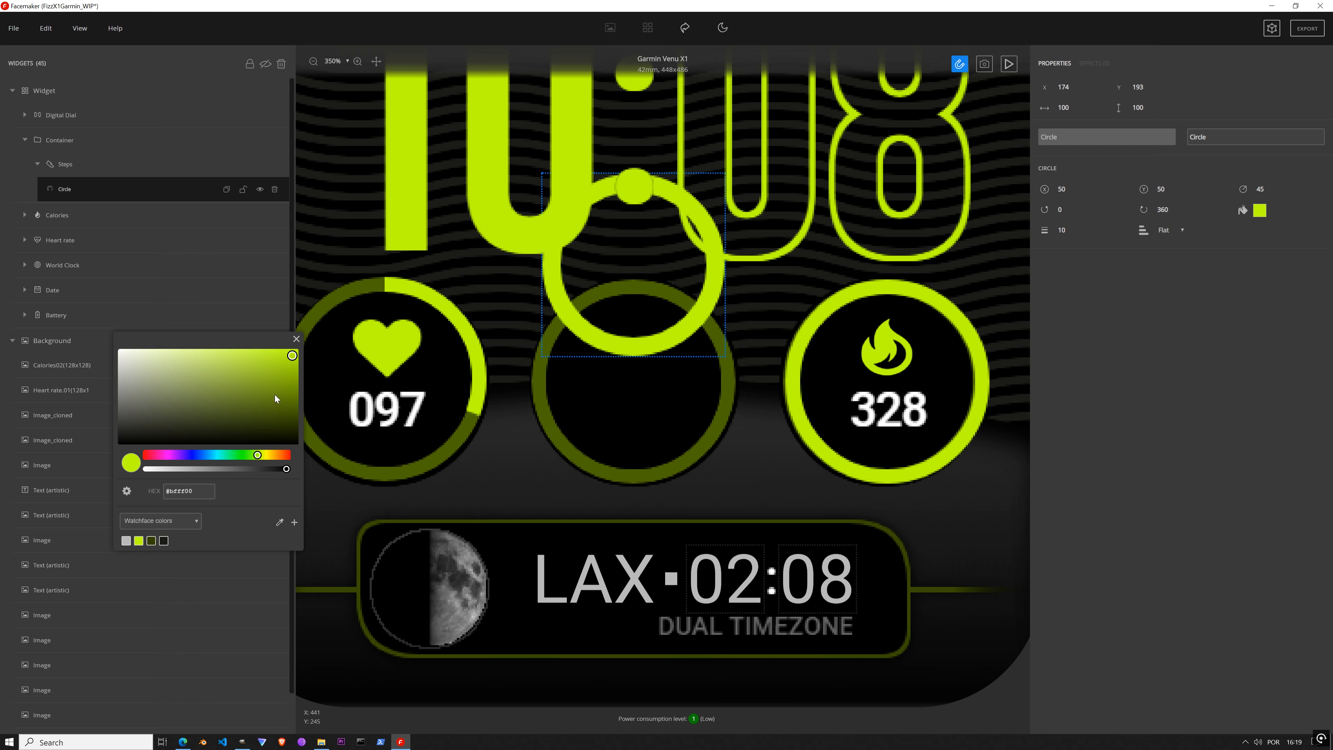
left_click(296, 339)
left_click_drag(649, 276, 670, 357)
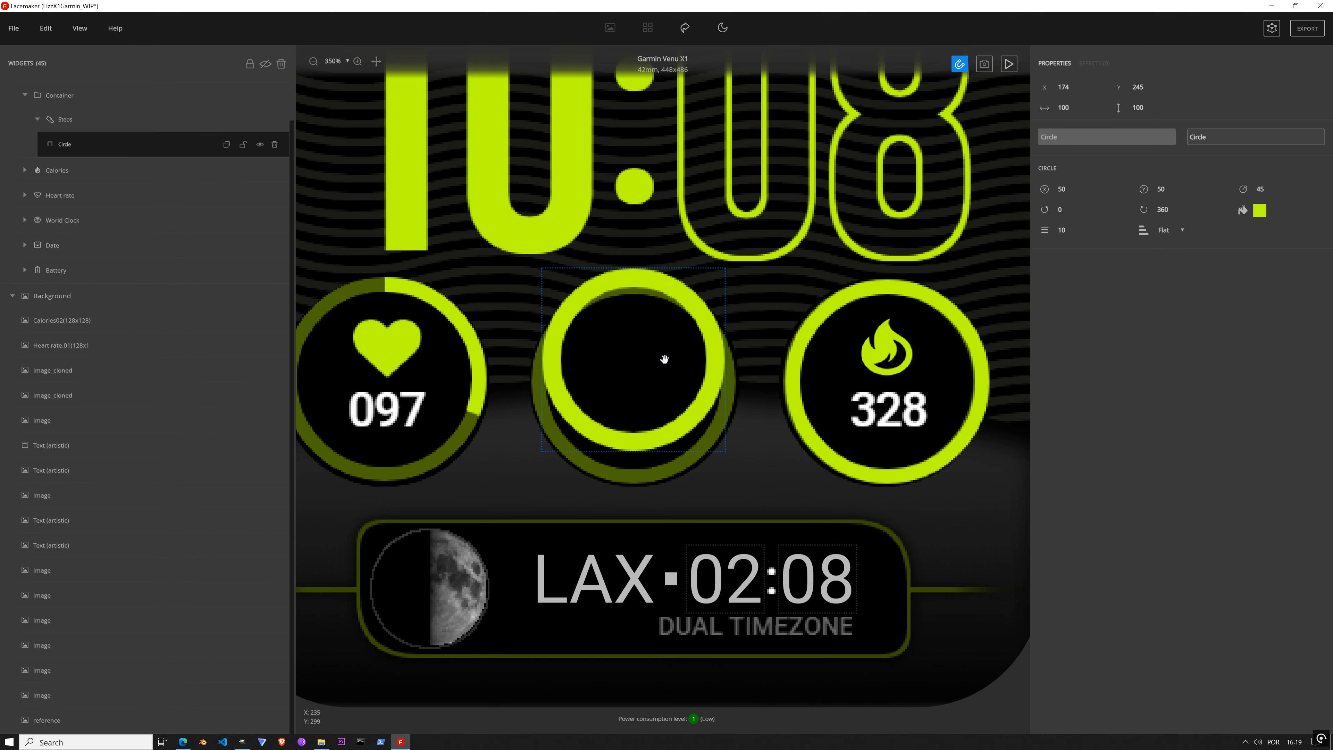
Step: Set the steps circle's line width to 8 and its radius to 52
left_click(1078, 232)
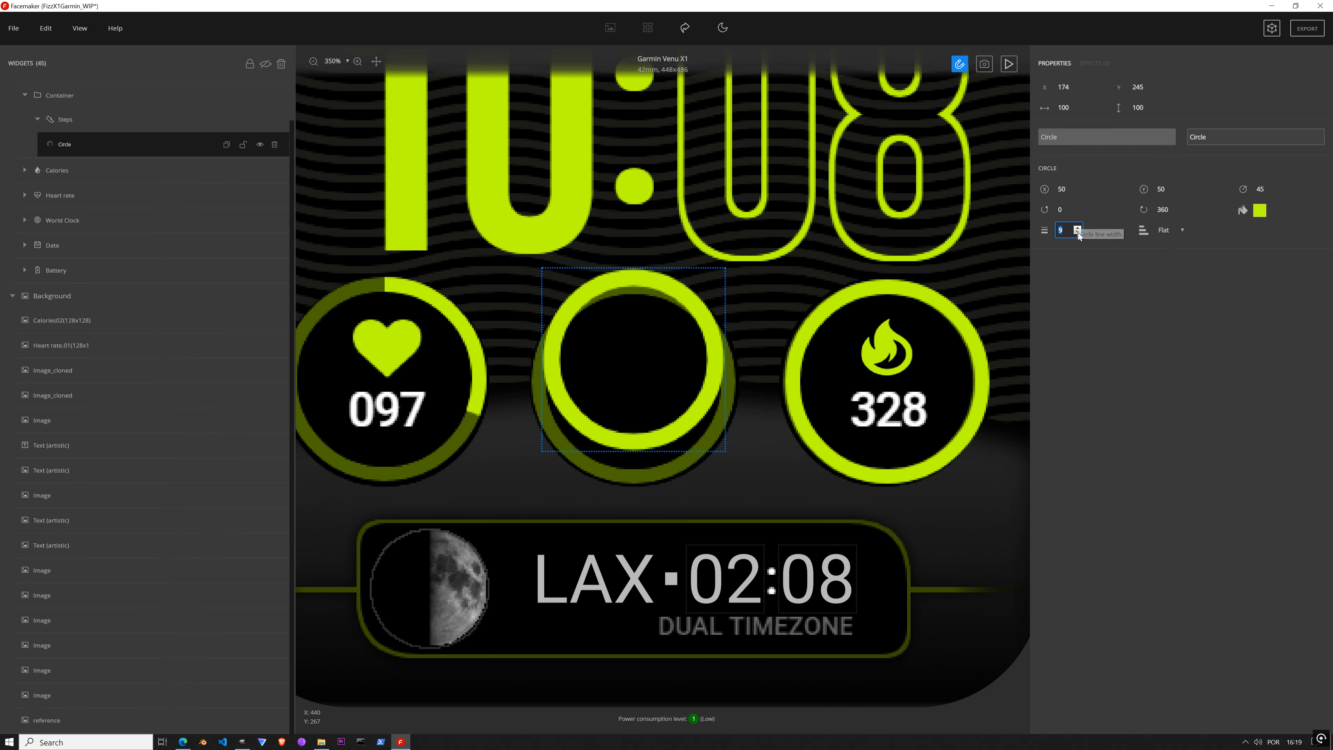
left_click(1078, 232)
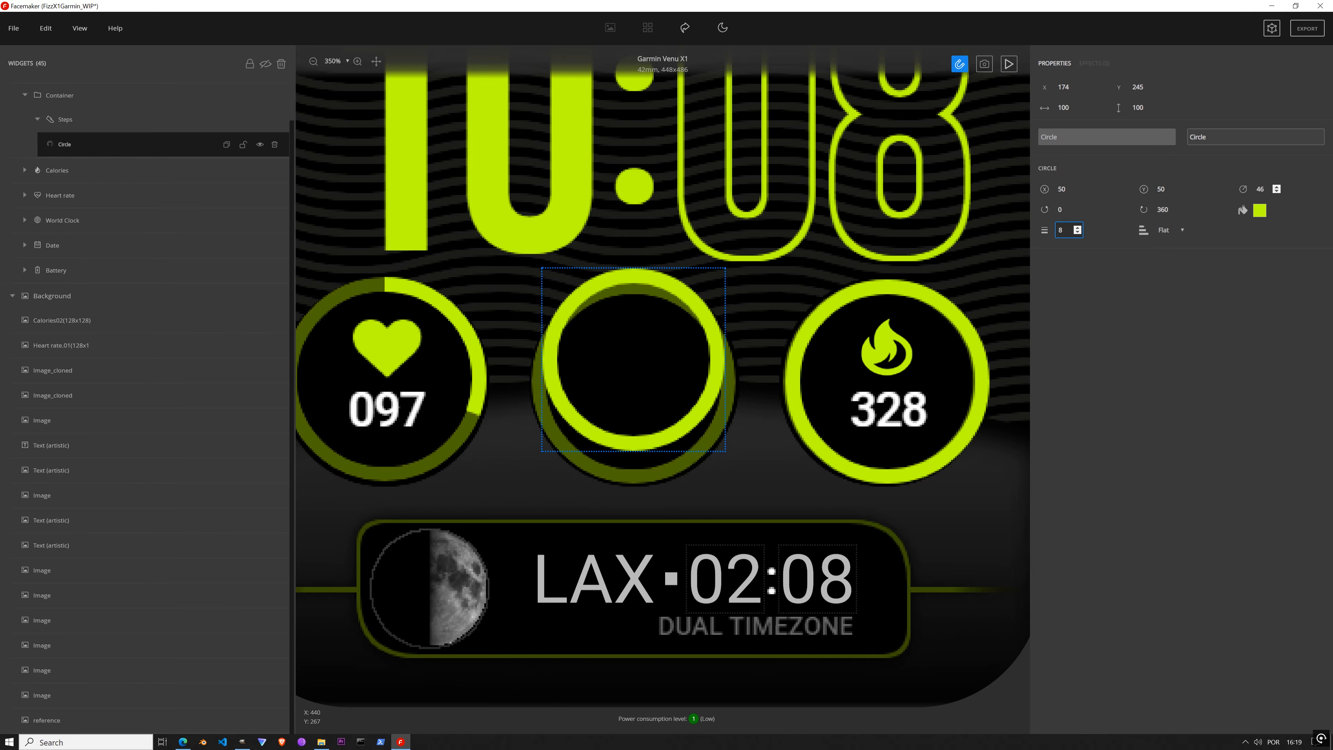
left_click_drag(1257, 190, 1294, 205)
type("52")
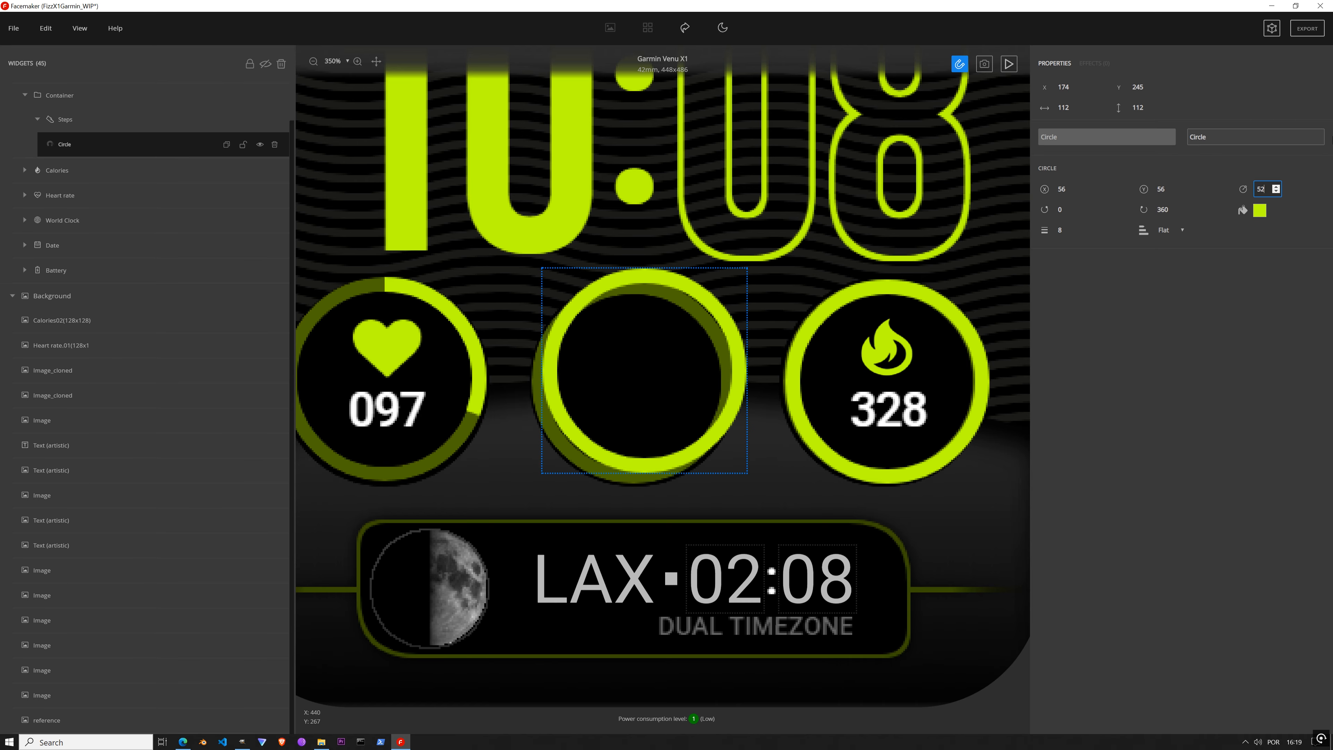
Step: Align the bright Steps circle with the middle dark ring by positioning it at X 168, Y 251
left_click_drag(667, 369, 653, 378)
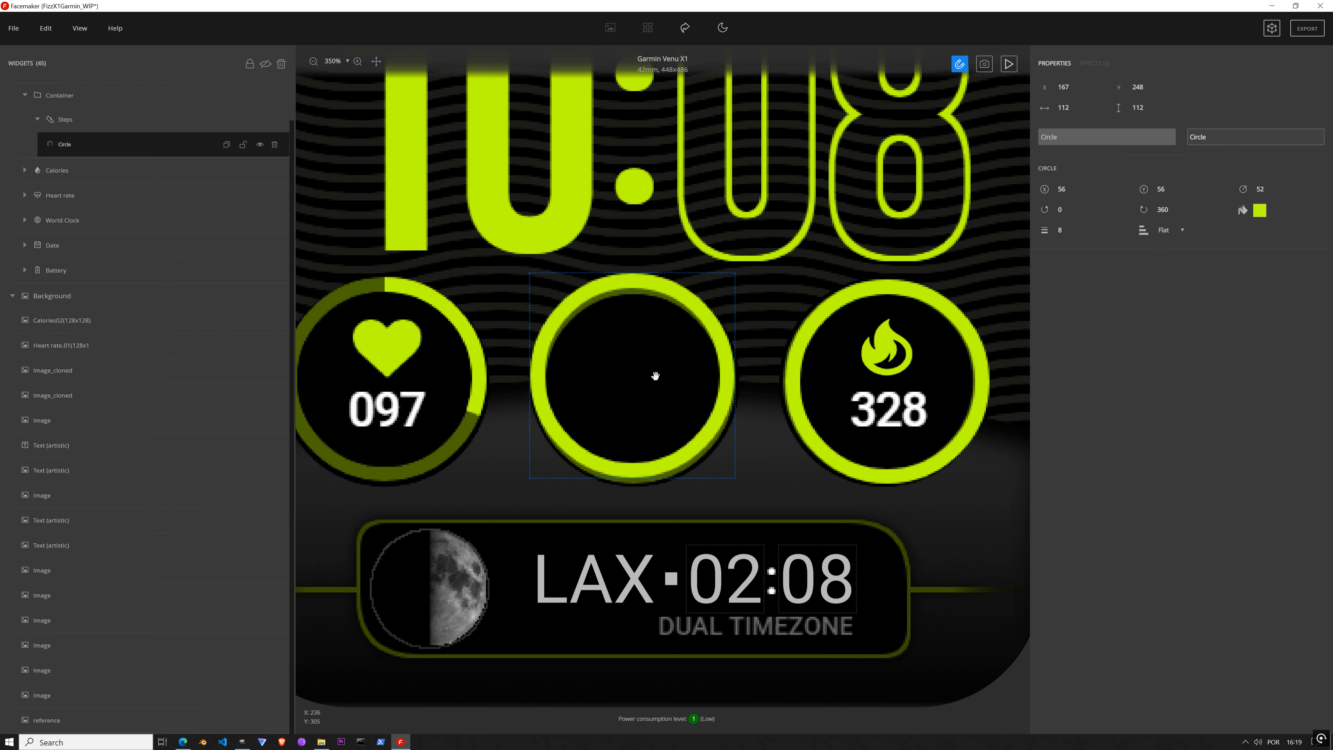
left_click(1153, 84)
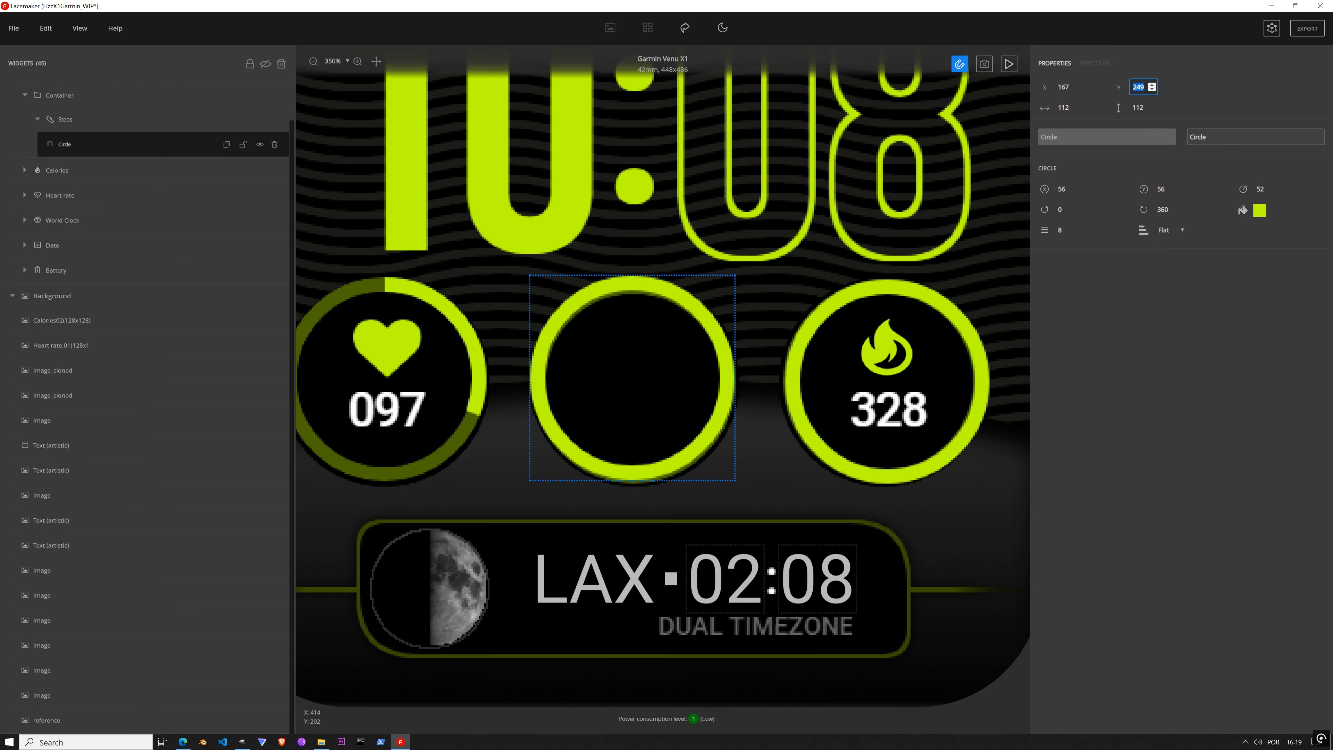
left_click(1152, 85)
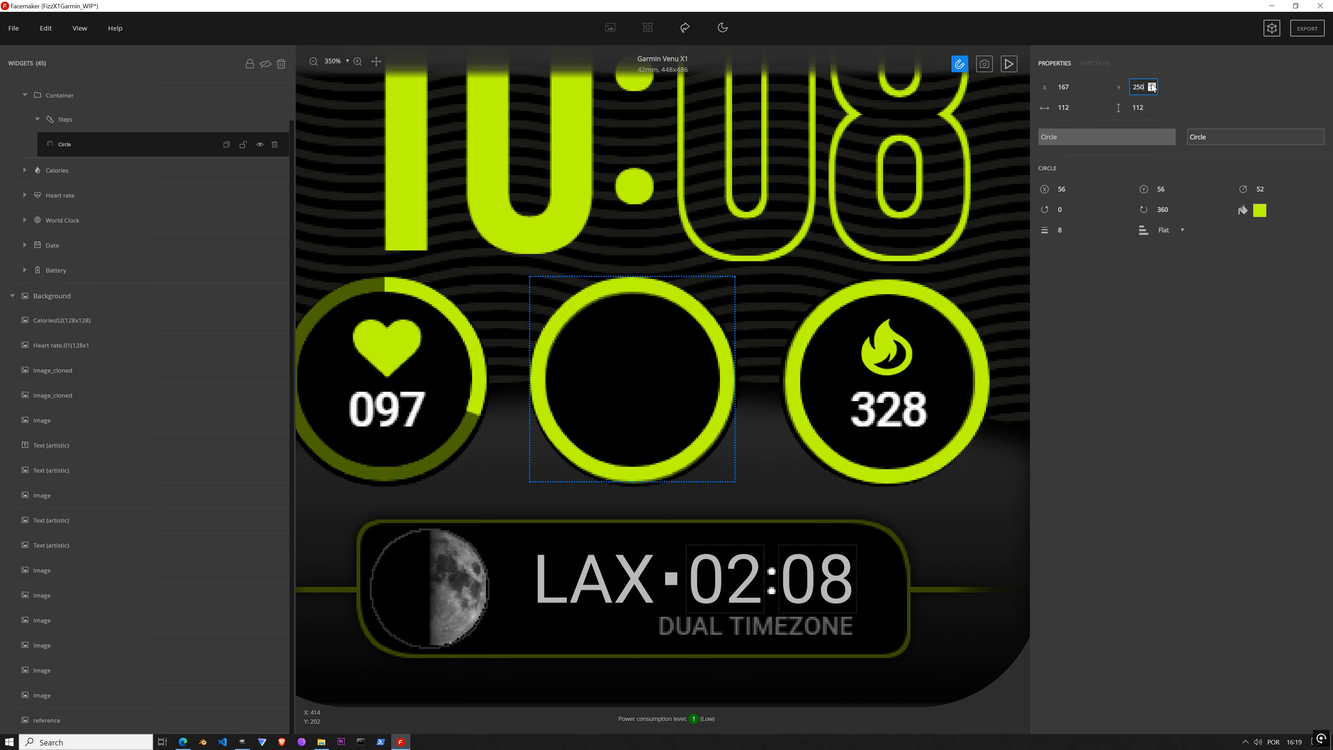
left_click(1153, 85)
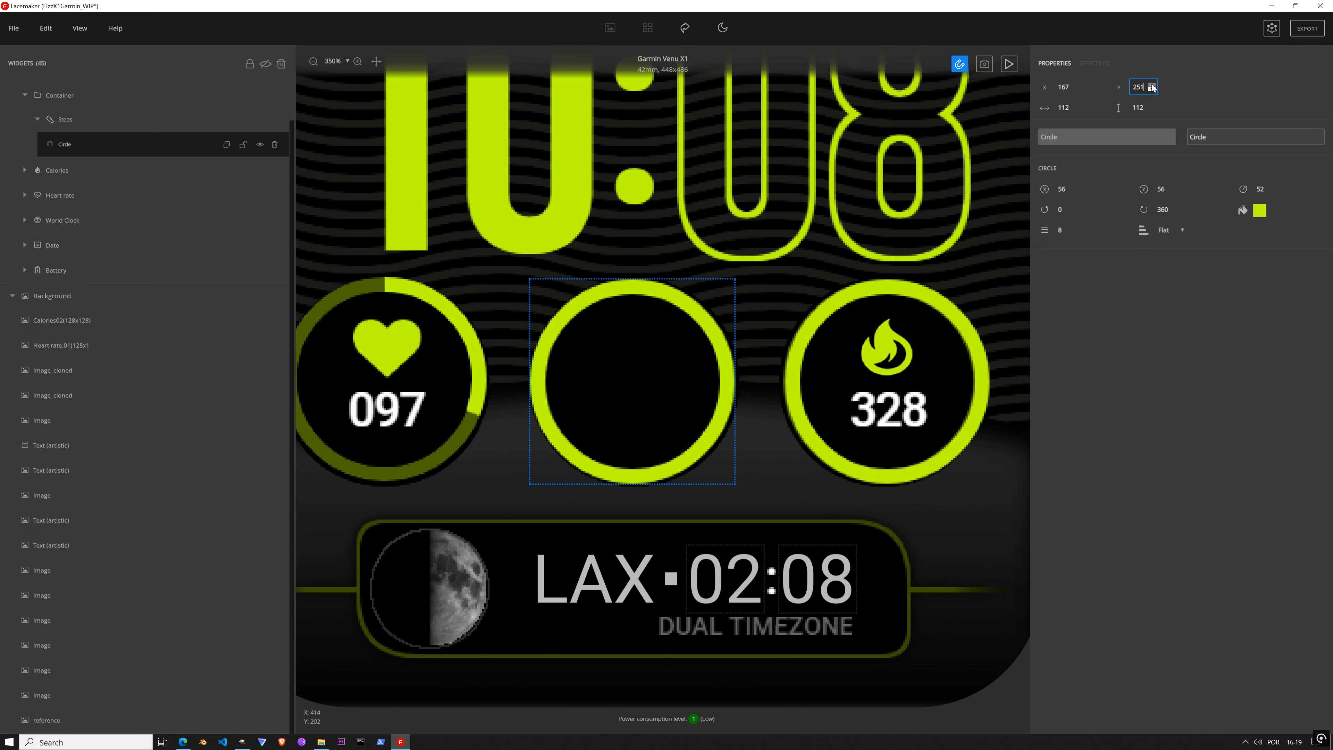
left_click(1077, 84)
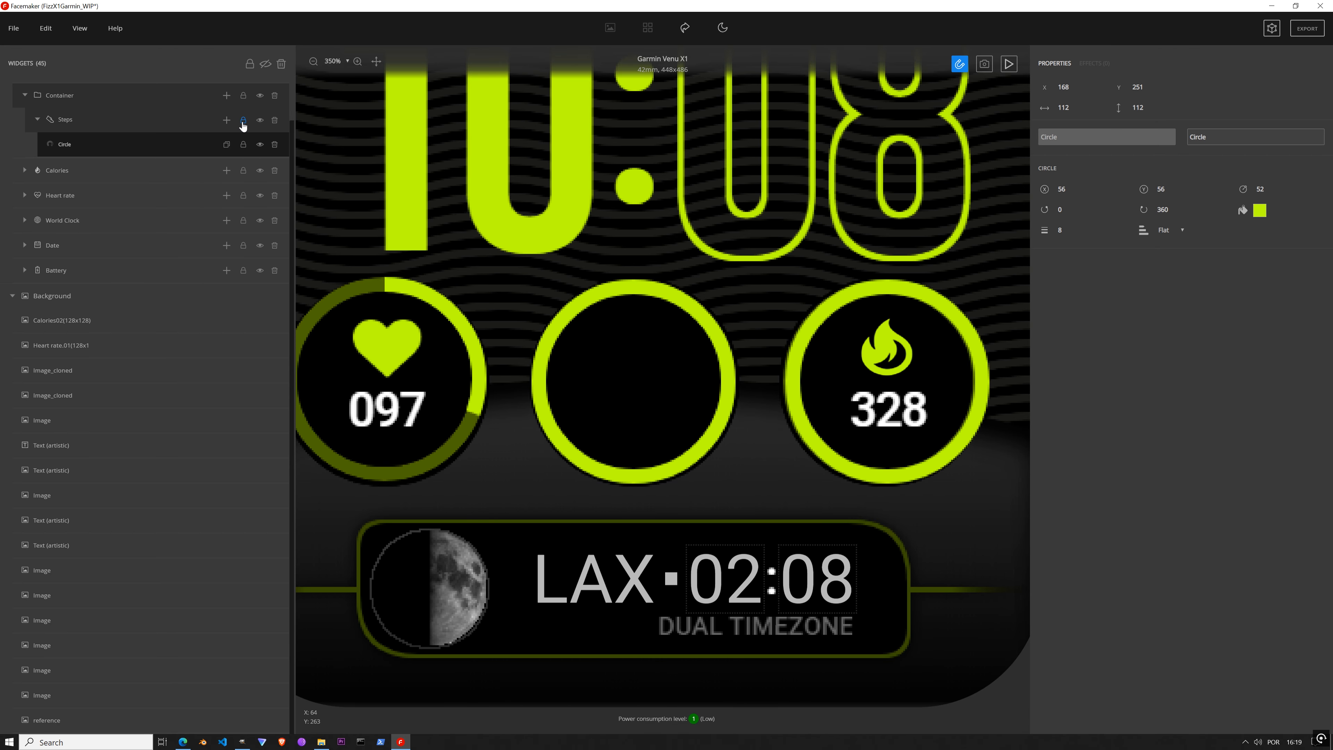
Step: Add an Image Combo to the Steps widget, generate its digits in ROBOTO_MEDIUM, and place them in the lower half of the middle ring
left_click(226, 123)
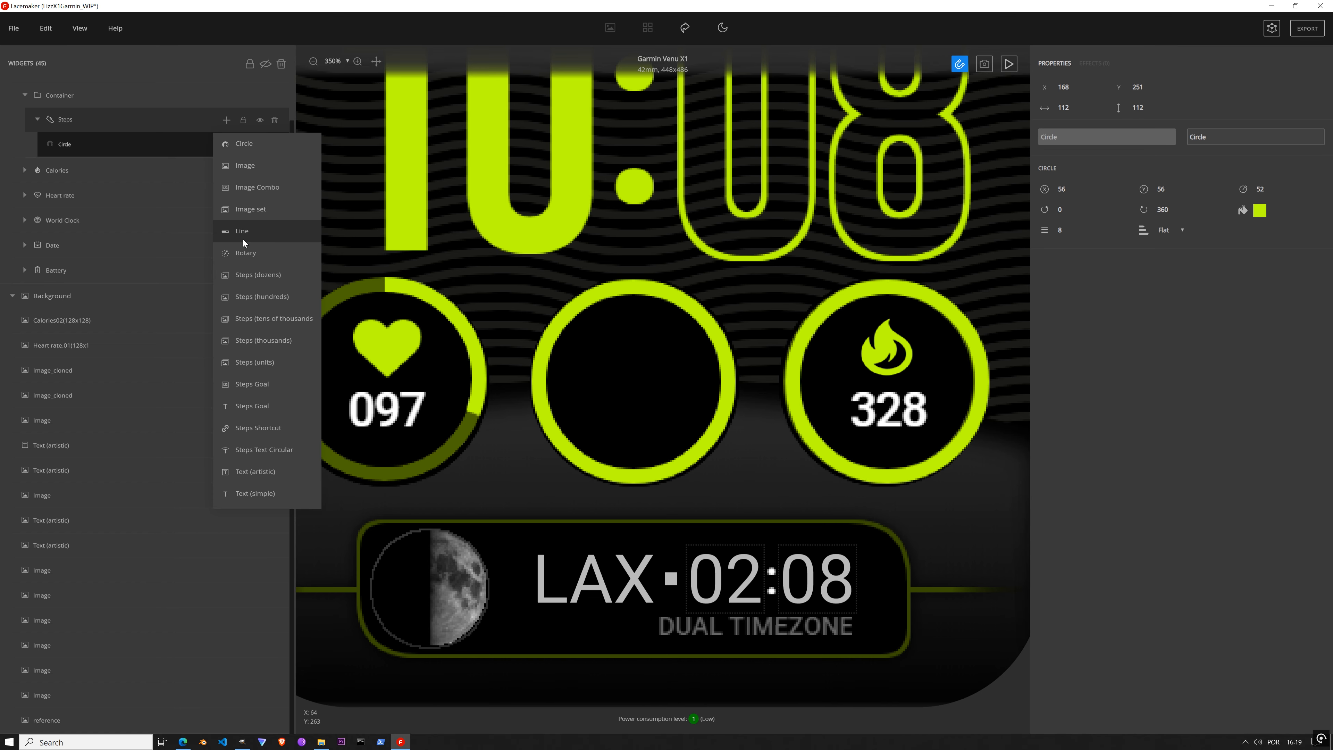
left_click(258, 186)
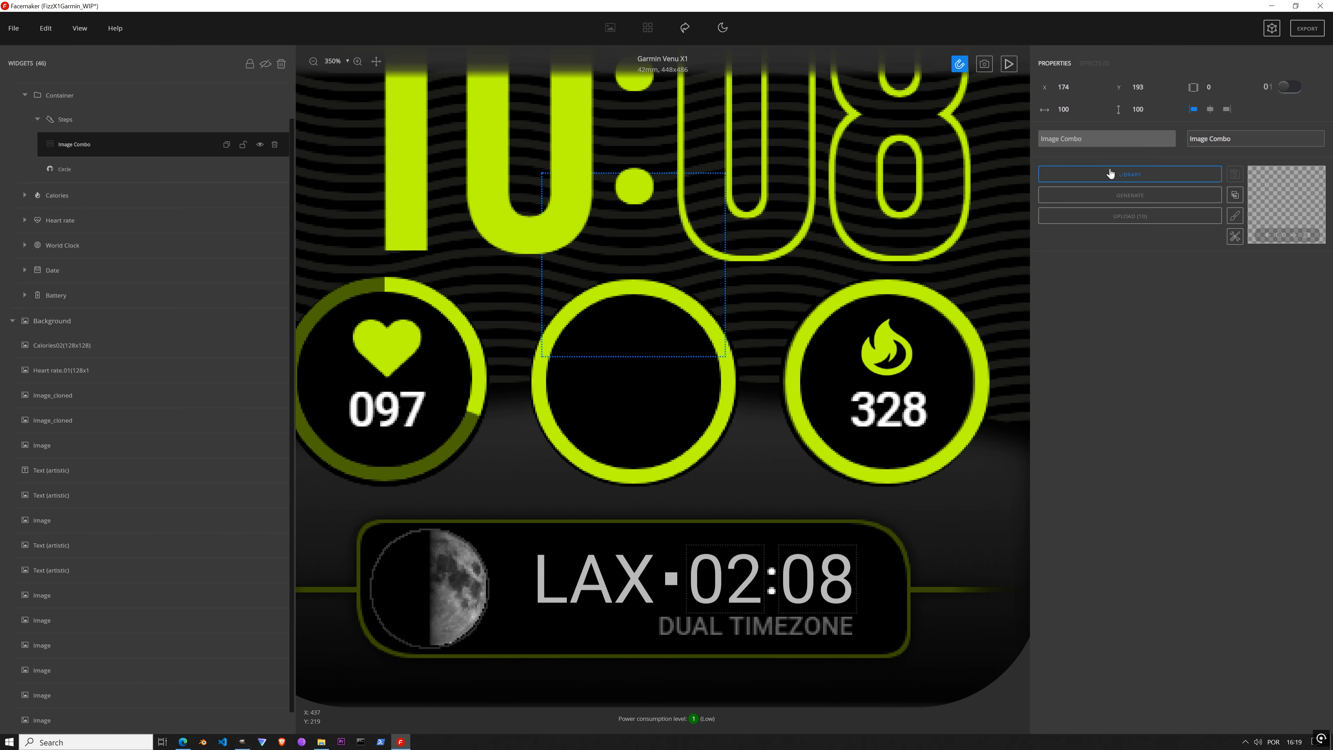
left_click(1127, 195)
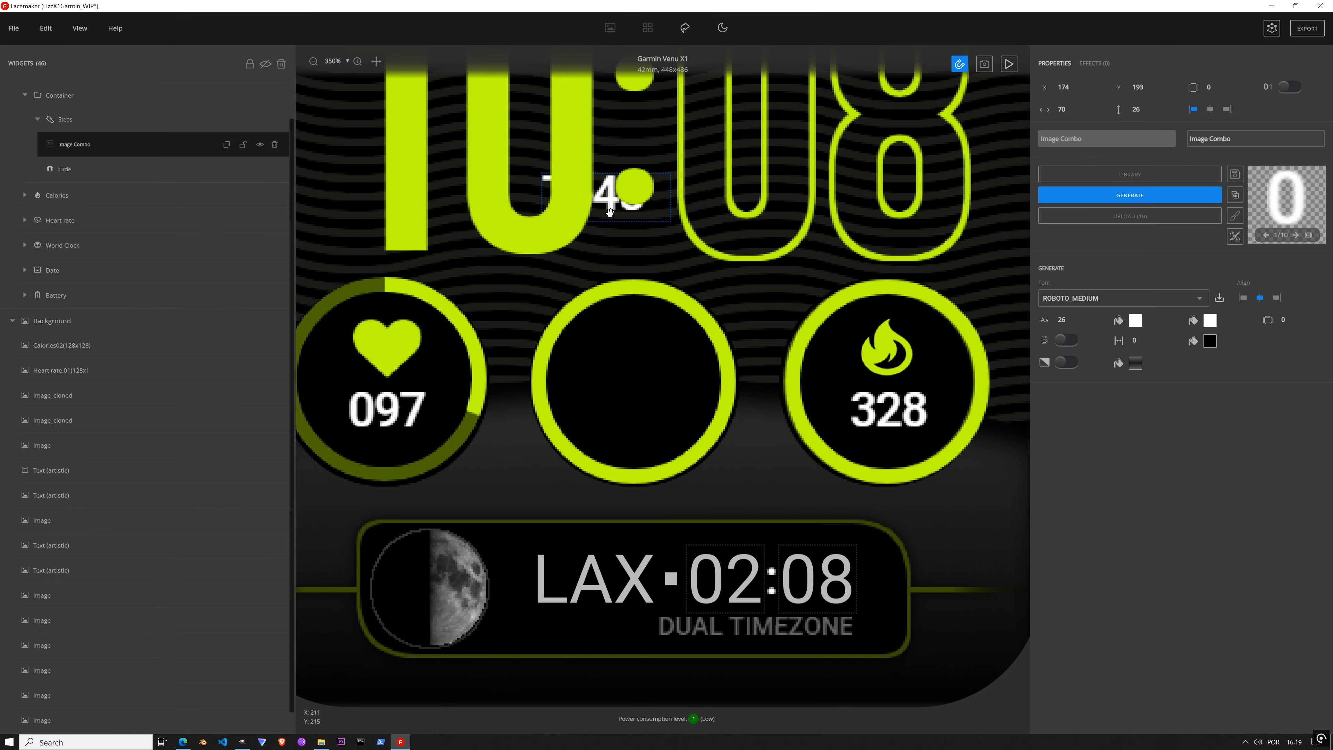
left_click_drag(609, 213, 636, 427)
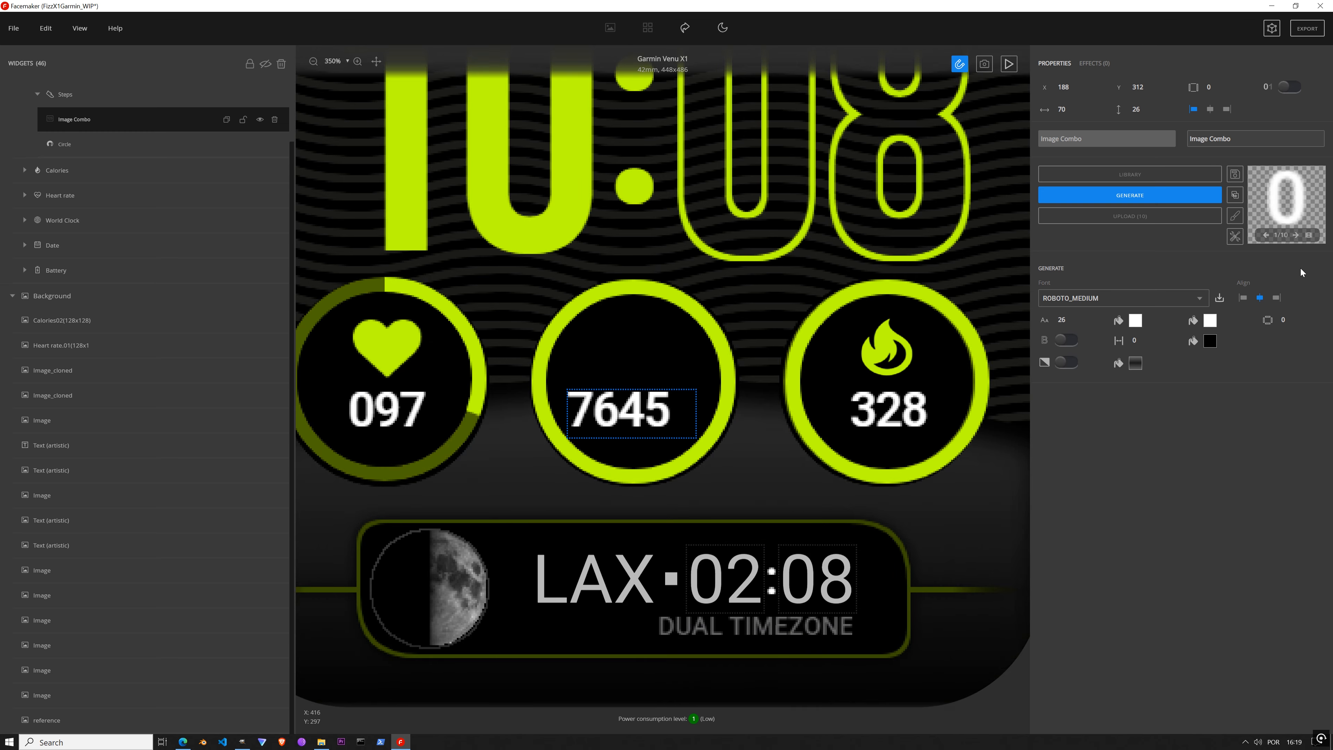
Step: Centre-align the step digits and set their X position to 189, checking them against the Calories digits
left_click(1210, 110)
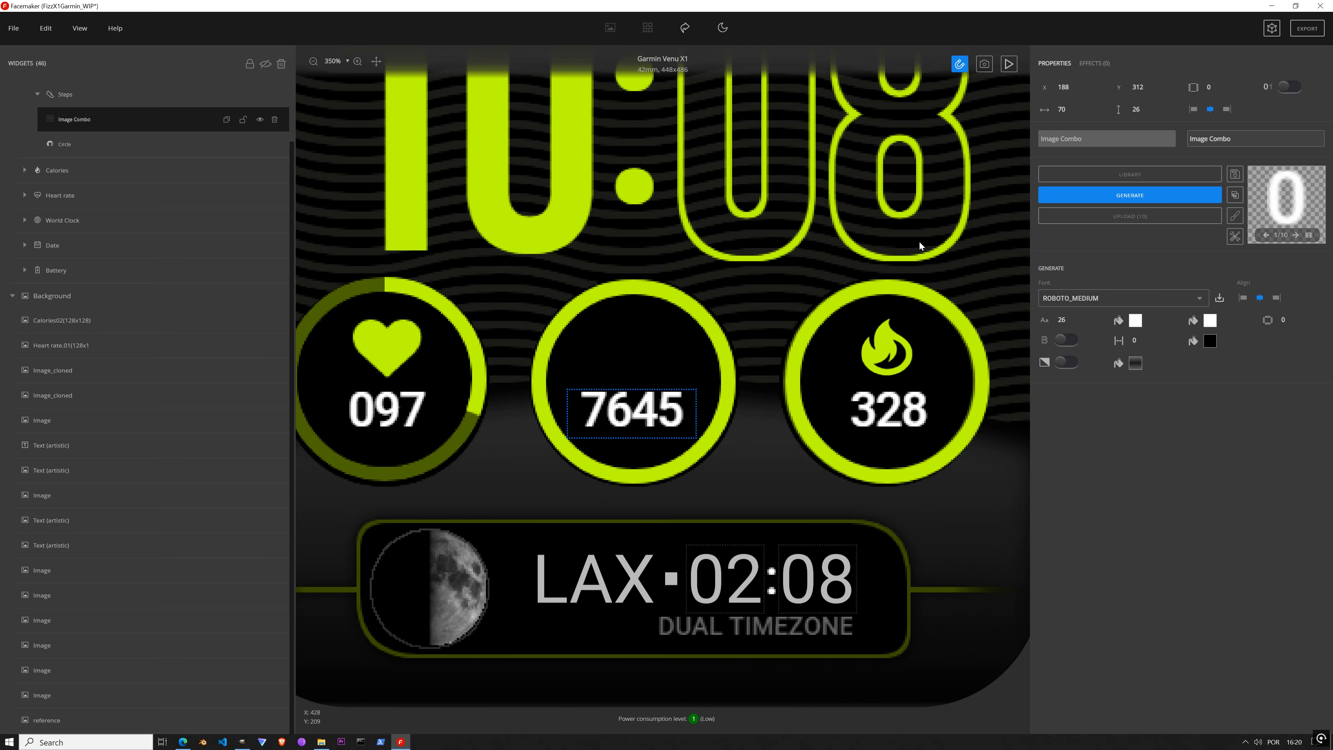
left_click(1077, 85)
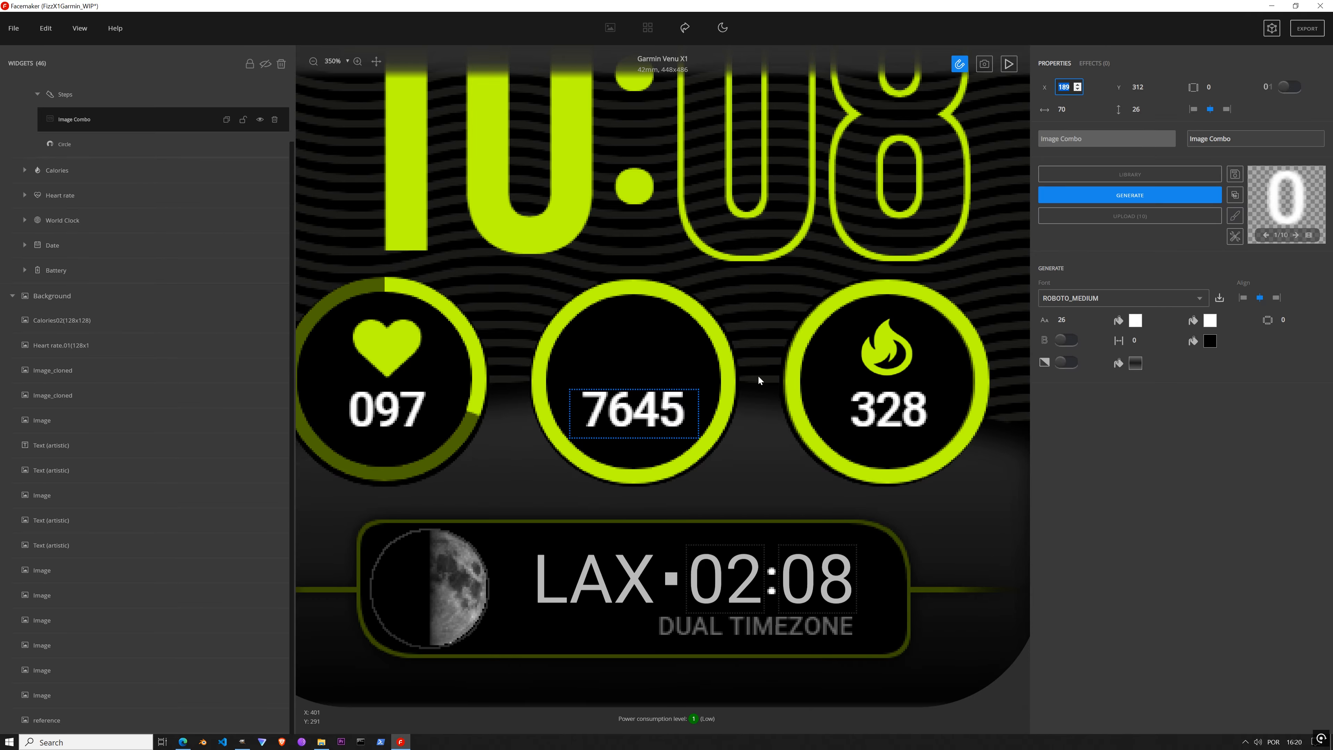
left_click(24, 171)
left_click(87, 198)
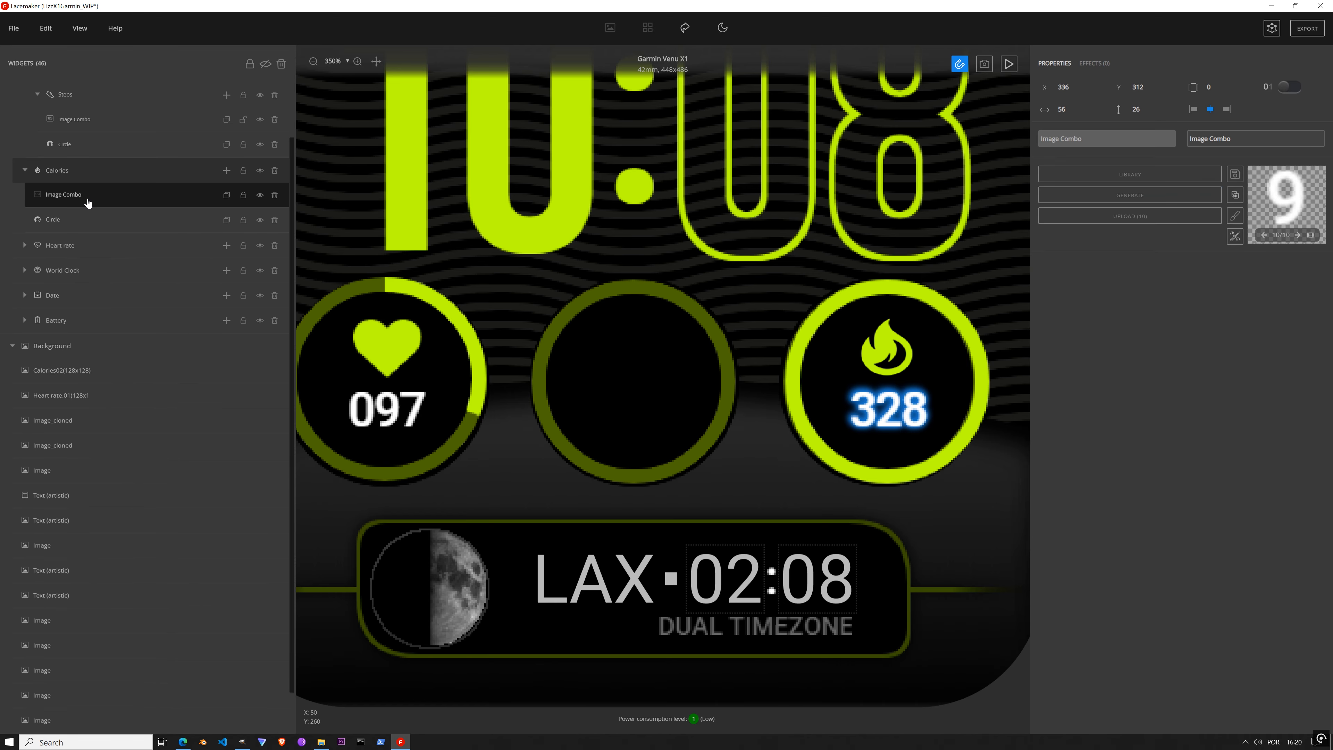
left_click(84, 120)
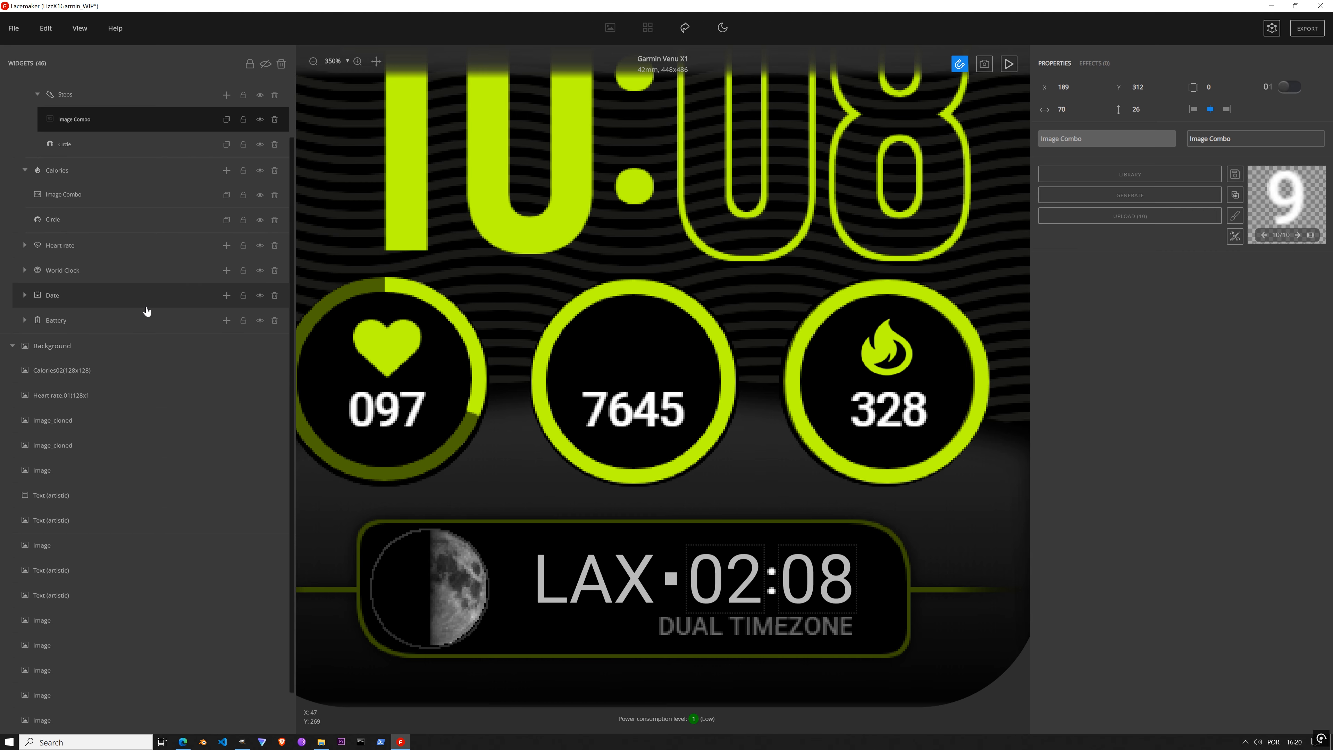
Step: Add an Image to the Steps widget and load the Steps 02 walking figure from the library's Stencils category
scroll(62, 307, "up", 2)
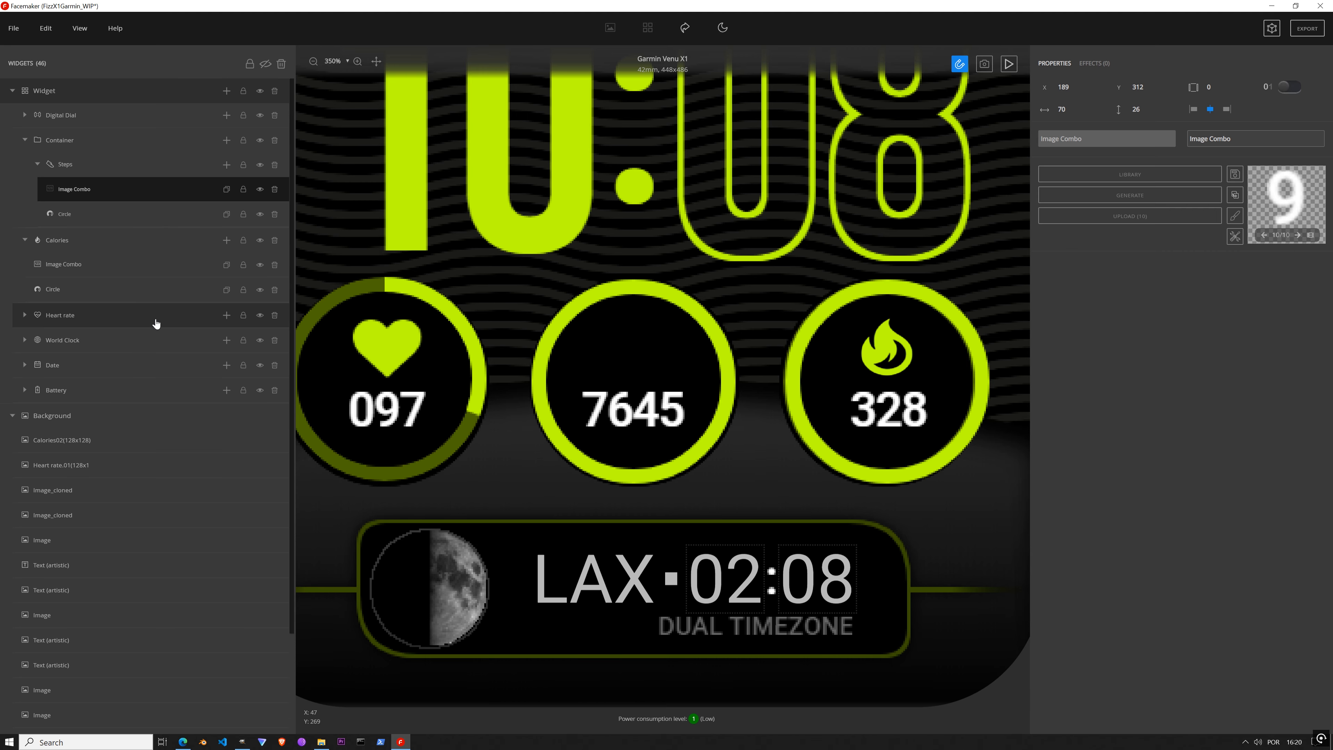
left_click(227, 164)
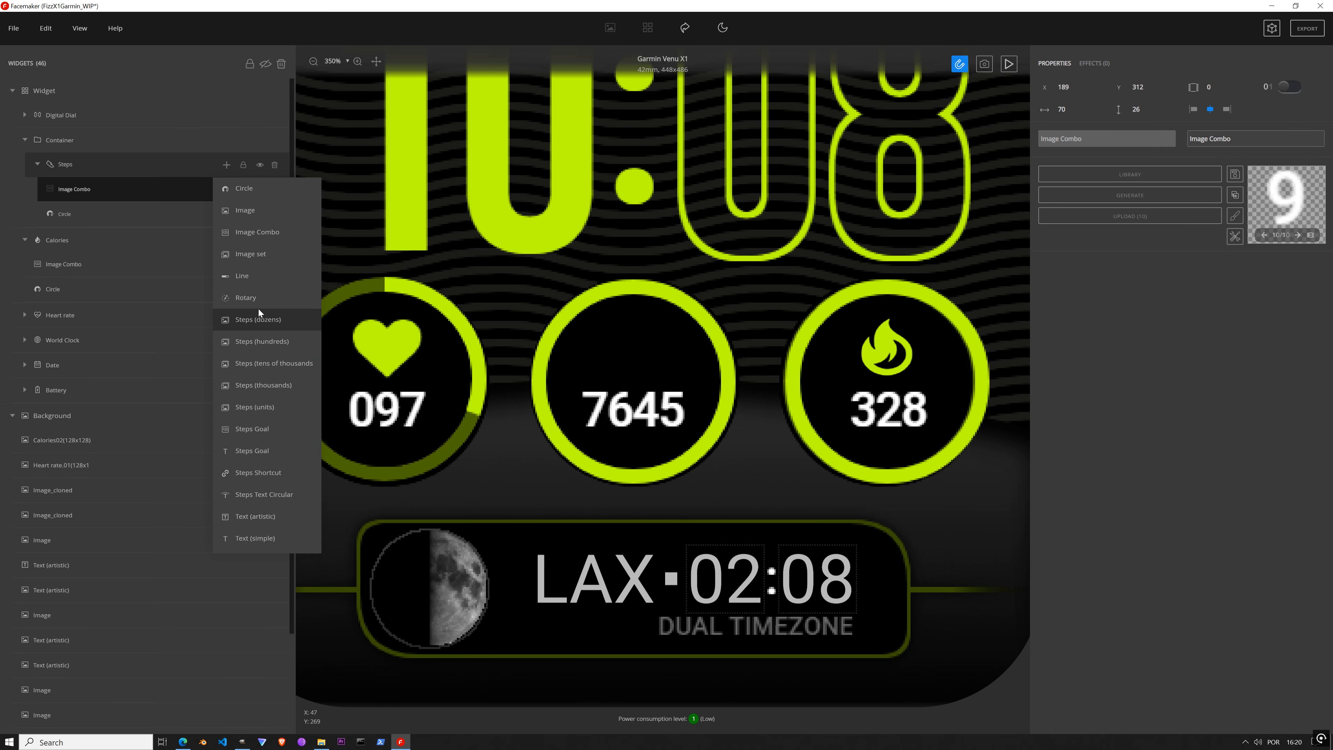
left_click(258, 218)
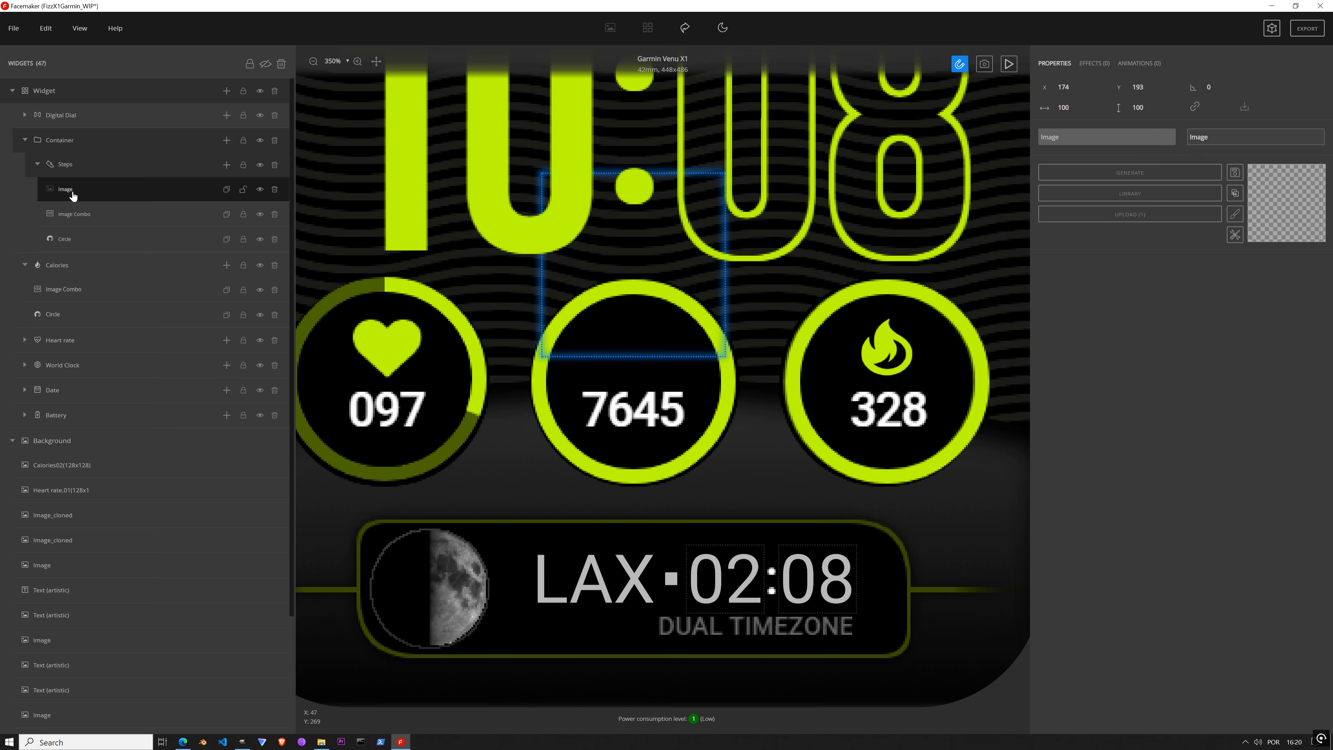
left_click_drag(654, 273, 670, 330)
left_click(1128, 194)
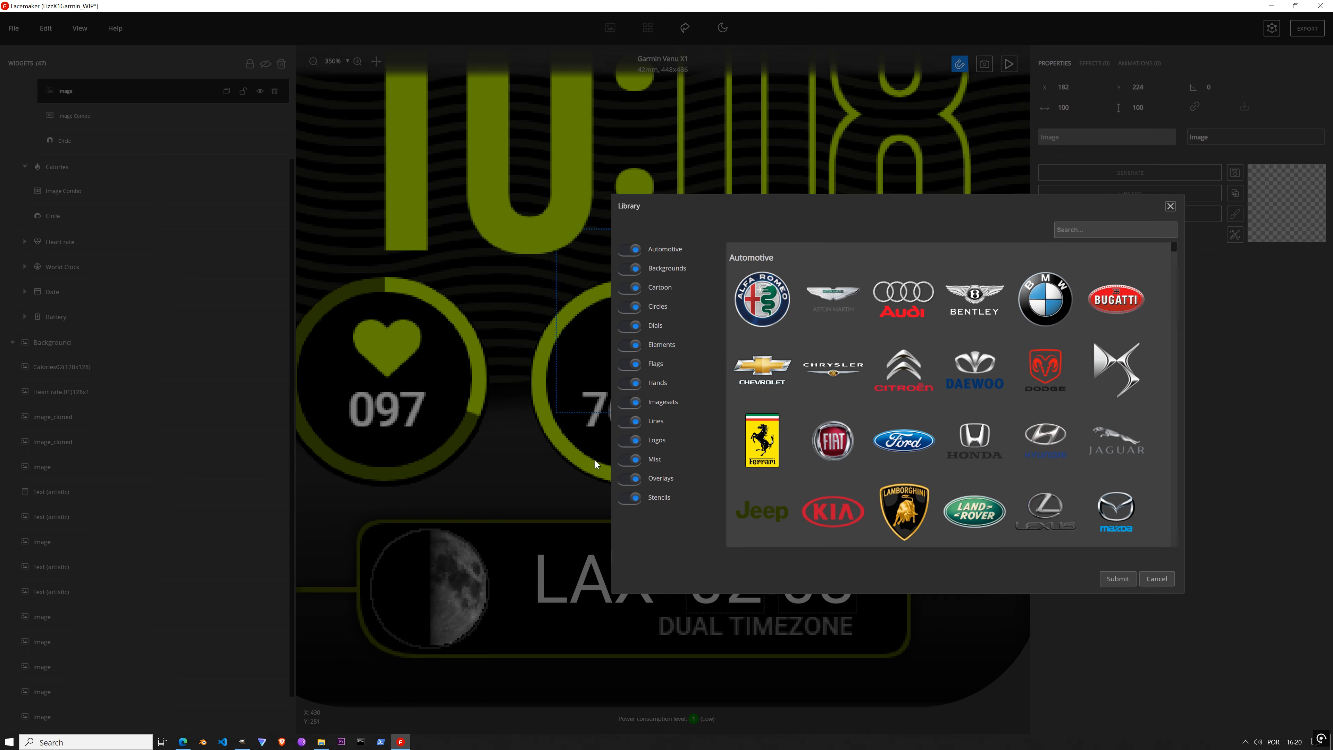
left_click(662, 473)
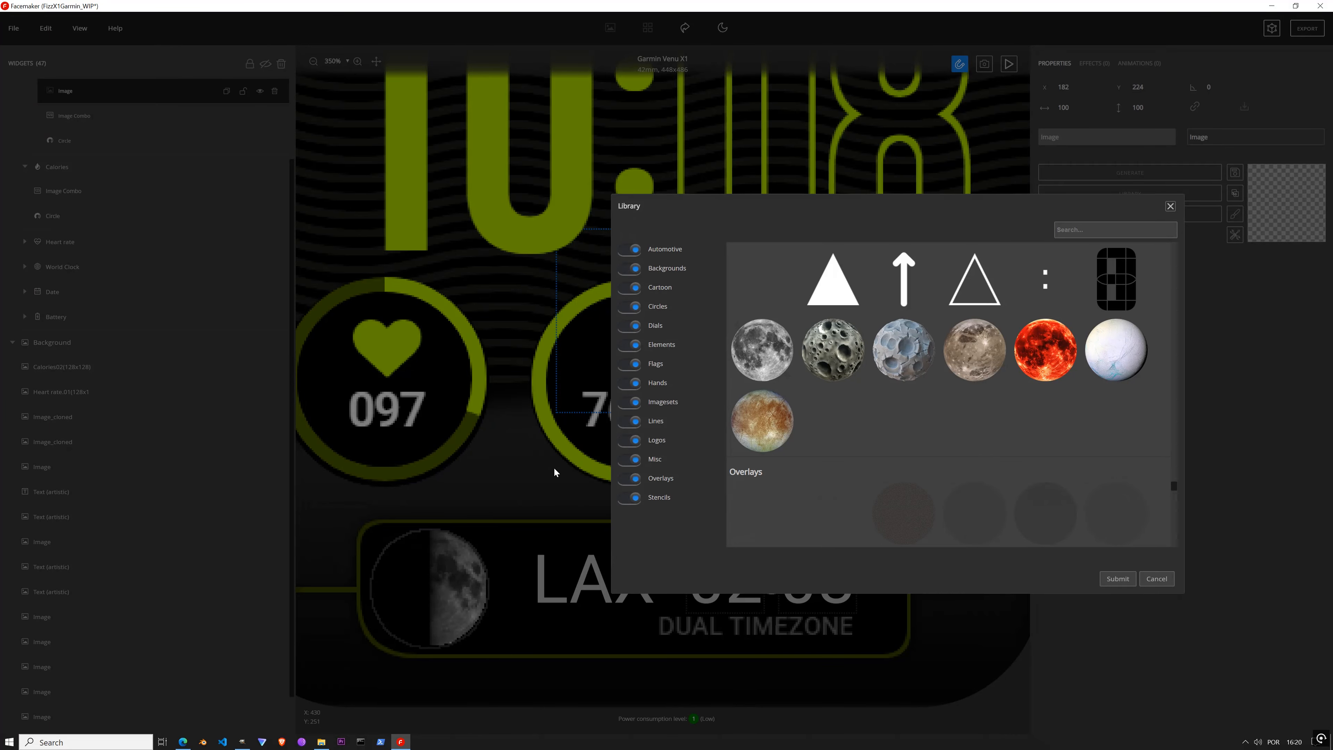
left_click(657, 498)
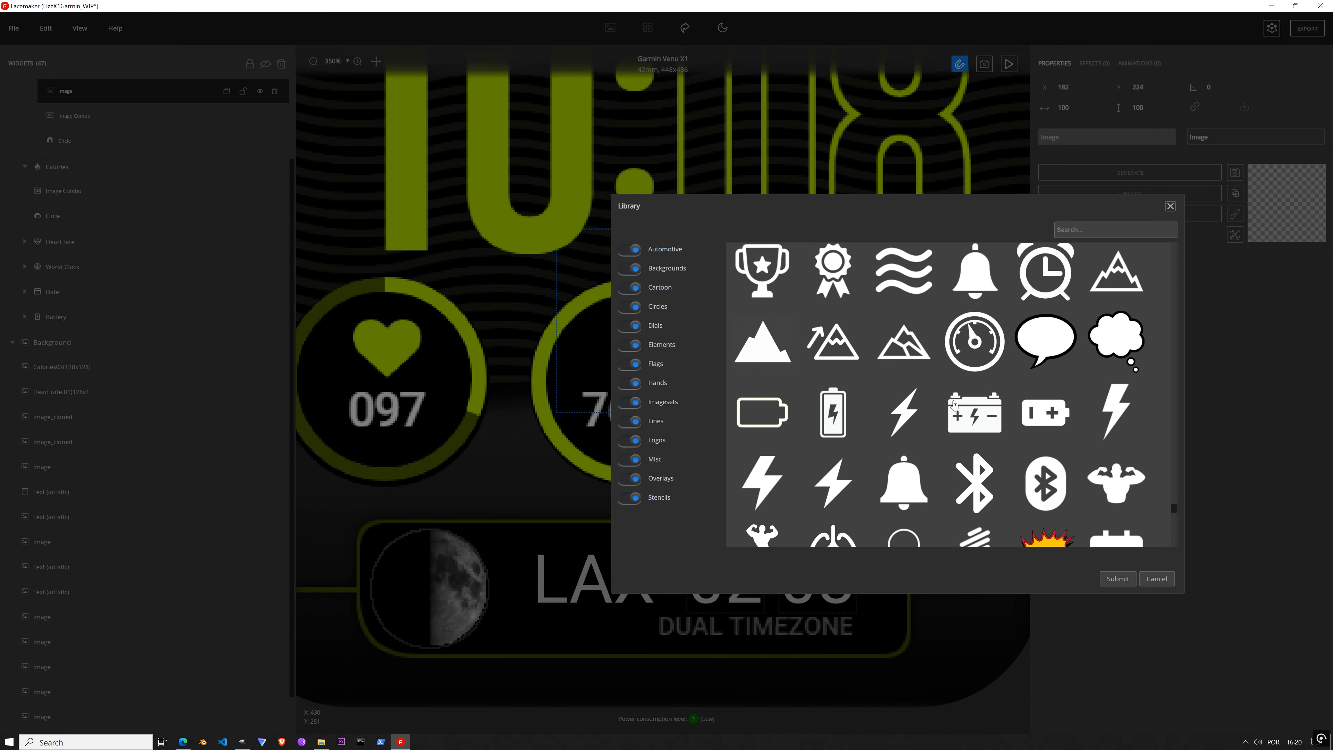
scroll(954, 404, "down", 15)
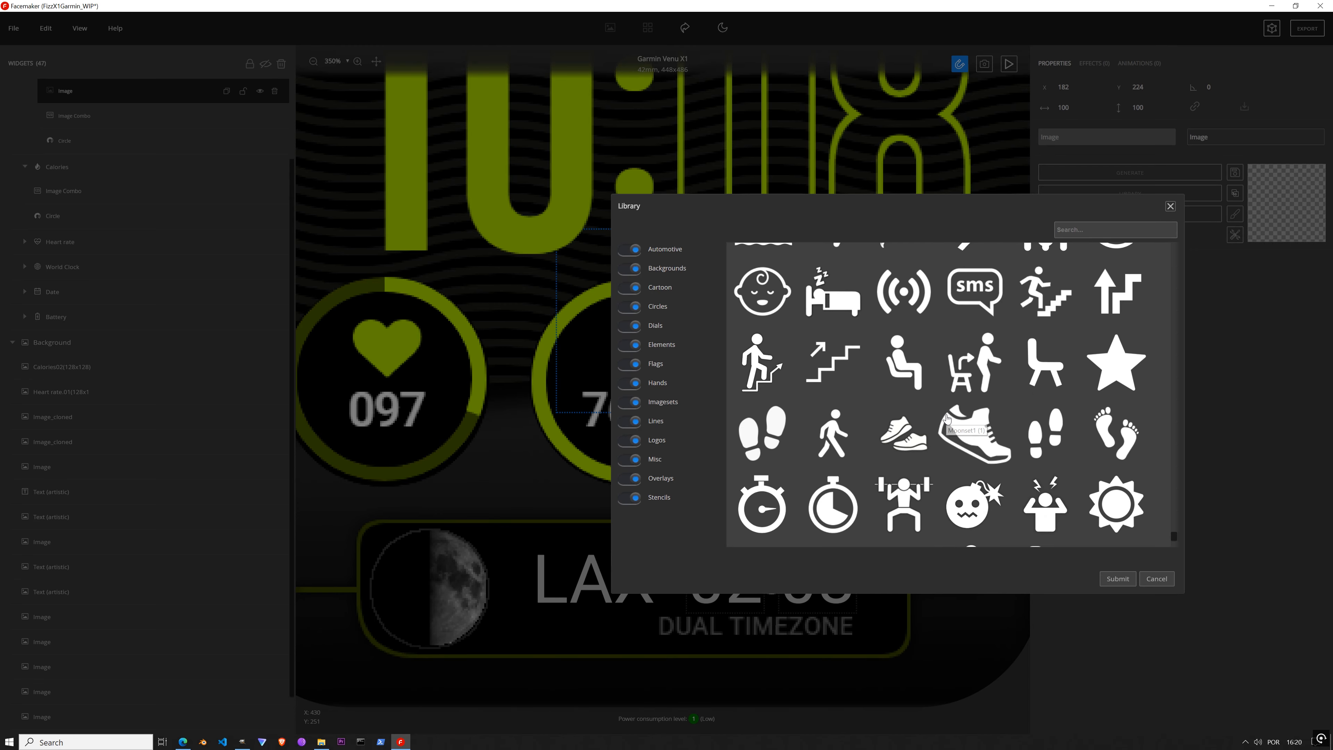
double_click(839, 433)
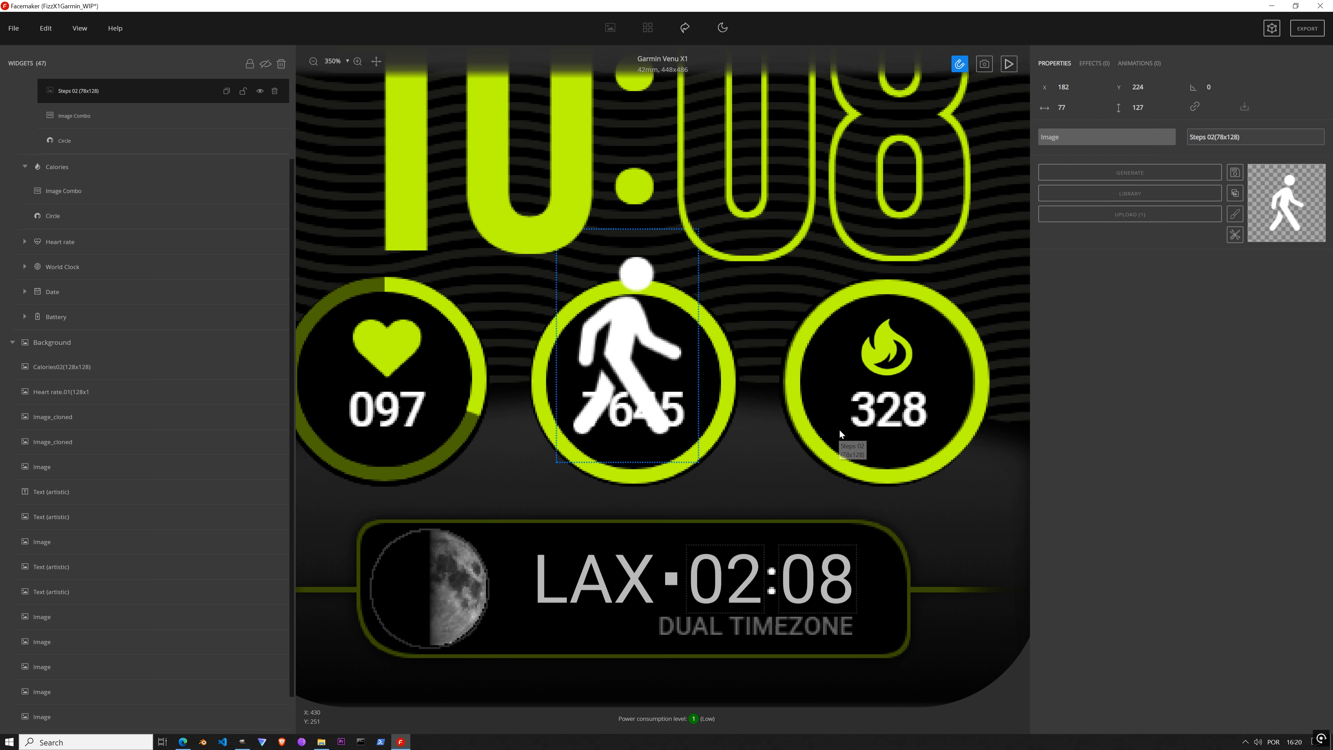
Step: Crop the walking figure to its content and move it clear of the step digits, between the first two rings
left_click_drag(646, 333, 442, 400)
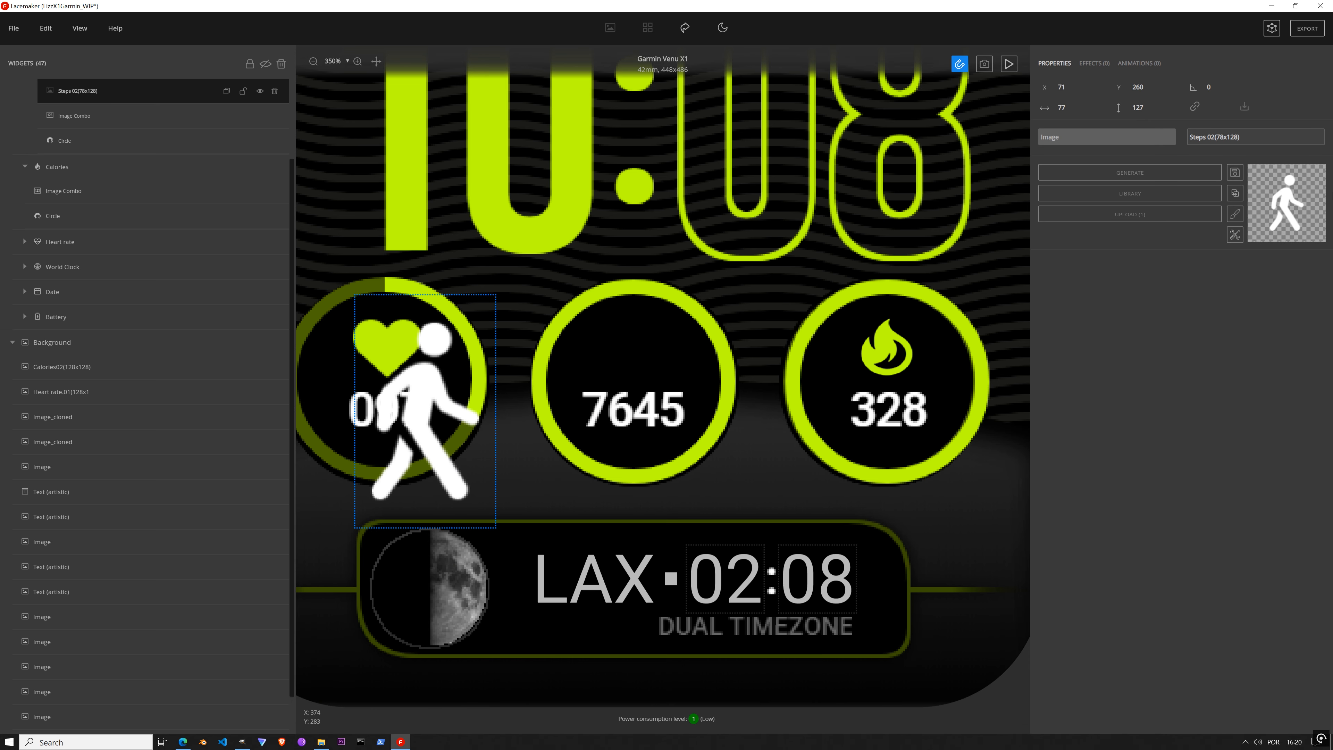
left_click(1235, 235)
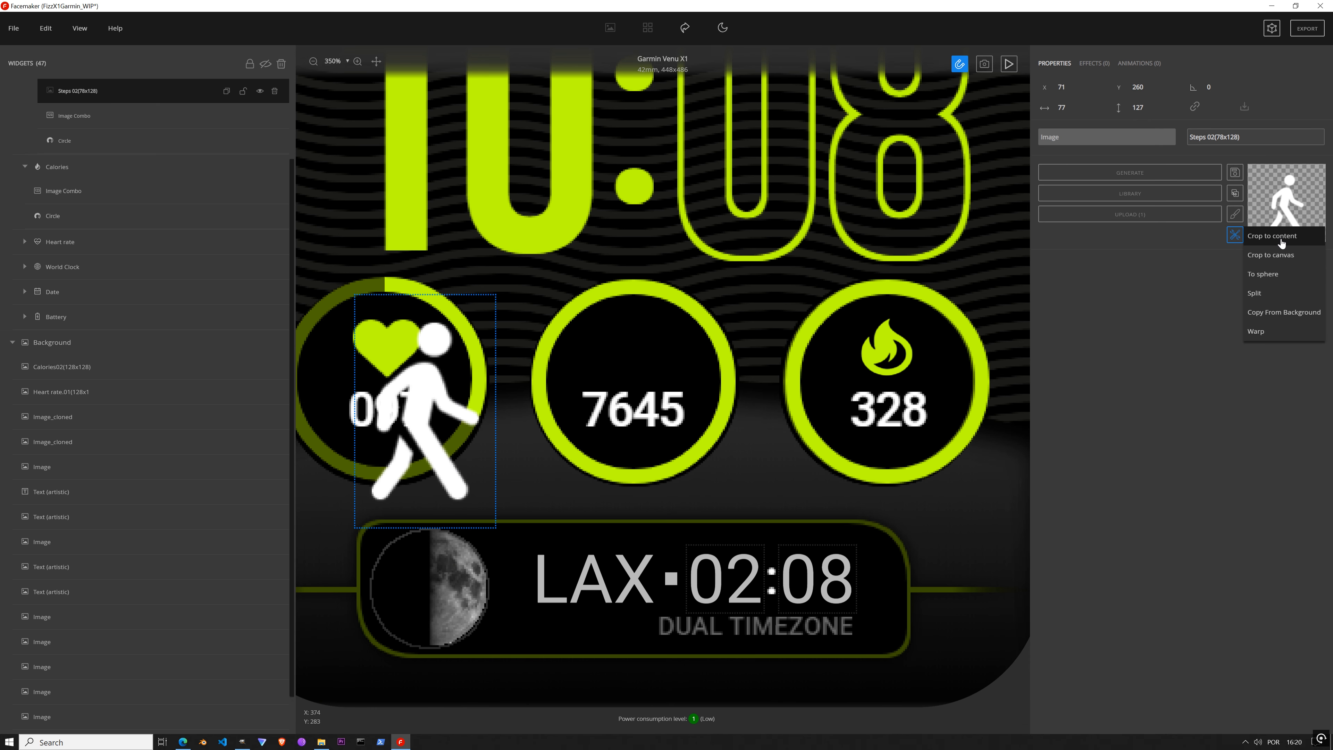
left_click(1281, 238)
left_click_drag(454, 407, 532, 394)
Step: Apply the last-used Fill color effect to the walking figure to make it lime green
left_click(1097, 63)
left_click(1095, 84)
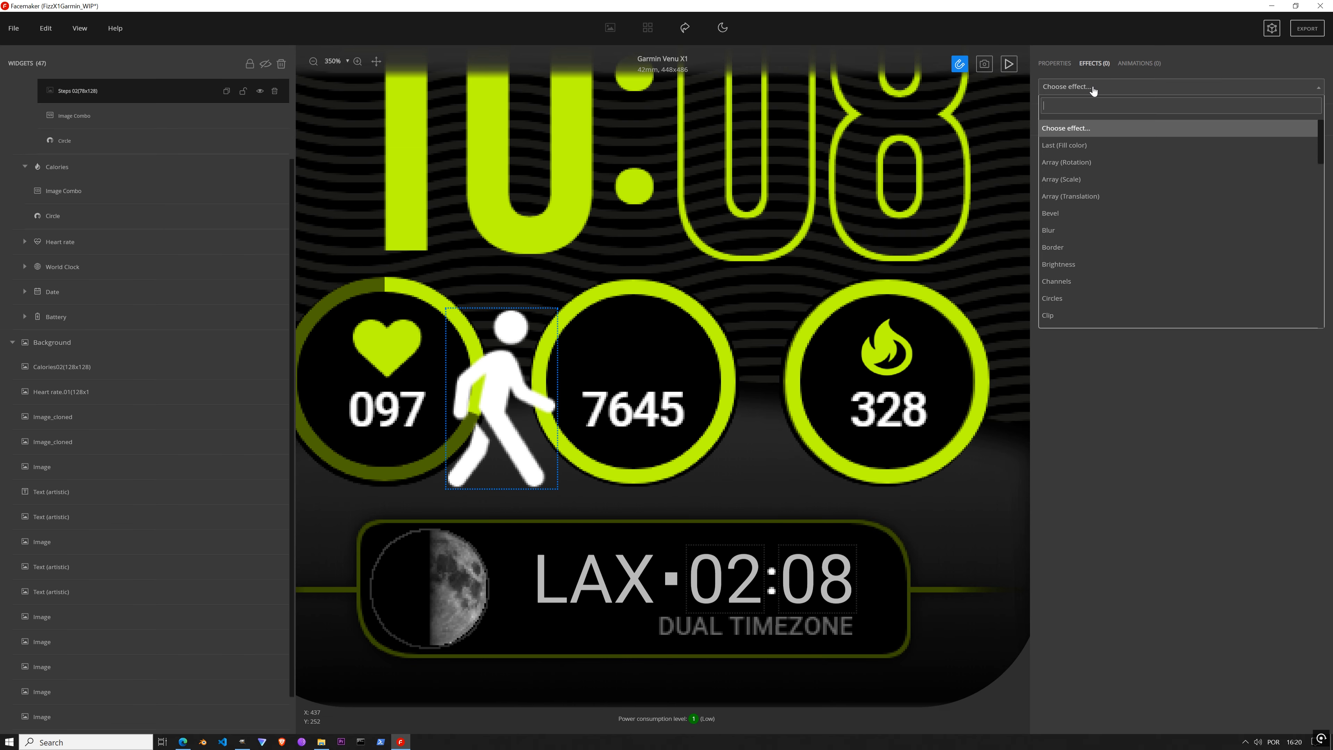
type("fill")
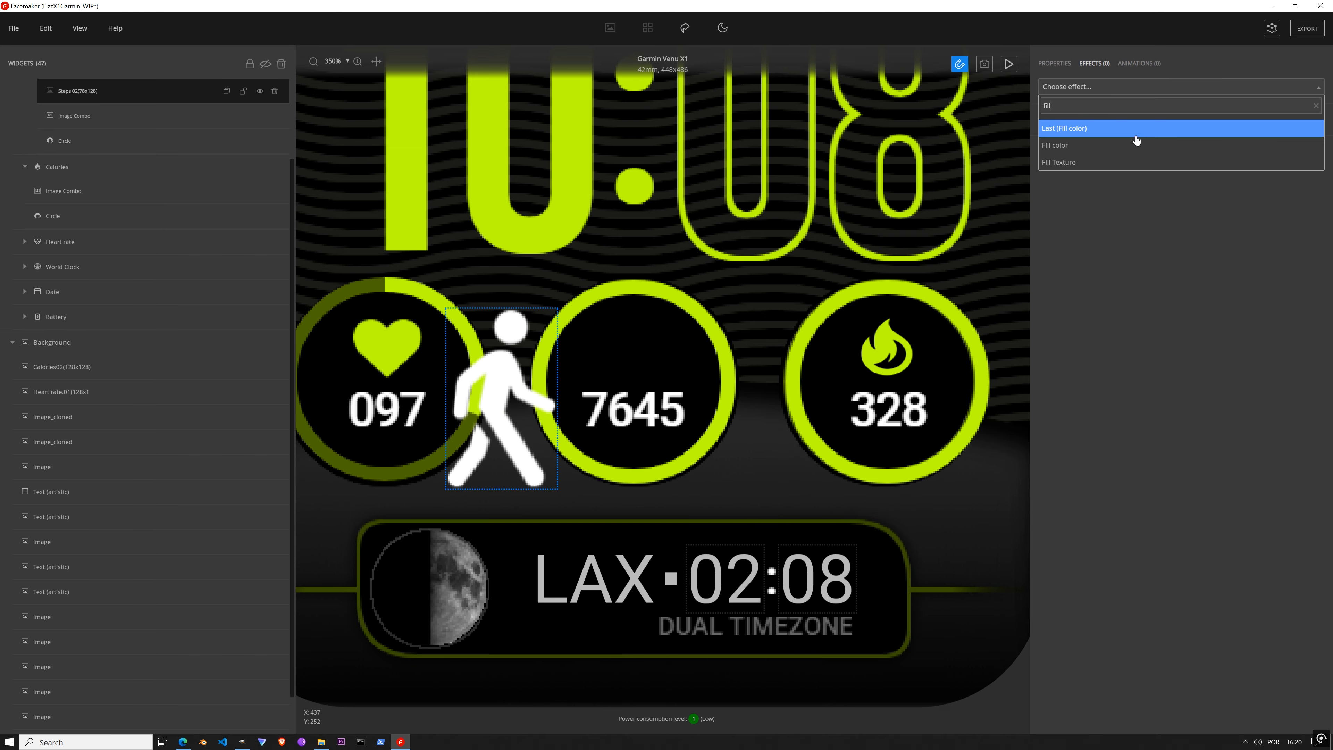
left_click(1095, 131)
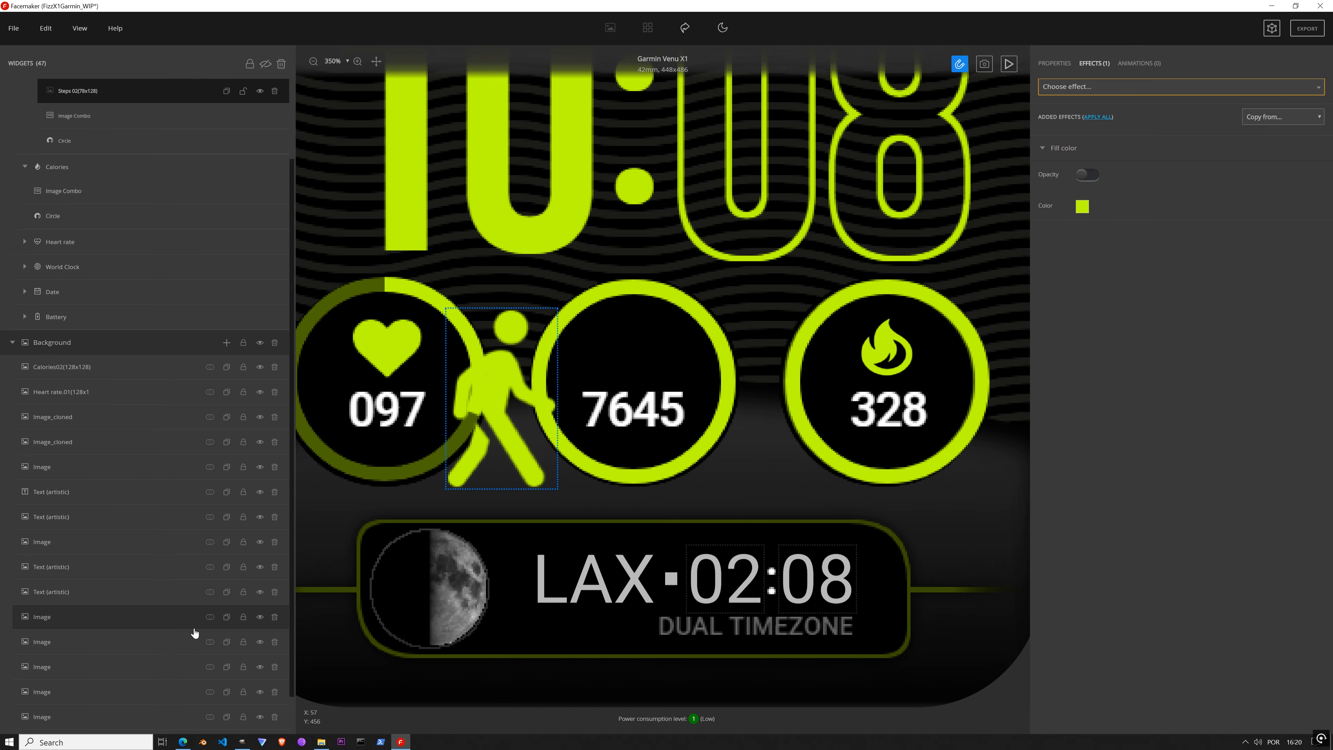
Step: Shrink the walking figure to about 32 × 37 without fixed proportions and lock it above the step digits at X 209, Y 269
left_click(1045, 65)
left_click(1197, 109)
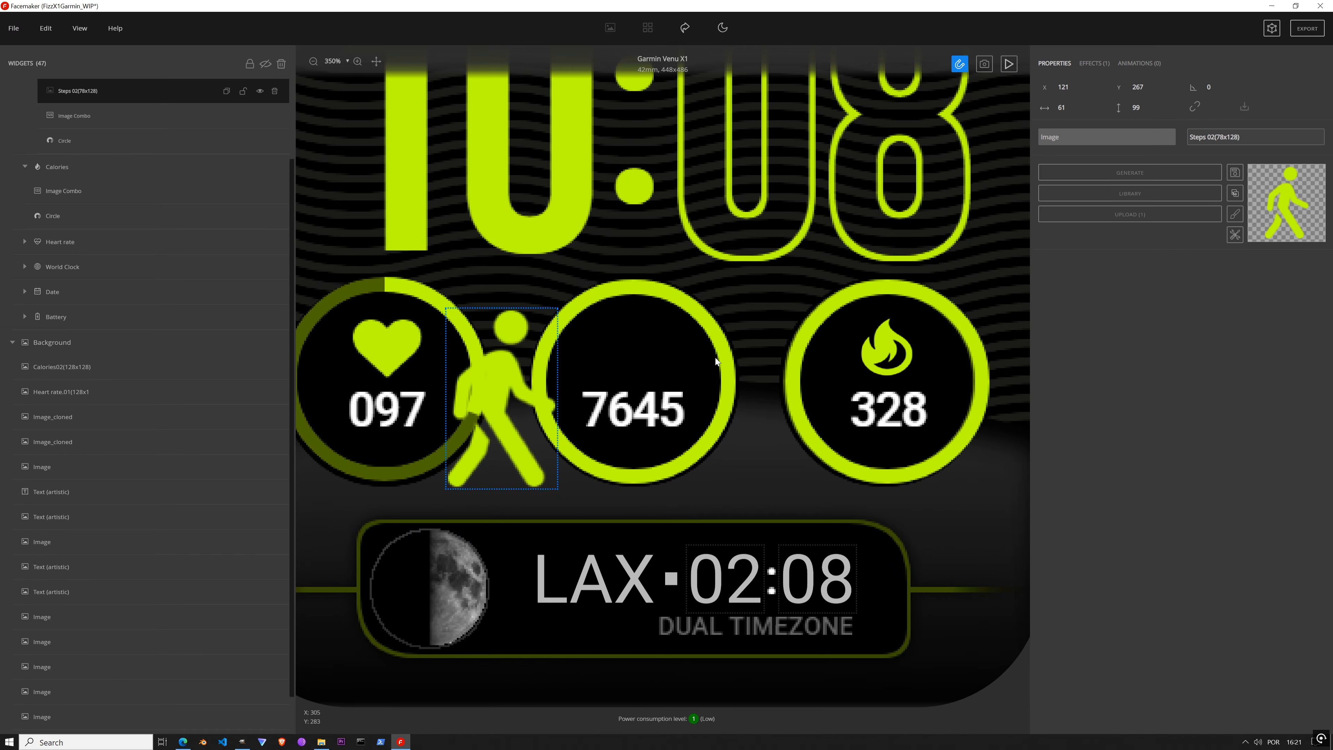
left_click_drag(558, 489, 640, 357)
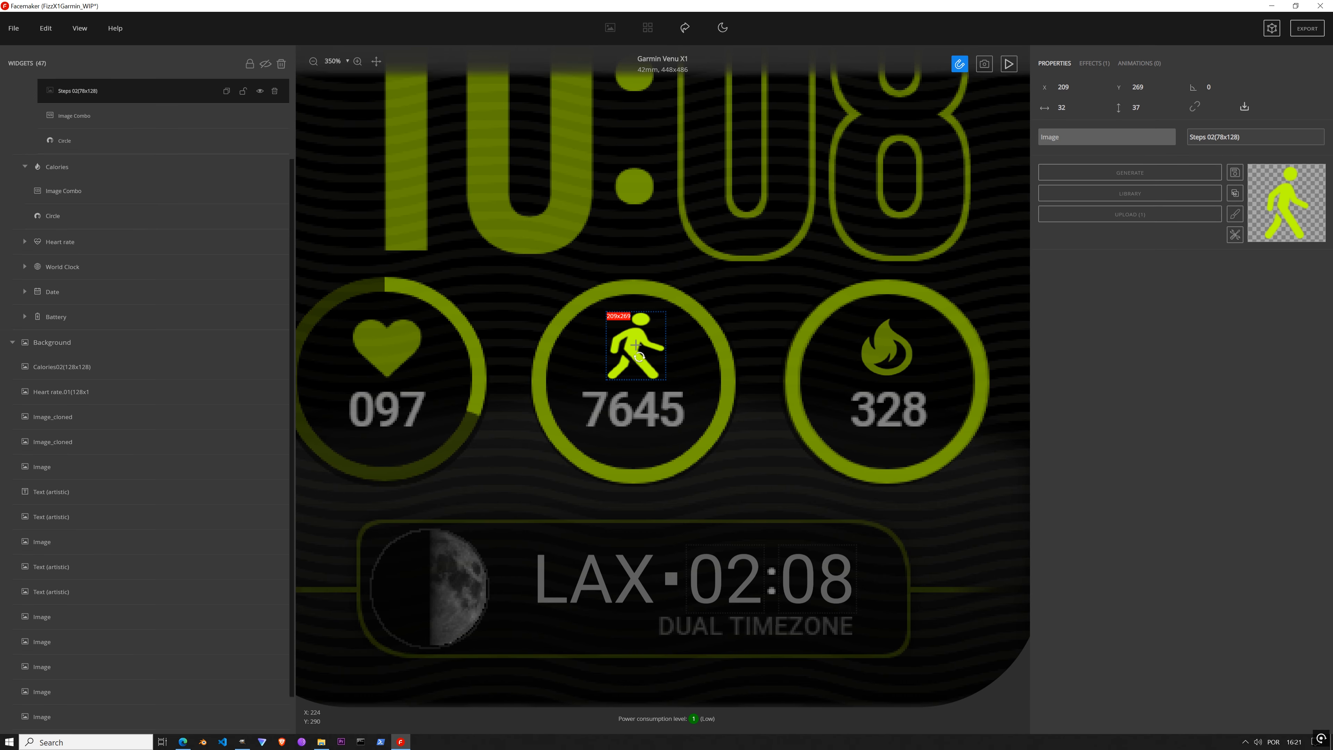
left_click_drag(639, 357, 639, 356)
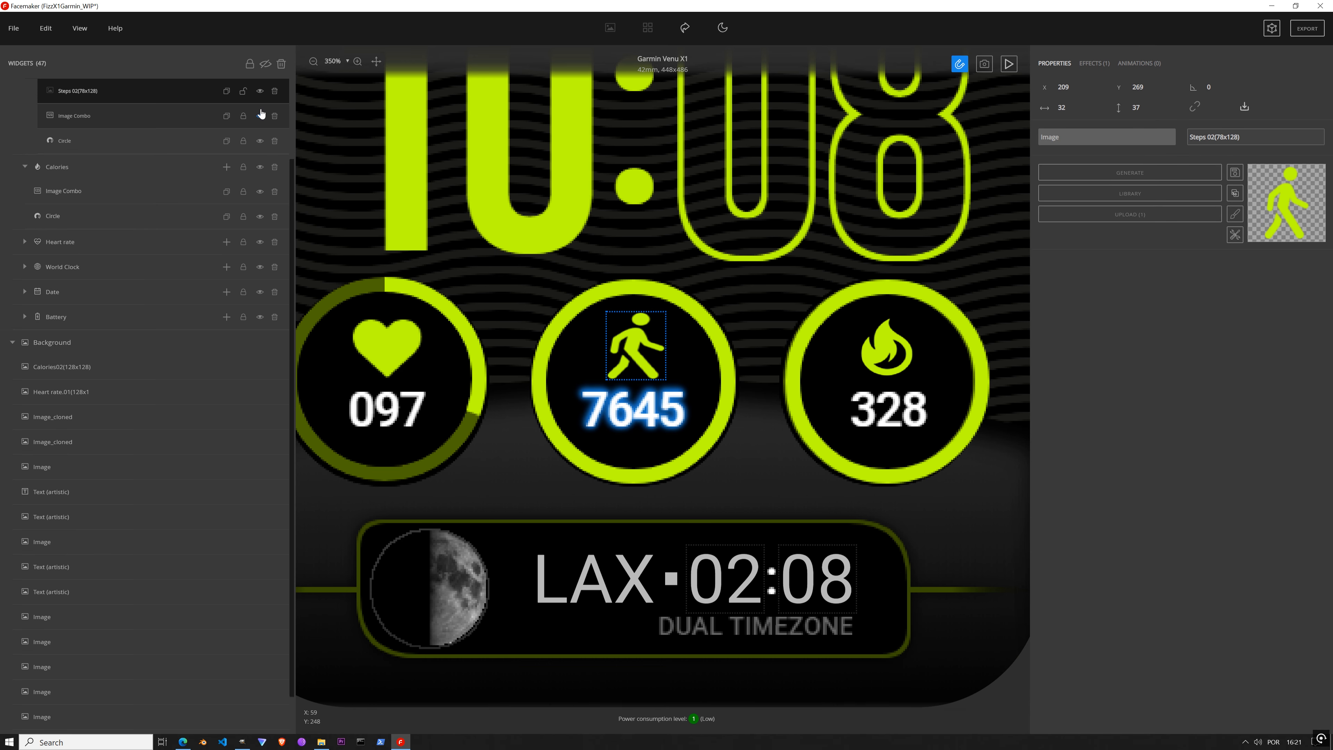
left_click(245, 93)
Step: Set the walking figure's width to 28 and its X position to 211 to slim and re-centre it
scroll(684, 345, "down", 5)
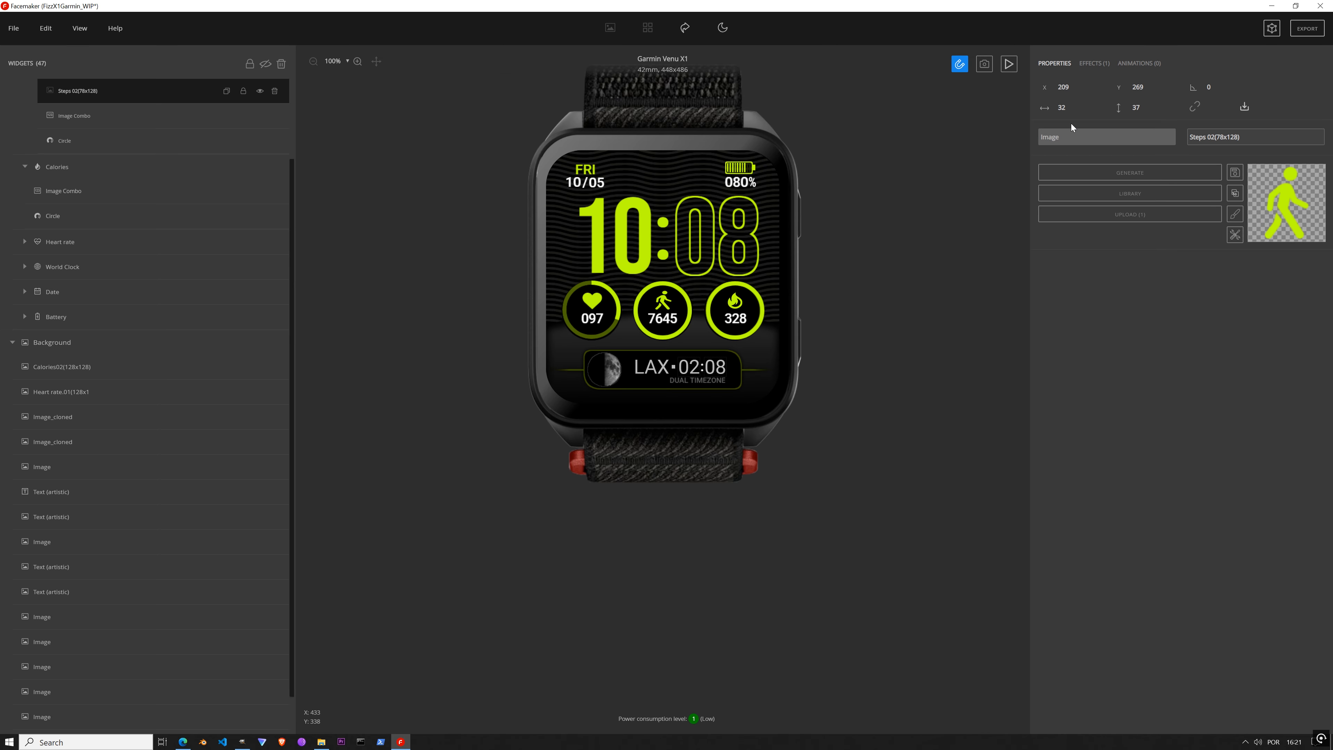
left_click(1077, 110)
left_click(1077, 110)
left_click(1076, 110)
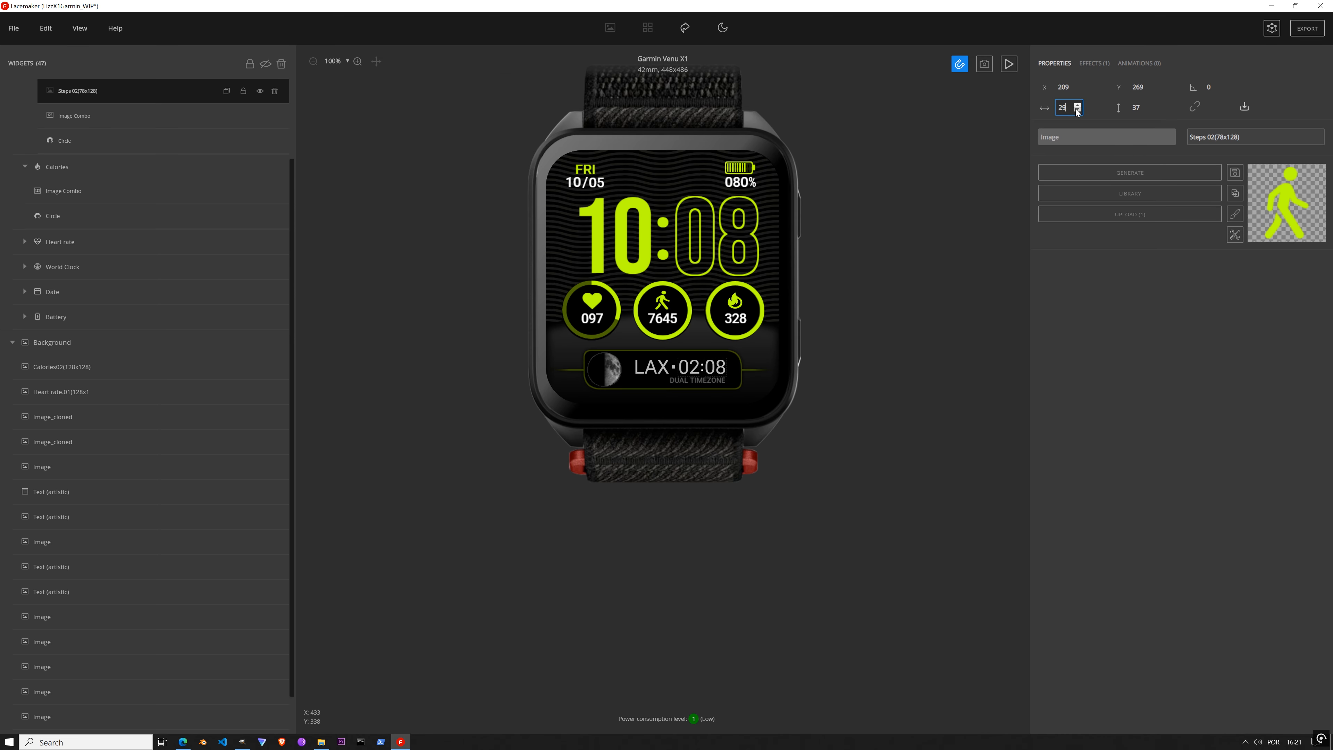
left_click(1078, 86)
left_click(1078, 85)
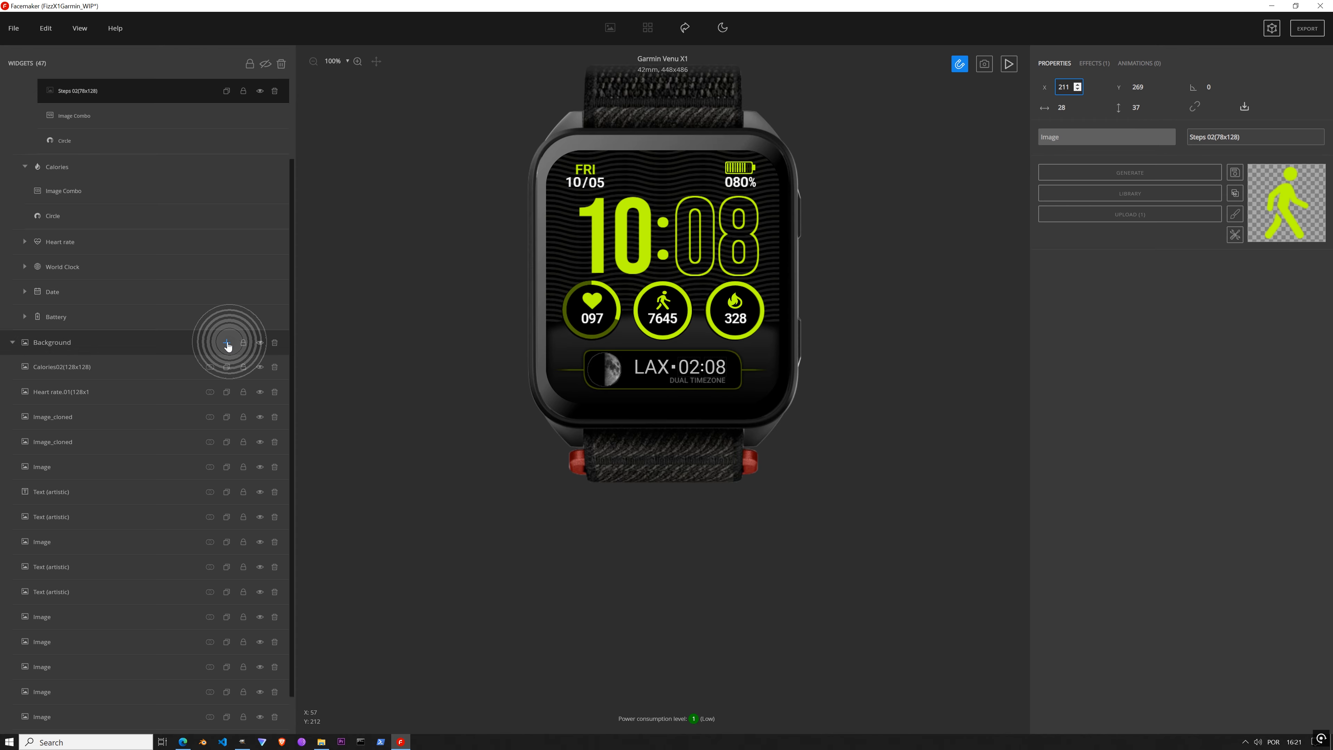
Step: Collapse the Steps group and rename its parent container as Center Complication
scroll(226, 344, "up", 2)
left_click(36, 164)
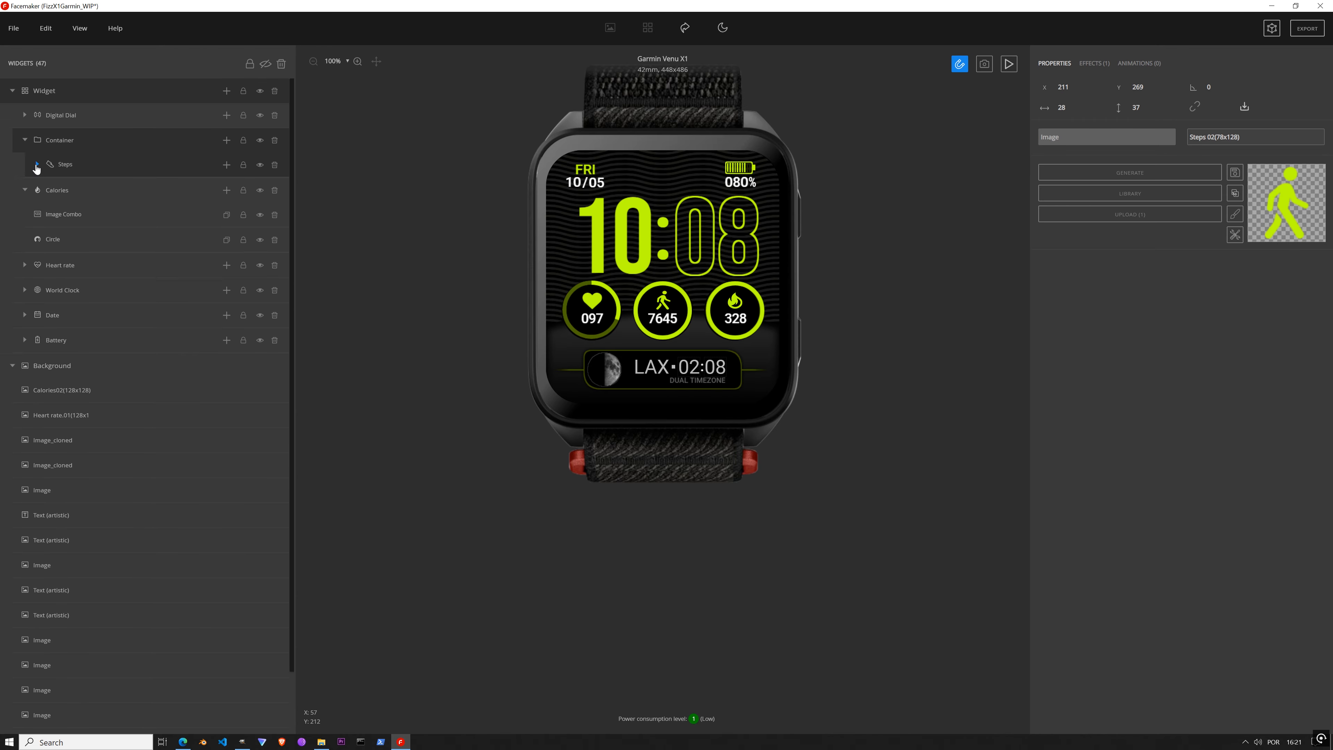
left_click(86, 146)
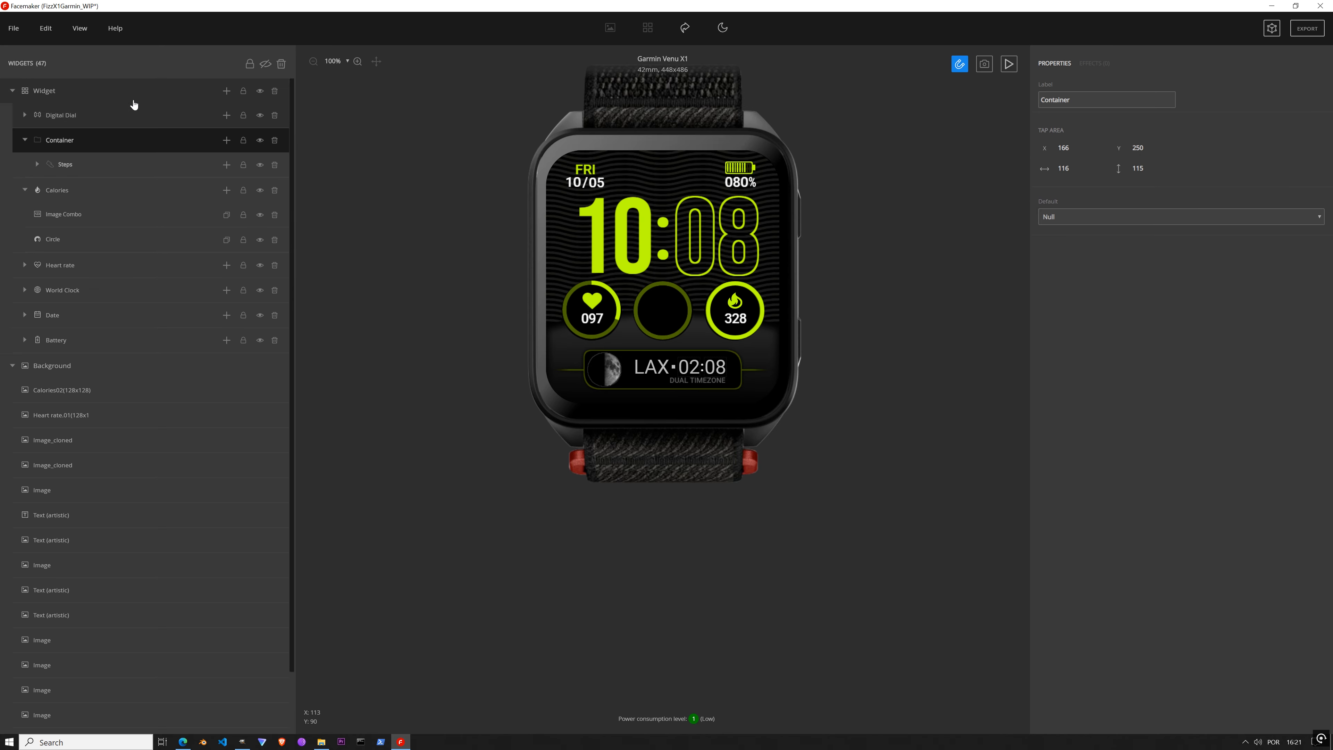
double_click(64, 148)
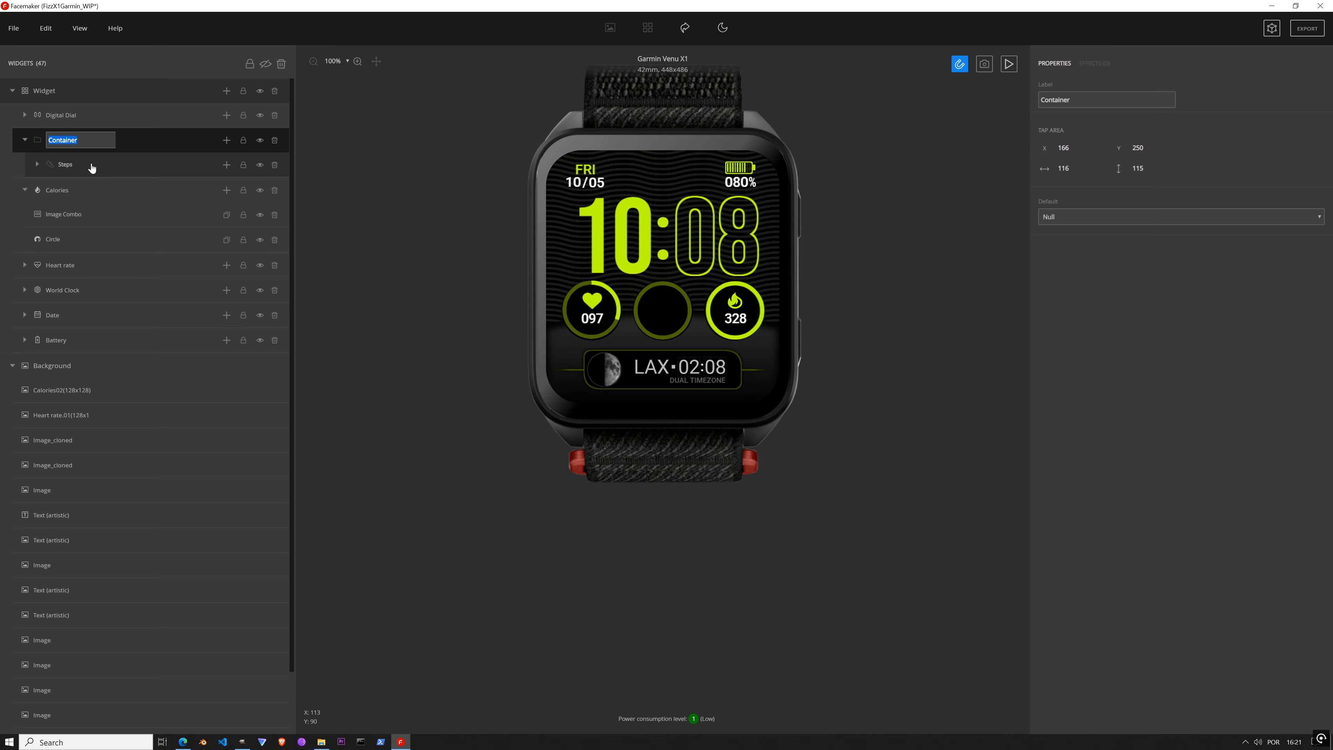
type("Complication")
key("Return")
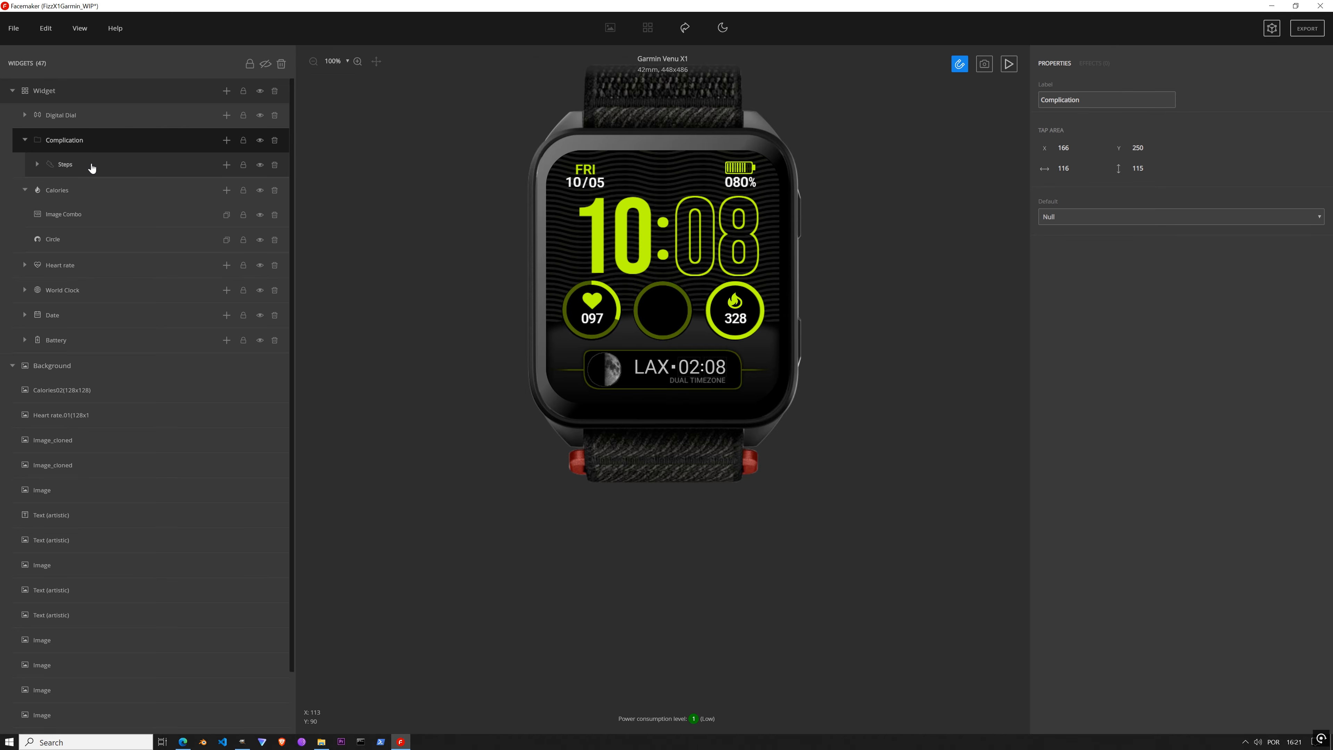
double_click(49, 141)
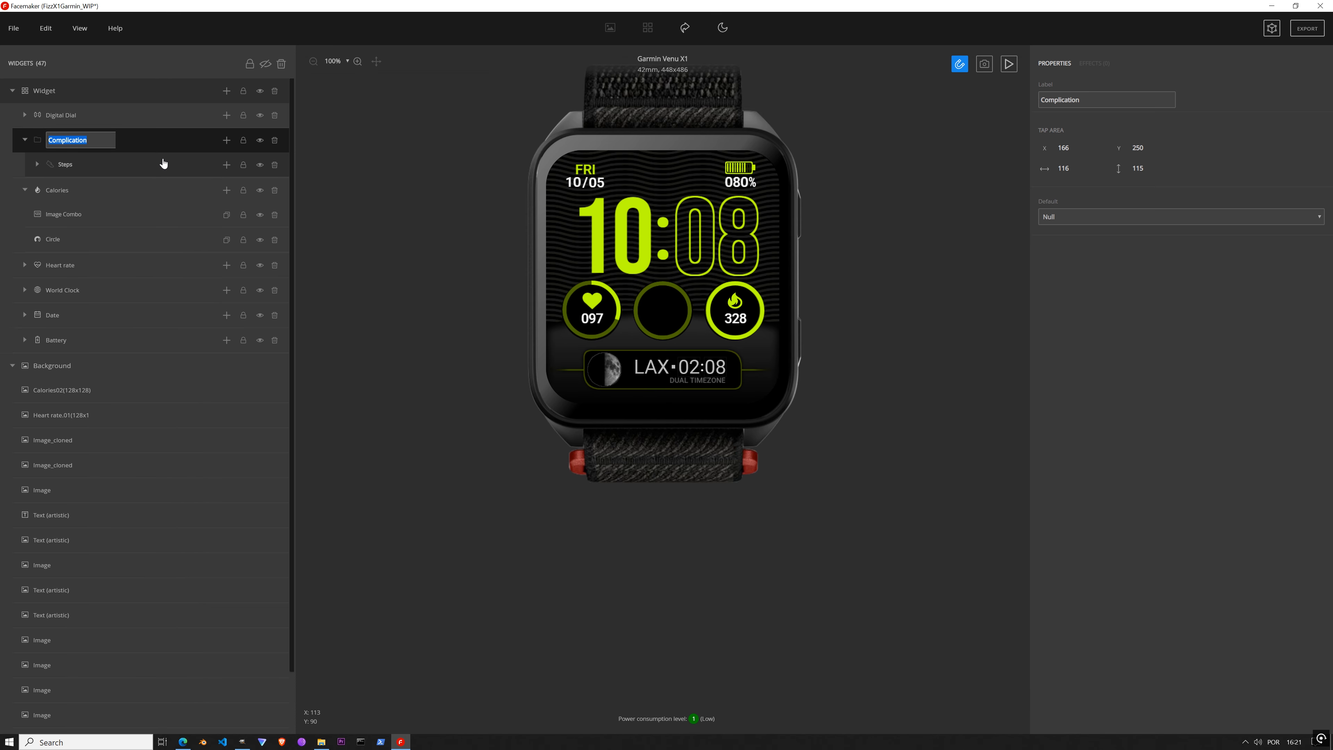
key("Home")
type("Center")
key("Return")
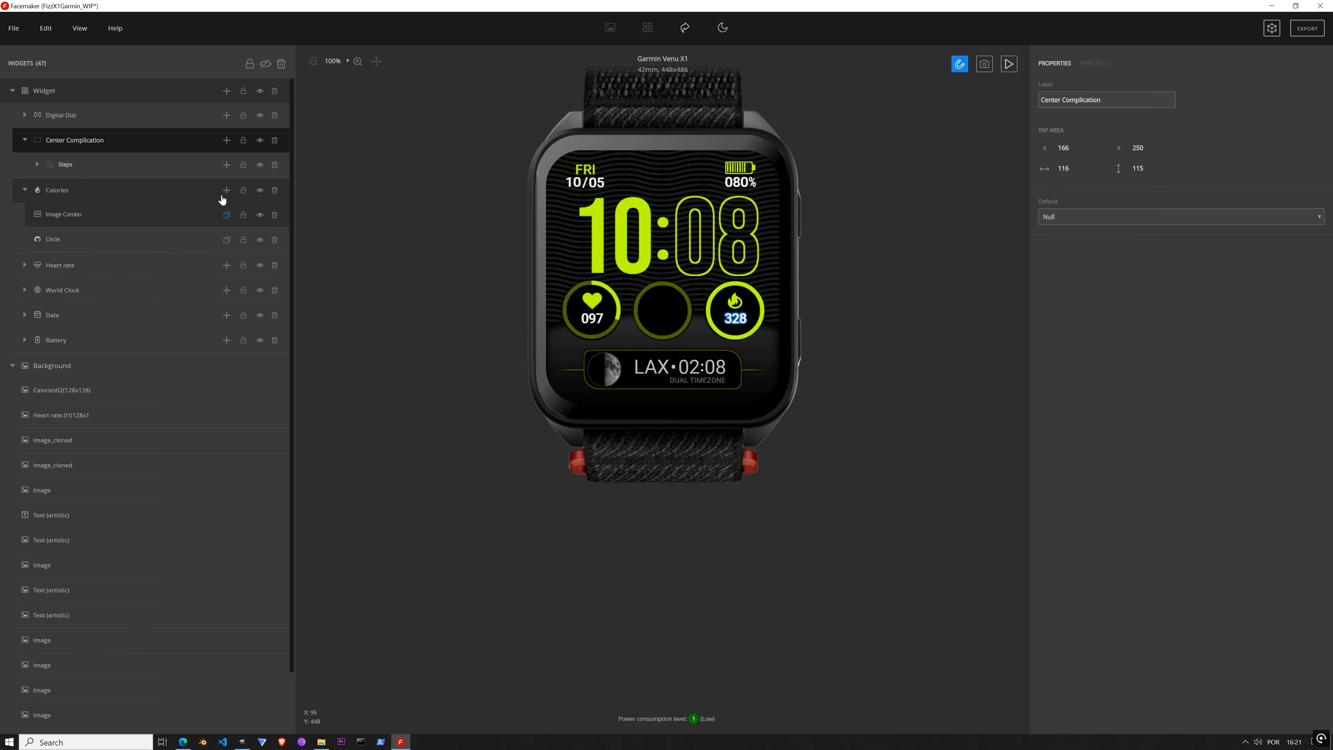
Step: Add a Body Battery health widget to the Center Complication container and give it an image set
left_click(226, 140)
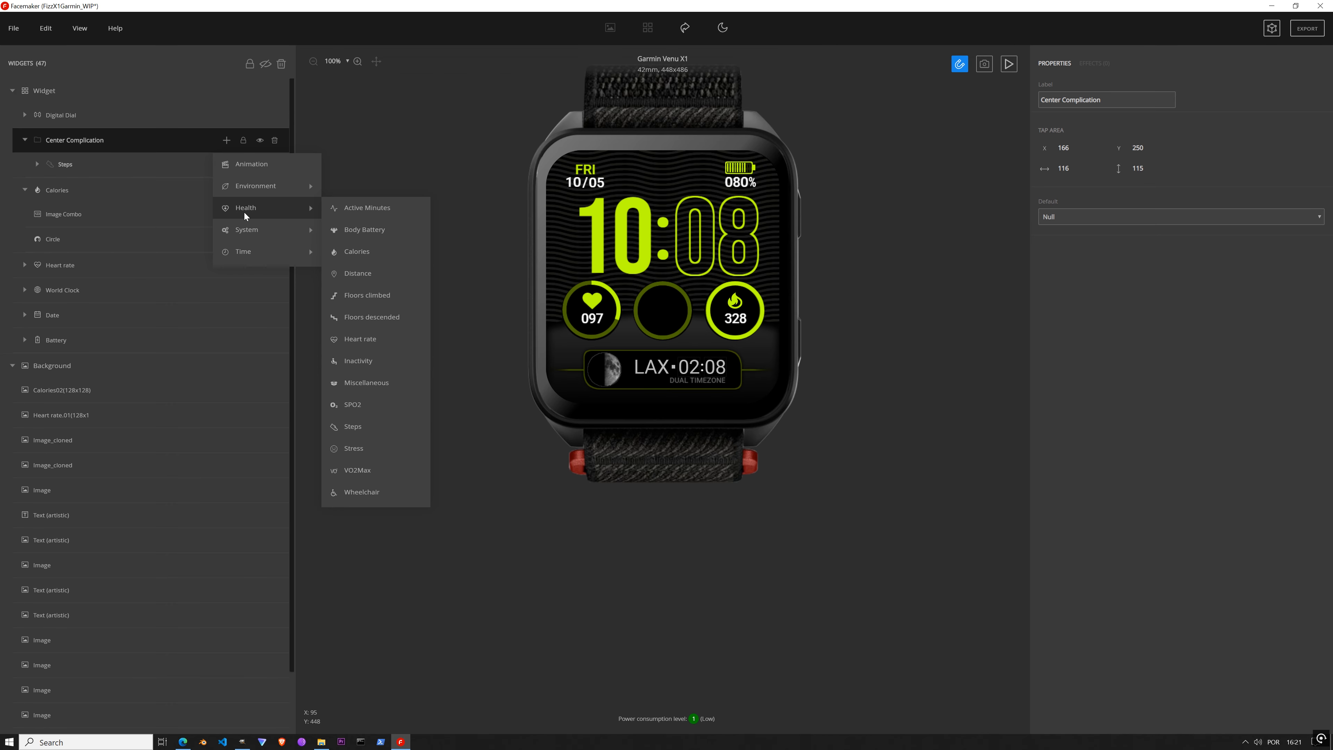
mouse_move(284, 207)
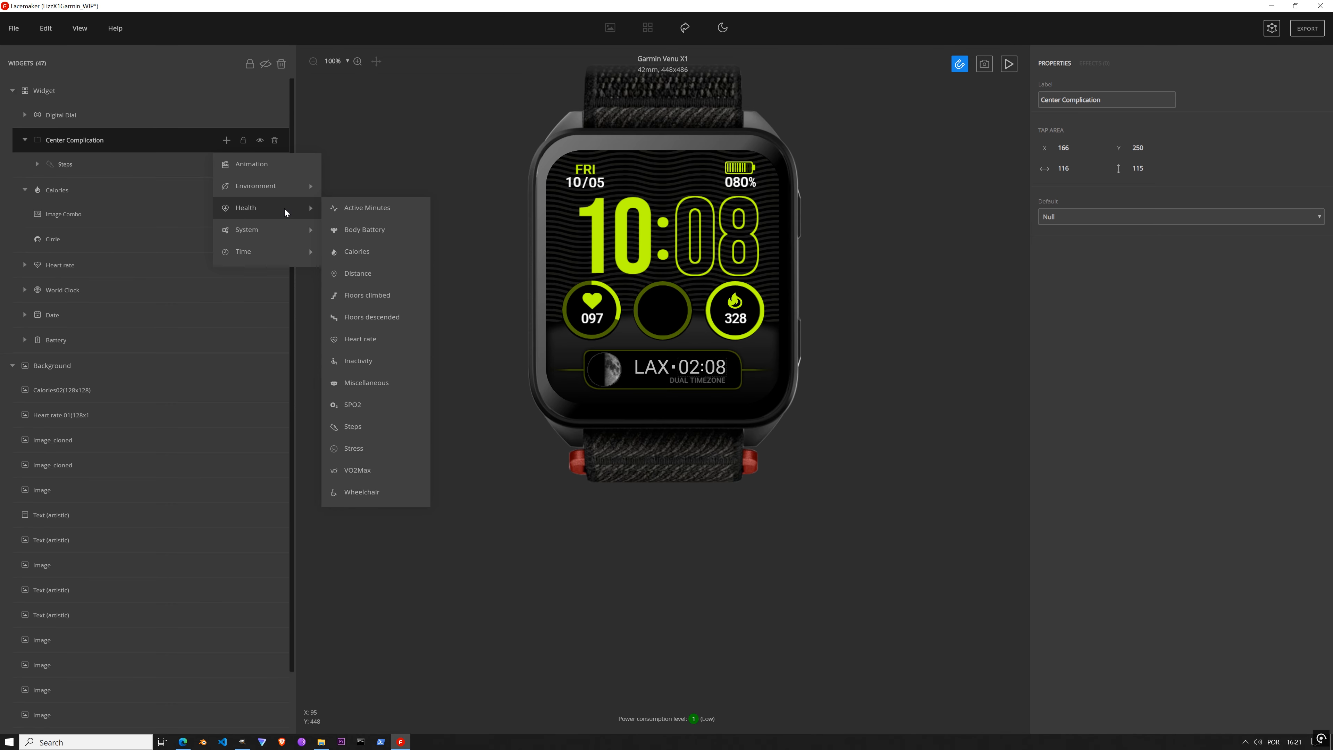
left_click(357, 230)
left_click(226, 164)
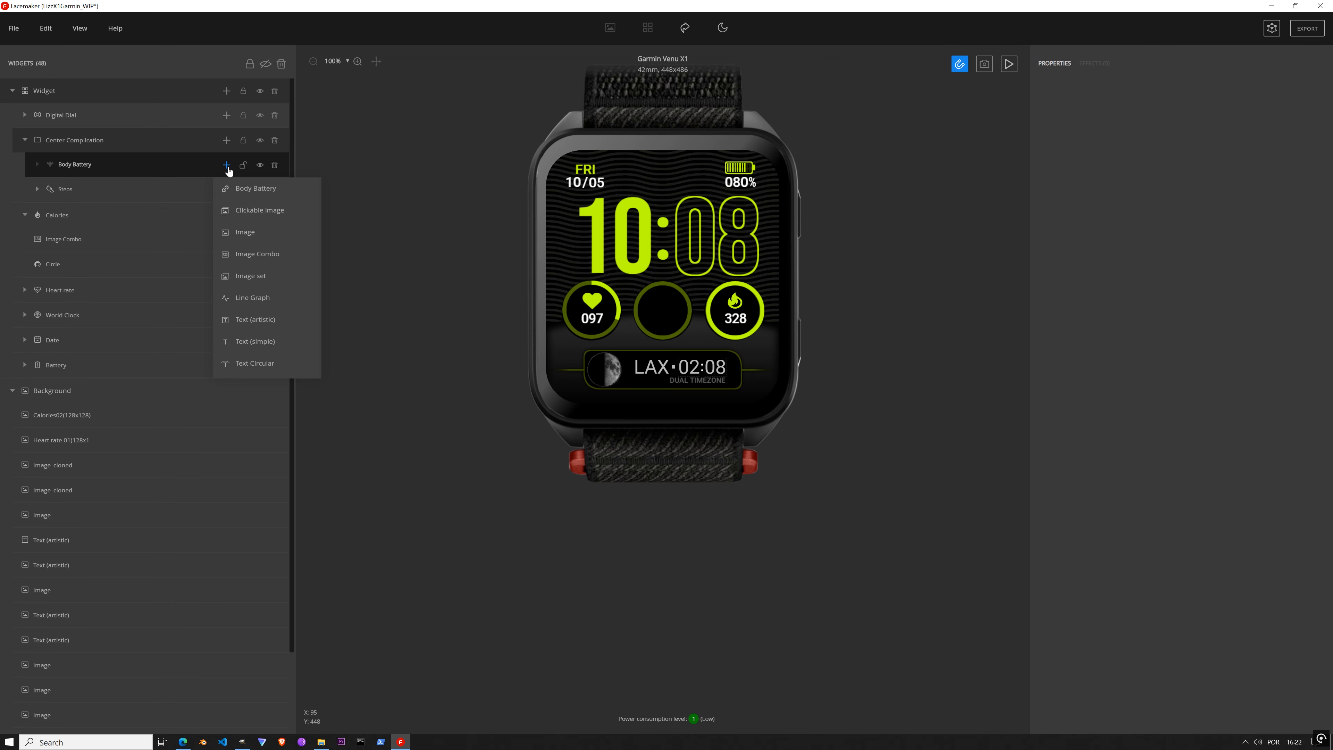
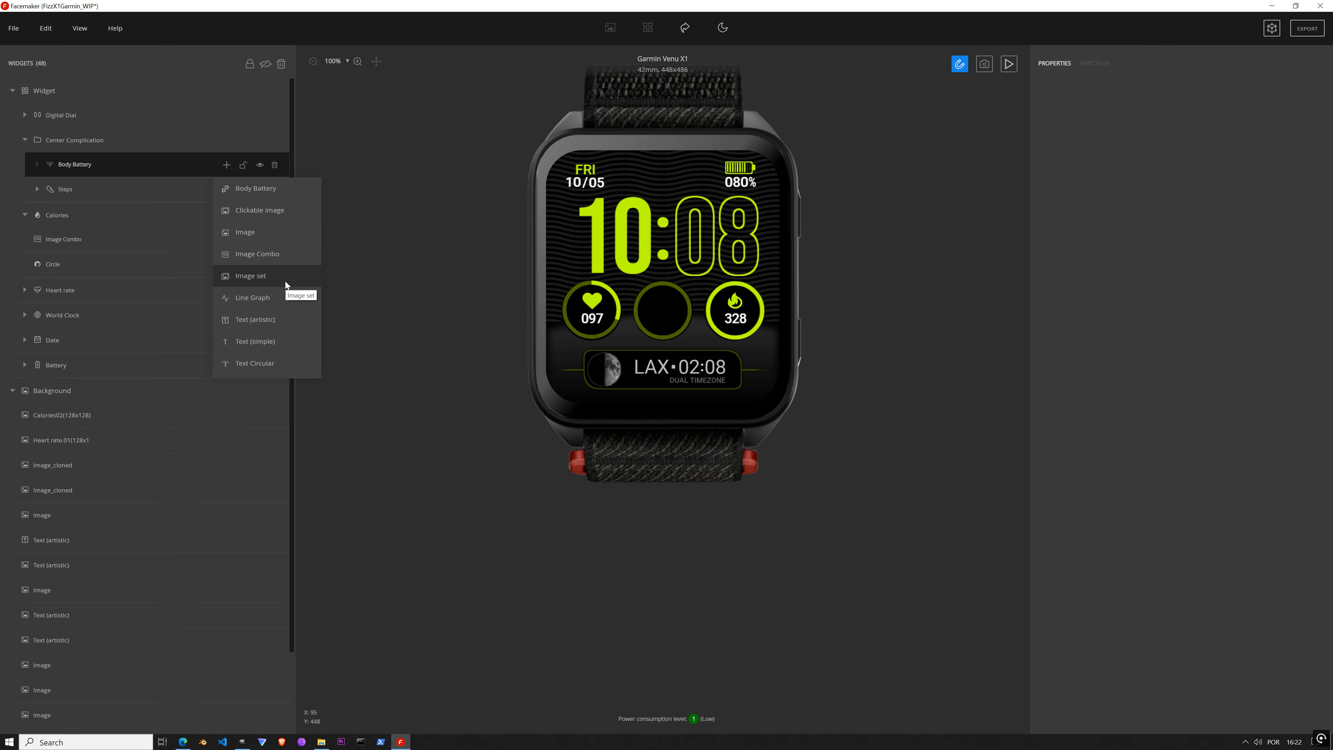
left_click(285, 280)
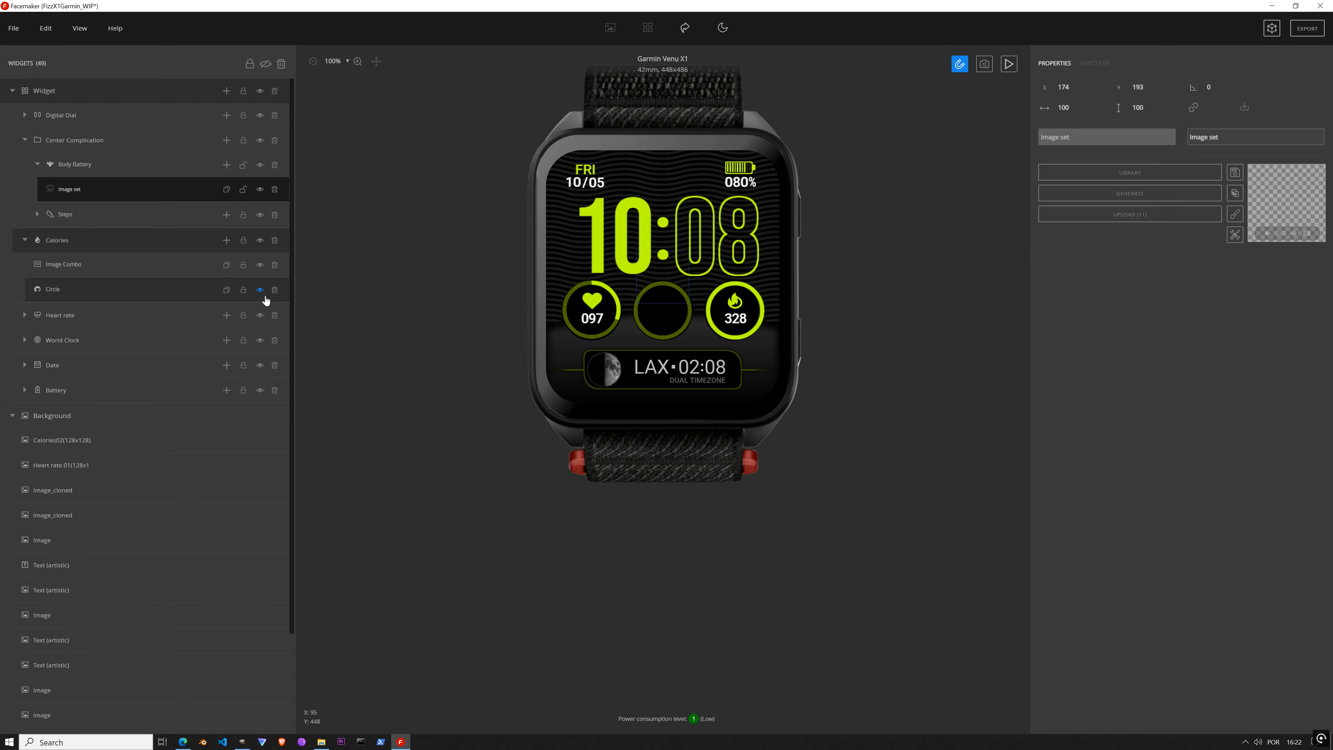
Step: Generate the Body Battery image set as a Circle and colour it with the lime green watchface gradient
left_click(1124, 196)
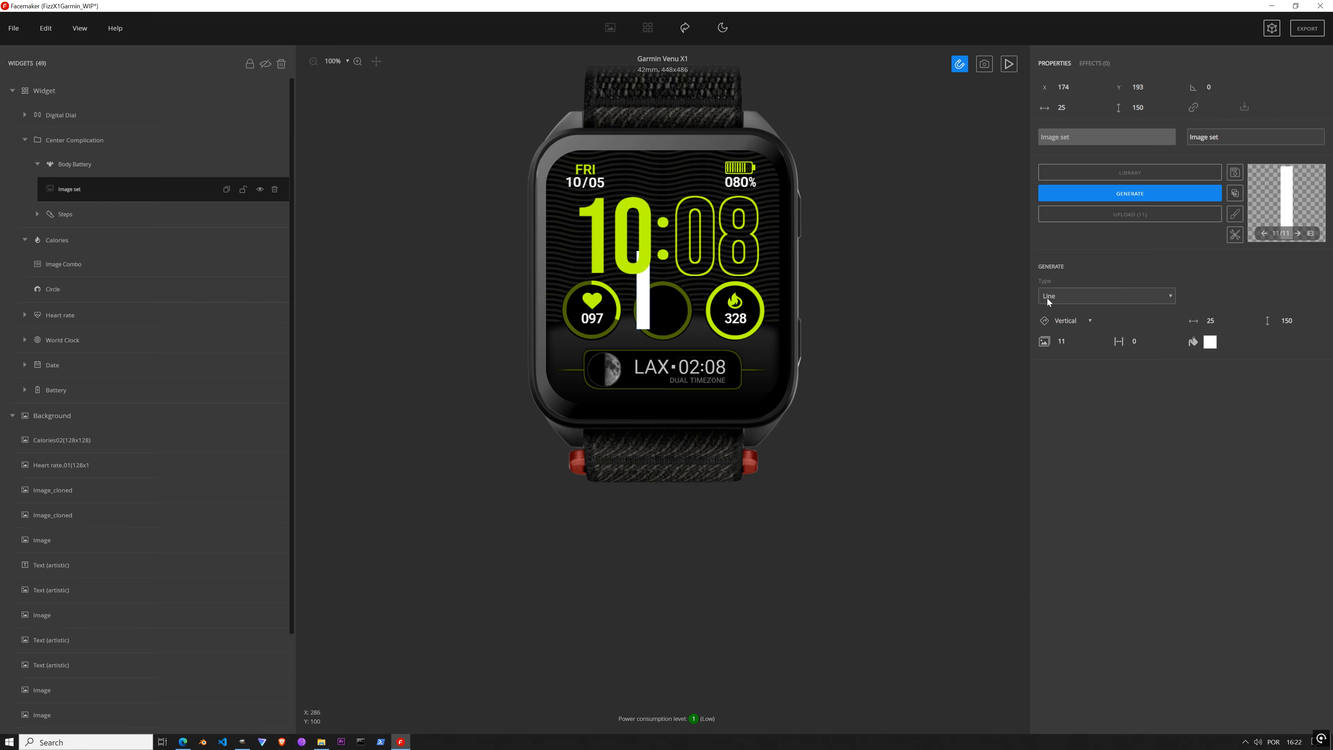
left_click(1061, 298)
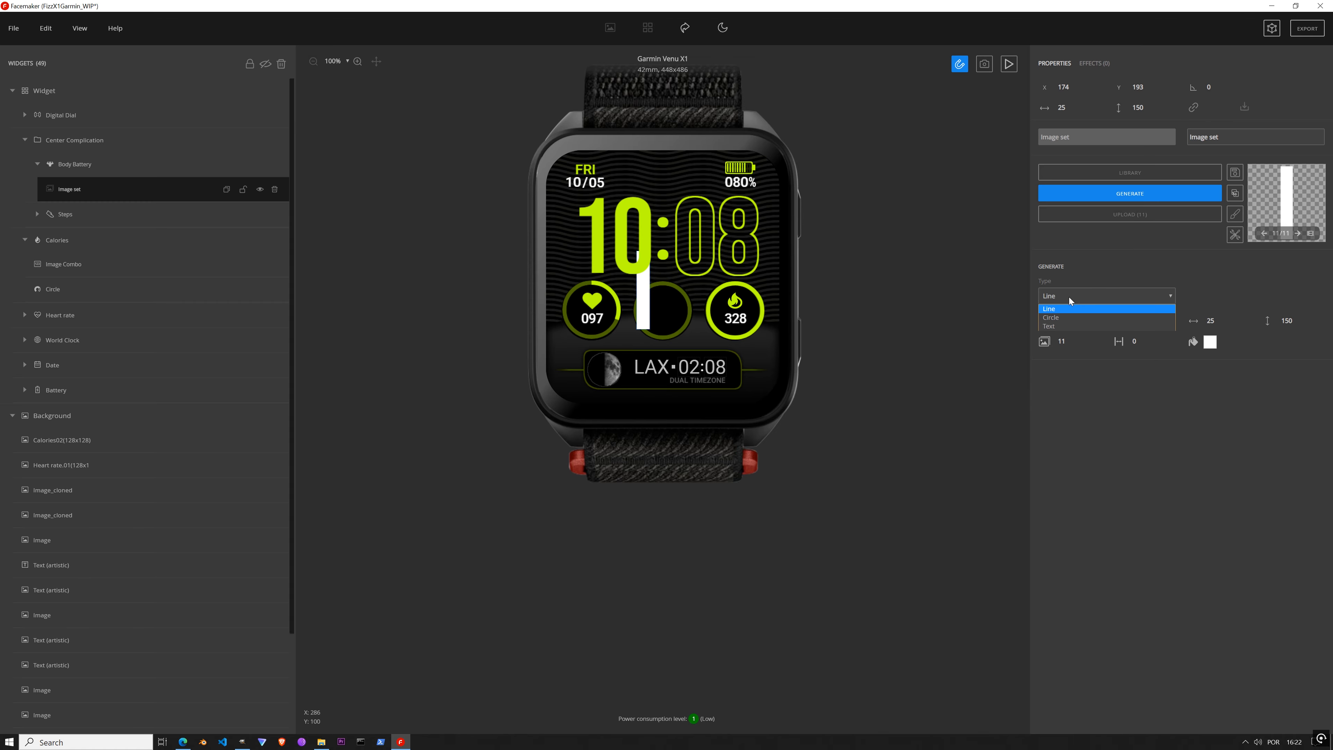
left_click(1069, 317)
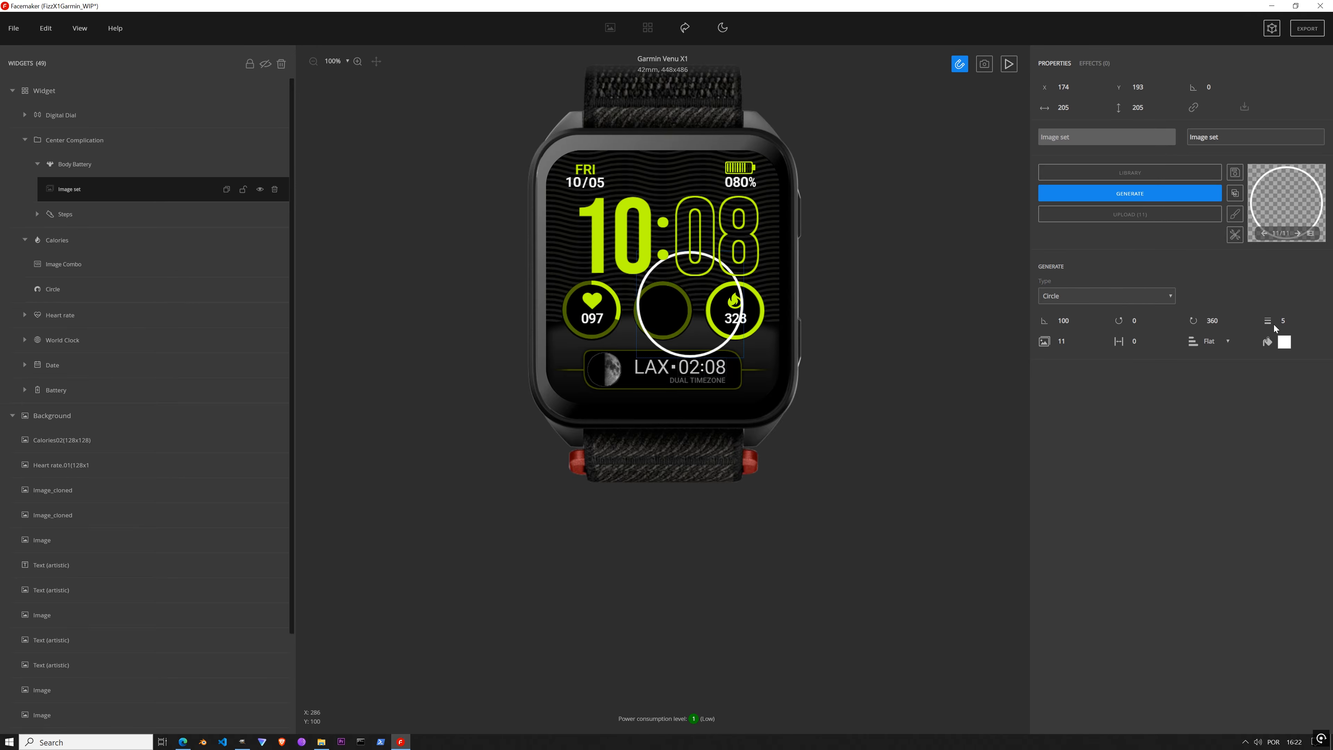
left_click(1283, 342)
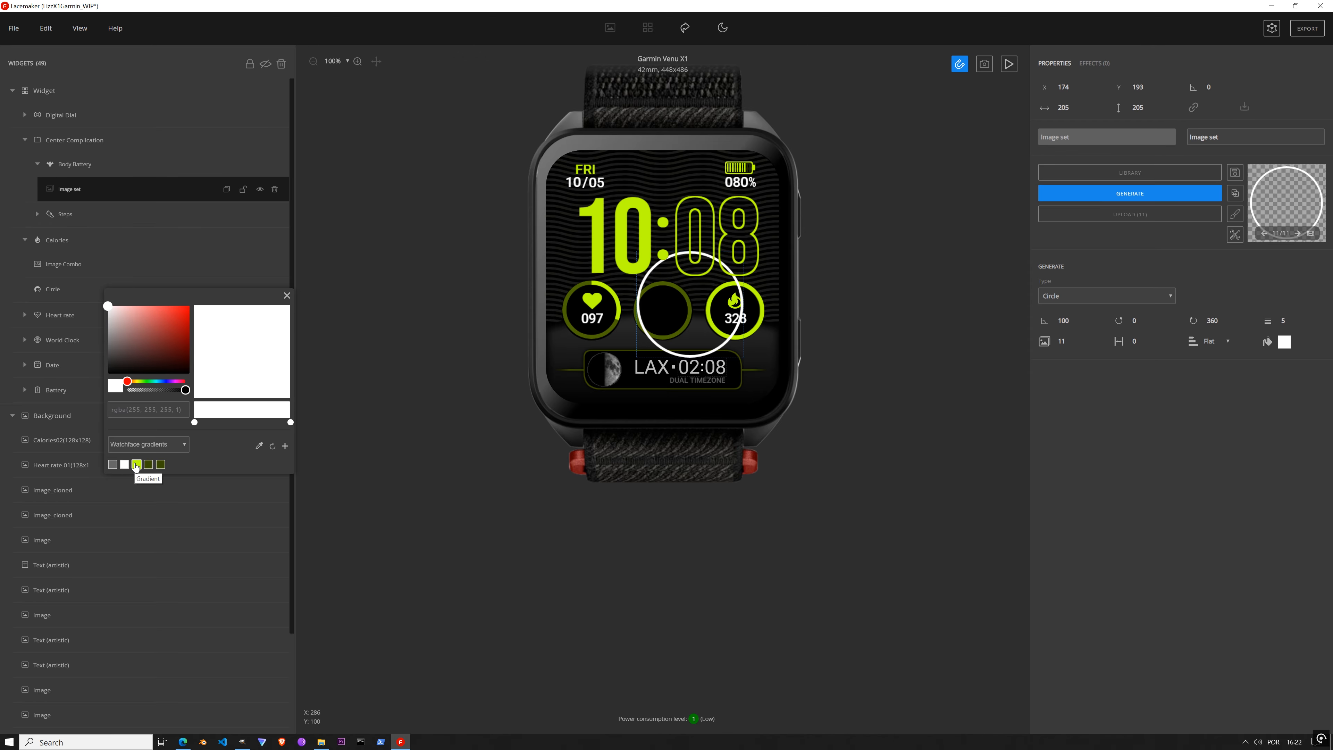
left_click(136, 464)
left_click(287, 296)
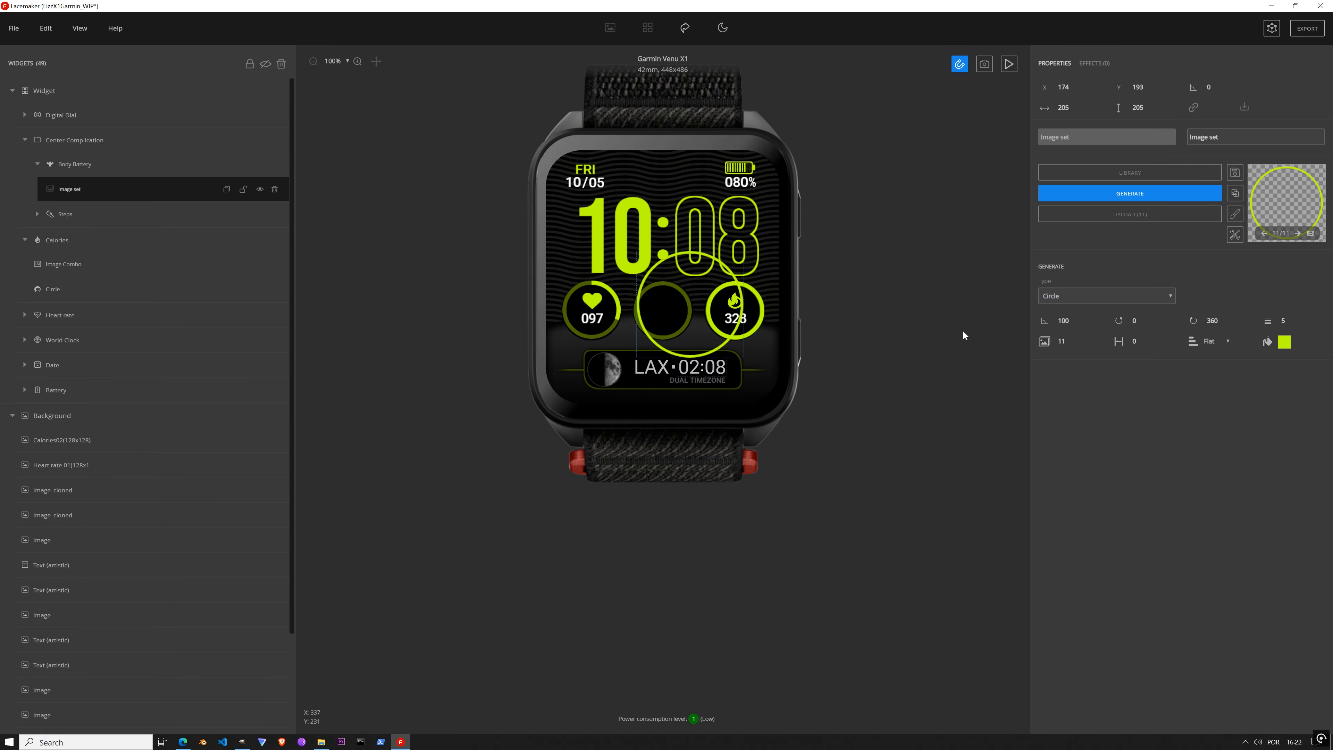
Step: Set the Body Battery ring's line thickness to 8 and its radius to 52
left_click(1303, 317)
left_click(1303, 318)
left_click(1305, 318)
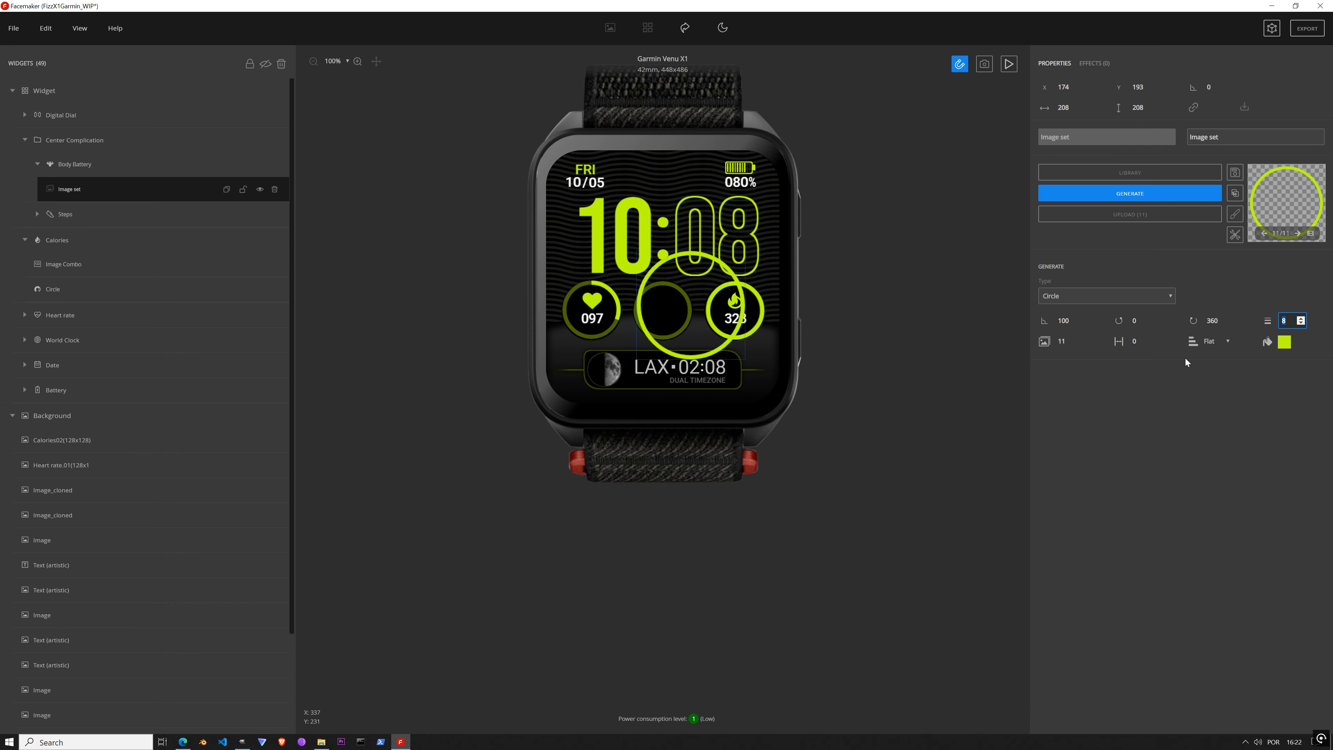
left_click(1065, 321)
type("52")
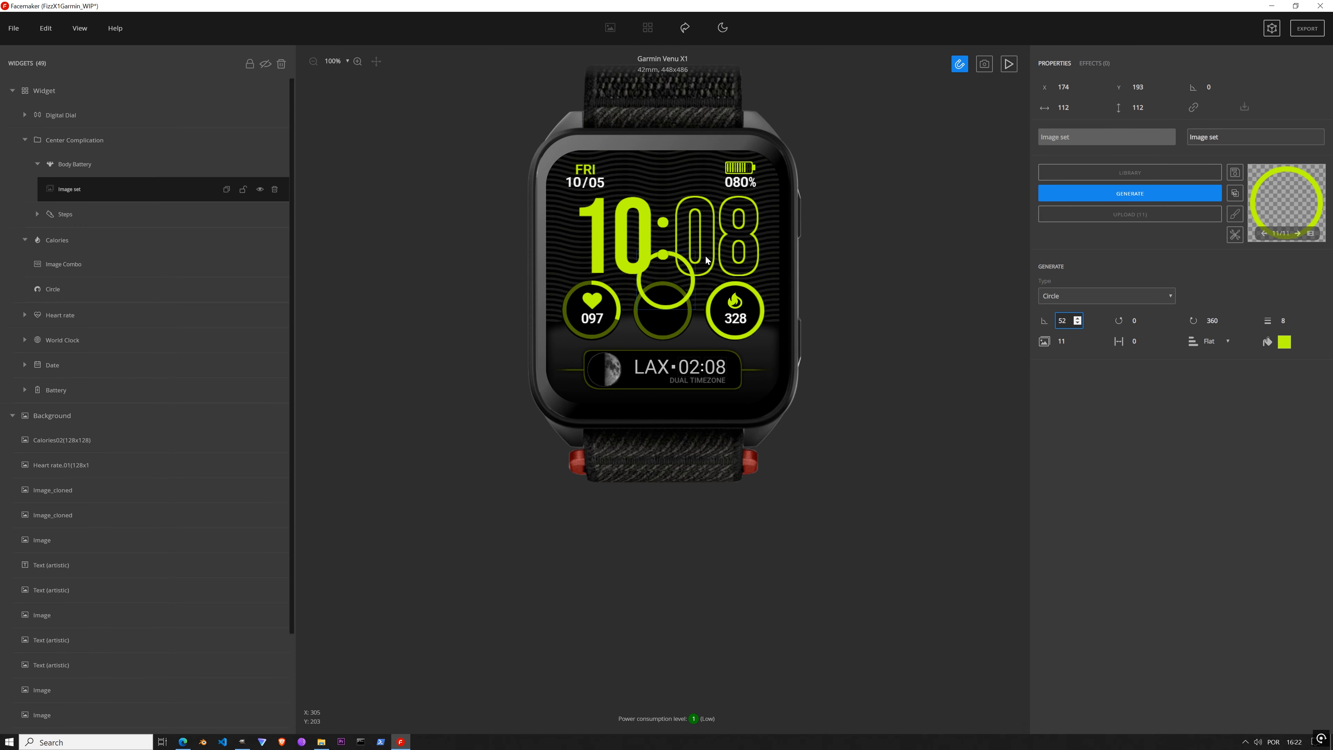
Step: Move the Body Battery ring onto the dark middle circle at X 168, Y 252
scroll(663, 293, "up", 3)
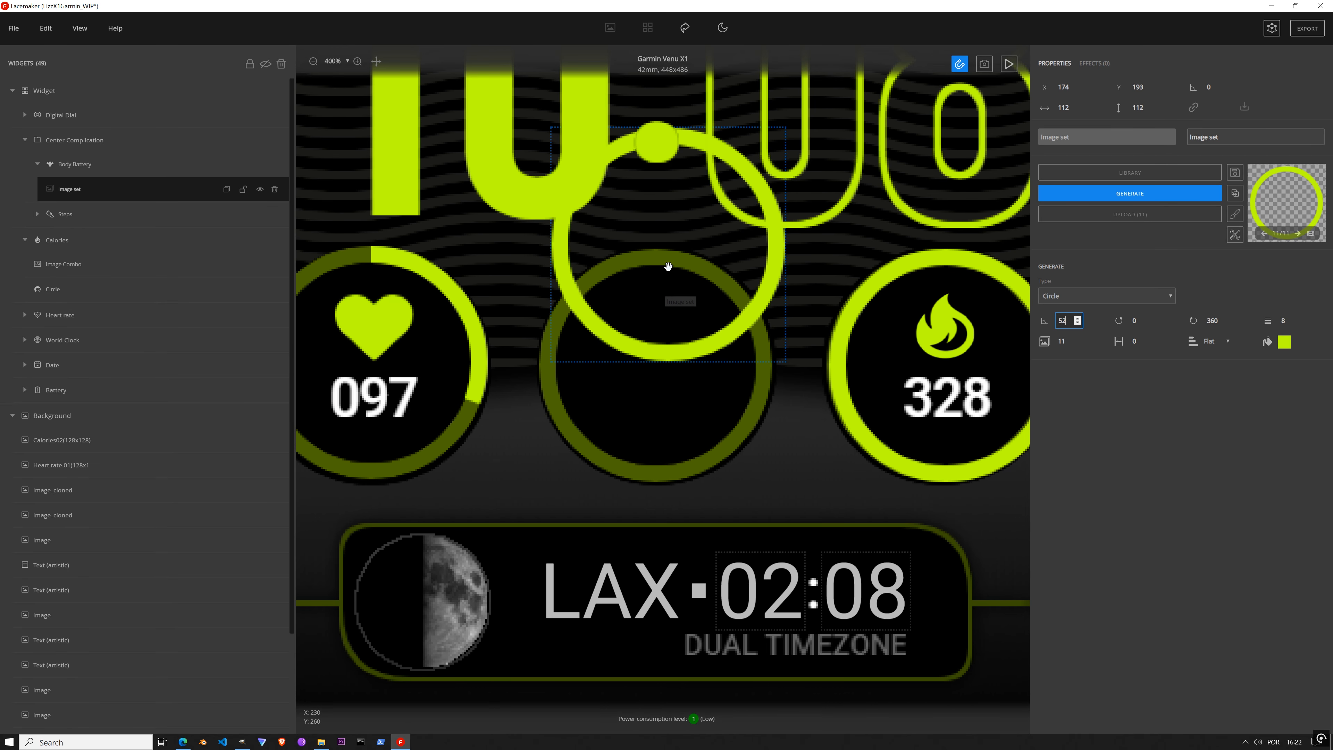
left_click_drag(669, 266, 654, 388)
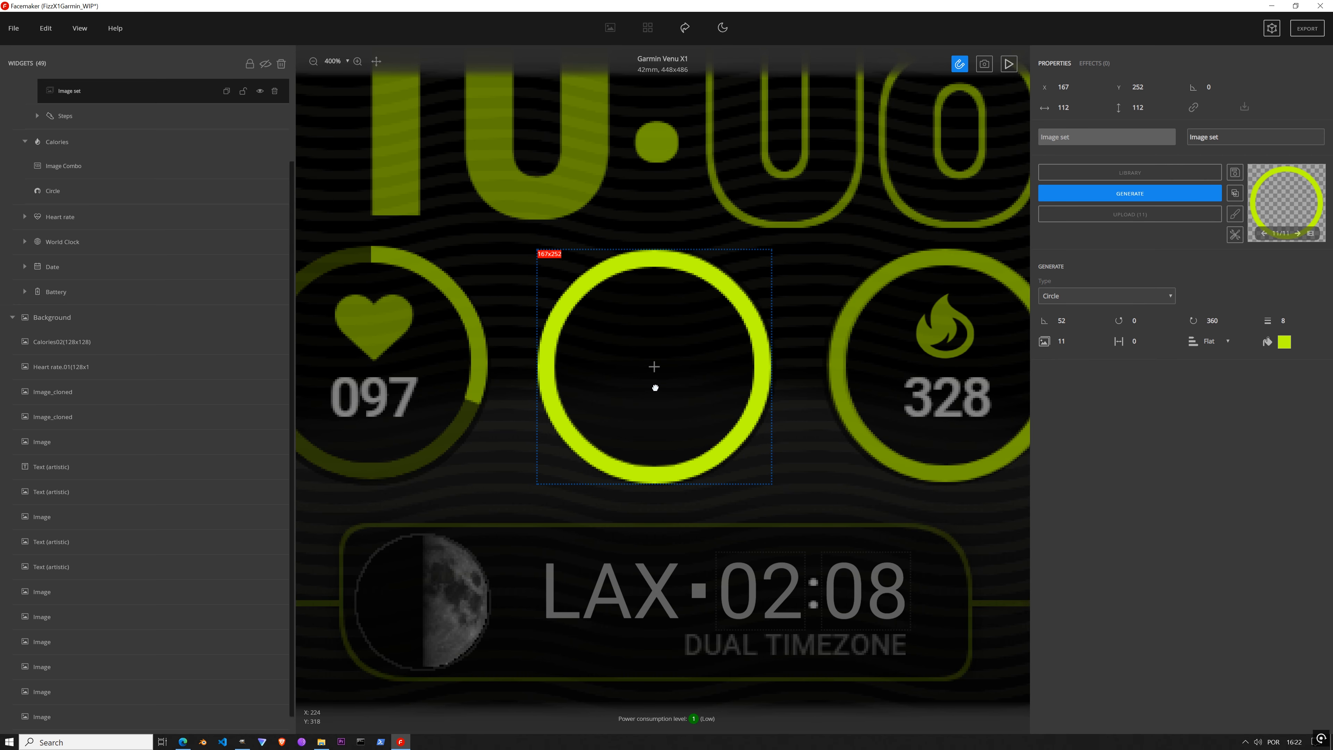
key("Right")
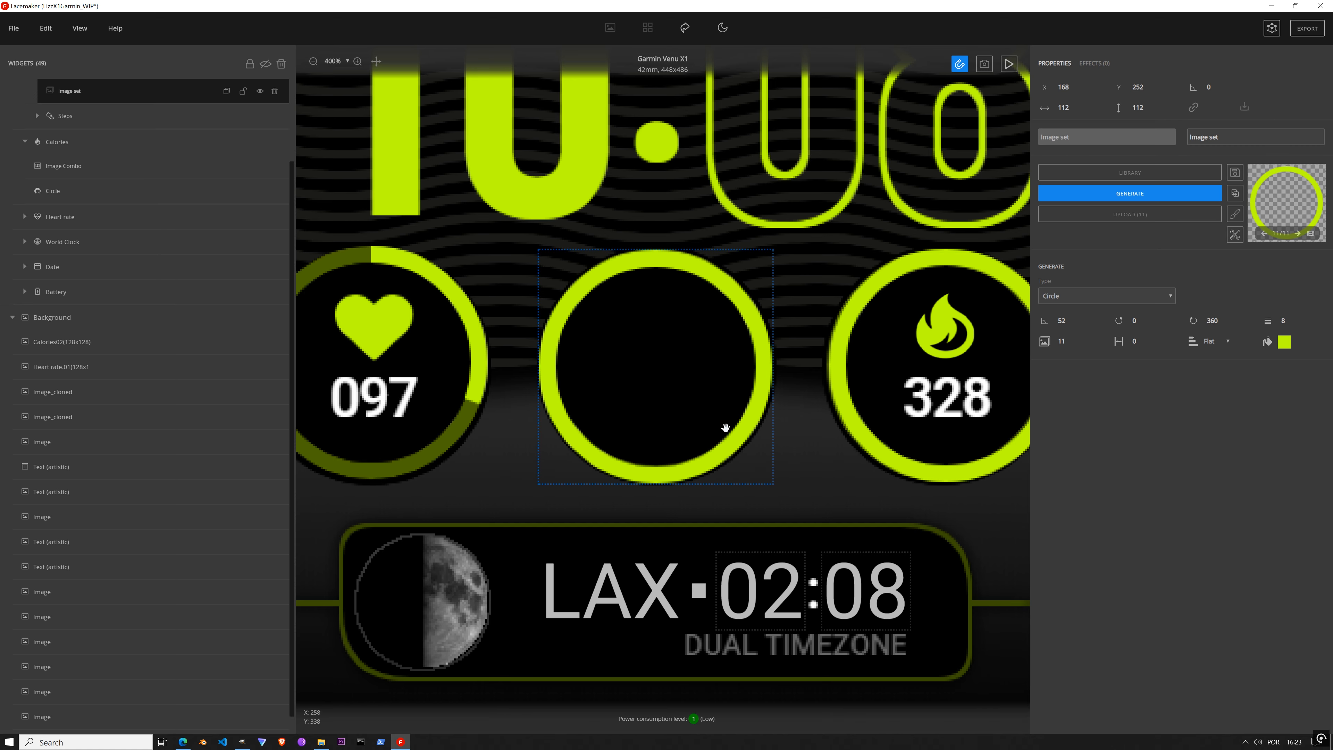
scroll(794, 435, "down", 6)
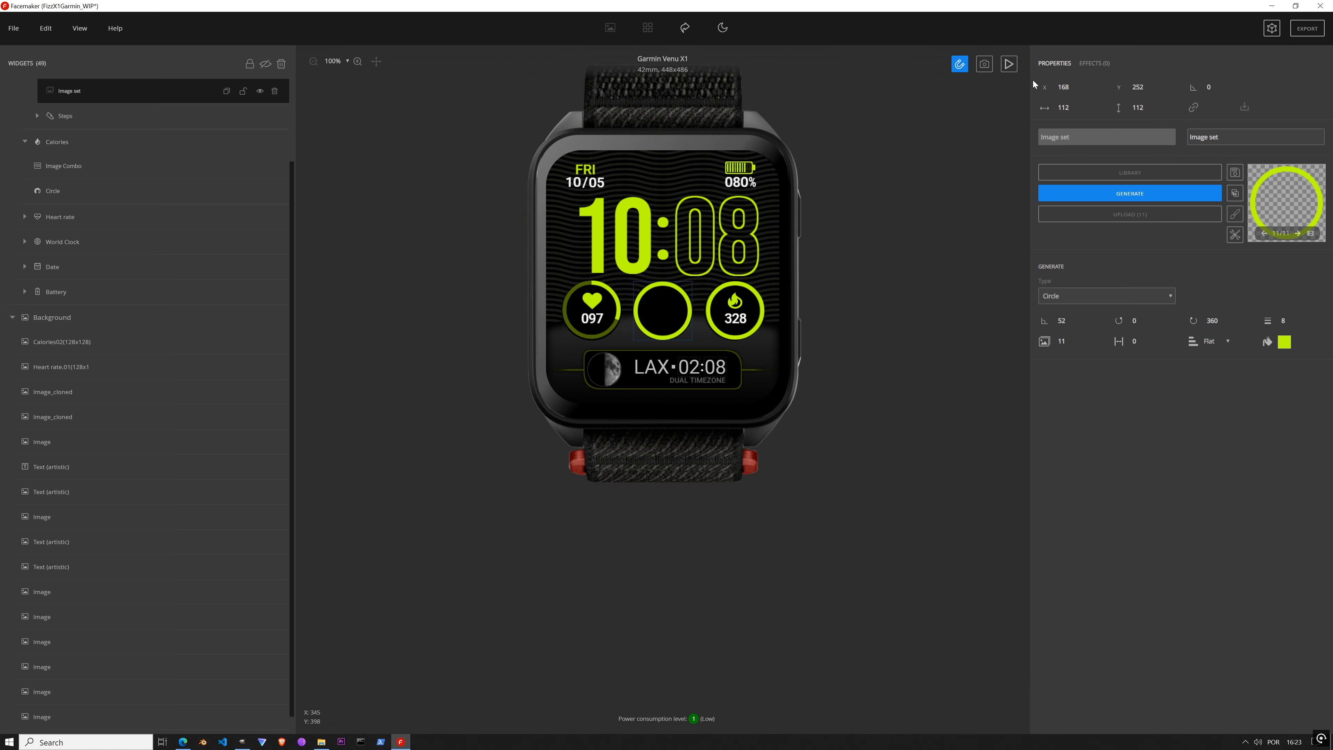
Step: Check the ring's alignment in the running preview, set its Y position to 251 and close its generation settings
left_click(1008, 65)
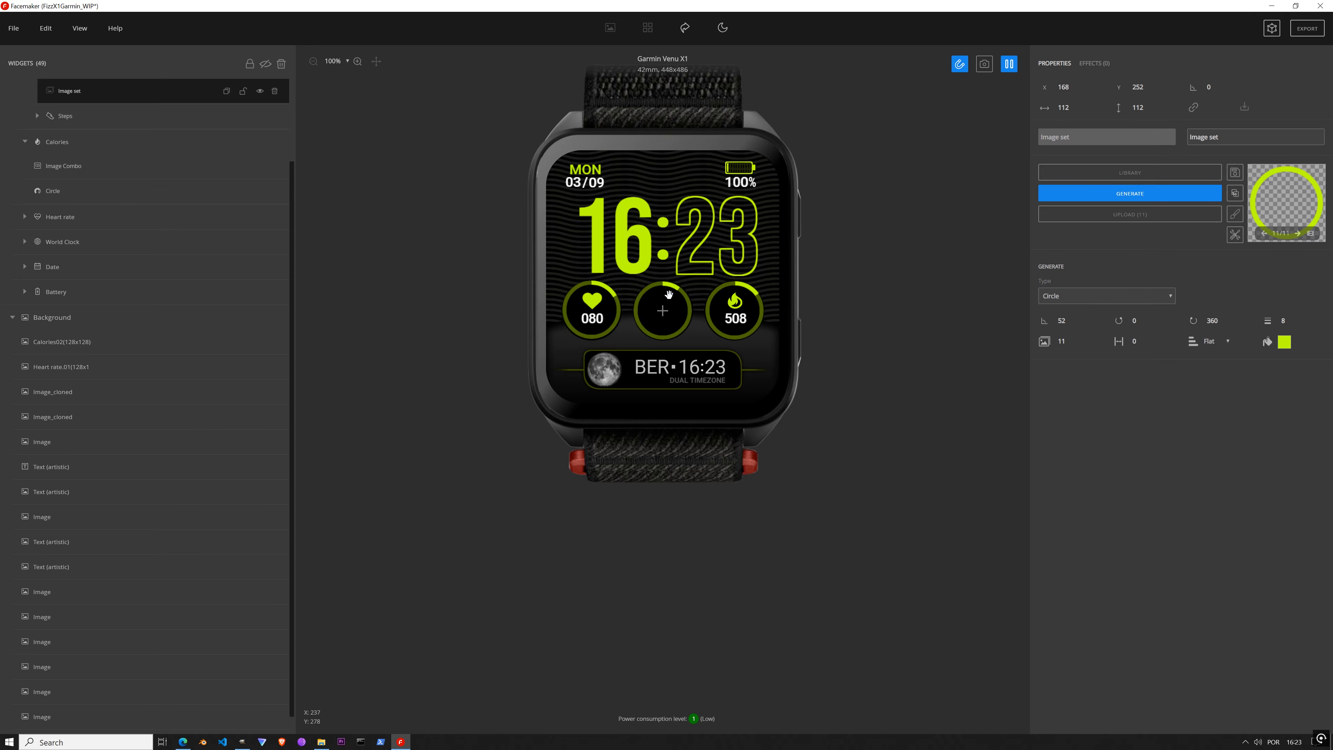
scroll(702, 236, "up", 6)
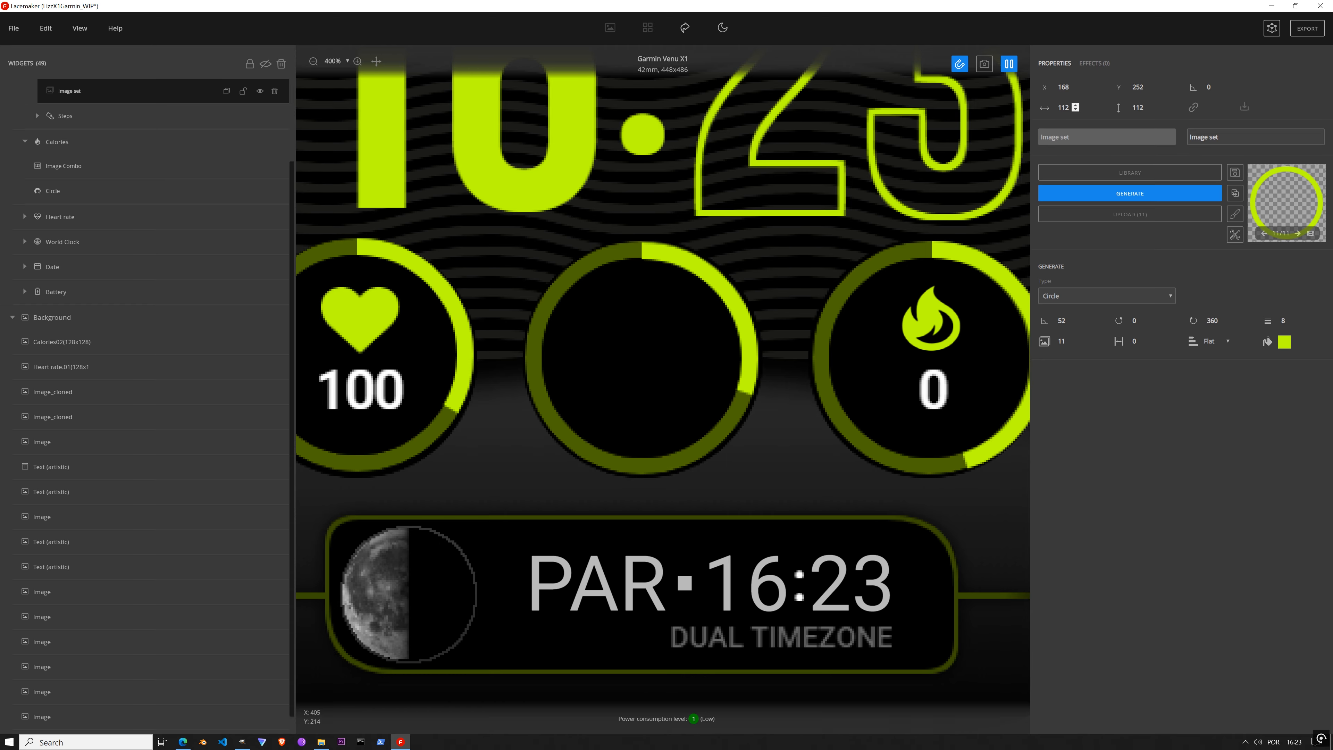
left_click(1153, 89)
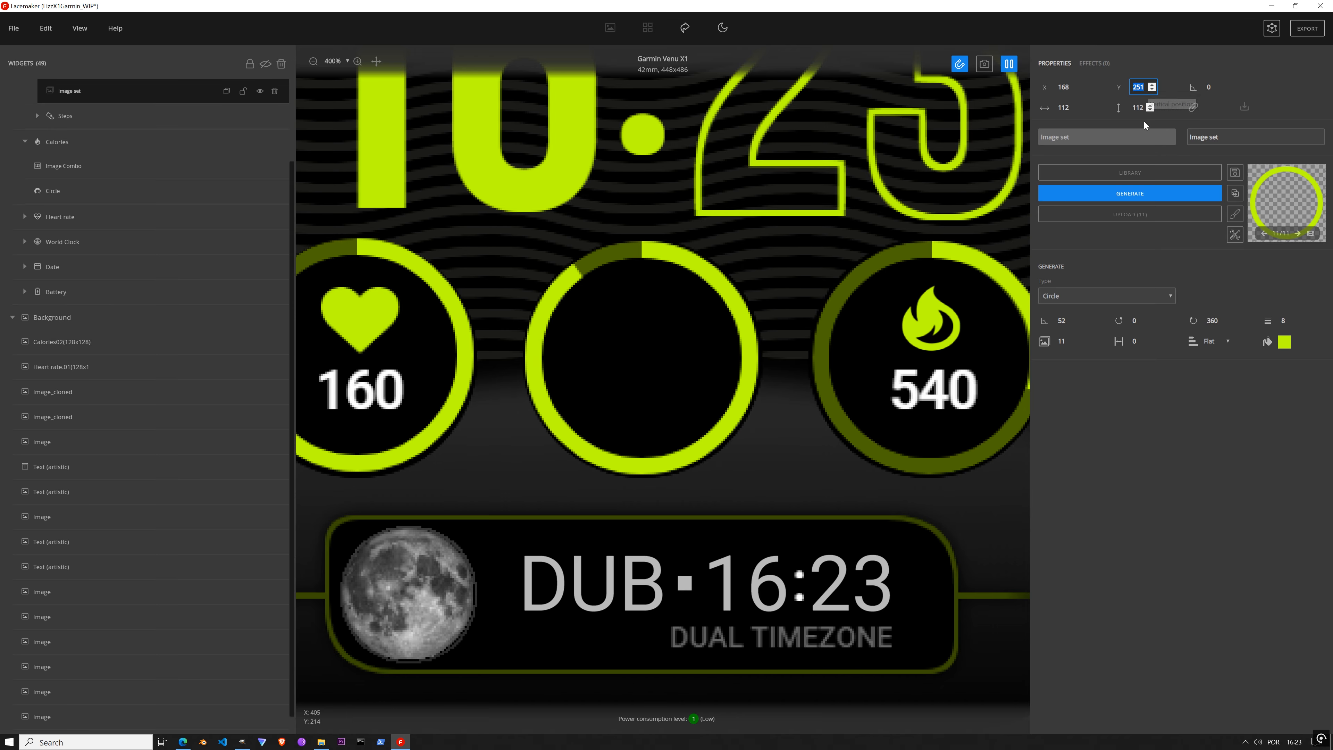
left_click(1140, 195)
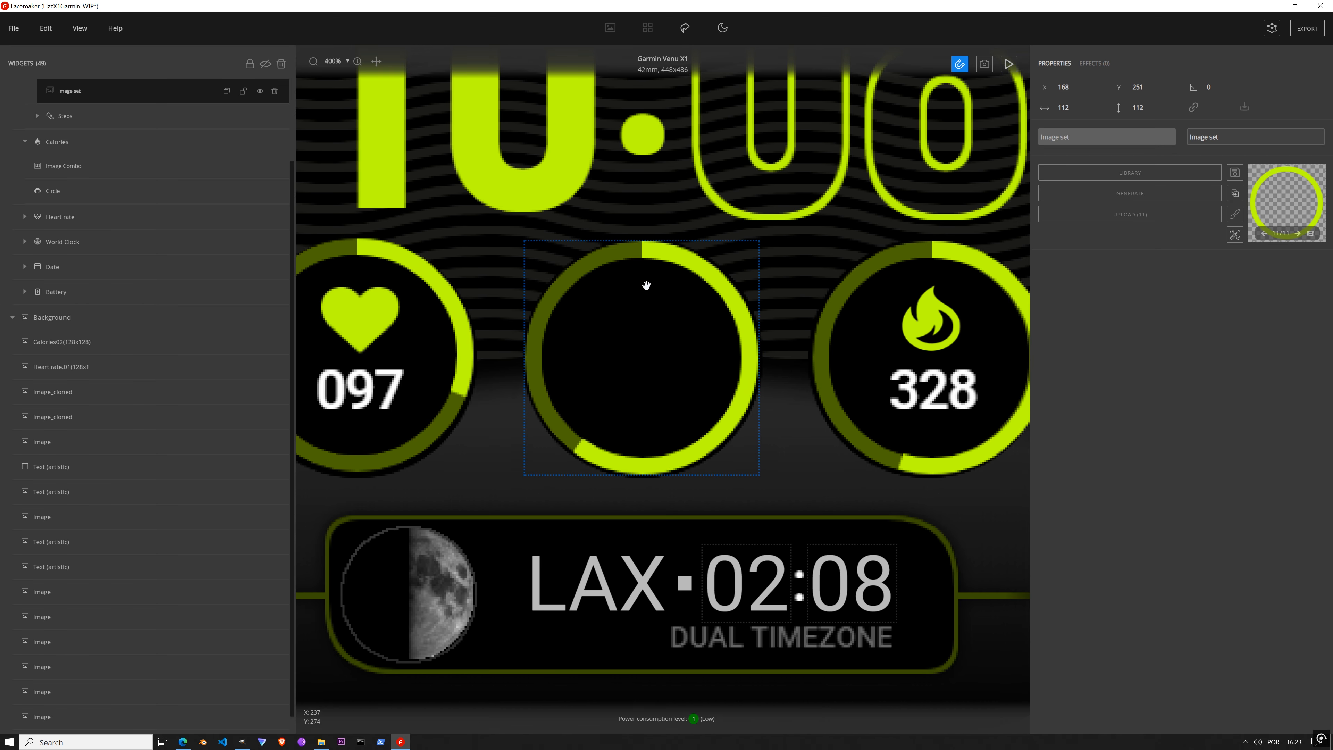
Step: Add an Image Combo to Body Battery and generate its digits above the middle ring at about X 209, Y 223
scroll(143, 259, "up", 2)
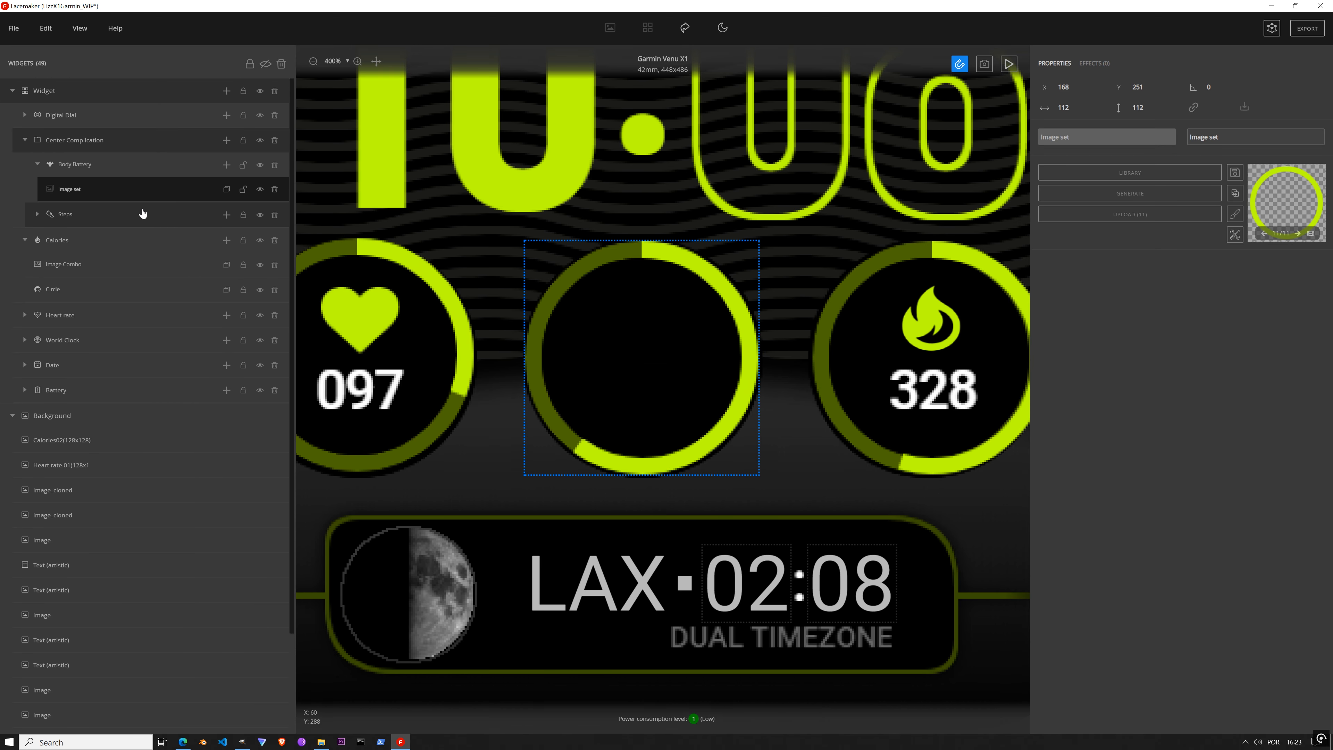
left_click(227, 165)
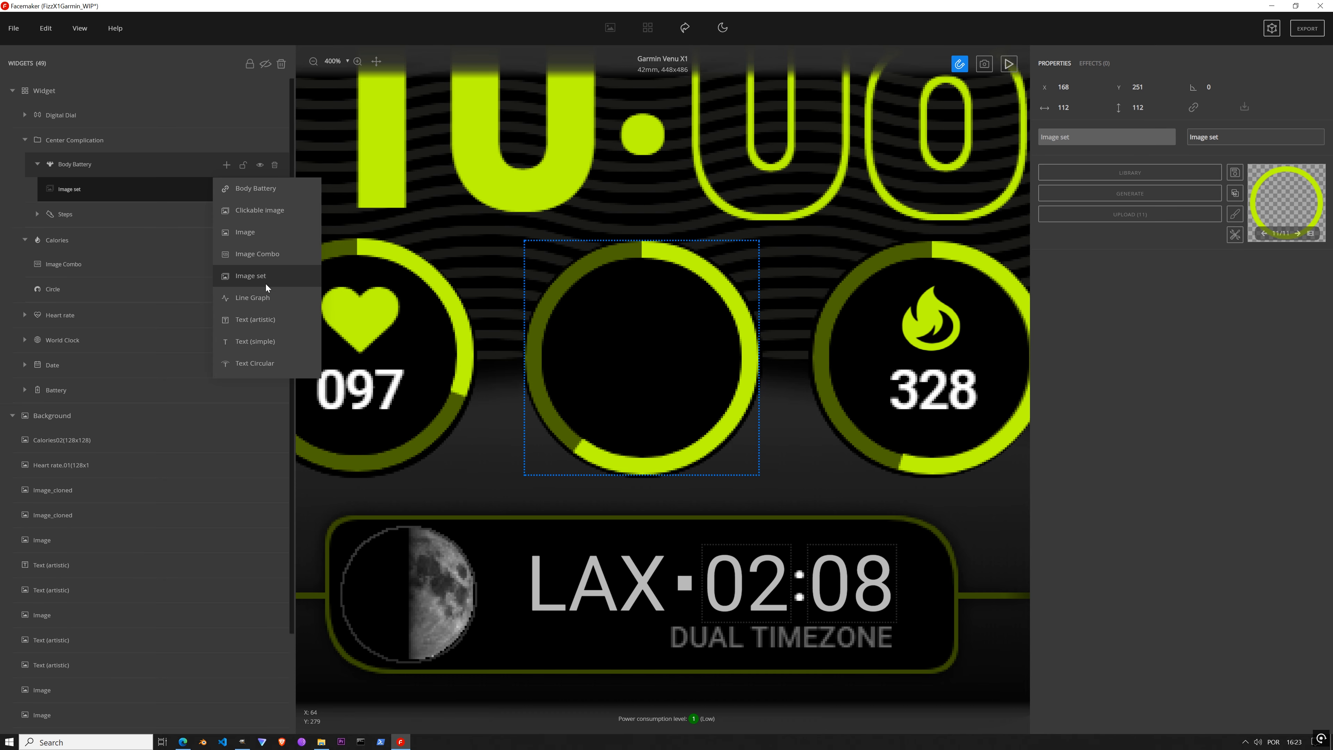
left_click(268, 260)
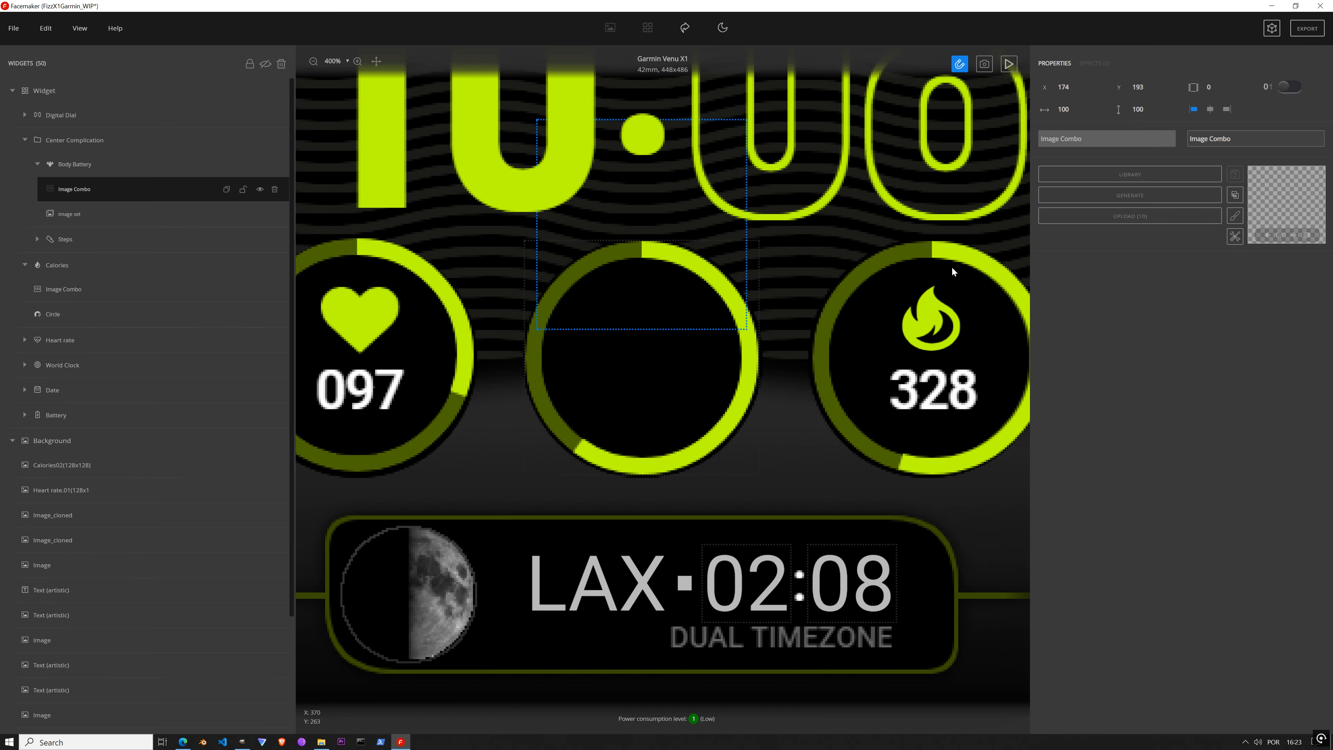
left_click(1125, 196)
left_click_drag(615, 160, 685, 221)
Step: Change the fill of the Body Battery digits to the white watchface gradient
left_click(1135, 321)
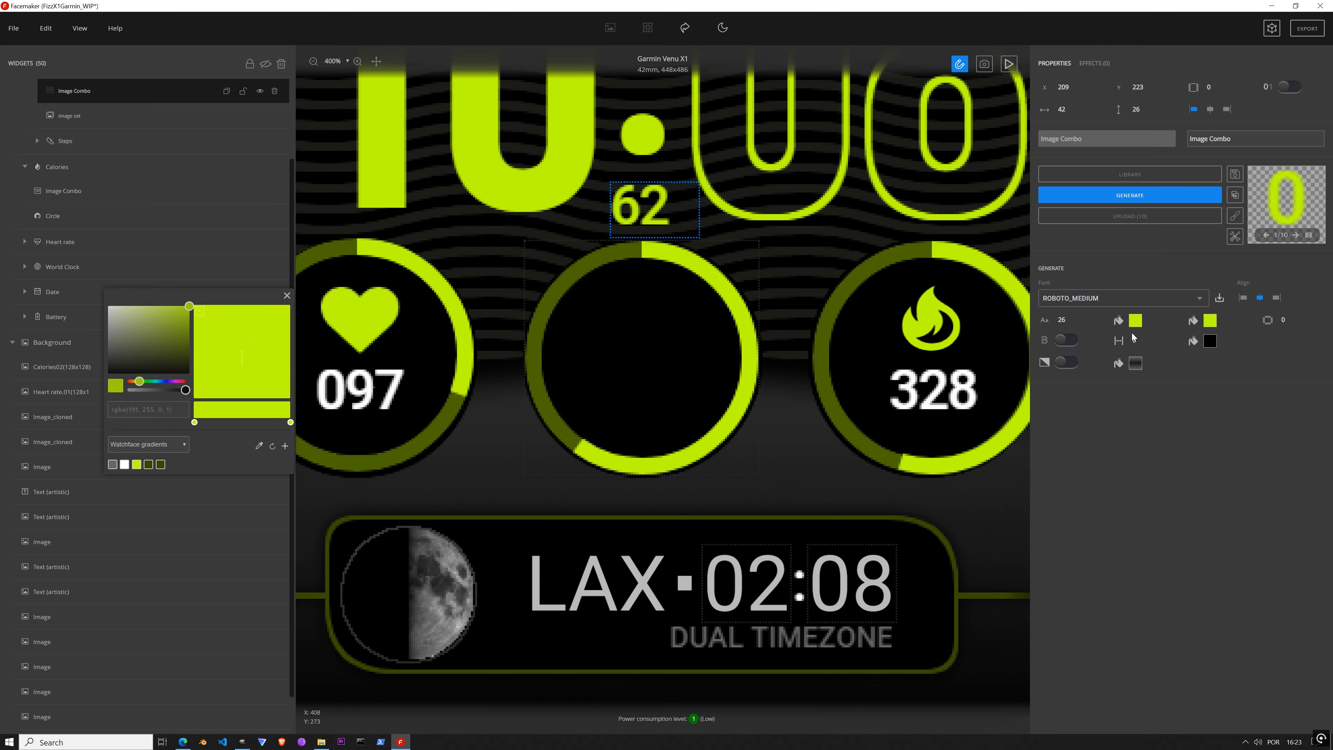
left_click(124, 464)
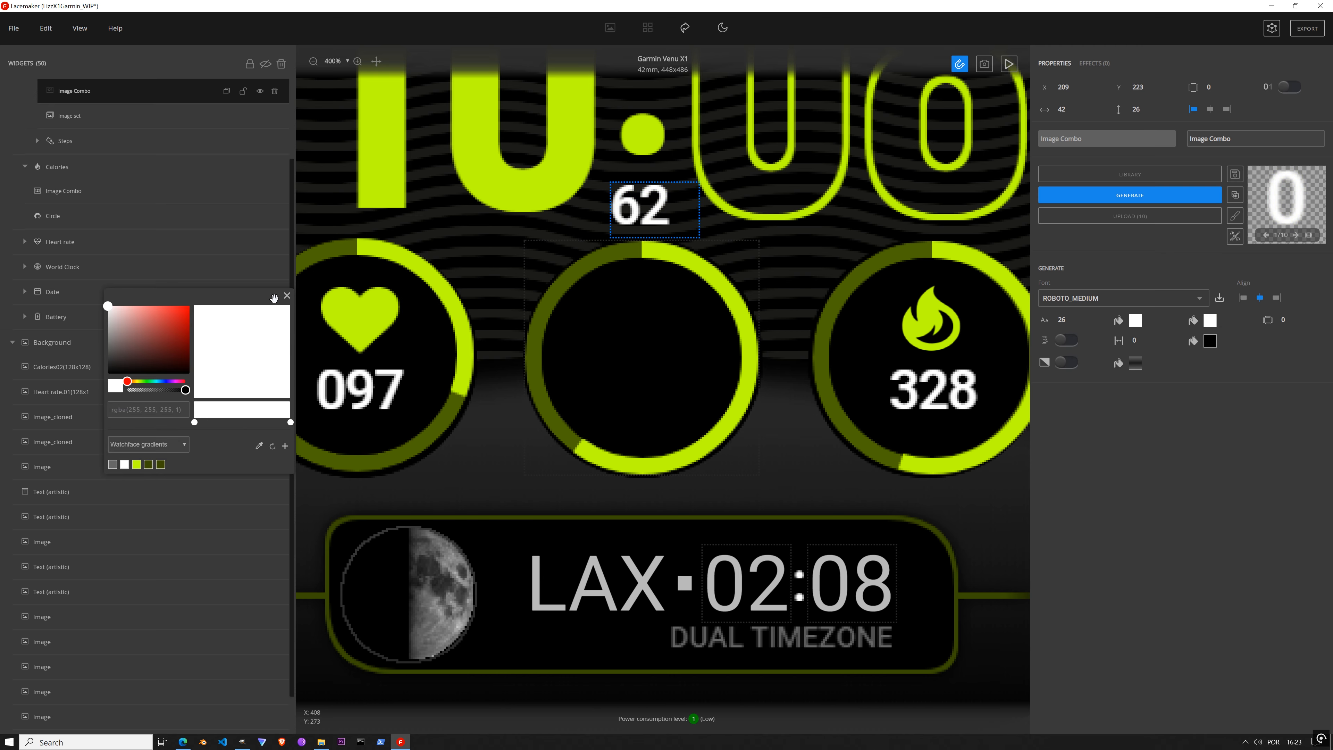
left_click(287, 297)
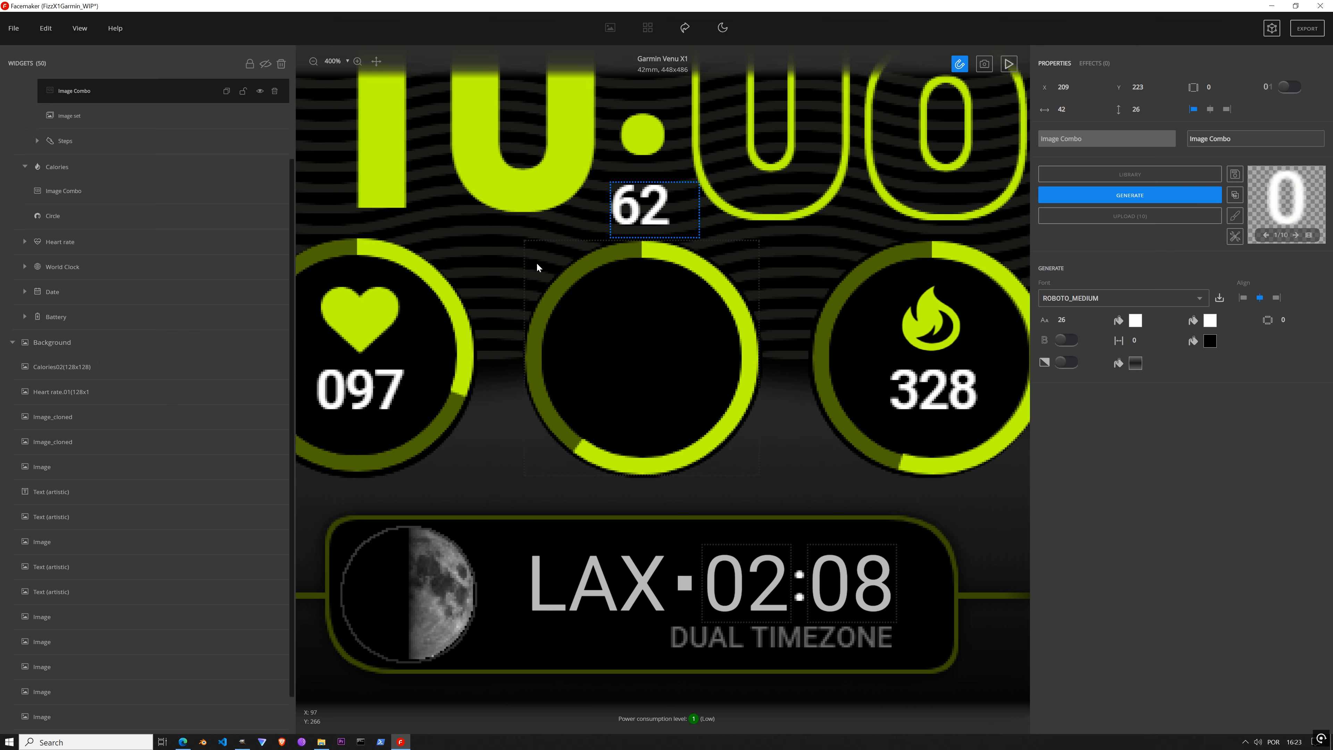
Step: Move the Body Battery digits into the lower part of the middle ring at X 202, Y 312 and centre-align them
left_click_drag(648, 205, 629, 425)
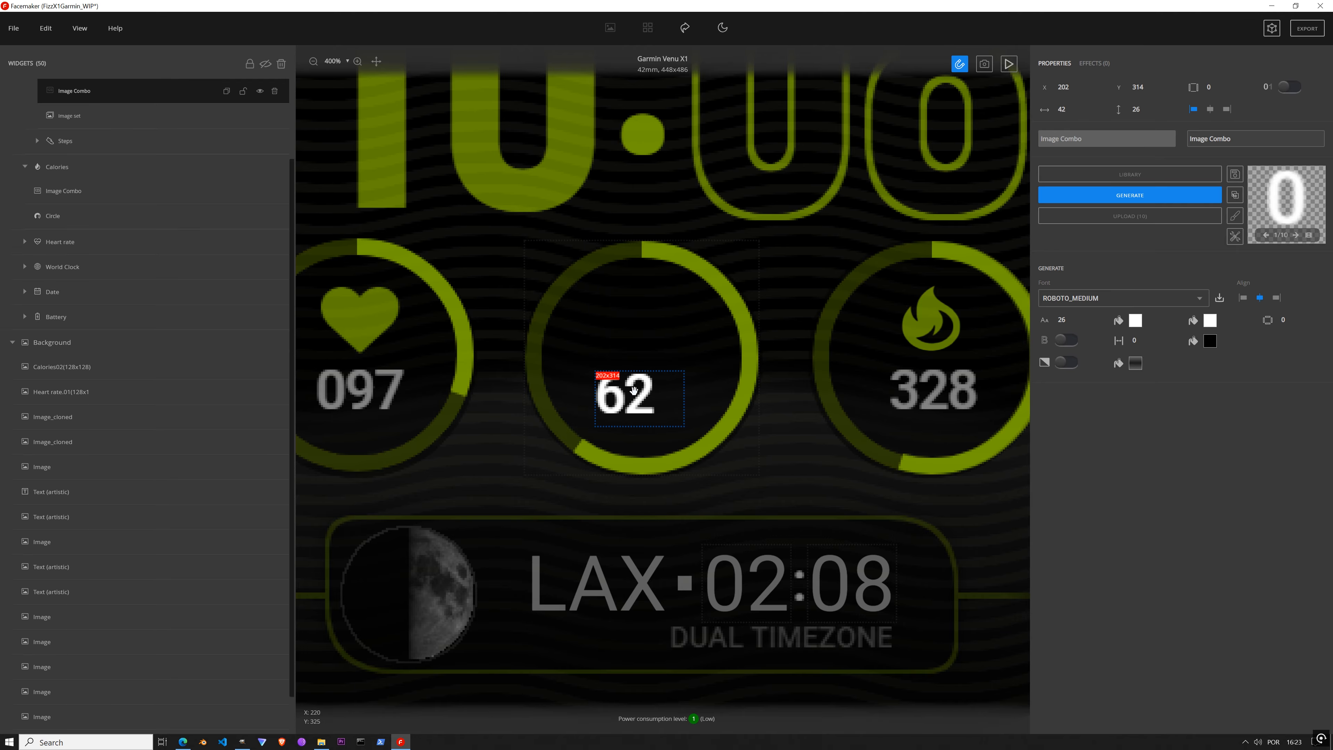
left_click(1153, 90)
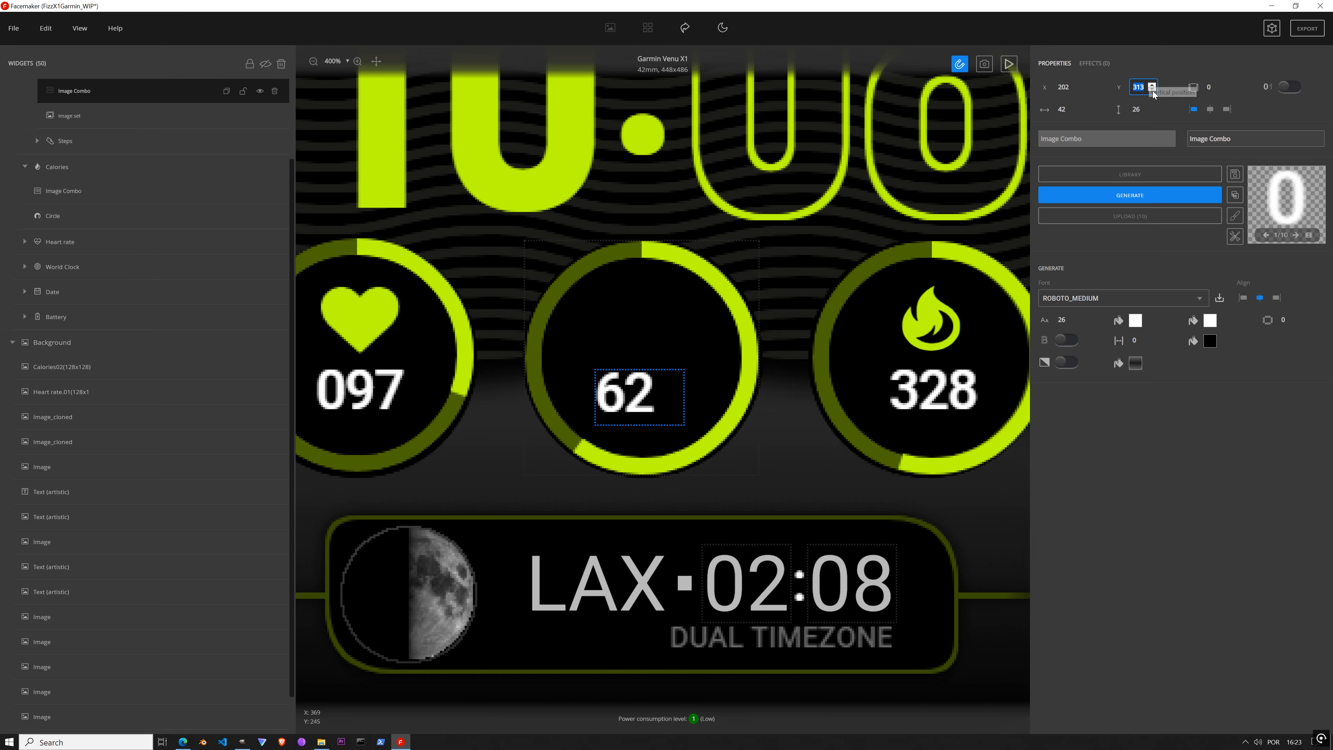
left_click(1153, 90)
left_click(1210, 109)
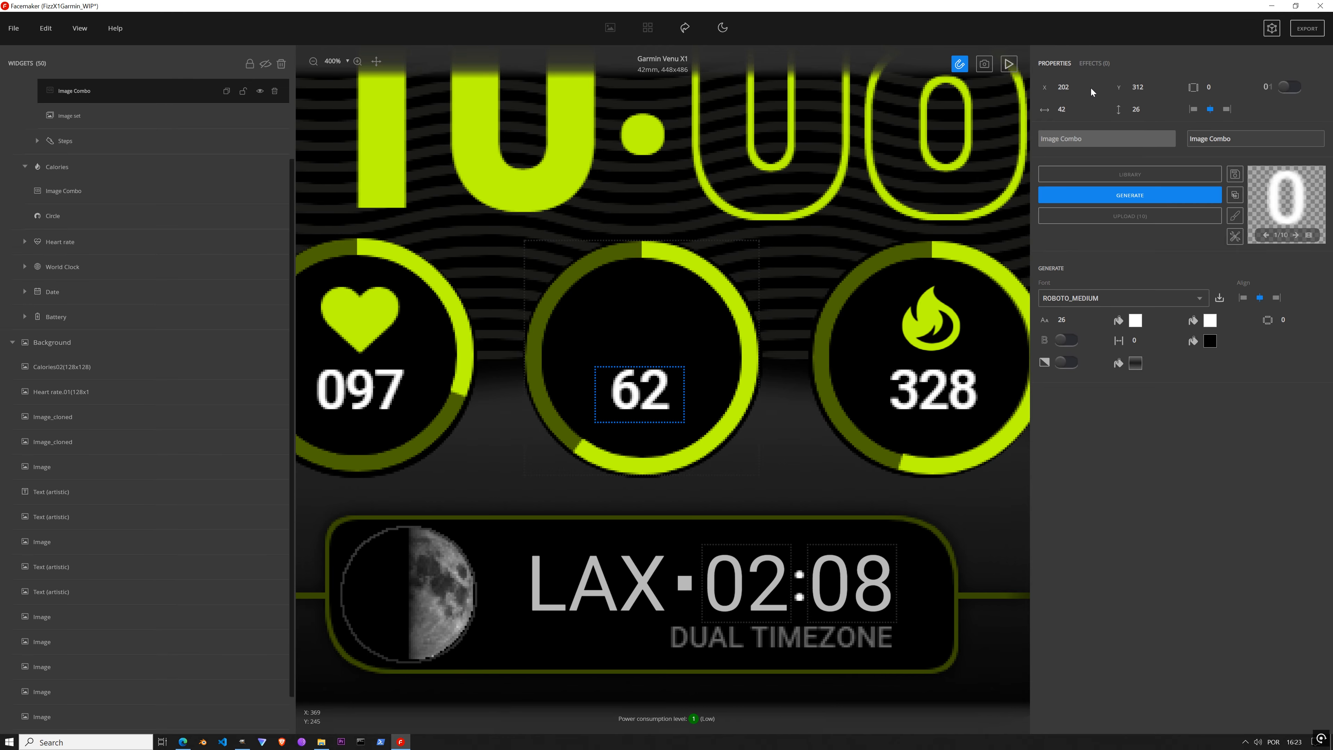
Step: Turn on leading zeros for the Body Battery digits, show the guides and set the digits' X position to 203
left_click(1286, 89)
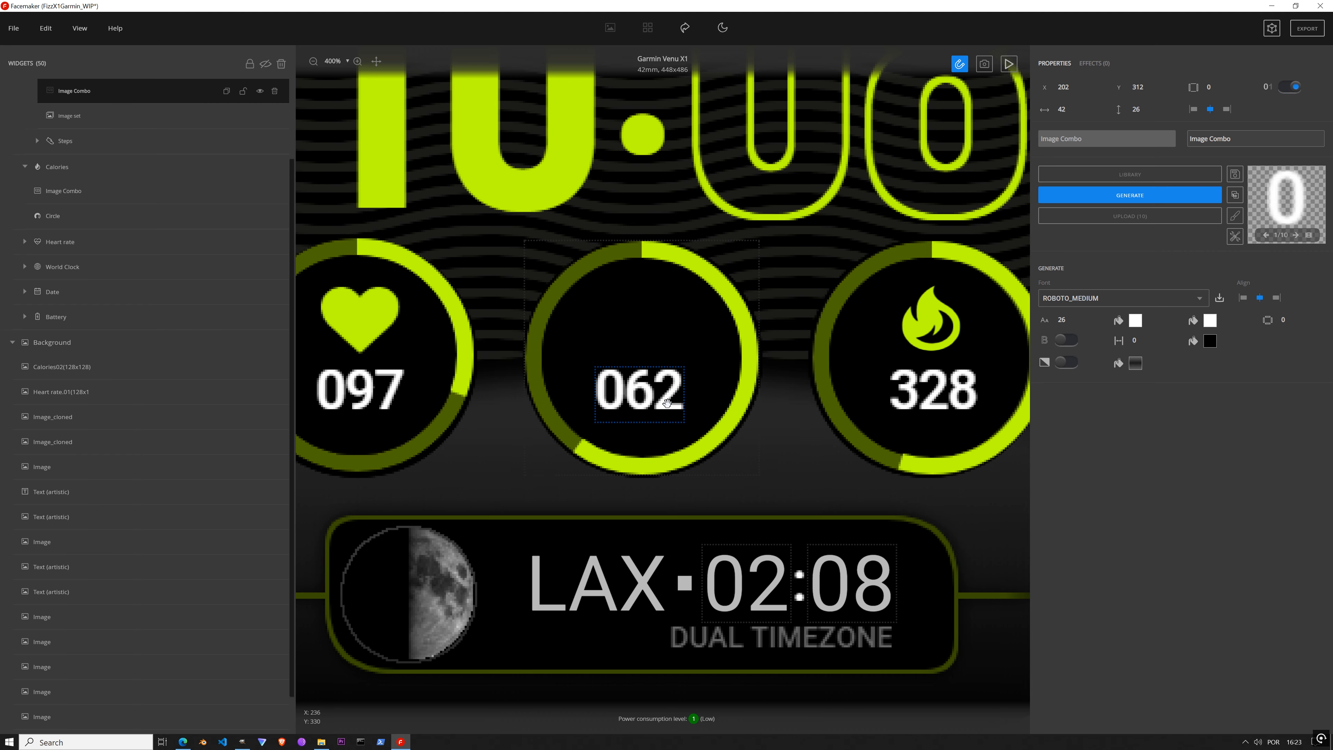
key("ctrl+g")
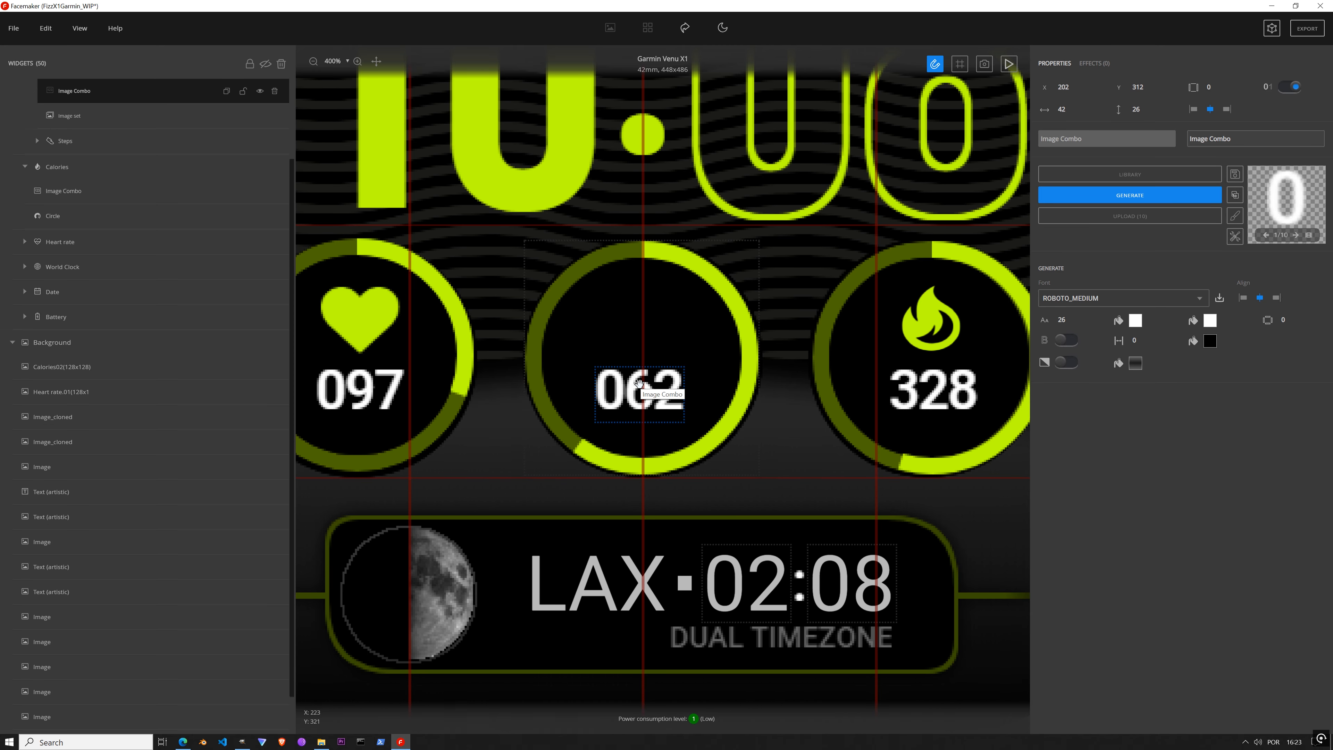
left_click(1152, 89)
left_click(1152, 90)
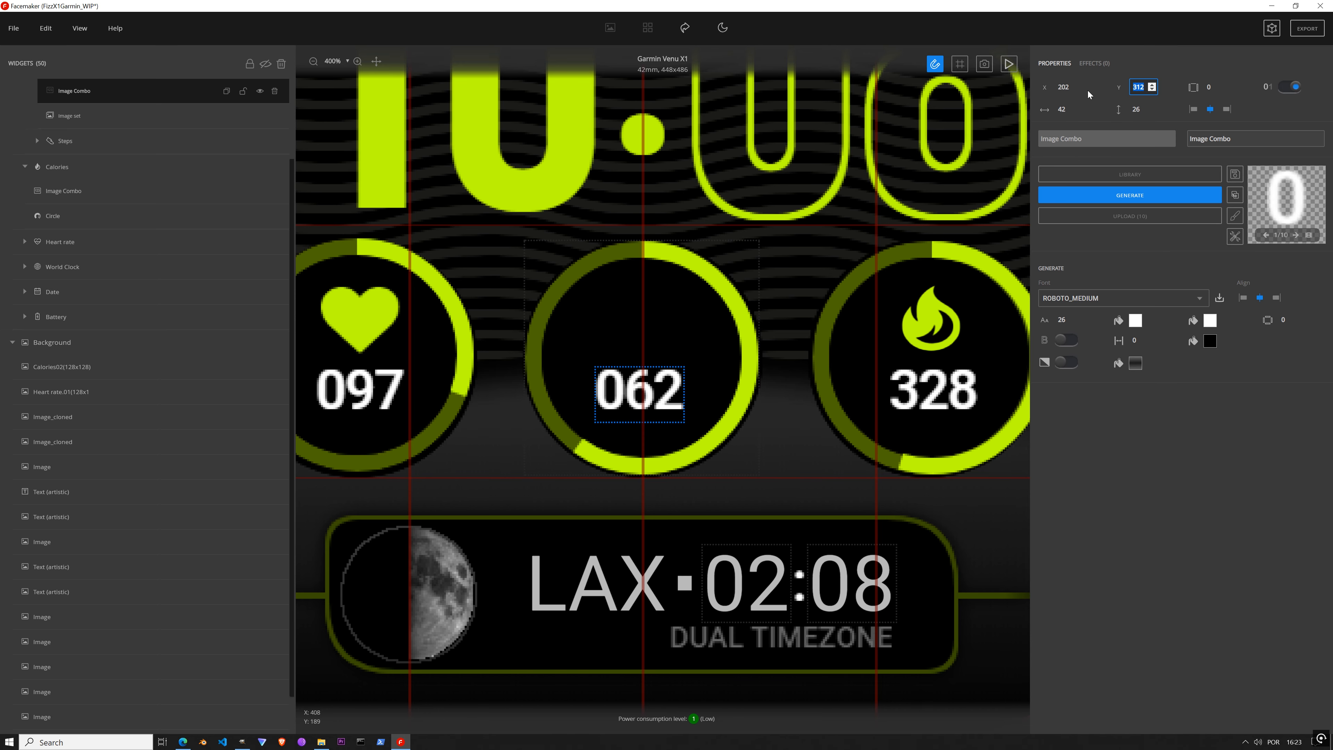
left_click(1078, 85)
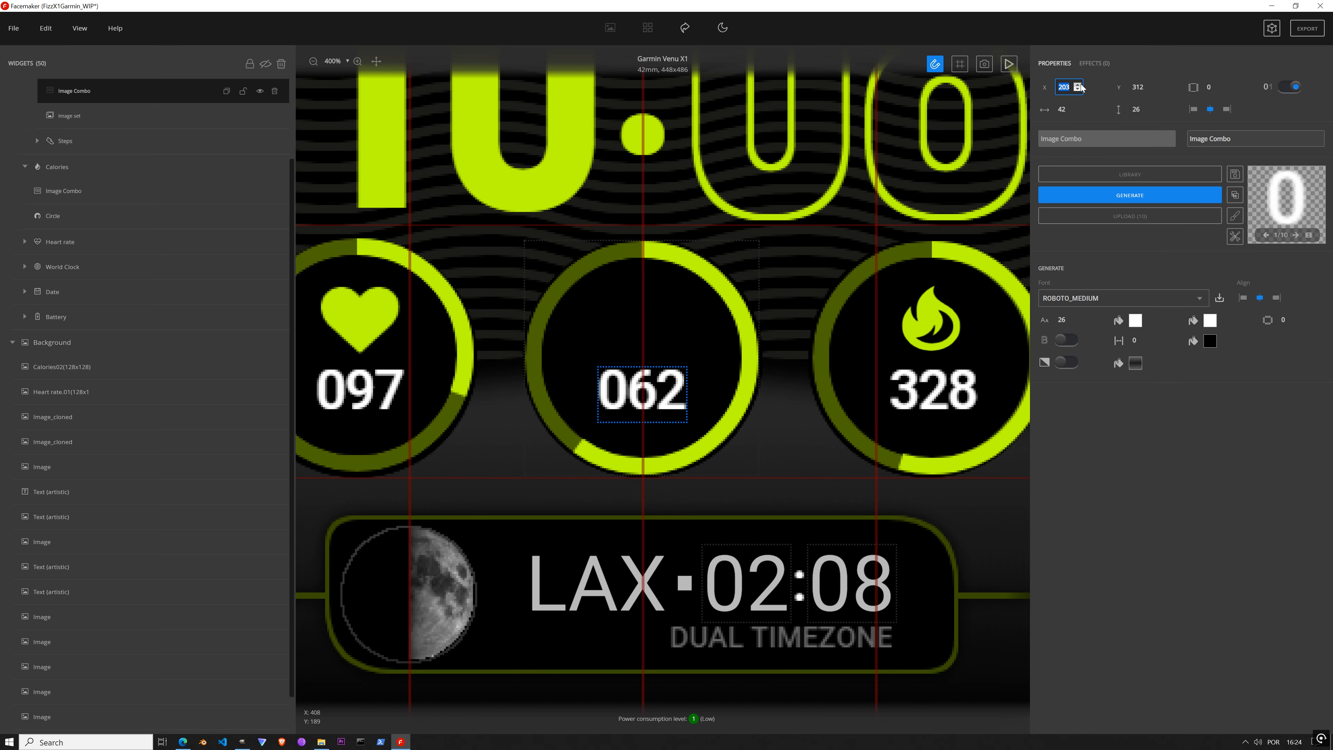
Step: Close the digits' generation settings and lock the digits and the Body Battery group
left_click(1126, 201)
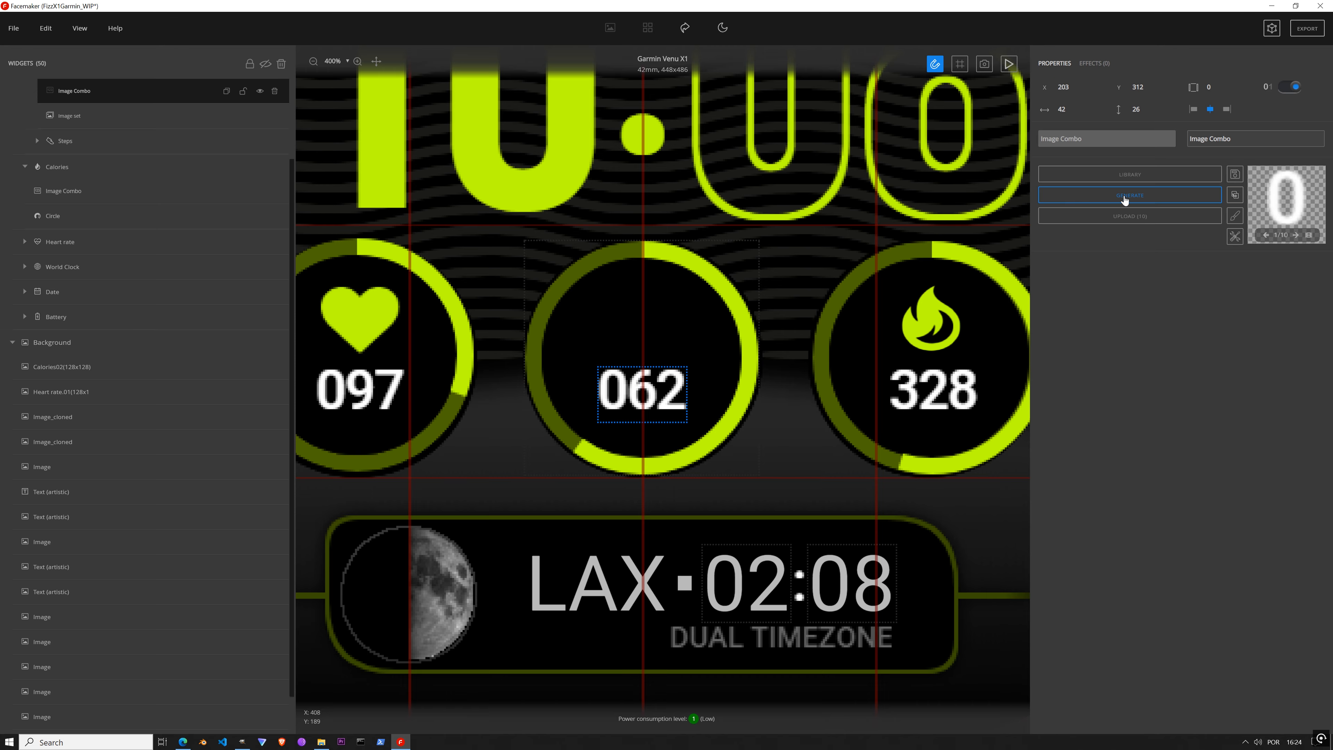
scroll(181, 216, "up", 2)
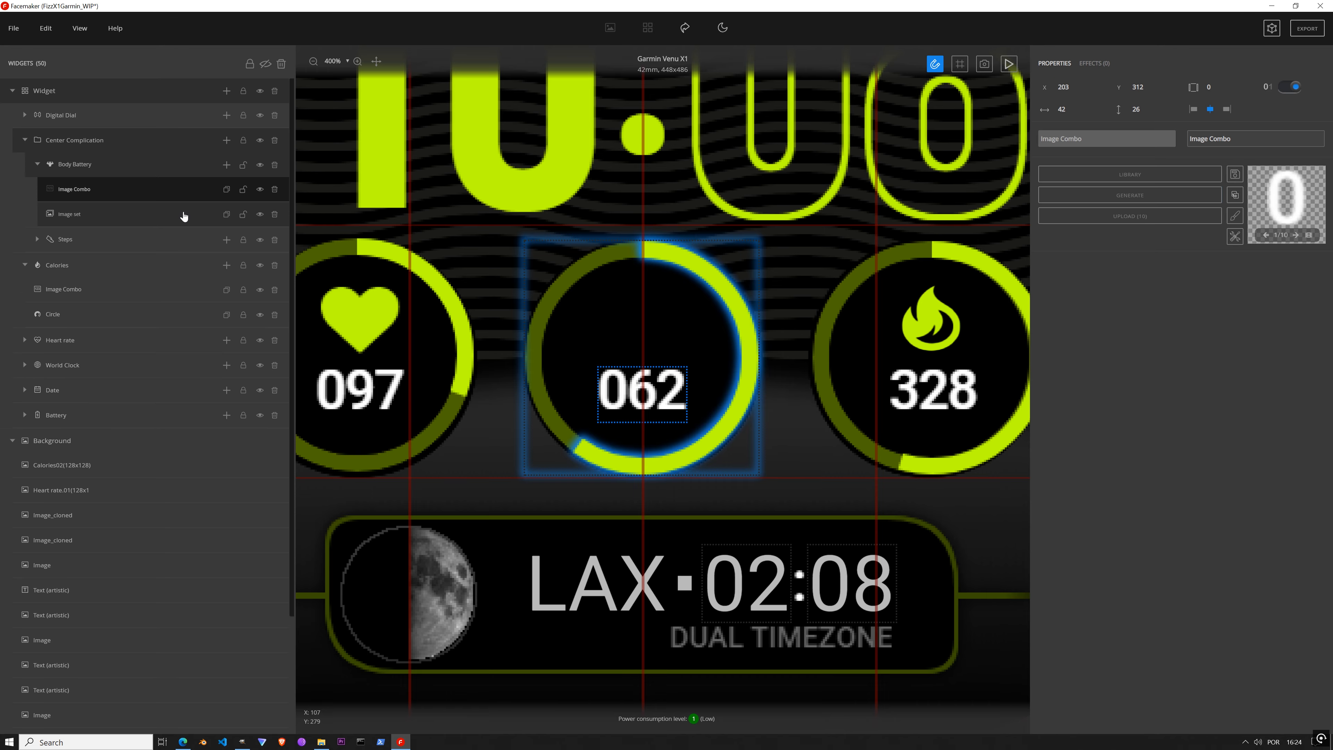
left_click(243, 190)
left_click(243, 167)
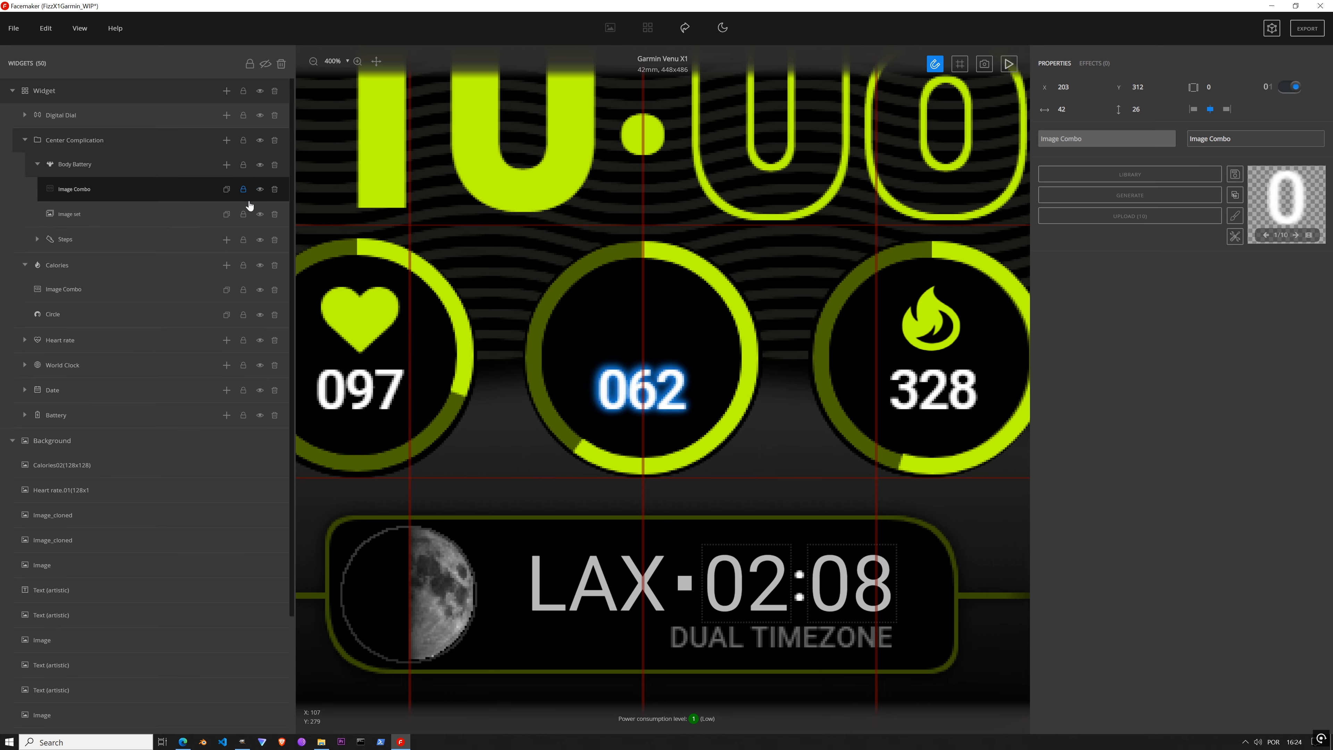
scroll(542, 295, "down", 3)
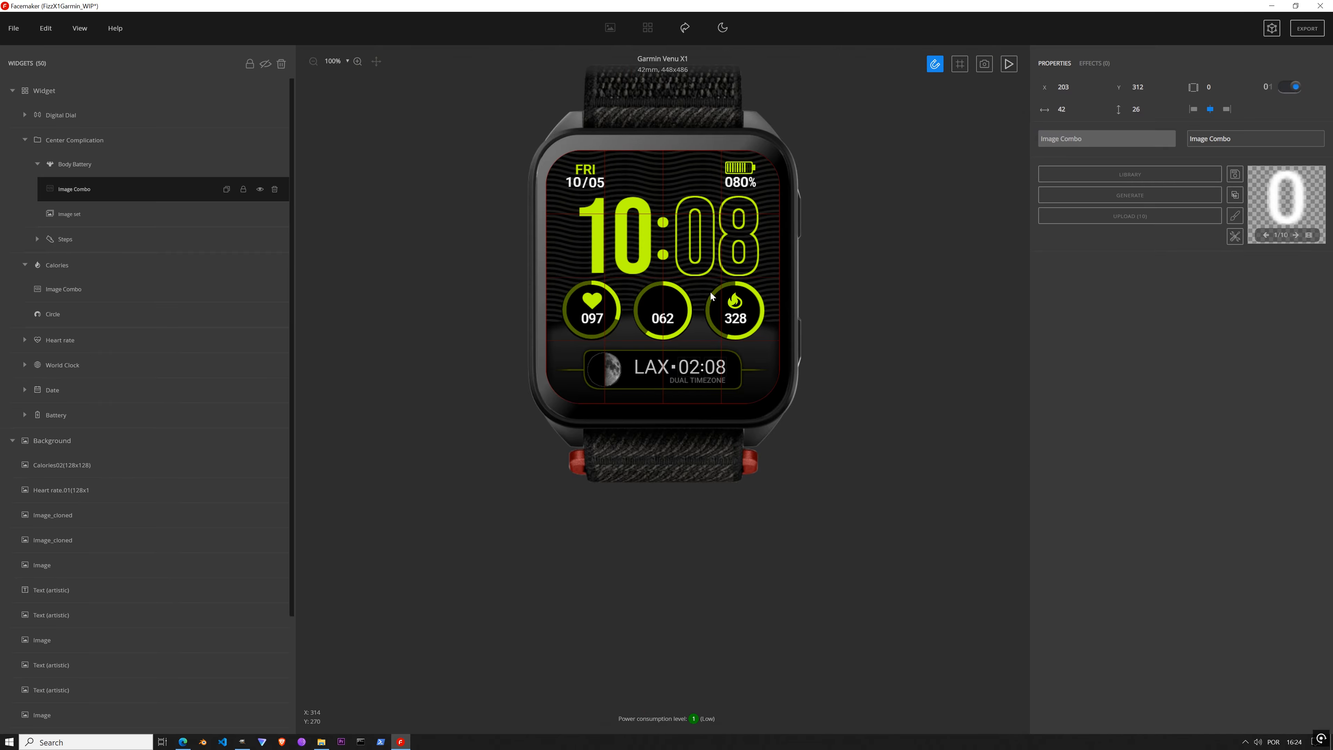
Step: Add an Image to Body Battery and fill it with the flexing body-building icon from the library
scroll(658, 311, "up", 4)
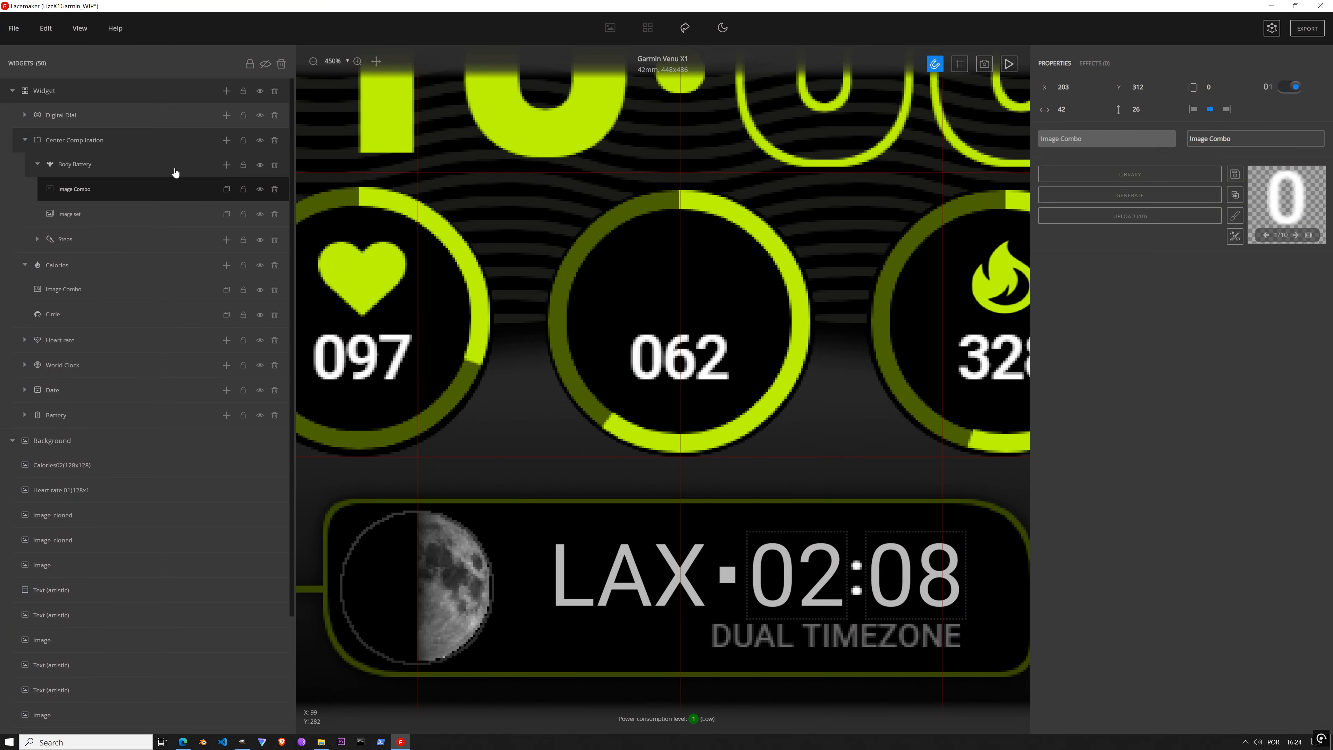
left_click(205, 167)
left_click(227, 166)
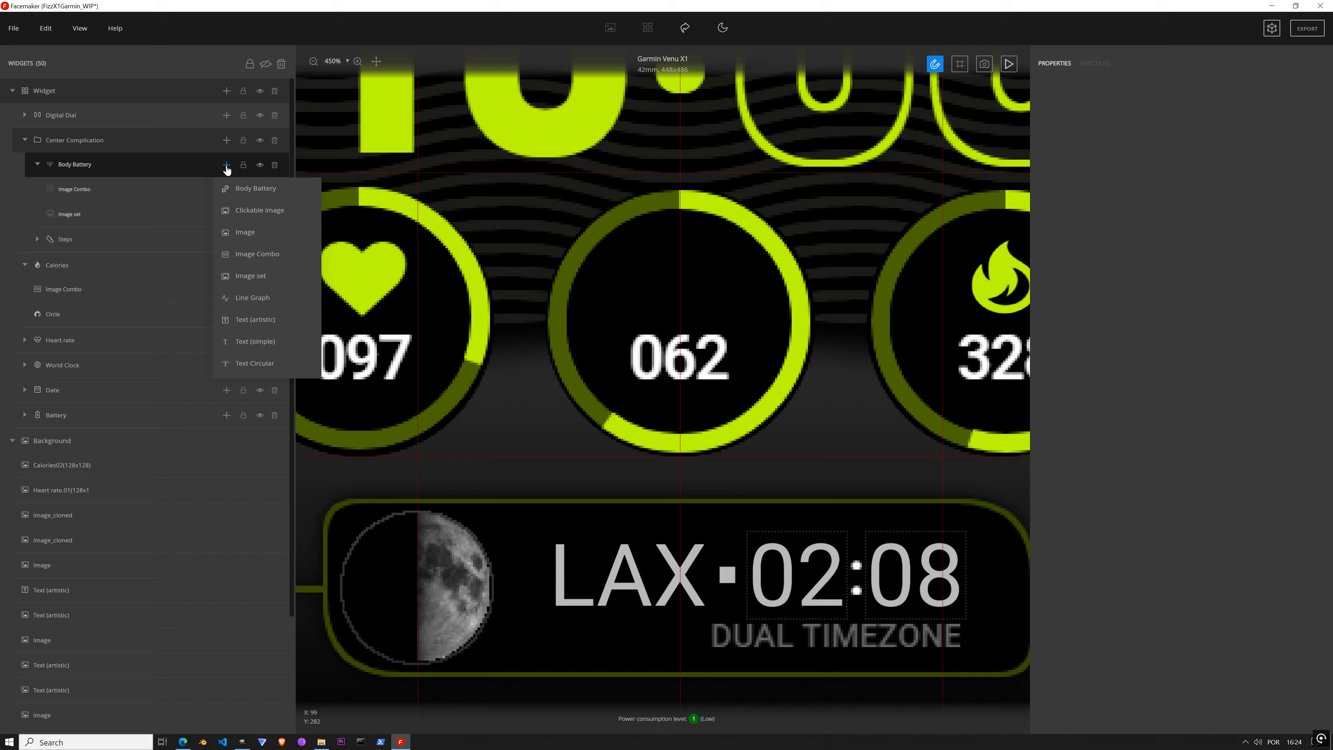
left_click(255, 237)
left_click(1156, 196)
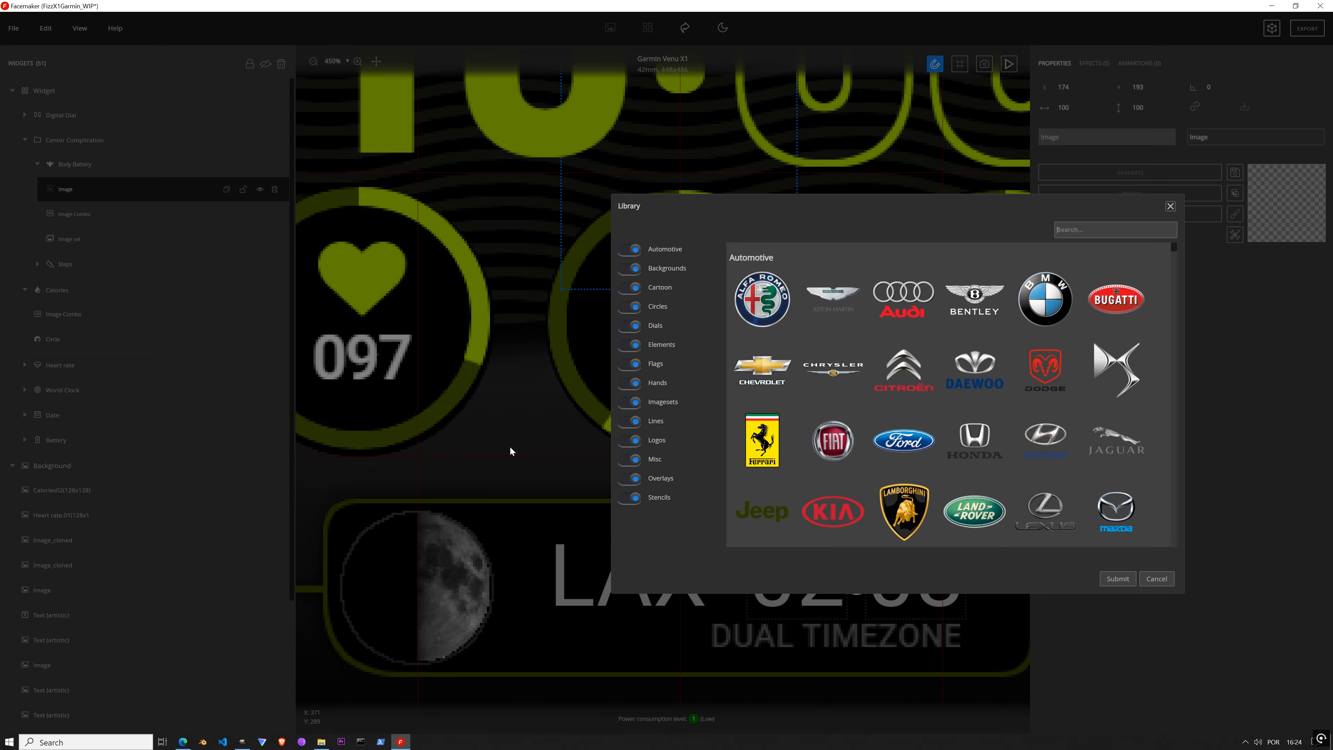
scroll(928, 485, "down", 20)
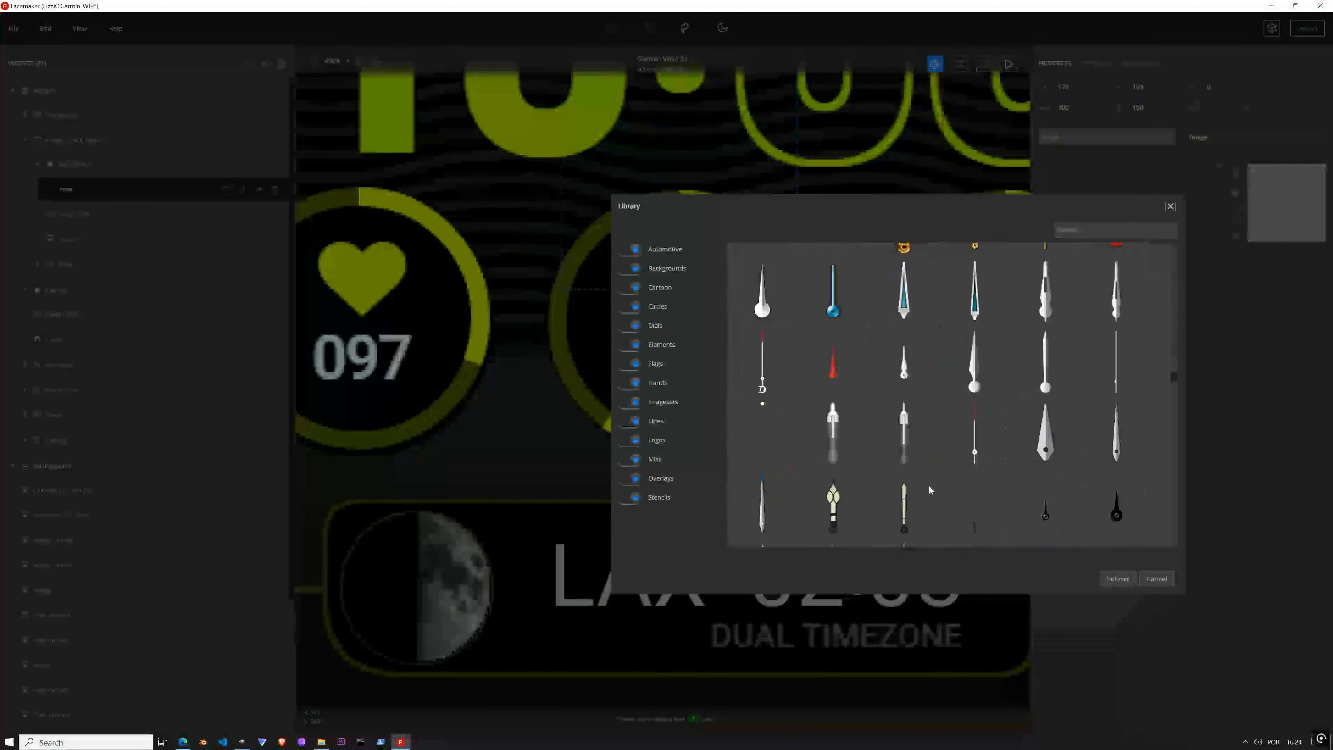
scroll(974, 389, "down", 1)
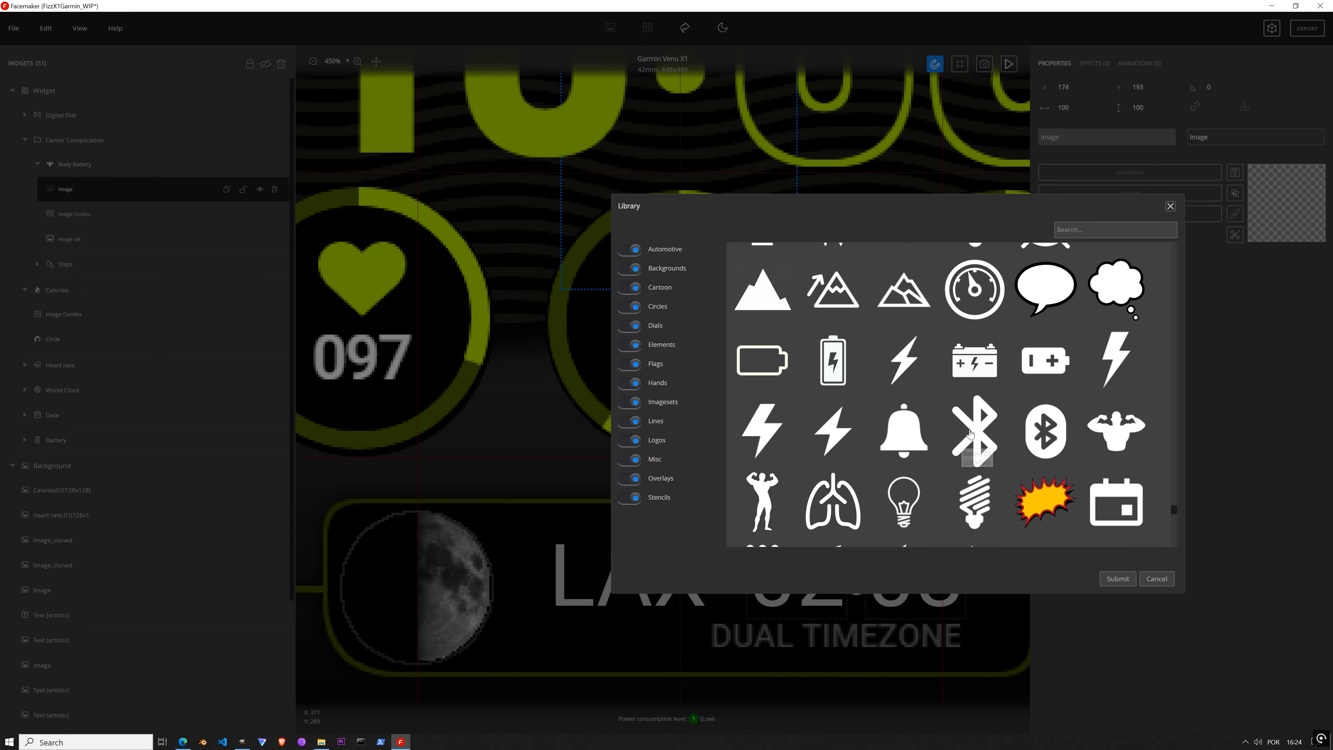
left_click(1121, 431)
double_click(1121, 430)
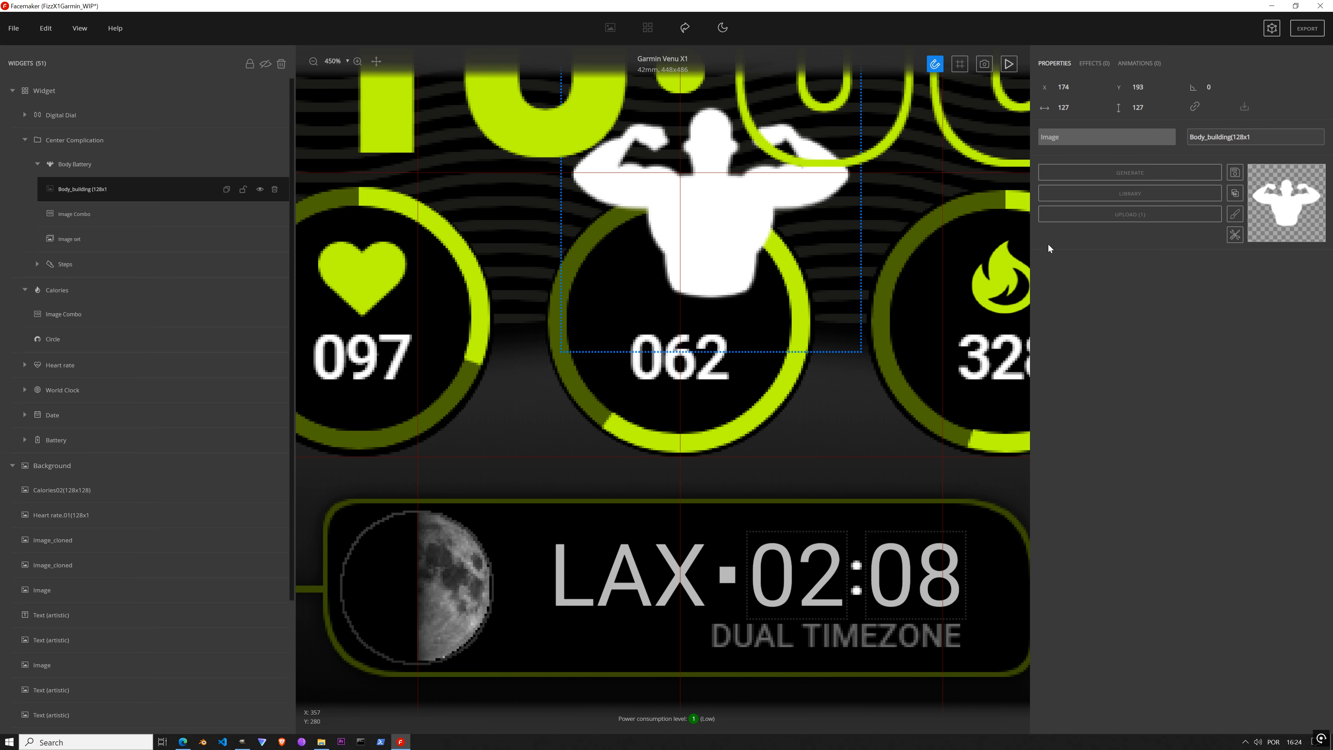
Step: Trim the body-building icon's empty margins, then shrink it to about 41 × 29 above the middle digits at about X 204, Y 270
left_click(1231, 237)
left_click(1264, 240)
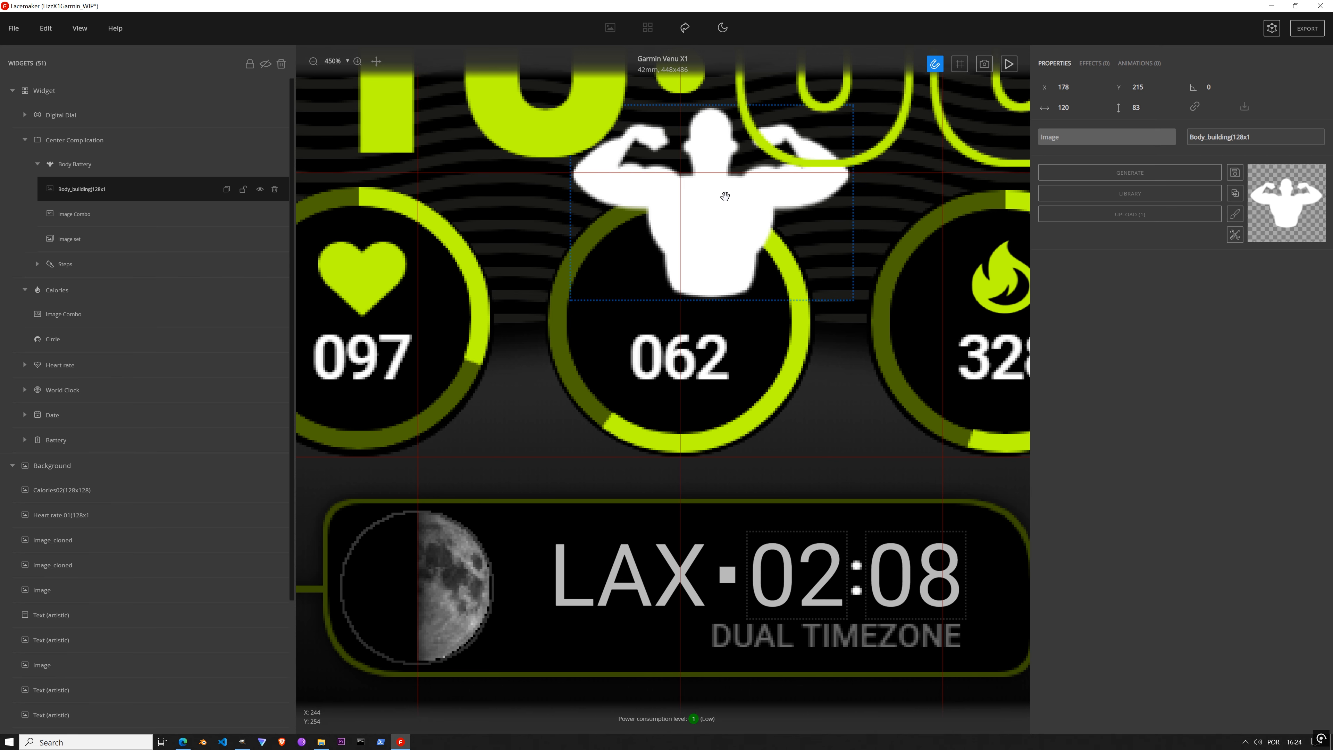
left_click_drag(725, 198, 697, 281)
left_click_drag(823, 381, 682, 276)
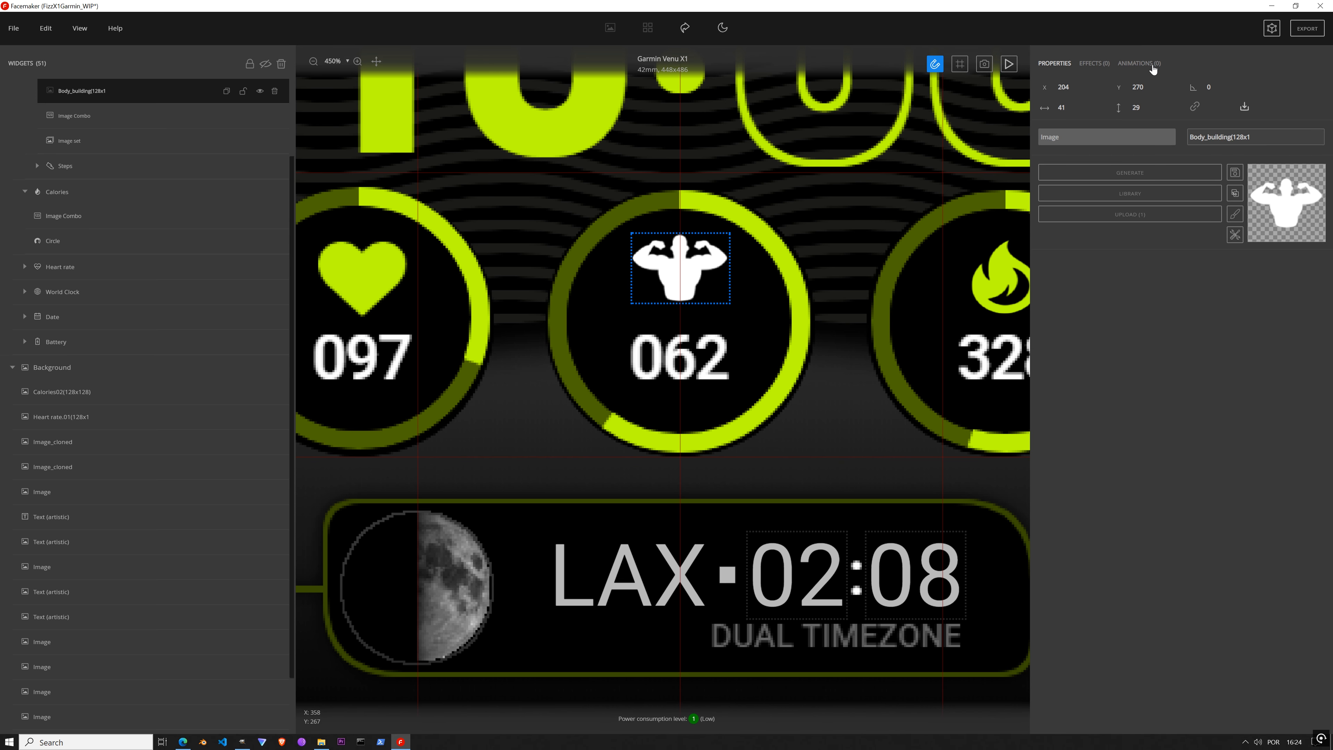
Step: Apply the last-used lime Fill color effect to the body-building icon and lock the icon
left_click(1102, 64)
left_click(1100, 89)
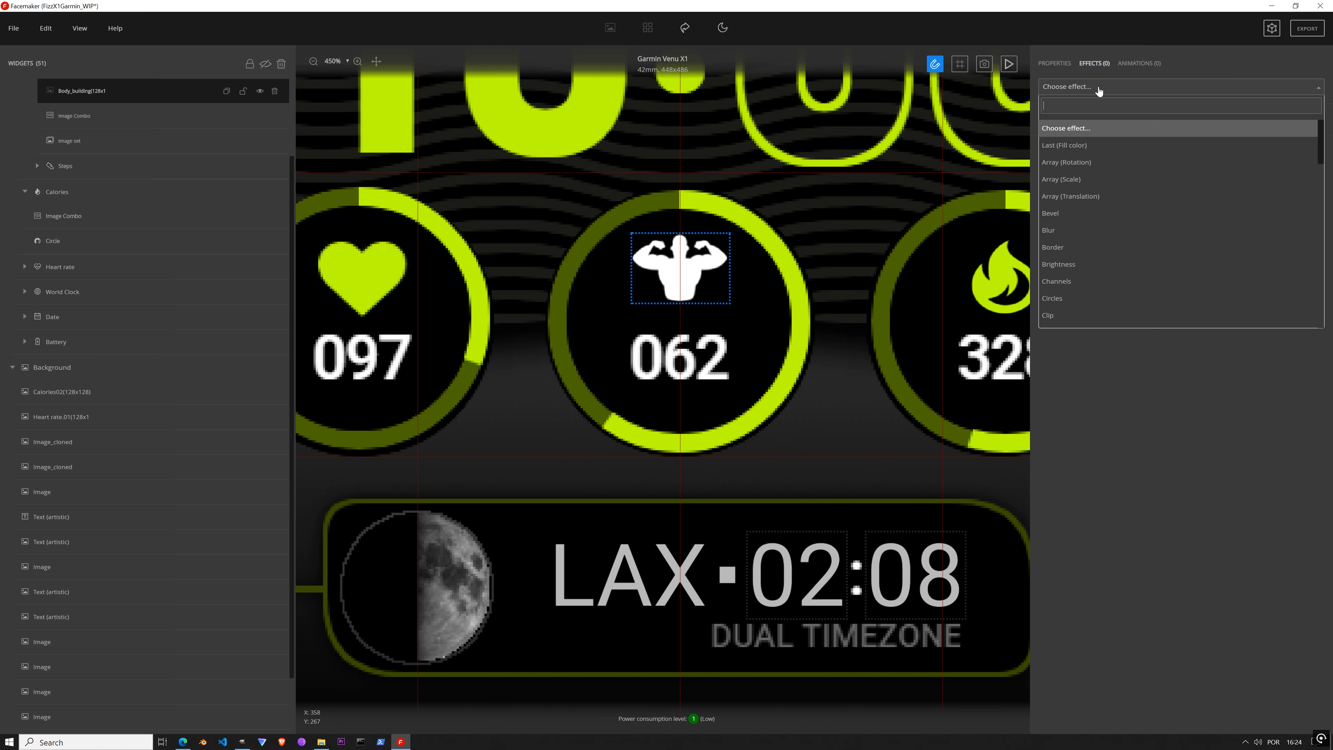
left_click(1082, 146)
key("ctrl+0")
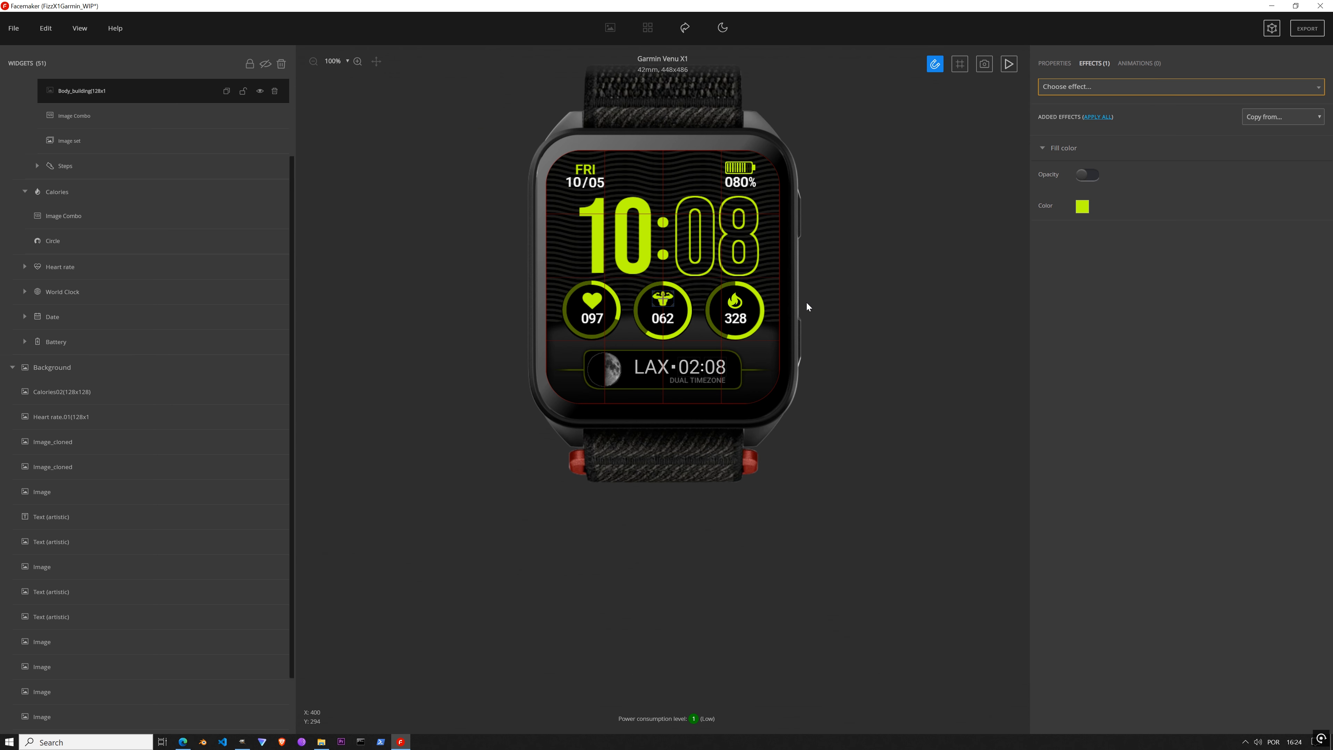
left_click(243, 90)
Step: Set the body-building icon's Y position to 273
left_click(1056, 63)
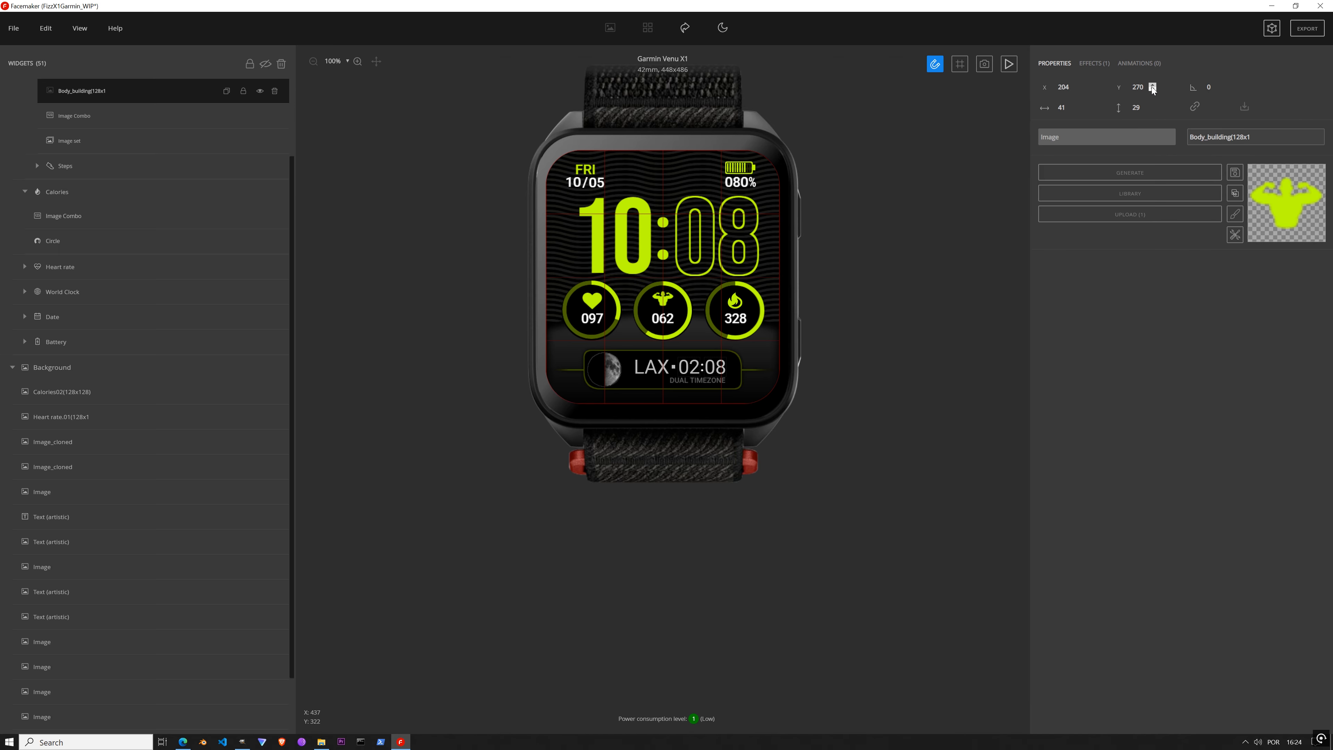
left_click(1152, 87)
left_click(1152, 87)
left_click(1152, 87)
Step: Resize the heart rate icon in the Background group to 34 wide and 28 high
scroll(139, 268, "up", 3)
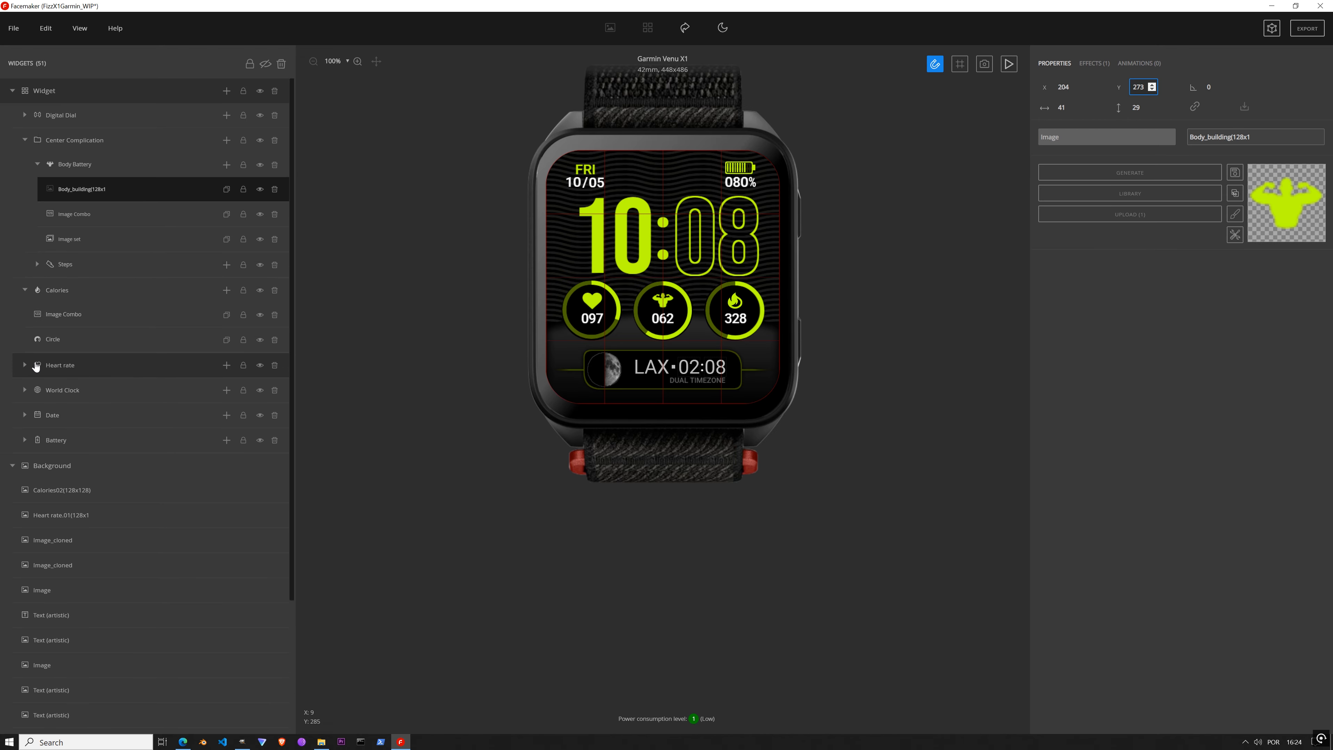
left_click(25, 364)
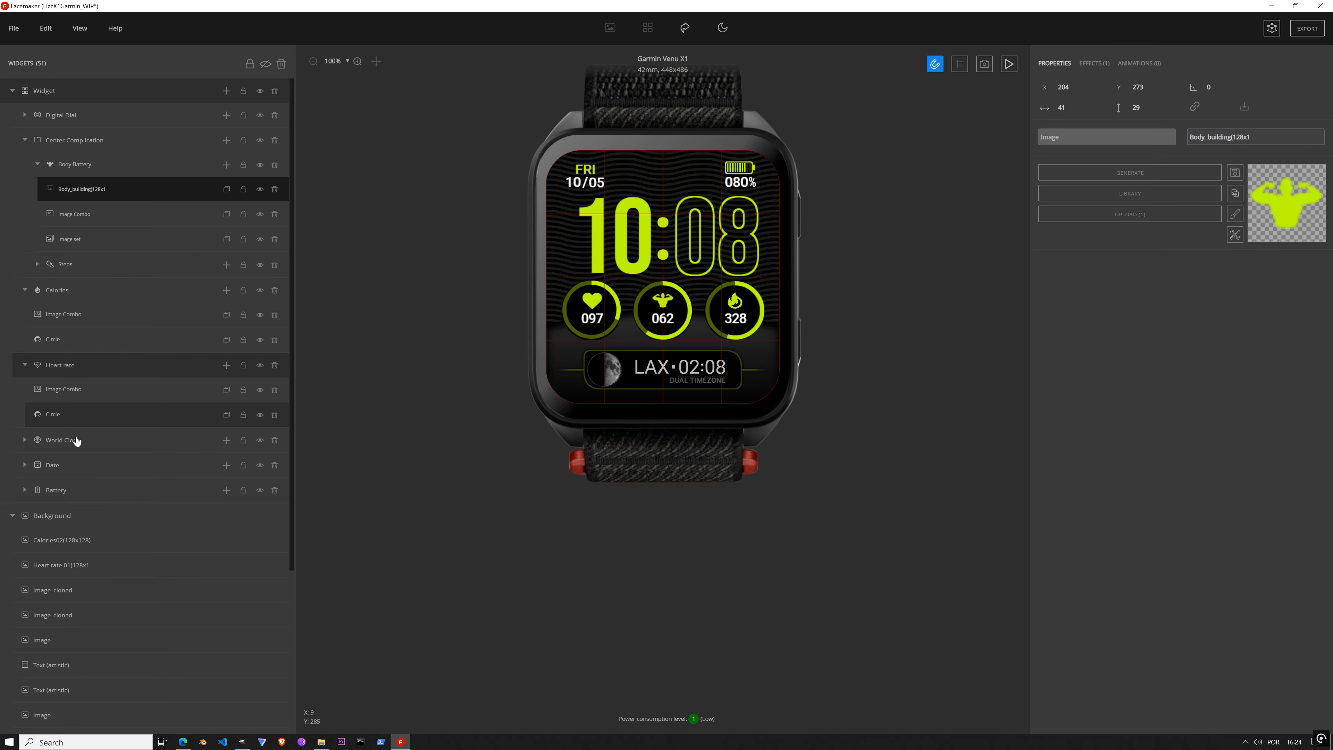
left_click(79, 565)
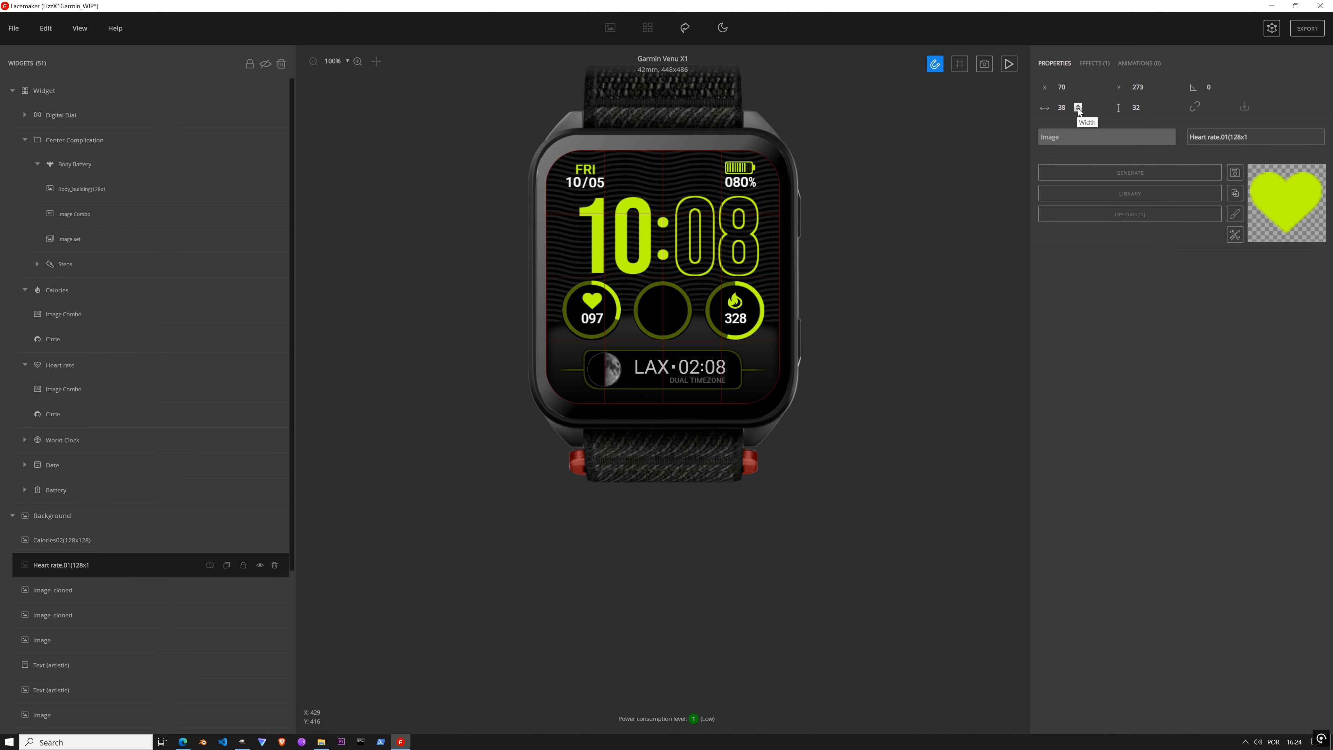
left_click(1079, 109)
left_click(1079, 109)
left_click(1078, 110)
left_click(1152, 110)
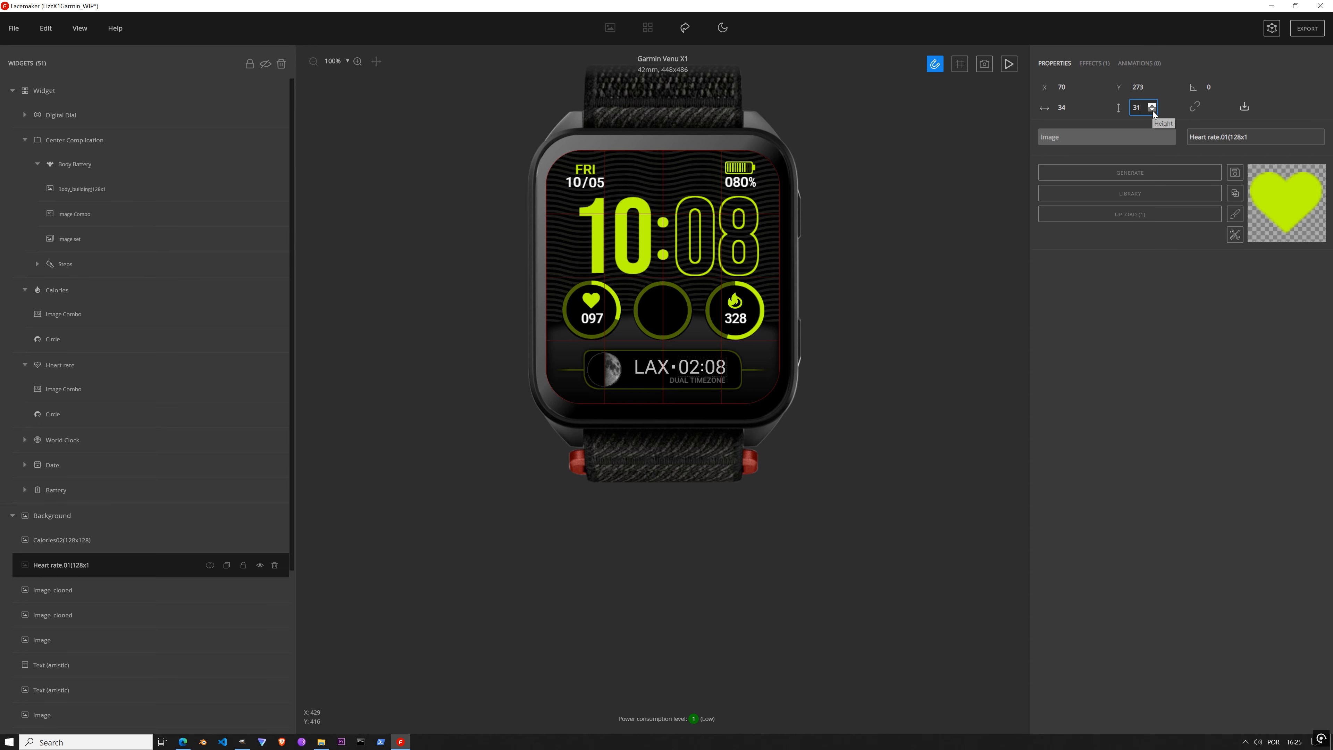
left_click(1152, 109)
left_click(1152, 109)
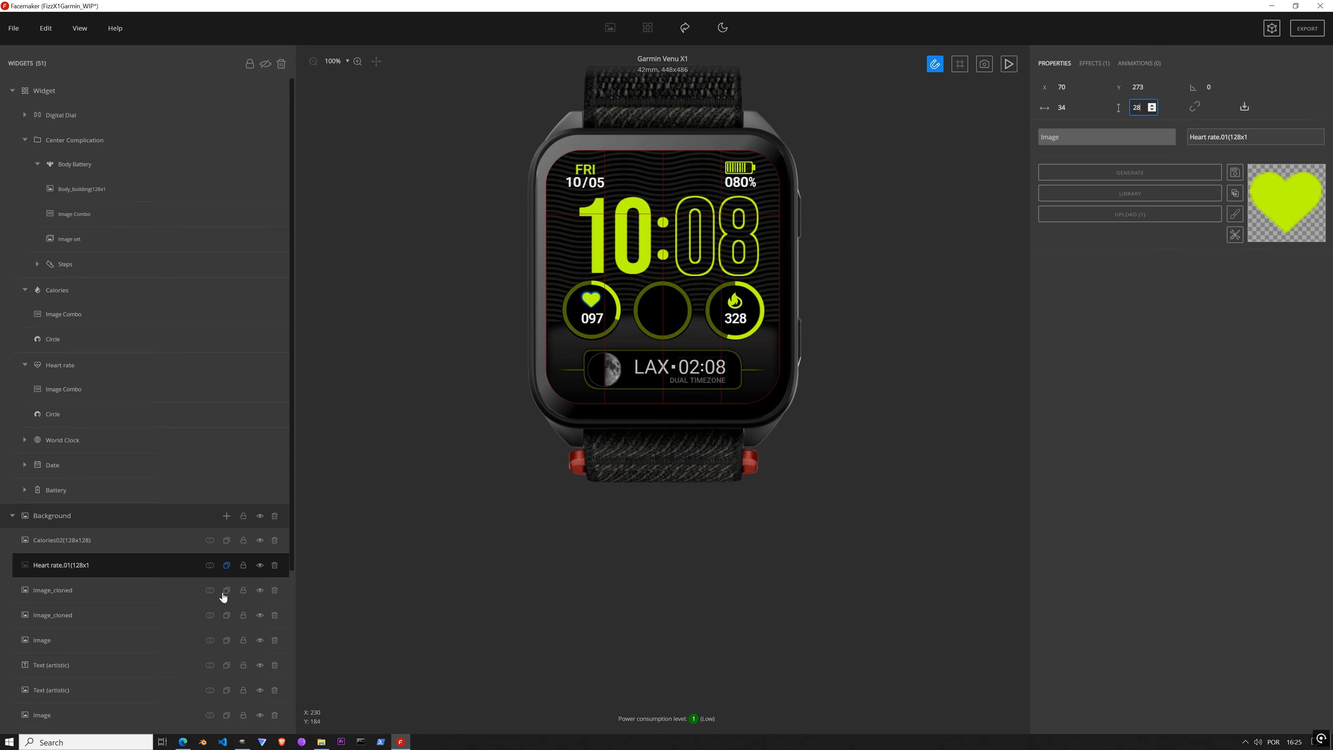
Step: Resize the Calories flame icon to 40 × 33 and position it at X 344, Y 270
left_click(87, 541)
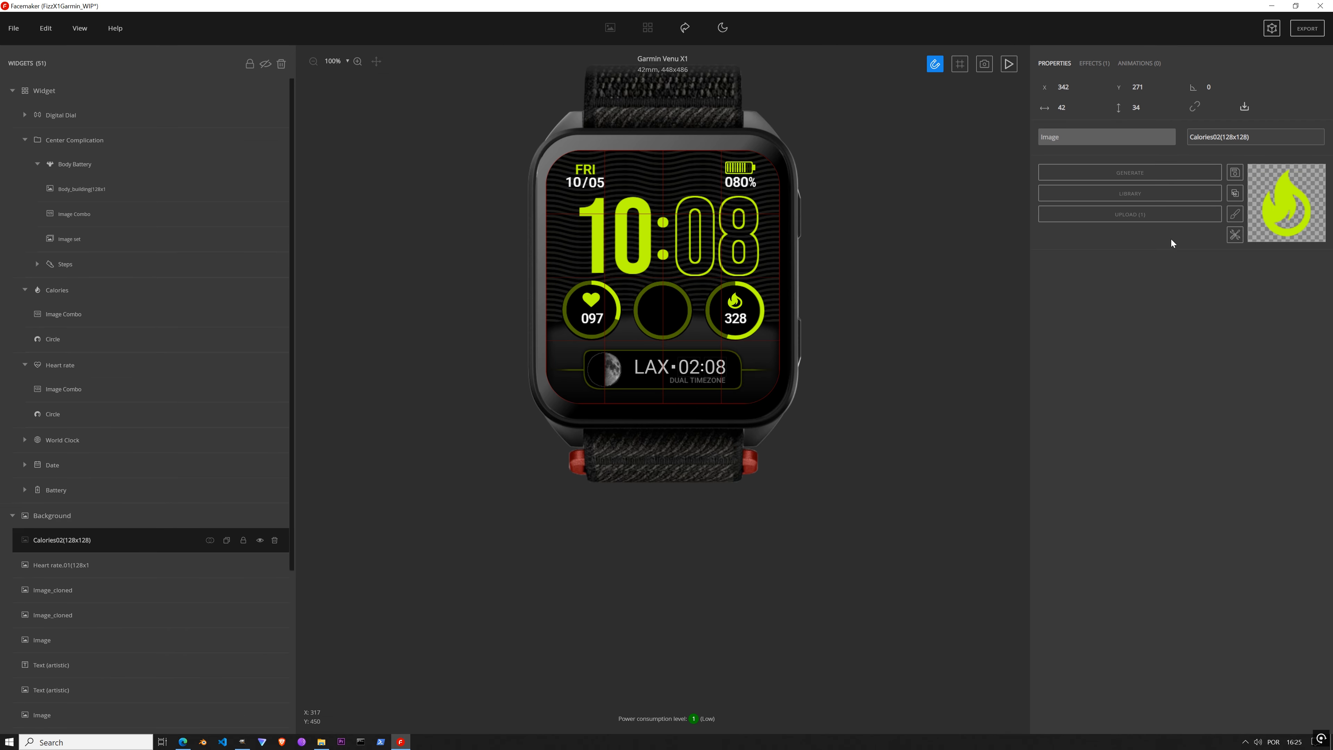
left_click(1078, 110)
left_click(1078, 111)
left_click(1078, 84)
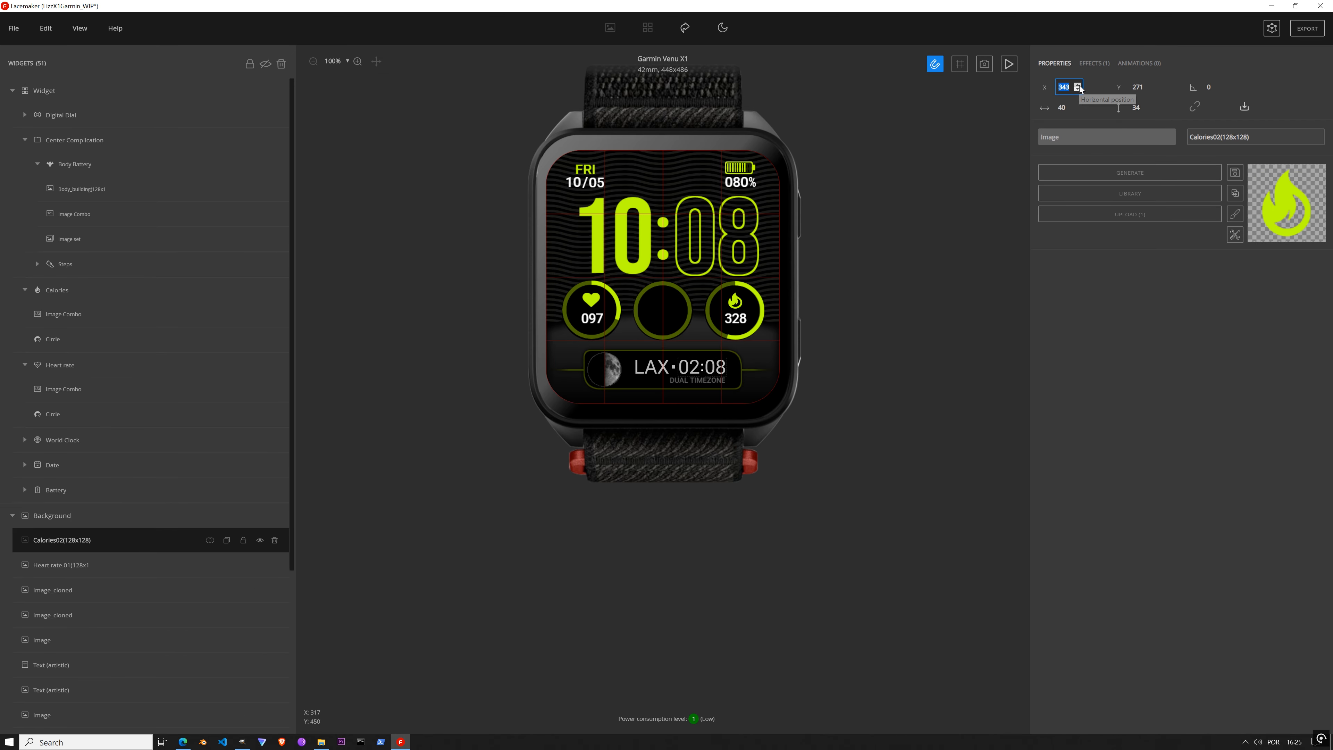
left_click(1078, 84)
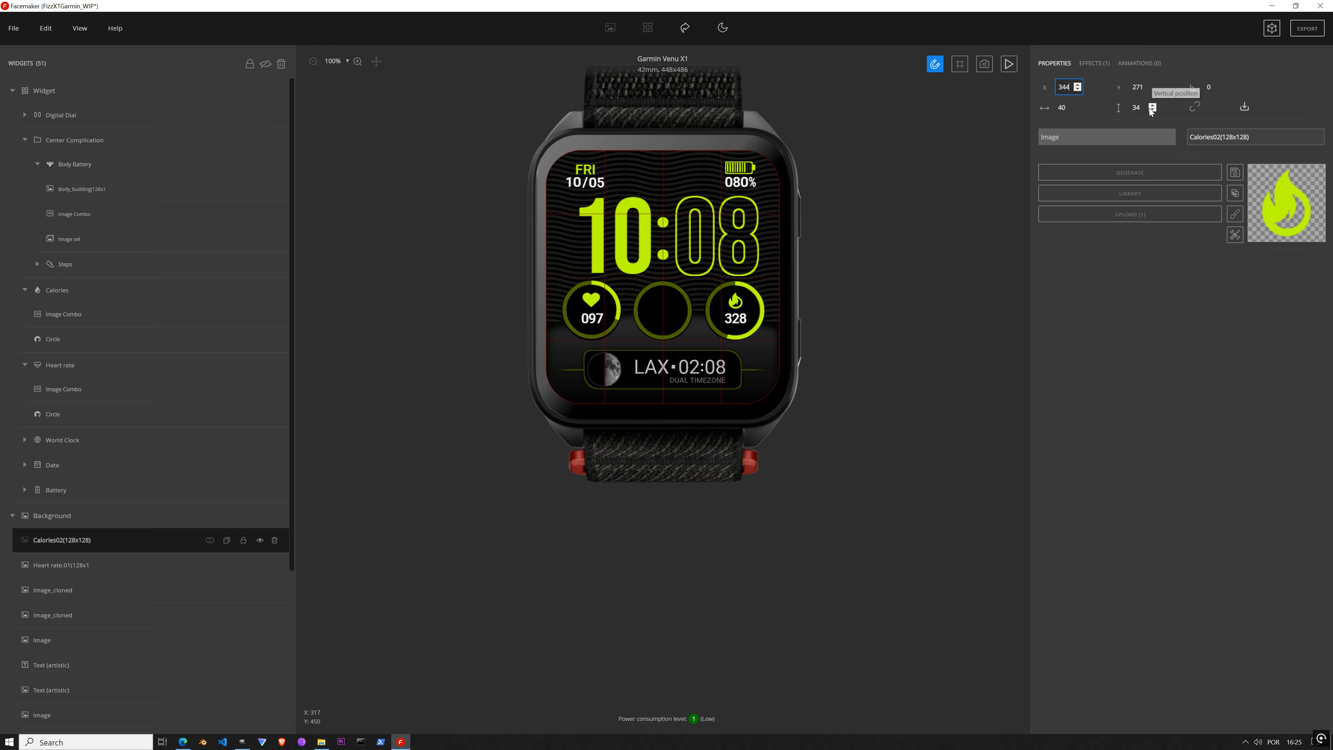
left_click(1153, 110)
left_click(1152, 110)
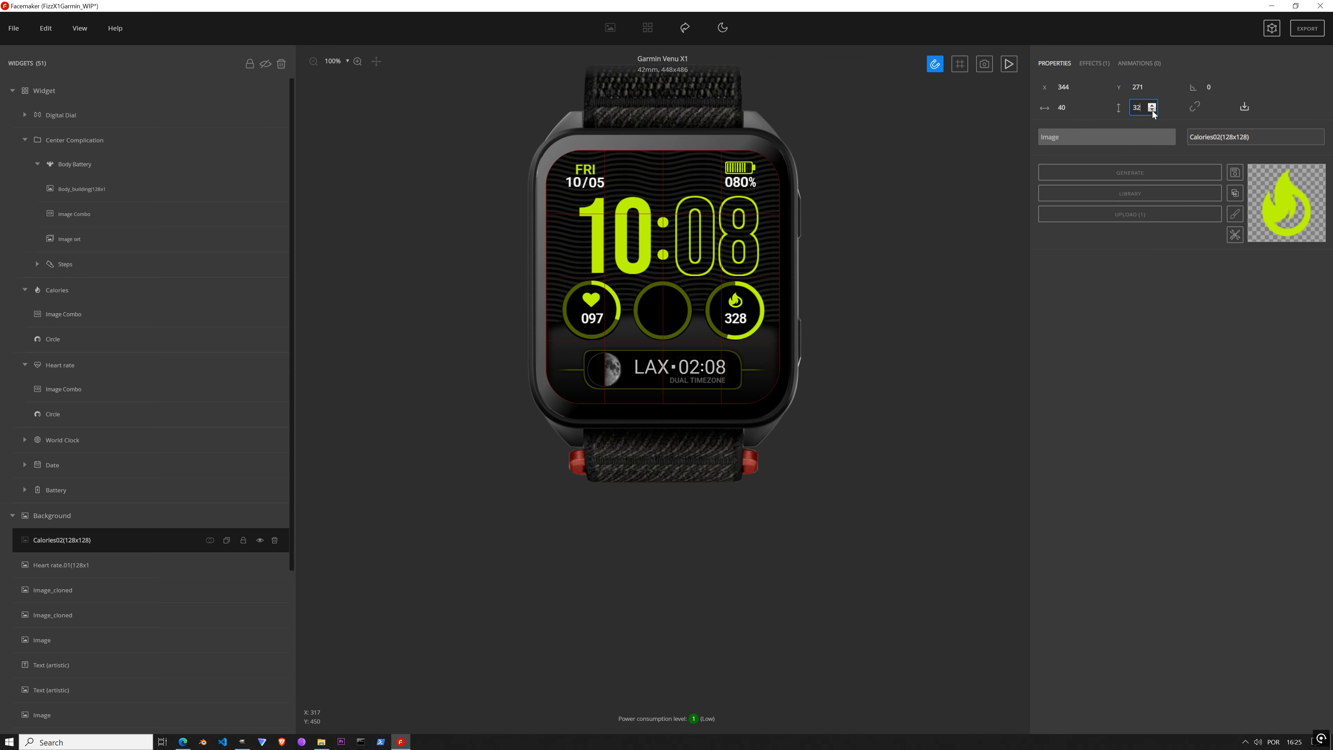
left_click(1153, 90)
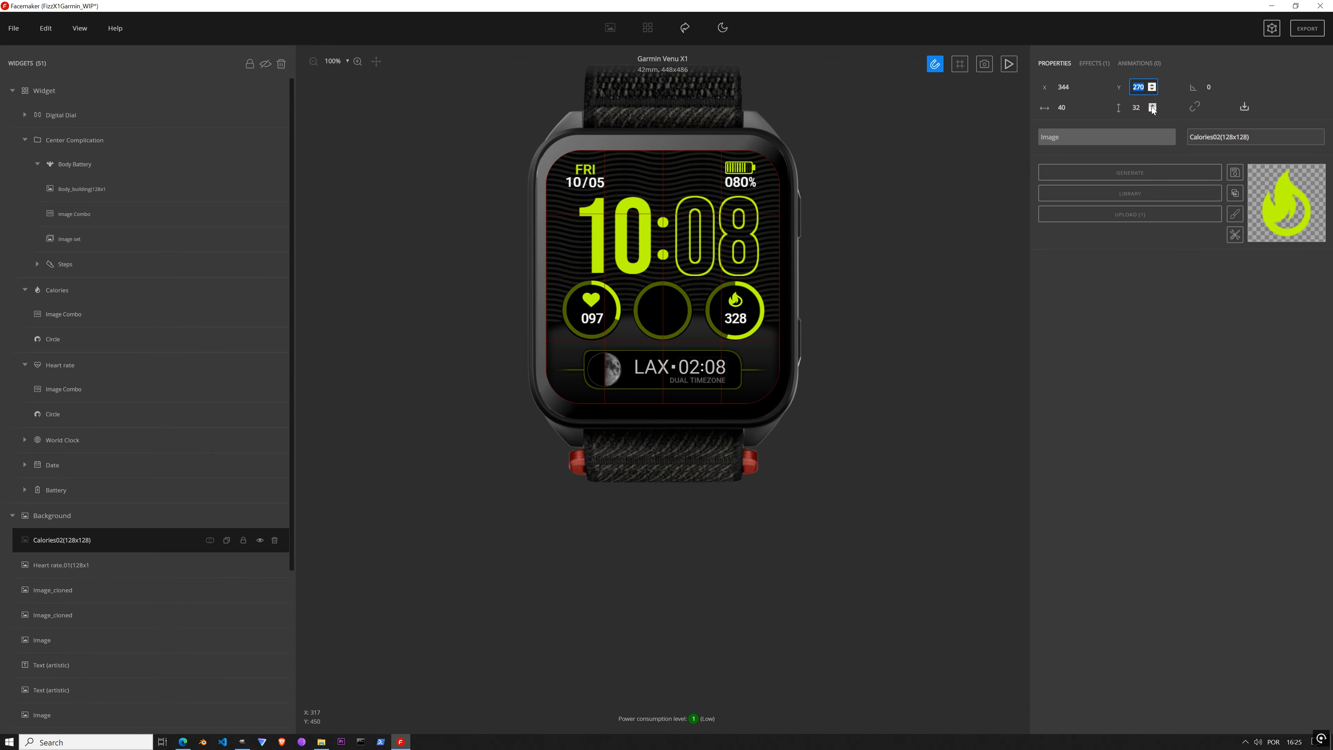
left_click(1152, 104)
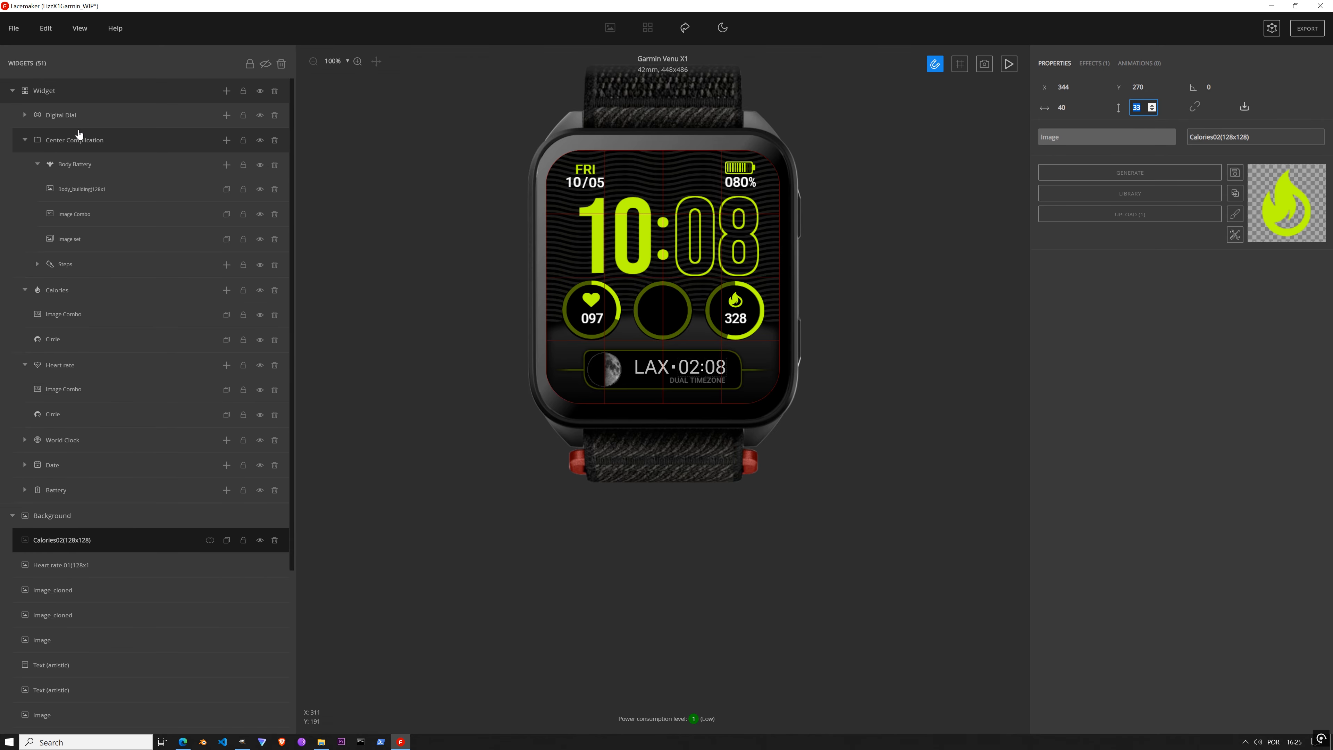
Step: Collapse the Body Battery group, save the project and set the Center Complication's default to Steps
left_click(89, 147)
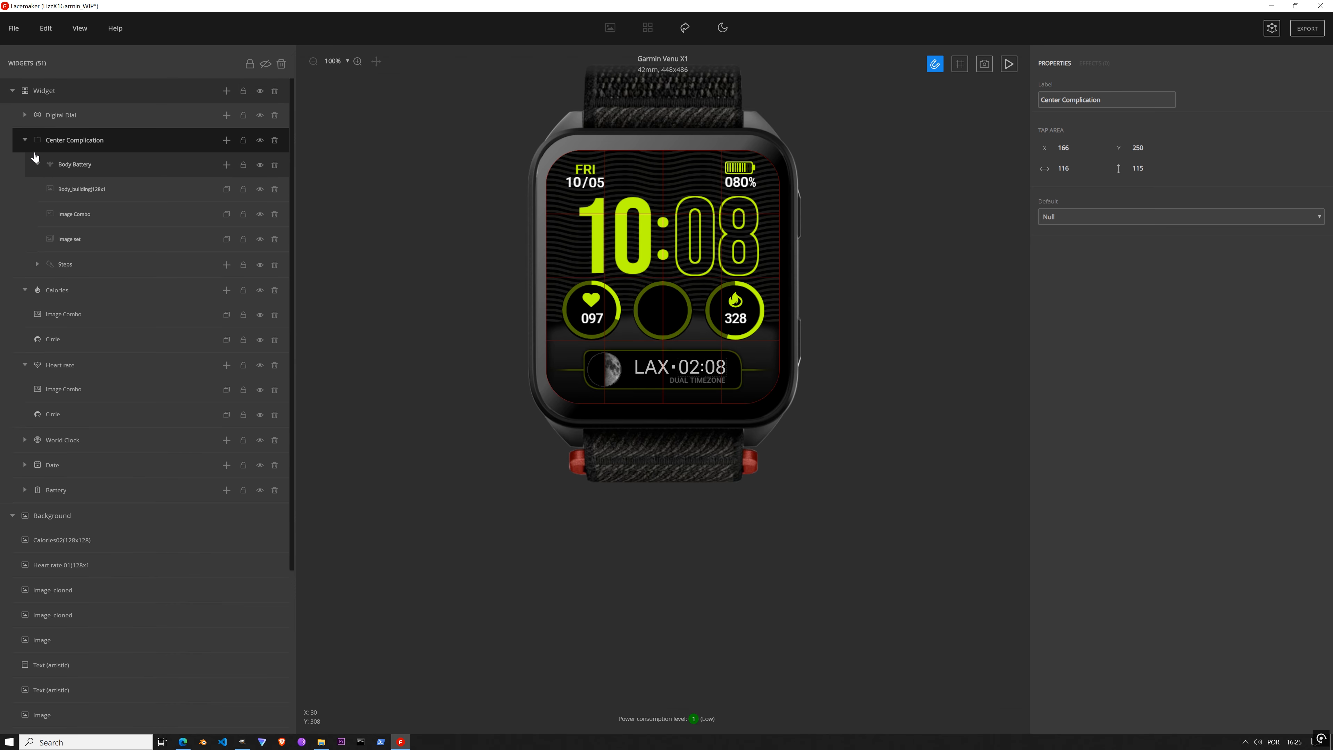
left_click(38, 164)
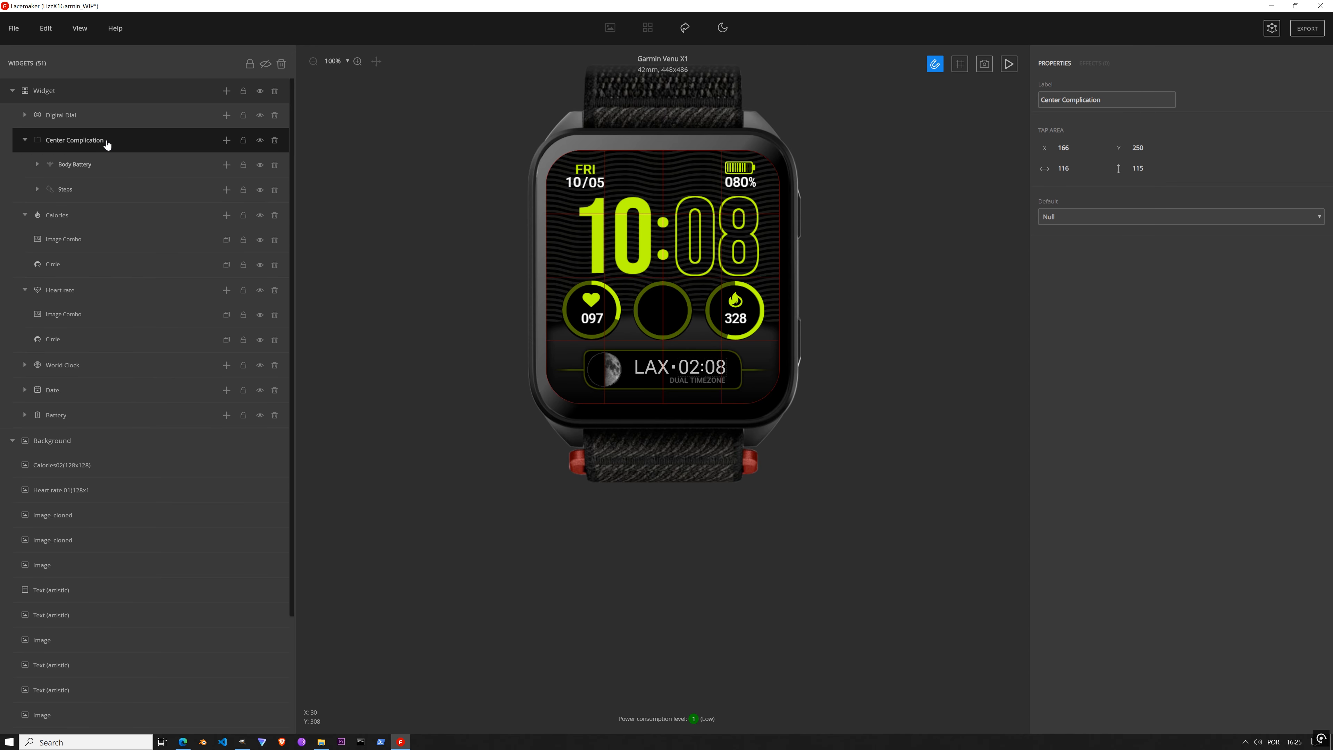
key("ctrl+s")
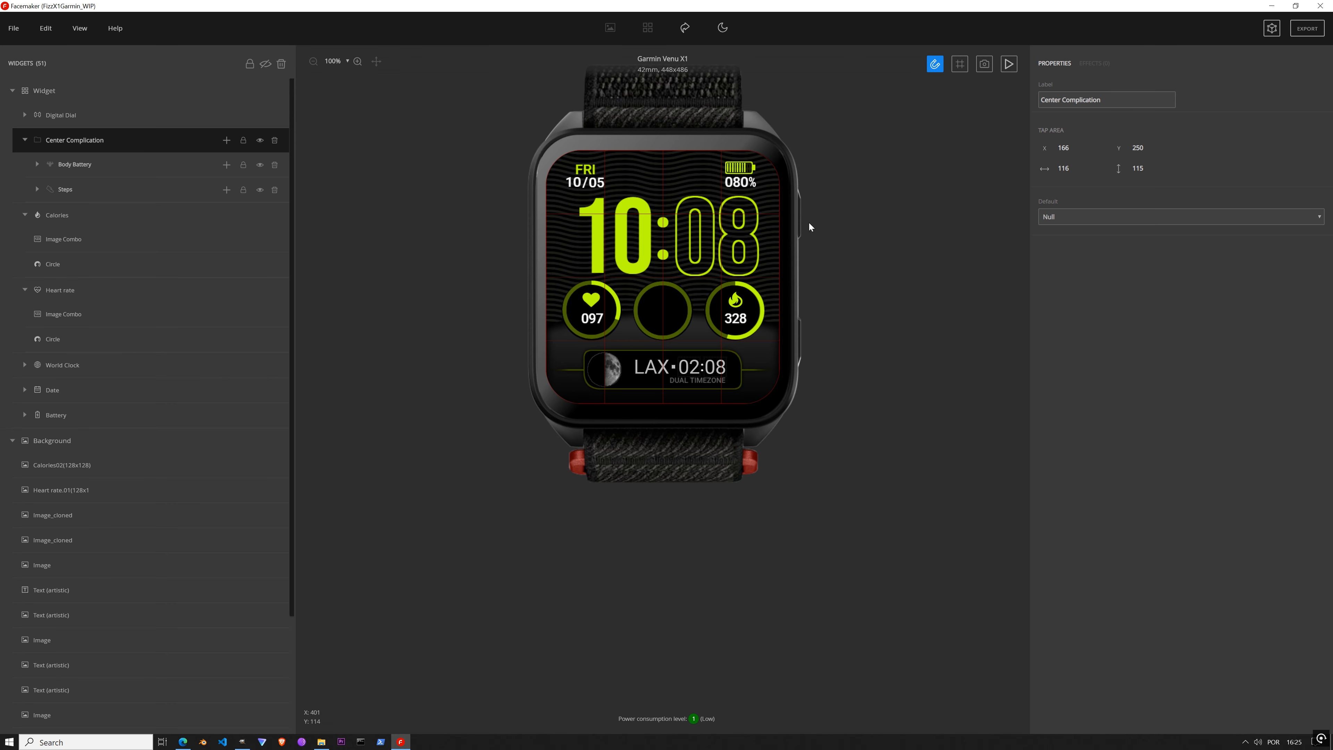
left_click(1075, 217)
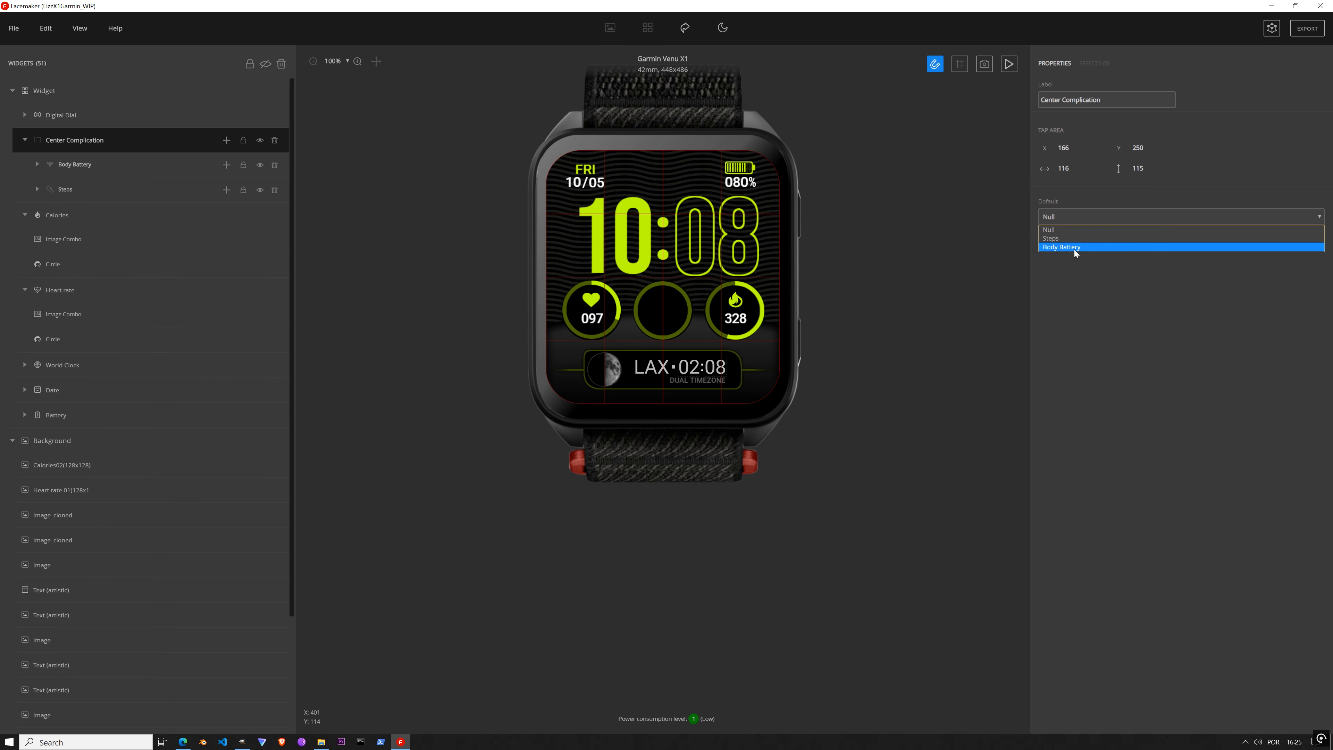
left_click(1077, 238)
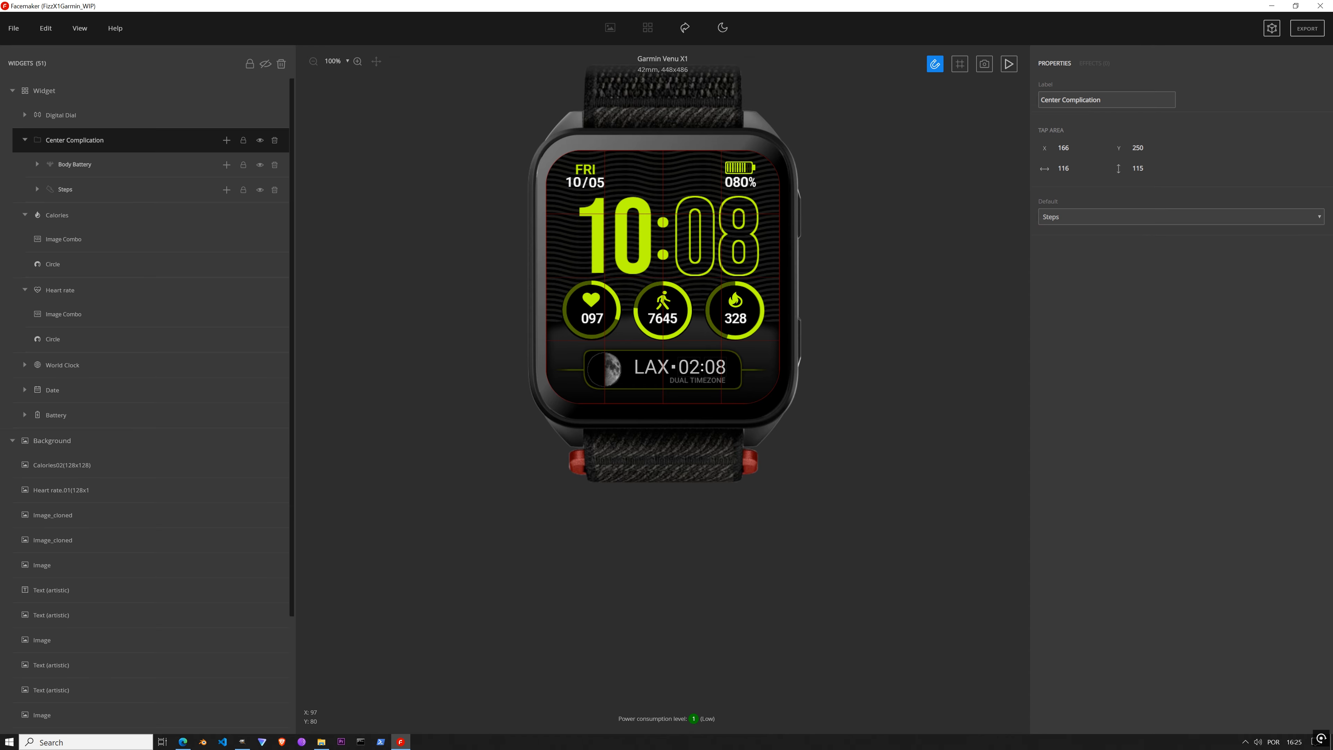
Step: Save the project and collapse the Center Complication, Calories and Heart rate groups
left_click(13, 28)
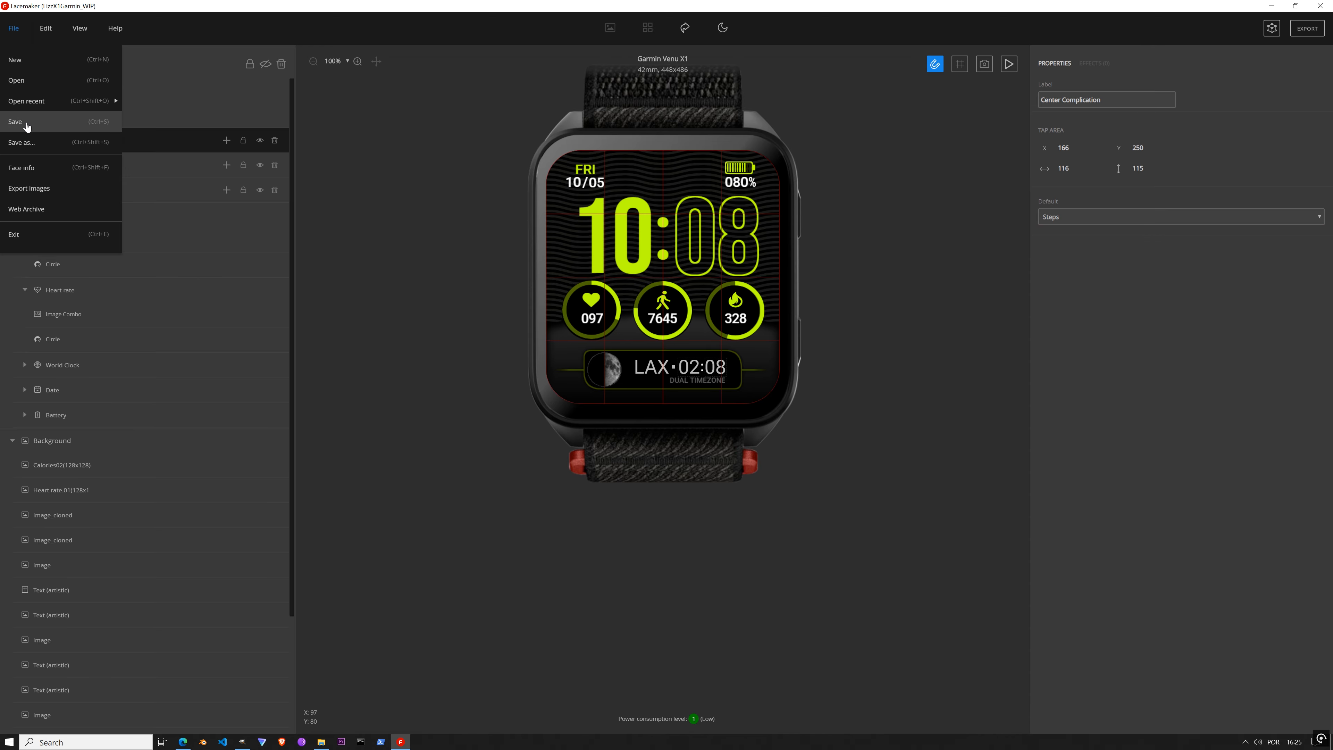
left_click(26, 126)
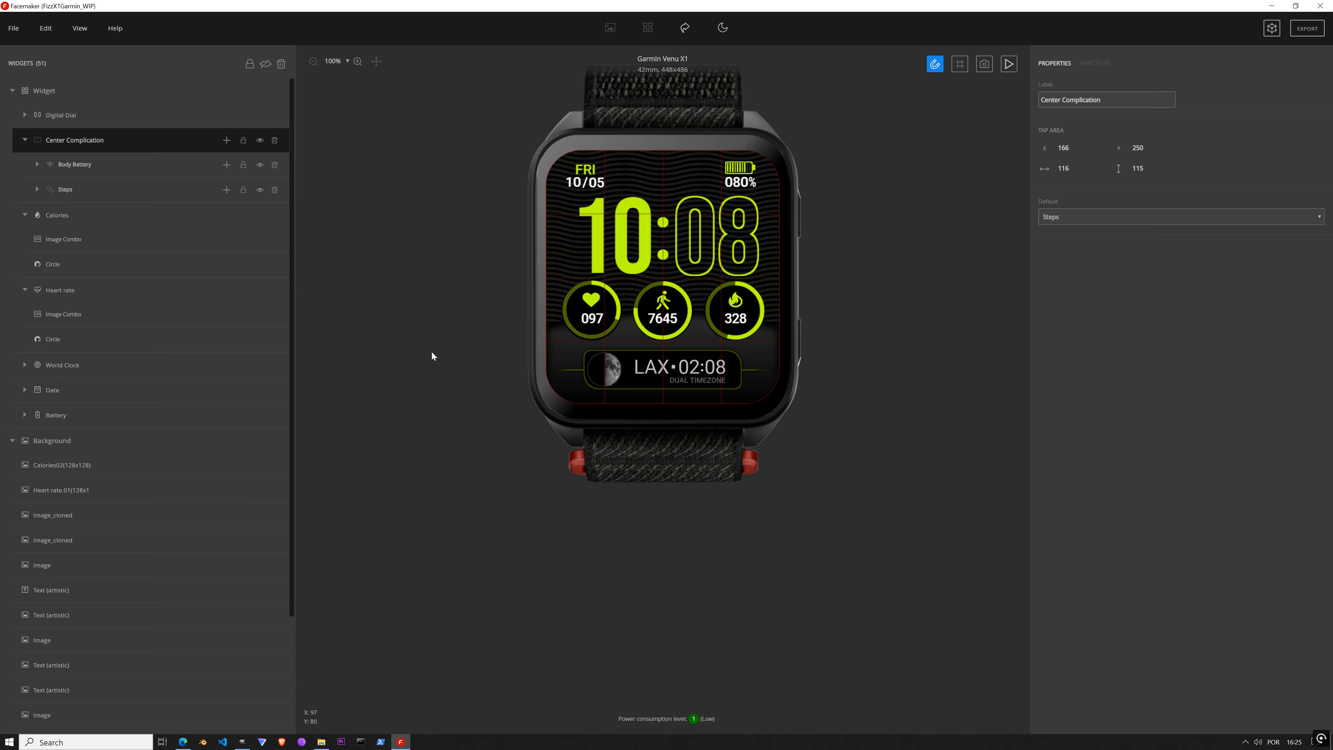
left_click(24, 139)
left_click(25, 165)
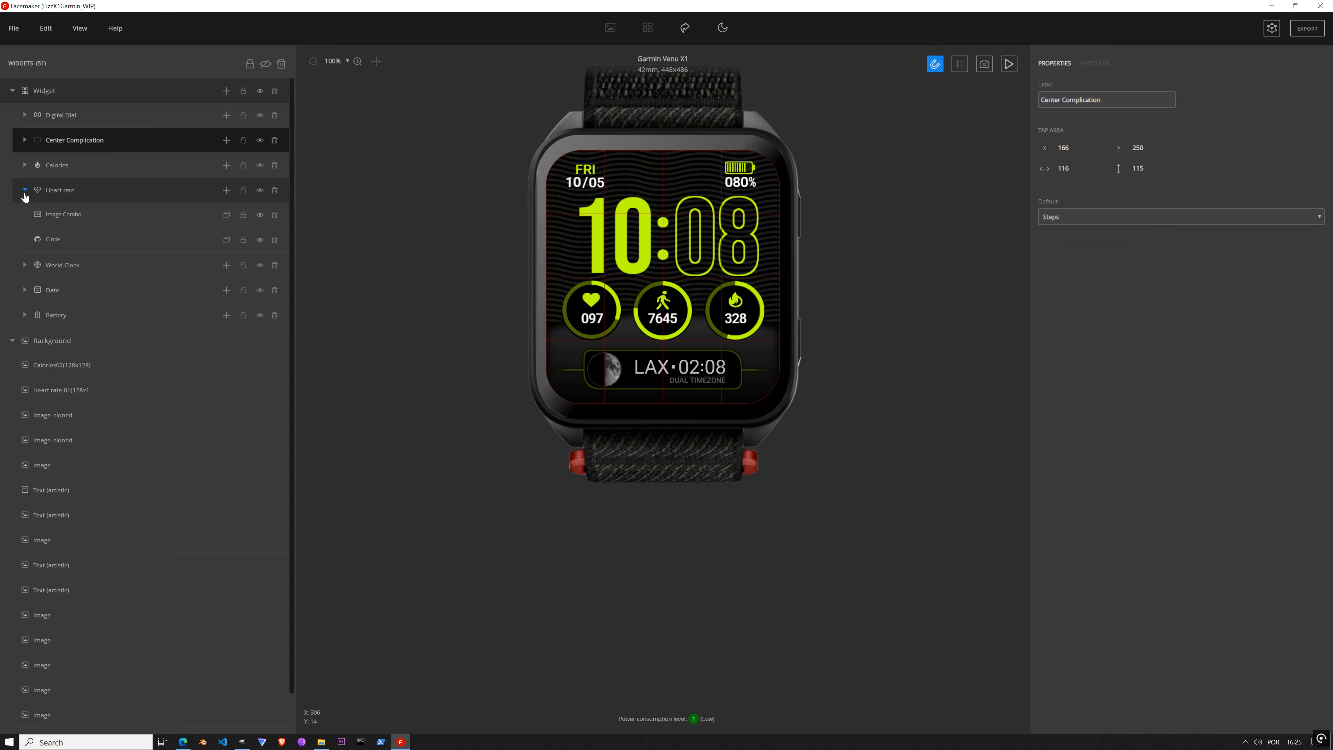
left_click(24, 191)
Step: Add an Always-on display group to the watch face
left_click(717, 35)
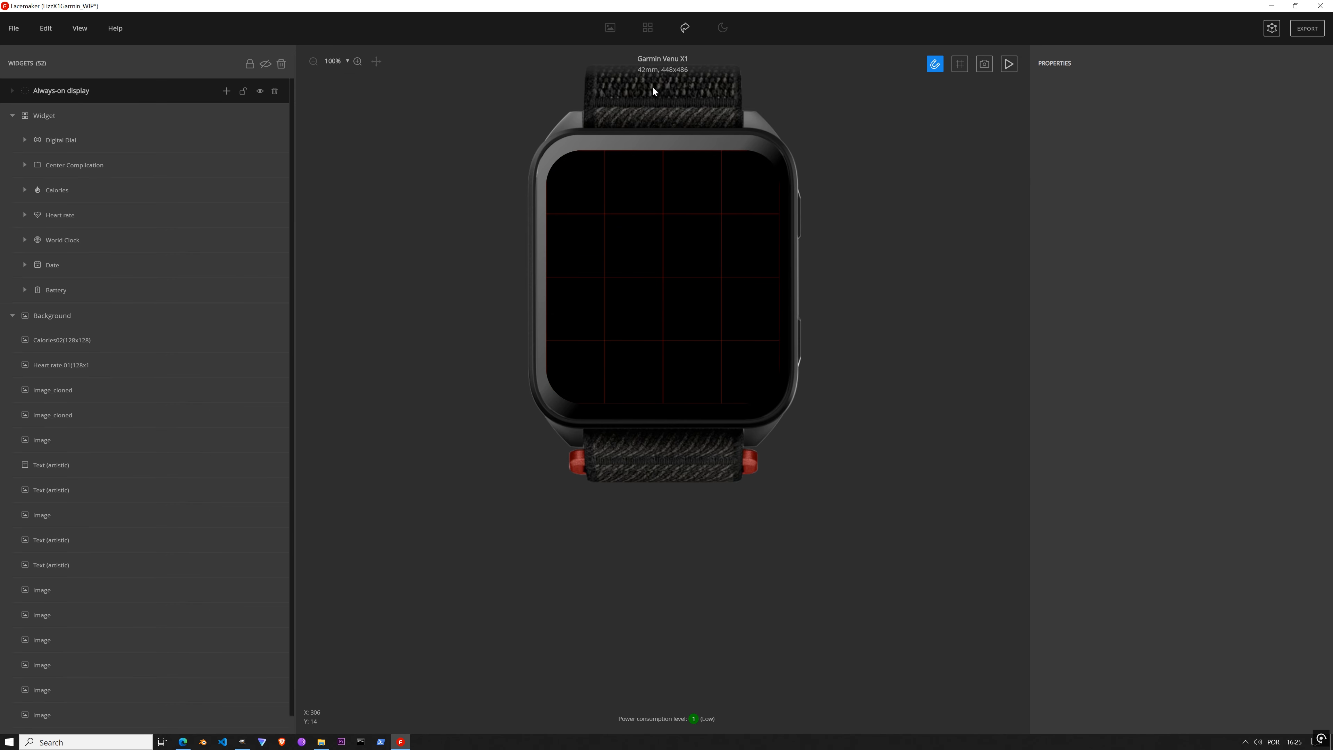
left_click(13, 116)
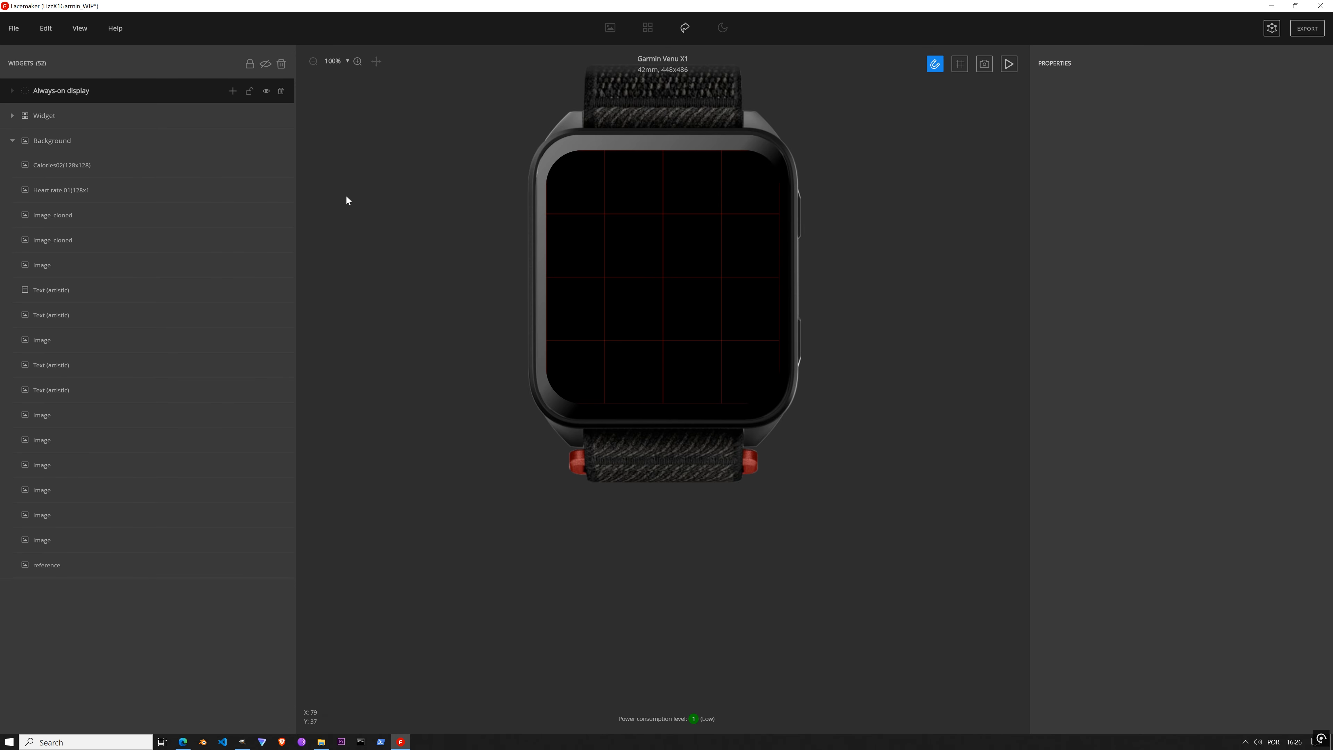
left_click(71, 167)
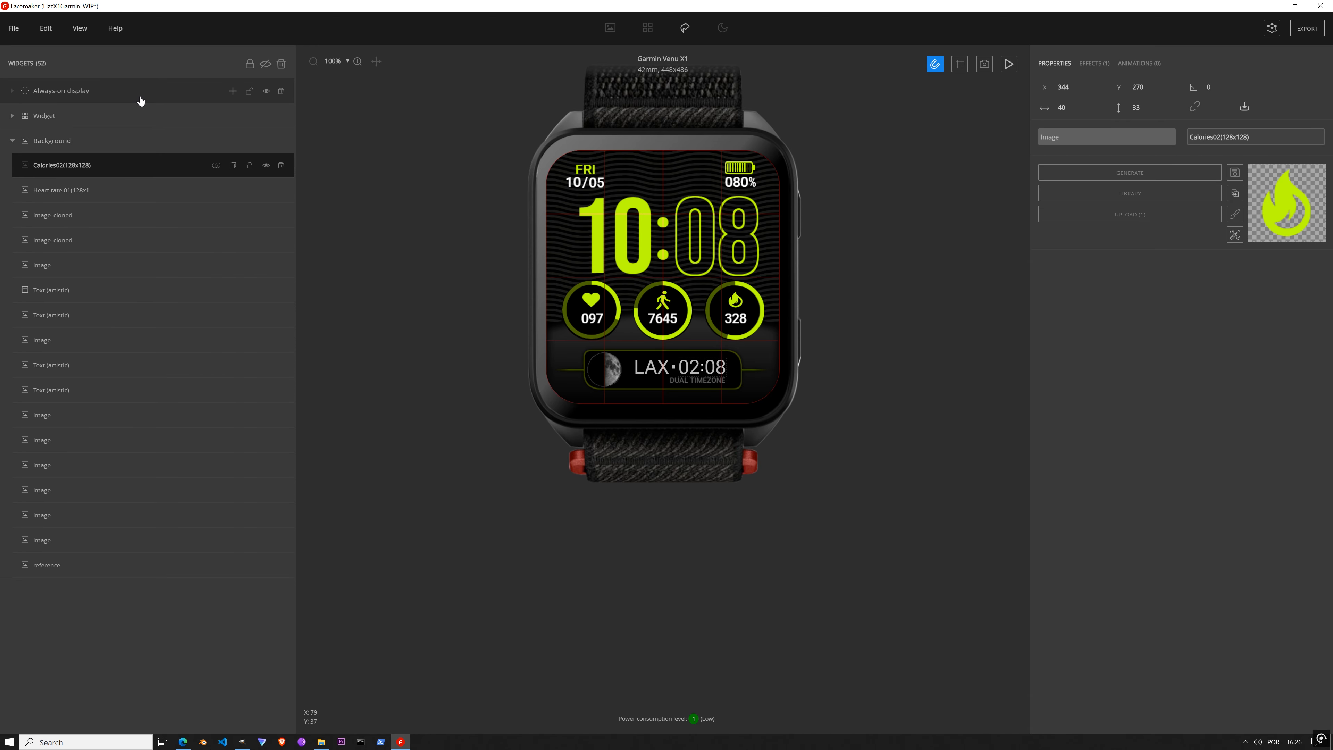
left_click(6, 119)
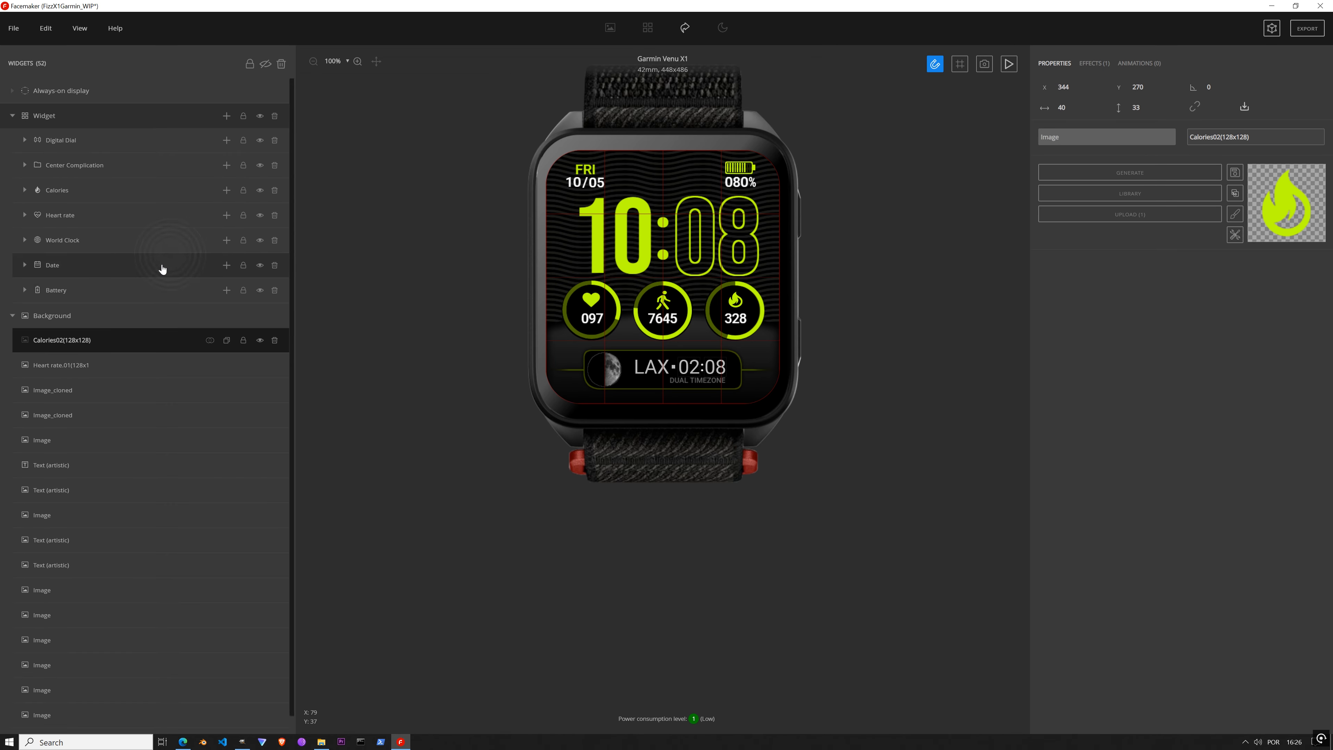
Step: Try to paste a copy of the Date group straight into the empty Always-on display, and delete the pasted copy
left_click(61, 268)
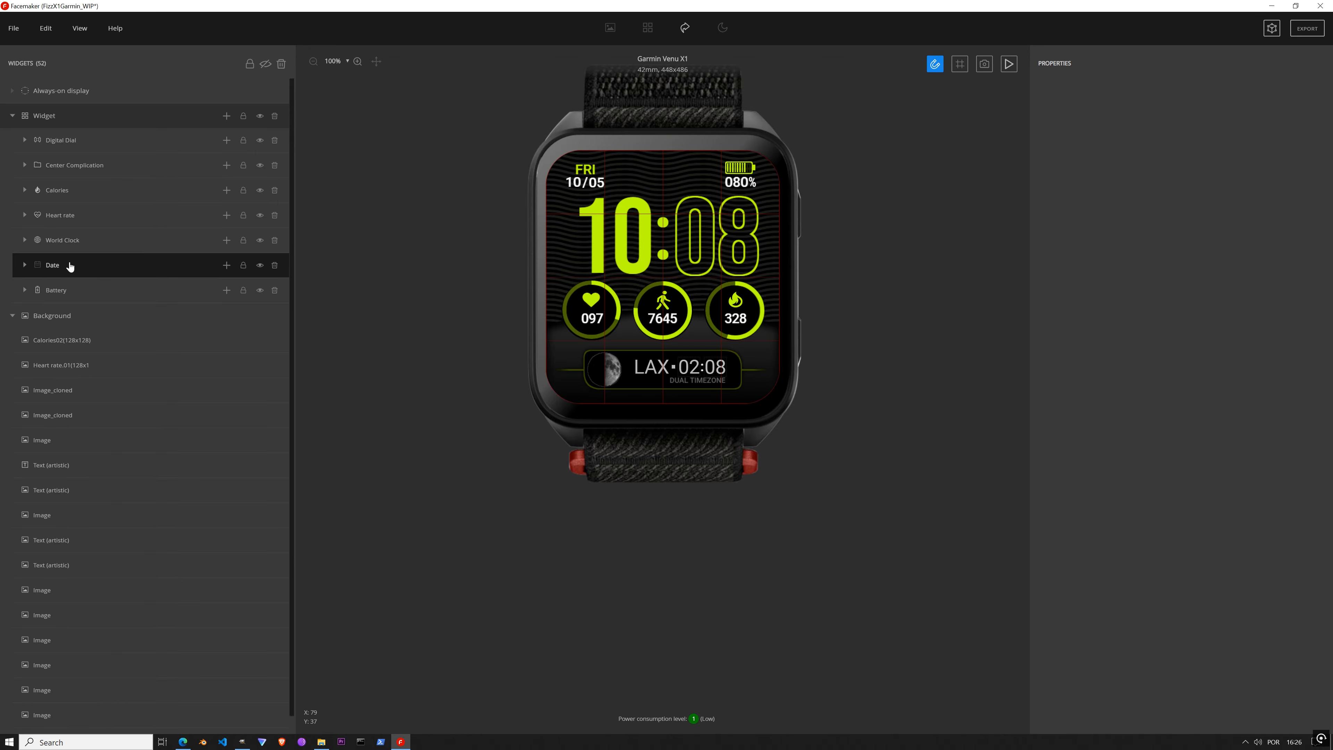
left_click(24, 266)
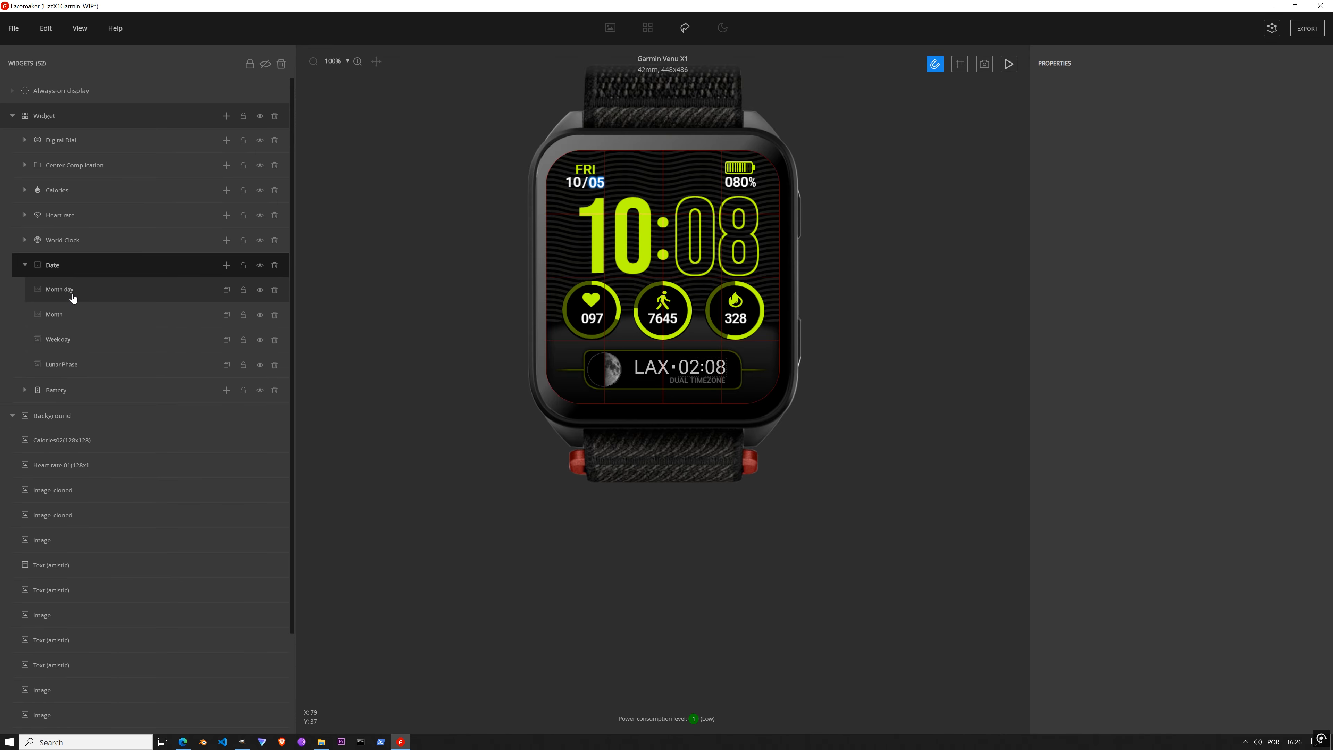
left_click(25, 265)
left_click(85, 91)
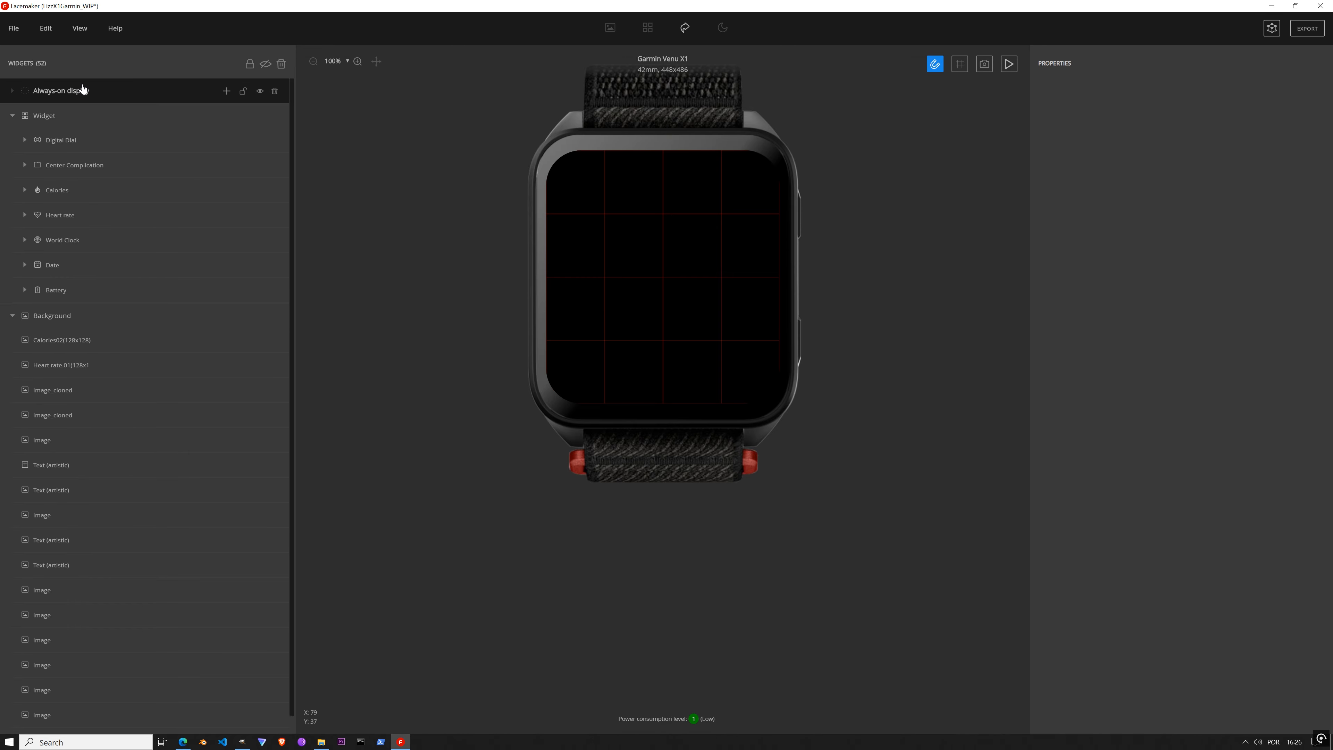
key("ctrl+v")
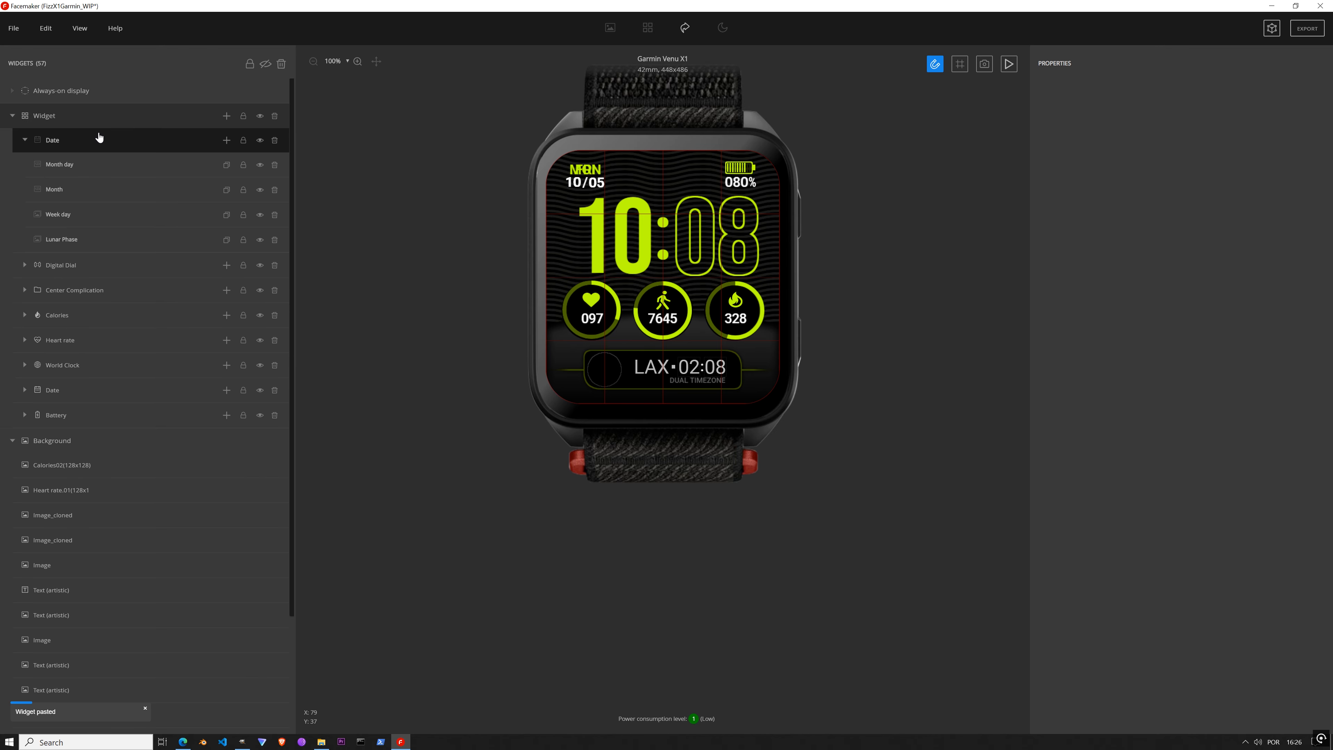
mouse_move(46, 142)
left_mouse_down()
mouse_move(48, 95)
mouse_move(46, 161)
mouse_move(45, 141)
left_mouse_up()
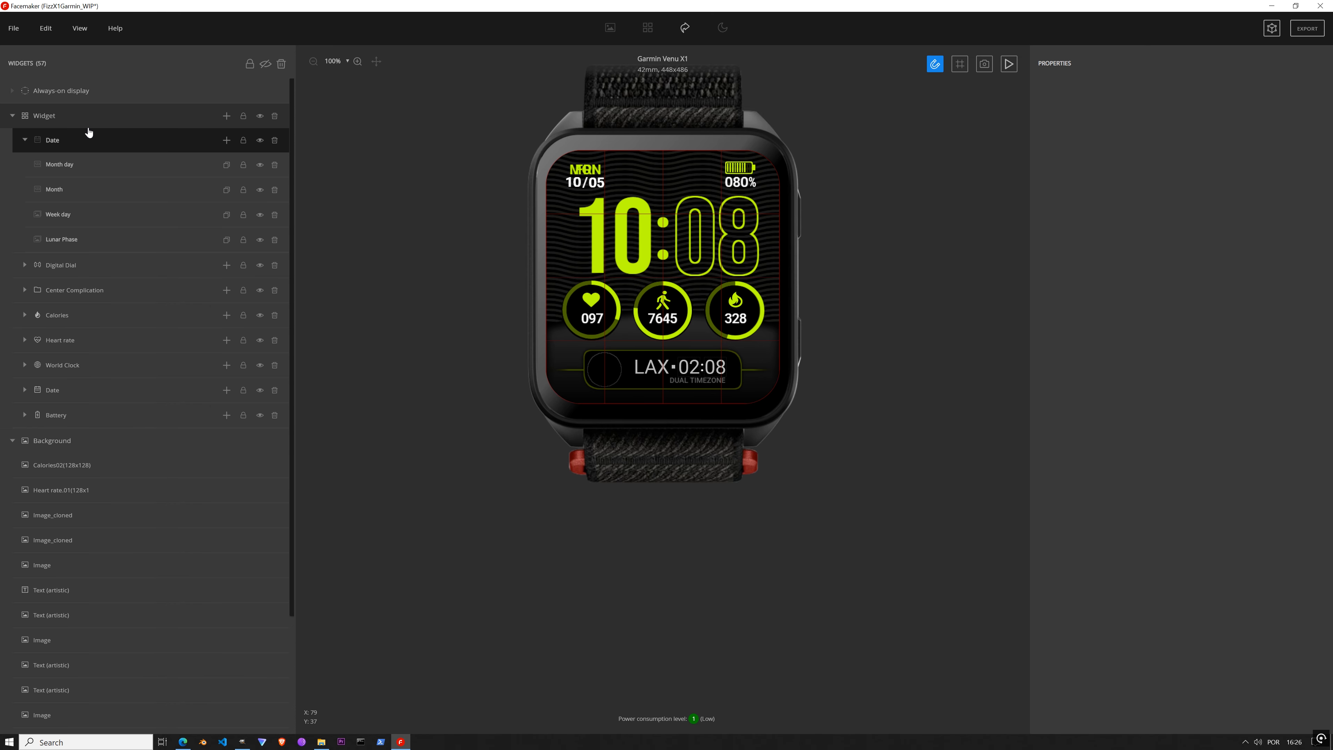
key("Delete")
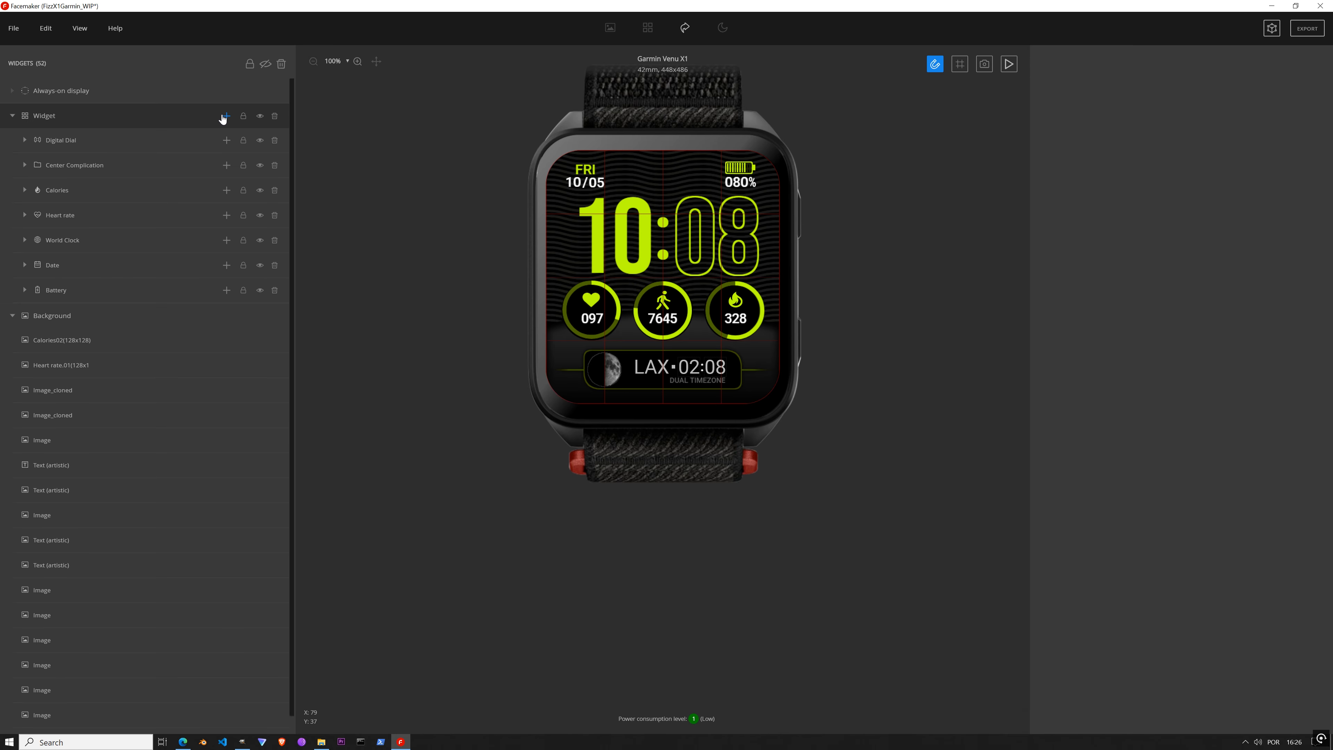
left_click(226, 92)
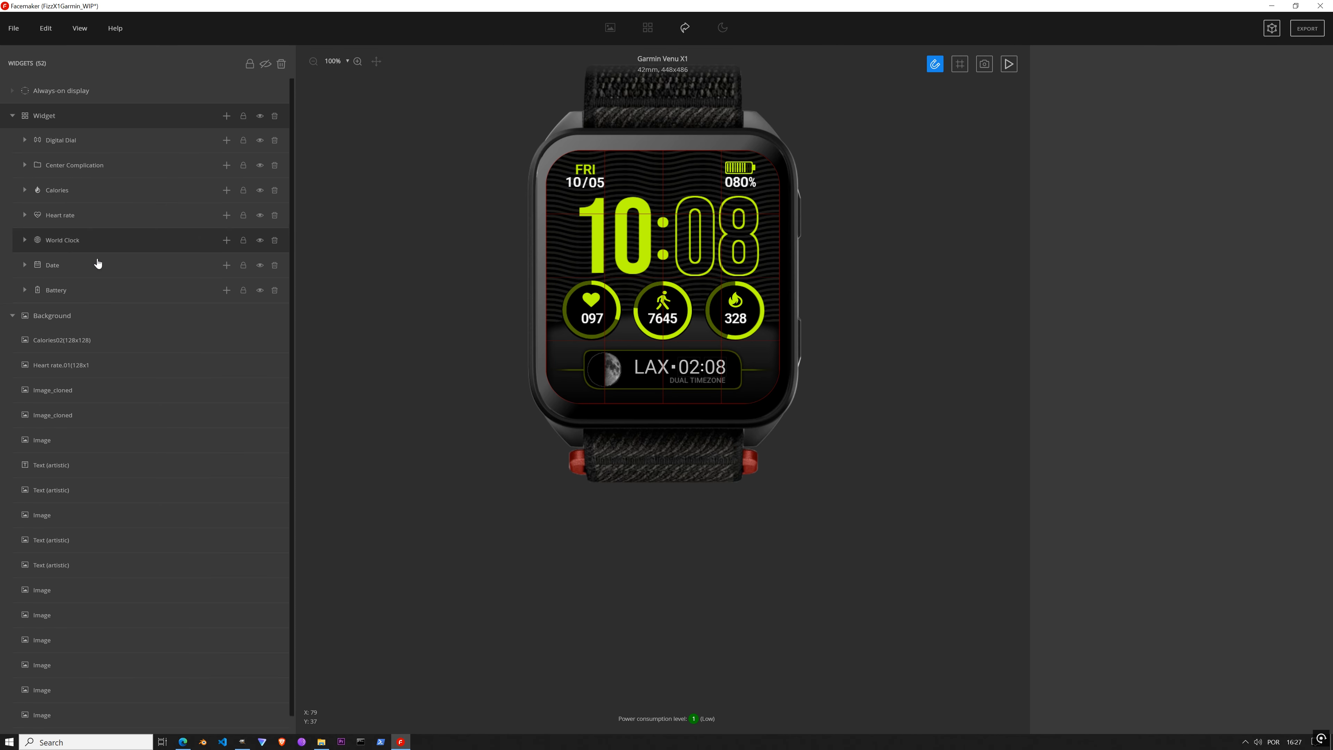
Step: Add an empty Widget group inside the Always-on display
left_click(74, 269)
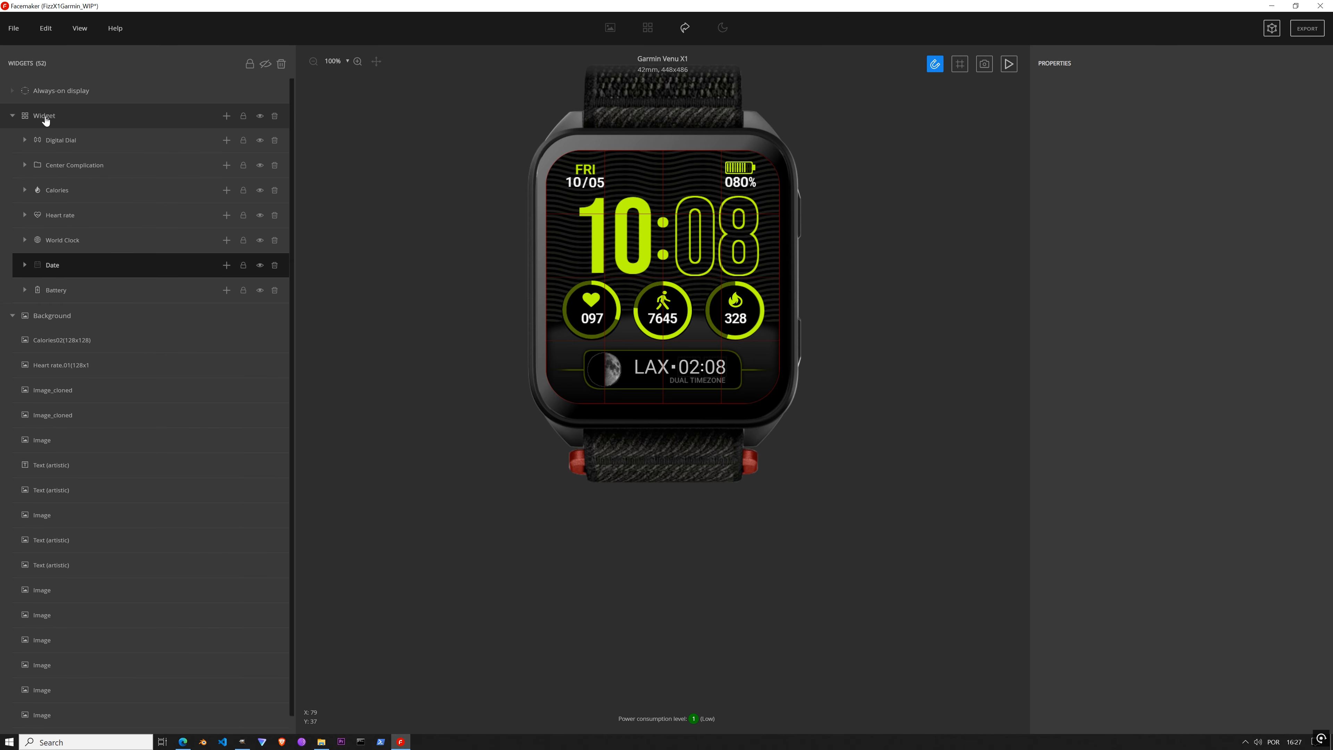
left_click(102, 90)
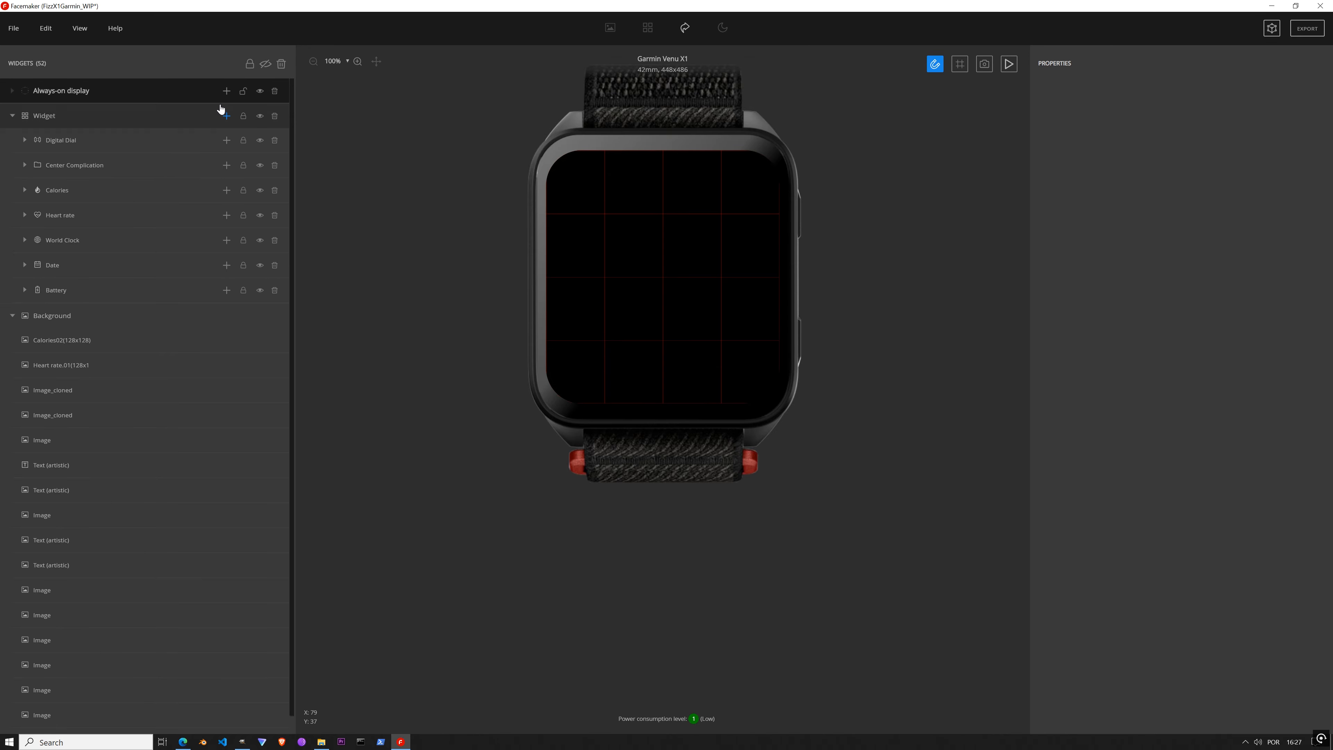
left_click(226, 91)
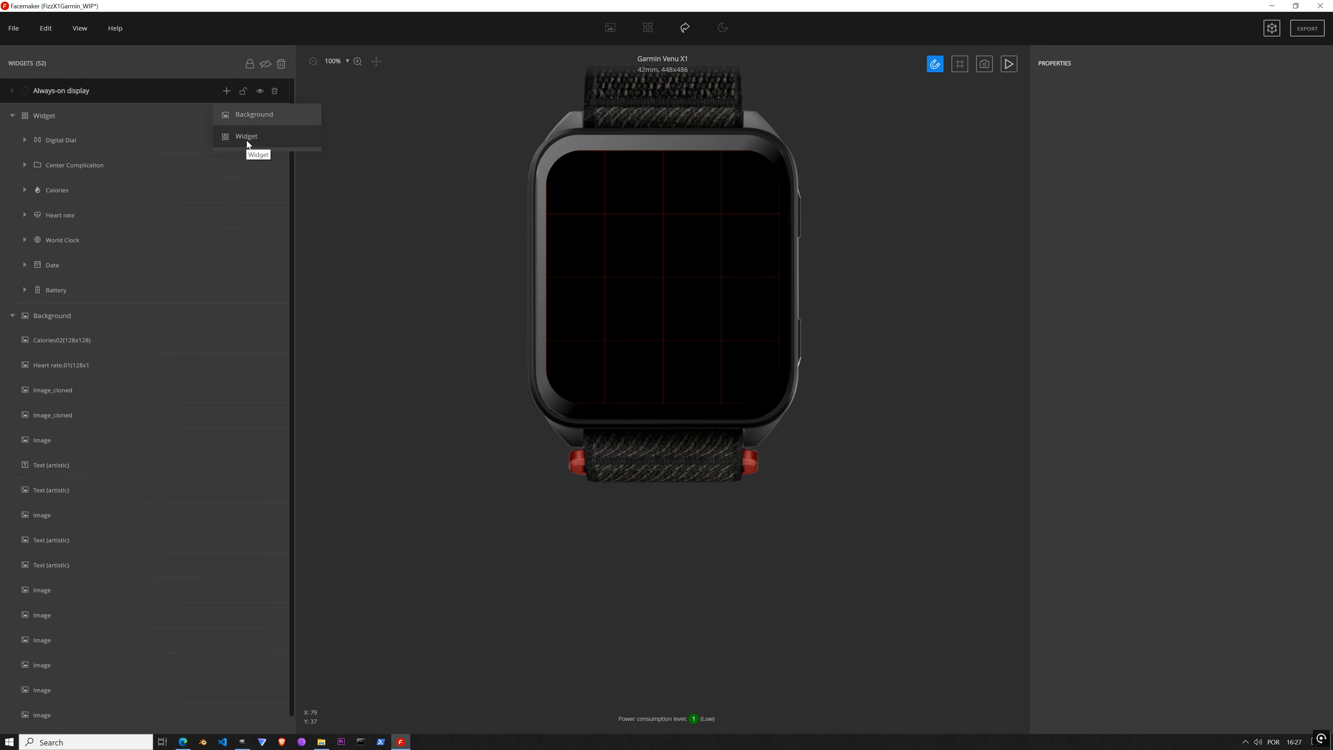
left_click(248, 141)
Step: Copy the Date group into the Always-on display's Widget group and delete the Lunar Phase element from the copy
left_click(80, 295)
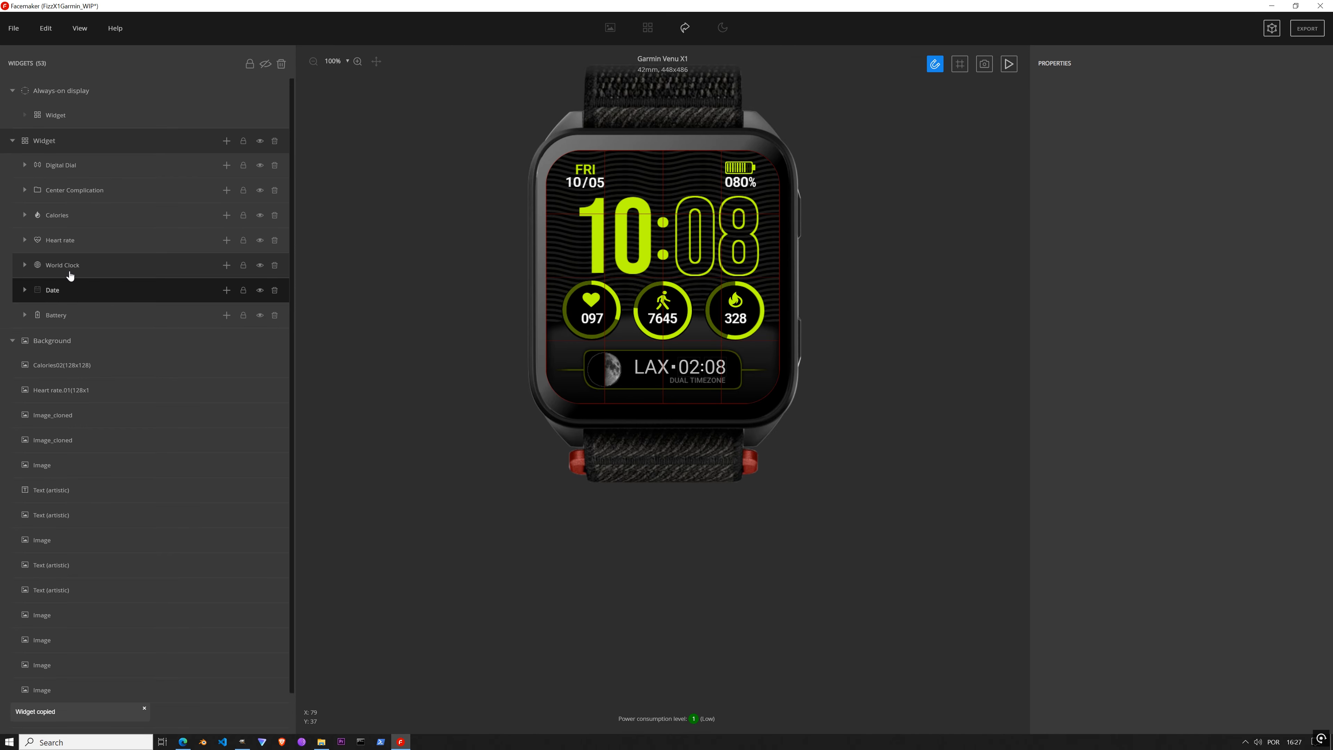
left_click(73, 122)
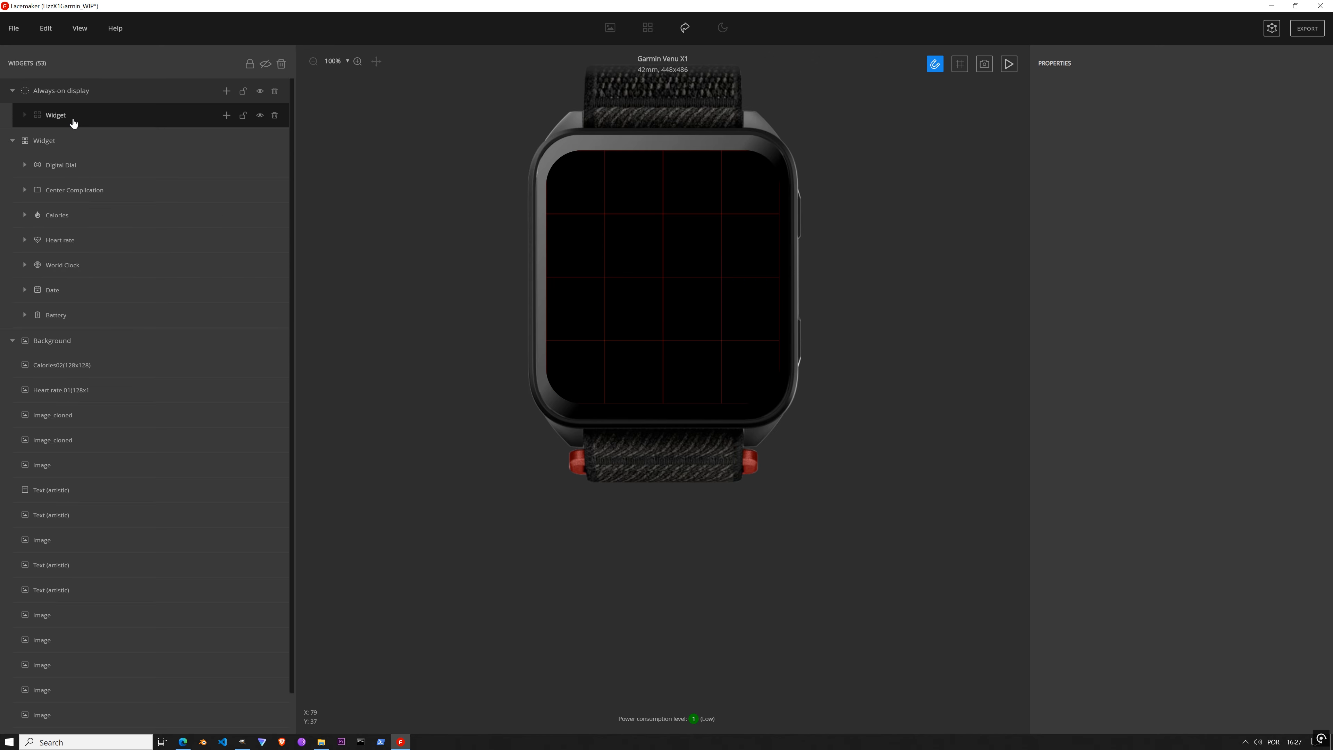
key("ctrl+v")
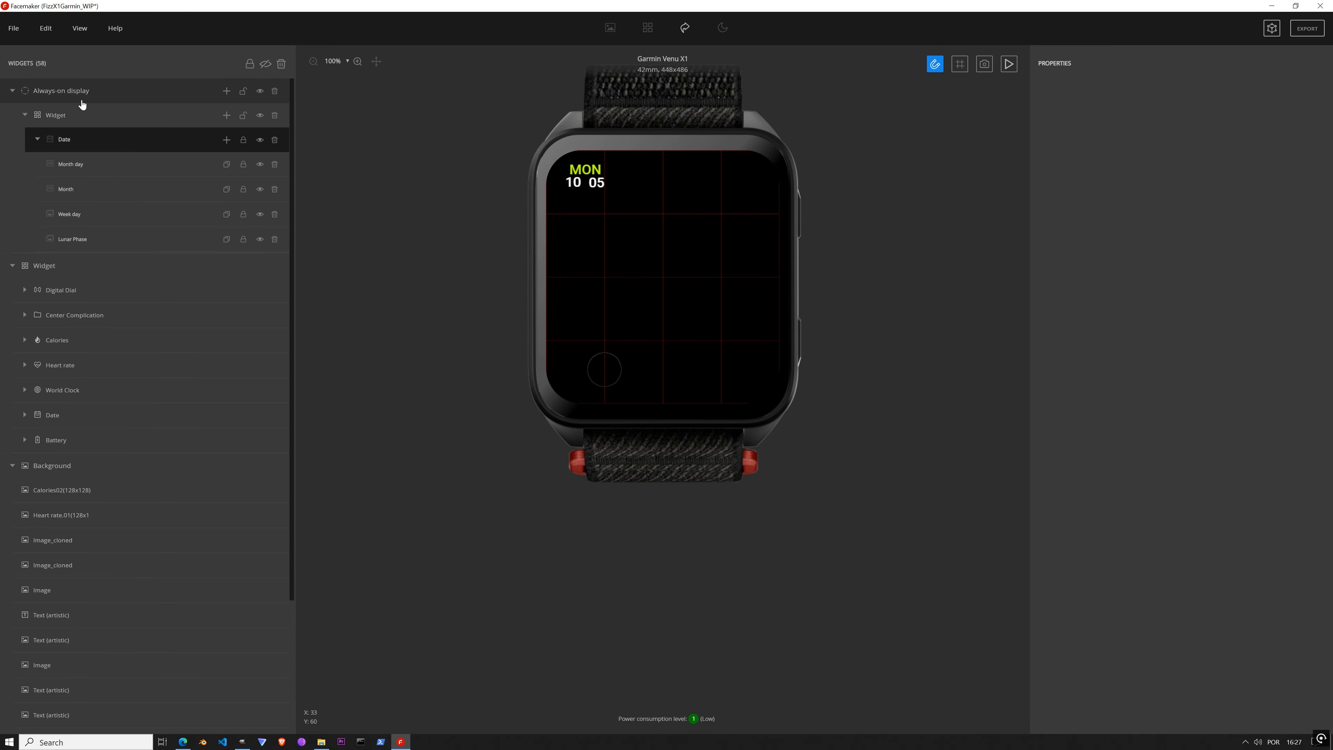
left_click(94, 247)
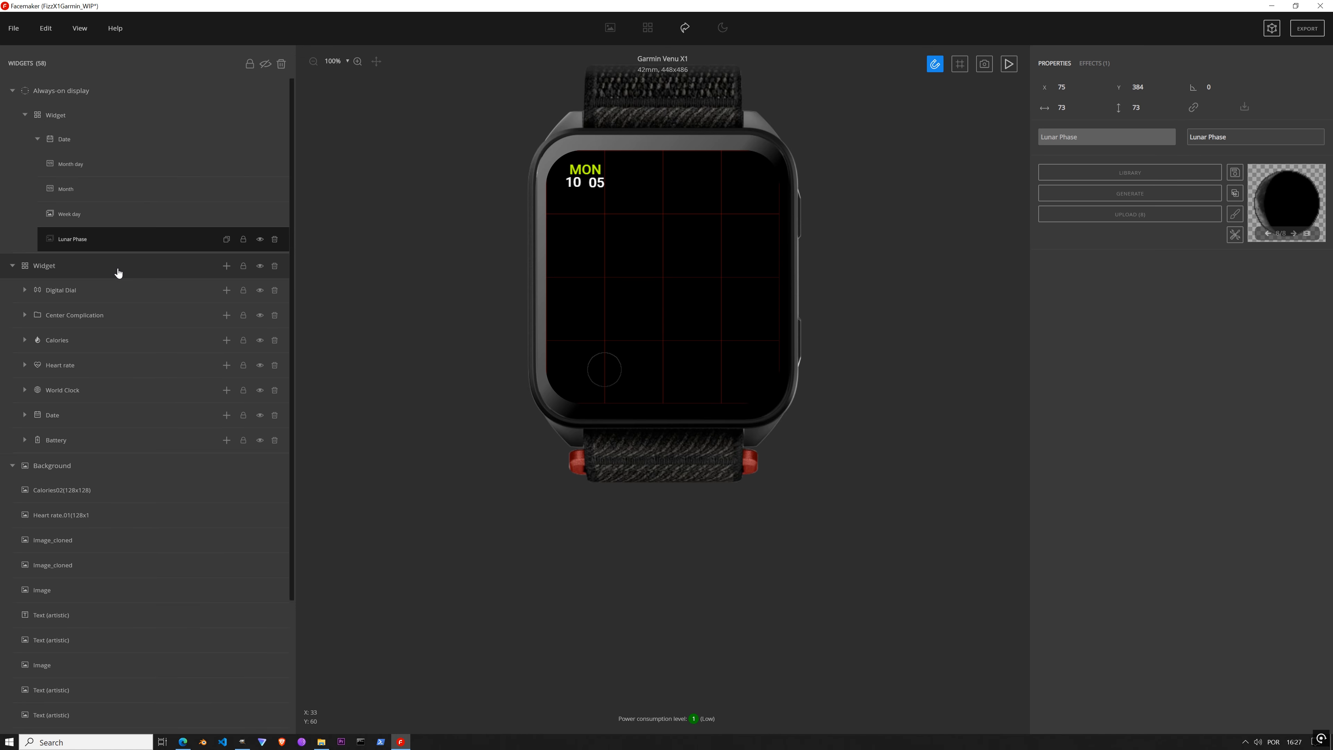
key("Delete")
key("ctrl+s")
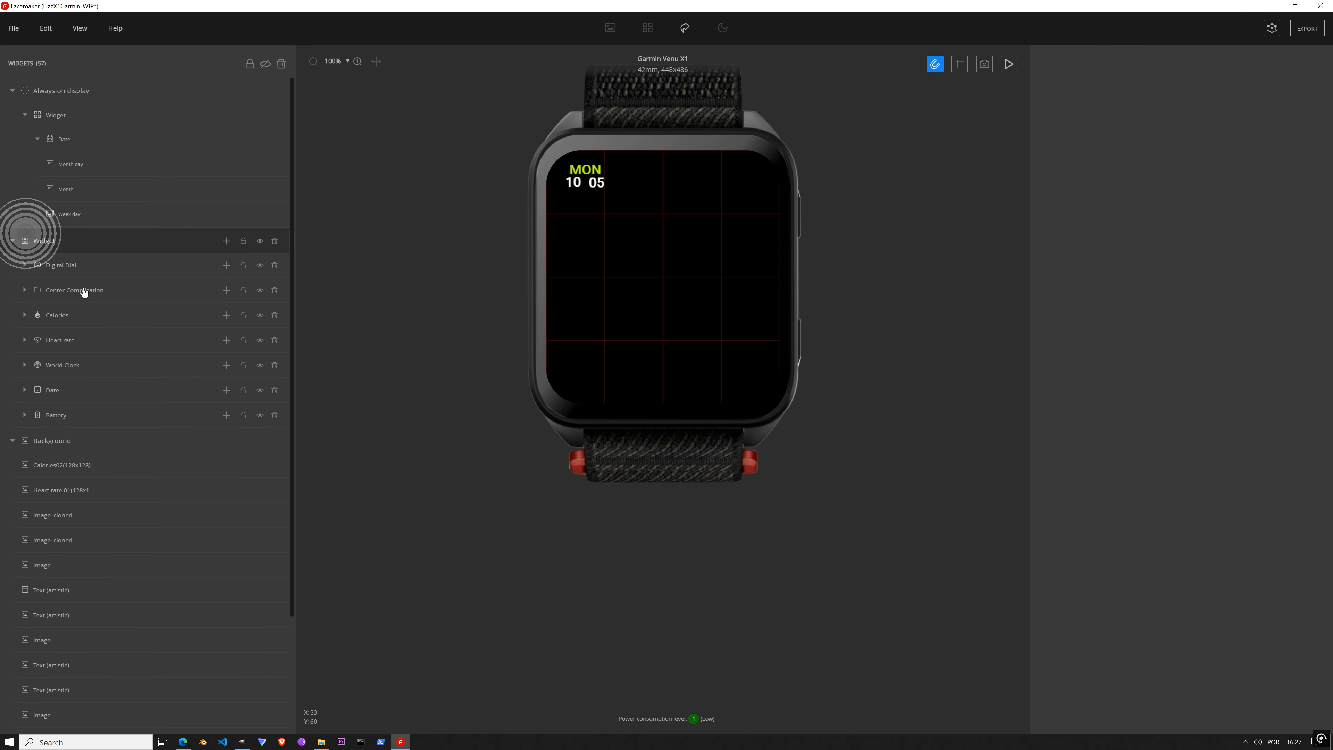
Step: Copy the date's slash separator from the Background group into the Always-on display's Date group and collapse that group
left_click(72, 440)
scroll(89, 556, "down", 2)
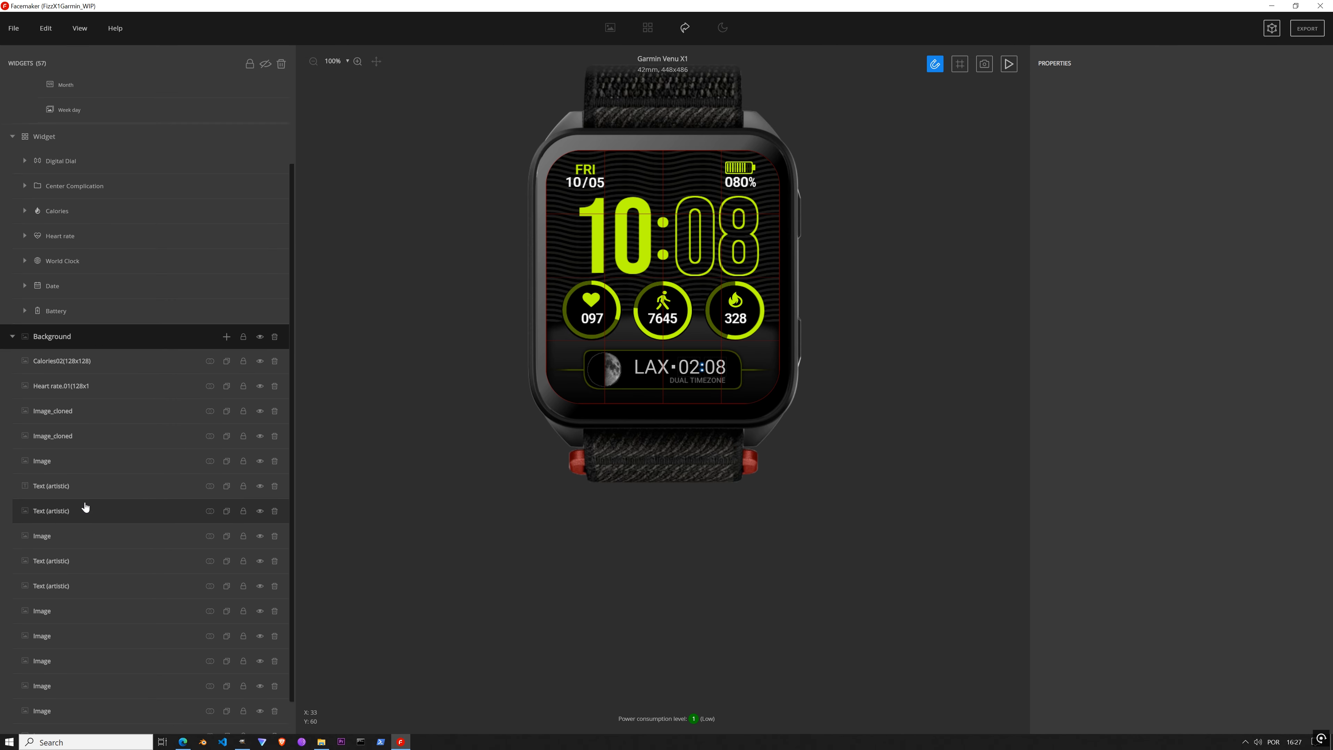
left_click(81, 491)
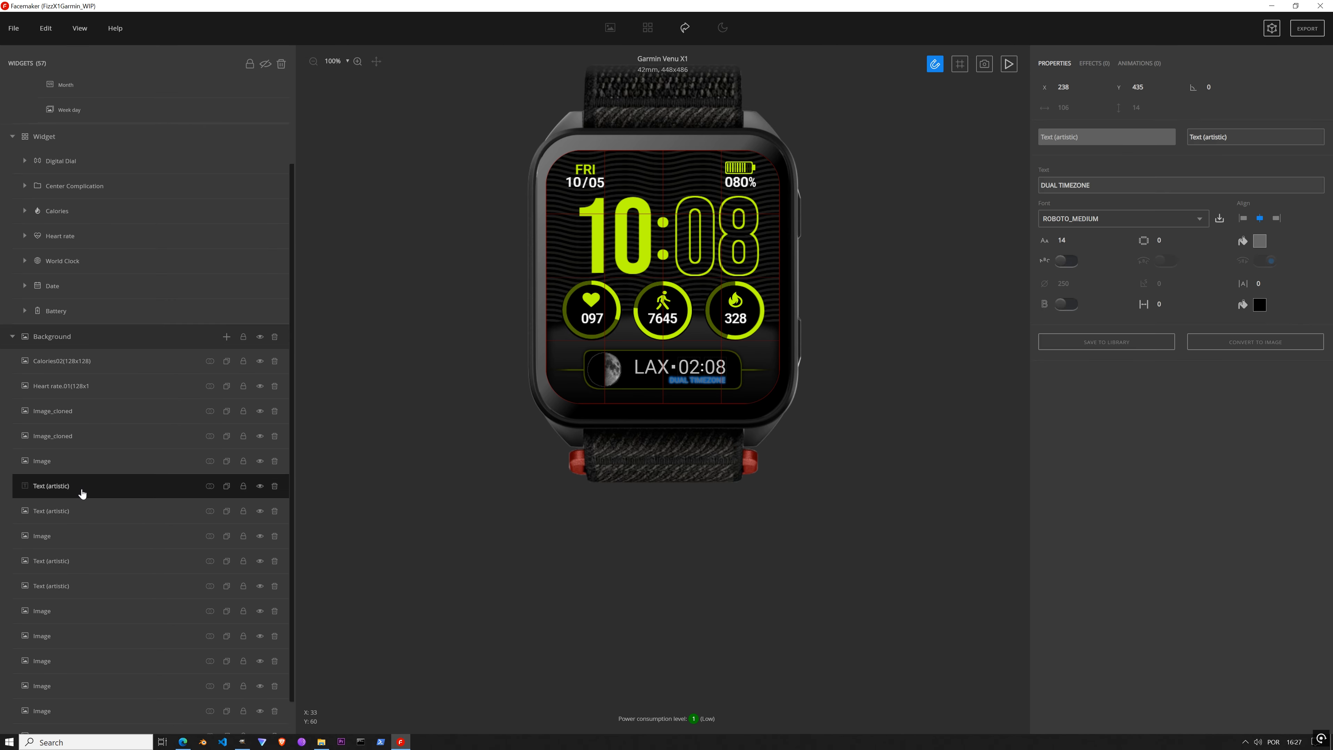
left_click(76, 514)
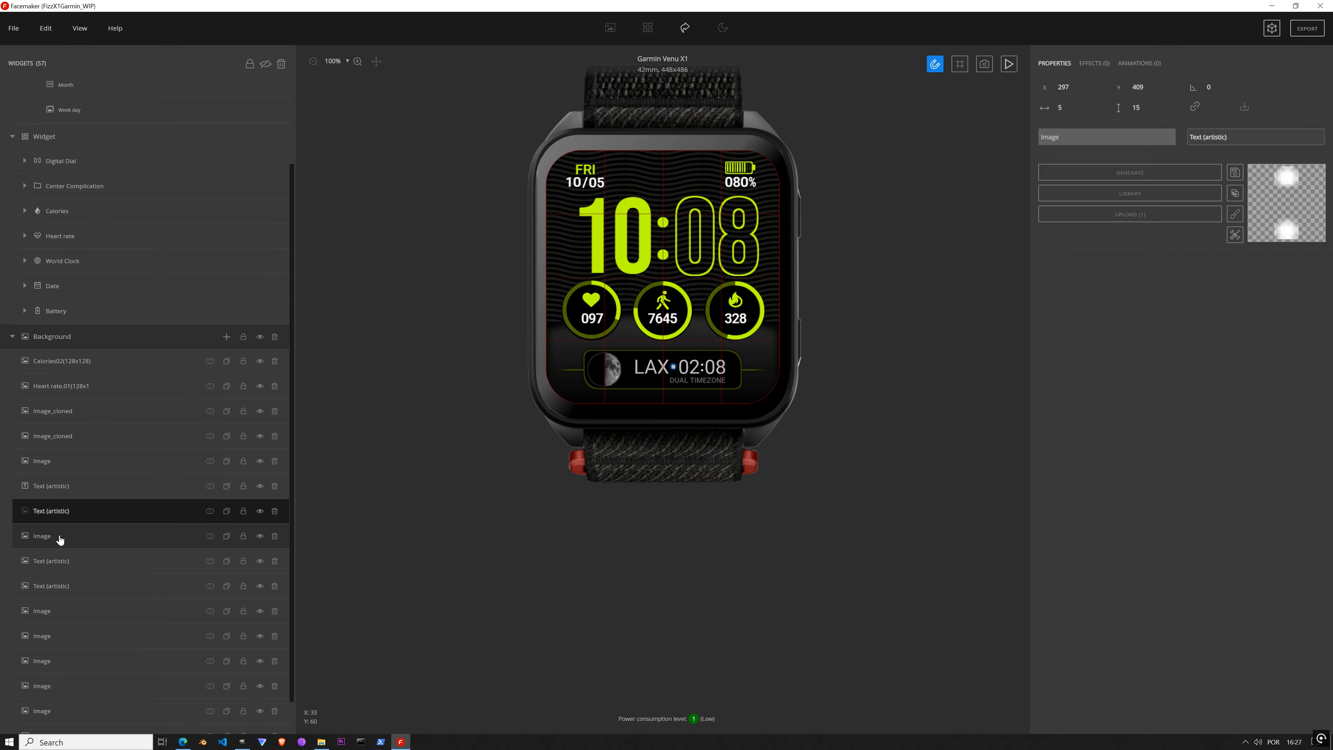
left_click(61, 564)
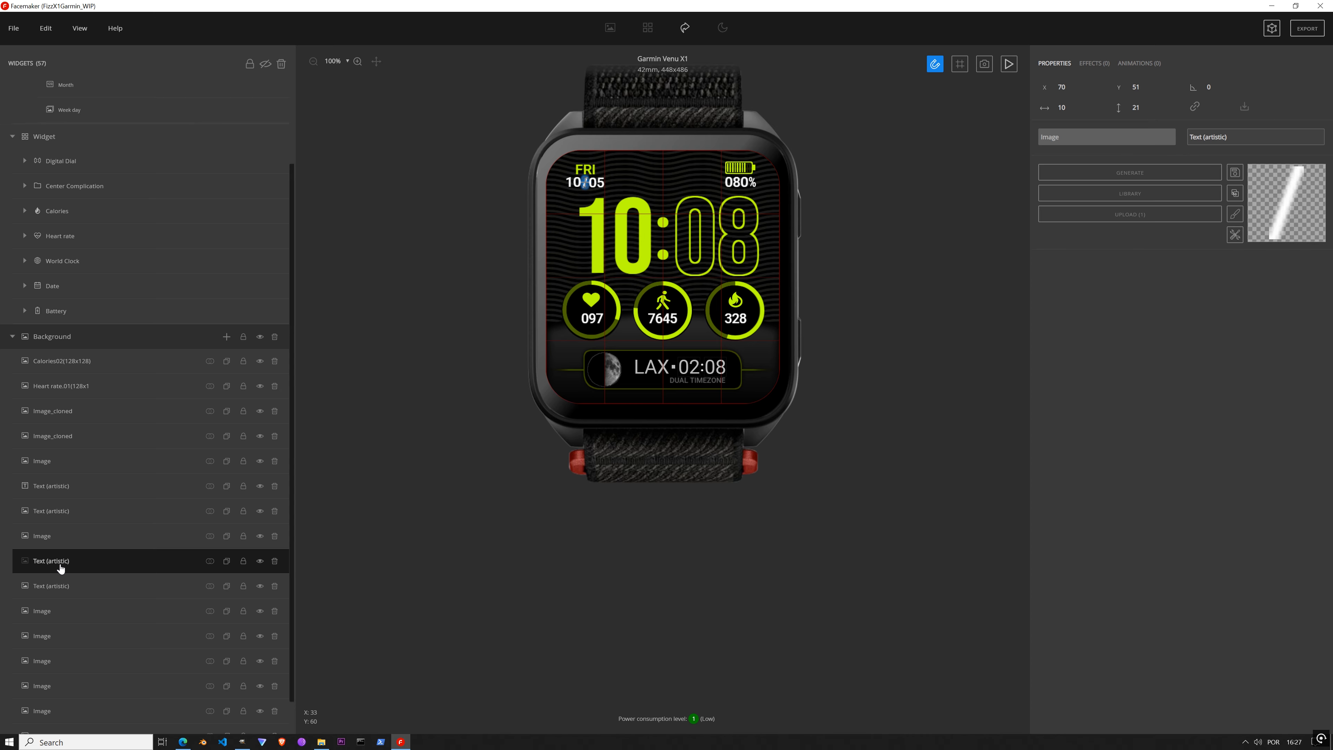
scroll(86, 428, "up", 2)
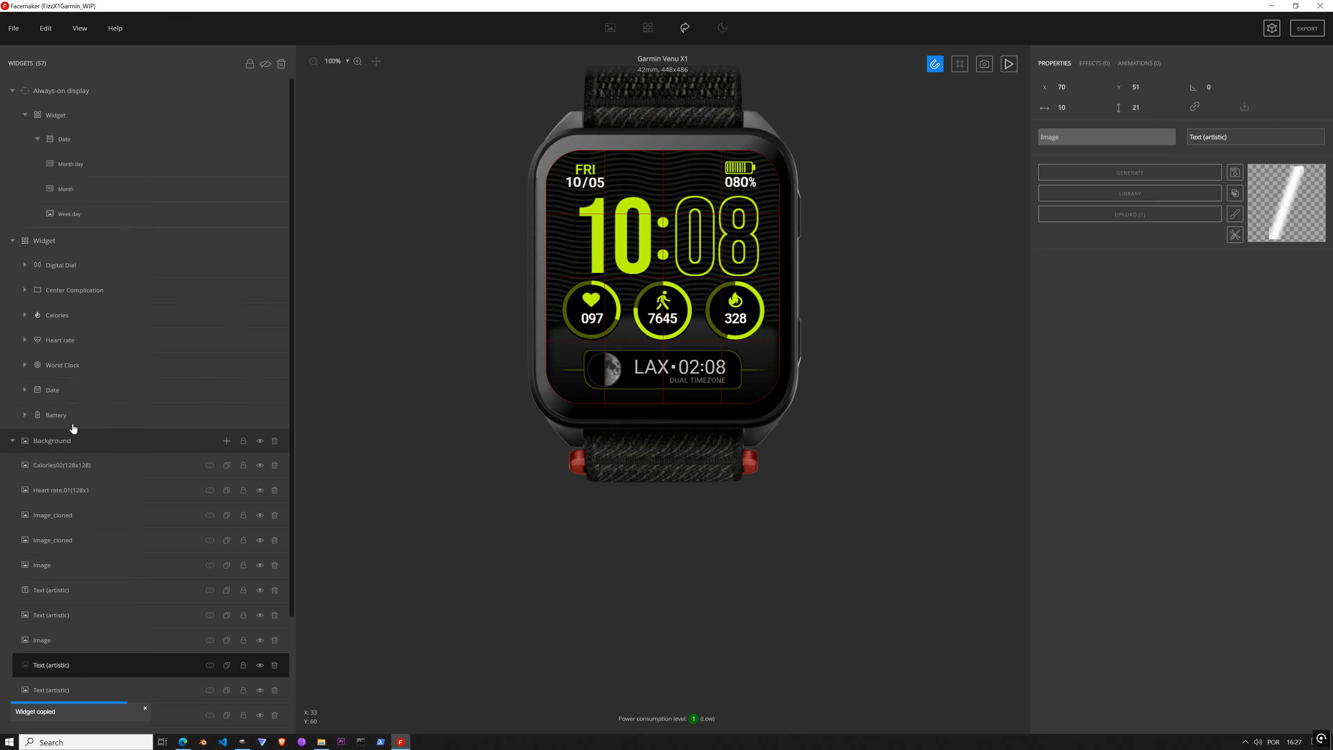
left_click(85, 148)
key("ctrl+v")
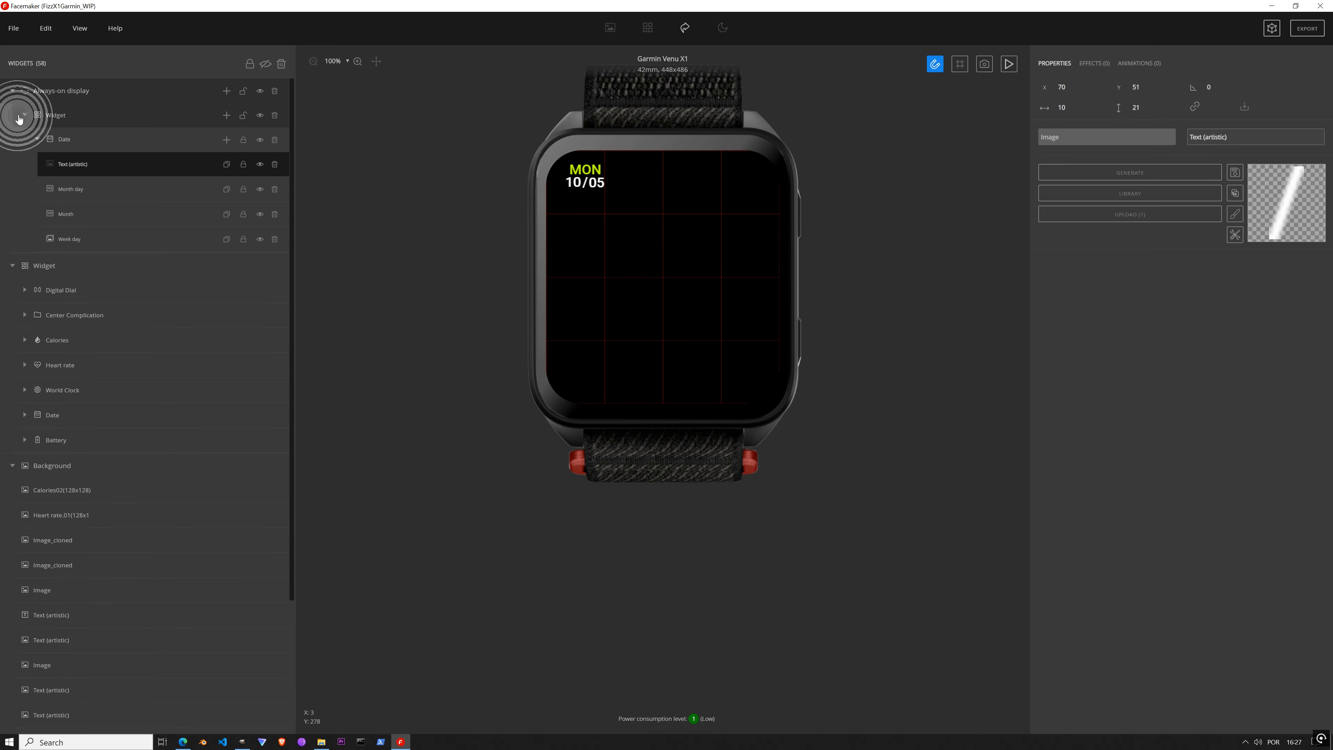
left_click(37, 139)
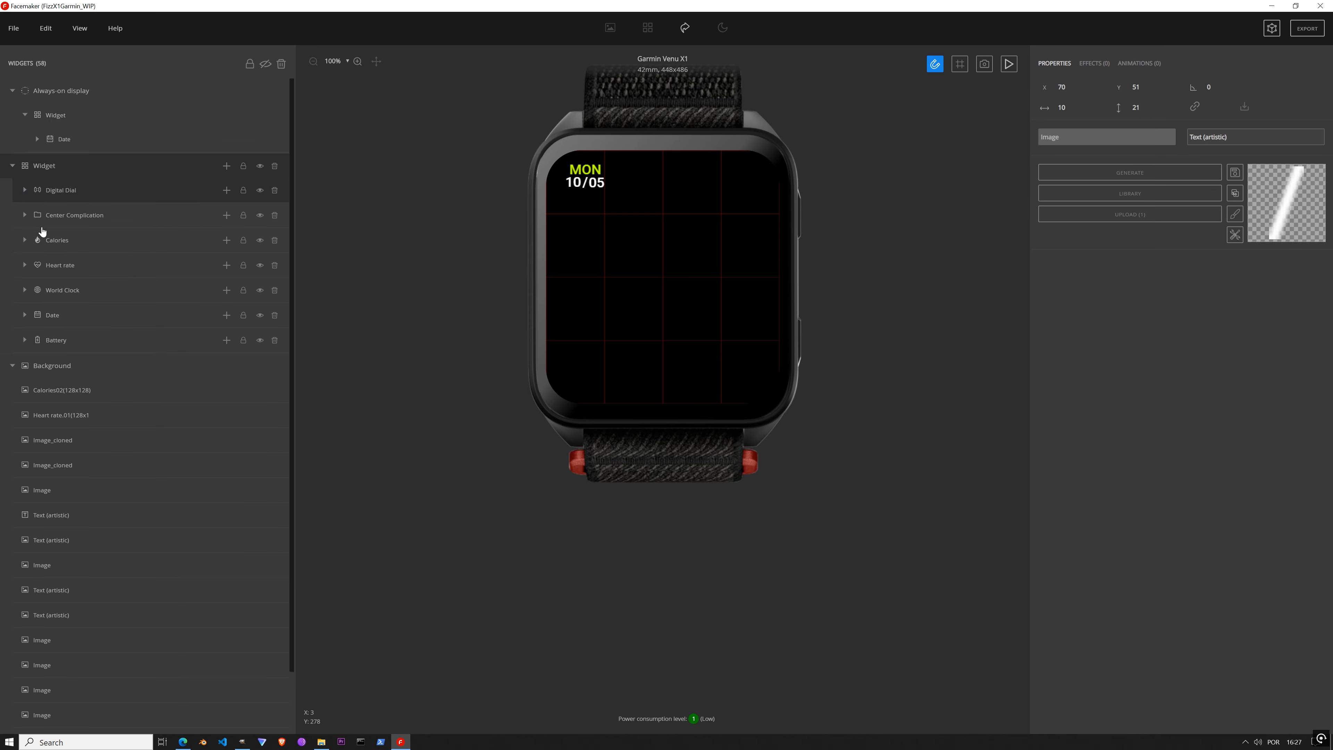
Step: Copy the Digital Dial group into the Always-on display's Widget group and collapse the copy
left_click(75, 195)
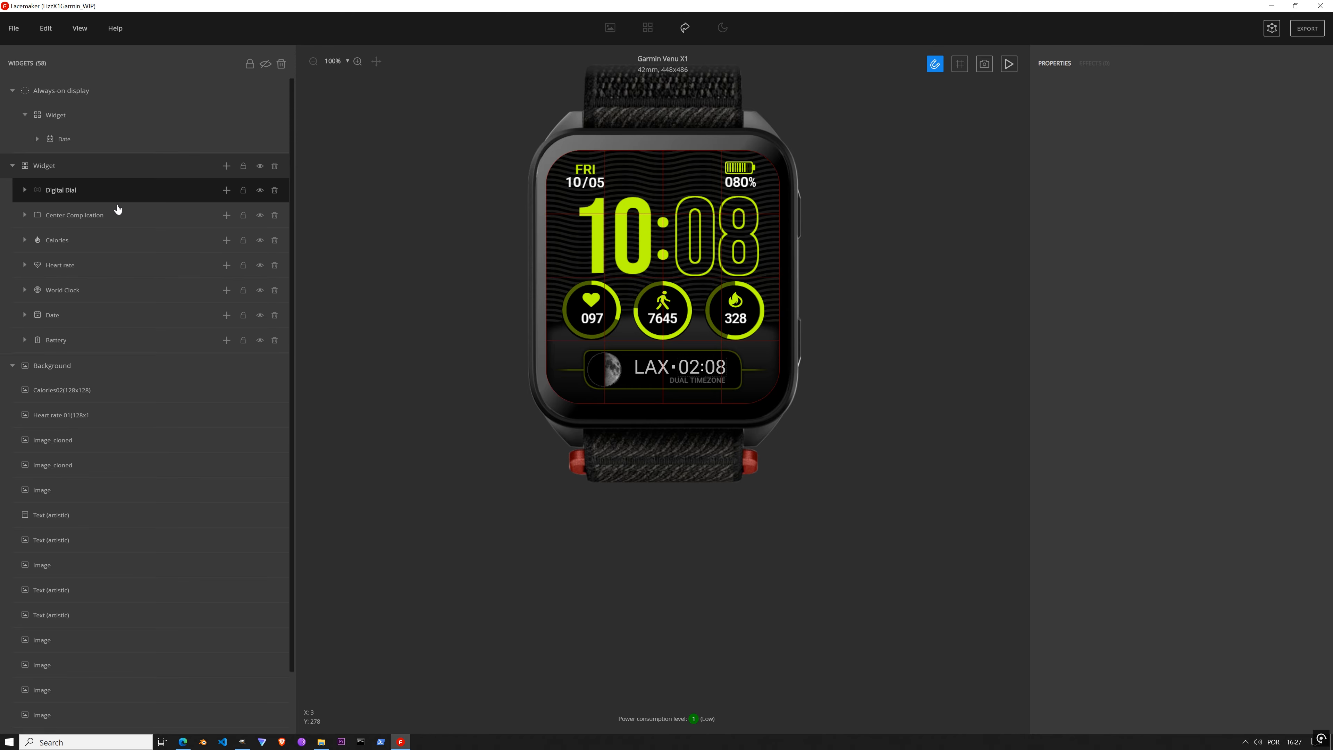
left_click(72, 121)
key("ctrl+v")
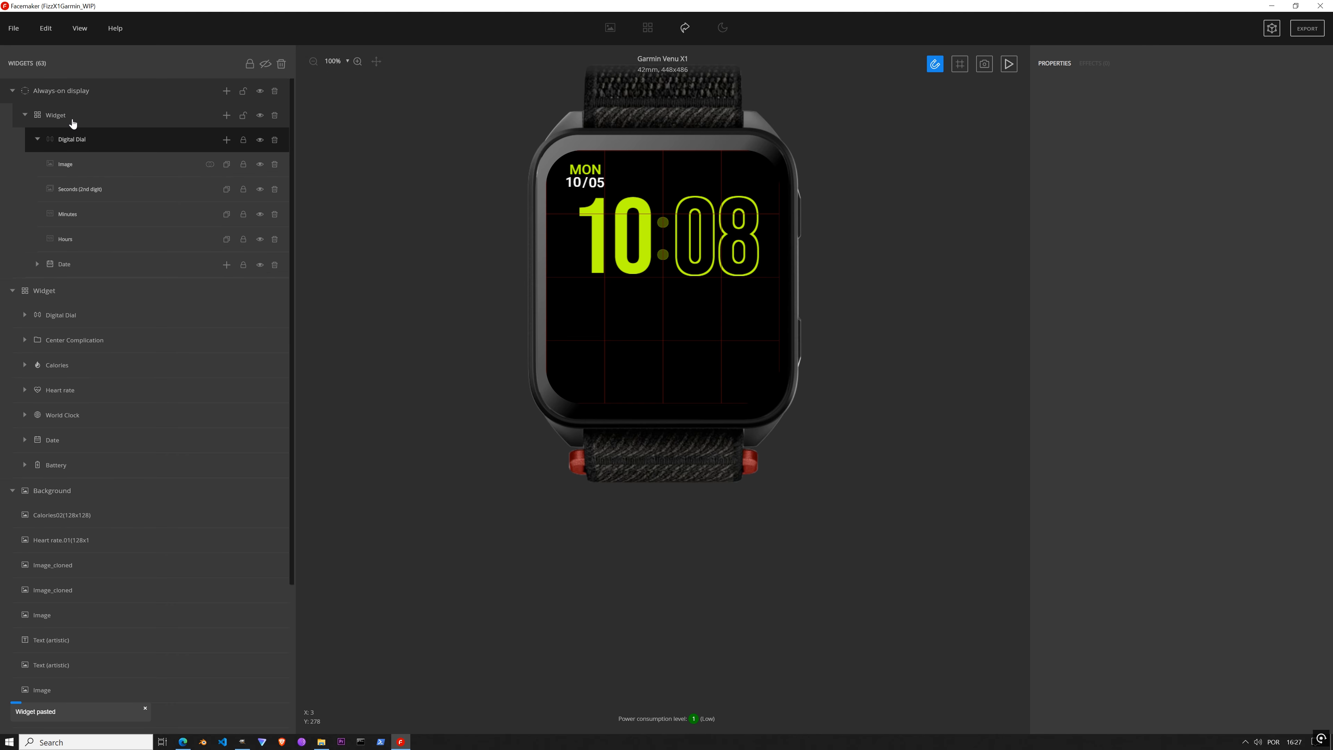
left_click(37, 139)
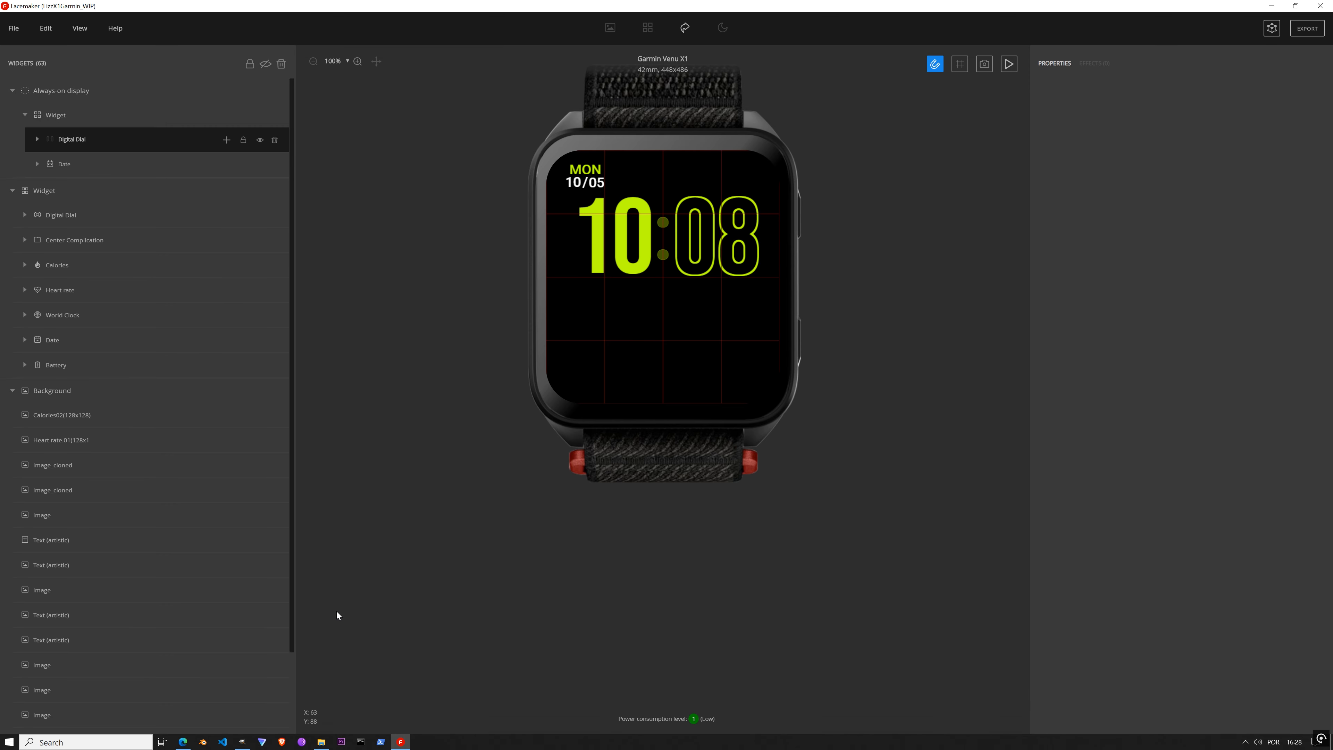
Step: Examine the Background group's elements one by one to identify which parts of the watch face they are
left_click(96, 424)
left_click(91, 442)
left_click(84, 469)
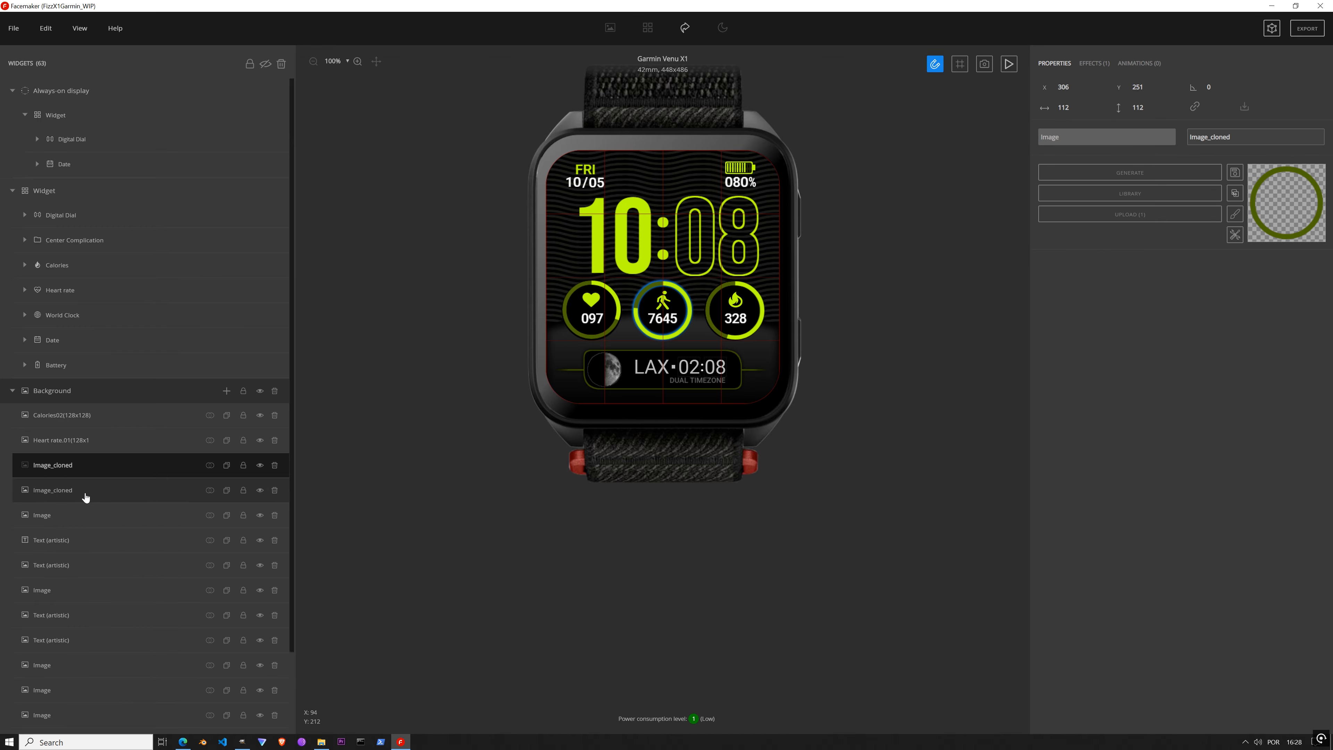
left_click(86, 496)
left_click(80, 513)
left_click(82, 544)
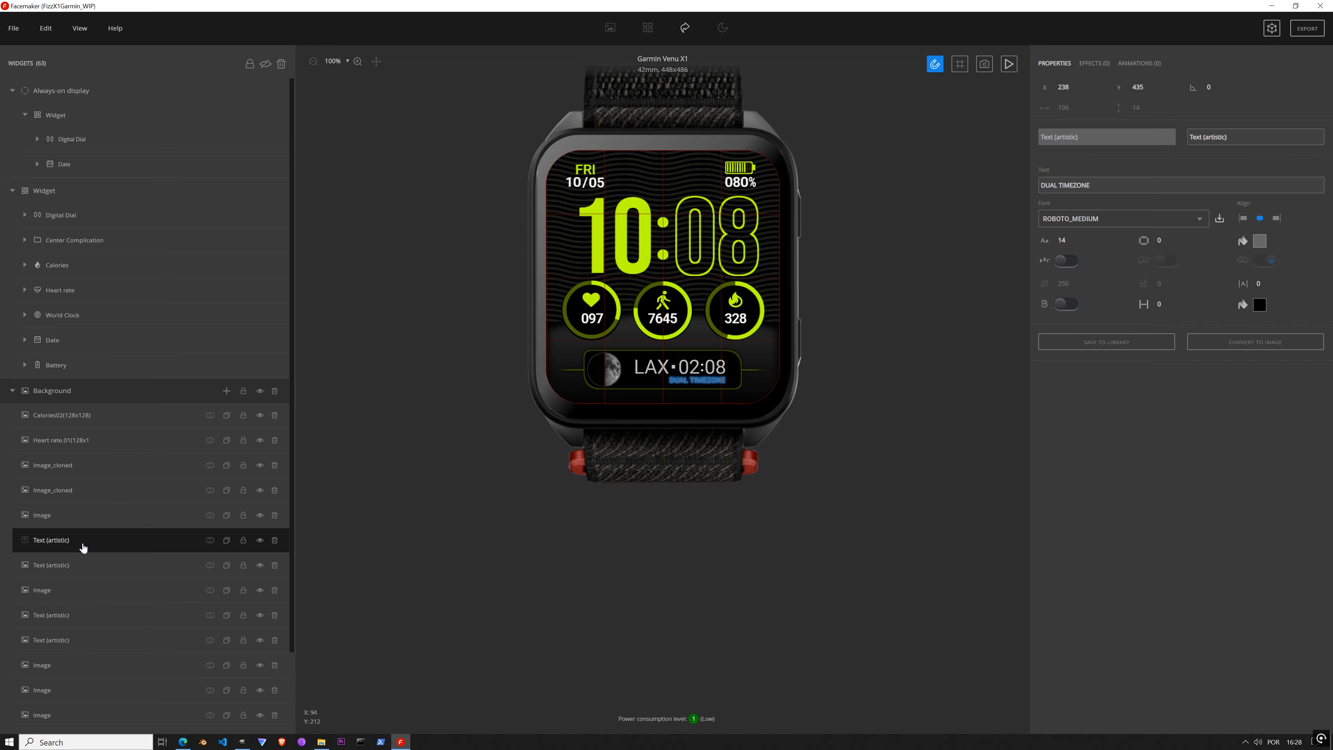
left_click(86, 569)
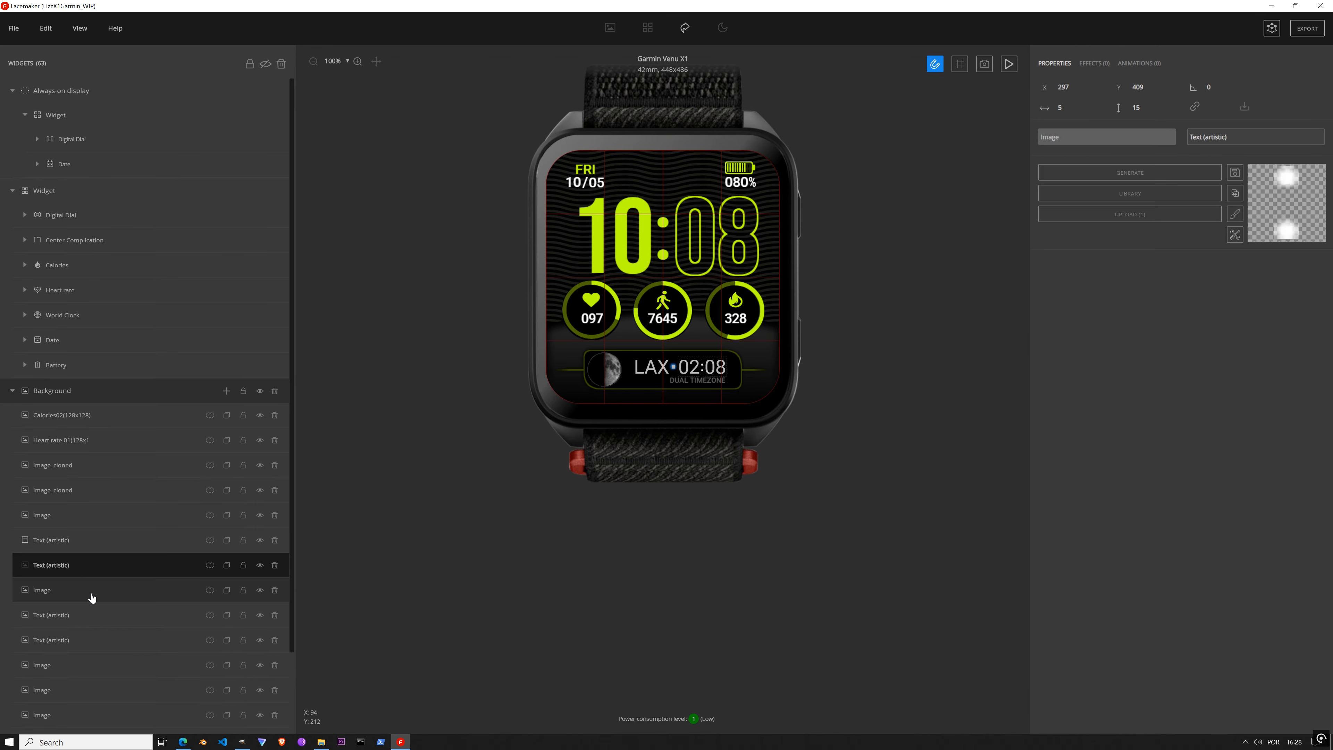
left_click(88, 596)
left_click(87, 613)
scroll(87, 614, "down", 2)
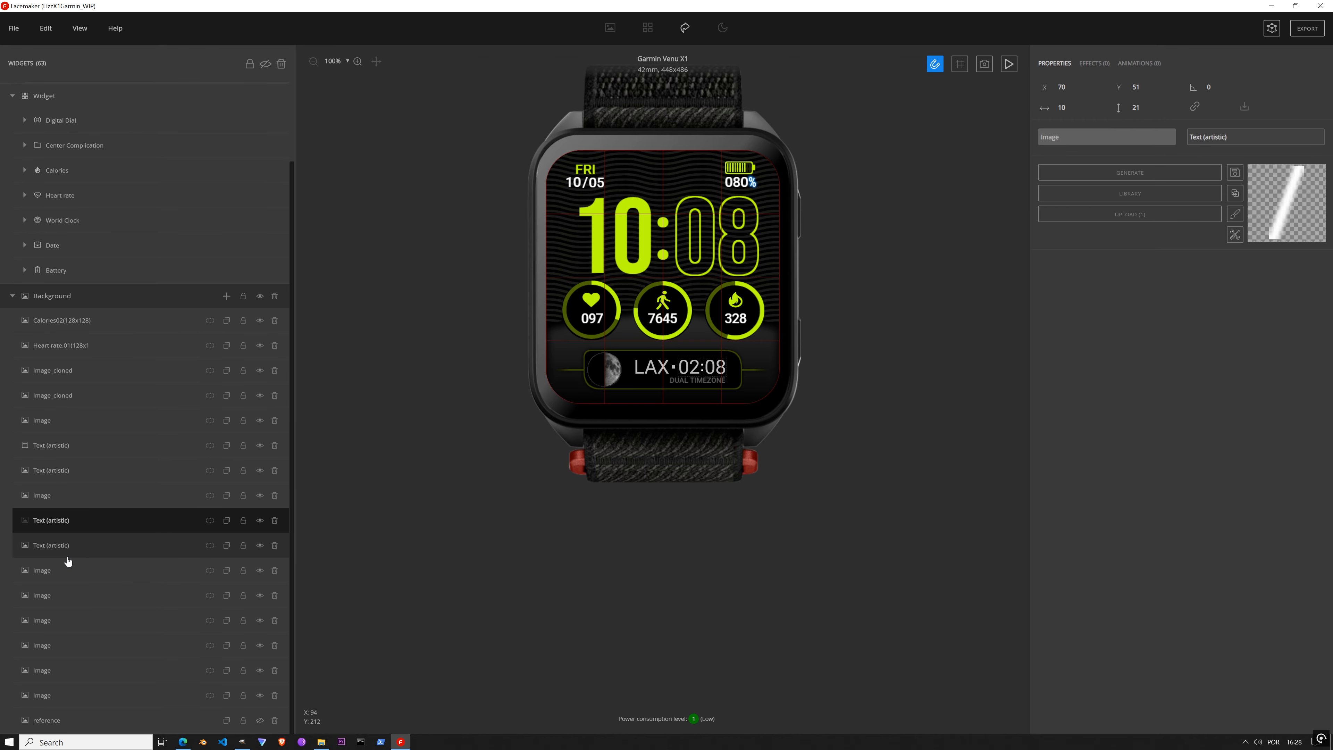
left_click(69, 561)
left_click(70, 552)
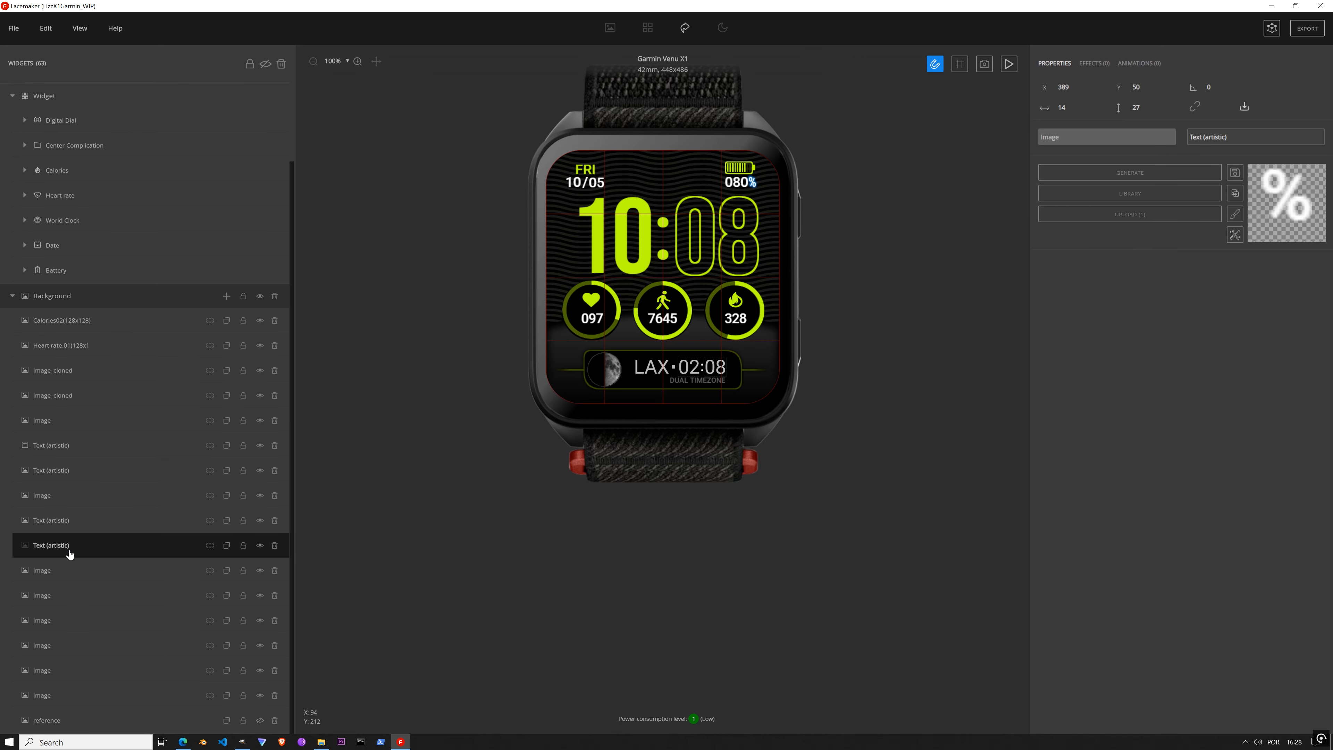
Step: Merge the dark battery bars image with the battery outline image in the Background group using Add
left_click(71, 574)
left_click(73, 599)
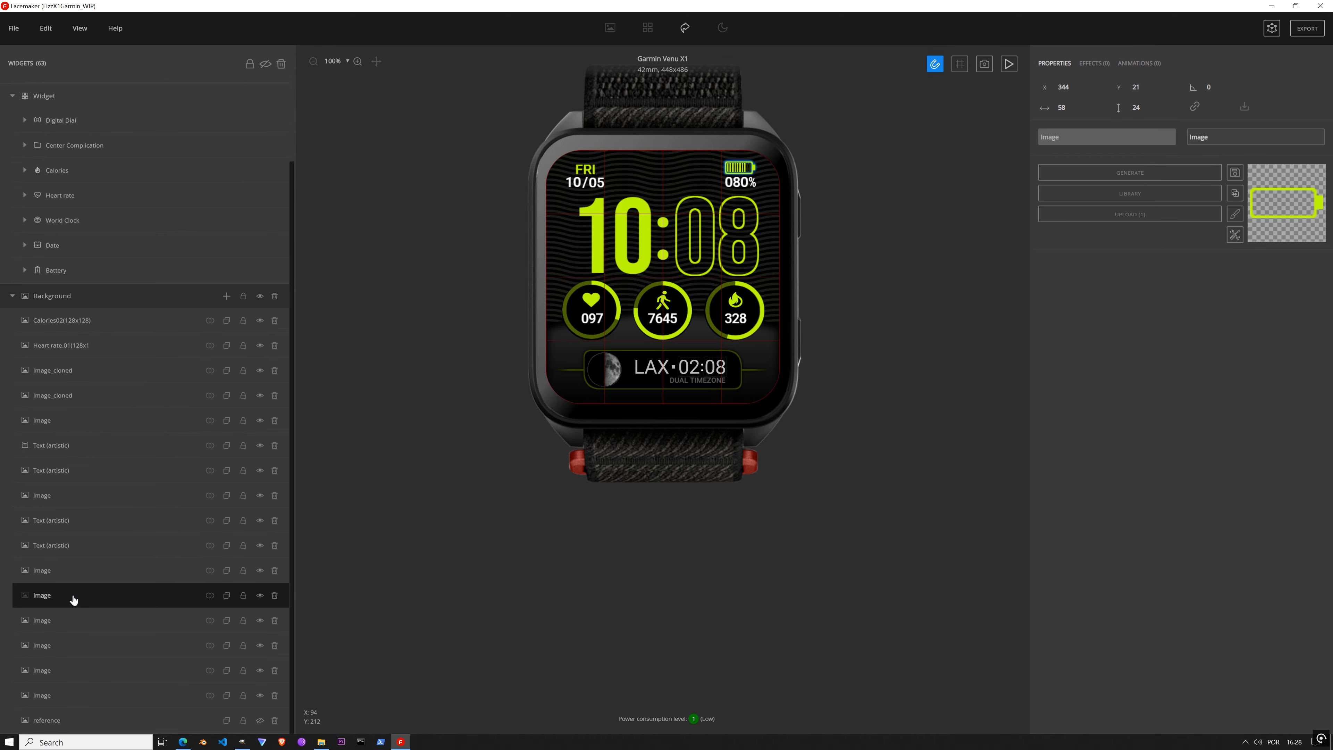
left_click(71, 574)
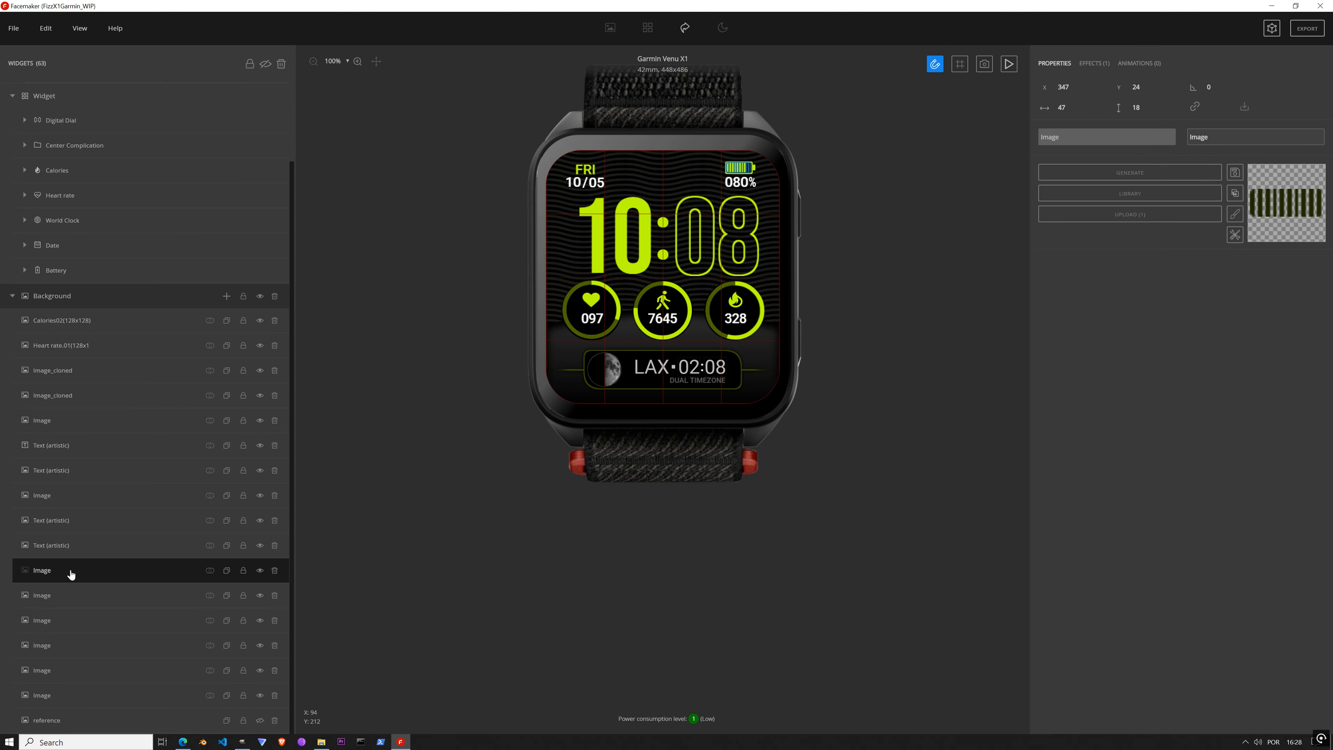
left_click(210, 573)
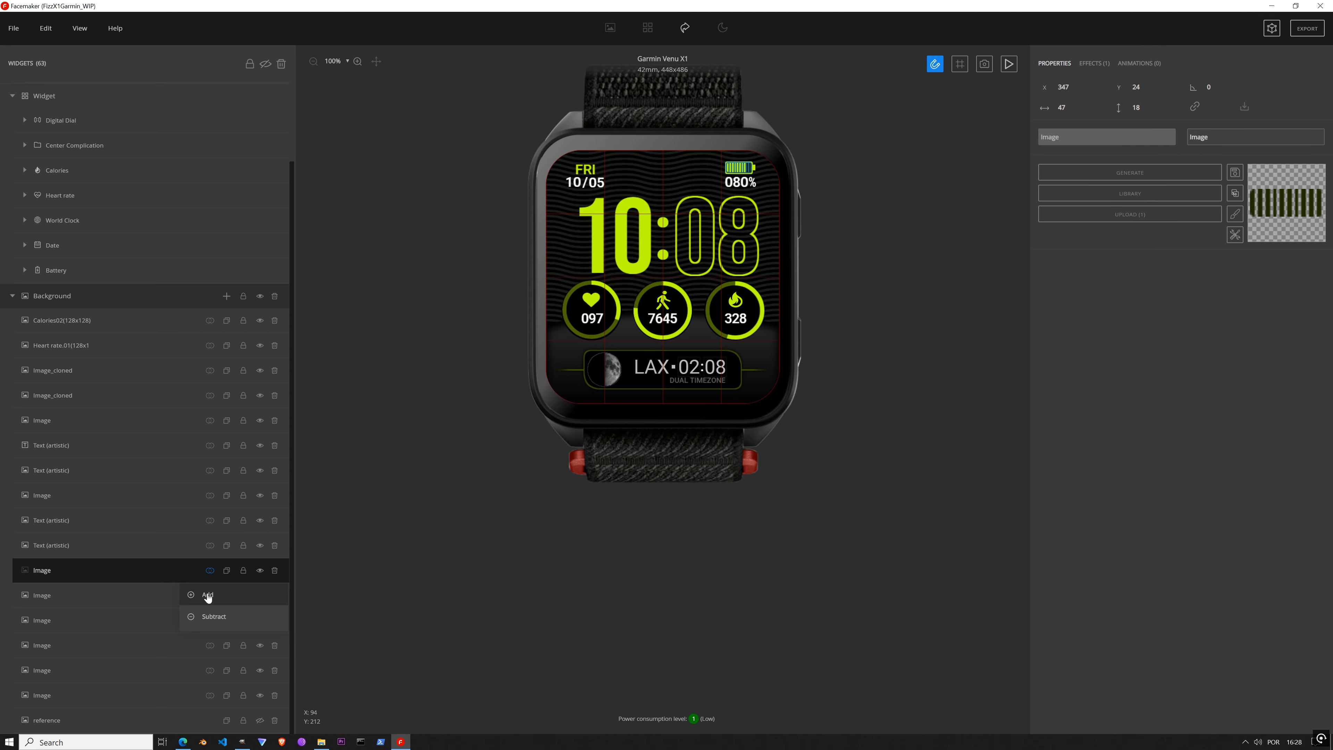
left_click(207, 594)
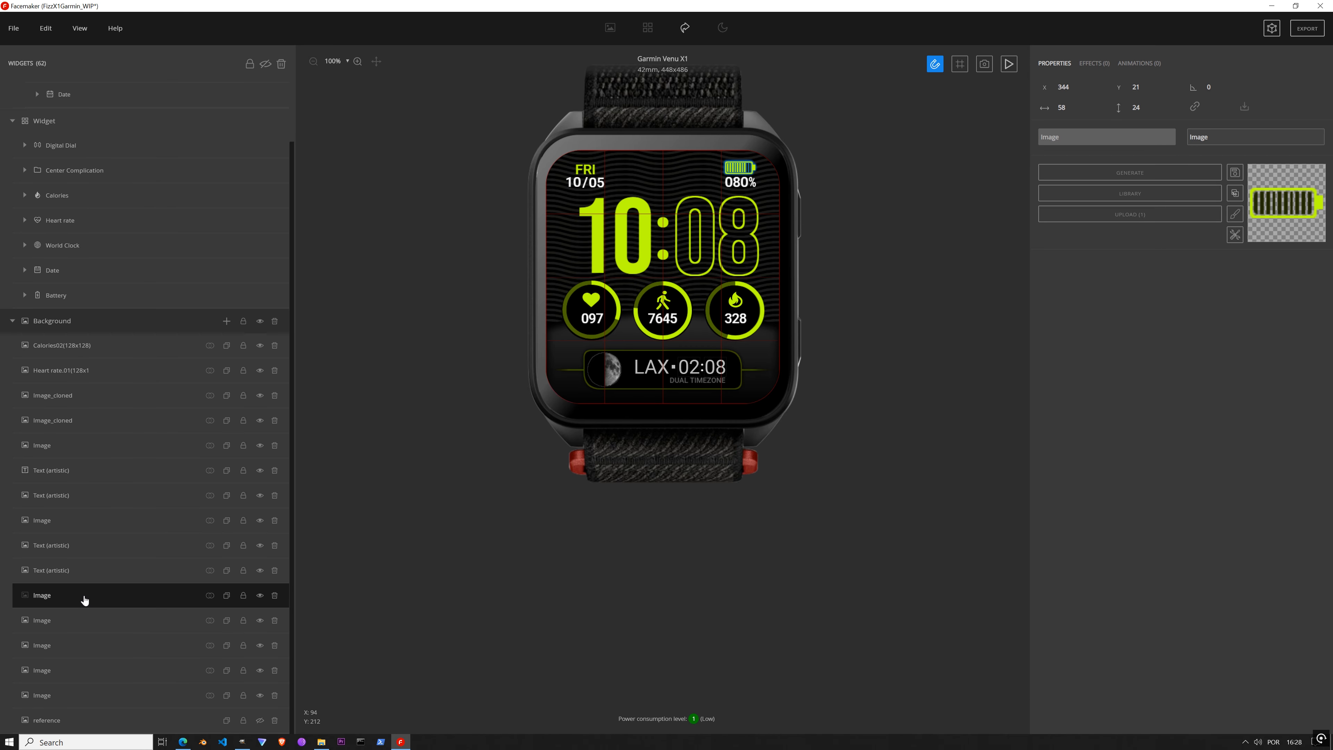
Step: Copy the Battery group into the Always-on display's Widget group
scroll(84, 601, "up", 2)
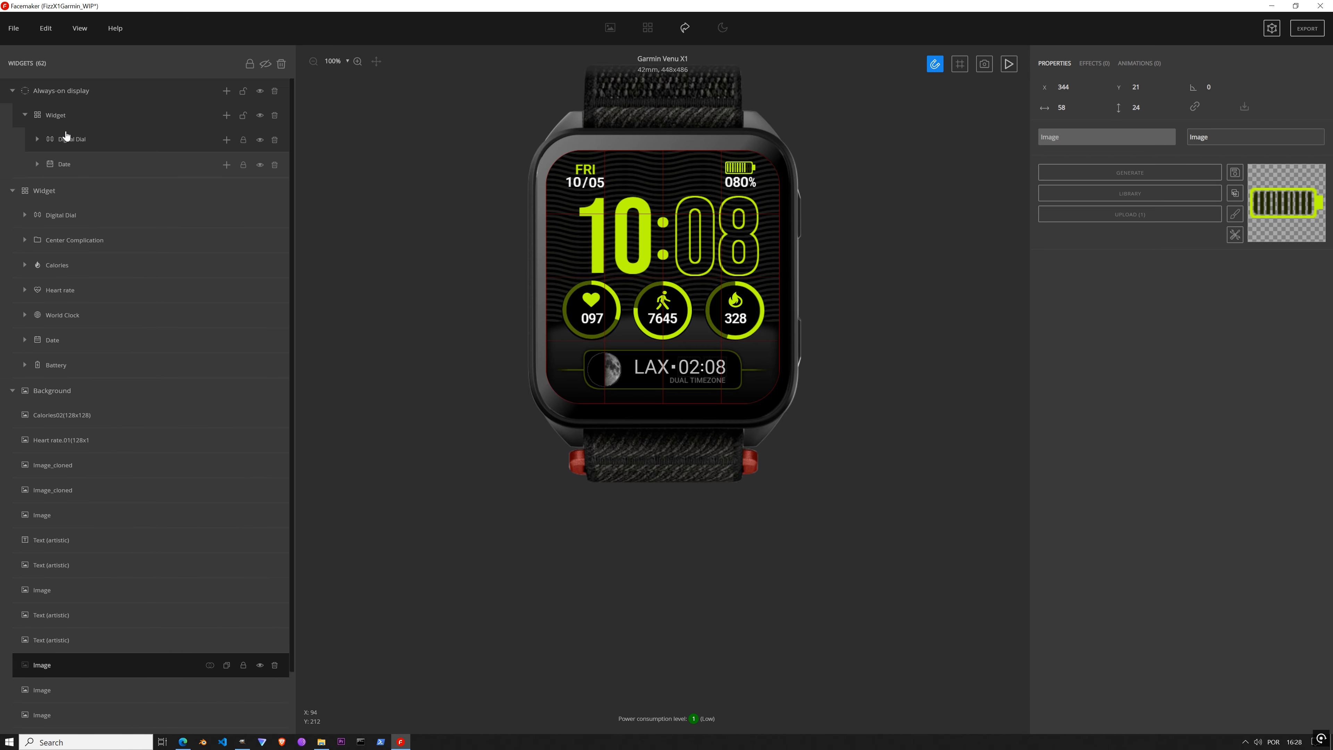
left_click(77, 119)
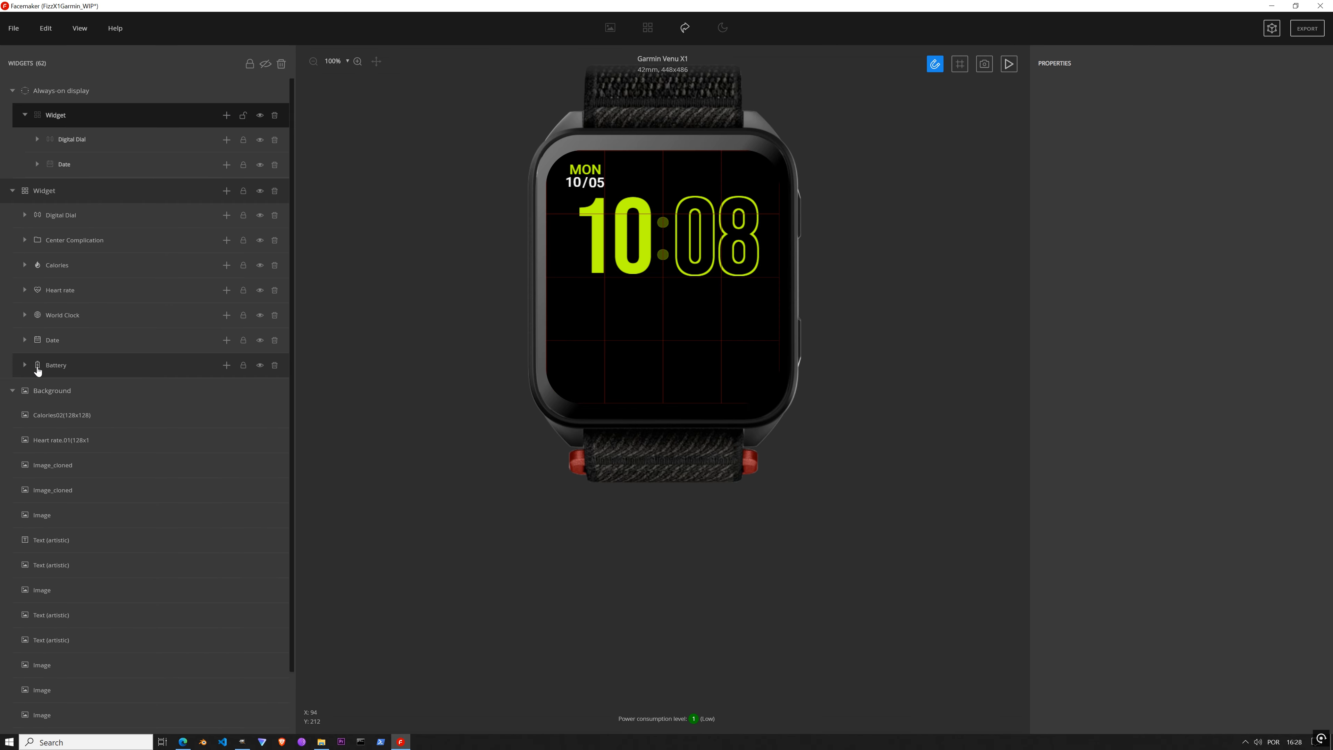
left_click(24, 366)
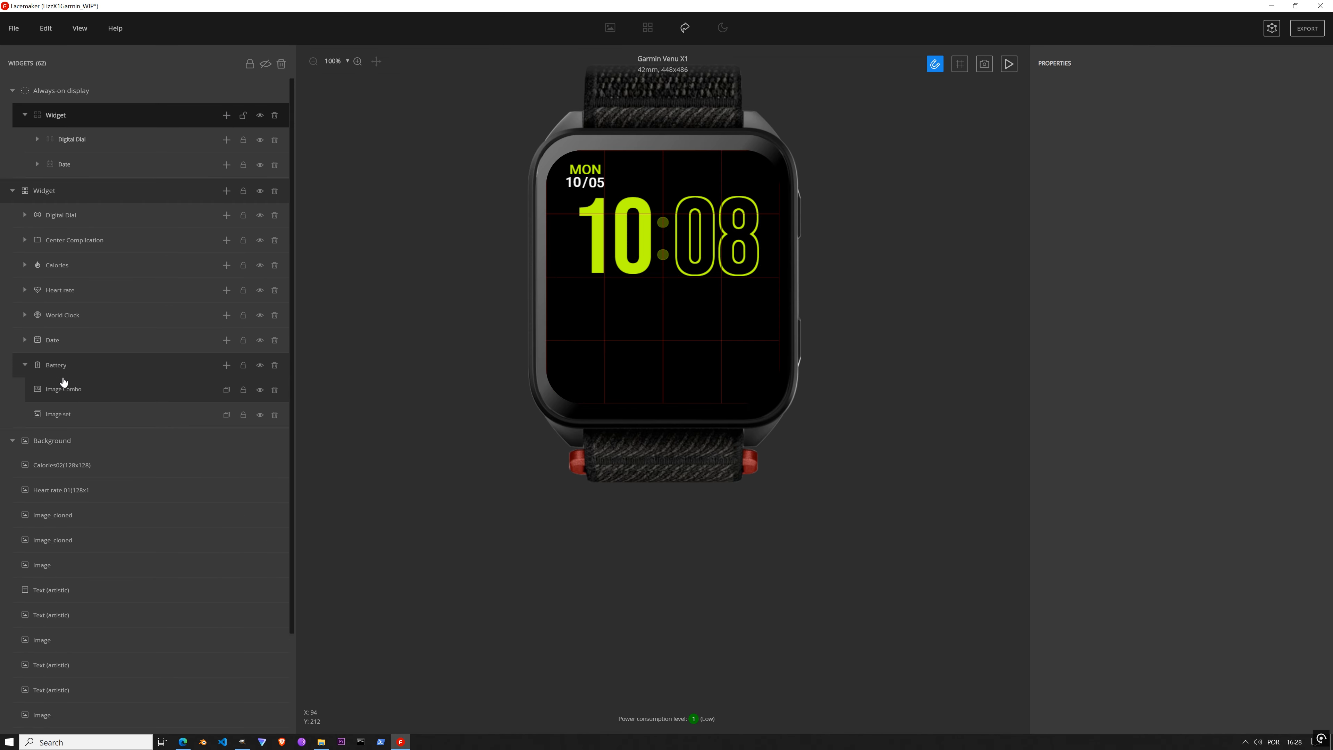
left_click(66, 367)
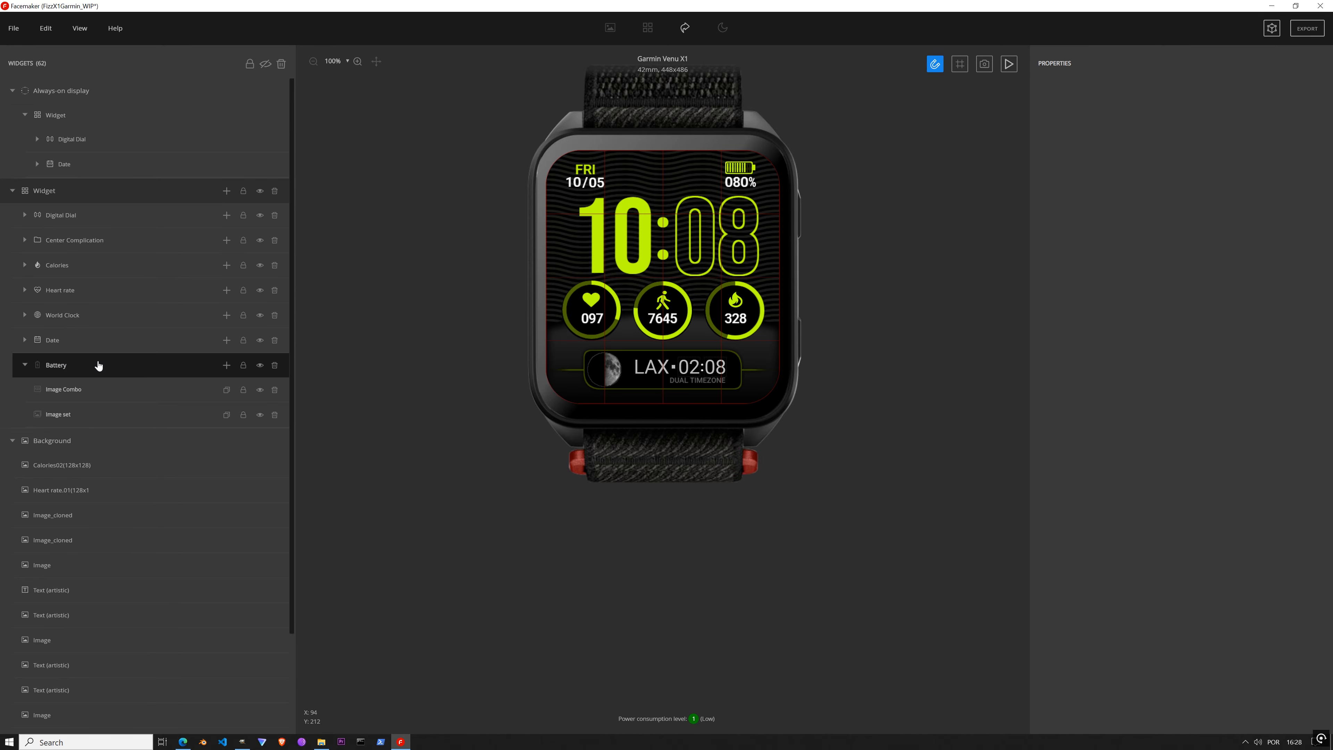
left_click(98, 120)
key("ctrl+v")
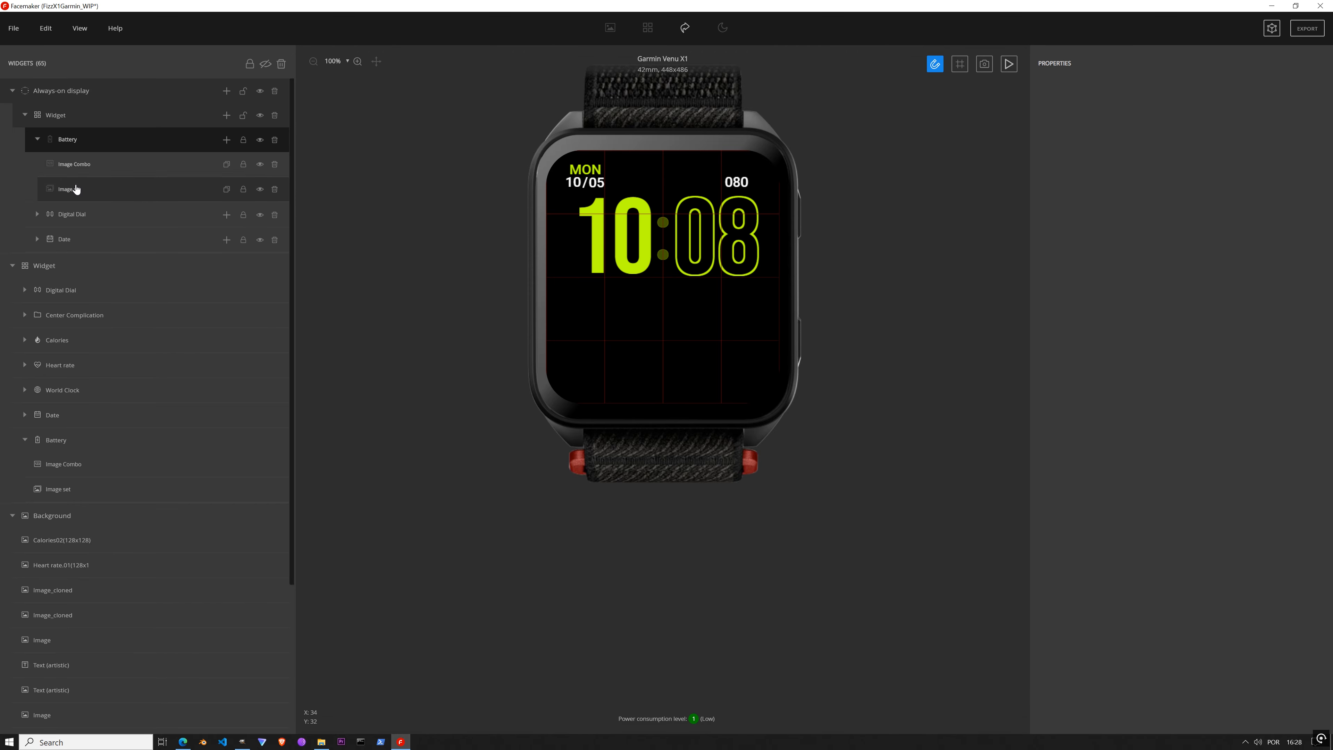
Step: Copy the battery's percent sign from the Background group into the Always-on display's Battery group
left_click(59, 515)
scroll(74, 519, "down", 4)
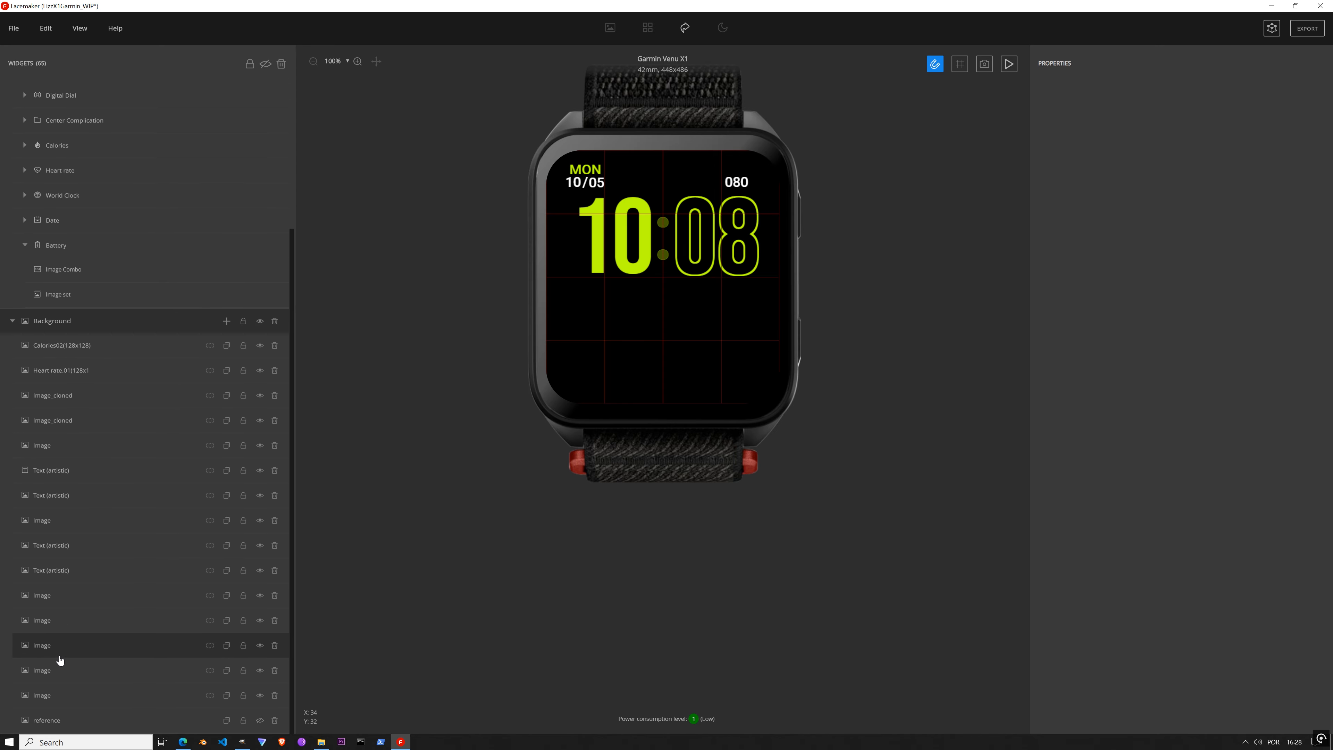
left_click(61, 646)
left_click(71, 476)
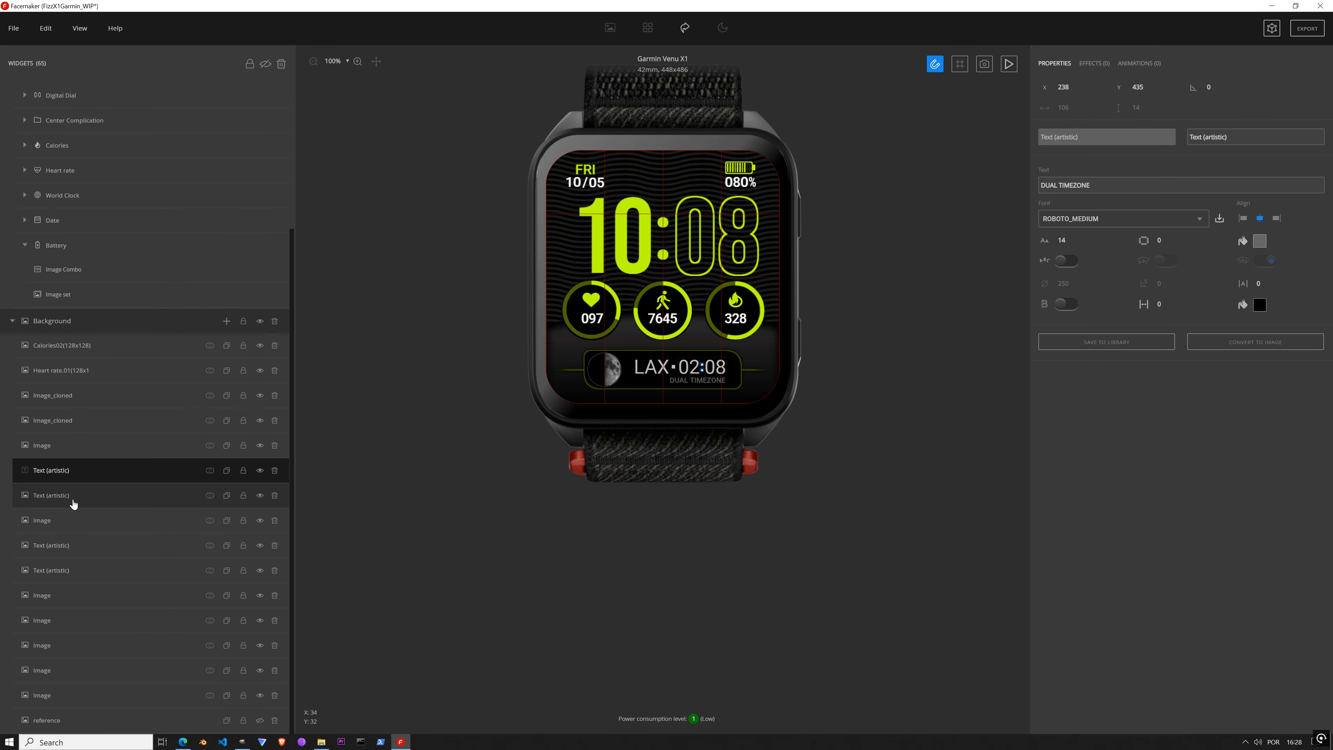
left_click(73, 505)
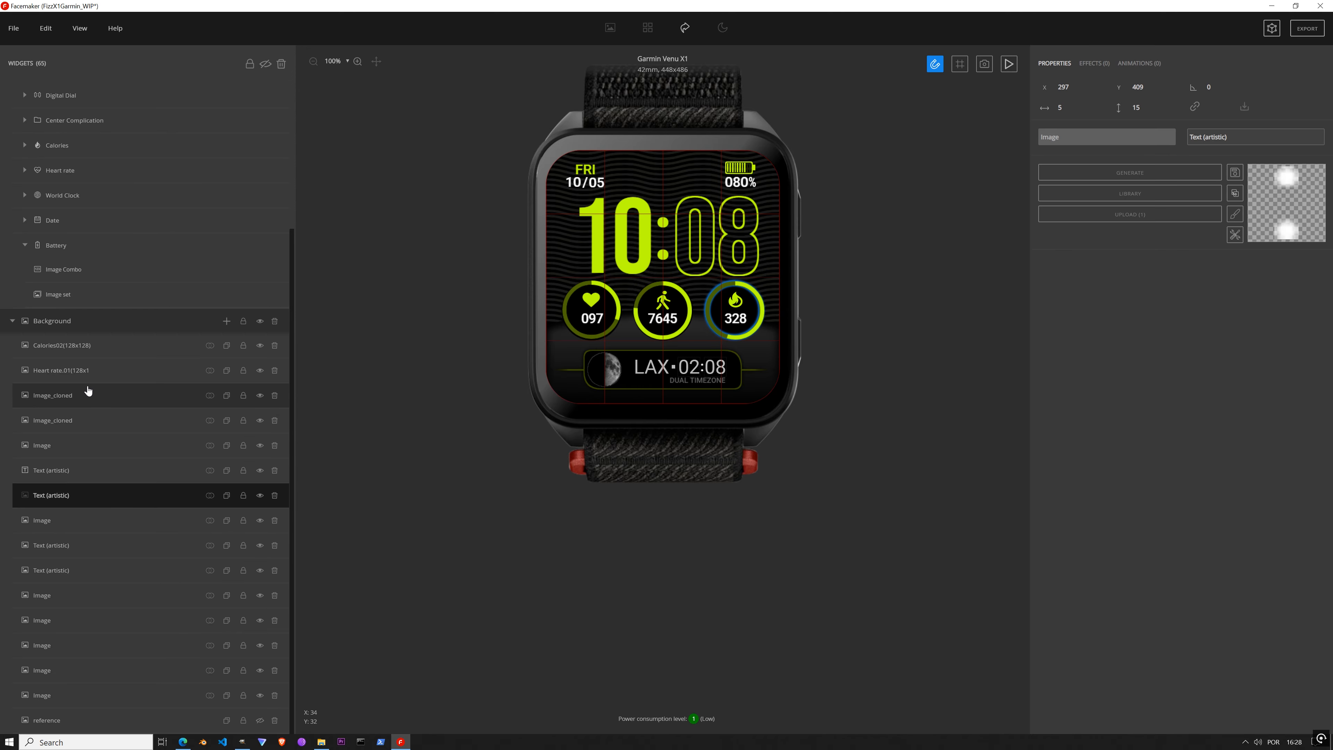
left_click(63, 446)
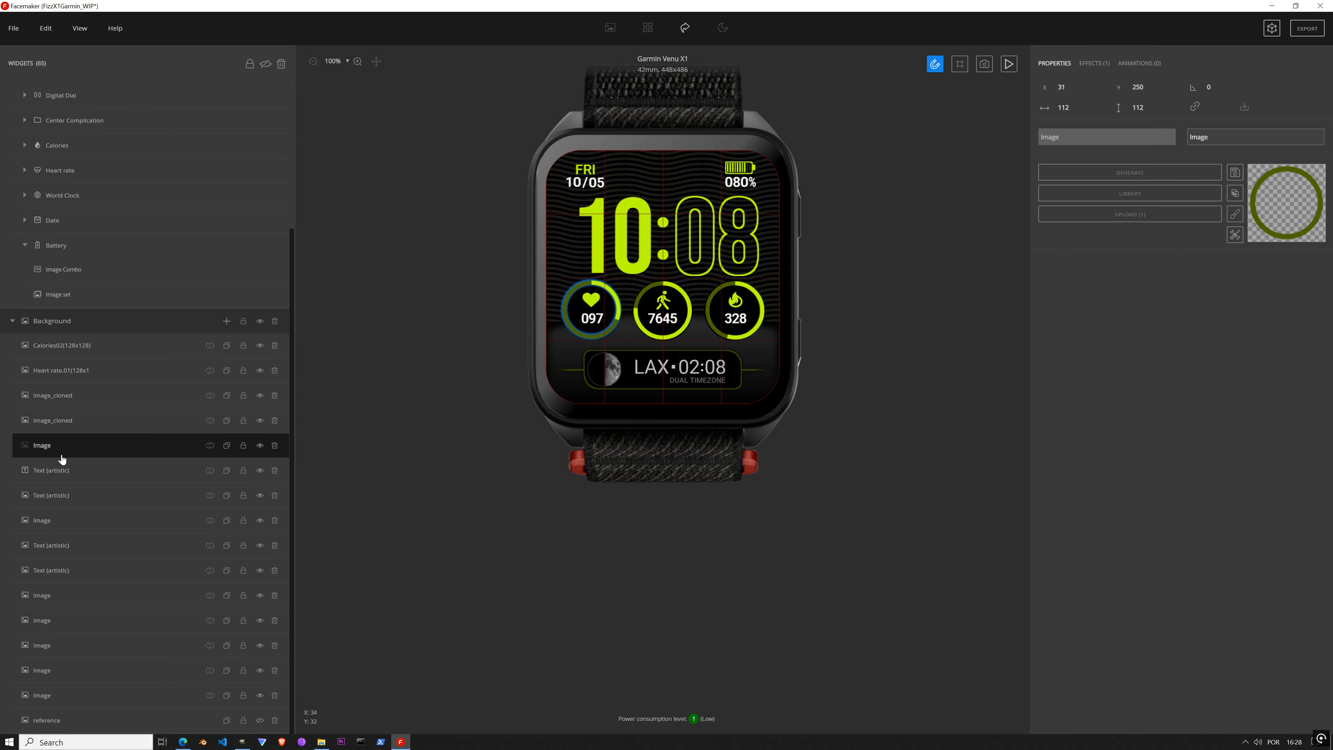
left_click(62, 477)
left_click(55, 548)
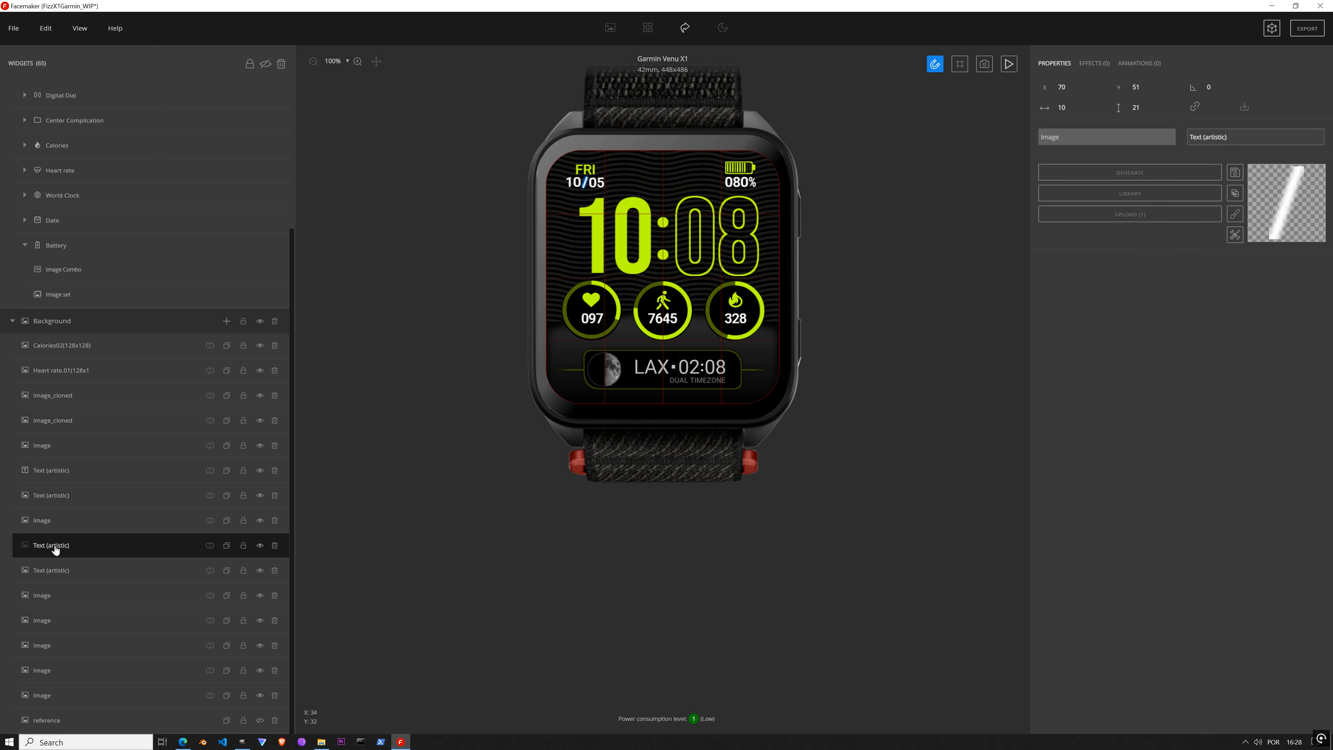
left_click(57, 567)
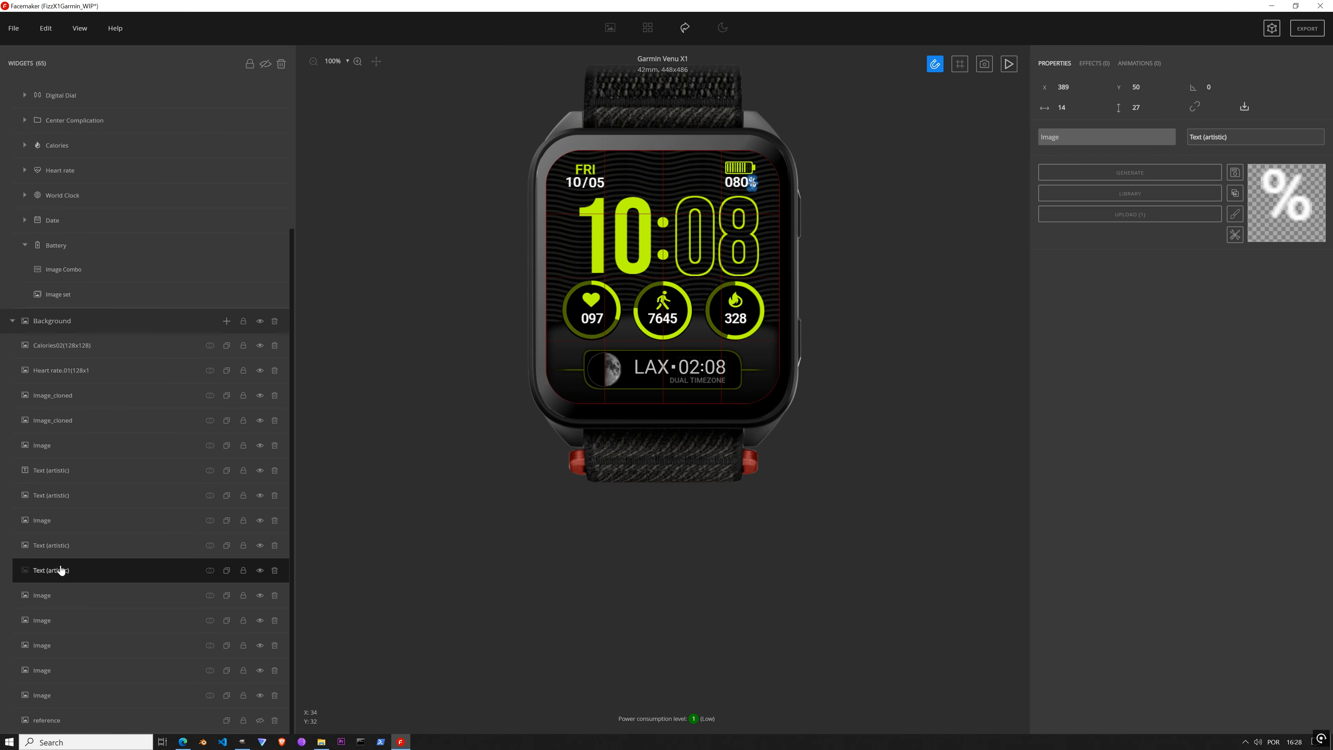
key("ctrl+c")
scroll(89, 425, "up", 5)
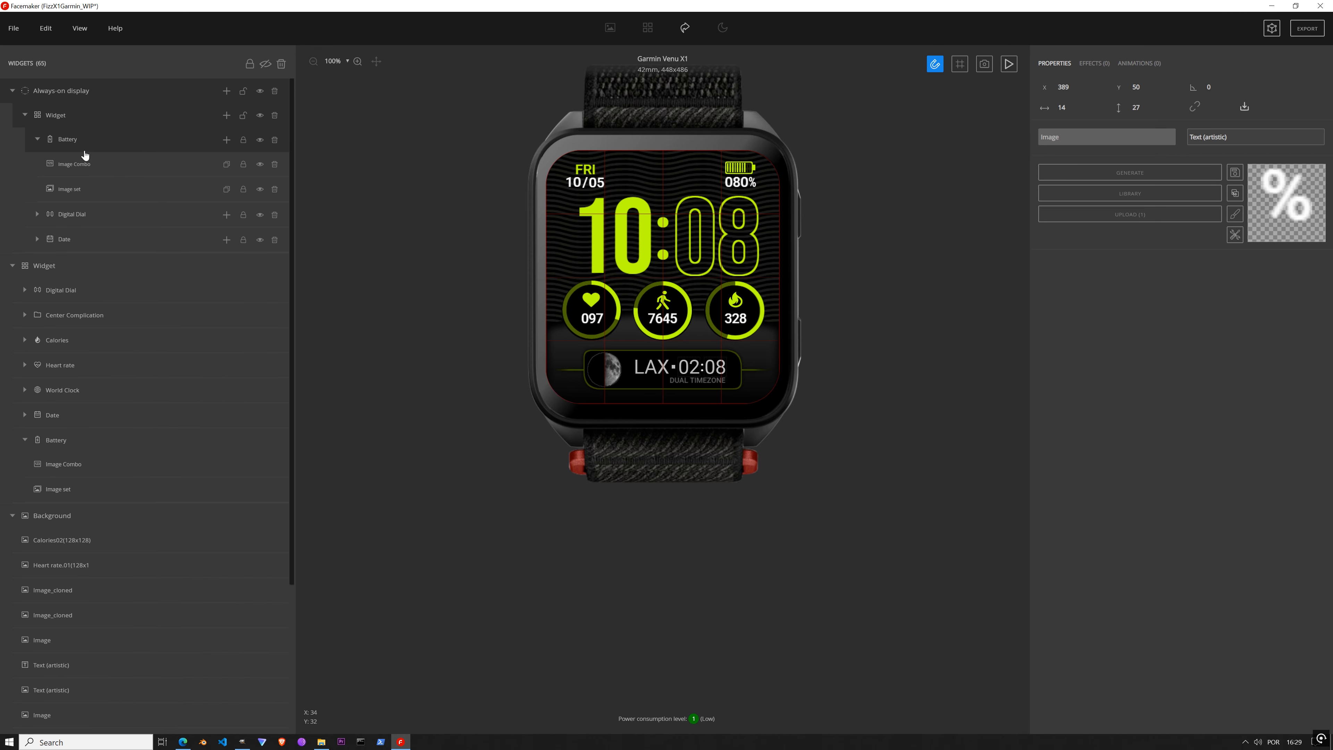
left_click(83, 145)
key("ctrl+v")
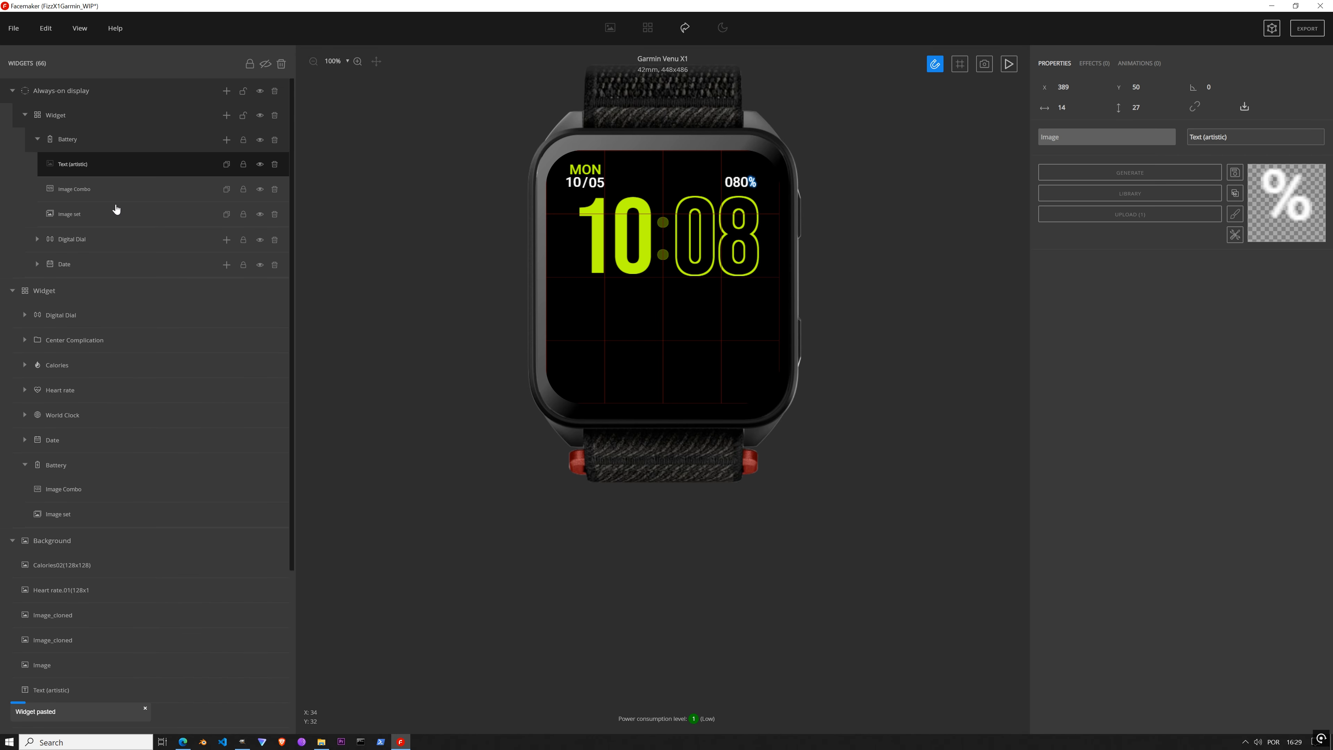
Step: Copy the merged battery image from the Background group into the Always-on display's Battery group and place it below the Image set
scroll(107, 598, "down", 4)
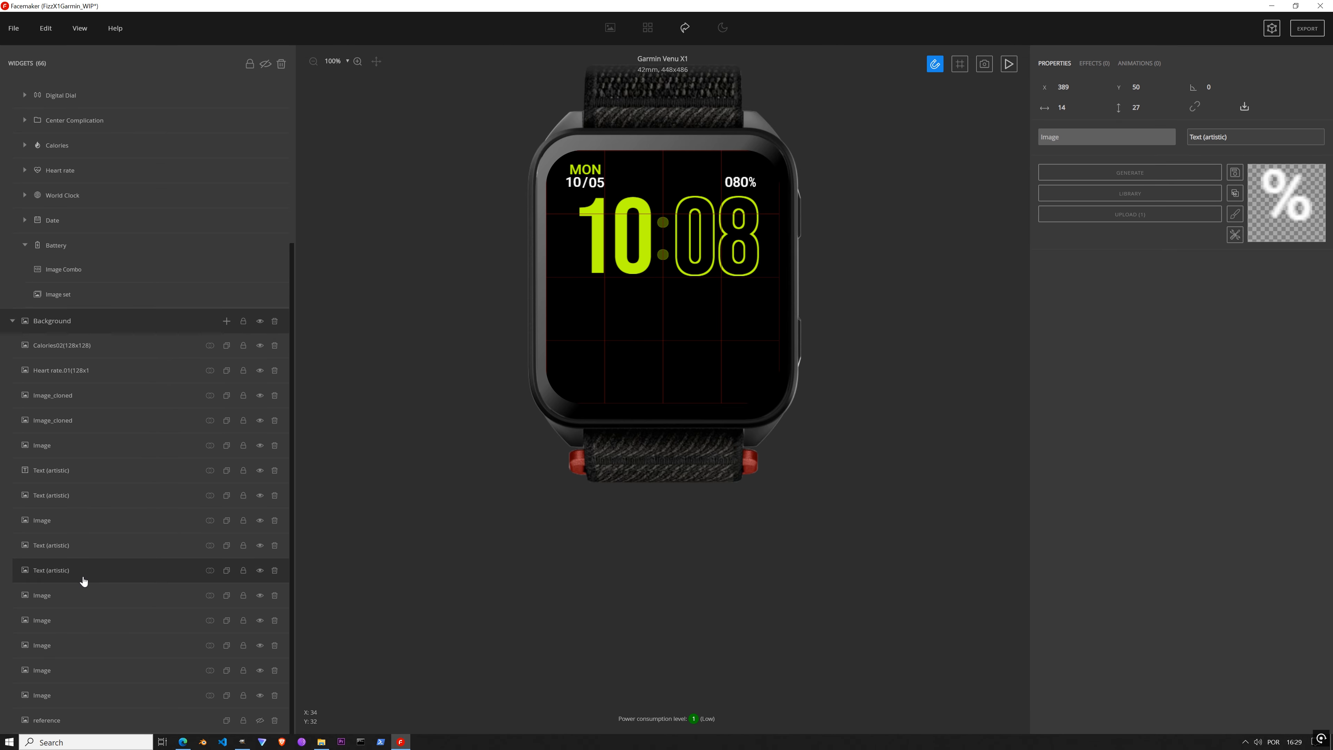
left_click(44, 602)
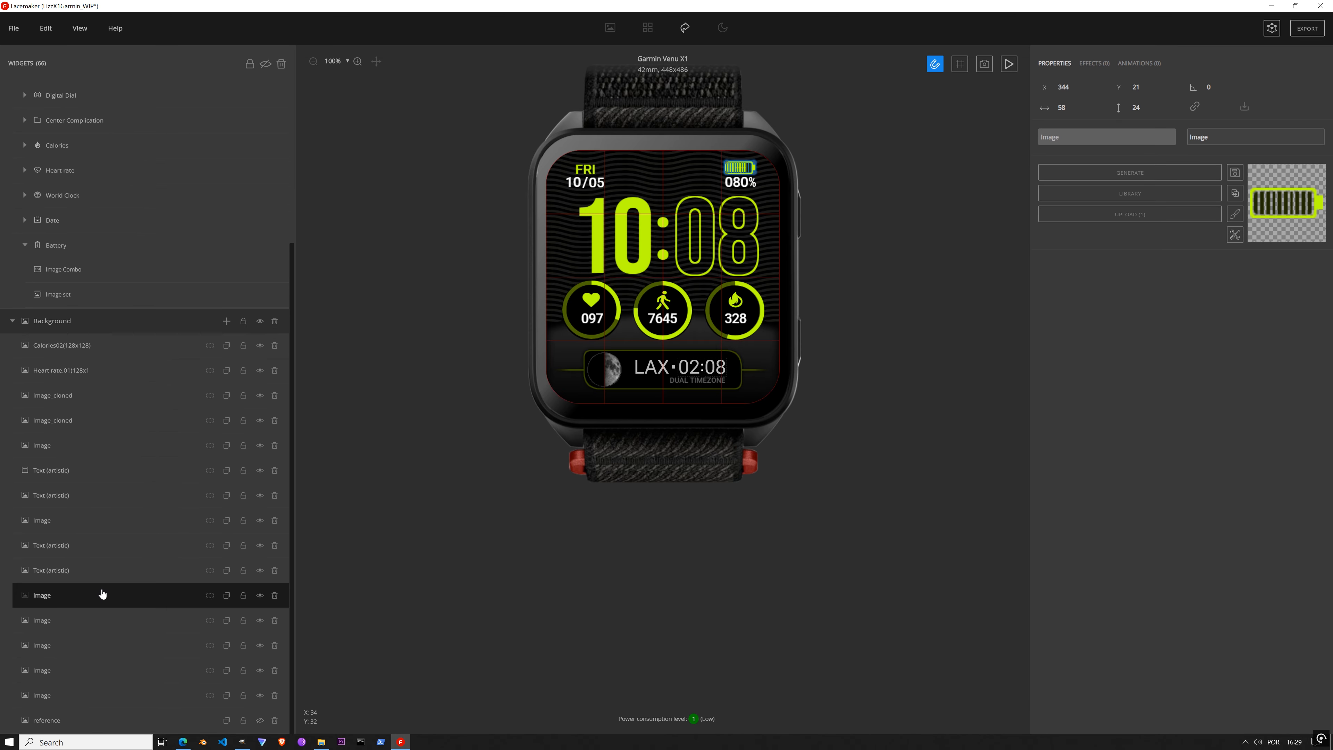
scroll(108, 561, "up", 5)
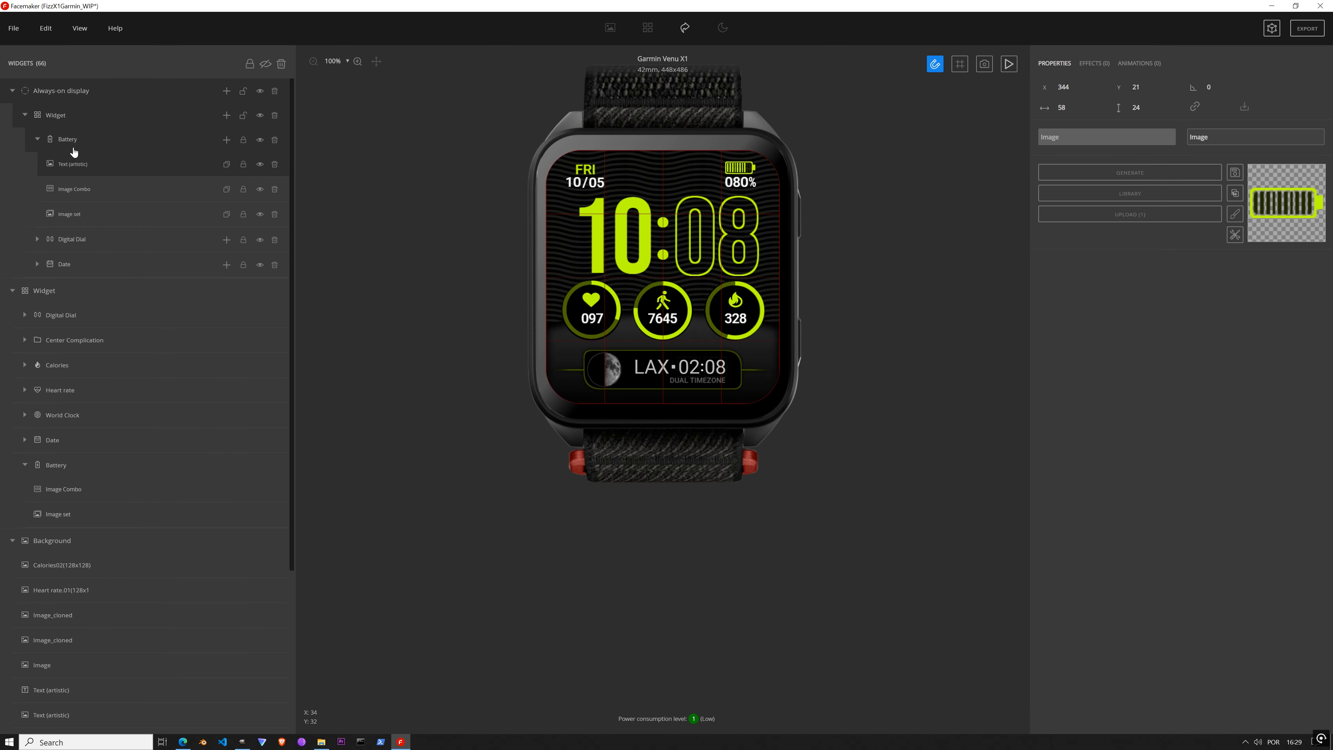
left_click(74, 148)
key("ctrl+v")
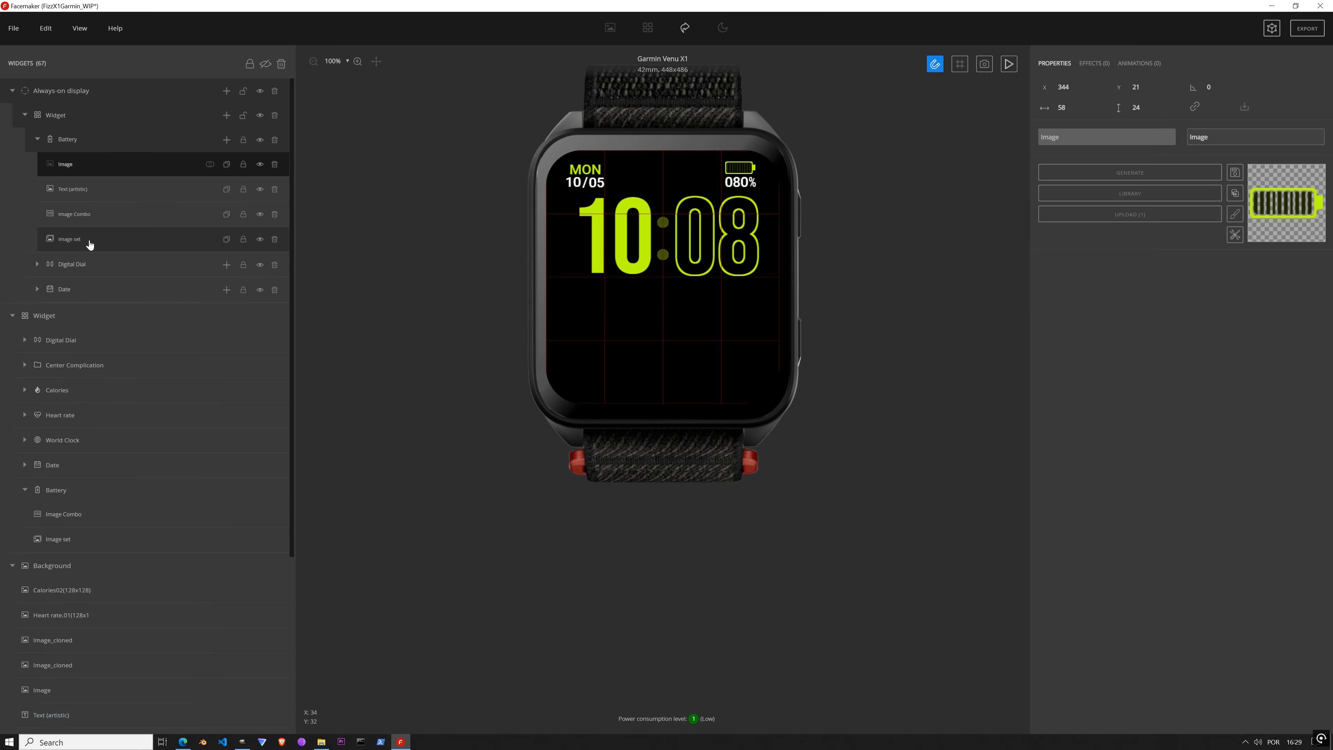
left_click_drag(68, 165, 75, 240)
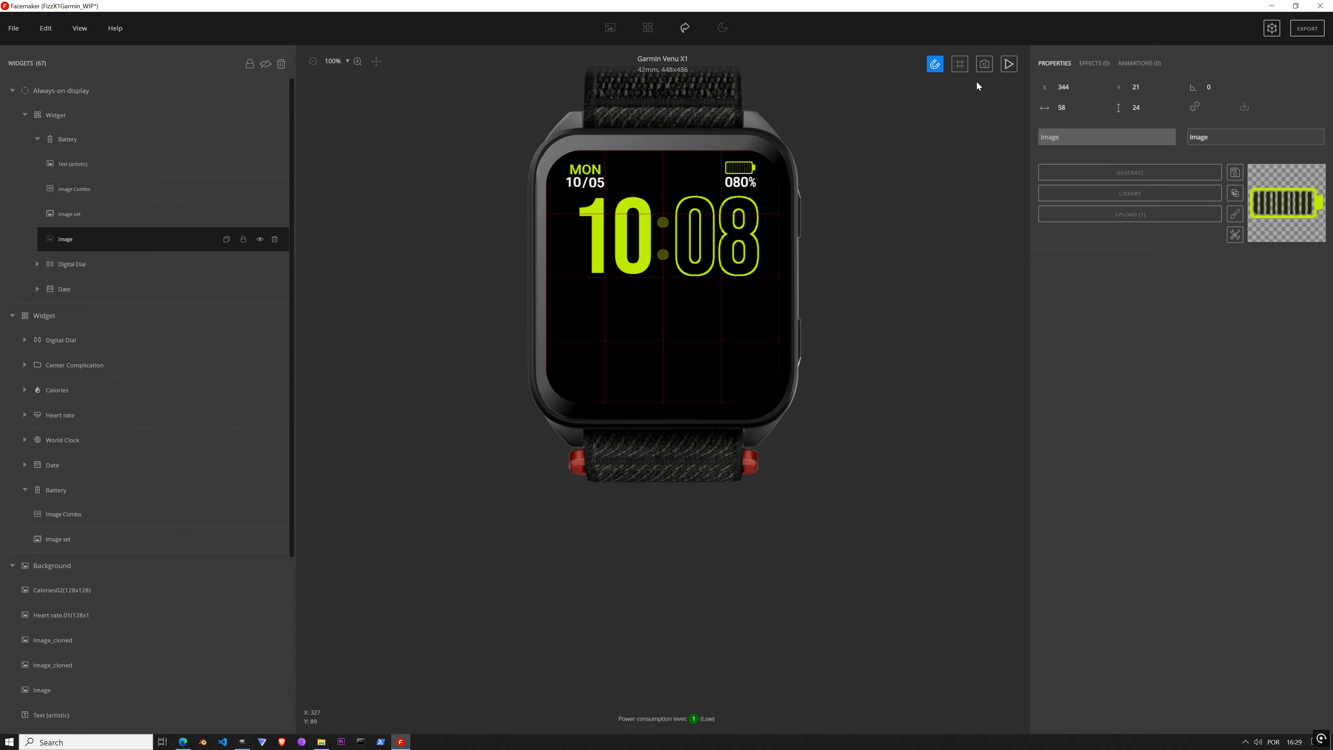
Step: Run and stop a live preview of the Always-on display, and hide the guidelines
left_click(1010, 65)
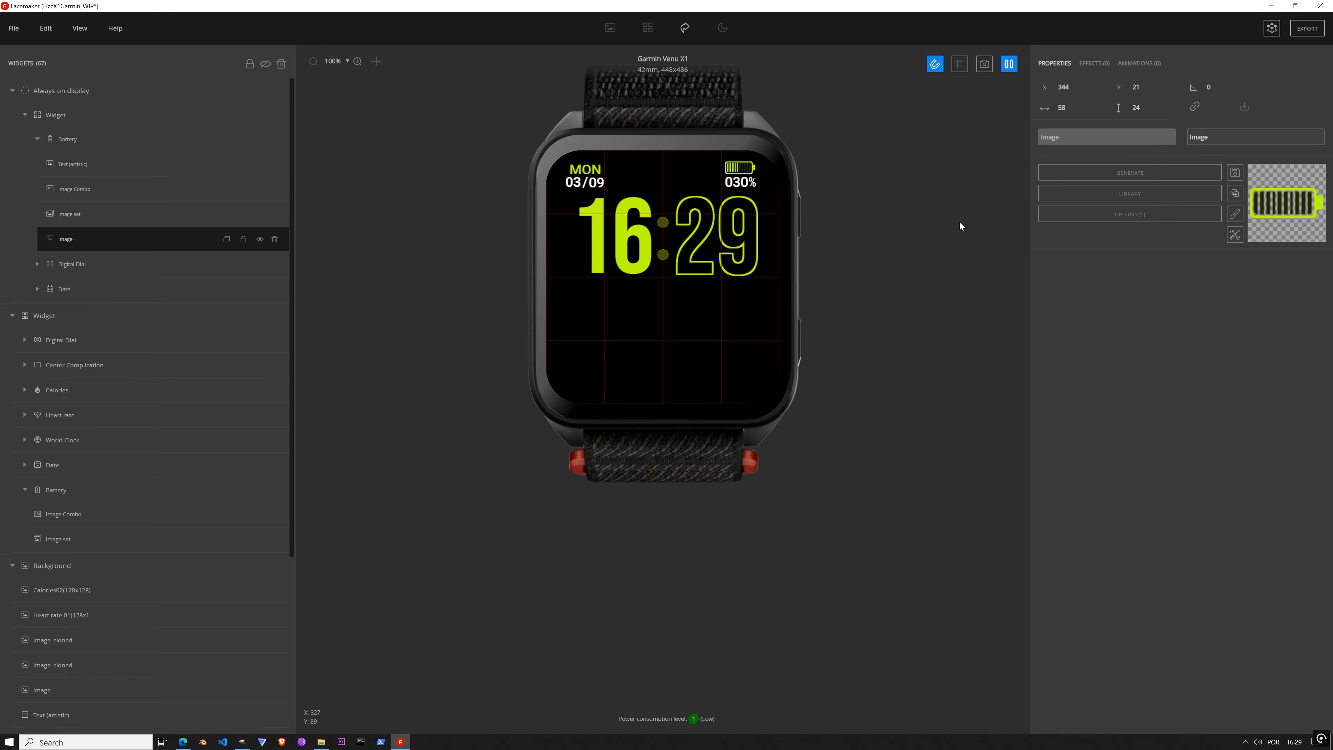
left_click(1008, 63)
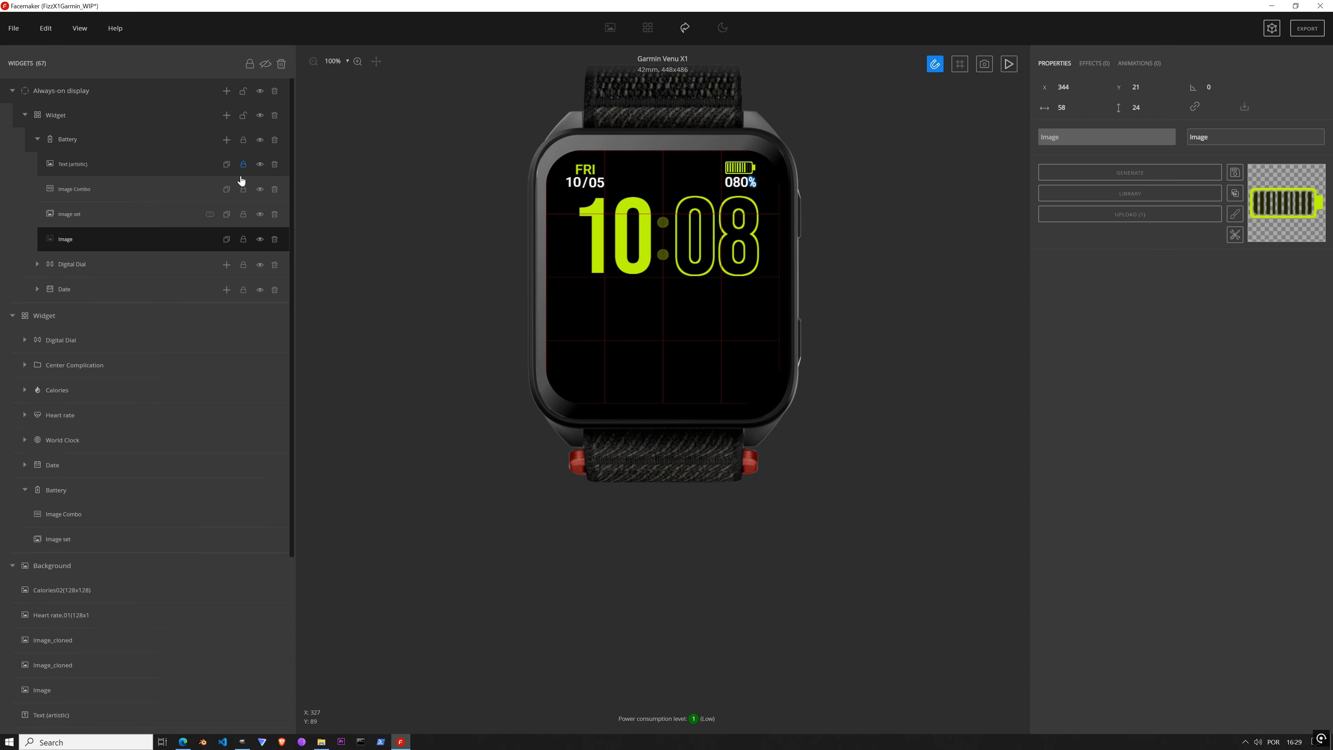
left_click(80, 28)
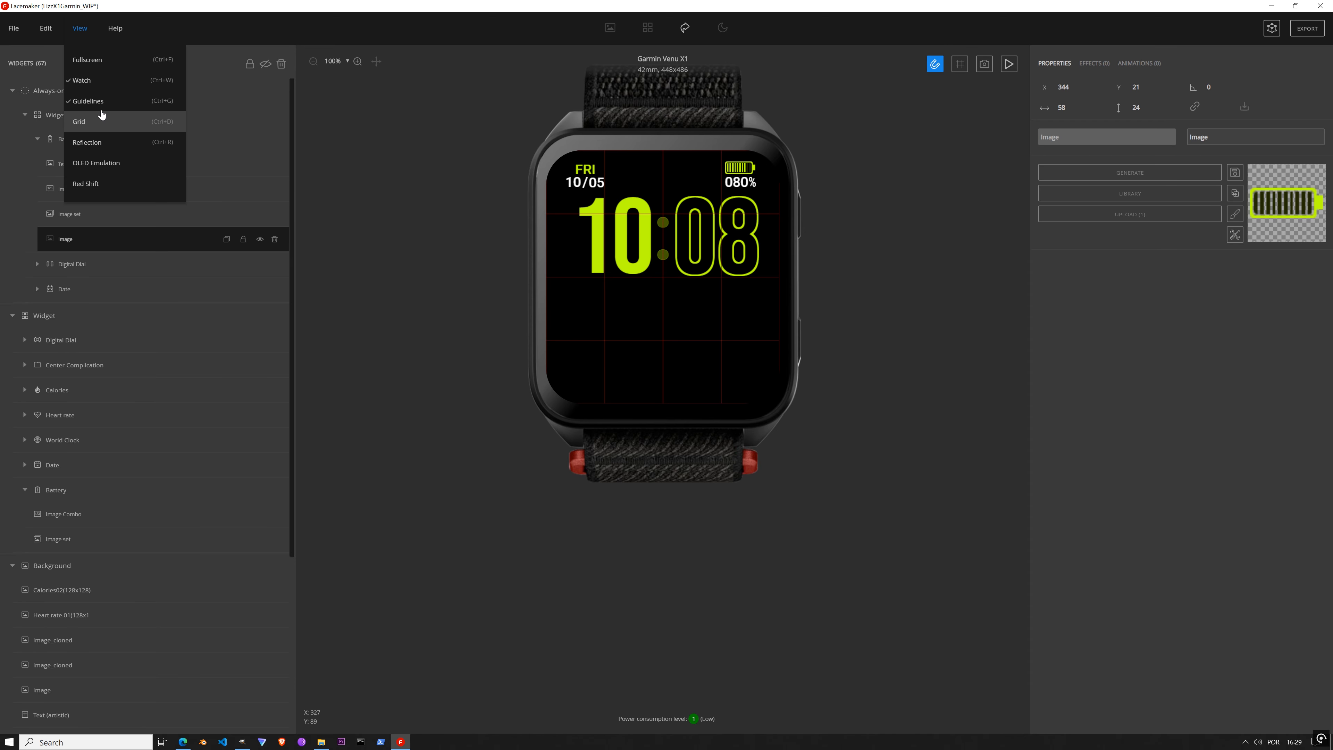
left_click(88, 100)
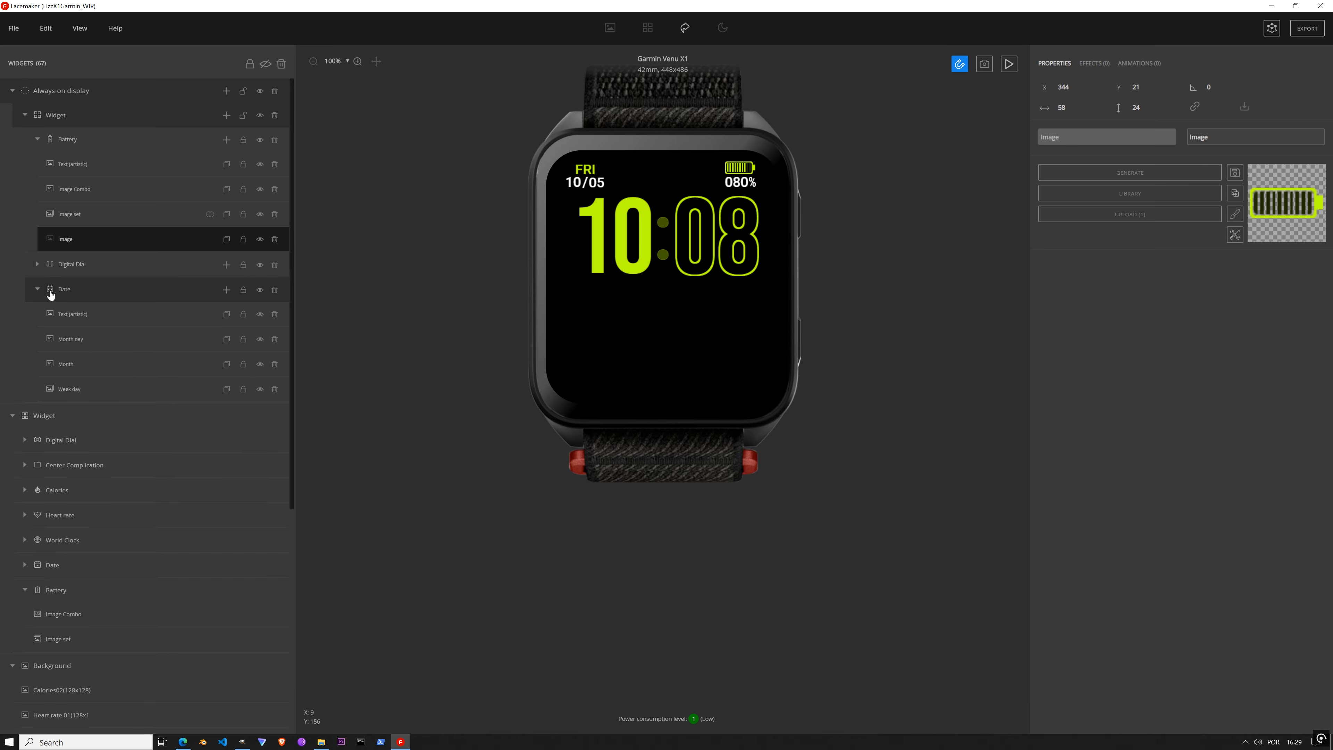
Step: Add a Fill color effect to the Week day element in the Always-on display's Date group
left_click(38, 289)
left_click(83, 402)
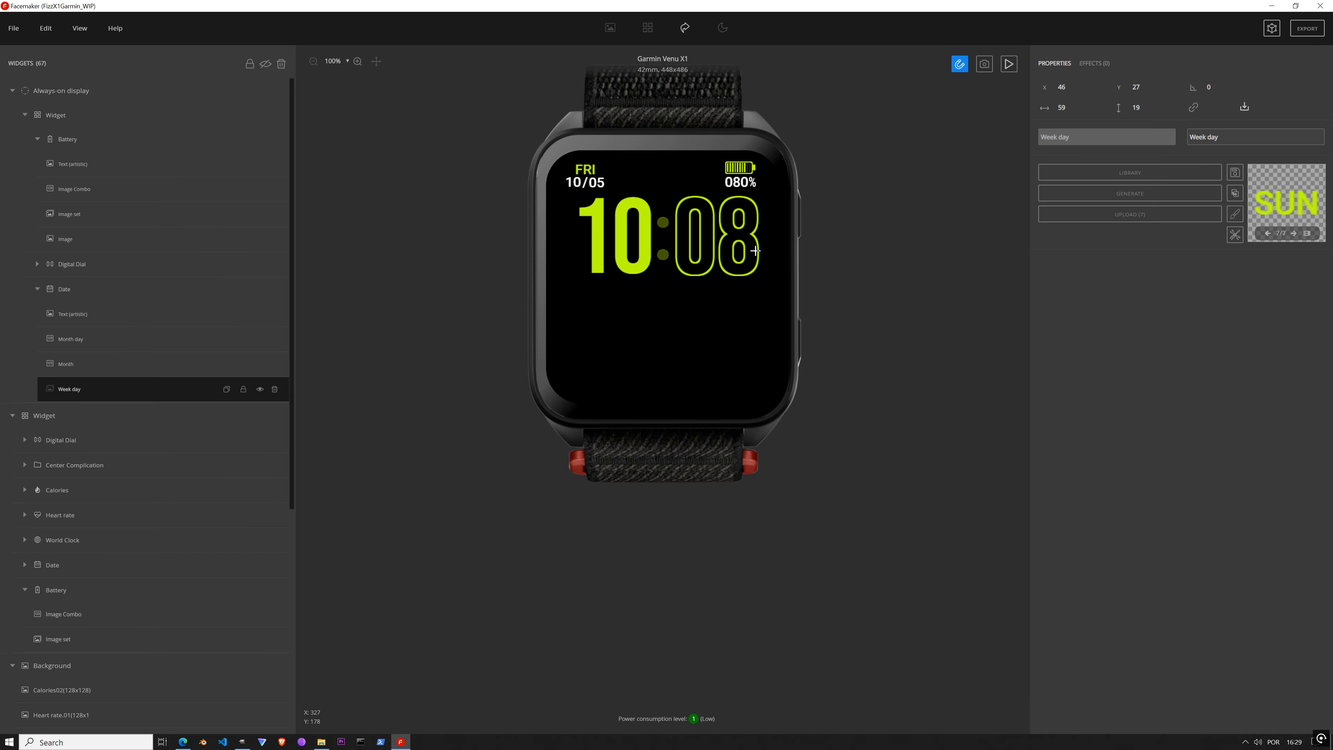
left_click(1103, 65)
left_click(1099, 90)
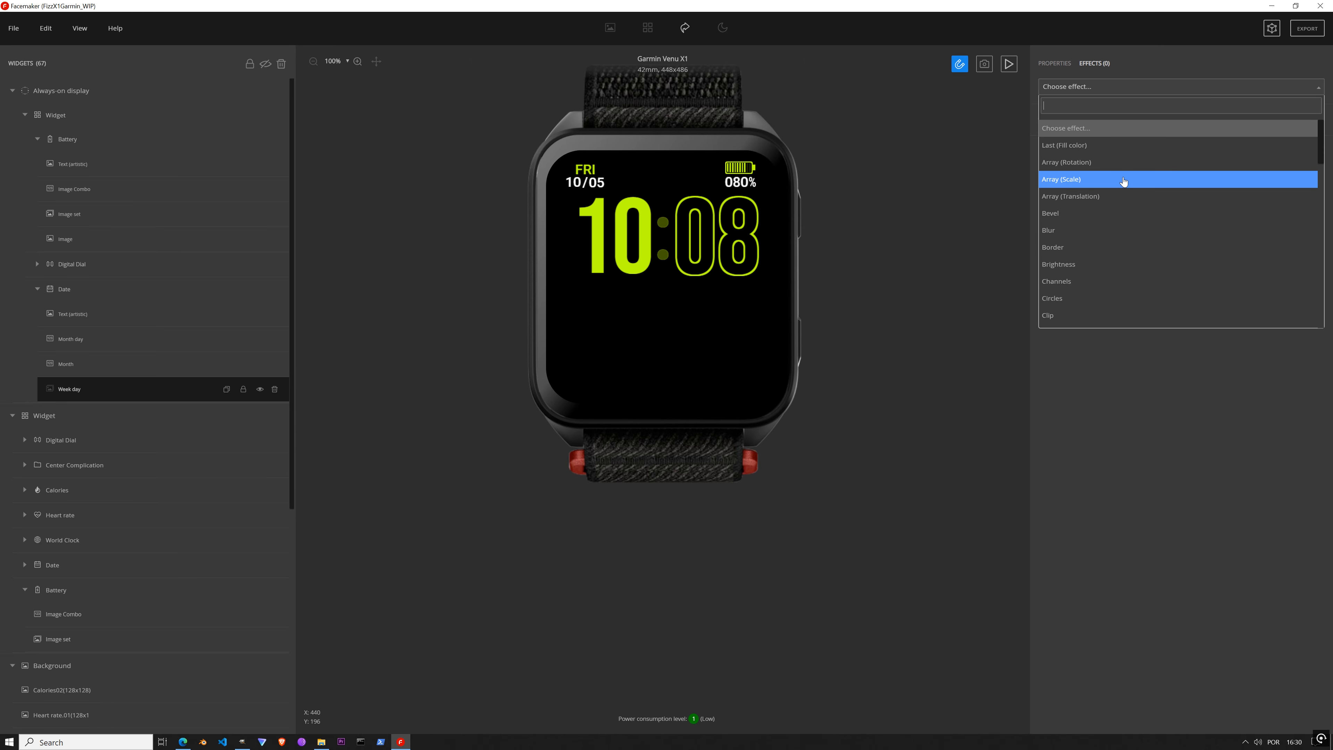
type("fill")
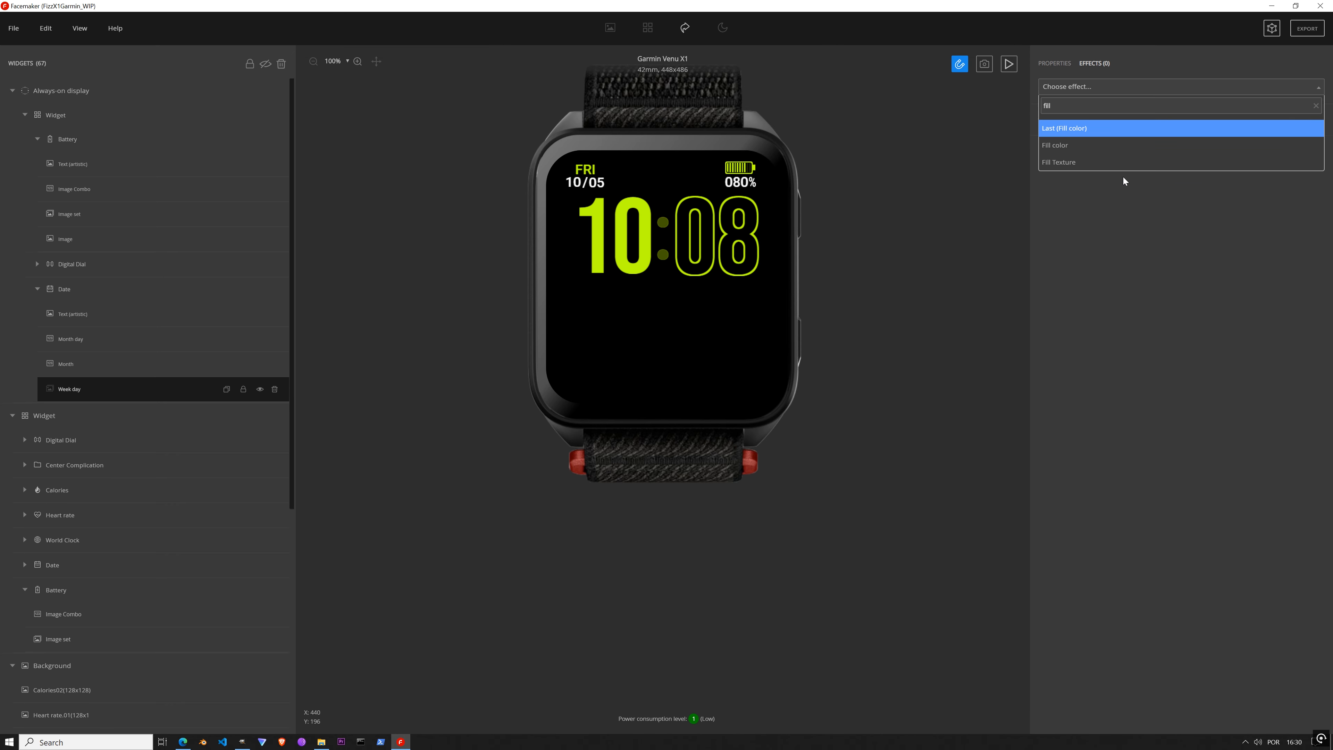
key("Return")
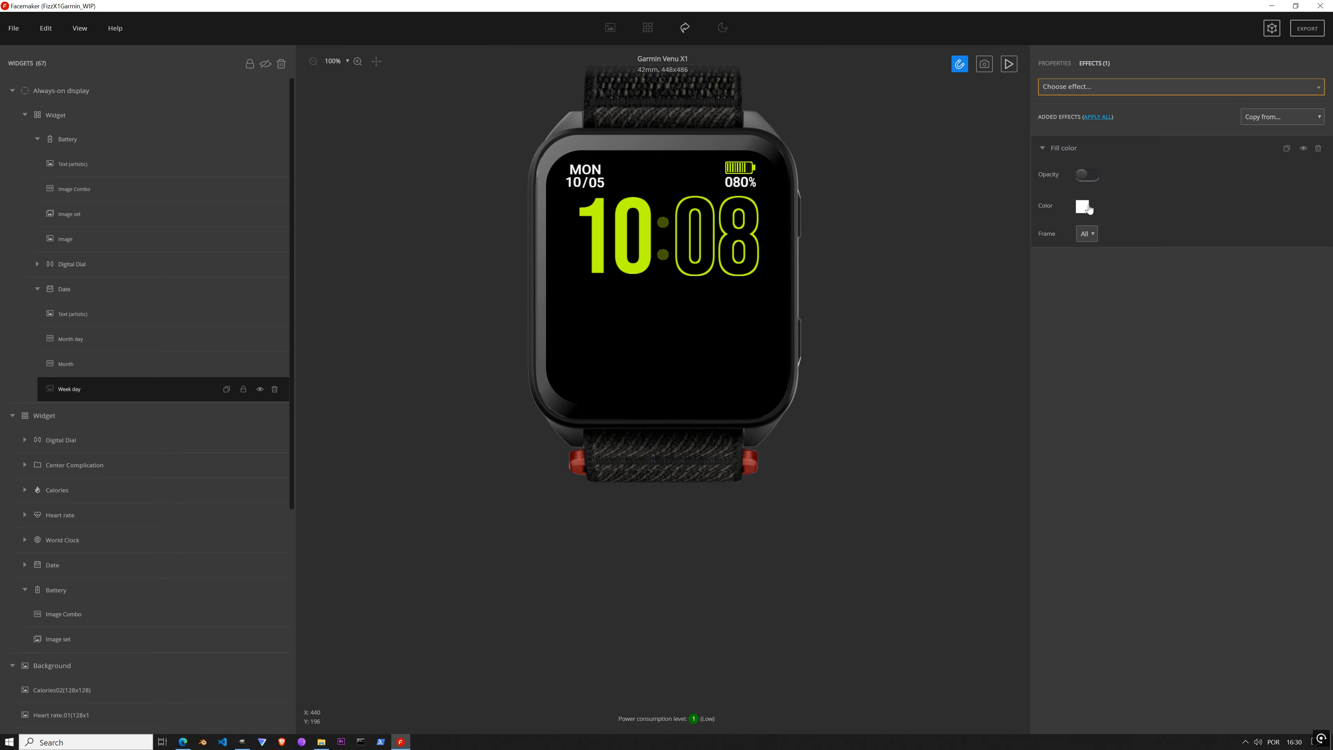
Step: Set the Week day's fill color to grey #616161 and save that color to the swatches
left_click(1085, 207)
left_click_drag(151, 401, 98, 407)
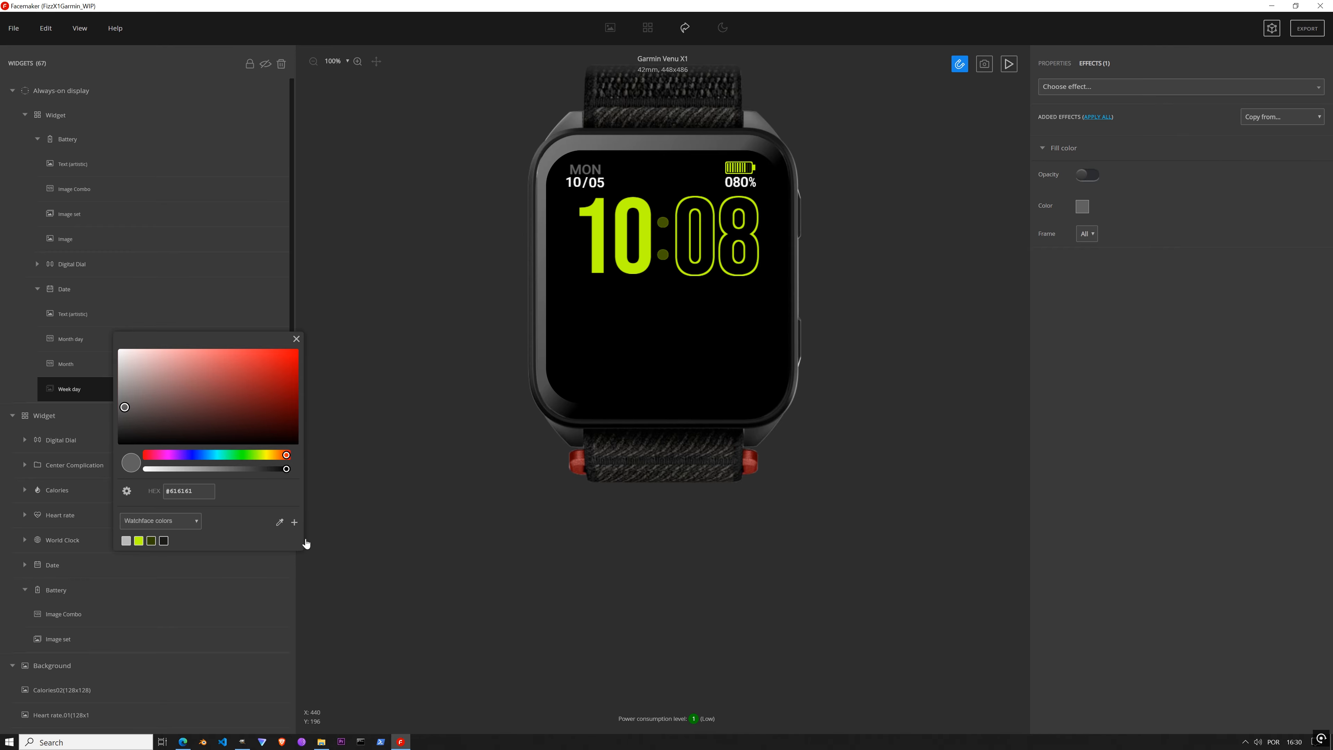
left_click(294, 522)
left_click(296, 339)
Step: Add the last-used grey Fill color effect to the Month element in the Always-on display's Date group
left_click(115, 372)
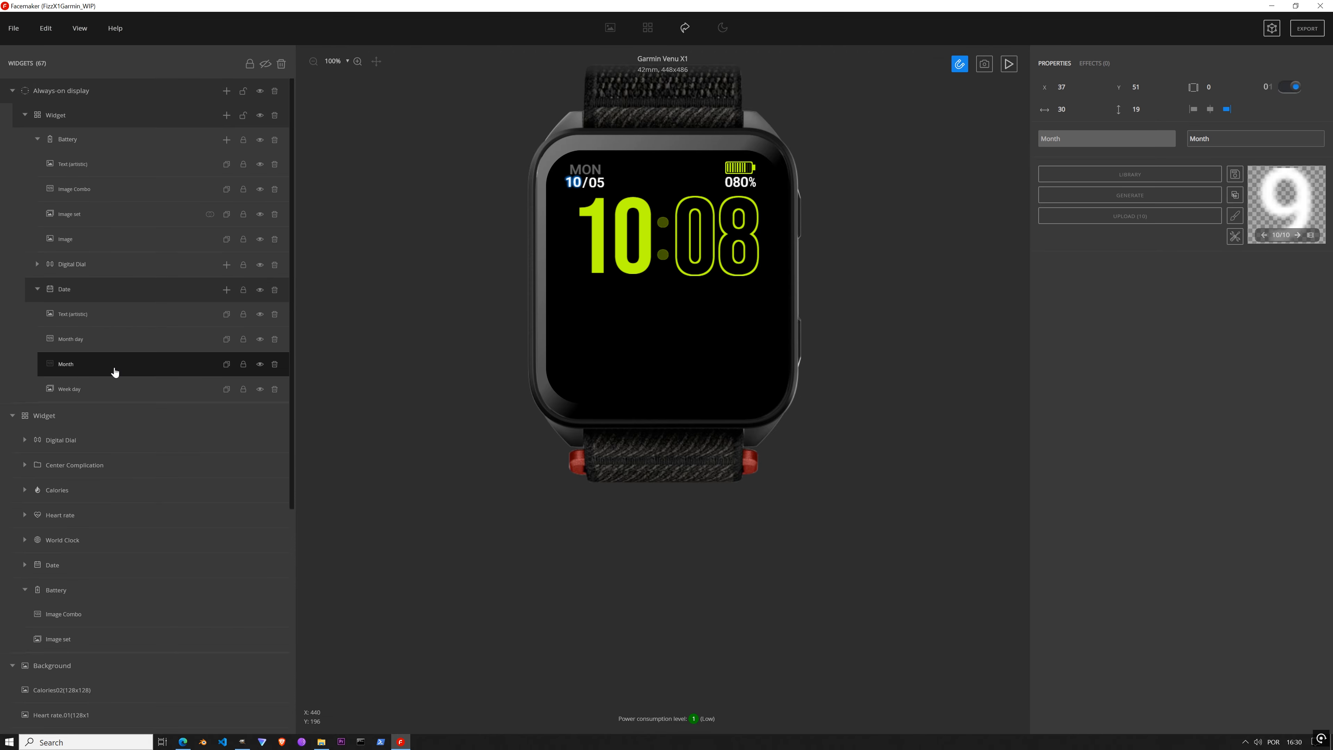
left_click(1107, 73)
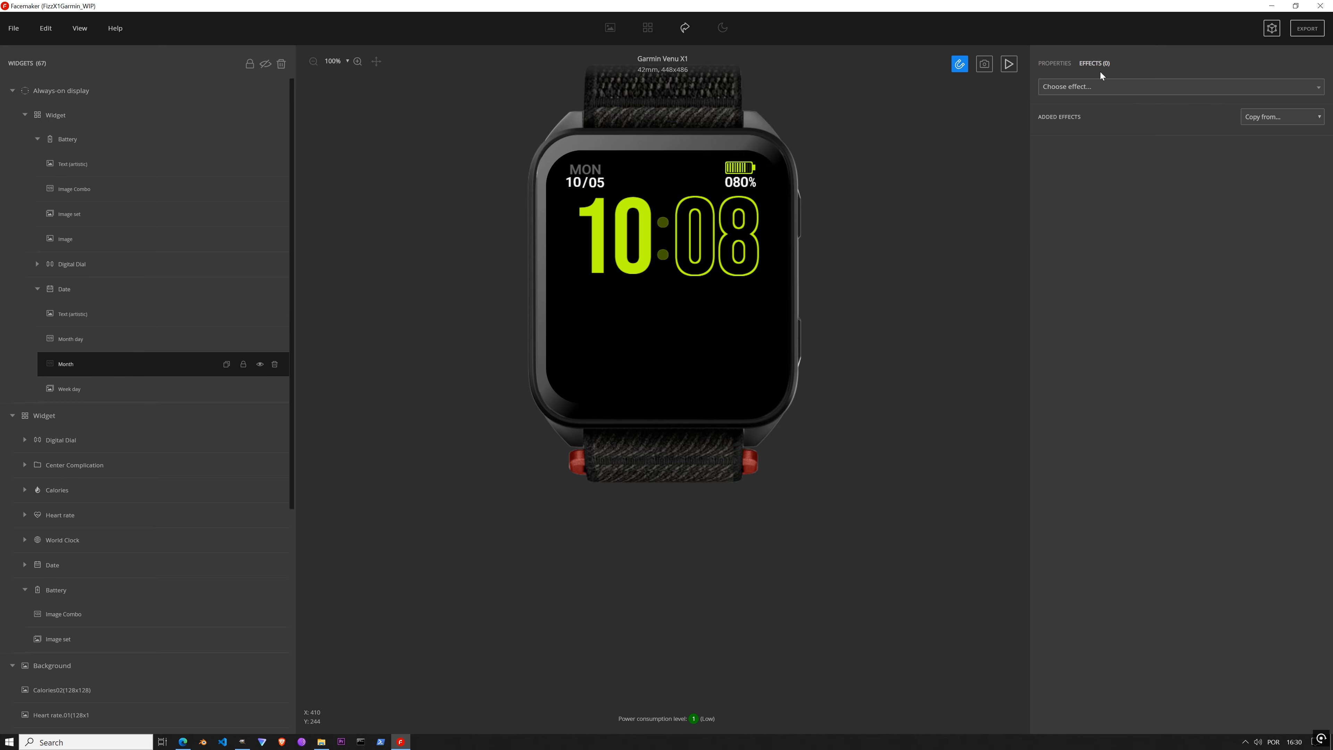
left_click(1093, 88)
left_click(1089, 148)
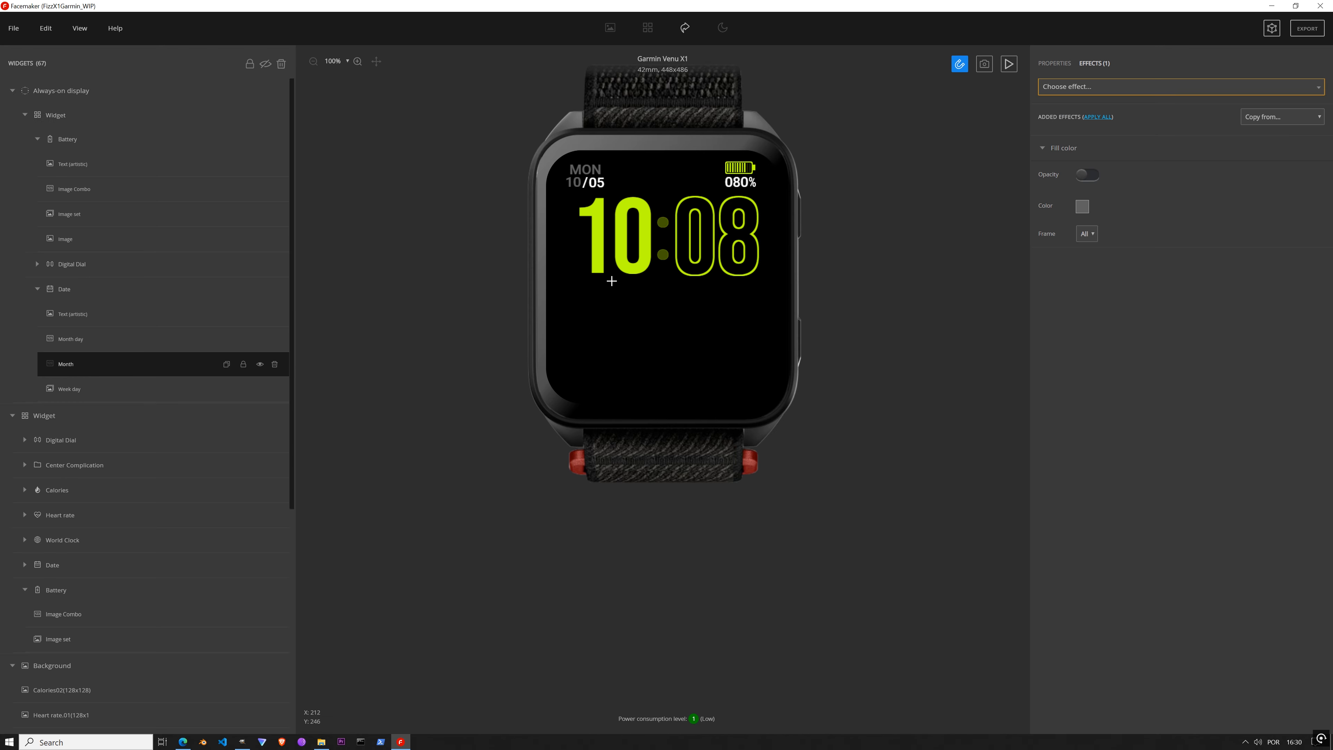
Step: Add the last-used grey Fill color effect to the Month day element in the Always-on display's Date group
left_click(91, 342)
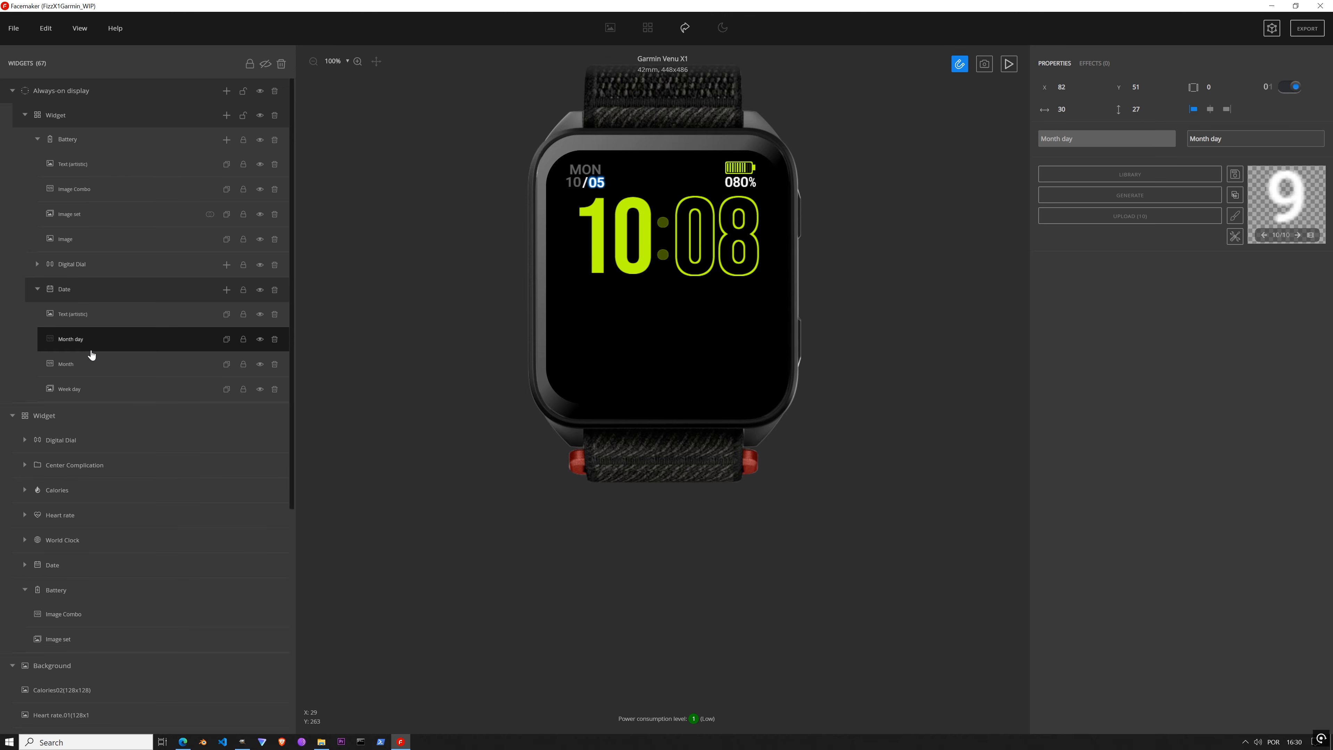
left_click(1095, 64)
left_click(1082, 87)
left_click(1079, 145)
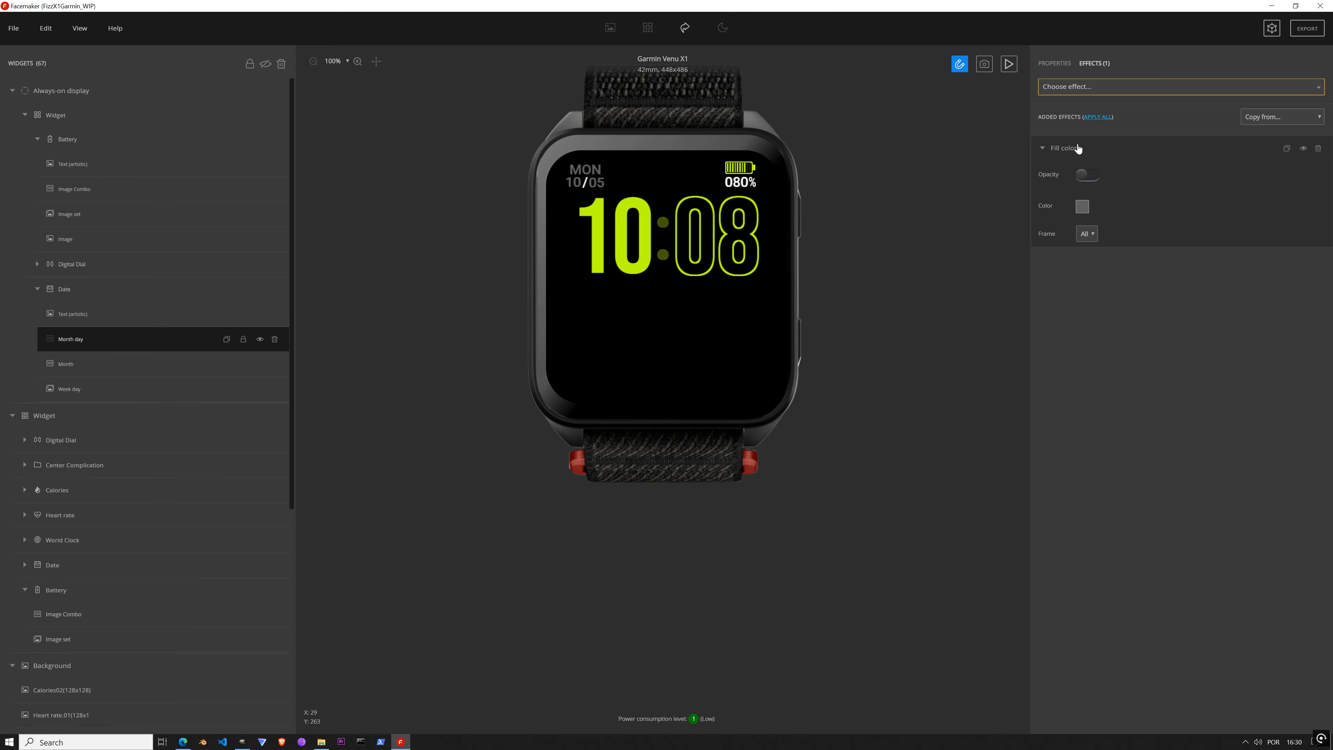
Step: Add the last-used grey Fill color effect to the slash text in the Always-on display's Date group
left_click(98, 317)
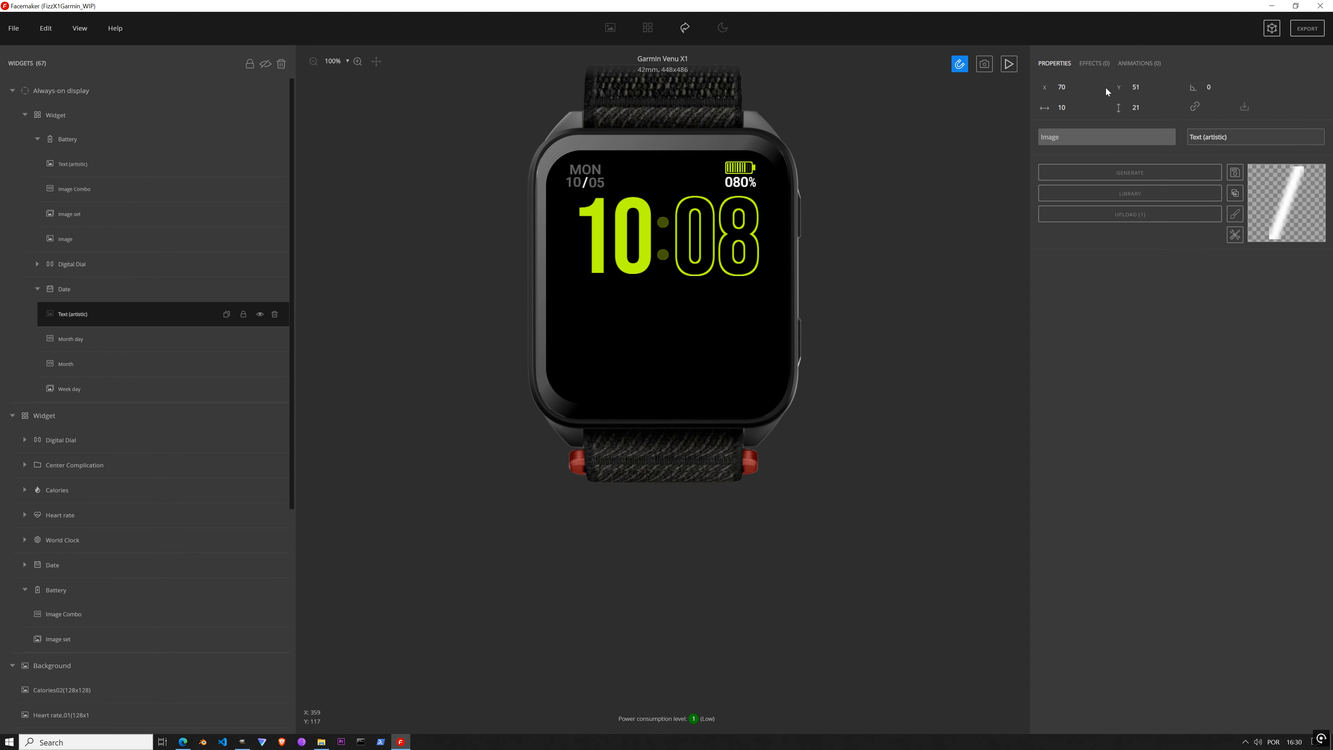
left_click(1101, 66)
left_click(1097, 89)
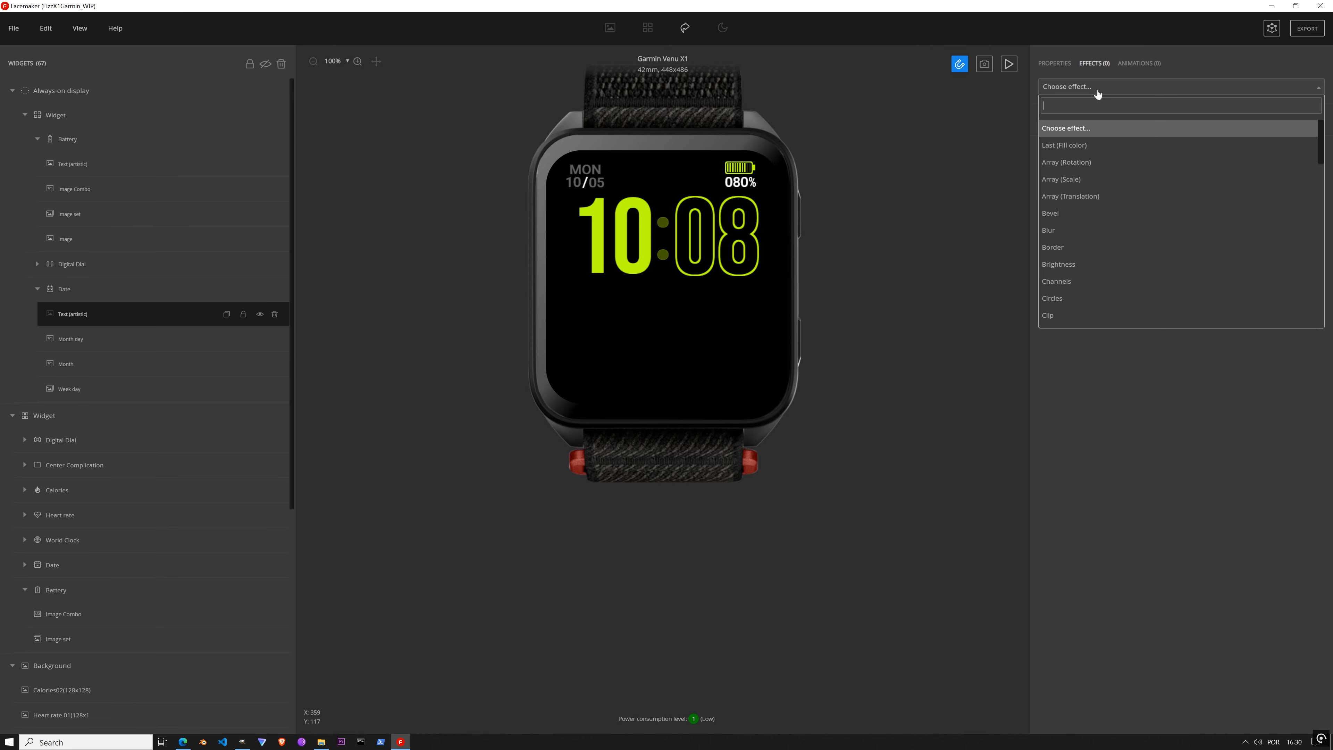
left_click(1082, 144)
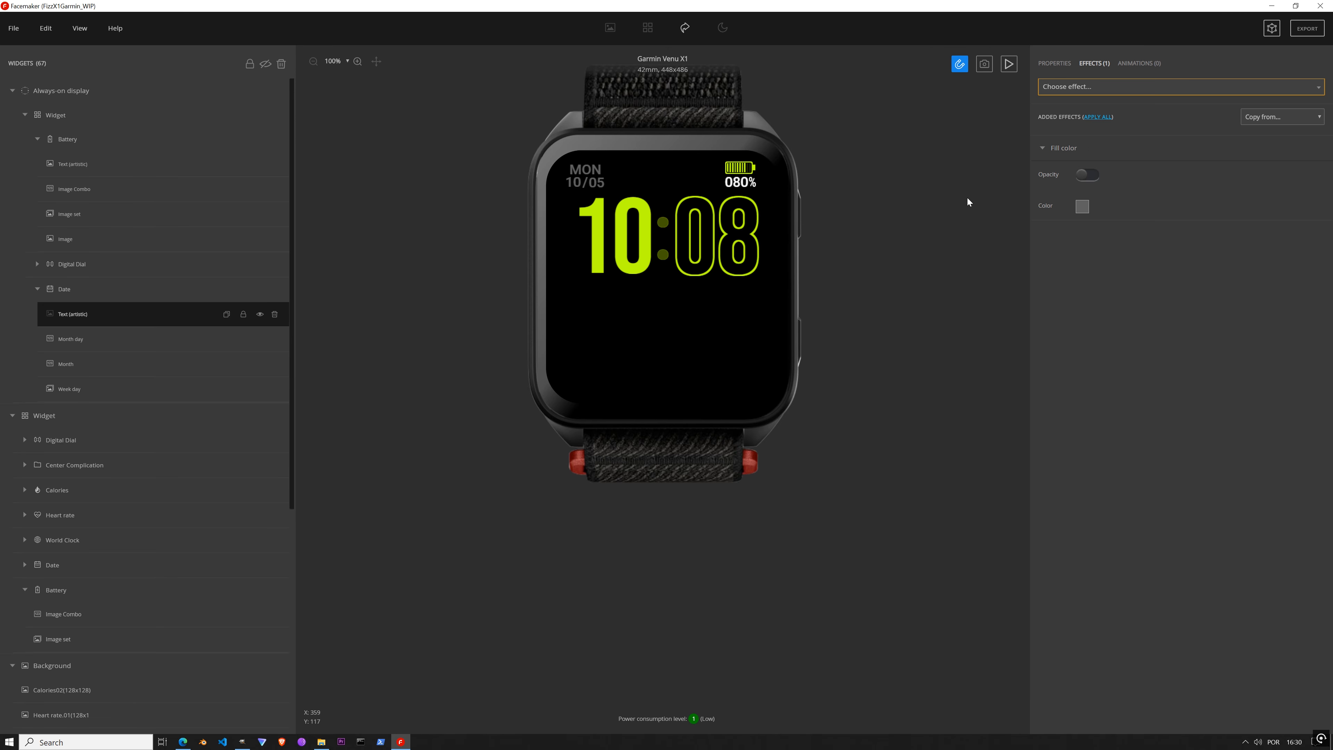
Step: Add the last-used grey Fill color effect to the Hours element in the Always-on display's Digital Dial group
left_click(36, 269)
left_click(37, 264)
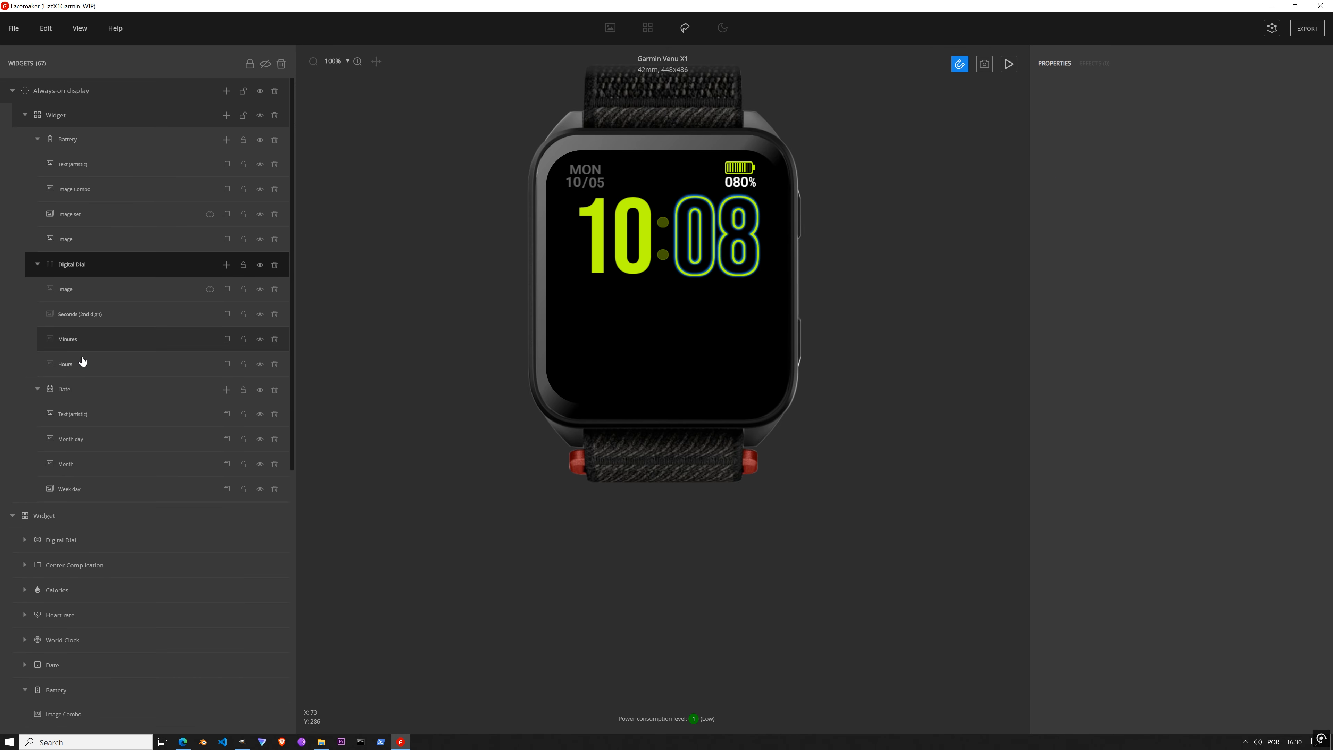
left_click(82, 370)
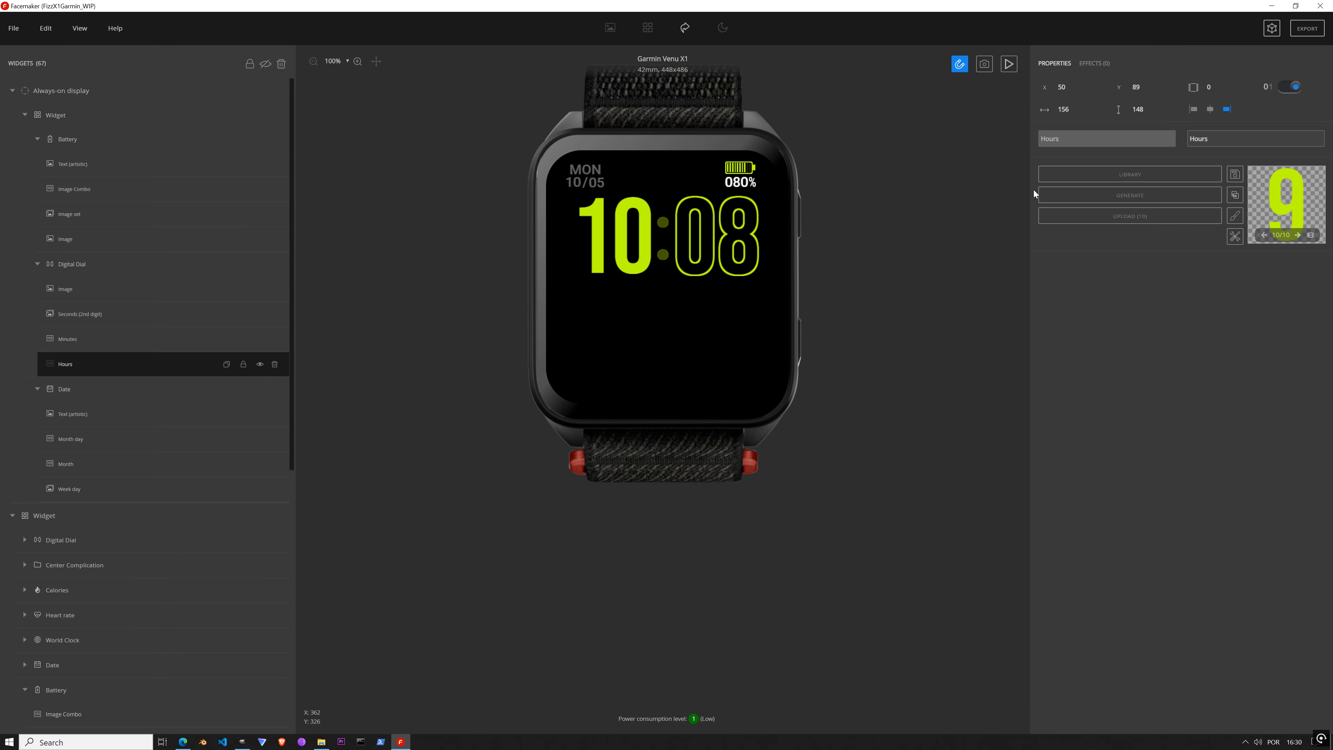
left_click(1100, 64)
left_click(1097, 87)
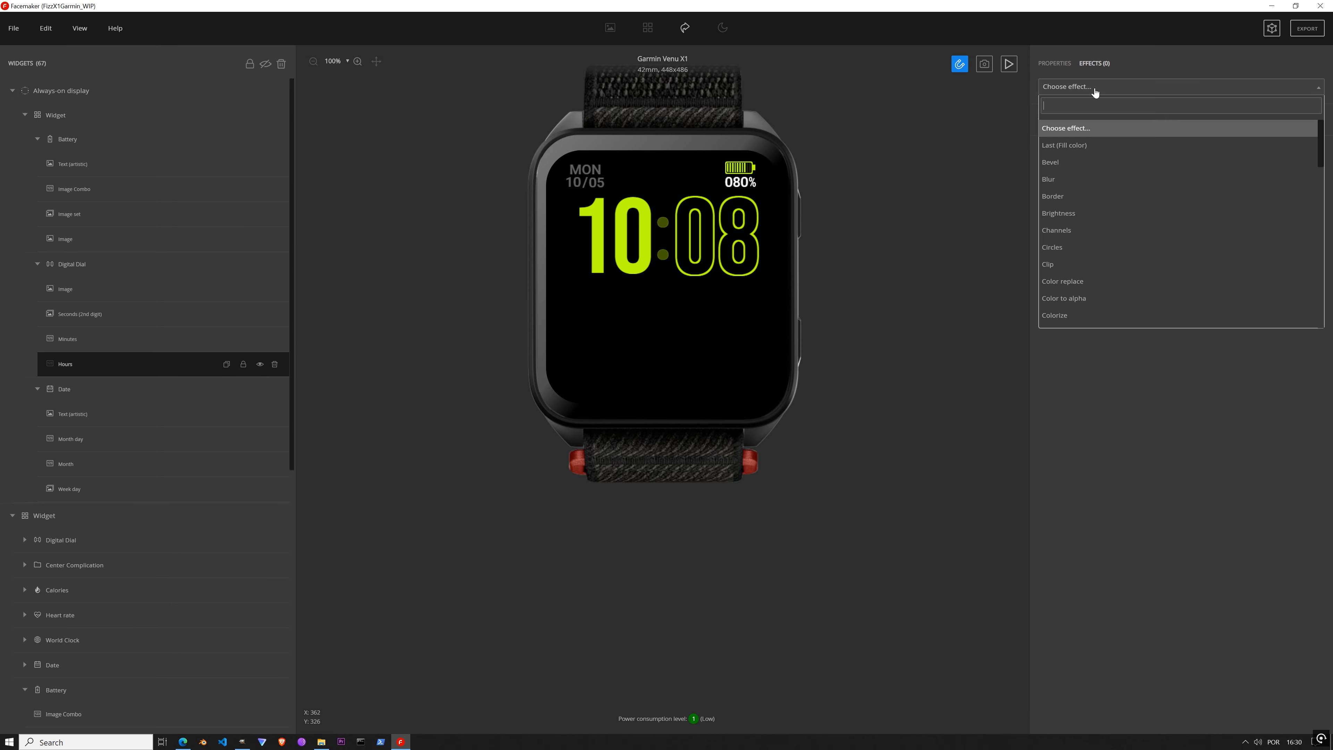
left_click(1095, 144)
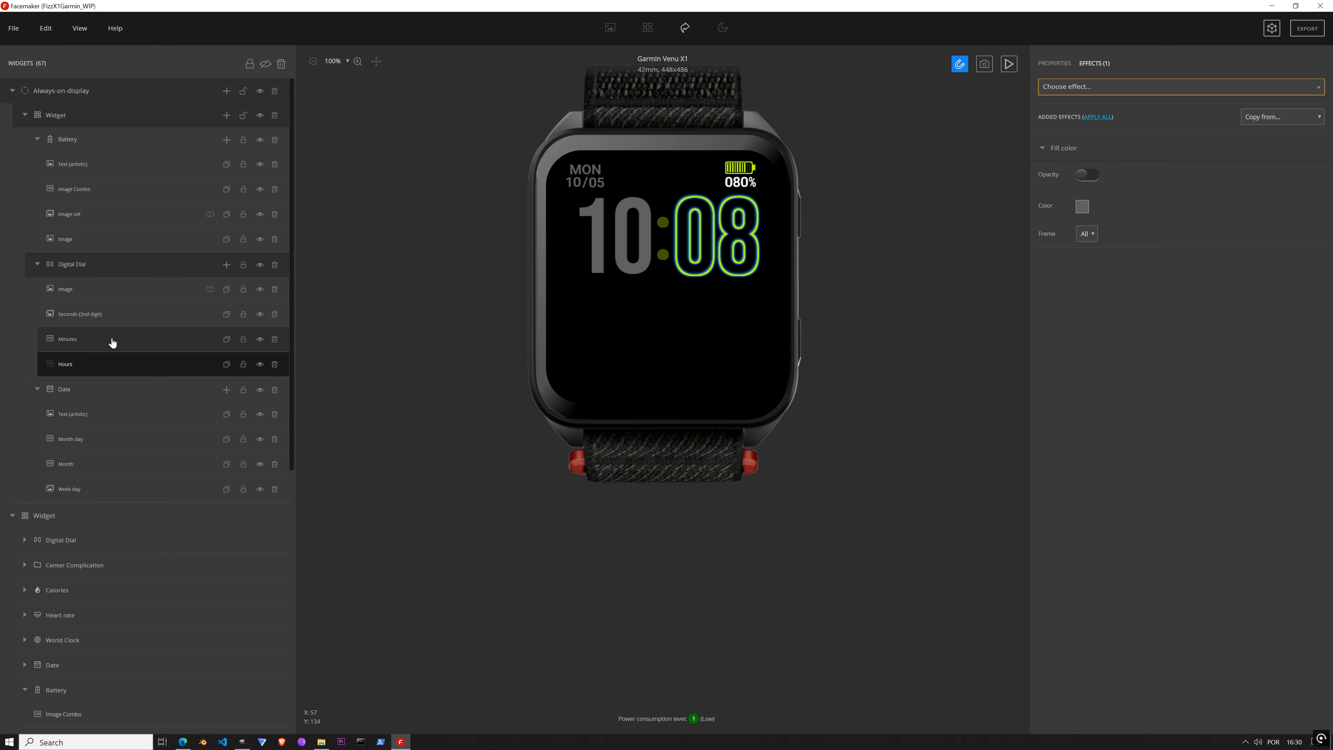
Step: Permanently apply the Outline effect on the Always-on display's Minutes and add the last-used grey Fill color effect to them
left_click(86, 344)
left_click(1104, 64)
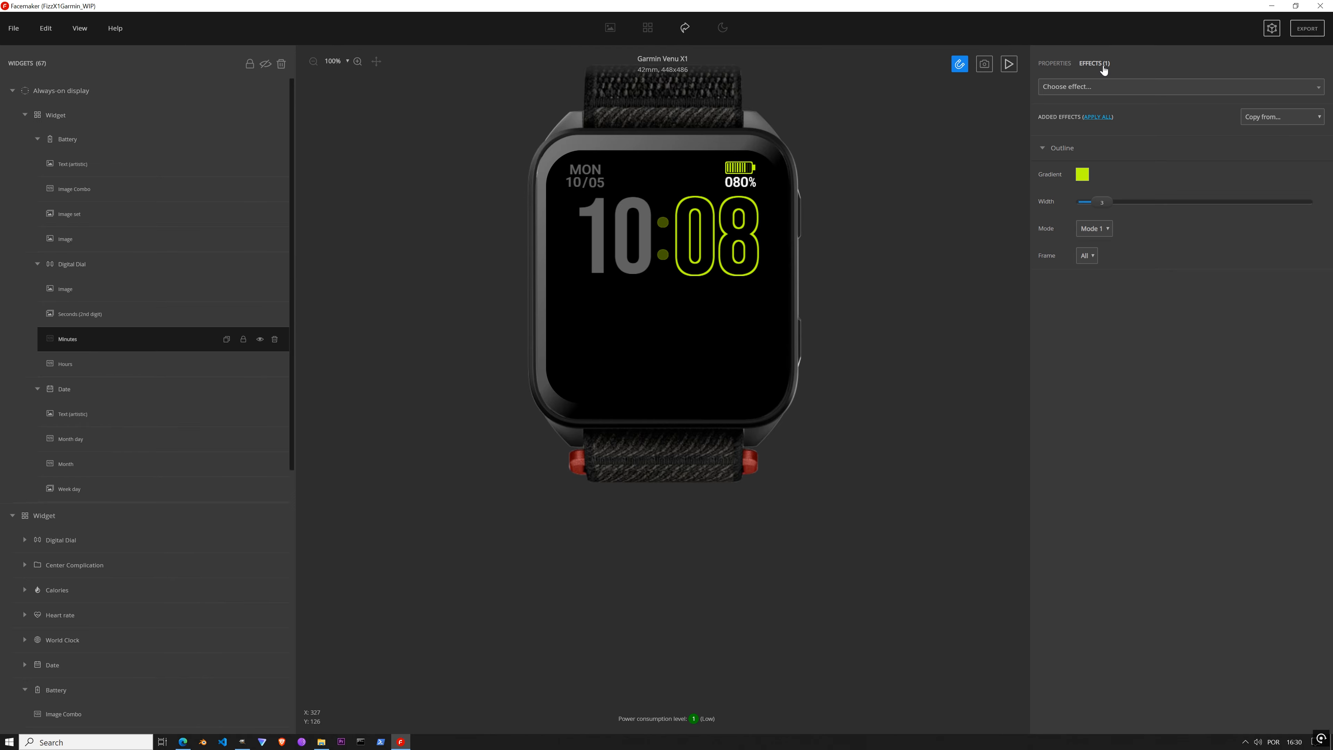
left_click(1099, 117)
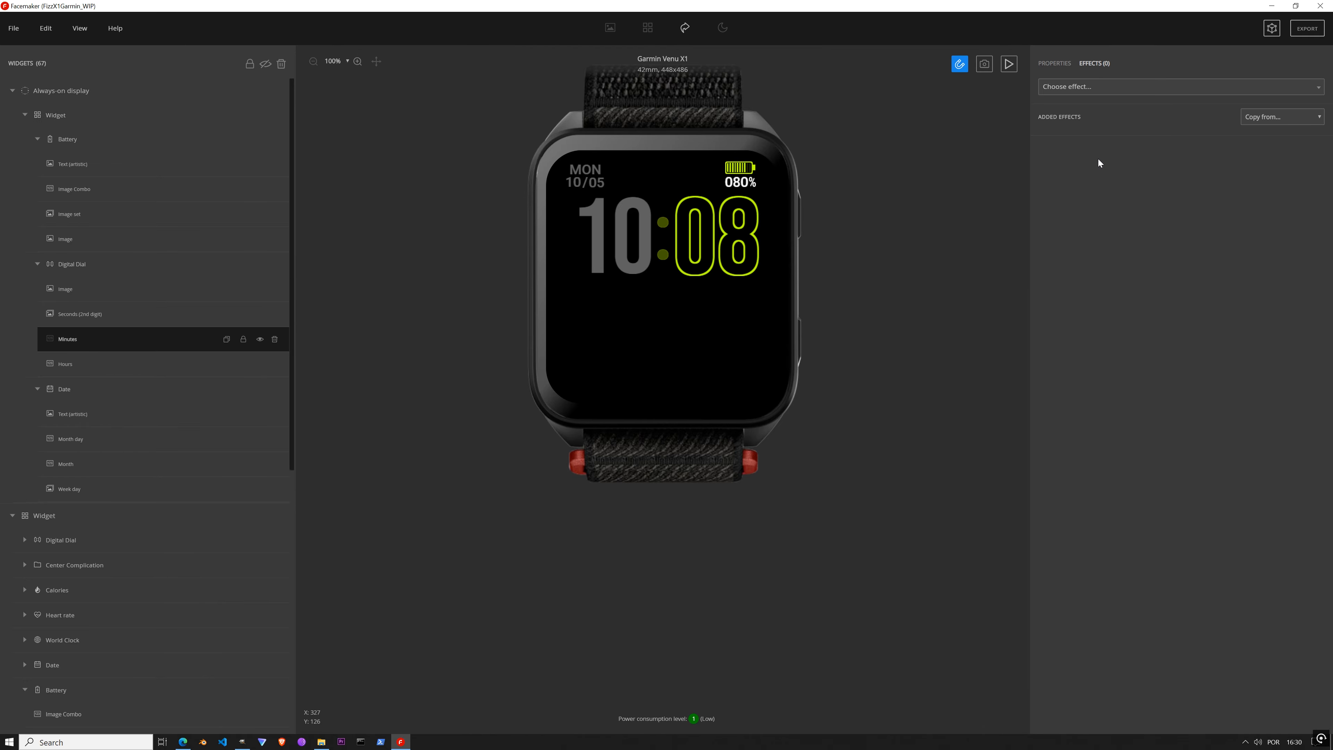
left_click(1092, 96)
left_click(1088, 149)
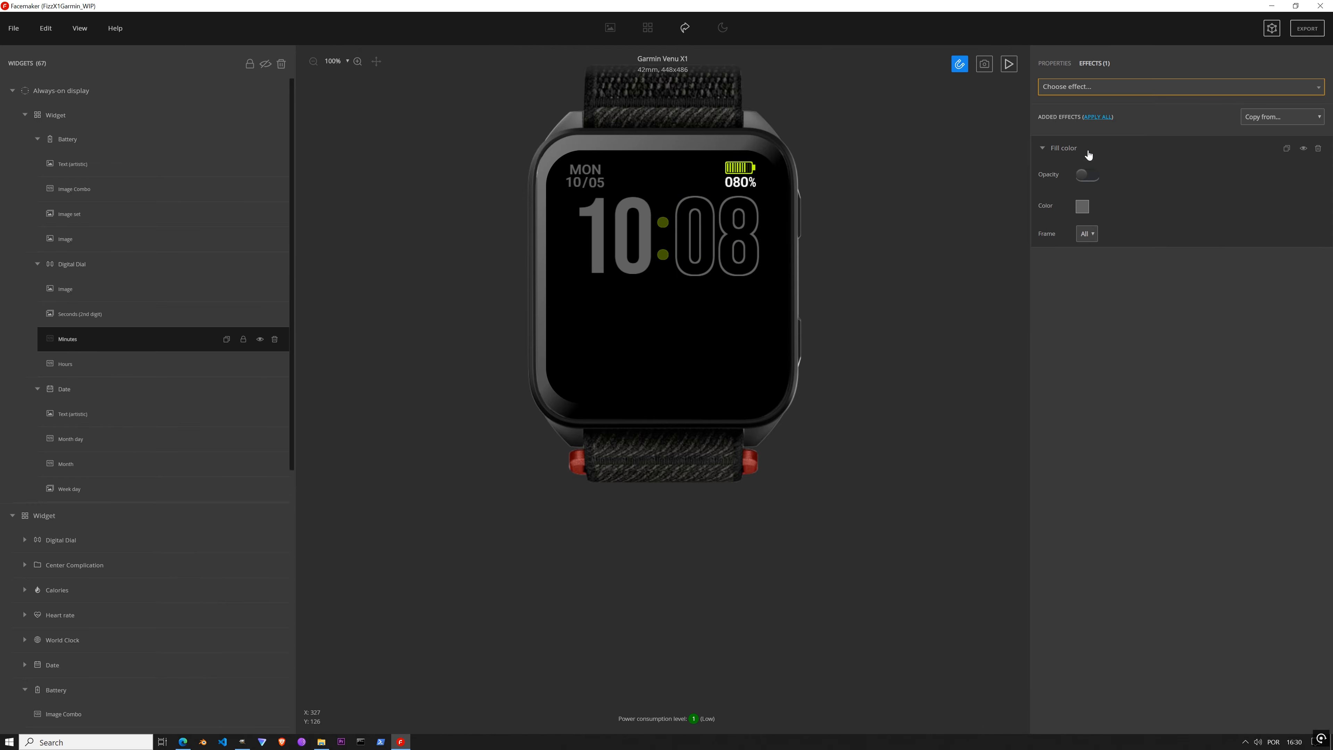
Step: Add the last-used grey Fill color effect to the Seconds (2nd digit) element in the Always-on display's Digital Dial group
left_click(116, 313)
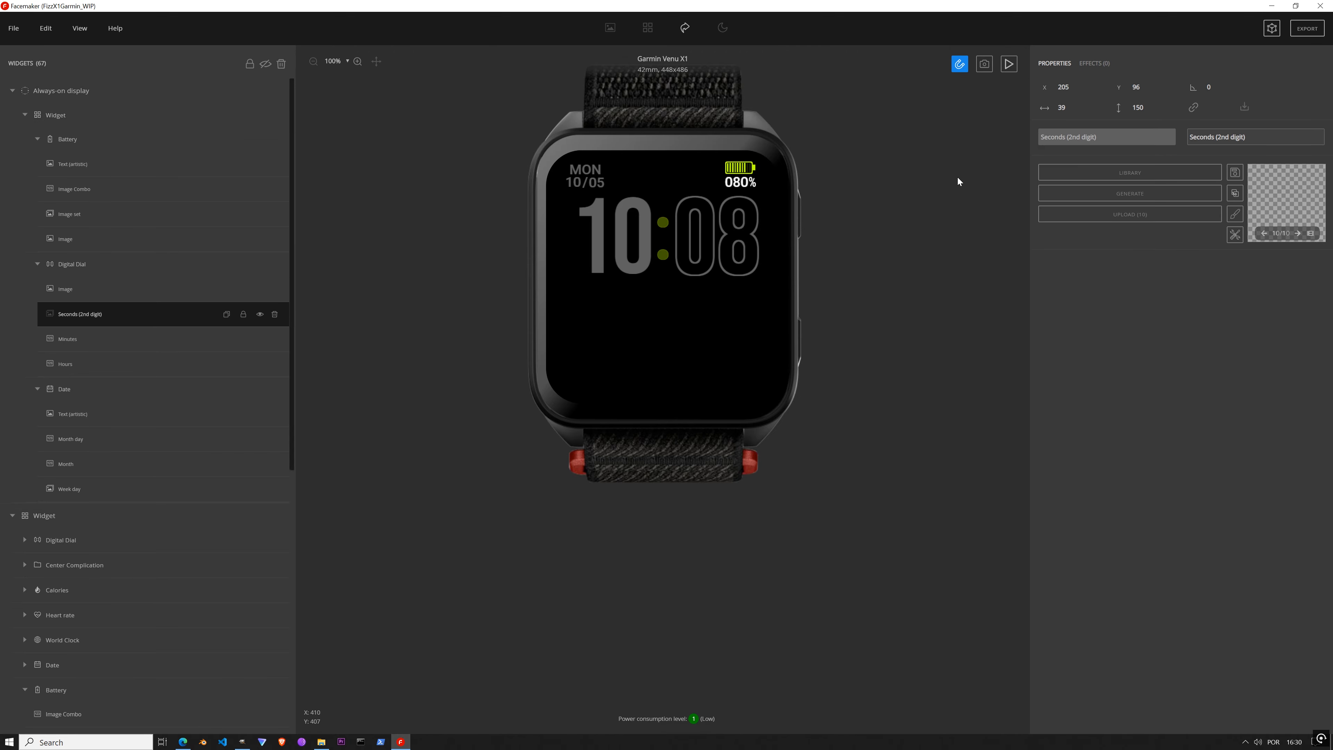
left_click(1099, 66)
left_click(1096, 88)
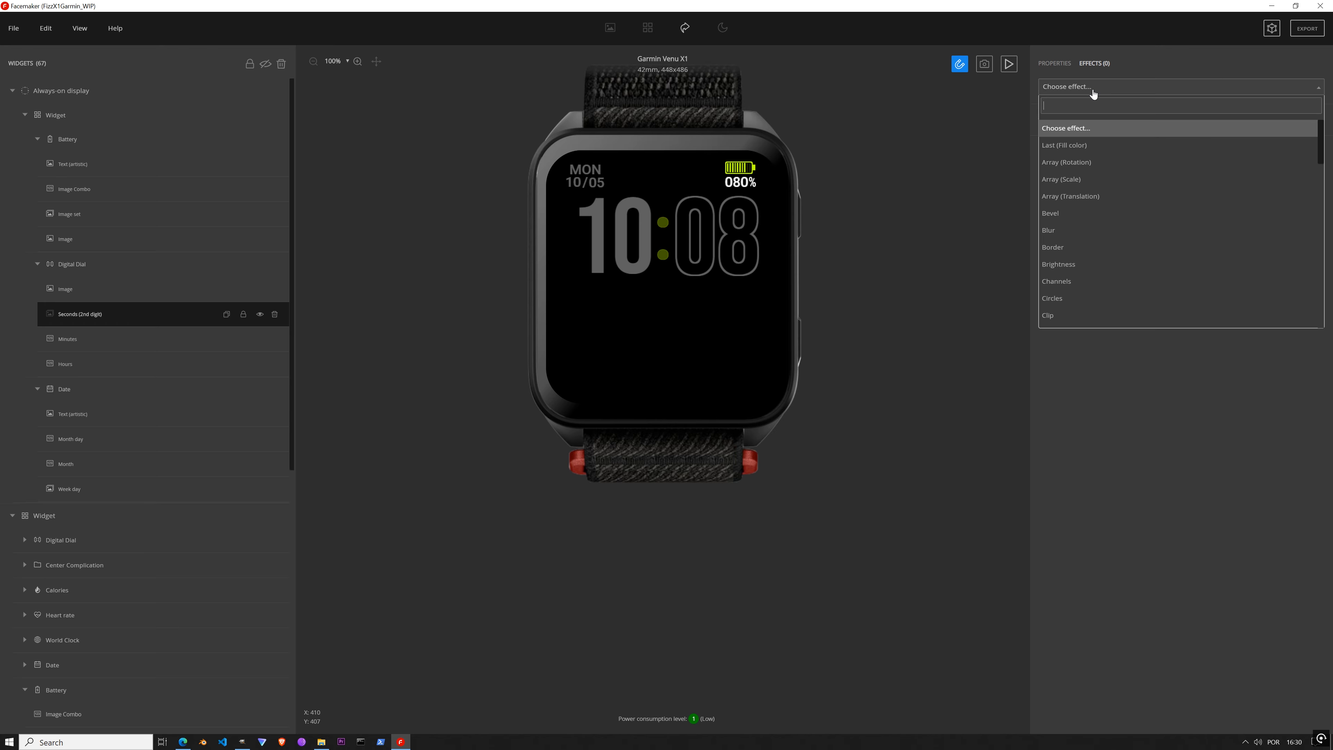
left_click(1090, 138)
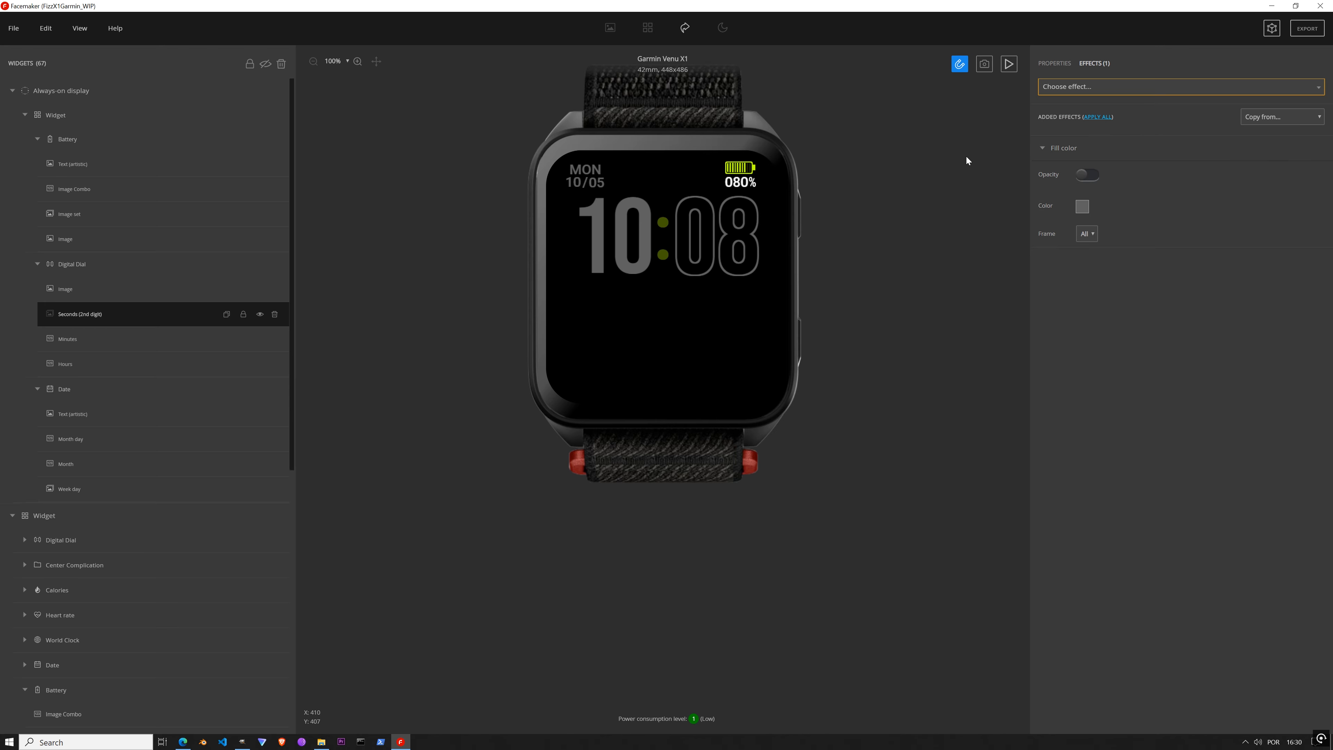
Step: Delete the Seconds (2nd digit) element from the Always-on display's Digital Dial group
left_click(99, 293)
left_click(131, 318)
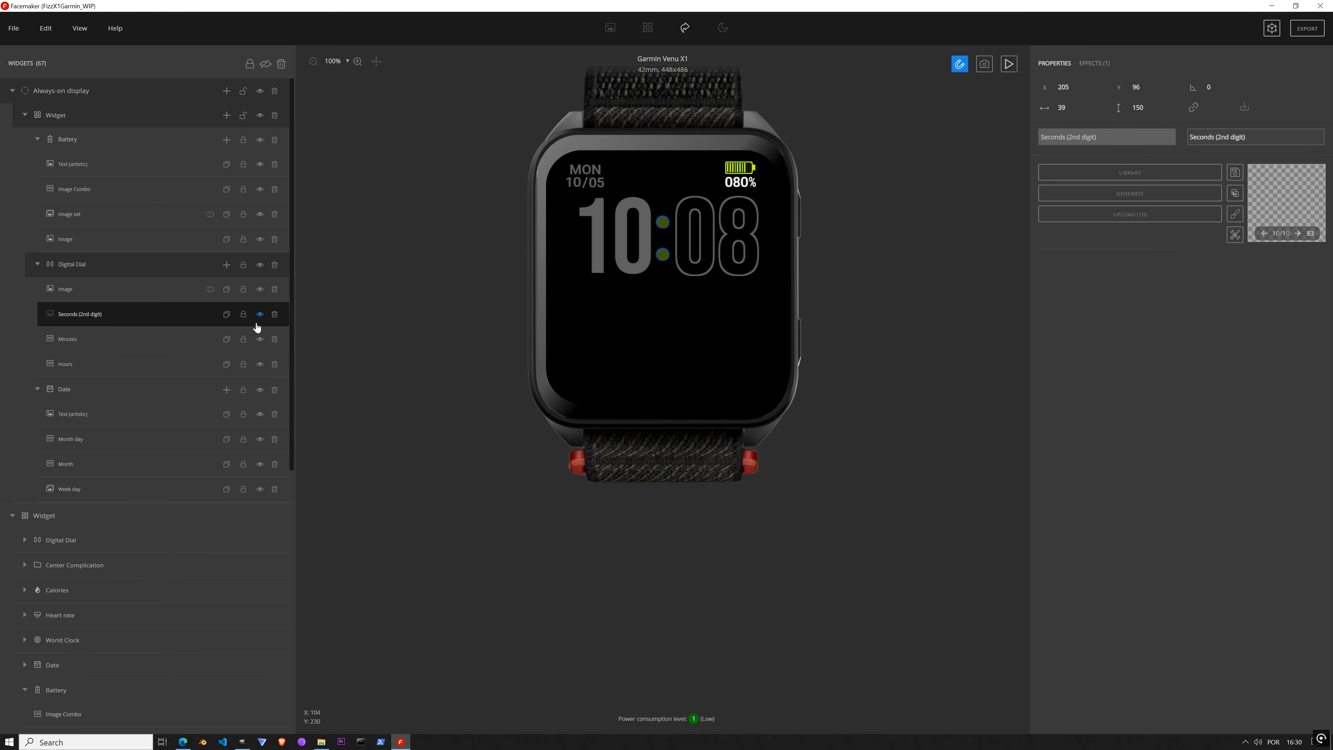
left_click(274, 316)
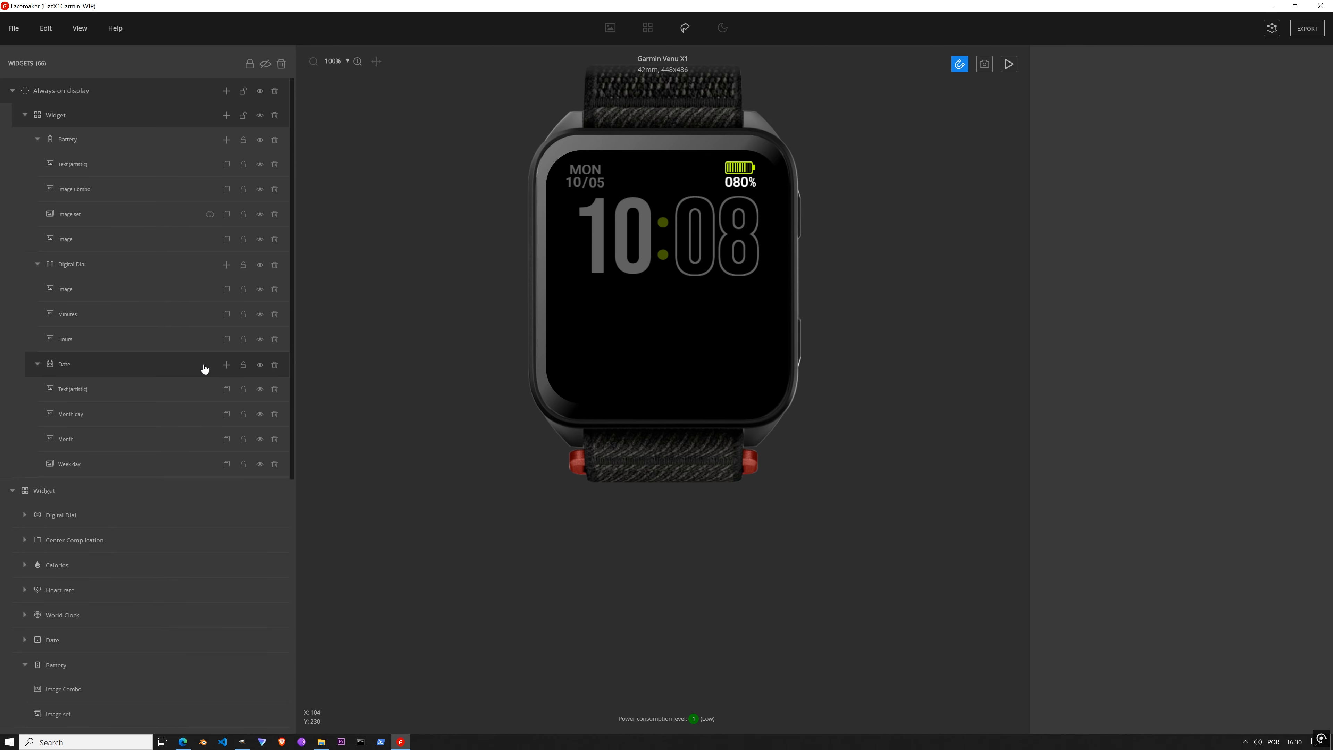
Step: Permanently apply the Brightness effect on the Always-on display's colon image and add the last-used grey Fill color effect to it
left_click(98, 297)
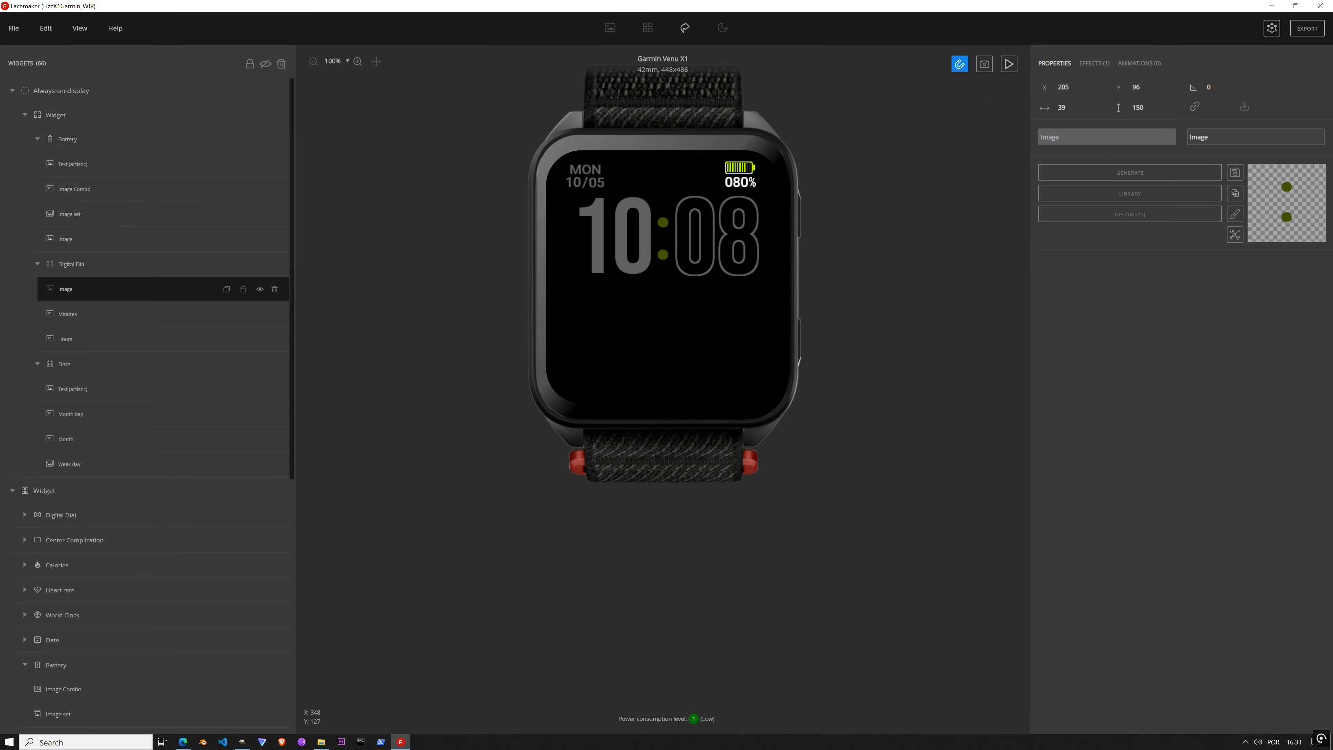
left_click(1105, 64)
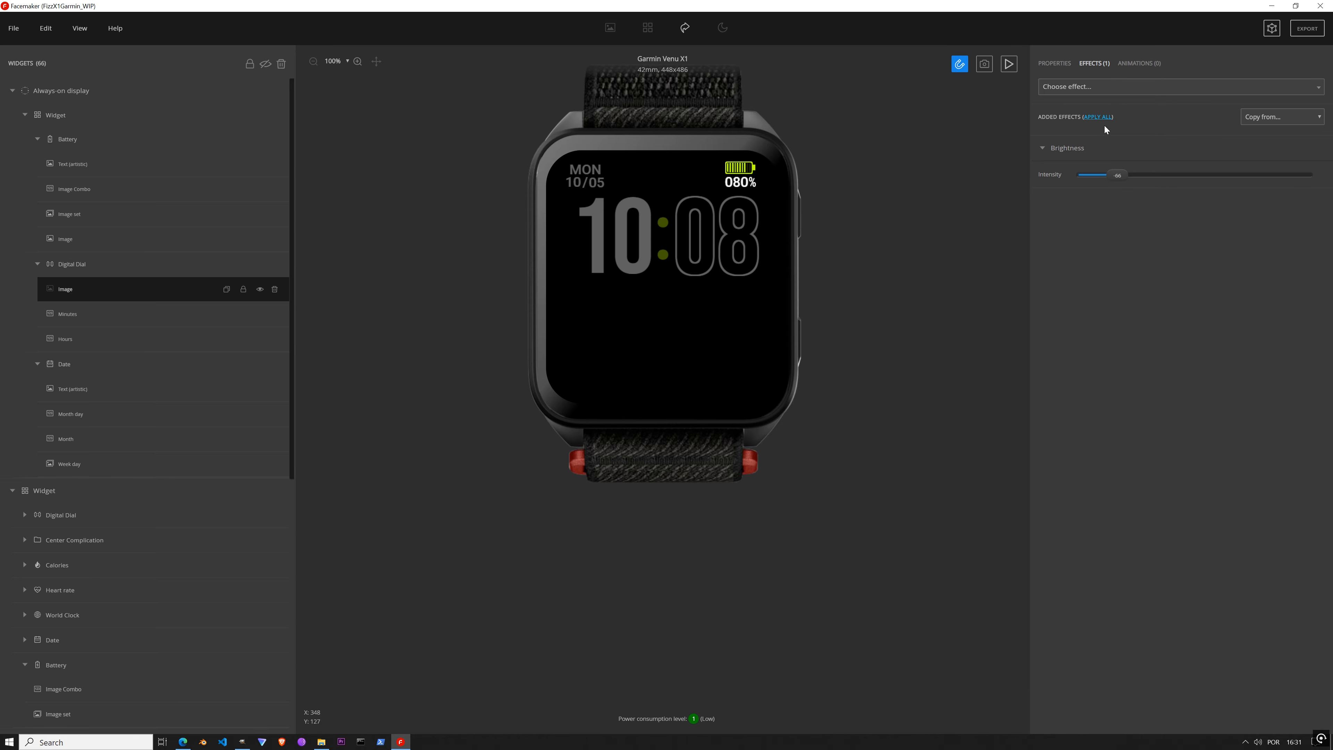
left_click(1084, 88)
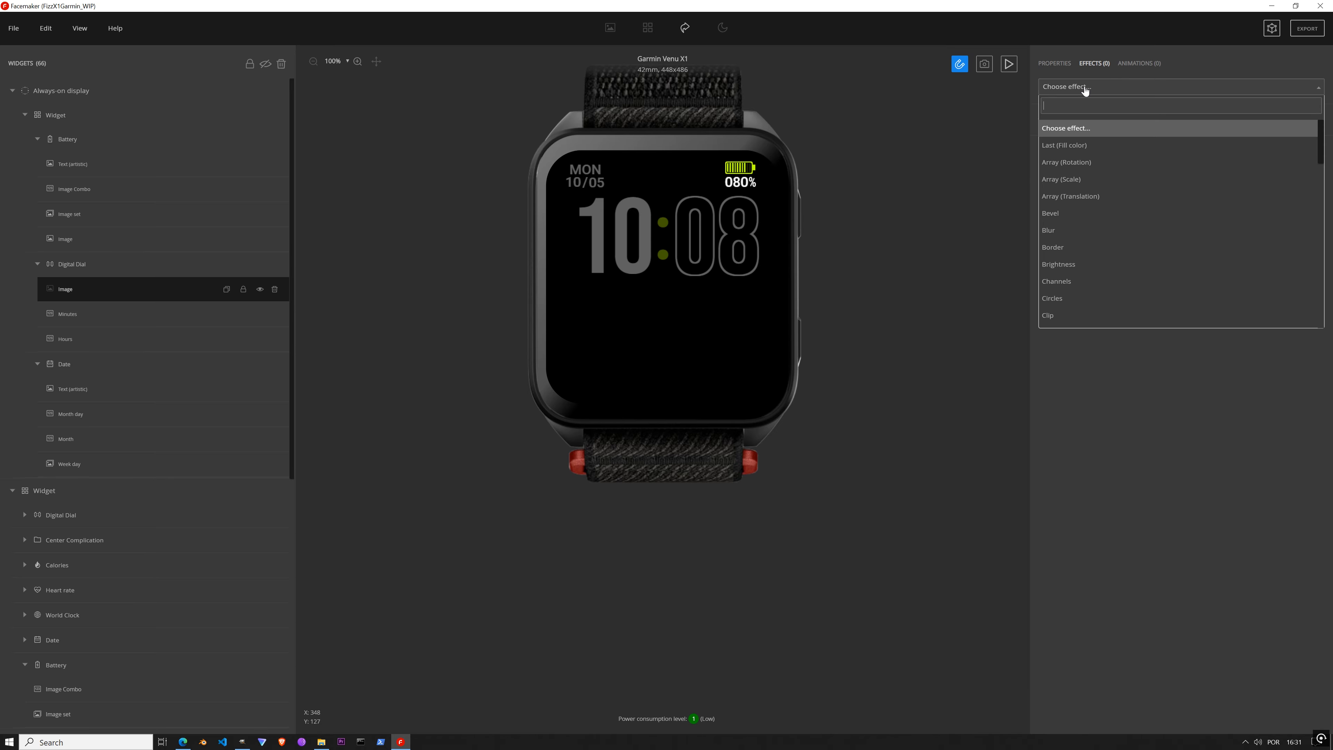
left_click(1082, 144)
left_click(132, 238)
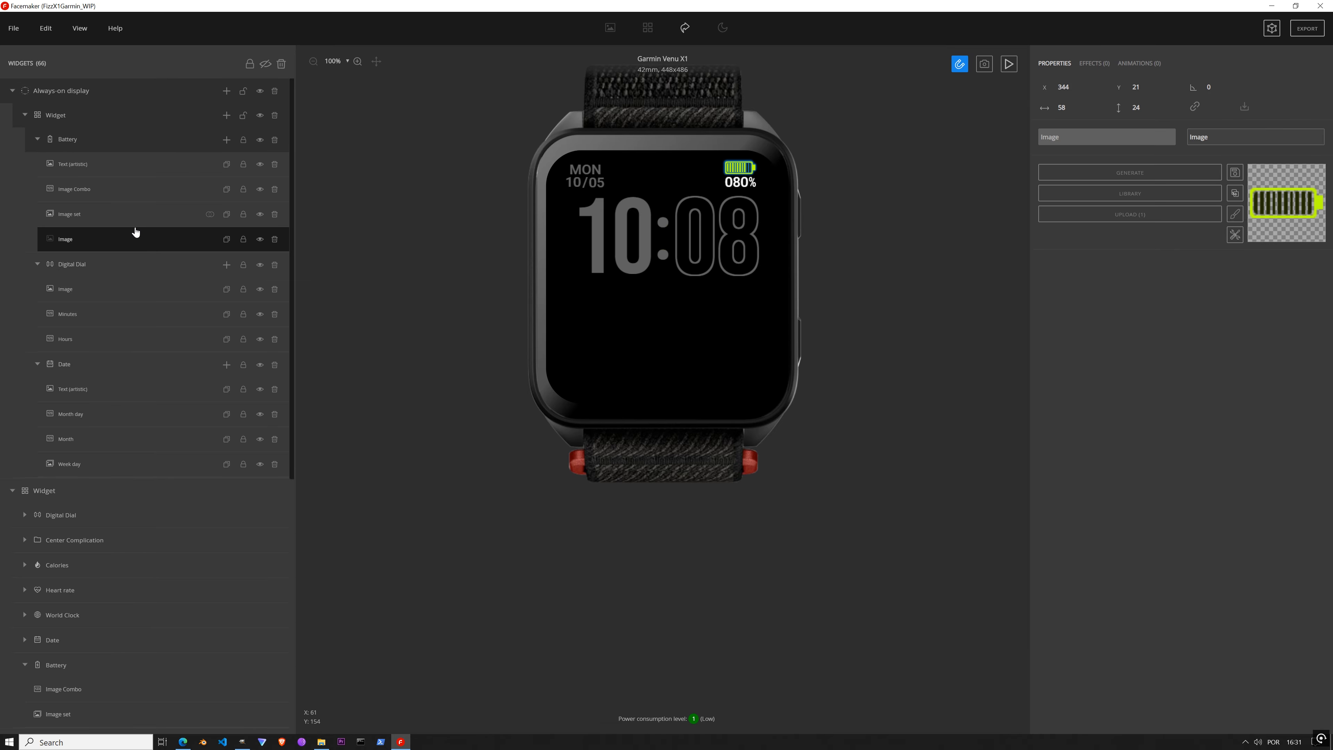
left_click(1093, 65)
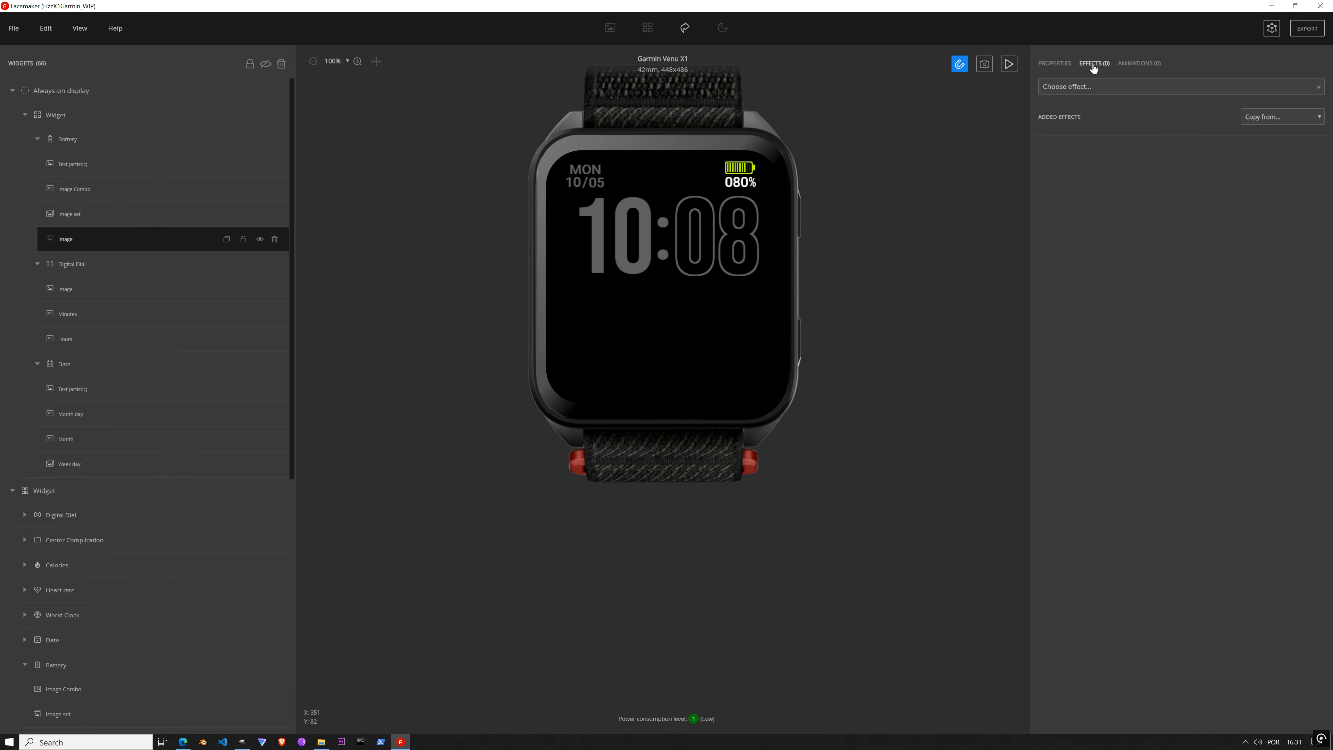
left_click(1093, 87)
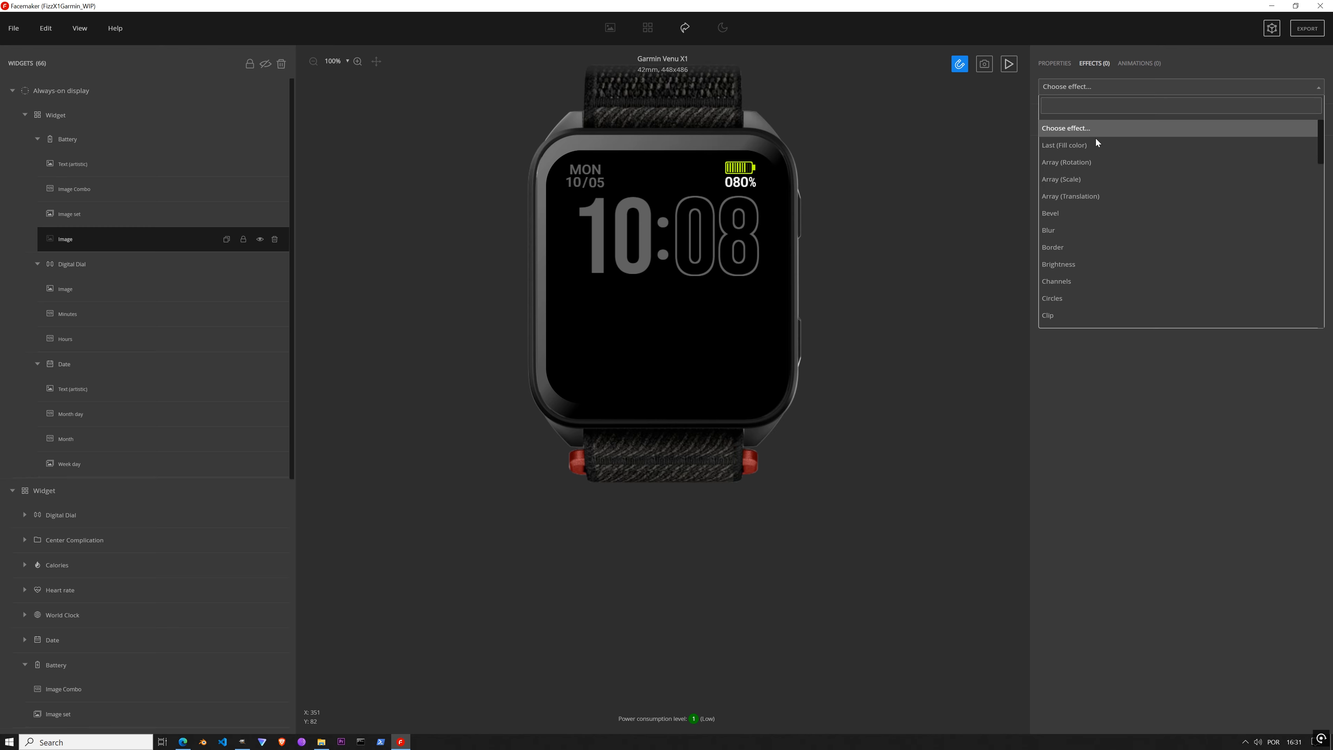
left_click(1091, 374)
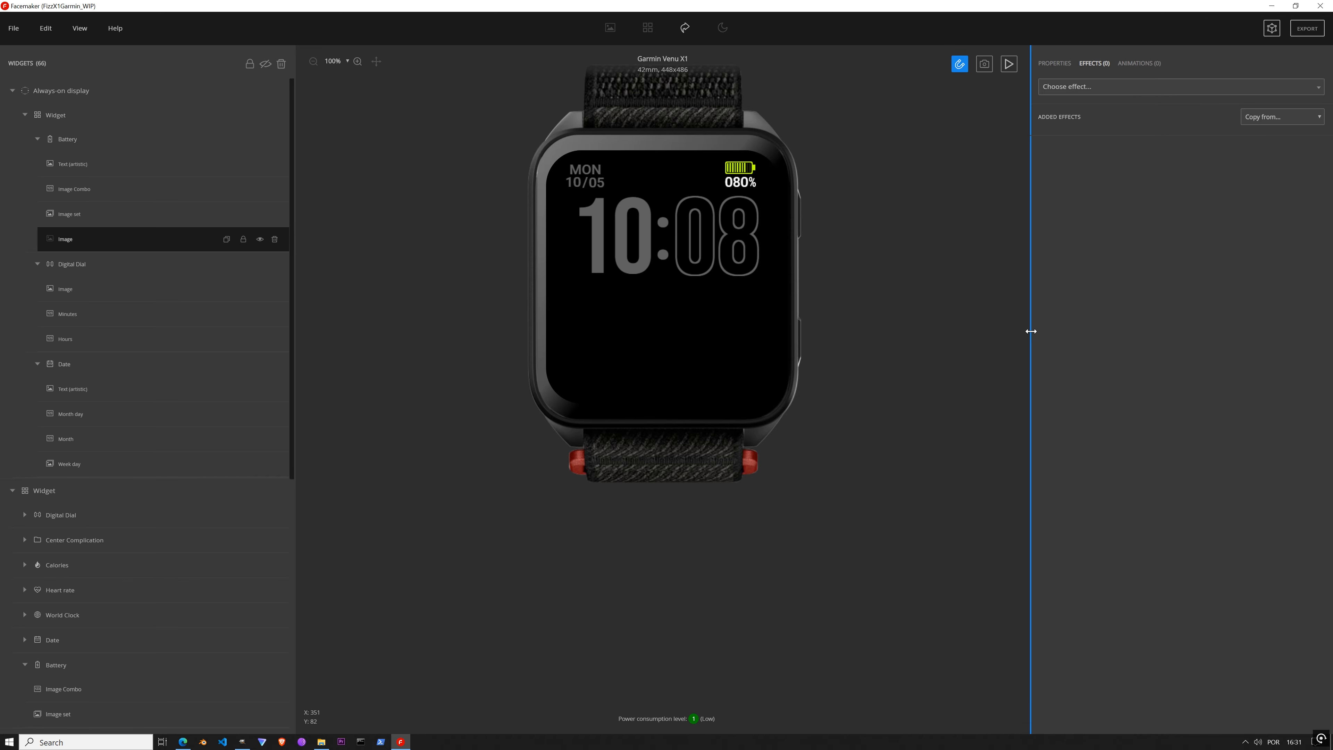
left_click(1088, 91)
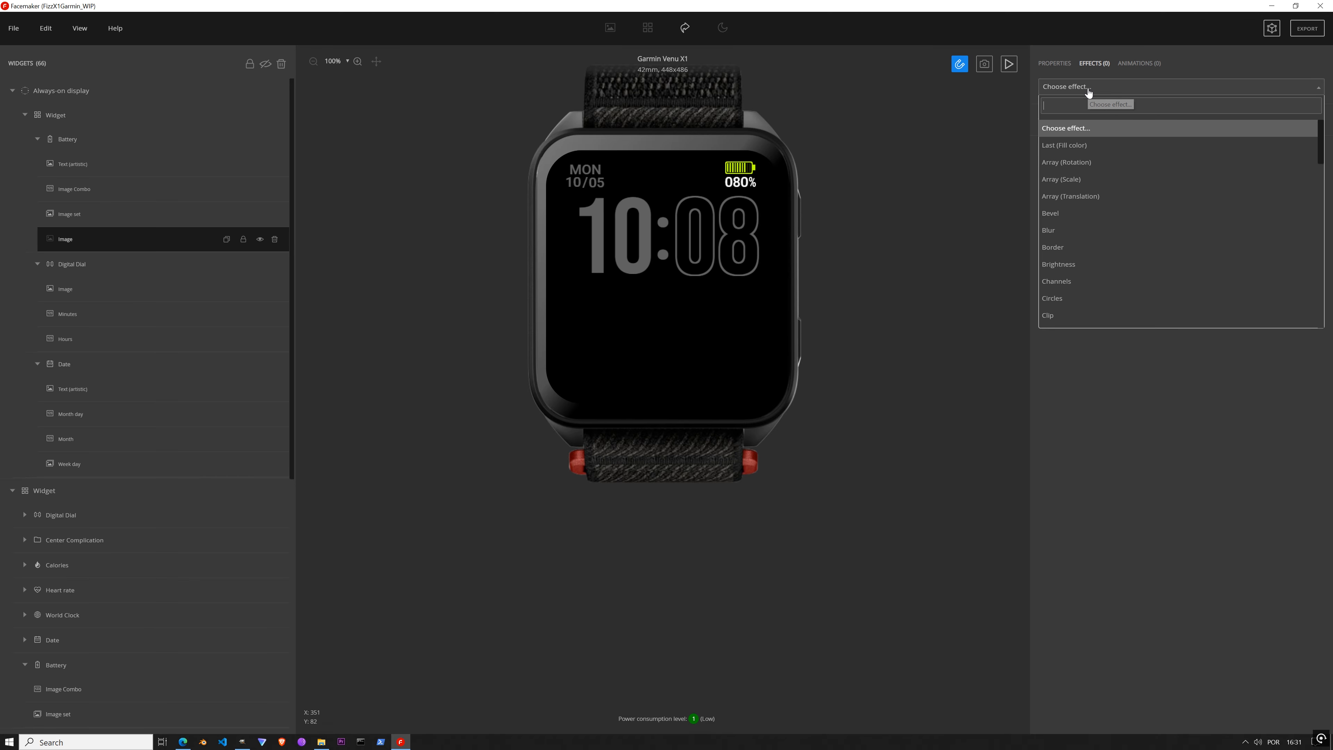
left_click(1099, 395)
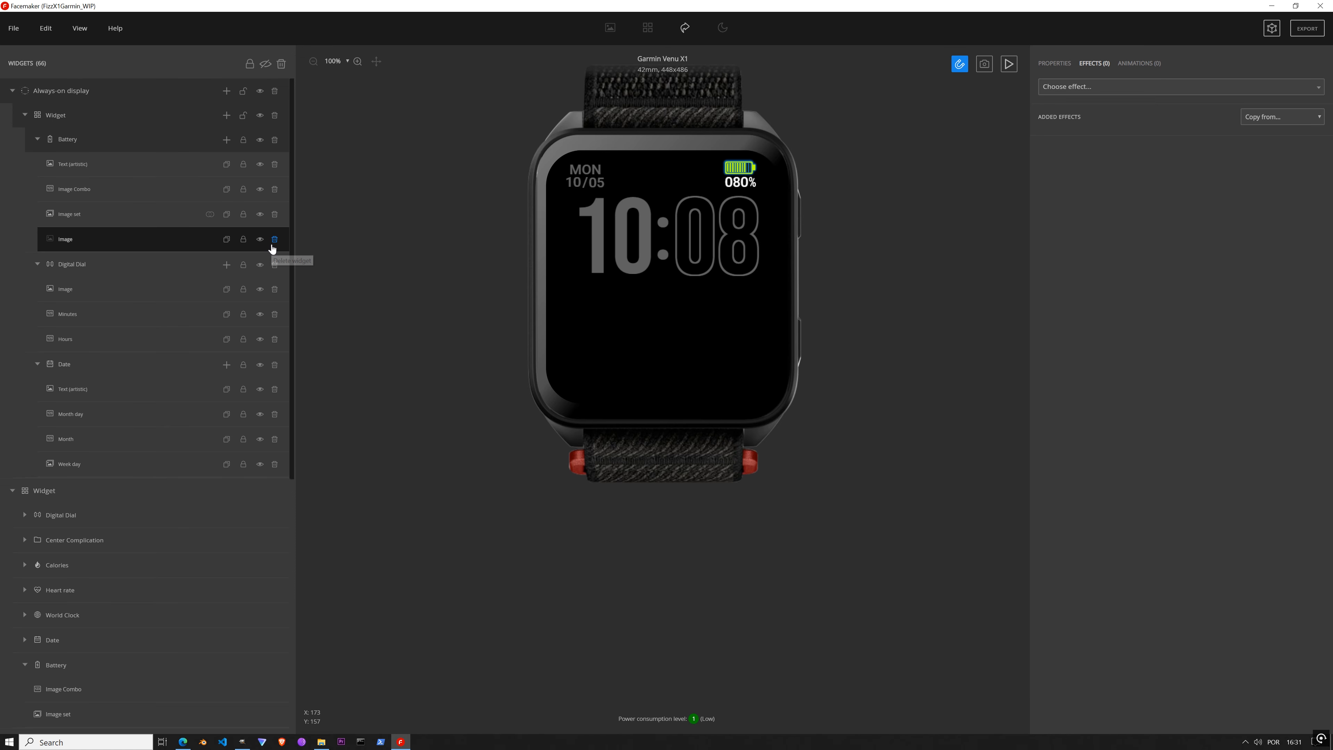
Step: Add a Greyscale effect to the battery outline image in the Always-on display's Battery group
left_click(1057, 64)
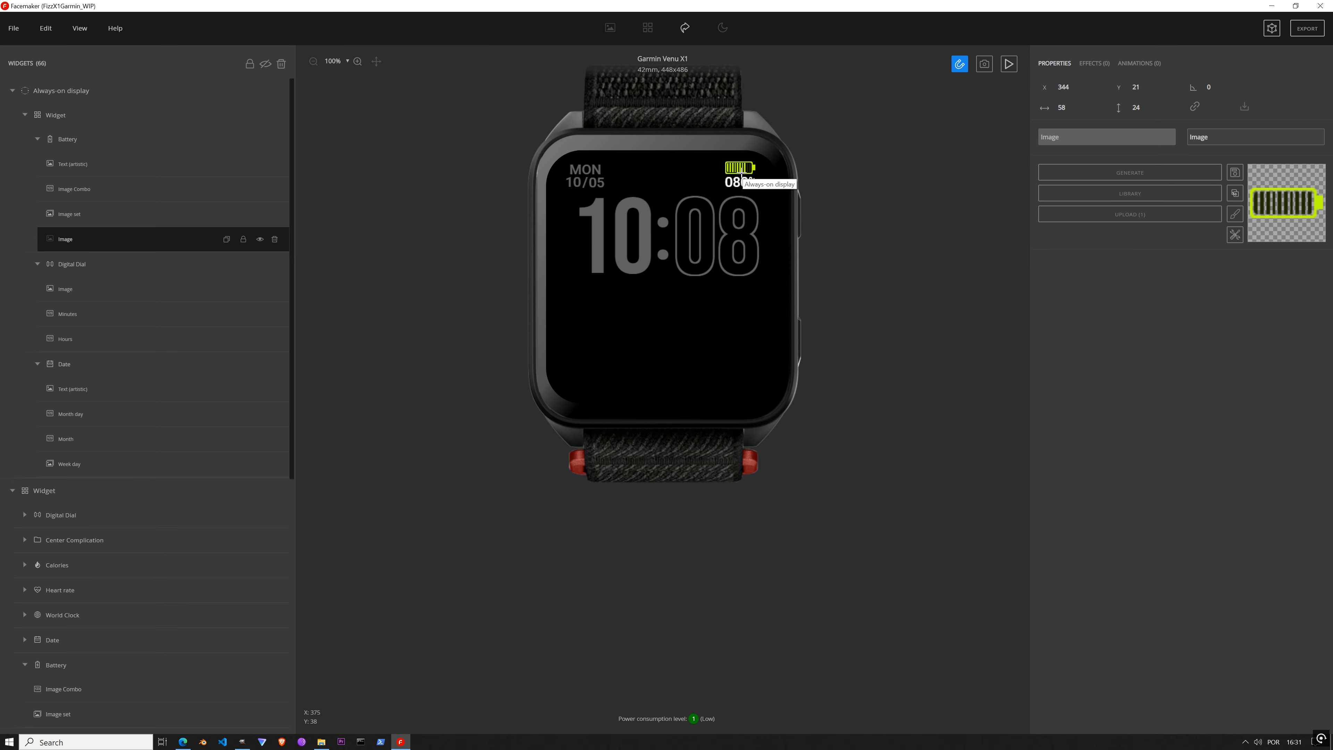
scroll(740, 167, "up", 3)
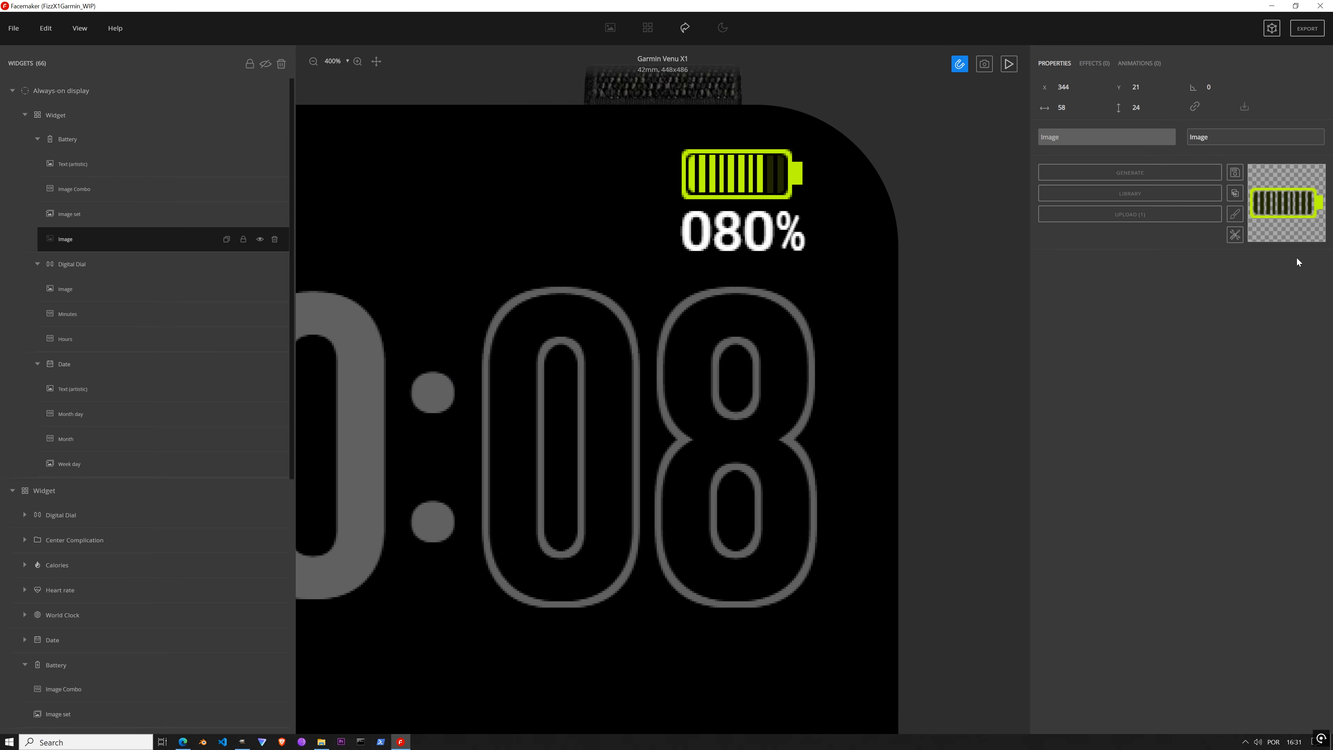
left_click(1094, 63)
left_click(1098, 86)
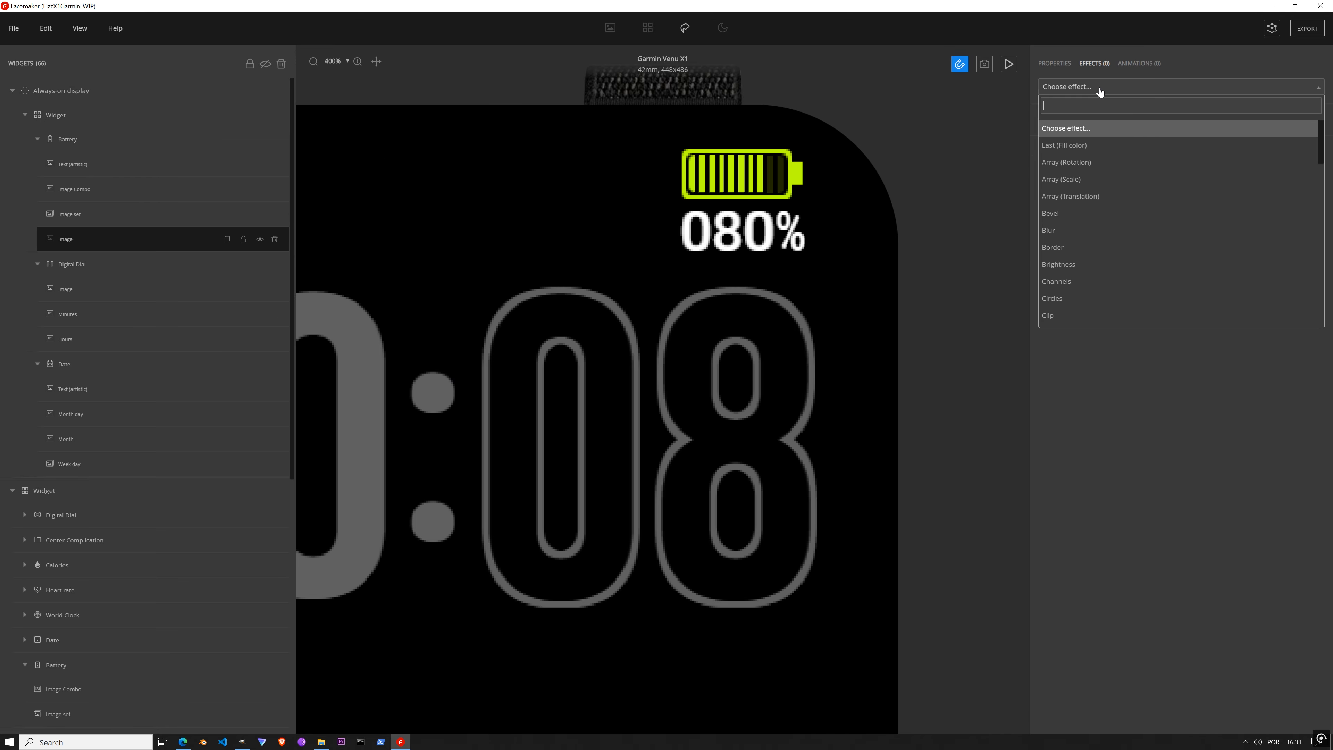
scroll(1104, 252, "down", 1)
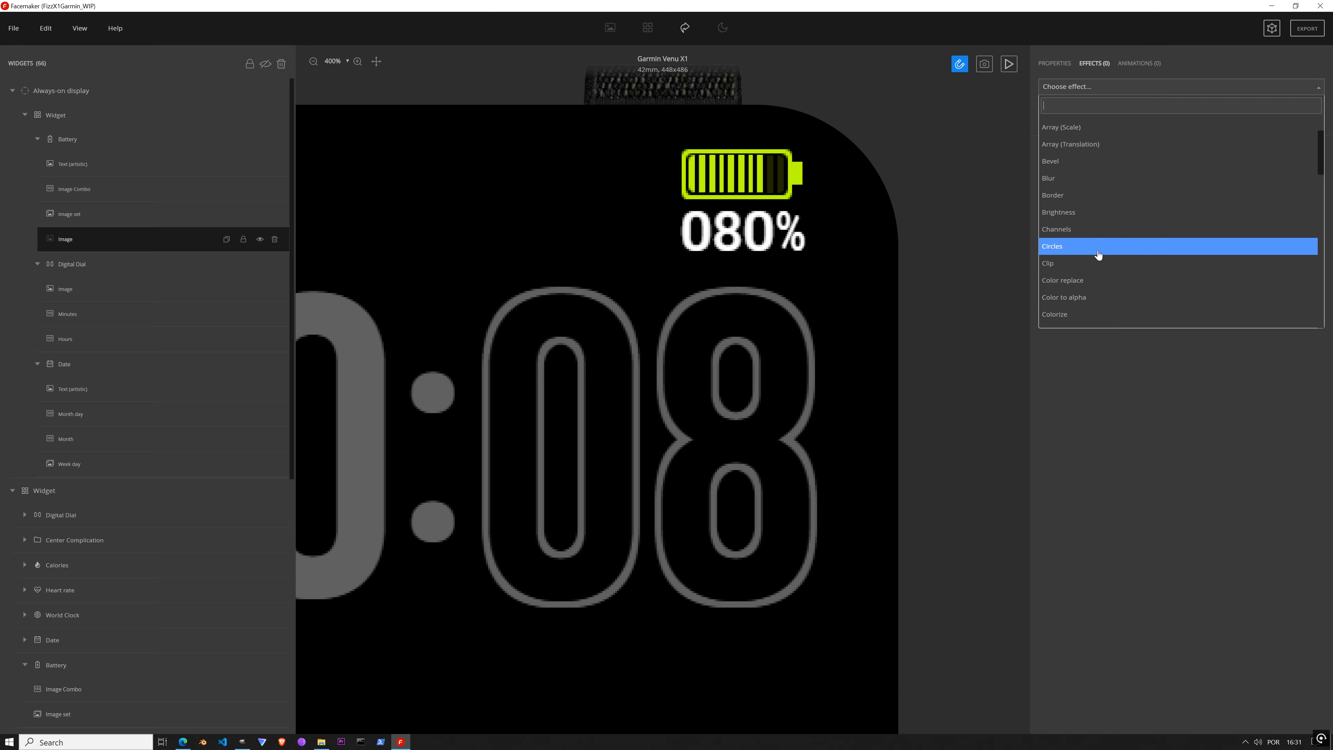
scroll(1098, 254, "down", 1)
scroll(1099, 255, "down", 5)
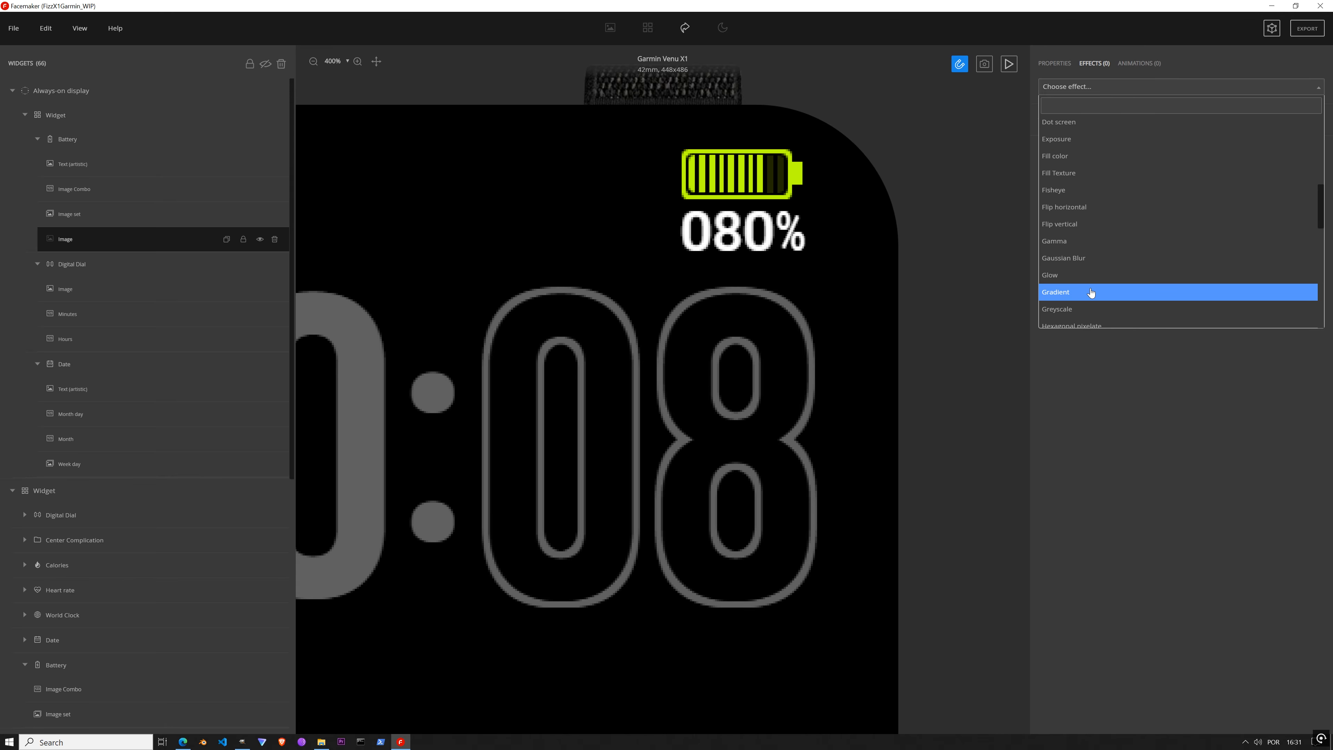
left_click(1096, 306)
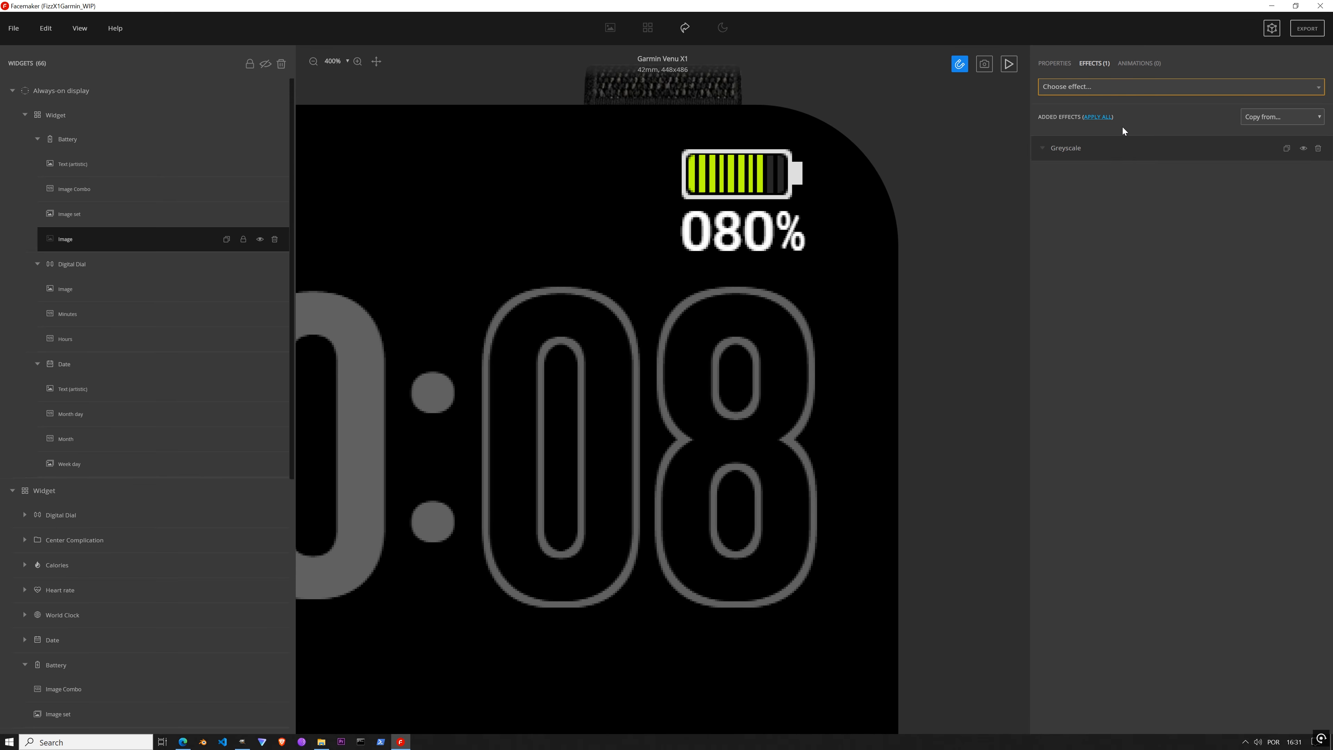
Step: Add a Brightness effect to the Always-on display's battery outline image and lower its intensity to turn it dark grey
left_click(1117, 88)
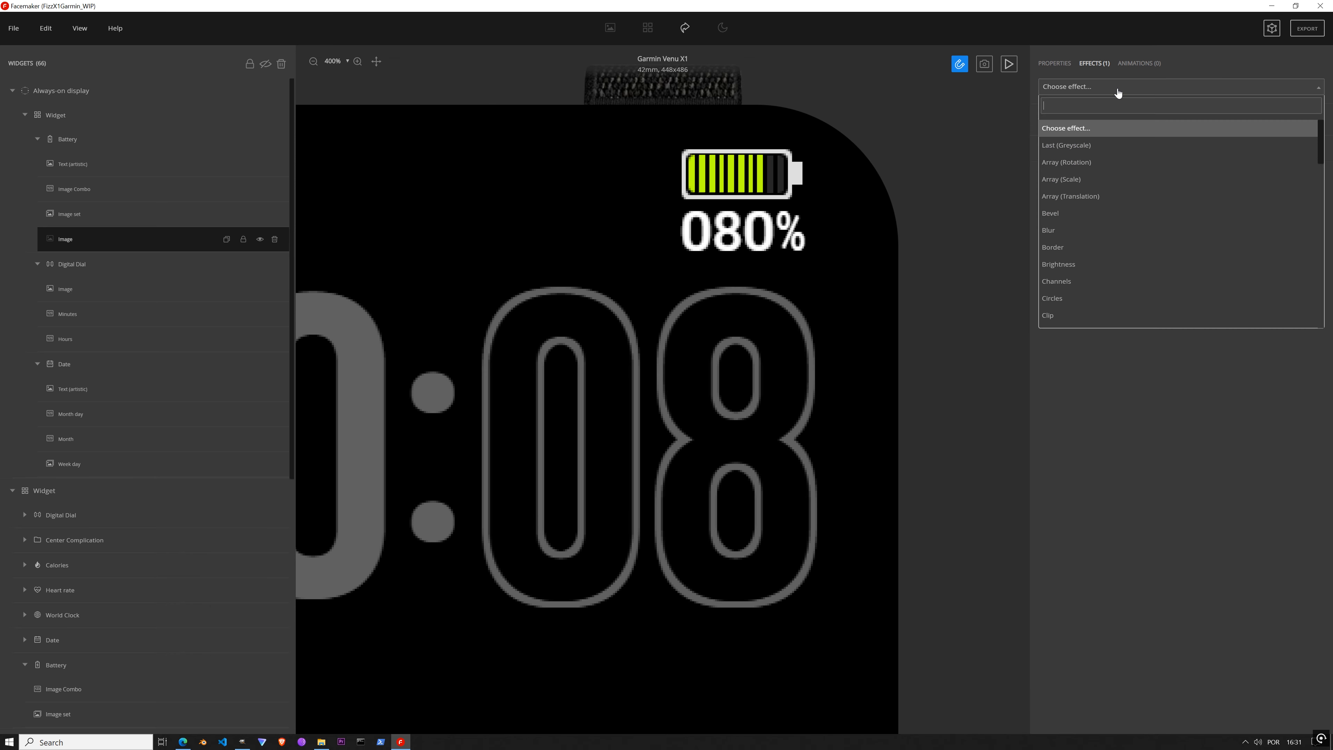
left_click(1091, 262)
left_click(1132, 175)
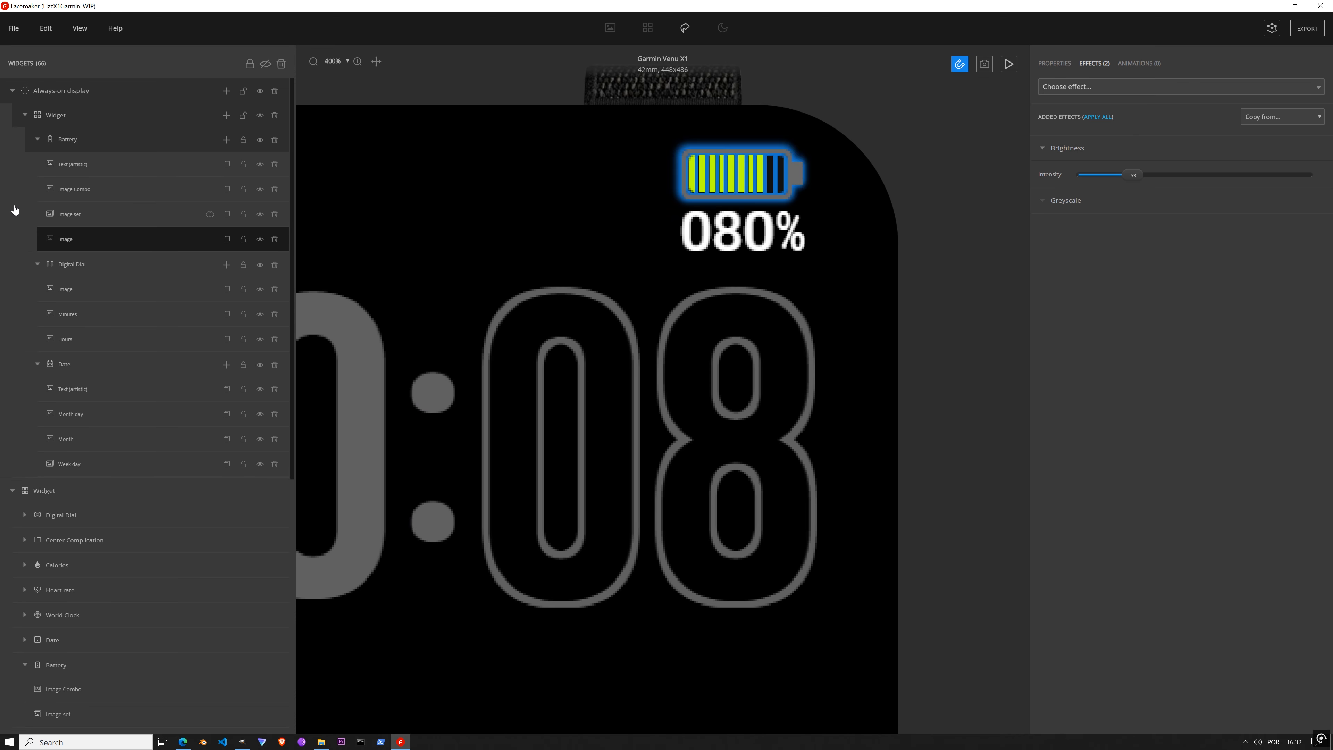
Step: Permanently apply the Rounded corners effect on the Image set of the Always-on display's Battery group
left_click(74, 219)
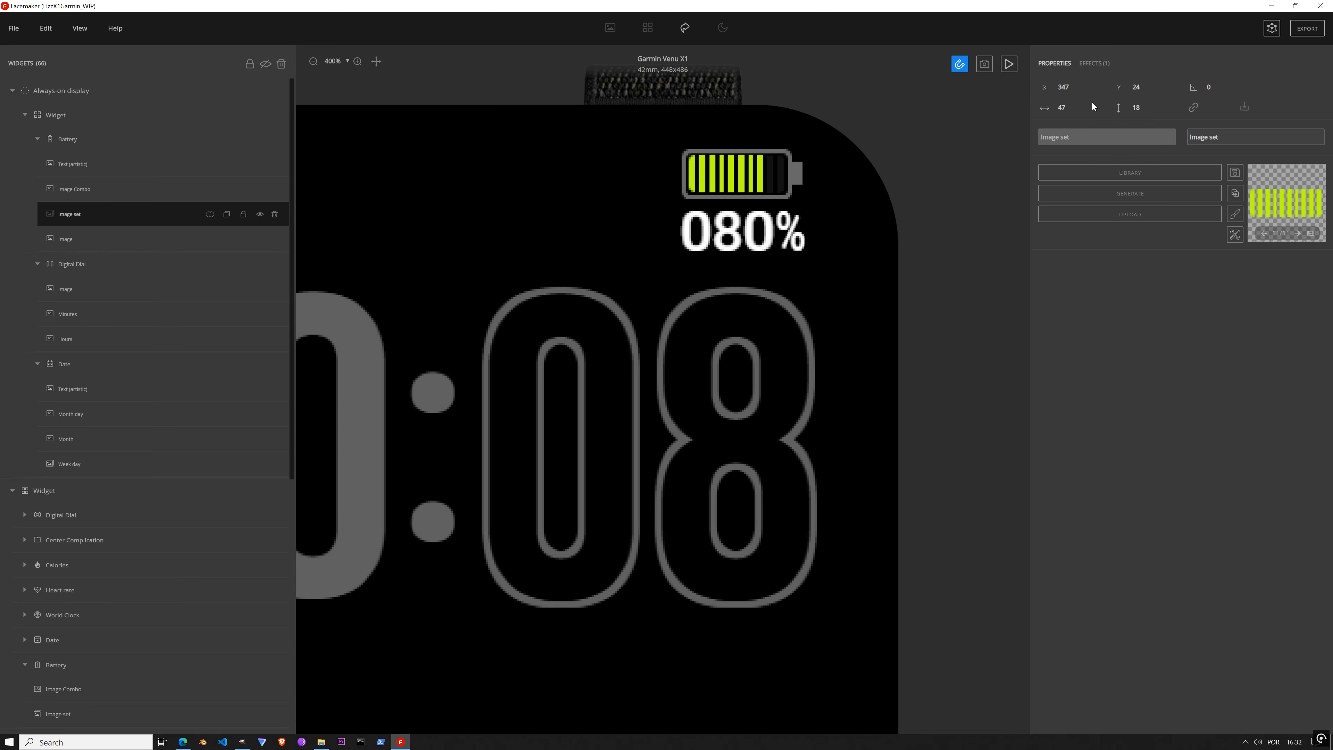
left_click(1093, 64)
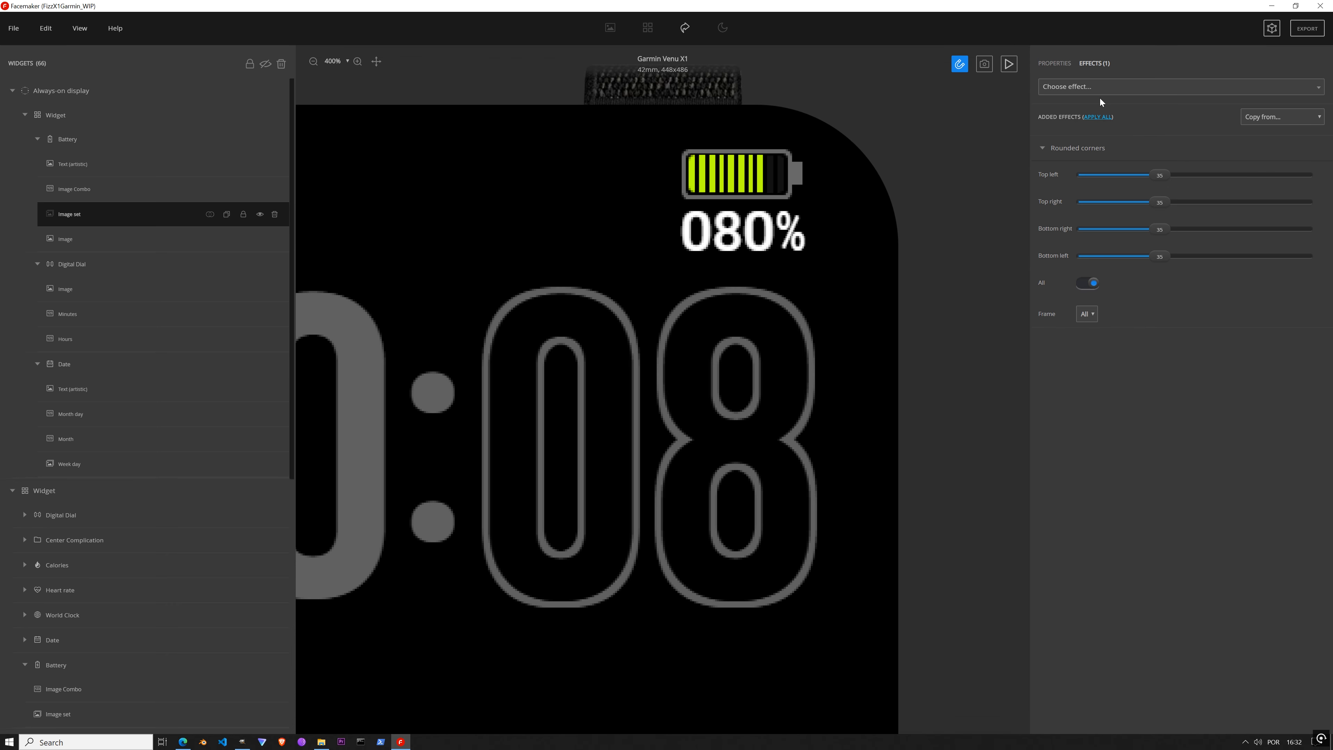
left_click(1104, 117)
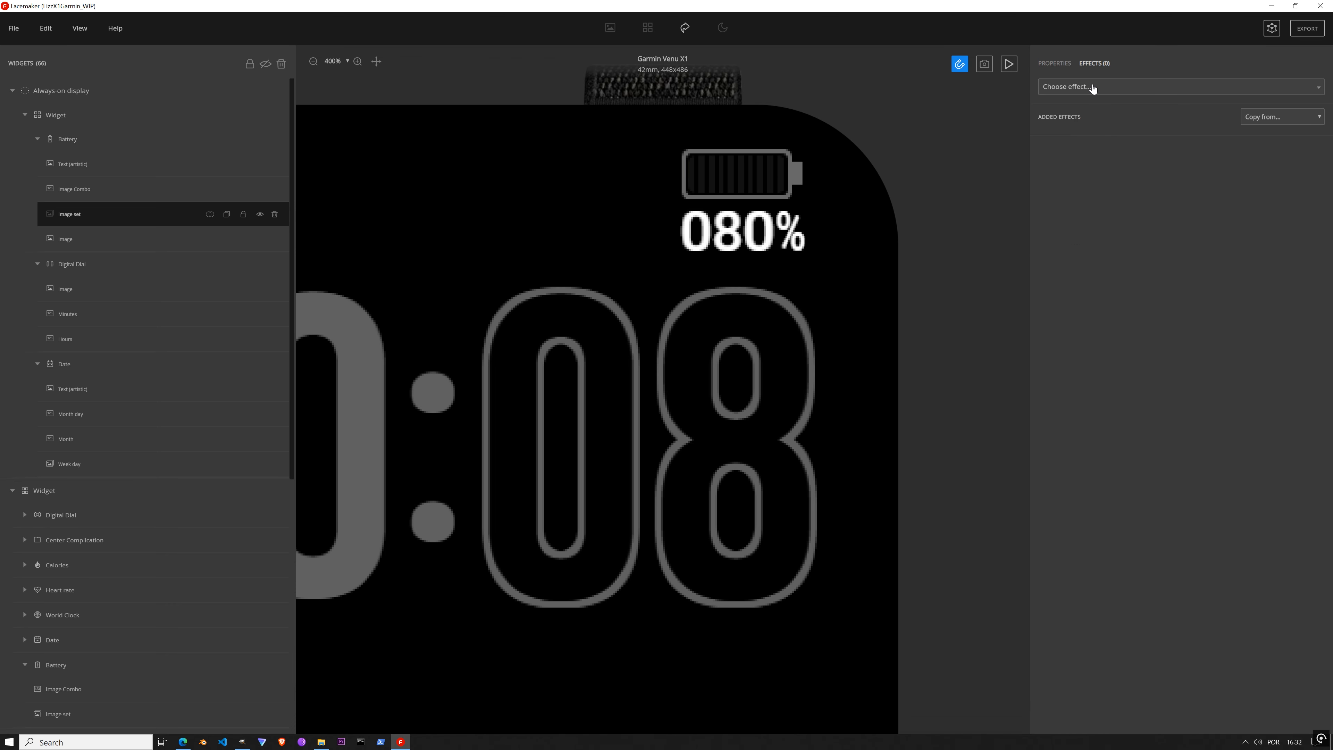
Step: Add a Fill color effect to the Always-on display's battery Image set, using the grey from the watchface colors
left_click(1093, 88)
left_click(905, 227)
left_click(1137, 86)
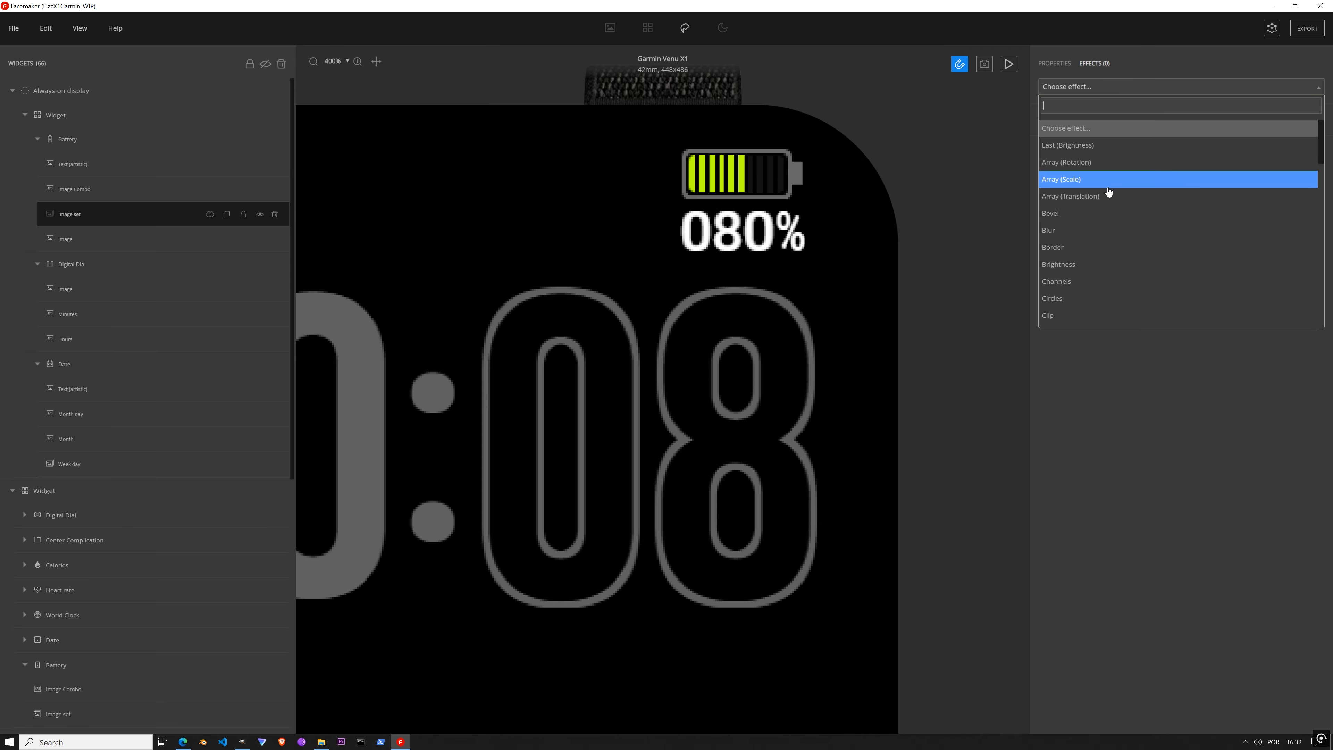
scroll(1112, 246, "down", 3)
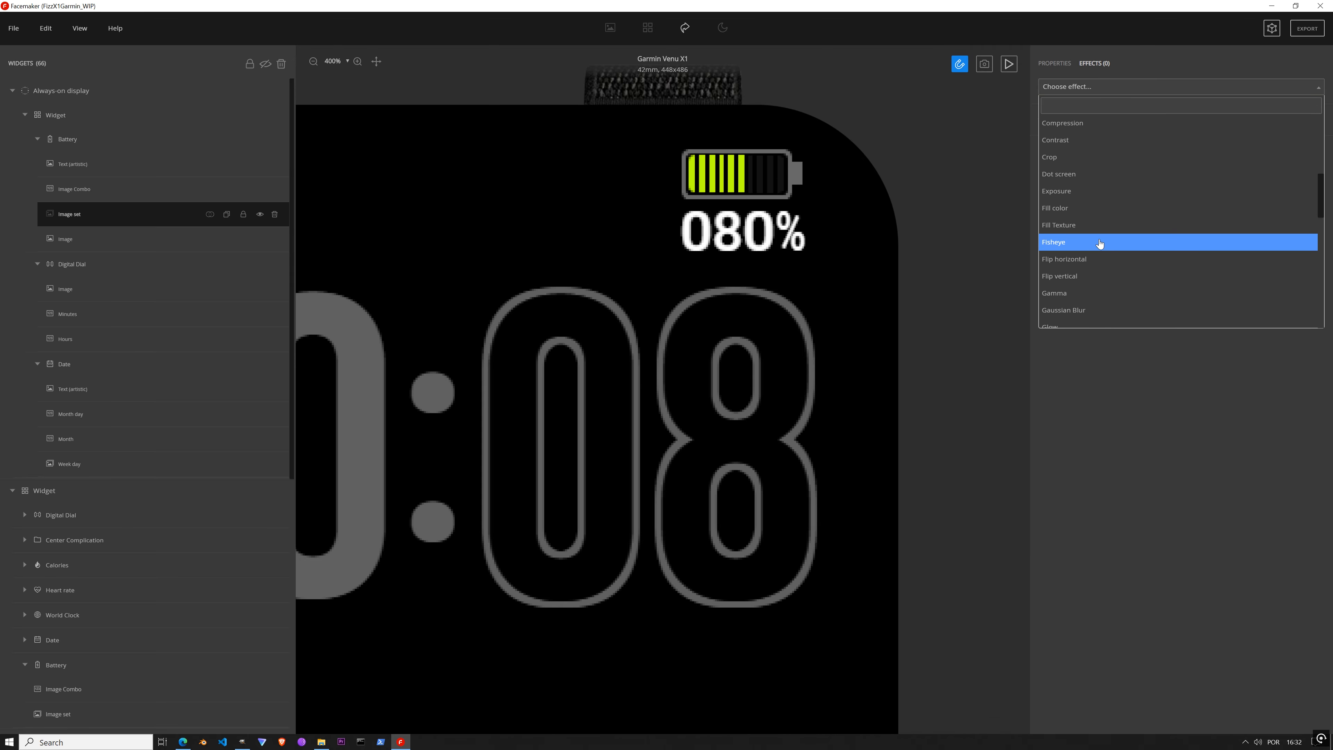
left_click(1092, 209)
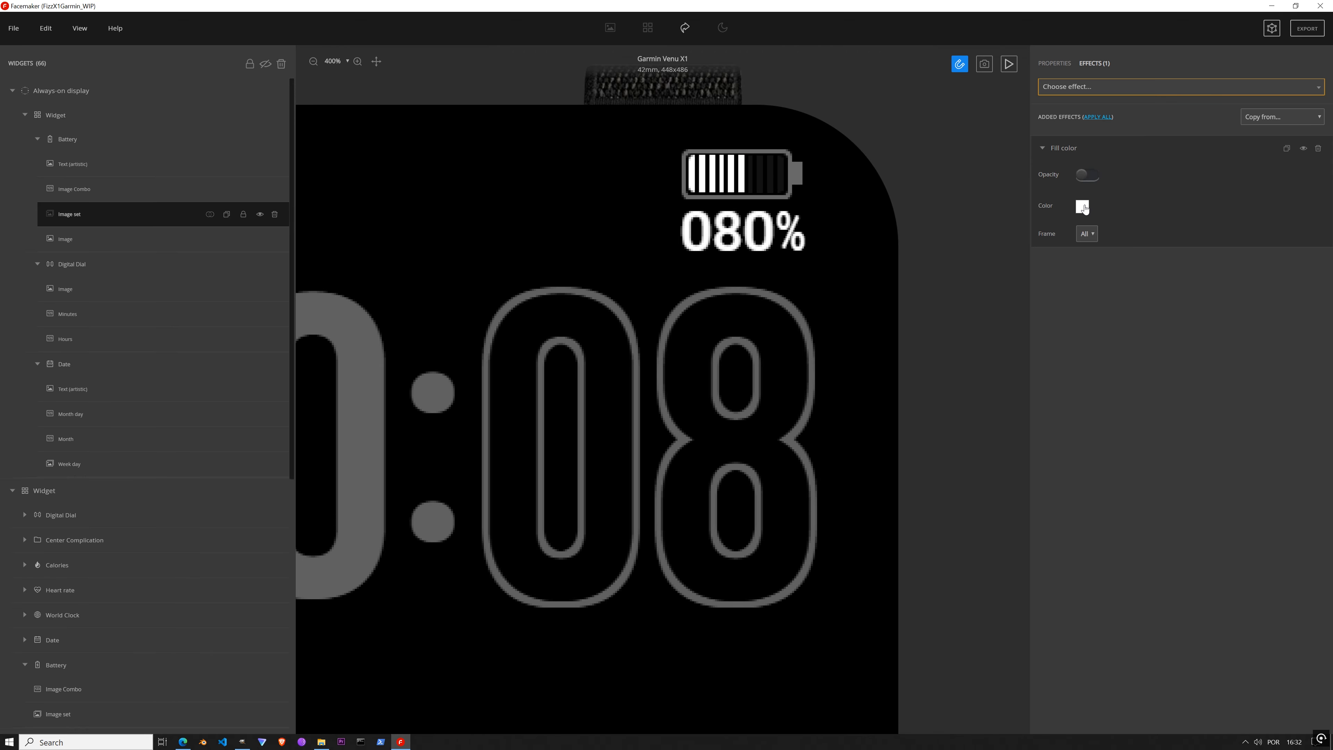
left_click(1084, 208)
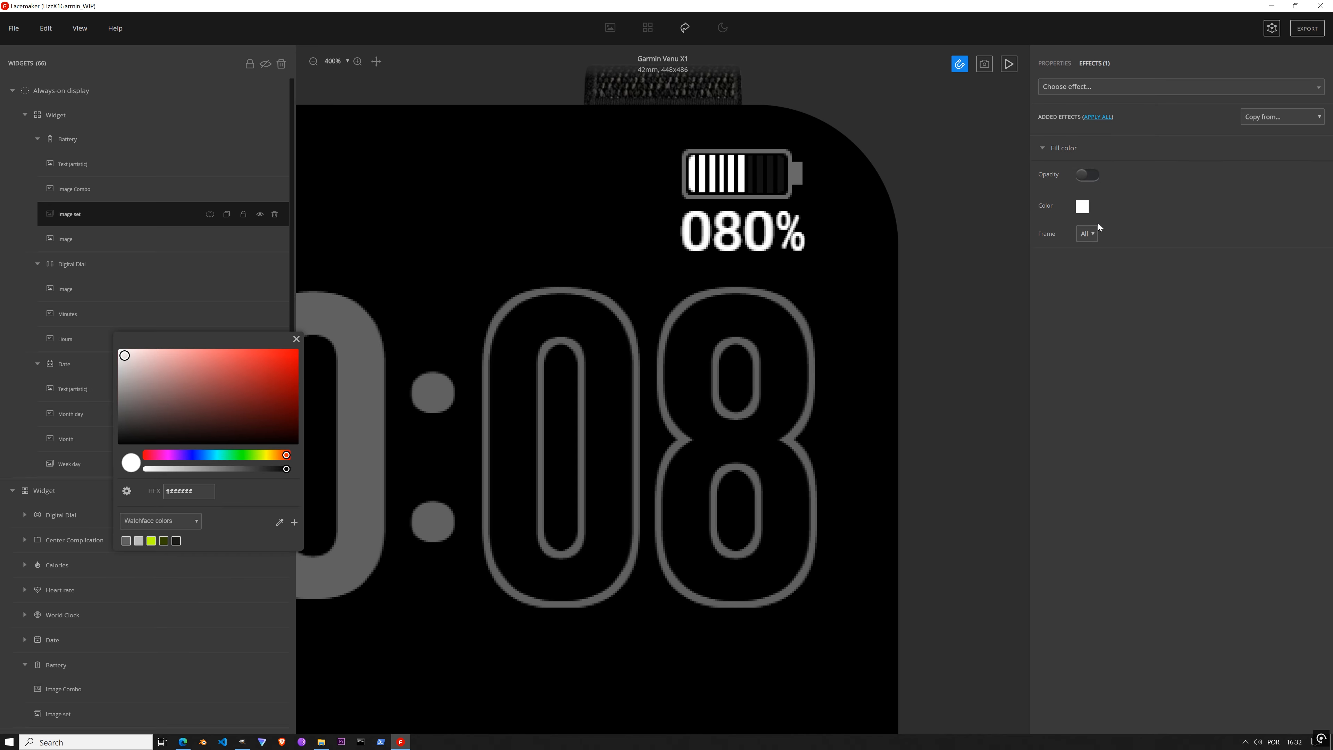
left_click(126, 541)
left_click(296, 340)
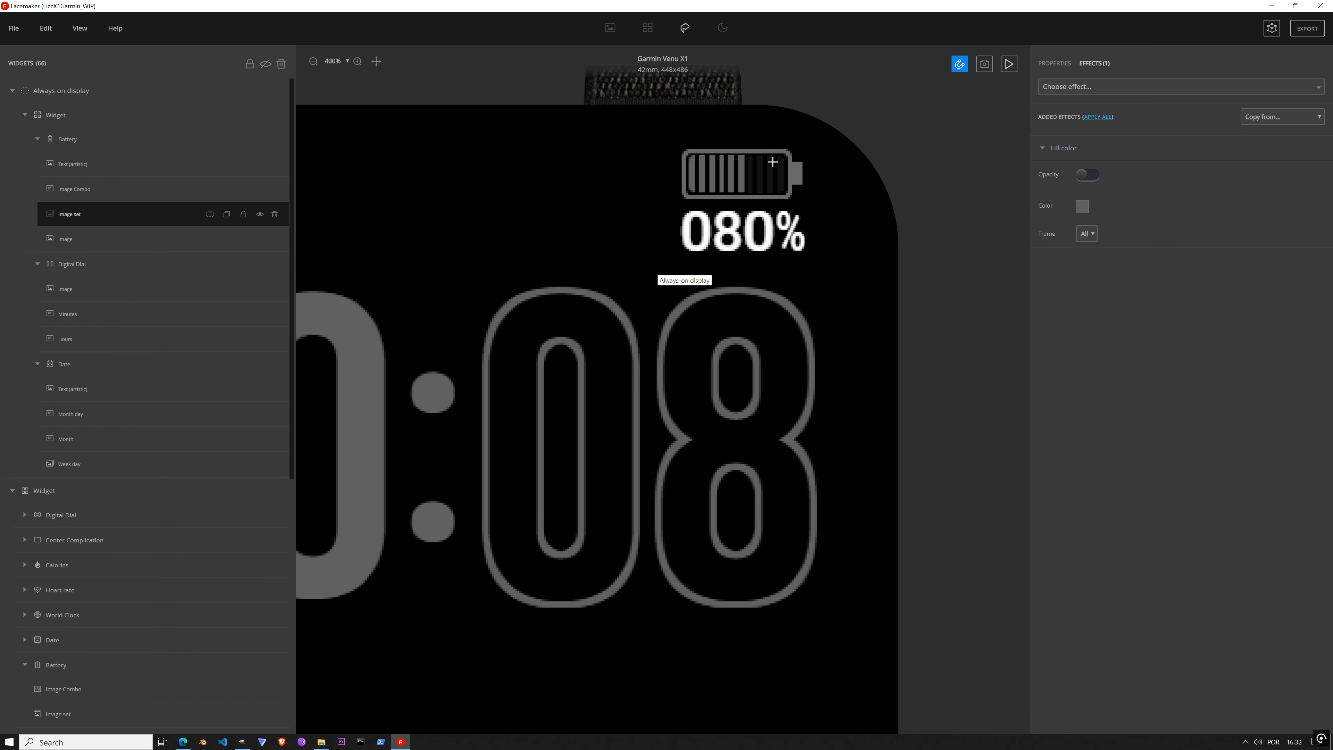
scroll(770, 165, "up", 3)
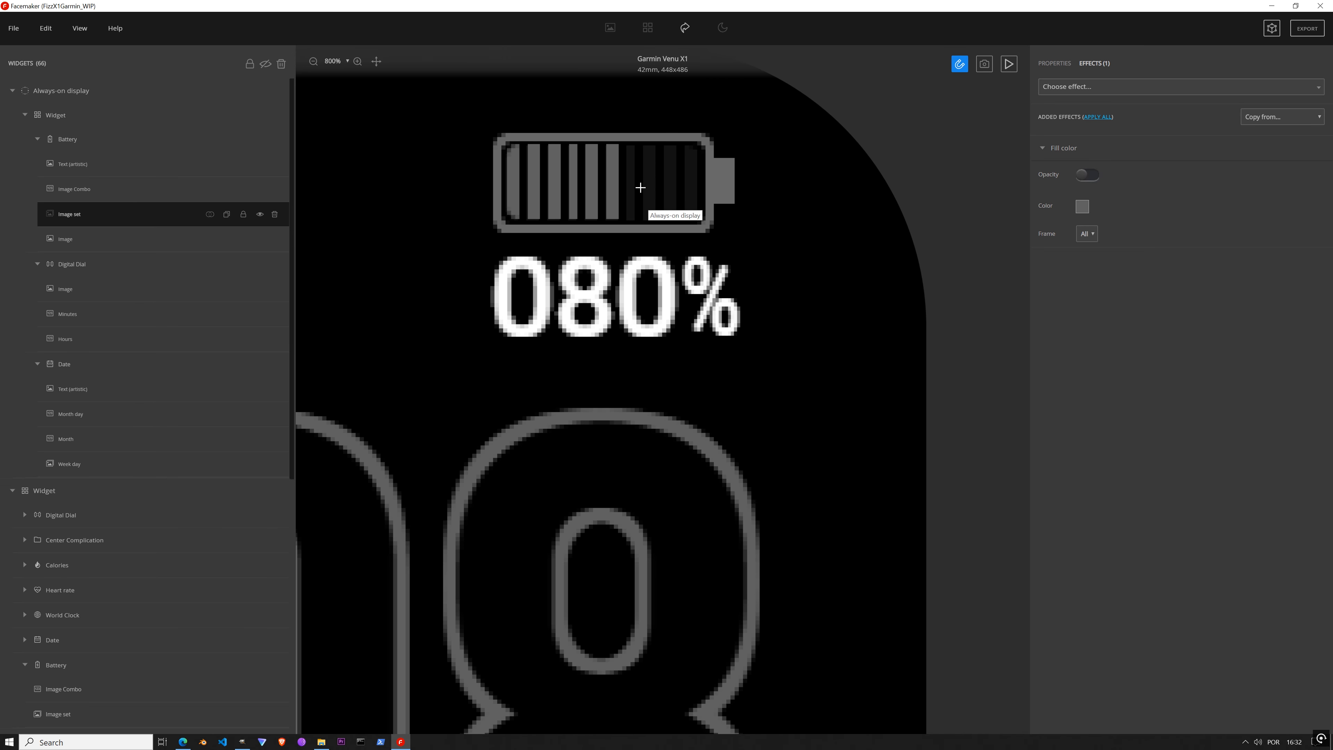
Step: Add the last-used grey Fill color effect to the battery percentage Image Combo in the Always-on display
left_click(81, 189)
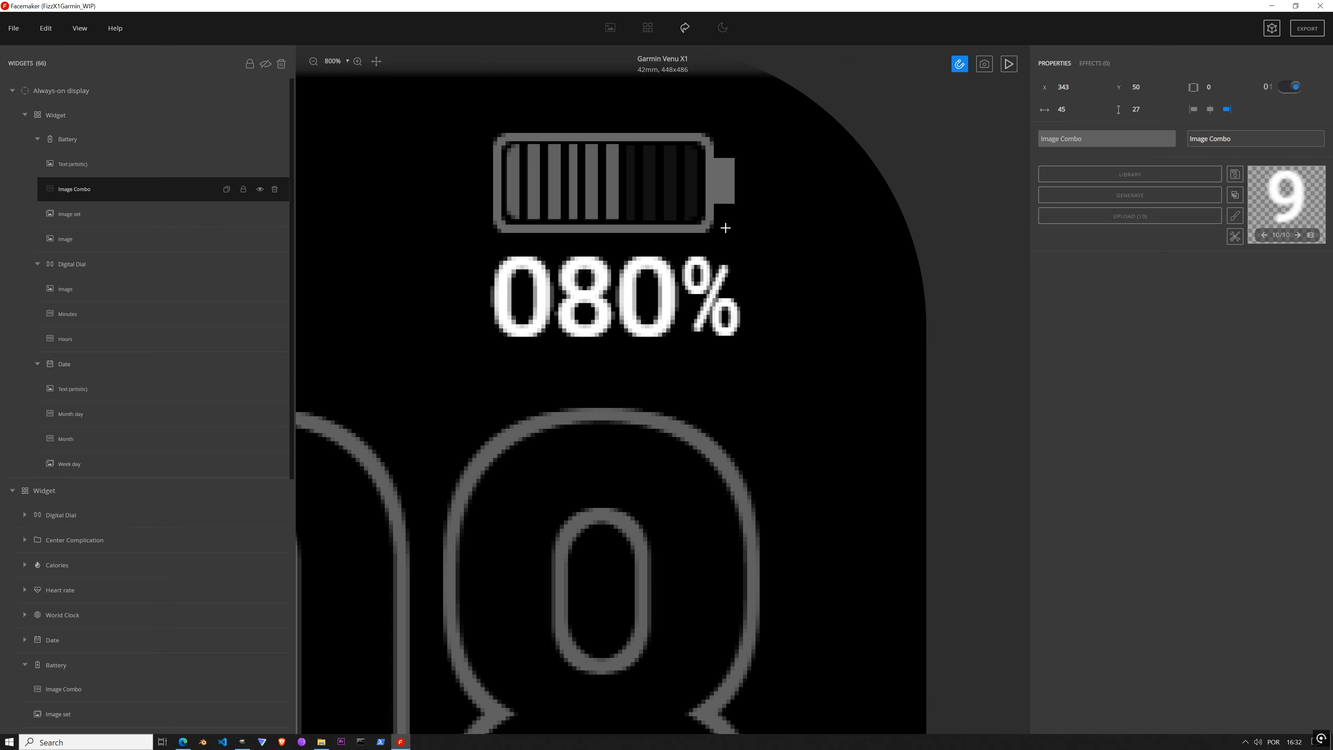
left_click(1104, 66)
left_click(1103, 89)
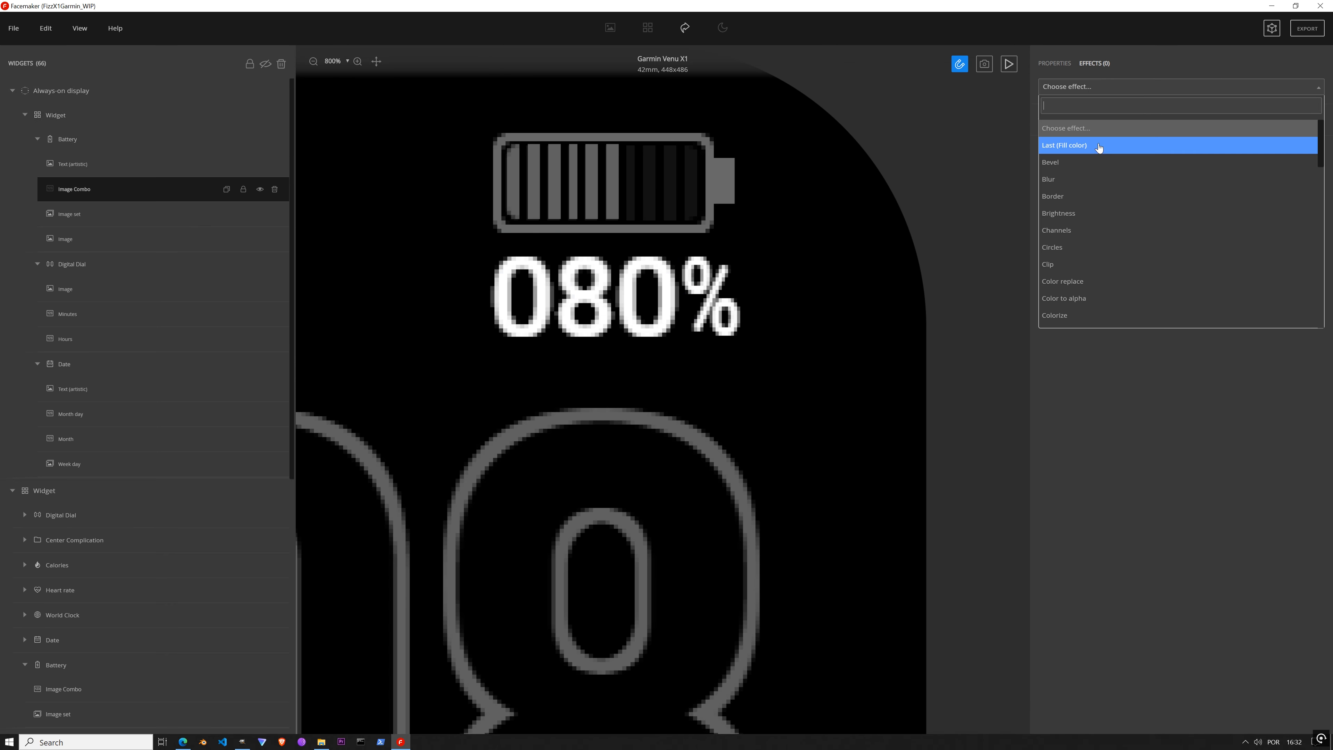
left_click(1099, 154)
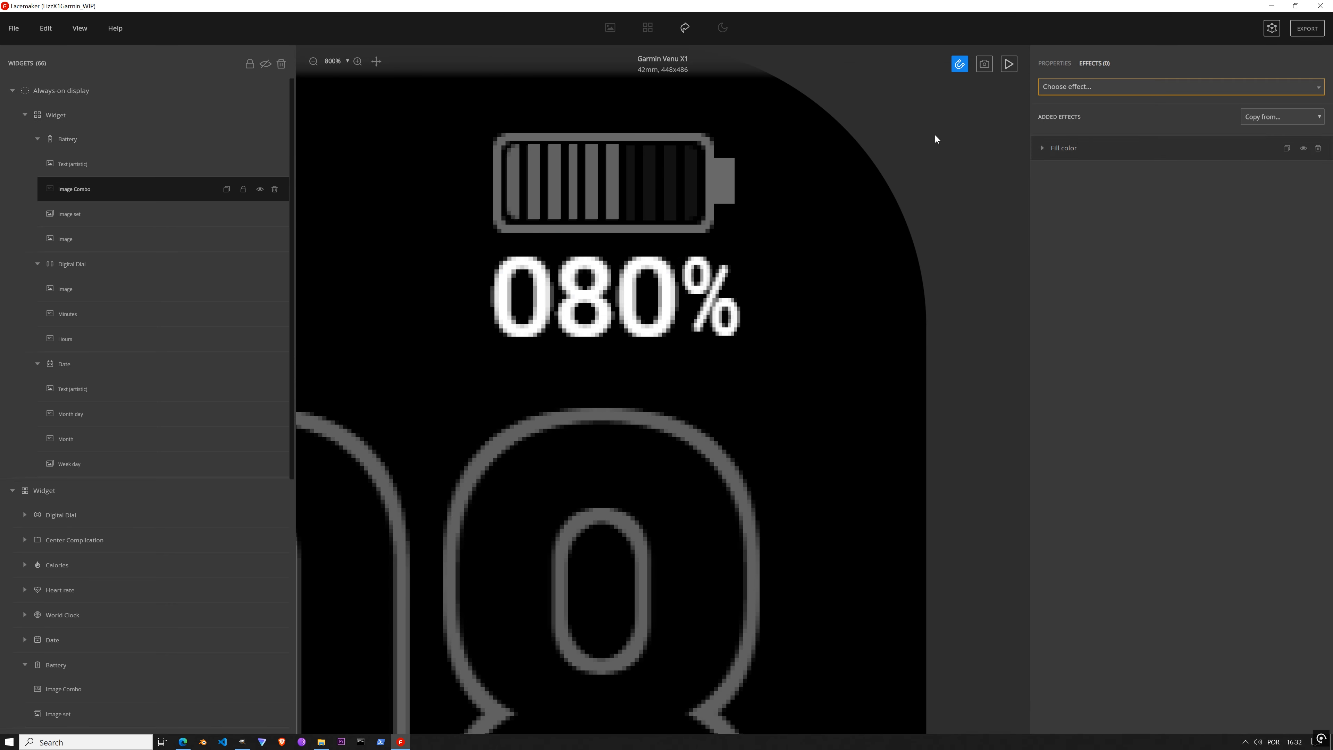
Step: Add the last-used grey Fill color effect to the percent sign text in the Always-on display's Battery group
left_click(104, 167)
left_click(1096, 66)
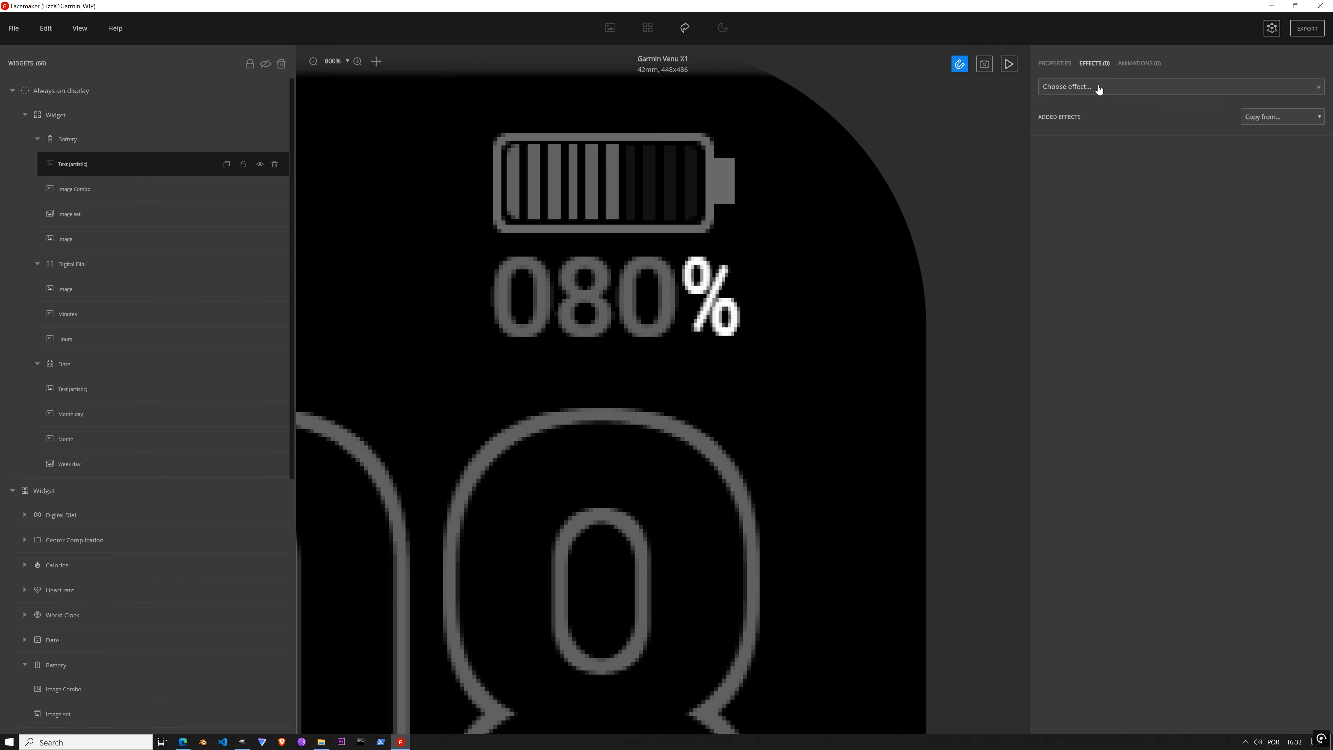
left_click(1098, 88)
left_click(1092, 144)
scroll(742, 367, "down", 5)
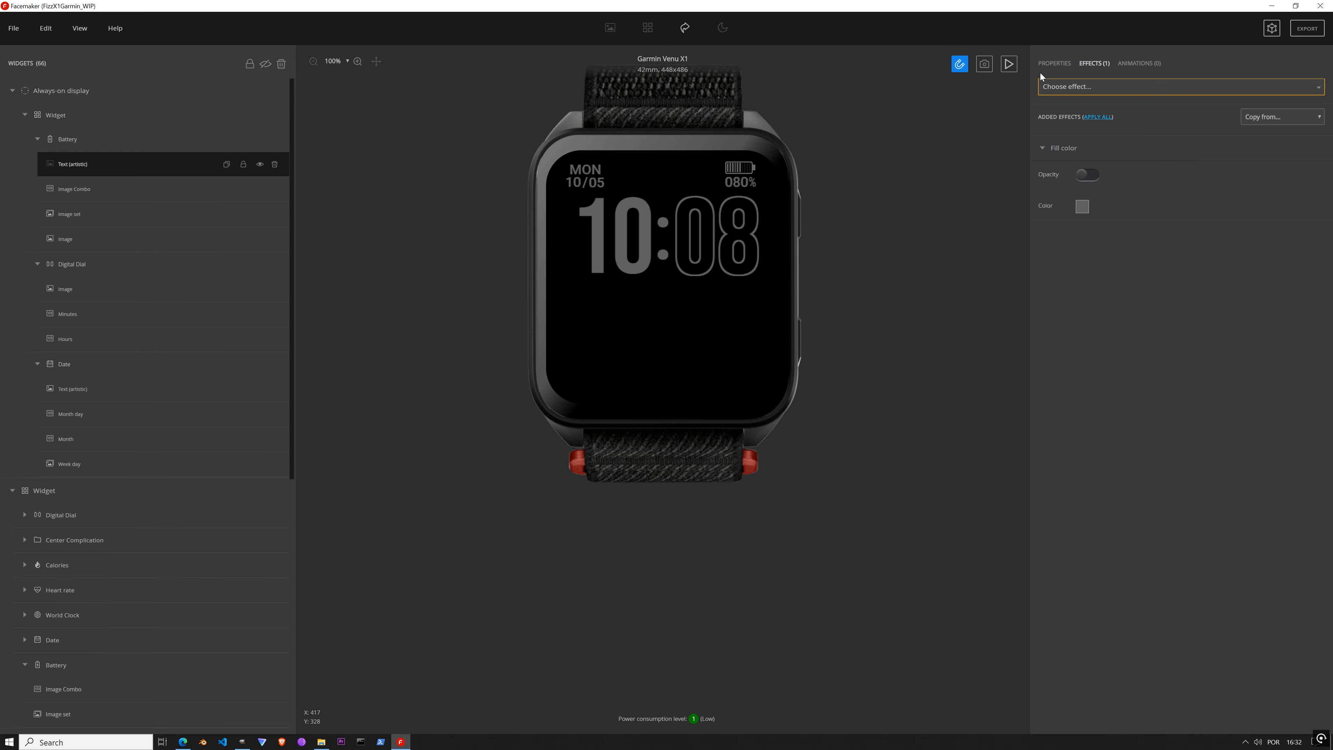
Step: Collapse the Always-on display with its Widget, and the main Widget's Battery group, in the widget list
left_click(23, 117)
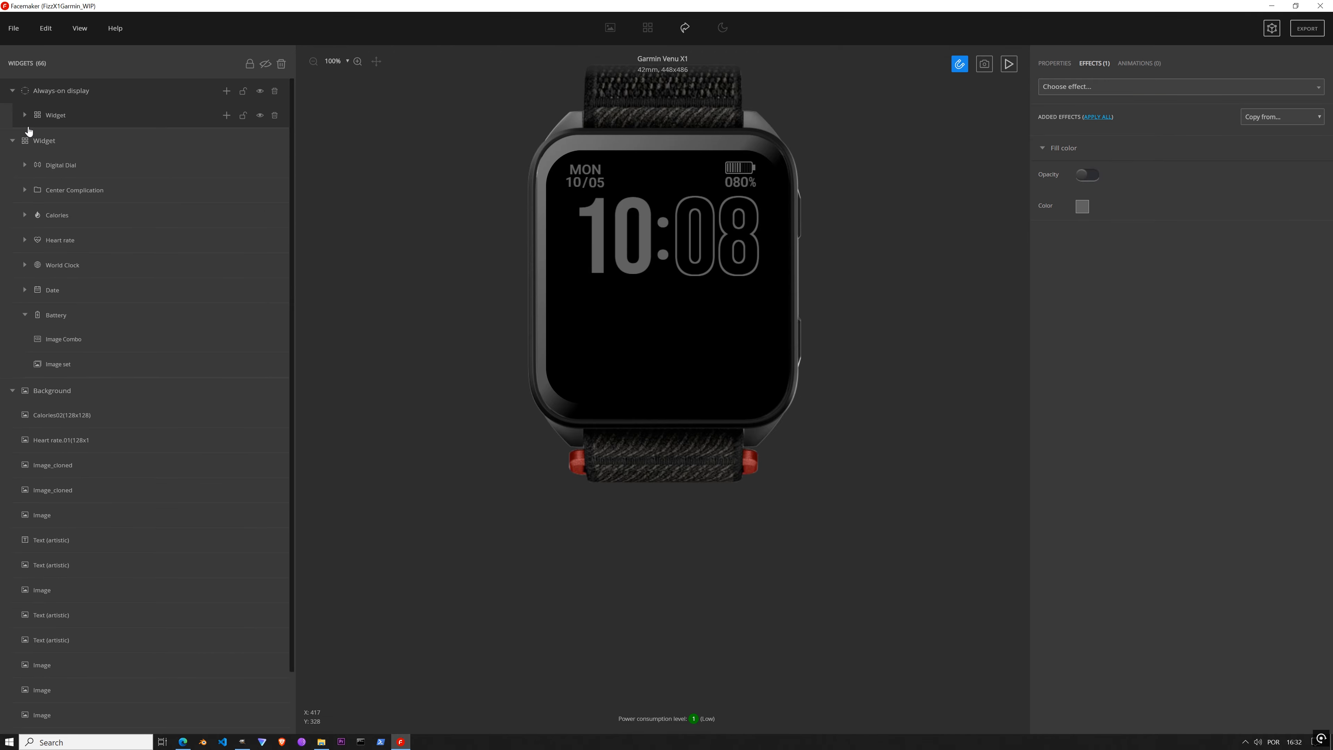
left_click(13, 91)
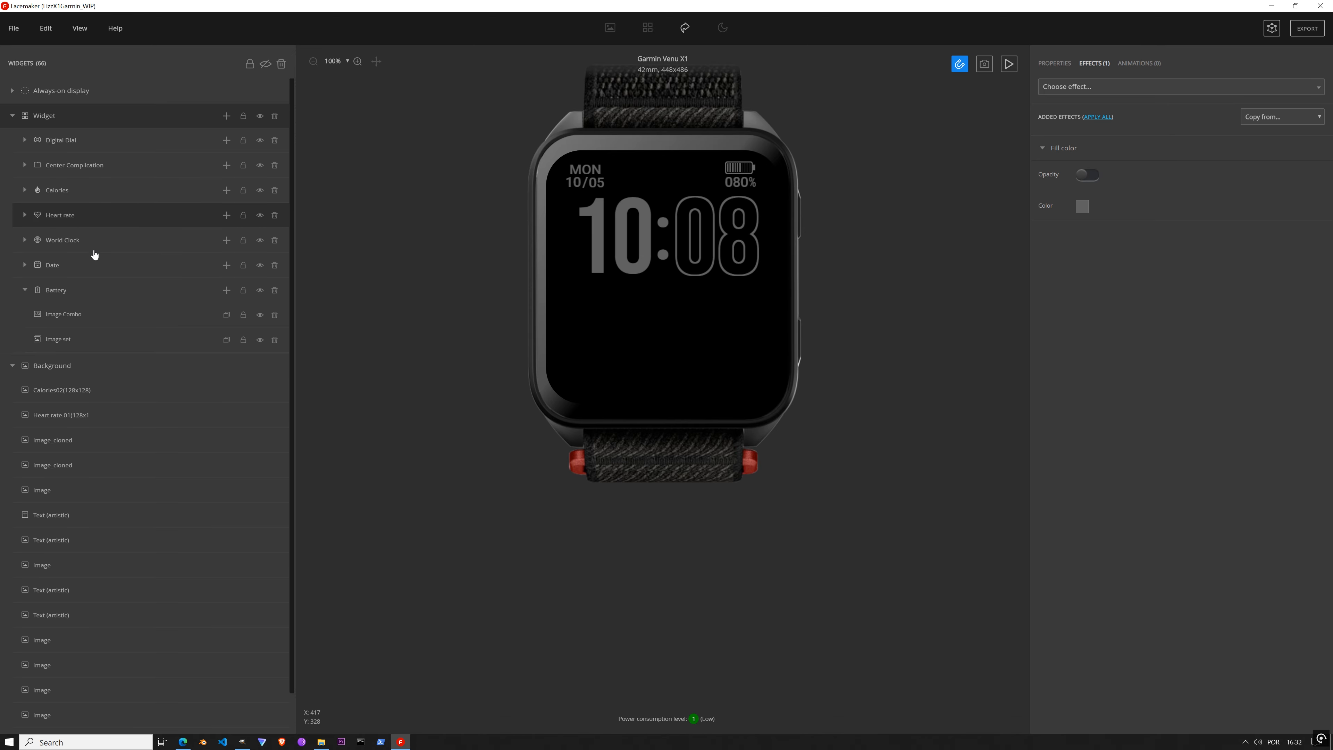
left_click(28, 293)
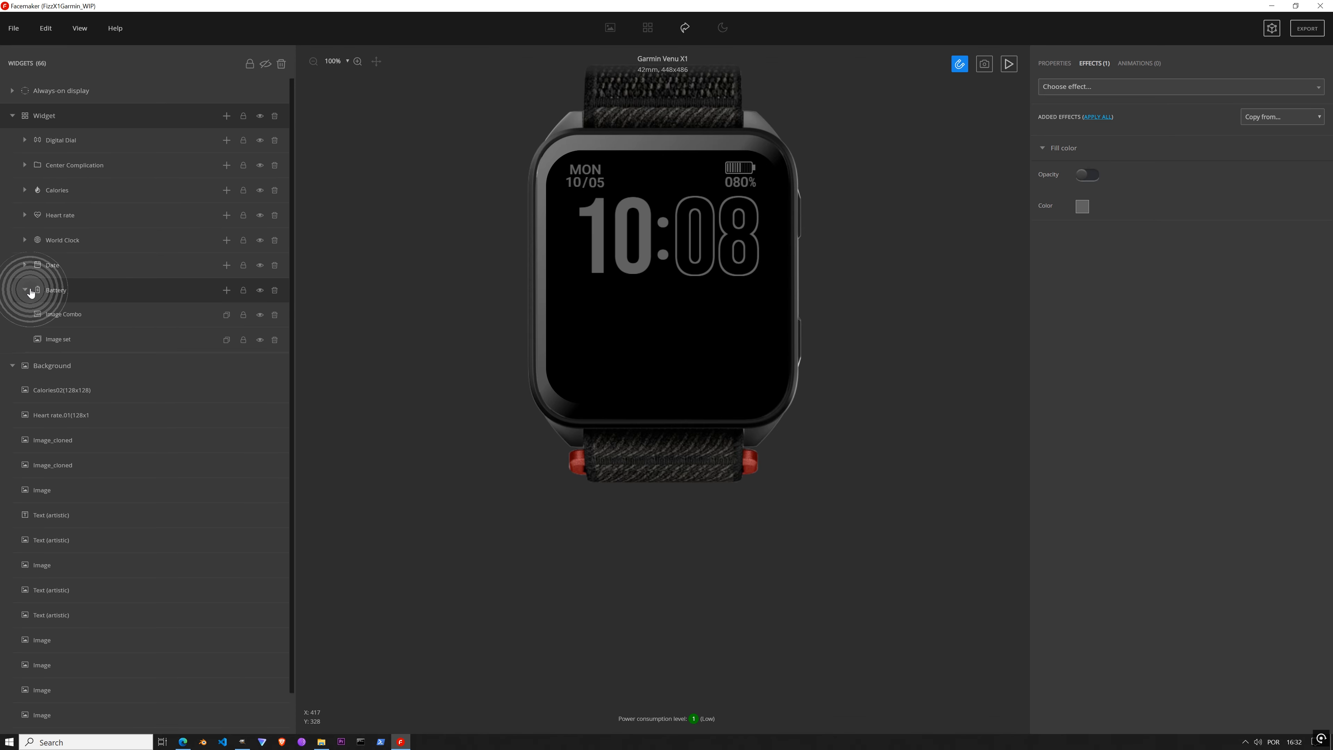
left_click(41, 317)
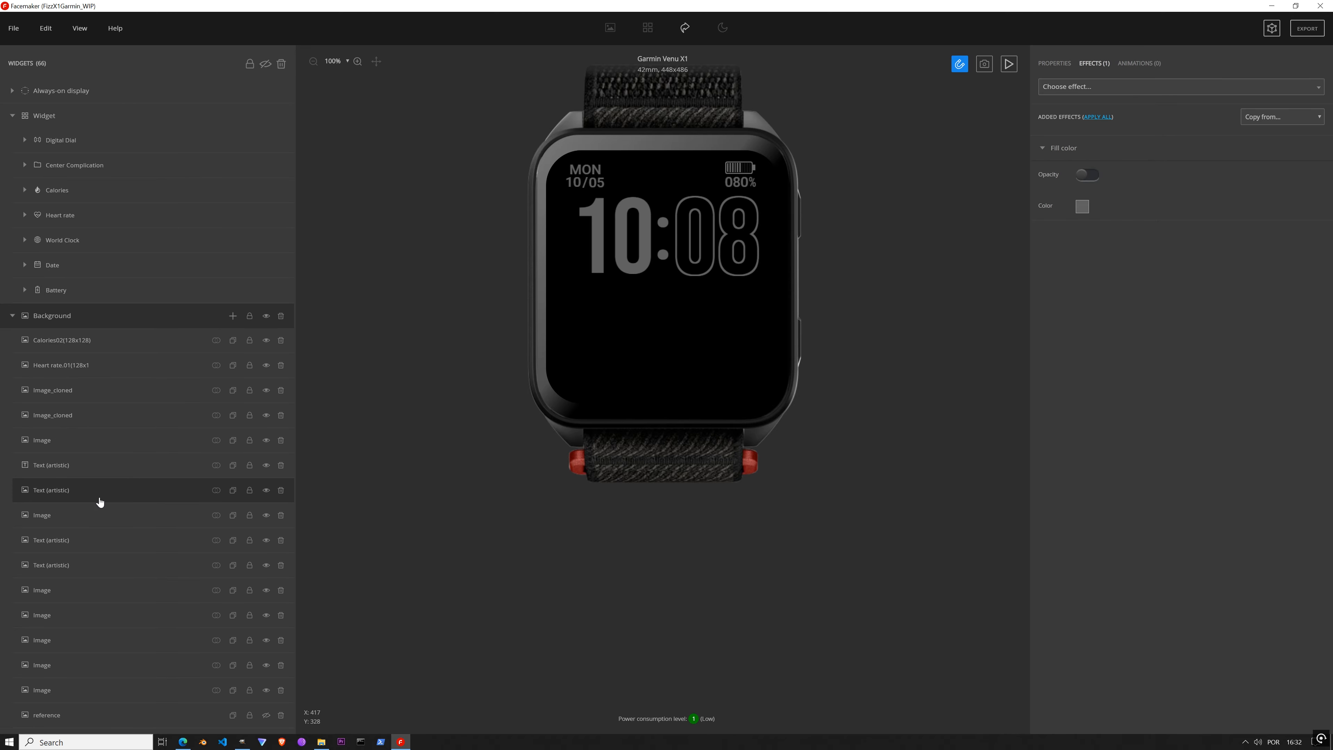
Step: Return to the main watch face by selecting the Calories02(128x128) background image, and run its live preview briefly
left_click(80, 355)
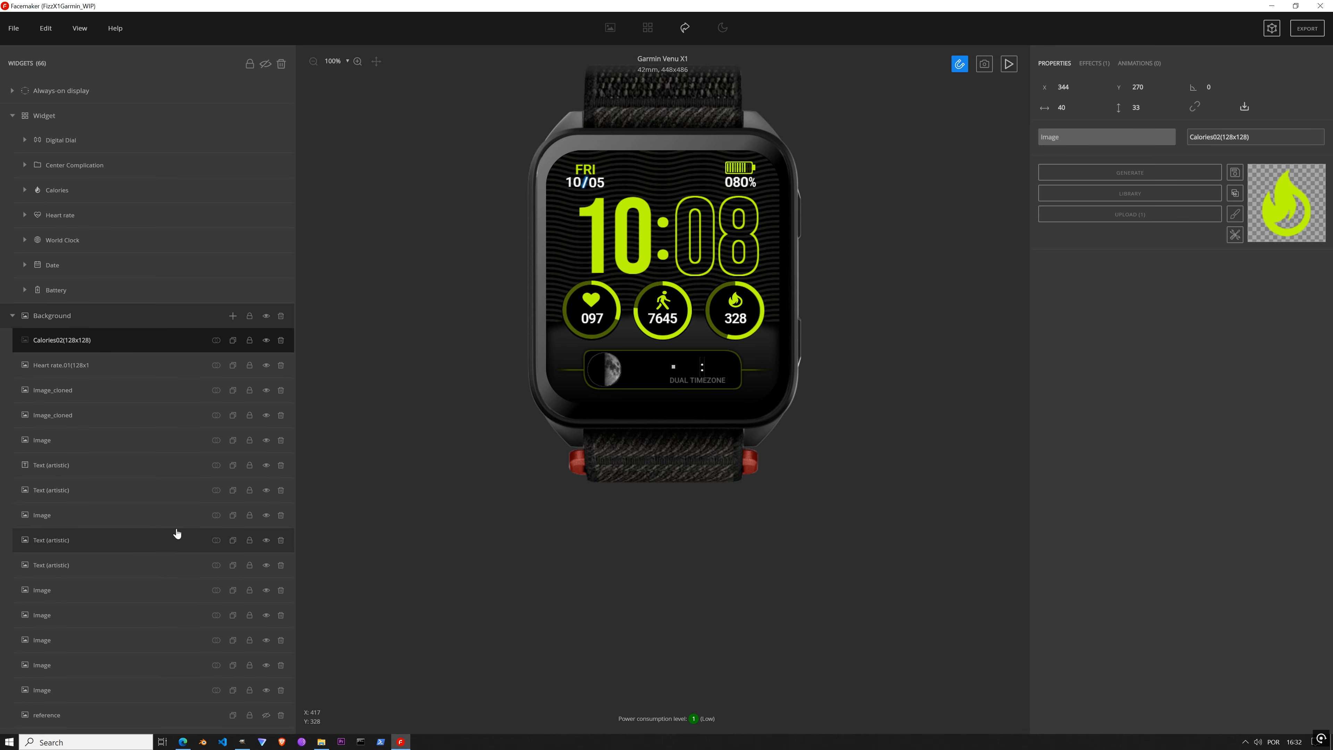
left_click(1009, 65)
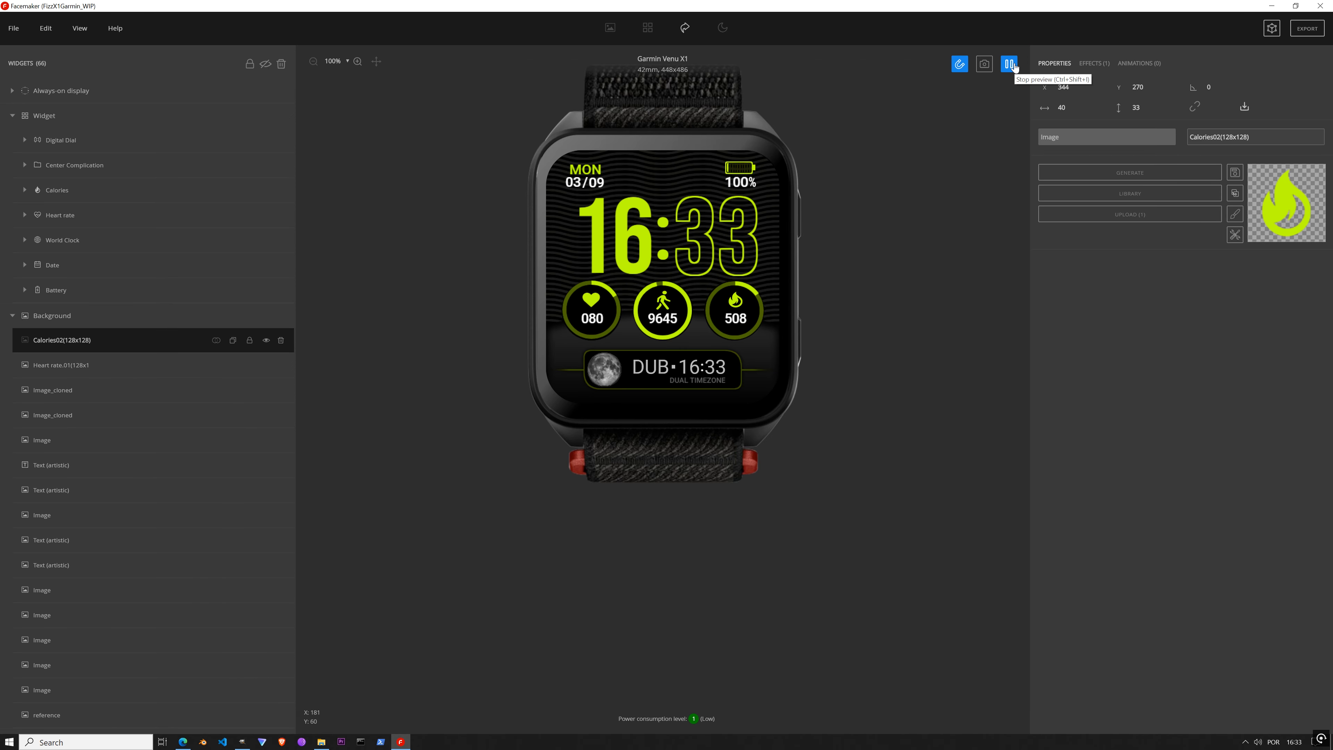
left_click(1013, 66)
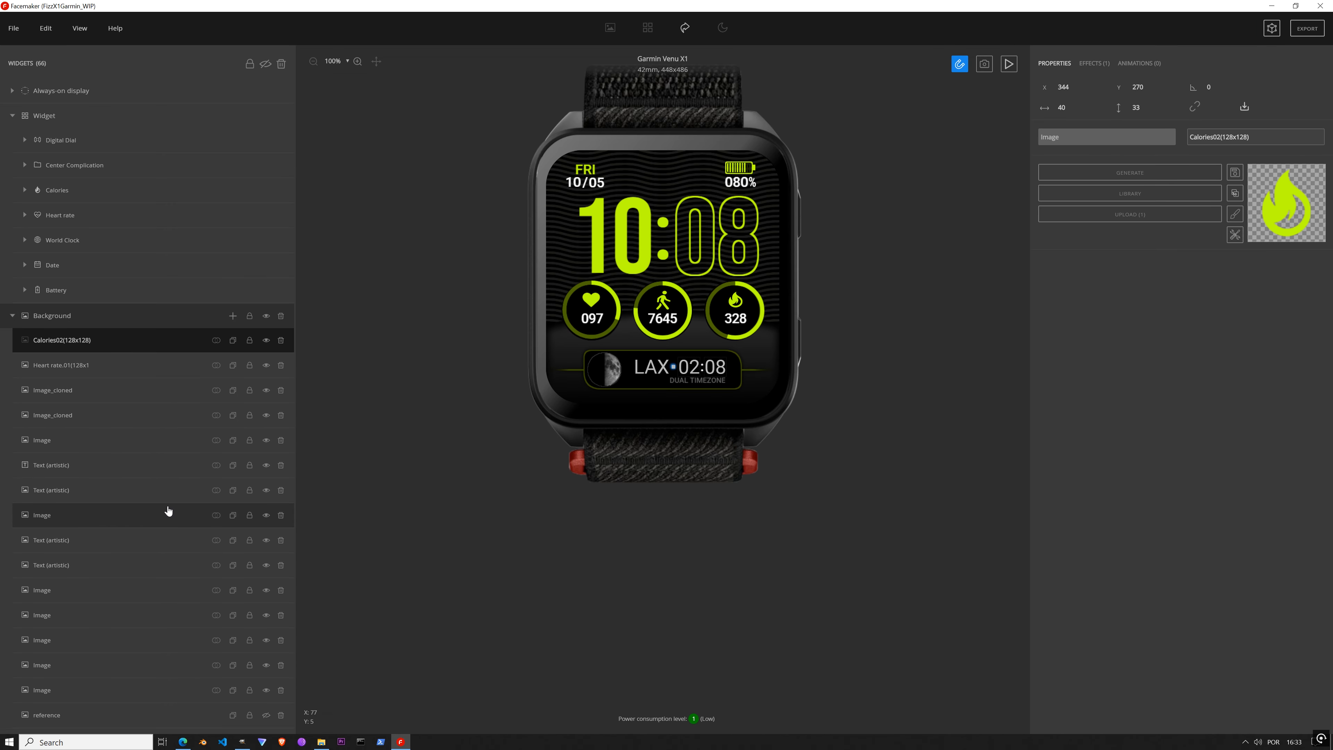
Step: Save the project and rename the watch face in its face info to FizzX1Garmin
left_click(15, 33)
left_click(35, 125)
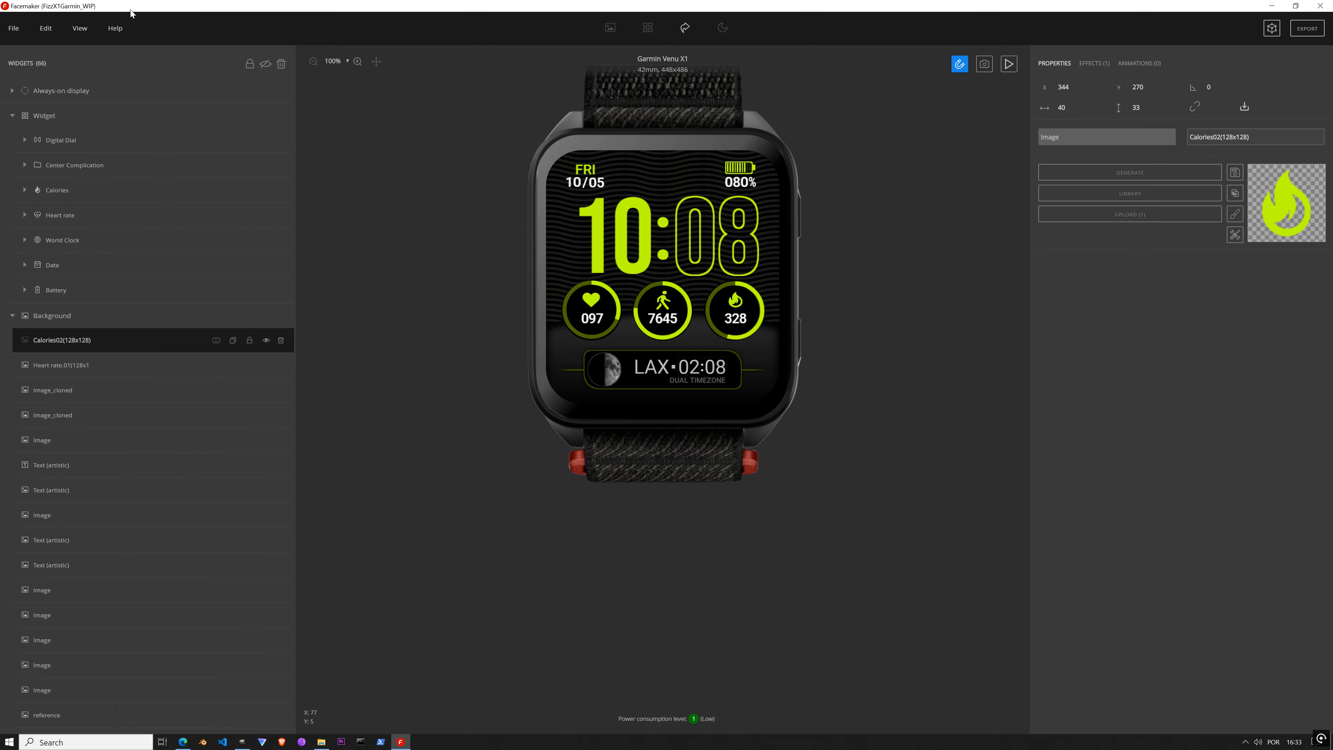
left_click(13, 28)
left_click(50, 172)
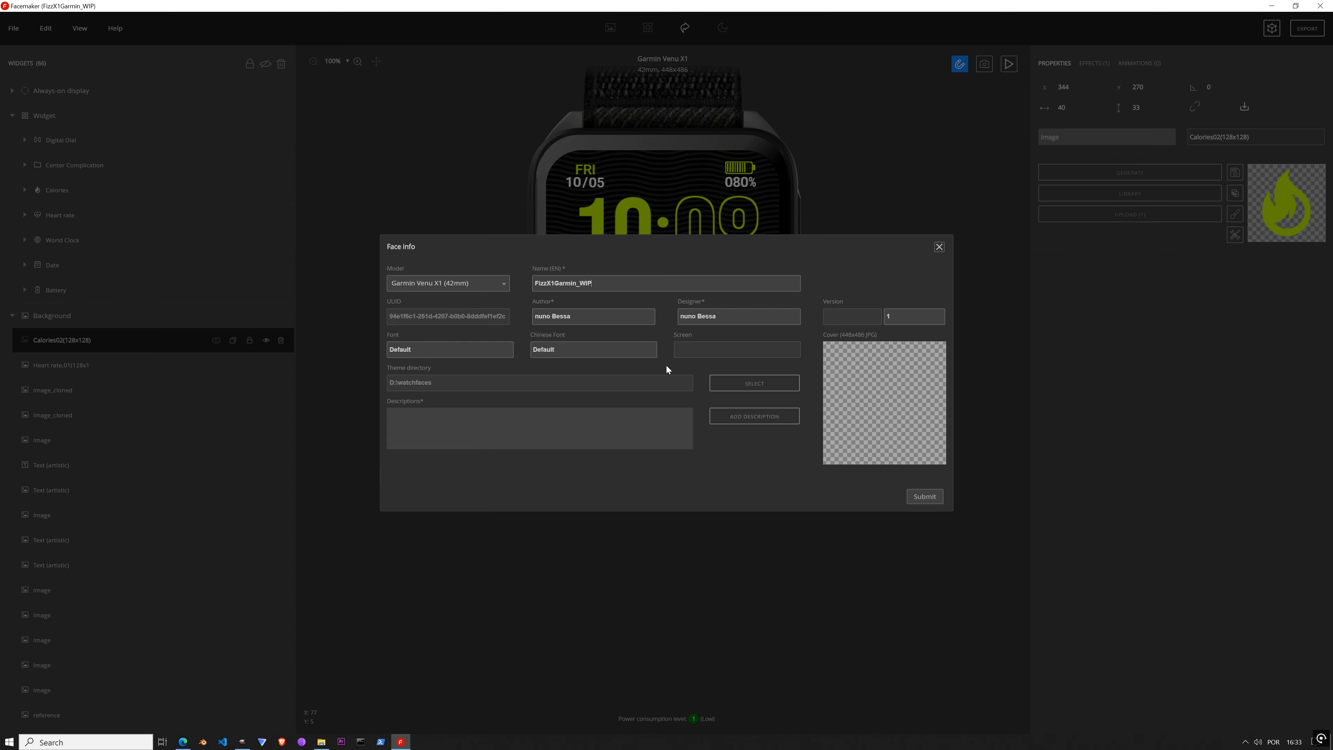
key("BackSpace")
key("BackSpace")
left_click(925, 496)
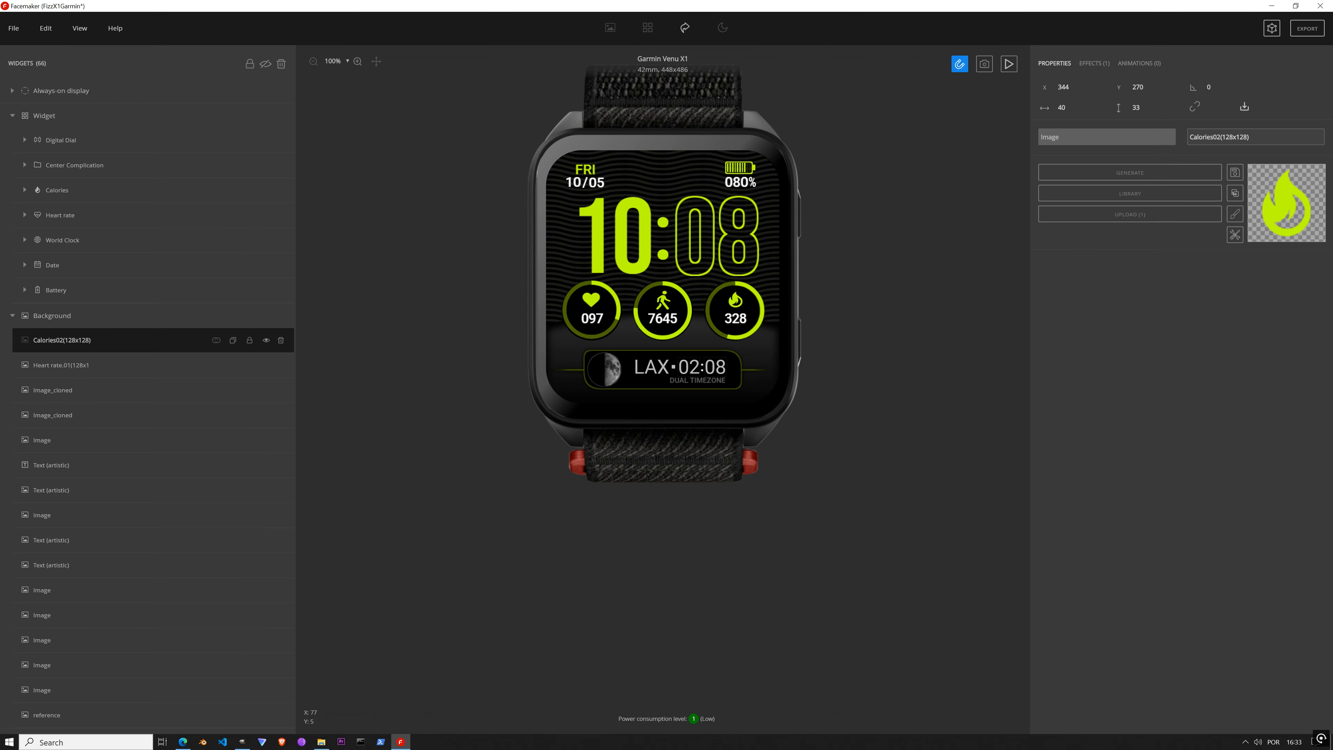
Step: Save the renamed project as a new file named FizzX1Garmin.hfm
left_click(14, 28)
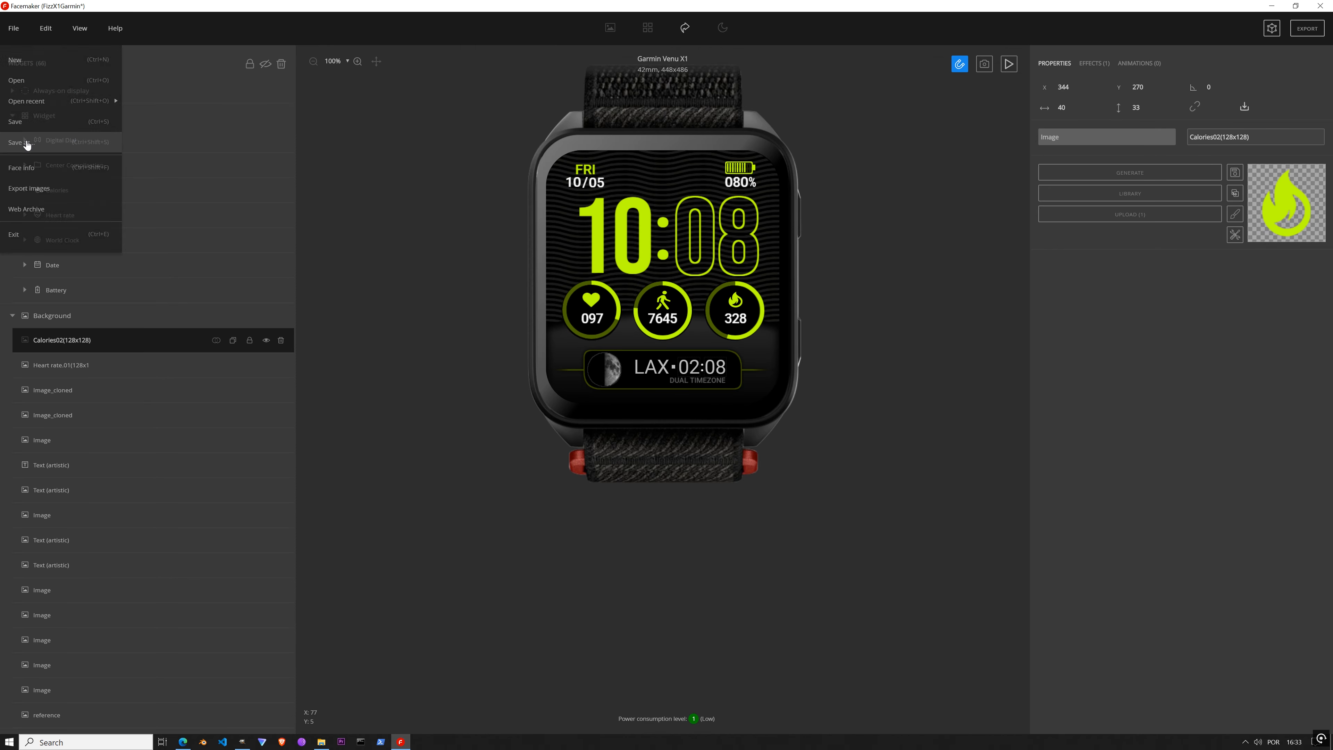
left_click(21, 142)
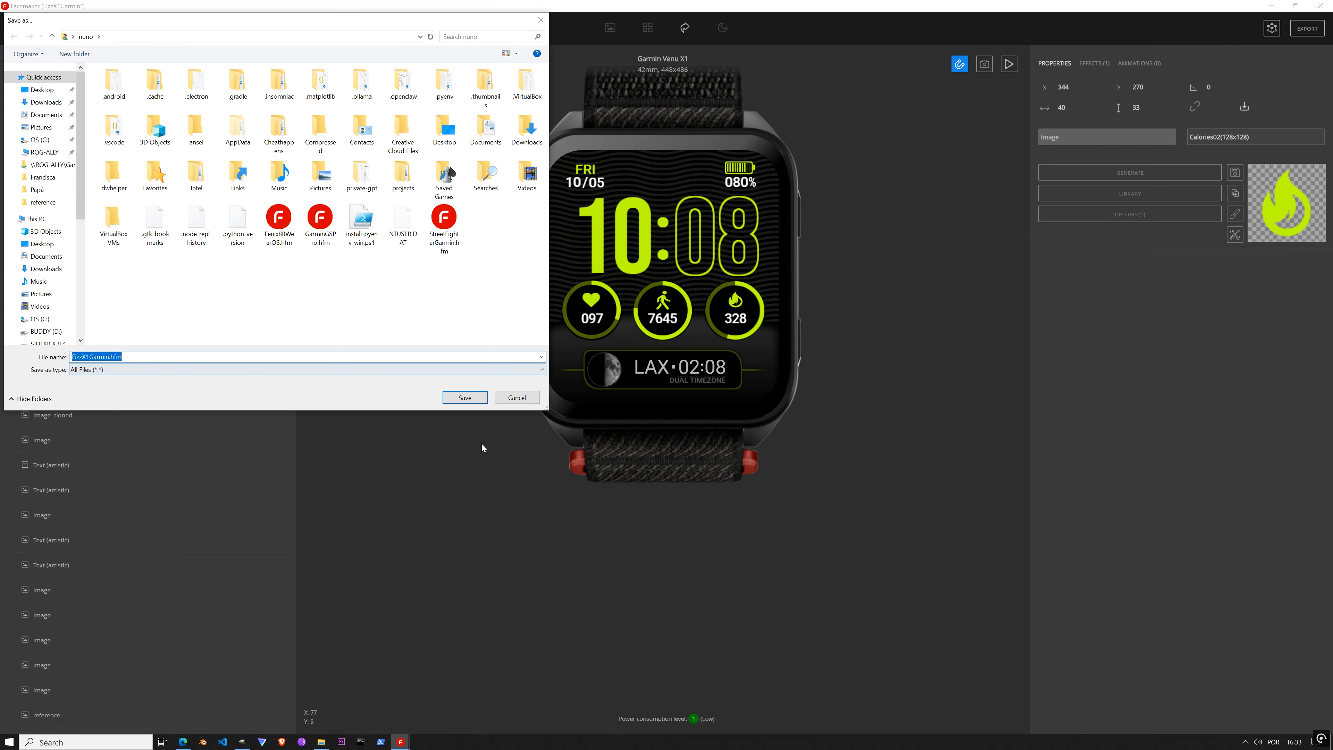
left_click(461, 400)
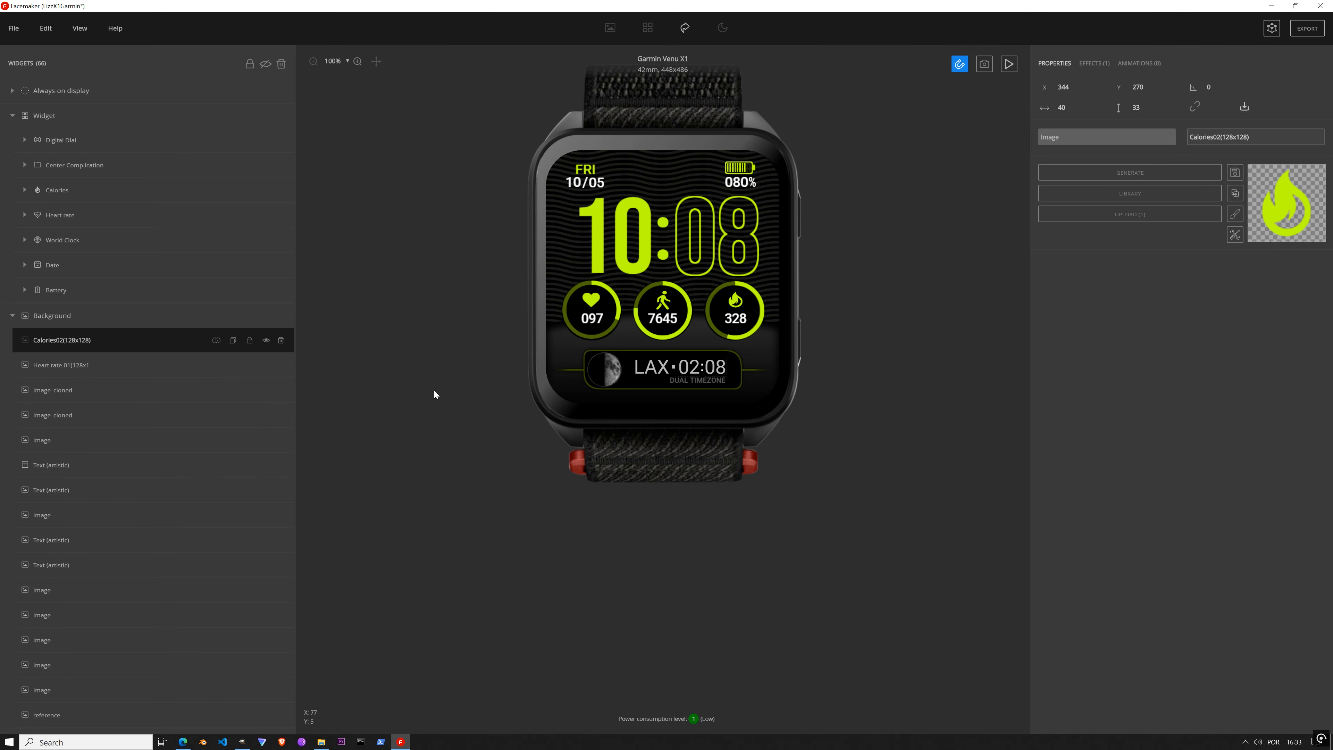
Step: Merge the Calories02(128x128), Heart rate.01 and both image_cloned background layers down into the image below, using Add
left_click(217, 342)
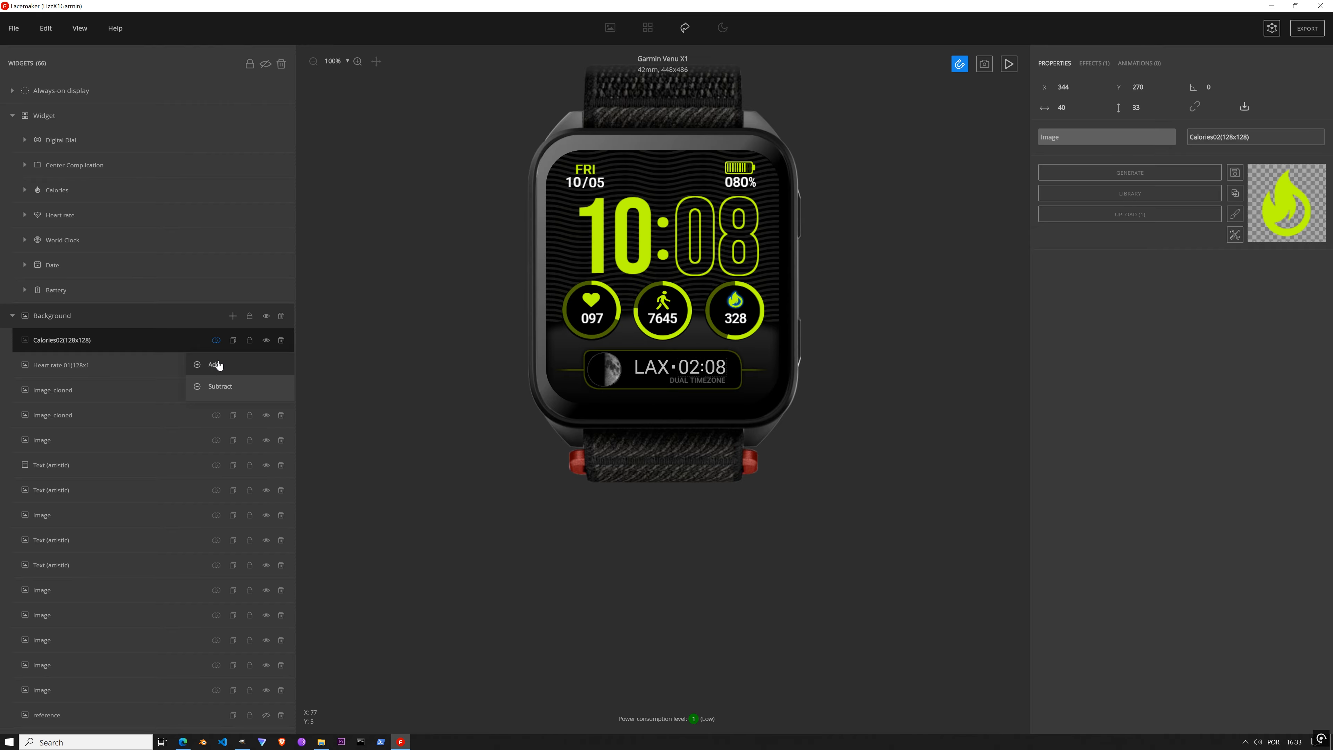
left_click(219, 370)
left_click(216, 341)
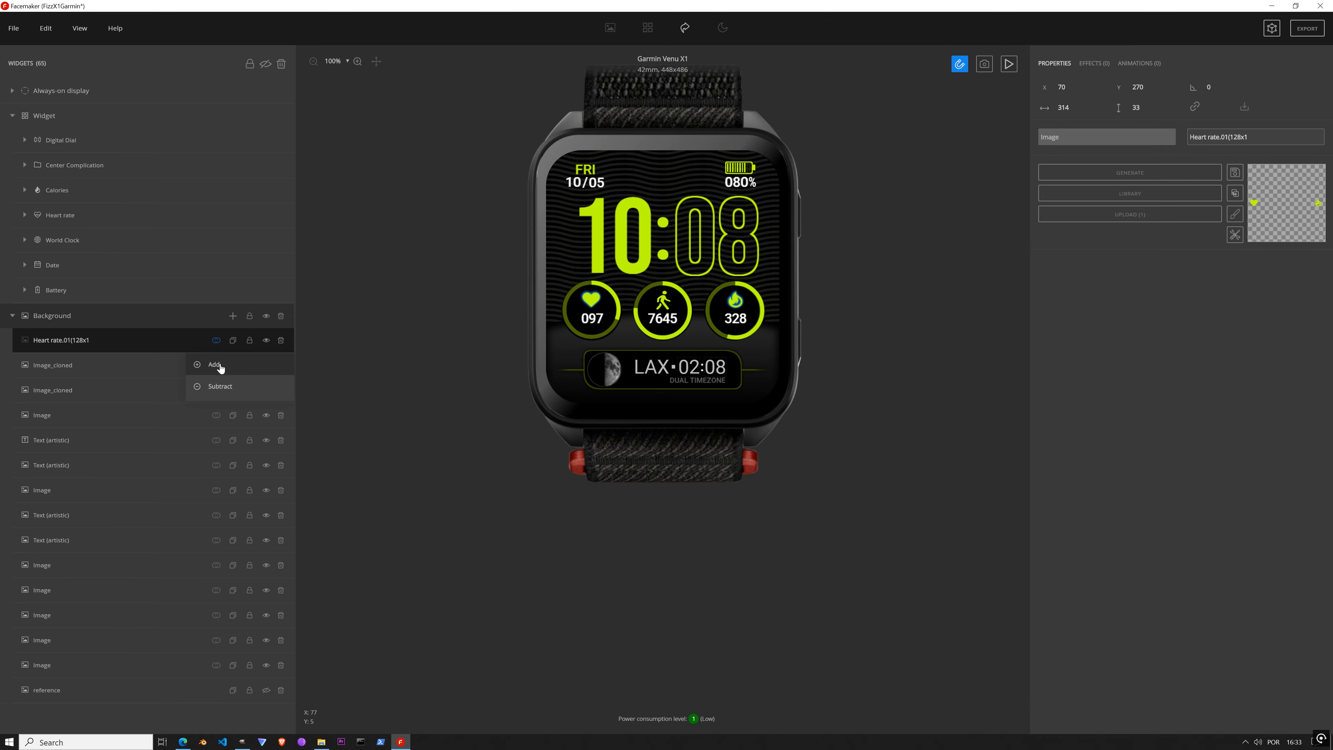
left_click(218, 364)
left_click(216, 341)
left_click(217, 365)
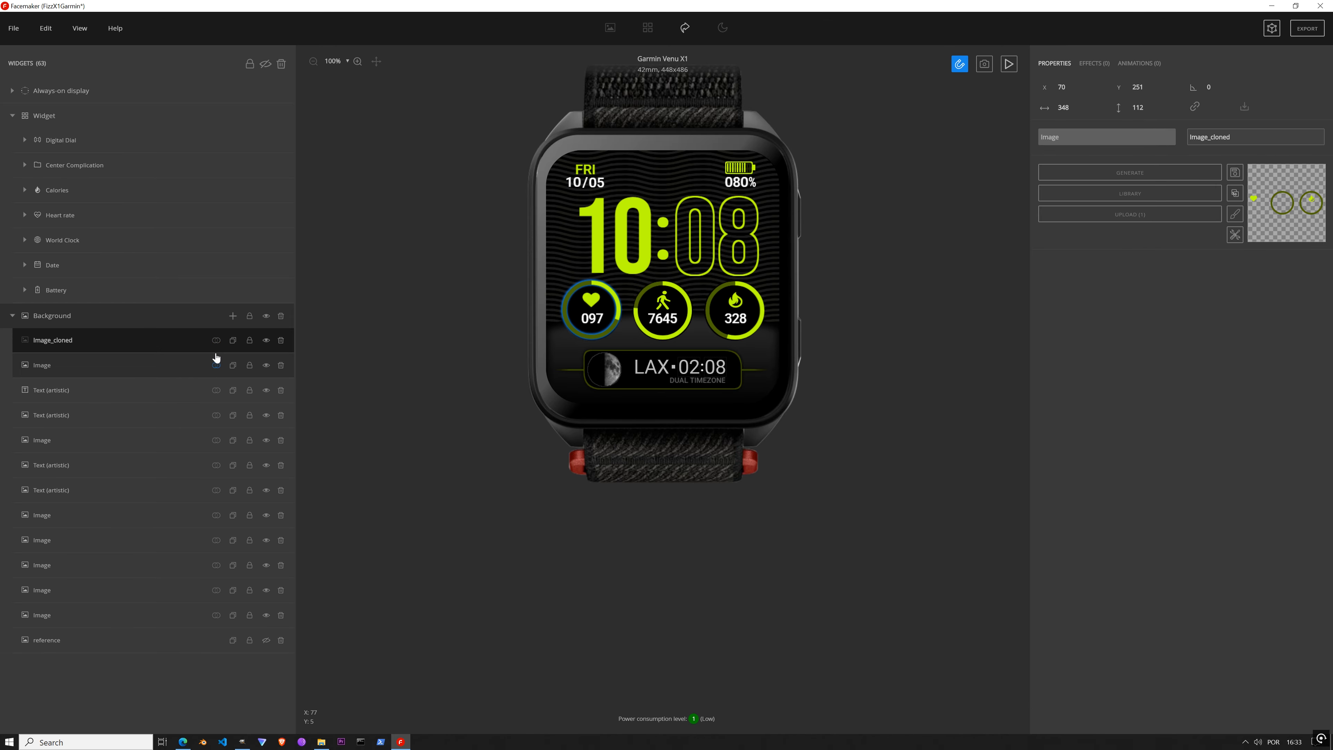
left_click(215, 340)
left_click(218, 364)
Step: Merge the combined background image down with Add through the next two text layers, the image and the text layer under it
left_click(216, 340)
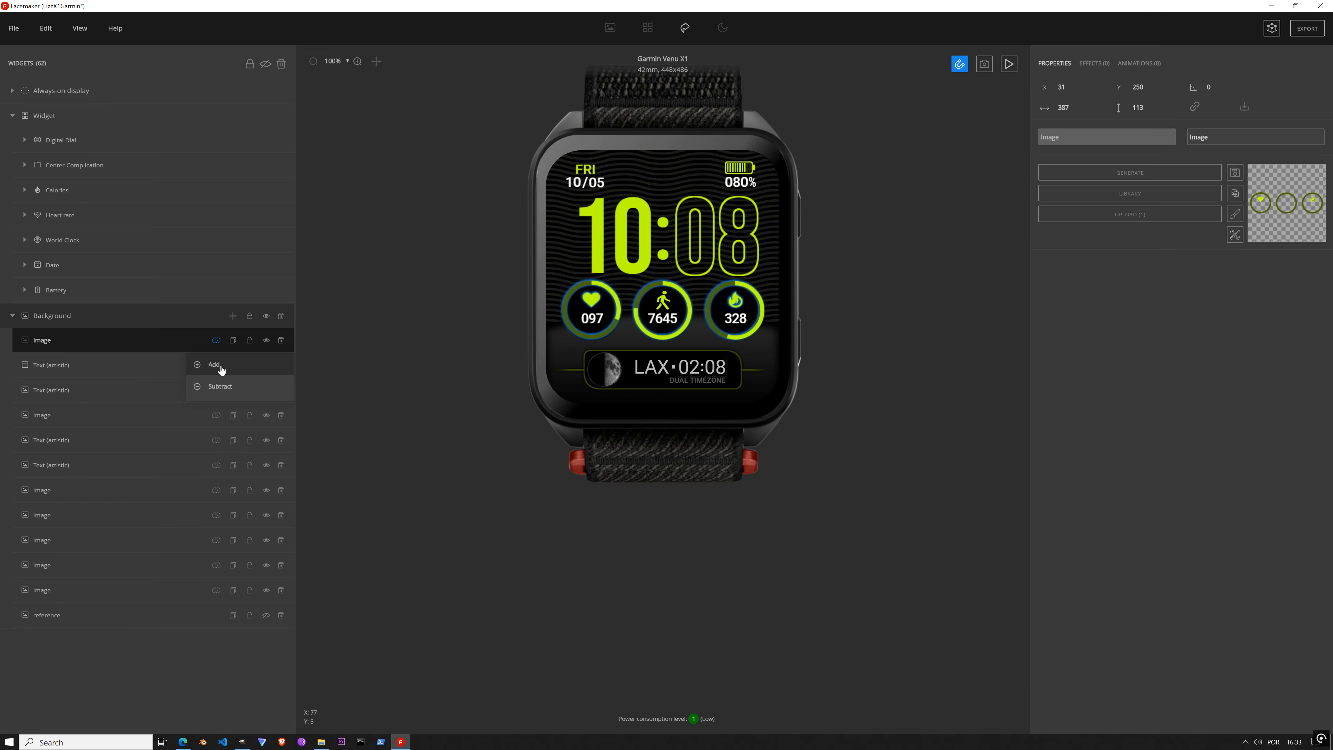
left_click(217, 365)
left_click(215, 340)
left_click(217, 364)
left_click(216, 340)
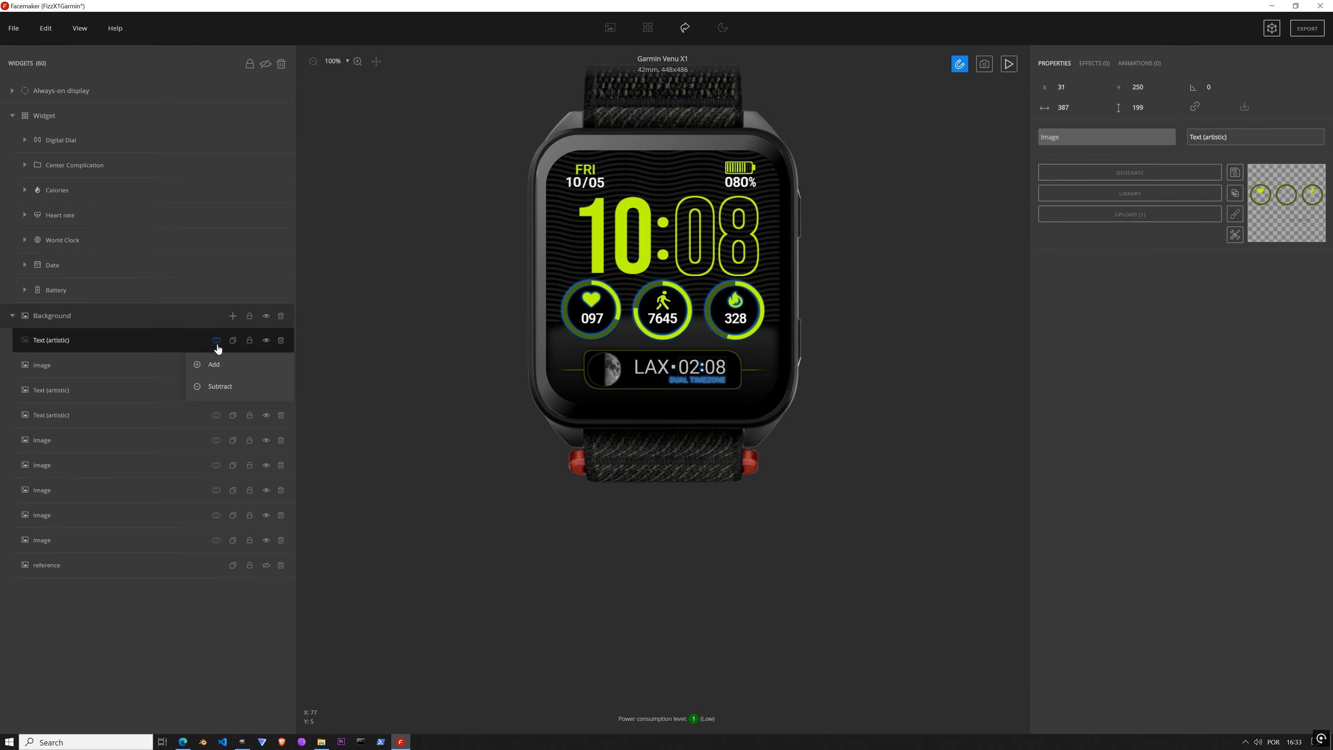
left_click(219, 365)
left_click(215, 341)
left_click(217, 365)
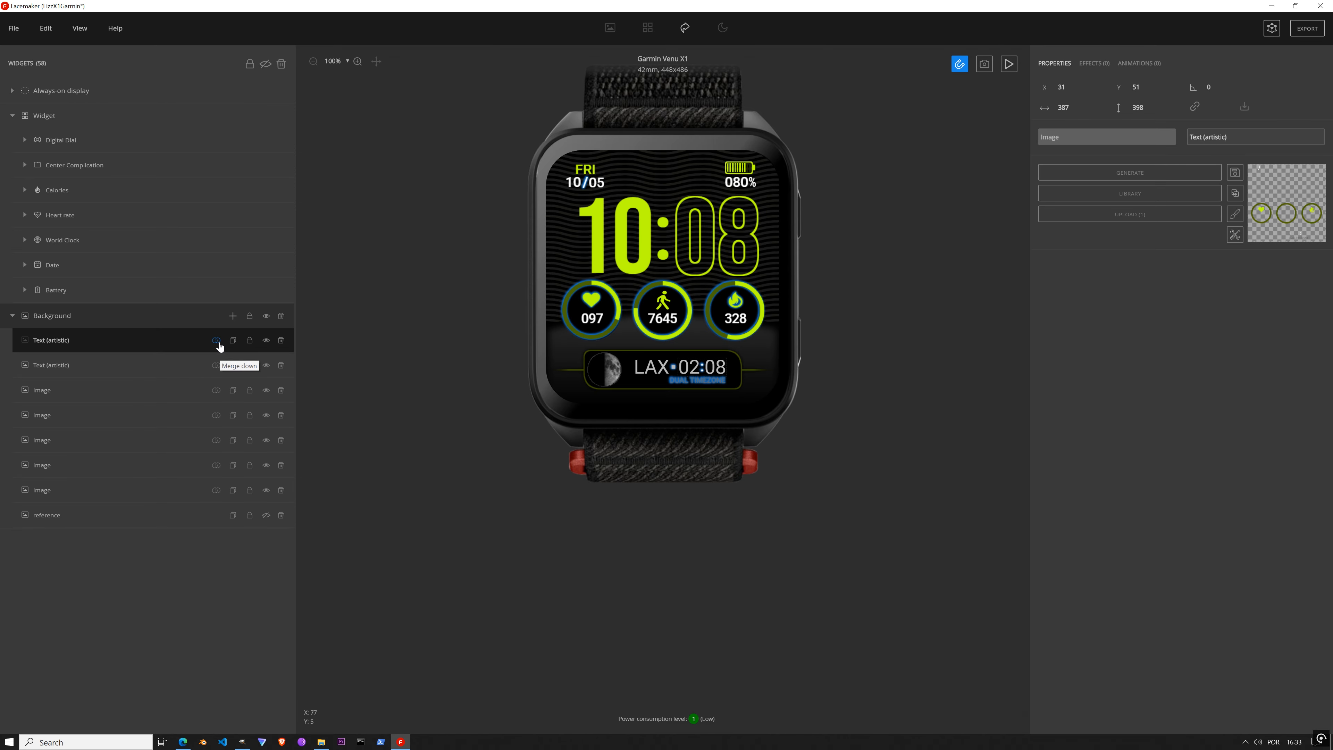
Step: Merge the combined background layer down with Add into the last text layer and the next two images
left_click(215, 340)
left_click(217, 365)
left_click(216, 341)
left_click(218, 365)
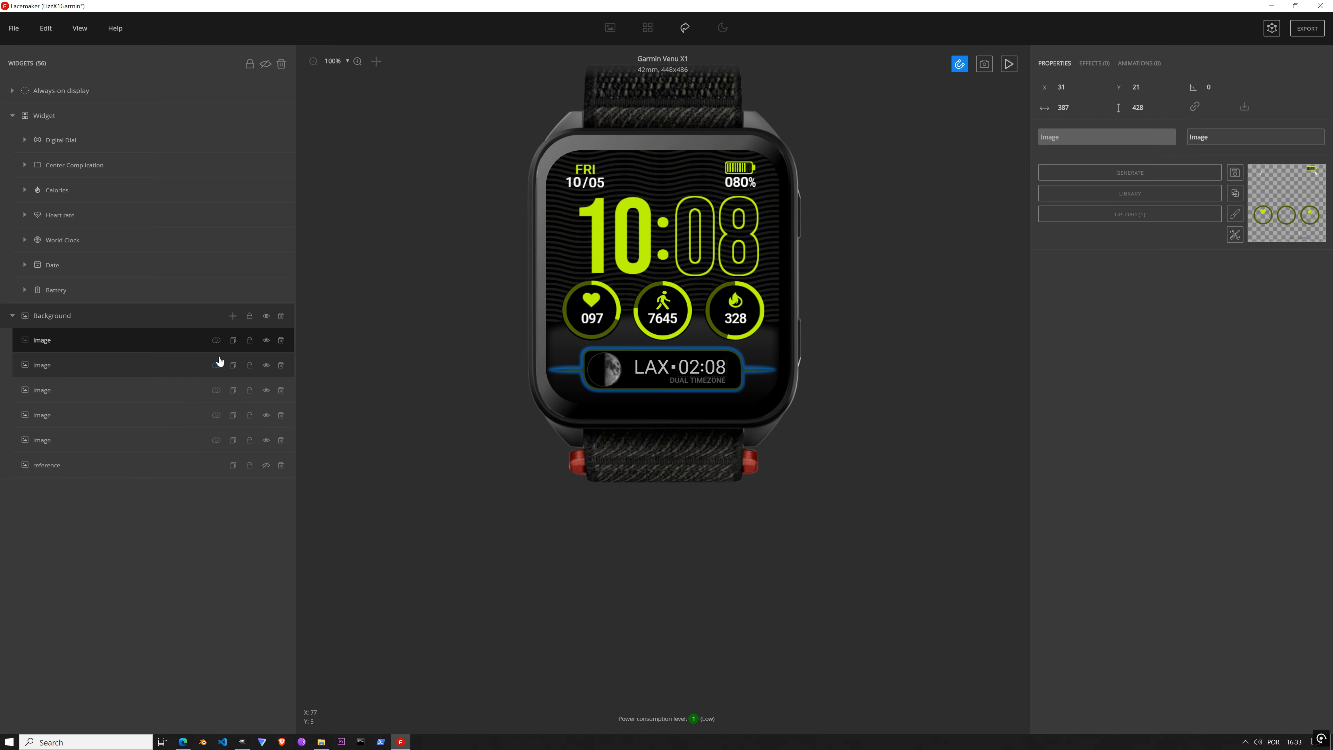
left_click(215, 340)
left_click(217, 364)
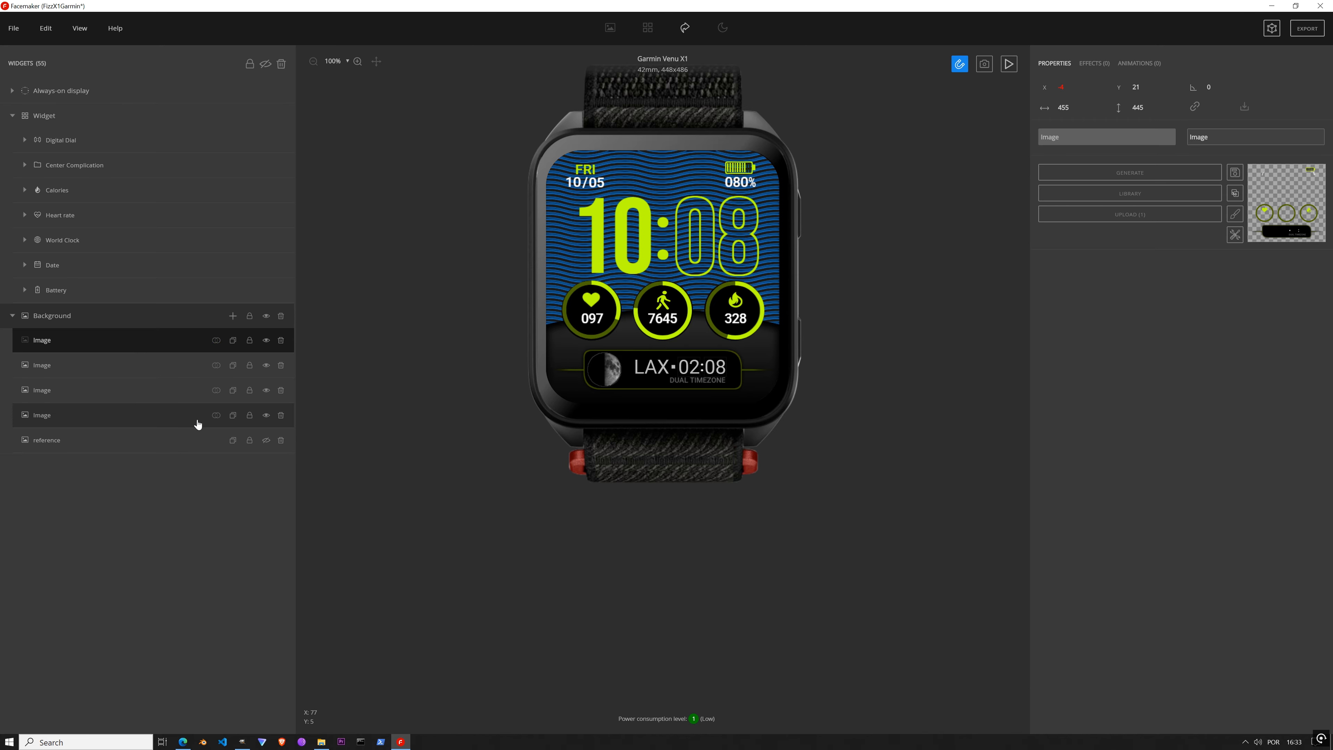
Step: Delete the reference image from the Background group and merge its four remaining images into one
left_click(137, 451)
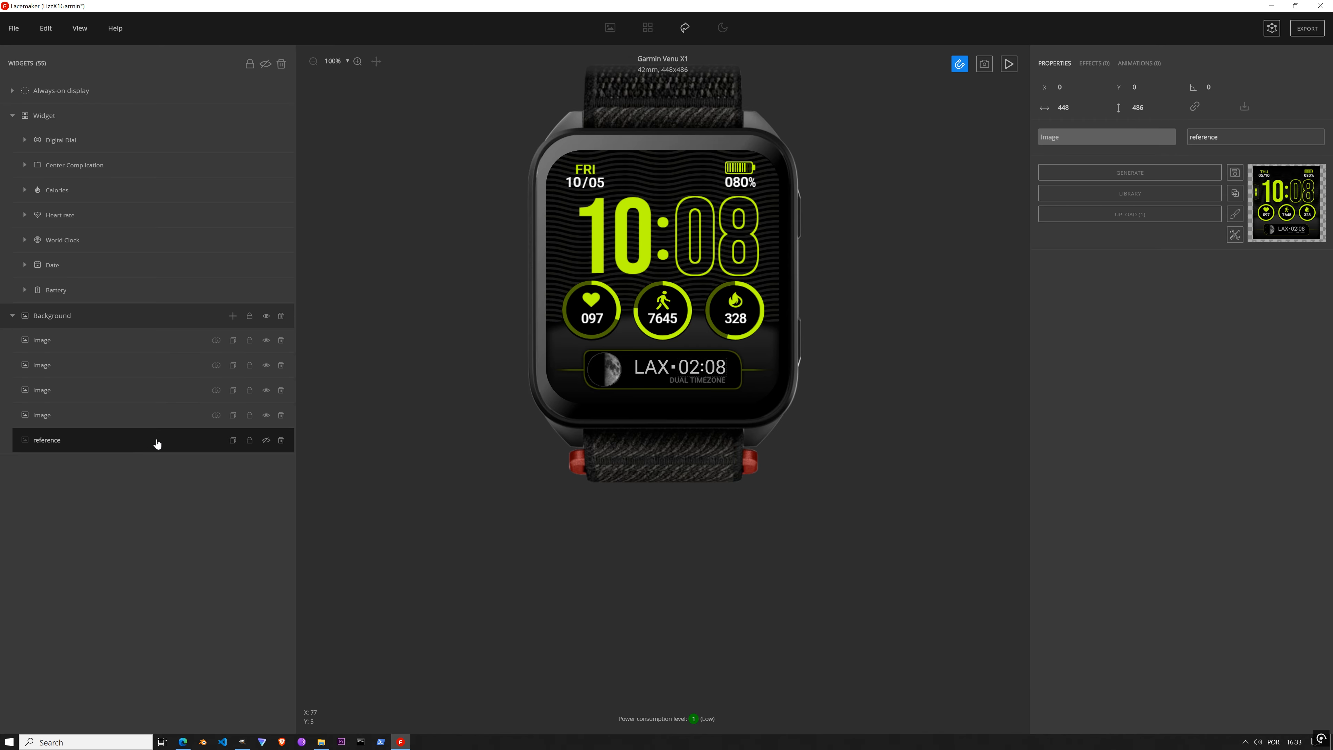
left_click(282, 442)
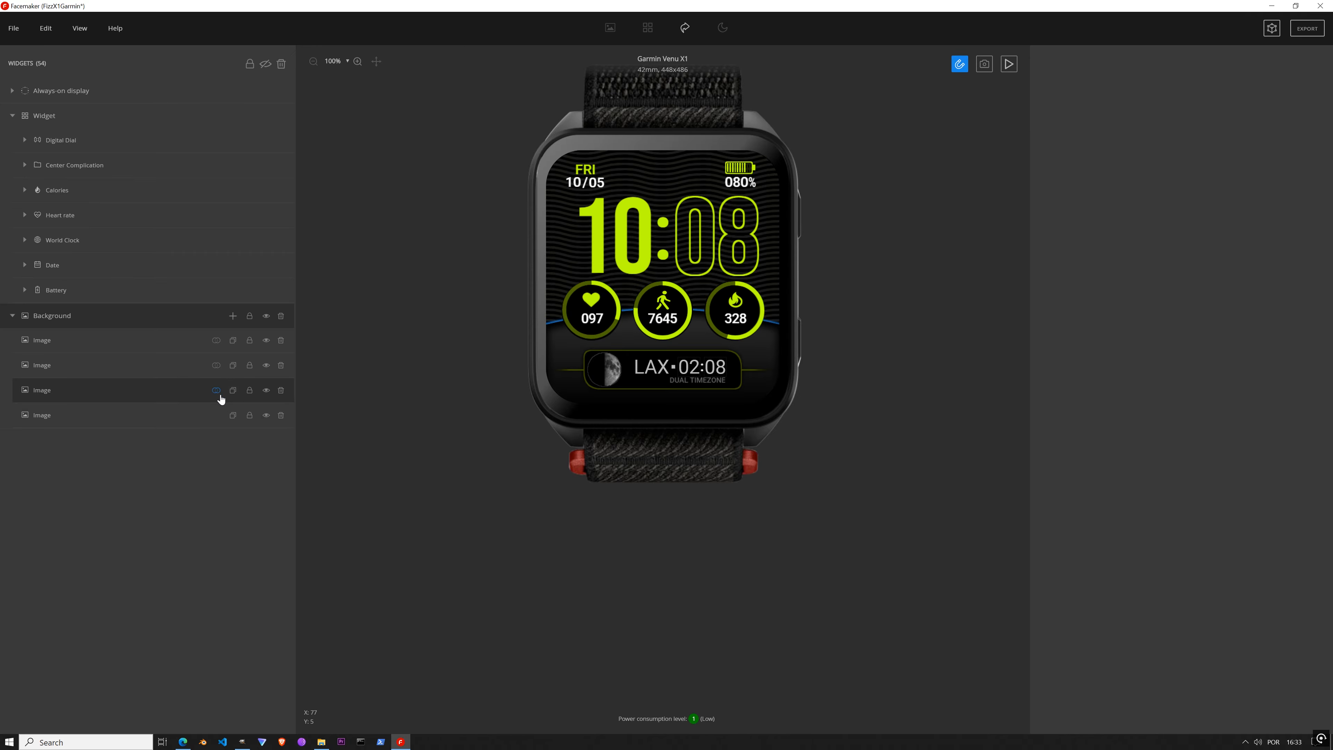
left_click(154, 339)
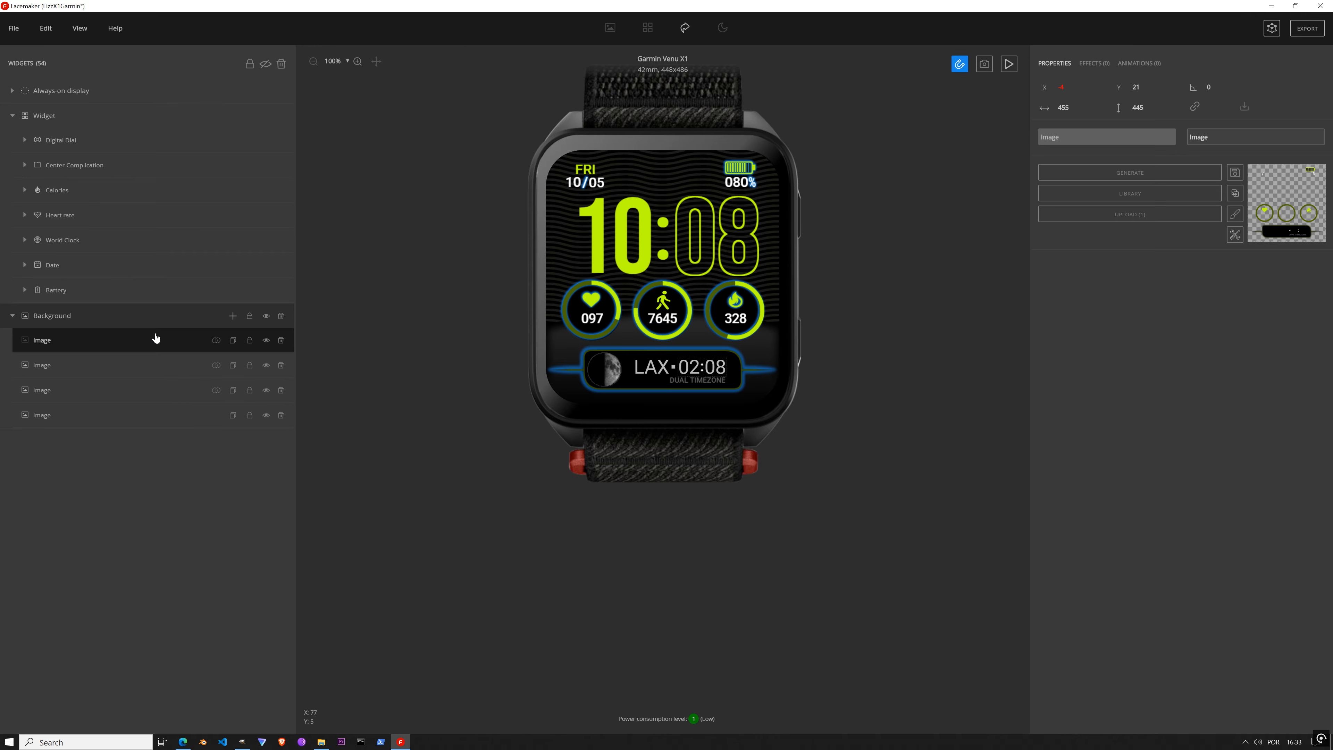
left_click(216, 341)
left_click(216, 341)
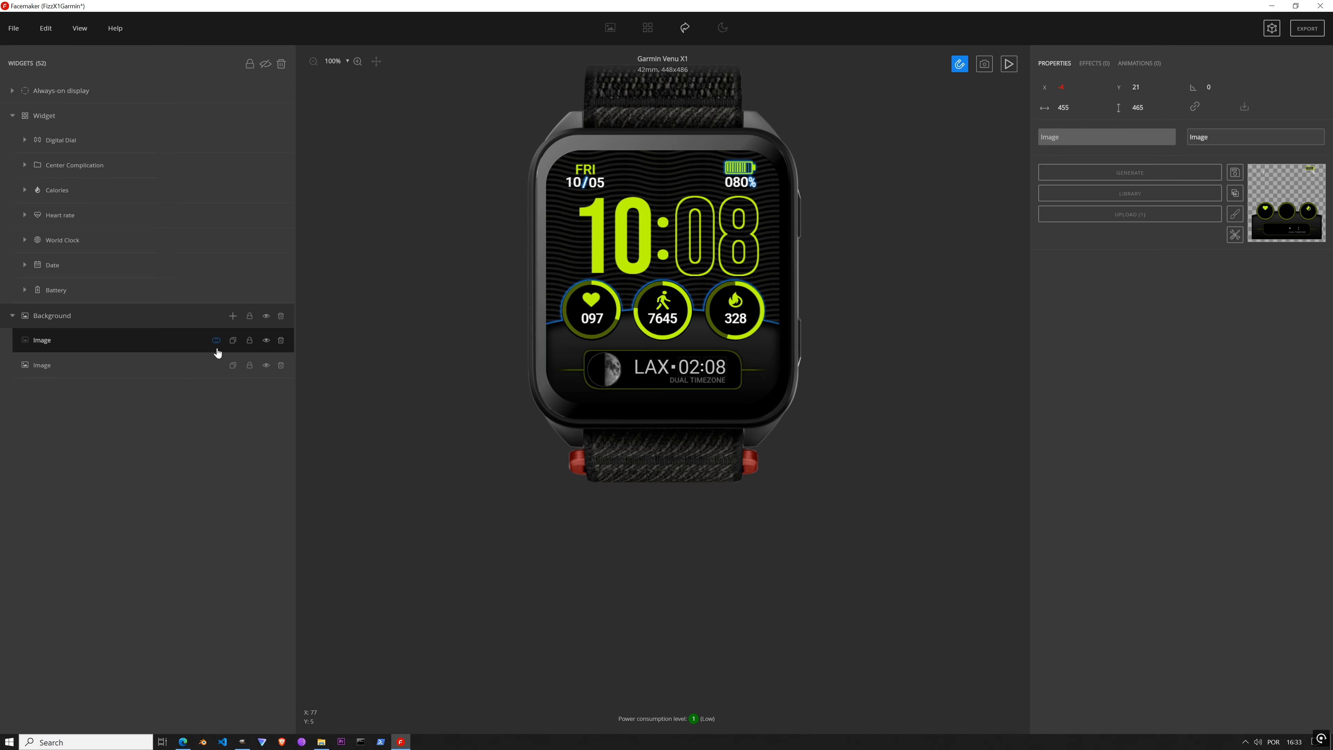
left_click(216, 341)
left_click(223, 367)
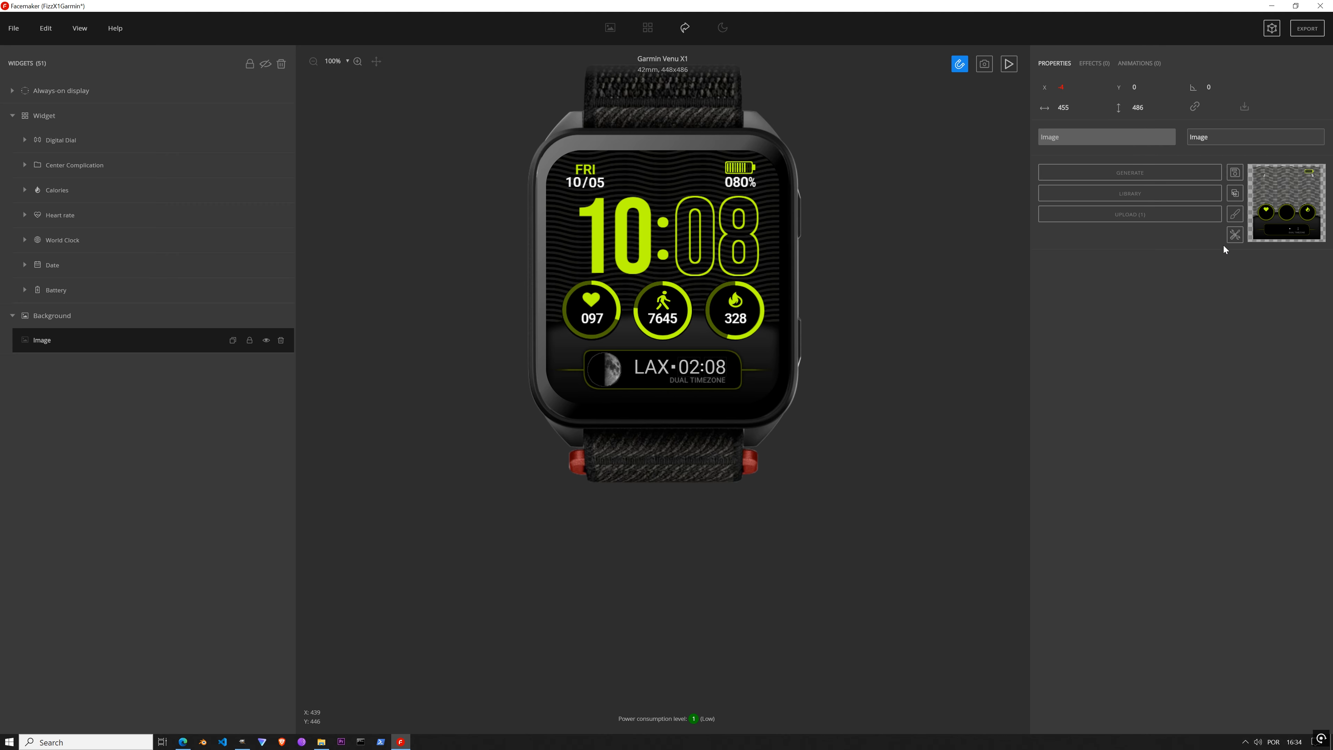
Step: Crop the merged background image to the 448 x 486 watch screen
mouse_move(1235, 235)
left_click(1265, 257)
scroll(694, 193, "up", 5)
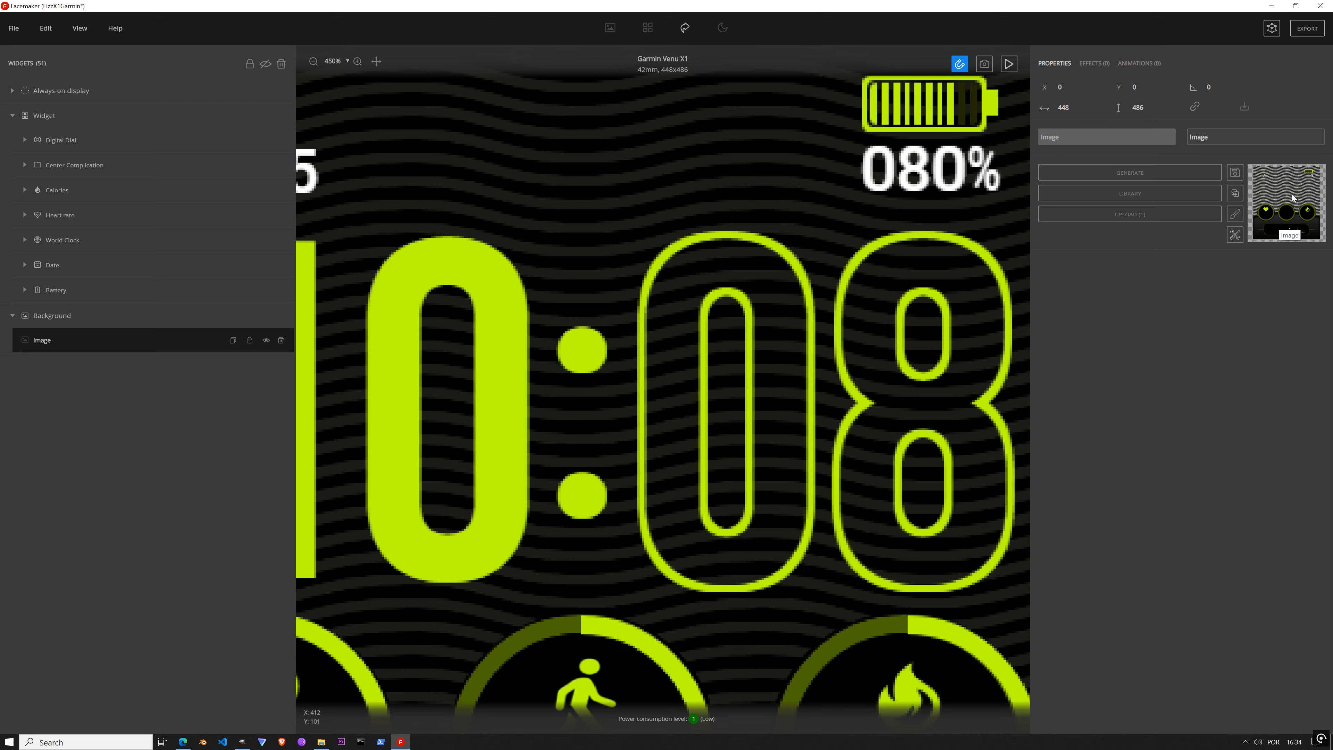
Step: Add a new image to the Background group and set its X and Y position to 0
left_click(232, 316)
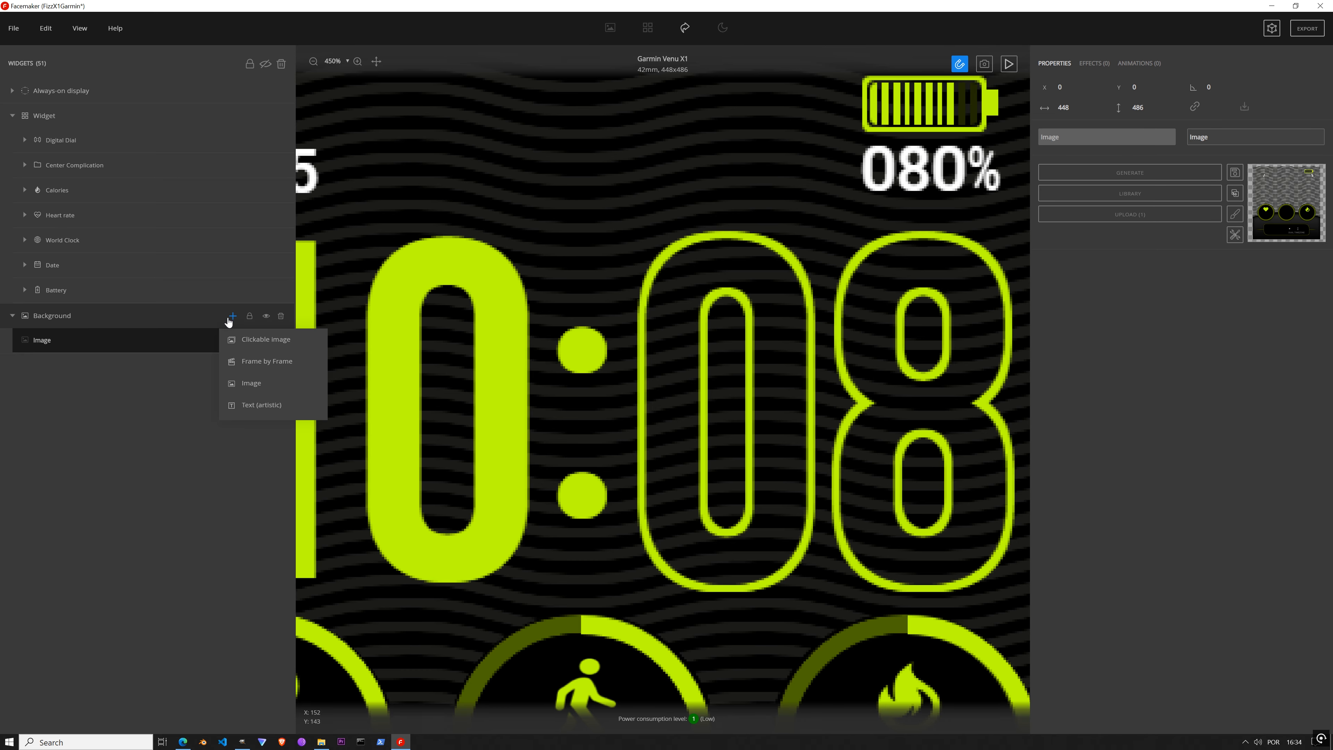
left_click(248, 384)
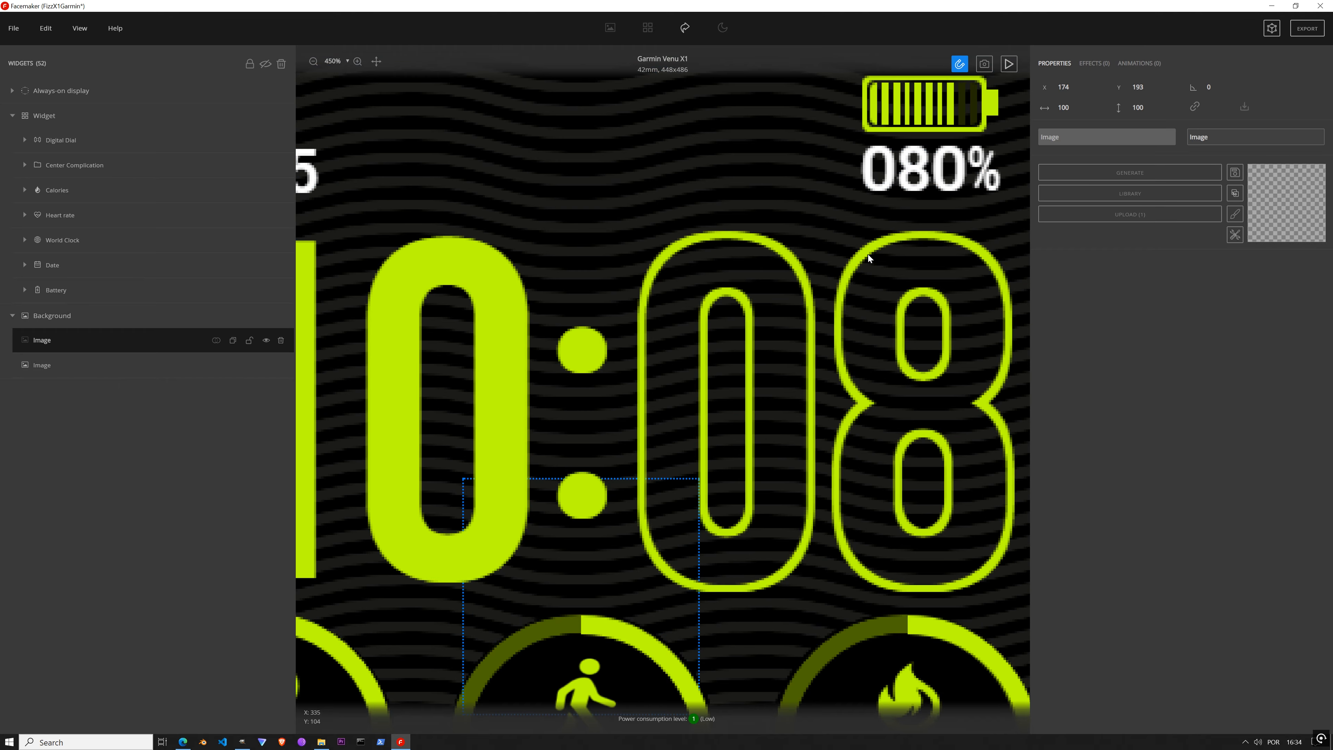
double_click(1064, 87)
type("0")
key("Tab")
type("0")
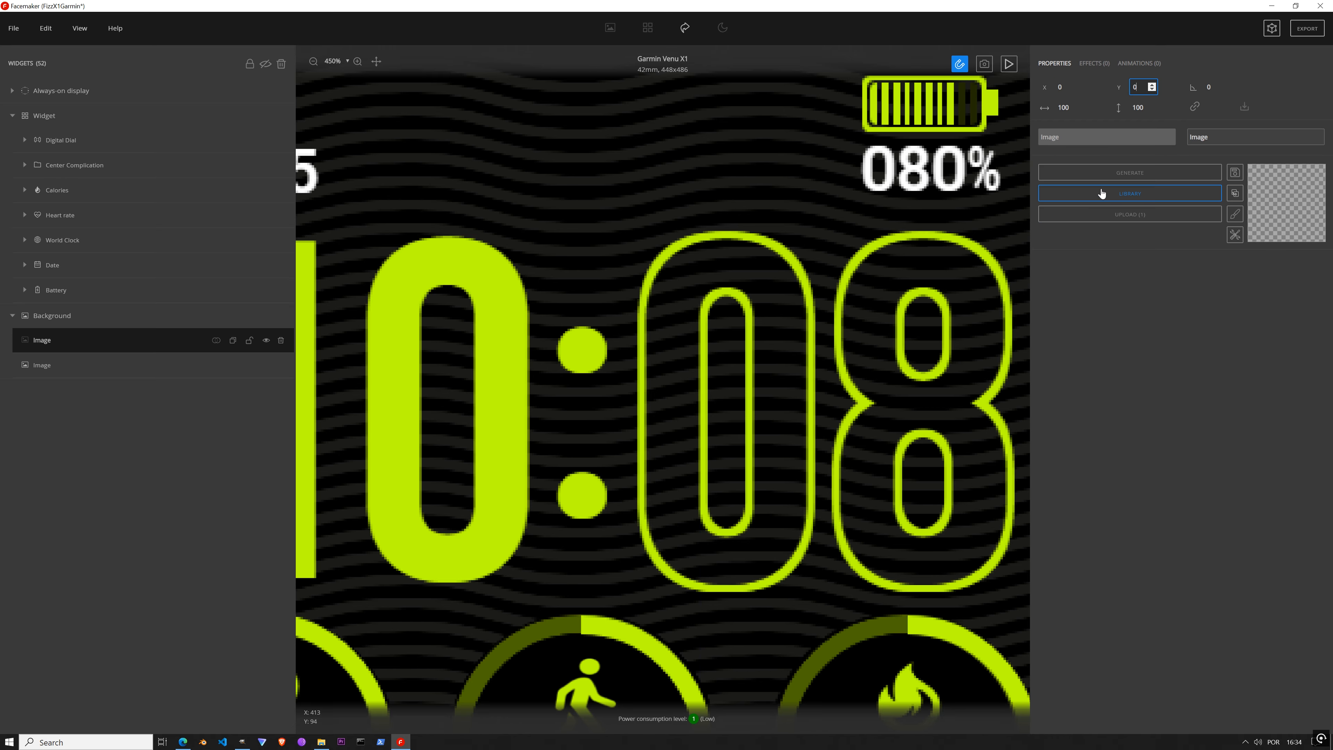
Step: Generate a four-sided polygon for the new background image and make both ends of its fill gradient black
left_click(1105, 174)
left_click(1118, 344)
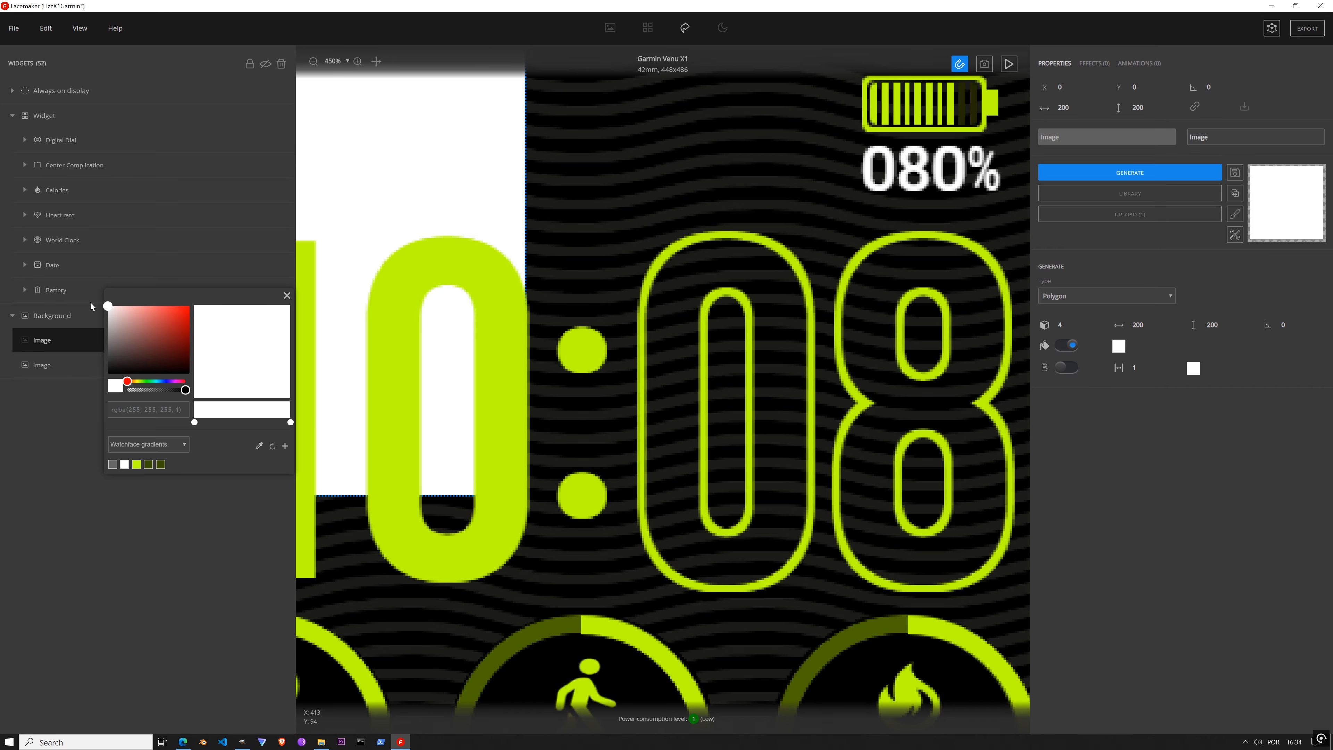
mouse_move(153, 318)
left_mouse_down()
mouse_move(66, 365)
mouse_move(66, 386)
left_mouse_up()
left_click(193, 421)
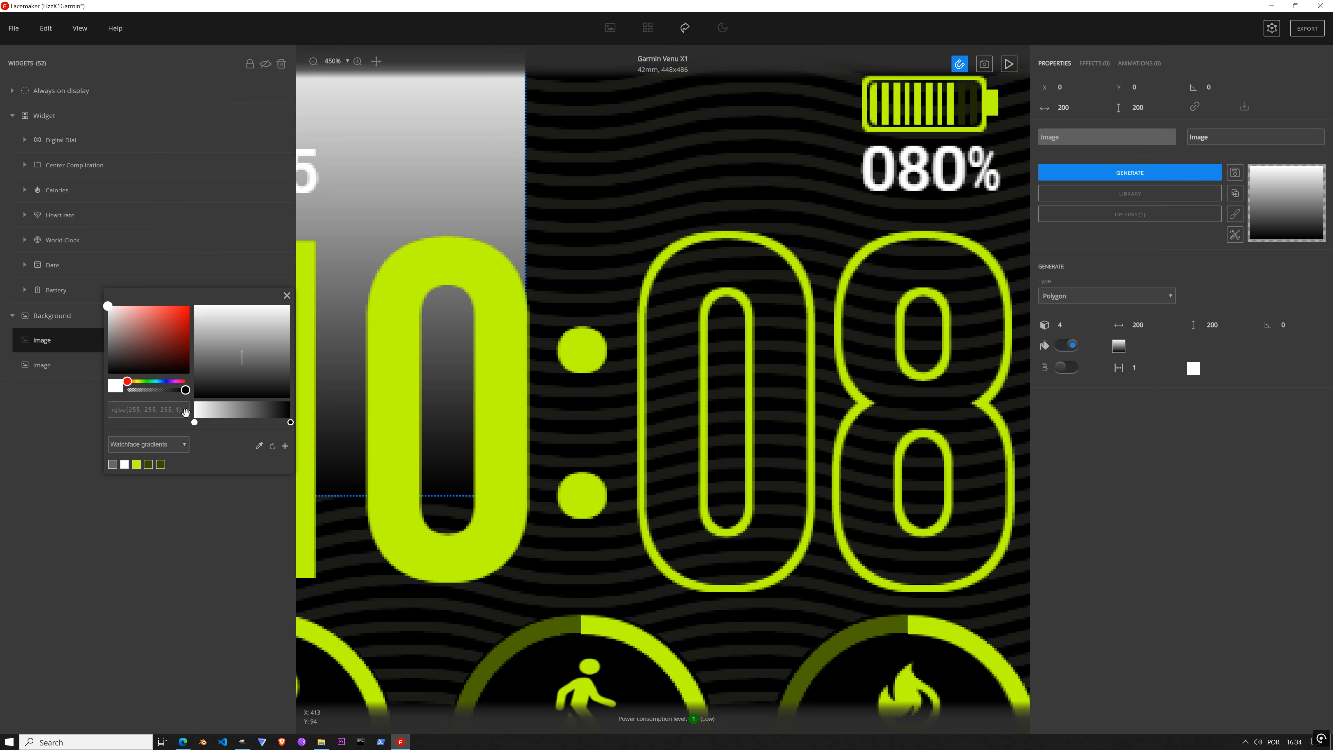
left_click_drag(146, 318, 80, 390)
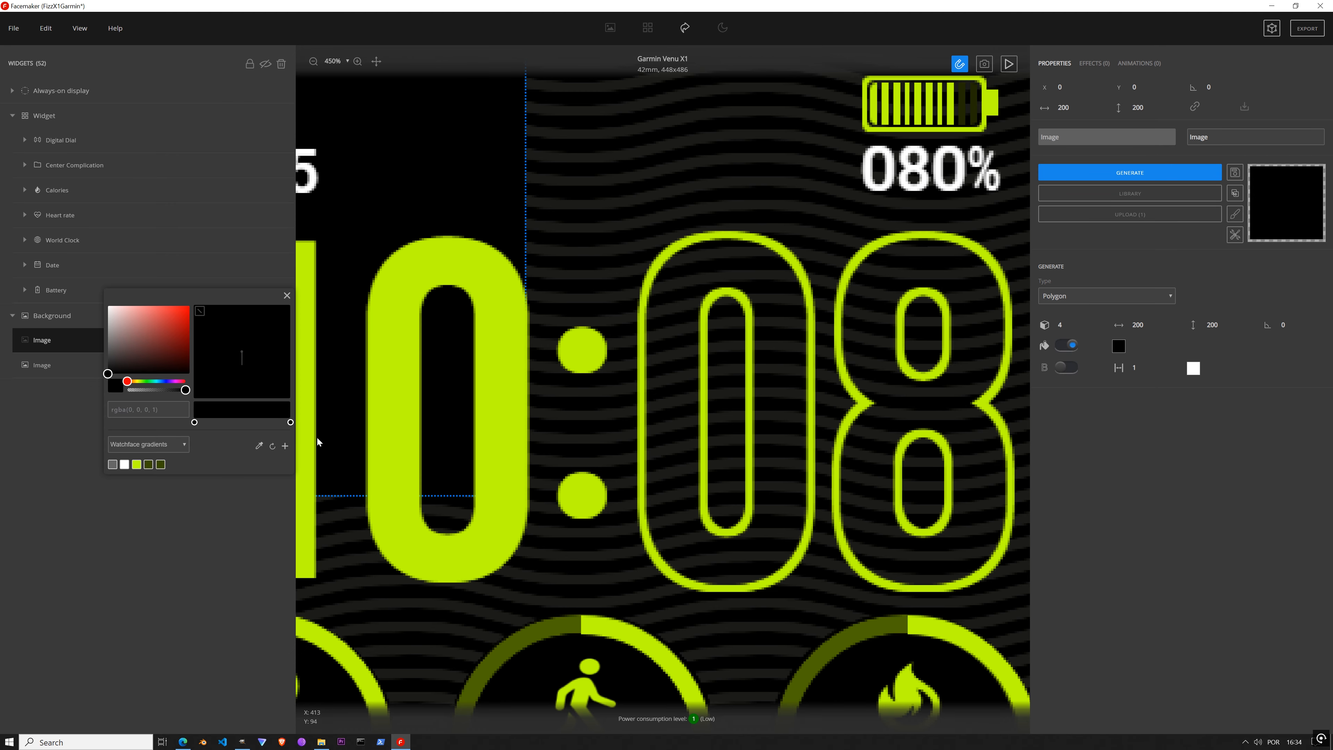
left_click(285, 447)
left_click(286, 296)
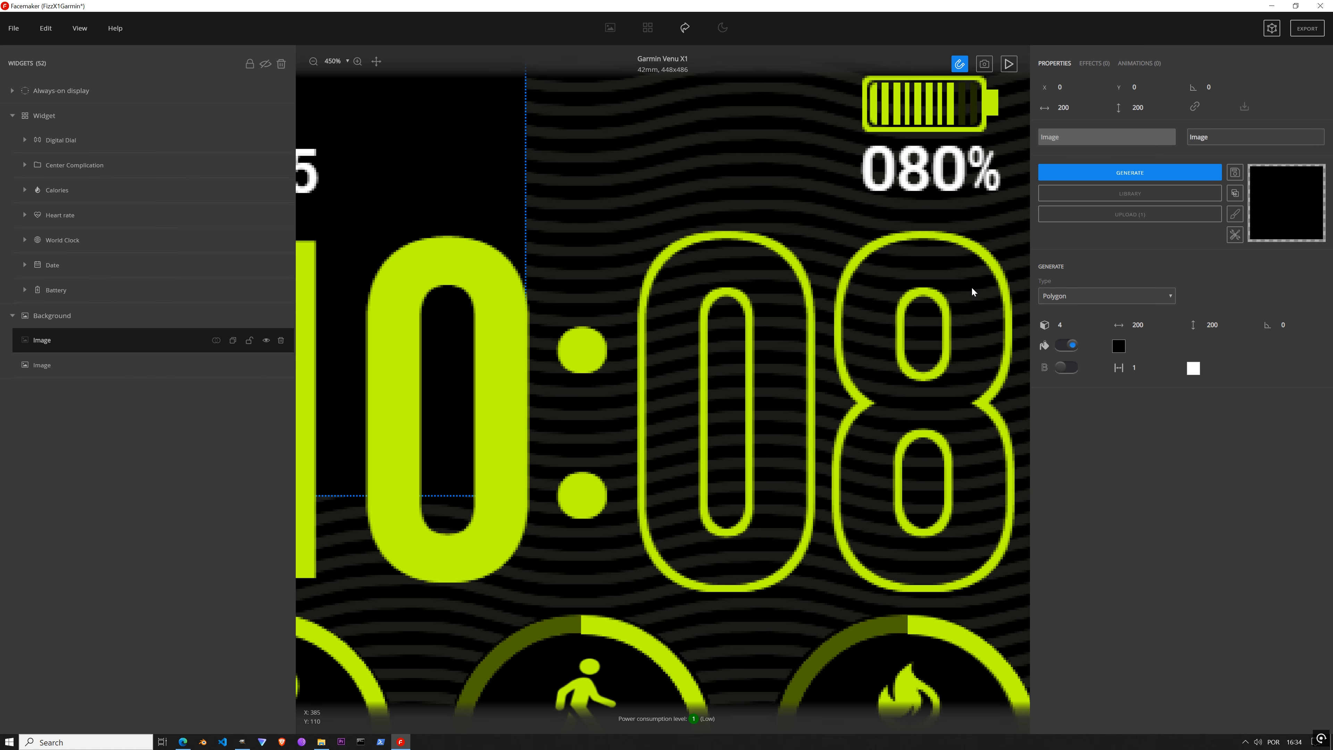
Step: Set the black polygon's width to 448 and height to 486 so it covers the whole watch screen
left_click(1139, 325)
type("448")
key("Tab")
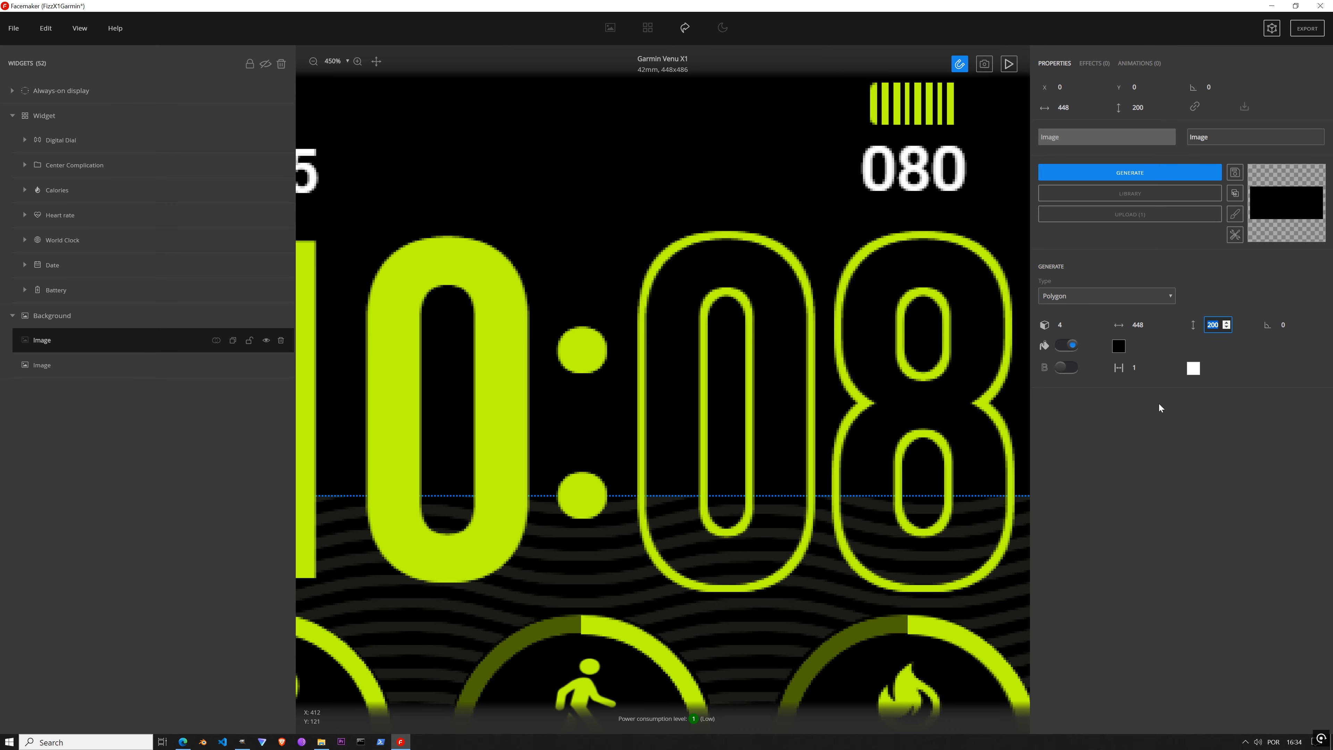
type("486")
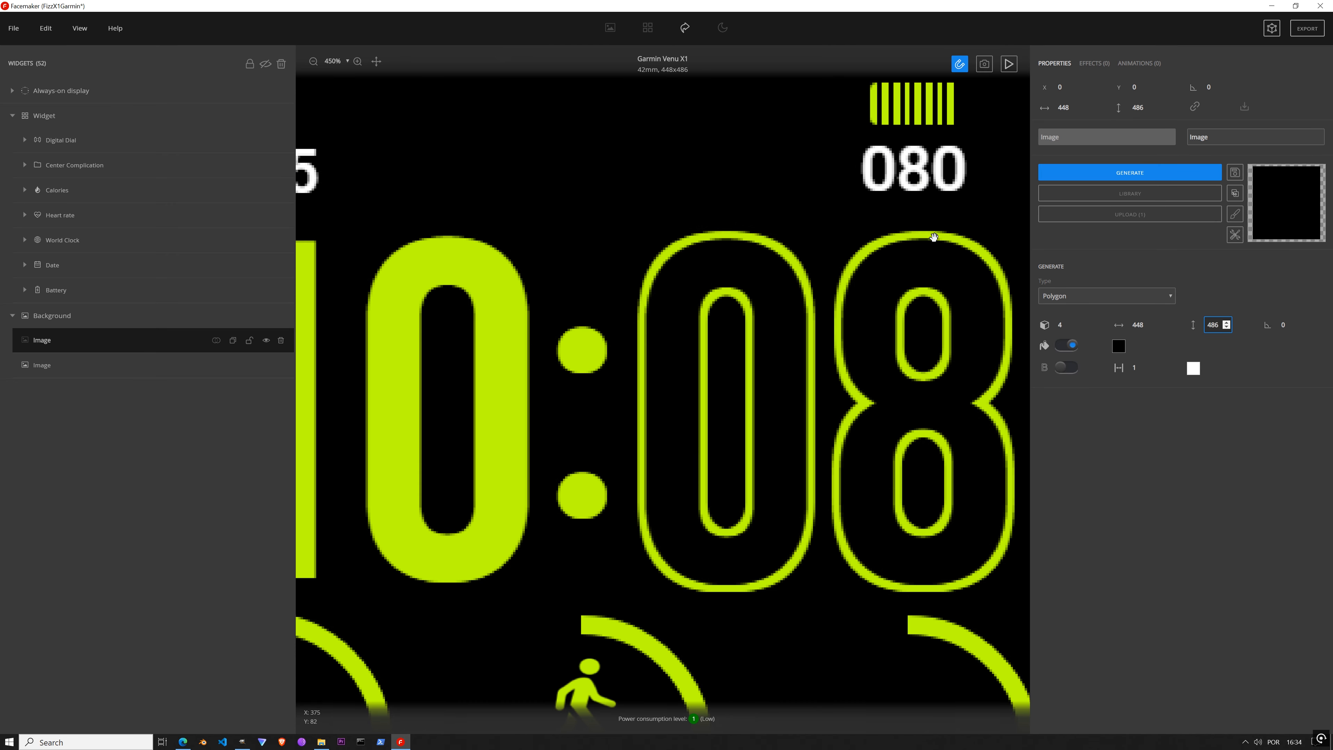
left_click(1153, 446)
scroll(748, 384, "down", 7)
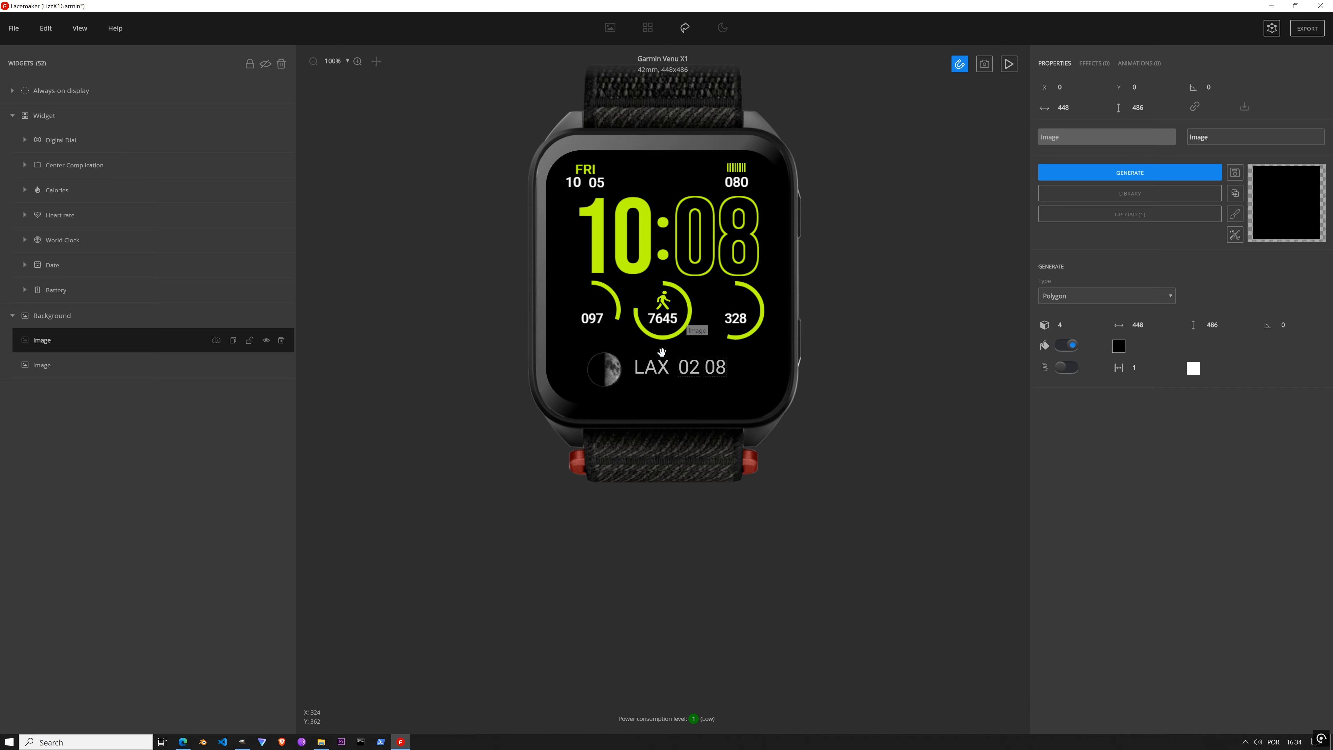
Step: Place the black polygon beneath the merged background image and merge the two into a single image
mouse_move(98, 369)
left_mouse_down()
mouse_move(86, 345)
mouse_move(90, 376)
left_mouse_up()
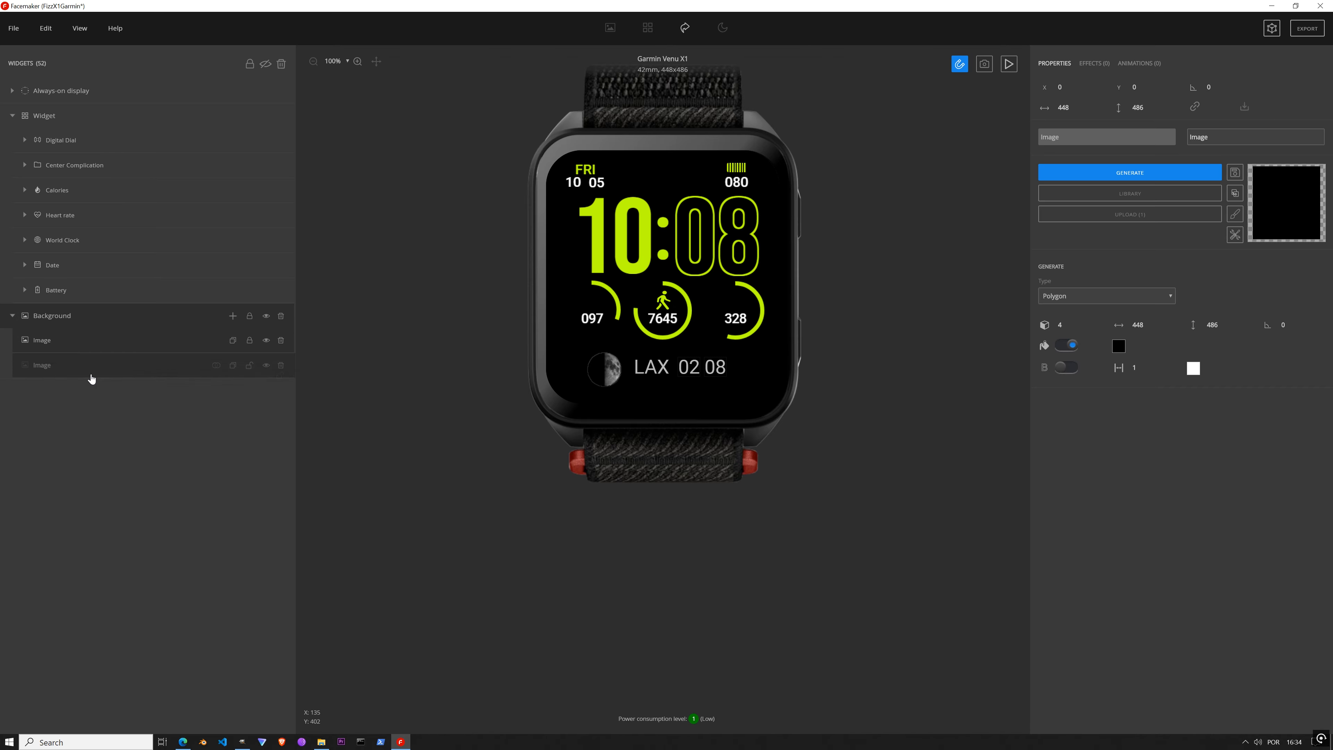
left_click(99, 345)
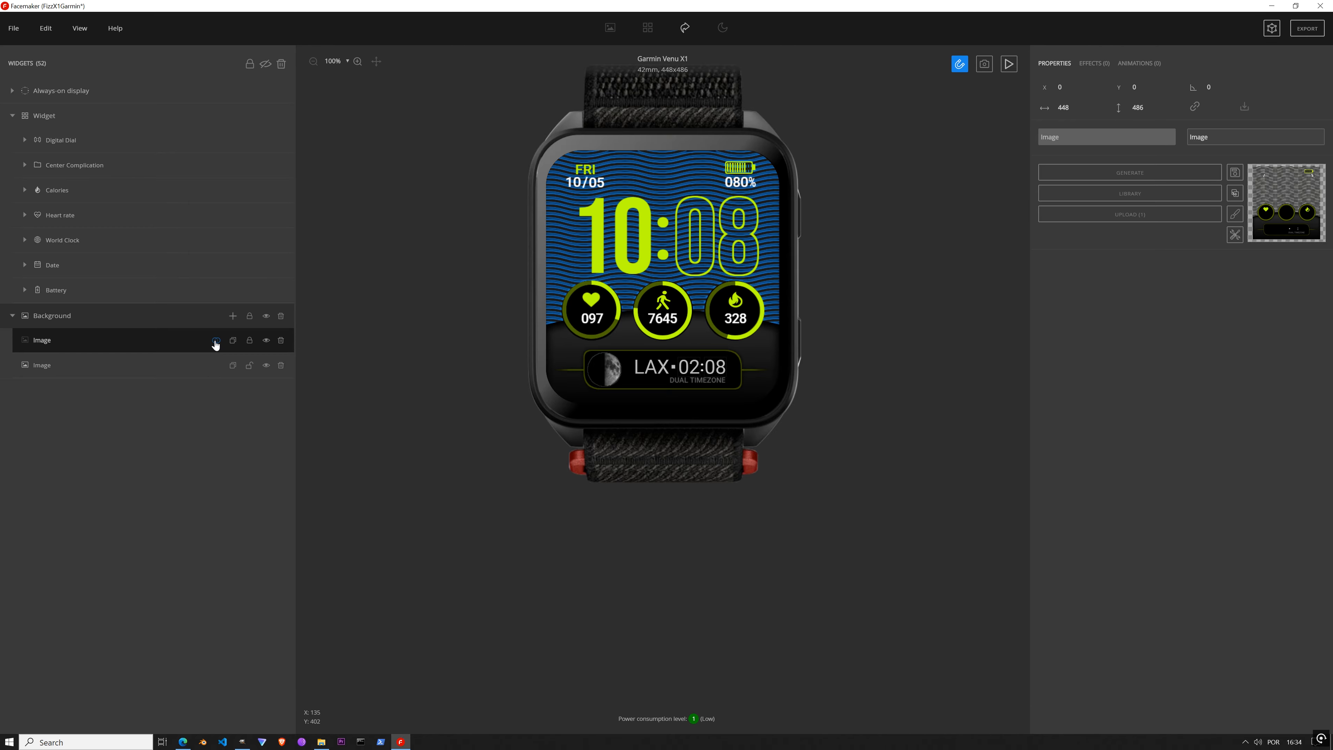
left_click(232, 342)
left_click(214, 366)
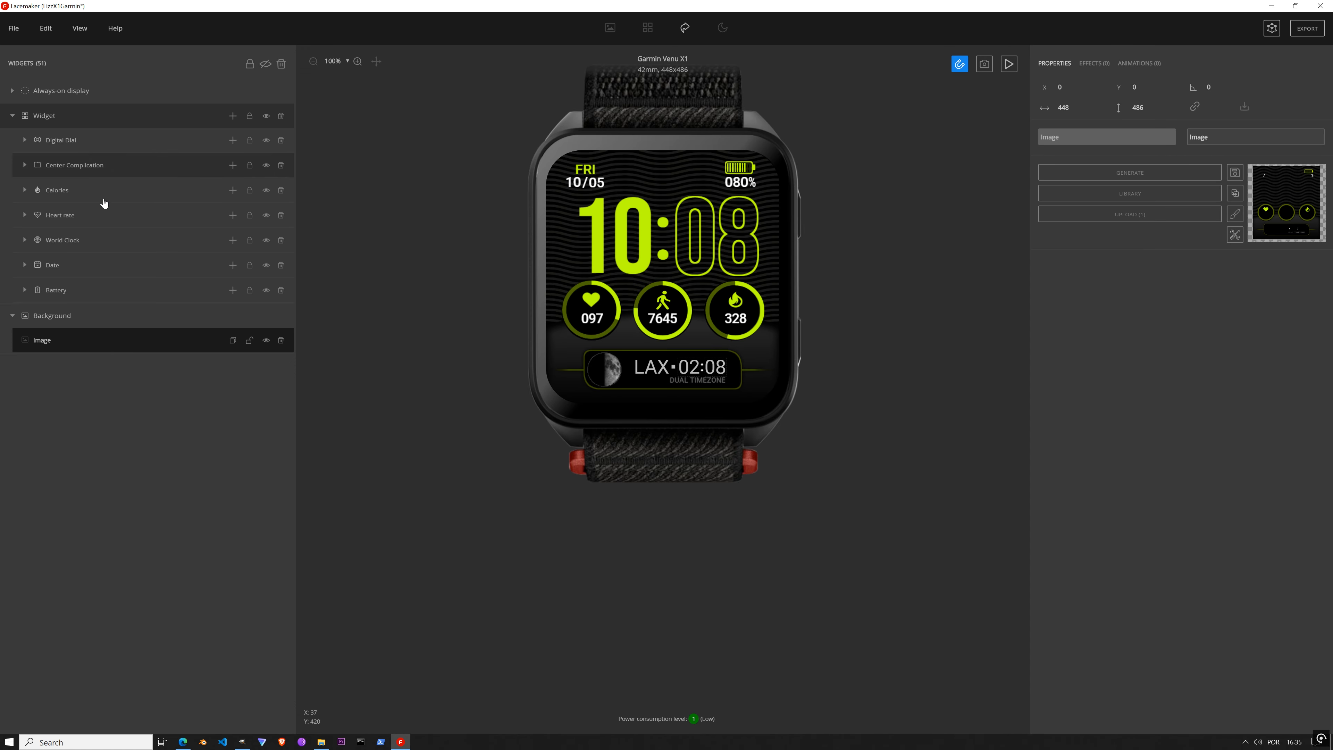
Step: Expand the Always-on display and its Widget, and select the colon image to view the grey display
left_click(12, 92)
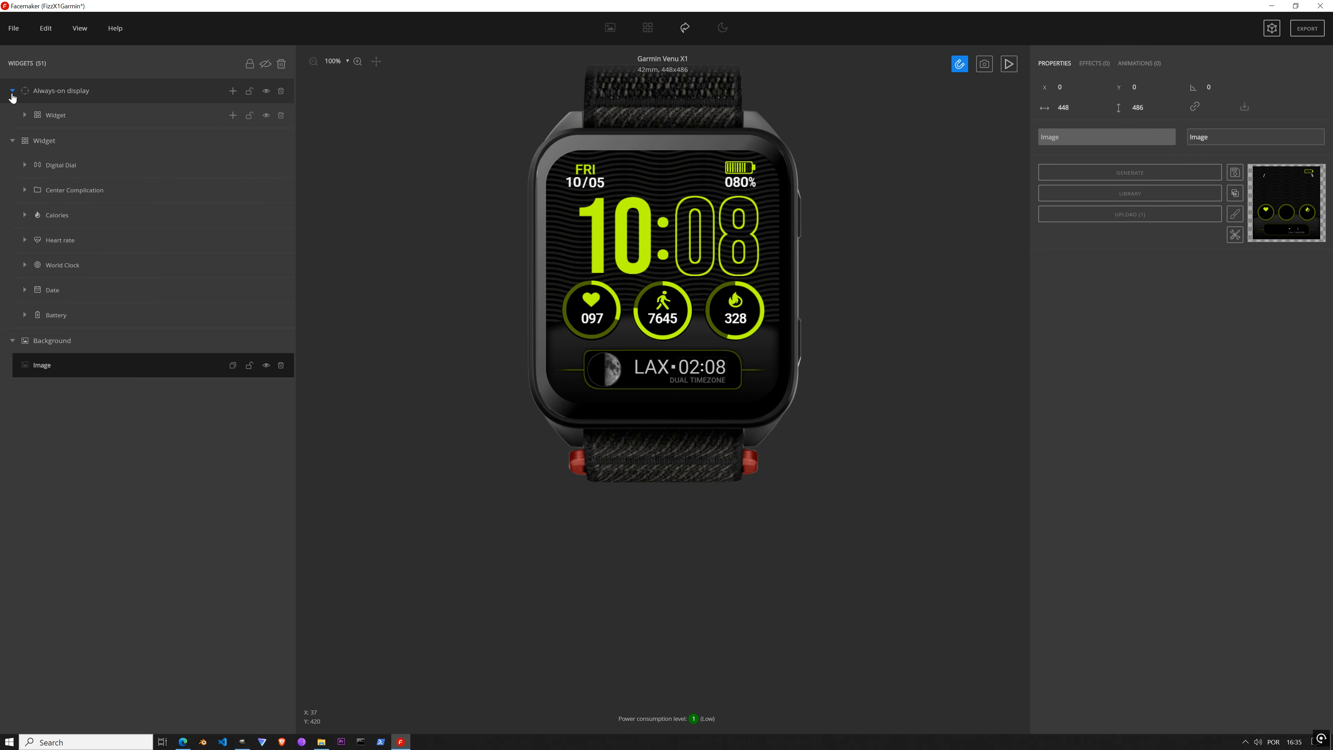
left_click(24, 115)
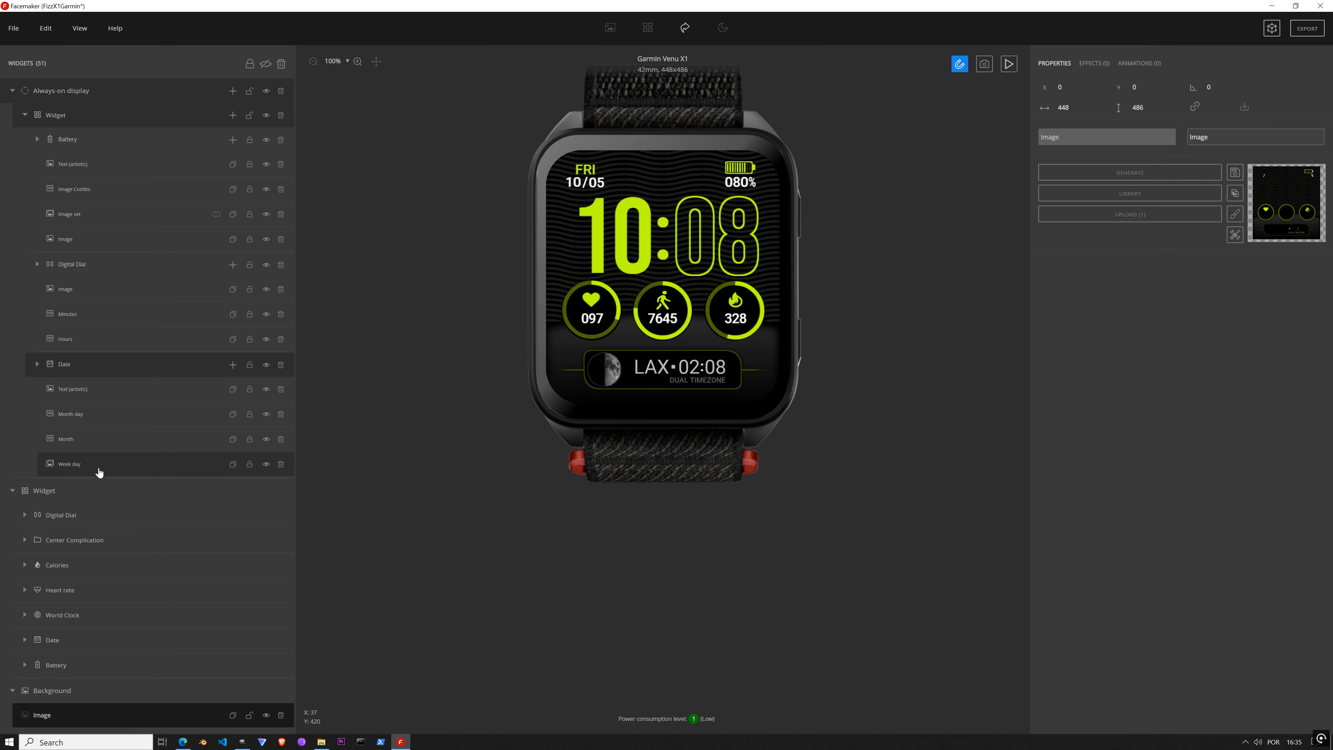
left_click(69, 288)
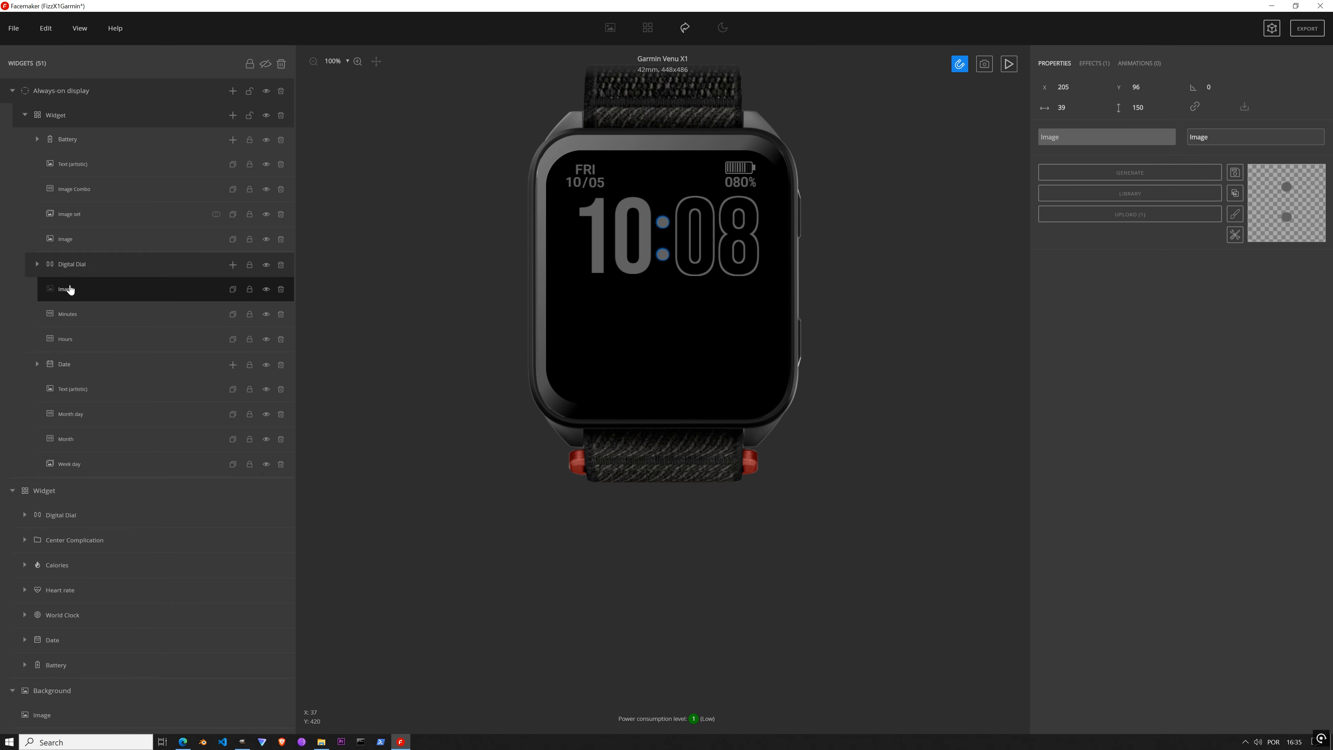
Step: Collapse the Always-on display's Battery, Digital Dial and Date contents and its Widget, along with the Always-on display, main Widget and Background groups
left_click(37, 140)
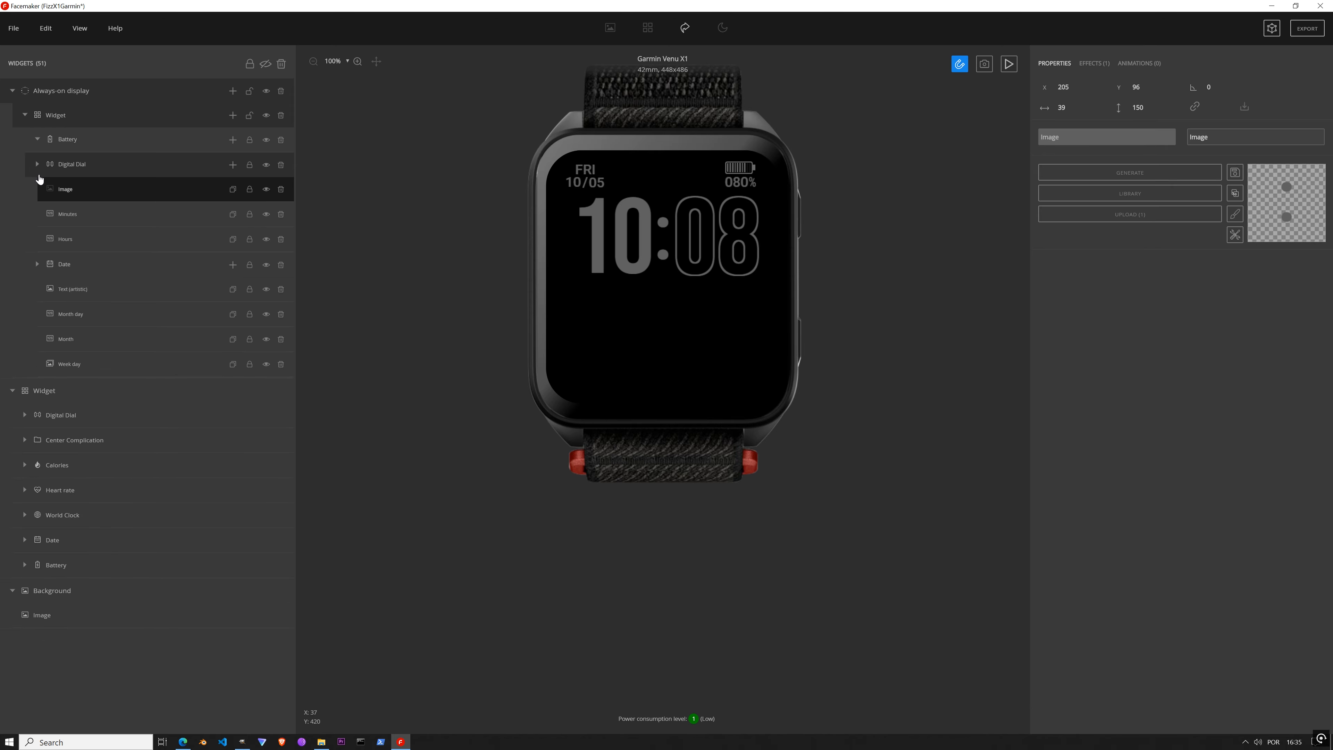
left_click(38, 165)
left_click(37, 189)
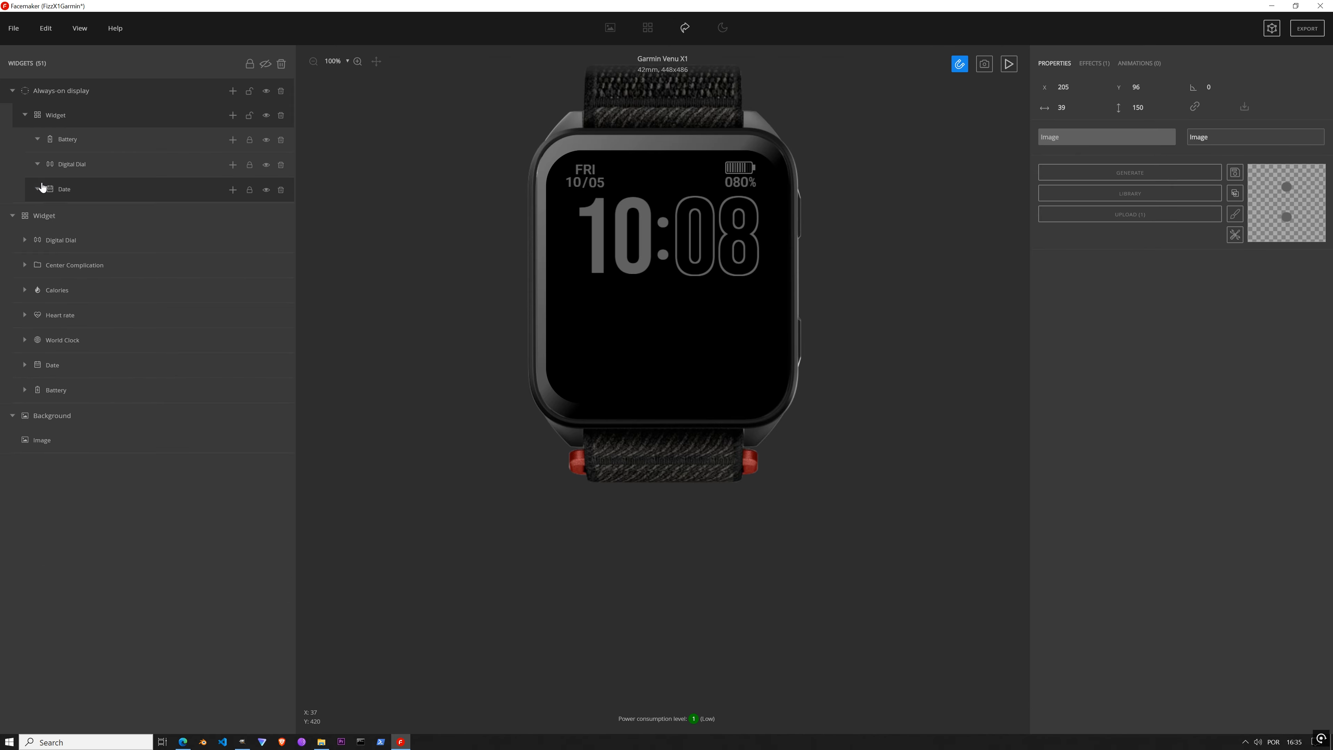
left_click(24, 115)
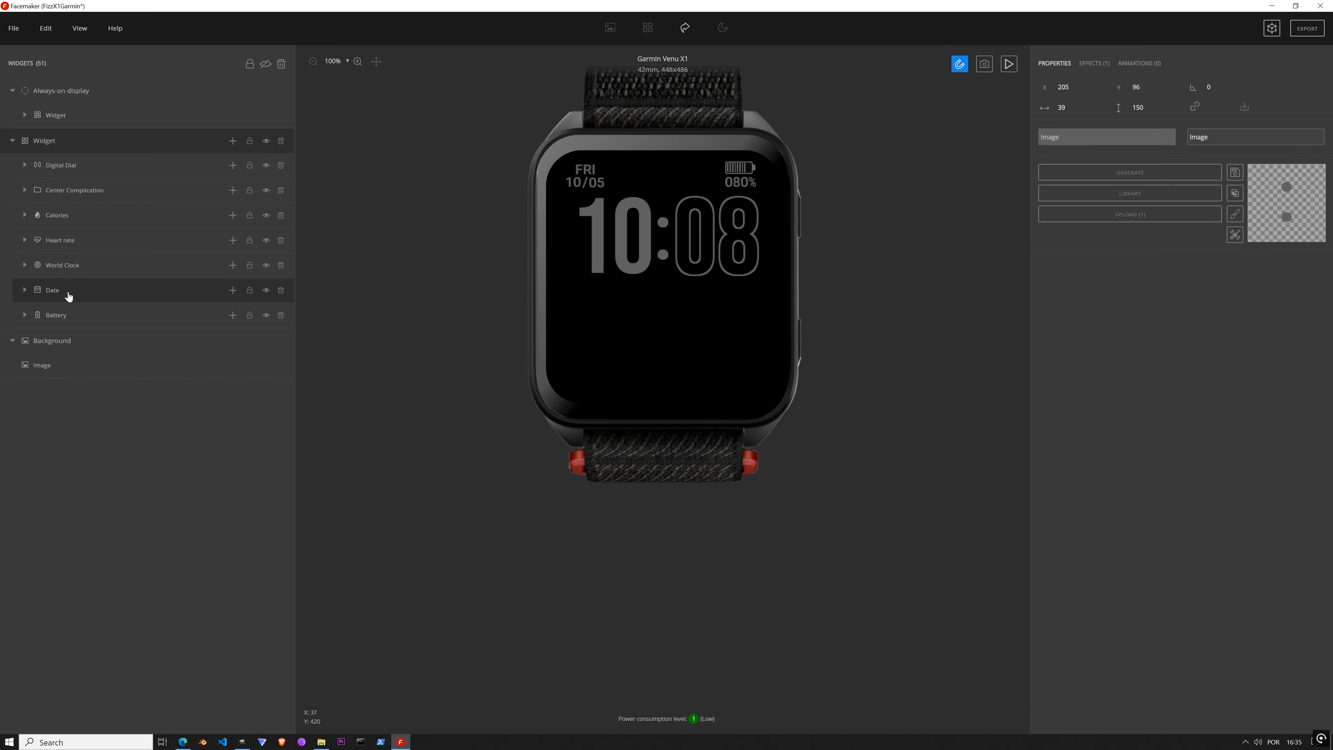
left_click(12, 142)
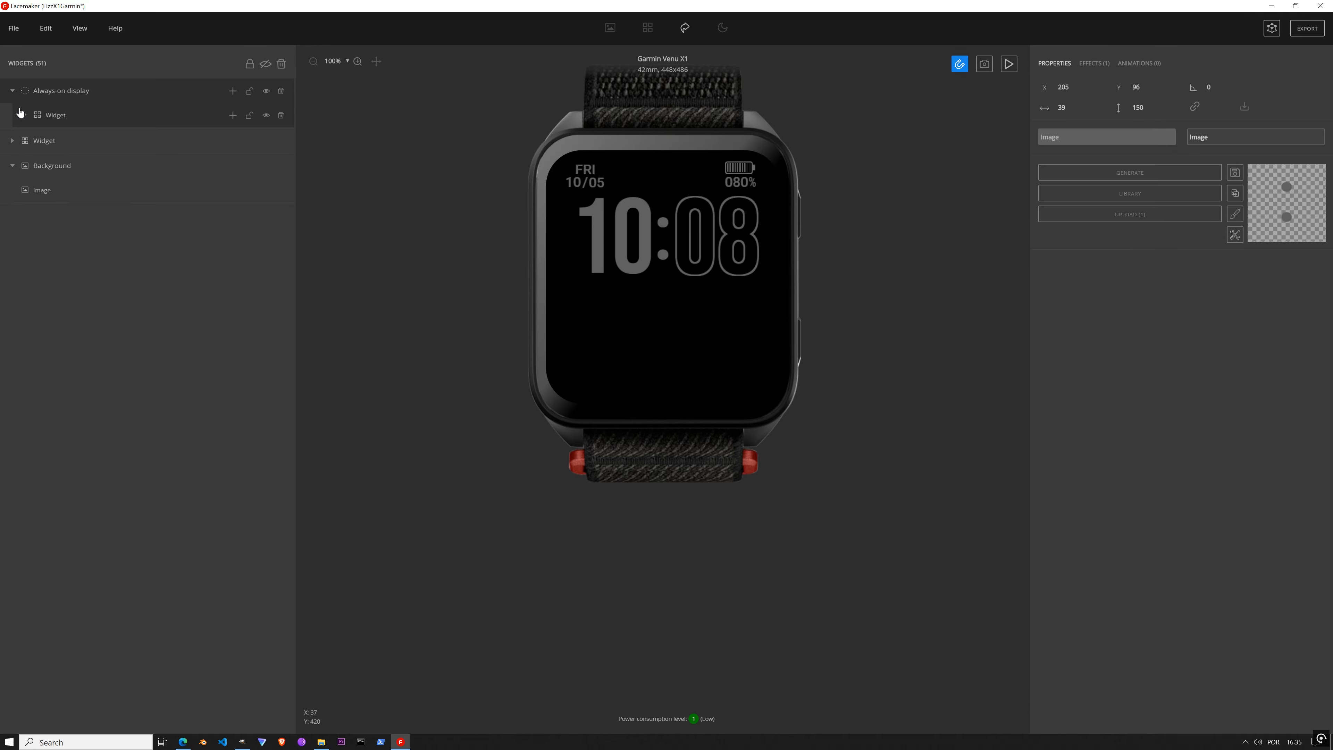
left_click(11, 91)
left_click(16, 145)
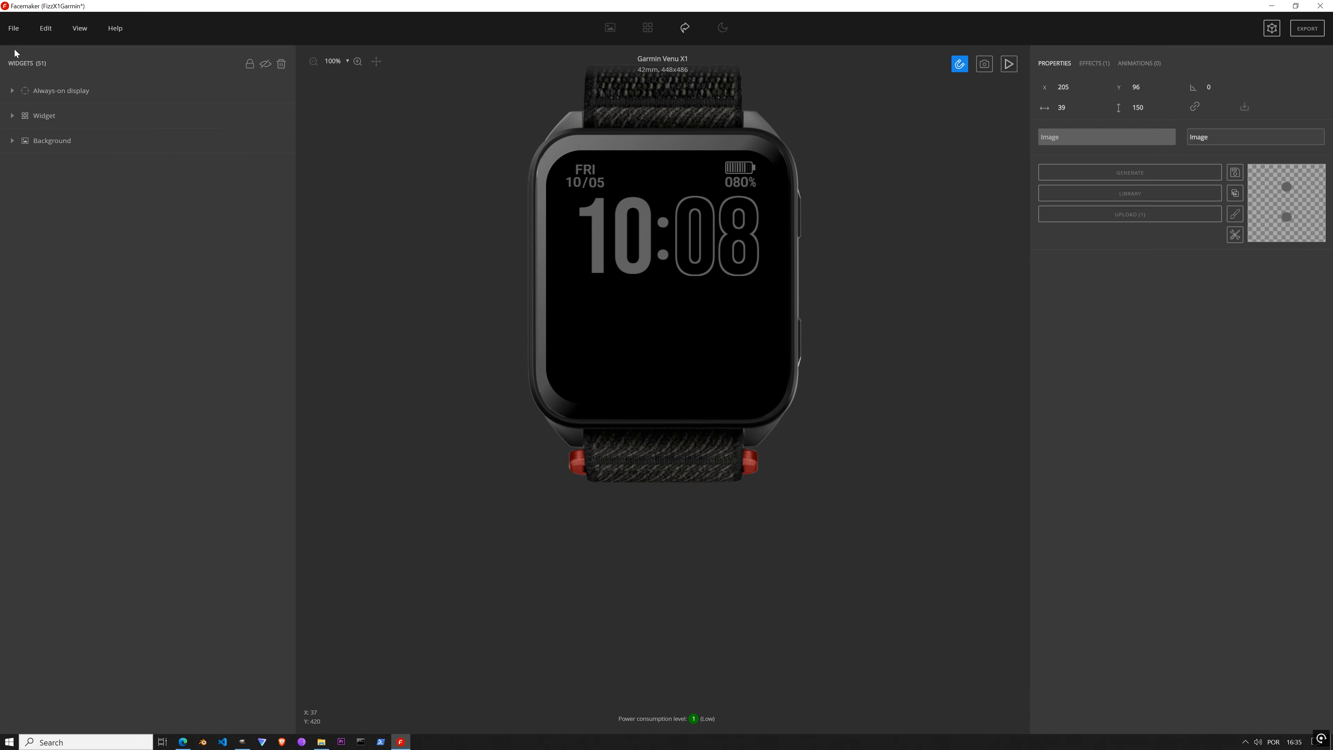
Step: Save the watch face project and select the Background group
left_click(13, 28)
left_click(26, 122)
left_click(100, 139)
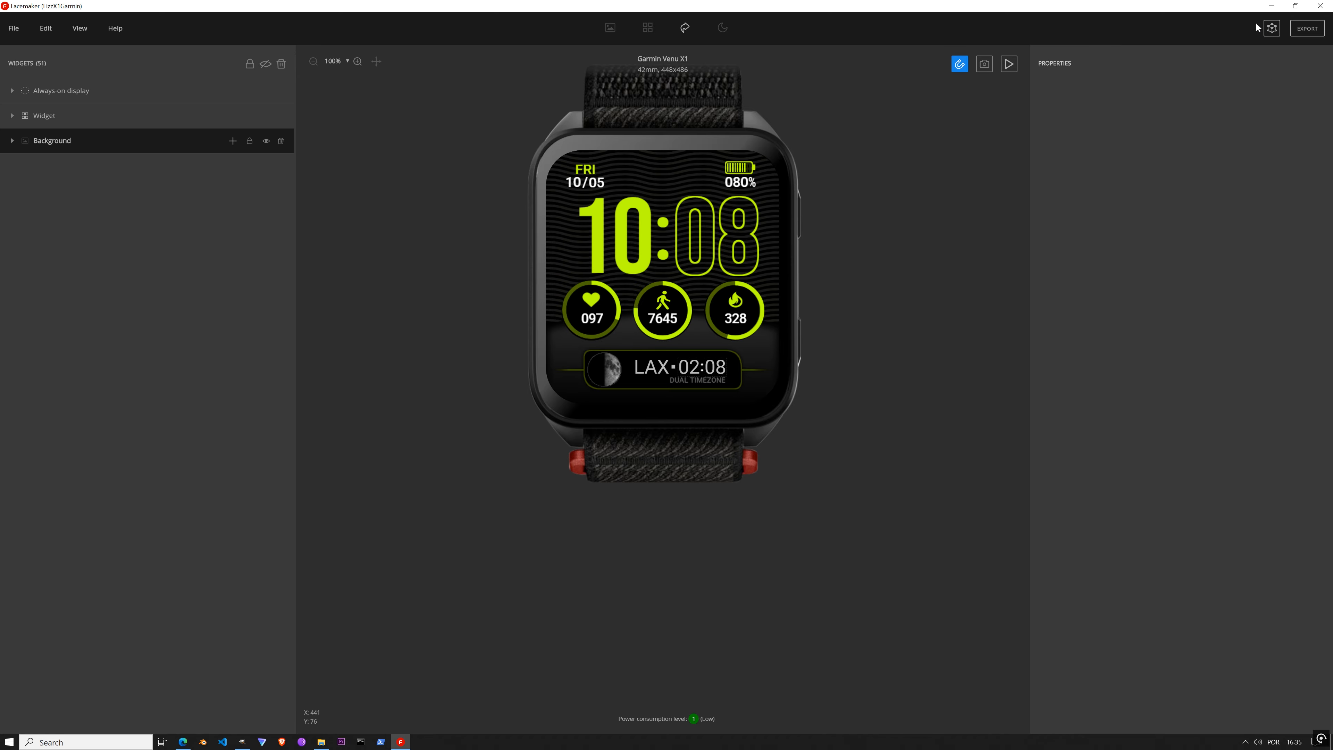
Step: Run the watch face in the CIQ Simulator, allowing simulator.exe through the firewall on public networks, and close the simulator windows
left_click(1272, 28)
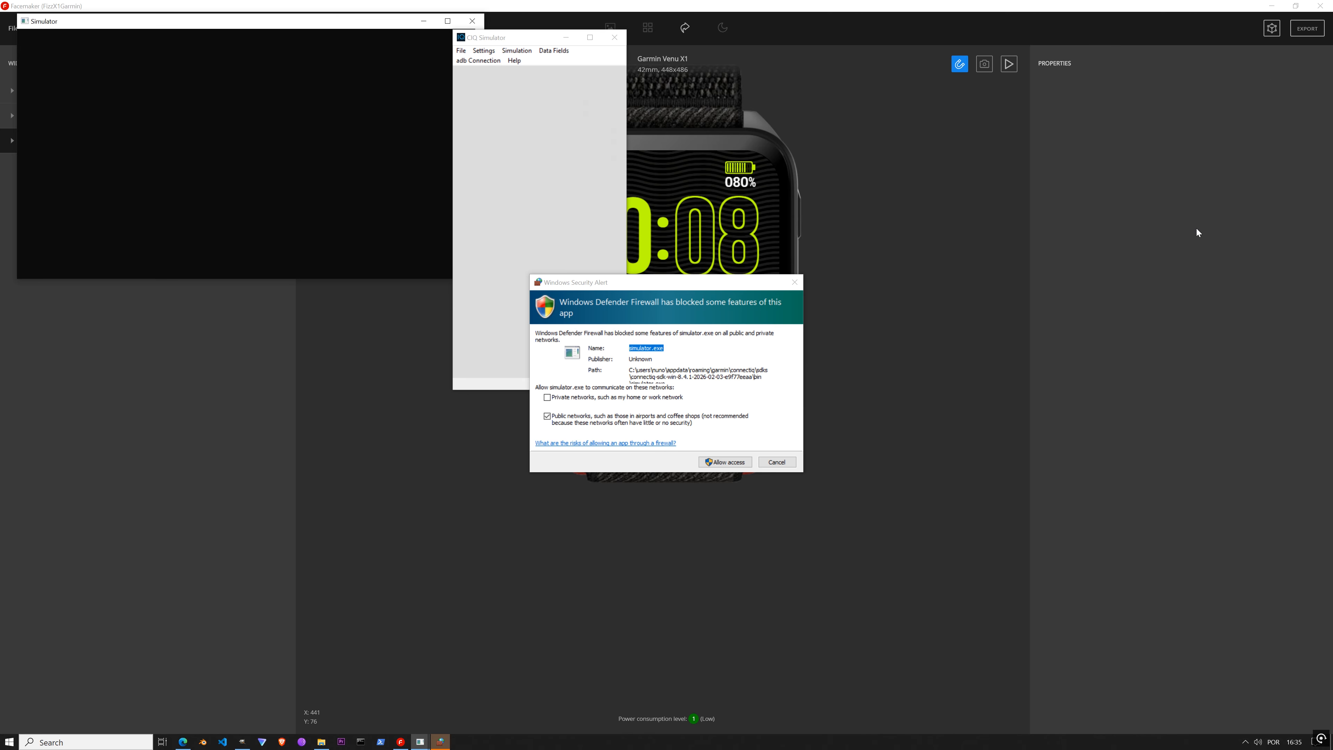
left_click(718, 459)
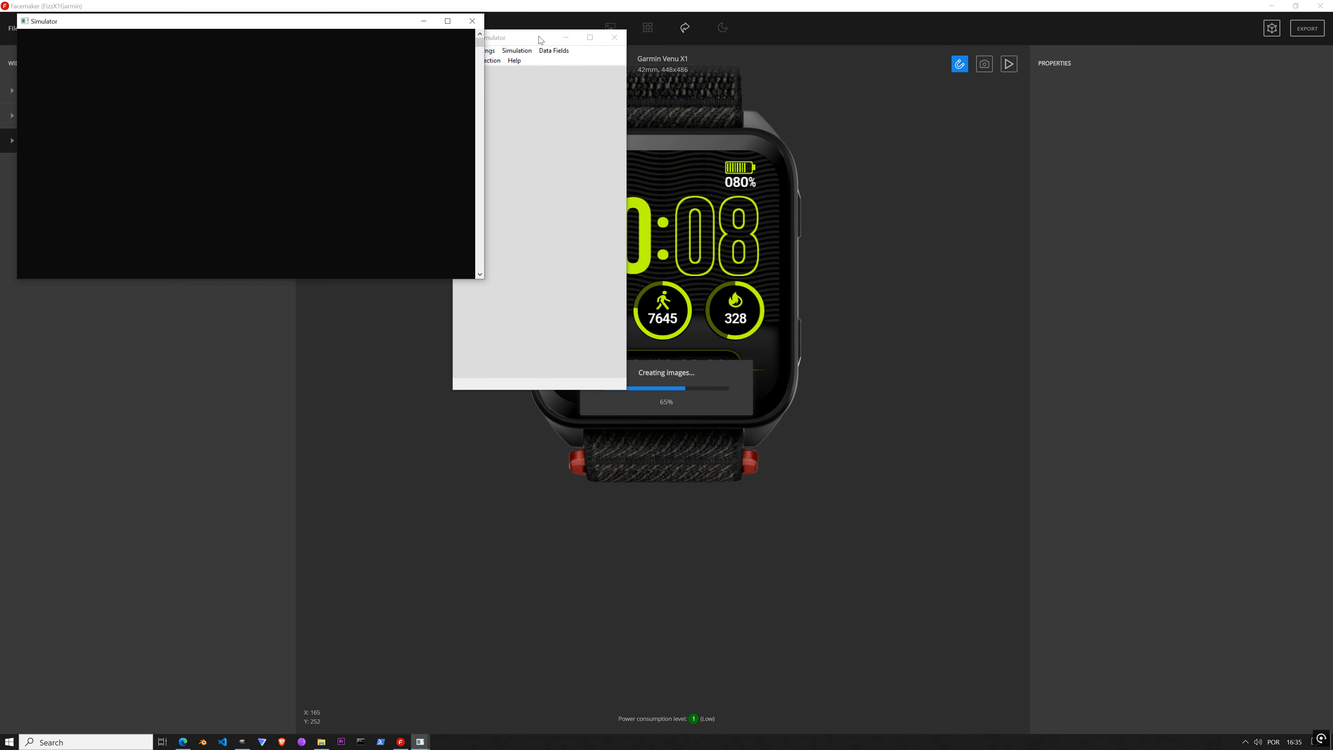
left_click_drag(540, 39, 945, 79)
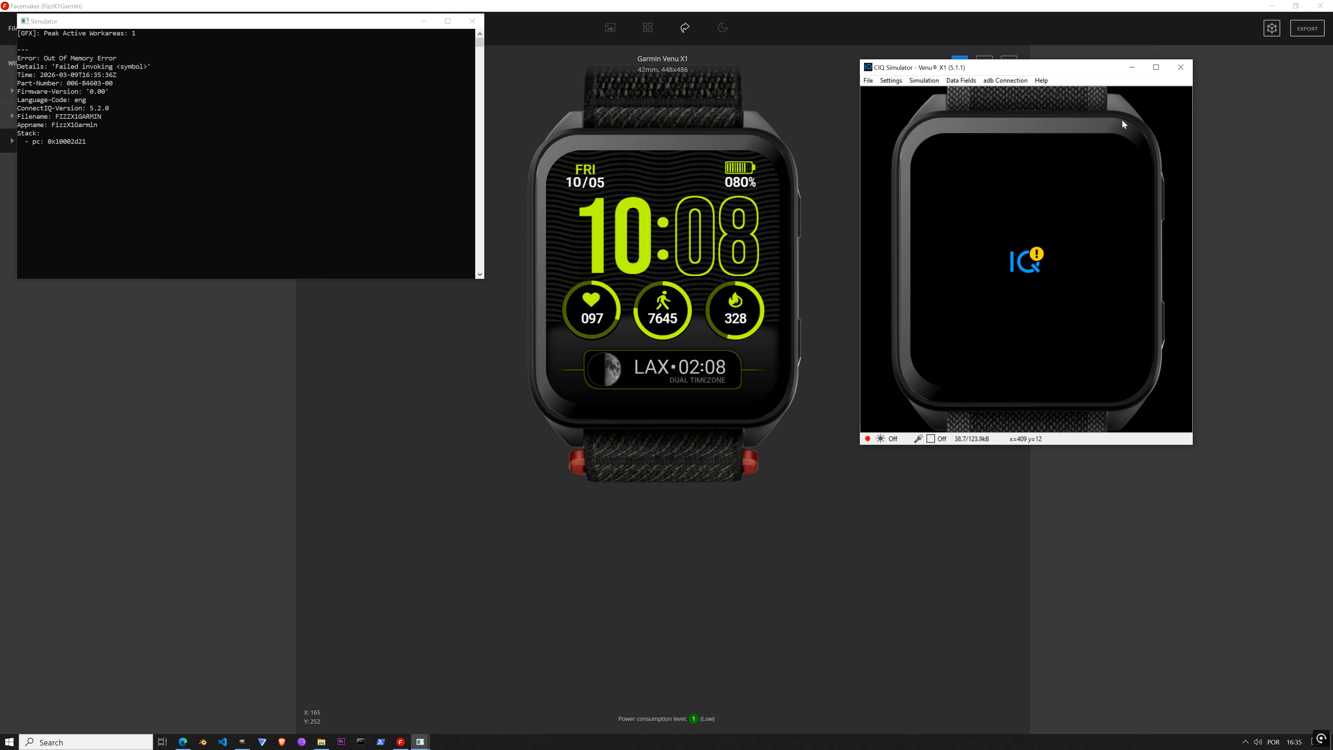
left_click(1177, 67)
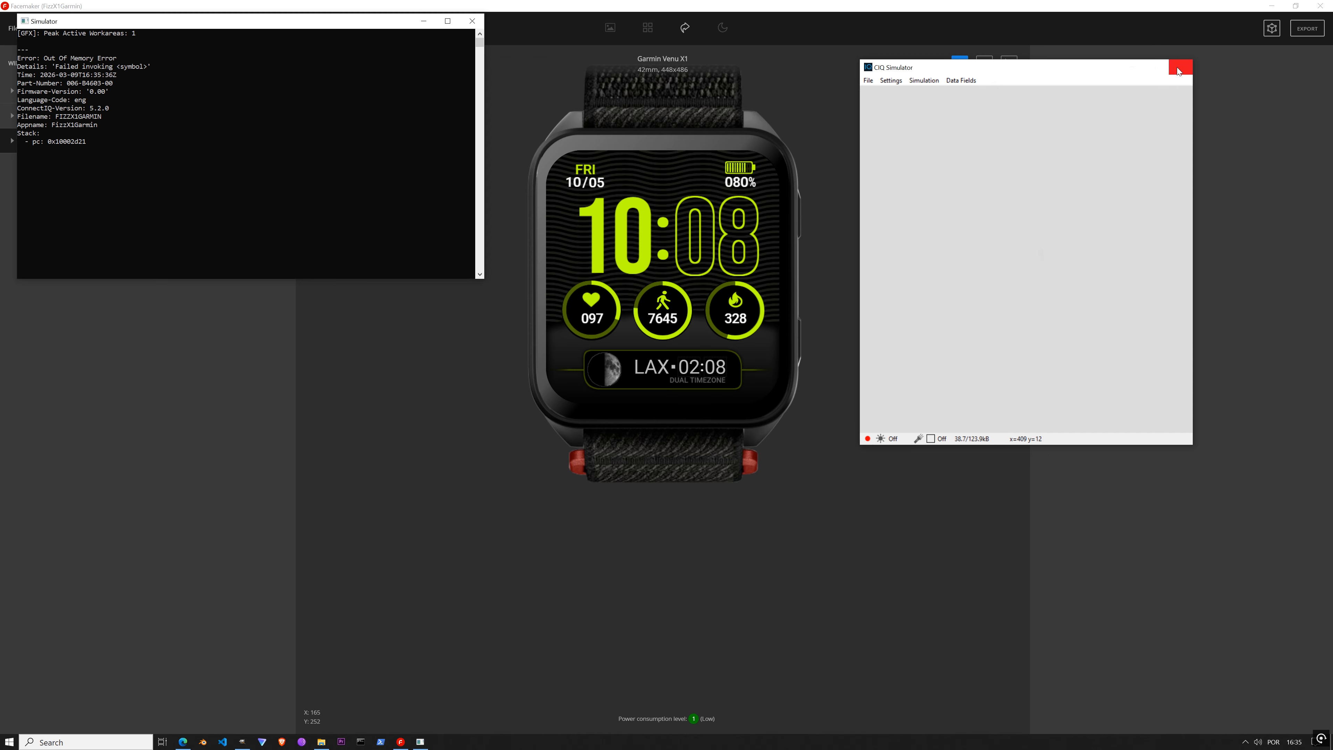
left_click(471, 21)
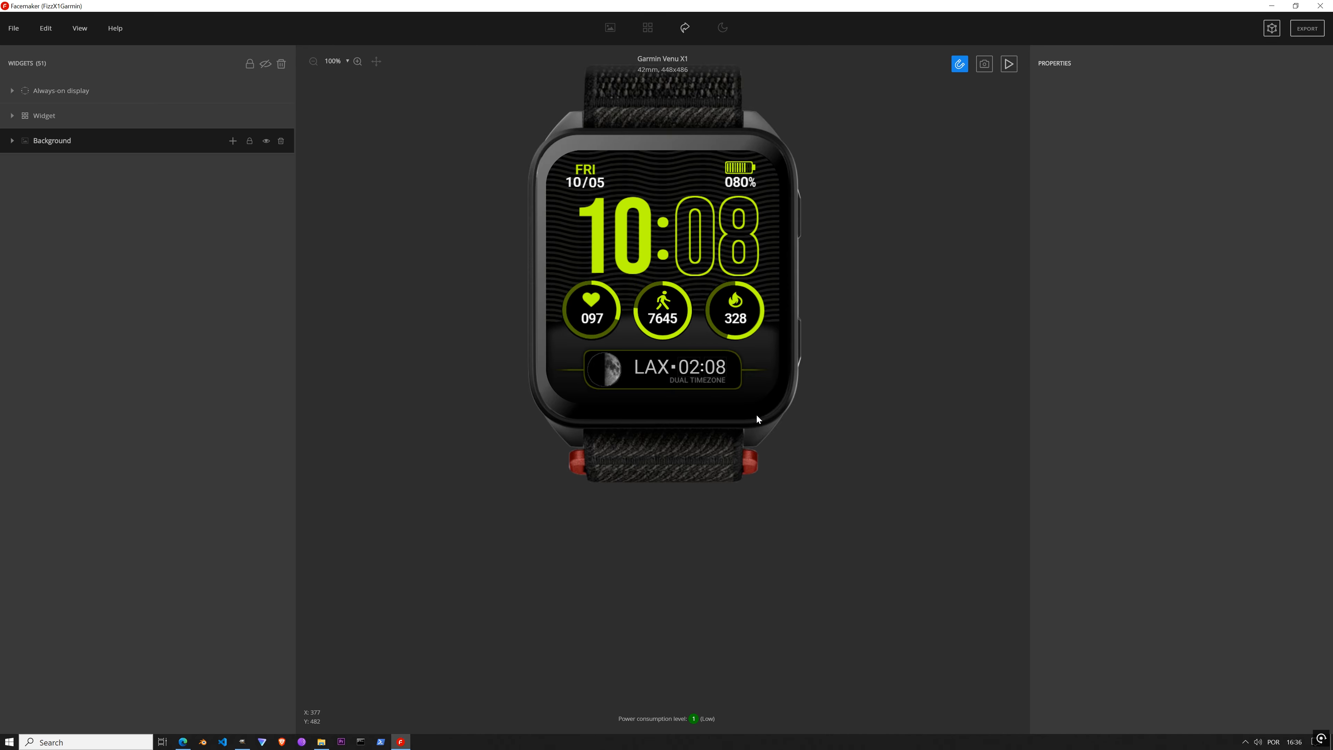
Step: Copy the Steps widget out of the Center Complication and paste it directly into the main Widget group
left_click(13, 117)
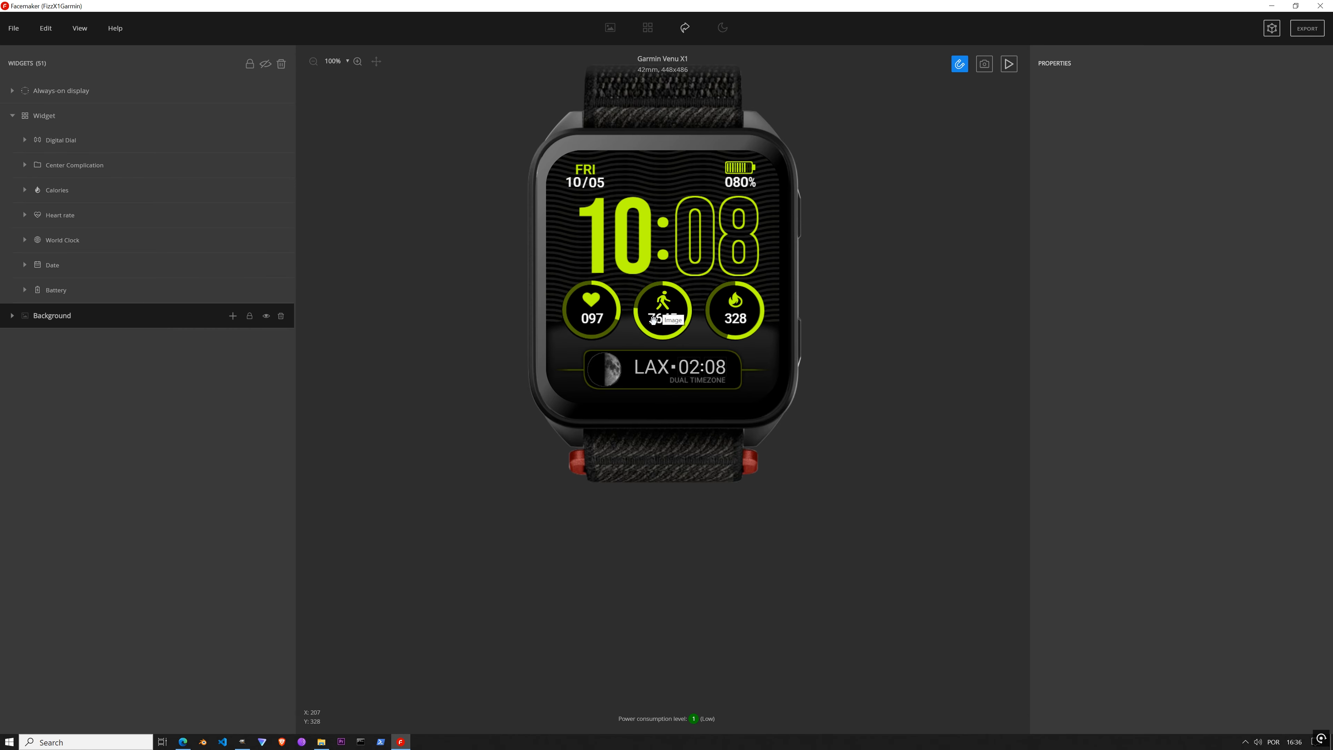
left_click(25, 165)
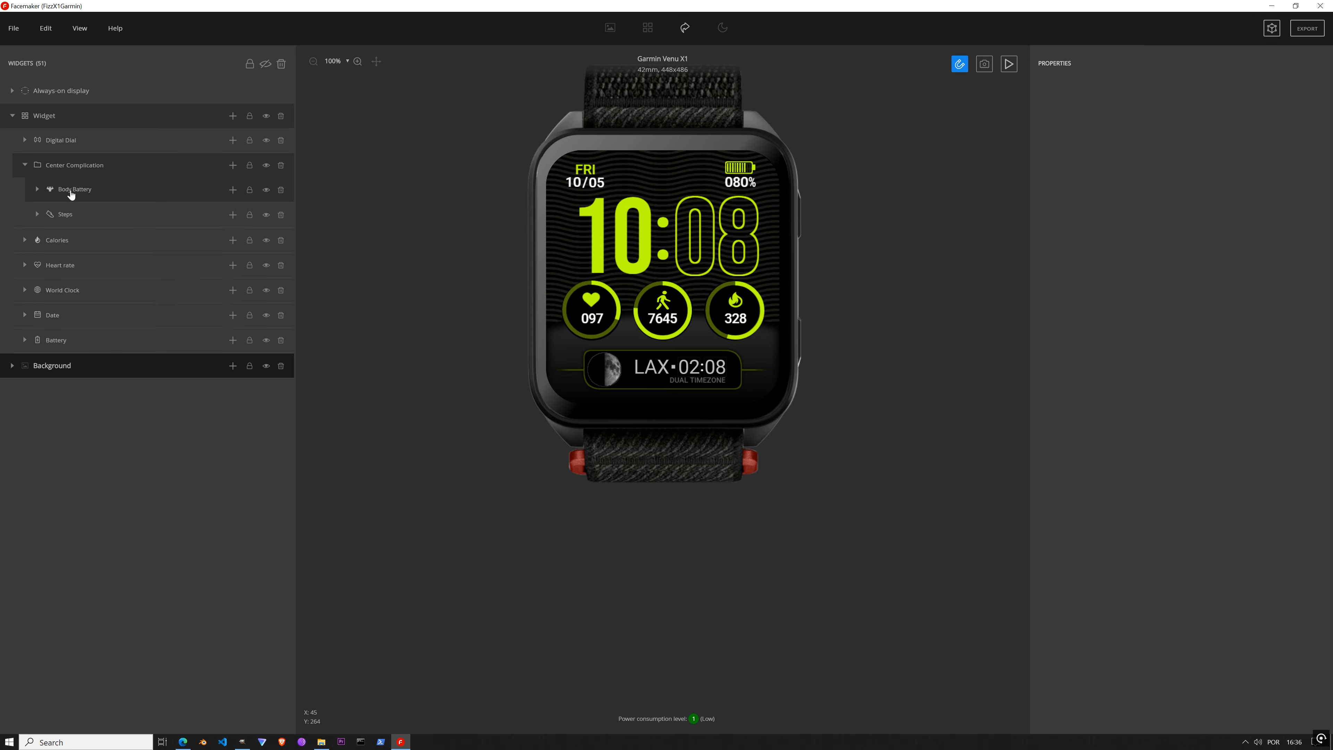
left_click(86, 220)
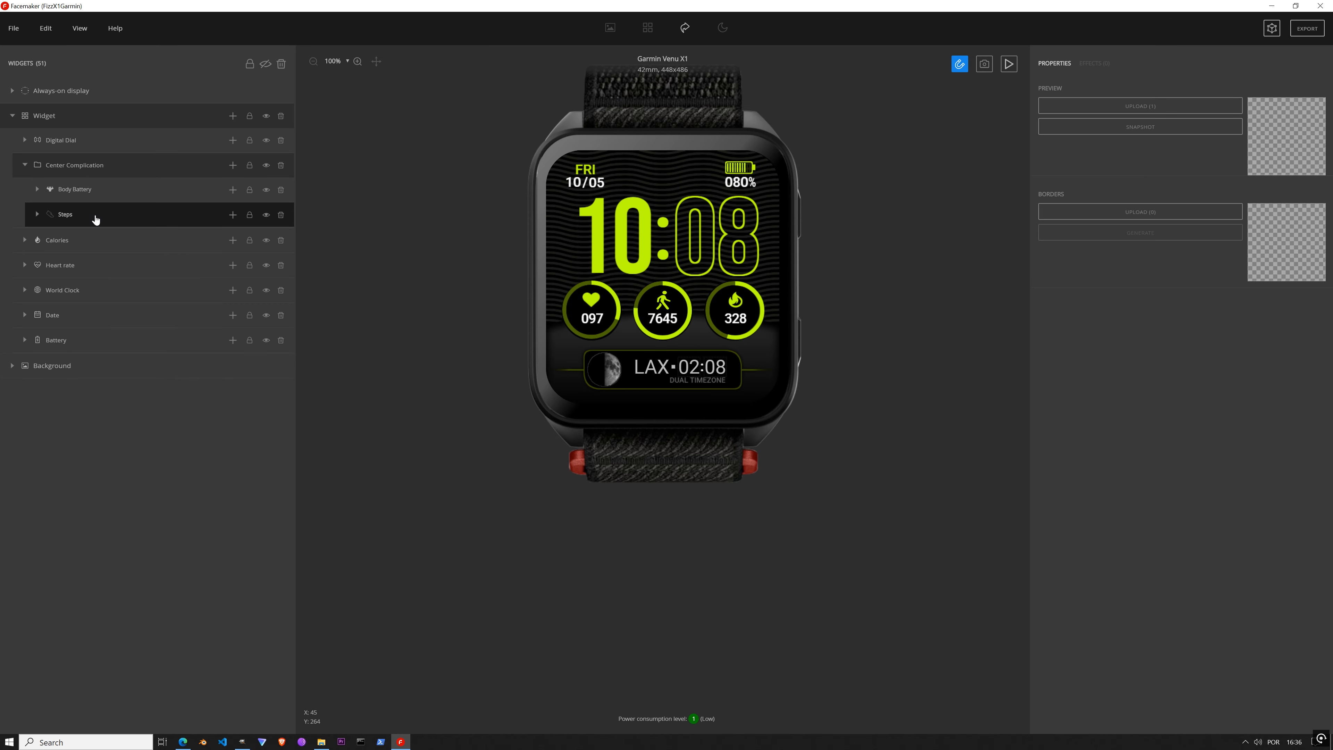
key("ctrl+c")
left_click(83, 125)
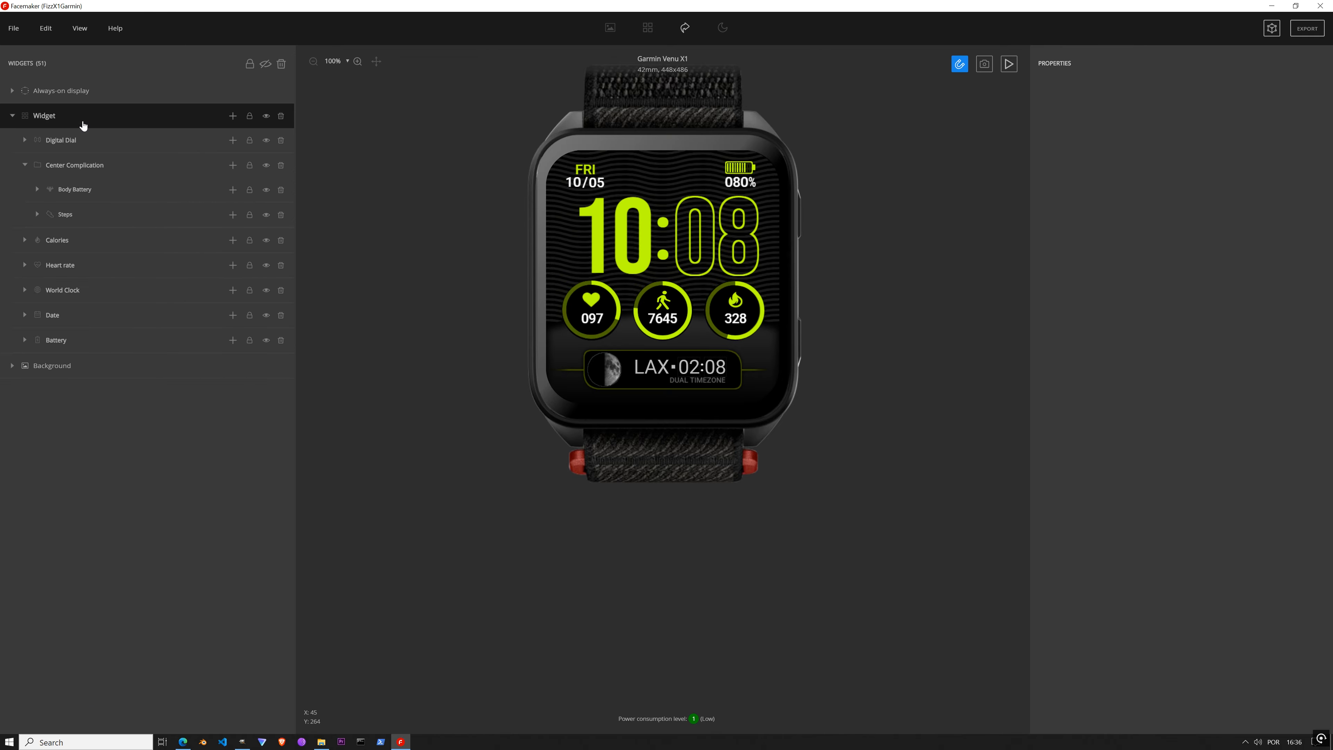
key("ctrl+v")
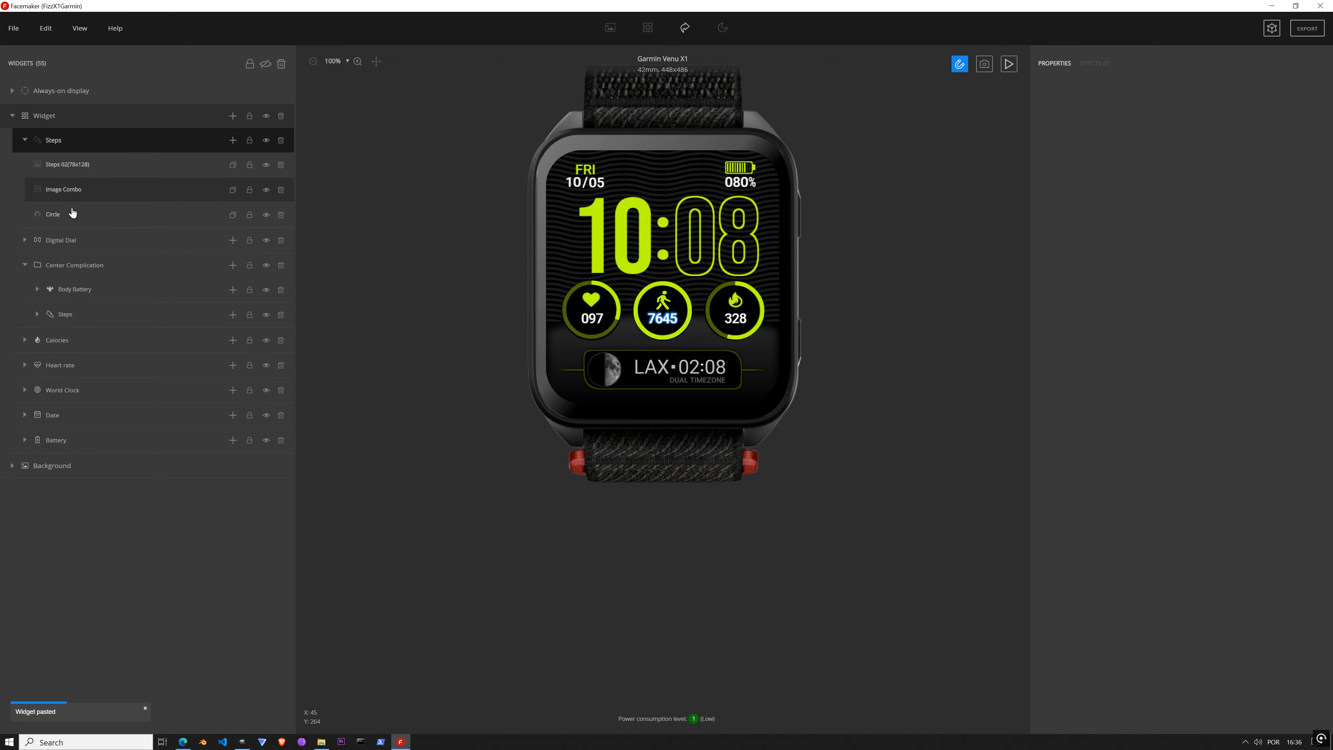
Step: Delete the Center Complication and place the collapsed Steps group directly beneath Digital Dial
left_click(102, 264)
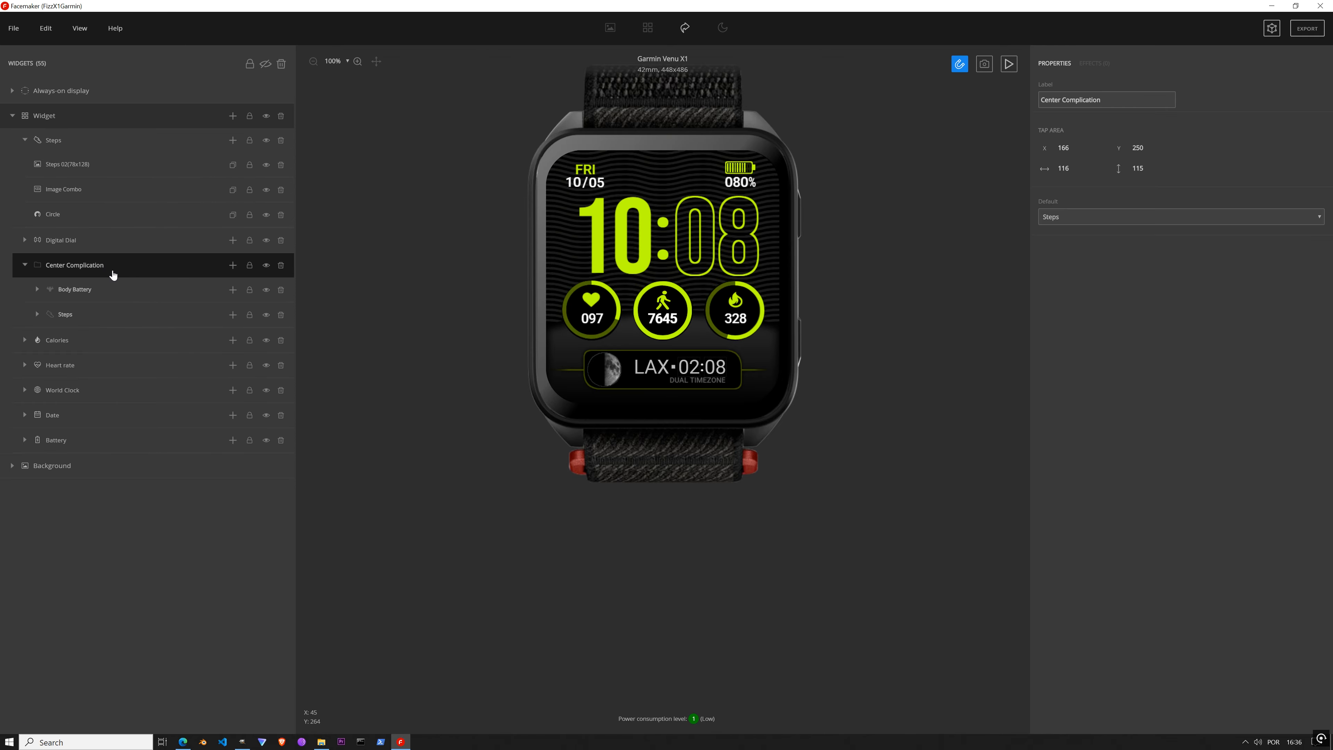
left_click(282, 266)
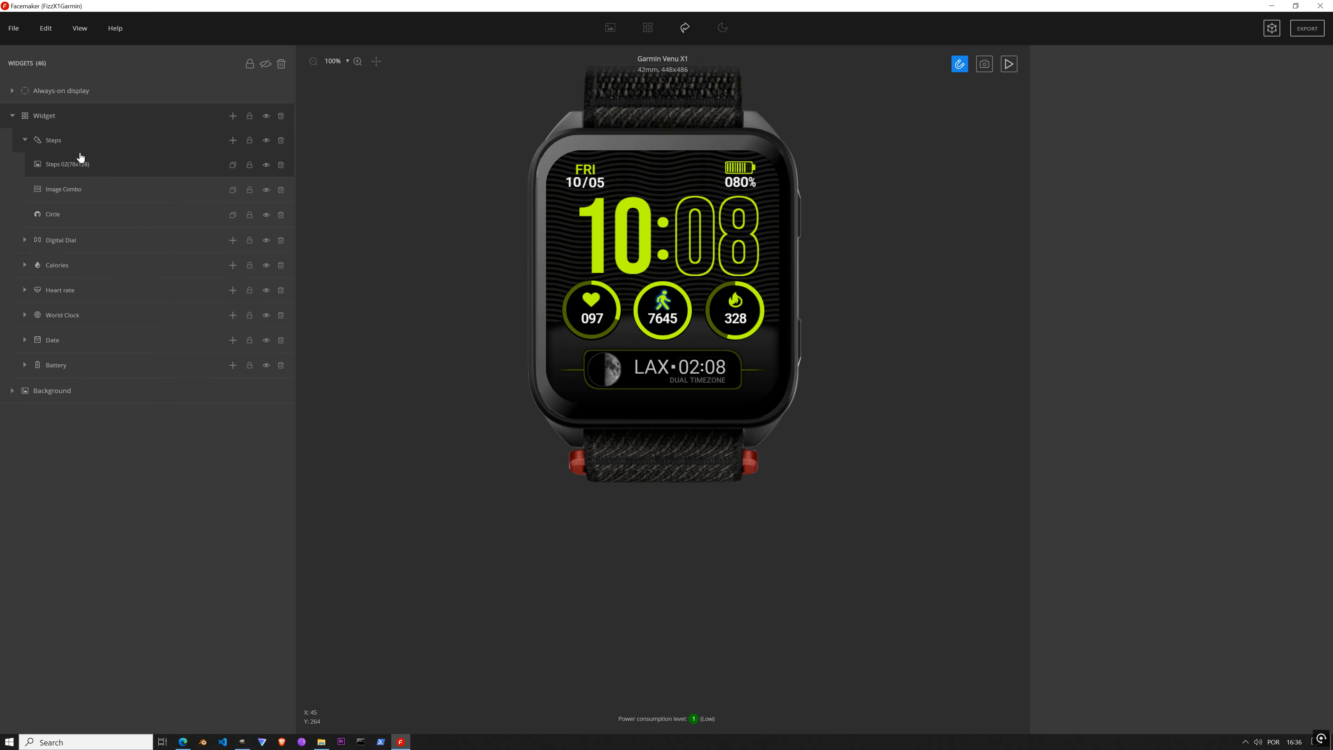
left_click(24, 141)
left_click_drag(58, 140, 60, 168)
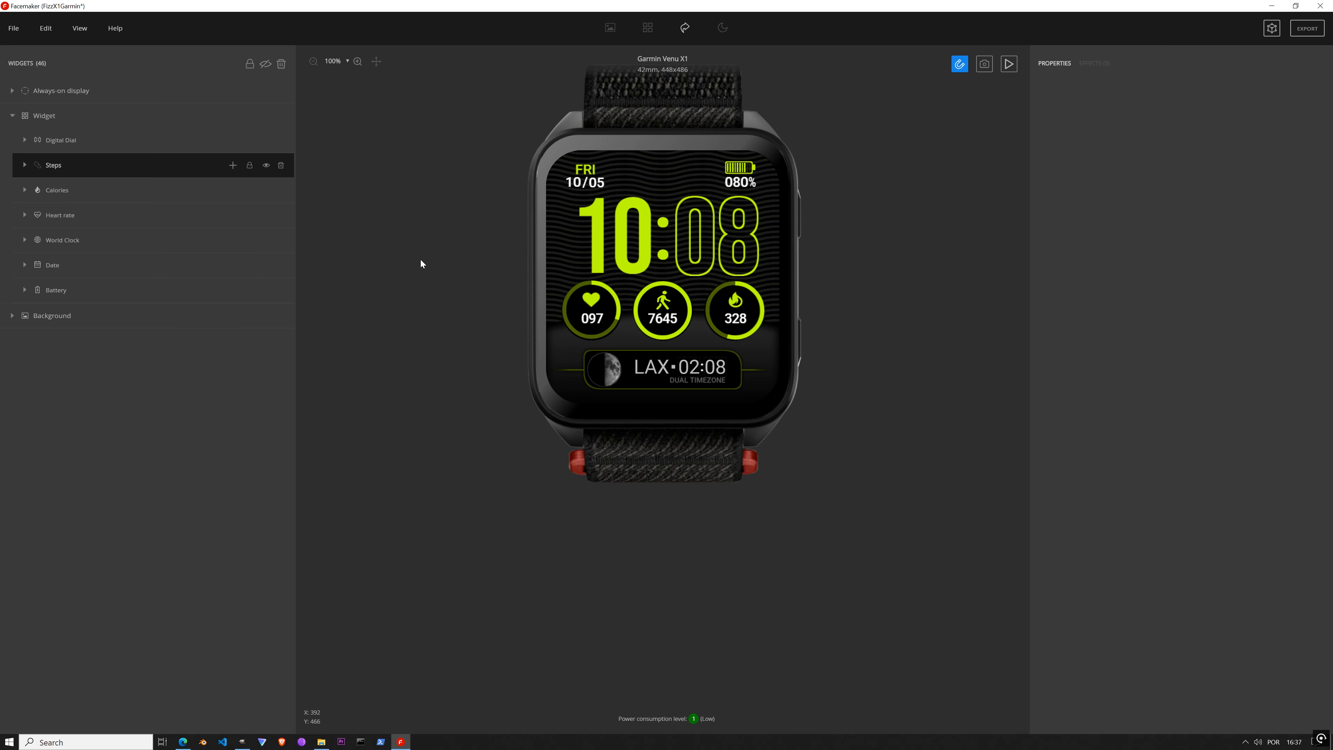
Step: Test the watch face without the Center Complication in the simulator, and close both simulator windows
left_click(1266, 26)
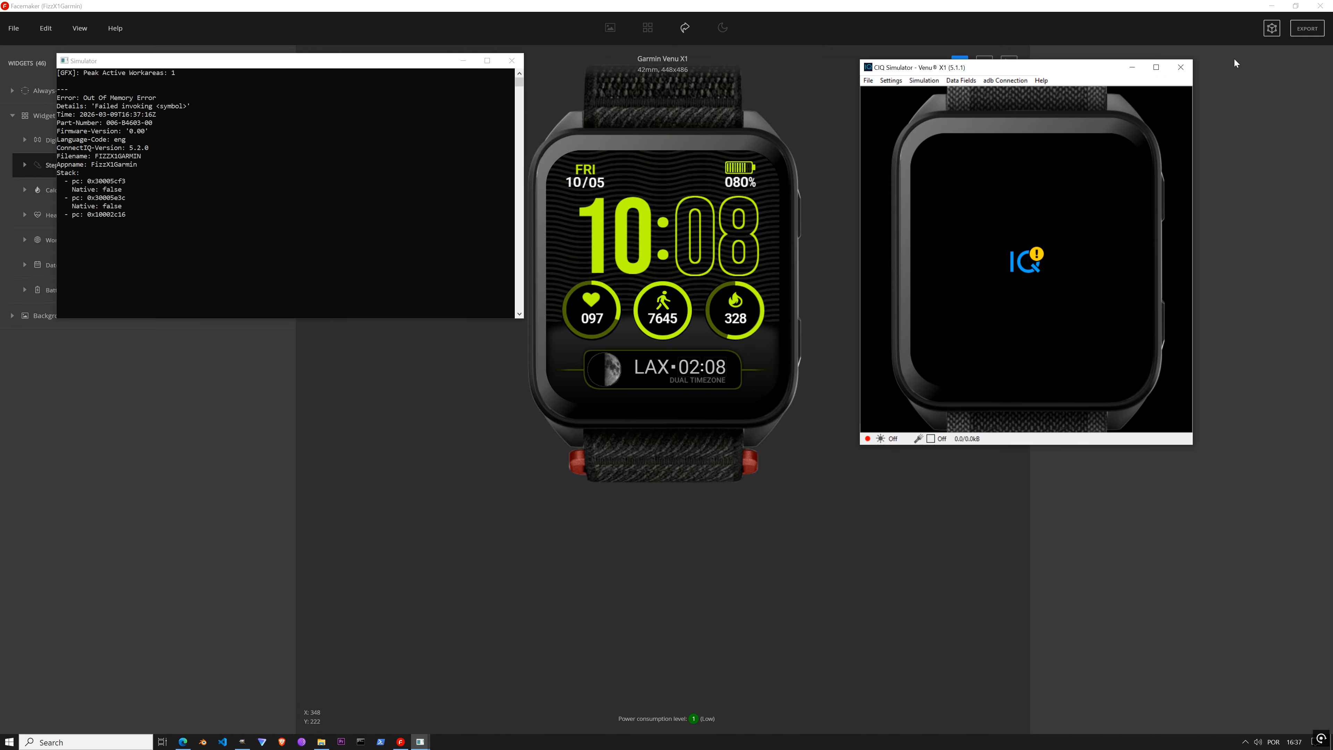
left_click(1179, 72)
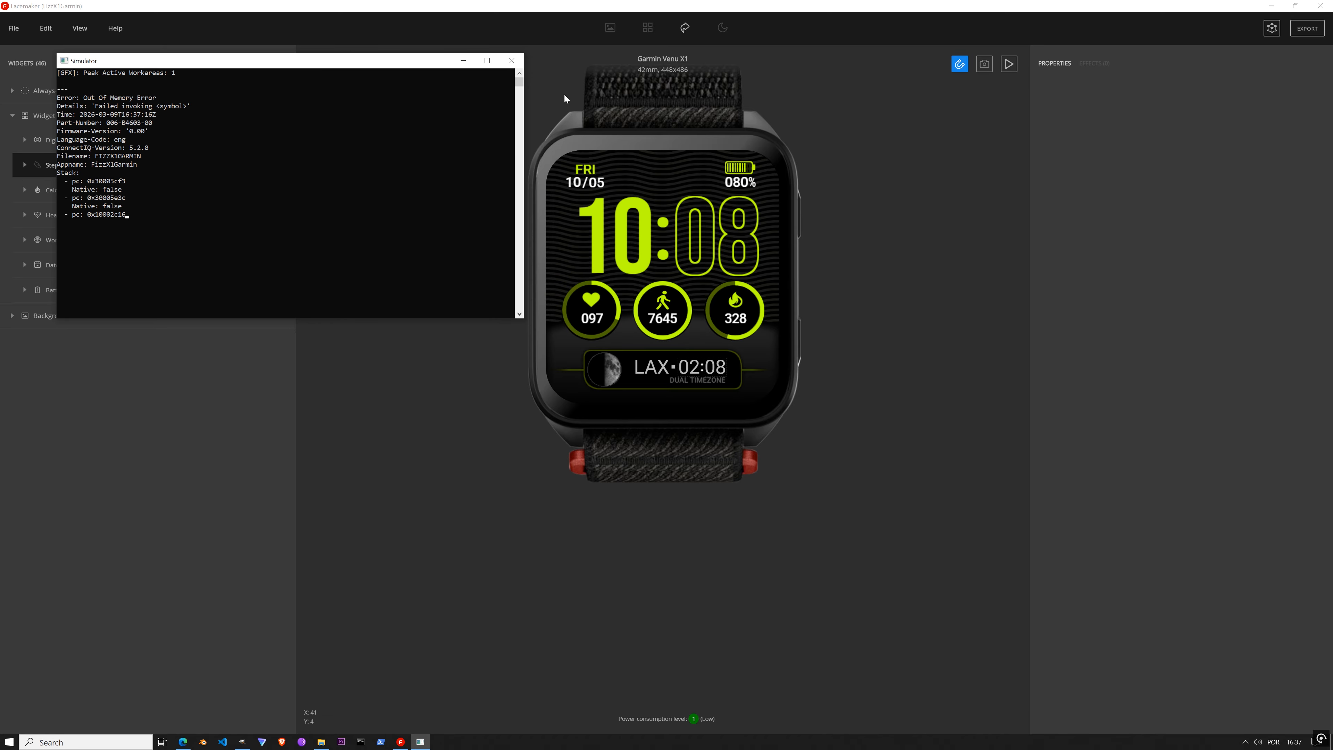
left_click(511, 61)
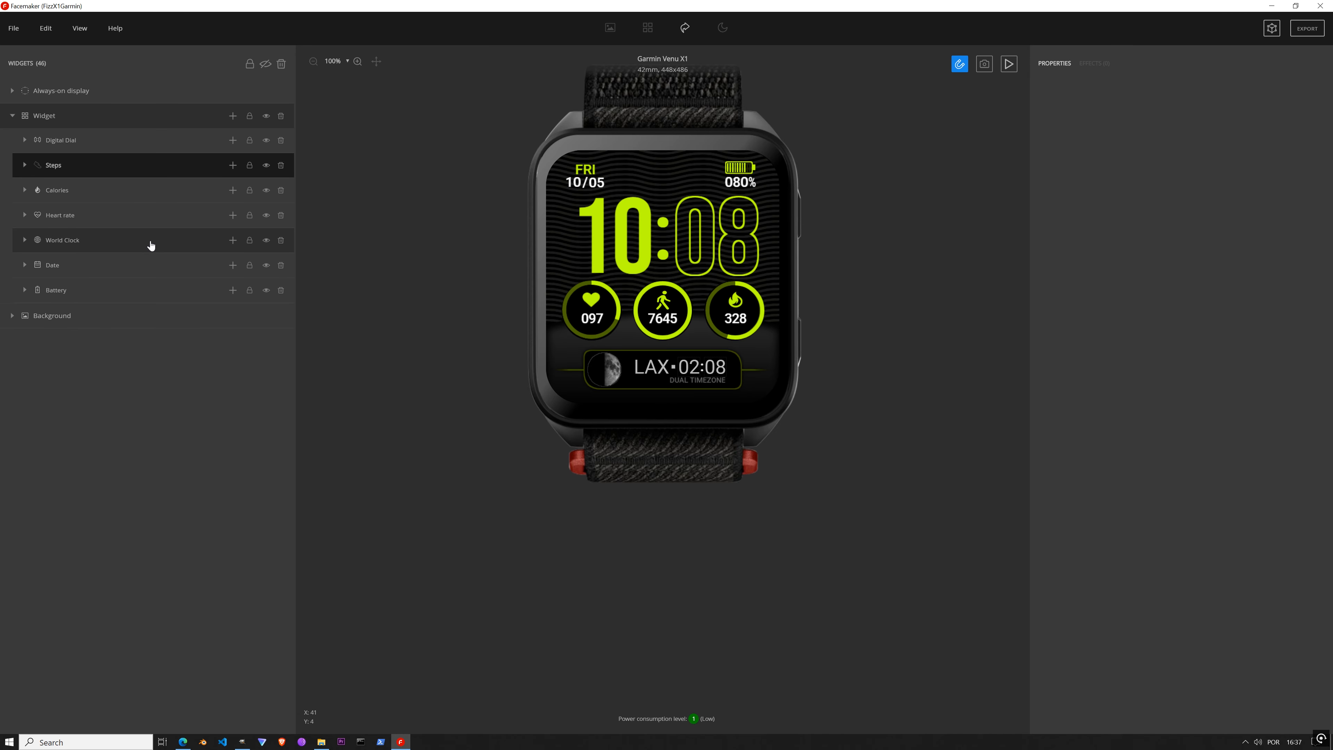
Step: Delete the Calories and Heart rate widgets from the main Widget group
left_click(129, 190)
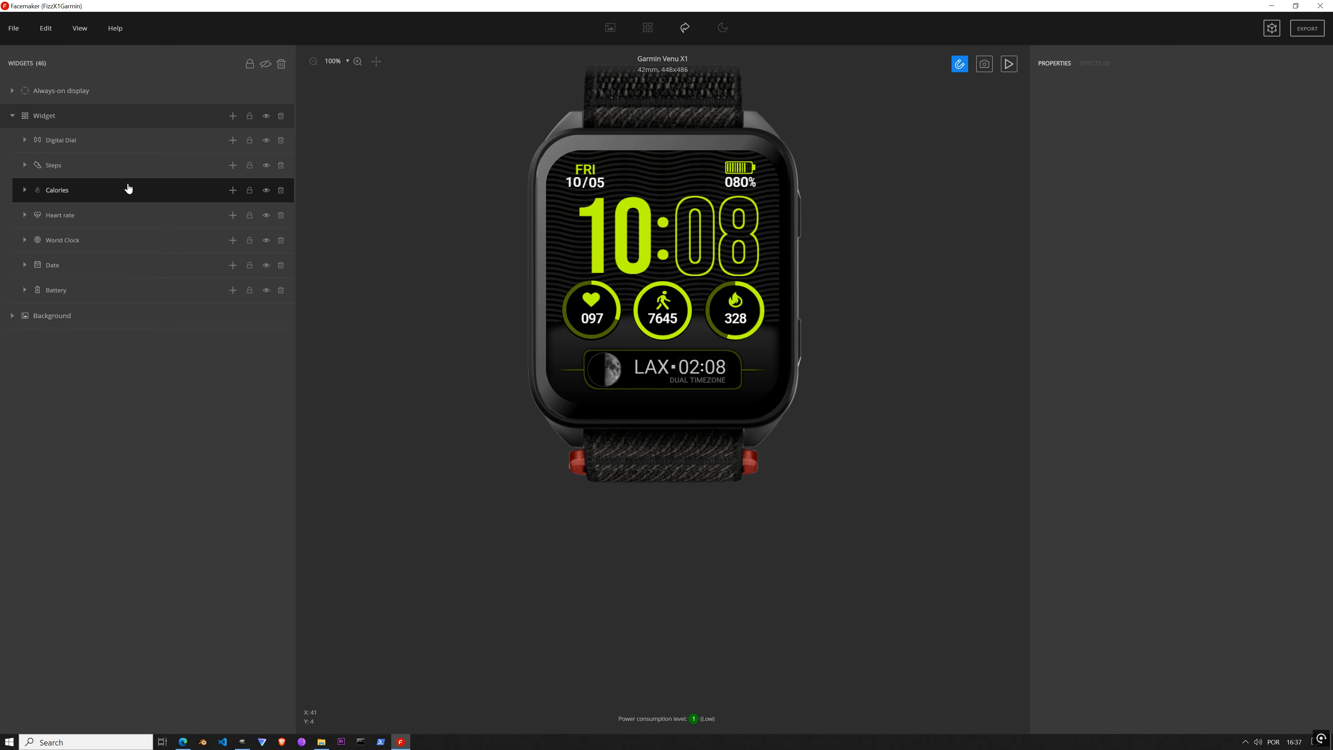
left_click(133, 220)
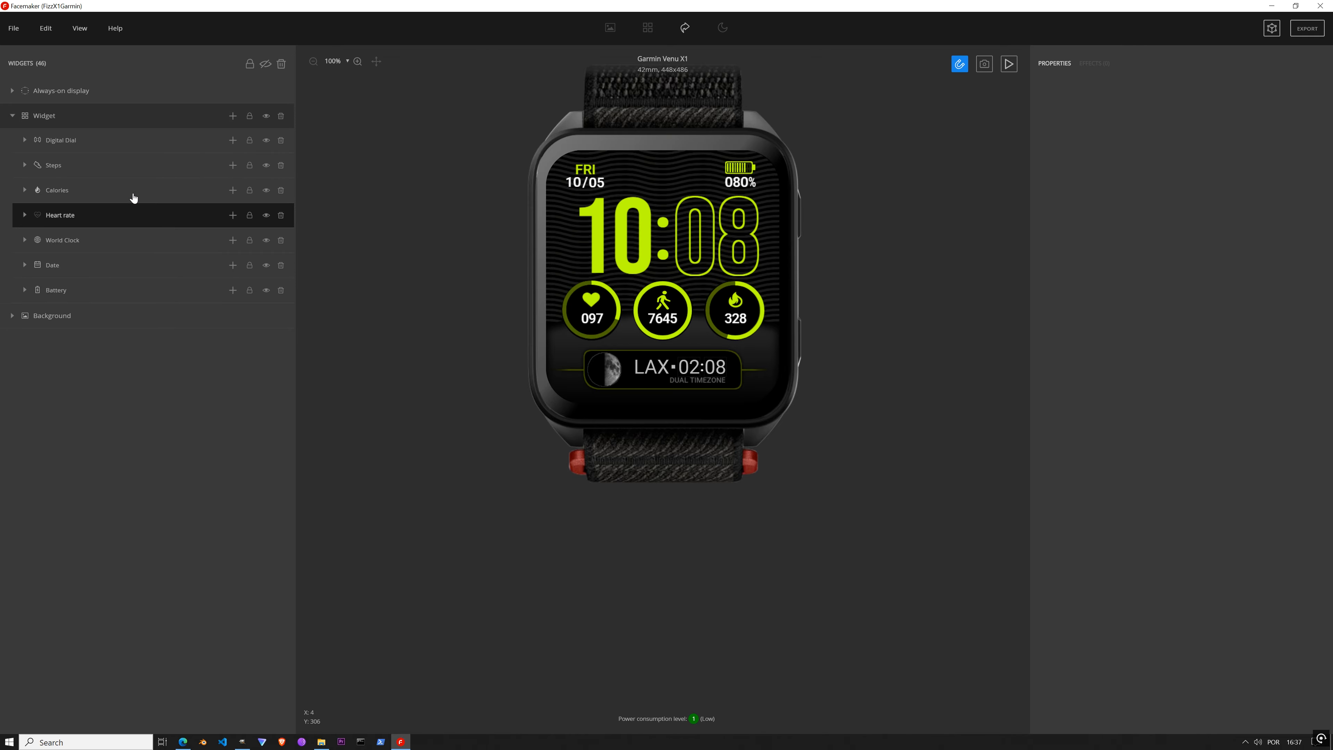
left_click(196, 195)
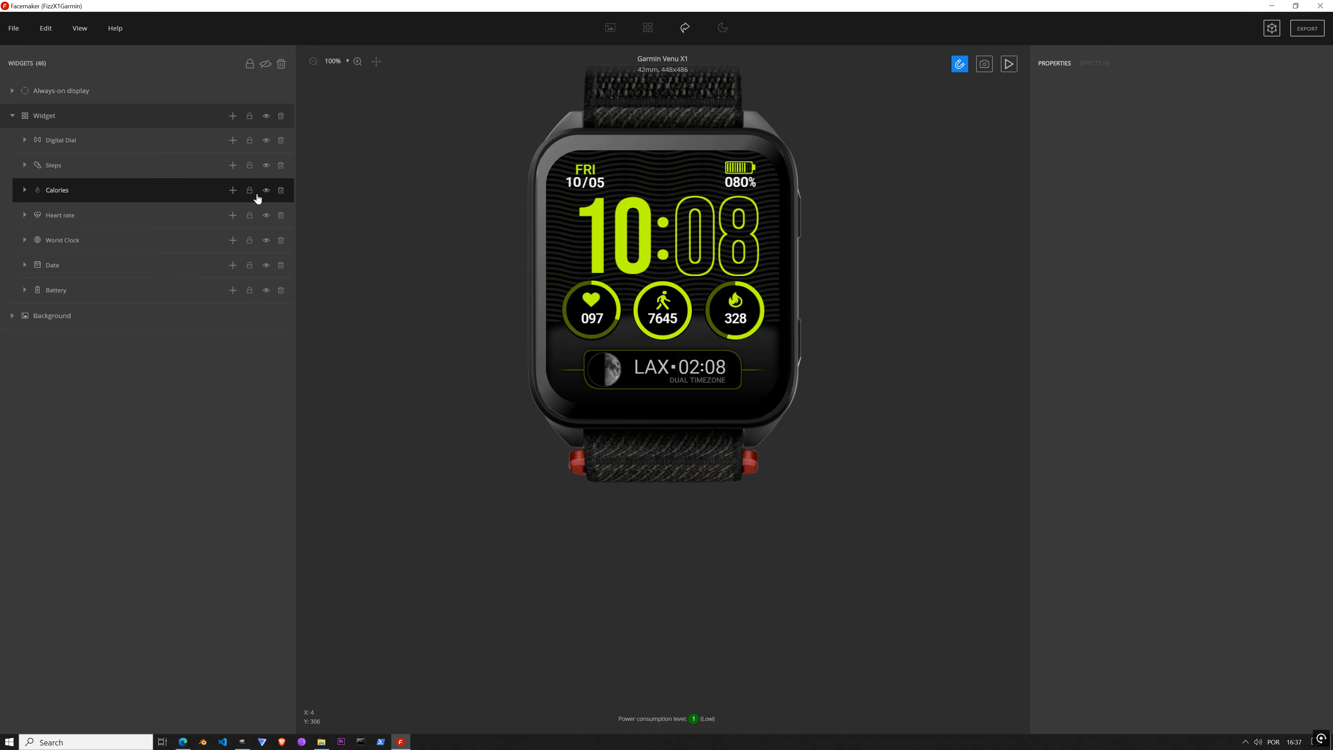
left_click(283, 193)
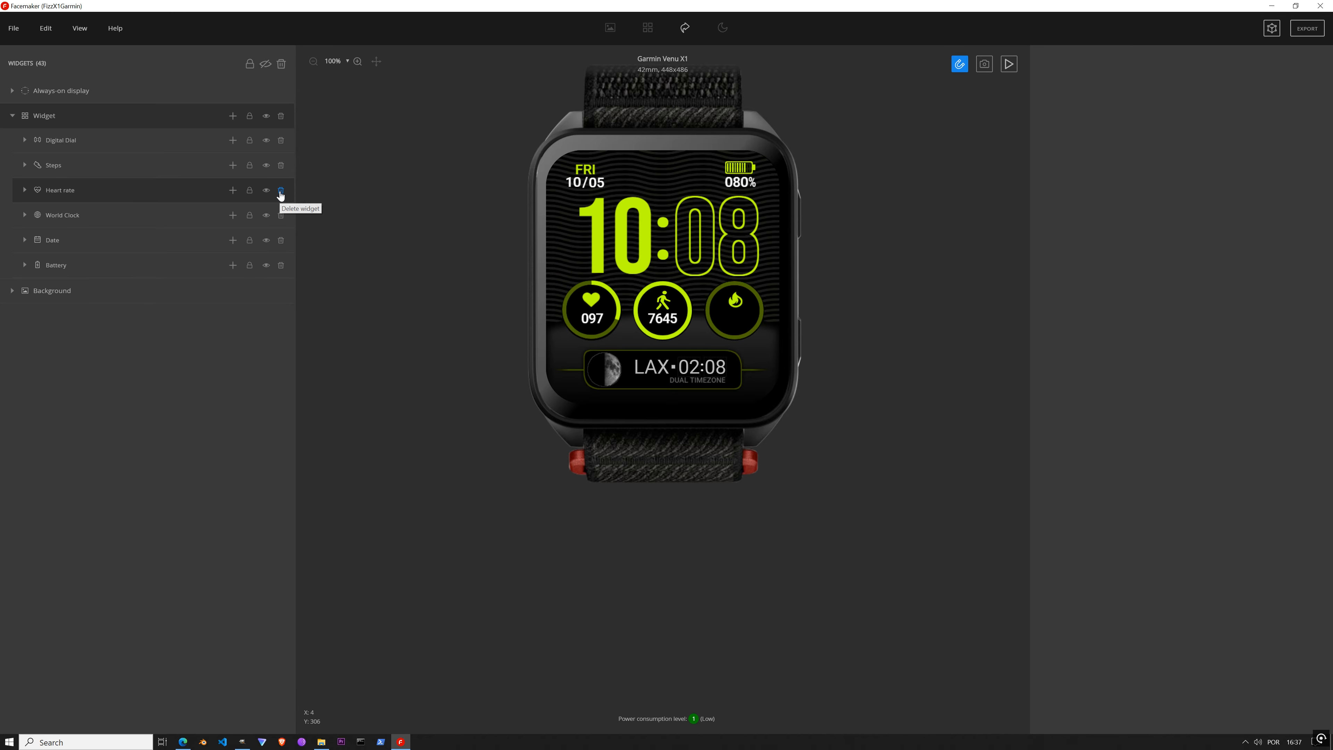
left_click(281, 192)
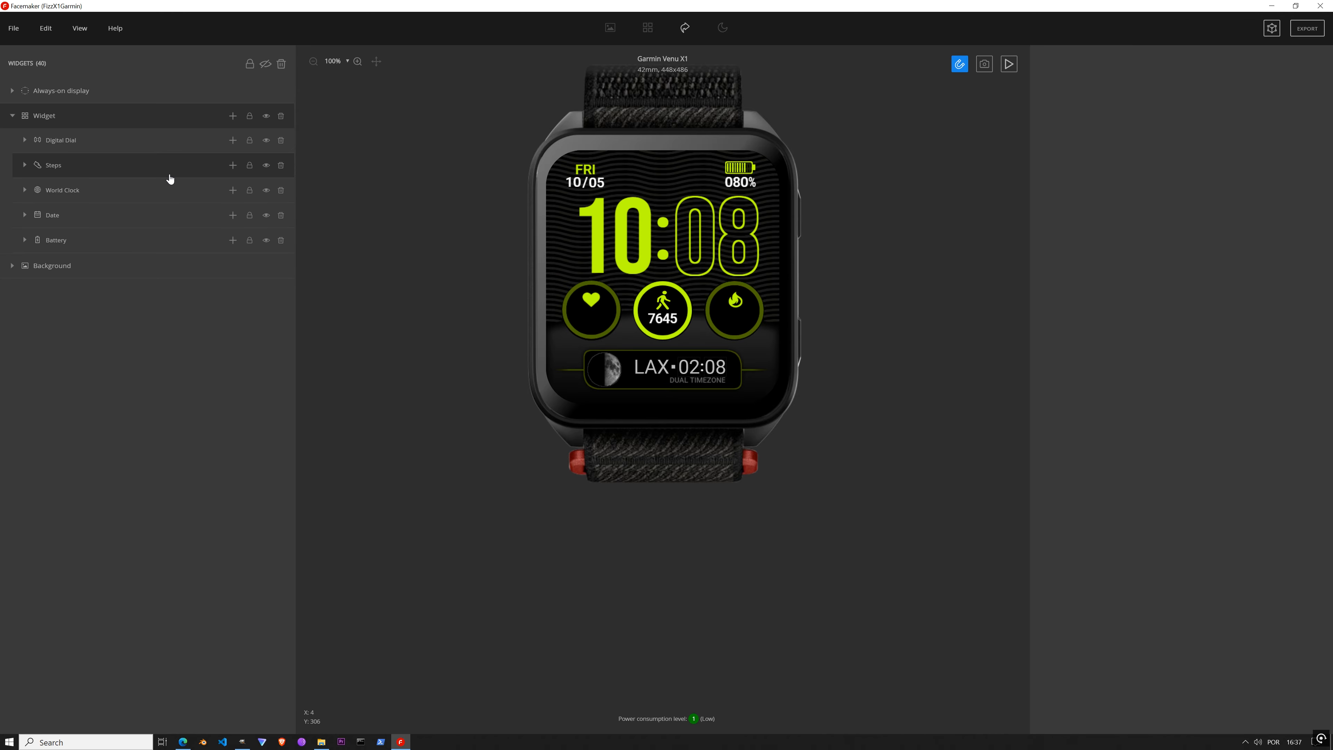
Step: Run the reduced watch face in the simulator and arrange the simulator and console windows clear of the design
left_click(1271, 33)
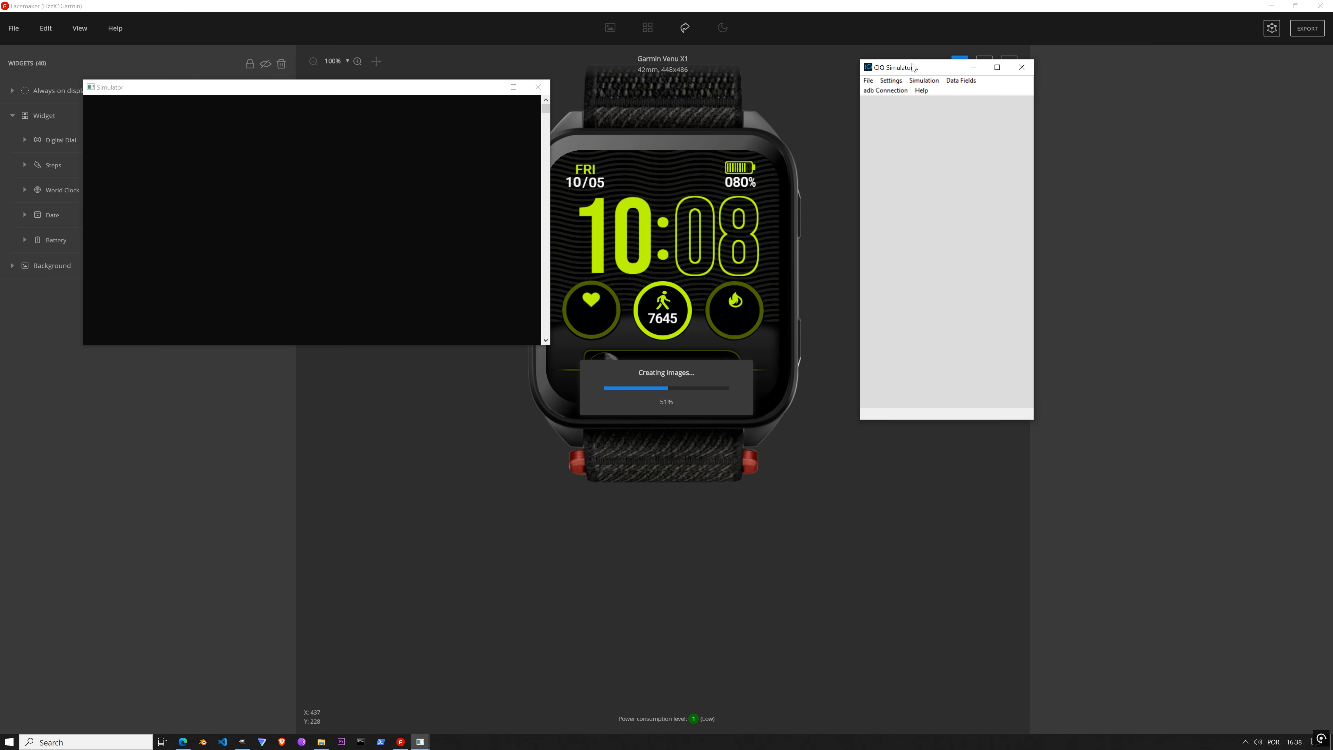
left_click_drag(917, 67, 996, 96)
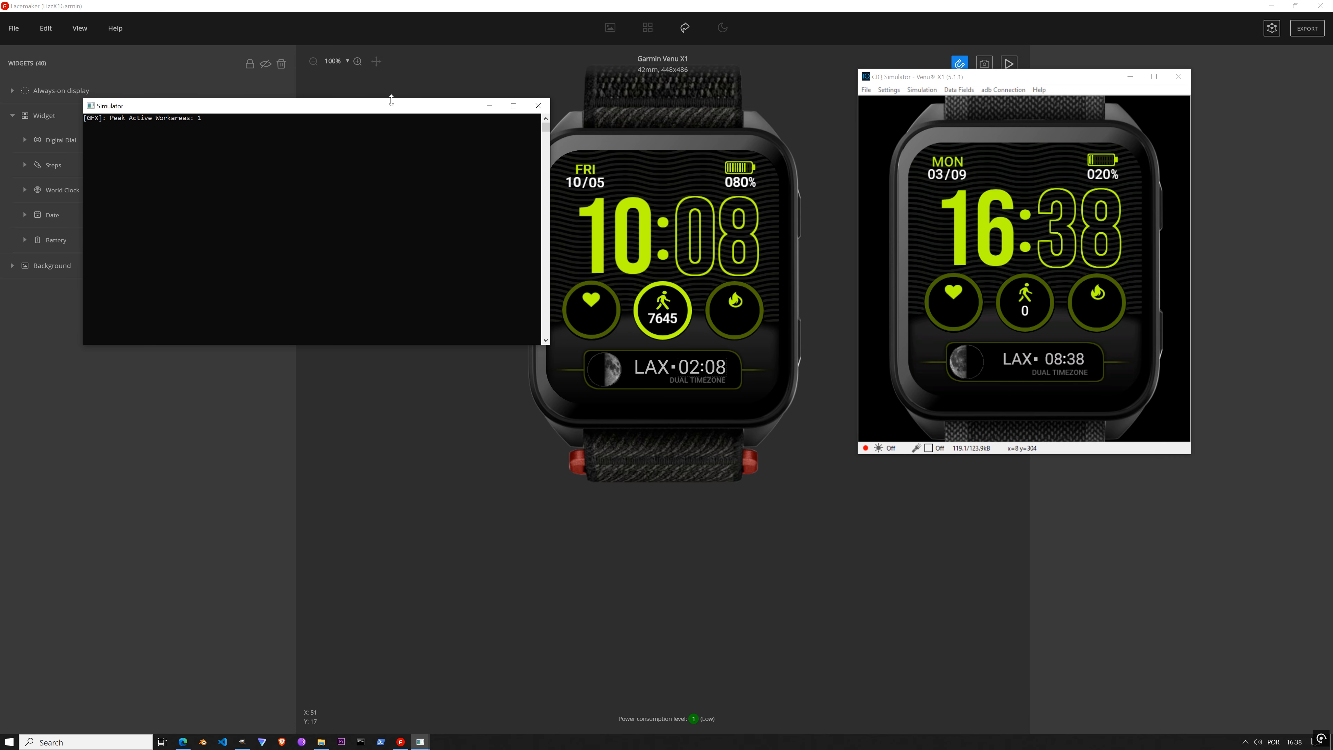
left_click_drag(402, 87, 325, 295)
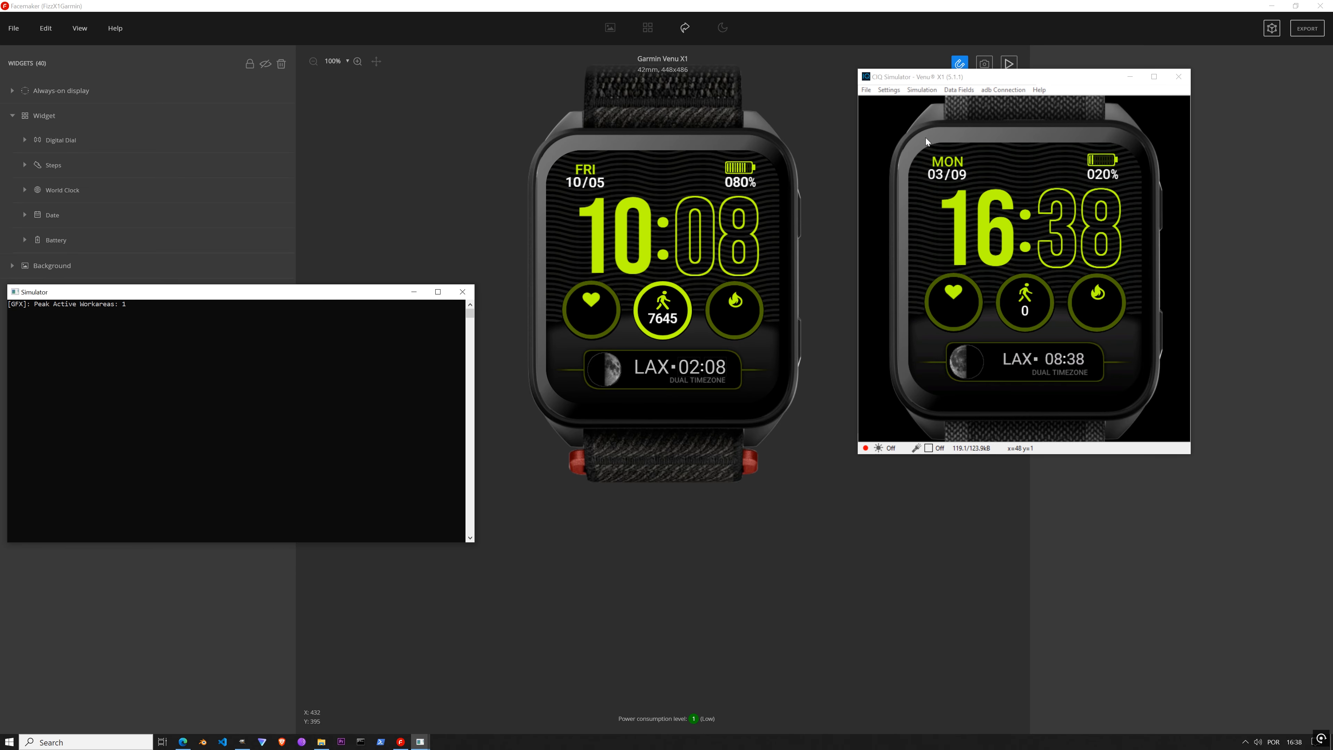
Step: Trigger the app settings in the simulator, open the World Clock setting, and close the simulator
left_click(888, 90)
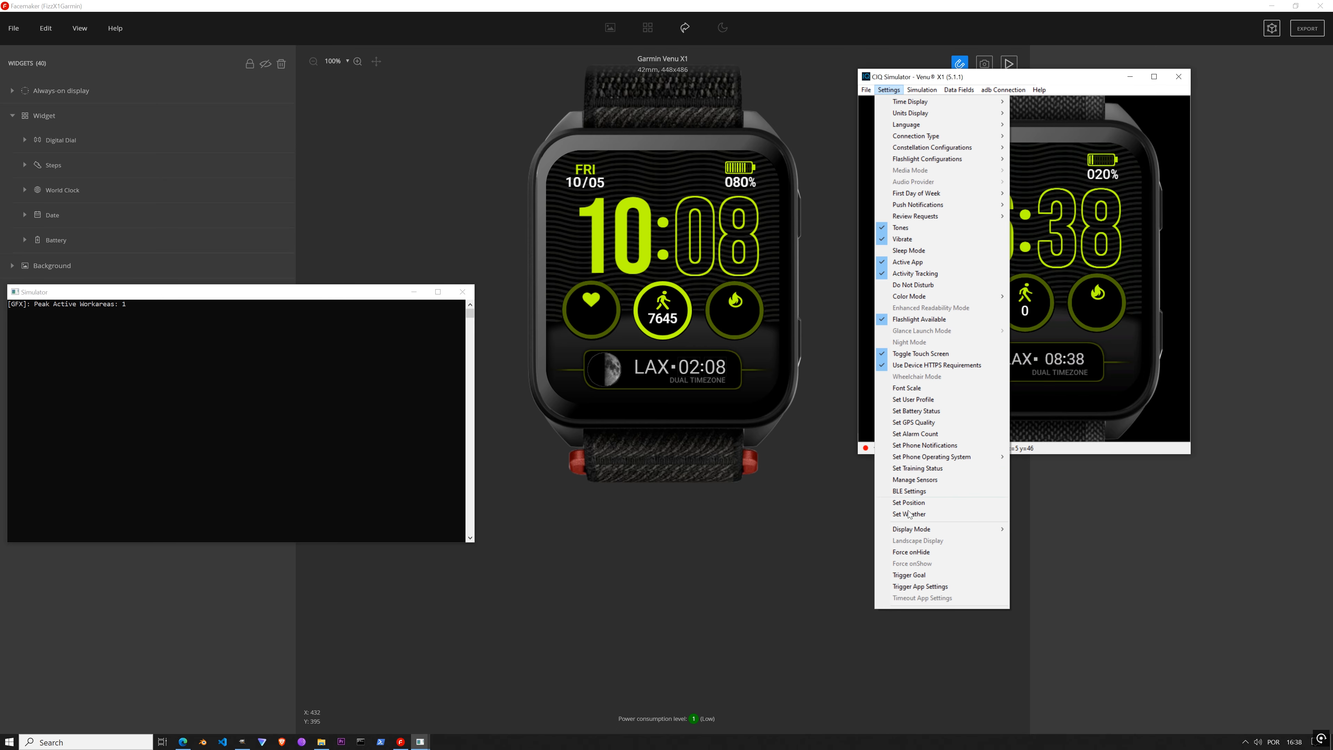
left_click(917, 584)
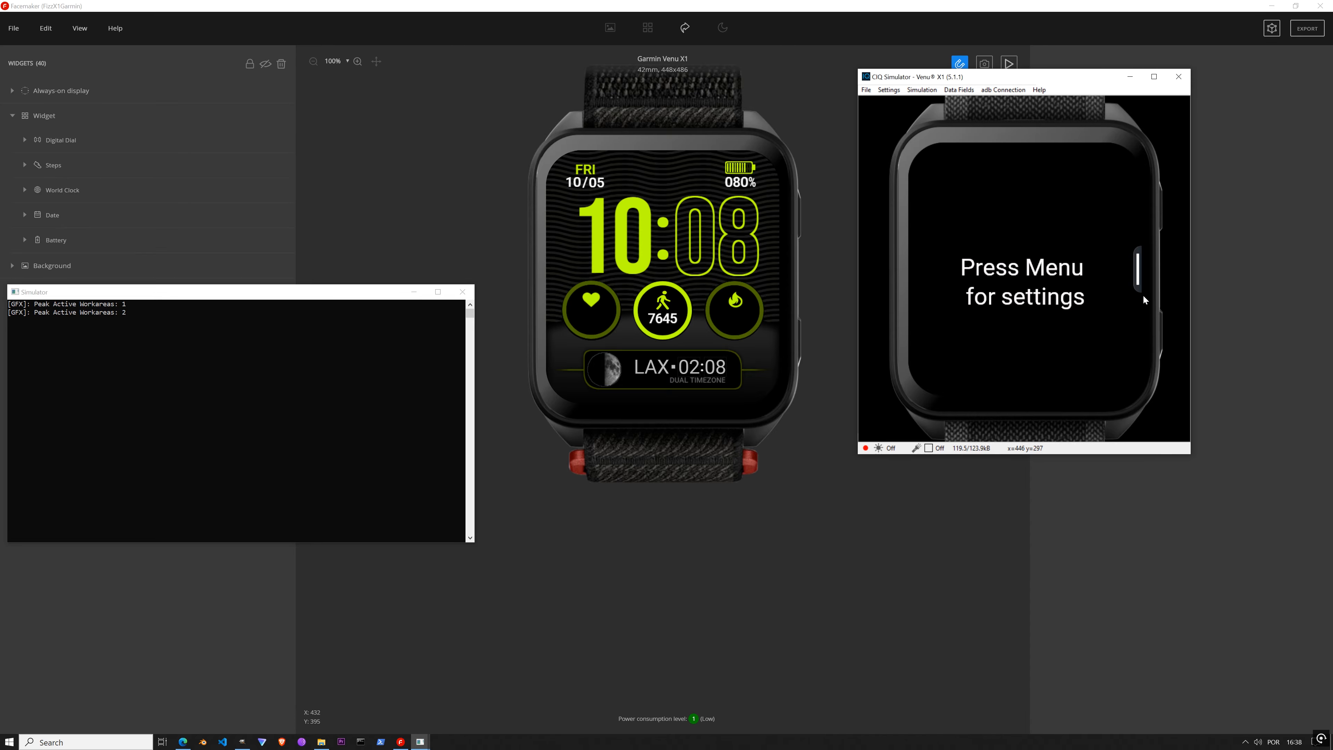
left_click(1103, 266)
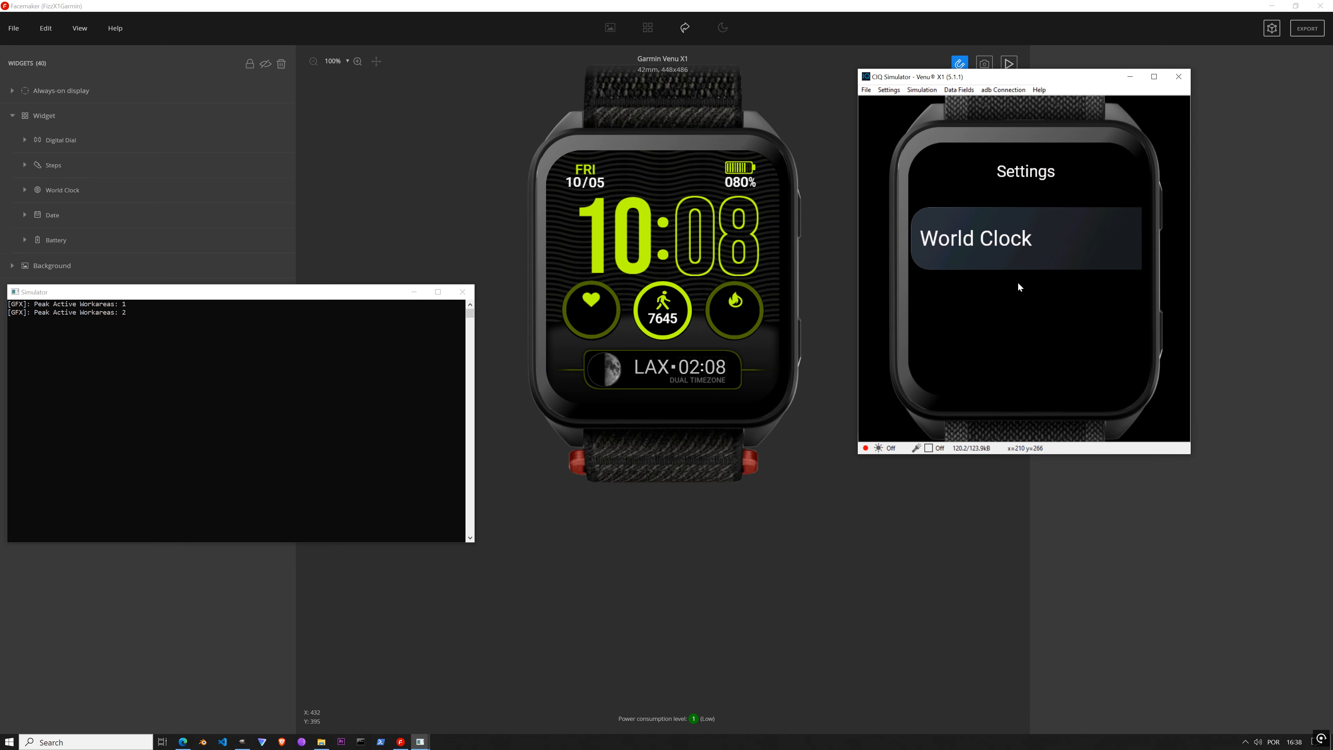
left_click(994, 248)
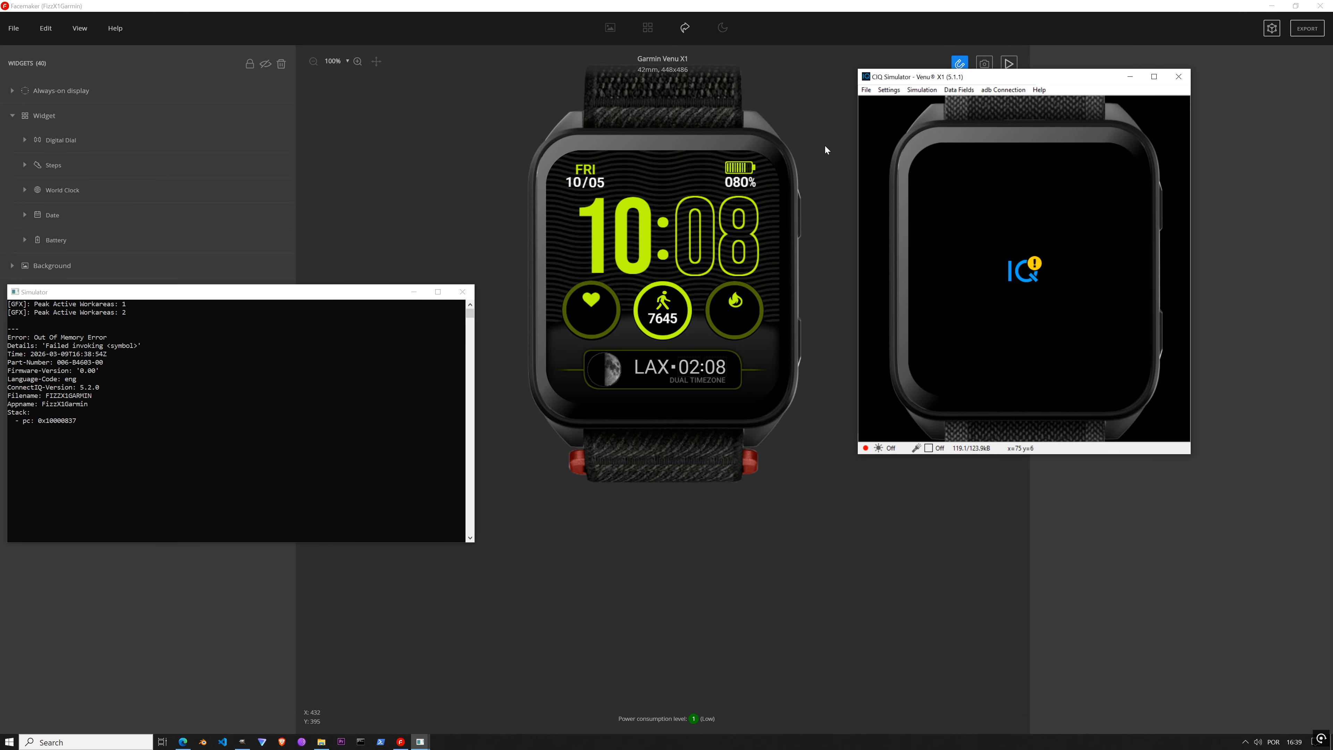
left_click(1187, 83)
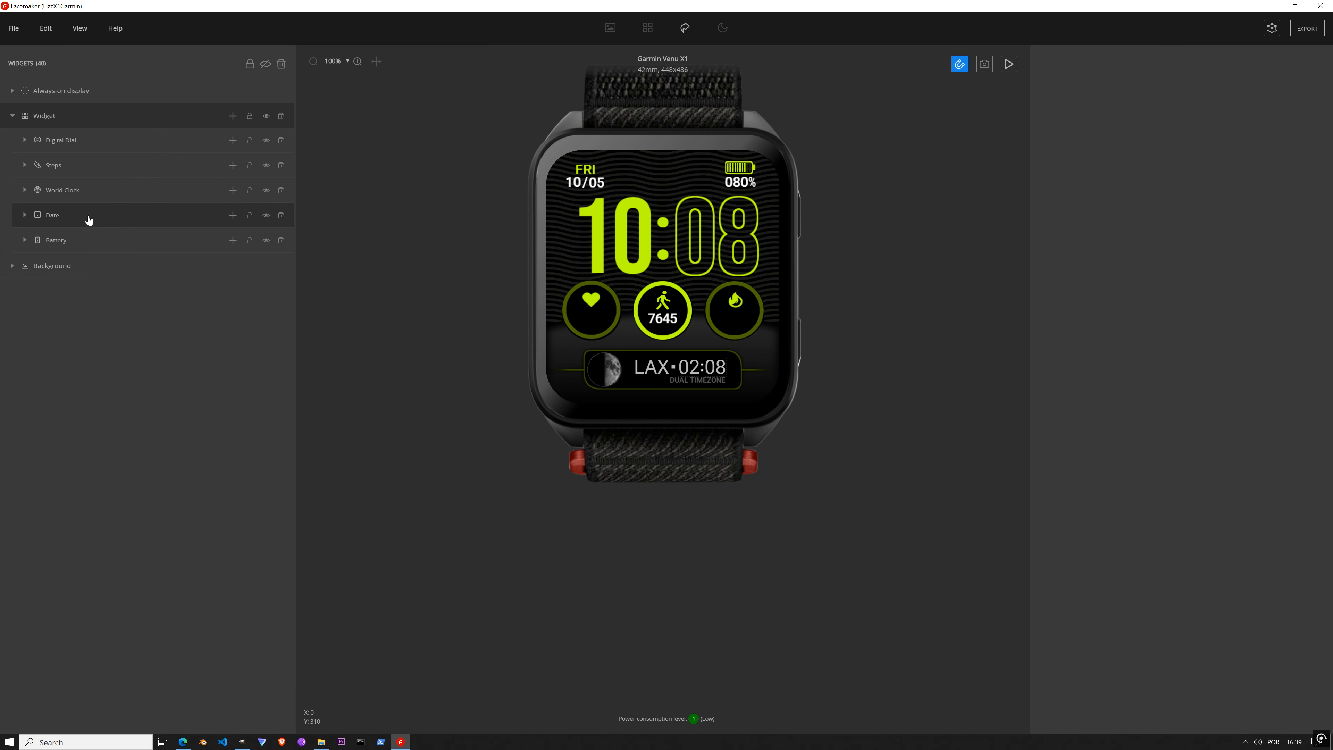
Step: Delete the Steps widget from the main Widget group
left_click(94, 173)
left_click(280, 165)
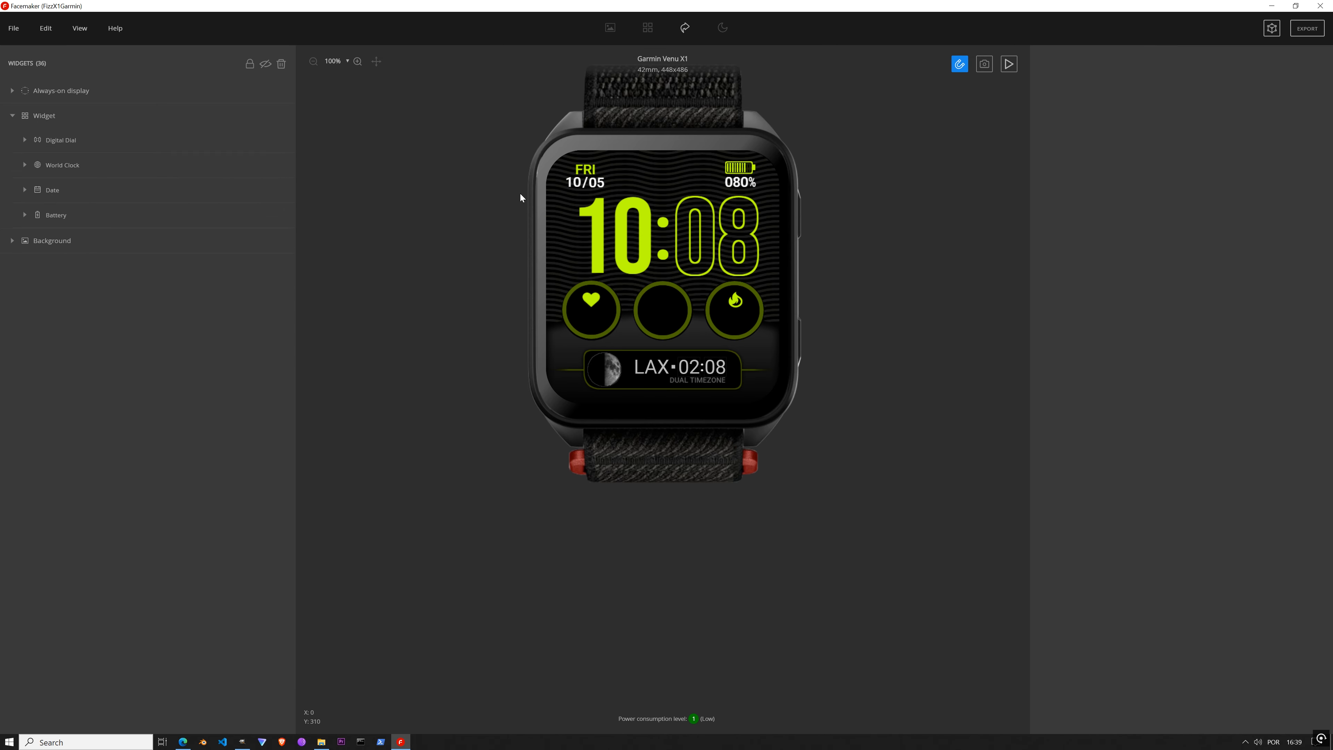
Step: Run the reduced watch face in the simulator, trigger its app settings, and open the World Clock setting
left_click(1271, 28)
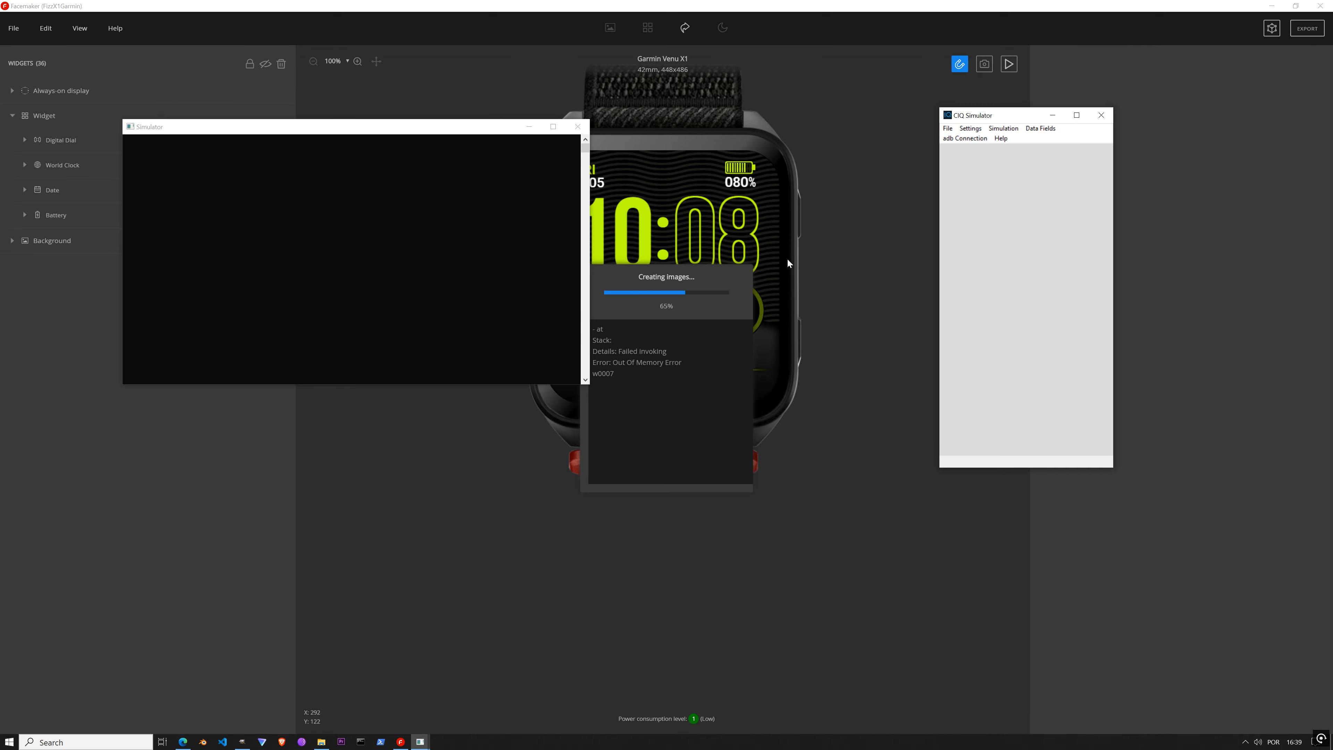
left_click_drag(998, 118, 962, 63)
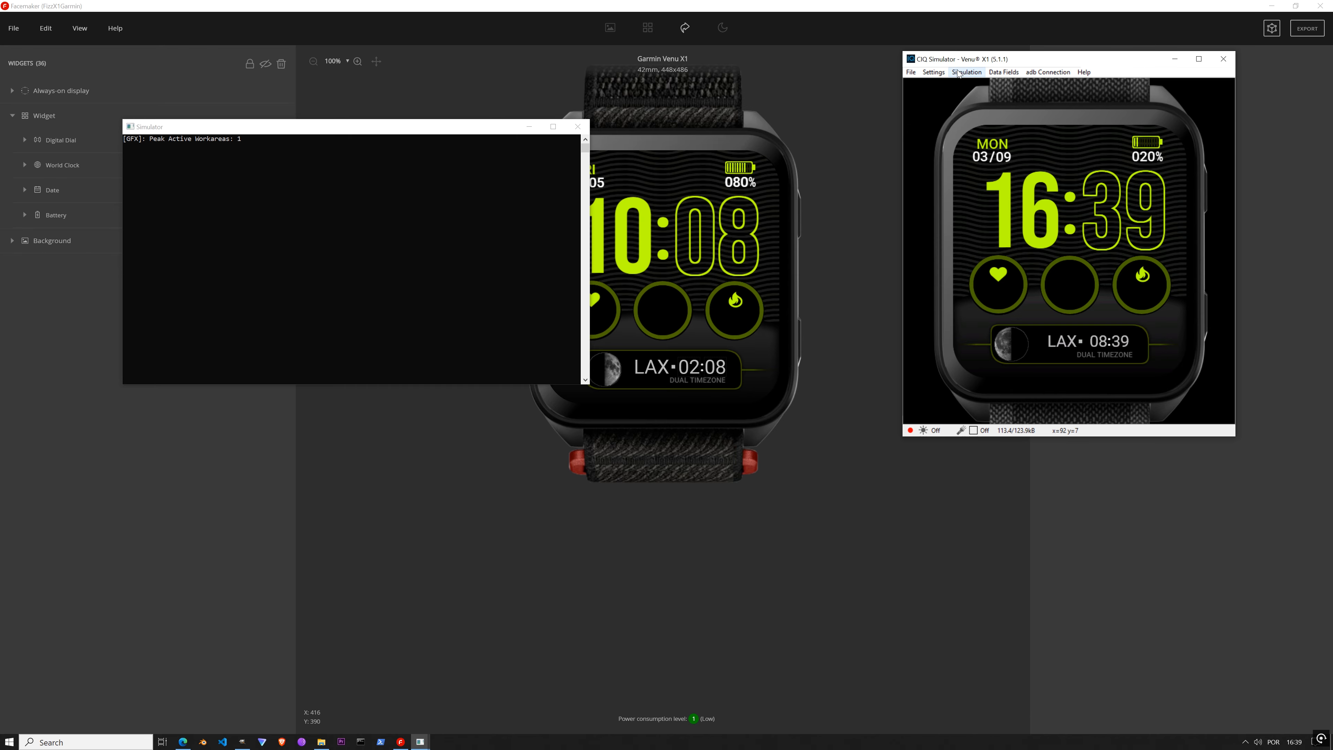
left_click(934, 72)
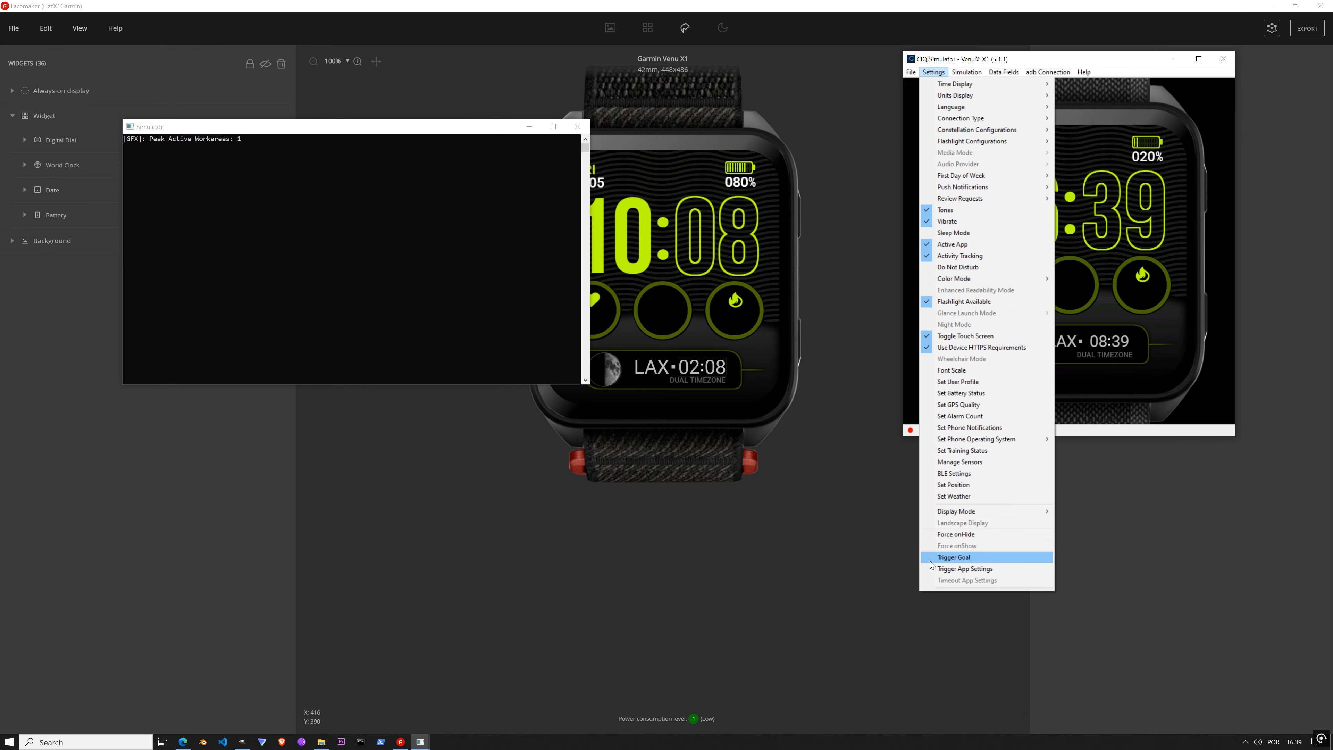
left_click(951, 570)
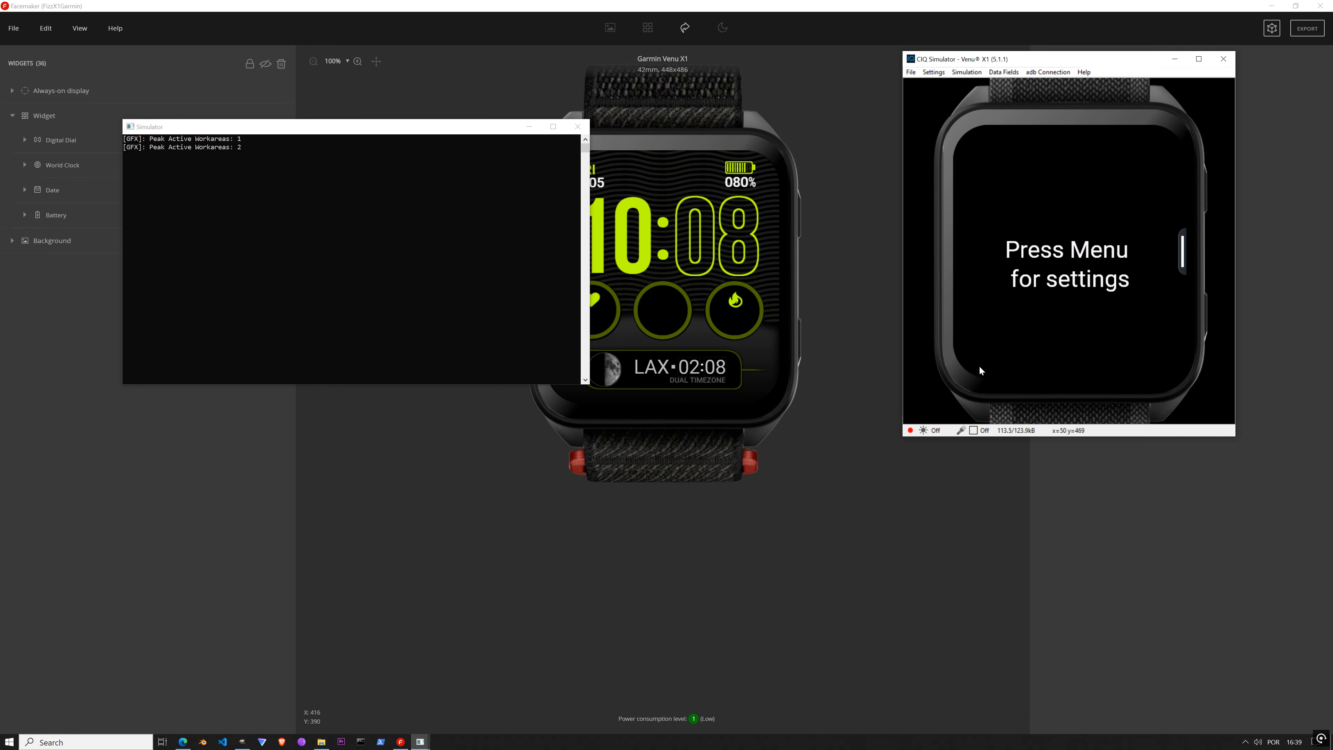
left_click(1182, 254)
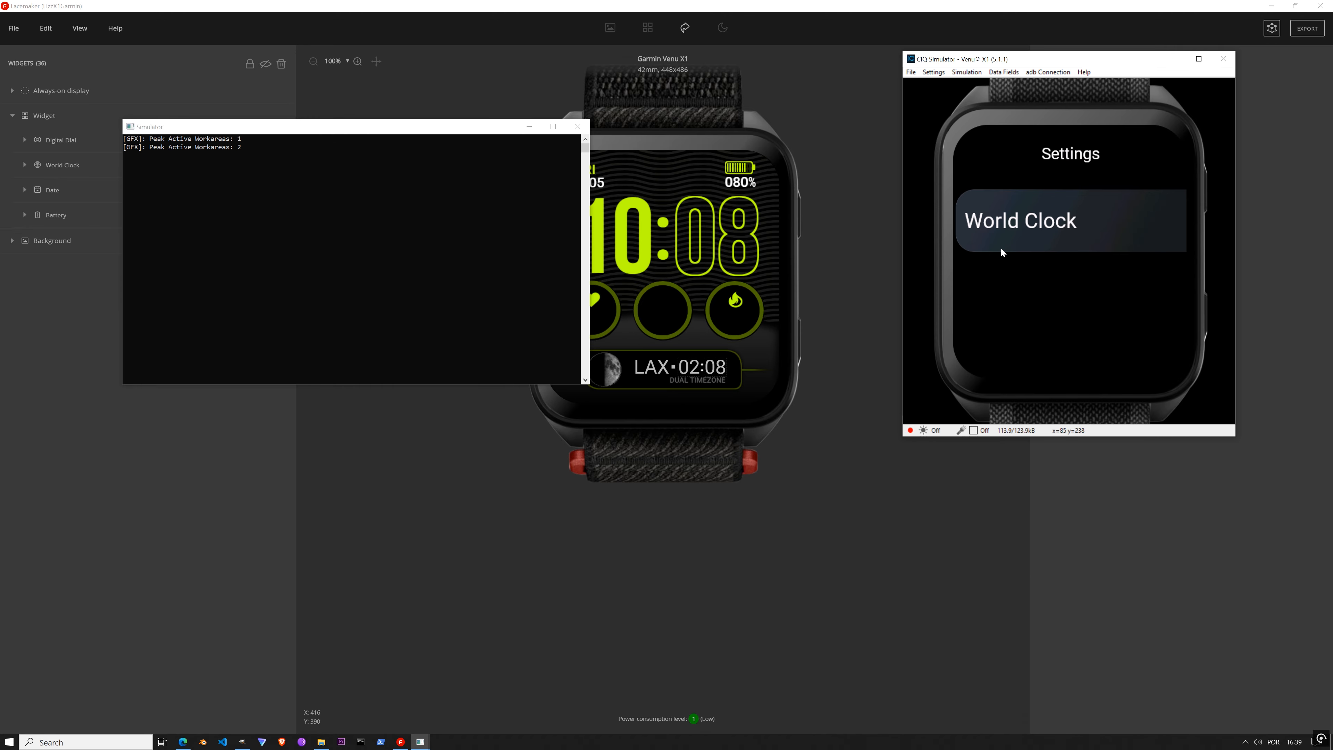
left_click(1063, 224)
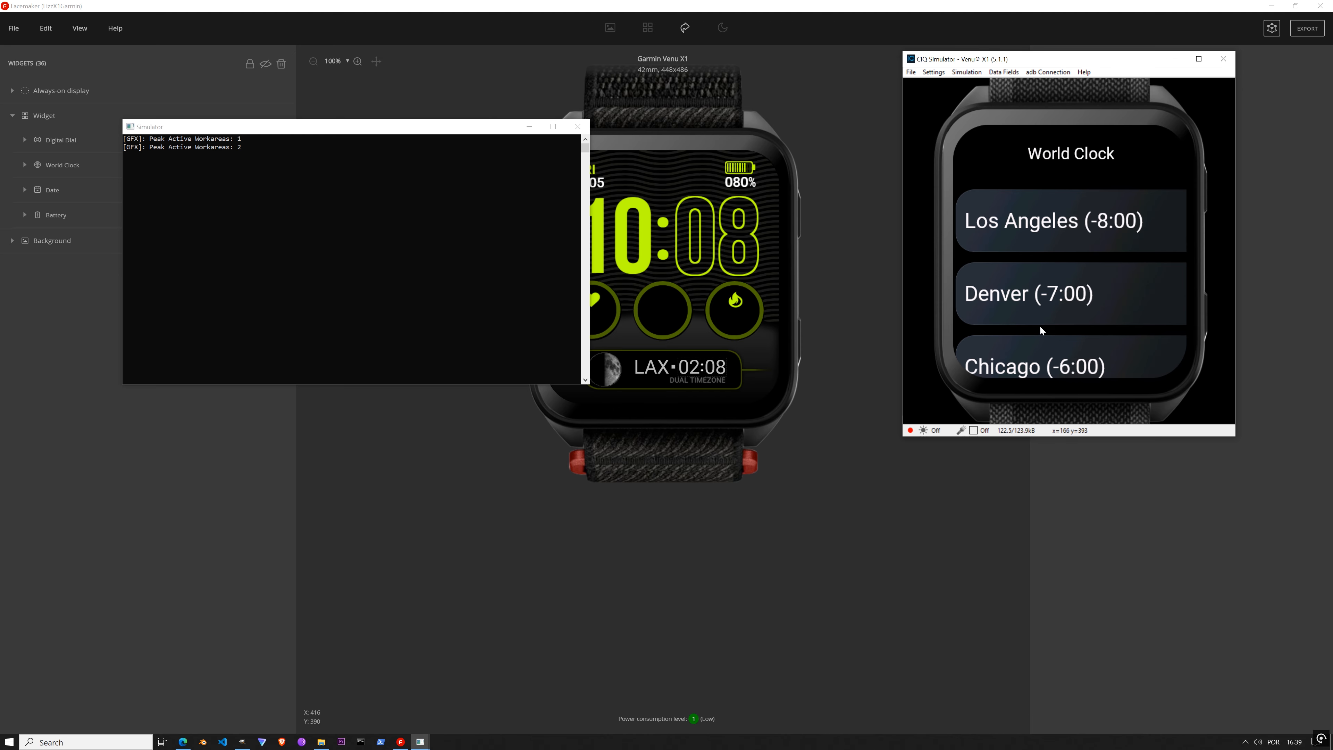
Step: Choose Buenos Aires (-3:00) as the World Clock city, return to the watch face, and move the simulator and console windows clear of the design
left_click_drag(1039, 325, 1072, 173)
left_click_drag(1081, 293, 1079, 152)
left_click_drag(1080, 279, 1081, 177)
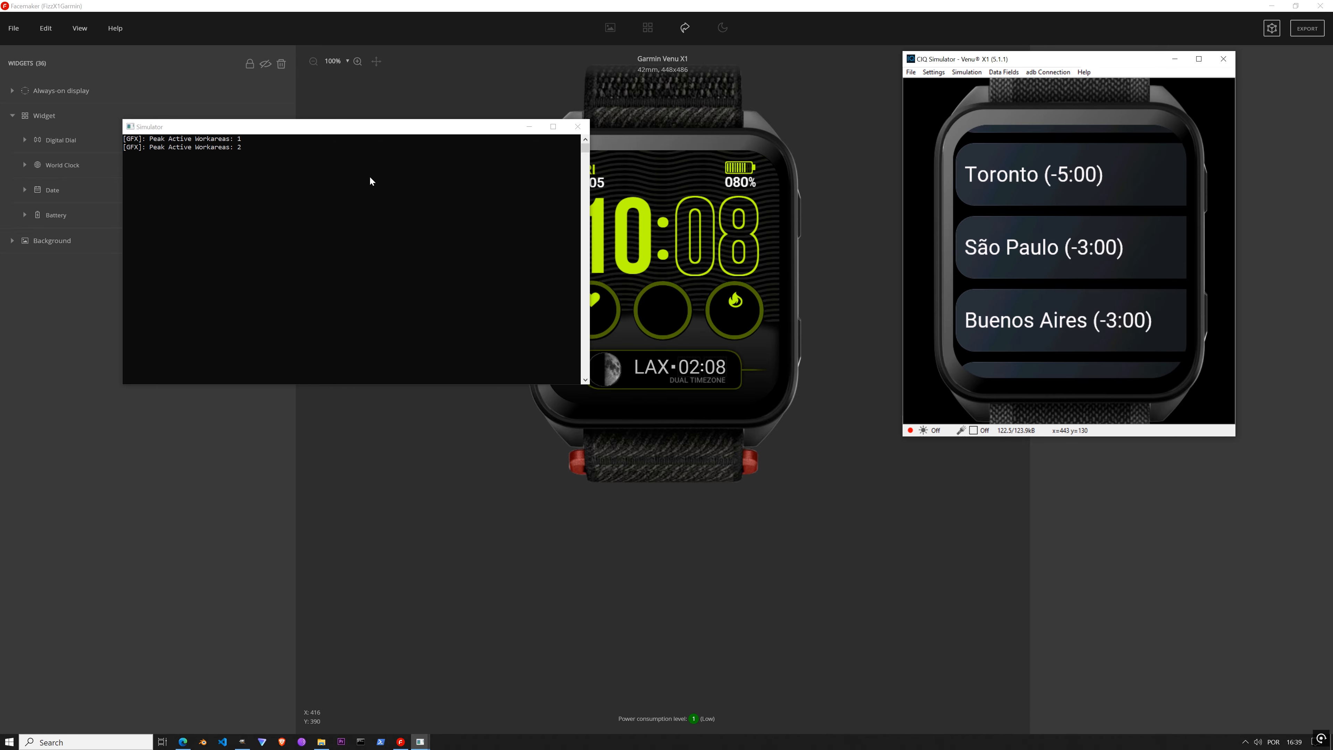
left_click_drag(311, 133, 194, 271)
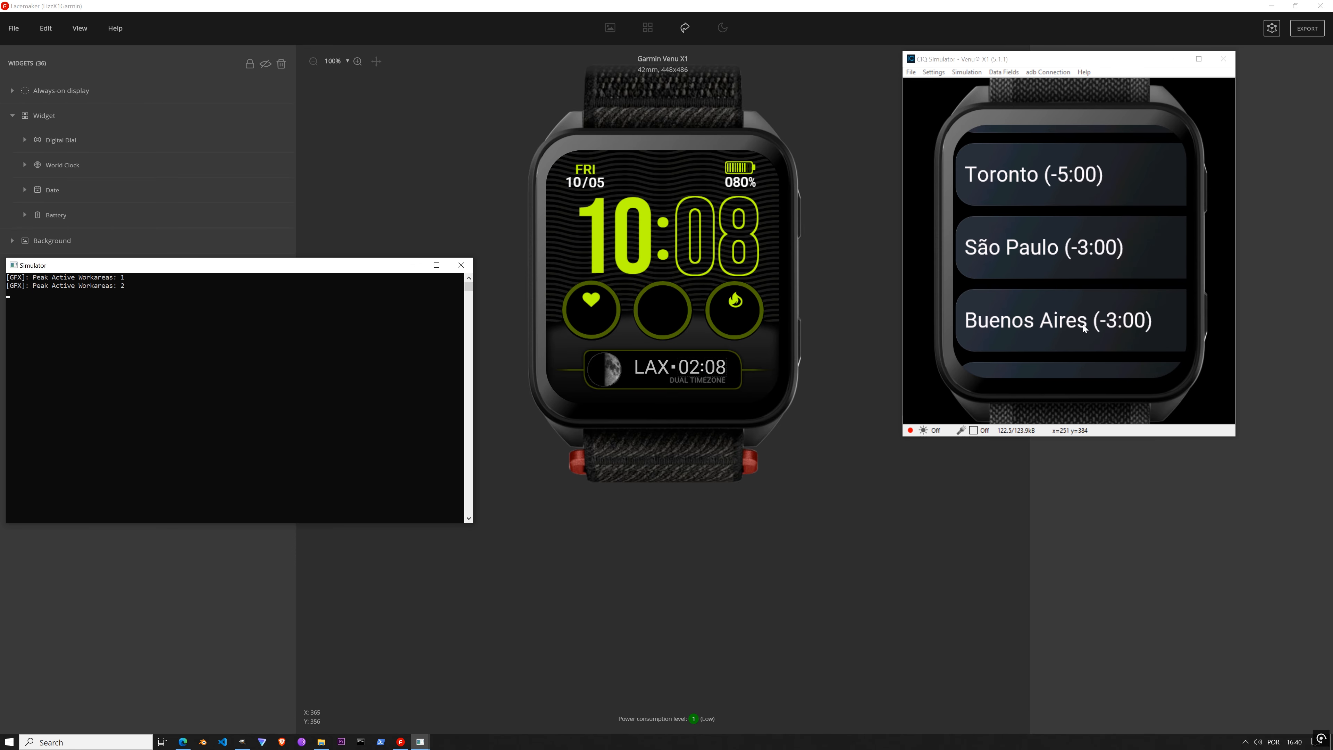
left_click_drag(1080, 281, 1094, 228)
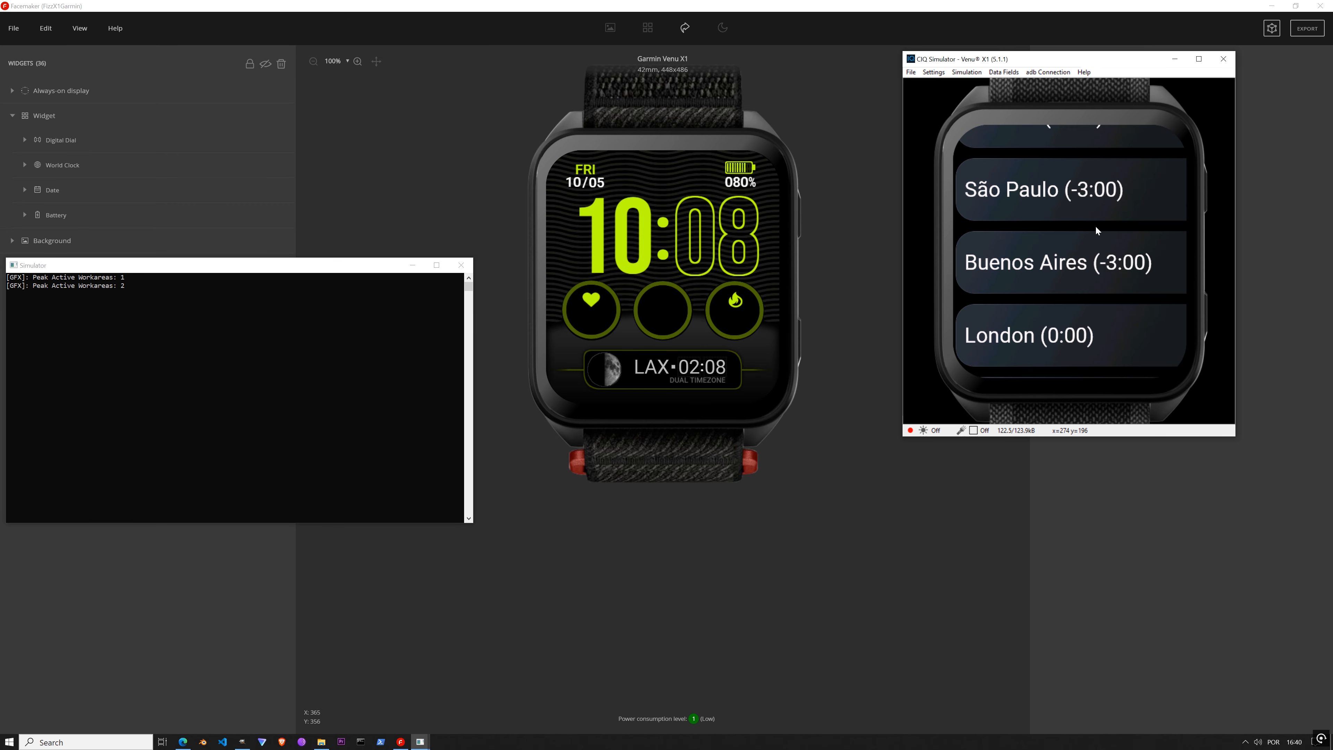
left_click(1064, 282)
left_click(1206, 318)
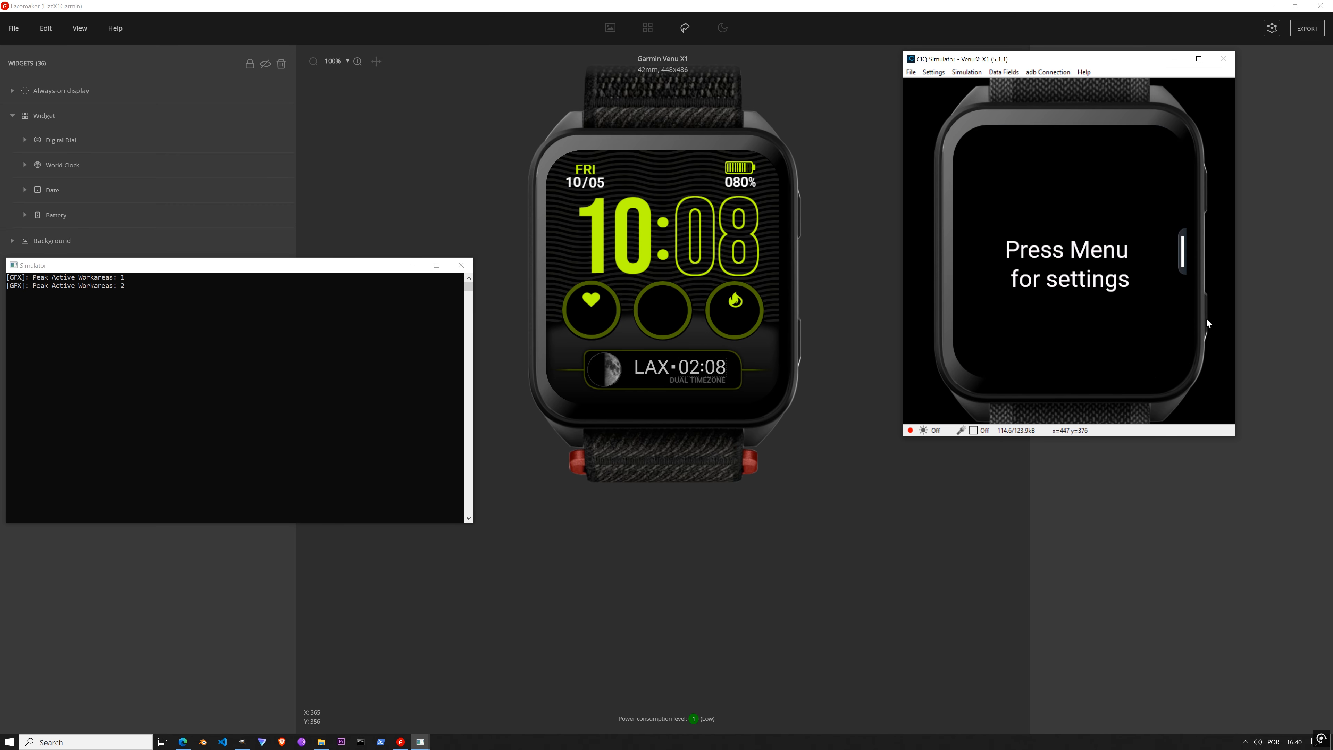
left_click(1206, 317)
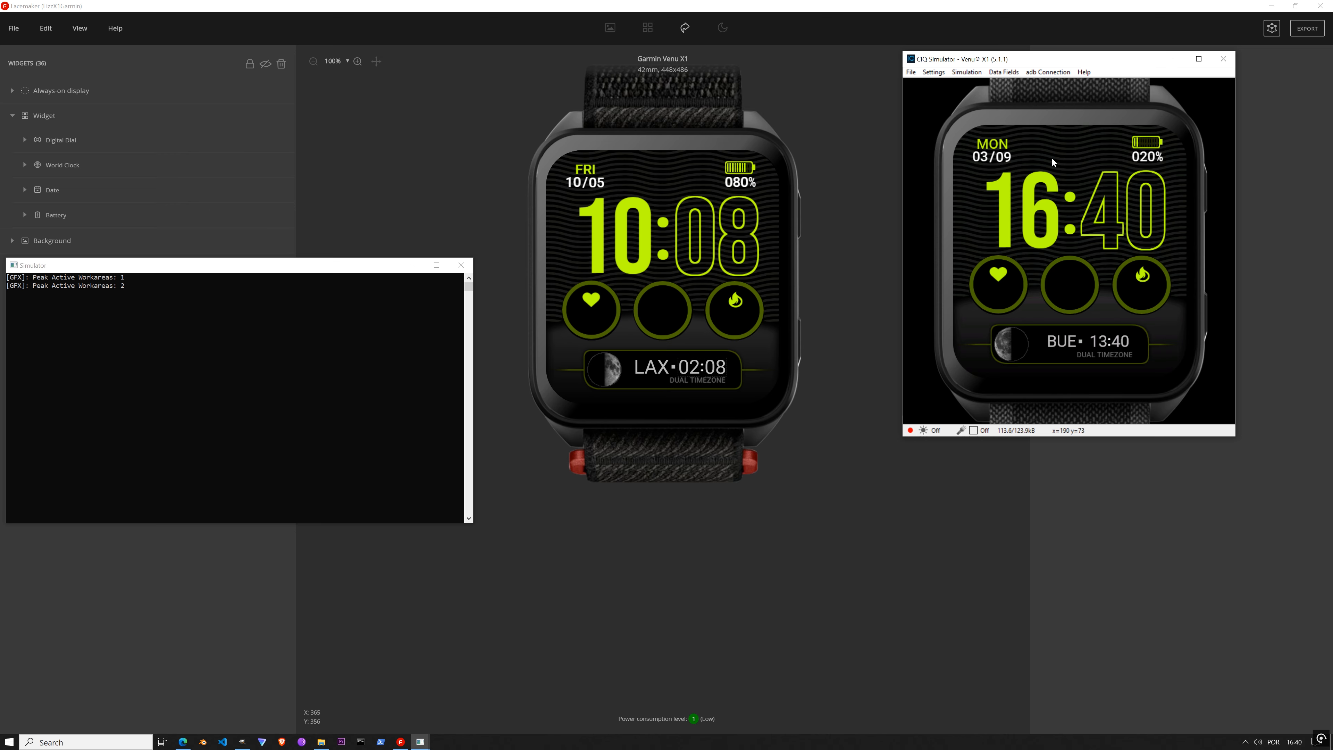
left_click_drag(1040, 59, 999, 157)
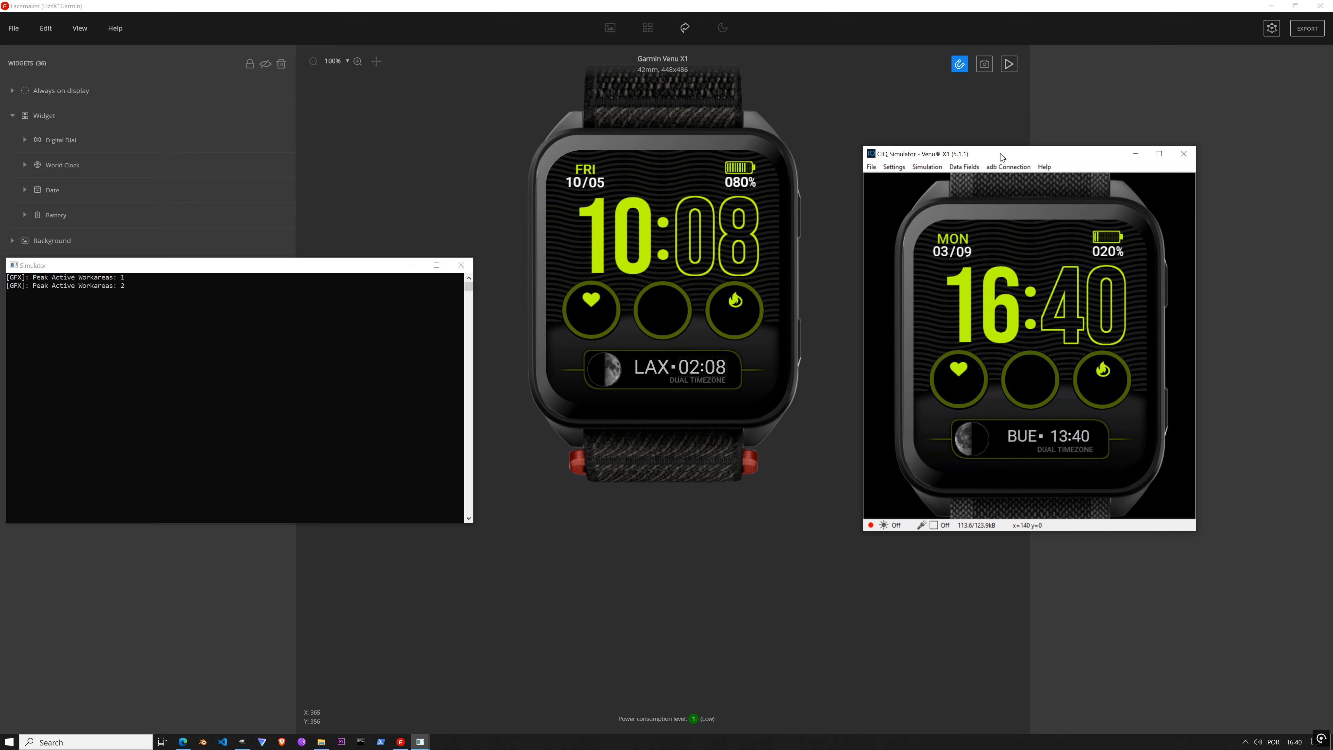
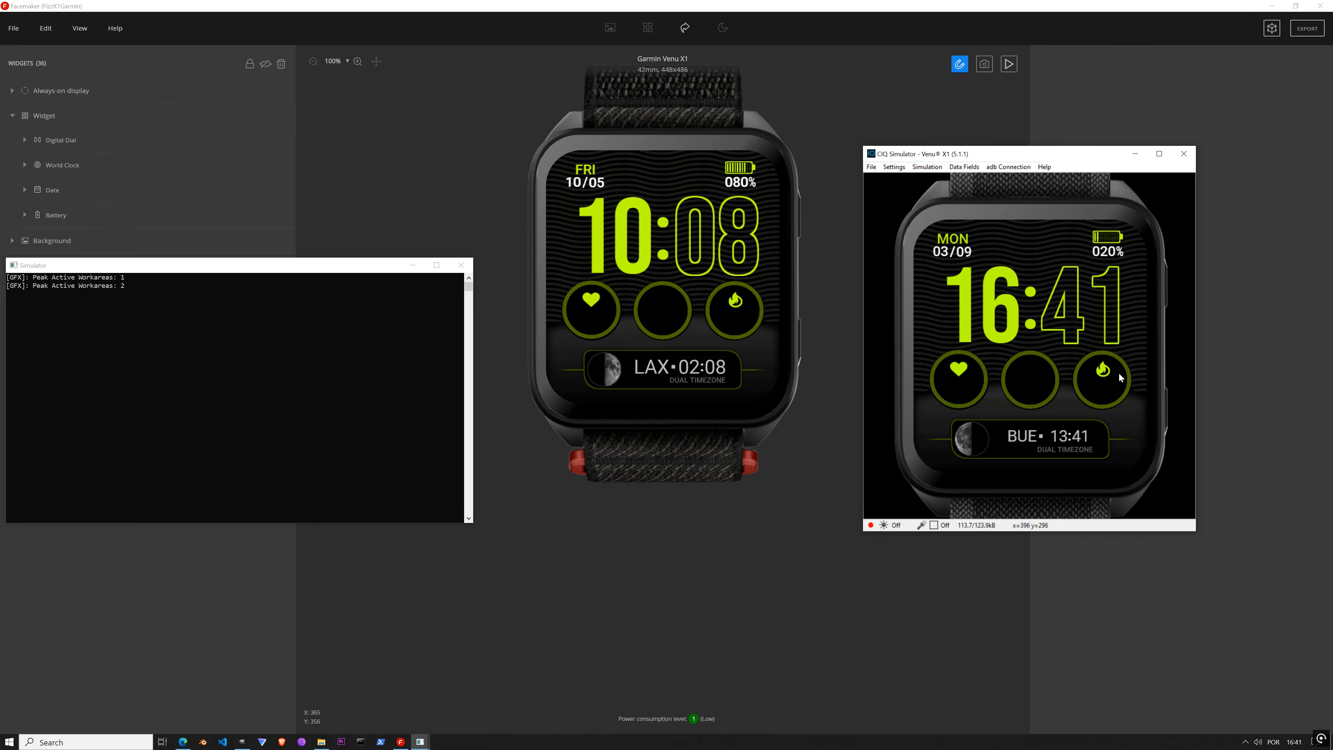
Step: Switch to File Explorer and open the source-rectangle-448x486 folder of the FizzX1Garmin build in C:\Facemaker\temp, keeping the simulator in view
left_click(319, 742)
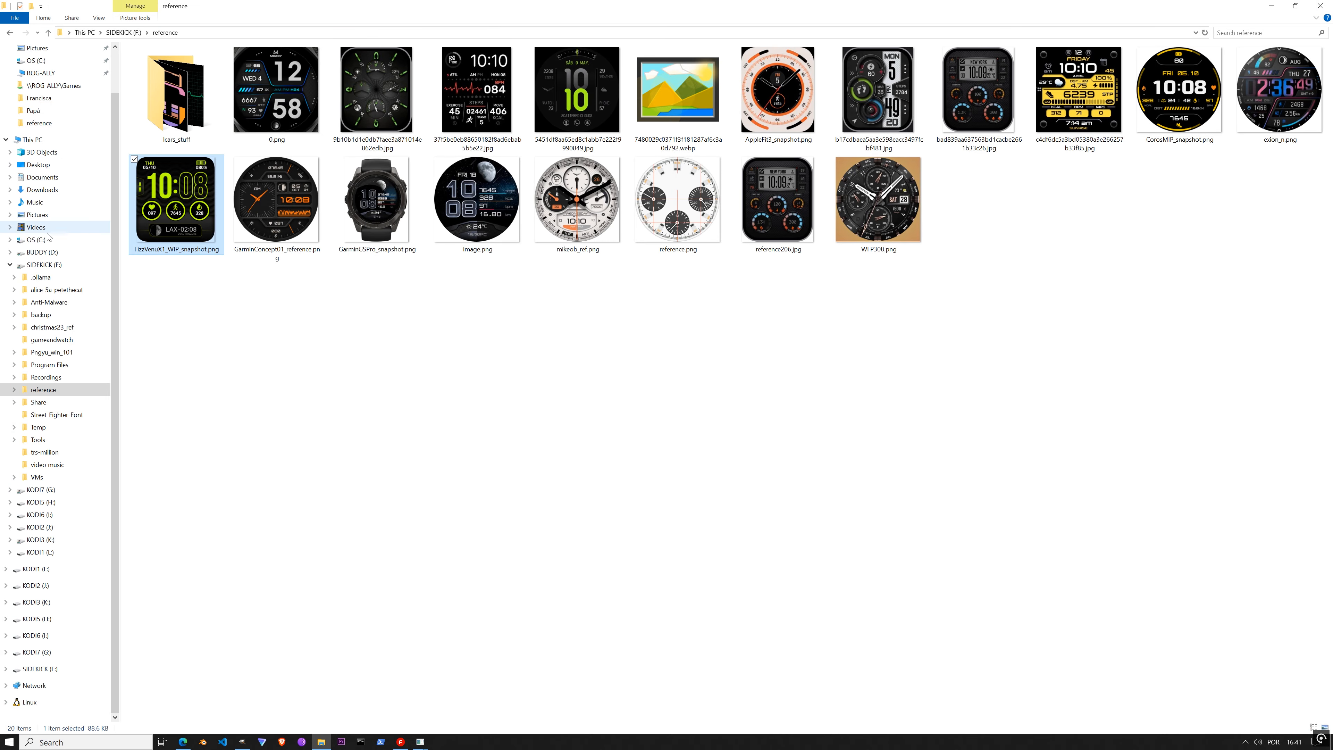
left_click(36, 239)
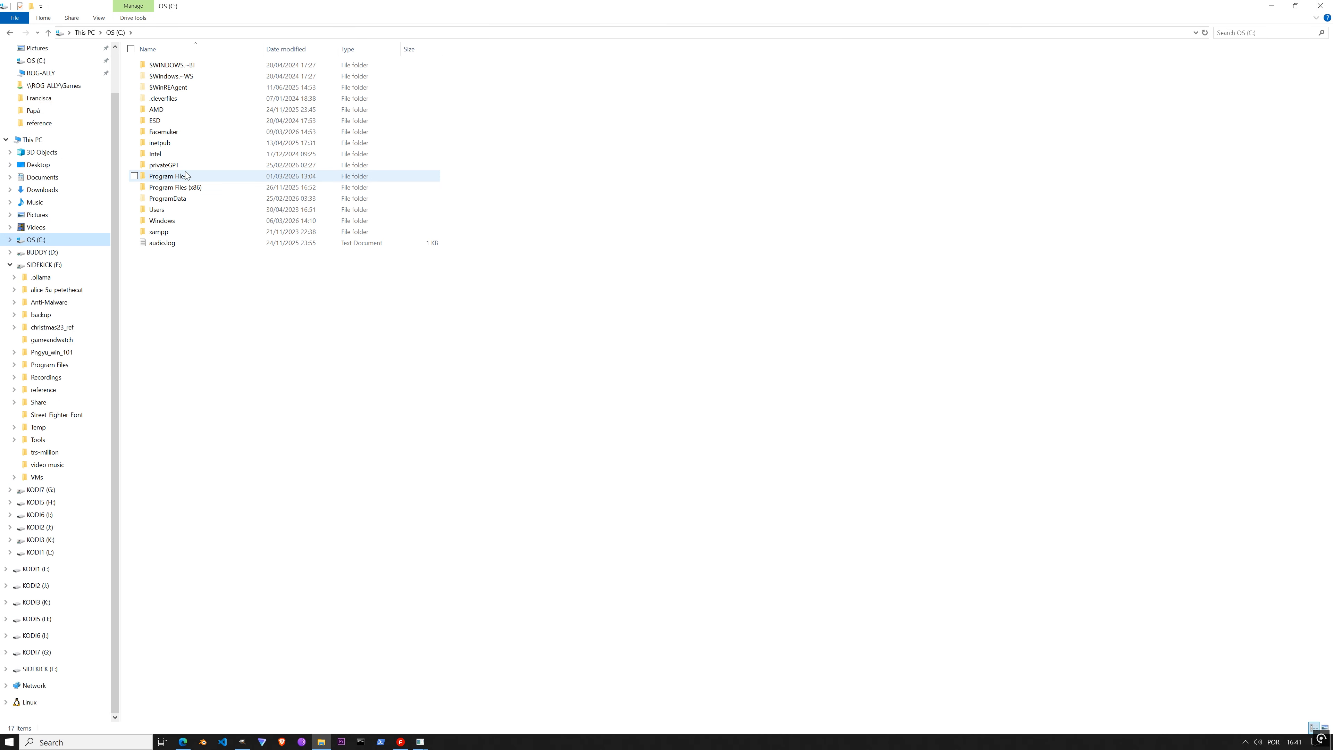
double_click(167, 132)
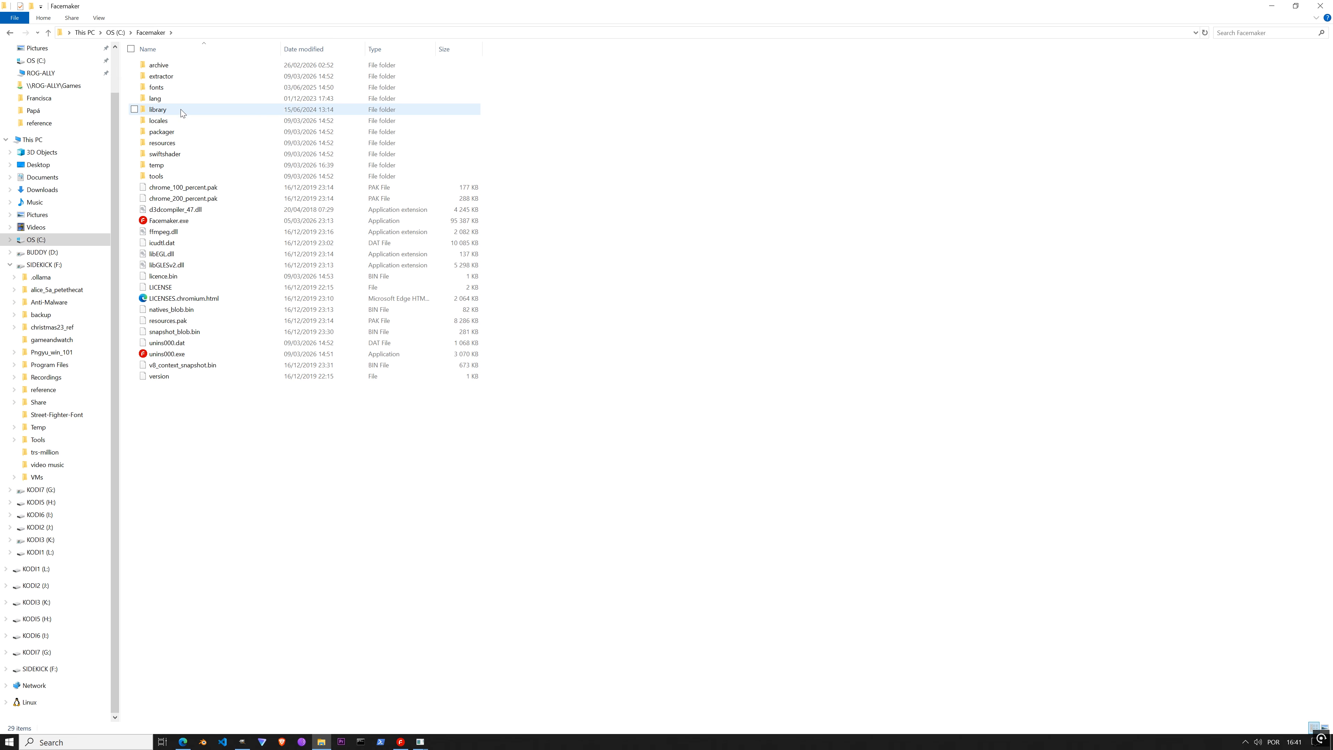
double_click(162, 167)
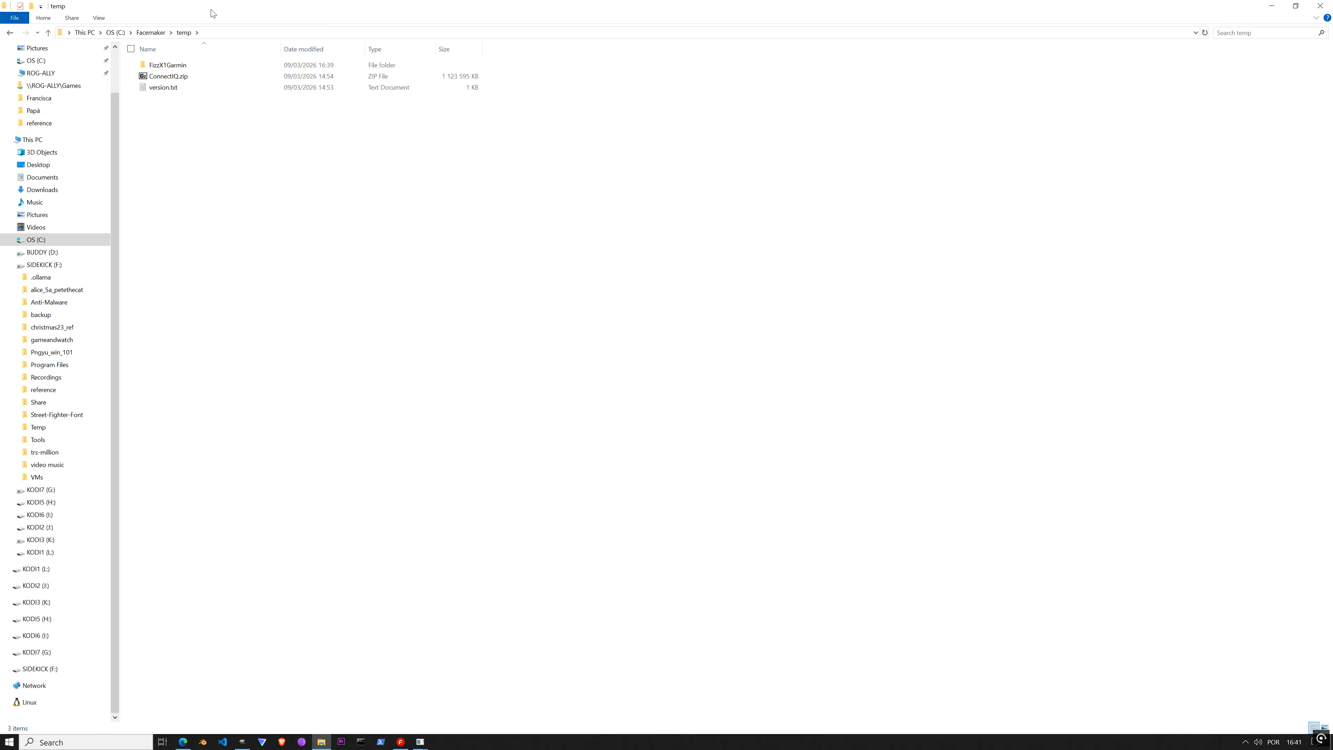
left_click_drag(211, 9, 499, 383)
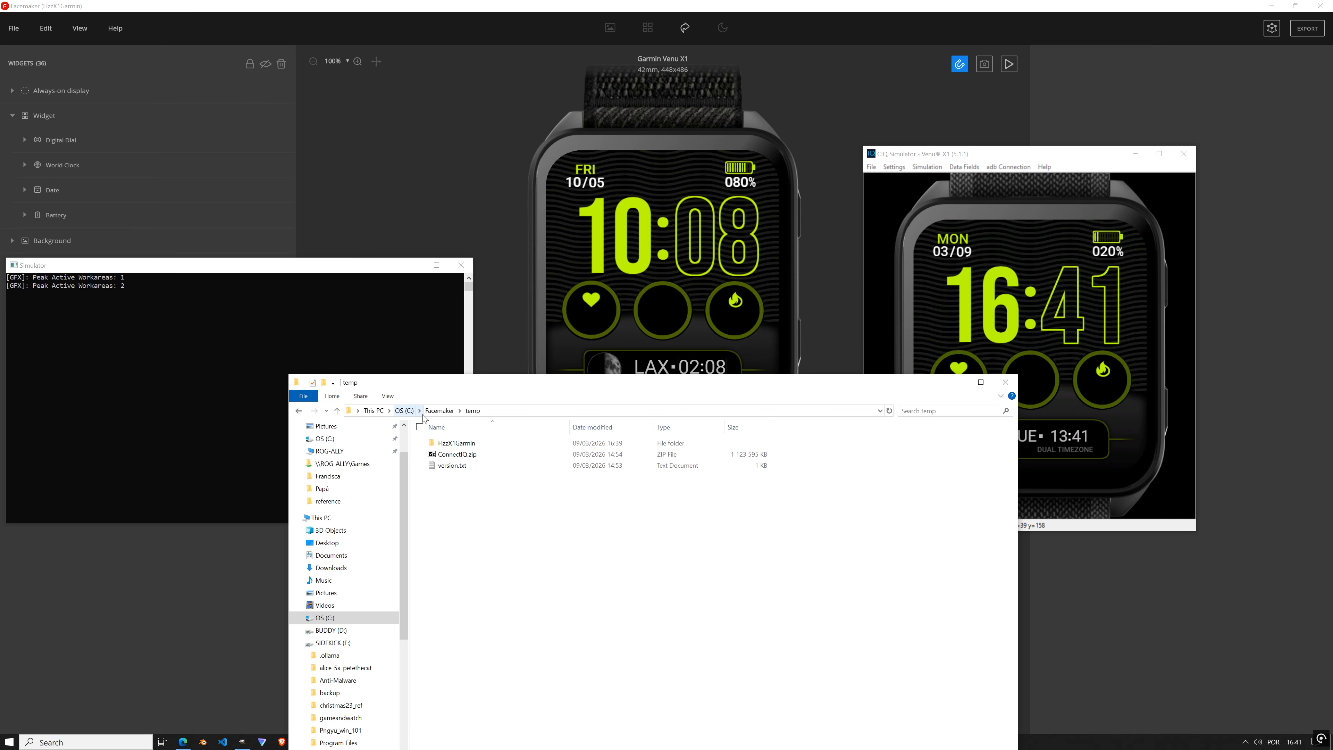
double_click(469, 443)
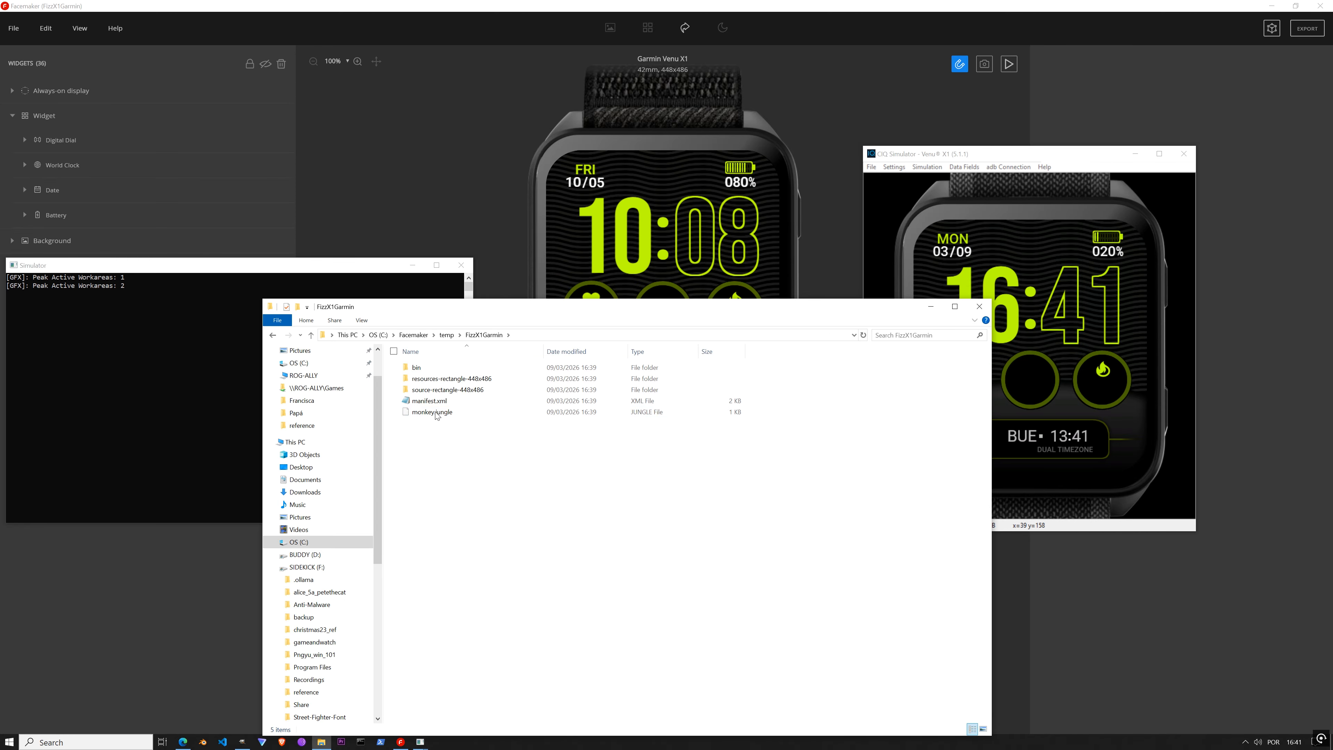
left_click_drag(530, 320, 370, 370)
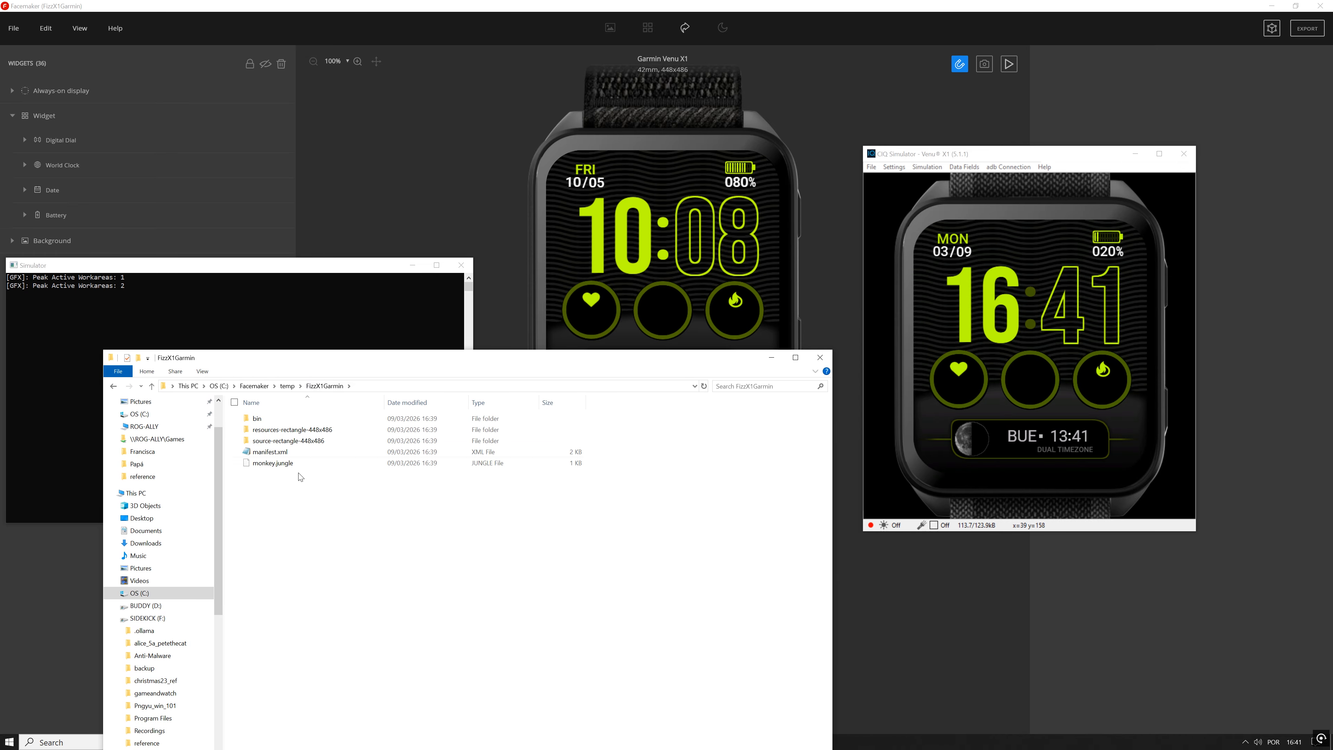
double_click(282, 445)
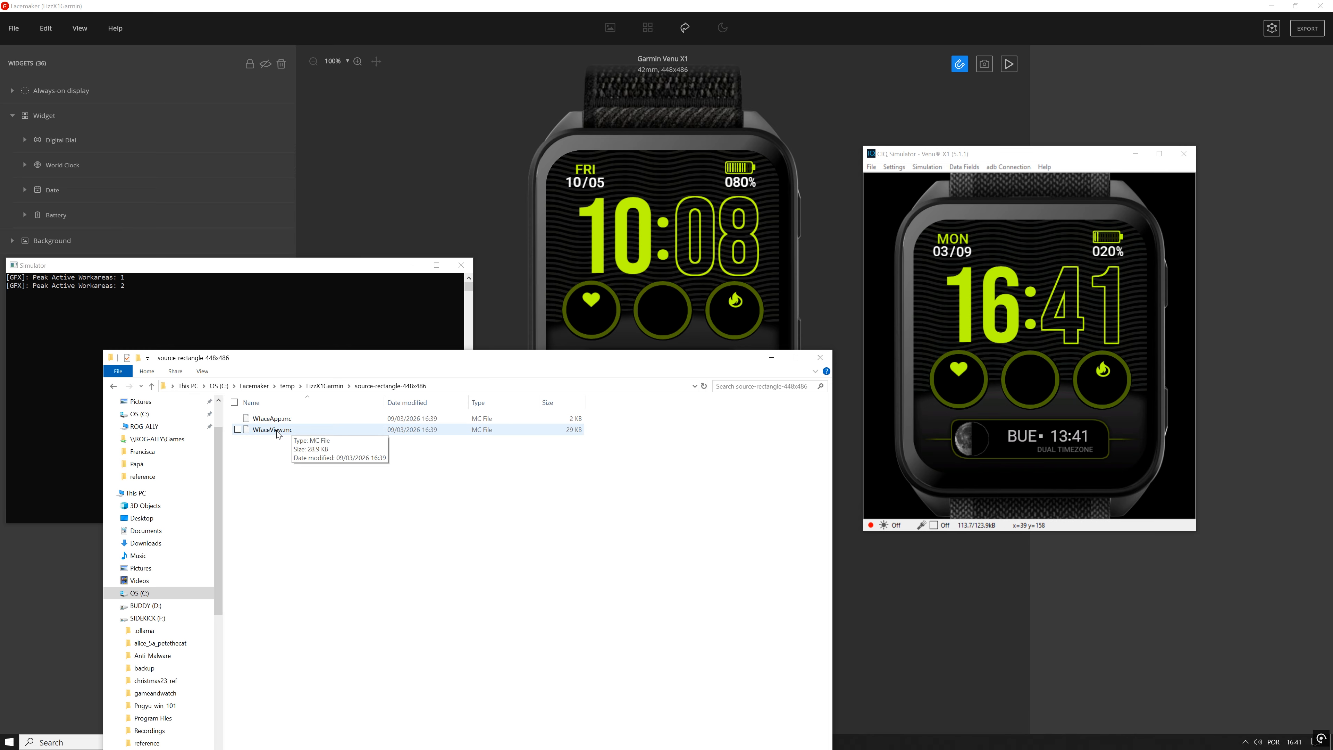
Step: Open WfaceView.mc in Visual Studio Code
left_click(278, 433)
double_click(277, 431)
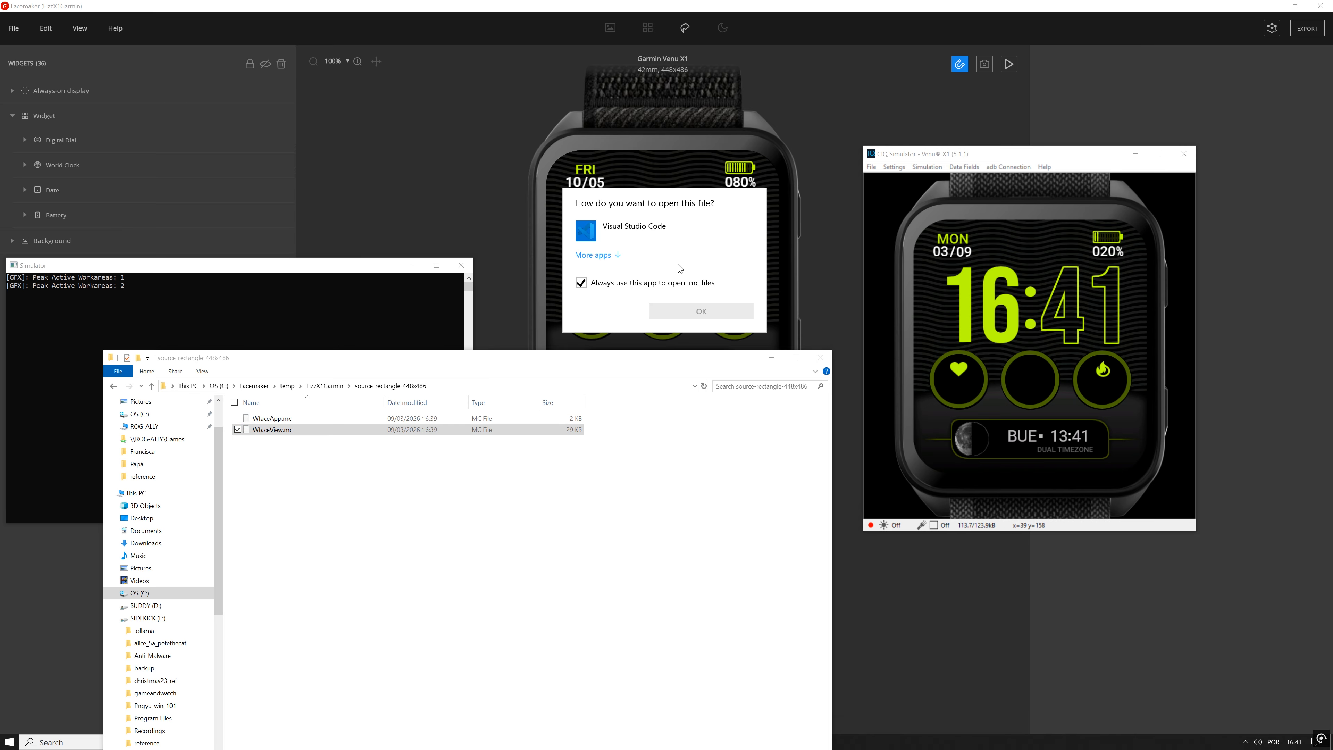
double_click(654, 236)
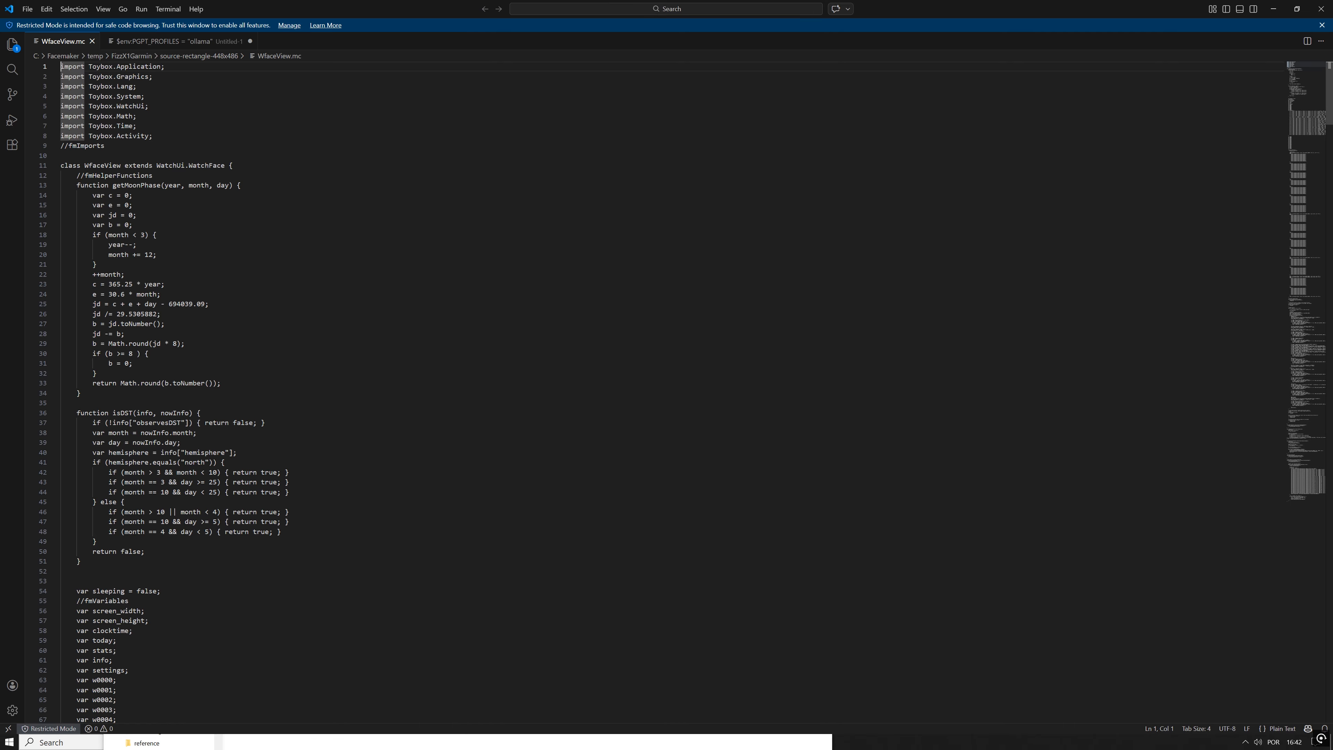
Step: Examine the code of WfaceView.mc, highlighting the timeZones table and reading on through the drawing and settings menu code
scroll(423, 411, "down", 14)
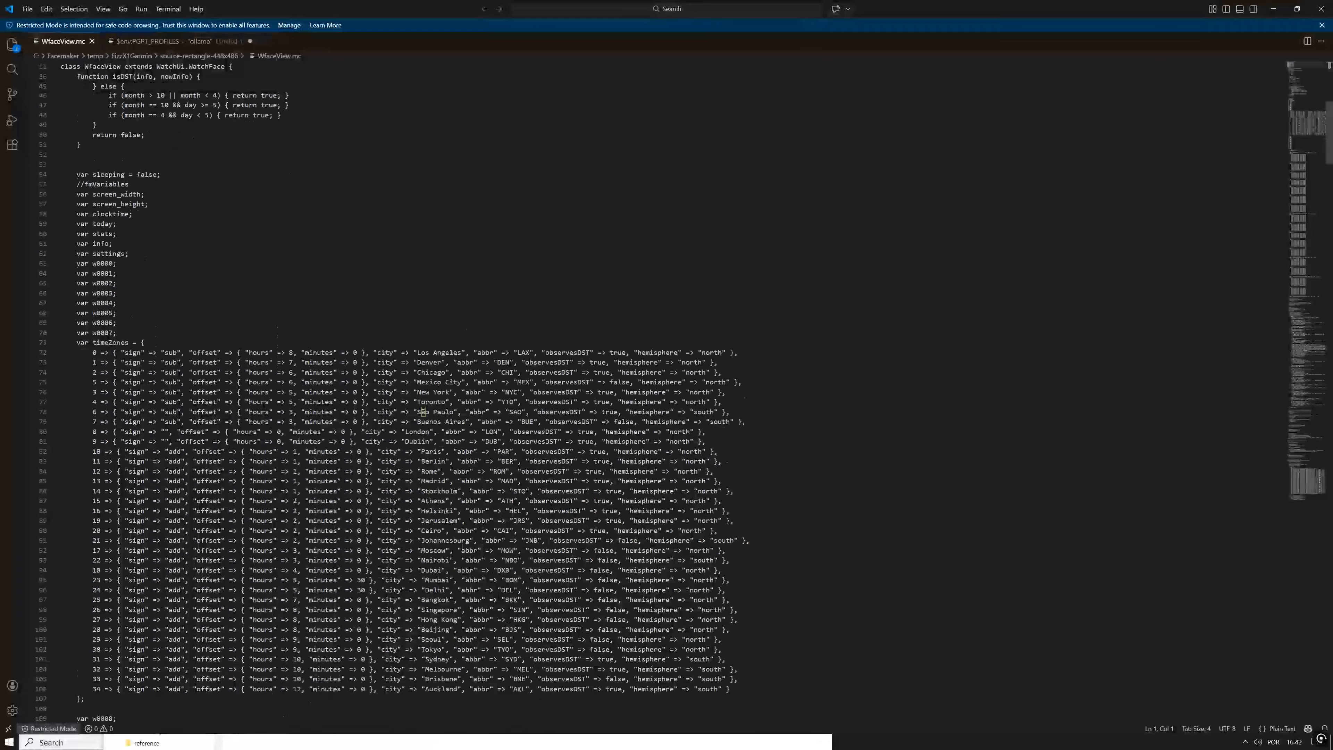
scroll(399, 394, "down", 3)
left_click_drag(85, 620, 60, 265)
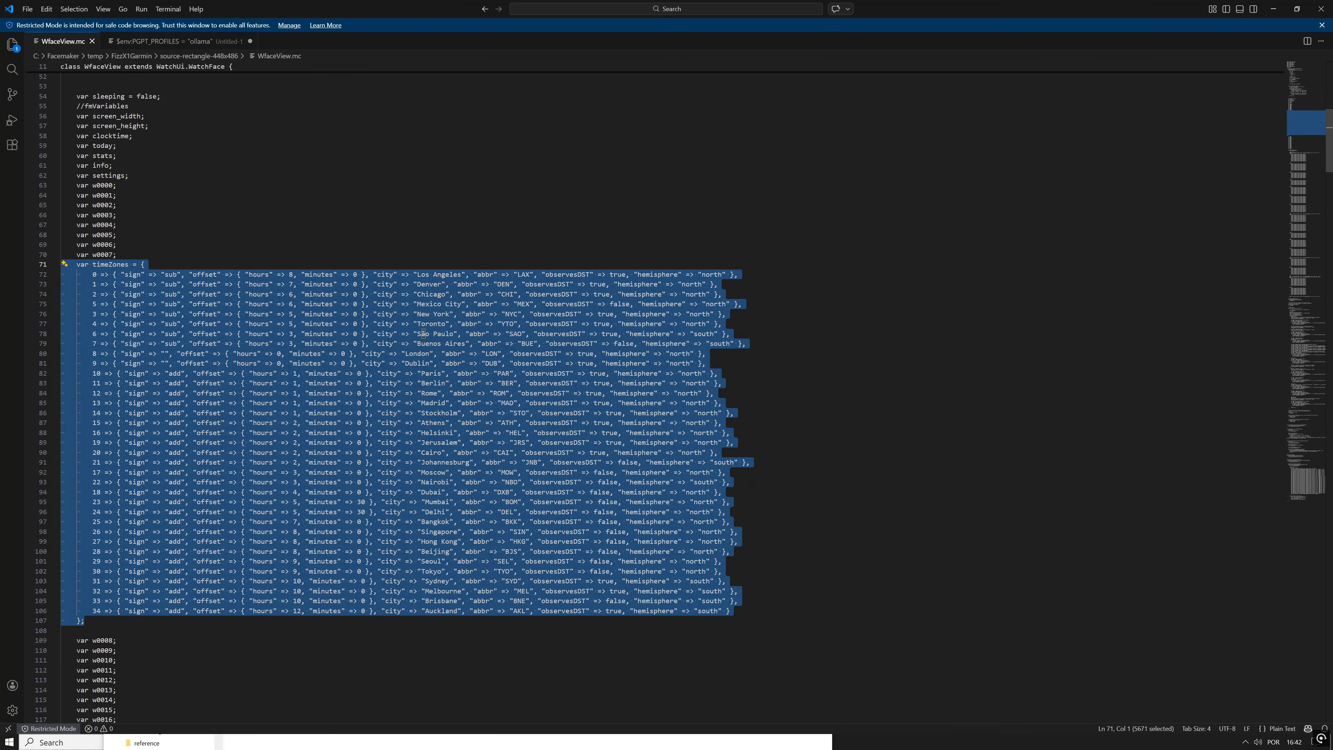
scroll(423, 334, "down", 20)
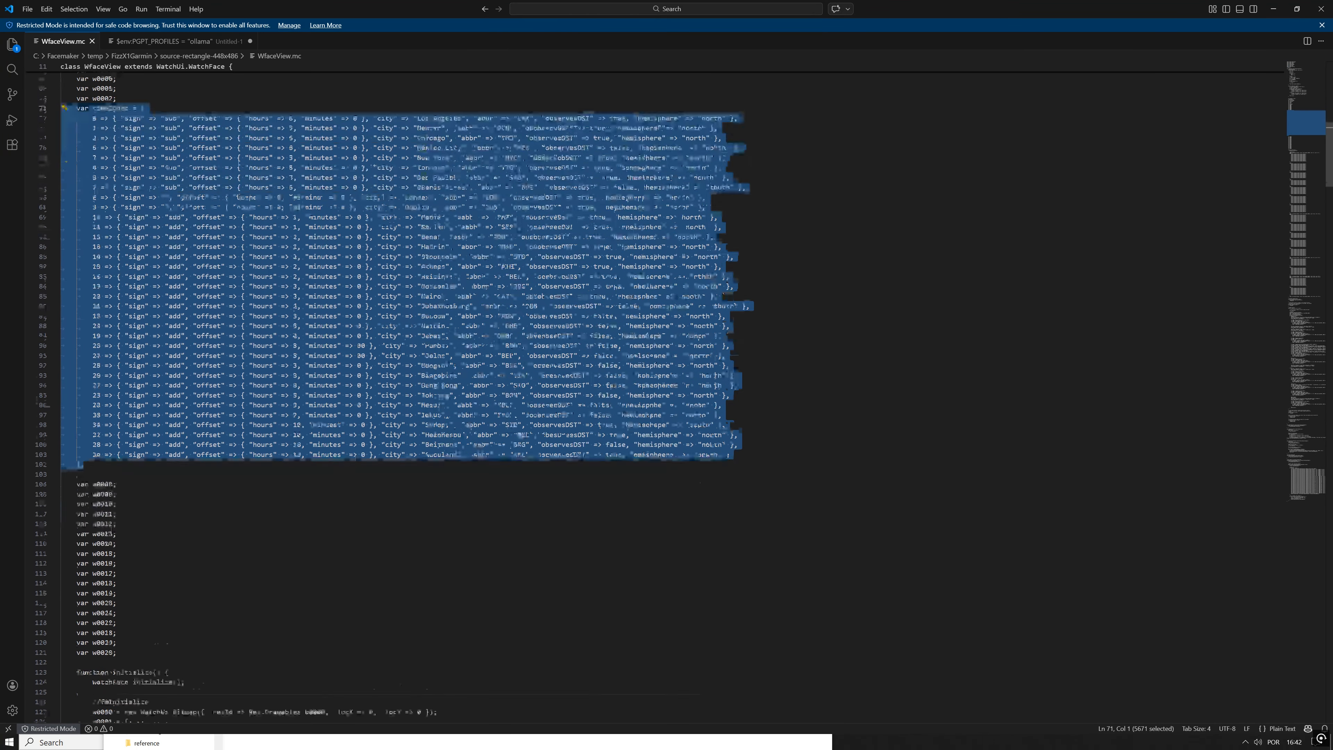
scroll(684, 407, "down", 20)
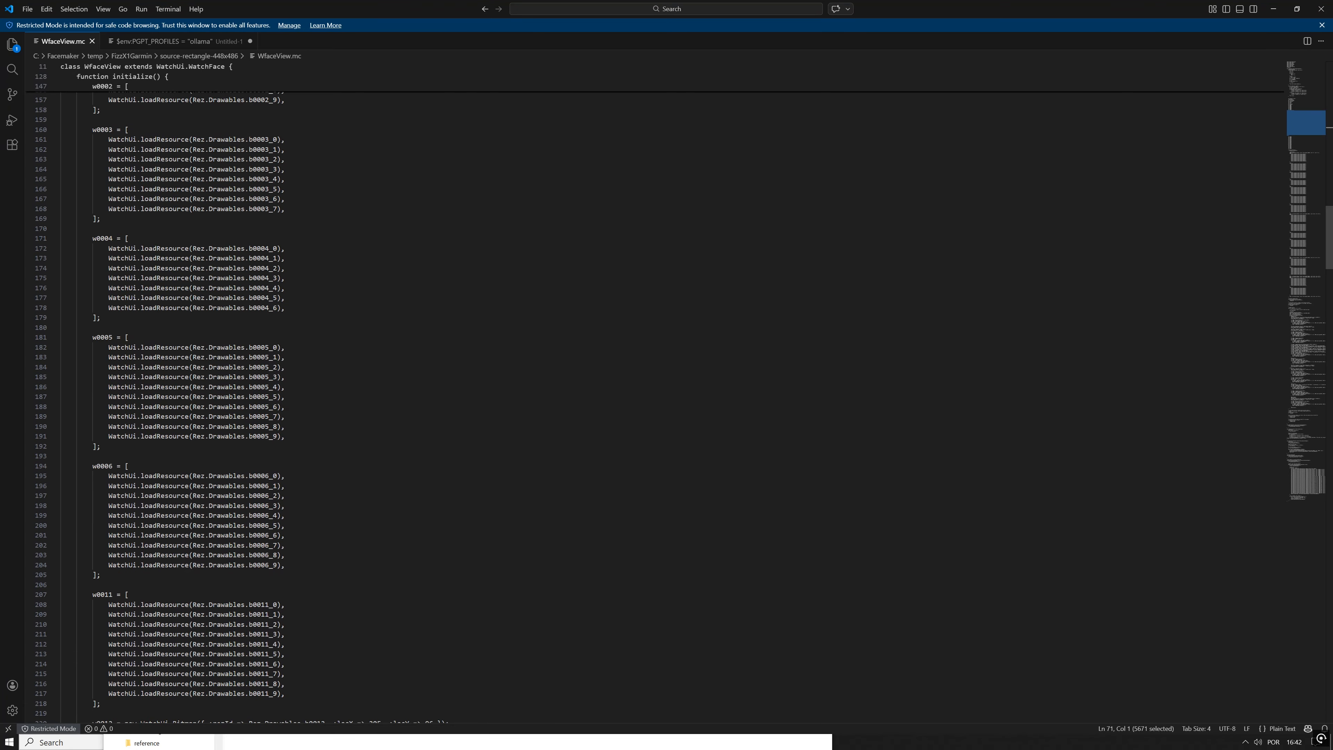
scroll(684, 408, "down", 20)
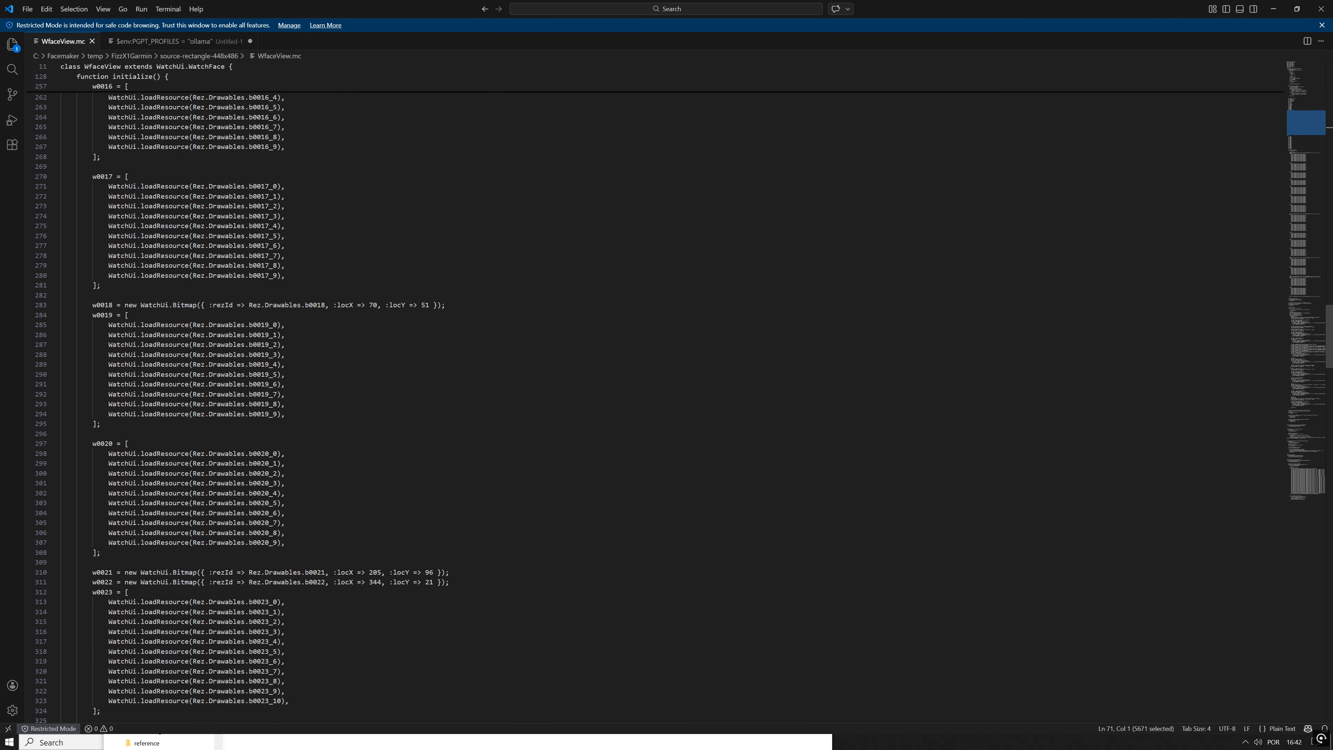
scroll(656, 403, "down", 20)
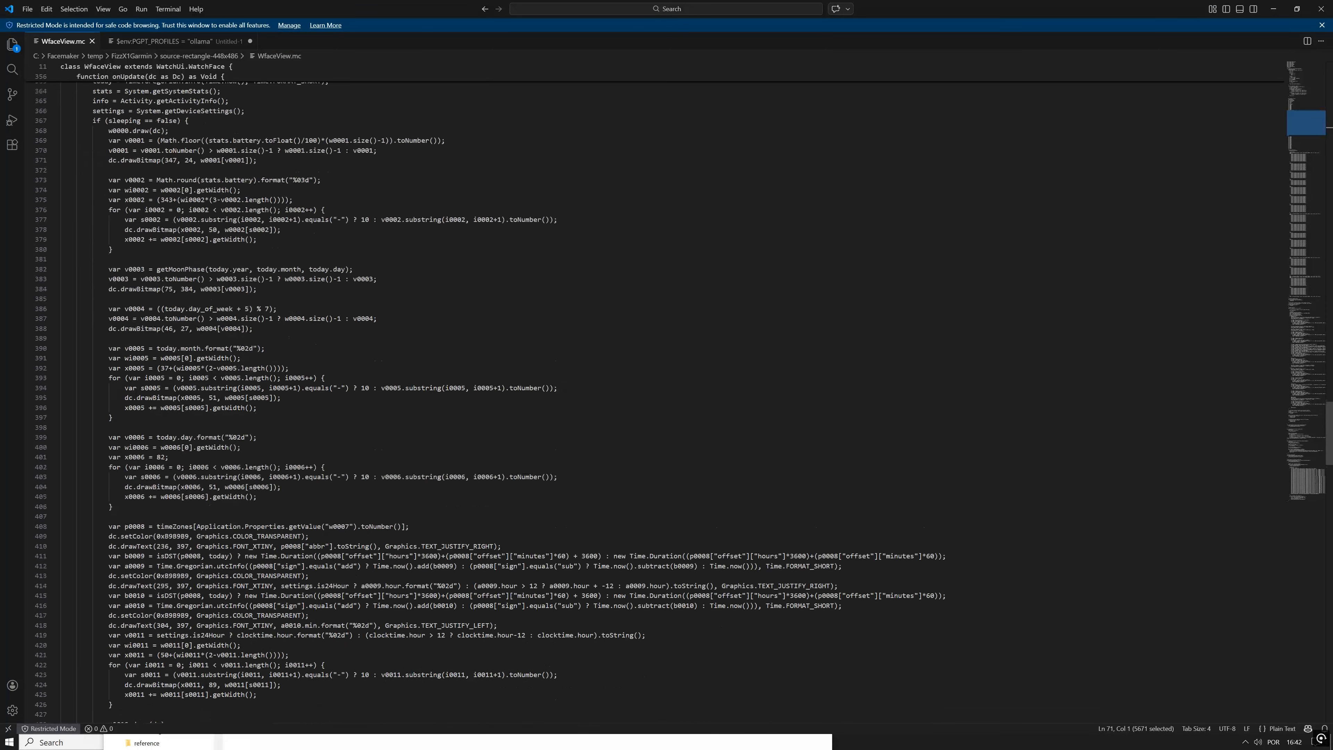
scroll(655, 407, "down", 20)
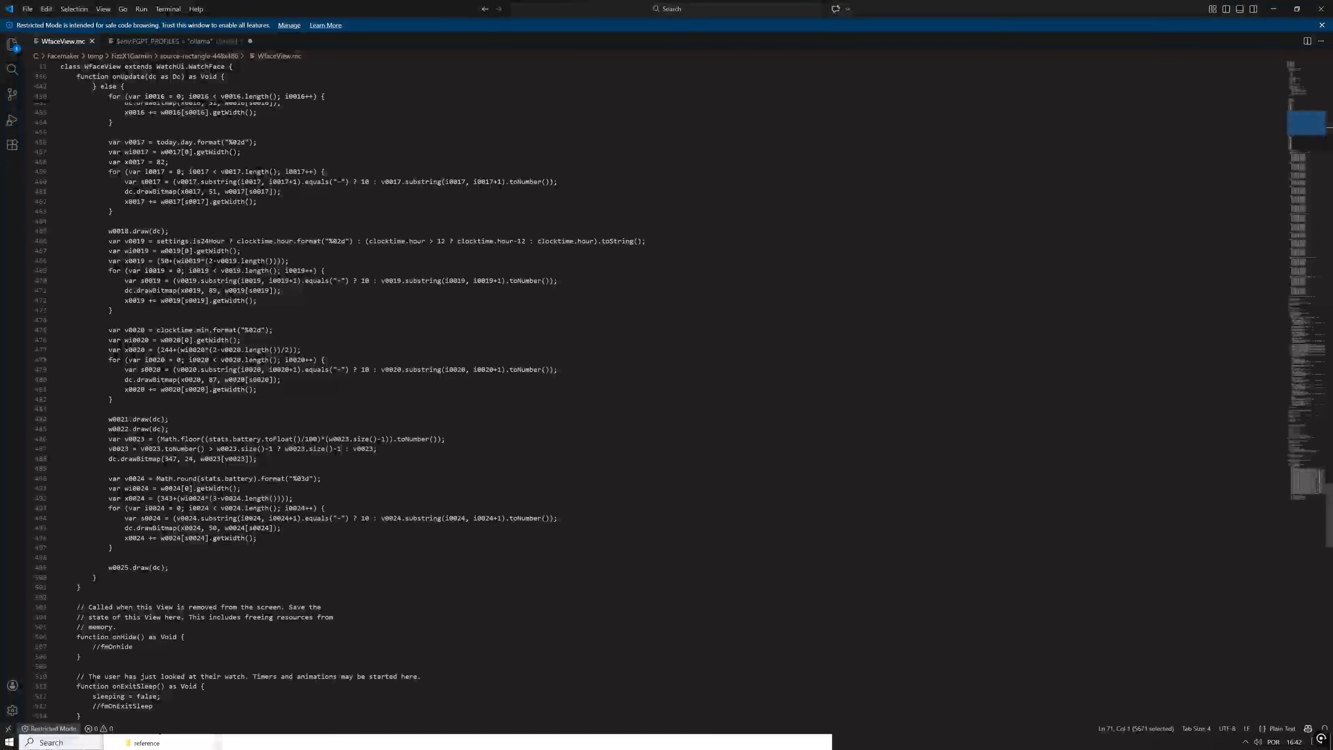
scroll(655, 392, "down", 20)
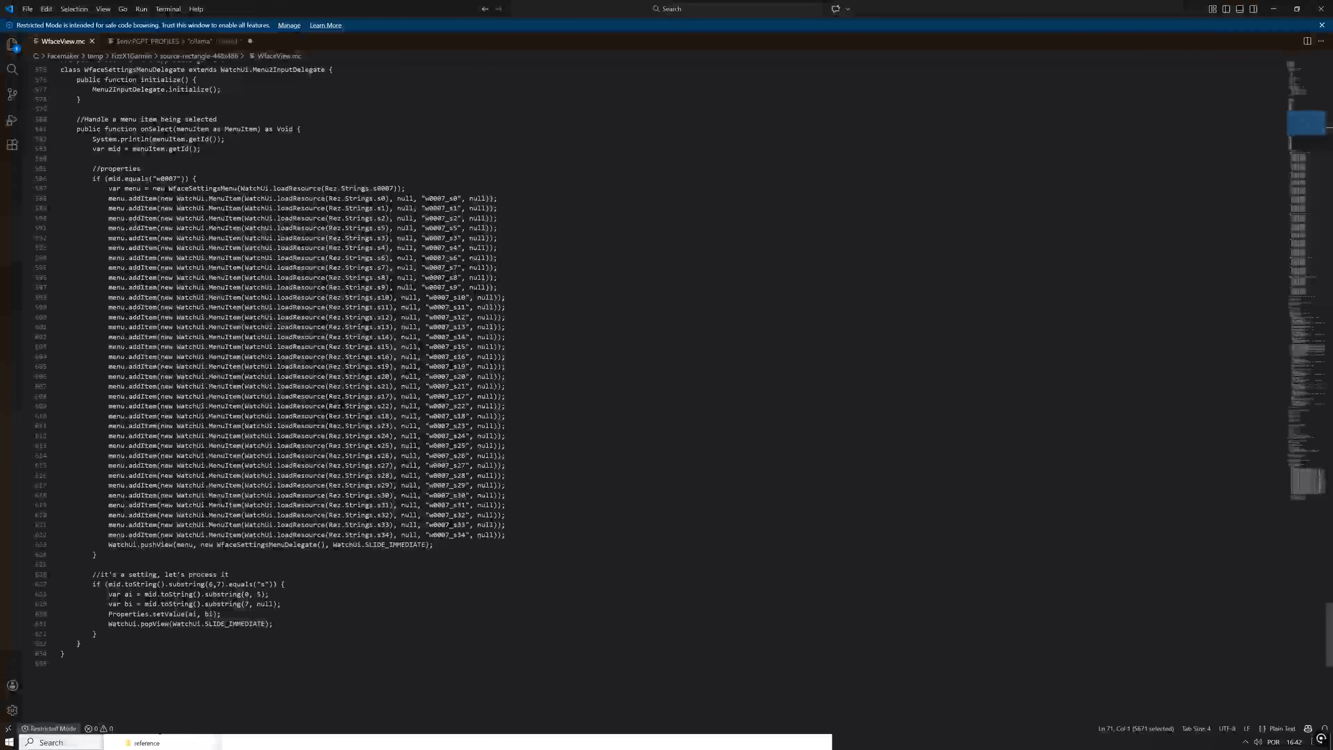
Step: Close the code editor, minimise the source folder window, and shift the simulator window slightly down
left_click(1320, 10)
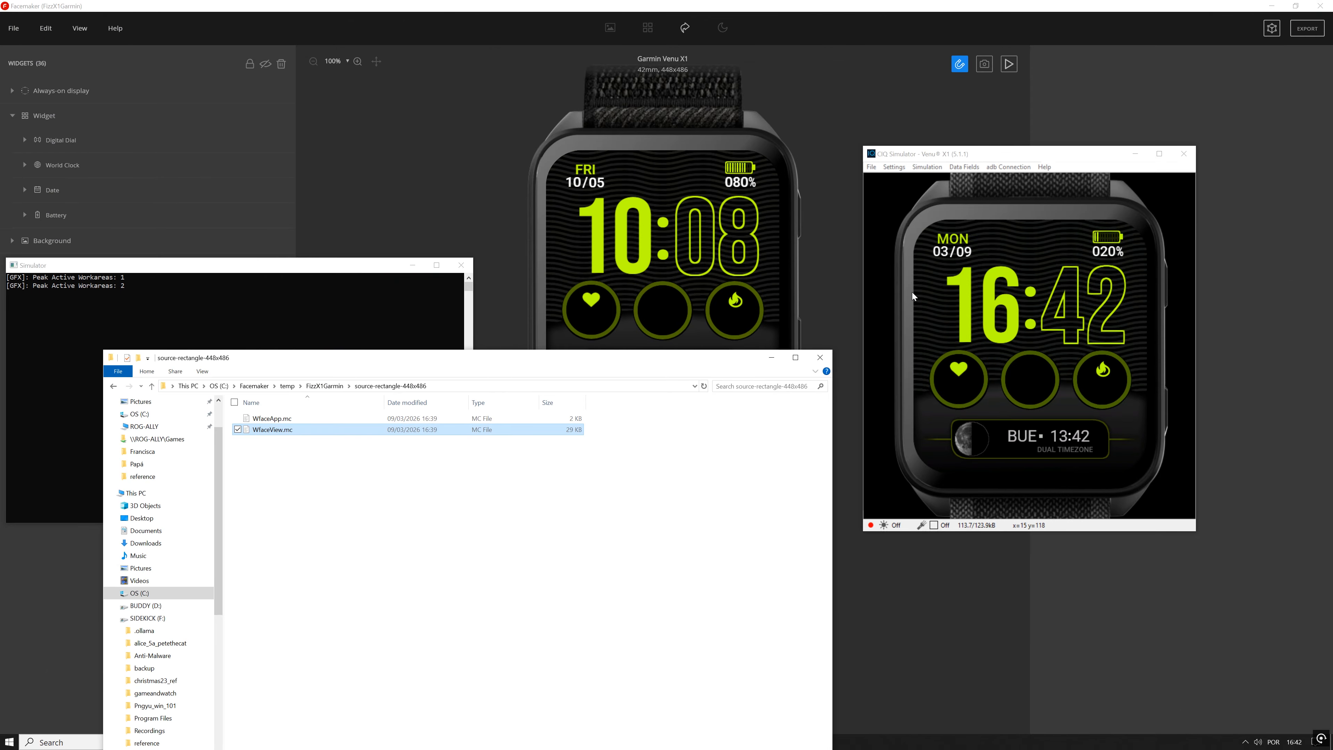
left_click(775, 355)
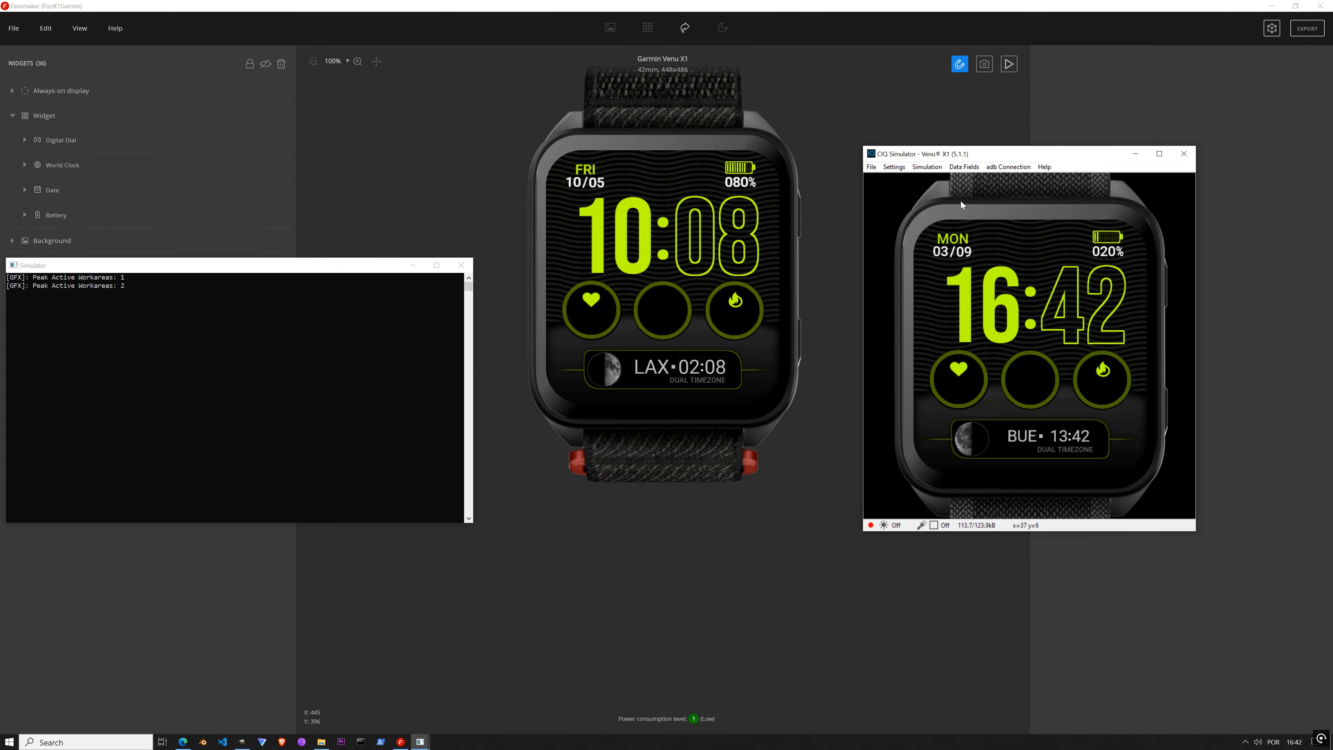
mouse_move(981, 155)
left_mouse_down()
mouse_move(1018, 243)
mouse_move(985, 164)
mouse_move(985, 175)
left_mouse_up()
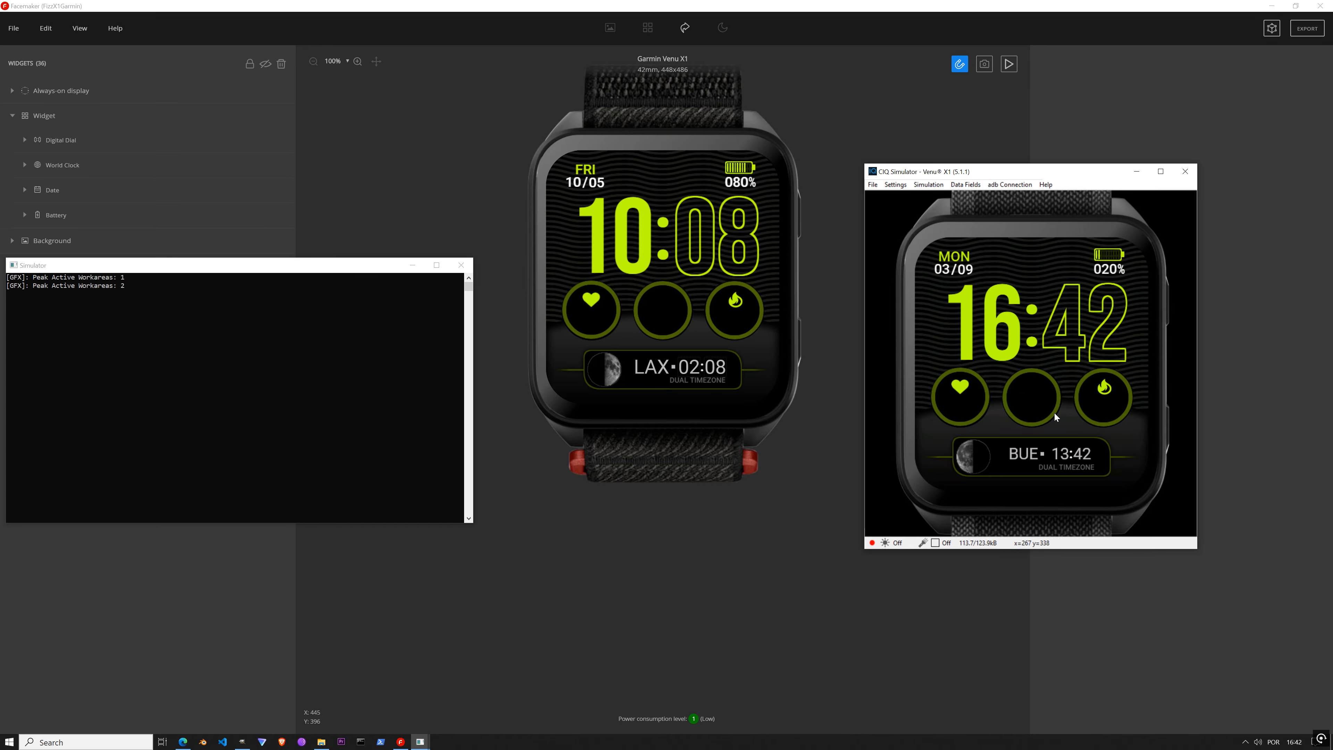